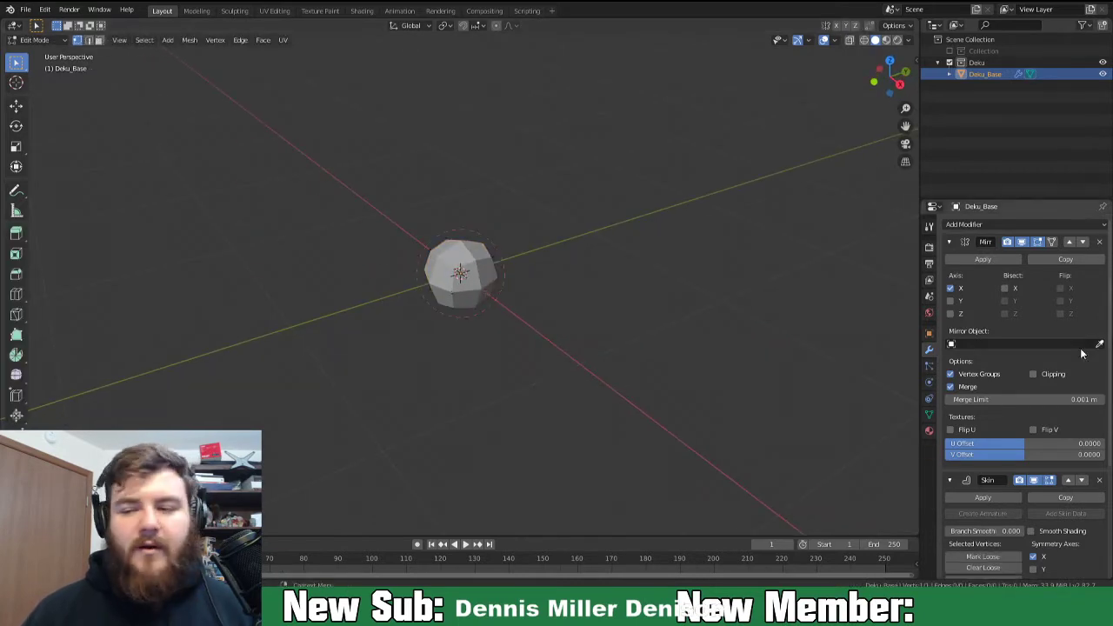
Hide the Skin modifier in the viewport to inspect the underlying single vertex, and show the skin again.
{"action": "left_click", "coordinate": [1032, 480]}
{"action": "middle_click_drag", "start_coordinate": [693, 443], "coordinate": [530, 327]}
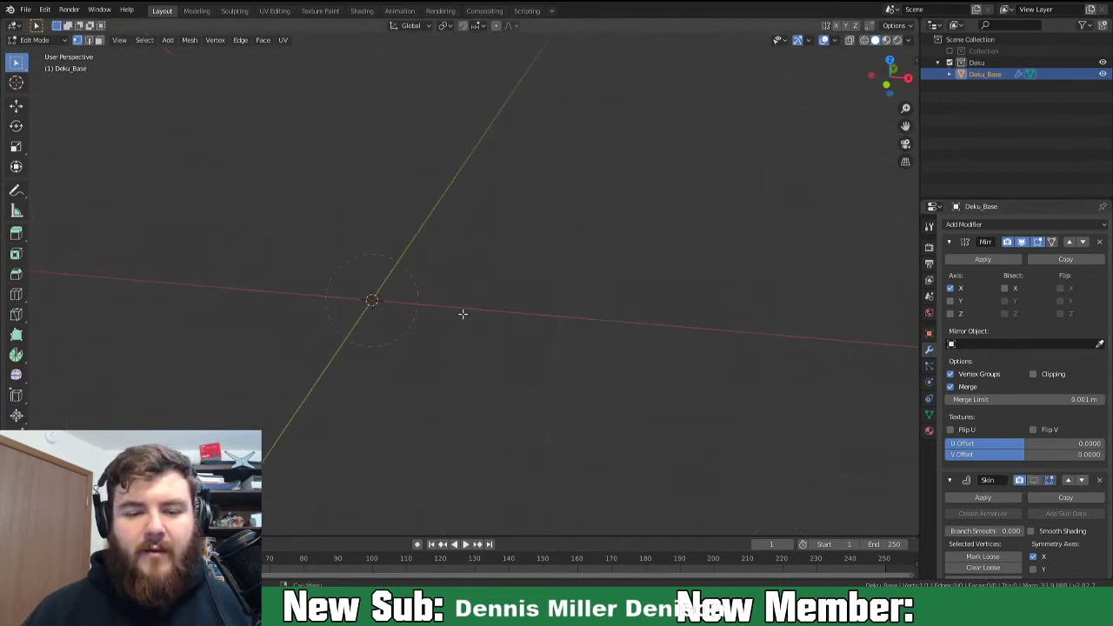
{"action": "middle_click_drag", "start_coordinate": [410, 351], "coordinate": [504, 233]}
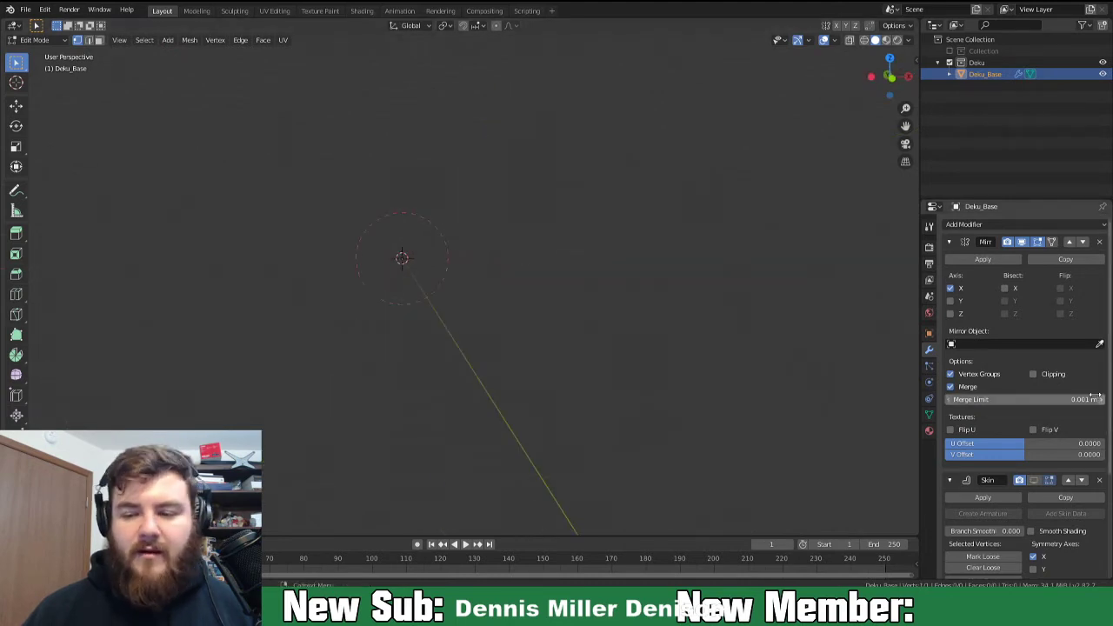
{"action": "left_click", "coordinate": [1032, 480]}
{"action": "middle_click_drag", "start_coordinate": [576, 360], "coordinate": [581, 330]}
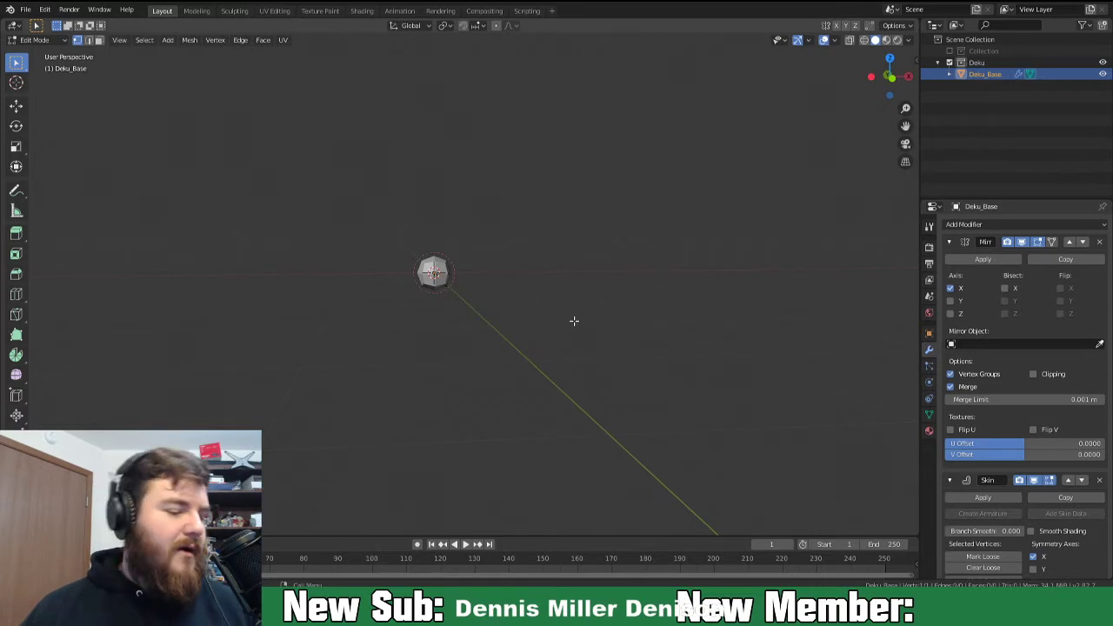
In front orthographic view, extrude the starting vertex sideways along the horizontal axis to form the mirrored hips.
{"action": "key", "text": "KP_1"}
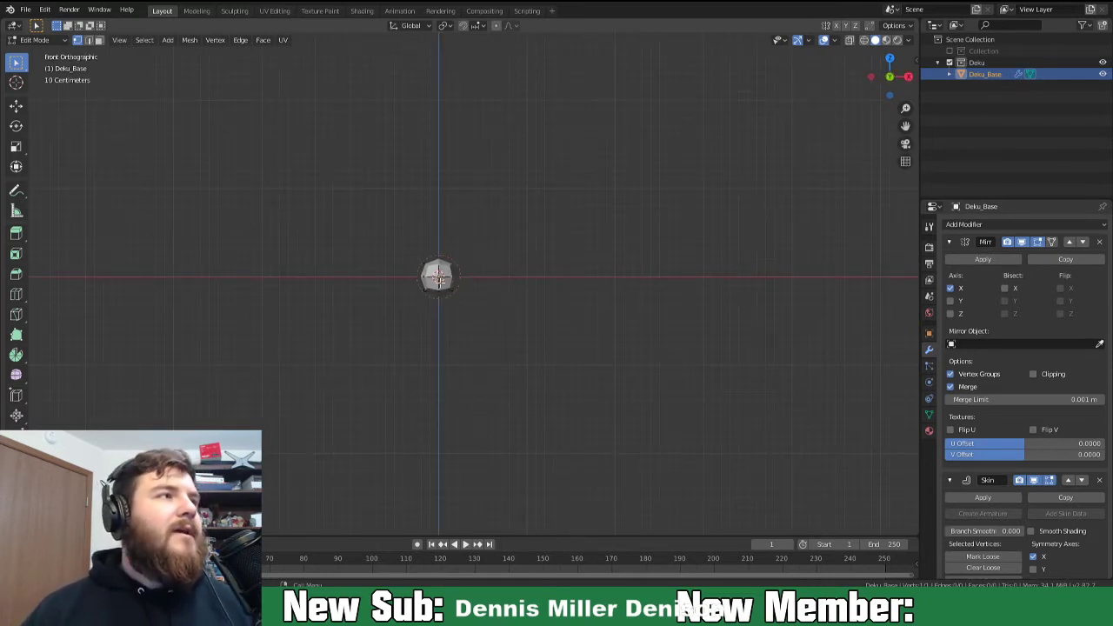
{"action": "middle_click_drag", "start_coordinate": [497, 286], "coordinate": [508, 171], "text": "shift"}
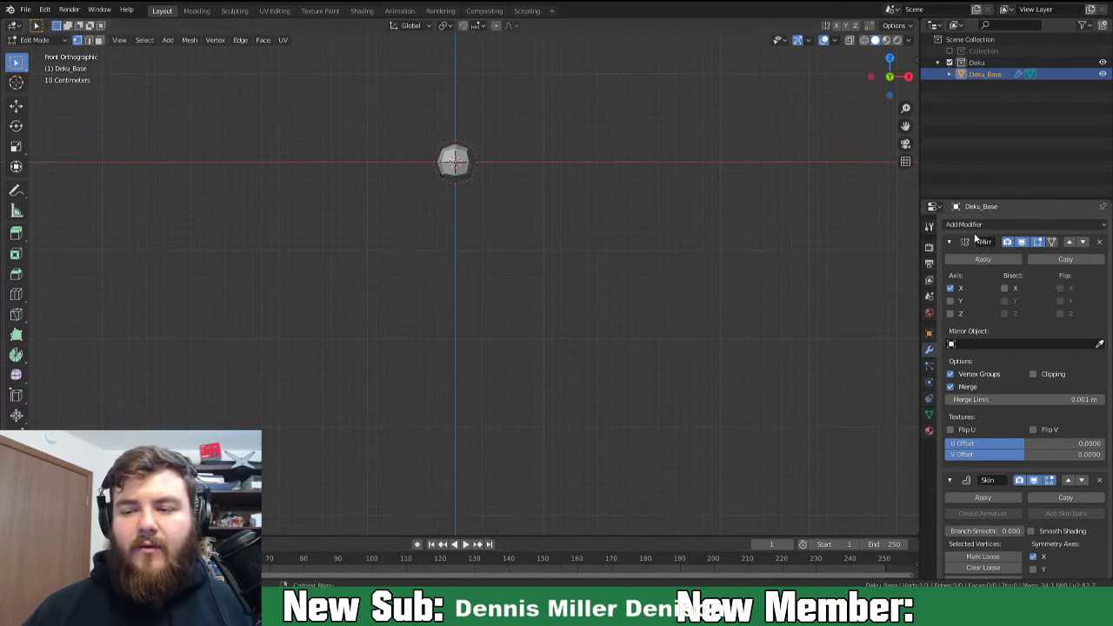
{"action": "left_click", "coordinate": [949, 480]}
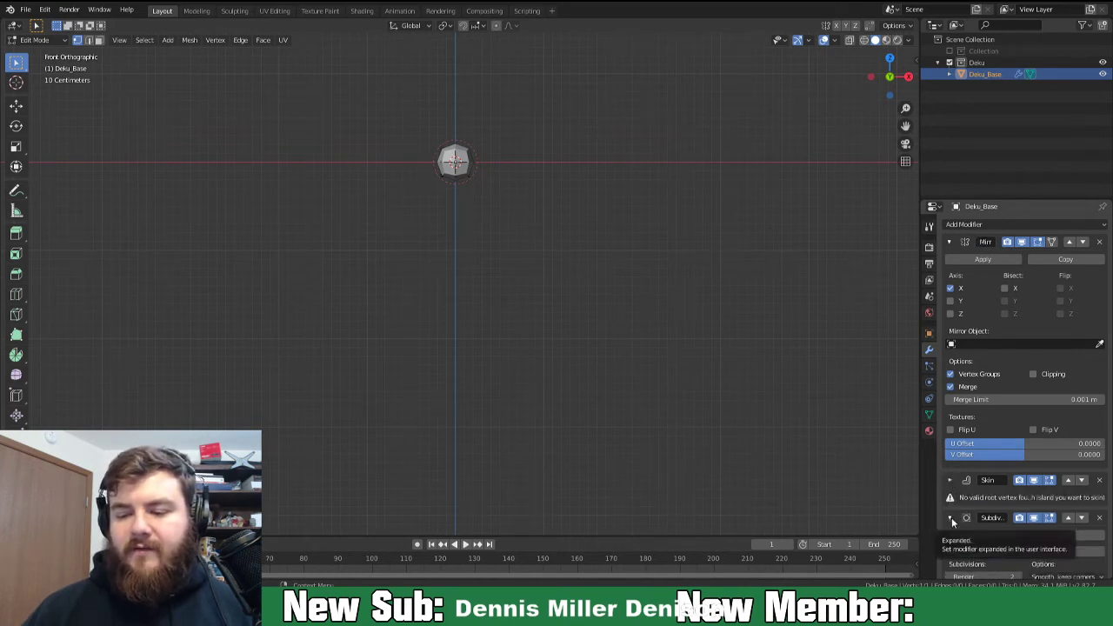
{"action": "key", "text": "g"}
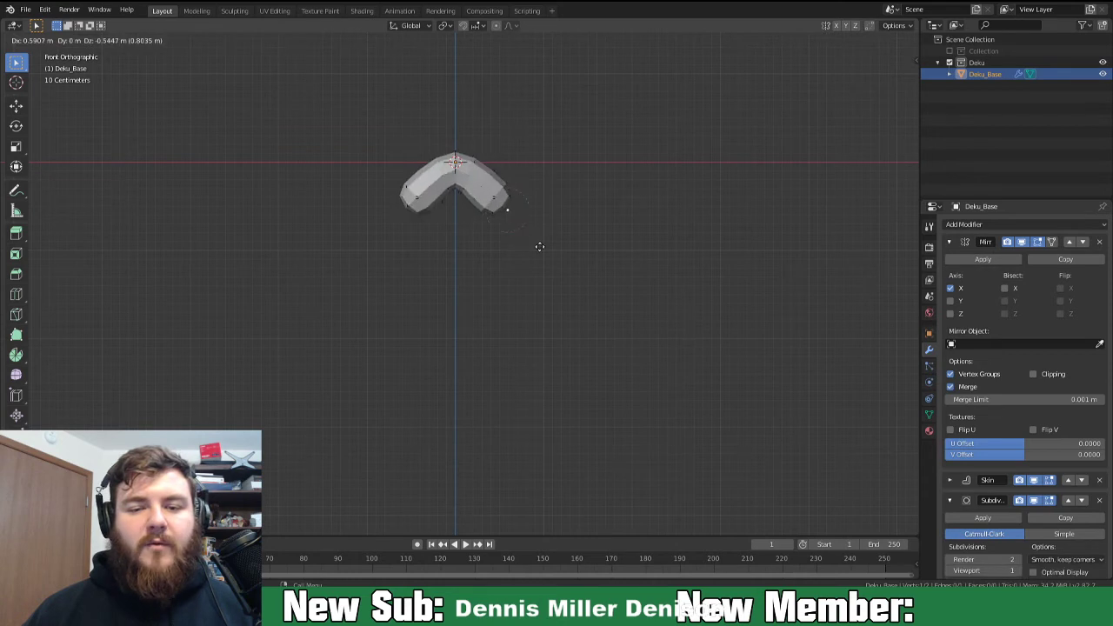
{"action": "left_click", "coordinate": [585, 199]}
Extrude the hip vertex downward in two segments to form the mirrored legs, with the lower segment about 0.83 m long.
{"action": "key", "text": "g"}
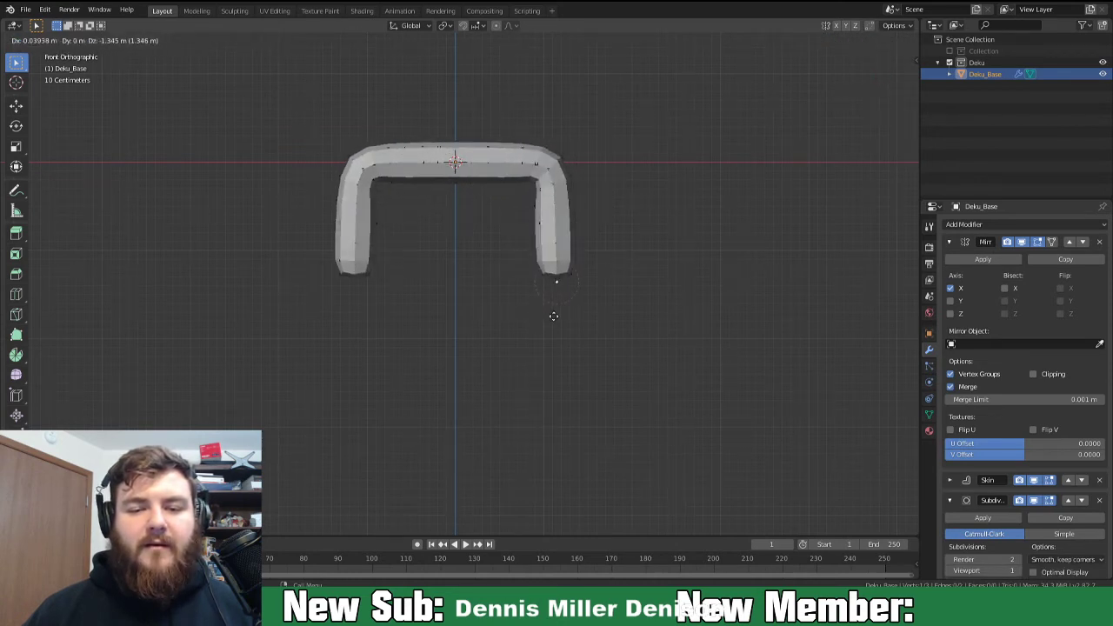
{"action": "left_click", "coordinate": [554, 291]}
{"action": "key", "text": "g"}
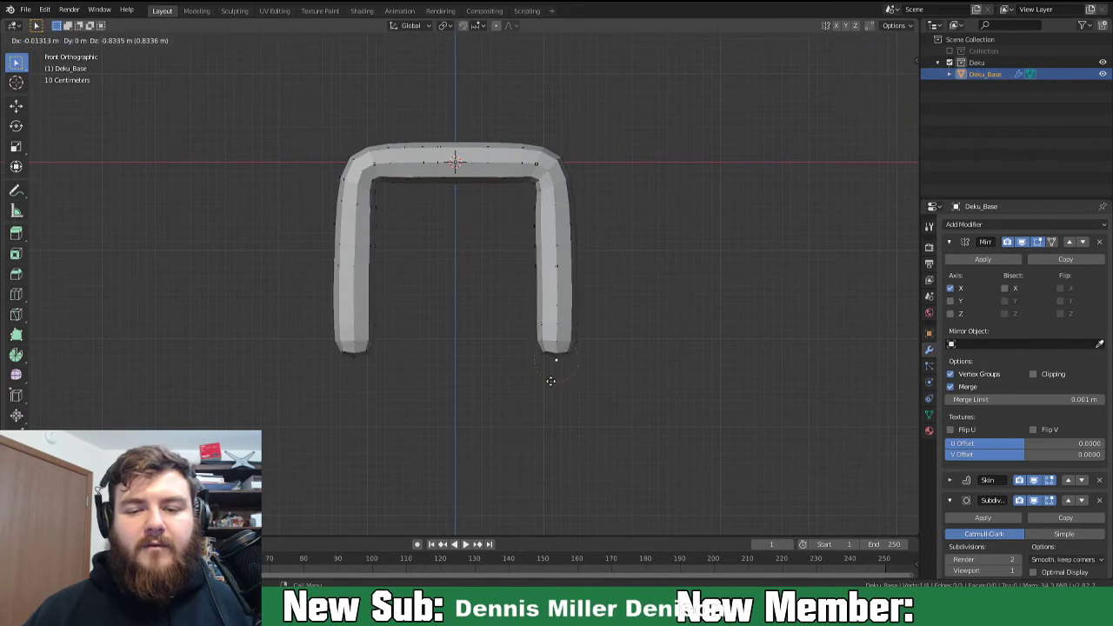
{"action": "left_click", "coordinate": [550, 375]}
Extrude the centre vertex between the hips upward along Z by about 0.96 m to start the spine.
{"action": "left_click", "coordinate": [949, 242]}
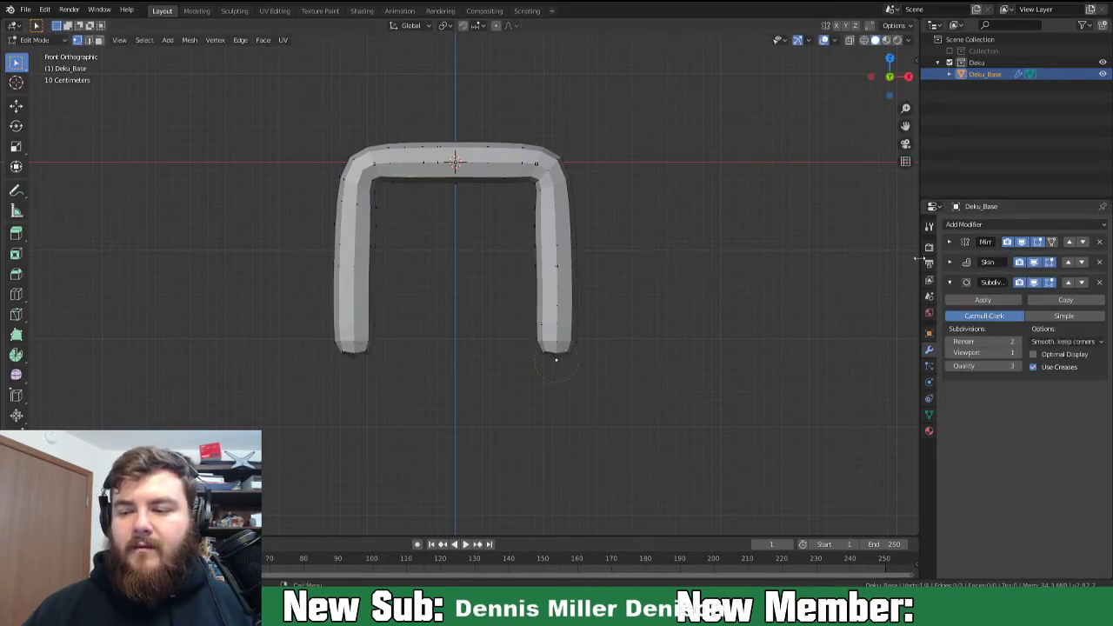
{"action": "left_click", "coordinate": [950, 263]}
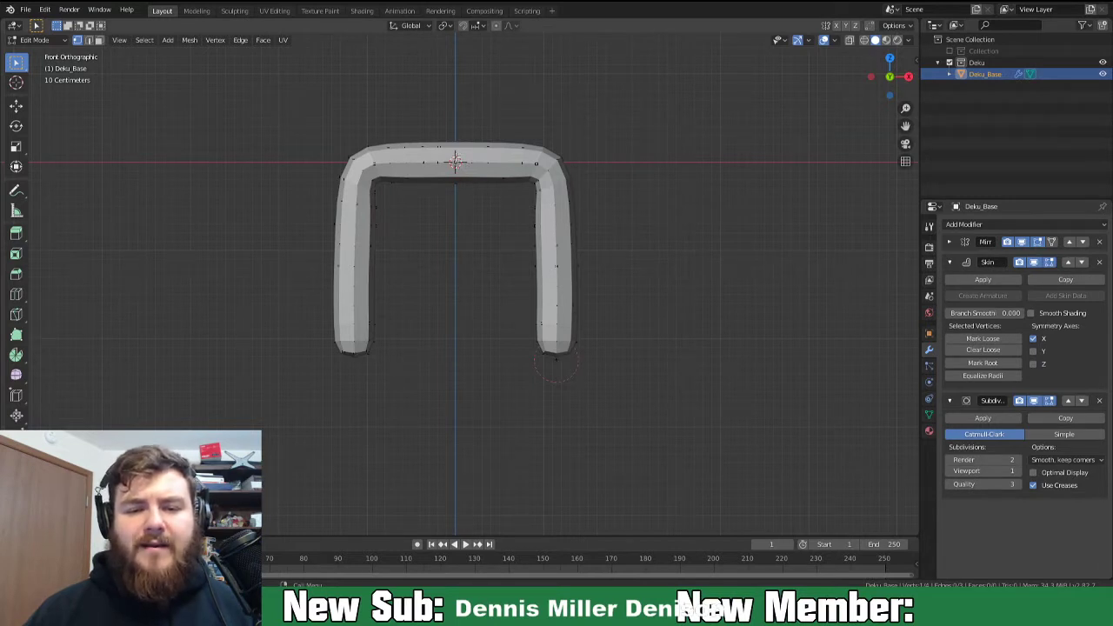
{"action": "key", "text": "g"}
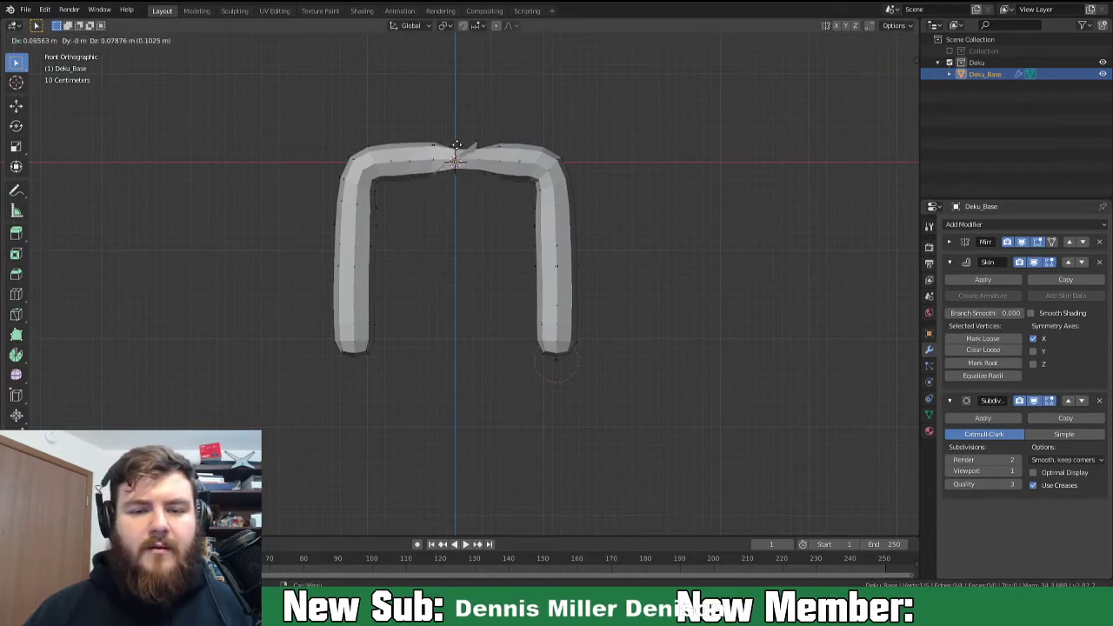
{"action": "key", "text": "z"}
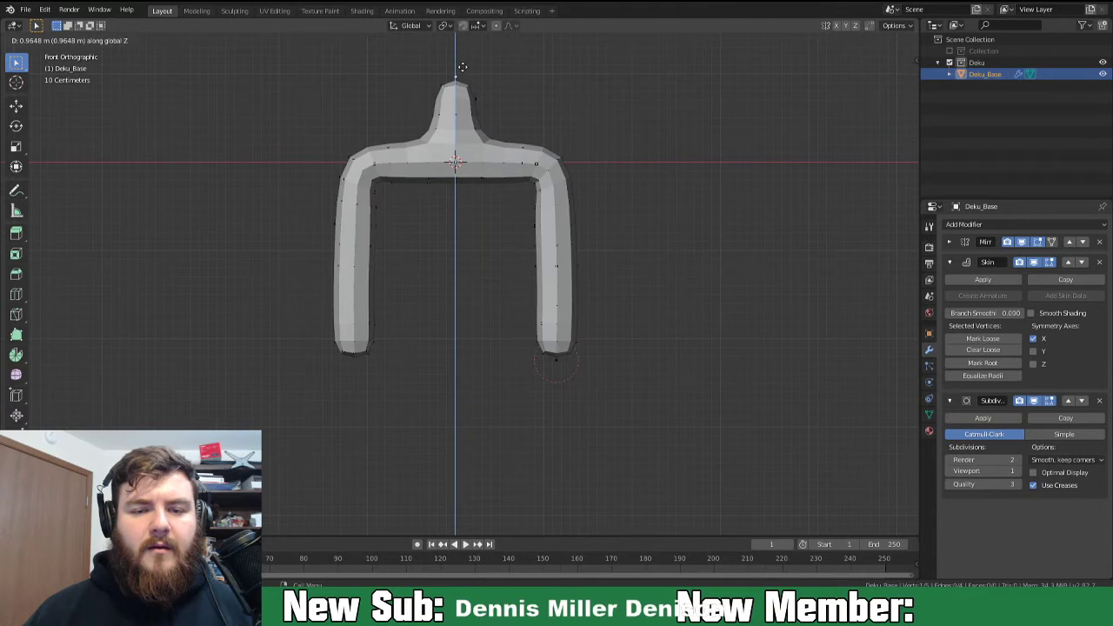
{"action": "left_click", "coordinate": [462, 67]}
Switch the viewport to wireframe shading and nudge the hip corner vertex slightly inward and up in front view.
{"action": "middle_click_drag", "start_coordinate": [615, 223], "coordinate": [576, 244]}
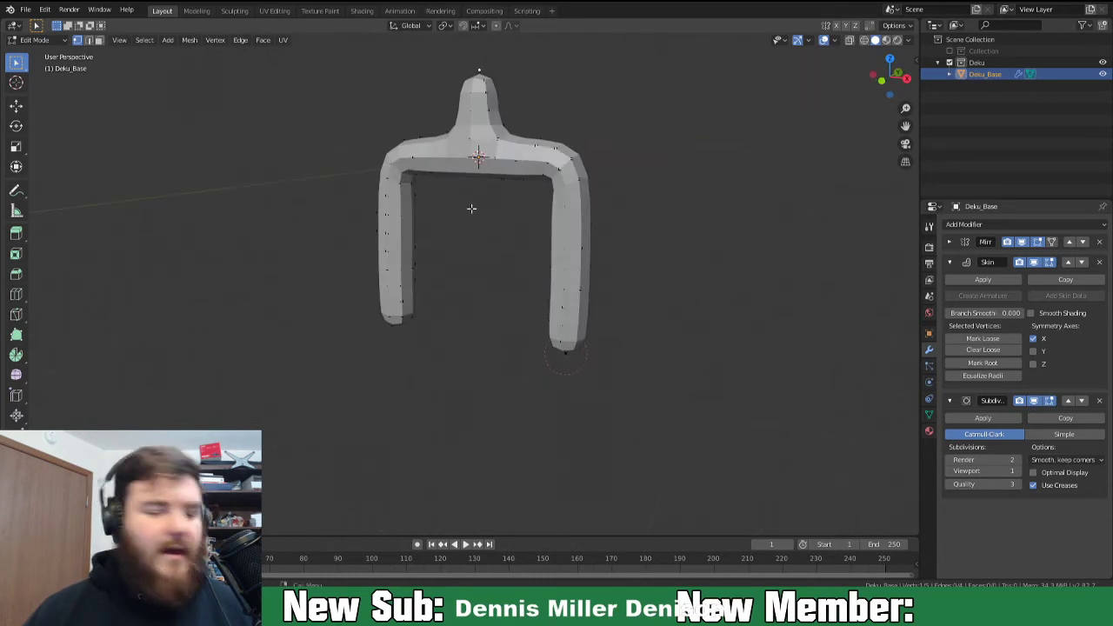
{"action": "key", "text": "KP_1"}
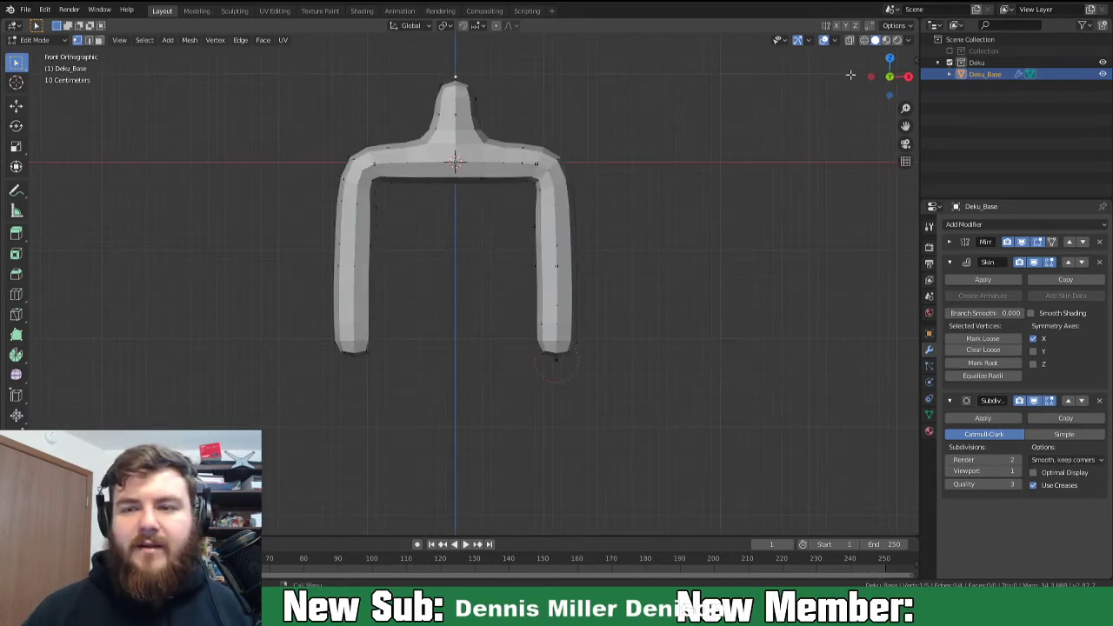
{"action": "left_click", "coordinate": [863, 40]}
{"action": "left_click", "coordinate": [559, 164]}
{"action": "key", "text": "g"}
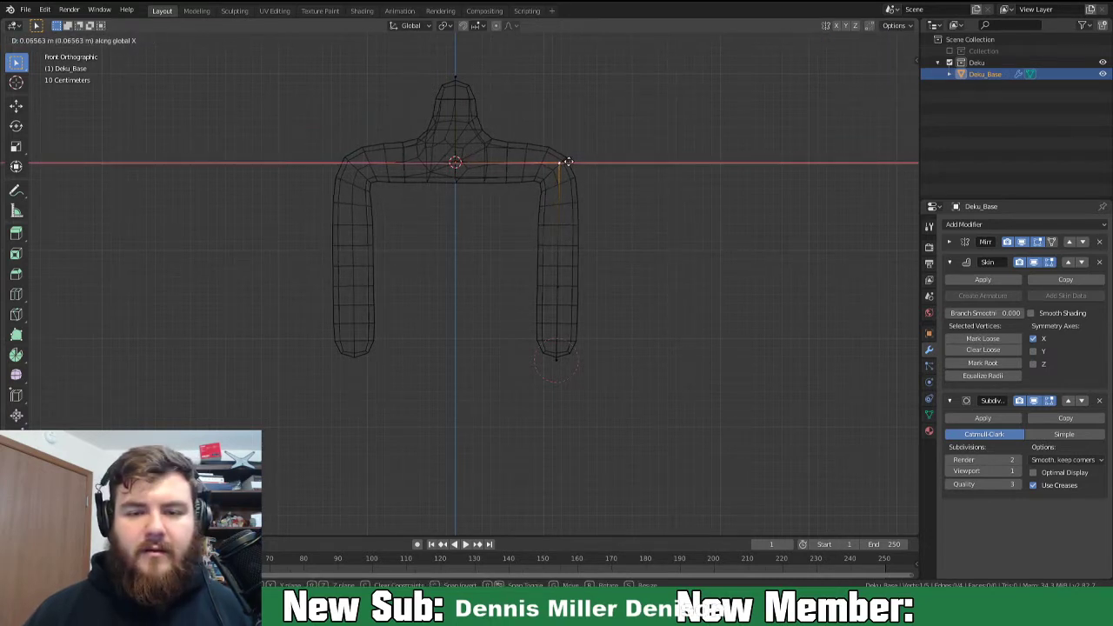
{"action": "left_click", "coordinate": [567, 161]}
{"action": "key", "text": "g"}
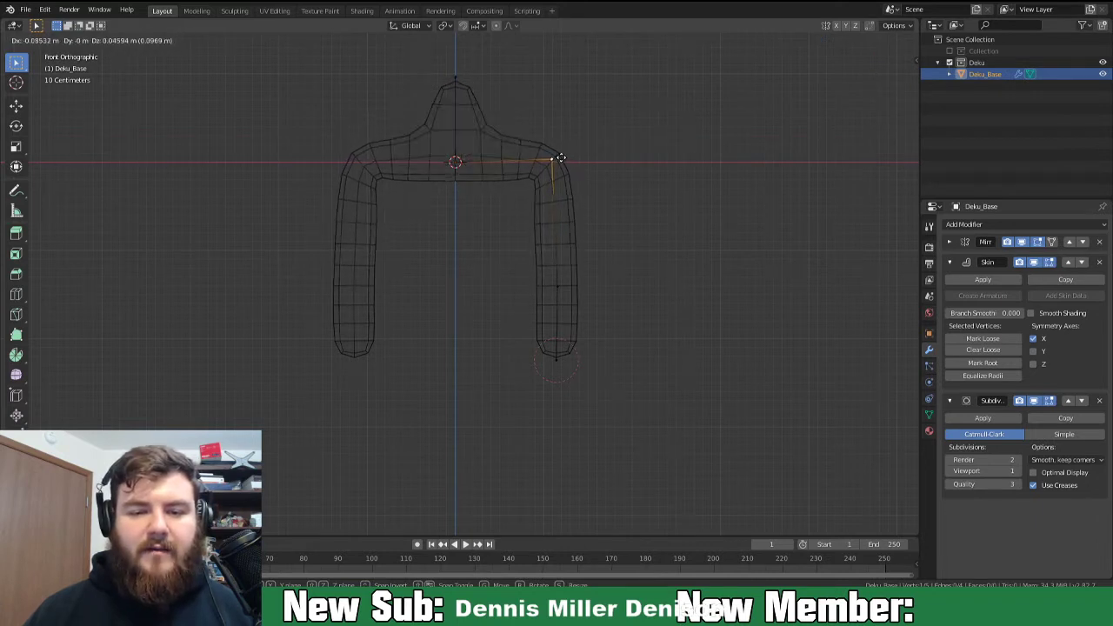
{"action": "left_click", "coordinate": [561, 158]}
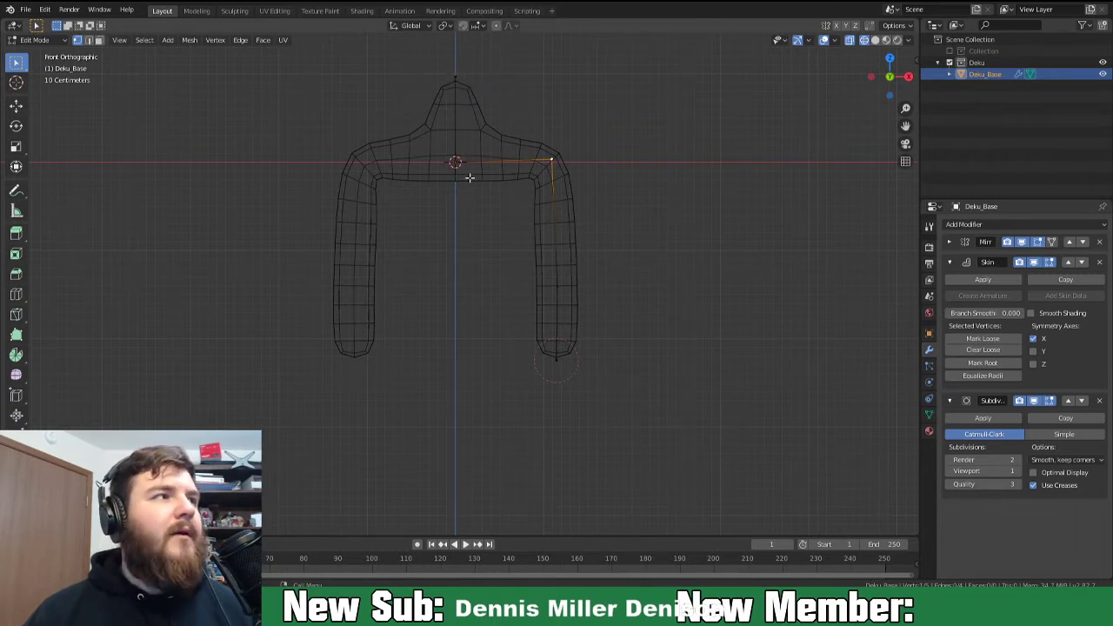
Lengthen the mirrored legs by pulling the leg's end vertex further down and slightly outward.
{"action": "scroll", "coordinate": [470, 179], "scroll_direction": "down", "scroll_amount": 3}
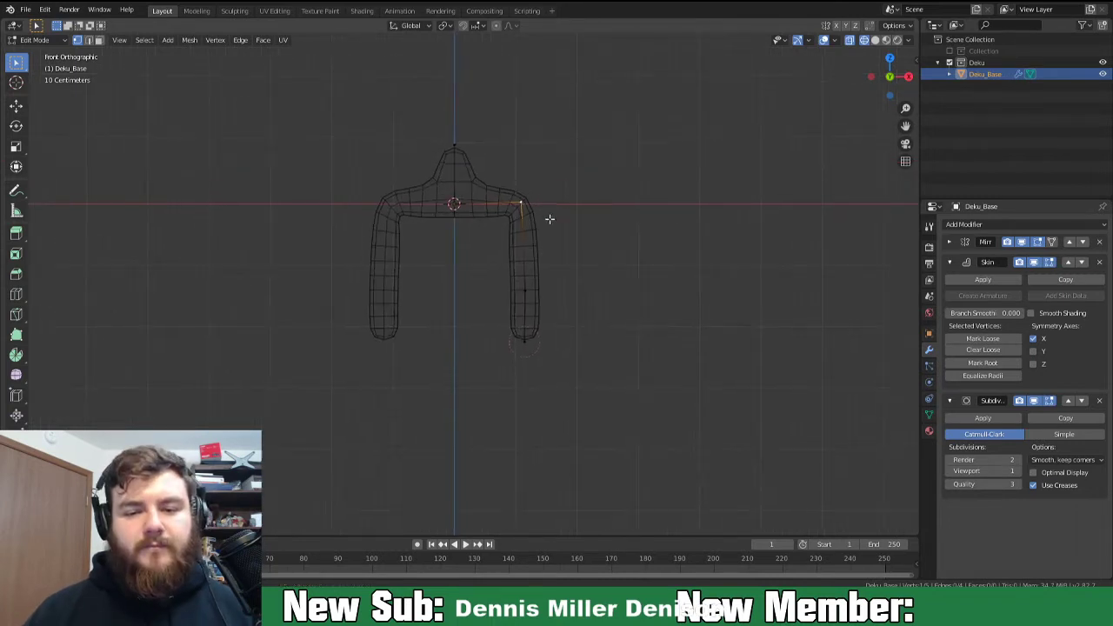
{"action": "left_click", "coordinate": [426, 253]}
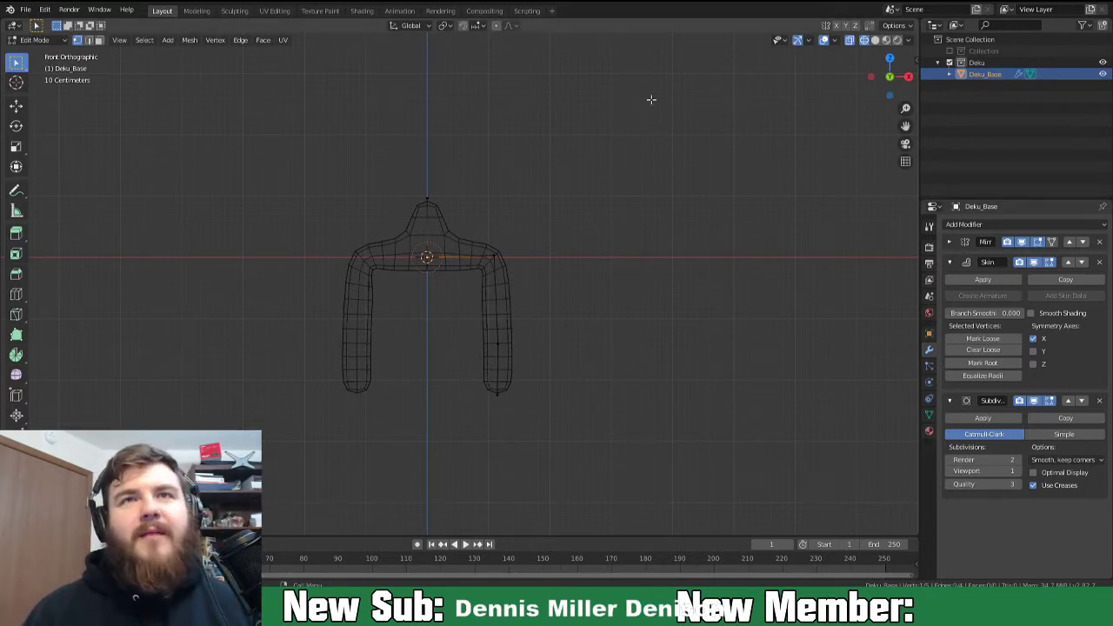
{"action": "left_click", "coordinate": [497, 258]}
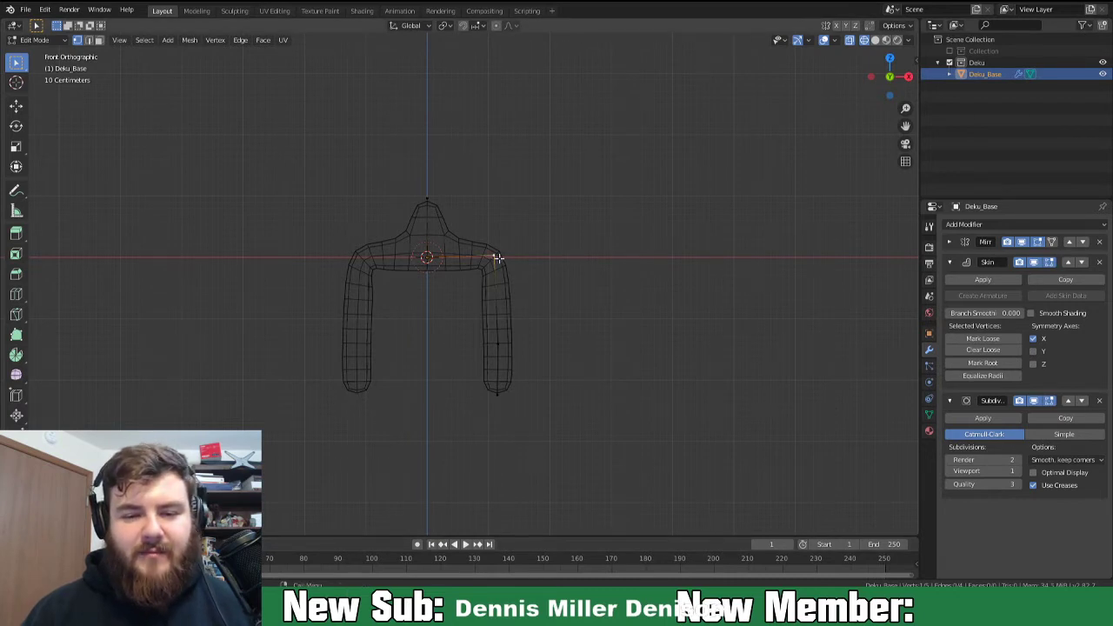
{"action": "left_click", "coordinate": [426, 200]}
{"action": "middle_click_drag", "start_coordinate": [472, 199], "coordinate": [449, 301], "text": "shift"}
{"action": "scroll", "coordinate": [452, 306], "scroll_direction": "down", "scroll_amount": 3}
{"action": "middle_click_drag", "start_coordinate": [450, 376], "coordinate": [482, 378], "text": "shift"}
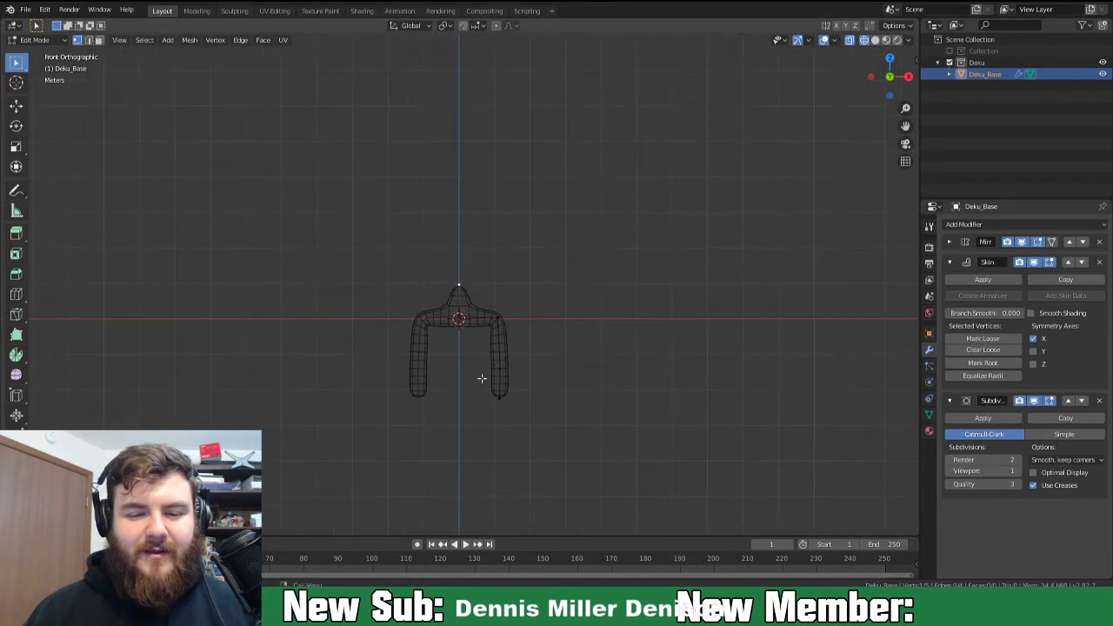
{"action": "key", "text": "e"}
{"action": "key", "text": "z"}
{"action": "left_click", "coordinate": [502, 419]}
{"action": "key", "text": "e"}
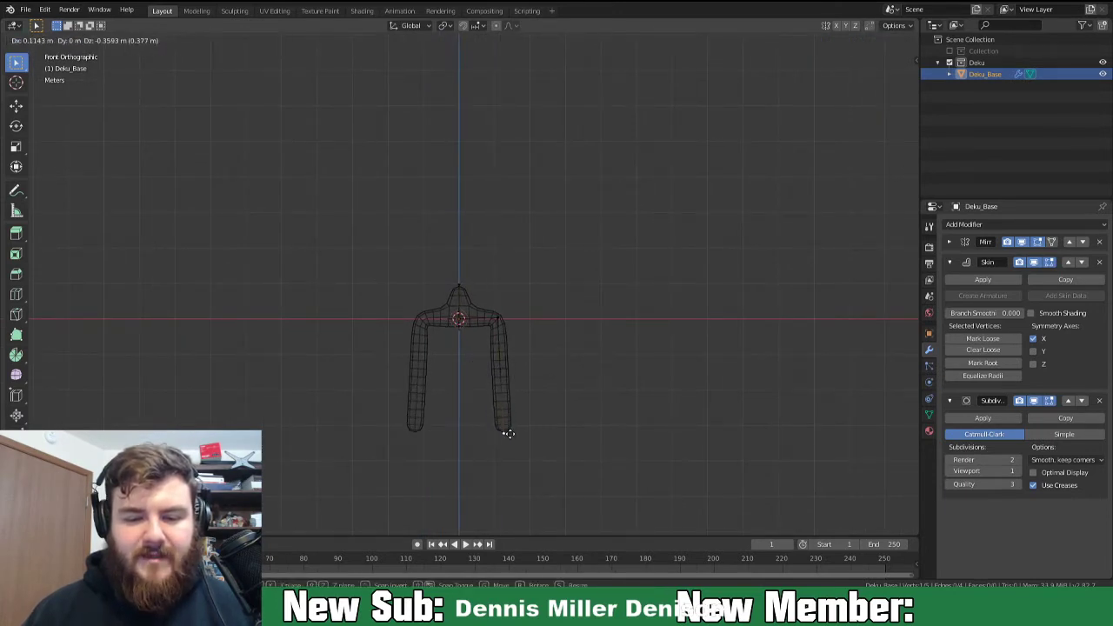
{"action": "left_click", "coordinate": [506, 432]}
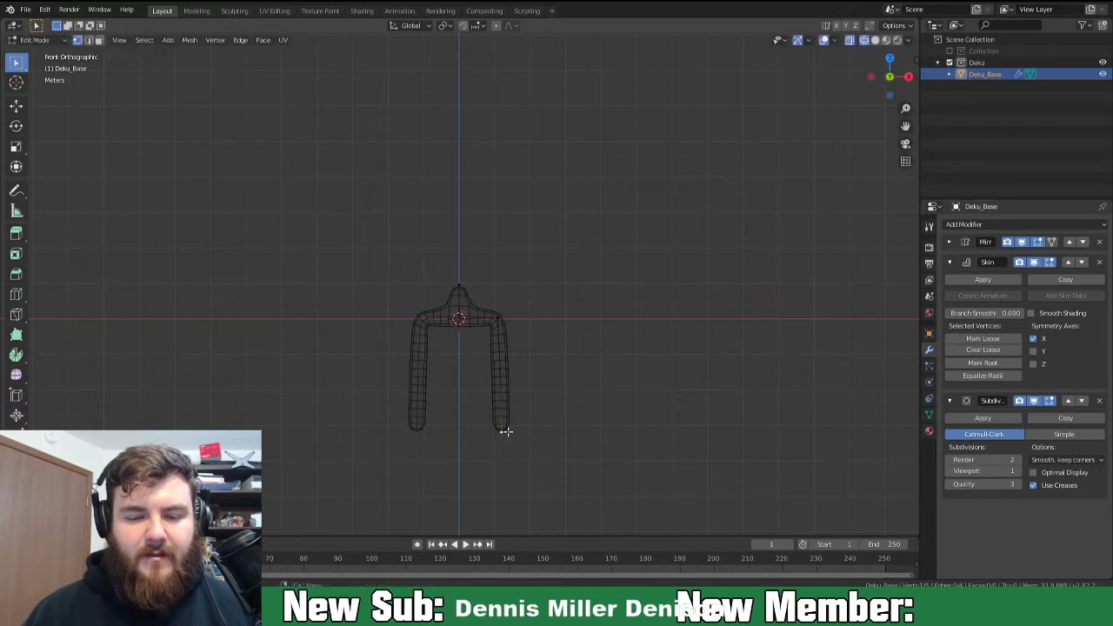
Extrude the top spine vertex straight up along Z to form the torso up to the chest.
{"action": "key", "text": "e"}
{"action": "key", "text": "z"}
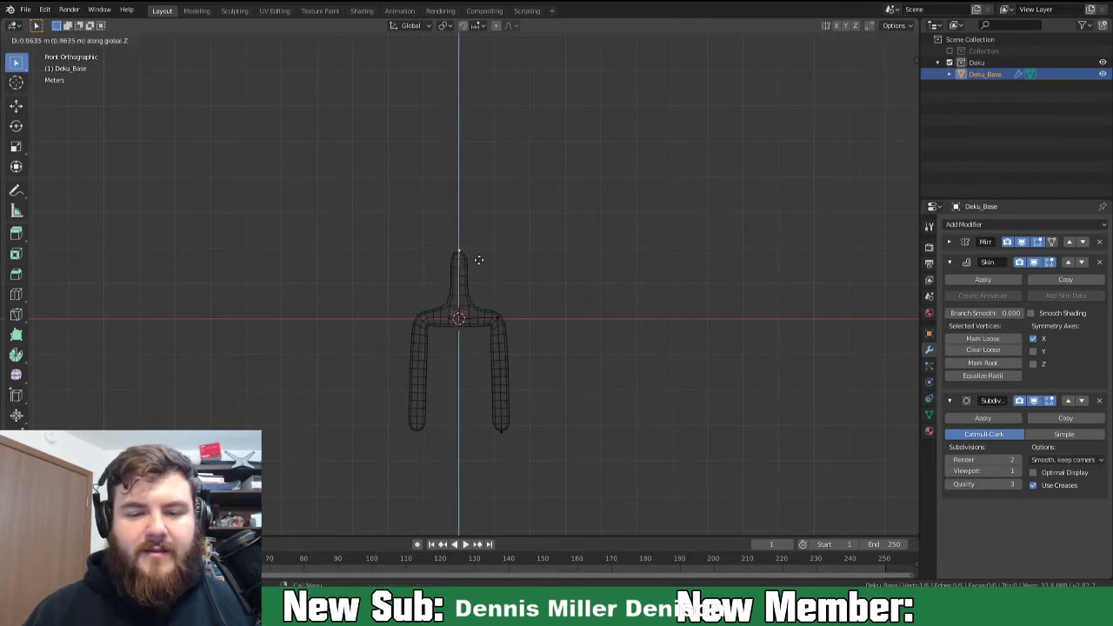
{"action": "left_click", "coordinate": [479, 205]}
Extrude the chest vertex outward and upward into mirrored shoulders, and extrude it straight up along Z for the neck.
{"action": "key", "text": "e"}
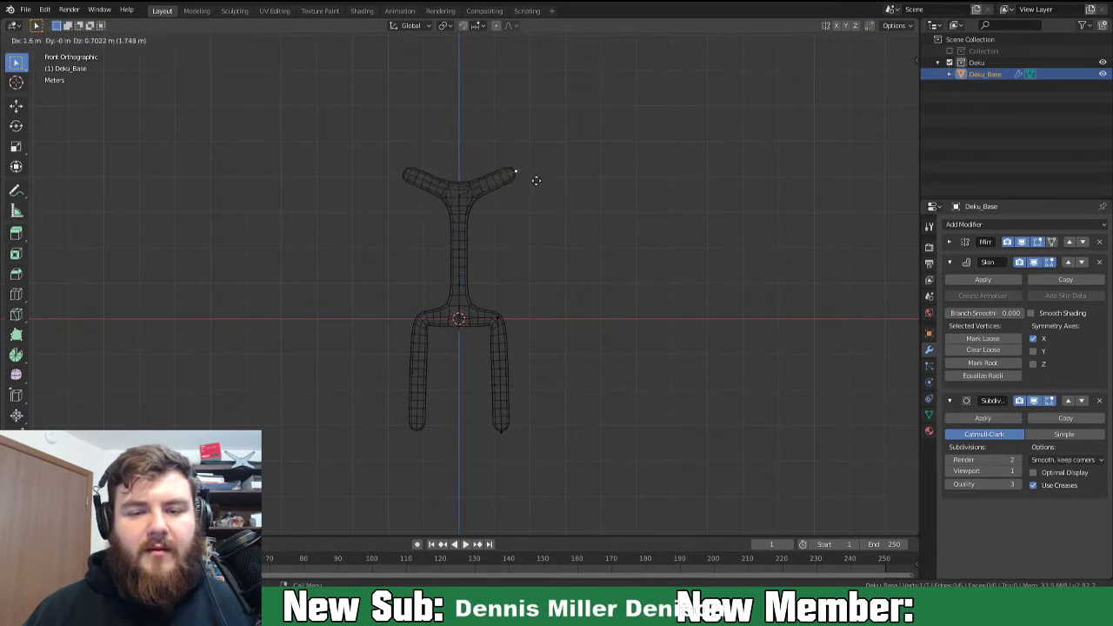
{"action": "left_click", "coordinate": [543, 174]}
{"action": "left_click", "coordinate": [466, 195]}
{"action": "key", "text": "e"}
{"action": "key", "text": "z"}
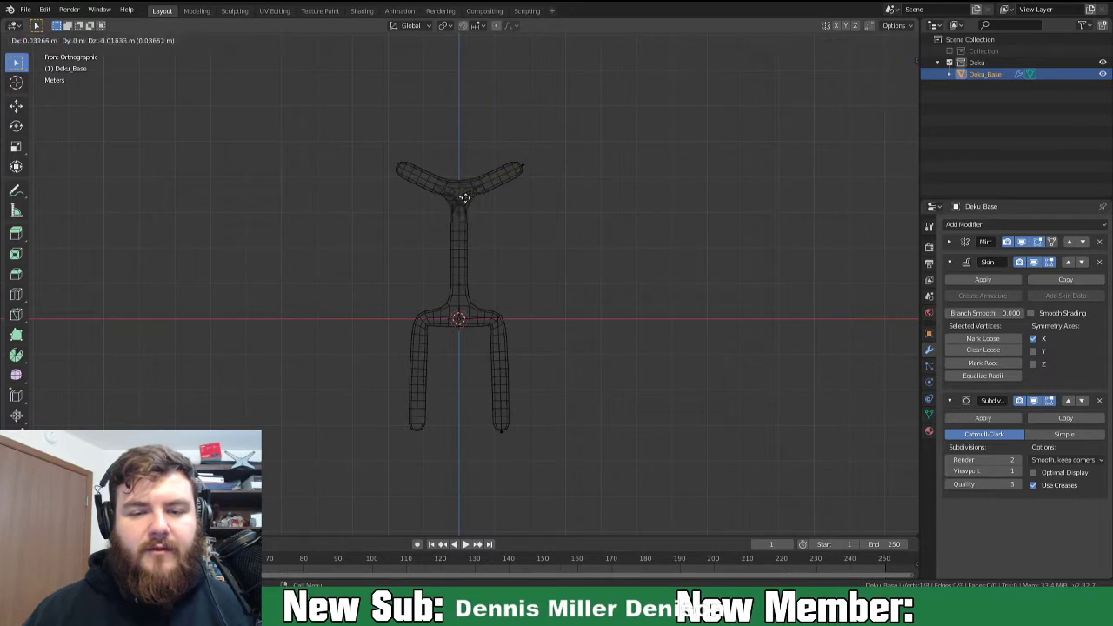
{"action": "left_click", "coordinate": [475, 149]}
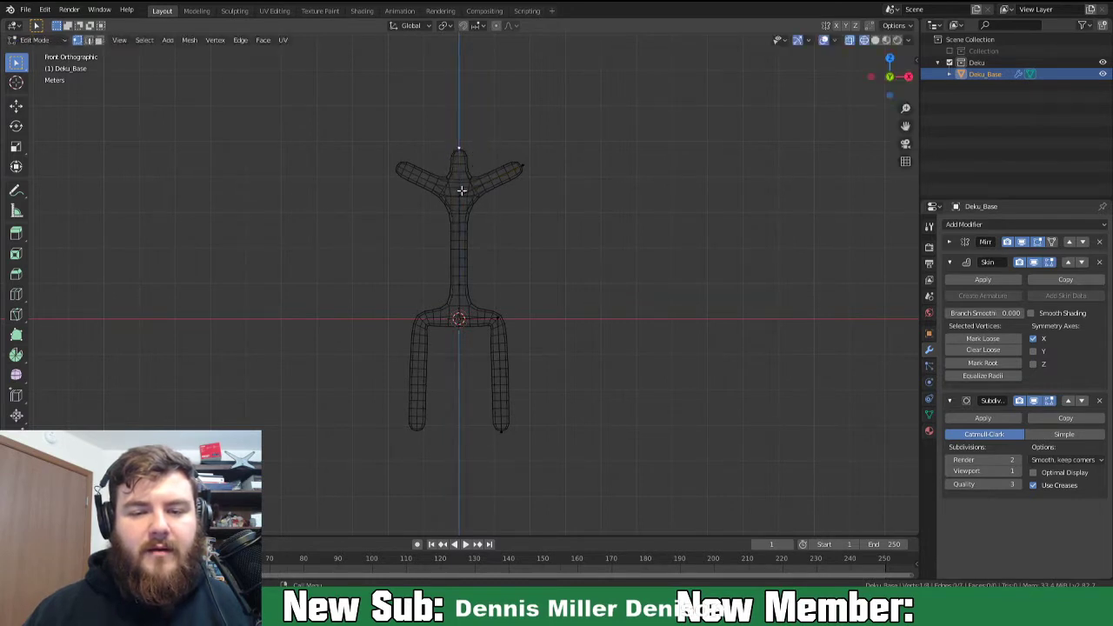
Enlarge the skin radius at the chest vertex to broaden the upper torso.
{"action": "key", "text": "ctrl+a"}
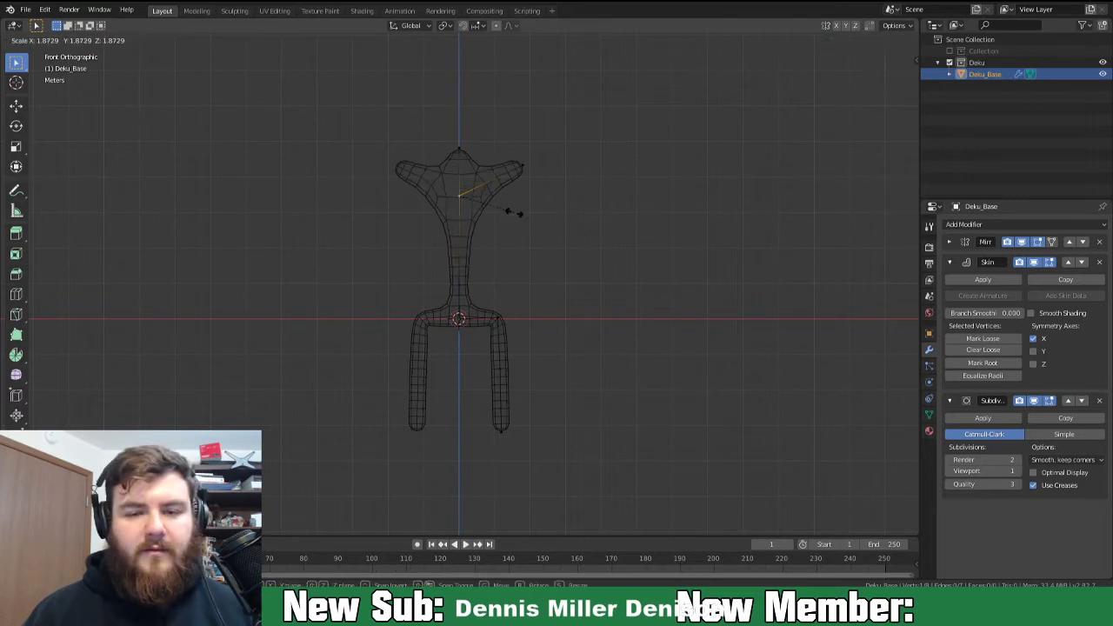
{"action": "left_click", "coordinate": [527, 214]}
{"action": "middle_click_drag", "start_coordinate": [579, 241], "coordinate": [551, 276]}
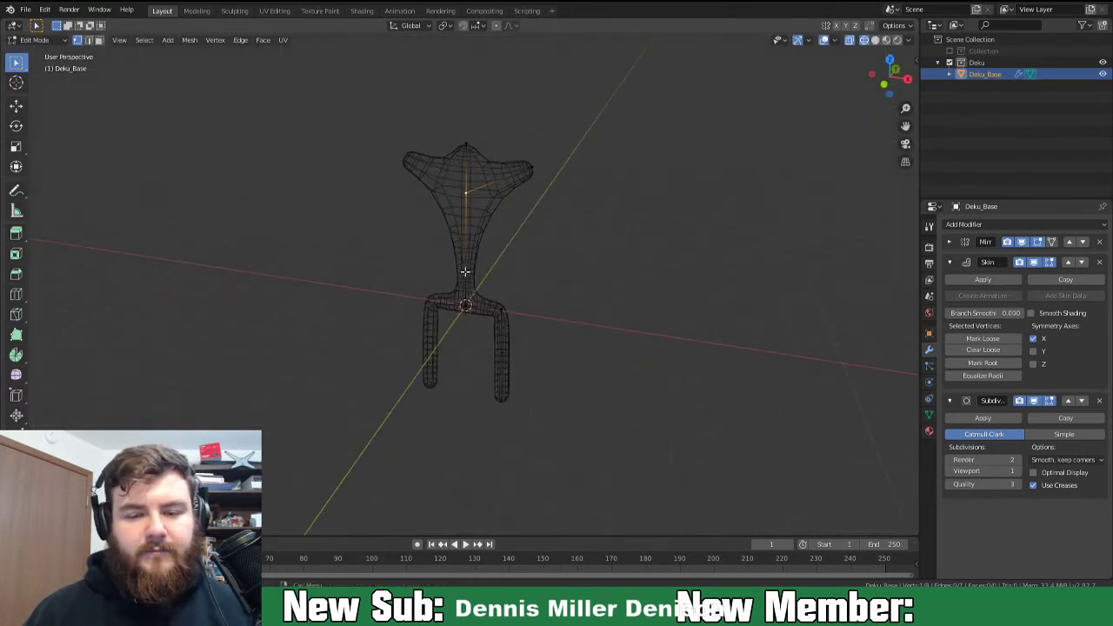
{"action": "middle_click_drag", "start_coordinate": [527, 175], "coordinate": [548, 219]}
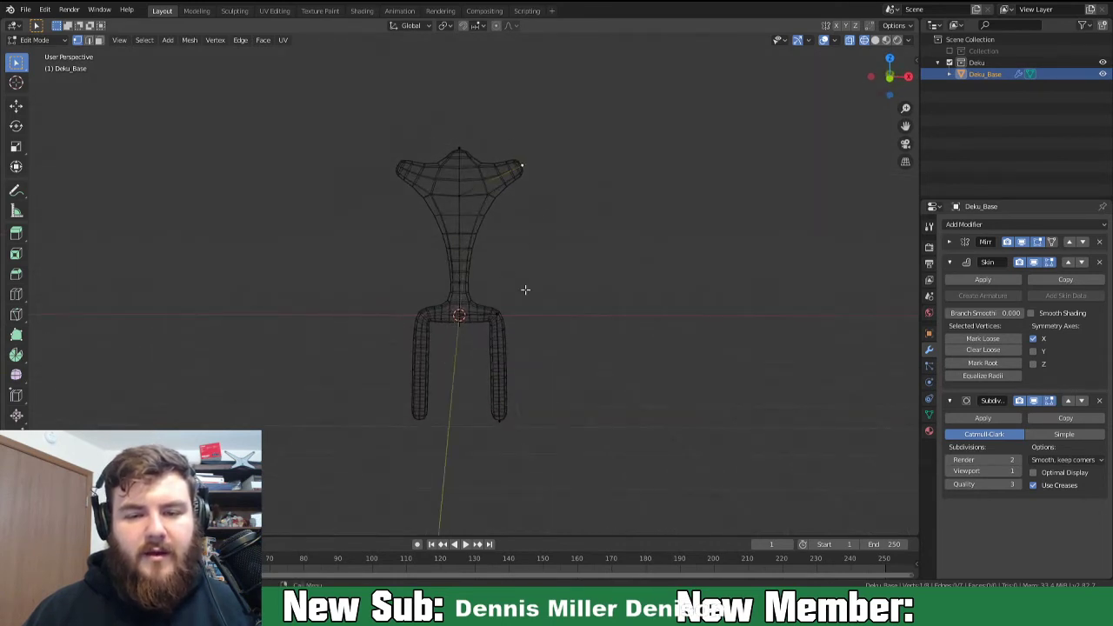
Enlarge the skin radius at the shoulder vertex about 1.4 times and also enlarge it at the top neck vertex.
{"action": "middle_click_drag", "start_coordinate": [547, 202], "coordinate": [567, 244]}
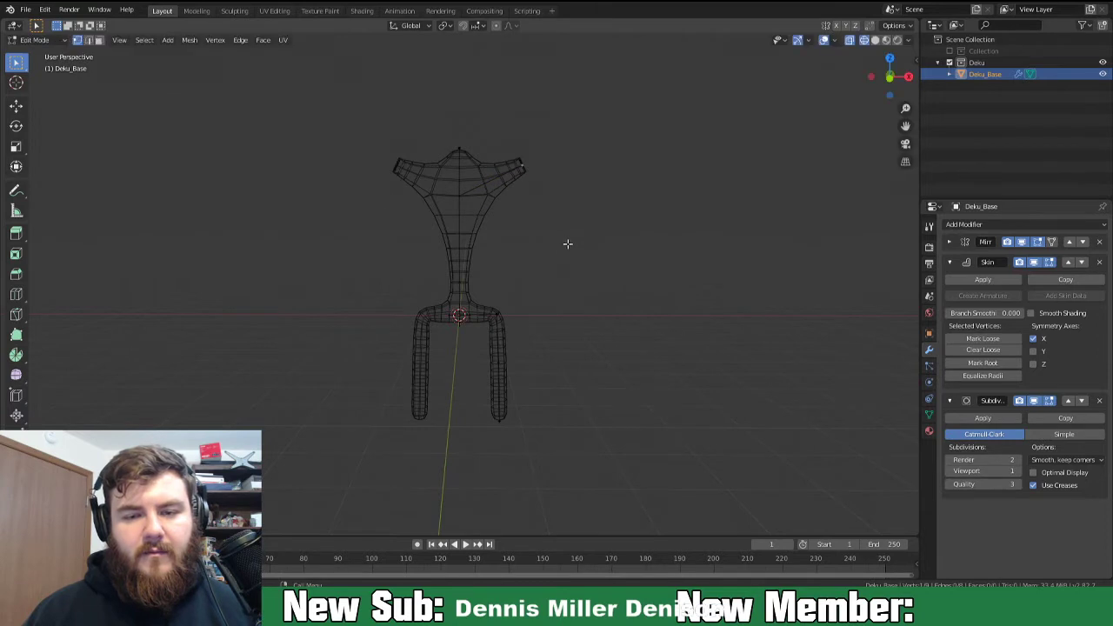
{"action": "middle_click_drag", "start_coordinate": [547, 194], "coordinate": [546, 197]}
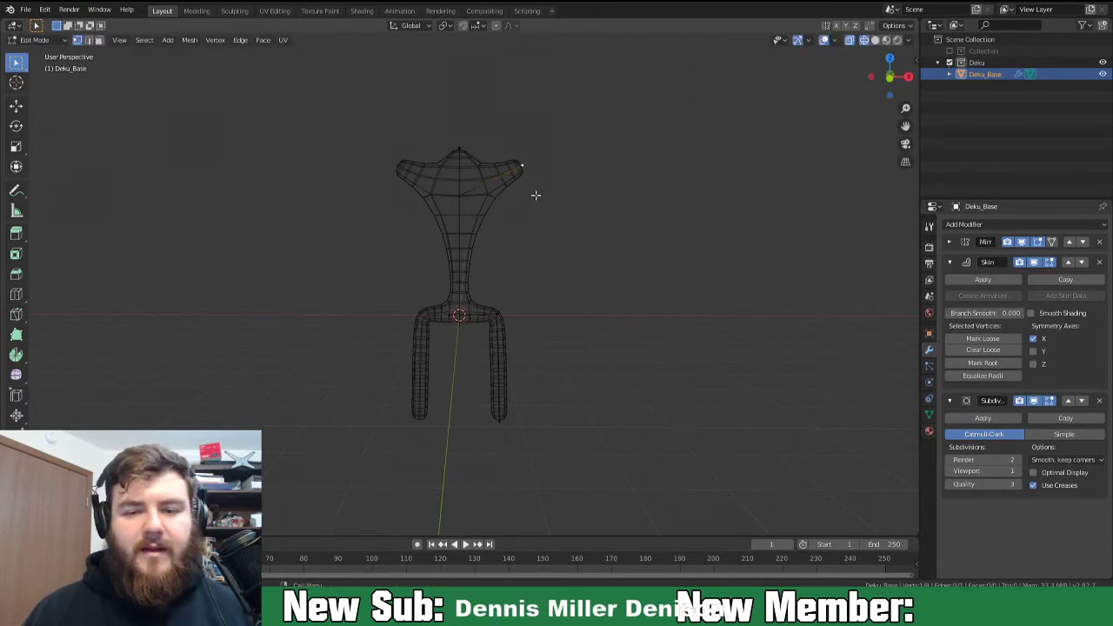
{"action": "key", "text": "ctrl+a"}
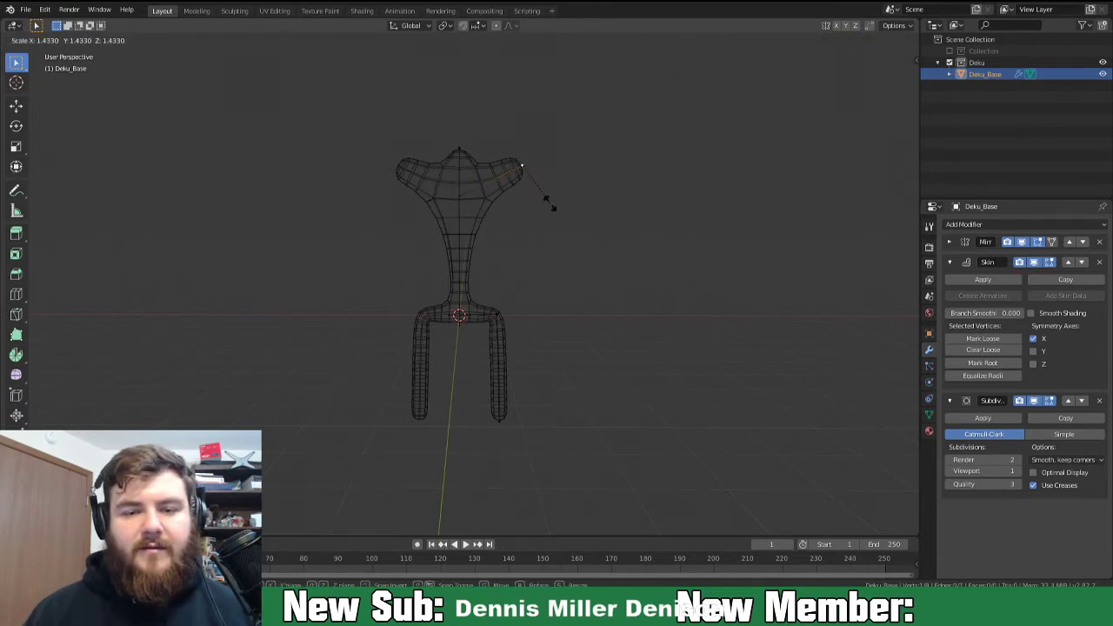
{"action": "left_click", "coordinate": [549, 204]}
{"action": "left_click", "coordinate": [466, 150]}
{"action": "key", "text": "ctrl+a"}
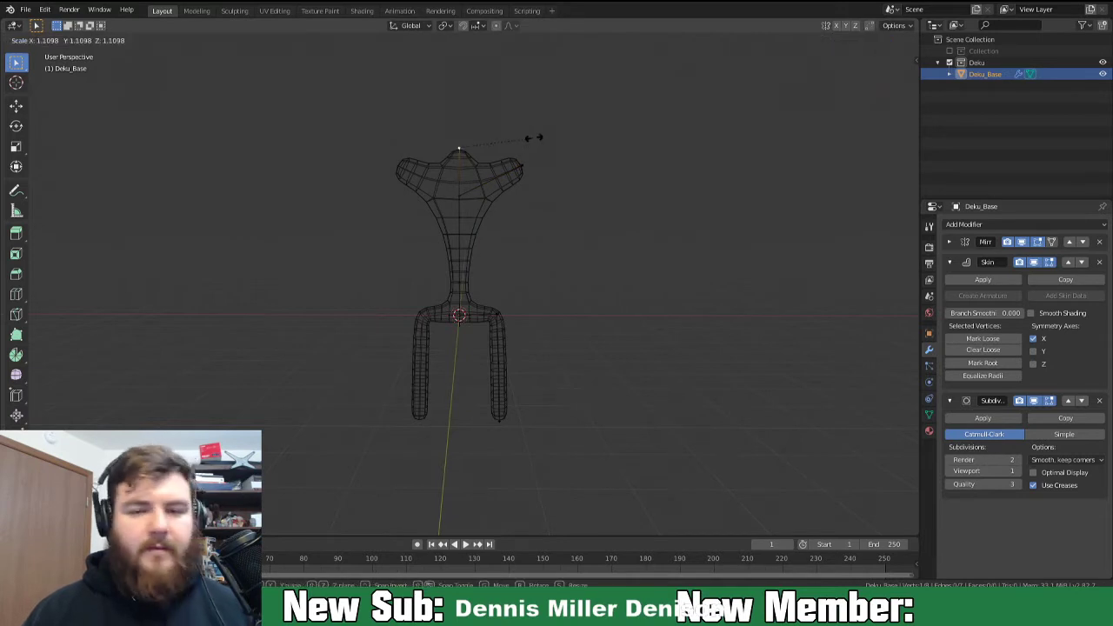
{"action": "left_click", "coordinate": [604, 141]}
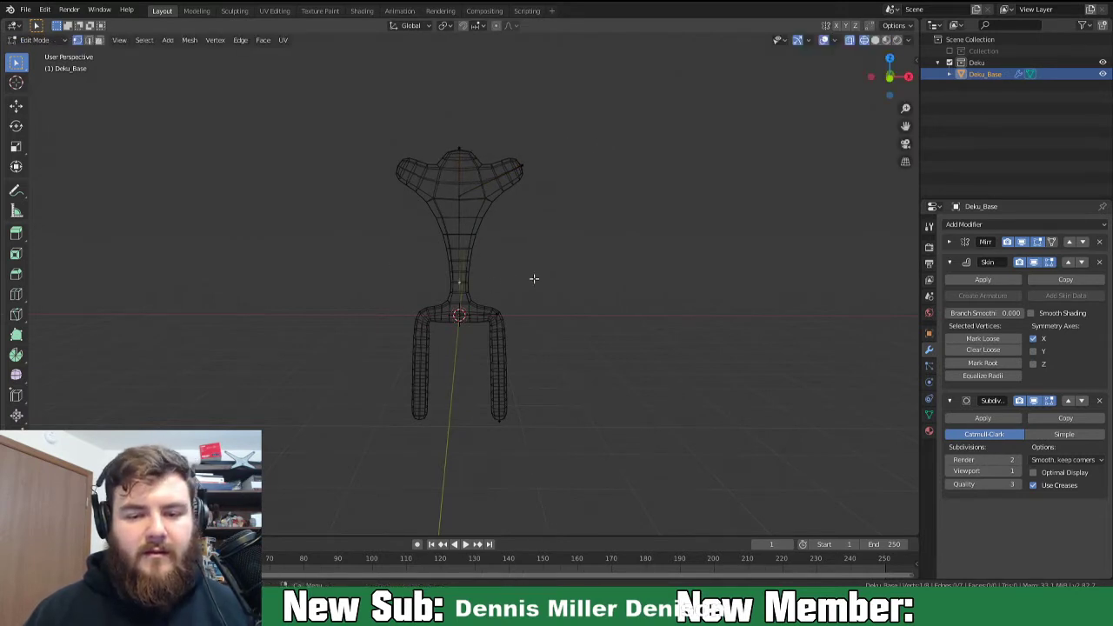
Enlarge the skin radius at the waist vertex and move it up about 0.76 m along Z.
{"action": "key", "text": "ctrl+a"}
{"action": "left_click", "coordinate": [636, 278]}
{"action": "key", "text": "g"}
{"action": "key", "text": "z"}
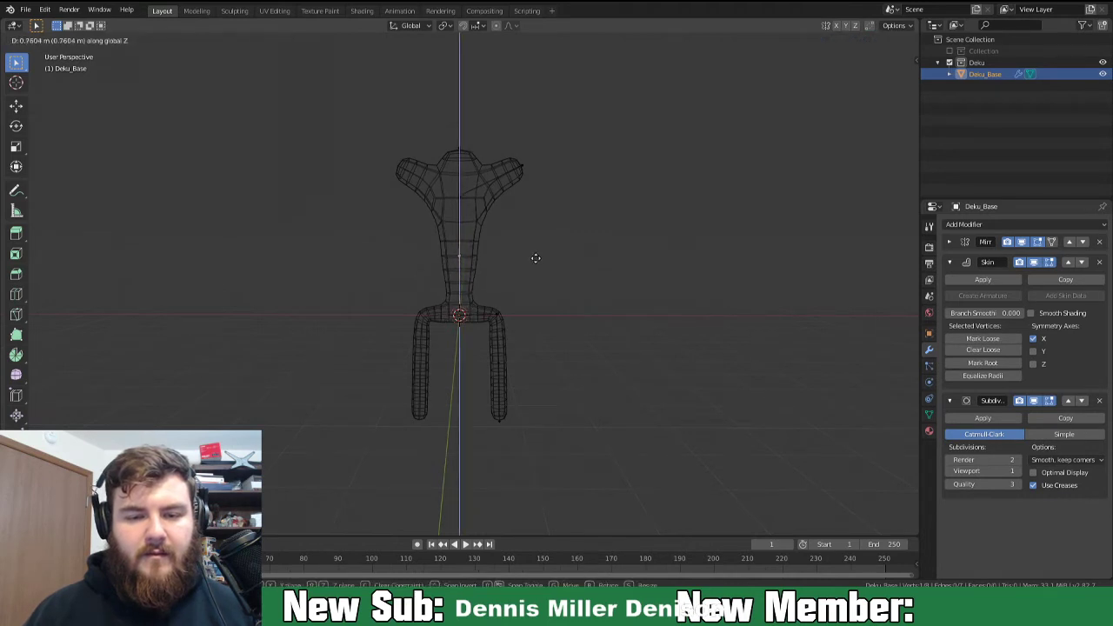
{"action": "left_click", "coordinate": [537, 258]}
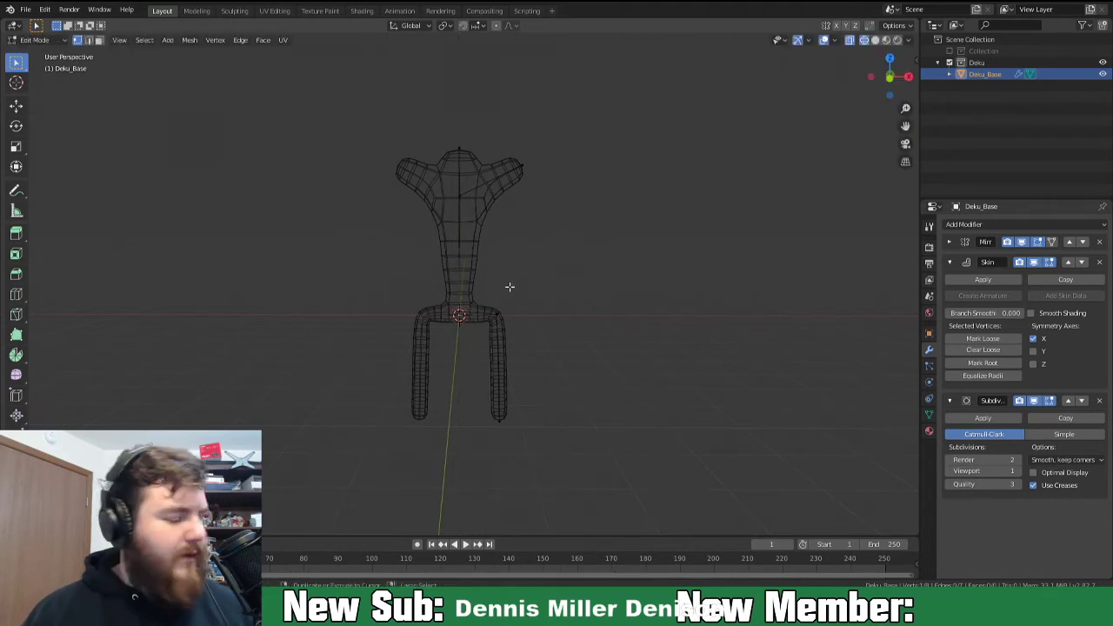
Enlarge the skin radius at the pelvis centre vertex about 5 times and at the hip vertex about 2.5 times.
{"action": "key", "text": "ctrl+a"}
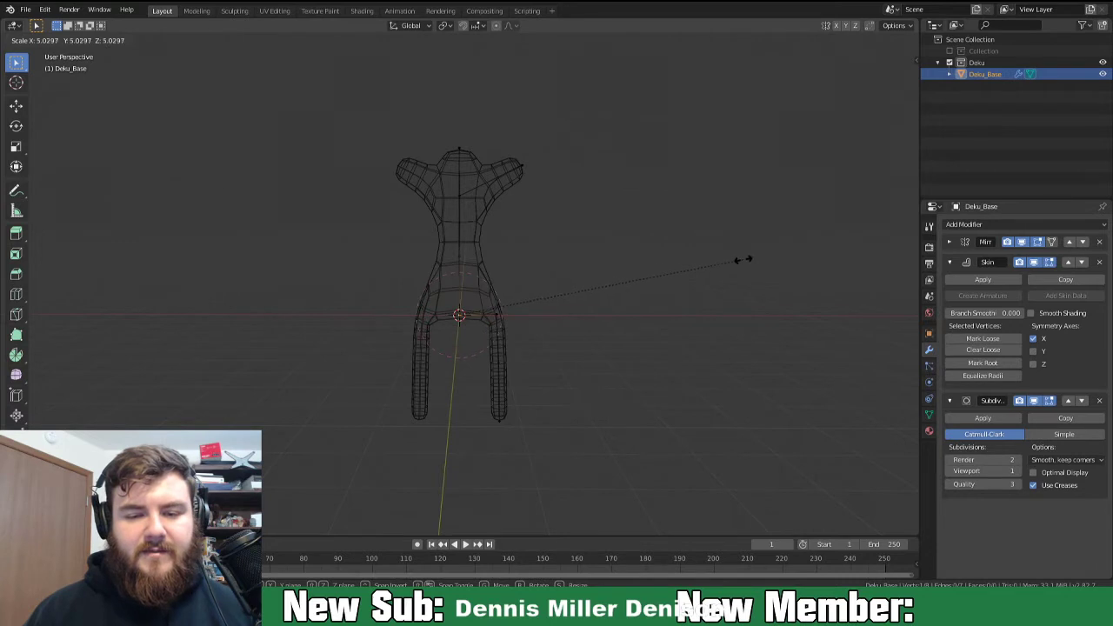
{"action": "left_click", "coordinate": [740, 258]}
{"action": "middle_click_drag", "start_coordinate": [553, 278], "coordinate": [612, 288]}
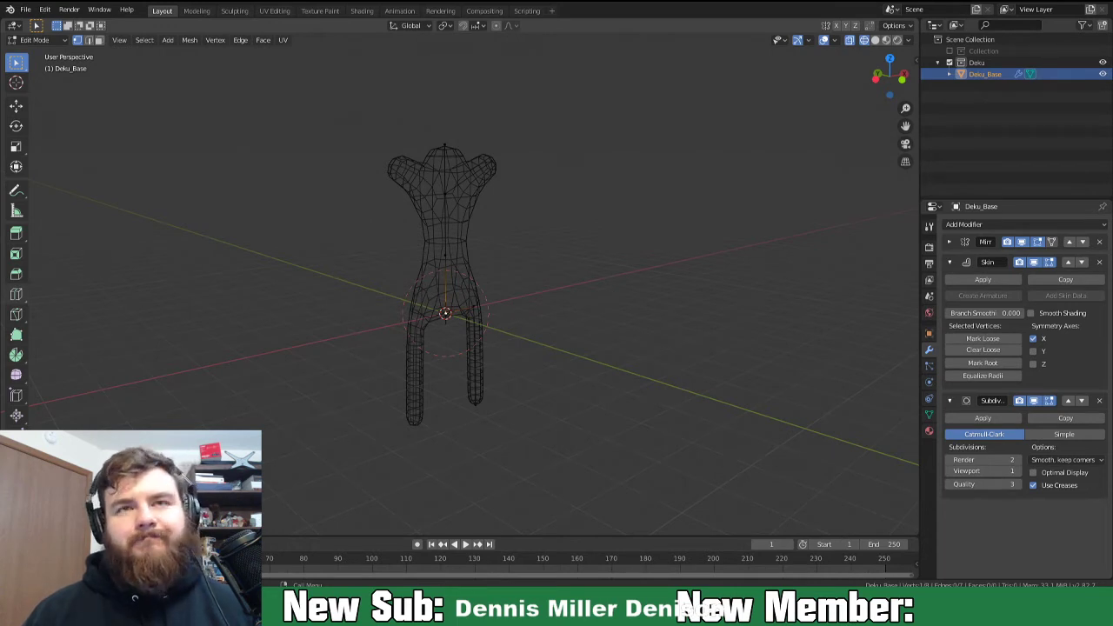
{"action": "middle_click_drag", "start_coordinate": [541, 332], "coordinate": [435, 313]}
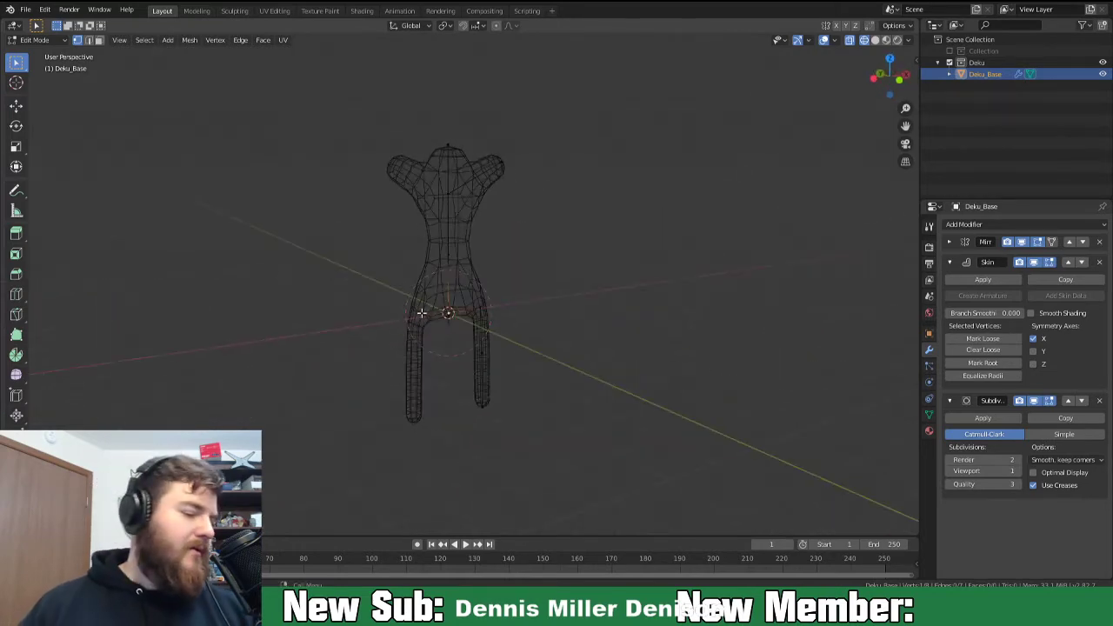
{"action": "key", "text": "KP_1"}
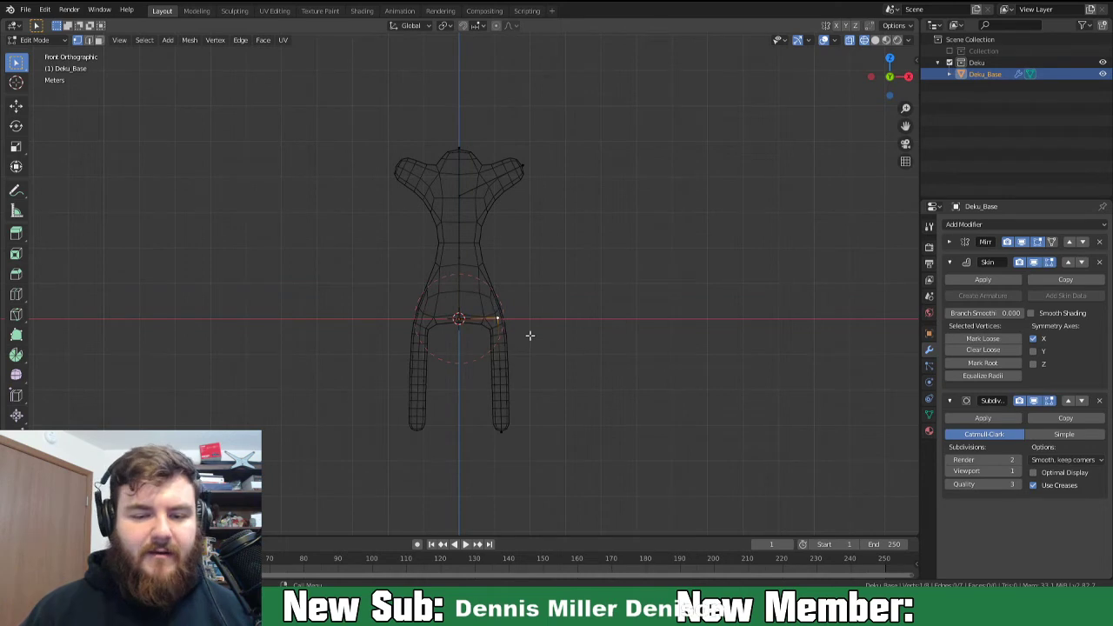
{"action": "key", "text": "s"}
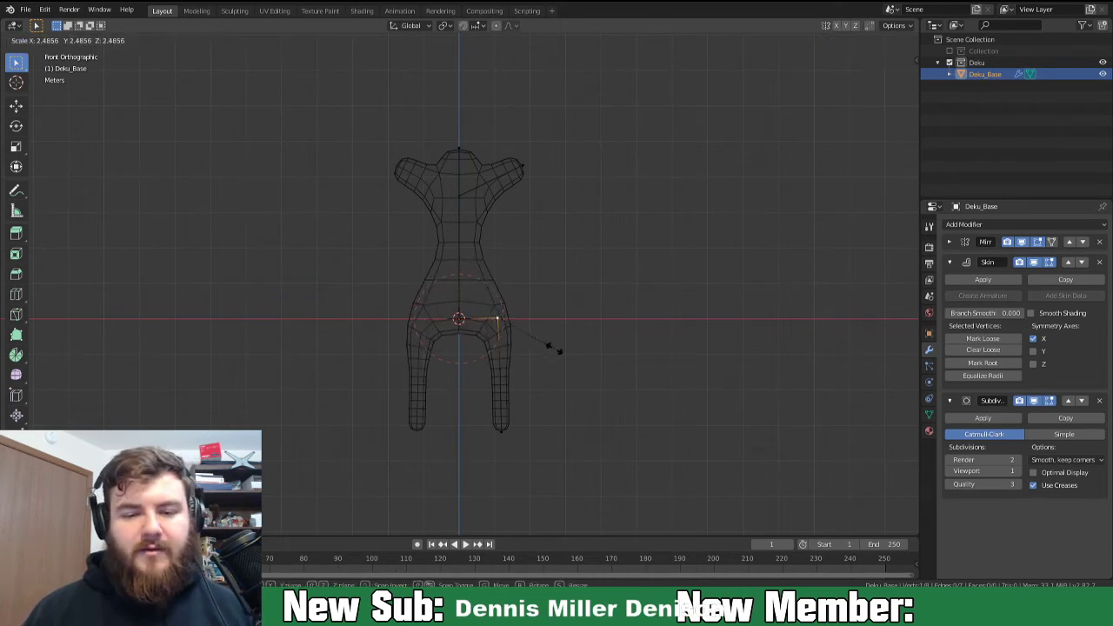
{"action": "left_click", "coordinate": [557, 349]}
Enlarge the skin radius at the waist vertex to thicken the midsection to roughly the width of the hips.
{"action": "left_click", "coordinate": [463, 257], "text": "alt"}
{"action": "key", "text": "s"}
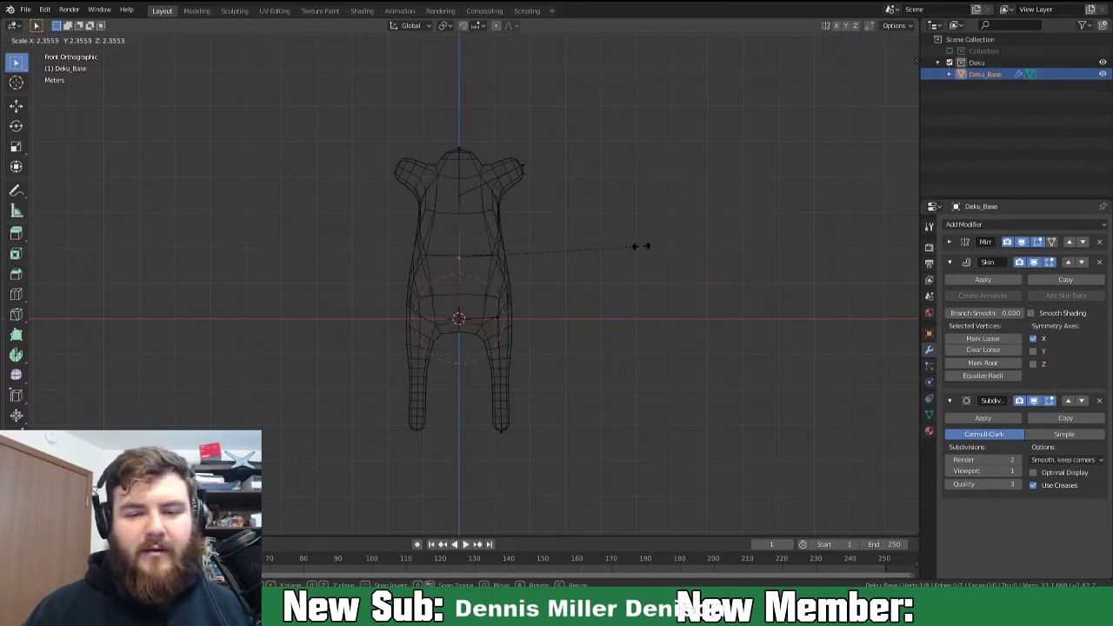
{"action": "left_click", "coordinate": [608, 241]}
Move the shoulder end vertex about 0.34 m outward and about 0.2 m down to widen the mirrored shoulders.
{"action": "left_click", "coordinate": [524, 166]}
{"action": "key", "text": "g"}
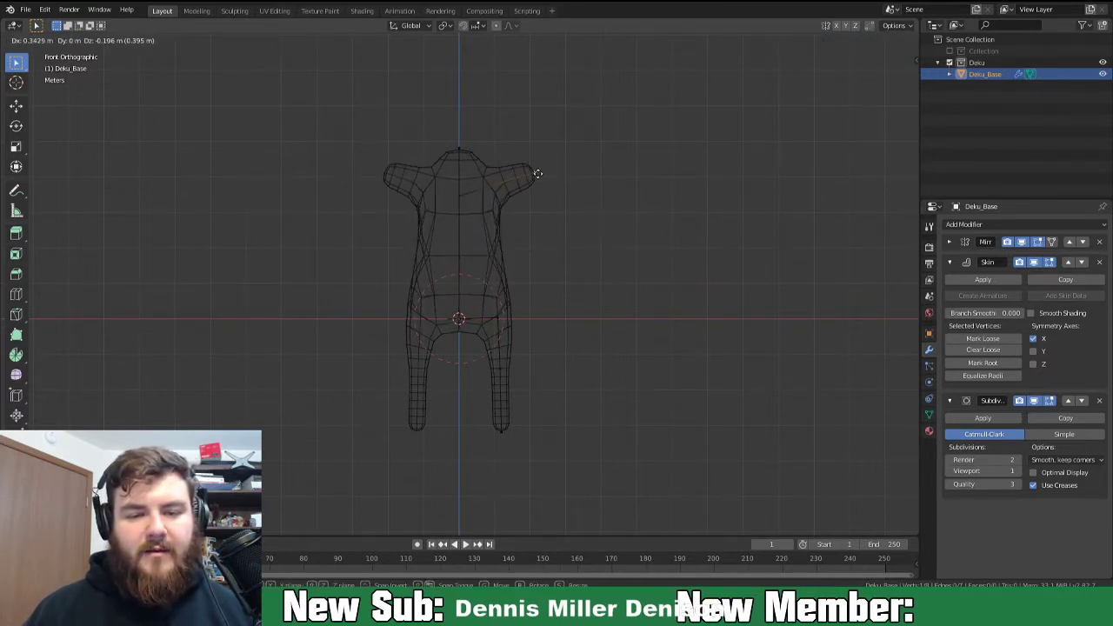
{"action": "left_click", "coordinate": [537, 173]}
Enlarge the skin radius at the chest vertex about 1.3 times to fill out the upper torso.
{"action": "middle_click_drag", "start_coordinate": [534, 174], "coordinate": [462, 262]}
{"action": "left_click", "coordinate": [476, 198]}
{"action": "key", "text": "s"}
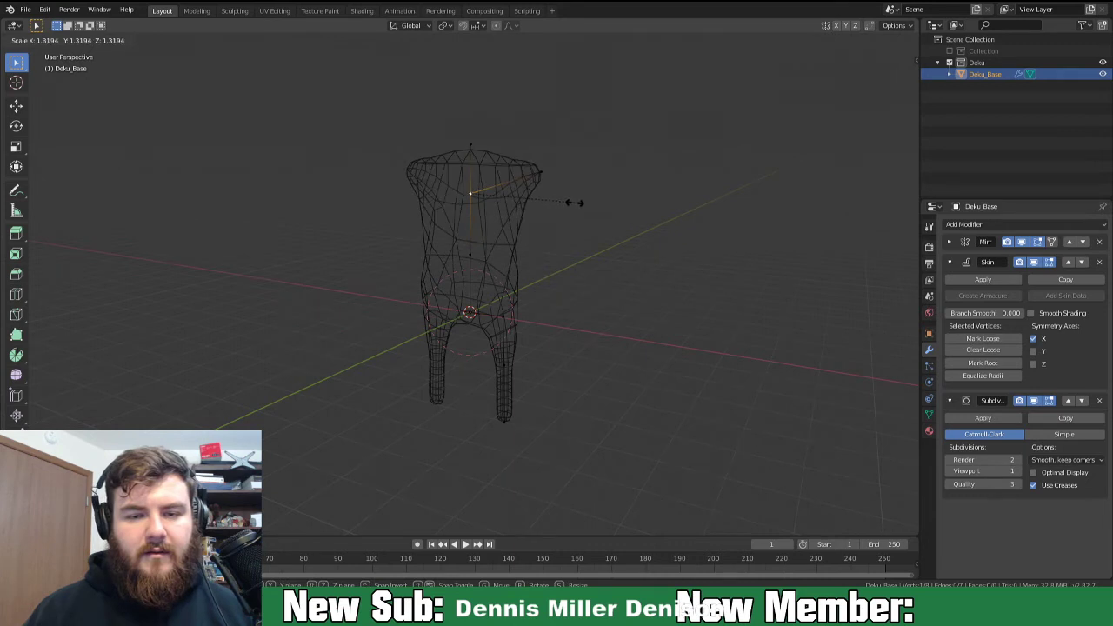
{"action": "left_click", "coordinate": [573, 202]}
Extend the neck upward with an extra extruded vertex and scale down the skin radius of the two neck vertices.
{"action": "middle_click_drag", "start_coordinate": [574, 203], "coordinate": [474, 144]}
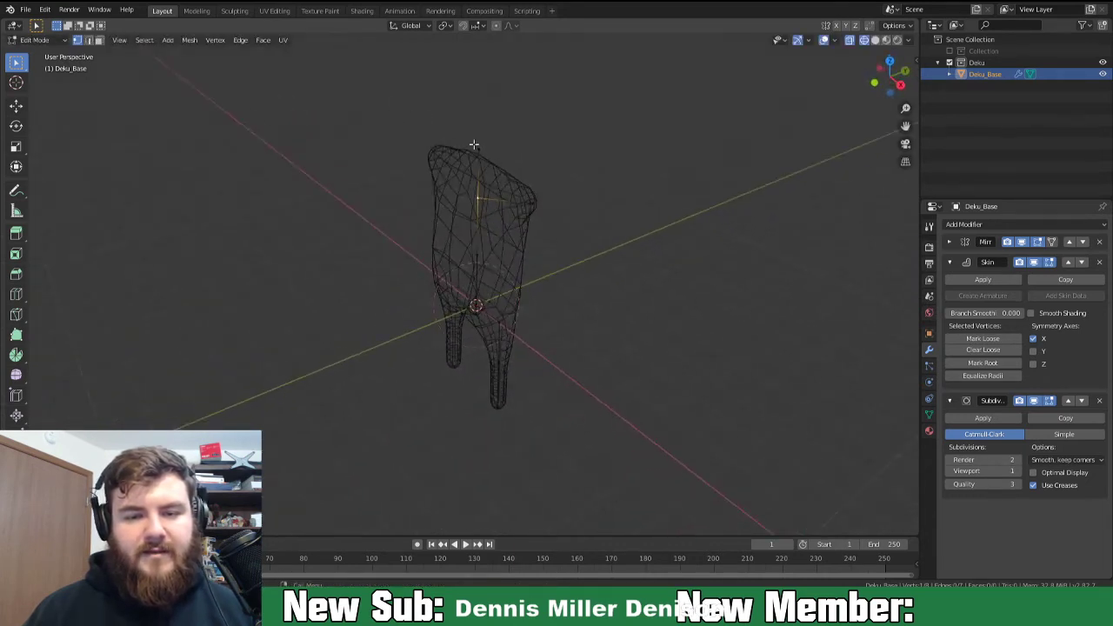
{"action": "key", "text": "s"}
{"action": "right_click", "coordinate": [568, 147]}
{"action": "key", "text": "g"}
{"action": "left_click", "coordinate": [525, 157]}
{"action": "middle_click_drag", "start_coordinate": [592, 199], "coordinate": [608, 165]}
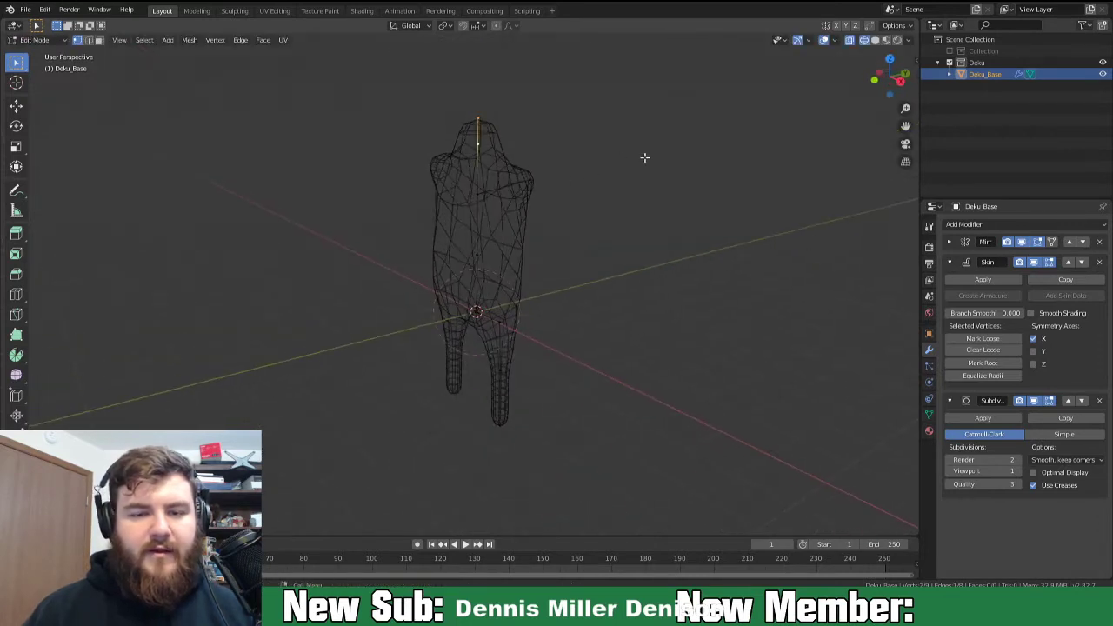
{"action": "key", "text": "s"}
{"action": "left_click", "coordinate": [606, 158]}
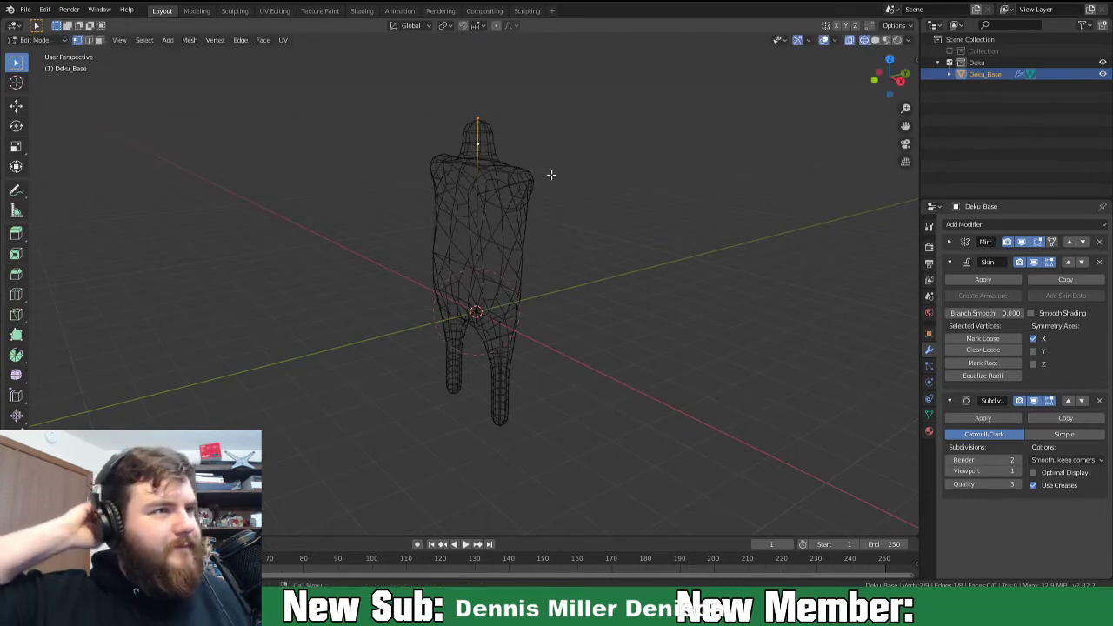
Move the hip vertex about 0.24 m inward and 0.11 m down in the front view.
{"action": "middle_click_drag", "start_coordinate": [479, 347], "coordinate": [524, 351]}
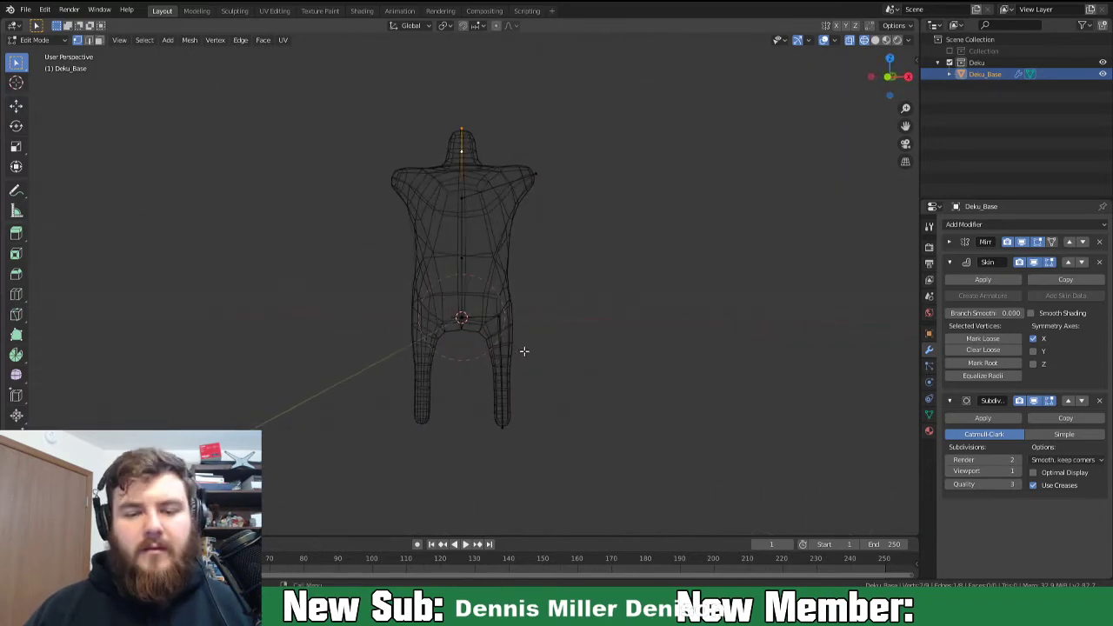
{"action": "scroll", "coordinate": [524, 351], "scroll_direction": "up", "scroll_amount": 3}
{"action": "left_click", "coordinate": [522, 238]}
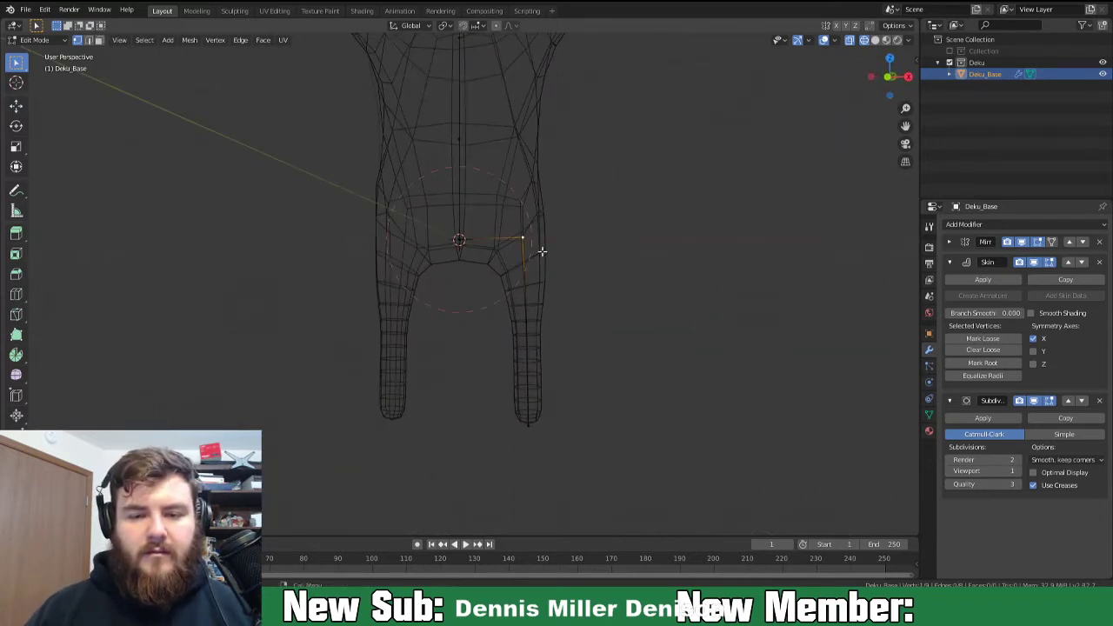
{"action": "key", "text": "KP_1"}
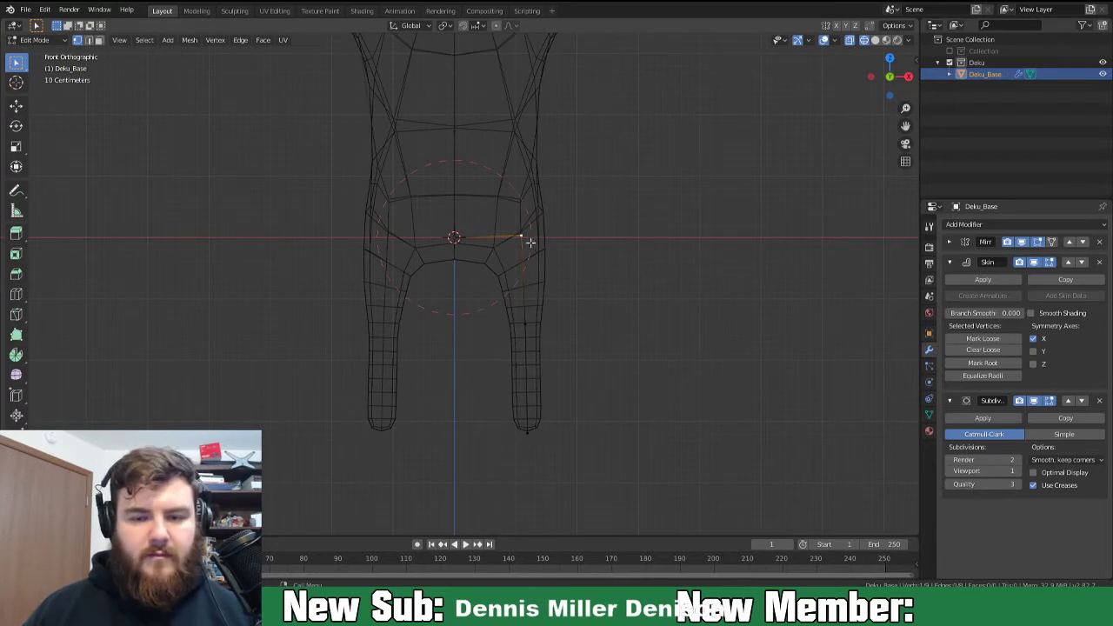
{"action": "key", "text": "g"}
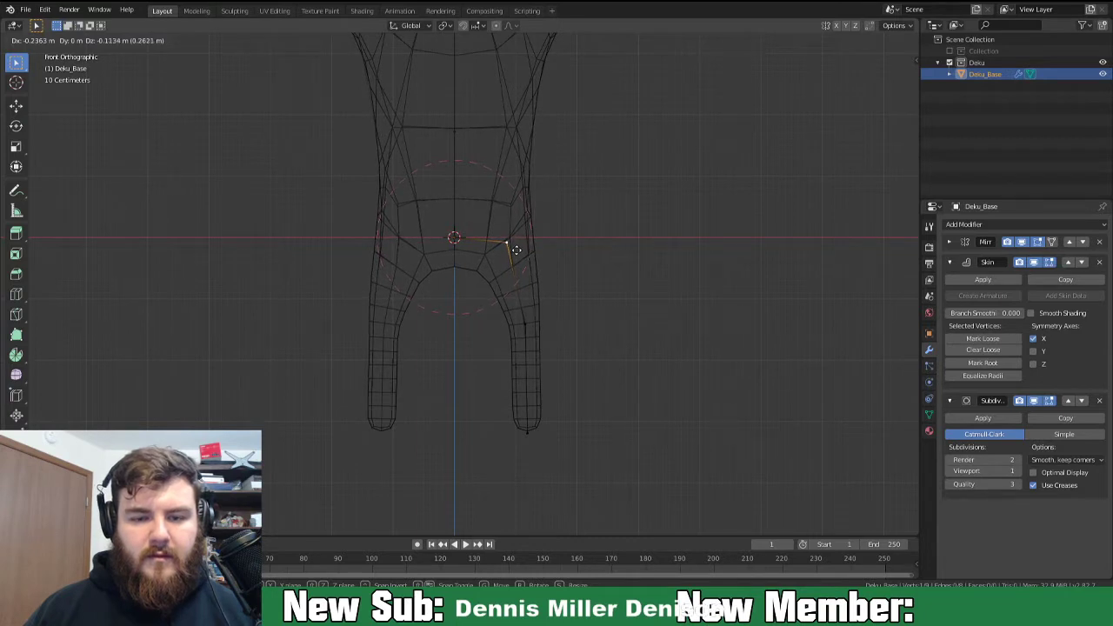
{"action": "left_click", "coordinate": [516, 249]}
Enlarge the skin radius at the mid-leg vertex and at the leg's end vertex to thicken the legs.
{"action": "left_click", "coordinate": [525, 324]}
{"action": "key", "text": "ctrl+a"}
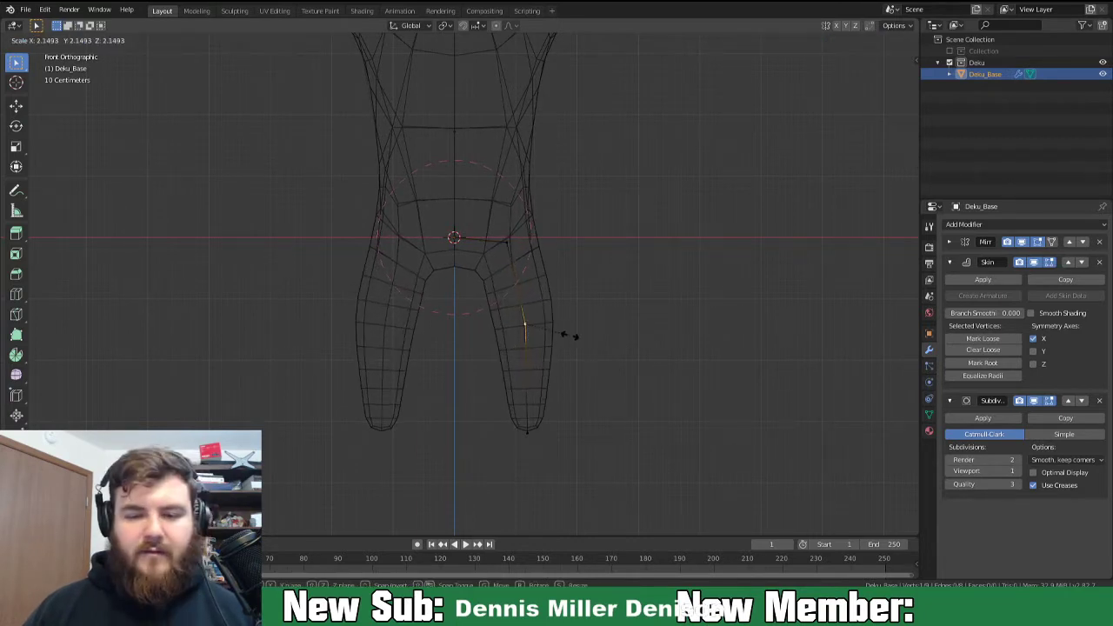
{"action": "left_click", "coordinate": [559, 331]}
{"action": "left_click", "coordinate": [536, 429]}
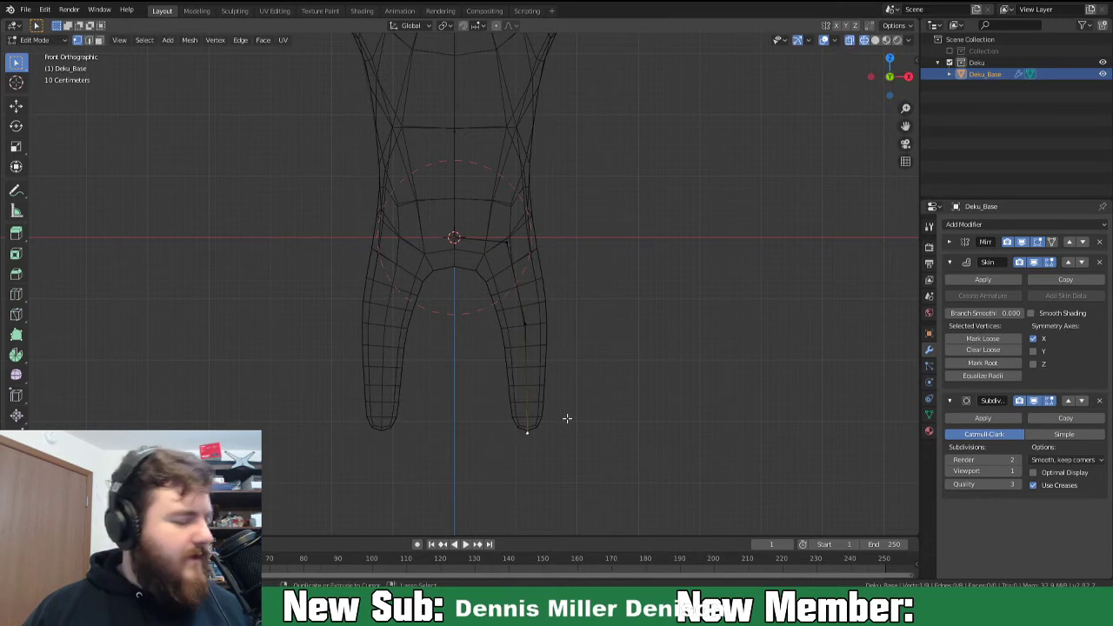
{"action": "key", "text": "ctrl+a"}
{"action": "left_click", "coordinate": [598, 424]}
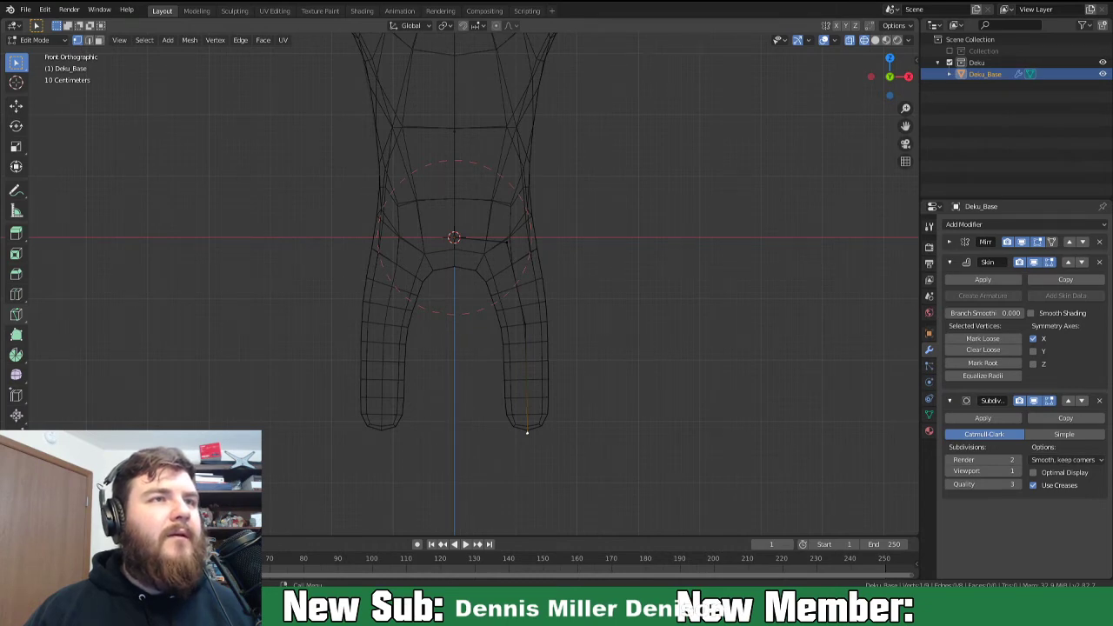
Move the pelvis centre vertex straight up along Z in the front view.
{"action": "mouse_move", "coordinate": [574, 322]}
{"action": "middle_mouse_down"}
{"action": "mouse_move", "coordinate": [438, 322]}
{"action": "mouse_move", "coordinate": [613, 335]}
{"action": "mouse_move", "coordinate": [553, 325]}
{"action": "middle_mouse_up"}
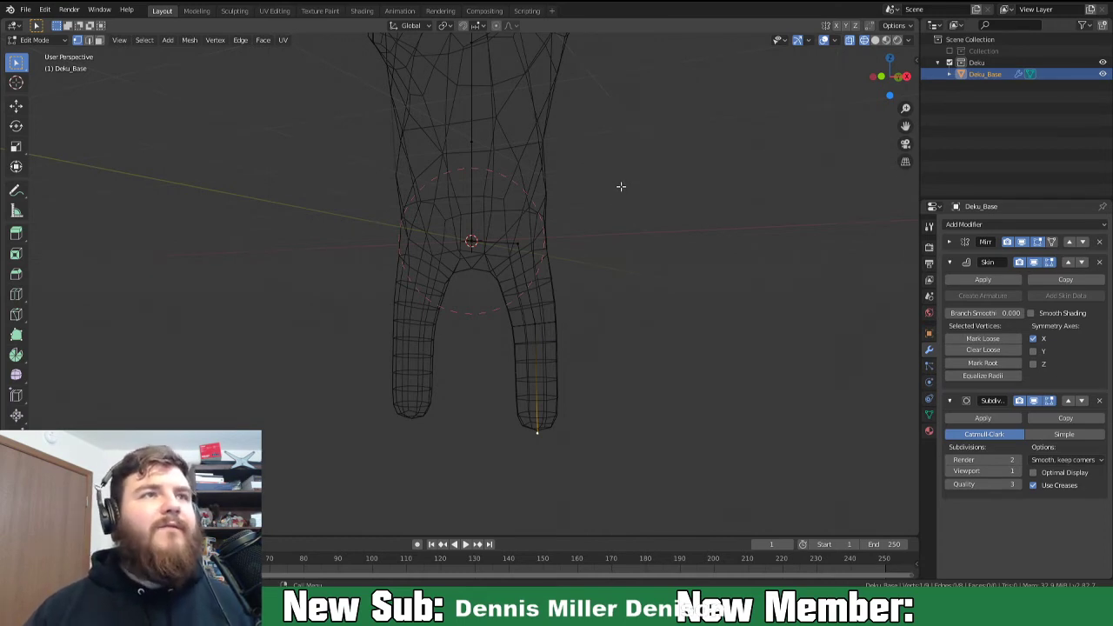
{"action": "middle_click_drag", "start_coordinate": [600, 256], "coordinate": [512, 237]}
{"action": "key", "text": "KP_1"}
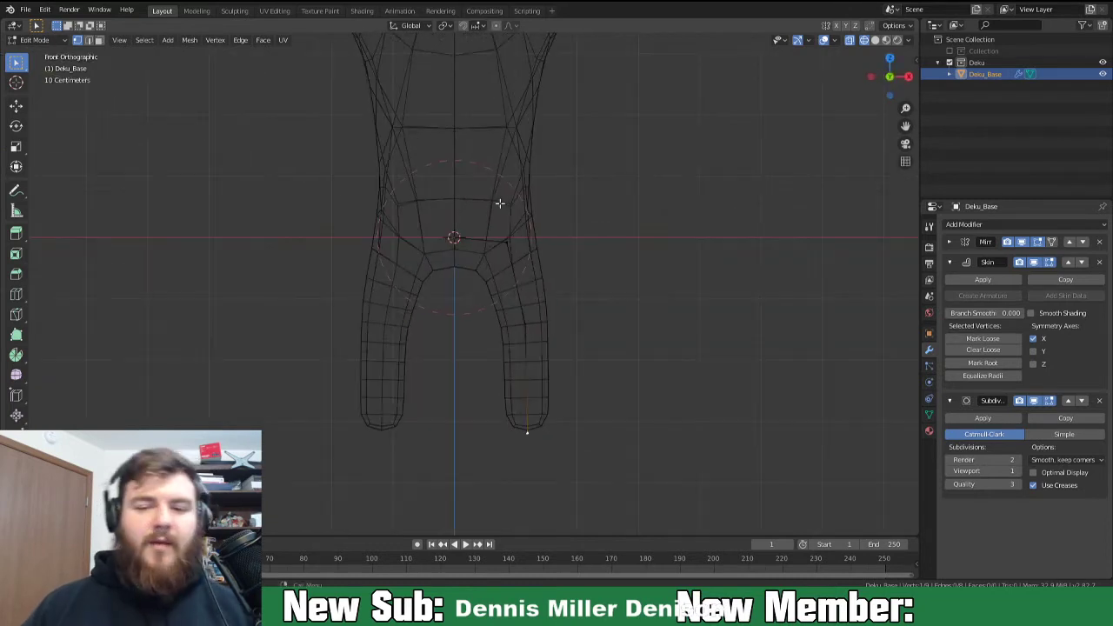
{"action": "key", "text": "g"}
{"action": "key", "text": "z"}
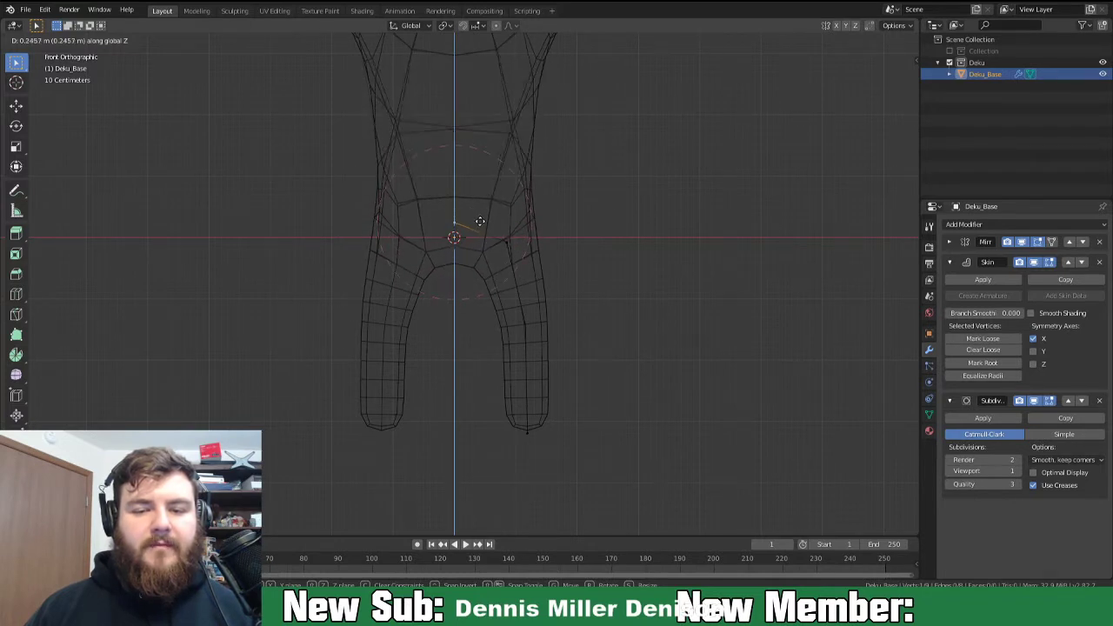
{"action": "left_click", "coordinate": [484, 206]}
Reduce the skin radius at the leg's end vertex to about 0.66 times to taper the ankle.
{"action": "left_click", "coordinate": [546, 336]}
{"action": "left_click", "coordinate": [543, 439]}
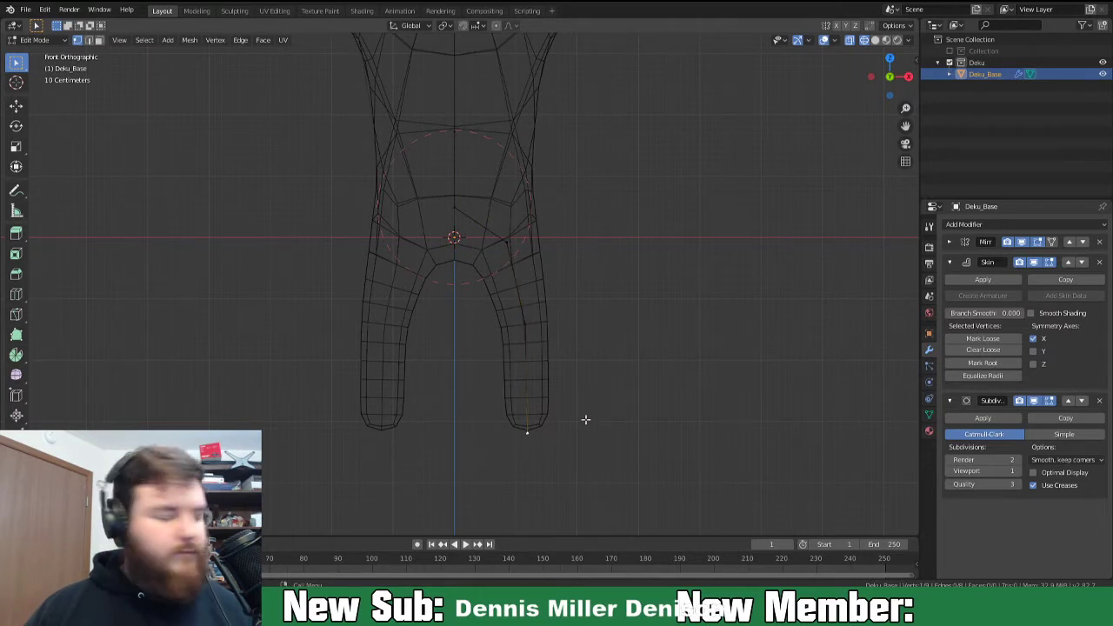
{"action": "key", "text": "ctrl+a"}
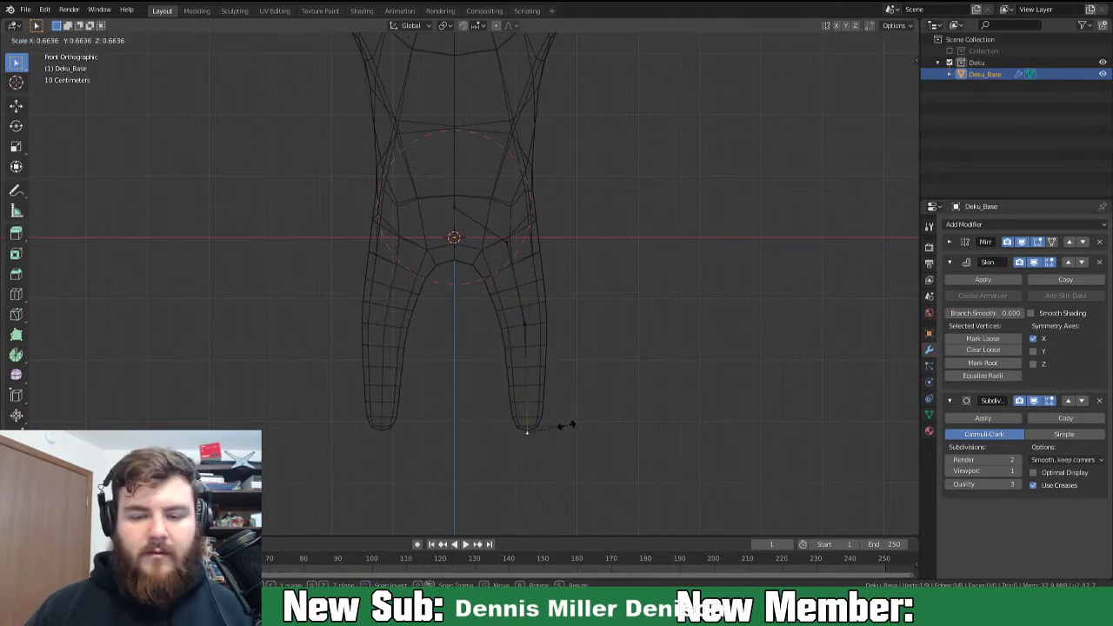
{"action": "left_click", "coordinate": [566, 424]}
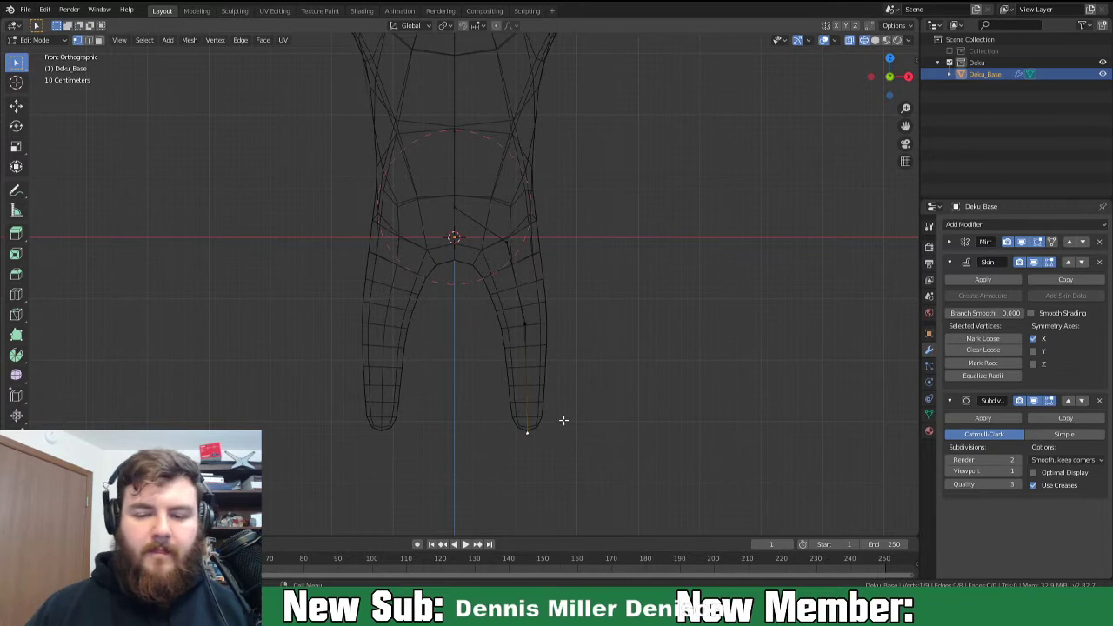
Extrude the ankle vertex forward and down, and extrude it forward once more in the right side view to form the foot.
{"action": "key", "text": "KP_3"}
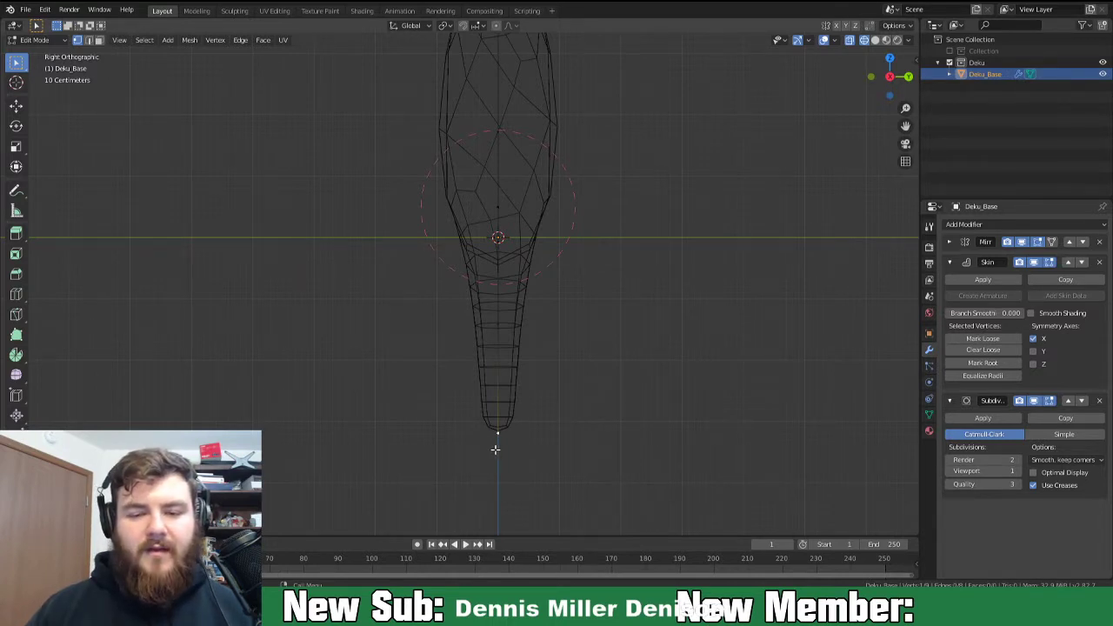
{"action": "middle_click_drag", "start_coordinate": [494, 449], "coordinate": [475, 305], "text": "shift"}
{"action": "key", "text": "g"}
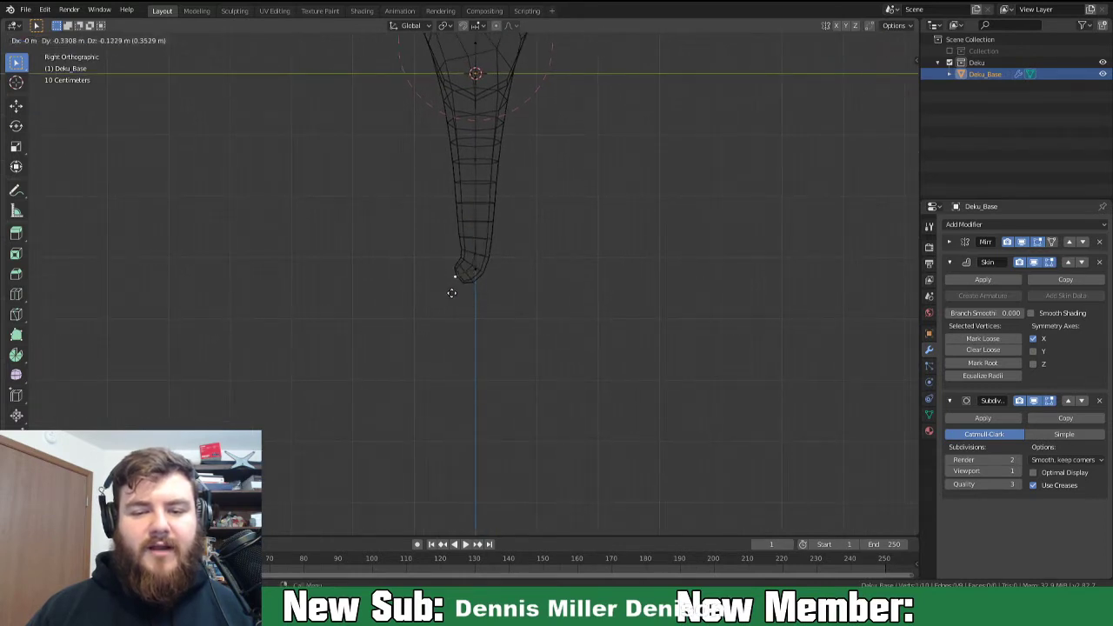
{"action": "left_click", "coordinate": [434, 313]}
{"action": "key", "text": "g"}
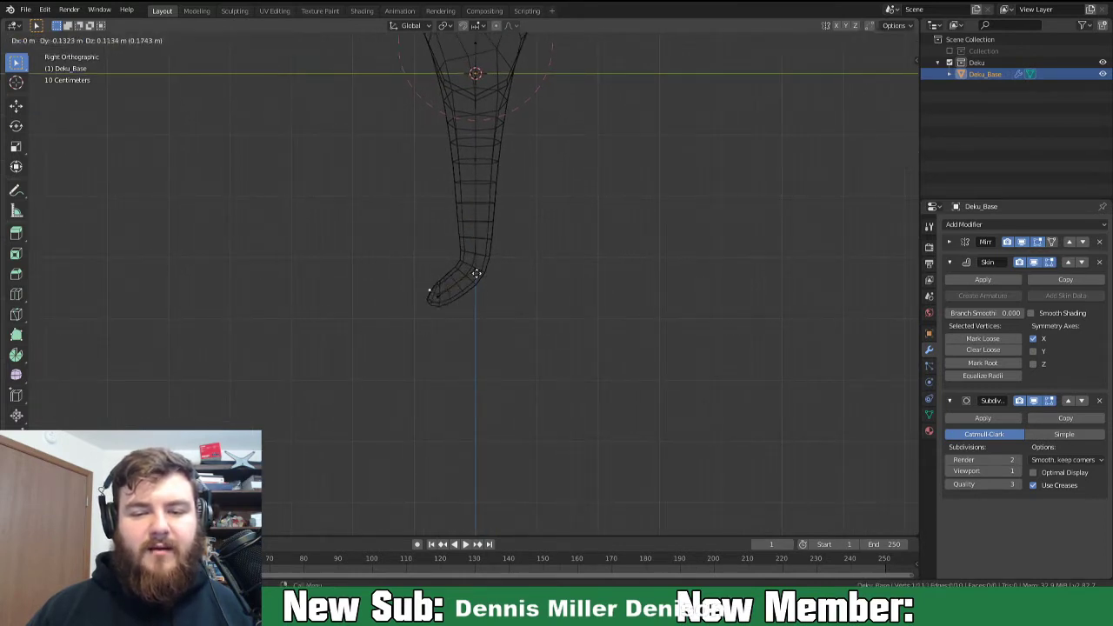
{"action": "left_click", "coordinate": [453, 281]}
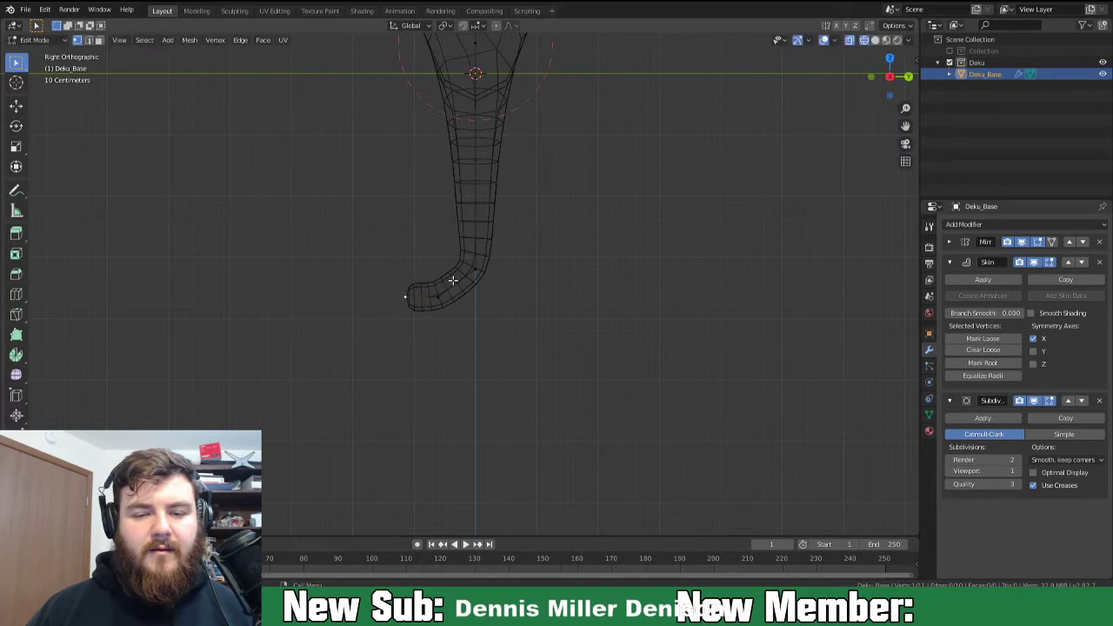
Extrude a heel from the ankle vertex about 0.74 m back and 0.53 m down, and lower the ankle vertex about 0.26 m along Z.
{"action": "left_click", "coordinate": [479, 271]}
{"action": "key", "text": "e"}
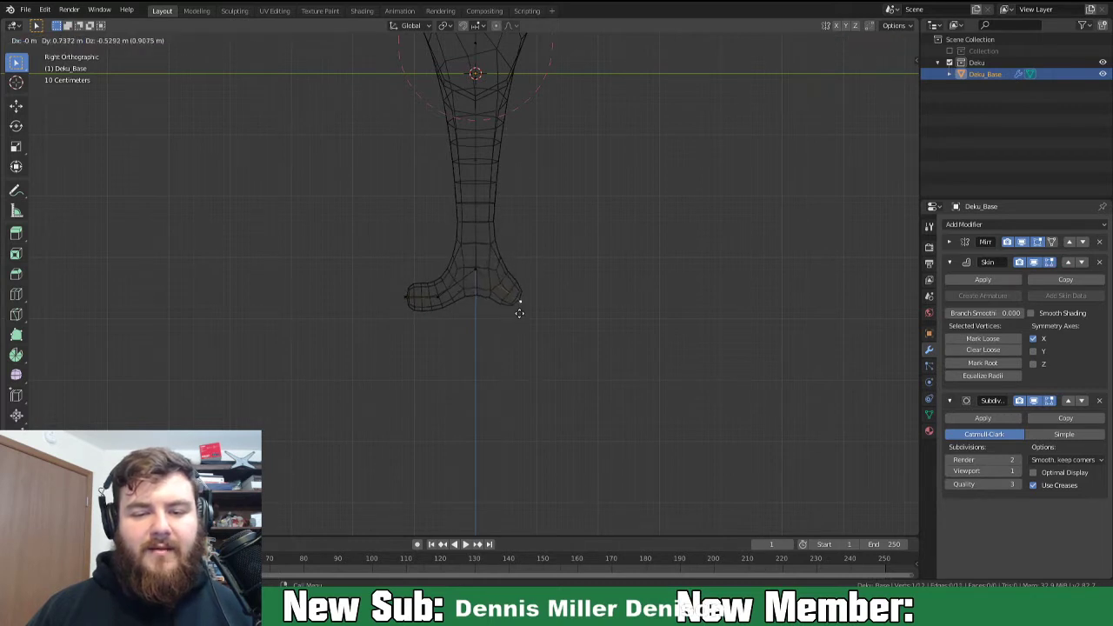
{"action": "left_click", "coordinate": [519, 313]}
{"action": "left_click", "coordinate": [475, 269]}
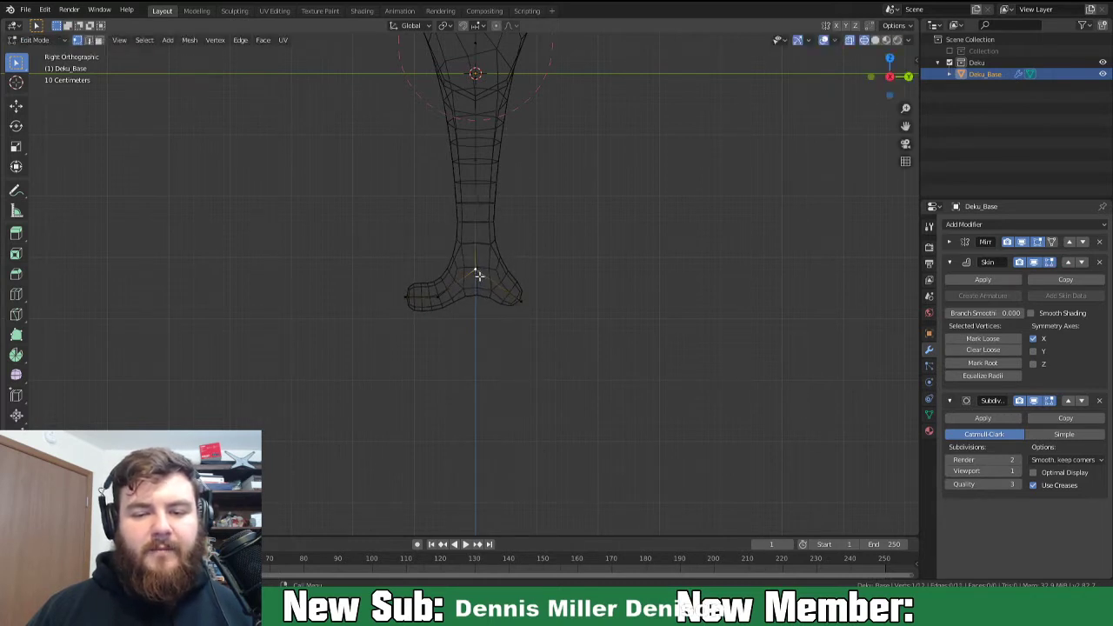
{"action": "key", "text": "g"}
{"action": "key", "text": "z"}
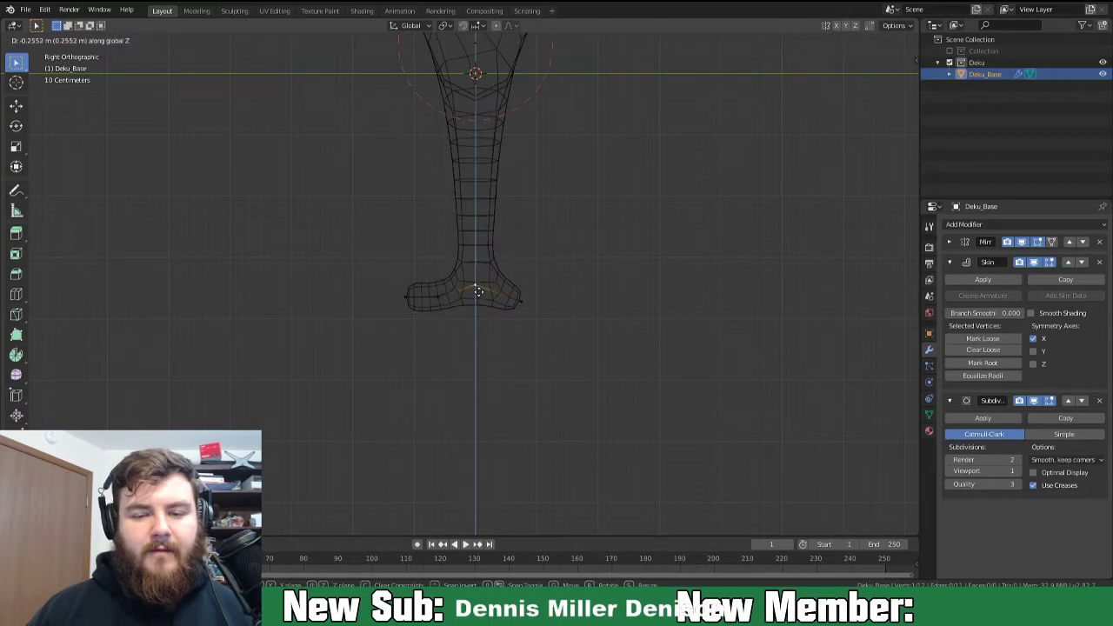
{"action": "left_click", "coordinate": [478, 292]}
Scale the foot and ankle vertices by about 1.63 times along the X axis.
{"action": "left_click_drag", "start_coordinate": [388, 279], "coordinate": [539, 334]}
{"action": "middle_click_drag", "start_coordinate": [455, 353], "coordinate": [560, 380]}
{"action": "key", "text": "s"}
{"action": "key", "text": "x"}
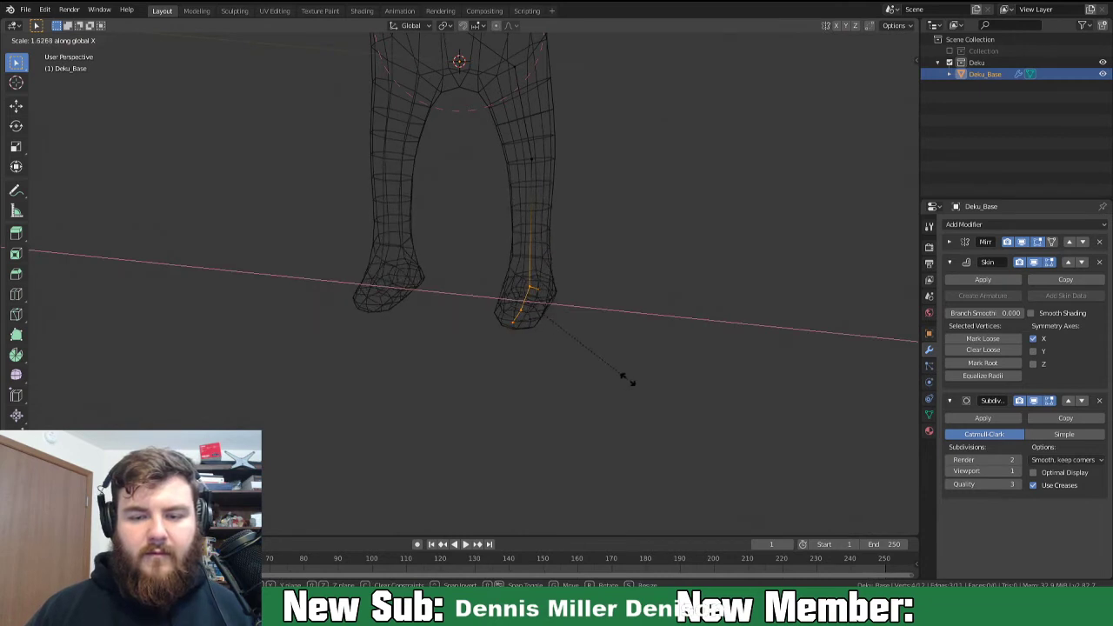
{"action": "left_click", "coordinate": [627, 379]}
Subdivide the edge between the knee and ankle, and move the new middle vertex down about 0.51 m along Z towards the ankle.
{"action": "middle_click_drag", "start_coordinate": [598, 352], "coordinate": [530, 331]}
{"action": "left_click", "coordinate": [513, 154]}
{"action": "right_click", "coordinate": [499, 247]}
{"action": "key", "text": "Escape"}
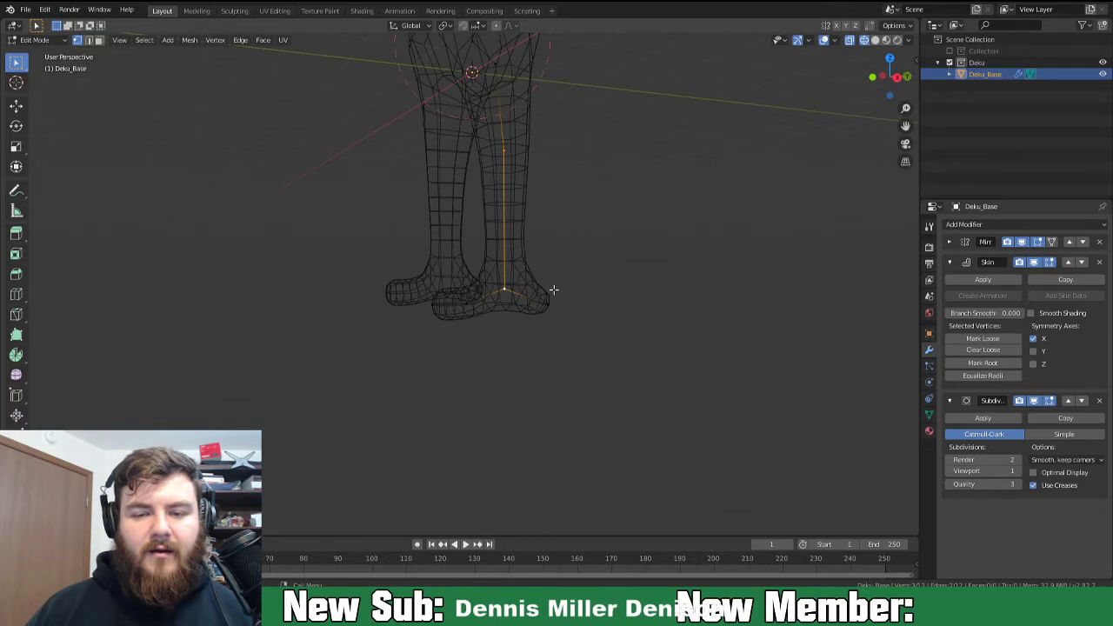
{"action": "left_click", "coordinate": [503, 242]}
{"action": "key", "text": "g"}
{"action": "key", "text": "z"}
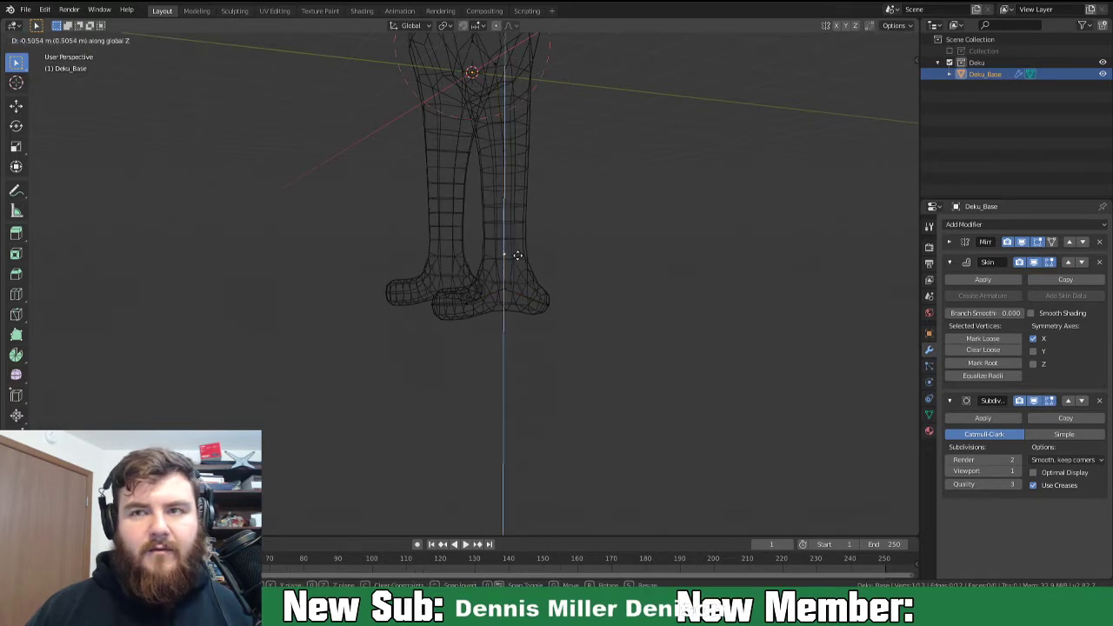
{"action": "left_click", "coordinate": [517, 255]}
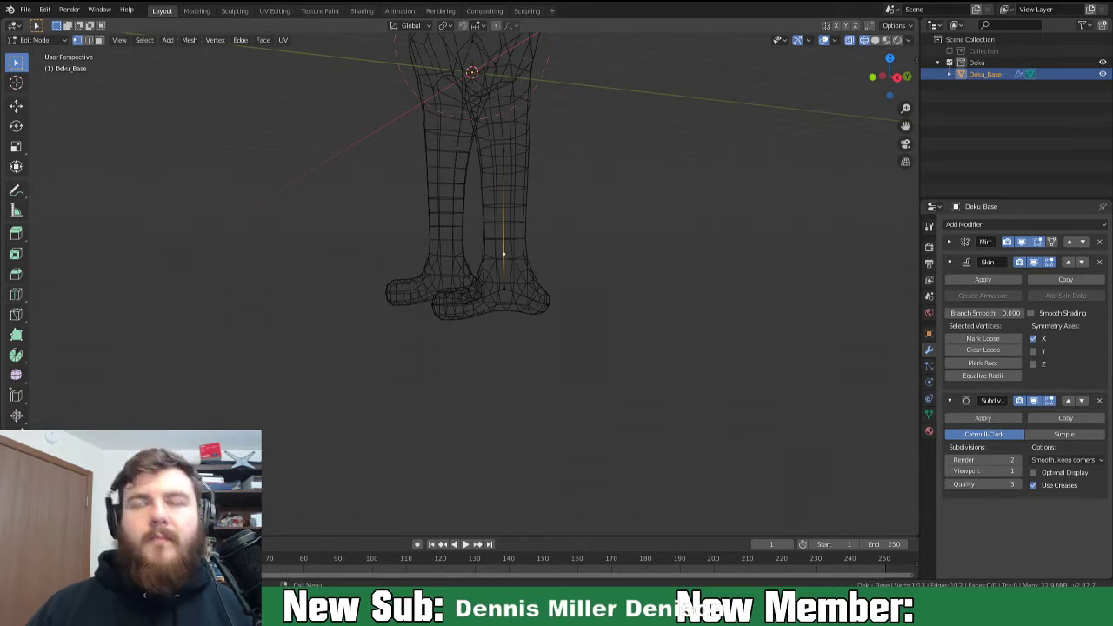
Reduce the skin radius at the vertex just above the ankle to slim the lower leg.
{"action": "middle_click_drag", "start_coordinate": [495, 348], "coordinate": [581, 283]}
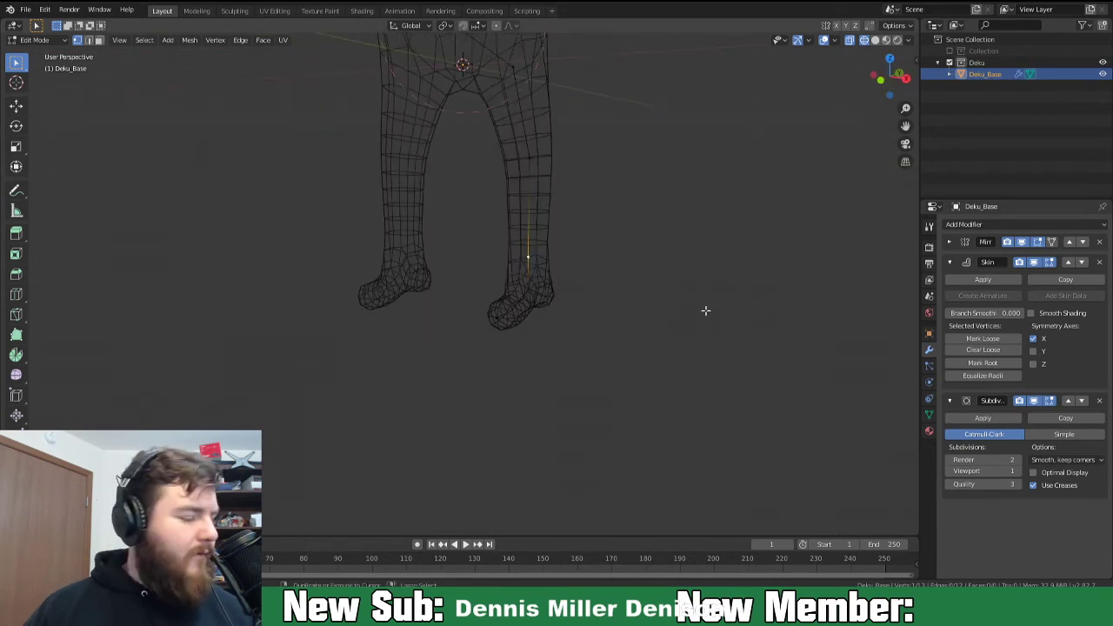
{"action": "key", "text": "s"}
{"action": "key", "text": "Escape"}
{"action": "middle_click_drag", "start_coordinate": [635, 302], "coordinate": [577, 281]}
Enlarge the skin radius of all the foot and heel vertices together to thicken the feet.
{"action": "left_click_drag", "start_coordinate": [430, 302], "coordinate": [588, 356]}
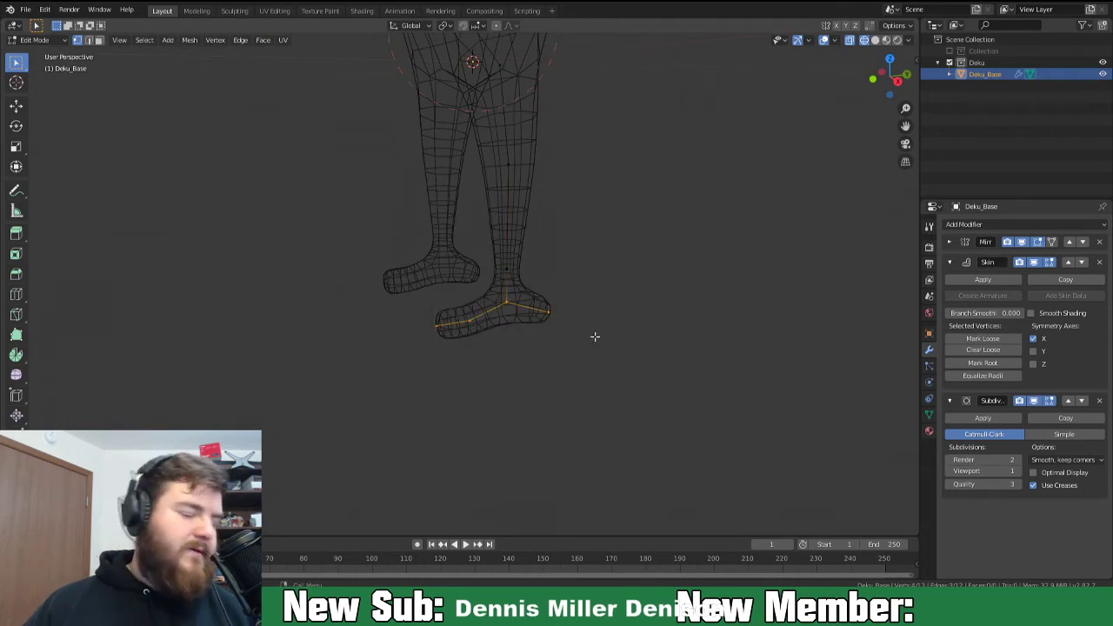
{"action": "key", "text": "KP_1"}
{"action": "key", "text": "ctrl+a"}
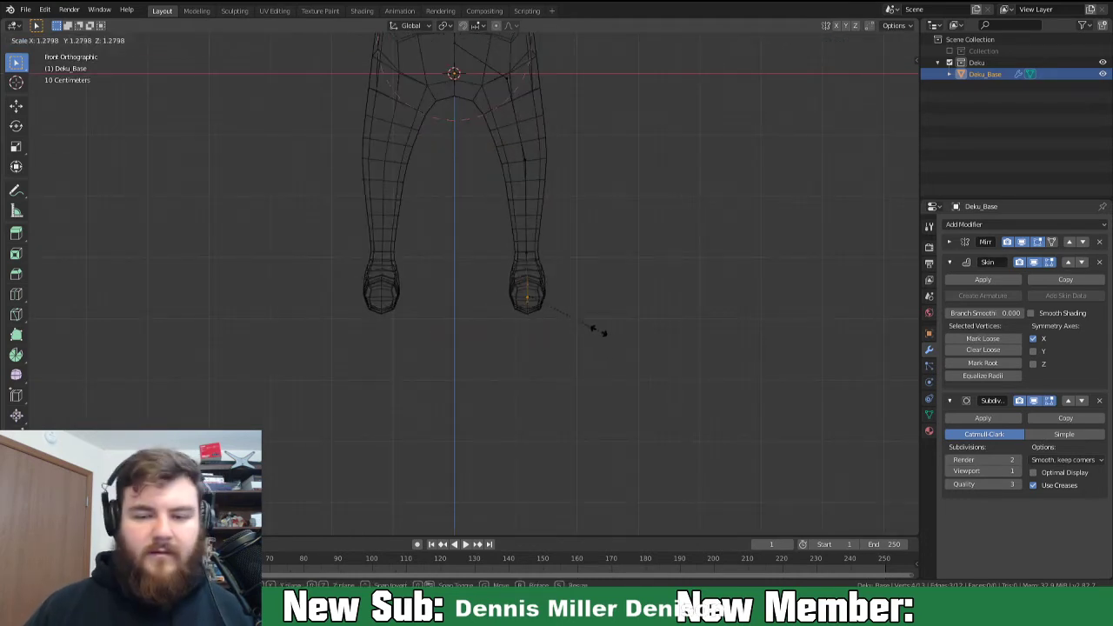
{"action": "left_click", "coordinate": [606, 330]}
{"action": "middle_click_drag", "start_coordinate": [606, 331], "coordinate": [492, 330]}
Refine the foot's profile in the right side view by nudging the heel, ankle and mid-foot vertices each about 0.1 m.
{"action": "key", "text": "KP_3"}
{"action": "scroll", "coordinate": [522, 338], "scroll_direction": "up", "scroll_amount": 3}
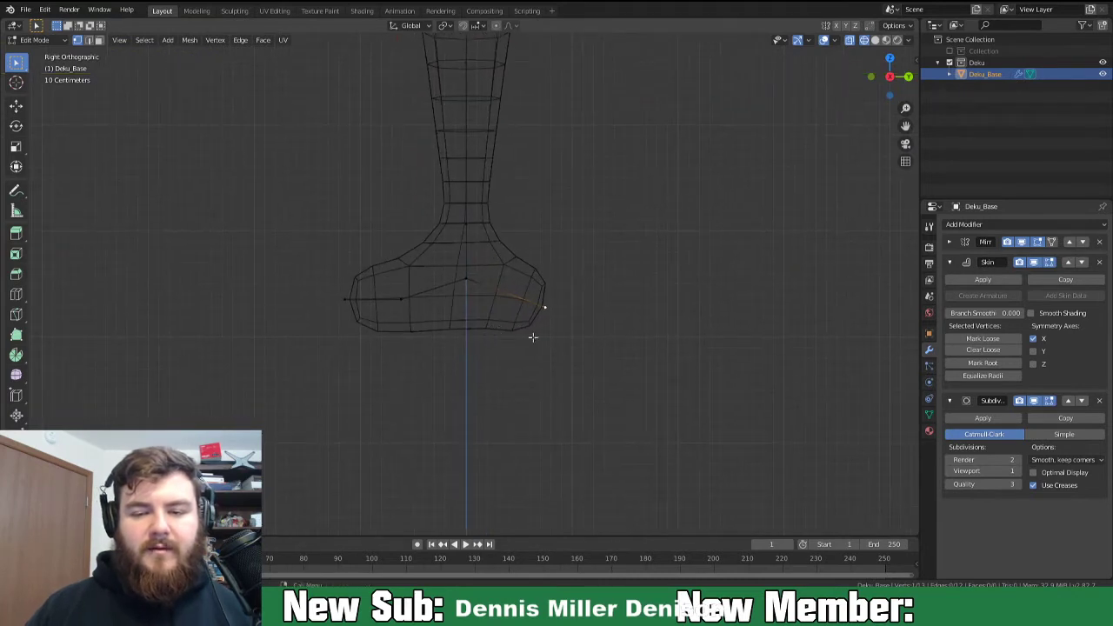
{"action": "key", "text": "g"}
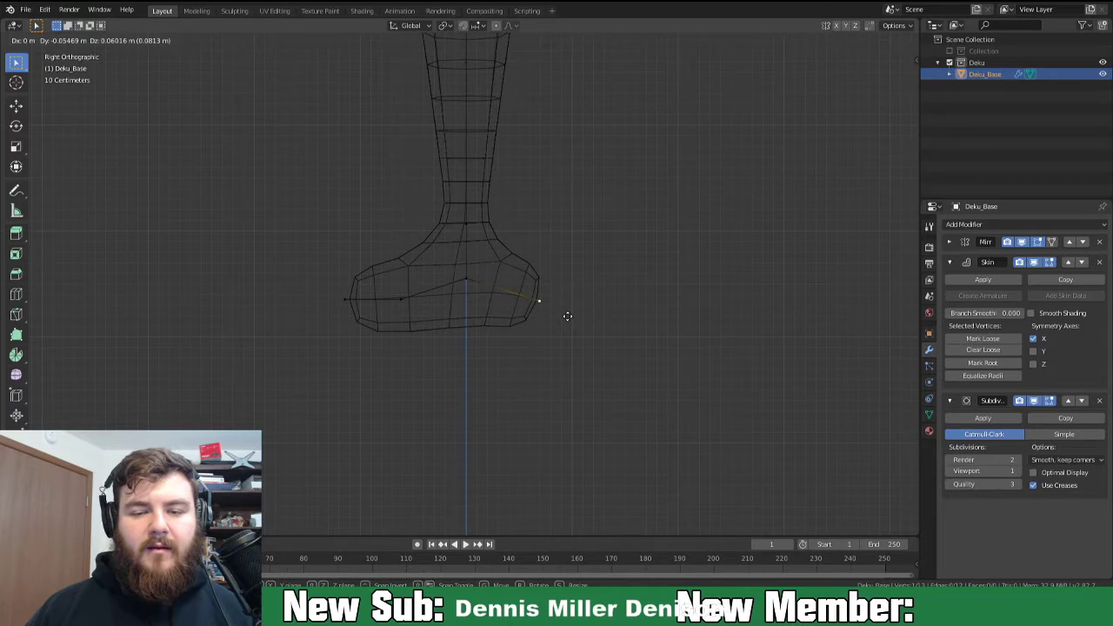
{"action": "left_click", "coordinate": [565, 316]}
{"action": "key", "text": "g"}
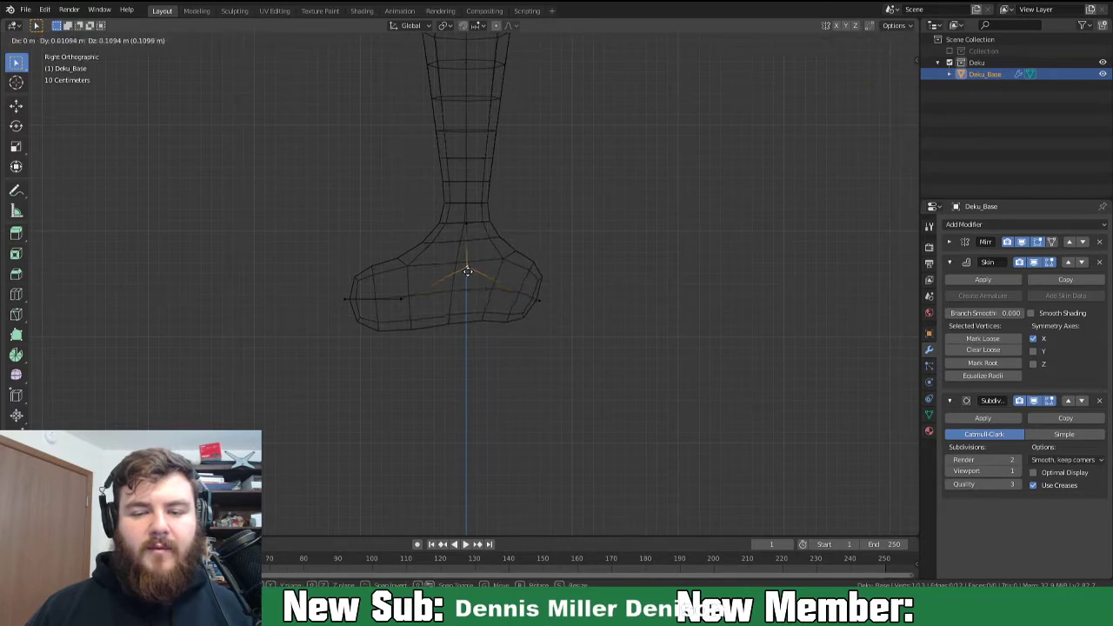
{"action": "left_click", "coordinate": [465, 273]}
{"action": "left_click", "coordinate": [405, 304]}
{"action": "key", "text": "g"}
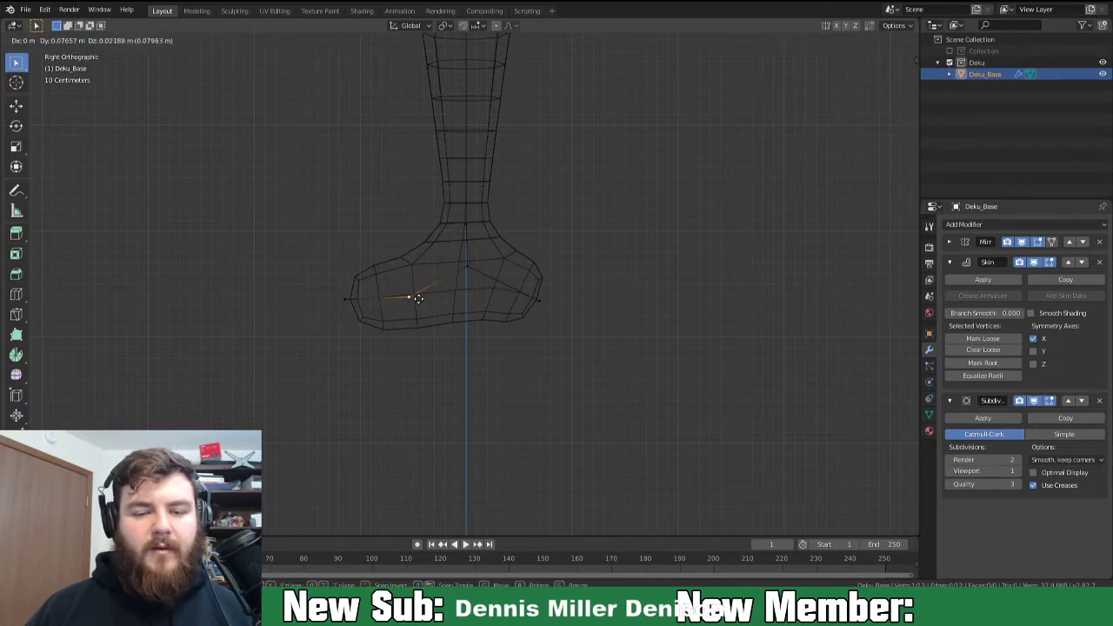
{"action": "left_click", "coordinate": [417, 298]}
{"action": "middle_click_drag", "start_coordinate": [421, 298], "coordinate": [454, 316]}
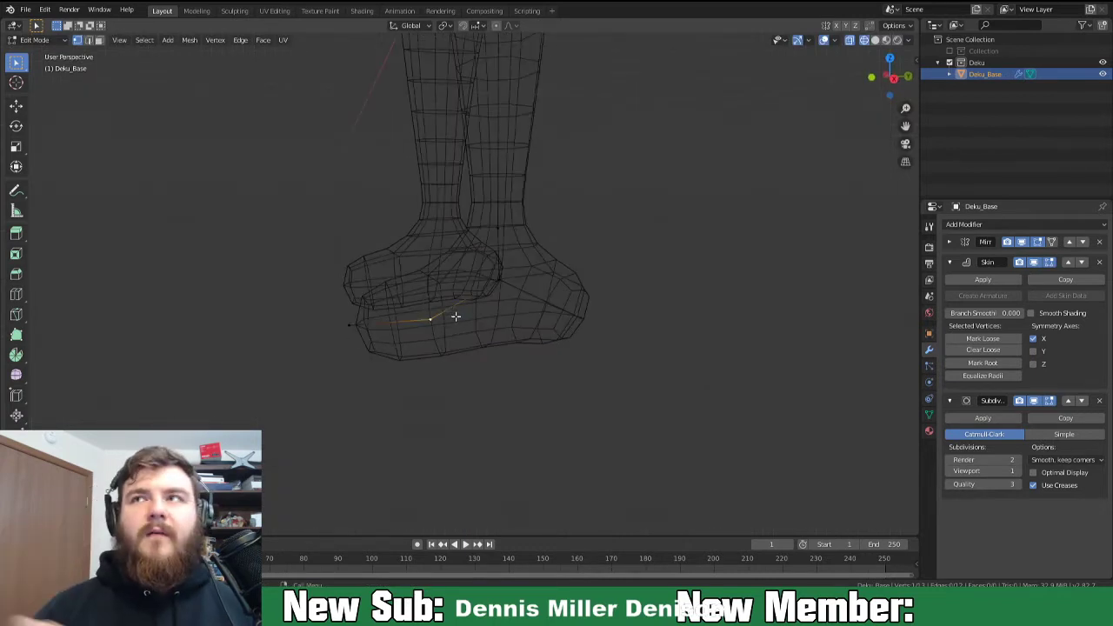
Move the knee vertex slightly forward in the right side view to bend the leg's profile.
{"action": "middle_click_drag", "start_coordinate": [457, 319], "coordinate": [621, 340]}
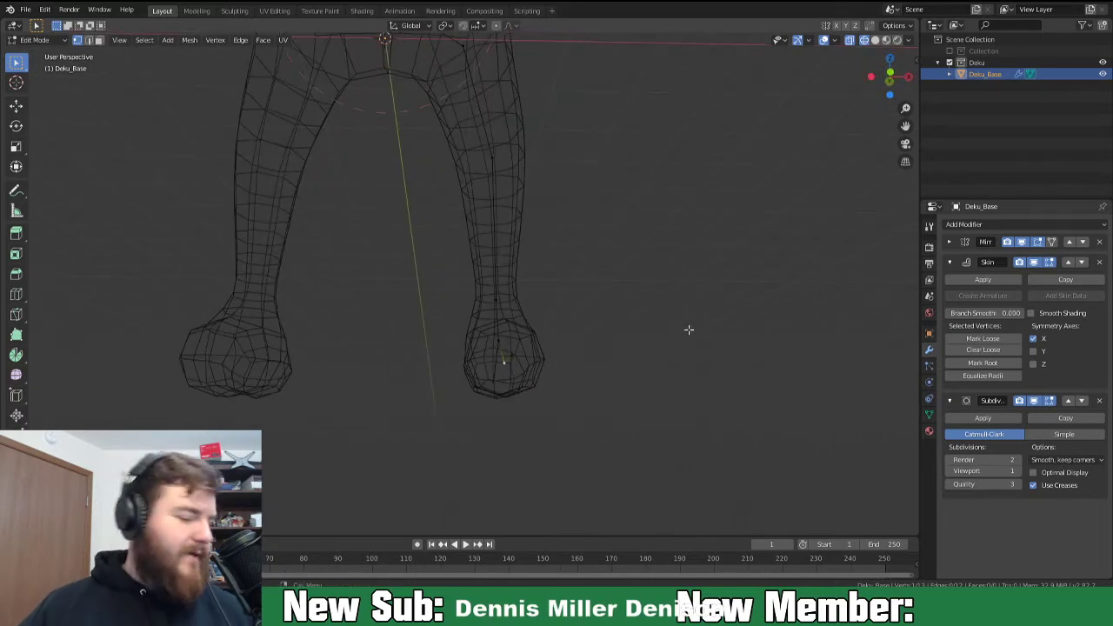
{"action": "key", "text": "KP_3"}
{"action": "middle_click_drag", "start_coordinate": [555, 259], "coordinate": [539, 377], "text": "shift"}
{"action": "left_click", "coordinate": [481, 255]}
{"action": "key", "text": "g"}
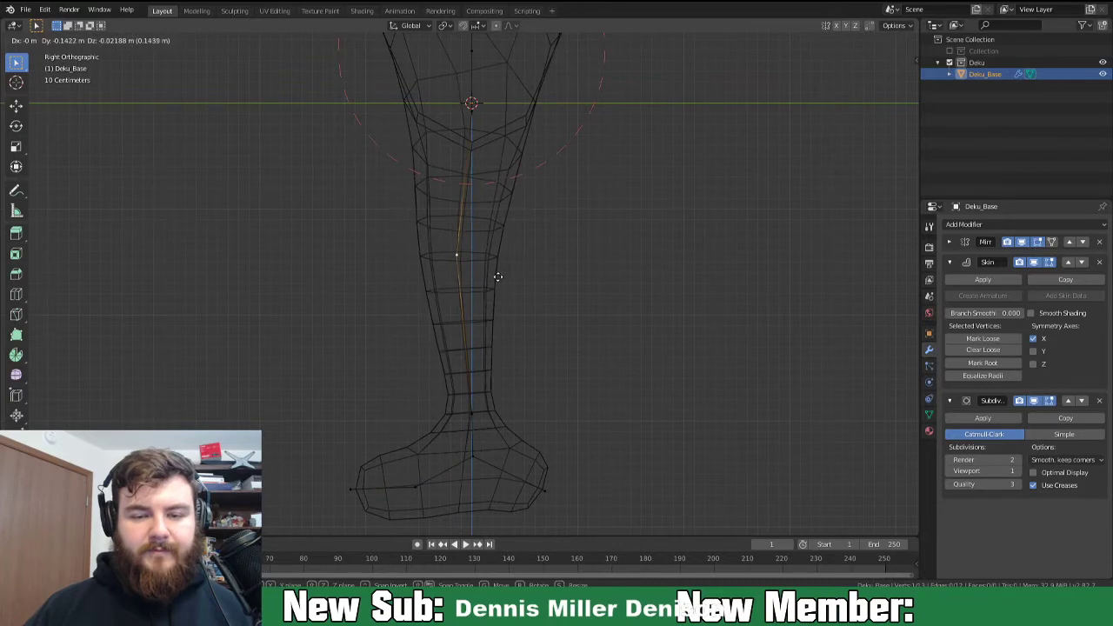
{"action": "left_click", "coordinate": [508, 266]}
Reduce the skin radius at the spine vertex above the pelvis to narrow the lower torso.
{"action": "middle_click_drag", "start_coordinate": [509, 266], "coordinate": [630, 339]}
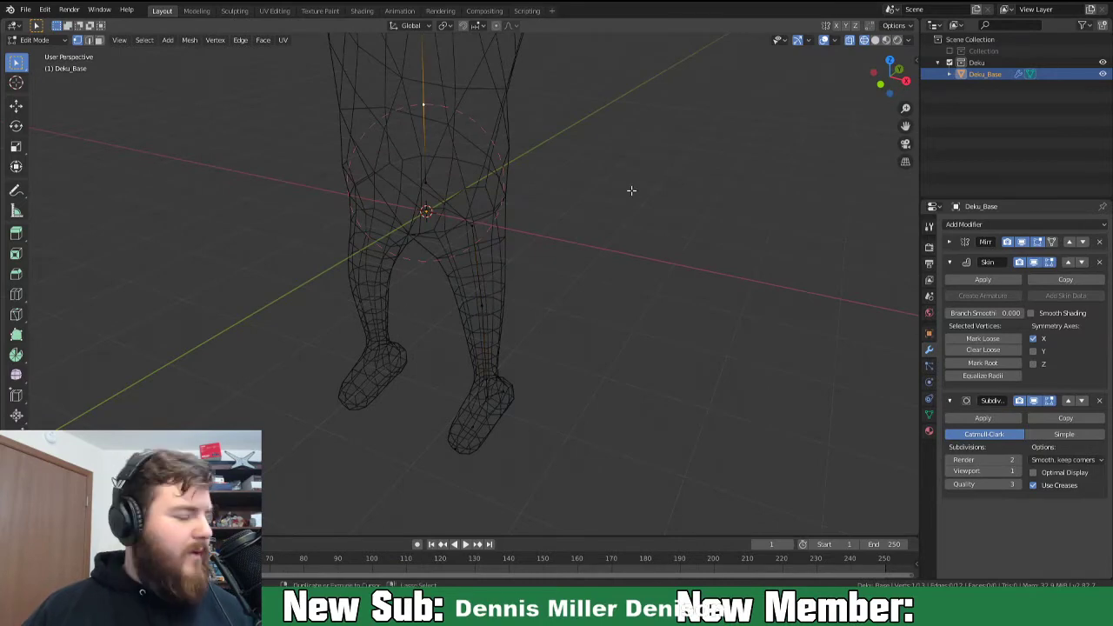
{"action": "key", "text": "s"}
{"action": "left_click", "coordinate": [571, 194]}
{"action": "middle_click_drag", "start_coordinate": [570, 194], "coordinate": [578, 236]}
Move the whole chain of leg and foot vertices slightly up along Z and inward along X.
{"action": "middle_click_drag", "start_coordinate": [459, 224], "coordinate": [447, 194]}
{"action": "left_click_drag", "start_coordinate": [447, 194], "coordinate": [540, 507]}
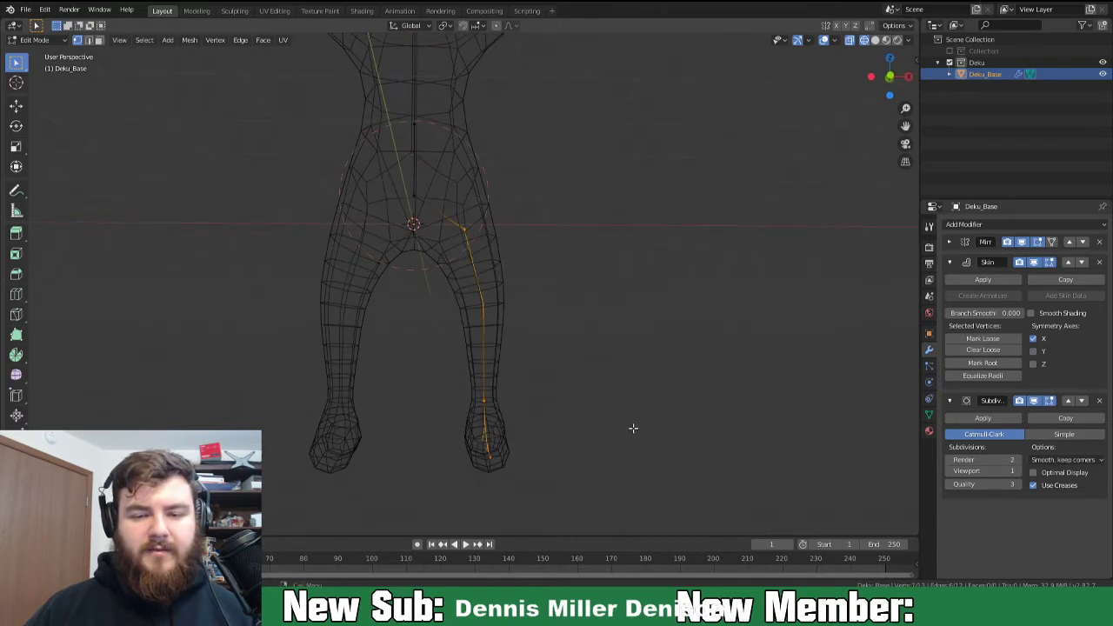
{"action": "key", "text": "g"}
{"action": "key", "text": "z"}
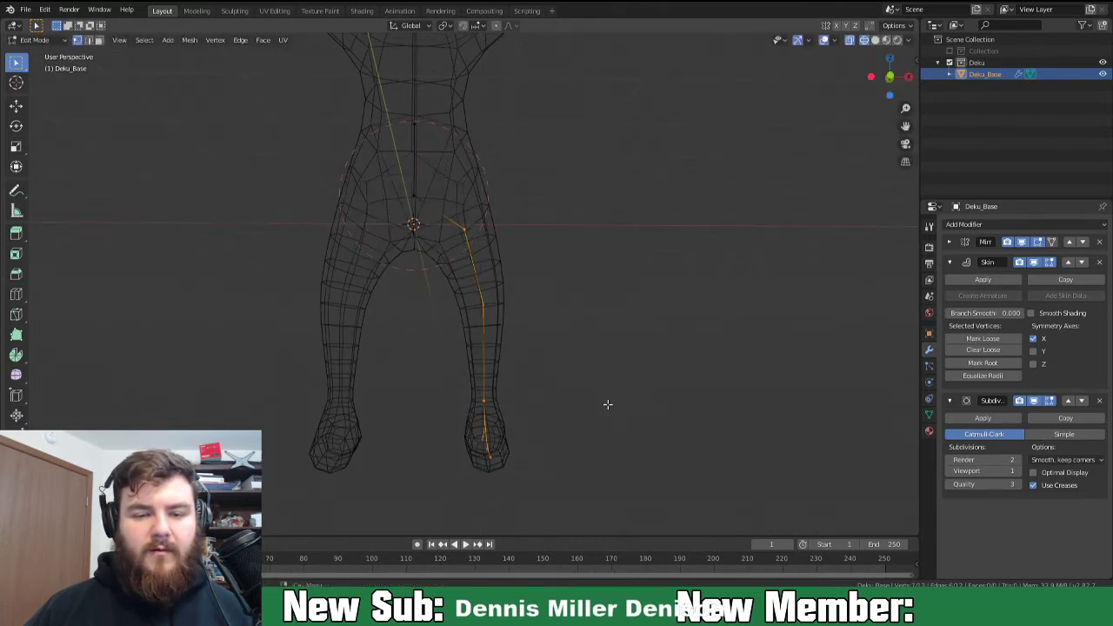
{"action": "left_click", "coordinate": [611, 396]}
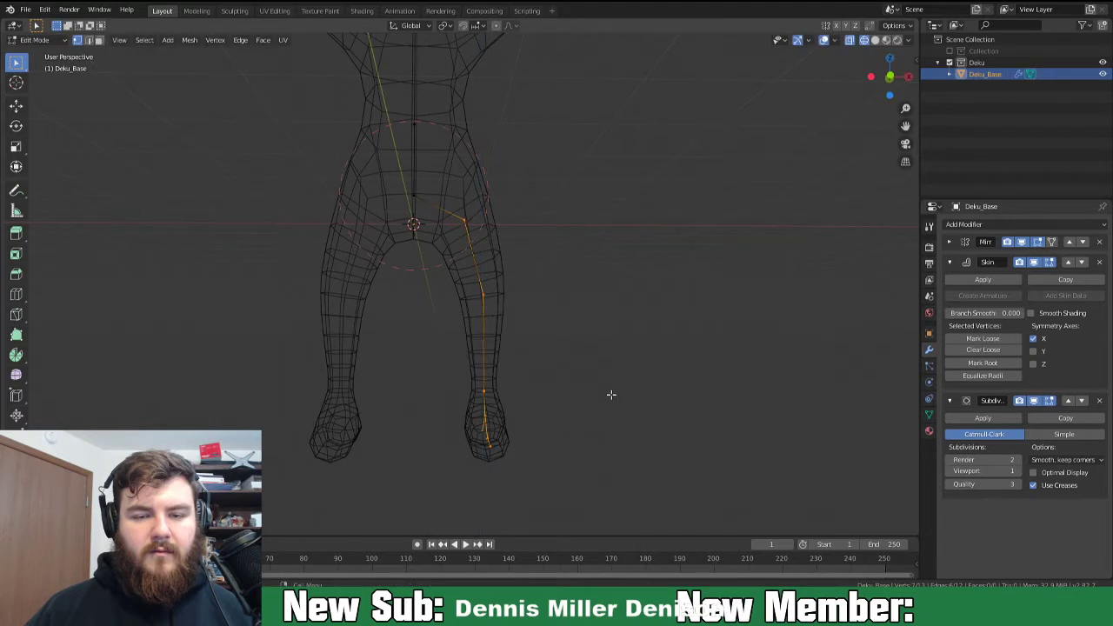
{"action": "key", "text": "g"}
{"action": "key", "text": "x"}
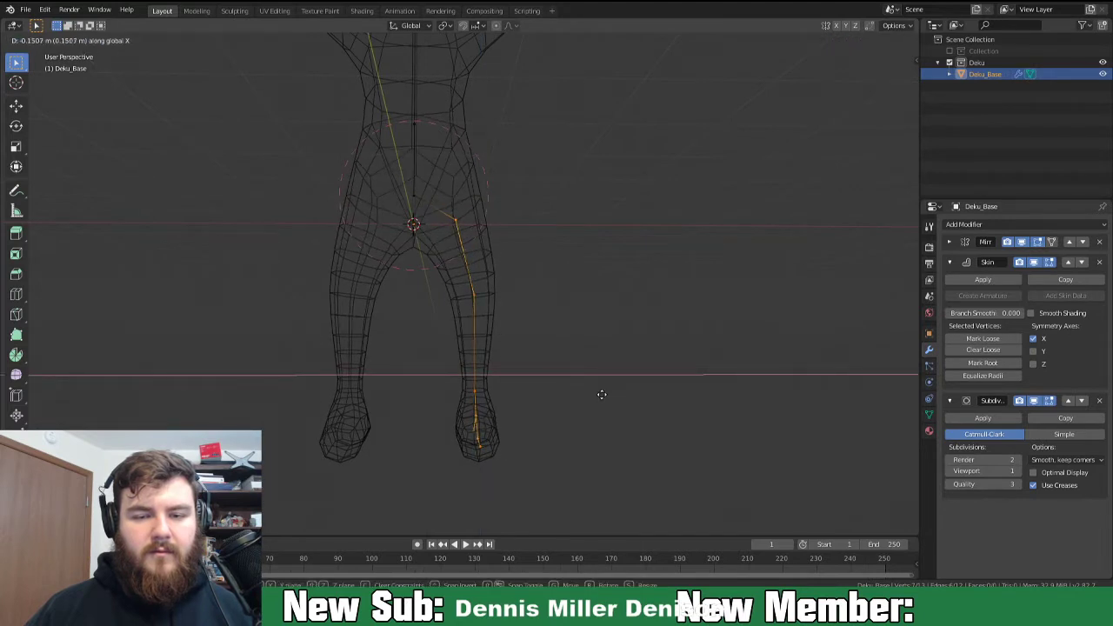
{"action": "left_click", "coordinate": [604, 395]}
Slightly reduce the skin radius at the hip vertex at the top of the leg.
{"action": "left_click", "coordinate": [462, 214]}
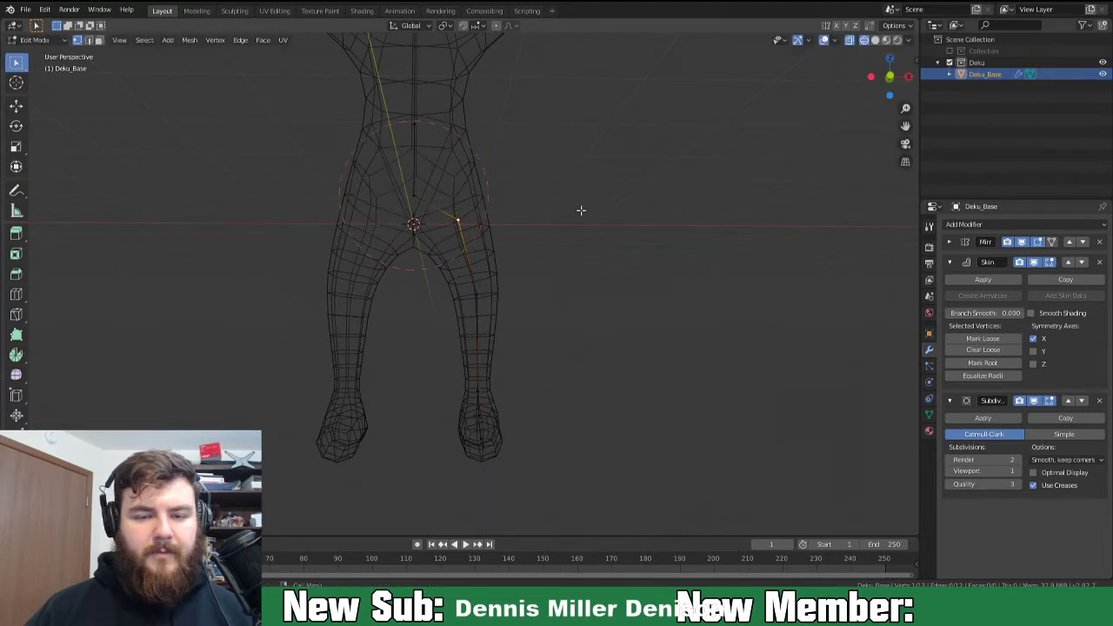
{"action": "key", "text": "ctrl+a"}
{"action": "left_click", "coordinate": [565, 206]}
{"action": "middle_click_drag", "start_coordinate": [567, 304], "coordinate": [531, 402]}
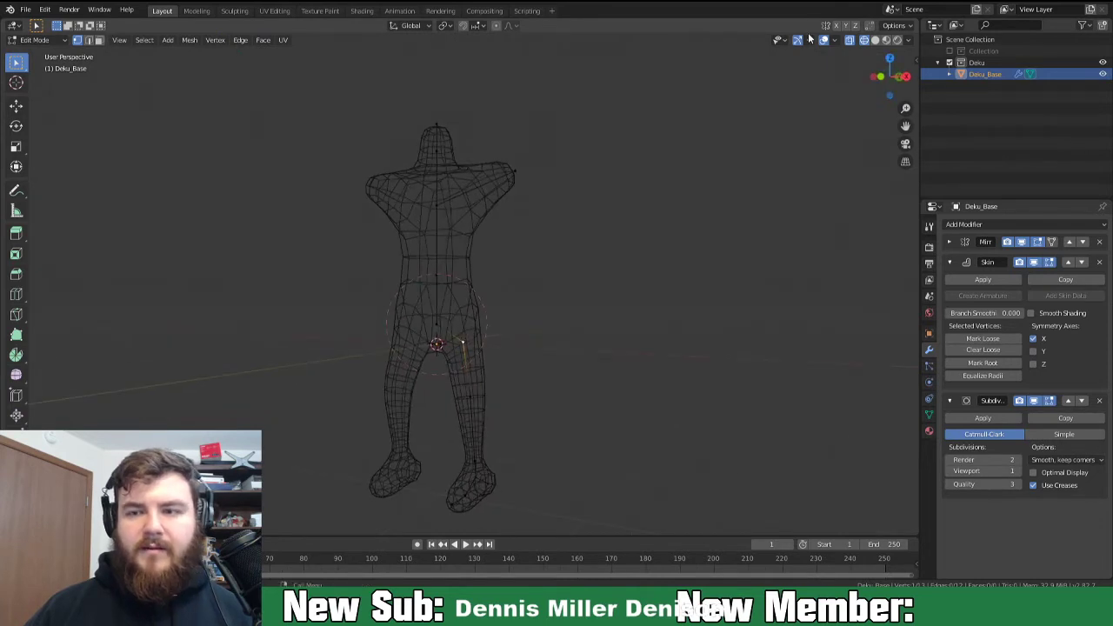
Show the base mesh in solid shading and examine its silhouette from the front and side, including in Object Mode.
{"action": "left_click", "coordinate": [874, 40]}
{"action": "mouse_move", "coordinate": [695, 283]}
{"action": "middle_mouse_down"}
{"action": "mouse_move", "coordinate": [589, 356]}
{"action": "mouse_move", "coordinate": [502, 369]}
{"action": "mouse_move", "coordinate": [586, 345]}
{"action": "mouse_move", "coordinate": [633, 360]}
{"action": "middle_mouse_up"}
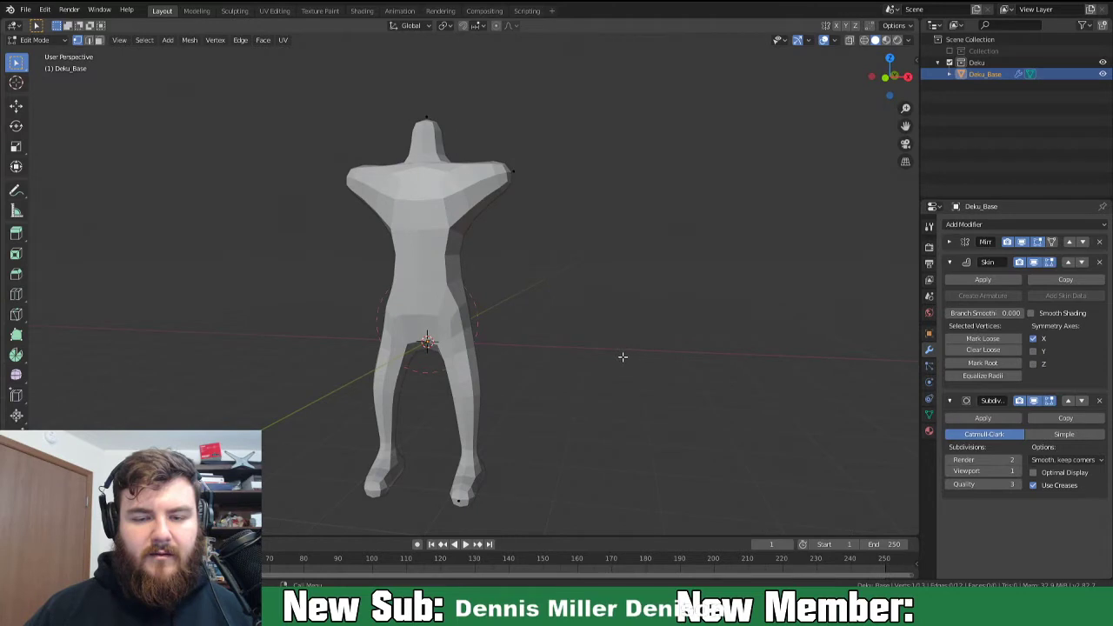
{"action": "middle_click_drag", "start_coordinate": [534, 389], "coordinate": [403, 384]}
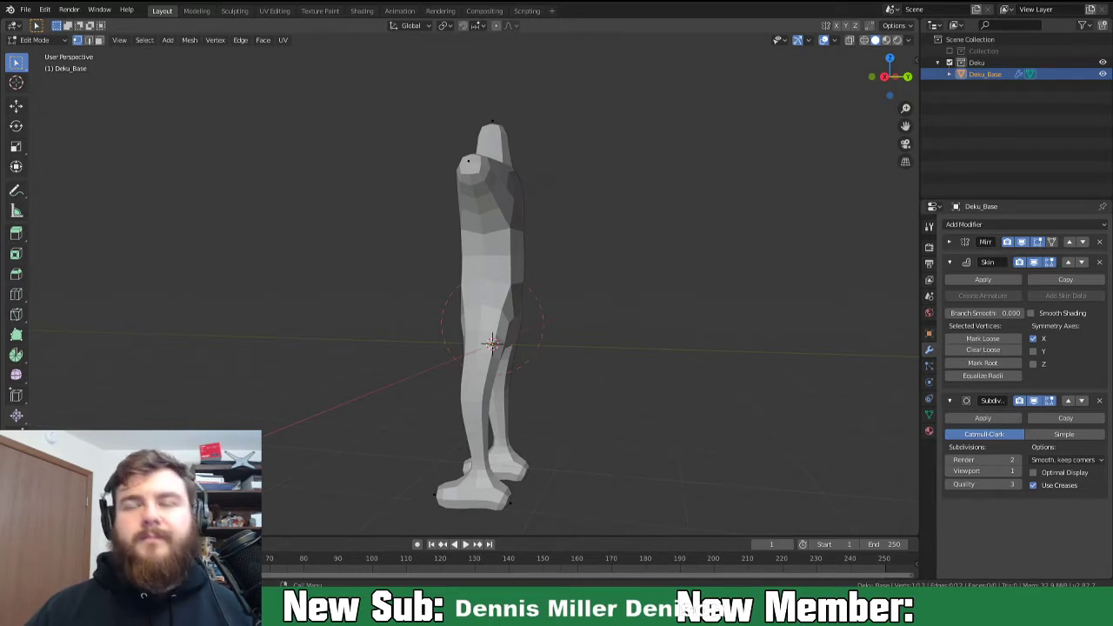
{"action": "middle_click_drag", "start_coordinate": [435, 351], "coordinate": [508, 353]}
{"action": "middle_click_drag", "start_coordinate": [480, 428], "coordinate": [531, 352]}
{"action": "key", "text": "Tab"}
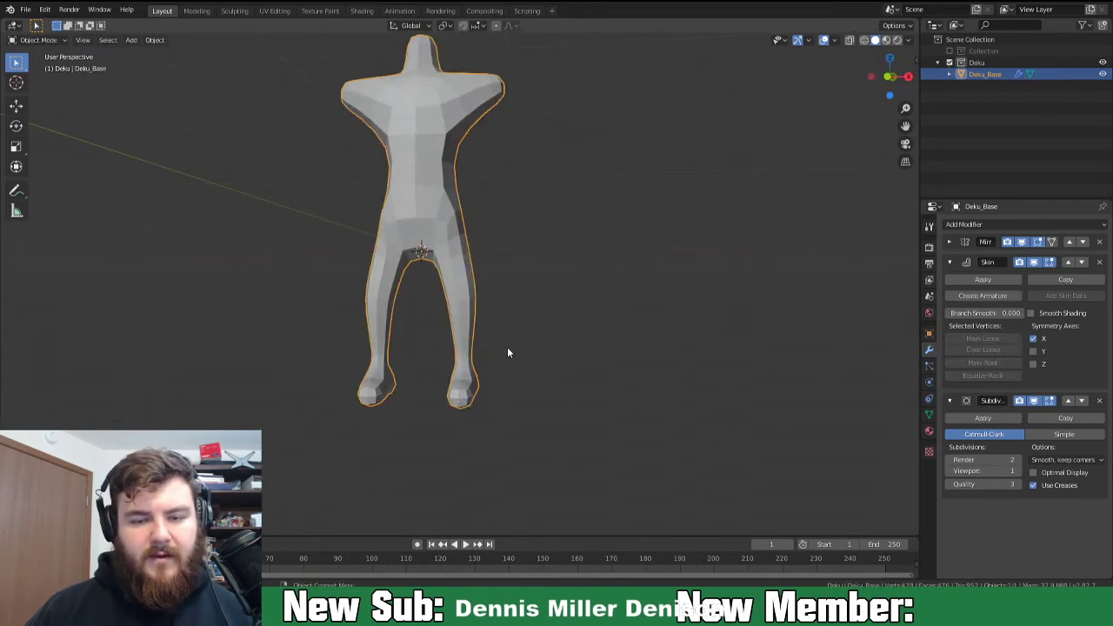
{"action": "key", "text": "Tab"}
Return to wireframe shading and slightly enlarge the skin radius at the knee vertex and the vertex above the ankle.
{"action": "key", "text": "z"}
{"action": "left_click", "coordinate": [443, 250]}
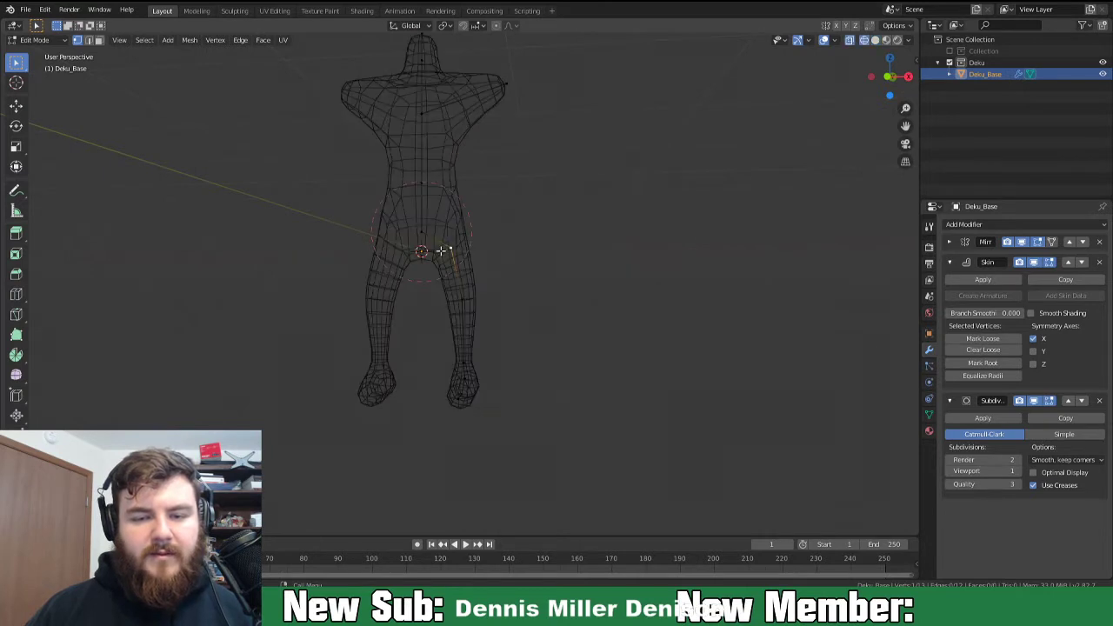
{"action": "scroll", "coordinate": [474, 342], "scroll_direction": "up", "scroll_amount": 3}
{"action": "key", "text": "e"}
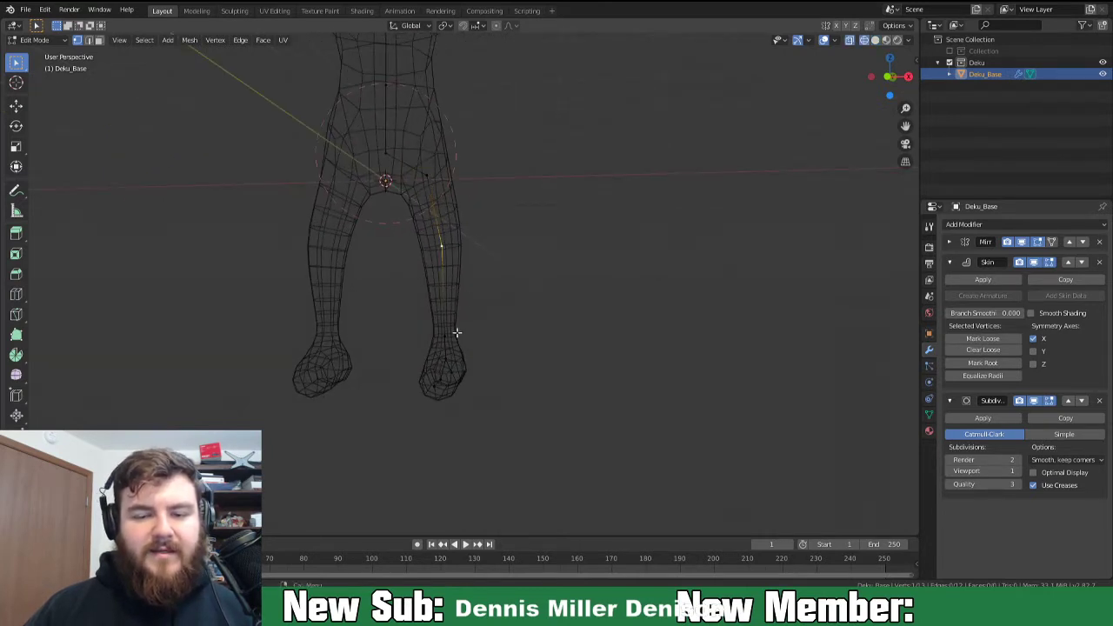
{"action": "key", "text": "ctrl+a"}
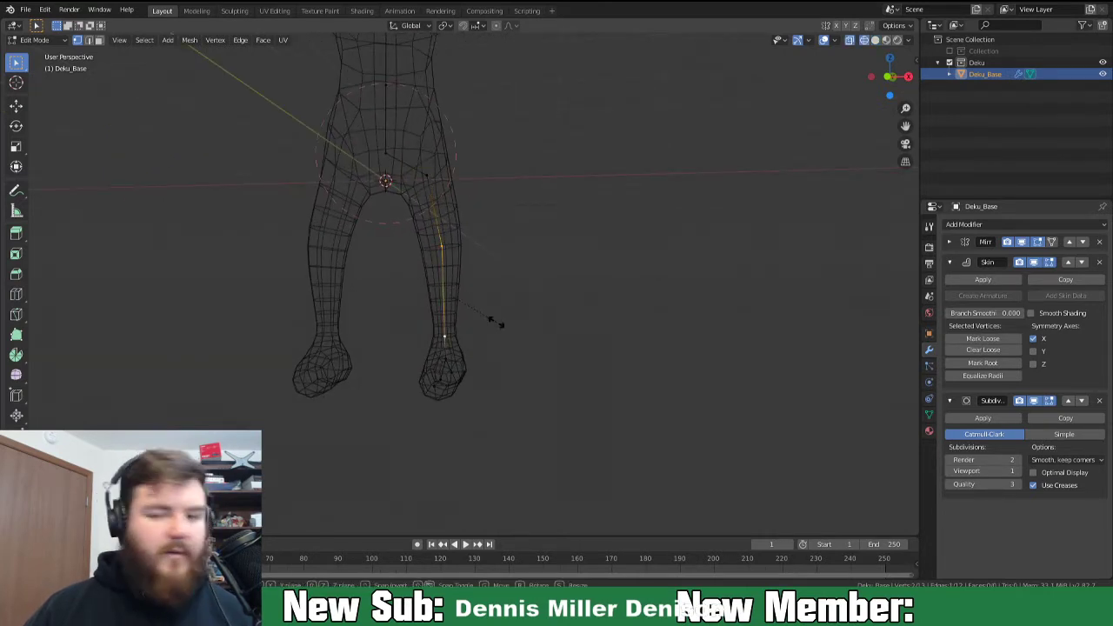
{"action": "left_click", "coordinate": [507, 326]}
Reduce the skin radius at the waist vertex to about 0.78 times to slim the midsection.
{"action": "middle_click_drag", "start_coordinate": [508, 326], "coordinate": [393, 278]}
{"action": "middle_click_drag", "start_coordinate": [587, 317], "coordinate": [639, 304]}
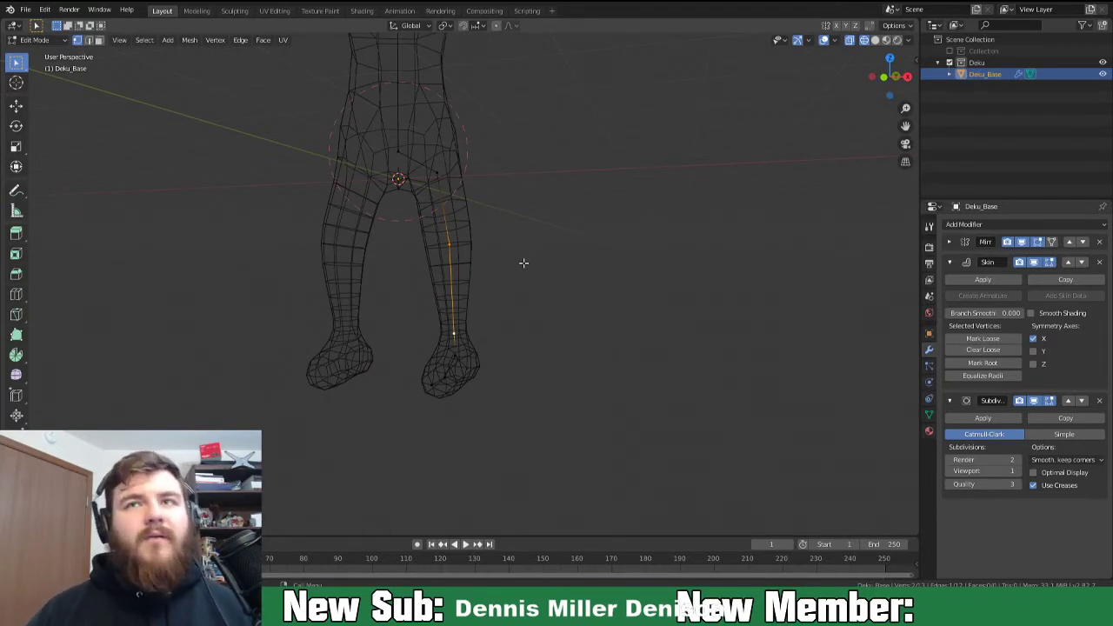
{"action": "middle_click_drag", "start_coordinate": [477, 303], "coordinate": [381, 317]}
{"action": "scroll", "coordinate": [381, 317], "scroll_direction": "down", "scroll_amount": 3}
{"action": "middle_click_drag", "start_coordinate": [370, 383], "coordinate": [420, 416], "text": "shift"}
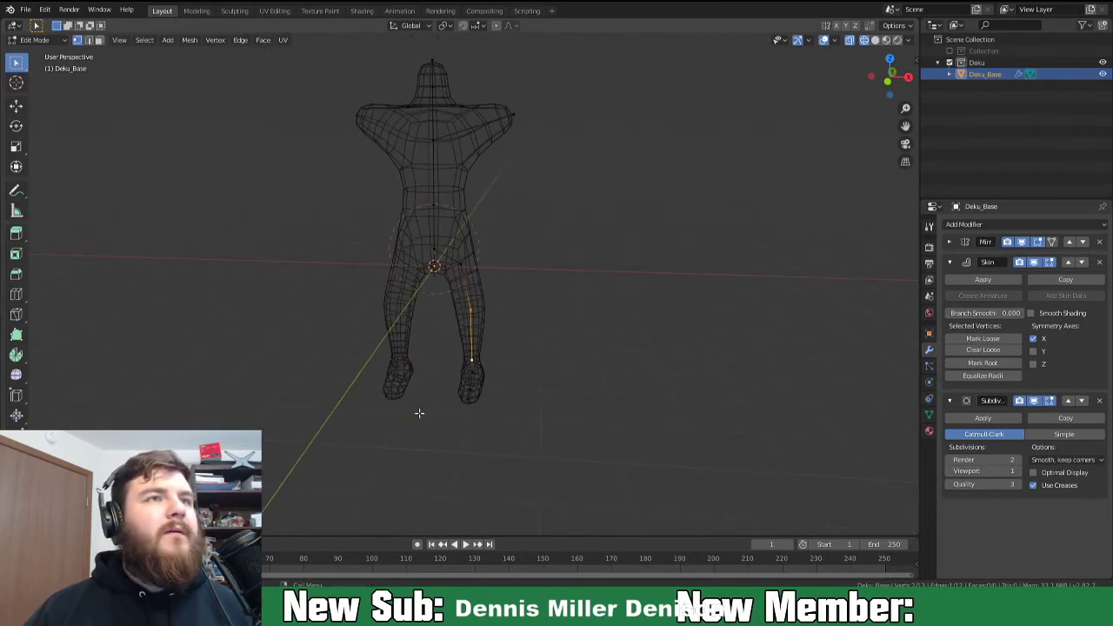
{"action": "middle_click_drag", "start_coordinate": [414, 408], "coordinate": [563, 352]}
{"action": "left_click", "coordinate": [453, 206]}
{"action": "middle_click_drag", "start_coordinate": [454, 205], "coordinate": [544, 241]}
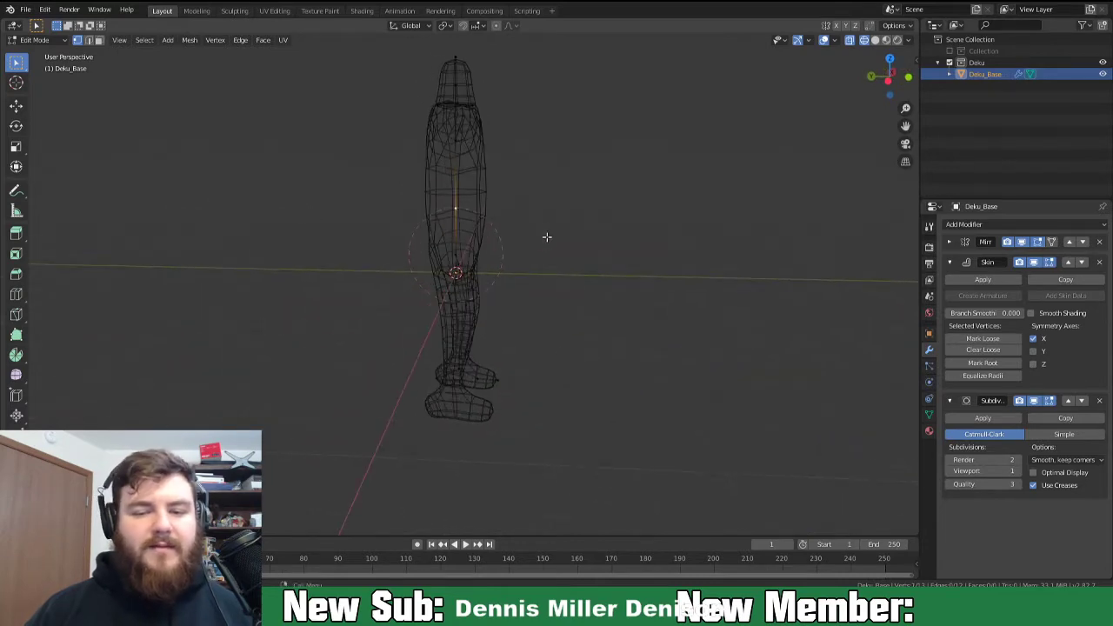
{"action": "key", "text": "s"}
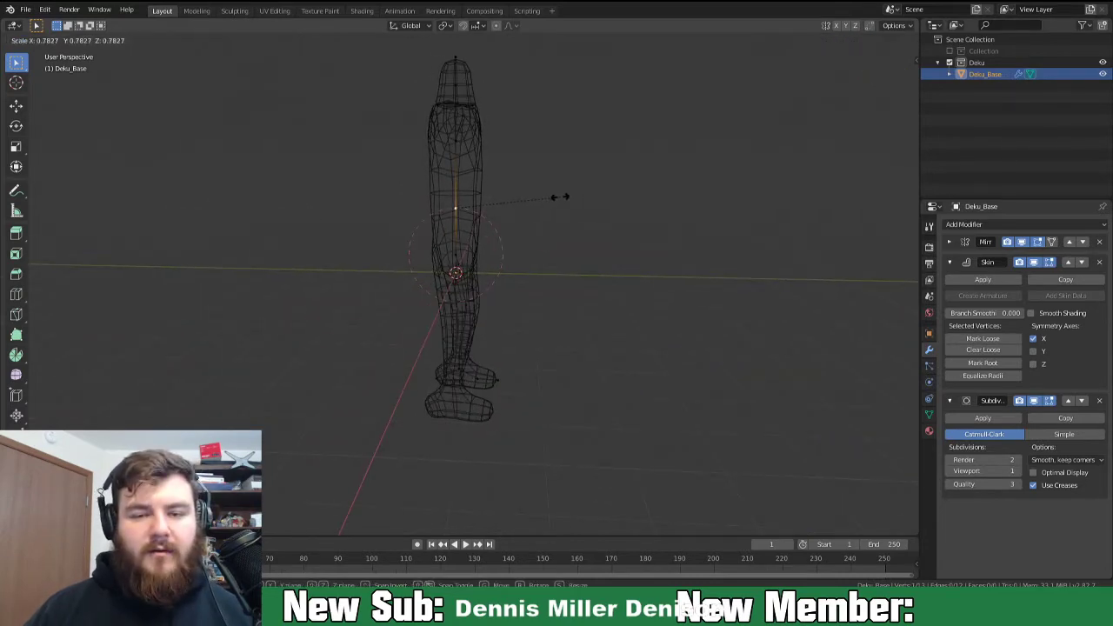
{"action": "left_click", "coordinate": [562, 198]}
Slightly reduce the skin radius at the chest vertex to slim the upper torso and shoulders.
{"action": "middle_click_drag", "start_coordinate": [568, 208], "coordinate": [492, 146]}
{"action": "left_click", "coordinate": [446, 138]}
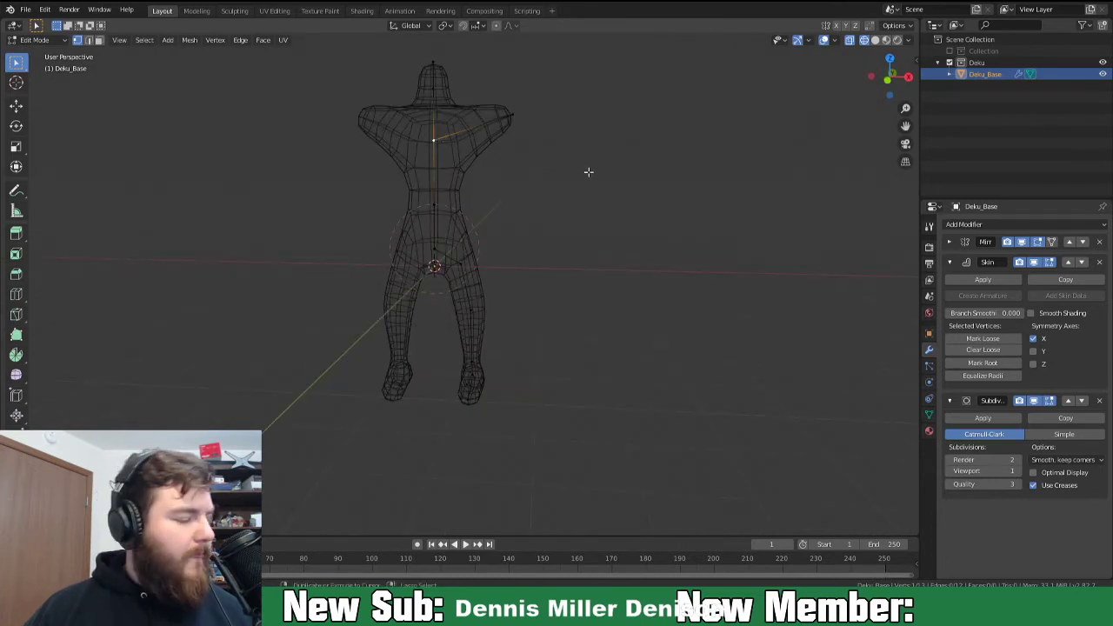
{"action": "key", "text": "s"}
{"action": "left_click", "coordinate": [562, 167]}
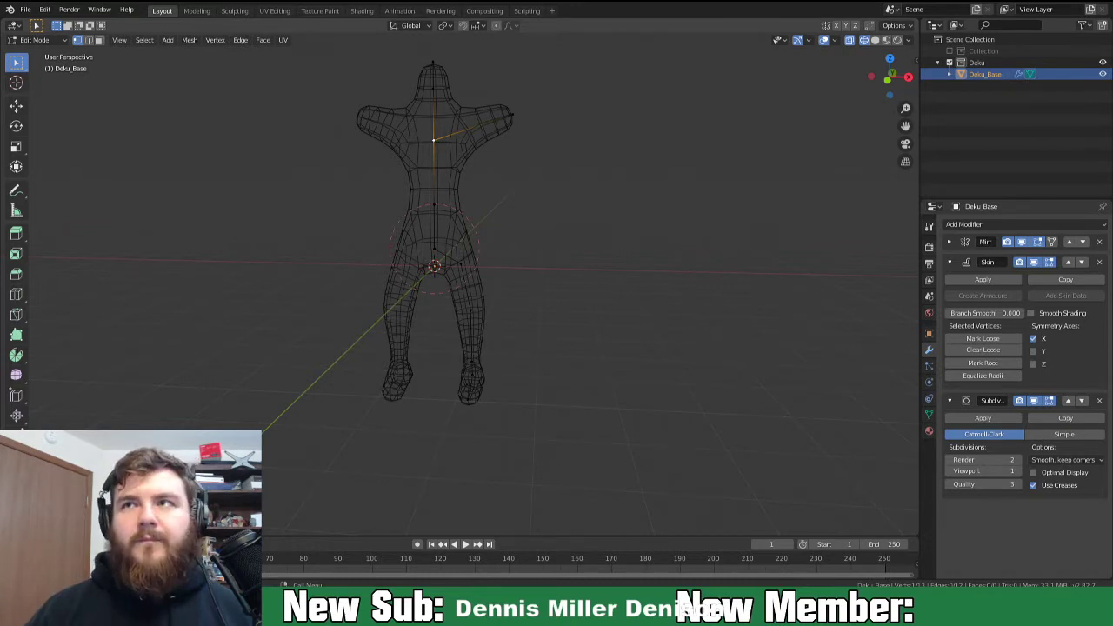
Move the shoulder vertex inward along the X axis by about 0.37 m to narrow the shoulders.
{"action": "middle_click_drag", "start_coordinate": [487, 230], "coordinate": [515, 134]}
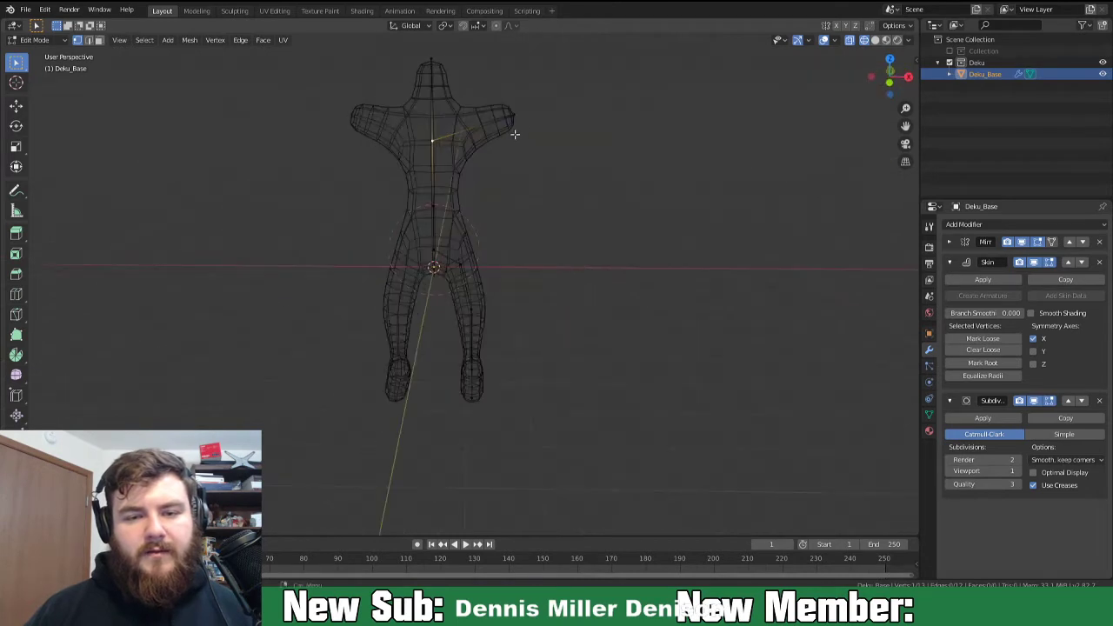
{"action": "left_click", "coordinate": [520, 116]}
{"action": "key", "text": "g"}
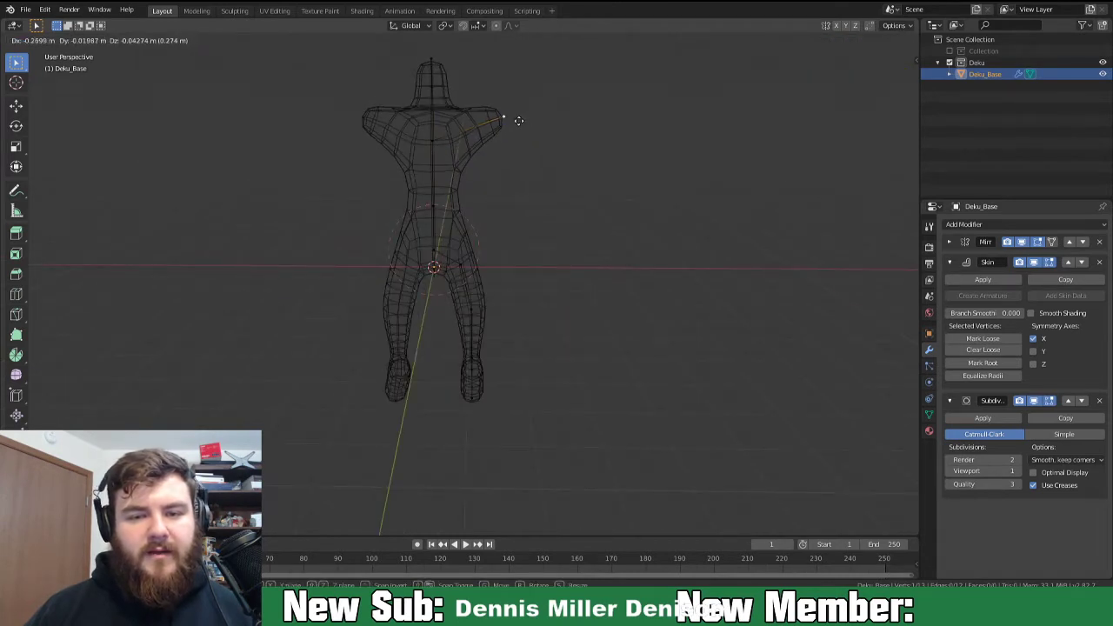
{"action": "key", "text": "x"}
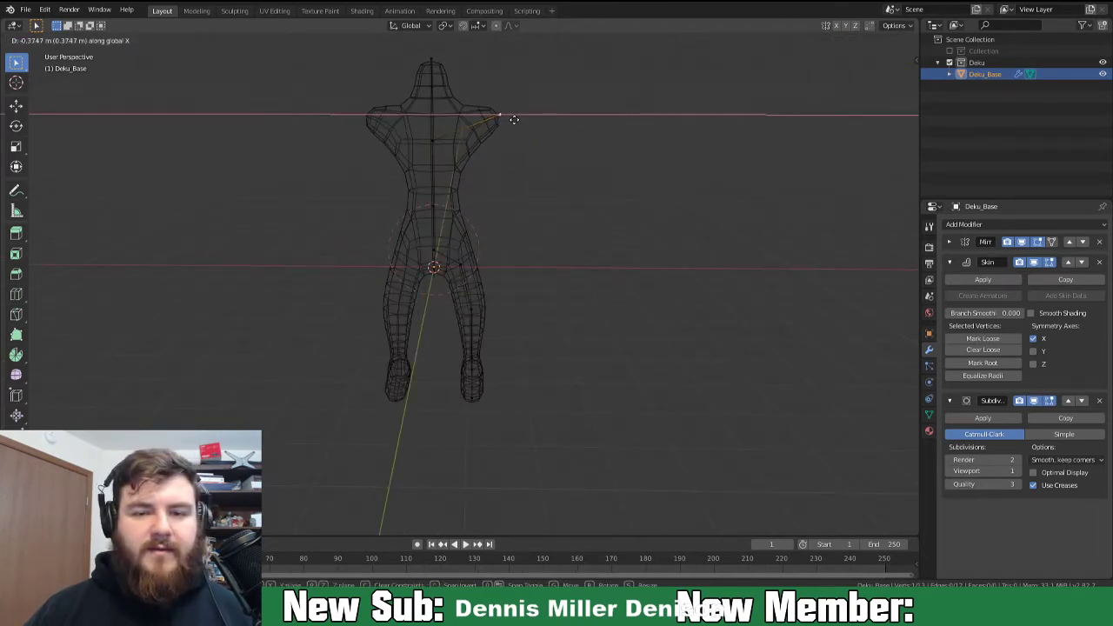
{"action": "left_click", "coordinate": [513, 118]}
{"action": "middle_click_drag", "start_coordinate": [514, 117], "coordinate": [514, 217]}
{"action": "key", "text": "KP_1"}
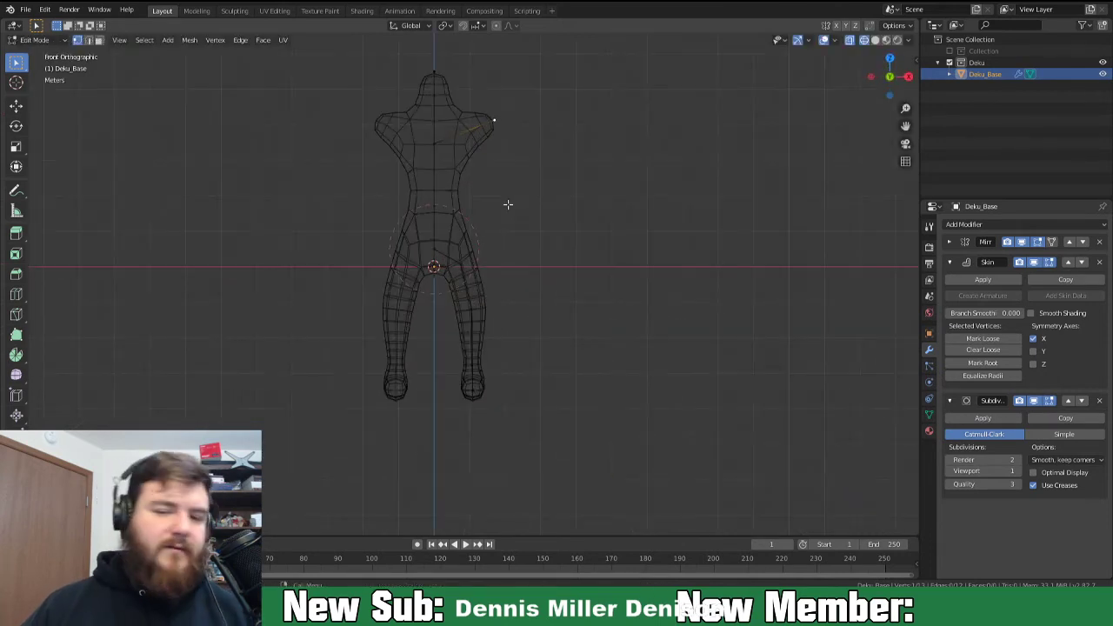
Lower the waist, chest, shoulder, neck and head vertices together along the Z axis to shorten the torso.
{"action": "left_click_drag", "start_coordinate": [363, 48], "coordinate": [545, 210]}
{"action": "key", "text": "g"}
{"action": "key", "text": "z"}
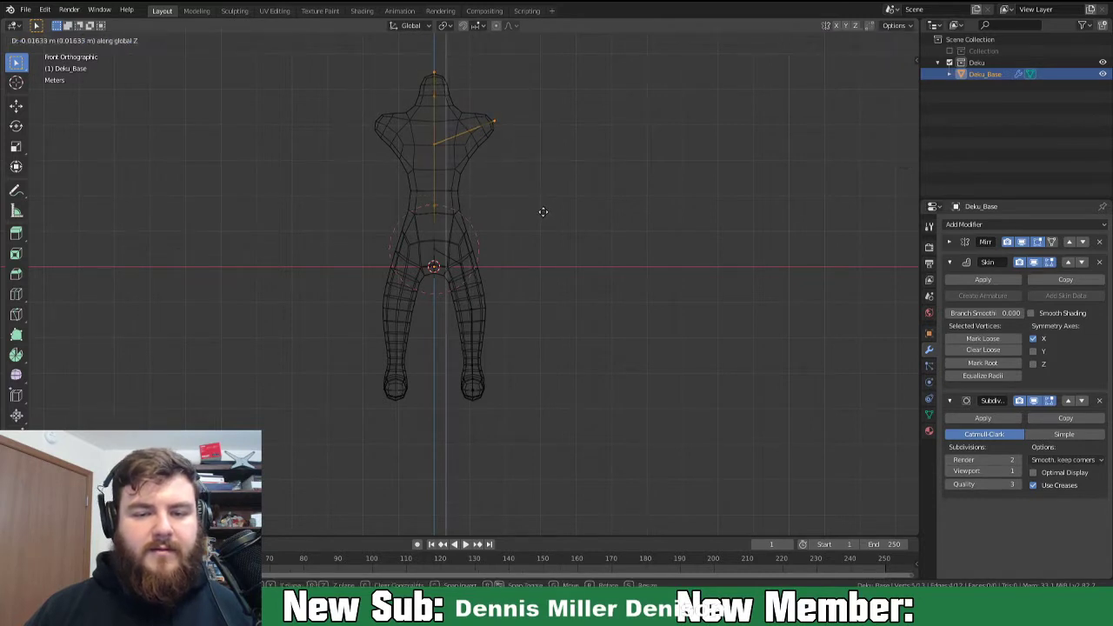
{"action": "left_click", "coordinate": [543, 224]}
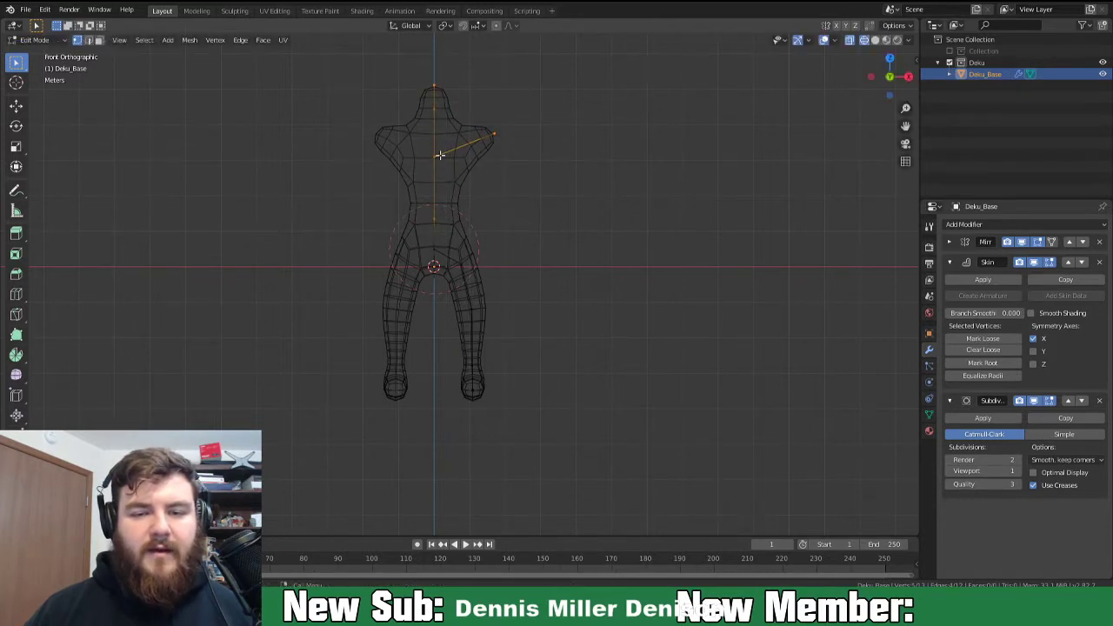
Lower only the chest, shoulder, neck and head vertices along the Z axis by about 0.26 m.
{"action": "left_click_drag", "start_coordinate": [419, 72], "coordinate": [521, 181]}
{"action": "key", "text": "g"}
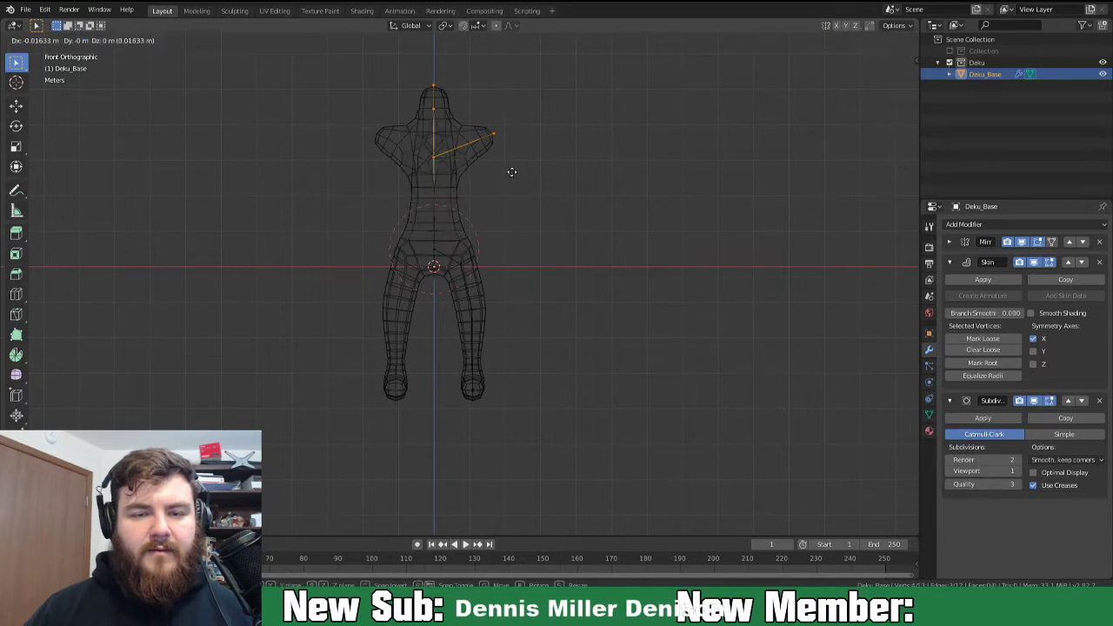
{"action": "key", "text": "z"}
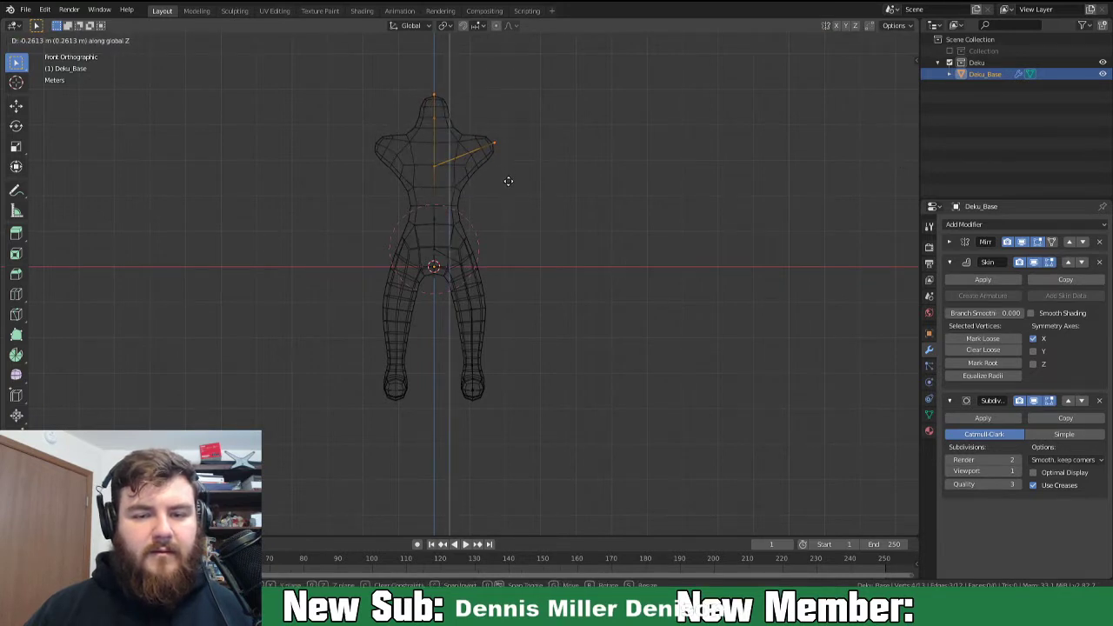
{"action": "left_click", "coordinate": [509, 181]}
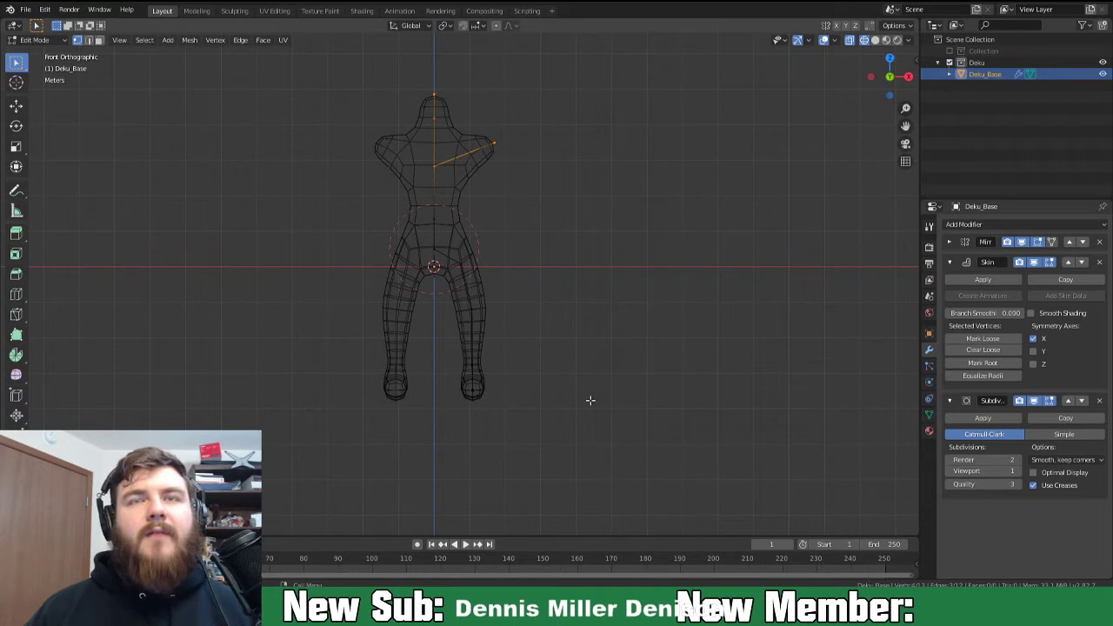
Nudge the shoulder vertex and extrude the upper arm from it, positioning the elbow outward and below the shoulder.
{"action": "scroll", "coordinate": [516, 261], "scroll_direction": "up", "scroll_amount": 2}
{"action": "scroll", "coordinate": [519, 281], "scroll_direction": "down", "scroll_amount": 1}
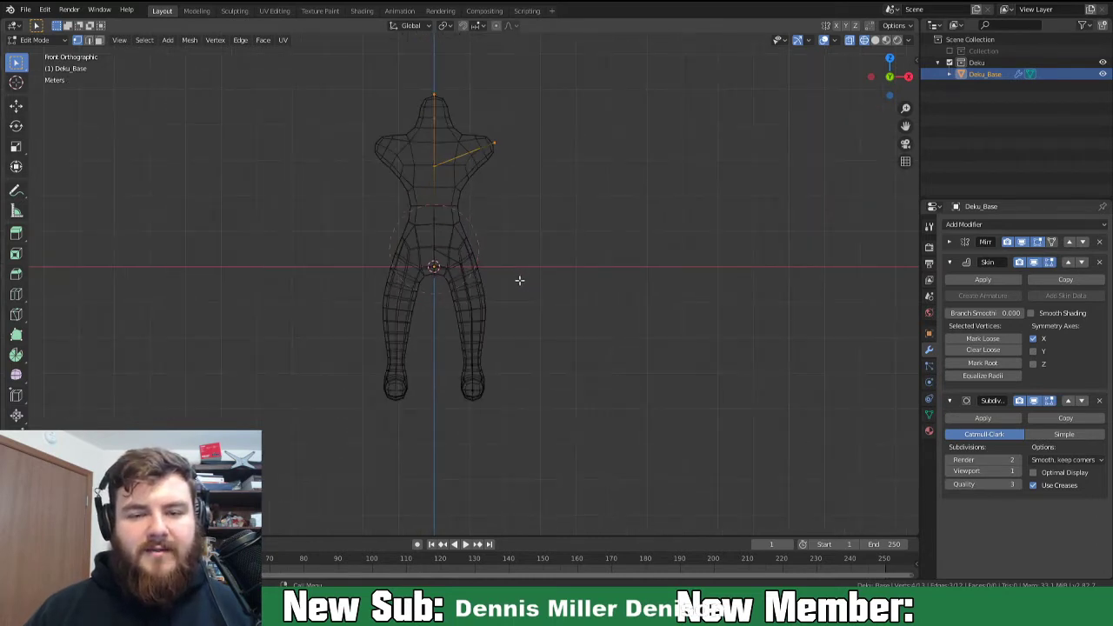
{"action": "scroll", "coordinate": [528, 289], "scroll_direction": "down", "scroll_amount": 1}
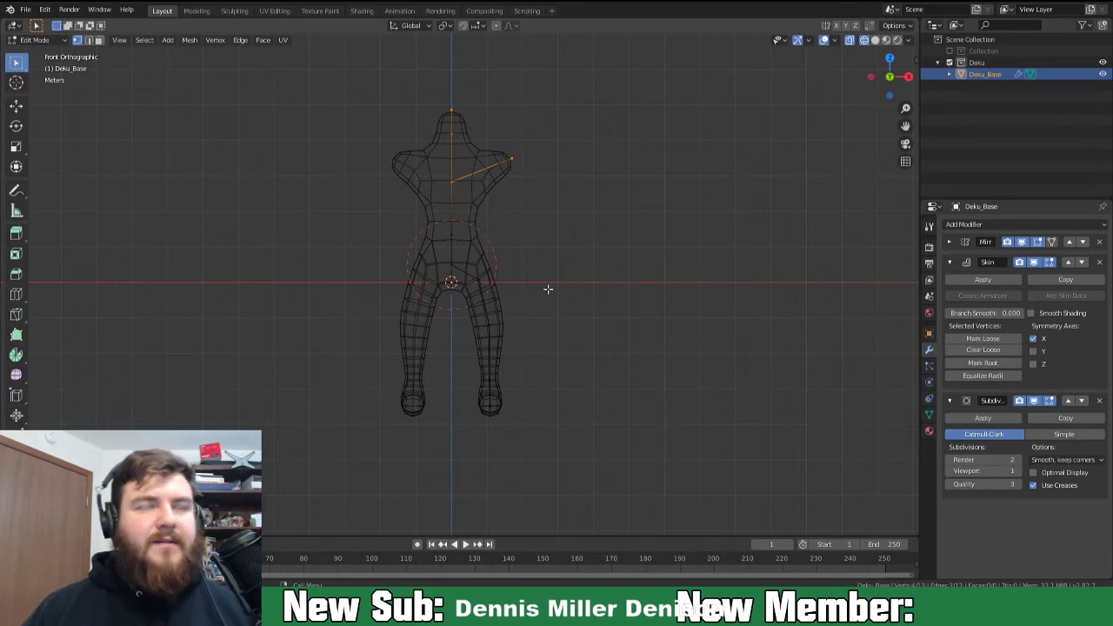
{"action": "left_click", "coordinate": [512, 159]}
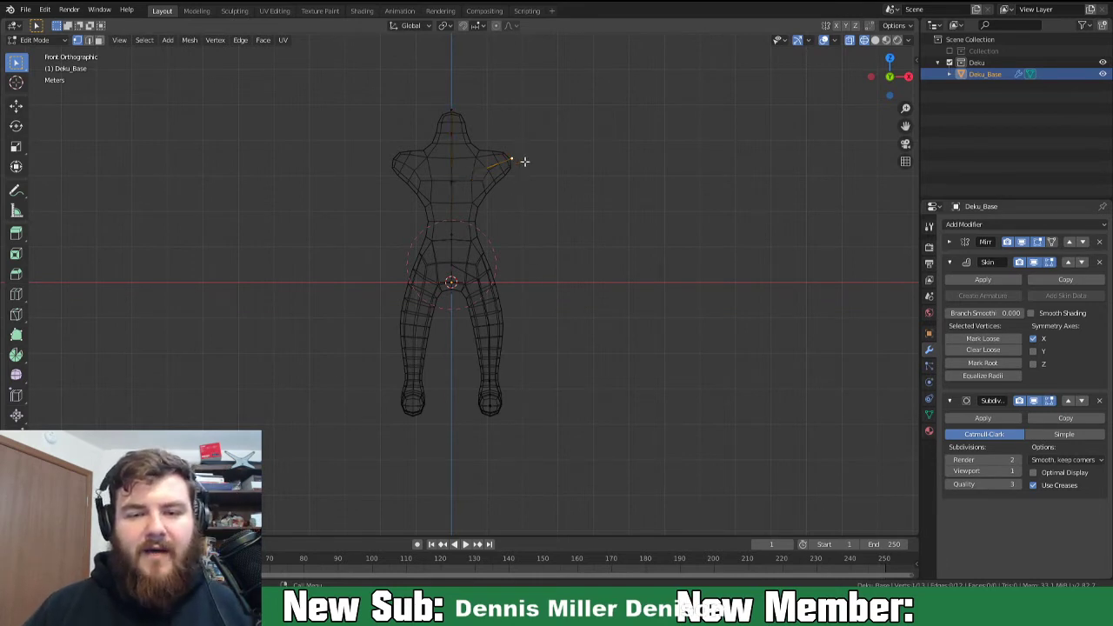
{"action": "key", "text": "g"}
{"action": "left_click", "coordinate": [519, 162]}
{"action": "key", "text": "e"}
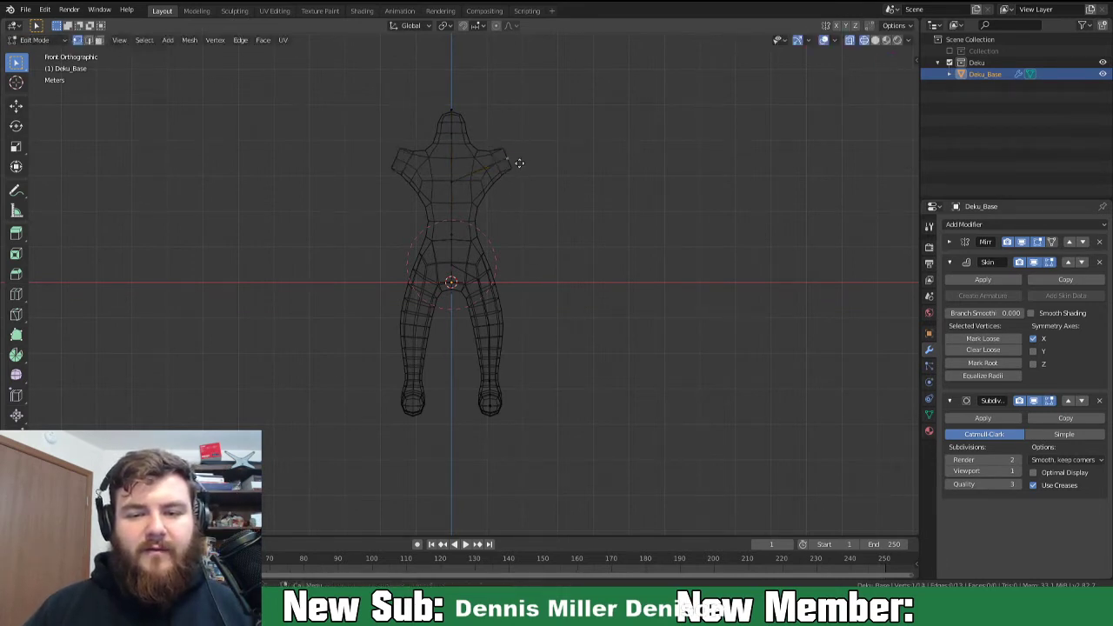
{"action": "left_click", "coordinate": [562, 200]}
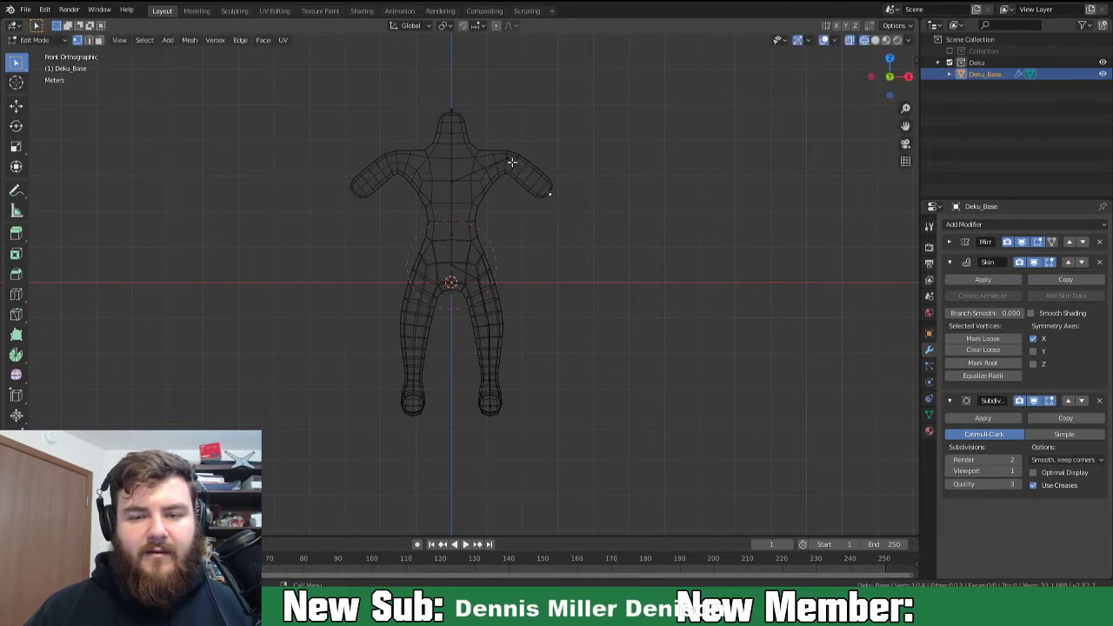
{"action": "key", "text": "g"}
{"action": "left_click", "coordinate": [540, 219]}
Extrude the forearm about 1.25 m downward from the elbow and the hand about 0.71 m from the wrist.
{"action": "key", "text": "e"}
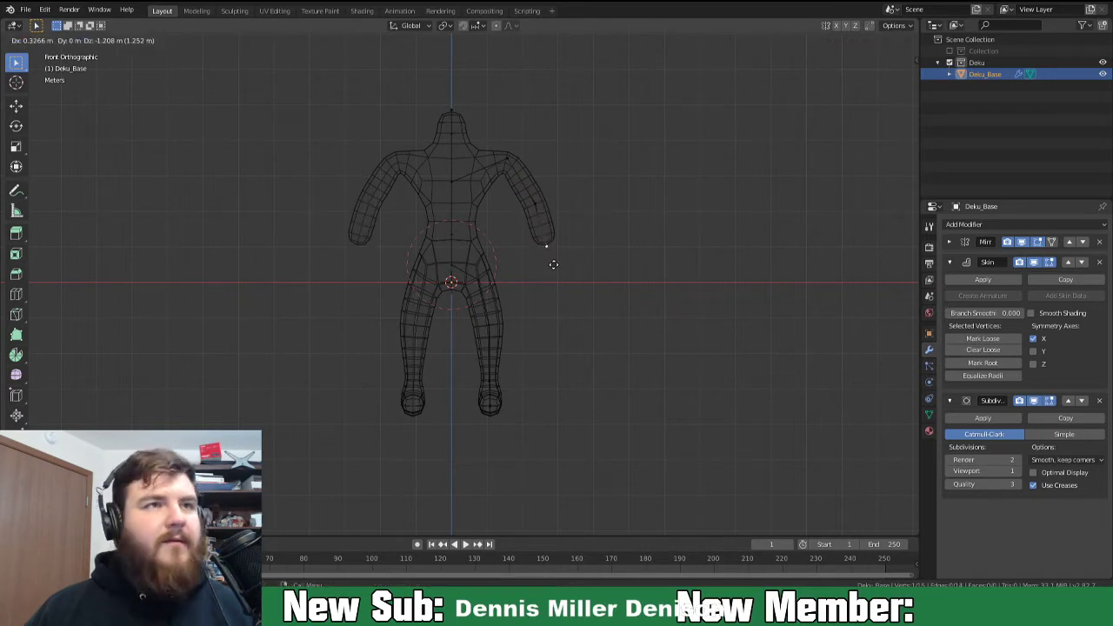
{"action": "left_click", "coordinate": [553, 263]}
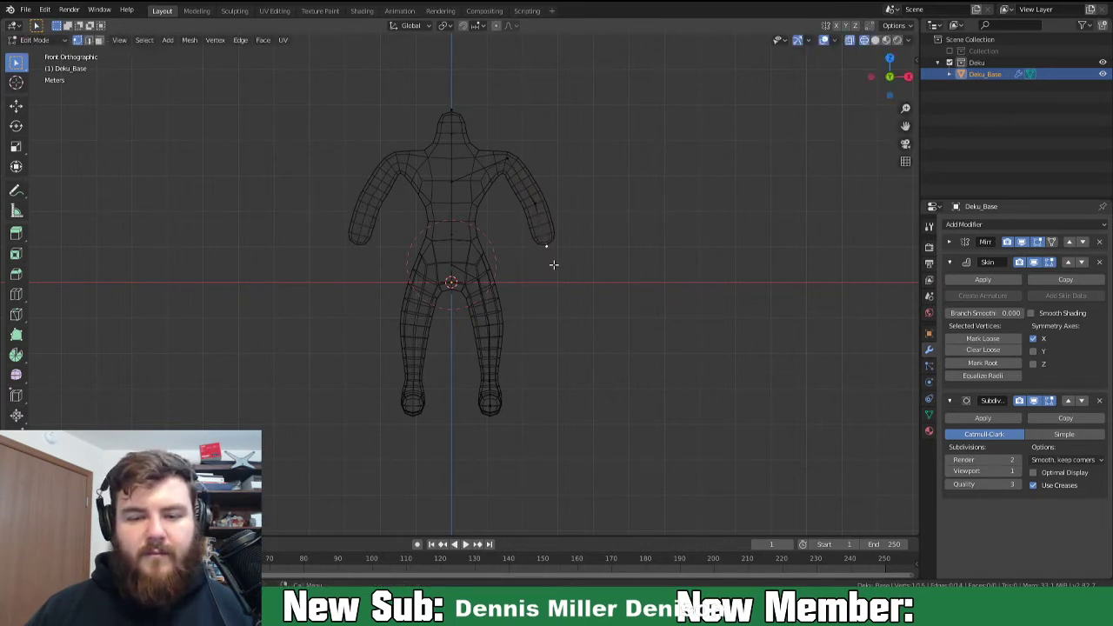
{"action": "key", "text": "e"}
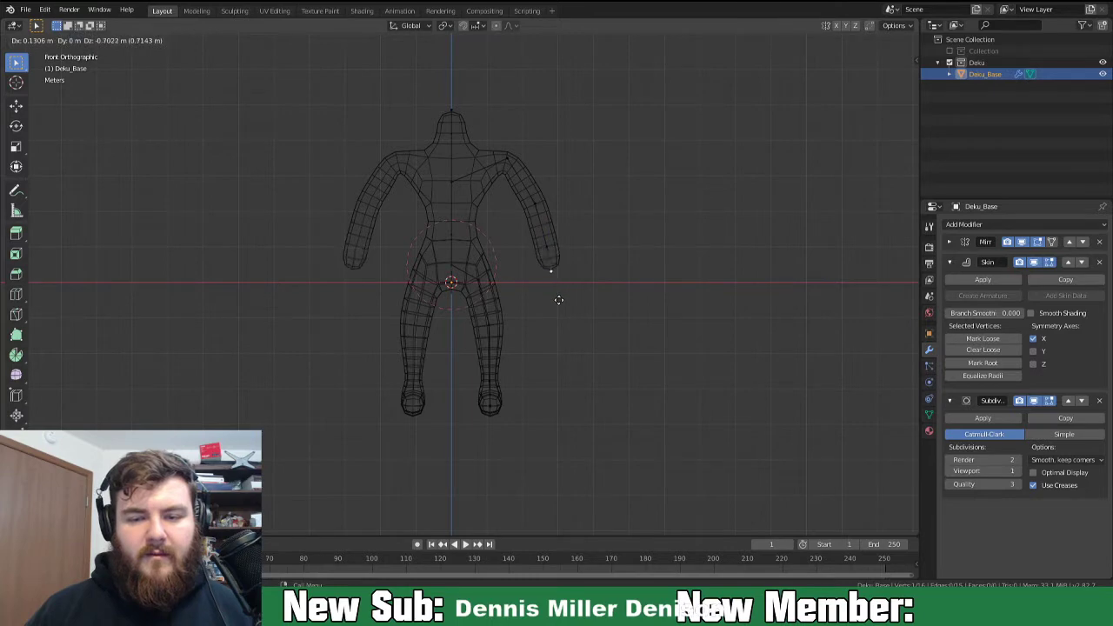
{"action": "left_click", "coordinate": [559, 300]}
Move the shoulder vertex inward and down by about 0.32 m in the front view.
{"action": "middle_click_drag", "start_coordinate": [534, 196], "coordinate": [519, 178]}
{"action": "key", "text": "KP_1"}
{"action": "scroll", "coordinate": [501, 195], "scroll_direction": "up", "scroll_amount": 3}
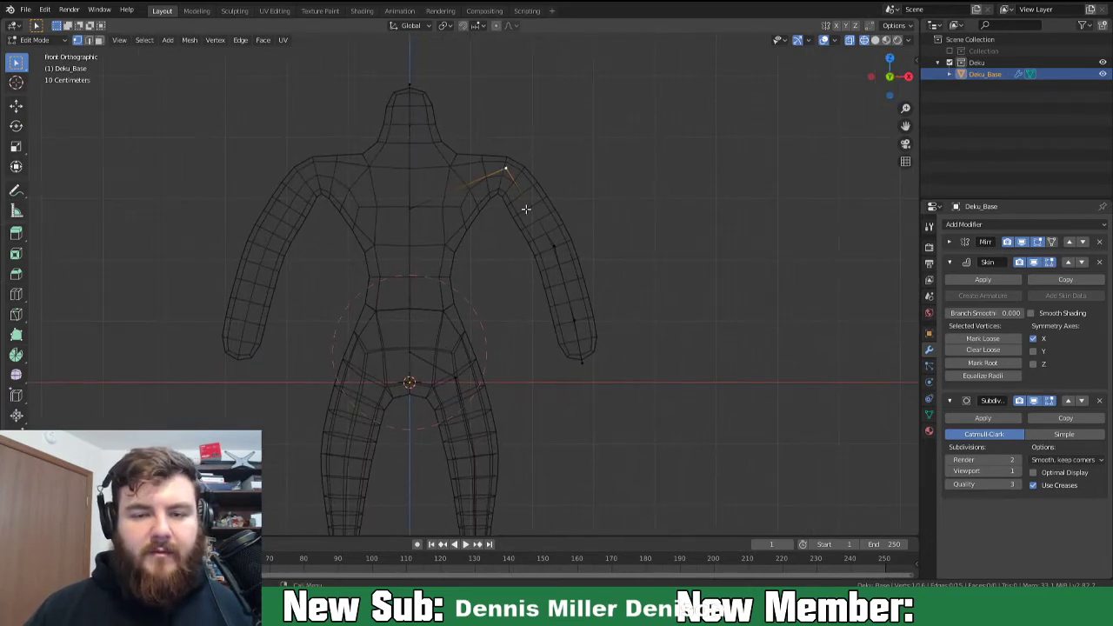
{"action": "key", "text": "g"}
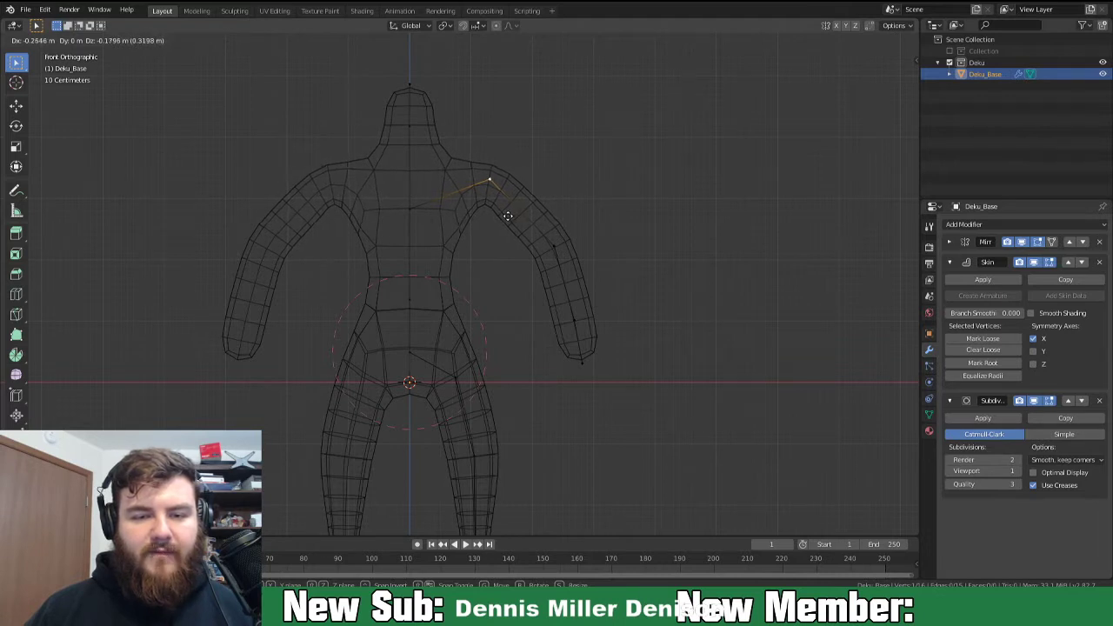
{"action": "left_click", "coordinate": [510, 218]}
Move the elbow, wrist and hand vertices together toward the body and fine-tune the elbow vertex's position.
{"action": "left_click_drag", "start_coordinate": [542, 229], "coordinate": [619, 401]}
{"action": "key", "text": "g"}
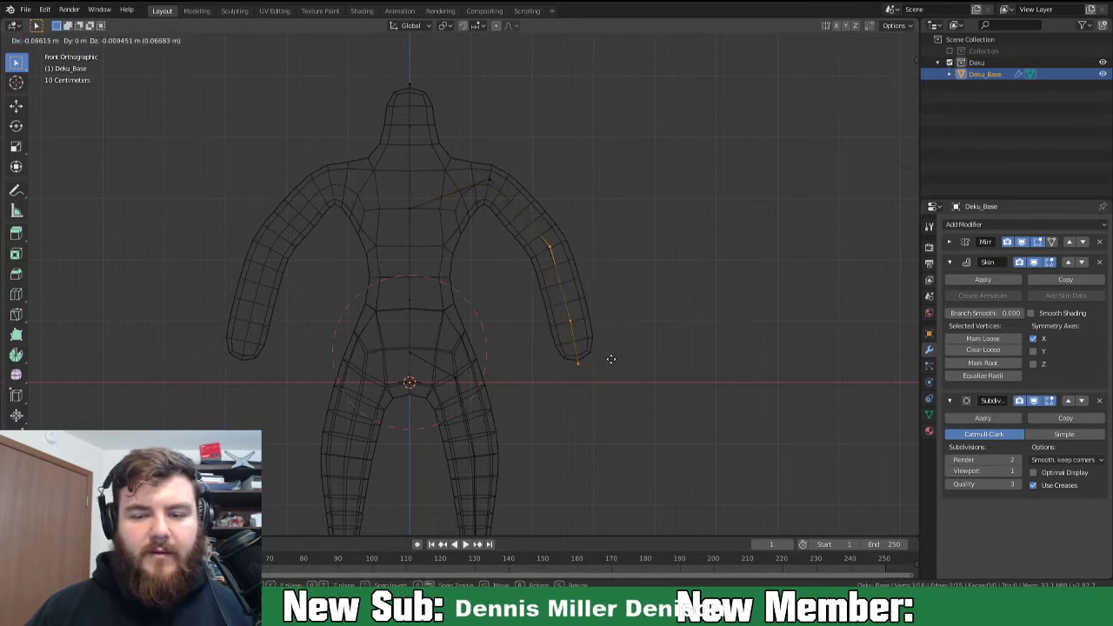
{"action": "left_click", "coordinate": [590, 355]}
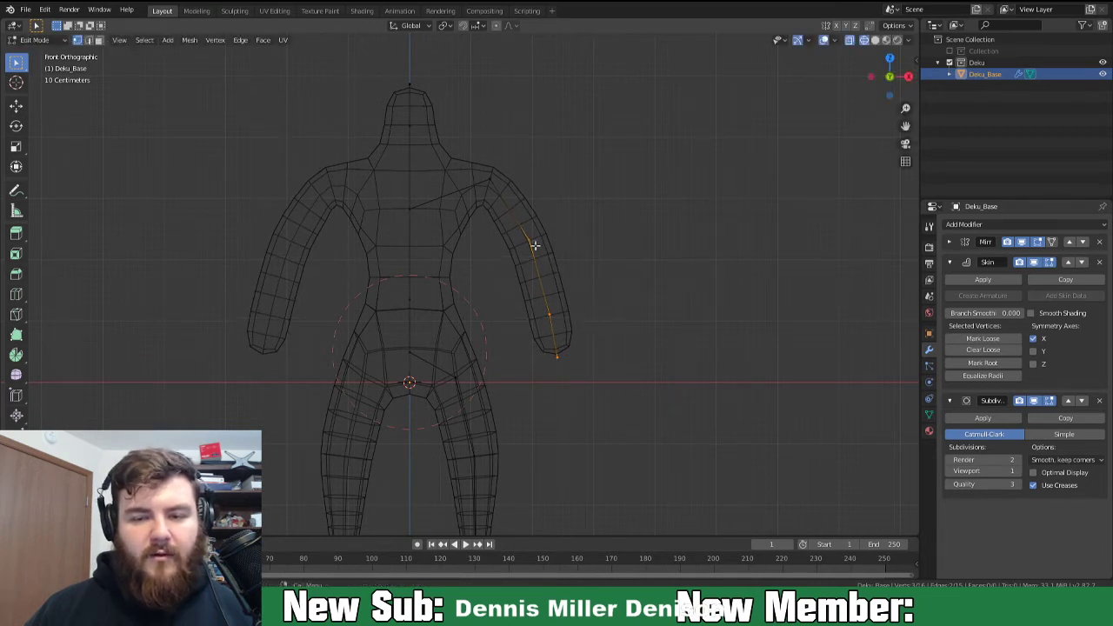
{"action": "key", "text": "g"}
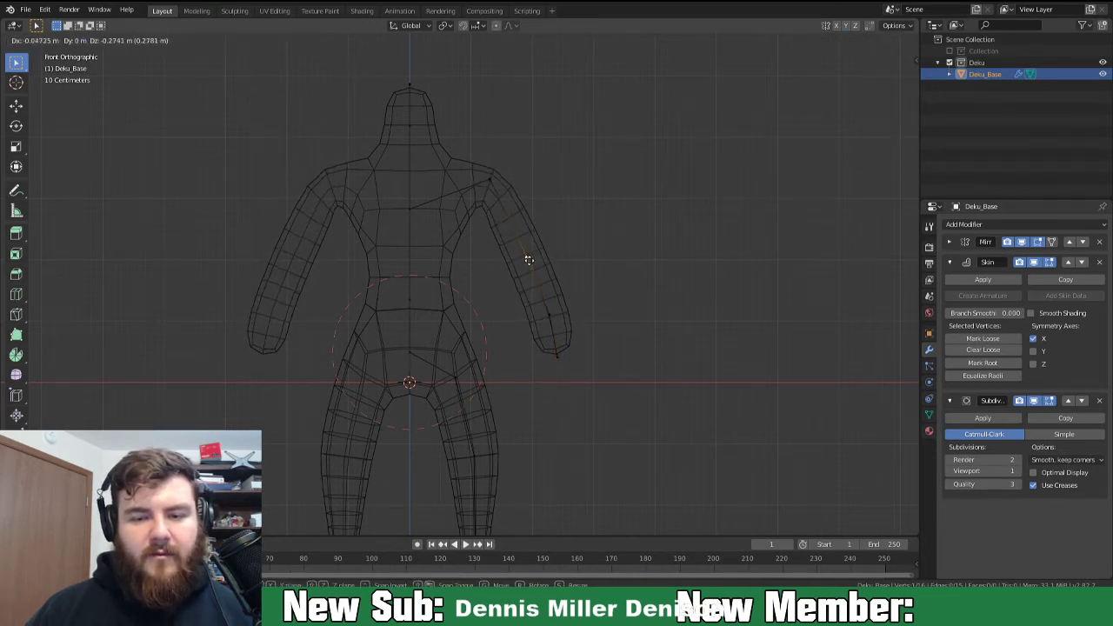
{"action": "left_click", "coordinate": [538, 247]}
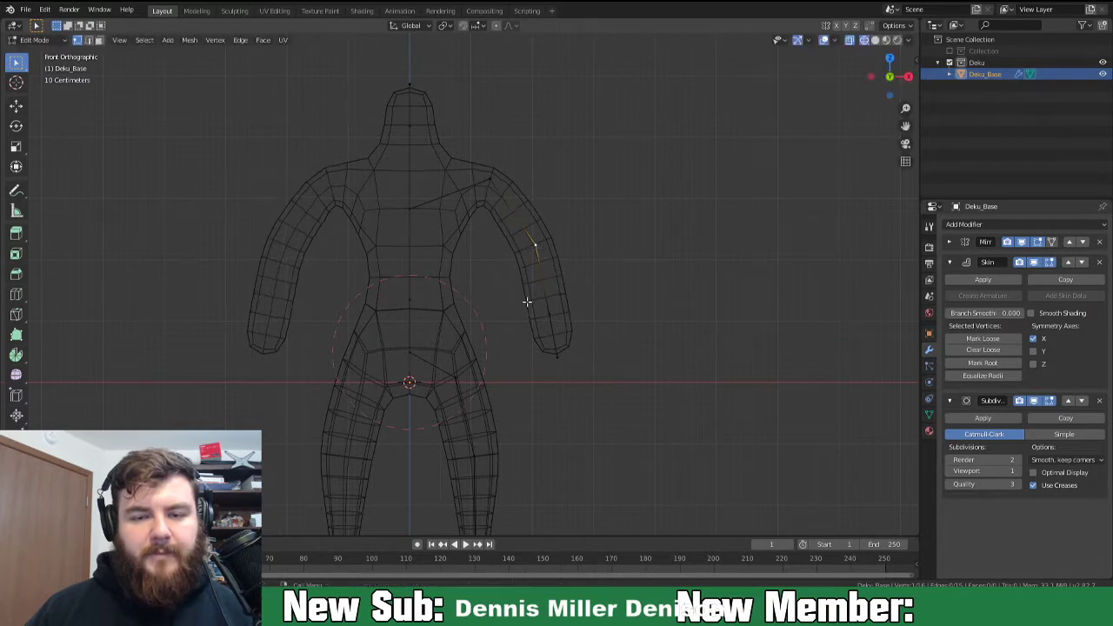
Move the waist vertex slightly forward and up in the side view to curve the torso.
{"action": "middle_click_drag", "start_coordinate": [511, 270], "coordinate": [422, 385]}
{"action": "key", "text": "KP_1"}
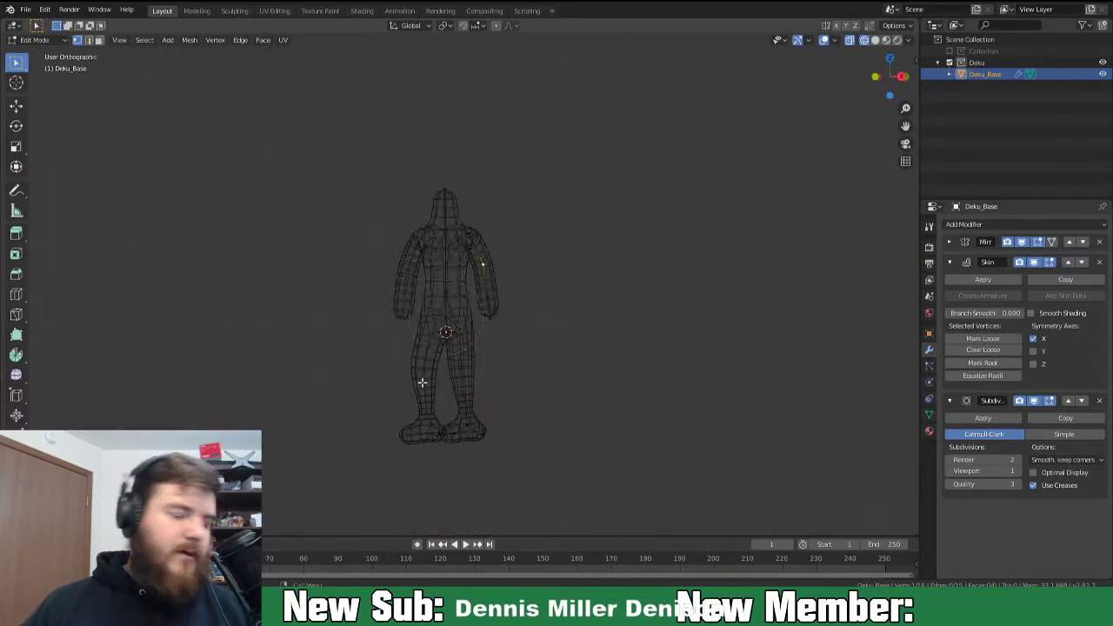
{"action": "key", "text": "KP_3"}
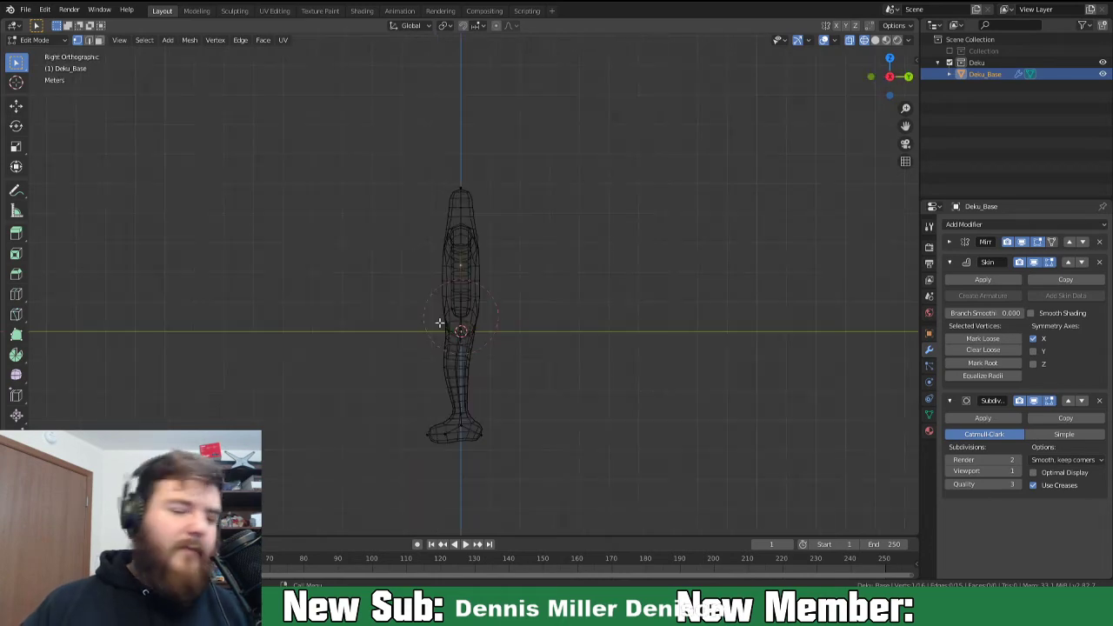
{"action": "scroll", "coordinate": [478, 314], "scroll_direction": "up", "scroll_amount": 4}
{"action": "middle_click_drag", "start_coordinate": [479, 314], "coordinate": [426, 298]}
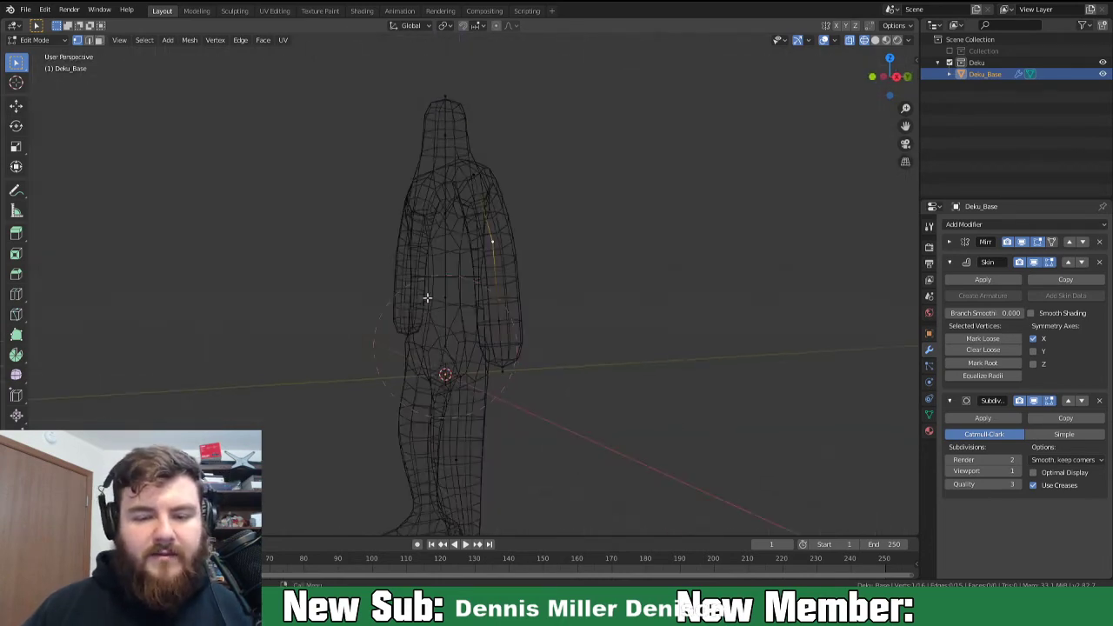
{"action": "key", "text": "KP_3"}
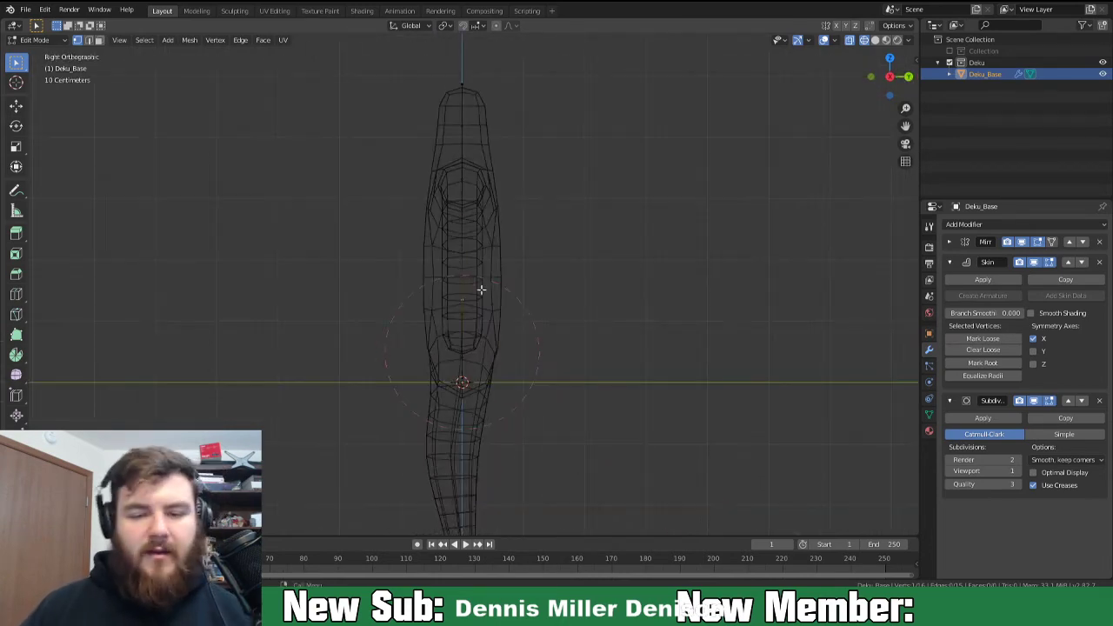
{"action": "key", "text": "g"}
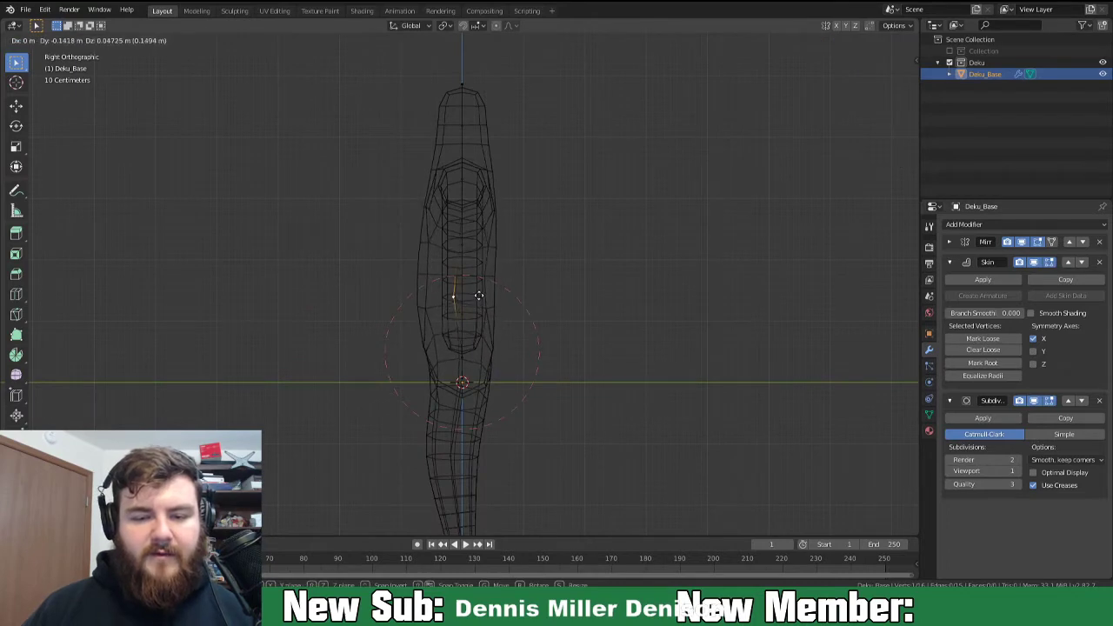
{"action": "left_click", "coordinate": [480, 296]}
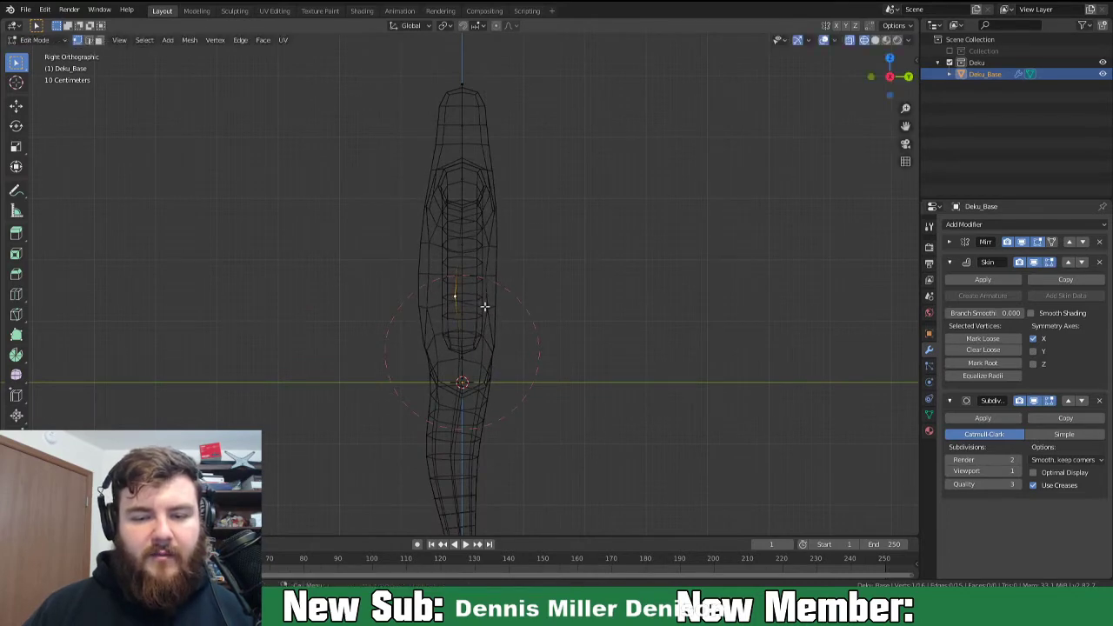
Move the shoulder vertex slightly inward and down in the front view.
{"action": "middle_click_drag", "start_coordinate": [446, 293], "coordinate": [494, 292]}
{"action": "middle_click_drag", "start_coordinate": [575, 340], "coordinate": [535, 366]}
{"action": "mouse_move", "coordinate": [519, 297]}
{"action": "middle_mouse_down"}
{"action": "mouse_move", "coordinate": [569, 298]}
{"action": "mouse_move", "coordinate": [539, 295]}
{"action": "mouse_move", "coordinate": [520, 275]}
{"action": "middle_mouse_up"}
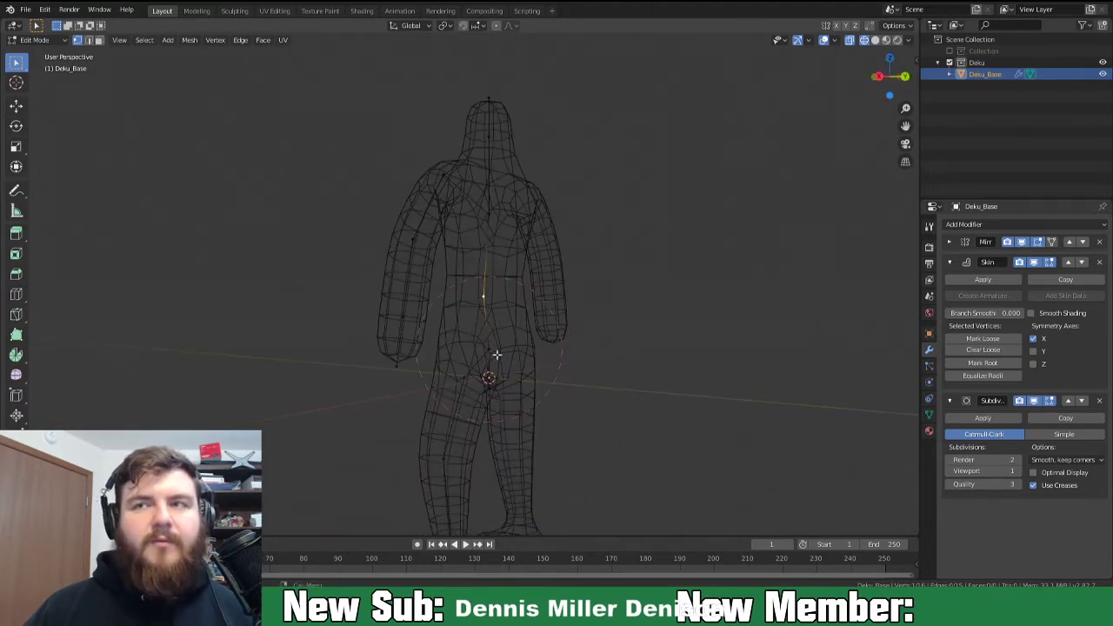
{"action": "middle_click_drag", "start_coordinate": [494, 353], "coordinate": [649, 371]}
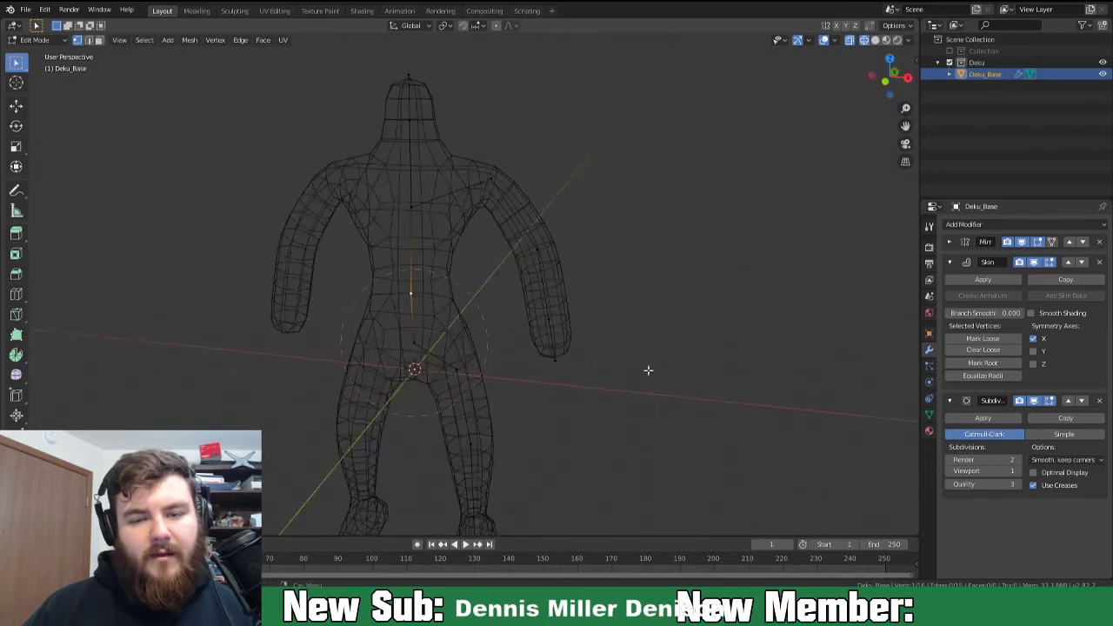
{"action": "scroll", "coordinate": [512, 228], "scroll_direction": "down", "scroll_amount": 2}
{"action": "middle_click_drag", "start_coordinate": [512, 229], "coordinate": [562, 301]}
{"action": "key", "text": "KP_1"}
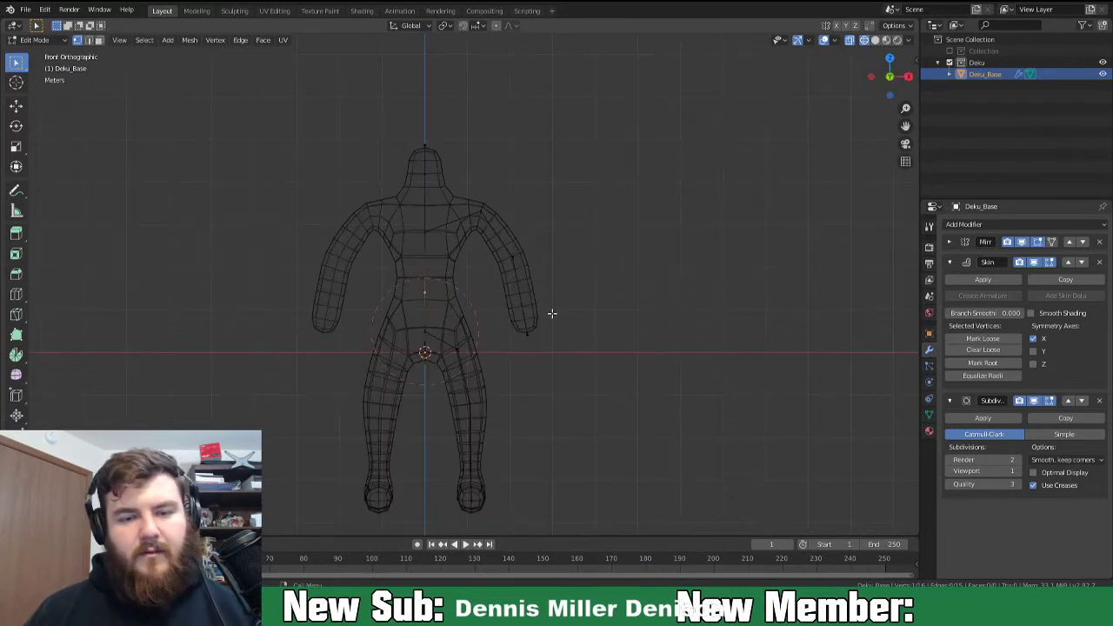
{"action": "key", "text": "g"}
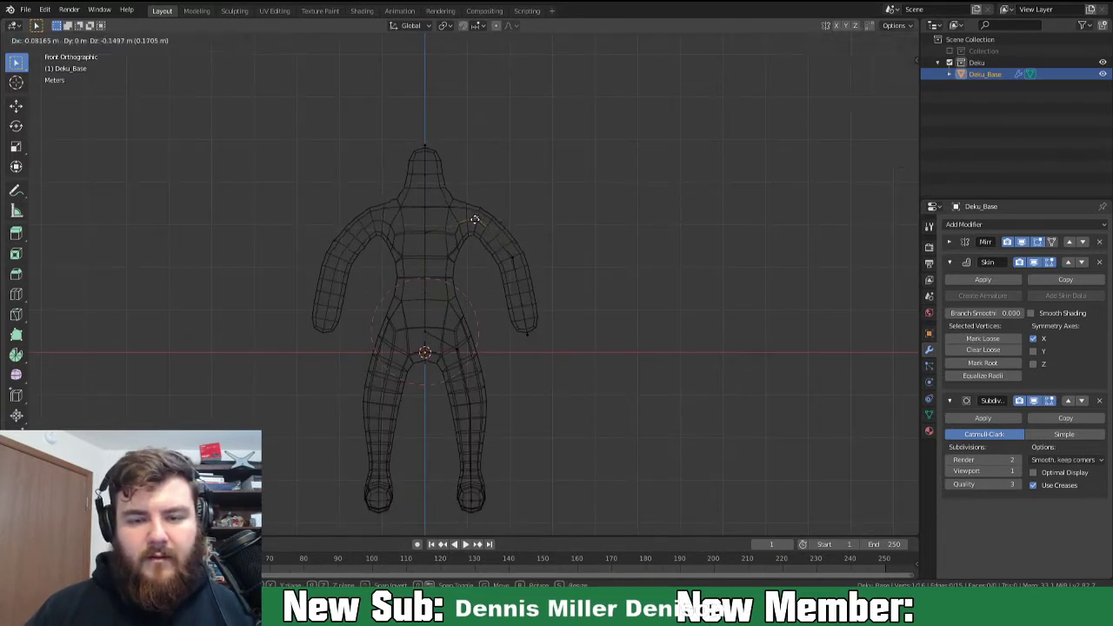
{"action": "left_click", "coordinate": [468, 224]}
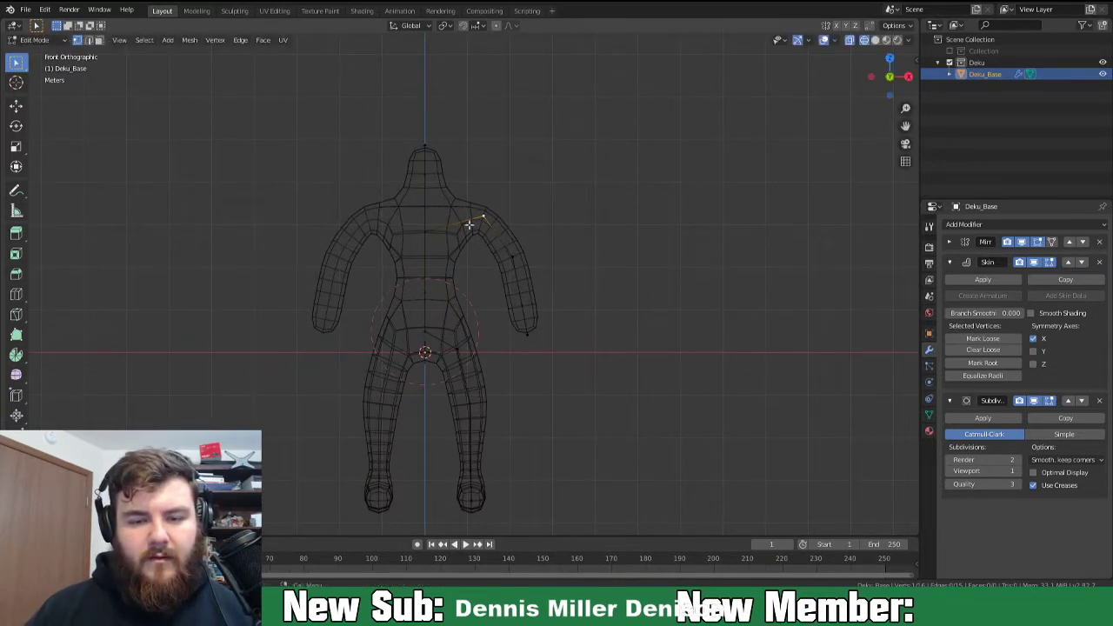
{"action": "left_click", "coordinate": [427, 229], "text": "ctrl"}
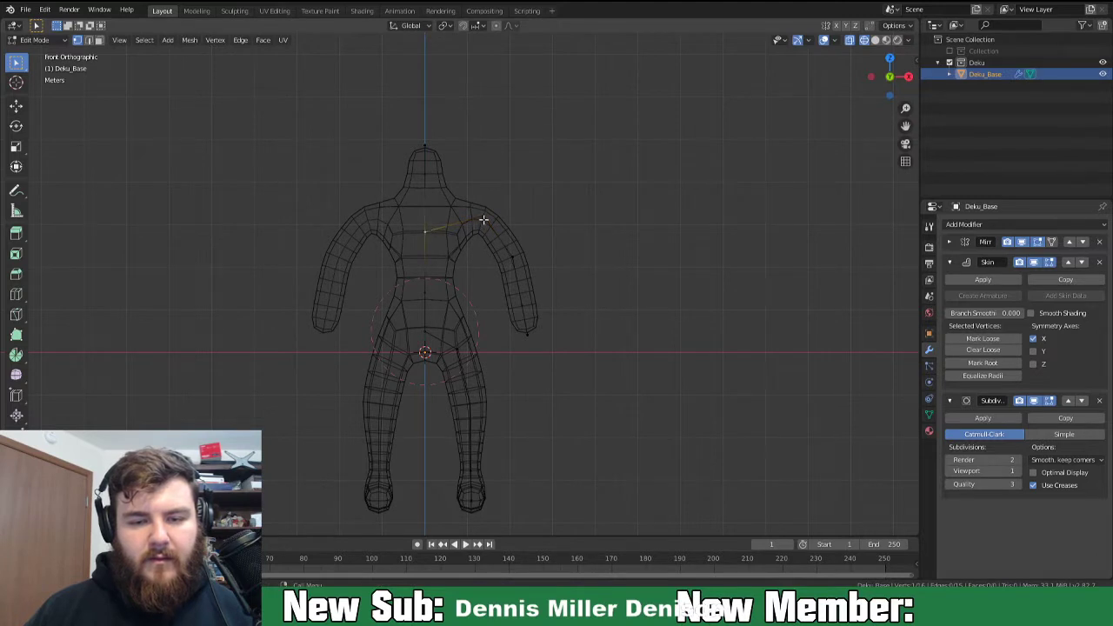
Move the elbow, wrist and hand vertices slightly inward, and raise the wrist and hand vertices about 0.33 m.
{"action": "left_click", "coordinate": [512, 256]}
{"action": "left_click_drag", "start_coordinate": [497, 240], "coordinate": [544, 345]}
{"action": "key", "text": "g"}
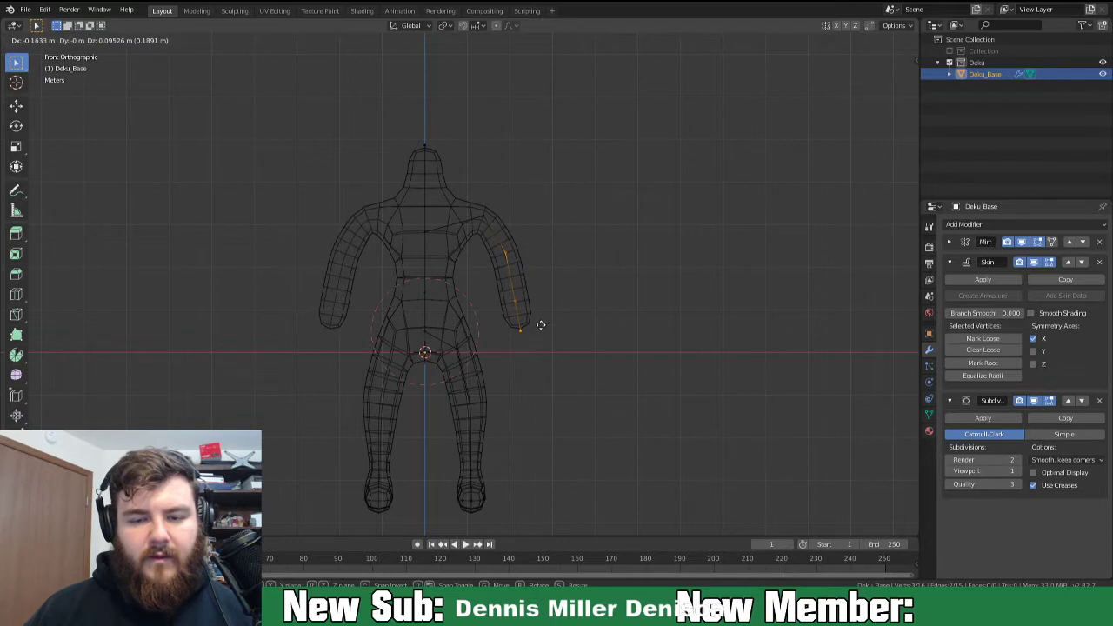
{"action": "left_click", "coordinate": [535, 323]}
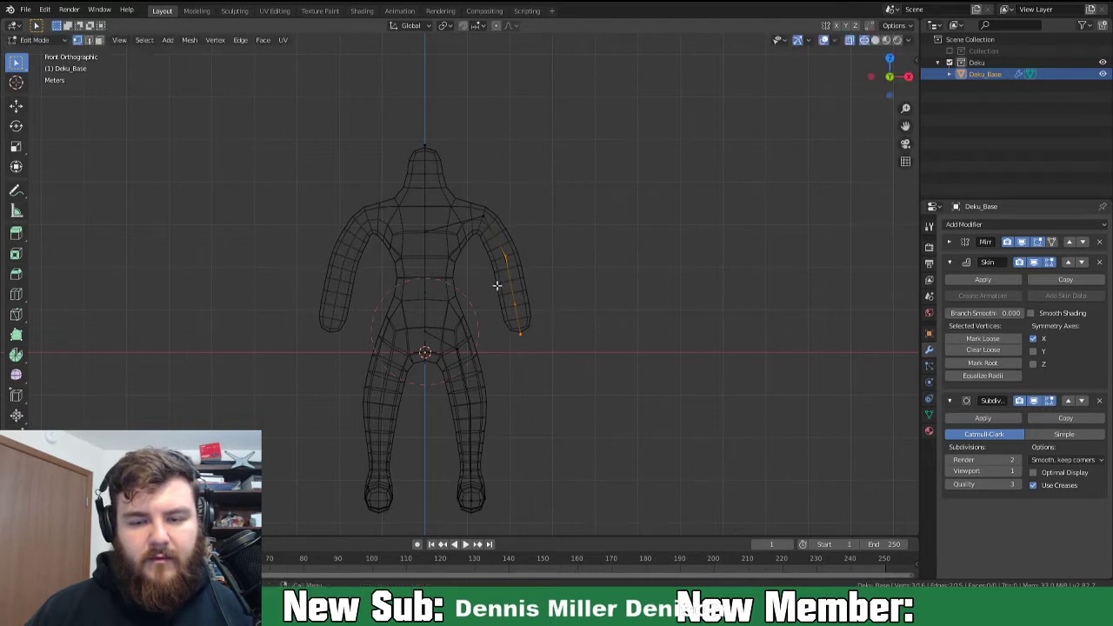
{"action": "key", "text": "g"}
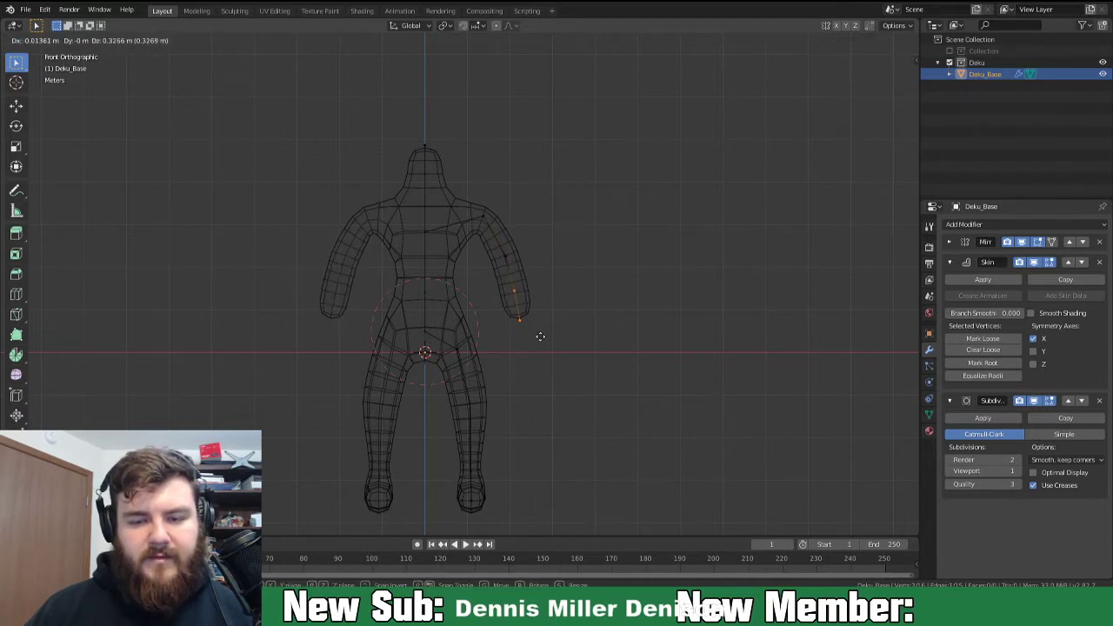
{"action": "left_click", "coordinate": [540, 337]}
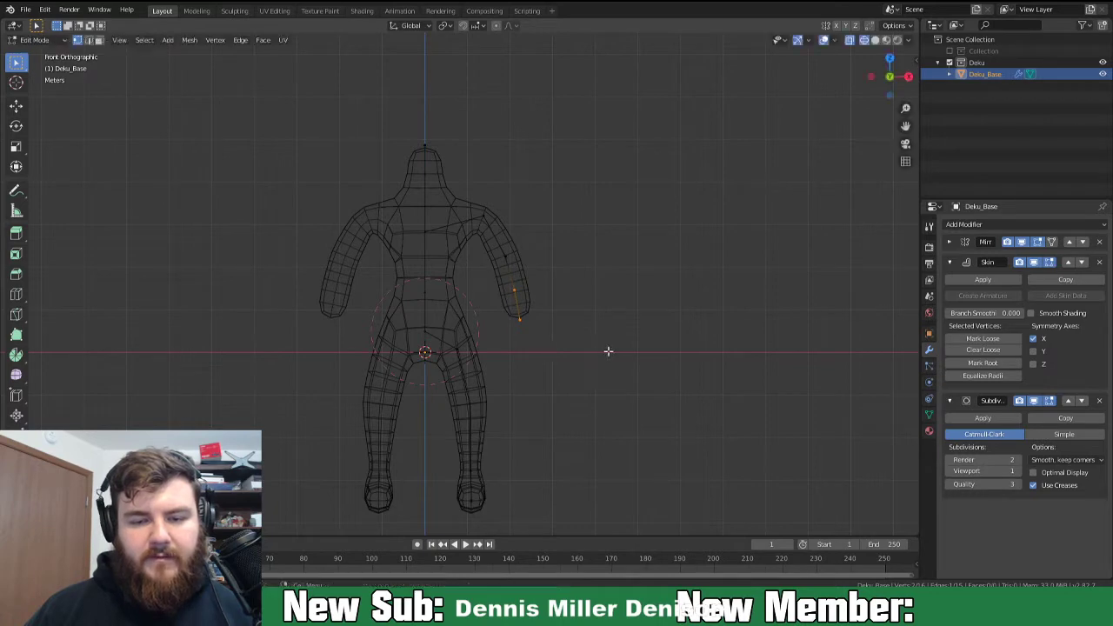
{"action": "middle_click_drag", "start_coordinate": [550, 281], "coordinate": [446, 201]}
{"action": "left_click", "coordinate": [446, 142]}
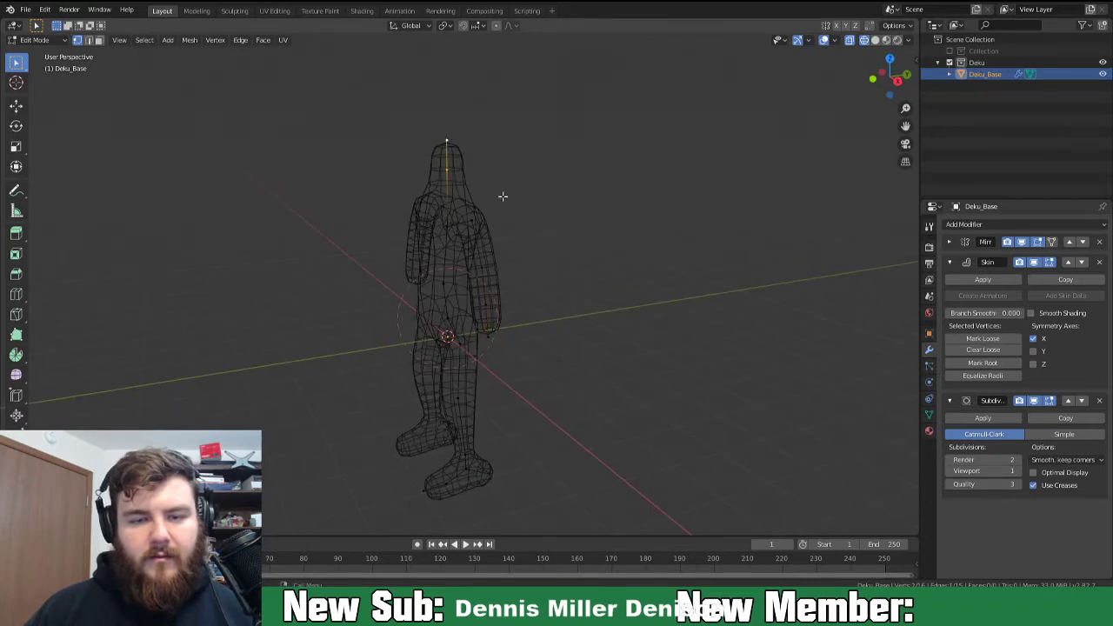
{"action": "key", "text": "KP_1"}
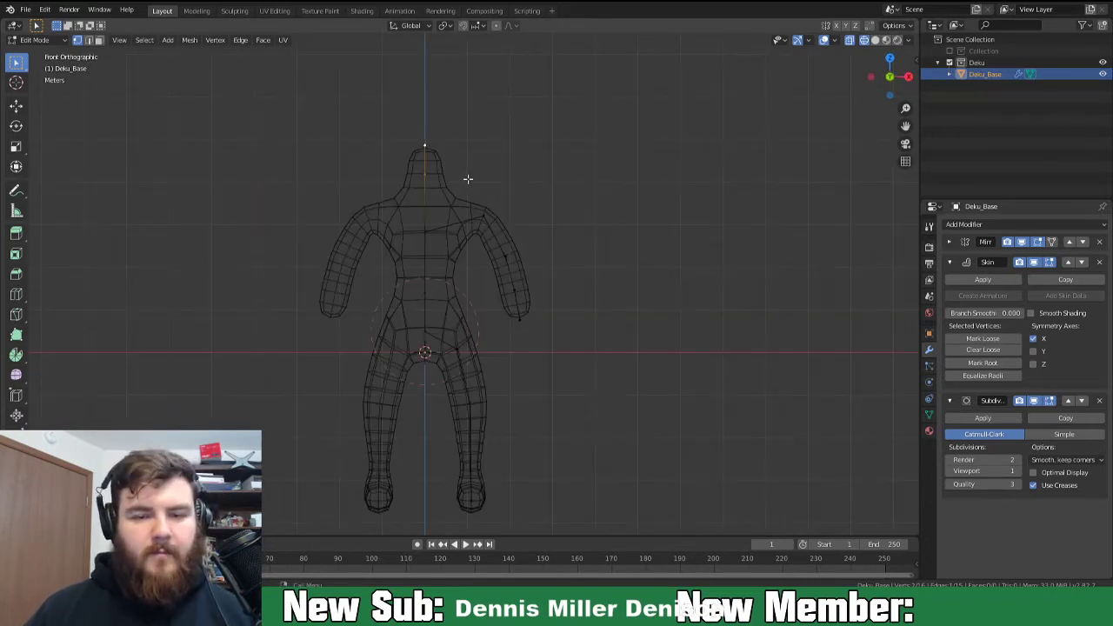
{"action": "key", "text": "g"}
{"action": "key", "text": "z"}
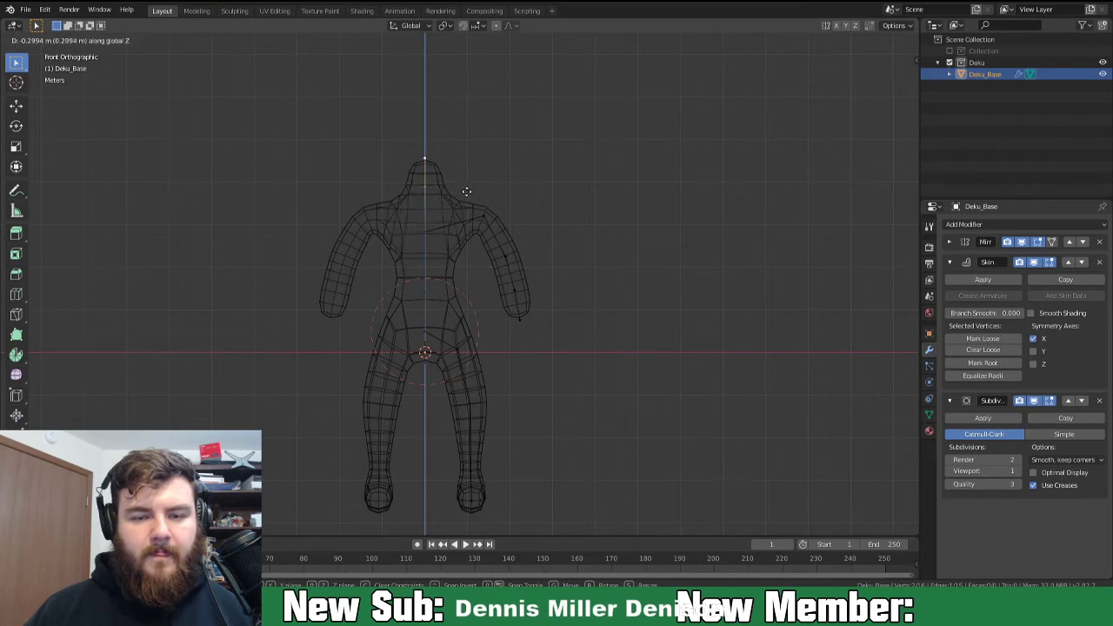
Move the vertex below the head top down about 0.48 m along Z and lower the shoulder vertex slightly.
{"action": "left_click", "coordinate": [428, 175]}
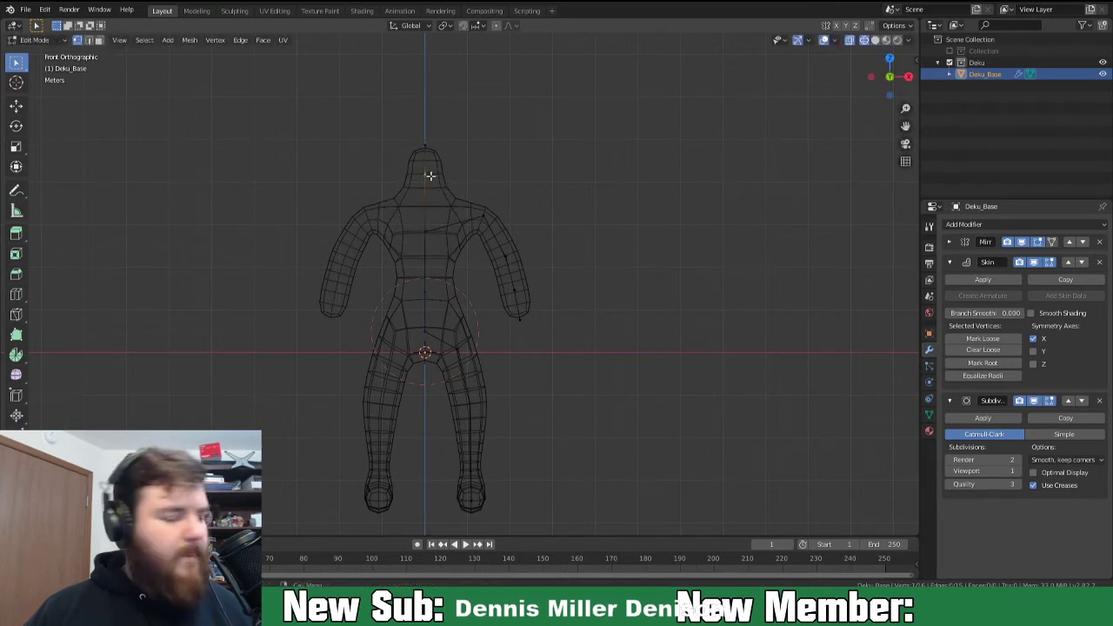
{"action": "key", "text": "g"}
{"action": "key", "text": "z"}
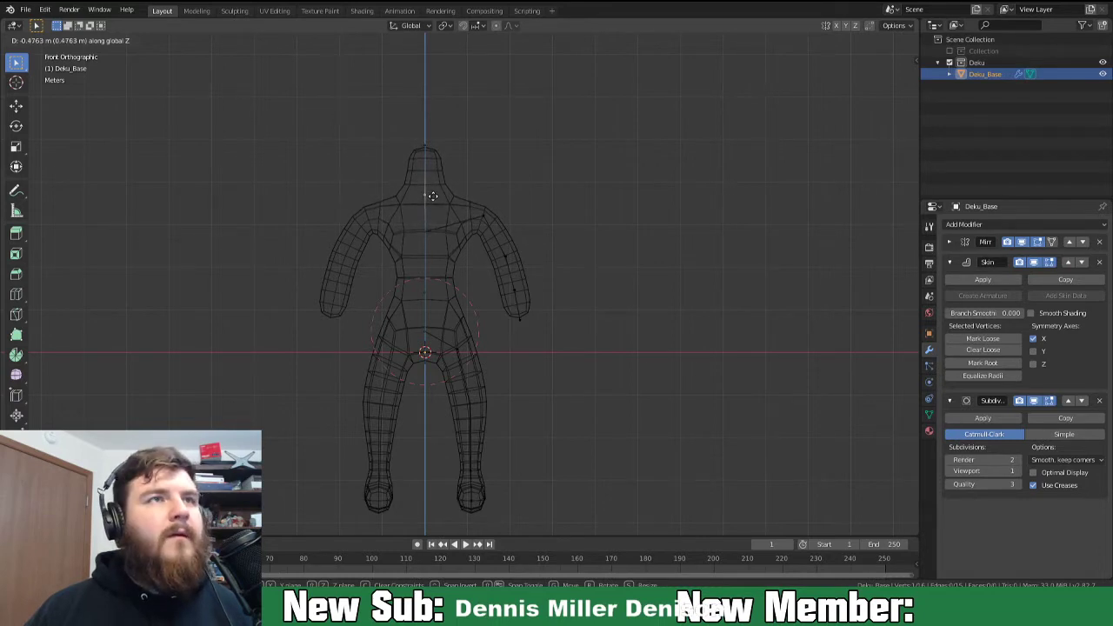
{"action": "left_click", "coordinate": [432, 197]}
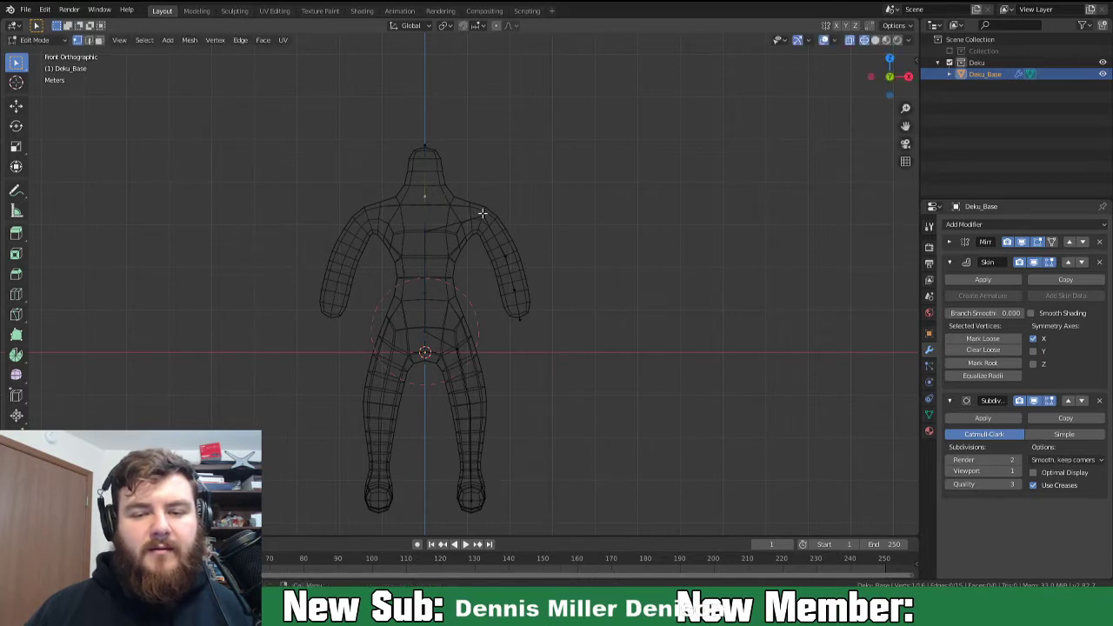
{"action": "key", "text": "g"}
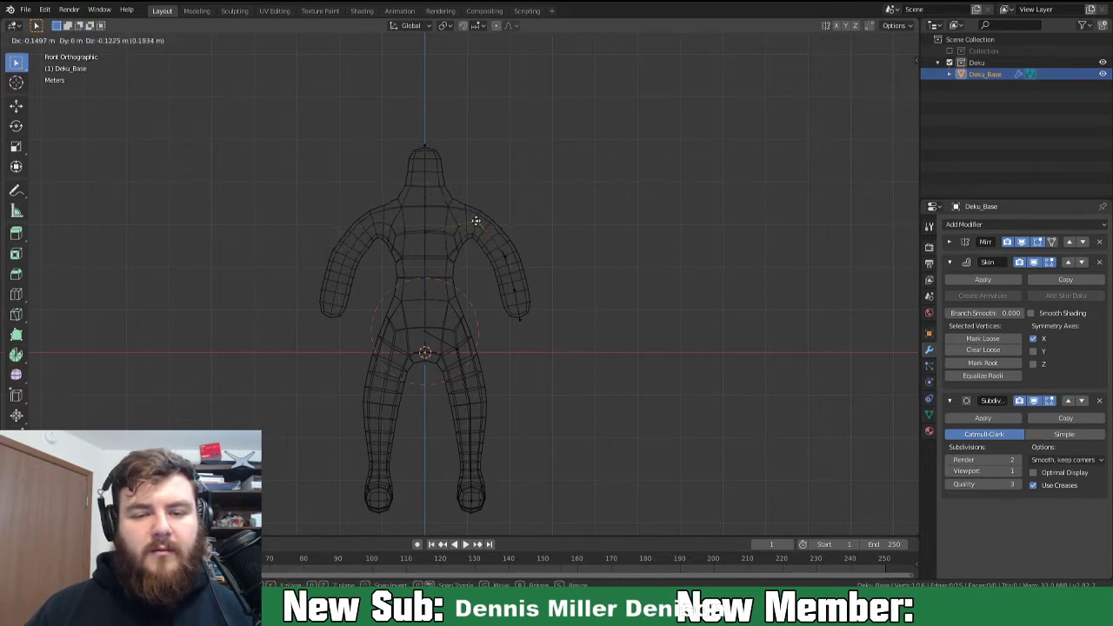
{"action": "left_click", "coordinate": [479, 219]}
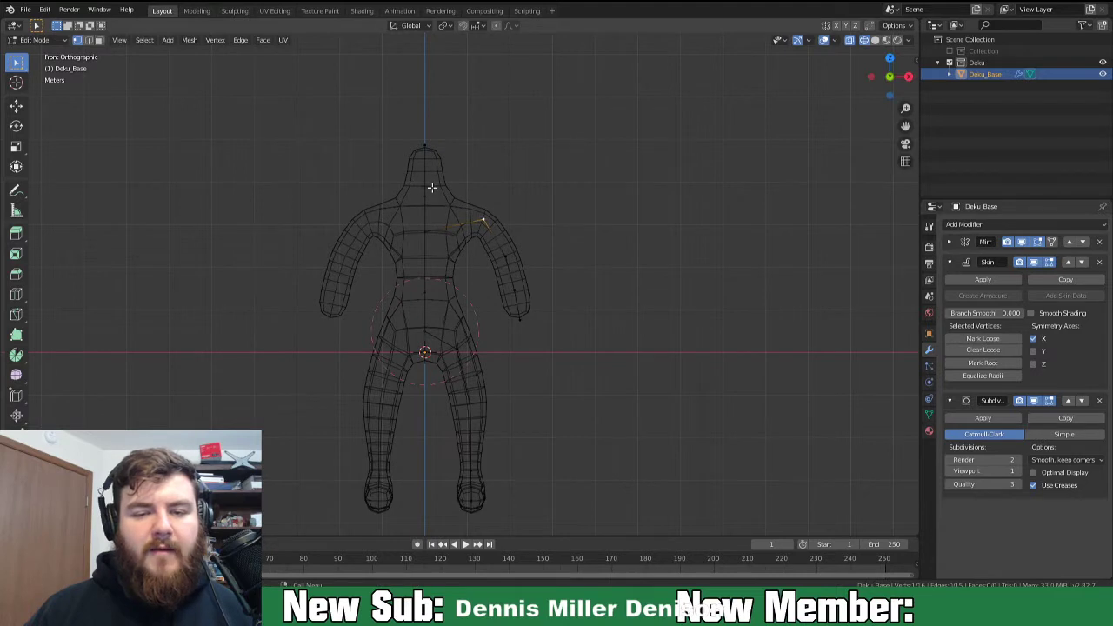
Lower the topmost vertex and extrude a new vertex about 0.66 m upward along Z to form the neck.
{"action": "left_click", "coordinate": [425, 146]}
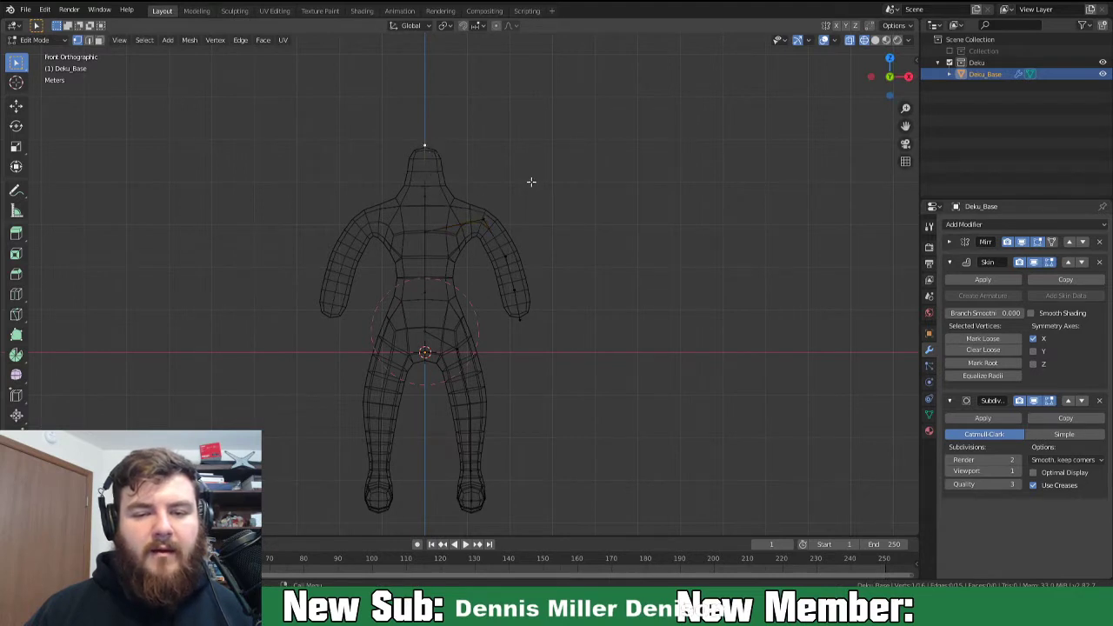
{"action": "key", "text": "s"}
{"action": "key", "text": "Escape"}
{"action": "key", "text": "g"}
{"action": "key", "text": "z"}
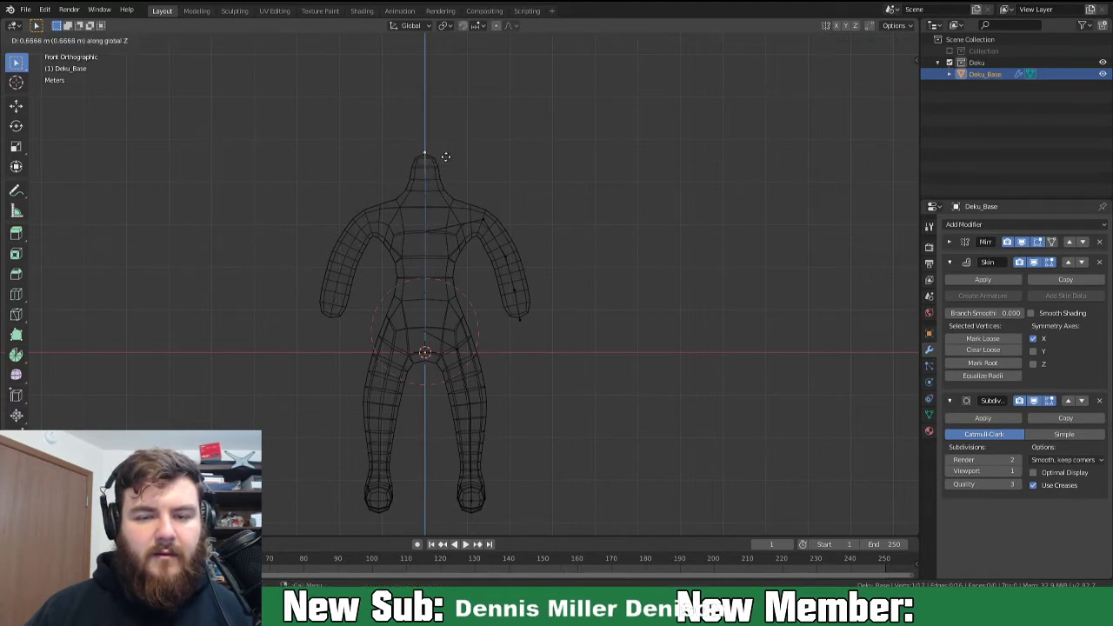
{"action": "left_click", "coordinate": [445, 156]}
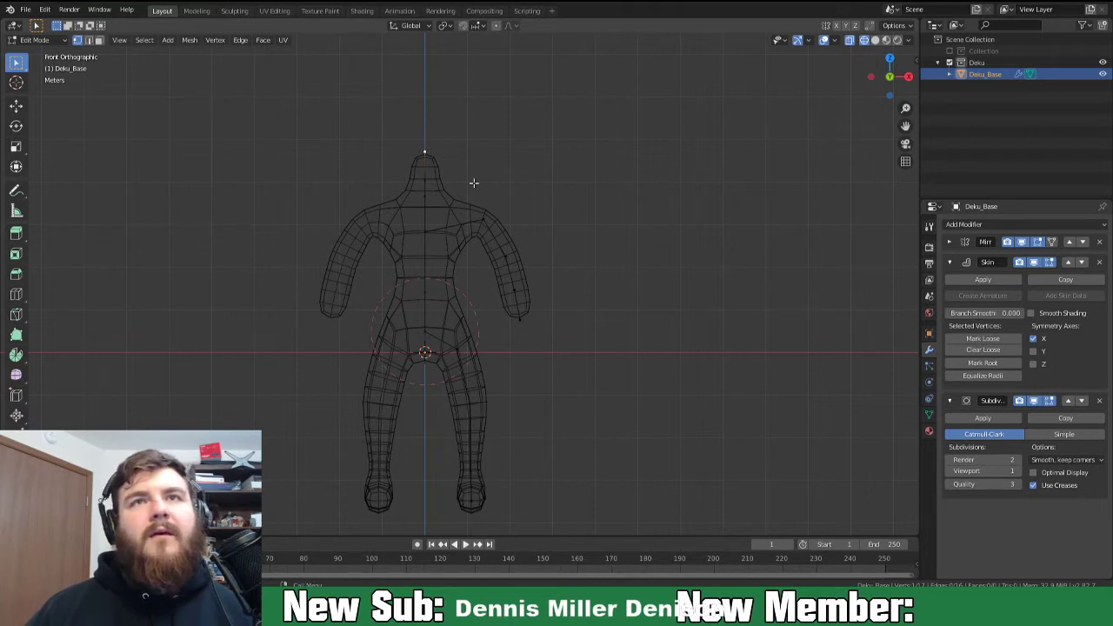
Extrude a chin vertex and a crown vertex from the neck top in the side view, and move both slightly forward and down.
{"action": "key", "text": "KP_3"}
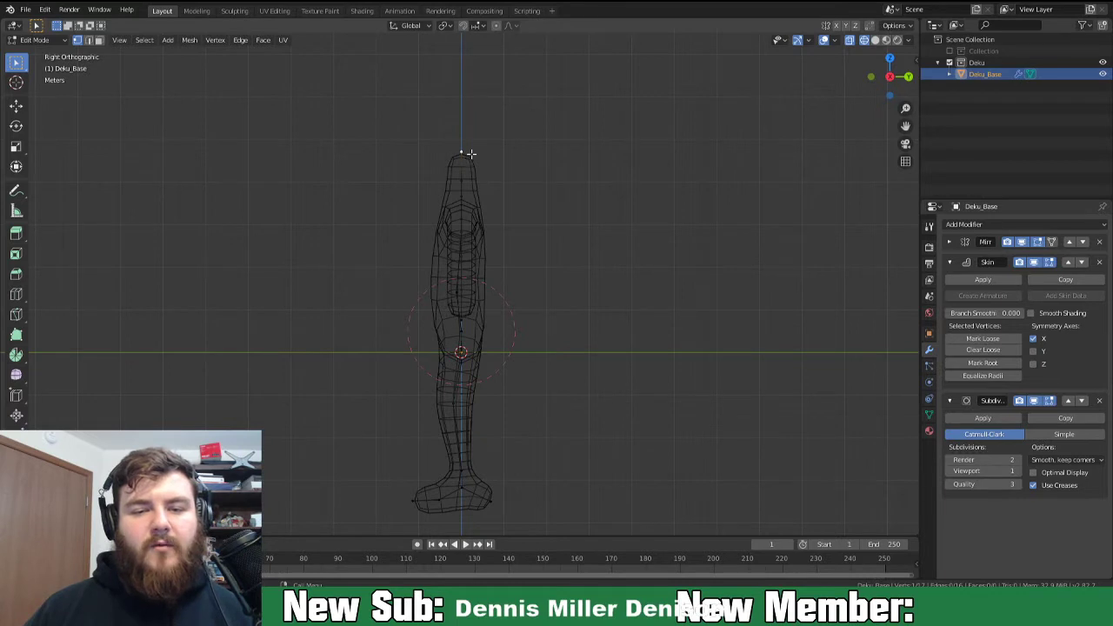
{"action": "key", "text": "e"}
{"action": "left_click", "coordinate": [480, 102]}
{"action": "left_click", "coordinate": [437, 145], "text": "shift"}
{"action": "key", "text": "g"}
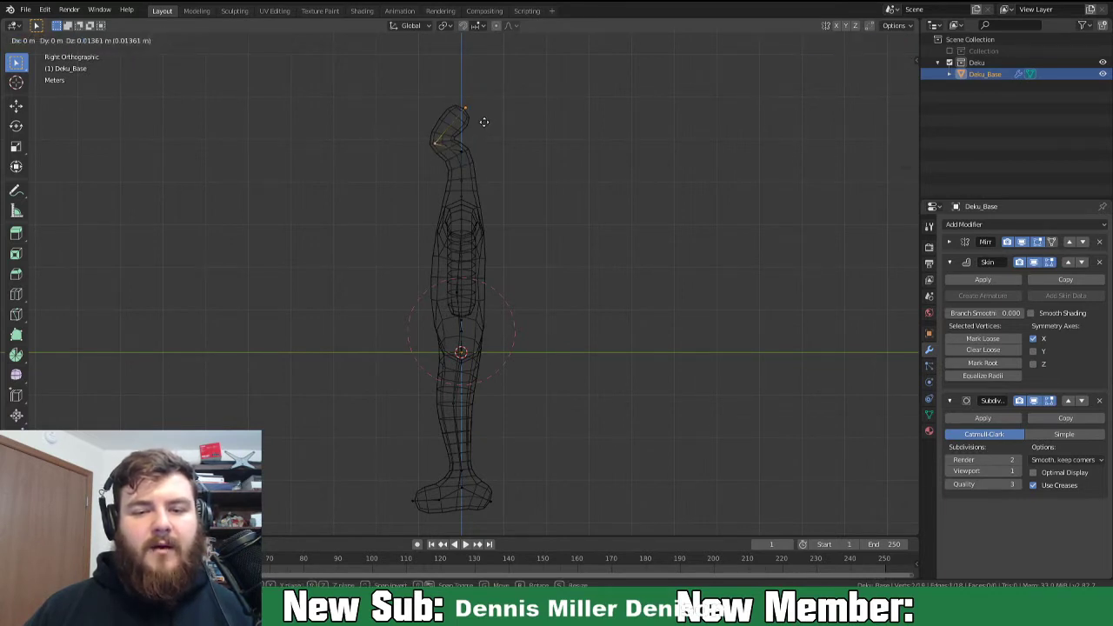
{"action": "left_click", "coordinate": [481, 126]}
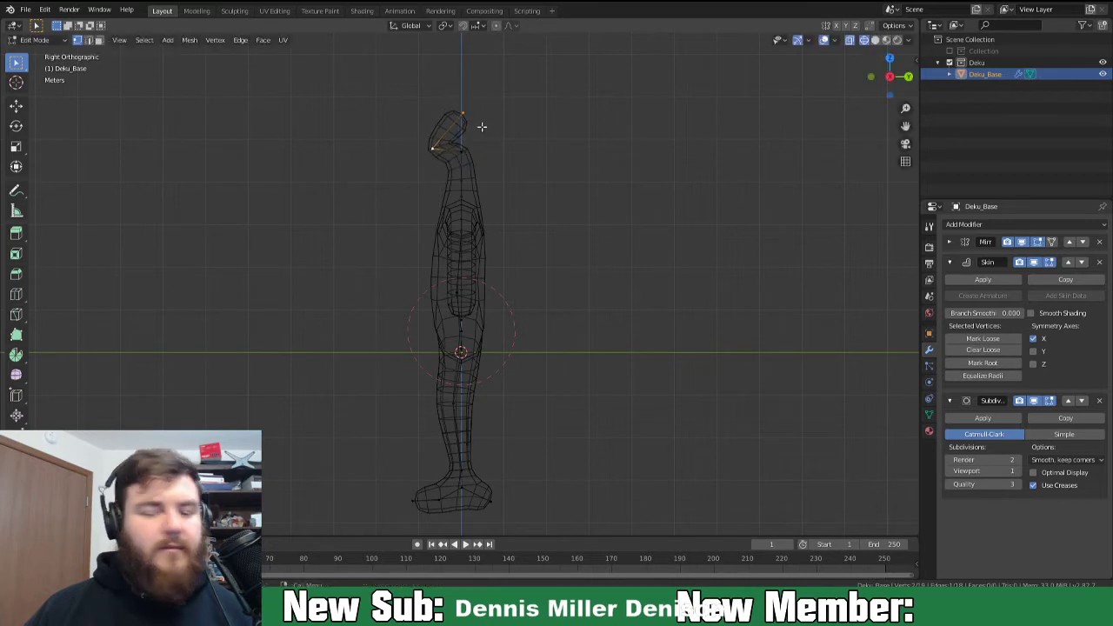
Enlarge the skin radius of the two head vertices about 2.6 times and rotate them slightly more upright.
{"action": "key", "text": "s"}
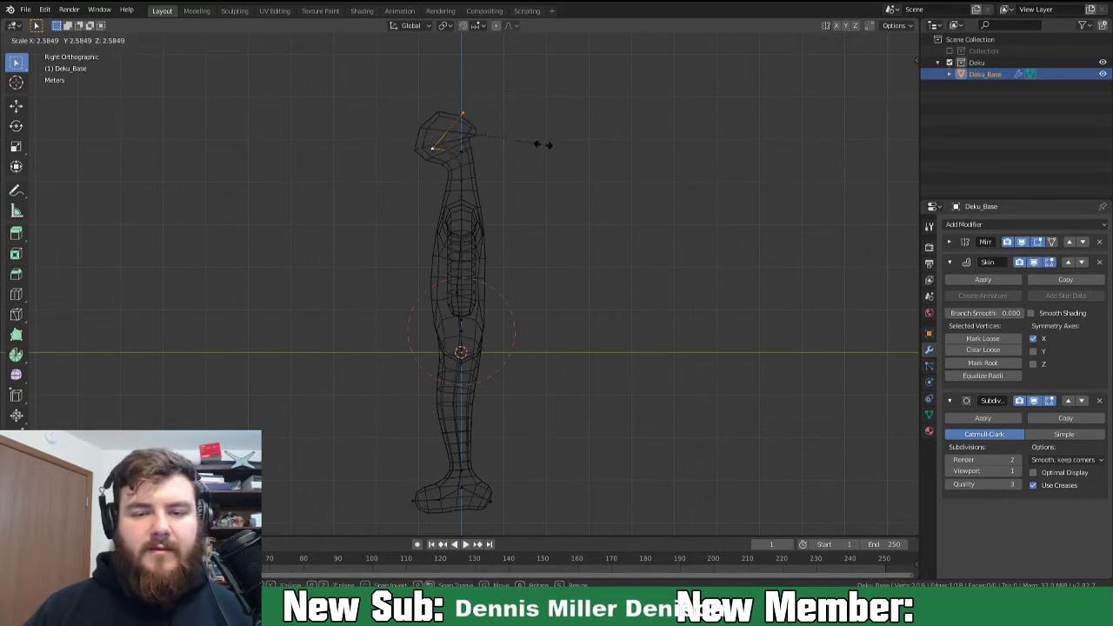
{"action": "left_click", "coordinate": [550, 138]}
{"action": "key", "text": "r"}
{"action": "left_click", "coordinate": [534, 120]}
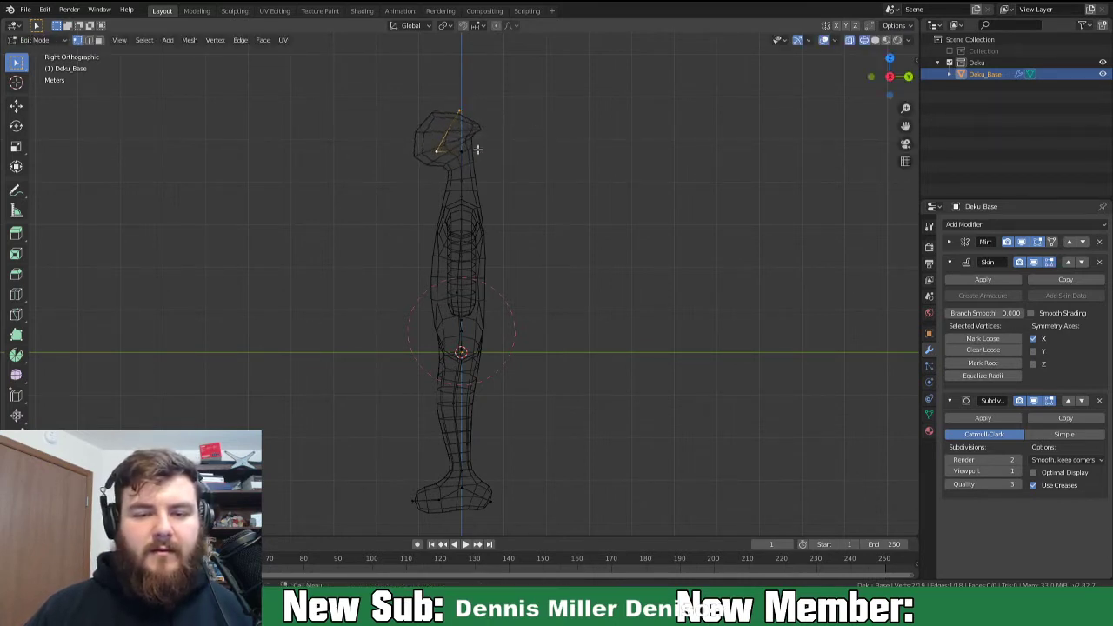
Lower the neck's top vertex along Z in the side view to separate the neck from the head.
{"action": "key", "text": "g"}
{"action": "key", "text": "z"}
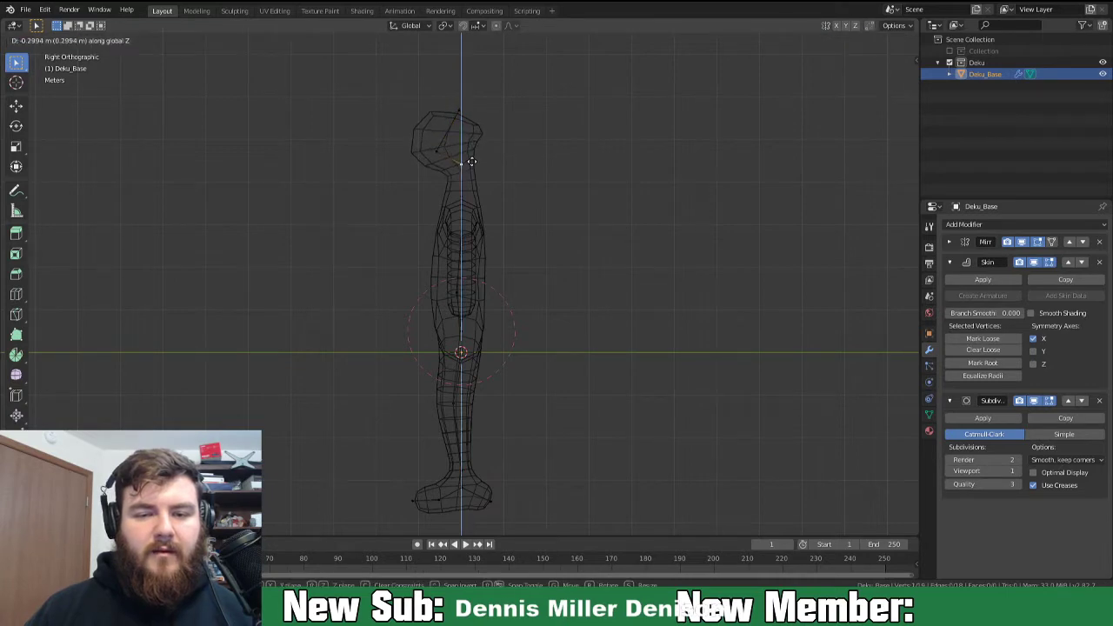
{"action": "left_click", "coordinate": [476, 167]}
Switch to solid shading and examine the figure's proportions in perspective and from the front.
{"action": "middle_click_drag", "start_coordinate": [487, 176], "coordinate": [551, 321]}
{"action": "key", "text": "Tab"}
{"action": "key", "text": "Tab"}
{"action": "key", "text": "z"}
{"action": "left_click", "coordinate": [633, 323]}
{"action": "mouse_move", "coordinate": [629, 326]}
{"action": "middle_mouse_down"}
{"action": "mouse_move", "coordinate": [437, 318]}
{"action": "mouse_move", "coordinate": [418, 328]}
{"action": "mouse_move", "coordinate": [542, 336]}
{"action": "mouse_move", "coordinate": [508, 346]}
{"action": "middle_mouse_up"}
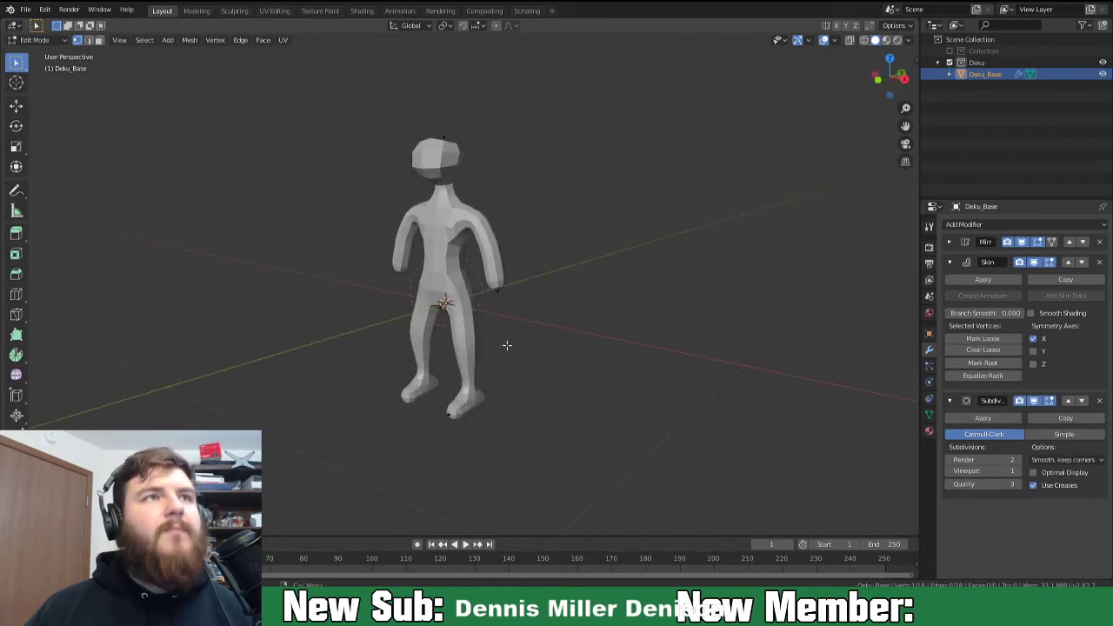
{"action": "middle_click_drag", "start_coordinate": [504, 283], "coordinate": [536, 282]}
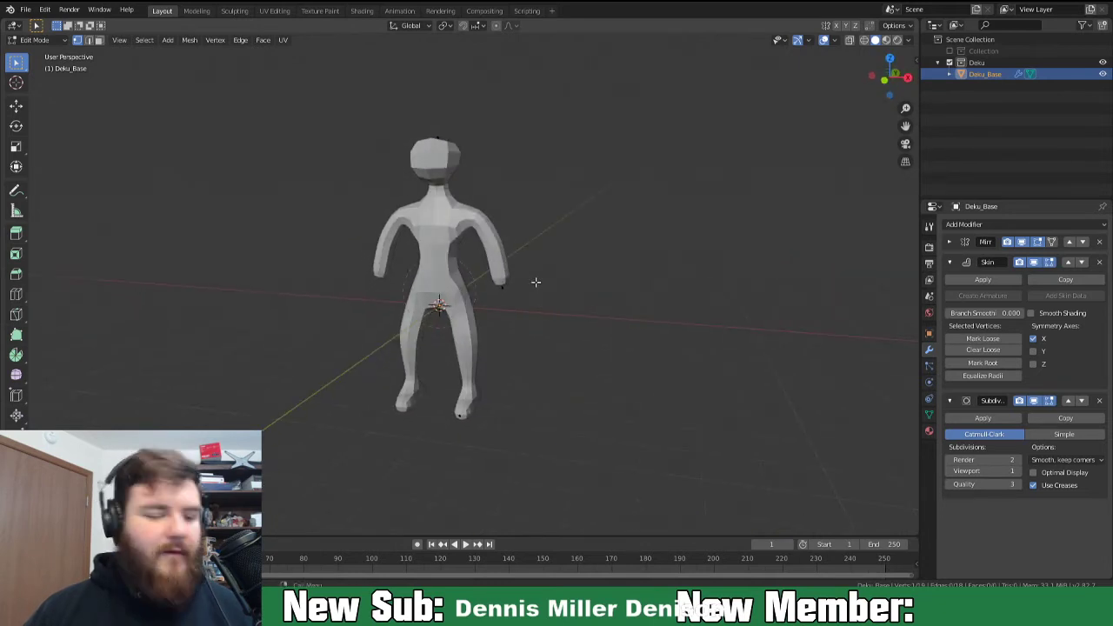
{"action": "key", "text": "KP_1"}
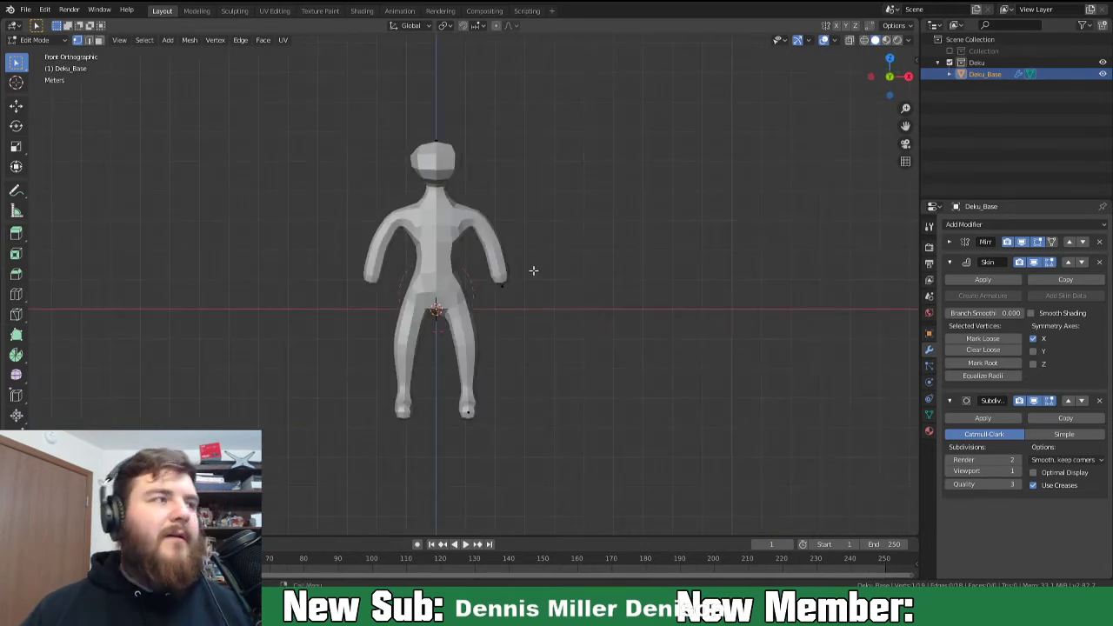
{"action": "scroll", "coordinate": [501, 335], "scroll_direction": "up", "scroll_amount": 5}
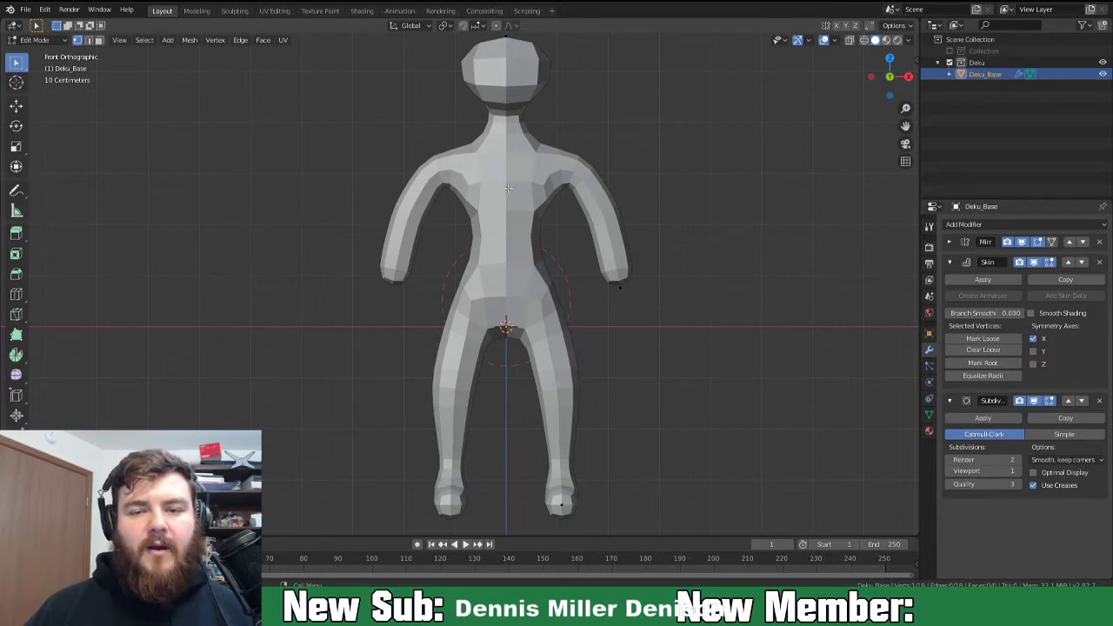
{"action": "key", "text": "Tab"}
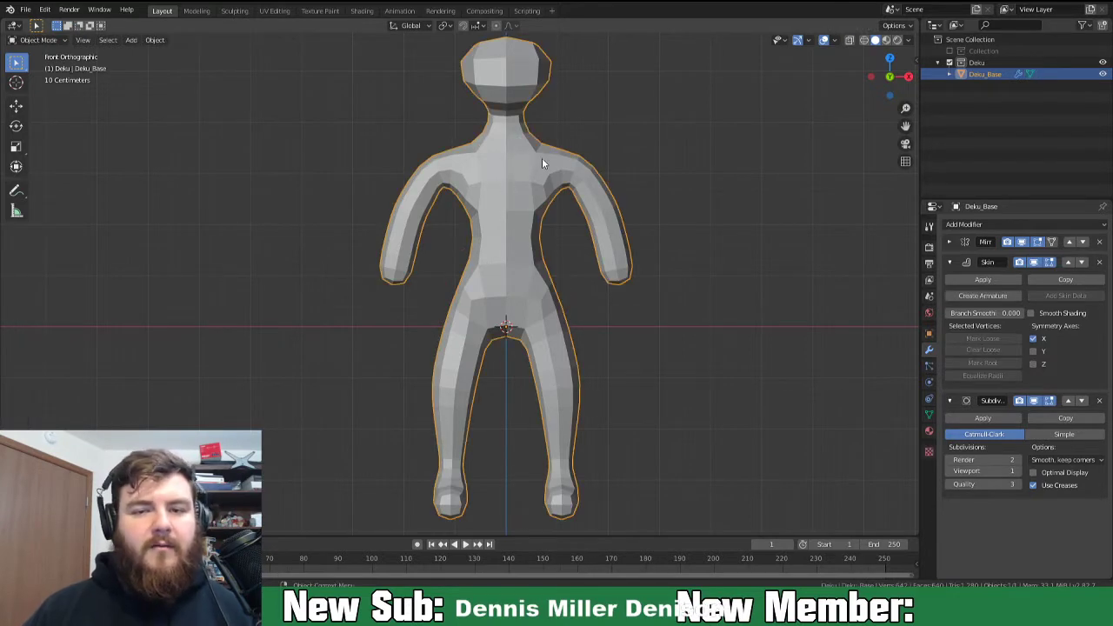
{"action": "key", "text": "Tab"}
{"action": "left_click_drag", "start_coordinate": [504, 43], "coordinate": [505, 351]}
{"action": "left_click_drag", "start_coordinate": [513, 81], "coordinate": [505, 351]}
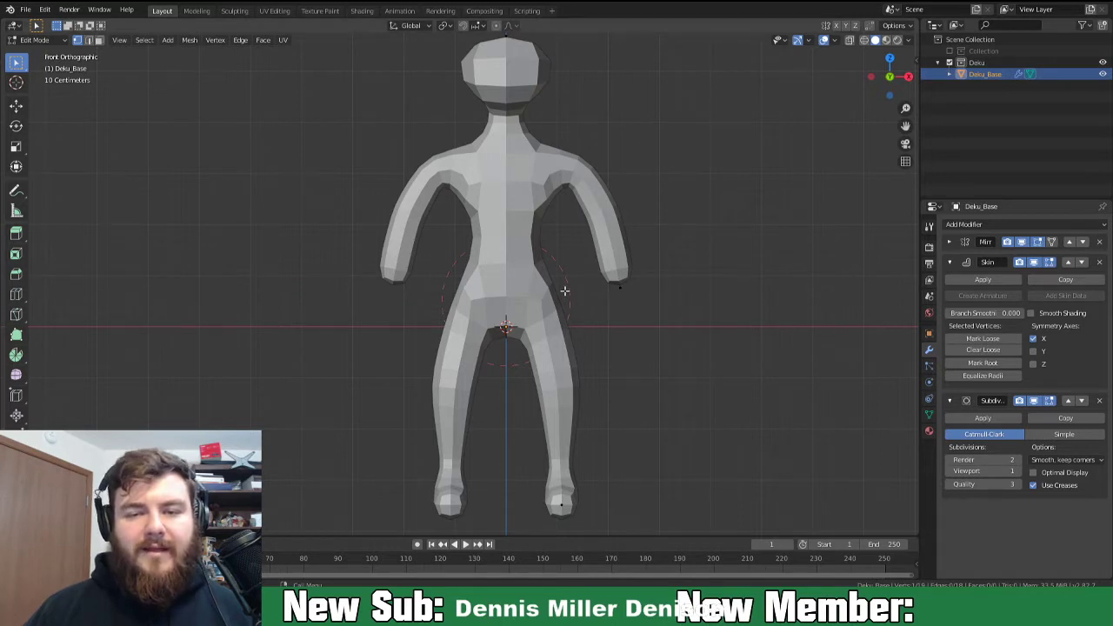
{"action": "key", "text": "Tab"}
{"action": "key", "text": "Tab"}
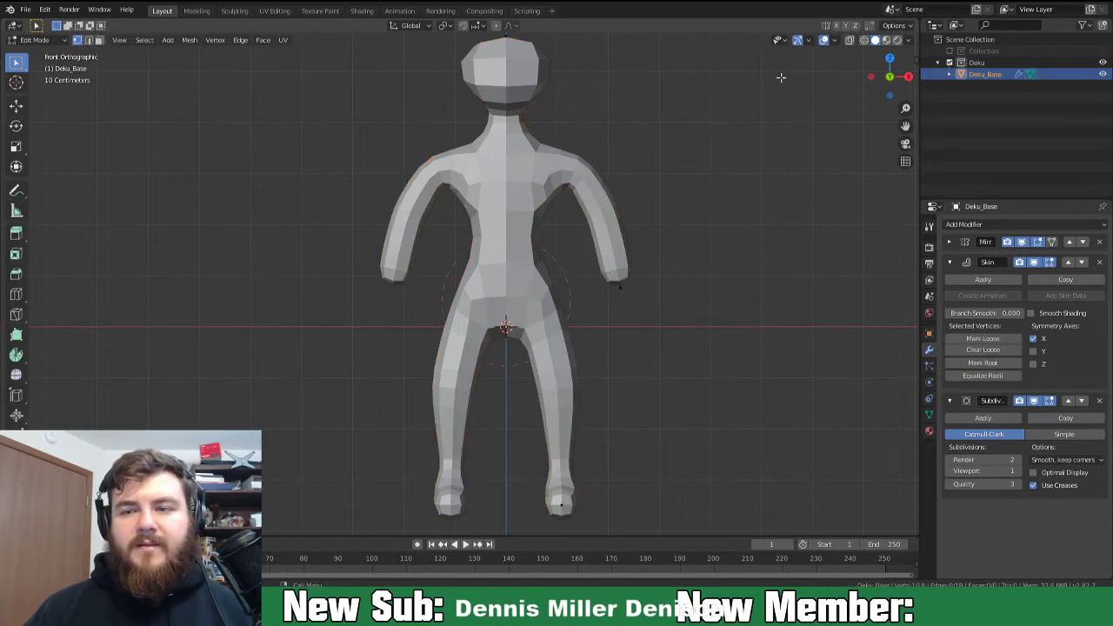
Return the viewport to wireframe shading and frame the whole figure in the front view.
{"action": "left_click", "coordinate": [863, 40]}
{"action": "key", "text": "Home"}
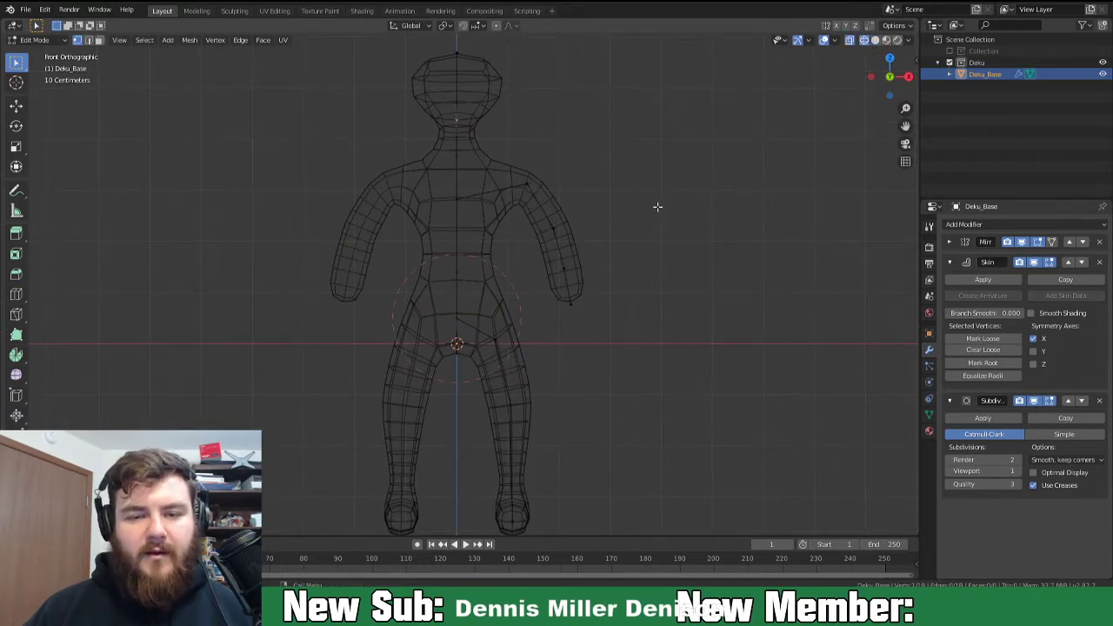
Raise the neck's top vertex about 0.05 m along Z in a side view.
{"action": "middle_click_drag", "start_coordinate": [651, 203], "coordinate": [524, 215]}
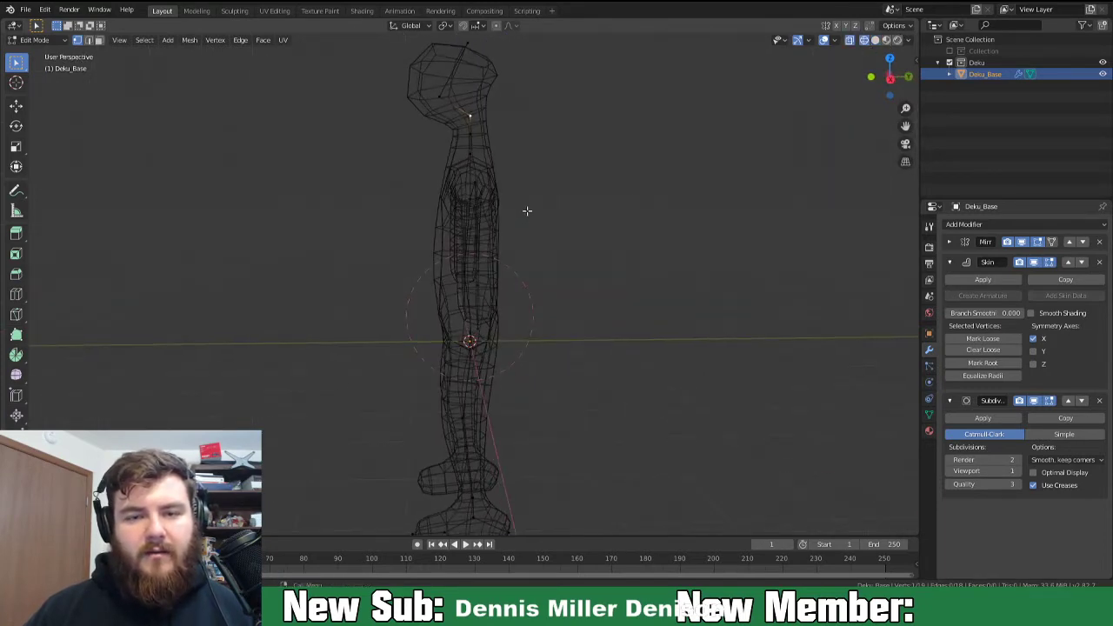
{"action": "key", "text": "g"}
{"action": "key", "text": "z"}
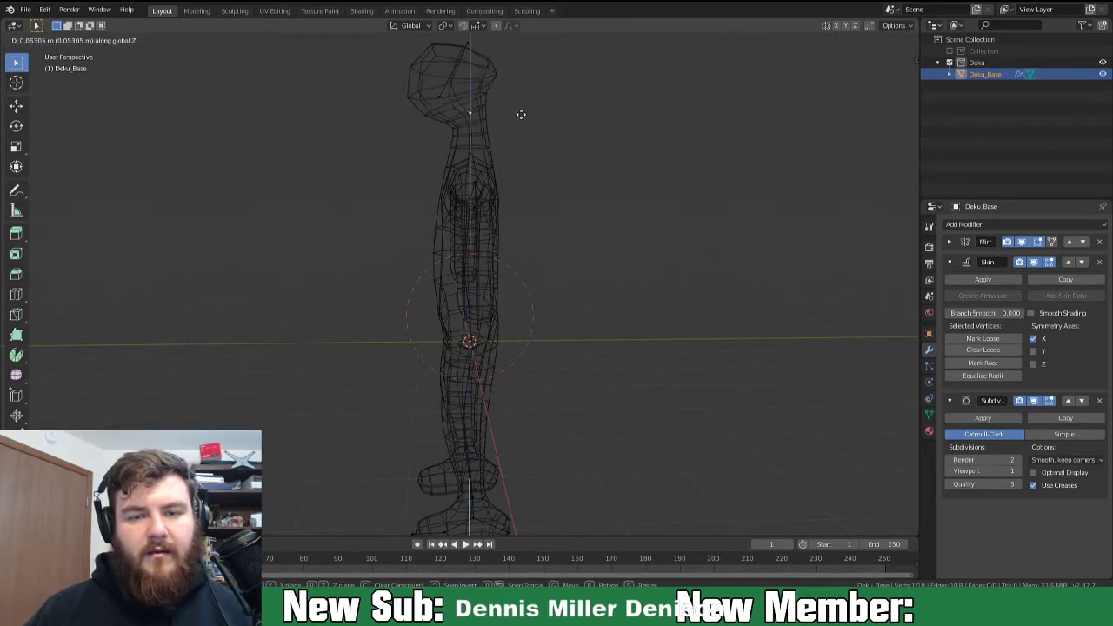
{"action": "left_click", "coordinate": [520, 114]}
{"action": "middle_click_drag", "start_coordinate": [487, 142], "coordinate": [696, 144]}
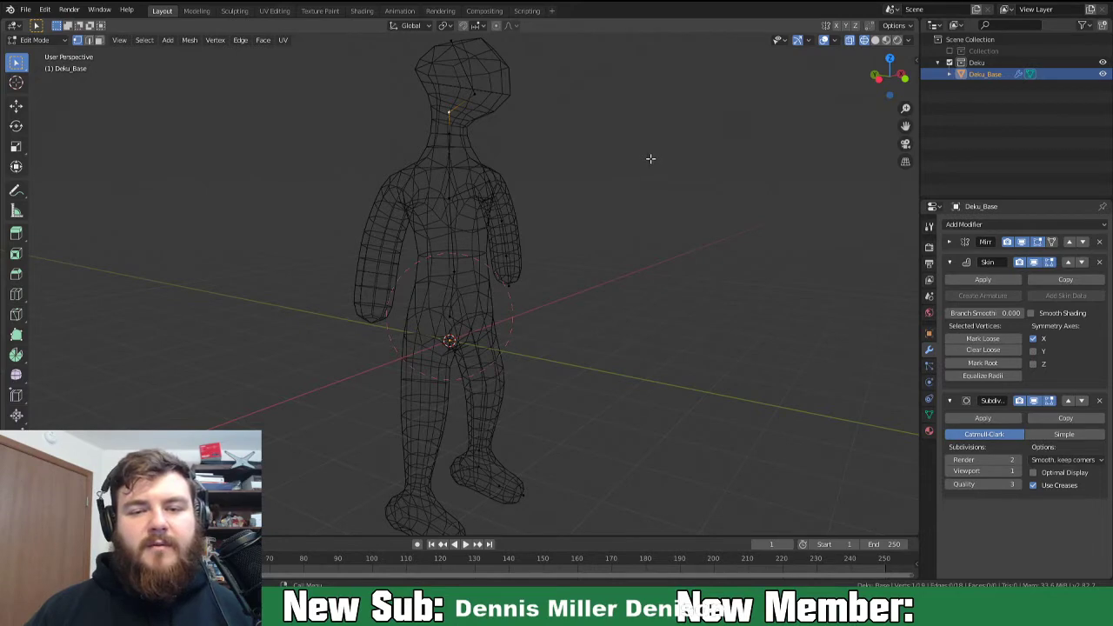
Examine the figure's proportions from the side, from below and from the front in wireframe.
{"action": "middle_click_drag", "start_coordinate": [635, 174], "coordinate": [433, 169]}
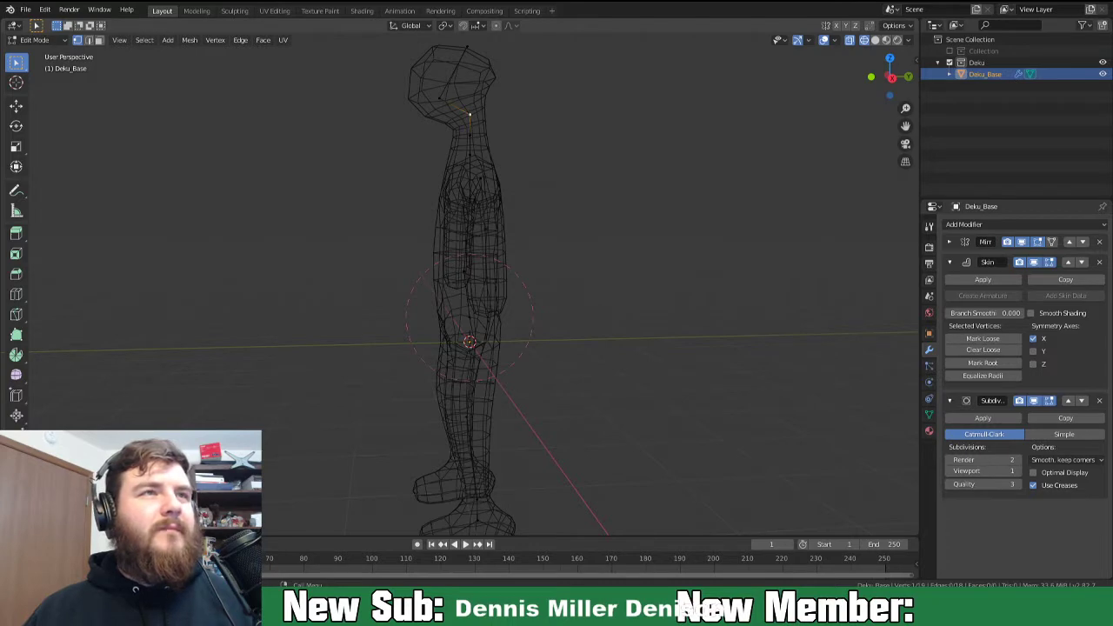
{"action": "middle_click_drag", "start_coordinate": [556, 235], "coordinate": [537, 346]}
{"action": "scroll", "coordinate": [484, 285], "scroll_direction": "down", "scroll_amount": 3}
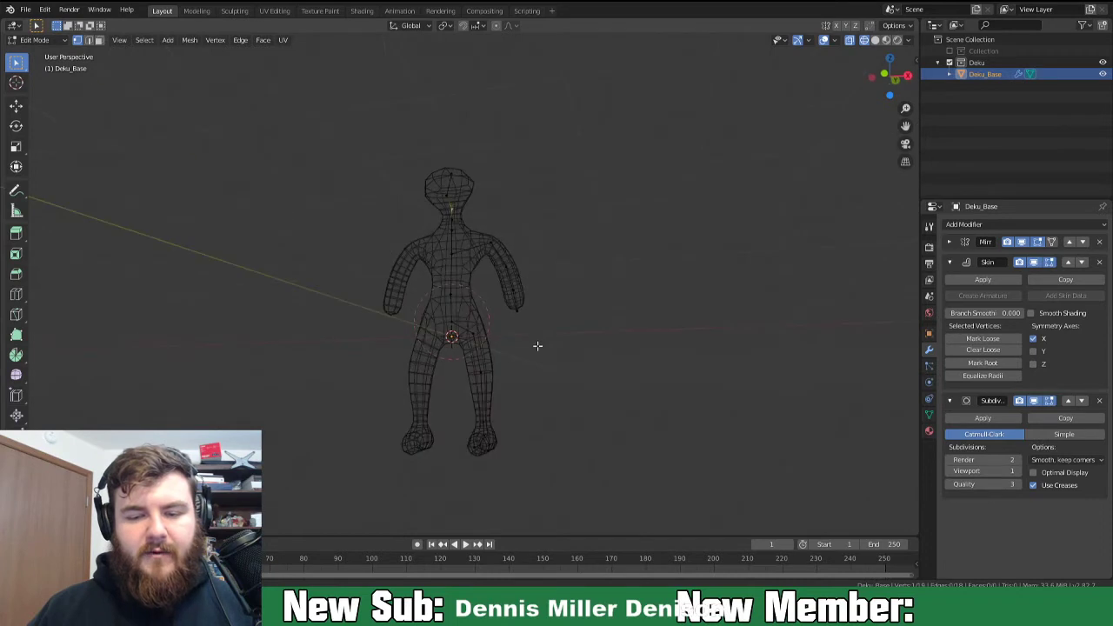
{"action": "middle_click_drag", "start_coordinate": [492, 405], "coordinate": [402, 410]}
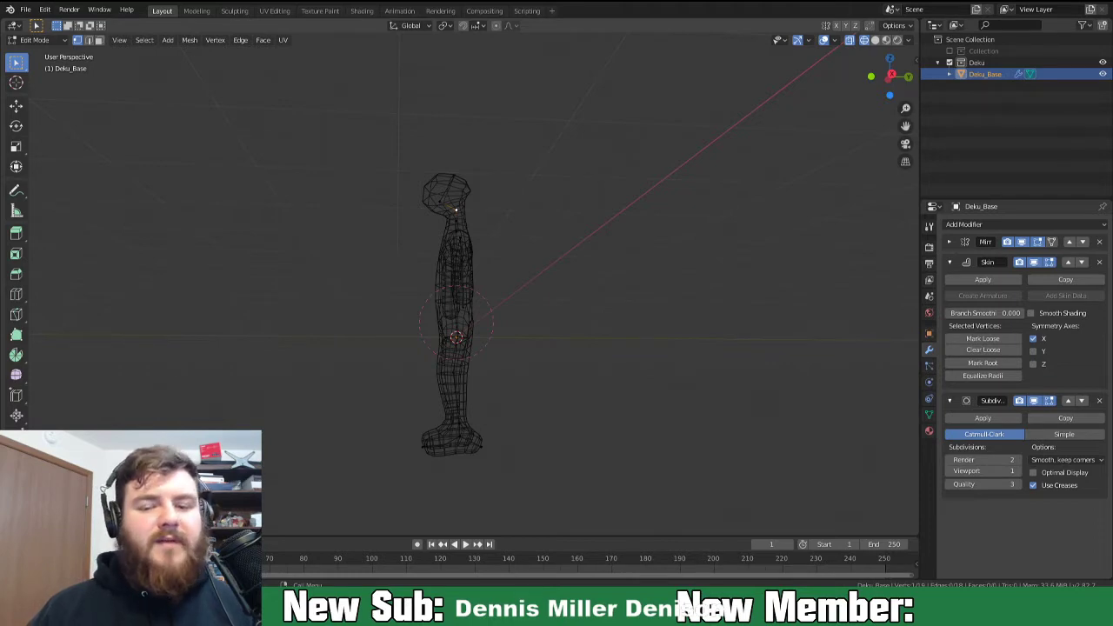
{"action": "middle_click_drag", "start_coordinate": [522, 358], "coordinate": [688, 397]}
{"action": "scroll", "coordinate": [623, 412], "scroll_direction": "up", "scroll_amount": 3}
{"action": "middle_click_drag", "start_coordinate": [623, 412], "coordinate": [432, 301], "text": "shift"}
{"action": "mouse_move", "coordinate": [405, 275]}
{"action": "left_mouse_down"}
{"action": "mouse_move", "coordinate": [516, 269]}
{"action": "mouse_move", "coordinate": [422, 430]}
{"action": "mouse_move", "coordinate": [407, 271]}
{"action": "left_mouse_up"}
{"action": "mouse_move", "coordinate": [408, 271]}
{"action": "right_mouse_down"}
{"action": "mouse_move", "coordinate": [402, 399]}
{"action": "mouse_move", "coordinate": [412, 414]}
{"action": "mouse_move", "coordinate": [552, 265]}
{"action": "mouse_move", "coordinate": [509, 360]}
{"action": "mouse_move", "coordinate": [551, 409]}
{"action": "right_mouse_up"}
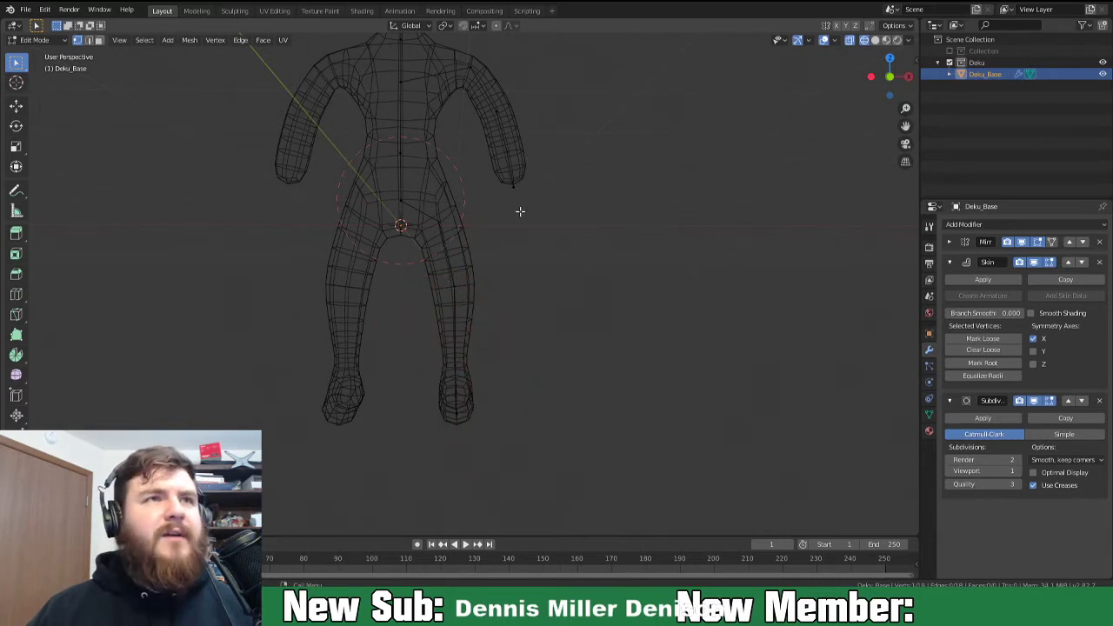
{"action": "middle_click_drag", "start_coordinate": [505, 171], "coordinate": [515, 232], "text": "shift"}
{"action": "middle_click_drag", "start_coordinate": [477, 184], "coordinate": [506, 286], "text": "shift"}
{"action": "scroll", "coordinate": [508, 284], "scroll_direction": "down", "scroll_amount": 2}
{"action": "middle_click_drag", "start_coordinate": [544, 348], "coordinate": [526, 331]}
{"action": "key", "text": "KP_1"}
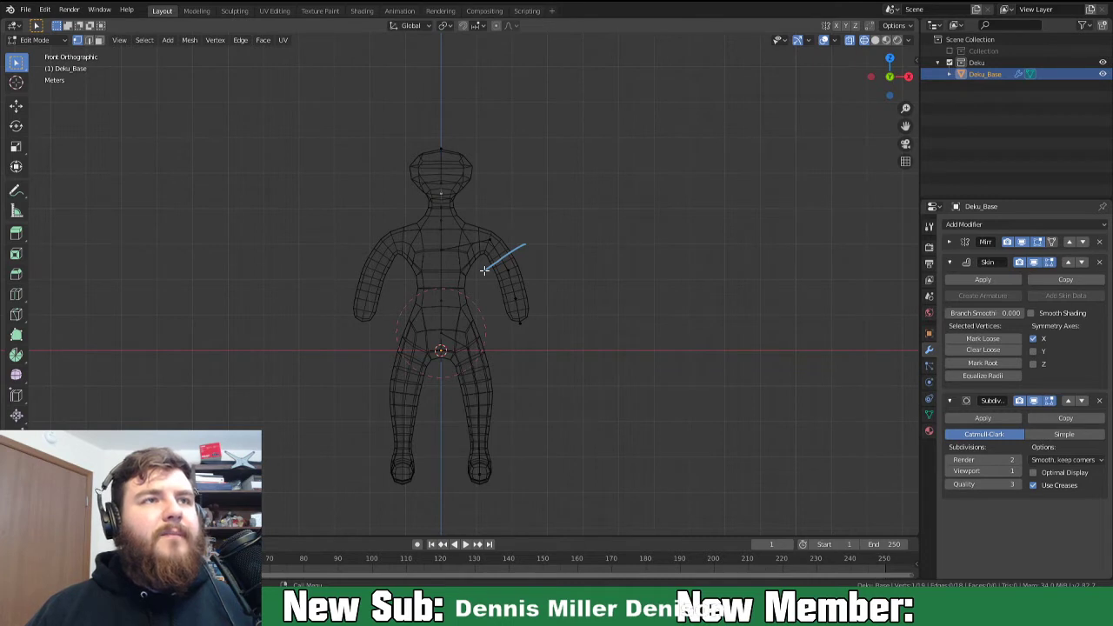
{"action": "right_click_drag", "start_coordinate": [532, 240], "coordinate": [495, 270]}
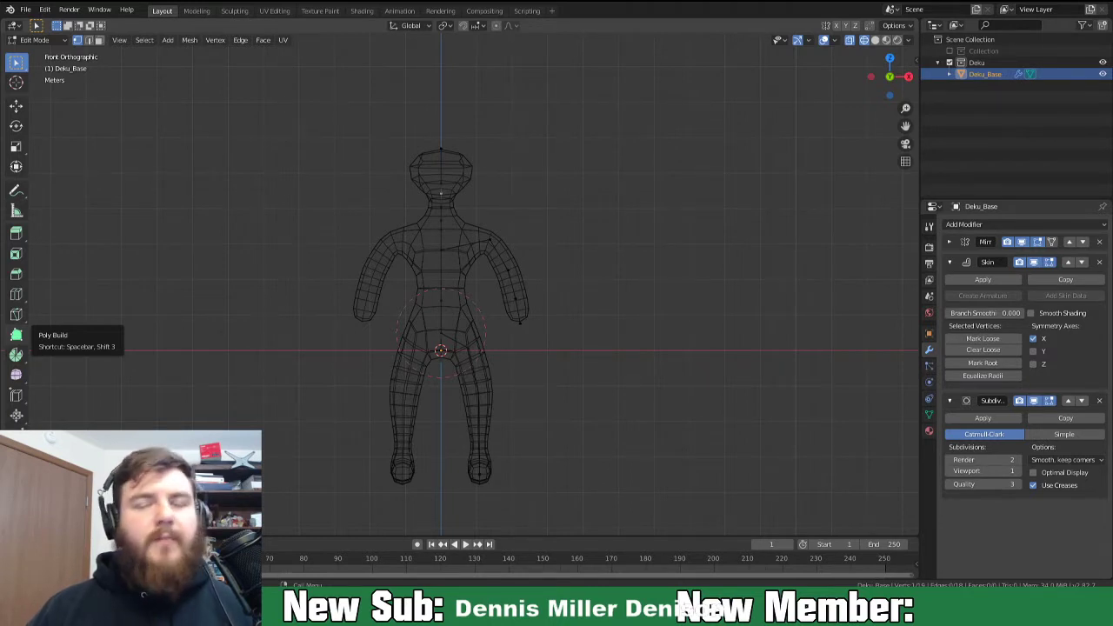
Extrude the arm's end vertex a short distance downward in the right side view to add a palm vertex.
{"action": "middle_click_drag", "start_coordinate": [676, 310], "coordinate": [526, 328]}
{"action": "middle_click_drag", "start_coordinate": [528, 270], "coordinate": [542, 320]}
{"action": "key", "text": "KP_3"}
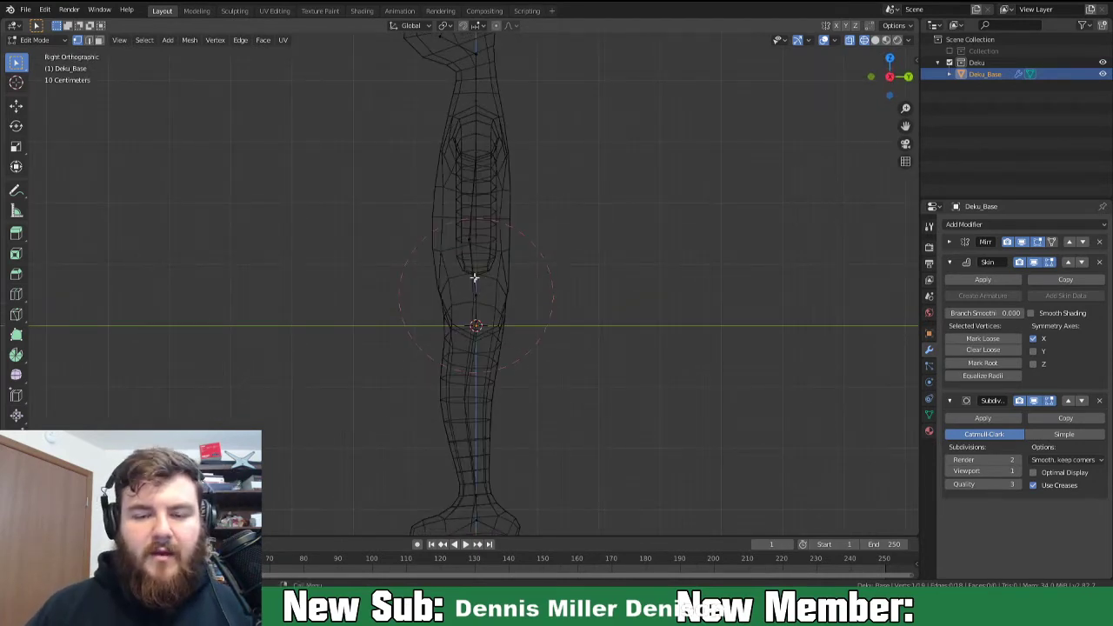
{"action": "middle_click_drag", "start_coordinate": [484, 275], "coordinate": [496, 232]}
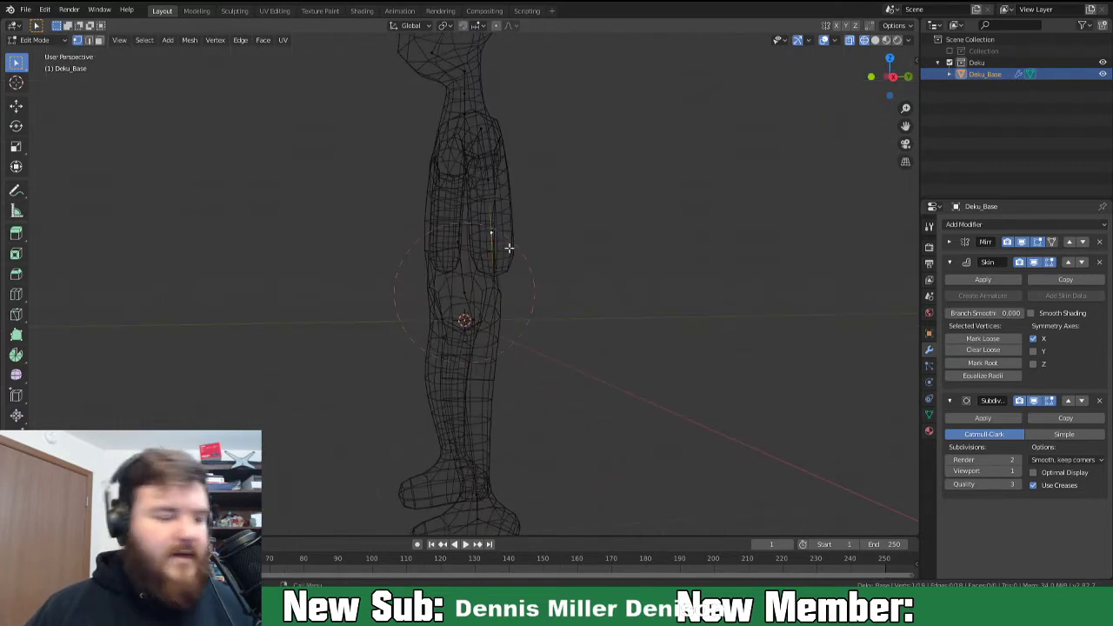
{"action": "key", "text": "KP_3"}
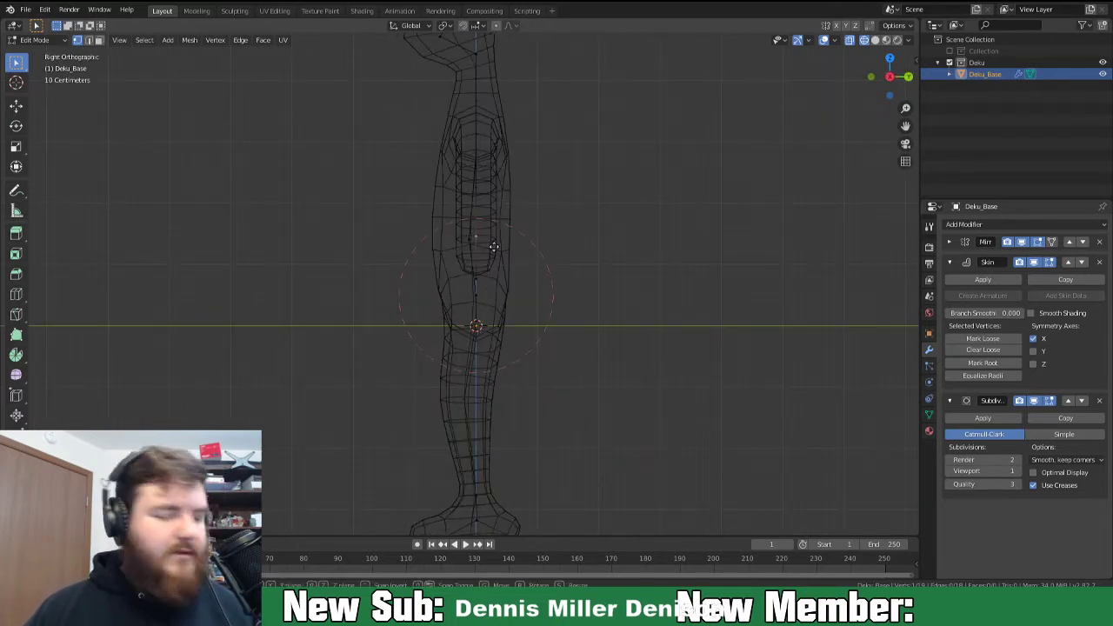
{"action": "key", "text": "shift+v"}
{"action": "left_click", "coordinate": [474, 279]}
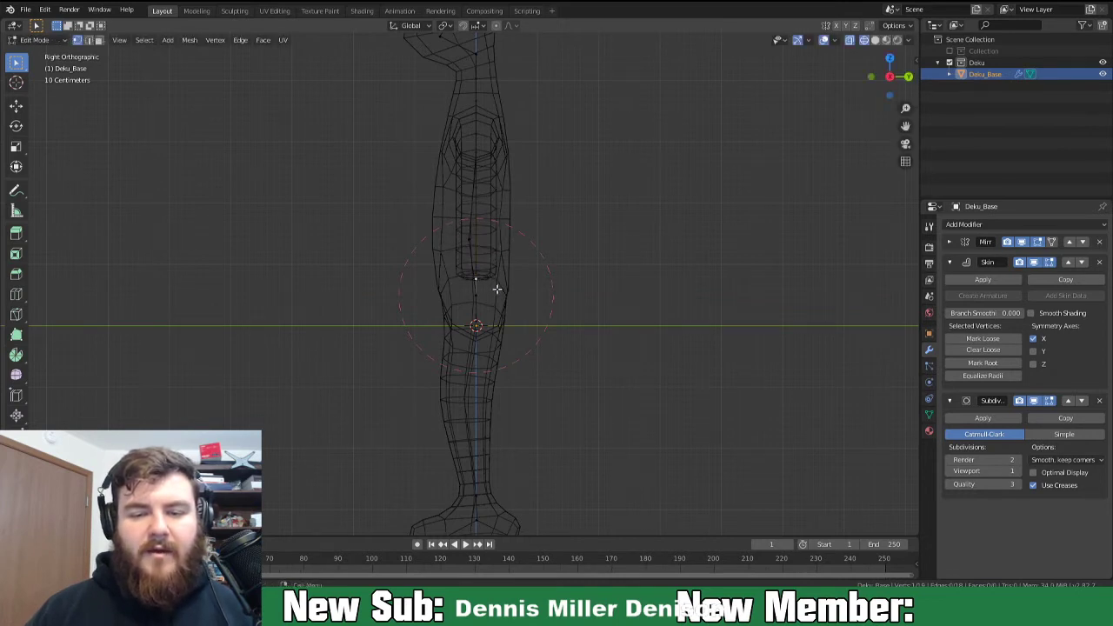
Extrude four fanned-out finger vertices and one forward-pointing thumb vertex from the palm vertex in the side view.
{"action": "key", "text": "g"}
{"action": "left_click", "coordinate": [503, 319]}
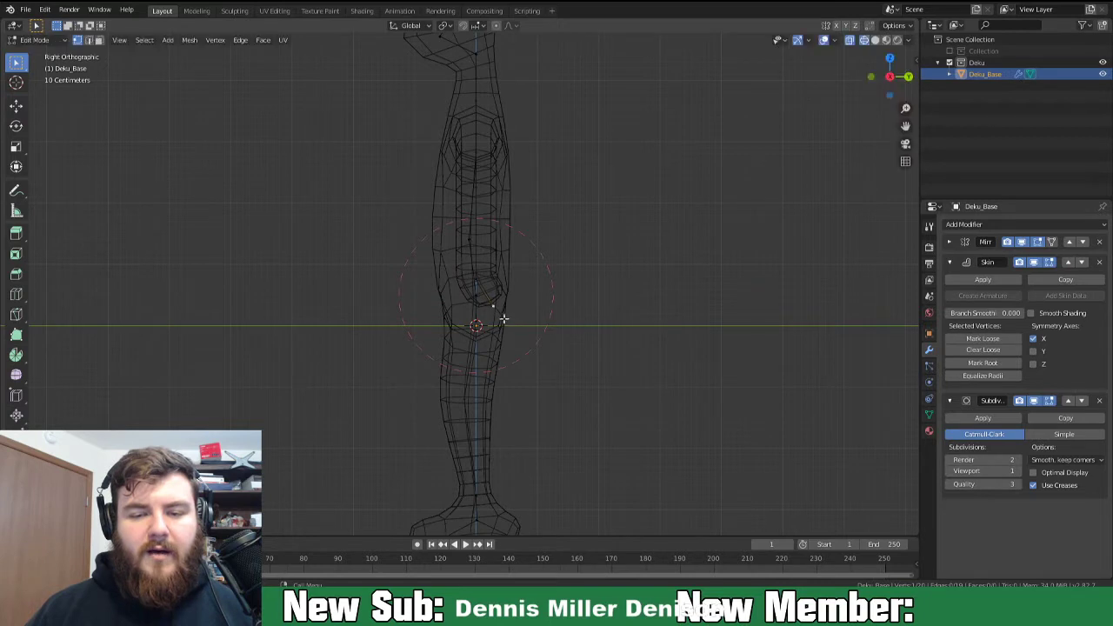
{"action": "key", "text": "g"}
{"action": "left_click", "coordinate": [474, 278]}
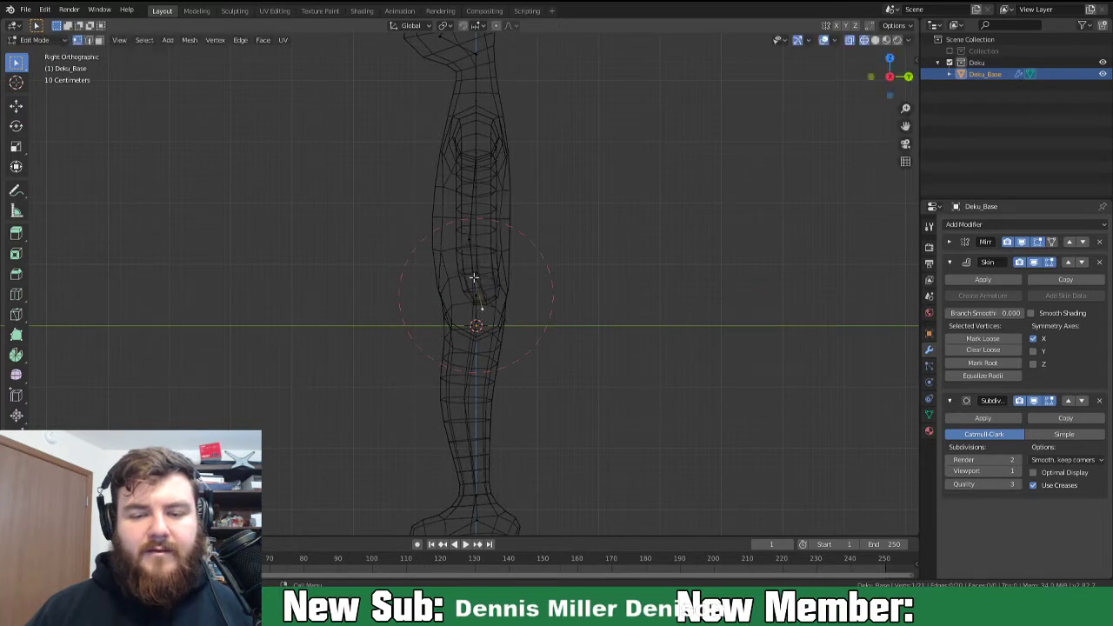
{"action": "key", "text": "g"}
{"action": "left_click", "coordinate": [469, 309]}
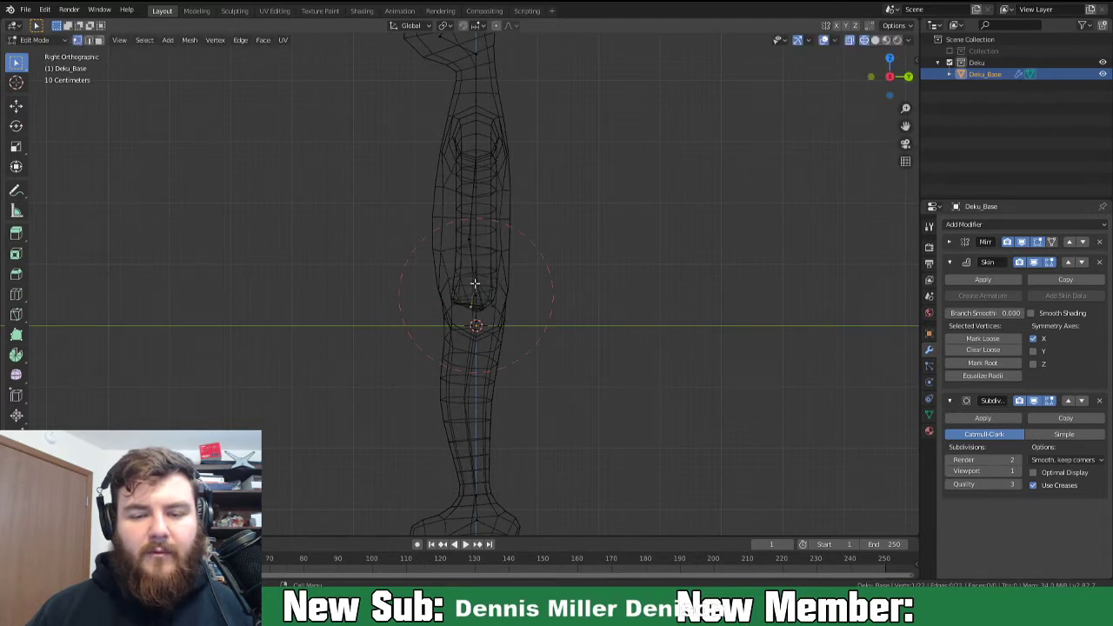
{"action": "key", "text": "g"}
{"action": "left_click", "coordinate": [471, 295]}
{"action": "key", "text": "g"}
{"action": "left_click", "coordinate": [450, 281]}
{"action": "middle_click_drag", "start_coordinate": [471, 346], "coordinate": [520, 375]}
{"action": "scroll", "coordinate": [520, 376], "scroll_direction": "down", "scroll_amount": 3}
{"action": "middle_click_drag", "start_coordinate": [383, 373], "coordinate": [393, 224]}
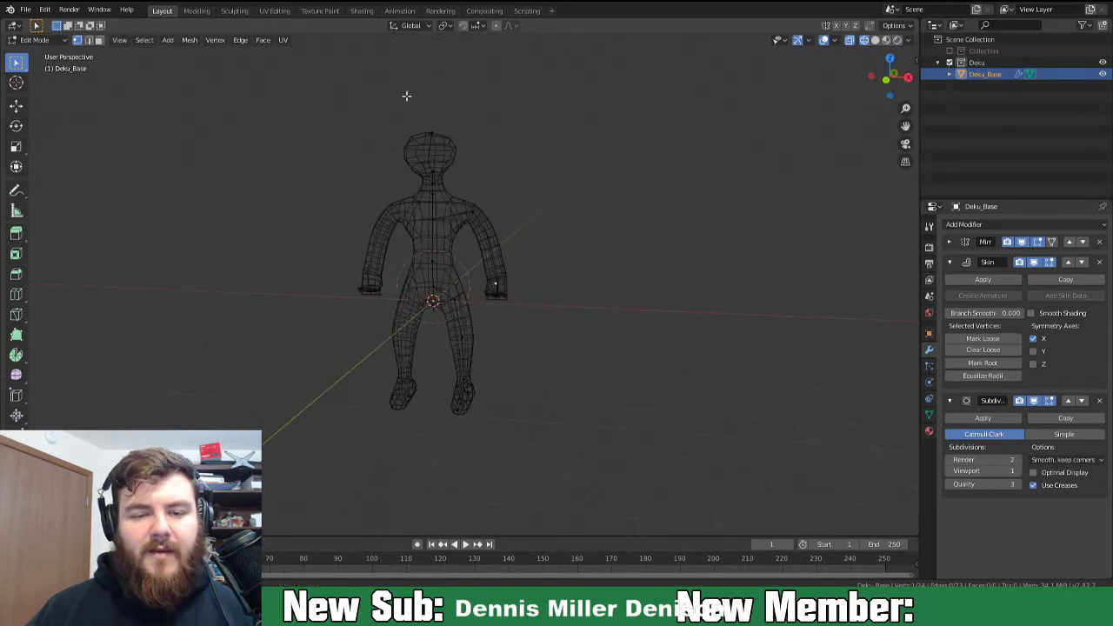
{"action": "left_click_drag", "start_coordinate": [406, 96], "coordinate": [473, 428]}
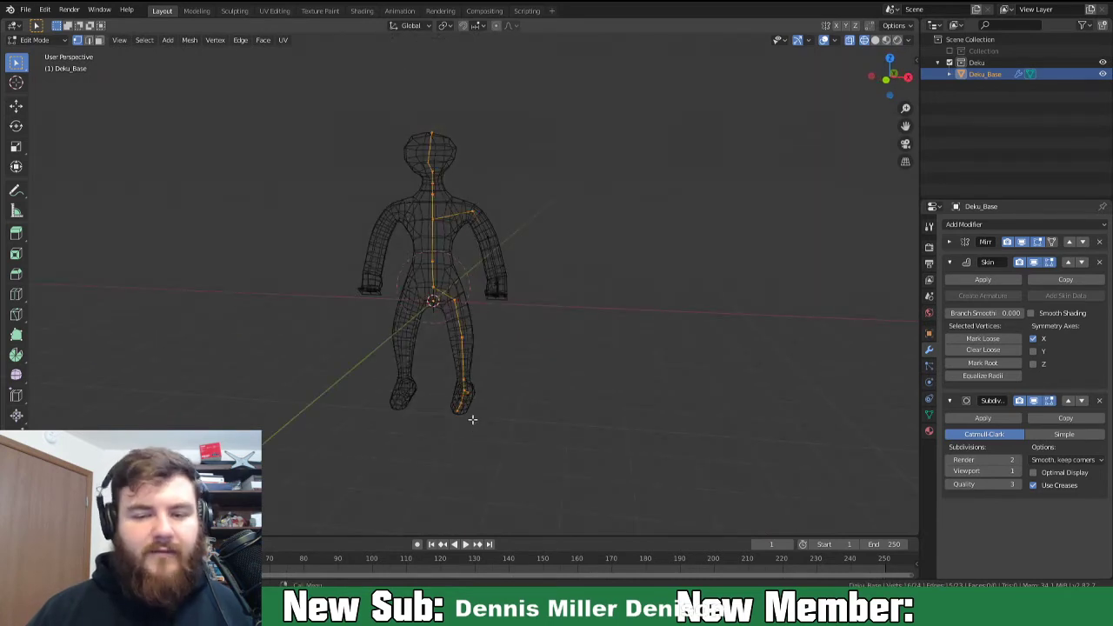
{"action": "key", "text": "alt+a"}
Shrink the skin radius of the palm, finger and thumb vertices to about 0.33 of their size.
{"action": "middle_click_drag", "start_coordinate": [534, 334], "coordinate": [459, 333]}
{"action": "scroll", "coordinate": [479, 357], "scroll_direction": "up", "scroll_amount": 5}
{"action": "middle_click_drag", "start_coordinate": [607, 362], "coordinate": [477, 339]}
{"action": "scroll", "coordinate": [597, 384], "scroll_direction": "up", "scroll_amount": 3}
{"action": "middle_click_drag", "start_coordinate": [477, 339], "coordinate": [556, 348]}
{"action": "left_click_drag", "start_coordinate": [566, 193], "coordinate": [646, 318]}
{"action": "middle_click_drag", "start_coordinate": [695, 343], "coordinate": [570, 344]}
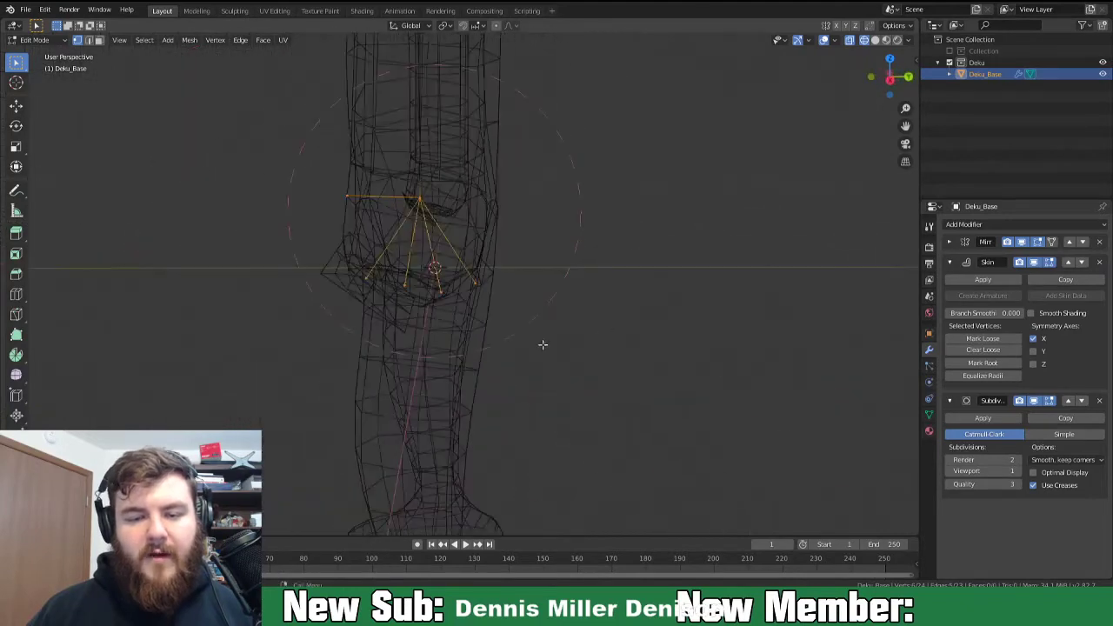
{"action": "left_click", "coordinate": [875, 41]}
{"action": "mouse_move", "coordinate": [397, 353]}
{"action": "middle_mouse_down"}
{"action": "mouse_move", "coordinate": [397, 252]}
{"action": "mouse_move", "coordinate": [369, 301]}
{"action": "middle_mouse_up"}
{"action": "left_click", "coordinate": [865, 41]}
{"action": "middle_click_drag", "start_coordinate": [474, 248], "coordinate": [493, 257]}
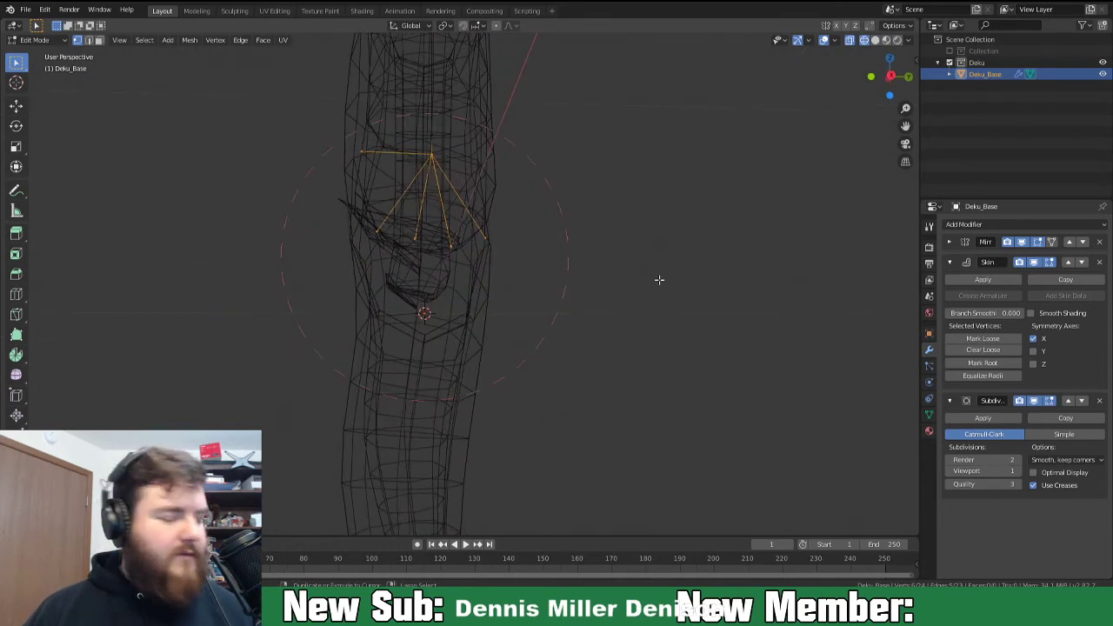
{"action": "key", "text": "s"}
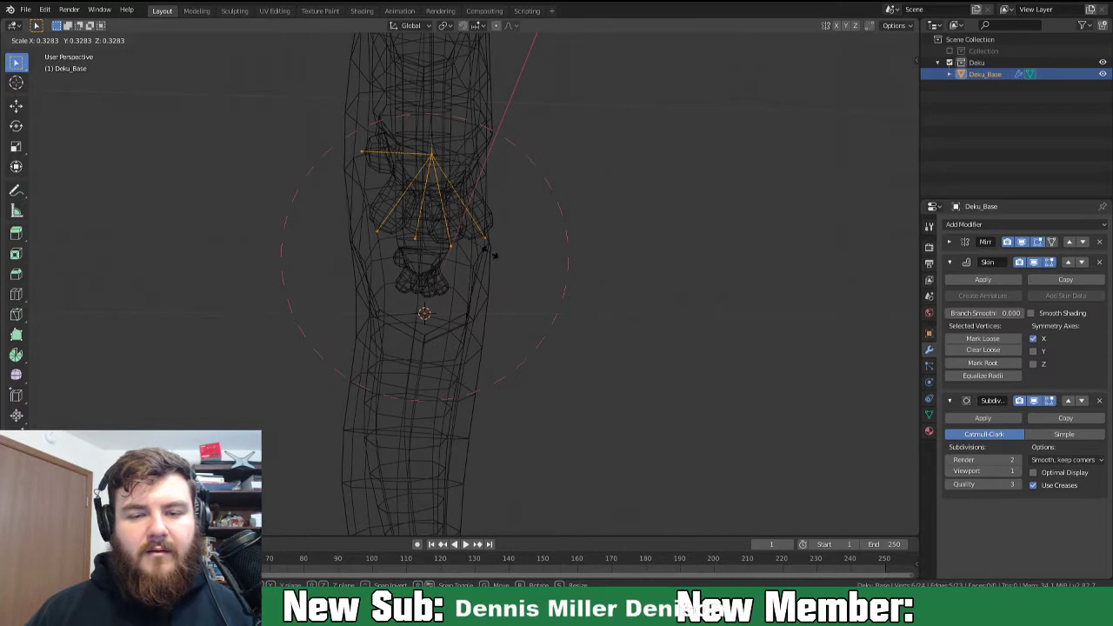
{"action": "left_click", "coordinate": [505, 253]}
Mark the palm vertex as loose in the Skin modifier and check the hand in solid shading.
{"action": "left_click", "coordinate": [439, 150]}
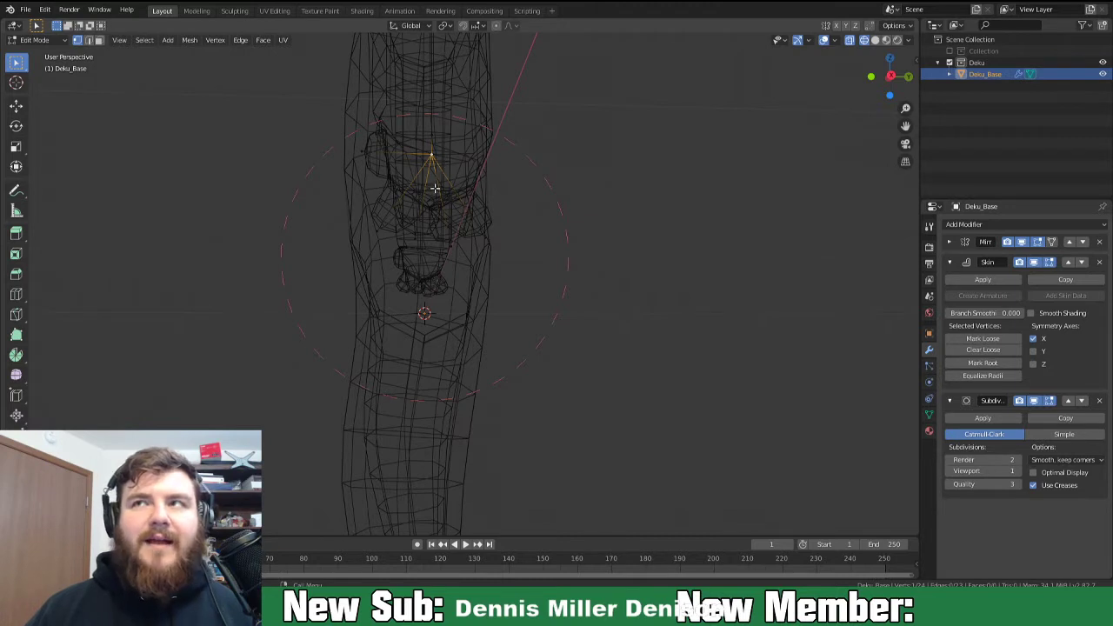
{"action": "left_click", "coordinate": [1004, 340]}
{"action": "middle_click_drag", "start_coordinate": [470, 242], "coordinate": [502, 286]}
{"action": "scroll", "coordinate": [608, 300], "scroll_direction": "down", "scroll_amount": 2}
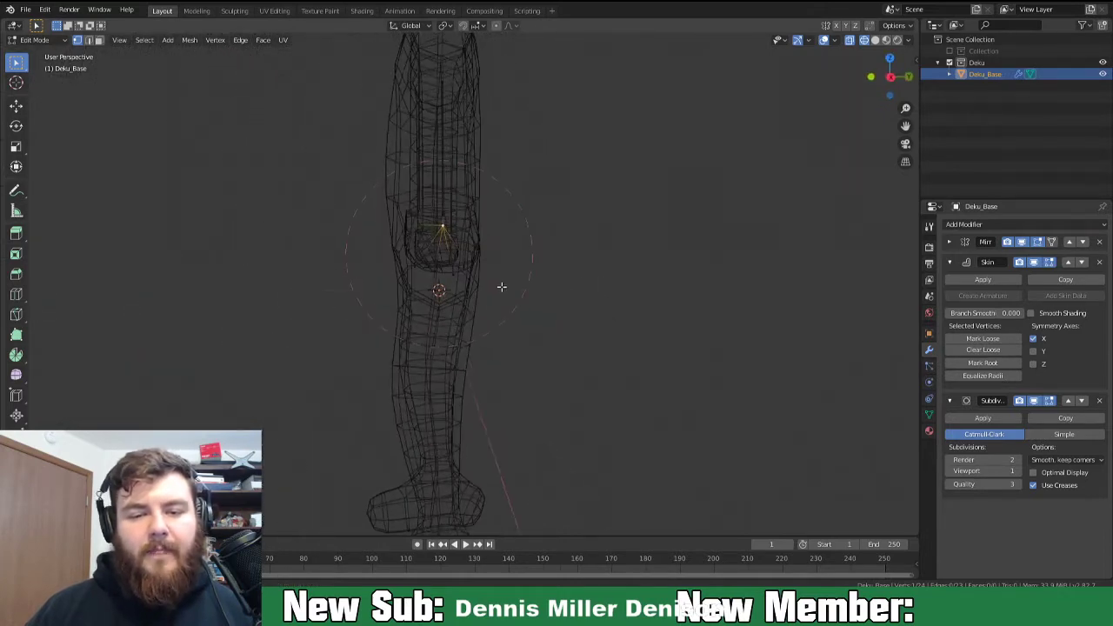
{"action": "left_click", "coordinate": [874, 40]}
{"action": "middle_click_drag", "start_coordinate": [721, 176], "coordinate": [394, 268]}
{"action": "scroll", "coordinate": [557, 261], "scroll_direction": "up", "scroll_amount": 3}
{"action": "middle_click_drag", "start_coordinate": [556, 261], "coordinate": [843, 184]}
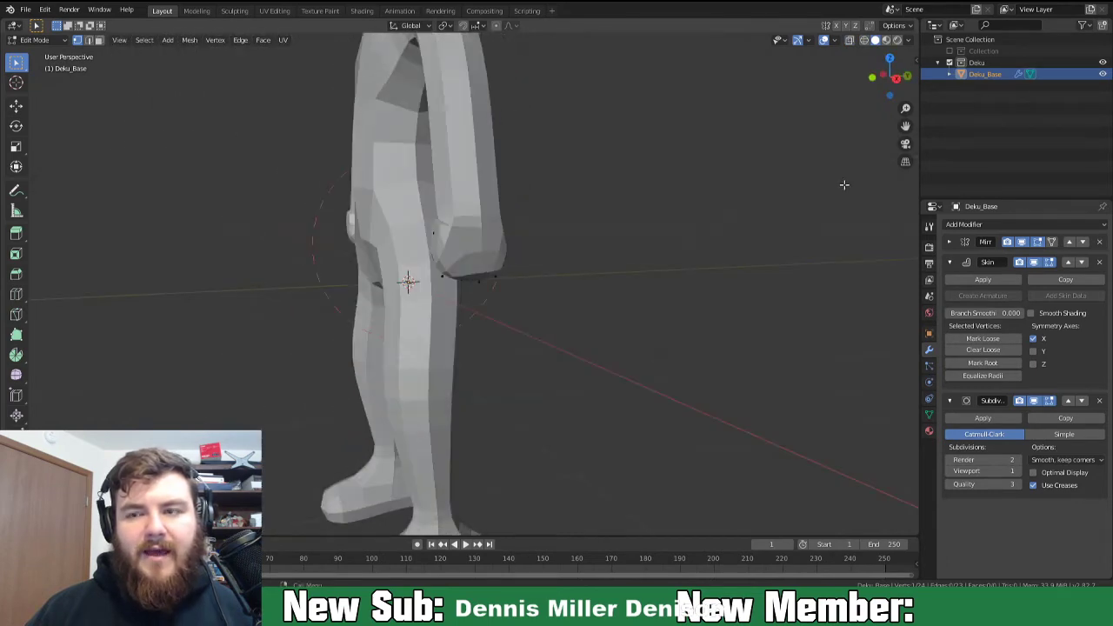
{"action": "left_click", "coordinate": [863, 40]}
Extrude the four finger vertices downward along Z three times to form the finger lengths.
{"action": "mouse_move", "coordinate": [529, 273]}
{"action": "middle_mouse_down"}
{"action": "mouse_move", "coordinate": [514, 249]}
{"action": "mouse_move", "coordinate": [493, 283]}
{"action": "mouse_move", "coordinate": [450, 291]}
{"action": "middle_mouse_up"}
{"action": "left_click_drag", "start_coordinate": [385, 241], "coordinate": [535, 306]}
{"action": "middle_click_drag", "start_coordinate": [473, 320], "coordinate": [498, 298]}
{"action": "key", "text": "g"}
{"action": "key", "text": "z"}
{"action": "left_click", "coordinate": [488, 322]}
{"action": "key", "text": "e"}
{"action": "key", "text": "z"}
{"action": "left_click", "coordinate": [481, 366]}
{"action": "key", "text": "e"}
{"action": "key", "text": "z"}
{"action": "left_click", "coordinate": [478, 403]}
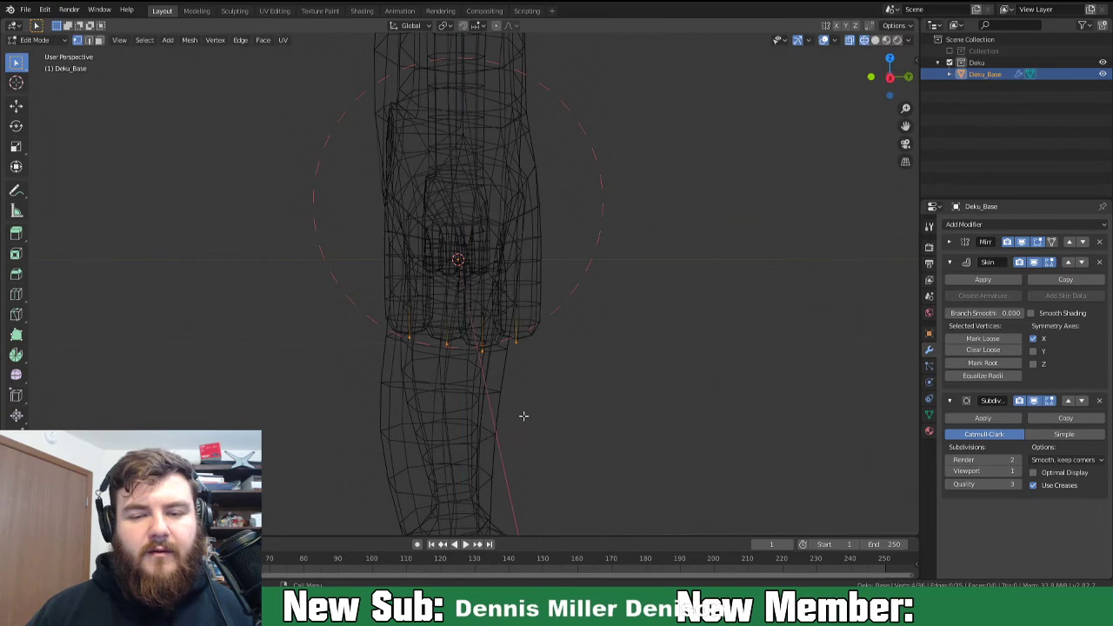
Dissolve the two intermediate rows of vertices along the four fingers.
{"action": "middle_click_drag", "start_coordinate": [409, 301], "coordinate": [691, 317]}
{"action": "left_click_drag", "start_coordinate": [500, 227], "coordinate": [618, 298]}
{"action": "middle_click_drag", "start_coordinate": [636, 294], "coordinate": [616, 294]}
{"action": "key", "text": "x"}
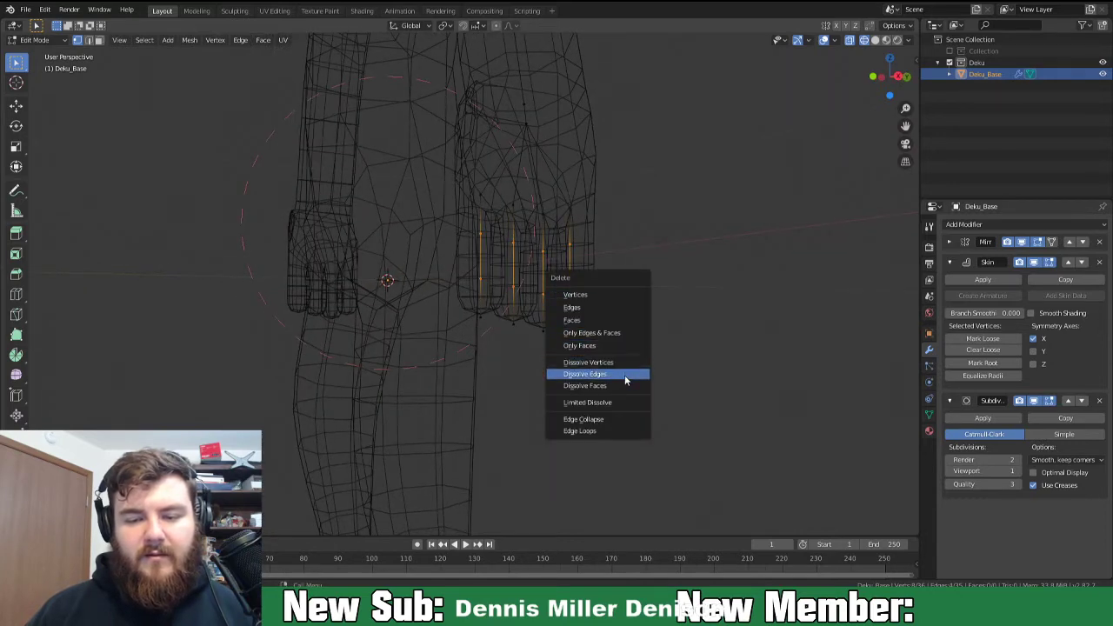
{"action": "left_click", "coordinate": [633, 362]}
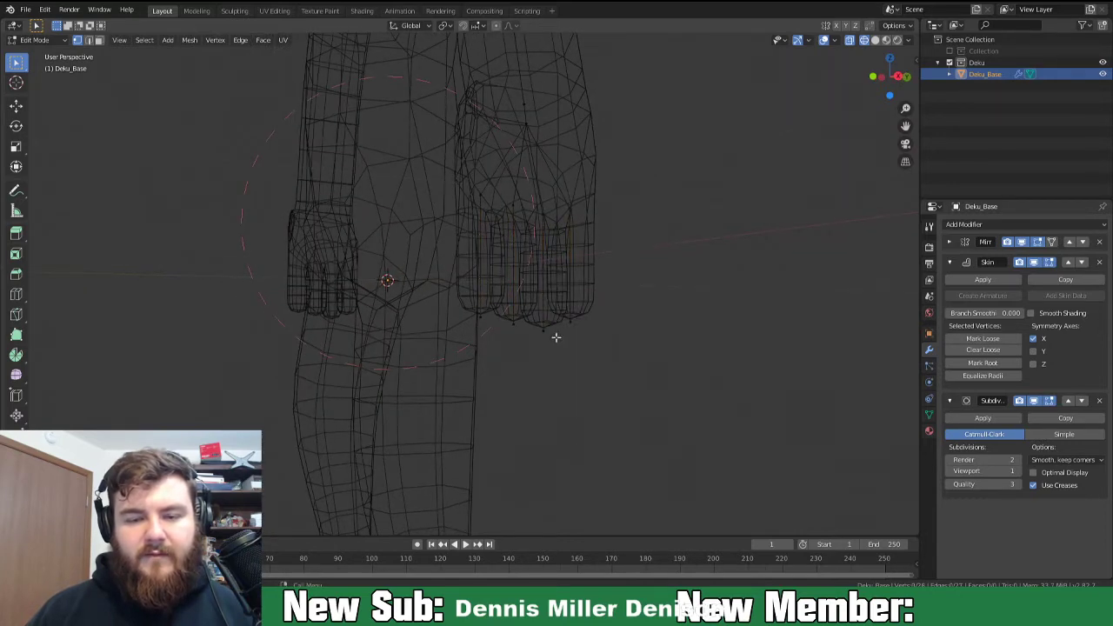
Shrink the skin radius of the four fingertip vertices to about 0.45 so the fingers taper.
{"action": "middle_click_drag", "start_coordinate": [556, 337], "coordinate": [480, 339]}
{"action": "left_click_drag", "start_coordinate": [382, 305], "coordinate": [555, 367]}
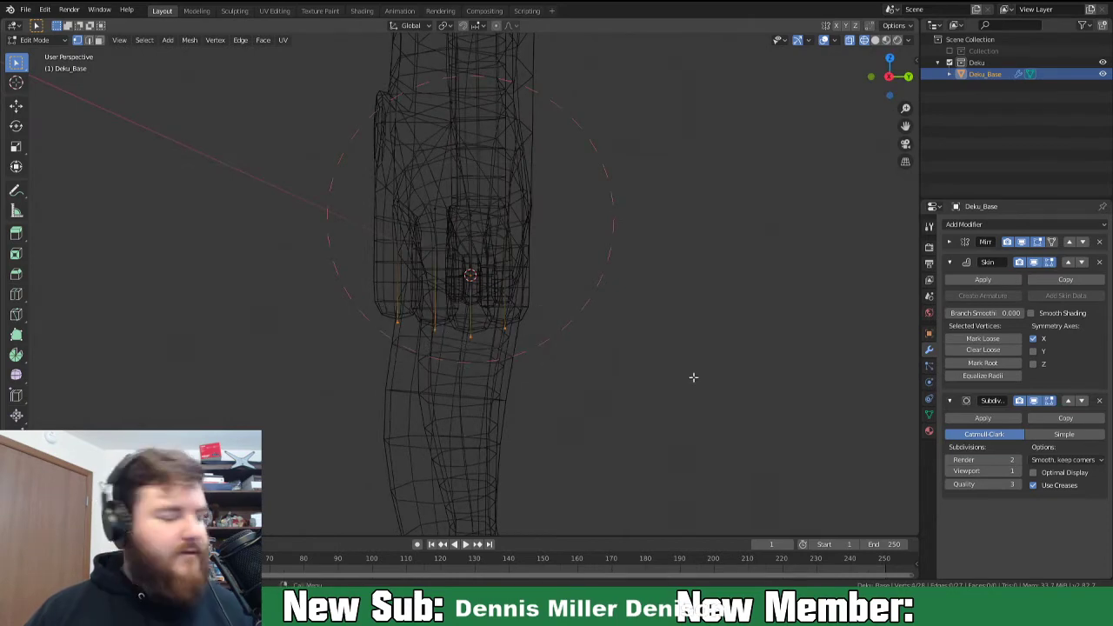
{"action": "key", "text": "s"}
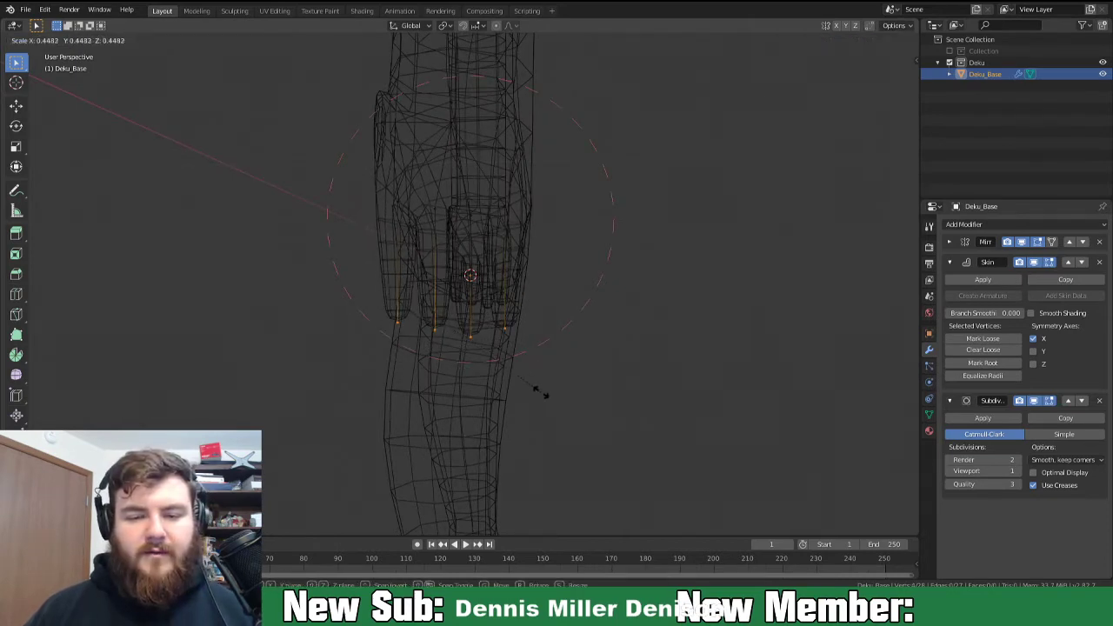
{"action": "left_click", "coordinate": [541, 393]}
{"action": "middle_click_drag", "start_coordinate": [513, 400], "coordinate": [601, 403]}
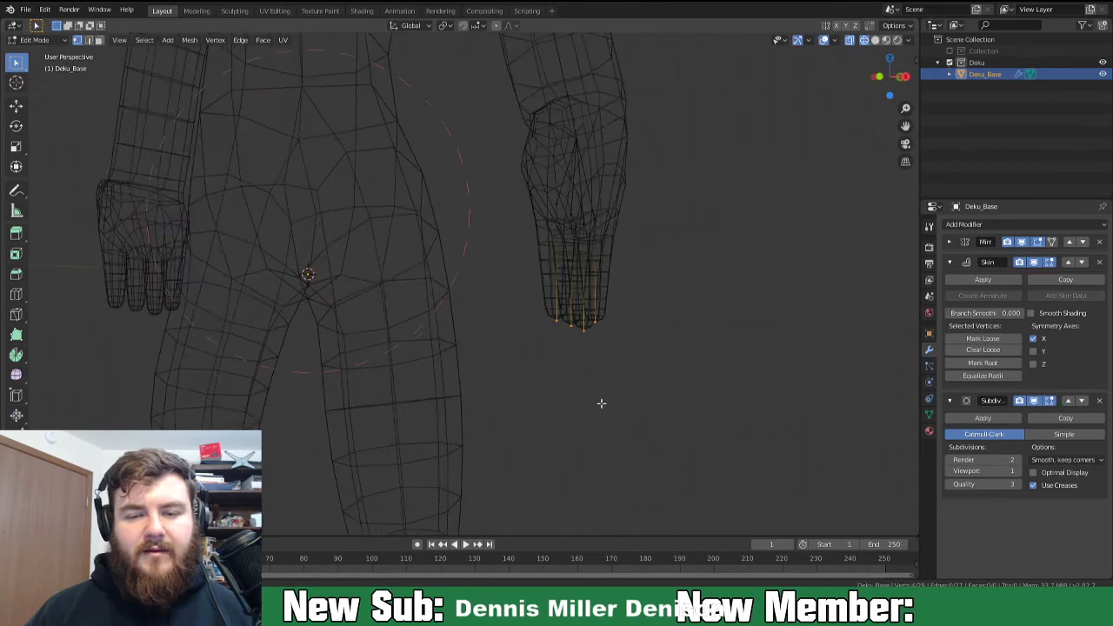
Move the thumb's end vertex outward from the palm and shrink its skin radius to about 0.38.
{"action": "middle_click_drag", "start_coordinate": [611, 226], "coordinate": [543, 232]}
{"action": "left_click", "coordinate": [423, 130]}
{"action": "middle_click_drag", "start_coordinate": [464, 191], "coordinate": [435, 198]}
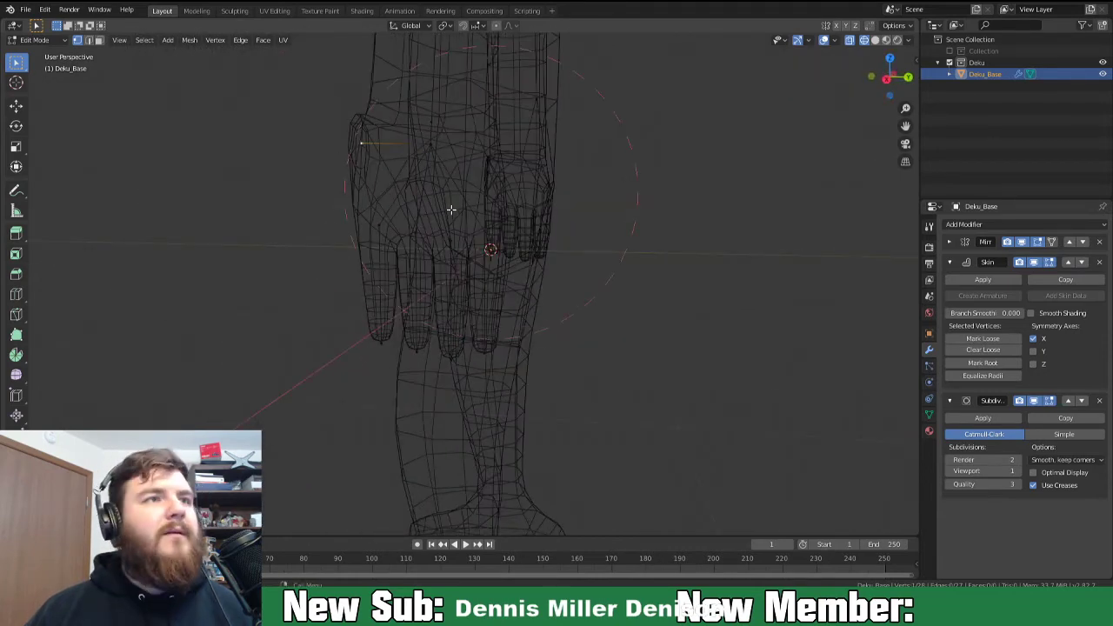
{"action": "middle_click_drag", "start_coordinate": [504, 275], "coordinate": [530, 276]}
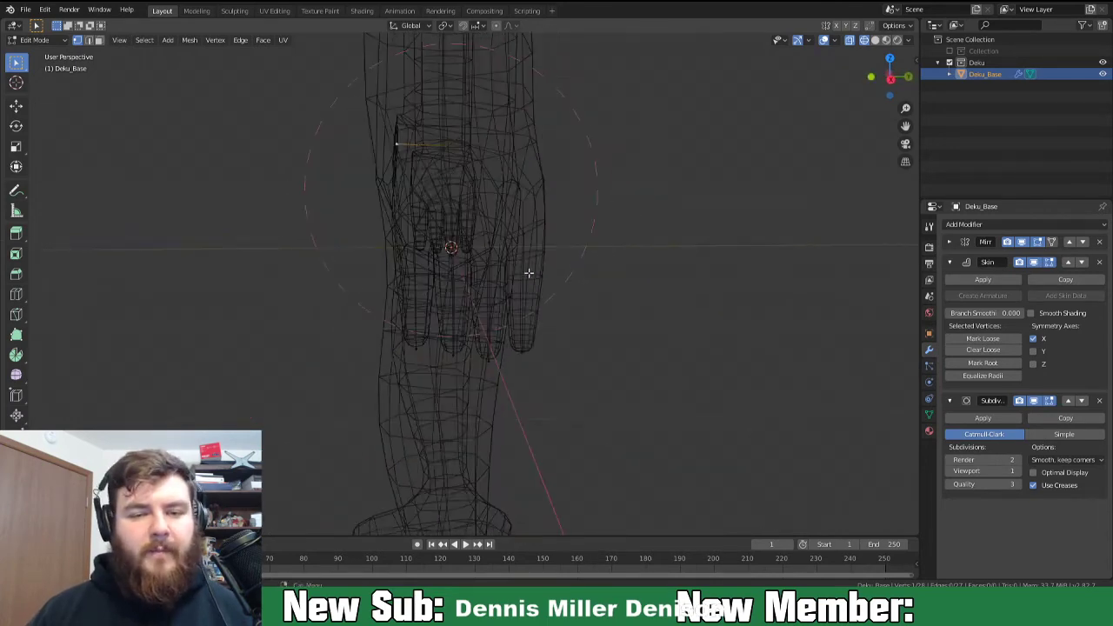
{"action": "key", "text": "g"}
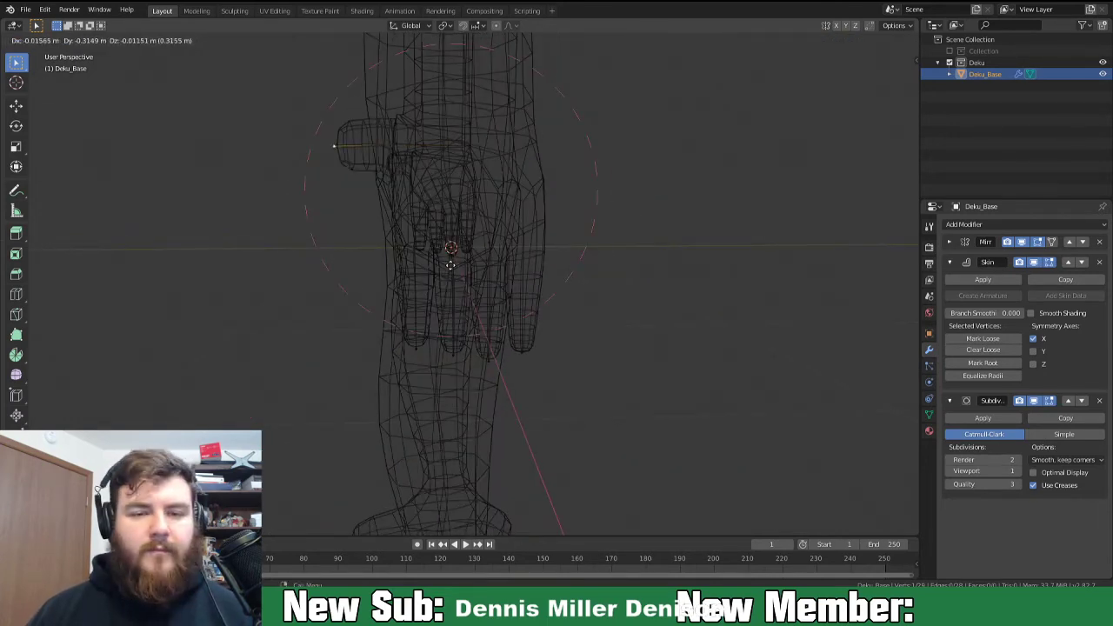
{"action": "left_click", "coordinate": [446, 268]}
{"action": "key", "text": "ctrl+a"}
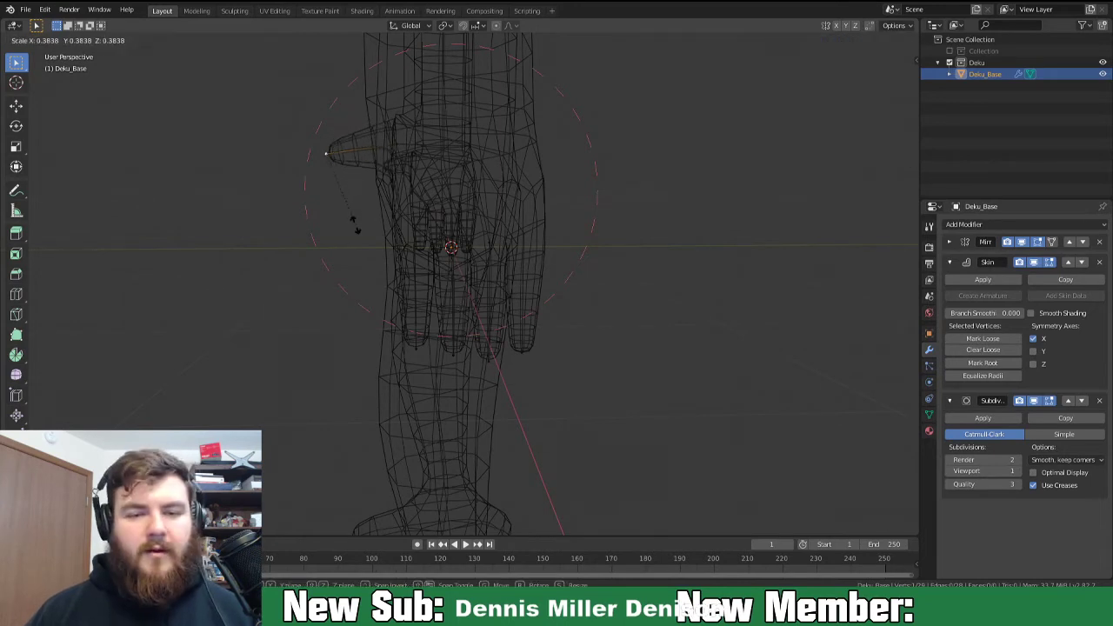
{"action": "left_click", "coordinate": [354, 223]}
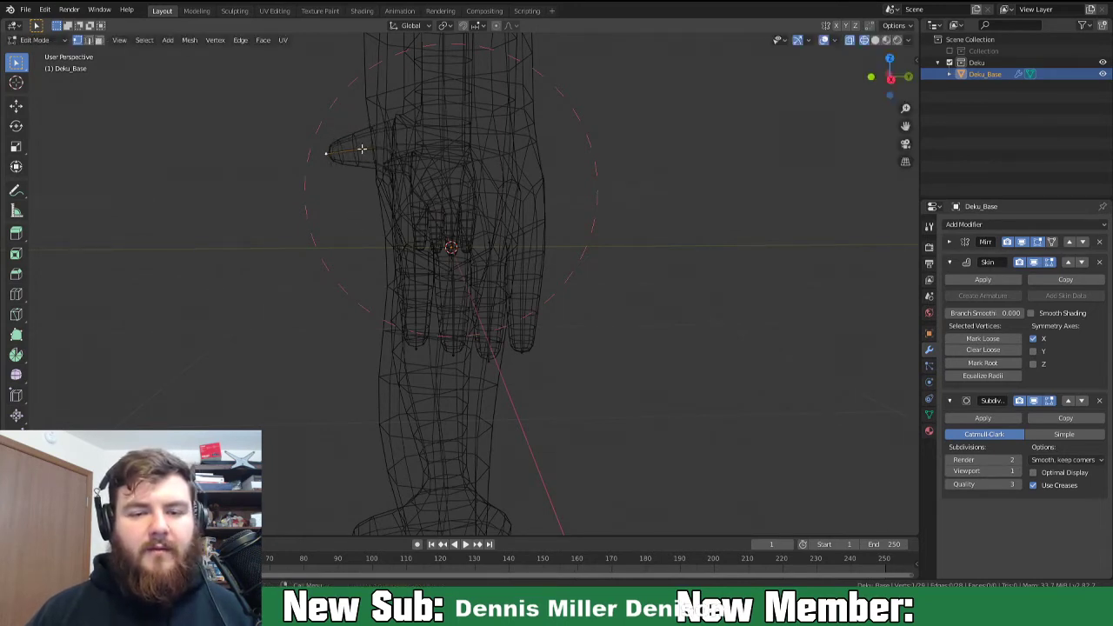
Subdivide the thumb's edge and reposition the new middle vertex to form a thumb joint.
{"action": "right_click", "coordinate": [363, 185]}
{"action": "left_click", "coordinate": [362, 185]}
{"action": "key", "text": "g"}
{"action": "left_click", "coordinate": [332, 185]}
Move and rotate the thumb's vertices so the thumb angles downward beside the palm.
{"action": "middle_click_drag", "start_coordinate": [353, 169], "coordinate": [433, 218]}
{"action": "middle_click_drag", "start_coordinate": [555, 185], "coordinate": [435, 195]}
{"action": "left_click_drag", "start_coordinate": [318, 132], "coordinate": [433, 212]}
{"action": "key", "text": "g"}
{"action": "left_click", "coordinate": [390, 259]}
{"action": "key", "text": "r"}
{"action": "left_click", "coordinate": [381, 291]}
{"action": "middle_click_drag", "start_coordinate": [381, 291], "coordinate": [502, 283]}
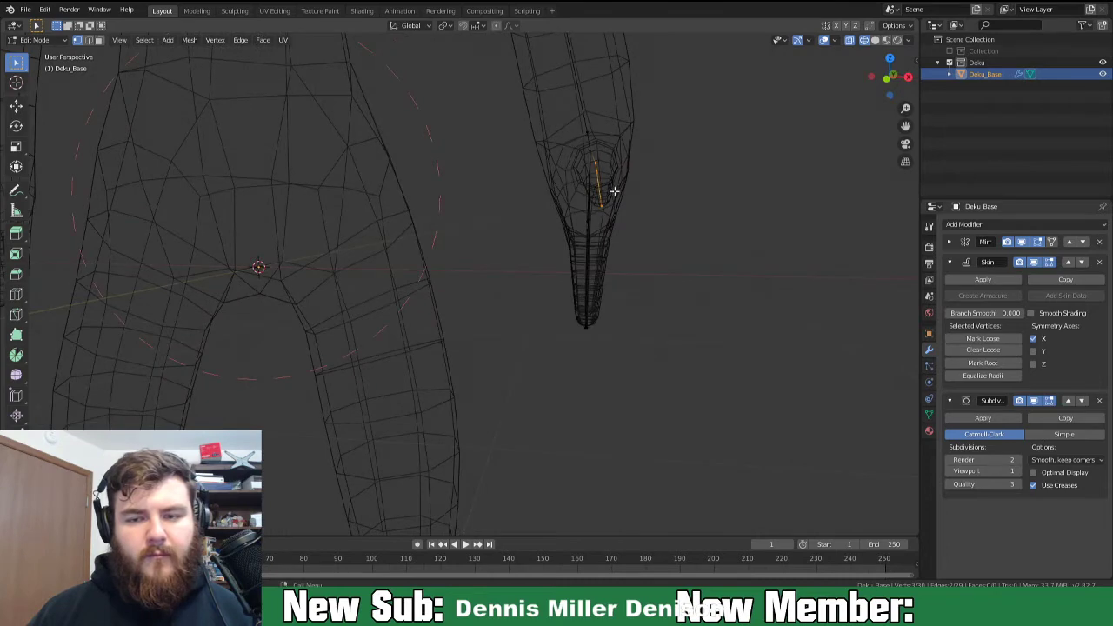
Move the thumb's vertices toward the hand's centre line and flatten them to 0 along X.
{"action": "middle_click_drag", "start_coordinate": [615, 190], "coordinate": [610, 214]}
{"action": "key", "text": "KP_1"}
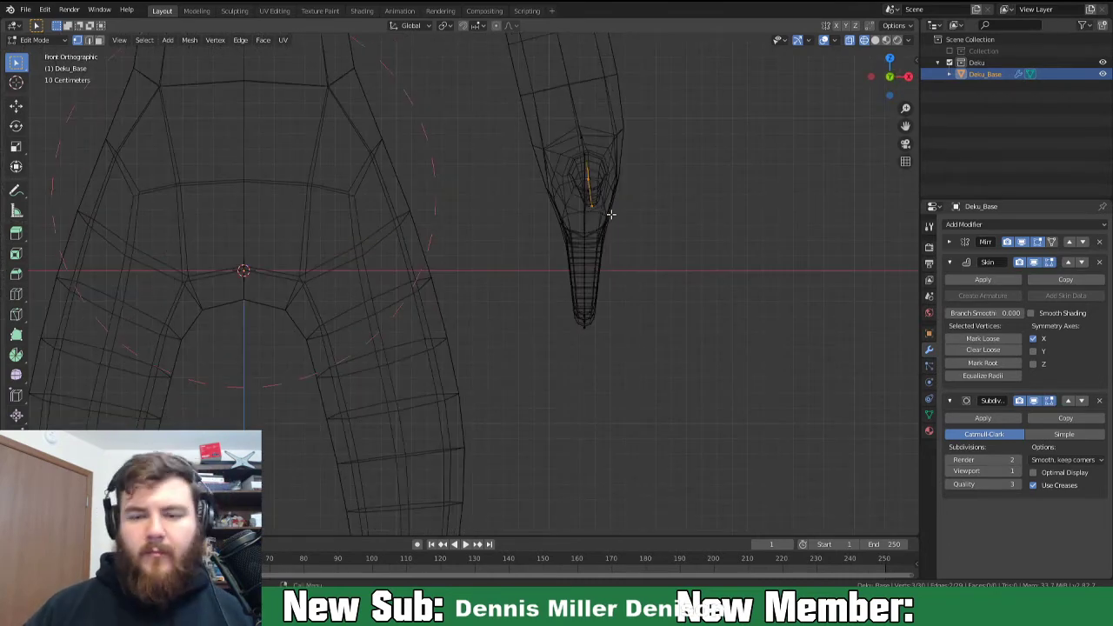
{"action": "key", "text": "g"}
{"action": "left_click", "coordinate": [602, 227]}
{"action": "key", "text": "s"}
{"action": "key", "text": "x"}
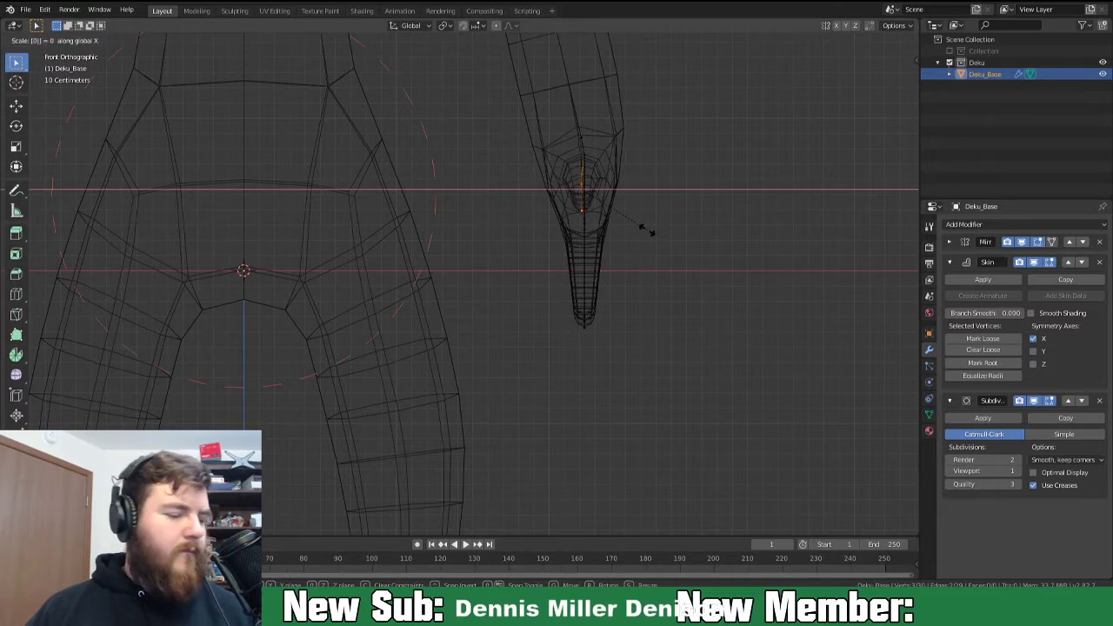
{"action": "left_click", "coordinate": [646, 230]}
{"action": "middle_click_drag", "start_coordinate": [617, 227], "coordinate": [564, 235]}
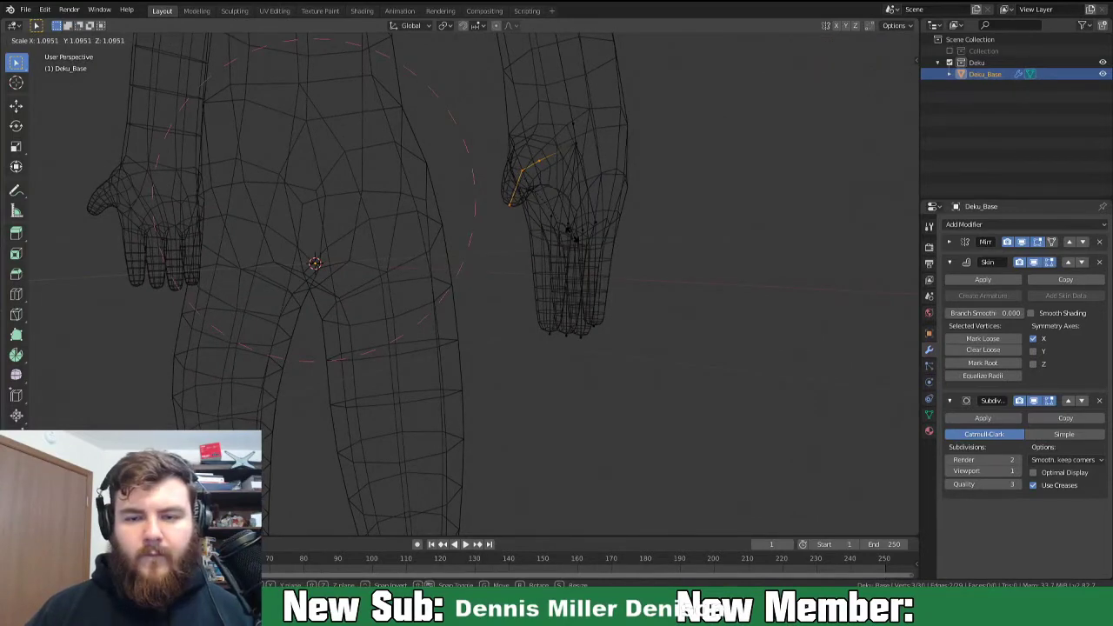
{"action": "middle_click_drag", "start_coordinate": [566, 240], "coordinate": [593, 236]}
{"action": "key", "text": "KP_1"}
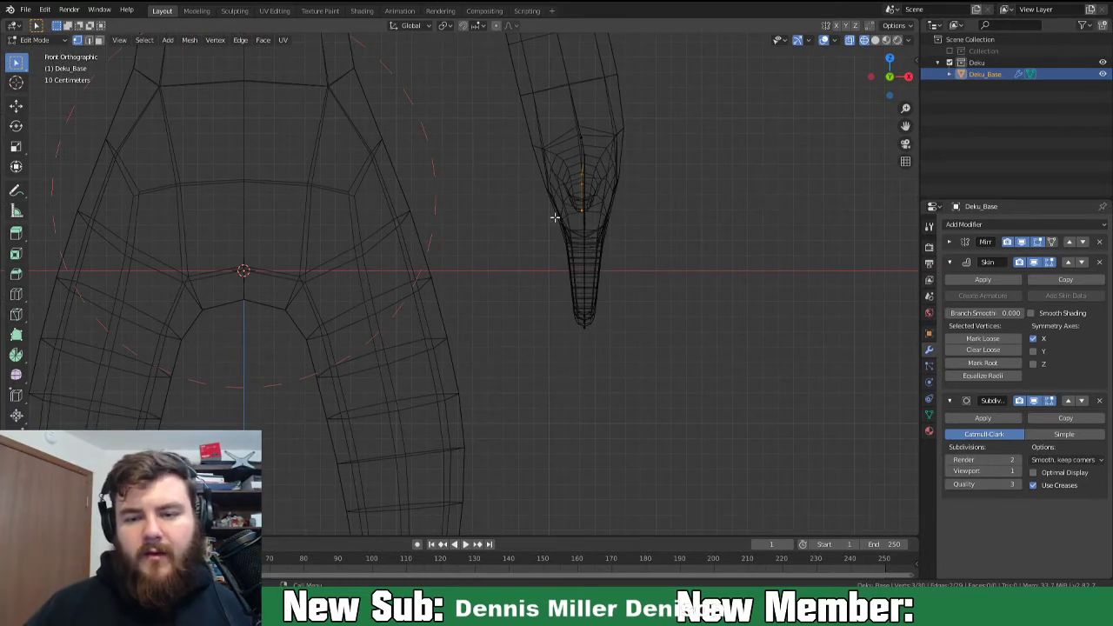
Move the vertices of all four fingers outward from the body by about 0.1 m in the front view.
{"action": "left_click_drag", "start_coordinate": [565, 212], "coordinate": [643, 348]}
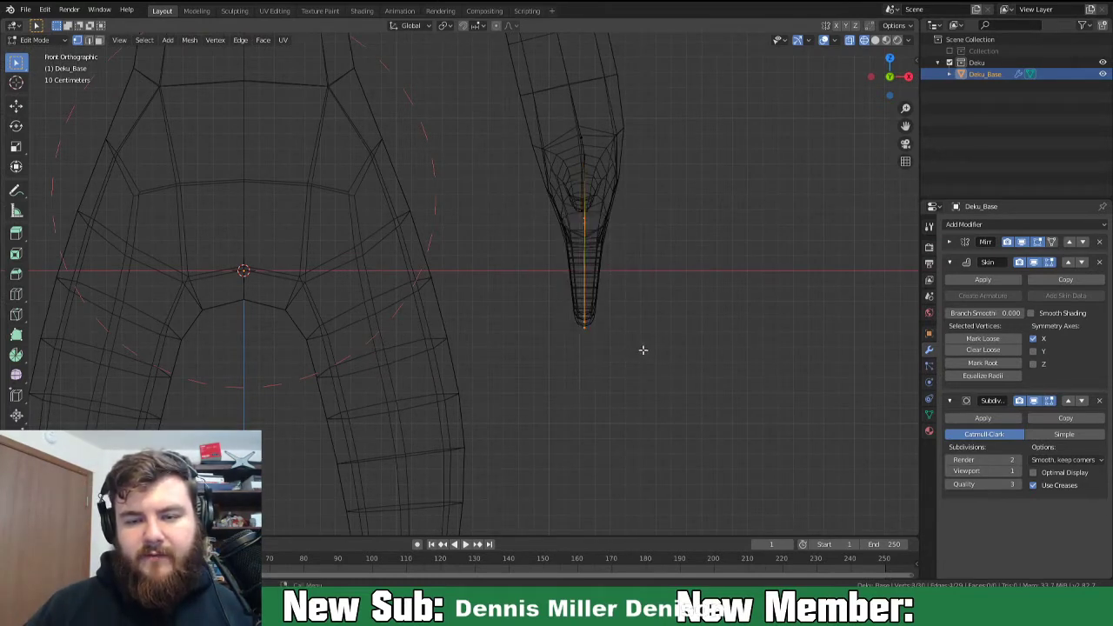
{"action": "key", "text": "g"}
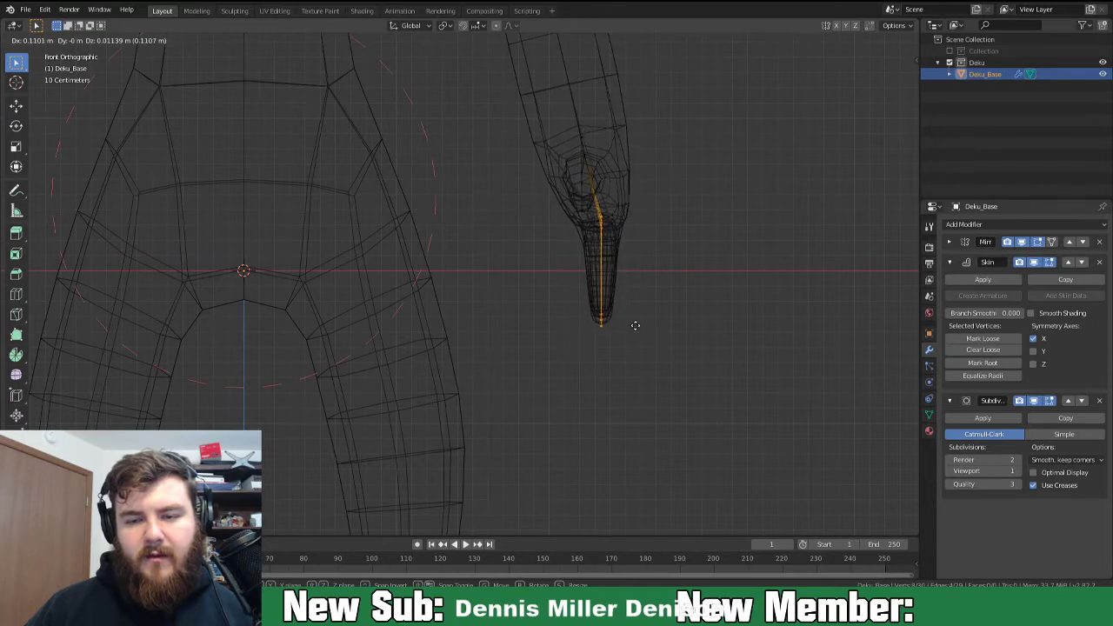
{"action": "left_click", "coordinate": [631, 325]}
{"action": "mouse_move", "coordinate": [634, 326]}
{"action": "middle_mouse_down"}
{"action": "mouse_move", "coordinate": [629, 308]}
{"action": "mouse_move", "coordinate": [559, 310]}
{"action": "mouse_move", "coordinate": [623, 307]}
{"action": "middle_mouse_up"}
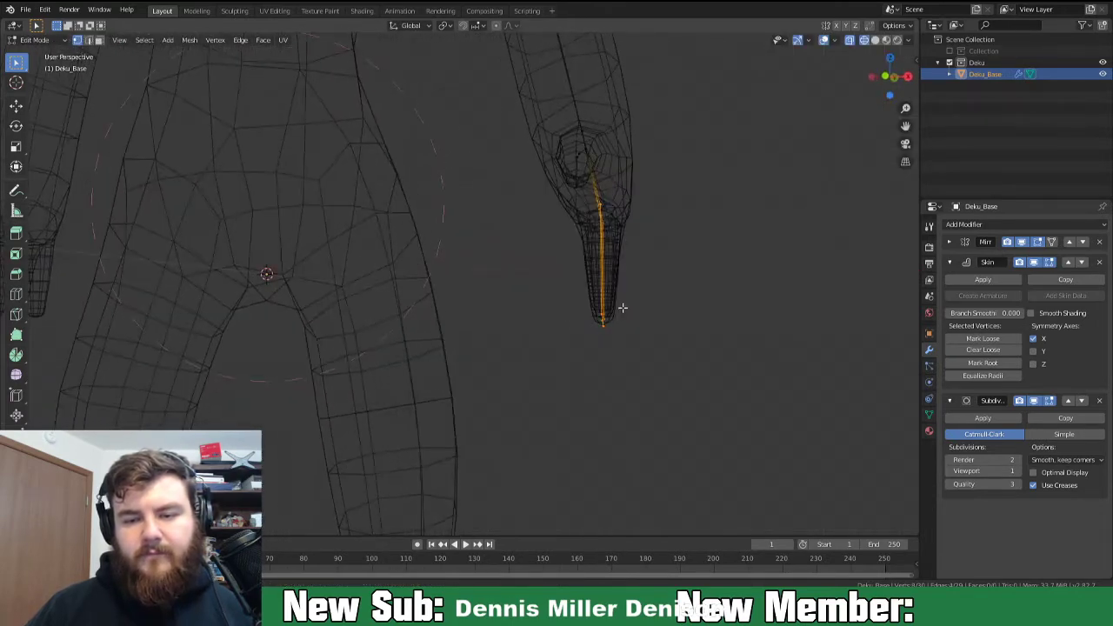
{"action": "key", "text": "KP_1"}
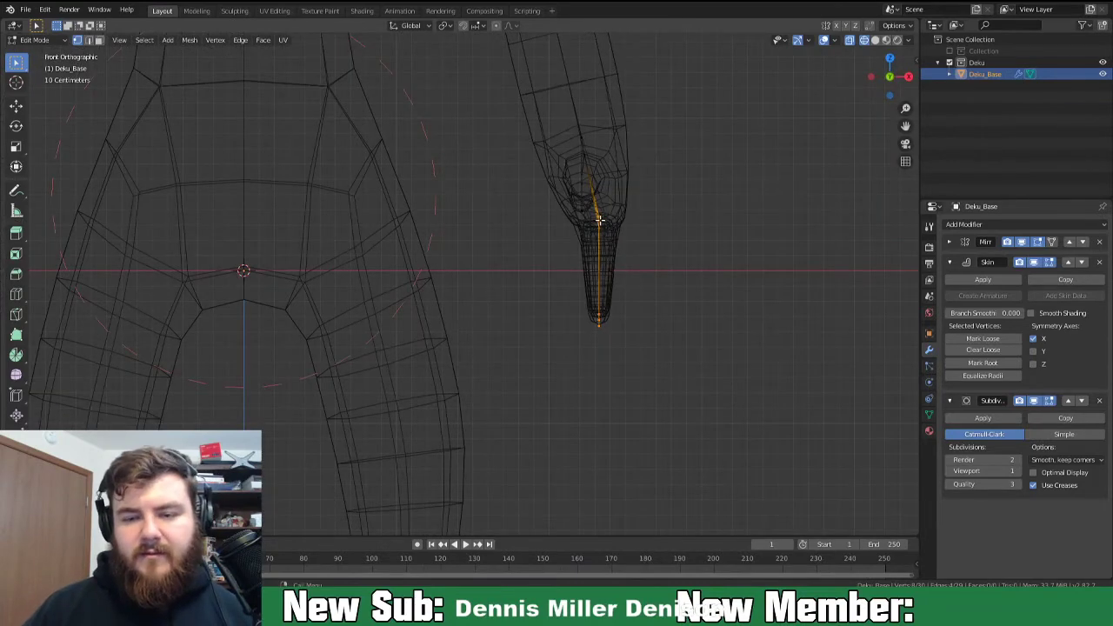
Rotate the index finger's two vertices about 8° in the front view and shift them about 0.02 m outward.
{"action": "middle_click_drag", "start_coordinate": [621, 261], "coordinate": [513, 197]}
{"action": "left_click_drag", "start_coordinate": [504, 214], "coordinate": [650, 378]}
{"action": "left_click", "coordinate": [588, 360]}
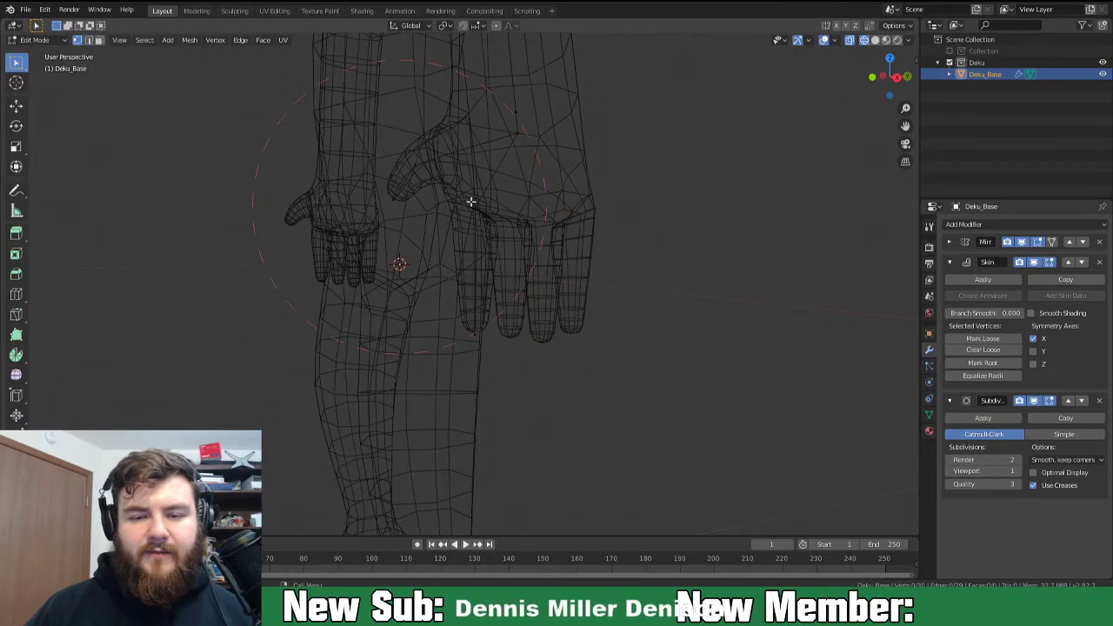
{"action": "left_click", "coordinate": [477, 332]}
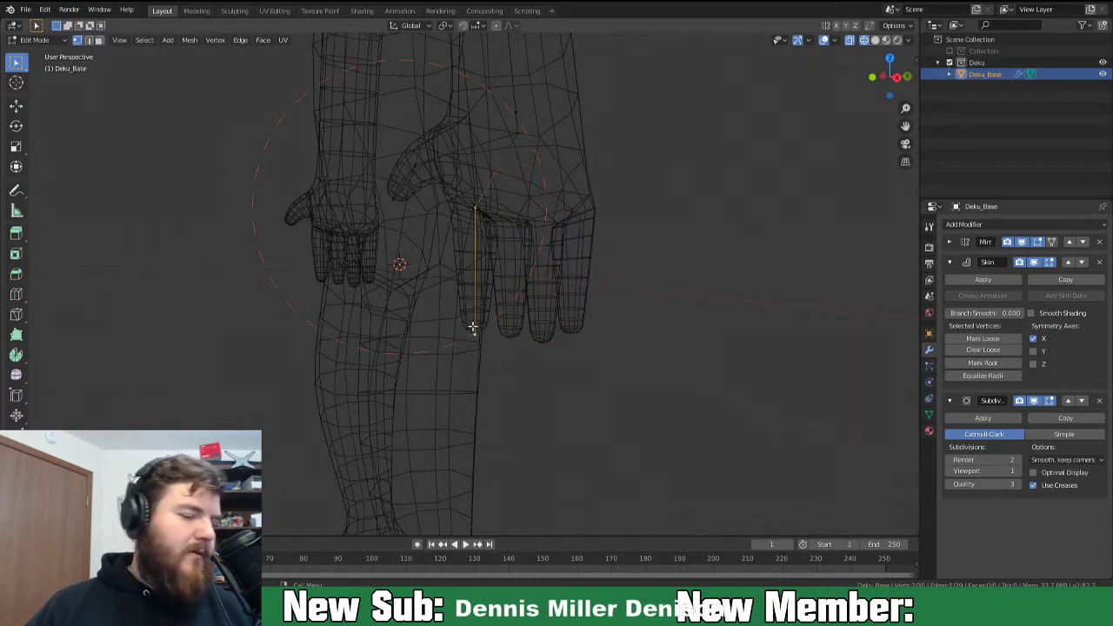
{"action": "key", "text": "KP_1"}
{"action": "key", "text": "r"}
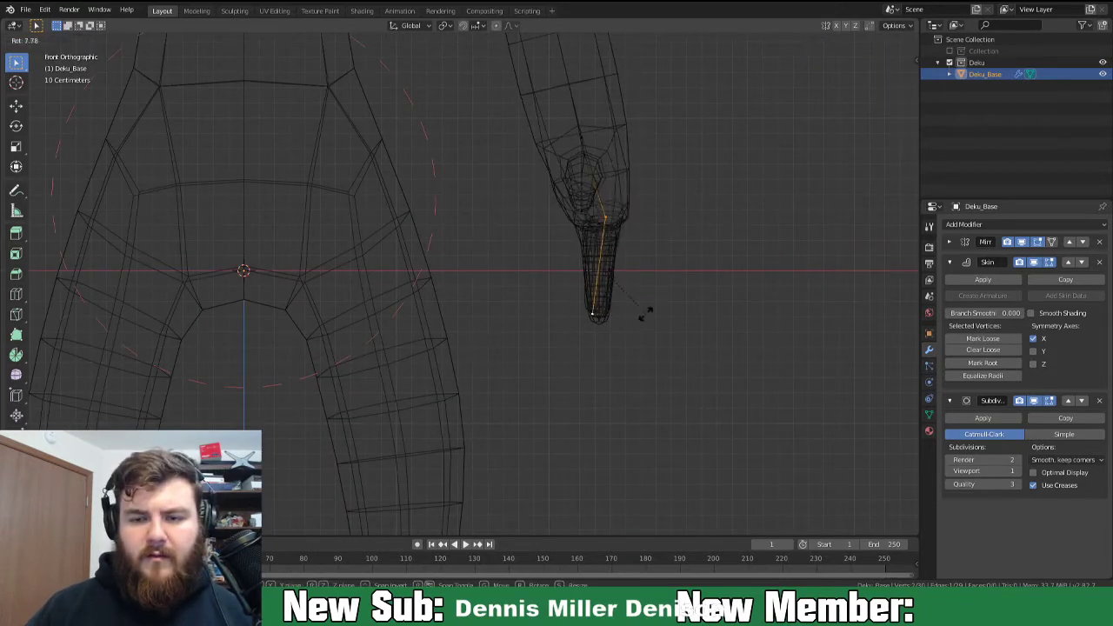
{"action": "left_click", "coordinate": [649, 311]}
{"action": "key", "text": "g"}
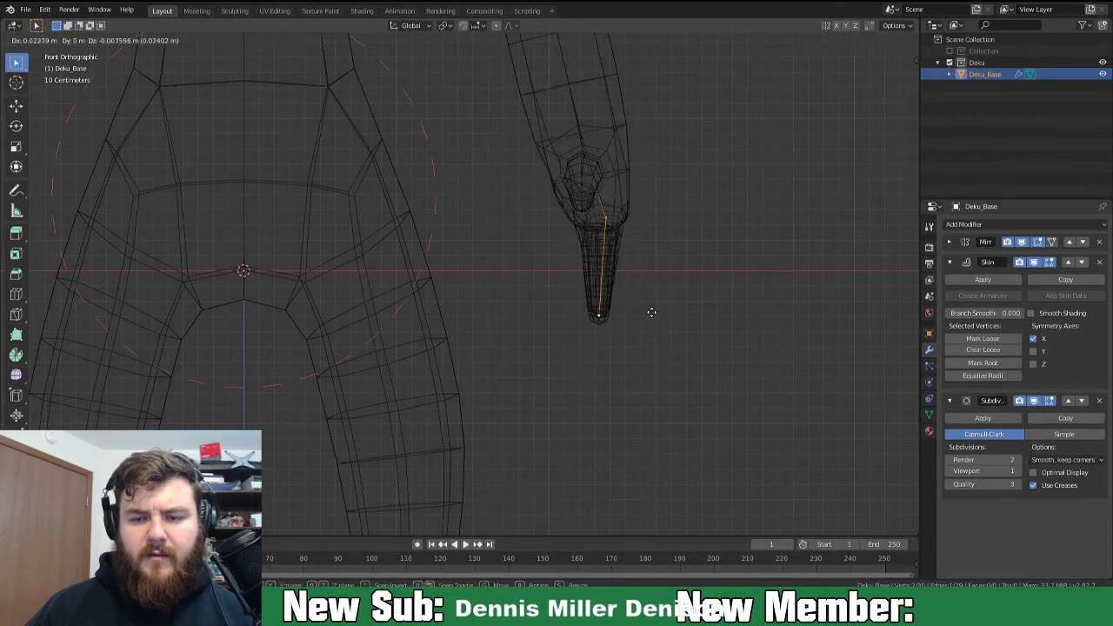
{"action": "left_click", "coordinate": [653, 310]}
{"action": "middle_click_drag", "start_coordinate": [653, 310], "coordinate": [557, 310]}
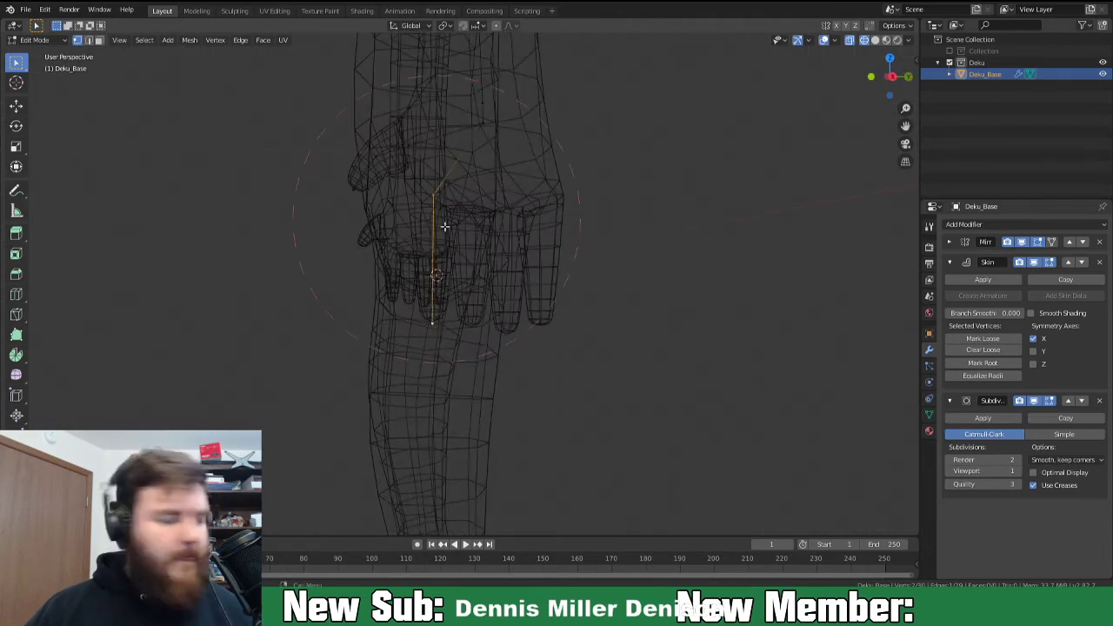
{"action": "key", "text": "ctrl+l"}
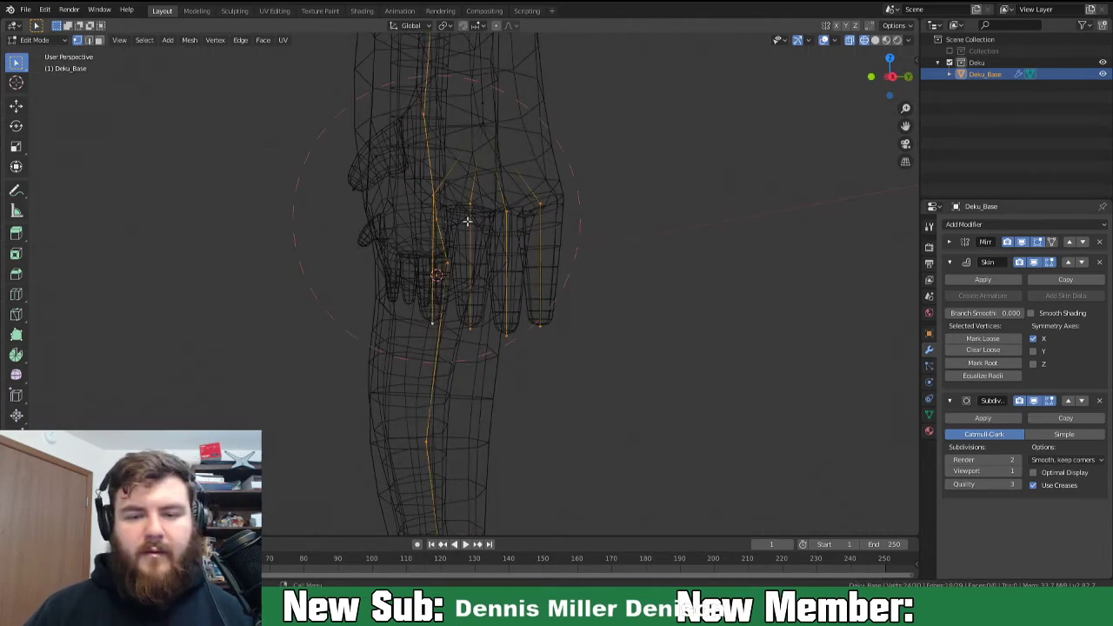
{"action": "middle_click_drag", "start_coordinate": [436, 198], "coordinate": [502, 199]}
{"action": "left_click", "coordinate": [497, 221]}
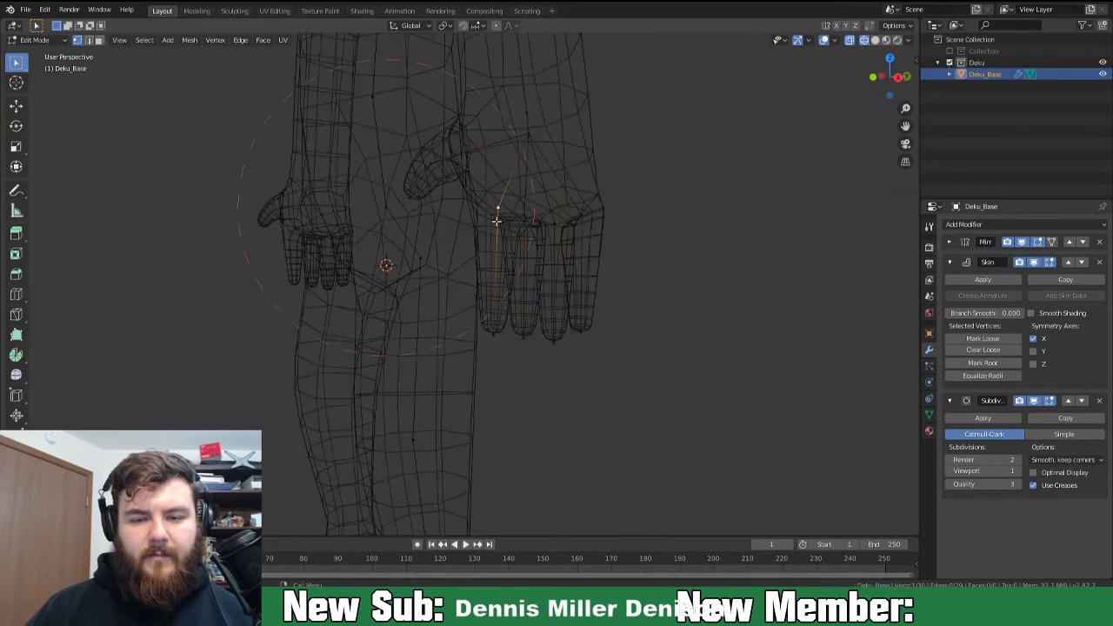
{"action": "key", "text": "alt+a"}
Rotate the middle finger's two vertices slightly in the front view and move them outward from the body.
{"action": "left_click", "coordinate": [523, 342], "text": "shift"}
{"action": "middle_click_drag", "start_coordinate": [542, 347], "coordinate": [636, 341]}
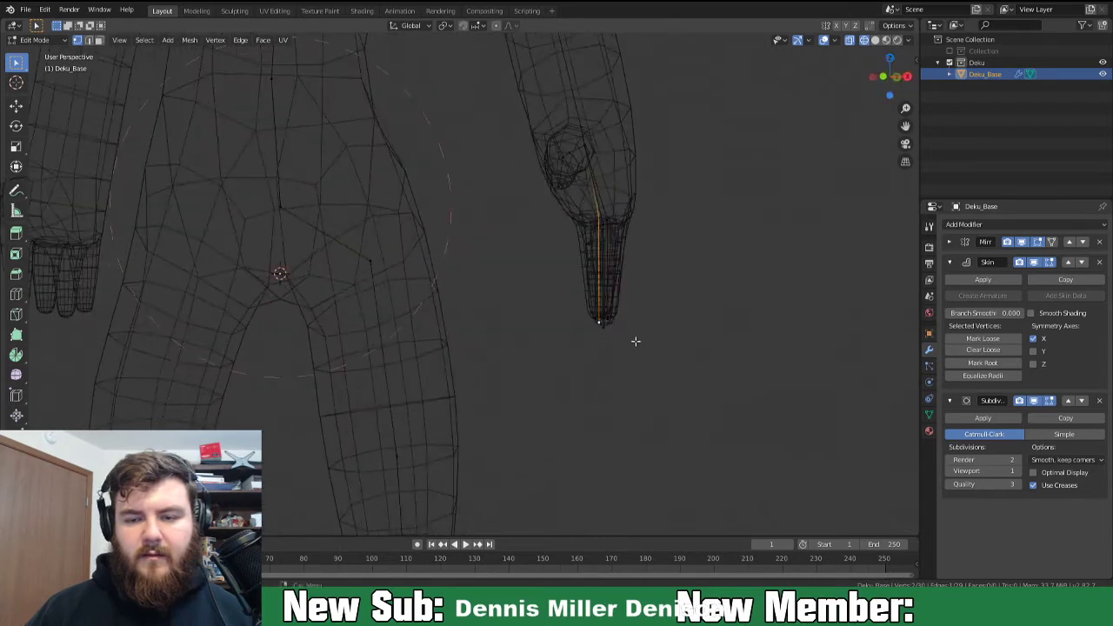
{"action": "key", "text": "r"}
{"action": "right_click", "coordinate": [662, 339]}
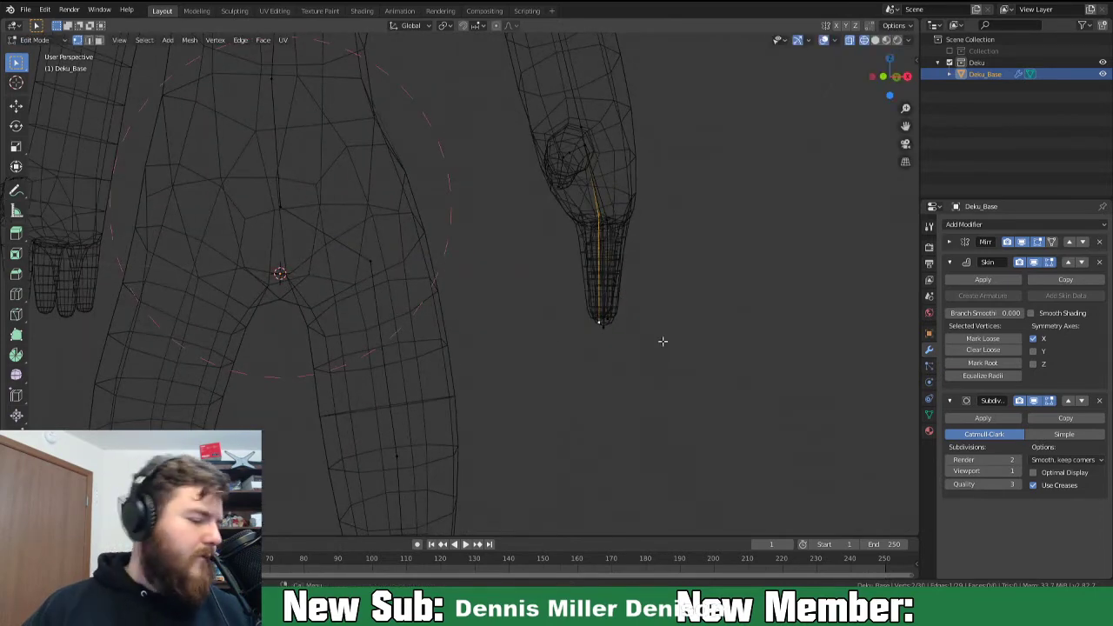
{"action": "key", "text": "KP_1"}
{"action": "key", "text": "r"}
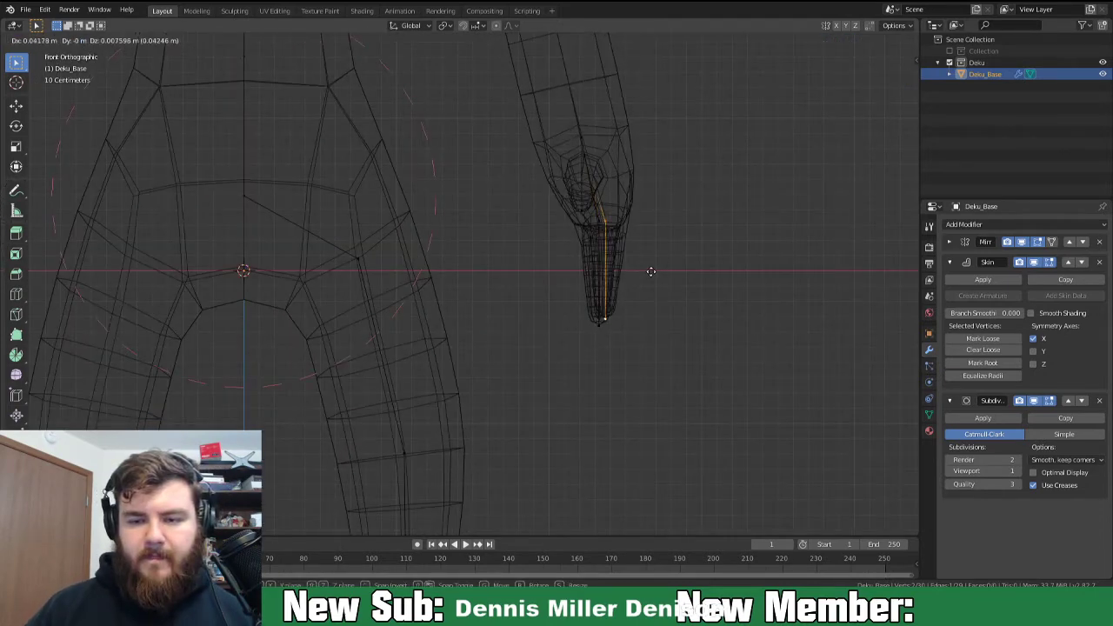
{"action": "key", "text": "g"}
{"action": "left_click", "coordinate": [661, 278]}
{"action": "middle_click_drag", "start_coordinate": [666, 278], "coordinate": [636, 270]}
{"action": "scroll", "coordinate": [636, 270], "scroll_direction": "down", "scroll_amount": 1}
{"action": "middle_click_drag", "start_coordinate": [740, 273], "coordinate": [580, 277]}
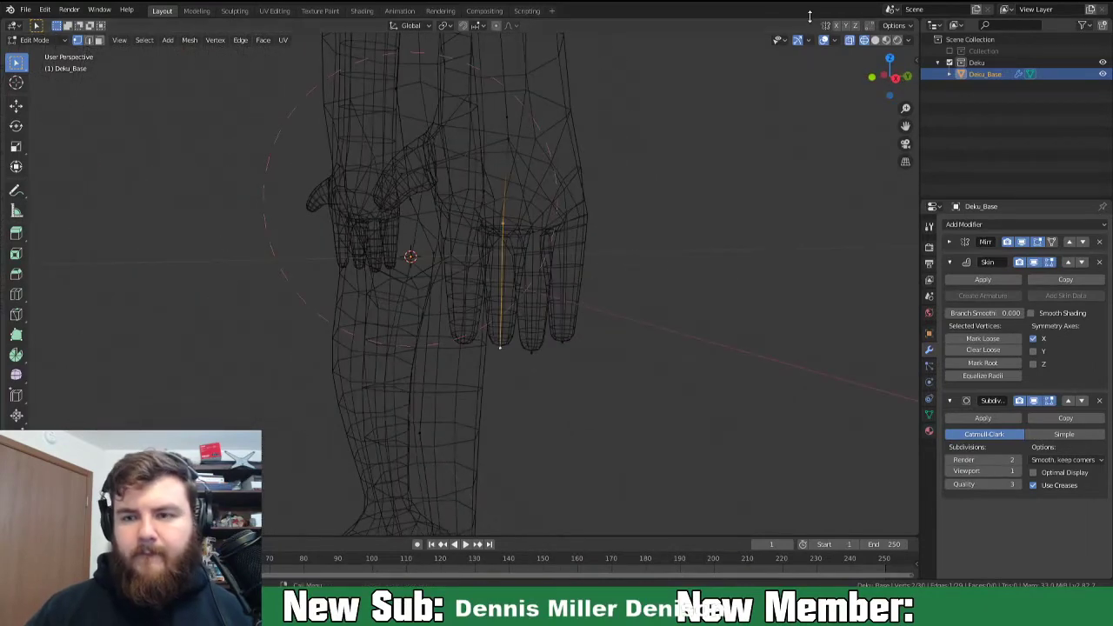
Inspect the shape of the hand and fingers from several angles in solid shading.
{"action": "left_click", "coordinate": [874, 40]}
{"action": "middle_click_drag", "start_coordinate": [487, 287], "coordinate": [517, 296]}
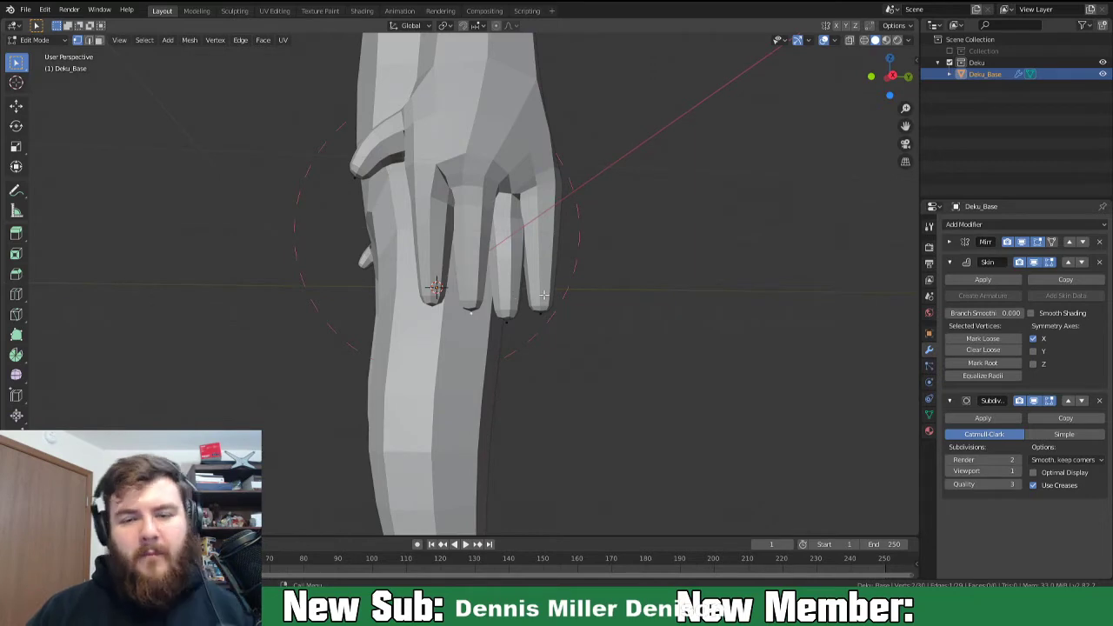
{"action": "middle_click_drag", "start_coordinate": [451, 231], "coordinate": [583, 127]}
{"action": "middle_click_drag", "start_coordinate": [542, 222], "coordinate": [634, 258]}
{"action": "scroll", "coordinate": [635, 258], "scroll_direction": "down", "scroll_amount": 2}
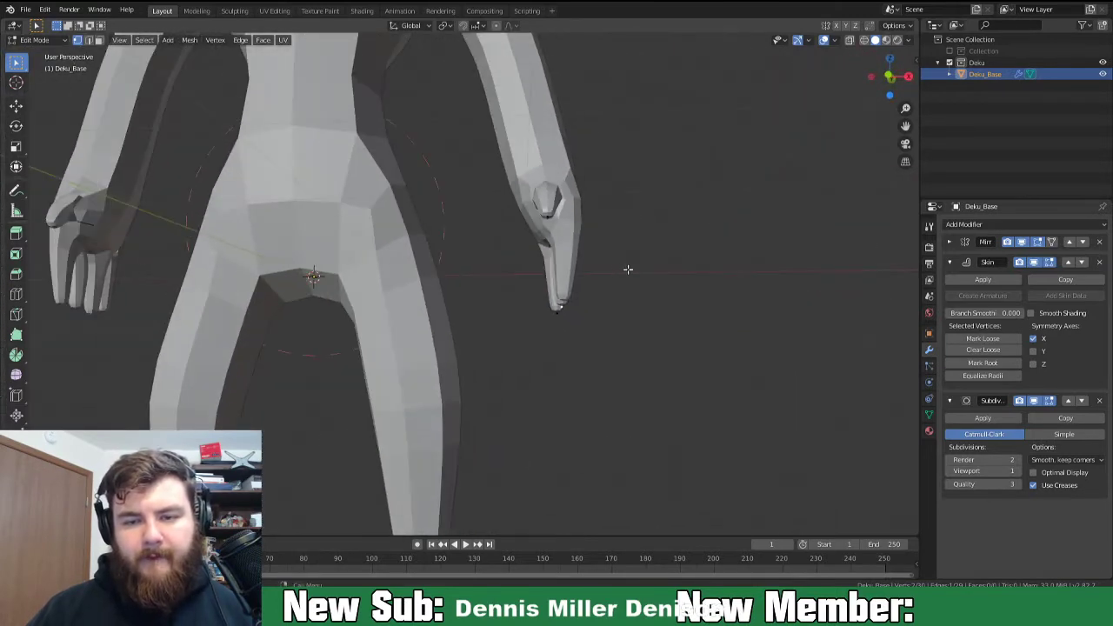
{"action": "left_click", "coordinate": [874, 40]}
Slide the wrist vertex slightly up the forearm and shrink its skin radius.
{"action": "mouse_move", "coordinate": [527, 188]}
{"action": "middle_mouse_down"}
{"action": "mouse_move", "coordinate": [557, 218]}
{"action": "mouse_move", "coordinate": [522, 199]}
{"action": "middle_mouse_up"}
{"action": "middle_click_drag", "start_coordinate": [587, 229], "coordinate": [594, 208]}
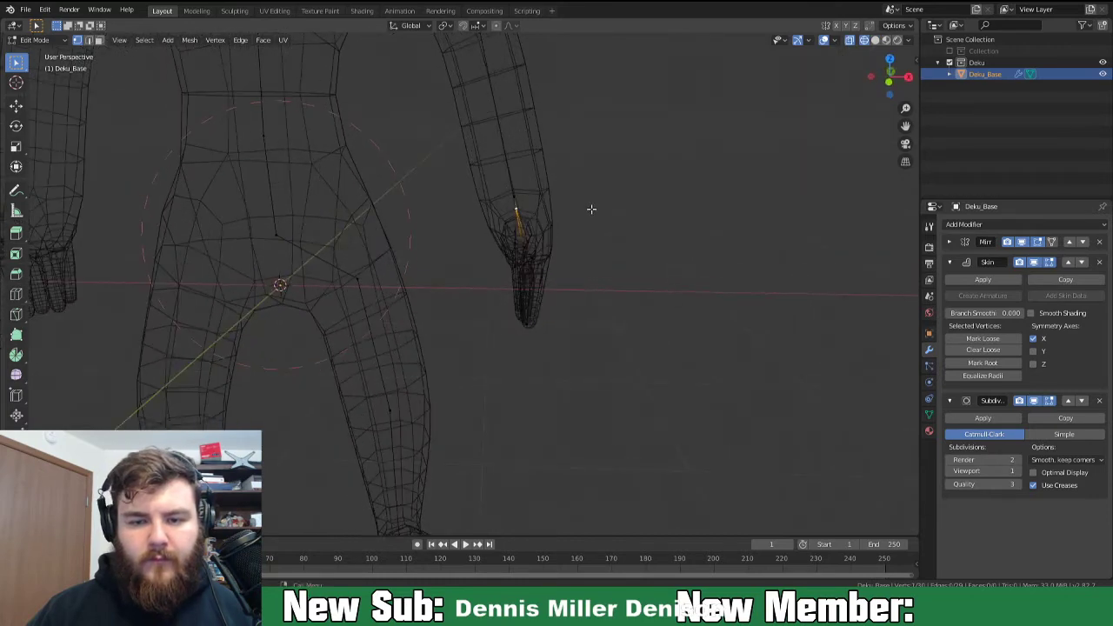
{"action": "key", "text": "s"}
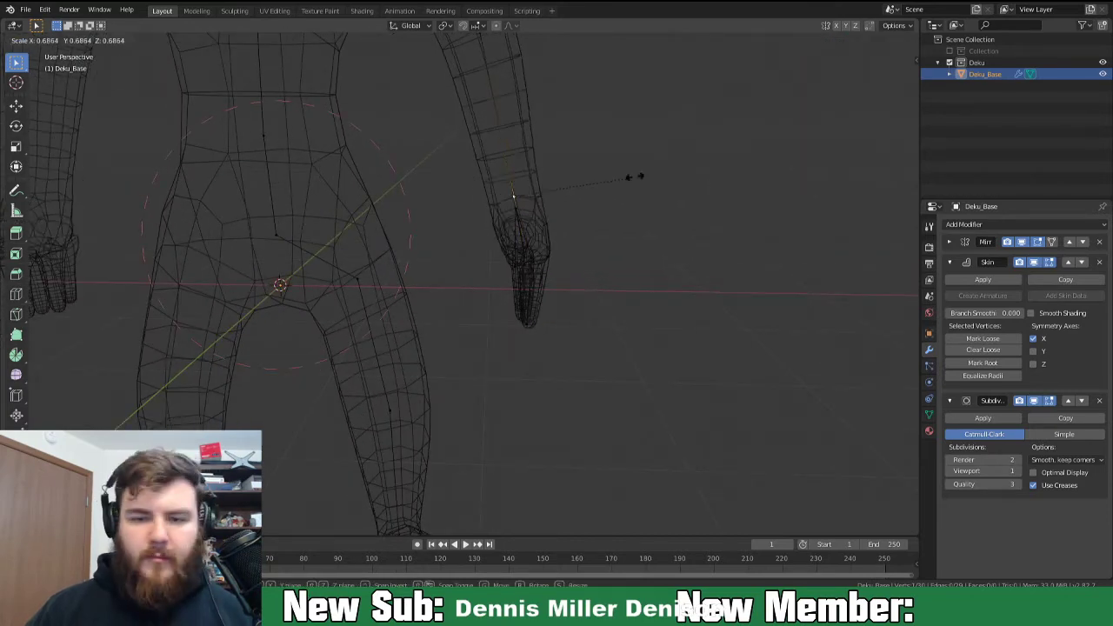
{"action": "left_click", "coordinate": [611, 177]}
Slide the elbow vertex along the arm by a factor of about 0.17 and check the arm in solid shading.
{"action": "middle_click_drag", "start_coordinate": [643, 244], "coordinate": [598, 281]}
{"action": "scroll", "coordinate": [633, 232], "scroll_direction": "down", "scroll_amount": 3}
{"action": "key", "text": "ctrl+a"}
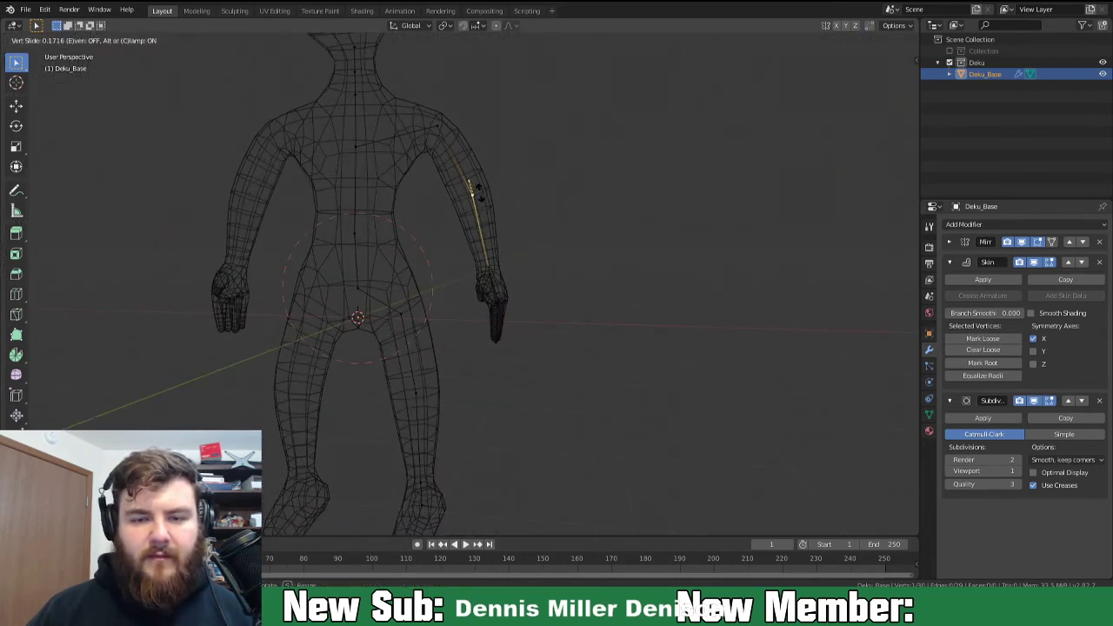
{"action": "left_click", "coordinate": [480, 197]}
{"action": "middle_click_drag", "start_coordinate": [590, 279], "coordinate": [551, 369]}
{"action": "left_click", "coordinate": [875, 41]}
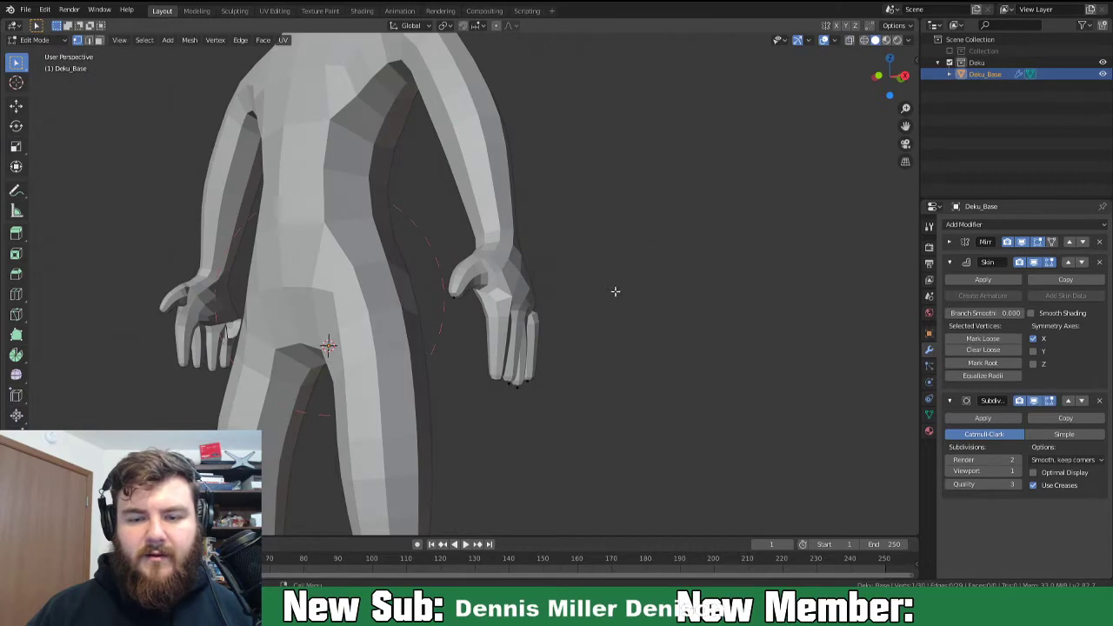
{"action": "middle_click_drag", "start_coordinate": [614, 292], "coordinate": [526, 298]}
{"action": "key", "text": "shift+z"}
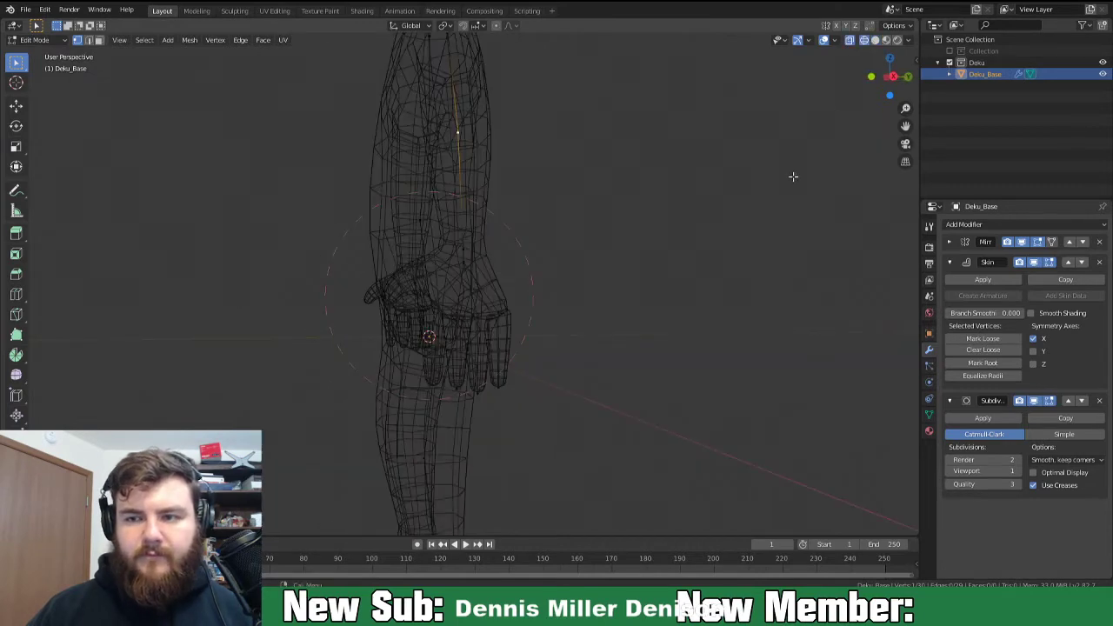
Rotate the index finger's two vertices and move them about 0.05 m along negative Y, away from the other fingers.
{"action": "middle_click_drag", "start_coordinate": [486, 344], "coordinate": [466, 360]}
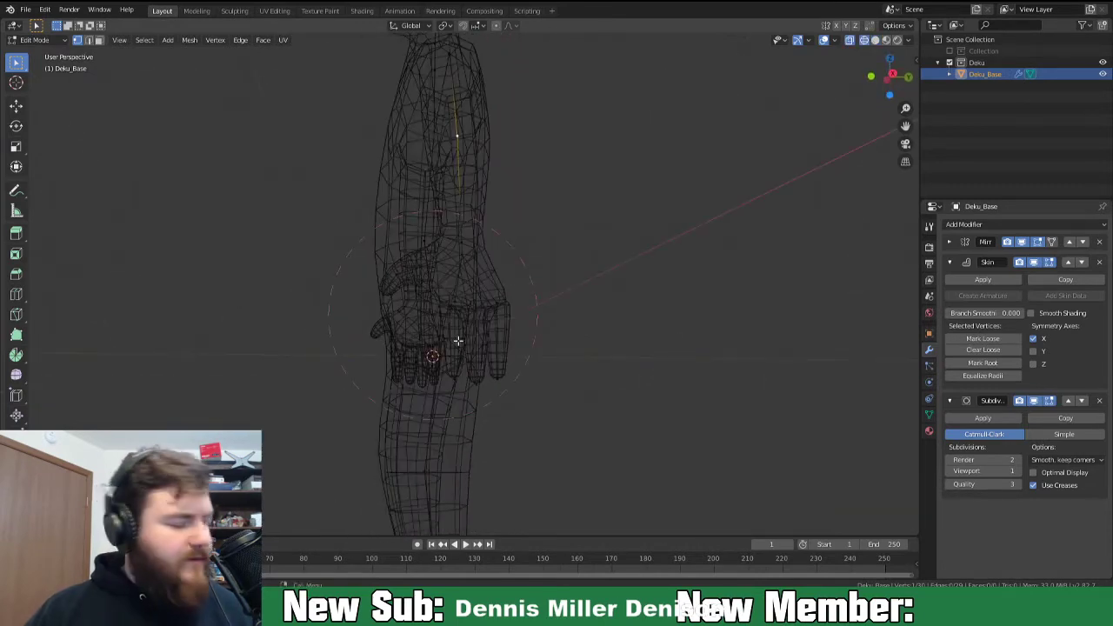
{"action": "left_click", "coordinate": [454, 345], "text": "shift"}
{"action": "middle_click_drag", "start_coordinate": [430, 302], "coordinate": [547, 290]}
{"action": "key", "text": "r"}
{"action": "left_click", "coordinate": [546, 287]}
{"action": "key", "text": "g"}
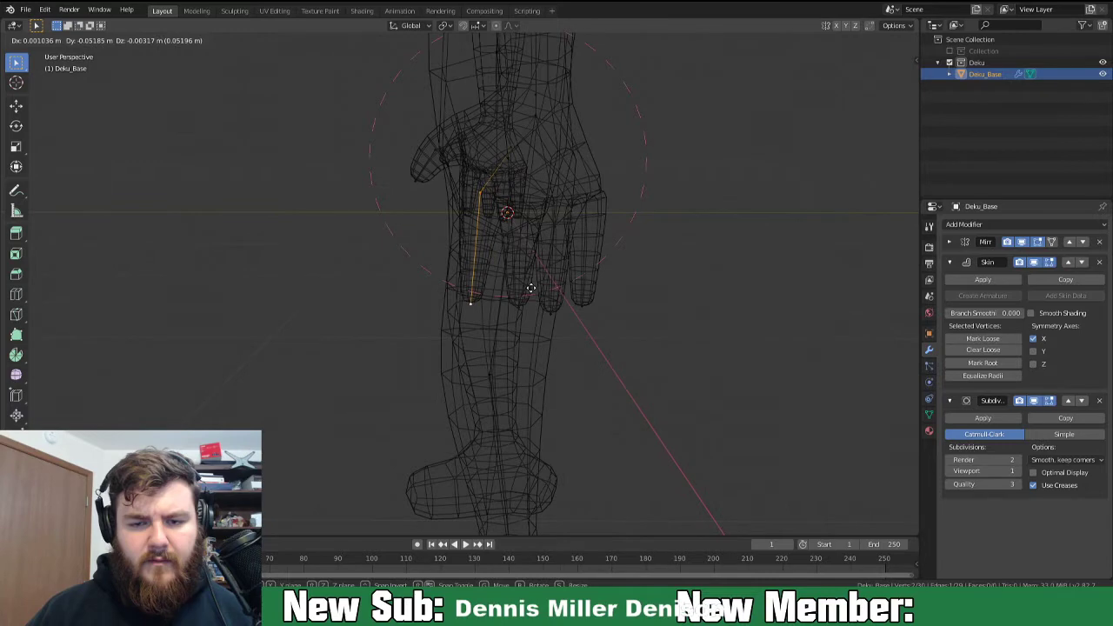
{"action": "left_click", "coordinate": [531, 288]}
{"action": "middle_click_drag", "start_coordinate": [550, 277], "coordinate": [572, 287]}
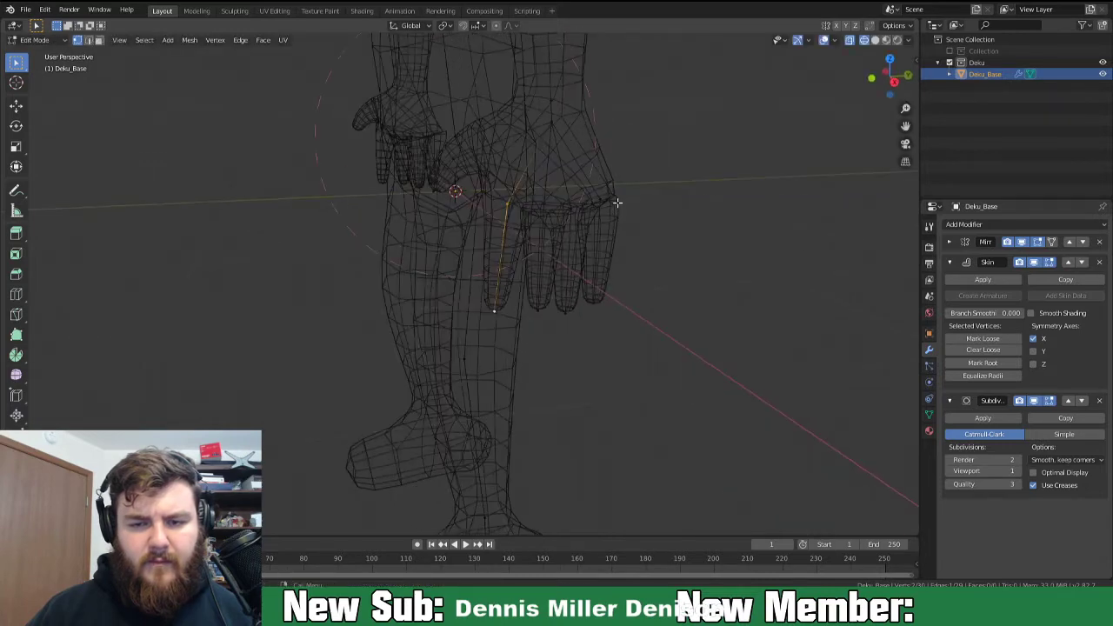
Shrink the skin radius of the four knuckle vertices slightly in two passes.
{"action": "left_click_drag", "start_coordinate": [507, 191], "coordinate": [619, 215]}
{"action": "key", "text": "s"}
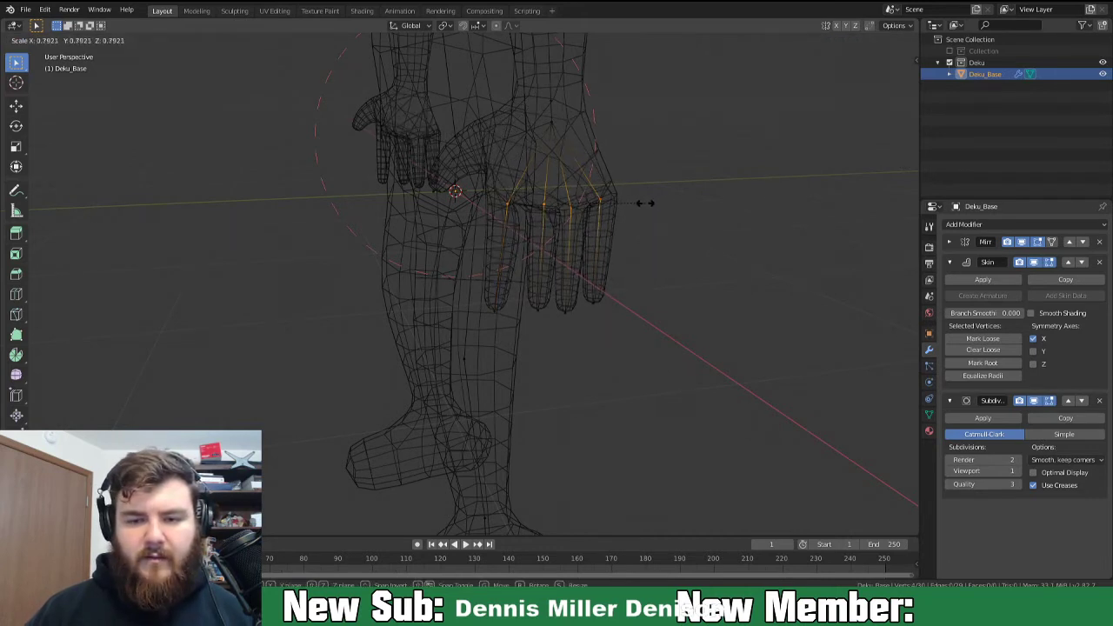
{"action": "left_click", "coordinate": [656, 210]}
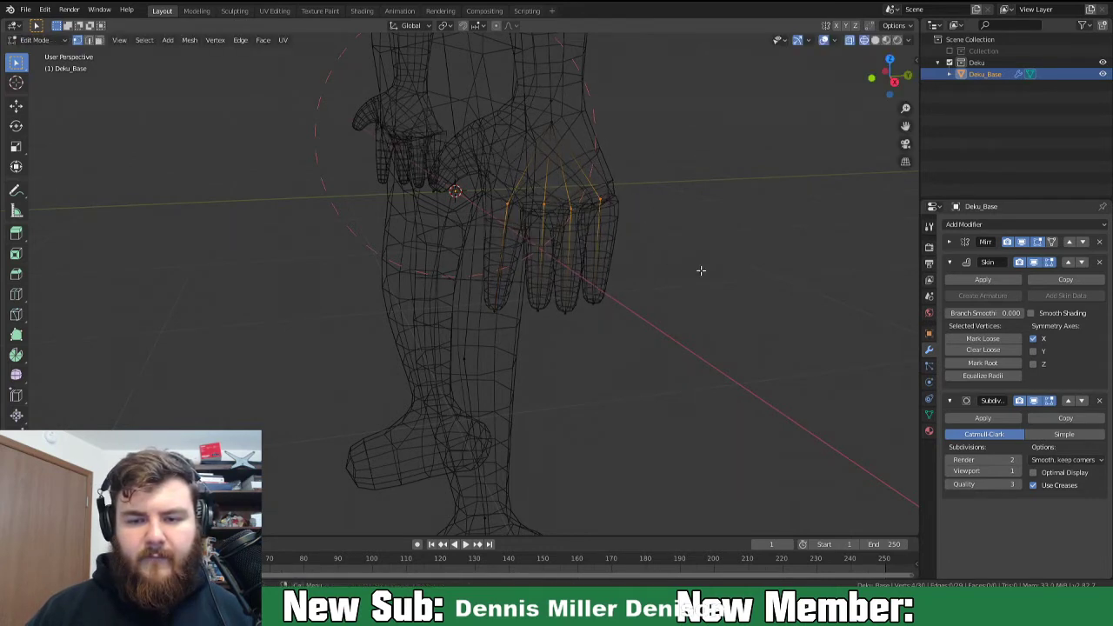
{"action": "key", "text": "s"}
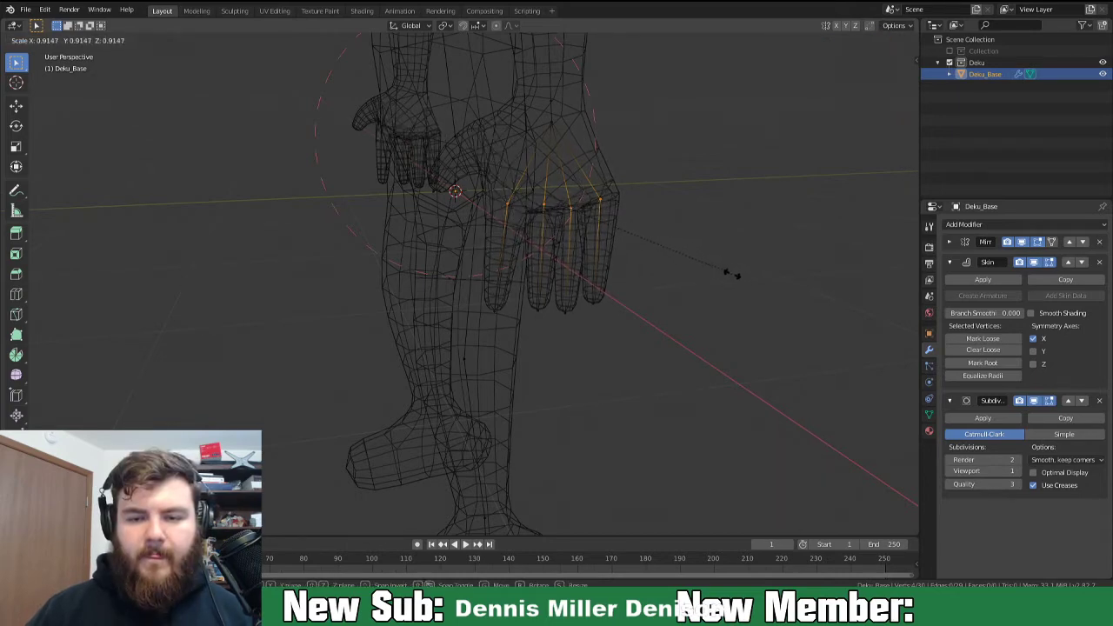
{"action": "left_click", "coordinate": [731, 277]}
Align the four knuckle vertices by scaling them to 0 along X.
{"action": "middle_click_drag", "start_coordinate": [674, 308], "coordinate": [753, 304]}
{"action": "key", "text": "s"}
{"action": "key", "text": "x"}
{"action": "key", "text": "0"}
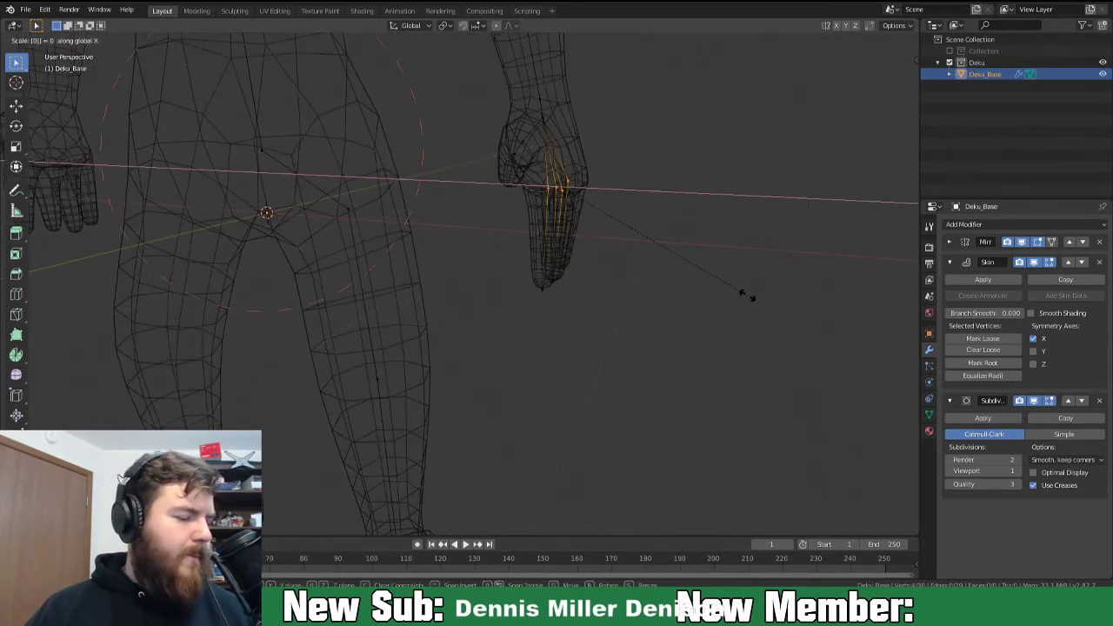
{"action": "left_click", "coordinate": [745, 297]}
Level the four knuckle vertices by scaling them to 0 along Z.
{"action": "middle_click_drag", "start_coordinate": [748, 241], "coordinate": [682, 245]}
{"action": "key", "text": "s"}
{"action": "key", "text": "z"}
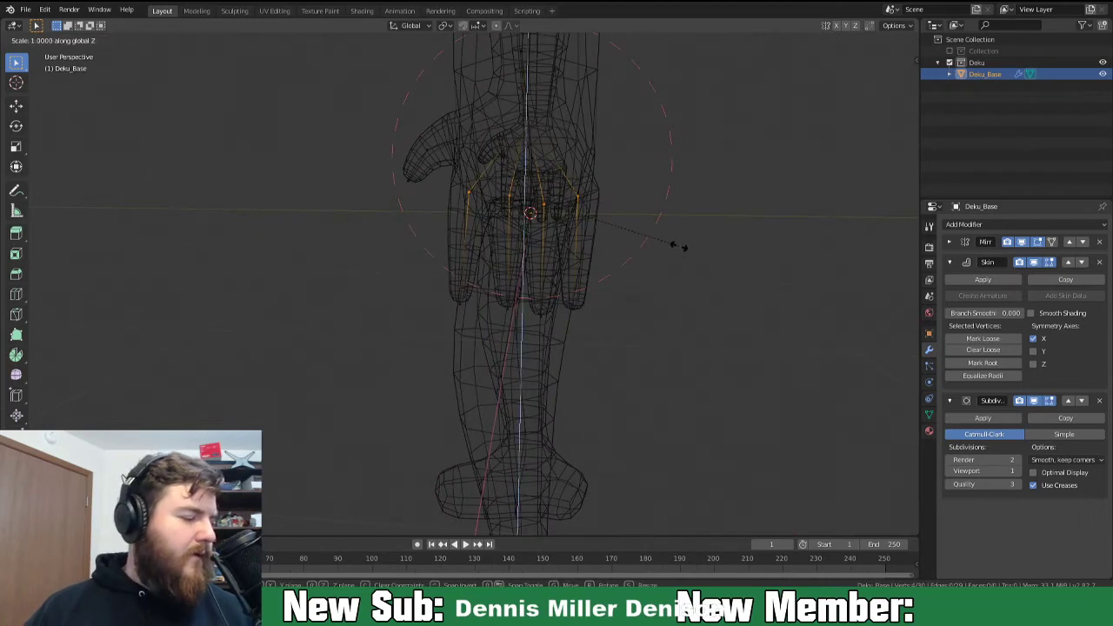
{"action": "key", "text": "0"}
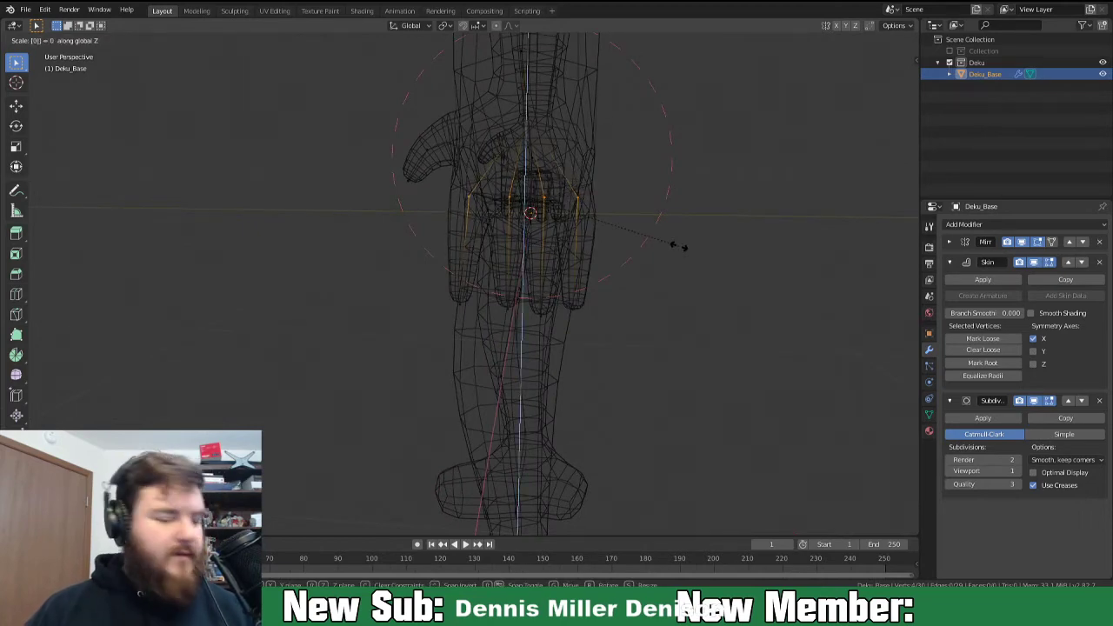
{"action": "key", "text": "Return"}
Scale the selected knuckle vertices down uniformly to about 0.89.
{"action": "middle_click_drag", "start_coordinate": [602, 234], "coordinate": [632, 239]}
{"action": "key", "text": "s"}
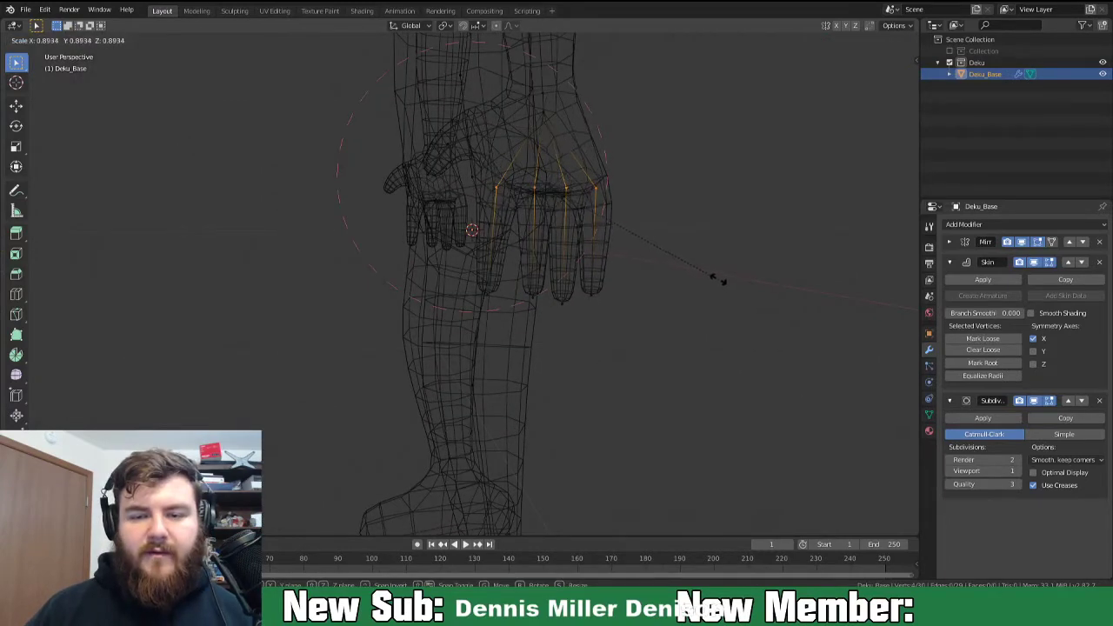
{"action": "left_click", "coordinate": [718, 278]}
{"action": "middle_click_drag", "start_coordinate": [693, 313], "coordinate": [725, 316]}
Lower the middle finger's knuckle vertex and its fingertip vertex slightly along Z.
{"action": "middle_click_drag", "start_coordinate": [566, 199], "coordinate": [567, 210]}
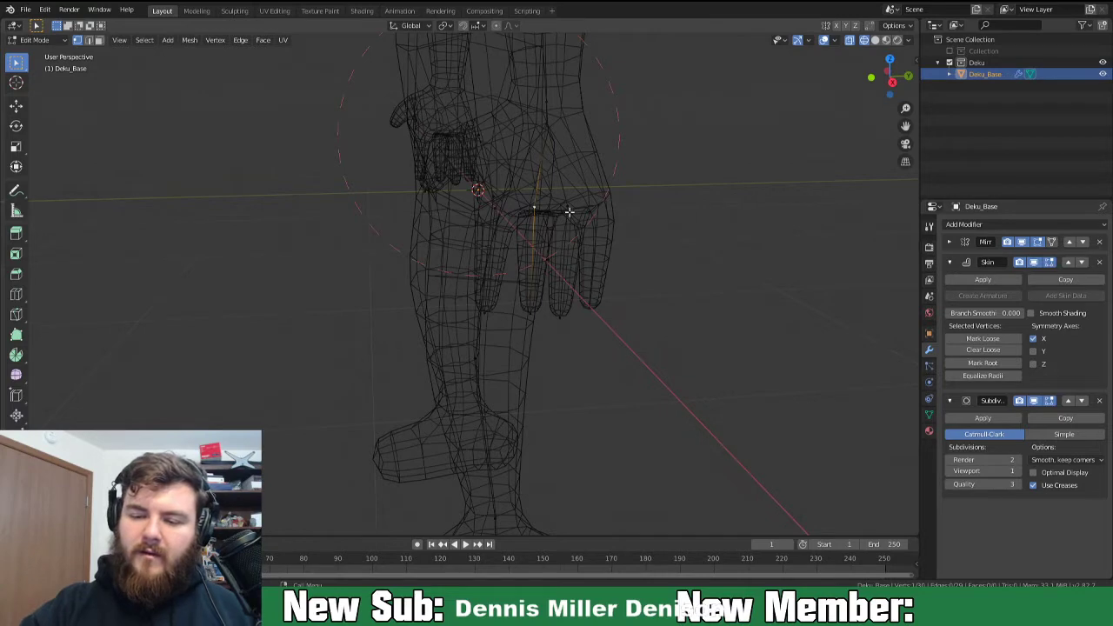
{"action": "key", "text": "g"}
{"action": "key", "text": "z"}
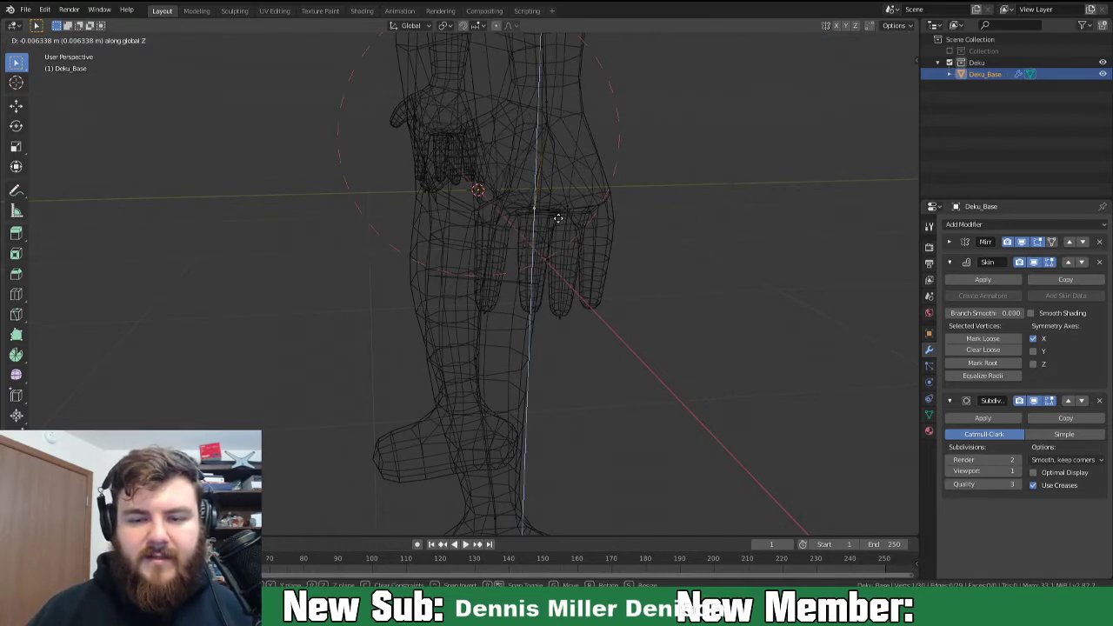
{"action": "left_click", "coordinate": [560, 226]}
{"action": "middle_click_drag", "start_coordinate": [560, 256], "coordinate": [542, 276]}
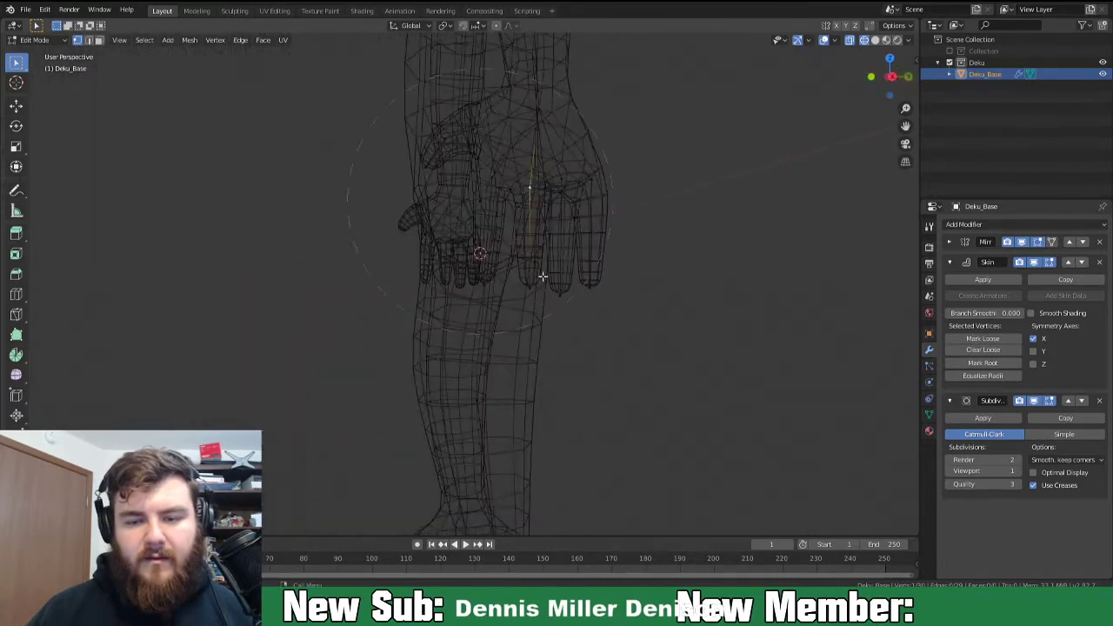
{"action": "key", "text": "g"}
{"action": "key", "text": "z"}
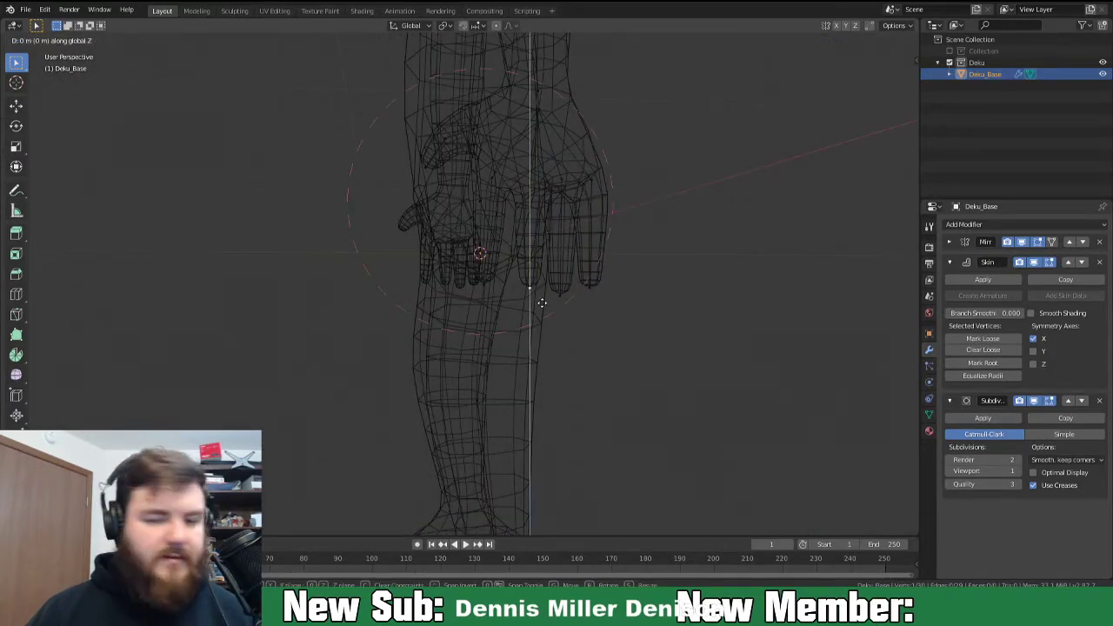
{"action": "left_click", "coordinate": [542, 314]}
Rotate the pinky's two vertices by about -10 degrees and move them outward, away from the ring finger.
{"action": "middle_click_drag", "start_coordinate": [541, 314], "coordinate": [559, 221]}
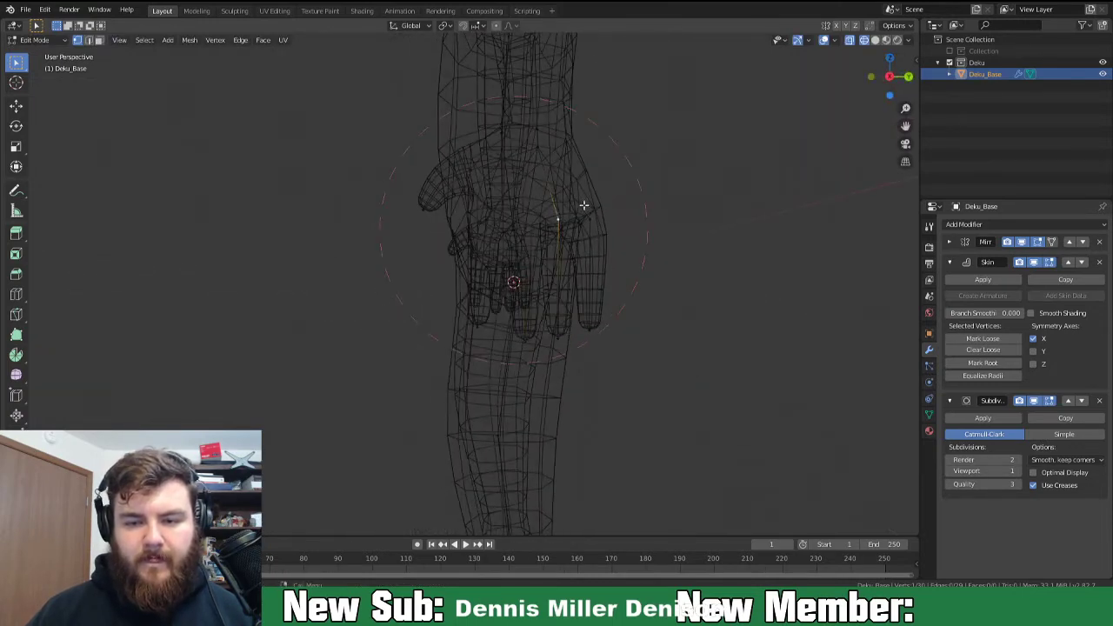
{"action": "middle_click_drag", "start_coordinate": [608, 348], "coordinate": [607, 315]}
{"action": "key", "text": "r"}
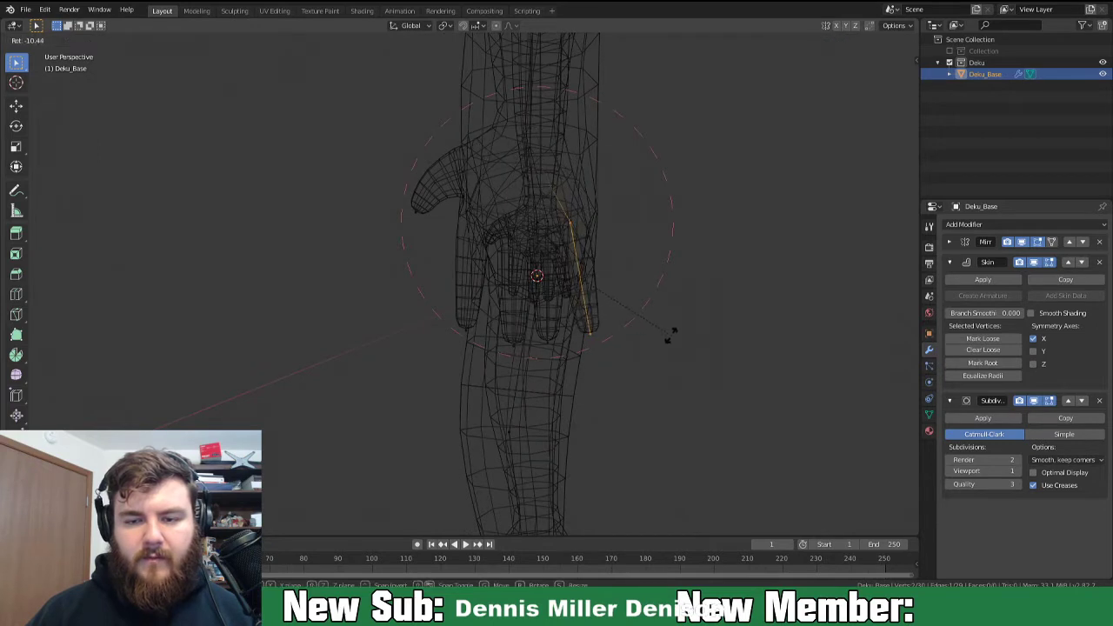
{"action": "left_click", "coordinate": [670, 336]}
{"action": "key", "text": "g"}
{"action": "left_click", "coordinate": [681, 335]}
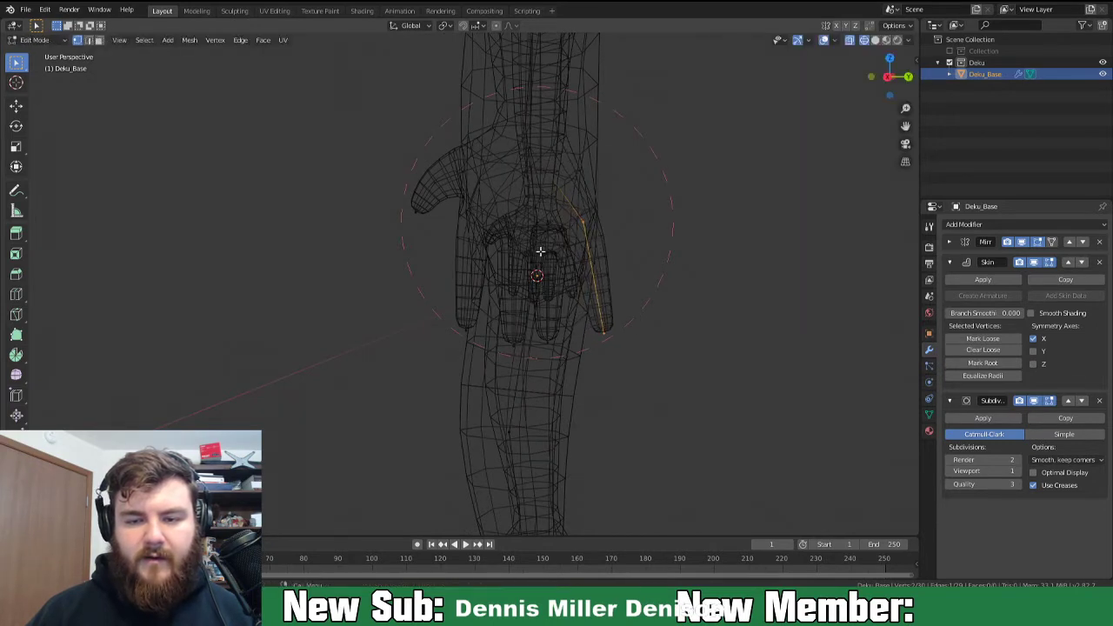
Move the ring finger's two vertices about 0.03 m towards the pinky and rotate them by about -2 degrees.
{"action": "key", "text": "g"}
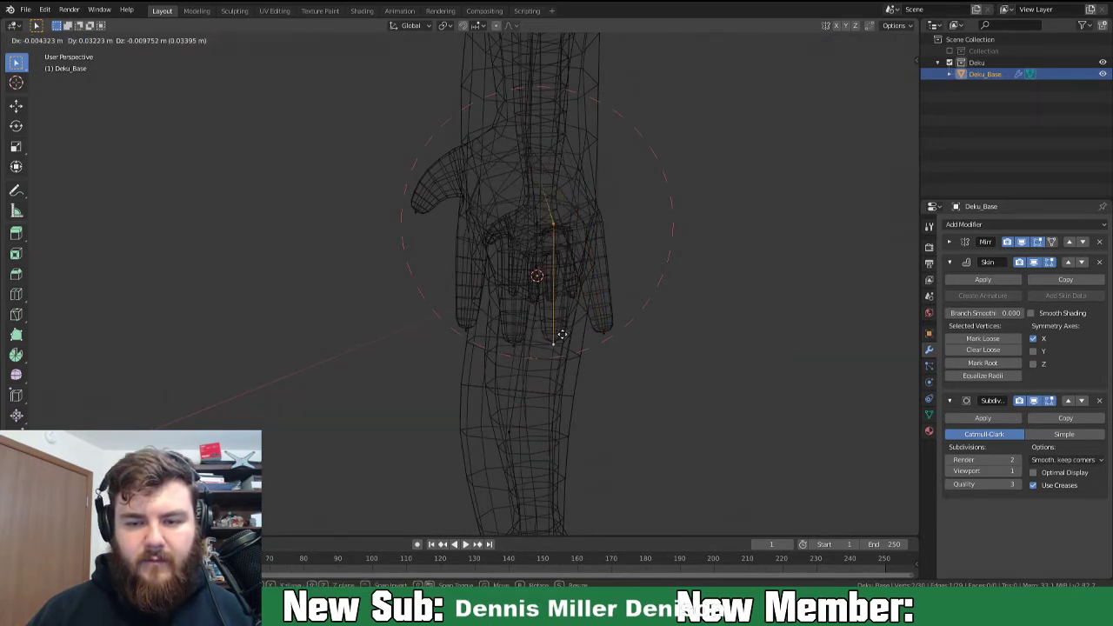
{"action": "left_click", "coordinate": [634, 374]}
{"action": "key", "text": "g"}
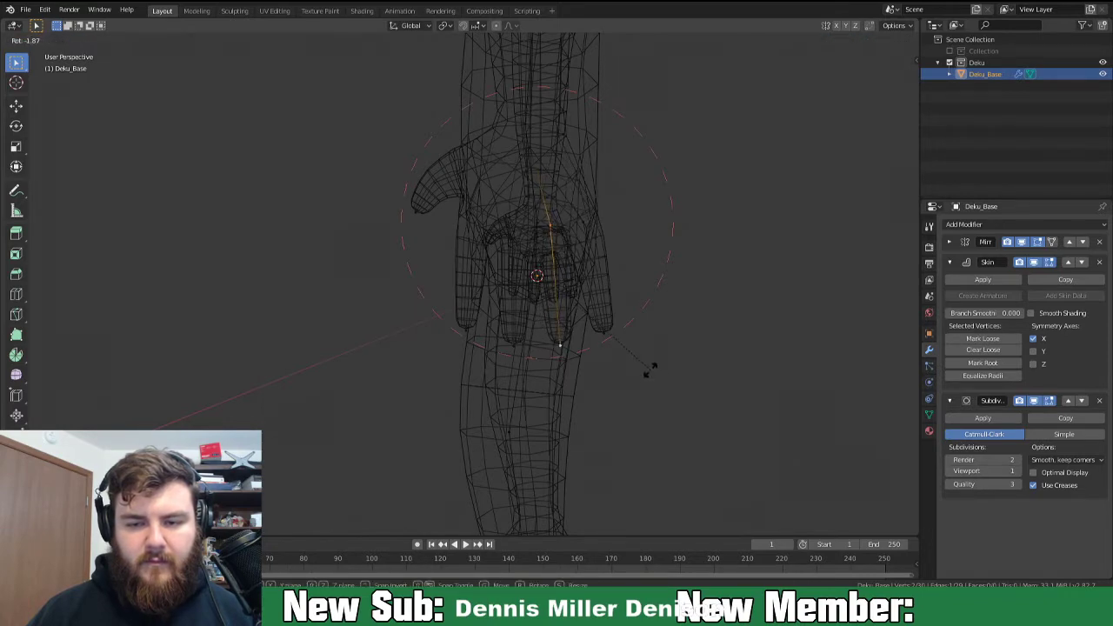
{"action": "left_click", "coordinate": [651, 367]}
Shrink the skin radius of the pinky's knuckle vertex to about 0.81 and reduce the ring finger's knuckle radius as well.
{"action": "middle_click_drag", "start_coordinate": [608, 385], "coordinate": [596, 193]}
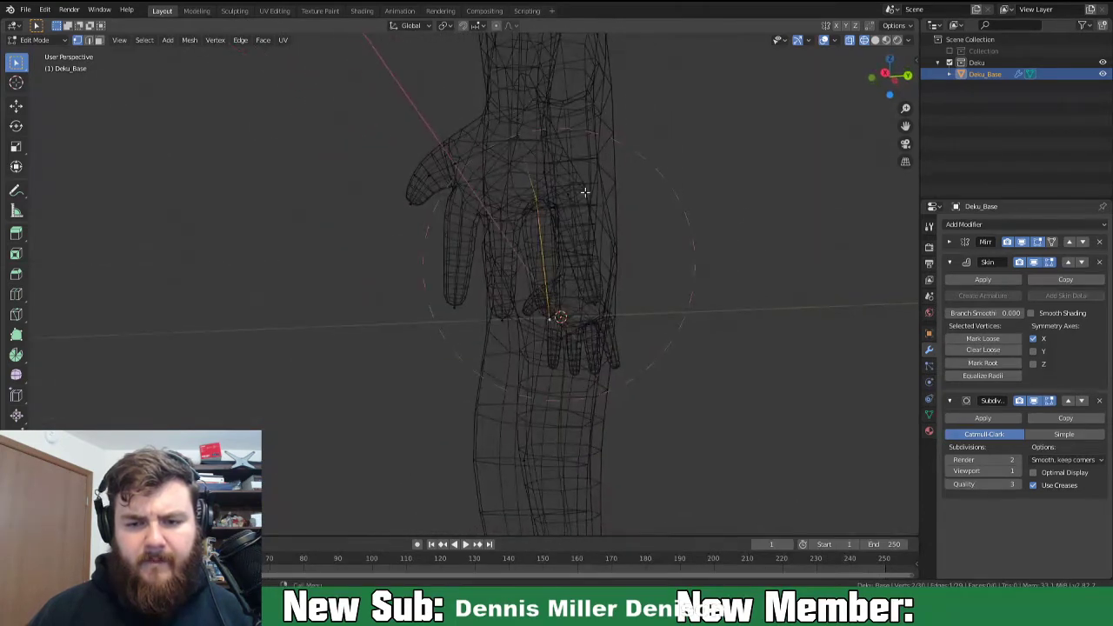
{"action": "key", "text": "ctrl+a"}
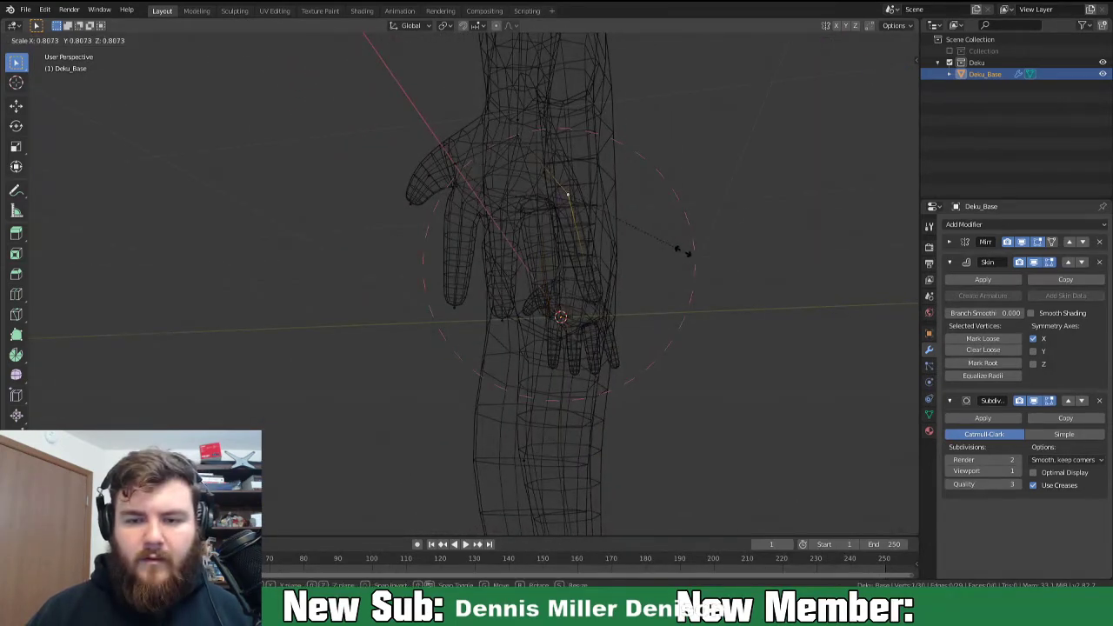
{"action": "left_click", "coordinate": [685, 250]}
{"action": "middle_click_drag", "start_coordinate": [539, 212], "coordinate": [524, 193]}
{"action": "left_click", "coordinate": [498, 199]}
{"action": "key", "text": "ctrl+a"}
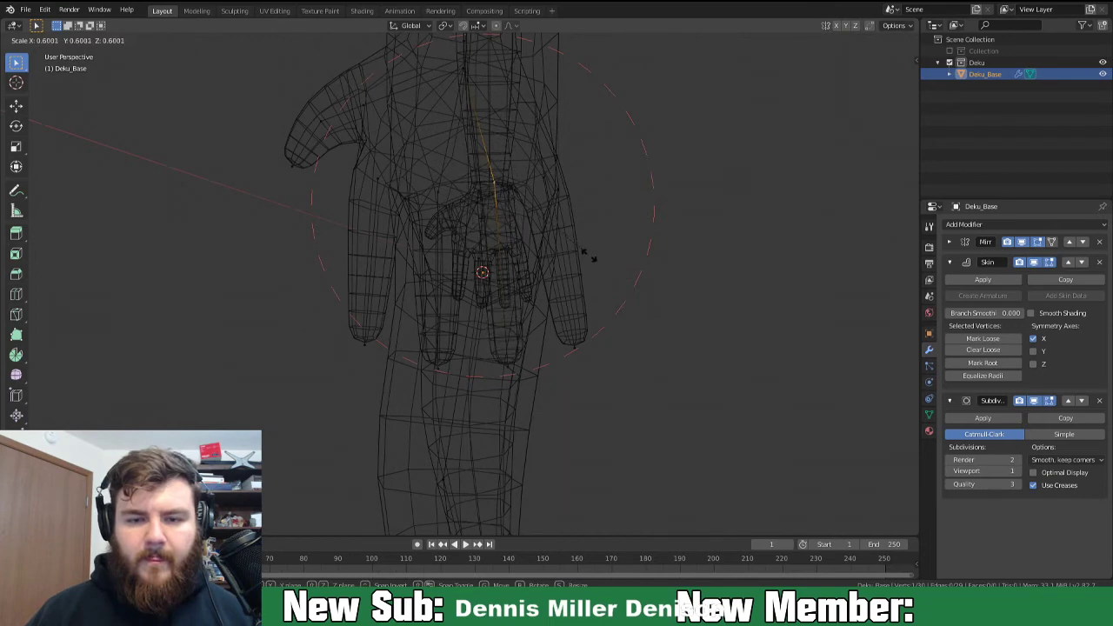
{"action": "left_click", "coordinate": [678, 341]}
Move the index finger's two vertices outward and the middle finger's two vertices about 0.02 m along negative Y to even out the finger spacing.
{"action": "middle_click_drag", "start_coordinate": [557, 309], "coordinate": [517, 280]}
{"action": "middle_click_drag", "start_coordinate": [478, 218], "coordinate": [408, 165]}
{"action": "left_click", "coordinate": [394, 354], "text": "shift"}
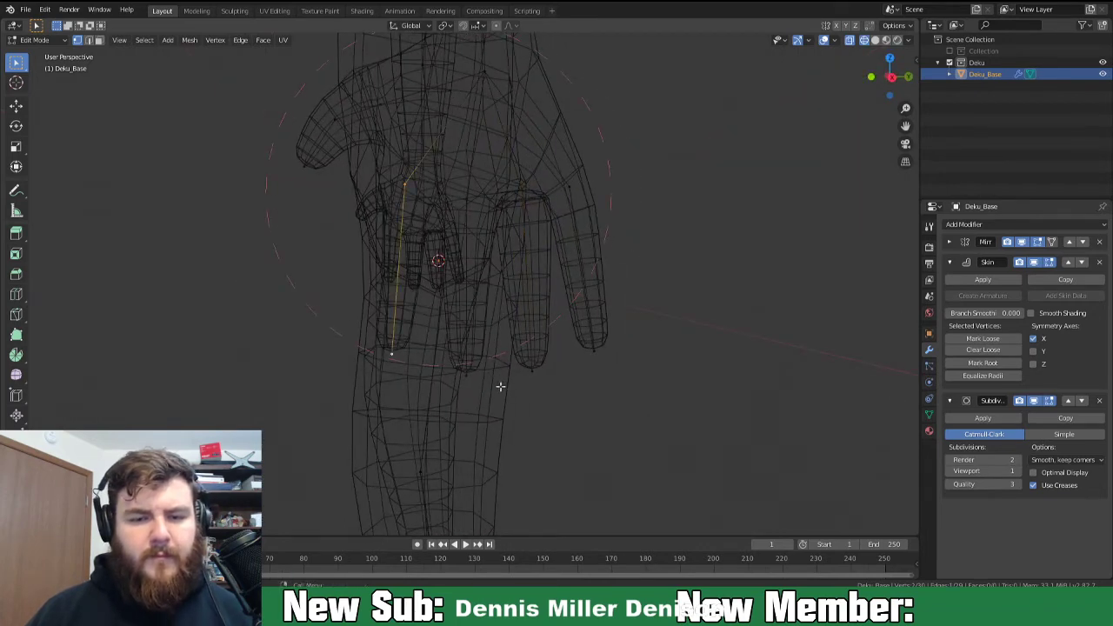
{"action": "key", "text": "g"}
{"action": "left_click", "coordinate": [486, 396]}
{"action": "left_click", "coordinate": [462, 235]}
{"action": "left_click", "coordinate": [463, 370], "text": "shift"}
{"action": "key", "text": "g"}
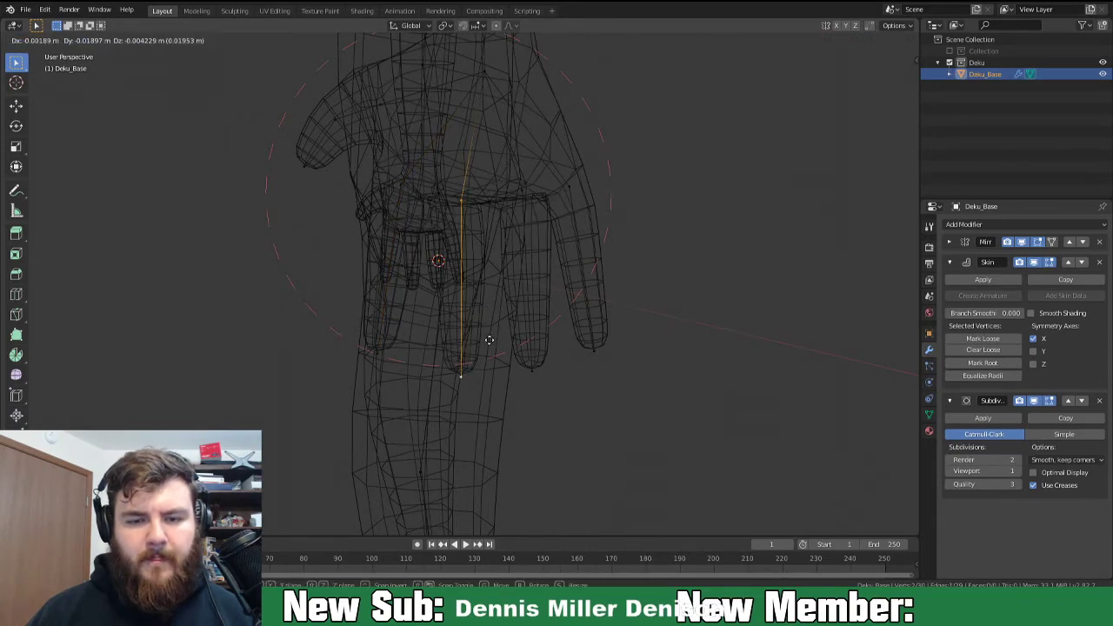
{"action": "left_click", "coordinate": [490, 339]}
Lower the ring finger's knuckle vertex about 0.03 m along Z.
{"action": "middle_click_drag", "start_coordinate": [492, 338], "coordinate": [507, 261]}
{"action": "left_click", "coordinate": [493, 237]}
{"action": "left_click", "coordinate": [502, 384], "text": "shift"}
{"action": "middle_click_drag", "start_coordinate": [501, 386], "coordinate": [606, 405]}
{"action": "middle_click_drag", "start_coordinate": [601, 215], "coordinate": [532, 198]}
{"action": "key", "text": "g"}
{"action": "key", "text": "z"}
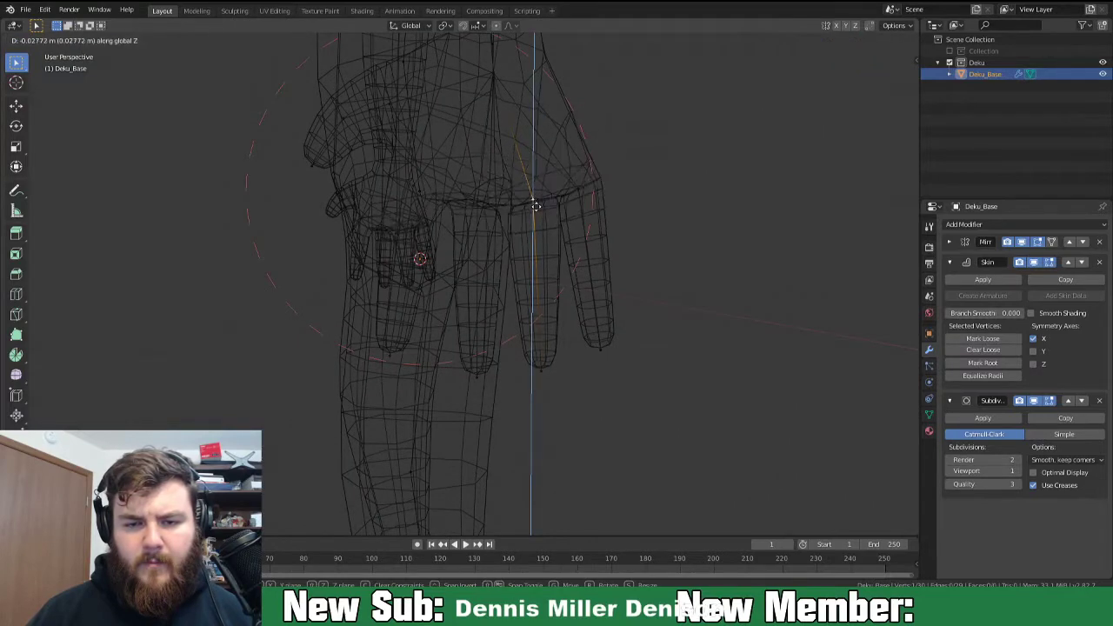
{"action": "left_click", "coordinate": [540, 200]}
Examine the finger alignment from several angles and check the hand in solid shading.
{"action": "middle_click_drag", "start_coordinate": [584, 304], "coordinate": [467, 309]}
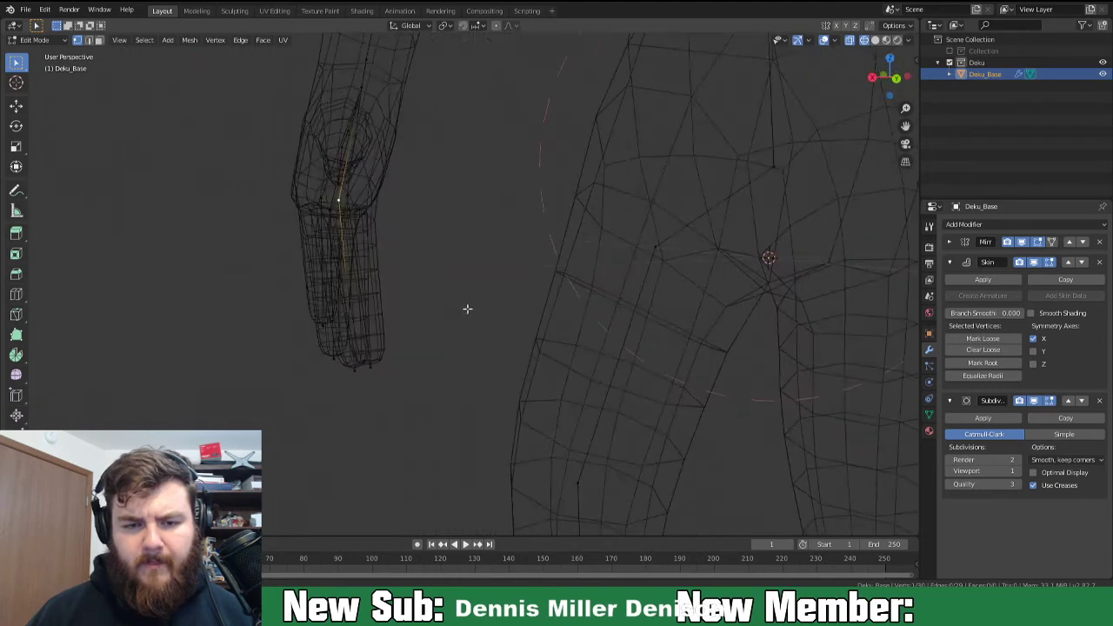
{"action": "middle_click_drag", "start_coordinate": [413, 371], "coordinate": [513, 319]}
{"action": "key", "text": "g"}
{"action": "key", "text": "Escape"}
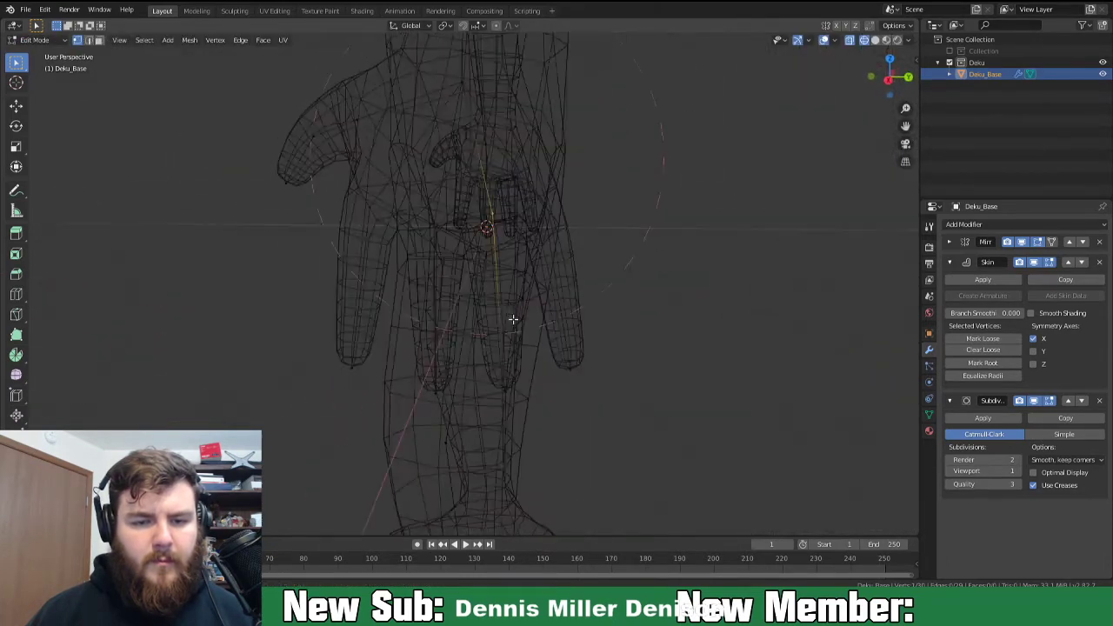
{"action": "left_click", "coordinate": [874, 40]}
{"action": "middle_click_drag", "start_coordinate": [531, 361], "coordinate": [458, 275]}
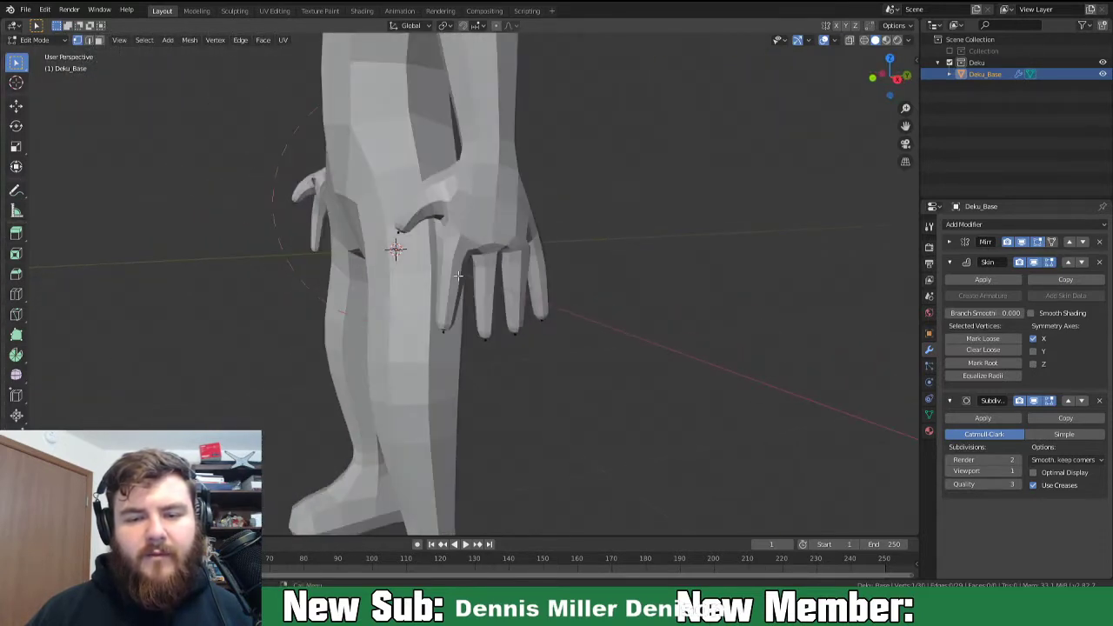
Try the Wireframe, In Front and All Edges options in the object's viewport display settings.
{"action": "left_click", "coordinate": [930, 399]}
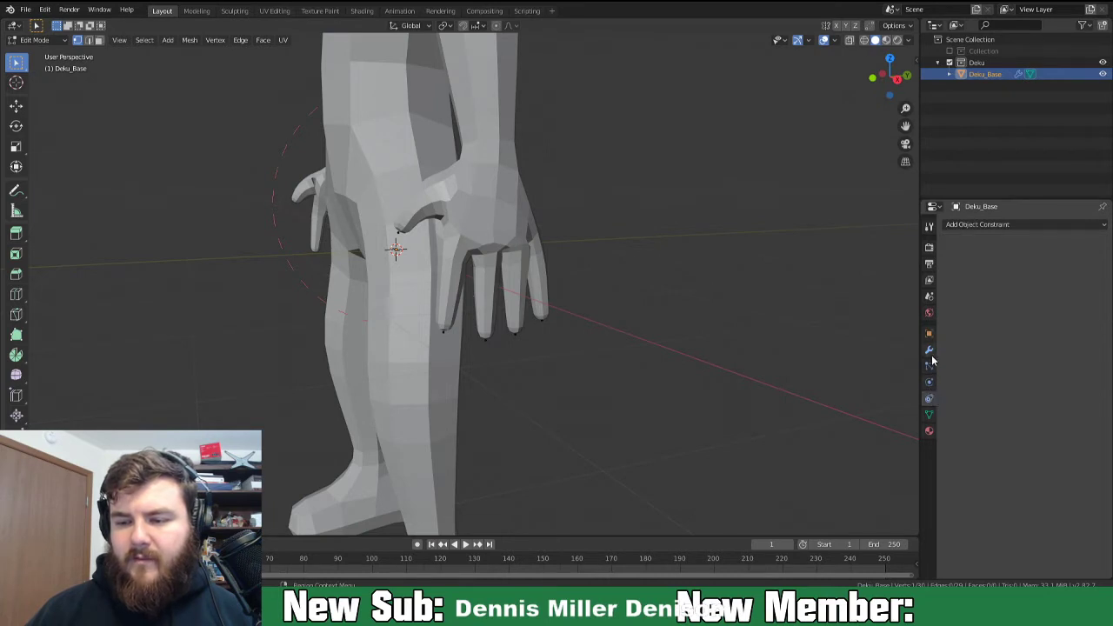
{"action": "left_click", "coordinate": [930, 368]}
{"action": "left_click", "coordinate": [930, 401]}
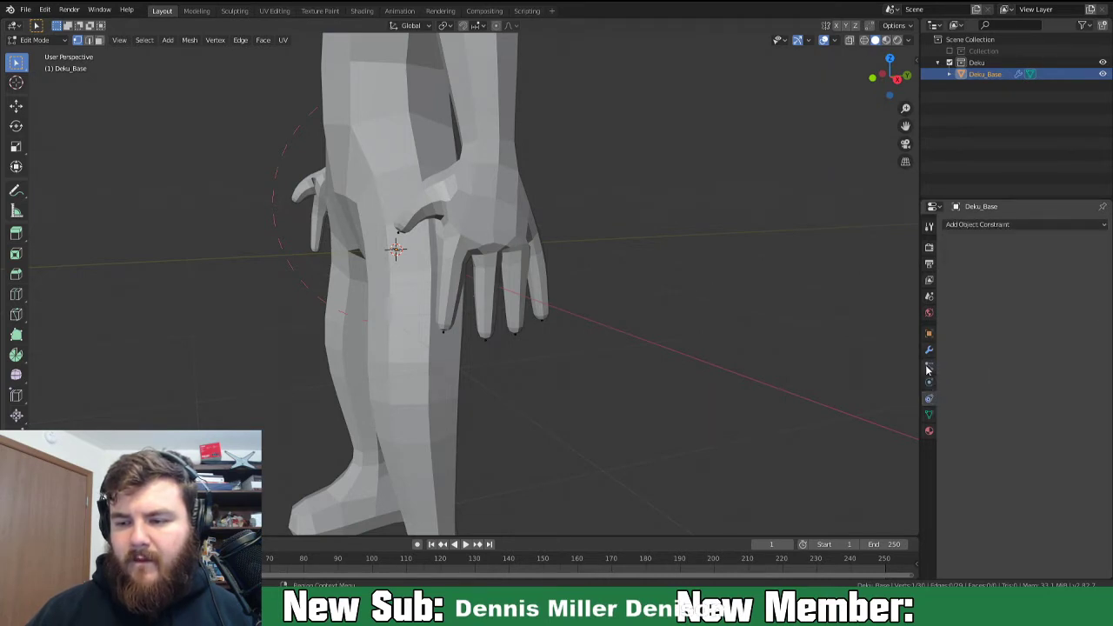
{"action": "left_click", "coordinate": [928, 414]}
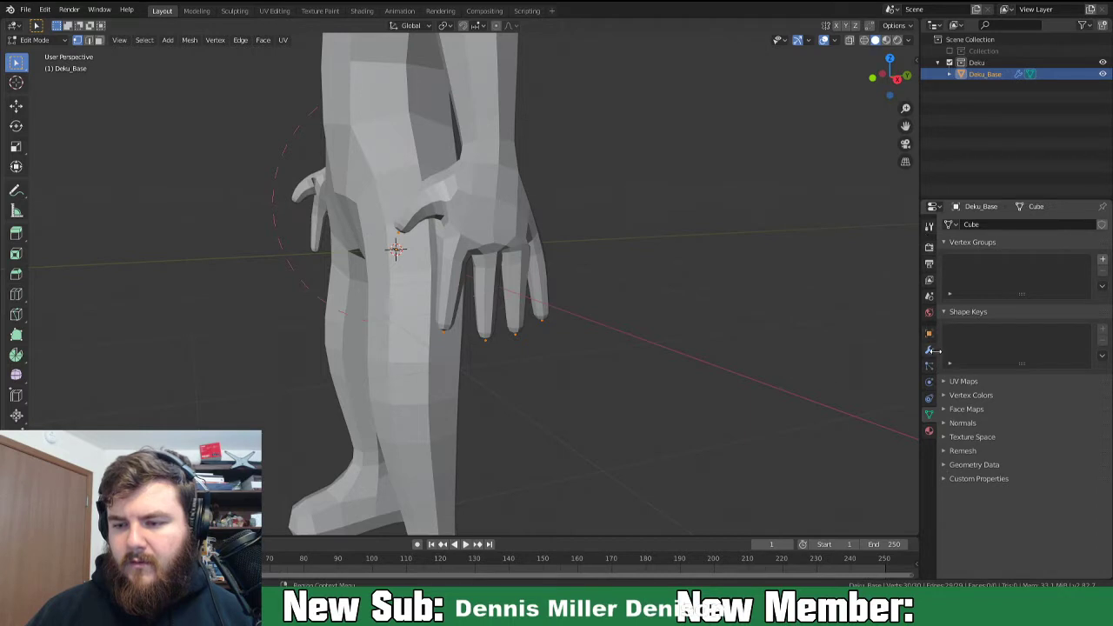
{"action": "left_click", "coordinate": [929, 334]}
{"action": "left_click", "coordinate": [943, 473]}
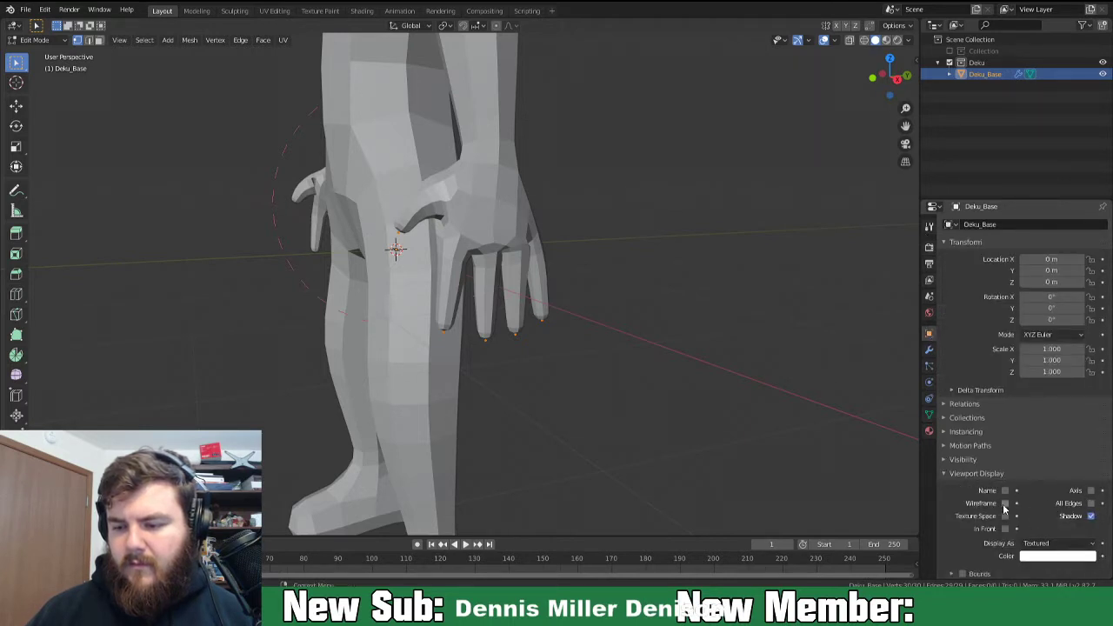
{"action": "left_click", "coordinate": [1005, 503]}
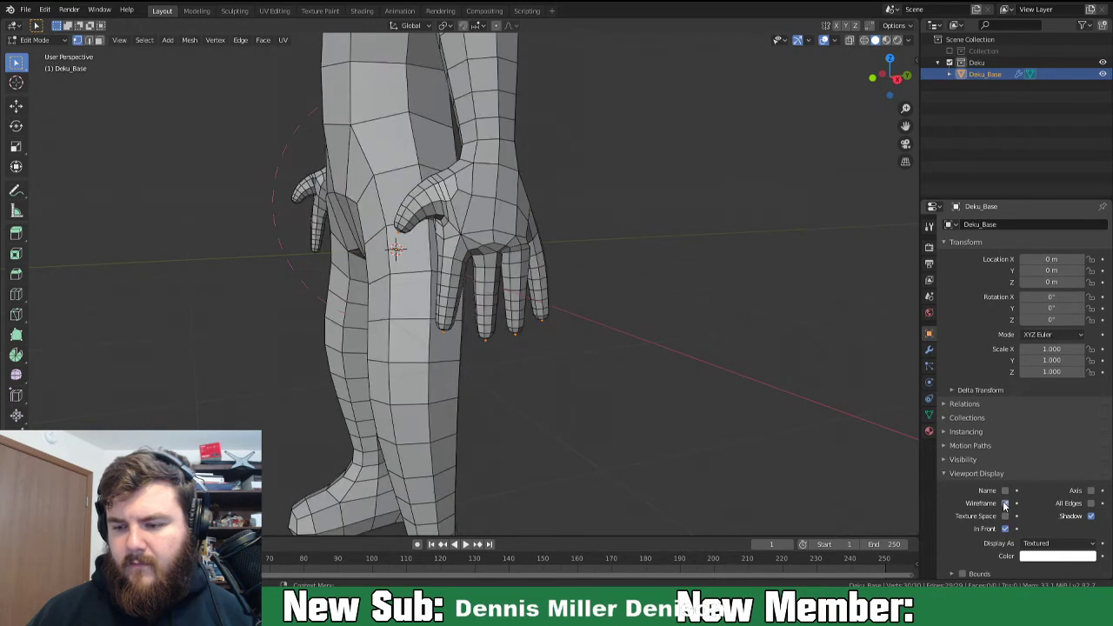
{"action": "left_click", "coordinate": [1004, 503]}
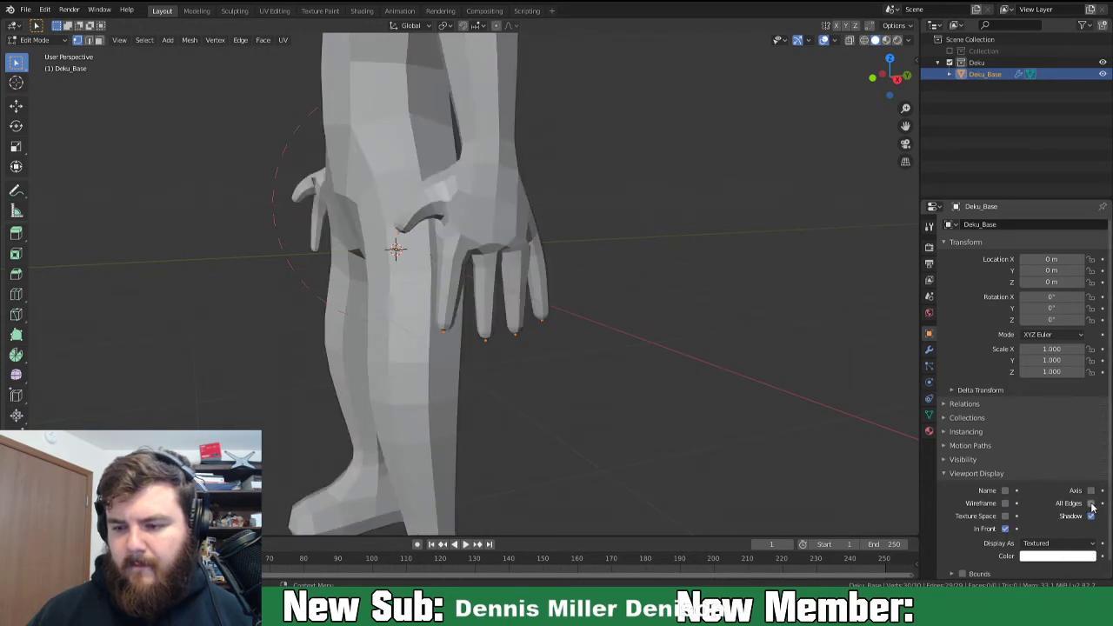
{"action": "left_click", "coordinate": [1091, 503]}
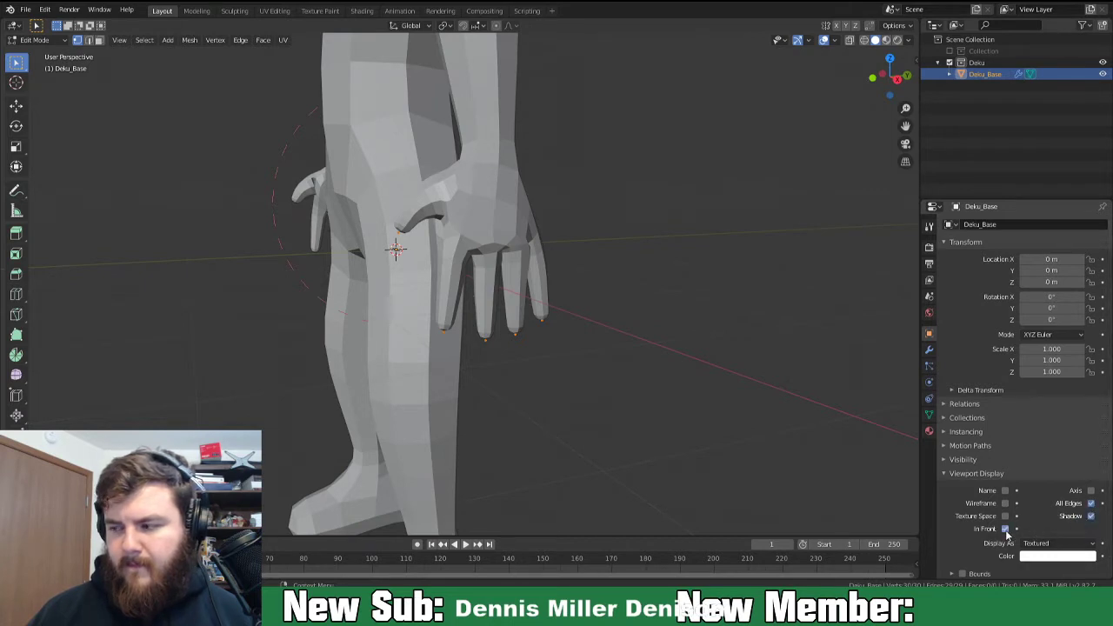
{"action": "scroll", "coordinate": [1026, 536], "scroll_direction": "down", "scroll_amount": 1}
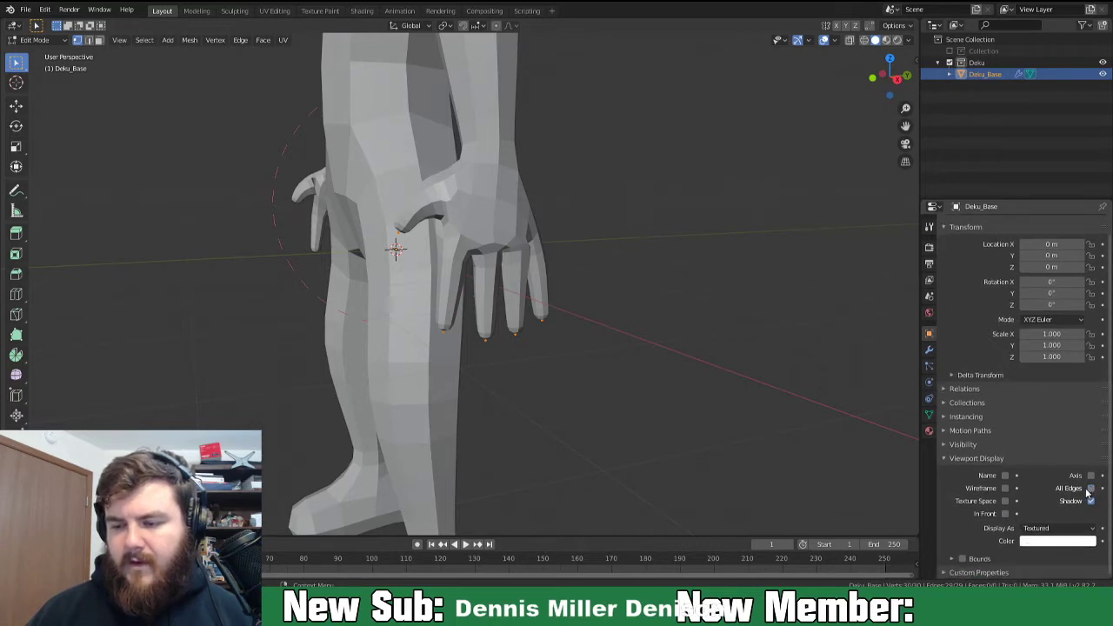
Return the viewport to wireframe shading with the object's Wireframe display option enabled, and collapse the display settings.
{"action": "middle_click_drag", "start_coordinate": [378, 324], "coordinate": [406, 304]}
{"action": "scroll", "coordinate": [500, 322], "scroll_direction": "up", "scroll_amount": 4}
{"action": "mouse_move", "coordinate": [500, 322]}
{"action": "middle_mouse_down"}
{"action": "mouse_move", "coordinate": [455, 318]}
{"action": "mouse_move", "coordinate": [536, 318]}
{"action": "middle_mouse_up"}
{"action": "key", "text": "z"}
{"action": "left_click", "coordinate": [459, 276]}
{"action": "middle_click_drag", "start_coordinate": [459, 276], "coordinate": [565, 295]}
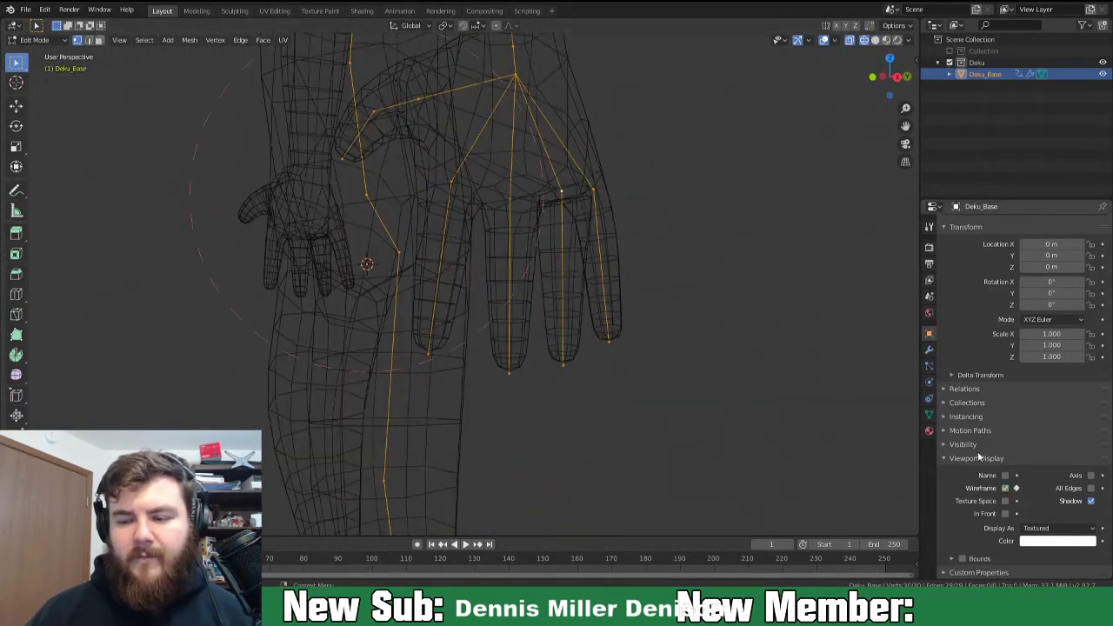
{"action": "left_click", "coordinate": [945, 458]}
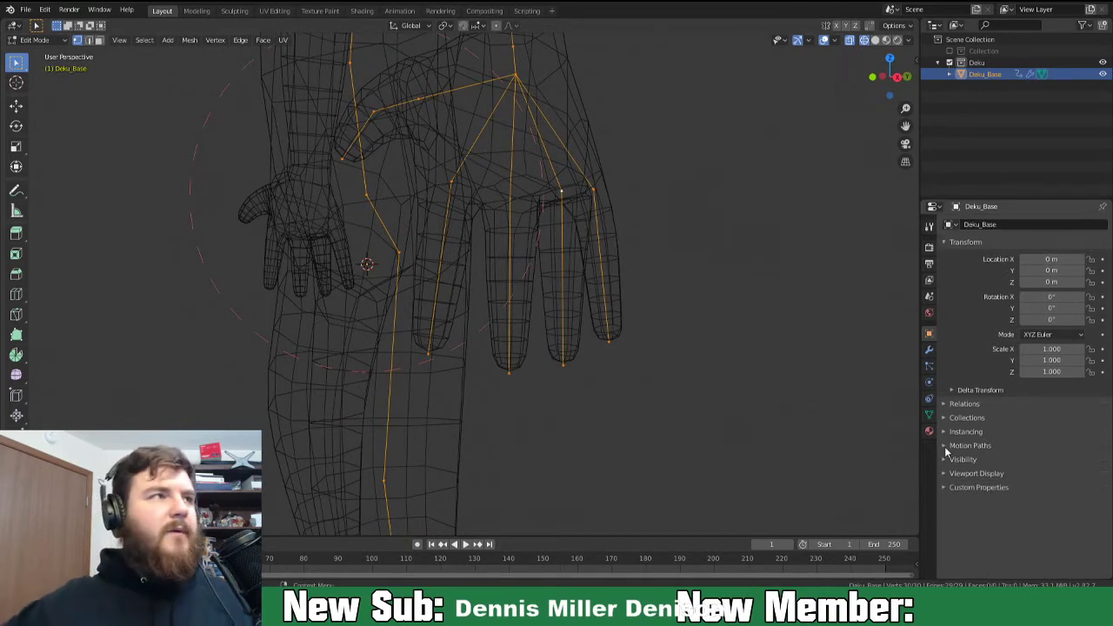
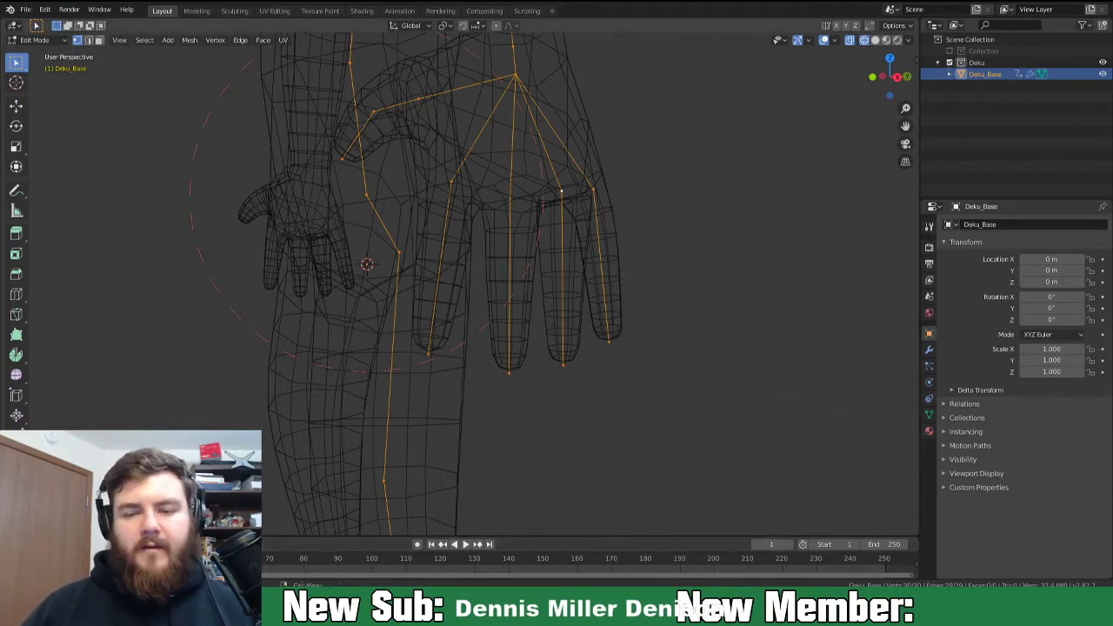
Rotate the thumb vertices slightly, then raise the thumb along the hand in the right orthographic view.
{"action": "middle_click_drag", "start_coordinate": [609, 348], "coordinate": [655, 332]}
{"action": "left_click", "coordinate": [441, 129]}
{"action": "middle_click_drag", "start_coordinate": [384, 206], "coordinate": [449, 239]}
{"action": "key", "text": "r"}
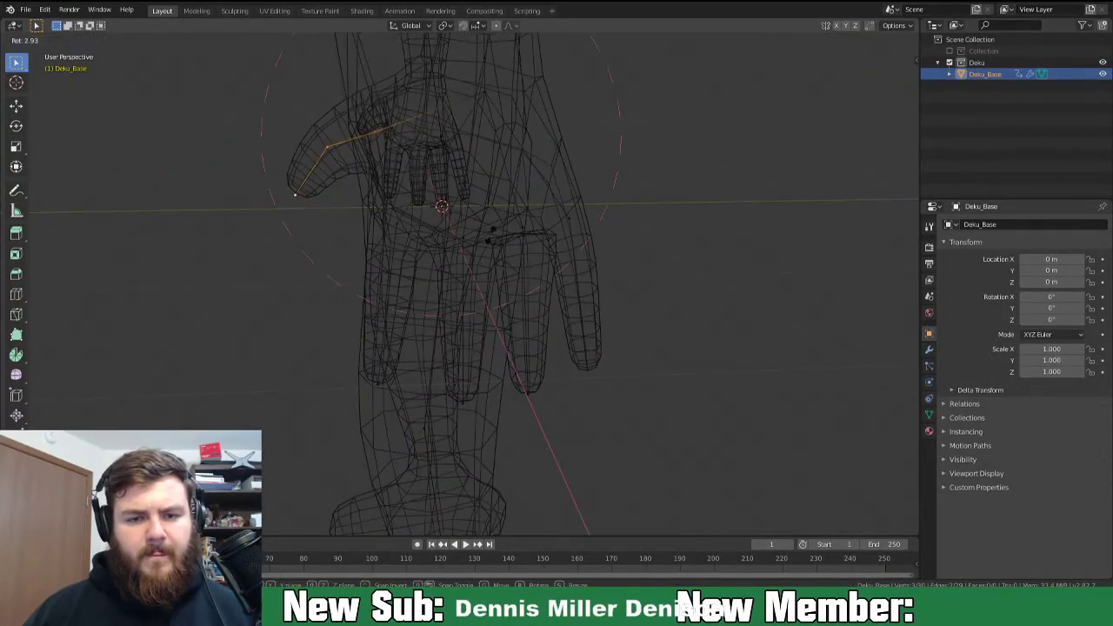
{"action": "left_click", "coordinate": [455, 313]}
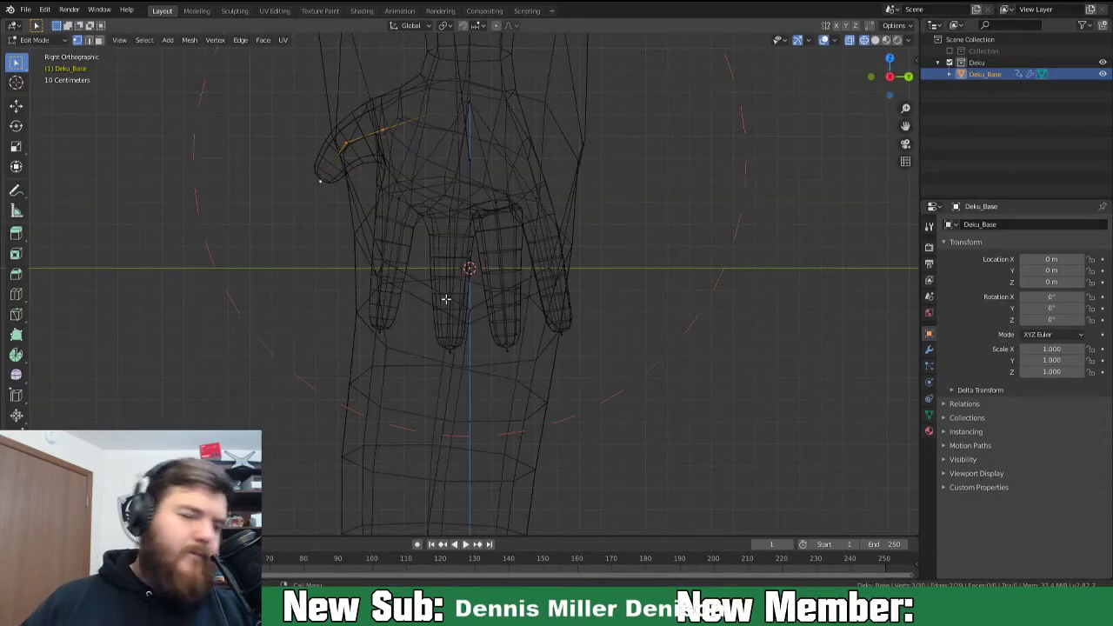
{"action": "key", "text": "KP_3"}
{"action": "key", "text": "g"}
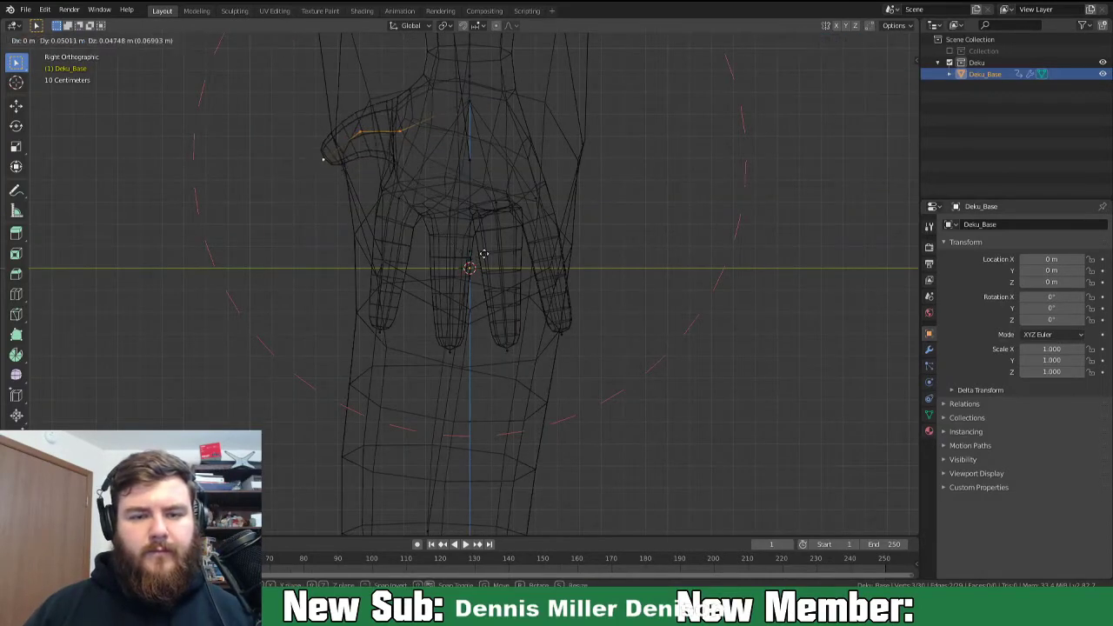
{"action": "left_click", "coordinate": [477, 252]}
Scale the skin radius of the index finger's knuckle and tip vertices to about 0.87.
{"action": "left_click", "coordinate": [403, 203]}
{"action": "left_click", "coordinate": [388, 339], "text": "shift"}
{"action": "key", "text": "ctrl+a"}
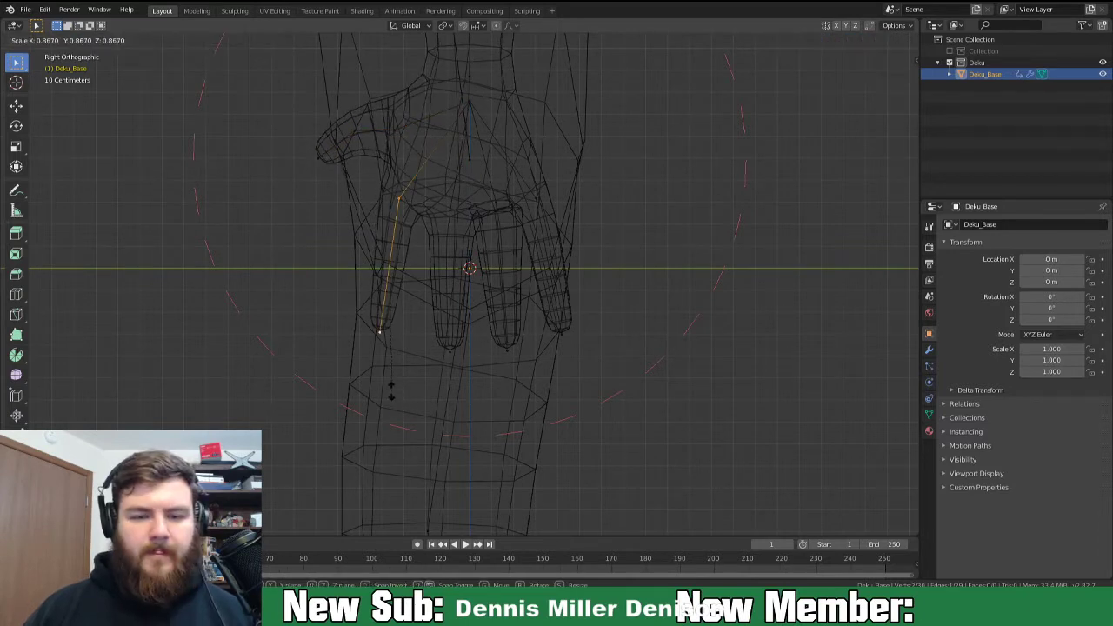
{"action": "left_click", "coordinate": [391, 388]}
Thin the skin radius of the middle finger's knuckle and tip, and shift the finger slightly toward the index finger.
{"action": "left_click", "coordinate": [450, 208]}
{"action": "left_click", "coordinate": [459, 359], "text": "shift"}
{"action": "key", "text": "ctrl+a"}
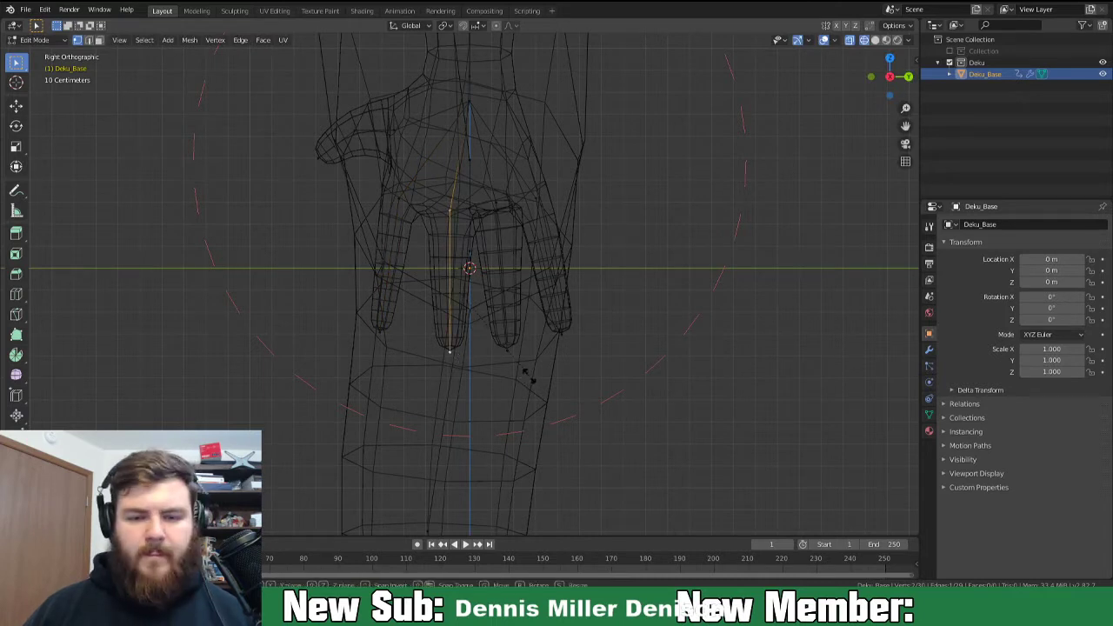
{"action": "left_click", "coordinate": [499, 360]}
{"action": "key", "text": "g"}
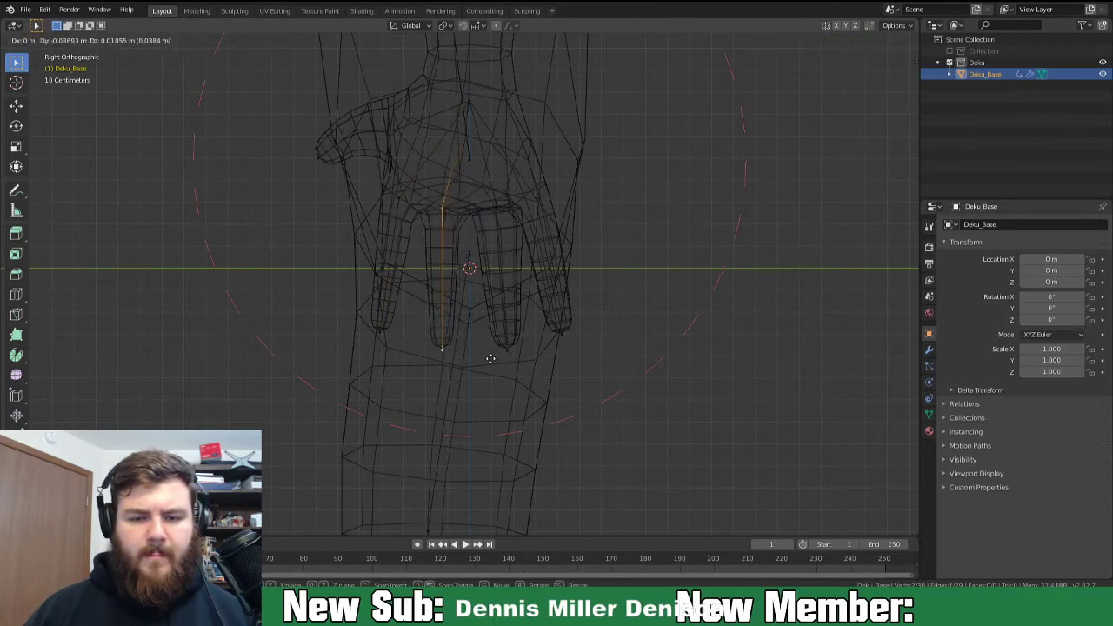
{"action": "left_click", "coordinate": [496, 359]}
Thin the skin radius of the ring finger's knuckle and tip, and rotate the finger outward toward the pinky.
{"action": "left_click", "coordinate": [497, 205]}
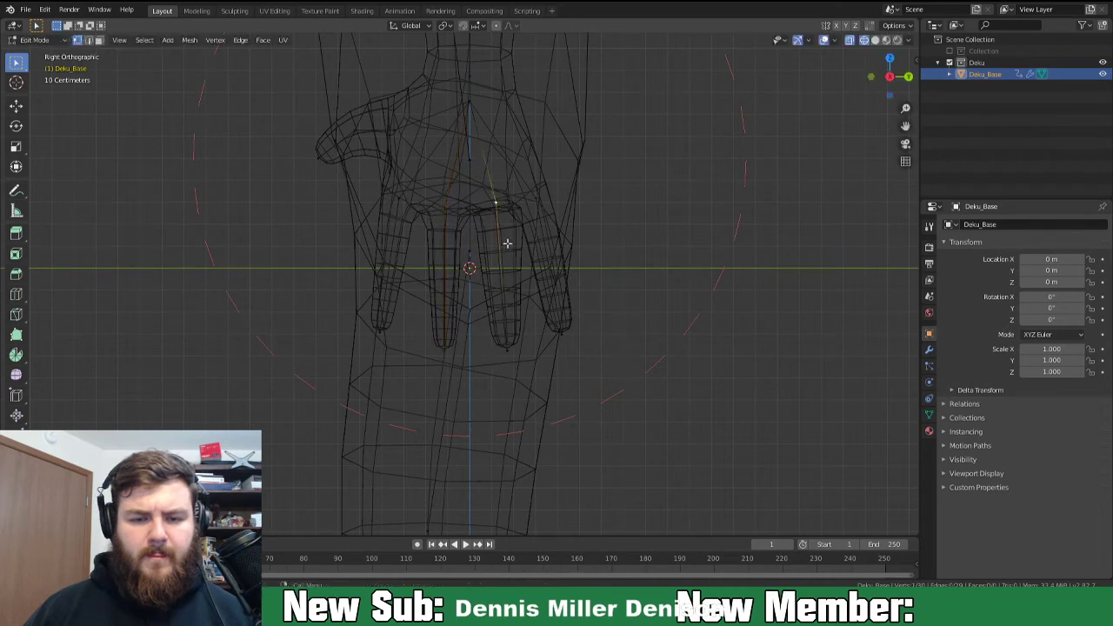
{"action": "left_click", "coordinate": [508, 349], "text": "shift"}
{"action": "key", "text": "ctrl+a"}
{"action": "left_click", "coordinate": [574, 350]}
{"action": "key", "text": "r"}
{"action": "left_click", "coordinate": [579, 335]}
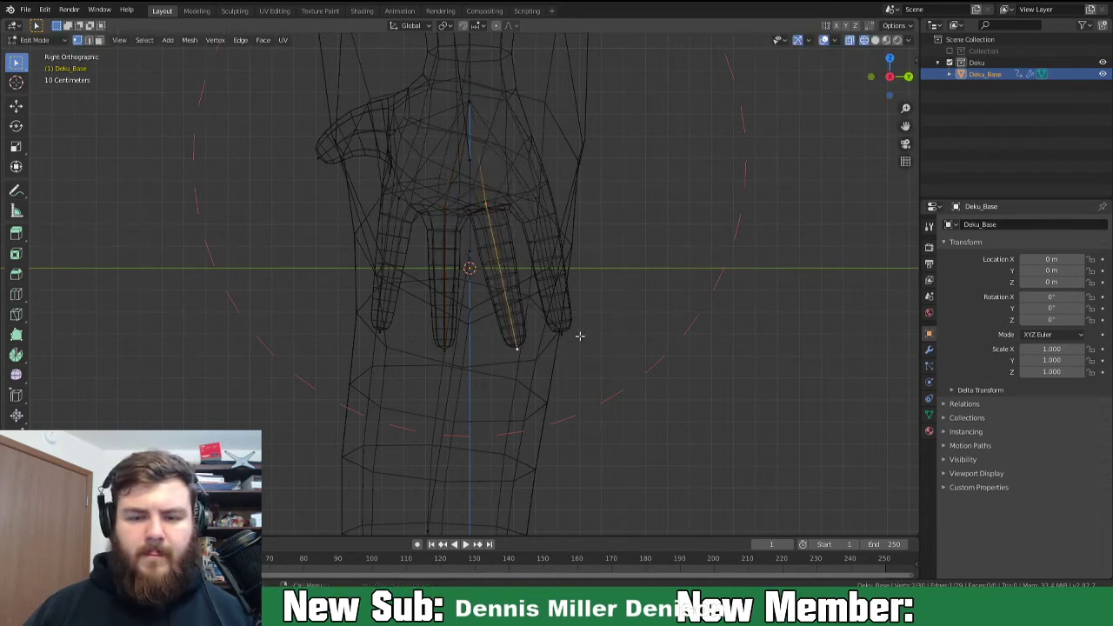
Thin the skin radius of the pinky's knuckle and tip vertices.
{"action": "left_click", "coordinate": [534, 196]}
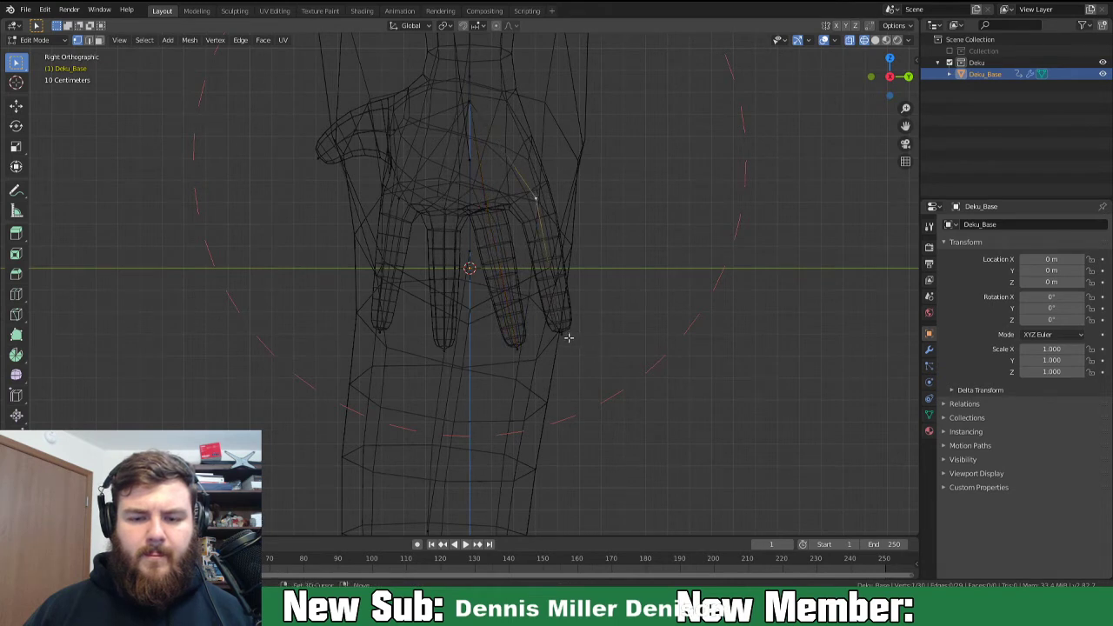
{"action": "key", "text": "s"}
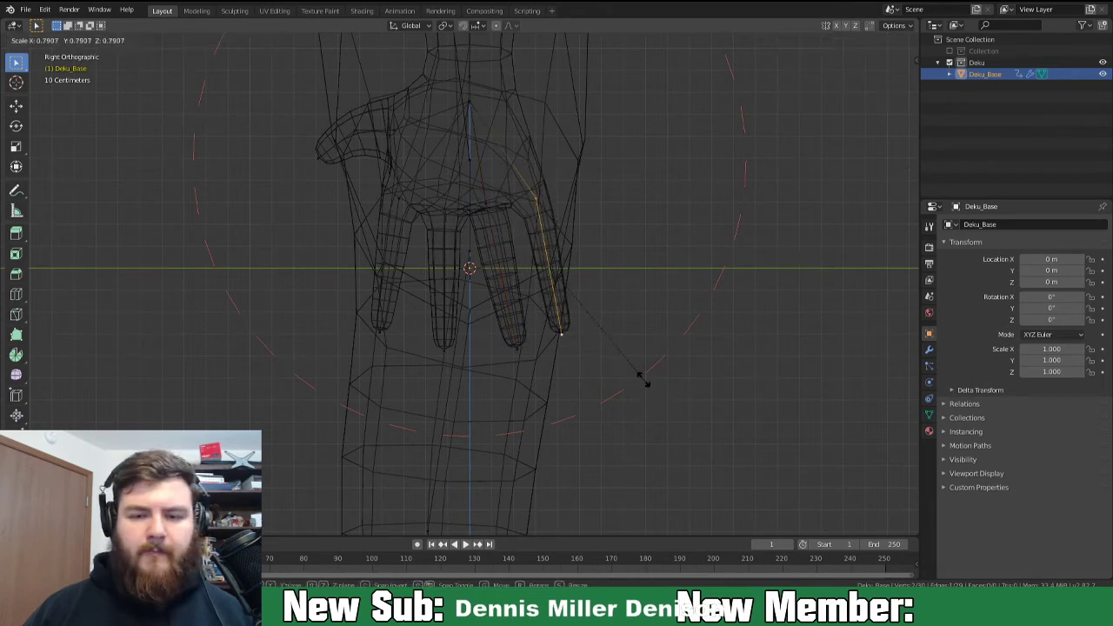
{"action": "left_click", "coordinate": [666, 397]}
Rotate the pinky outward and shift it about 0.02 m up and toward the ring finger.
{"action": "key", "text": "r"}
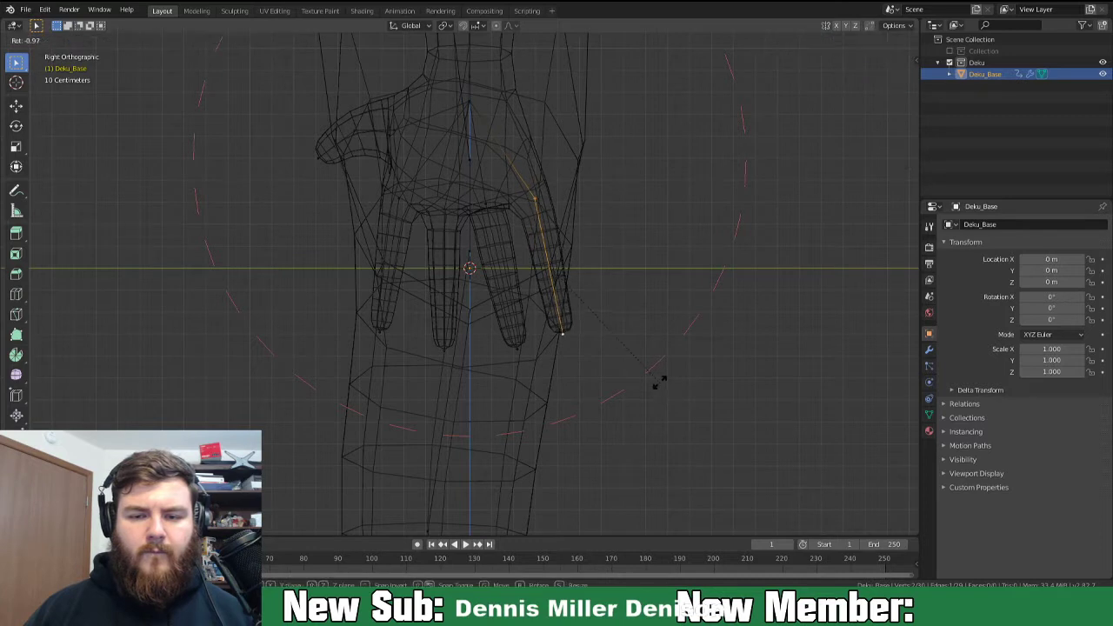
{"action": "left_click", "coordinate": [664, 366]}
{"action": "key", "text": "g"}
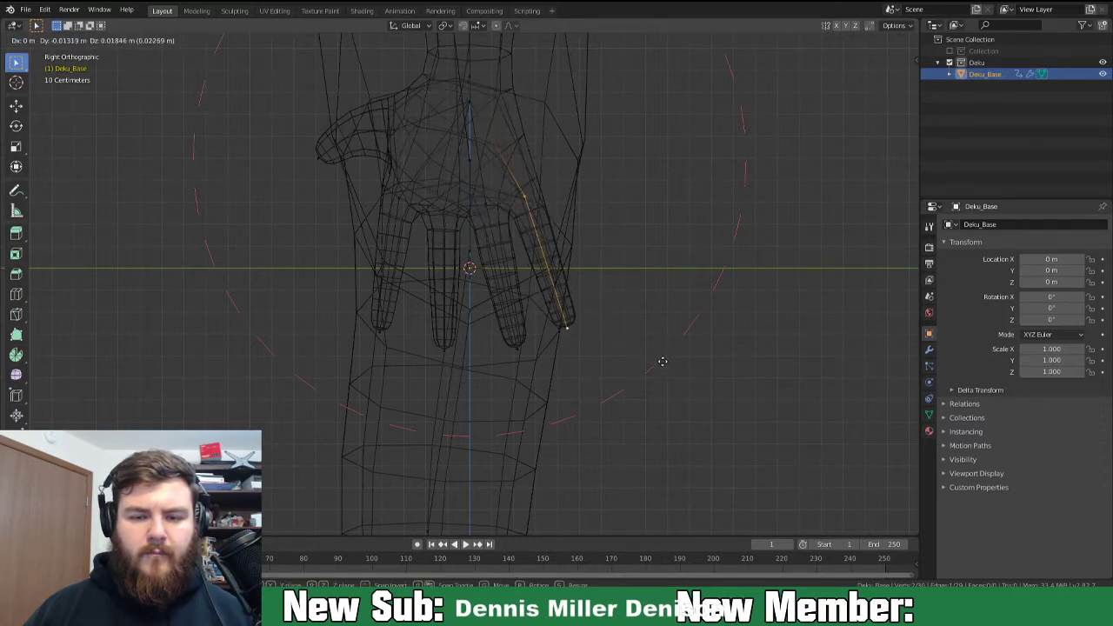
{"action": "left_click", "coordinate": [662, 361]}
Check the finger shapes and spacing in solid shading, and return to wireframe shading.
{"action": "middle_click_drag", "start_coordinate": [663, 361], "coordinate": [606, 346]}
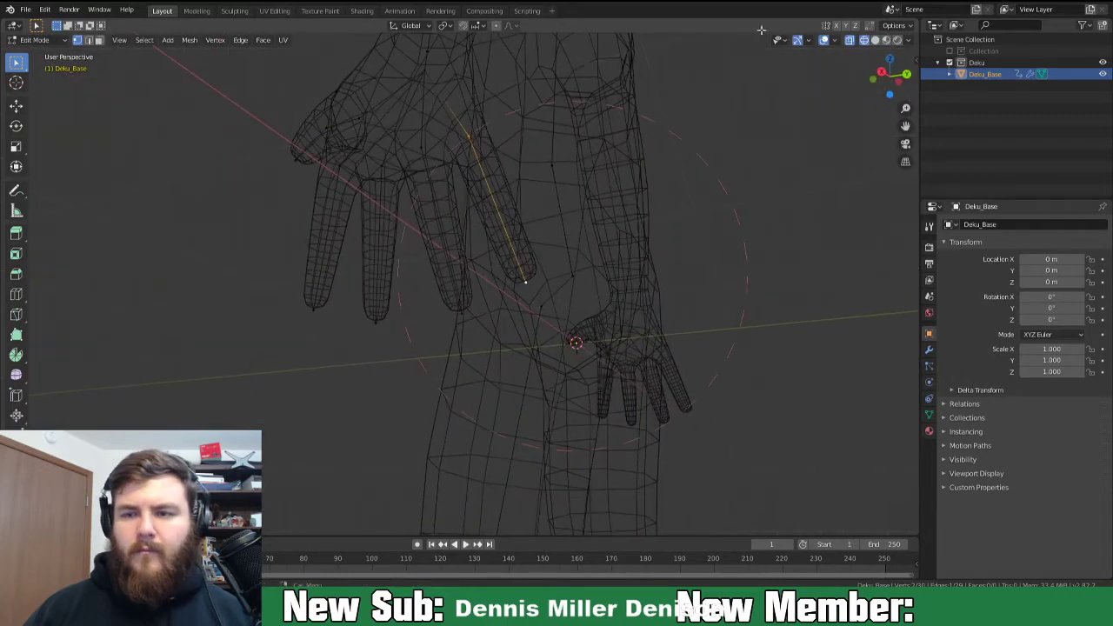
{"action": "left_click", "coordinate": [875, 40]}
{"action": "mouse_move", "coordinate": [452, 261]}
{"action": "middle_mouse_down"}
{"action": "mouse_move", "coordinate": [443, 246]}
{"action": "mouse_move", "coordinate": [484, 253]}
{"action": "mouse_move", "coordinate": [473, 252]}
{"action": "middle_mouse_up"}
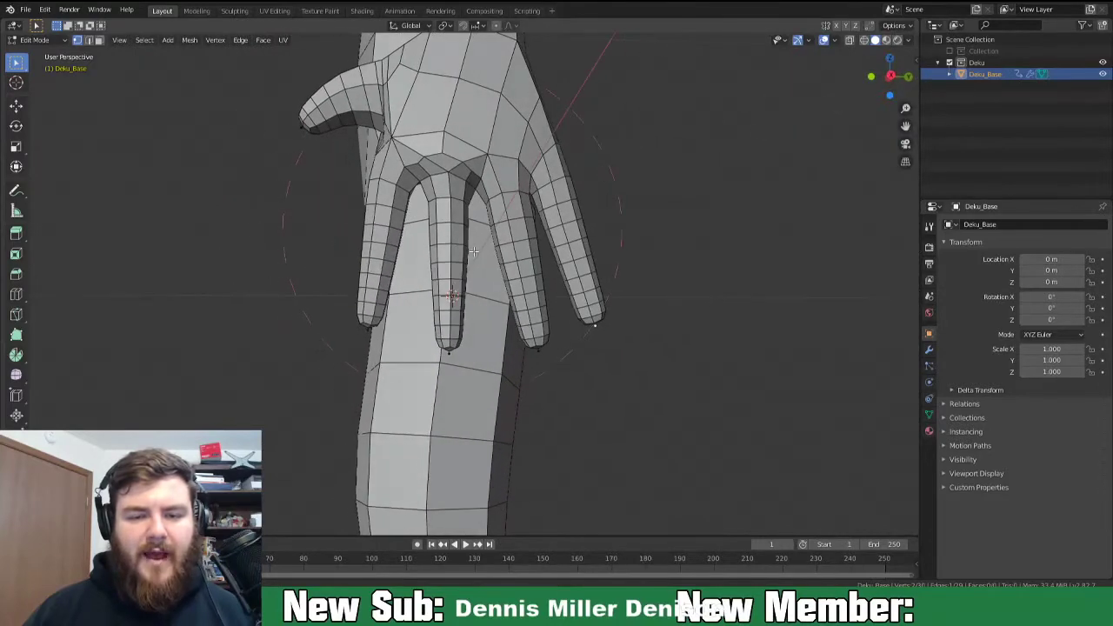
{"action": "left_click", "coordinate": [863, 40]}
{"action": "middle_click_drag", "start_coordinate": [511, 234], "coordinate": [485, 231]}
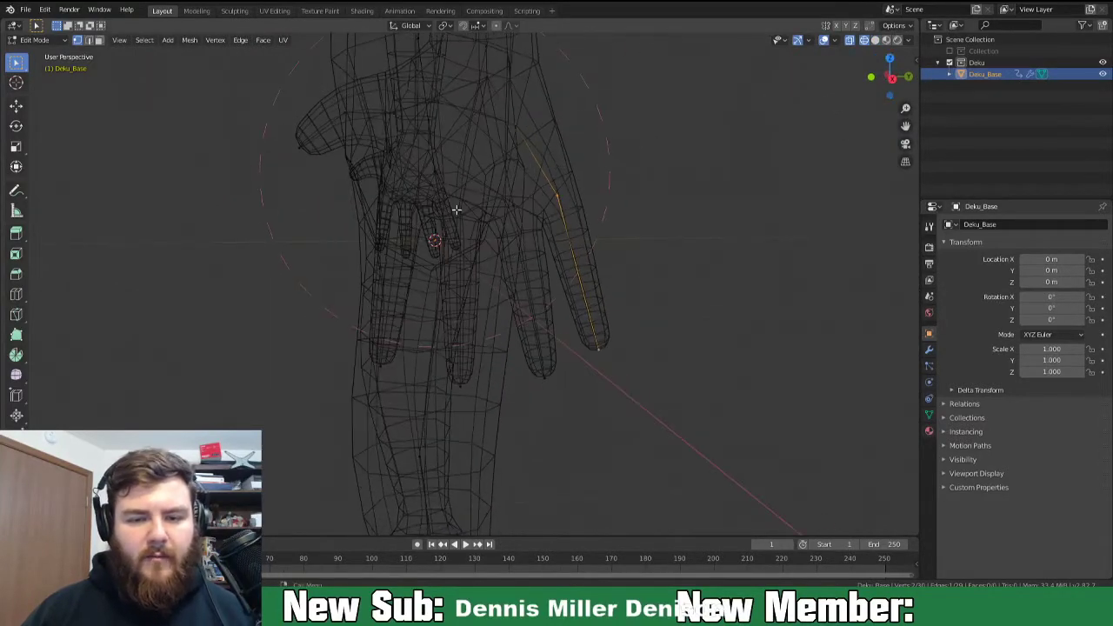
Move the middle fingertip vertex about 0.04 m toward the index finger in the right orthographic view.
{"action": "left_click", "coordinate": [462, 393]}
{"action": "middle_click_drag", "start_coordinate": [460, 385], "coordinate": [489, 398]}
{"action": "key", "text": "KP_3"}
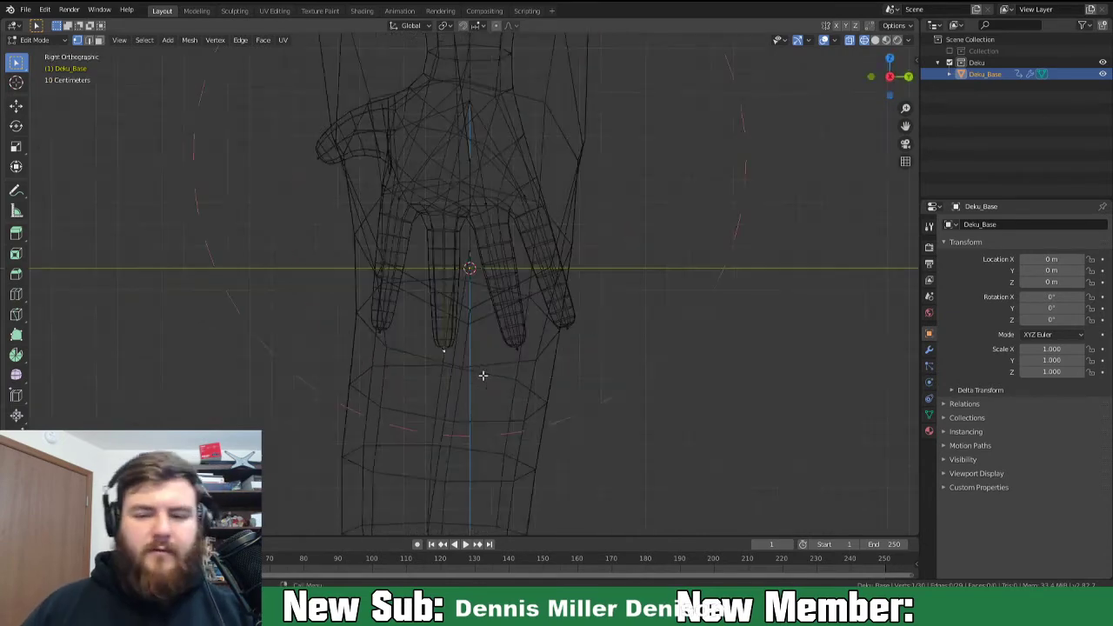
{"action": "left_click", "coordinate": [448, 359]}
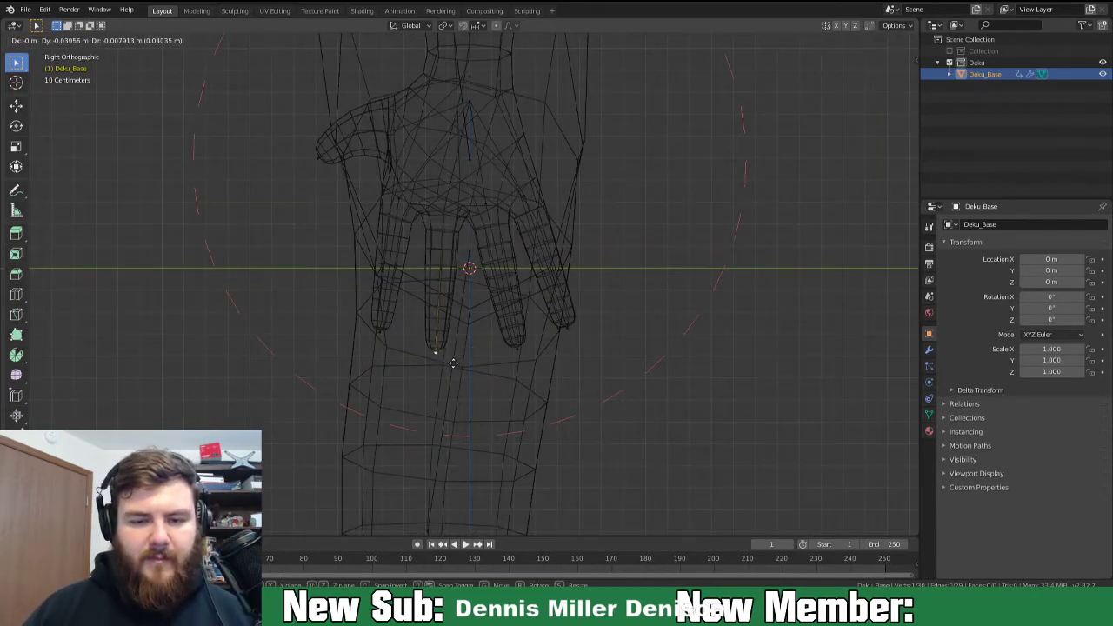
Move the ring fingertip vertex about 0.10 m toward the middle finger and reduce its skin radius.
{"action": "key", "text": "g"}
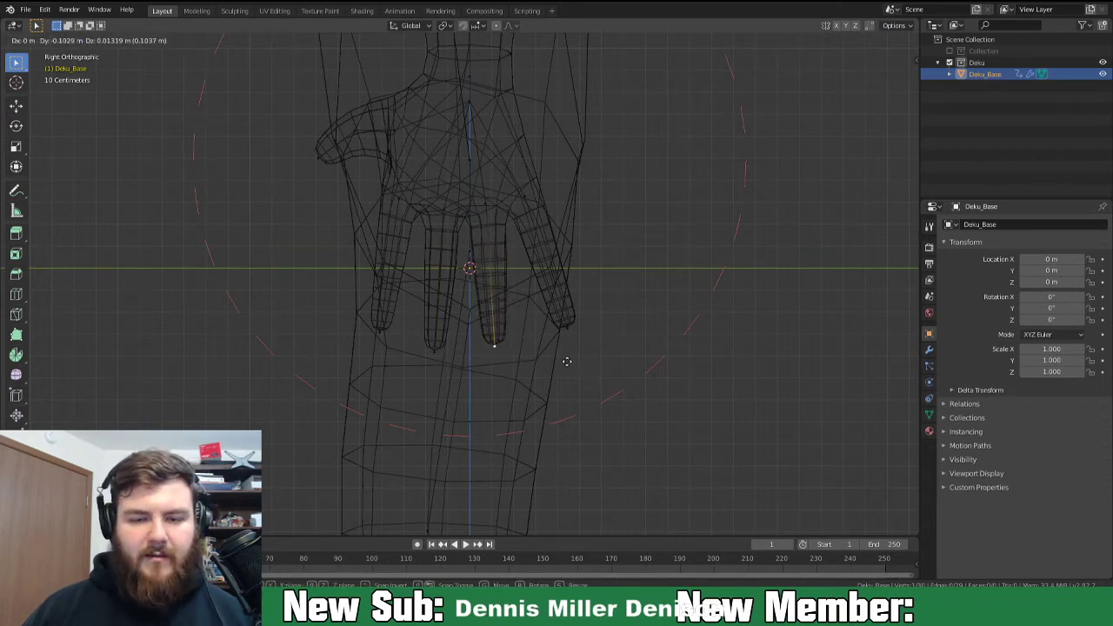
{"action": "left_click", "coordinate": [566, 361]}
{"action": "key", "text": "s"}
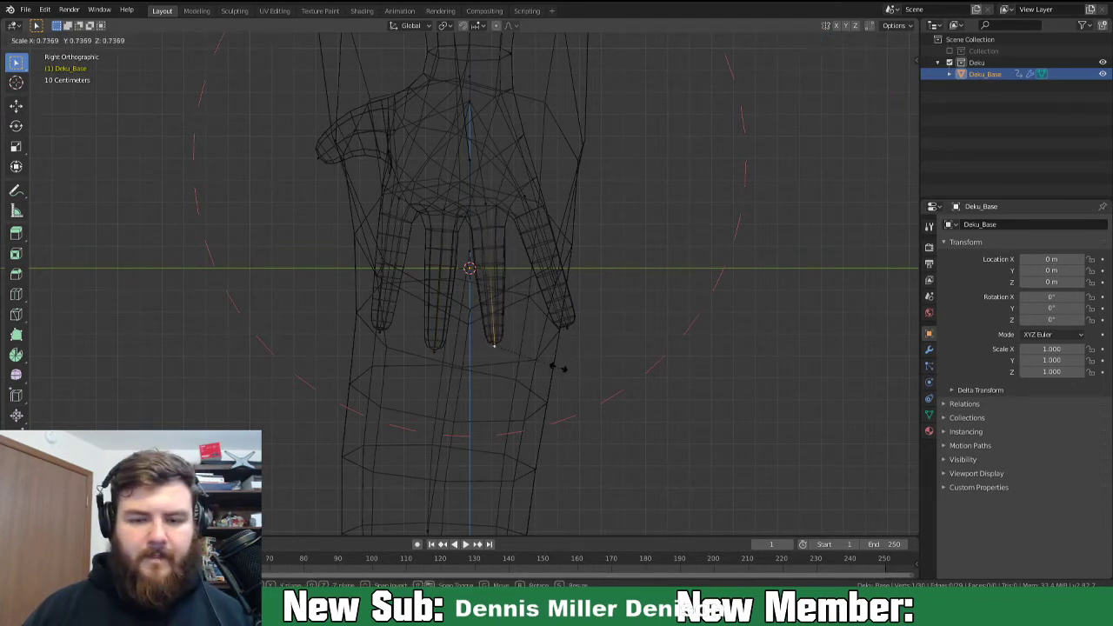
{"action": "left_click", "coordinate": [563, 369]}
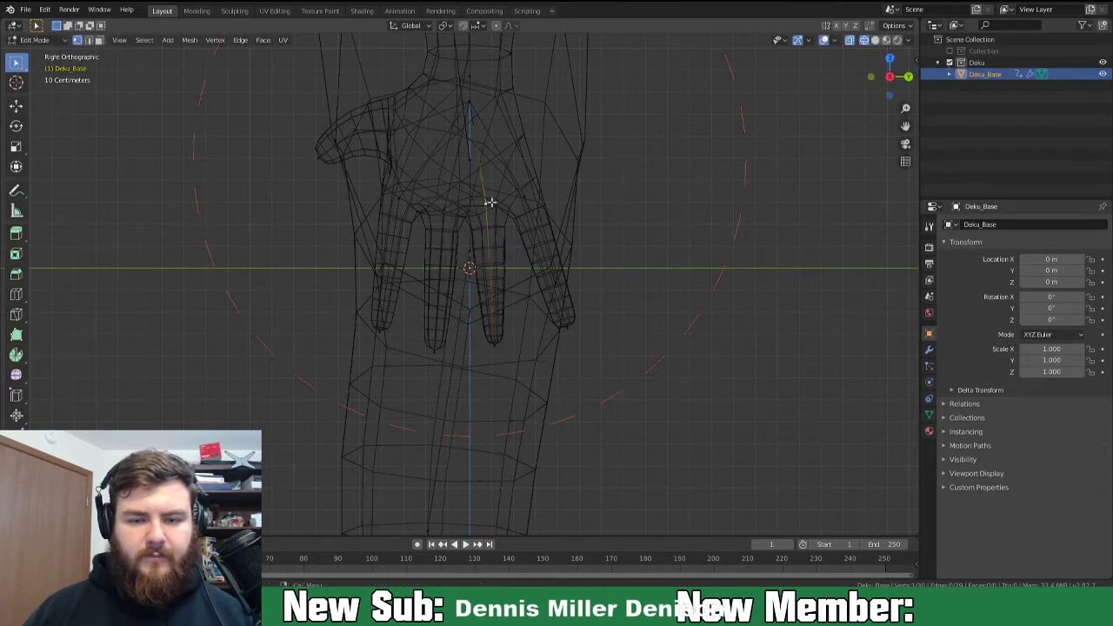
Nudge the pinky's knuckle vertex inward, and reduce the skin radius at the ring and middle finger knuckles.
{"action": "key", "text": "g"}
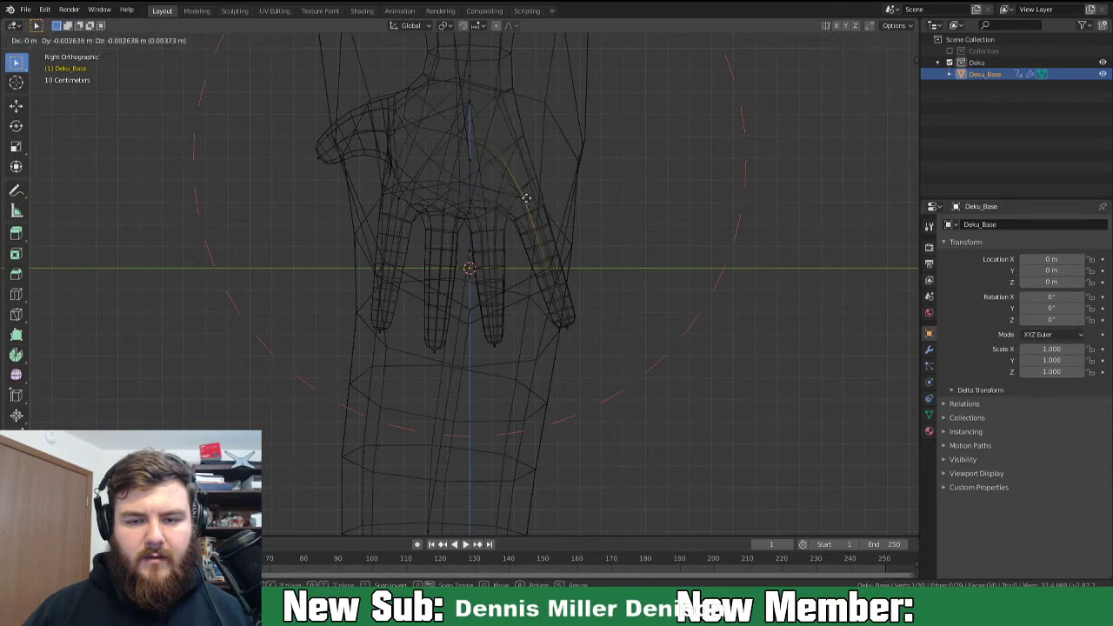
{"action": "left_click", "coordinate": [522, 202]}
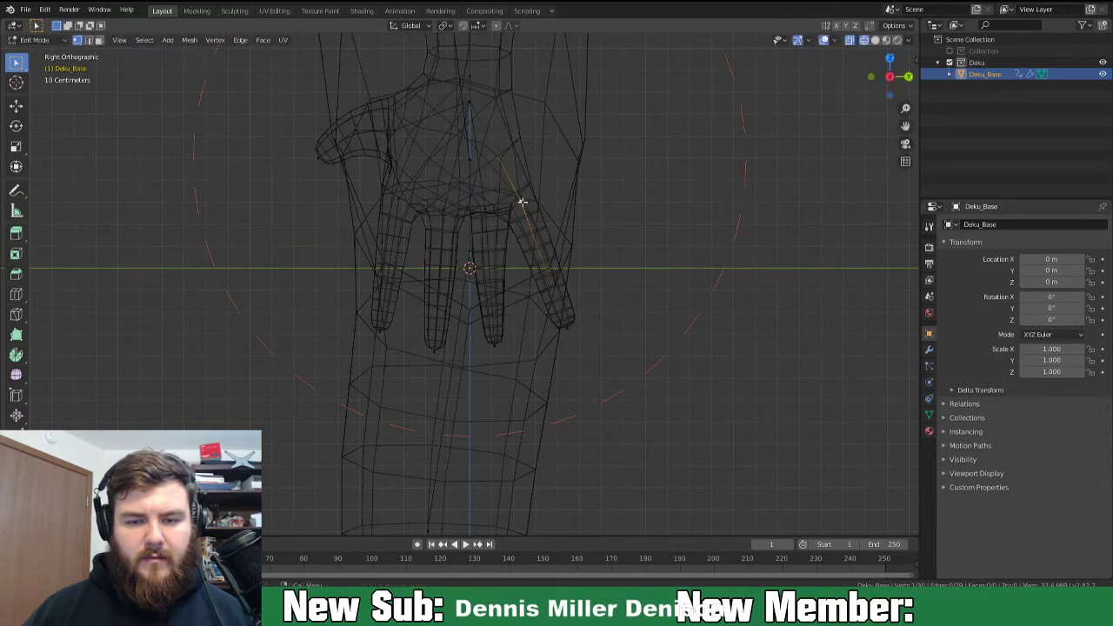
{"action": "key", "text": "s"}
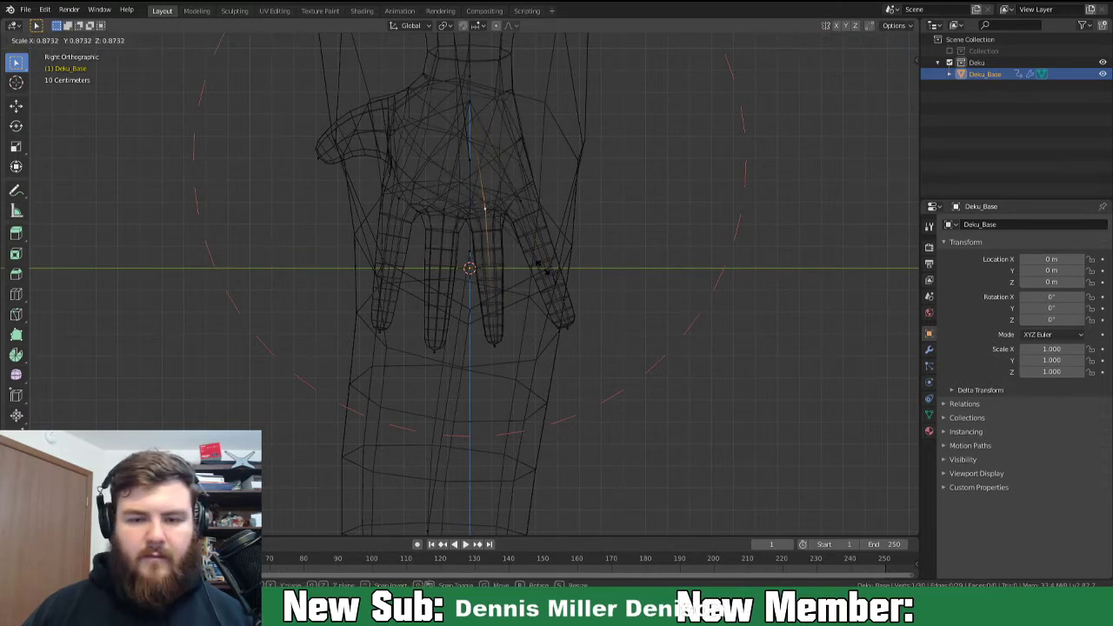
{"action": "left_click", "coordinate": [546, 269]}
{"action": "left_click", "coordinate": [449, 215]}
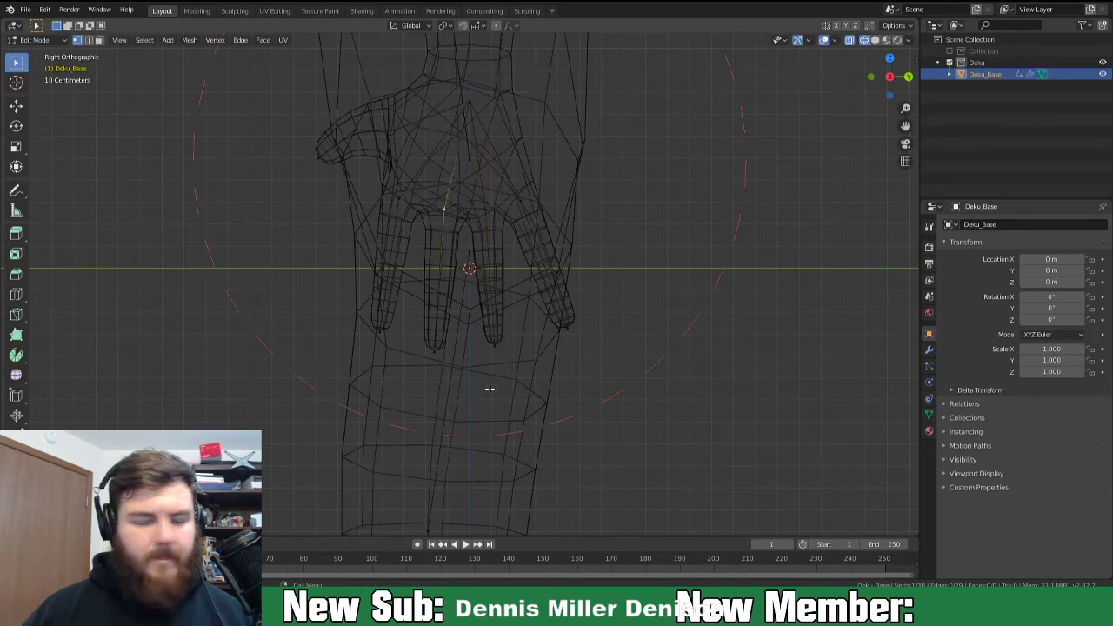
{"action": "key", "text": "s"}
{"action": "left_click", "coordinate": [488, 389]}
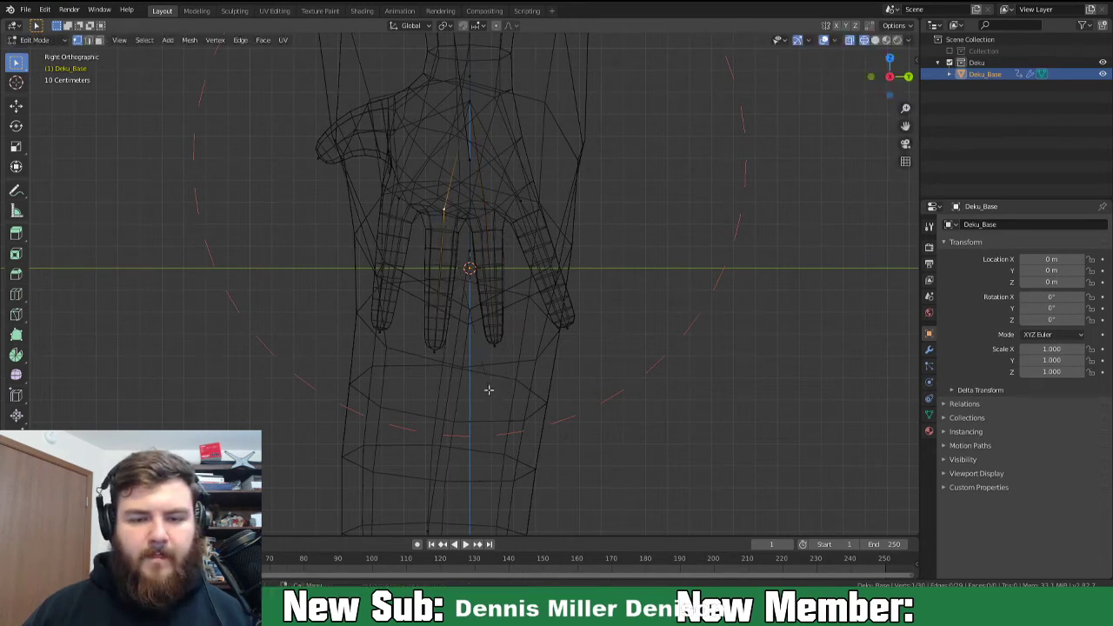
Move the pinky tip vertex about 0.08 m toward the ring finger along Y.
{"action": "key", "text": "s"}
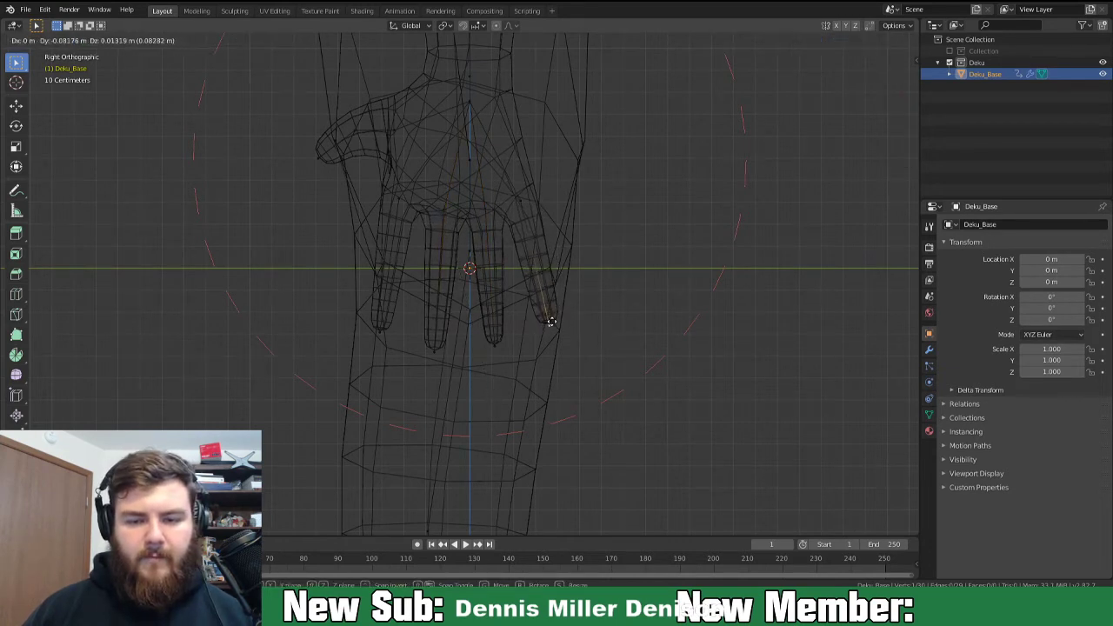
{"action": "left_click", "coordinate": [551, 322]}
{"action": "mouse_move", "coordinate": [566, 361]}
{"action": "middle_mouse_down"}
{"action": "mouse_move", "coordinate": [641, 367]}
{"action": "mouse_move", "coordinate": [496, 373]}
{"action": "mouse_move", "coordinate": [566, 372]}
{"action": "middle_mouse_up"}
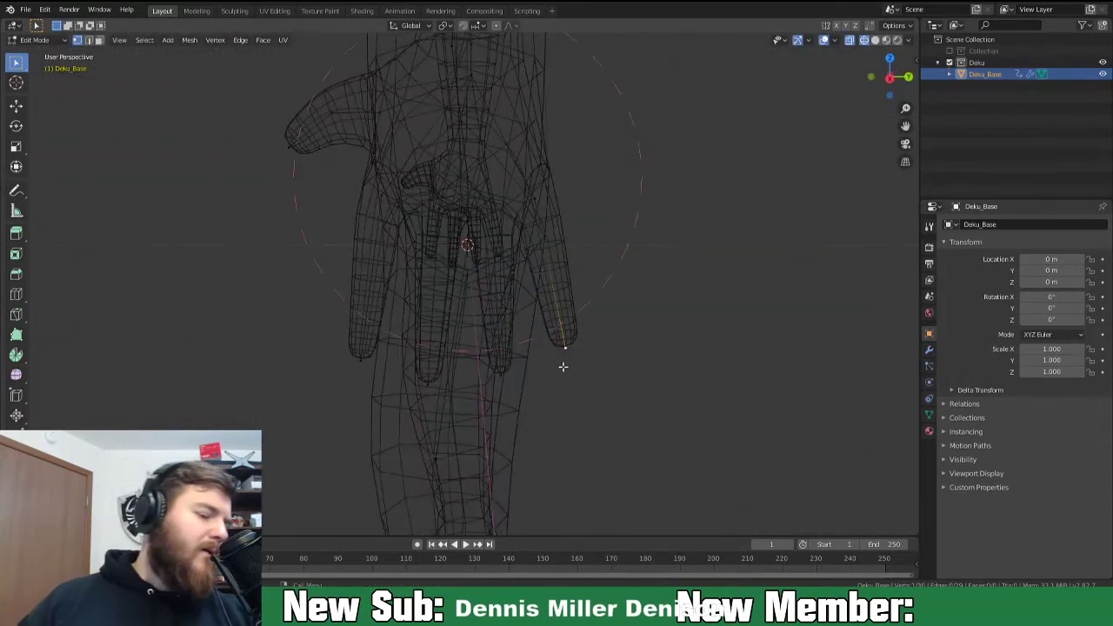
{"action": "key", "text": "KP_3"}
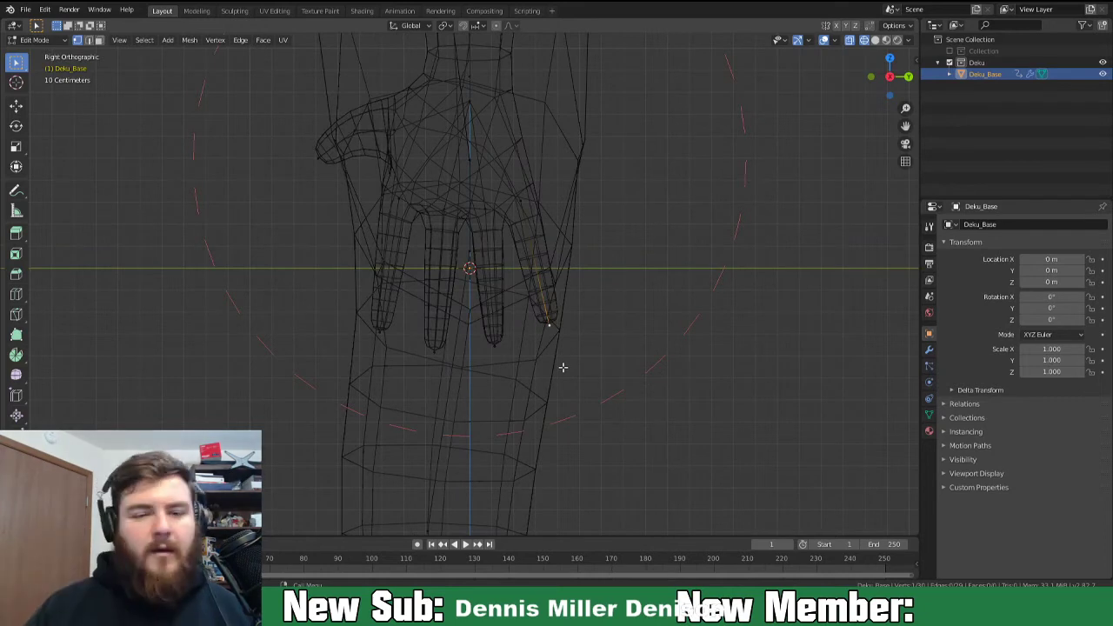
Scale the skin radius of the thumb's joint and tip to about 0.80 and adjust the position of both vertices.
{"action": "left_click", "coordinate": [354, 130]}
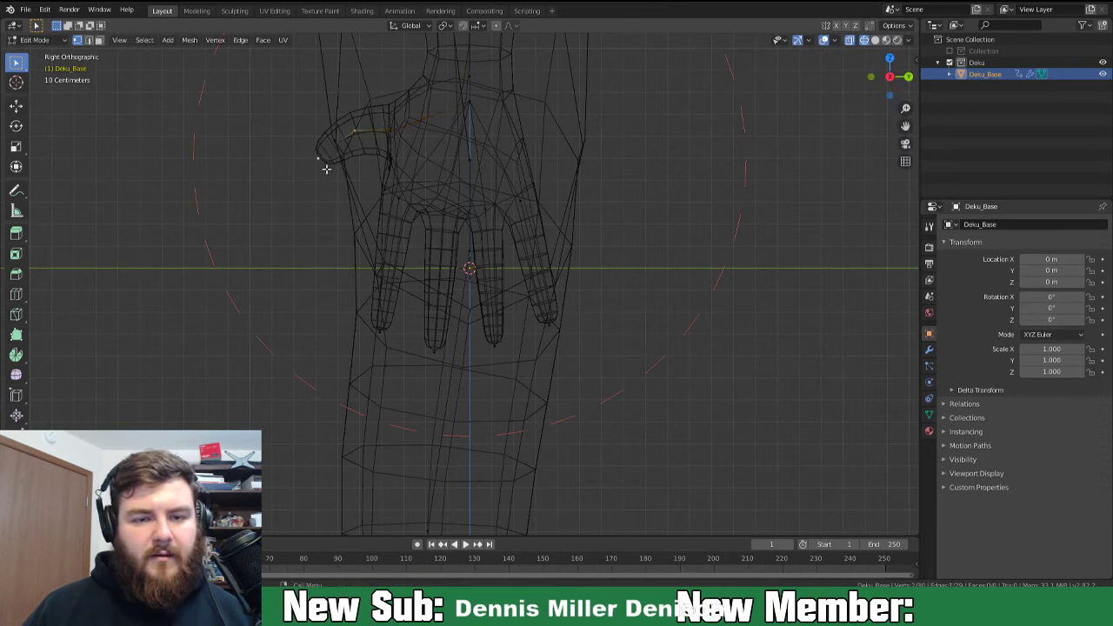
{"action": "key", "text": "s"}
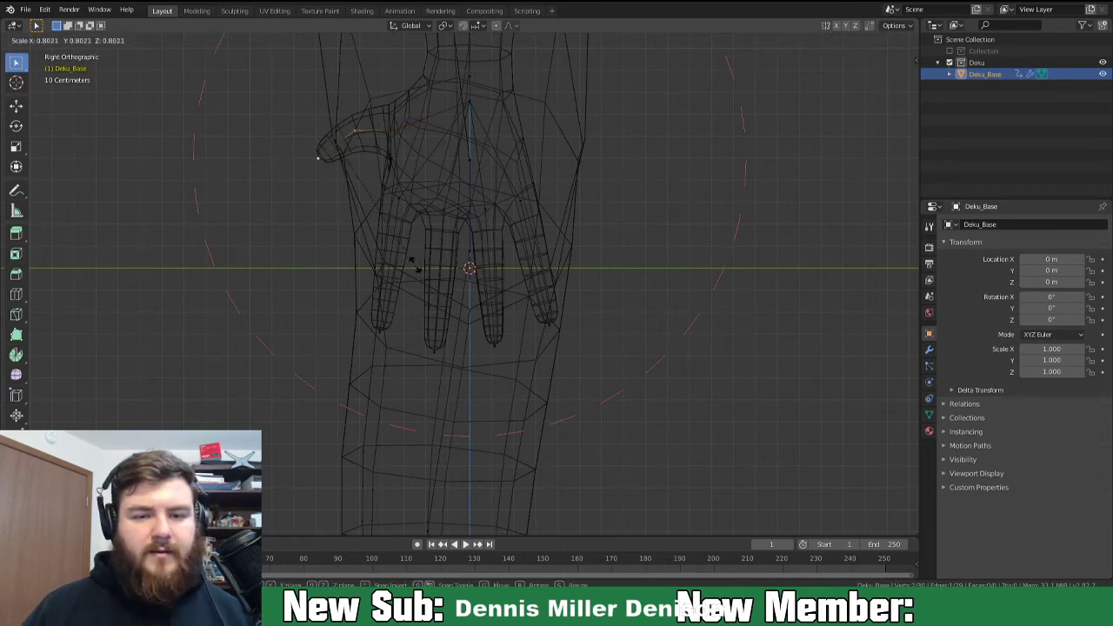
{"action": "left_click", "coordinate": [414, 263]}
{"action": "key", "text": "g"}
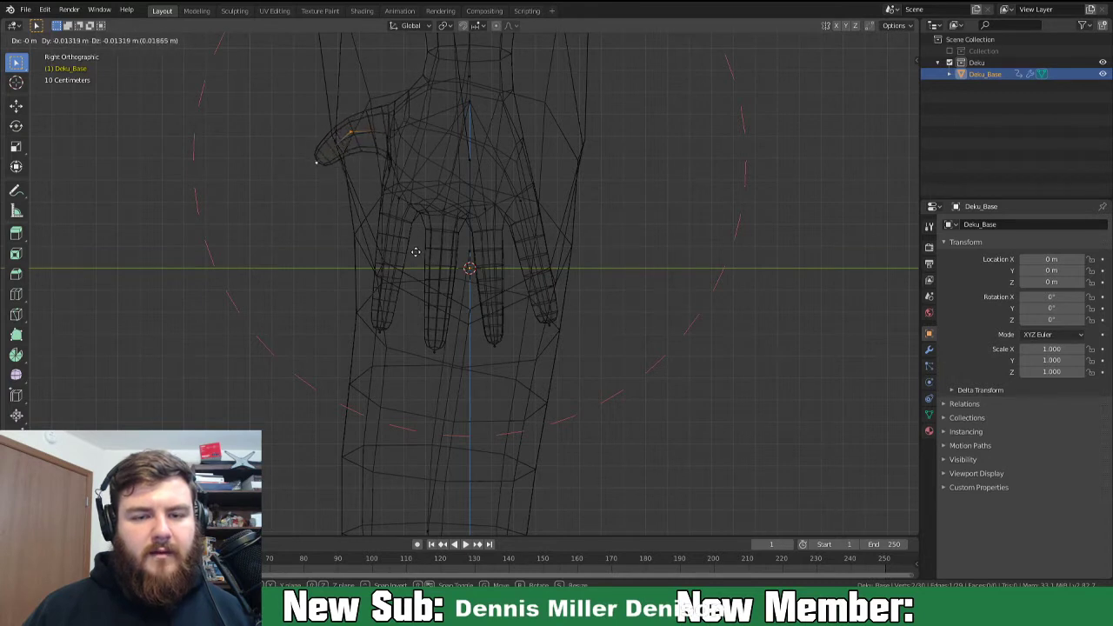
{"action": "left_click", "coordinate": [420, 250]}
Shift the thumb closer to the palm and reposition its base vertex.
{"action": "key", "text": "g"}
{"action": "left_click", "coordinate": [403, 149]}
{"action": "key", "text": "g"}
{"action": "left_click", "coordinate": [435, 182]}
{"action": "key", "text": "g"}
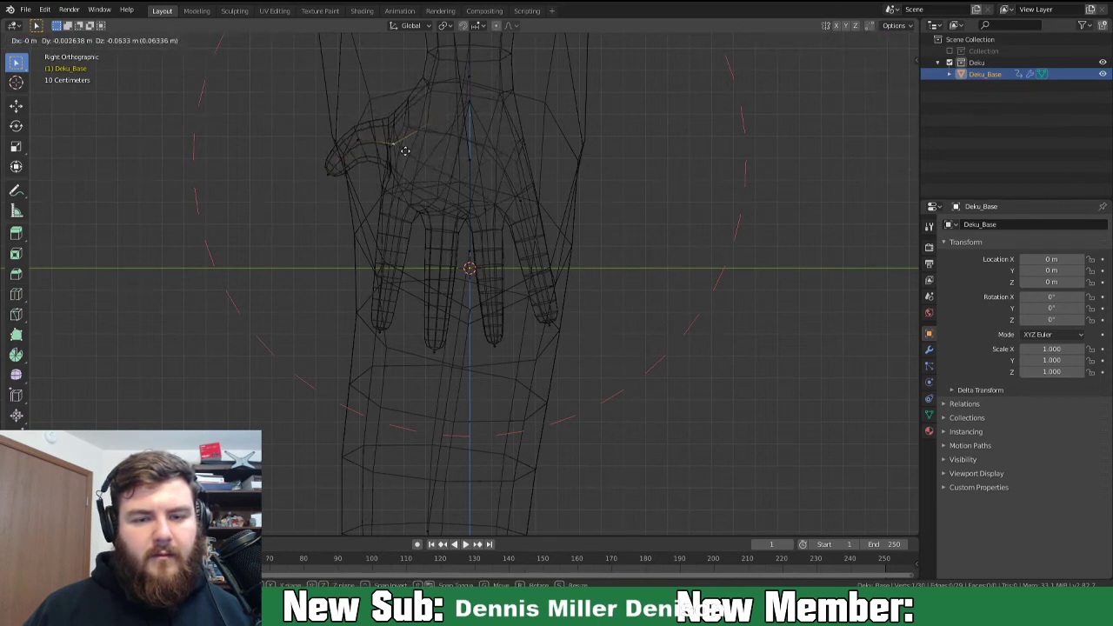
{"action": "left_click", "coordinate": [397, 137]}
Move the palm vertex that joins the fingers about 0.09 m outward, mostly along X.
{"action": "middle_click_drag", "start_coordinate": [397, 266], "coordinate": [517, 273]}
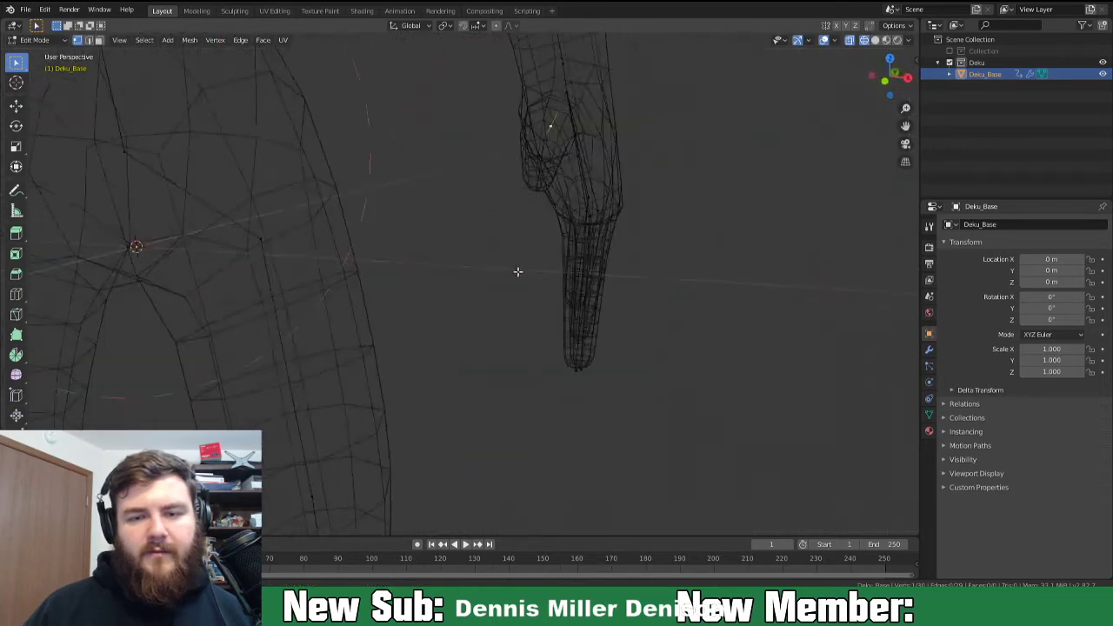
{"action": "left_click", "coordinate": [572, 102]}
{"action": "key", "text": "g"}
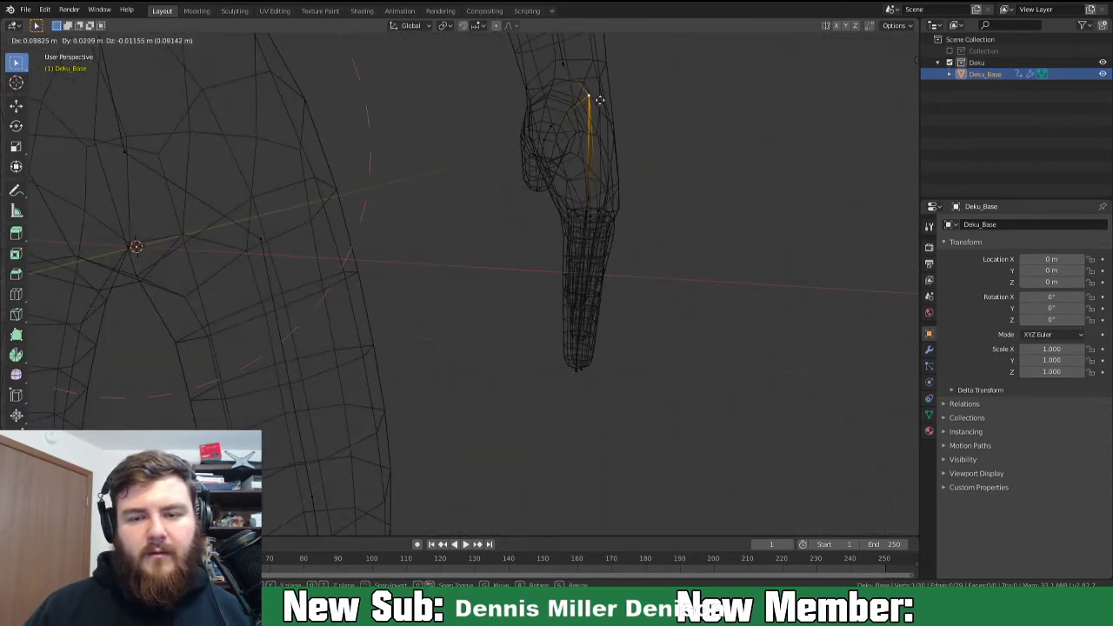
{"action": "left_click", "coordinate": [603, 102]}
{"action": "middle_click_drag", "start_coordinate": [812, 200], "coordinate": [725, 192]}
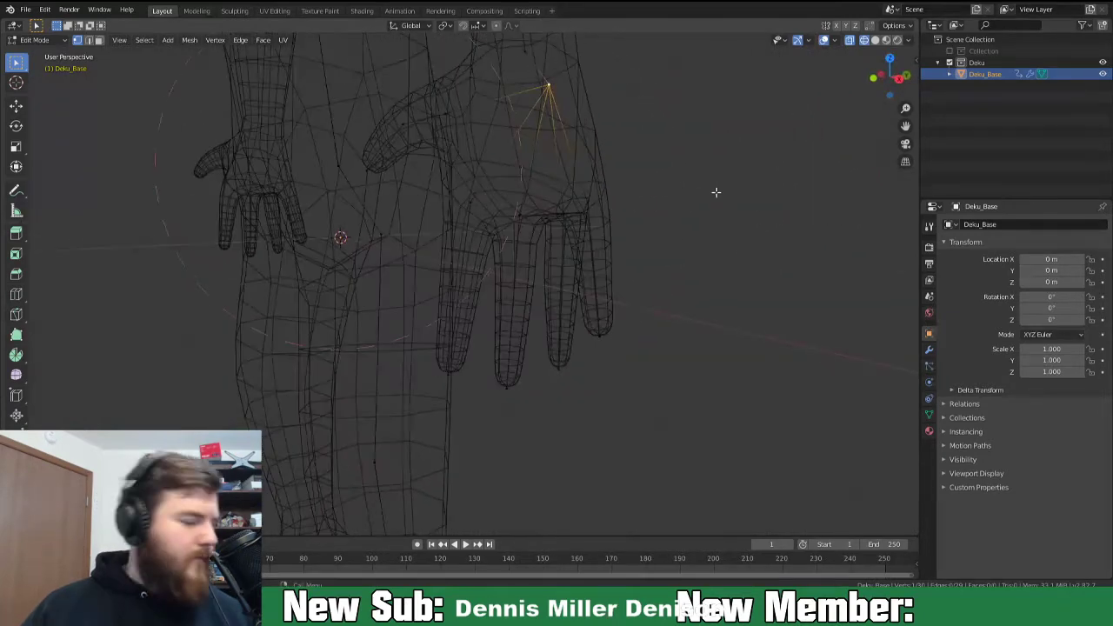
Move the palm vertex about 0.05 m outward along X and 0.05 m down, and check the hand in solid shading.
{"action": "key", "text": "KP_1"}
{"action": "key", "text": "g"}
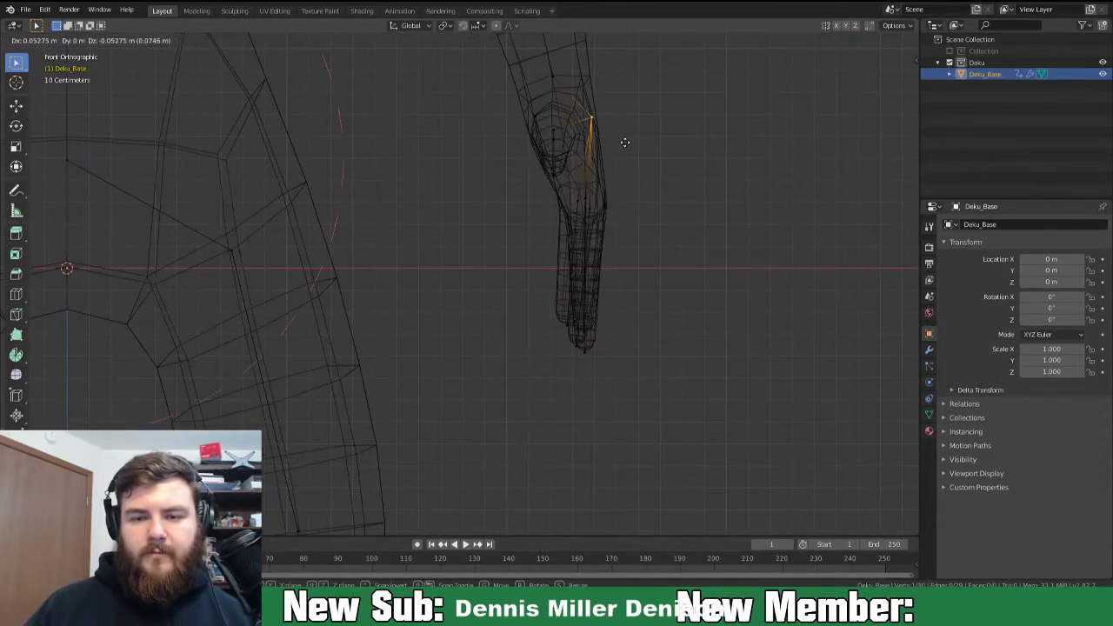
{"action": "left_click", "coordinate": [624, 142]}
{"action": "middle_click_drag", "start_coordinate": [685, 185], "coordinate": [495, 192]}
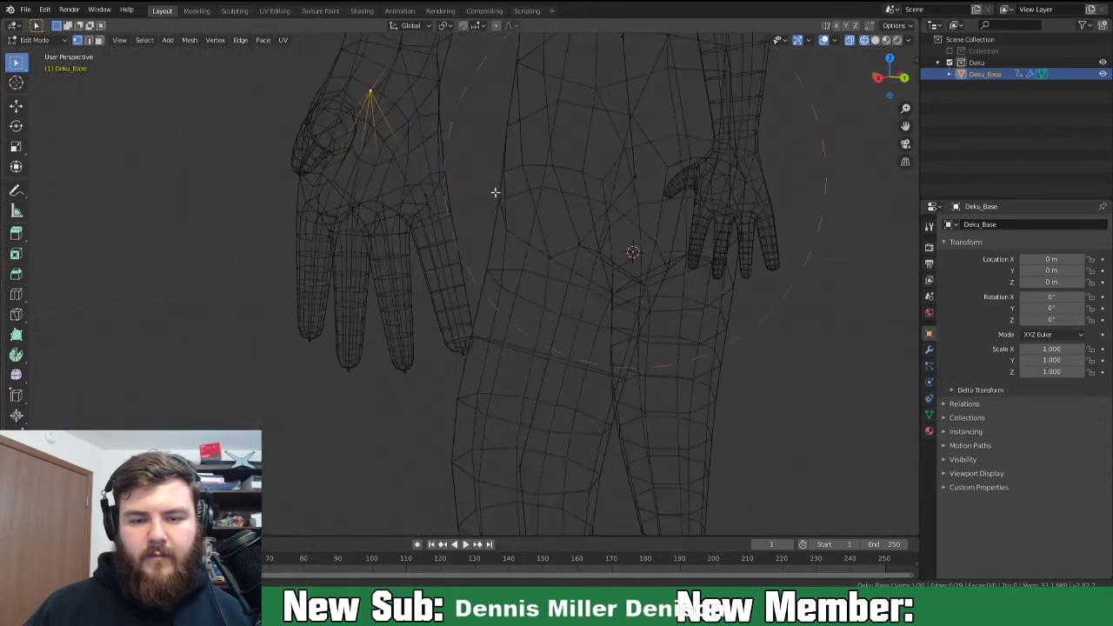
{"action": "left_click", "coordinate": [876, 41]}
{"action": "middle_click_drag", "start_coordinate": [631, 249], "coordinate": [450, 246]}
{"action": "scroll", "coordinate": [449, 246], "scroll_direction": "up", "scroll_amount": 5}
{"action": "mouse_move", "coordinate": [525, 258]}
{"action": "middle_mouse_down"}
{"action": "mouse_move", "coordinate": [417, 261]}
{"action": "mouse_move", "coordinate": [290, 238]}
{"action": "mouse_move", "coordinate": [226, 252]}
{"action": "mouse_move", "coordinate": [606, 251]}
{"action": "mouse_move", "coordinate": [360, 234]}
{"action": "mouse_move", "coordinate": [493, 292]}
{"action": "mouse_move", "coordinate": [610, 273]}
{"action": "mouse_move", "coordinate": [477, 277]}
{"action": "middle_mouse_up"}
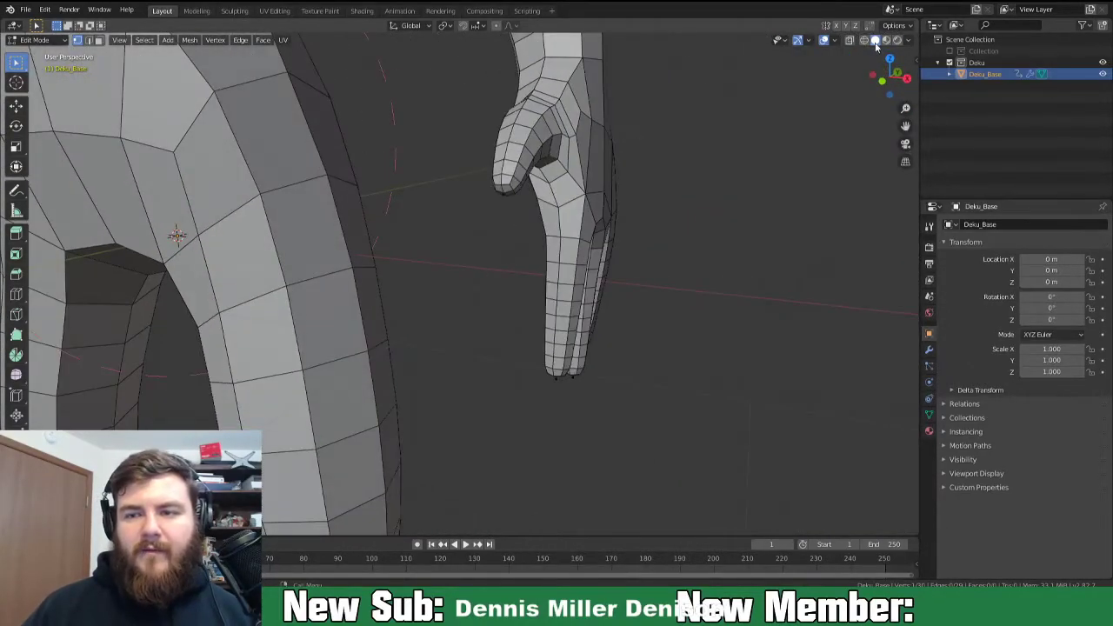
{"action": "middle_click_drag", "start_coordinate": [552, 240], "coordinate": [614, 264]}
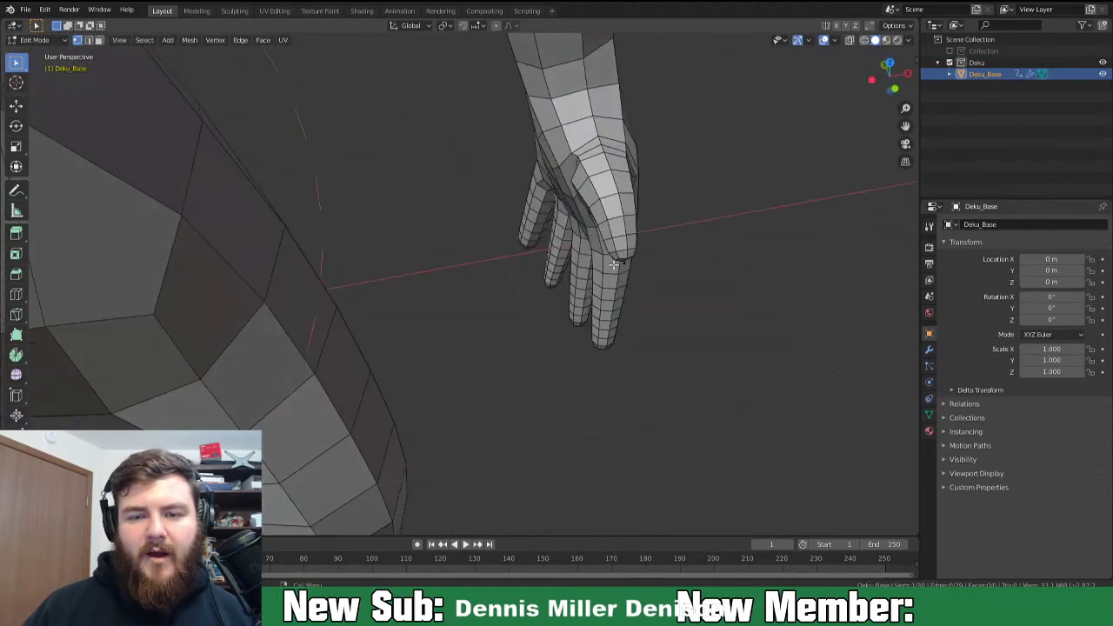
Shift the thumb's base vertex and its middle joint vertex slightly outward from the body.
{"action": "left_click", "coordinate": [864, 40]}
{"action": "middle_click_drag", "start_coordinate": [656, 217], "coordinate": [521, 239]}
{"action": "middle_click_drag", "start_coordinate": [408, 241], "coordinate": [514, 349]}
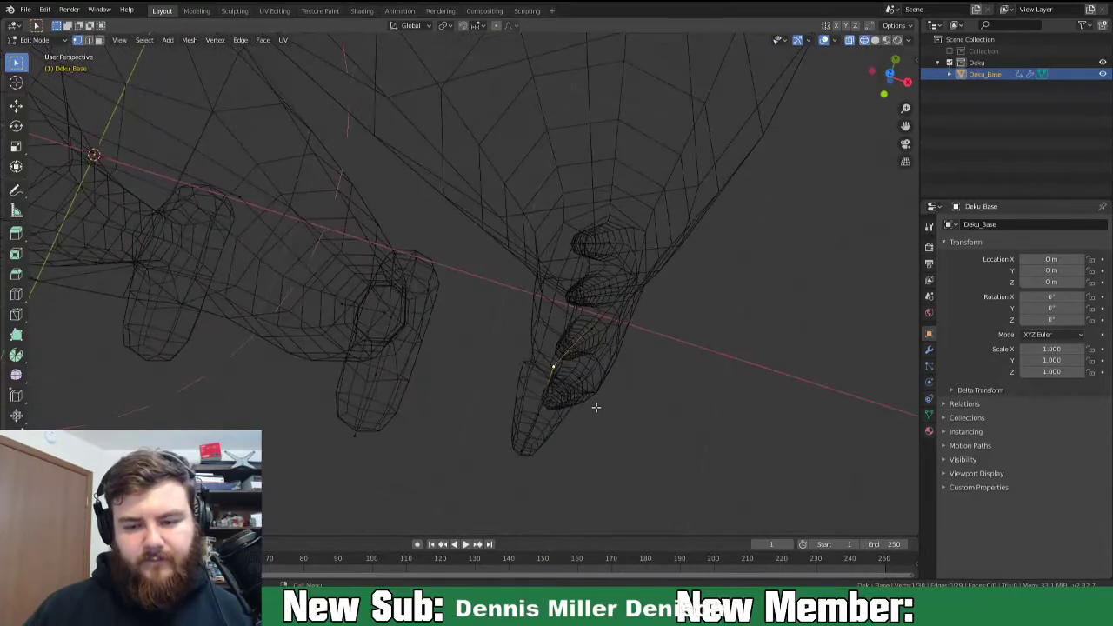
{"action": "key", "text": "KP_1"}
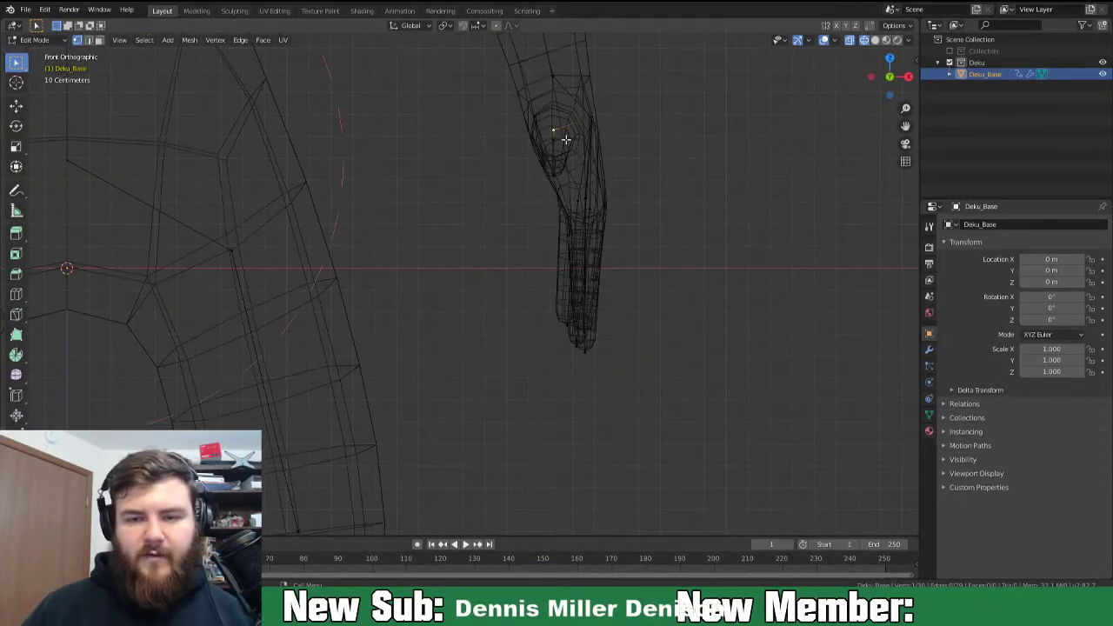
{"action": "key", "text": "g"}
{"action": "left_click", "coordinate": [577, 139]}
{"action": "middle_click_drag", "start_coordinate": [576, 139], "coordinate": [579, 228]}
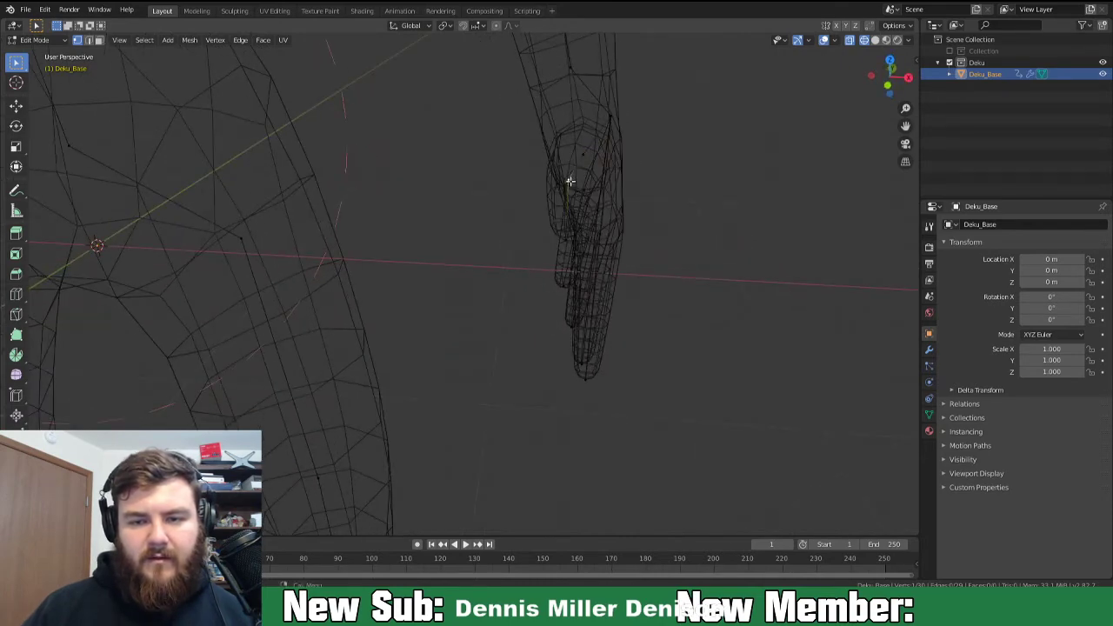
{"action": "key", "text": "g"}
{"action": "left_click", "coordinate": [582, 183]}
Scale down the skin radius of the thumb's middle joint and base vertex, the base to about 0.9.
{"action": "middle_click_drag", "start_coordinate": [571, 246], "coordinate": [646, 246]}
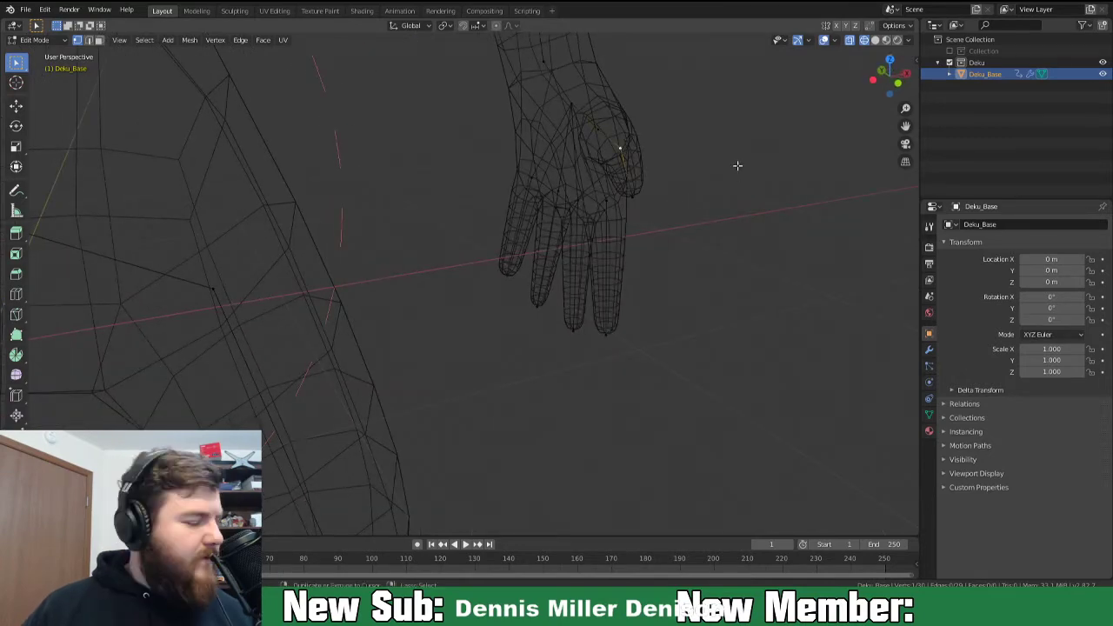
{"action": "key", "text": "s"}
{"action": "left_click", "coordinate": [711, 162]}
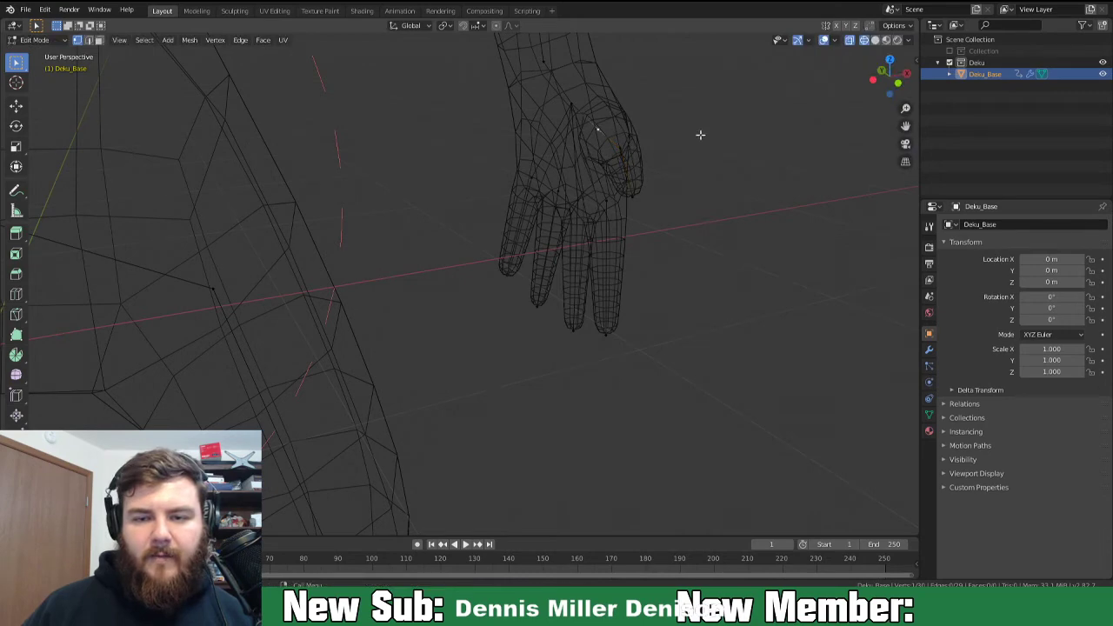
{"action": "key", "text": "s"}
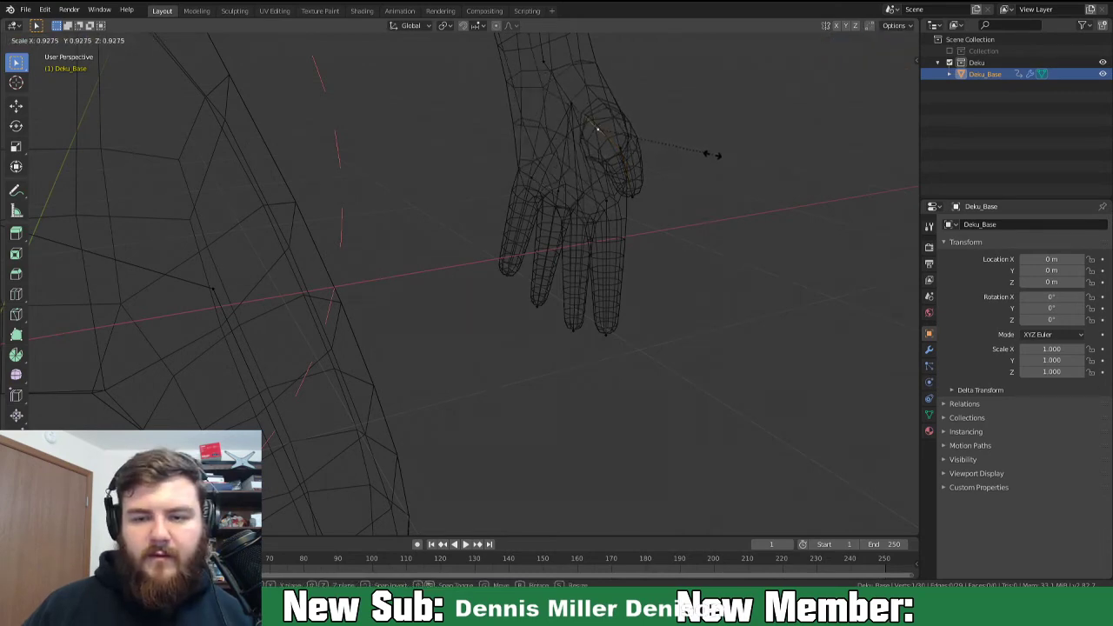
{"action": "left_click", "coordinate": [701, 170]}
Examine the palm around the thumb and the proportions of the whole body in solid shading.
{"action": "middle_click_drag", "start_coordinate": [698, 174], "coordinate": [760, 107]}
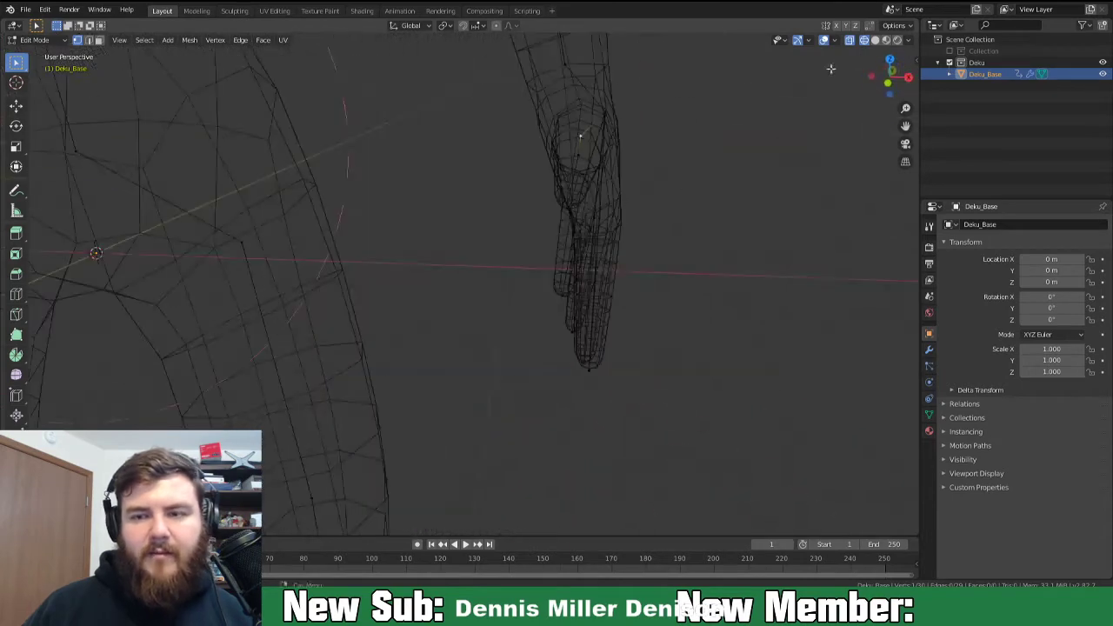
{"action": "left_click", "coordinate": [876, 40]}
{"action": "mouse_move", "coordinate": [807, 140]}
{"action": "middle_mouse_down"}
{"action": "mouse_move", "coordinate": [653, 216]}
{"action": "mouse_move", "coordinate": [688, 204]}
{"action": "mouse_move", "coordinate": [591, 146]}
{"action": "middle_mouse_up"}
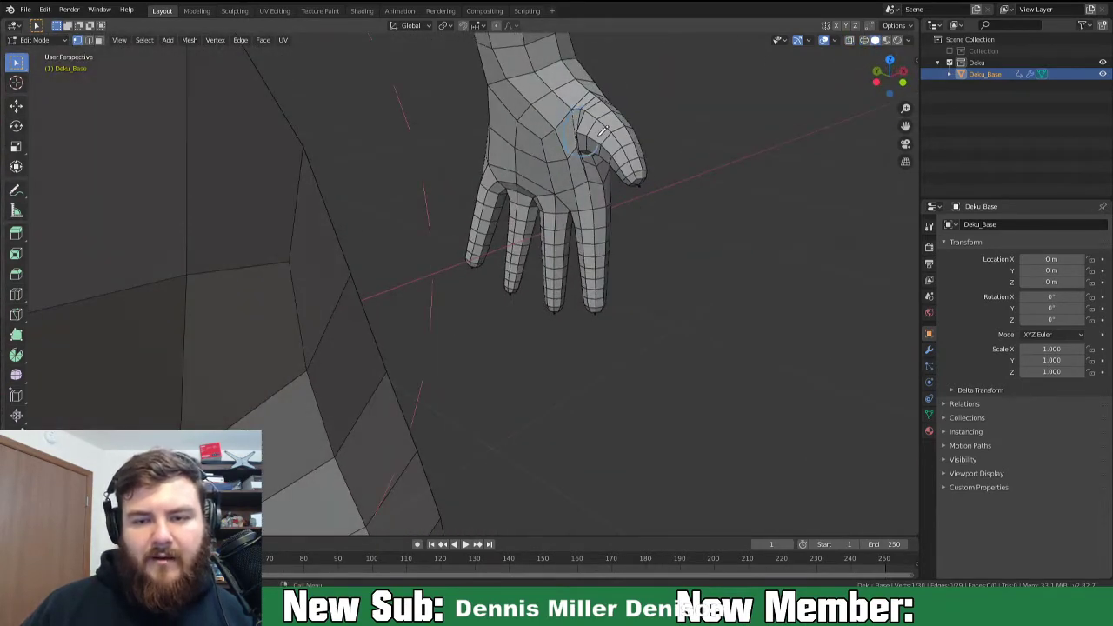
{"action": "middle_click_drag", "start_coordinate": [599, 194], "coordinate": [559, 260]}
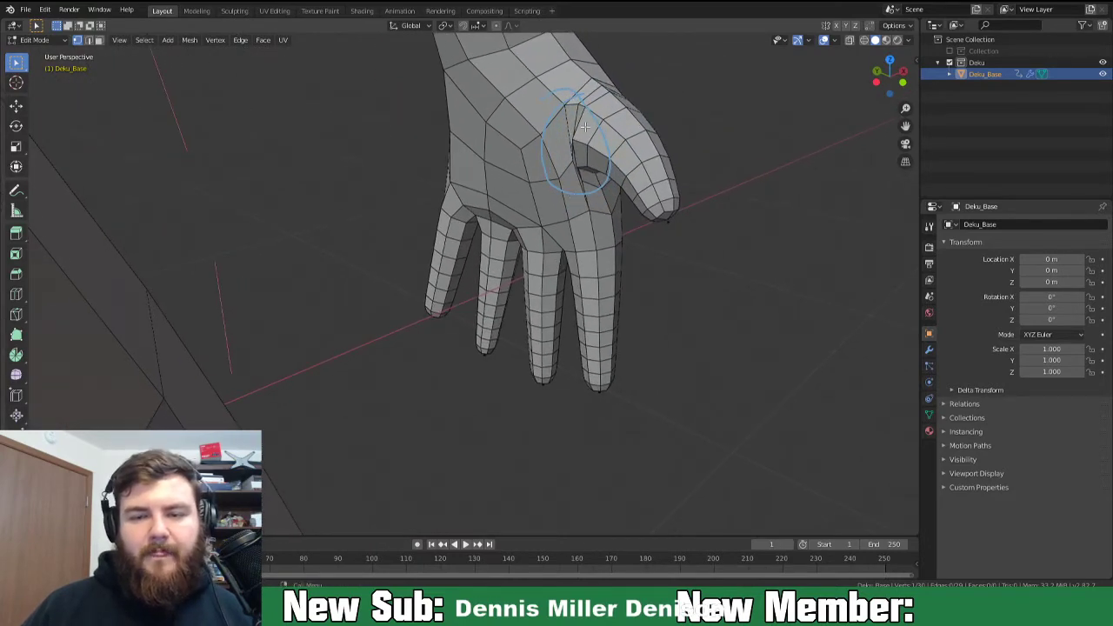
{"action": "middle_click_drag", "start_coordinate": [716, 253], "coordinate": [618, 286]}
{"action": "scroll", "coordinate": [562, 320], "scroll_direction": "down", "scroll_amount": 3}
{"action": "scroll", "coordinate": [382, 357], "scroll_direction": "down", "scroll_amount": 4}
{"action": "middle_click_drag", "start_coordinate": [382, 358], "coordinate": [458, 304], "text": "shift"}
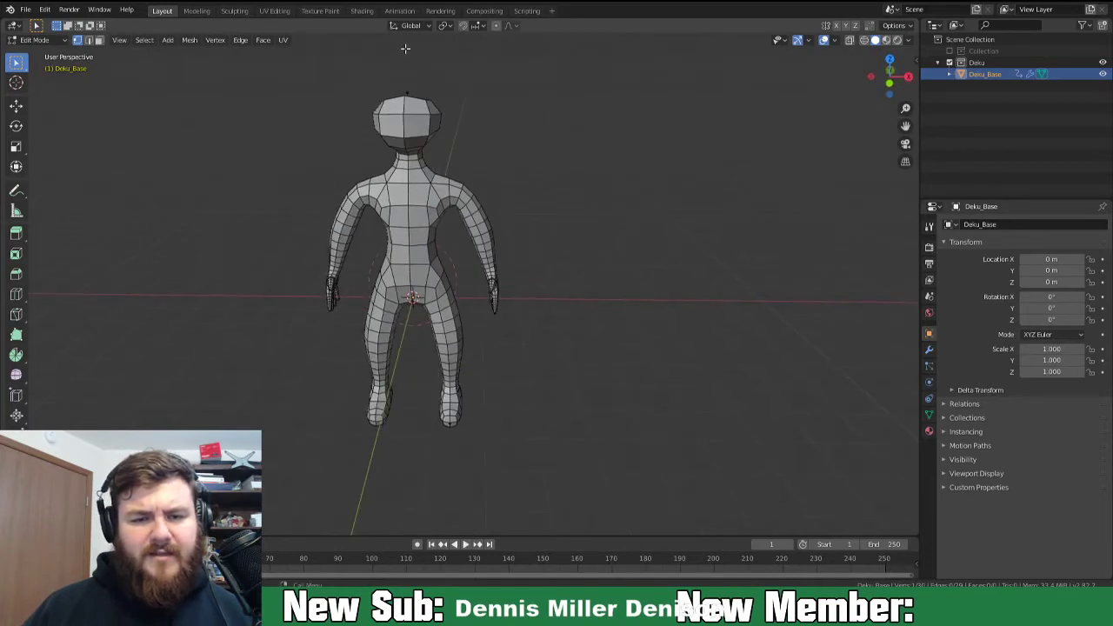
{"action": "scroll", "coordinate": [514, 347], "scroll_direction": "up", "scroll_amount": 4}
{"action": "scroll", "coordinate": [520, 348], "scroll_direction": "down", "scroll_amount": 2}
{"action": "middle_click_drag", "start_coordinate": [520, 356], "coordinate": [487, 309]}
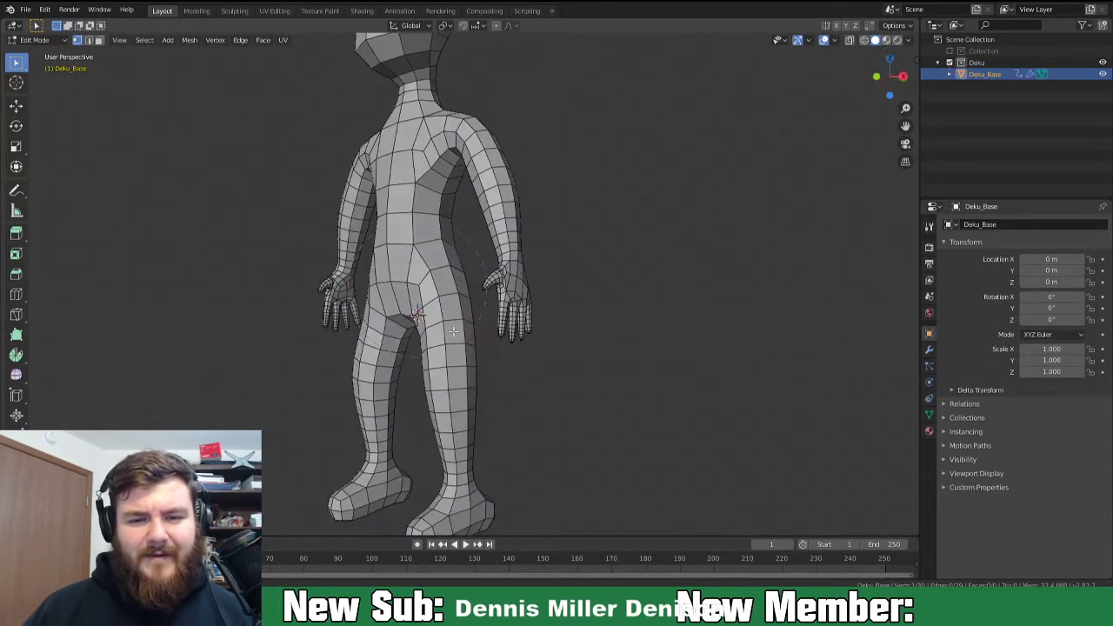
{"action": "scroll", "coordinate": [496, 313], "scroll_direction": "up", "scroll_amount": 3}
{"action": "scroll", "coordinate": [511, 378], "scroll_direction": "down", "scroll_amount": 8}
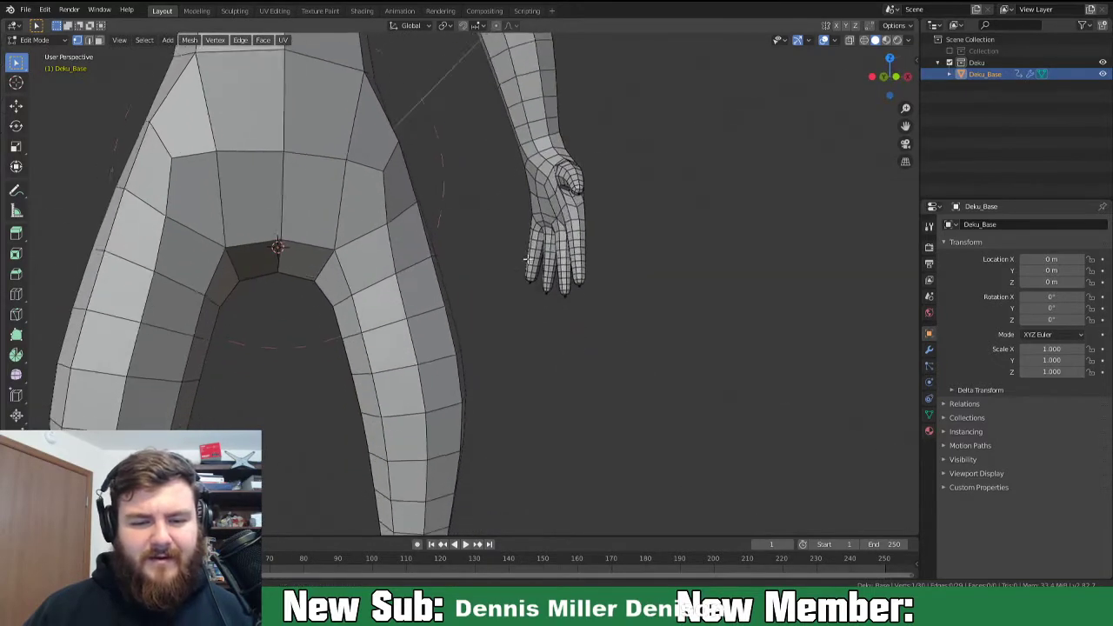
{"action": "middle_click_drag", "start_coordinate": [494, 364], "coordinate": [507, 391]}
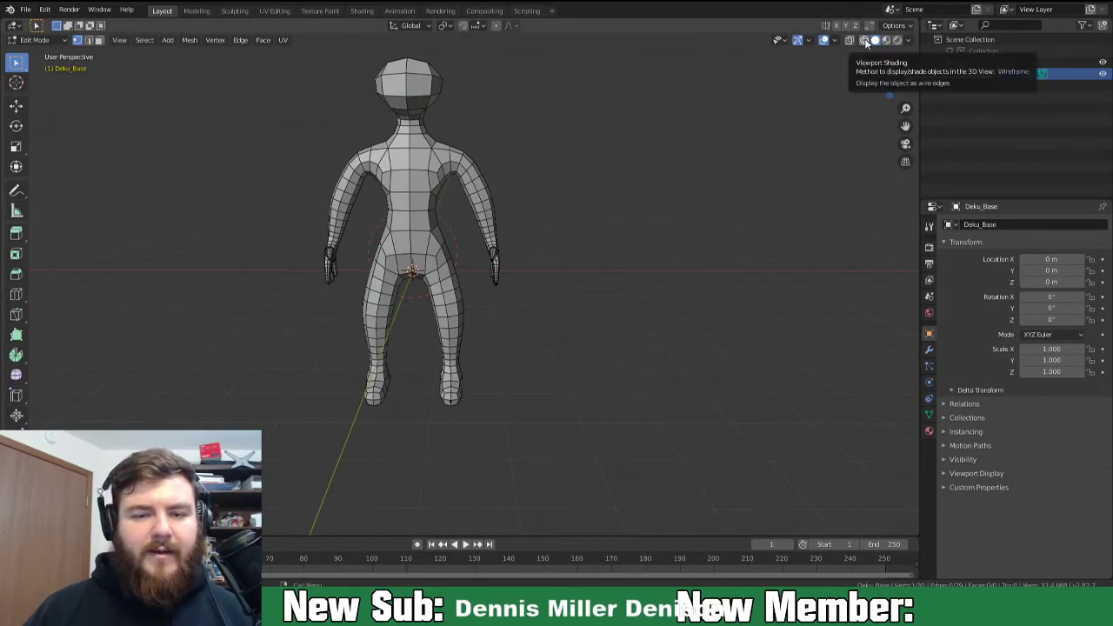
{"action": "middle_click_drag", "start_coordinate": [493, 277], "coordinate": [409, 271]}
{"action": "scroll", "coordinate": [480, 296], "scroll_direction": "up", "scroll_amount": 4}
{"action": "middle_click_drag", "start_coordinate": [485, 297], "coordinate": [558, 297]}
{"action": "scroll", "coordinate": [558, 297], "scroll_direction": "down", "scroll_amount": 5}
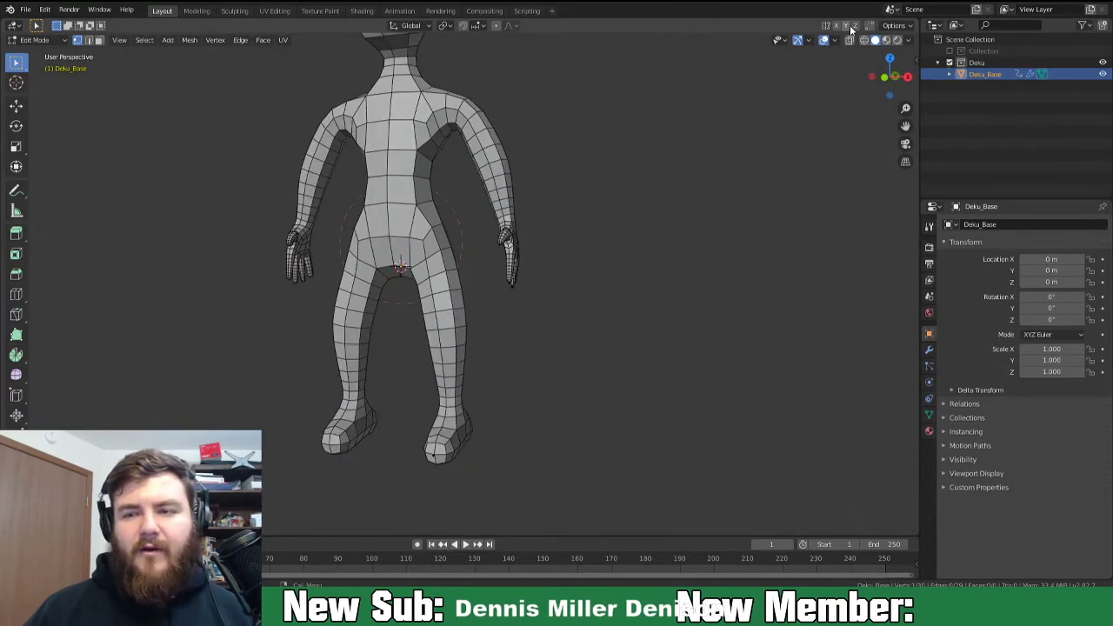
Scale the skin radius of the elbow vertex down to about 0.8 in wireframe shading.
{"action": "key", "text": "shift+z"}
{"action": "middle_click_drag", "start_coordinate": [429, 173], "coordinate": [494, 160]}
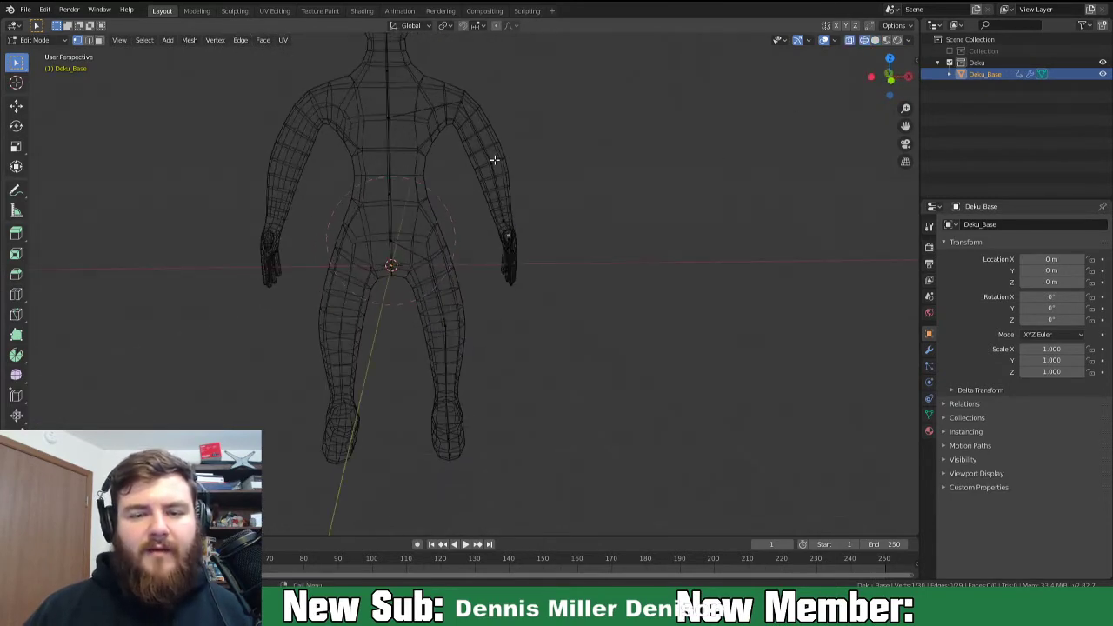
{"action": "left_click", "coordinate": [471, 98], "text": "alt"}
{"action": "left_click", "coordinate": [500, 164], "text": "shift"}
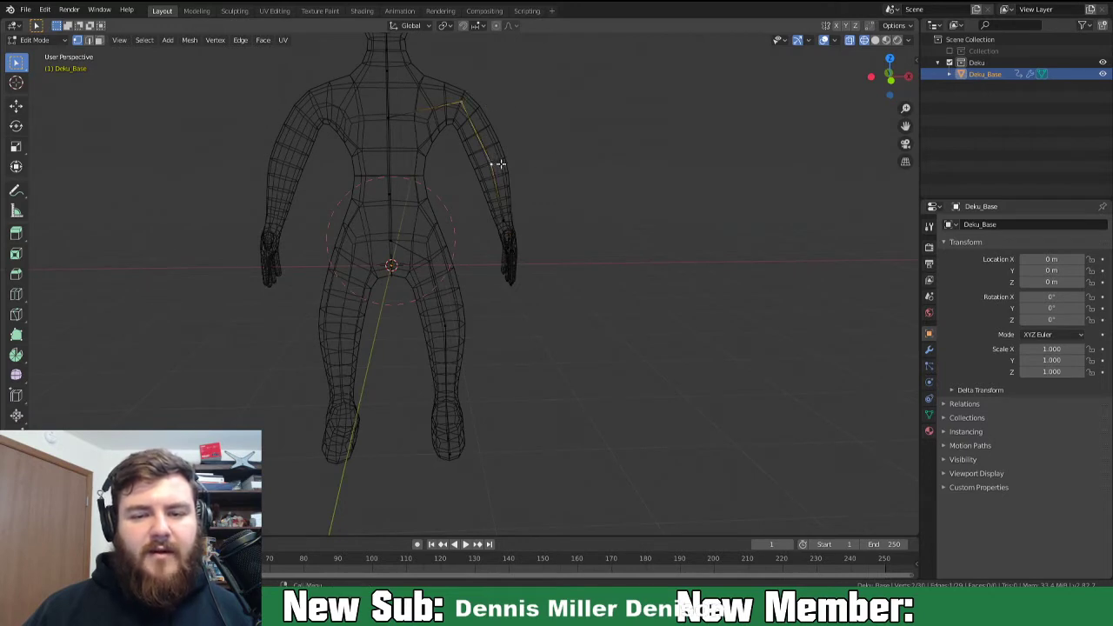
{"action": "key", "text": "s"}
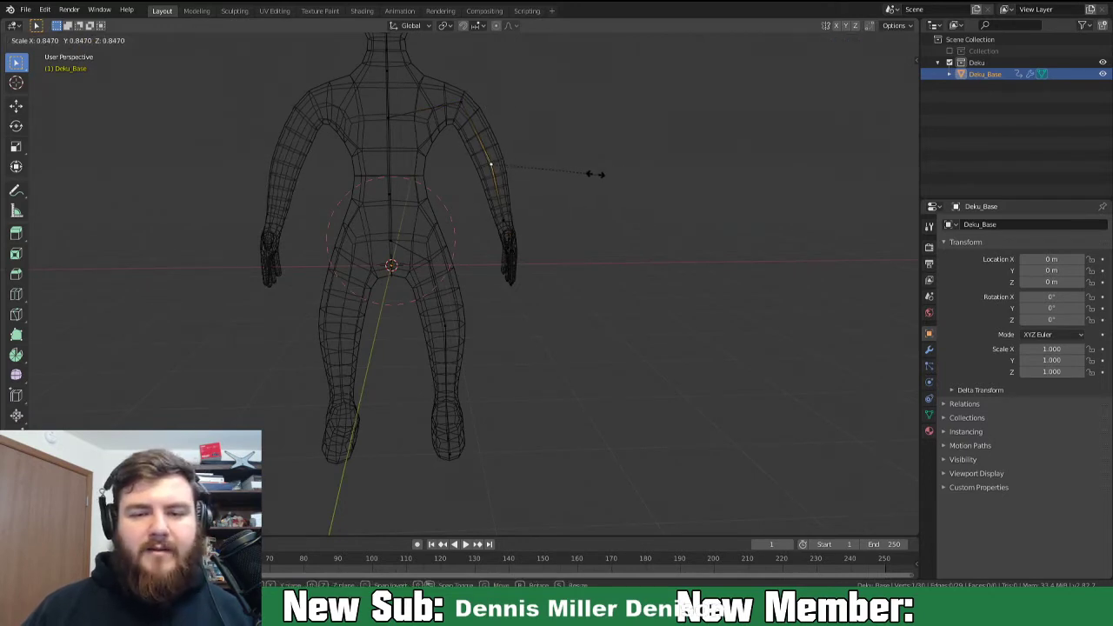
{"action": "left_click", "coordinate": [582, 176]}
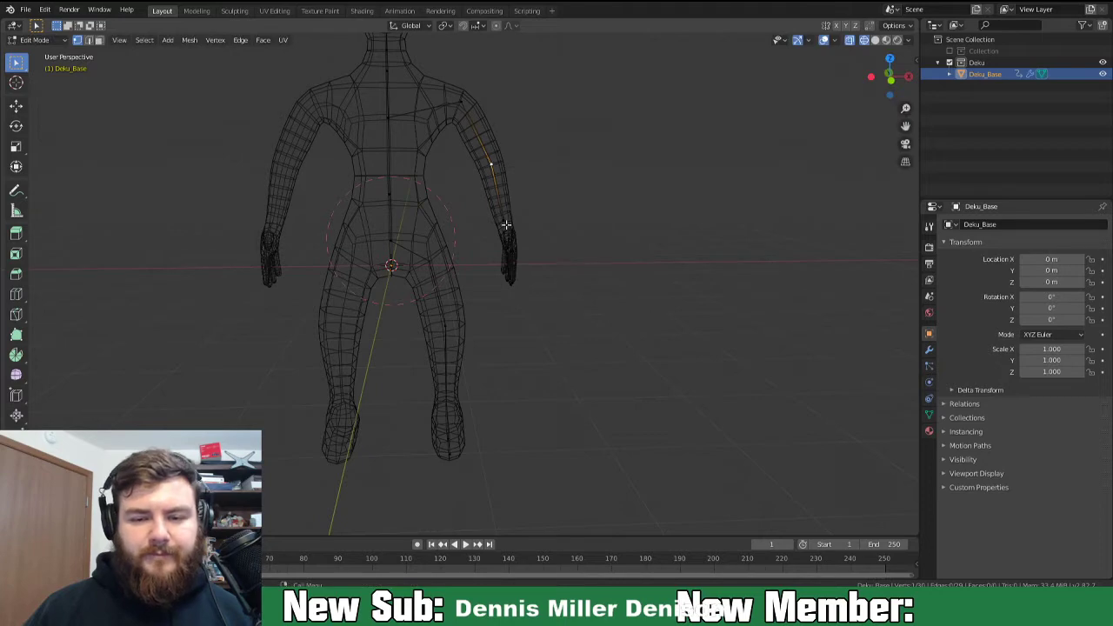
Subdivide the edges of the four fingers between knuckles and tips with 2 cuts, leaving the leg vertices out.
{"action": "middle_click_drag", "start_coordinate": [544, 284], "coordinate": [432, 264]}
{"action": "scroll", "coordinate": [447, 318], "scroll_direction": "up", "scroll_amount": 5}
{"action": "middle_click_drag", "start_coordinate": [446, 318], "coordinate": [427, 306]}
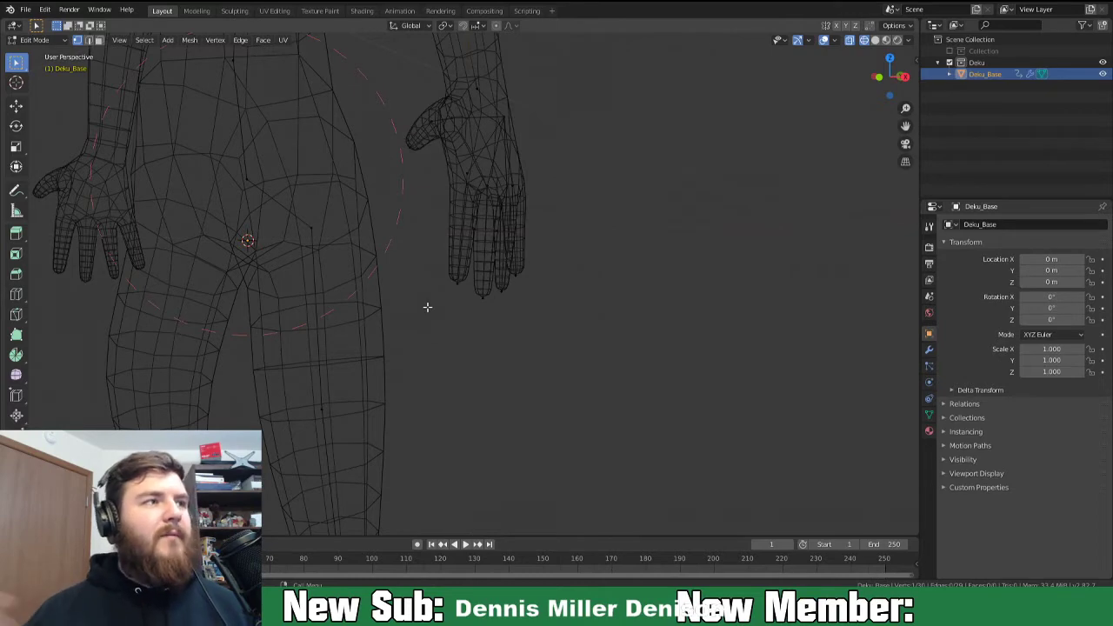
{"action": "middle_click_drag", "start_coordinate": [463, 314], "coordinate": [401, 317]}
{"action": "left_click_drag", "start_coordinate": [346, 114], "coordinate": [496, 281]}
{"action": "middle_click_drag", "start_coordinate": [568, 340], "coordinate": [325, 281]}
{"action": "left_click_drag", "start_coordinate": [220, 152], "coordinate": [318, 305]}
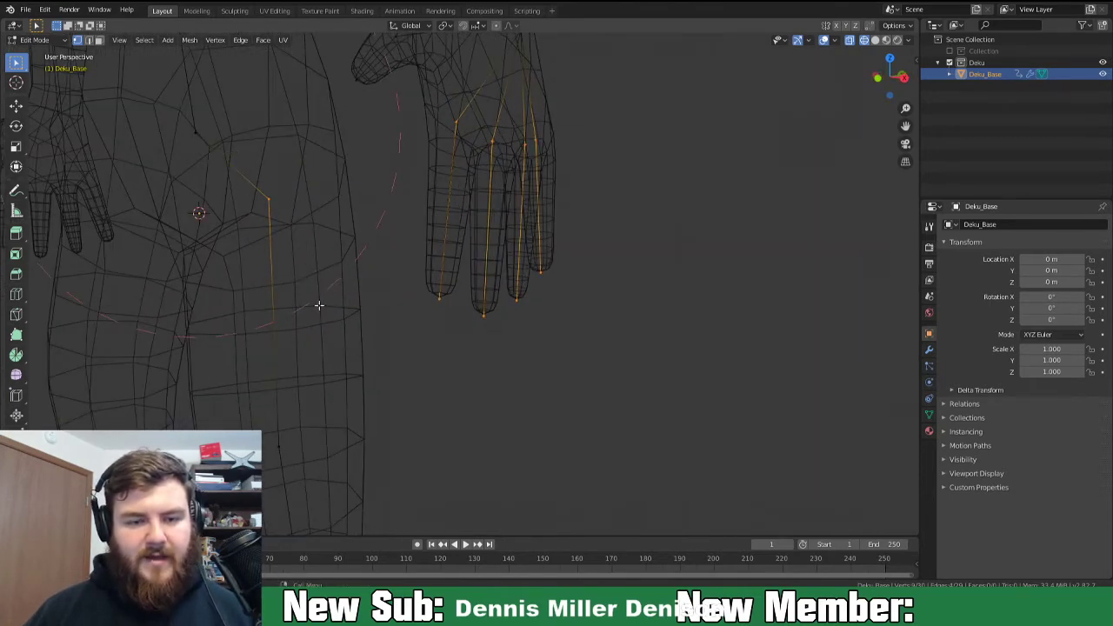
{"action": "left_click_drag", "start_coordinate": [249, 172], "coordinate": [302, 262], "text": "ctrl"}
{"action": "middle_click_drag", "start_coordinate": [525, 383], "coordinate": [457, 378]}
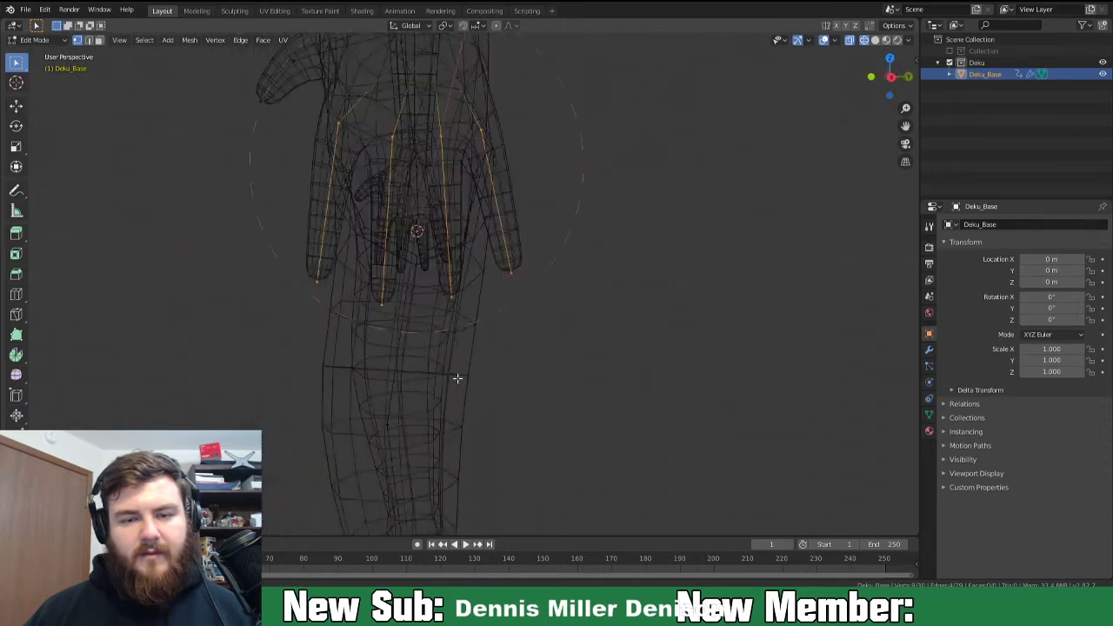
{"action": "right_click", "coordinate": [625, 260]}
{"action": "left_click", "coordinate": [628, 261]}
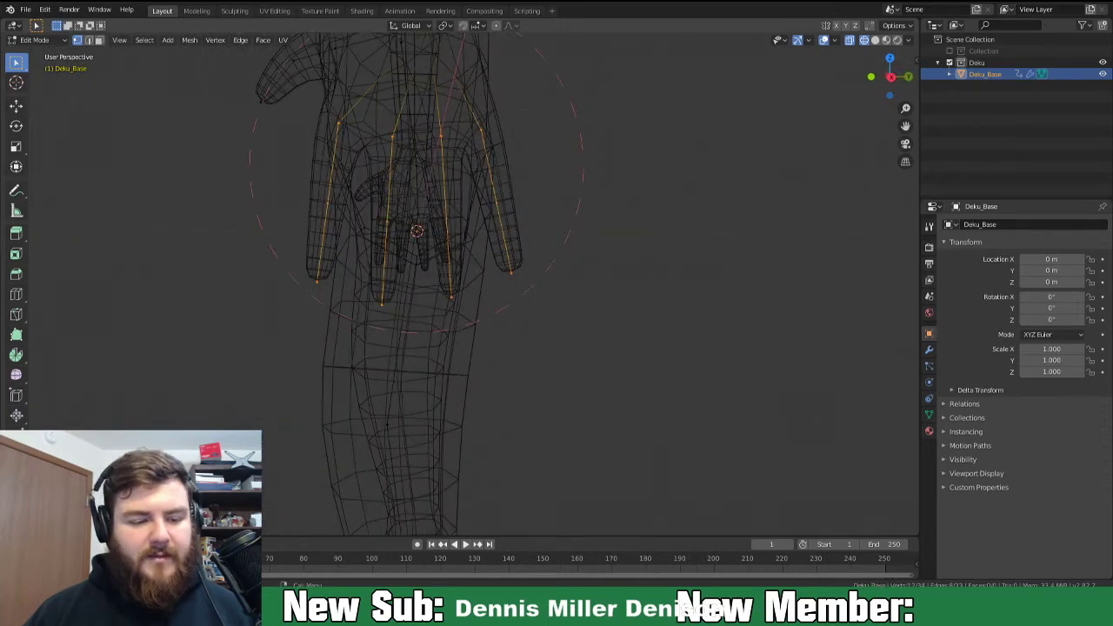
{"action": "left_click", "coordinate": [189, 443]}
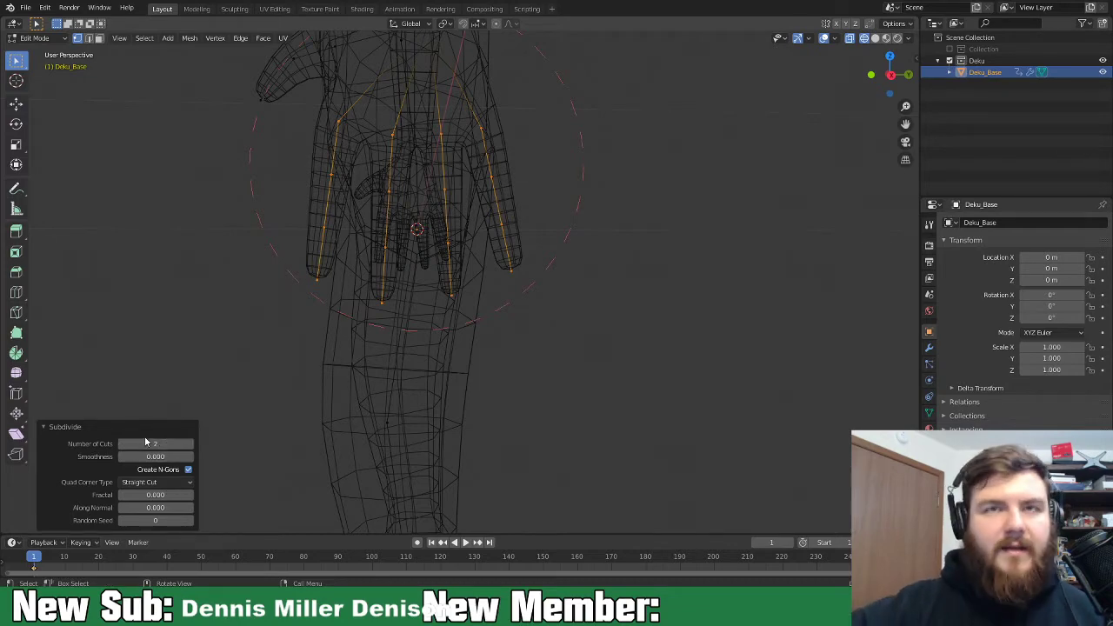
Hide the wrist, thumb and knuckle vertices of the large hand so only the finger vertices stay editable.
{"action": "middle_click_drag", "start_coordinate": [286, 265], "coordinate": [384, 276]}
{"action": "middle_click_drag", "start_coordinate": [512, 256], "coordinate": [487, 264]}
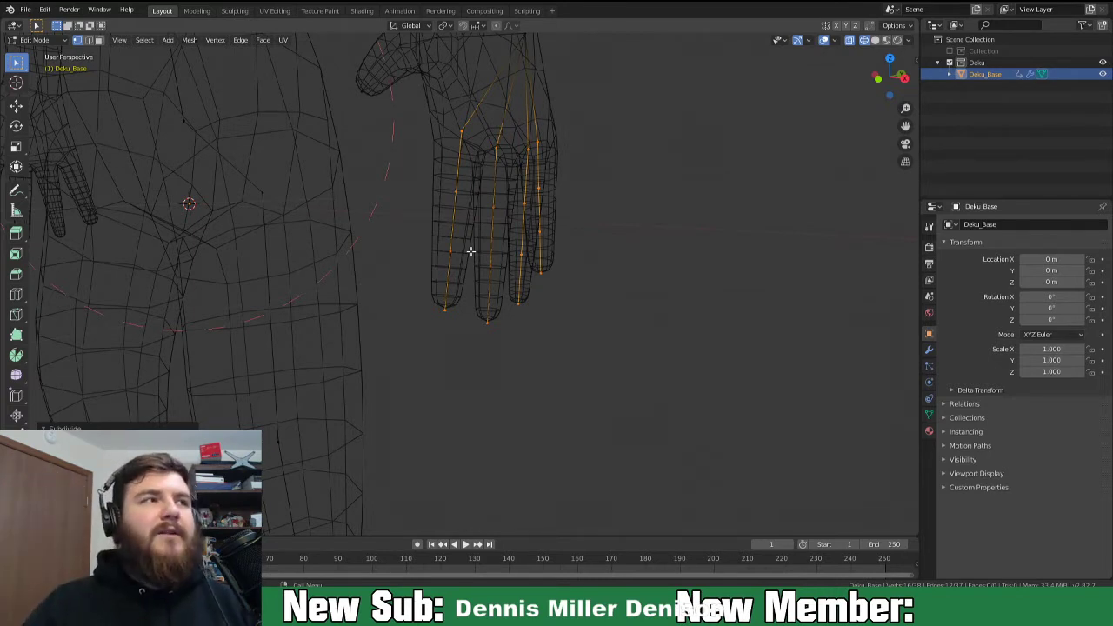
{"action": "middle_click_drag", "start_coordinate": [568, 311], "coordinate": [407, 165]}
{"action": "left_click_drag", "start_coordinate": [438, 136], "coordinate": [522, 191]}
{"action": "middle_click_drag", "start_coordinate": [521, 191], "coordinate": [398, 177]}
{"action": "left_click_drag", "start_coordinate": [400, 152], "coordinate": [537, 191]}
{"action": "left_click", "coordinate": [530, 224]}
{"action": "mouse_move", "coordinate": [529, 223]}
{"action": "middle_mouse_down"}
{"action": "mouse_move", "coordinate": [496, 224]}
{"action": "mouse_move", "coordinate": [517, 226]}
{"action": "middle_mouse_up"}
{"action": "left_click_drag", "start_coordinate": [342, 59], "coordinate": [505, 156]}
{"action": "middle_click_drag", "start_coordinate": [505, 157], "coordinate": [442, 166]}
{"action": "key", "text": "g"}
{"action": "key", "text": "x"}
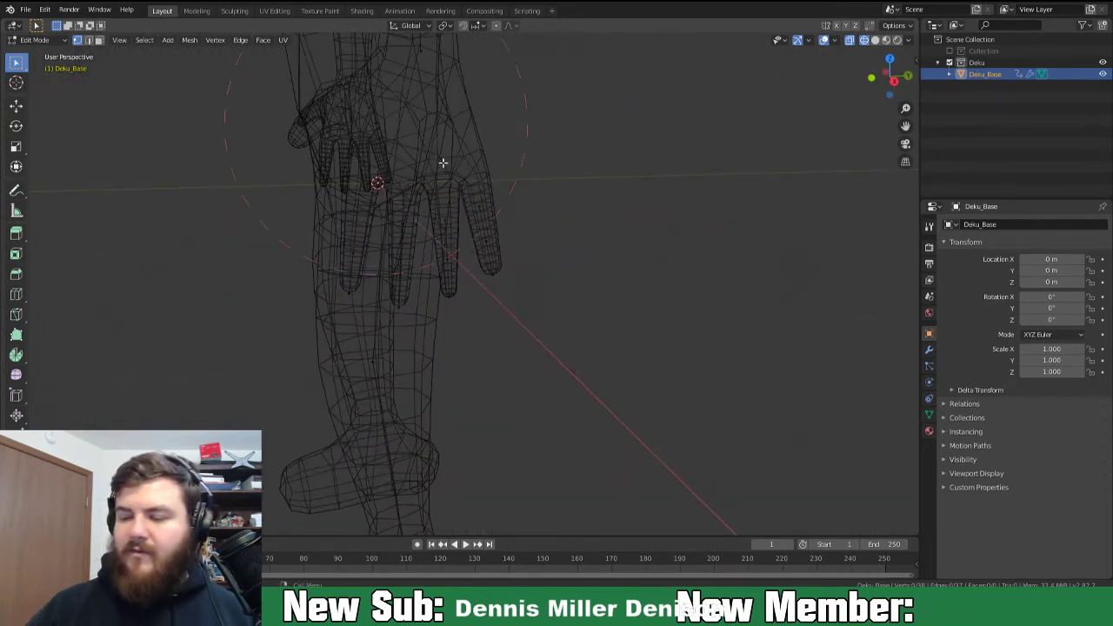
Select the index finger's end segment and move it inward toward the leg in front view.
{"action": "middle_click_drag", "start_coordinate": [335, 172], "coordinate": [427, 174]}
{"action": "mouse_move", "coordinate": [412, 345]}
{"action": "middle_mouse_down"}
{"action": "mouse_move", "coordinate": [405, 353]}
{"action": "mouse_move", "coordinate": [425, 347]}
{"action": "middle_mouse_up"}
{"action": "left_click", "coordinate": [448, 257], "text": "alt"}
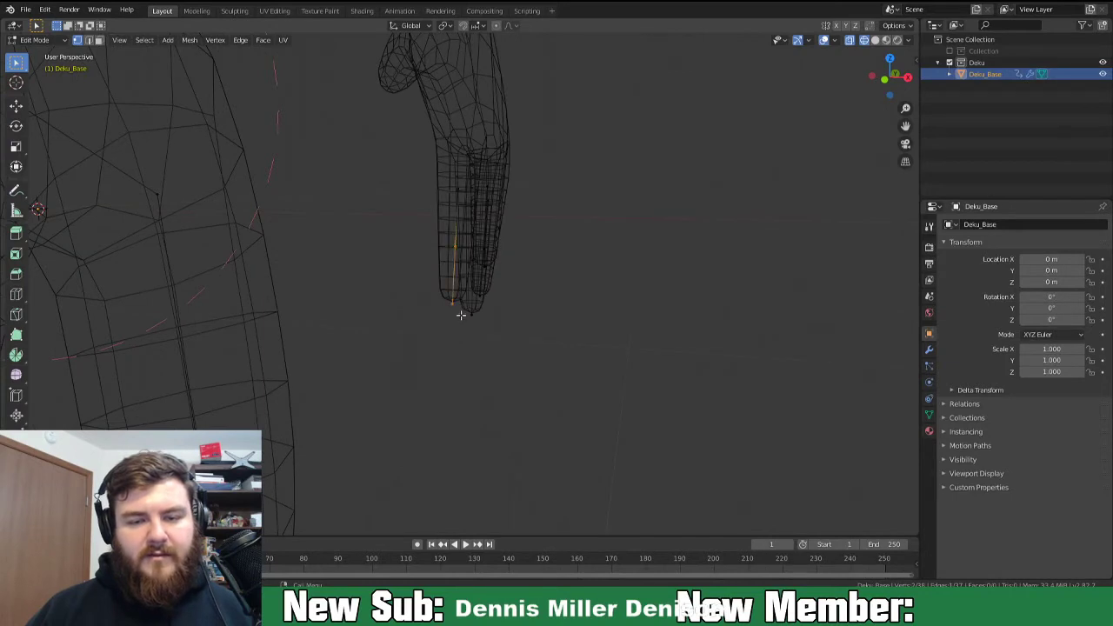
{"action": "key", "text": "KP_1"}
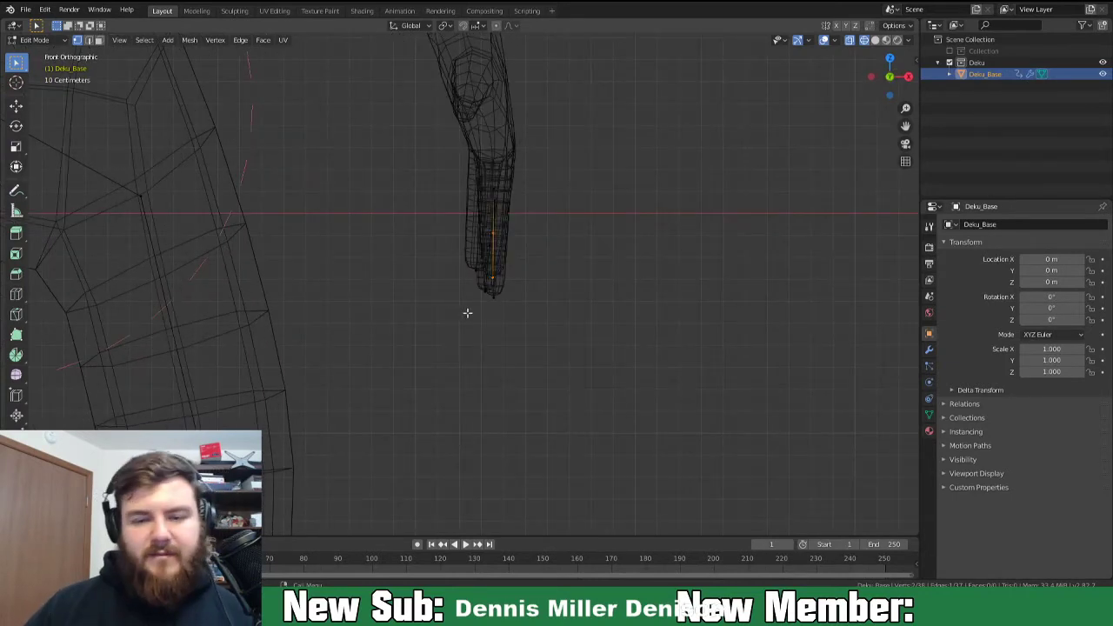
{"action": "scroll", "coordinate": [505, 304], "scroll_direction": "up", "scroll_amount": 2}
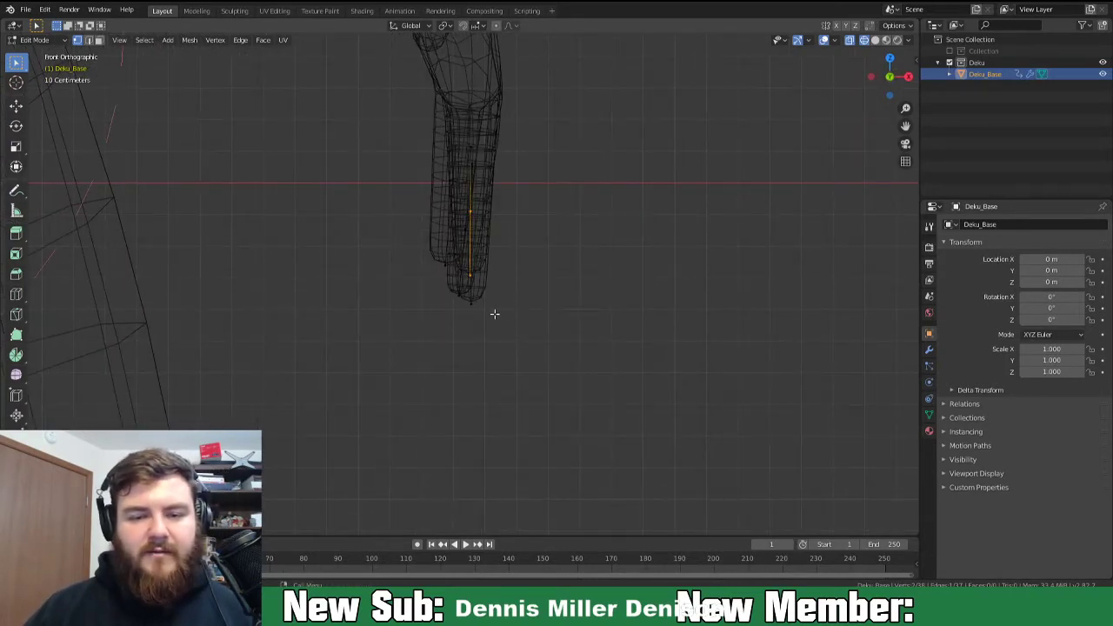
{"action": "key", "text": "g"}
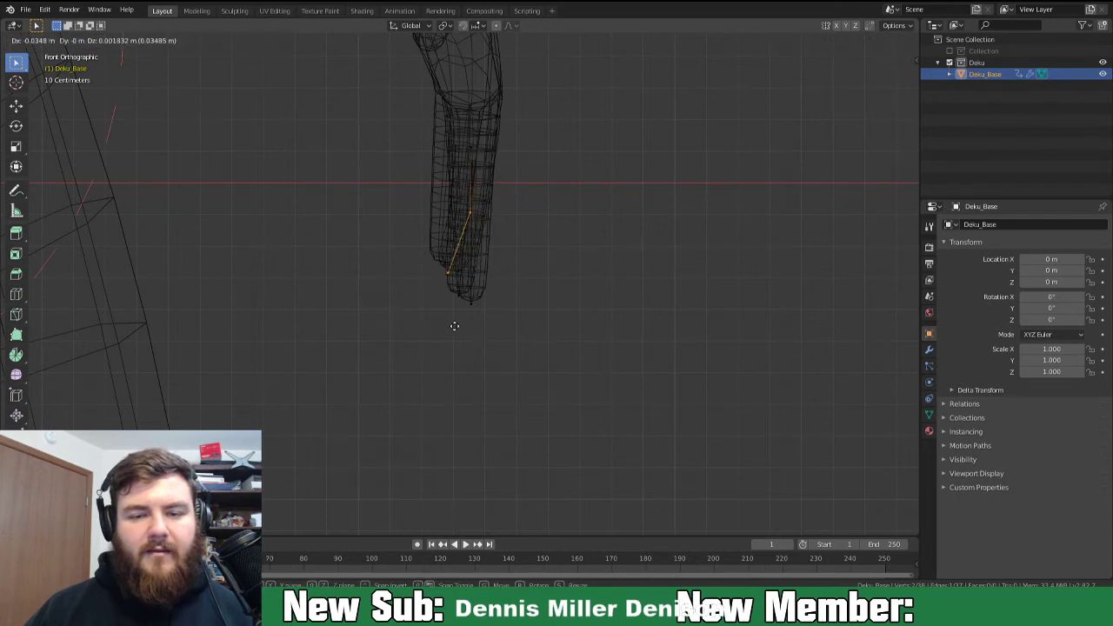
{"action": "left_click", "coordinate": [448, 323]}
{"action": "mouse_move", "coordinate": [450, 322]}
{"action": "middle_mouse_down"}
{"action": "mouse_move", "coordinate": [464, 333]}
{"action": "mouse_move", "coordinate": [449, 334]}
{"action": "middle_mouse_up"}
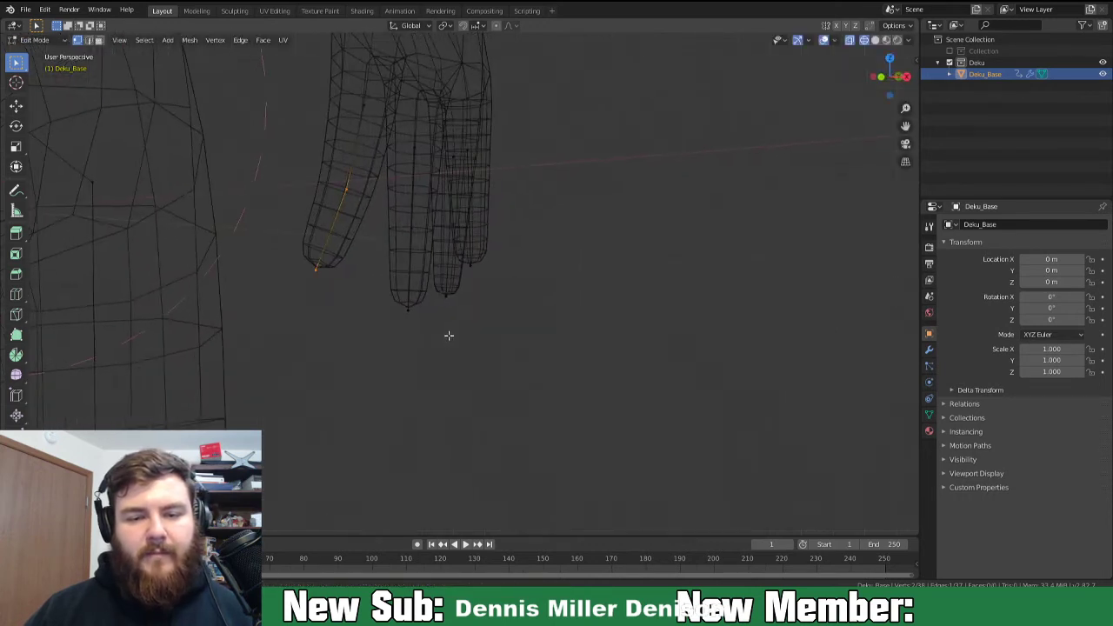
Move the middle finger's end segment inward toward the leg in front view and rotate it to curl the finger.
{"action": "left_click", "coordinate": [403, 225], "text": "alt"}
{"action": "middle_click_drag", "start_coordinate": [419, 324], "coordinate": [461, 317]}
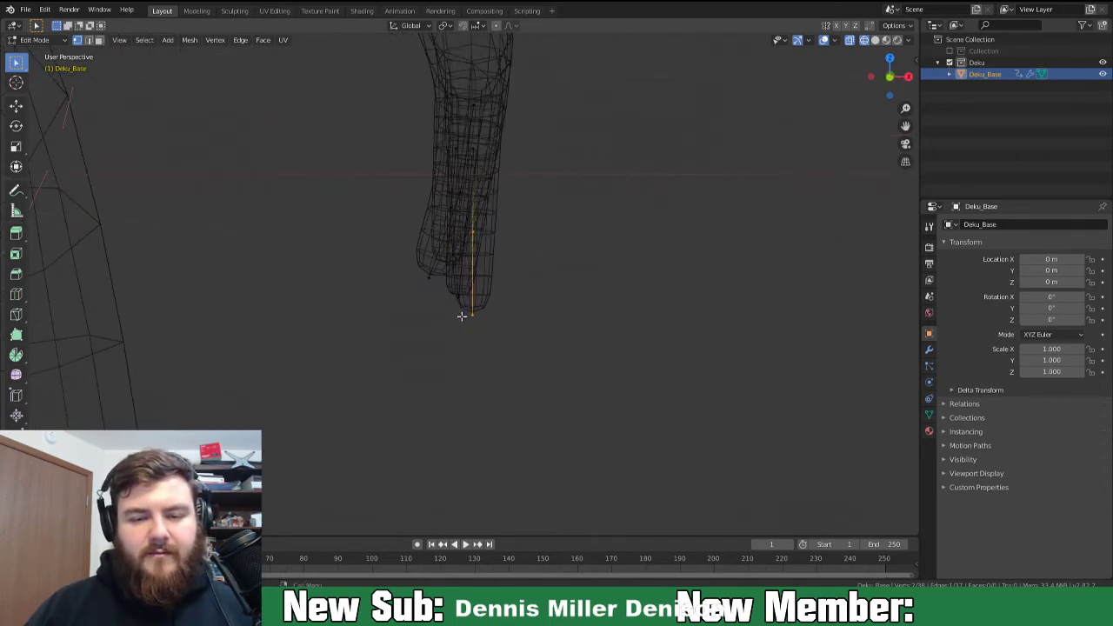
{"action": "key", "text": "KP_1"}
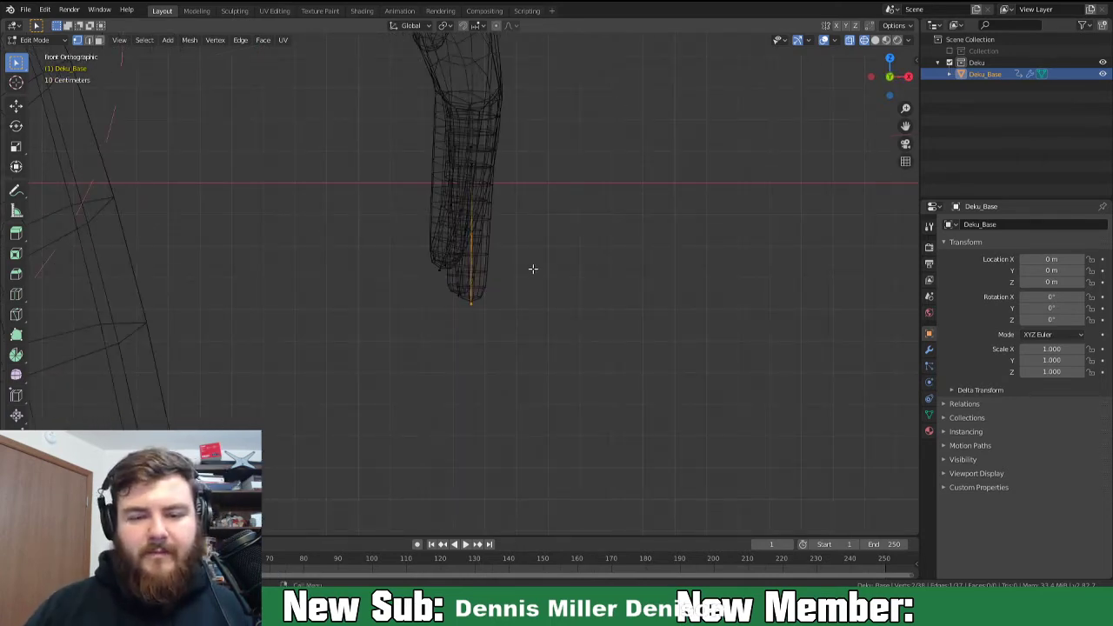
{"action": "key", "text": "g"}
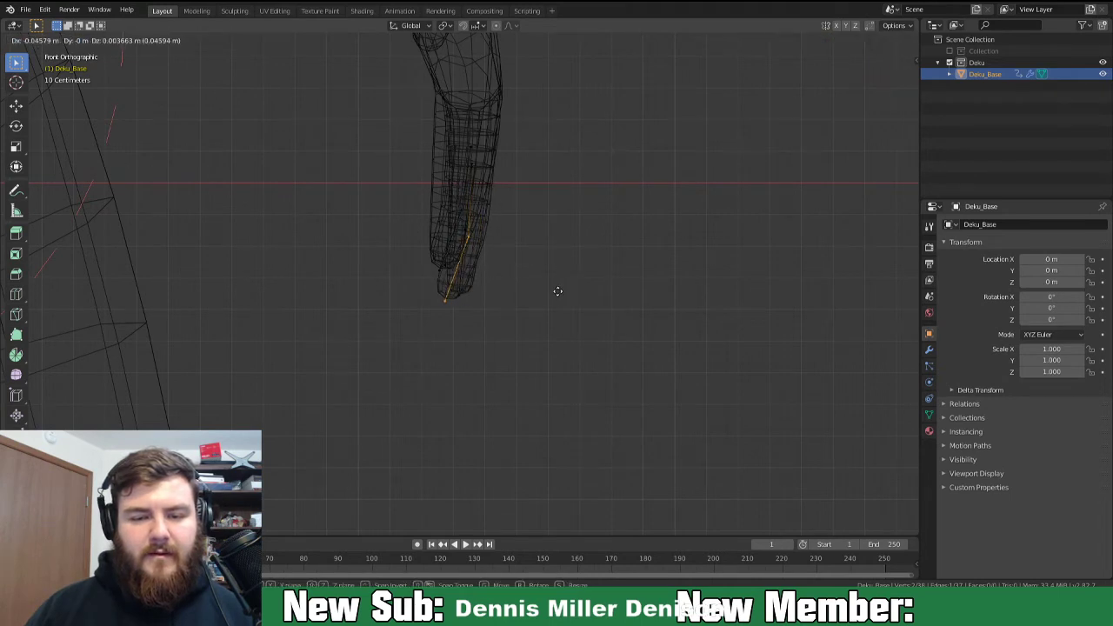
{"action": "left_click", "coordinate": [550, 289]}
{"action": "key", "text": "r"}
{"action": "left_click", "coordinate": [550, 310]}
{"action": "middle_click_drag", "start_coordinate": [550, 311], "coordinate": [432, 291]}
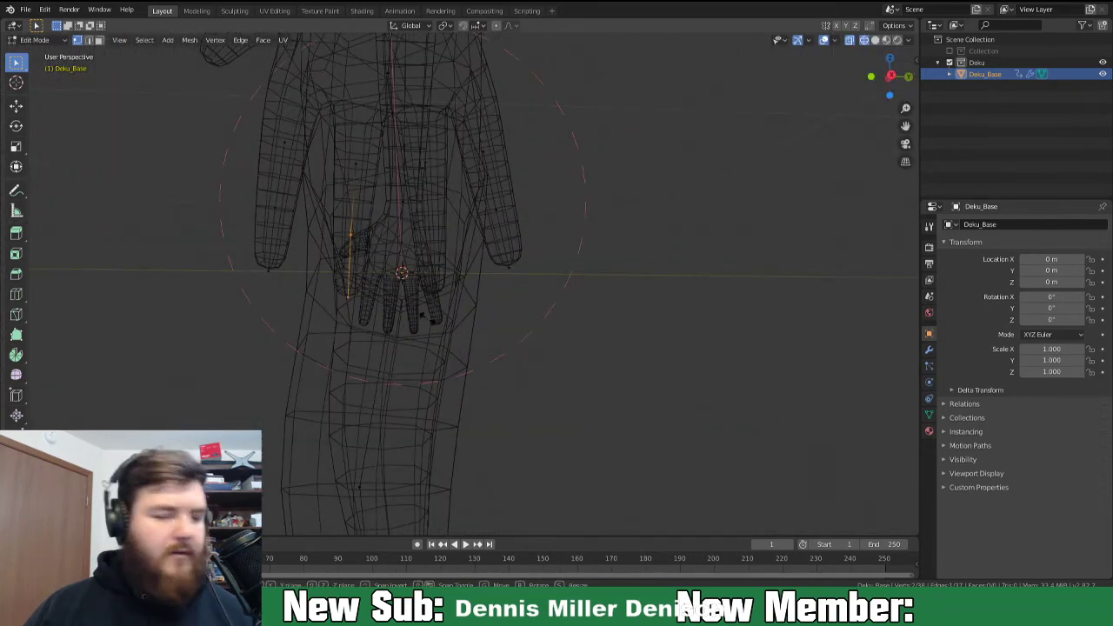
{"action": "key", "text": "s"}
{"action": "right_click", "coordinate": [437, 325]}
{"action": "mouse_move", "coordinate": [388, 314]}
{"action": "middle_mouse_down"}
{"action": "mouse_move", "coordinate": [457, 309]}
{"action": "mouse_move", "coordinate": [577, 349]}
{"action": "mouse_move", "coordinate": [623, 346]}
{"action": "mouse_move", "coordinate": [385, 333]}
{"action": "mouse_move", "coordinate": [401, 317]}
{"action": "middle_mouse_up"}
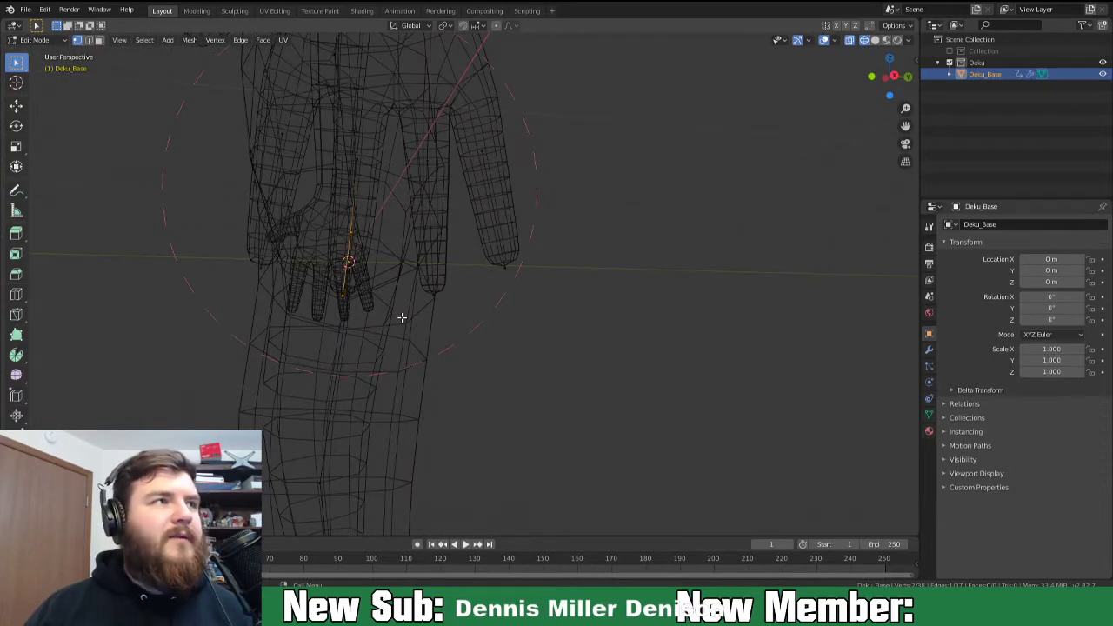
Move the ring finger's end segment inward in front view and rotate it about 12 degrees to curl the finger.
{"action": "middle_click_drag", "start_coordinate": [451, 289], "coordinate": [484, 295]}
{"action": "left_click", "coordinate": [432, 237]}
{"action": "left_click", "coordinate": [439, 300], "text": "shift"}
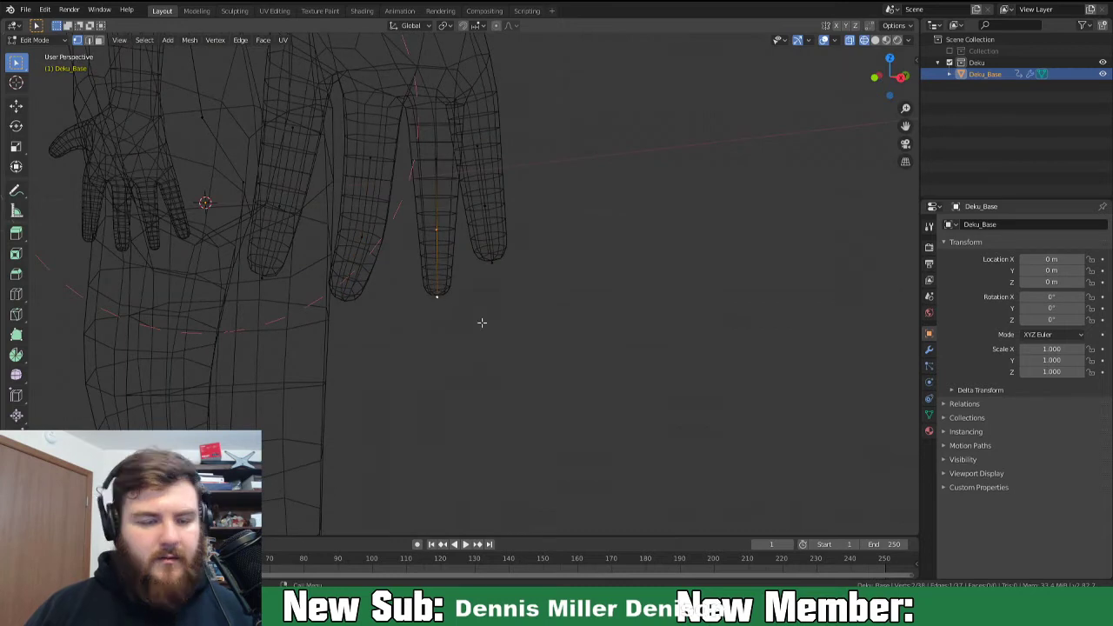
{"action": "key", "text": "KP_1"}
{"action": "key", "text": "g"}
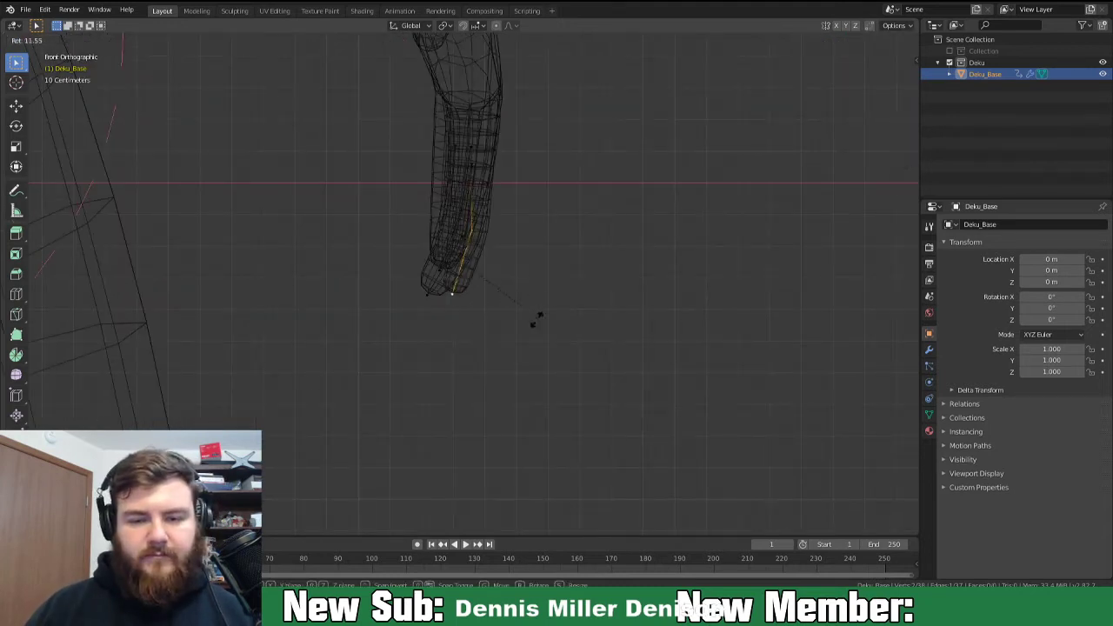
{"action": "left_click", "coordinate": [501, 322]}
{"action": "key", "text": "r"}
{"action": "left_click", "coordinate": [533, 317]}
Scale the ring finger's end segment by about 1.2 to lengthen it.
{"action": "middle_click_drag", "start_coordinate": [532, 318], "coordinate": [420, 320]}
{"action": "scroll", "coordinate": [420, 319], "scroll_direction": "down", "scroll_amount": 4}
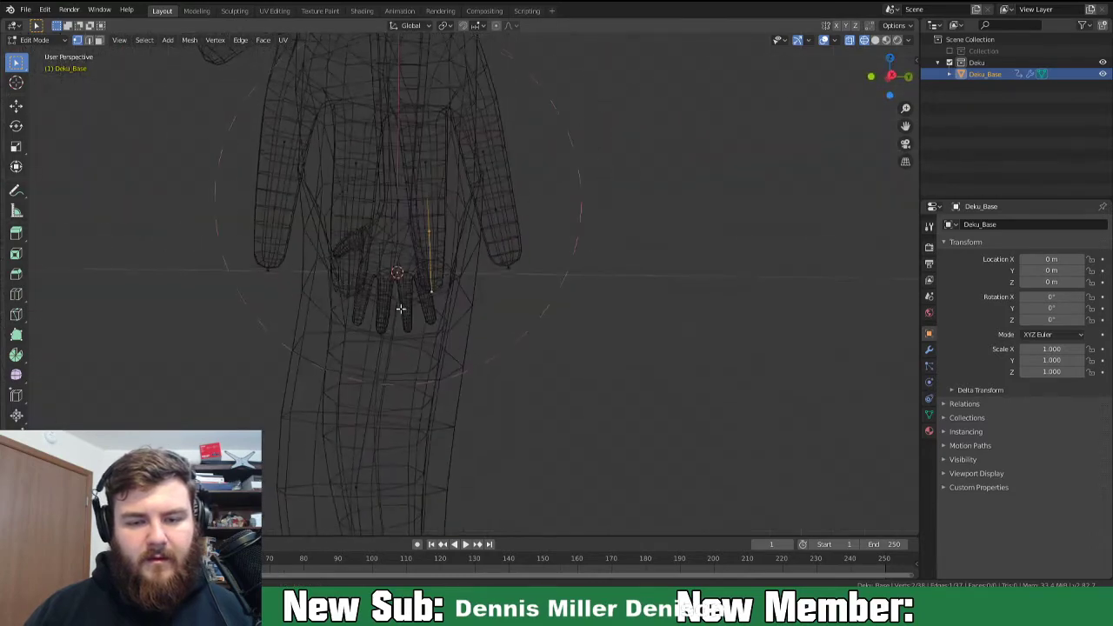
{"action": "scroll", "coordinate": [404, 306], "scroll_direction": "up", "scroll_amount": 3}
{"action": "key", "text": "s"}
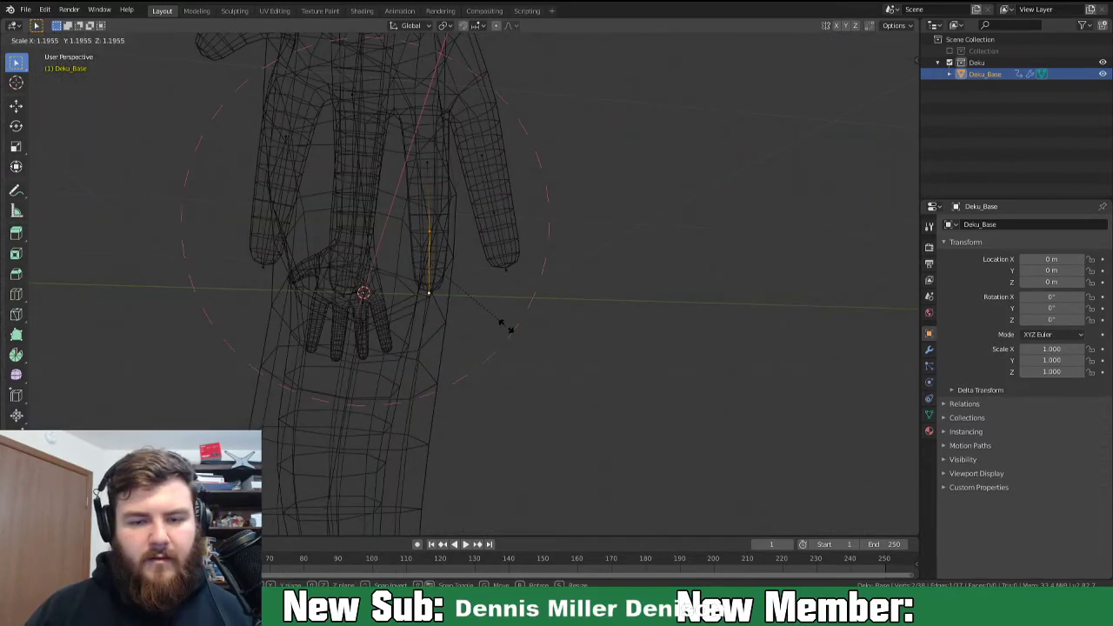
{"action": "left_click", "coordinate": [507, 325]}
{"action": "middle_click_drag", "start_coordinate": [510, 325], "coordinate": [446, 305]}
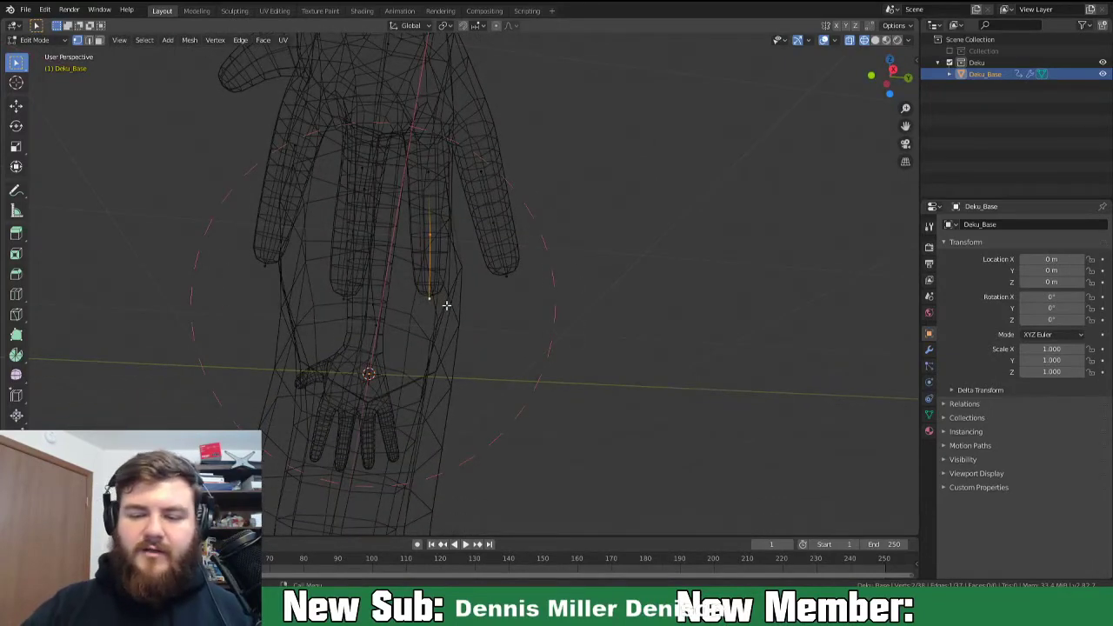
Adjust the height of the little finger's end segment and curl it slightly inward in front view.
{"action": "middle_click_drag", "start_coordinate": [460, 307], "coordinate": [517, 246]}
{"action": "key", "text": "g"}
{"action": "key", "text": "z"}
{"action": "left_click", "coordinate": [438, 340]}
{"action": "key", "text": "KP_1"}
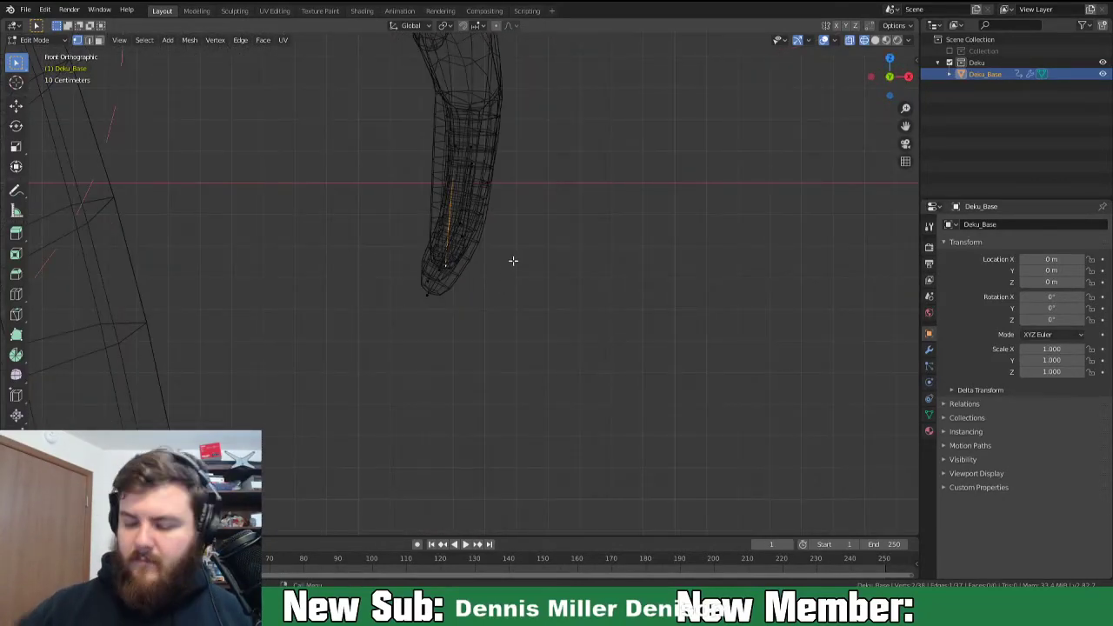
{"action": "key", "text": "g"}
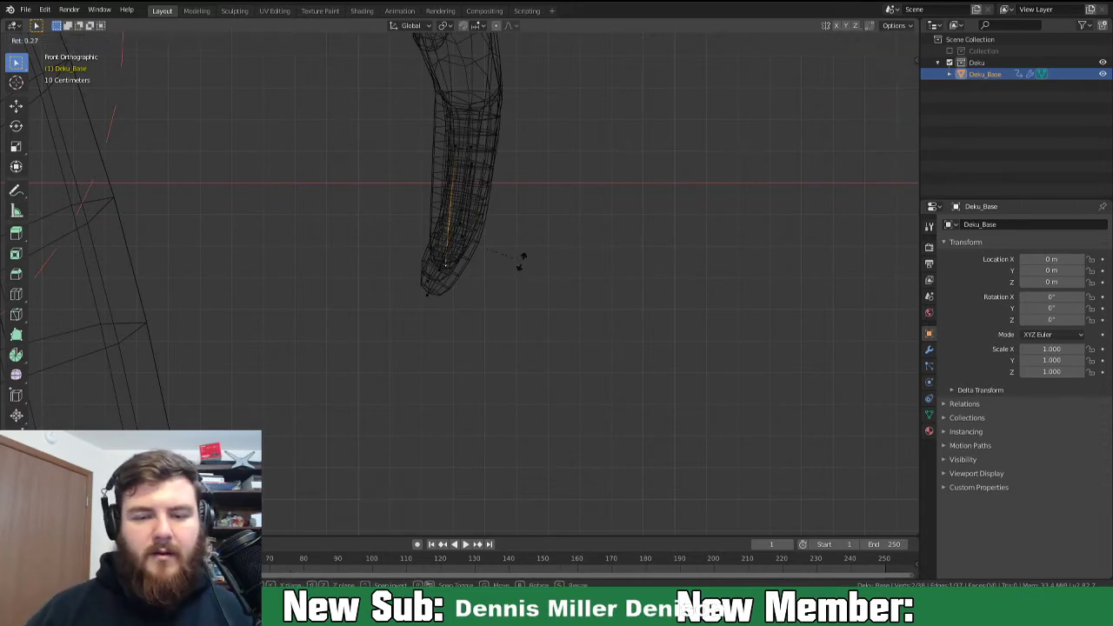
{"action": "left_click", "coordinate": [512, 279]}
{"action": "middle_click_drag", "start_coordinate": [512, 279], "coordinate": [421, 283]}
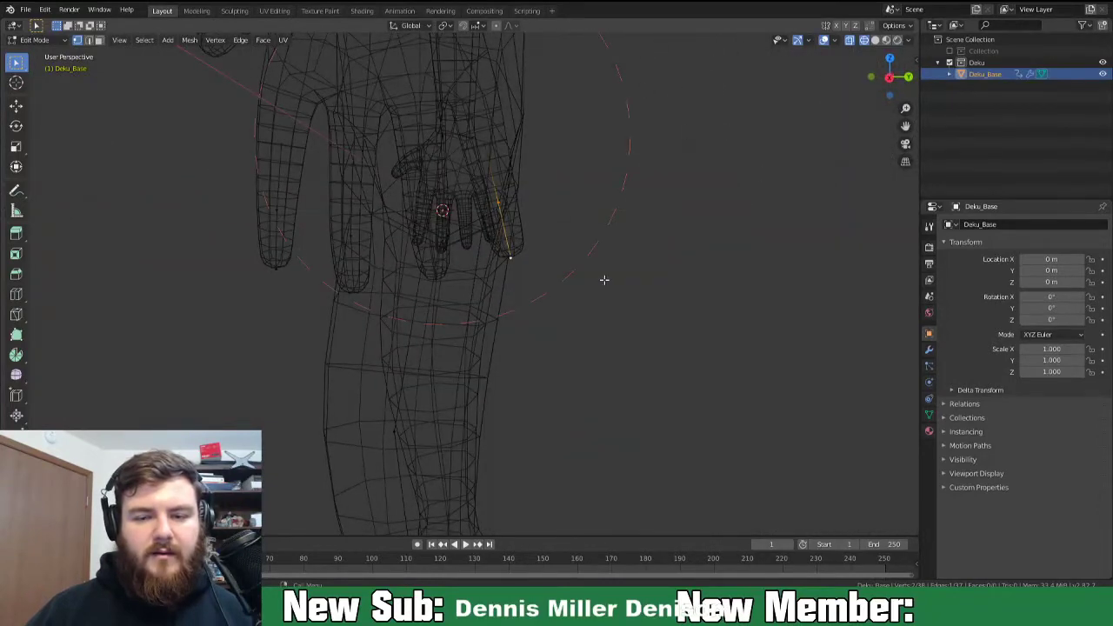
{"action": "key", "text": "r"}
{"action": "key", "text": "z"}
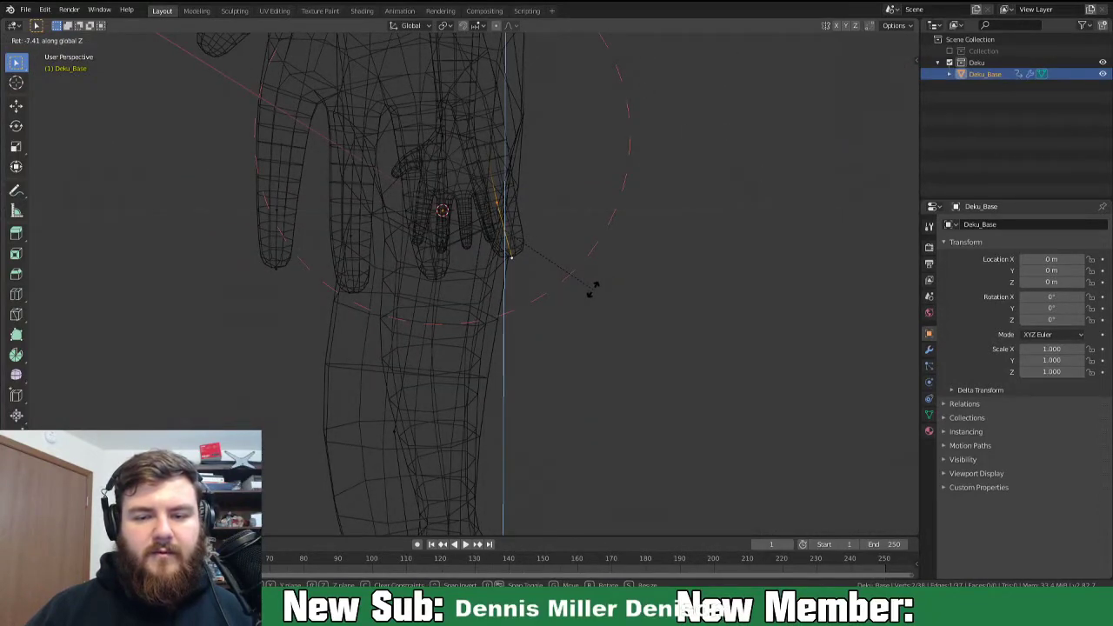
{"action": "key", "text": "x"}
{"action": "key", "text": "Escape"}
Reposition the little finger's end segment, including a move of about 0.01 m inward toward the leg.
{"action": "key", "text": "g"}
{"action": "left_click", "coordinate": [570, 297]}
{"action": "middle_click_drag", "start_coordinate": [494, 299], "coordinate": [630, 296]}
{"action": "key", "text": "r"}
{"action": "key", "text": "Escape"}
{"action": "key", "text": "g"}
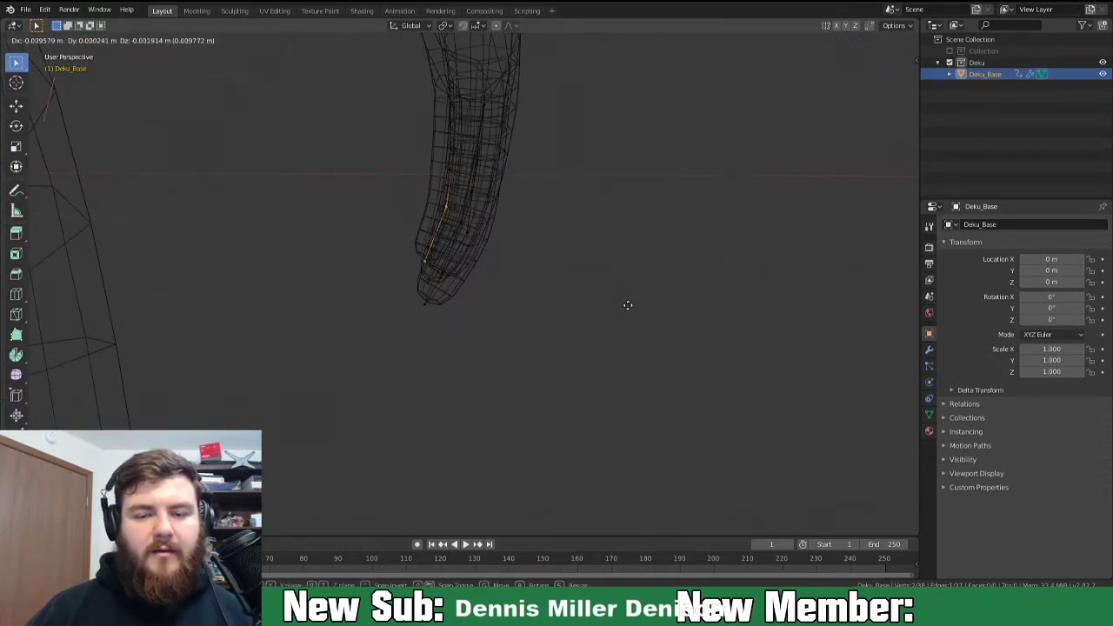
{"action": "left_click", "coordinate": [626, 304]}
{"action": "middle_click_drag", "start_coordinate": [626, 305], "coordinate": [569, 330]}
Reveal the hidden hand vertices and check the curled fingers in solid shading, returning to wireframe display.
{"action": "middle_click_drag", "start_coordinate": [422, 317], "coordinate": [310, 325]}
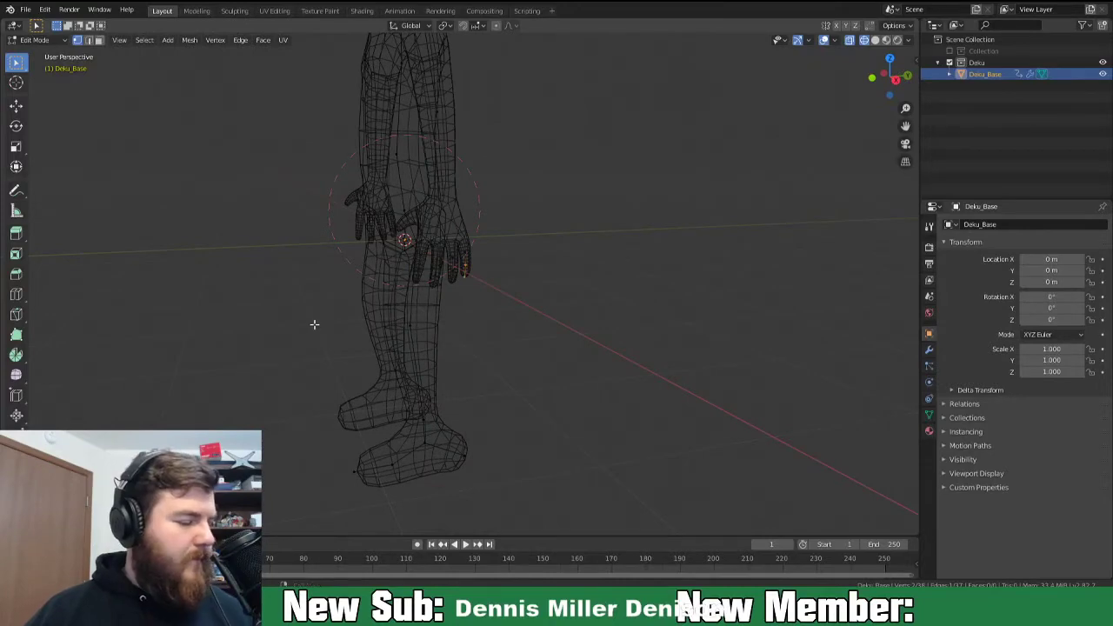
{"action": "key", "text": "alt+h"}
{"action": "scroll", "coordinate": [440, 325], "scroll_direction": "up", "scroll_amount": 4}
{"action": "middle_click_drag", "start_coordinate": [427, 295], "coordinate": [470, 311]}
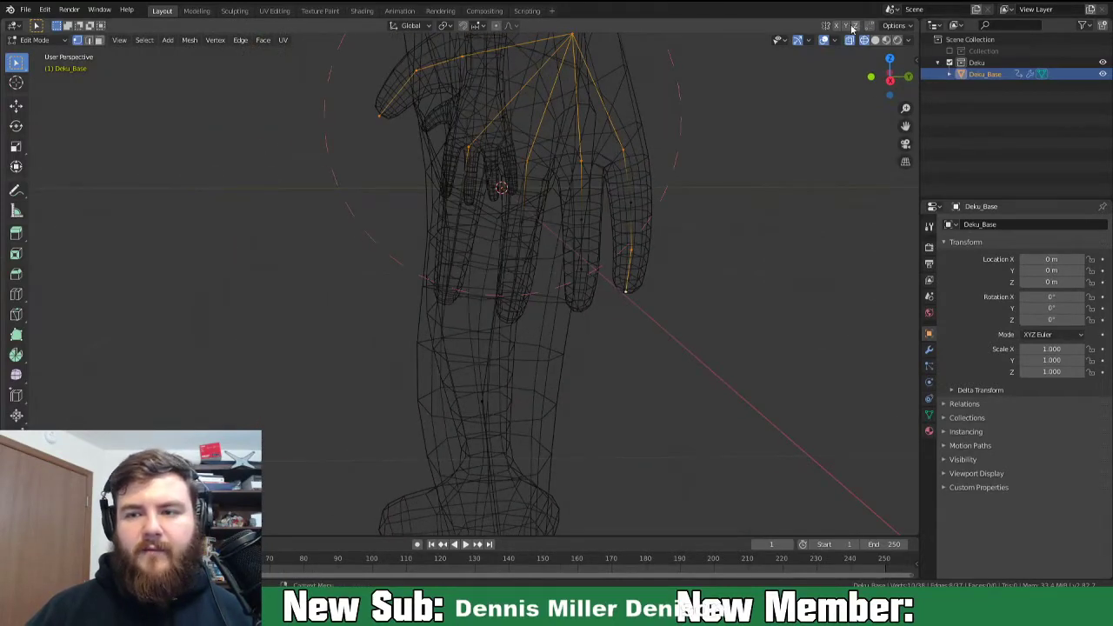
{"action": "left_click", "coordinate": [874, 40]}
{"action": "mouse_move", "coordinate": [542, 310]}
{"action": "middle_mouse_down"}
{"action": "mouse_move", "coordinate": [707, 313]}
{"action": "mouse_move", "coordinate": [522, 300]}
{"action": "mouse_move", "coordinate": [707, 313]}
{"action": "mouse_move", "coordinate": [575, 293]}
{"action": "mouse_move", "coordinate": [586, 295]}
{"action": "middle_mouse_up"}
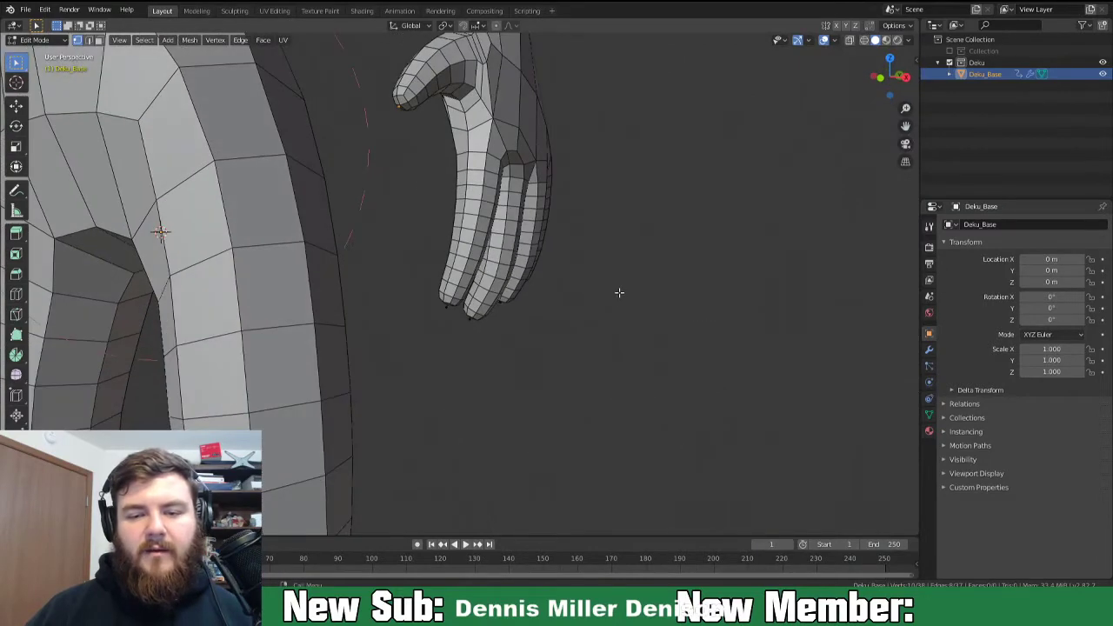
{"action": "left_click", "coordinate": [864, 41]}
Move the middle finger's tip vertex slightly further inward to refine the curl.
{"action": "mouse_move", "coordinate": [558, 251]}
{"action": "middle_mouse_down"}
{"action": "mouse_move", "coordinate": [591, 246]}
{"action": "mouse_move", "coordinate": [532, 256]}
{"action": "mouse_move", "coordinate": [509, 278]}
{"action": "mouse_move", "coordinate": [546, 258]}
{"action": "mouse_move", "coordinate": [564, 270]}
{"action": "mouse_move", "coordinate": [542, 294]}
{"action": "middle_mouse_up"}
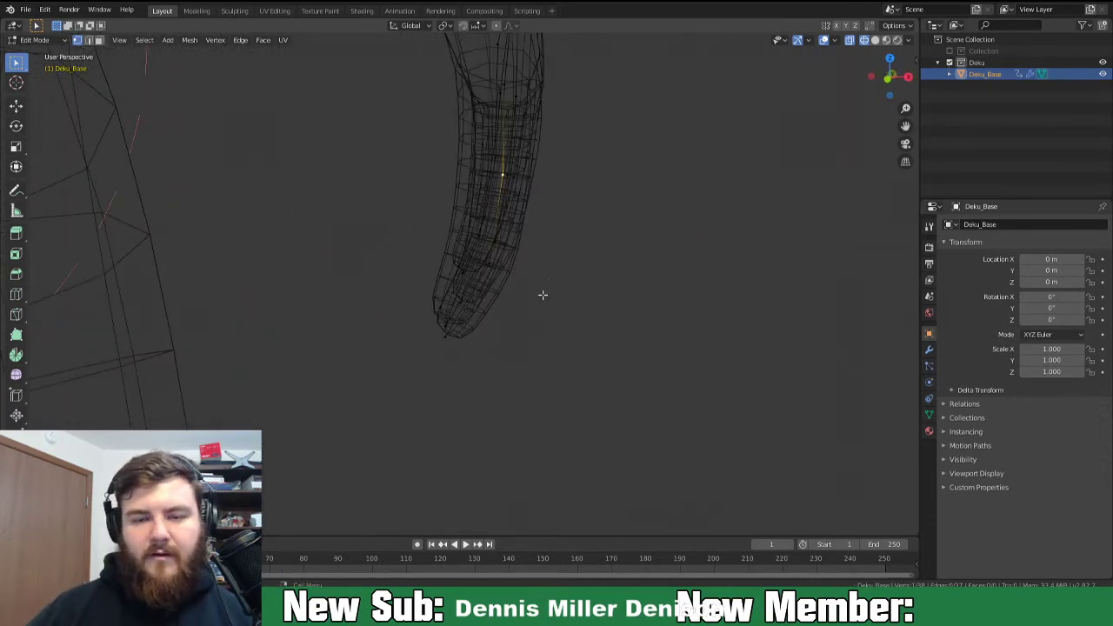
{"action": "middle_click_drag", "start_coordinate": [564, 284], "coordinate": [531, 240]}
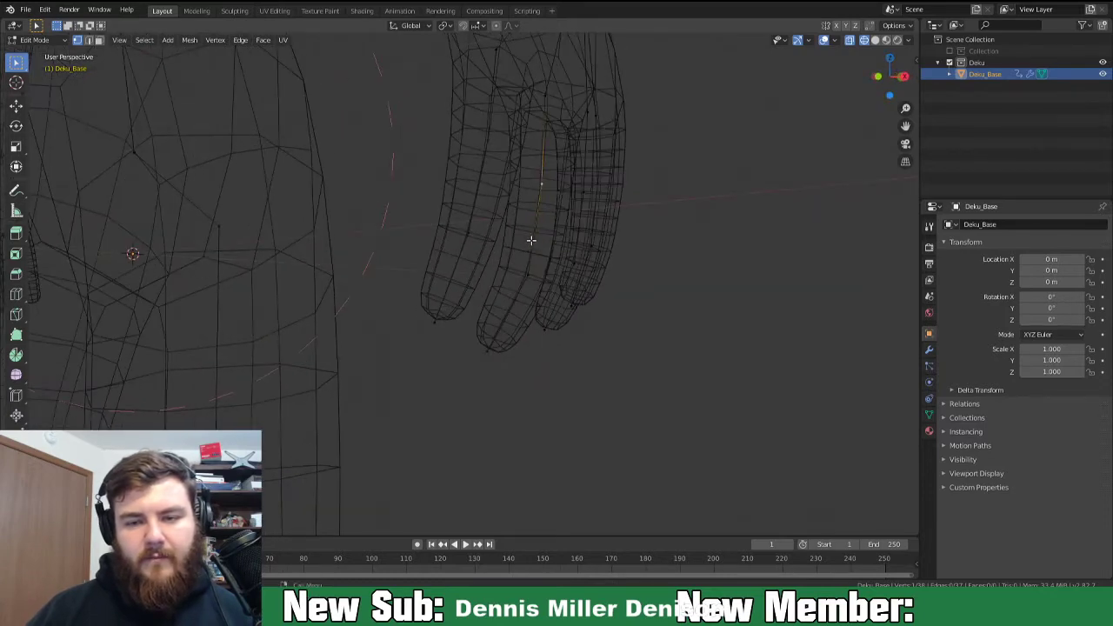
{"action": "mouse_move", "coordinate": [530, 316]}
{"action": "middle_mouse_down"}
{"action": "mouse_move", "coordinate": [579, 301]}
{"action": "mouse_move", "coordinate": [537, 325]}
{"action": "mouse_move", "coordinate": [517, 305]}
{"action": "middle_mouse_up"}
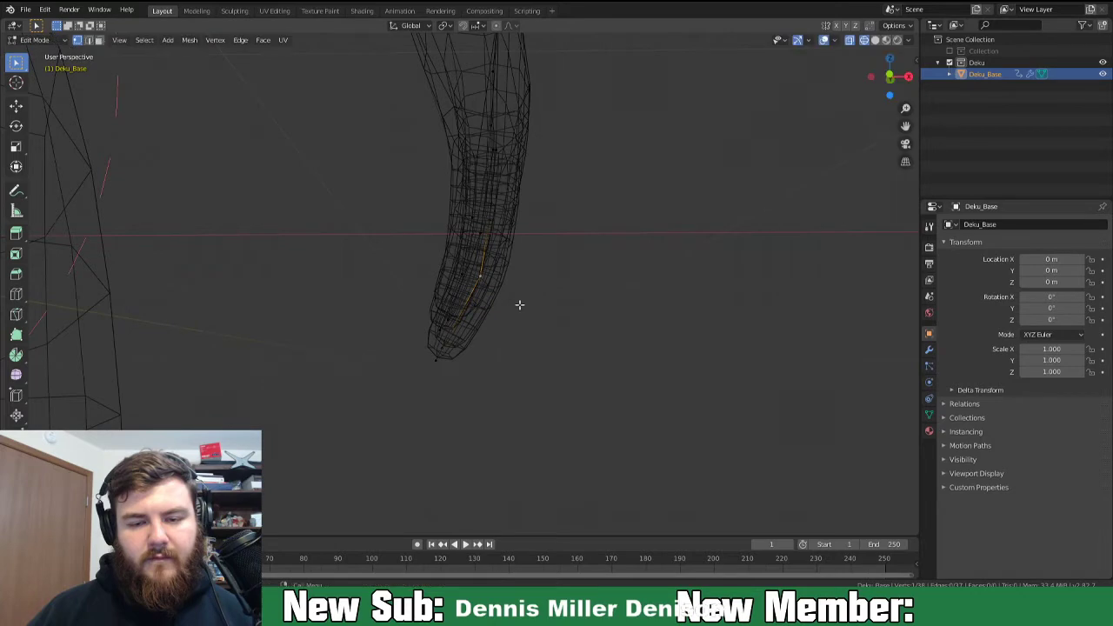
{"action": "left_click", "coordinate": [439, 361]}
{"action": "key", "text": "g"}
{"action": "left_click", "coordinate": [428, 355]}
{"action": "middle_click_drag", "start_coordinate": [429, 355], "coordinate": [569, 394]}
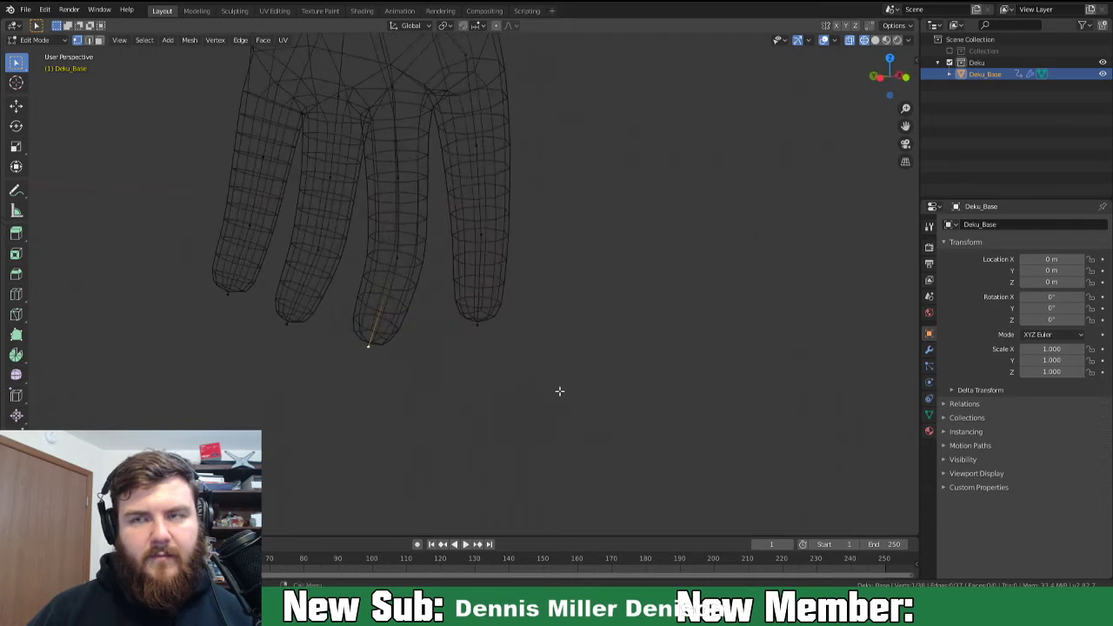
Move the index finger's tip vertex inward to match the curl of the middle finger.
{"action": "left_click", "coordinate": [494, 332]}
{"action": "middle_click_drag", "start_coordinate": [494, 332], "coordinate": [574, 414]}
{"action": "key", "text": "g"}
{"action": "left_click", "coordinate": [522, 386]}
Slide the ring finger's middle joint vertex along the finger toward the knuckle.
{"action": "left_click", "coordinate": [272, 324]}
{"action": "middle_click_drag", "start_coordinate": [308, 342], "coordinate": [229, 338]}
{"action": "left_click", "coordinate": [625, 267]}
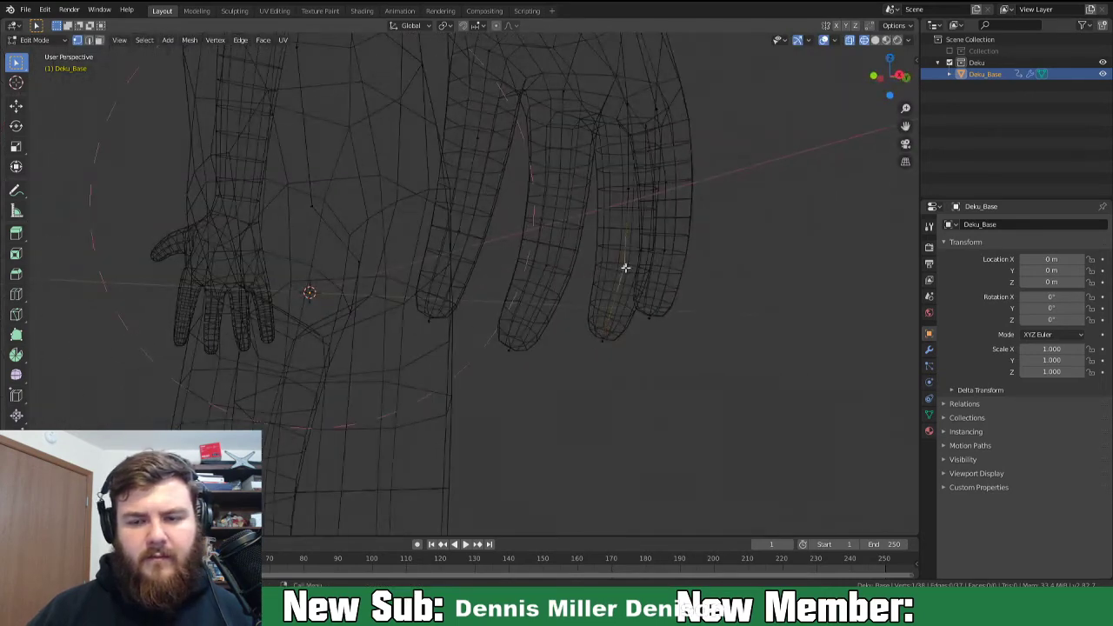
{"action": "key", "text": "g"}
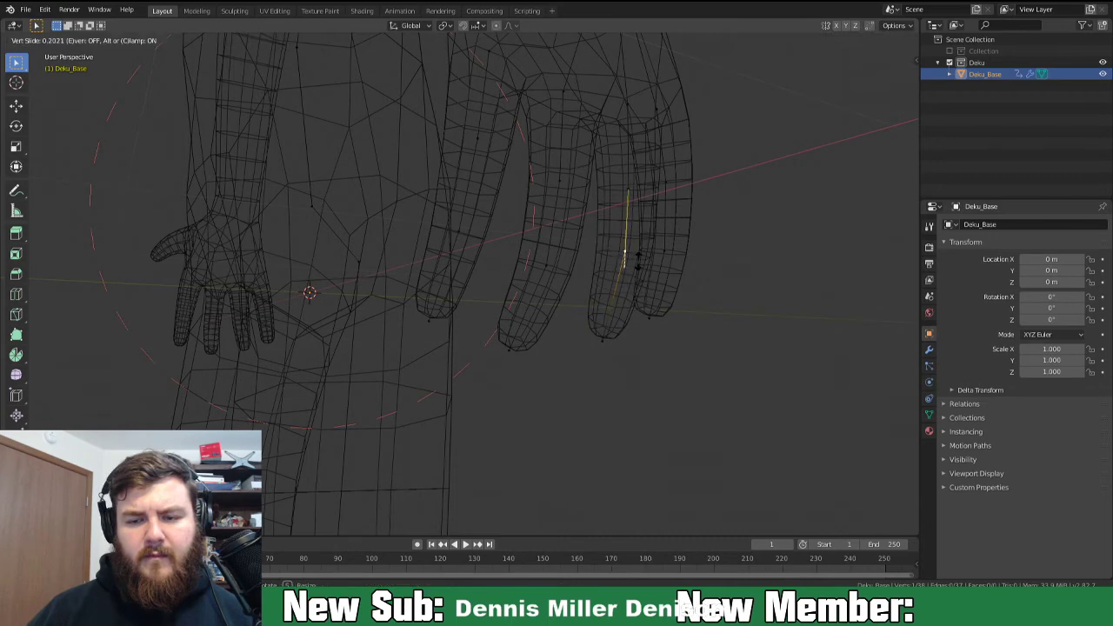
{"action": "left_click", "coordinate": [639, 320]}
{"action": "middle_click_drag", "start_coordinate": [640, 321], "coordinate": [434, 350]}
Move the ring finger's end vertex and the little finger's tip vertex slightly inward.
{"action": "left_click", "coordinate": [324, 324]}
{"action": "middle_click_drag", "start_coordinate": [328, 331], "coordinate": [373, 370]}
{"action": "key", "text": "g"}
{"action": "left_click", "coordinate": [435, 353]}
{"action": "left_click", "coordinate": [404, 303]}
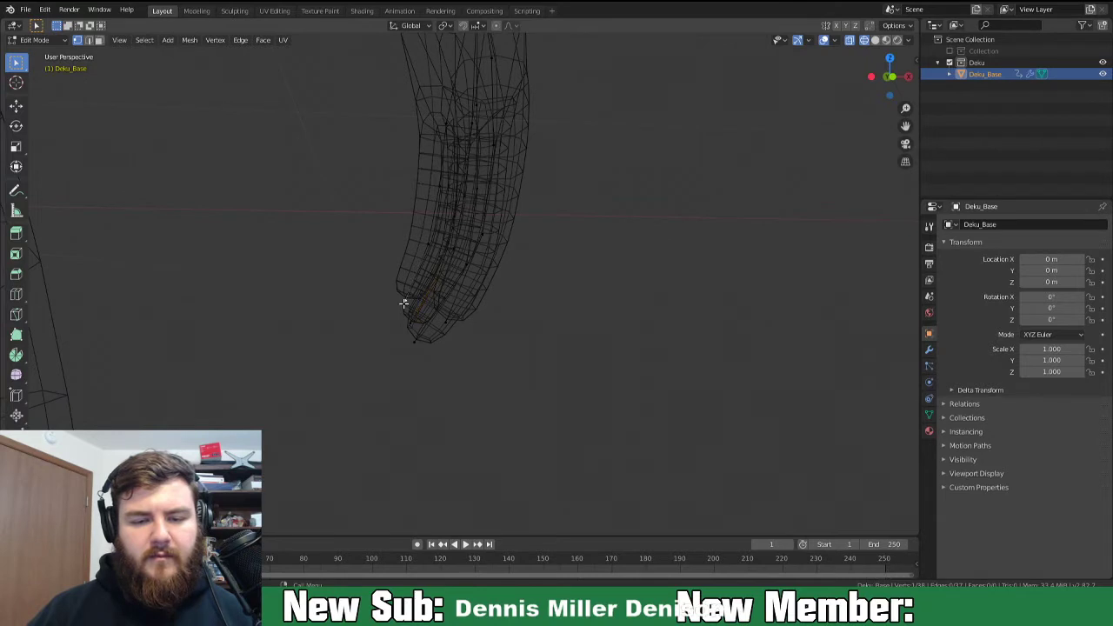
{"action": "key", "text": "g"}
{"action": "left_click", "coordinate": [403, 303]}
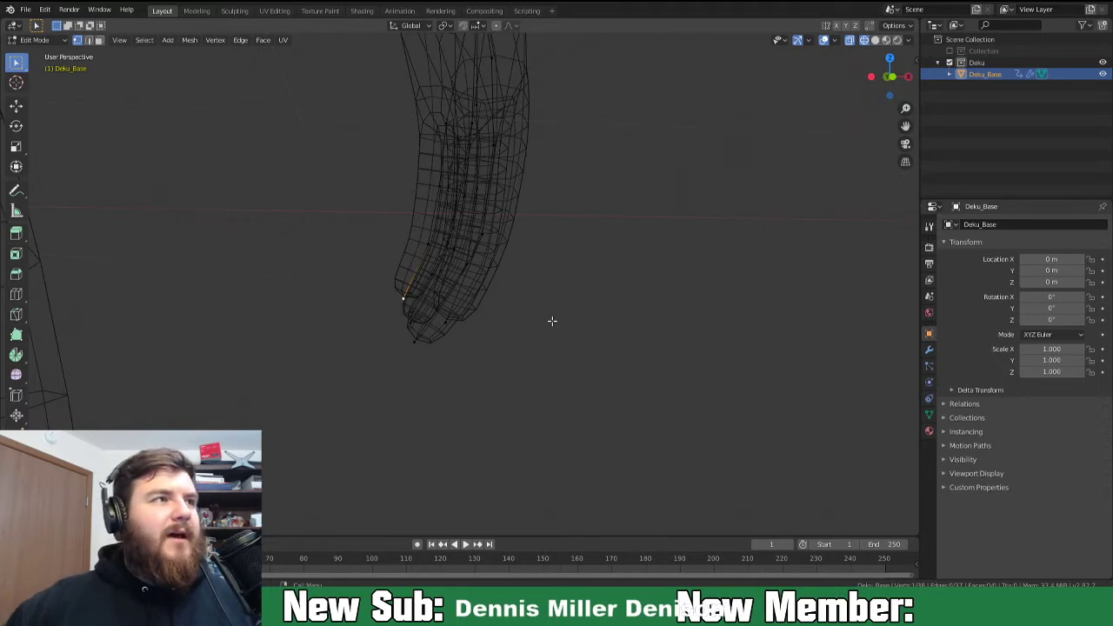
Move the thumb's middle joint vertex slightly toward the palm, working from the right orthographic view.
{"action": "middle_click_drag", "start_coordinate": [613, 320], "coordinate": [557, 343]}
{"action": "scroll", "coordinate": [557, 343], "scroll_direction": "down", "scroll_amount": 3}
{"action": "middle_click_drag", "start_coordinate": [646, 344], "coordinate": [439, 149]}
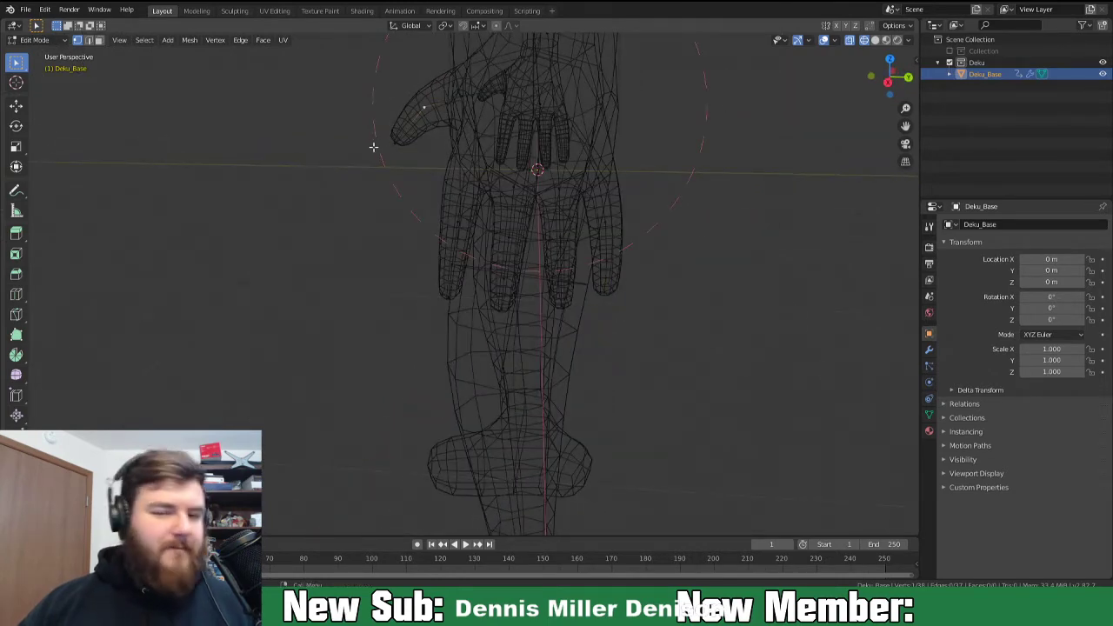
{"action": "key", "text": "KP_3"}
{"action": "key", "text": "g"}
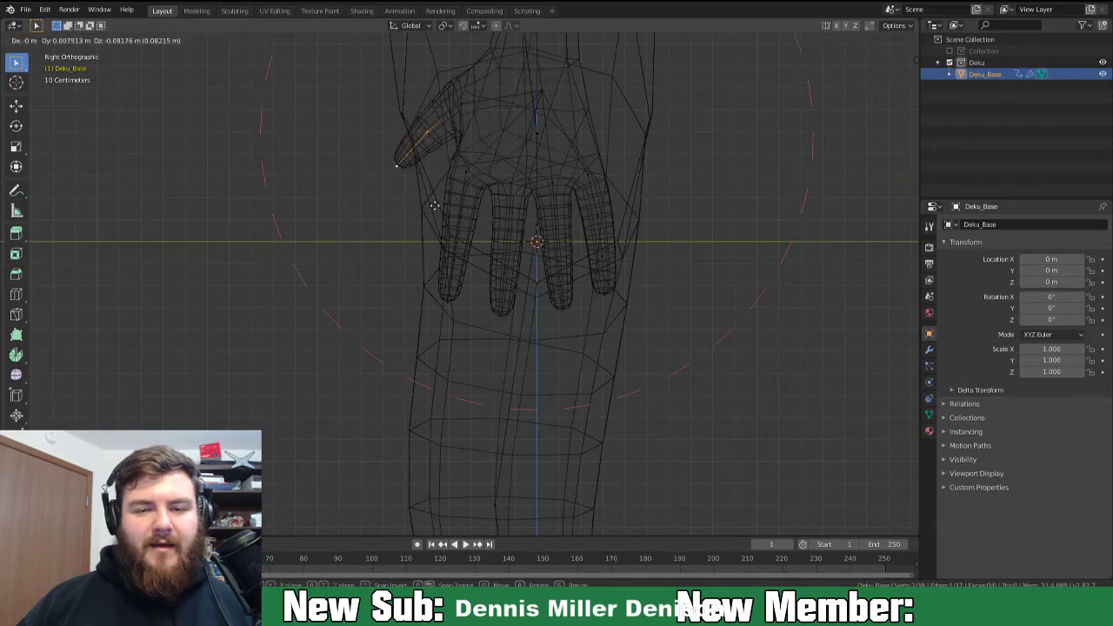
{"action": "right_click", "coordinate": [435, 205]}
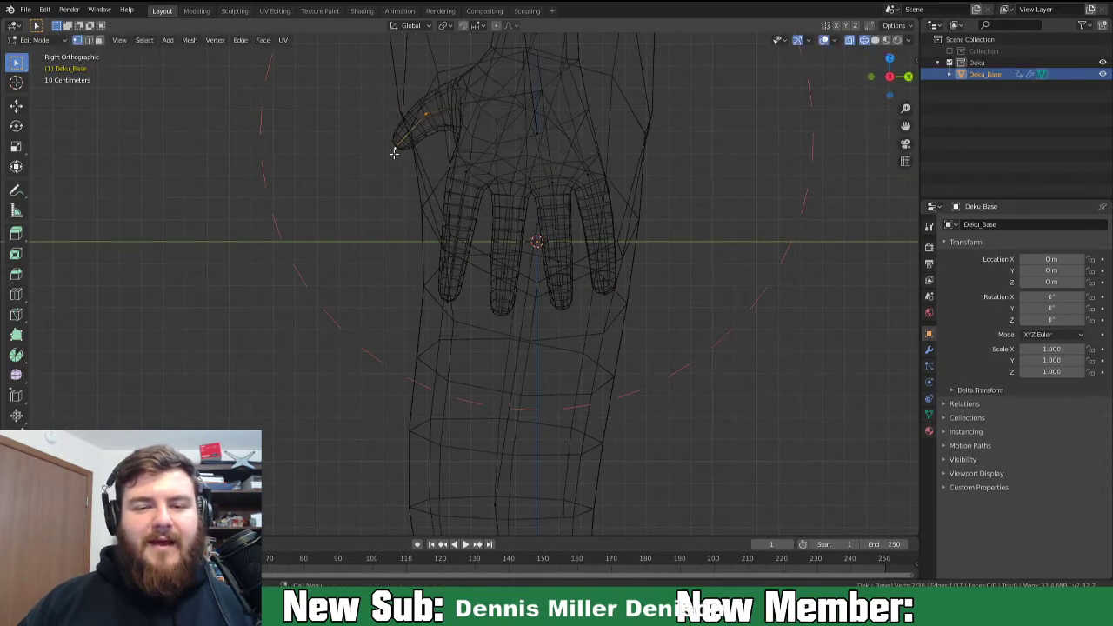
{"action": "left_click", "coordinate": [423, 120]}
{"action": "key", "text": "g"}
{"action": "left_click", "coordinate": [431, 120]}
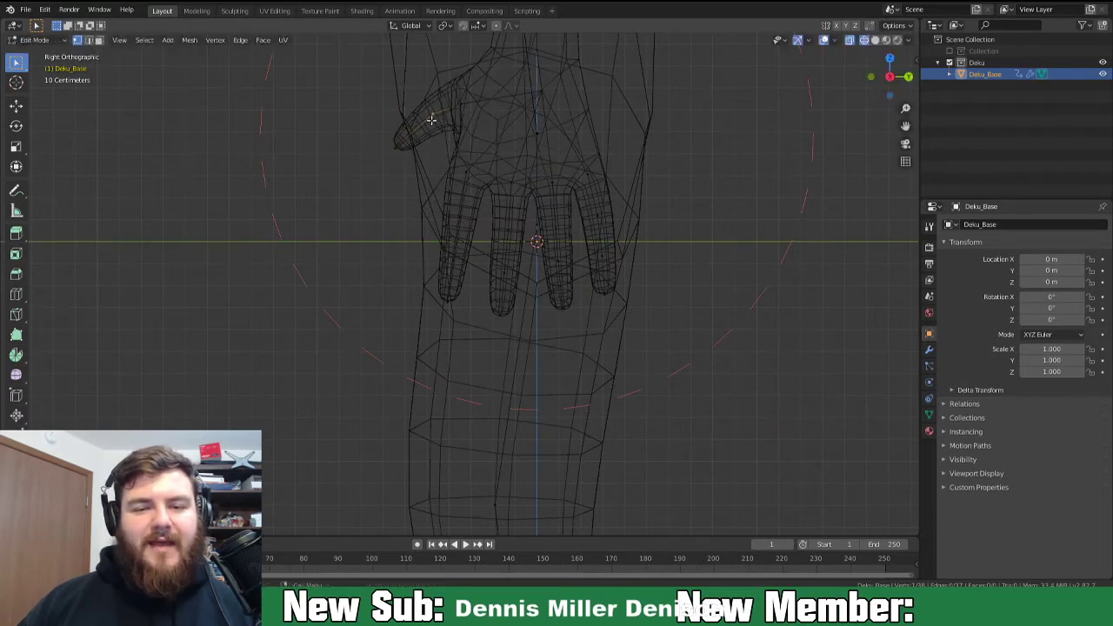
Lower the thumb's tip vertex and shift its middle joint vertex outward to bend the thumb downward.
{"action": "key", "text": "g"}
{"action": "left_click", "coordinate": [406, 173]}
{"action": "left_click", "coordinate": [433, 115]}
{"action": "key", "text": "g"}
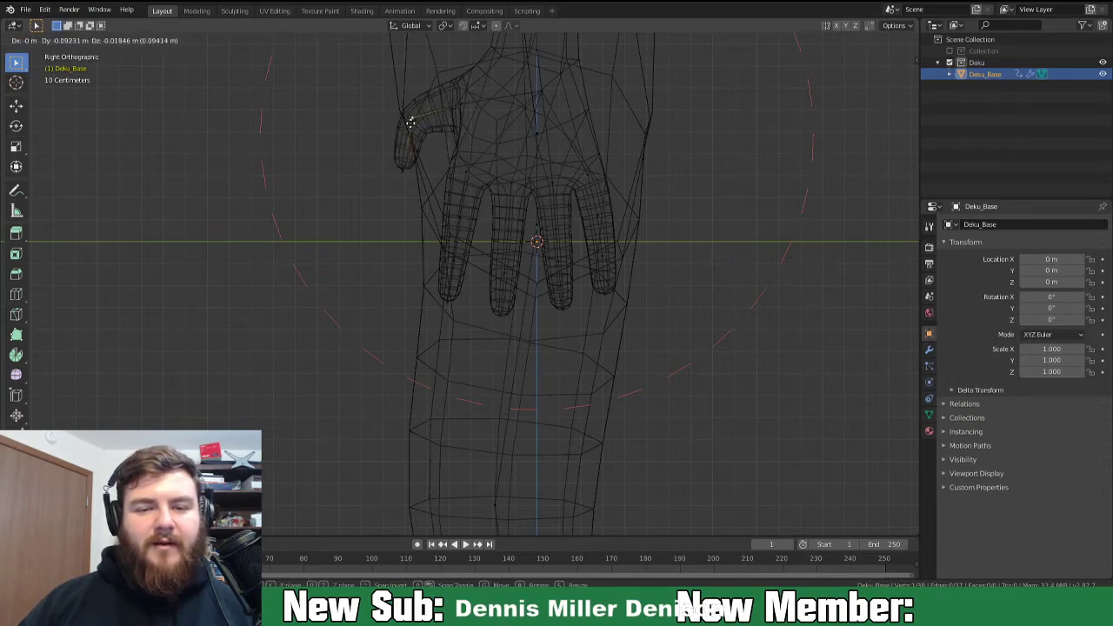
{"action": "left_click", "coordinate": [407, 122]}
Slide the thumb's middle joint vertex along its connecting edge.
{"action": "middle_click_drag", "start_coordinate": [408, 124], "coordinate": [472, 166]}
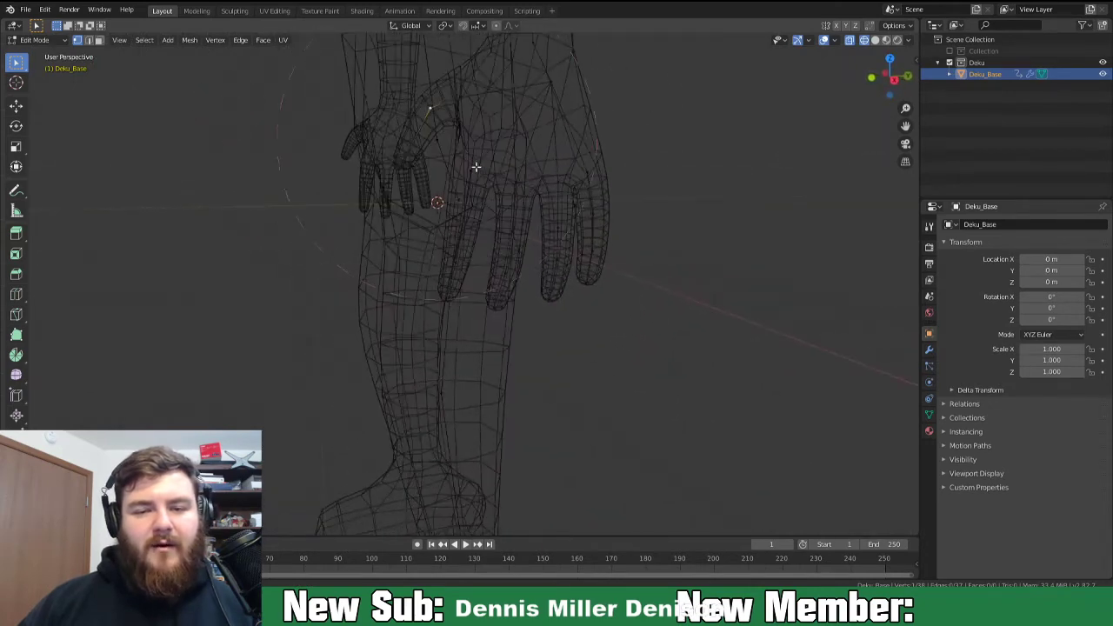
{"action": "key", "text": "shift+v"}
{"action": "left_click", "coordinate": [432, 120]}
{"action": "middle_click_drag", "start_coordinate": [525, 155], "coordinate": [572, 177]}
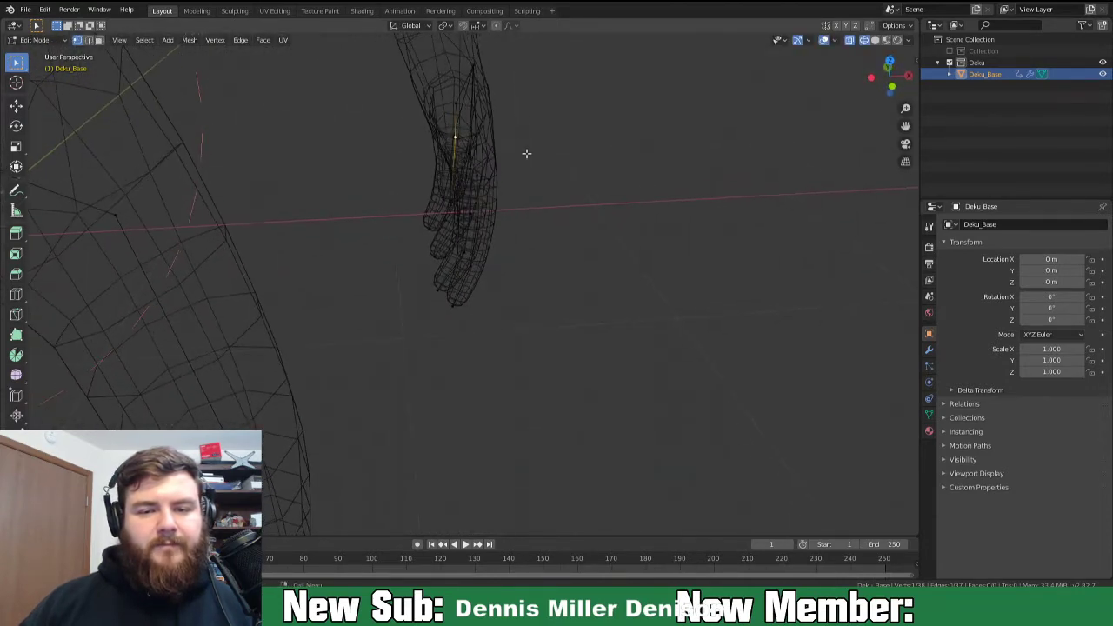
{"action": "middle_click_drag", "start_coordinate": [454, 197], "coordinate": [553, 276]}
{"action": "key", "text": "r"}
{"action": "key", "text": "z"}
{"action": "key", "text": "Escape"}
{"action": "key", "text": "g"}
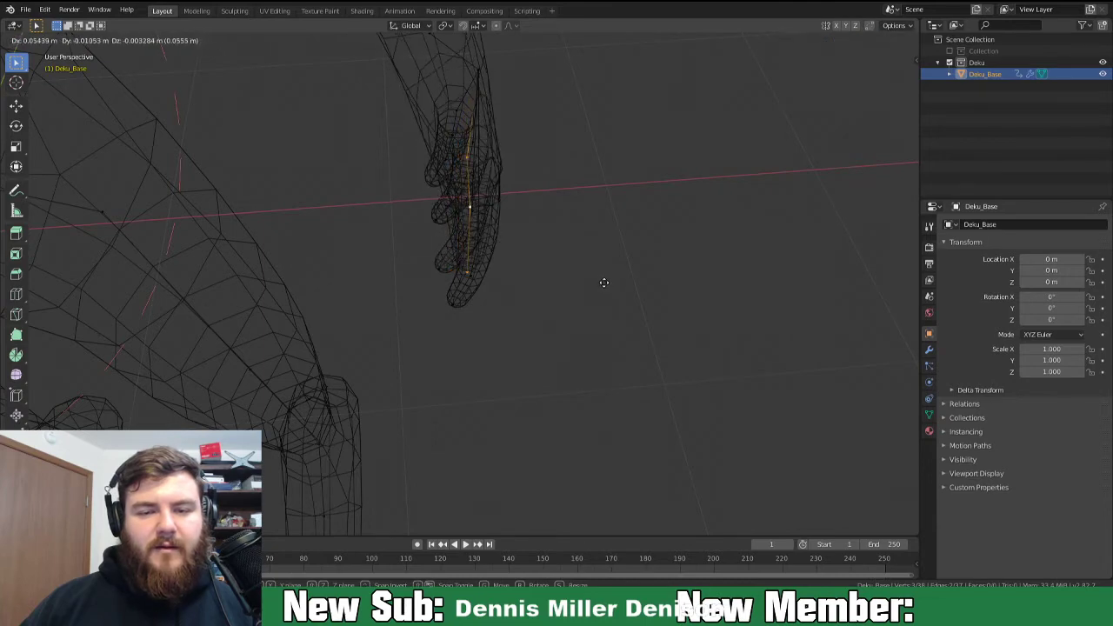
{"action": "right_click", "coordinate": [603, 283]}
Examine the hand pose and the whole body from several angles in wireframe and solid shading.
{"action": "left_click", "coordinate": [470, 175]}
{"action": "middle_click_drag", "start_coordinate": [442, 157], "coordinate": [408, 166]}
{"action": "scroll", "coordinate": [481, 224], "scroll_direction": "down", "scroll_amount": 3}
{"action": "mouse_move", "coordinate": [510, 269]}
{"action": "middle_mouse_down"}
{"action": "mouse_move", "coordinate": [432, 253]}
{"action": "mouse_move", "coordinate": [470, 263]}
{"action": "mouse_move", "coordinate": [440, 231]}
{"action": "mouse_move", "coordinate": [514, 228]}
{"action": "mouse_move", "coordinate": [640, 264]}
{"action": "mouse_move", "coordinate": [457, 253]}
{"action": "mouse_move", "coordinate": [513, 263]}
{"action": "middle_mouse_up"}
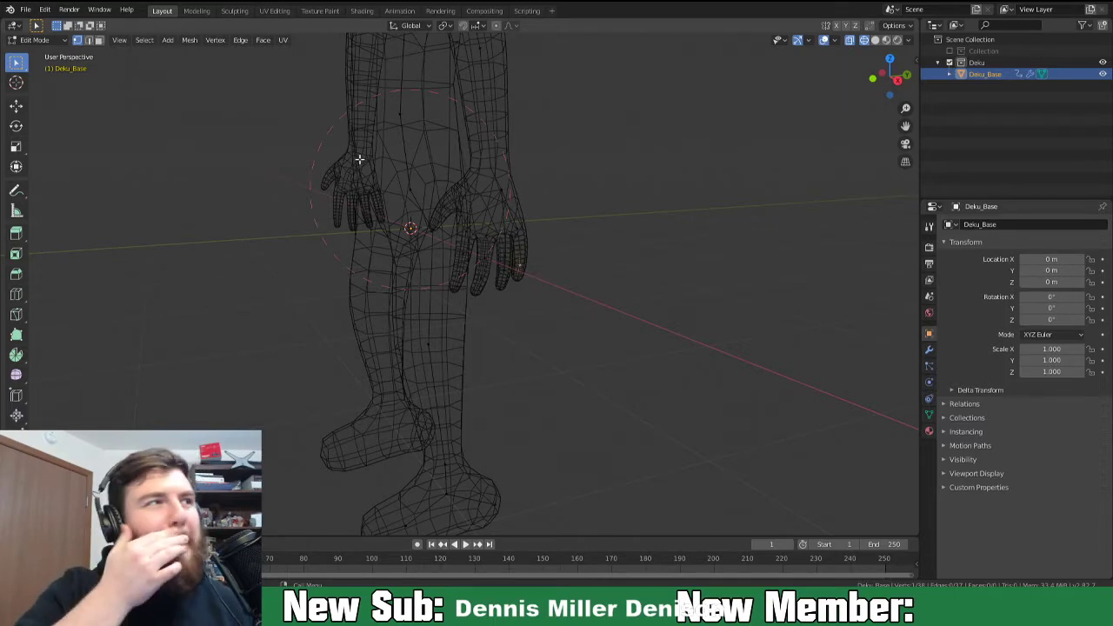
{"action": "middle_click_drag", "start_coordinate": [498, 352], "coordinate": [601, 329]}
{"action": "middle_click_drag", "start_coordinate": [477, 224], "coordinate": [534, 234]}
{"action": "middle_click_drag", "start_coordinate": [348, 236], "coordinate": [488, 354]}
{"action": "key", "text": "a"}
{"action": "key", "text": "alt+a"}
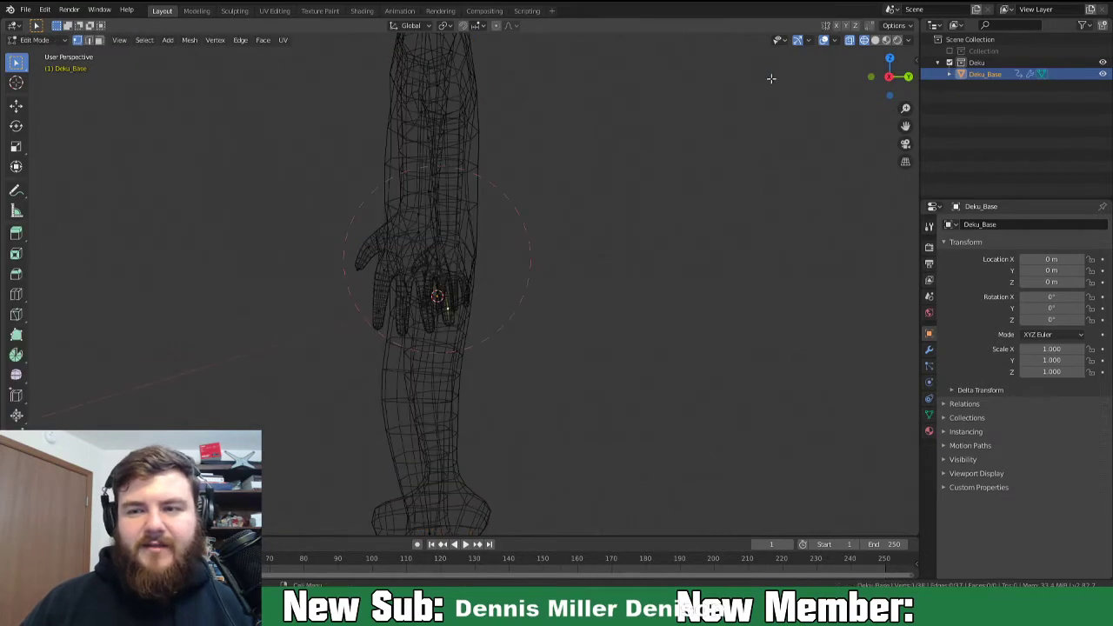
{"action": "left_click", "coordinate": [875, 42]}
{"action": "mouse_move", "coordinate": [420, 298]}
{"action": "middle_mouse_down"}
{"action": "mouse_move", "coordinate": [522, 297]}
{"action": "mouse_move", "coordinate": [527, 278]}
{"action": "mouse_move", "coordinate": [456, 298]}
{"action": "middle_mouse_up"}
{"action": "scroll", "coordinate": [531, 292], "scroll_direction": "down", "scroll_amount": 5}
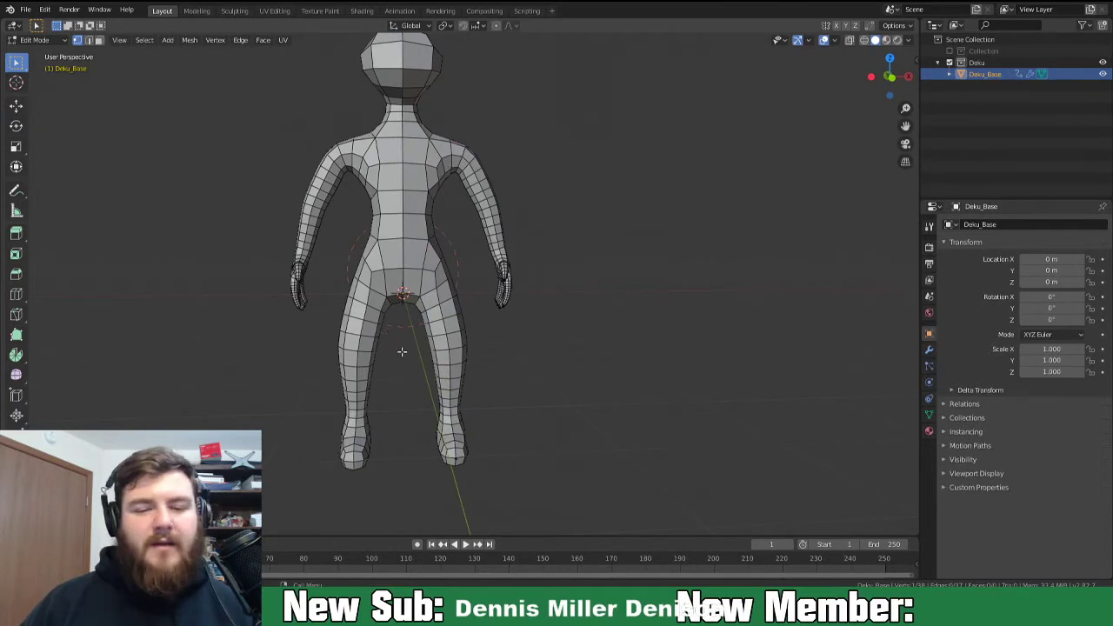
{"action": "key", "text": "a"}
{"action": "key", "text": "alt+a"}
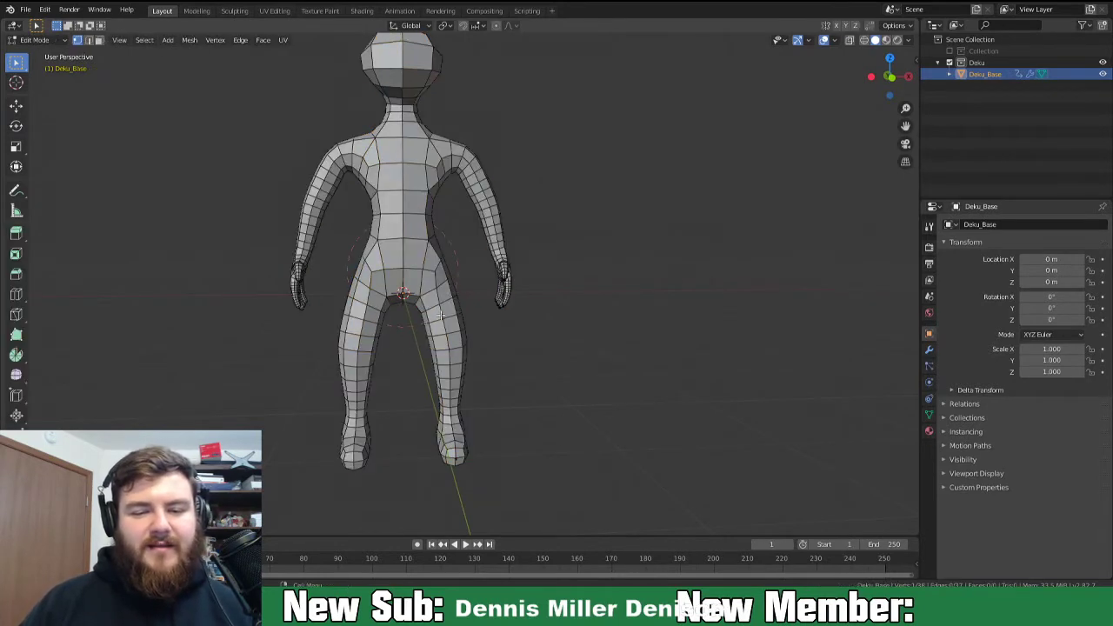
{"action": "left_click", "coordinate": [864, 40]}
{"action": "mouse_move", "coordinate": [517, 323]}
{"action": "middle_mouse_down"}
{"action": "mouse_move", "coordinate": [454, 336]}
{"action": "mouse_move", "coordinate": [436, 410]}
{"action": "mouse_move", "coordinate": [457, 357]}
{"action": "middle_mouse_up"}
{"action": "left_click_drag", "start_coordinate": [434, 281], "coordinate": [541, 516]}
{"action": "key", "text": "g"}
{"action": "key", "text": "z"}
{"action": "key", "text": "x"}
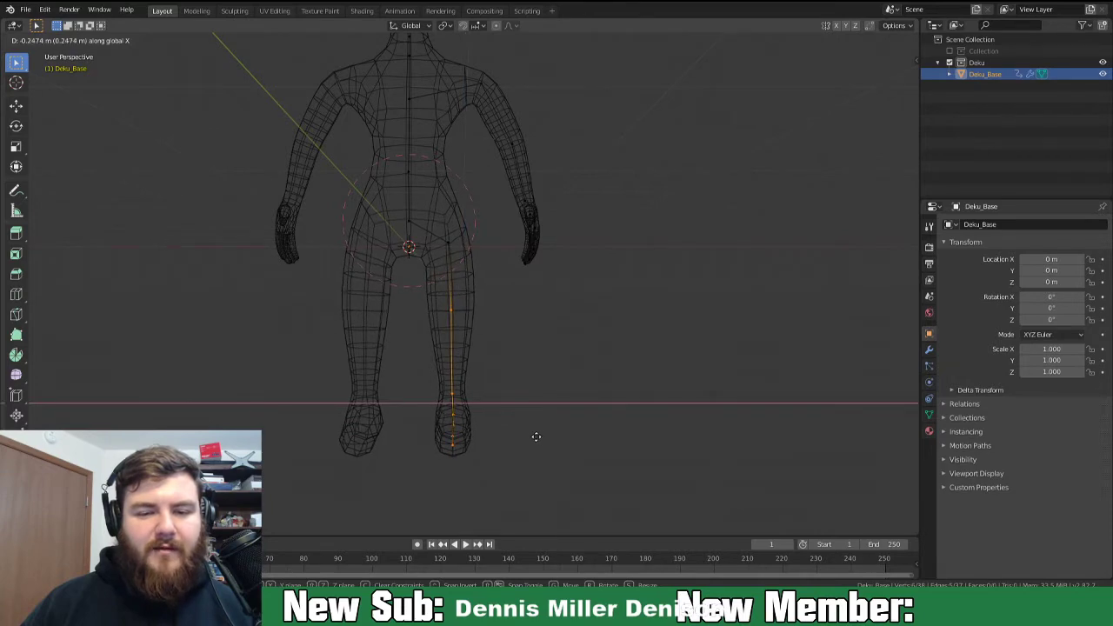
{"action": "key", "text": "Escape"}
Return to Object Mode with solid shading and turn off the Wireframe display option for Deku_Base.
{"action": "key", "text": "Tab"}
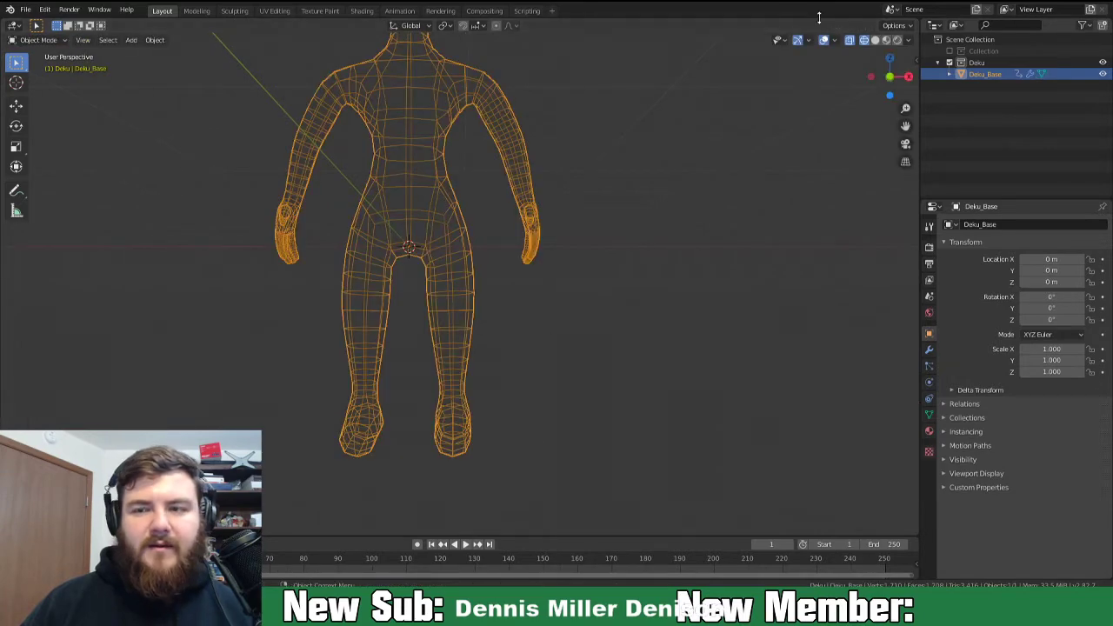
{"action": "left_click", "coordinate": [874, 40]}
{"action": "middle_click_drag", "start_coordinate": [719, 229], "coordinate": [504, 299]}
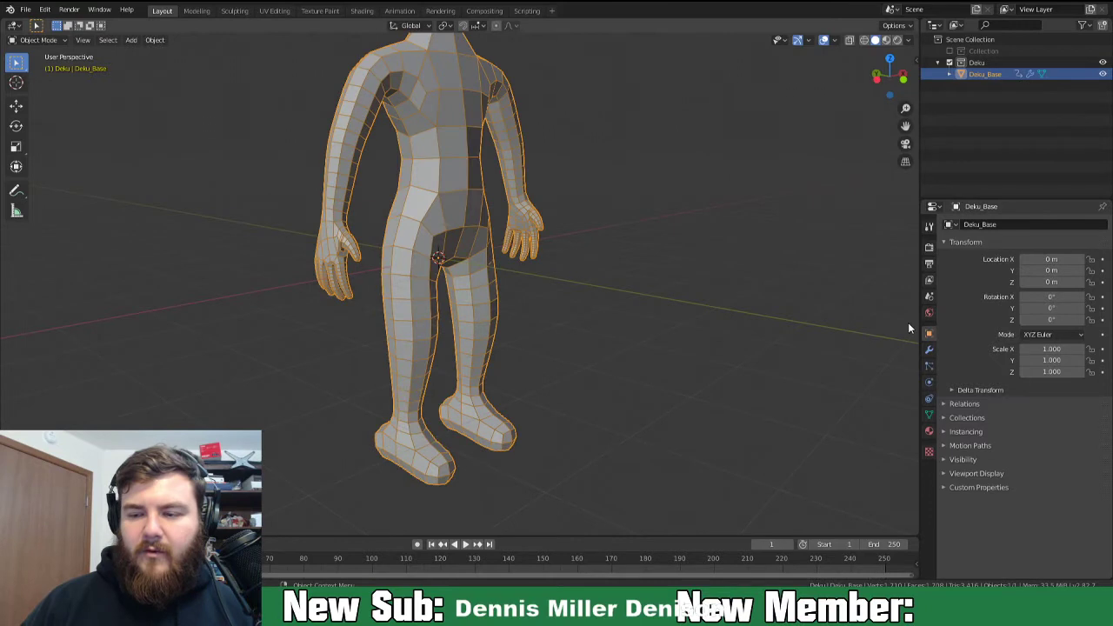
{"action": "left_click", "coordinate": [946, 459]}
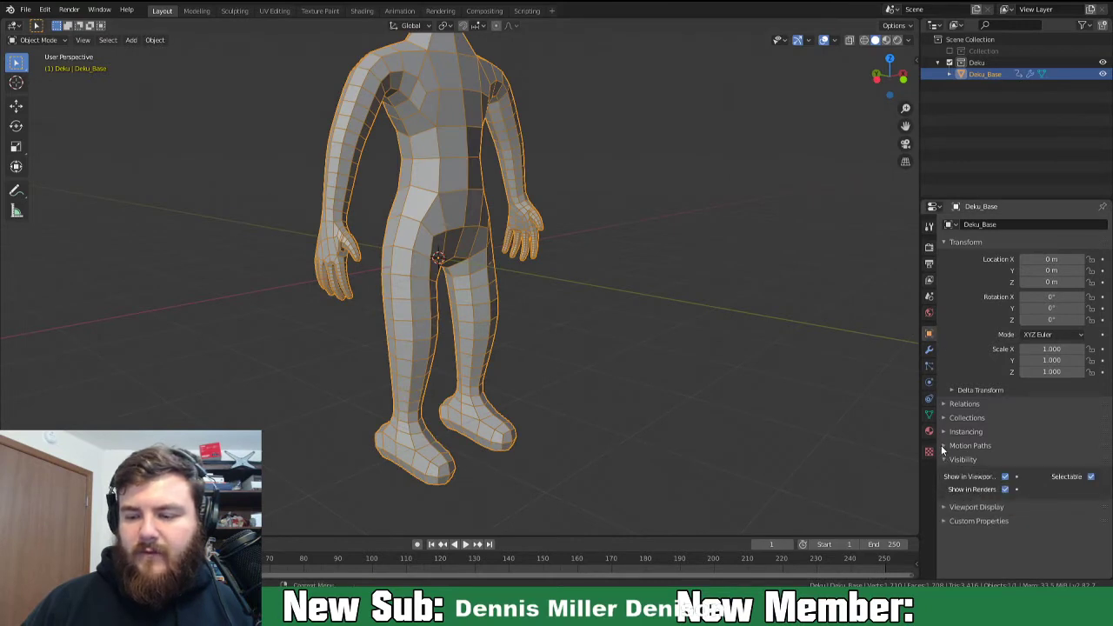
{"action": "left_click", "coordinate": [945, 507]}
{"action": "left_click", "coordinate": [1005, 536]}
{"action": "middle_click_drag", "start_coordinate": [609, 330], "coordinate": [509, 318]}
{"action": "scroll", "coordinate": [570, 302], "scroll_direction": "down", "scroll_amount": 3}
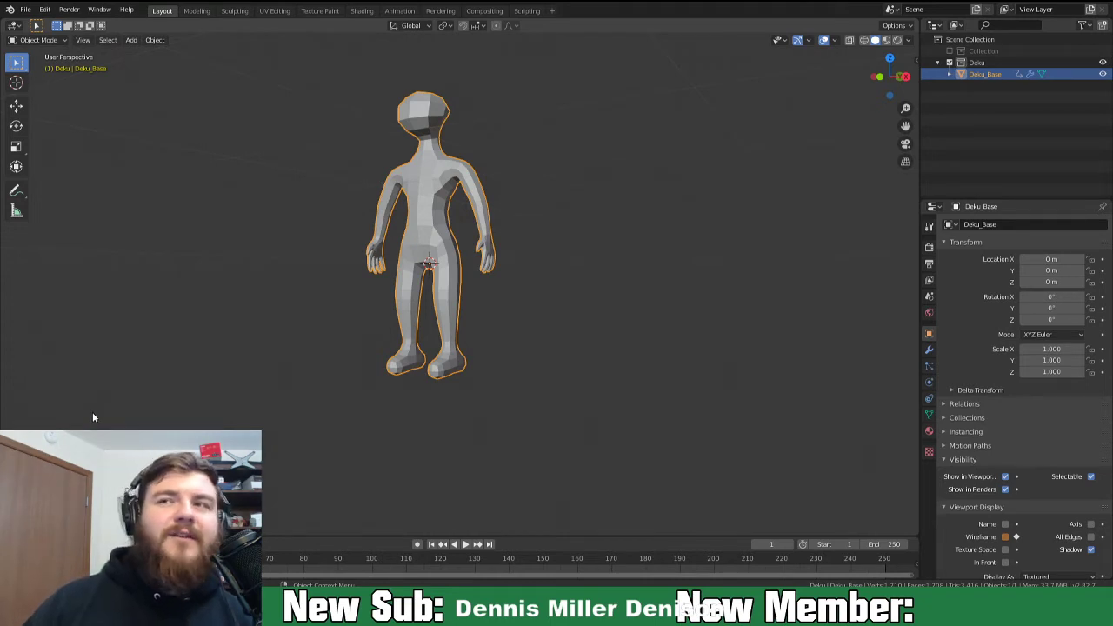
Raise all of the mesh's vertices about 3.74 m along Z in front view so the feet stand on the ground line.
{"action": "middle_click_drag", "start_coordinate": [508, 420], "coordinate": [557, 324]}
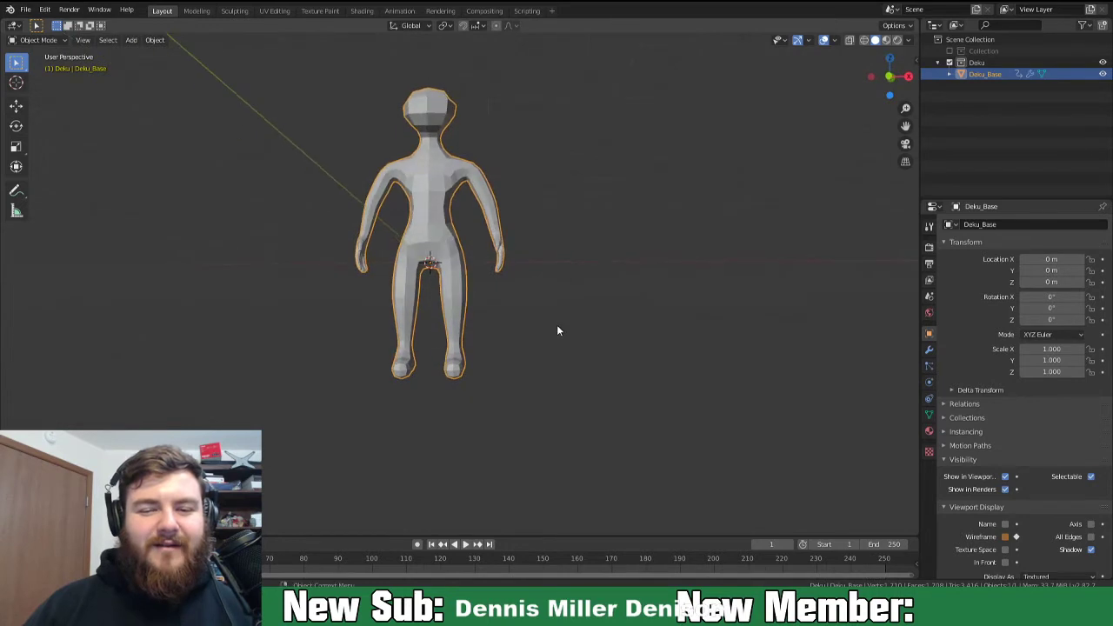
{"action": "middle_click_drag", "start_coordinate": [447, 315], "coordinate": [463, 326]}
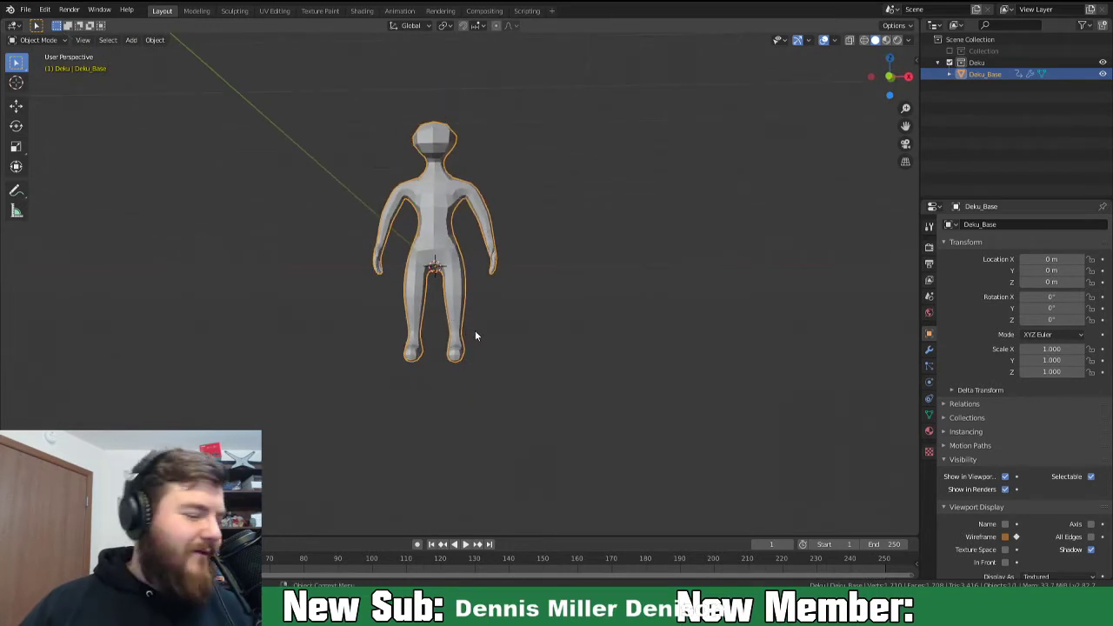
{"action": "key", "text": "KP_1"}
{"action": "key", "text": "Tab"}
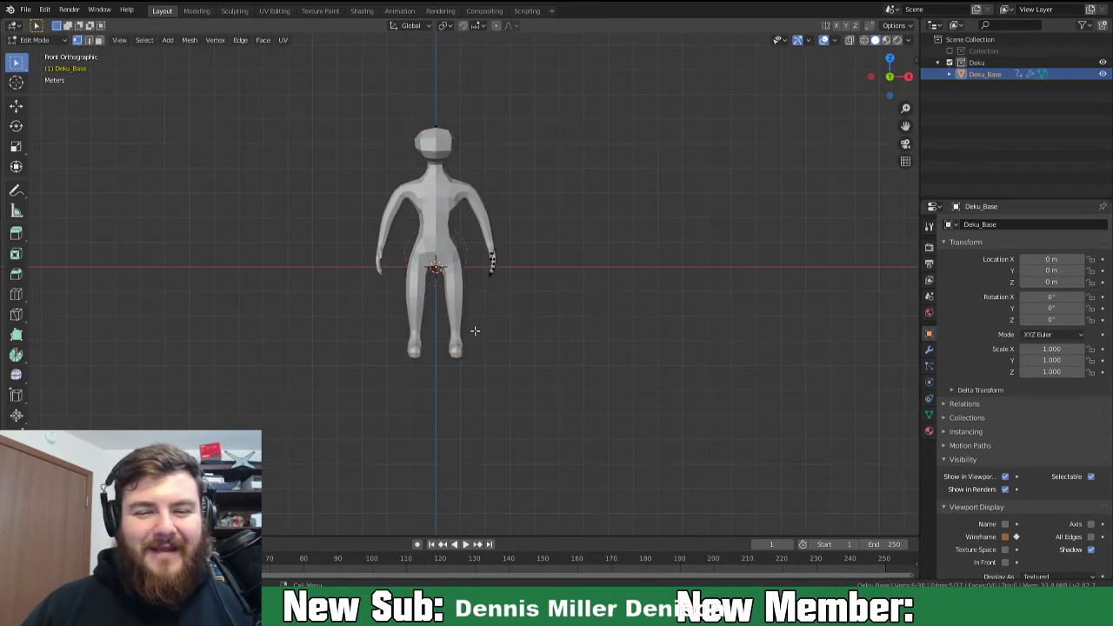
{"action": "key", "text": "g"}
{"action": "key", "text": "z"}
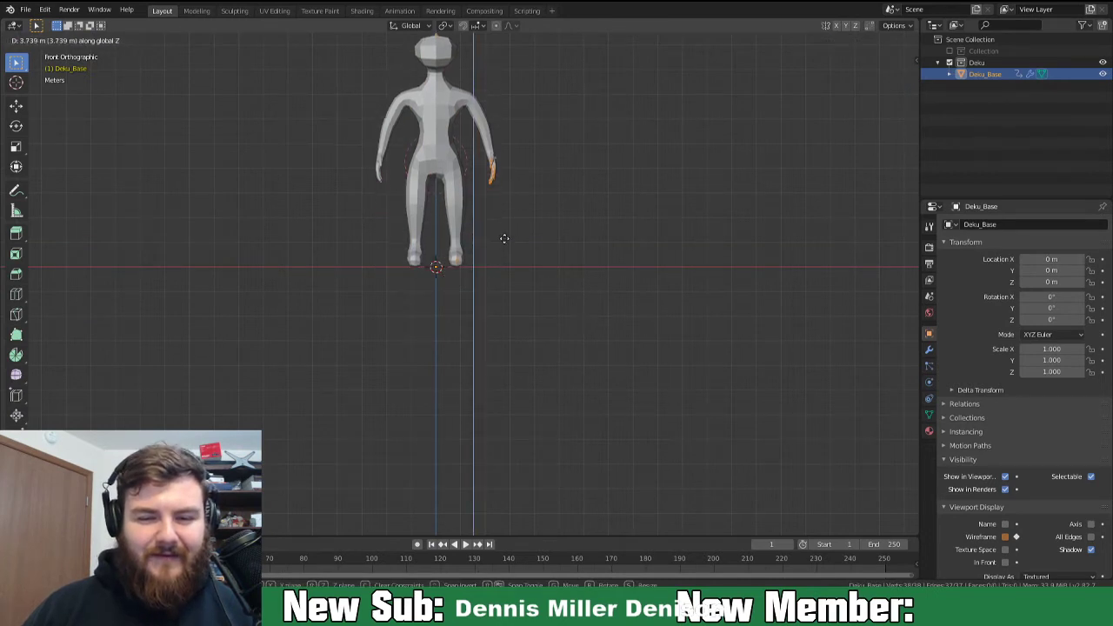
{"action": "left_click", "coordinate": [504, 239]}
{"action": "middle_click_drag", "start_coordinate": [504, 241], "coordinate": [499, 288]}
{"action": "scroll", "coordinate": [494, 226], "scroll_direction": "up", "scroll_amount": 4}
{"action": "scroll", "coordinate": [494, 226], "scroll_direction": "down", "scroll_amount": 3}
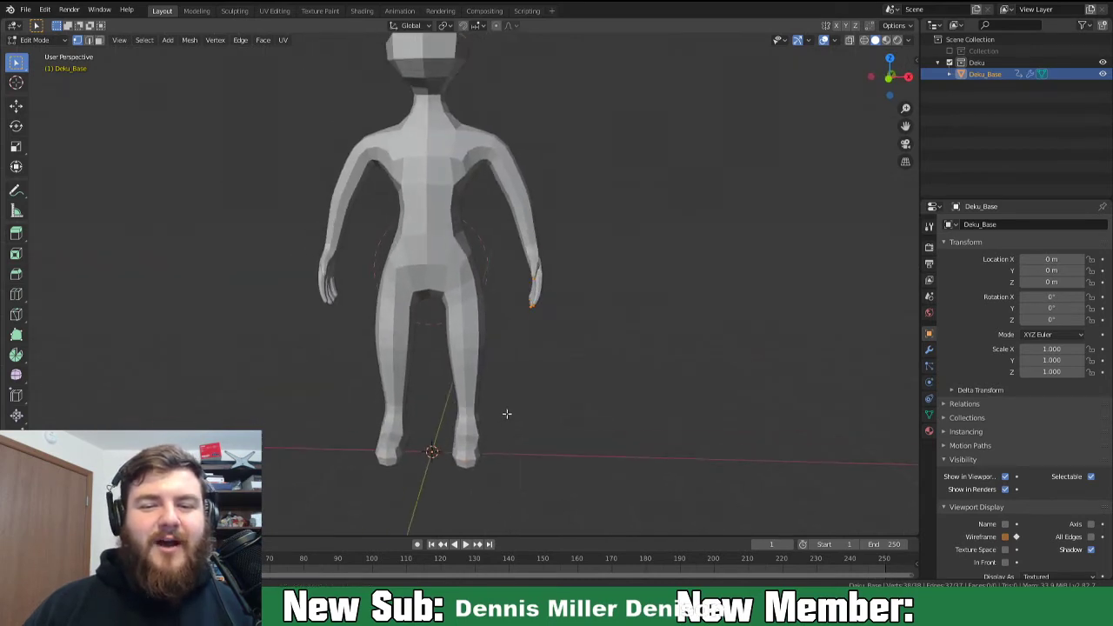
In wireframe front view, move the shoulder joint vertex about 0.16 m inward and slightly down.
{"action": "key", "text": "Tab"}
{"action": "key", "text": "Tab"}
{"action": "key", "text": "z"}
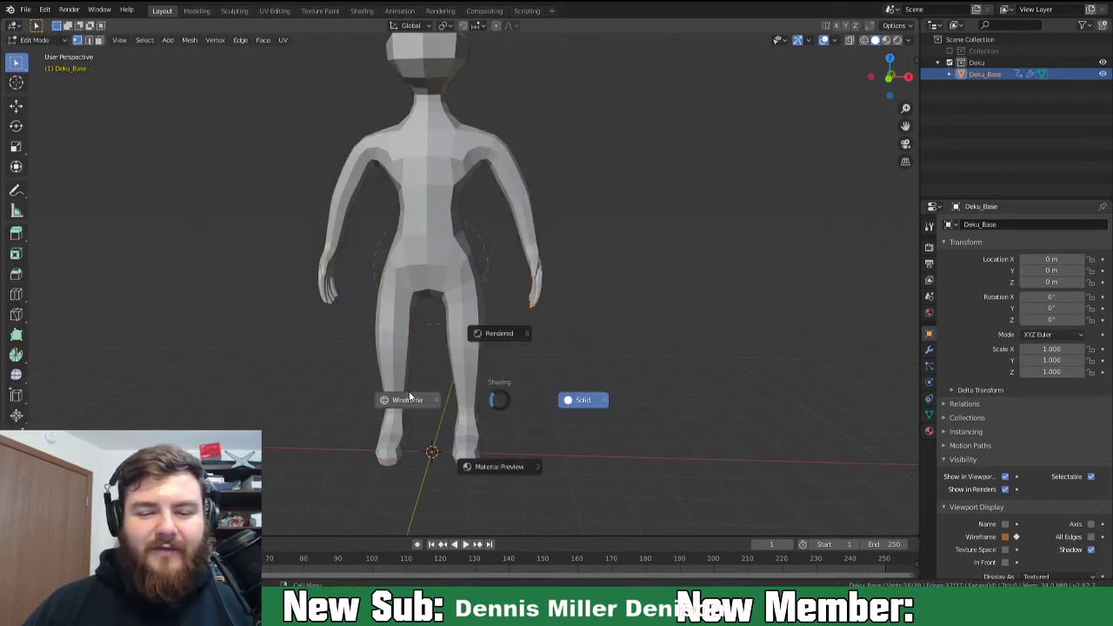
{"action": "left_click", "coordinate": [492, 401]}
{"action": "left_click", "coordinate": [494, 149]}
{"action": "key", "text": "KP_1"}
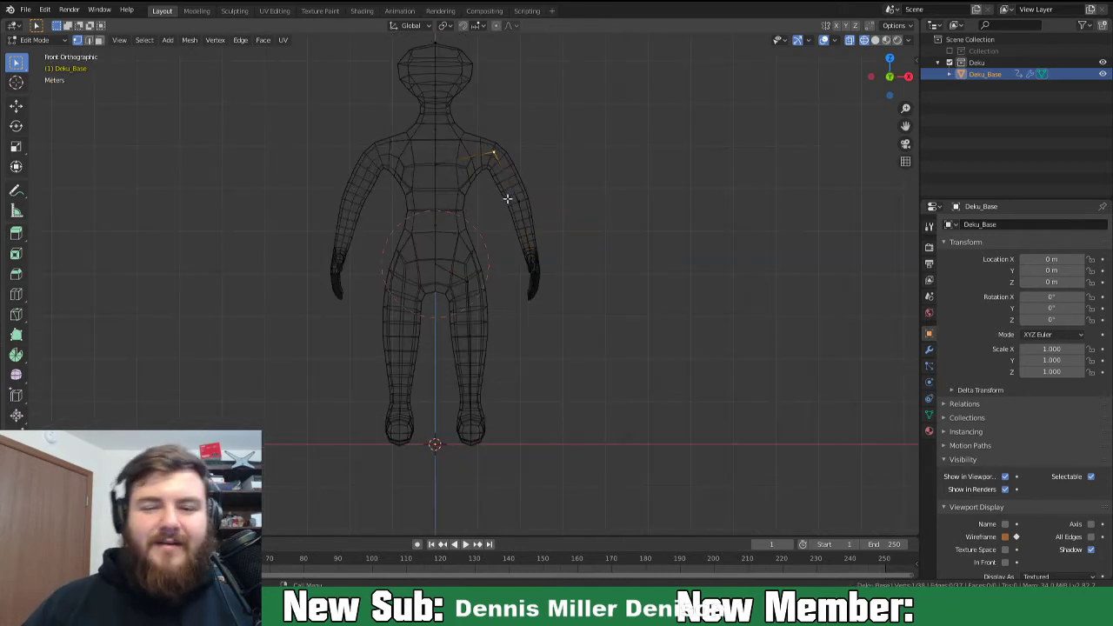
{"action": "key", "text": "g"}
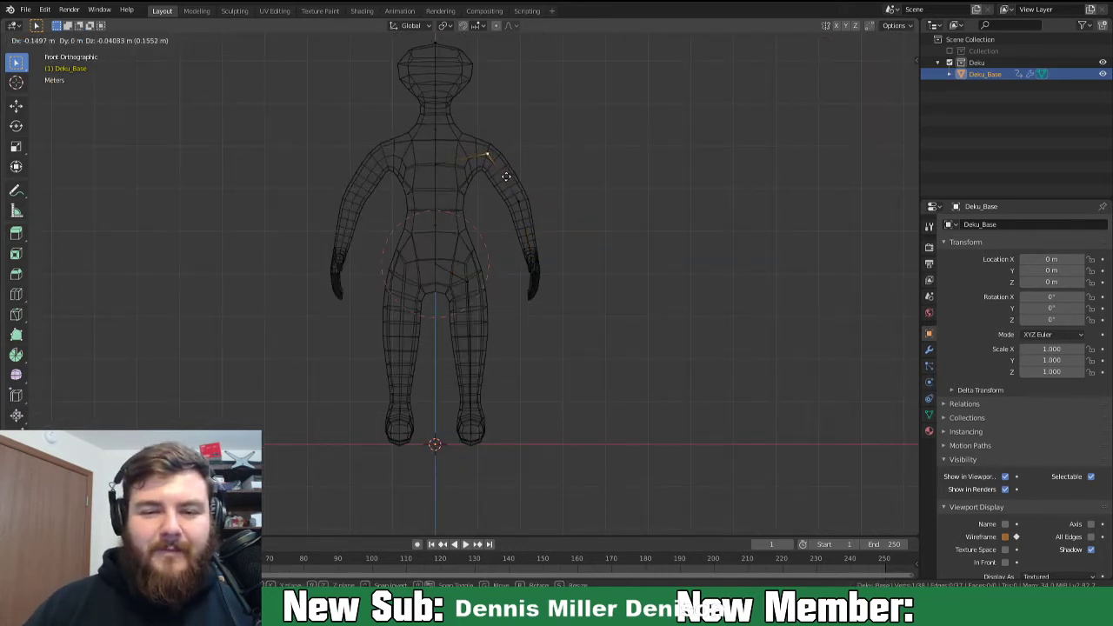
{"action": "left_click", "coordinate": [505, 177]}
Select the arm and hand vertices below the shoulder and move them inward toward the body.
{"action": "left_click_drag", "start_coordinate": [504, 186], "coordinate": [556, 330]}
{"action": "key", "text": "g"}
{"action": "left_click", "coordinate": [553, 331]}
Select the wrist and hand vertices and rotate them about -3.7° in front view.
{"action": "left_click_drag", "start_coordinate": [503, 244], "coordinate": [551, 336]}
{"action": "key", "text": "r"}
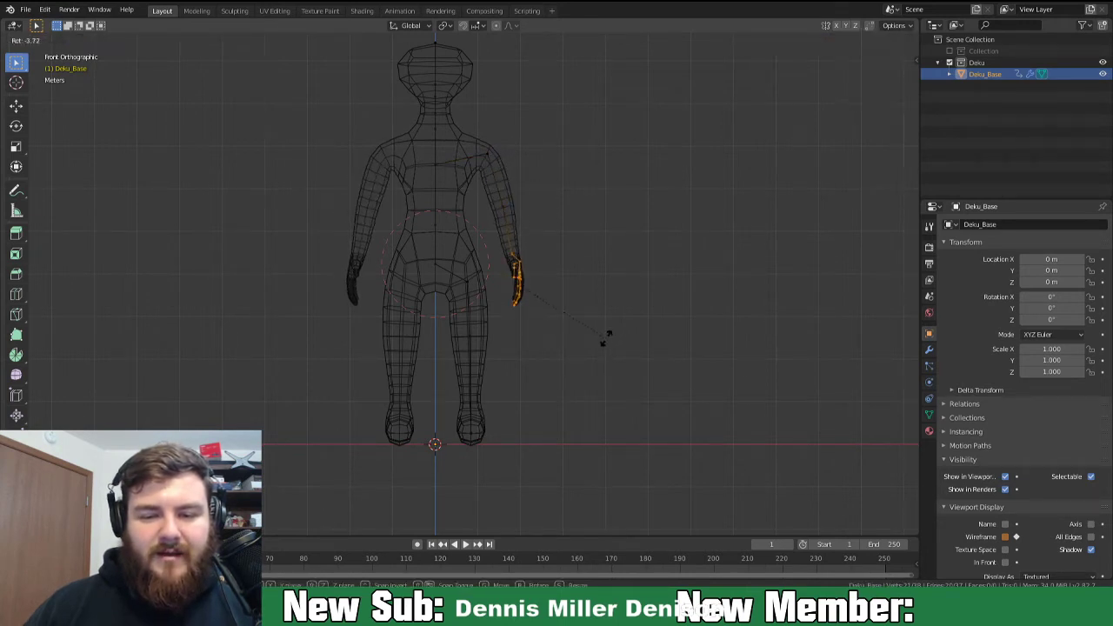
{"action": "left_click", "coordinate": [606, 337]}
{"action": "mouse_move", "coordinate": [593, 351]}
{"action": "middle_mouse_down"}
{"action": "mouse_move", "coordinate": [454, 356]}
{"action": "mouse_move", "coordinate": [589, 348]}
{"action": "middle_mouse_up"}
{"action": "key", "text": "KP_1"}
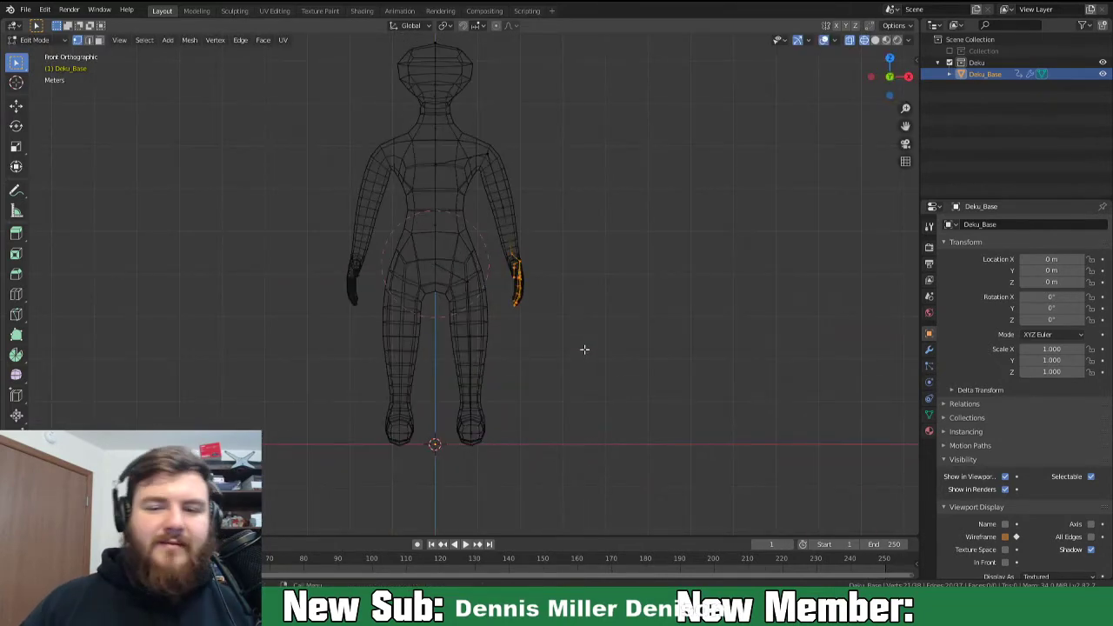
Select the whole arm with the shoulder vertex active, set the pivot to Active Element, and rotate the arm outward about 24°.
{"action": "left_click_drag", "start_coordinate": [482, 145], "coordinate": [563, 353]}
{"action": "left_click", "coordinate": [491, 155], "text": "ctrl"}
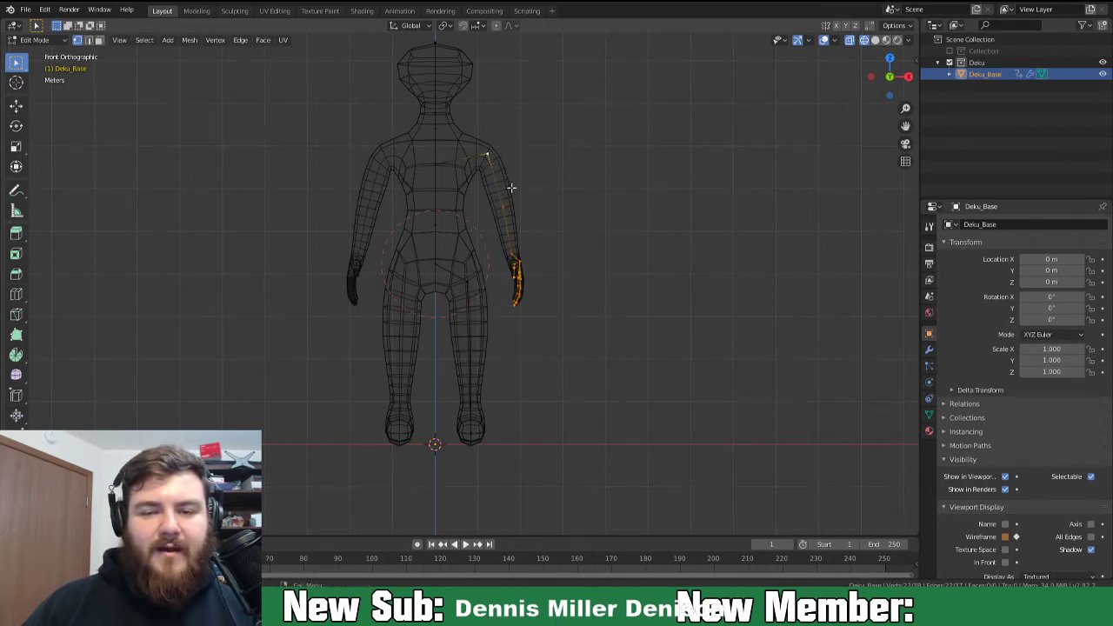
{"action": "left_click", "coordinate": [444, 26]}
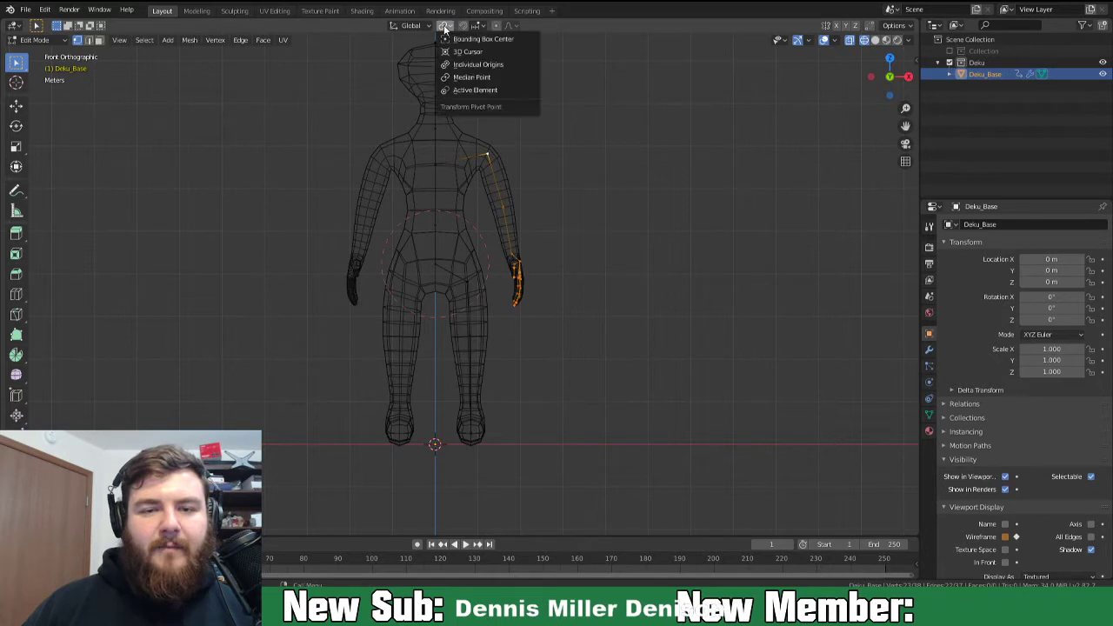
{"action": "left_click", "coordinate": [477, 92]}
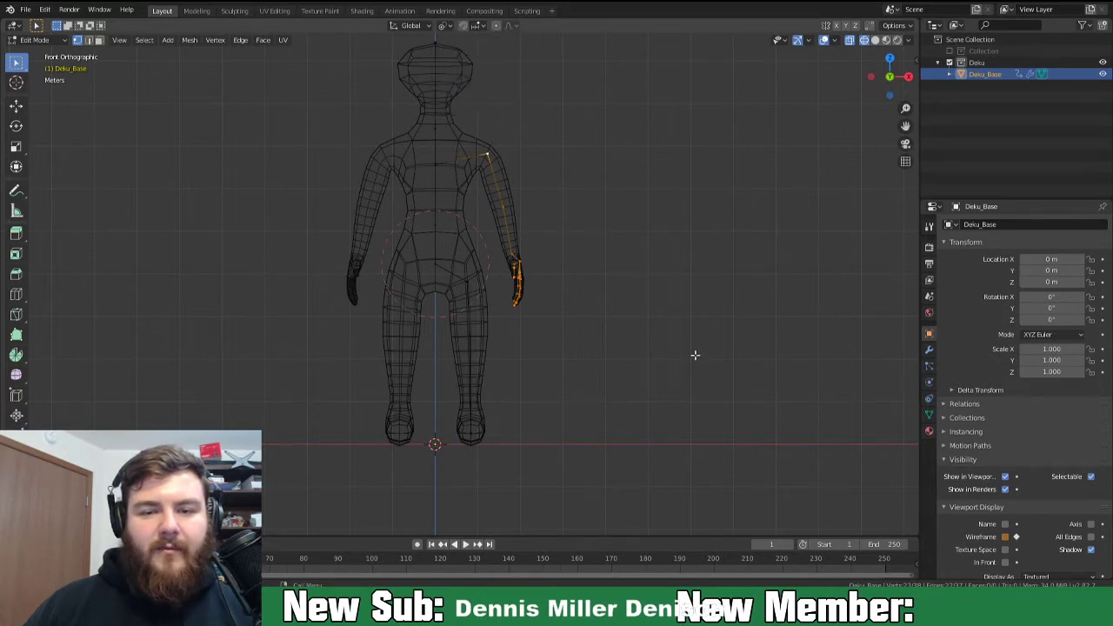
{"action": "key", "text": "r"}
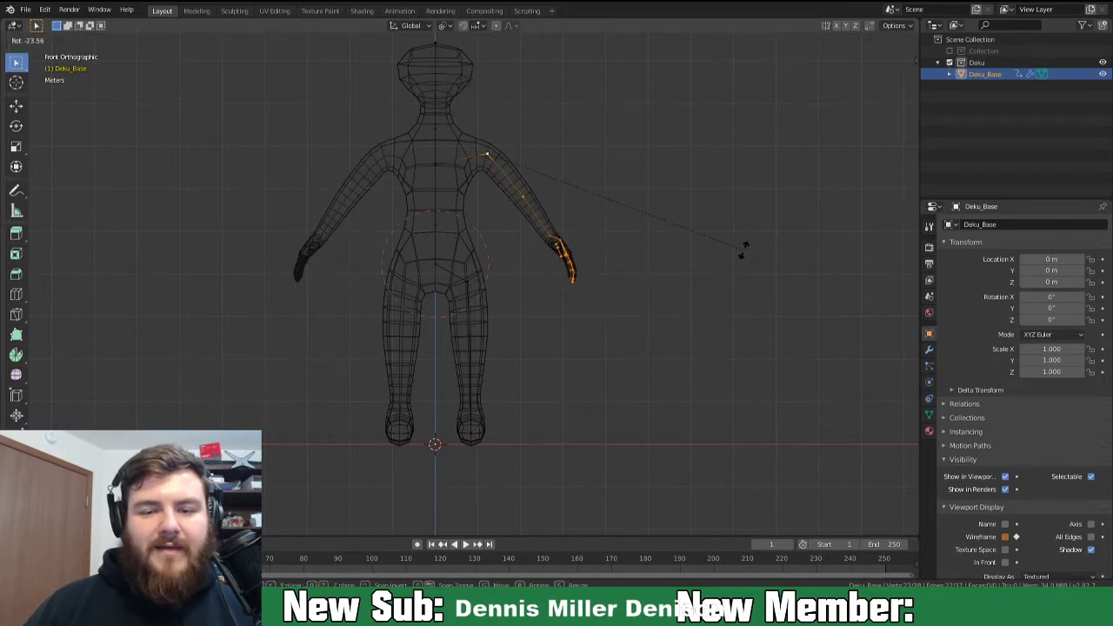
{"action": "left_click", "coordinate": [746, 250]}
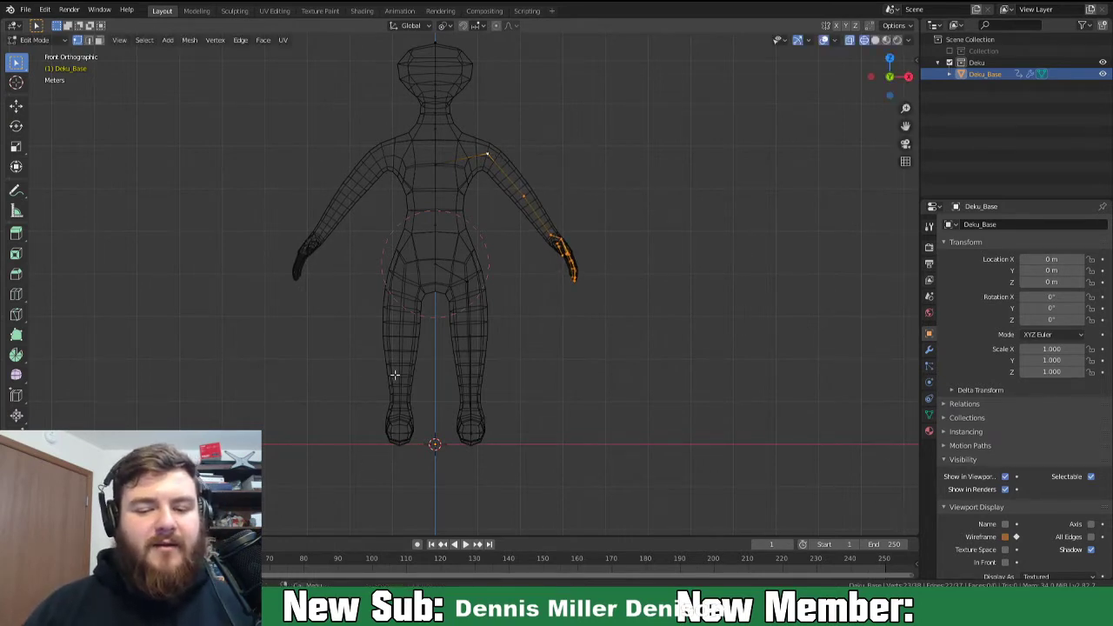
Leave Edit Mode on Deku_Base, check the addable object types and open the Preferences.
{"action": "key", "text": "Tab"}
{"action": "right_click", "coordinate": [346, 374]}
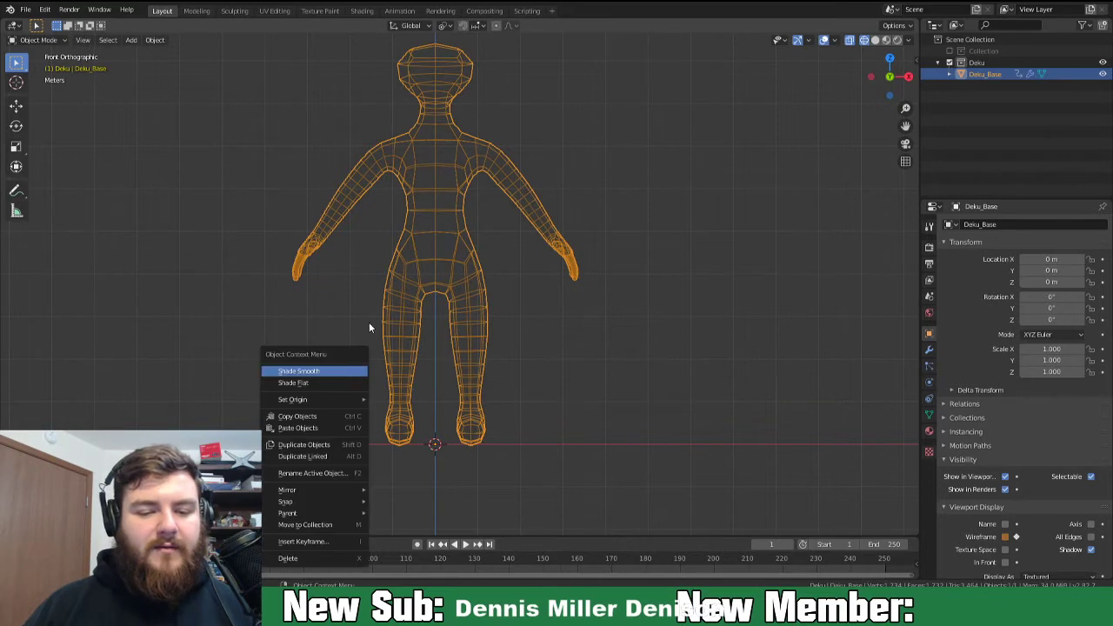
{"action": "key", "text": "shift+a"}
{"action": "mouse_move", "coordinate": [334, 325]}
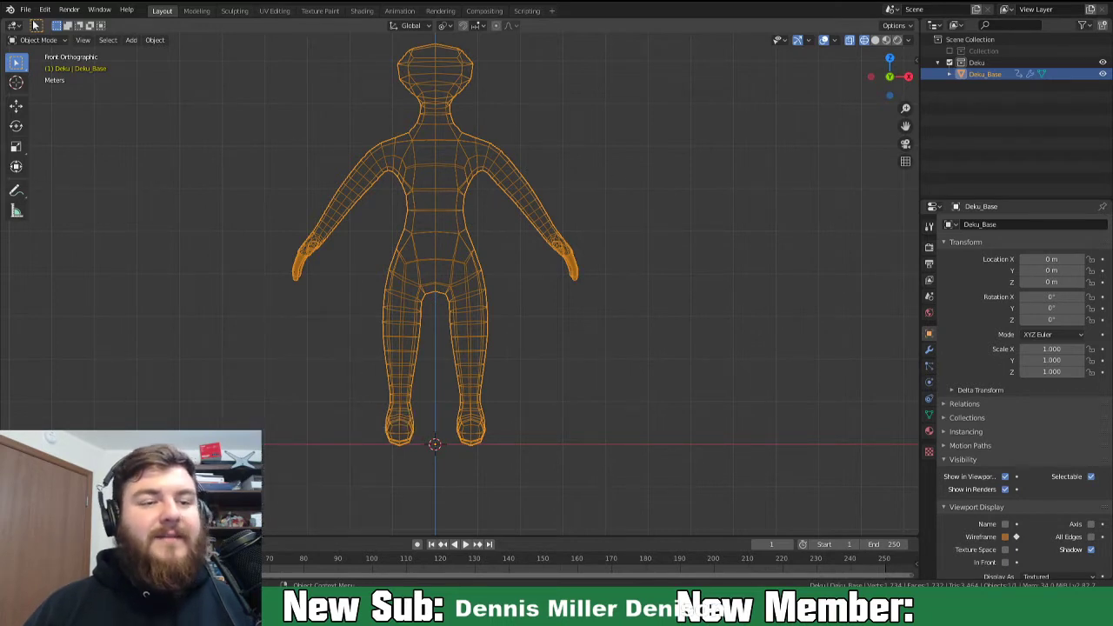
{"action": "left_click", "coordinate": [47, 10]}
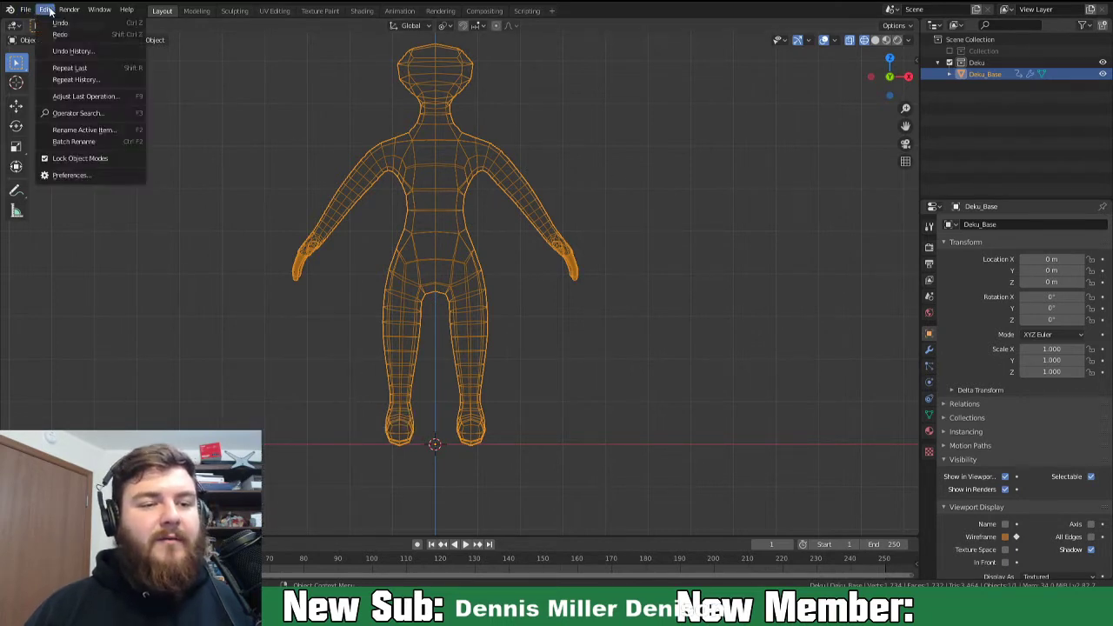
{"action": "left_click", "coordinate": [65, 177]}
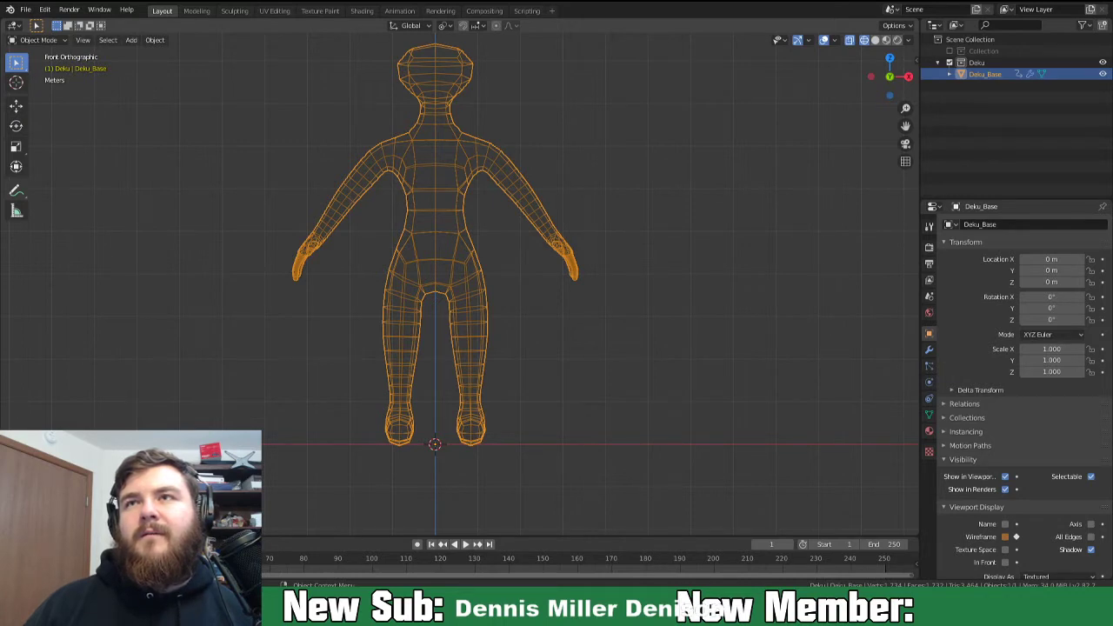
Add a Human (Meta-Rig) armature and scale it uniformly to about 4.405 to roughly fit the body.
{"action": "left_click", "coordinate": [539, 357]}
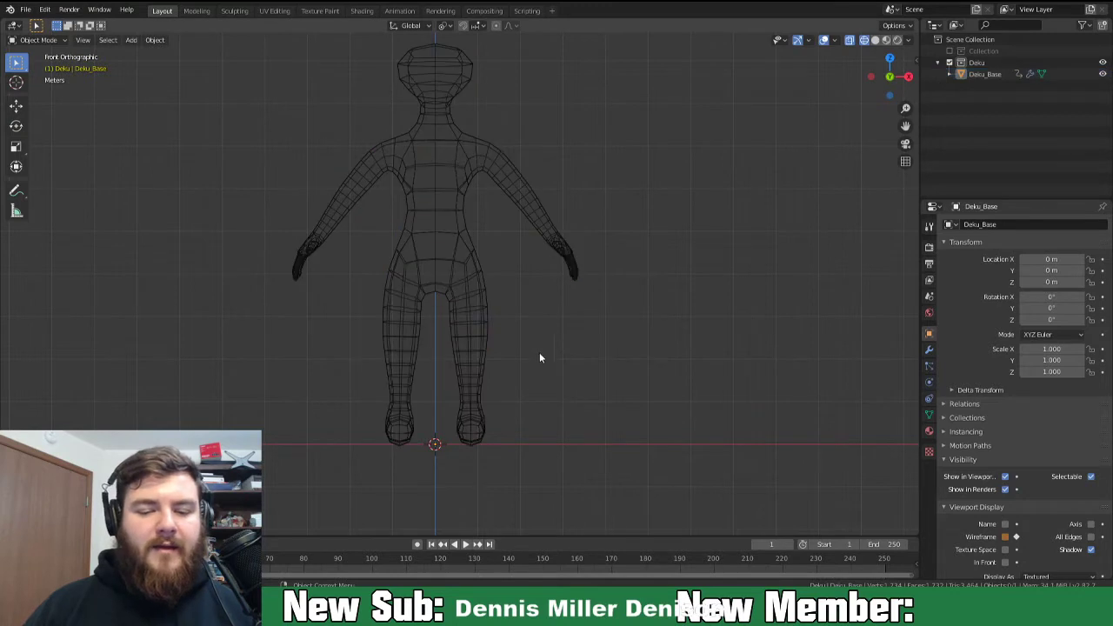
{"action": "key", "text": "shift+a"}
{"action": "mouse_move", "coordinate": [488, 488]}
{"action": "mouse_move", "coordinate": [501, 430]}
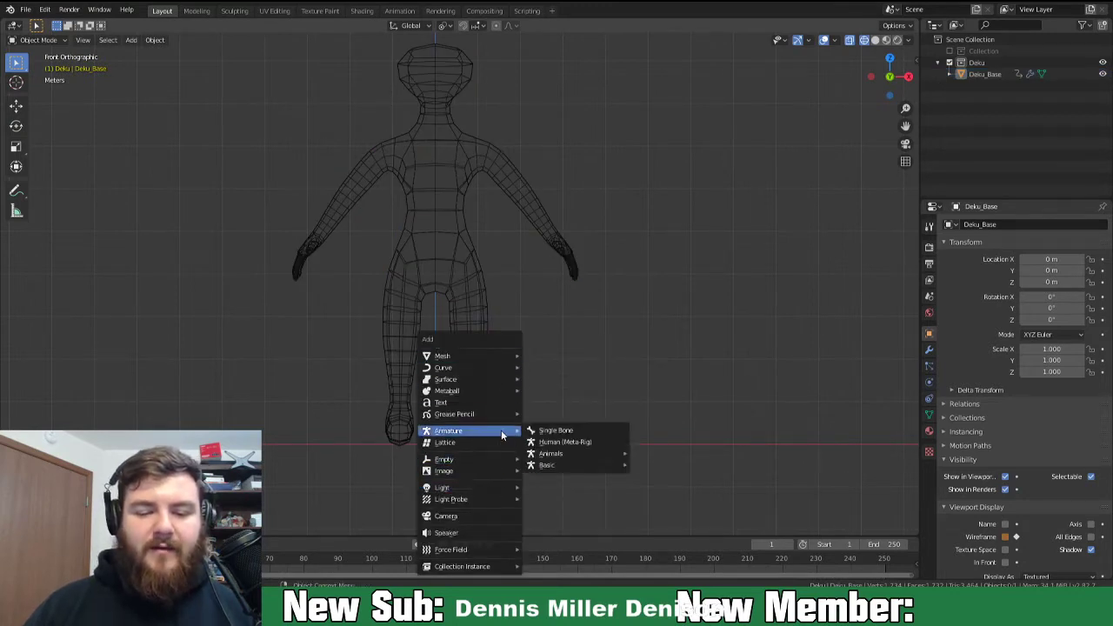
{"action": "left_click", "coordinate": [578, 444]}
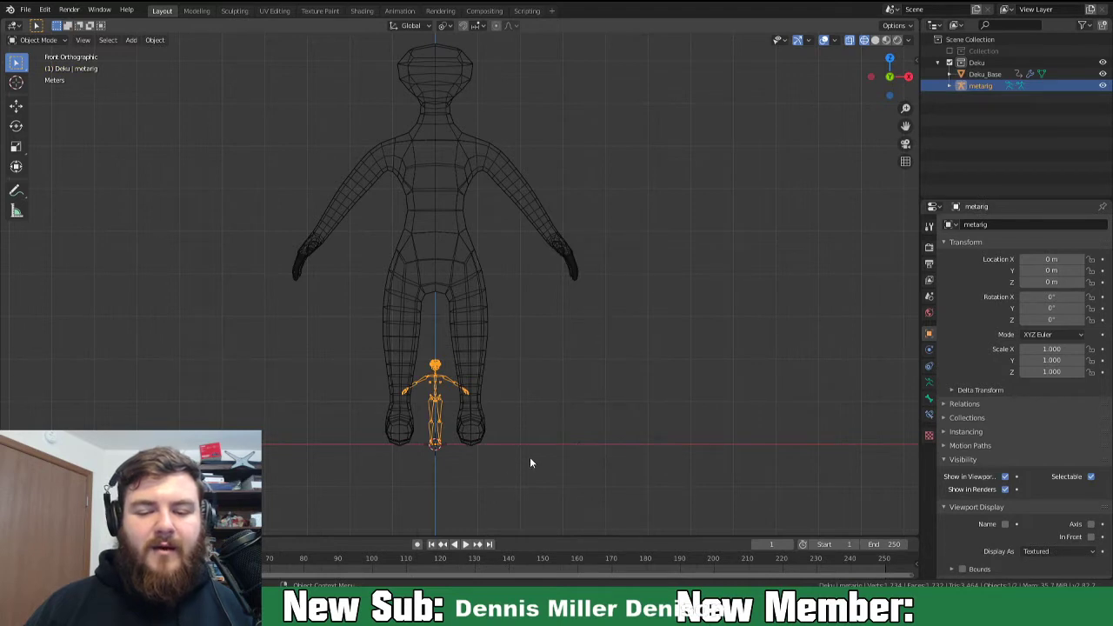
{"action": "key", "text": "s"}
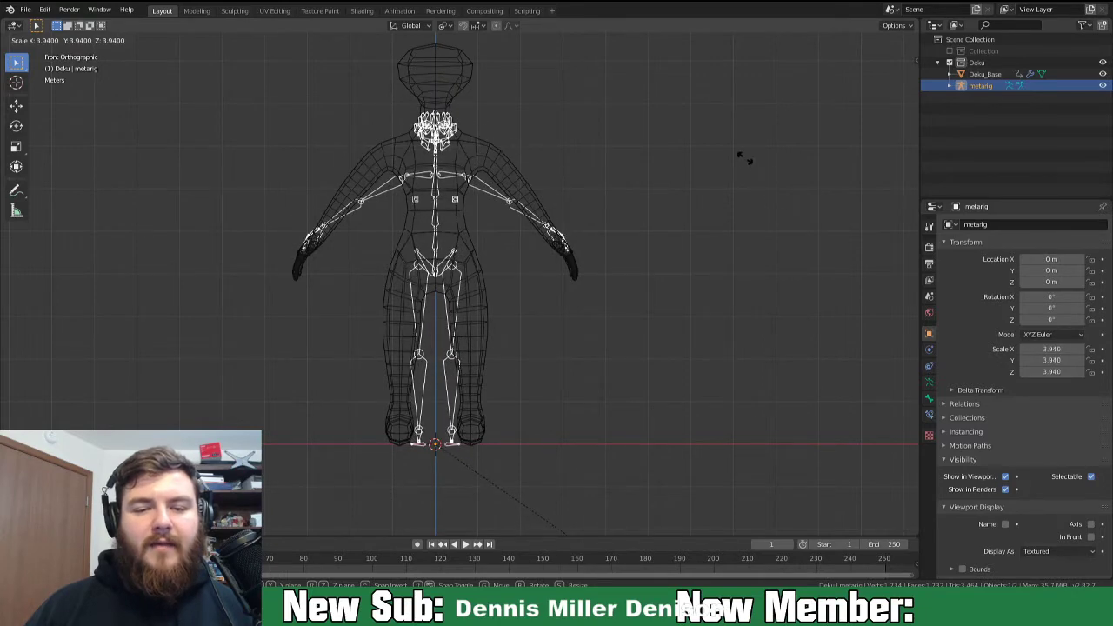
{"action": "left_click", "coordinate": [766, 202]}
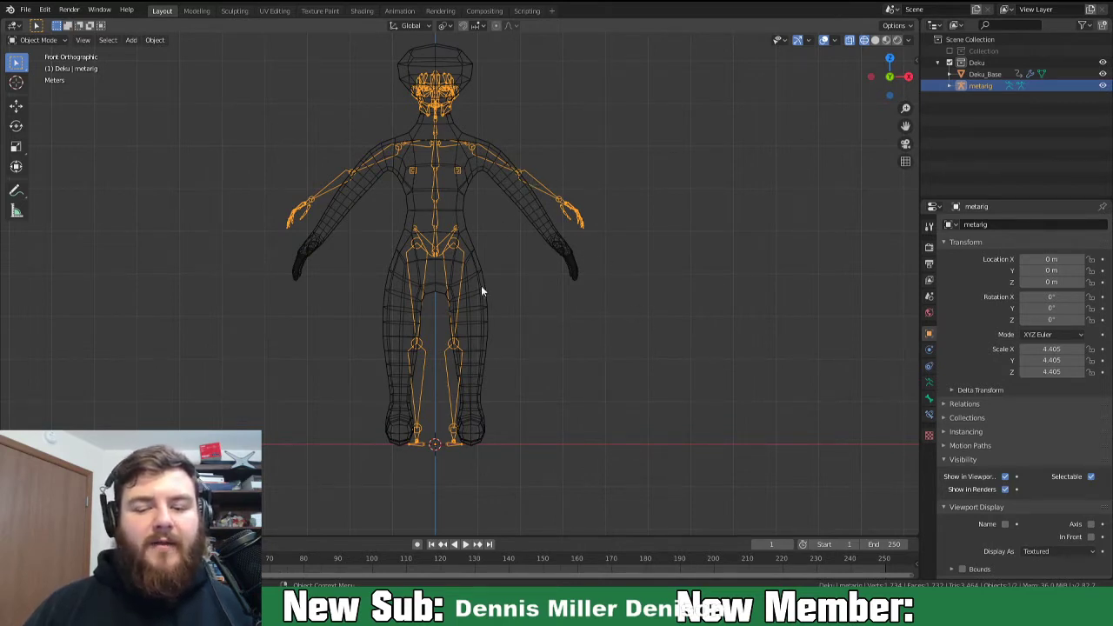
Compare the metarig armature with the body mesh and delete the armature.
{"action": "middle_click_drag", "start_coordinate": [580, 421], "coordinate": [427, 179]}
{"action": "scroll", "coordinate": [457, 315], "scroll_direction": "up", "scroll_amount": 3}
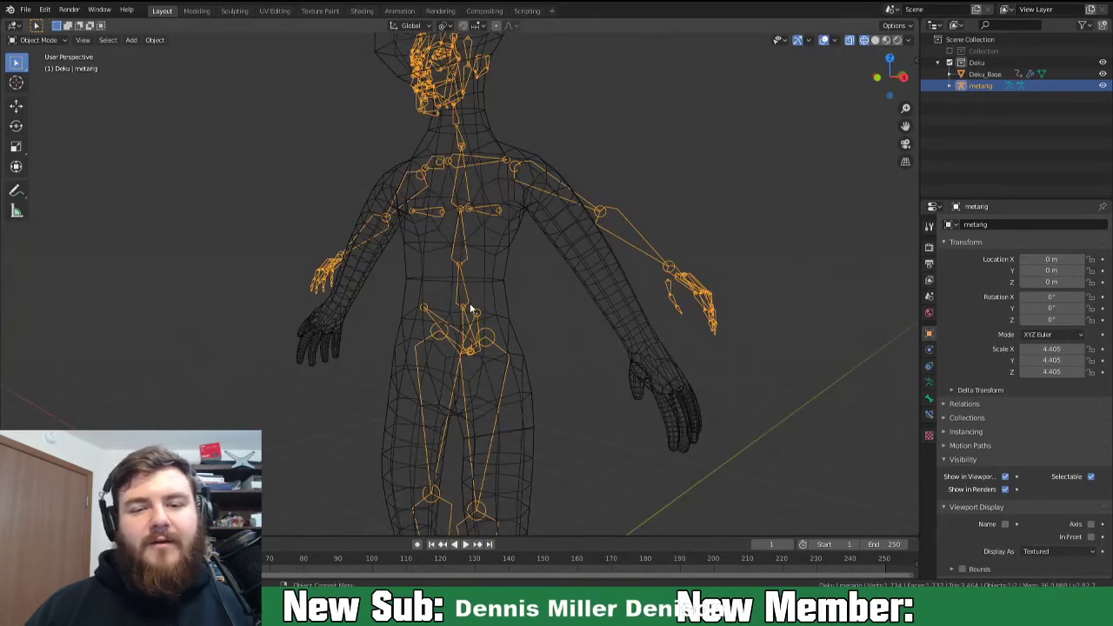
{"action": "scroll", "coordinate": [467, 307], "scroll_direction": "down", "scroll_amount": 4}
{"action": "middle_click_drag", "start_coordinate": [444, 372], "coordinate": [497, 327]}
{"action": "key", "text": "Tab"}
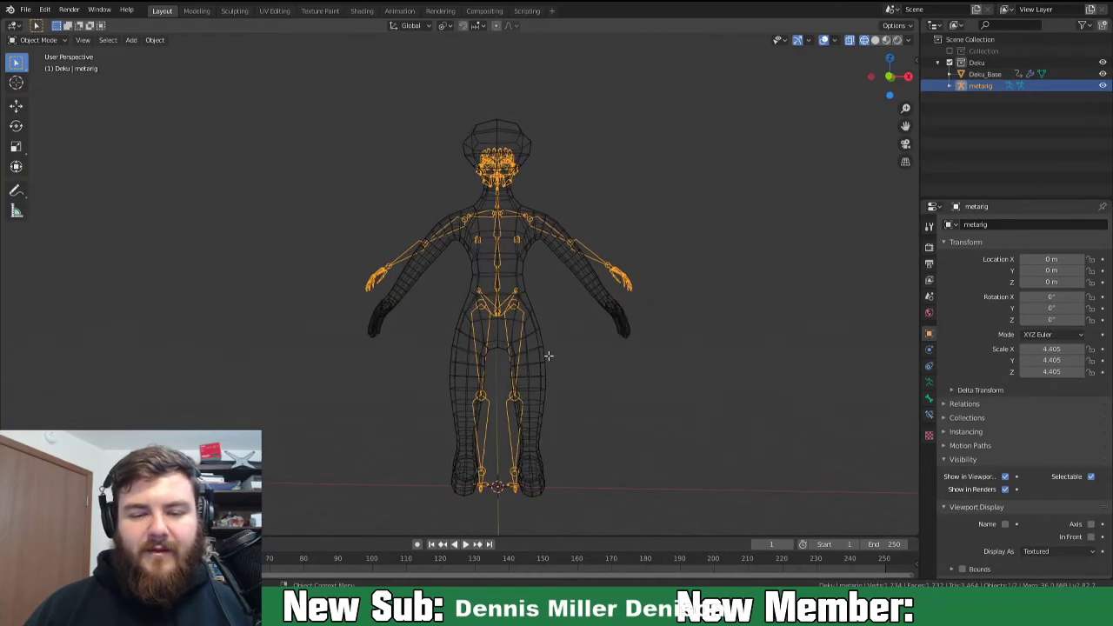
{"action": "key", "text": "Delete"}
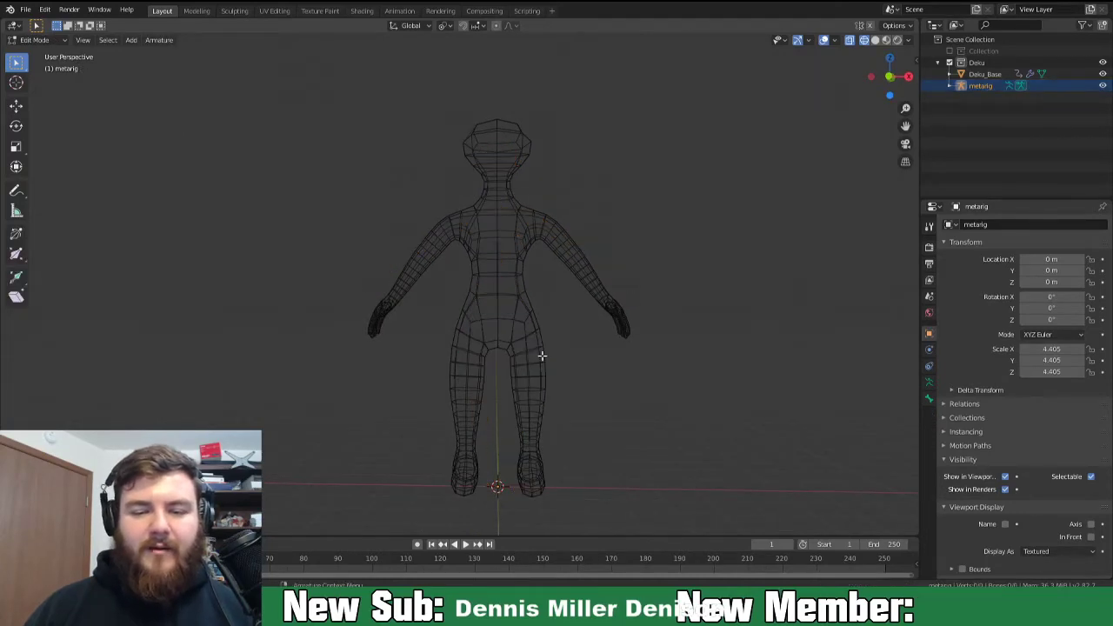
{"action": "right_click", "coordinate": [965, 85]}
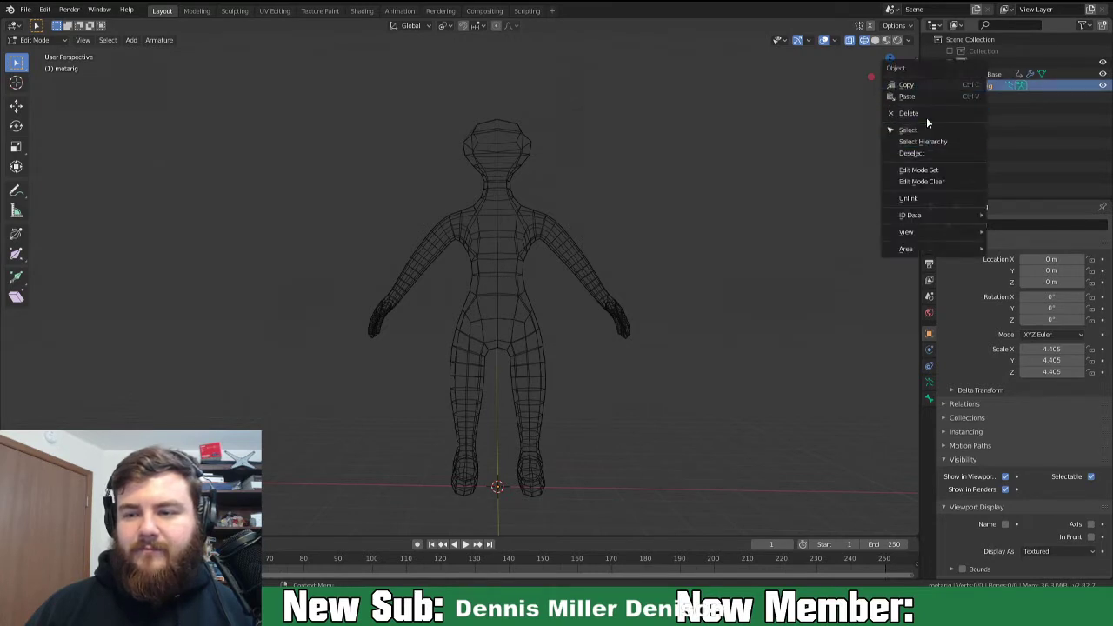
{"action": "left_click", "coordinate": [928, 114]}
Reselect Deku_Base, enter Edit Mode and rotate the selected arm and hand vertices about -4.6° outward in front view.
{"action": "left_click", "coordinate": [974, 75]}
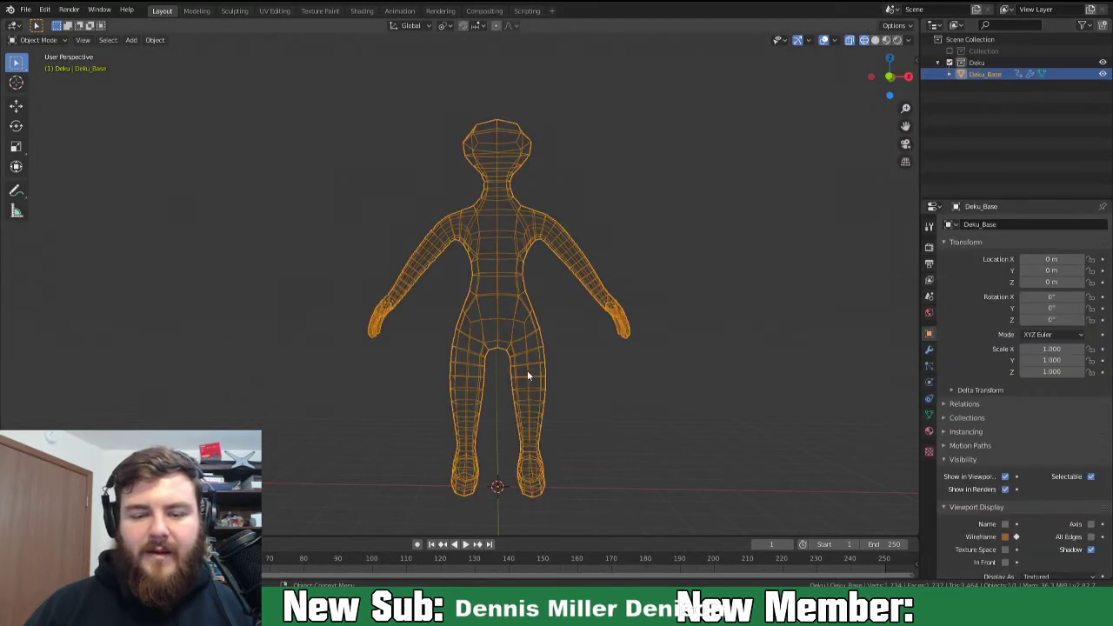
{"action": "key", "text": "ctrl+Tab"}
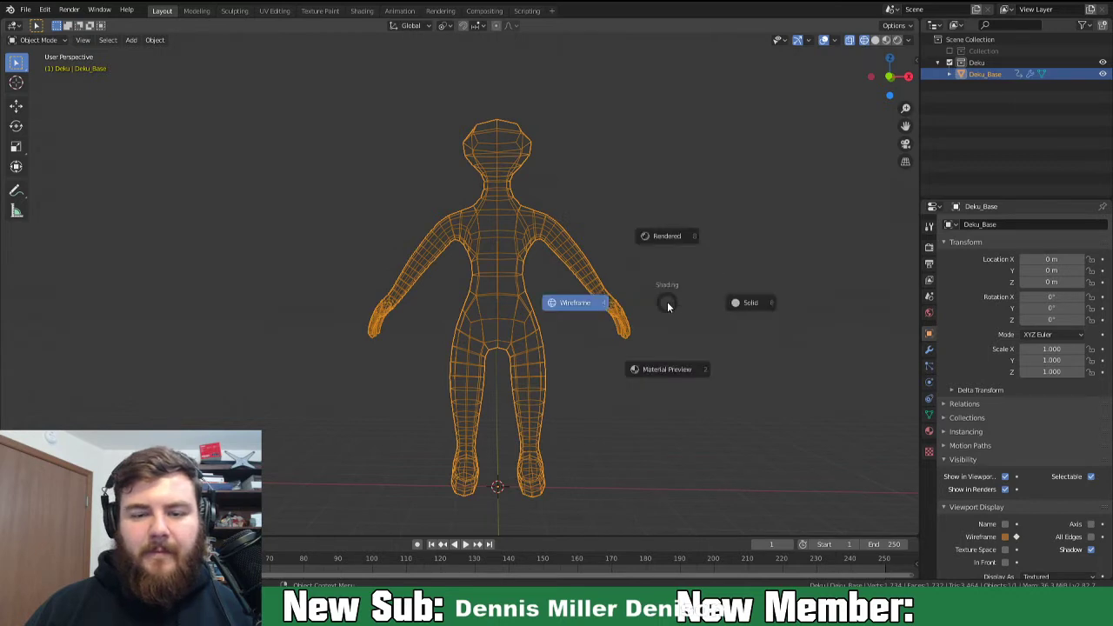
{"action": "left_click", "coordinate": [730, 294]}
{"action": "middle_click_drag", "start_coordinate": [647, 270], "coordinate": [565, 336]}
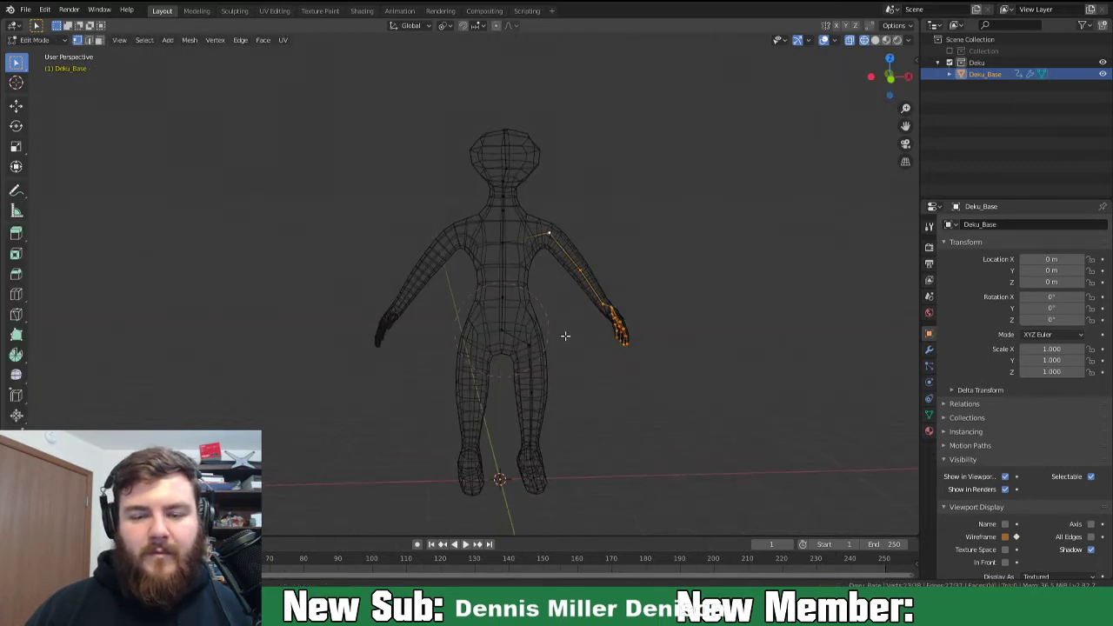
{"action": "key", "text": "KP_1"}
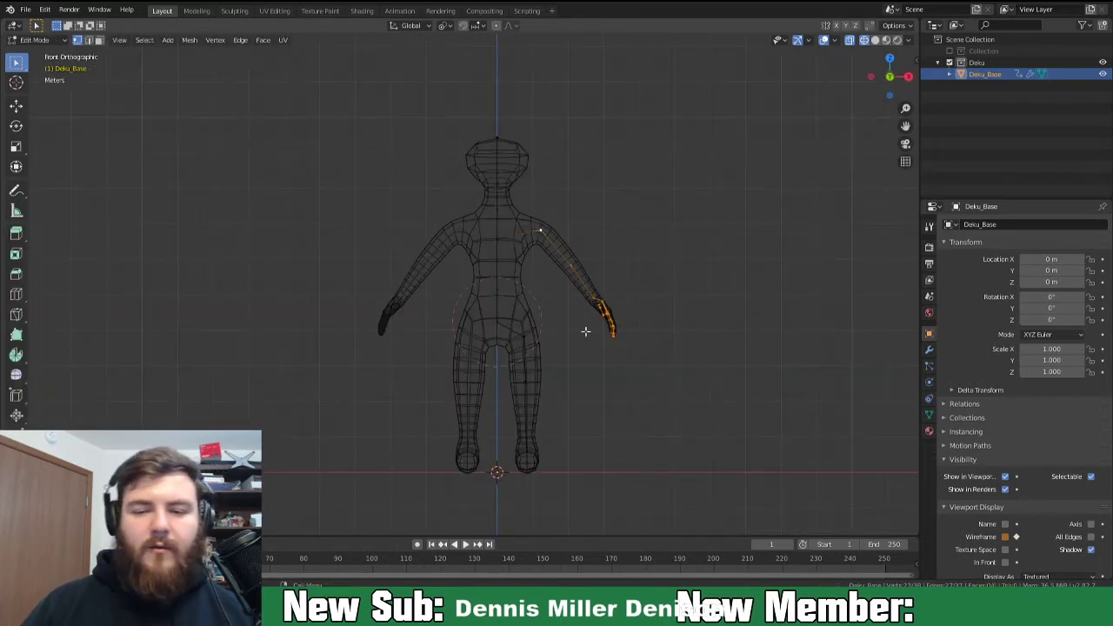
{"action": "key", "text": "r"}
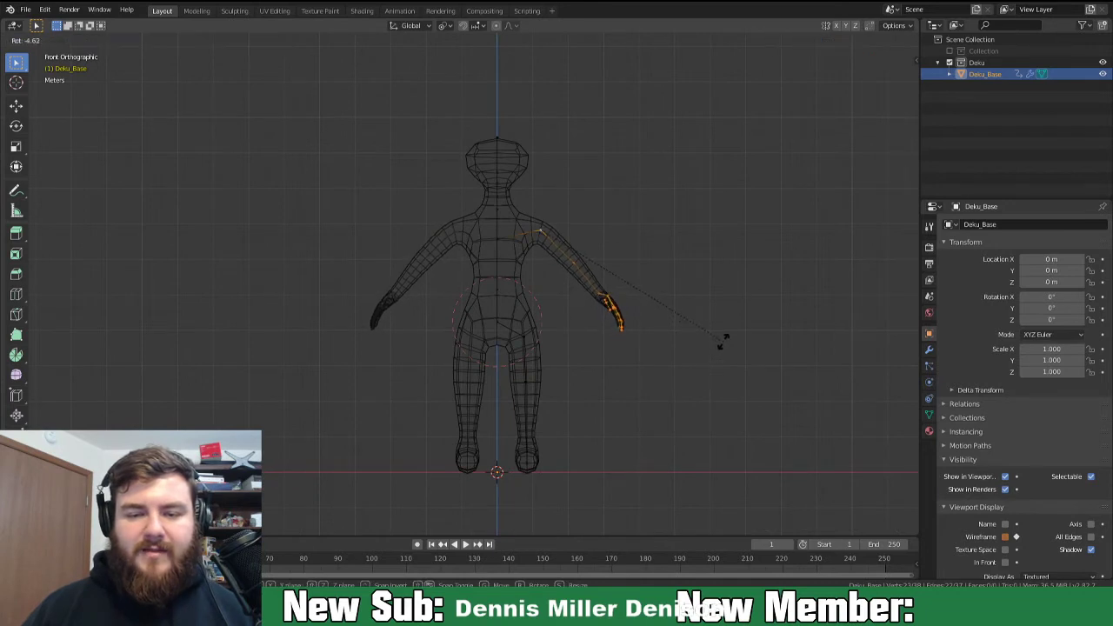
{"action": "left_click", "coordinate": [722, 341]}
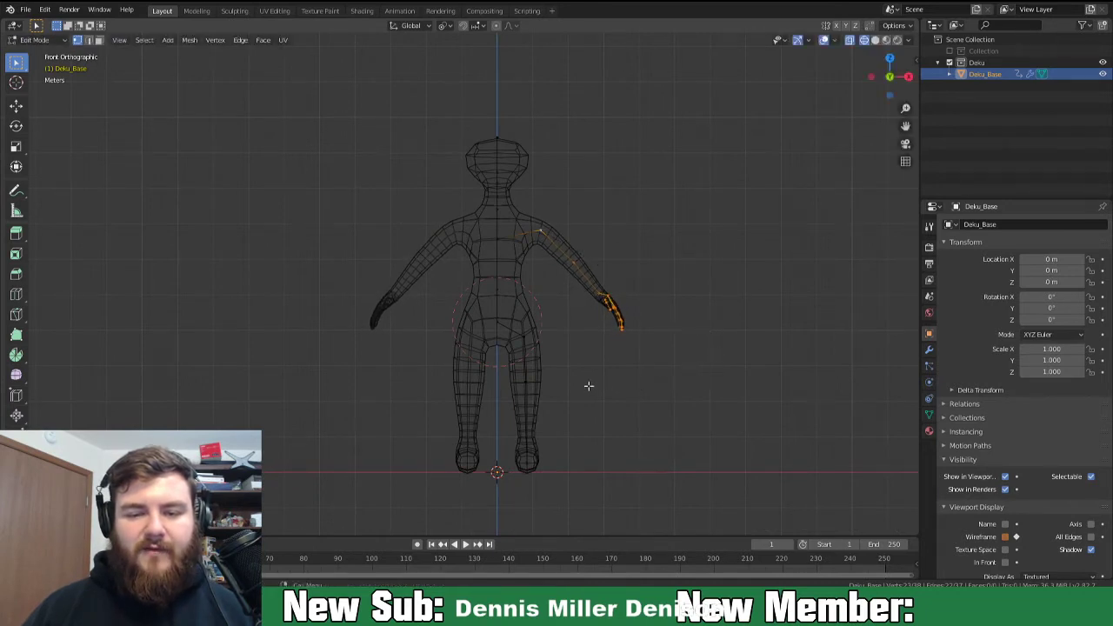
Select the leg vertices from hip to foot and nudge them about -0.001 m along the X axis.
{"action": "scroll", "coordinate": [589, 385], "scroll_direction": "up", "scroll_amount": 3}
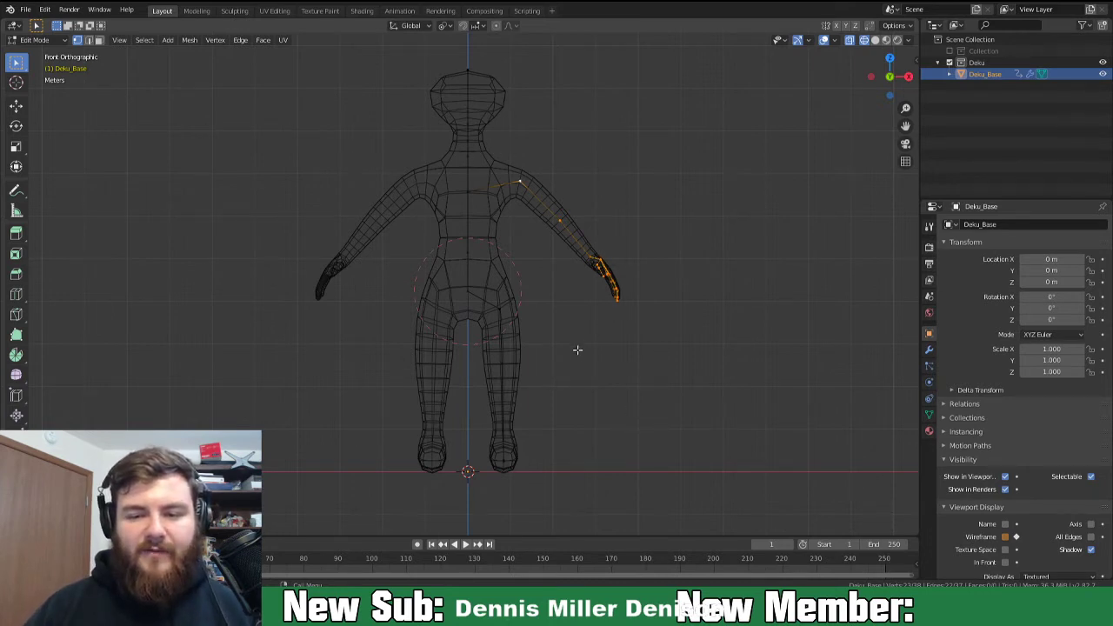
{"action": "mouse_move", "coordinate": [646, 294]}
{"action": "middle_mouse_down"}
{"action": "mouse_move", "coordinate": [512, 323]}
{"action": "mouse_move", "coordinate": [608, 322]}
{"action": "mouse_move", "coordinate": [624, 292]}
{"action": "middle_mouse_up"}
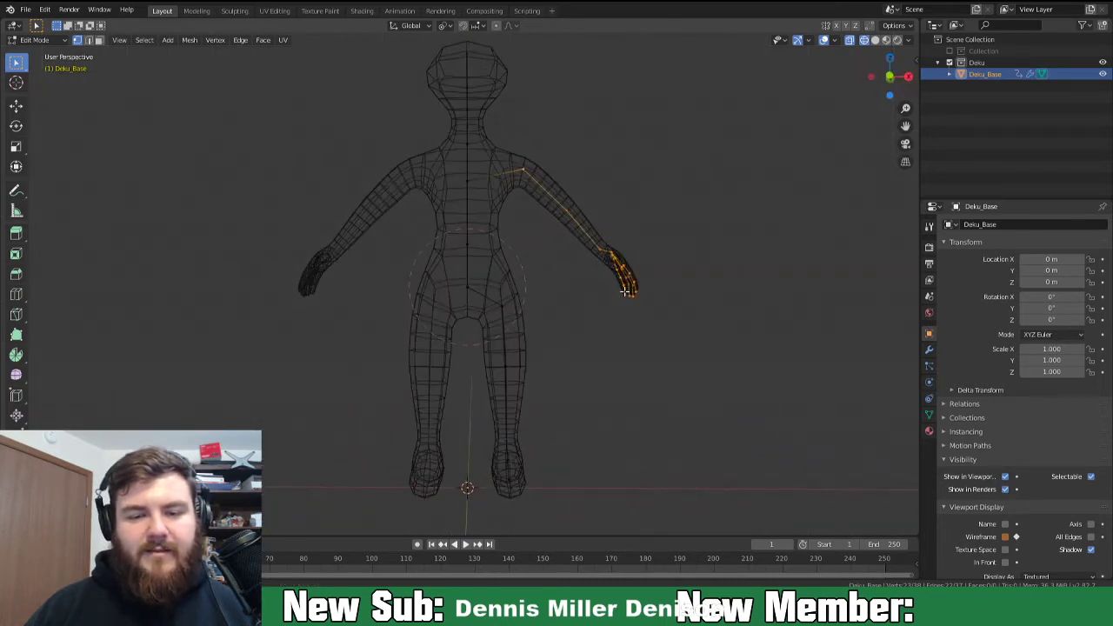
{"action": "left_click_drag", "start_coordinate": [483, 282], "coordinate": [549, 520]}
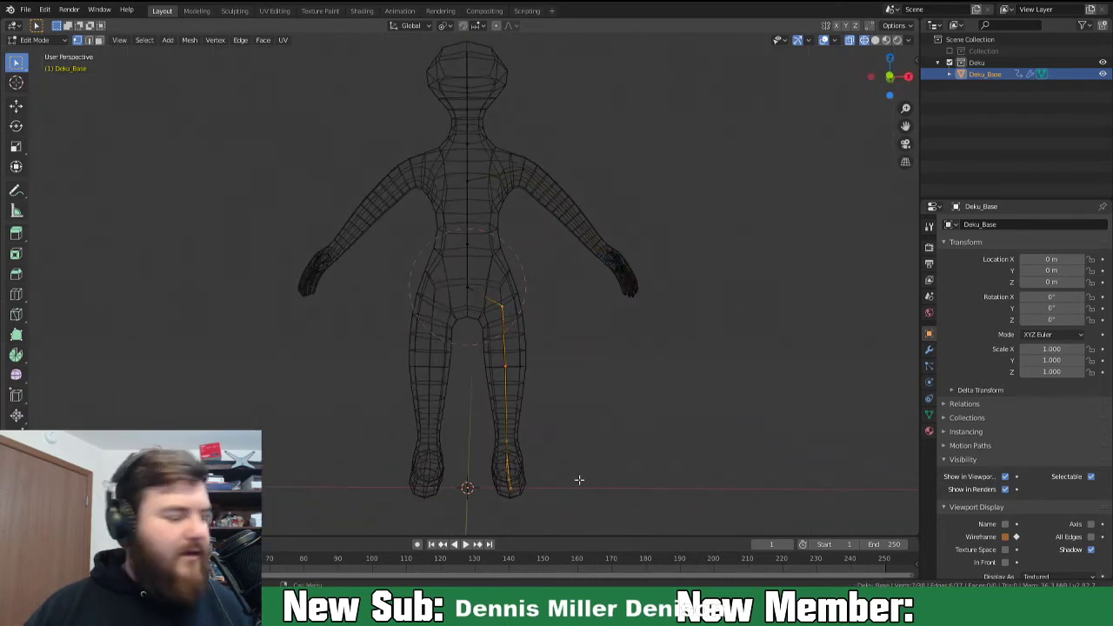
{"action": "key", "text": "g"}
{"action": "key", "text": "x"}
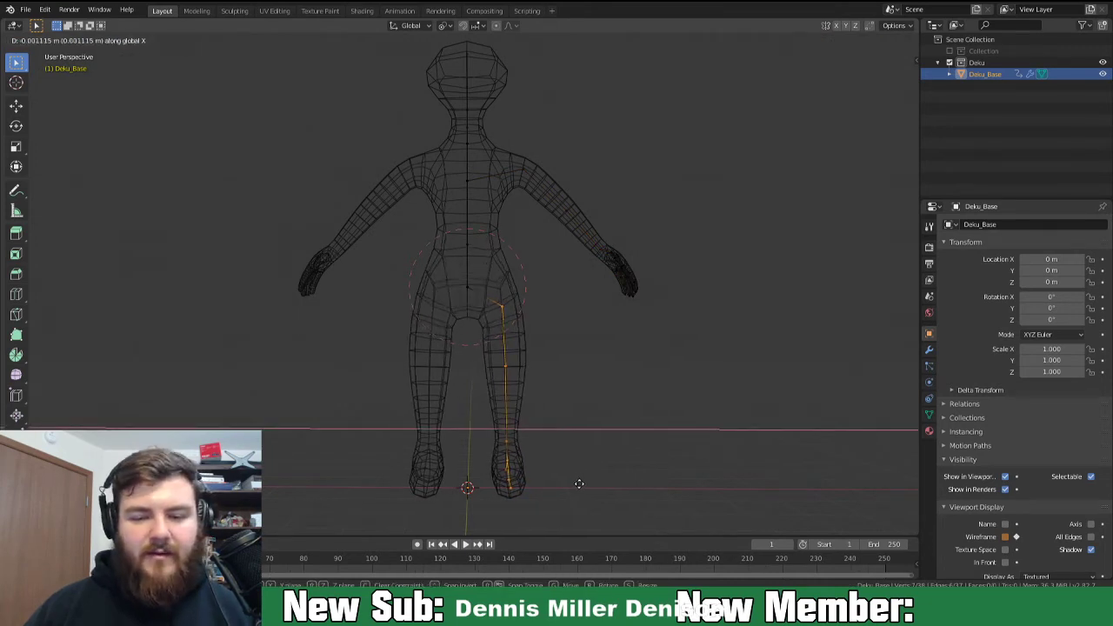
{"action": "left_click", "coordinate": [579, 485]}
Draw an annotation stroke down the body's centre line from head to crotch and erase it.
{"action": "scroll", "coordinate": [522, 418], "scroll_direction": "up", "scroll_amount": 3}
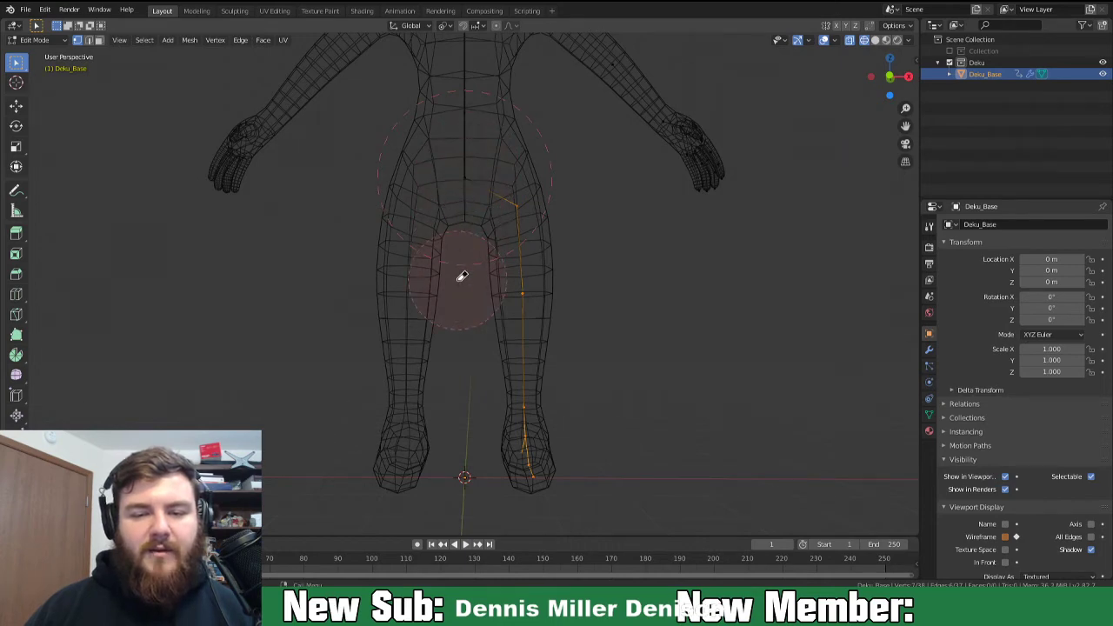
{"action": "middle_click_drag", "start_coordinate": [470, 224], "coordinate": [496, 367], "text": "shift"}
{"action": "scroll", "coordinate": [487, 348], "scroll_direction": "down", "scroll_amount": 4}
{"action": "scroll", "coordinate": [494, 357], "scroll_direction": "down", "scroll_amount": 2}
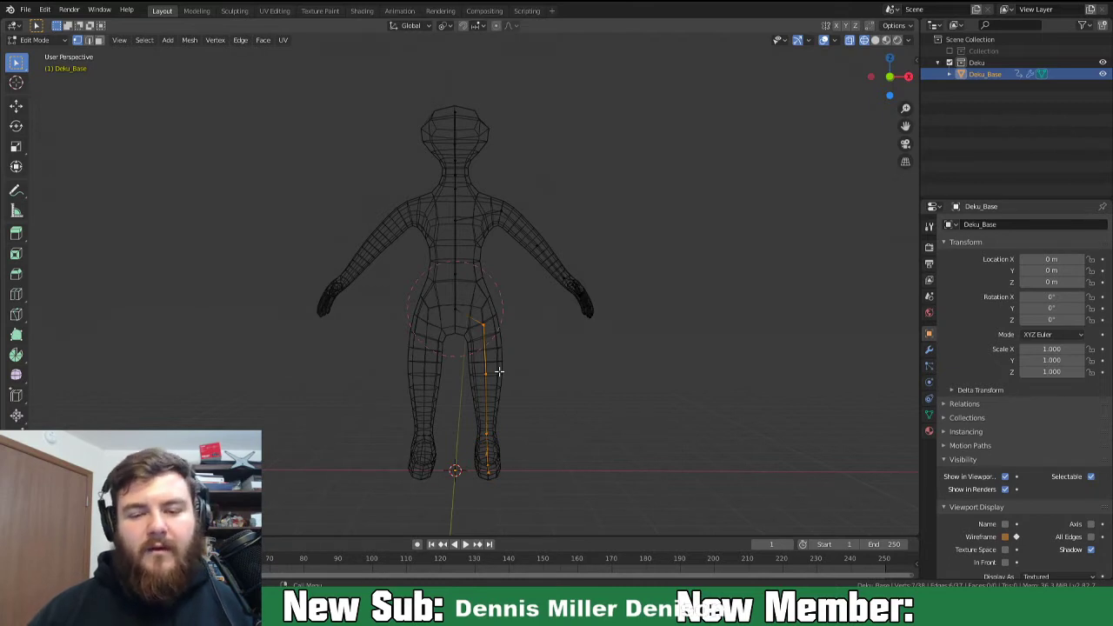
{"action": "middle_click_drag", "start_coordinate": [473, 141], "coordinate": [477, 147]}
{"action": "left_click_drag", "start_coordinate": [454, 92], "coordinate": [457, 358]}
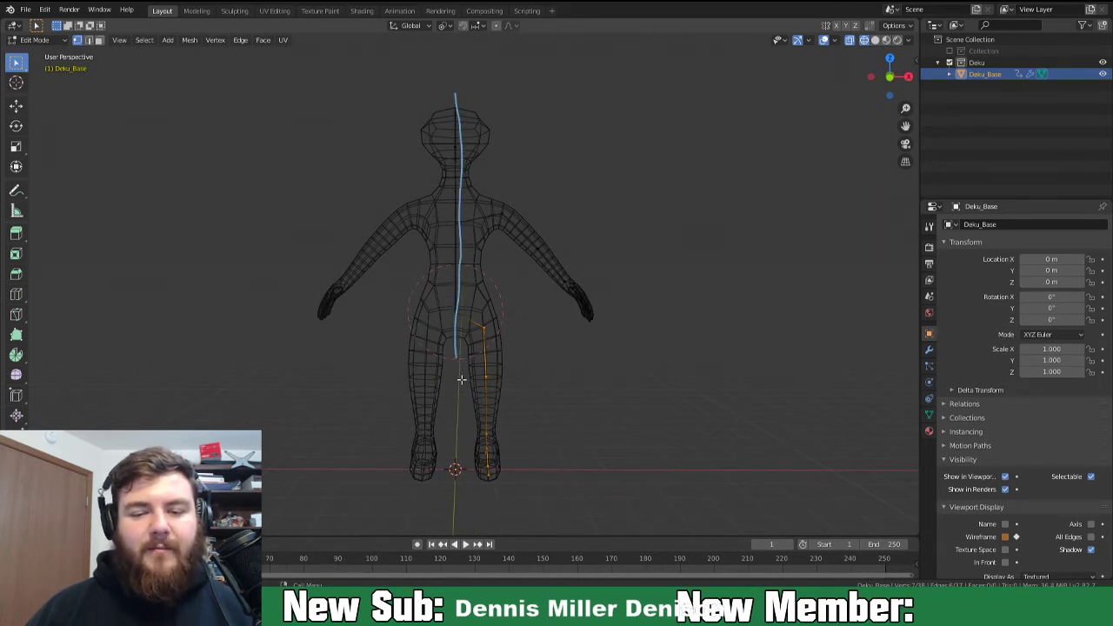
{"action": "left_click_drag", "start_coordinate": [461, 369], "coordinate": [454, 55], "text": "ctrl"}
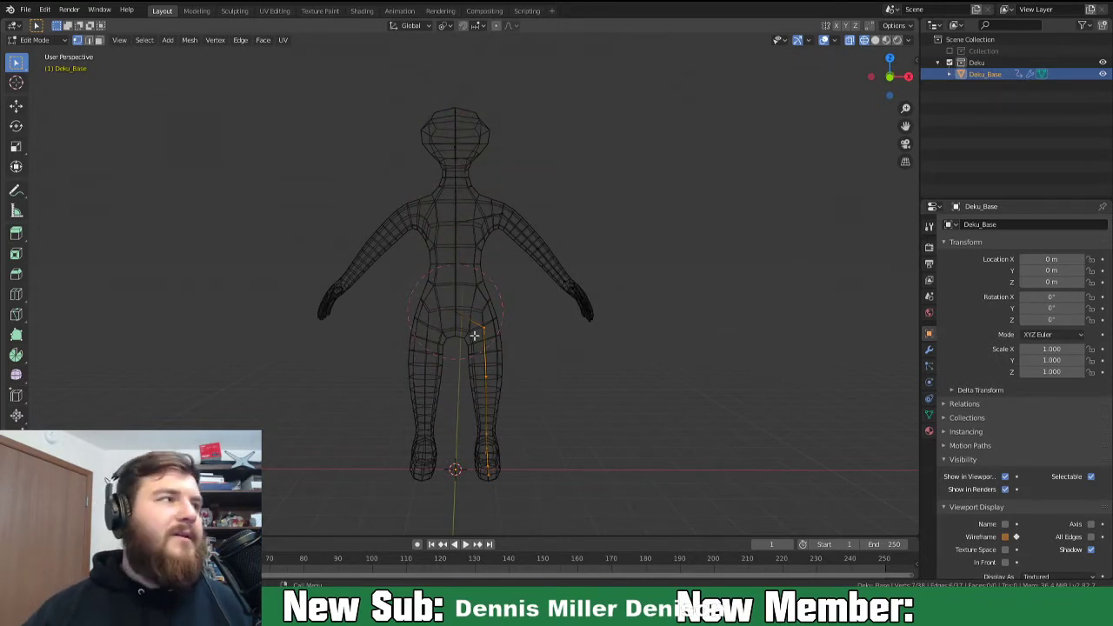
Return Deku_Base to Object Mode and duplicate it in place.
{"action": "mouse_move", "coordinate": [523, 351]}
{"action": "middle_mouse_down"}
{"action": "mouse_move", "coordinate": [570, 361]}
{"action": "mouse_move", "coordinate": [661, 333]}
{"action": "mouse_move", "coordinate": [539, 353]}
{"action": "mouse_move", "coordinate": [447, 348]}
{"action": "mouse_move", "coordinate": [544, 356]}
{"action": "mouse_move", "coordinate": [529, 363]}
{"action": "middle_mouse_up"}
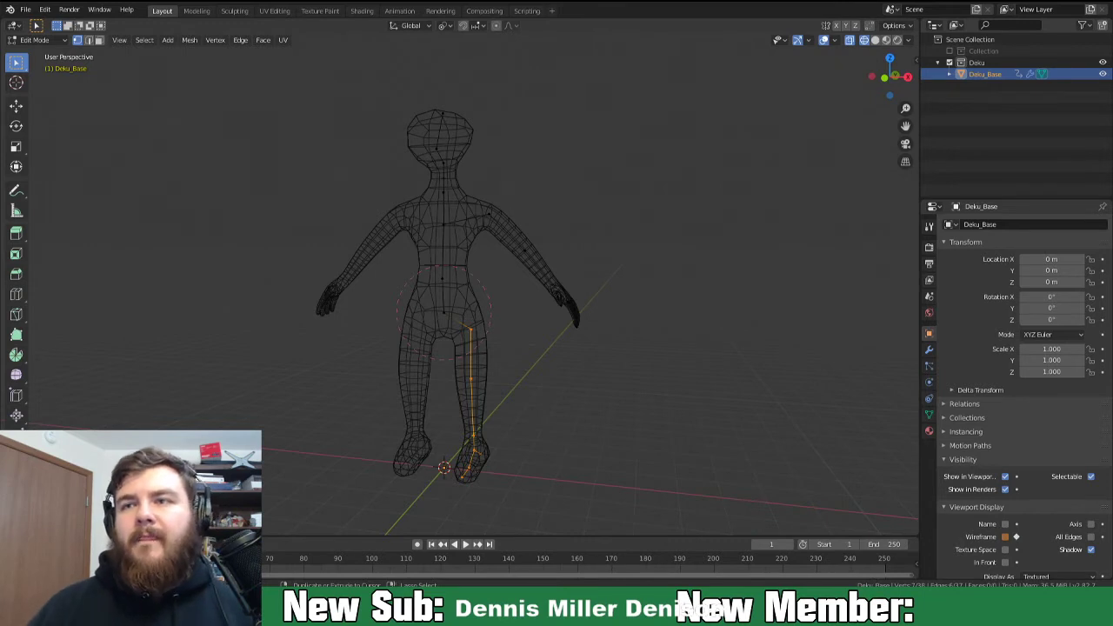
{"action": "left_click", "coordinate": [557, 204]}
{"action": "key", "text": "Tab"}
{"action": "middle_click_drag", "start_coordinate": [556, 202], "coordinate": [578, 205]}
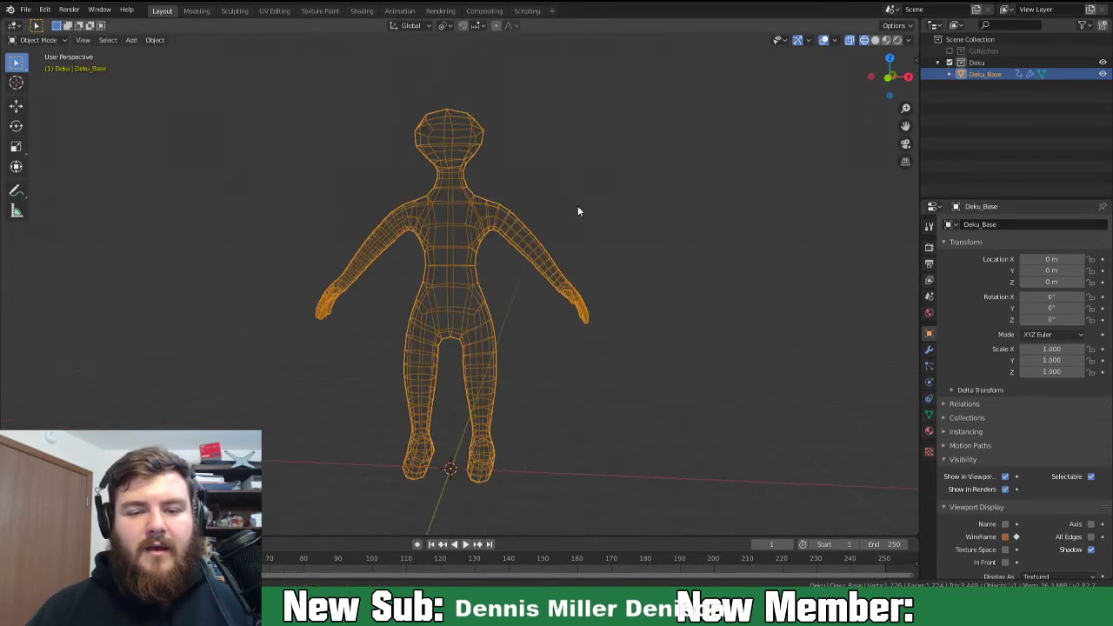
{"action": "key", "text": "shift+d"}
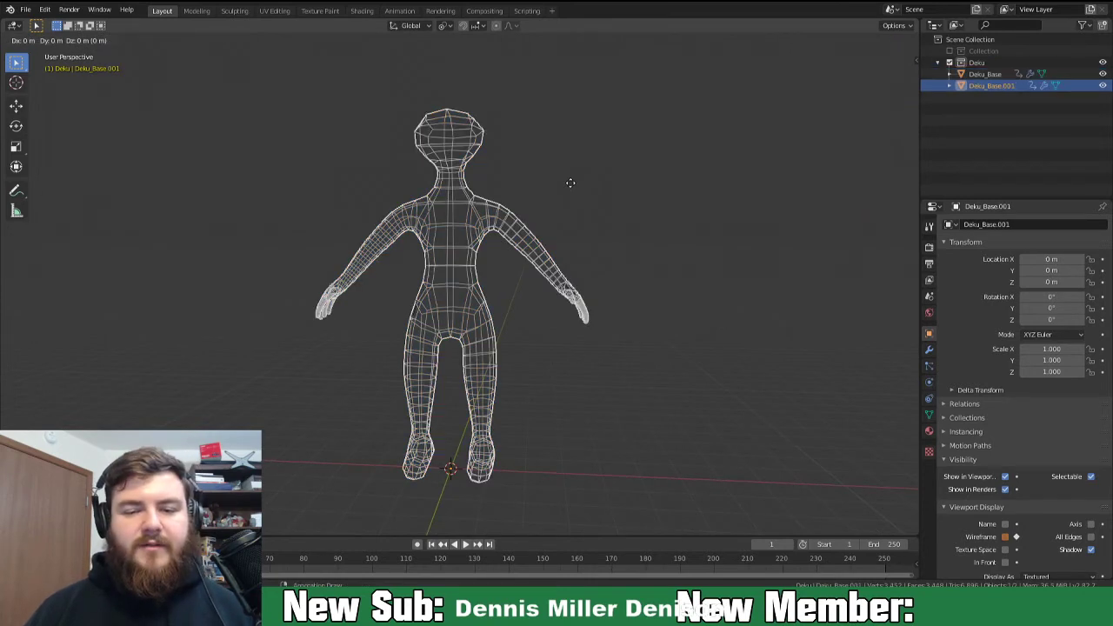
{"action": "right_click", "coordinate": [570, 183]}
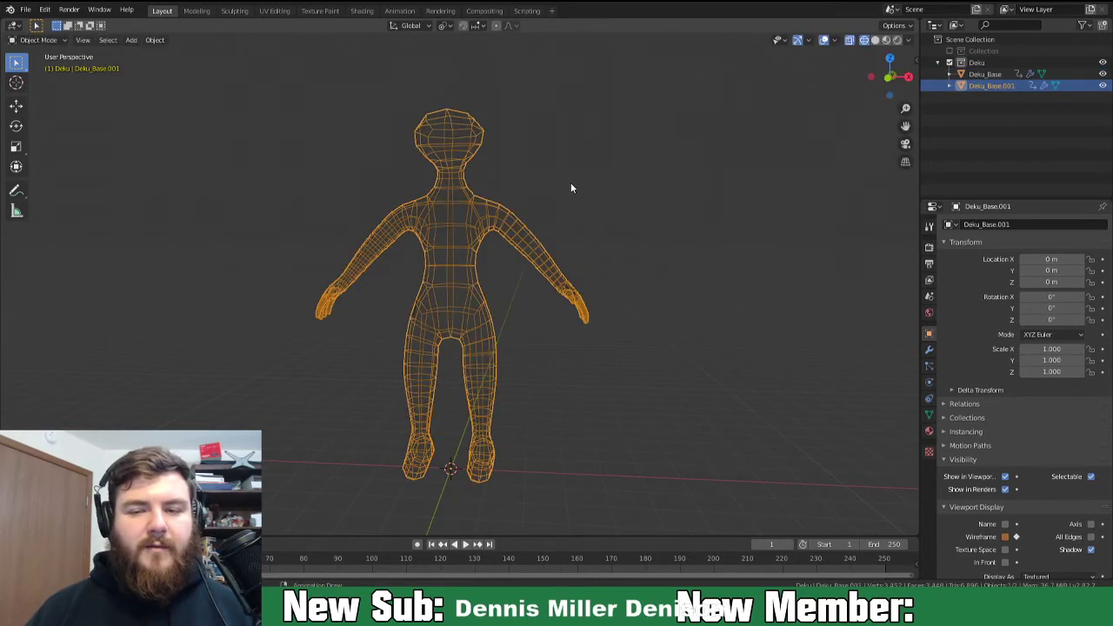
Create a collection named Back-ups directly under the Scene Collection and move the duplicate Deku_Base.001 into it.
{"action": "left_click", "coordinate": [971, 42]}
{"action": "left_click", "coordinate": [1100, 24]}
{"action": "double_click", "coordinate": [984, 97]}
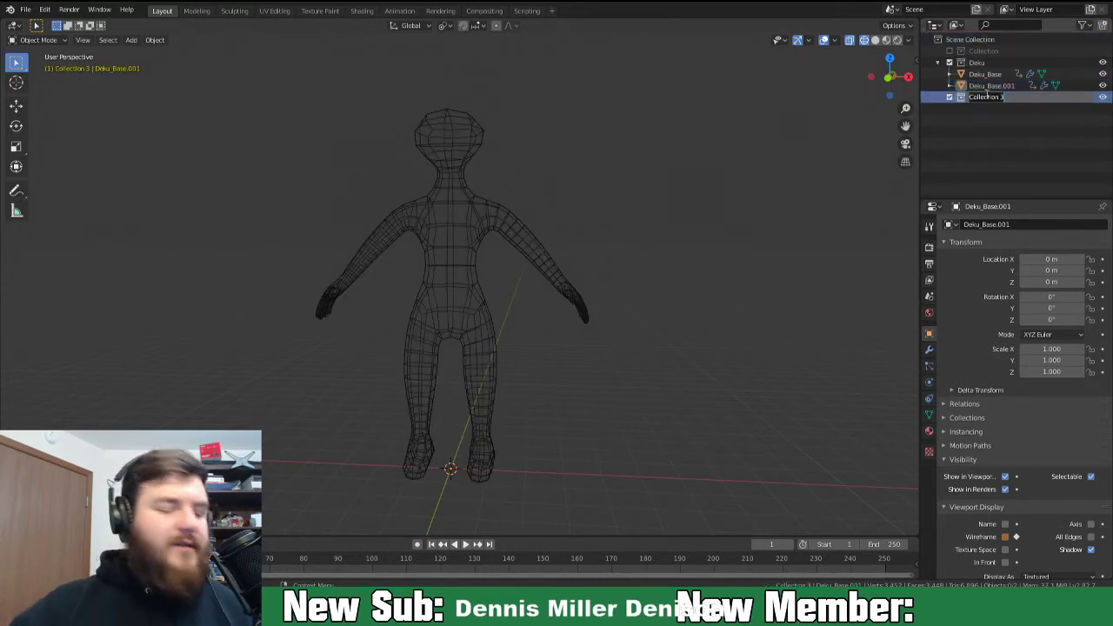
{"action": "type", "text": "Backups"}
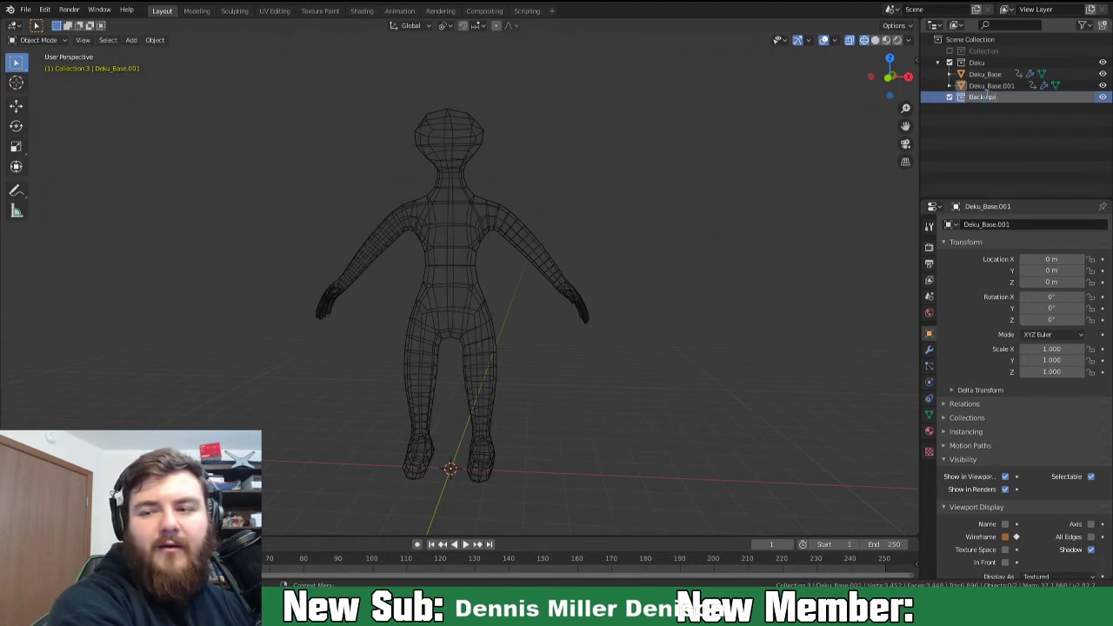
{"action": "key", "text": "Return"}
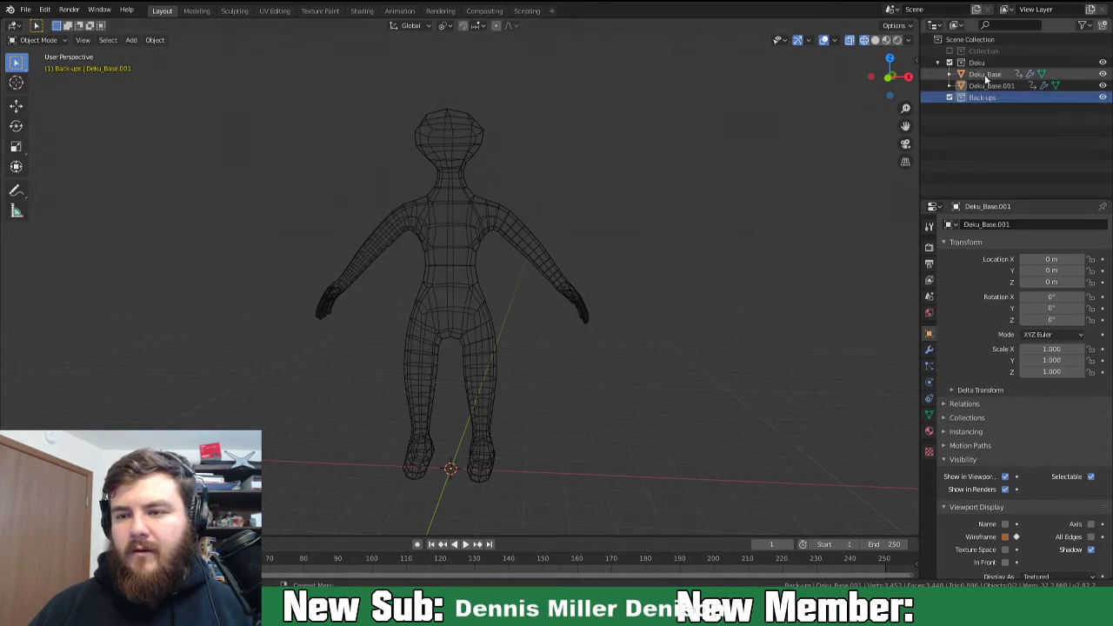
{"action": "left_click_drag", "start_coordinate": [960, 87], "coordinate": [963, 99]}
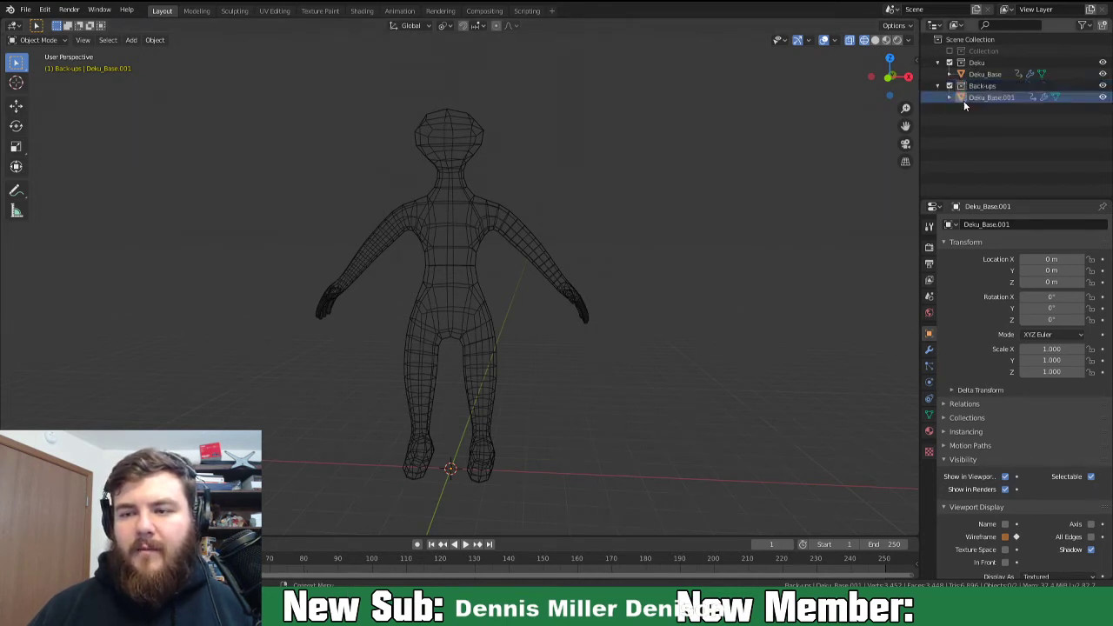
Hide the Back-ups collection in the viewport, keeping the duplicate's name as it is.
{"action": "double_click", "coordinate": [995, 98]}
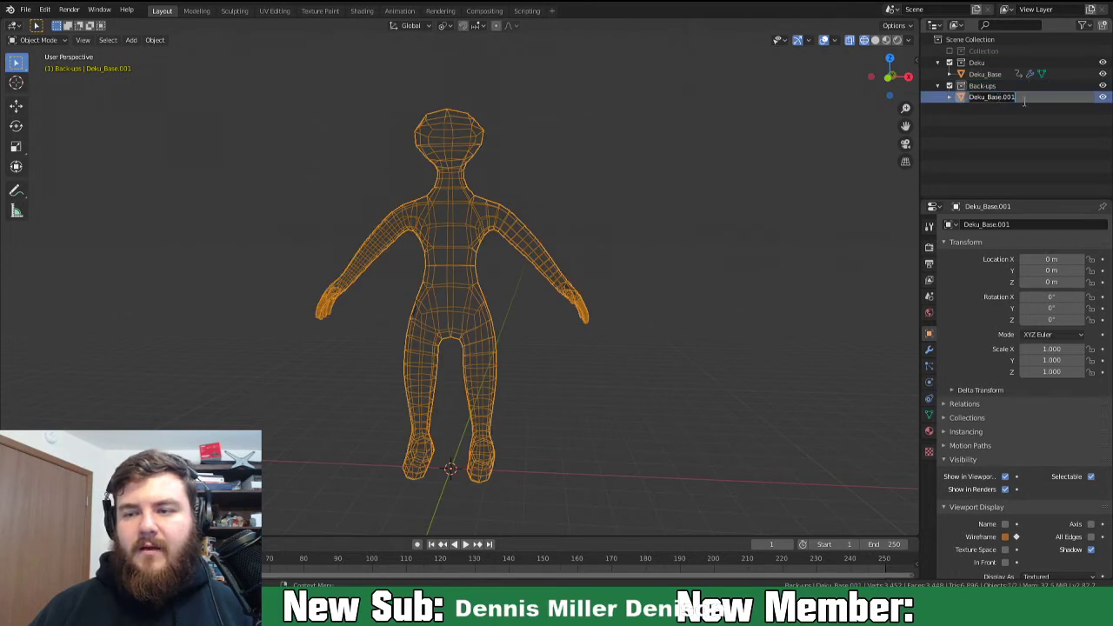
{"action": "key", "text": "Return"}
{"action": "left_click", "coordinate": [1102, 86]}
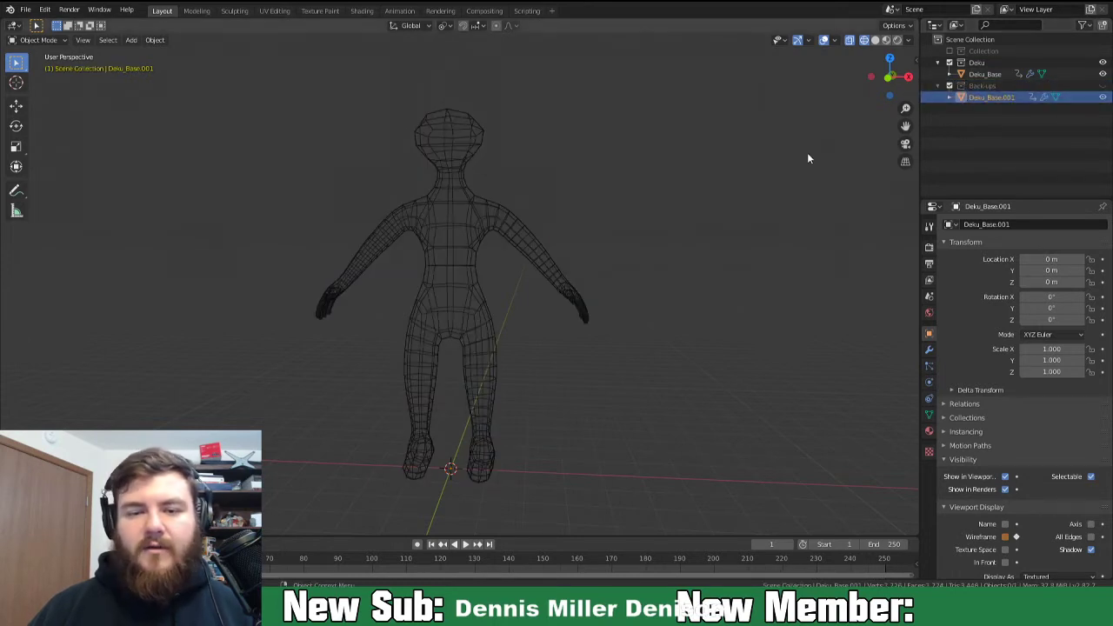
Select the original Deku_Base and apply its Mirror, Skin and Subdivision modifiers in that order.
{"action": "left_click", "coordinate": [480, 216]}
{"action": "middle_click_drag", "start_coordinate": [519, 184], "coordinate": [722, 182]}
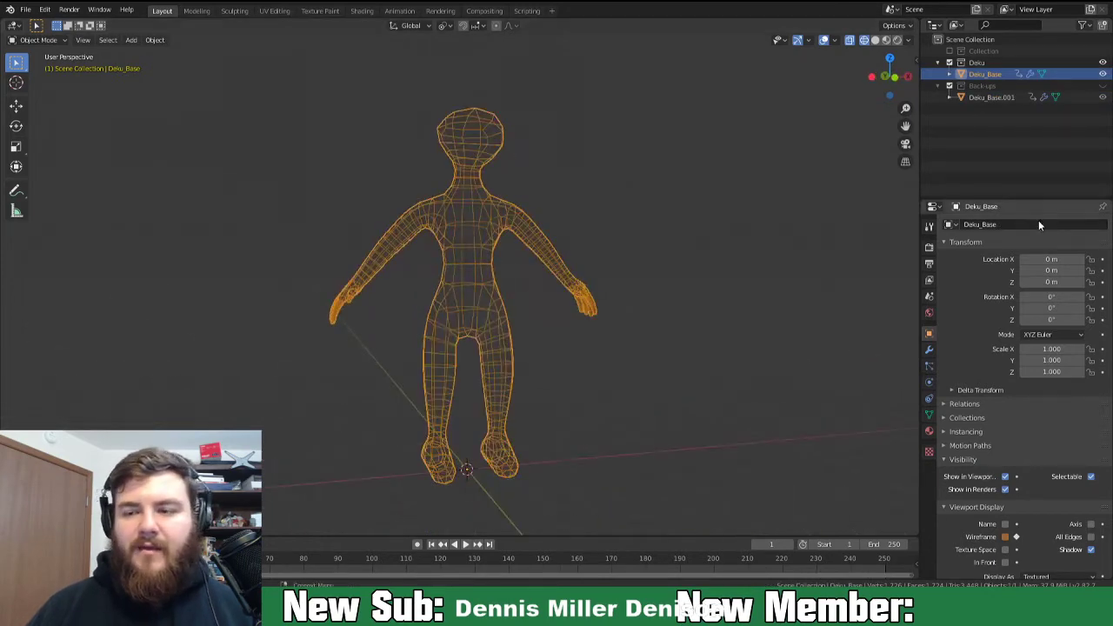
{"action": "left_click", "coordinate": [928, 348]}
{"action": "left_click", "coordinate": [947, 243]}
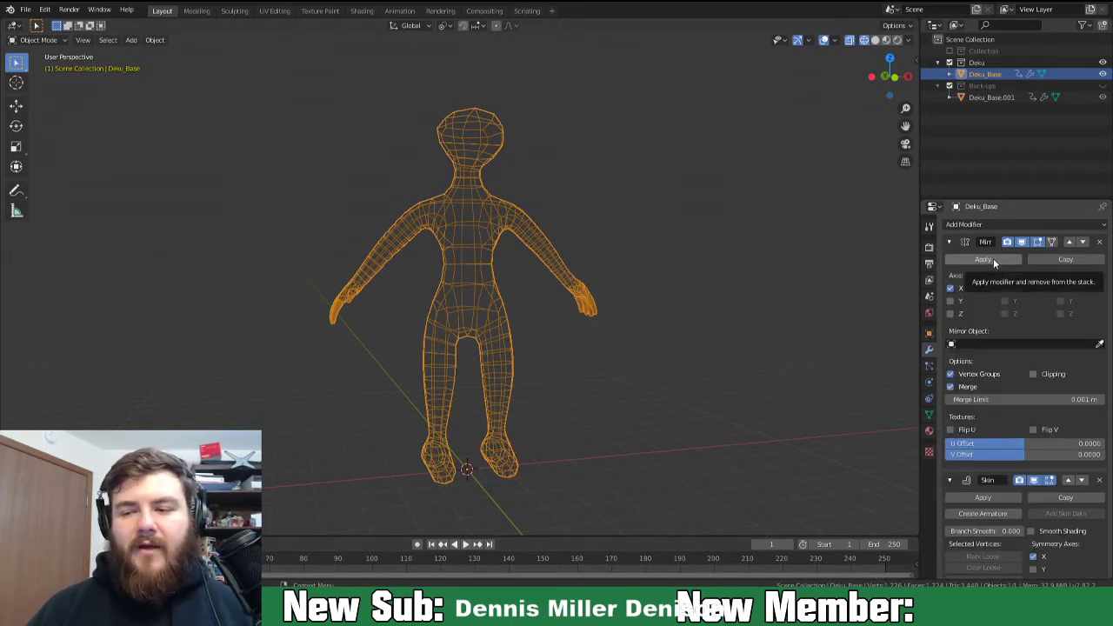
{"action": "left_click", "coordinate": [993, 258]}
{"action": "left_click", "coordinate": [993, 258]}
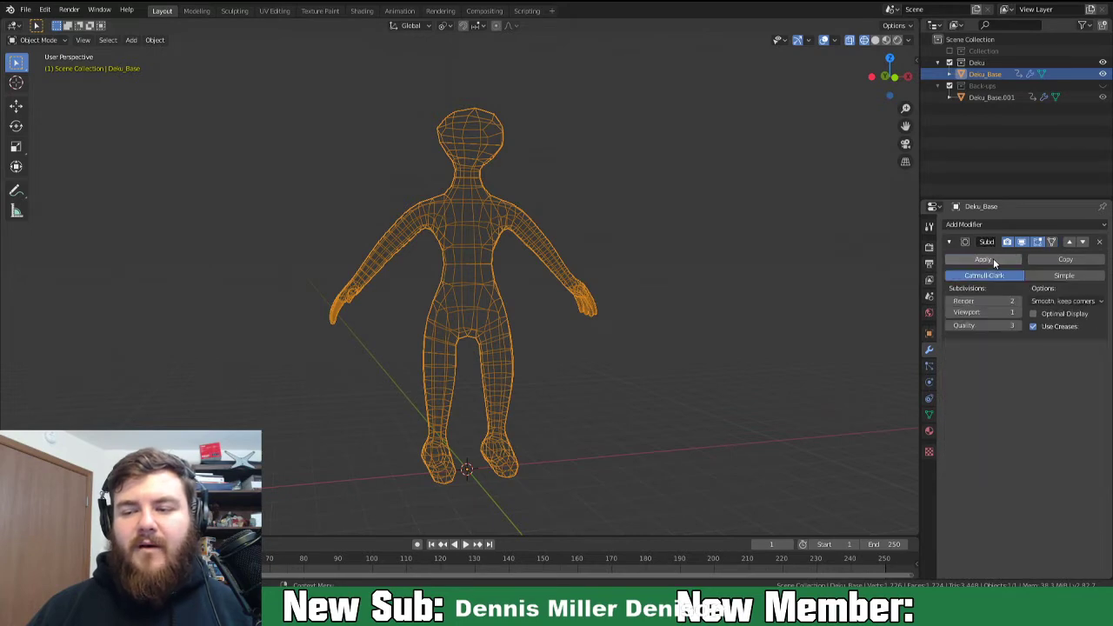
{"action": "left_click", "coordinate": [993, 258]}
Enter Edit Mode on Deku_Base with solid shading in front view, and draw a short annotation line across one leg at the knee.
{"action": "middle_click_drag", "start_coordinate": [658, 253], "coordinate": [529, 243]}
{"action": "key", "text": "Tab"}
{"action": "middle_click_drag", "start_coordinate": [859, 159], "coordinate": [484, 296]}
{"action": "scroll", "coordinate": [486, 296], "scroll_direction": "up", "scroll_amount": 1}
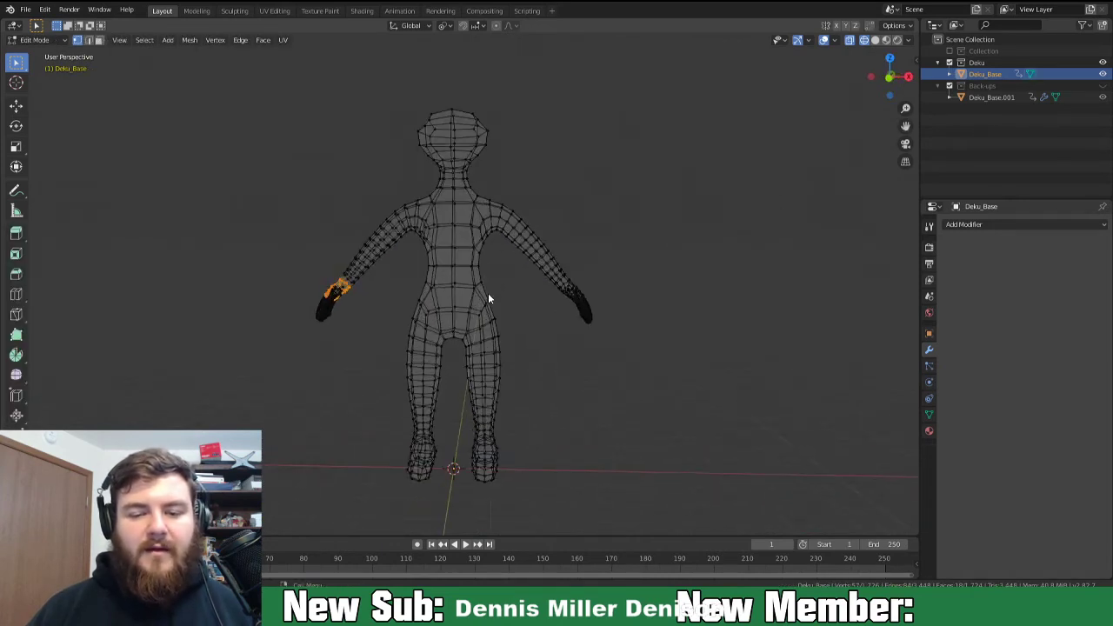
{"action": "left_click", "coordinate": [874, 41]}
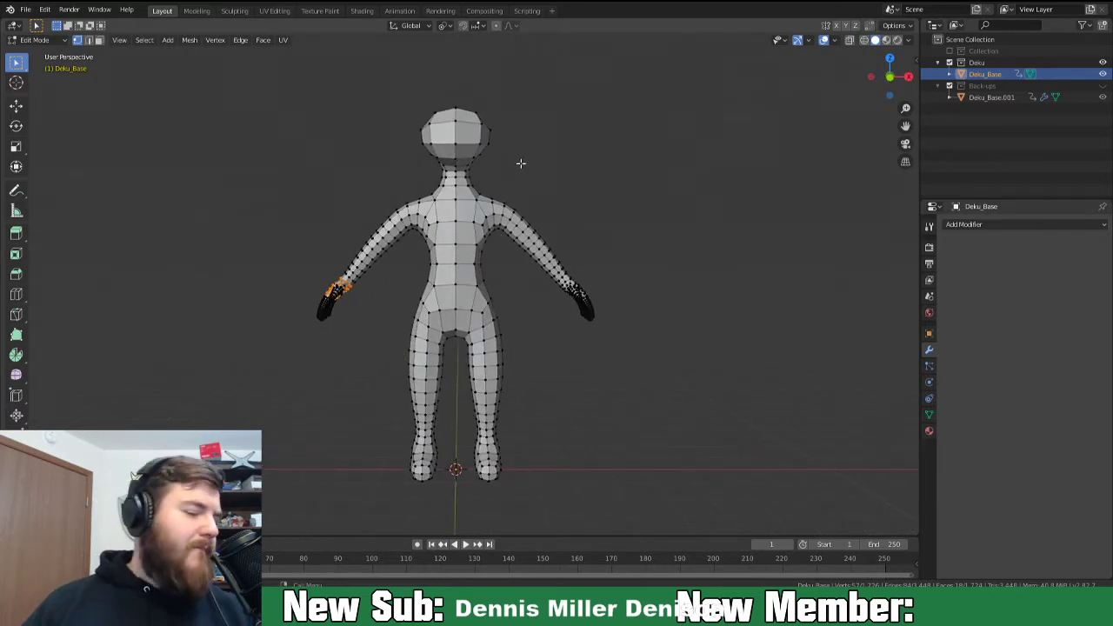
{"action": "key", "text": "KP_1"}
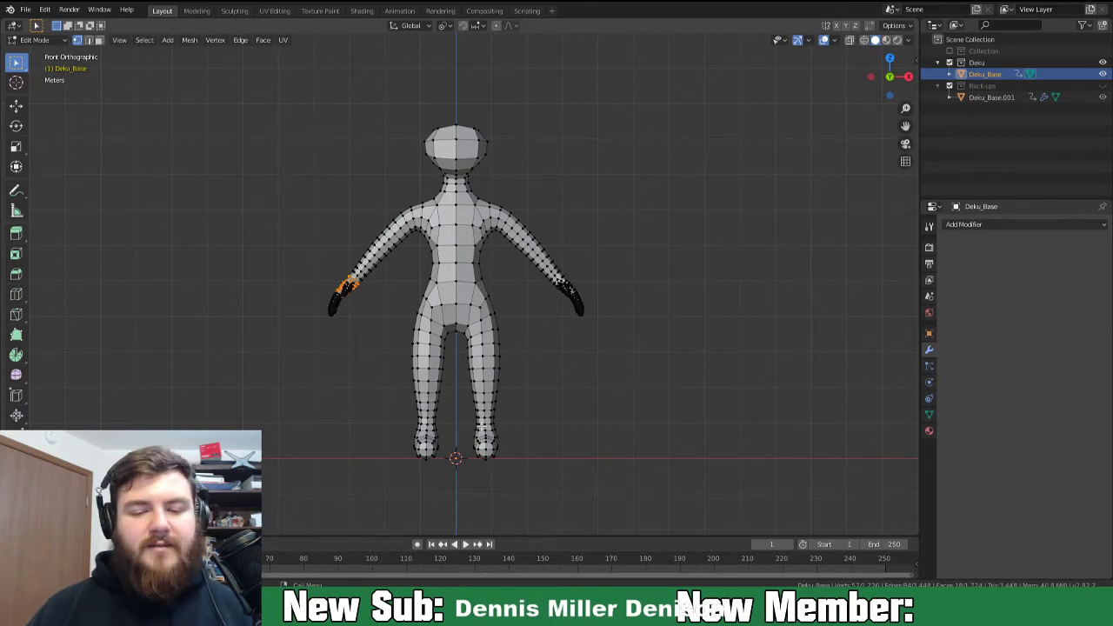
{"action": "left_click", "coordinate": [462, 363]}
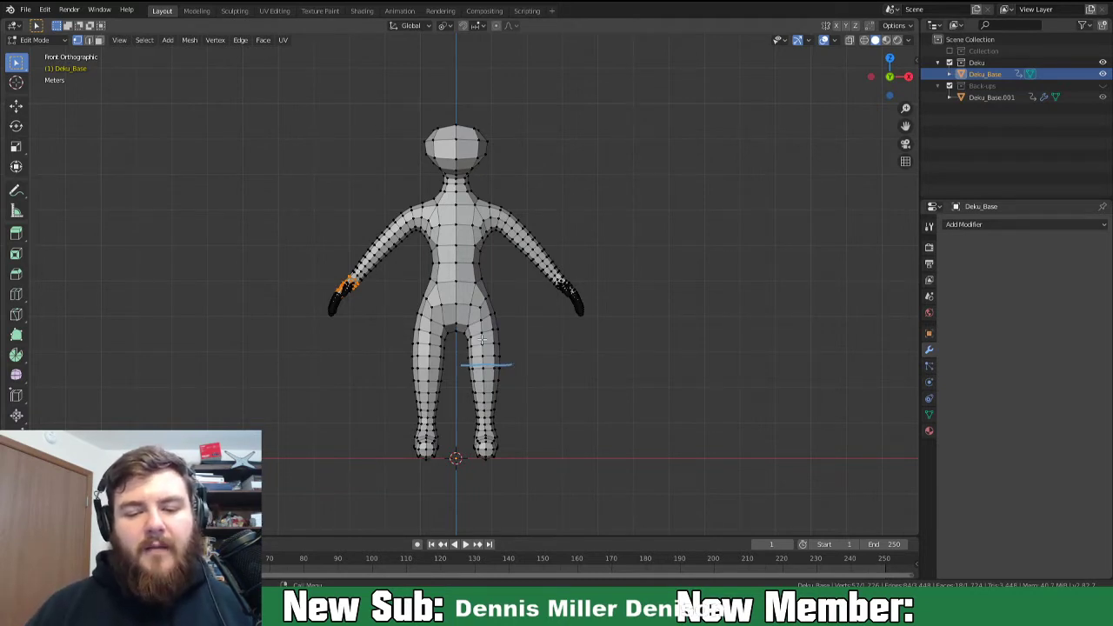
{"action": "left_click_drag", "start_coordinate": [457, 359], "coordinate": [539, 469]}
{"action": "left_click_drag", "start_coordinate": [385, 360], "coordinate": [567, 492]}
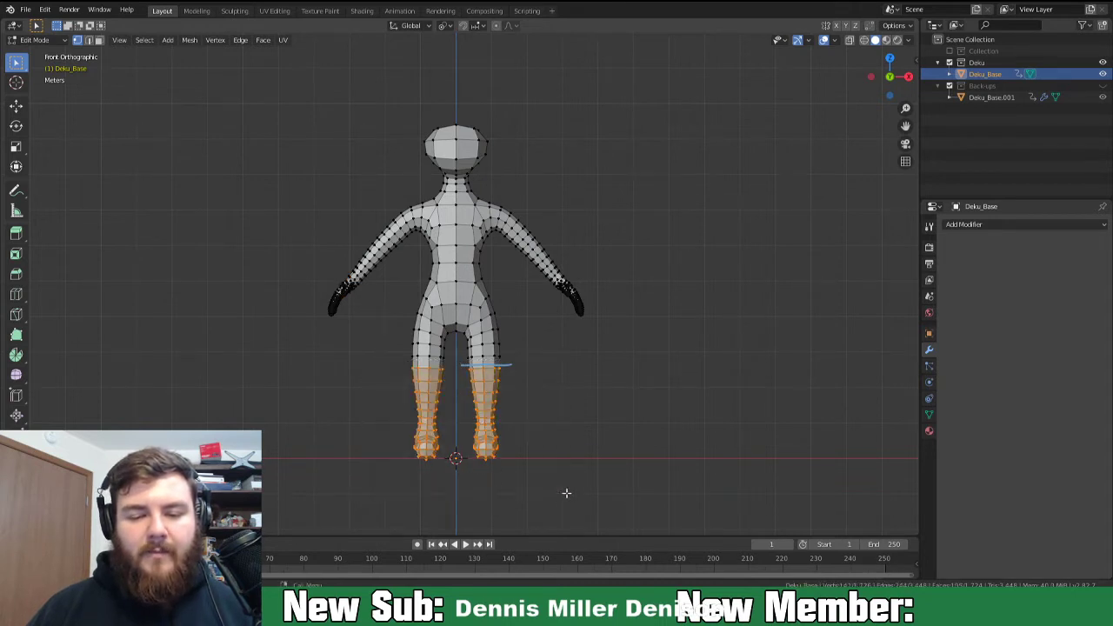
{"action": "right_click", "coordinate": [631, 280]}
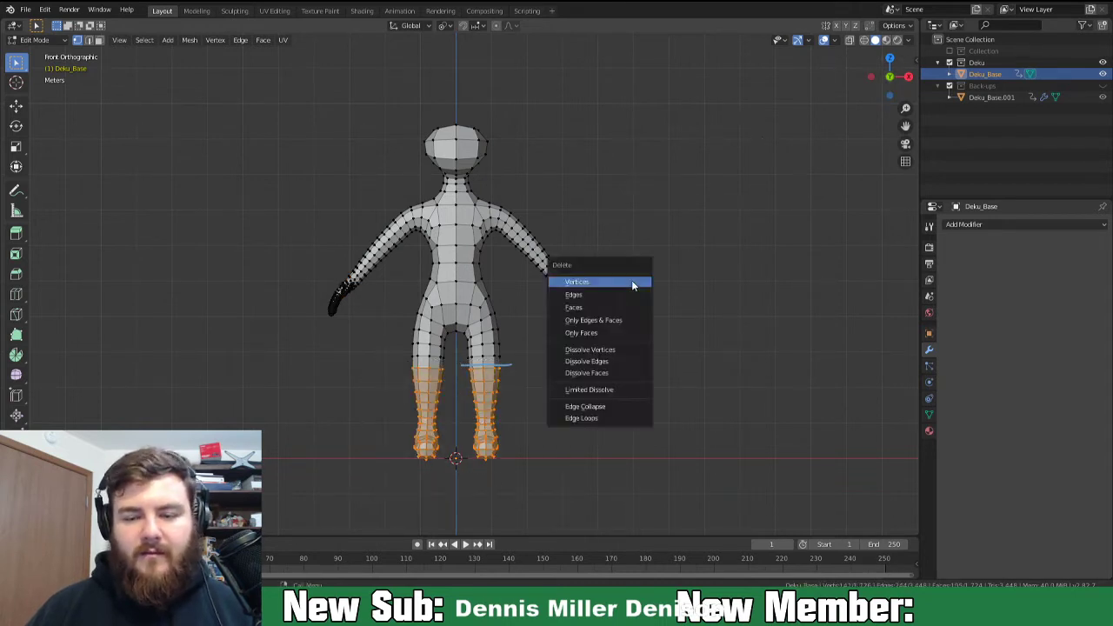
{"action": "key", "text": "alt+a"}
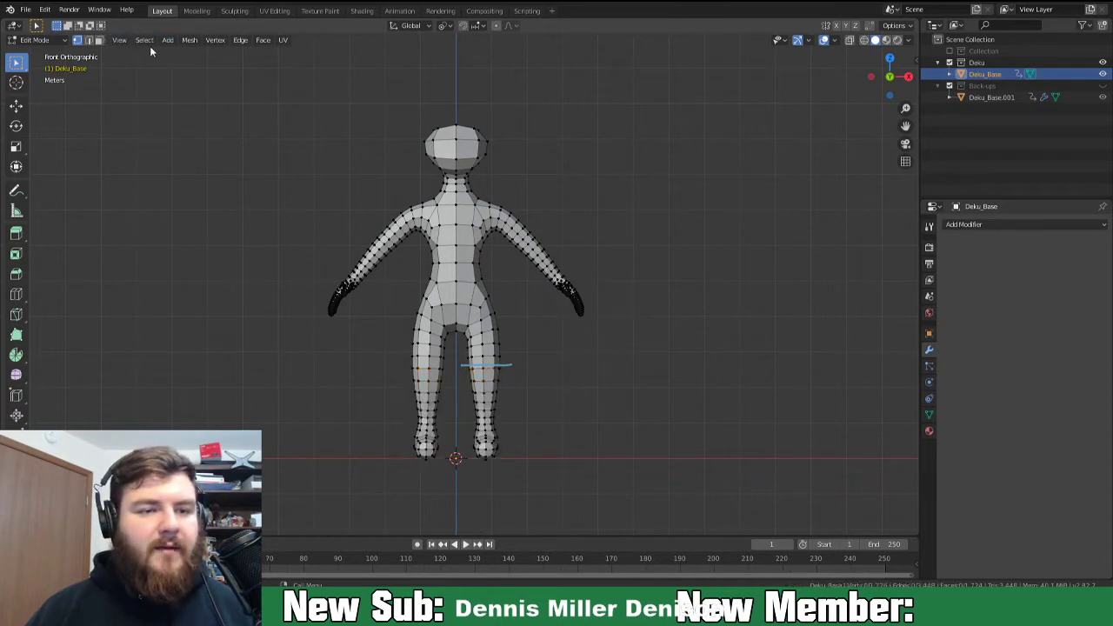
{"action": "left_click", "coordinate": [144, 40]}
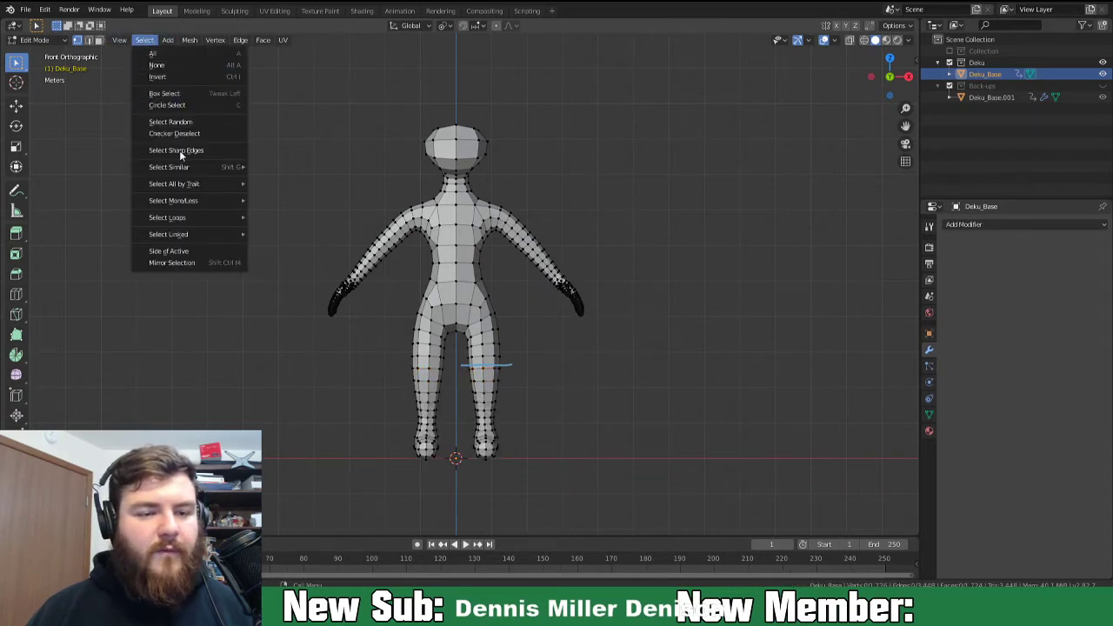
{"action": "left_click", "coordinate": [196, 40]}
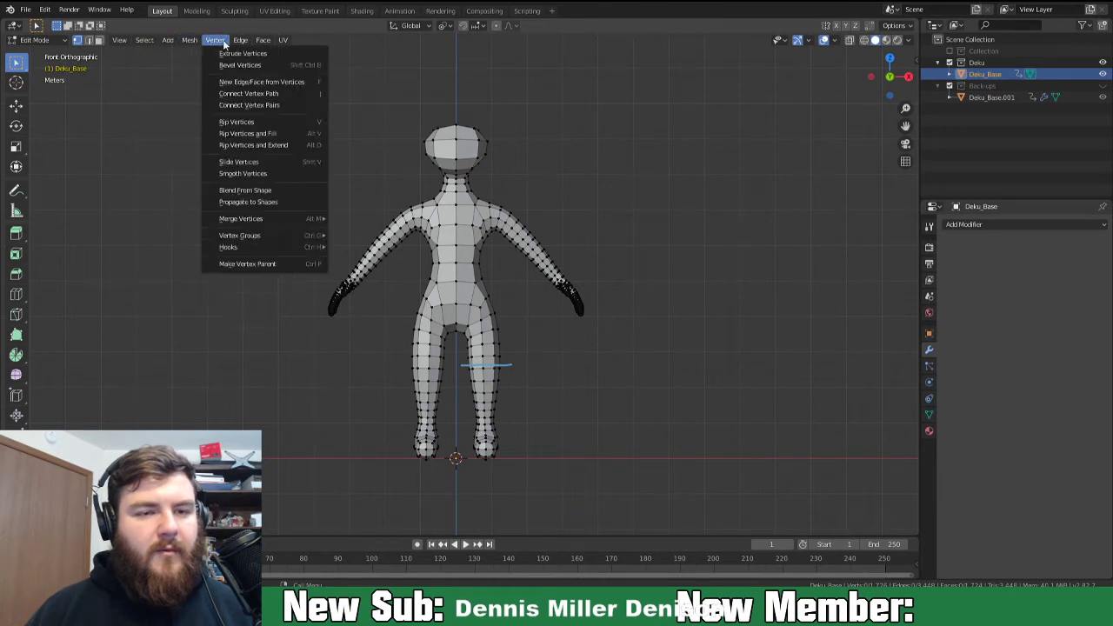
{"action": "mouse_move", "coordinate": [233, 46]}
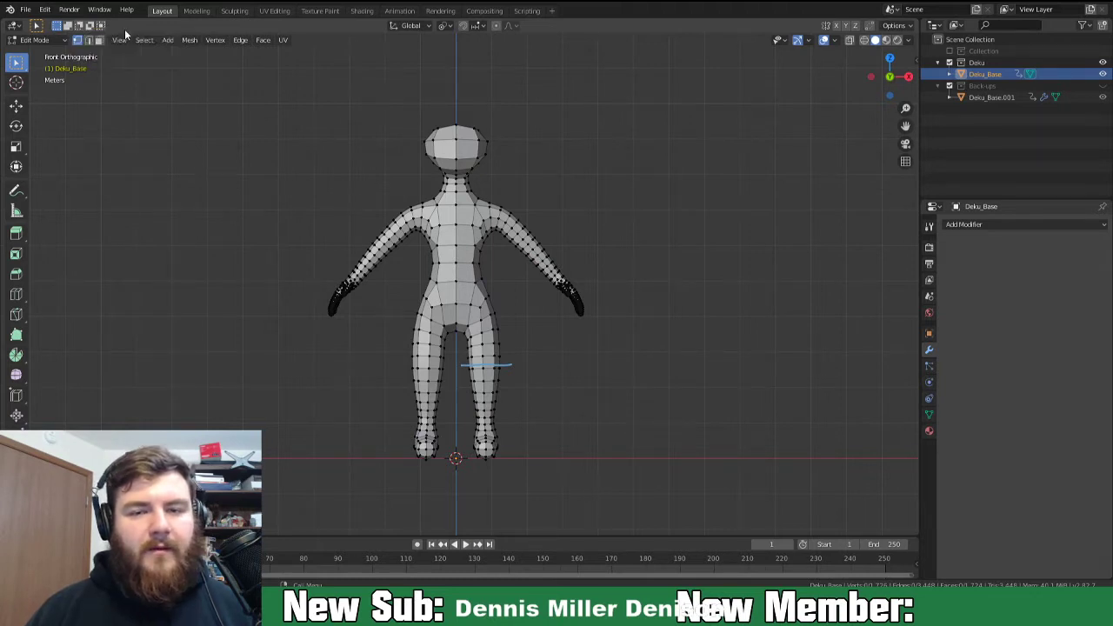
Turn on X-ray, select both lower legs and feet below the knee line, and separate the selection into its own object.
{"action": "left_click", "coordinate": [850, 40]}
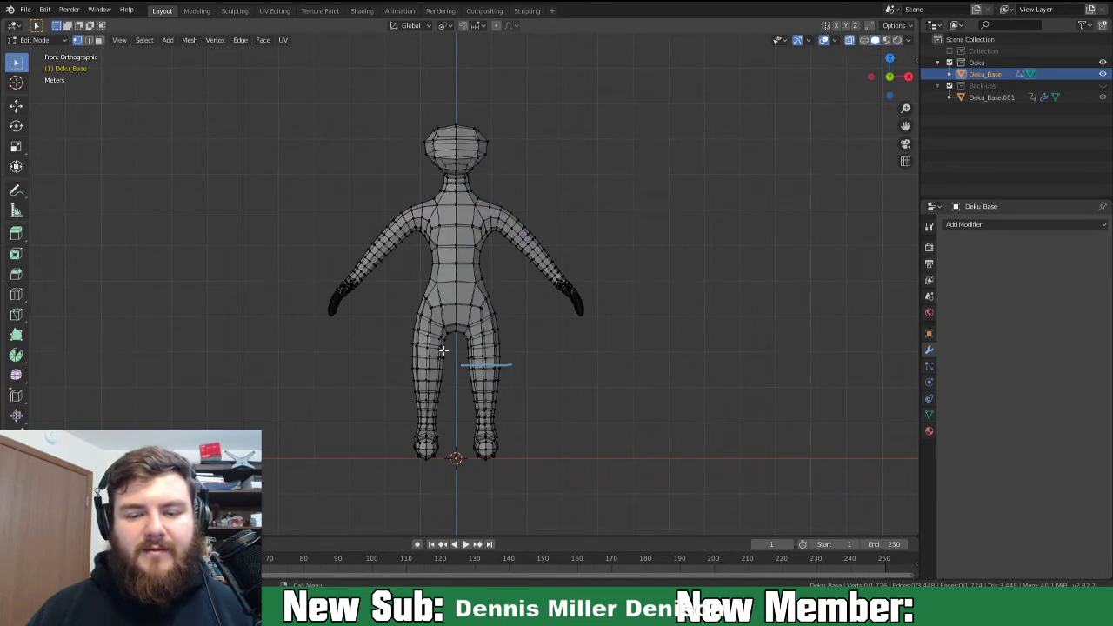
{"action": "left_click_drag", "start_coordinate": [453, 361], "coordinate": [549, 486]}
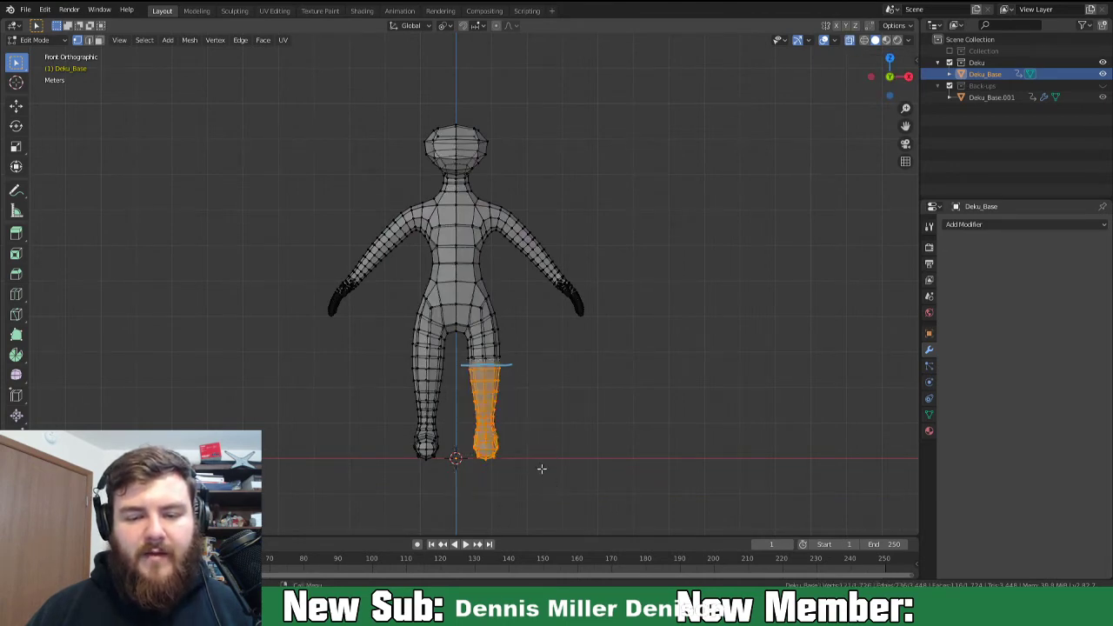
{"action": "middle_click_drag", "start_coordinate": [575, 422], "coordinate": [551, 424]}
{"action": "key", "text": "KP_3"}
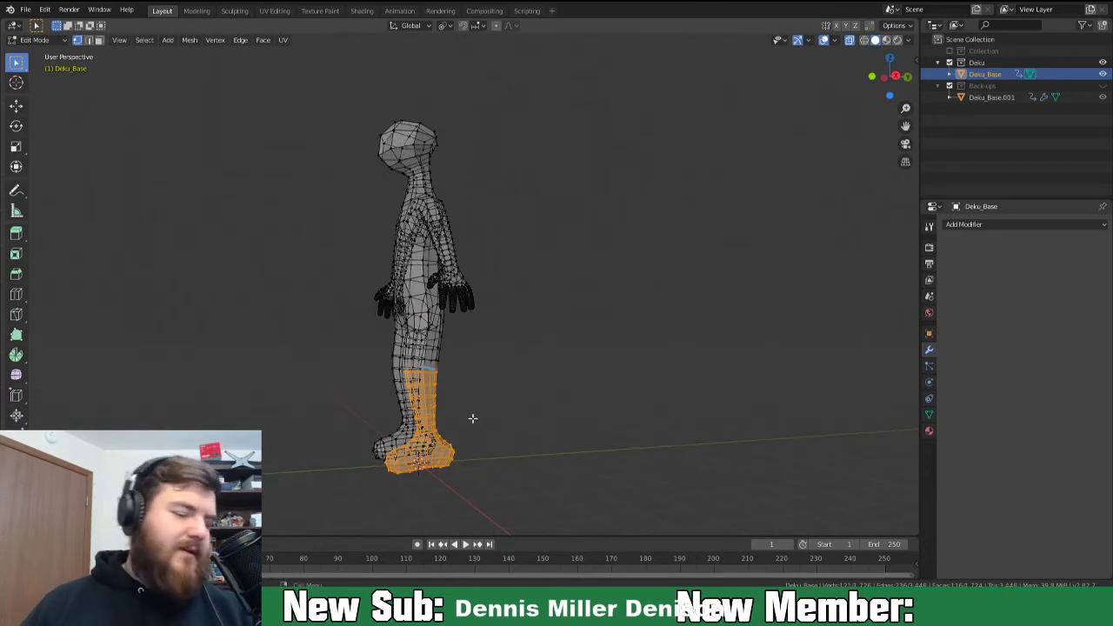
{"action": "key", "text": "KP_1"}
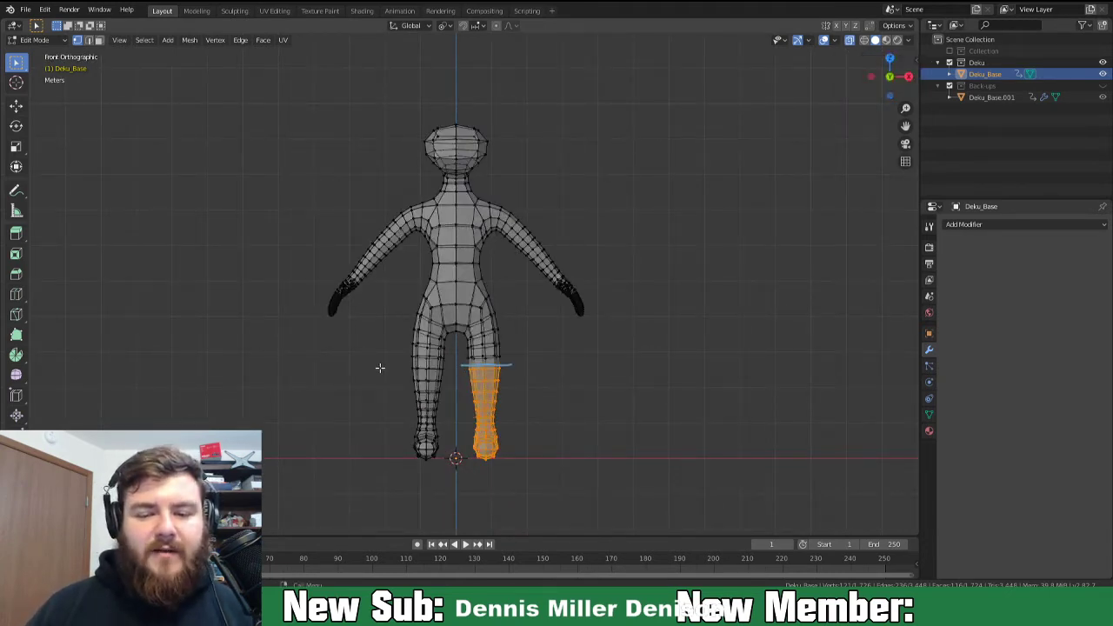
{"action": "left_click_drag", "start_coordinate": [381, 359], "coordinate": [566, 495]}
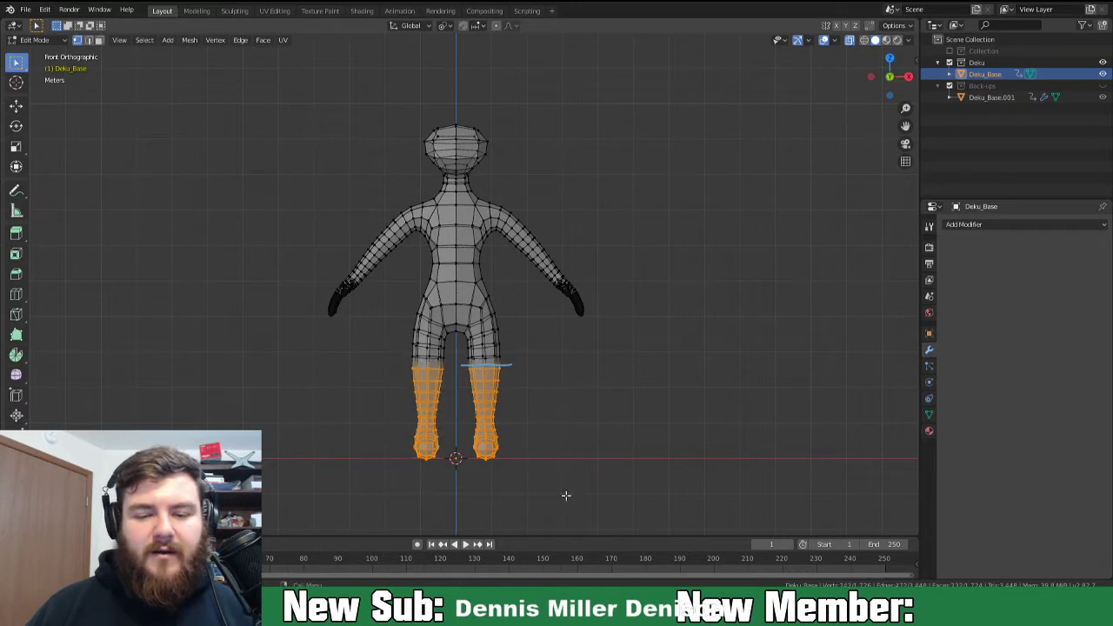
{"action": "key", "text": "p"}
{"action": "left_click", "coordinate": [647, 326]}
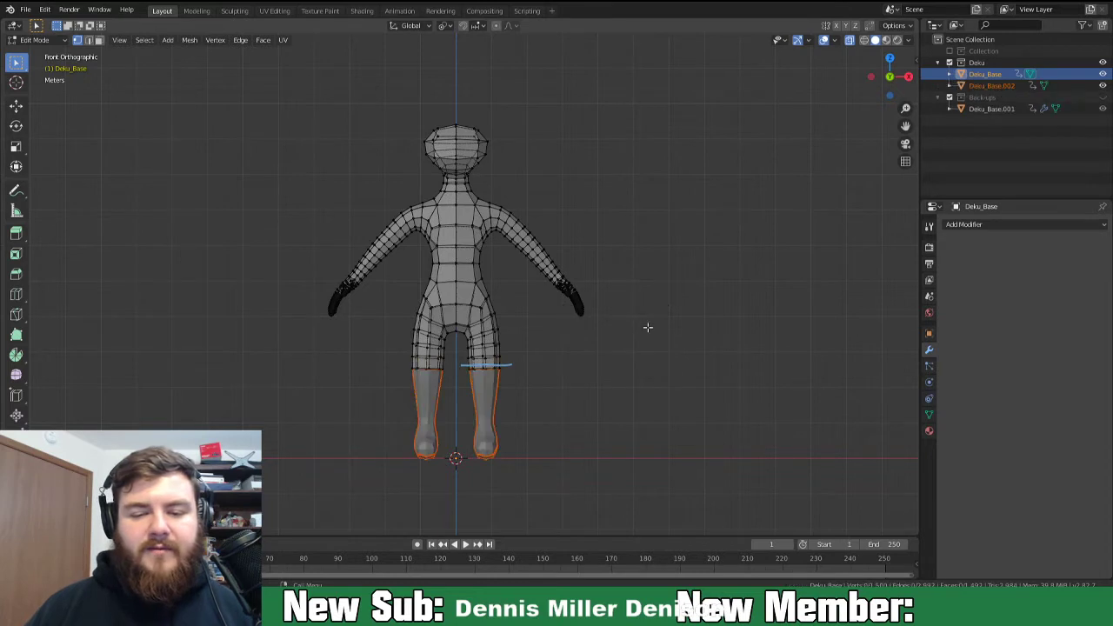
Rename the separated lower-leg object as Shin_Guards.
{"action": "left_click", "coordinate": [999, 87]}
{"action": "double_click", "coordinate": [998, 85]}
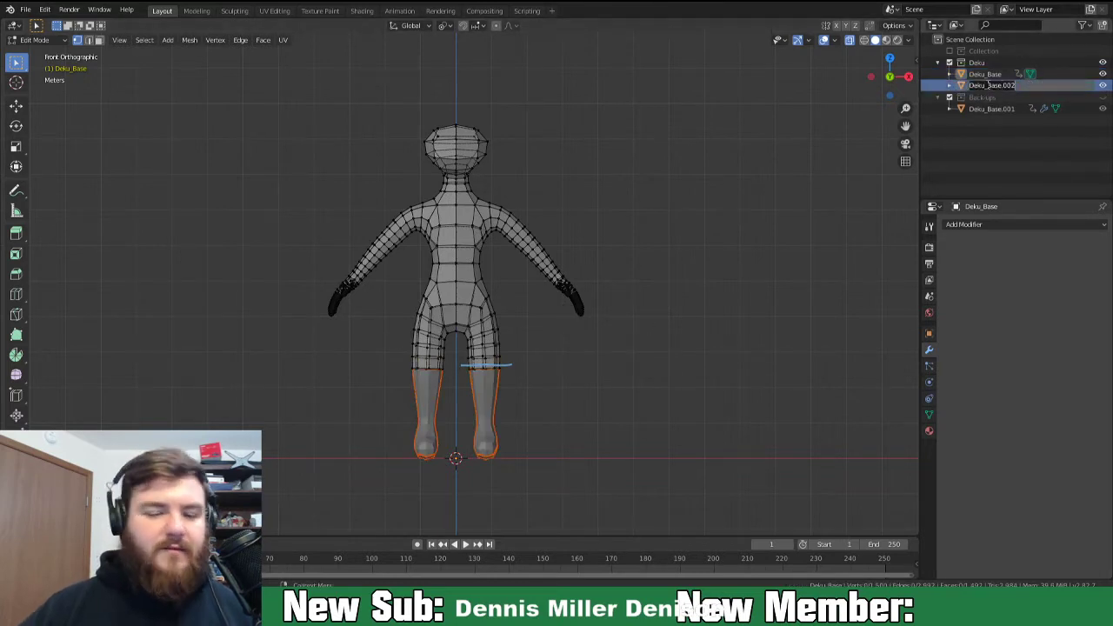
{"action": "type", "text": "Shin_Guar"}
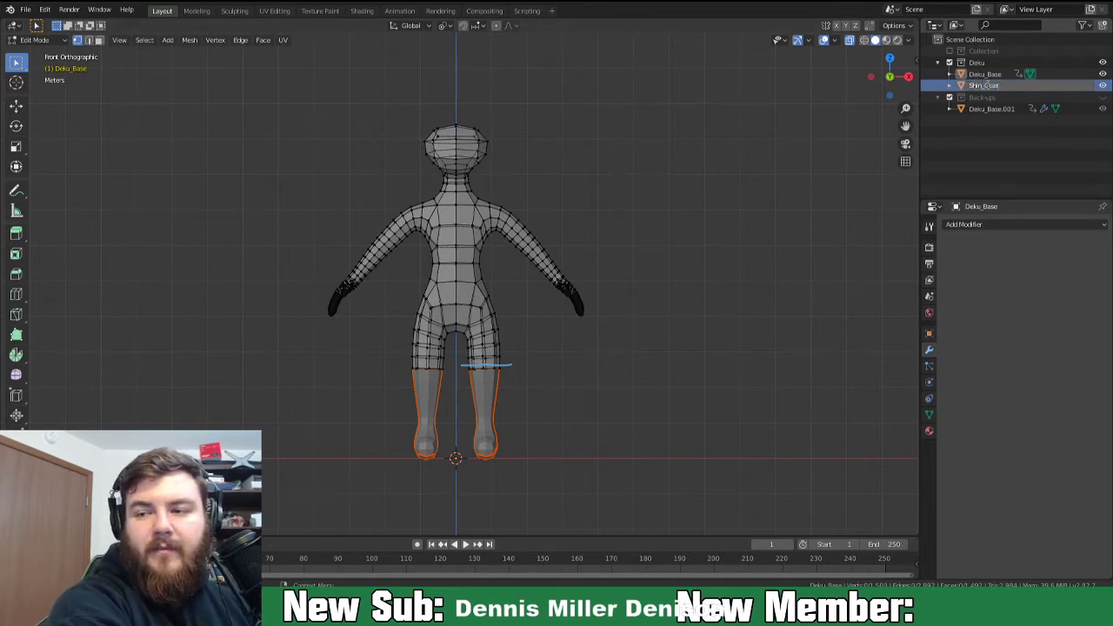
{"action": "key", "text": "Return"}
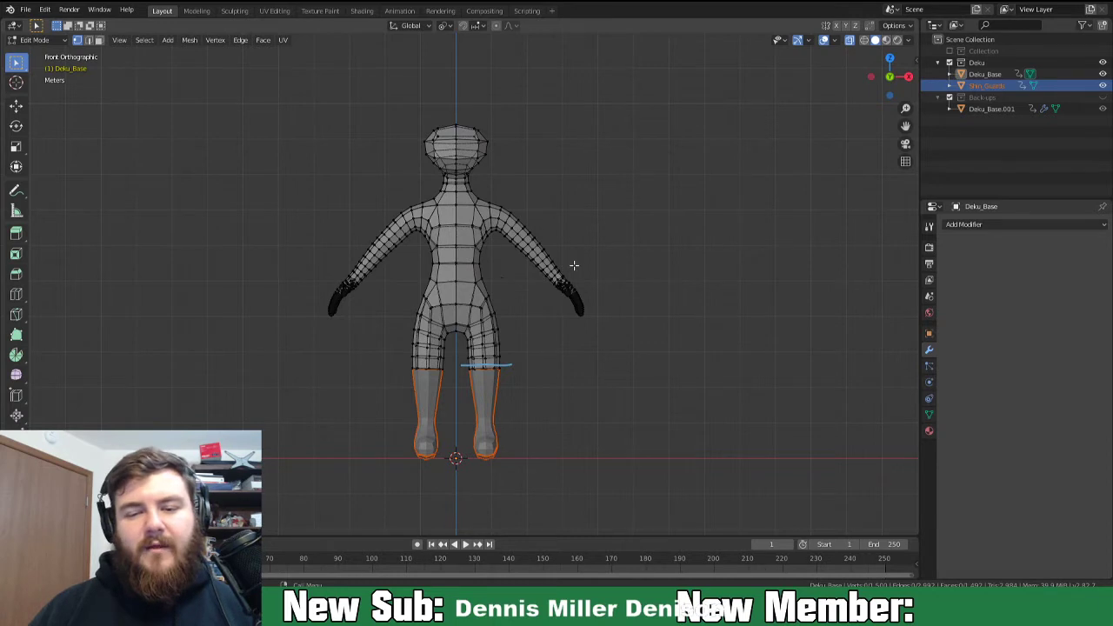
Circle-select both forearms and hands from the elbows down and separate them into their own object.
{"action": "scroll", "coordinate": [573, 266], "scroll_direction": "up", "scroll_amount": 3}
{"action": "middle_click_drag", "start_coordinate": [580, 266], "coordinate": [477, 252], "text": "shift"}
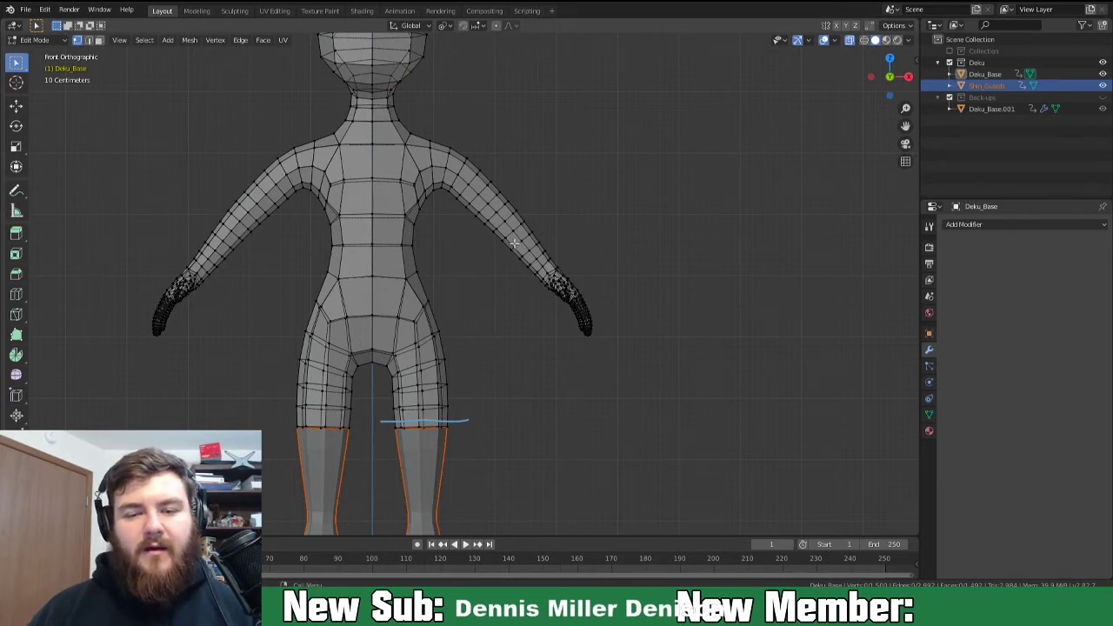
{"action": "key", "text": "c"}
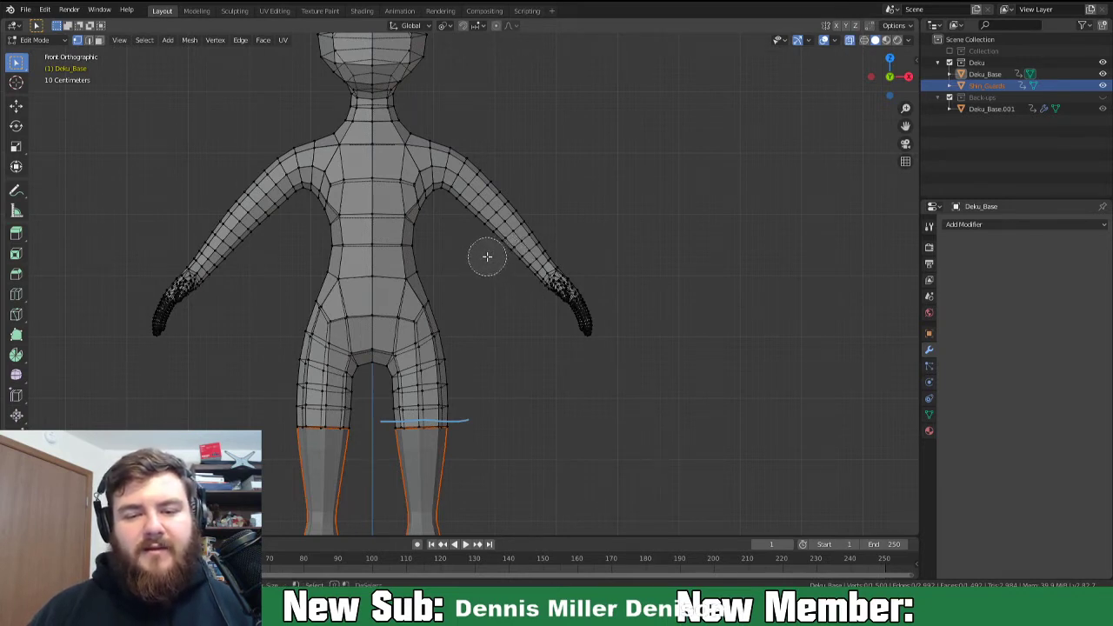
{"action": "mouse_move", "coordinate": [490, 248]}
{"action": "left_mouse_down"}
{"action": "mouse_move", "coordinate": [515, 216]}
{"action": "mouse_move", "coordinate": [495, 235]}
{"action": "mouse_move", "coordinate": [548, 238]}
{"action": "mouse_move", "coordinate": [542, 301]}
{"action": "mouse_move", "coordinate": [590, 353]}
{"action": "left_mouse_up"}
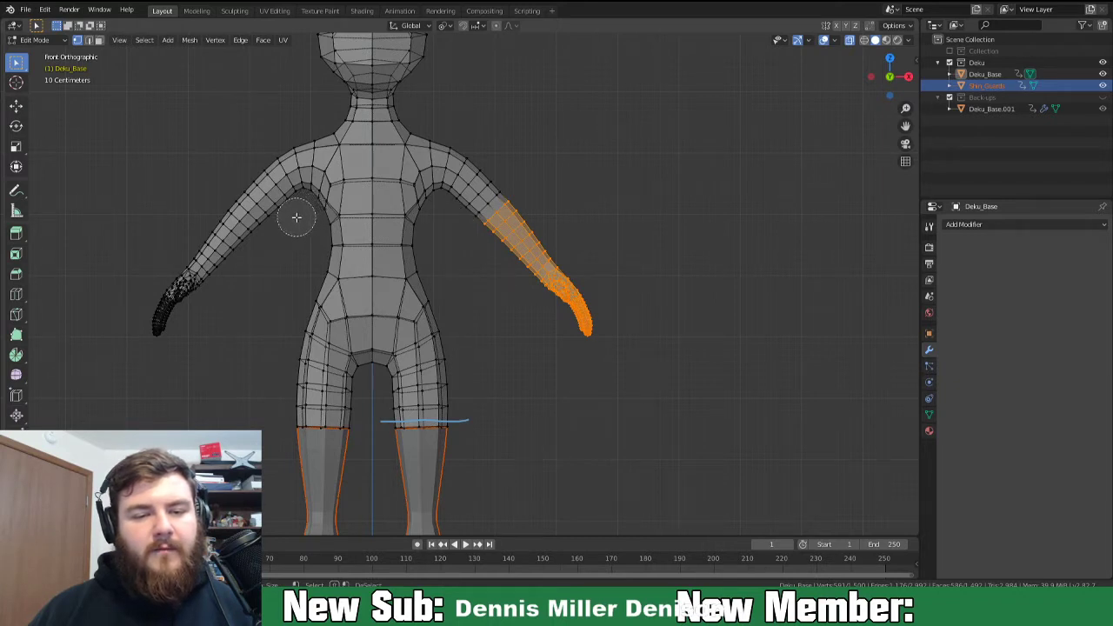
{"action": "left_click_drag", "start_coordinate": [265, 224], "coordinate": [242, 209]}
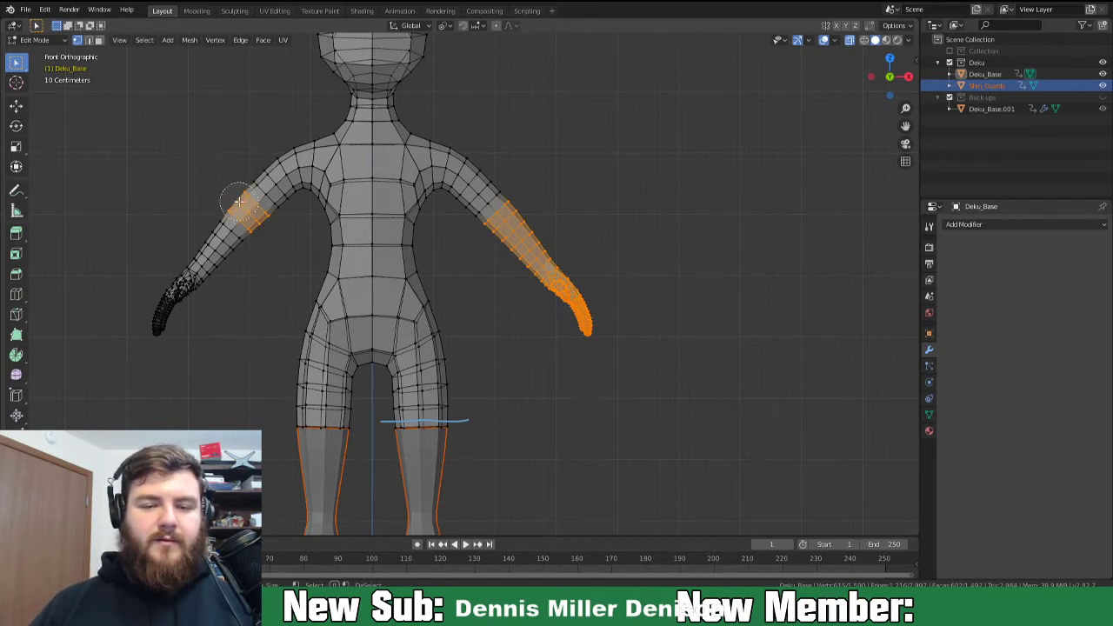
{"action": "mouse_move", "coordinate": [239, 201]}
{"action": "left_mouse_down"}
{"action": "mouse_move", "coordinate": [214, 230]}
{"action": "mouse_move", "coordinate": [239, 246]}
{"action": "mouse_move", "coordinate": [178, 279]}
{"action": "mouse_move", "coordinate": [154, 347]}
{"action": "left_mouse_up"}
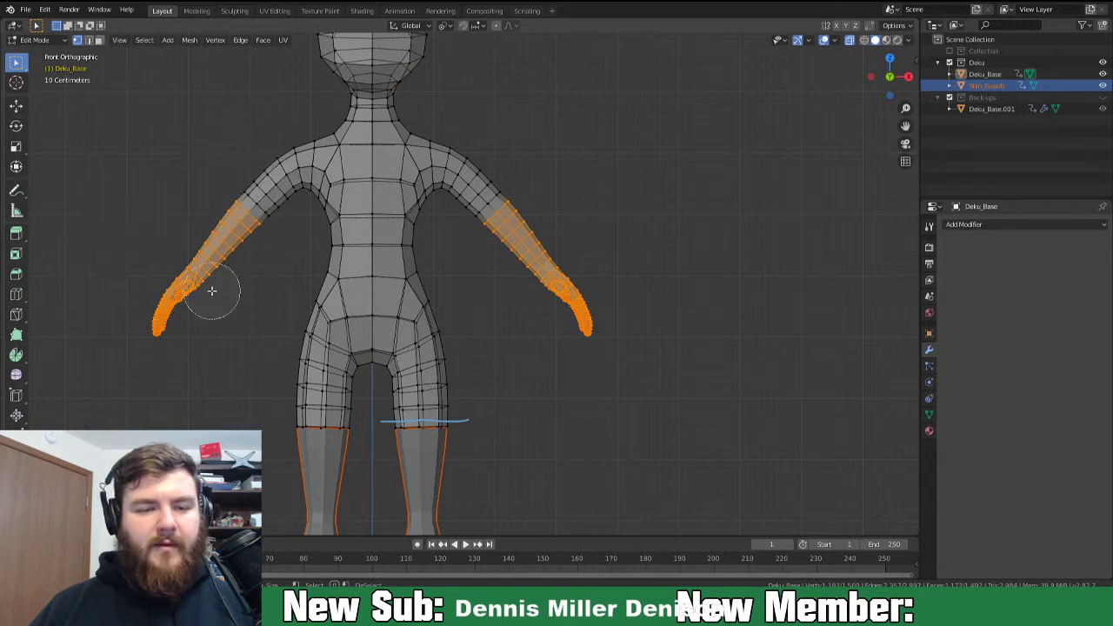
{"action": "right_click", "coordinate": [667, 241]}
{"action": "key", "text": "p"}
{"action": "left_click", "coordinate": [664, 237]}
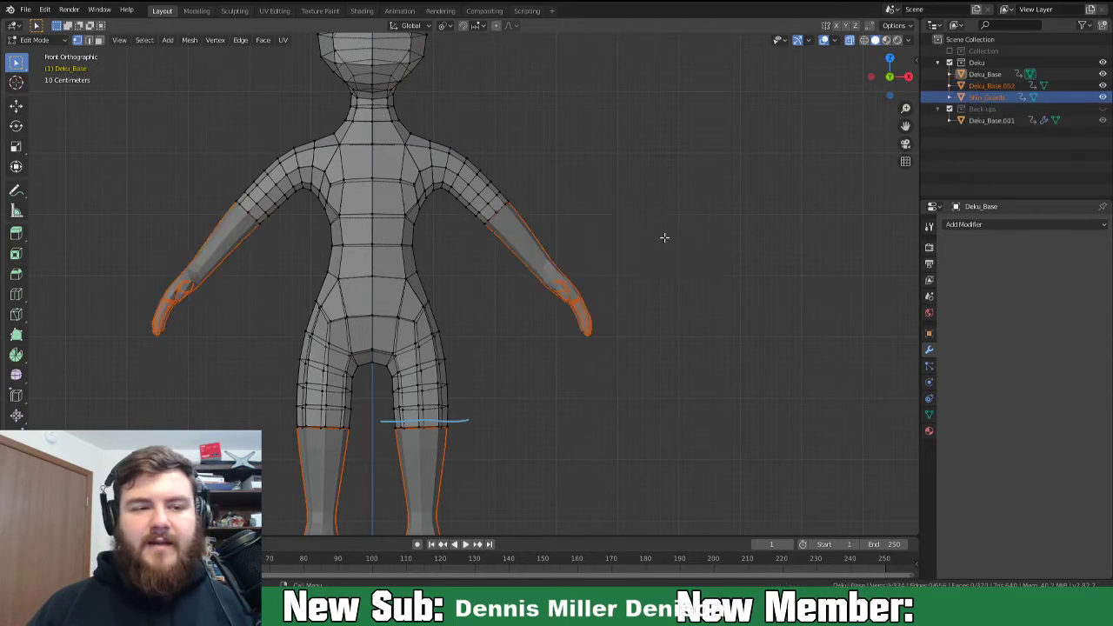
Rename the separated forearm and hand object as Arms.
{"action": "double_click", "coordinate": [993, 84]}
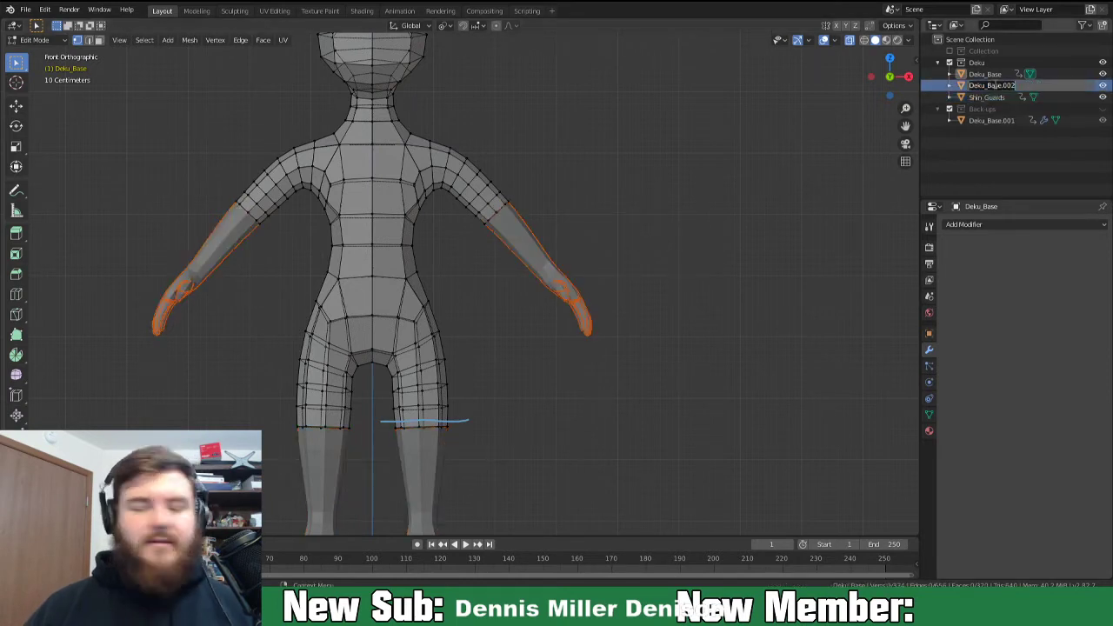
{"action": "type", "text": "Arms"}
{"action": "key", "text": "Return"}
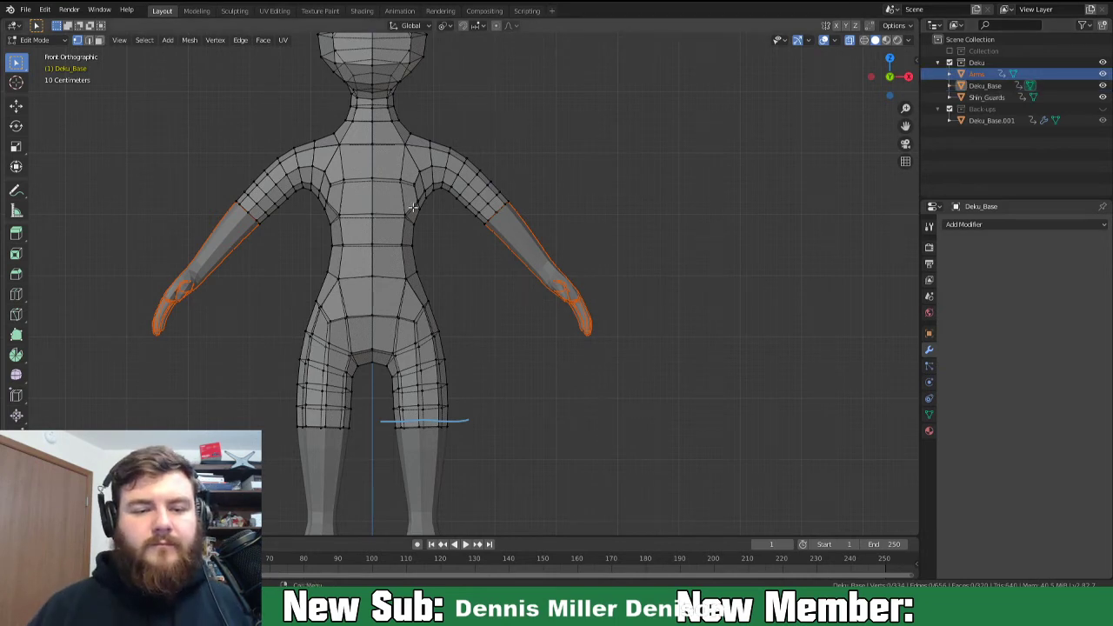
Box-select the head, grow the selection once down the neck, and separate it from Deku_Base into its own object.
{"action": "scroll", "coordinate": [492, 130], "scroll_direction": "down", "scroll_amount": 2}
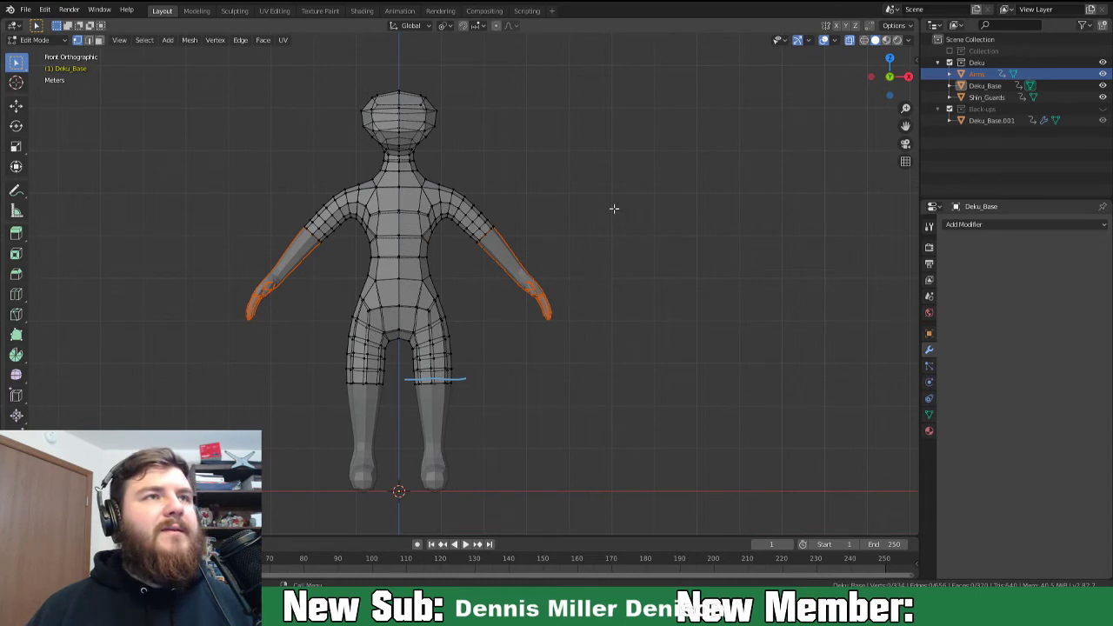
{"action": "middle_click_drag", "start_coordinate": [549, 188], "coordinate": [496, 192]}
{"action": "key", "text": "KP_1"}
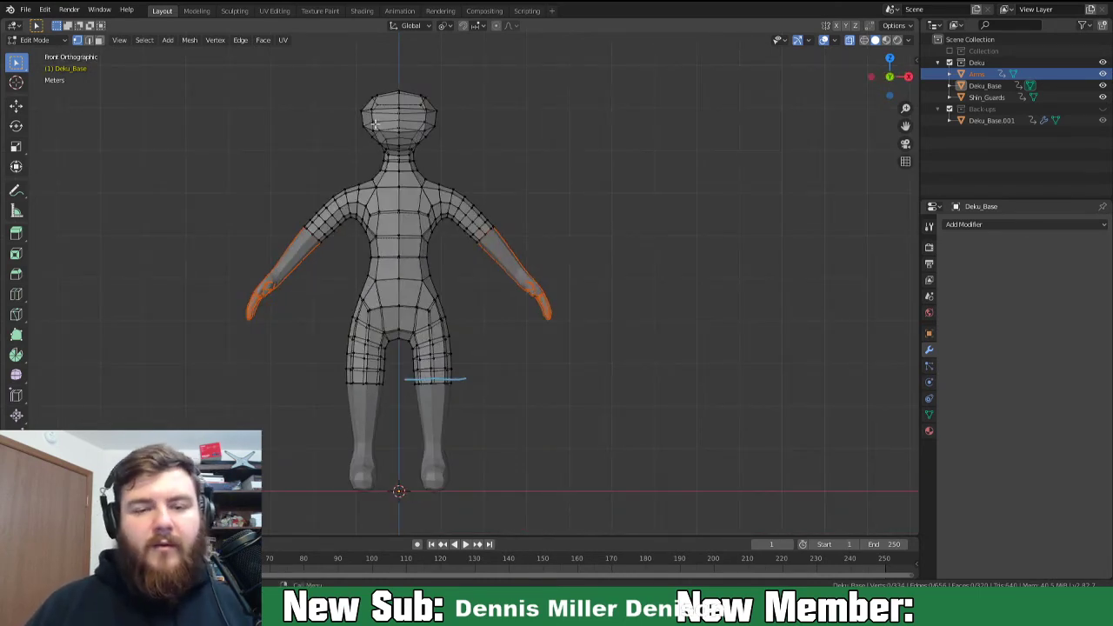
{"action": "left_click_drag", "start_coordinate": [338, 70], "coordinate": [473, 158]}
{"action": "middle_click_drag", "start_coordinate": [519, 183], "coordinate": [494, 193]}
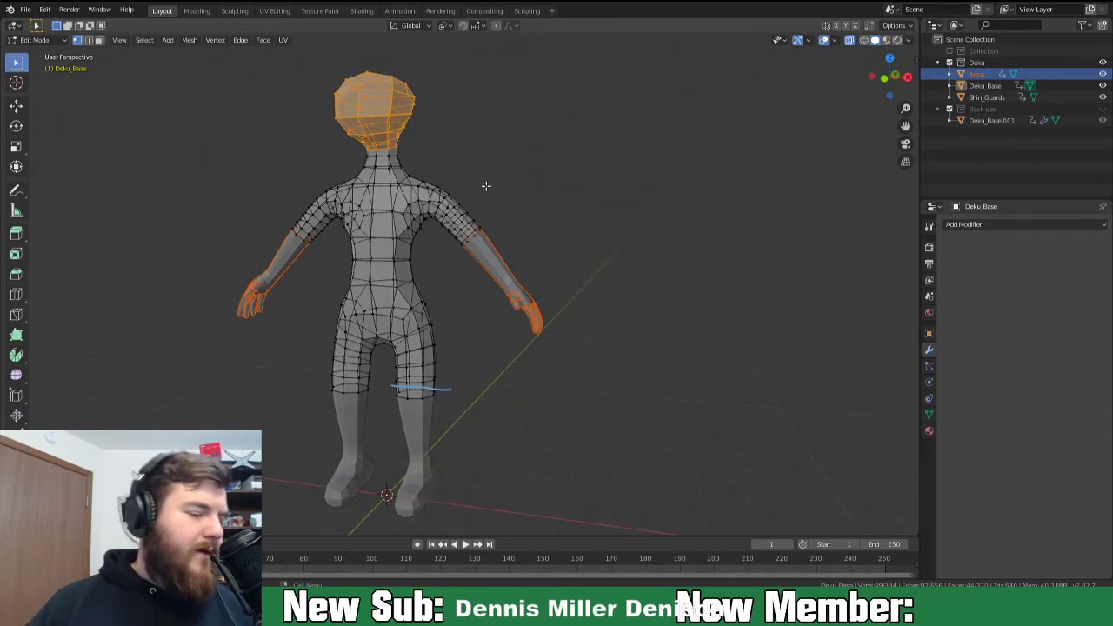
{"action": "key", "text": "ctrl+KP_Add"}
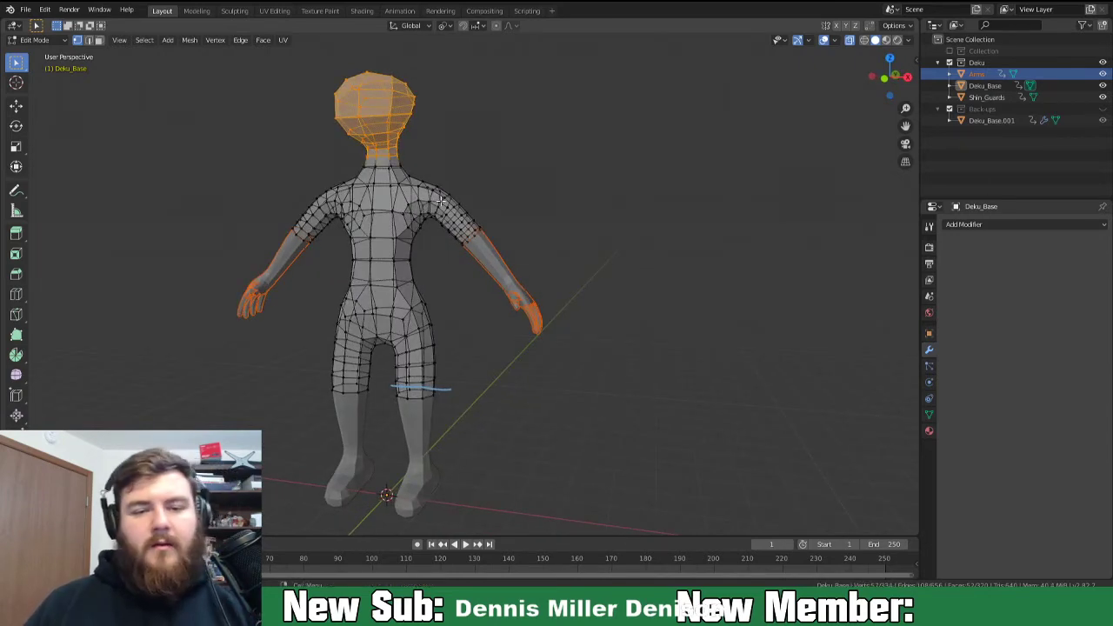
{"action": "middle_click_drag", "start_coordinate": [460, 152], "coordinate": [485, 164]}
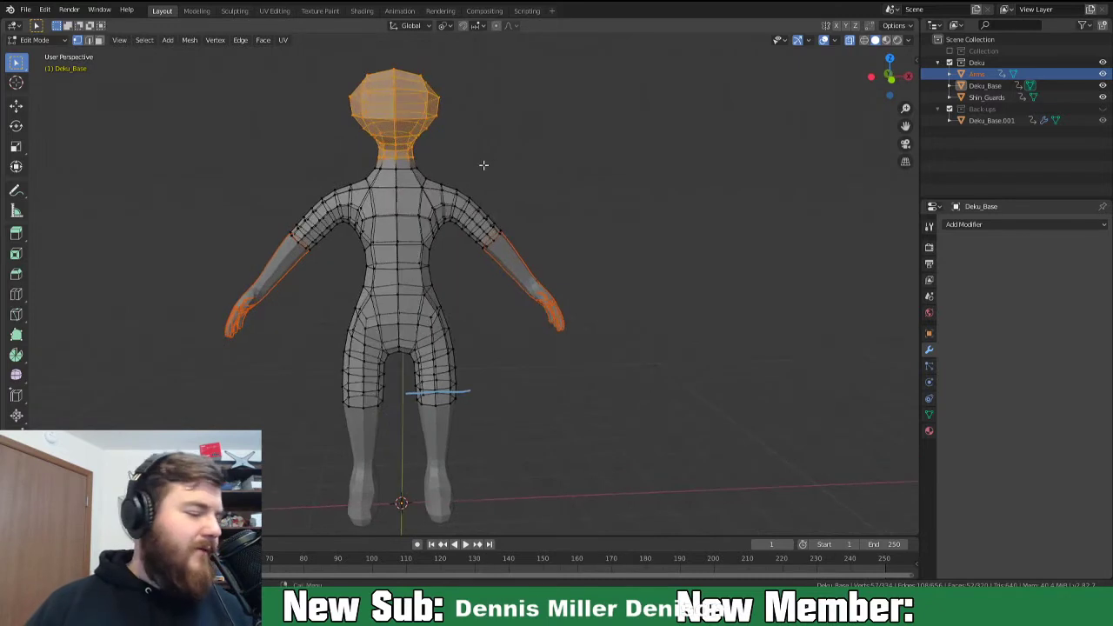
{"action": "key", "text": "p"}
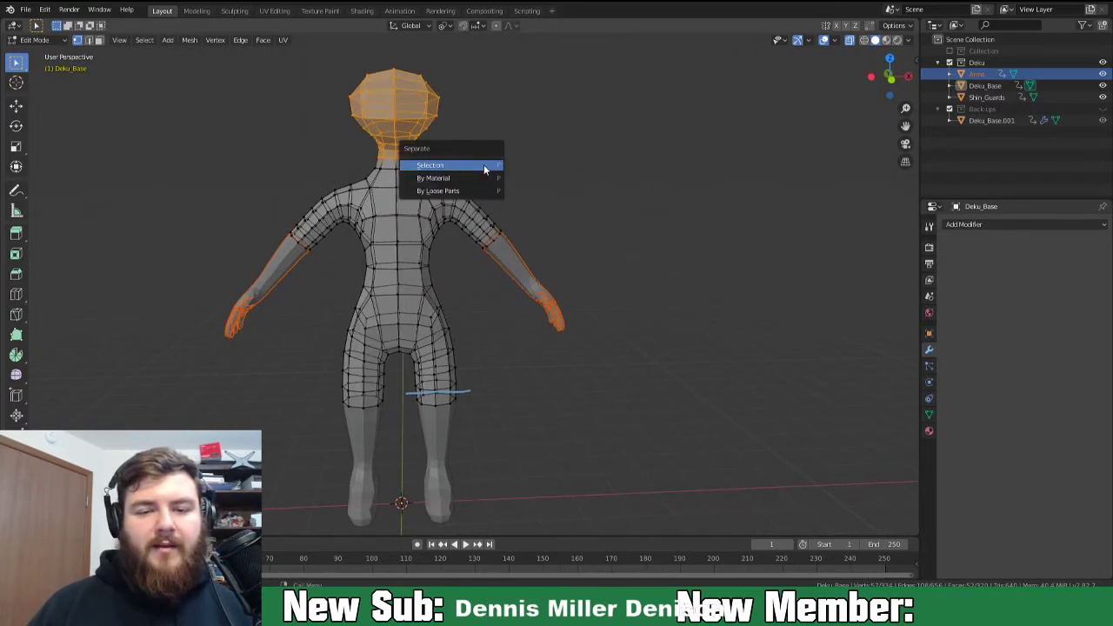
{"action": "left_click", "coordinate": [484, 165]}
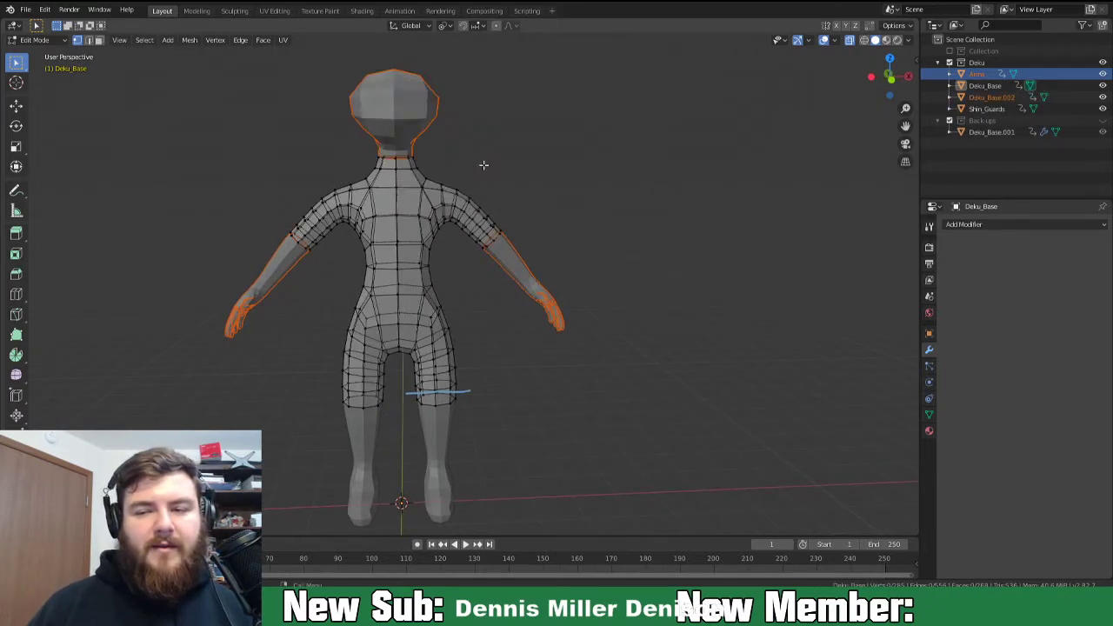
Rename the separated head and neck object as Head.
{"action": "double_click", "coordinate": [993, 97]}
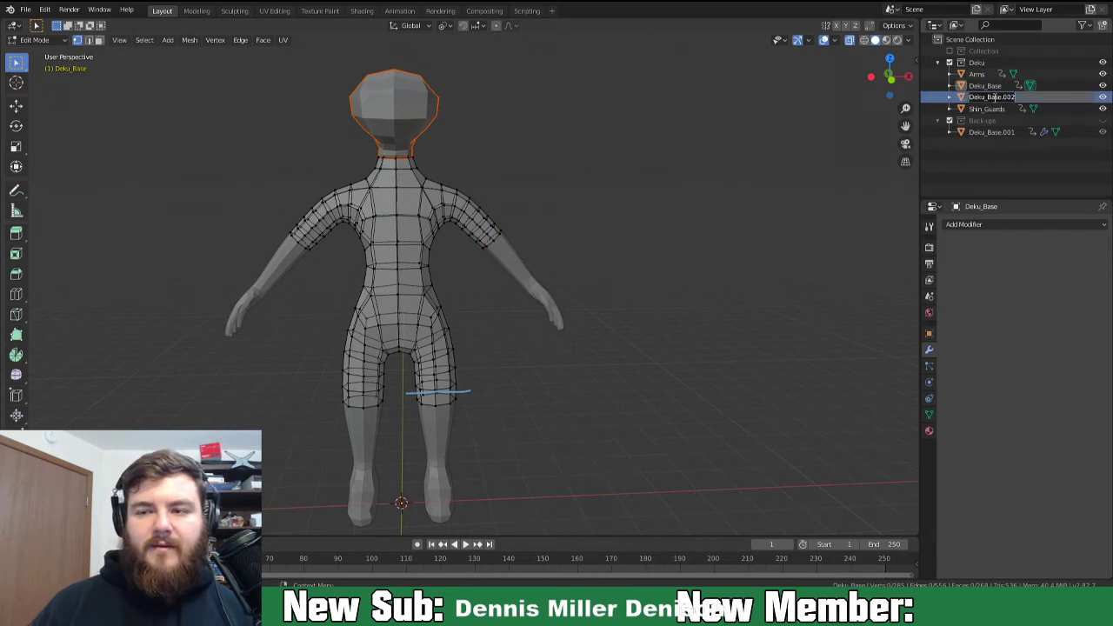
{"action": "type", "text": "D"}
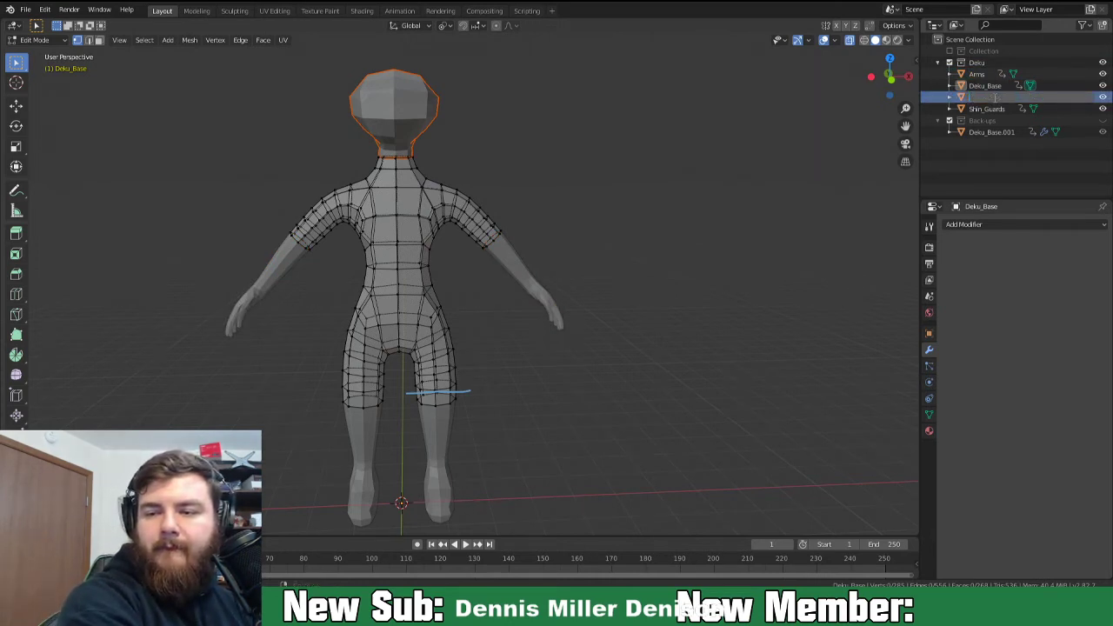
{"action": "key", "text": "Return"}
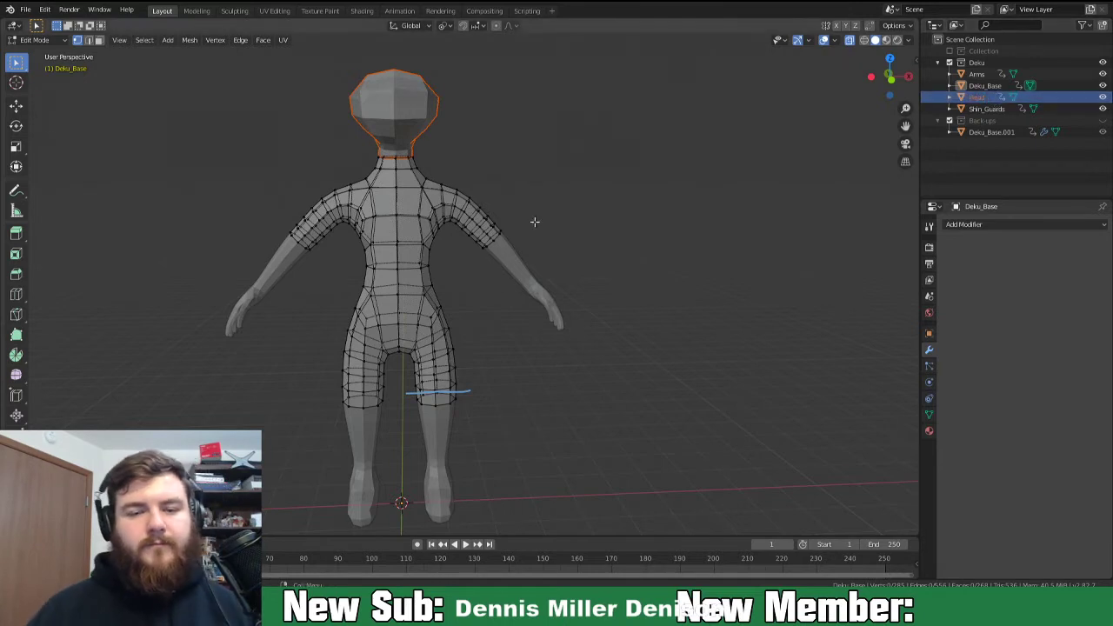
Return to Object Mode, select the remaining torso and thighs object, and rename it as Uniform.
{"action": "key", "text": "Tab"}
{"action": "left_click", "coordinate": [399, 229]}
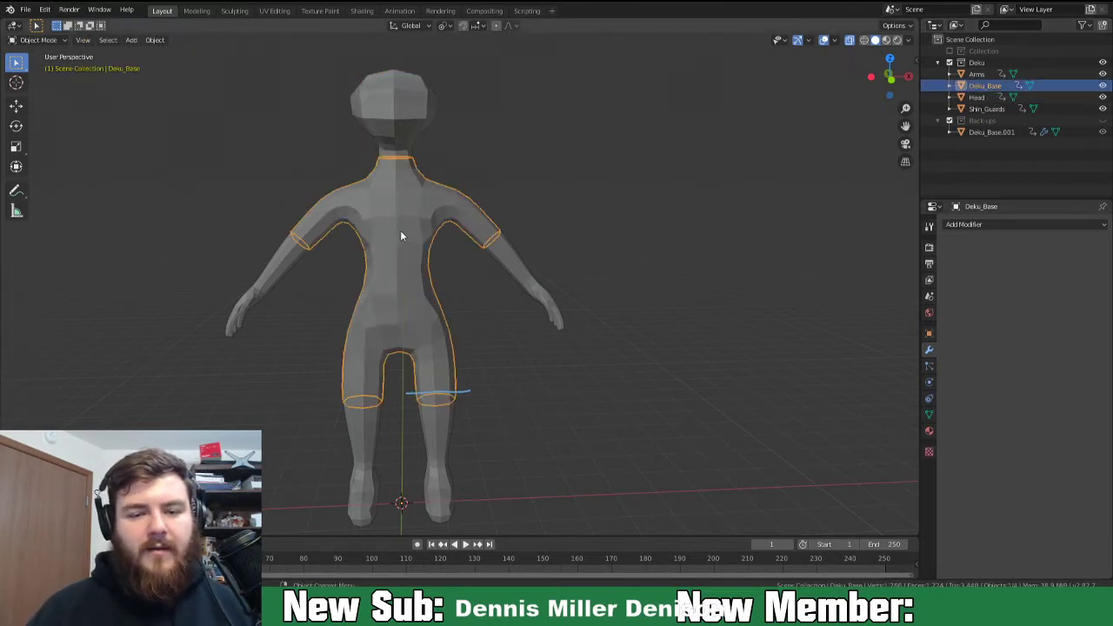
{"action": "double_click", "coordinate": [988, 84]}
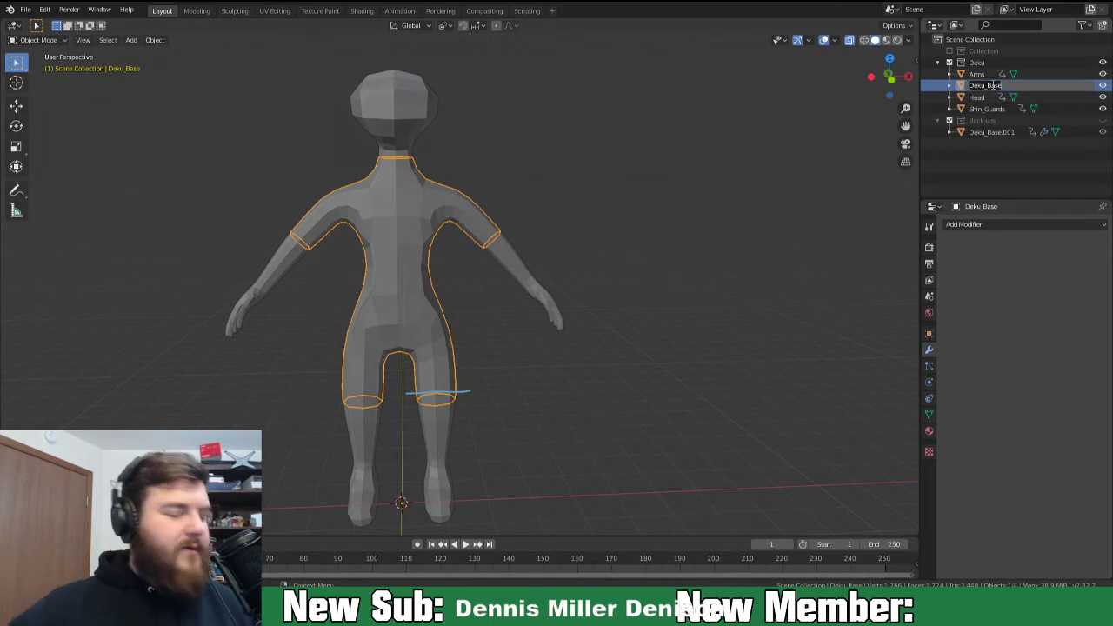
{"action": "type", "text": "Uniform"}
{"action": "key", "text": "Return"}
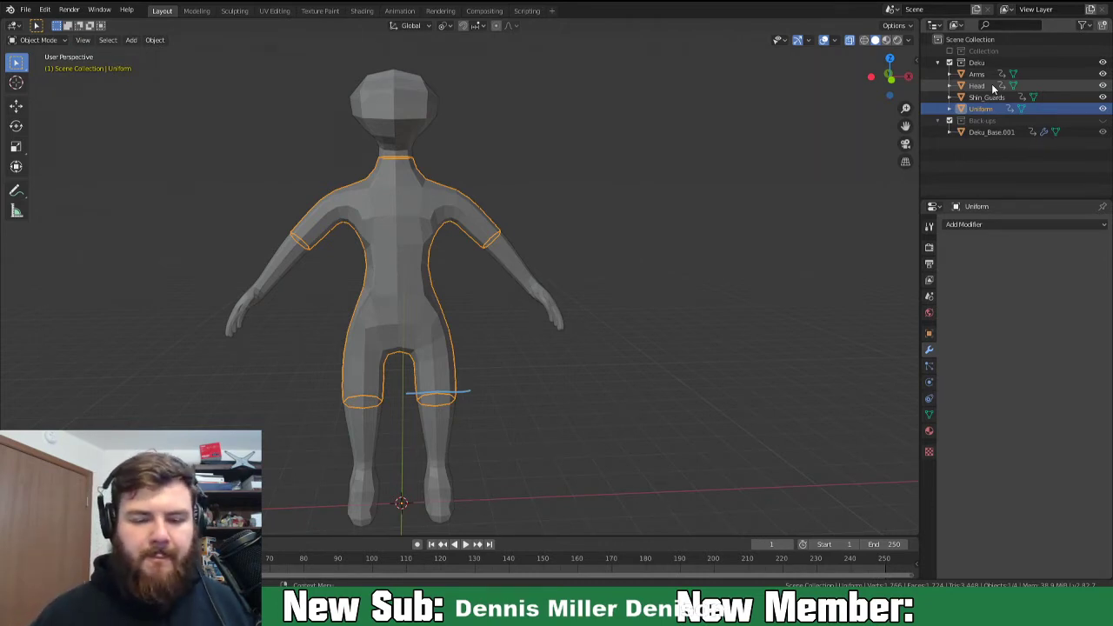
Turn off X-ray and examine the separated body parts from several angles.
{"action": "middle_click_drag", "start_coordinate": [551, 405], "coordinate": [468, 261]}
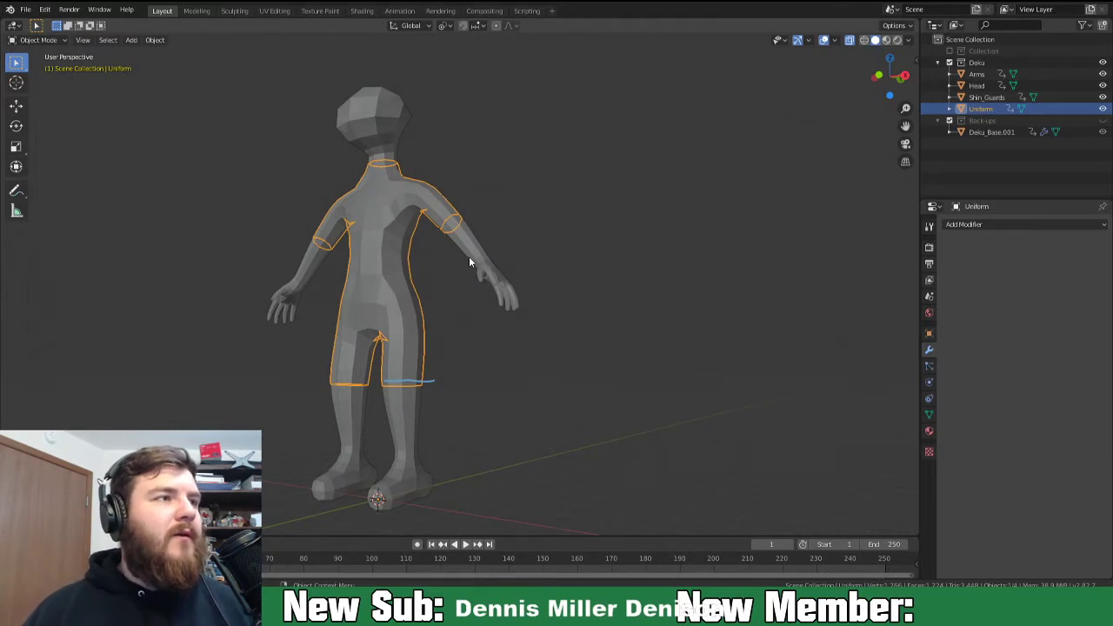
{"action": "mouse_move", "coordinate": [510, 304]}
{"action": "middle_mouse_down"}
{"action": "mouse_move", "coordinate": [593, 316]}
{"action": "mouse_move", "coordinate": [581, 302]}
{"action": "mouse_move", "coordinate": [522, 311]}
{"action": "middle_mouse_up"}
{"action": "scroll", "coordinate": [513, 317], "scroll_direction": "down", "scroll_amount": 3}
{"action": "middle_click_drag", "start_coordinate": [437, 372], "coordinate": [486, 377]}
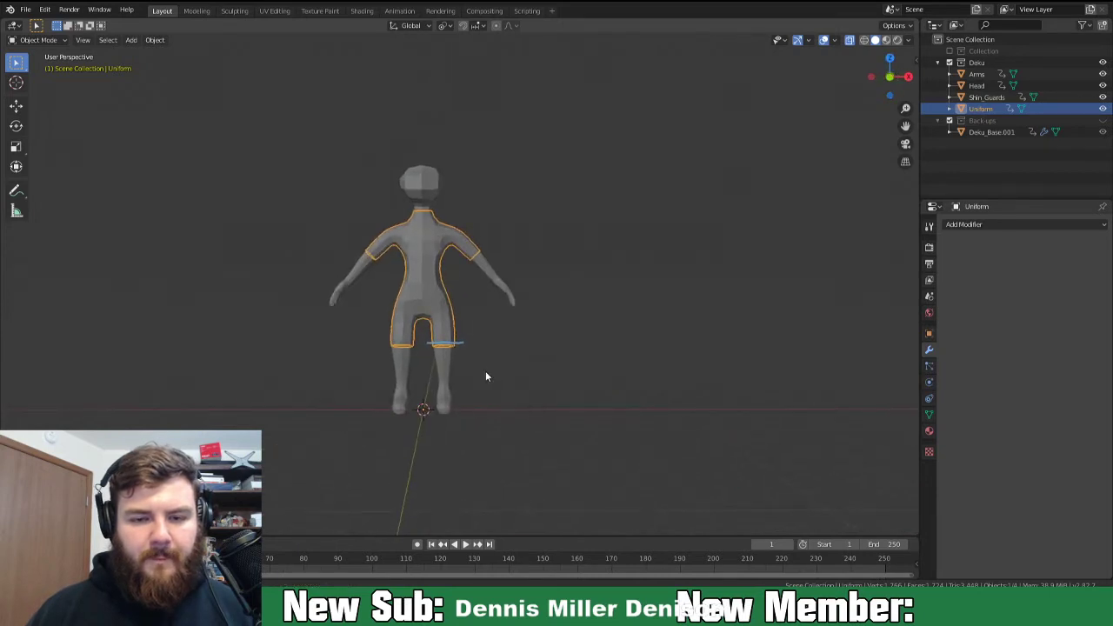
{"action": "left_click", "coordinate": [847, 40]}
{"action": "middle_click_drag", "start_coordinate": [811, 106], "coordinate": [545, 262]}
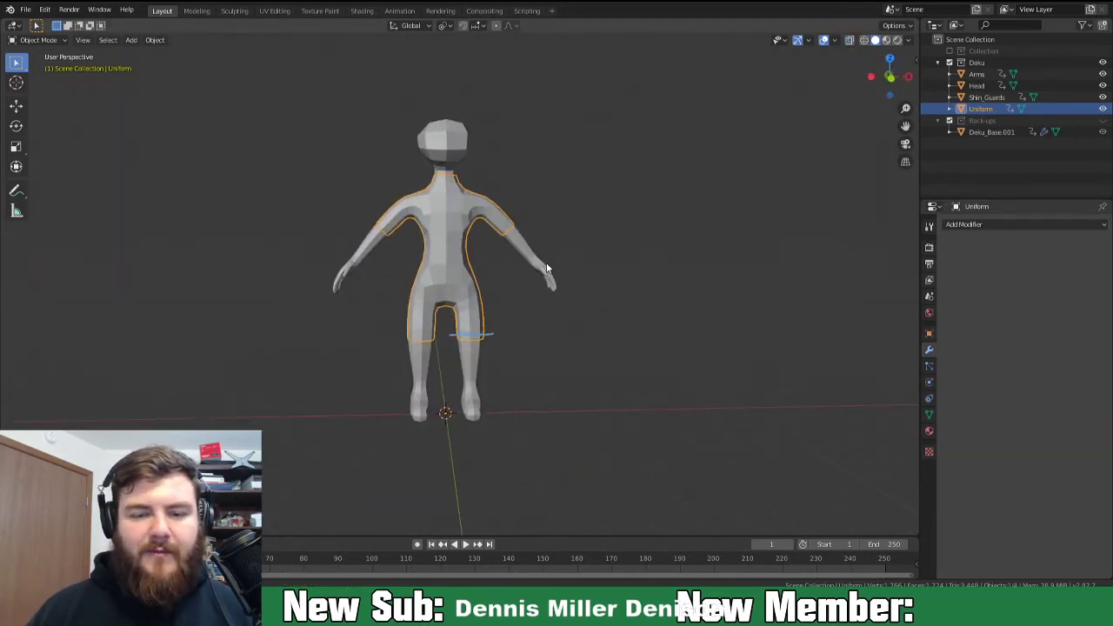
{"action": "middle_click_drag", "start_coordinate": [484, 266], "coordinate": [477, 261]}
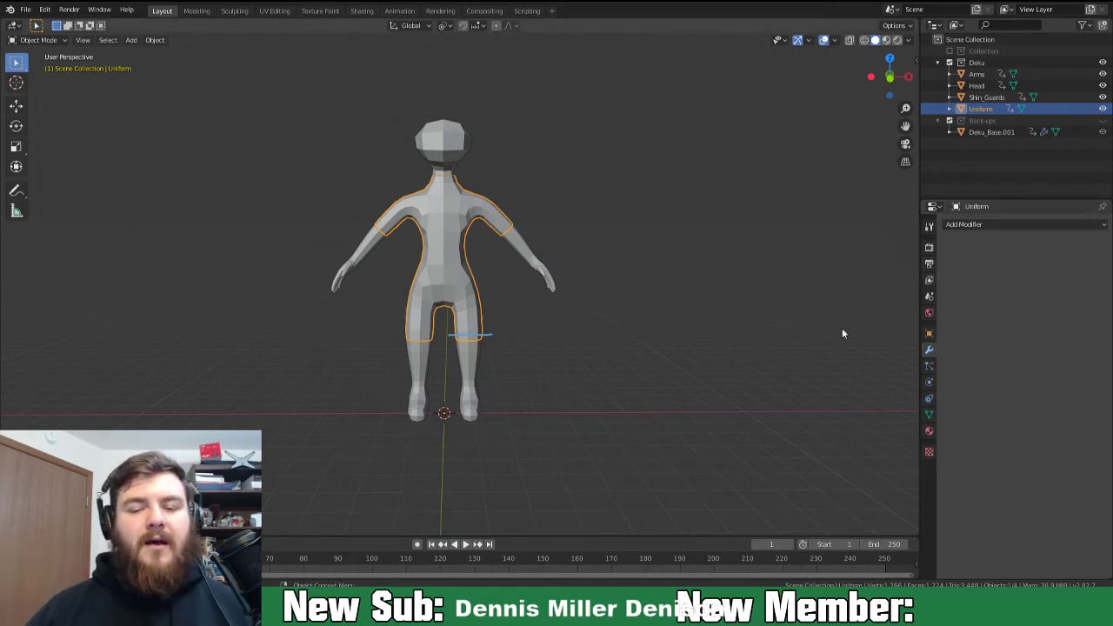
Delete all vertices of the lower leg on the negative X side of the Shin_Guards mesh.
{"action": "left_click", "coordinate": [470, 373]}
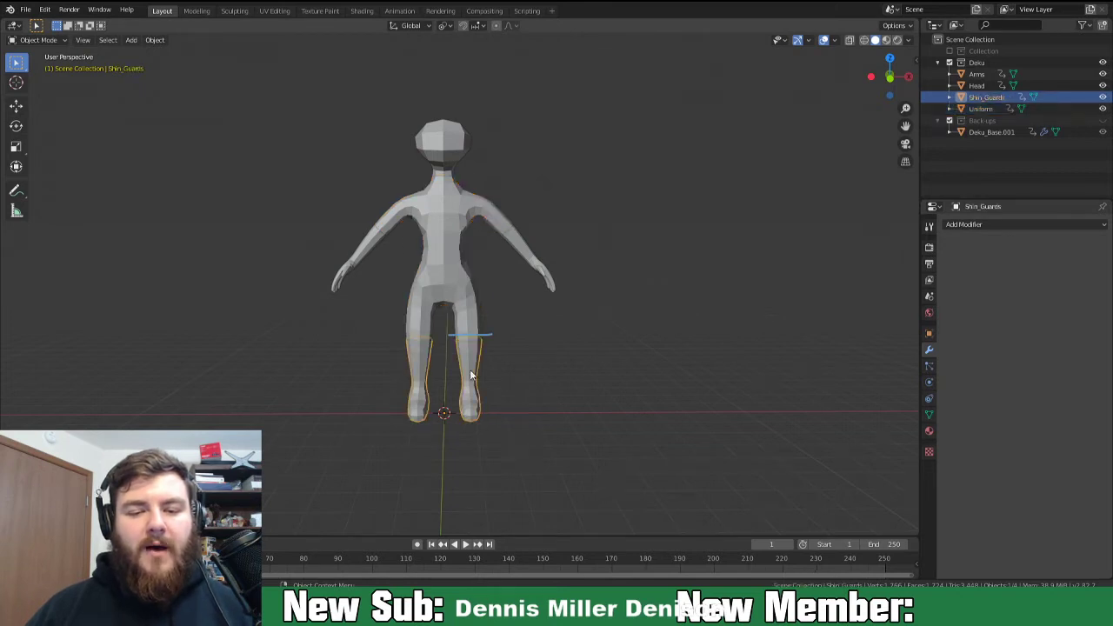
{"action": "key", "text": "Tab"}
{"action": "left_click_drag", "start_coordinate": [377, 312], "coordinate": [454, 484]}
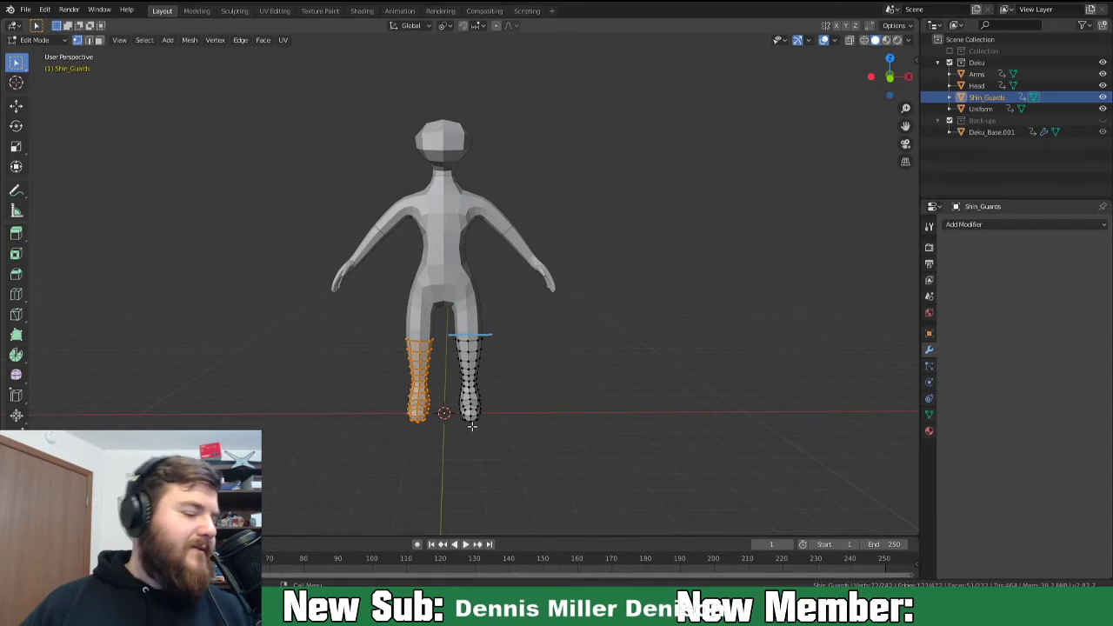
{"action": "key", "text": "x"}
{"action": "left_click", "coordinate": [470, 428]}
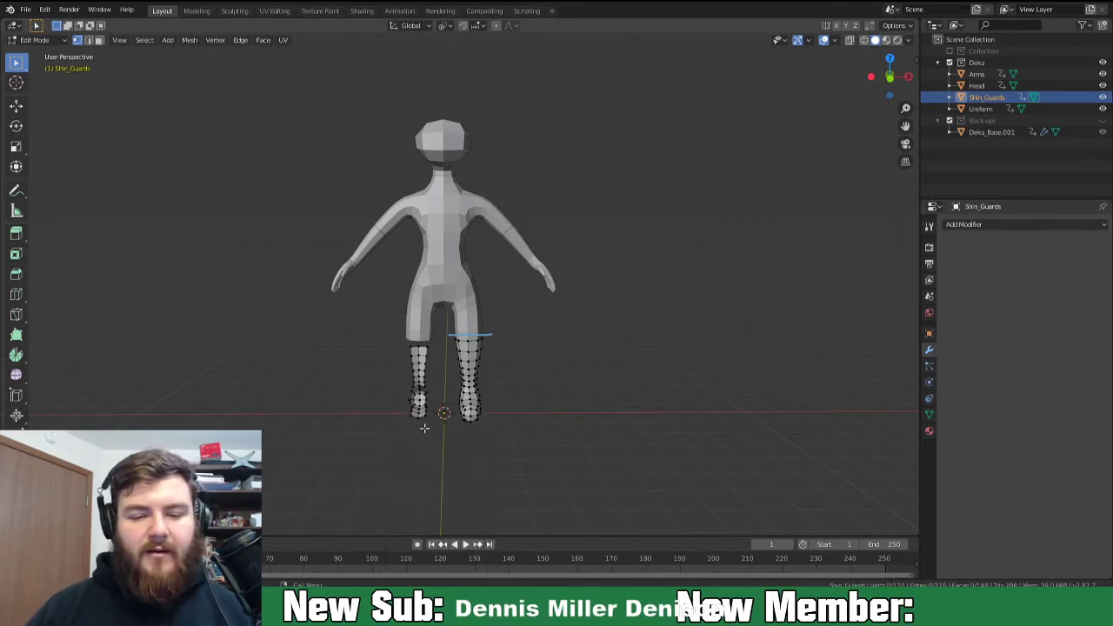
{"action": "left_click_drag", "start_coordinate": [373, 317], "coordinate": [440, 479]}
{"action": "key", "text": "x"}
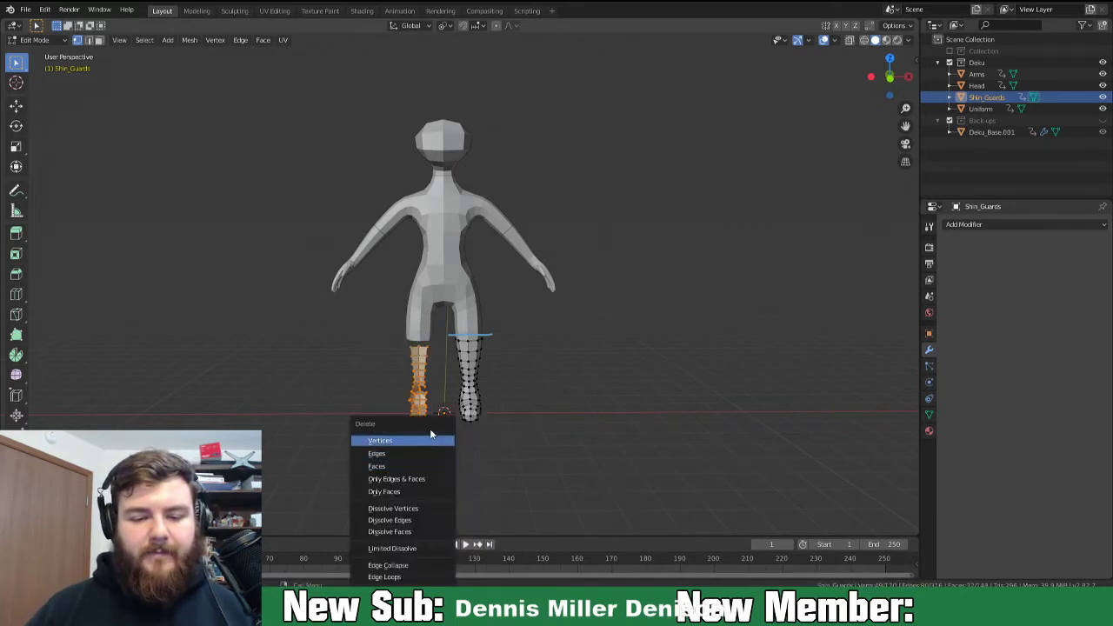
{"action": "left_click", "coordinate": [433, 440]}
Turn X-ray back on and add a Mirror modifier on the X axis to Shin_Guards in Object Mode.
{"action": "left_click", "coordinate": [852, 42]}
{"action": "middle_click_drag", "start_coordinate": [513, 391], "coordinate": [517, 373]}
{"action": "key", "text": "Tab"}
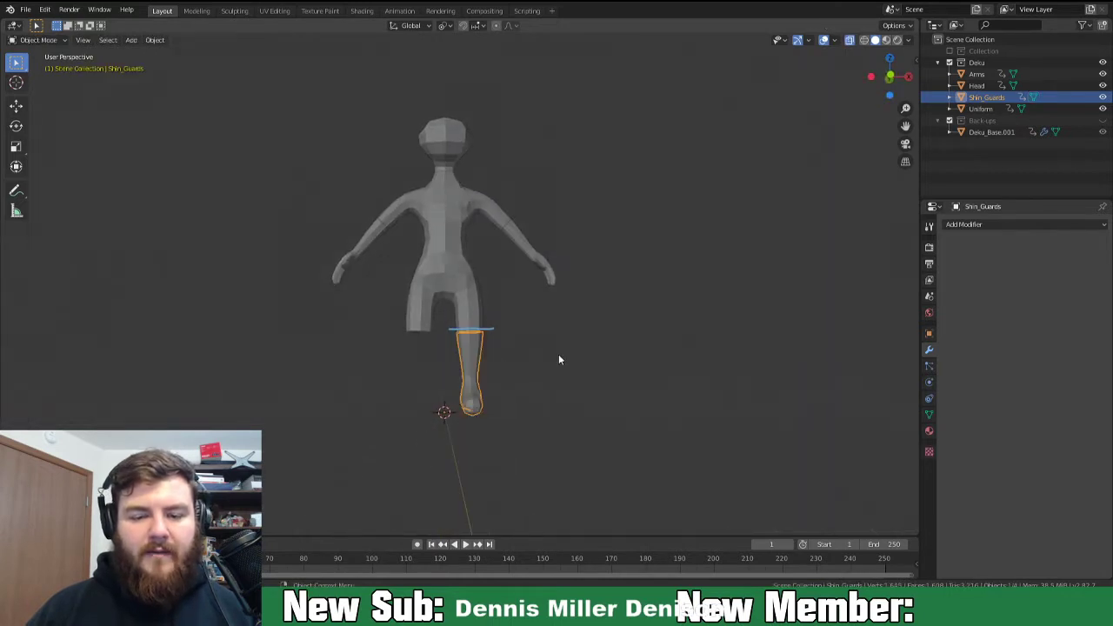
{"action": "left_click", "coordinate": [995, 224]}
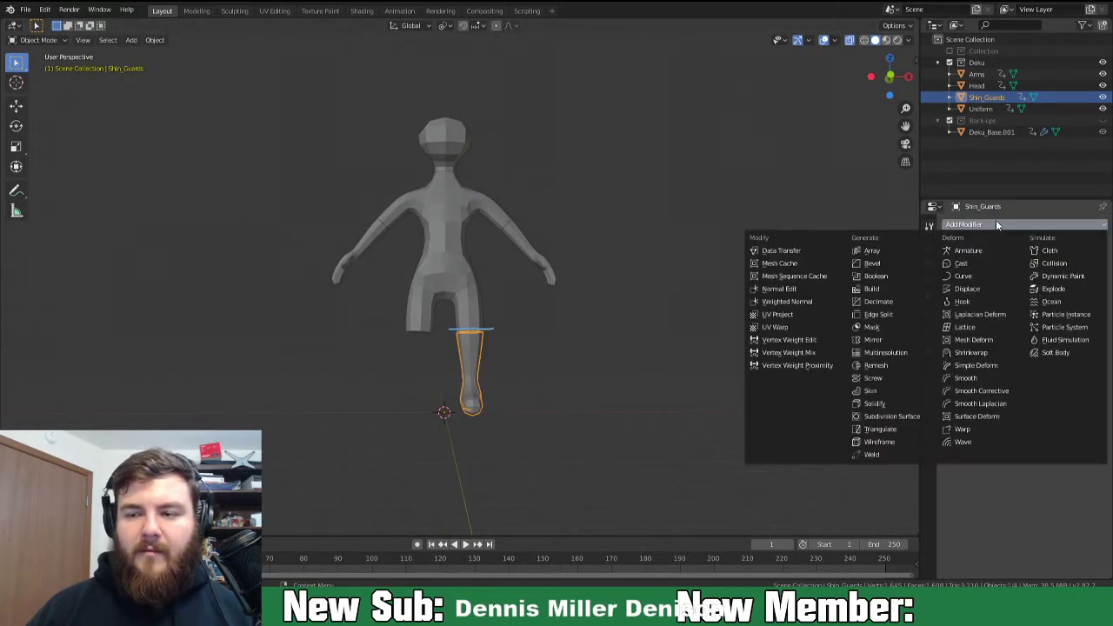
{"action": "left_click", "coordinate": [904, 340]}
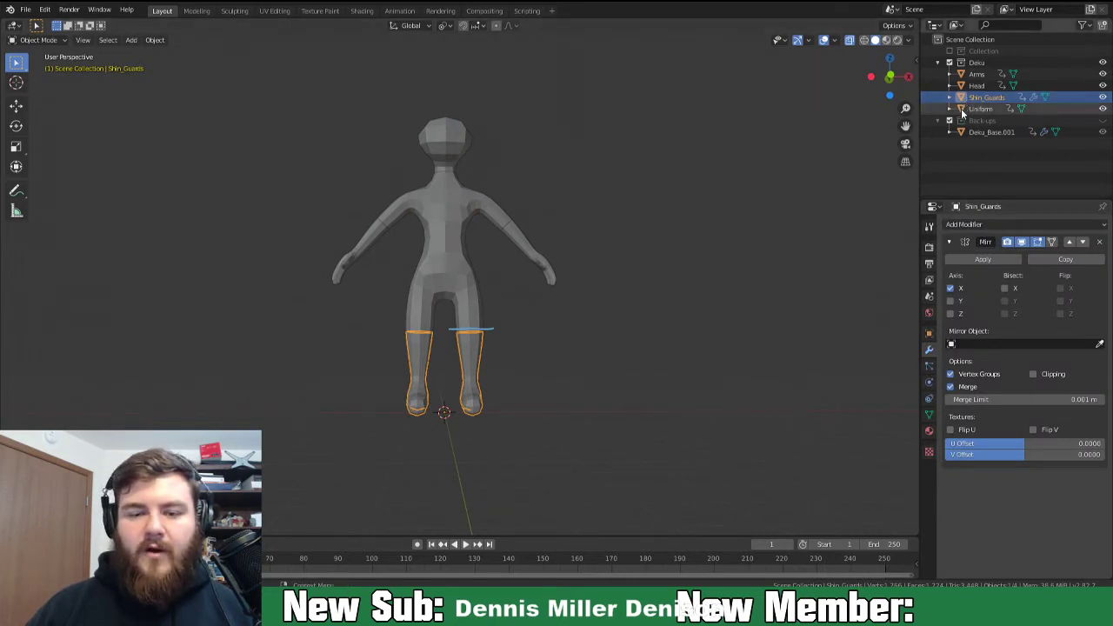
Delete the negative X half of the Uniform mesh in front view and add a Mirror modifier on the X axis.
{"action": "left_click", "coordinate": [979, 108]}
{"action": "middle_click_drag", "start_coordinate": [403, 228], "coordinate": [399, 237]}
{"action": "key", "text": "KP_1"}
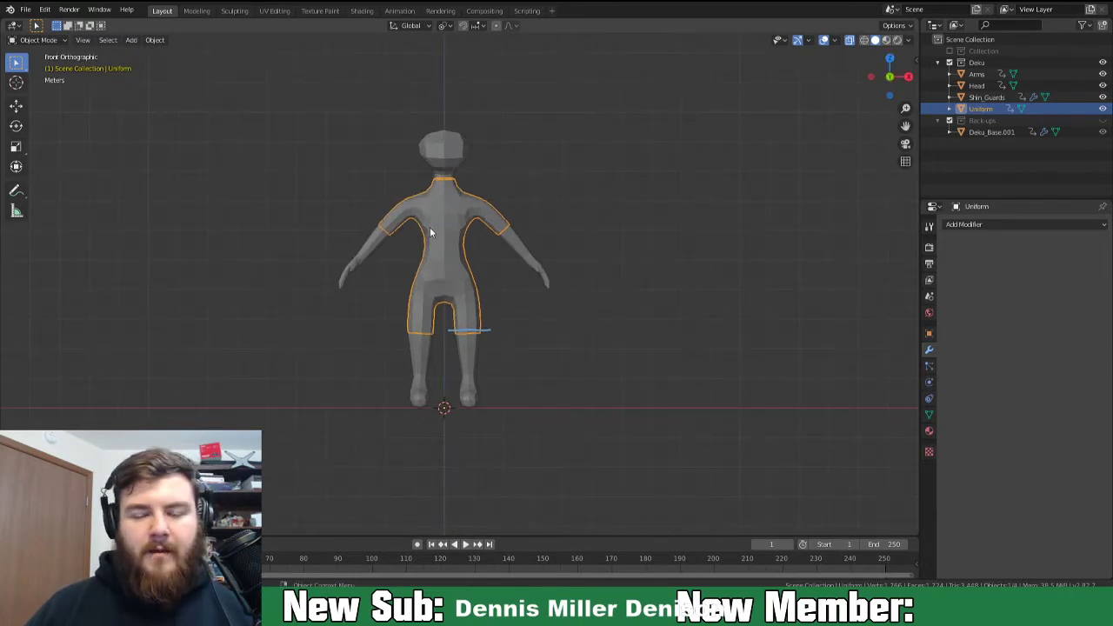
{"action": "key", "text": "Tab"}
{"action": "left_click_drag", "start_coordinate": [441, 157], "coordinate": [338, 392]}
{"action": "key", "text": "x"}
{"action": "left_click", "coordinate": [338, 397]}
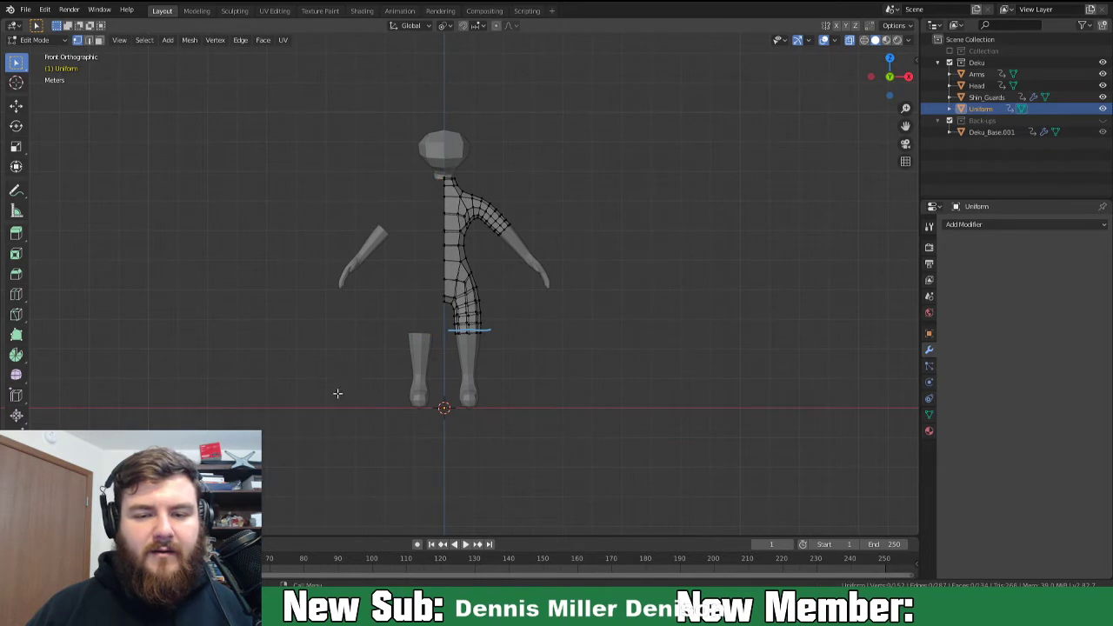
{"action": "left_click", "coordinate": [1035, 225]}
{"action": "left_click", "coordinate": [878, 339]}
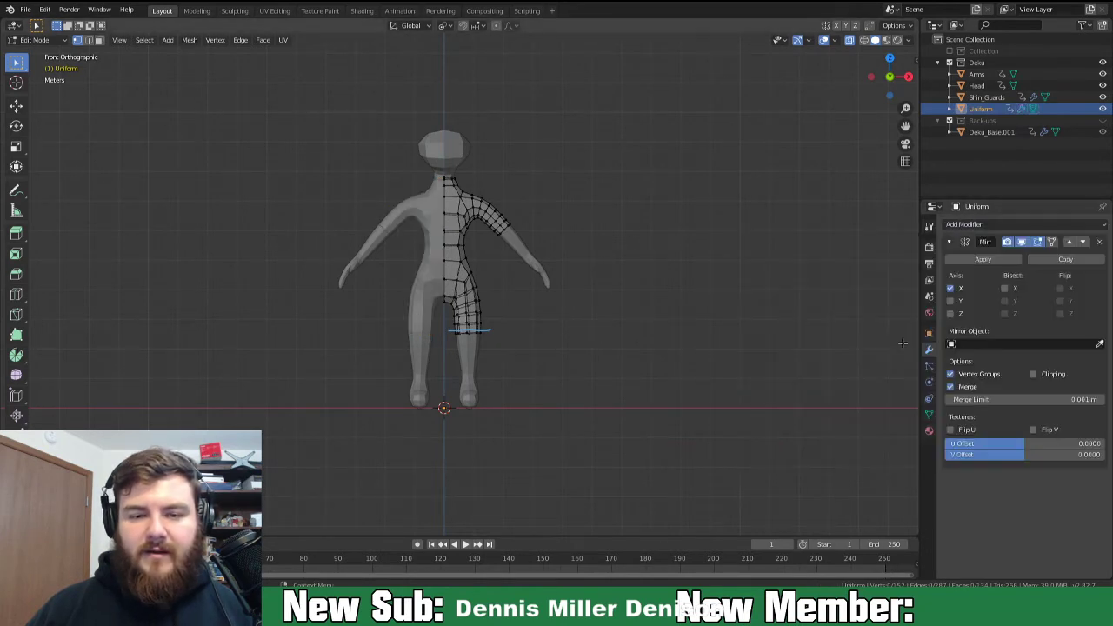
{"action": "key", "text": "Tab"}
Delete the forearm and hand on the negative X side of Arms and add a Mirror modifier on the X axis.
{"action": "left_click", "coordinate": [368, 251]}
{"action": "key", "text": "Tab"}
{"action": "left_click_drag", "start_coordinate": [298, 194], "coordinate": [416, 380]}
{"action": "key", "text": "x"}
{"action": "left_click", "coordinate": [406, 377]}
{"action": "key", "text": "Tab"}
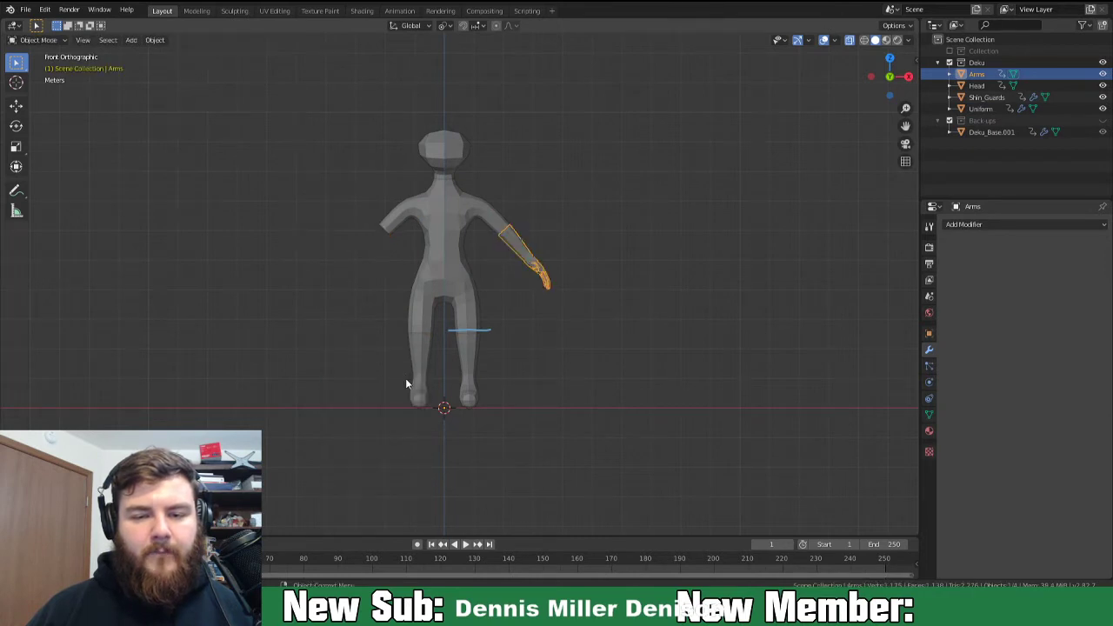
{"action": "left_click", "coordinate": [1008, 224]}
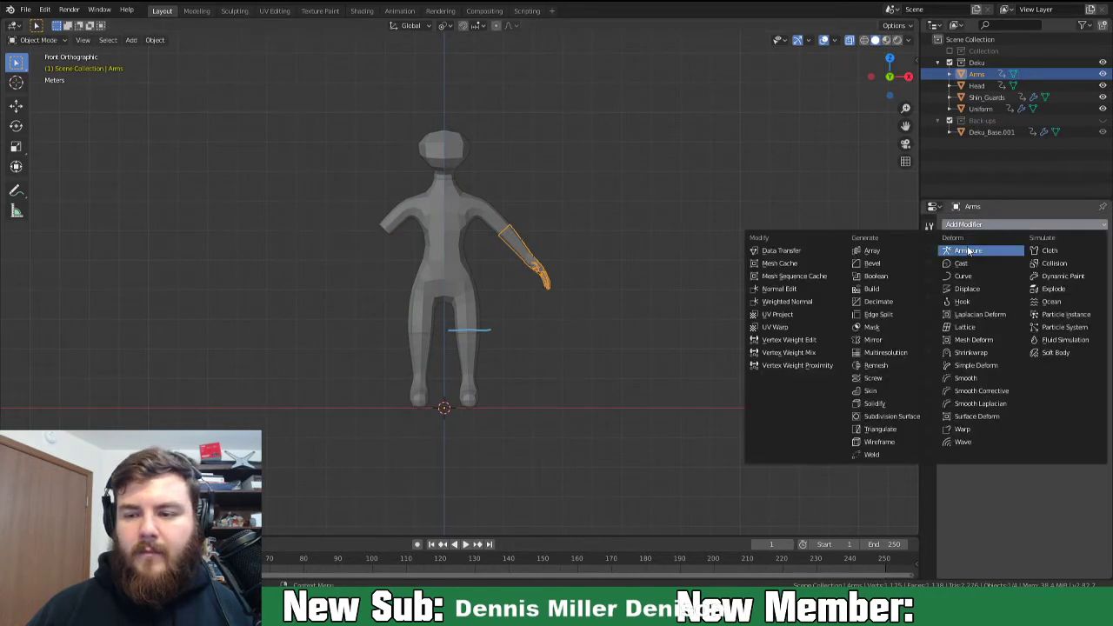
{"action": "left_click", "coordinate": [901, 339]}
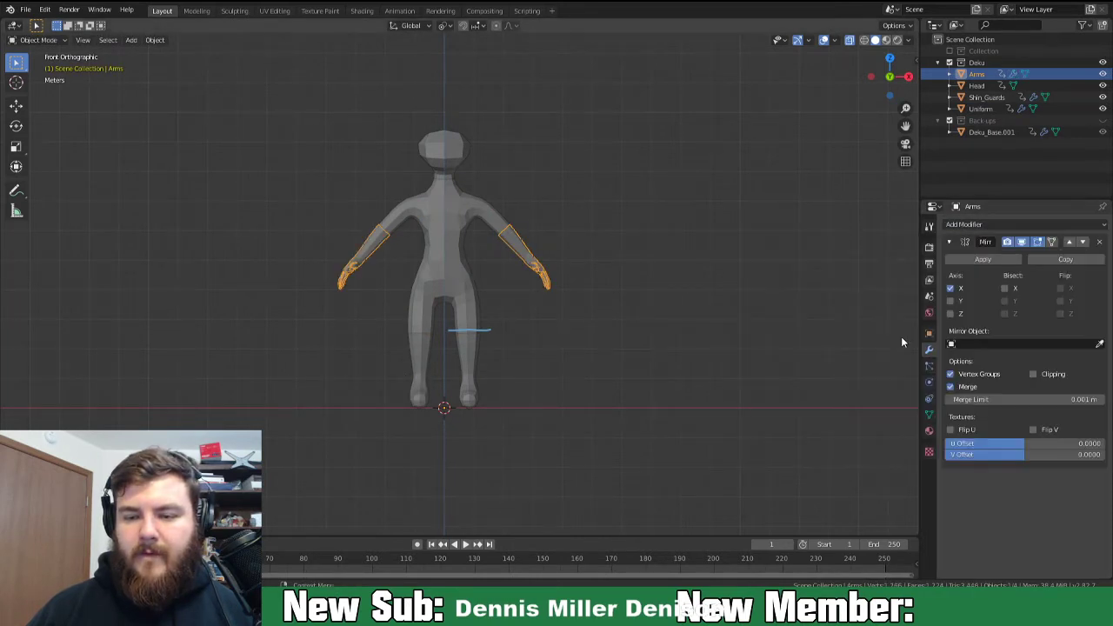
Open the Head mesh in Edit Mode, turn off X-ray, and hide the Uniform object to expose the neck opening.
{"action": "left_click", "coordinate": [436, 154]}
{"action": "middle_click_drag", "start_coordinate": [492, 228], "coordinate": [673, 152]}
{"action": "key", "text": "Tab"}
{"action": "left_click", "coordinate": [848, 40]}
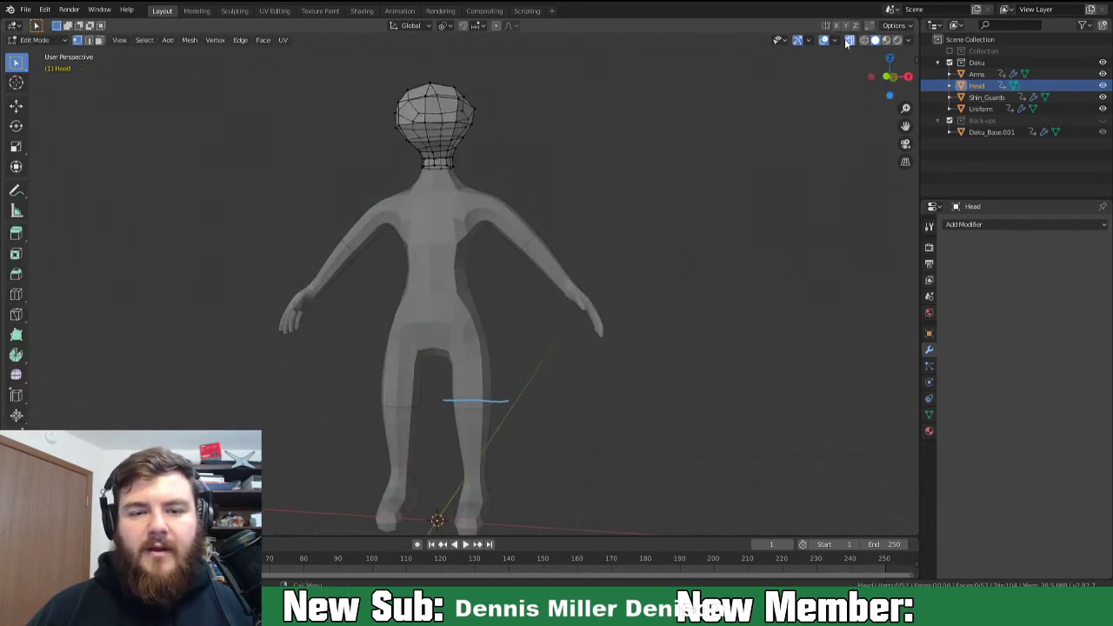
{"action": "left_click", "coordinate": [848, 40]}
{"action": "scroll", "coordinate": [730, 168], "scroll_direction": "up", "scroll_amount": 2}
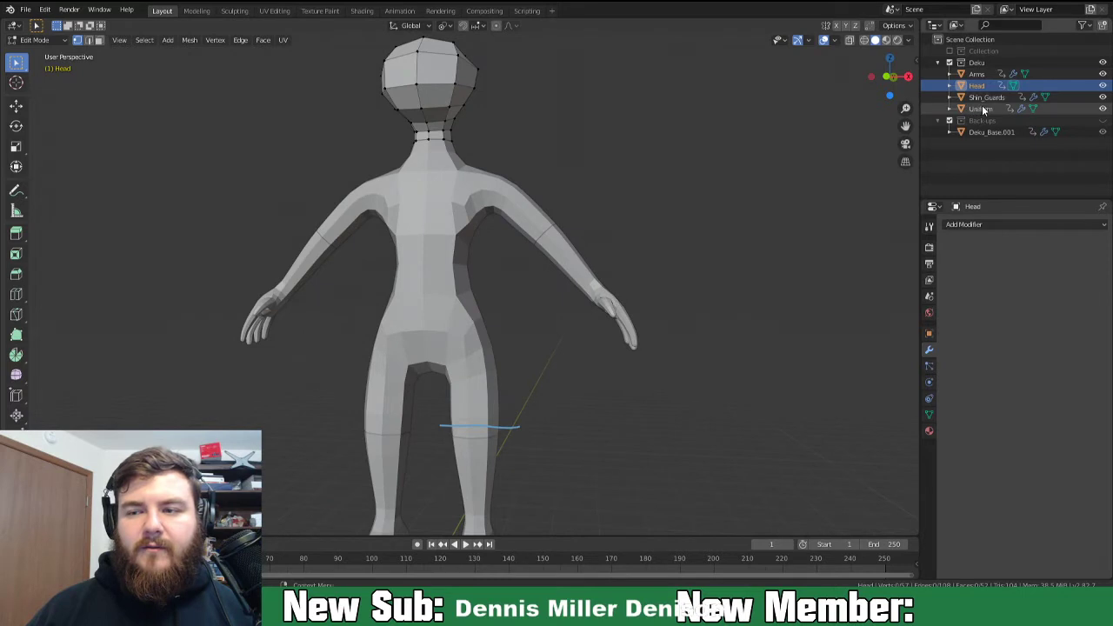
{"action": "left_click", "coordinate": [1103, 108]}
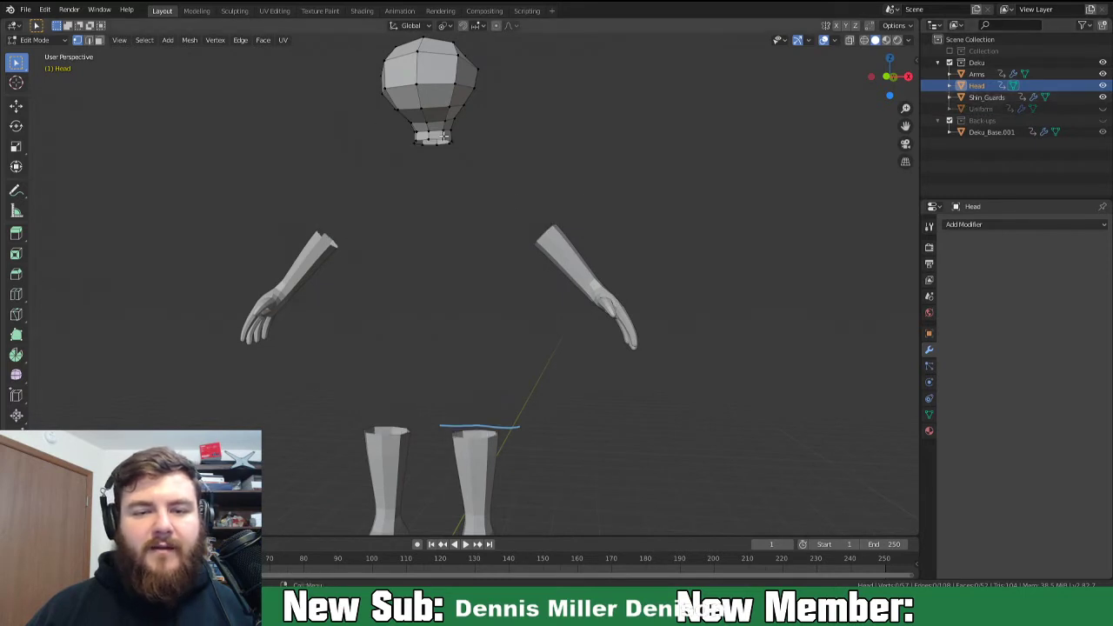
Fill the open bottom edge loop of the neck with a face and inset that face slightly.
{"action": "scroll", "coordinate": [444, 141], "scroll_direction": "up", "scroll_amount": 4}
{"action": "middle_click_drag", "start_coordinate": [472, 174], "coordinate": [515, 248]}
{"action": "key", "text": "f"}
{"action": "right_click", "coordinate": [588, 157]}
{"action": "key", "text": "Escape"}
{"action": "key", "text": "i"}
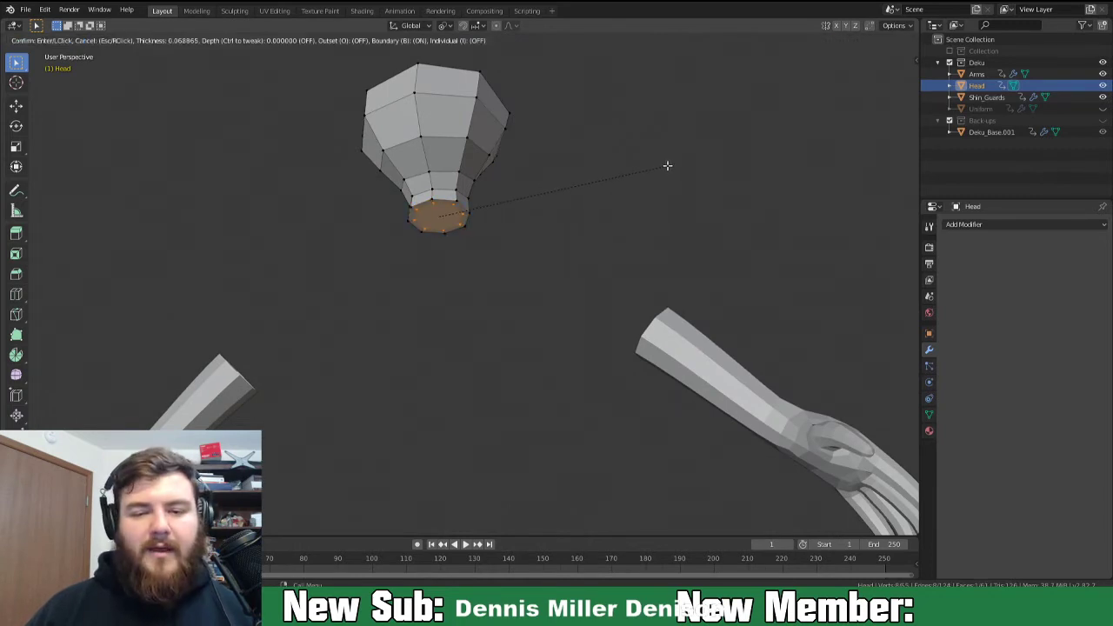
{"action": "left_click", "coordinate": [664, 167]}
{"action": "middle_click_drag", "start_coordinate": [583, 238], "coordinate": [514, 233]}
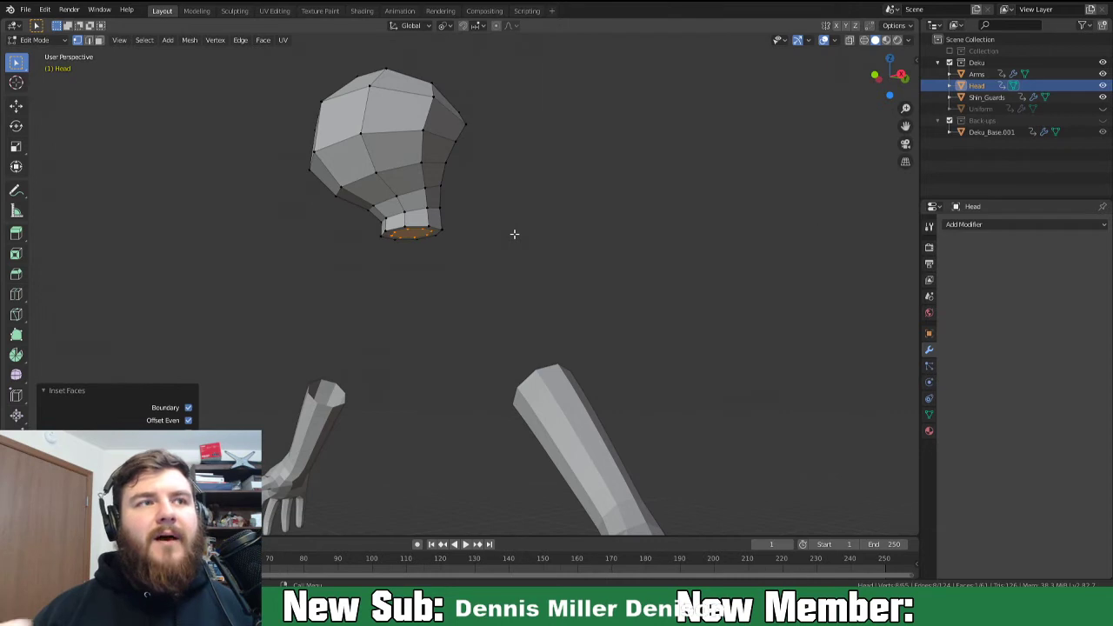
Fill the open elbow end of the Arms mesh with a face and inset that face slightly.
{"action": "scroll", "coordinate": [499, 260], "scroll_direction": "down", "scroll_amount": 3}
{"action": "key", "text": "Tab"}
{"action": "middle_click_drag", "start_coordinate": [407, 397], "coordinate": [410, 278]}
{"action": "left_click", "coordinate": [528, 209]}
{"action": "middle_click_drag", "start_coordinate": [496, 306], "coordinate": [567, 289]}
{"action": "key", "text": "Tab"}
{"action": "left_click", "coordinate": [572, 208], "text": "alt"}
{"action": "key", "text": "f"}
{"action": "right_click", "coordinate": [720, 249]}
{"action": "key", "text": "i"}
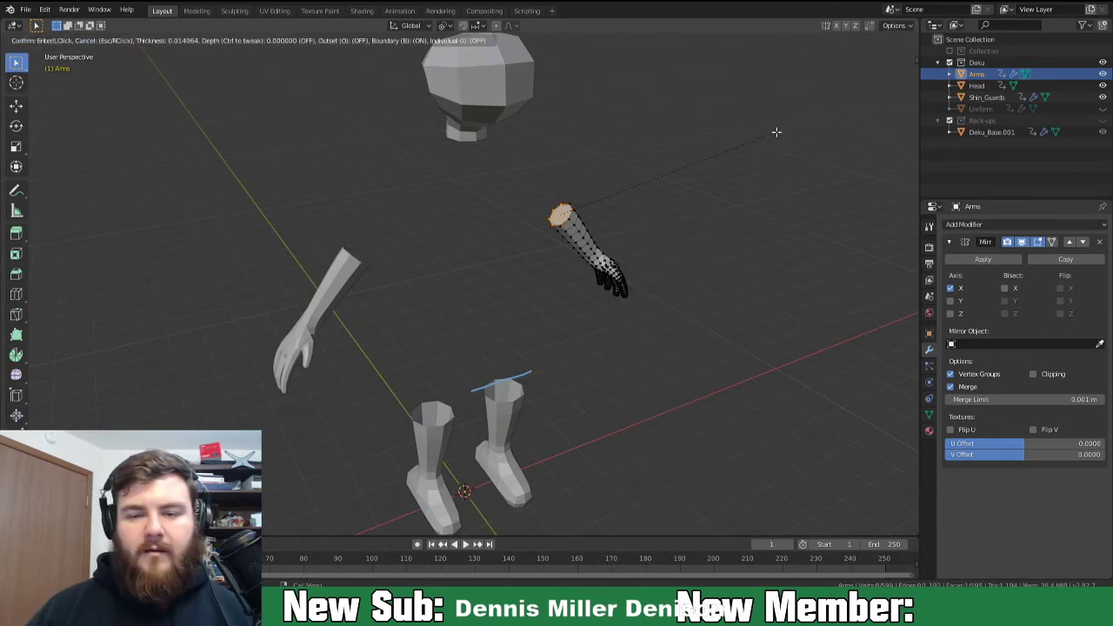
{"action": "left_click", "coordinate": [772, 134]}
{"action": "middle_click_drag", "start_coordinate": [705, 281], "coordinate": [622, 270]}
{"action": "key", "text": "Tab"}
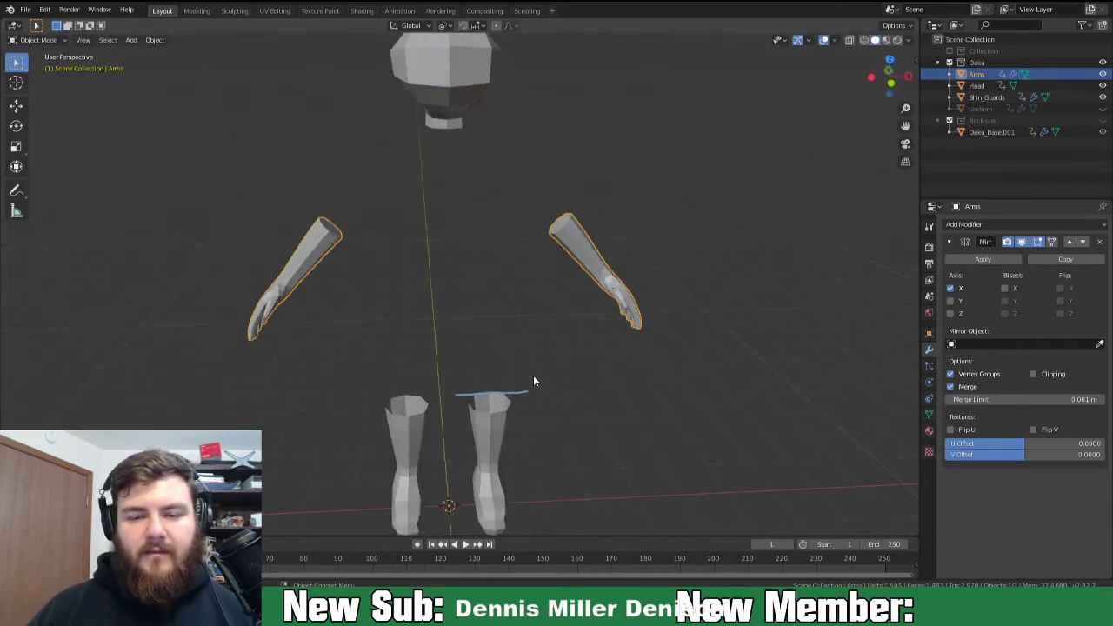
Fill the open upper edge loop of the Shin_Guards mesh with a face and inset that face slightly.
{"action": "middle_click_drag", "start_coordinate": [539, 373], "coordinate": [499, 313]}
{"action": "left_click", "coordinate": [482, 347]}
{"action": "key", "text": "Tab"}
{"action": "left_click", "coordinate": [493, 323], "text": "alt"}
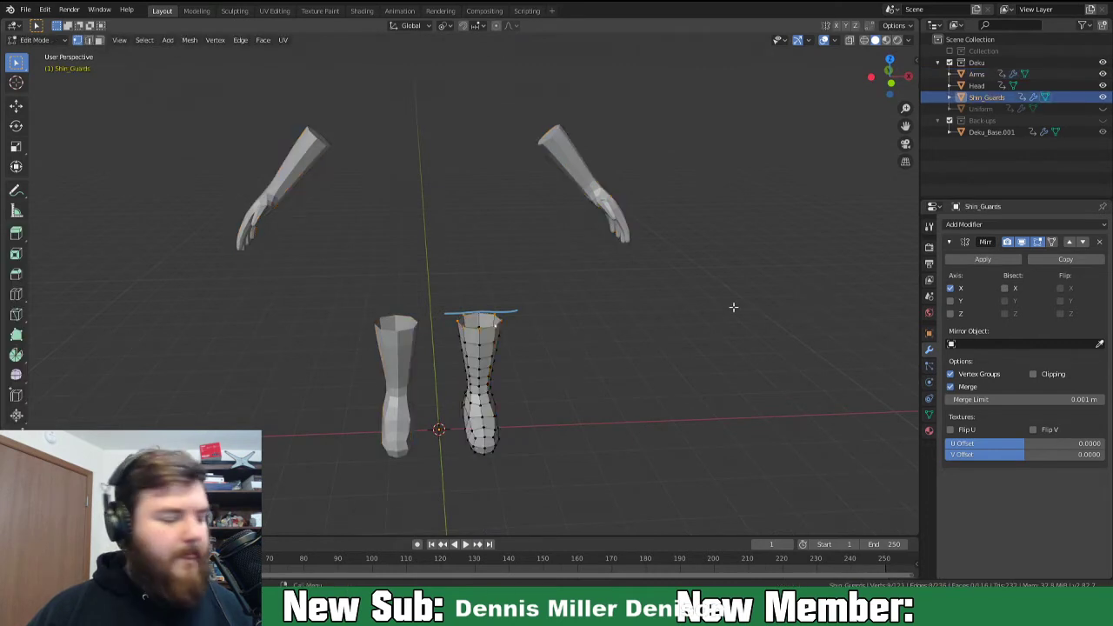
{"action": "key", "text": "f"}
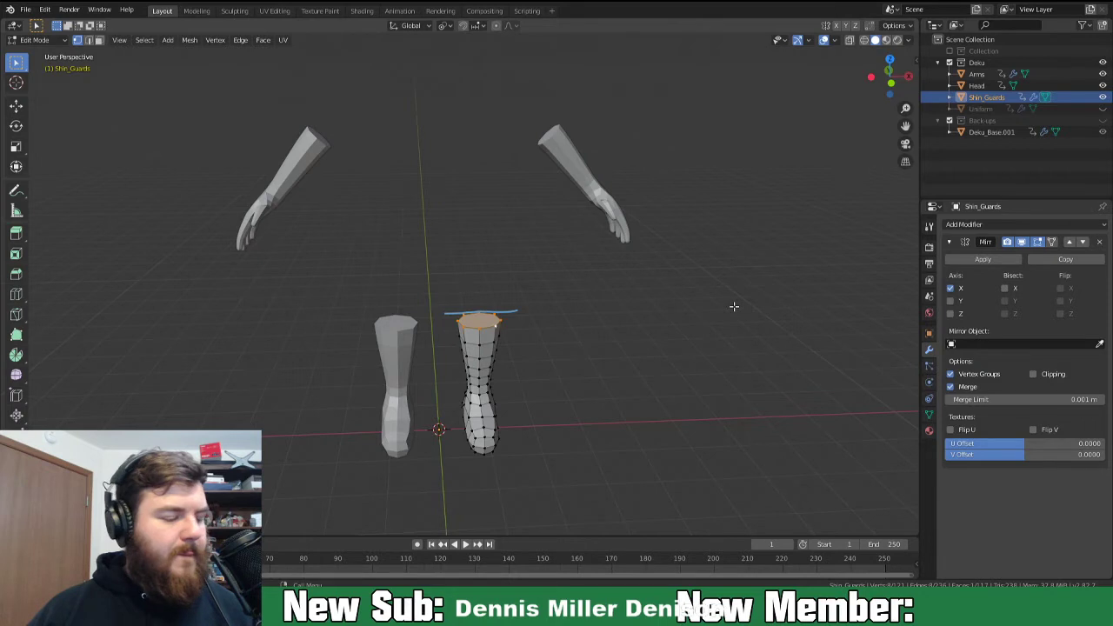
{"action": "key", "text": "i"}
{"action": "left_click", "coordinate": [726, 308]}
{"action": "middle_click_drag", "start_coordinate": [571, 311], "coordinate": [559, 278]}
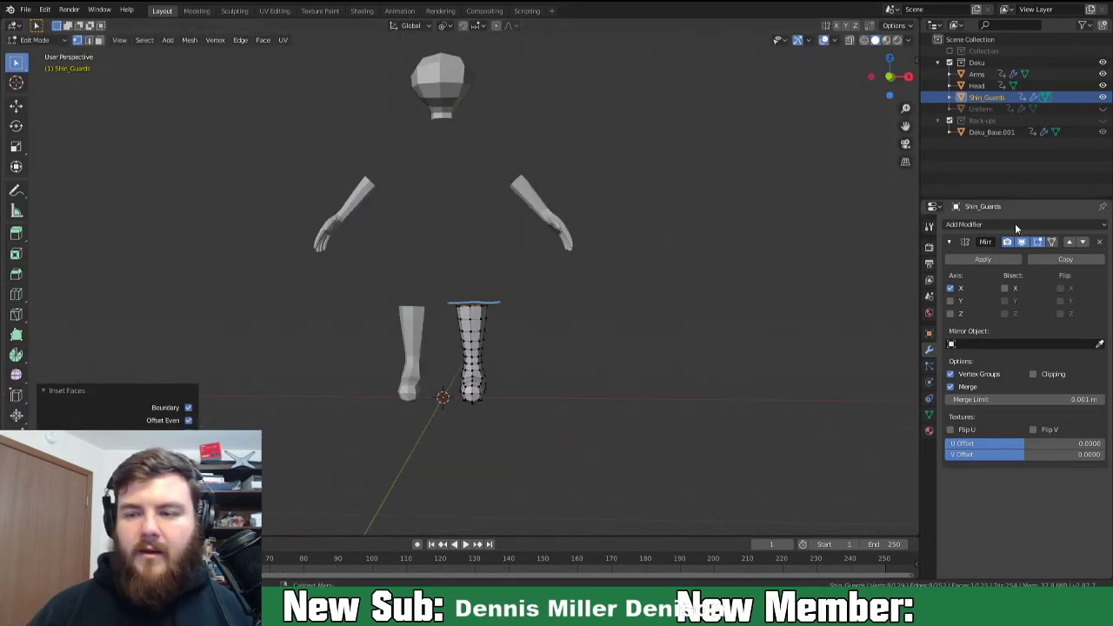
Show the Uniform, hide Head, Arms and Shin_Guards, and open the Uniform mesh in Edit Mode.
{"action": "left_click", "coordinate": [1103, 108]}
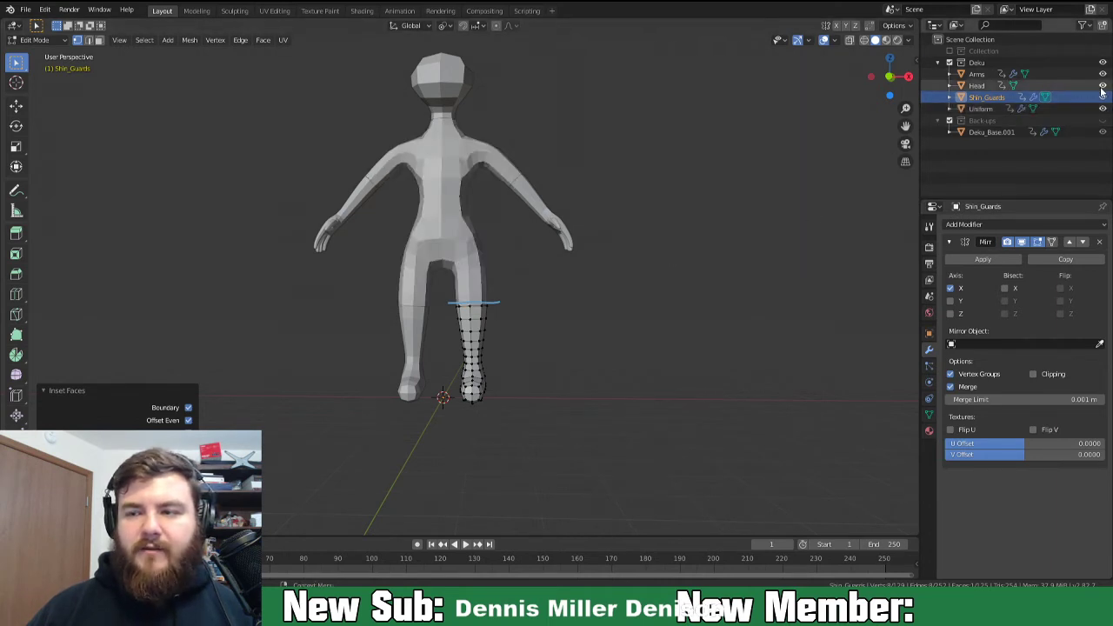
{"action": "left_click", "coordinate": [1102, 86]}
{"action": "left_click", "coordinate": [1102, 74]}
{"action": "left_click", "coordinate": [1102, 98]}
{"action": "middle_click_drag", "start_coordinate": [486, 287], "coordinate": [487, 321]}
{"action": "key", "text": "Tab"}
{"action": "left_click", "coordinate": [462, 251]}
{"action": "key", "text": "Tab"}
Fill the open leg end of the Uniform with a face and inset that face slightly.
{"action": "left_click", "coordinate": [486, 282], "text": "alt"}
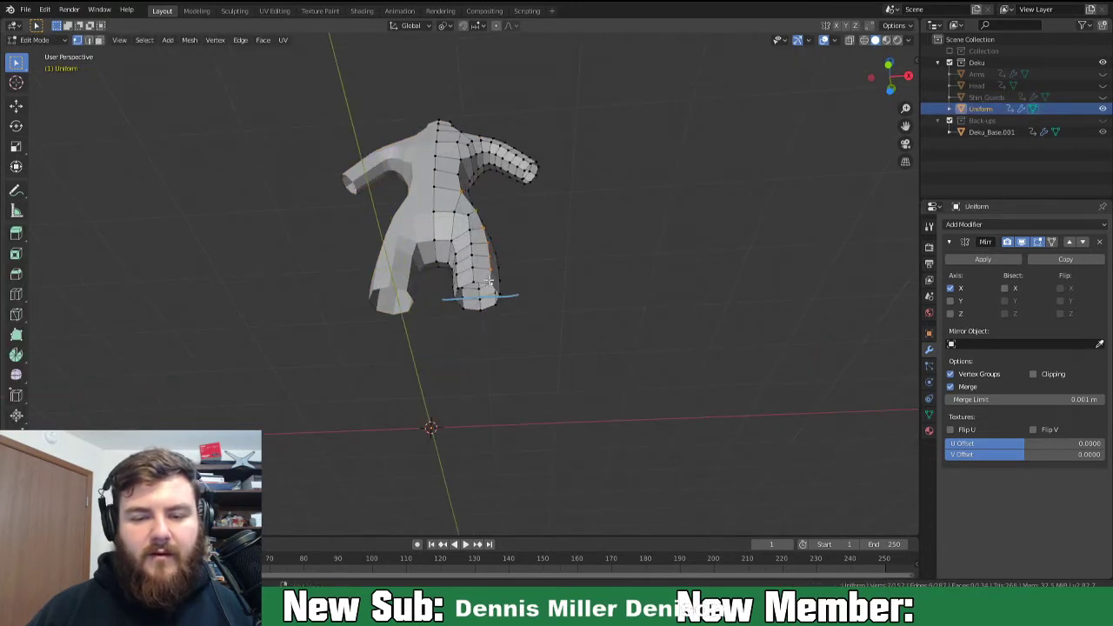
{"action": "left_click", "coordinate": [488, 285], "text": "alt"}
{"action": "key", "text": "f"}
{"action": "right_click", "coordinate": [656, 287]}
{"action": "key", "text": "i"}
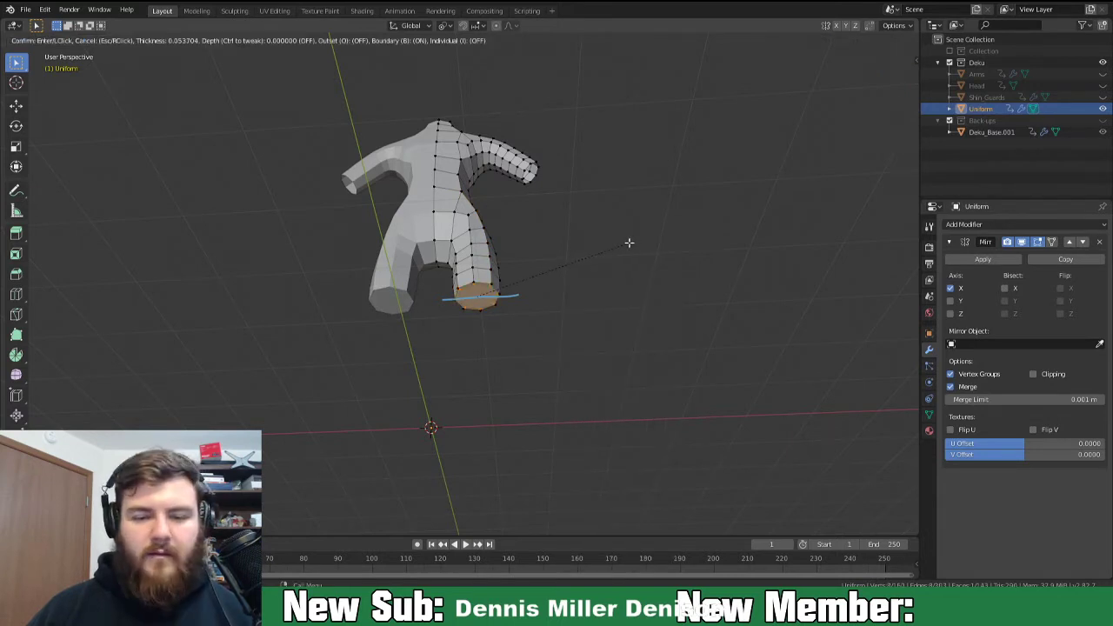
{"action": "left_click", "coordinate": [624, 244]}
{"action": "middle_click_drag", "start_coordinate": [586, 209], "coordinate": [532, 127]}
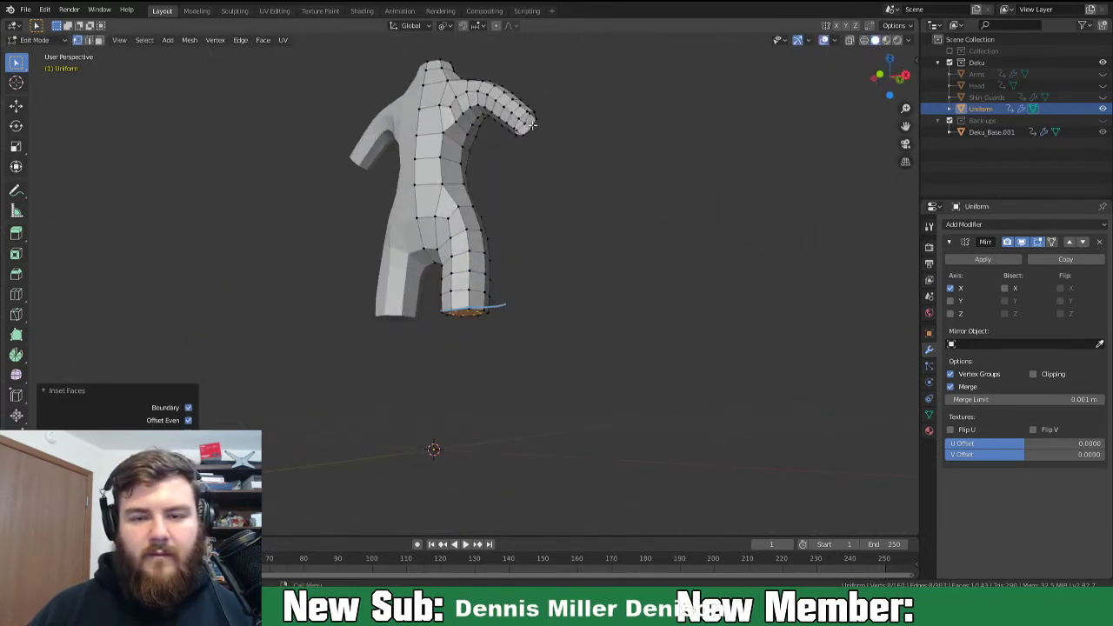
Fill the open sleeve end of the Uniform with a face and inset that face slightly.
{"action": "left_click", "coordinate": [518, 115], "text": "alt"}
{"action": "key", "text": "f"}
{"action": "right_click", "coordinate": [681, 139]}
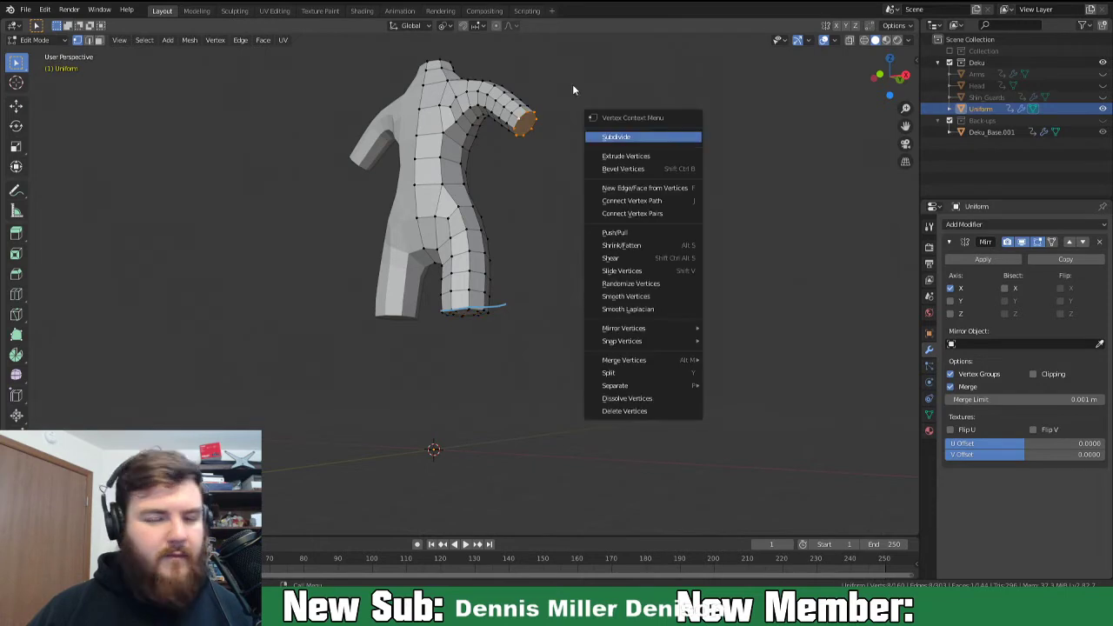
{"action": "key", "text": "i"}
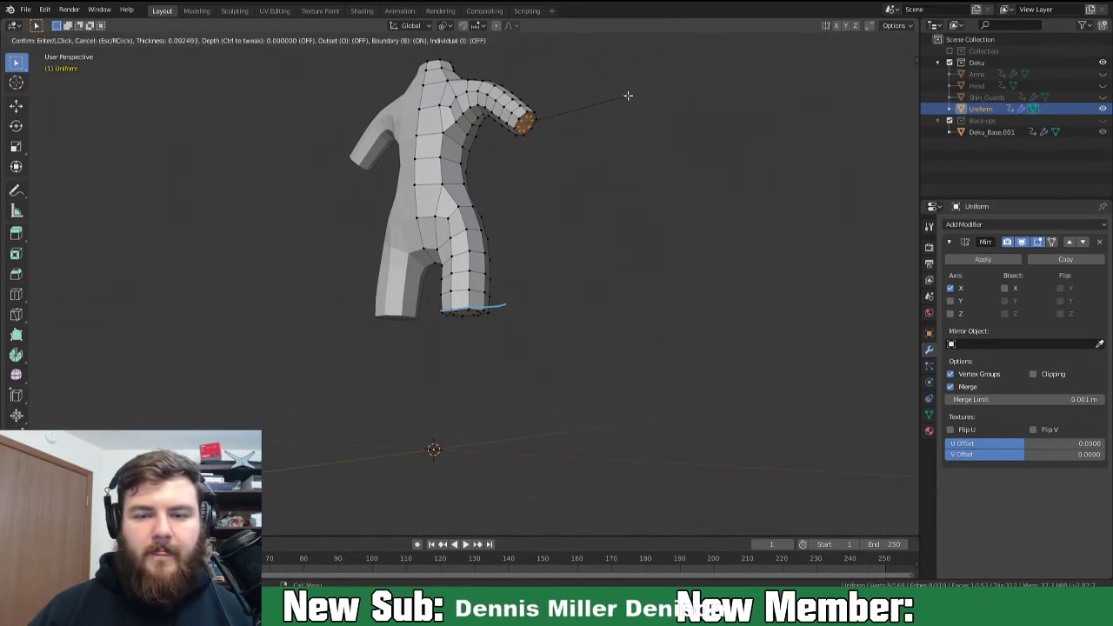
{"action": "left_click", "coordinate": [627, 95]}
Try to fill the Uniform's half neck opening with a face and inset it, and undo the attempt.
{"action": "middle_click_drag", "start_coordinate": [524, 174], "coordinate": [426, 251]}
{"action": "left_click", "coordinate": [429, 246], "text": "alt"}
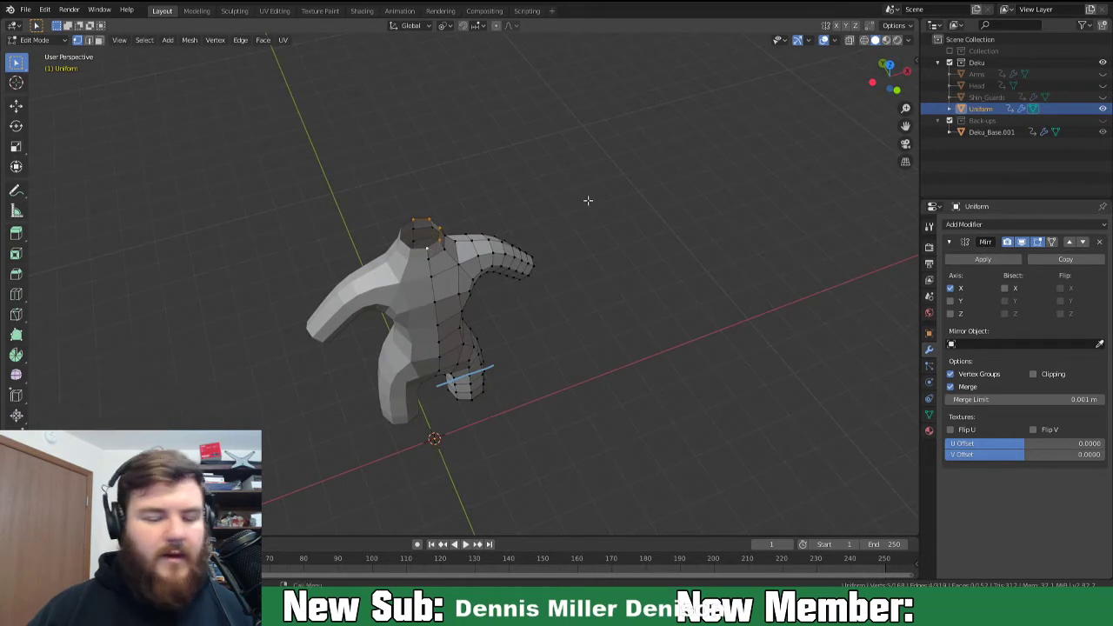
{"action": "key", "text": "f"}
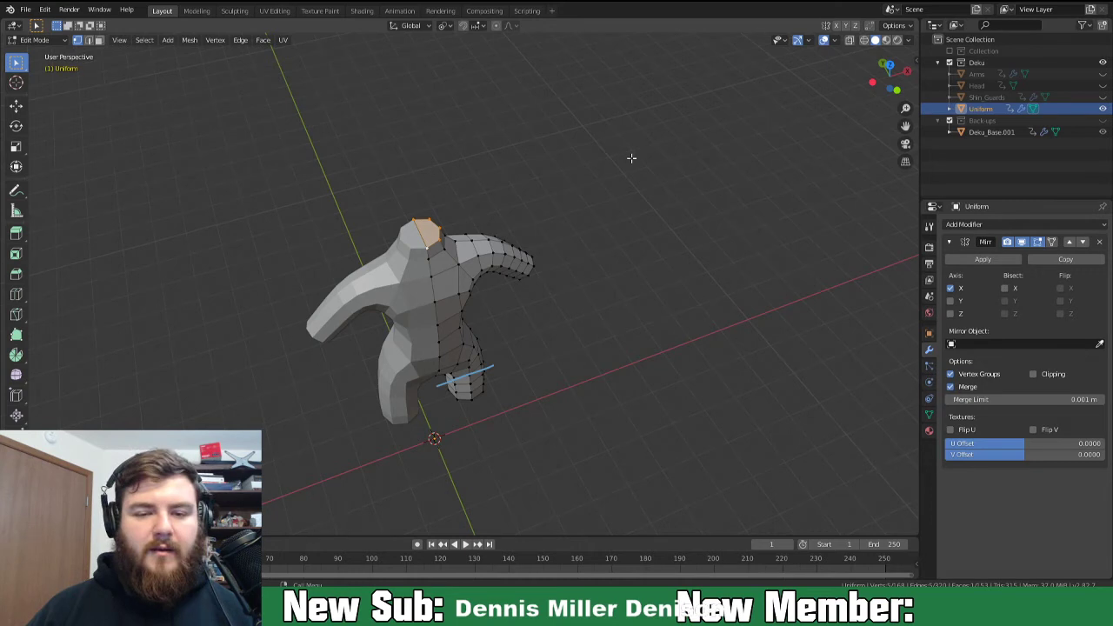
{"action": "key", "text": "i"}
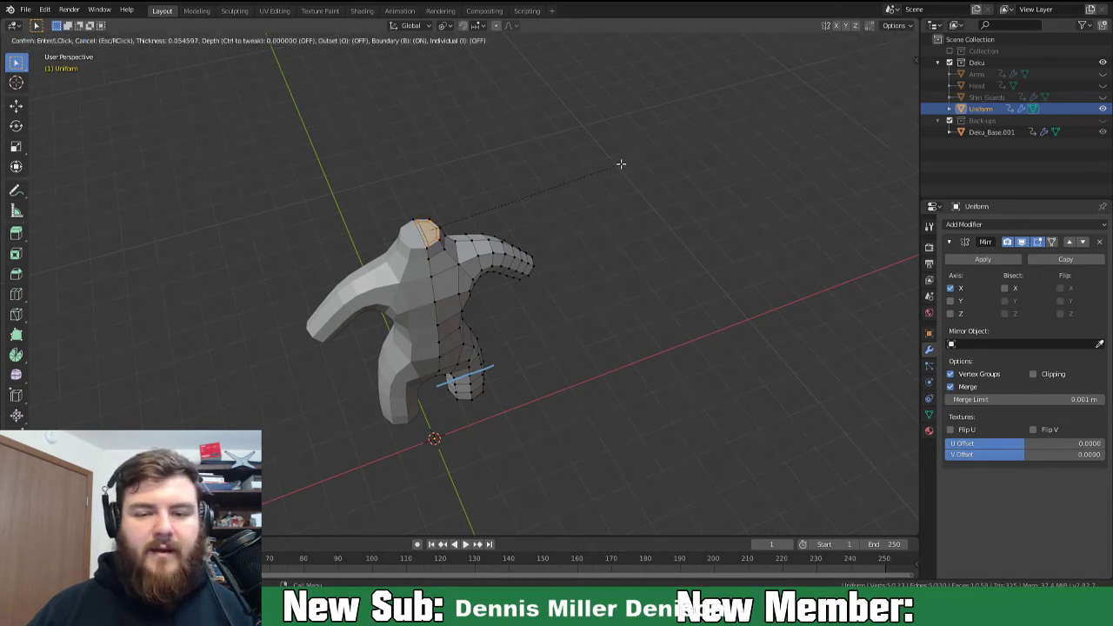
{"action": "left_click", "coordinate": [621, 164]}
{"action": "middle_click_drag", "start_coordinate": [643, 229], "coordinate": [593, 229]}
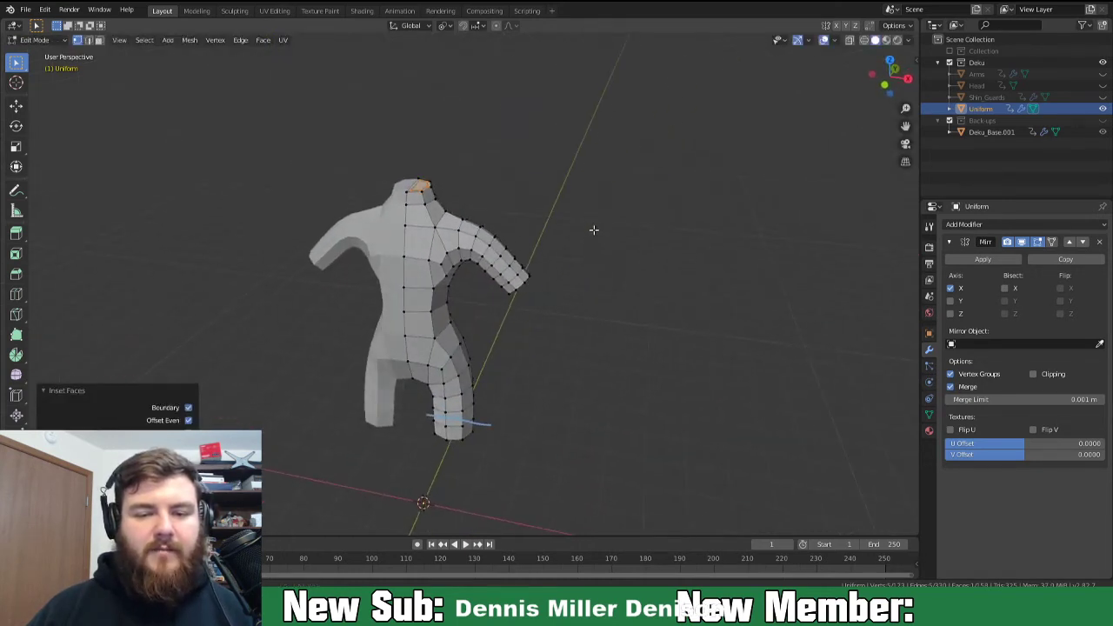
{"action": "key", "text": "ctrl+z"}
{"action": "middle_click_drag", "start_coordinate": [594, 218], "coordinate": [476, 163]}
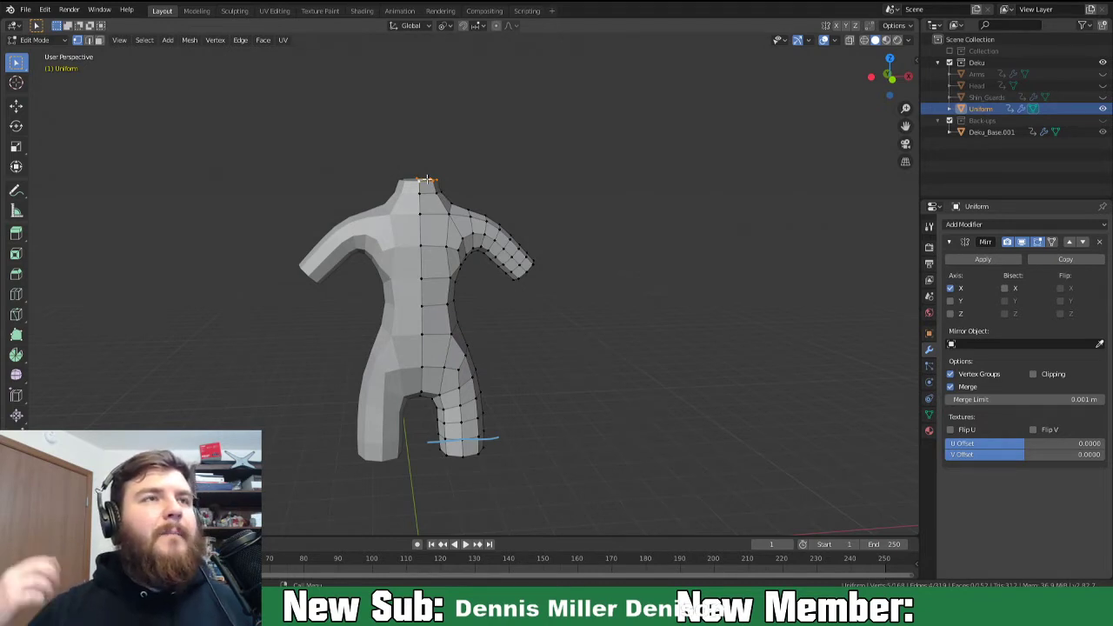
{"action": "middle_click_drag", "start_coordinate": [559, 319], "coordinate": [486, 264]}
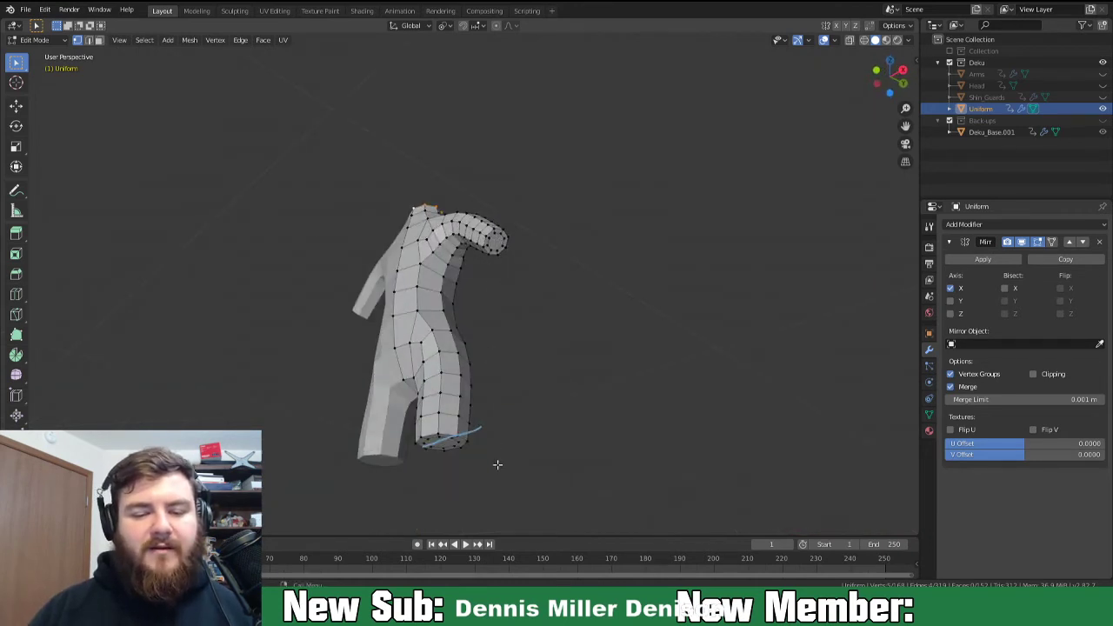
{"action": "middle_click_drag", "start_coordinate": [546, 349], "coordinate": [600, 384]}
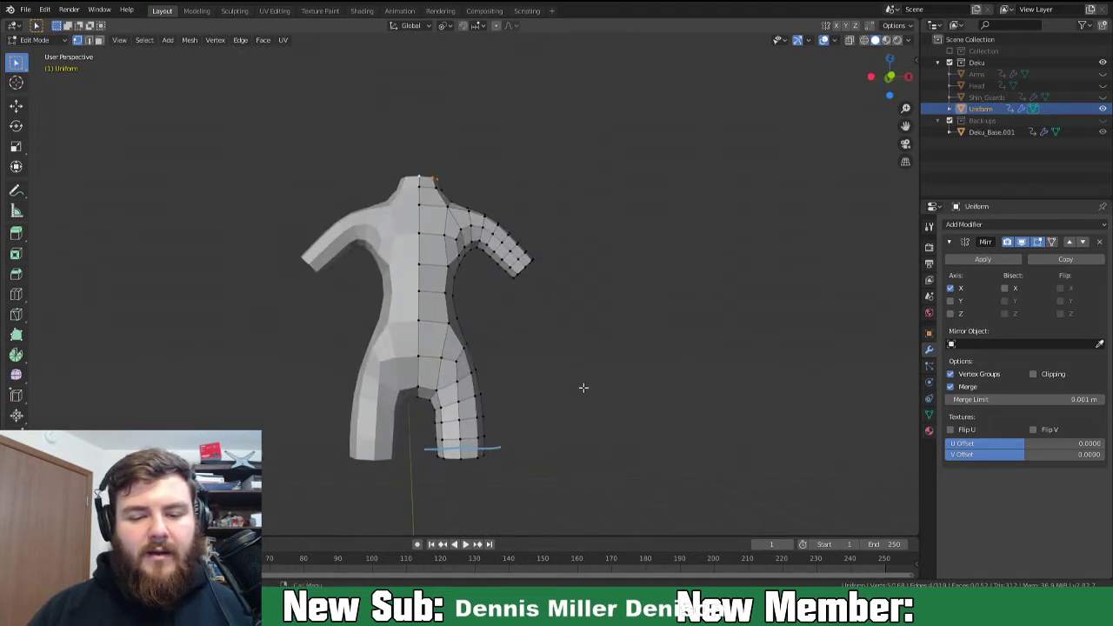
Show Shin_Guards, Head and Arms again, return to Object Mode, and select the Head object.
{"action": "left_click", "coordinate": [1102, 97]}
{"action": "left_click", "coordinate": [1103, 85]}
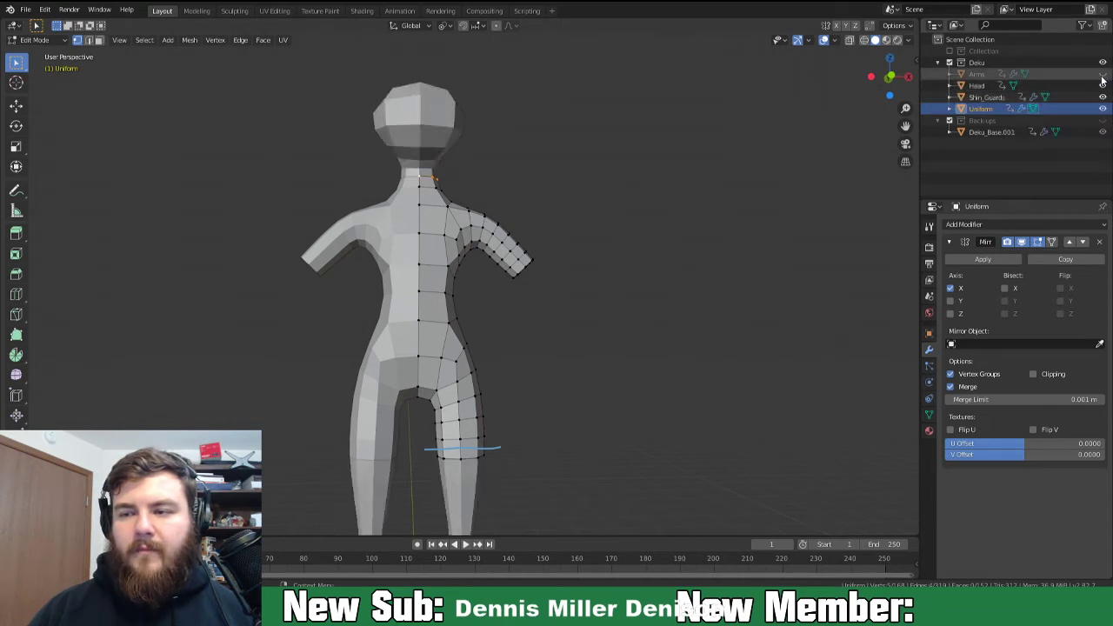
{"action": "left_click", "coordinate": [1103, 73]}
{"action": "scroll", "coordinate": [671, 288], "scroll_direction": "down", "scroll_amount": 1}
{"action": "middle_click_drag", "start_coordinate": [675, 274], "coordinate": [658, 300]}
{"action": "key", "text": "Tab"}
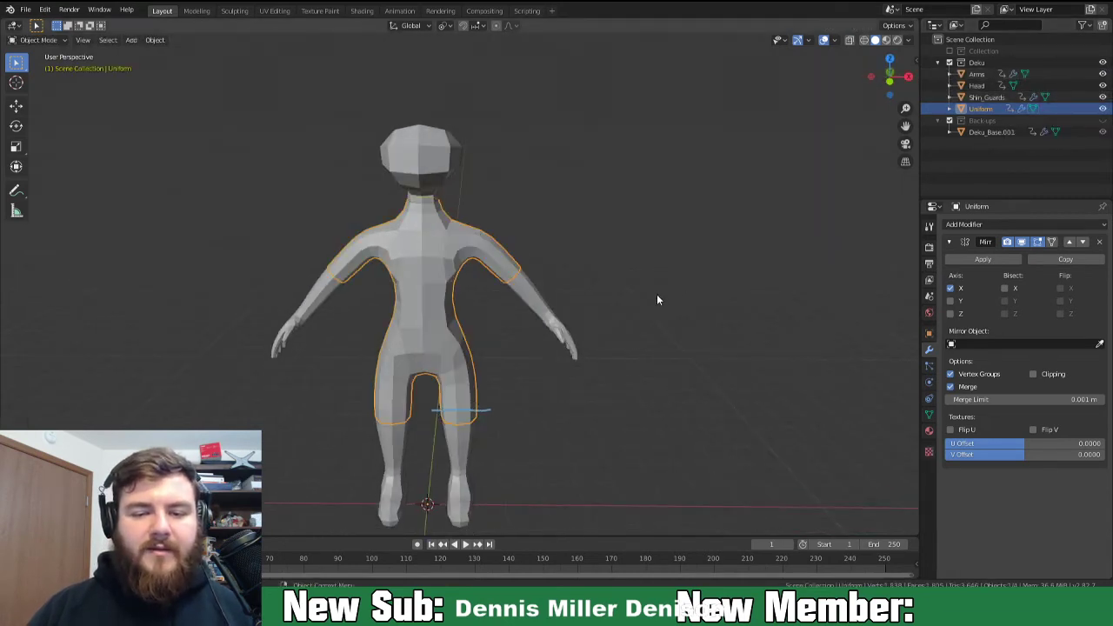
{"action": "left_click", "coordinate": [385, 139]}
{"action": "middle_click_drag", "start_coordinate": [496, 248], "coordinate": [408, 196]}
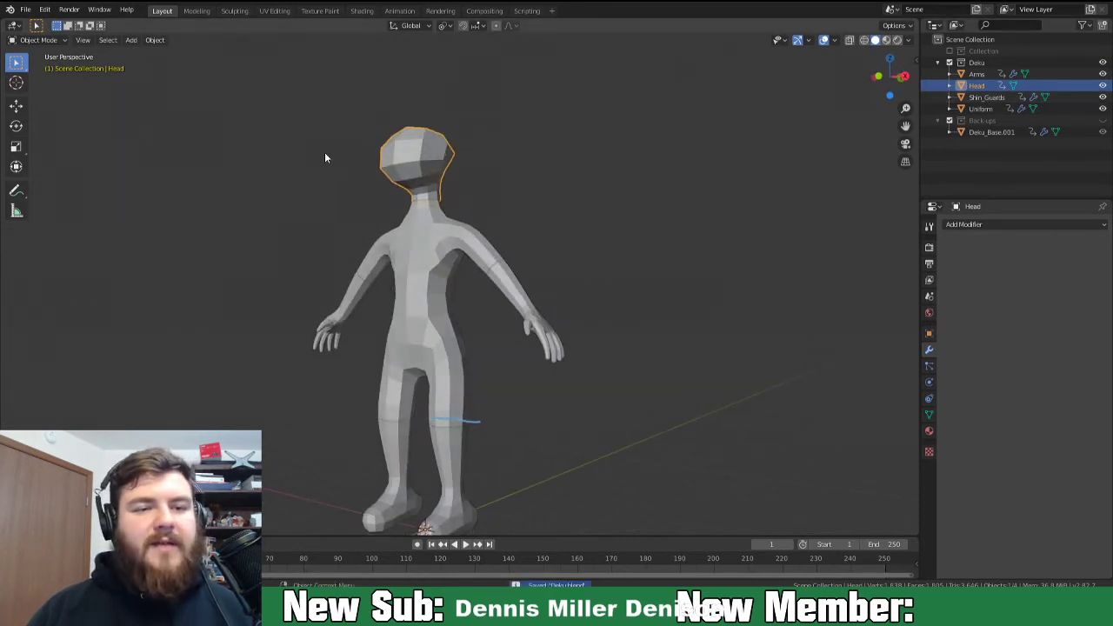
Duplicate the Arms, Head, Shin_Guards and Uniform objects in place.
{"action": "left_click", "coordinate": [976, 75]}
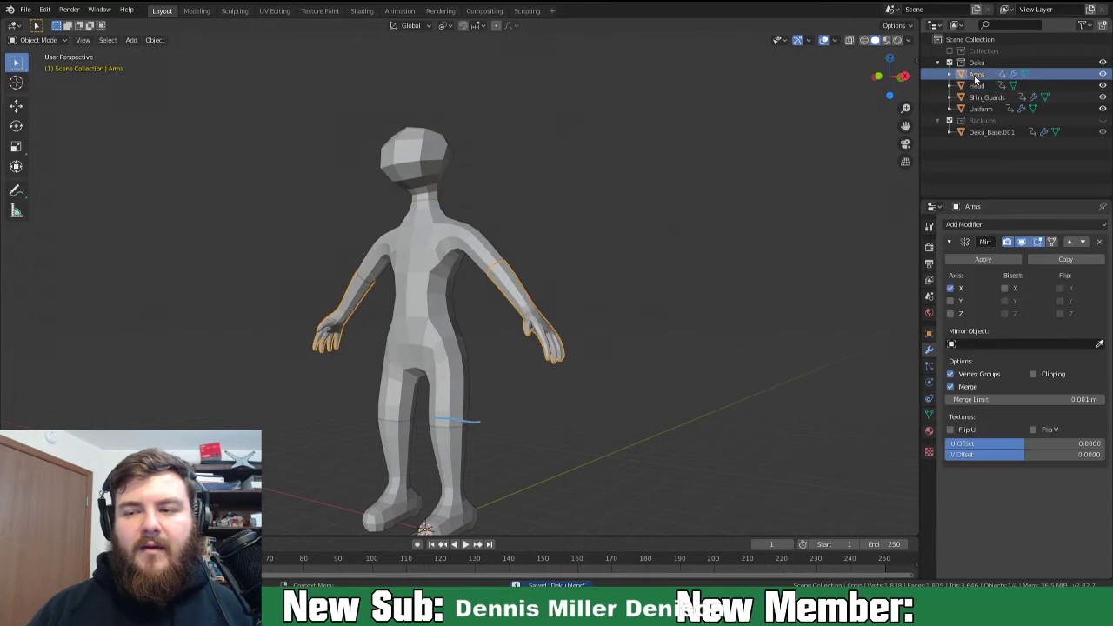
{"action": "left_click", "coordinate": [979, 109], "text": "shift"}
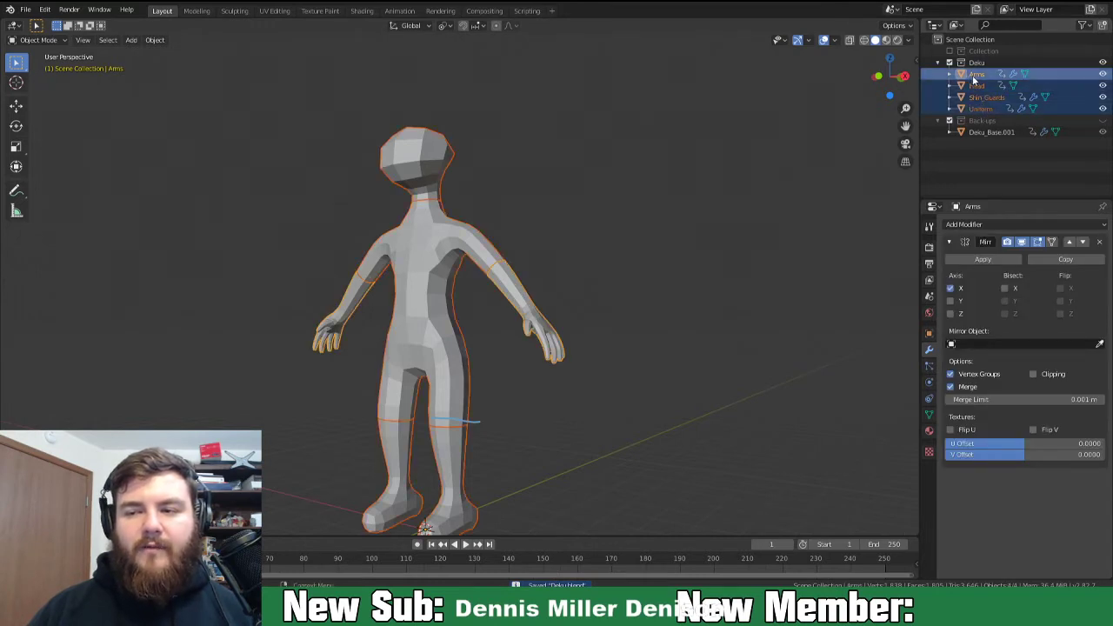
{"action": "key", "text": "shift+d"}
{"action": "right_click", "coordinate": [589, 222]}
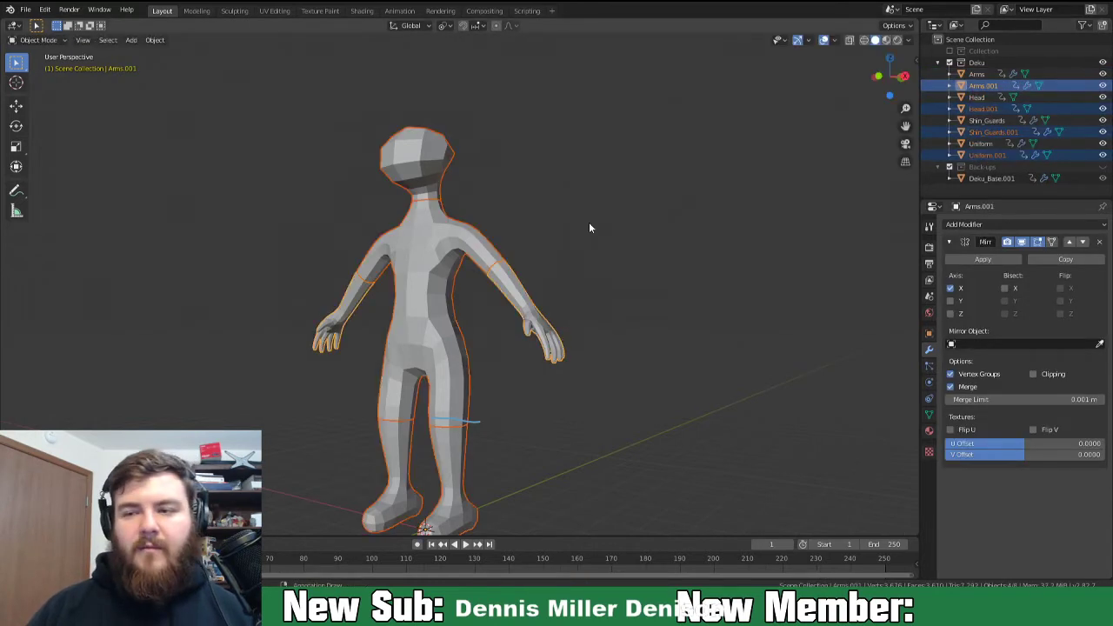
Move the four duplicates into the Back-ups collection, collapse that collection, and save the file.
{"action": "left_click_drag", "start_coordinate": [972, 90], "coordinate": [973, 167]}
{"action": "left_click", "coordinate": [937, 120]}
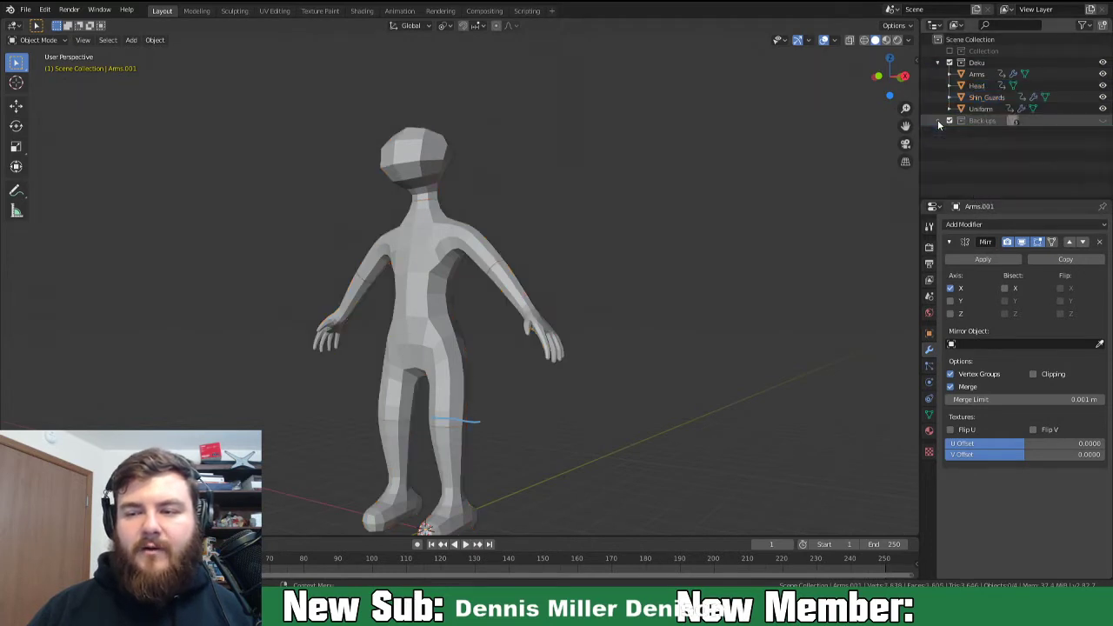
{"action": "key", "text": "ctrl+s"}
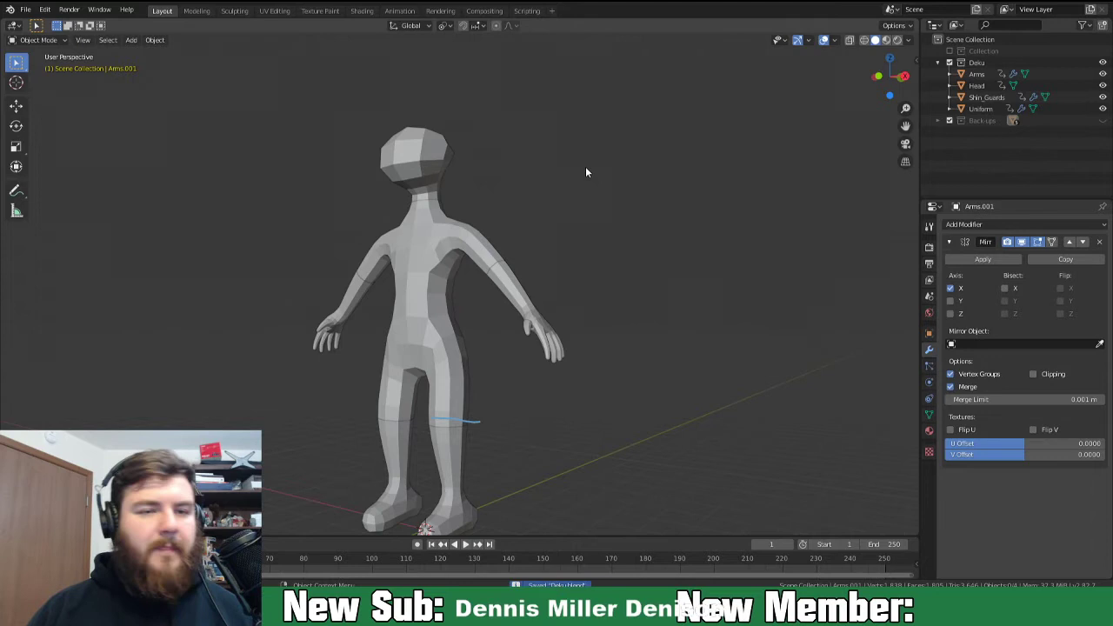
Select the Head object and switch to the Sculpting workspace with the head framed up close.
{"action": "left_click", "coordinate": [410, 180]}
{"action": "left_click", "coordinate": [234, 11]}
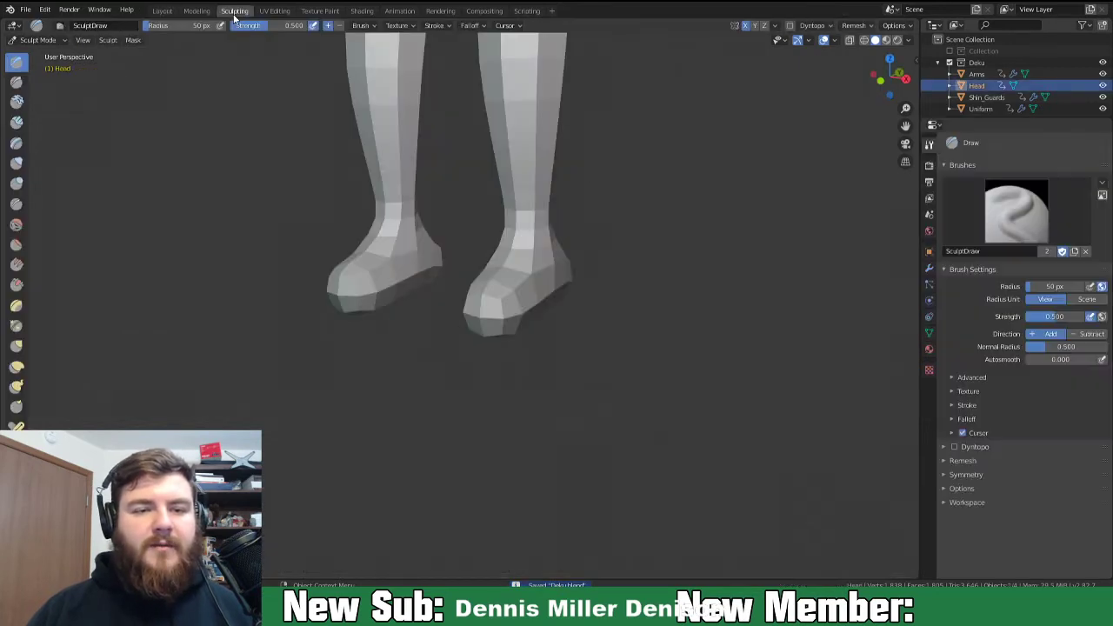
{"action": "scroll", "coordinate": [521, 244], "scroll_direction": "down", "scroll_amount": 4}
{"action": "middle_click_drag", "start_coordinate": [597, 243], "coordinate": [579, 512], "text": "shift"}
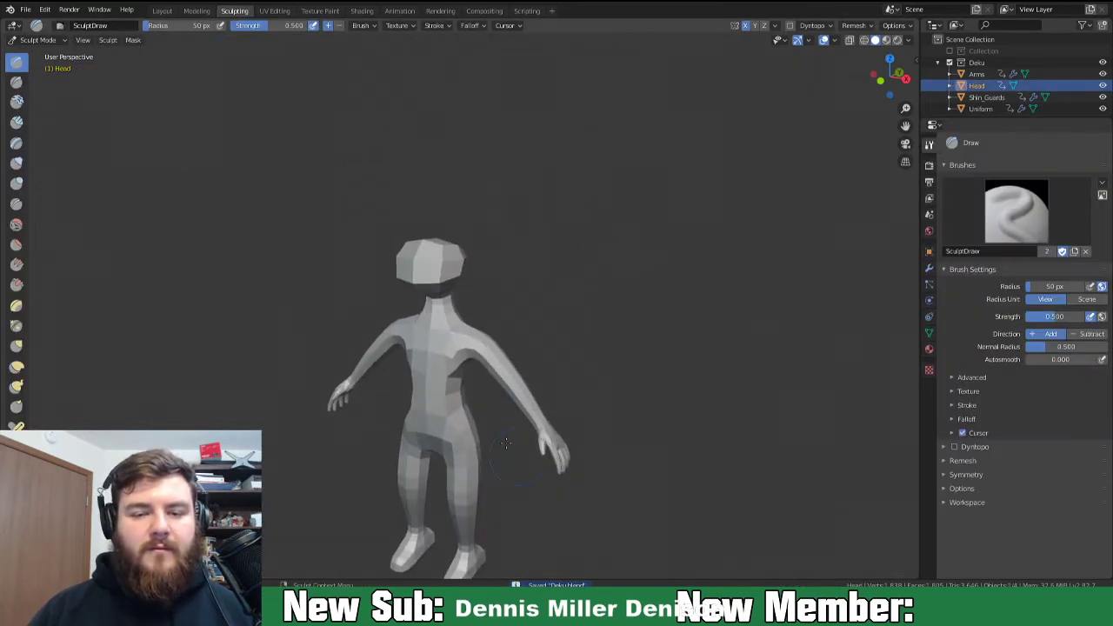
{"action": "scroll", "coordinate": [474, 309], "scroll_direction": "up", "scroll_amount": 5}
{"action": "middle_click_drag", "start_coordinate": [442, 259], "coordinate": [509, 285], "text": "shift"}
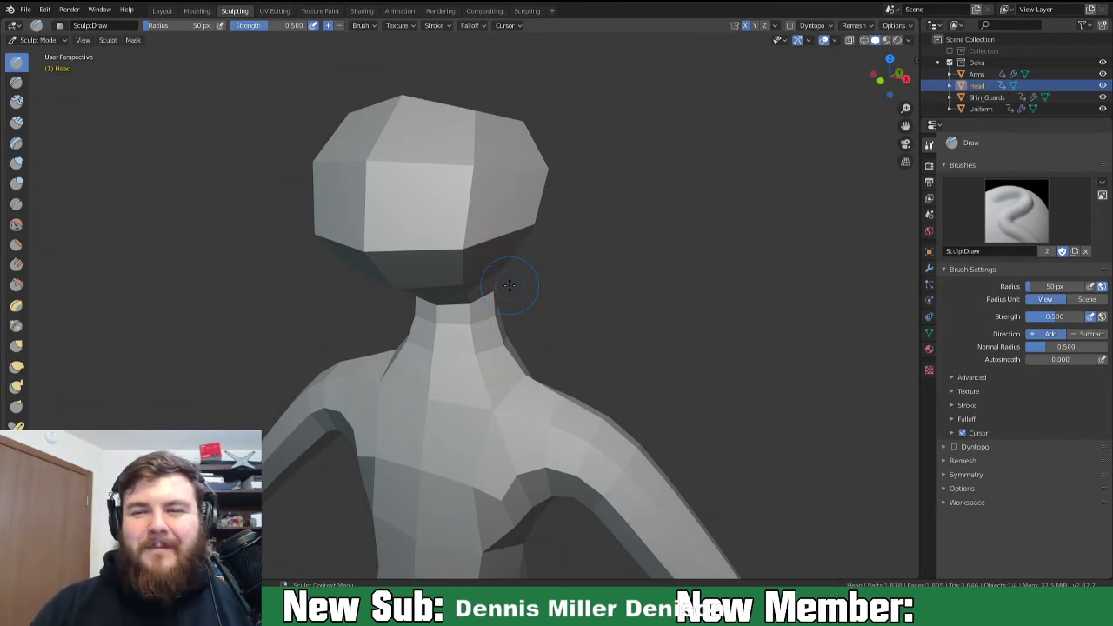
Enable Dyntopo on the Head and set its detailing method to Brush Detail.
{"action": "left_click", "coordinate": [789, 26]}
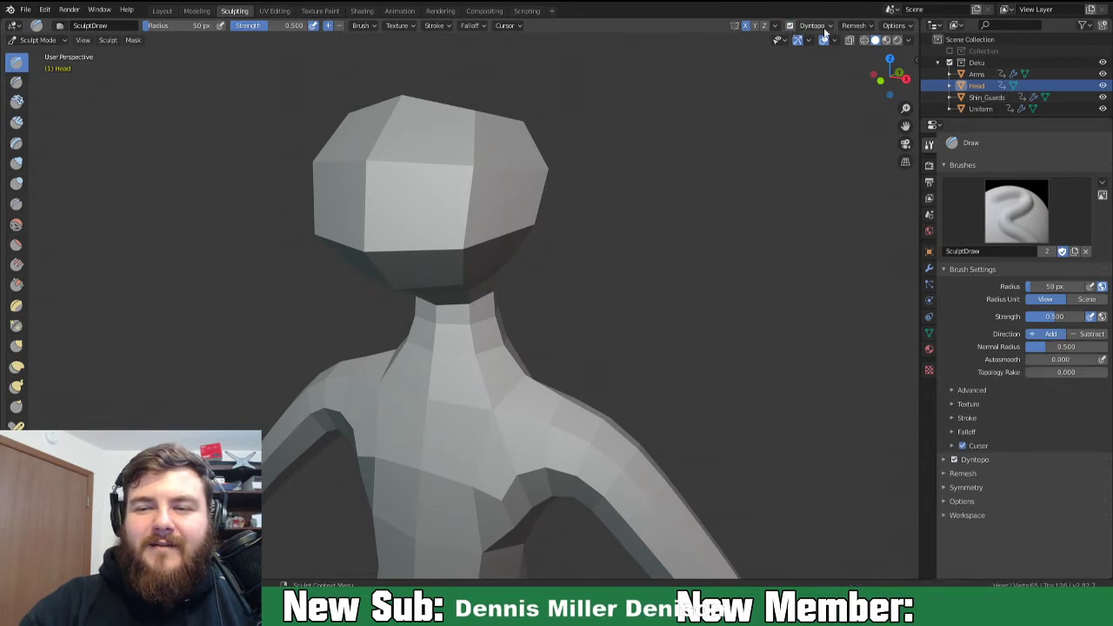
{"action": "left_click", "coordinate": [822, 26]}
{"action": "left_click", "coordinate": [872, 74]}
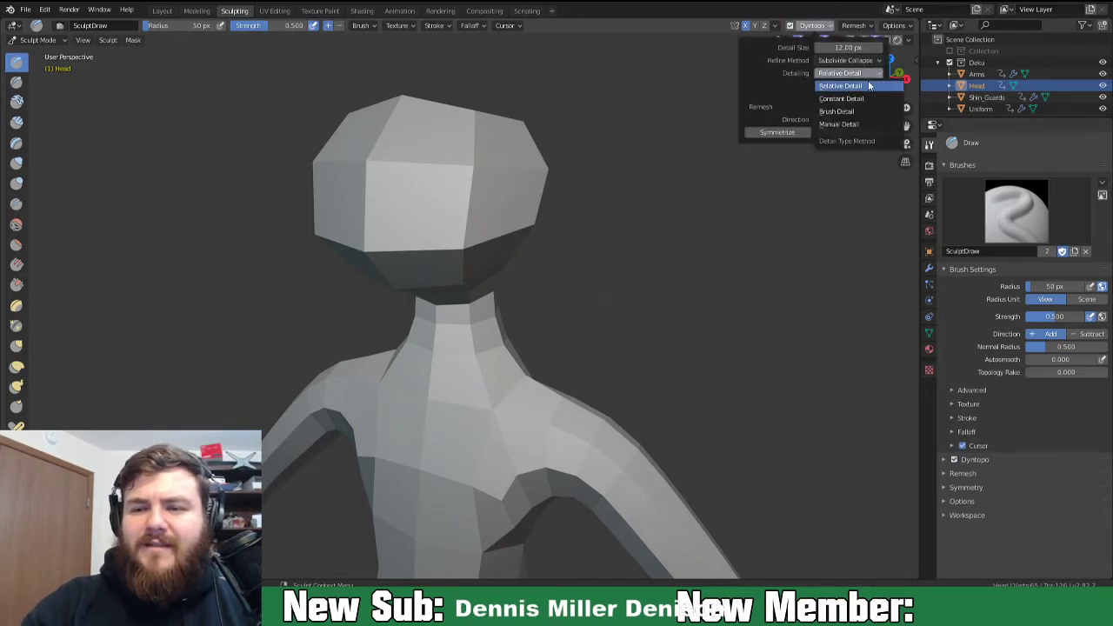
{"action": "left_click", "coordinate": [851, 113]}
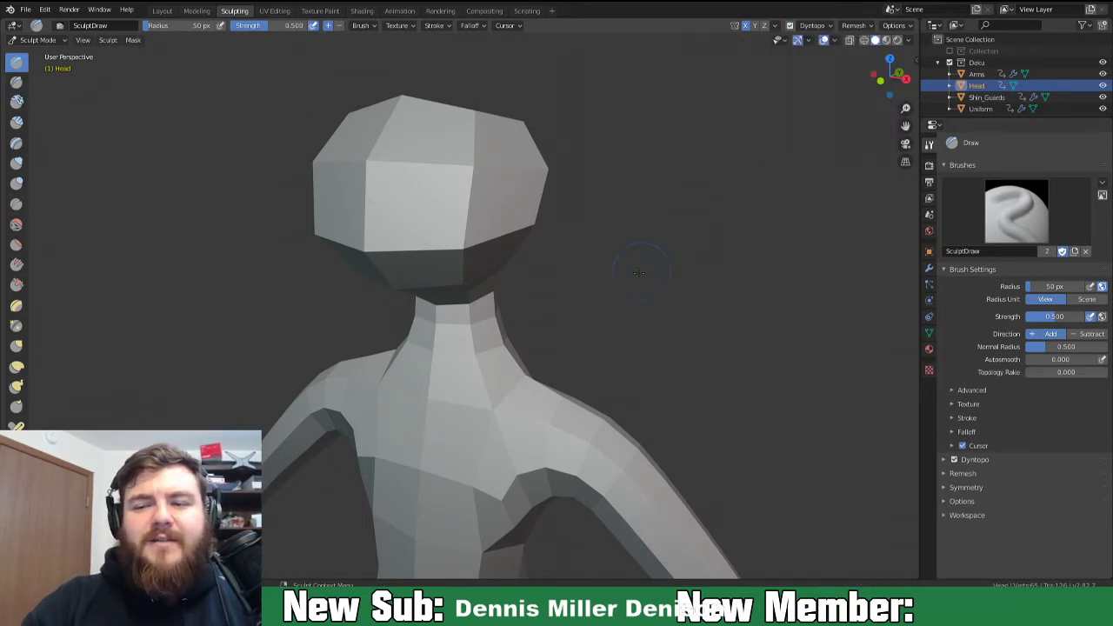
Choose the Inflate brush for sculpting the Head and set its radius to 106 px.
{"action": "middle_click_drag", "start_coordinate": [616, 277], "coordinate": [561, 286]}
{"action": "scroll", "coordinate": [624, 259], "scroll_direction": "up", "scroll_amount": 2}
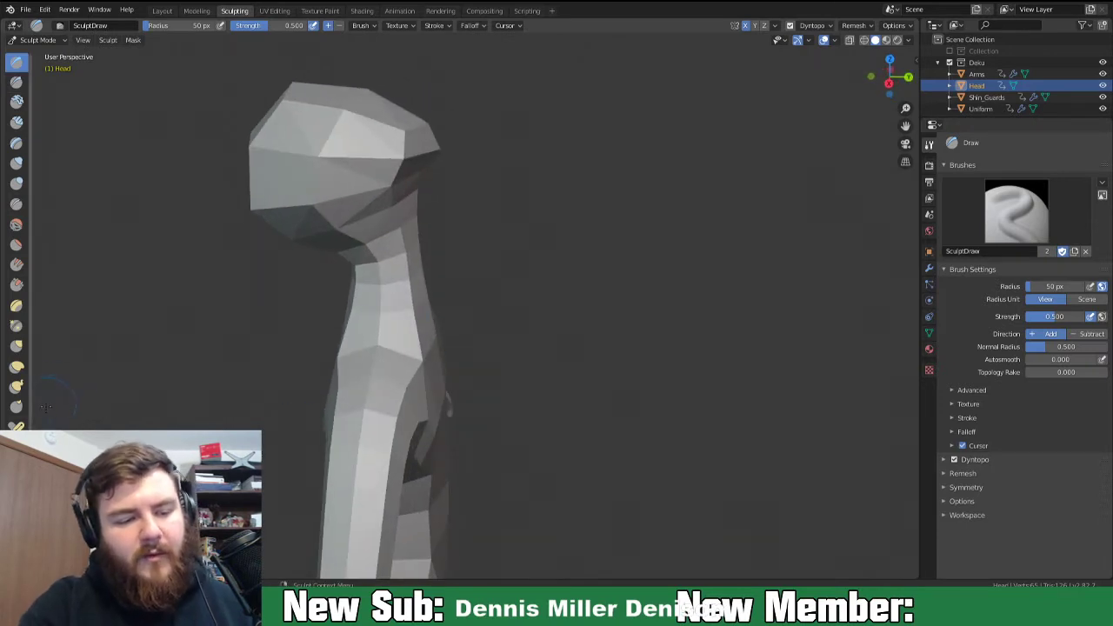
{"action": "key", "text": "i"}
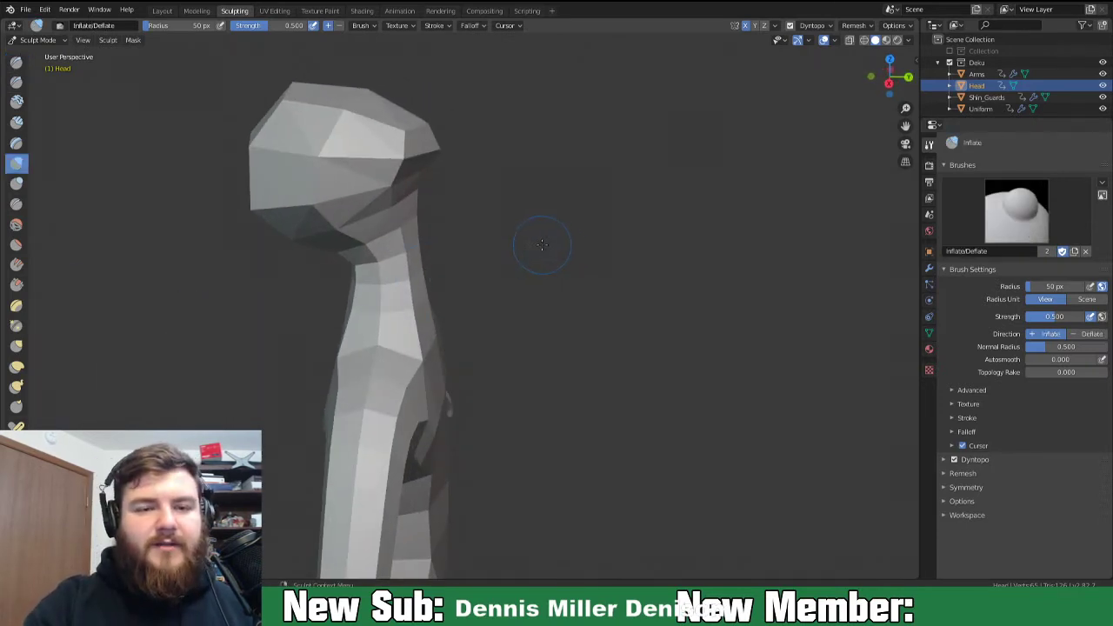
{"action": "key", "text": "f"}
{"action": "left_click", "coordinate": [600, 259]}
{"action": "mouse_move", "coordinate": [600, 259]}
{"action": "middle_mouse_down"}
{"action": "mouse_move", "coordinate": [557, 279]}
{"action": "mouse_move", "coordinate": [577, 236]}
{"action": "middle_mouse_up"}
{"action": "key", "text": "f"}
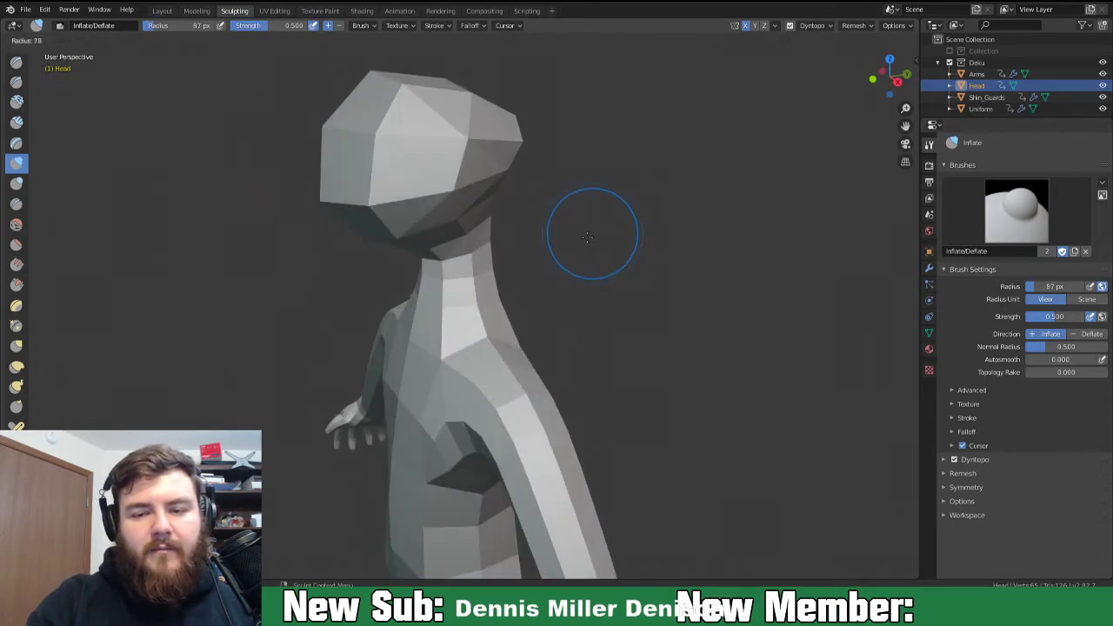
{"action": "left_click", "coordinate": [603, 239]}
Set the Inflate brush strength to 0.139 and inflate the side of the head to round its facets.
{"action": "key", "text": "shift+f"}
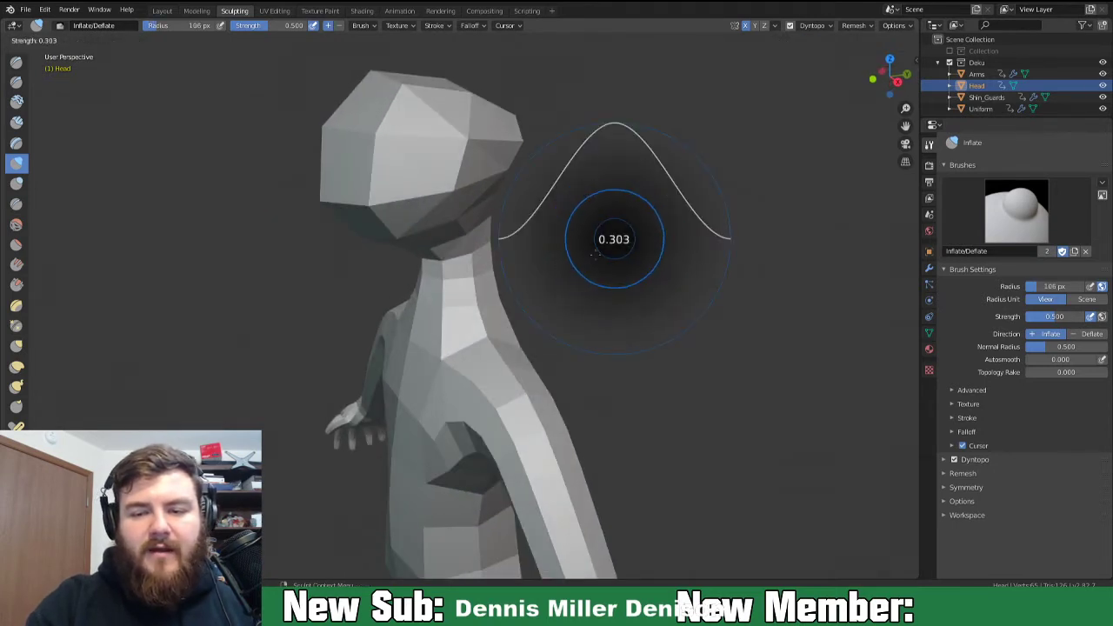
{"action": "left_click", "coordinate": [587, 264]}
{"action": "middle_click_drag", "start_coordinate": [588, 264], "coordinate": [656, 287]}
{"action": "key", "text": "shift+f"}
{"action": "left_click", "coordinate": [647, 246]}
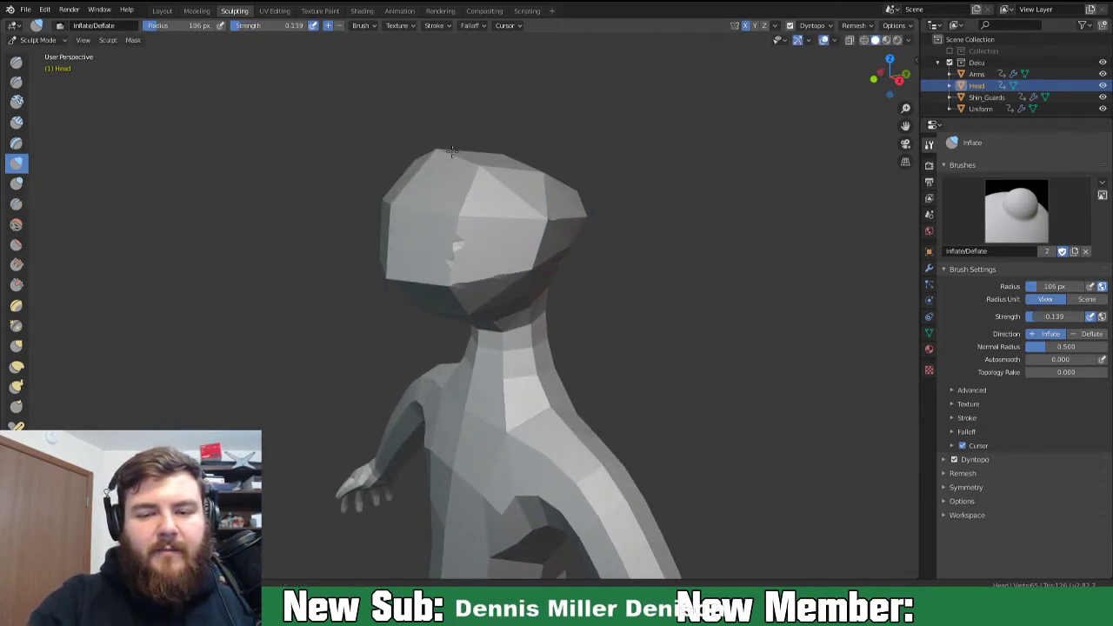
{"action": "left_click_drag", "start_coordinate": [531, 180], "coordinate": [578, 205]}
{"action": "mouse_move", "coordinate": [511, 265]}
{"action": "left_mouse_down"}
{"action": "mouse_move", "coordinate": [539, 226]}
{"action": "mouse_move", "coordinate": [524, 246]}
{"action": "mouse_move", "coordinate": [452, 209]}
{"action": "mouse_move", "coordinate": [468, 134]}
{"action": "mouse_move", "coordinate": [449, 259]}
{"action": "mouse_move", "coordinate": [591, 209]}
{"action": "left_mouse_up"}
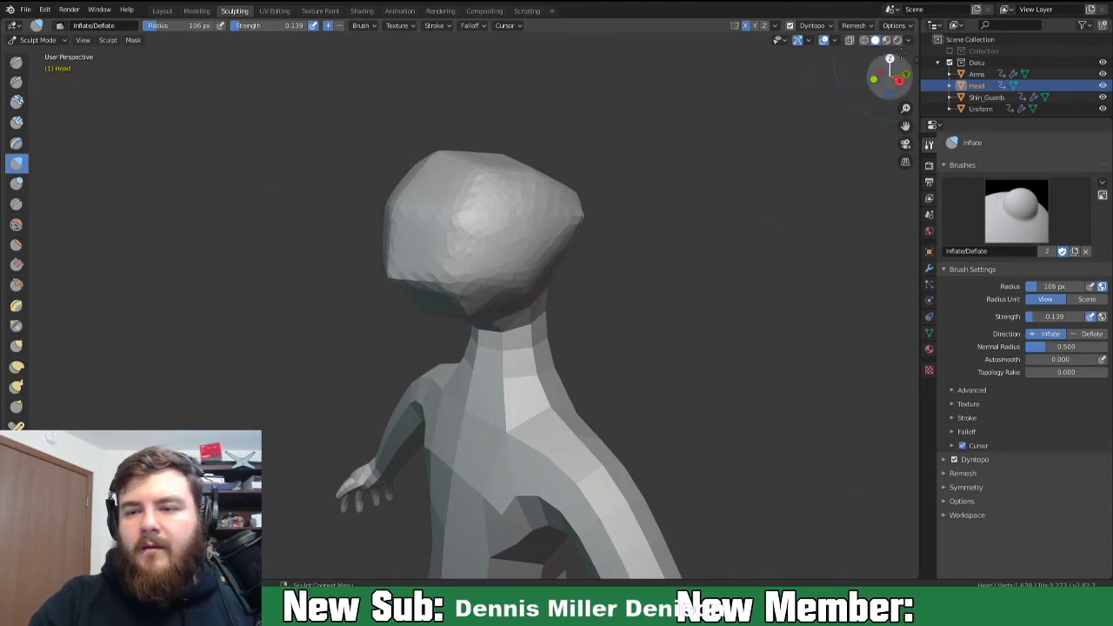
Check the viewport shading, sculpt options, Remesh and Dyntopo settings.
{"action": "left_click", "coordinate": [910, 40]}
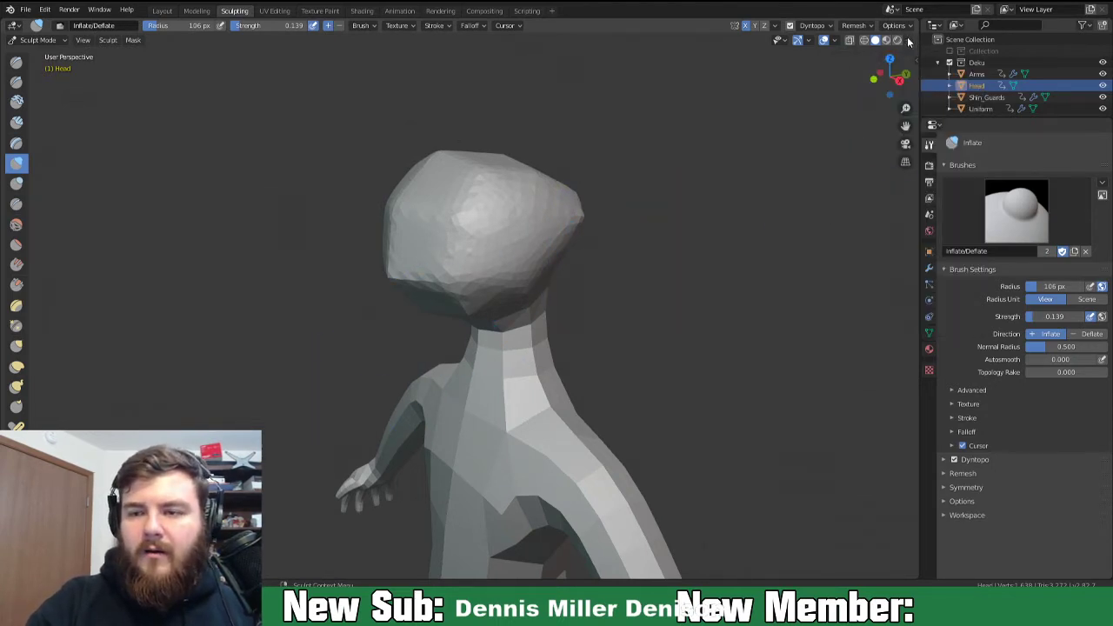
{"action": "left_click", "coordinate": [909, 41]}
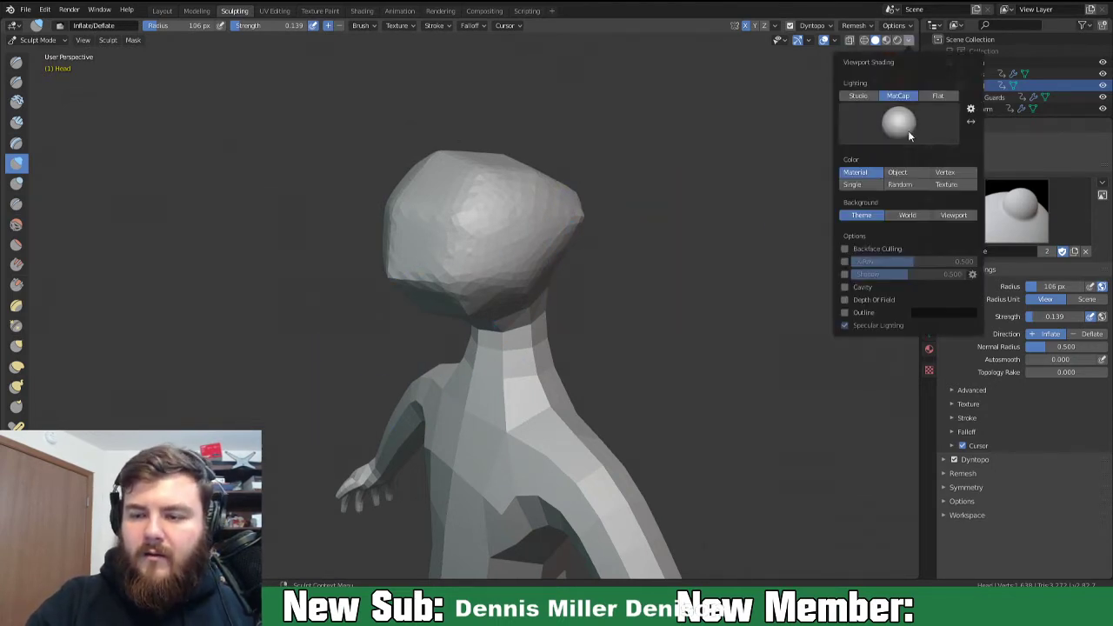
{"action": "left_click", "coordinate": [904, 25]}
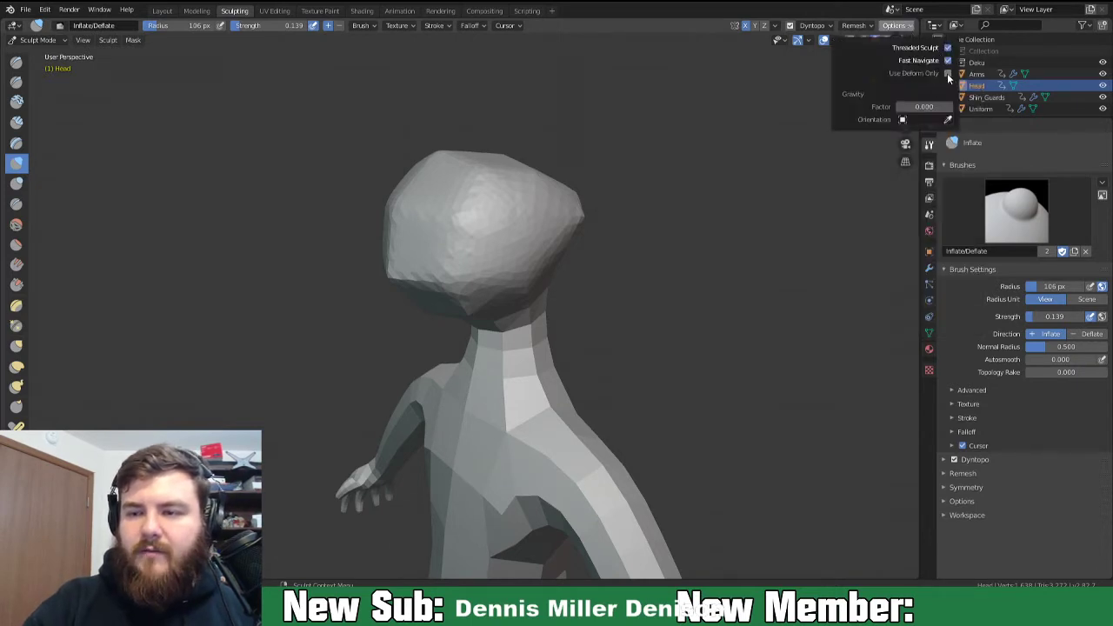
{"action": "left_click", "coordinate": [870, 26]}
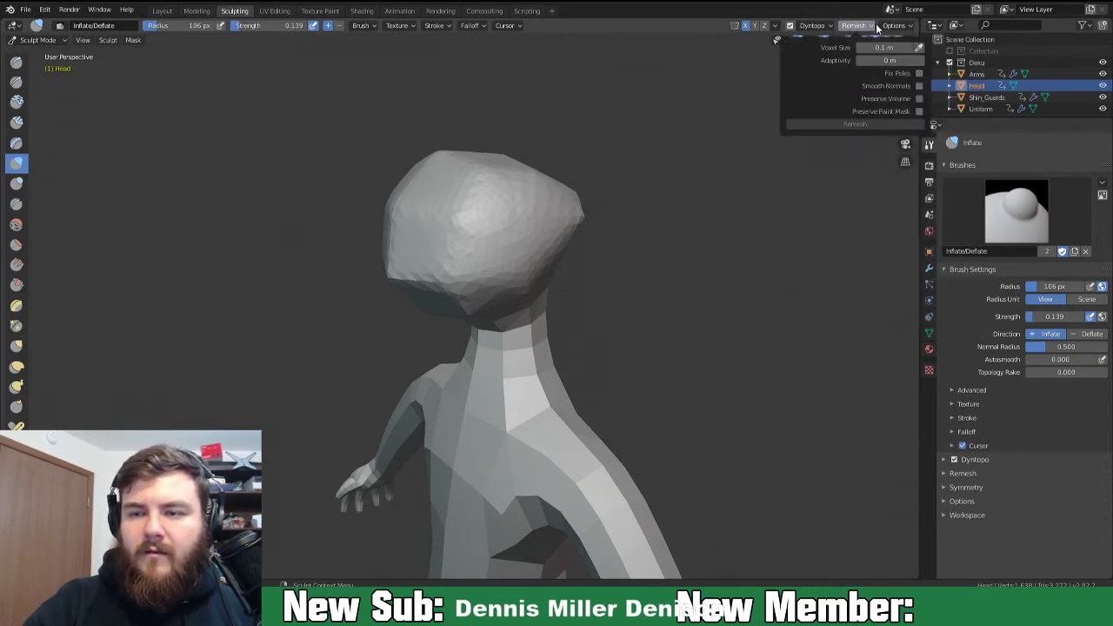
{"action": "mouse_move", "coordinate": [824, 30]}
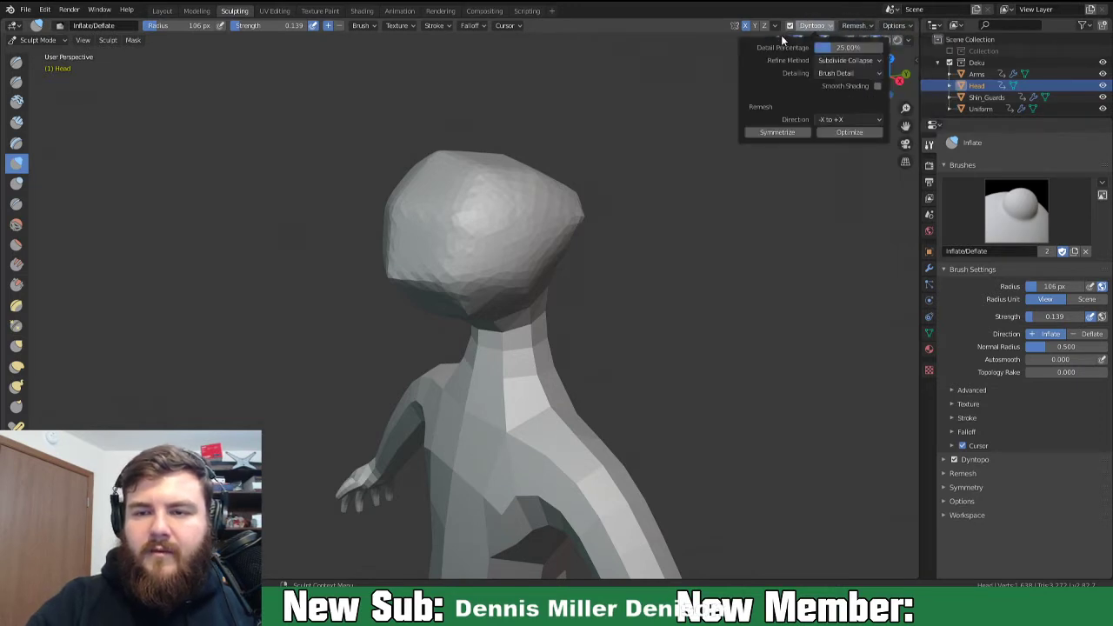
{"action": "mouse_move", "coordinate": [775, 29]}
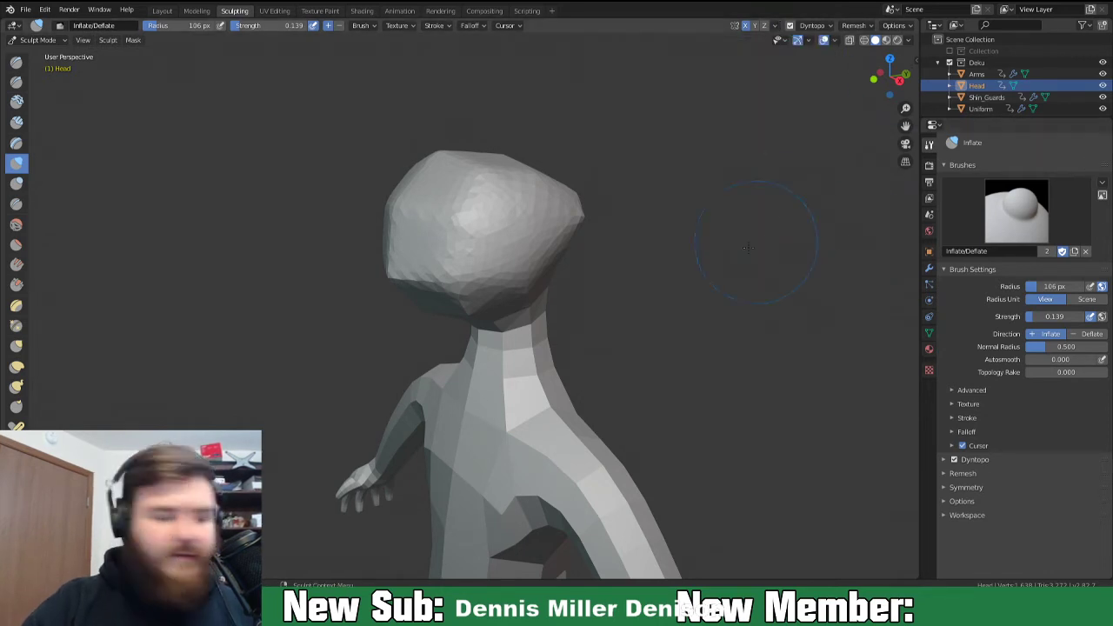
Show the viewport's tool settings and examine the Workspace, Options, Symmetry, Remesh, Stroke, Texture and Advanced sections for the Inflate brush.
{"action": "key", "text": "n"}
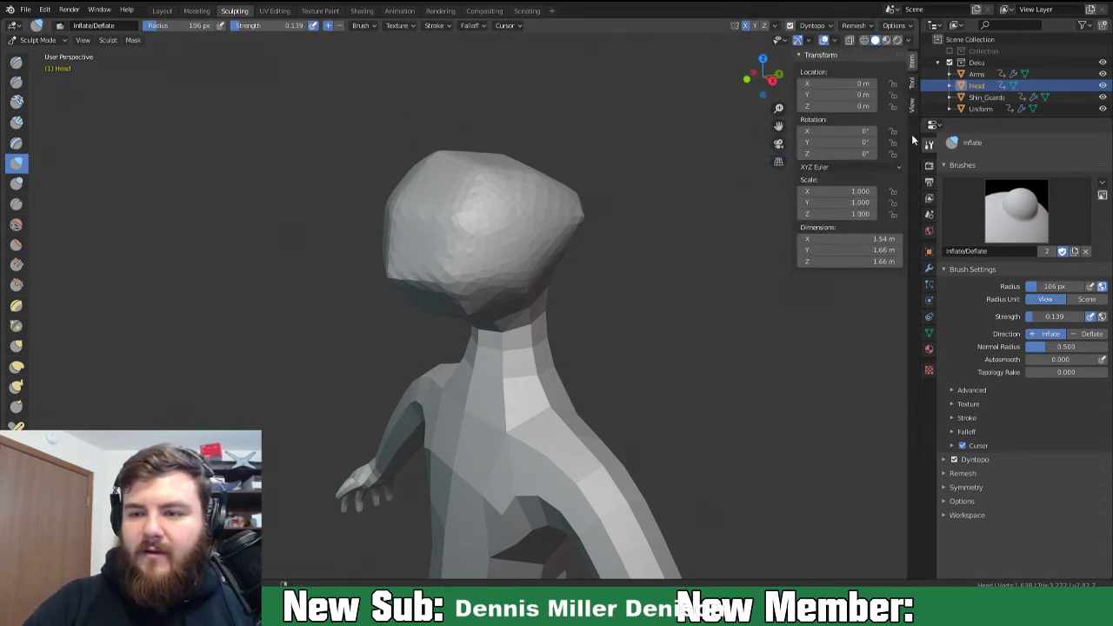
{"action": "left_click", "coordinate": [911, 84]}
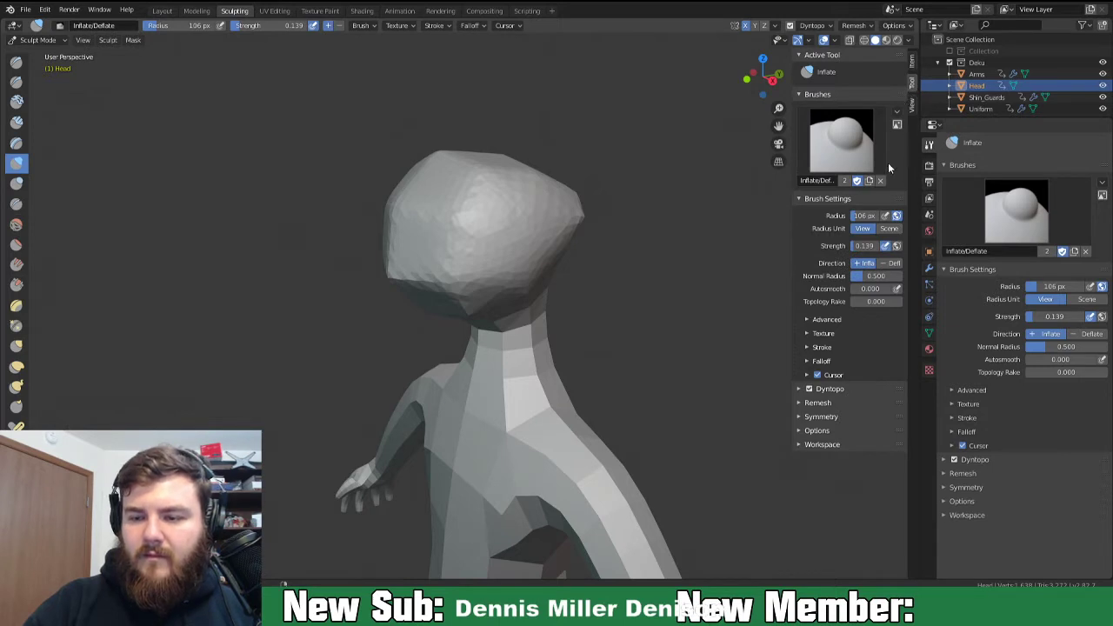
{"action": "left_click", "coordinate": [800, 444]}
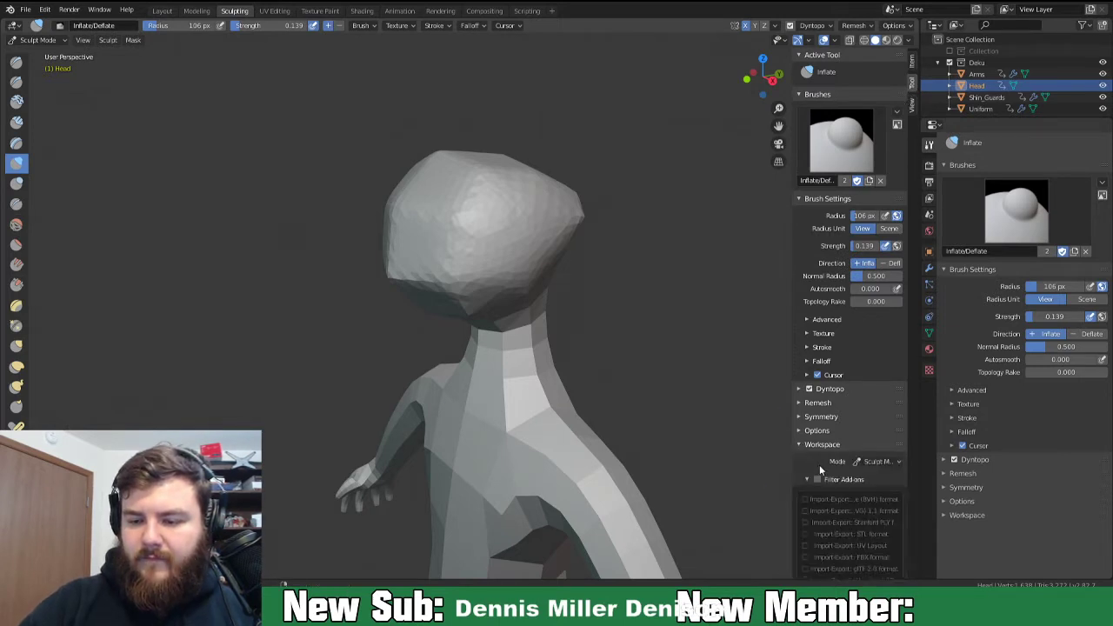
{"action": "left_click", "coordinate": [801, 444]}
{"action": "left_click", "coordinate": [816, 430]}
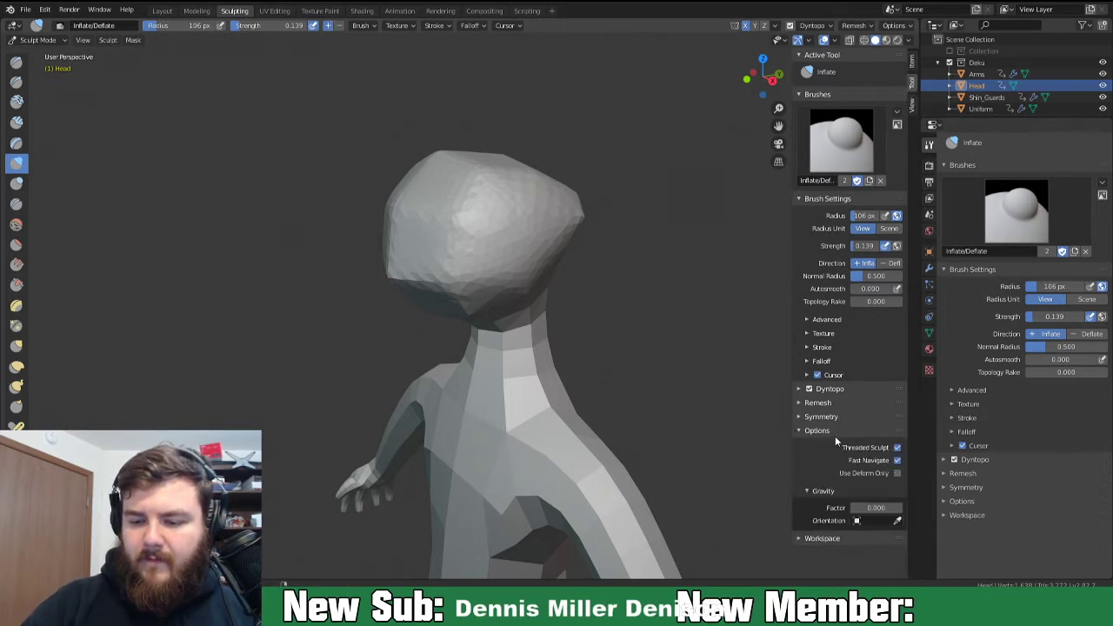
{"action": "left_click", "coordinate": [798, 429]}
{"action": "left_click", "coordinate": [795, 417]}
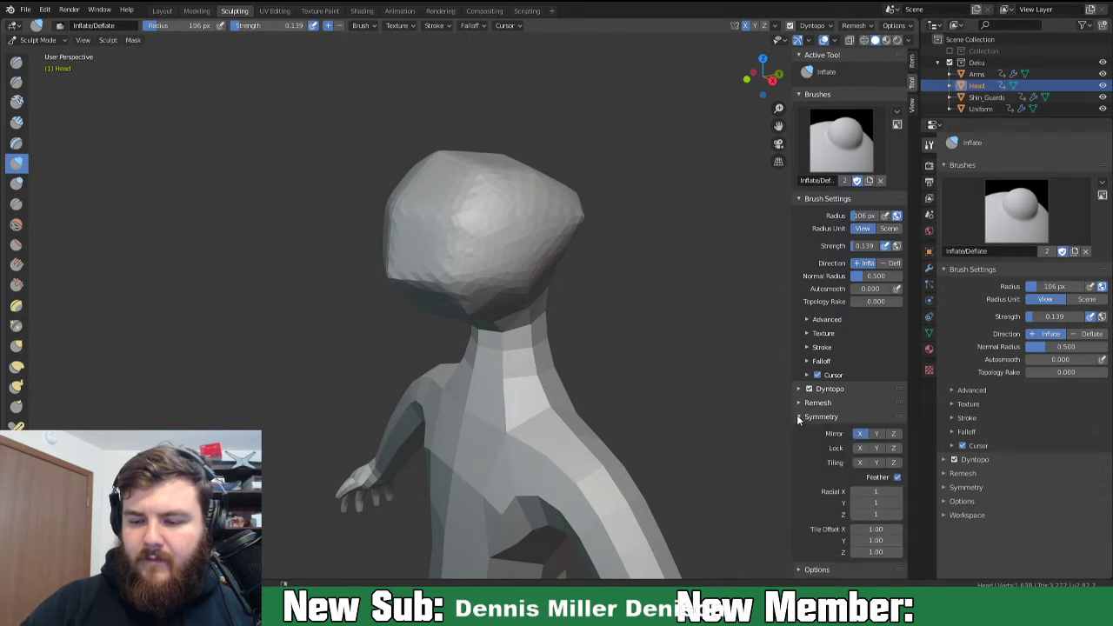
{"action": "left_click", "coordinate": [799, 416]}
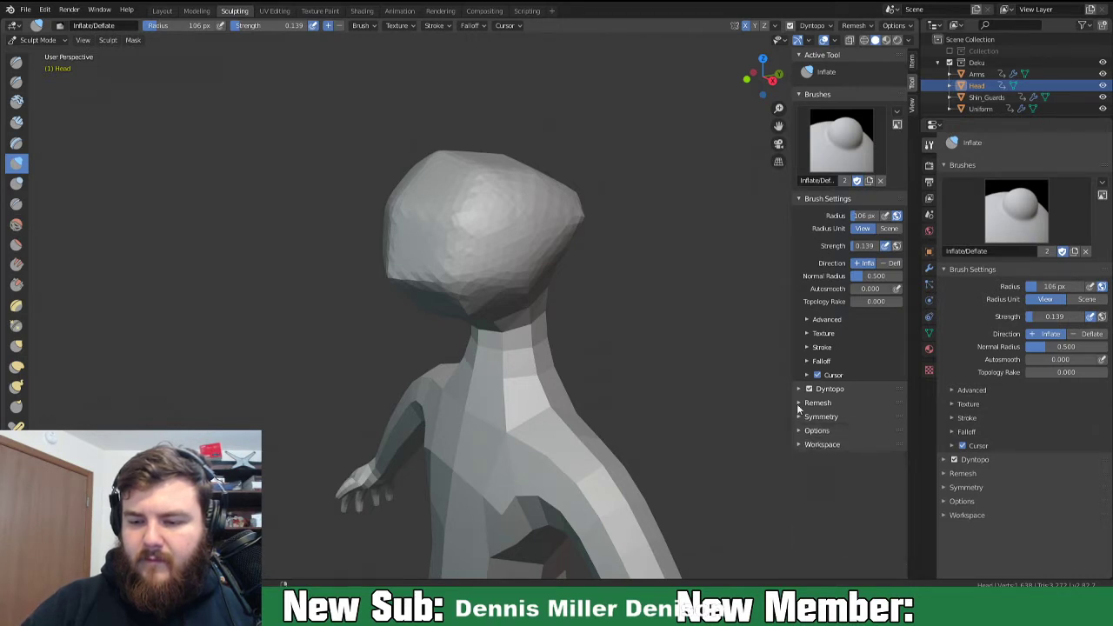
{"action": "left_click", "coordinate": [797, 404]}
{"action": "left_click", "coordinate": [799, 403]}
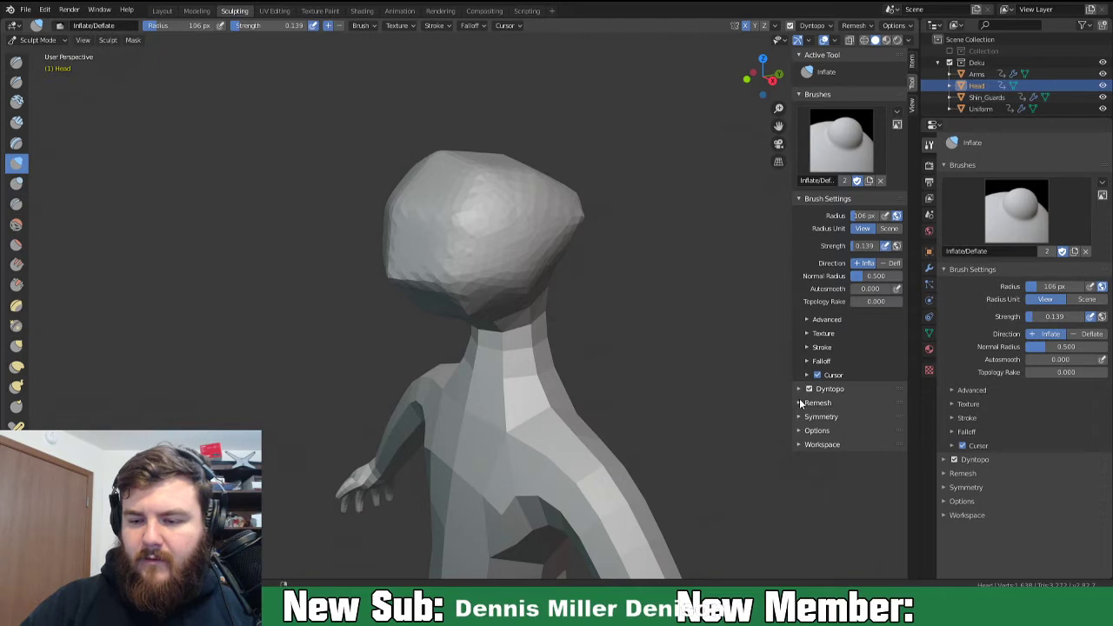
{"action": "left_click", "coordinate": [808, 347]}
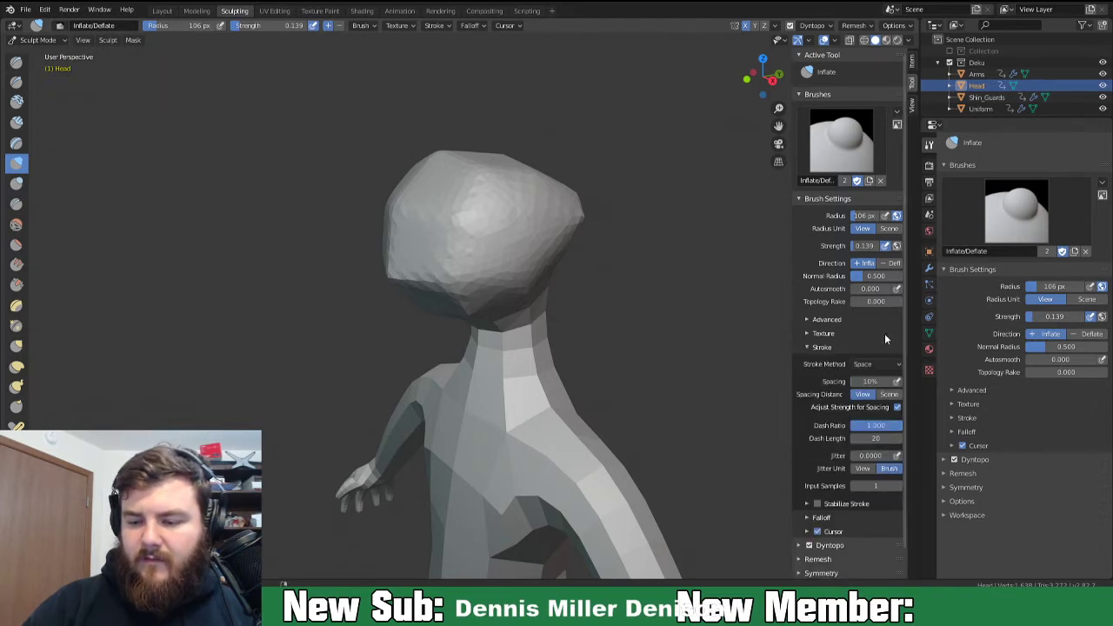
{"action": "left_click", "coordinate": [809, 346]}
{"action": "left_click", "coordinate": [808, 332]}
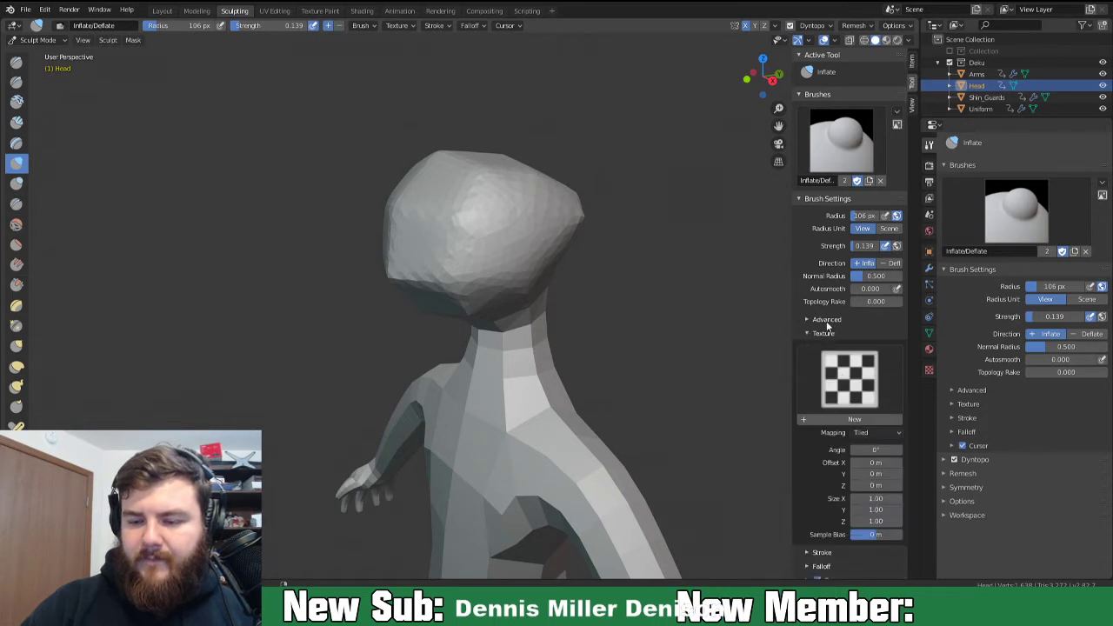
{"action": "left_click", "coordinate": [806, 333]}
{"action": "left_click", "coordinate": [809, 320]}
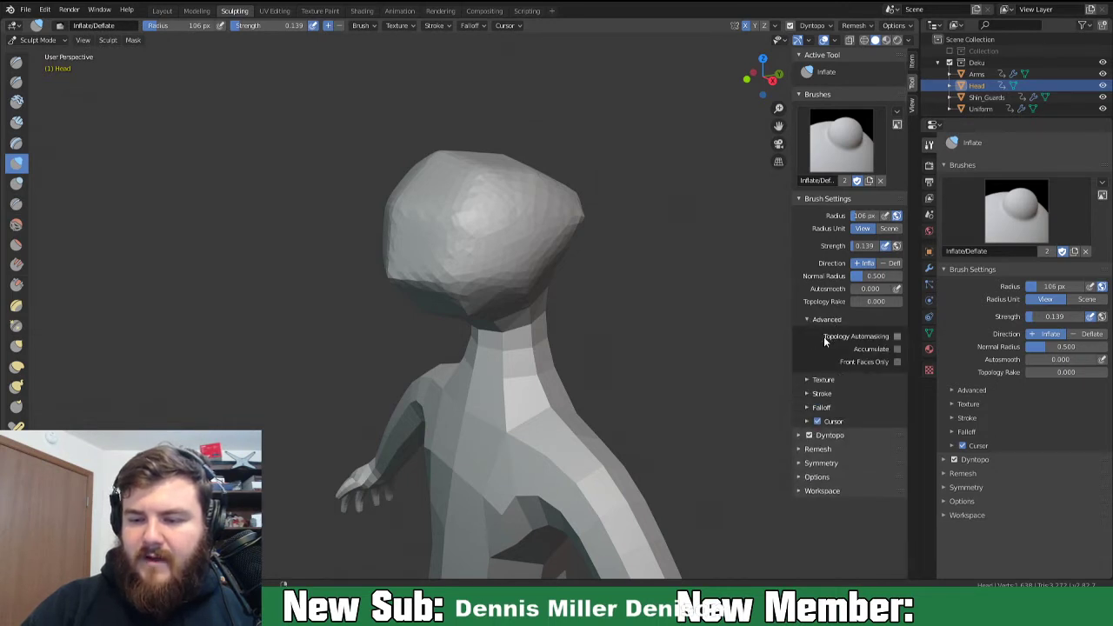
{"action": "left_click", "coordinate": [809, 320]}
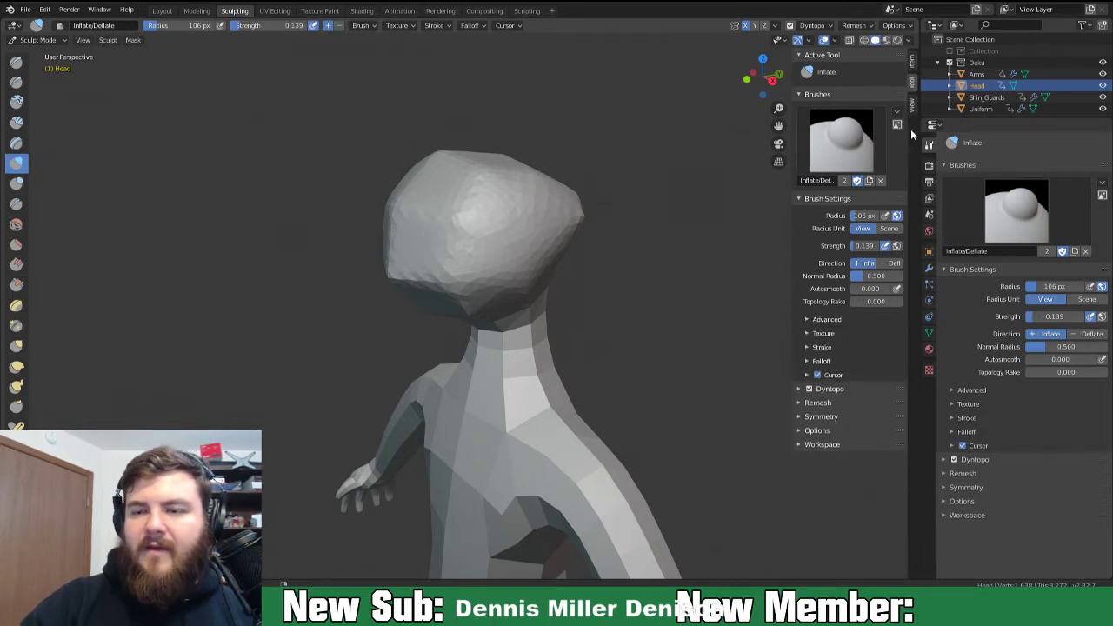
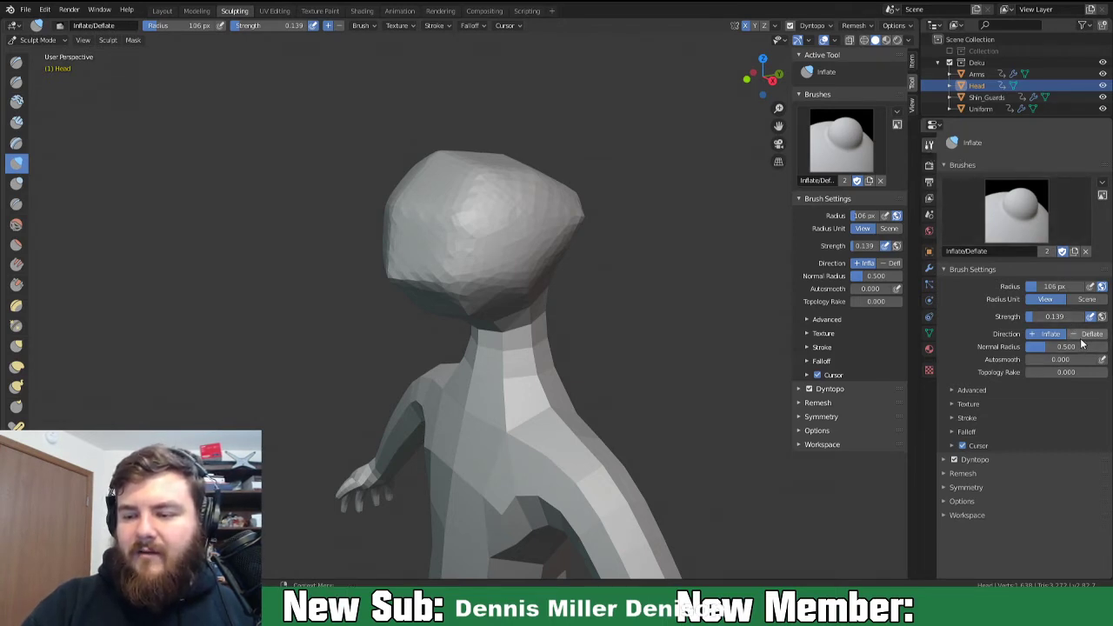
Examine the Advanced, Stroke, Falloff and Symmetry settings in the Properties editor.
{"action": "left_click", "coordinate": [953, 392]}
{"action": "left_click", "coordinate": [952, 389]}
{"action": "left_click", "coordinate": [952, 418]}
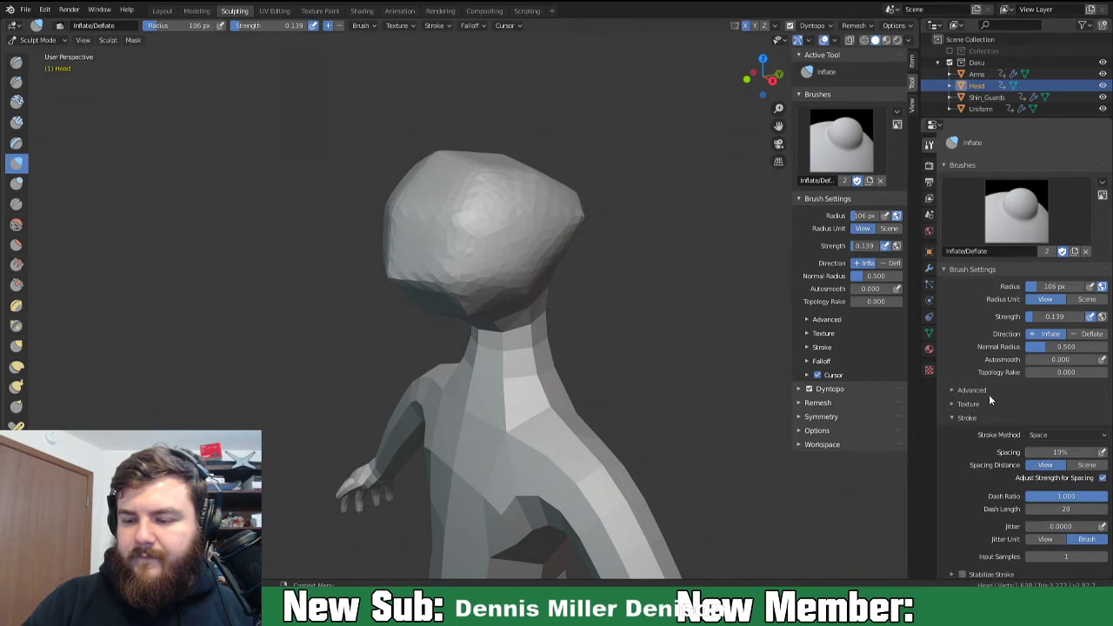
{"action": "left_click", "coordinate": [950, 417]}
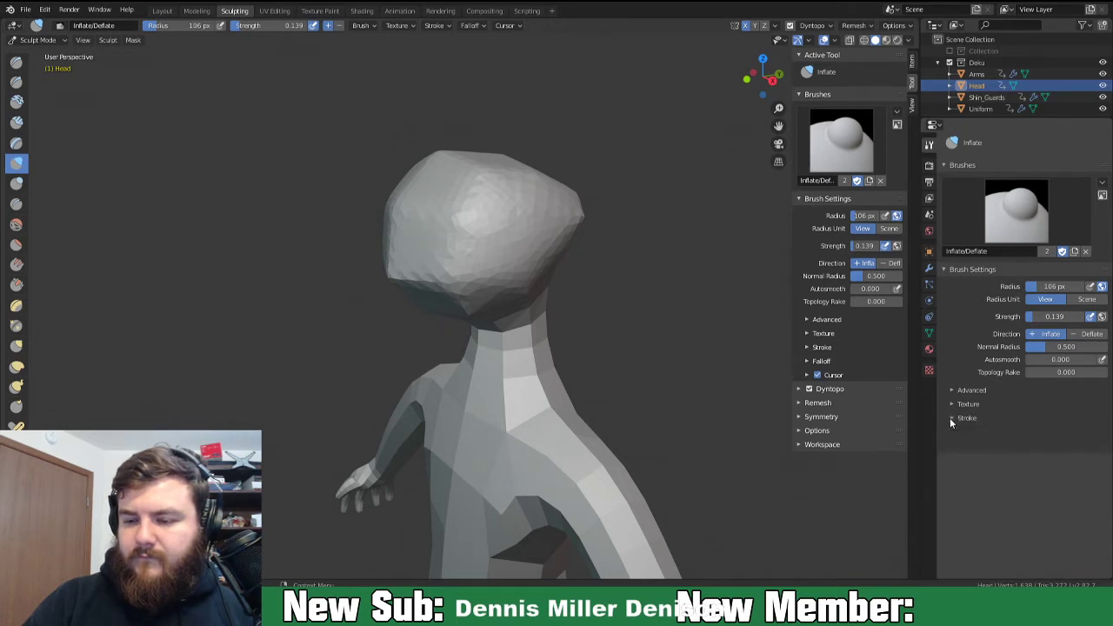
{"action": "left_click", "coordinate": [950, 430]}
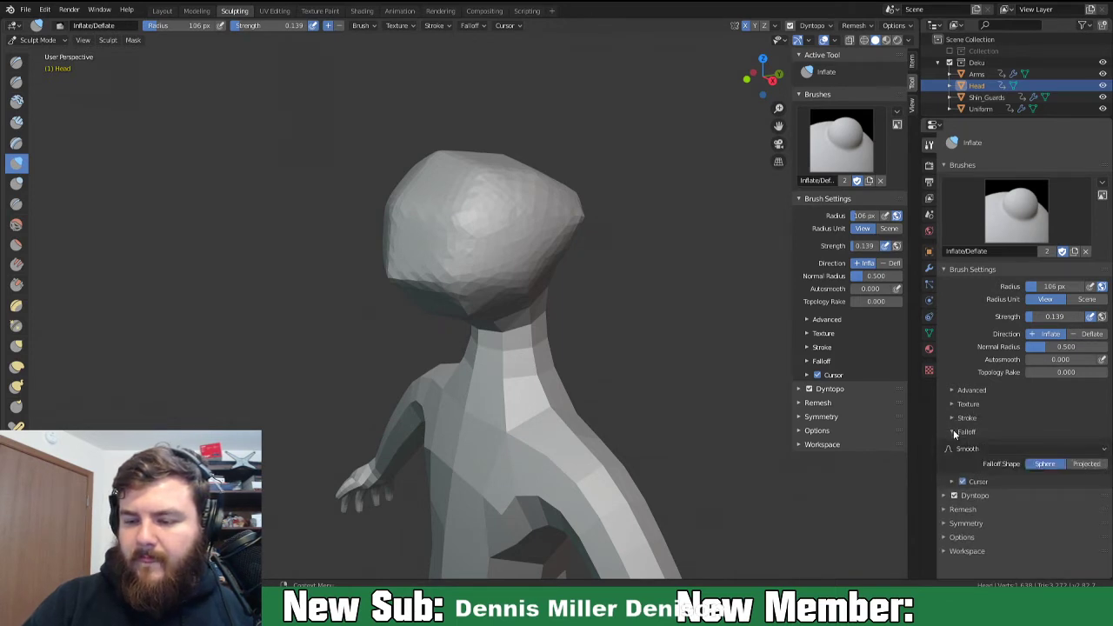
{"action": "left_click", "coordinate": [953, 431]}
{"action": "left_click", "coordinate": [944, 489]}
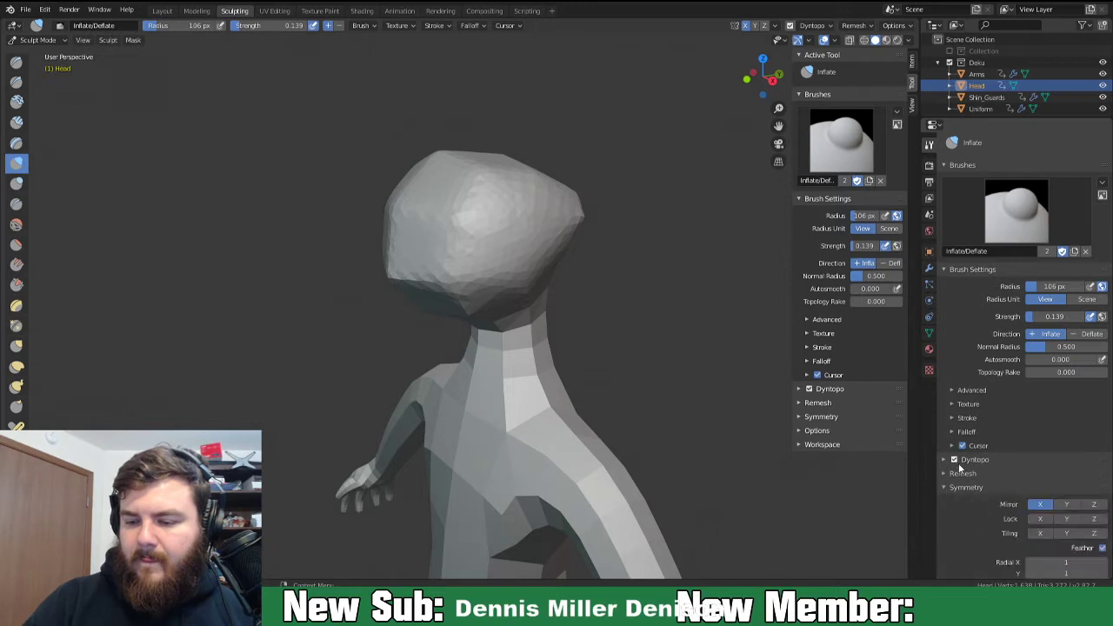
{"action": "left_click", "coordinate": [952, 488]}
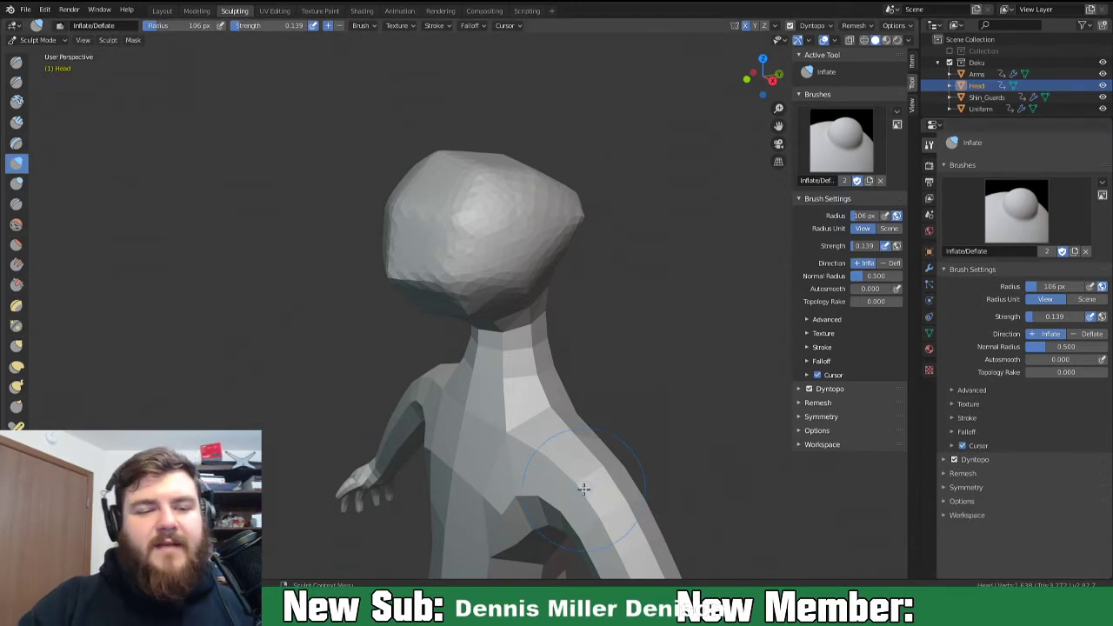
Inflate the lower side and the back of the head to round out its shape.
{"action": "mouse_move", "coordinate": [582, 318]}
{"action": "middle_mouse_down"}
{"action": "mouse_move", "coordinate": [664, 283]}
{"action": "mouse_move", "coordinate": [618, 347]}
{"action": "middle_mouse_up"}
{"action": "left_click_drag", "start_coordinate": [540, 292], "coordinate": [596, 302]}
{"action": "middle_click_drag", "start_coordinate": [597, 302], "coordinate": [382, 298]}
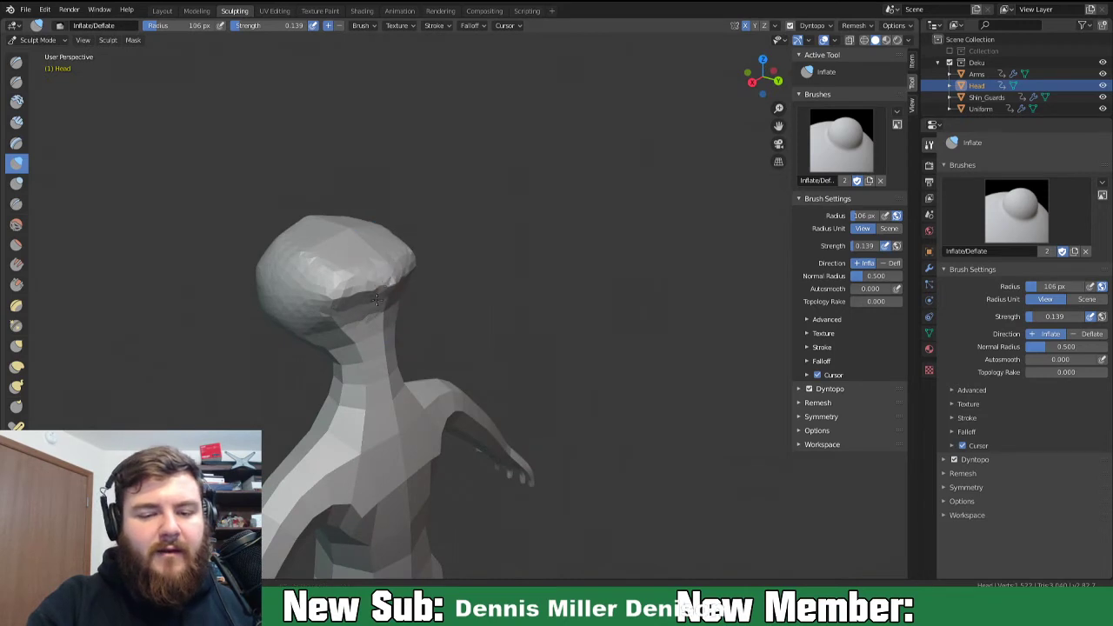
{"action": "left_click_drag", "start_coordinate": [376, 299], "coordinate": [335, 288]}
{"action": "middle_click_drag", "start_coordinate": [339, 343], "coordinate": [543, 315]}
Pull the lower face down into a chin and jaw with the Snake Hook brush at strength 0.594.
{"action": "key", "text": "k"}
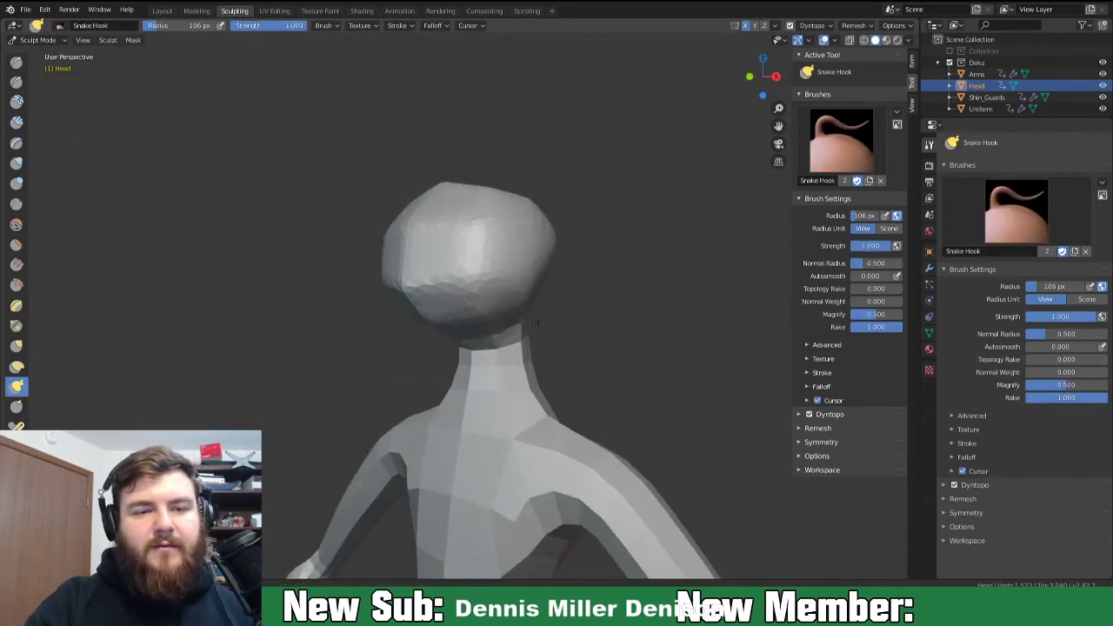
{"action": "key", "text": "shift+f"}
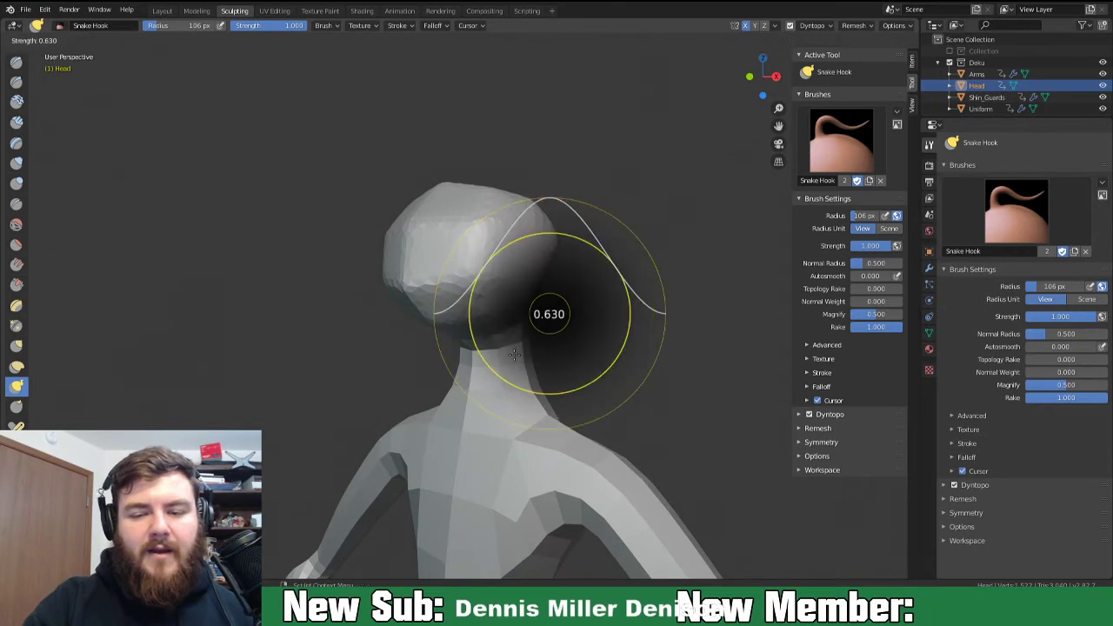
{"action": "left_click", "coordinate": [510, 372]}
{"action": "middle_click_drag", "start_coordinate": [509, 372], "coordinate": [514, 302], "text": "shift"}
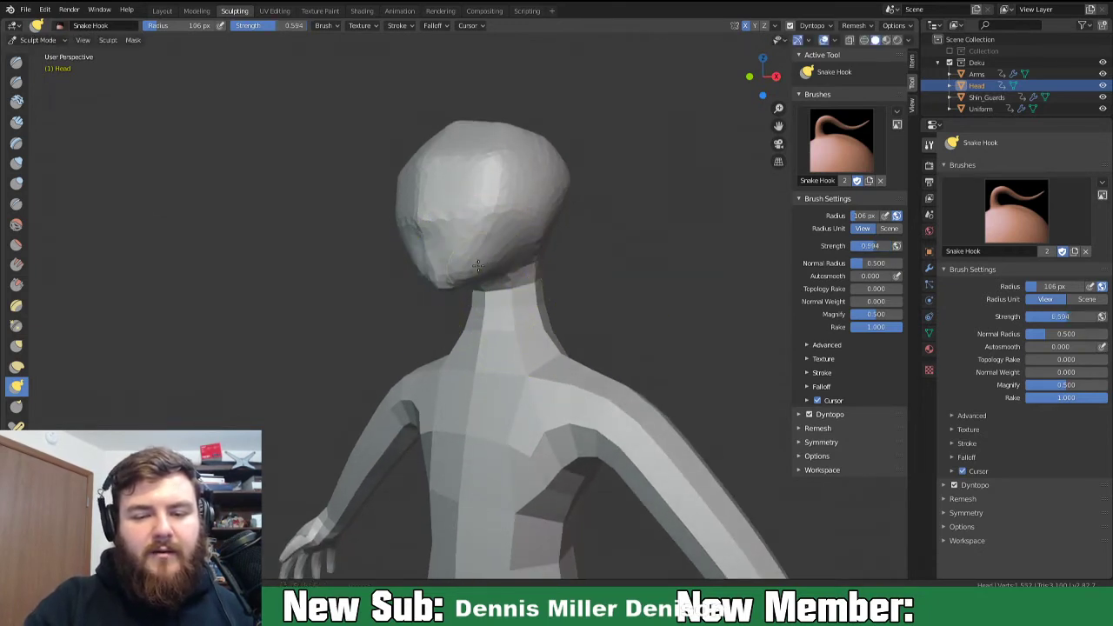
{"action": "mouse_move", "coordinate": [506, 263]}
{"action": "middle_mouse_down"}
{"action": "mouse_move", "coordinate": [550, 255]}
{"action": "mouse_move", "coordinate": [441, 268]}
{"action": "middle_mouse_up"}
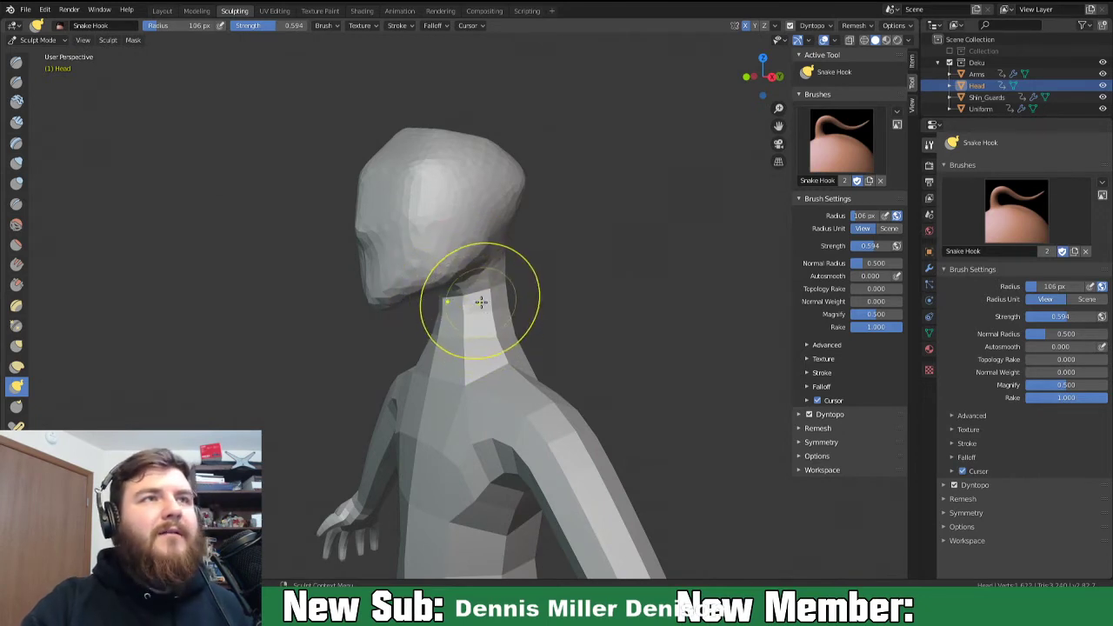
{"action": "middle_click_drag", "start_coordinate": [477, 289], "coordinate": [525, 253]}
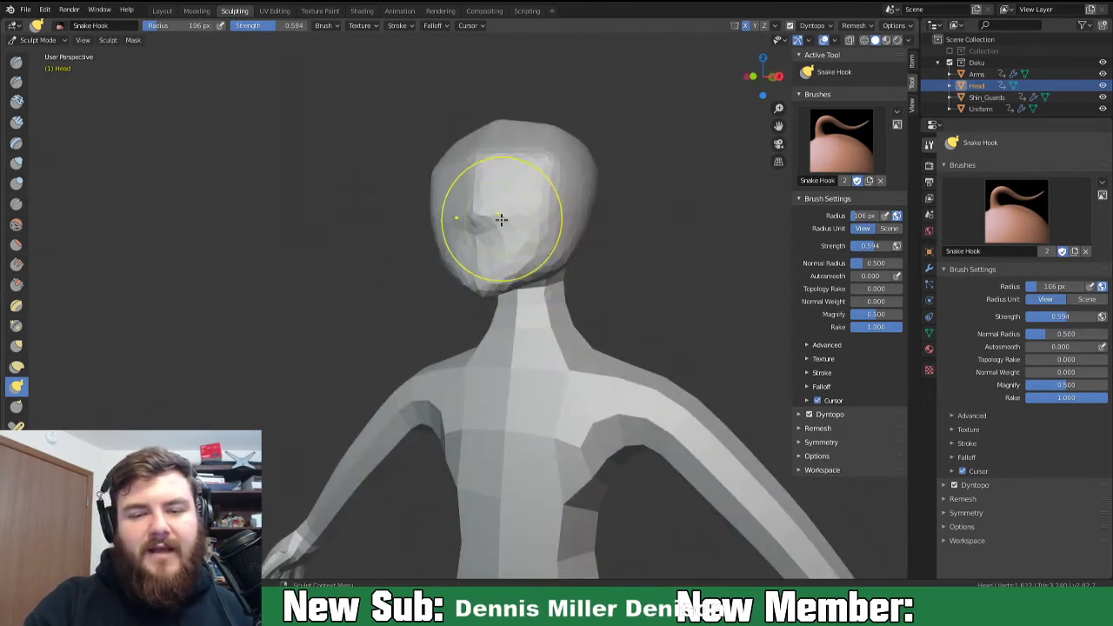
Smooth the faceted crown and sides of the head and fill out the upper skull with the Snake Hook brush.
{"action": "mouse_move", "coordinate": [529, 199]}
{"action": "middle_mouse_down"}
{"action": "mouse_move", "coordinate": [490, 261]}
{"action": "mouse_move", "coordinate": [498, 244]}
{"action": "mouse_move", "coordinate": [399, 318]}
{"action": "middle_mouse_up"}
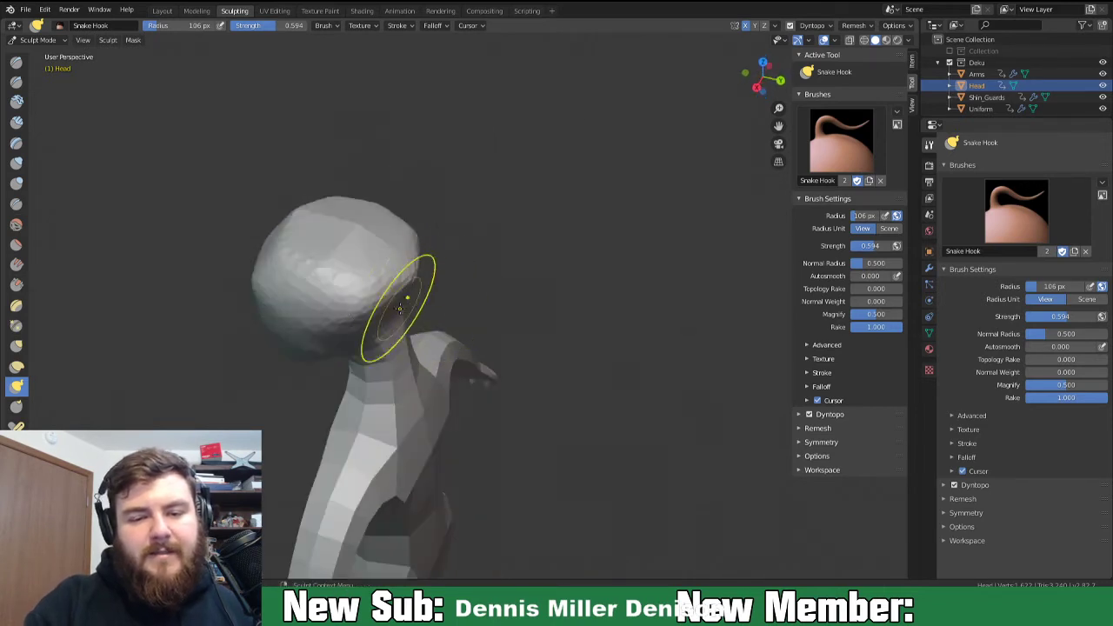
{"action": "mouse_move", "coordinate": [355, 235]}
{"action": "left_mouse_down", "text": "shift"}
{"action": "mouse_move", "coordinate": [365, 234]}
{"action": "mouse_move", "coordinate": [287, 260]}
{"action": "left_mouse_up", "text": "shift"}
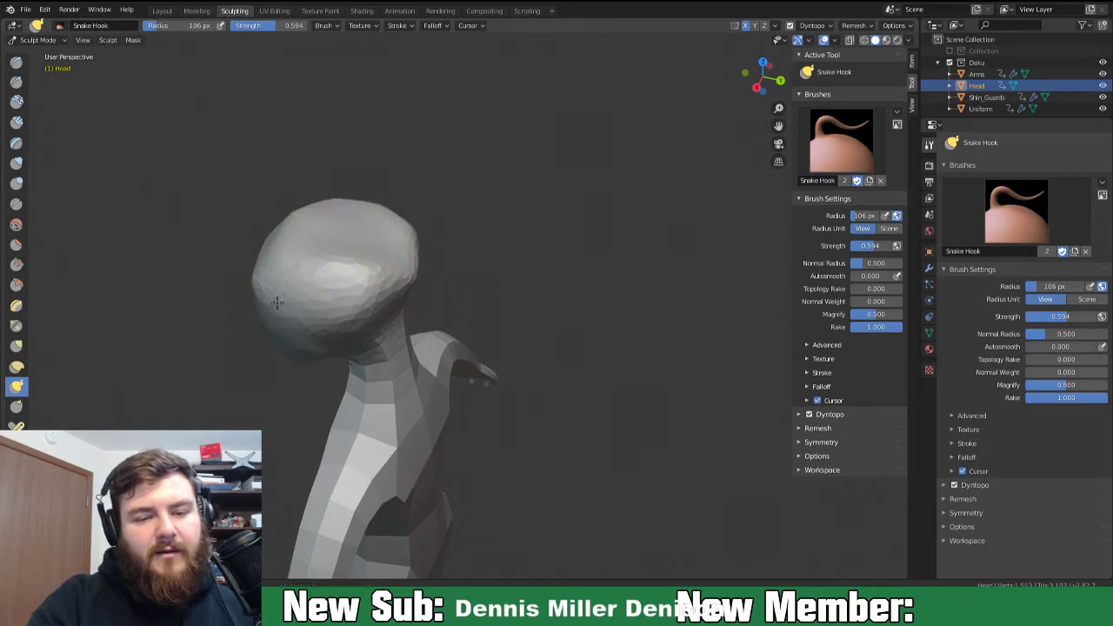
{"action": "middle_click_drag", "start_coordinate": [376, 302], "coordinate": [440, 291]}
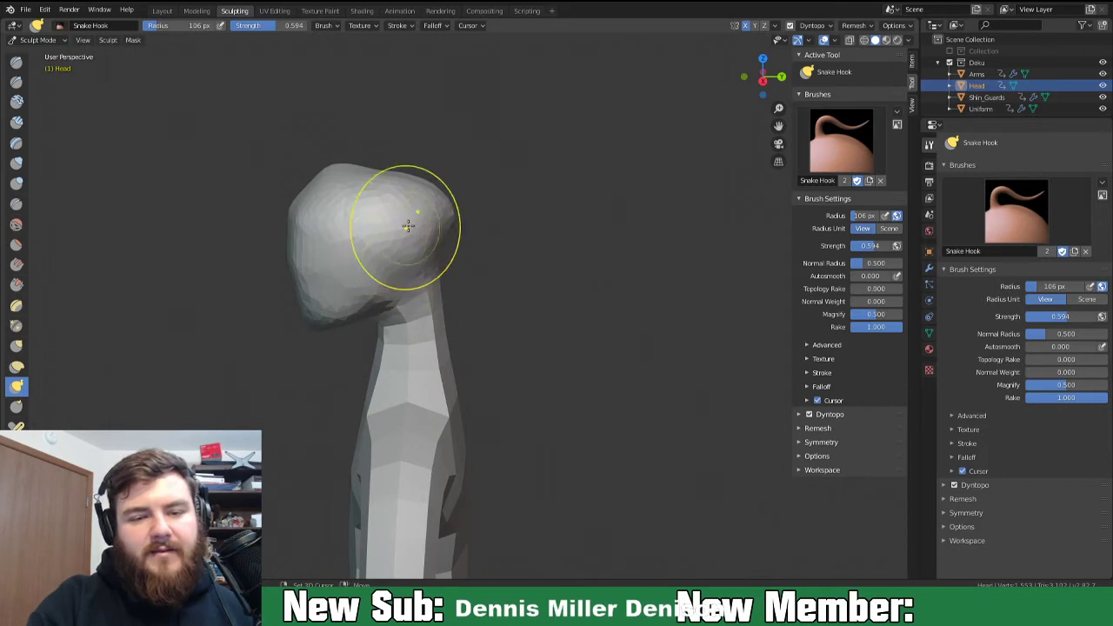
{"action": "middle_click_drag", "start_coordinate": [417, 194], "coordinate": [385, 258]}
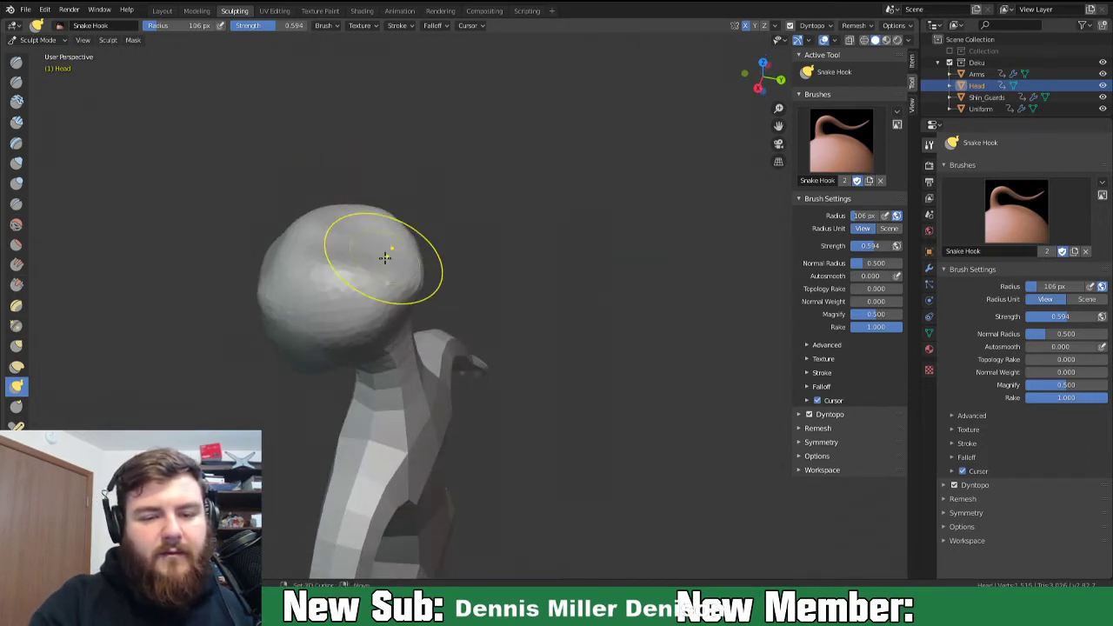
{"action": "left_click_drag", "start_coordinate": [367, 254], "coordinate": [361, 241]}
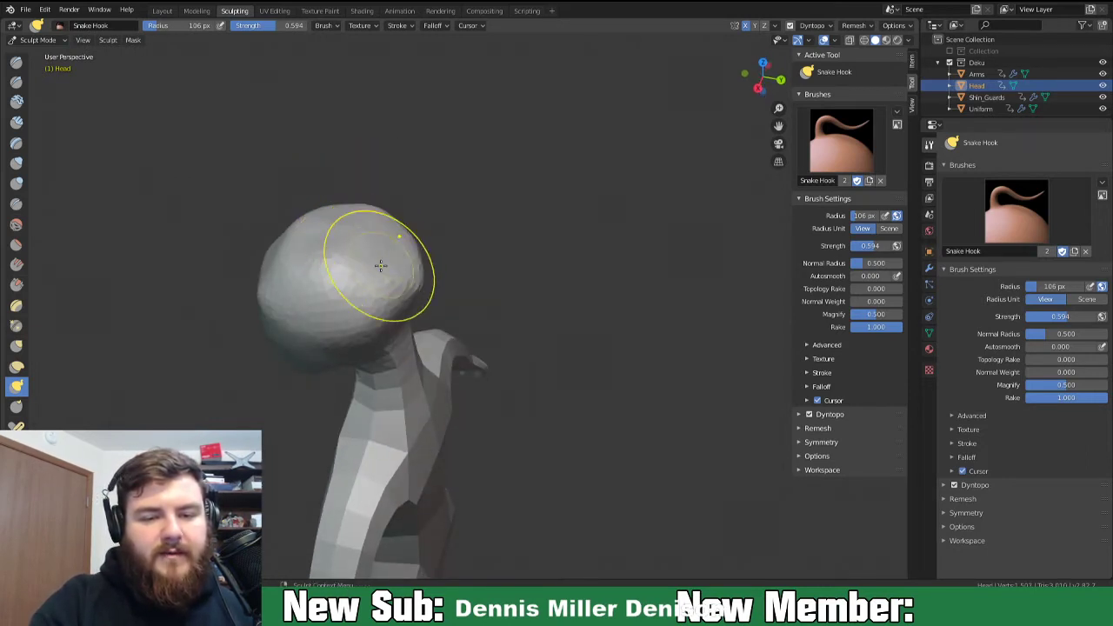
{"action": "middle_click_drag", "start_coordinate": [404, 281], "coordinate": [402, 218]}
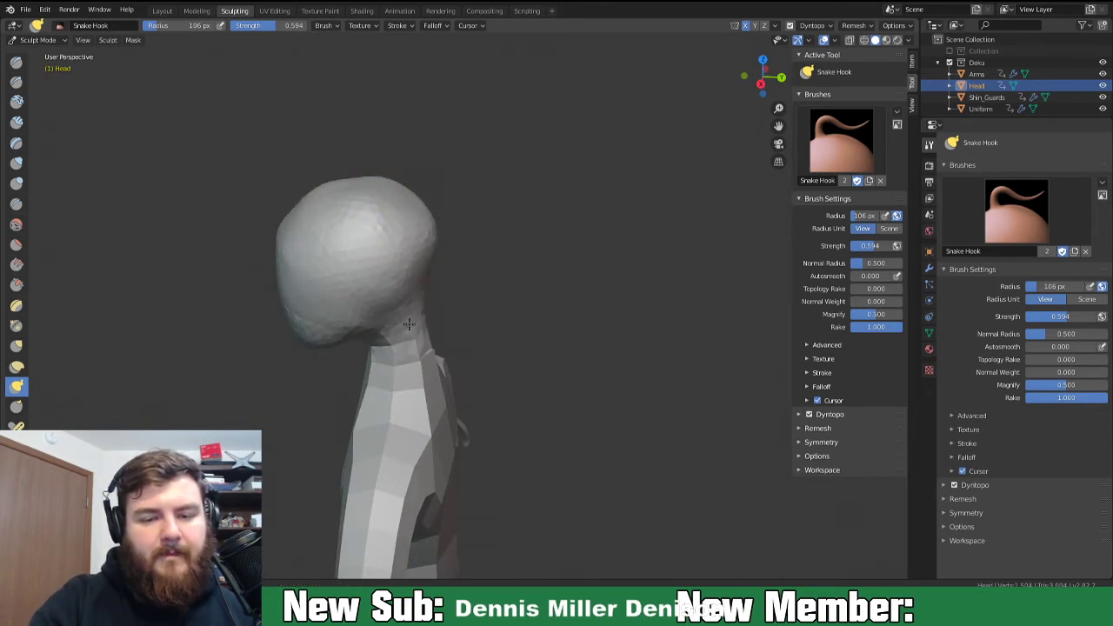
{"action": "middle_click_drag", "start_coordinate": [432, 329], "coordinate": [420, 300]}
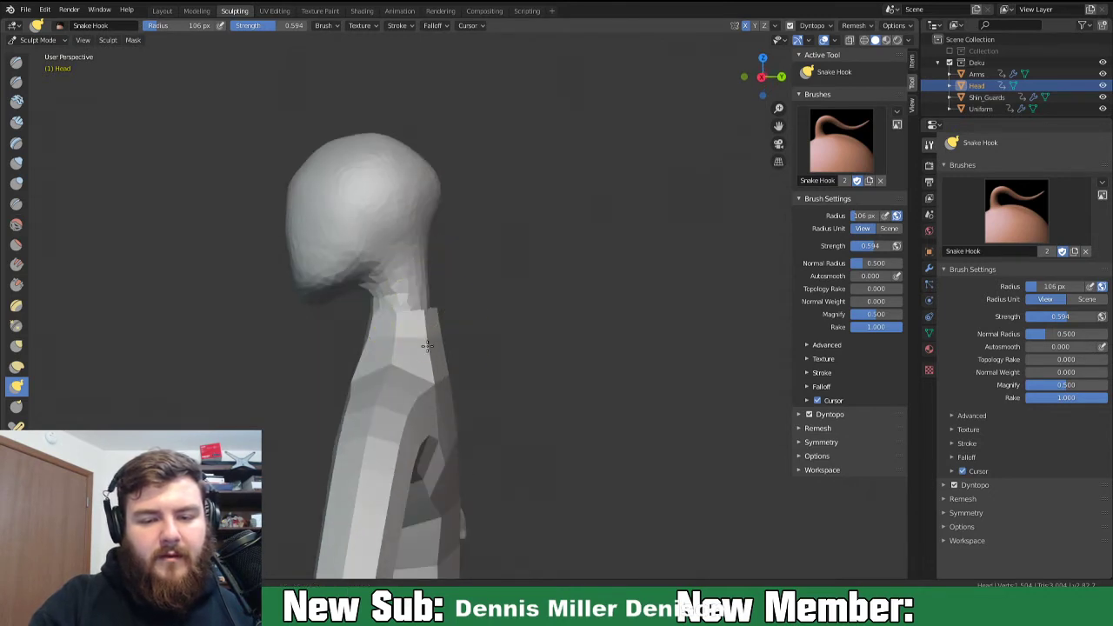
Reduce the Snake Hook radius to 73 px and reshape the neck, the underside of the jaw and the lower back of the skull.
{"action": "middle_click_drag", "start_coordinate": [428, 322], "coordinate": [261, 348]}
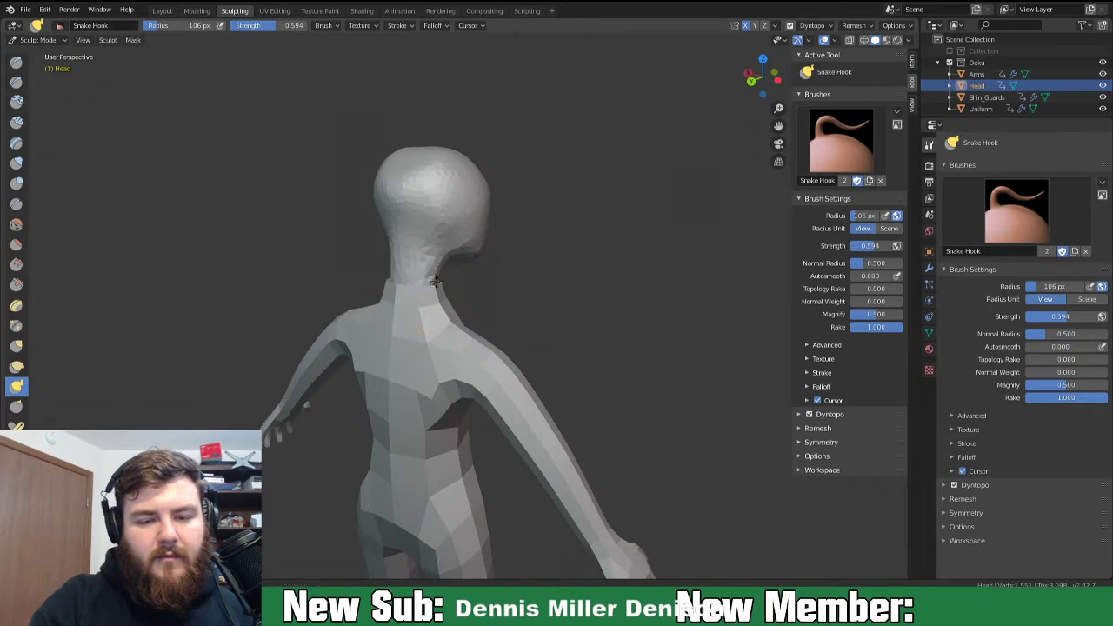
{"action": "middle_click_drag", "start_coordinate": [423, 298], "coordinate": [398, 348]}
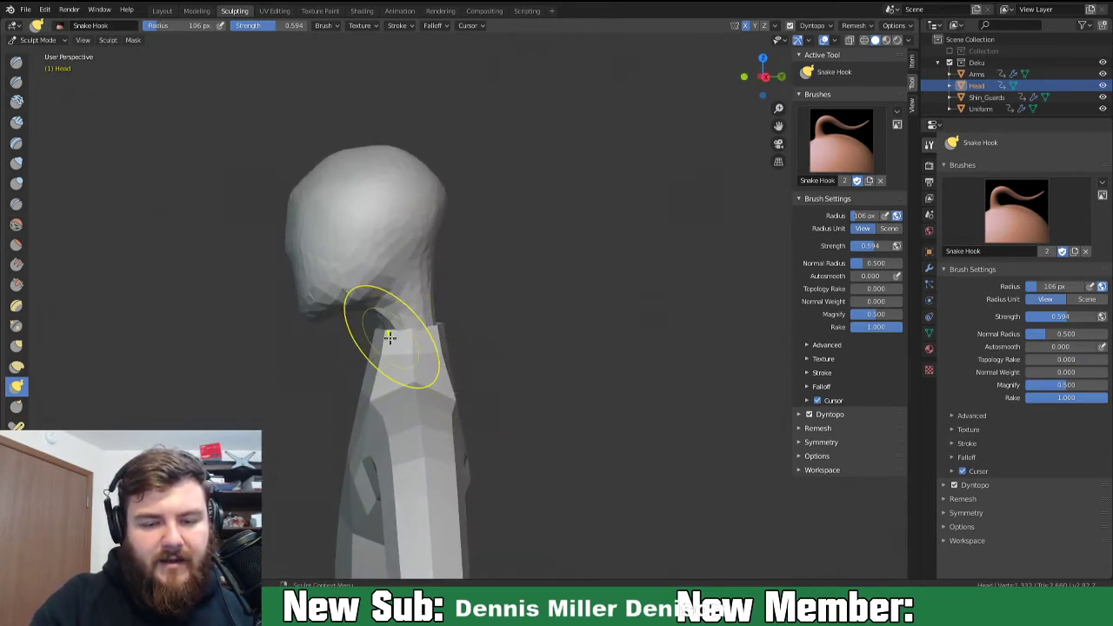
{"action": "key", "text": "f"}
{"action": "left_click", "coordinate": [372, 341]}
{"action": "left_click_drag", "start_coordinate": [388, 331], "coordinate": [397, 318]}
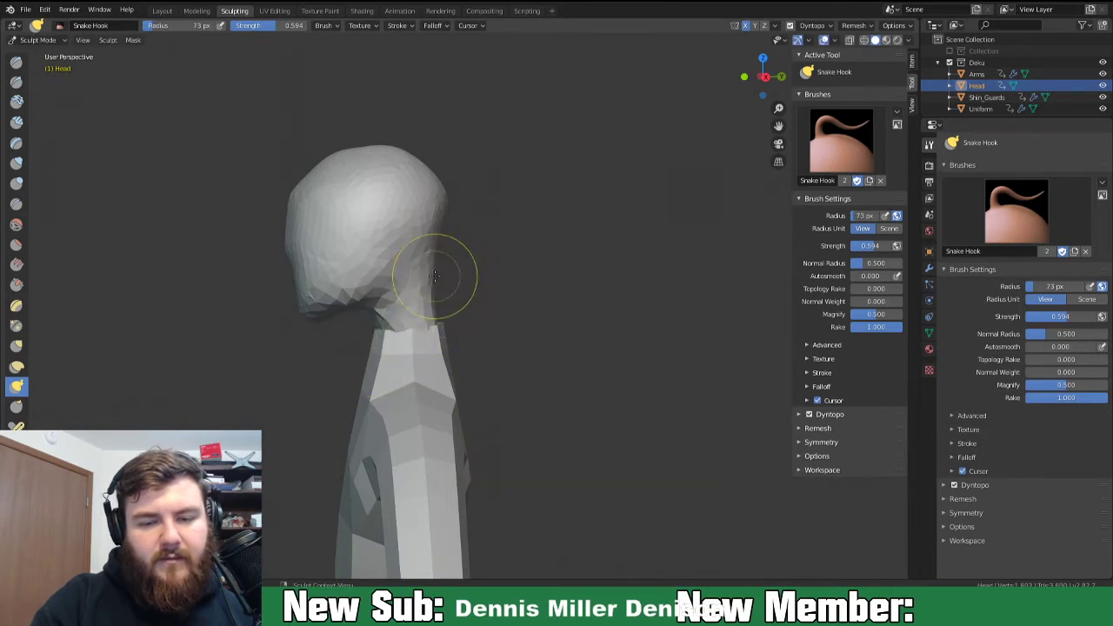
{"action": "middle_click_drag", "start_coordinate": [442, 229], "coordinate": [400, 236]}
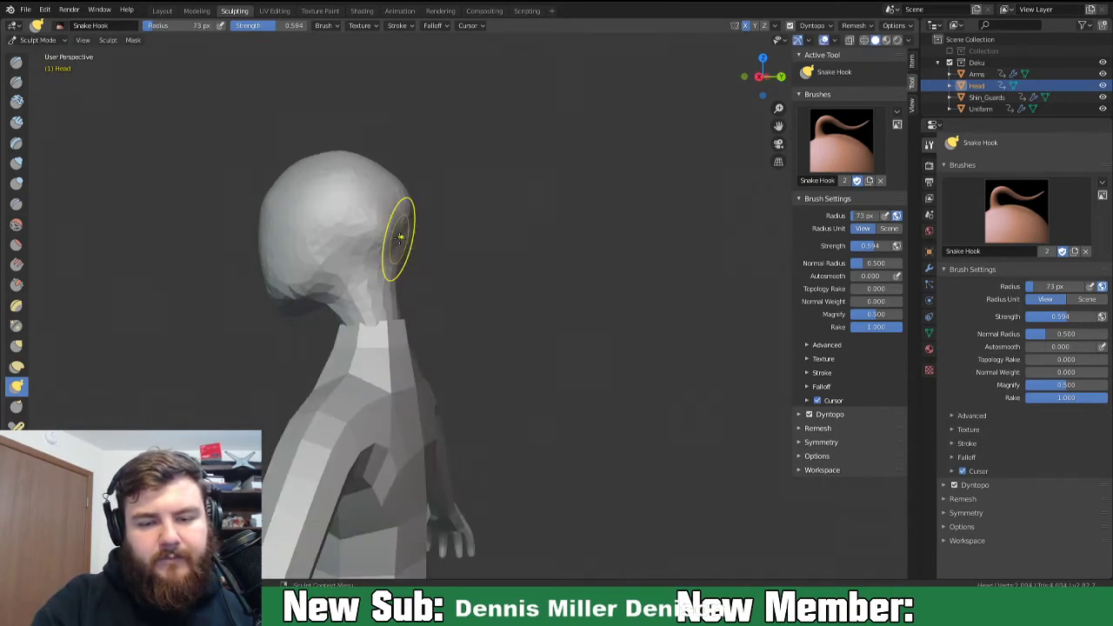
{"action": "mouse_move", "coordinate": [363, 242]}
{"action": "left_mouse_down"}
{"action": "mouse_move", "coordinate": [362, 232]}
{"action": "mouse_move", "coordinate": [366, 252]}
{"action": "left_mouse_up"}
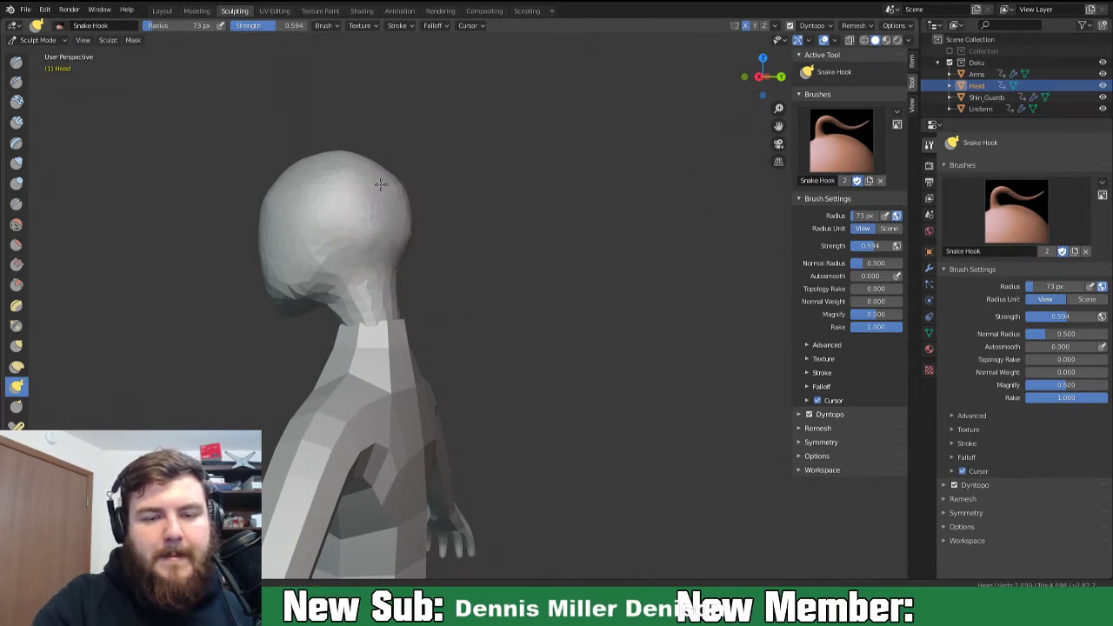
Pull the side of the jaw inward to narrow the lower face where it meets the neck.
{"action": "middle_click_drag", "start_coordinate": [368, 261], "coordinate": [467, 255]}
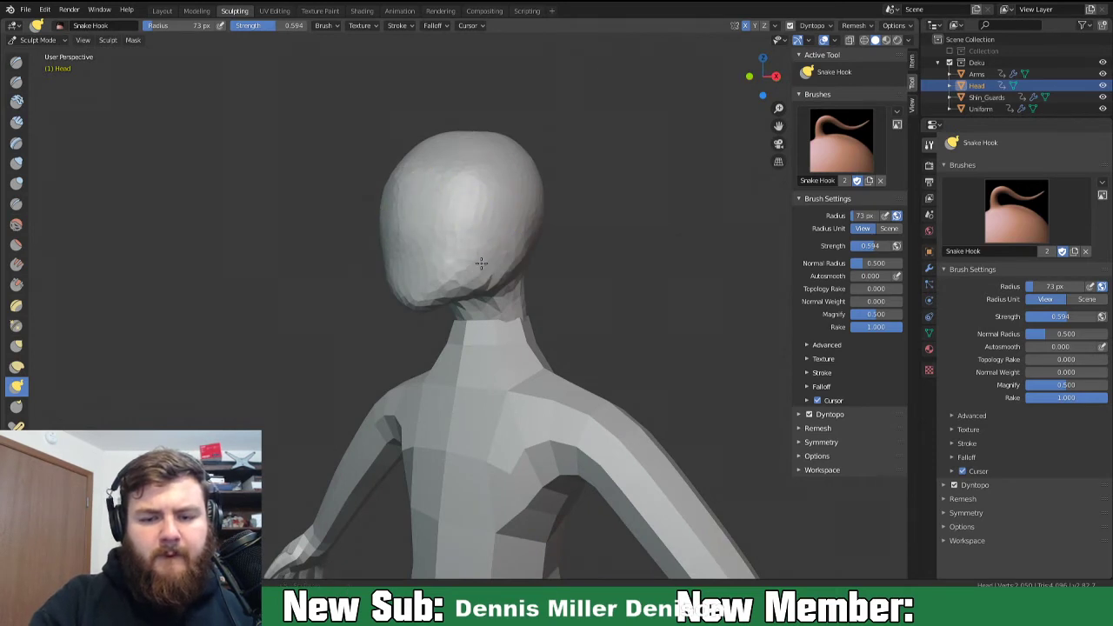
{"action": "middle_click_drag", "start_coordinate": [547, 248], "coordinate": [579, 292]}
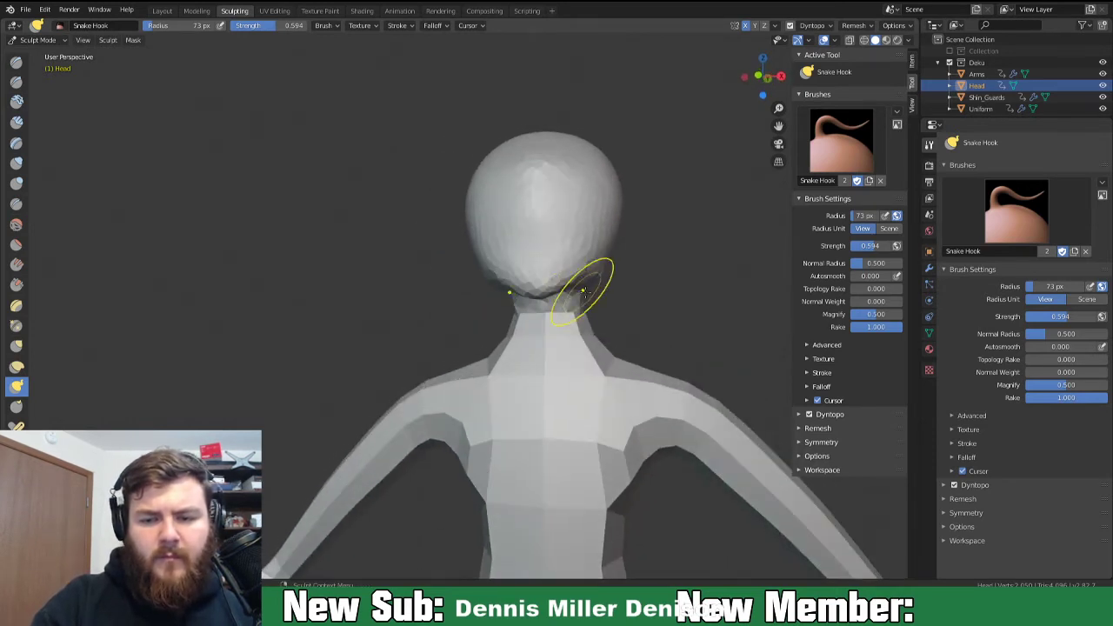
{"action": "mouse_move", "coordinate": [593, 281]}
{"action": "left_mouse_down"}
{"action": "mouse_move", "coordinate": [586, 266]}
{"action": "mouse_move", "coordinate": [534, 286]}
{"action": "mouse_move", "coordinate": [565, 278]}
{"action": "left_mouse_up"}
{"action": "mouse_move", "coordinate": [565, 278]}
{"action": "middle_mouse_down"}
{"action": "mouse_move", "coordinate": [469, 296]}
{"action": "mouse_move", "coordinate": [435, 316]}
{"action": "mouse_move", "coordinate": [368, 274]}
{"action": "middle_mouse_up"}
Push the forehead, face and chin backward in profile with the Grab brush at radius 170 px and strength 0.400.
{"action": "key", "text": "f"}
{"action": "left_click", "coordinate": [470, 323]}
{"action": "key", "text": "g"}
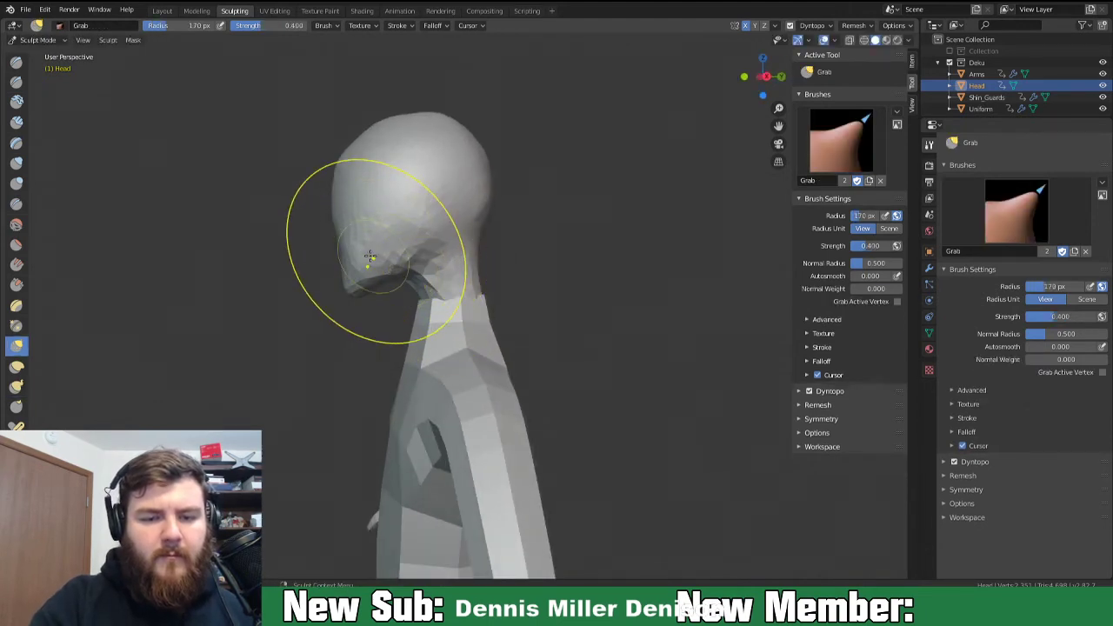
{"action": "left_click_drag", "start_coordinate": [339, 219], "coordinate": [359, 214]}
{"action": "left_click_drag", "start_coordinate": [343, 168], "coordinate": [356, 176]}
{"action": "left_click_drag", "start_coordinate": [350, 286], "coordinate": [363, 281]}
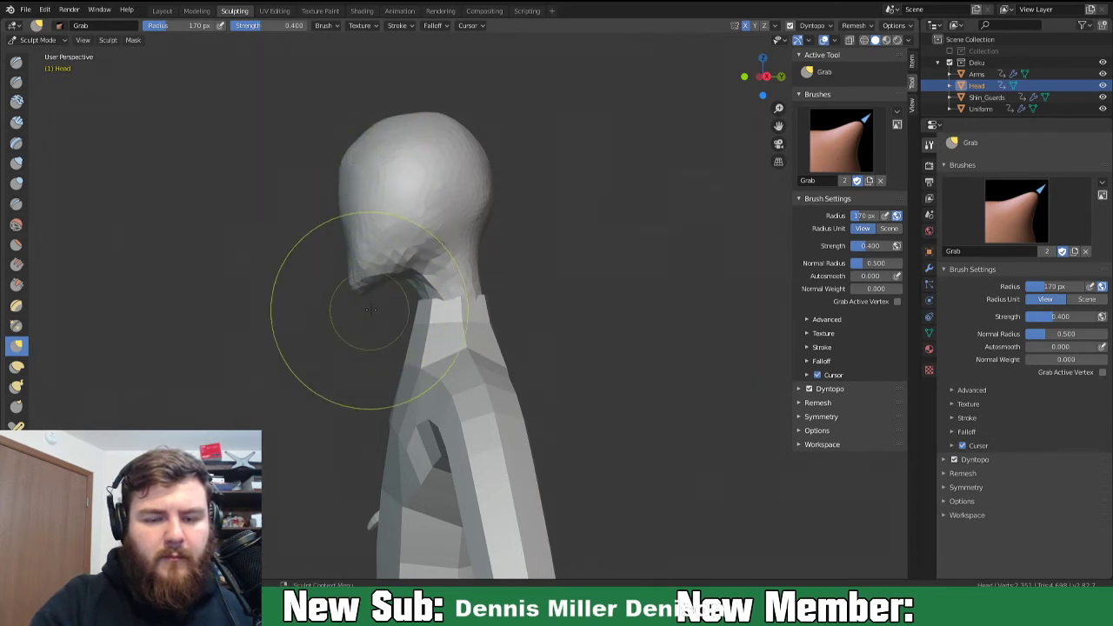
Refine the jawline beside the neck with the Snake Hook brush at a radius of 76 px.
{"action": "key", "text": "k"}
{"action": "key", "text": "f"}
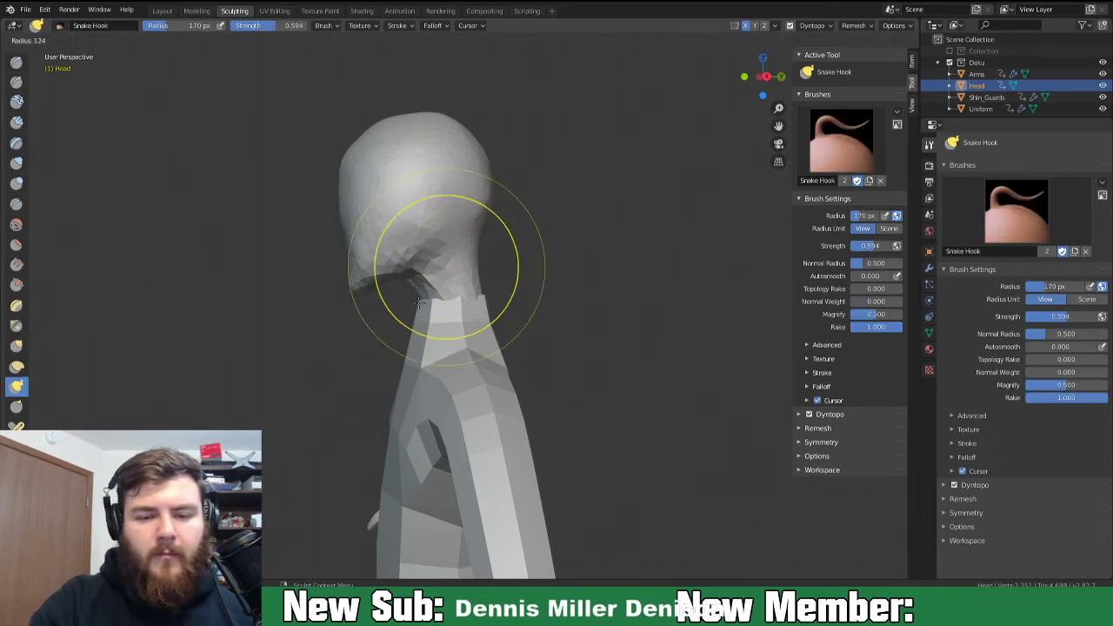
{"action": "left_click", "coordinate": [392, 343]}
{"action": "middle_click_drag", "start_coordinate": [441, 304], "coordinate": [487, 306]}
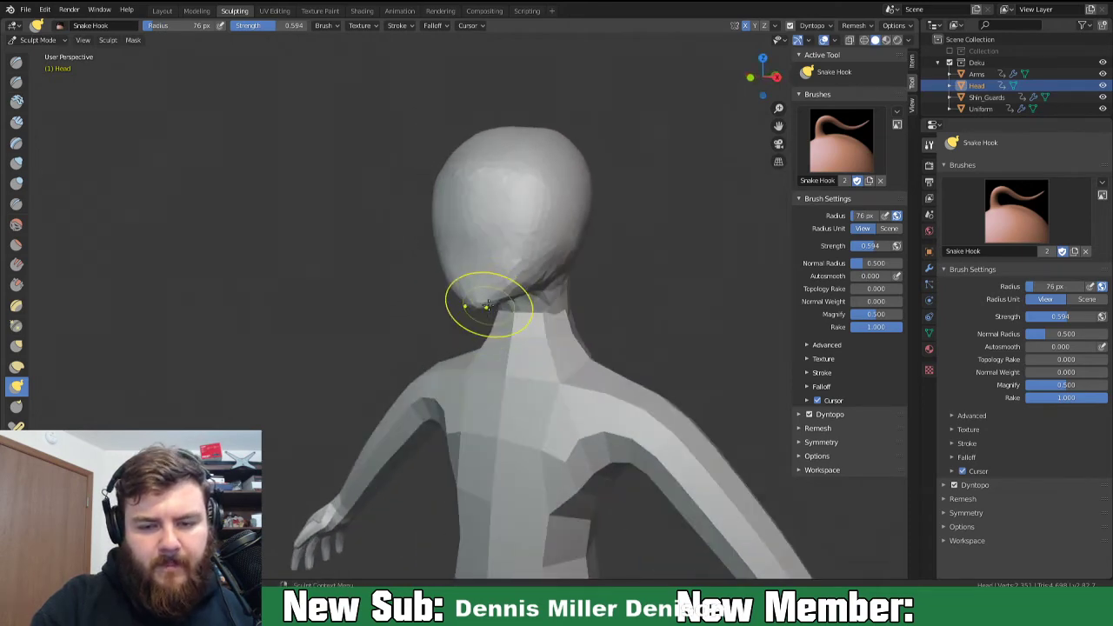
{"action": "left_click_drag", "start_coordinate": [537, 274], "coordinate": [550, 265]}
{"action": "mouse_move", "coordinate": [628, 280]}
{"action": "middle_mouse_down"}
{"action": "mouse_move", "coordinate": [668, 270]}
{"action": "mouse_move", "coordinate": [561, 282]}
{"action": "middle_mouse_up"}
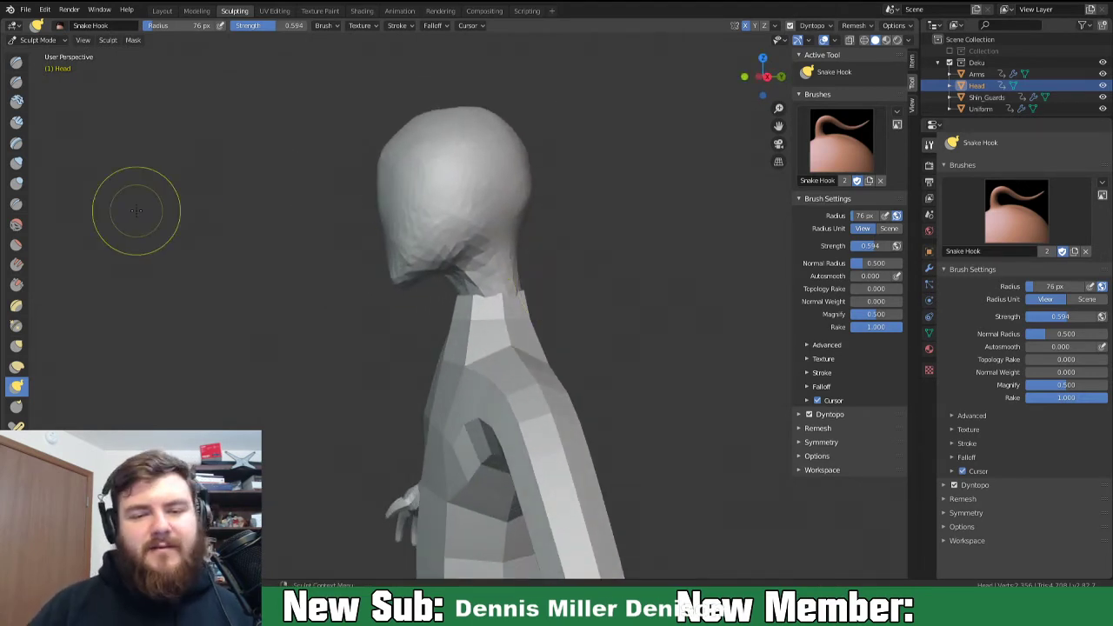
Set the Snake Hook radius to 101 px, pull the chin and face profile forward and reshape the underside of the jaw.
{"action": "scroll", "coordinate": [375, 342], "scroll_direction": "up", "scroll_amount": 3}
{"action": "scroll", "coordinate": [362, 285], "scroll_direction": "down", "scroll_amount": 2}
{"action": "mouse_move", "coordinate": [361, 285]}
{"action": "middle_mouse_down"}
{"action": "mouse_move", "coordinate": [488, 359]}
{"action": "mouse_move", "coordinate": [479, 310]}
{"action": "middle_mouse_up"}
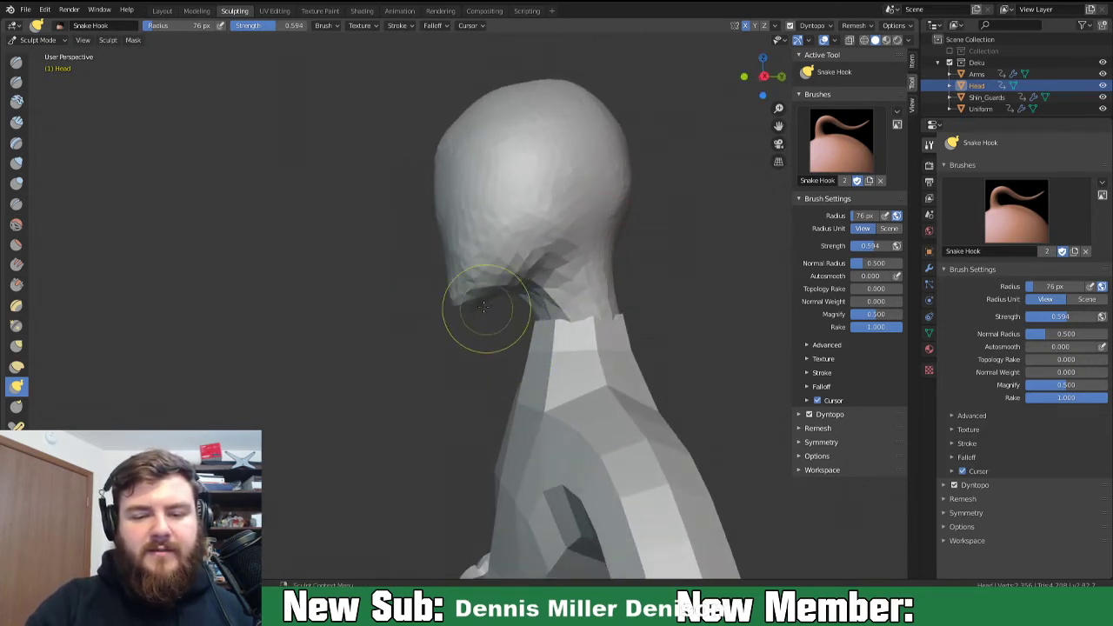
{"action": "key", "text": "f"}
{"action": "left_click", "coordinate": [505, 321]}
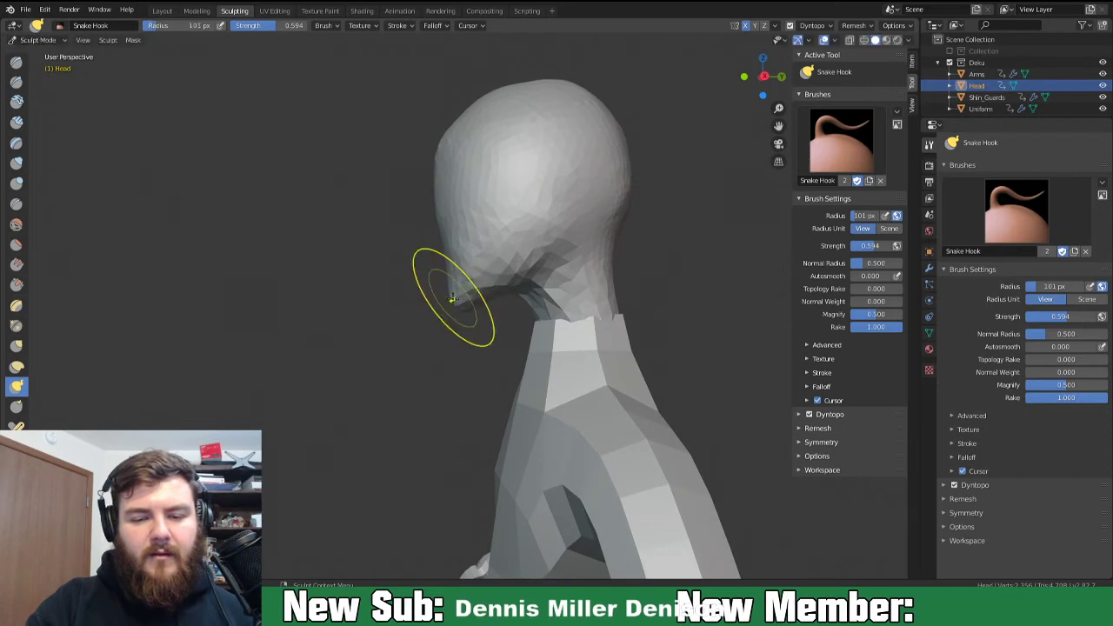
{"action": "left_click_drag", "start_coordinate": [447, 301], "coordinate": [441, 268]}
{"action": "left_click_drag", "start_coordinate": [442, 268], "coordinate": [438, 264]}
{"action": "left_click_drag", "start_coordinate": [435, 208], "coordinate": [429, 183]}
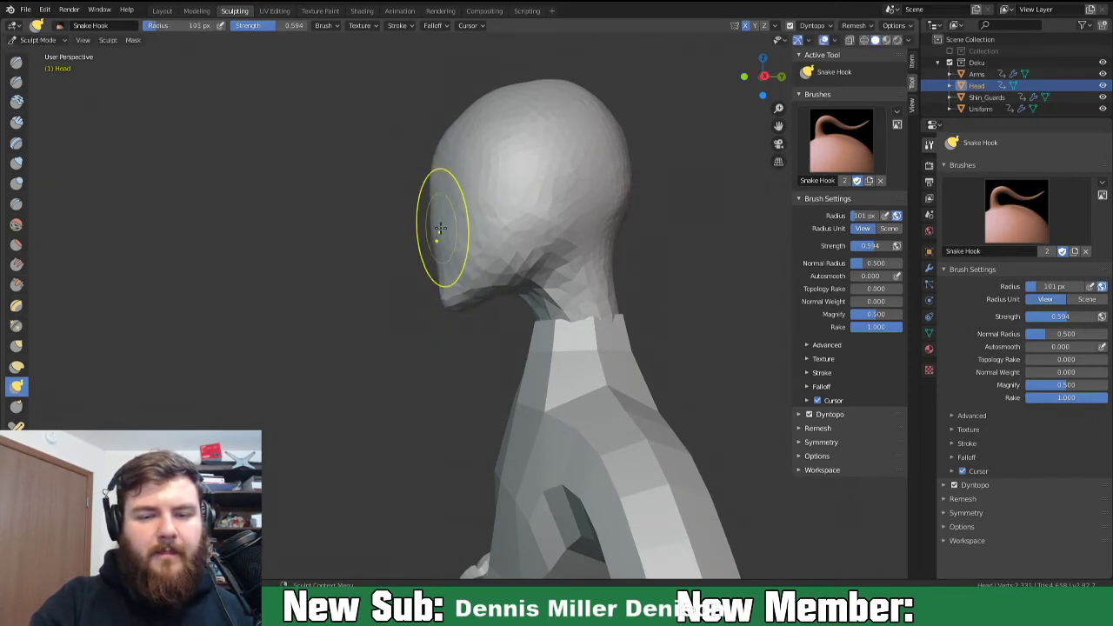
{"action": "left_click_drag", "start_coordinate": [445, 280], "coordinate": [487, 293]}
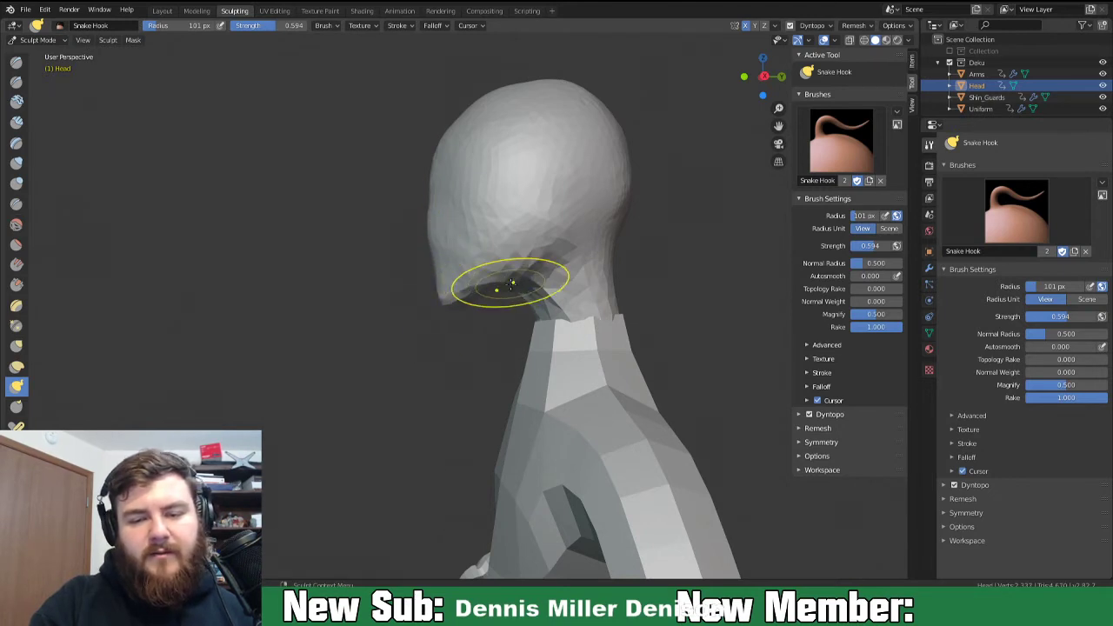
Examine the head's proportions, jawline and neck from the front and in side profile.
{"action": "middle_click_drag", "start_coordinate": [554, 306], "coordinate": [652, 290]}
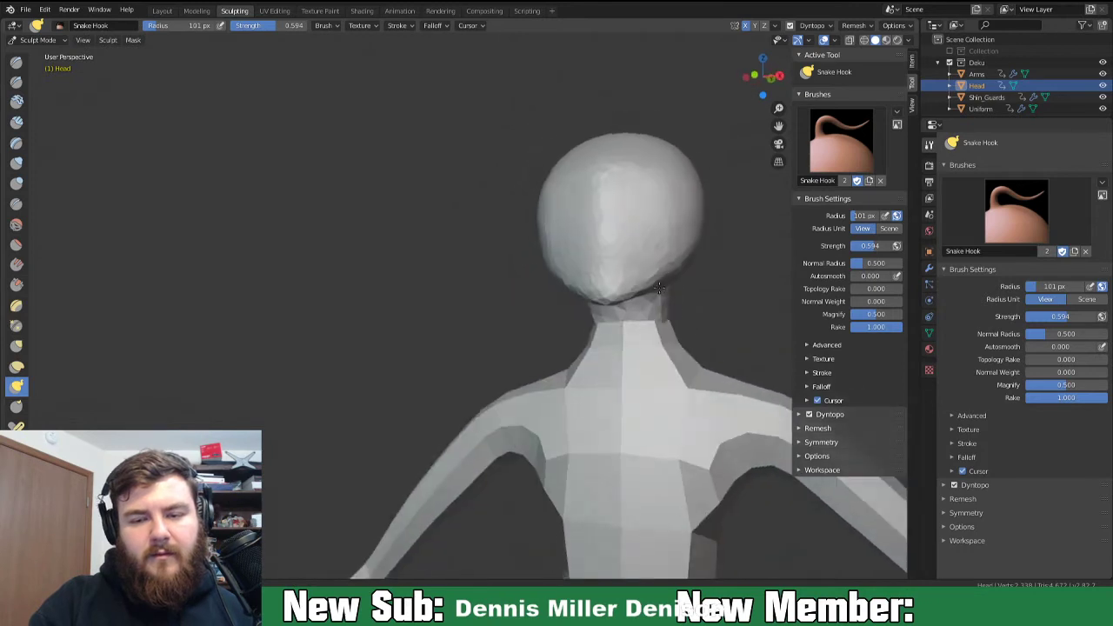
{"action": "mouse_move", "coordinate": [530, 336]}
{"action": "middle_mouse_down"}
{"action": "mouse_move", "coordinate": [612, 325]}
{"action": "mouse_move", "coordinate": [536, 343]}
{"action": "middle_mouse_up"}
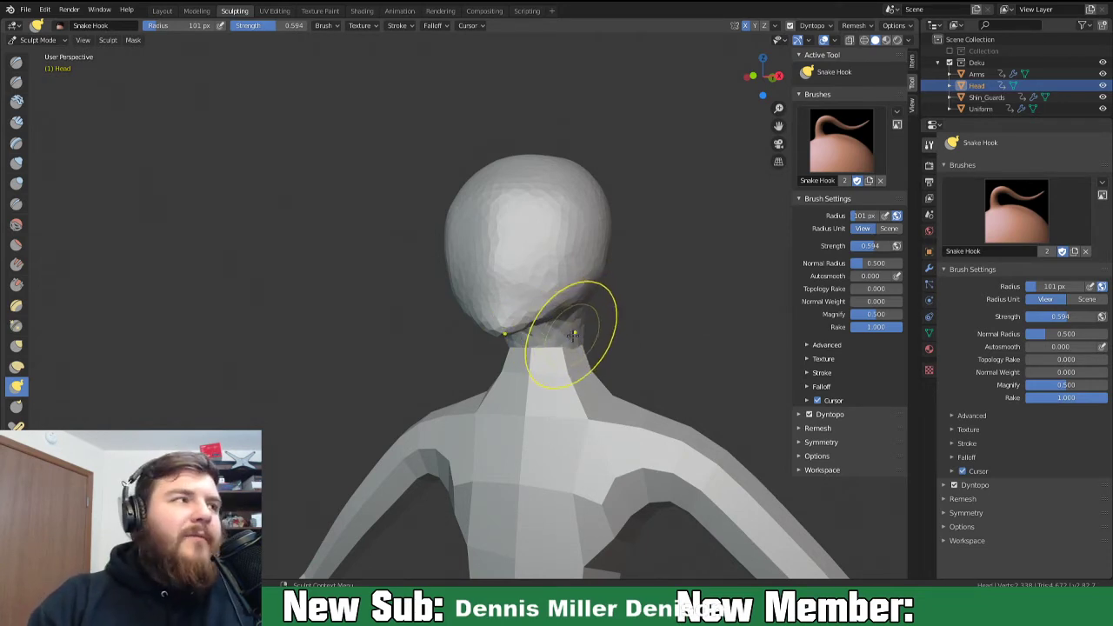
{"action": "middle_click_drag", "start_coordinate": [602, 311], "coordinate": [529, 316]}
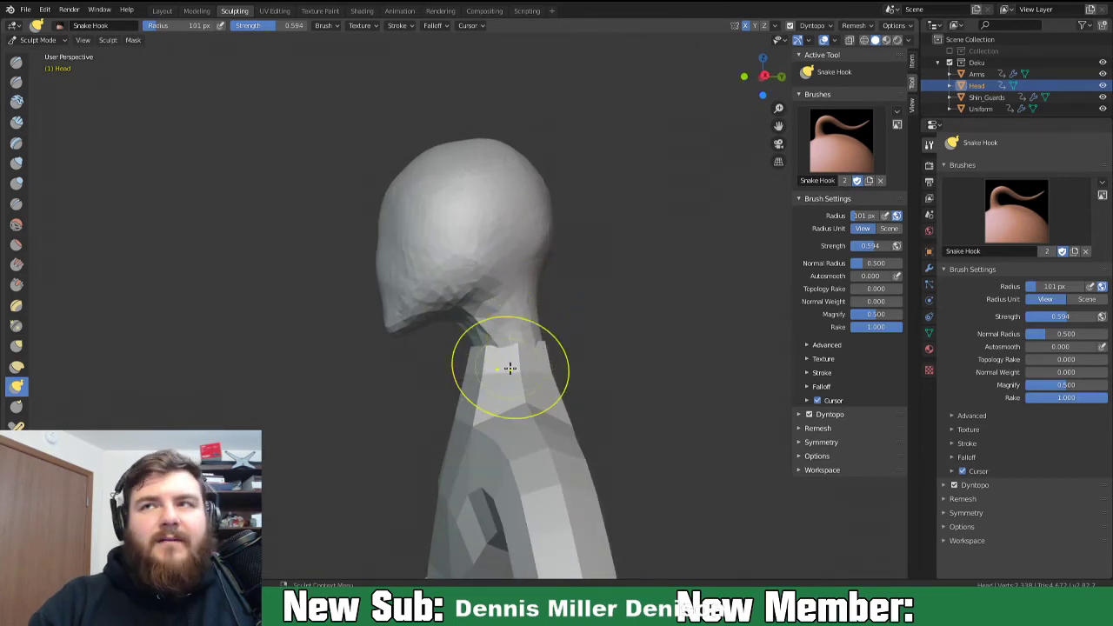
{"action": "mouse_move", "coordinate": [472, 373]}
{"action": "middle_mouse_down"}
{"action": "mouse_move", "coordinate": [591, 339]}
{"action": "mouse_move", "coordinate": [587, 355]}
{"action": "middle_mouse_up"}
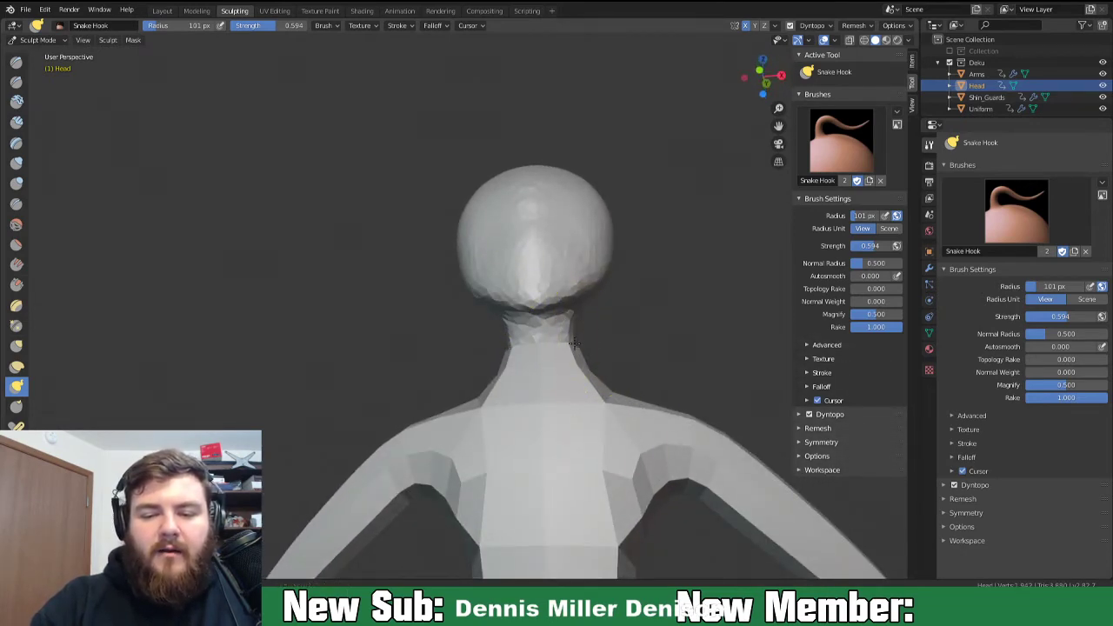
{"action": "middle_click_drag", "start_coordinate": [574, 346], "coordinate": [509, 376]}
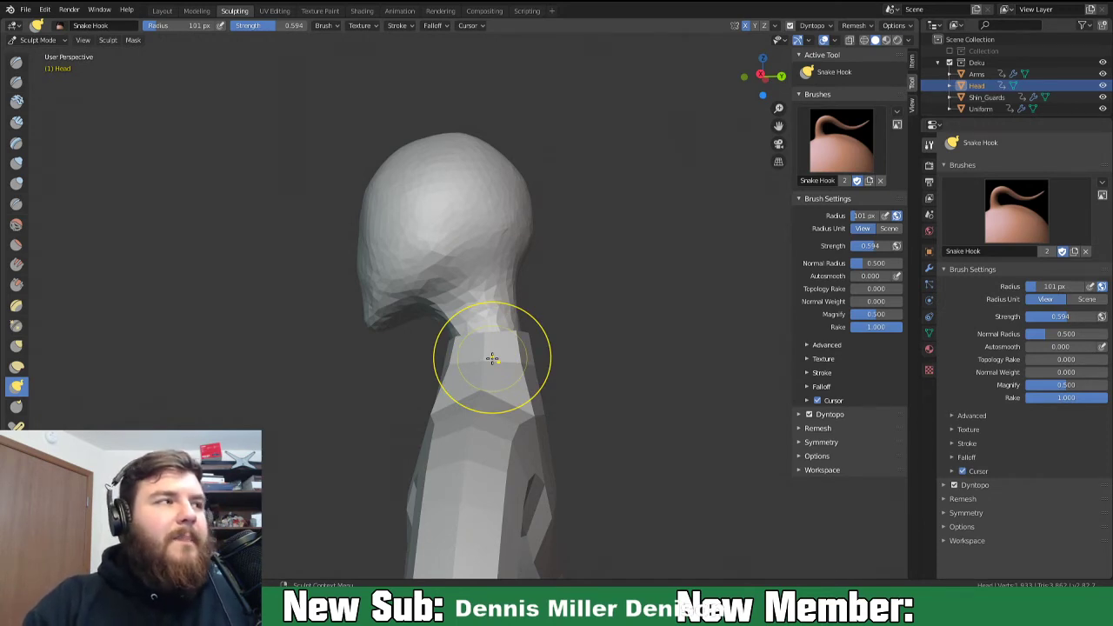
{"action": "mouse_move", "coordinate": [551, 360]}
{"action": "middle_mouse_down"}
{"action": "mouse_move", "coordinate": [589, 344]}
{"action": "mouse_move", "coordinate": [539, 358]}
{"action": "mouse_move", "coordinate": [565, 358]}
{"action": "mouse_move", "coordinate": [566, 403]}
{"action": "mouse_move", "coordinate": [548, 371]}
{"action": "middle_mouse_up"}
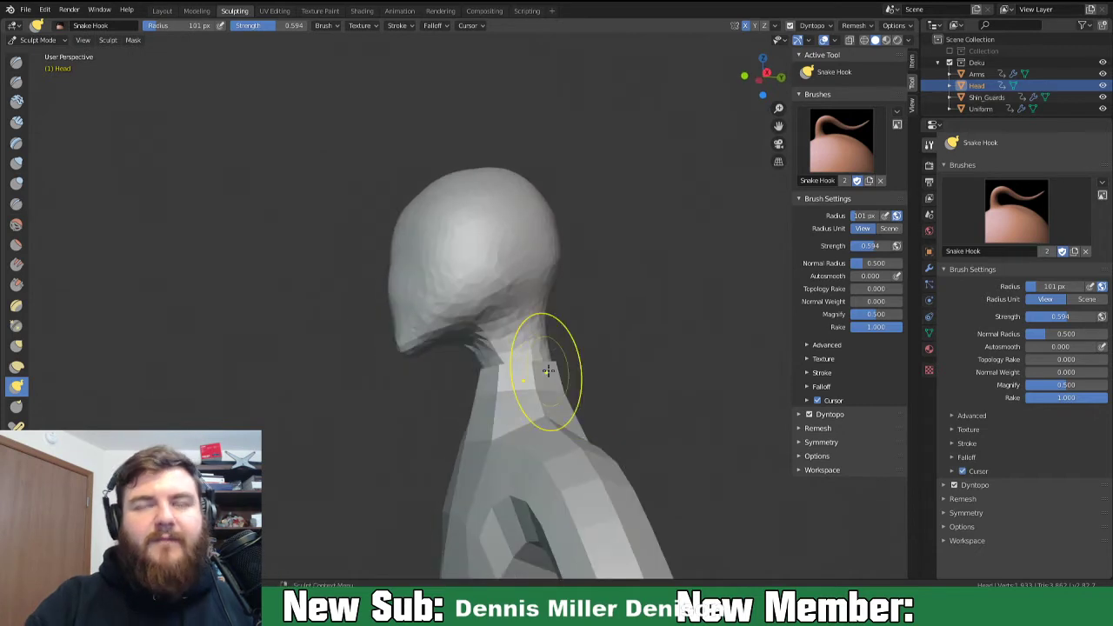
{"action": "middle_click_drag", "start_coordinate": [537, 348], "coordinate": [532, 304]}
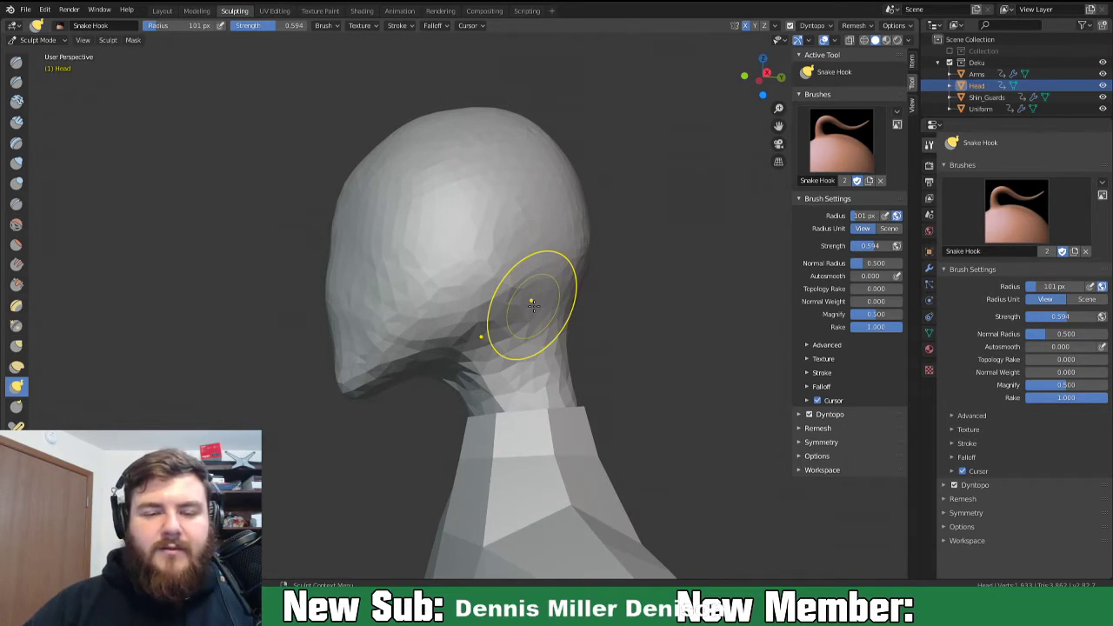
{"action": "mouse_move", "coordinate": [513, 356]}
{"action": "middle_mouse_down"}
{"action": "mouse_move", "coordinate": [539, 357]}
{"action": "mouse_move", "coordinate": [488, 360]}
{"action": "mouse_move", "coordinate": [506, 345]}
{"action": "middle_mouse_up"}
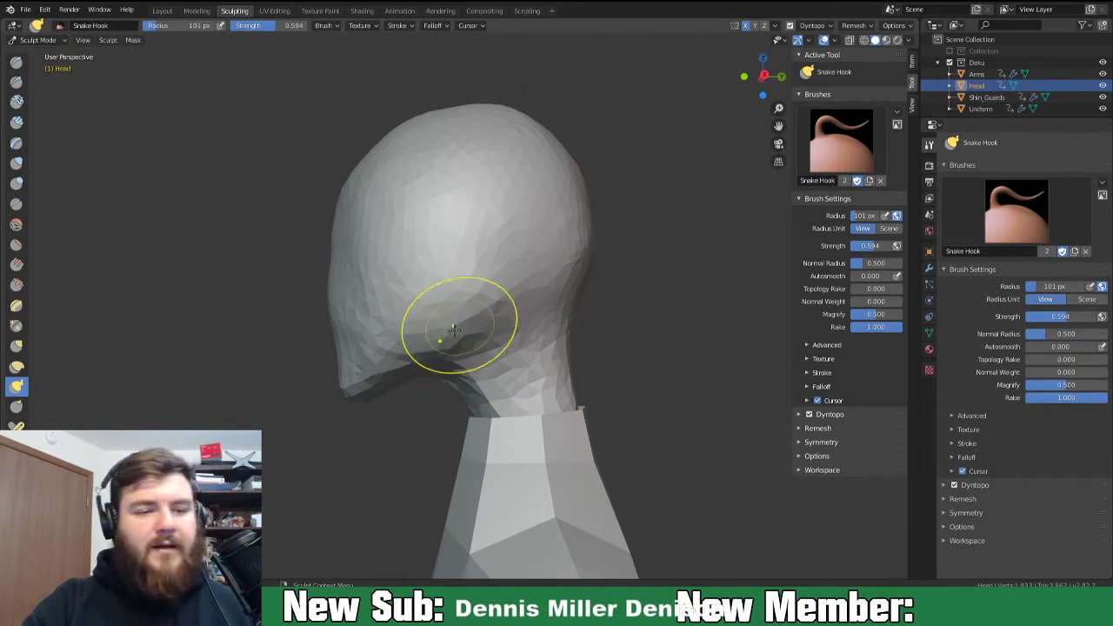
Bring the face to a front view and activate the Annotate tool with its placement set to Surface.
{"action": "left_click", "coordinate": [19, 183]}
{"action": "mouse_move", "coordinate": [400, 327]}
{"action": "middle_mouse_down"}
{"action": "mouse_move", "coordinate": [540, 319]}
{"action": "mouse_move", "coordinate": [484, 336]}
{"action": "mouse_move", "coordinate": [521, 336]}
{"action": "middle_mouse_up"}
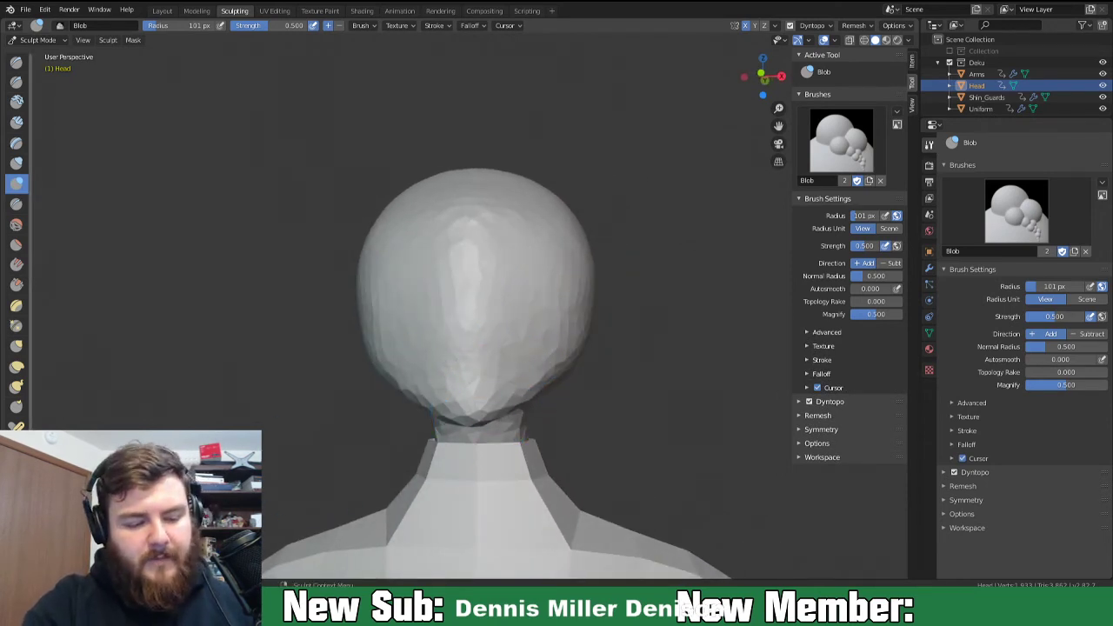
{"action": "scroll", "coordinate": [17, 348], "scroll_direction": "down", "scroll_amount": 5}
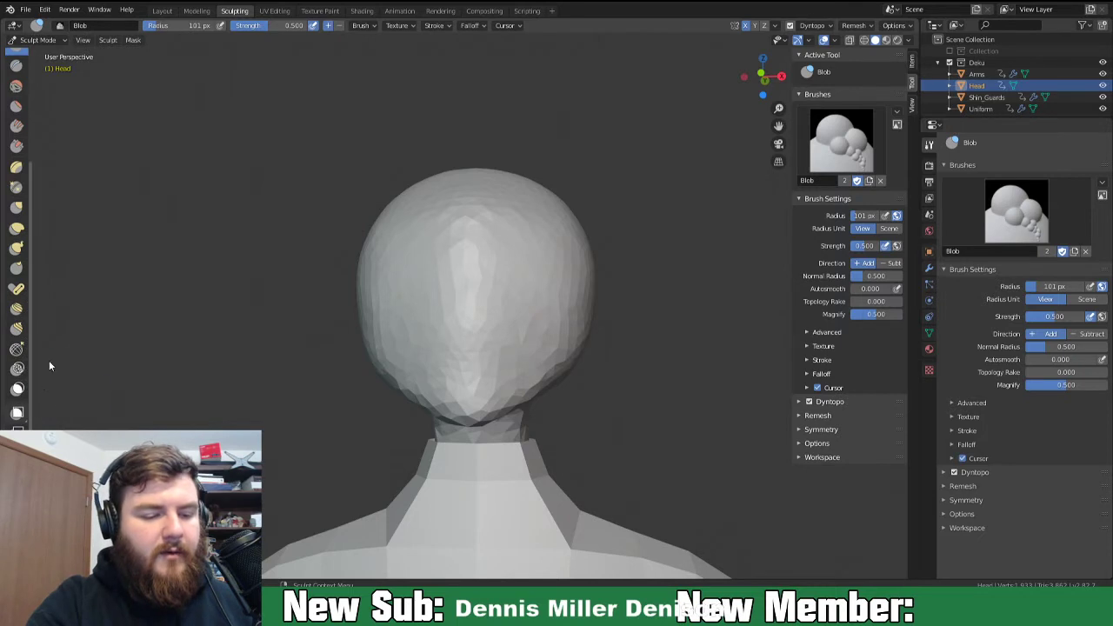
{"action": "left_click", "coordinate": [17, 564]}
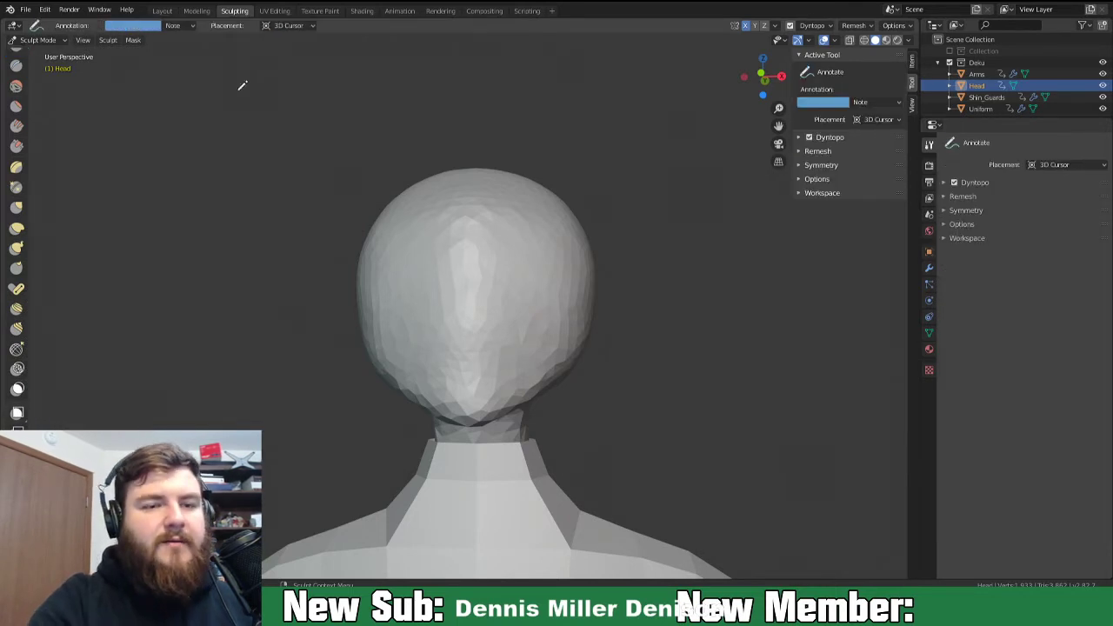
{"action": "left_click", "coordinate": [306, 27]}
{"action": "left_click", "coordinate": [321, 64]}
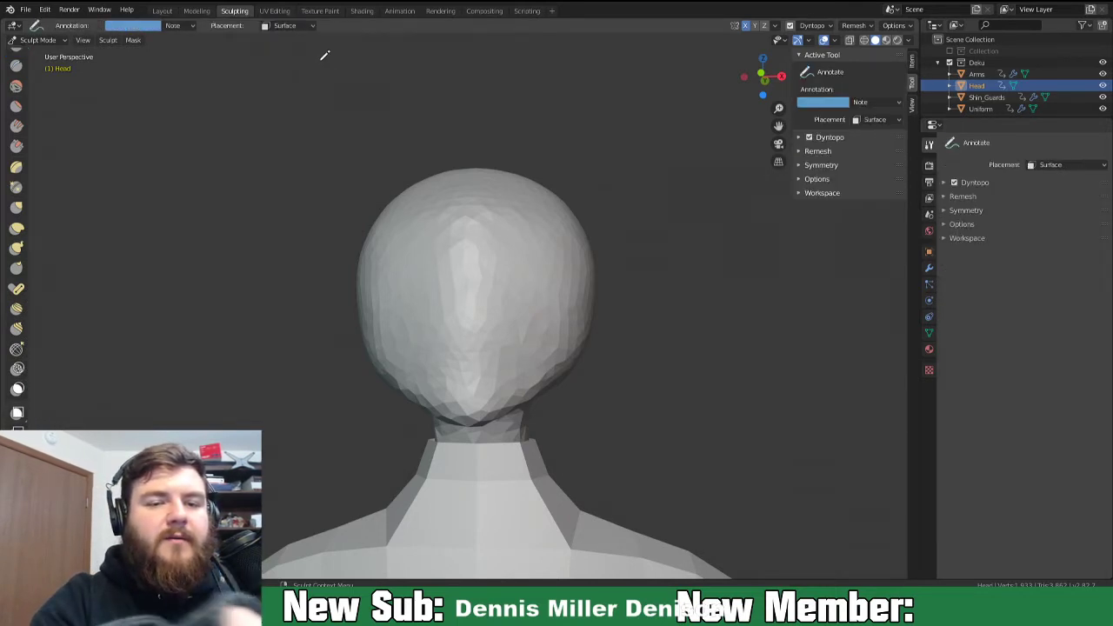
Turn on annotations in the viewport overlays and outline an angular eye shape on one side of the face.
{"action": "middle_click_drag", "start_coordinate": [538, 317], "coordinate": [503, 304], "text": "shift"}
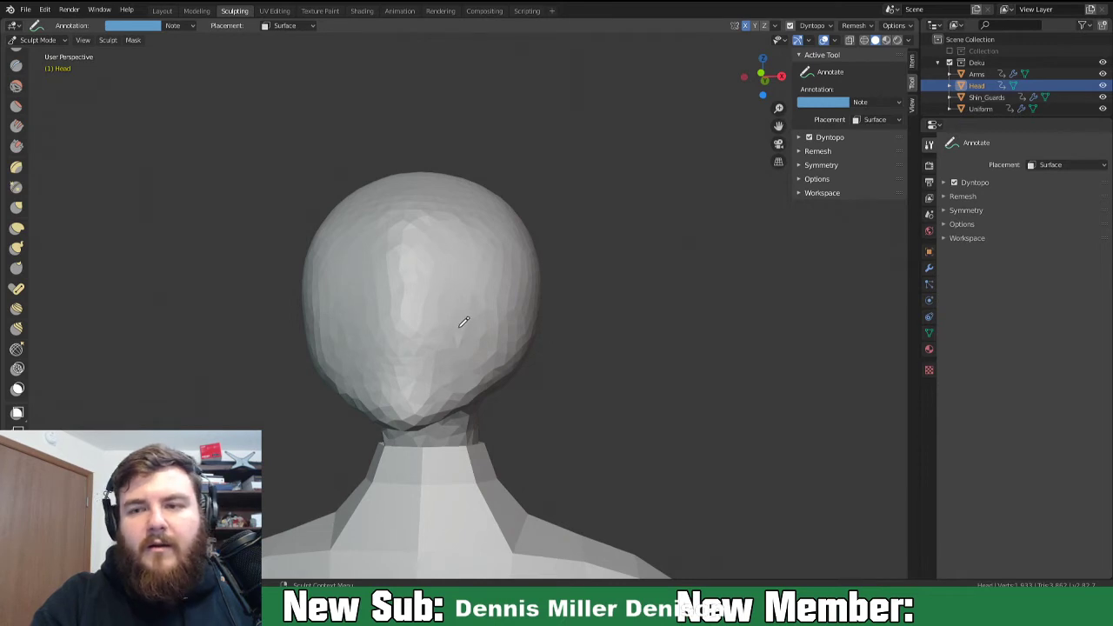
{"action": "left_click", "coordinate": [909, 41]}
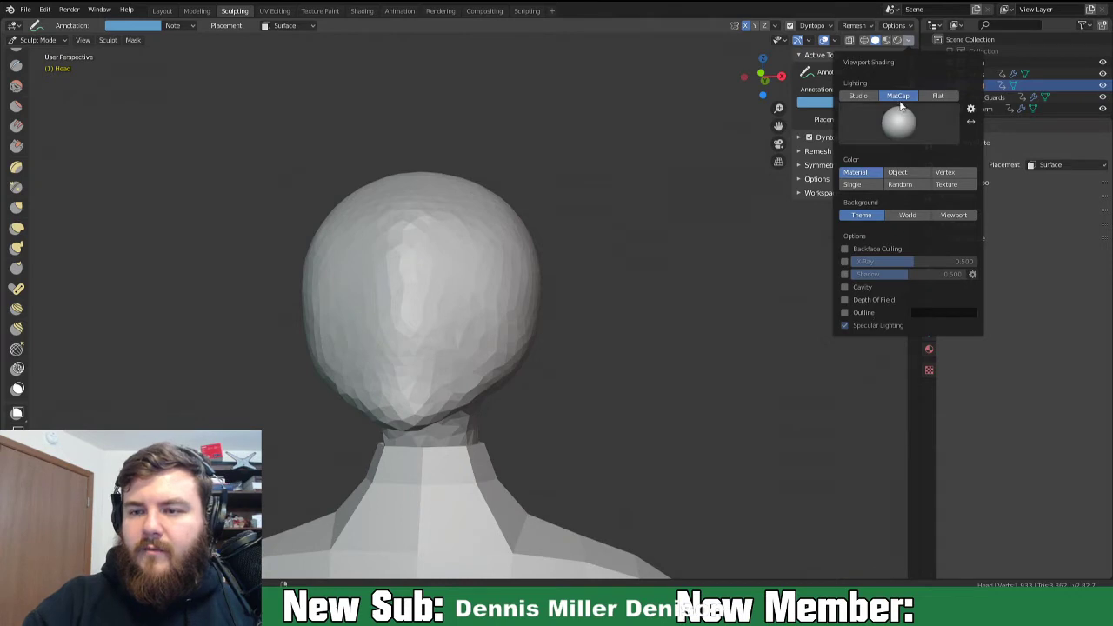
{"action": "left_click", "coordinate": [834, 42]}
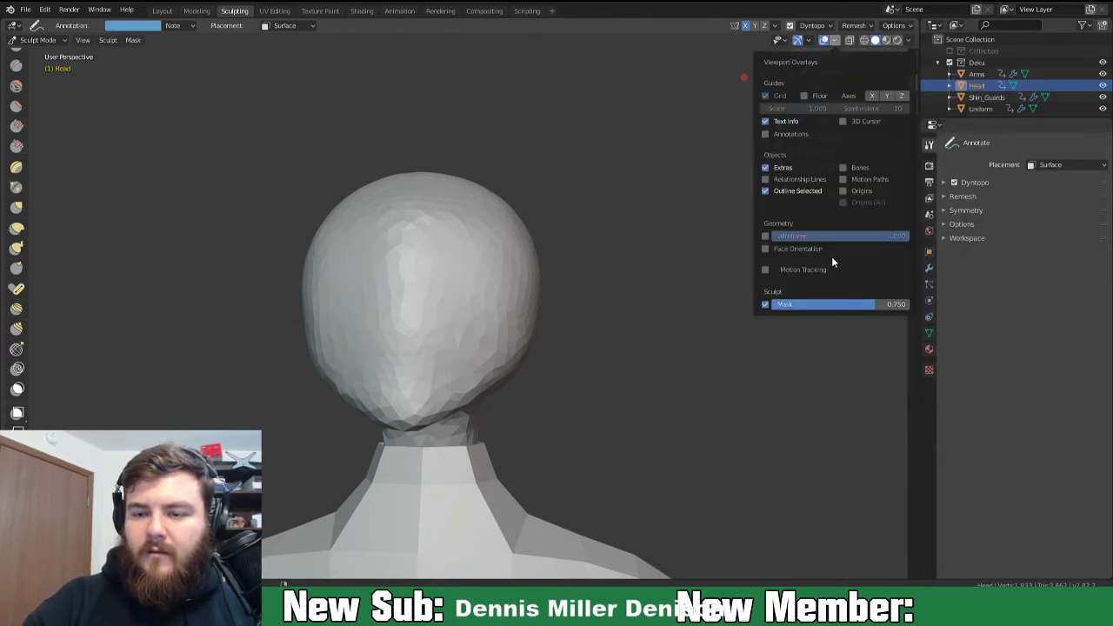
{"action": "left_click_drag", "start_coordinate": [432, 287], "coordinate": [478, 267]}
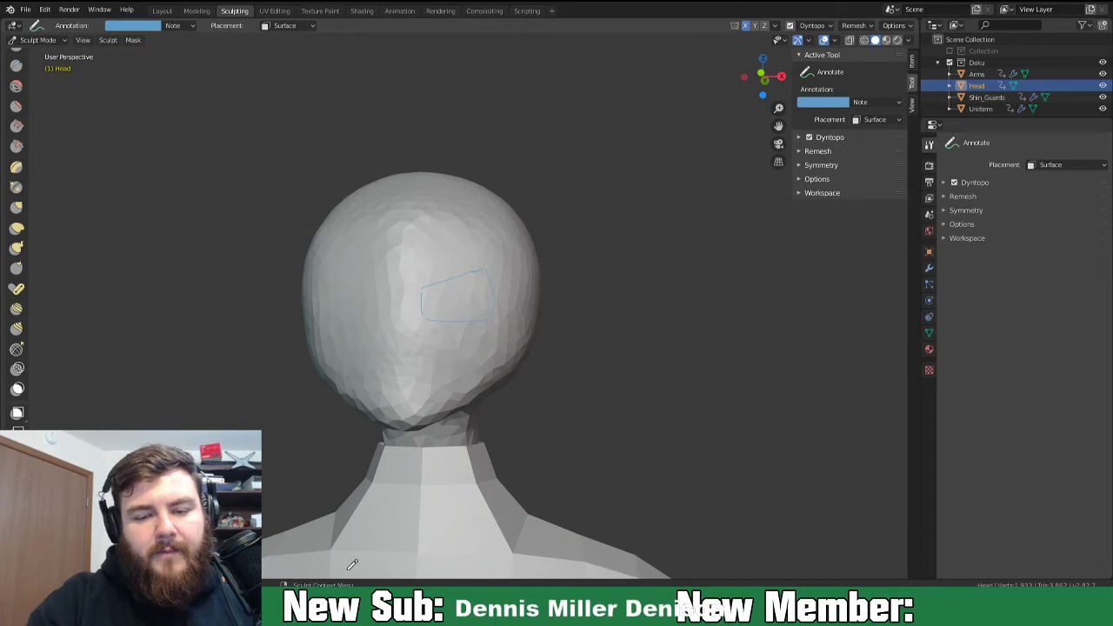
Switch to the Inflate brush with a radius of 51 px and a strength of 0.570 beside the outlined eye.
{"action": "mouse_move", "coordinate": [230, 379]}
{"action": "middle_mouse_down"}
{"action": "mouse_move", "coordinate": [569, 340]}
{"action": "mouse_move", "coordinate": [496, 333]}
{"action": "mouse_move", "coordinate": [556, 350]}
{"action": "mouse_move", "coordinate": [630, 341]}
{"action": "middle_mouse_up"}
{"action": "scroll", "coordinate": [631, 340], "scroll_direction": "up", "scroll_amount": 4}
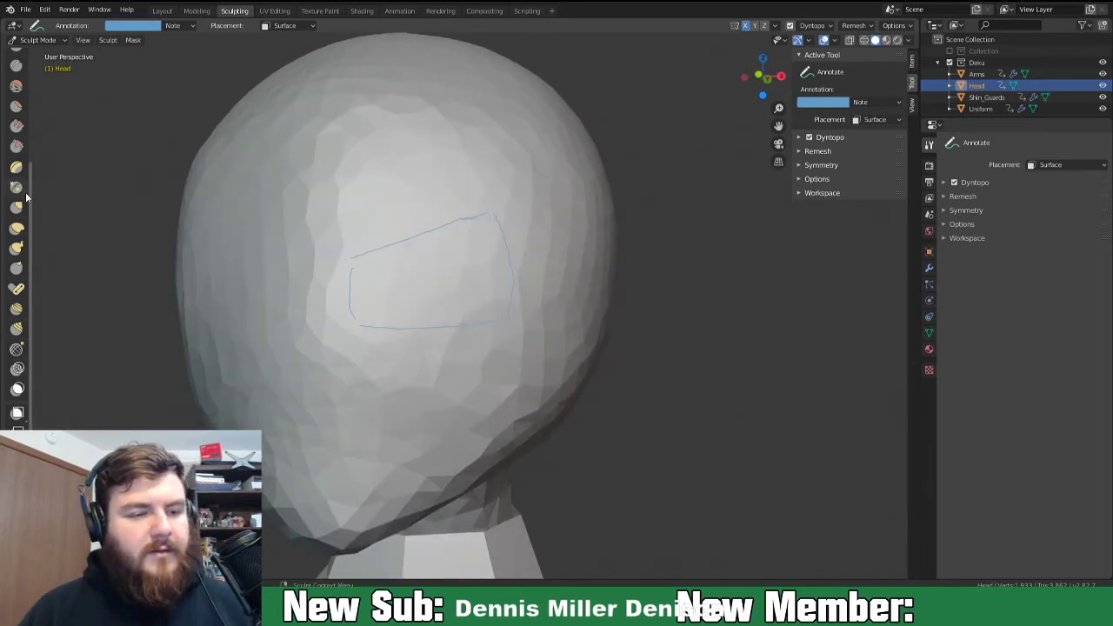
{"action": "scroll", "coordinate": [19, 148], "scroll_direction": "up", "scroll_amount": 4}
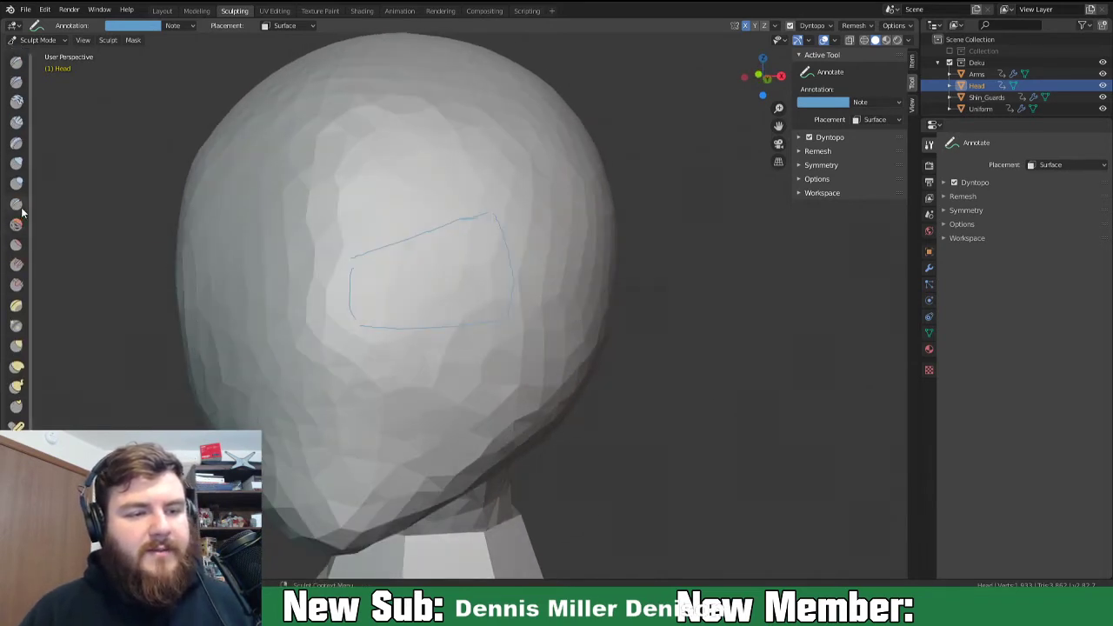
{"action": "left_click", "coordinate": [16, 162]}
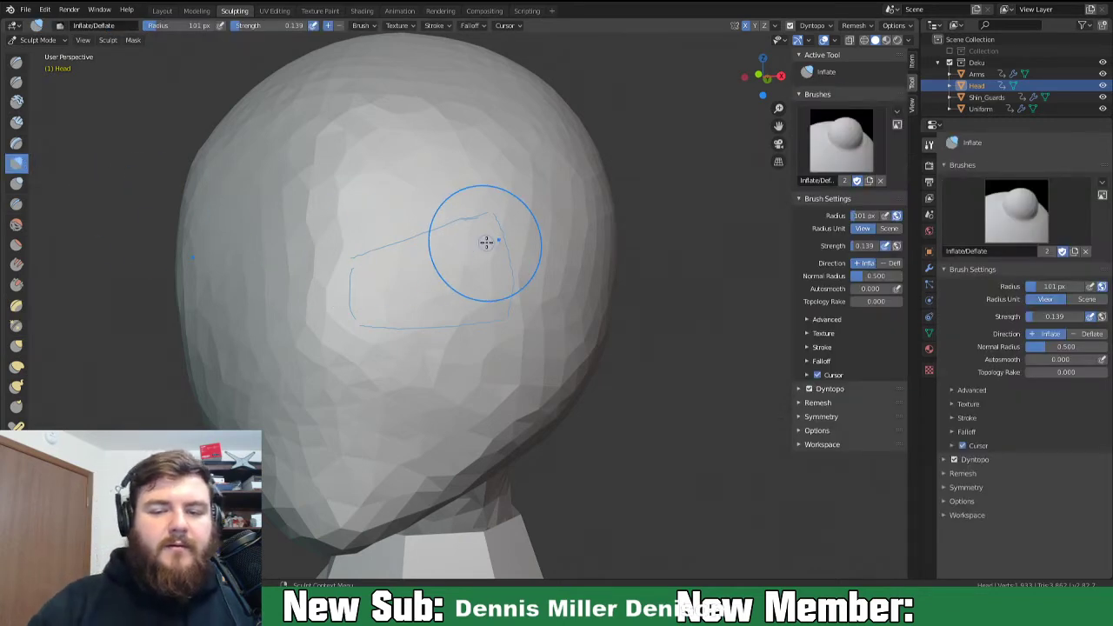
{"action": "key", "text": "f"}
{"action": "left_click", "coordinate": [464, 300]}
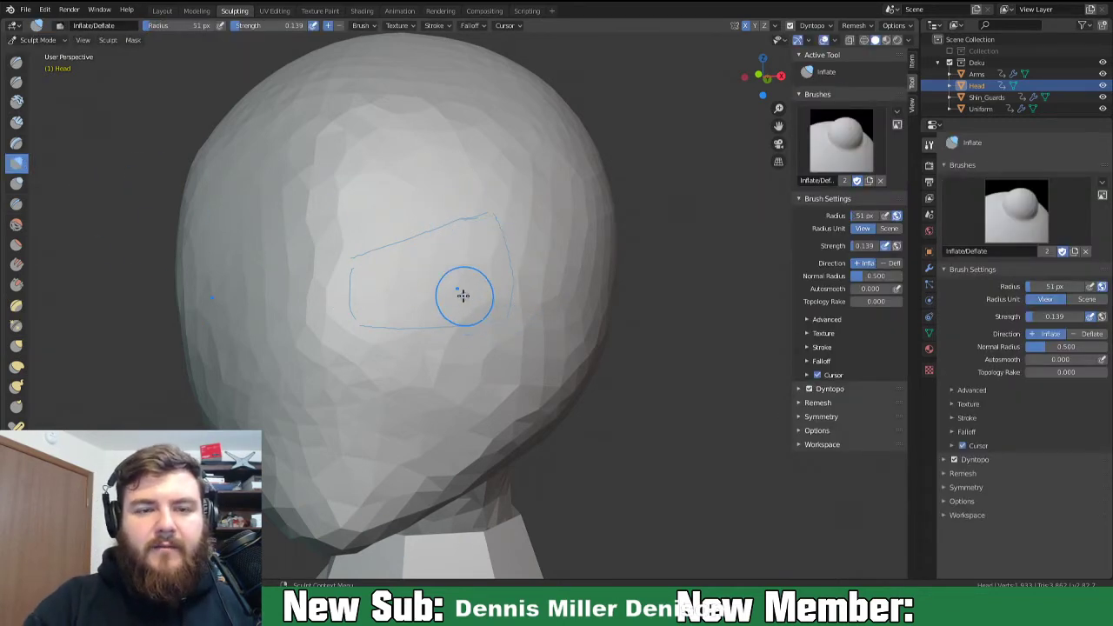
{"action": "key", "text": "shift+f"}
{"action": "left_click", "coordinate": [420, 372]}
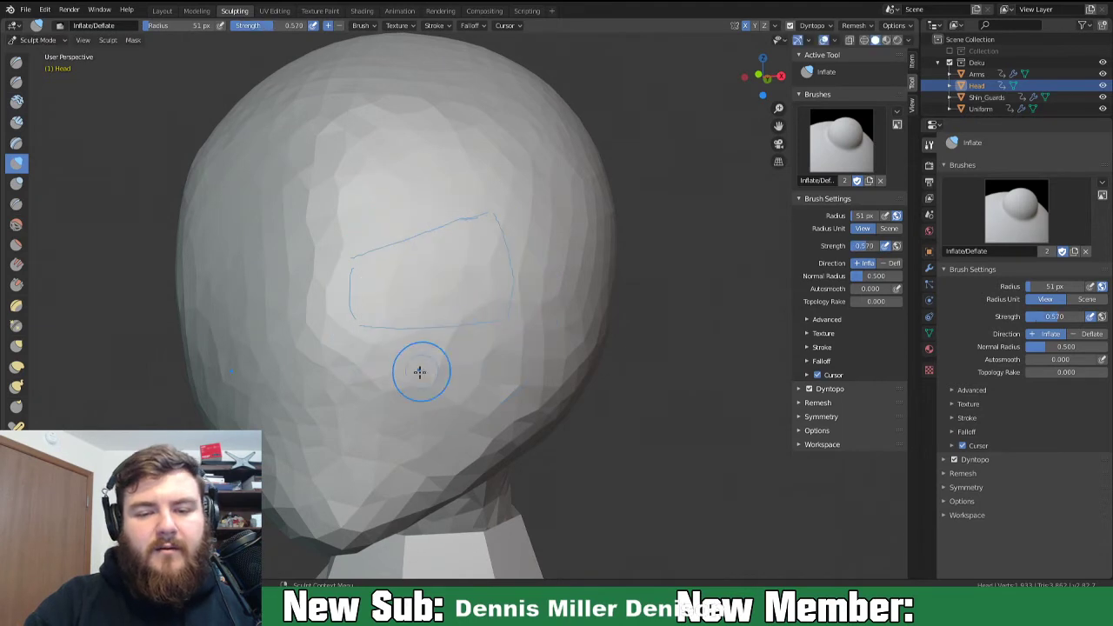
Carve symmetrical eye sockets inside the annotated outline, raising the Inflate brush strength to 0.921.
{"action": "left_click_drag", "start_coordinate": [369, 273], "coordinate": [373, 314]}
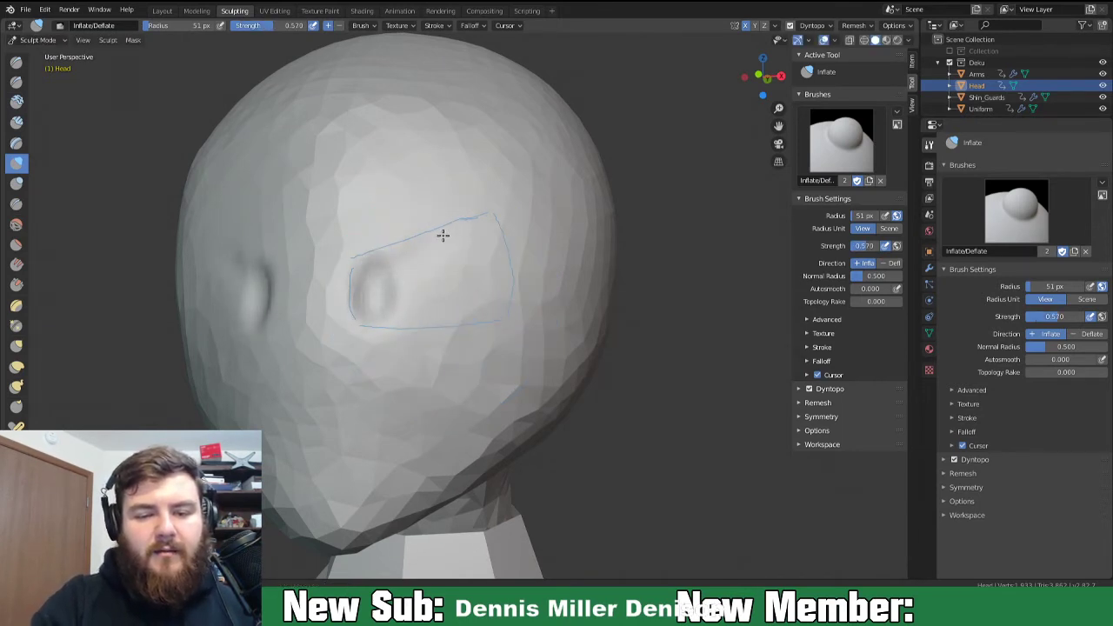
{"action": "left_click_drag", "start_coordinate": [401, 261], "coordinate": [422, 273]}
{"action": "key", "text": "shift+f"}
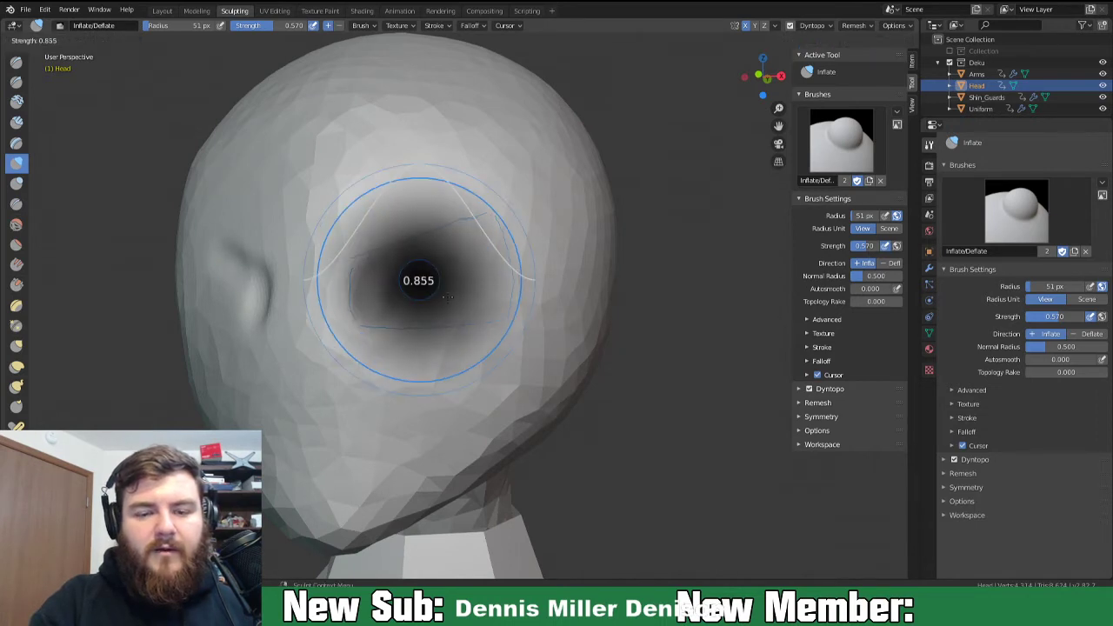
{"action": "left_click", "coordinate": [451, 298]}
{"action": "mouse_move", "coordinate": [403, 284]}
{"action": "left_mouse_down"}
{"action": "mouse_move", "coordinate": [461, 245]}
{"action": "mouse_move", "coordinate": [484, 249]}
{"action": "mouse_move", "coordinate": [502, 277]}
{"action": "mouse_move", "coordinate": [481, 299]}
{"action": "mouse_move", "coordinate": [427, 315]}
{"action": "mouse_move", "coordinate": [373, 307]}
{"action": "mouse_move", "coordinate": [449, 271]}
{"action": "mouse_move", "coordinate": [479, 278]}
{"action": "mouse_move", "coordinate": [462, 281]}
{"action": "mouse_move", "coordinate": [453, 261]}
{"action": "mouse_move", "coordinate": [405, 259]}
{"action": "mouse_move", "coordinate": [360, 300]}
{"action": "mouse_move", "coordinate": [403, 258]}
{"action": "mouse_move", "coordinate": [465, 247]}
{"action": "mouse_move", "coordinate": [481, 260]}
{"action": "mouse_move", "coordinate": [484, 295]}
{"action": "mouse_move", "coordinate": [408, 317]}
{"action": "left_mouse_up"}
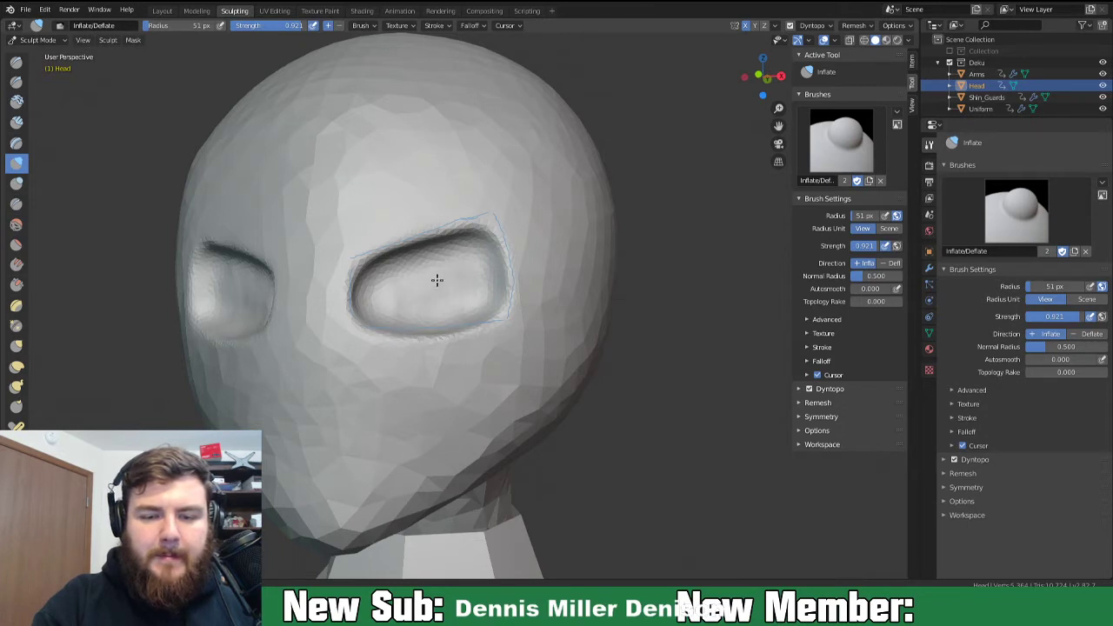
{"action": "mouse_move", "coordinate": [387, 273]}
{"action": "left_mouse_down"}
{"action": "mouse_move", "coordinate": [373, 303]}
{"action": "mouse_move", "coordinate": [390, 311]}
{"action": "mouse_move", "coordinate": [409, 291]}
{"action": "mouse_move", "coordinate": [426, 293]}
{"action": "mouse_move", "coordinate": [440, 313]}
{"action": "mouse_move", "coordinate": [469, 292]}
{"action": "mouse_move", "coordinate": [482, 263]}
{"action": "mouse_move", "coordinate": [472, 252]}
{"action": "mouse_move", "coordinate": [402, 295]}
{"action": "mouse_move", "coordinate": [380, 282]}
{"action": "mouse_move", "coordinate": [409, 348]}
{"action": "left_mouse_up"}
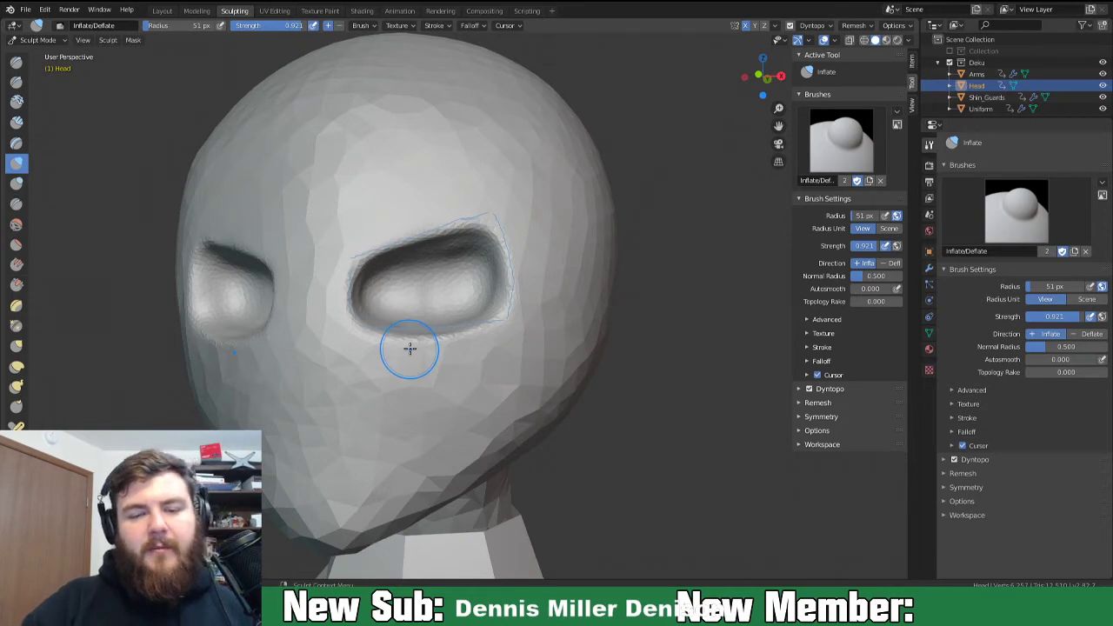
Examine the depth and placement of the eye sockets from the front, three-quarter and side views.
{"action": "scroll", "coordinate": [409, 348], "scroll_direction": "down", "scroll_amount": 5}
{"action": "middle_click_drag", "start_coordinate": [410, 347], "coordinate": [483, 381]}
{"action": "scroll", "coordinate": [530, 366], "scroll_direction": "up", "scroll_amount": 3}
{"action": "scroll", "coordinate": [478, 385], "scroll_direction": "up", "scroll_amount": 4}
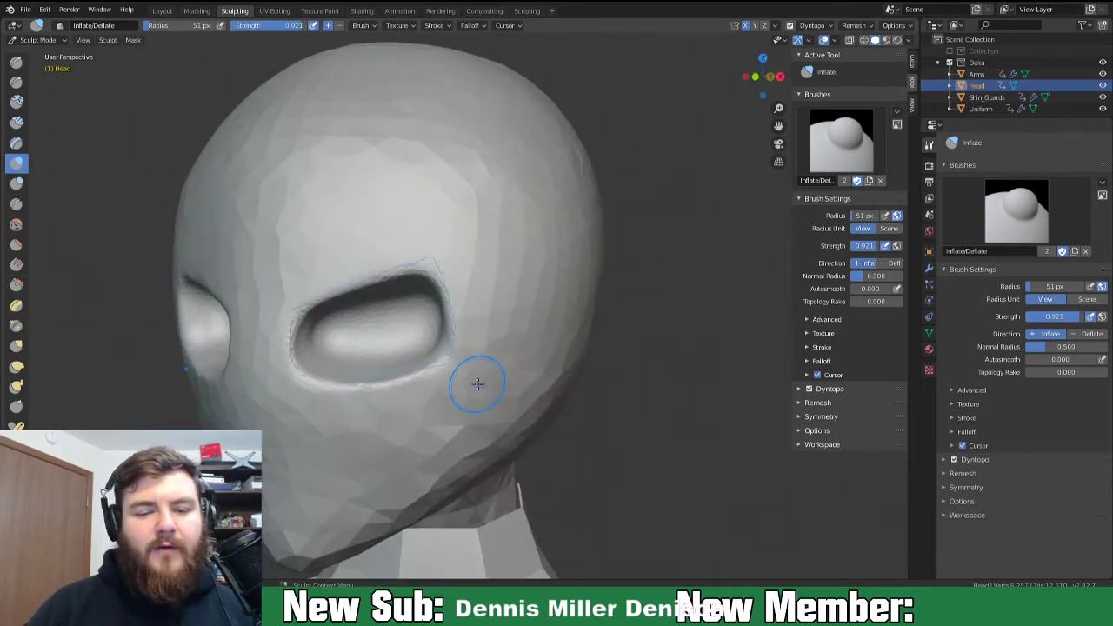
{"action": "scroll", "coordinate": [533, 383], "scroll_direction": "down", "scroll_amount": 2}
{"action": "middle_click_drag", "start_coordinate": [597, 322], "coordinate": [507, 345]}
{"action": "scroll", "coordinate": [505, 330], "scroll_direction": "down", "scroll_amount": 3}
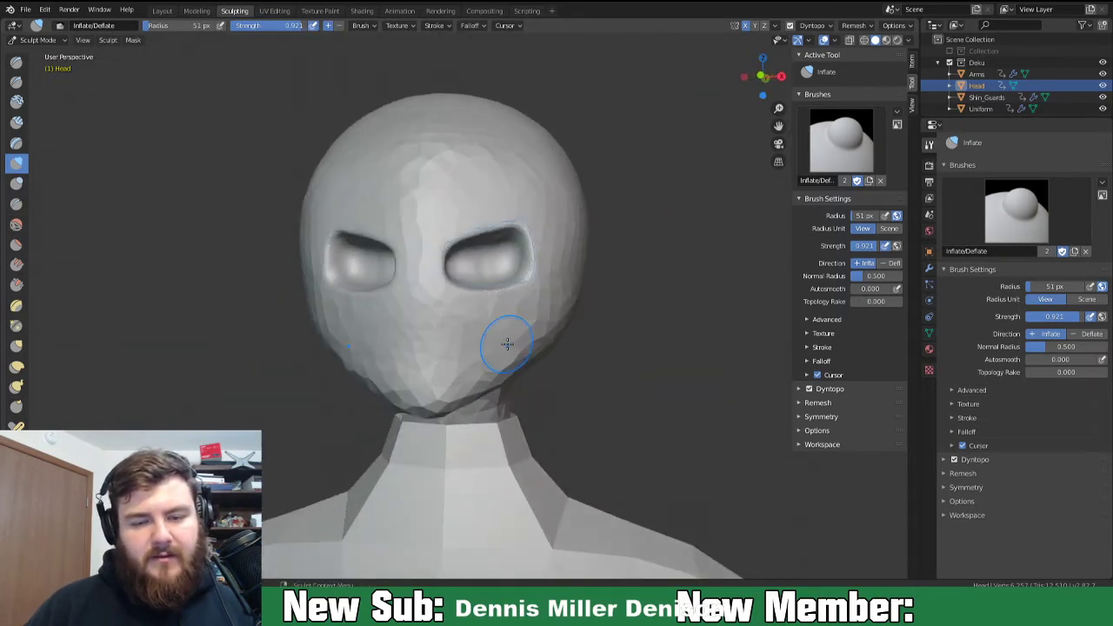
{"action": "mouse_move", "coordinate": [547, 263]}
{"action": "middle_mouse_down"}
{"action": "mouse_move", "coordinate": [397, 335]}
{"action": "mouse_move", "coordinate": [397, 348]}
{"action": "mouse_move", "coordinate": [438, 359]}
{"action": "mouse_move", "coordinate": [408, 361]}
{"action": "mouse_move", "coordinate": [478, 365]}
{"action": "middle_mouse_up"}
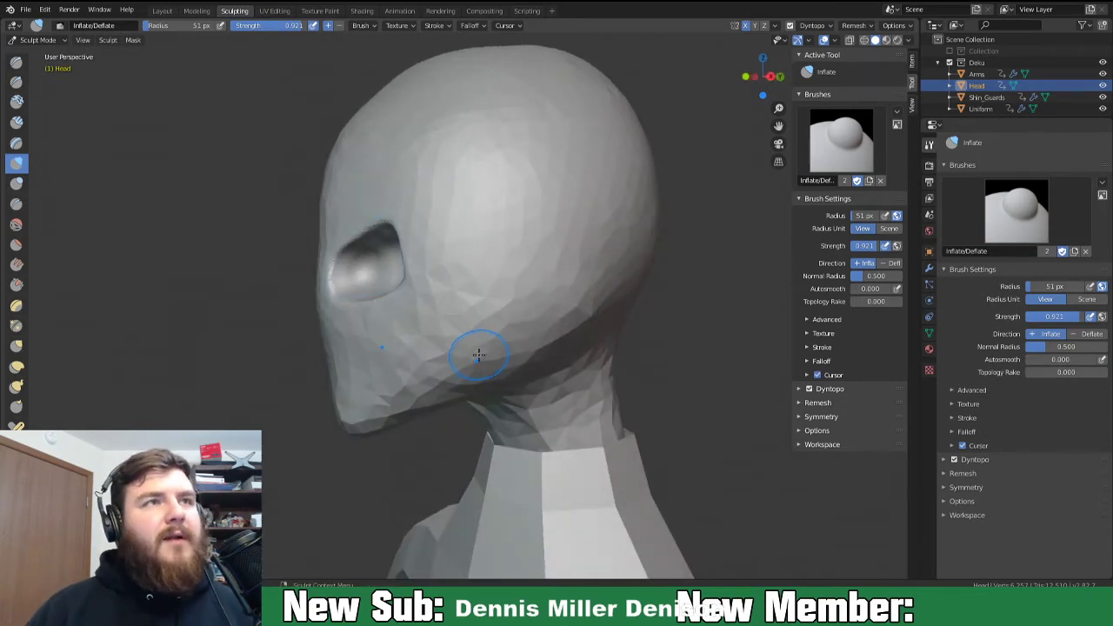
Pull a nose out of the face profile with the Snake Hook brush at 84 px radius and 0.606 strength.
{"action": "key", "text": "k"}
{"action": "mouse_move", "coordinate": [399, 340]}
{"action": "middle_mouse_down"}
{"action": "mouse_move", "coordinate": [365, 328]}
{"action": "mouse_move", "coordinate": [373, 339]}
{"action": "mouse_move", "coordinate": [424, 316]}
{"action": "mouse_move", "coordinate": [305, 310]}
{"action": "middle_mouse_up"}
{"action": "scroll", "coordinate": [371, 343], "scroll_direction": "up", "scroll_amount": 1}
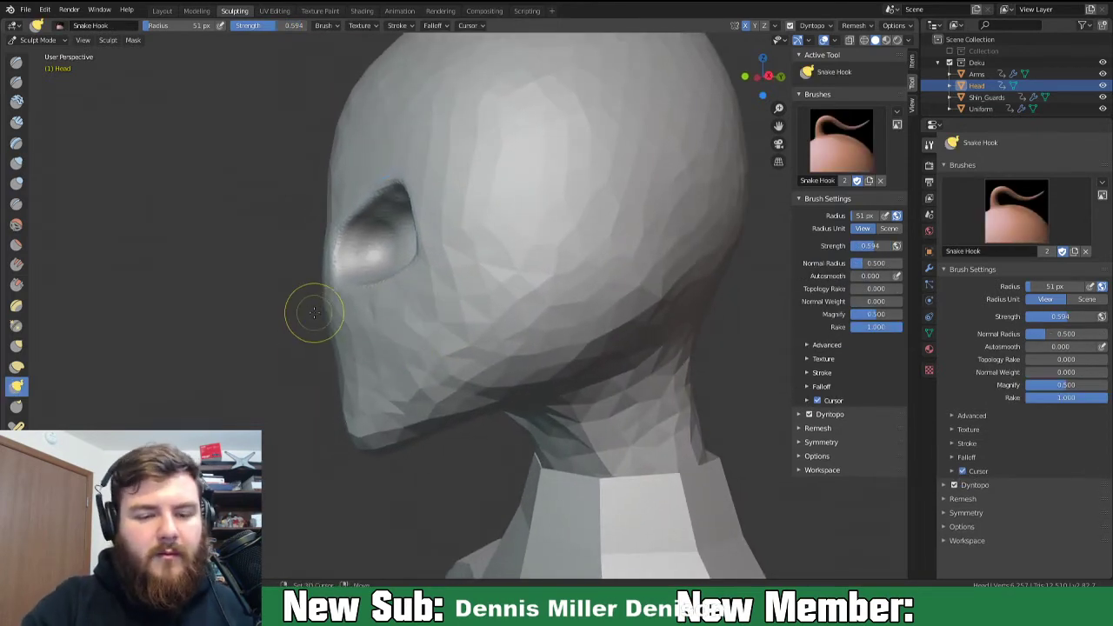
{"action": "key", "text": "shift+f"}
{"action": "left_click", "coordinate": [317, 323]}
{"action": "key", "text": "f"}
{"action": "left_click", "coordinate": [325, 340]}
{"action": "mouse_move", "coordinate": [327, 301]}
{"action": "left_mouse_down"}
{"action": "mouse_move", "coordinate": [294, 309]}
{"action": "mouse_move", "coordinate": [320, 324]}
{"action": "mouse_move", "coordinate": [300, 338]}
{"action": "left_mouse_up"}
{"action": "left_click_drag", "start_coordinate": [299, 337], "coordinate": [302, 339]}
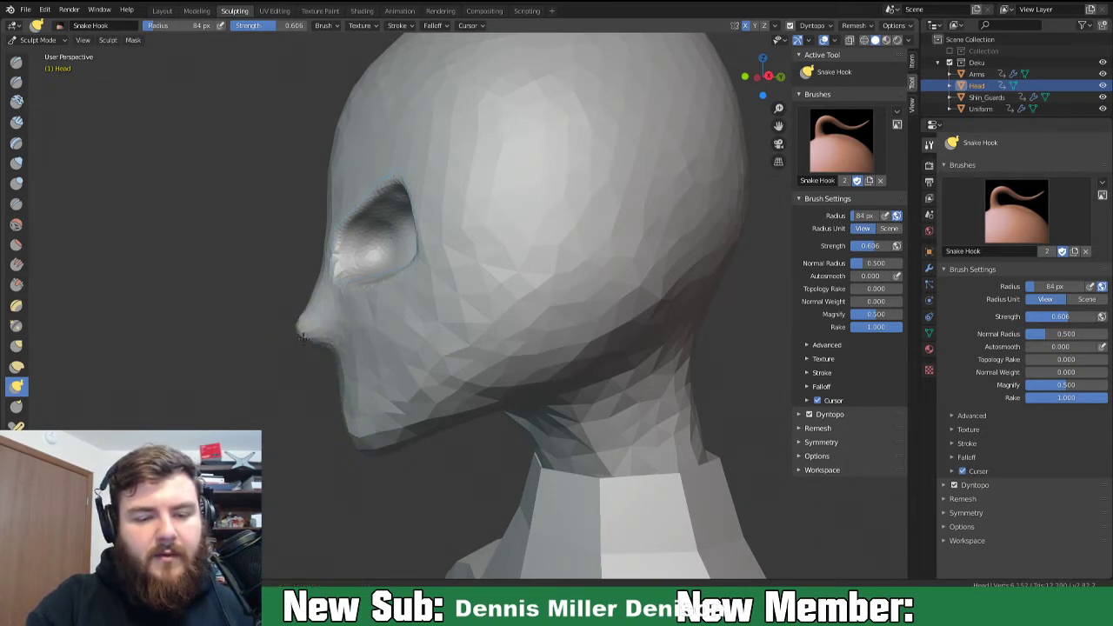
Shape the nose tip, sides and underside from the front with the Snake Hook brush.
{"action": "middle_click_drag", "start_coordinate": [359, 385], "coordinate": [446, 373]}
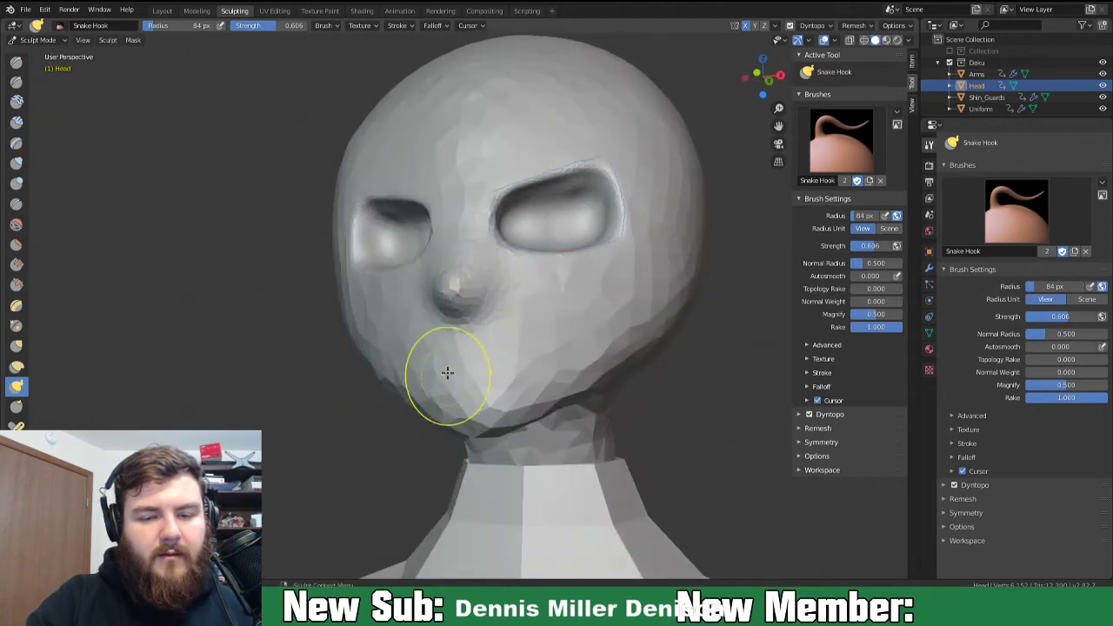
{"action": "left_click_drag", "start_coordinate": [472, 291], "coordinate": [465, 281]}
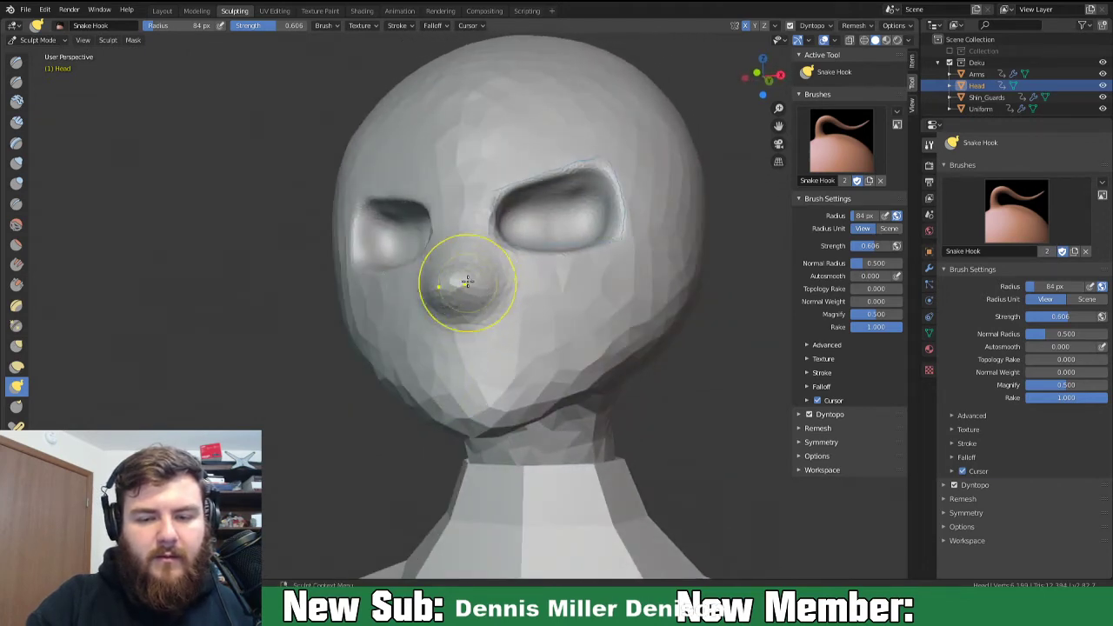
{"action": "left_click_drag", "start_coordinate": [475, 302], "coordinate": [477, 315]}
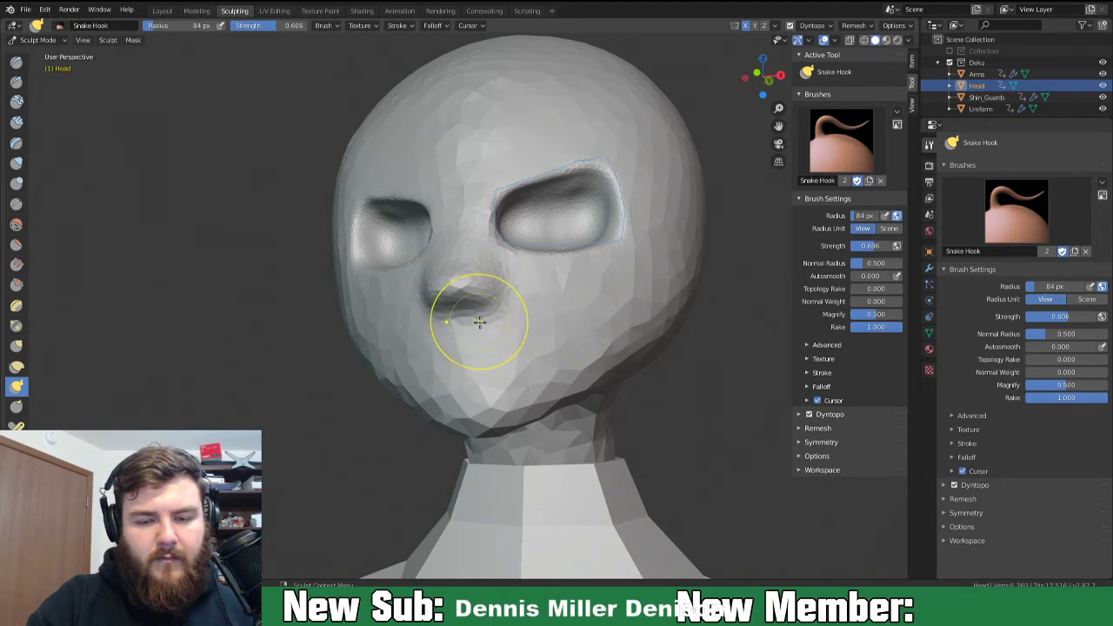
{"action": "mouse_move", "coordinate": [495, 317]}
{"action": "middle_mouse_down"}
{"action": "mouse_move", "coordinate": [365, 317]}
{"action": "mouse_move", "coordinate": [509, 322]}
{"action": "middle_mouse_up"}
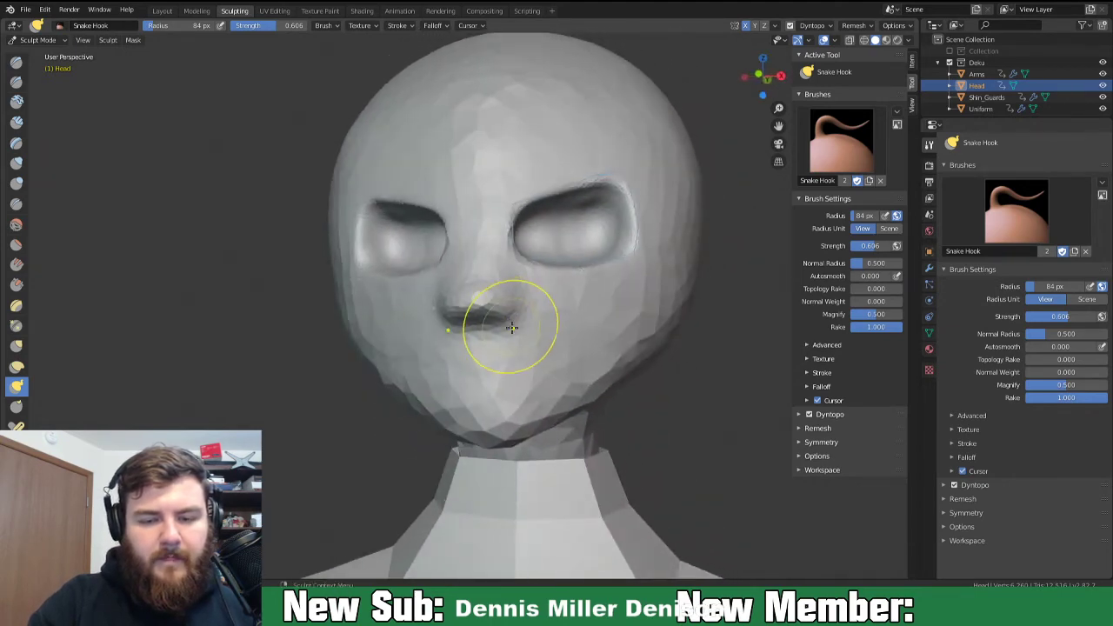
{"action": "left_click_drag", "start_coordinate": [512, 325], "coordinate": [513, 319]}
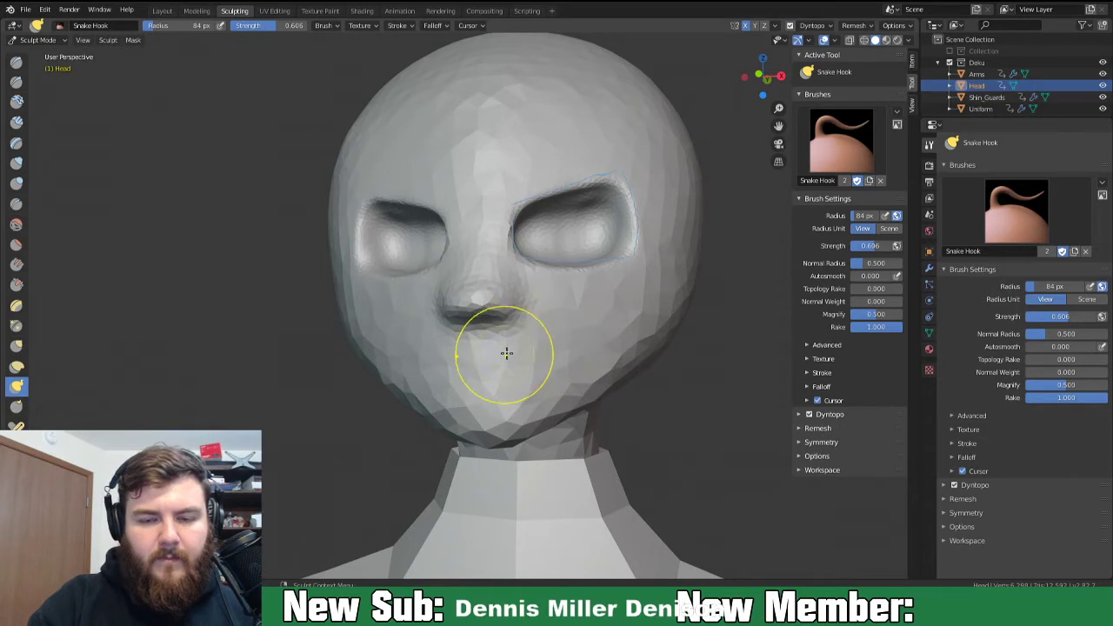
Define the nose's sides and nostril wings with the Crease brush at a radius of 29 px.
{"action": "key", "text": "shift+c"}
{"action": "key", "text": "f"}
{"action": "left_click", "coordinate": [507, 303]}
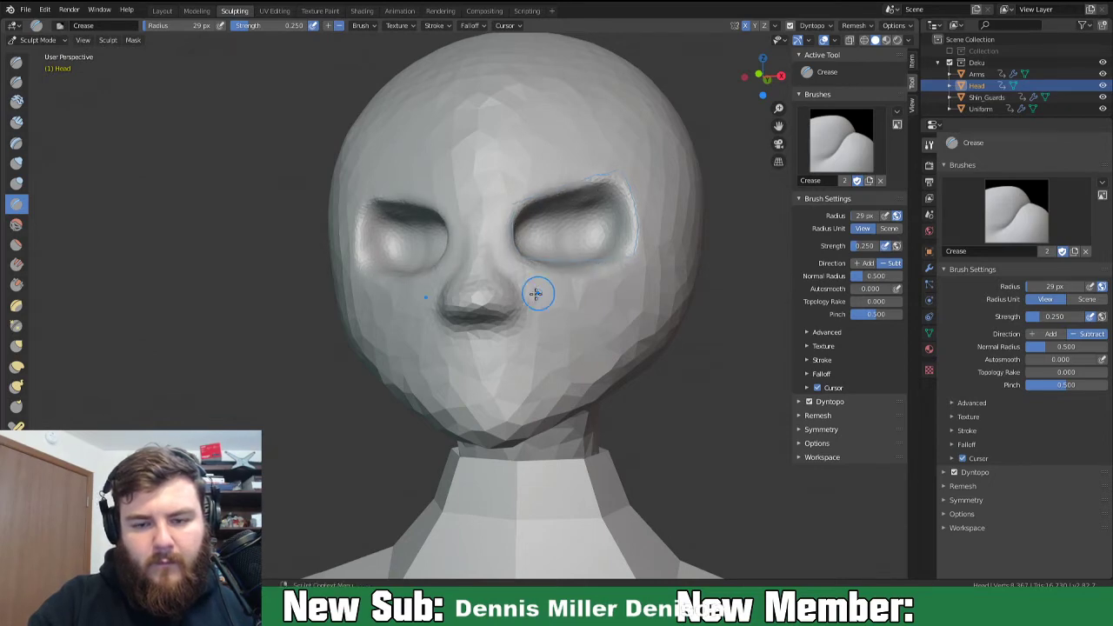
{"action": "mouse_move", "coordinate": [497, 261]}
{"action": "middle_mouse_down"}
{"action": "mouse_move", "coordinate": [501, 305]}
{"action": "mouse_move", "coordinate": [467, 325]}
{"action": "mouse_move", "coordinate": [470, 302]}
{"action": "middle_mouse_up"}
{"action": "scroll", "coordinate": [412, 290], "scroll_direction": "up", "scroll_amount": 4}
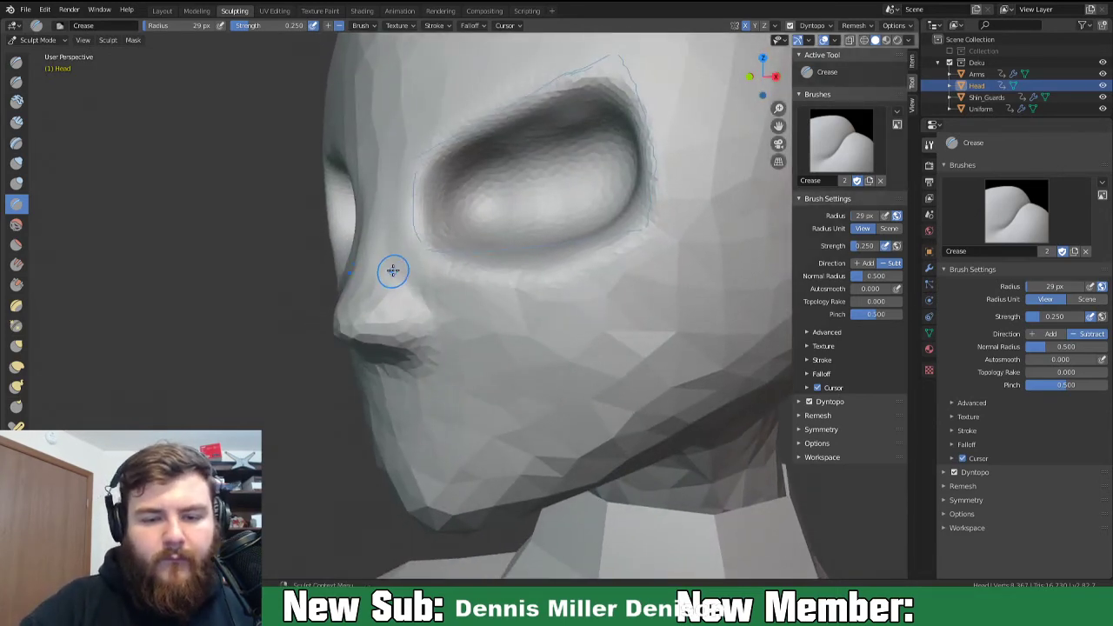
{"action": "left_click_drag", "start_coordinate": [431, 308], "coordinate": [416, 294]}
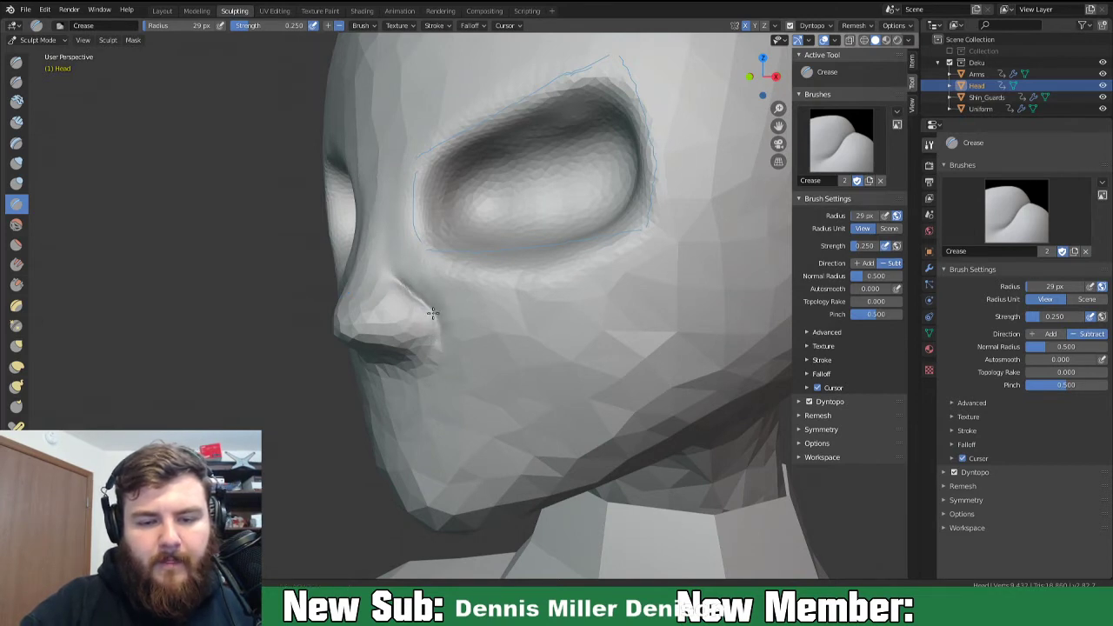
{"action": "left_click_drag", "start_coordinate": [420, 303], "coordinate": [428, 302]}
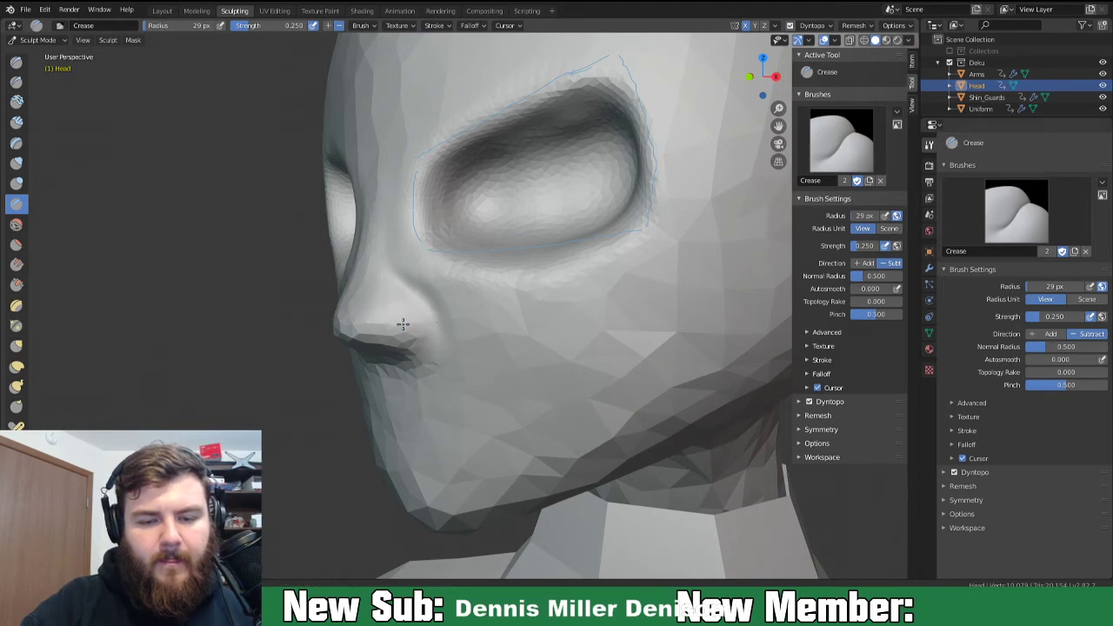
Widen the nostrils and refine the nose bridge and profile with the Snake Hook brush at a radius of 58 px.
{"action": "scroll", "coordinate": [559, 473], "scroll_direction": "down", "scroll_amount": 8}
{"action": "middle_click_drag", "start_coordinate": [559, 473], "coordinate": [518, 331]}
{"action": "scroll", "coordinate": [635, 411], "scroll_direction": "down", "scroll_amount": 5}
{"action": "scroll", "coordinate": [559, 384], "scroll_direction": "up", "scroll_amount": 6}
{"action": "scroll", "coordinate": [555, 340], "scroll_direction": "up", "scroll_amount": 3}
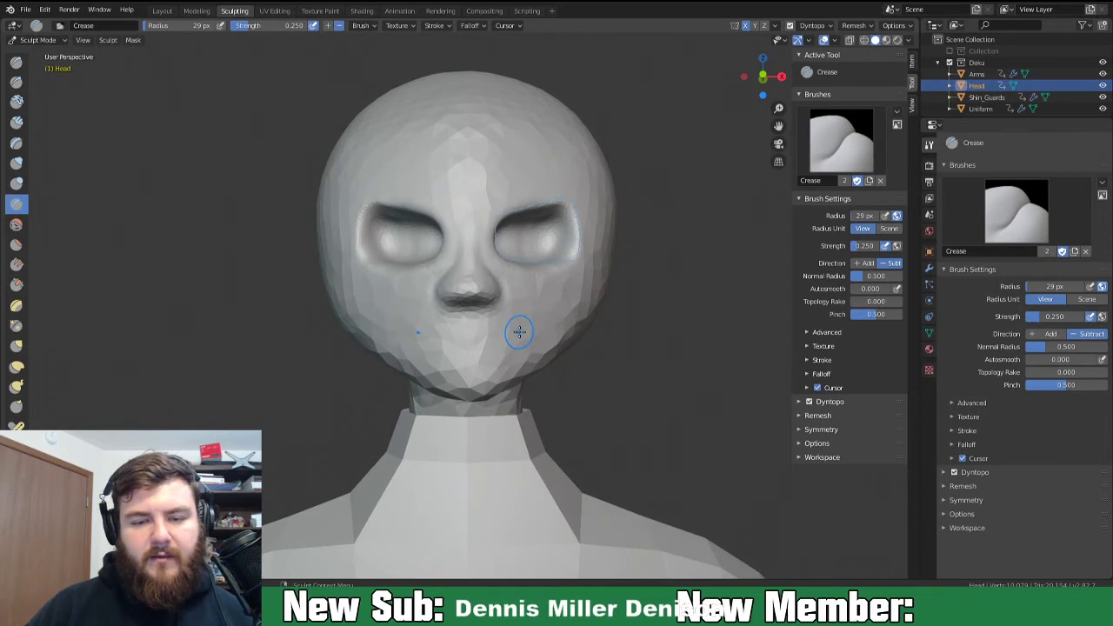
{"action": "key", "text": "k"}
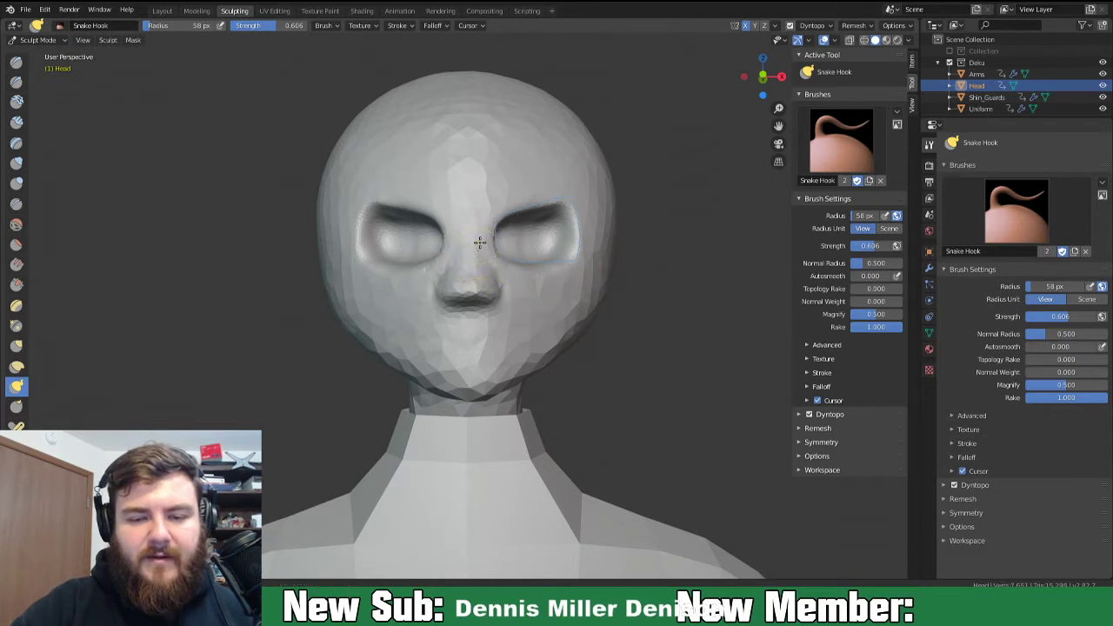
{"action": "left_click_drag", "start_coordinate": [489, 280], "coordinate": [498, 288]}
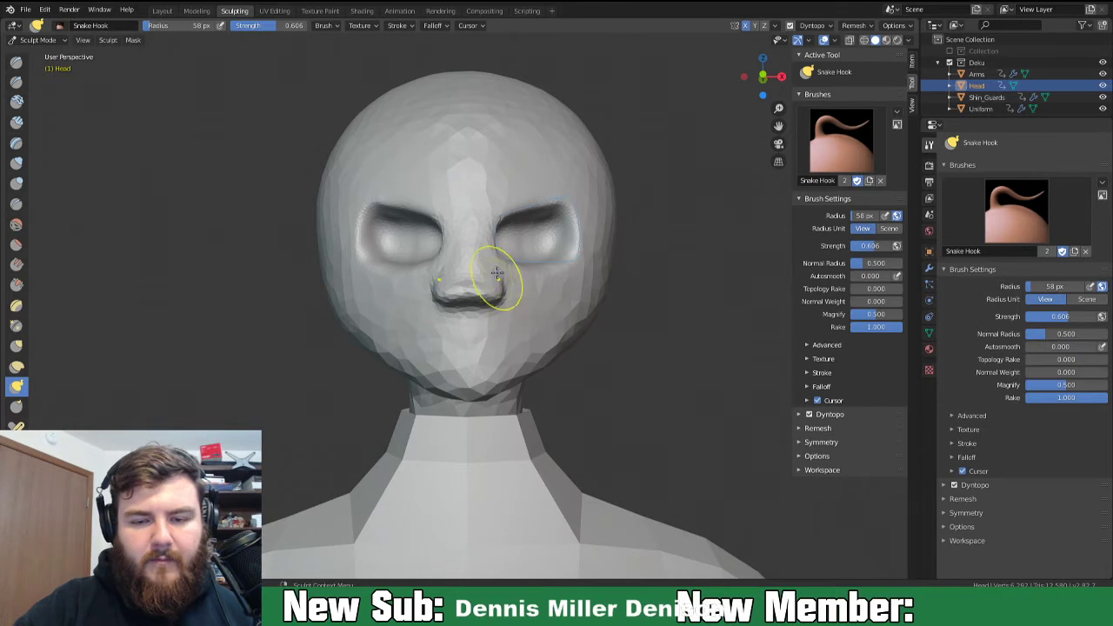
{"action": "left_click_drag", "start_coordinate": [497, 239], "coordinate": [490, 236]}
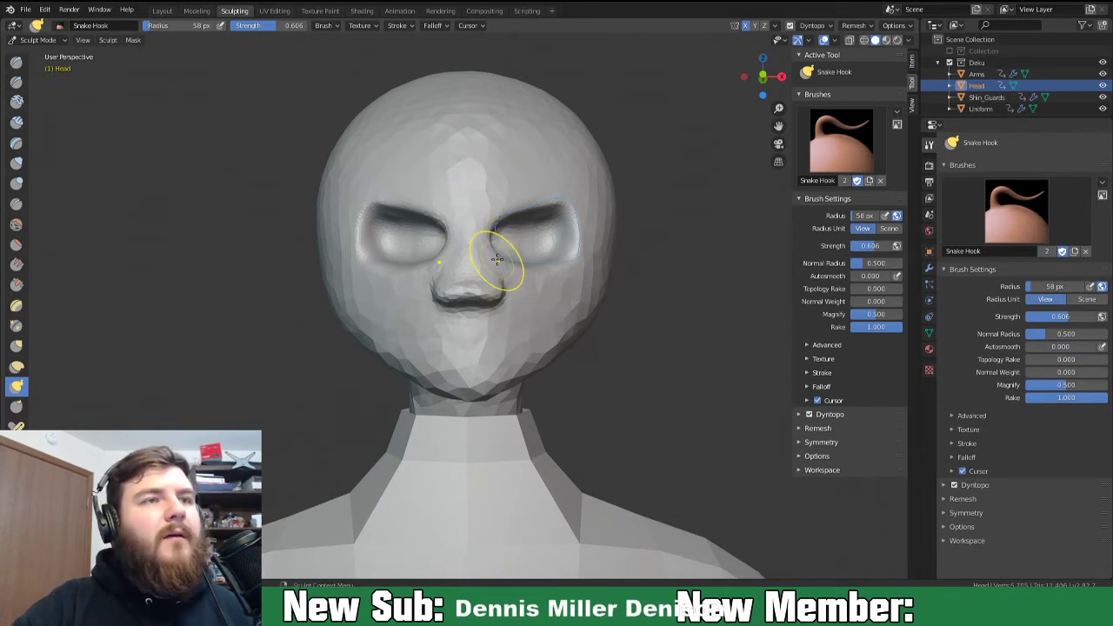
{"action": "middle_click_drag", "start_coordinate": [496, 261], "coordinate": [392, 278]}
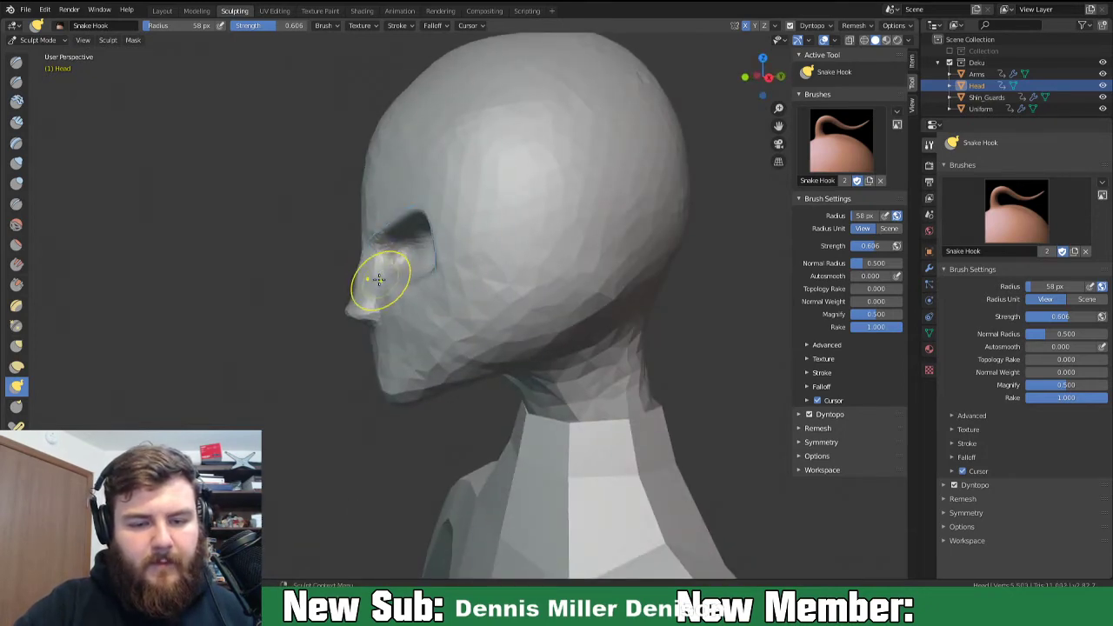
{"action": "mouse_move", "coordinate": [379, 267]}
{"action": "left_mouse_down"}
{"action": "mouse_move", "coordinate": [381, 257]}
{"action": "mouse_move", "coordinate": [356, 295]}
{"action": "left_mouse_up"}
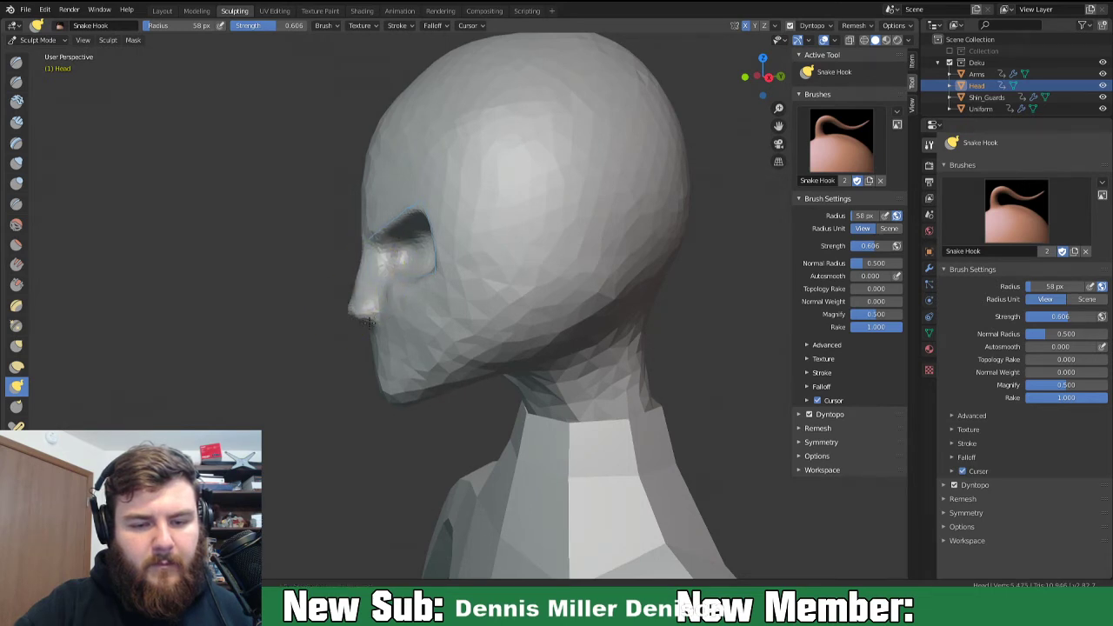
Pull out the lower jawline from chin to jaw corner with the Snake Hook brush at a radius of 79 px.
{"action": "mouse_move", "coordinate": [435, 316]}
{"action": "middle_mouse_down"}
{"action": "mouse_move", "coordinate": [504, 295]}
{"action": "mouse_move", "coordinate": [566, 348]}
{"action": "mouse_move", "coordinate": [579, 338]}
{"action": "mouse_move", "coordinate": [520, 338]}
{"action": "middle_mouse_up"}
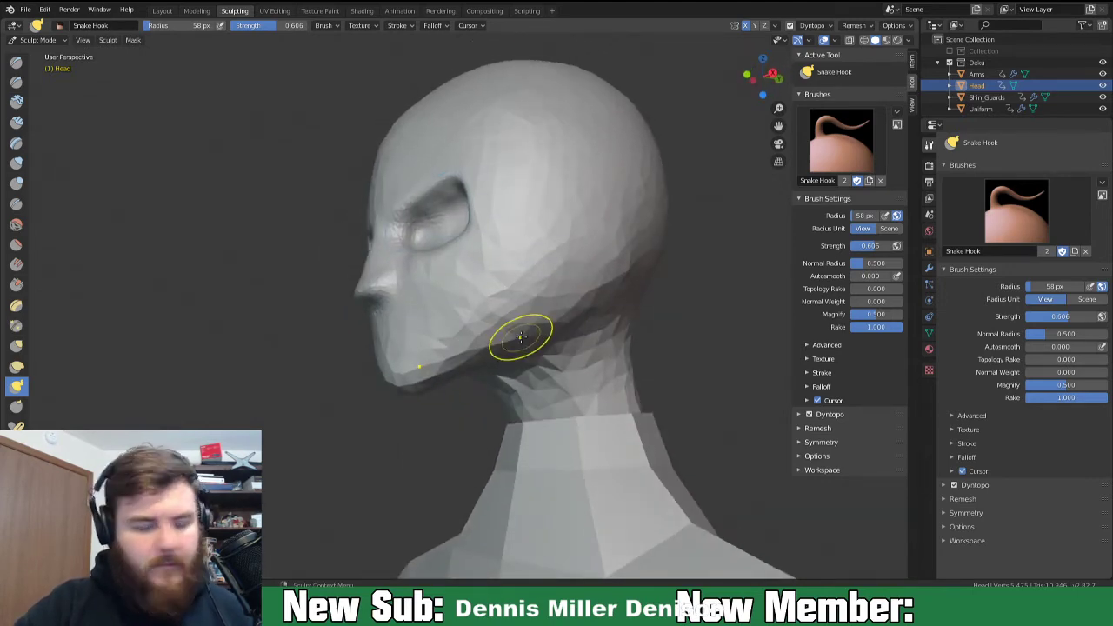
{"action": "key", "text": "f"}
{"action": "left_click", "coordinate": [539, 369]}
{"action": "mouse_move", "coordinate": [539, 369]}
{"action": "middle_mouse_down"}
{"action": "mouse_move", "coordinate": [530, 378]}
{"action": "mouse_move", "coordinate": [530, 348]}
{"action": "mouse_move", "coordinate": [512, 328]}
{"action": "middle_mouse_up"}
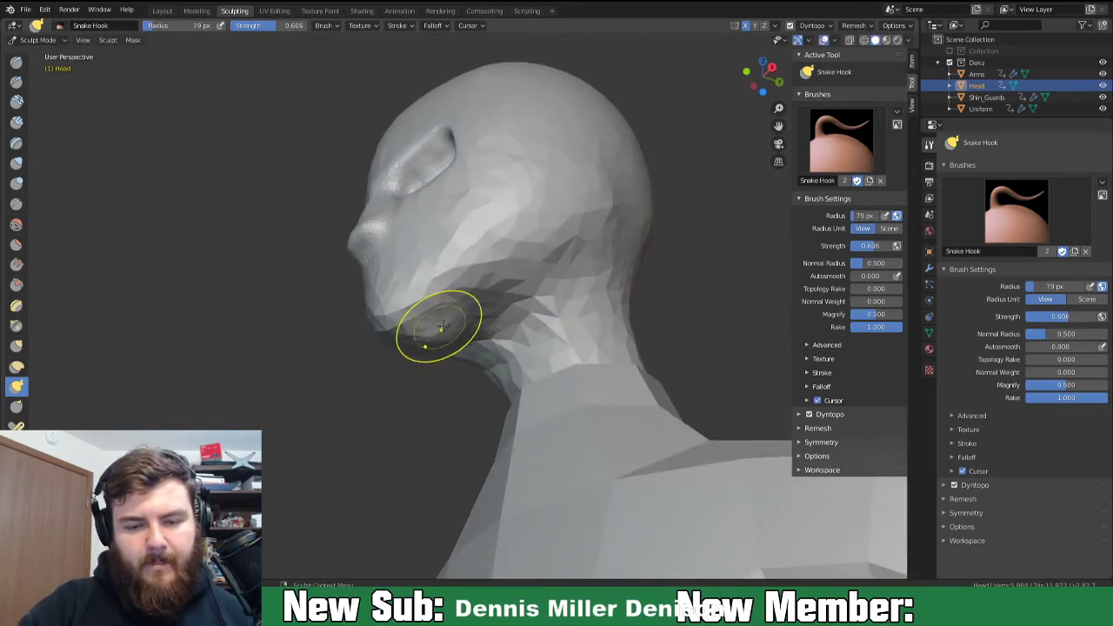
{"action": "left_click_drag", "start_coordinate": [506, 279], "coordinate": [553, 252]}
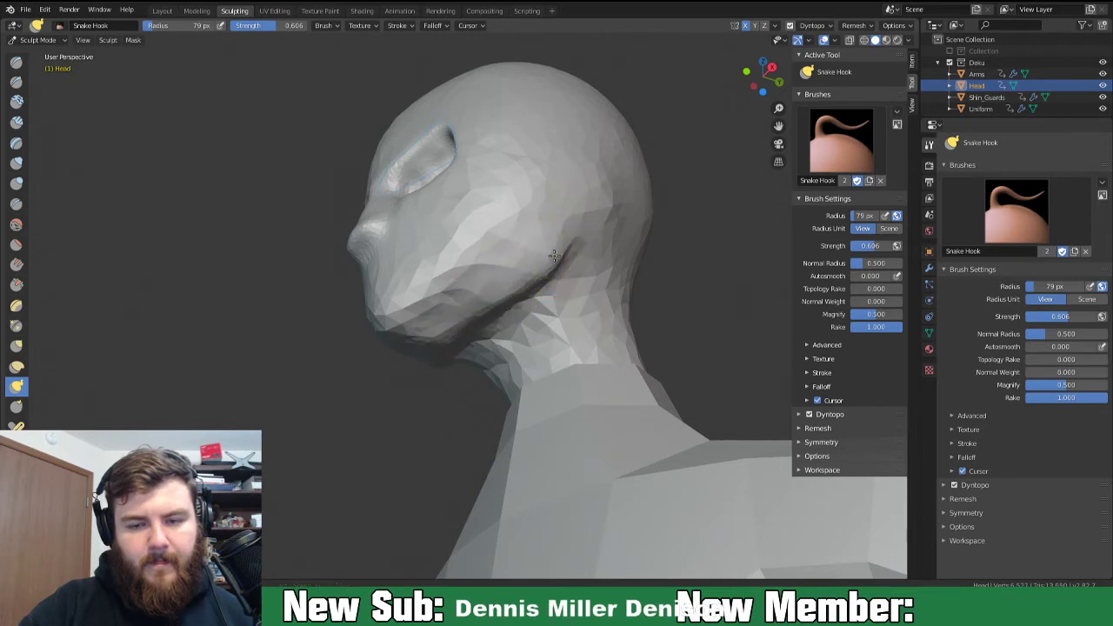
{"action": "middle_click_drag", "start_coordinate": [543, 272], "coordinate": [552, 348]}
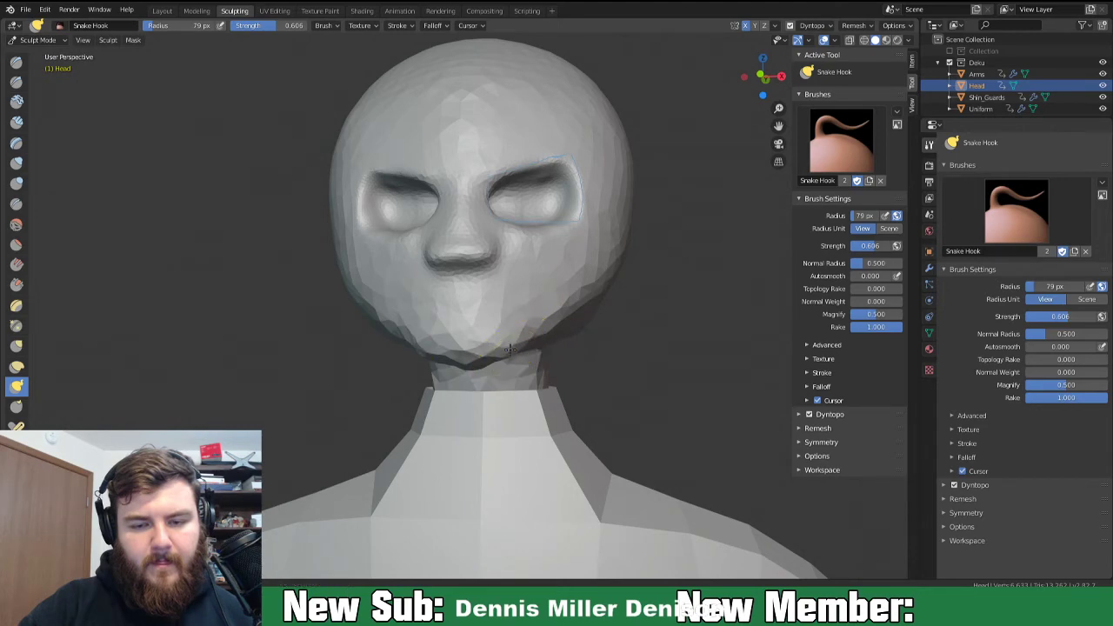
{"action": "middle_click_drag", "start_coordinate": [527, 350], "coordinate": [481, 348]}
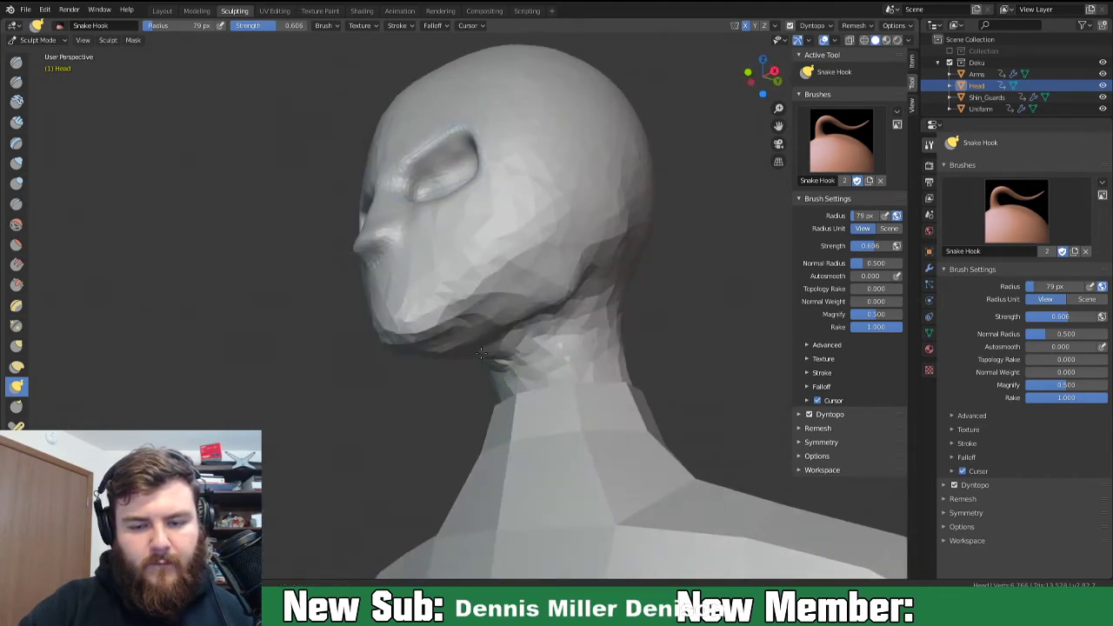
Fill out the underside of the jaw and upper neck with the Inflate brush at 79 px radius and 0.921 strength.
{"action": "key", "text": "i"}
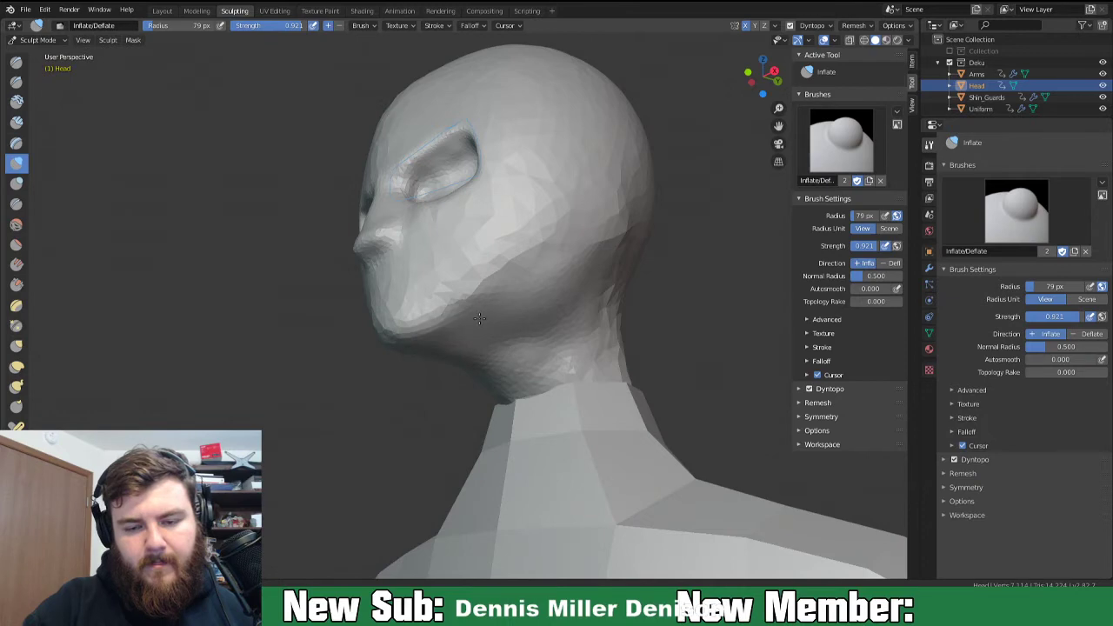
{"action": "middle_click_drag", "start_coordinate": [545, 301], "coordinate": [604, 363]}
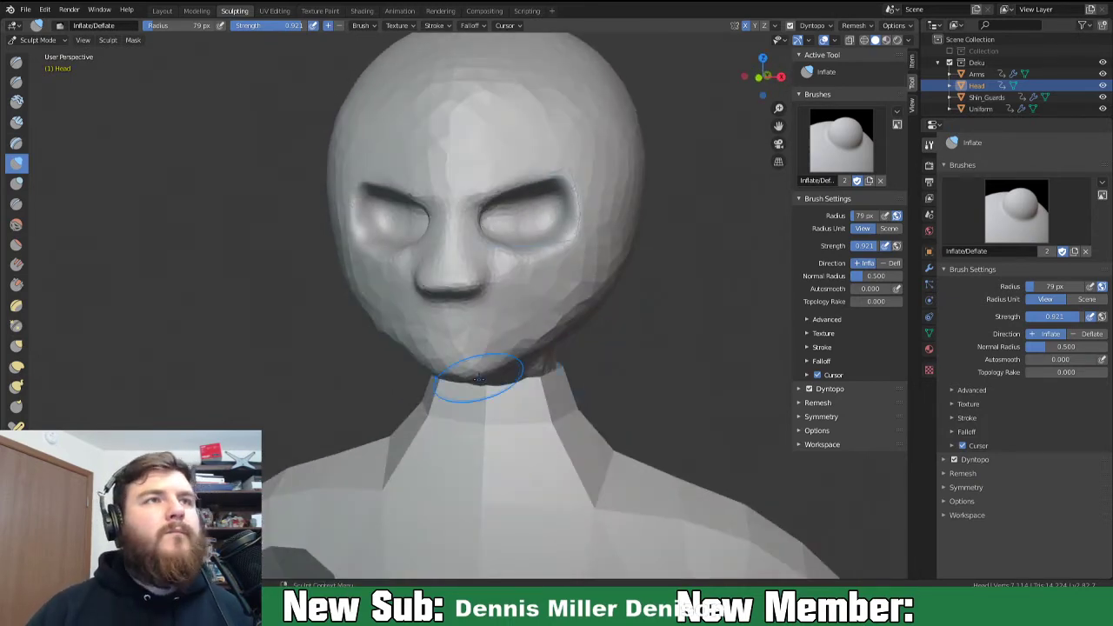
{"action": "scroll", "coordinate": [524, 413], "scroll_direction": "down", "scroll_amount": 5}
{"action": "mouse_move", "coordinate": [608, 422]}
{"action": "middle_mouse_down"}
{"action": "mouse_move", "coordinate": [519, 405]}
{"action": "mouse_move", "coordinate": [621, 409]}
{"action": "mouse_move", "coordinate": [609, 411]}
{"action": "middle_mouse_up"}
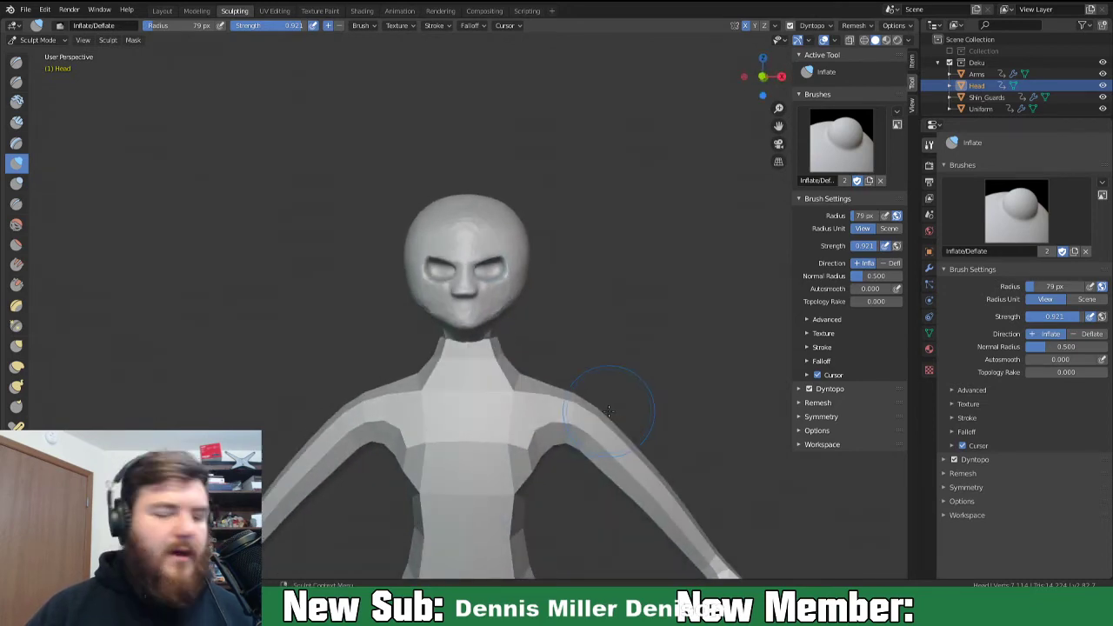
Push in the sides of the head from the front with the Snake Hook brush at a radius of 115 px.
{"action": "key", "text": "k"}
{"action": "scroll", "coordinate": [586, 353], "scroll_direction": "up", "scroll_amount": 2}
{"action": "mouse_move", "coordinate": [585, 353]}
{"action": "middle_mouse_down"}
{"action": "mouse_move", "coordinate": [648, 356]}
{"action": "mouse_move", "coordinate": [590, 332]}
{"action": "middle_mouse_up"}
{"action": "scroll", "coordinate": [578, 351], "scroll_direction": "up", "scroll_amount": 3}
{"action": "key", "text": "f"}
{"action": "left_click", "coordinate": [651, 317]}
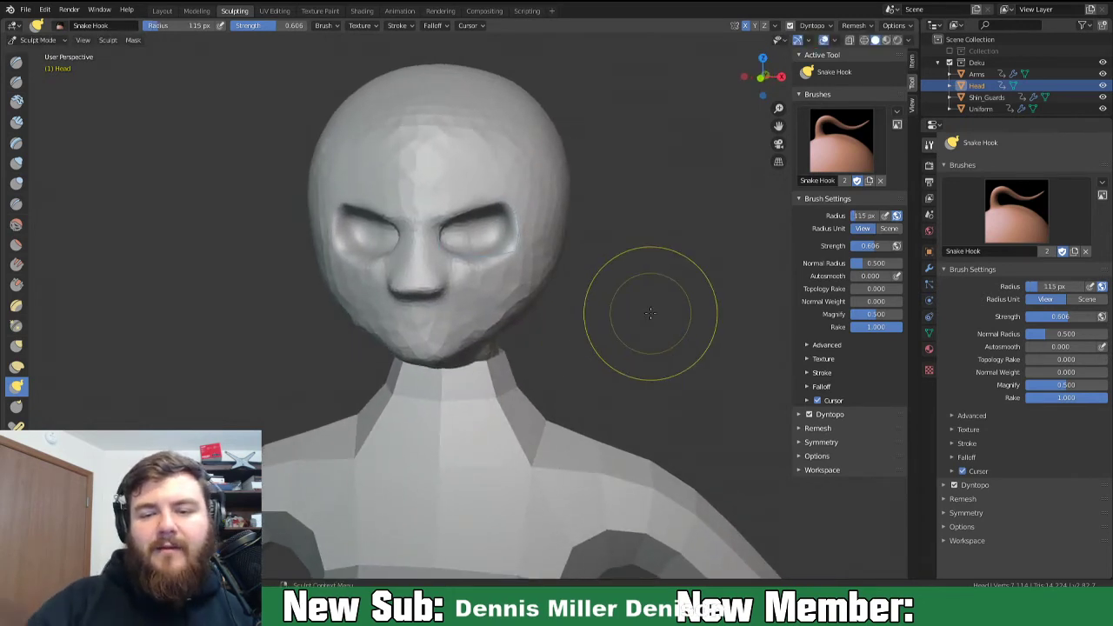
{"action": "left_click_drag", "start_coordinate": [562, 198], "coordinate": [558, 200]}
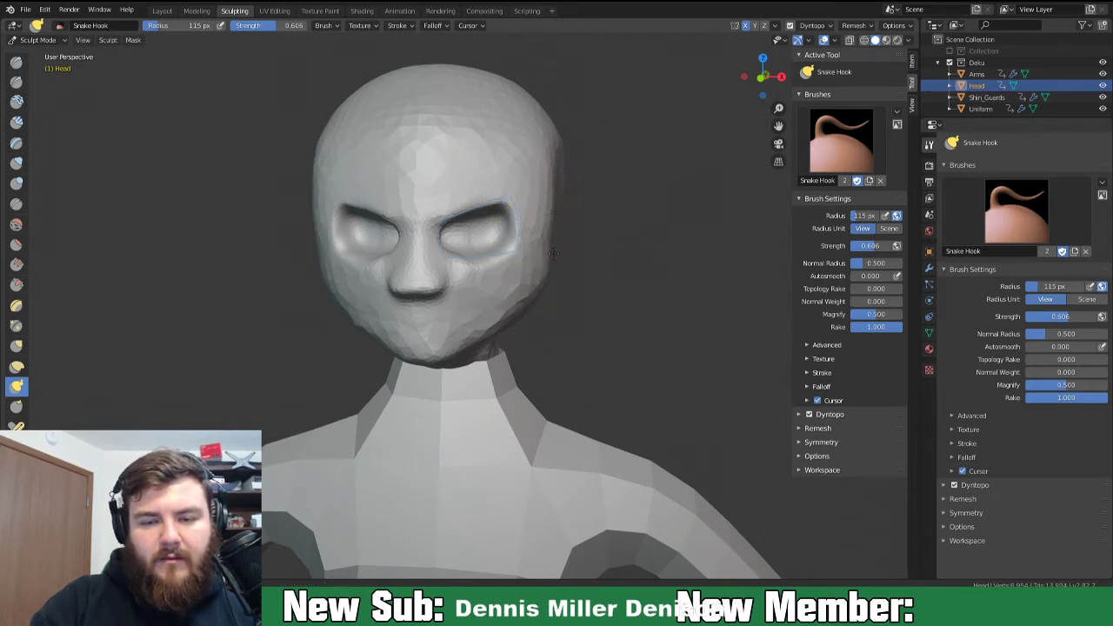
{"action": "key", "text": "ctrl+z"}
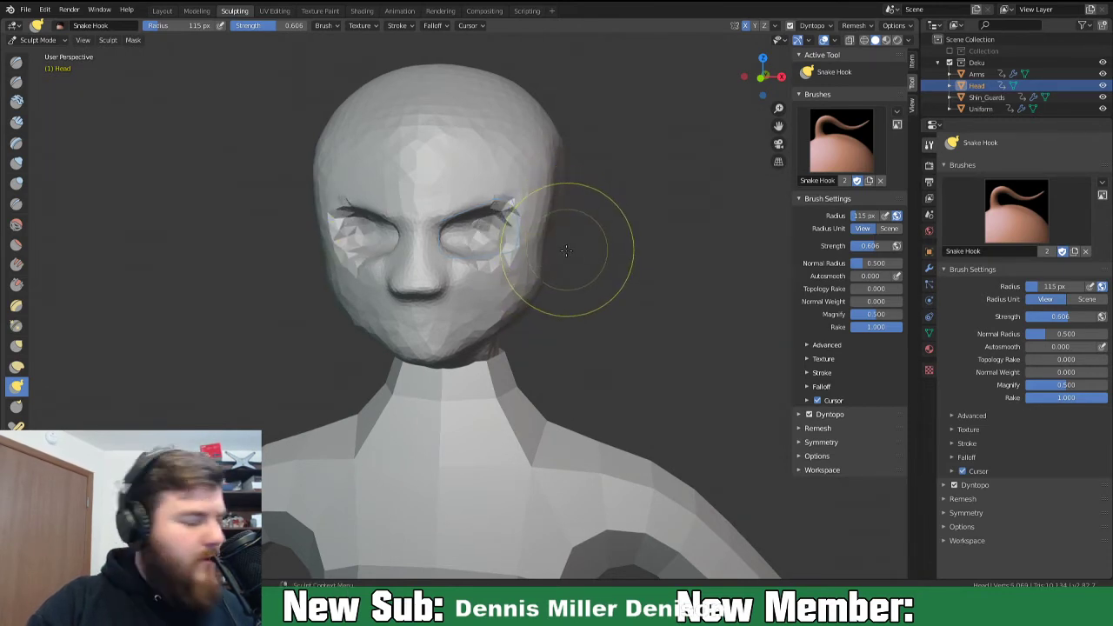
{"action": "key", "text": "ctrl+shift+z"}
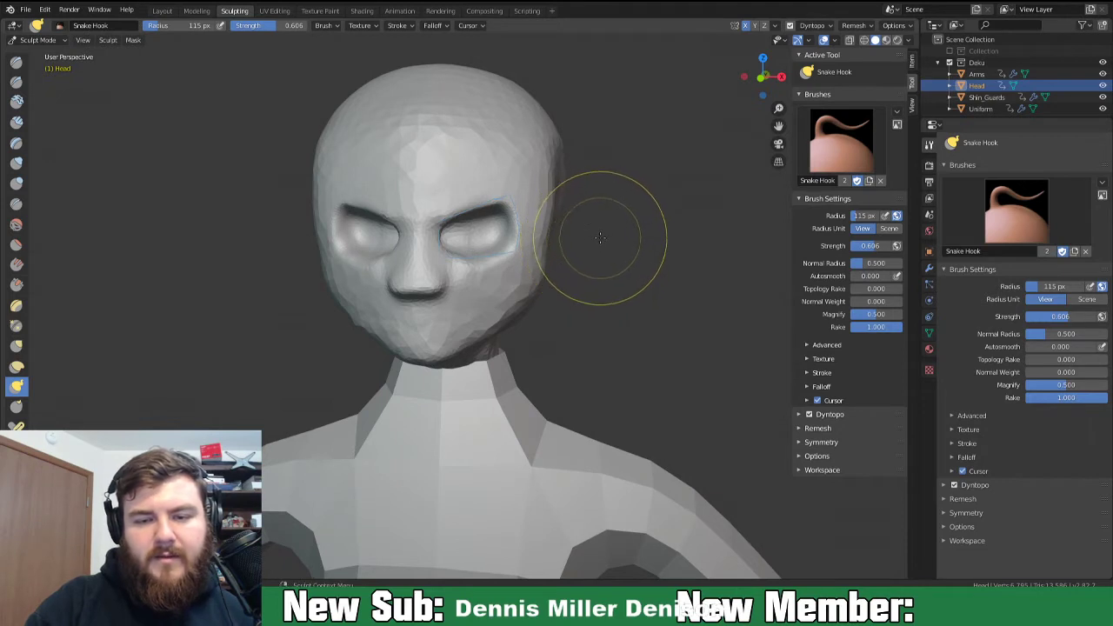
Refine the temples, cheeks and sides of the head with the Snake Hook brush at a radius of 82 px.
{"action": "key", "text": "f"}
{"action": "left_click", "coordinate": [587, 249]}
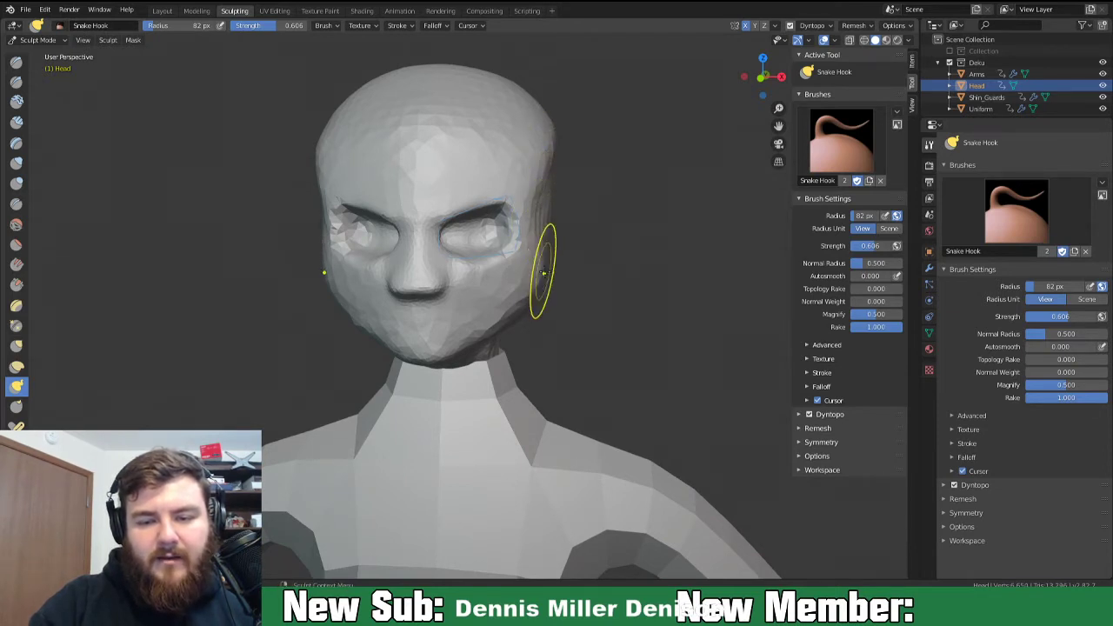
{"action": "middle_click_drag", "start_coordinate": [509, 319], "coordinate": [427, 310]}
{"action": "mouse_move", "coordinate": [414, 283]}
{"action": "left_mouse_down"}
{"action": "mouse_move", "coordinate": [422, 231]}
{"action": "mouse_move", "coordinate": [407, 189]}
{"action": "mouse_move", "coordinate": [429, 184]}
{"action": "left_mouse_up"}
{"action": "middle_click_drag", "start_coordinate": [489, 216], "coordinate": [554, 210]}
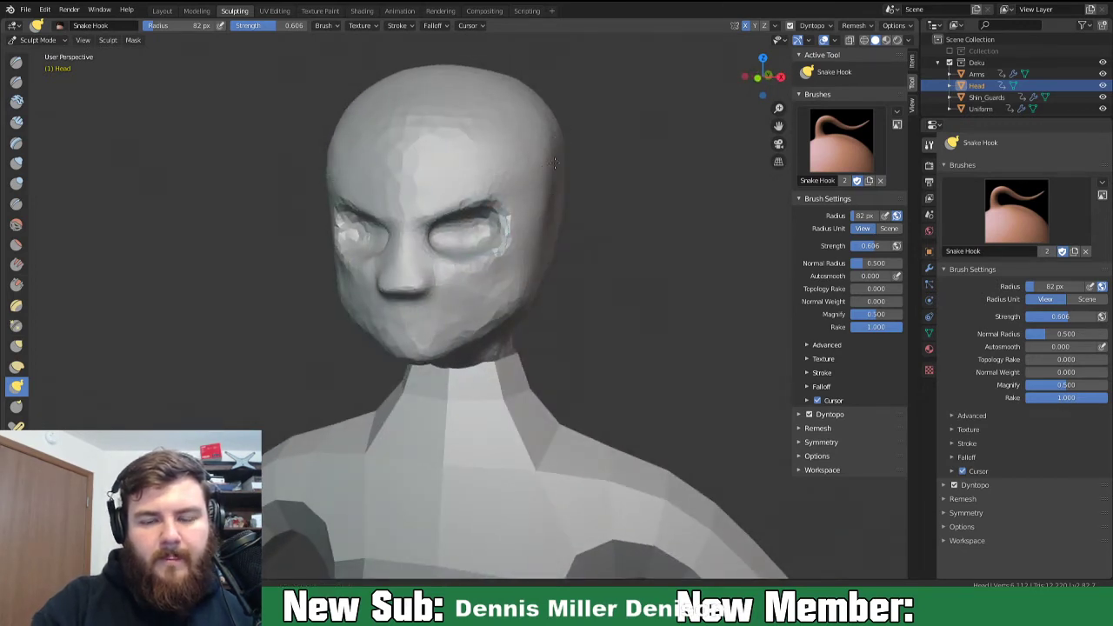
{"action": "mouse_move", "coordinate": [544, 249]}
{"action": "middle_mouse_down"}
{"action": "mouse_move", "coordinate": [550, 260]}
{"action": "mouse_move", "coordinate": [508, 276]}
{"action": "mouse_move", "coordinate": [577, 293]}
{"action": "middle_mouse_up"}
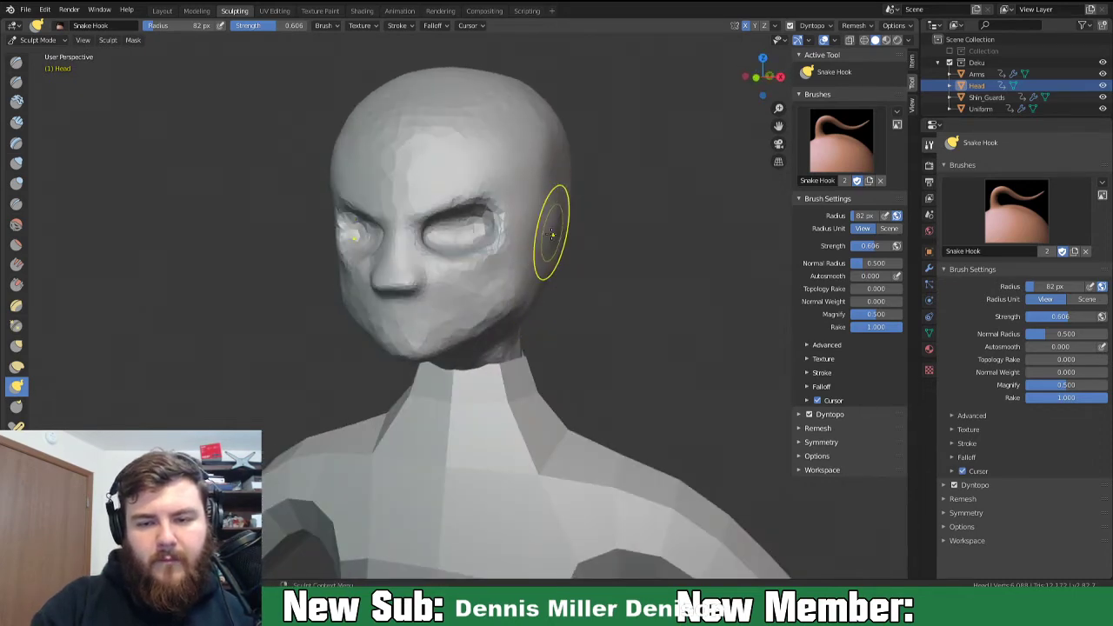
Build up the sides of the head and the forehead with the Inflate brush at 82 px radius and 0.921 strength.
{"action": "key", "text": "i"}
{"action": "left_click_drag", "start_coordinate": [551, 242], "coordinate": [564, 185]}
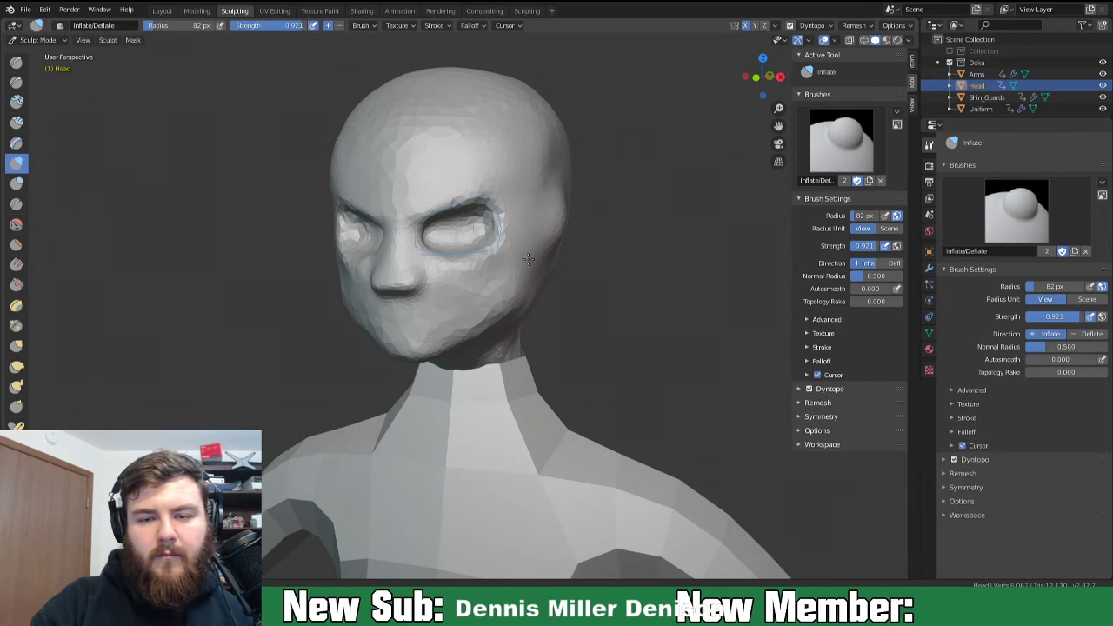
{"action": "left_click_drag", "start_coordinate": [532, 244], "coordinate": [548, 193]}
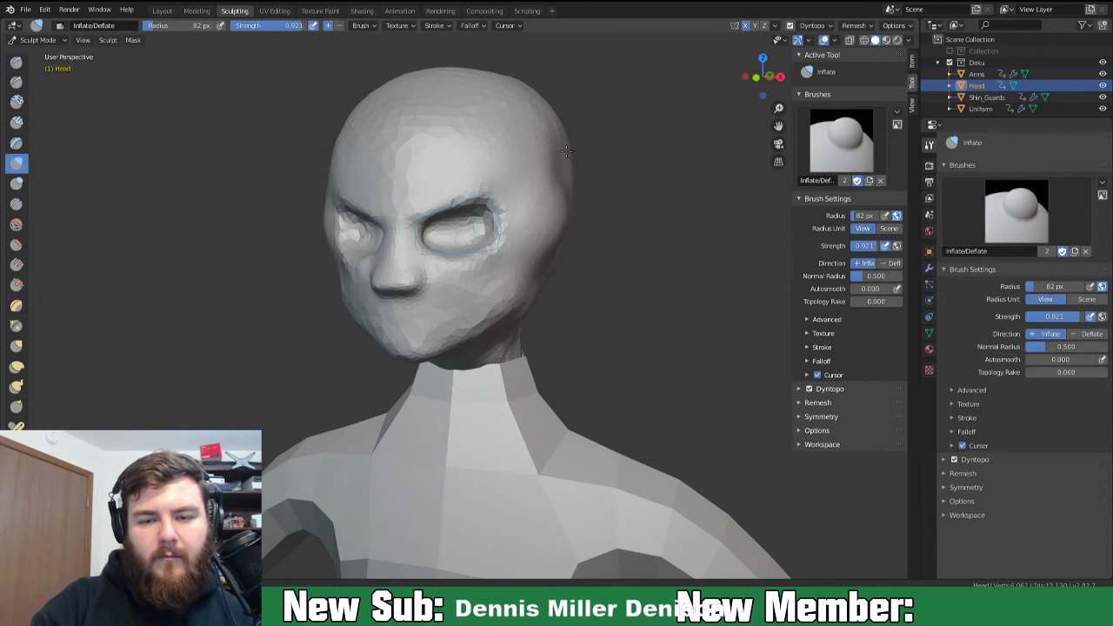
{"action": "middle_click_drag", "start_coordinate": [575, 215], "coordinate": [525, 220]}
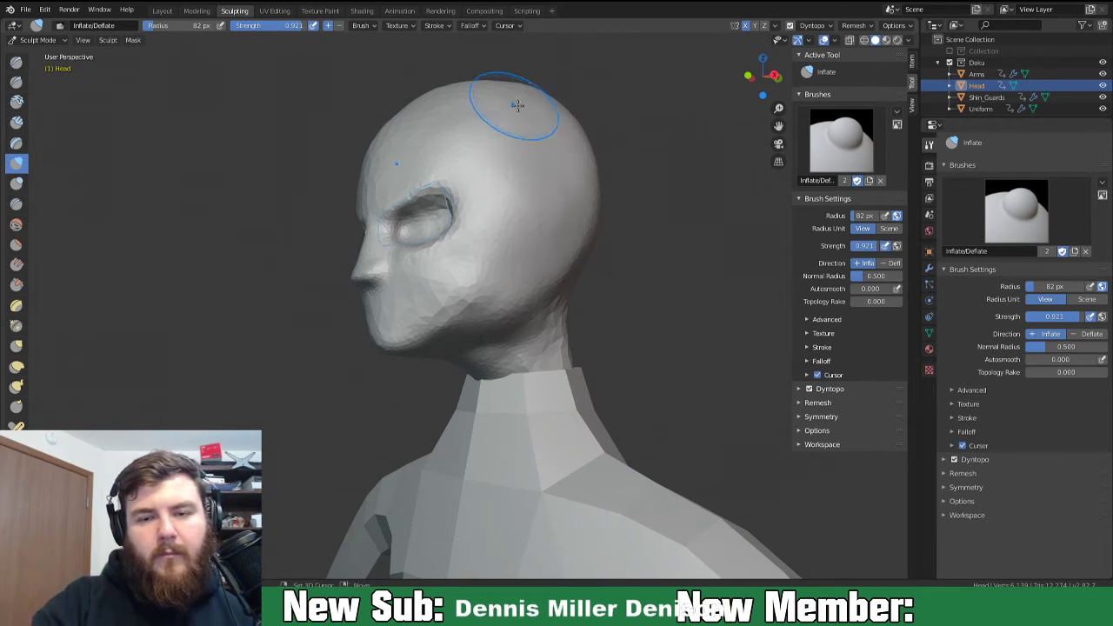
{"action": "middle_click_drag", "start_coordinate": [517, 105], "coordinate": [529, 110]}
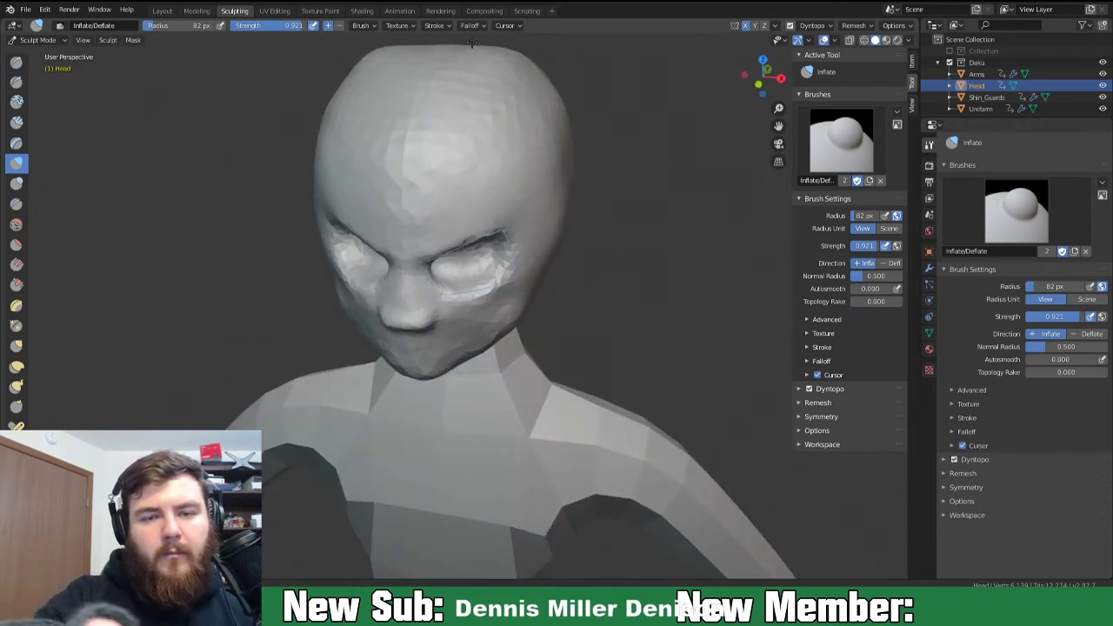
{"action": "left_click_drag", "start_coordinate": [464, 137], "coordinate": [439, 101]}
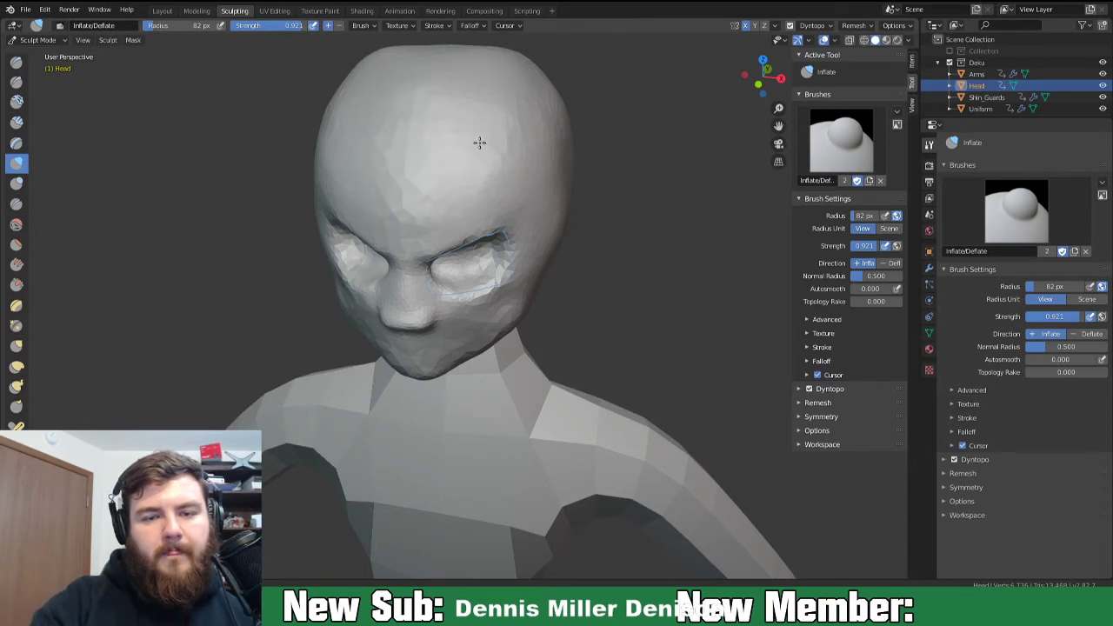
{"action": "middle_click_drag", "start_coordinate": [526, 112], "coordinate": [555, 321]}
{"action": "scroll", "coordinate": [509, 405], "scroll_direction": "down", "scroll_amount": 3}
{"action": "mouse_move", "coordinate": [509, 400]}
{"action": "middle_mouse_down"}
{"action": "mouse_move", "coordinate": [487, 382]}
{"action": "mouse_move", "coordinate": [505, 386]}
{"action": "mouse_move", "coordinate": [505, 359]}
{"action": "mouse_move", "coordinate": [485, 377]}
{"action": "mouse_move", "coordinate": [522, 348]}
{"action": "mouse_move", "coordinate": [526, 300]}
{"action": "middle_mouse_up"}
{"action": "scroll", "coordinate": [505, 386], "scroll_direction": "up", "scroll_amount": 3}
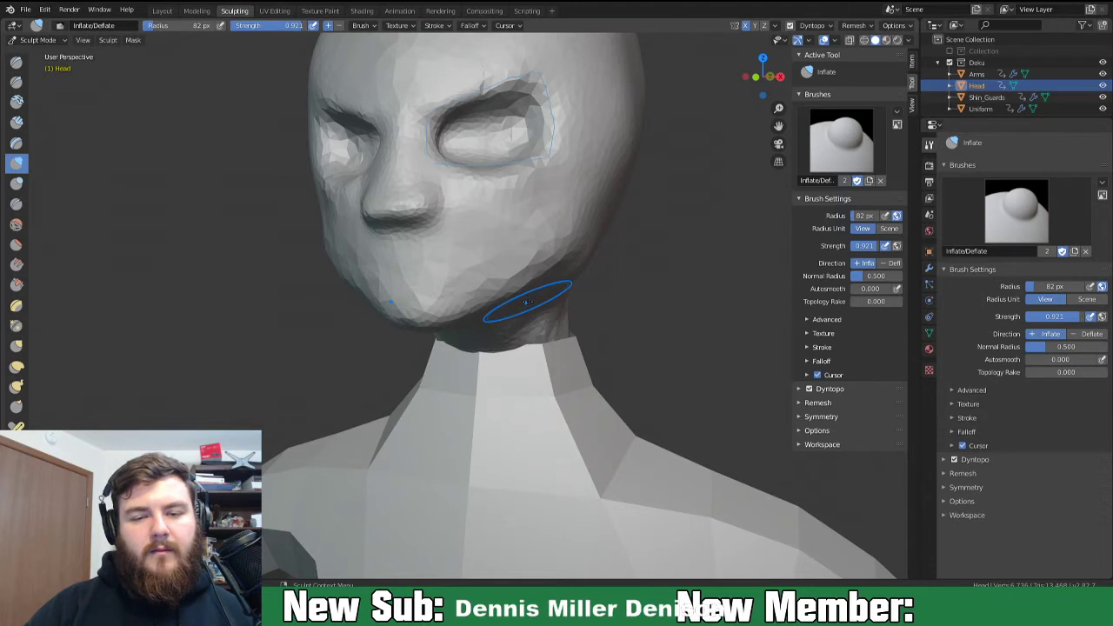
{"action": "key", "text": "k"}
{"action": "key", "text": "f"}
{"action": "key", "text": "Escape"}
Reshape the jaw, chin and cheeks from the front and side with the Grab brush at 183 px radius and 0.400 strength.
{"action": "key", "text": "g"}
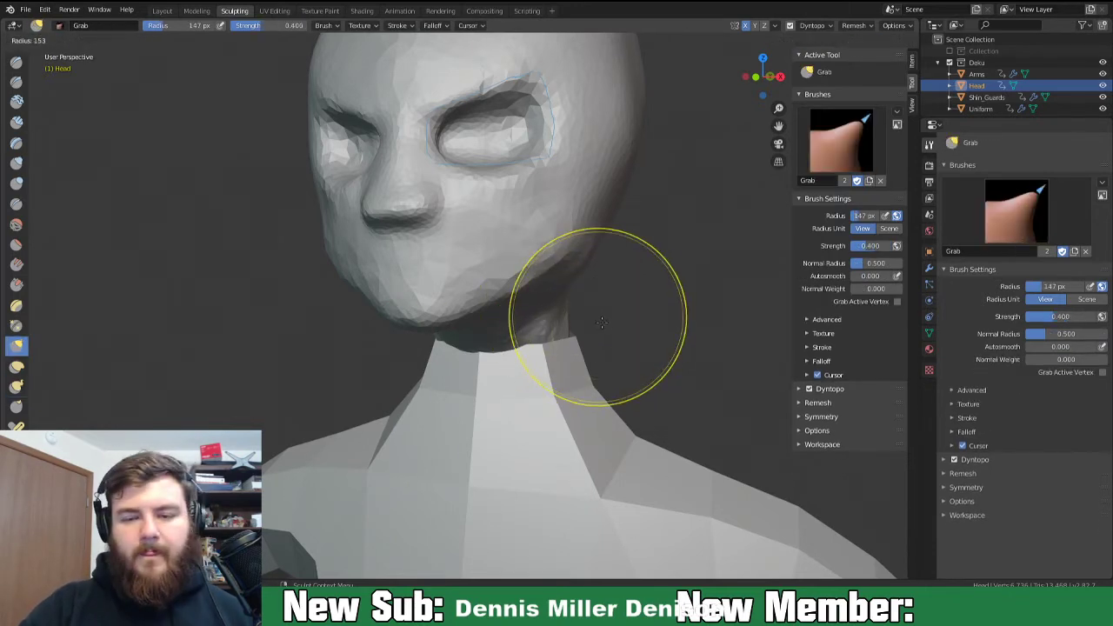
{"action": "mouse_move", "coordinate": [619, 338]}
{"action": "left_mouse_down"}
{"action": "mouse_move", "coordinate": [532, 300]}
{"action": "mouse_move", "coordinate": [530, 249]}
{"action": "mouse_move", "coordinate": [458, 304]}
{"action": "left_mouse_up"}
{"action": "left_click_drag", "start_coordinate": [457, 320], "coordinate": [447, 312]}
{"action": "mouse_move", "coordinate": [570, 254]}
{"action": "left_mouse_down"}
{"action": "mouse_move", "coordinate": [563, 242]}
{"action": "mouse_move", "coordinate": [573, 272]}
{"action": "left_mouse_up"}
{"action": "middle_click_drag", "start_coordinate": [620, 274], "coordinate": [649, 272]}
{"action": "left_click_drag", "start_coordinate": [607, 254], "coordinate": [591, 265]}
{"action": "middle_click_drag", "start_coordinate": [589, 270], "coordinate": [476, 275]}
{"action": "mouse_move", "coordinate": [442, 265]}
{"action": "left_mouse_down"}
{"action": "mouse_move", "coordinate": [465, 263]}
{"action": "mouse_move", "coordinate": [481, 166]}
{"action": "mouse_move", "coordinate": [455, 106]}
{"action": "left_mouse_up"}
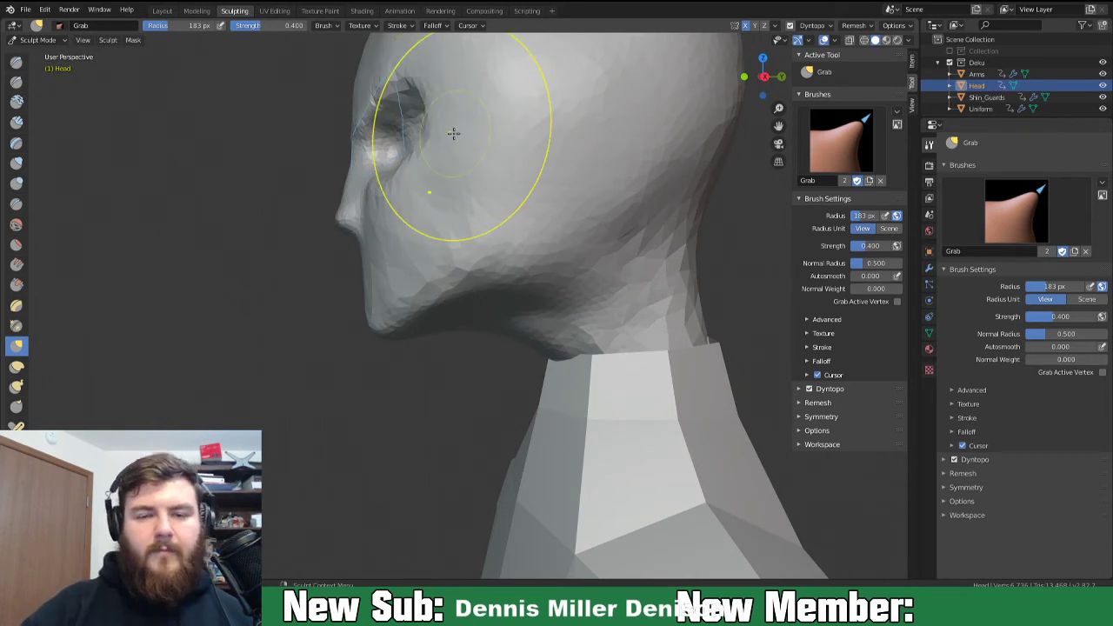
Round the top and back of the skull in profile with the Grab brush at a radius of 183 px.
{"action": "scroll", "coordinate": [487, 173], "scroll_direction": "down", "scroll_amount": 3}
{"action": "mouse_move", "coordinate": [510, 229]}
{"action": "middle_mouse_down"}
{"action": "mouse_move", "coordinate": [482, 239]}
{"action": "mouse_move", "coordinate": [480, 263]}
{"action": "middle_mouse_up"}
{"action": "scroll", "coordinate": [482, 243], "scroll_direction": "up", "scroll_amount": 2}
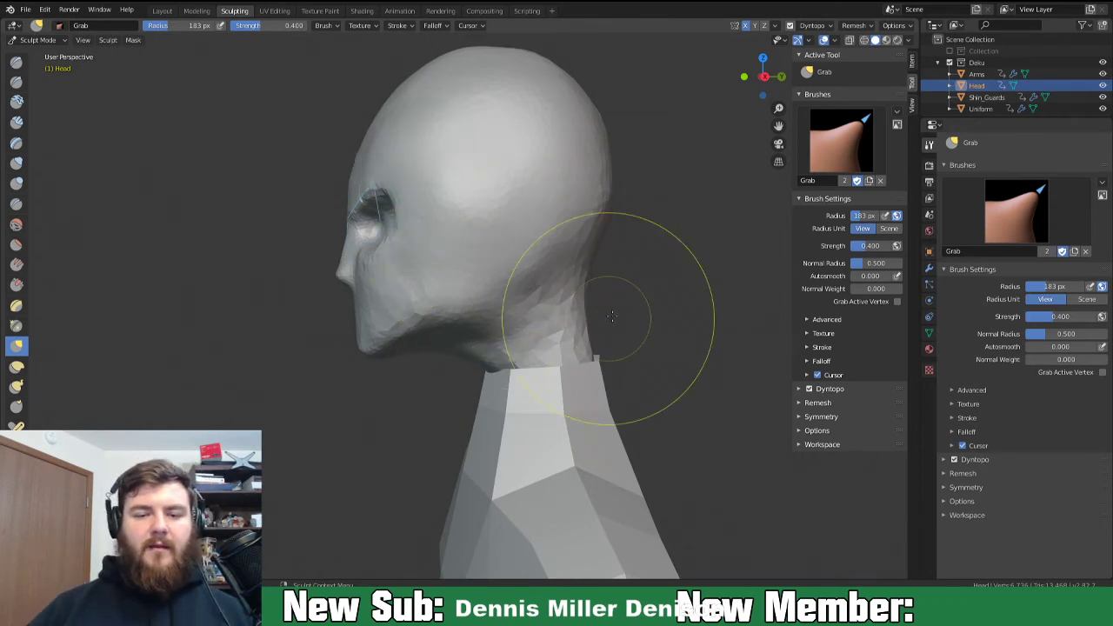
{"action": "mouse_move", "coordinate": [584, 316]}
{"action": "middle_mouse_down"}
{"action": "mouse_move", "coordinate": [606, 361]}
{"action": "mouse_move", "coordinate": [614, 336]}
{"action": "middle_mouse_up"}
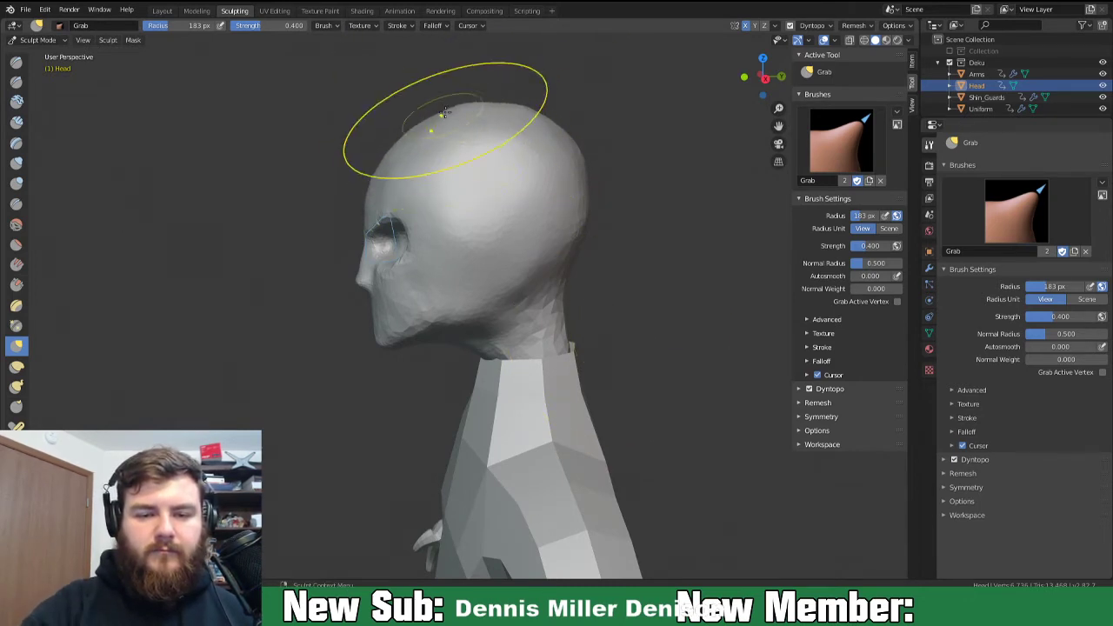
{"action": "left_click_drag", "start_coordinate": [515, 113], "coordinate": [511, 121]}
{"action": "left_click_drag", "start_coordinate": [584, 157], "coordinate": [579, 160]}
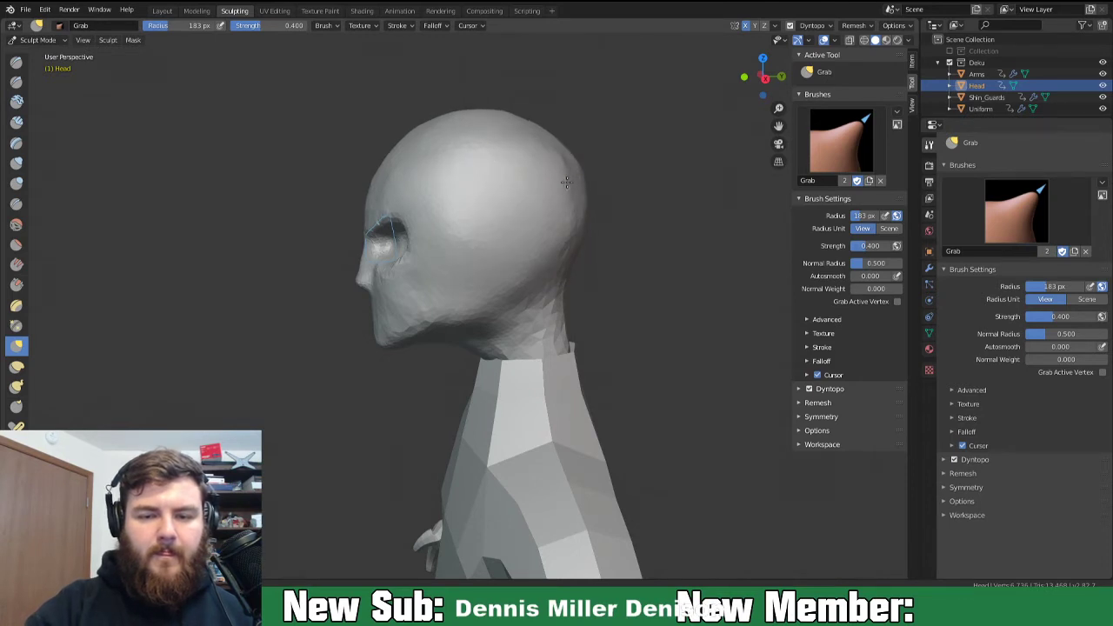
Adjust the side of the face around the eye socket with the Grab brush at a radius of 362 px.
{"action": "key", "text": "f"}
{"action": "left_click", "coordinate": [453, 218]}
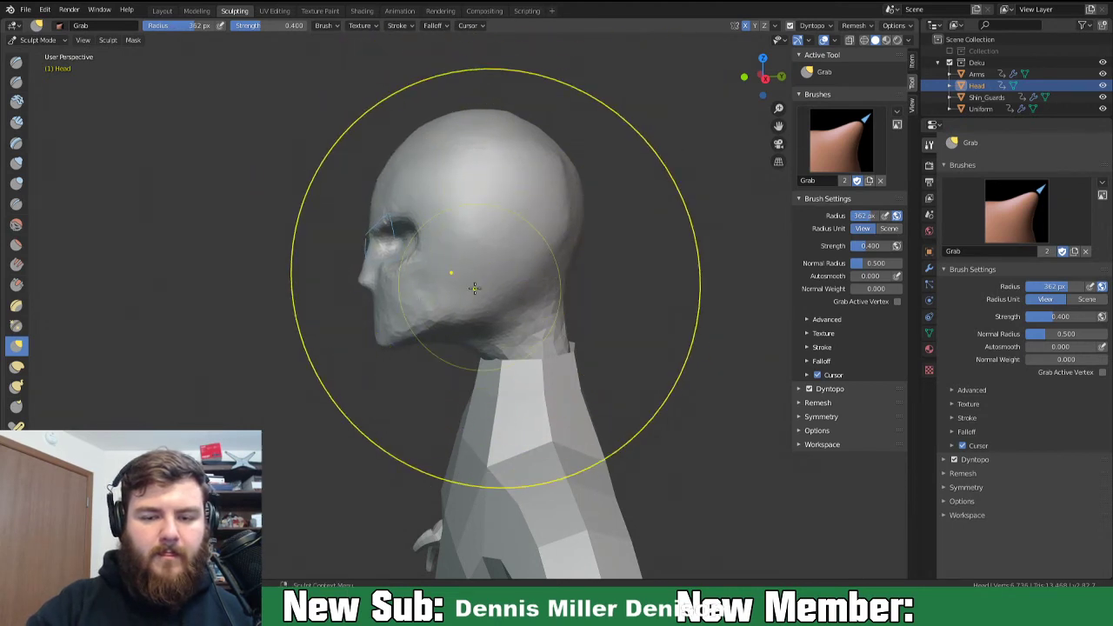
Push the face, forehead, crown and back of the skull rearward in side view with a 362 px Grab brush.
{"action": "left_click_drag", "start_coordinate": [412, 279], "coordinate": [434, 274]}
{"action": "left_click_drag", "start_coordinate": [428, 190], "coordinate": [448, 178]}
{"action": "left_click_drag", "start_coordinate": [479, 156], "coordinate": [497, 145]}
{"action": "left_click_drag", "start_coordinate": [538, 148], "coordinate": [560, 148]}
{"action": "left_click_drag", "start_coordinate": [581, 157], "coordinate": [601, 182]}
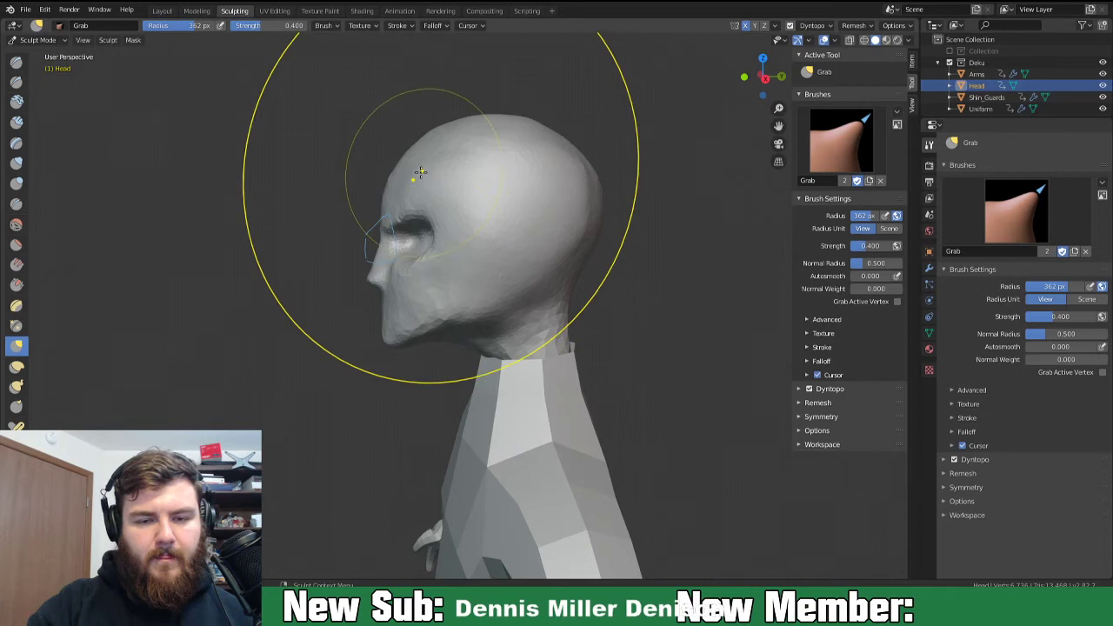
Reduce the Grab brush radius to 236 px and smooth away the eye sockets, brow and nose into a blank face.
{"action": "key", "text": "bracketleft"}
{"action": "key", "text": "bracketleft"}
{"action": "key", "text": "bracketleft"}
{"action": "key", "text": "bracketleft"}
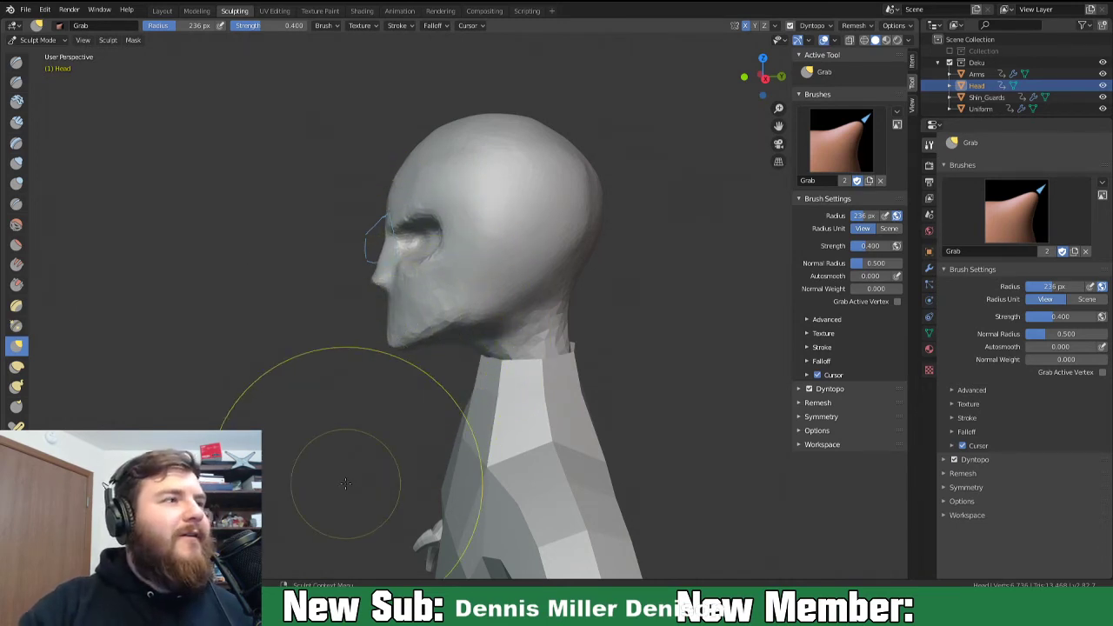
{"action": "middle_click_drag", "start_coordinate": [509, 307], "coordinate": [608, 335]}
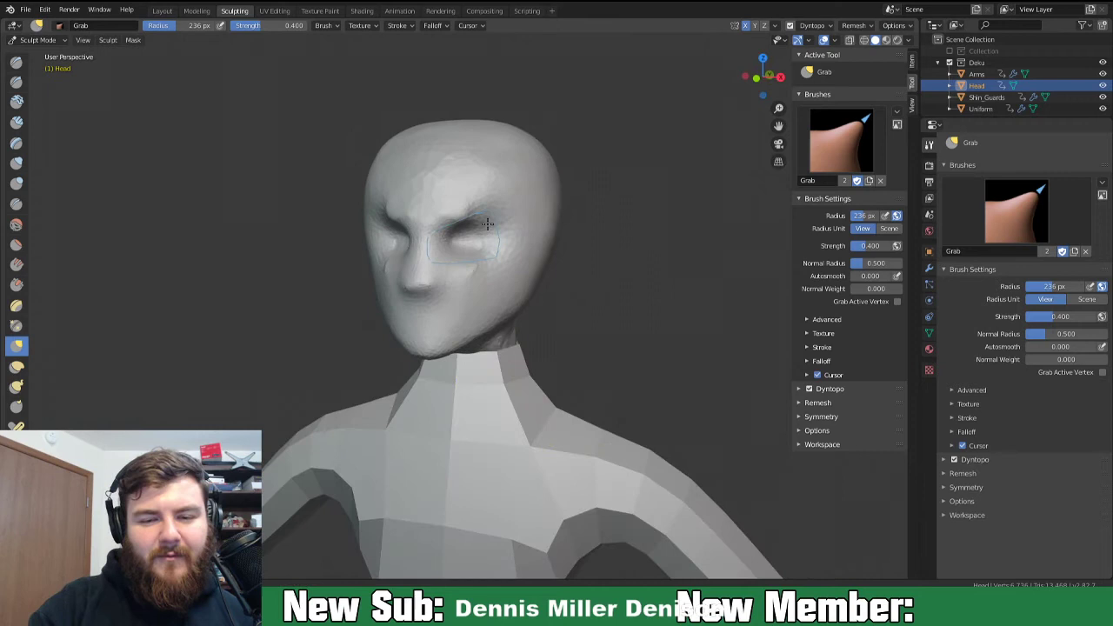
{"action": "left_click_drag", "start_coordinate": [461, 231], "coordinate": [463, 248], "text": "shift"}
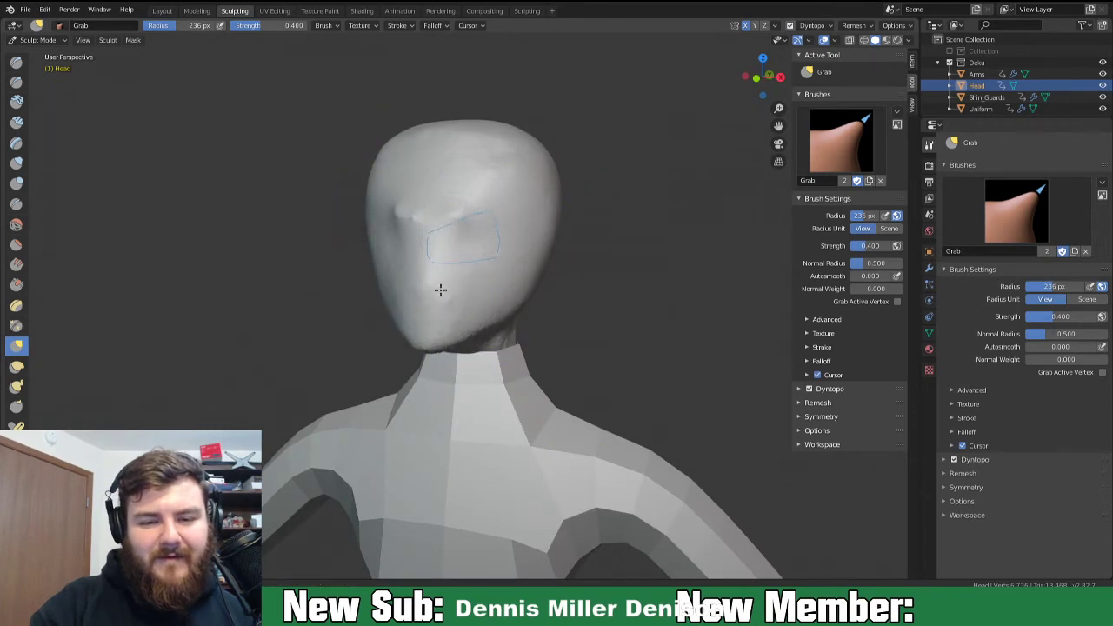
{"action": "mouse_move", "coordinate": [485, 251]}
{"action": "middle_mouse_down"}
{"action": "mouse_move", "coordinate": [504, 305]}
{"action": "mouse_move", "coordinate": [481, 298]}
{"action": "middle_mouse_up"}
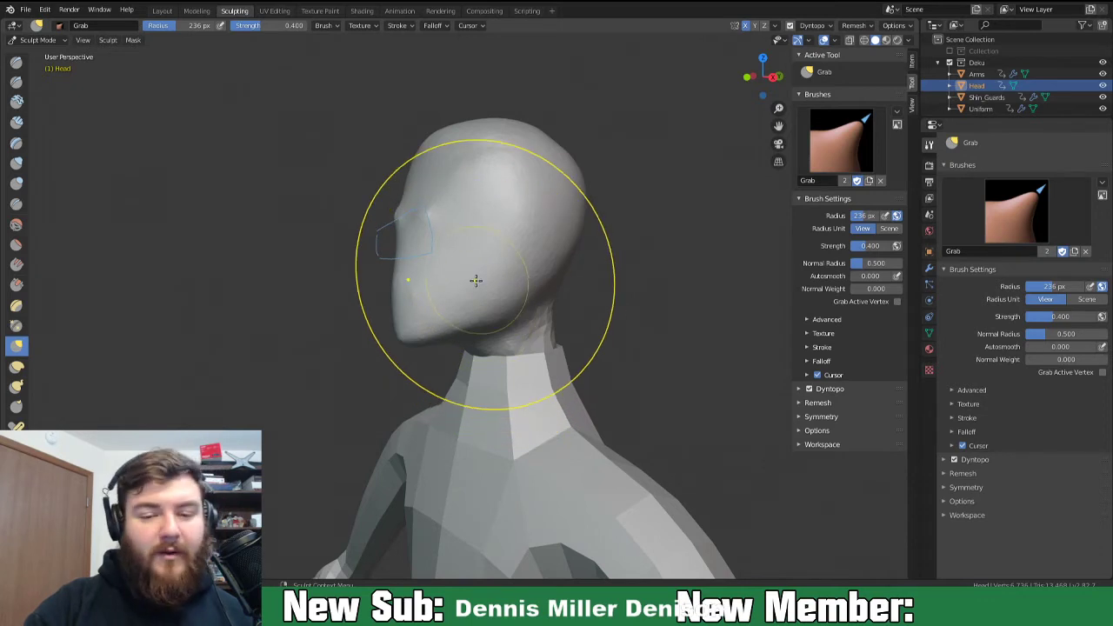
Switch to the Snake Hook brush at a 135 px radius and rework the blank face, skull sides and back into an even form.
{"action": "key", "text": "k"}
{"action": "middle_click_drag", "start_coordinate": [484, 291], "coordinate": [464, 285]}
{"action": "key", "text": "f"}
{"action": "left_click", "coordinate": [507, 214]}
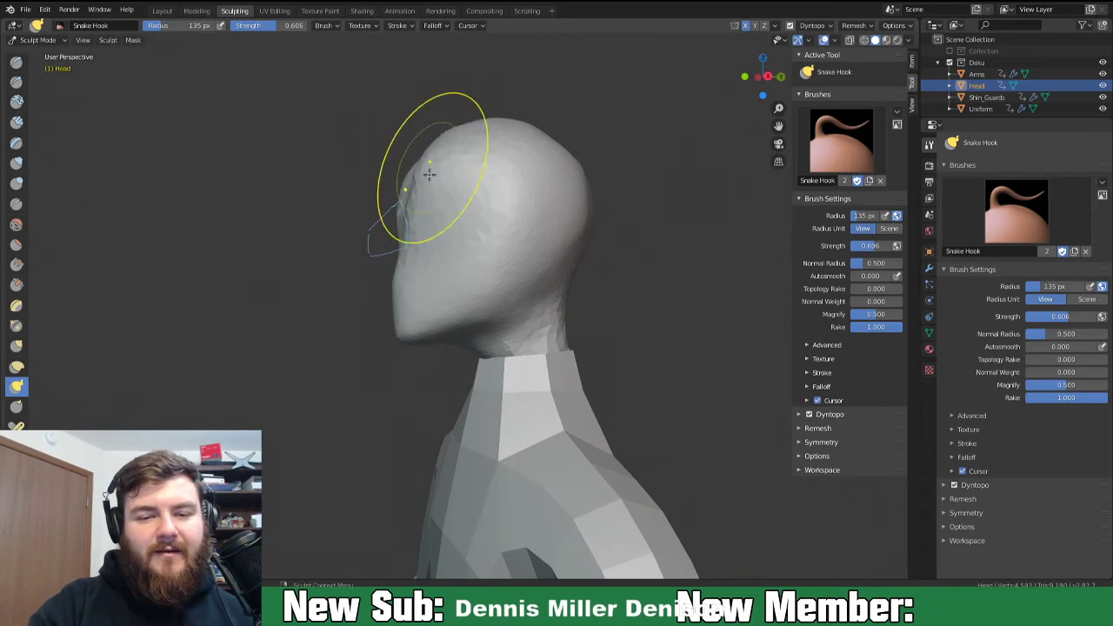
{"action": "mouse_move", "coordinate": [416, 193]}
{"action": "middle_mouse_down"}
{"action": "mouse_move", "coordinate": [434, 263]}
{"action": "mouse_move", "coordinate": [437, 188]}
{"action": "mouse_move", "coordinate": [429, 218]}
{"action": "mouse_move", "coordinate": [509, 243]}
{"action": "mouse_move", "coordinate": [415, 258]}
{"action": "middle_mouse_up"}
{"action": "mouse_move", "coordinate": [458, 226]}
{"action": "middle_mouse_down"}
{"action": "mouse_move", "coordinate": [541, 231]}
{"action": "mouse_move", "coordinate": [578, 309]}
{"action": "mouse_move", "coordinate": [484, 322]}
{"action": "mouse_move", "coordinate": [481, 335]}
{"action": "middle_mouse_up"}
{"action": "middle_click_drag", "start_coordinate": [523, 288], "coordinate": [478, 278]}
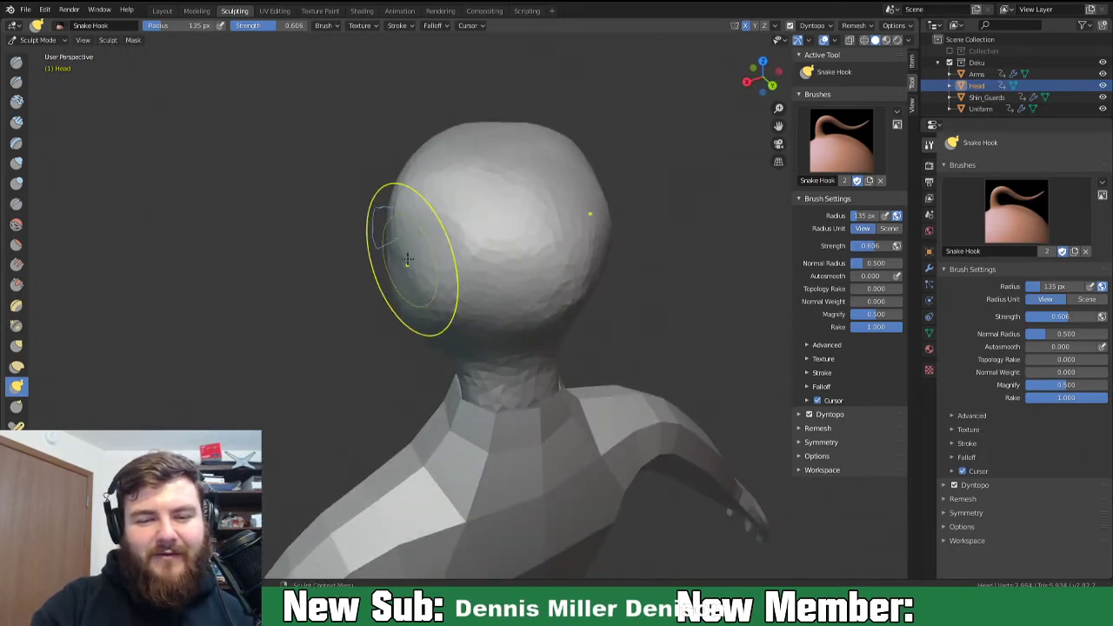
{"action": "middle_click_drag", "start_coordinate": [415, 299], "coordinate": [527, 204]}
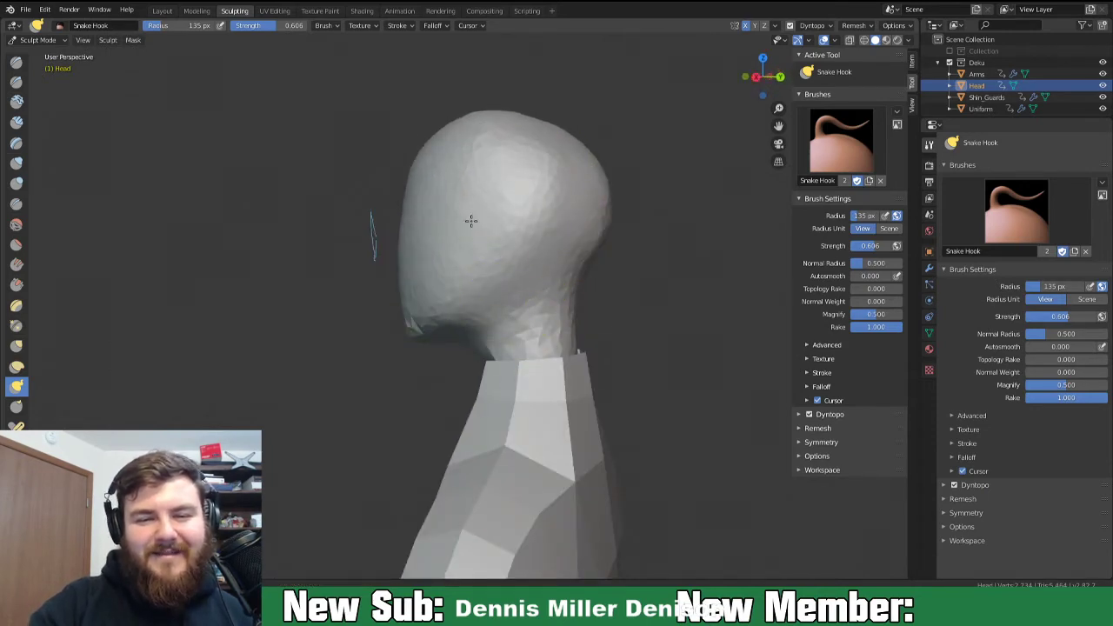
Lower the crown and round off the side and back of the skull with the Snake Hook brush.
{"action": "middle_click_drag", "start_coordinate": [586, 253], "coordinate": [509, 303]}
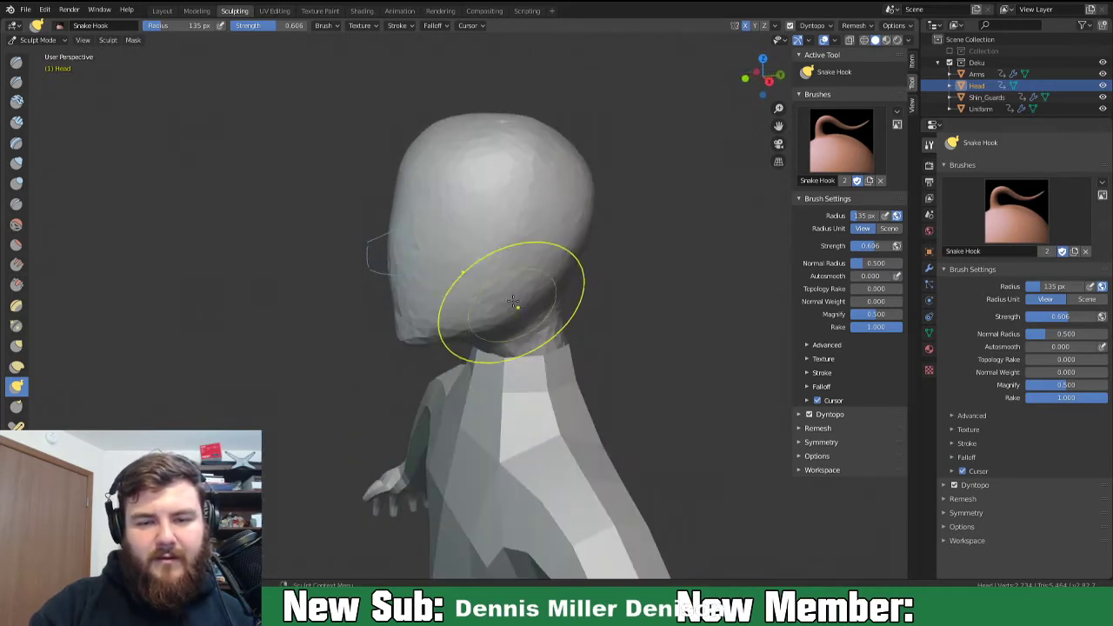
{"action": "middle_click_drag", "start_coordinate": [526, 248], "coordinate": [492, 236]}
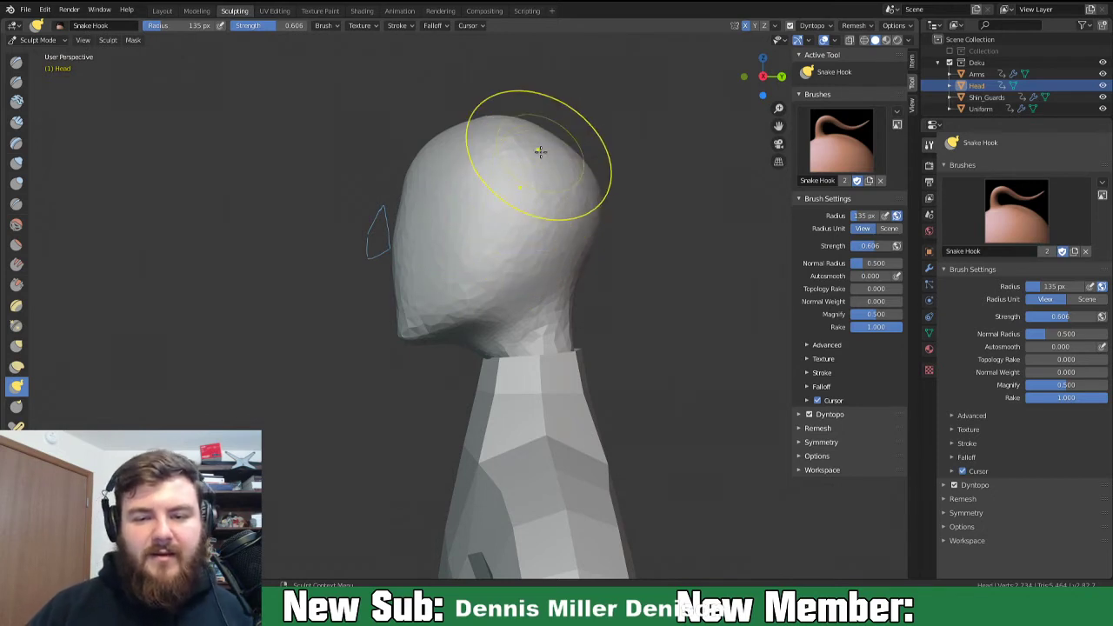
{"action": "left_click_drag", "start_coordinate": [498, 119], "coordinate": [507, 130]}
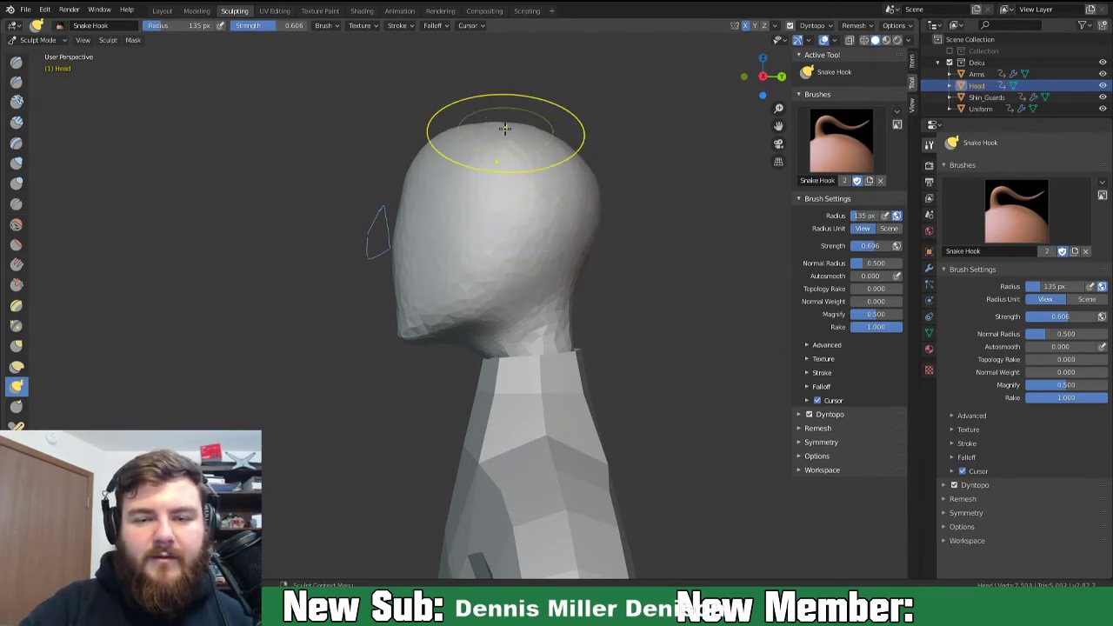
{"action": "mouse_move", "coordinate": [512, 189]}
{"action": "left_mouse_down"}
{"action": "mouse_move", "coordinate": [548, 133]}
{"action": "mouse_move", "coordinate": [590, 207]}
{"action": "left_mouse_up"}
{"action": "mouse_move", "coordinate": [529, 287]}
{"action": "middle_mouse_down"}
{"action": "mouse_move", "coordinate": [600, 281]}
{"action": "mouse_move", "coordinate": [557, 243]}
{"action": "middle_mouse_up"}
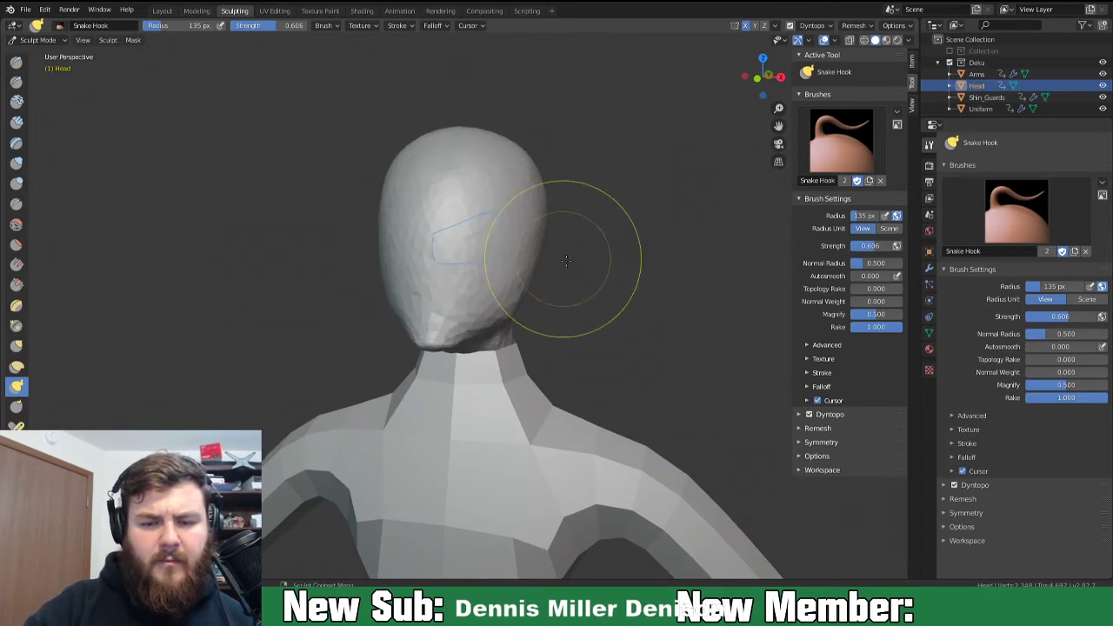
Reshape the chin and underside of the jaw into a fuller, blunter form.
{"action": "middle_click_drag", "start_coordinate": [559, 256], "coordinate": [486, 255]}
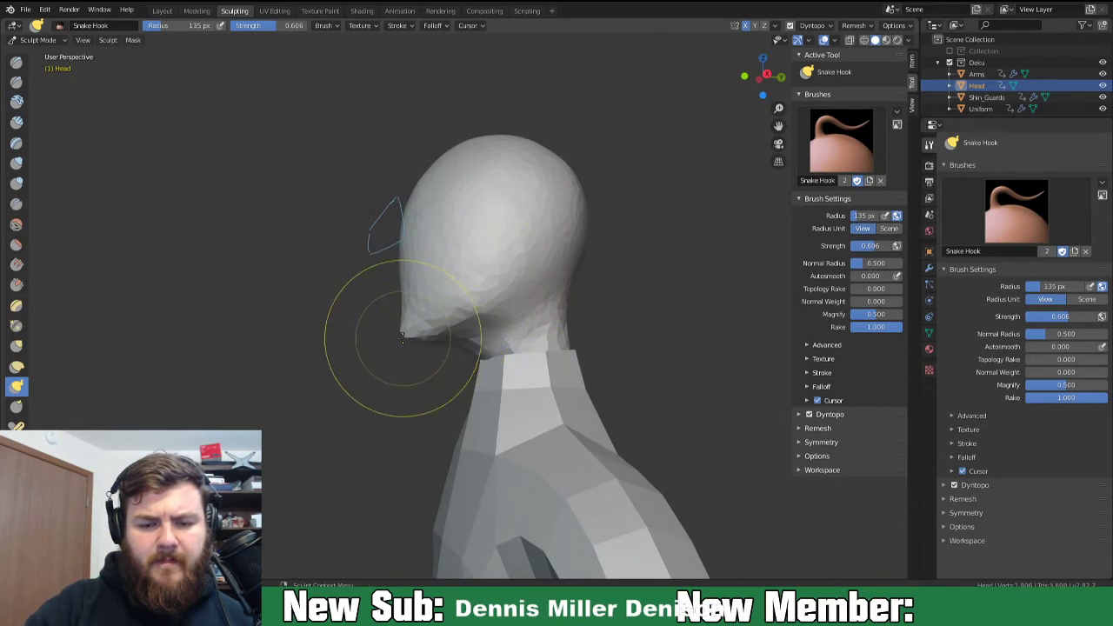
{"action": "middle_click_drag", "start_coordinate": [397, 347], "coordinate": [447, 324]}
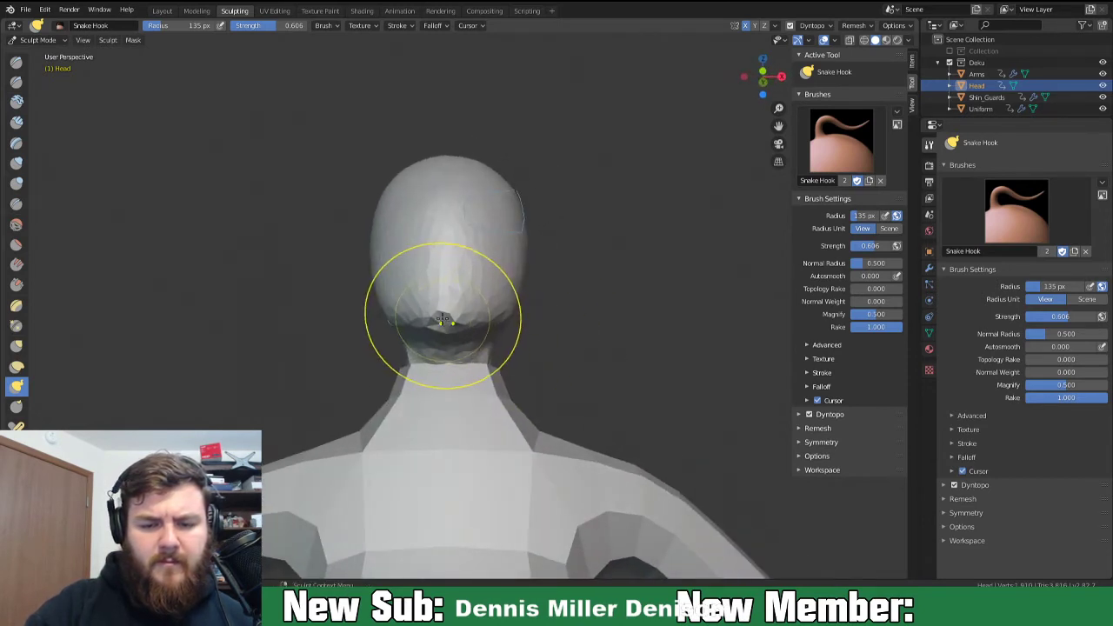
{"action": "mouse_move", "coordinate": [464, 318]}
{"action": "middle_mouse_down"}
{"action": "mouse_move", "coordinate": [471, 339]}
{"action": "mouse_move", "coordinate": [435, 335]}
{"action": "mouse_move", "coordinate": [462, 303]}
{"action": "middle_mouse_up"}
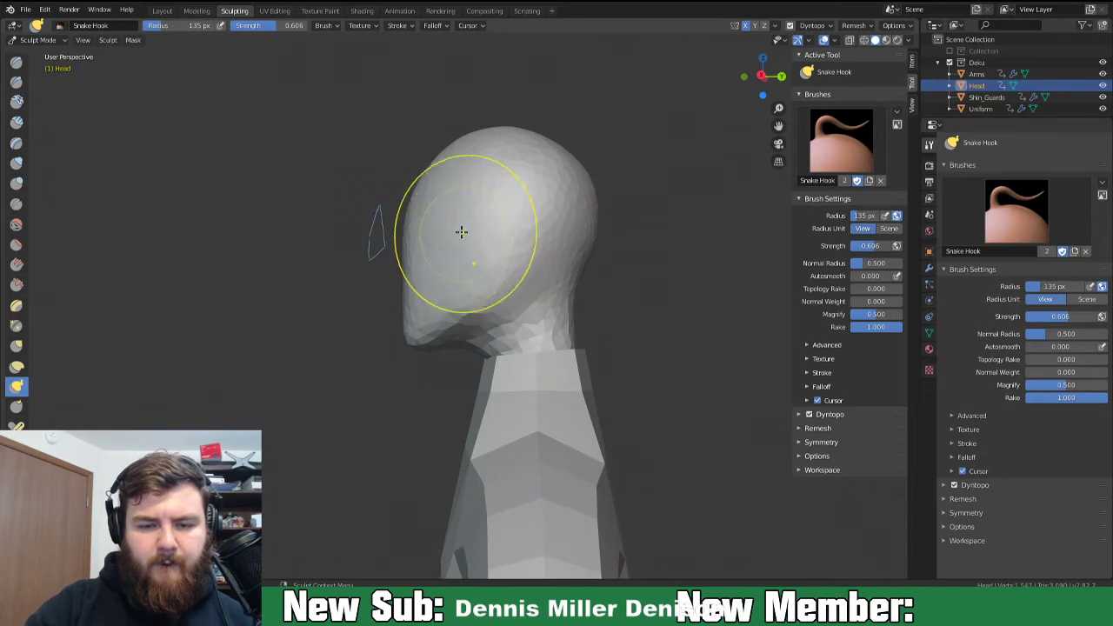
{"action": "mouse_move", "coordinate": [495, 269]}
{"action": "middle_mouse_down"}
{"action": "mouse_move", "coordinate": [549, 291]}
{"action": "mouse_move", "coordinate": [664, 287]}
{"action": "mouse_move", "coordinate": [575, 275]}
{"action": "middle_mouse_up"}
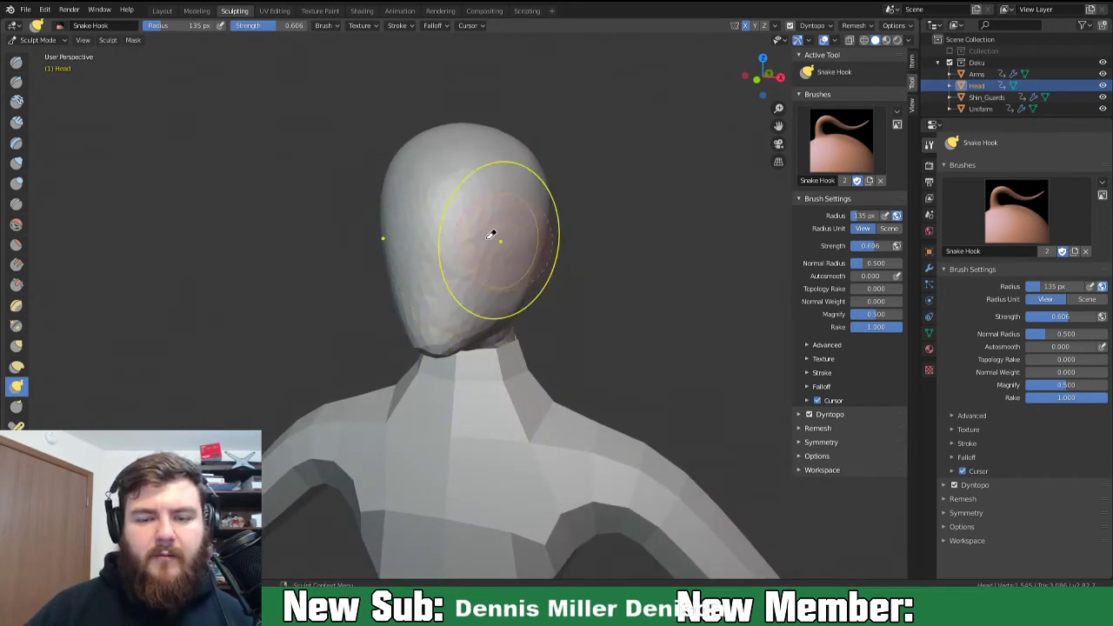
Refine the cheek and jaw contours, checking the head shape from the front and the side.
{"action": "mouse_move", "coordinate": [604, 278]}
{"action": "middle_mouse_down"}
{"action": "mouse_move", "coordinate": [512, 218]}
{"action": "mouse_move", "coordinate": [577, 291]}
{"action": "mouse_move", "coordinate": [539, 280]}
{"action": "mouse_move", "coordinate": [569, 269]}
{"action": "mouse_move", "coordinate": [551, 264]}
{"action": "mouse_move", "coordinate": [651, 241]}
{"action": "middle_mouse_up"}
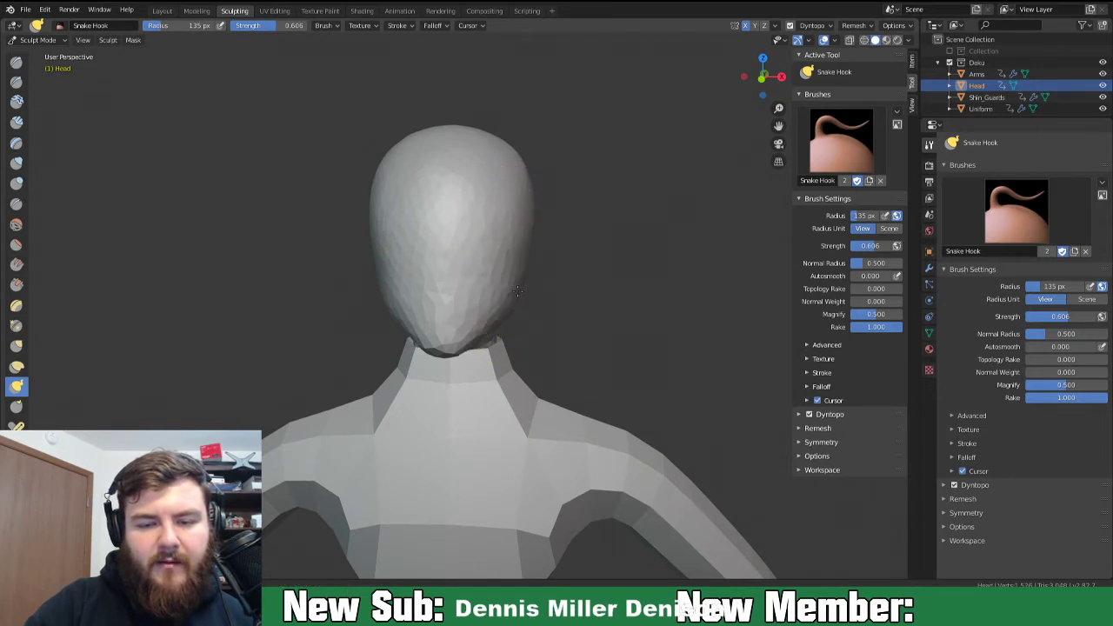
{"action": "mouse_move", "coordinate": [559, 286]}
{"action": "middle_mouse_down"}
{"action": "mouse_move", "coordinate": [484, 273]}
{"action": "mouse_move", "coordinate": [493, 287]}
{"action": "mouse_move", "coordinate": [521, 285]}
{"action": "mouse_move", "coordinate": [443, 302]}
{"action": "middle_mouse_up"}
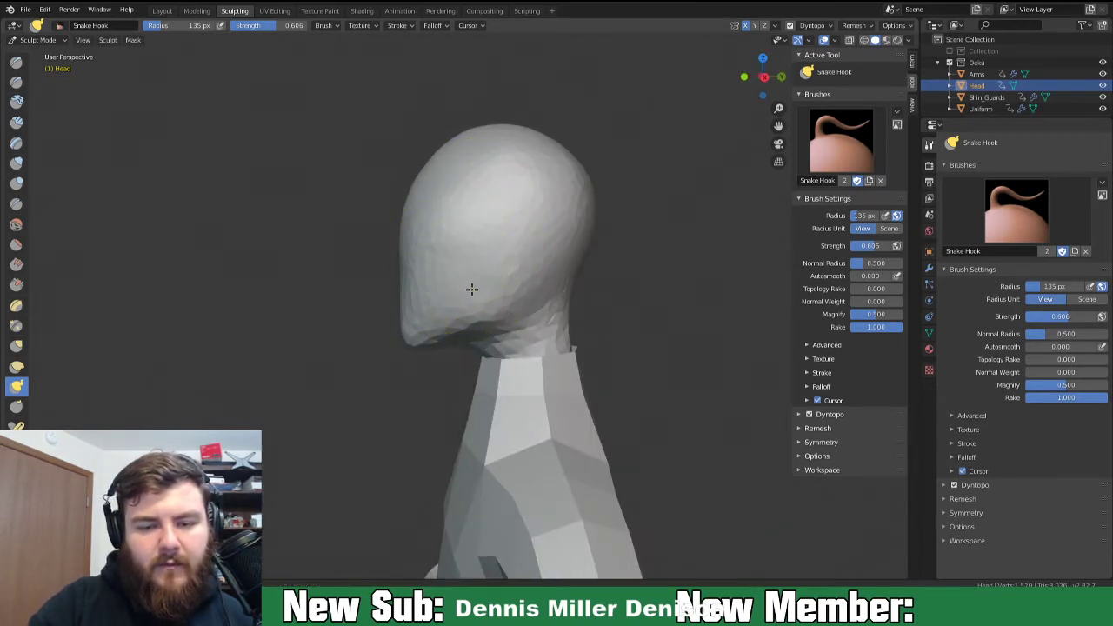
{"action": "middle_click_drag", "start_coordinate": [472, 334], "coordinate": [576, 328]}
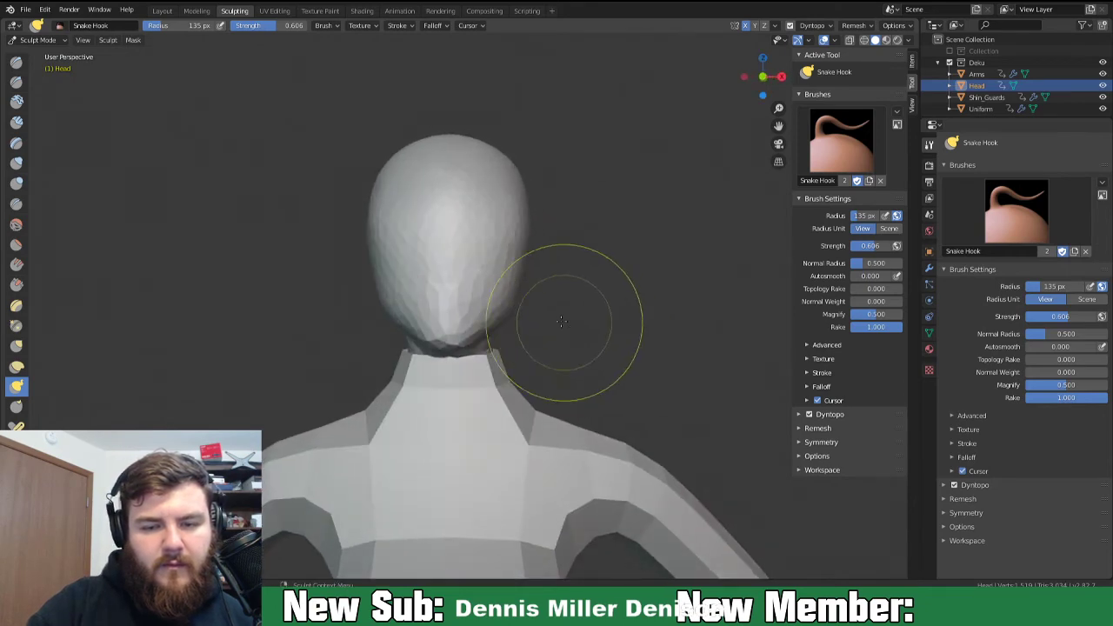
{"action": "mouse_move", "coordinate": [532, 276]}
{"action": "middle_mouse_down"}
{"action": "mouse_move", "coordinate": [460, 288]}
{"action": "mouse_move", "coordinate": [438, 279]}
{"action": "middle_mouse_up"}
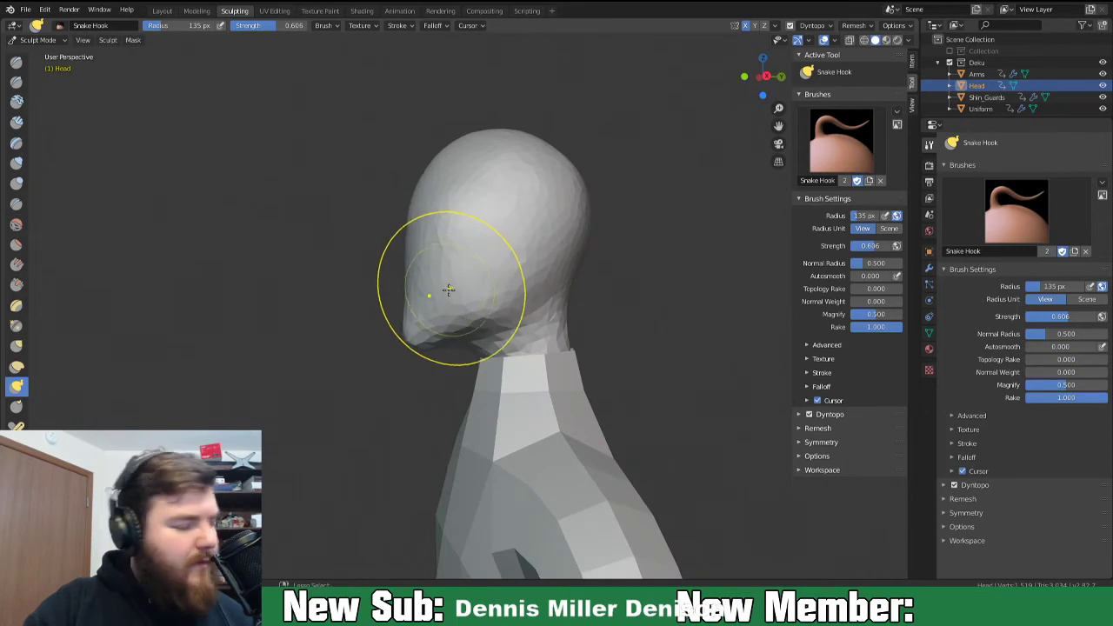
Lower the Snake Hook brush strength to 0.370.
{"action": "key", "text": "shift+f"}
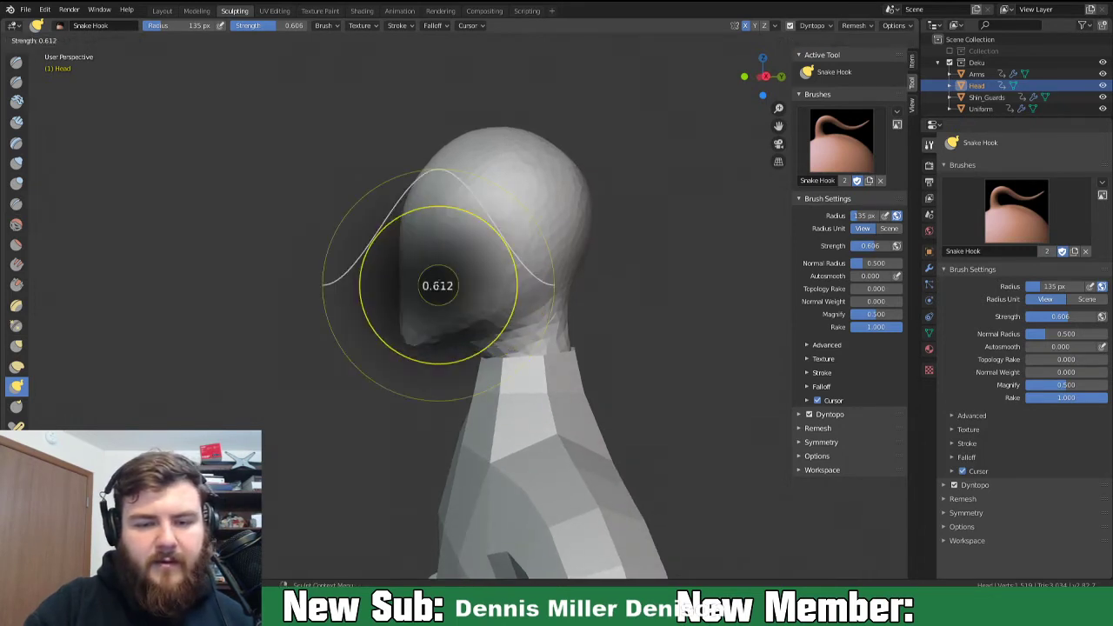
{"action": "left_click", "coordinate": [416, 320]}
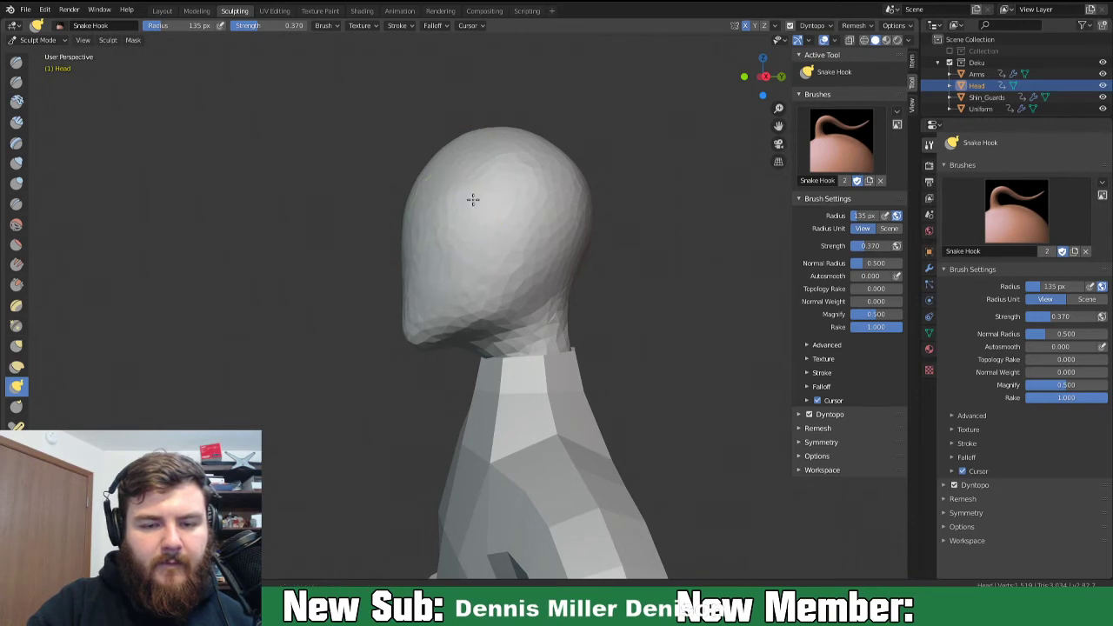
{"action": "middle_click_drag", "start_coordinate": [492, 273], "coordinate": [639, 290]}
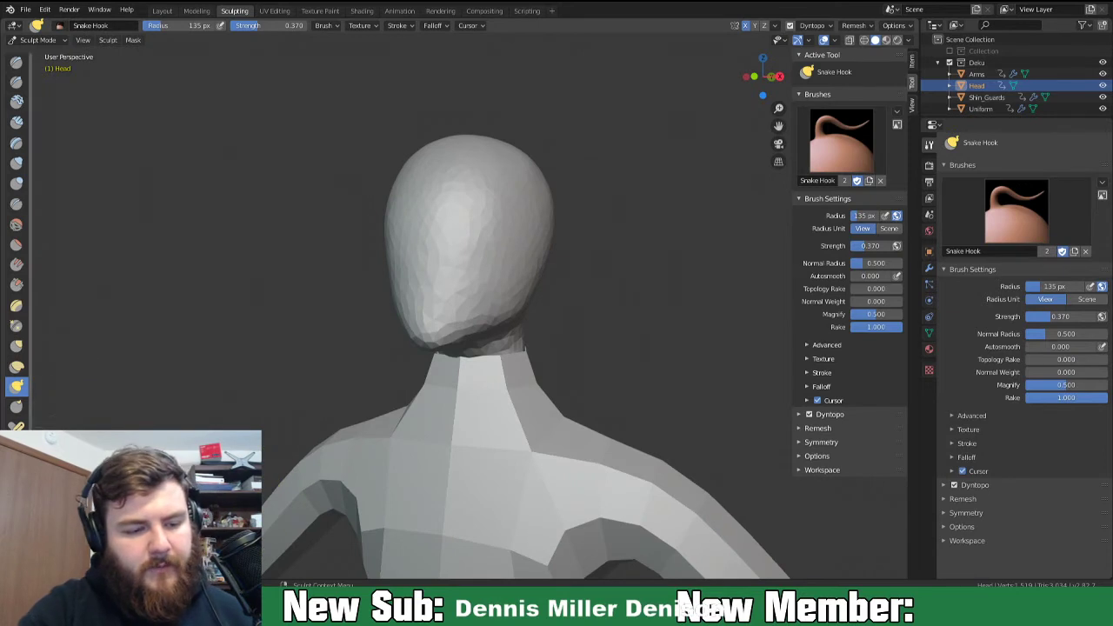
Switch to the Scrape brush at a 62 px radius and flatten the surface around the chin and lower face.
{"action": "left_click", "coordinate": [17, 286]}
{"action": "key", "text": "f"}
{"action": "left_click", "coordinate": [497, 333]}
{"action": "middle_click_drag", "start_coordinate": [497, 333], "coordinate": [525, 288]}
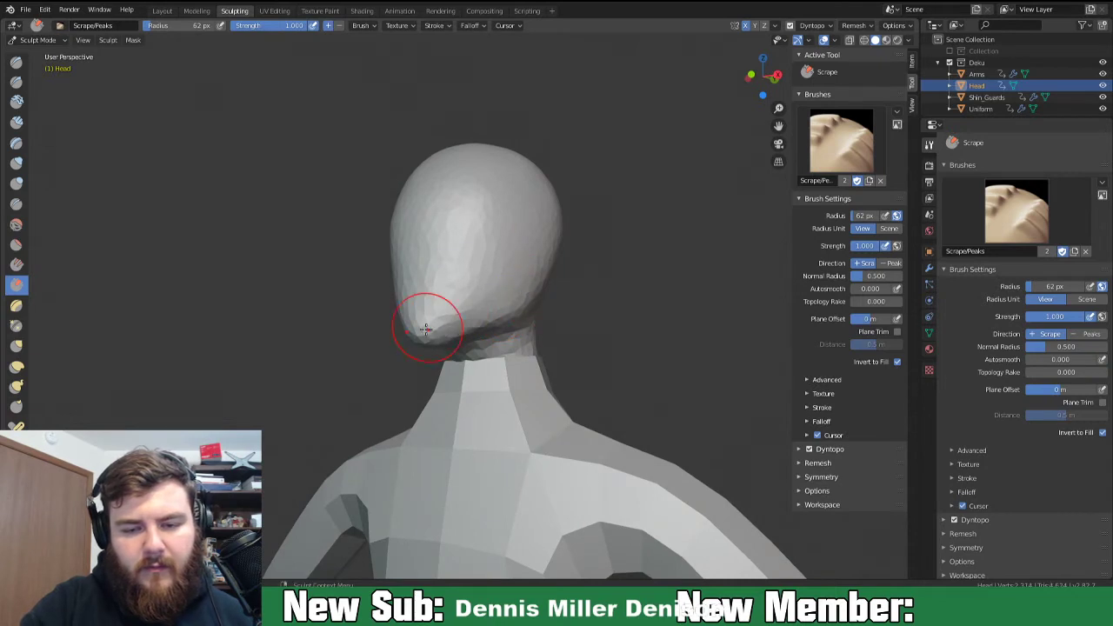
{"action": "middle_click_drag", "start_coordinate": [487, 317], "coordinate": [467, 217]}
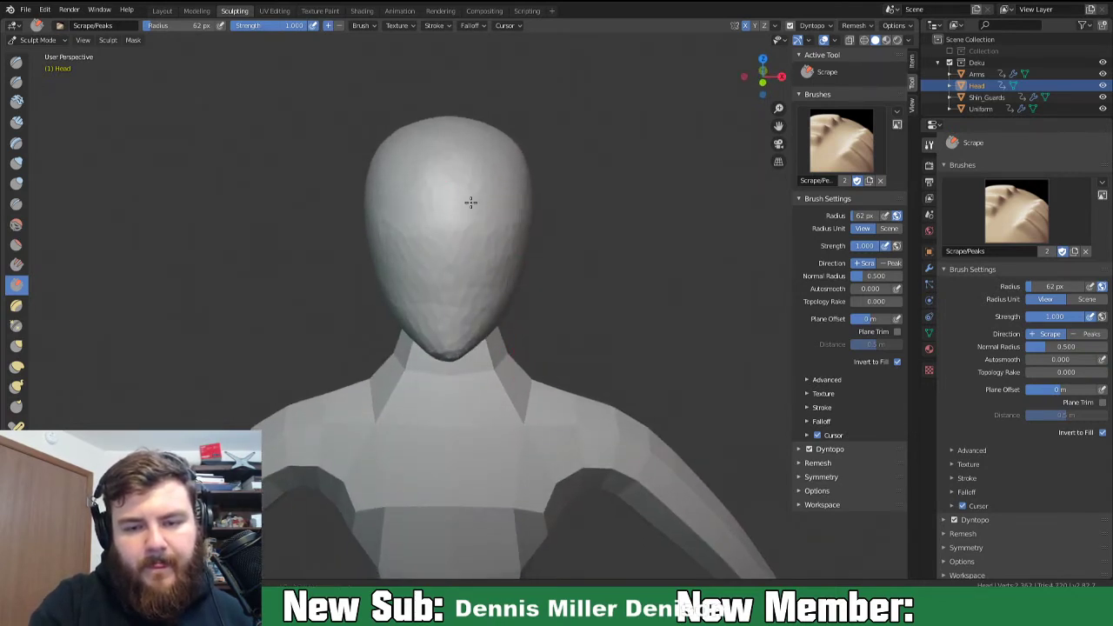
{"action": "middle_click_drag", "start_coordinate": [516, 223], "coordinate": [442, 261]}
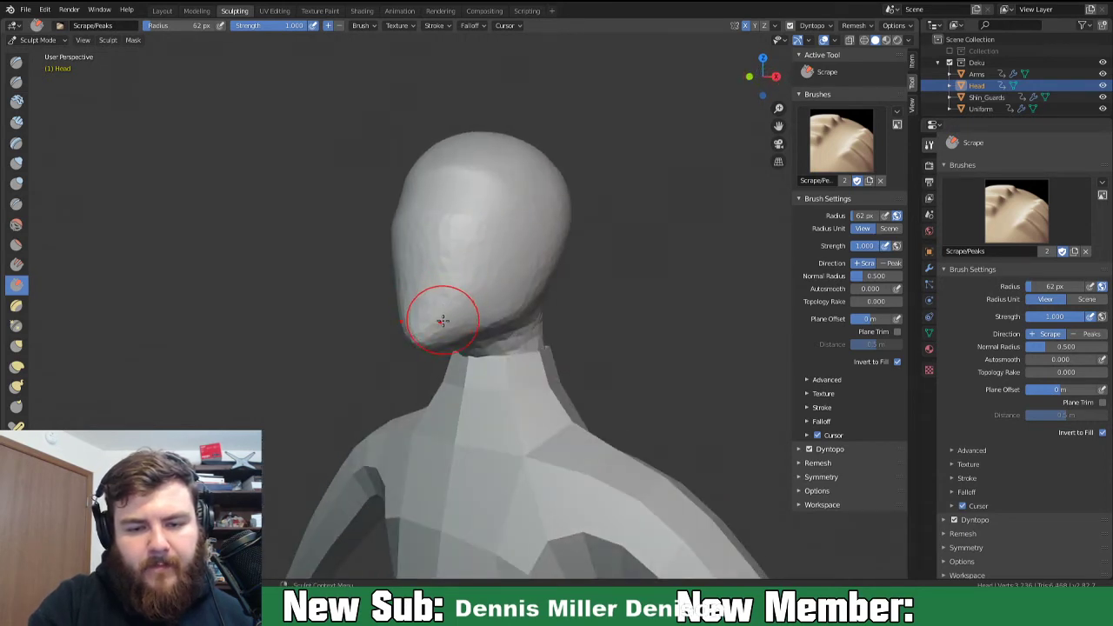
Scrape and even out the planes from the chin across the cheeks to the forehead.
{"action": "mouse_move", "coordinate": [443, 322]}
{"action": "left_mouse_down"}
{"action": "mouse_move", "coordinate": [461, 263]}
{"action": "mouse_move", "coordinate": [452, 273]}
{"action": "mouse_move", "coordinate": [444, 251]}
{"action": "mouse_move", "coordinate": [496, 221]}
{"action": "left_mouse_up"}
{"action": "mouse_move", "coordinate": [489, 282]}
{"action": "left_mouse_down"}
{"action": "mouse_move", "coordinate": [499, 211]}
{"action": "mouse_move", "coordinate": [472, 290]}
{"action": "mouse_move", "coordinate": [489, 209]}
{"action": "mouse_move", "coordinate": [451, 260]}
{"action": "left_mouse_up"}
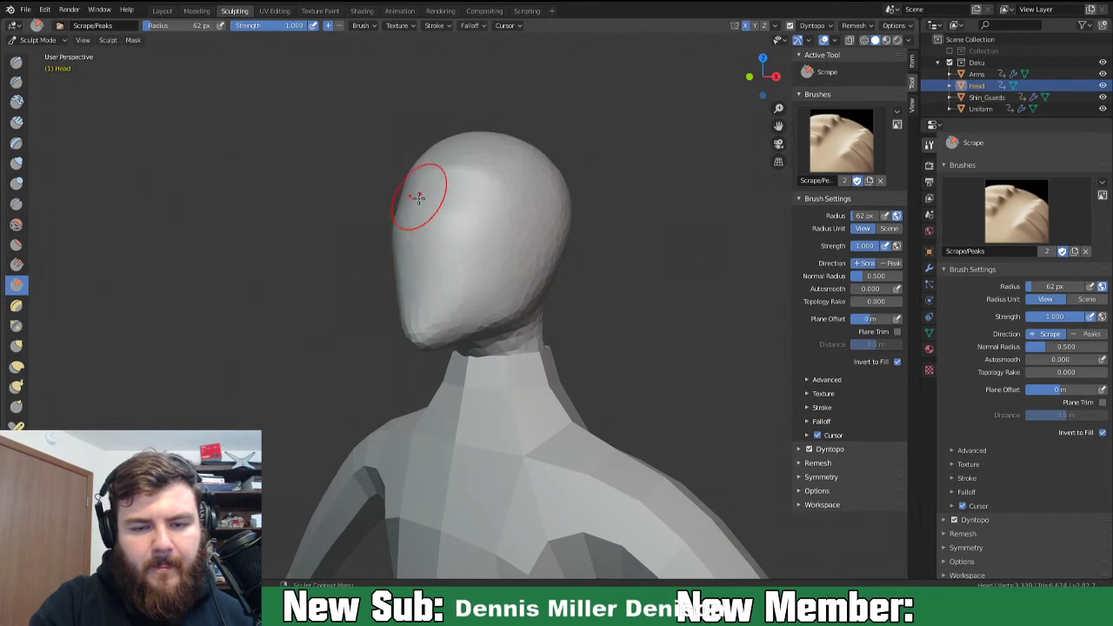
{"action": "mouse_move", "coordinate": [524, 308]}
{"action": "middle_mouse_down"}
{"action": "mouse_move", "coordinate": [695, 291]}
{"action": "mouse_move", "coordinate": [496, 293]}
{"action": "mouse_move", "coordinate": [552, 313]}
{"action": "middle_mouse_up"}
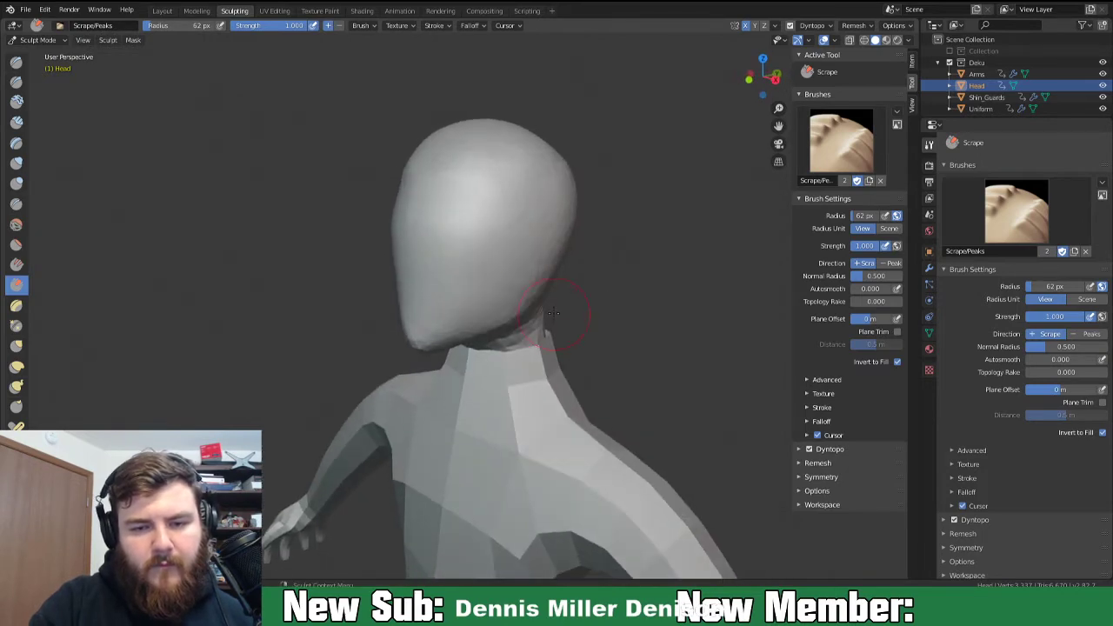
{"action": "mouse_move", "coordinate": [523, 192]}
{"action": "middle_mouse_down"}
{"action": "mouse_move", "coordinate": [658, 216]}
{"action": "mouse_move", "coordinate": [606, 208]}
{"action": "middle_mouse_up"}
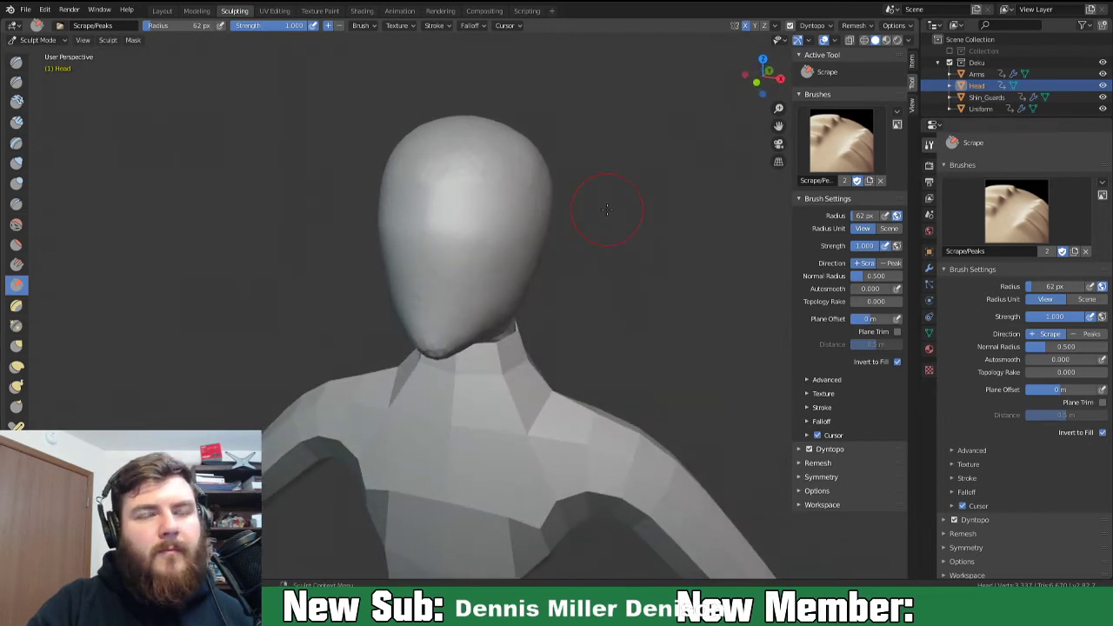
{"action": "mouse_move", "coordinate": [590, 296]}
{"action": "middle_mouse_down"}
{"action": "mouse_move", "coordinate": [488, 299]}
{"action": "mouse_move", "coordinate": [464, 258]}
{"action": "mouse_move", "coordinate": [542, 253]}
{"action": "mouse_move", "coordinate": [547, 321]}
{"action": "mouse_move", "coordinate": [532, 320]}
{"action": "mouse_move", "coordinate": [562, 318]}
{"action": "middle_mouse_up"}
Switch to the Snake Hook brush and outline the slanted eye area on the face with annotation lines.
{"action": "key", "text": "k"}
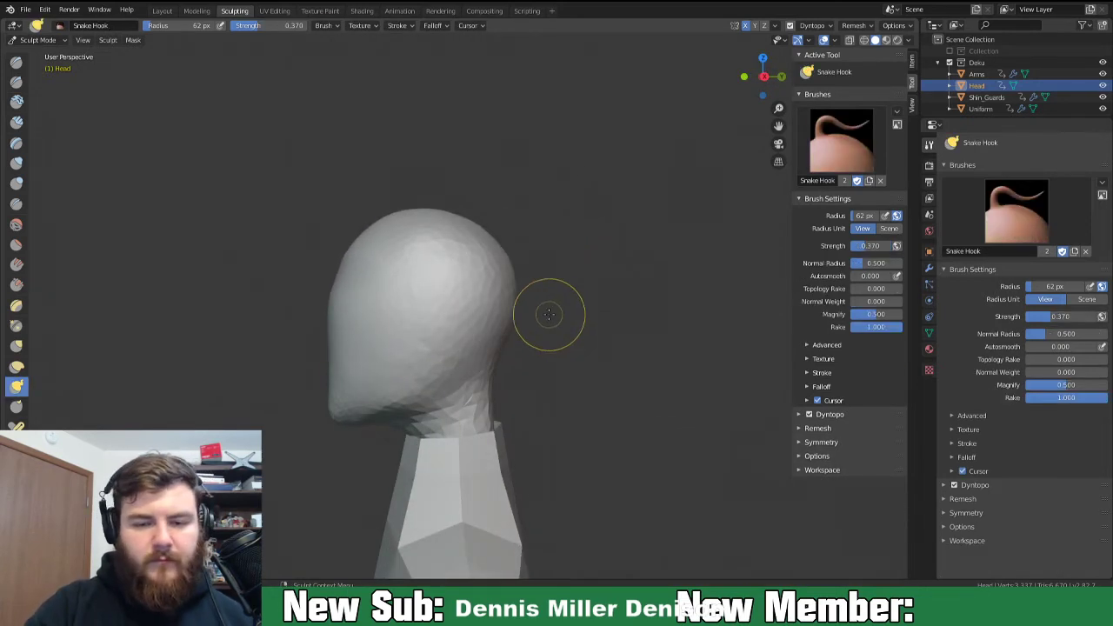
{"action": "mouse_move", "coordinate": [548, 314]}
{"action": "middle_mouse_down"}
{"action": "mouse_move", "coordinate": [646, 298]}
{"action": "mouse_move", "coordinate": [636, 339]}
{"action": "middle_mouse_up"}
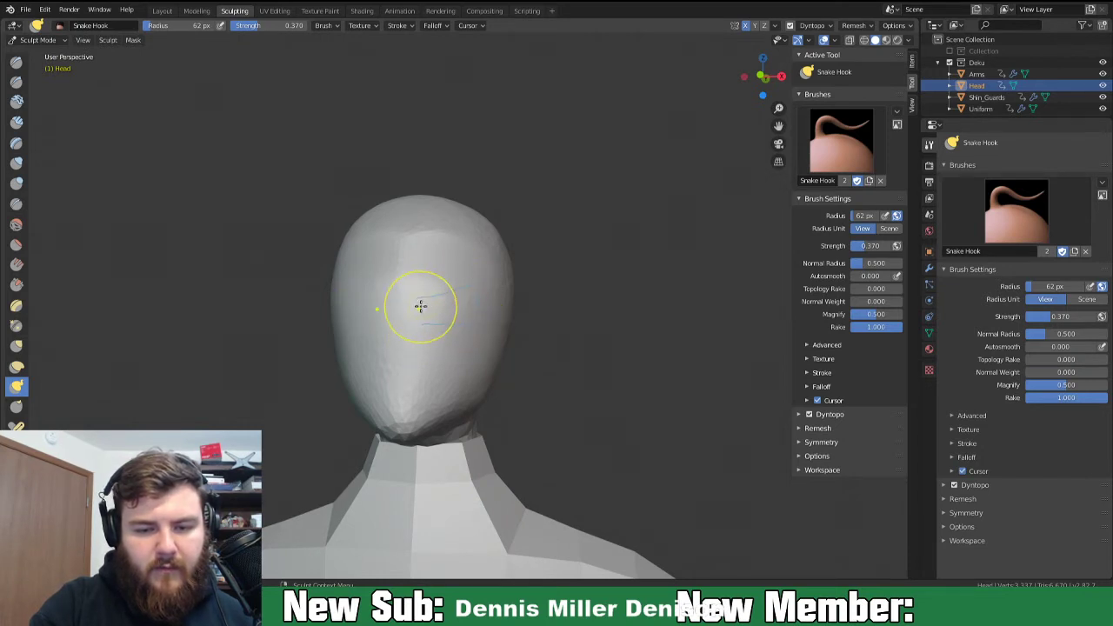
{"action": "mouse_move", "coordinate": [497, 372]}
{"action": "middle_mouse_down"}
{"action": "mouse_move", "coordinate": [617, 361]}
{"action": "mouse_move", "coordinate": [574, 354]}
{"action": "mouse_move", "coordinate": [504, 374]}
{"action": "middle_mouse_up"}
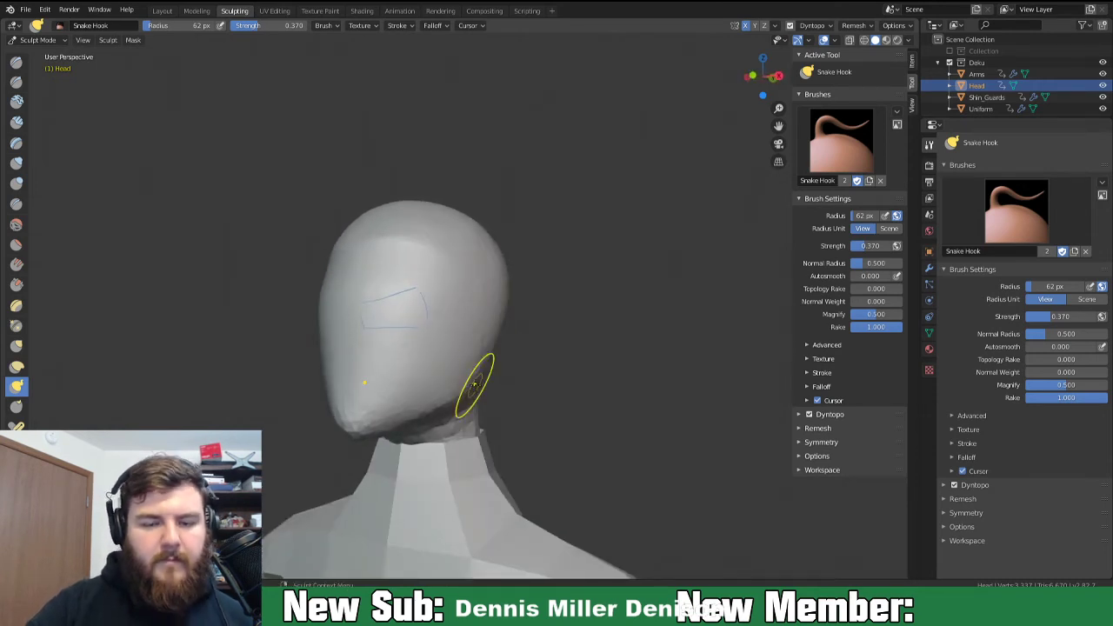
{"action": "scroll", "coordinate": [426, 391], "scroll_direction": "up", "scroll_amount": 5}
{"action": "mouse_move", "coordinate": [404, 392]}
{"action": "middle_mouse_down", "text": "shift"}
{"action": "mouse_move", "coordinate": [512, 181]}
{"action": "mouse_move", "coordinate": [474, 203]}
{"action": "middle_mouse_up", "text": "shift"}
{"action": "mouse_move", "coordinate": [487, 157]}
{"action": "middle_mouse_down"}
{"action": "mouse_move", "coordinate": [470, 186]}
{"action": "mouse_move", "coordinate": [457, 266]}
{"action": "mouse_move", "coordinate": [500, 275]}
{"action": "mouse_move", "coordinate": [487, 271]}
{"action": "middle_mouse_up"}
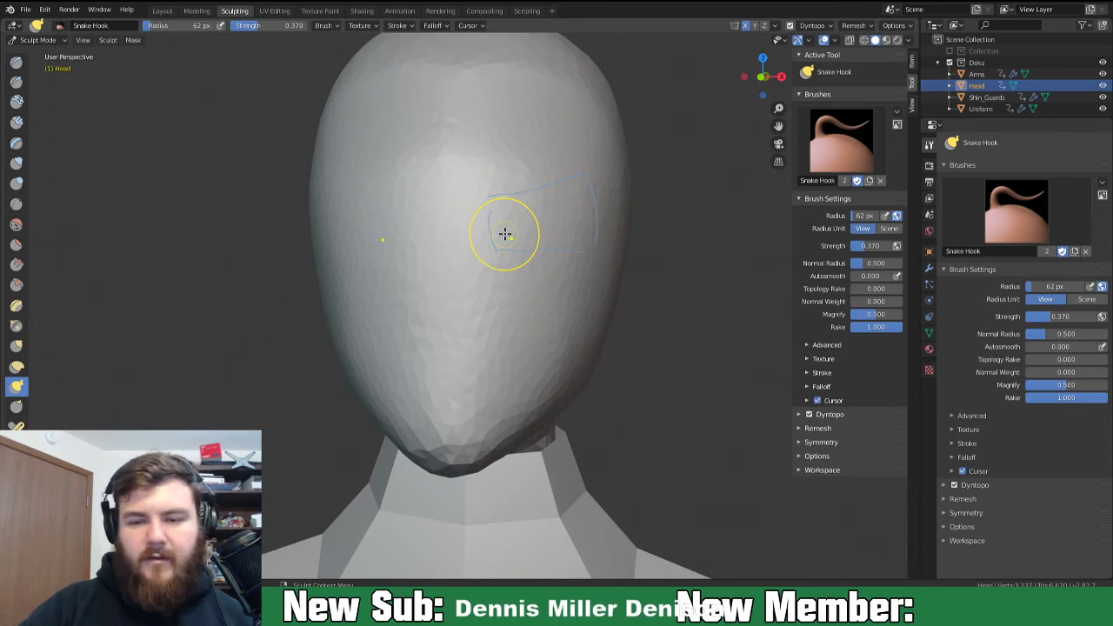
Switch to the Inflate brush at a 70 px radius and swell the surface at the outer ends of the eye outlines.
{"action": "key", "text": "f"}
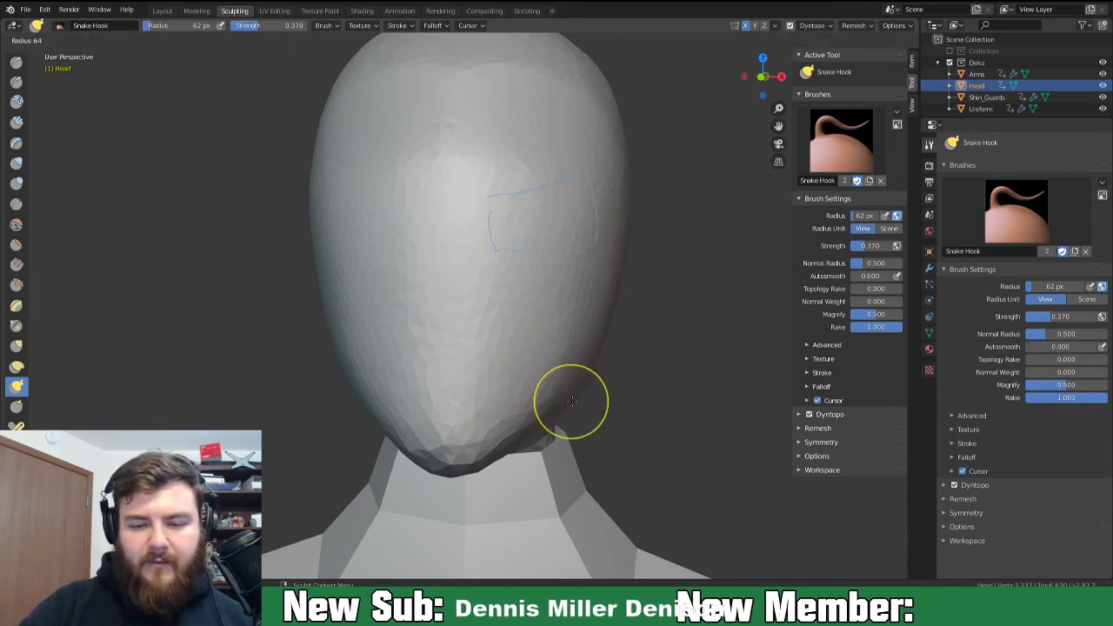
{"action": "left_click", "coordinate": [609, 411]}
{"action": "key", "text": "f"}
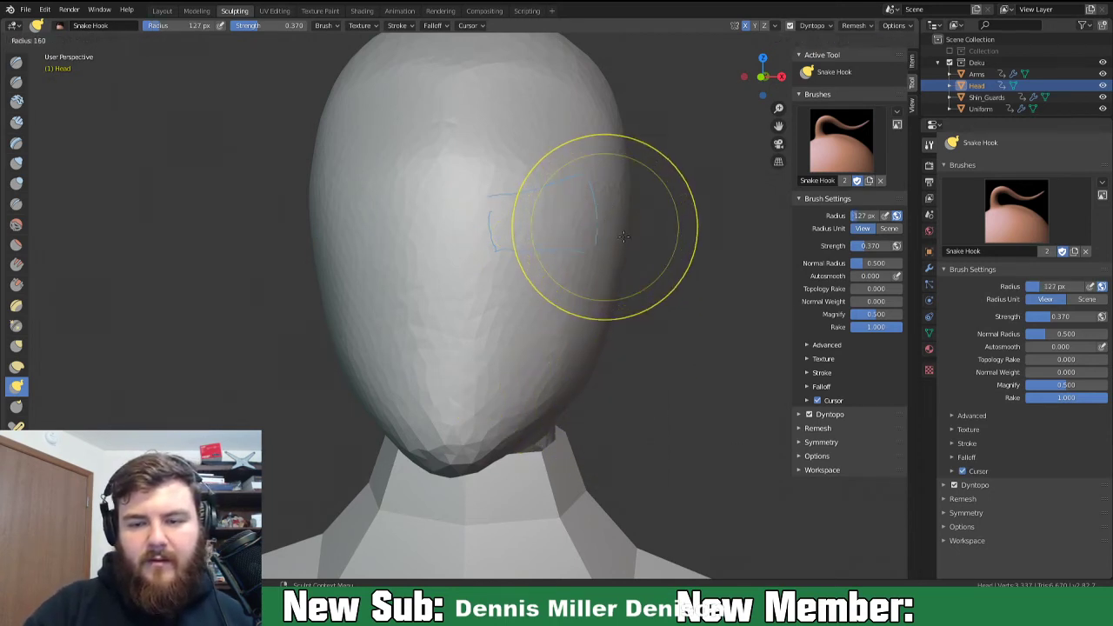
{"action": "left_click", "coordinate": [623, 227]}
{"action": "key", "text": "i"}
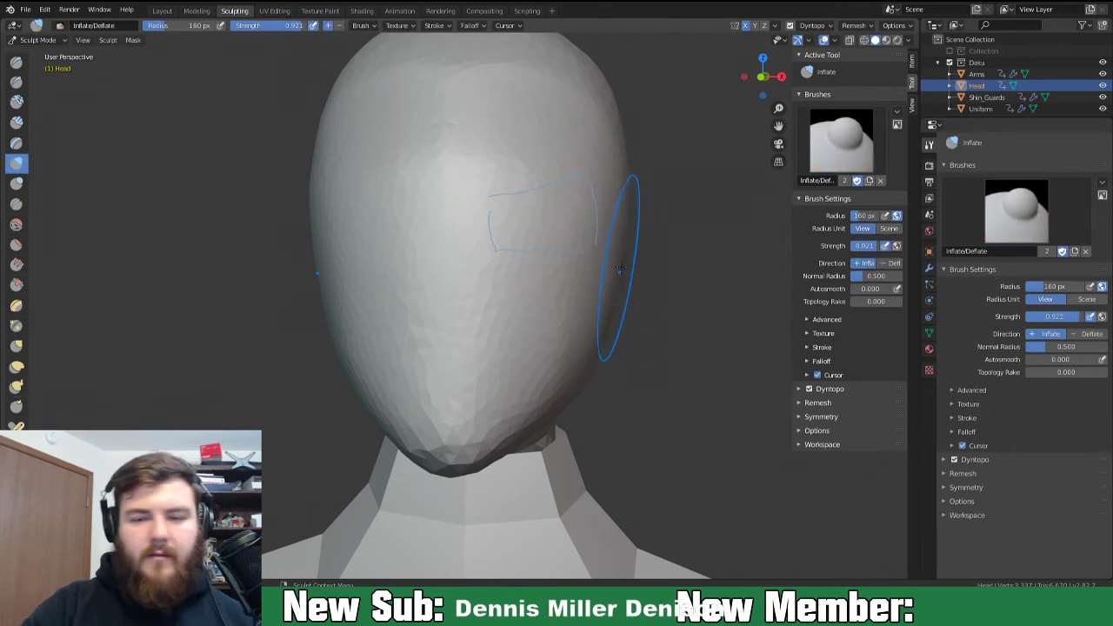
{"action": "key", "text": "f"}
{"action": "left_click", "coordinate": [586, 300]}
{"action": "key", "text": "f"}
{"action": "left_click", "coordinate": [602, 274]}
{"action": "left_click_drag", "start_coordinate": [599, 190], "coordinate": [595, 184]}
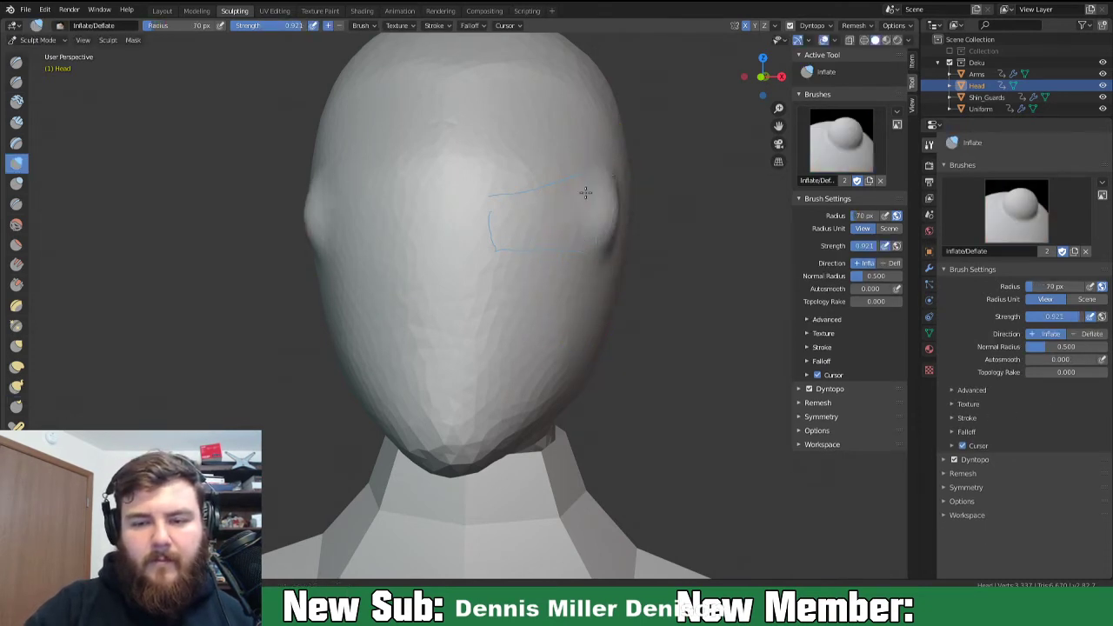
Lower the Inflate strength to 0.491 and blend the bulges beside the outer eye corners into the head.
{"action": "key", "text": "shift+f"}
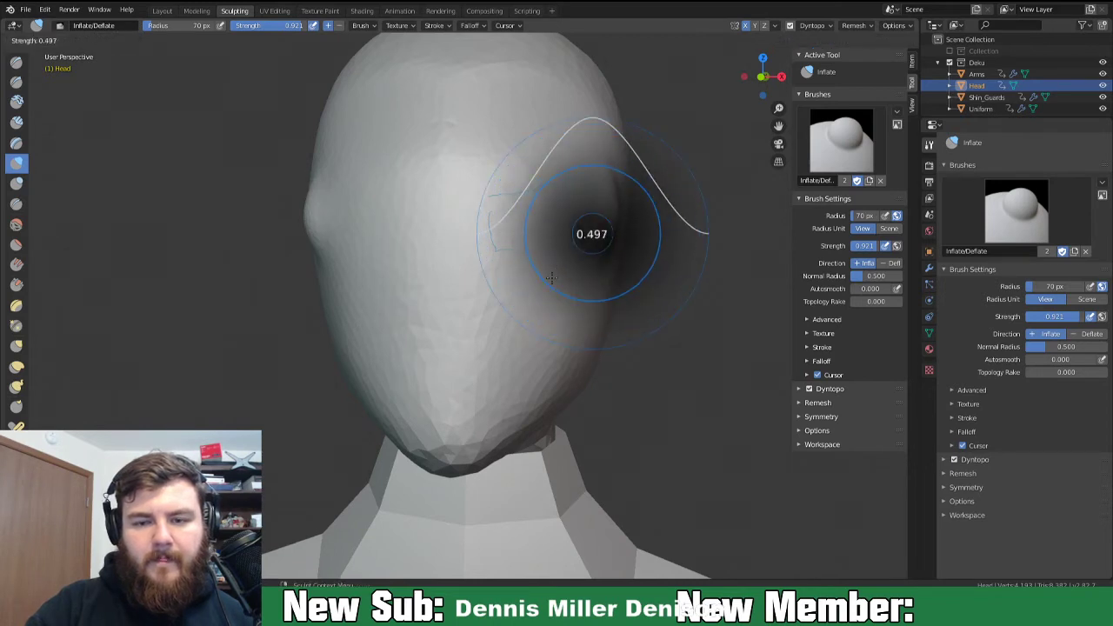
{"action": "left_click", "coordinate": [553, 275]}
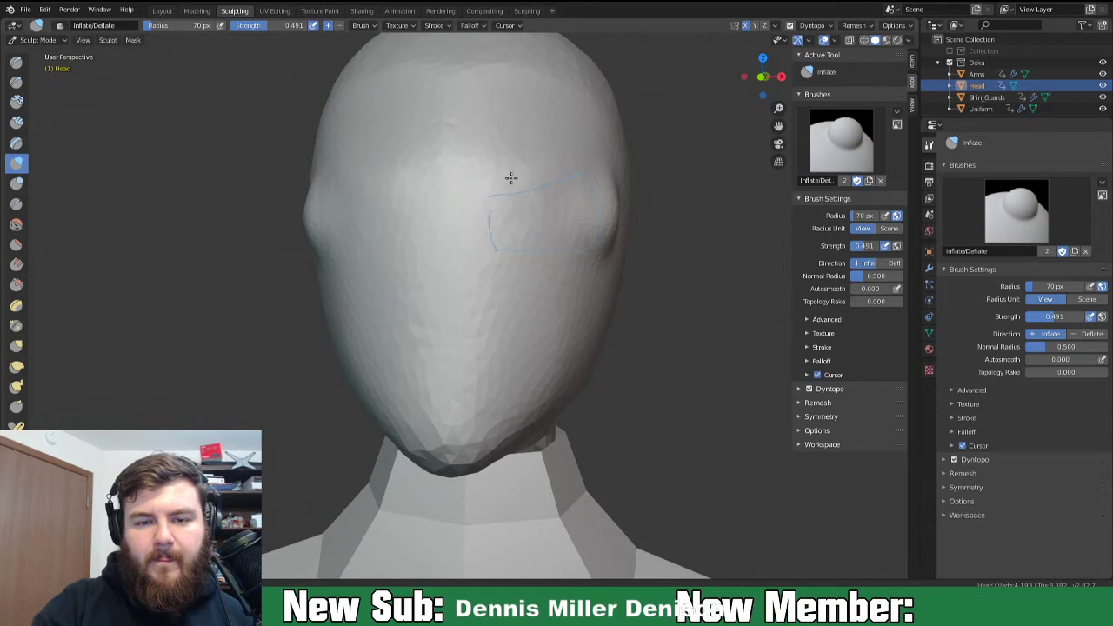
{"action": "left_click_drag", "start_coordinate": [598, 244], "coordinate": [617, 190]}
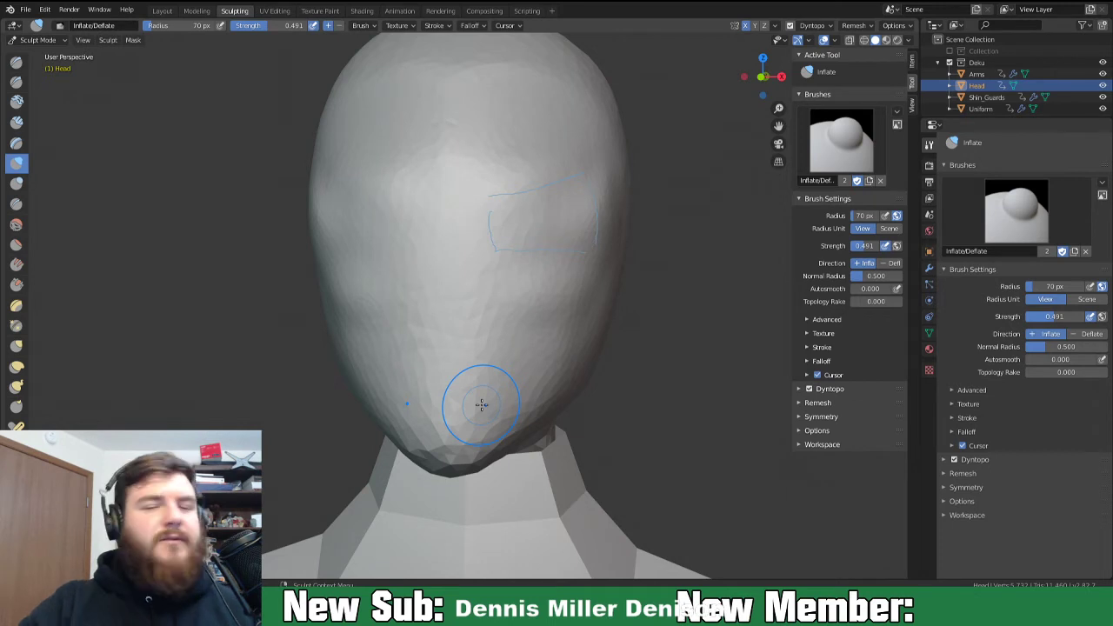
Switch to the Blob brush with a 37 px radius, viewing the eye outline at a three-quarter angle.
{"action": "middle_click_drag", "start_coordinate": [579, 255], "coordinate": [531, 268]}
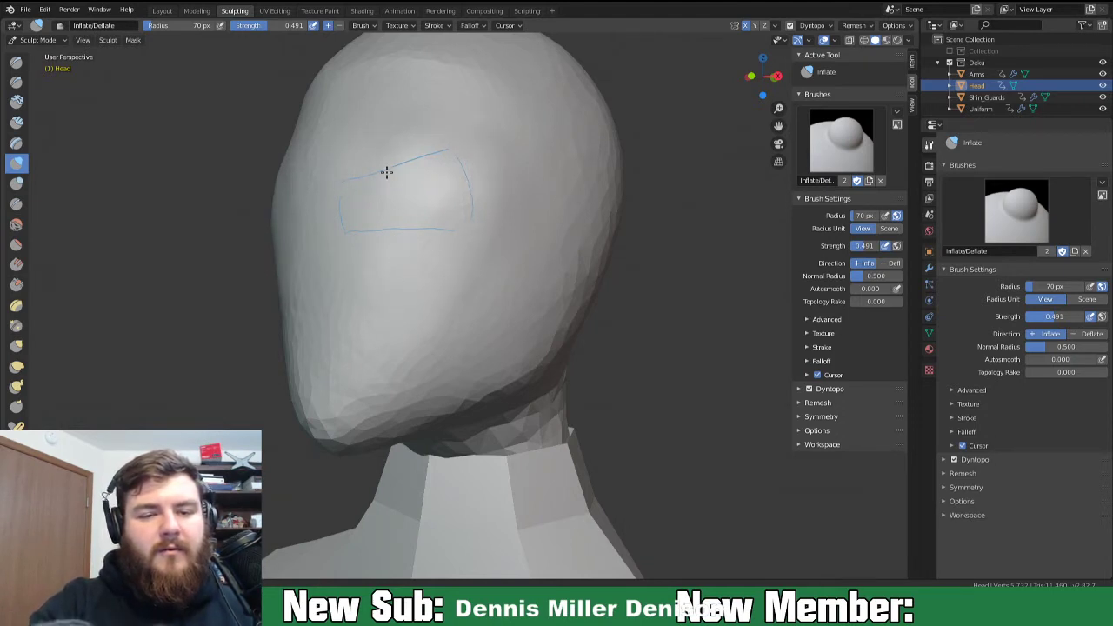
{"action": "mouse_move", "coordinate": [488, 309]}
{"action": "middle_mouse_down"}
{"action": "mouse_move", "coordinate": [651, 304]}
{"action": "mouse_move", "coordinate": [505, 321]}
{"action": "middle_mouse_up"}
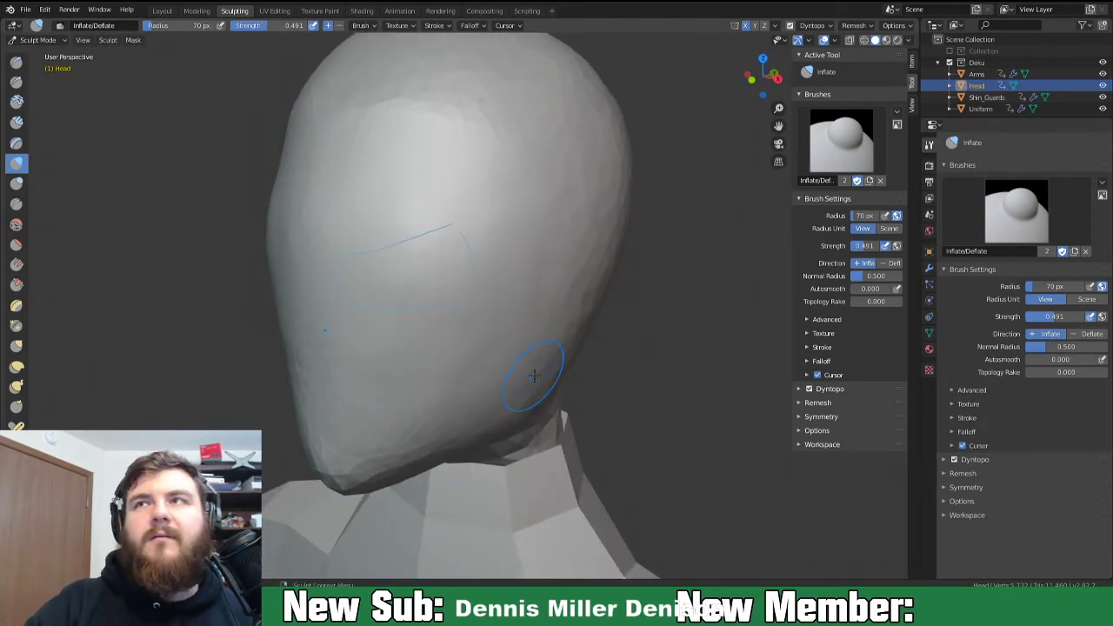
{"action": "mouse_move", "coordinate": [591, 355]}
{"action": "middle_mouse_down"}
{"action": "mouse_move", "coordinate": [609, 348]}
{"action": "mouse_move", "coordinate": [574, 344]}
{"action": "mouse_move", "coordinate": [626, 333]}
{"action": "mouse_move", "coordinate": [595, 329]}
{"action": "mouse_move", "coordinate": [615, 348]}
{"action": "middle_mouse_up"}
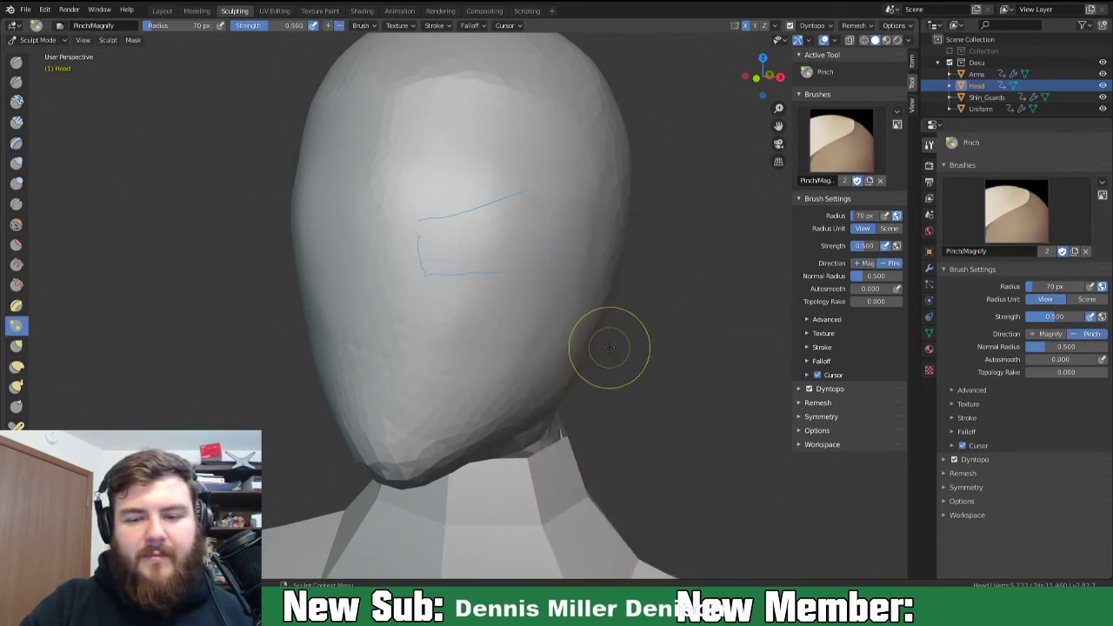
{"action": "key", "text": "shift+space"}
{"action": "left_click", "coordinate": [603, 265]}
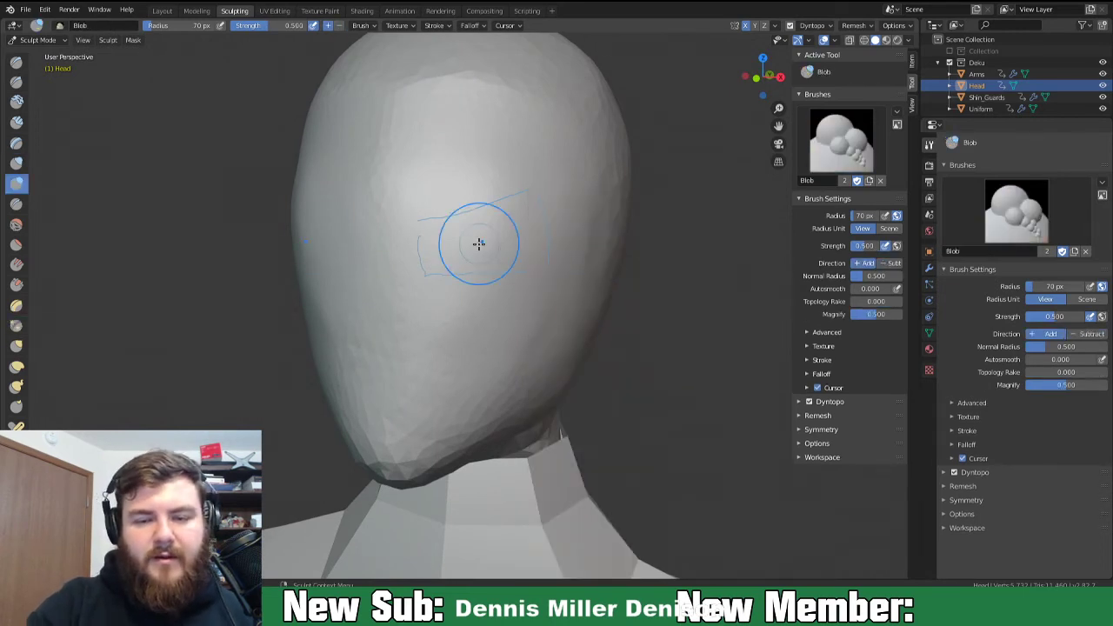
{"action": "key", "text": "f"}
{"action": "left_click", "coordinate": [451, 278]}
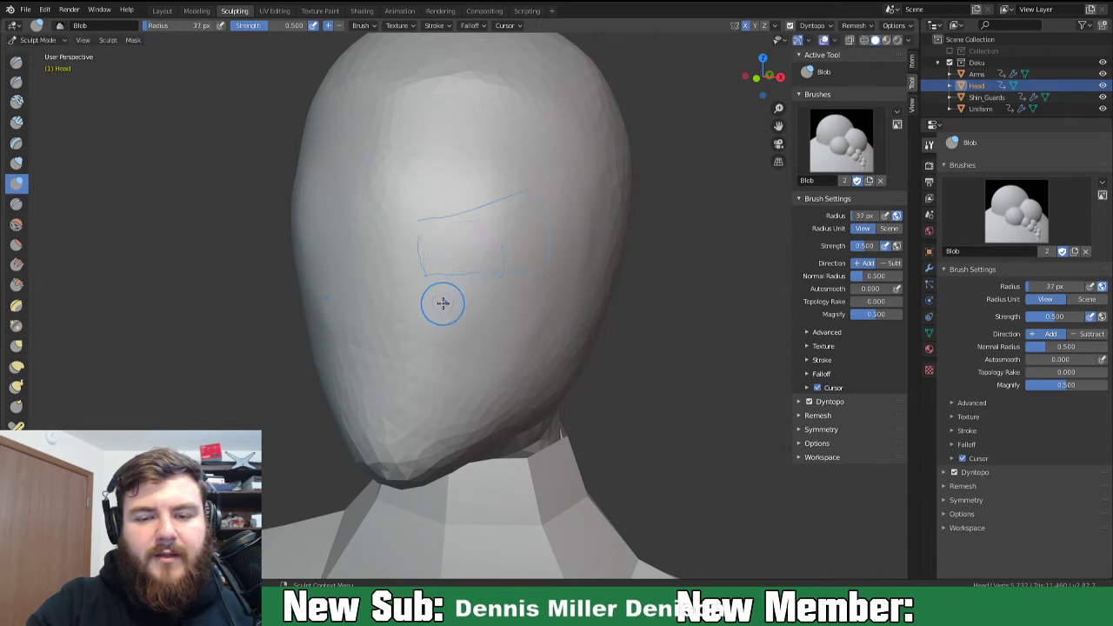
Carve the eye sockets inside the annotated outline with subtractive Blob strokes and even out their floors.
{"action": "mouse_move", "coordinate": [506, 218]}
{"action": "left_mouse_down", "text": "ctrl"}
{"action": "mouse_move", "coordinate": [449, 228]}
{"action": "mouse_move", "coordinate": [524, 235]}
{"action": "mouse_move", "coordinate": [527, 261]}
{"action": "mouse_move", "coordinate": [454, 263]}
{"action": "mouse_move", "coordinate": [449, 236]}
{"action": "left_mouse_up", "text": "ctrl"}
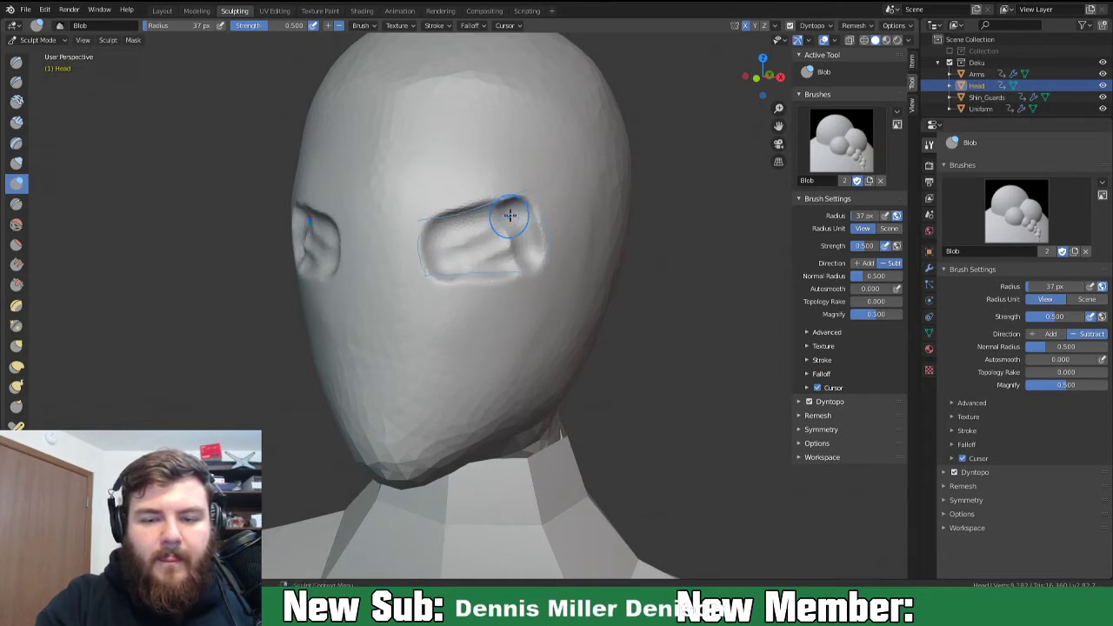
{"action": "left_click_drag", "start_coordinate": [510, 215], "coordinate": [457, 237], "text": "ctrl"}
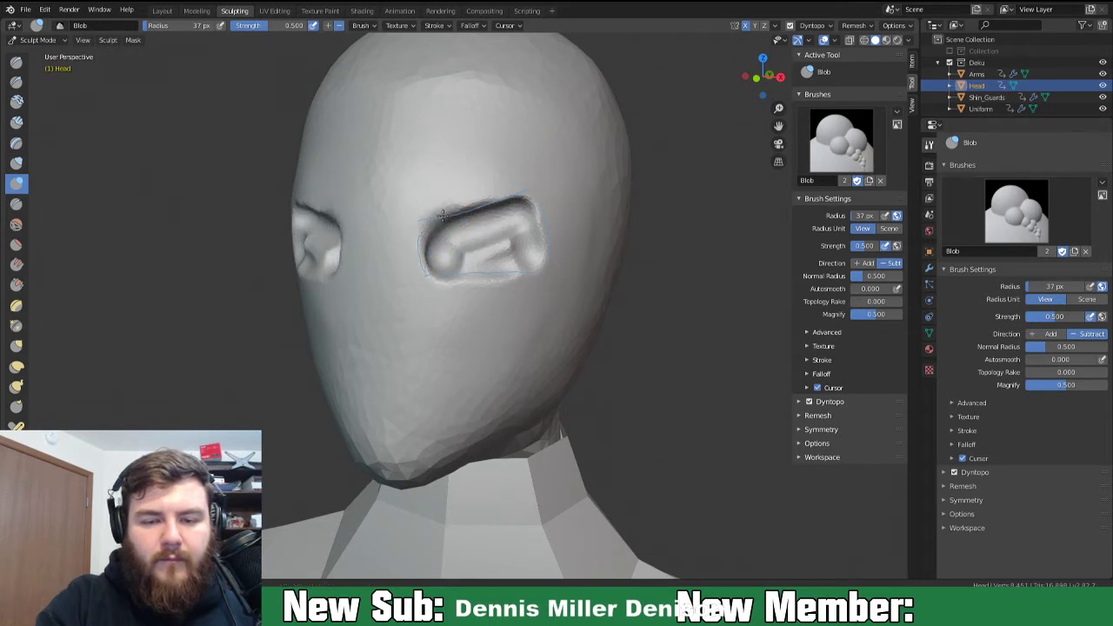
{"action": "left_click_drag", "start_coordinate": [463, 253], "coordinate": [505, 255], "text": "ctrl"}
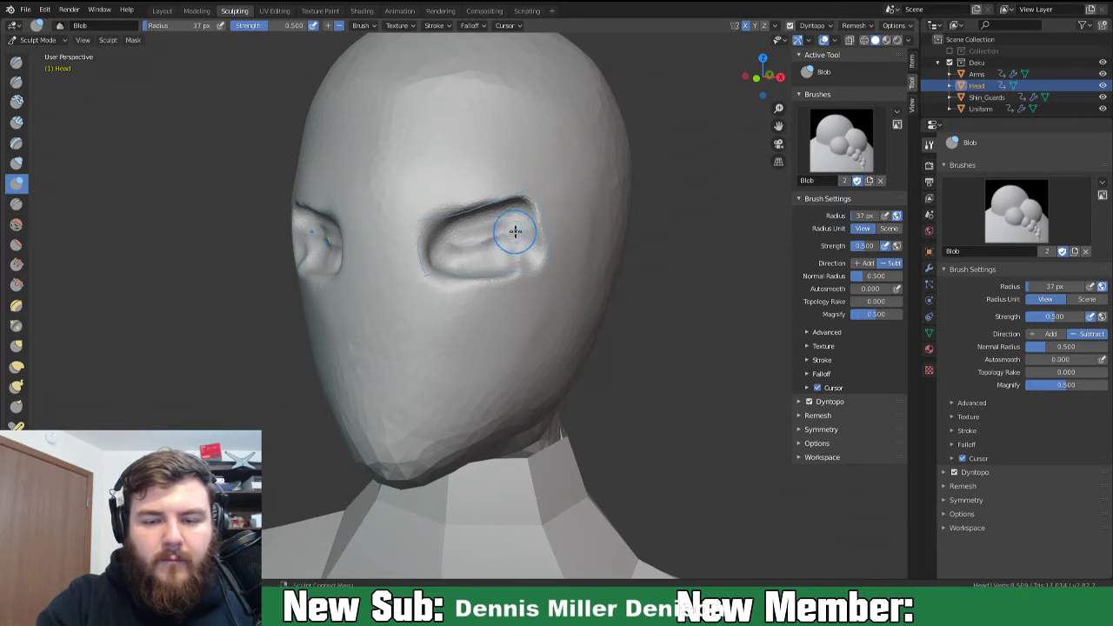
{"action": "left_click_drag", "start_coordinate": [502, 227], "coordinate": [505, 220]}
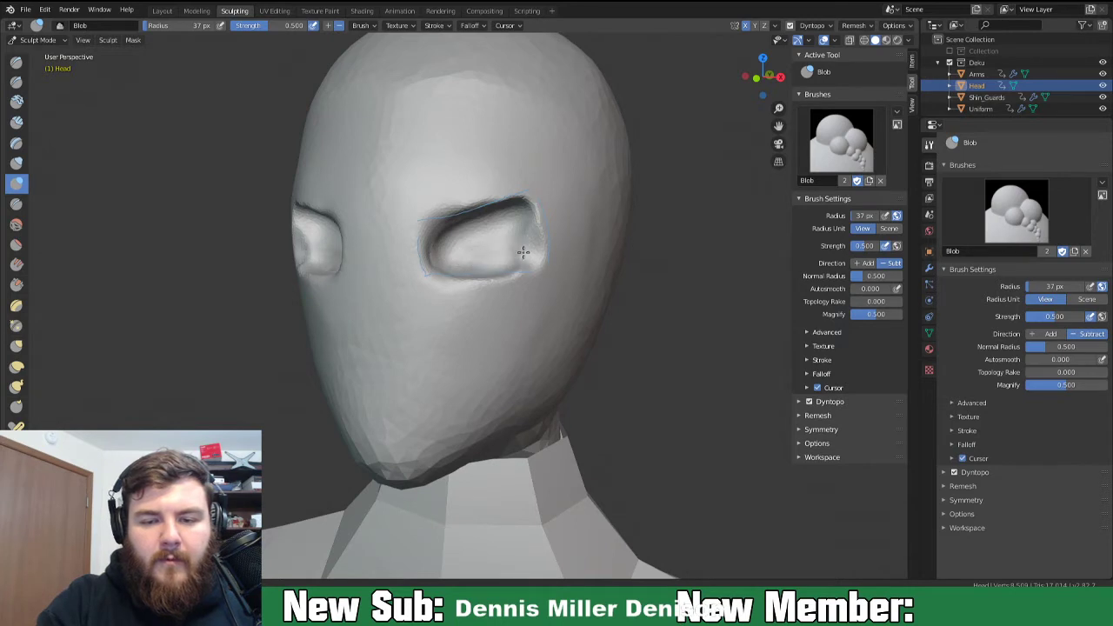
{"action": "left_click_drag", "start_coordinate": [524, 251], "coordinate": [516, 218]}
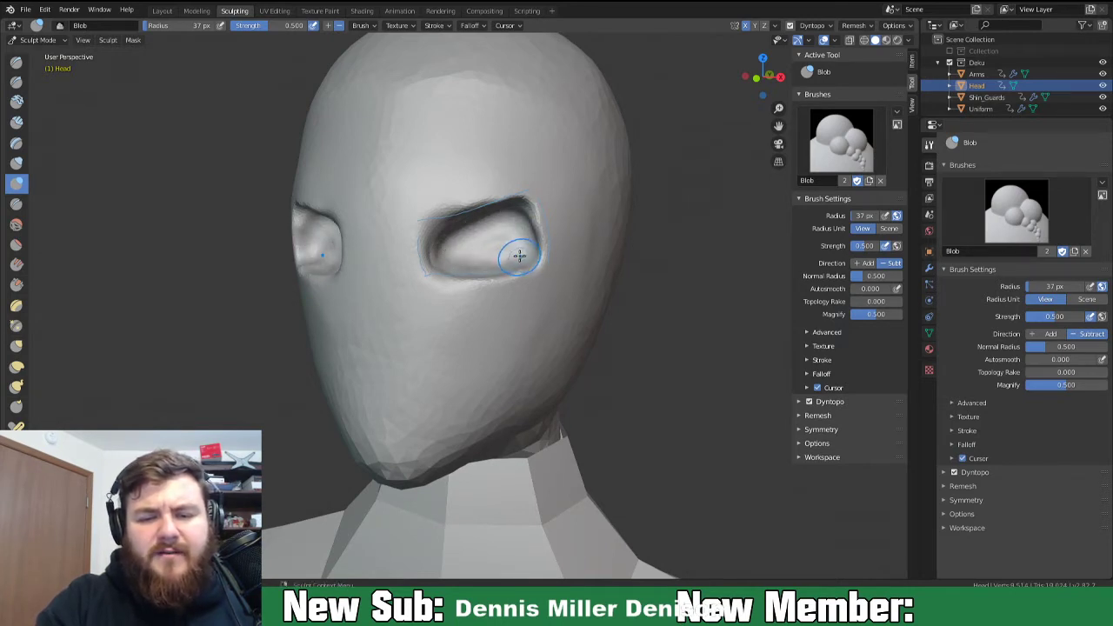
Switch to the Grab brush at a 218 px radius and pull the inner eye corners toward the nose and upward.
{"action": "mouse_move", "coordinate": [513, 278]}
{"action": "middle_mouse_down"}
{"action": "mouse_move", "coordinate": [591, 266]}
{"action": "mouse_move", "coordinate": [481, 277]}
{"action": "mouse_move", "coordinate": [507, 281]}
{"action": "mouse_move", "coordinate": [518, 244]}
{"action": "middle_mouse_up"}
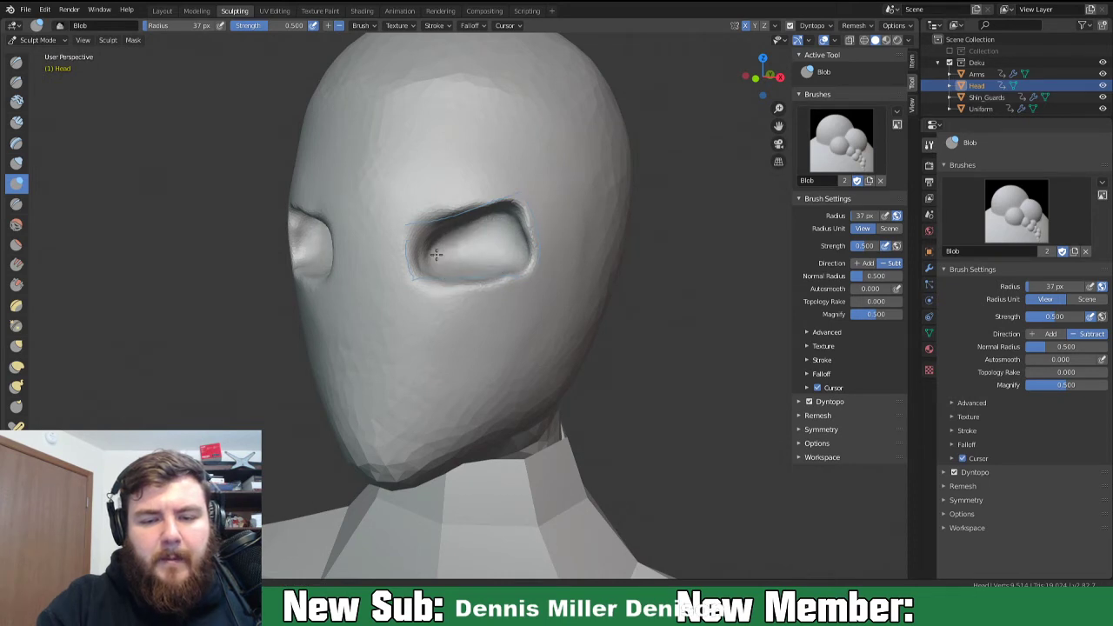
{"action": "mouse_move", "coordinate": [505, 270]}
{"action": "middle_mouse_down"}
{"action": "mouse_move", "coordinate": [551, 288]}
{"action": "mouse_move", "coordinate": [606, 273]}
{"action": "mouse_move", "coordinate": [560, 292]}
{"action": "mouse_move", "coordinate": [532, 278]}
{"action": "middle_mouse_up"}
{"action": "key", "text": "g"}
{"action": "key", "text": "f"}
{"action": "left_click", "coordinate": [577, 298]}
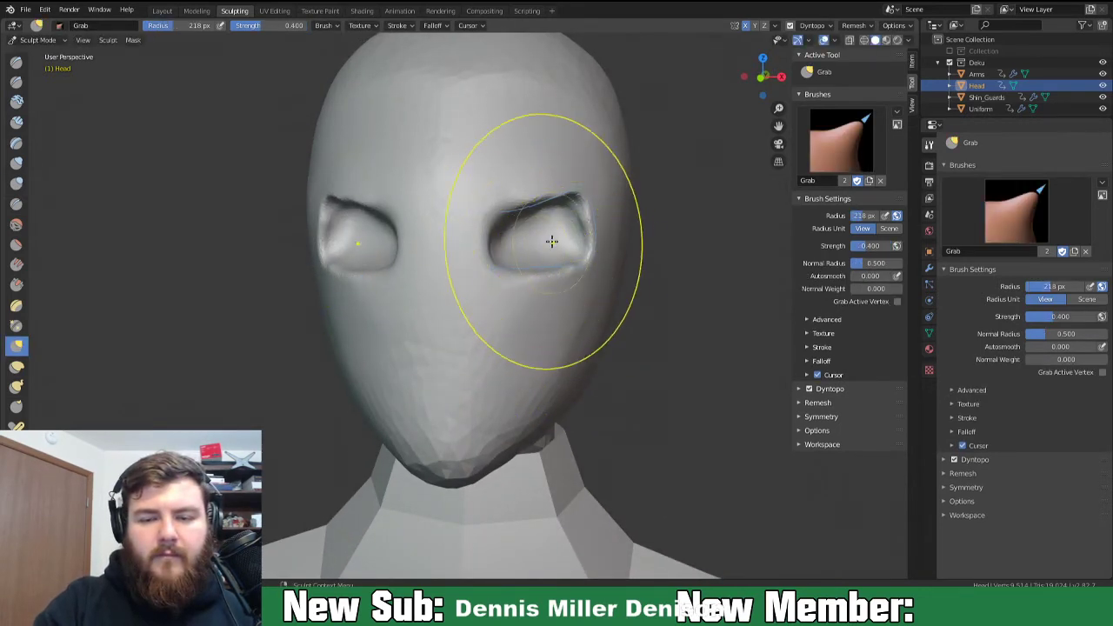
{"action": "mouse_move", "coordinate": [491, 238]}
{"action": "left_mouse_down"}
{"action": "mouse_move", "coordinate": [469, 239]}
{"action": "mouse_move", "coordinate": [479, 197]}
{"action": "left_mouse_up"}
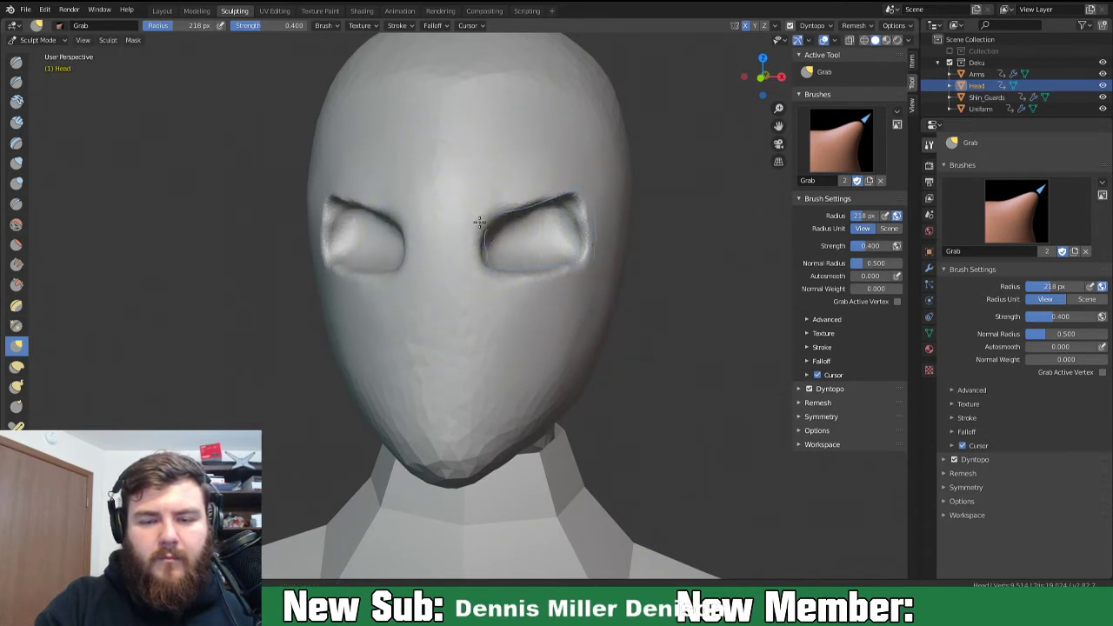
Pull the inner eye area toward the front of the face with the Grab brush, working at an angle.
{"action": "mouse_move", "coordinate": [573, 310]}
{"action": "middle_mouse_down"}
{"action": "mouse_move", "coordinate": [531, 287]}
{"action": "mouse_move", "coordinate": [604, 281]}
{"action": "mouse_move", "coordinate": [569, 291]}
{"action": "middle_mouse_up"}
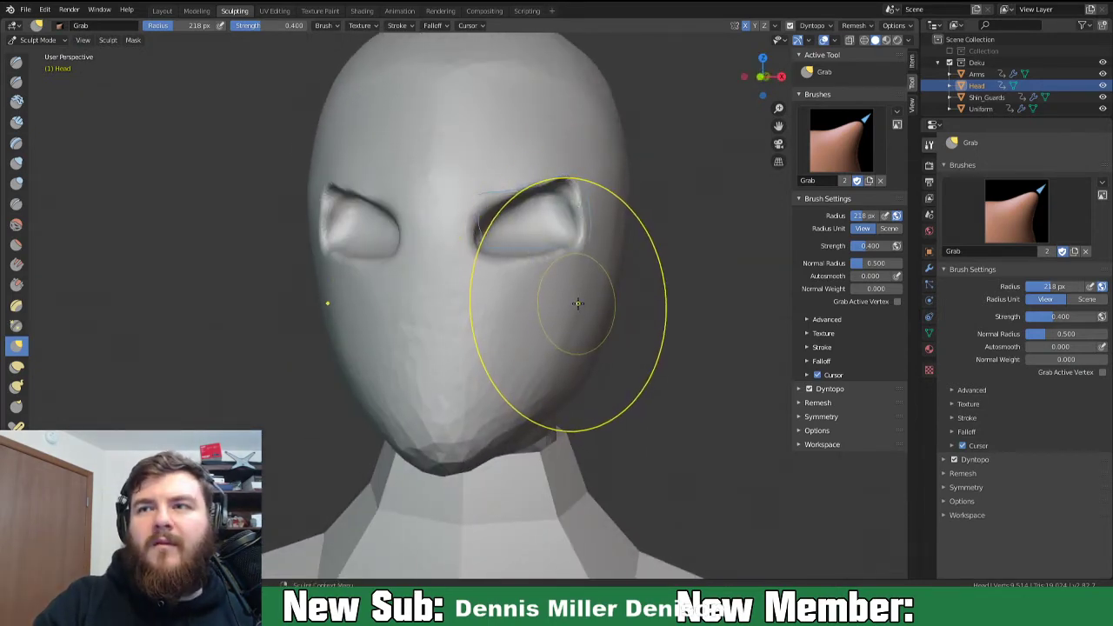
{"action": "mouse_move", "coordinate": [583, 310]}
{"action": "middle_mouse_down"}
{"action": "mouse_move", "coordinate": [506, 310]}
{"action": "mouse_move", "coordinate": [525, 298]}
{"action": "middle_mouse_up"}
{"action": "left_click_drag", "start_coordinate": [388, 226], "coordinate": [345, 231]}
{"action": "middle_click_drag", "start_coordinate": [345, 231], "coordinate": [470, 252]}
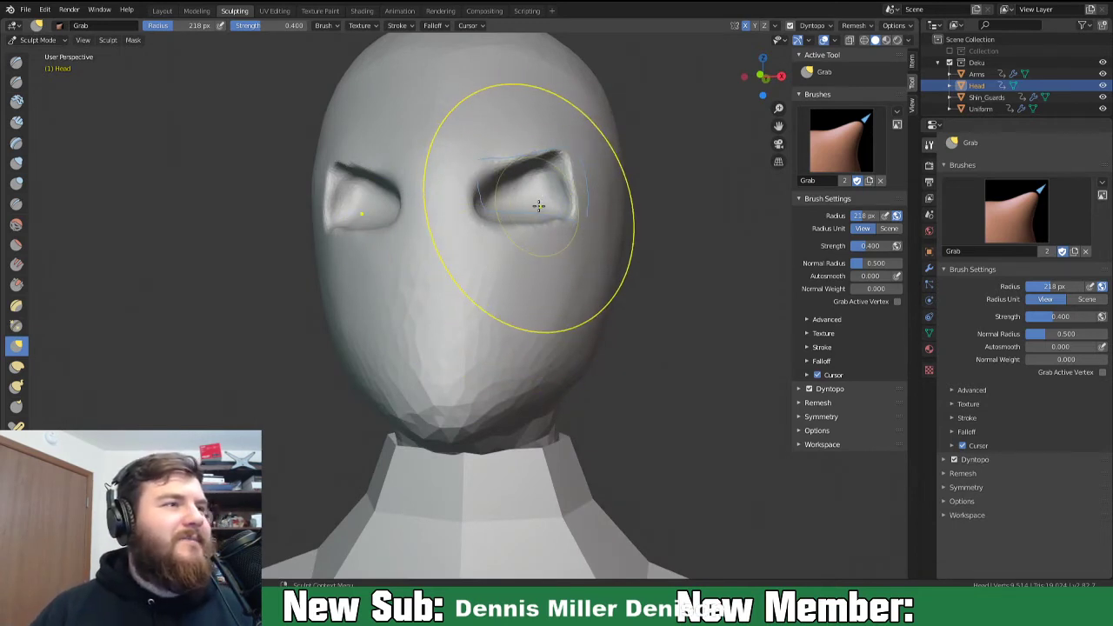
Enlarge the Grab brush radius to 347 px and push down the crown of the head in side view.
{"action": "mouse_move", "coordinate": [586, 298]}
{"action": "middle_mouse_down"}
{"action": "mouse_move", "coordinate": [626, 300]}
{"action": "mouse_move", "coordinate": [578, 302]}
{"action": "mouse_move", "coordinate": [559, 286]}
{"action": "mouse_move", "coordinate": [602, 302]}
{"action": "middle_mouse_up"}
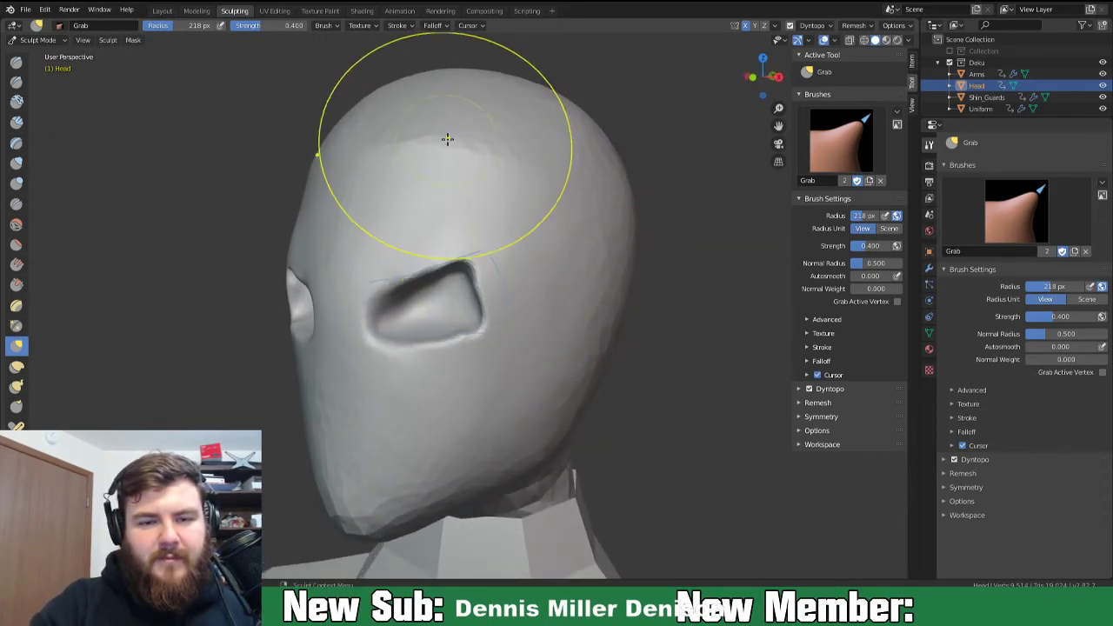
{"action": "middle_click_drag", "start_coordinate": [487, 166], "coordinate": [465, 174]}
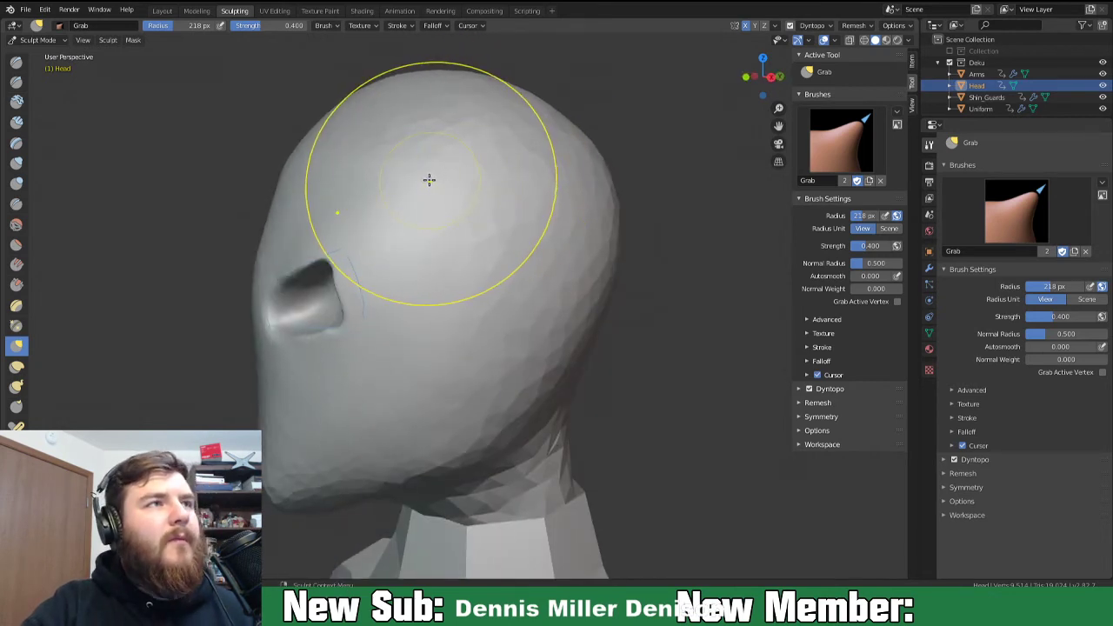
{"action": "key", "text": "f"}
{"action": "left_click", "coordinate": [514, 229]}
{"action": "left_click_drag", "start_coordinate": [446, 75], "coordinate": [447, 136]}
{"action": "left_click_drag", "start_coordinate": [490, 89], "coordinate": [488, 117]}
{"action": "left_click_drag", "start_coordinate": [539, 96], "coordinate": [550, 116]}
{"action": "mouse_move", "coordinate": [435, 92]}
{"action": "left_mouse_down"}
{"action": "mouse_move", "coordinate": [419, 116]}
{"action": "mouse_move", "coordinate": [392, 115]}
{"action": "mouse_move", "coordinate": [461, 100]}
{"action": "mouse_move", "coordinate": [588, 162]}
{"action": "left_mouse_up"}
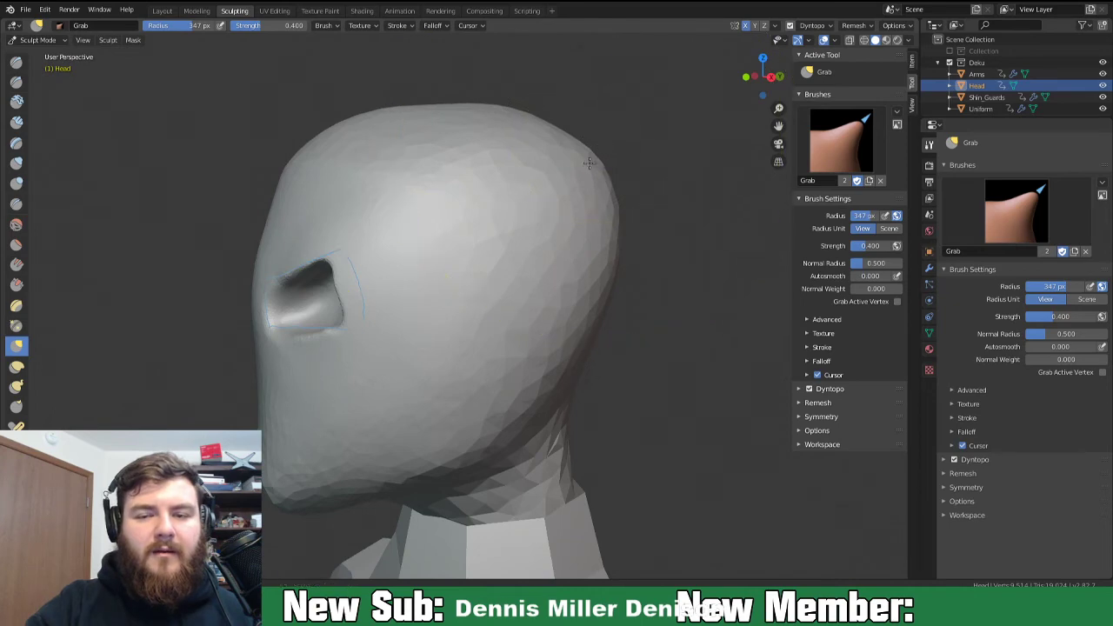
Reshape the back of the skull and the forehead with the Grab brush from several angles.
{"action": "middle_click_drag", "start_coordinate": [651, 241], "coordinate": [572, 166]}
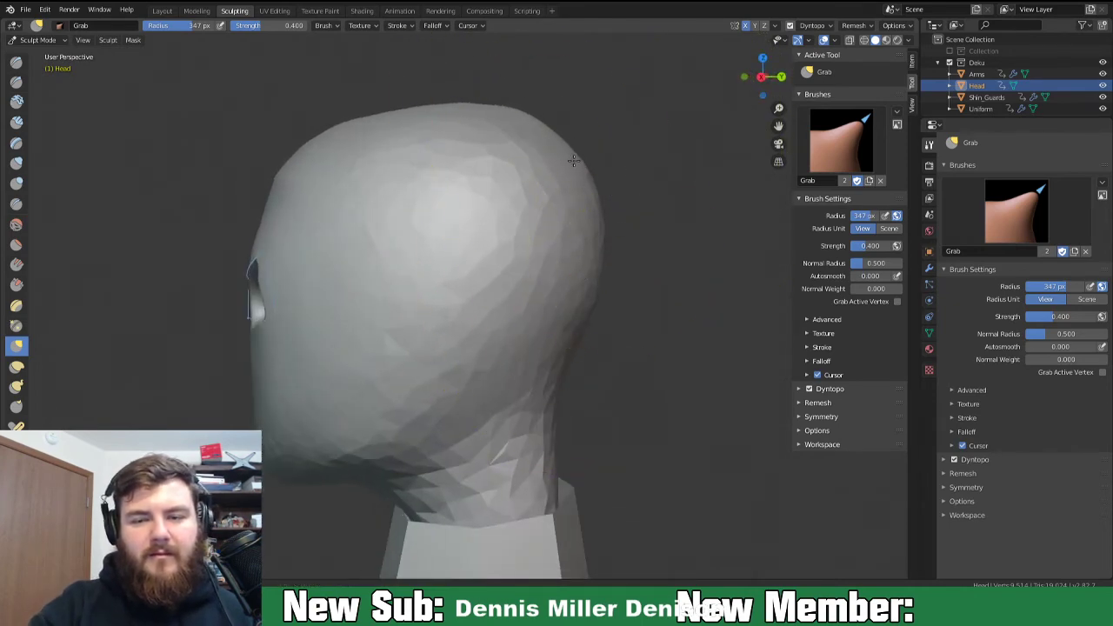
{"action": "middle_click_drag", "start_coordinate": [532, 242], "coordinate": [431, 232]}
{"action": "left_click_drag", "start_coordinate": [432, 232], "coordinate": [424, 238]}
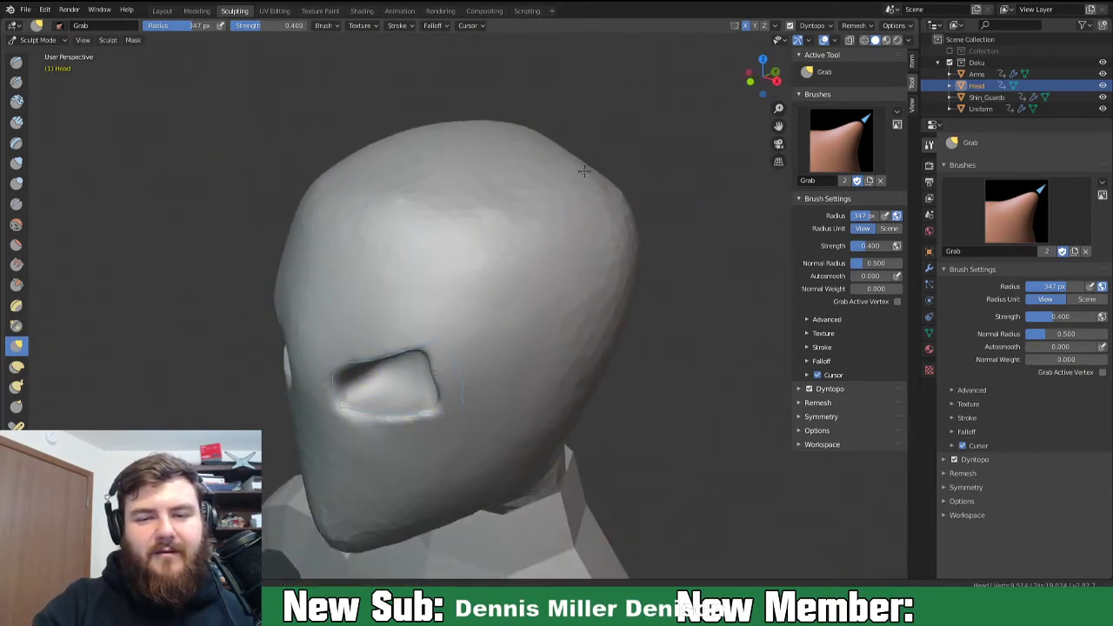
{"action": "mouse_move", "coordinate": [670, 249]}
{"action": "middle_mouse_down"}
{"action": "mouse_move", "coordinate": [486, 318]}
{"action": "mouse_move", "coordinate": [427, 285]}
{"action": "middle_mouse_up"}
{"action": "mouse_move", "coordinate": [307, 209]}
{"action": "left_mouse_down"}
{"action": "mouse_move", "coordinate": [328, 215]}
{"action": "mouse_move", "coordinate": [332, 247]}
{"action": "left_mouse_up"}
{"action": "mouse_move", "coordinate": [388, 376]}
{"action": "middle_mouse_down"}
{"action": "mouse_move", "coordinate": [662, 385]}
{"action": "mouse_move", "coordinate": [556, 313]}
{"action": "middle_mouse_up"}
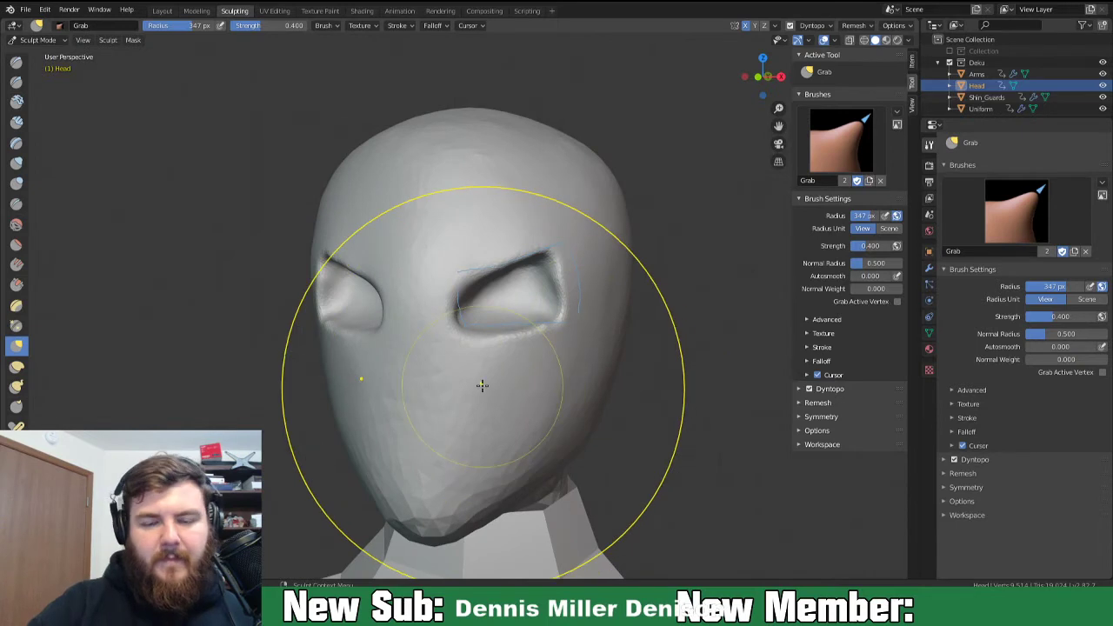
Switch to the Snake Hook brush at a 70 px radius and reshape the upper rim of the eye sockets.
{"action": "key", "text": "k"}
{"action": "key", "text": "f"}
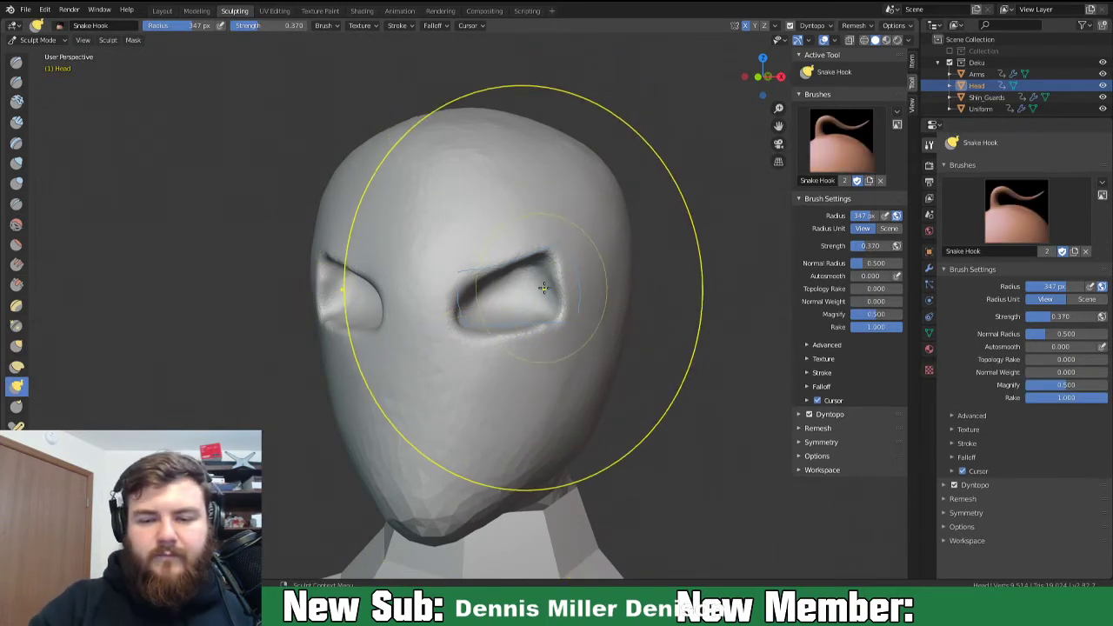
{"action": "left_click", "coordinate": [380, 480]}
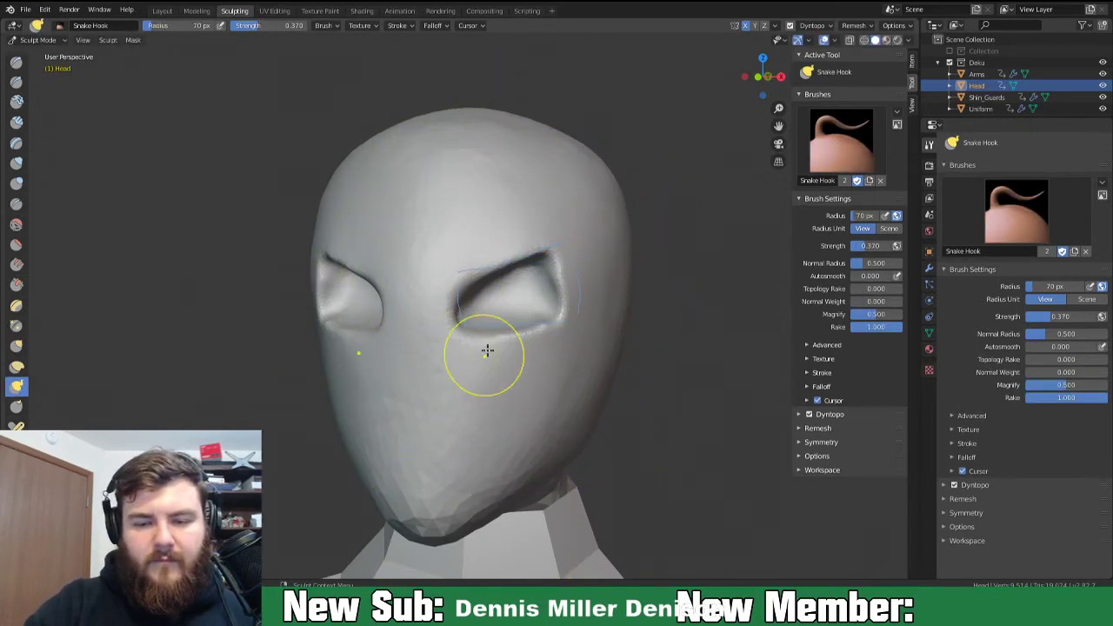
{"action": "mouse_move", "coordinate": [484, 301]}
{"action": "left_mouse_down"}
{"action": "mouse_move", "coordinate": [534, 290]}
{"action": "mouse_move", "coordinate": [523, 258]}
{"action": "left_mouse_up"}
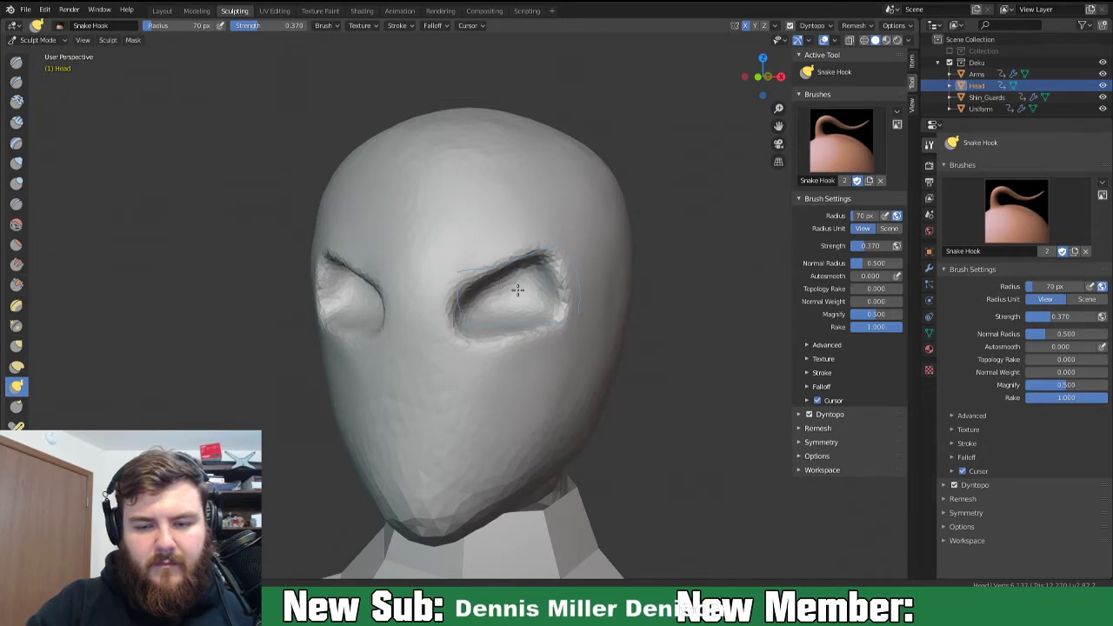
Pull a nose out from the middle of the face with the Snake Hook brush.
{"action": "mouse_move", "coordinate": [513, 316]}
{"action": "middle_mouse_down"}
{"action": "mouse_move", "coordinate": [591, 395]}
{"action": "mouse_move", "coordinate": [504, 373]}
{"action": "mouse_move", "coordinate": [447, 385]}
{"action": "mouse_move", "coordinate": [459, 396]}
{"action": "mouse_move", "coordinate": [498, 387]}
{"action": "middle_mouse_up"}
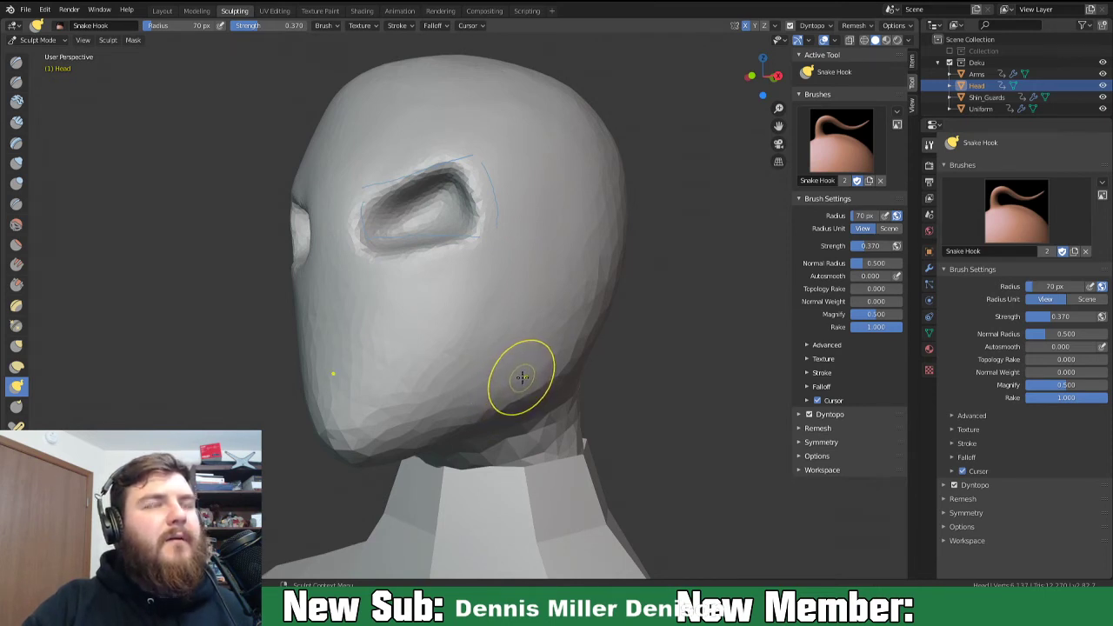
{"action": "middle_click_drag", "start_coordinate": [415, 322], "coordinate": [416, 357]}
{"action": "left_click_drag", "start_coordinate": [319, 305], "coordinate": [304, 296]}
{"action": "left_click_drag", "start_coordinate": [318, 308], "coordinate": [309, 299]}
{"action": "middle_click_drag", "start_coordinate": [318, 333], "coordinate": [355, 298]}
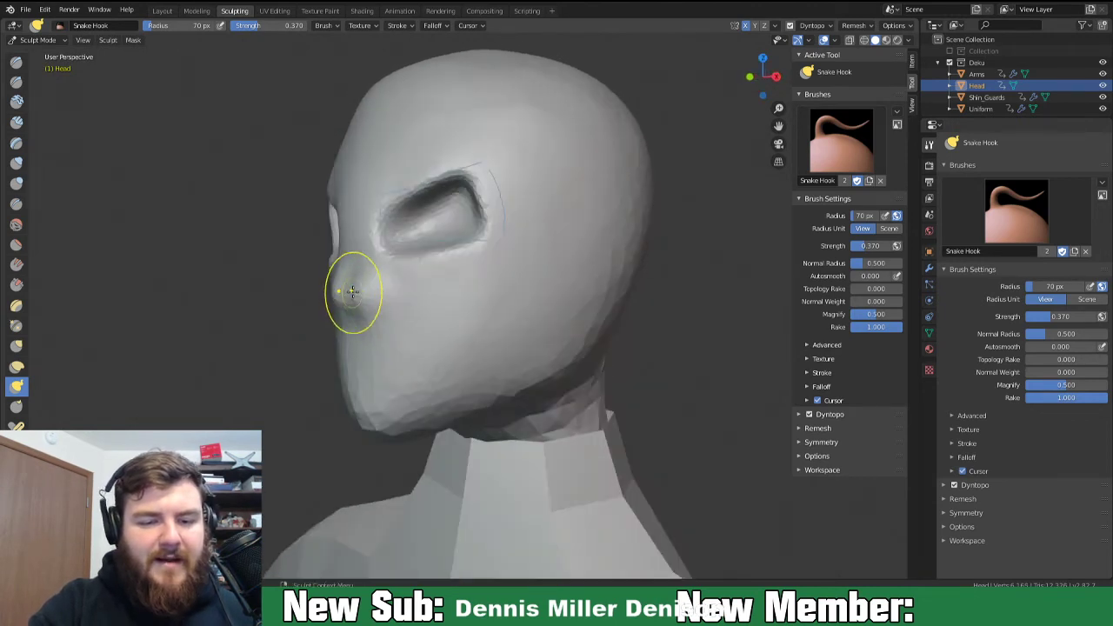
{"action": "left_click_drag", "start_coordinate": [360, 300], "coordinate": [364, 315]}
{"action": "middle_click_drag", "start_coordinate": [369, 316], "coordinate": [330, 273]}
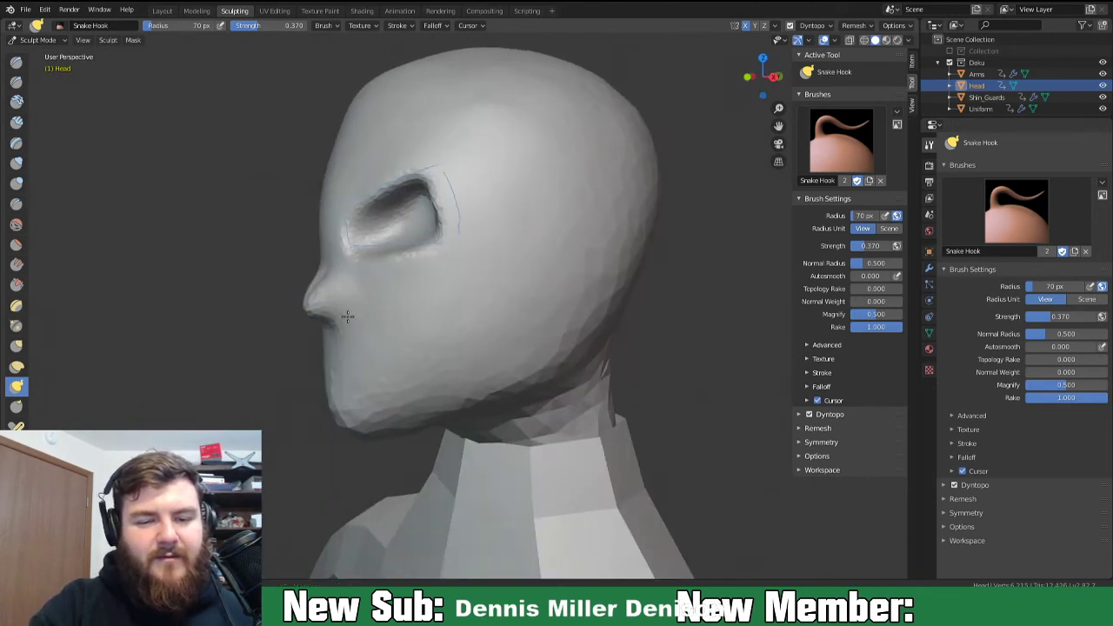
{"action": "left_click_drag", "start_coordinate": [333, 275], "coordinate": [330, 262]}
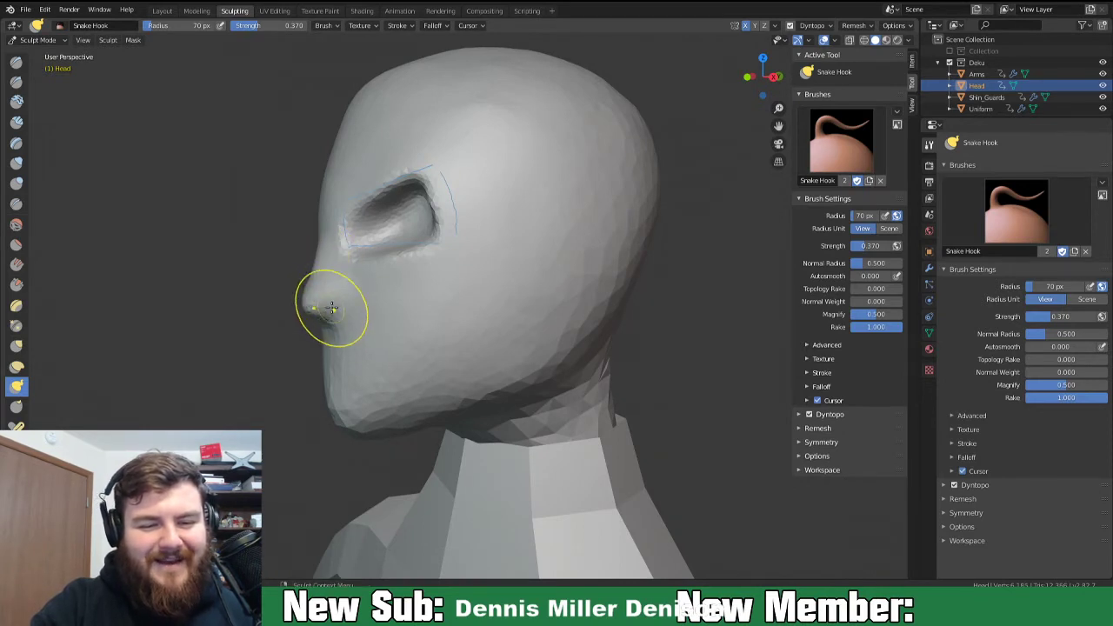
Shape the nose's sides and bridge with the Snake Hook brush, working from the front and the side.
{"action": "middle_click_drag", "start_coordinate": [331, 307], "coordinate": [417, 315]}
{"action": "left_click_drag", "start_coordinate": [472, 309], "coordinate": [466, 298]}
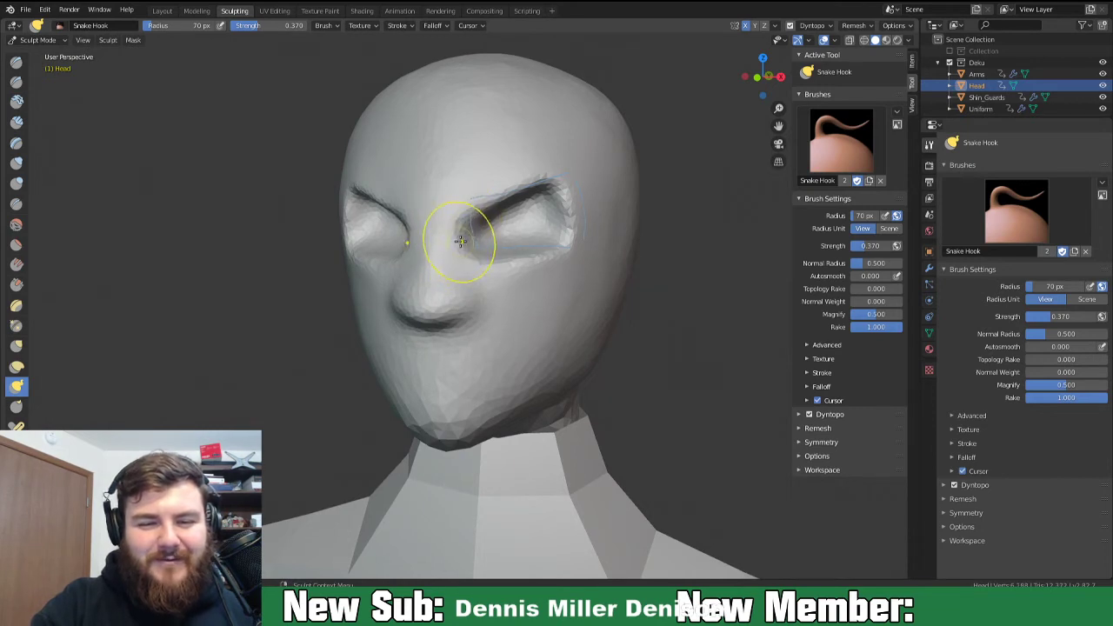
{"action": "mouse_move", "coordinate": [461, 264]}
{"action": "middle_mouse_down"}
{"action": "mouse_move", "coordinate": [447, 288]}
{"action": "mouse_move", "coordinate": [374, 273]}
{"action": "middle_mouse_up"}
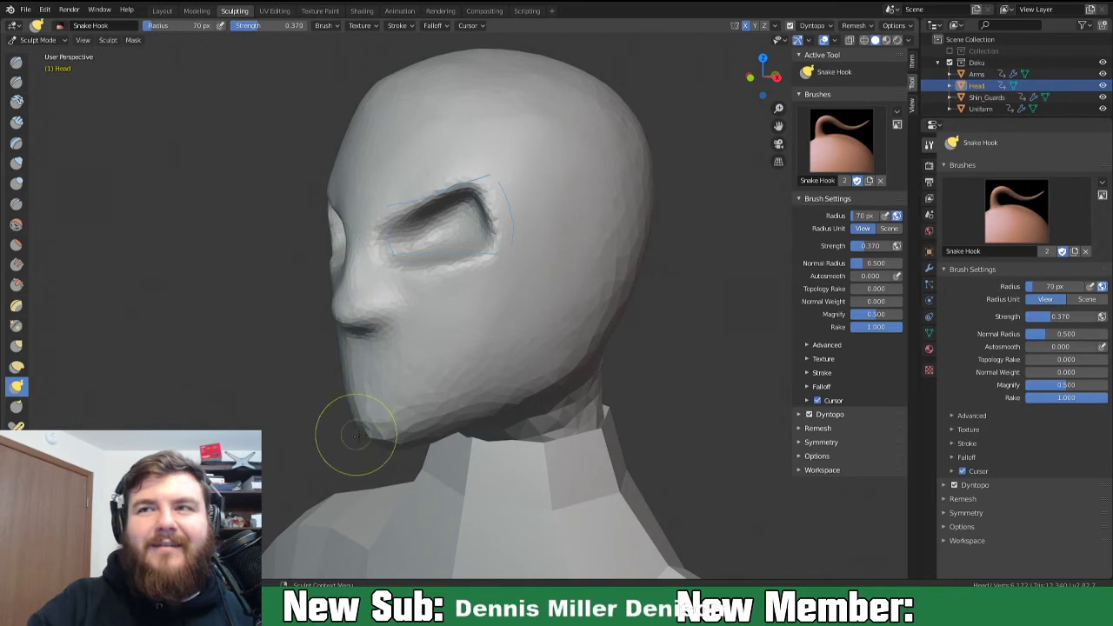
{"action": "middle_click_drag", "start_coordinate": [437, 318], "coordinate": [432, 291]}
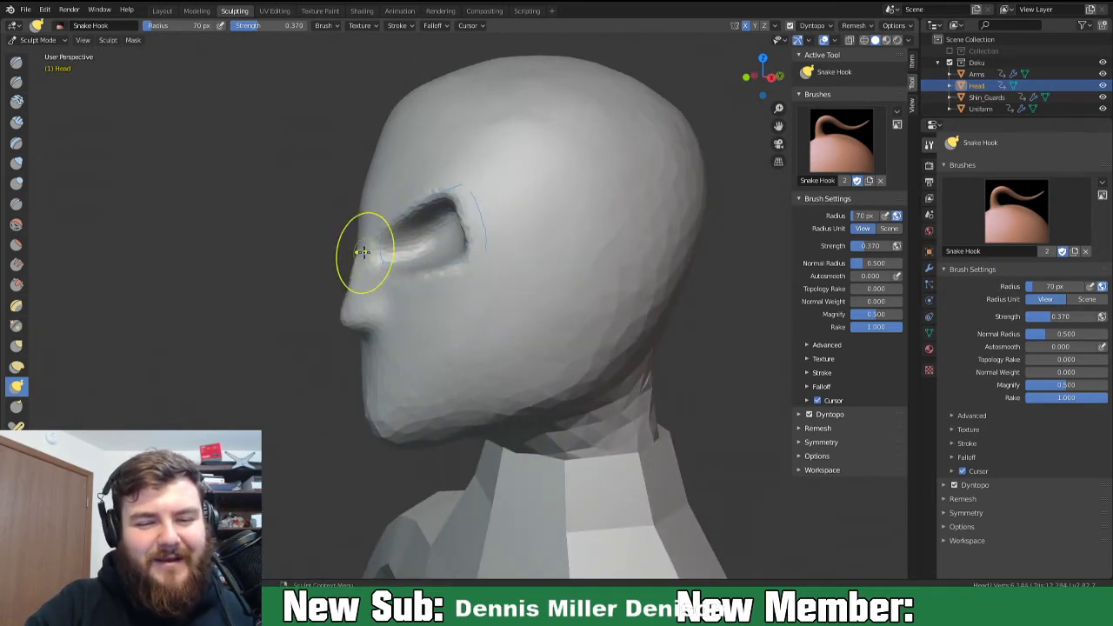
{"action": "mouse_move", "coordinate": [365, 253]}
{"action": "left_mouse_down"}
{"action": "mouse_move", "coordinate": [348, 316]}
{"action": "mouse_move", "coordinate": [351, 268]}
{"action": "left_mouse_up"}
{"action": "mouse_move", "coordinate": [412, 365]}
{"action": "middle_mouse_down"}
{"action": "mouse_move", "coordinate": [576, 328]}
{"action": "mouse_move", "coordinate": [725, 354]}
{"action": "mouse_move", "coordinate": [534, 378]}
{"action": "middle_mouse_up"}
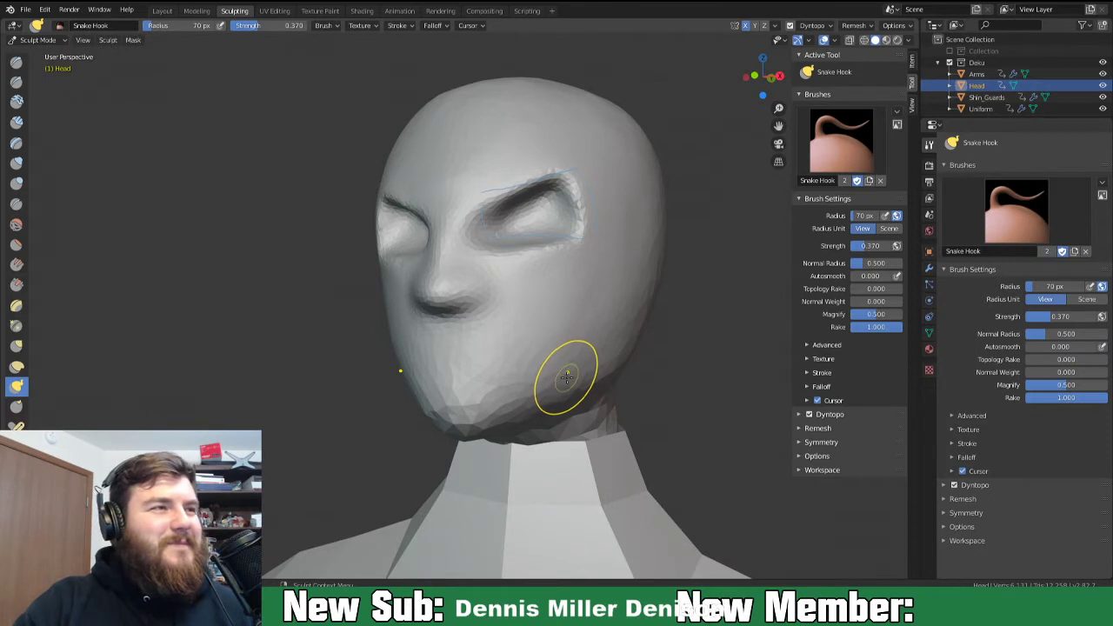
Carve a horizontal mouth line below the nose with the Crease brush at a 70 px radius.
{"action": "mouse_move", "coordinate": [529, 377]}
{"action": "middle_mouse_down"}
{"action": "mouse_move", "coordinate": [529, 368]}
{"action": "mouse_move", "coordinate": [598, 352]}
{"action": "mouse_move", "coordinate": [559, 366]}
{"action": "middle_mouse_up"}
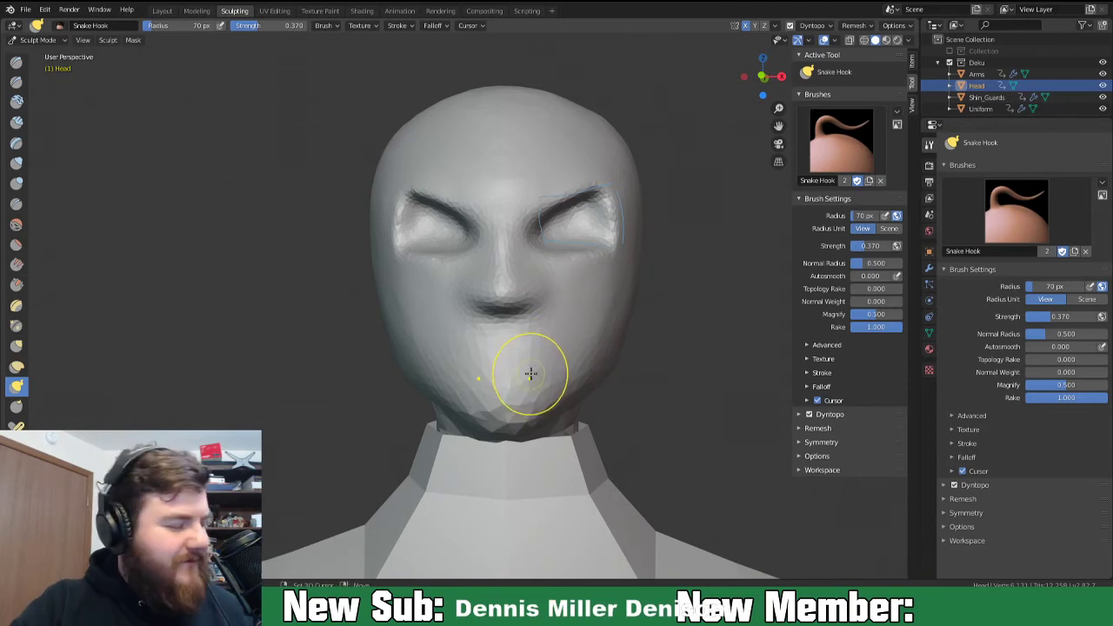
{"action": "key", "text": "shift+c"}
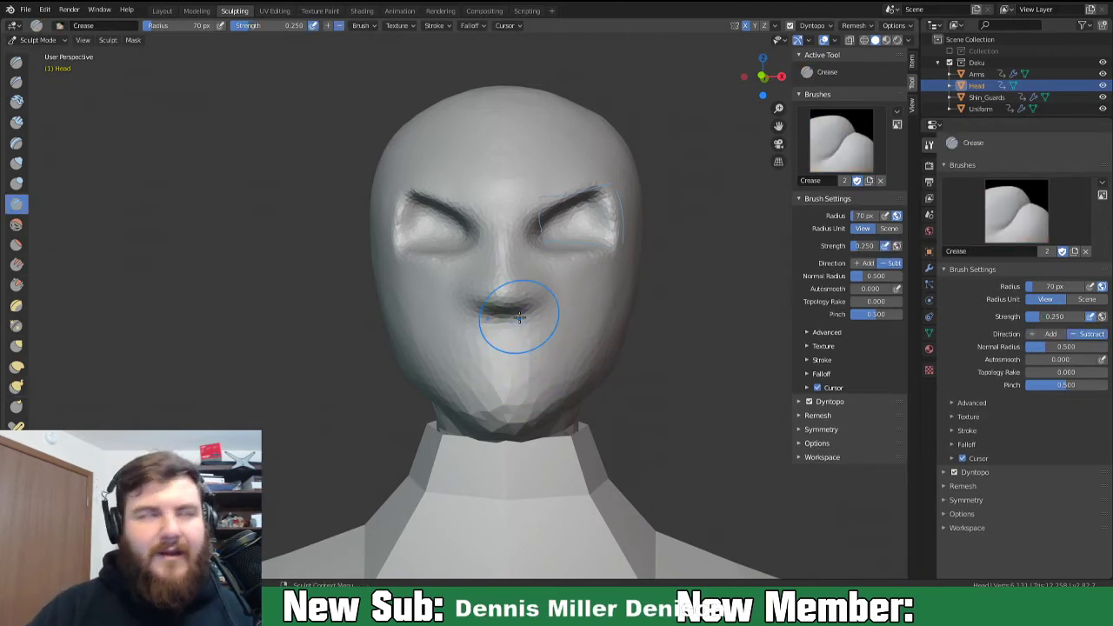
{"action": "scroll", "coordinate": [597, 397], "scroll_direction": "up", "scroll_amount": 5}
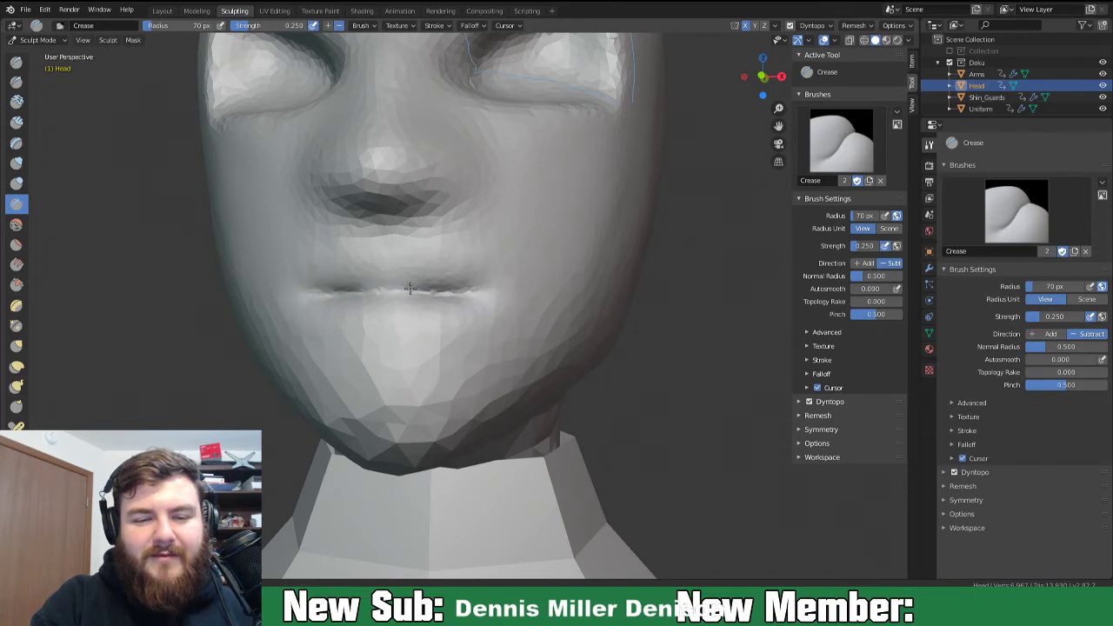
{"action": "mouse_move", "coordinate": [491, 293]}
{"action": "left_mouse_down"}
{"action": "mouse_move", "coordinate": [504, 292]}
{"action": "mouse_move", "coordinate": [496, 308]}
{"action": "mouse_move", "coordinate": [456, 296]}
{"action": "mouse_move", "coordinate": [510, 293]}
{"action": "left_mouse_up"}
{"action": "mouse_move", "coordinate": [509, 293]}
{"action": "middle_mouse_down"}
{"action": "mouse_move", "coordinate": [435, 367]}
{"action": "mouse_move", "coordinate": [417, 367]}
{"action": "mouse_move", "coordinate": [566, 348]}
{"action": "mouse_move", "coordinate": [495, 365]}
{"action": "middle_mouse_up"}
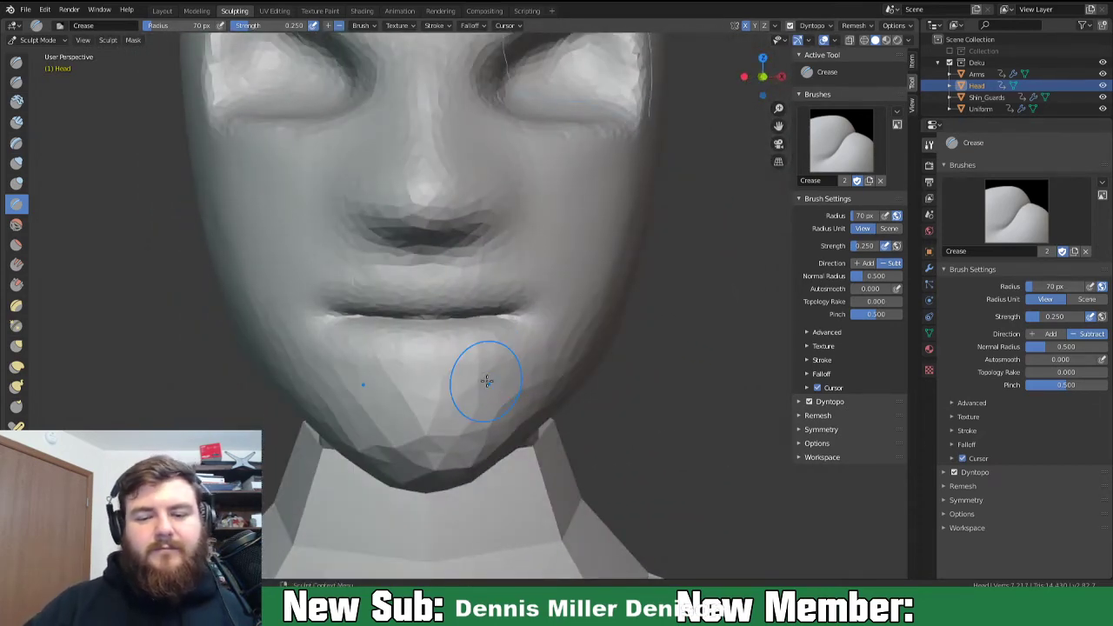
Switch to the Snake Hook brush at a 92 px radius and reshape the lips and chin.
{"action": "scroll", "coordinate": [486, 380], "scroll_direction": "down", "scroll_amount": 6}
{"action": "middle_click_drag", "start_coordinate": [643, 313], "coordinate": [566, 352]}
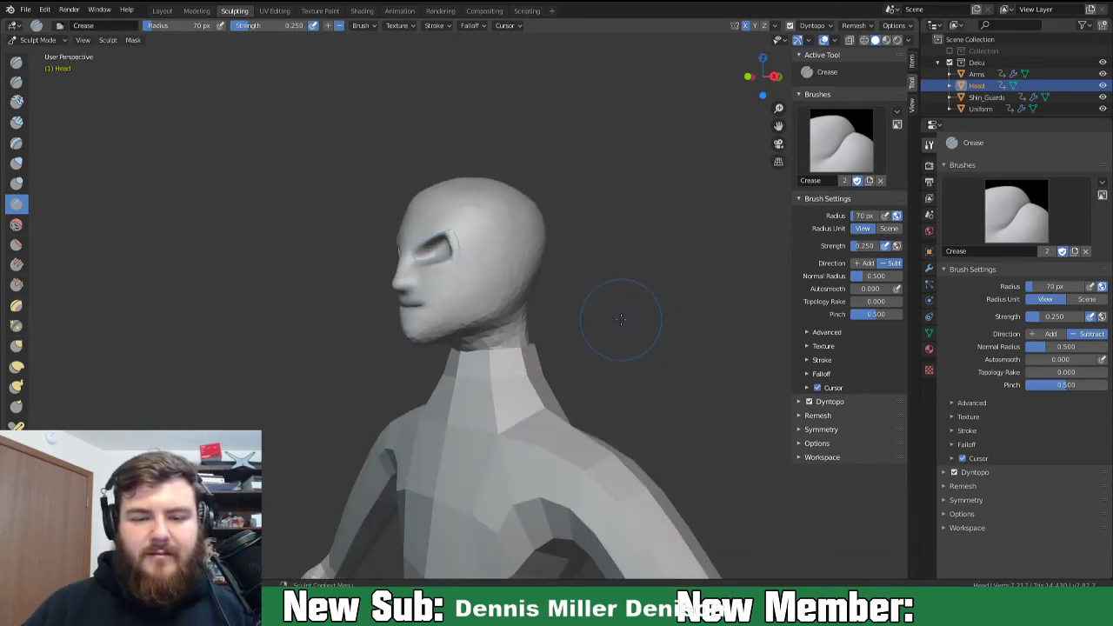
{"action": "middle_click_drag", "start_coordinate": [563, 304], "coordinate": [653, 306]}
{"action": "scroll", "coordinate": [635, 309], "scroll_direction": "up", "scroll_amount": 4}
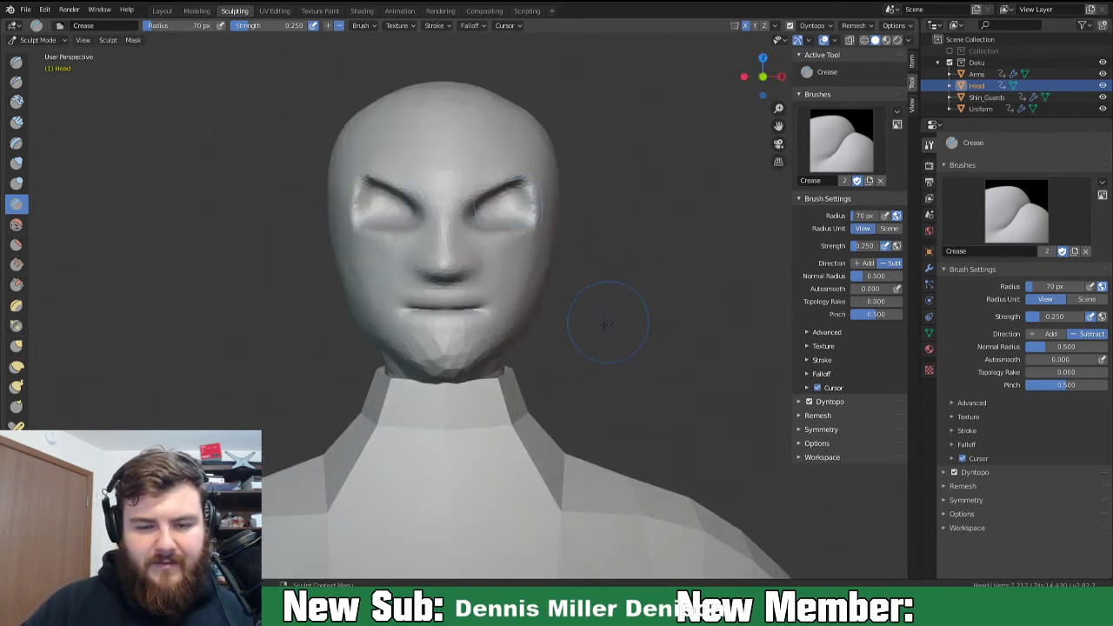
{"action": "middle_click_drag", "start_coordinate": [594, 284], "coordinate": [565, 293]}
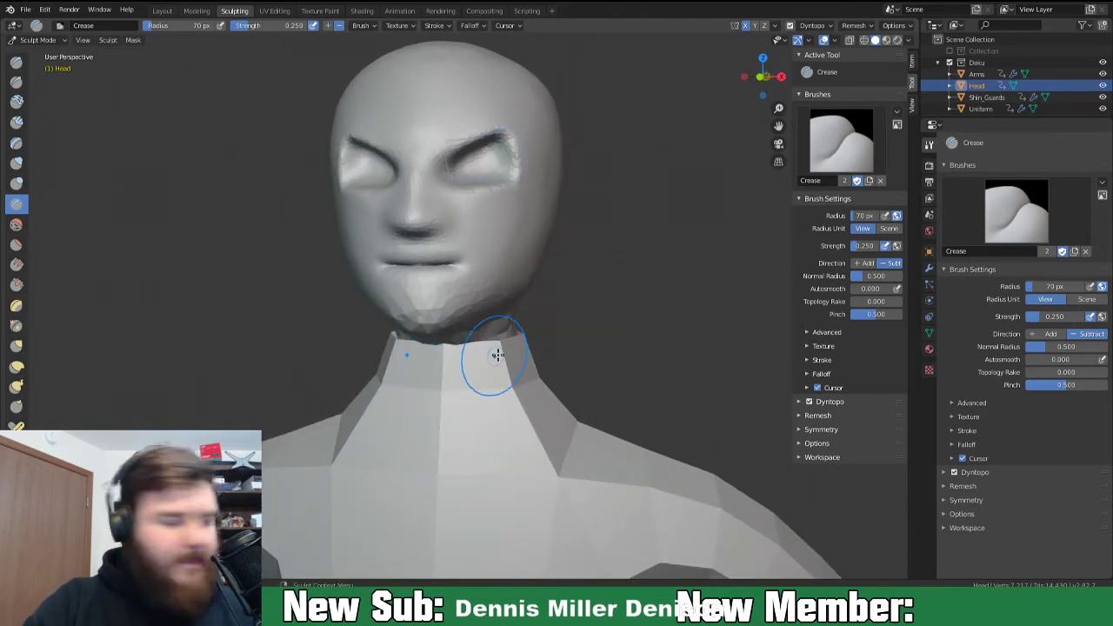
{"action": "key", "text": "k"}
{"action": "left_click_drag", "start_coordinate": [448, 315], "coordinate": [443, 259]}
{"action": "mouse_move", "coordinate": [442, 258]}
{"action": "middle_mouse_down"}
{"action": "mouse_move", "coordinate": [522, 296]}
{"action": "mouse_move", "coordinate": [684, 341]}
{"action": "mouse_move", "coordinate": [529, 352]}
{"action": "middle_mouse_up"}
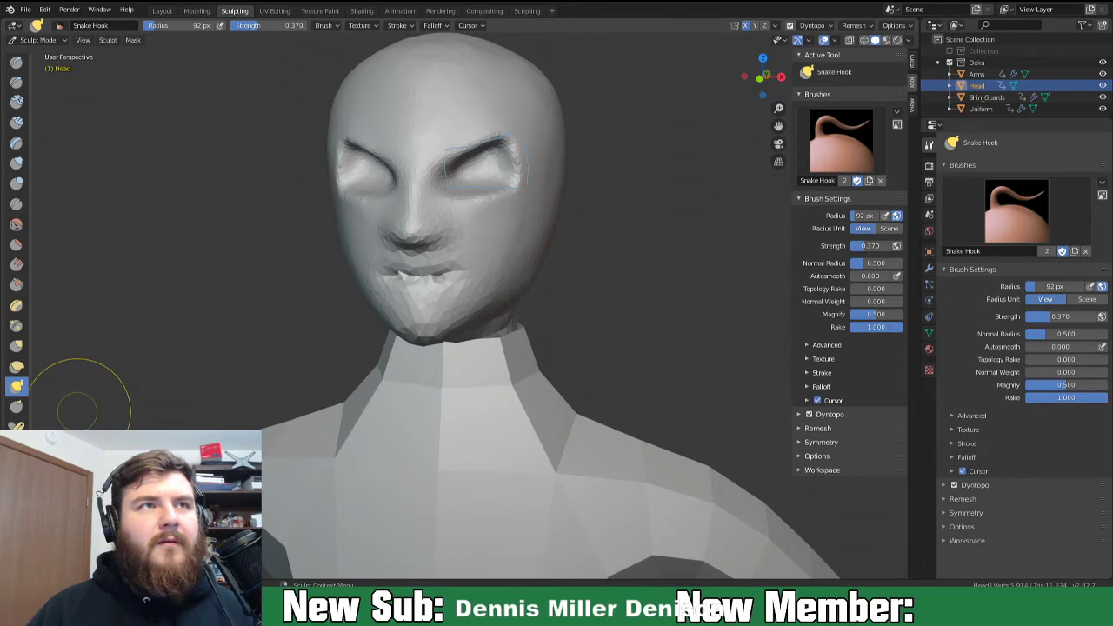
{"action": "middle_click_drag", "start_coordinate": [511, 467], "coordinate": [571, 426]}
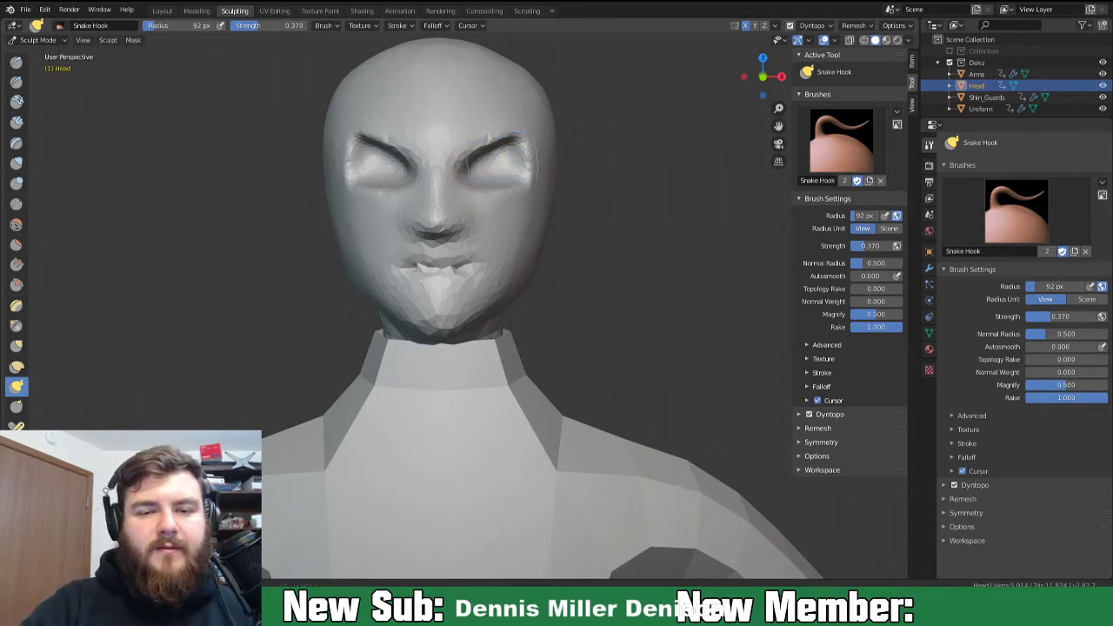
Annotate one side of the face outline from forehead to chin, and smooth away the facial features at a 260 px brush radius.
{"action": "mouse_move", "coordinate": [447, 108]}
{"action": "left_mouse_down"}
{"action": "mouse_move", "coordinate": [509, 106]}
{"action": "mouse_move", "coordinate": [551, 157]}
{"action": "mouse_move", "coordinate": [505, 277]}
{"action": "mouse_move", "coordinate": [440, 316]}
{"action": "left_mouse_up"}
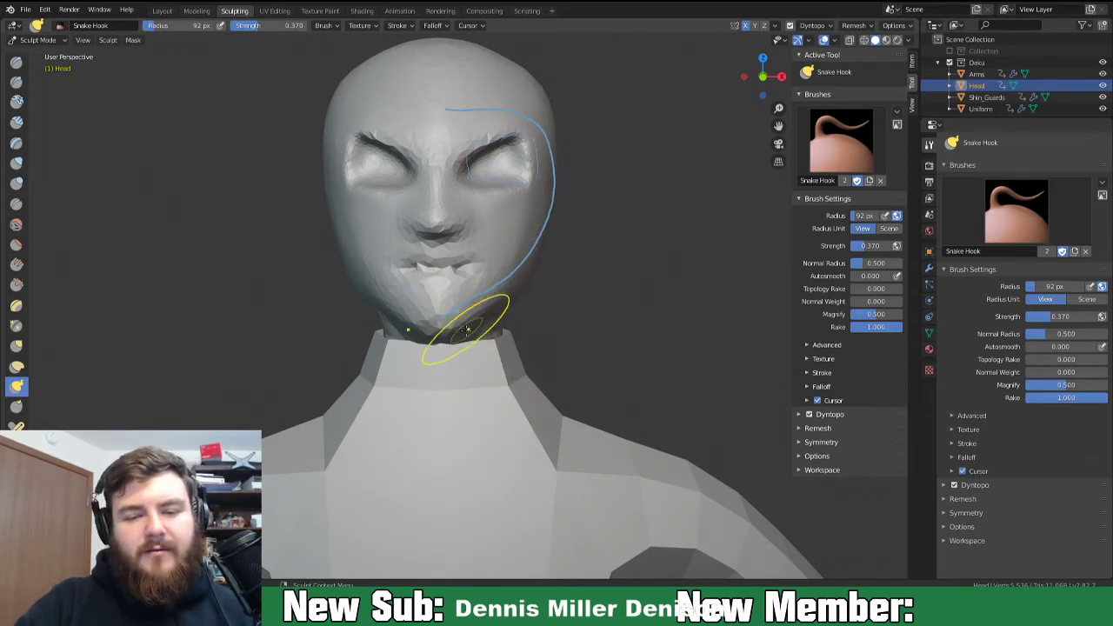
{"action": "left_click_drag", "start_coordinate": [487, 307], "coordinate": [522, 280]}
{"action": "key", "text": "f"}
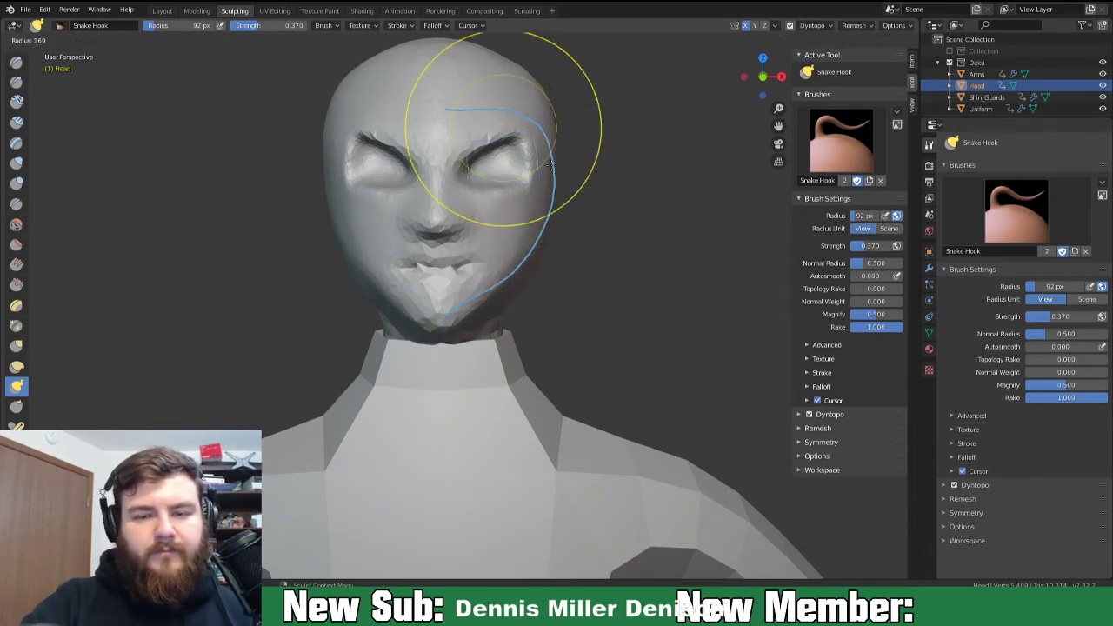
{"action": "left_click", "coordinate": [666, 148]}
{"action": "mouse_move", "coordinate": [495, 161]}
{"action": "left_mouse_down"}
{"action": "mouse_move", "coordinate": [504, 125]}
{"action": "mouse_move", "coordinate": [491, 166]}
{"action": "left_mouse_up"}
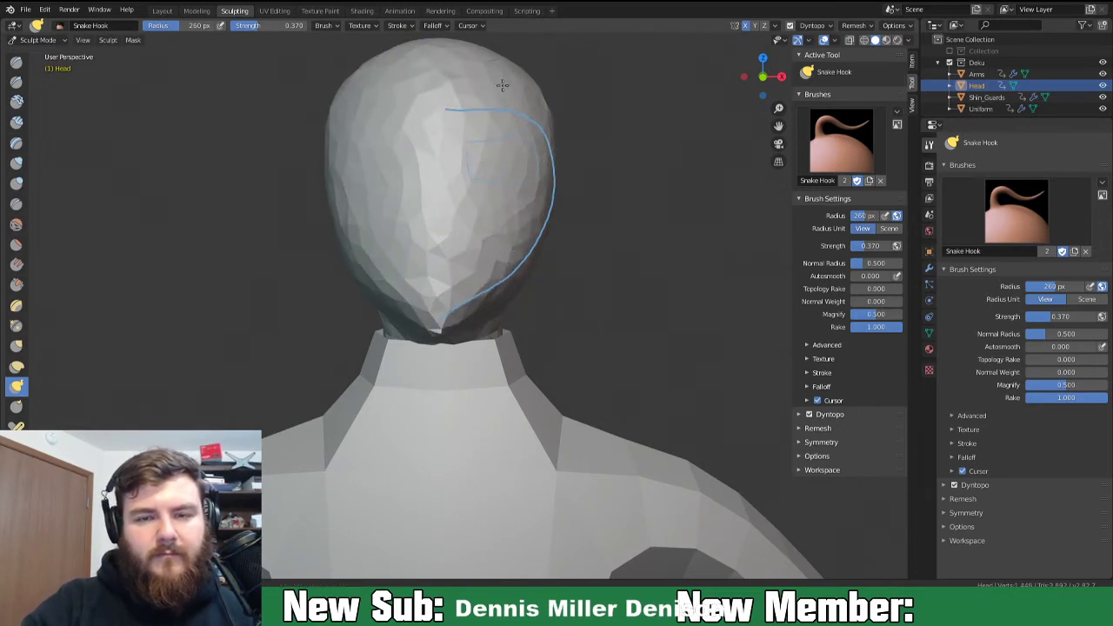
Reduce the Snake Hook brush radius to 75 px and rework the chin and the underside of the jaw.
{"action": "middle_click_drag", "start_coordinate": [620, 279], "coordinate": [426, 296]}
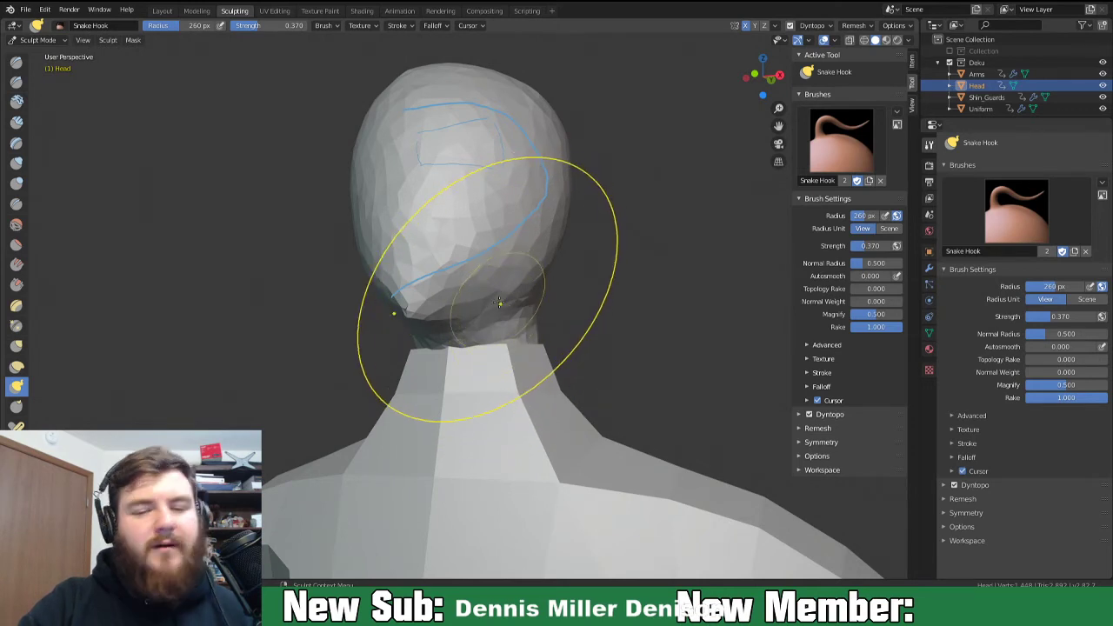
{"action": "key", "text": "f"}
{"action": "left_click", "coordinate": [404, 396]}
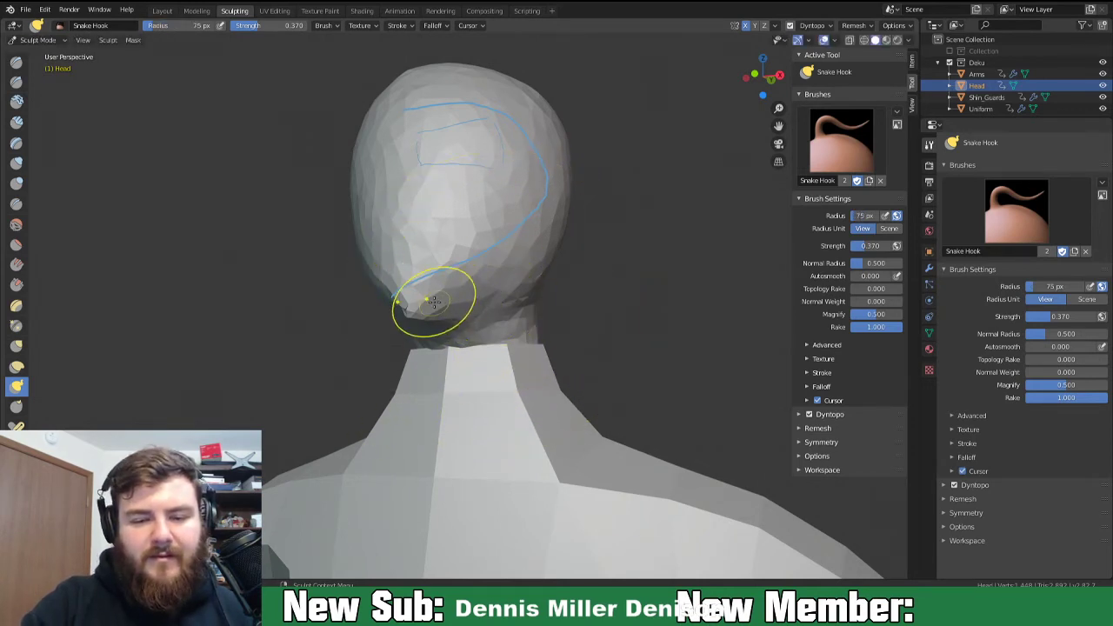
{"action": "middle_click_drag", "start_coordinate": [446, 290], "coordinate": [567, 364]}
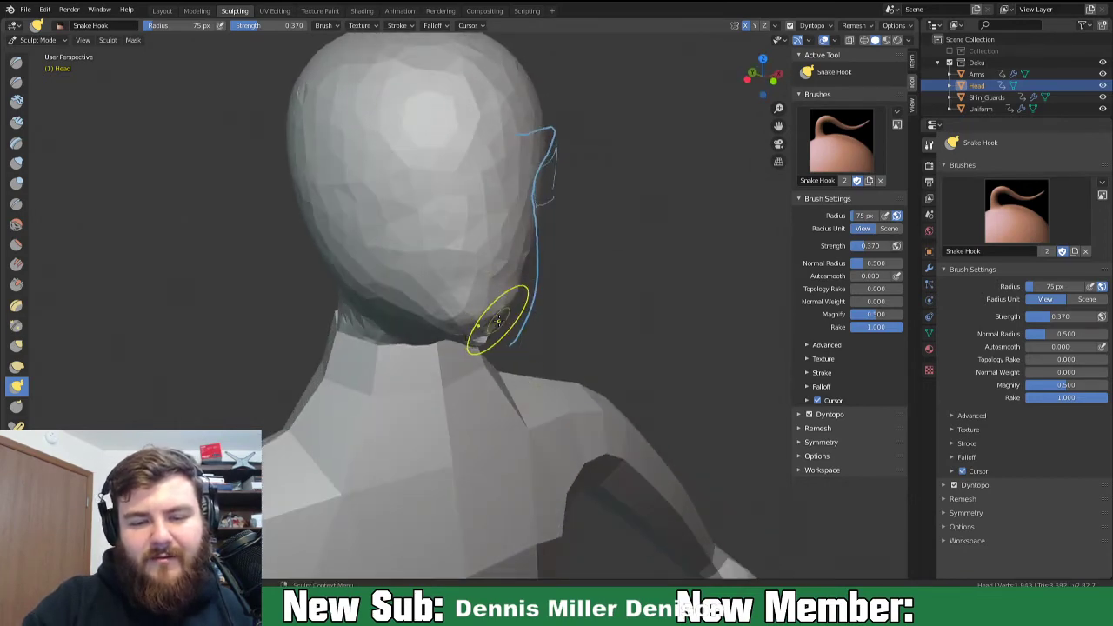
{"action": "middle_click_drag", "start_coordinate": [509, 289], "coordinate": [465, 350]}
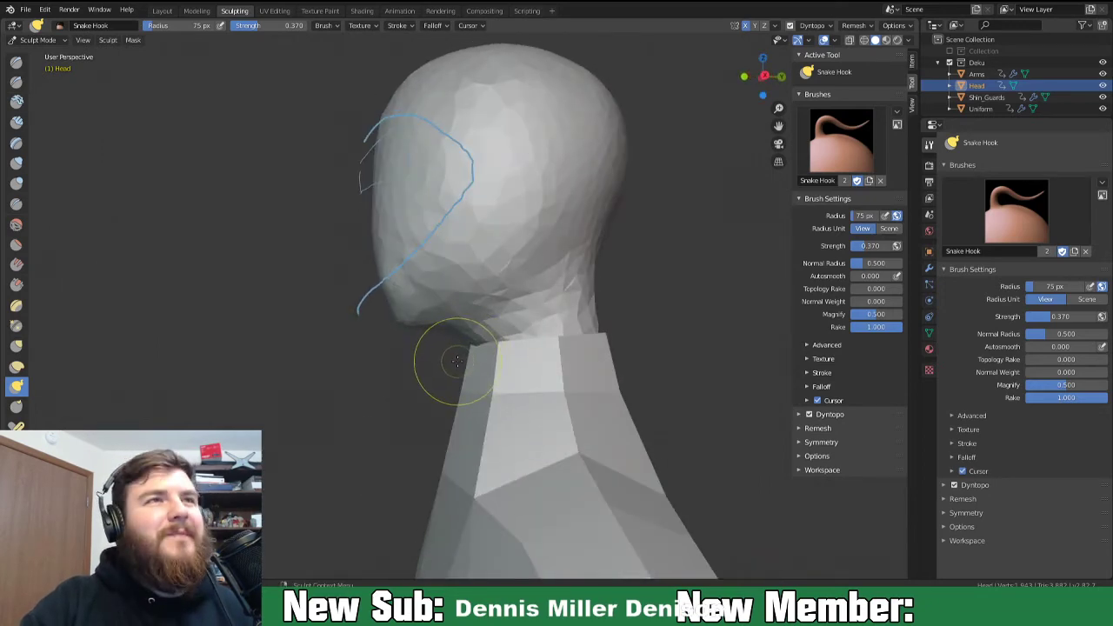
Refine and smooth the transition between the jaw and the neck from several angles.
{"action": "mouse_move", "coordinate": [476, 359]}
{"action": "middle_mouse_down"}
{"action": "mouse_move", "coordinate": [465, 349]}
{"action": "mouse_move", "coordinate": [506, 342]}
{"action": "mouse_move", "coordinate": [472, 351]}
{"action": "middle_mouse_up"}
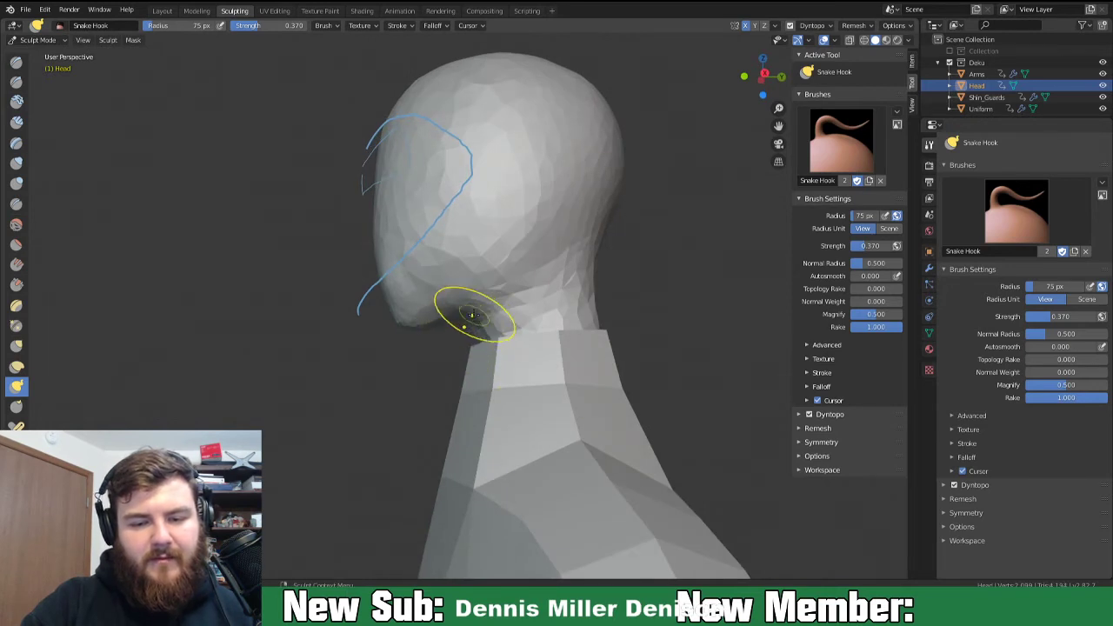
{"action": "middle_click_drag", "start_coordinate": [512, 309], "coordinate": [526, 320]}
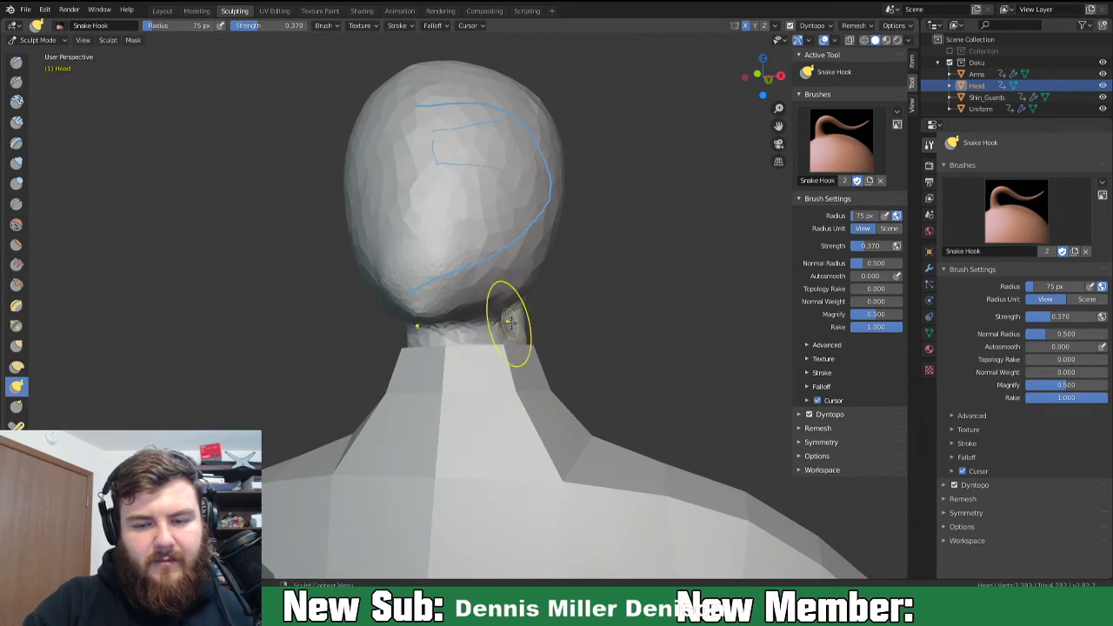
{"action": "mouse_move", "coordinate": [520, 322]}
{"action": "middle_mouse_down"}
{"action": "mouse_move", "coordinate": [496, 311]}
{"action": "mouse_move", "coordinate": [544, 315]}
{"action": "mouse_move", "coordinate": [524, 316]}
{"action": "middle_mouse_up"}
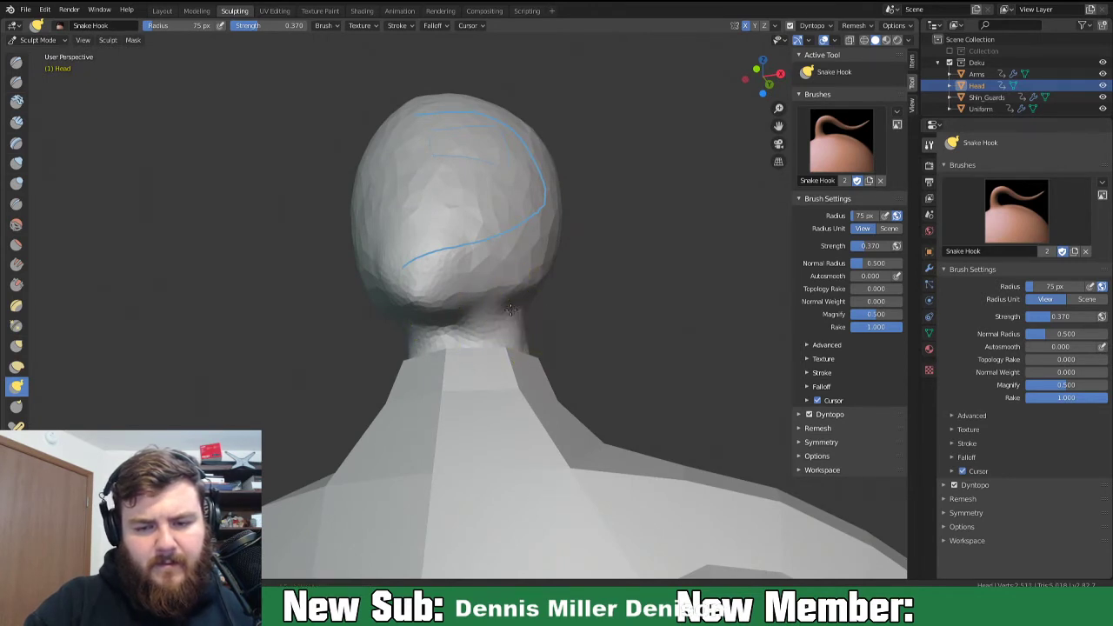
{"action": "middle_click_drag", "start_coordinate": [504, 322], "coordinate": [493, 302]}
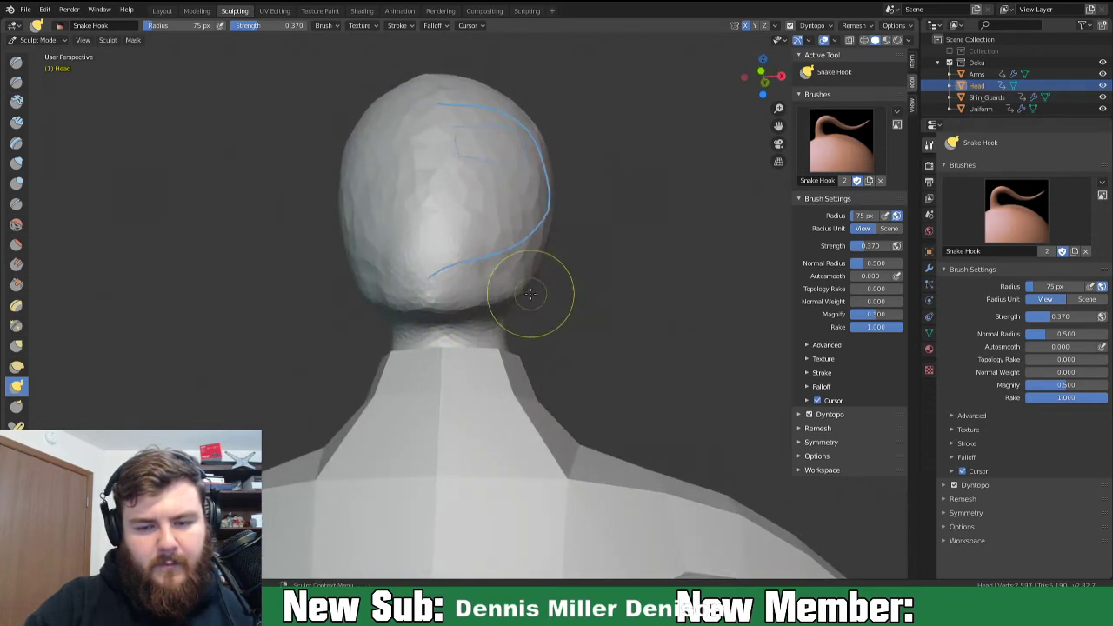
{"action": "mouse_move", "coordinate": [545, 306]}
{"action": "middle_mouse_down"}
{"action": "mouse_move", "coordinate": [608, 311]}
{"action": "mouse_move", "coordinate": [492, 318]}
{"action": "mouse_move", "coordinate": [434, 335]}
{"action": "middle_mouse_up"}
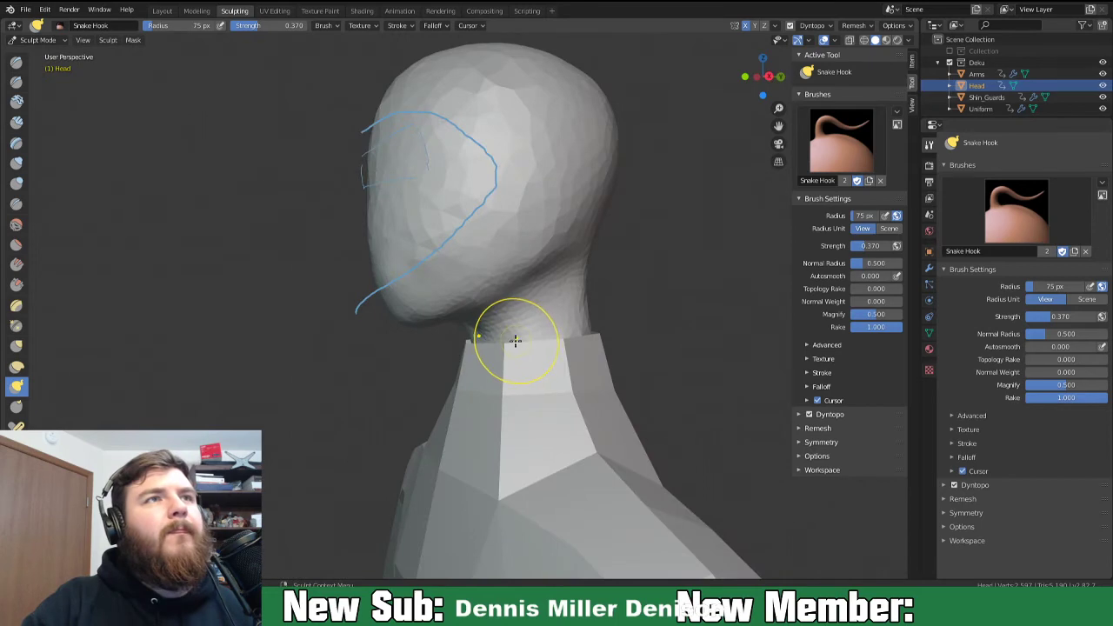
{"action": "mouse_move", "coordinate": [534, 305]}
{"action": "middle_mouse_down"}
{"action": "mouse_move", "coordinate": [516, 311]}
{"action": "mouse_move", "coordinate": [516, 339]}
{"action": "mouse_move", "coordinate": [452, 305]}
{"action": "middle_mouse_up"}
{"action": "left_click_drag", "start_coordinate": [445, 293], "coordinate": [428, 292]}
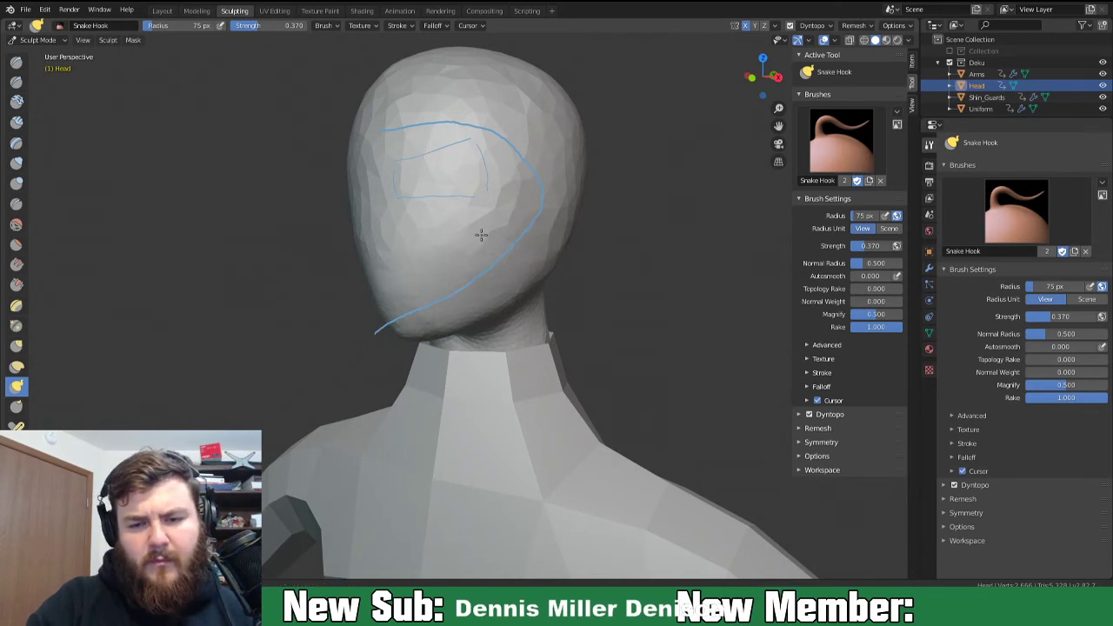
Switch to the Inflate brush and build up a smooth, denser surface over the front of the face.
{"action": "key", "text": "i"}
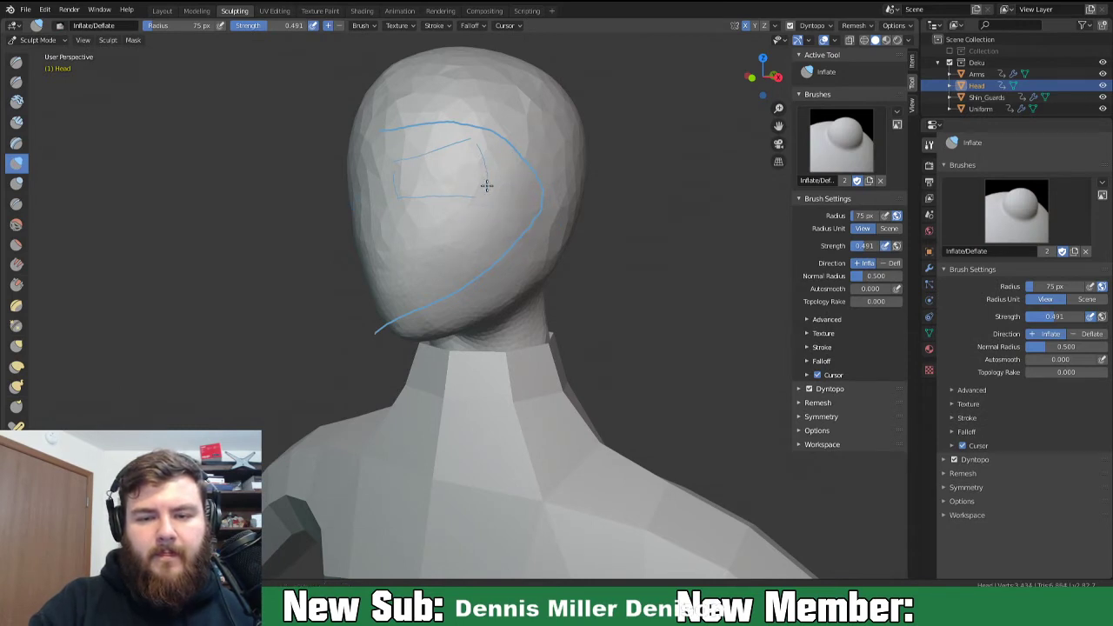
{"action": "mouse_move", "coordinate": [435, 168]}
{"action": "left_mouse_down"}
{"action": "mouse_move", "coordinate": [402, 160]}
{"action": "mouse_move", "coordinate": [504, 171]}
{"action": "mouse_move", "coordinate": [392, 229]}
{"action": "left_mouse_up"}
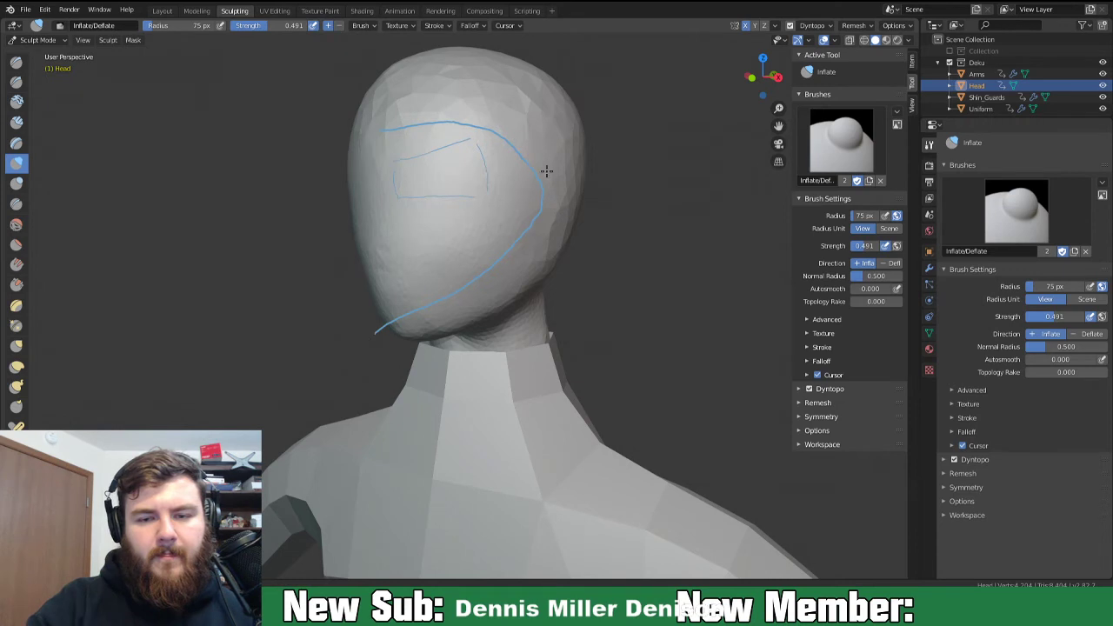
{"action": "middle_click_drag", "start_coordinate": [591, 238], "coordinate": [533, 337]}
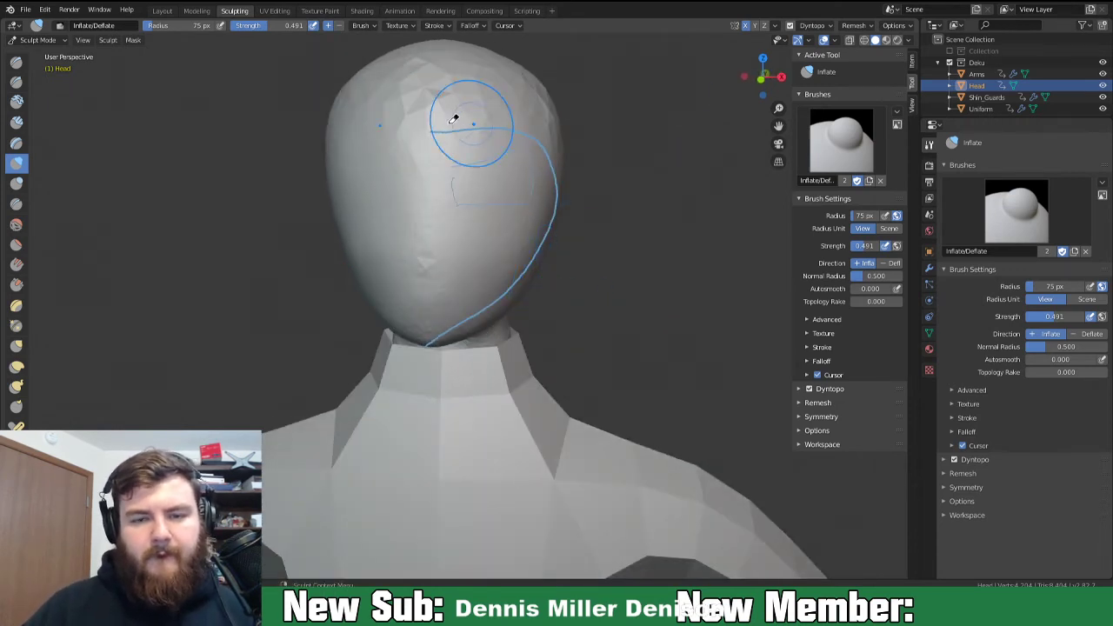
{"action": "mouse_move", "coordinate": [711, 416]}
{"action": "middle_mouse_down"}
{"action": "mouse_move", "coordinate": [599, 367]}
{"action": "mouse_move", "coordinate": [867, 421]}
{"action": "mouse_move", "coordinate": [583, 400]}
{"action": "mouse_move", "coordinate": [687, 406]}
{"action": "mouse_move", "coordinate": [622, 395]}
{"action": "mouse_move", "coordinate": [633, 390]}
{"action": "mouse_move", "coordinate": [700, 409]}
{"action": "middle_mouse_up"}
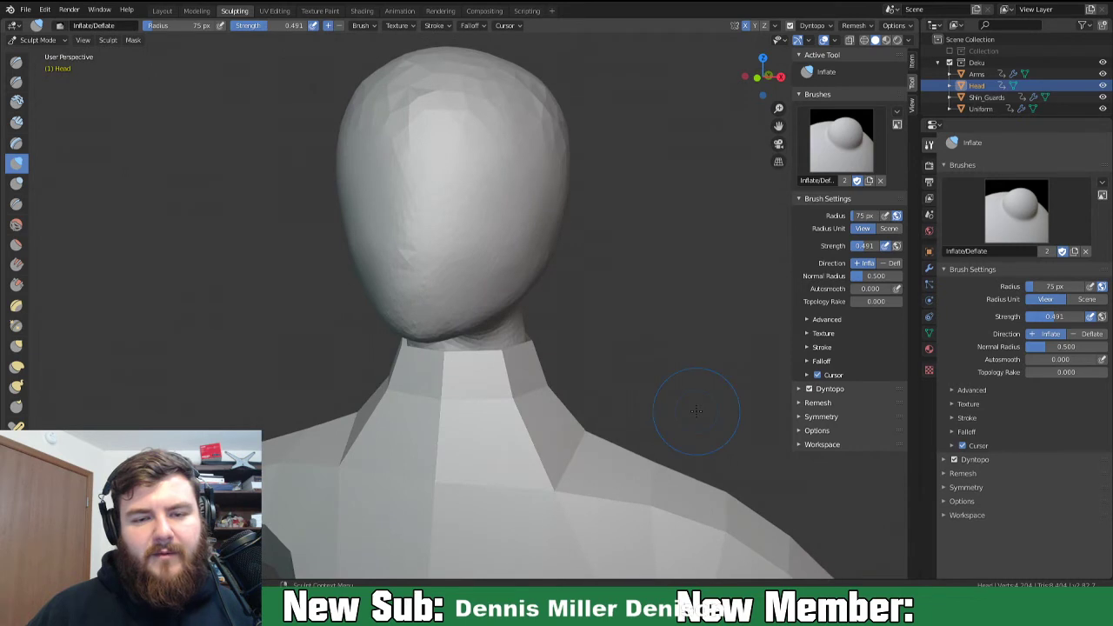
{"action": "middle_click_drag", "start_coordinate": [656, 296], "coordinate": [617, 301]}
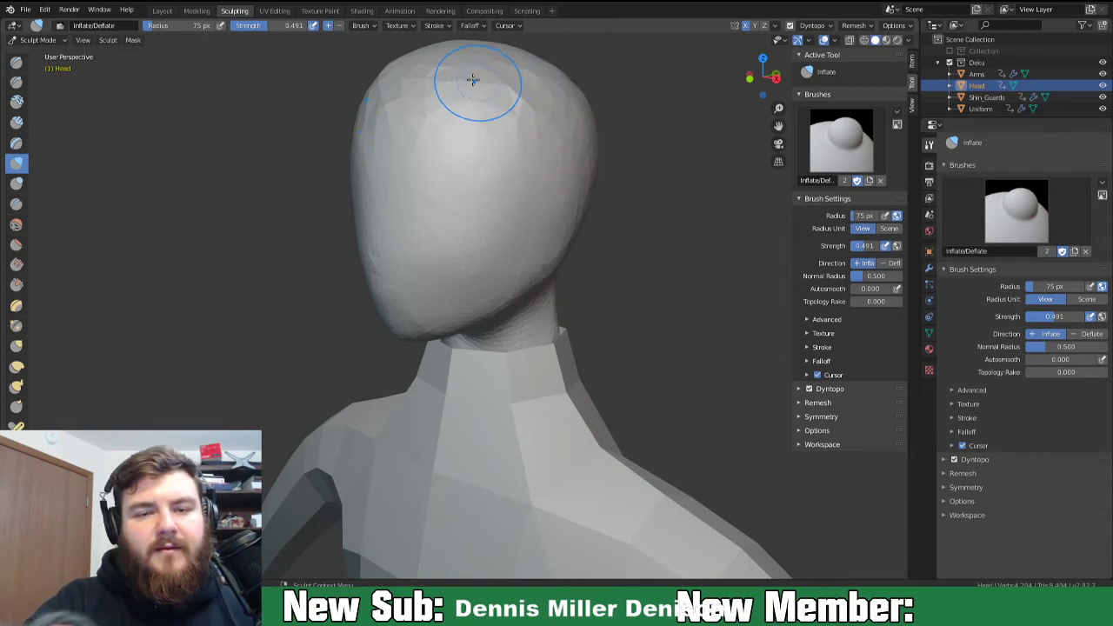
Annotate the hairline on one side of the head, curving from the forehead down to the temple.
{"action": "left_click_drag", "start_coordinate": [475, 67], "coordinate": [527, 137]}
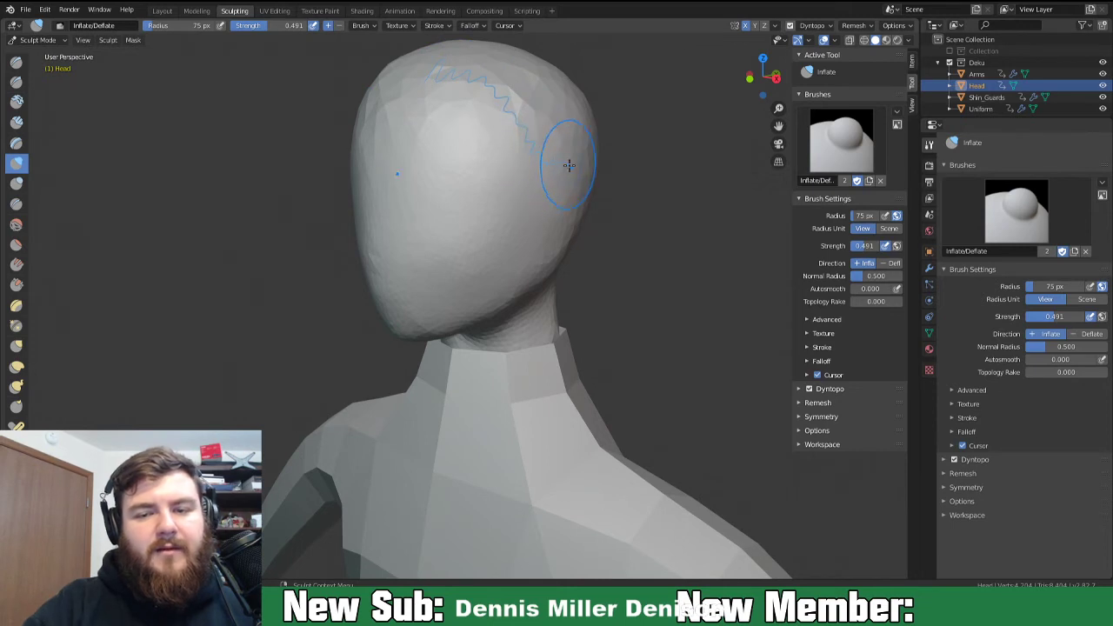
{"action": "middle_click_drag", "start_coordinate": [624, 296], "coordinate": [660, 309]}
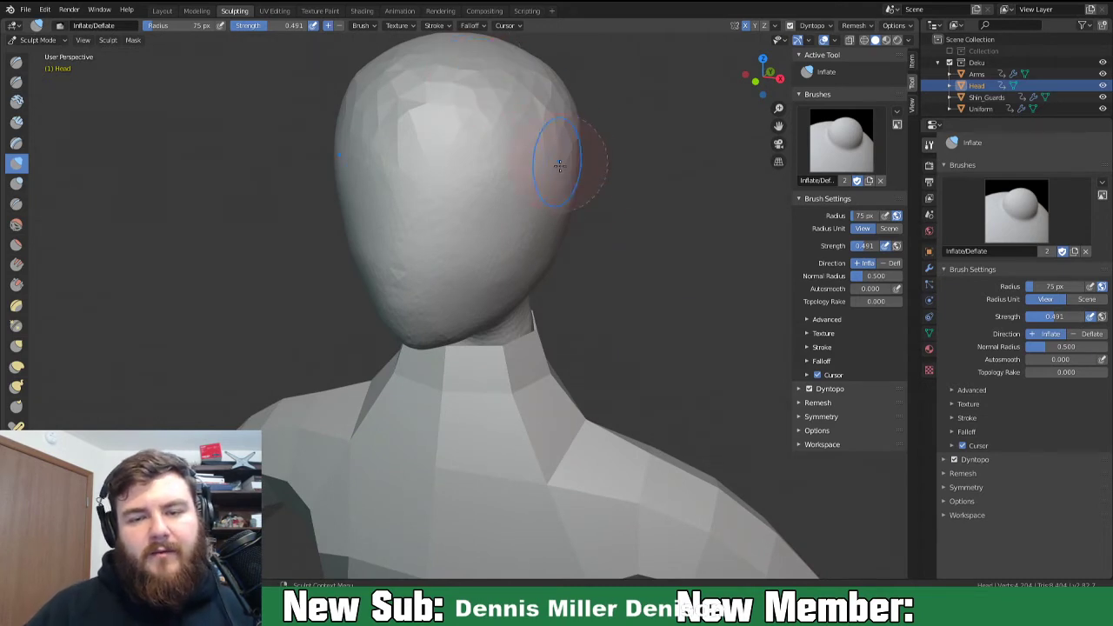
{"action": "mouse_move", "coordinate": [560, 157]}
{"action": "middle_mouse_down"}
{"action": "mouse_move", "coordinate": [509, 157]}
{"action": "mouse_move", "coordinate": [548, 161]}
{"action": "mouse_move", "coordinate": [489, 122]}
{"action": "middle_mouse_up"}
{"action": "mouse_move", "coordinate": [404, 102]}
{"action": "left_mouse_down"}
{"action": "mouse_move", "coordinate": [484, 119]}
{"action": "mouse_move", "coordinate": [523, 191]}
{"action": "left_mouse_up"}
{"action": "mouse_move", "coordinate": [596, 231]}
{"action": "middle_mouse_down"}
{"action": "mouse_move", "coordinate": [676, 211]}
{"action": "mouse_move", "coordinate": [549, 212]}
{"action": "middle_mouse_up"}
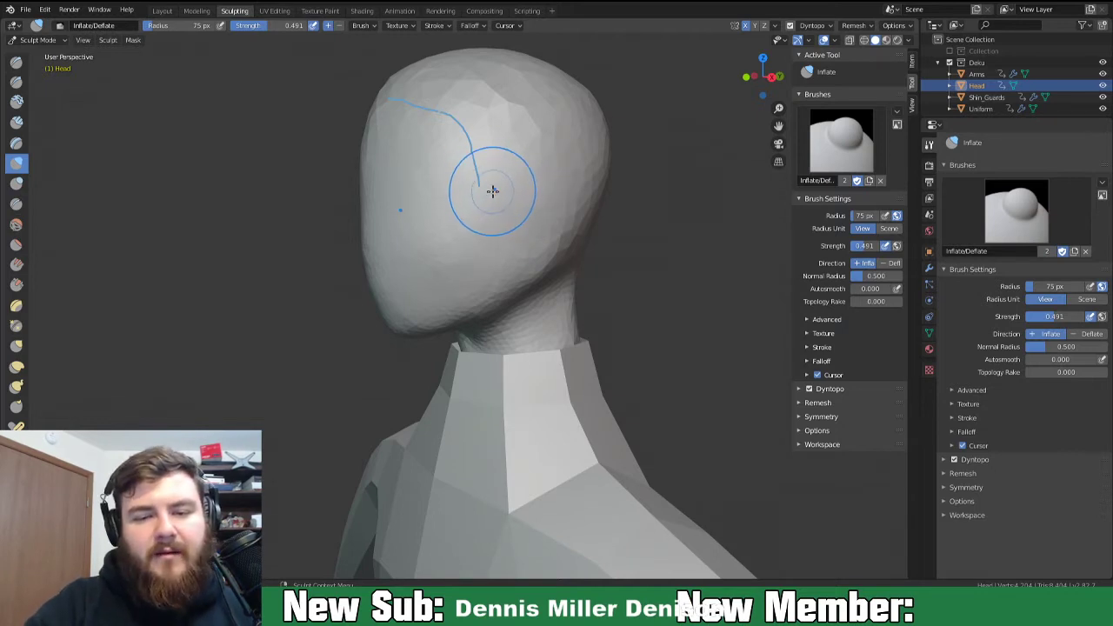
Switch to the Snake Hook brush, set its radius to 112 px and reshape the chin and lower face.
{"action": "mouse_move", "coordinate": [547, 322]}
{"action": "middle_mouse_down"}
{"action": "mouse_move", "coordinate": [696, 325]}
{"action": "mouse_move", "coordinate": [596, 330]}
{"action": "middle_mouse_up"}
{"action": "key", "text": "k"}
{"action": "middle_click_drag", "start_coordinate": [572, 341], "coordinate": [432, 316]}
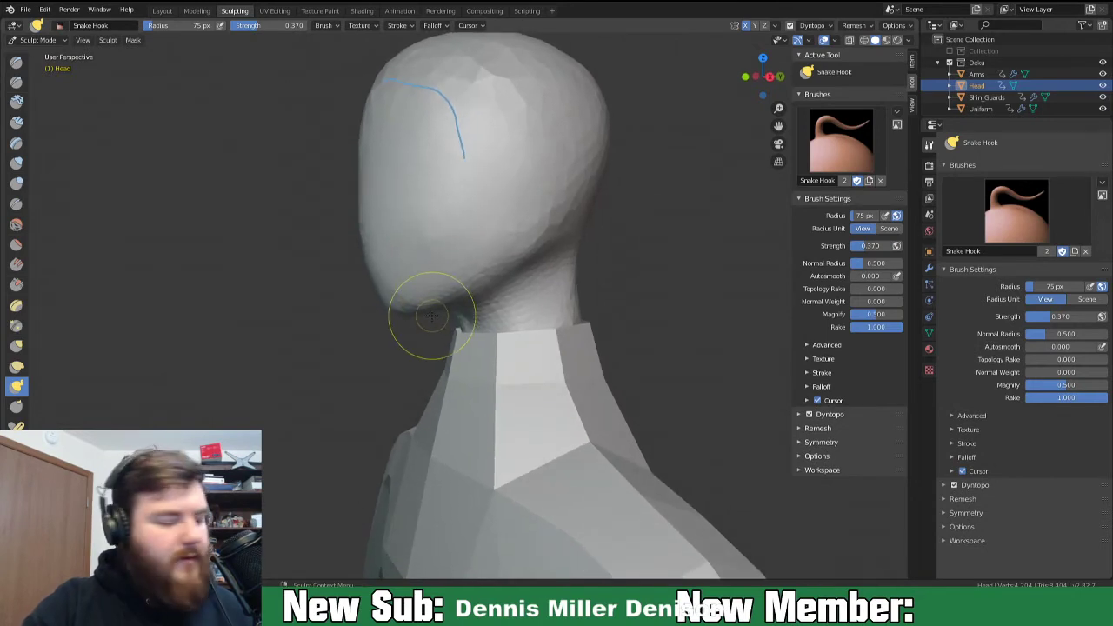
{"action": "key", "text": "f"}
{"action": "left_click", "coordinate": [432, 311]}
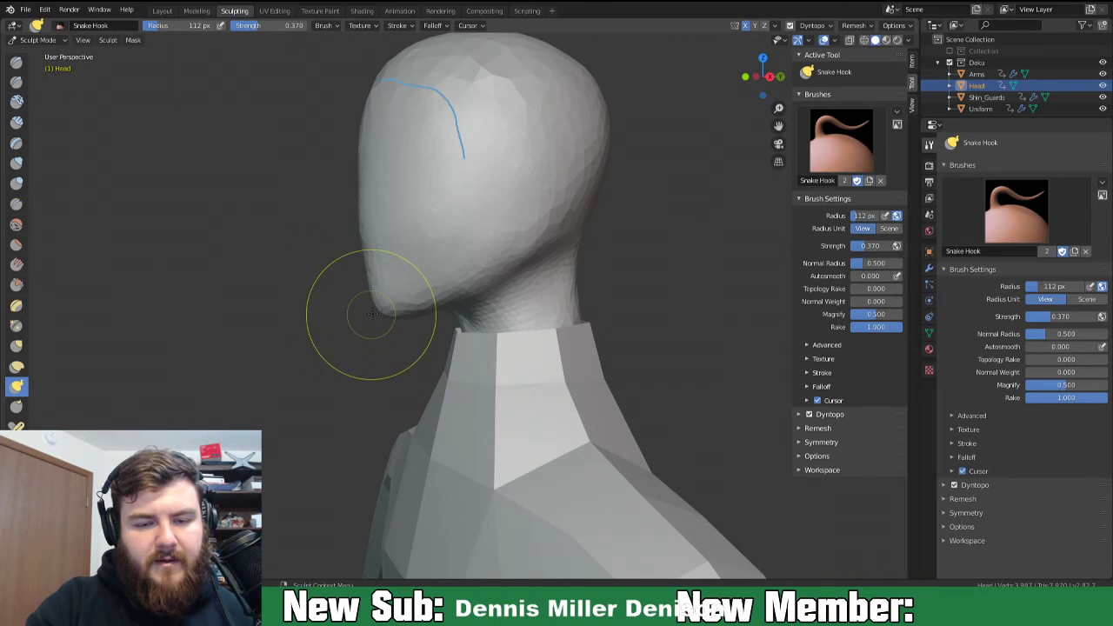
{"action": "middle_click_drag", "start_coordinate": [398, 336], "coordinate": [514, 366]}
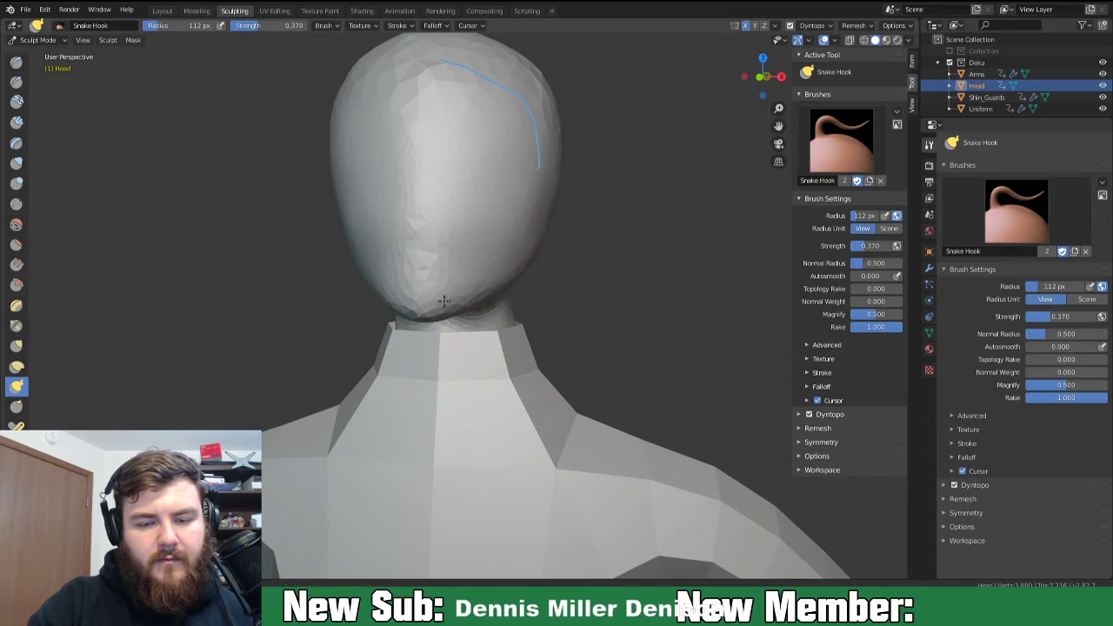
Examine the jaw, chin and overall head shape from front and three-quarter views, near and far.
{"action": "middle_click_drag", "start_coordinate": [514, 301], "coordinate": [450, 284]}
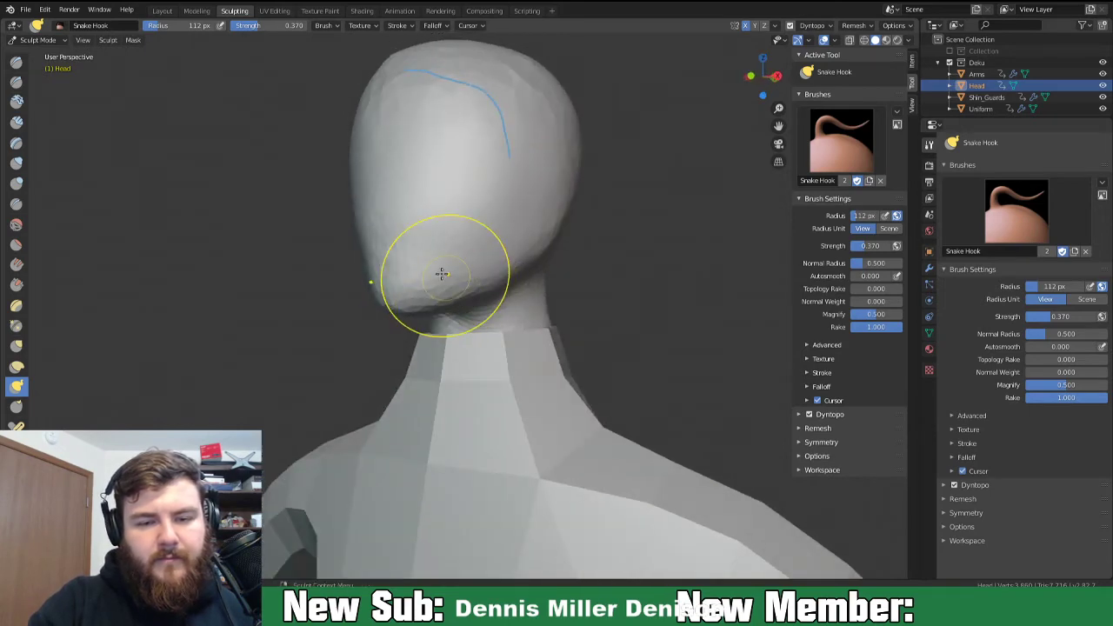
{"action": "middle_click_drag", "start_coordinate": [391, 213], "coordinate": [534, 280]}
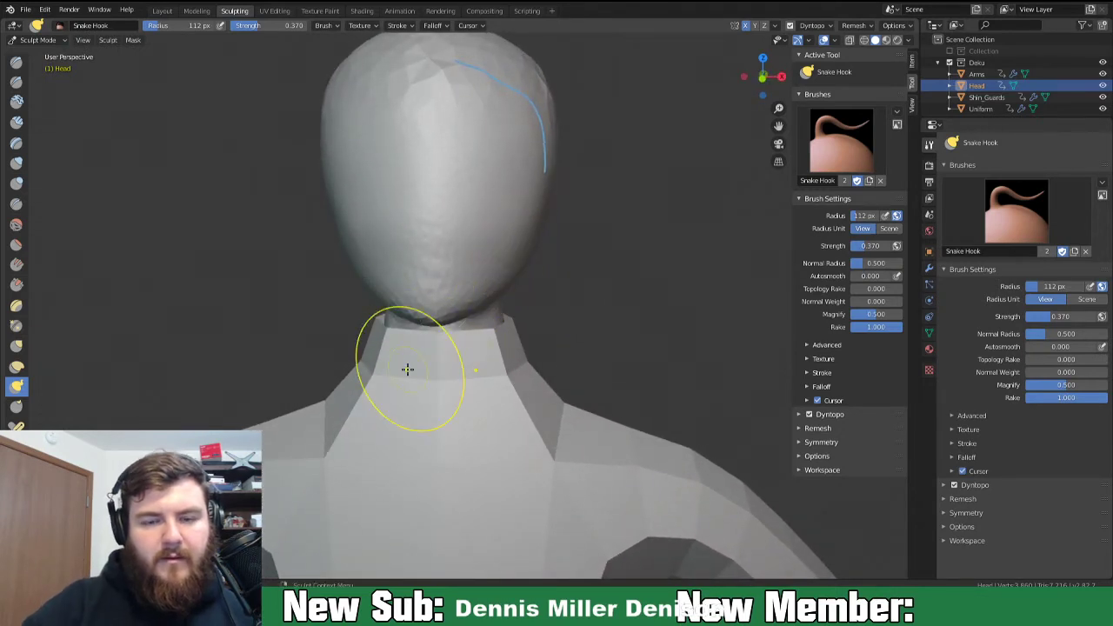
{"action": "scroll", "coordinate": [484, 278], "scroll_direction": "up", "scroll_amount": 2}
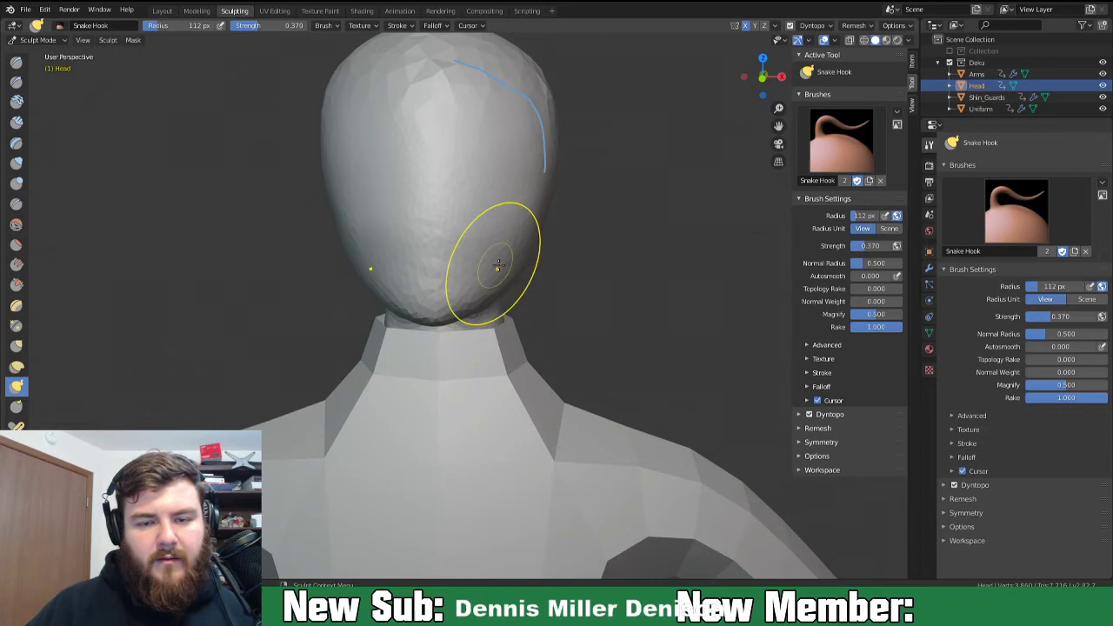
{"action": "scroll", "coordinate": [527, 248], "scroll_direction": "down", "scroll_amount": 3}
{"action": "scroll", "coordinate": [539, 278], "scroll_direction": "up", "scroll_amount": 3}
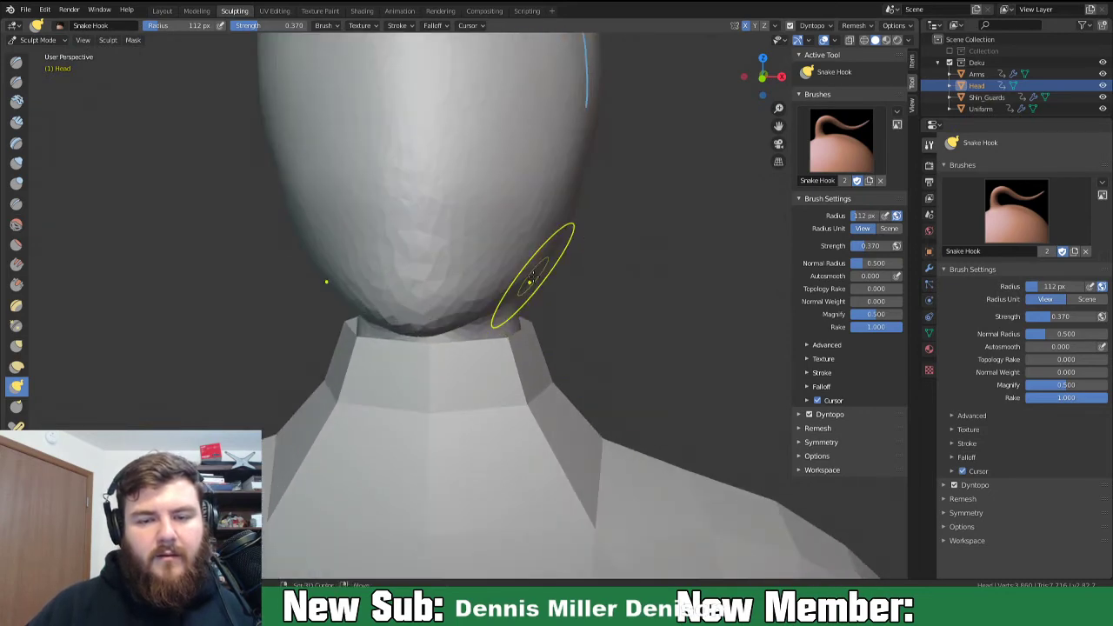
{"action": "scroll", "coordinate": [546, 382], "scroll_direction": "down", "scroll_amount": 2}
{"action": "scroll", "coordinate": [548, 347], "scroll_direction": "down", "scroll_amount": 3}
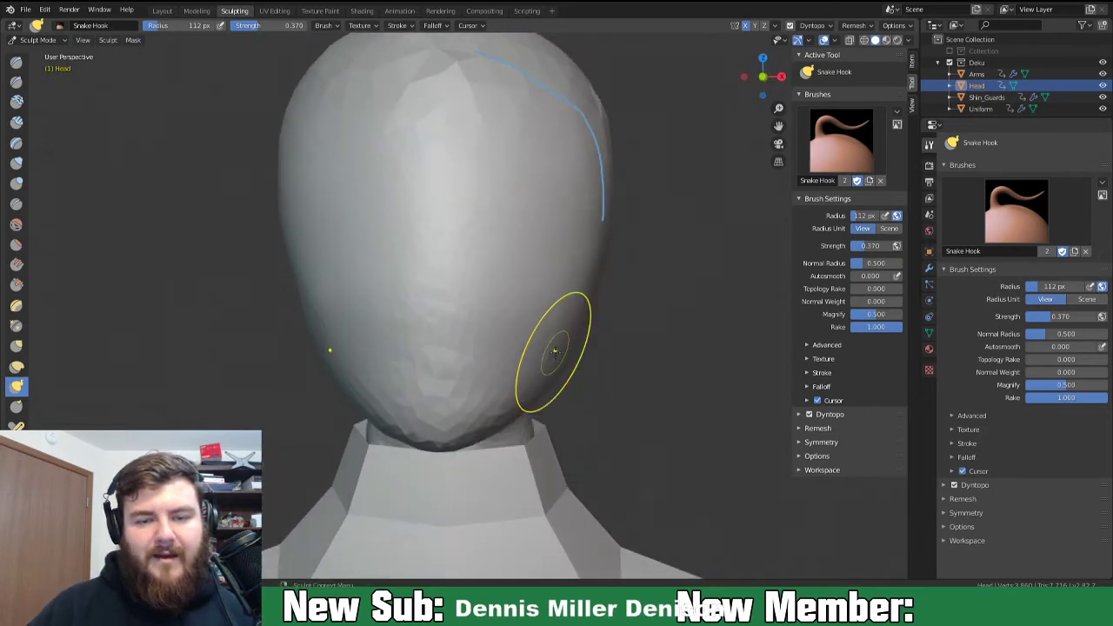
{"action": "scroll", "coordinate": [556, 356], "scroll_direction": "up", "scroll_amount": 1}
{"action": "scroll", "coordinate": [565, 358], "scroll_direction": "down", "scroll_amount": 5}
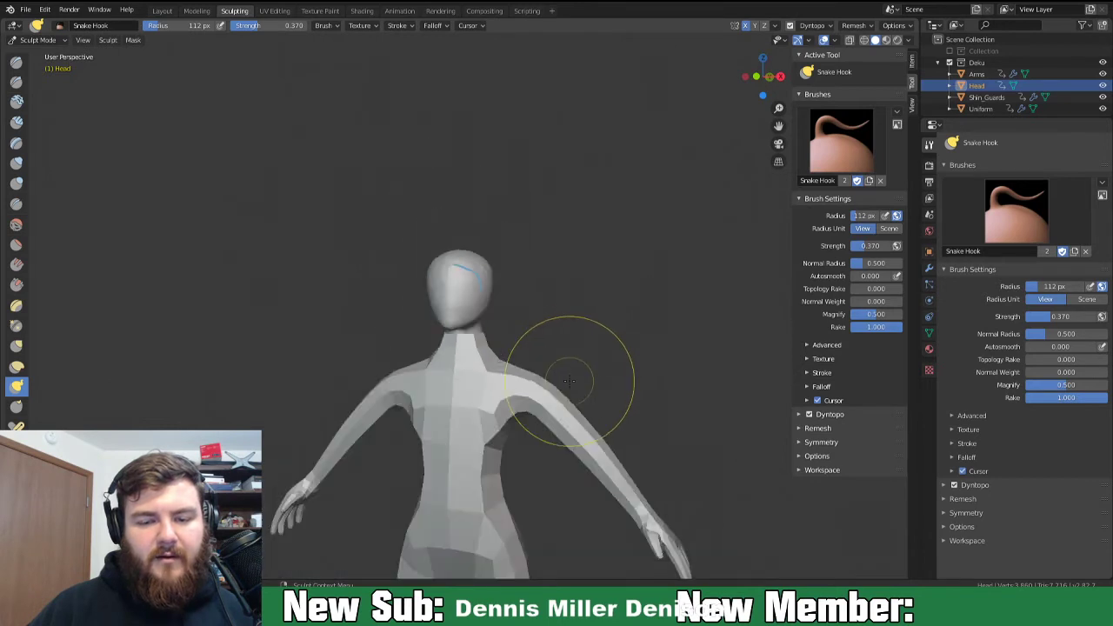
Switch to the Layout workspace, add a UV sphere and rotate it 90° about the X axis.
{"action": "left_click", "coordinate": [162, 11]}
{"action": "mouse_move", "coordinate": [490, 328]}
{"action": "middle_mouse_down"}
{"action": "mouse_move", "coordinate": [424, 280]}
{"action": "mouse_move", "coordinate": [448, 300]}
{"action": "mouse_move", "coordinate": [429, 263]}
{"action": "mouse_move", "coordinate": [446, 270]}
{"action": "middle_mouse_up"}
{"action": "scroll", "coordinate": [448, 265], "scroll_direction": "up", "scroll_amount": 3}
{"action": "scroll", "coordinate": [465, 267], "scroll_direction": "down", "scroll_amount": 8}
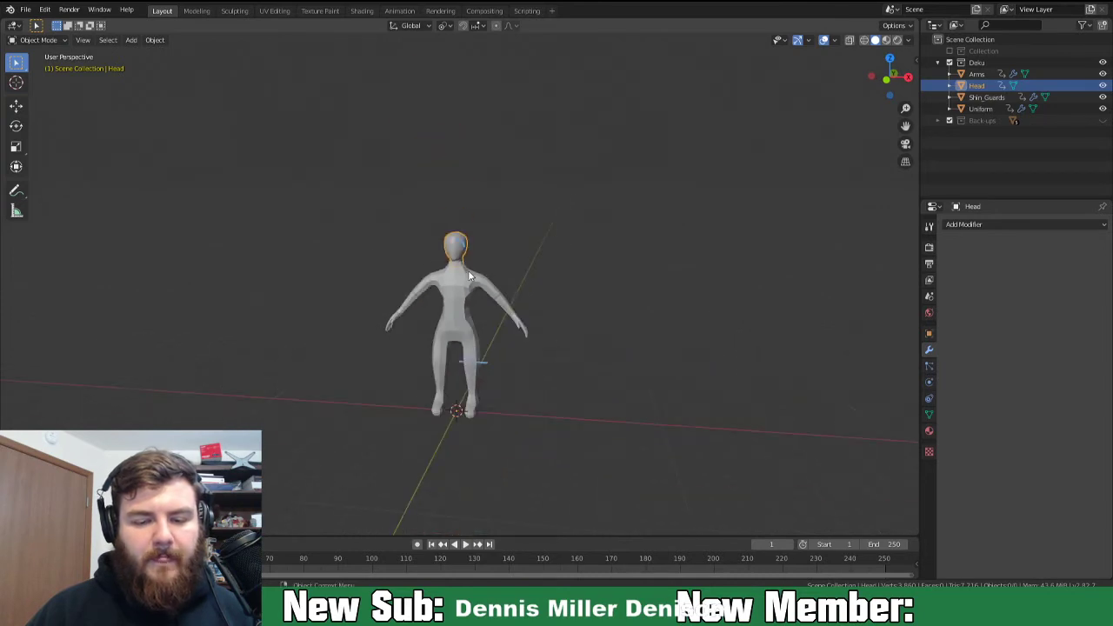
{"action": "key", "text": "shift+a"}
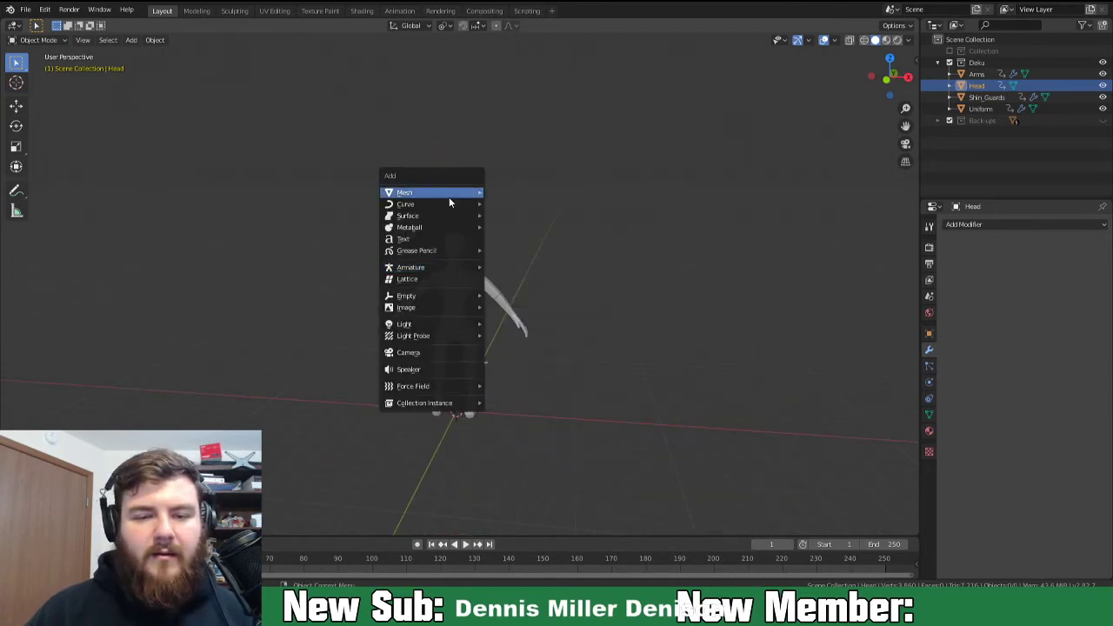
{"action": "mouse_move", "coordinate": [448, 196]}
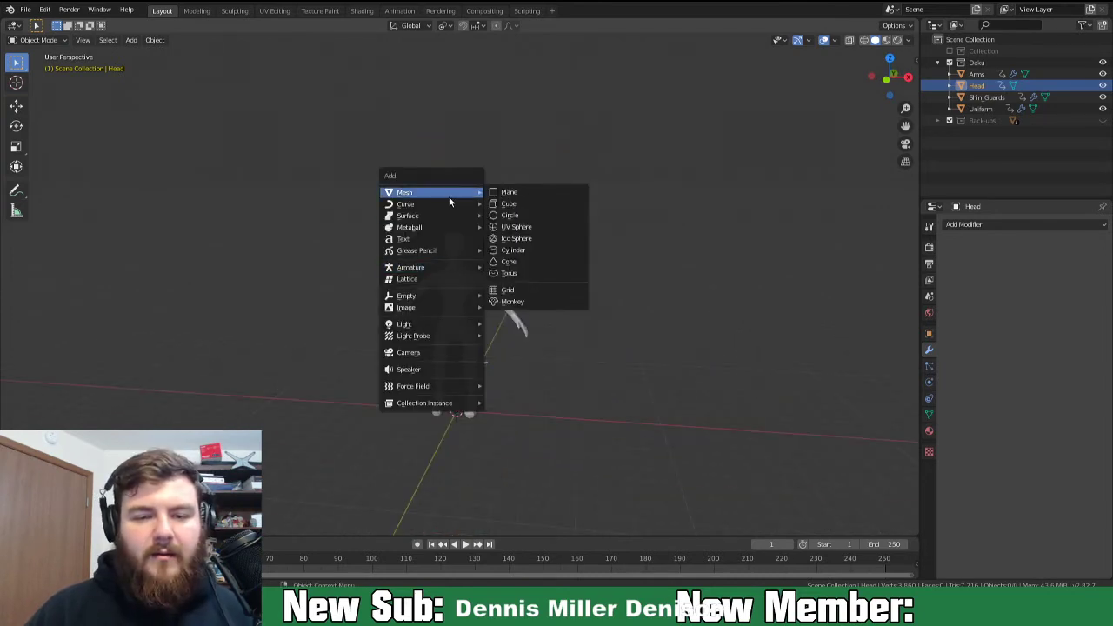
{"action": "left_click", "coordinate": [516, 226]}
{"action": "key", "text": "r"}
{"action": "key", "text": "x"}
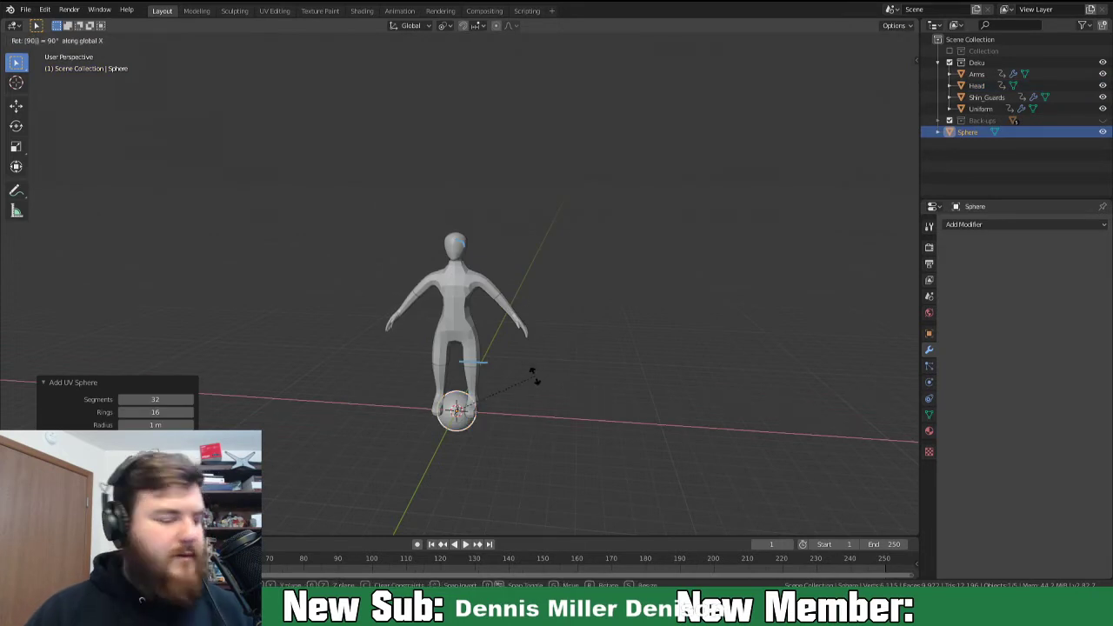
{"action": "key", "text": "Return"}
Raise the sphere along the Z axis to the height of the character's head.
{"action": "key", "text": "g"}
{"action": "key", "text": "z"}
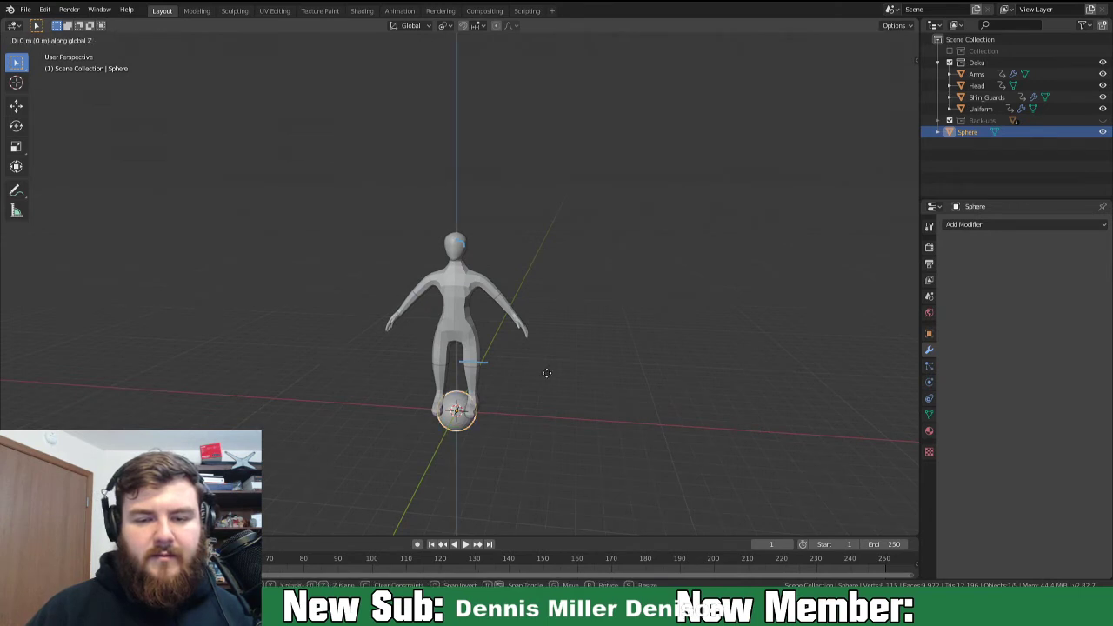
{"action": "left_click", "coordinate": [542, 211]}
{"action": "scroll", "coordinate": [546, 246], "scroll_direction": "up", "scroll_amount": 4}
{"action": "scroll", "coordinate": [546, 246], "scroll_direction": "up", "scroll_amount": 4}
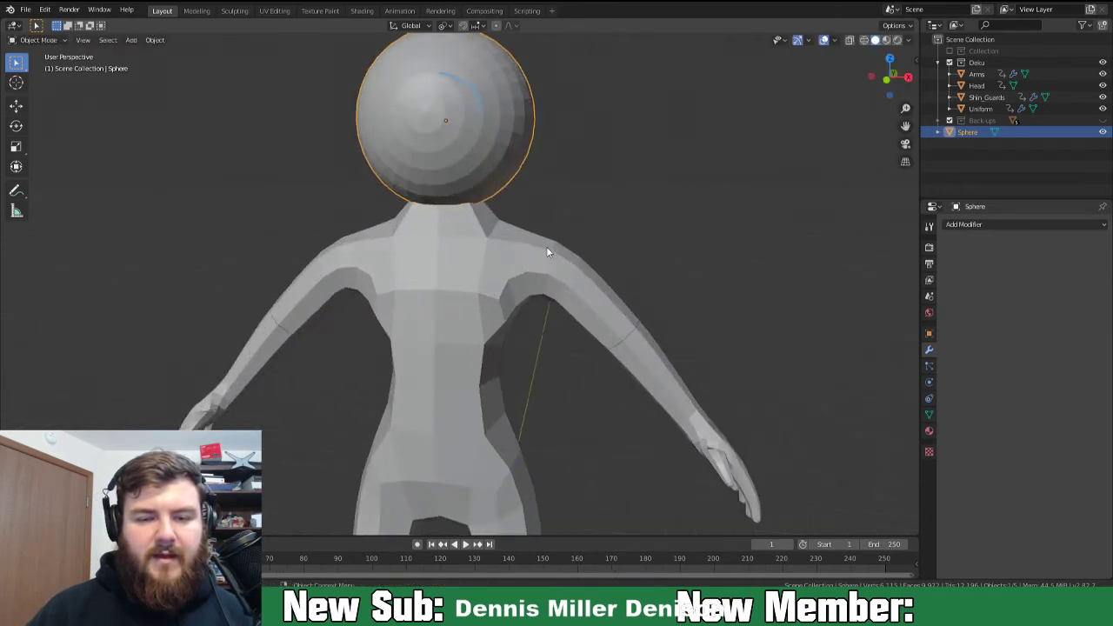
{"action": "key", "text": "KP_Decimal"}
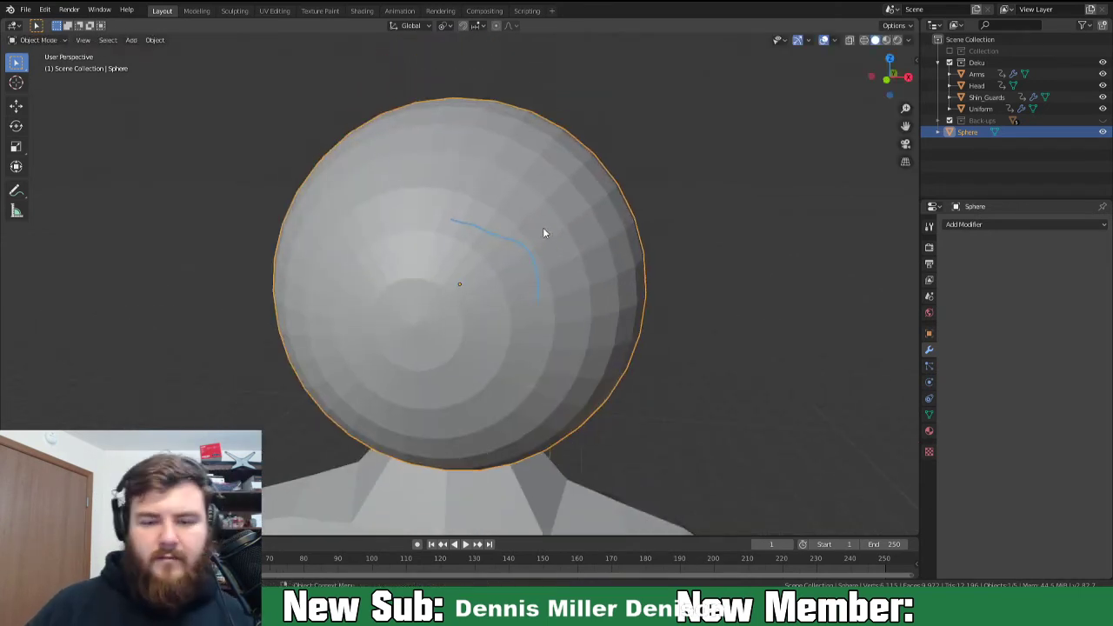
Scale the sphere down to less than half its size and move it along Y towards the front of the face.
{"action": "key", "text": "s"}
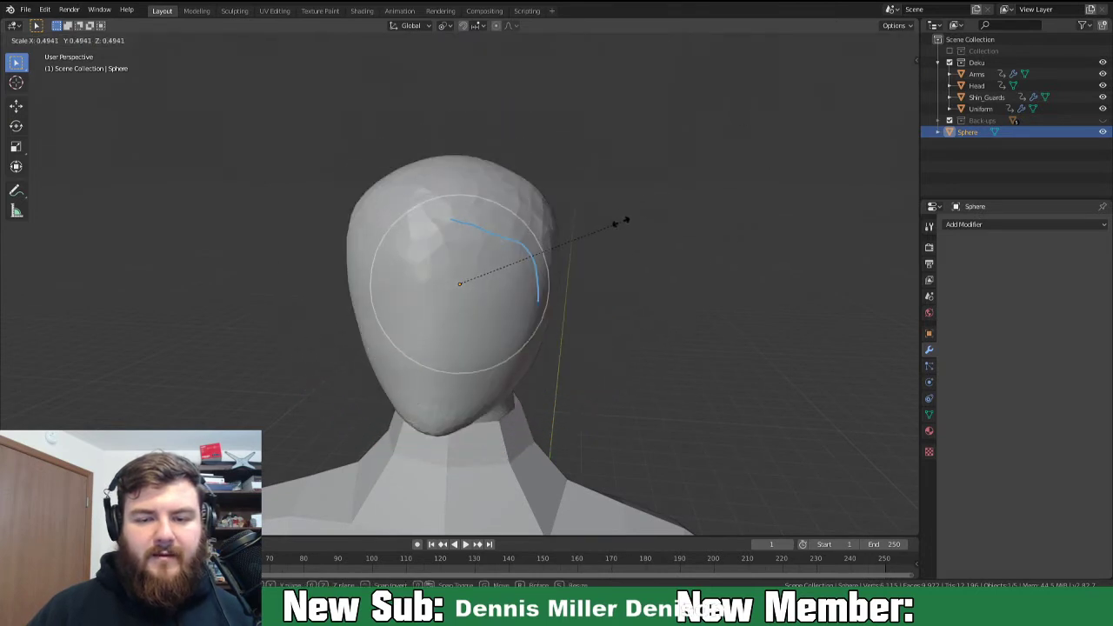
{"action": "left_click", "coordinate": [633, 290]}
{"action": "middle_click_drag", "start_coordinate": [634, 291], "coordinate": [541, 288]}
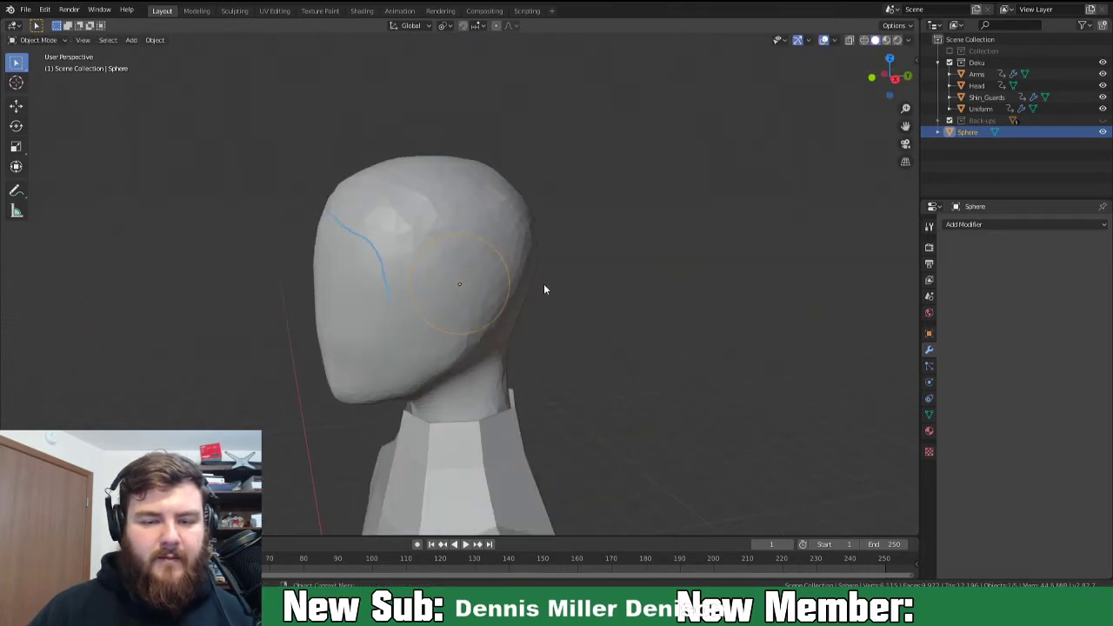
{"action": "key", "text": "g"}
{"action": "key", "text": "y"}
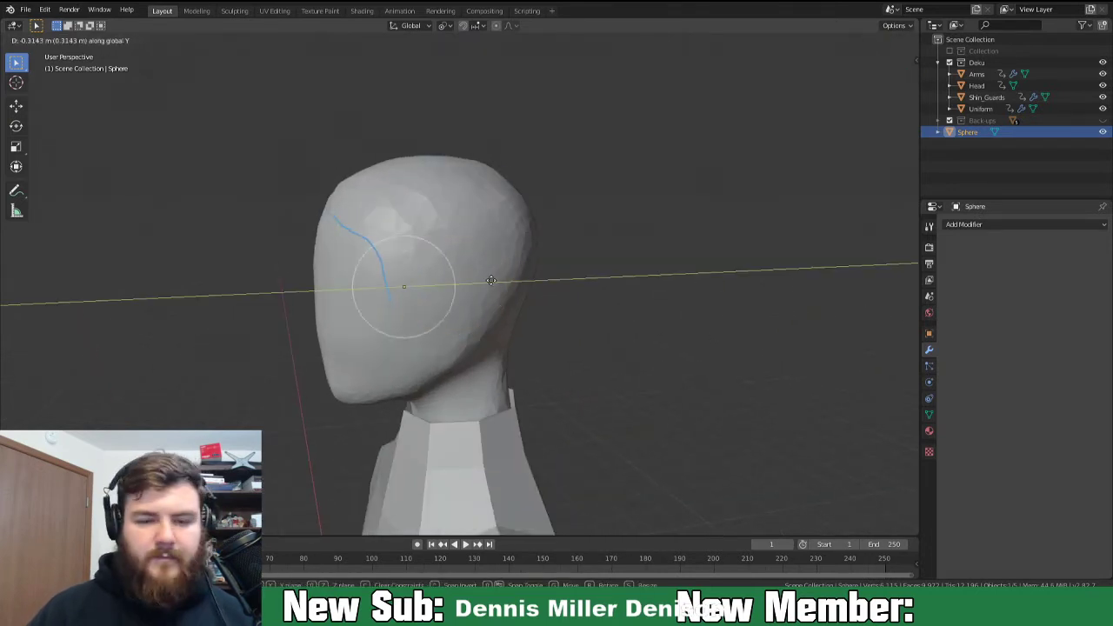
{"action": "left_click", "coordinate": [449, 296]}
{"action": "middle_click_drag", "start_coordinate": [449, 298], "coordinate": [567, 296]}
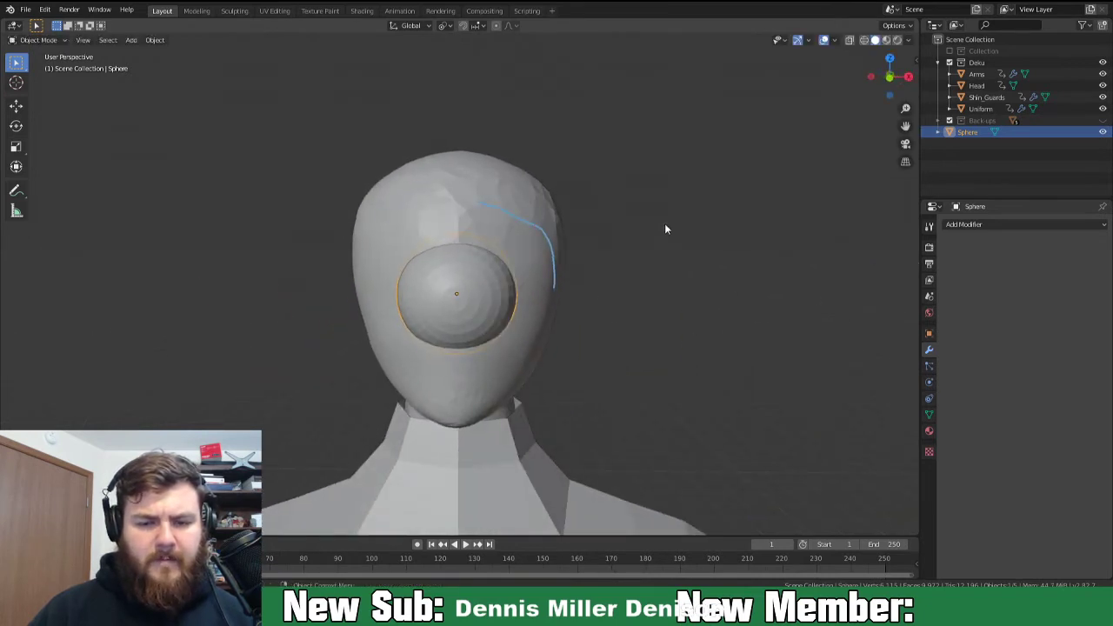
Scale the sphere by about 0.44 and position it as an eye on one side of the face.
{"action": "key", "text": "s"}
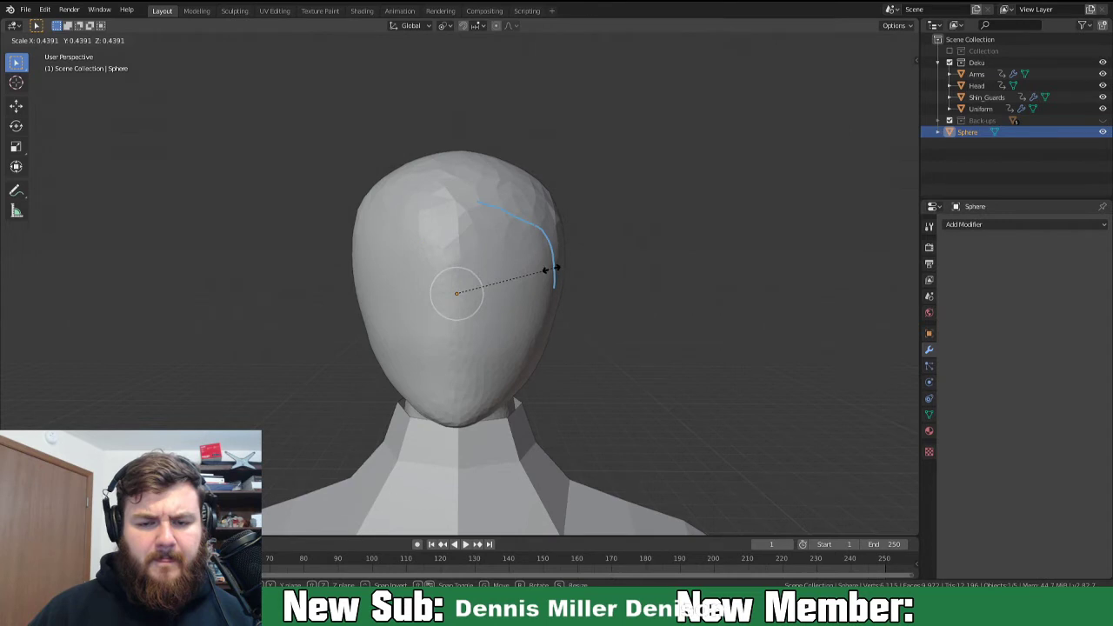
{"action": "left_click", "coordinate": [549, 270]}
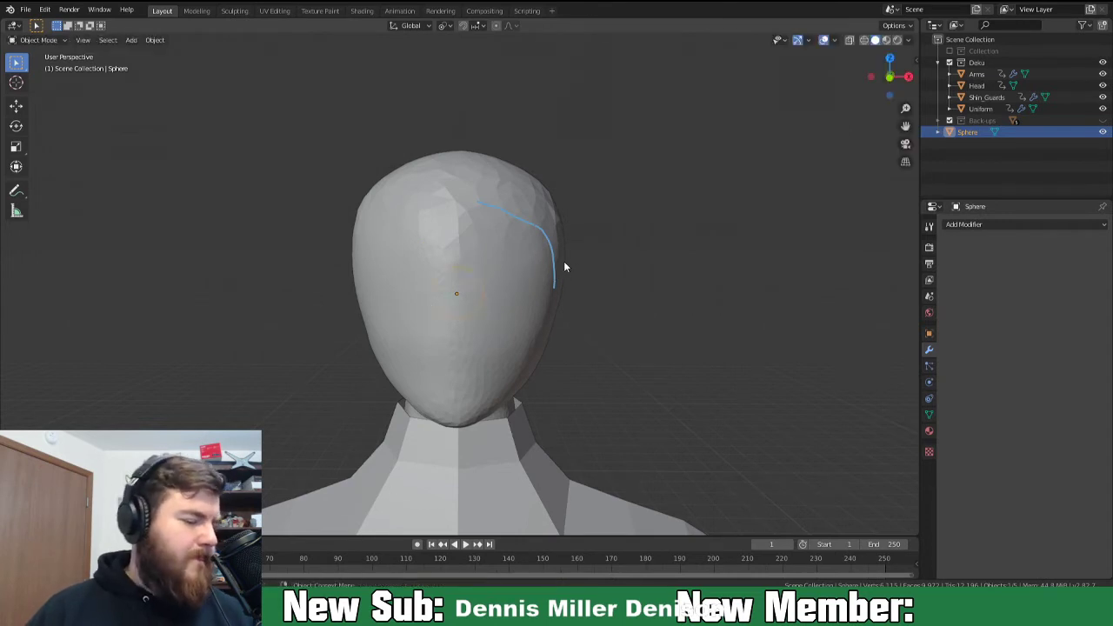
{"action": "key", "text": "g"}
{"action": "key", "text": "y"}
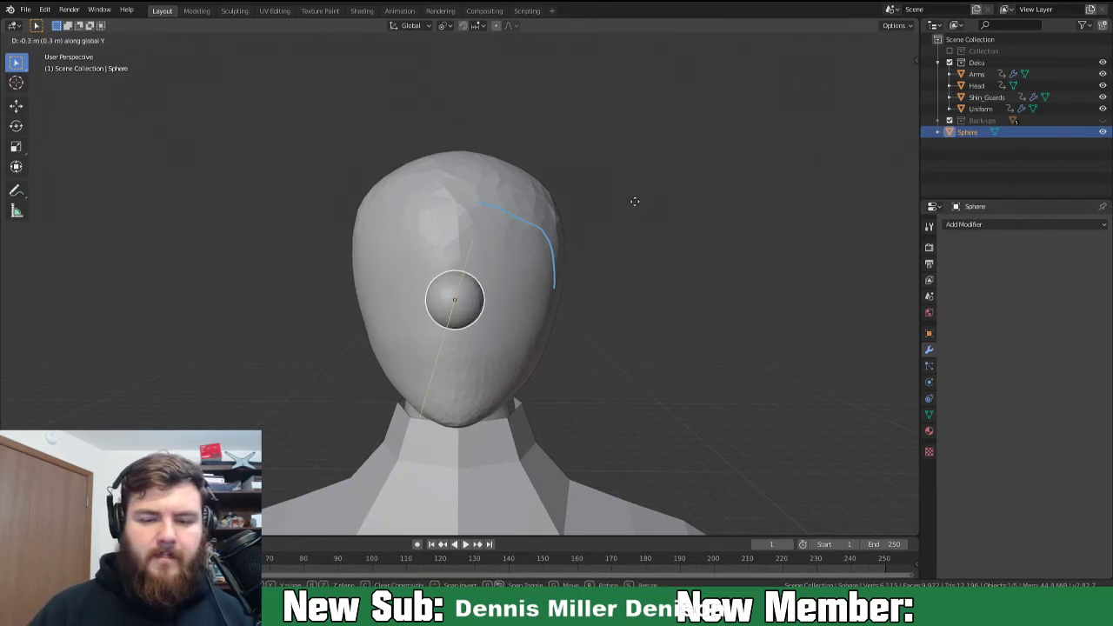
{"action": "left_click", "coordinate": [589, 230]}
{"action": "middle_click_drag", "start_coordinate": [589, 230], "coordinate": [470, 334]}
{"action": "key", "text": "g"}
{"action": "left_click", "coordinate": [525, 287]}
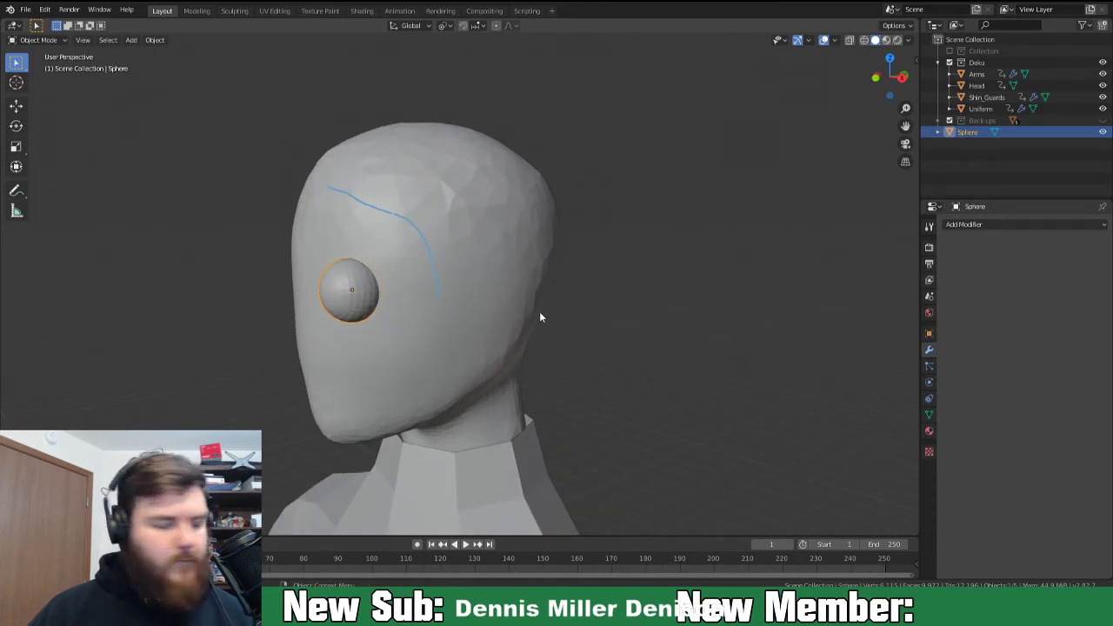
Flatten the eye sphere to about 0.56 along Y and rotate it about Z to follow the face's curvature.
{"action": "key", "text": "s"}
{"action": "key", "text": "y"}
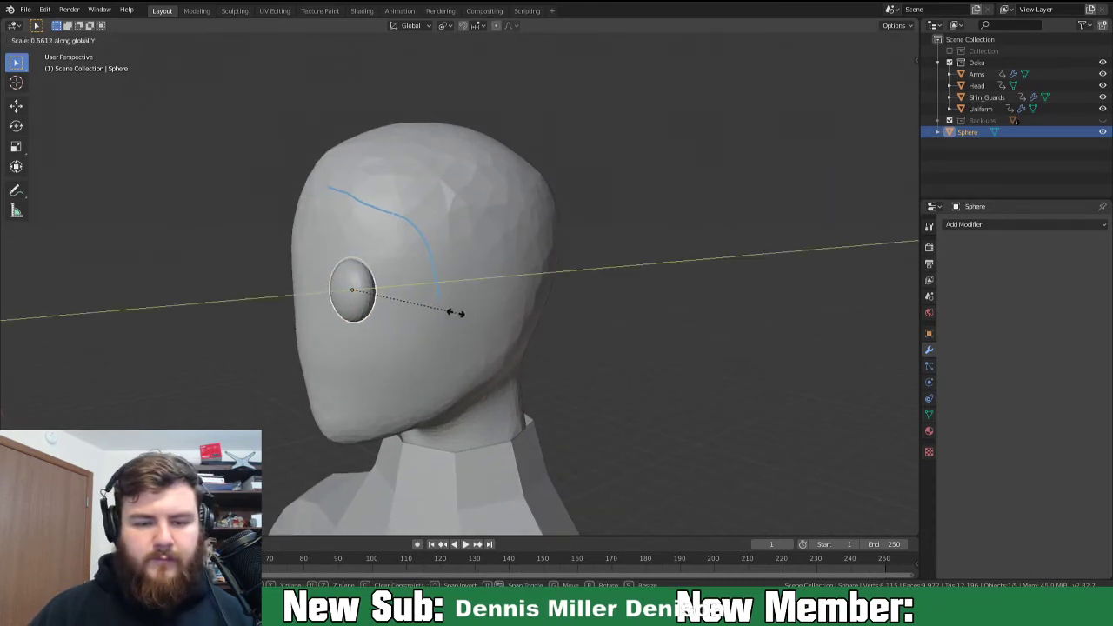
{"action": "left_click", "coordinate": [455, 313]}
{"action": "middle_click_drag", "start_coordinate": [450, 325], "coordinate": [534, 330]}
{"action": "key", "text": "r"}
{"action": "key", "text": "z"}
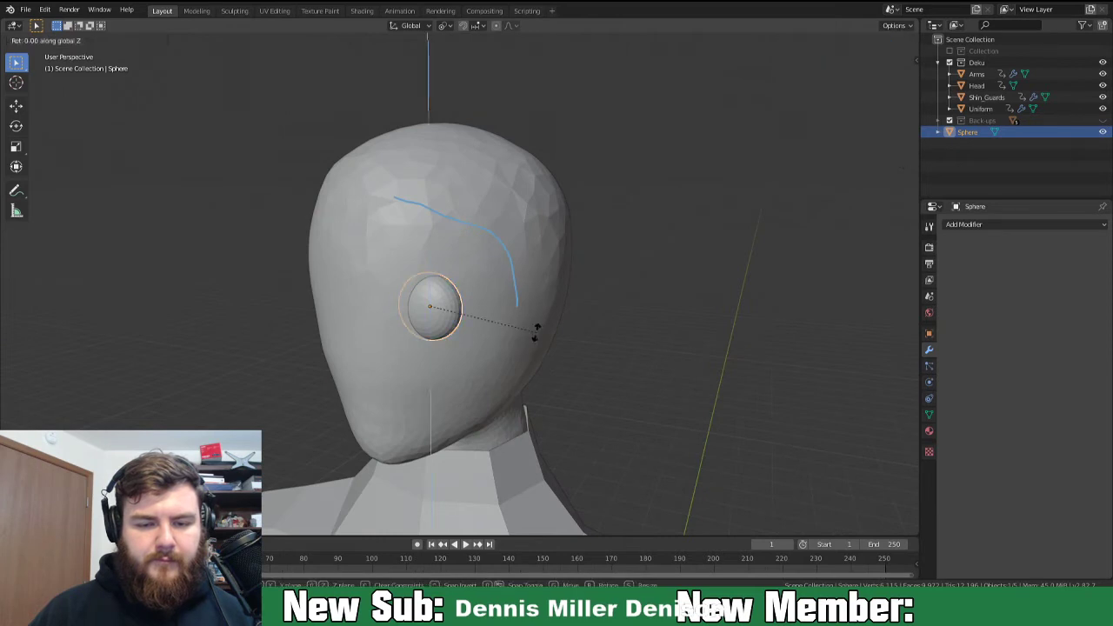
{"action": "left_click", "coordinate": [583, 311]}
{"action": "mouse_move", "coordinate": [551, 320]}
{"action": "middle_mouse_down"}
{"action": "mouse_move", "coordinate": [584, 315]}
{"action": "mouse_move", "coordinate": [464, 331]}
{"action": "mouse_move", "coordinate": [580, 312]}
{"action": "mouse_move", "coordinate": [572, 320]}
{"action": "middle_mouse_up"}
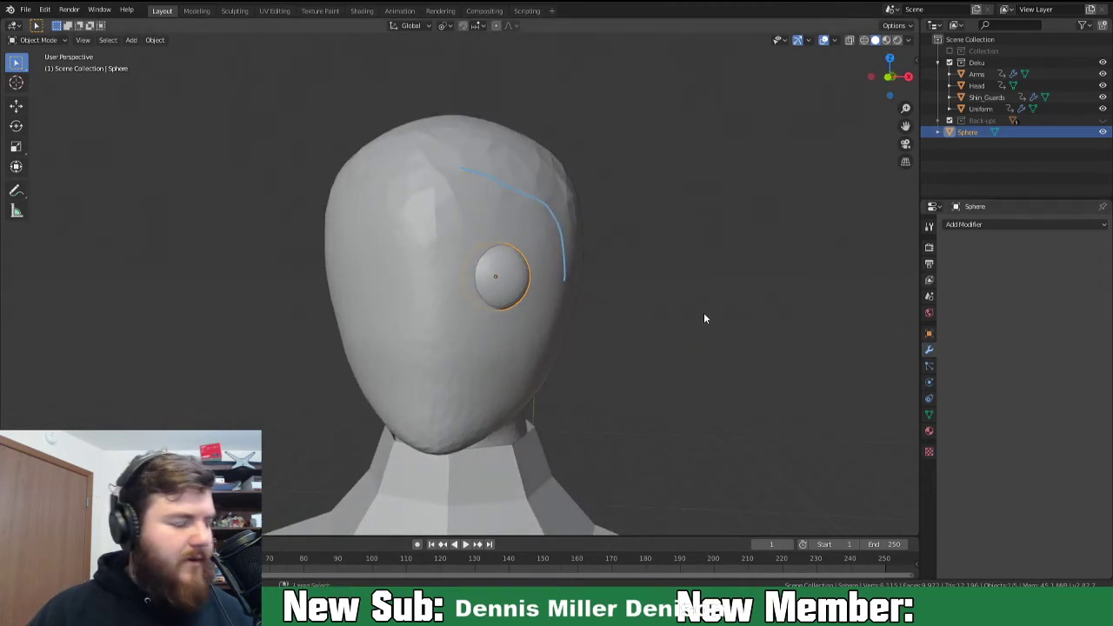
Apply the eye sphere's transform and mirror it across X using a Mirror modifier with Head as the mirror object.
{"action": "key", "text": "ctrl+a"}
{"action": "left_click", "coordinate": [697, 338]}
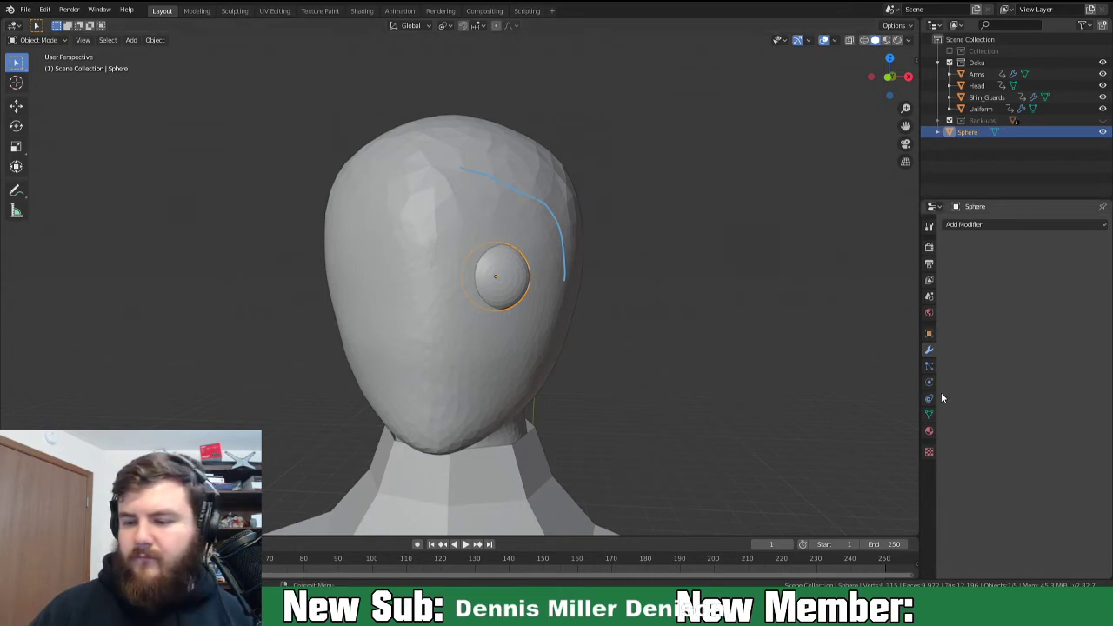
{"action": "left_click", "coordinate": [964, 225]}
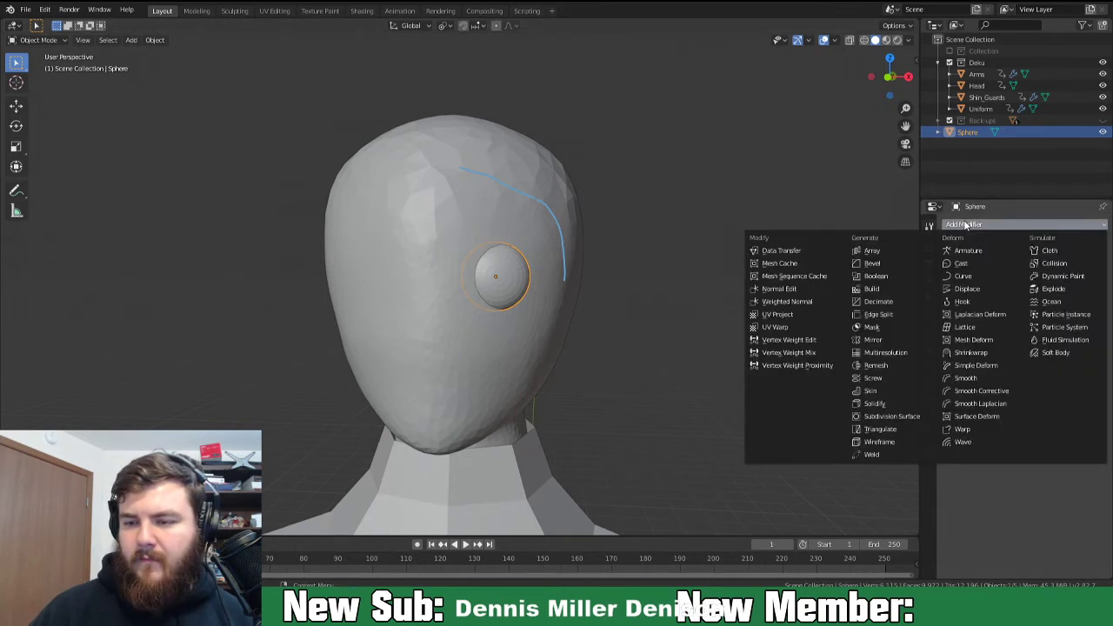
{"action": "left_click", "coordinate": [880, 339]}
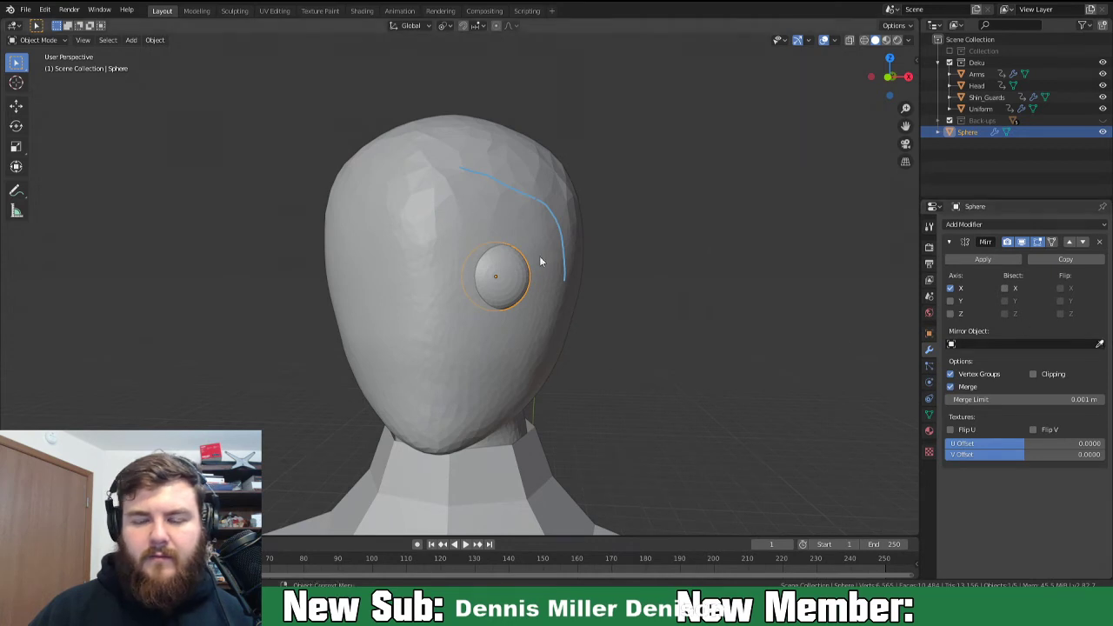
{"action": "left_click", "coordinate": [953, 345]}
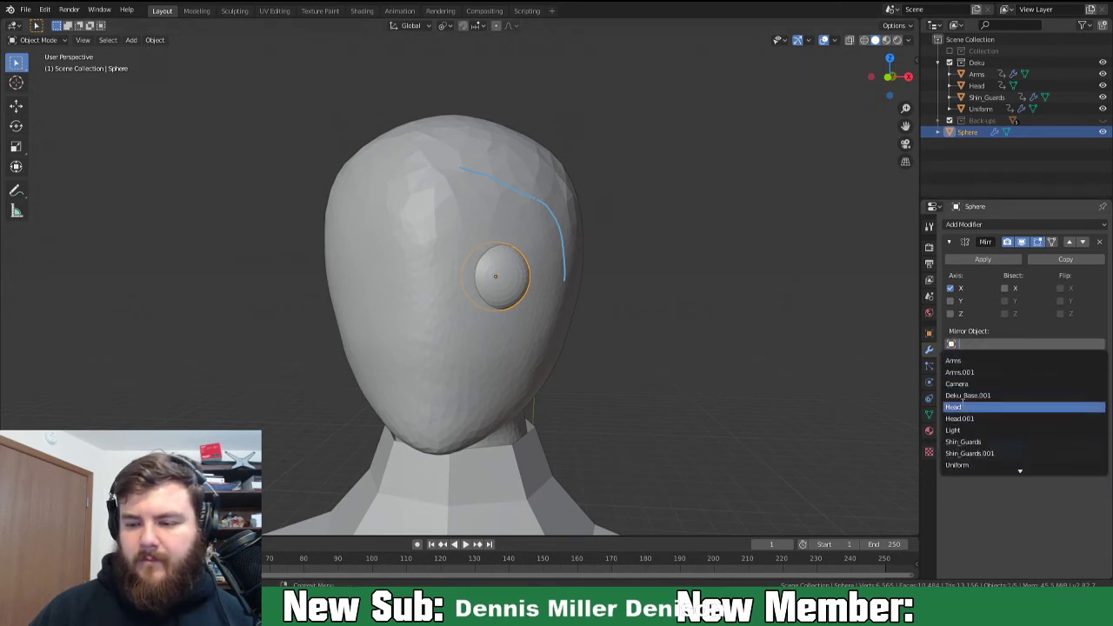
{"action": "left_click", "coordinate": [956, 407]}
{"action": "middle_click_drag", "start_coordinate": [571, 340], "coordinate": [518, 343]}
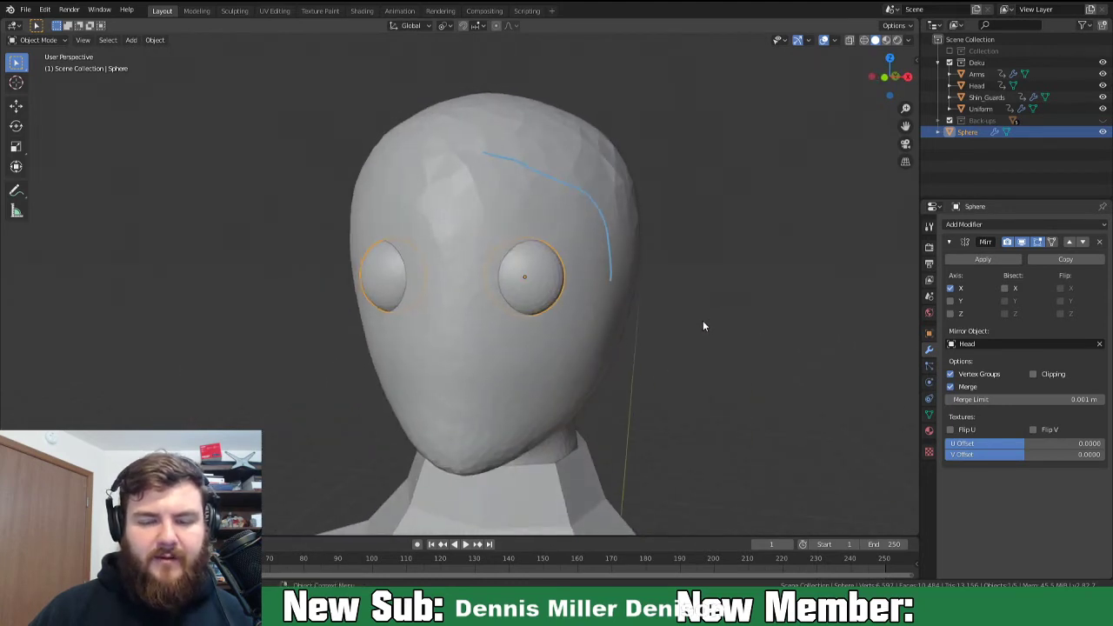
Widen the mirrored eye spheres by about 1.24 along the global X axis.
{"action": "key", "text": "s"}
{"action": "key", "text": "x"}
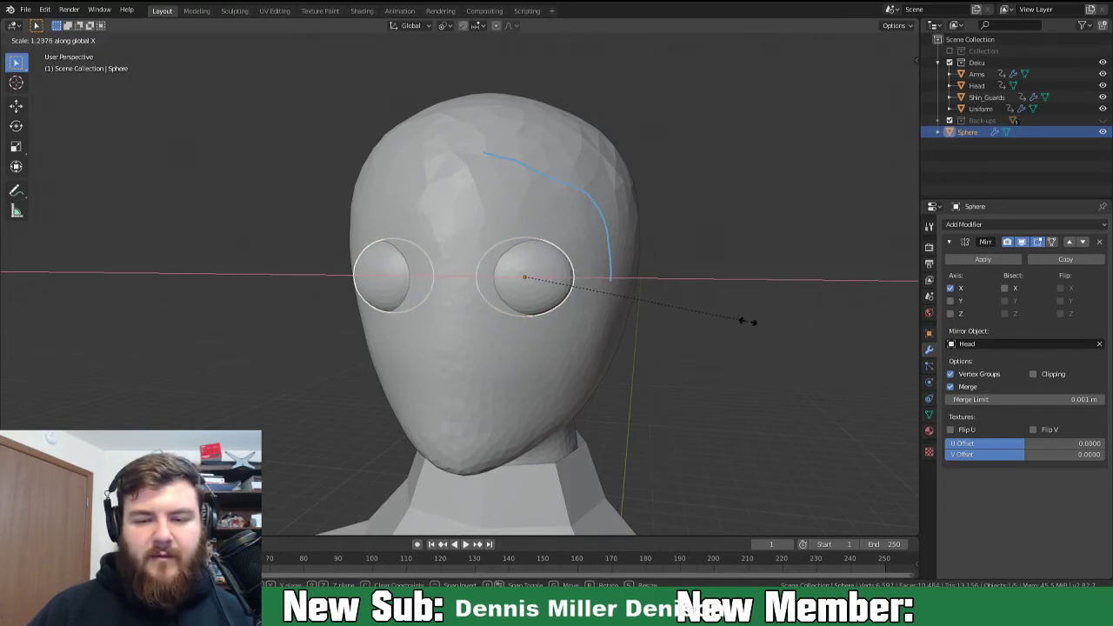
{"action": "left_click", "coordinate": [744, 321]}
{"action": "middle_click_drag", "start_coordinate": [664, 325], "coordinate": [567, 348]}
{"action": "key", "text": "s"}
{"action": "key", "text": "Escape"}
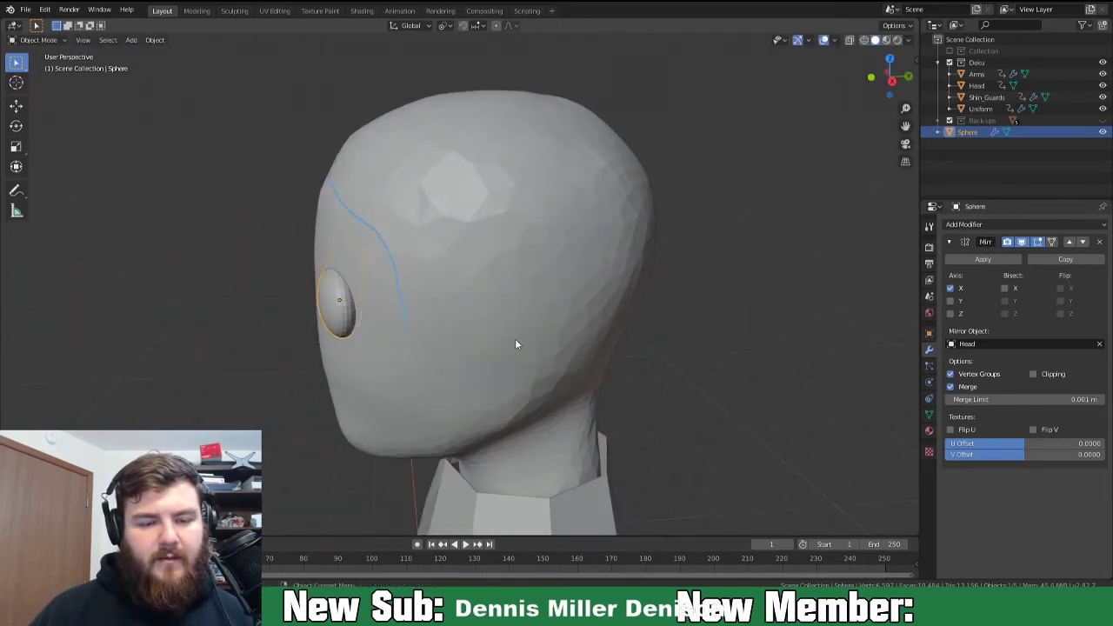
Shift the eye spheres along Y and rescale them slightly to fit the front of the face.
{"action": "key", "text": "g"}
{"action": "key", "text": "y"}
{"action": "left_click", "coordinate": [519, 338]}
{"action": "key", "text": "s"}
{"action": "left_click", "coordinate": [537, 328]}
{"action": "middle_click_drag", "start_coordinate": [539, 328], "coordinate": [589, 292]}
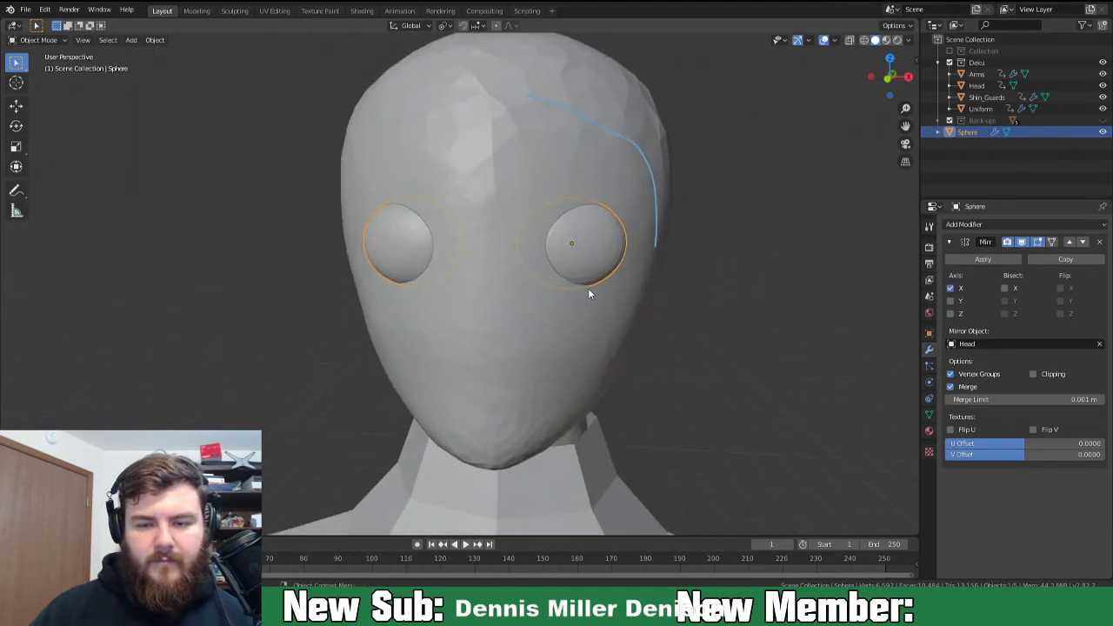
Select the head mesh and switch to the Sculpting workspace, framing the face around the eyes.
{"action": "left_click", "coordinate": [522, 159]}
{"action": "left_click", "coordinate": [233, 10]}
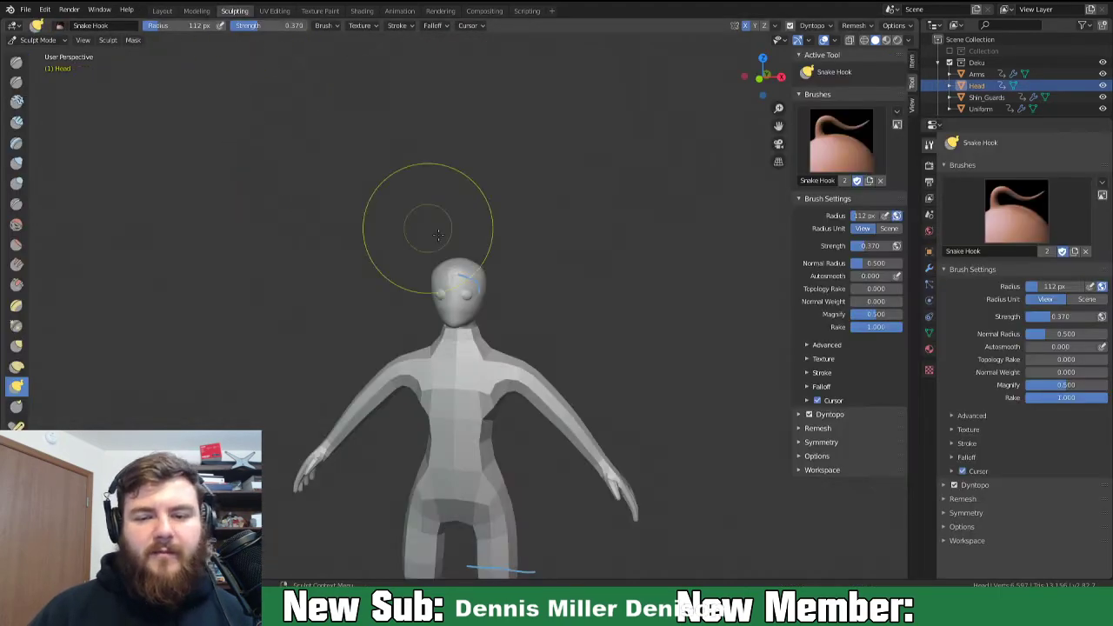
{"action": "key", "text": "KP_Decimal"}
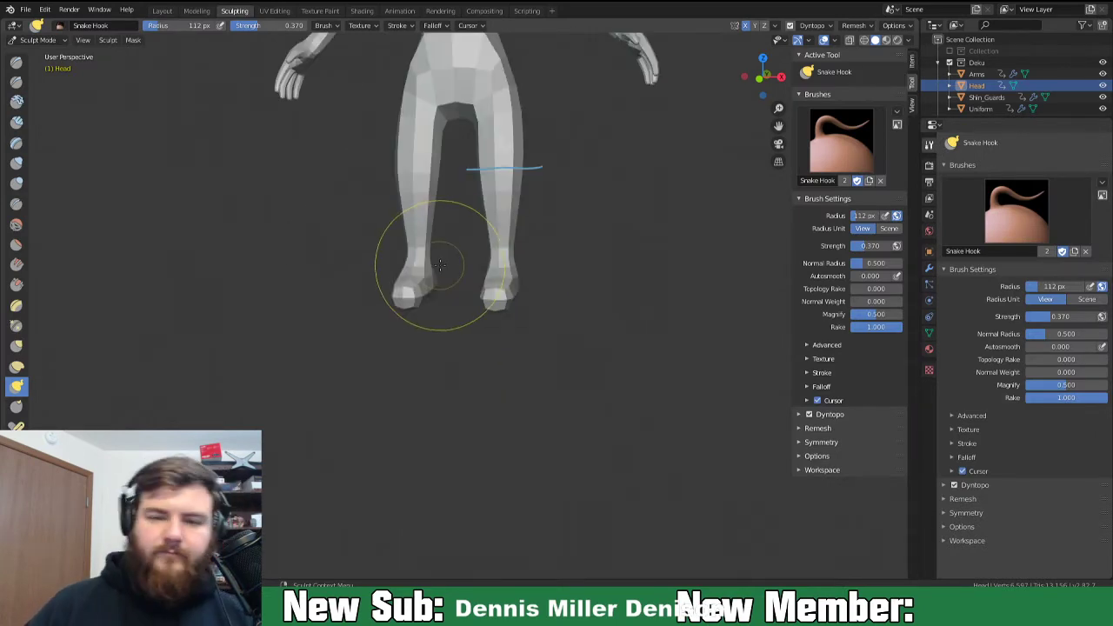
{"action": "middle_click_drag", "start_coordinate": [461, 163], "coordinate": [414, 561], "text": "shift"}
{"action": "scroll", "coordinate": [405, 233], "scroll_direction": "up", "scroll_amount": 6}
{"action": "middle_click_drag", "start_coordinate": [320, 115], "coordinate": [372, 324], "text": "shift"}
{"action": "middle_click_drag", "start_coordinate": [283, 291], "coordinate": [322, 294]}
{"action": "scroll", "coordinate": [365, 295], "scroll_direction": "up", "scroll_amount": 3}
{"action": "middle_click_drag", "start_coordinate": [390, 341], "coordinate": [405, 269], "text": "shift"}
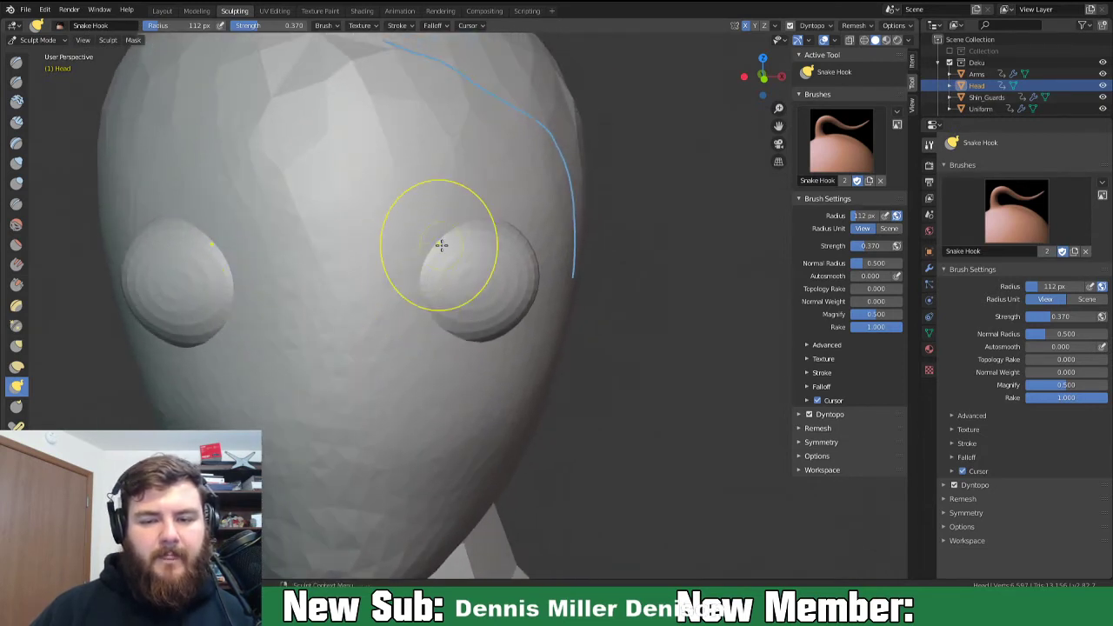
Carve the head surface around the upper, inner and lower eye edges using a 50 px Blob brush set to Subtract.
{"action": "left_click", "coordinate": [16, 183]}
{"action": "key", "text": "f"}
{"action": "left_click", "coordinate": [402, 316]}
{"action": "mouse_move", "coordinate": [422, 274]}
{"action": "left_mouse_down"}
{"action": "mouse_move", "coordinate": [406, 280]}
{"action": "mouse_move", "coordinate": [414, 254]}
{"action": "mouse_move", "coordinate": [498, 227]}
{"action": "left_mouse_up"}
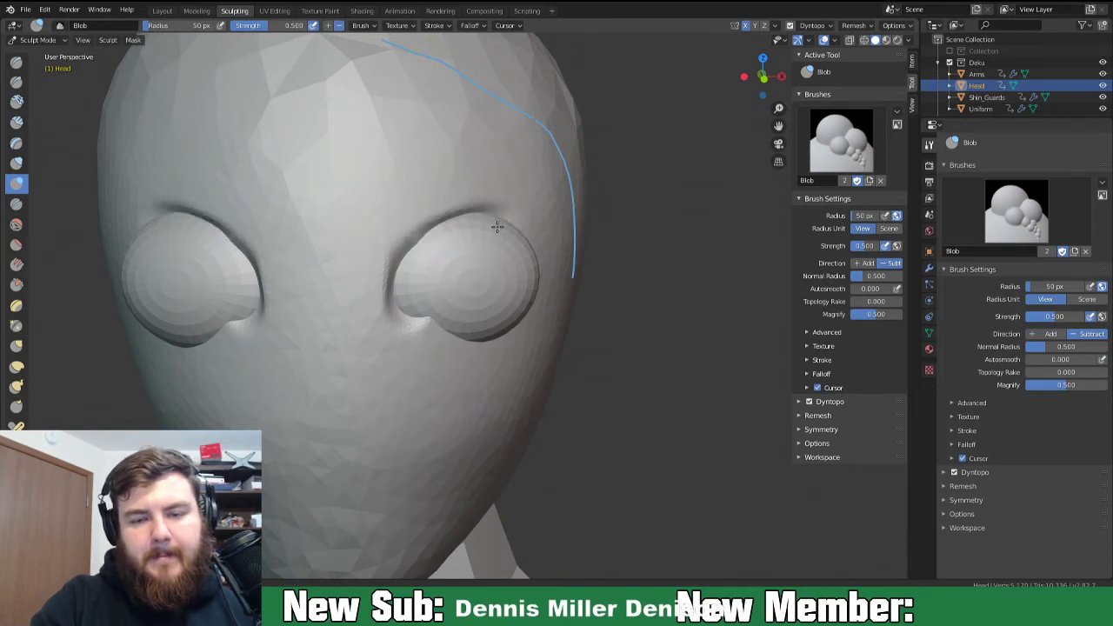
{"action": "left_click_drag", "start_coordinate": [500, 306], "coordinate": [446, 321]}
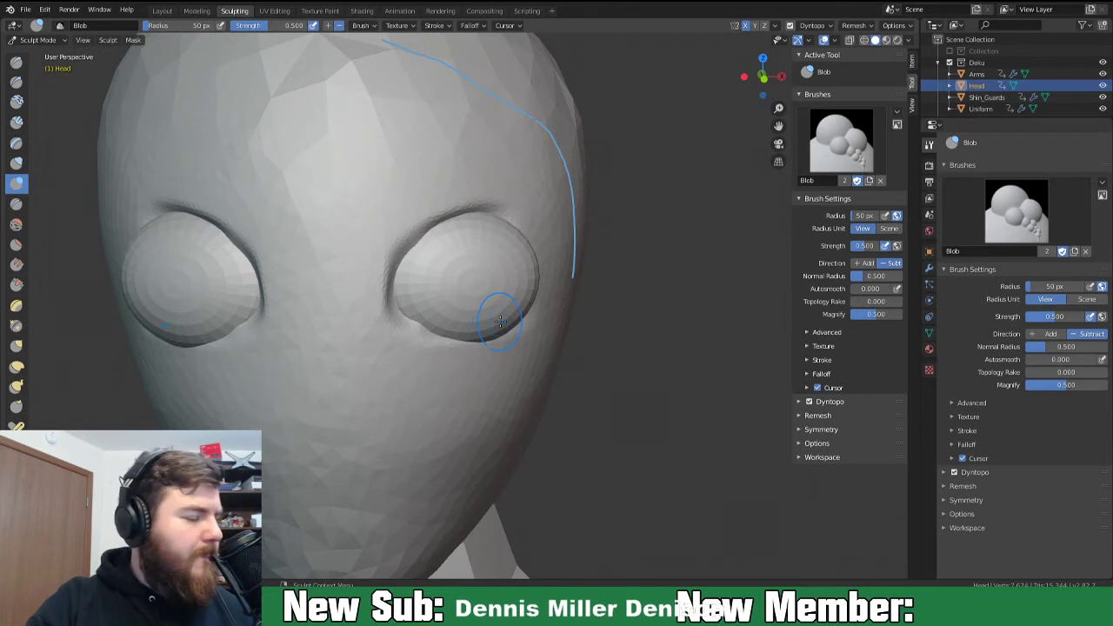
Build up the eyelid rims below, beside and above the eyes, using the Blob brush set to Add at 50 px.
{"action": "left_click", "coordinate": [327, 26]}
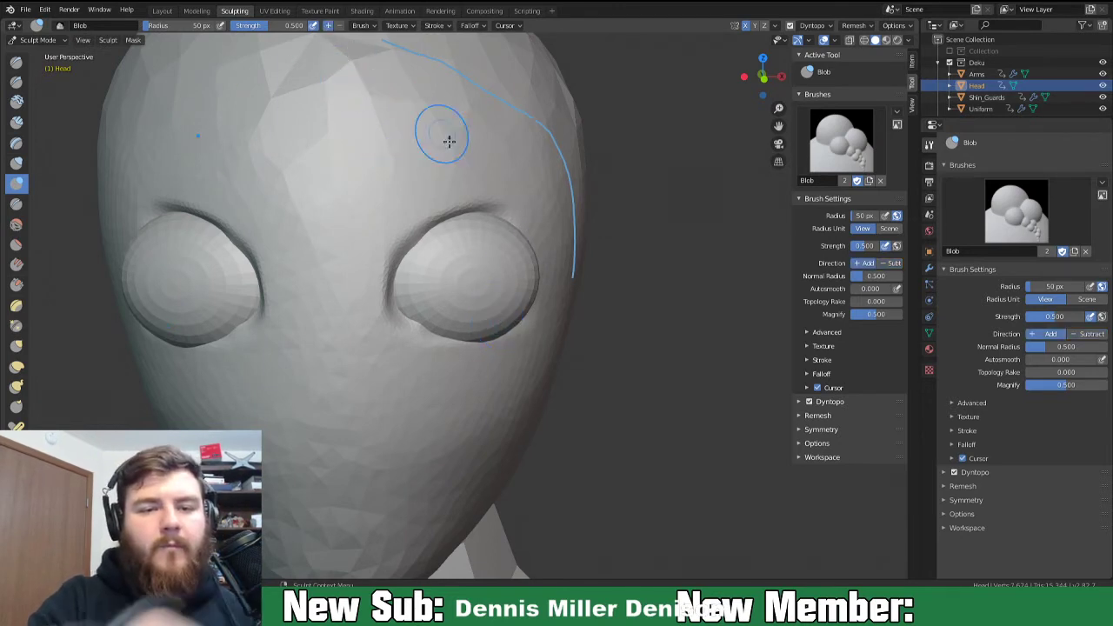
{"action": "left_click_drag", "start_coordinate": [499, 336], "coordinate": [517, 333]}
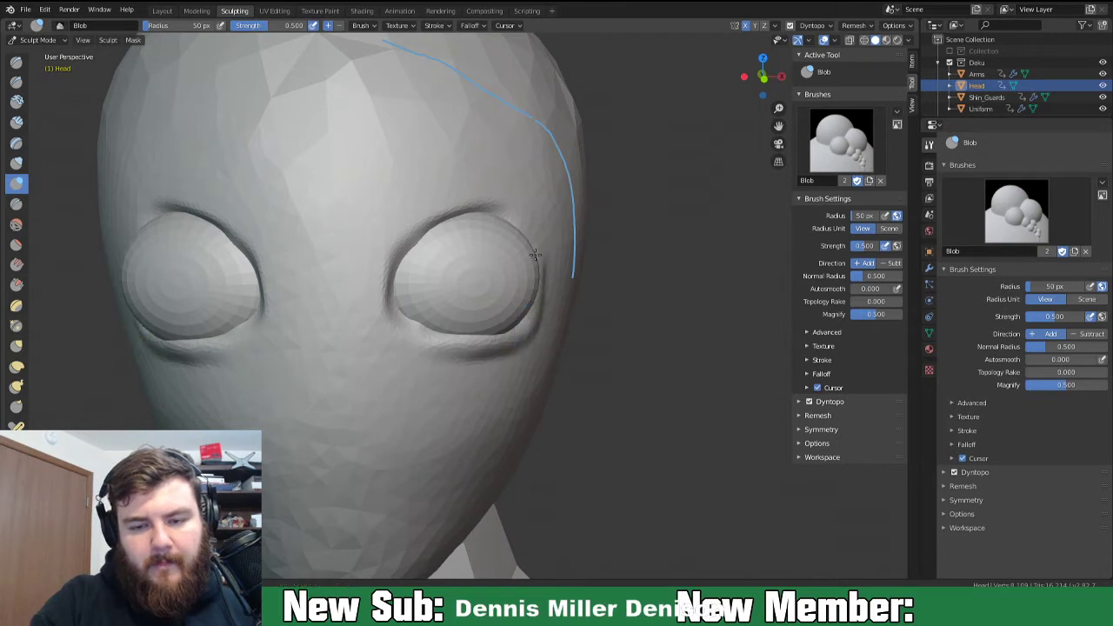
{"action": "left_click_drag", "start_coordinate": [535, 275], "coordinate": [533, 224]}
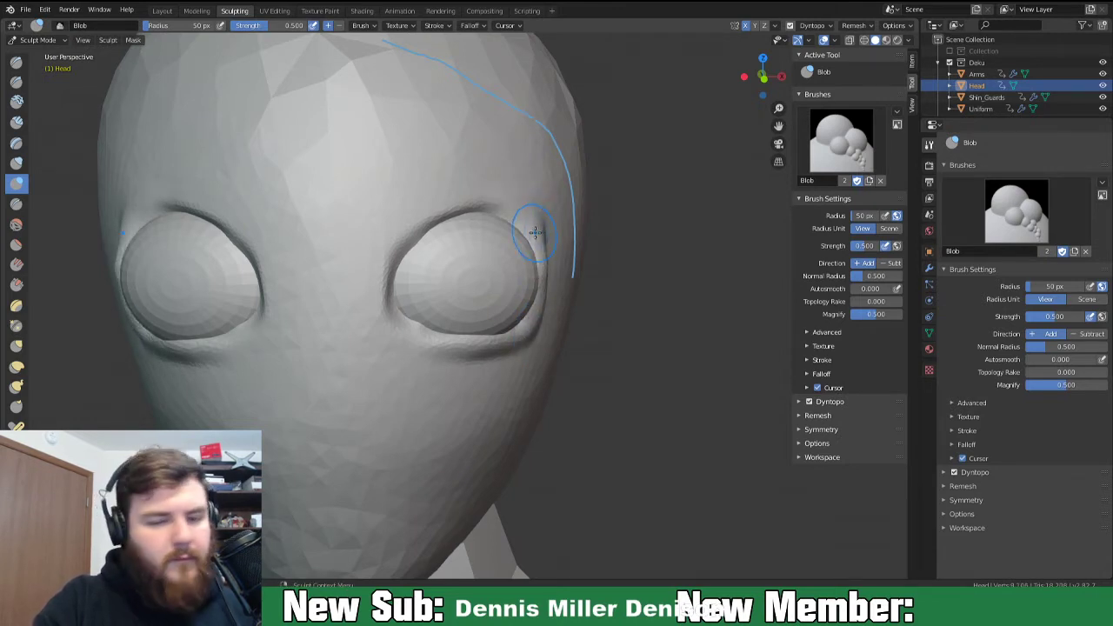
{"action": "key", "text": "x"}
{"action": "mouse_move", "coordinate": [462, 209]}
{"action": "left_mouse_down"}
{"action": "mouse_move", "coordinate": [405, 235]}
{"action": "mouse_move", "coordinate": [494, 212]}
{"action": "mouse_move", "coordinate": [529, 217]}
{"action": "left_mouse_up"}
Pull the skin around the eye spheres into shape with a 111 px Snake Hook brush.
{"action": "mouse_move", "coordinate": [551, 272]}
{"action": "middle_mouse_down"}
{"action": "mouse_move", "coordinate": [496, 268]}
{"action": "mouse_move", "coordinate": [530, 271]}
{"action": "mouse_move", "coordinate": [518, 273]}
{"action": "middle_mouse_up"}
{"action": "key", "text": "k"}
{"action": "key", "text": "f"}
{"action": "left_click", "coordinate": [426, 274]}
{"action": "mouse_move", "coordinate": [230, 223]}
{"action": "left_mouse_down"}
{"action": "mouse_move", "coordinate": [223, 212]}
{"action": "mouse_move", "coordinate": [214, 223]}
{"action": "mouse_move", "coordinate": [224, 256]}
{"action": "mouse_move", "coordinate": [212, 261]}
{"action": "left_mouse_up"}
{"action": "middle_click_drag", "start_coordinate": [211, 261], "coordinate": [260, 241]}
{"action": "mouse_move", "coordinate": [401, 258]}
{"action": "middle_mouse_down"}
{"action": "mouse_move", "coordinate": [540, 381]}
{"action": "mouse_move", "coordinate": [534, 397]}
{"action": "middle_mouse_up"}
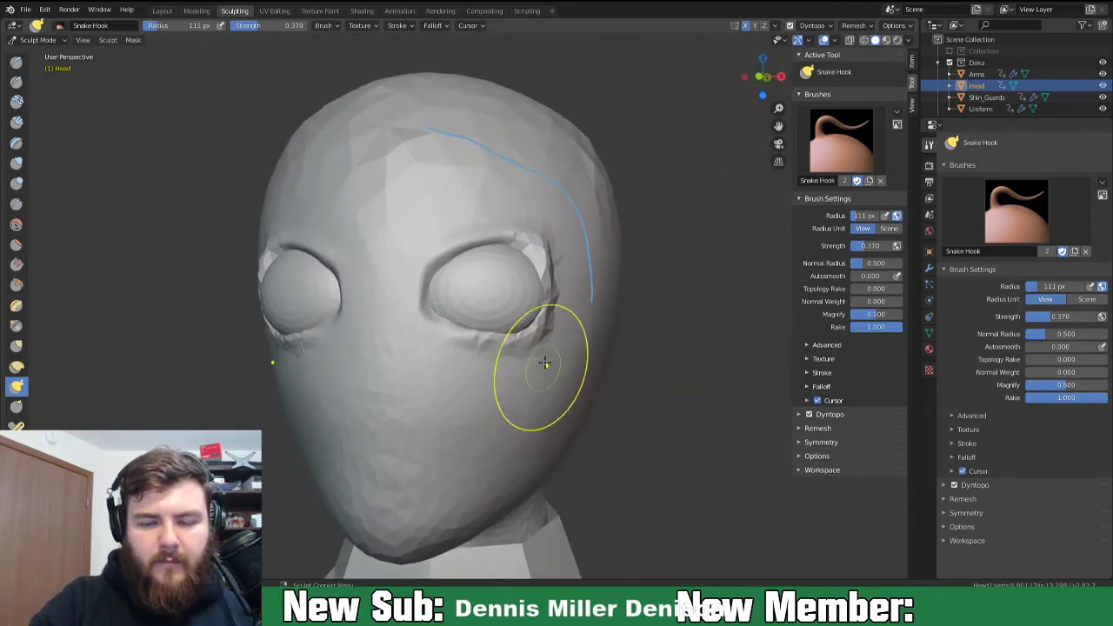
{"action": "mouse_move", "coordinate": [455, 233]}
{"action": "left_mouse_down"}
{"action": "mouse_move", "coordinate": [440, 273]}
{"action": "mouse_move", "coordinate": [444, 333]}
{"action": "mouse_move", "coordinate": [533, 337]}
{"action": "mouse_move", "coordinate": [553, 287]}
{"action": "mouse_move", "coordinate": [563, 301]}
{"action": "mouse_move", "coordinate": [563, 282]}
{"action": "left_mouse_up"}
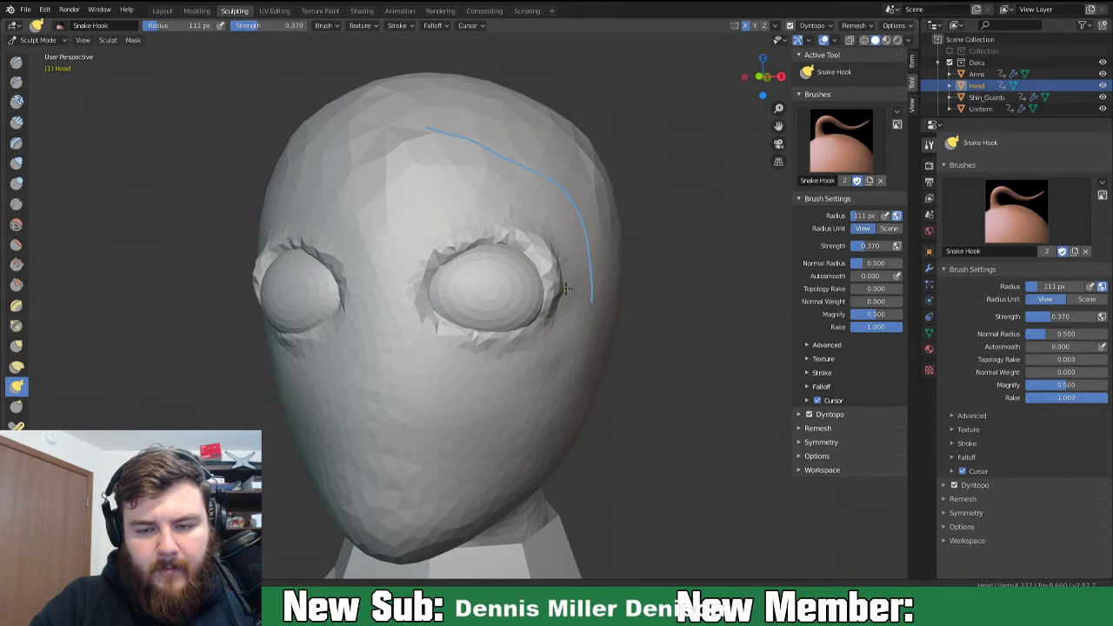
Reduce the Snake Hook radius to 75 px and adjust the eye socket rims from the side of the head.
{"action": "key", "text": "f"}
{"action": "left_click", "coordinate": [554, 322]}
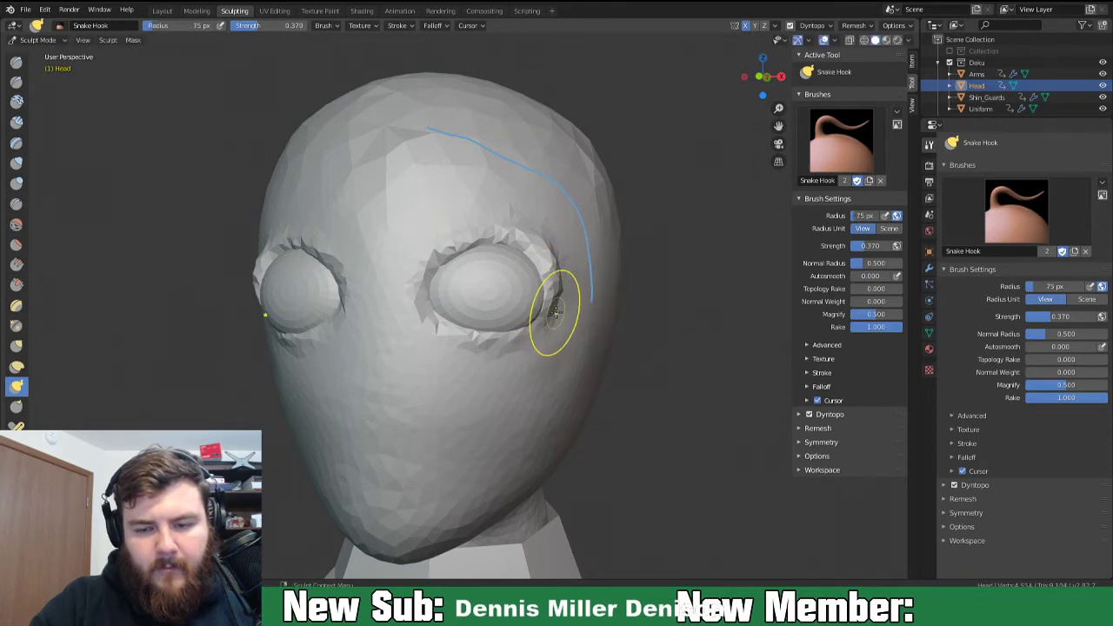
{"action": "middle_click_drag", "start_coordinate": [544, 330], "coordinate": [466, 313]}
{"action": "left_click_drag", "start_coordinate": [436, 300], "coordinate": [452, 296]}
{"action": "mouse_move", "coordinate": [456, 298]}
{"action": "left_mouse_down"}
{"action": "mouse_move", "coordinate": [472, 268]}
{"action": "mouse_move", "coordinate": [470, 238]}
{"action": "left_mouse_up"}
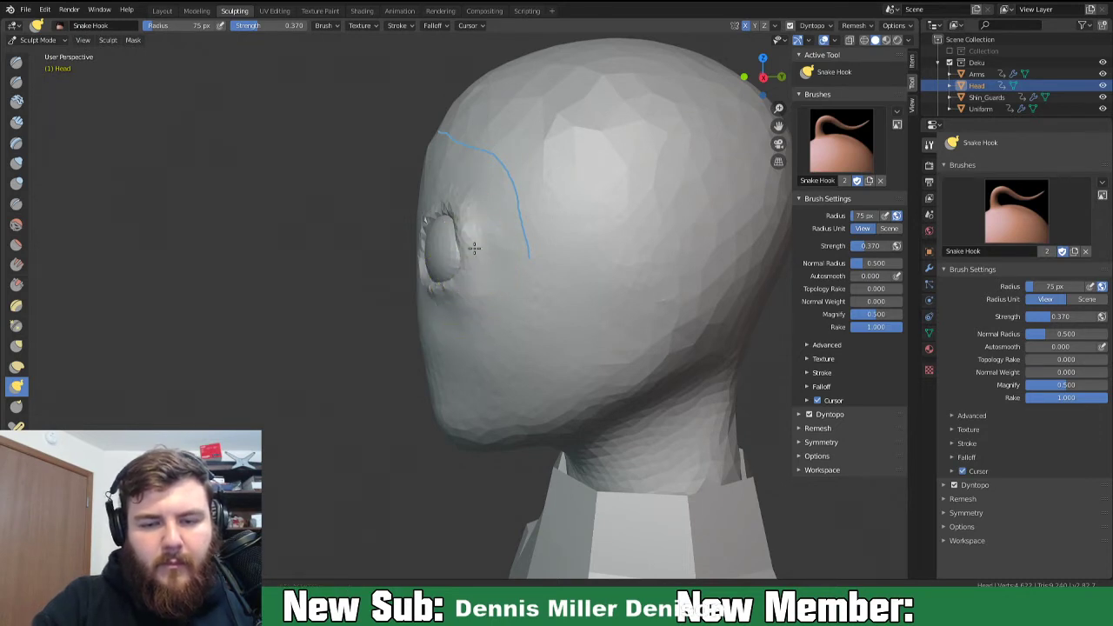
Refine the eye socket edges and pull a nose out from the middle of the face with Snake Hook.
{"action": "middle_click_drag", "start_coordinate": [434, 212], "coordinate": [616, 229]}
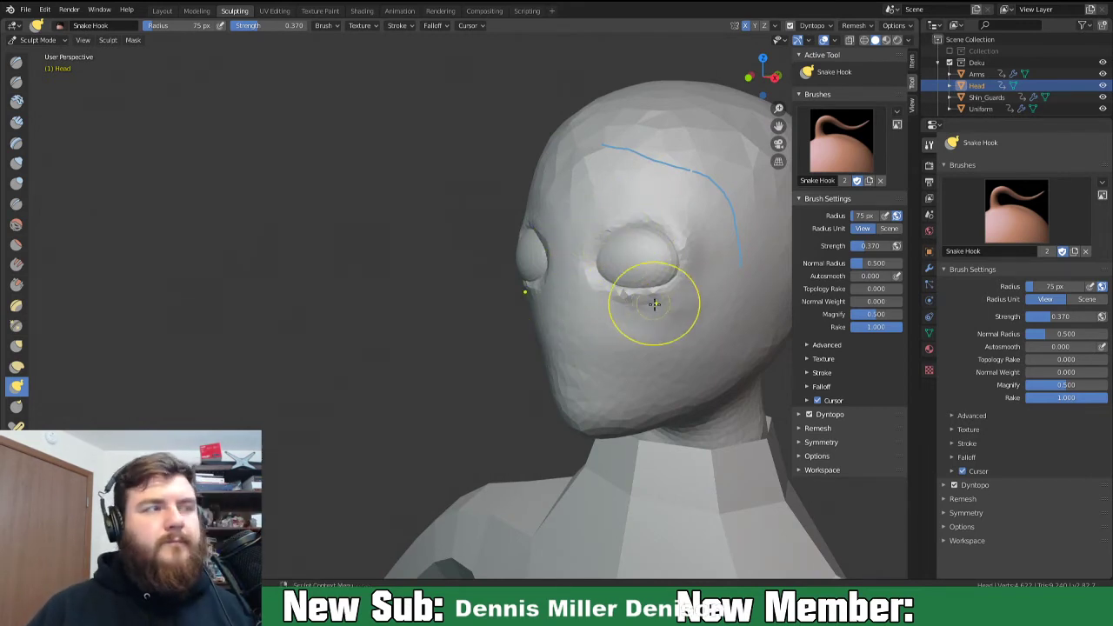
{"action": "scroll", "coordinate": [680, 302], "scroll_direction": "up", "scroll_amount": 2}
{"action": "middle_click_drag", "start_coordinate": [712, 301], "coordinate": [454, 323], "text": "shift"}
{"action": "mouse_move", "coordinate": [379, 297]}
{"action": "middle_mouse_down"}
{"action": "mouse_move", "coordinate": [419, 290]}
{"action": "mouse_move", "coordinate": [435, 273]}
{"action": "middle_mouse_up"}
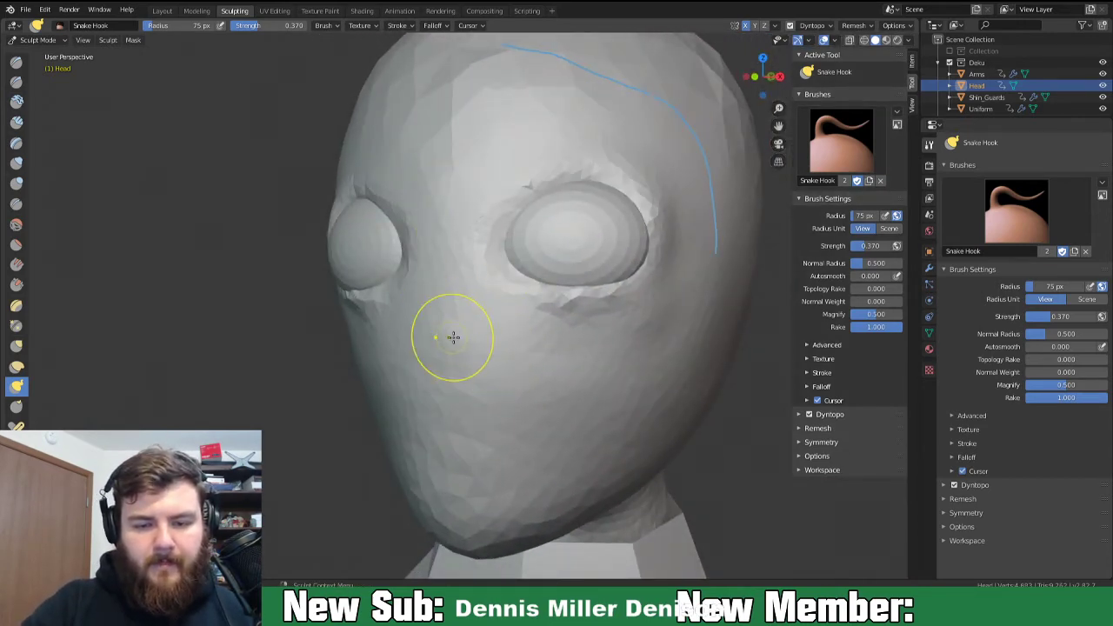
{"action": "middle_click_drag", "start_coordinate": [459, 333], "coordinate": [325, 368]}
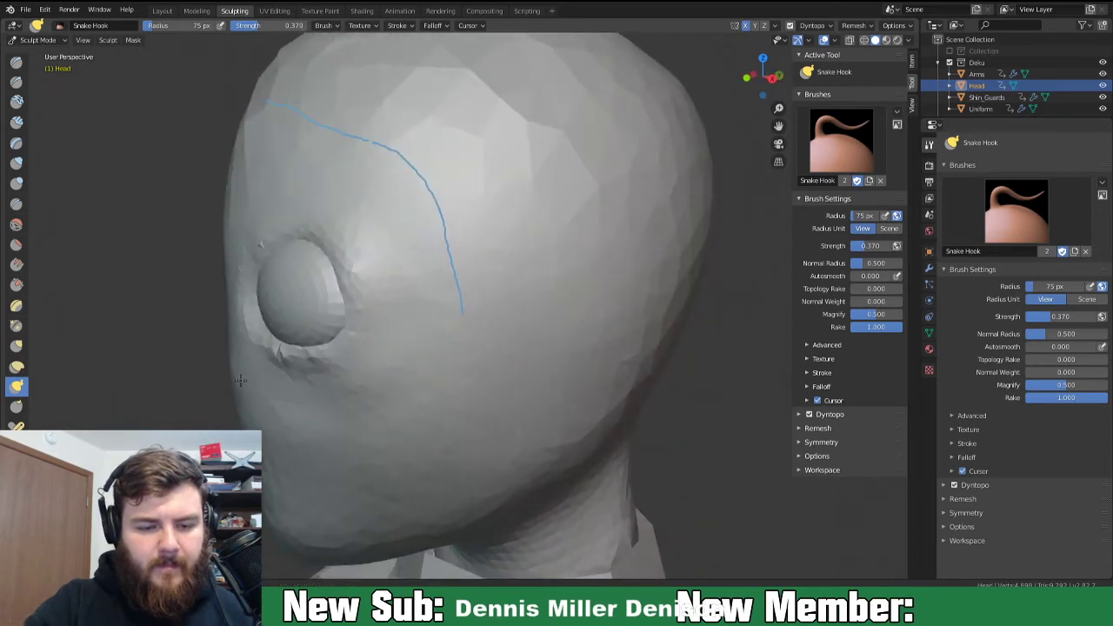
{"action": "mouse_move", "coordinate": [255, 406]}
{"action": "middle_mouse_down"}
{"action": "mouse_move", "coordinate": [248, 355]}
{"action": "mouse_move", "coordinate": [354, 338]}
{"action": "mouse_move", "coordinate": [472, 355]}
{"action": "middle_mouse_up"}
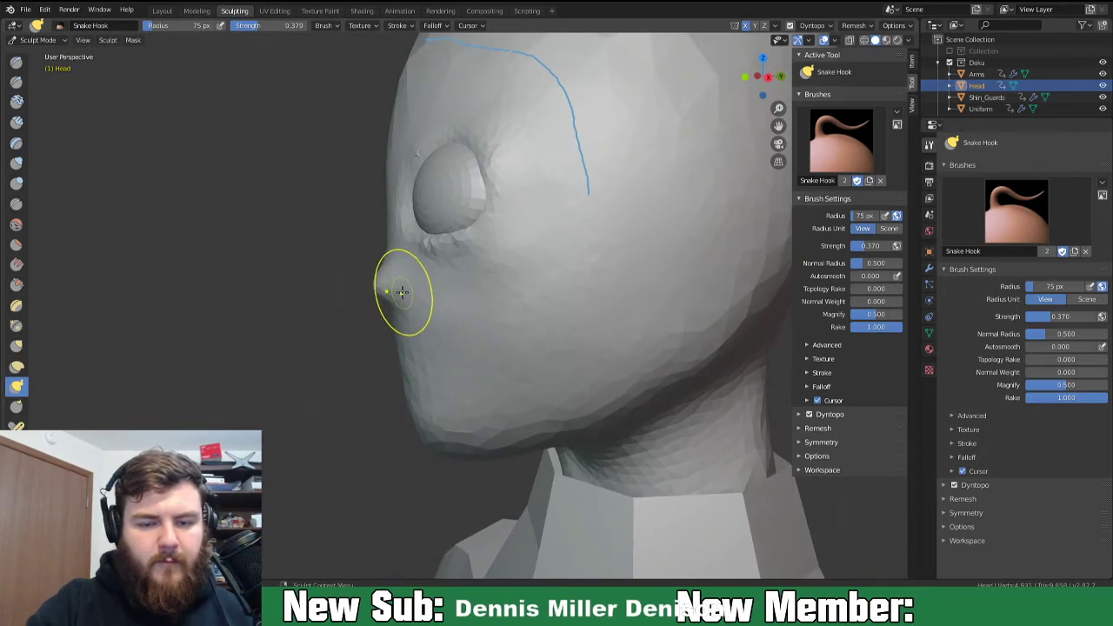
Draw the nose tip further forward and shape its bridge and underside with the 75 px Snake Hook brush.
{"action": "middle_click_drag", "start_coordinate": [387, 291], "coordinate": [489, 303]}
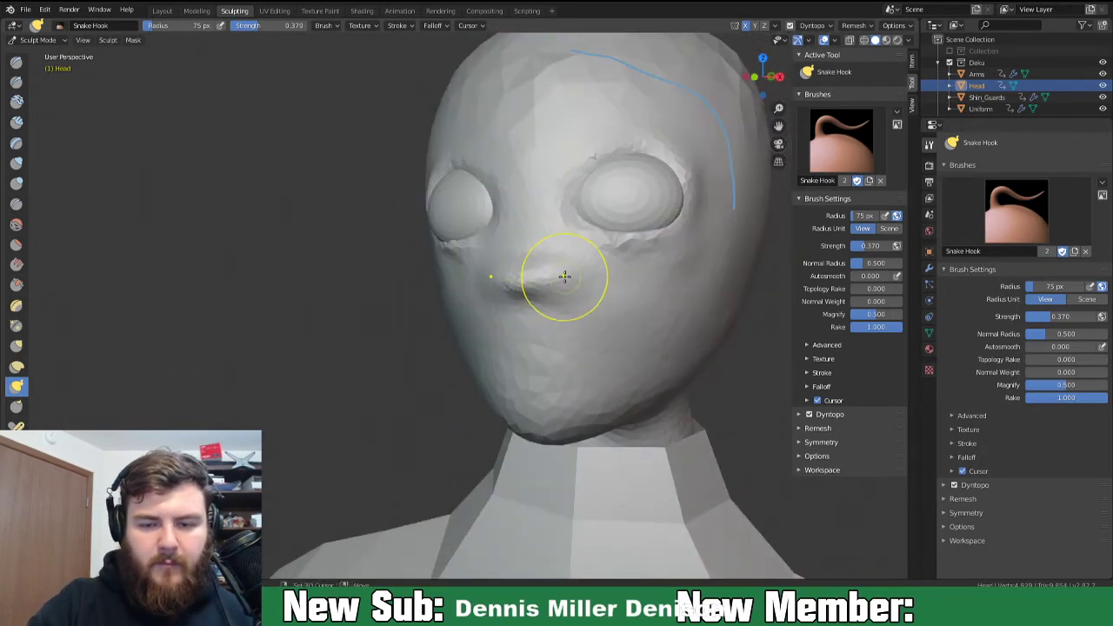
{"action": "mouse_move", "coordinate": [528, 246]}
{"action": "middle_mouse_down"}
{"action": "mouse_move", "coordinate": [529, 261]}
{"action": "mouse_move", "coordinate": [438, 278]}
{"action": "middle_mouse_up"}
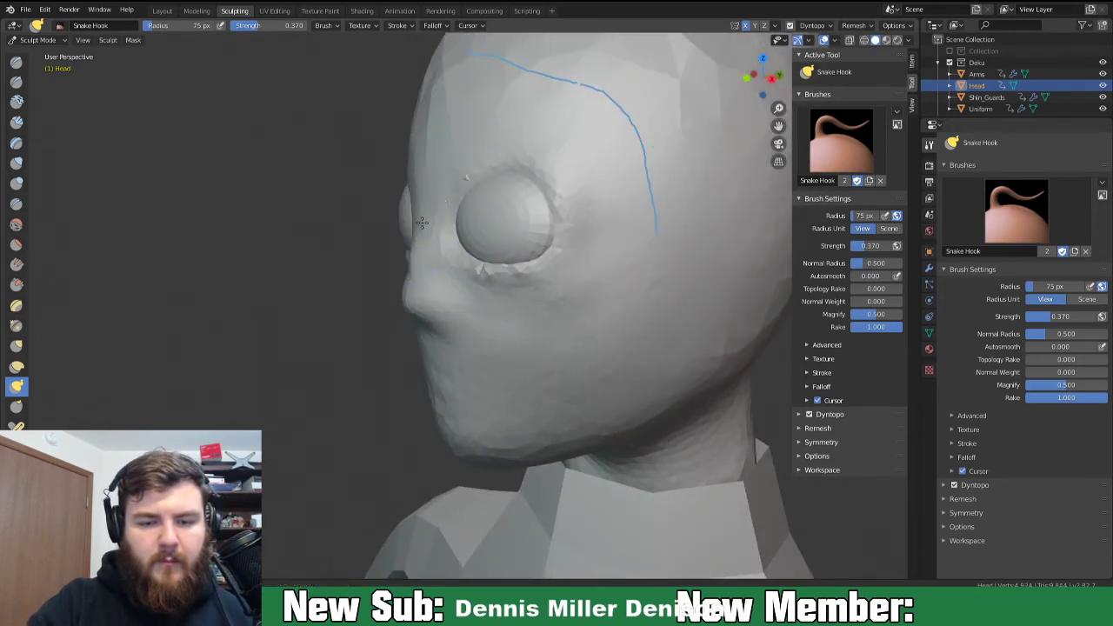
{"action": "left_click_drag", "start_coordinate": [411, 306], "coordinate": [385, 310]}
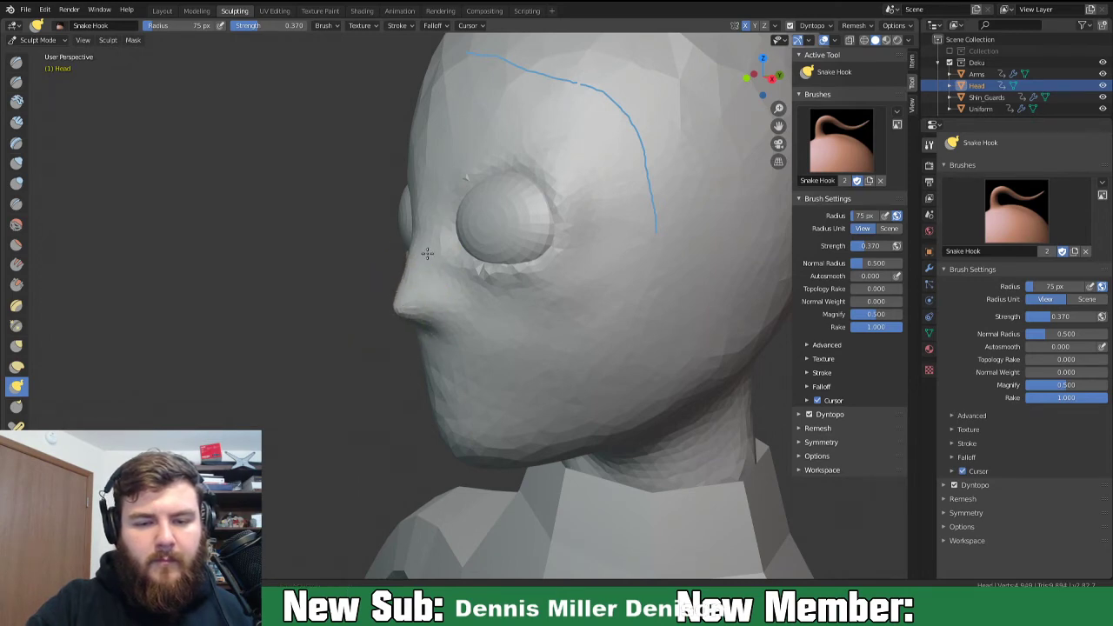
{"action": "middle_click_drag", "start_coordinate": [472, 278], "coordinate": [514, 349]}
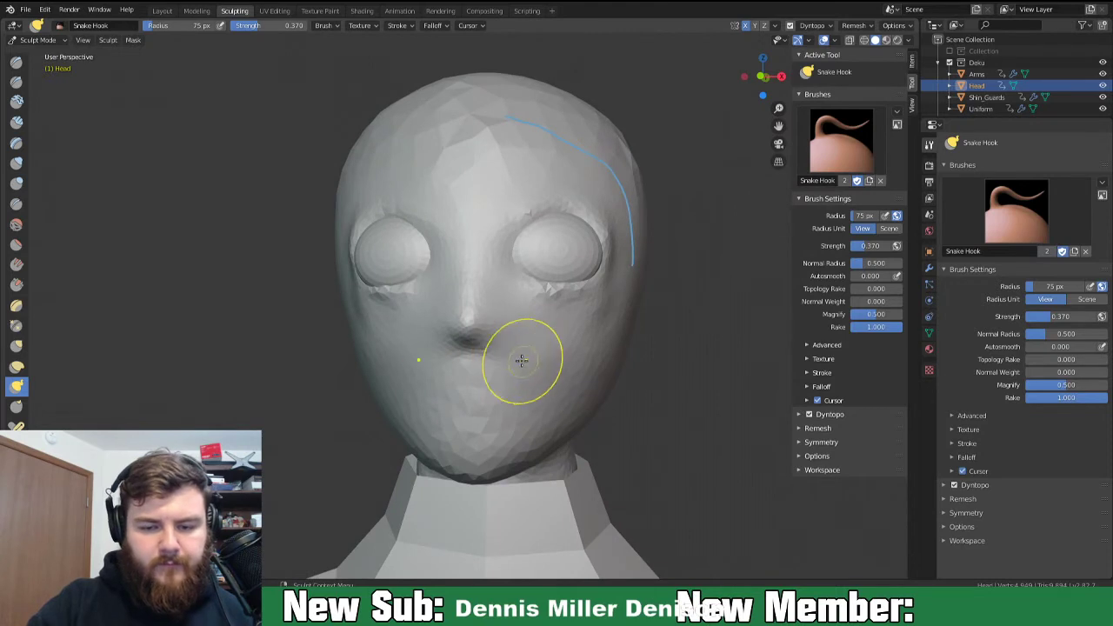
{"action": "left_click_drag", "start_coordinate": [491, 333], "coordinate": [484, 339]}
{"action": "mouse_move", "coordinate": [503, 344]}
{"action": "middle_mouse_down"}
{"action": "mouse_move", "coordinate": [457, 348]}
{"action": "mouse_move", "coordinate": [520, 351]}
{"action": "mouse_move", "coordinate": [539, 366]}
{"action": "mouse_move", "coordinate": [496, 345]}
{"action": "middle_mouse_up"}
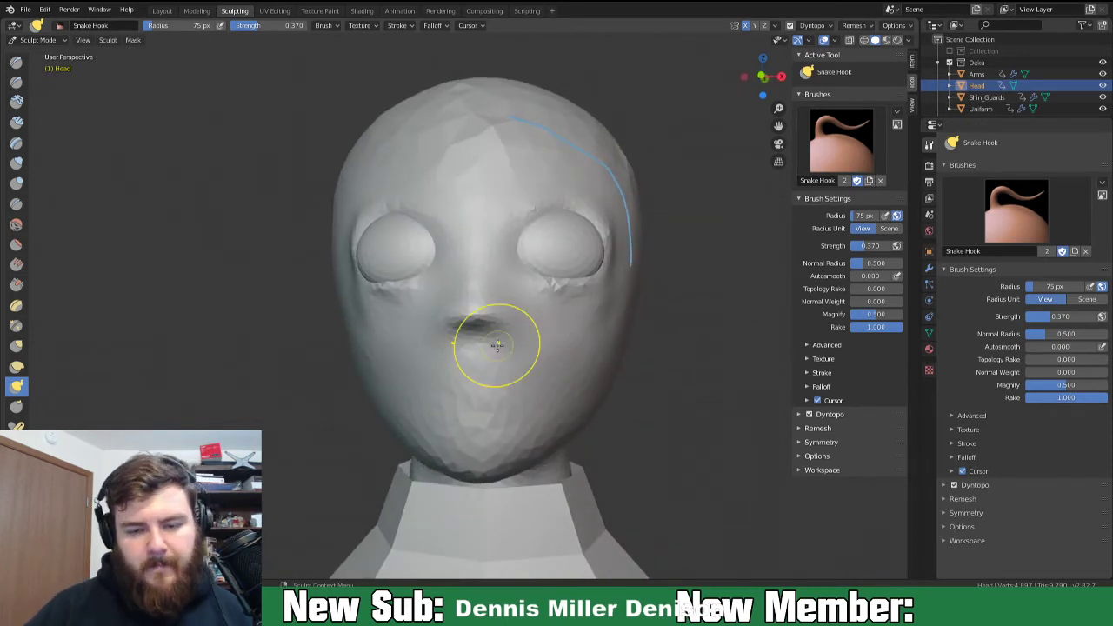
Annotate half of the mouth area's outline on the lower face, from below the nose down to the chin.
{"action": "scroll", "coordinate": [497, 346], "scroll_direction": "up", "scroll_amount": 2}
{"action": "middle_click_drag", "start_coordinate": [487, 424], "coordinate": [451, 357], "text": "shift"}
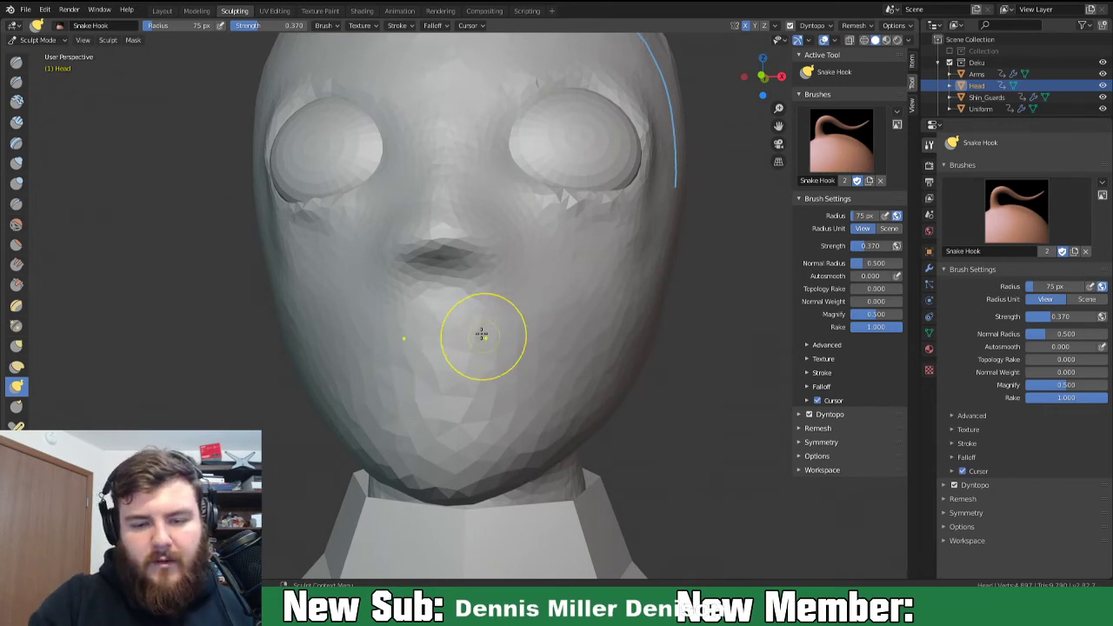
{"action": "mouse_move", "coordinate": [450, 325]}
{"action": "left_mouse_down"}
{"action": "mouse_move", "coordinate": [522, 325]}
{"action": "mouse_move", "coordinate": [562, 365]}
{"action": "mouse_move", "coordinate": [548, 414]}
{"action": "mouse_move", "coordinate": [452, 436]}
{"action": "left_mouse_up"}
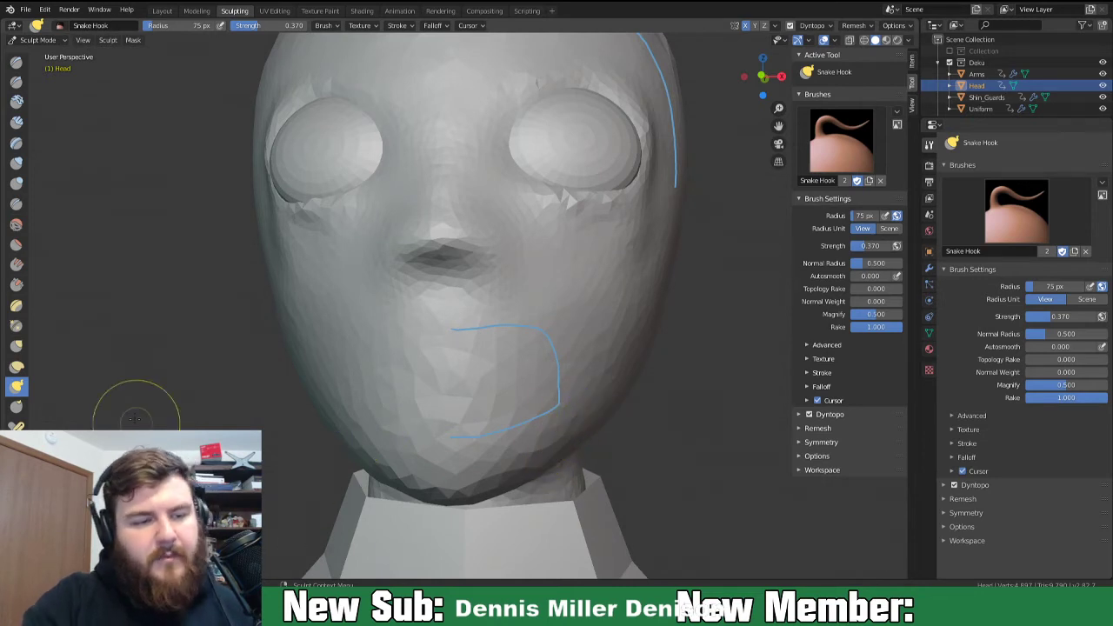
Carve the upper mouth line with a 36 px Inflate brush set to Deflate, and raise its strength to 0.691.
{"action": "left_click", "coordinate": [17, 163]}
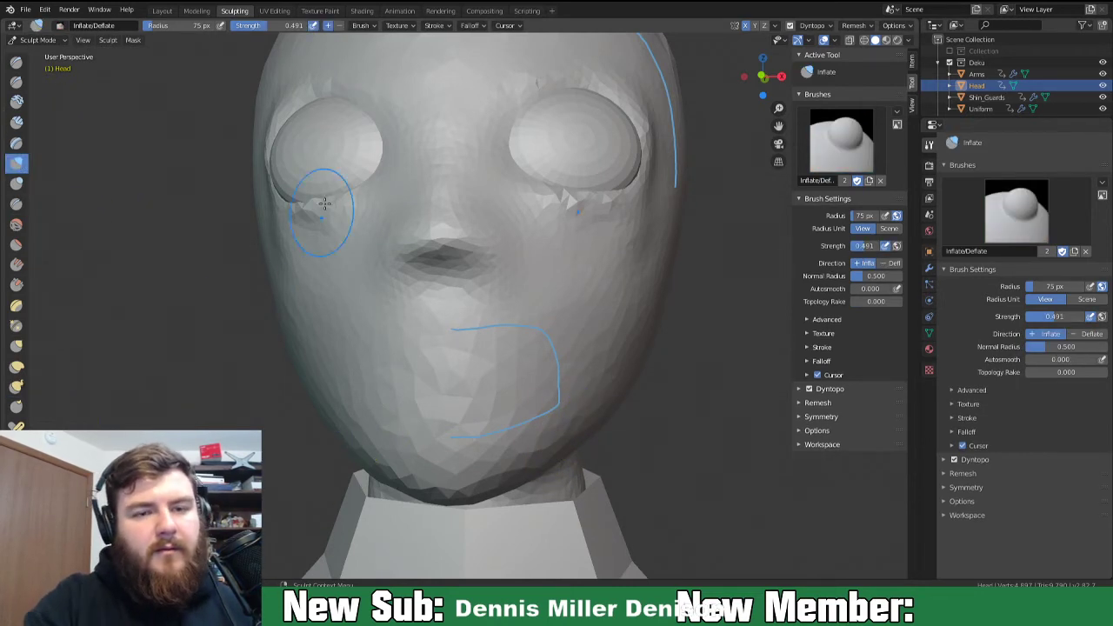
{"action": "key", "text": "f"}
{"action": "left_click", "coordinate": [453, 379]}
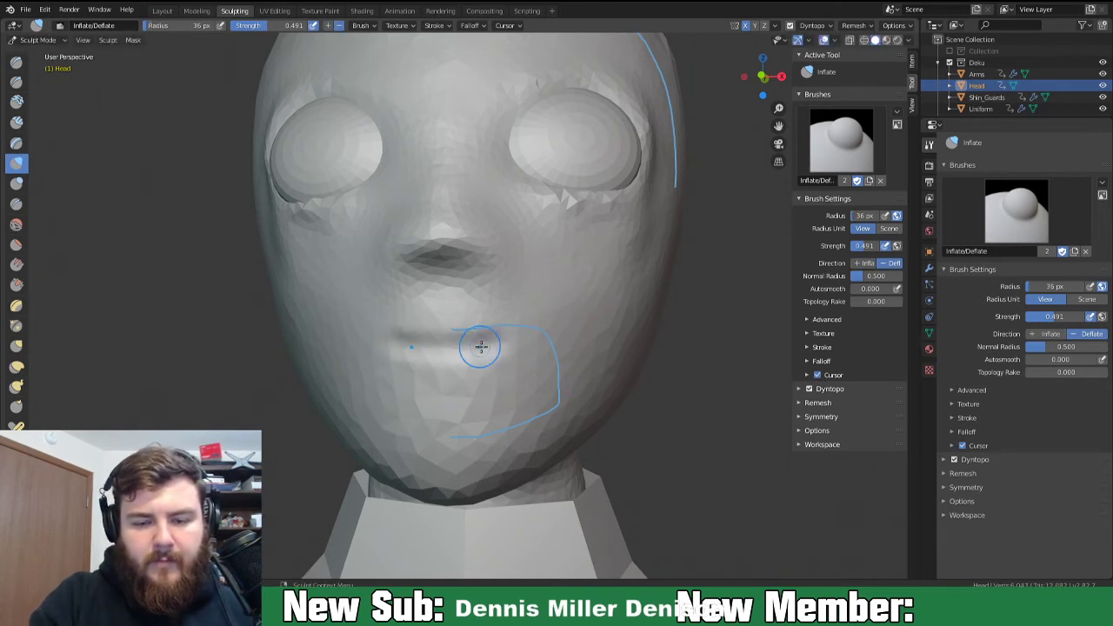
{"action": "key", "text": "shift+f"}
{"action": "left_click", "coordinate": [455, 358]}
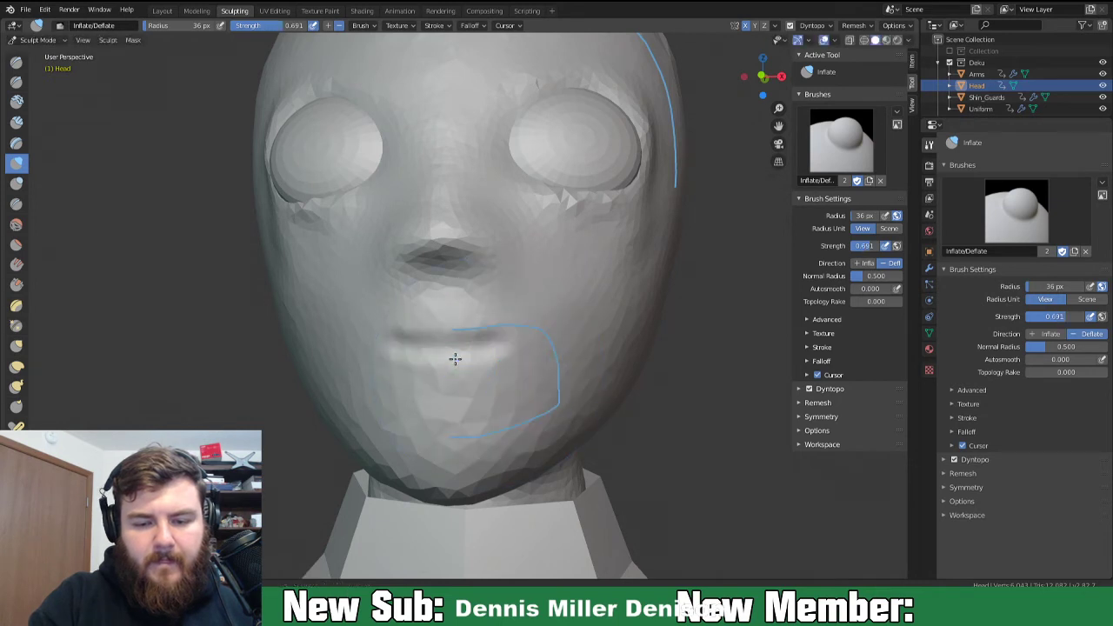
Deepen the upper mouth groove and carve the mouth's sides and lower edge inside the annotated outline.
{"action": "left_click_drag", "start_coordinate": [489, 349], "coordinate": [461, 352]}
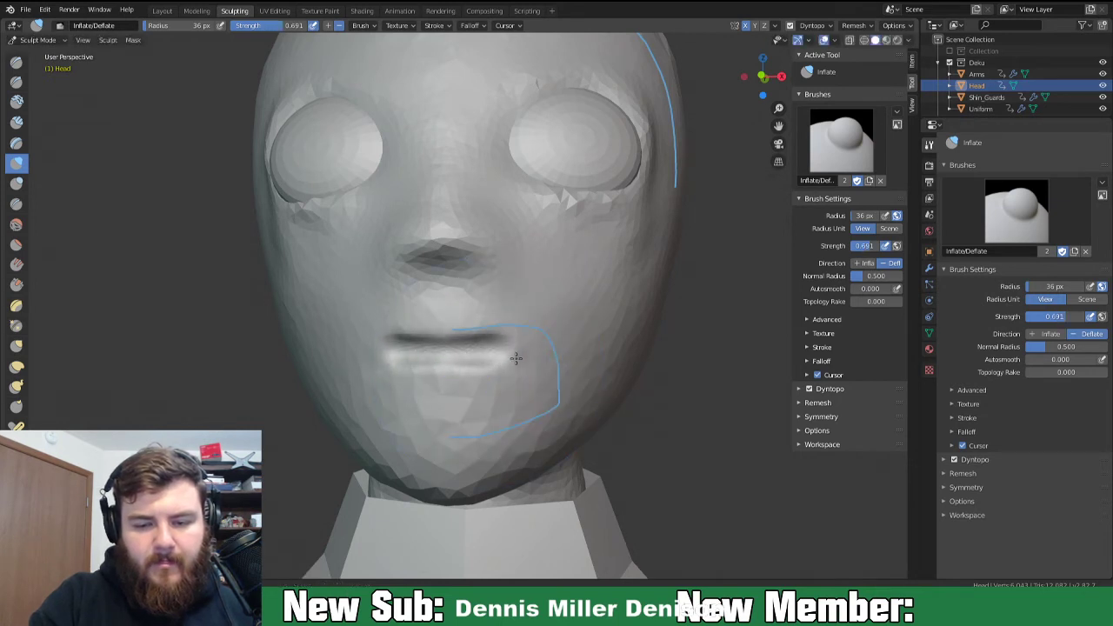
{"action": "mouse_move", "coordinate": [535, 376]}
{"action": "left_mouse_down"}
{"action": "mouse_move", "coordinate": [538, 358]}
{"action": "mouse_move", "coordinate": [527, 370]}
{"action": "mouse_move", "coordinate": [510, 349]}
{"action": "left_mouse_up"}
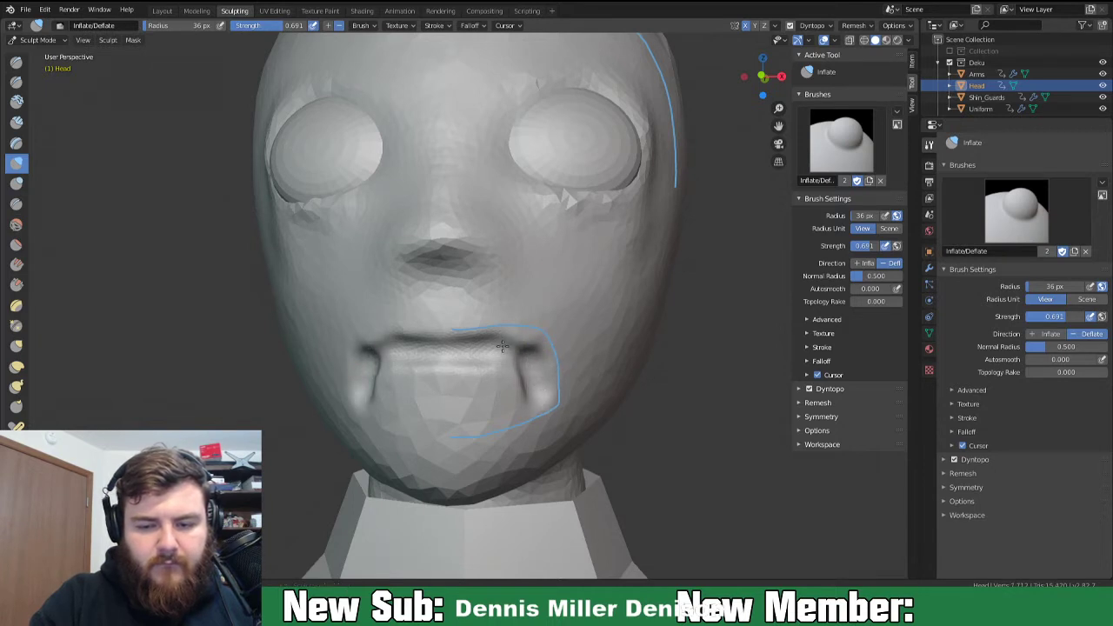
{"action": "mouse_move", "coordinate": [497, 421]}
{"action": "left_mouse_down"}
{"action": "mouse_move", "coordinate": [502, 412]}
{"action": "mouse_move", "coordinate": [417, 416]}
{"action": "mouse_move", "coordinate": [500, 417]}
{"action": "mouse_move", "coordinate": [461, 422]}
{"action": "left_mouse_up"}
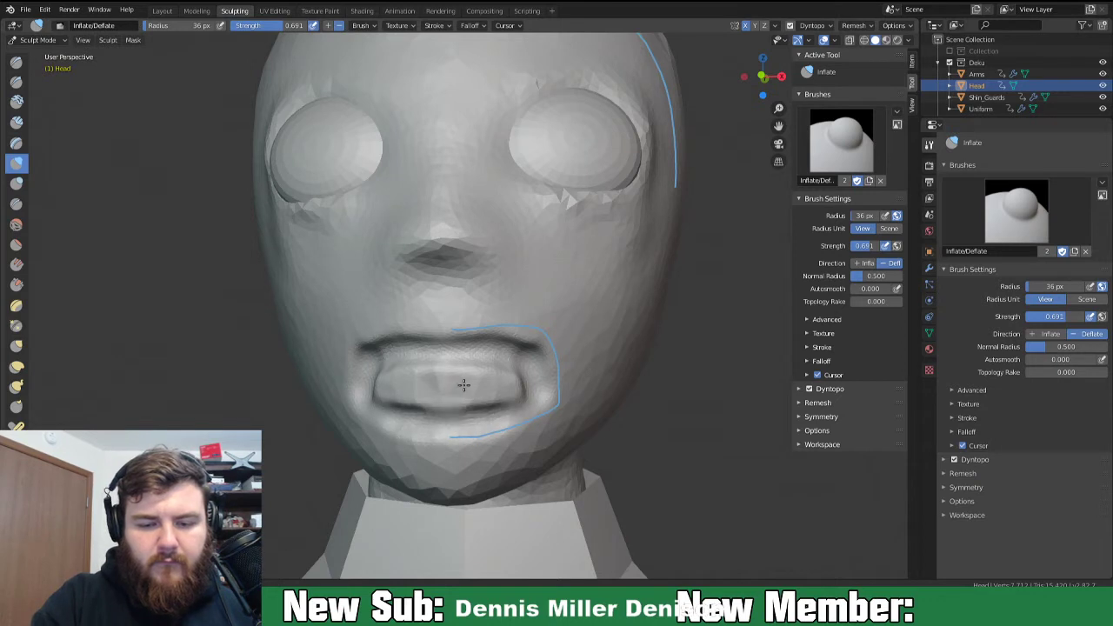
Sink the mouth interior with the Inflate brush set to Deflate, enlarging the brush radius to 66 px.
{"action": "mouse_move", "coordinate": [472, 402]}
{"action": "left_mouse_down"}
{"action": "mouse_move", "coordinate": [480, 391]}
{"action": "mouse_move", "coordinate": [498, 396]}
{"action": "mouse_move", "coordinate": [477, 375]}
{"action": "mouse_move", "coordinate": [461, 396]}
{"action": "mouse_move", "coordinate": [449, 390]}
{"action": "mouse_move", "coordinate": [469, 369]}
{"action": "mouse_move", "coordinate": [511, 383]}
{"action": "mouse_move", "coordinate": [489, 407]}
{"action": "left_mouse_up"}
{"action": "key", "text": "f"}
{"action": "left_click", "coordinate": [514, 383]}
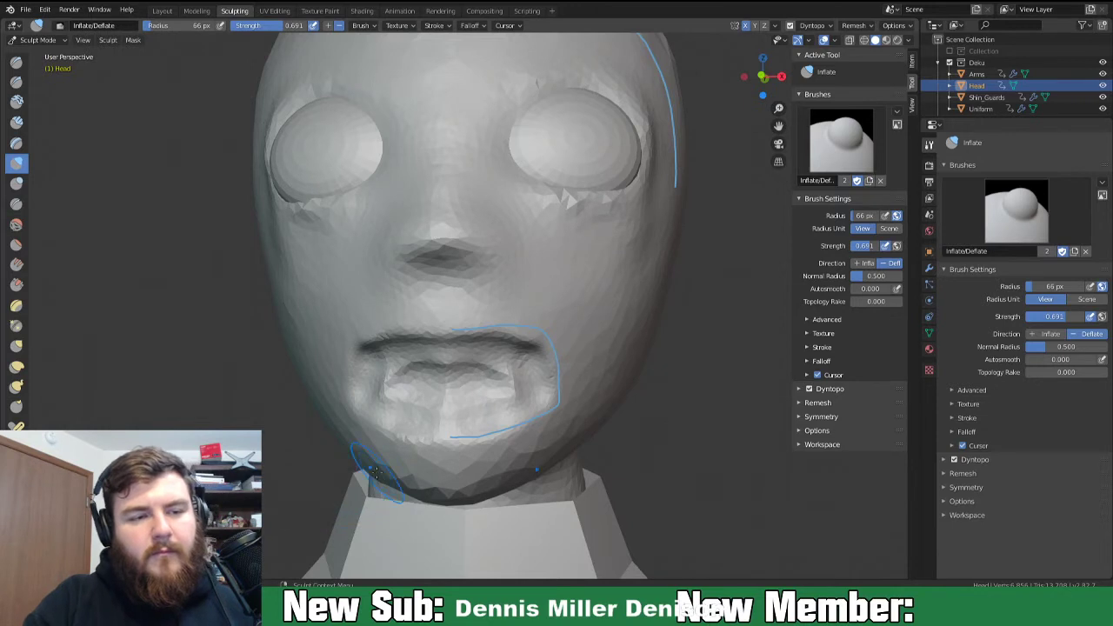
{"action": "left_click", "coordinate": [15, 183]}
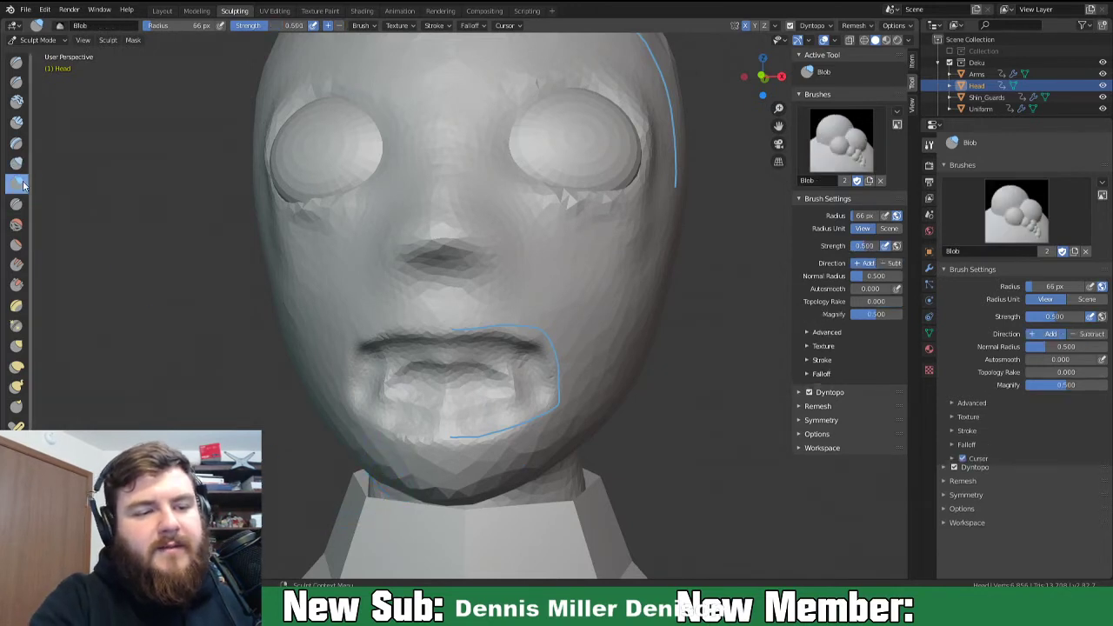
{"action": "left_click", "coordinate": [15, 163]}
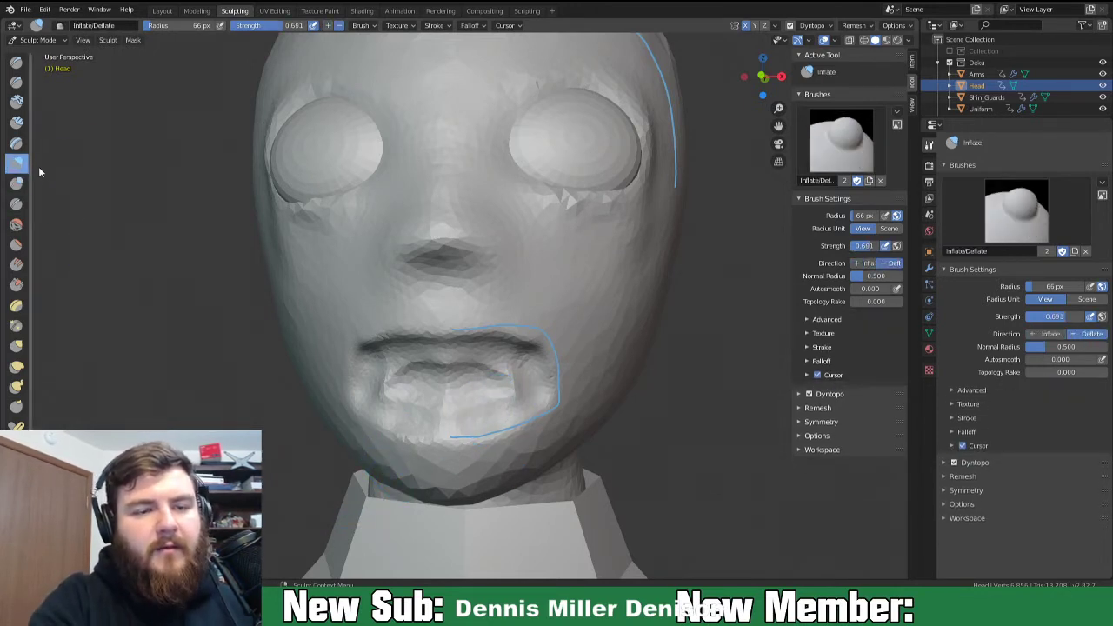
Hollow out the mouth interior with the Blob brush set to Subtract at a 34 px radius.
{"action": "left_click", "coordinate": [16, 182]}
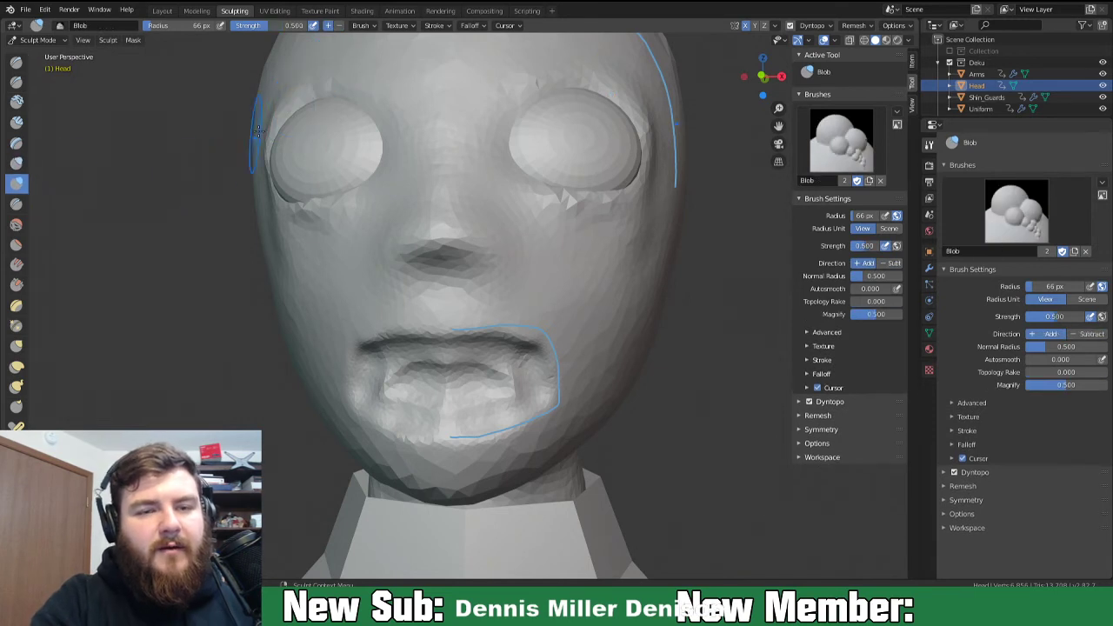
{"action": "left_click", "coordinate": [339, 25]}
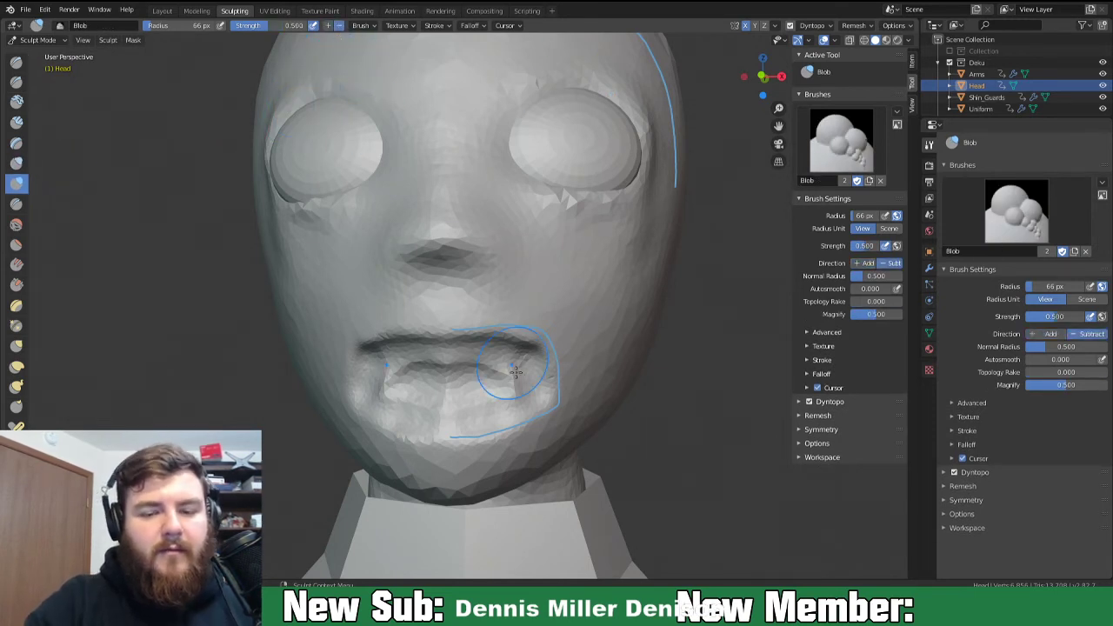
{"action": "key", "text": "f"}
{"action": "left_click", "coordinate": [470, 411]}
{"action": "mouse_move", "coordinate": [453, 362]}
{"action": "left_mouse_down"}
{"action": "mouse_move", "coordinate": [447, 404]}
{"action": "mouse_move", "coordinate": [450, 365]}
{"action": "mouse_move", "coordinate": [507, 366]}
{"action": "mouse_move", "coordinate": [509, 397]}
{"action": "mouse_move", "coordinate": [495, 402]}
{"action": "mouse_move", "coordinate": [463, 364]}
{"action": "mouse_move", "coordinate": [455, 405]}
{"action": "mouse_move", "coordinate": [477, 417]}
{"action": "mouse_move", "coordinate": [529, 385]}
{"action": "mouse_move", "coordinate": [509, 380]}
{"action": "mouse_move", "coordinate": [471, 410]}
{"action": "mouse_move", "coordinate": [443, 352]}
{"action": "mouse_move", "coordinate": [507, 366]}
{"action": "left_mouse_up"}
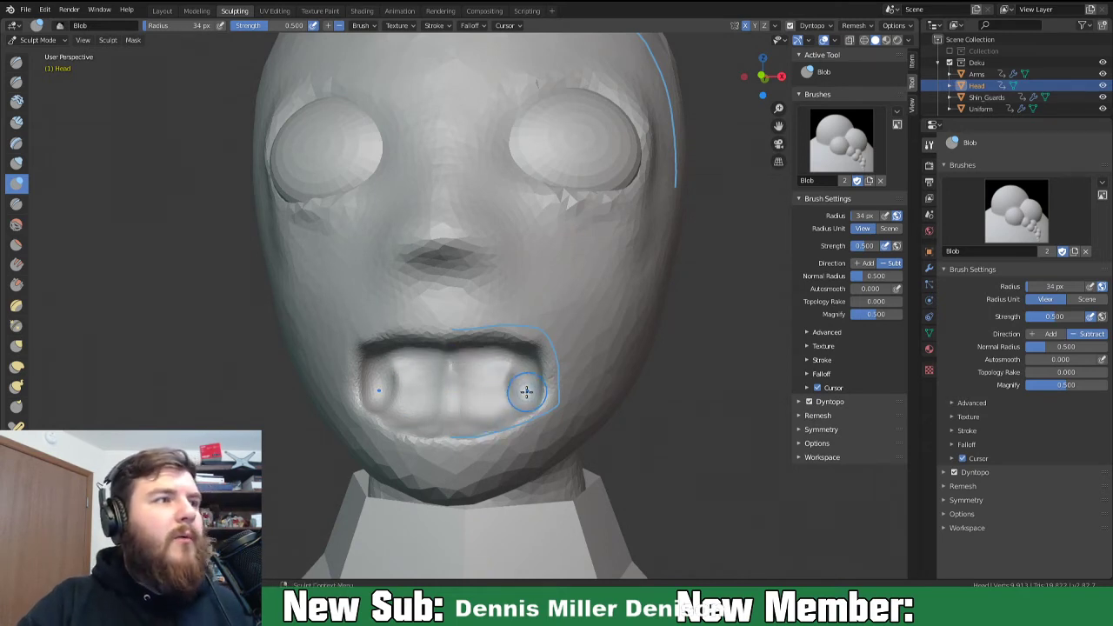
{"action": "mouse_move", "coordinate": [514, 379]}
{"action": "left_mouse_down"}
{"action": "mouse_move", "coordinate": [483, 419]}
{"action": "mouse_move", "coordinate": [454, 367]}
{"action": "mouse_move", "coordinate": [483, 364]}
{"action": "mouse_move", "coordinate": [509, 385]}
{"action": "mouse_move", "coordinate": [485, 360]}
{"action": "left_mouse_up"}
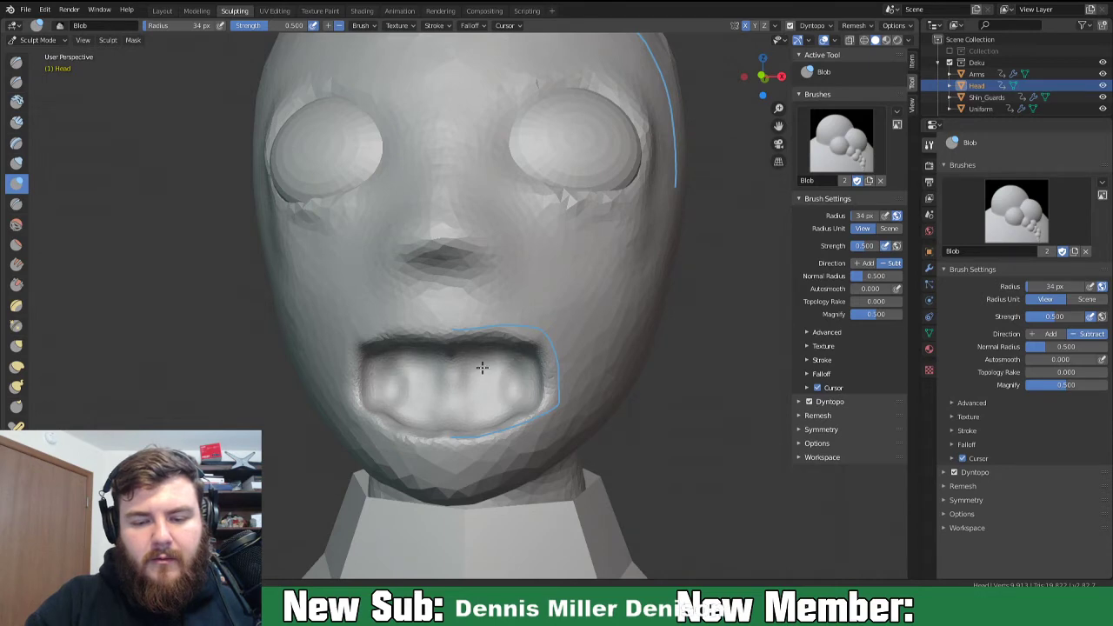
Deepen the middle and lower part of the mouth cavity with further Blob subtract strokes.
{"action": "mouse_move", "coordinate": [529, 397]}
{"action": "middle_mouse_down"}
{"action": "mouse_move", "coordinate": [450, 392]}
{"action": "mouse_move", "coordinate": [486, 387]}
{"action": "mouse_move", "coordinate": [527, 408]}
{"action": "middle_mouse_up"}
{"action": "mouse_move", "coordinate": [494, 409]}
{"action": "left_mouse_down"}
{"action": "mouse_move", "coordinate": [446, 403]}
{"action": "mouse_move", "coordinate": [449, 421]}
{"action": "left_mouse_up"}
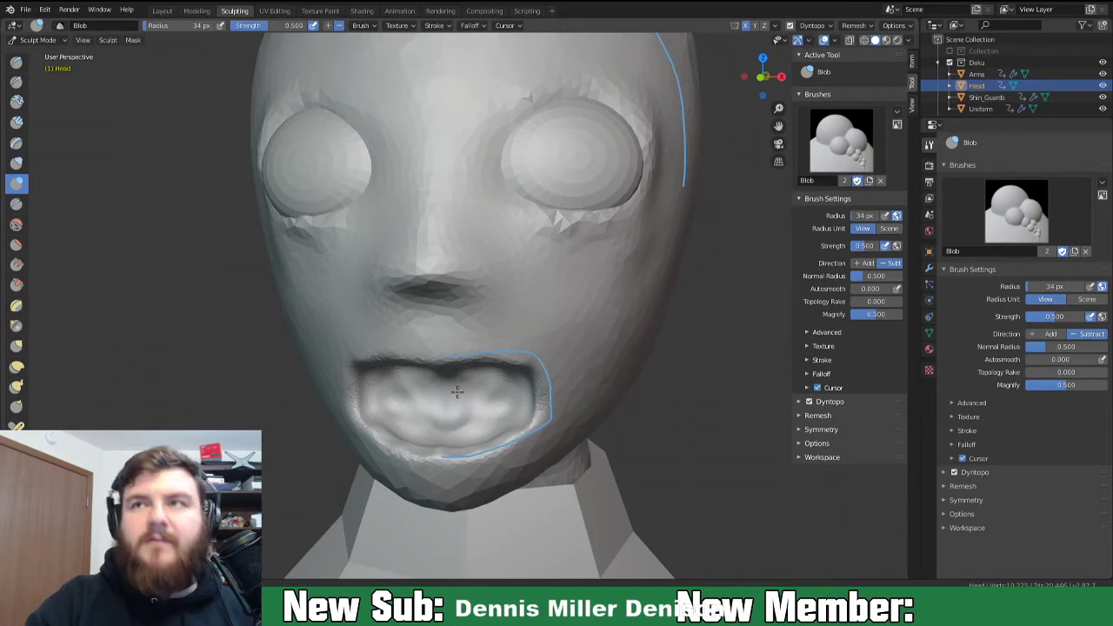
{"action": "mouse_move", "coordinate": [481, 398]}
{"action": "left_mouse_down"}
{"action": "mouse_move", "coordinate": [476, 386]}
{"action": "mouse_move", "coordinate": [488, 382]}
{"action": "mouse_move", "coordinate": [504, 403]}
{"action": "mouse_move", "coordinate": [491, 421]}
{"action": "mouse_move", "coordinate": [472, 423]}
{"action": "left_mouse_up"}
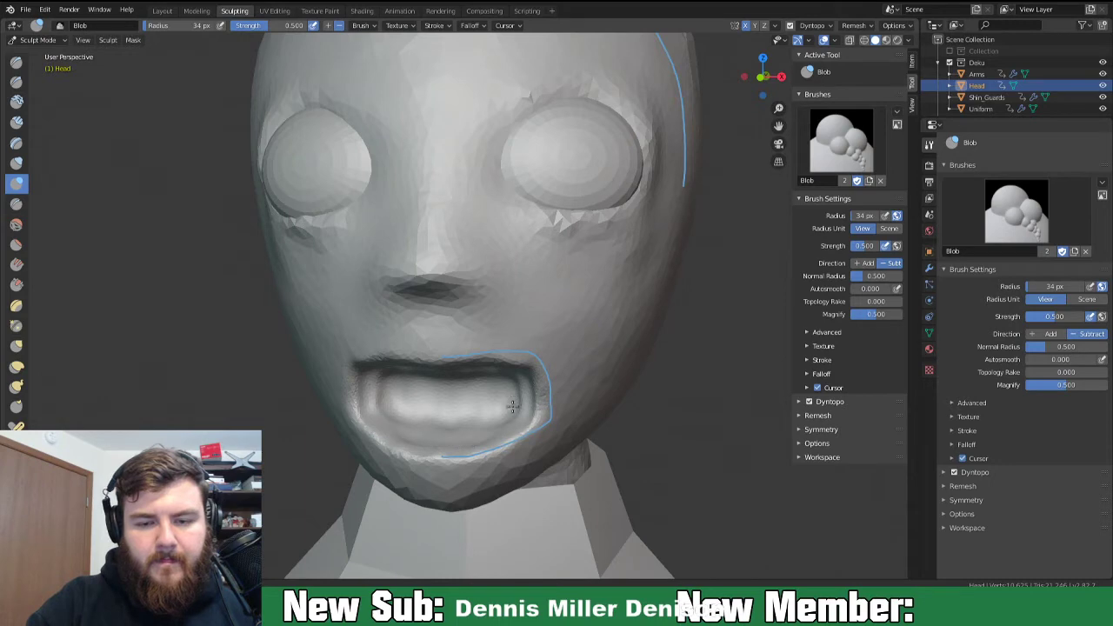
Examine the carved mouth and overall face from below, the front and a three-quarter view.
{"action": "middle_click_drag", "start_coordinate": [452, 373], "coordinate": [504, 338]}
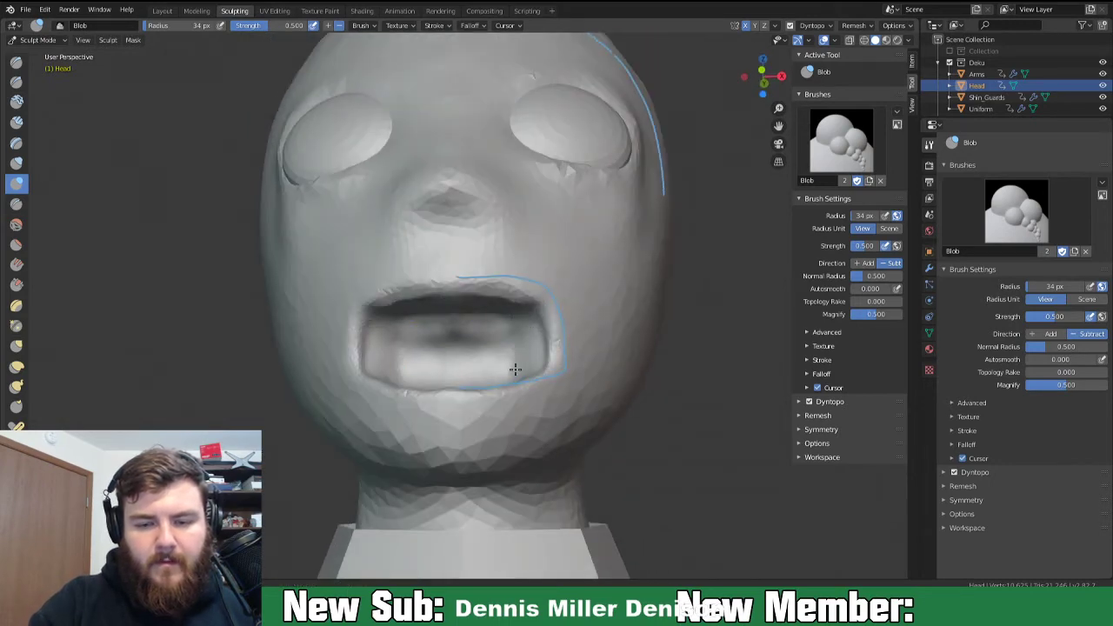
{"action": "mouse_move", "coordinate": [532, 367]}
{"action": "middle_mouse_down"}
{"action": "mouse_move", "coordinate": [579, 388]}
{"action": "mouse_move", "coordinate": [602, 382]}
{"action": "mouse_move", "coordinate": [443, 385]}
{"action": "mouse_move", "coordinate": [625, 366]}
{"action": "mouse_move", "coordinate": [547, 358]}
{"action": "middle_mouse_up"}
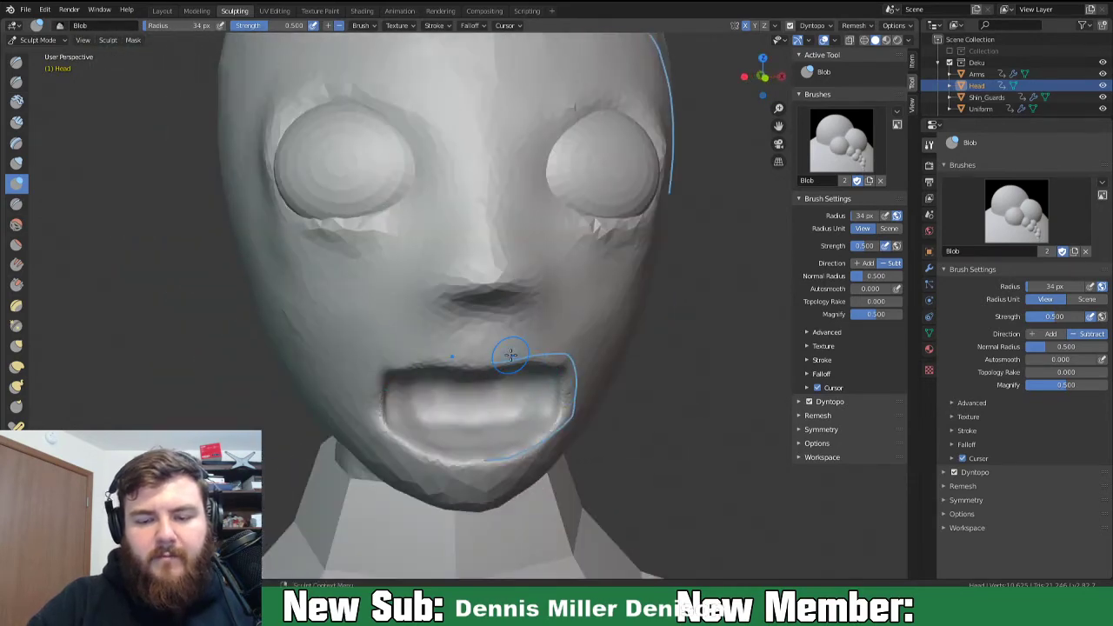
{"action": "scroll", "coordinate": [511, 354], "scroll_direction": "down", "scroll_amount": 5}
{"action": "mouse_move", "coordinate": [511, 355]}
{"action": "middle_mouse_down"}
{"action": "mouse_move", "coordinate": [626, 362]}
{"action": "mouse_move", "coordinate": [552, 406]}
{"action": "middle_mouse_up"}
{"action": "scroll", "coordinate": [619, 375], "scroll_direction": "up", "scroll_amount": 2}
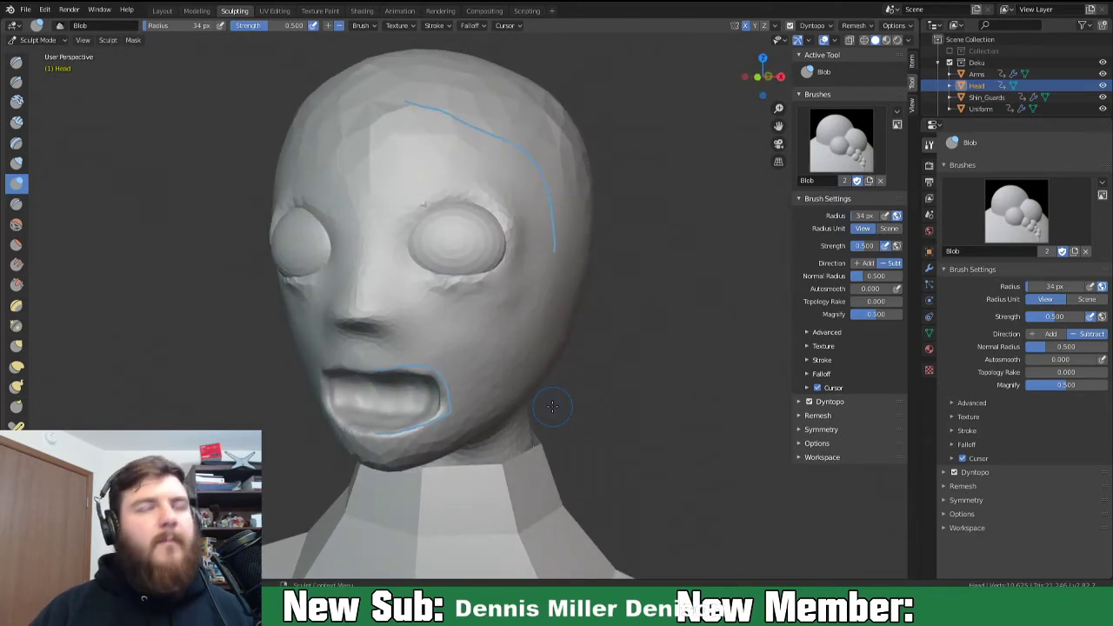
{"action": "scroll", "coordinate": [553, 346], "scroll_direction": "up", "scroll_amount": 2}
{"action": "middle_click_drag", "start_coordinate": [552, 348], "coordinate": [532, 369]}
{"action": "scroll", "coordinate": [540, 369], "scroll_direction": "down", "scroll_amount": 2}
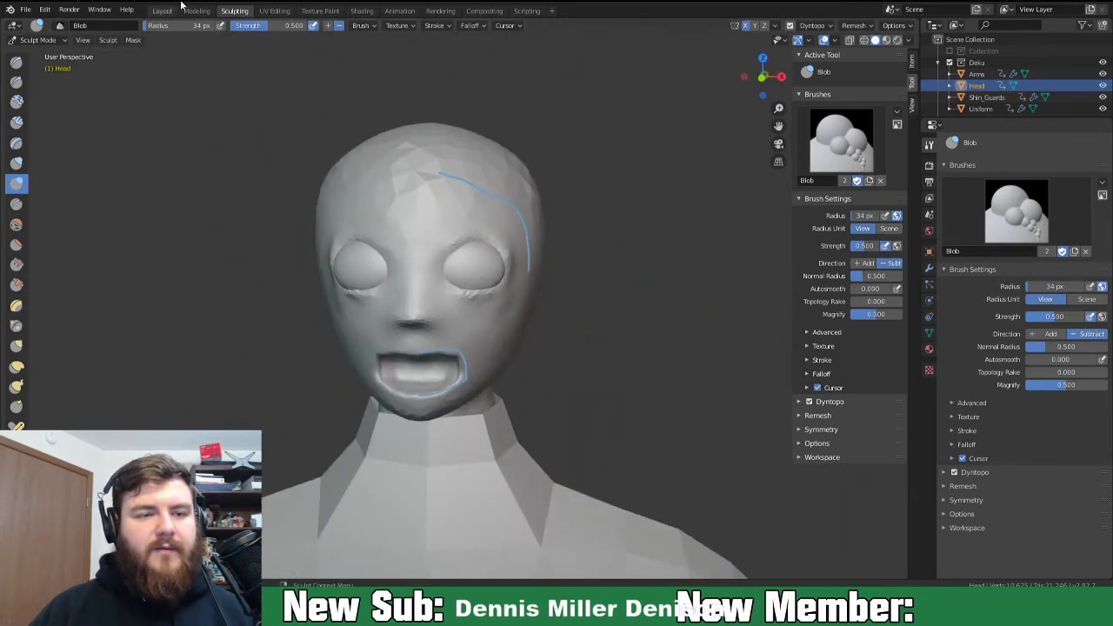
Move the mirrored eye spheres slightly inward along the global X axis and return to sculpting the head.
{"action": "left_click", "coordinate": [164, 10]}
{"action": "left_click", "coordinate": [631, 268]}
{"action": "key", "text": "g"}
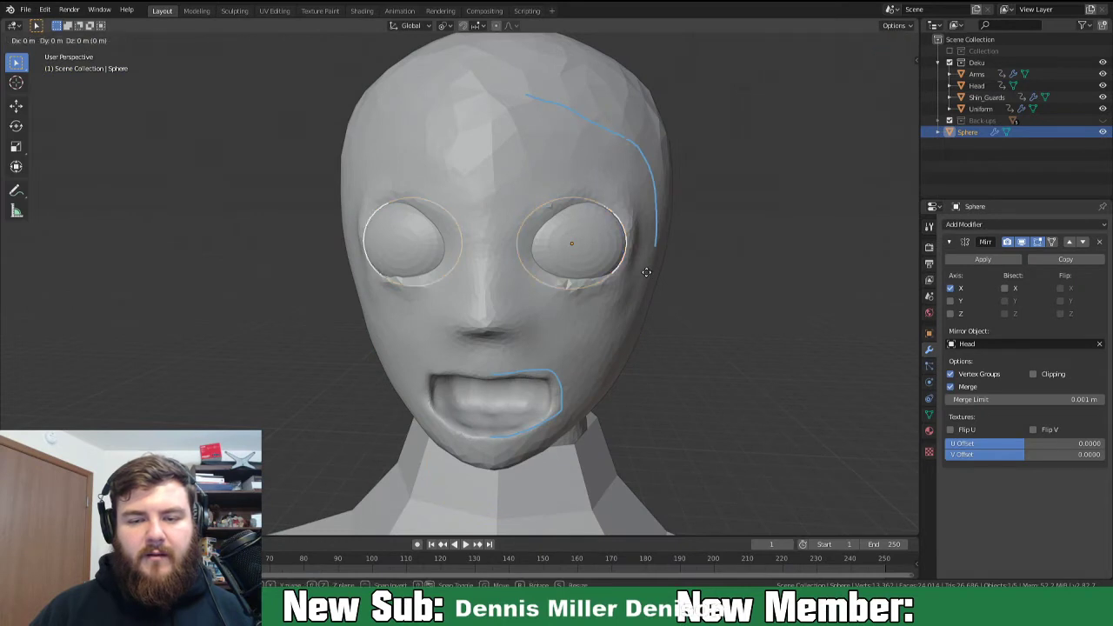
{"action": "key", "text": "x"}
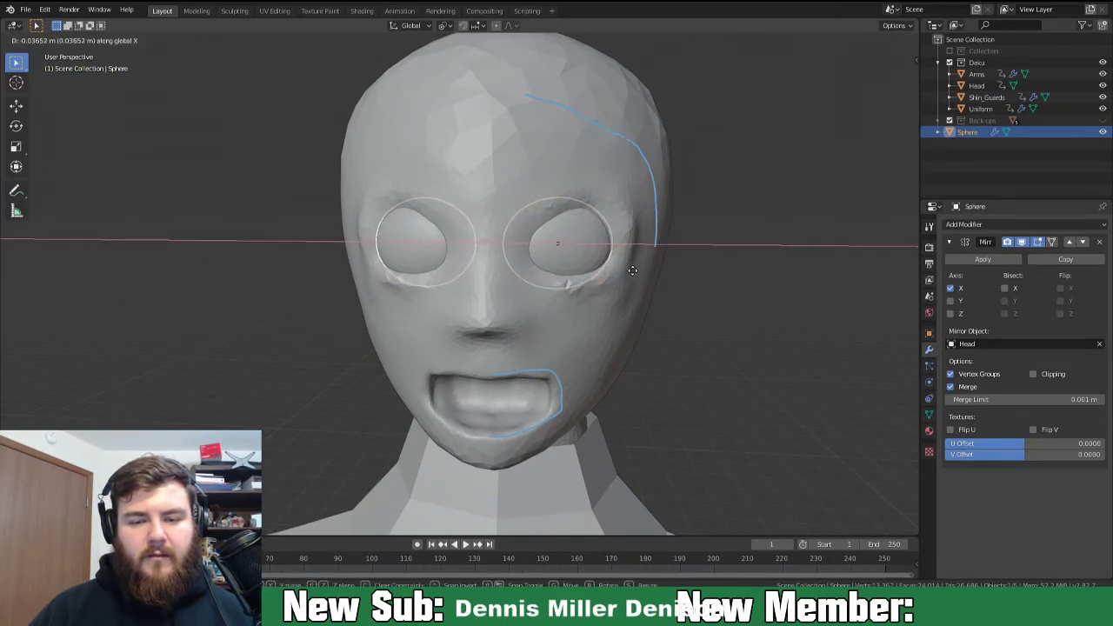
{"action": "left_click", "coordinate": [637, 277]}
{"action": "middle_click_drag", "start_coordinate": [643, 273], "coordinate": [588, 268]}
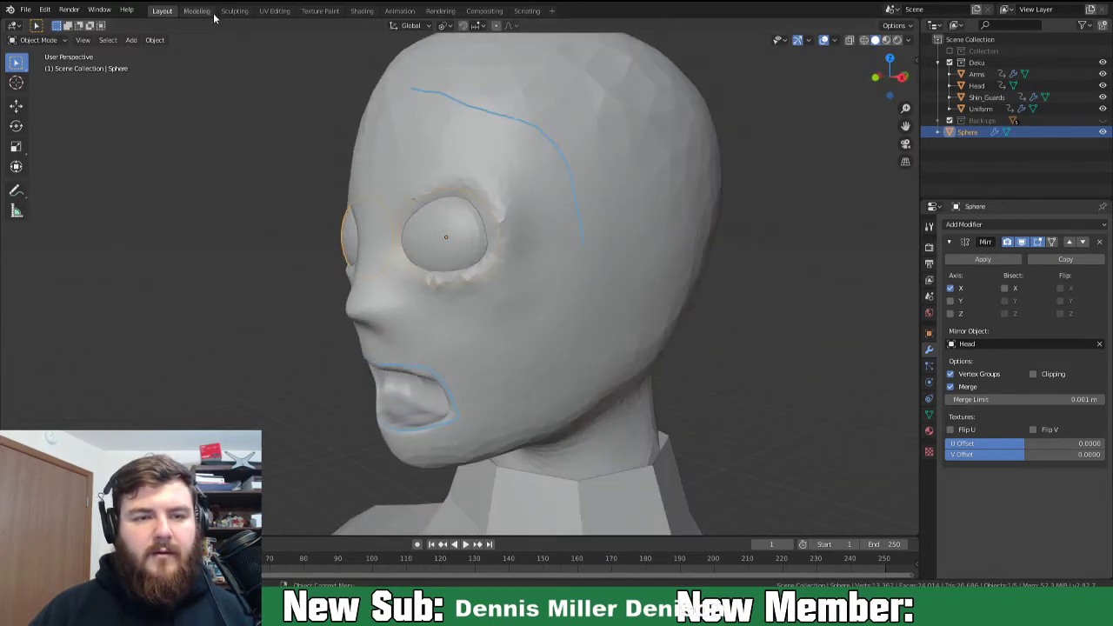
{"action": "left_click", "coordinate": [370, 98]}
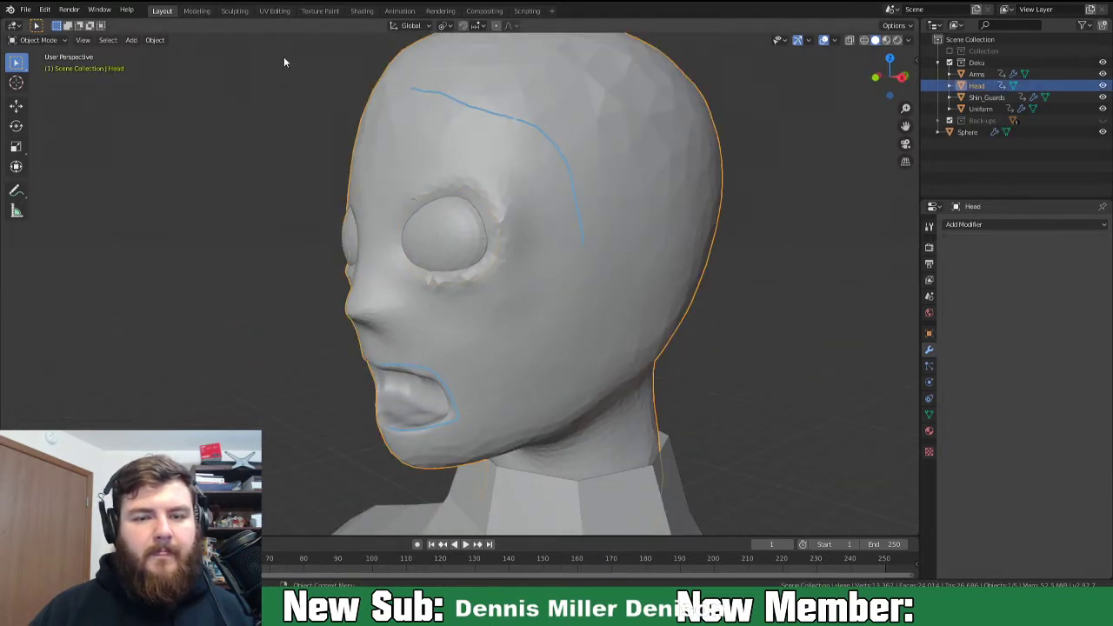
{"action": "left_click", "coordinate": [234, 11]}
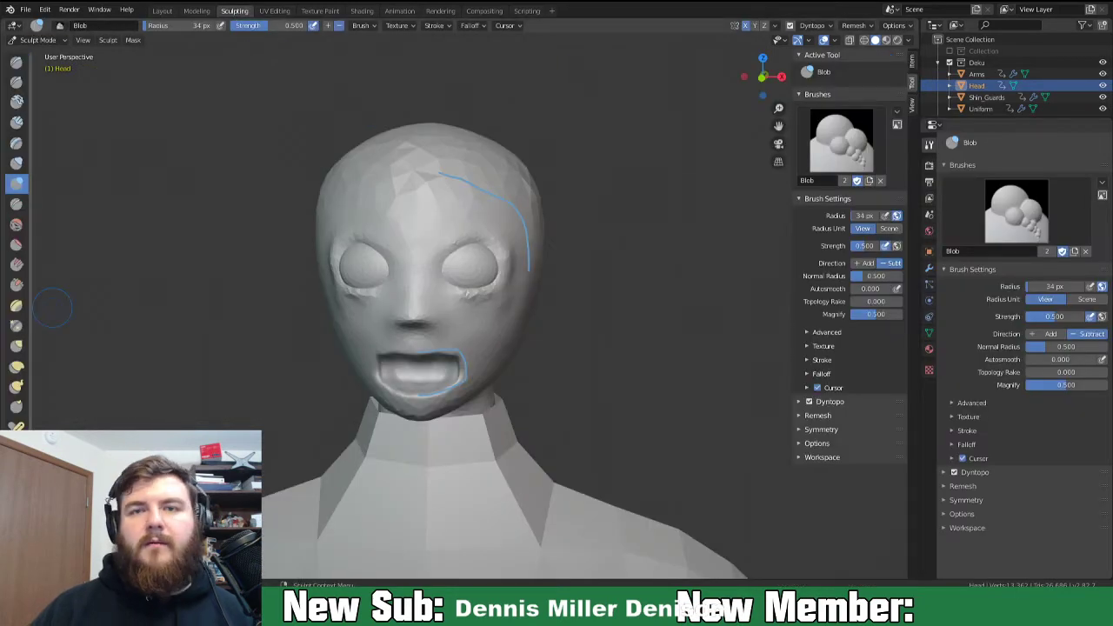
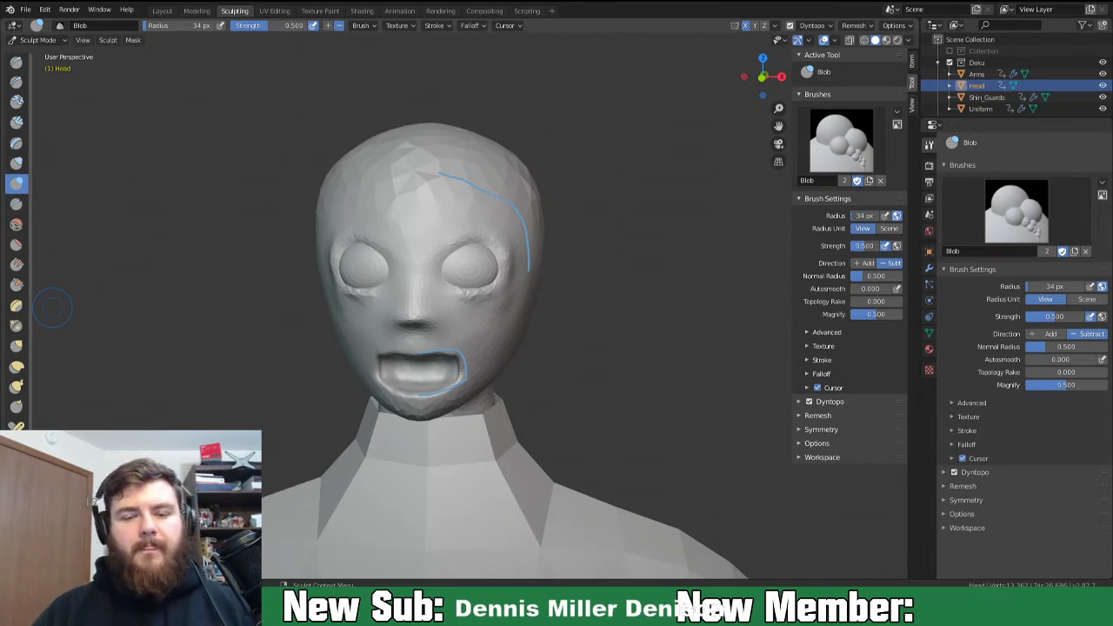
Smooth the rough surface below the eyes and over the cheeks with the Inflate brush at a 122 px radius.
{"action": "middle_click_drag", "start_coordinate": [519, 314], "coordinate": [442, 329]}
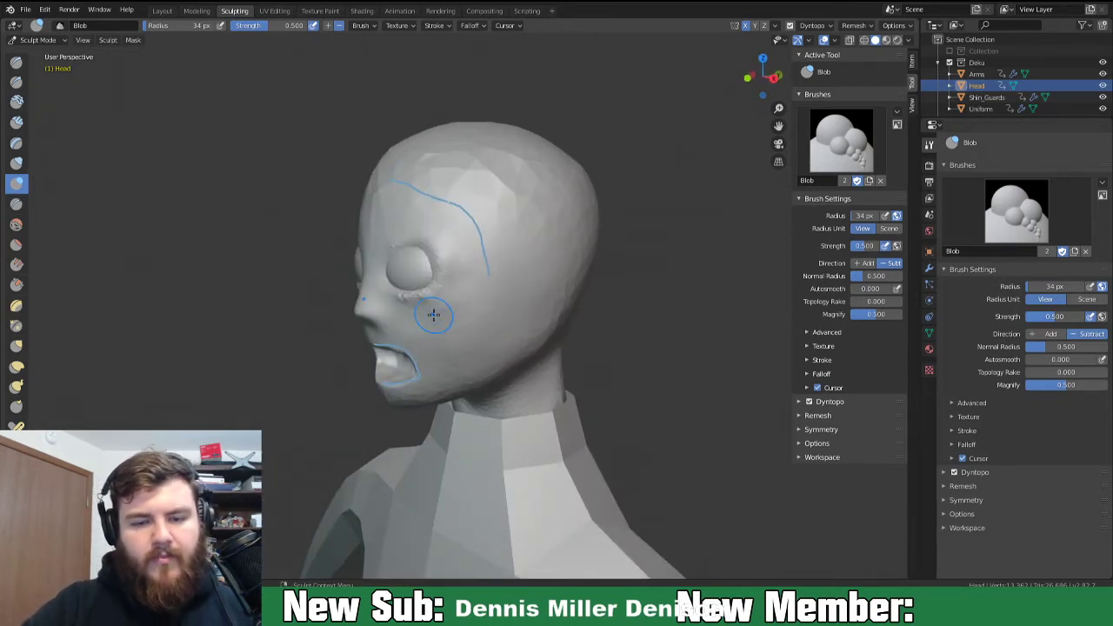
{"action": "scroll", "coordinate": [368, 316], "scroll_direction": "up", "scroll_amount": 3}
{"action": "middle_click_drag", "start_coordinate": [367, 315], "coordinate": [461, 342]}
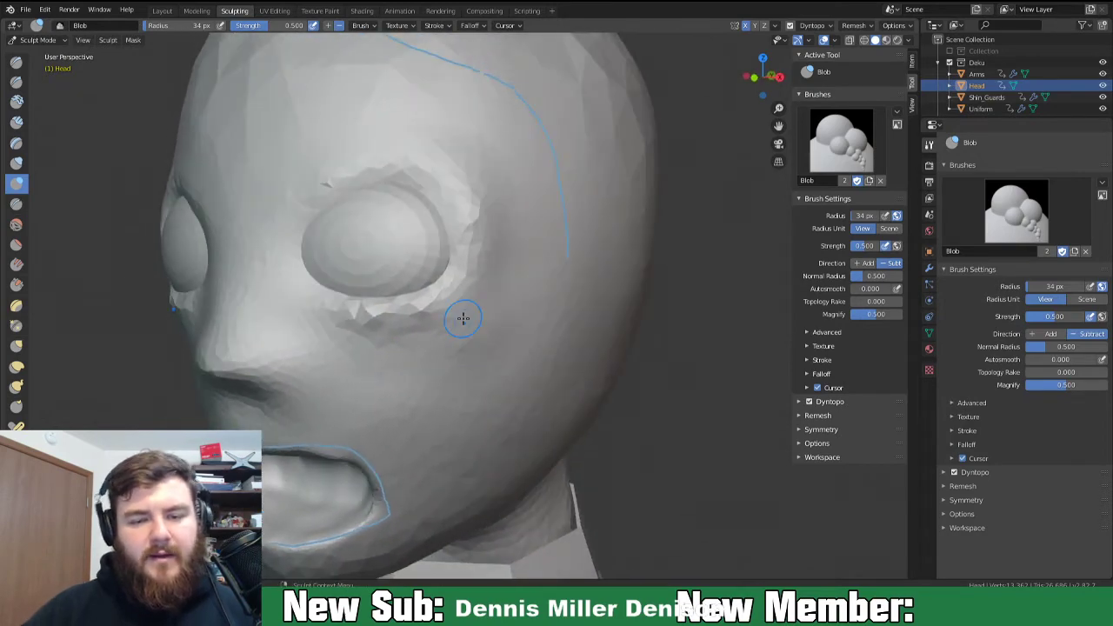
{"action": "mouse_move", "coordinate": [497, 328]}
{"action": "middle_mouse_down"}
{"action": "mouse_move", "coordinate": [423, 296]}
{"action": "mouse_move", "coordinate": [490, 300]}
{"action": "mouse_move", "coordinate": [509, 315]}
{"action": "middle_mouse_up"}
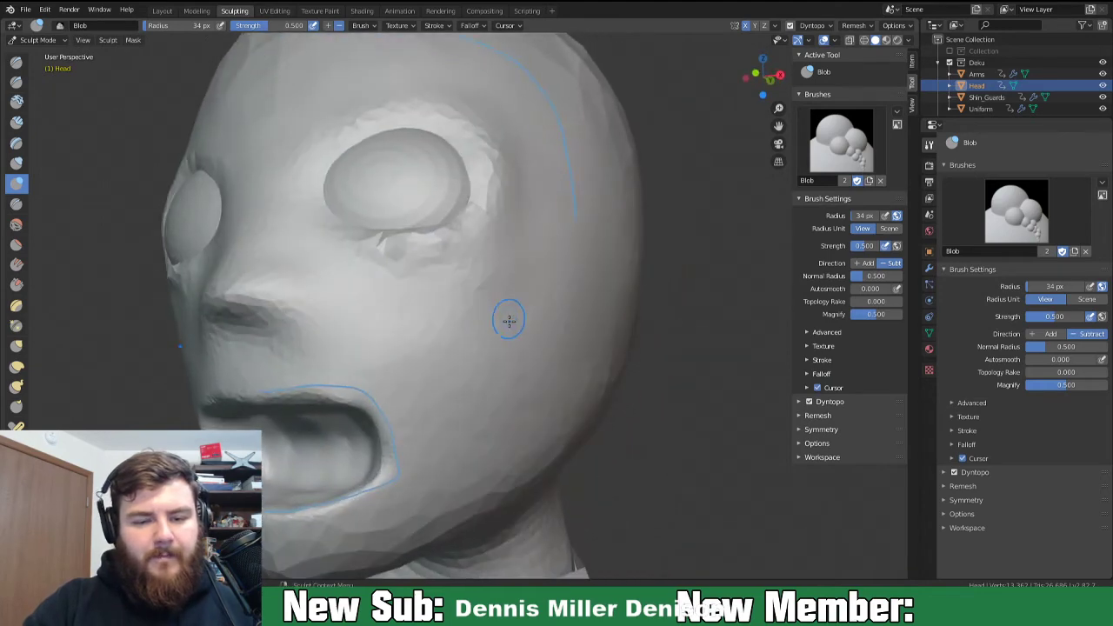
{"action": "key", "text": "i"}
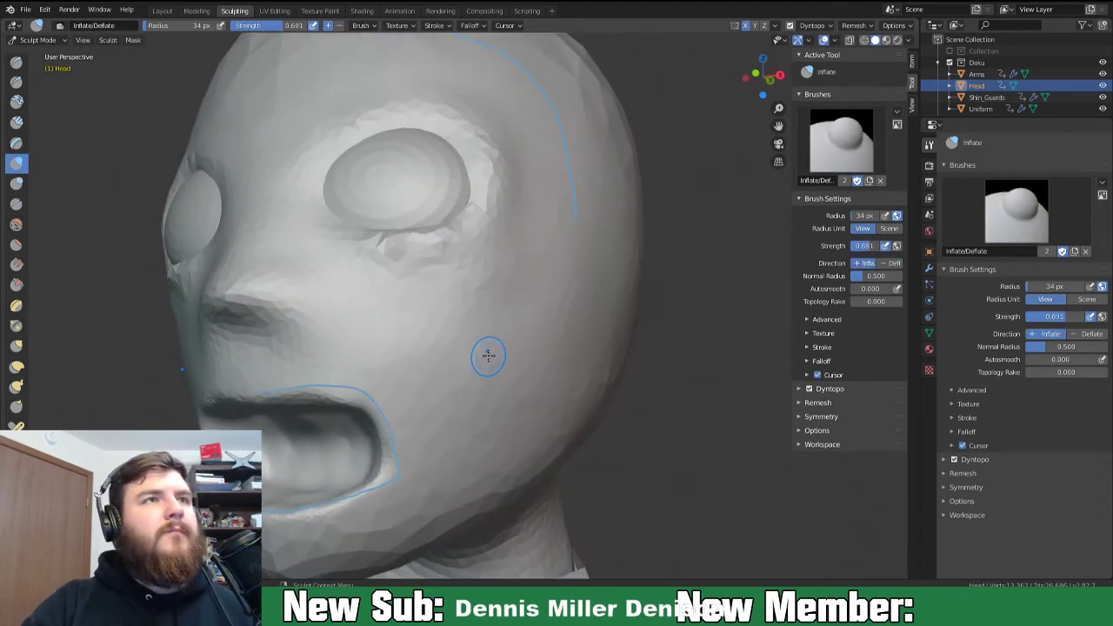
{"action": "middle_click_drag", "start_coordinate": [489, 353], "coordinate": [536, 344]}
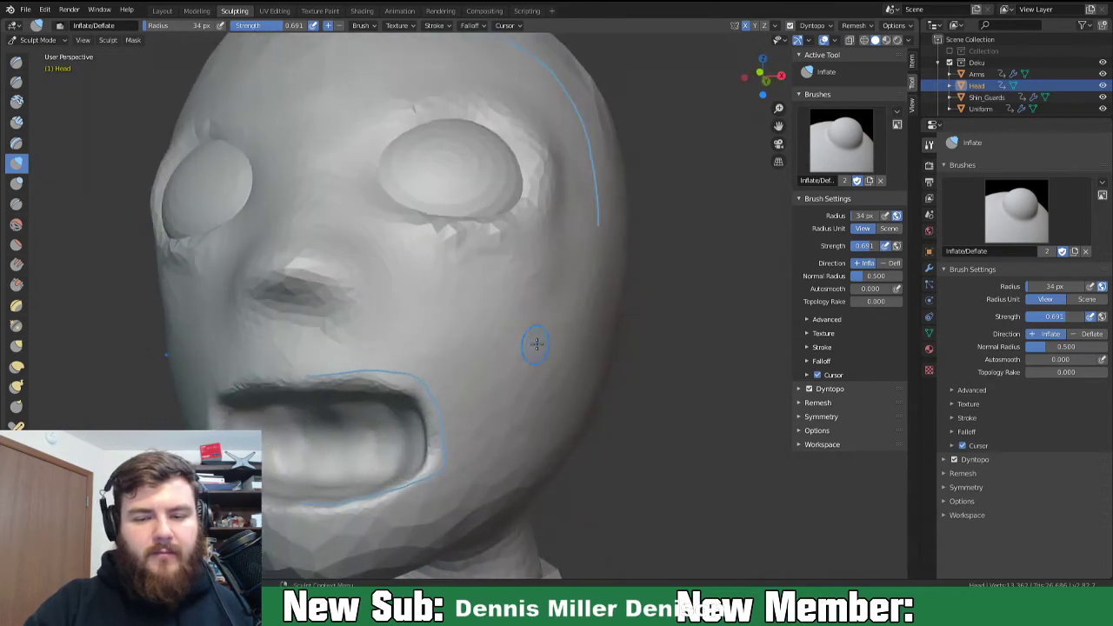
{"action": "key", "text": "f"}
{"action": "left_click", "coordinate": [565, 307]}
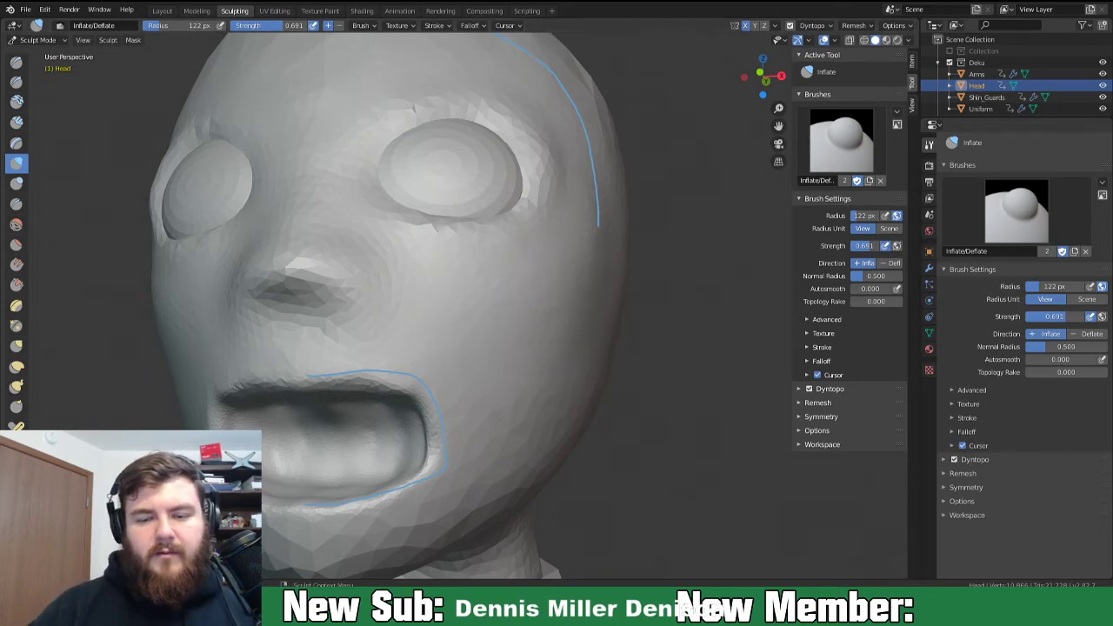
{"action": "scroll", "coordinate": [515, 388], "scroll_direction": "down", "scroll_amount": 5}
{"action": "mouse_move", "coordinate": [515, 387]}
{"action": "middle_mouse_down"}
{"action": "mouse_move", "coordinate": [581, 422]}
{"action": "mouse_move", "coordinate": [640, 412]}
{"action": "mouse_move", "coordinate": [555, 424]}
{"action": "mouse_move", "coordinate": [517, 421]}
{"action": "mouse_move", "coordinate": [508, 408]}
{"action": "middle_mouse_up"}
{"action": "scroll", "coordinate": [505, 353], "scroll_direction": "up", "scroll_amount": 3}
{"action": "mouse_move", "coordinate": [505, 353]}
{"action": "middle_mouse_down"}
{"action": "mouse_move", "coordinate": [539, 361]}
{"action": "mouse_move", "coordinate": [441, 367]}
{"action": "mouse_move", "coordinate": [469, 400]}
{"action": "mouse_move", "coordinate": [504, 385]}
{"action": "middle_mouse_up"}
{"action": "scroll", "coordinate": [465, 382], "scroll_direction": "up", "scroll_amount": 3}
{"action": "scroll", "coordinate": [465, 382], "scroll_direction": "down", "scroll_amount": 3}
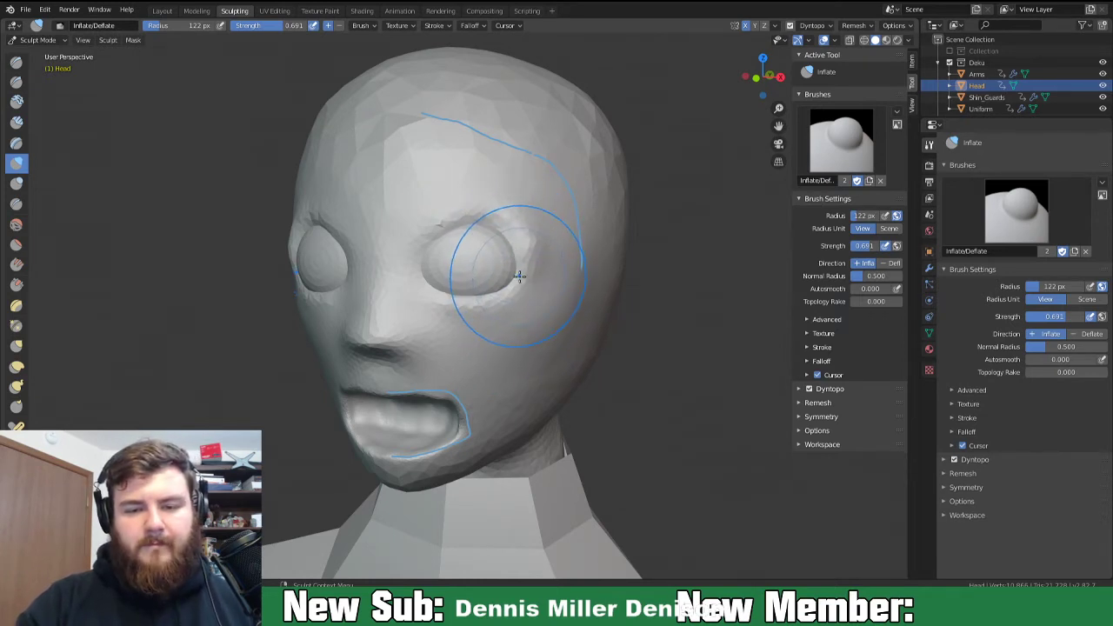
{"action": "key", "text": "x"}
{"action": "key", "text": "f"}
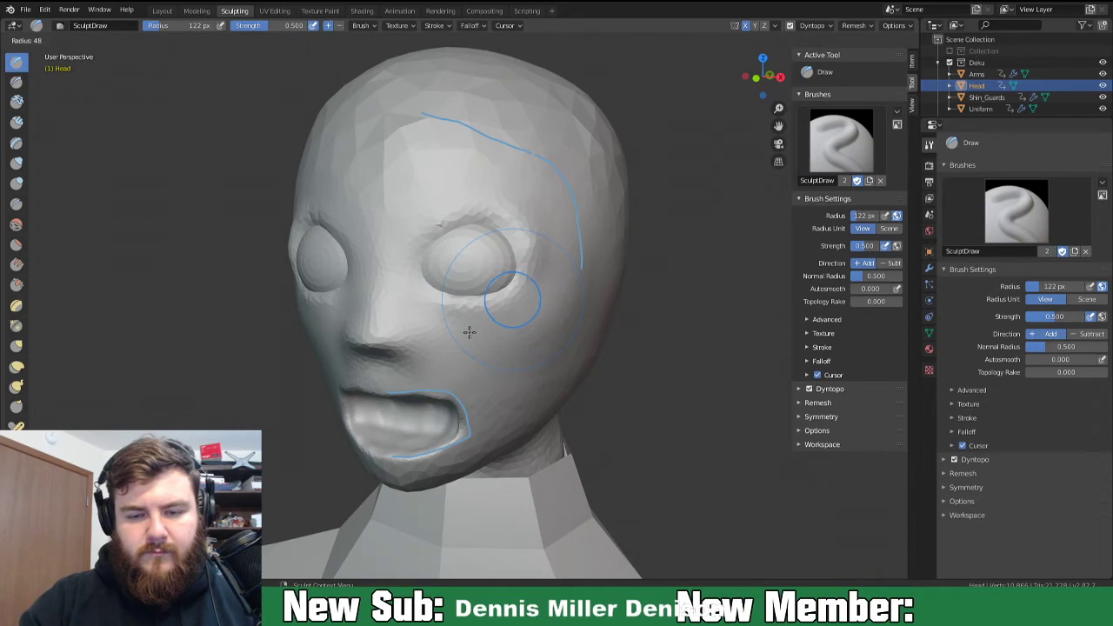
{"action": "left_click", "coordinate": [469, 331]}
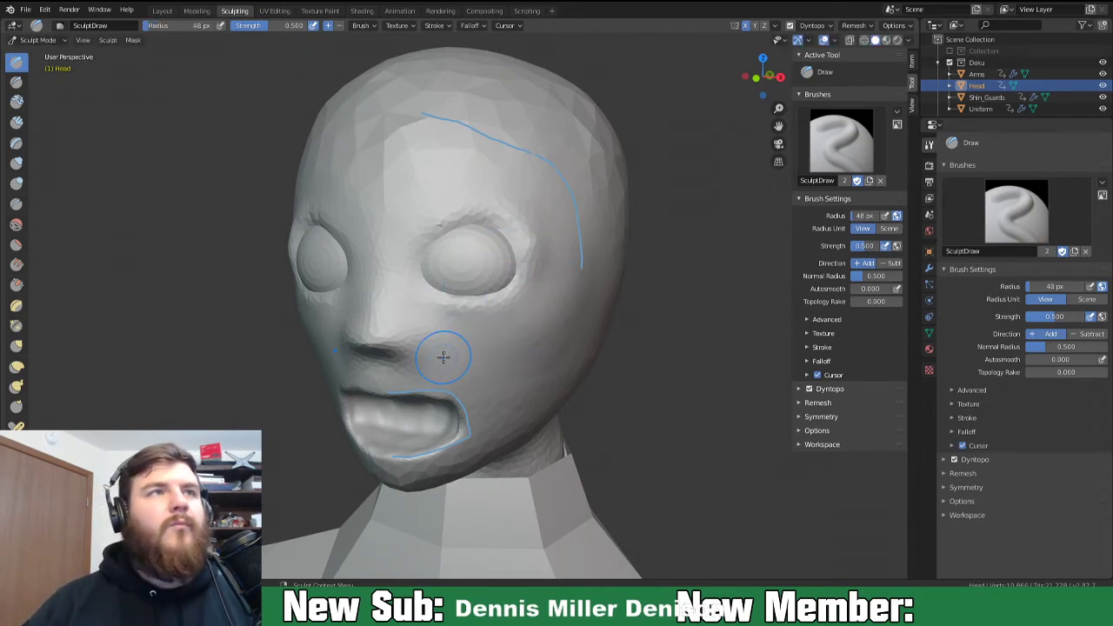
{"action": "scroll", "coordinate": [478, 304], "scroll_direction": "up", "scroll_amount": 4}
{"action": "scroll", "coordinate": [522, 308], "scroll_direction": "down", "scroll_amount": 3}
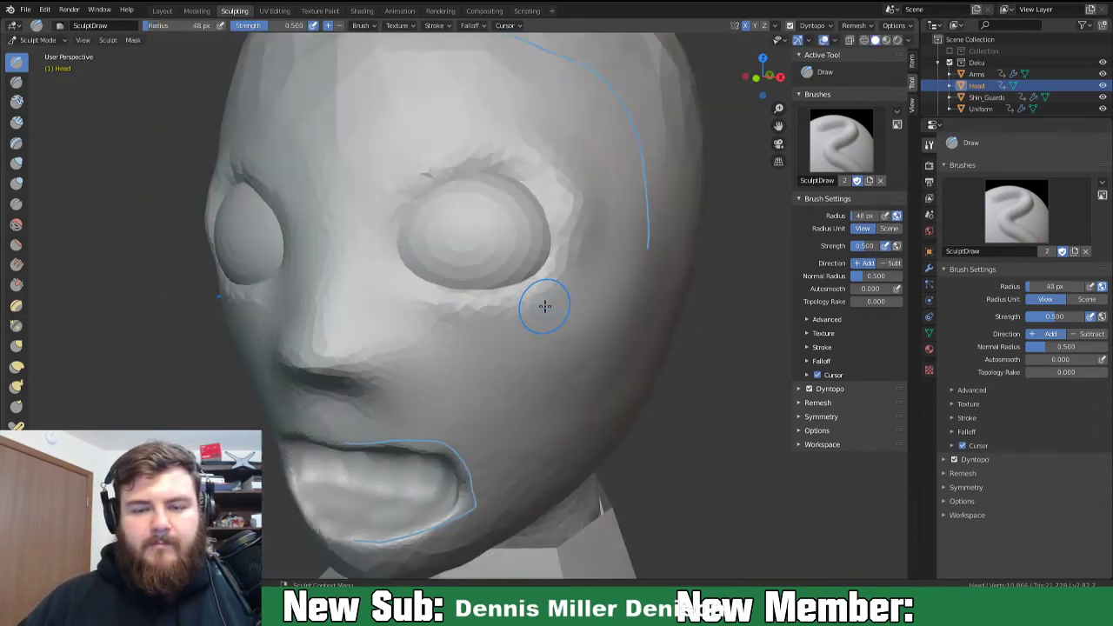
{"action": "middle_click_drag", "start_coordinate": [528, 309], "coordinate": [447, 305]}
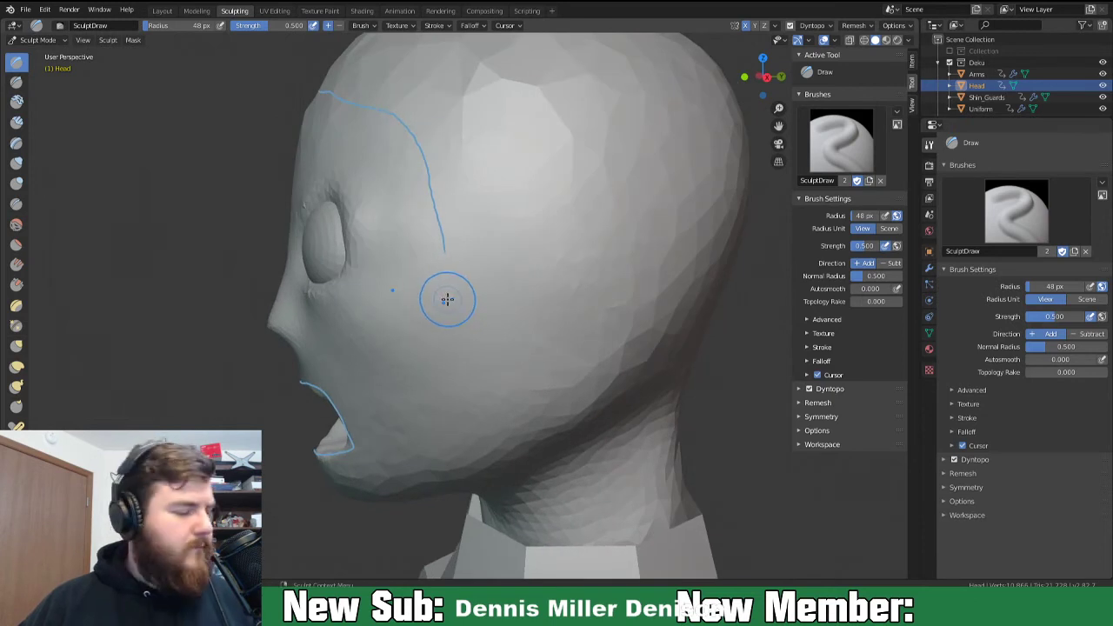
Pull the upper eye socket edges forward around the eye spheres with a 92 px Snake Hook brush.
{"action": "key", "text": "k"}
{"action": "key", "text": "f"}
{"action": "left_click", "coordinate": [433, 250]}
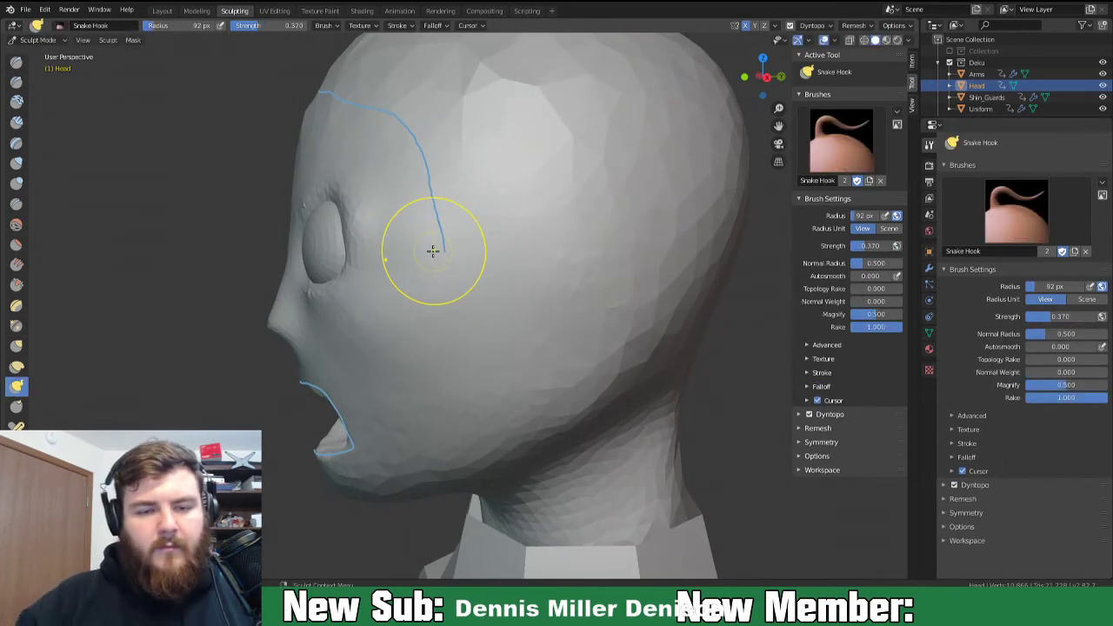
{"action": "left_click_drag", "start_coordinate": [343, 205], "coordinate": [323, 191]}
{"action": "left_click_drag", "start_coordinate": [322, 198], "coordinate": [310, 202]}
{"action": "mouse_move", "coordinate": [311, 210]}
{"action": "left_mouse_down"}
{"action": "mouse_move", "coordinate": [329, 287]}
{"action": "mouse_move", "coordinate": [347, 266]}
{"action": "mouse_move", "coordinate": [335, 211]}
{"action": "left_mouse_up"}
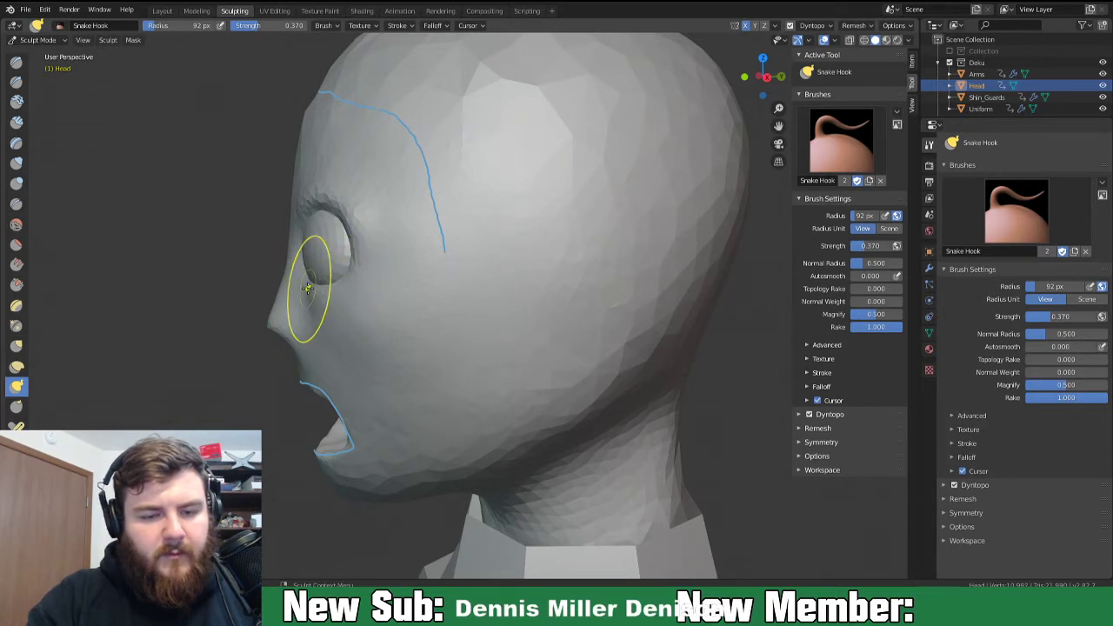
Reshape the underside and bridge of the nose with the Snake Hook brush.
{"action": "middle_click_drag", "start_coordinate": [301, 263], "coordinate": [318, 278]}
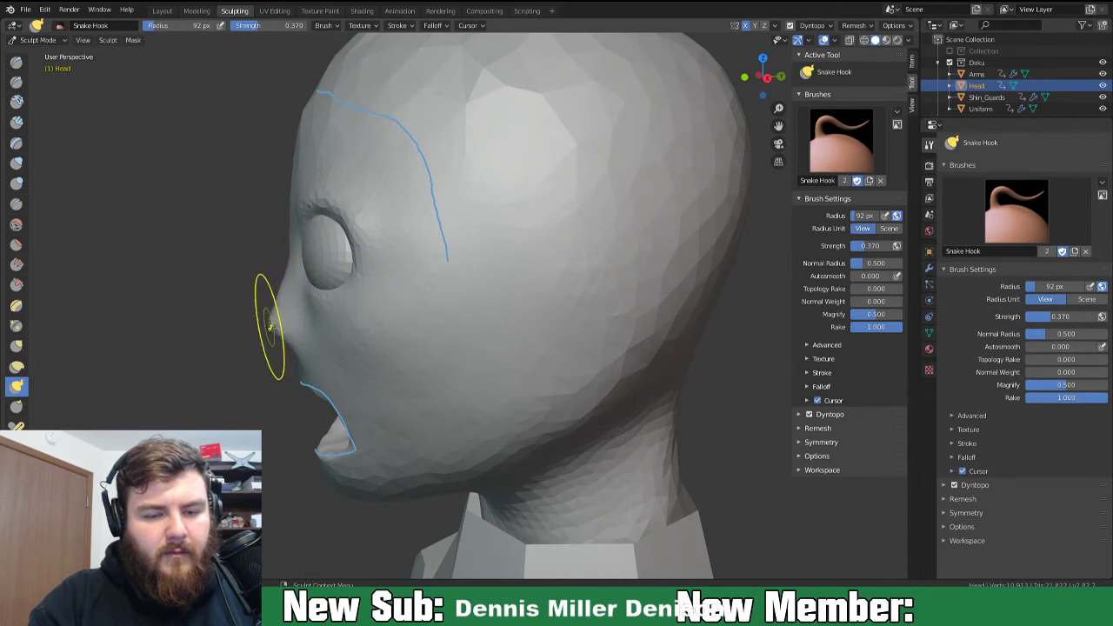
{"action": "left_click_drag", "start_coordinate": [274, 338], "coordinate": [279, 331]}
{"action": "middle_click_drag", "start_coordinate": [310, 348], "coordinate": [412, 337]}
{"action": "mouse_move", "coordinate": [427, 286]}
{"action": "left_mouse_down"}
{"action": "mouse_move", "coordinate": [426, 266]}
{"action": "mouse_move", "coordinate": [441, 267]}
{"action": "mouse_move", "coordinate": [426, 257]}
{"action": "mouse_move", "coordinate": [434, 278]}
{"action": "mouse_move", "coordinate": [415, 342]}
{"action": "mouse_move", "coordinate": [423, 323]}
{"action": "left_mouse_up"}
{"action": "mouse_move", "coordinate": [422, 322]}
{"action": "middle_mouse_down"}
{"action": "mouse_move", "coordinate": [397, 318]}
{"action": "mouse_move", "coordinate": [293, 347]}
{"action": "middle_mouse_up"}
{"action": "left_click_drag", "start_coordinate": [287, 347], "coordinate": [288, 349]}
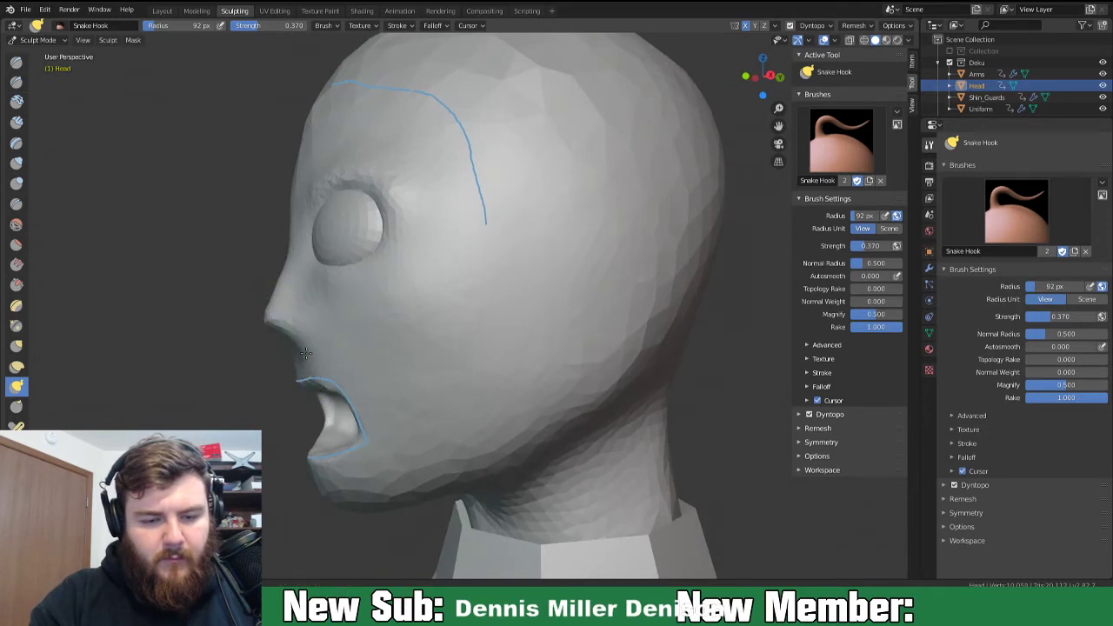
Refine the nose tip, the lower bridge and the area above the upper lip with the Snake Hook brush.
{"action": "left_click_drag", "start_coordinate": [312, 352], "coordinate": [316, 358]}
{"action": "left_click_drag", "start_coordinate": [272, 324], "coordinate": [295, 331]}
{"action": "middle_click_drag", "start_coordinate": [295, 331], "coordinate": [464, 335]}
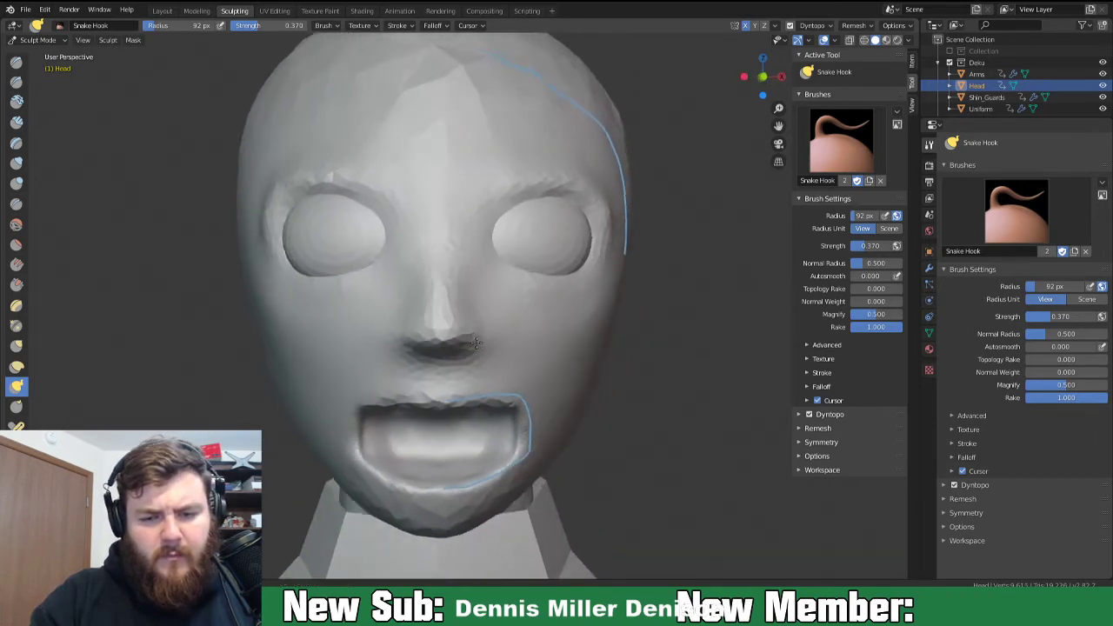
{"action": "left_click_drag", "start_coordinate": [455, 311], "coordinate": [457, 310]}
Examine the reshaped nose, eye sockets and mouth from the side, front and three-quarter views.
{"action": "middle_click_drag", "start_coordinate": [472, 316], "coordinate": [450, 306]}
{"action": "mouse_move", "coordinate": [442, 258]}
{"action": "middle_mouse_down"}
{"action": "mouse_move", "coordinate": [442, 278]}
{"action": "mouse_move", "coordinate": [313, 287]}
{"action": "middle_mouse_up"}
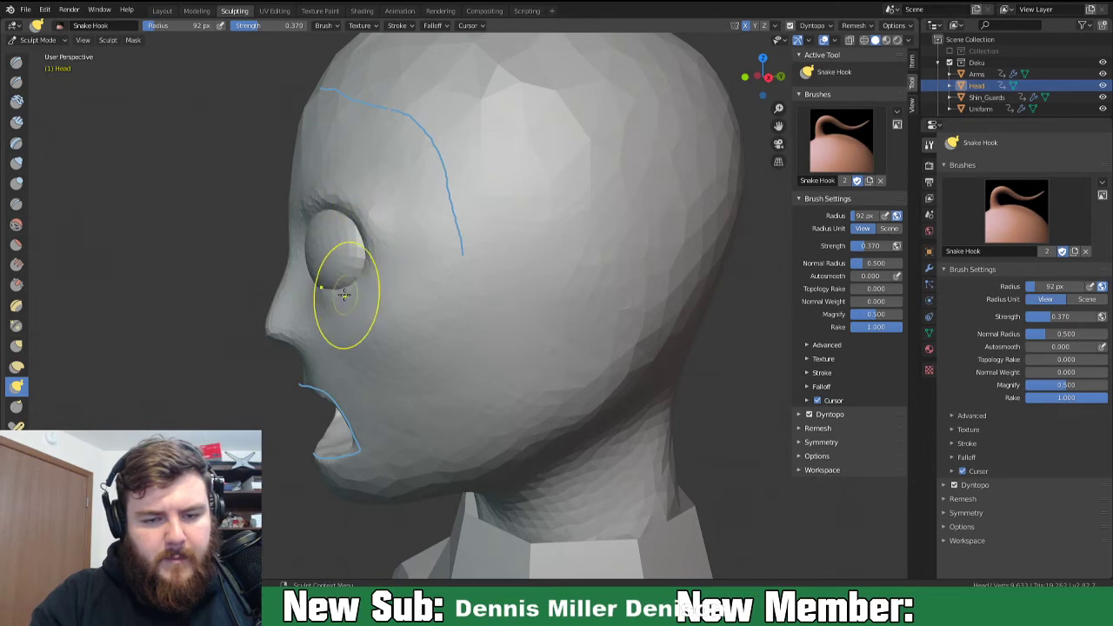
{"action": "mouse_move", "coordinate": [332, 293]}
{"action": "middle_mouse_down"}
{"action": "mouse_move", "coordinate": [377, 316]}
{"action": "mouse_move", "coordinate": [472, 322]}
{"action": "middle_mouse_up"}
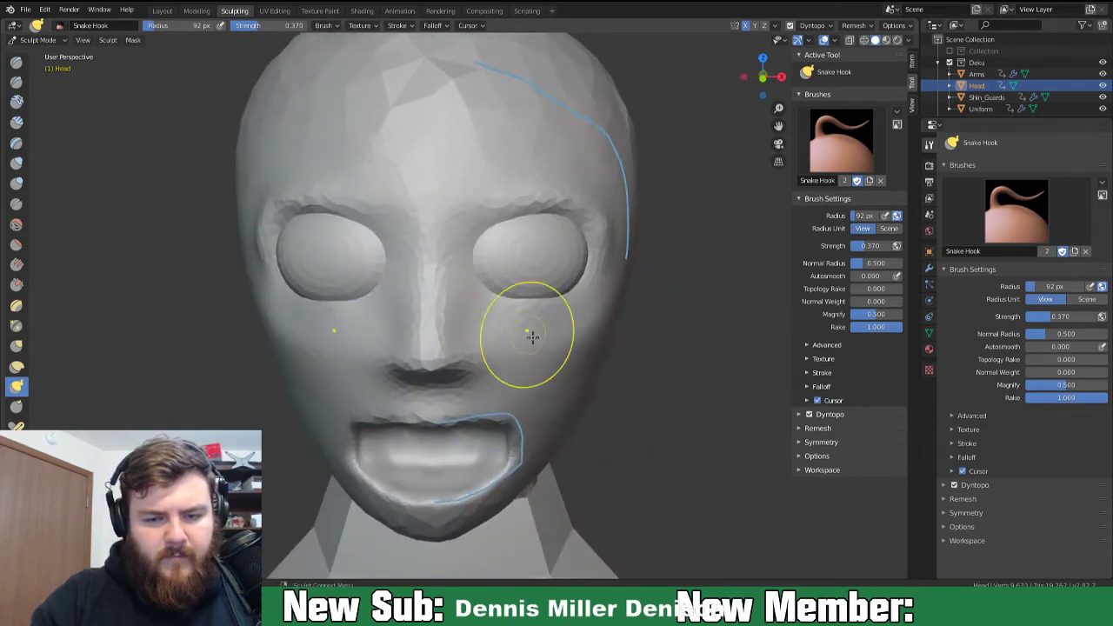
{"action": "scroll", "coordinate": [620, 390], "scroll_direction": "down", "scroll_amount": 5}
{"action": "middle_click_drag", "start_coordinate": [621, 390], "coordinate": [487, 365]}
{"action": "scroll", "coordinate": [521, 358], "scroll_direction": "up", "scroll_amount": 4}
{"action": "middle_click_drag", "start_coordinate": [566, 356], "coordinate": [534, 385]}
{"action": "scroll", "coordinate": [565, 427], "scroll_direction": "up", "scroll_amount": 4}
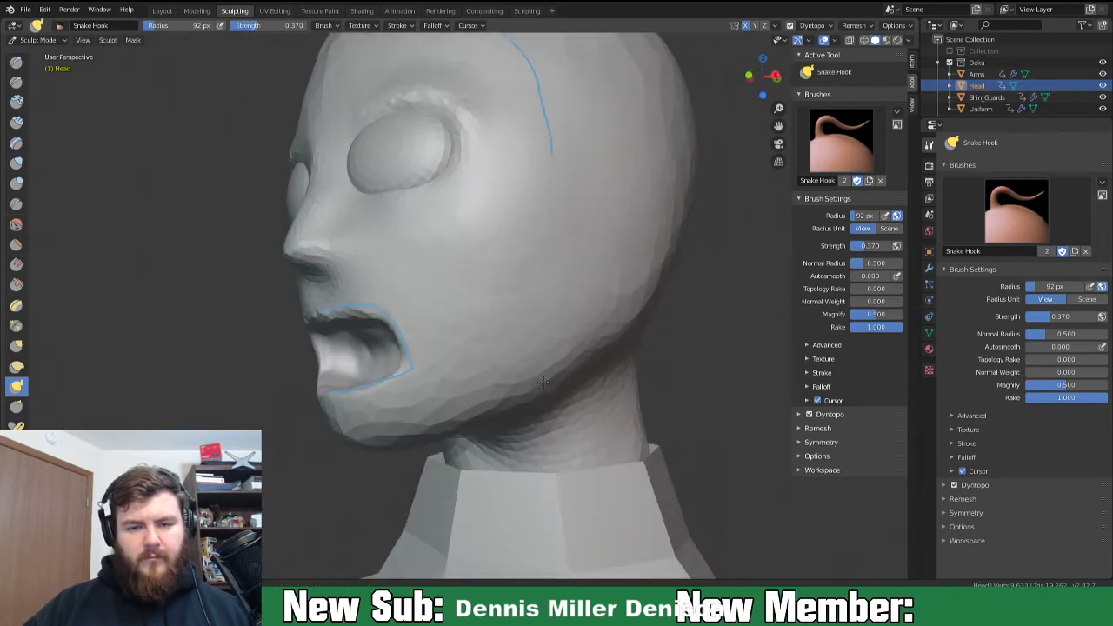
Apply smooth shading to the head and the mirrored eye spheres in object mode.
{"action": "left_click", "coordinate": [163, 11]}
{"action": "middle_click_drag", "start_coordinate": [523, 283], "coordinate": [553, 281]}
{"action": "right_click", "coordinate": [541, 176]}
{"action": "left_click", "coordinate": [542, 177]}
{"action": "left_click", "coordinate": [539, 229]}
{"action": "right_click", "coordinate": [539, 229]}
{"action": "left_click", "coordinate": [540, 231]}
{"action": "scroll", "coordinate": [574, 291], "scroll_direction": "down", "scroll_amount": 3}
{"action": "middle_click_drag", "start_coordinate": [568, 316], "coordinate": [557, 372]}
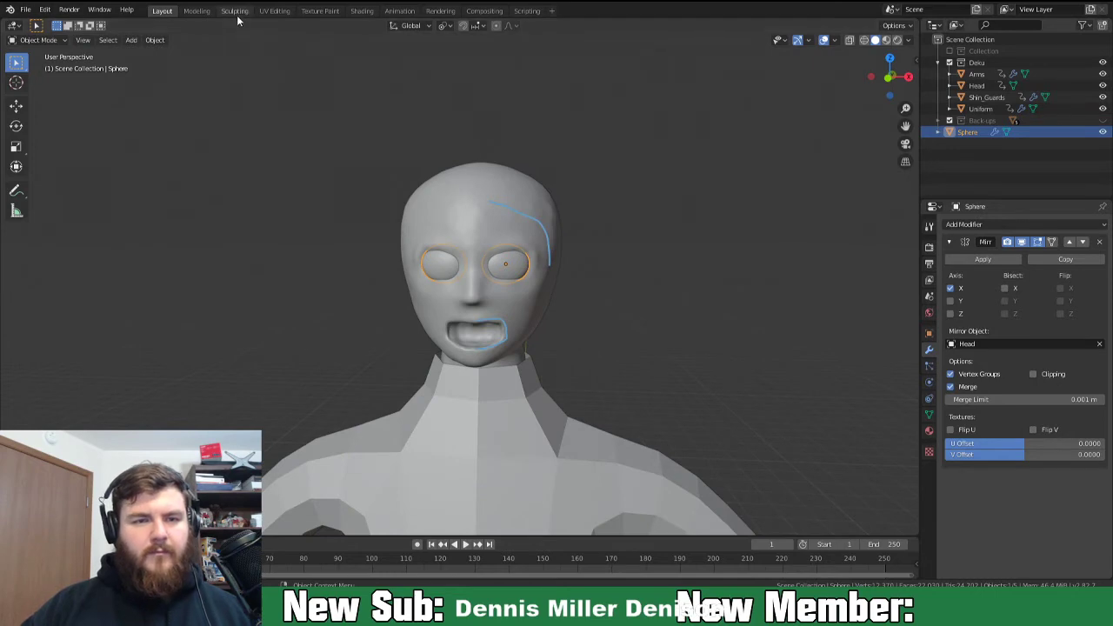
Start sculpting the eye sphere with the Snake Hook radius at 153 px and enable Dyntopo for it, accepting the warning.
{"action": "left_click", "coordinate": [235, 12]}
{"action": "mouse_move", "coordinate": [423, 348]}
{"action": "middle_mouse_down"}
{"action": "mouse_move", "coordinate": [459, 348]}
{"action": "mouse_move", "coordinate": [371, 343]}
{"action": "middle_mouse_up"}
{"action": "key", "text": "f"}
{"action": "left_click", "coordinate": [472, 342]}
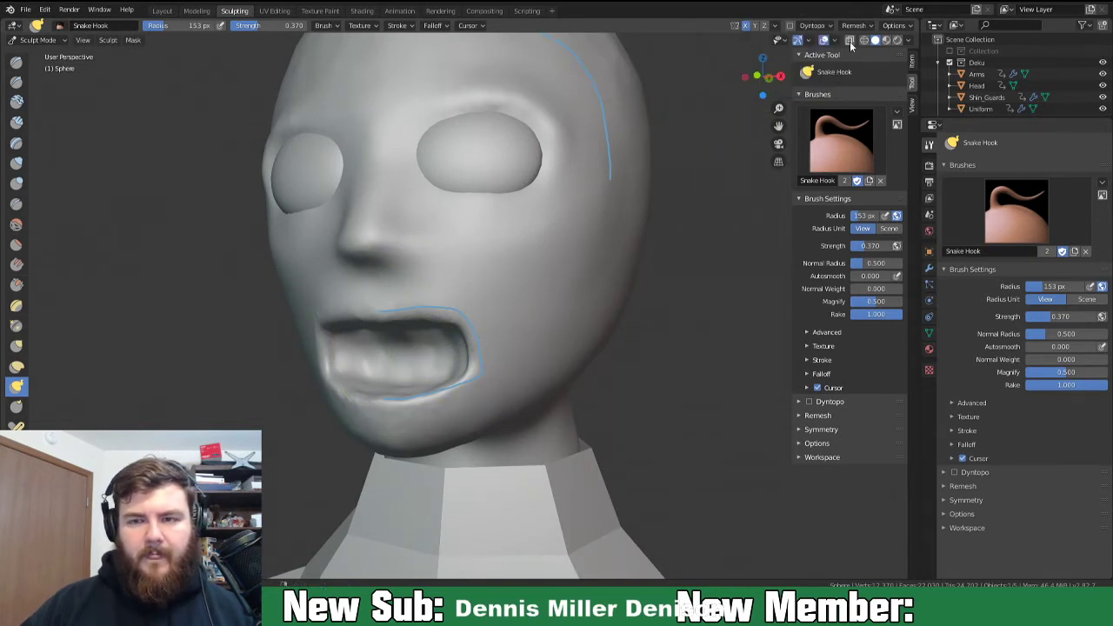
{"action": "left_click", "coordinate": [791, 26]}
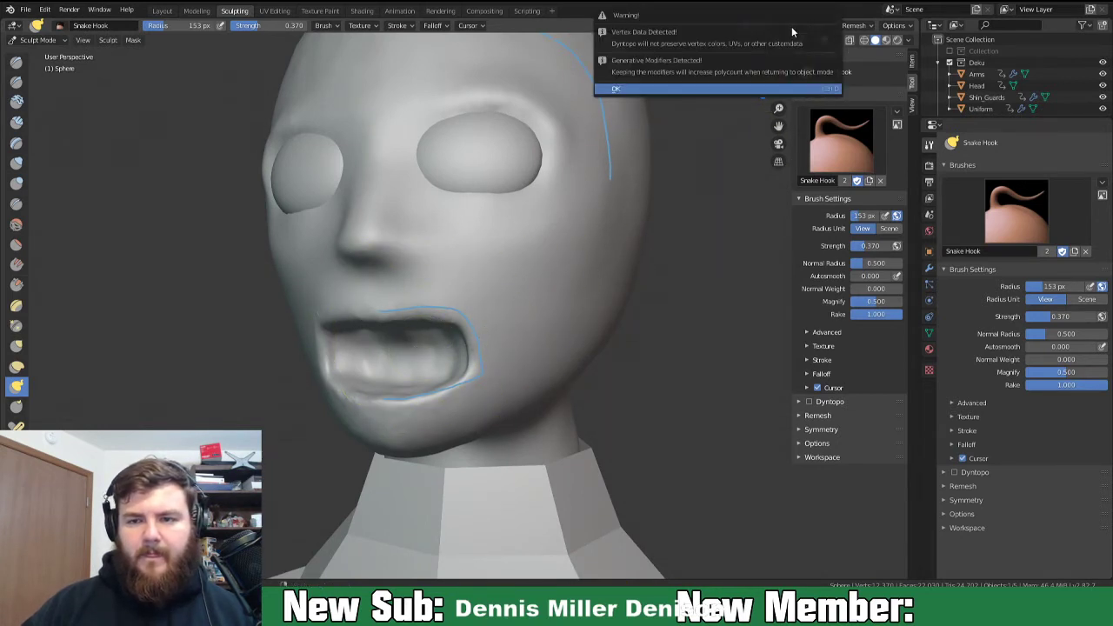
{"action": "left_click", "coordinate": [702, 89]}
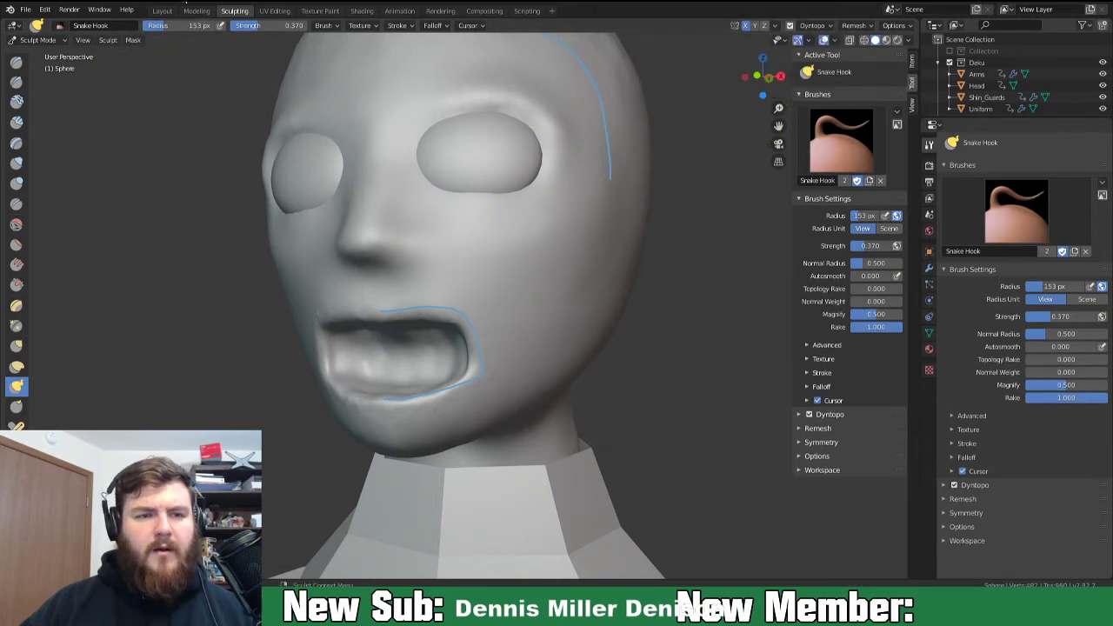
Make the head the active object again and return to sculpting it.
{"action": "left_click", "coordinate": [161, 11]}
{"action": "left_click", "coordinate": [493, 224]}
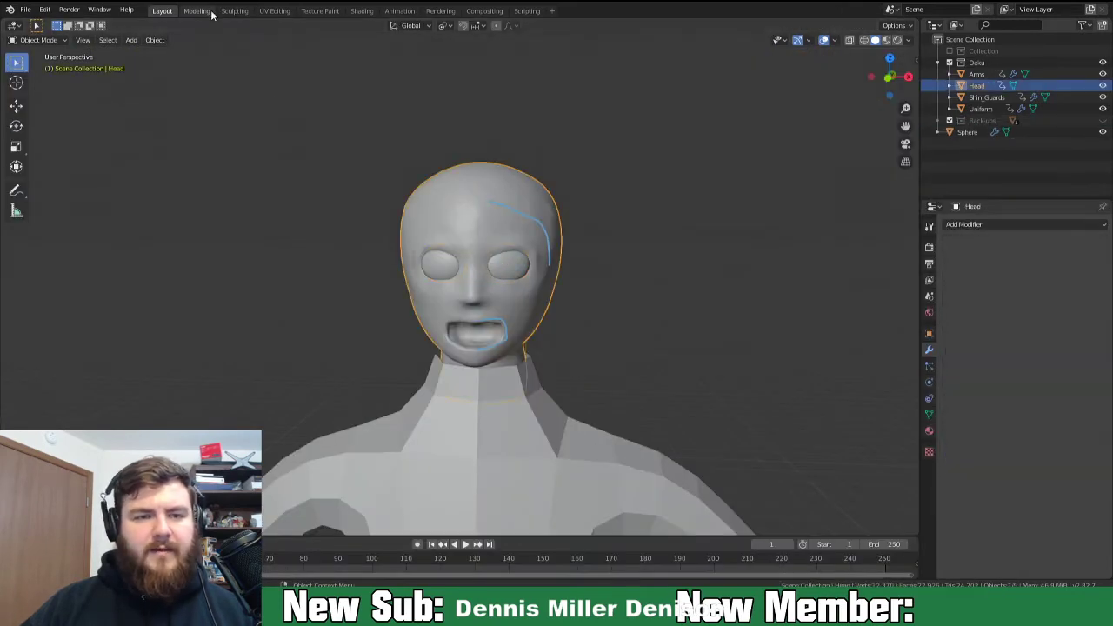
{"action": "left_click", "coordinate": [243, 13]}
Close and fill the open mouth with the Inflate brush at 95 px, and smooth the filled area into the lower face.
{"action": "mouse_move", "coordinate": [385, 347]}
{"action": "left_mouse_down"}
{"action": "mouse_move", "coordinate": [398, 336]}
{"action": "mouse_move", "coordinate": [413, 342]}
{"action": "mouse_move", "coordinate": [415, 313]}
{"action": "left_mouse_up"}
{"action": "key", "text": "i"}
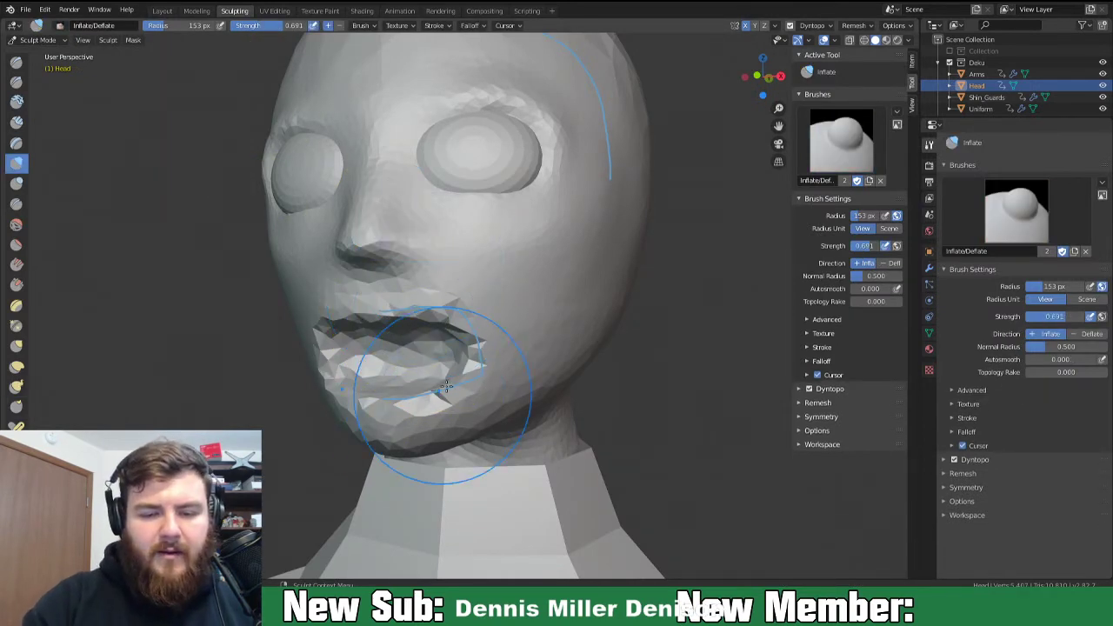
{"action": "key", "text": "f"}
{"action": "left_click", "coordinate": [413, 360]}
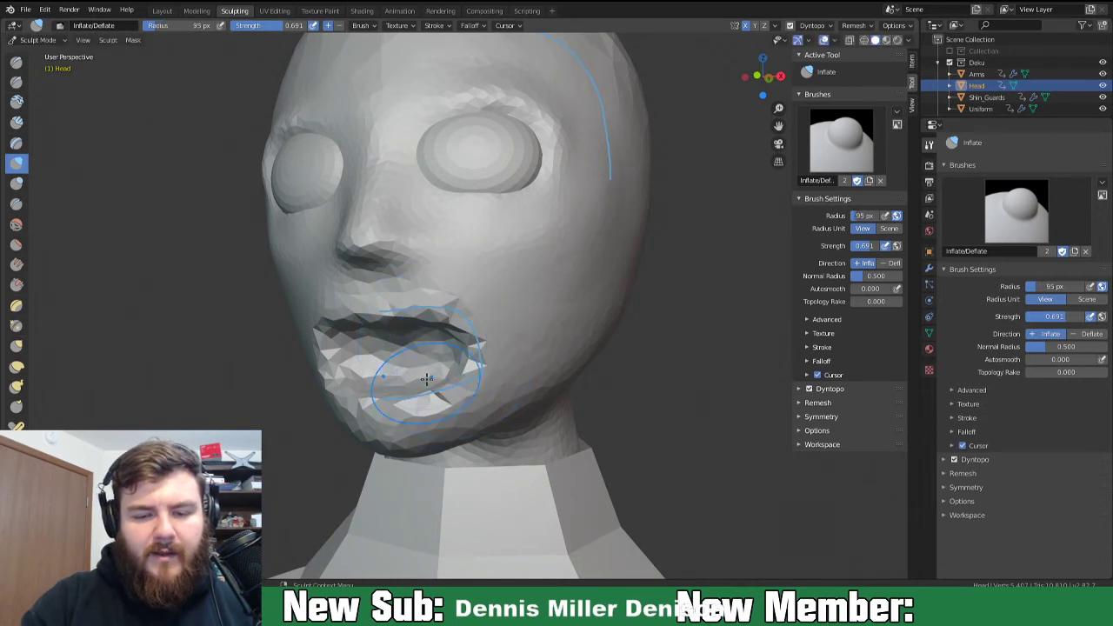
{"action": "mouse_move", "coordinate": [413, 360]}
{"action": "left_mouse_down"}
{"action": "mouse_move", "coordinate": [426, 369]}
{"action": "mouse_move", "coordinate": [383, 357]}
{"action": "mouse_move", "coordinate": [452, 356]}
{"action": "mouse_move", "coordinate": [428, 350]}
{"action": "mouse_move", "coordinate": [392, 367]}
{"action": "mouse_move", "coordinate": [423, 359]}
{"action": "mouse_move", "coordinate": [400, 346]}
{"action": "mouse_move", "coordinate": [402, 370]}
{"action": "mouse_move", "coordinate": [428, 358]}
{"action": "mouse_move", "coordinate": [454, 378]}
{"action": "left_mouse_up"}
{"action": "key", "text": "ctrl+z"}
{"action": "key", "text": "ctrl+z"}
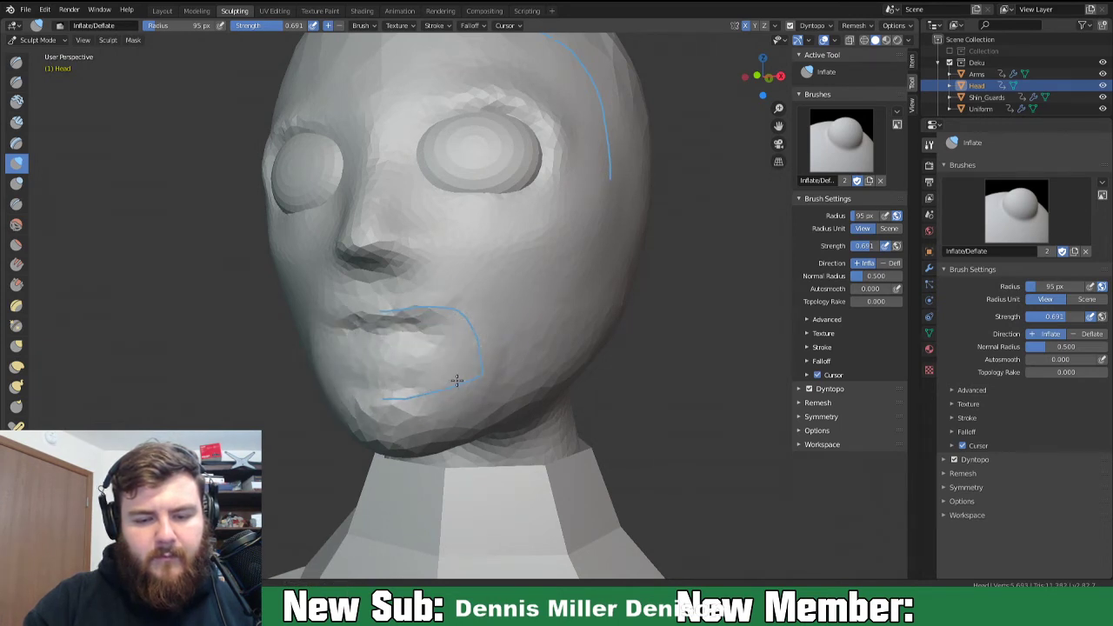
{"action": "middle_click_drag", "start_coordinate": [398, 370], "coordinate": [491, 351]}
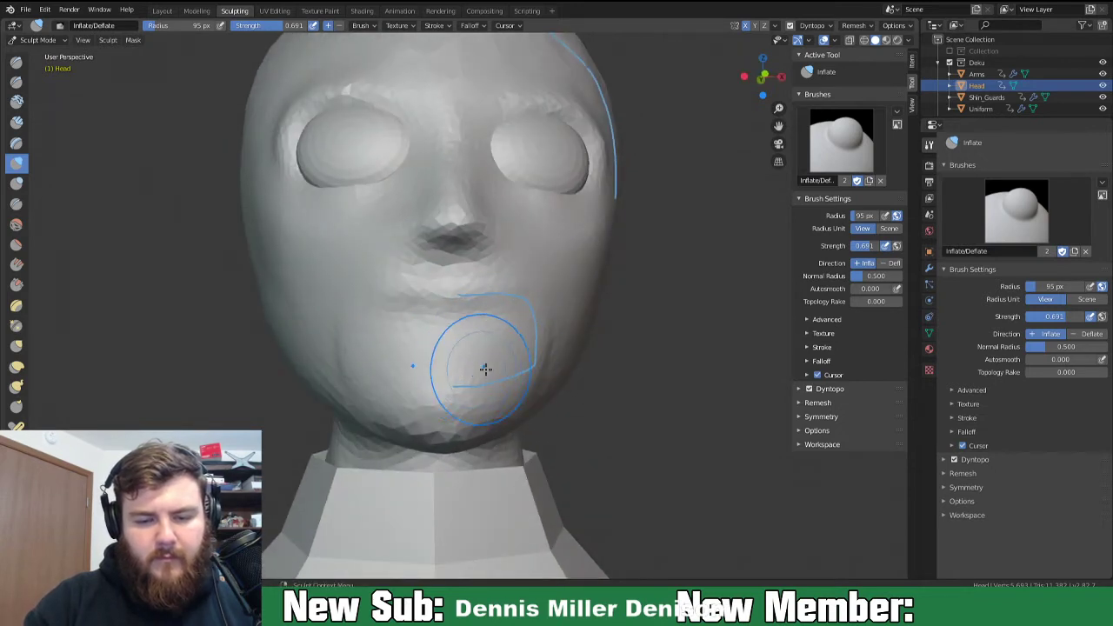
{"action": "left_click_drag", "start_coordinate": [539, 354], "coordinate": [545, 366], "text": "shift"}
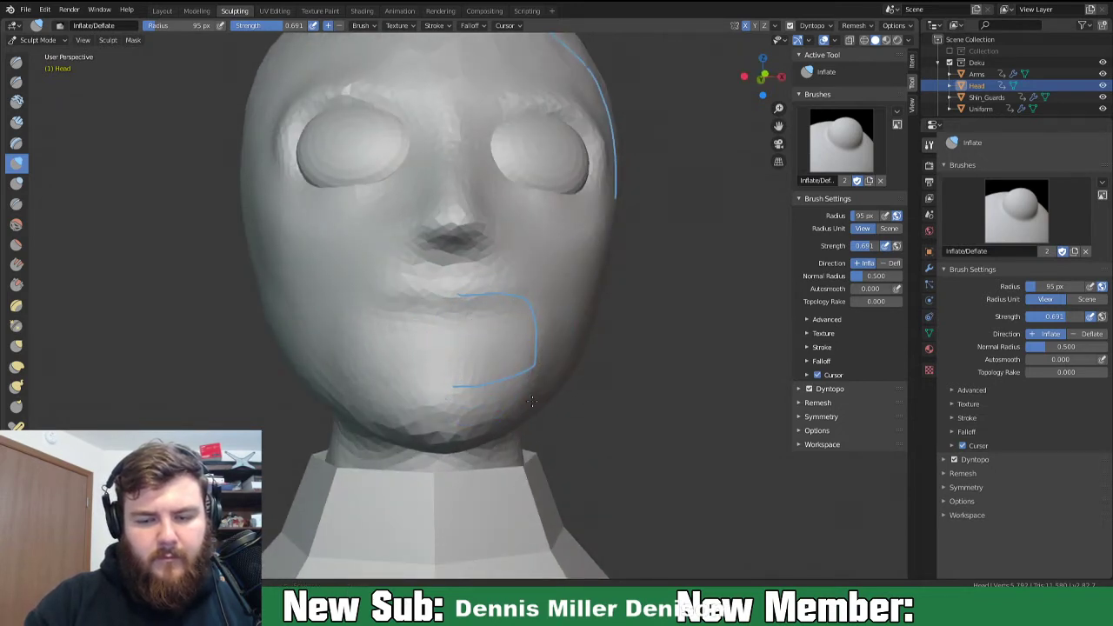
Reshape the chin, jaw and lower face with the Grab brush at a 247 px radius.
{"action": "mouse_move", "coordinate": [505, 327]}
{"action": "middle_mouse_down"}
{"action": "mouse_move", "coordinate": [442, 368]}
{"action": "mouse_move", "coordinate": [460, 367]}
{"action": "mouse_move", "coordinate": [427, 376]}
{"action": "mouse_move", "coordinate": [569, 426]}
{"action": "mouse_move", "coordinate": [496, 450]}
{"action": "mouse_move", "coordinate": [621, 472]}
{"action": "middle_mouse_up"}
{"action": "scroll", "coordinate": [465, 231], "scroll_direction": "down", "scroll_amount": 5}
{"action": "scroll", "coordinate": [538, 414], "scroll_direction": "up", "scroll_amount": 2}
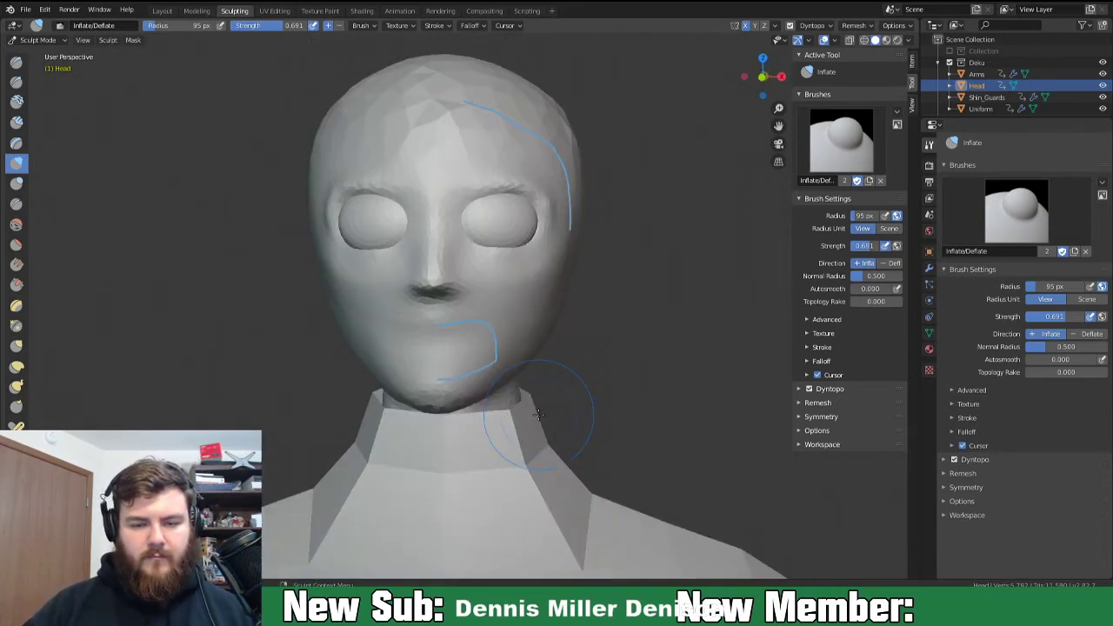
{"action": "mouse_move", "coordinate": [526, 412]}
{"action": "middle_mouse_down", "text": "shift"}
{"action": "mouse_move", "coordinate": [528, 387]}
{"action": "mouse_move", "coordinate": [540, 392]}
{"action": "middle_mouse_up", "text": "shift"}
{"action": "scroll", "coordinate": [528, 387], "scroll_direction": "up", "scroll_amount": 2}
{"action": "scroll", "coordinate": [528, 388], "scroll_direction": "down", "scroll_amount": 2}
{"action": "key", "text": "k"}
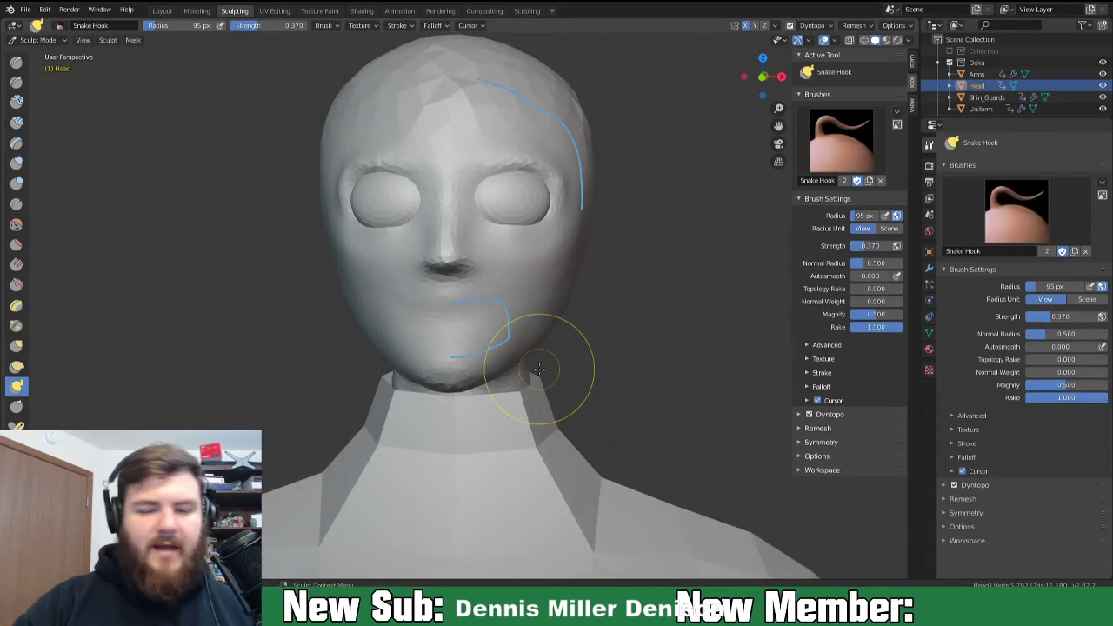
{"action": "key", "text": "f"}
{"action": "left_click", "coordinate": [521, 375]}
{"action": "key", "text": "g"}
{"action": "mouse_move", "coordinate": [487, 366]}
{"action": "left_mouse_down"}
{"action": "mouse_move", "coordinate": [487, 323]}
{"action": "mouse_move", "coordinate": [538, 332]}
{"action": "mouse_move", "coordinate": [556, 267]}
{"action": "mouse_move", "coordinate": [486, 266]}
{"action": "mouse_move", "coordinate": [474, 282]}
{"action": "left_mouse_up"}
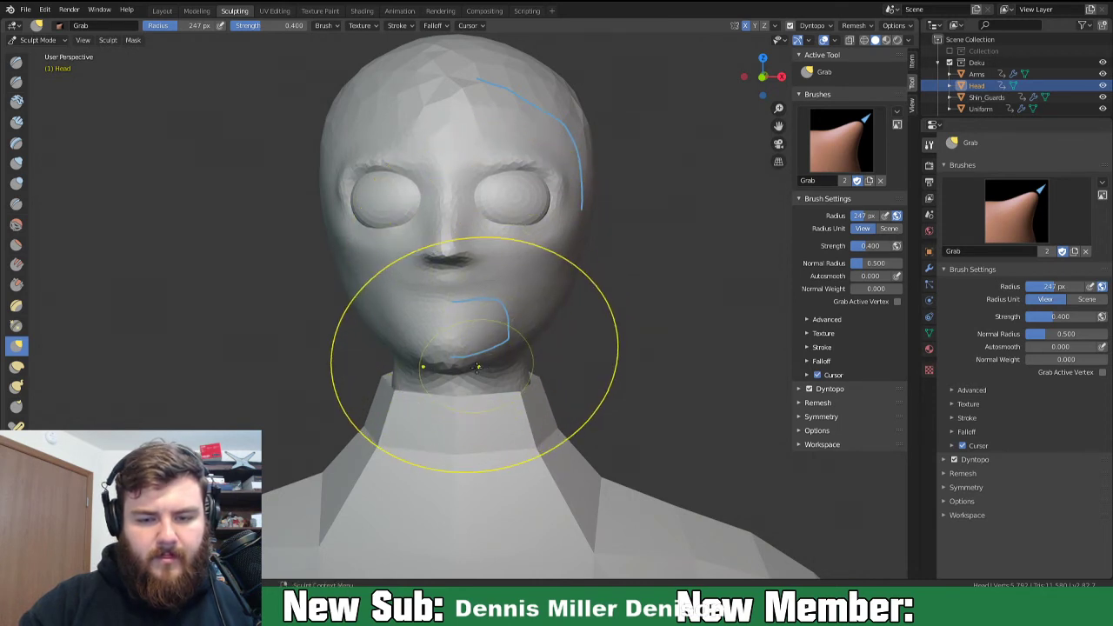
{"action": "mouse_move", "coordinate": [465, 275]}
{"action": "left_mouse_down"}
{"action": "mouse_move", "coordinate": [480, 261]}
{"action": "mouse_move", "coordinate": [517, 287]}
{"action": "left_mouse_up"}
{"action": "mouse_move", "coordinate": [541, 308]}
{"action": "middle_mouse_down"}
{"action": "mouse_move", "coordinate": [461, 311]}
{"action": "mouse_move", "coordinate": [591, 310]}
{"action": "mouse_move", "coordinate": [561, 311]}
{"action": "mouse_move", "coordinate": [534, 273]}
{"action": "middle_mouse_up"}
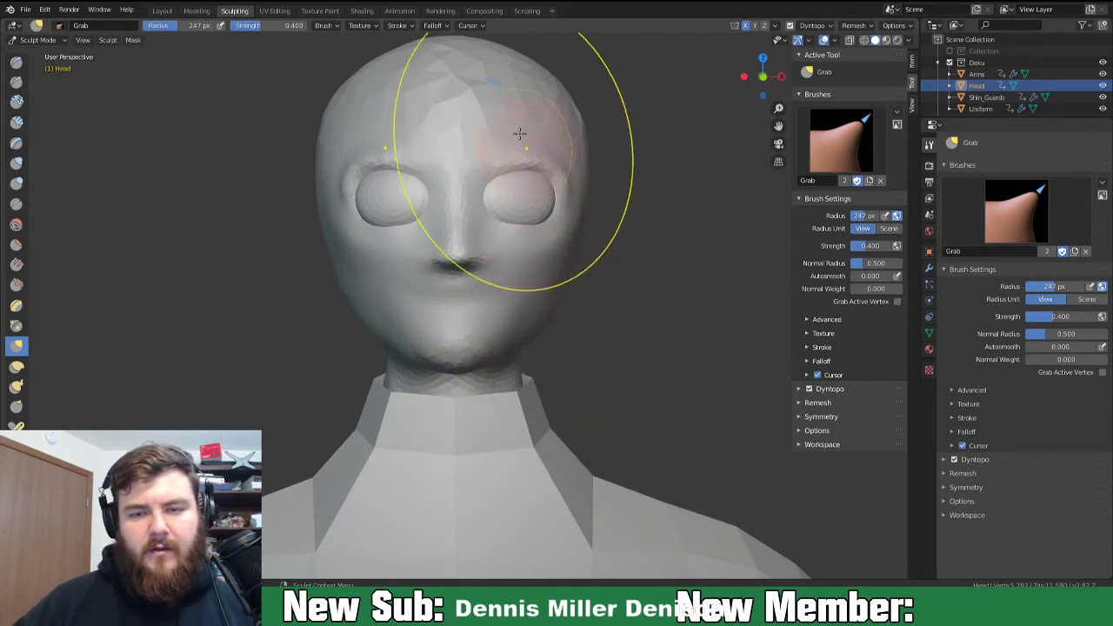
Reshape the nose bridge and the inner corners of the eye sockets with the Snake Hook brush at 99 px.
{"action": "mouse_move", "coordinate": [559, 484]}
{"action": "middle_mouse_down"}
{"action": "mouse_move", "coordinate": [469, 430]}
{"action": "mouse_move", "coordinate": [563, 412]}
{"action": "middle_mouse_up"}
{"action": "scroll", "coordinate": [563, 412], "scroll_direction": "up", "scroll_amount": 4}
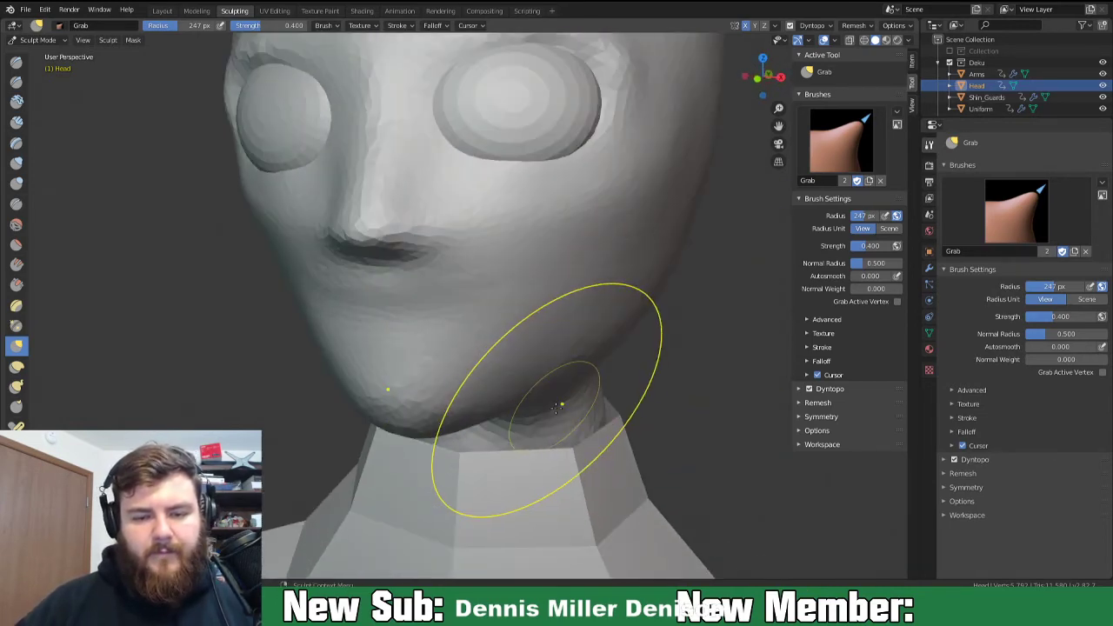
{"action": "key", "text": "k"}
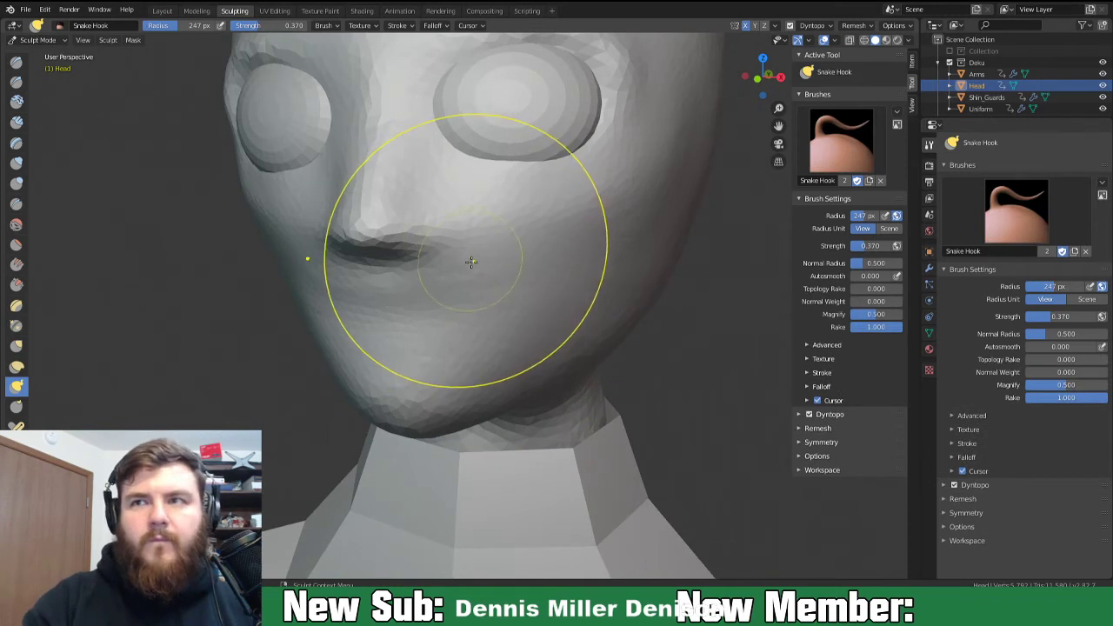
{"action": "key", "text": "f"}
{"action": "left_click", "coordinate": [392, 383]}
{"action": "middle_click_drag", "start_coordinate": [398, 368], "coordinate": [442, 199]}
{"action": "mouse_move", "coordinate": [443, 186]}
{"action": "left_mouse_down"}
{"action": "mouse_move", "coordinate": [440, 199]}
{"action": "mouse_move", "coordinate": [410, 194]}
{"action": "left_mouse_up"}
{"action": "middle_click_drag", "start_coordinate": [410, 194], "coordinate": [380, 163]}
{"action": "left_click_drag", "start_coordinate": [346, 164], "coordinate": [384, 124]}
{"action": "middle_click_drag", "start_coordinate": [387, 135], "coordinate": [452, 194]}
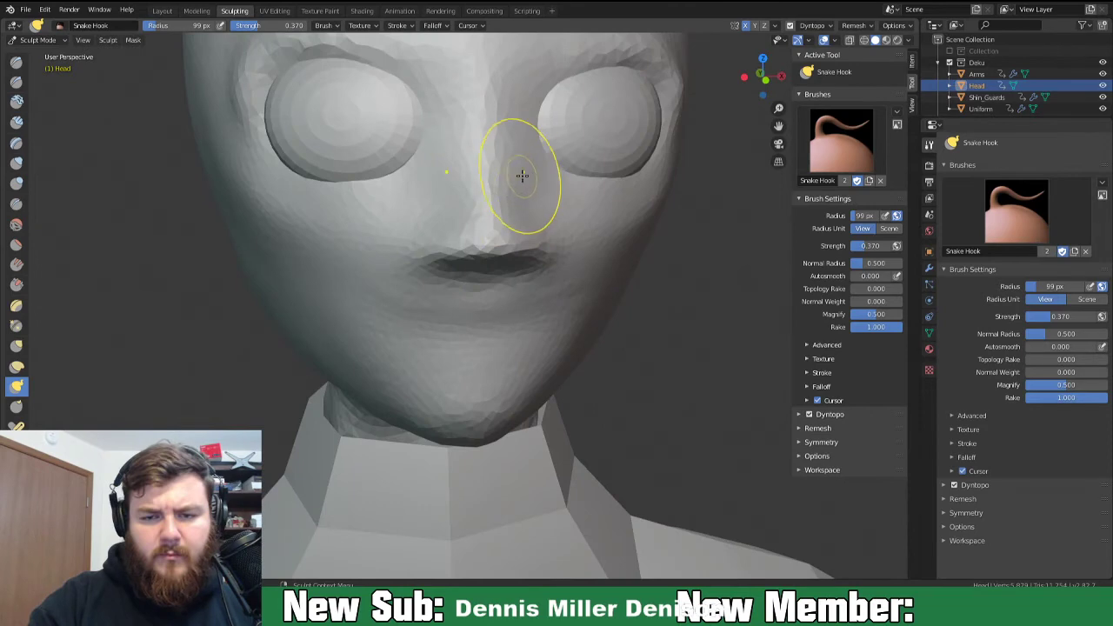
Pull the brow ridges and upper eye socket edges into shape around the eye spheres with the Snake Hook brush.
{"action": "mouse_move", "coordinate": [522, 166]}
{"action": "left_mouse_down"}
{"action": "mouse_move", "coordinate": [541, 99]}
{"action": "mouse_move", "coordinate": [576, 113]}
{"action": "left_mouse_up"}
{"action": "mouse_move", "coordinate": [577, 113]}
{"action": "middle_mouse_down"}
{"action": "mouse_move", "coordinate": [500, 115]}
{"action": "mouse_move", "coordinate": [509, 112]}
{"action": "middle_mouse_up"}
{"action": "mouse_move", "coordinate": [509, 112]}
{"action": "left_mouse_down"}
{"action": "mouse_move", "coordinate": [427, 64]}
{"action": "mouse_move", "coordinate": [402, 59]}
{"action": "mouse_move", "coordinate": [385, 79]}
{"action": "left_mouse_up"}
{"action": "middle_click_drag", "start_coordinate": [385, 79], "coordinate": [330, 183]}
{"action": "mouse_move", "coordinate": [330, 154]}
{"action": "left_mouse_down"}
{"action": "mouse_move", "coordinate": [311, 162]}
{"action": "mouse_move", "coordinate": [322, 124]}
{"action": "mouse_move", "coordinate": [304, 139]}
{"action": "mouse_move", "coordinate": [355, 153]}
{"action": "left_mouse_up"}
{"action": "mouse_move", "coordinate": [355, 144]}
{"action": "middle_mouse_down"}
{"action": "mouse_move", "coordinate": [417, 179]}
{"action": "mouse_move", "coordinate": [542, 192]}
{"action": "middle_mouse_up"}
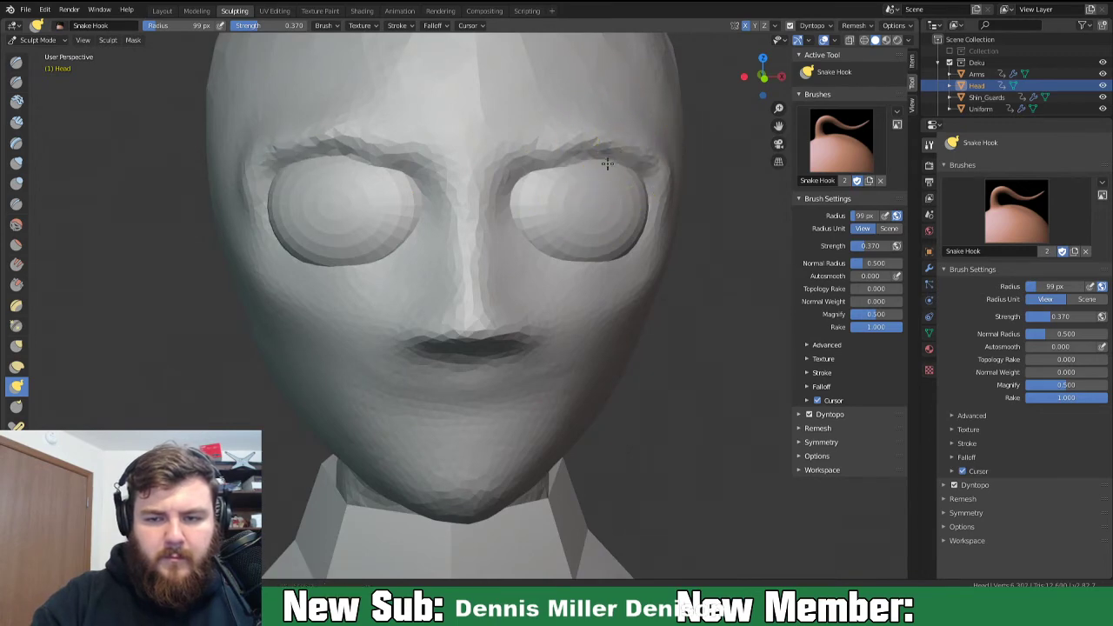
Build up the nose tip and nostril wings with the Inflate brush at a 51 px radius.
{"action": "mouse_move", "coordinate": [502, 345]}
{"action": "middle_mouse_down"}
{"action": "mouse_move", "coordinate": [464, 323]}
{"action": "mouse_move", "coordinate": [432, 330]}
{"action": "mouse_move", "coordinate": [435, 311]}
{"action": "middle_mouse_up"}
{"action": "mouse_move", "coordinate": [355, 290]}
{"action": "middle_mouse_down"}
{"action": "mouse_move", "coordinate": [343, 310]}
{"action": "mouse_move", "coordinate": [293, 330]}
{"action": "middle_mouse_up"}
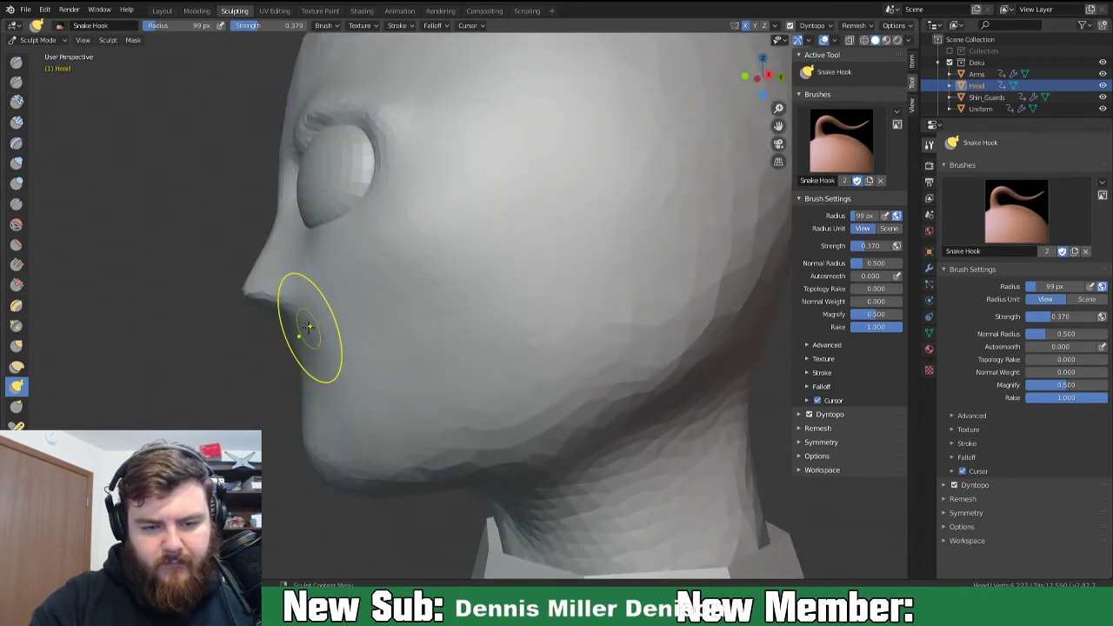
{"action": "middle_click_drag", "start_coordinate": [314, 292], "coordinate": [397, 303]}
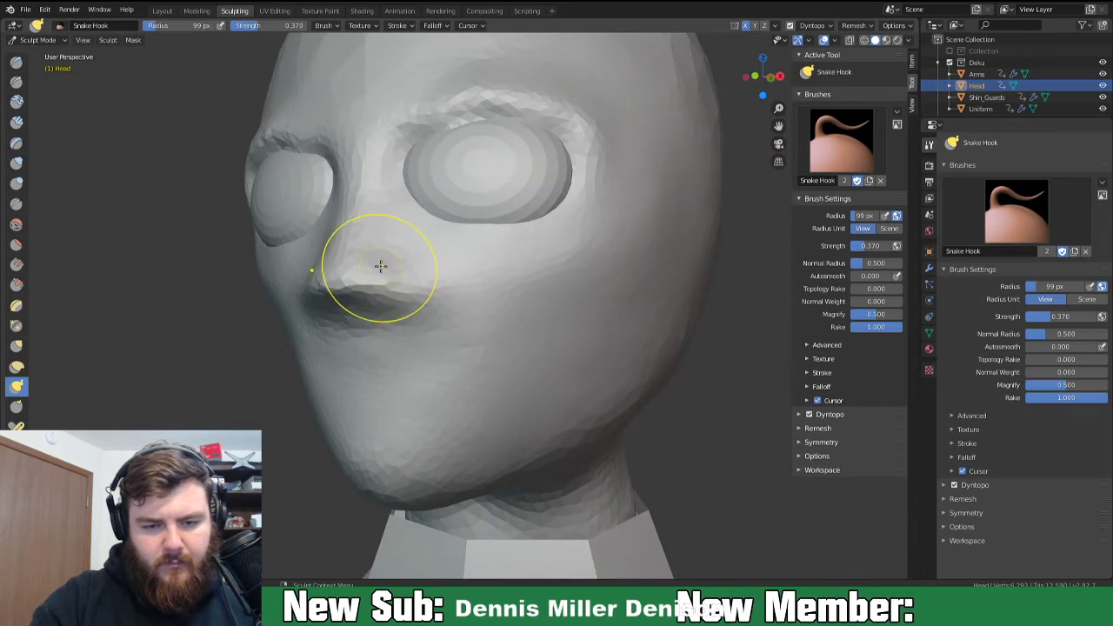
{"action": "key", "text": "i"}
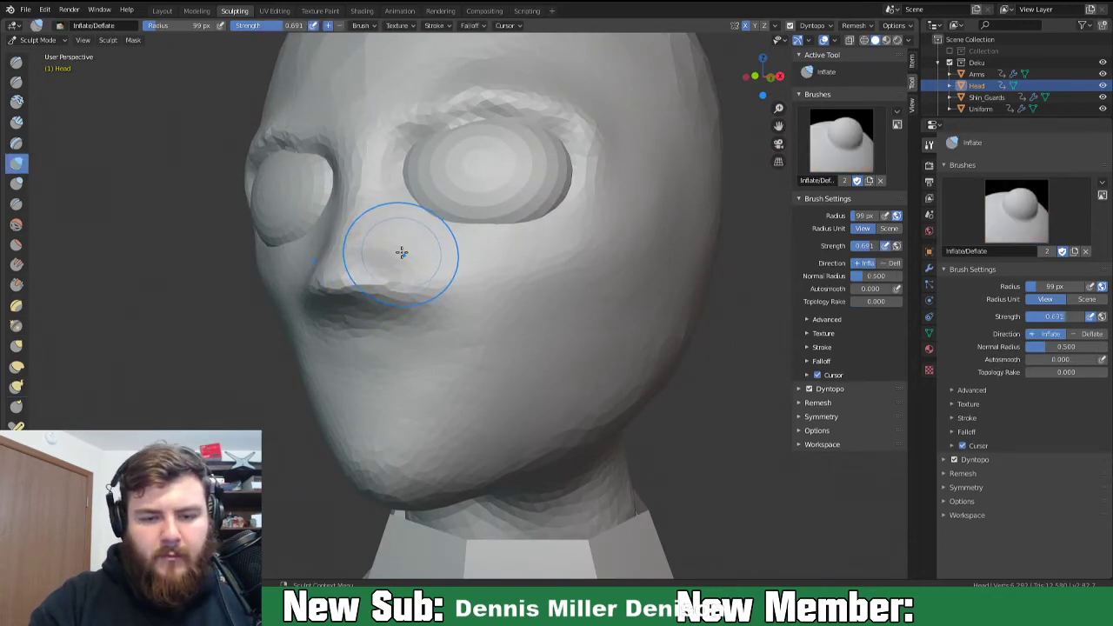
{"action": "key", "text": "f"}
{"action": "left_click", "coordinate": [379, 252]}
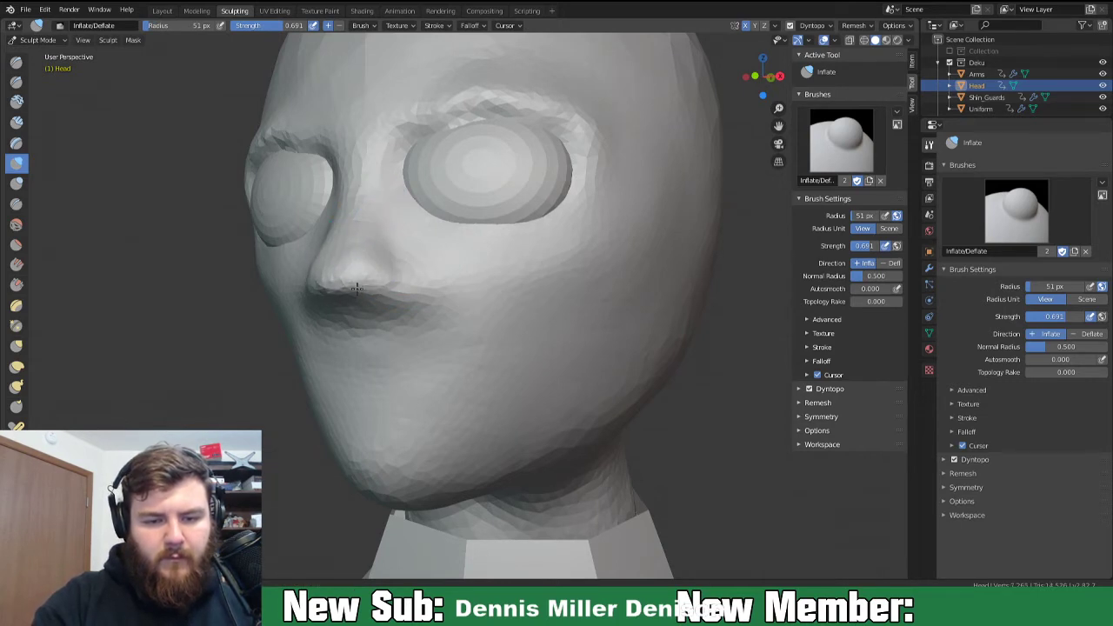
{"action": "middle_click_drag", "start_coordinate": [405, 288], "coordinate": [501, 308]}
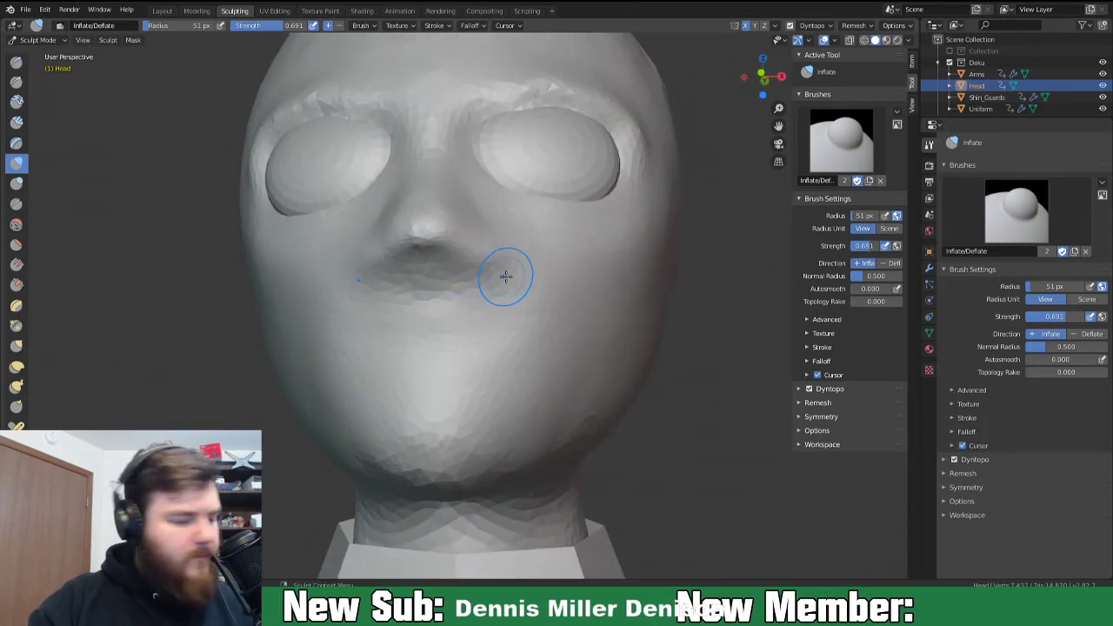
Reshape the nose's underside and nostril wings with the Snake Hook brush at 93 px.
{"action": "key", "text": "k"}
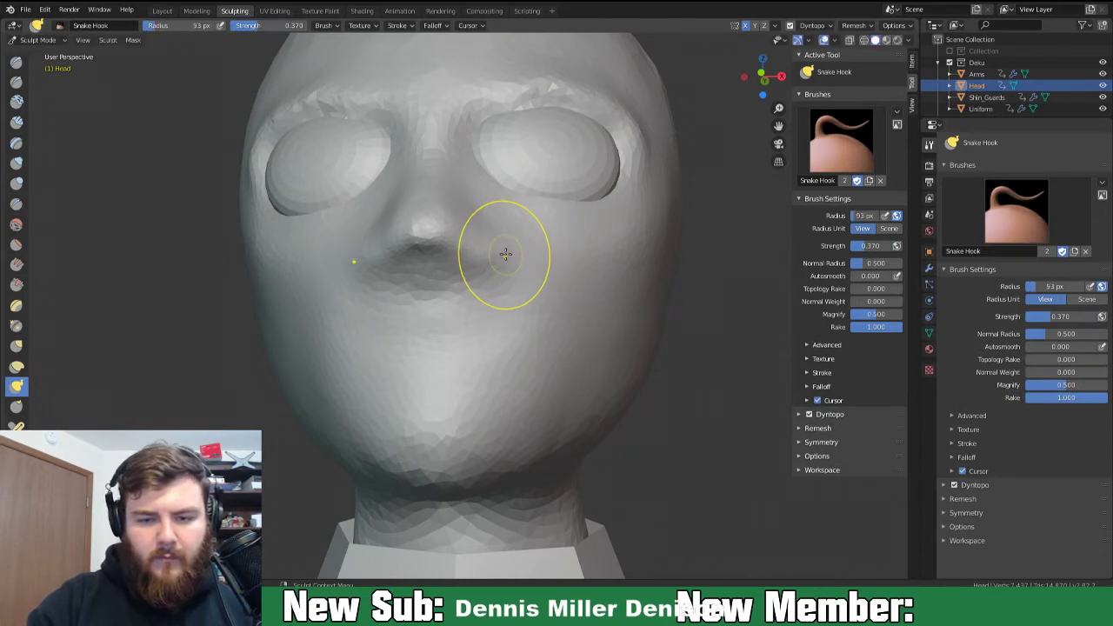
{"action": "mouse_move", "coordinate": [496, 249]}
{"action": "middle_mouse_down"}
{"action": "mouse_move", "coordinate": [637, 271]}
{"action": "mouse_move", "coordinate": [517, 276]}
{"action": "middle_mouse_up"}
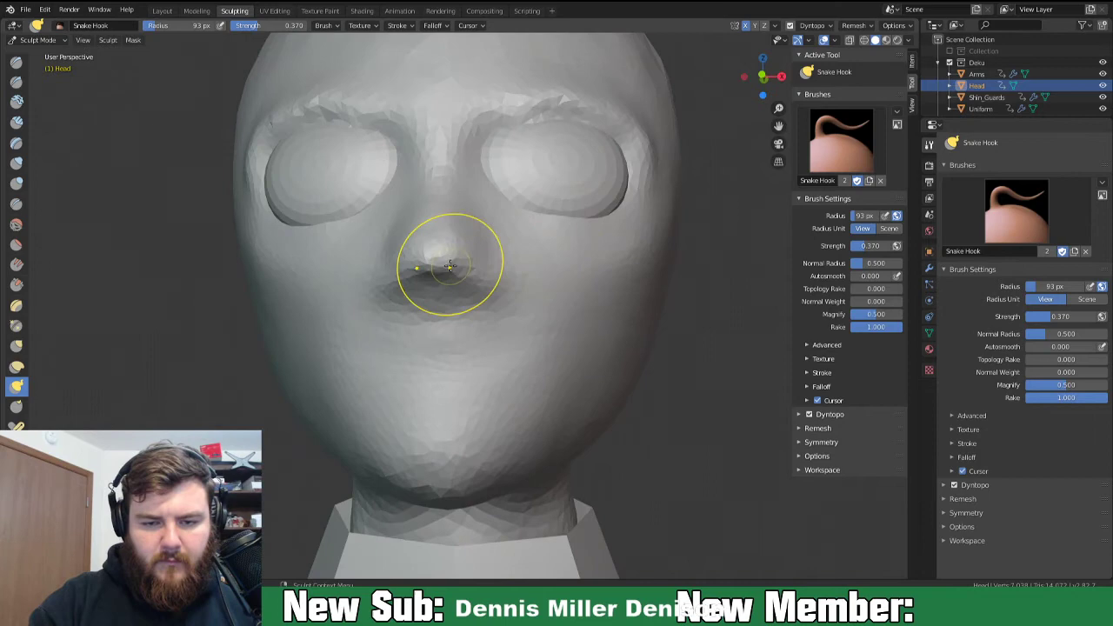
{"action": "middle_click_drag", "start_coordinate": [504, 266], "coordinate": [442, 266]}
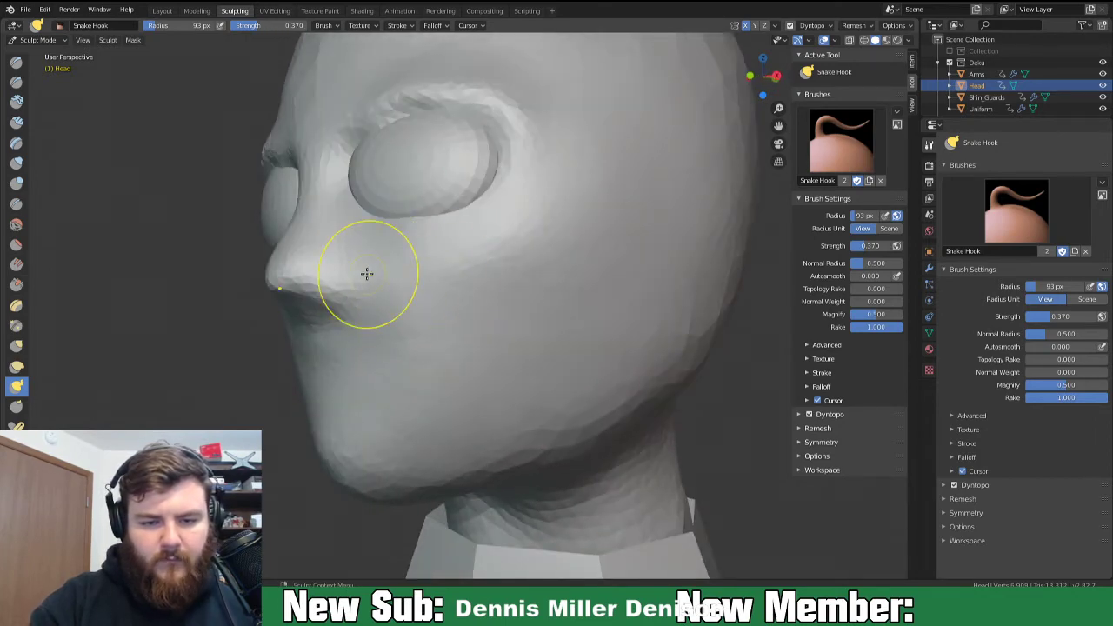
Sharpen the creases around the nostril wings and beneath the nose with the Crease brush at 52 px.
{"action": "key", "text": "shift+c"}
{"action": "key", "text": "f"}
{"action": "left_click", "coordinate": [349, 313]}
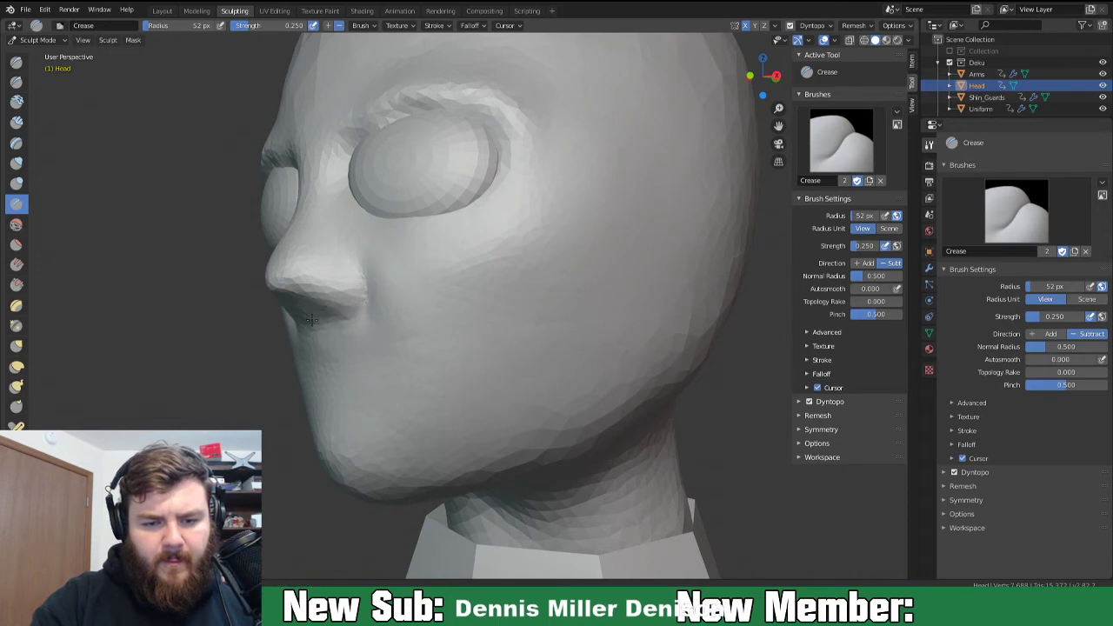
{"action": "middle_click_drag", "start_coordinate": [356, 339], "coordinate": [384, 300]}
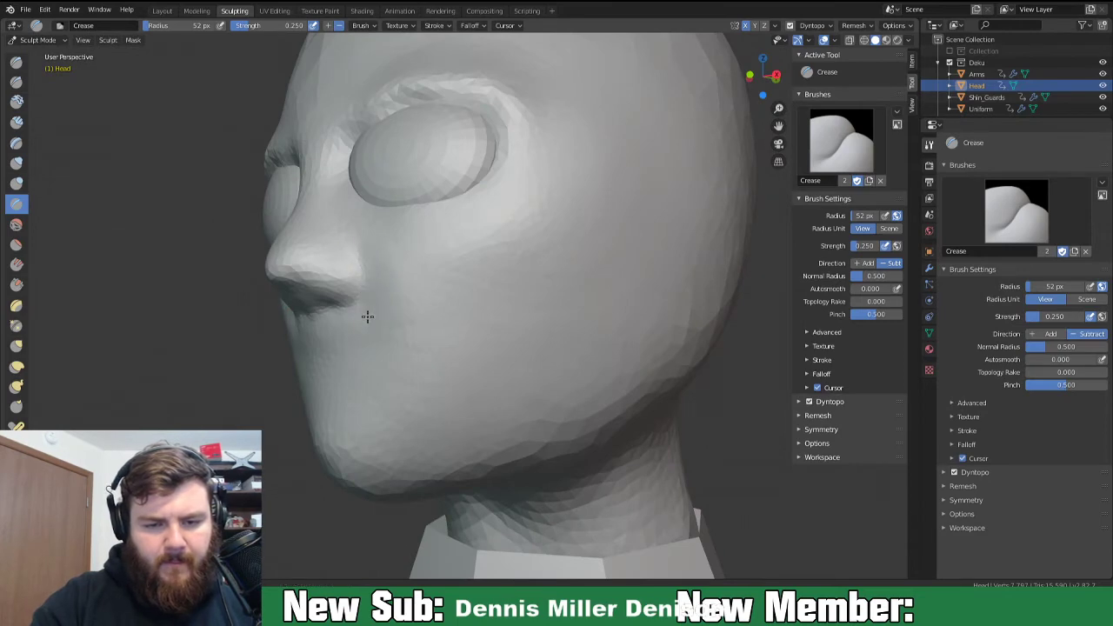
{"action": "middle_click_drag", "start_coordinate": [332, 320], "coordinate": [426, 357]}
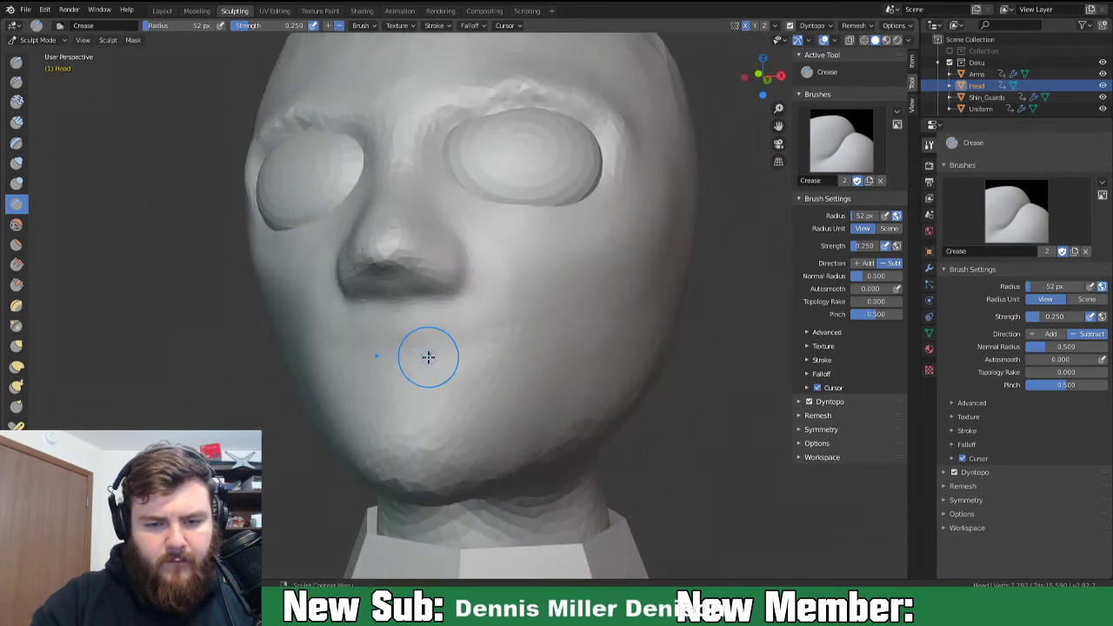
Flatten the sides and underside of the nose and the adjoining cheeks with the Scrape brush at 52 px.
{"action": "left_click", "coordinate": [16, 284]}
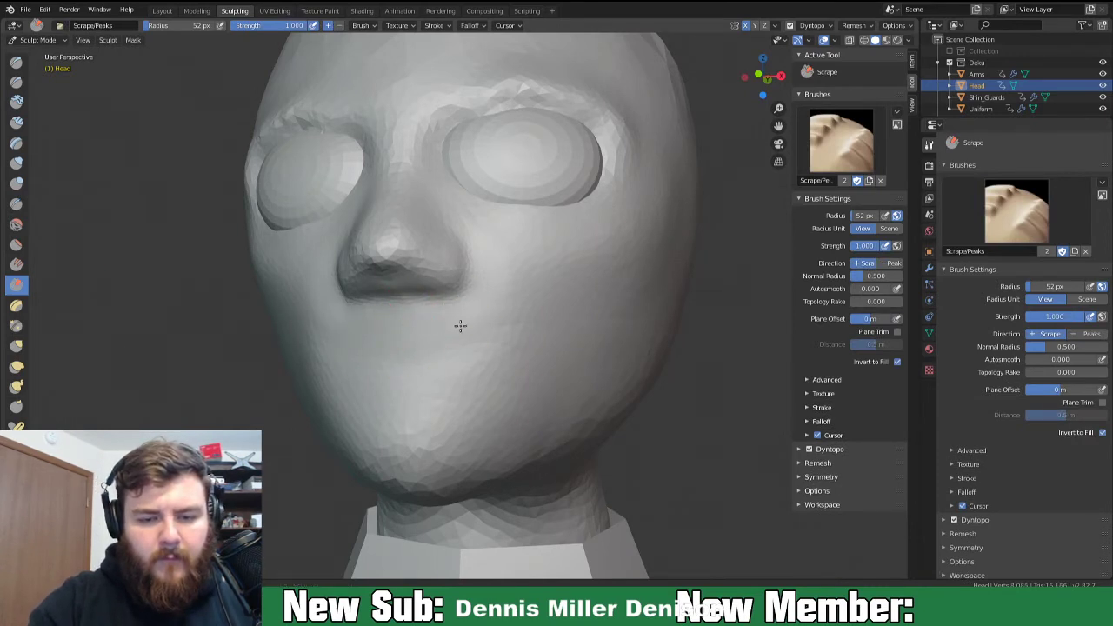
{"action": "left_click_drag", "start_coordinate": [499, 270], "coordinate": [477, 245]}
{"action": "mouse_move", "coordinate": [461, 207]}
{"action": "left_mouse_down"}
{"action": "mouse_move", "coordinate": [524, 226]}
{"action": "mouse_move", "coordinate": [531, 251]}
{"action": "mouse_move", "coordinate": [506, 345]}
{"action": "mouse_move", "coordinate": [454, 221]}
{"action": "left_mouse_up"}
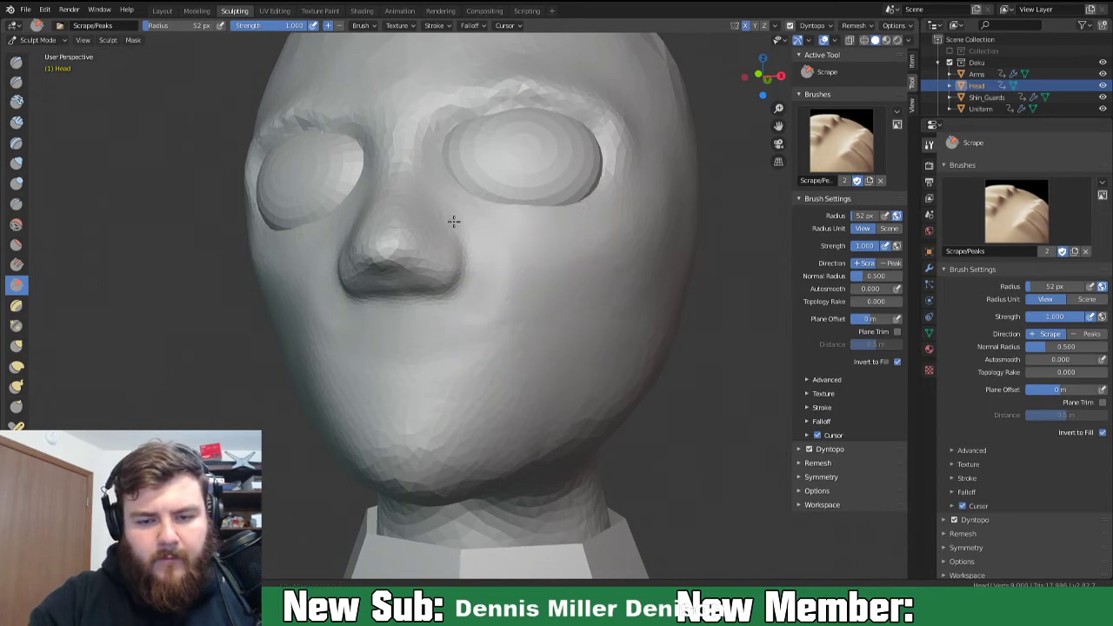
{"action": "middle_click_drag", "start_coordinate": [404, 280], "coordinate": [400, 224]}
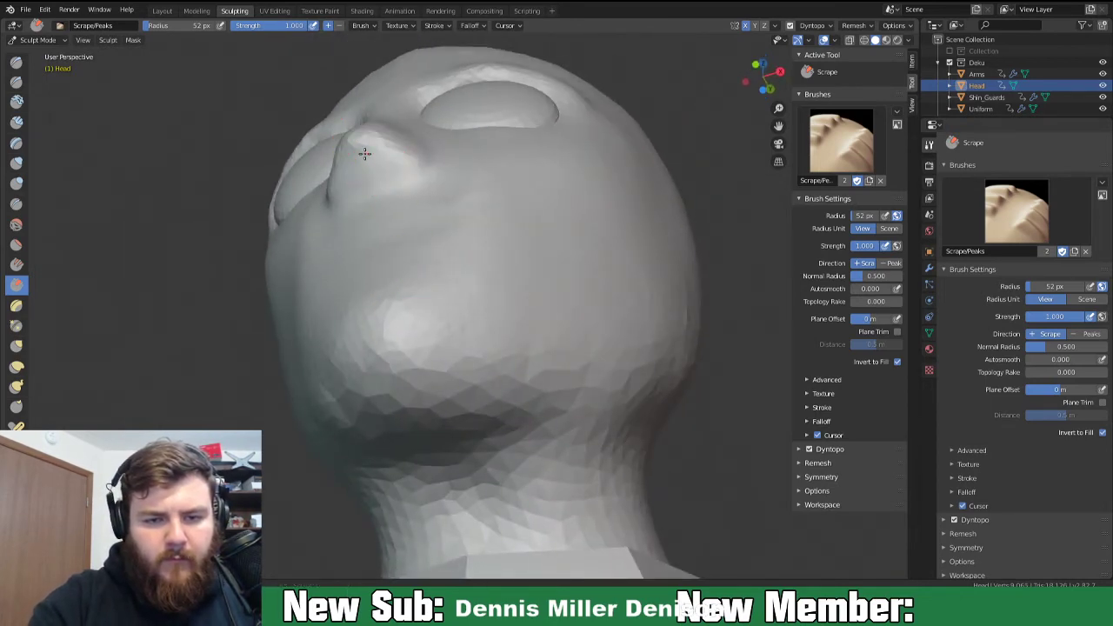
{"action": "middle_click_drag", "start_coordinate": [413, 175], "coordinate": [460, 390]}
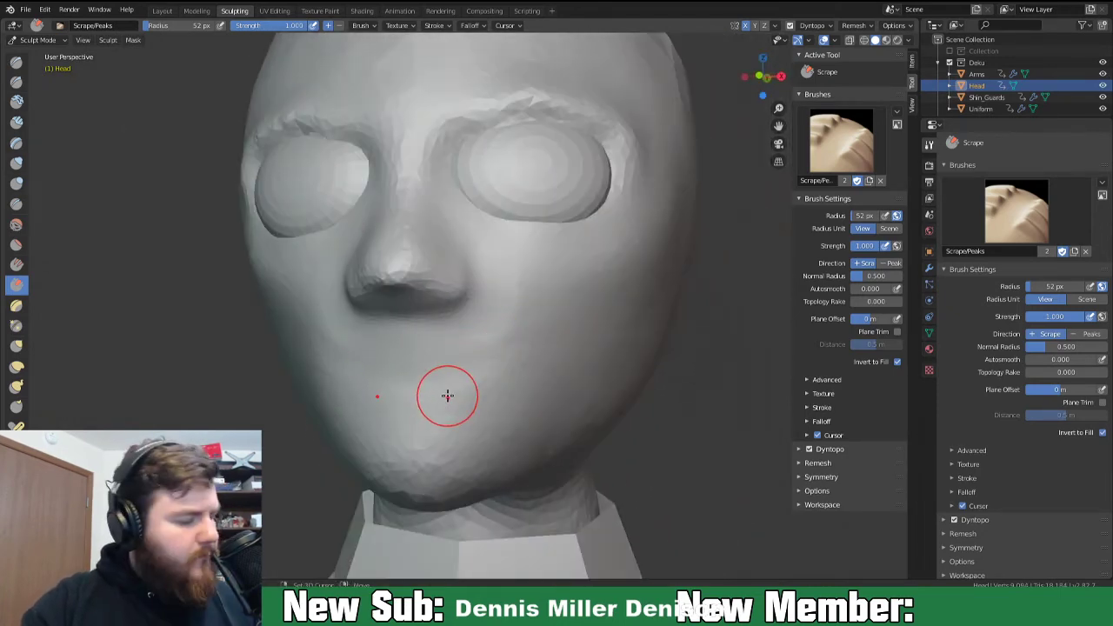
Carve a horizontal mouth line beneath the nose with the Crease brush at a 52 px radius.
{"action": "key", "text": "shift+c"}
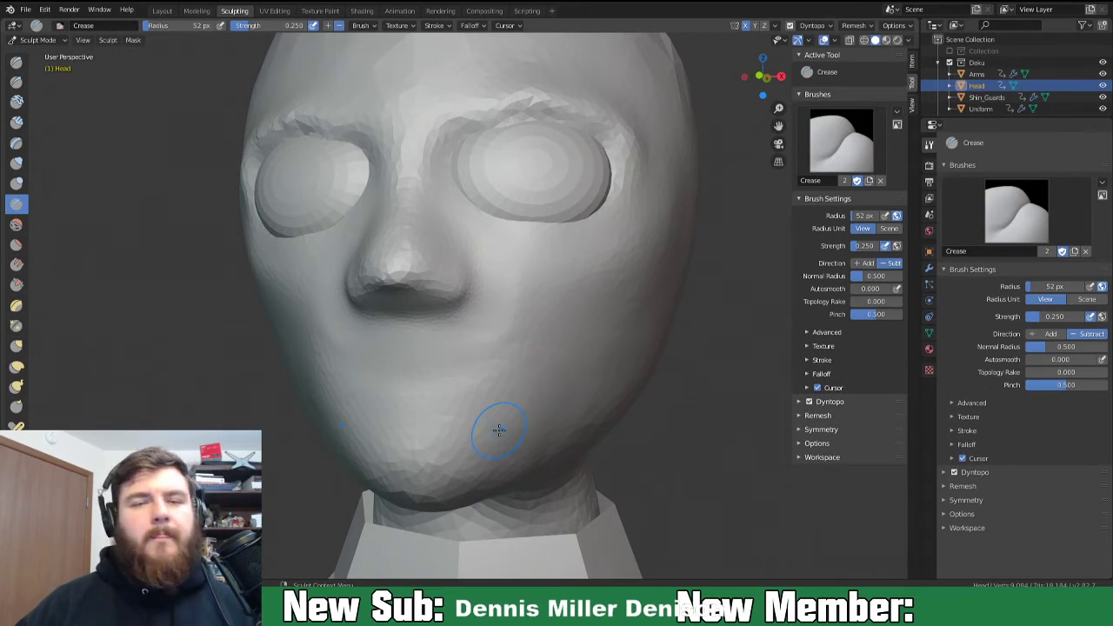
{"action": "scroll", "coordinate": [499, 429], "scroll_direction": "up", "scroll_amount": 1}
{"action": "middle_click_drag", "start_coordinate": [484, 444], "coordinate": [480, 370], "text": "shift"}
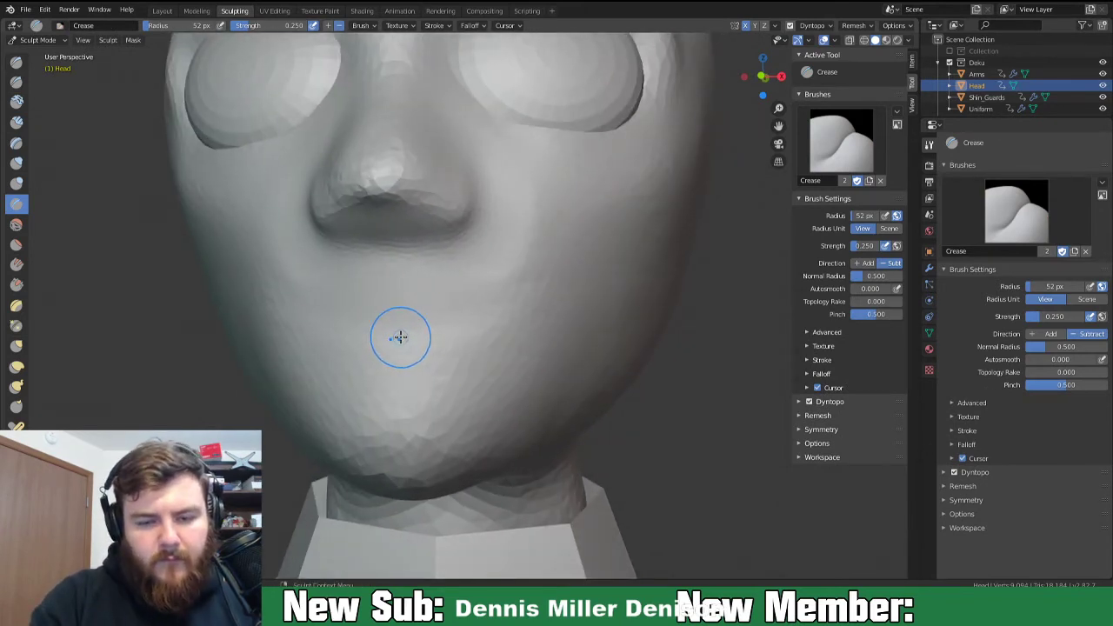
{"action": "left_click_drag", "start_coordinate": [353, 327], "coordinate": [461, 326]}
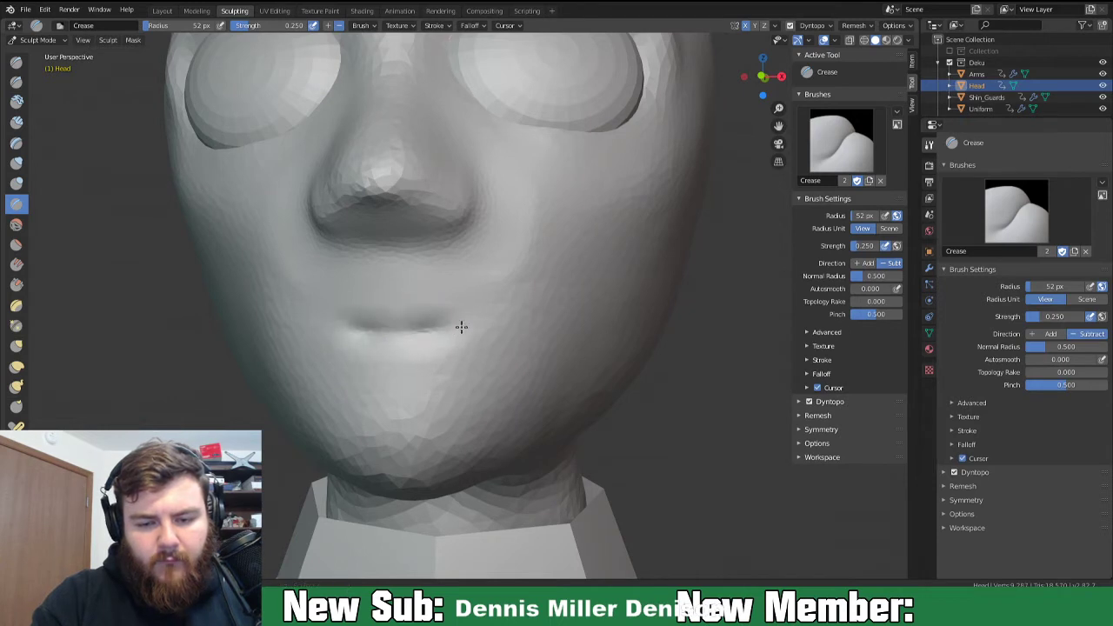
{"action": "left_click_drag", "start_coordinate": [349, 330], "coordinate": [450, 340]}
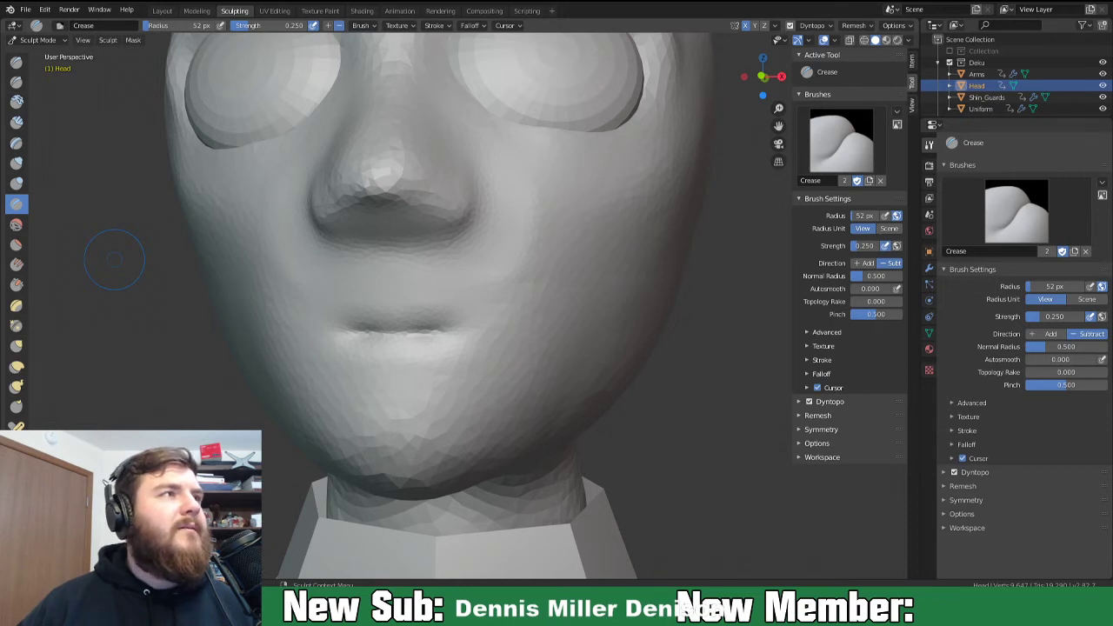
{"action": "middle_click_drag", "start_coordinate": [402, 333], "coordinate": [400, 333]}
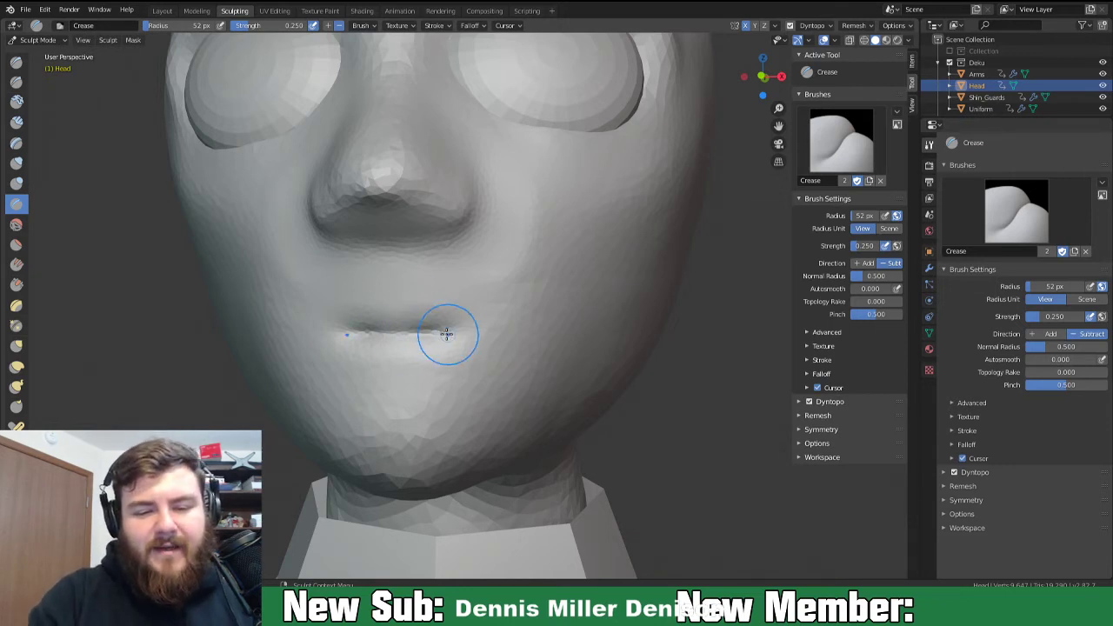
{"action": "mouse_move", "coordinate": [397, 337]}
{"action": "left_mouse_down"}
{"action": "mouse_move", "coordinate": [442, 318]}
{"action": "mouse_move", "coordinate": [512, 323]}
{"action": "mouse_move", "coordinate": [488, 329]}
{"action": "left_mouse_up"}
{"action": "middle_click_drag", "start_coordinate": [500, 373], "coordinate": [372, 389]}
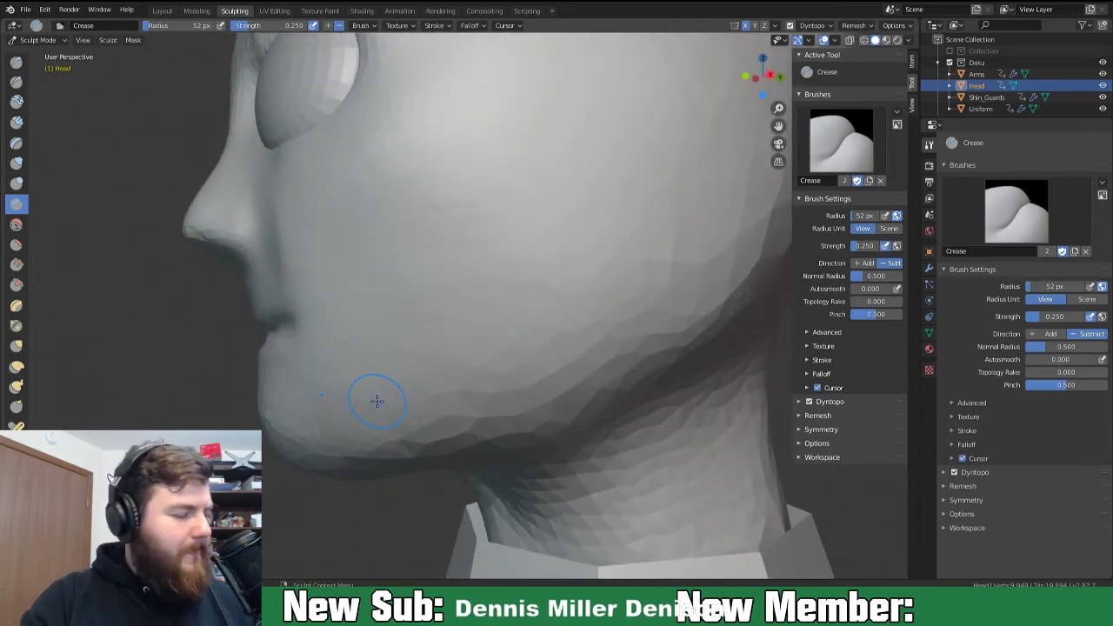
Pull the upper and lower lips outward in profile with the Snake Hook brush at a 73 px radius.
{"action": "key", "text": "k"}
{"action": "key", "text": "f"}
{"action": "left_click", "coordinate": [403, 405]}
{"action": "mouse_move", "coordinate": [341, 391]}
{"action": "middle_mouse_down"}
{"action": "mouse_move", "coordinate": [321, 390]}
{"action": "mouse_move", "coordinate": [436, 423]}
{"action": "mouse_move", "coordinate": [376, 354]}
{"action": "middle_mouse_up"}
{"action": "key", "text": "f"}
{"action": "left_click", "coordinate": [329, 400]}
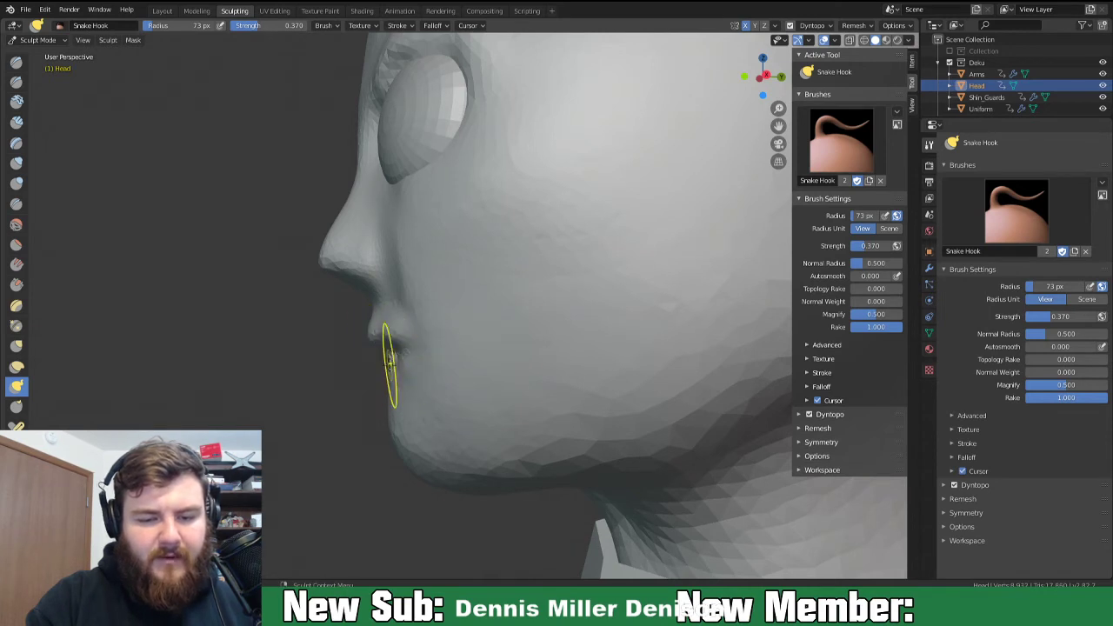
{"action": "mouse_move", "coordinate": [377, 374]}
{"action": "left_mouse_down"}
{"action": "mouse_move", "coordinate": [398, 367]}
{"action": "mouse_move", "coordinate": [398, 388]}
{"action": "left_mouse_up"}
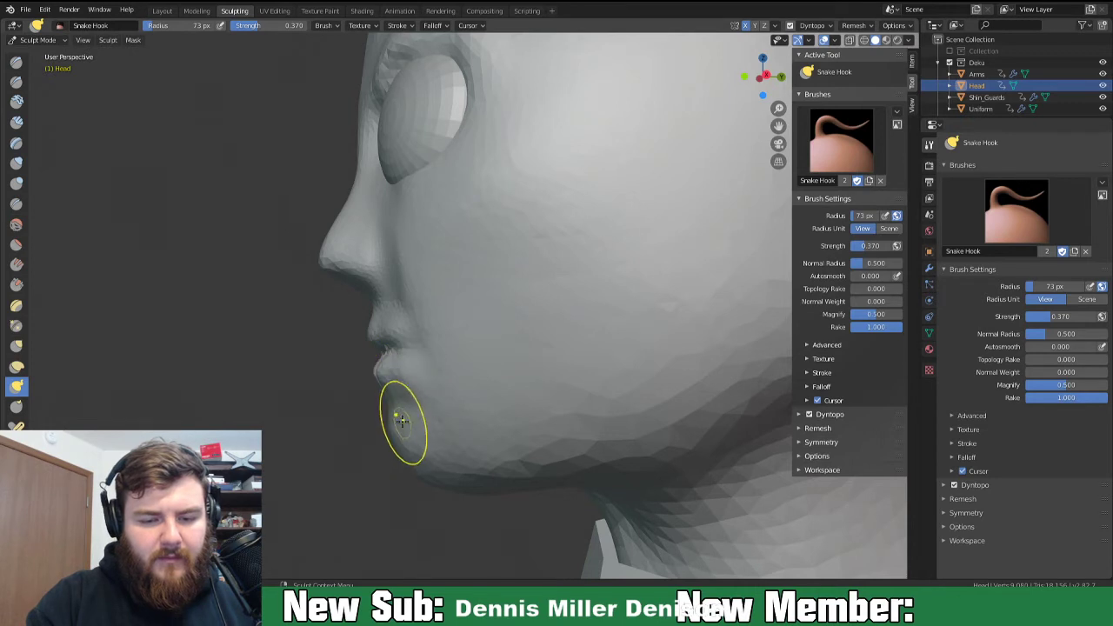
{"action": "middle_click_drag", "start_coordinate": [388, 389], "coordinate": [416, 379]}
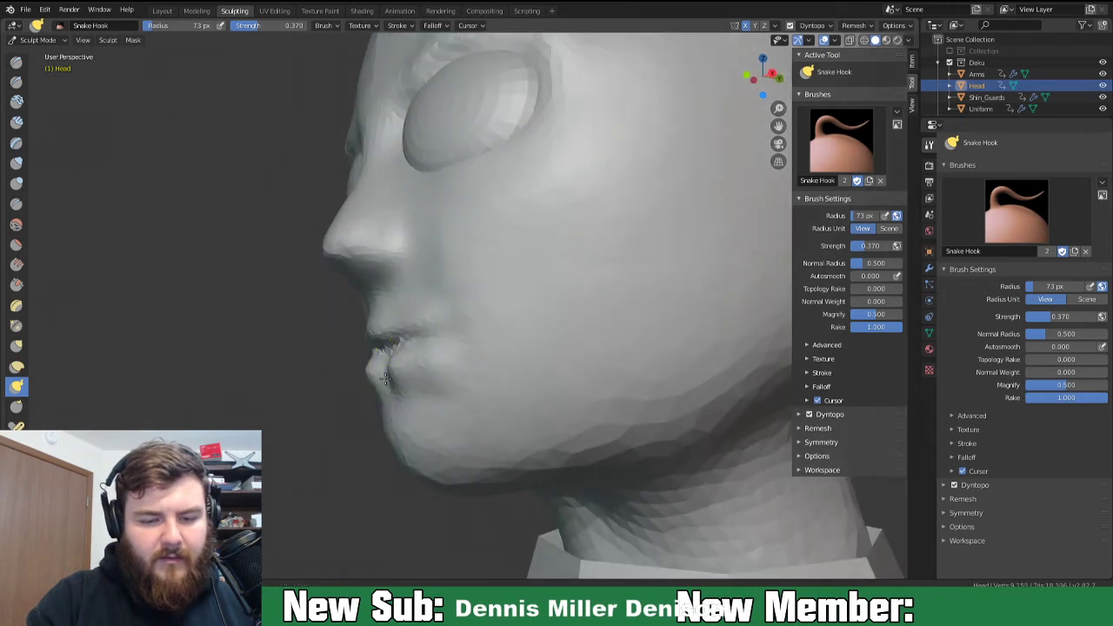
{"action": "left_click_drag", "start_coordinate": [384, 331], "coordinate": [409, 371]}
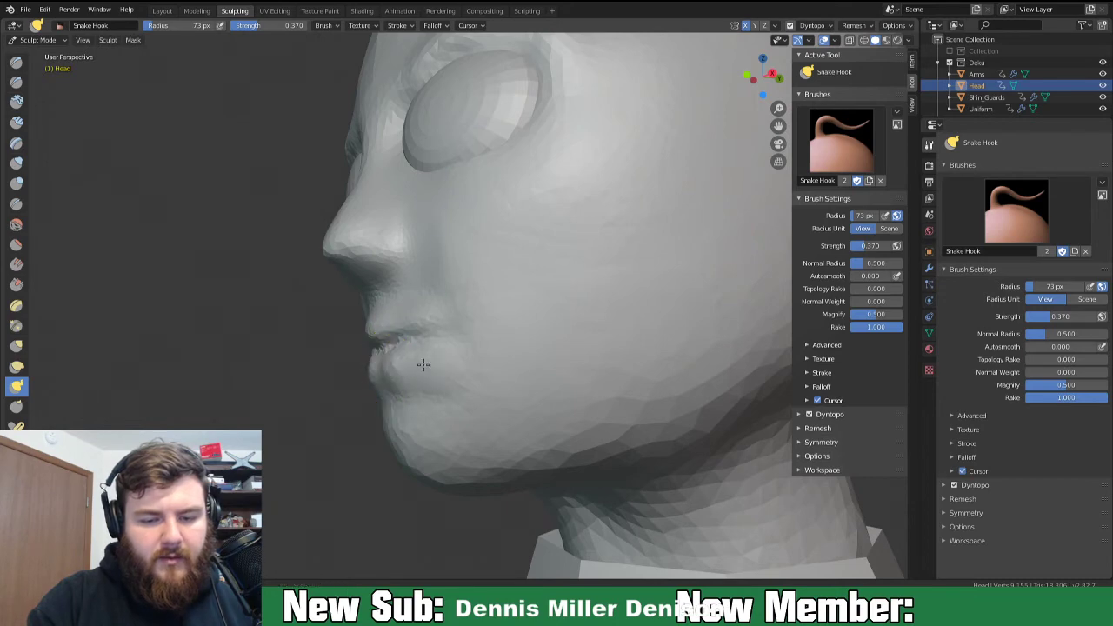
{"action": "mouse_move", "coordinate": [455, 347]}
{"action": "middle_mouse_down"}
{"action": "mouse_move", "coordinate": [504, 375]}
{"action": "mouse_move", "coordinate": [437, 375]}
{"action": "mouse_move", "coordinate": [484, 373]}
{"action": "mouse_move", "coordinate": [484, 385]}
{"action": "mouse_move", "coordinate": [470, 387]}
{"action": "mouse_move", "coordinate": [427, 343]}
{"action": "middle_mouse_up"}
Inflate the mouth area with the Inflate brush at 73 px and smooth it into one rounded form.
{"action": "key", "text": "i"}
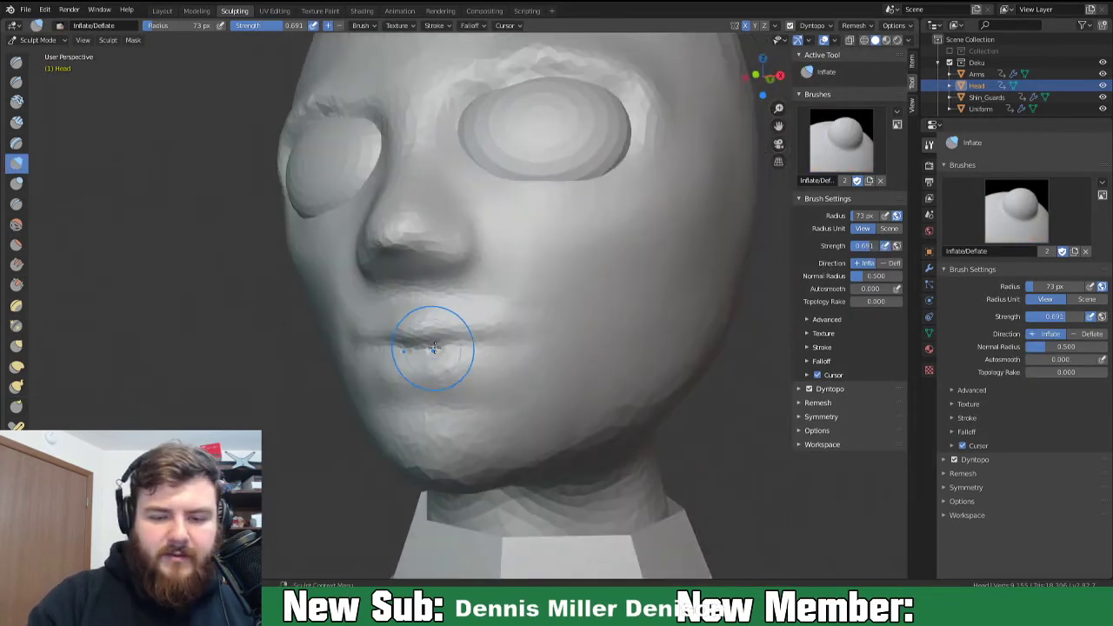
{"action": "mouse_move", "coordinate": [432, 351]}
{"action": "left_mouse_down"}
{"action": "mouse_move", "coordinate": [429, 365]}
{"action": "mouse_move", "coordinate": [452, 347]}
{"action": "left_mouse_up"}
{"action": "mouse_move", "coordinate": [463, 327]}
{"action": "left_mouse_down"}
{"action": "mouse_move", "coordinate": [452, 327]}
{"action": "mouse_move", "coordinate": [495, 332]}
{"action": "mouse_move", "coordinate": [522, 387]}
{"action": "mouse_move", "coordinate": [495, 416]}
{"action": "mouse_move", "coordinate": [504, 380]}
{"action": "mouse_move", "coordinate": [469, 409]}
{"action": "mouse_move", "coordinate": [421, 410]}
{"action": "mouse_move", "coordinate": [433, 341]}
{"action": "left_mouse_up"}
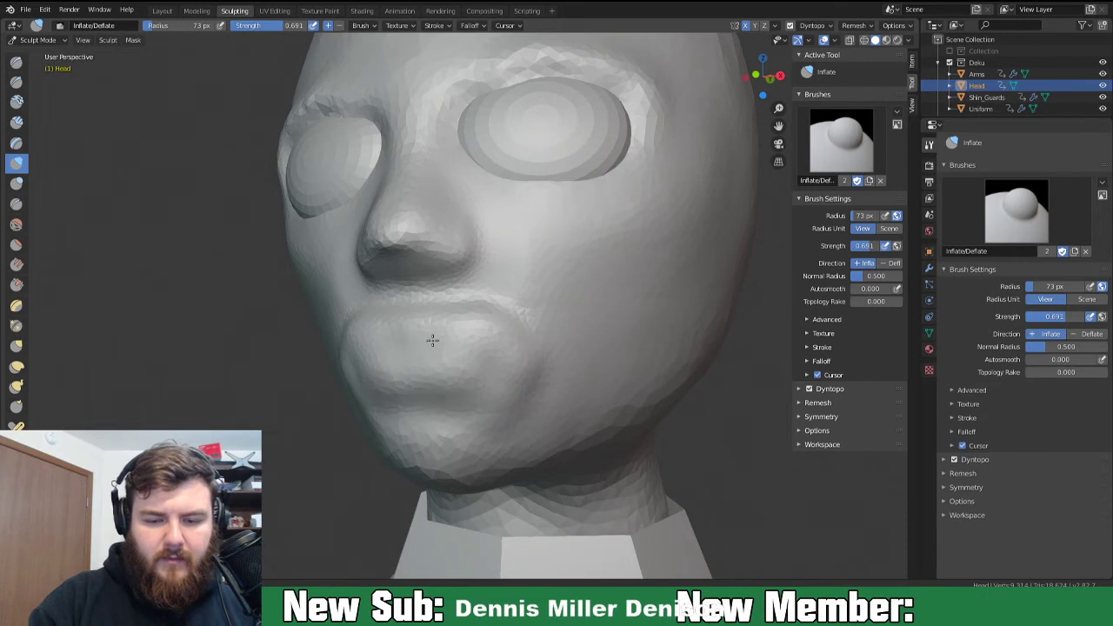
{"action": "left_click_drag", "start_coordinate": [501, 327], "coordinate": [424, 320]}
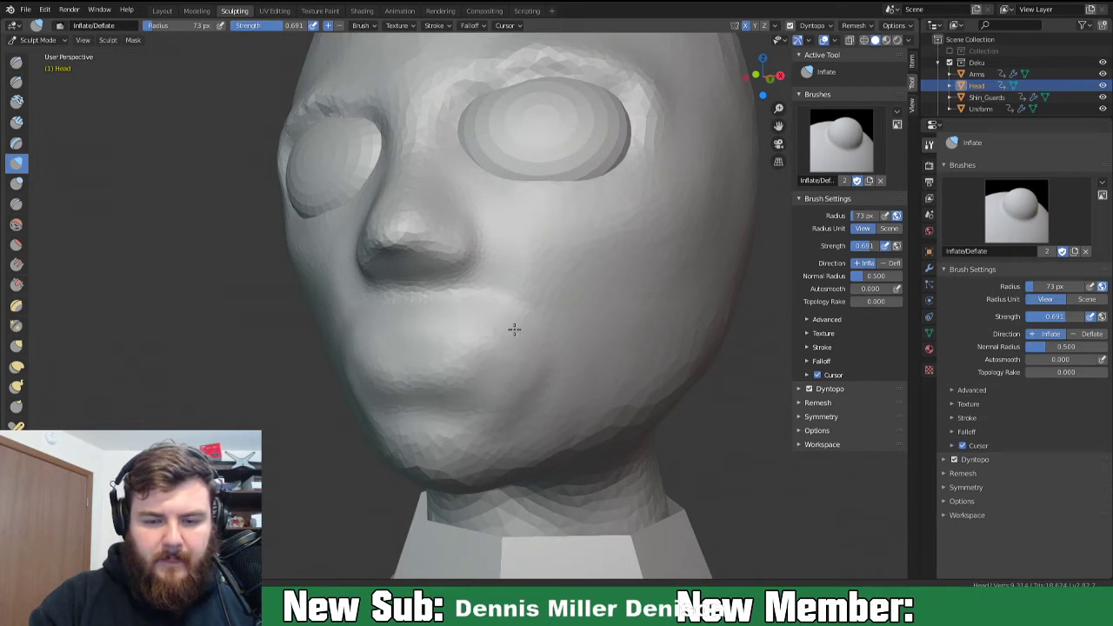
{"action": "middle_click_drag", "start_coordinate": [478, 405], "coordinate": [545, 347]}
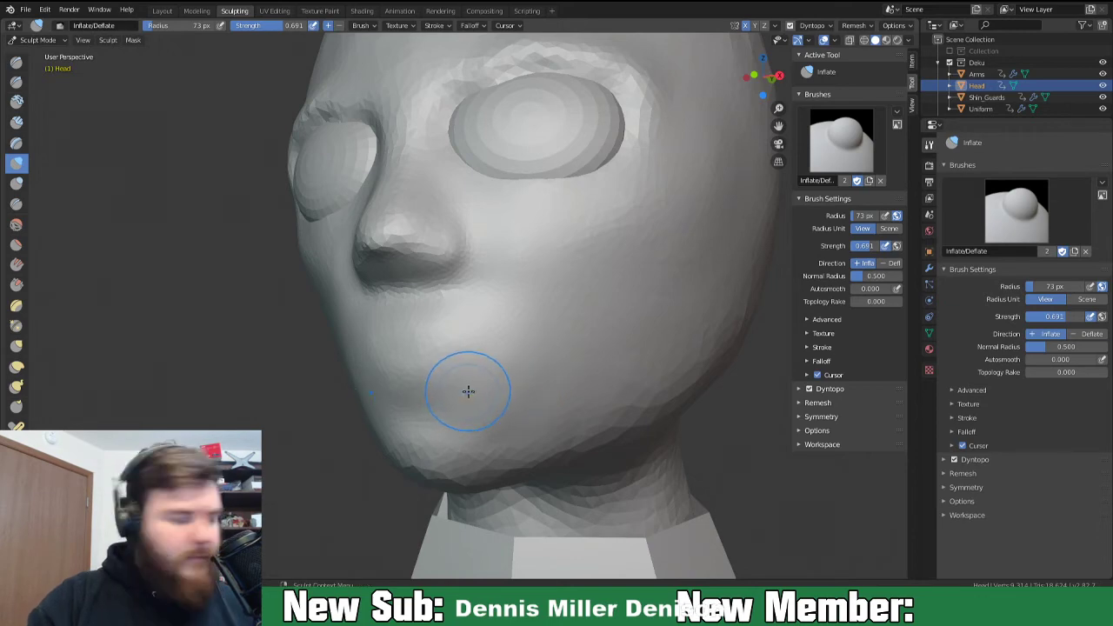
Carve a new, curved mouth line across the rounded mouth area with the Crease brush at a 47 px radius.
{"action": "key", "text": "shift+c"}
{"action": "middle_click_drag", "start_coordinate": [485, 390], "coordinate": [571, 361]}
{"action": "scroll", "coordinate": [571, 361], "scroll_direction": "up", "scroll_amount": 8}
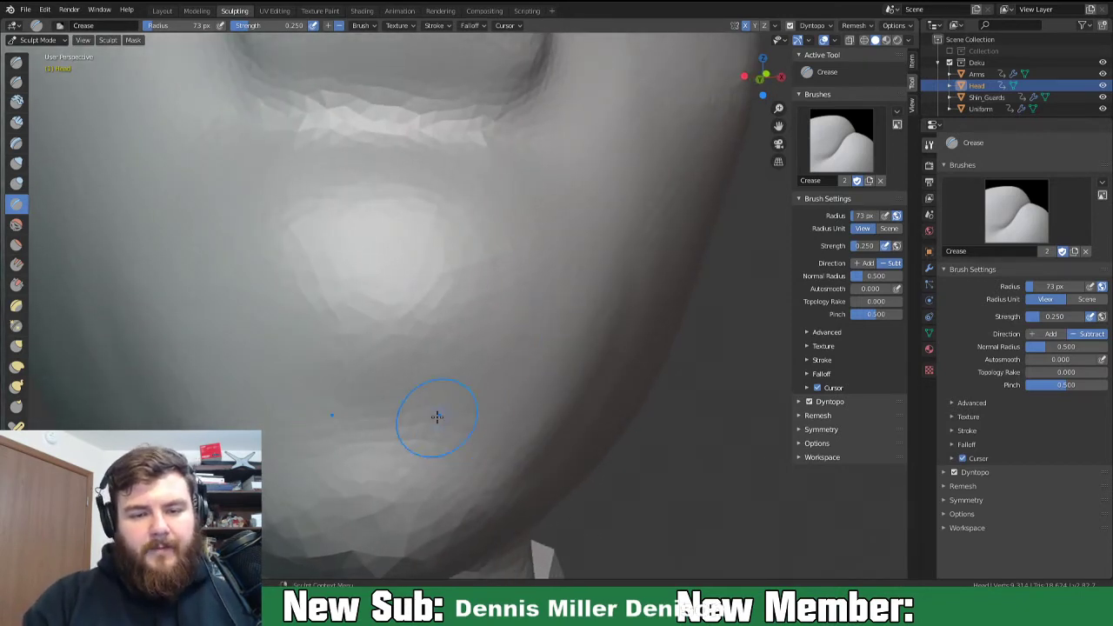
{"action": "key", "text": "f"}
{"action": "left_click", "coordinate": [387, 299]}
{"action": "mouse_move", "coordinate": [401, 276]}
{"action": "left_mouse_down"}
{"action": "mouse_move", "coordinate": [388, 274]}
{"action": "mouse_move", "coordinate": [469, 274]}
{"action": "mouse_move", "coordinate": [413, 273]}
{"action": "mouse_move", "coordinate": [498, 304]}
{"action": "mouse_move", "coordinate": [453, 278]}
{"action": "mouse_move", "coordinate": [392, 291]}
{"action": "mouse_move", "coordinate": [443, 275]}
{"action": "mouse_move", "coordinate": [491, 295]}
{"action": "left_mouse_up"}
{"action": "middle_click_drag", "start_coordinate": [493, 296], "coordinate": [441, 294]}
{"action": "mouse_move", "coordinate": [384, 275]}
{"action": "left_mouse_down"}
{"action": "mouse_move", "coordinate": [373, 273]}
{"action": "mouse_move", "coordinate": [449, 283]}
{"action": "mouse_move", "coordinate": [338, 270]}
{"action": "mouse_move", "coordinate": [492, 277]}
{"action": "mouse_move", "coordinate": [323, 273]}
{"action": "left_mouse_up"}
{"action": "middle_click_drag", "start_coordinate": [372, 315], "coordinate": [439, 365]}
Build up the upper lip along the mouth line with the Draw brush at 47 px and 0.500 strength.
{"action": "key", "text": "x"}
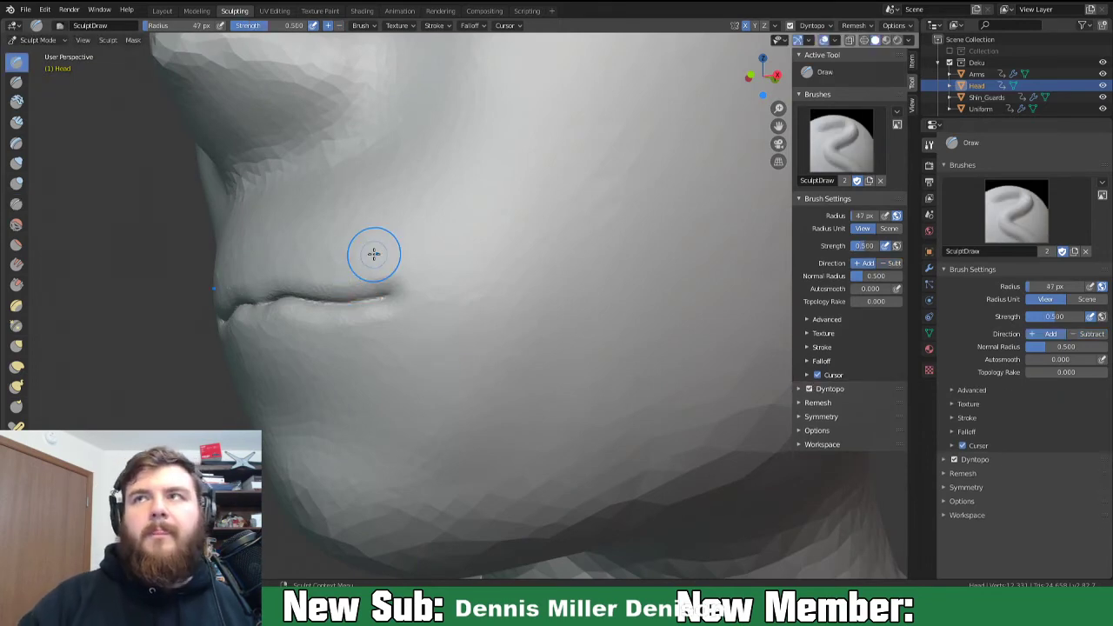
{"action": "middle_click_drag", "start_coordinate": [429, 318], "coordinate": [529, 325]}
{"action": "mouse_move", "coordinate": [326, 294]}
{"action": "left_mouse_down"}
{"action": "mouse_move", "coordinate": [380, 278]}
{"action": "mouse_move", "coordinate": [547, 304]}
{"action": "left_mouse_up"}
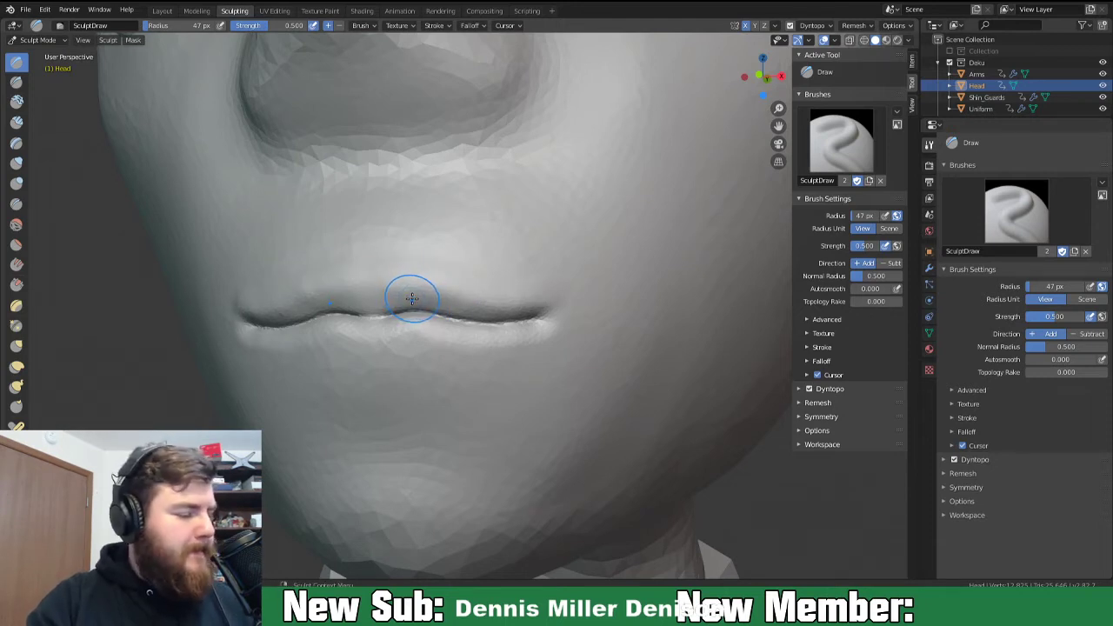
Flatten the area between the nose and upper lip with the Scrape brush at a 47 px radius.
{"action": "key", "text": "shift+t"}
{"action": "key", "text": "shift+space"}
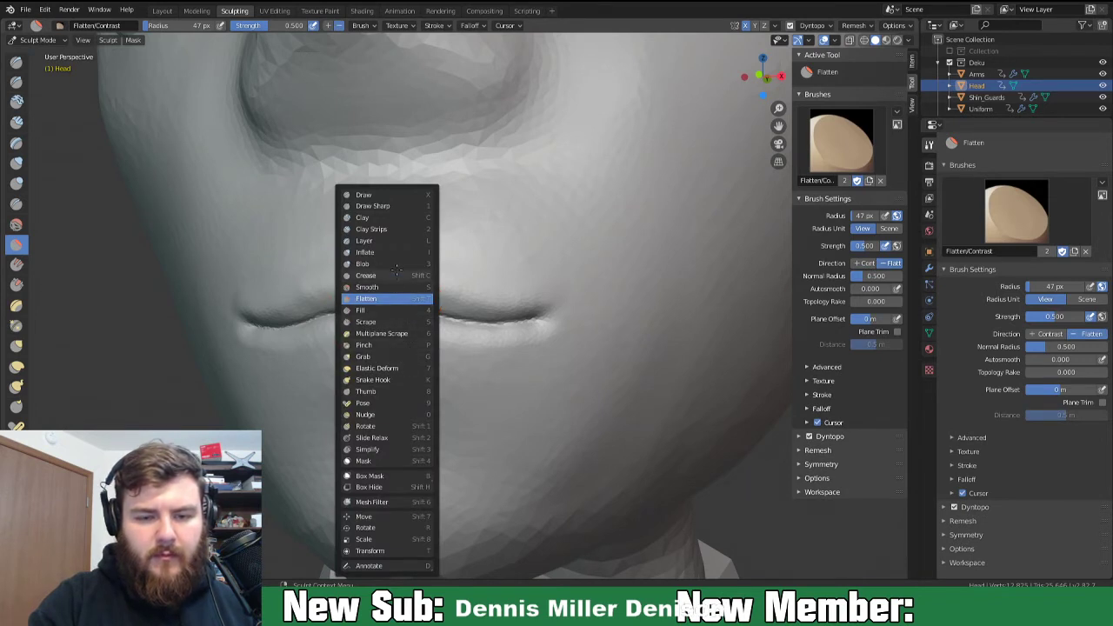
{"action": "left_click", "coordinate": [405, 321]}
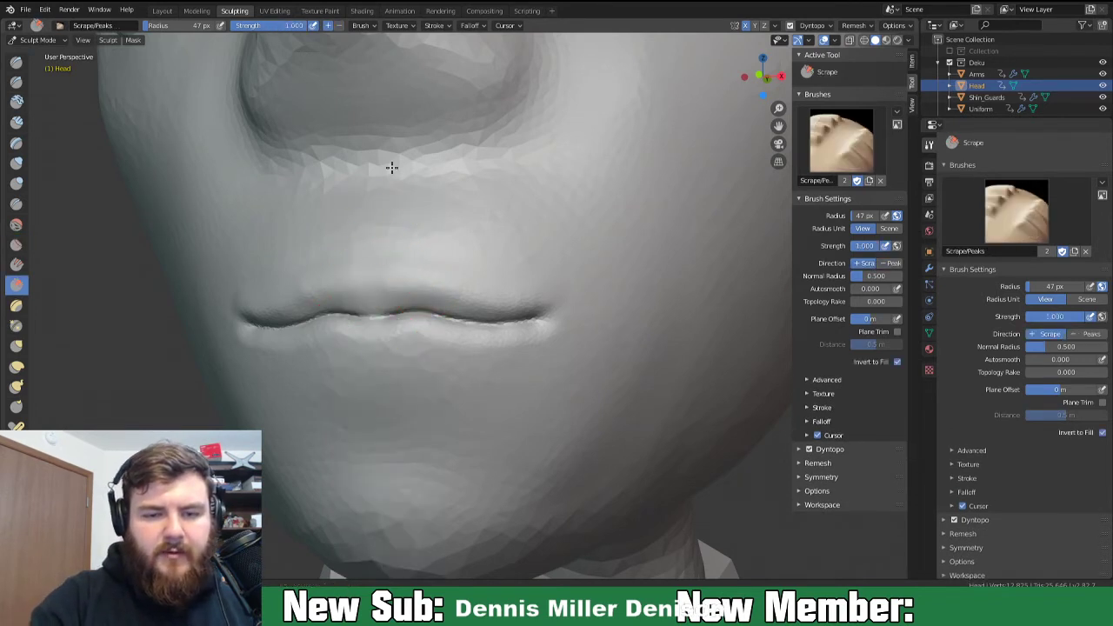
{"action": "mouse_move", "coordinate": [378, 271]}
{"action": "left_mouse_down"}
{"action": "mouse_move", "coordinate": [377, 204]}
{"action": "mouse_move", "coordinate": [377, 222]}
{"action": "left_mouse_up"}
{"action": "left_click_drag", "start_coordinate": [417, 191], "coordinate": [426, 191]}
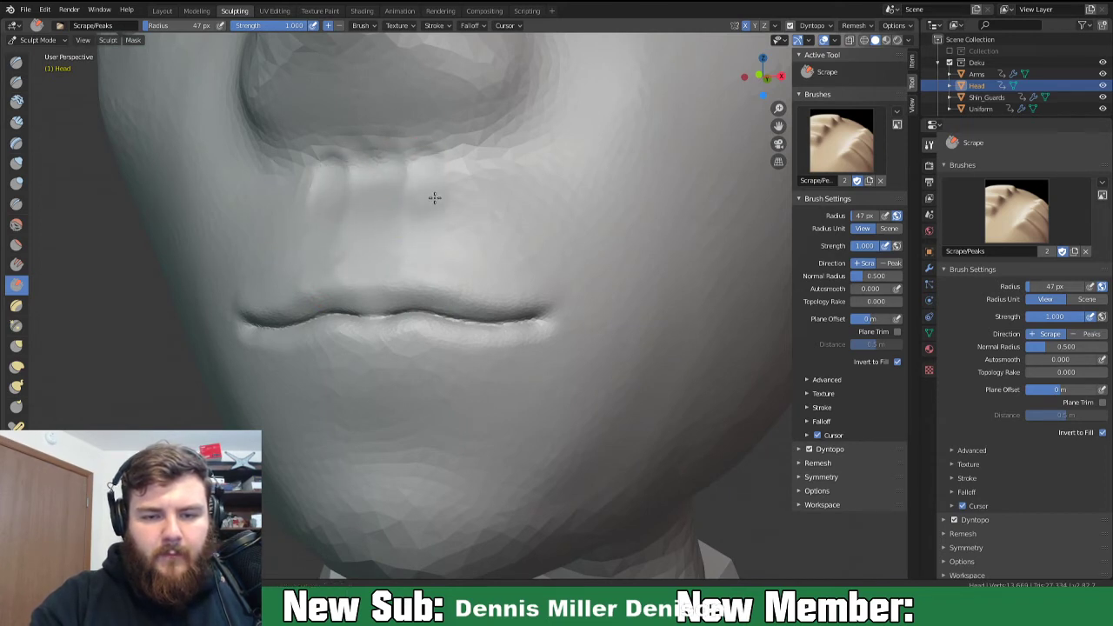
{"action": "left_click_drag", "start_coordinate": [378, 258], "coordinate": [380, 226]}
{"action": "left_click_drag", "start_coordinate": [374, 270], "coordinate": [377, 261]}
{"action": "mouse_move", "coordinate": [401, 174]}
{"action": "left_mouse_down"}
{"action": "mouse_move", "coordinate": [376, 255]}
{"action": "mouse_move", "coordinate": [419, 178]}
{"action": "left_mouse_up"}
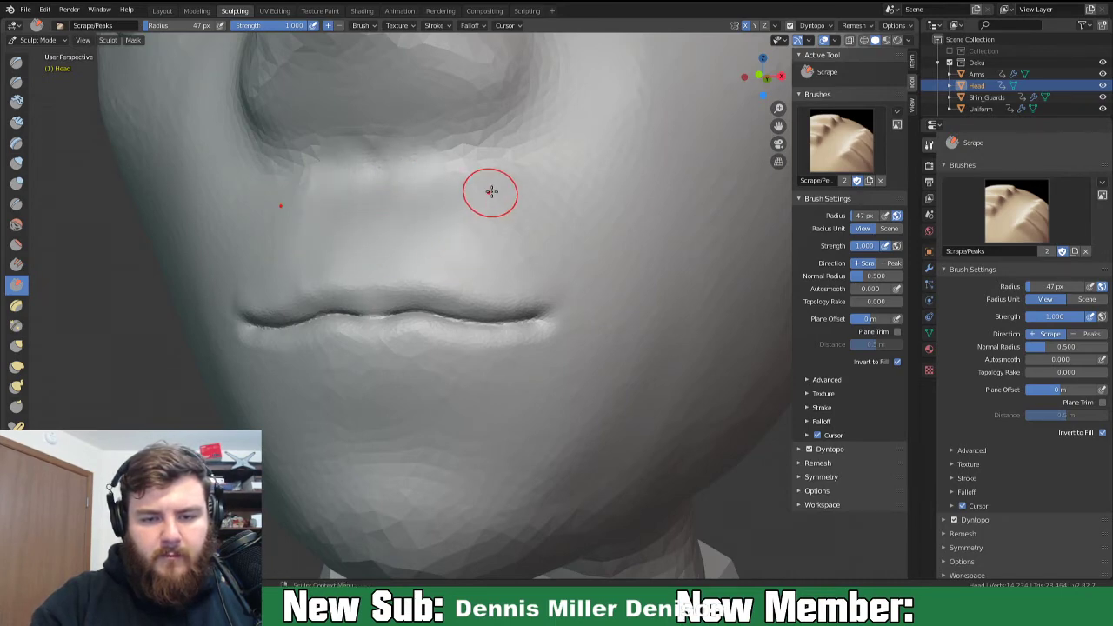
Scrape the area between the lower lip and the chin with the Scrape brush at 47 px.
{"action": "mouse_move", "coordinate": [534, 340]}
{"action": "middle_mouse_down"}
{"action": "mouse_move", "coordinate": [449, 340]}
{"action": "mouse_move", "coordinate": [444, 351]}
{"action": "mouse_move", "coordinate": [482, 355]}
{"action": "mouse_move", "coordinate": [445, 359]}
{"action": "mouse_move", "coordinate": [479, 342]}
{"action": "middle_mouse_up"}
{"action": "mouse_move", "coordinate": [405, 452]}
{"action": "middle_mouse_down"}
{"action": "mouse_move", "coordinate": [412, 437]}
{"action": "mouse_move", "coordinate": [392, 435]}
{"action": "middle_mouse_up"}
{"action": "mouse_move", "coordinate": [392, 435]}
{"action": "left_mouse_down"}
{"action": "mouse_move", "coordinate": [385, 427]}
{"action": "mouse_move", "coordinate": [368, 442]}
{"action": "mouse_move", "coordinate": [369, 467]}
{"action": "mouse_move", "coordinate": [412, 444]}
{"action": "mouse_move", "coordinate": [409, 429]}
{"action": "mouse_move", "coordinate": [369, 421]}
{"action": "mouse_move", "coordinate": [360, 395]}
{"action": "mouse_move", "coordinate": [373, 373]}
{"action": "mouse_move", "coordinate": [386, 448]}
{"action": "left_mouse_up"}
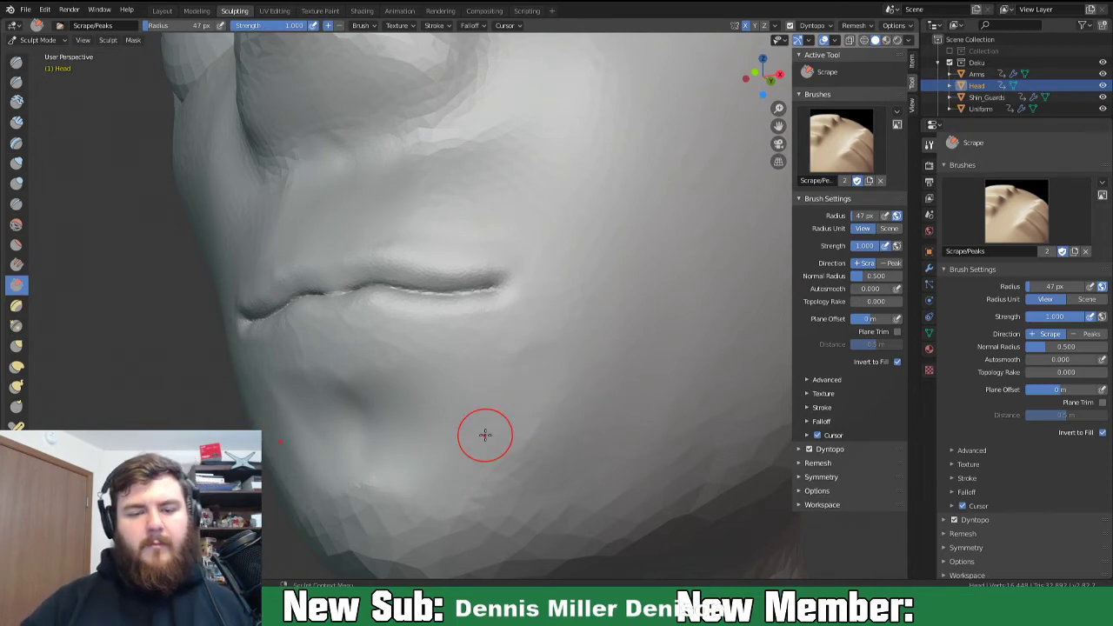
Examine the head's proportions from the front and in profile, comparing Material Preview and Solid shading.
{"action": "scroll", "coordinate": [468, 403], "scroll_direction": "down", "scroll_amount": 6}
{"action": "scroll", "coordinate": [469, 394], "scroll_direction": "down", "scroll_amount": 3}
{"action": "mouse_move", "coordinate": [571, 422]}
{"action": "middle_mouse_down"}
{"action": "mouse_move", "coordinate": [626, 465]}
{"action": "mouse_move", "coordinate": [695, 461]}
{"action": "mouse_move", "coordinate": [470, 439]}
{"action": "mouse_move", "coordinate": [619, 447]}
{"action": "mouse_move", "coordinate": [586, 447]}
{"action": "middle_mouse_up"}
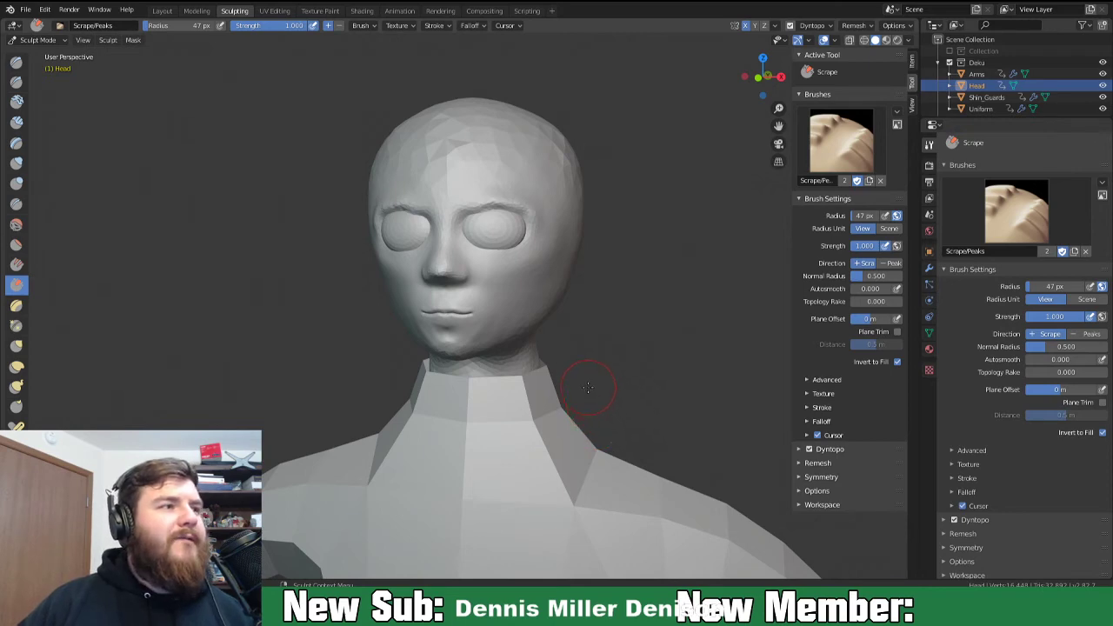
{"action": "mouse_move", "coordinate": [575, 386]}
{"action": "middle_mouse_down"}
{"action": "mouse_move", "coordinate": [504, 376]}
{"action": "mouse_move", "coordinate": [574, 354]}
{"action": "mouse_move", "coordinate": [539, 355]}
{"action": "mouse_move", "coordinate": [688, 358]}
{"action": "mouse_move", "coordinate": [628, 353]}
{"action": "middle_mouse_up"}
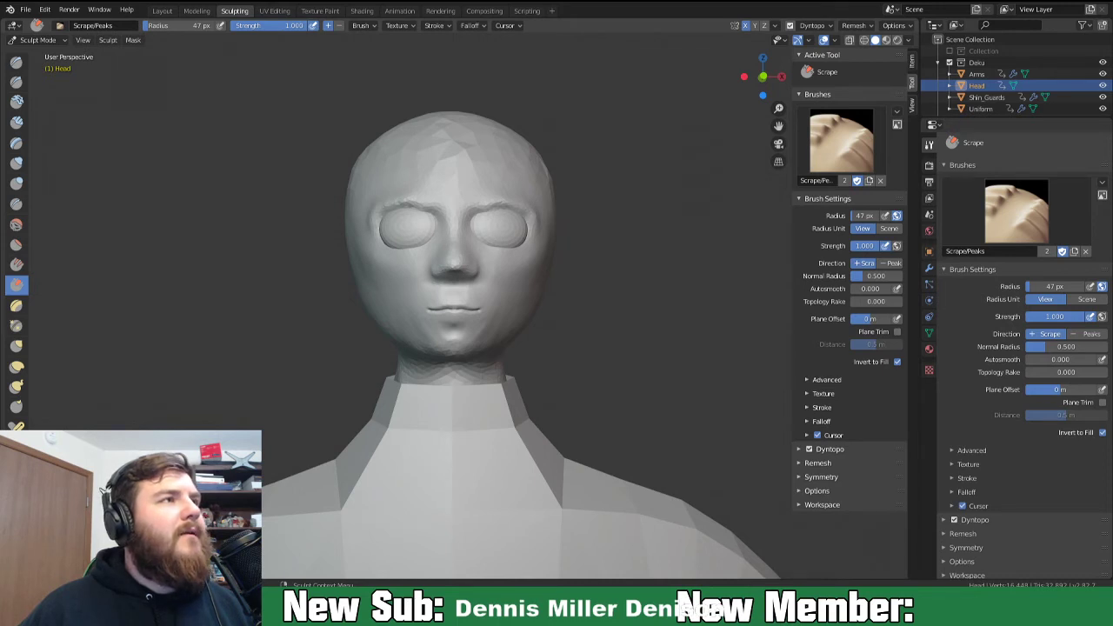
{"action": "mouse_move", "coordinate": [633, 505]}
{"action": "middle_mouse_down"}
{"action": "mouse_move", "coordinate": [525, 365]}
{"action": "mouse_move", "coordinate": [522, 343]}
{"action": "middle_mouse_up"}
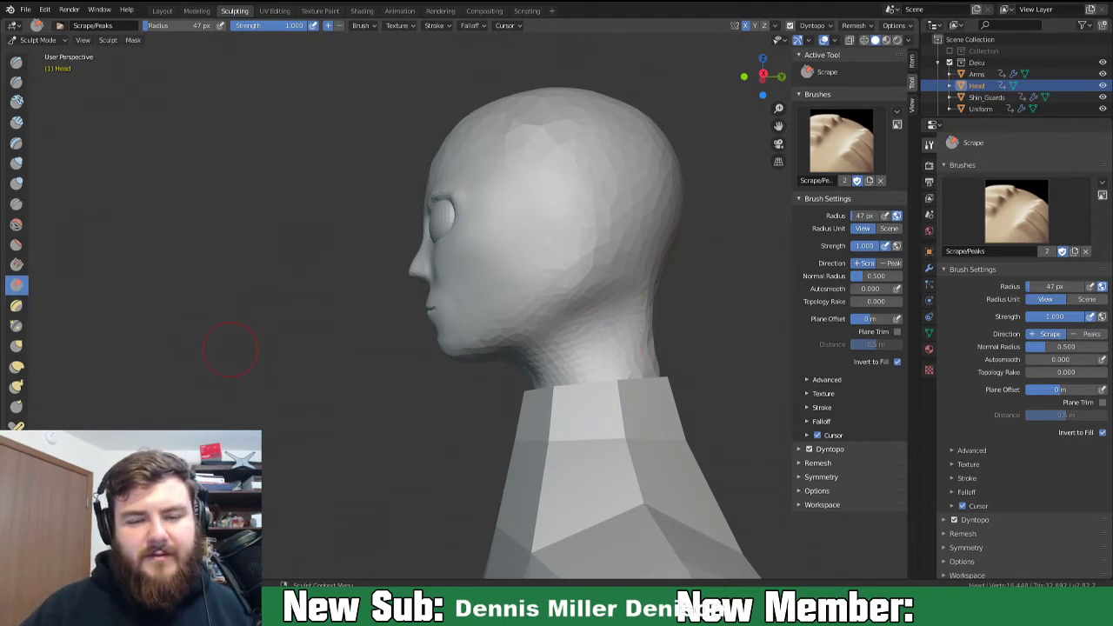
{"action": "scroll", "coordinate": [371, 384], "scroll_direction": "up", "scroll_amount": 5}
{"action": "key", "text": "z"}
{"action": "left_click", "coordinate": [370, 451]}
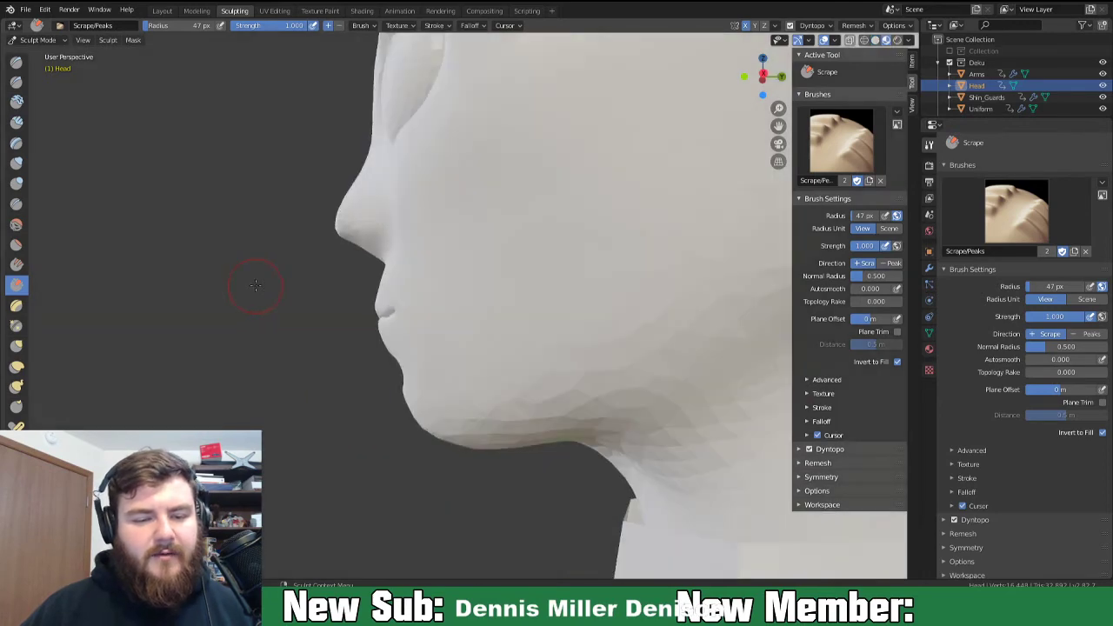
{"action": "key", "text": "z"}
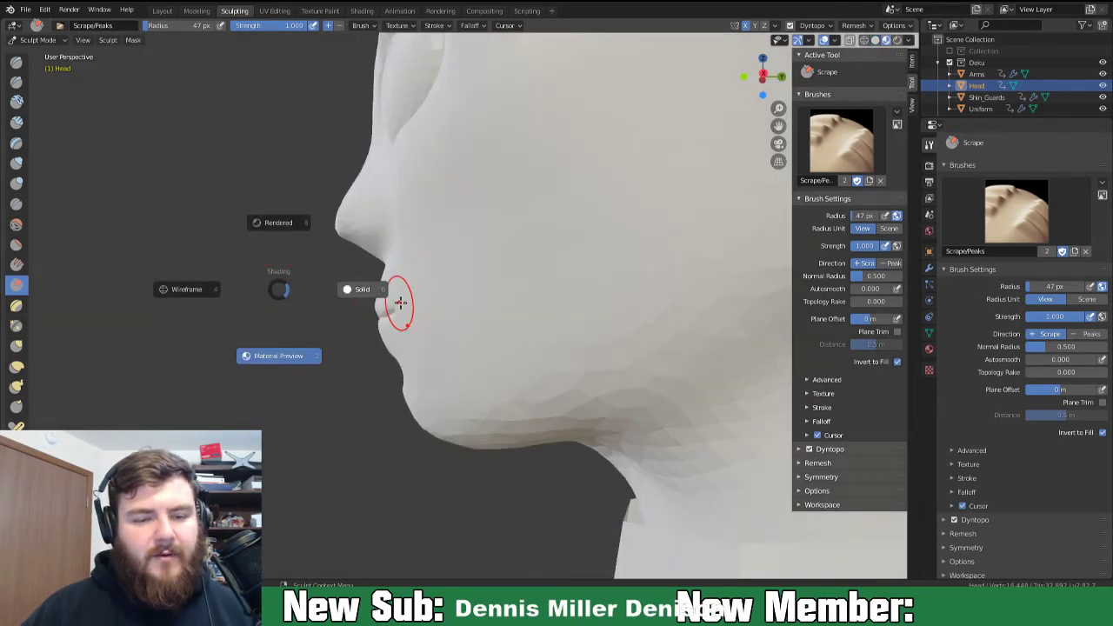
{"action": "left_click", "coordinate": [374, 284]}
{"action": "middle_click_drag", "start_coordinate": [315, 284], "coordinate": [357, 277]}
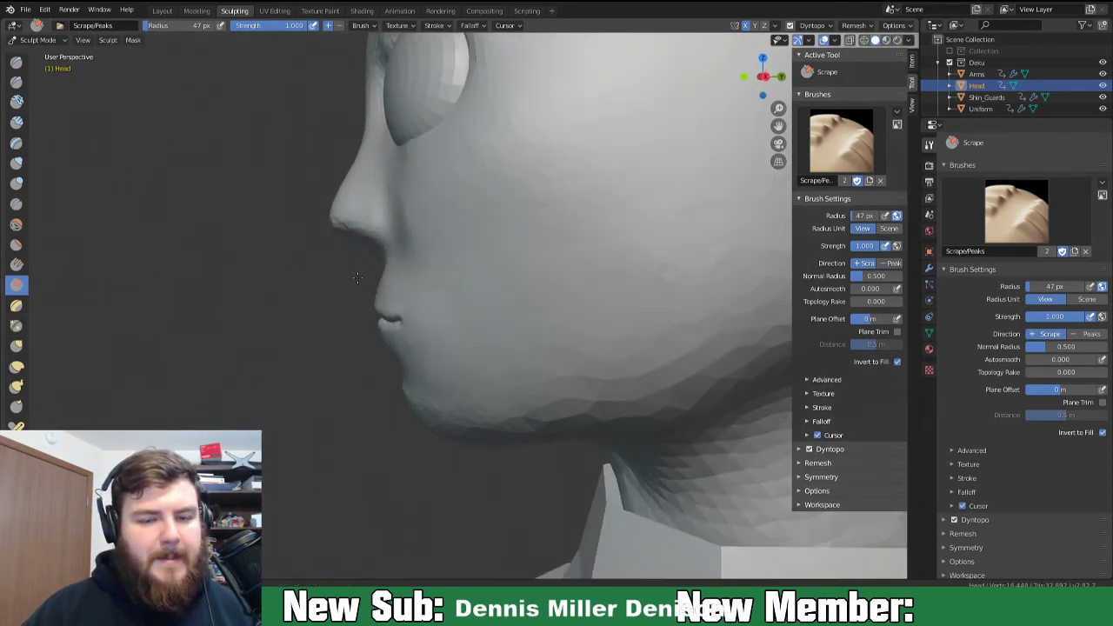
Pull out the nose tip and upper lip in profile with the Snake Hook brush at a 72 px radius.
{"action": "key", "text": "k"}
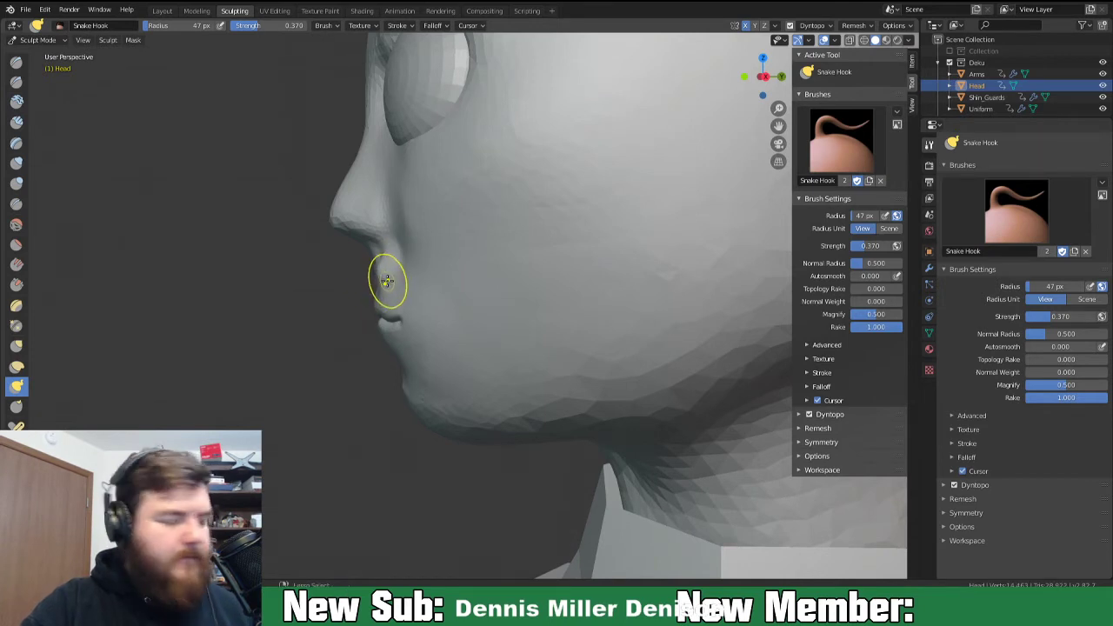
{"action": "key", "text": "f"}
{"action": "left_click", "coordinate": [394, 279]}
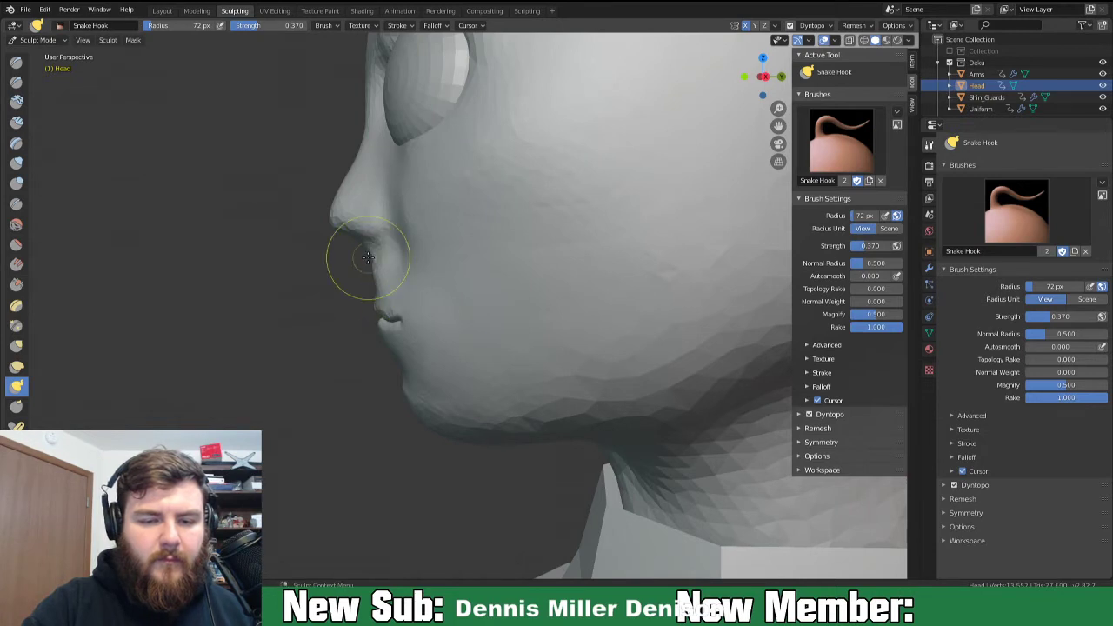
{"action": "left_click_drag", "start_coordinate": [339, 230], "coordinate": [323, 218]}
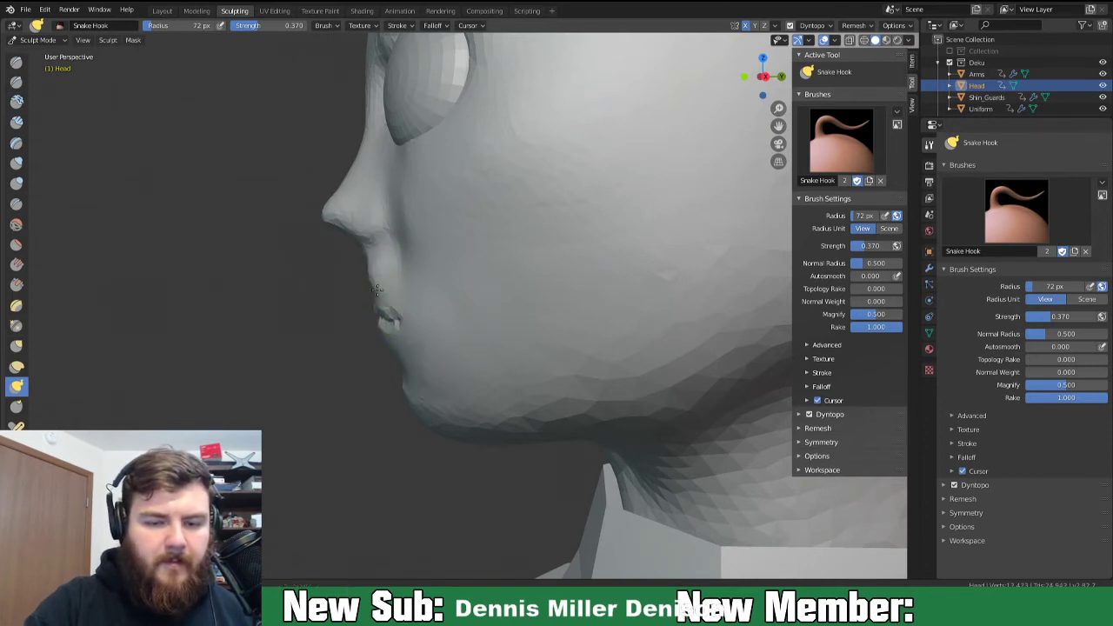
{"action": "middle_click_drag", "start_coordinate": [386, 272], "coordinate": [441, 261]}
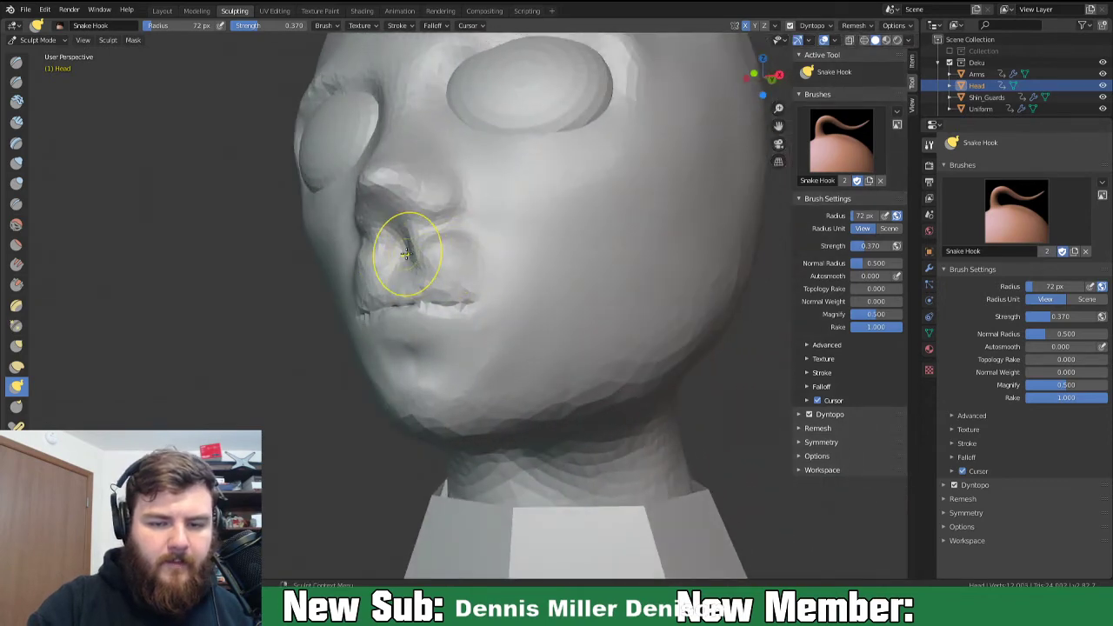
Try to fill the crease beneath the nose with the Inflate brush, reducing its radius to 33 px, and undo the last strokes.
{"action": "key", "text": "i"}
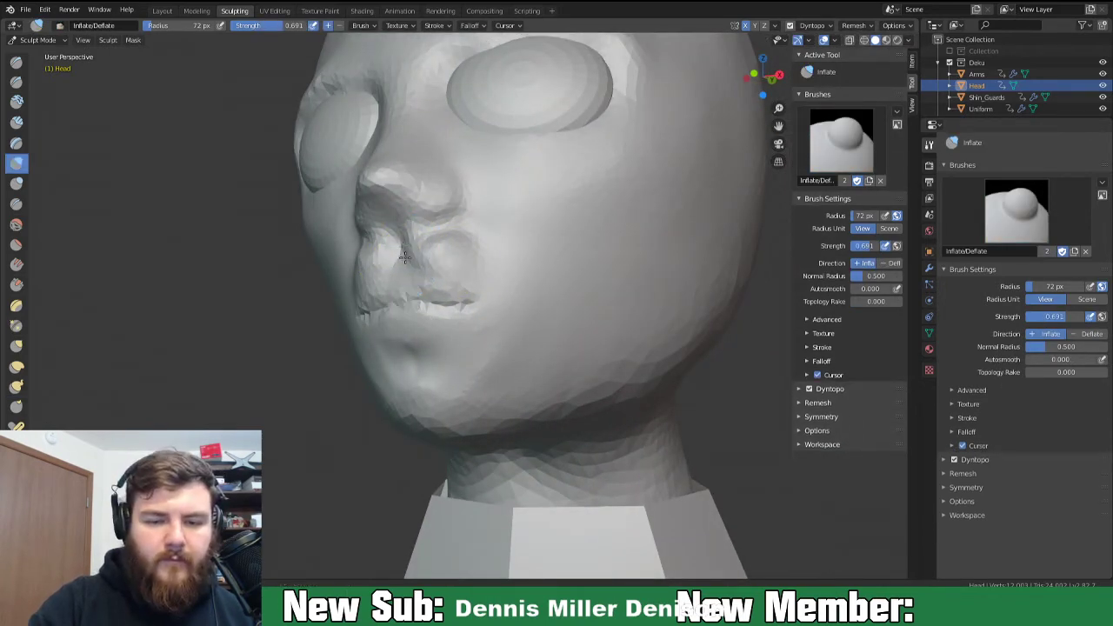
{"action": "left_click_drag", "start_coordinate": [430, 265], "coordinate": [431, 263]}
{"action": "key", "text": "f"}
{"action": "left_click", "coordinate": [444, 260]}
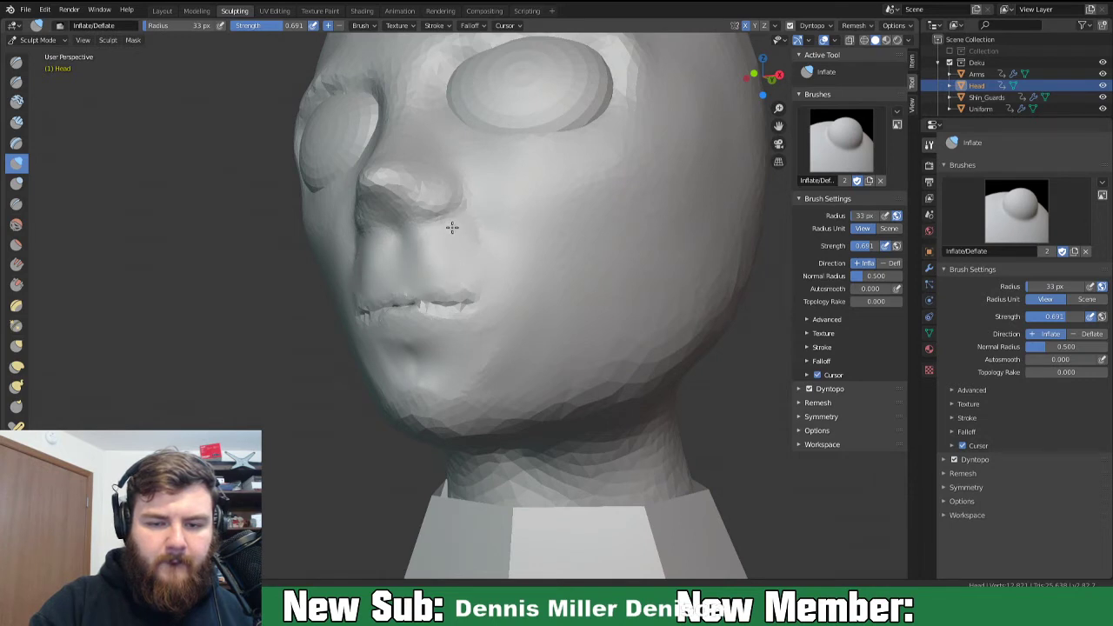
{"action": "key", "text": "ctrl+z"}
{"action": "key", "text": "ctrl+z"}
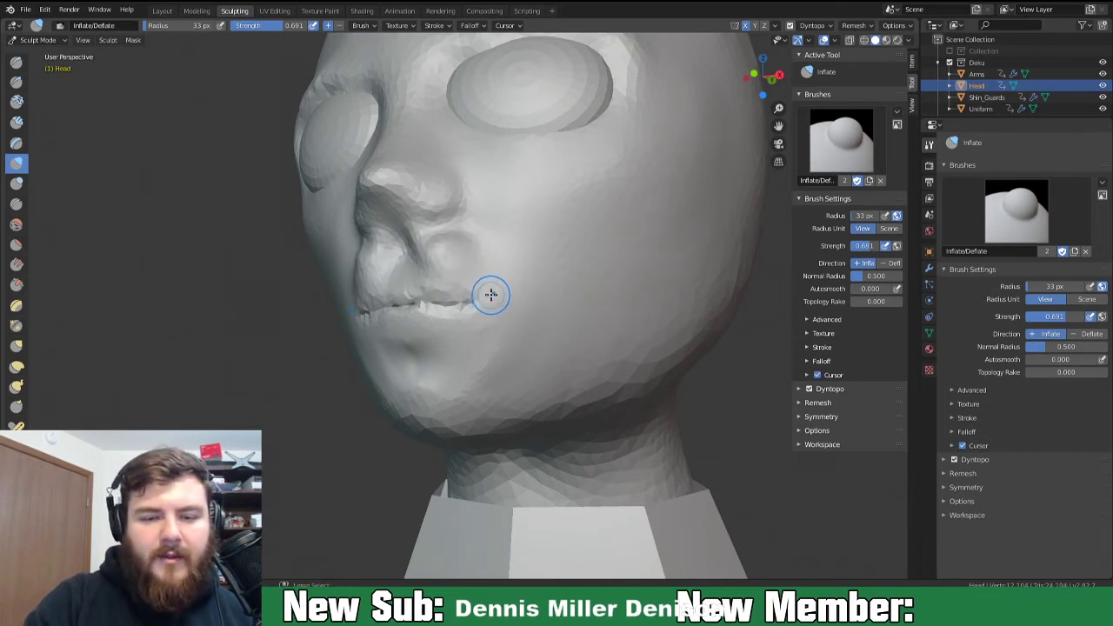
Undo the last Inflate strokes around the upper lip and mouth line.
{"action": "key", "text": "ctrl+z"}
{"action": "key", "text": "ctrl+z"}
{"action": "key", "text": "ctrl+z"}
{"action": "key", "text": "ctrl+z"}
Reshape the area between the nose and upper lip in near-profile with the Snake Hook brush at a 65 px radius.
{"action": "key", "text": "g"}
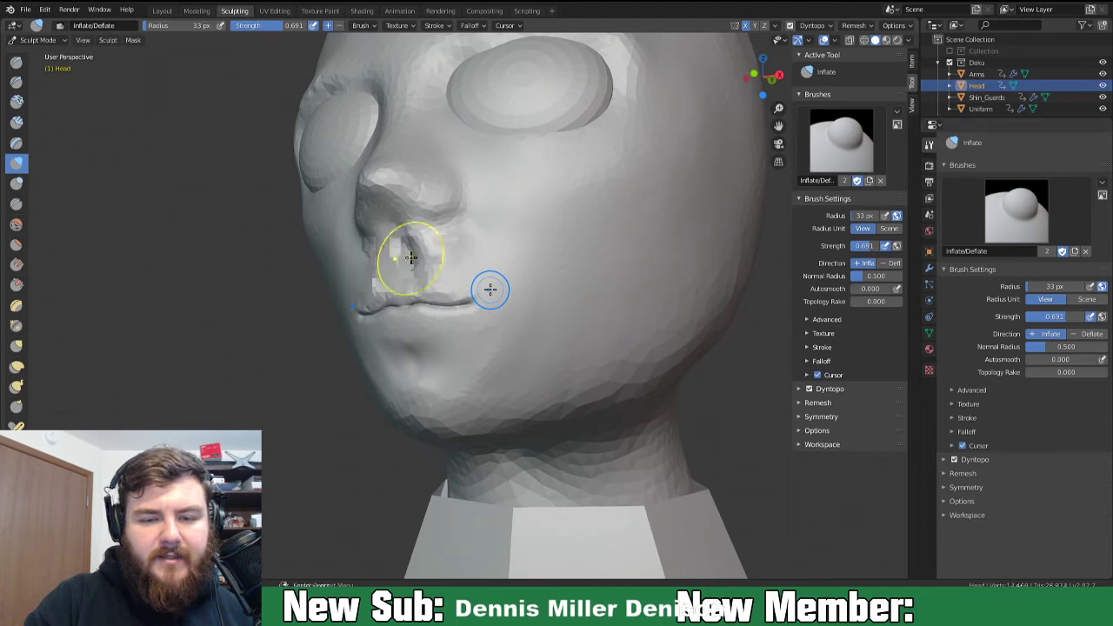
{"action": "key", "text": "k"}
{"action": "middle_click_drag", "start_coordinate": [426, 243], "coordinate": [383, 257]}
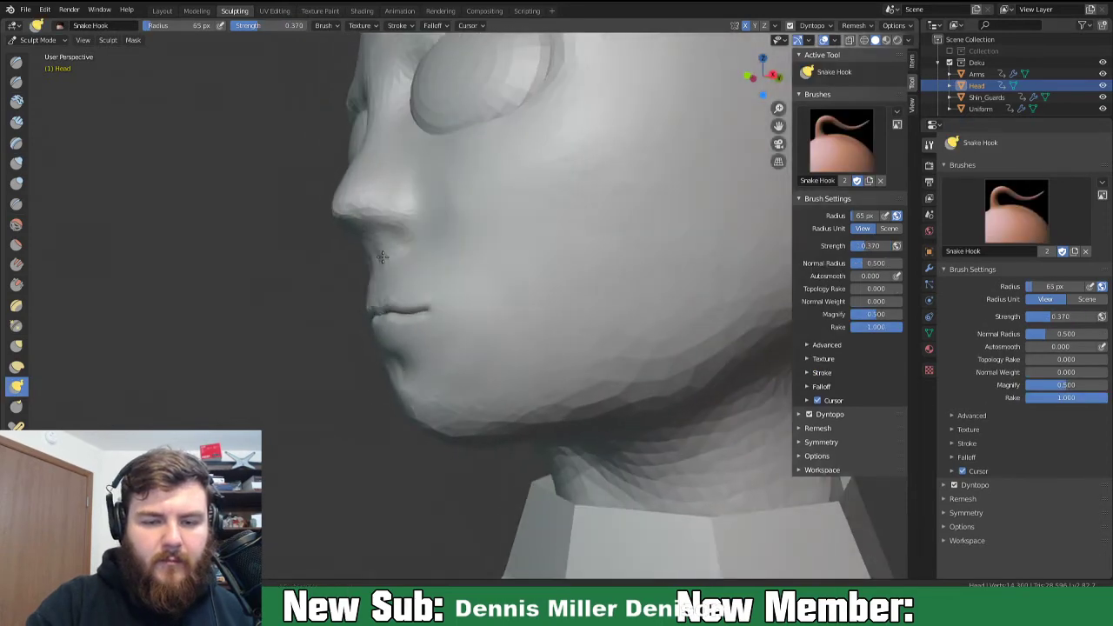
{"action": "left_click_drag", "start_coordinate": [388, 258], "coordinate": [393, 248]}
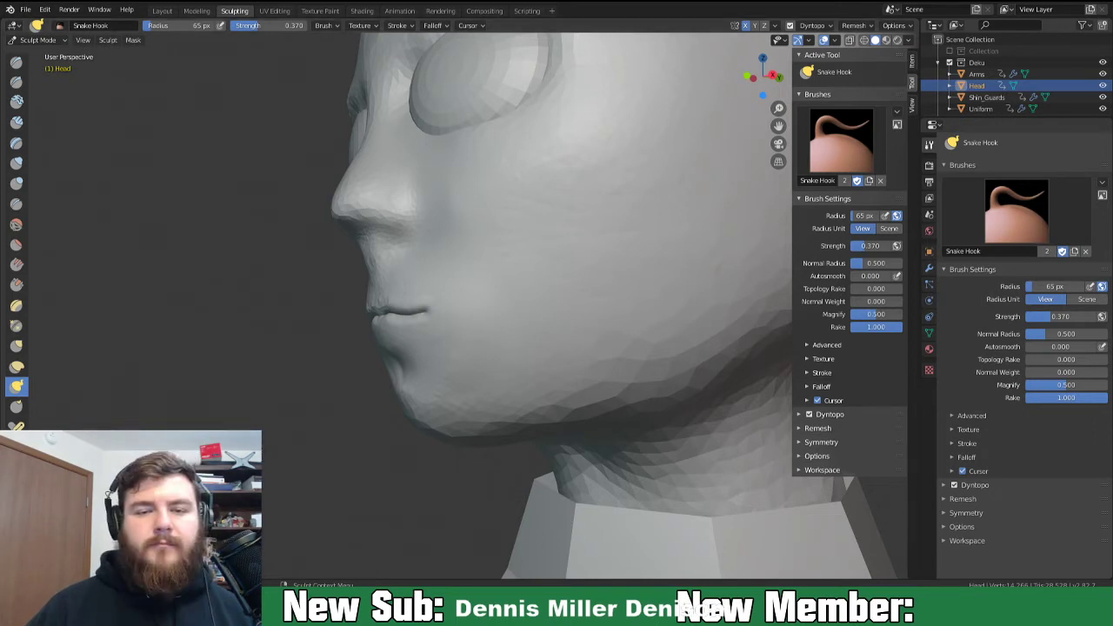
Reshape the nose, mouth area and cheeks from the front and three-quarter views with the Grab brush at a 270 px radius.
{"action": "mouse_move", "coordinate": [374, 351]}
{"action": "middle_mouse_down"}
{"action": "mouse_move", "coordinate": [473, 345]}
{"action": "mouse_move", "coordinate": [527, 396]}
{"action": "mouse_move", "coordinate": [553, 399]}
{"action": "mouse_move", "coordinate": [514, 370]}
{"action": "mouse_move", "coordinate": [433, 379]}
{"action": "mouse_move", "coordinate": [492, 373]}
{"action": "middle_mouse_up"}
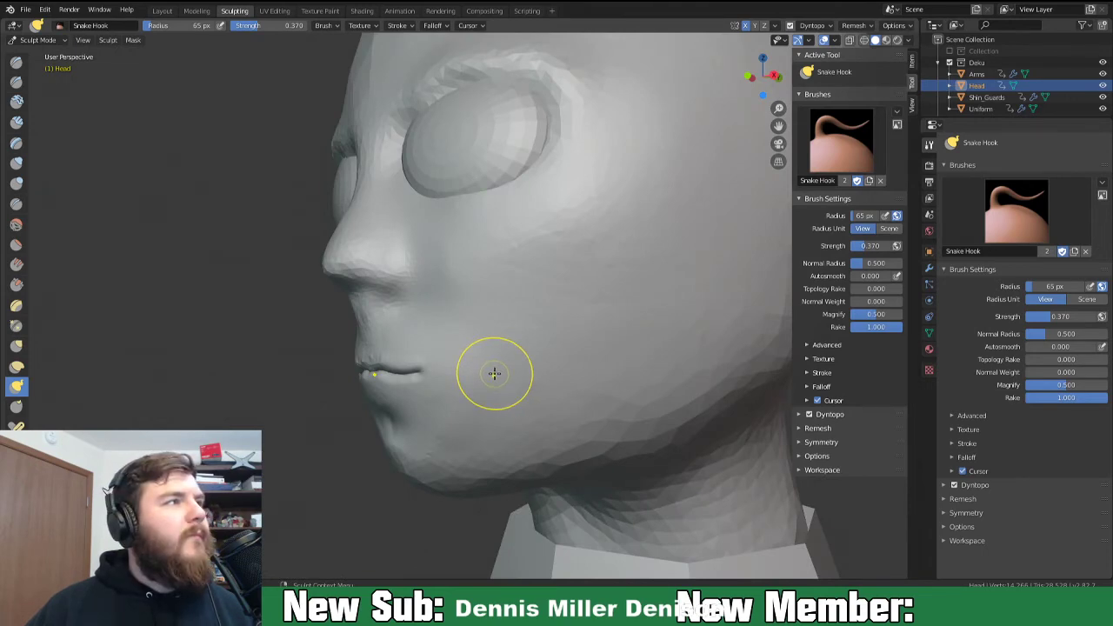
{"action": "scroll", "coordinate": [494, 373], "scroll_direction": "down", "scroll_amount": 2}
{"action": "middle_click_drag", "start_coordinate": [494, 373], "coordinate": [557, 377]}
{"action": "key", "text": "g"}
{"action": "key", "text": "f"}
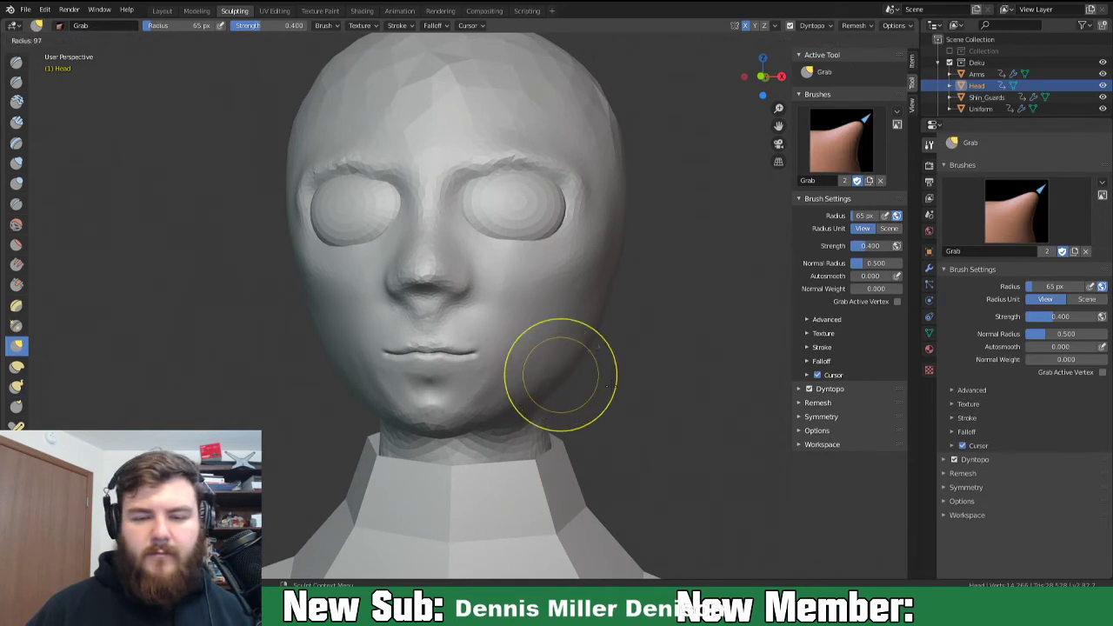
{"action": "left_click", "coordinate": [679, 403]}
{"action": "left_click_drag", "start_coordinate": [477, 280], "coordinate": [482, 317]}
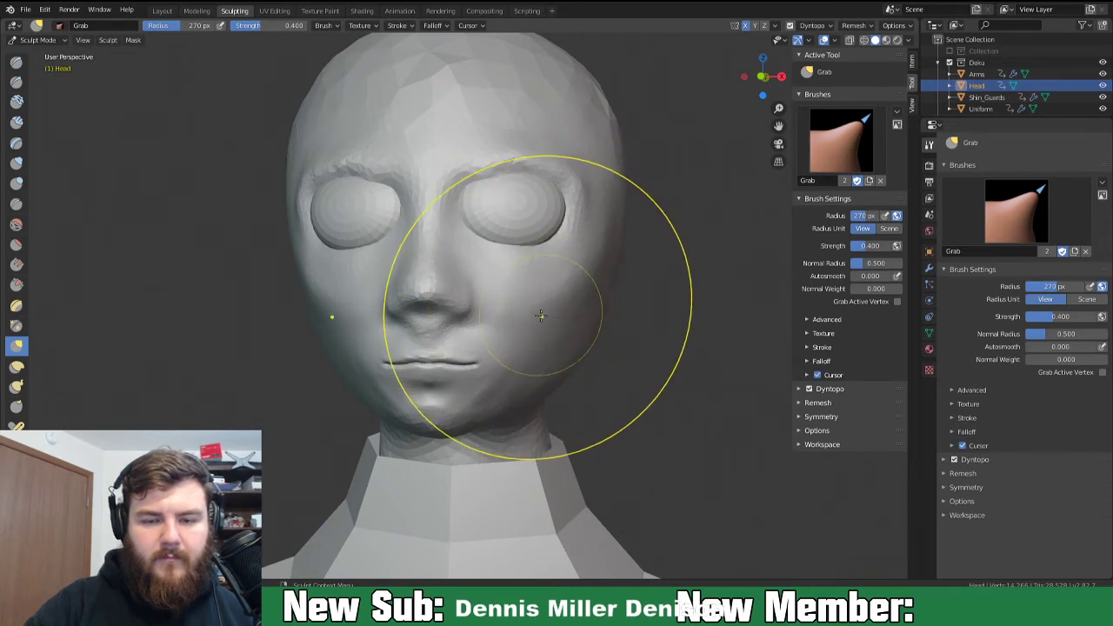
{"action": "mouse_move", "coordinate": [561, 323]}
{"action": "middle_mouse_down"}
{"action": "mouse_move", "coordinate": [688, 342]}
{"action": "mouse_move", "coordinate": [542, 342]}
{"action": "middle_mouse_up"}
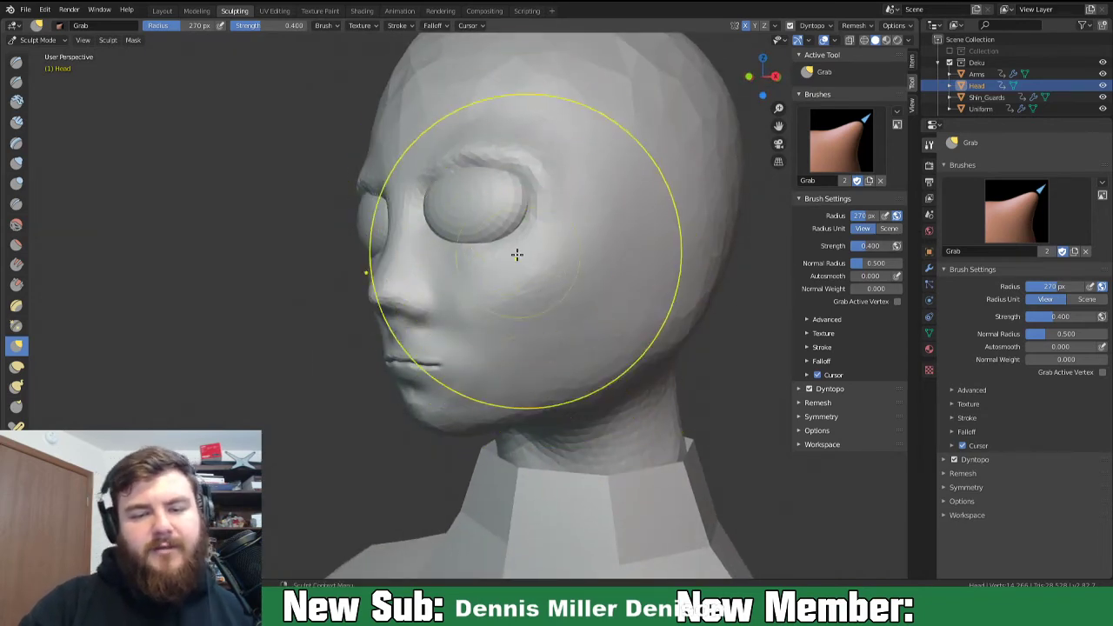
{"action": "mouse_move", "coordinate": [517, 251]}
{"action": "left_mouse_down"}
{"action": "mouse_move", "coordinate": [516, 186]}
{"action": "mouse_move", "coordinate": [526, 277]}
{"action": "left_mouse_up"}
{"action": "middle_click_drag", "start_coordinate": [563, 312], "coordinate": [568, 274]}
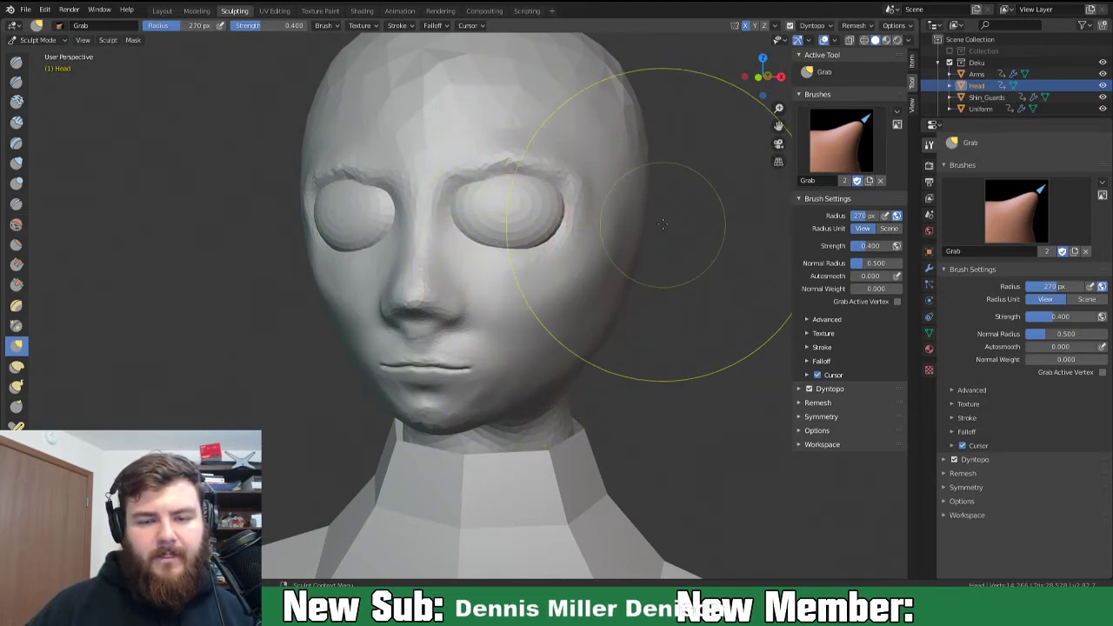
Switch to the Layout workspace and scale the mirrored eye spheres along Z by about 1.3.
{"action": "scroll", "coordinate": [663, 226], "scroll_direction": "down", "scroll_amount": 3}
{"action": "left_click", "coordinate": [162, 10]}
{"action": "left_click", "coordinate": [503, 272]}
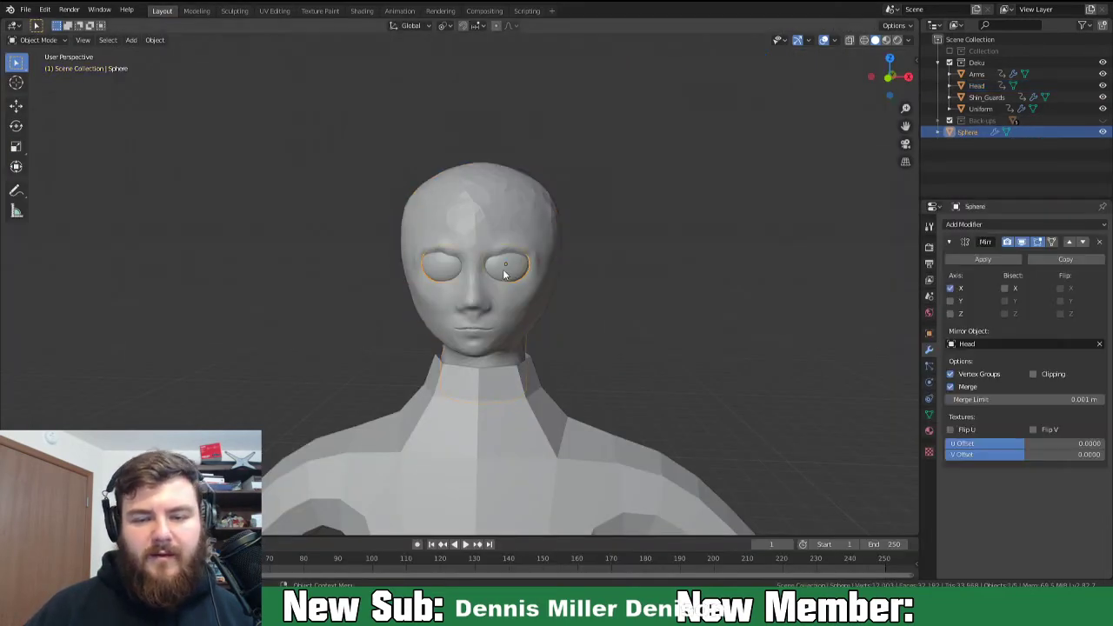
{"action": "key", "text": "s"}
{"action": "key", "text": "x"}
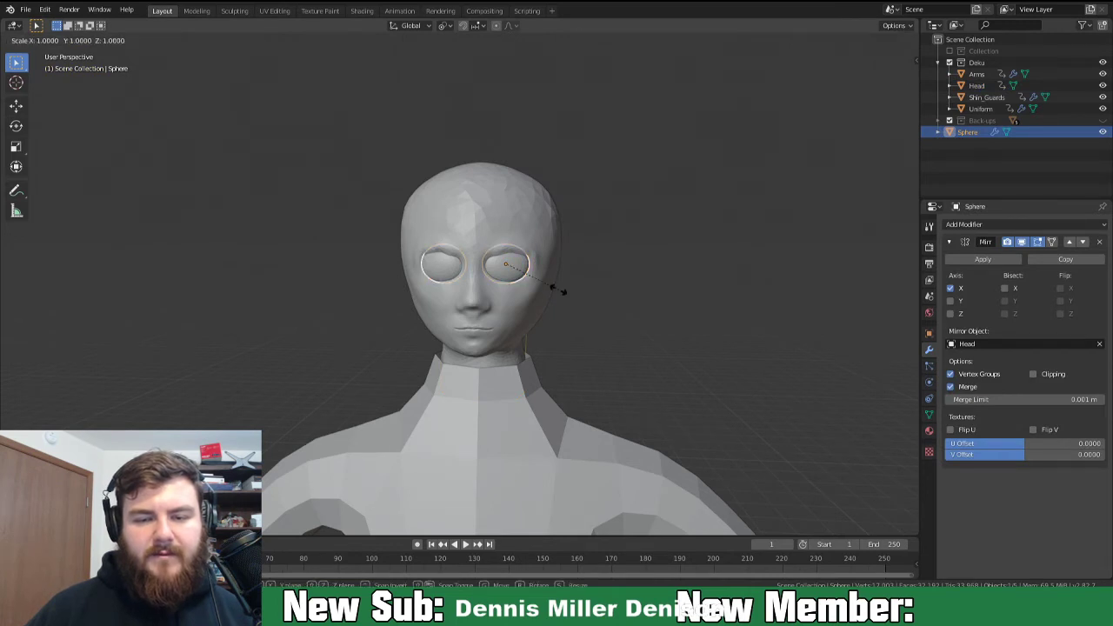
{"action": "key", "text": "z"}
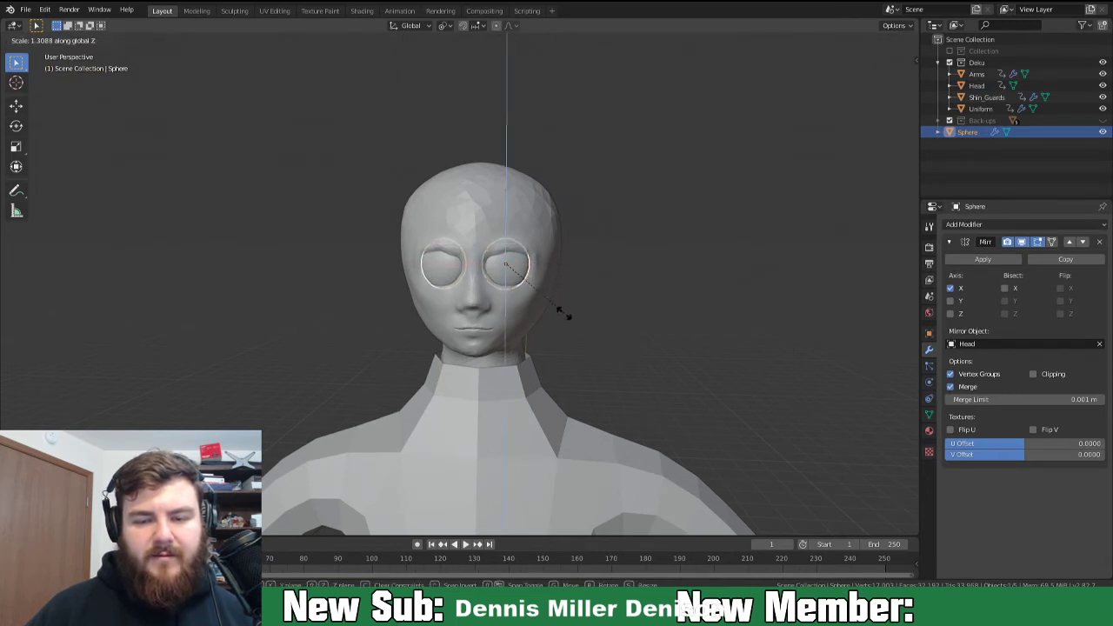
{"action": "left_click", "coordinate": [567, 304]}
Move the eye spheres slightly down on the face and widen them a little along X.
{"action": "key", "text": "g"}
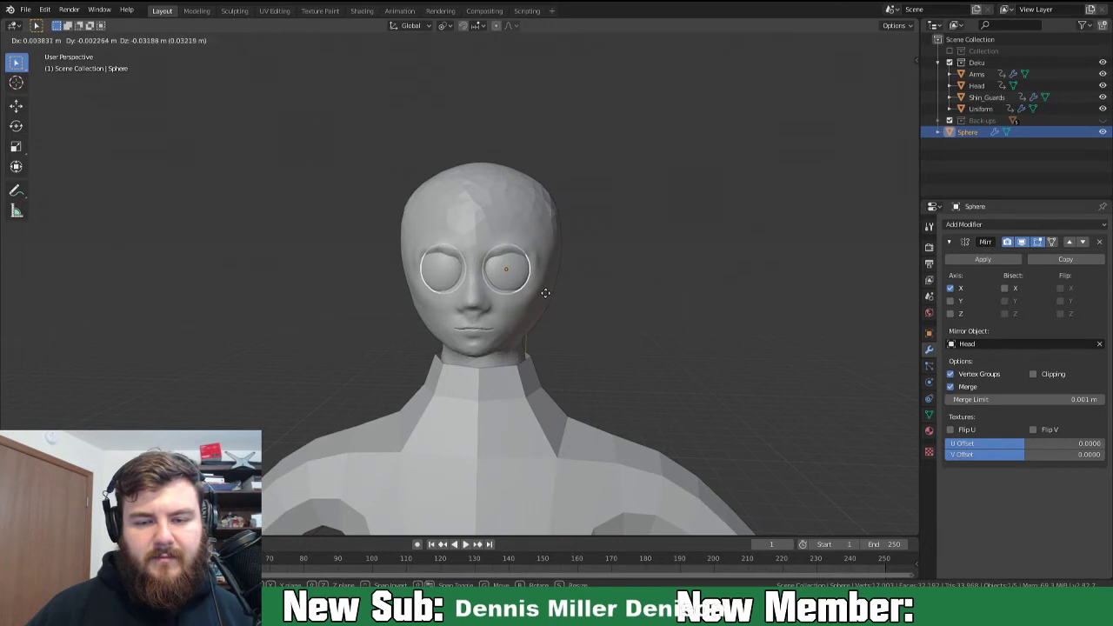
{"action": "left_click", "coordinate": [548, 296]}
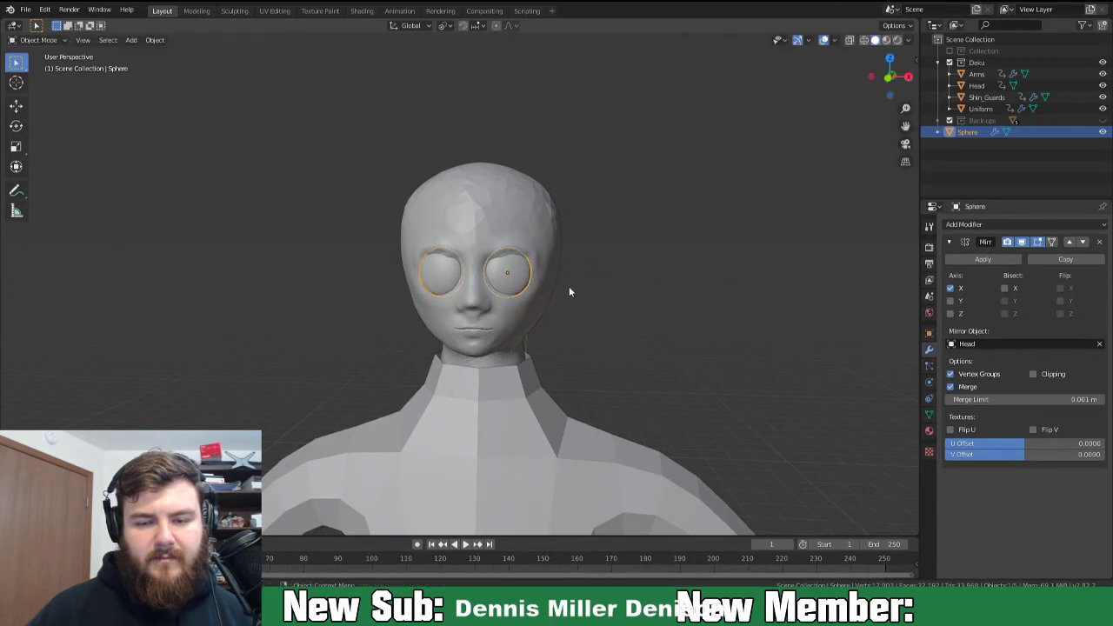
{"action": "key", "text": "s"}
{"action": "key", "text": "x"}
{"action": "left_click", "coordinate": [580, 289]}
{"action": "mouse_move", "coordinate": [586, 294]}
{"action": "middle_mouse_down"}
{"action": "mouse_move", "coordinate": [492, 269]}
{"action": "mouse_move", "coordinate": [476, 282]}
{"action": "mouse_move", "coordinate": [600, 283]}
{"action": "mouse_move", "coordinate": [570, 290]}
{"action": "middle_mouse_up"}
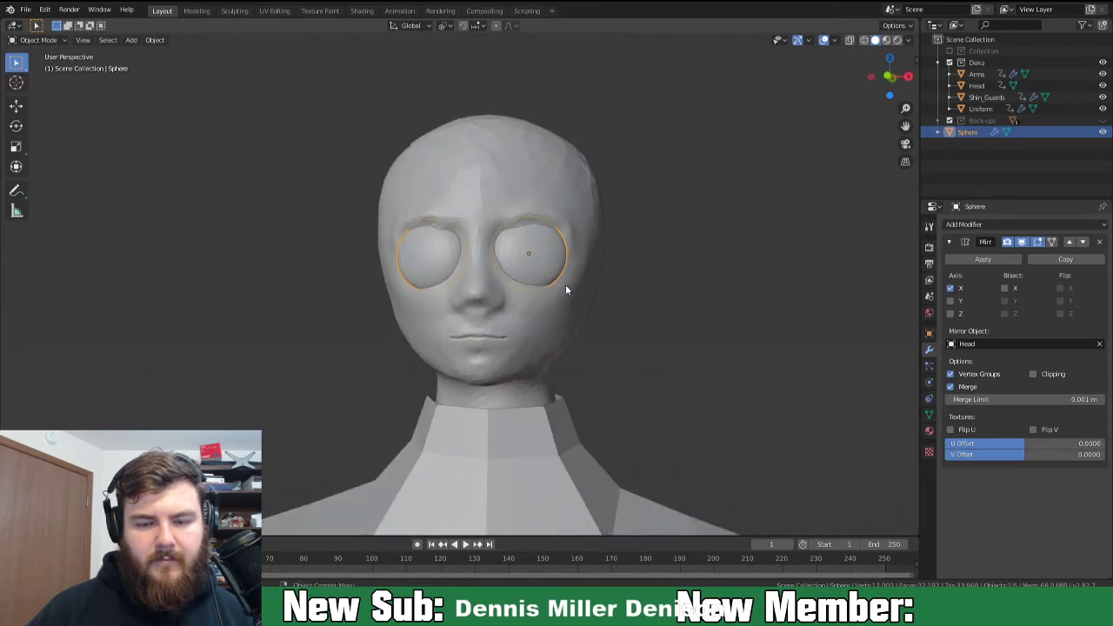
Select the head, return to the Sculpting workspace and examine the face around the enlarged eyes and mouth.
{"action": "left_click", "coordinate": [418, 127]}
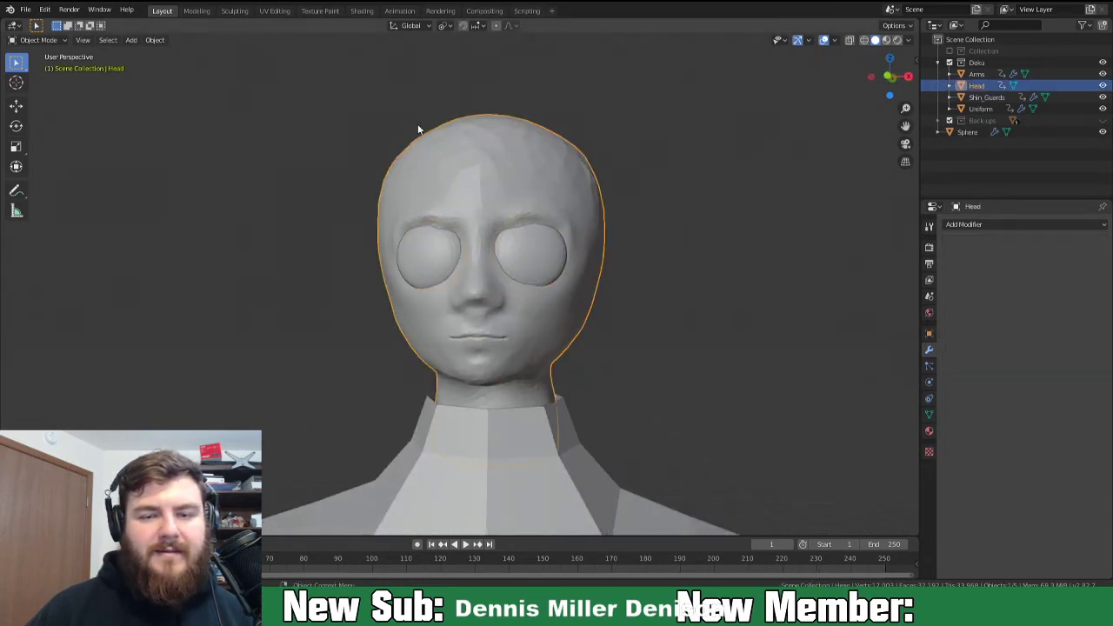
{"action": "left_click", "coordinate": [234, 10]}
{"action": "middle_click_drag", "start_coordinate": [668, 203], "coordinate": [621, 134]}
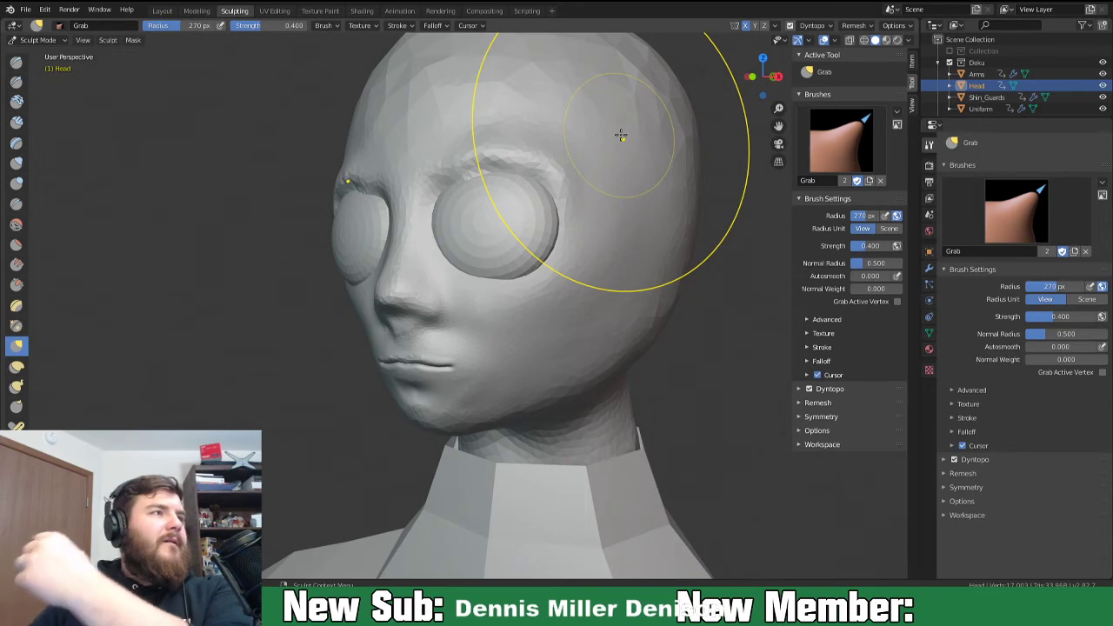
{"action": "middle_click_drag", "start_coordinate": [620, 134], "coordinate": [589, 356]}
{"action": "scroll", "coordinate": [506, 365], "scroll_direction": "up", "scroll_amount": 5}
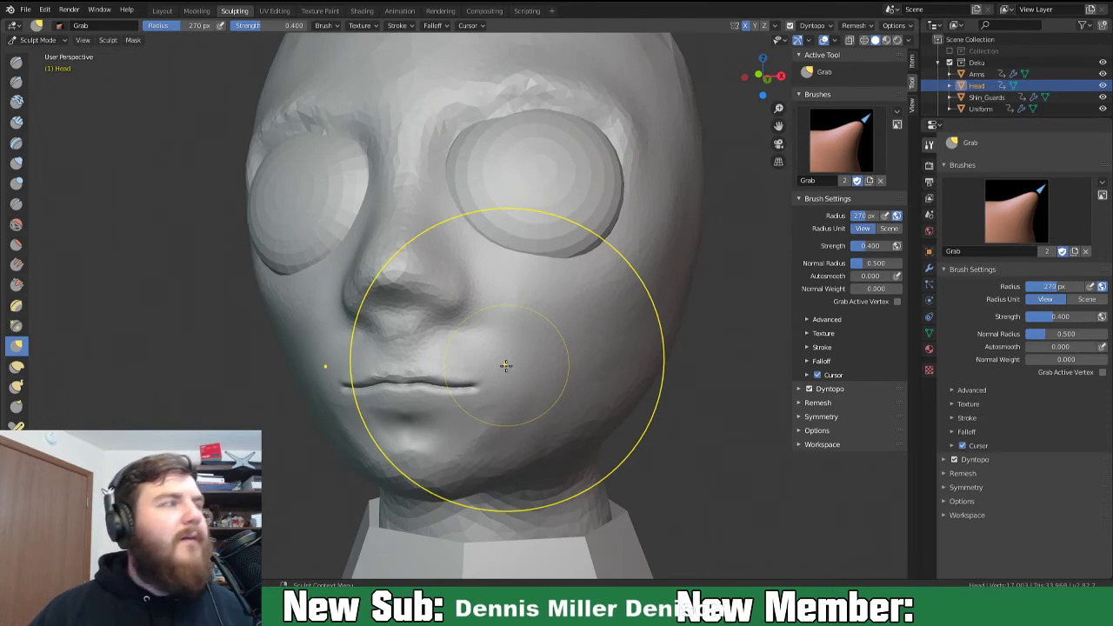
{"action": "scroll", "coordinate": [506, 365], "scroll_direction": "up", "scroll_amount": 2}
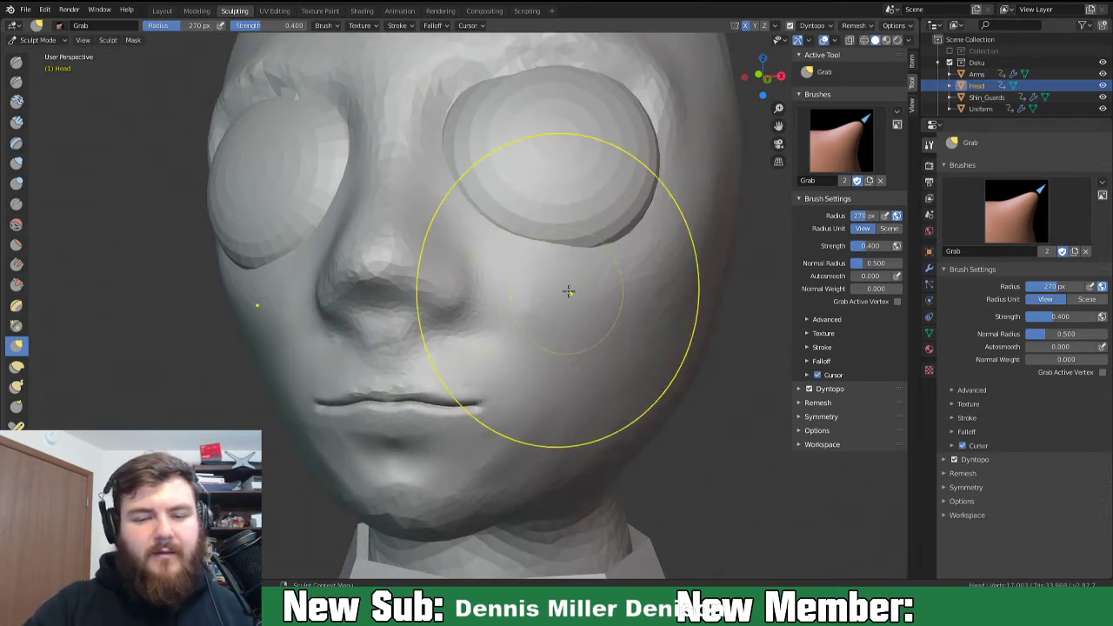
Even out the creases beneath and beside the nose with the Inflate brush at a 48 px radius.
{"action": "key", "text": "i"}
{"action": "key", "text": "f"}
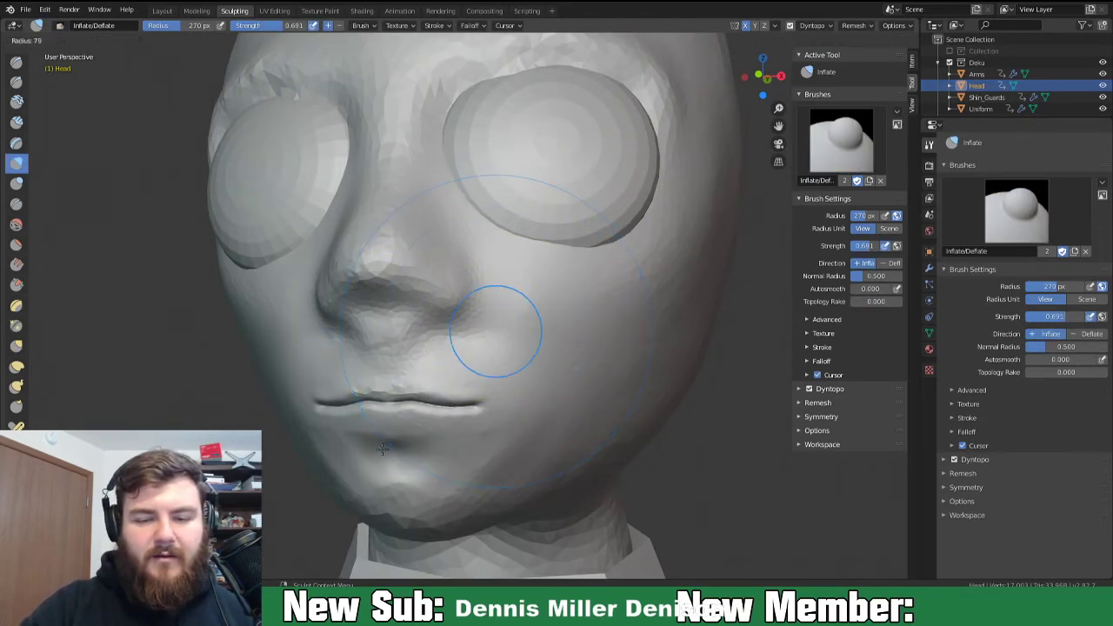
{"action": "left_click", "coordinate": [365, 467]}
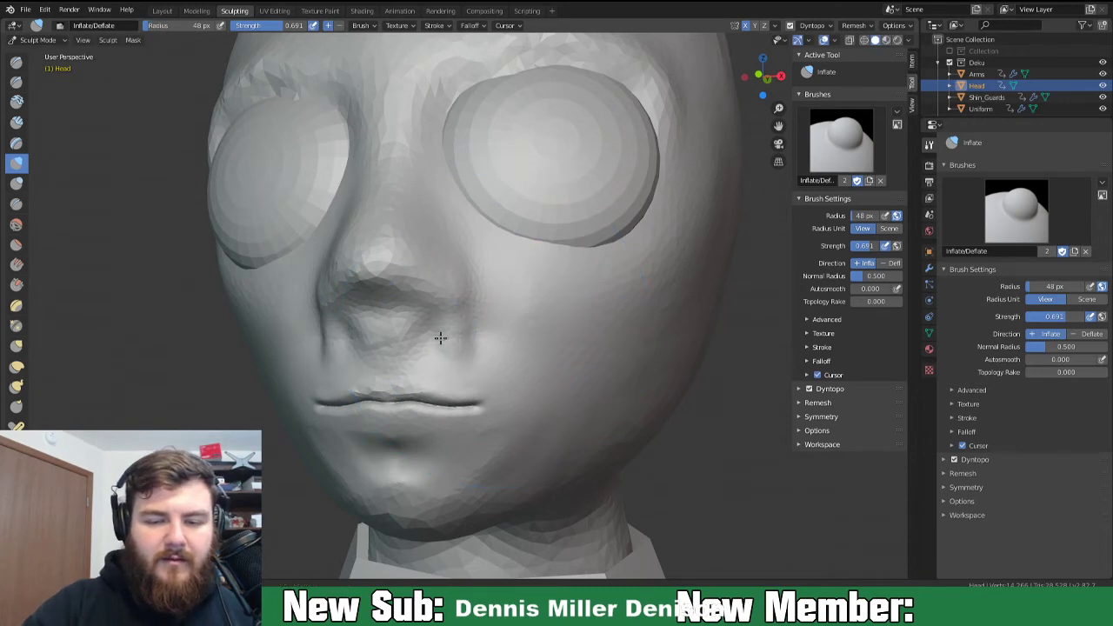
{"action": "left_click_drag", "start_coordinate": [472, 309], "coordinate": [487, 357]}
{"action": "left_click_drag", "start_coordinate": [482, 264], "coordinate": [489, 359]}
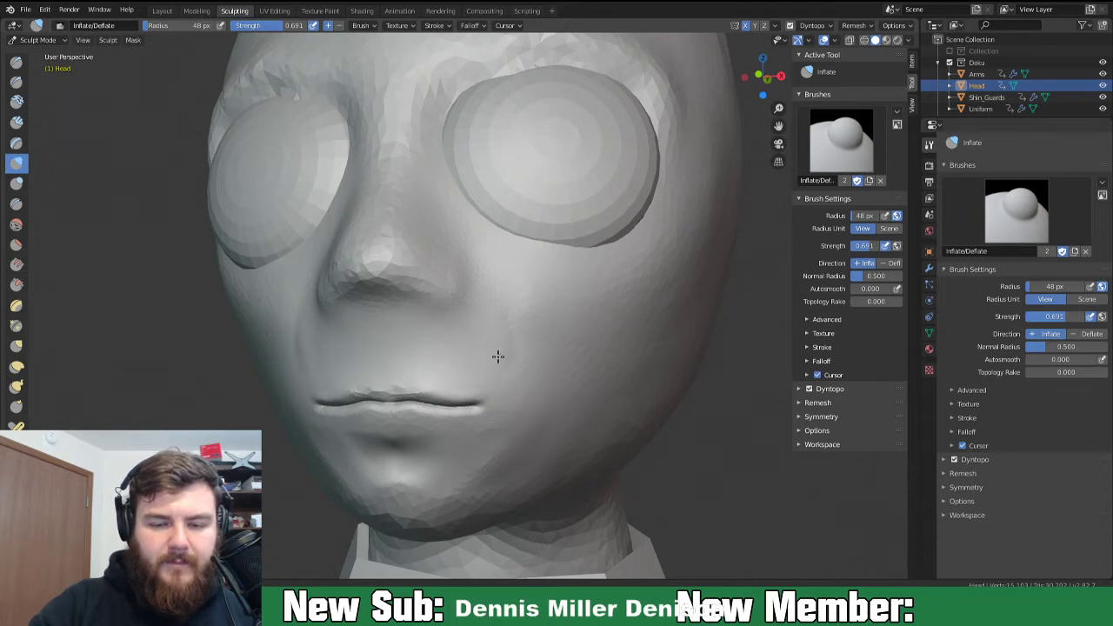
Soften the chin and the surface below the lower lip and mouth corners with the 48 px brush.
{"action": "middle_click_drag", "start_coordinate": [675, 336], "coordinate": [522, 430]}
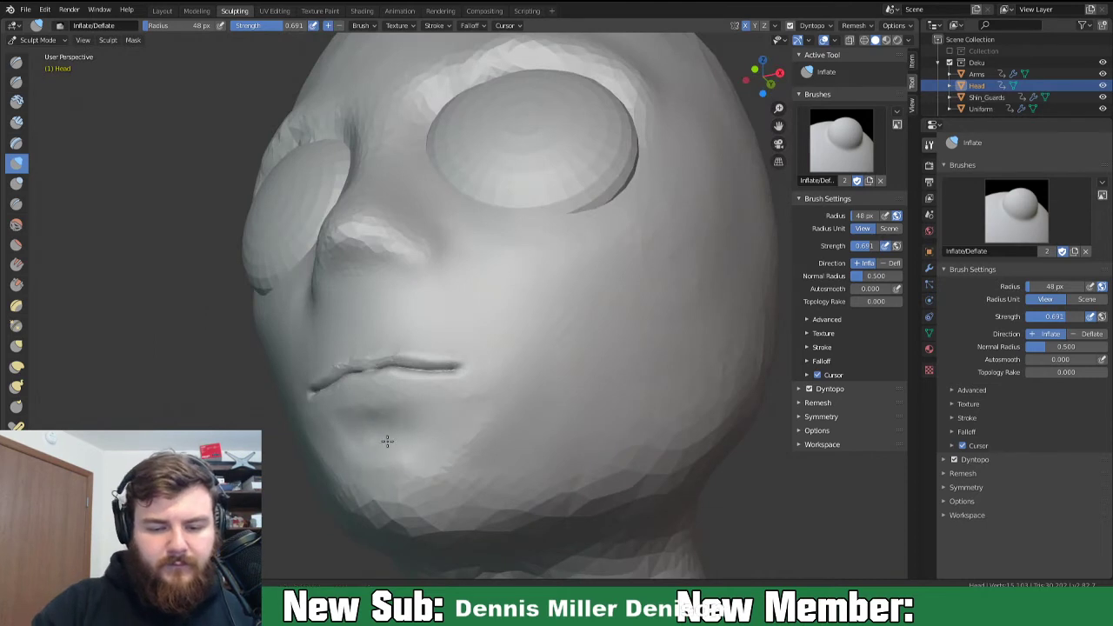
{"action": "mouse_move", "coordinate": [448, 461]}
{"action": "left_mouse_down"}
{"action": "mouse_move", "coordinate": [399, 423]}
{"action": "mouse_move", "coordinate": [392, 429]}
{"action": "mouse_move", "coordinate": [390, 447]}
{"action": "mouse_move", "coordinate": [410, 407]}
{"action": "mouse_move", "coordinate": [475, 414]}
{"action": "left_mouse_up"}
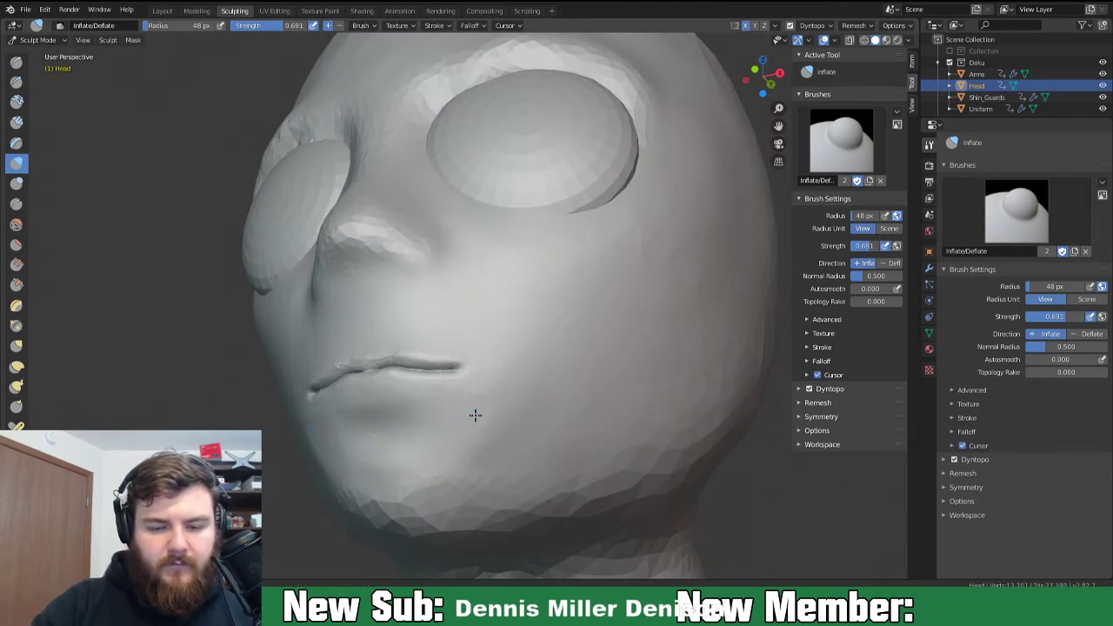
{"action": "mouse_move", "coordinate": [389, 481]}
{"action": "left_mouse_down"}
{"action": "mouse_move", "coordinate": [423, 446]}
{"action": "mouse_move", "coordinate": [403, 483]}
{"action": "left_mouse_up"}
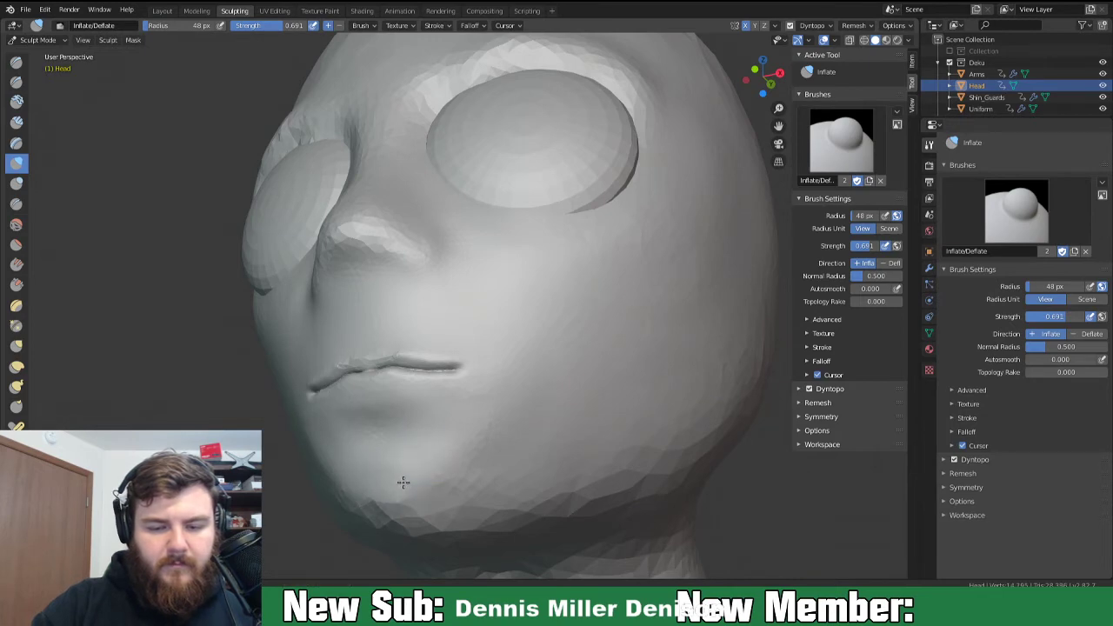
{"action": "mouse_move", "coordinate": [527, 430]}
{"action": "middle_mouse_down"}
{"action": "mouse_move", "coordinate": [589, 486]}
{"action": "mouse_move", "coordinate": [609, 470]}
{"action": "mouse_move", "coordinate": [729, 466]}
{"action": "mouse_move", "coordinate": [486, 465]}
{"action": "mouse_move", "coordinate": [557, 454]}
{"action": "mouse_move", "coordinate": [591, 463]}
{"action": "mouse_move", "coordinate": [576, 459]}
{"action": "middle_mouse_up"}
{"action": "scroll", "coordinate": [608, 481], "scroll_direction": "down", "scroll_amount": 5}
{"action": "scroll", "coordinate": [475, 443], "scroll_direction": "up", "scroll_amount": 6}
{"action": "middle_click_drag", "start_coordinate": [475, 443], "coordinate": [497, 385], "text": "shift"}
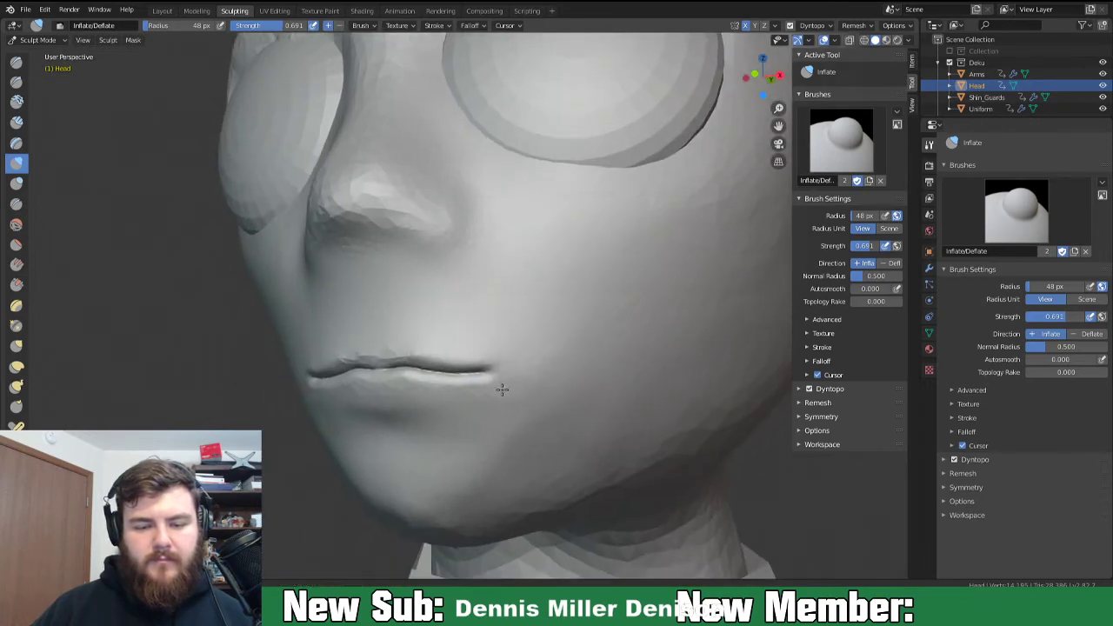
Shape the lower lip in profile with the Snake Hook brush at 48 px, undoing the faulty stroke beneath it.
{"action": "middle_click_drag", "start_coordinate": [496, 373], "coordinate": [424, 382]}
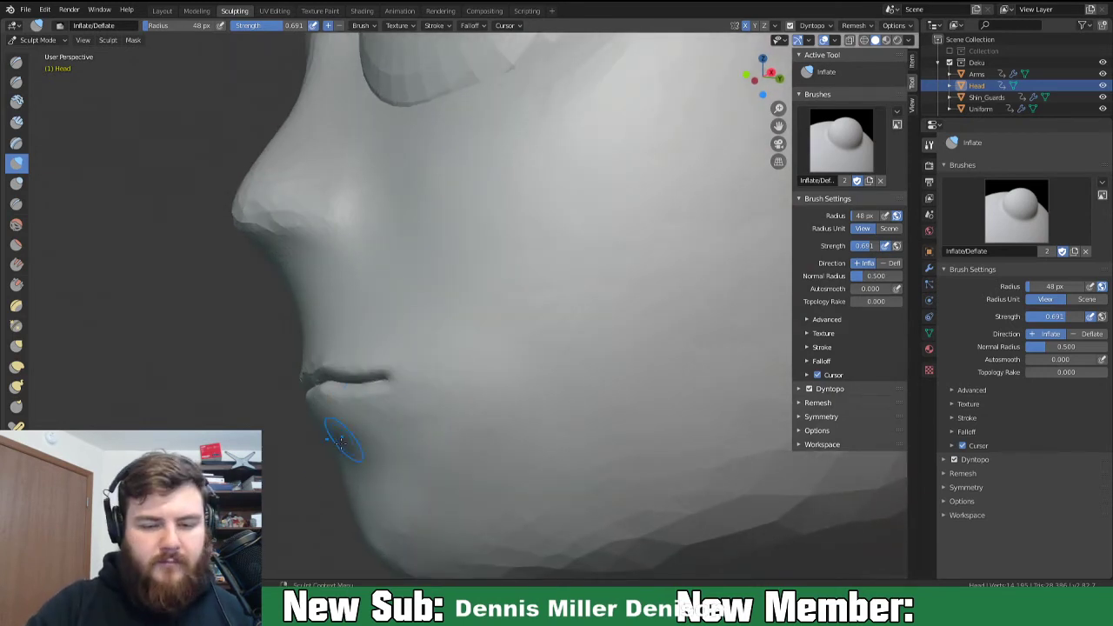
{"action": "key", "text": "k"}
{"action": "middle_click_drag", "start_coordinate": [345, 433], "coordinate": [316, 427]}
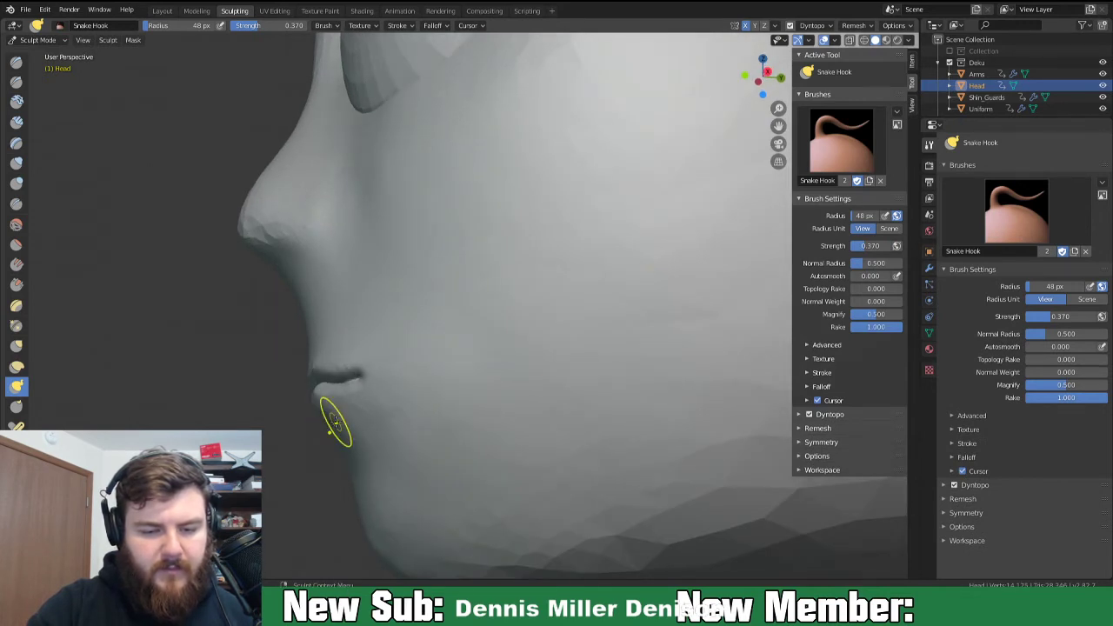
{"action": "middle_click_drag", "start_coordinate": [385, 443], "coordinate": [441, 438]}
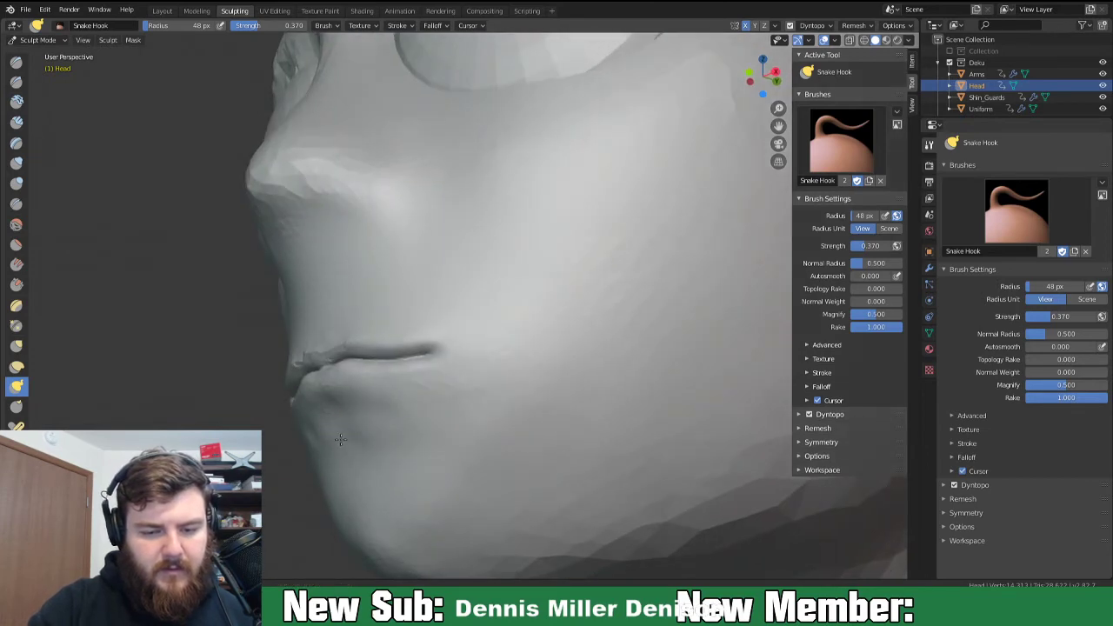
{"action": "middle_click_drag", "start_coordinate": [427, 422], "coordinate": [335, 431]}
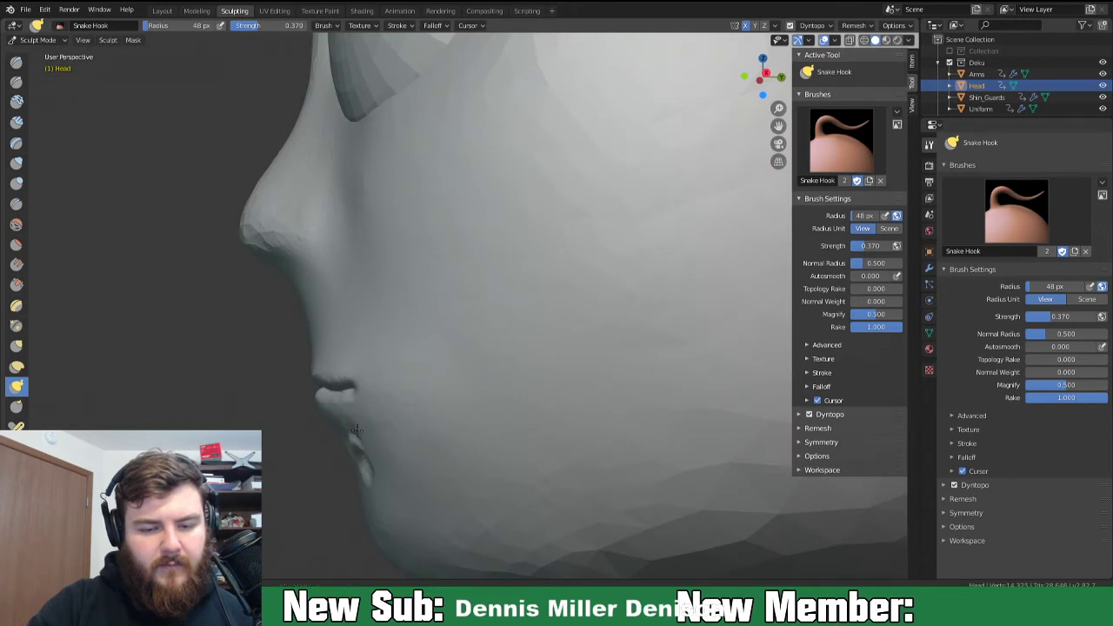
{"action": "key", "text": "ctrl+z"}
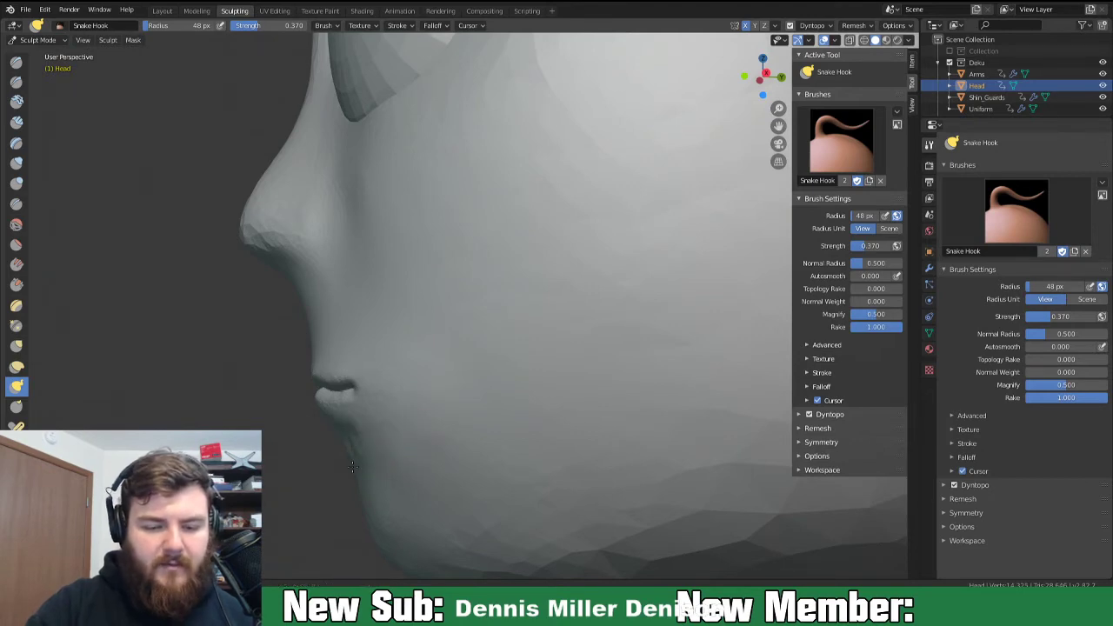
{"action": "middle_click_drag", "start_coordinate": [380, 465], "coordinate": [453, 417]}
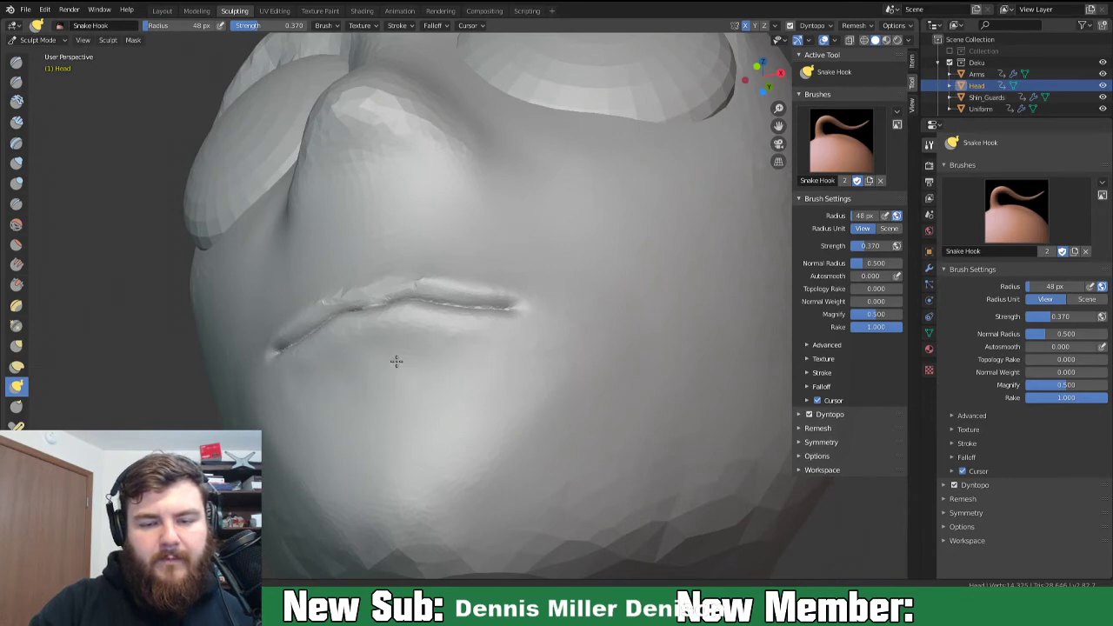
Try to push the forehead, eye area and mouth profile backward with the Grab brush at a 333 px radius.
{"action": "middle_click_drag", "start_coordinate": [472, 386], "coordinate": [710, 446]}
{"action": "scroll", "coordinate": [563, 472], "scroll_direction": "down", "scroll_amount": 5}
{"action": "scroll", "coordinate": [439, 445], "scroll_direction": "down", "scroll_amount": 2}
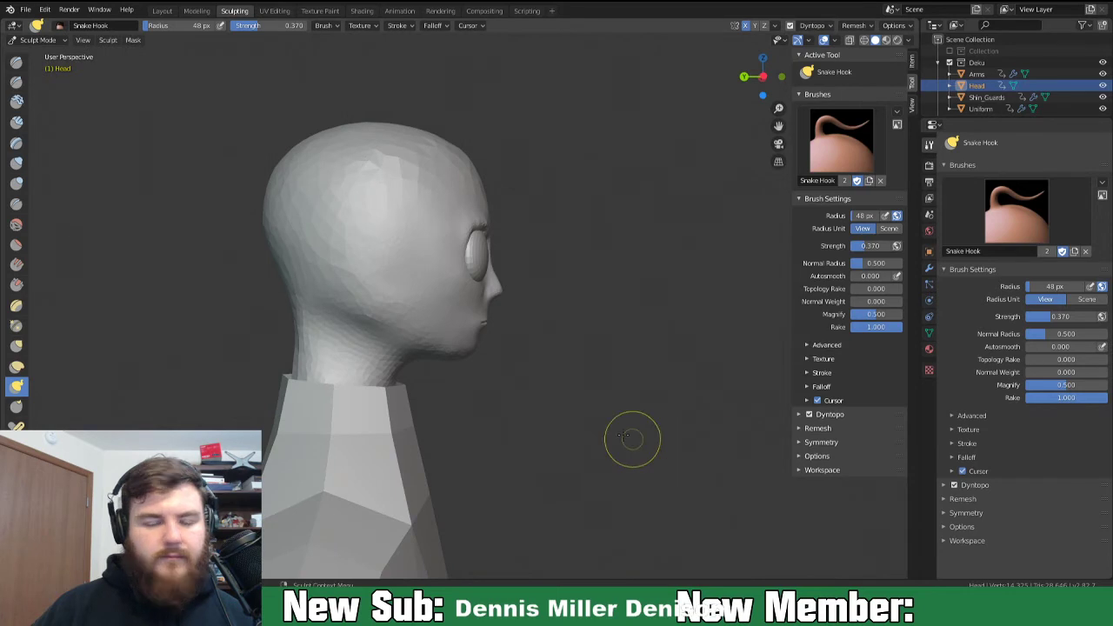
{"action": "key", "text": "g"}
{"action": "key", "text": "f"}
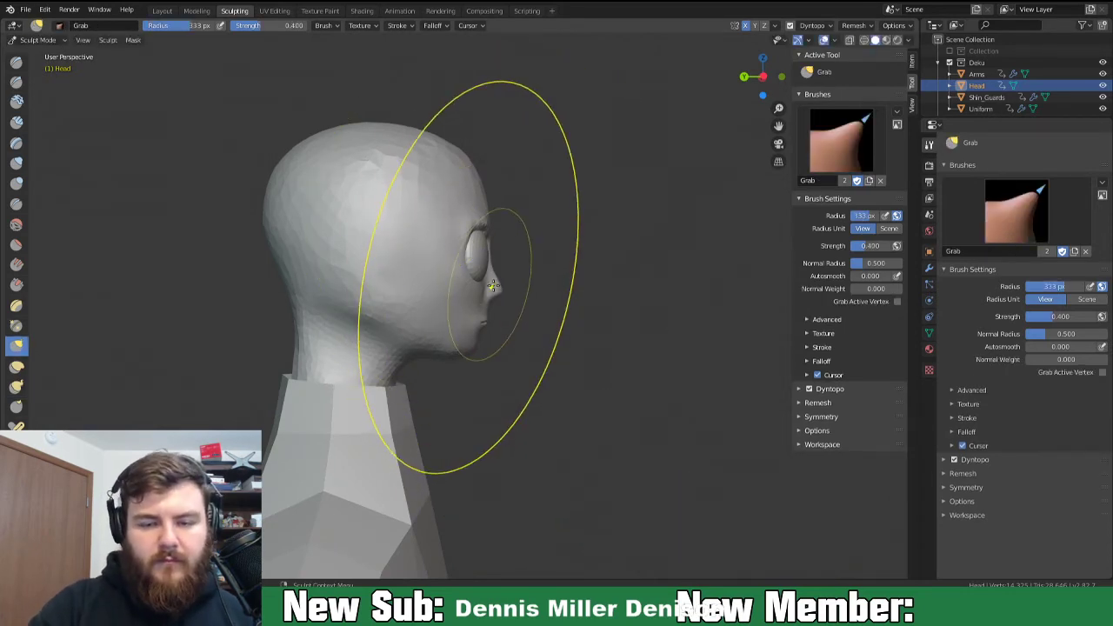
{"action": "left_click_drag", "start_coordinate": [495, 282], "coordinate": [492, 286]}
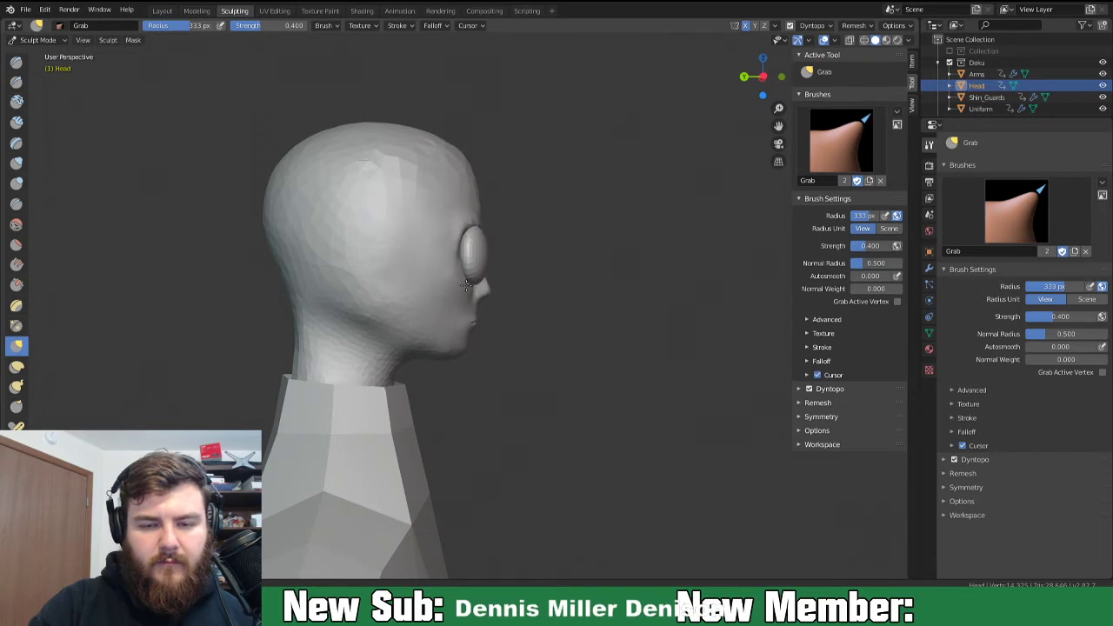
{"action": "key", "text": "f"}
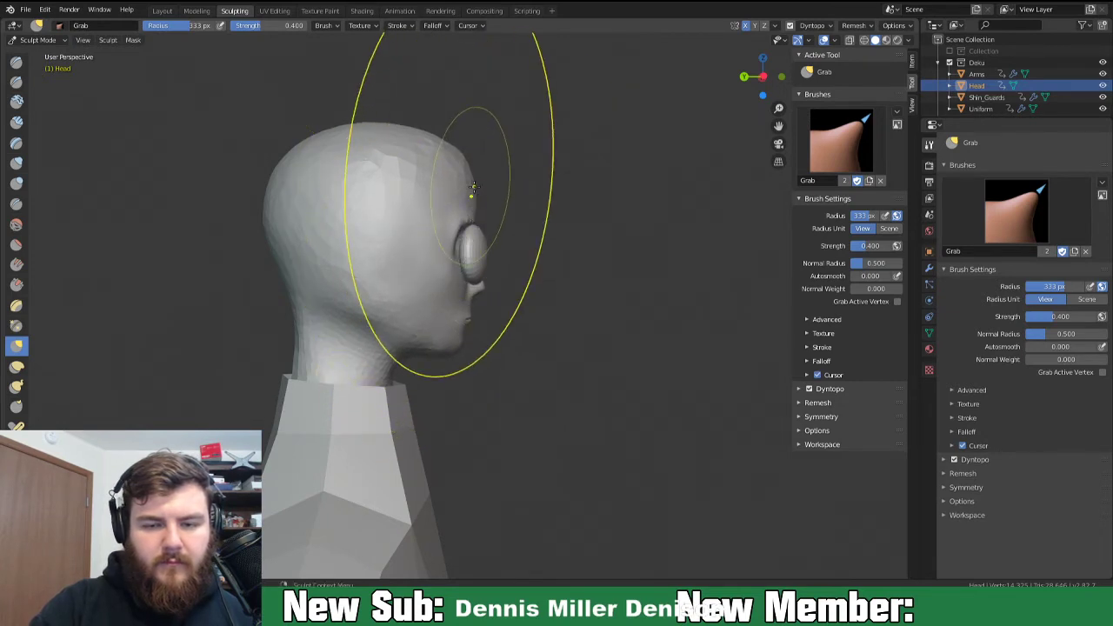
{"action": "left_click", "coordinate": [466, 212]}
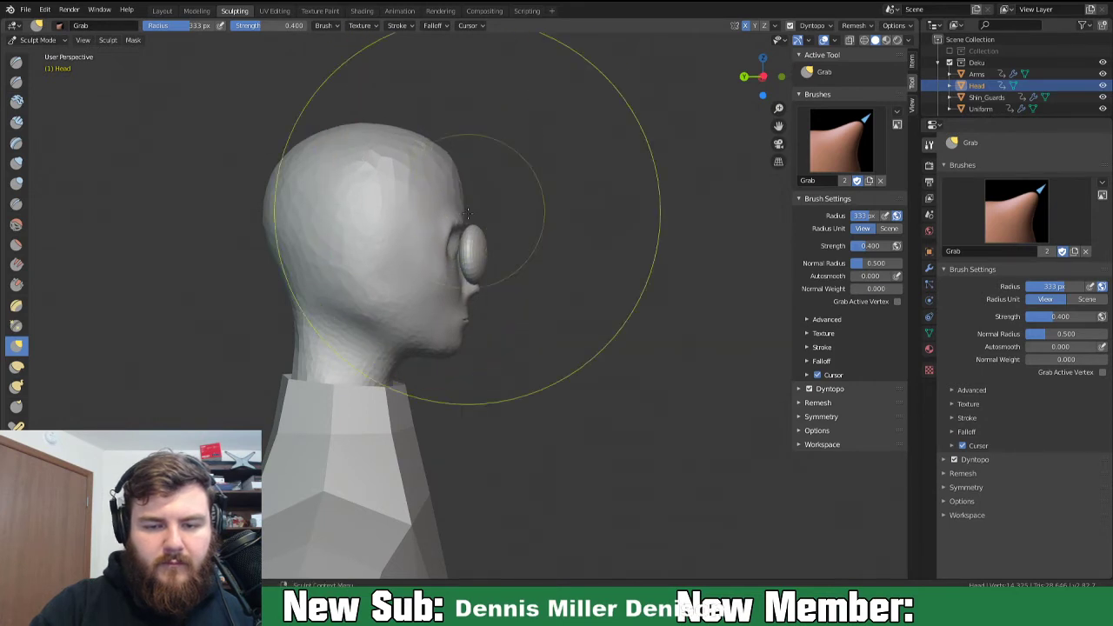
{"action": "left_click_drag", "start_coordinate": [465, 335], "coordinate": [463, 334]}
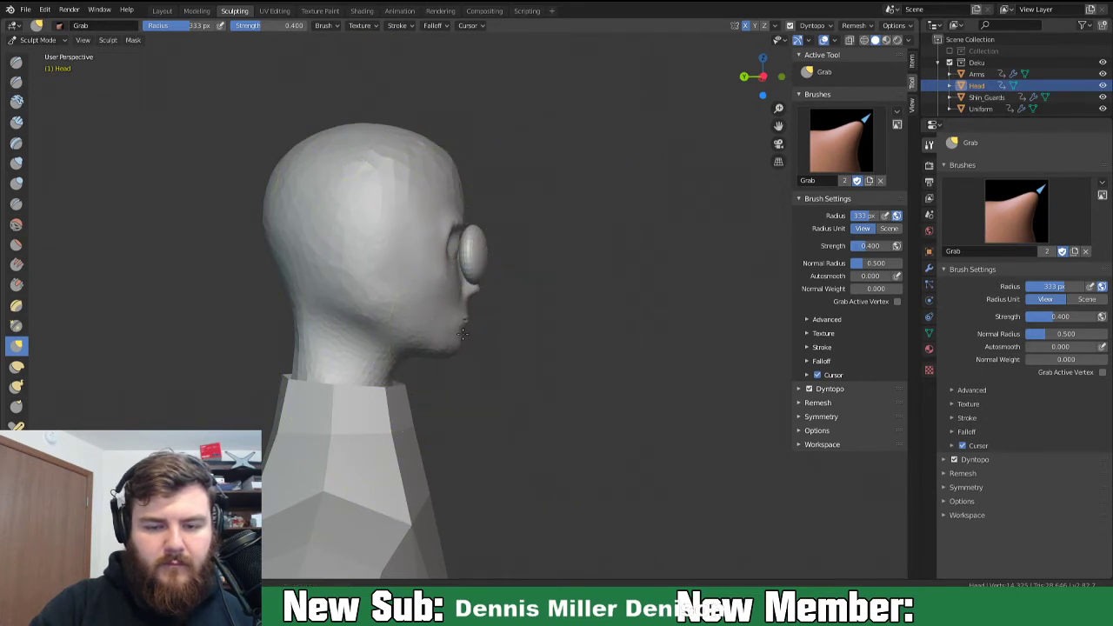
{"action": "mouse_move", "coordinate": [459, 285]}
{"action": "middle_mouse_down"}
{"action": "mouse_move", "coordinate": [548, 343]}
{"action": "mouse_move", "coordinate": [386, 365]}
{"action": "mouse_move", "coordinate": [368, 355]}
{"action": "middle_mouse_up"}
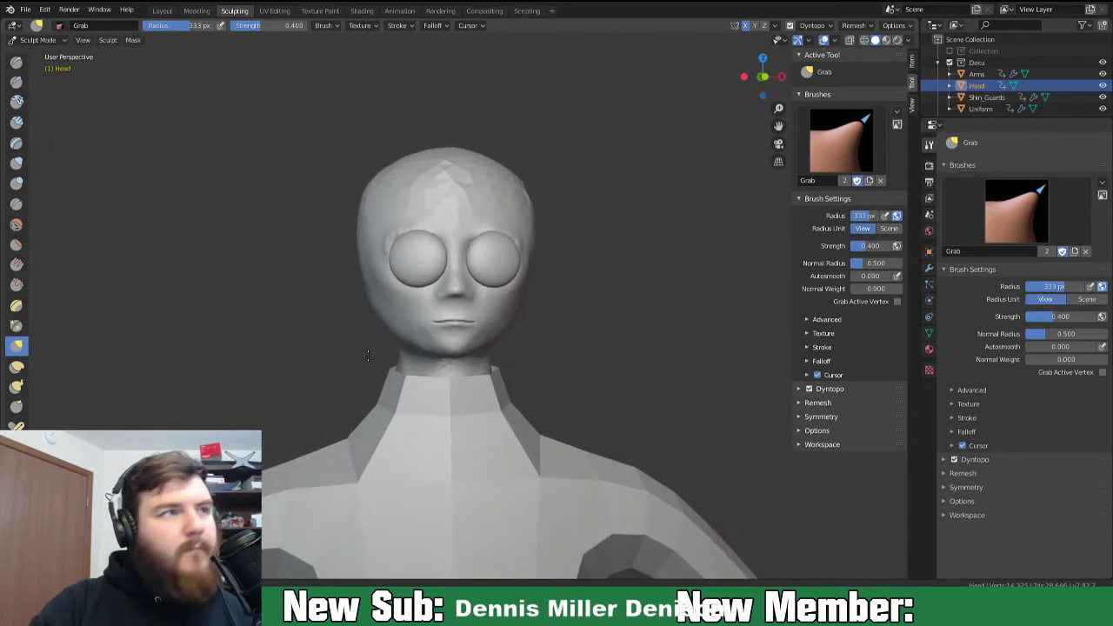
{"action": "mouse_move", "coordinate": [460, 360]}
{"action": "middle_mouse_down"}
{"action": "mouse_move", "coordinate": [588, 363]}
{"action": "mouse_move", "coordinate": [437, 379]}
{"action": "mouse_move", "coordinate": [522, 365]}
{"action": "mouse_move", "coordinate": [508, 337]}
{"action": "mouse_move", "coordinate": [496, 343]}
{"action": "mouse_move", "coordinate": [520, 352]}
{"action": "middle_mouse_up"}
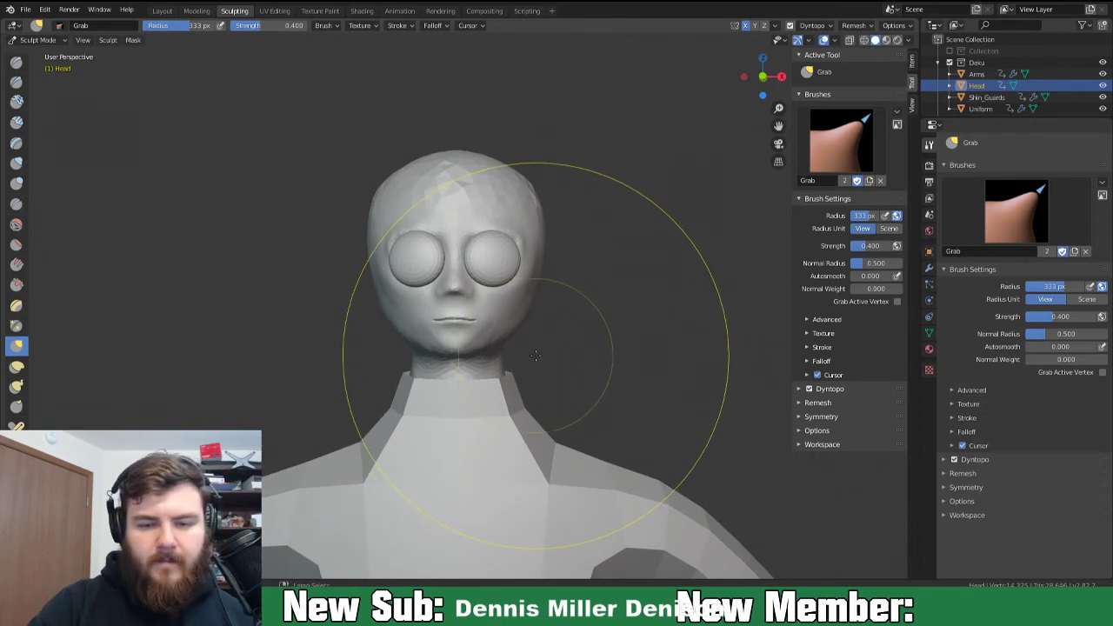
{"action": "mouse_move", "coordinate": [527, 385]}
{"action": "middle_mouse_down"}
{"action": "mouse_move", "coordinate": [620, 350]}
{"action": "mouse_move", "coordinate": [557, 321]}
{"action": "mouse_move", "coordinate": [545, 376]}
{"action": "middle_mouse_up"}
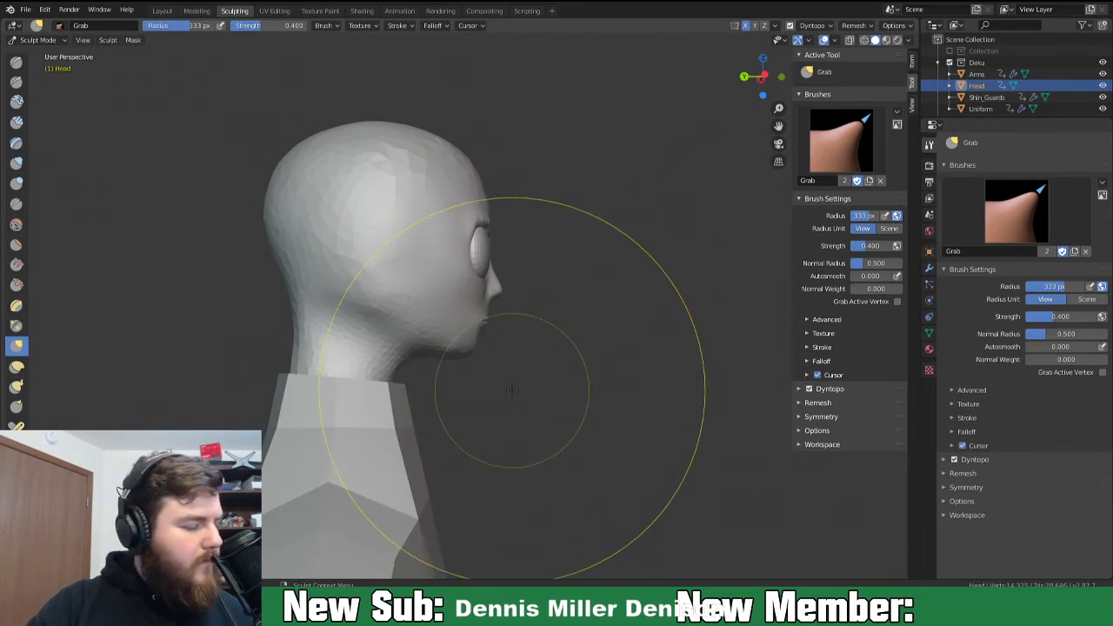
Carve a crease along the jawline from behind the ear area to beneath the chin with the Crease brush at 99 px.
{"action": "key", "text": "shift+c"}
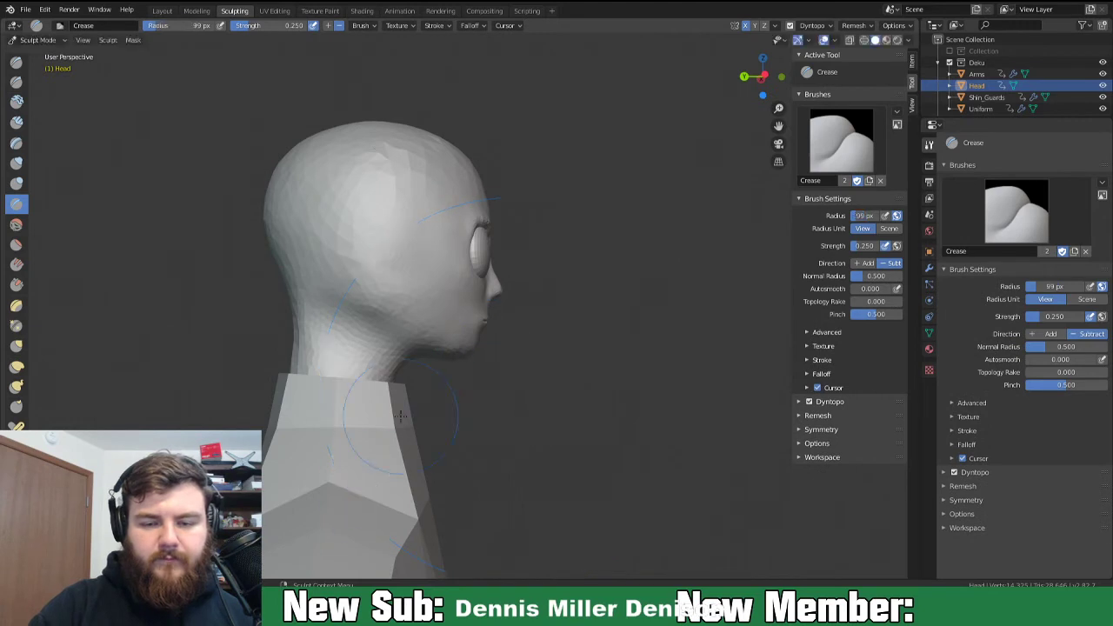
{"action": "scroll", "coordinate": [598, 442], "scroll_direction": "up", "scroll_amount": 4}
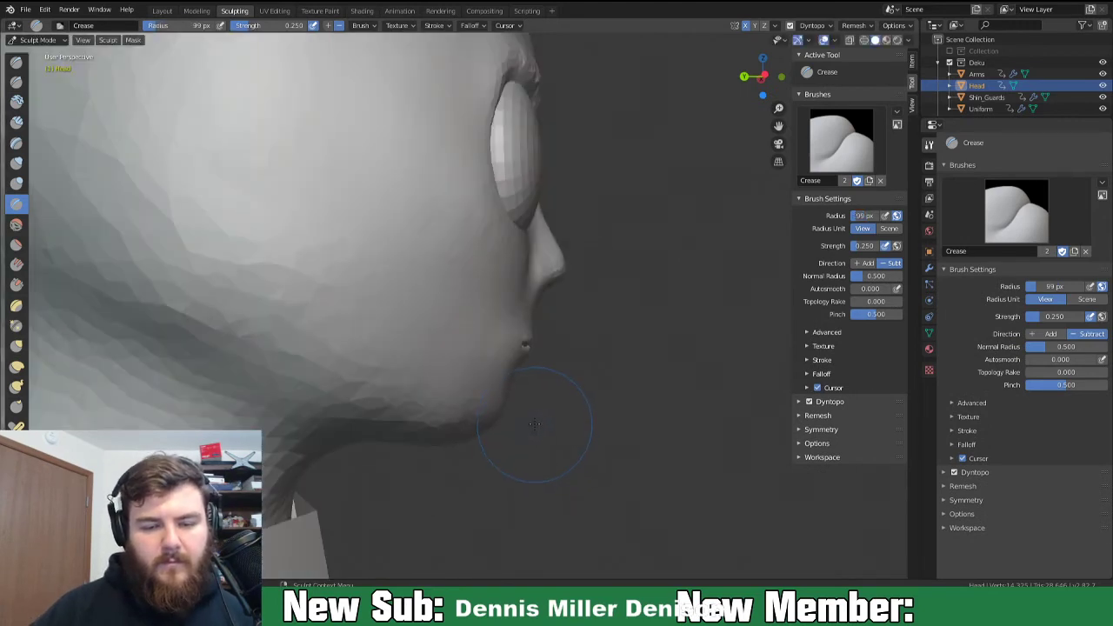
{"action": "scroll", "coordinate": [535, 424], "scroll_direction": "down", "scroll_amount": 4}
{"action": "middle_click_drag", "start_coordinate": [535, 424], "coordinate": [506, 379]}
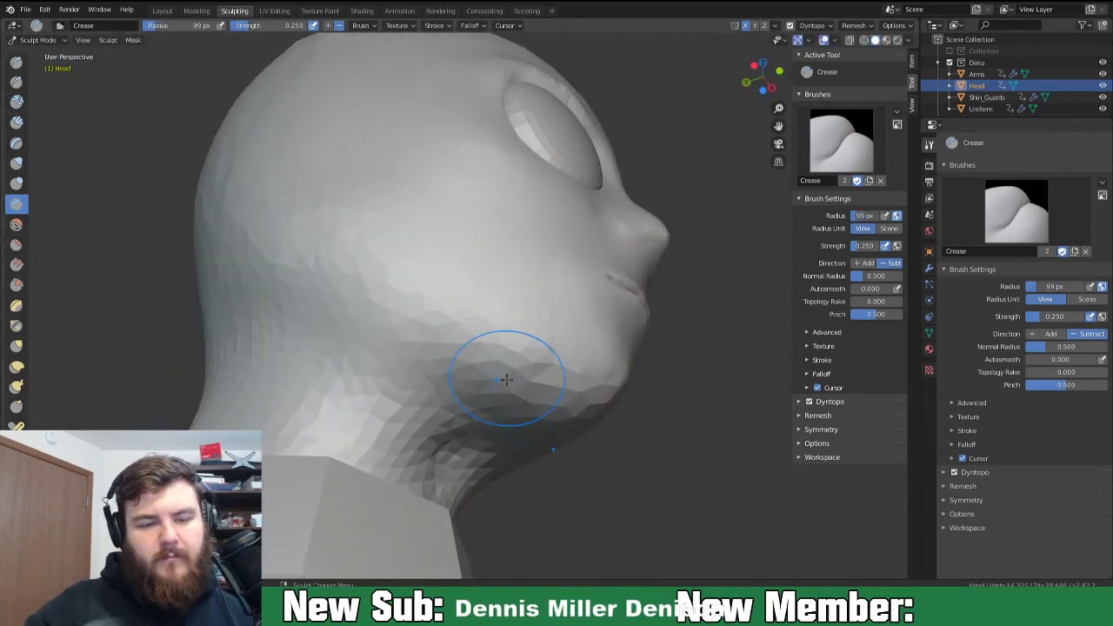
{"action": "mouse_move", "coordinate": [252, 299]}
{"action": "left_mouse_down"}
{"action": "mouse_move", "coordinate": [357, 374]}
{"action": "mouse_move", "coordinate": [447, 406]}
{"action": "left_mouse_up"}
{"action": "left_click_drag", "start_coordinate": [274, 303], "coordinate": [439, 428]}
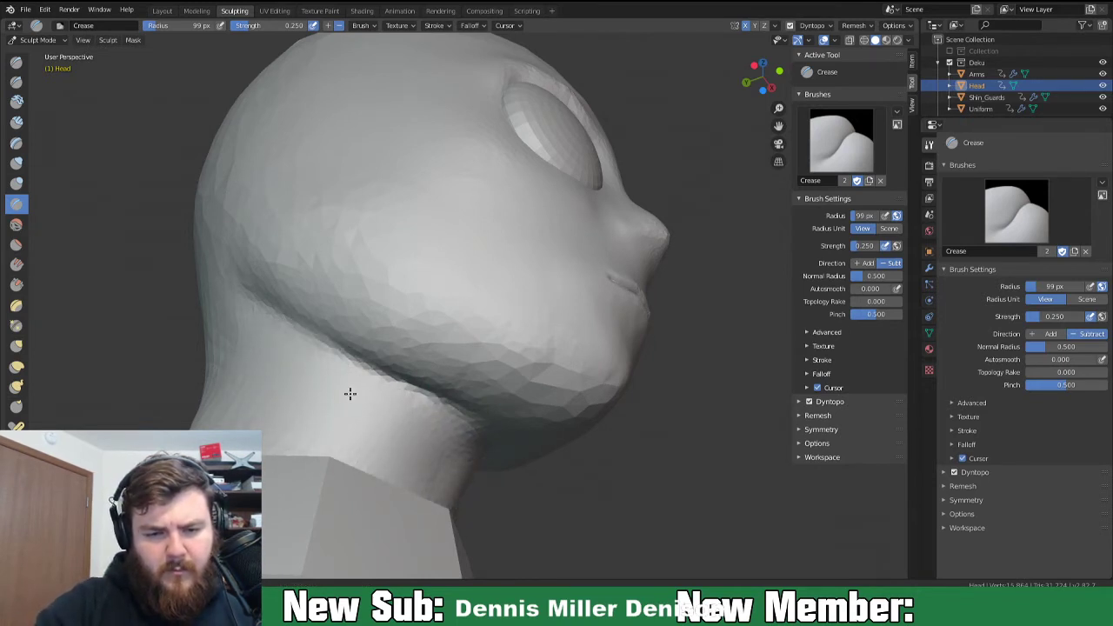
Examine the jawline, neck transition and overall face shape from the front and the side.
{"action": "middle_click_drag", "start_coordinate": [572, 424], "coordinate": [428, 421]}
{"action": "scroll", "coordinate": [524, 460], "scroll_direction": "down", "scroll_amount": 3}
{"action": "scroll", "coordinate": [626, 413], "scroll_direction": "up", "scroll_amount": 2}
{"action": "scroll", "coordinate": [474, 415], "scroll_direction": "up", "scroll_amount": 1}
{"action": "scroll", "coordinate": [428, 421], "scroll_direction": "up", "scroll_amount": 1}
{"action": "scroll", "coordinate": [504, 390], "scroll_direction": "up", "scroll_amount": 3}
{"action": "key", "text": "k"}
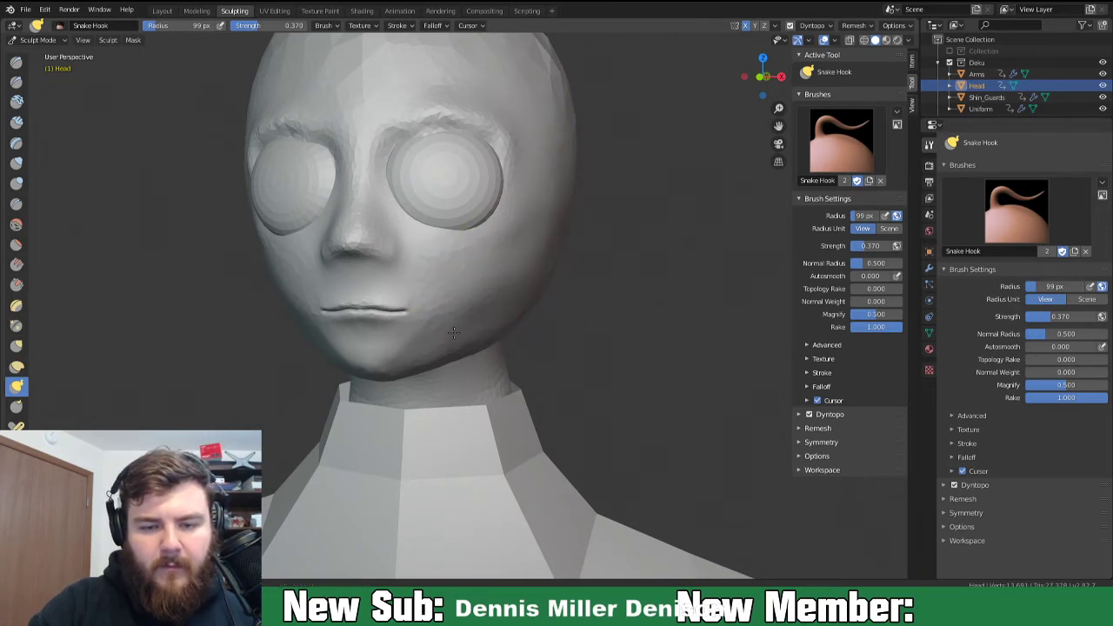
{"action": "mouse_move", "coordinate": [518, 276]}
{"action": "middle_mouse_down"}
{"action": "mouse_move", "coordinate": [626, 285]}
{"action": "mouse_move", "coordinate": [474, 304]}
{"action": "mouse_move", "coordinate": [538, 305]}
{"action": "mouse_move", "coordinate": [515, 298]}
{"action": "mouse_move", "coordinate": [571, 336]}
{"action": "mouse_move", "coordinate": [472, 319]}
{"action": "middle_mouse_up"}
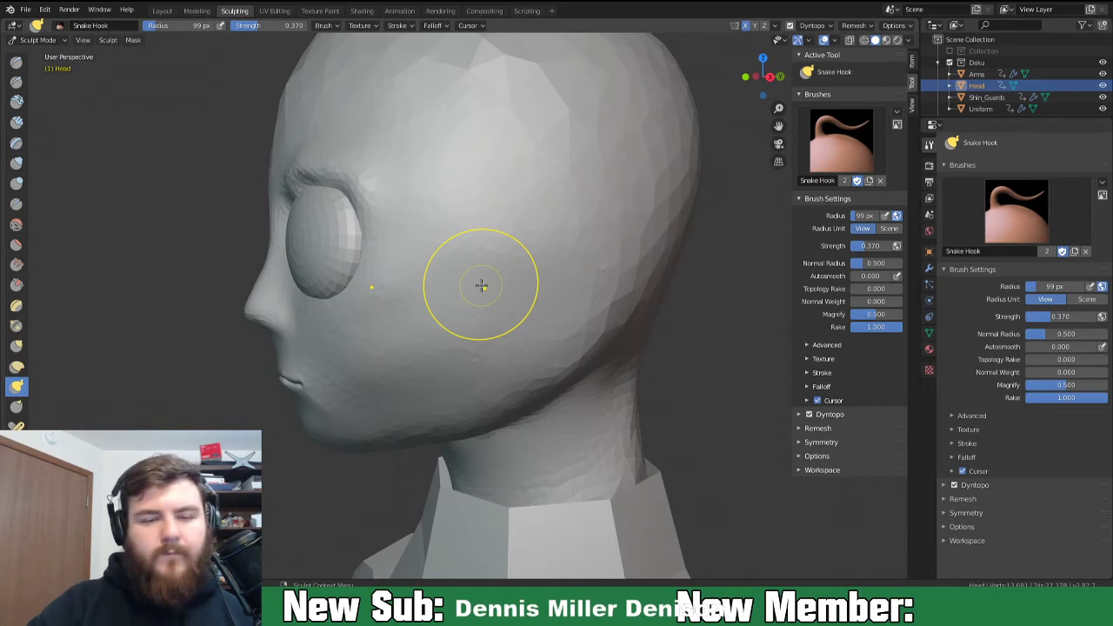
Build up the rim along the outer side and top of the eye with the Inflate brush at a 45 px radius.
{"action": "key", "text": "i"}
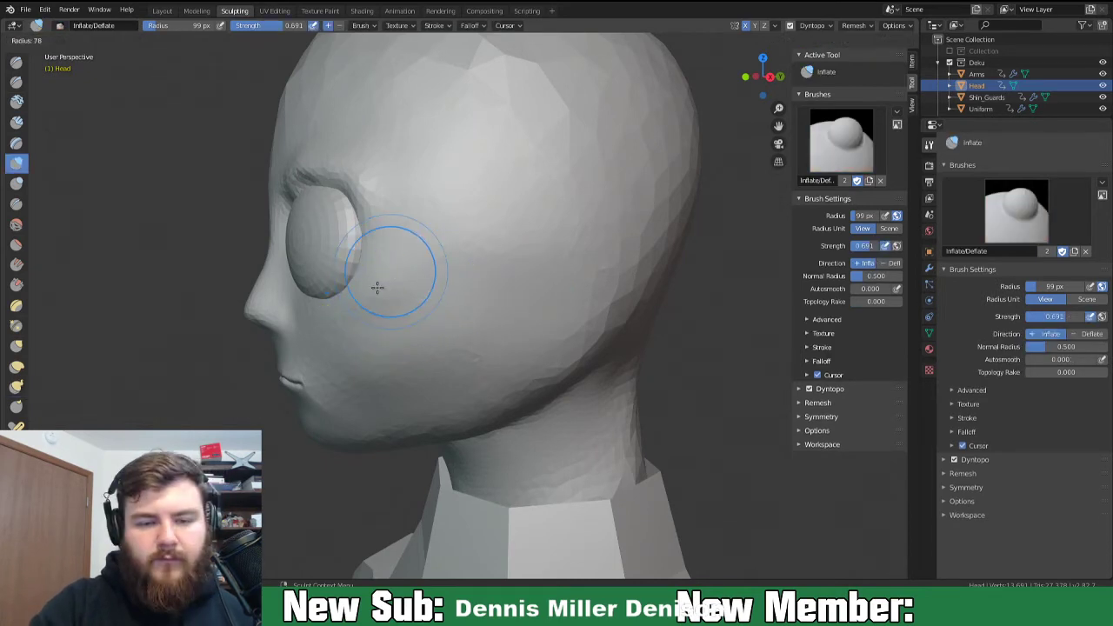
{"action": "left_click", "coordinate": [372, 311]}
{"action": "middle_click_drag", "start_coordinate": [377, 304], "coordinate": [443, 263]}
{"action": "left_click_drag", "start_coordinate": [431, 278], "coordinate": [445, 193]}
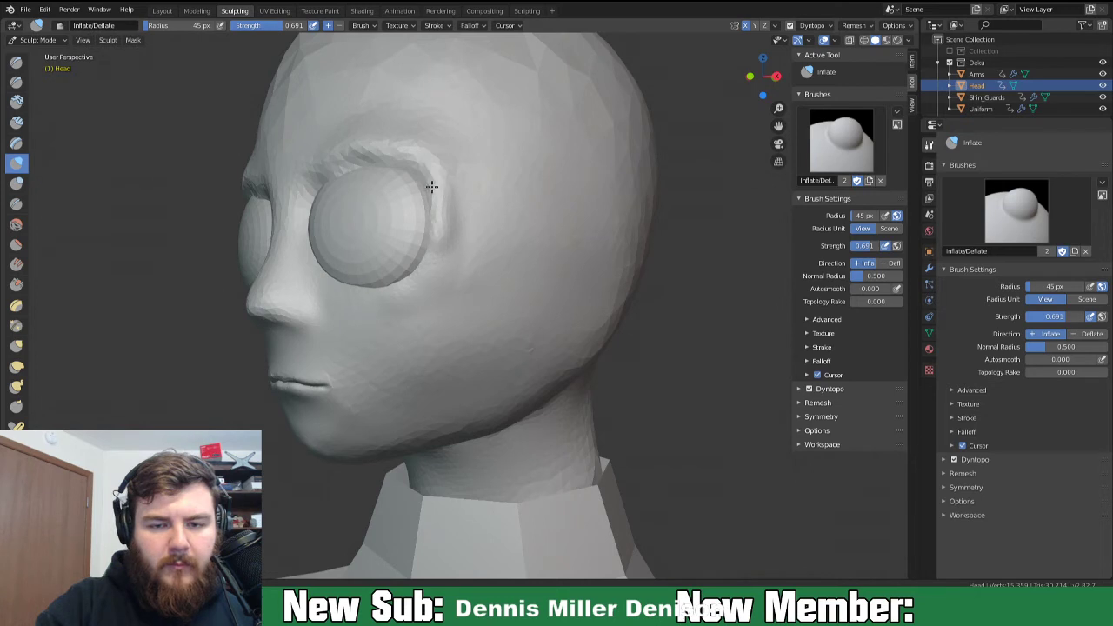
{"action": "middle_click_drag", "start_coordinate": [377, 216], "coordinate": [390, 188]}
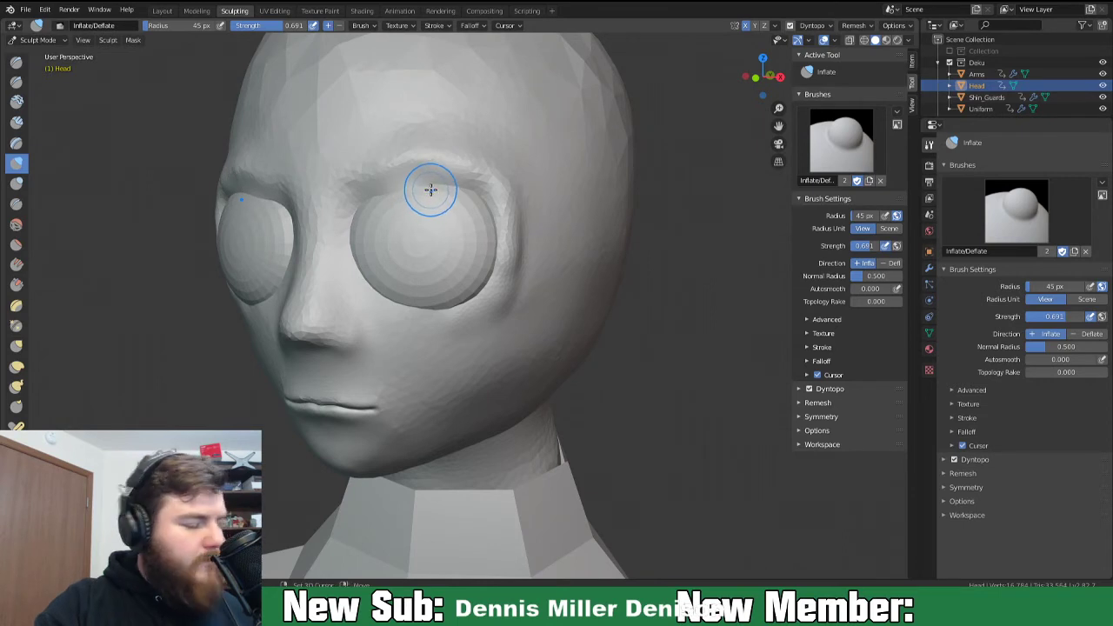
Refine the eye socket rim with the Crease brush at 45 px and save the file.
{"action": "key", "text": "shift+c"}
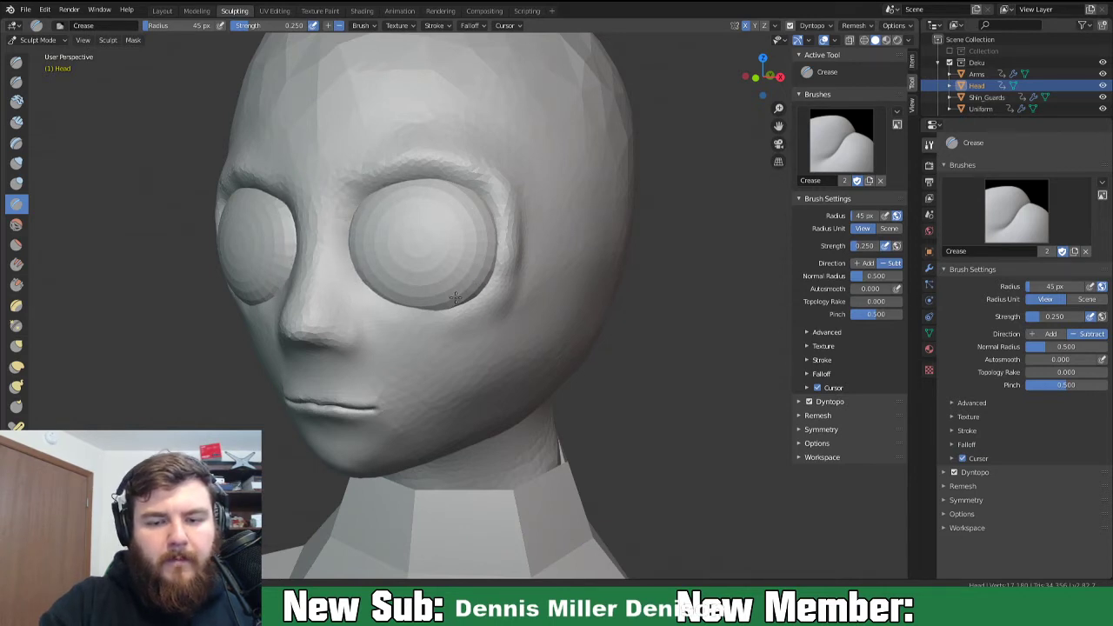
{"action": "mouse_move", "coordinate": [518, 314]}
{"action": "middle_mouse_down"}
{"action": "mouse_move", "coordinate": [452, 310]}
{"action": "mouse_move", "coordinate": [495, 318]}
{"action": "middle_mouse_up"}
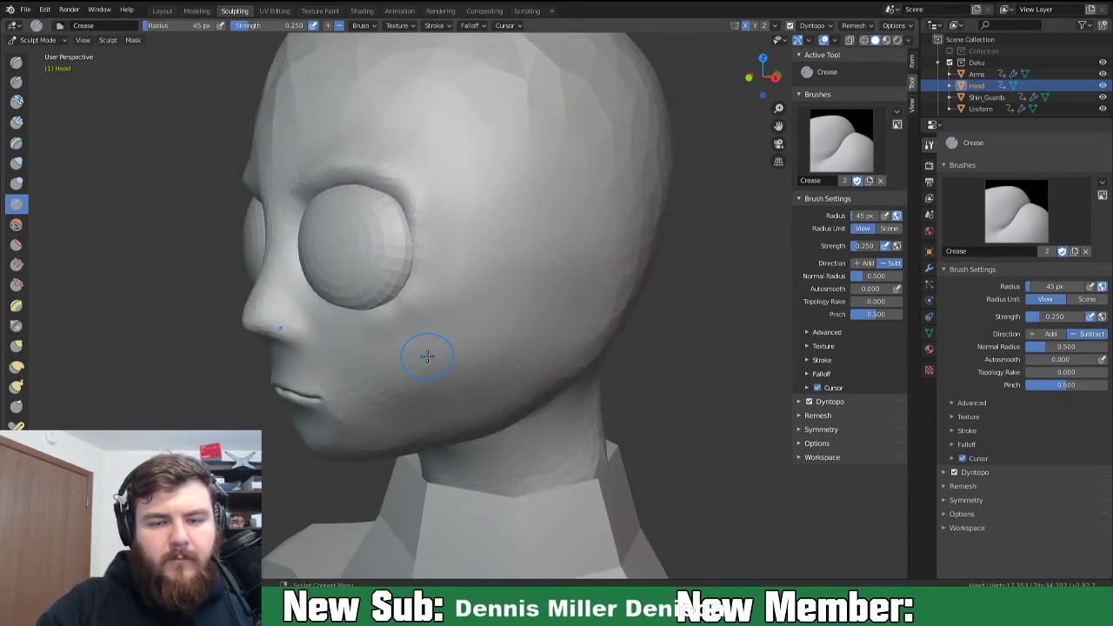
{"action": "scroll", "coordinate": [435, 287], "scroll_direction": "down", "scroll_amount": 4}
{"action": "mouse_move", "coordinate": [404, 342]}
{"action": "middle_mouse_down"}
{"action": "mouse_move", "coordinate": [517, 346]}
{"action": "mouse_move", "coordinate": [461, 348]}
{"action": "middle_mouse_up"}
{"action": "scroll", "coordinate": [487, 357], "scroll_direction": "up", "scroll_amount": 2}
{"action": "mouse_move", "coordinate": [558, 365]}
{"action": "middle_mouse_down"}
{"action": "mouse_move", "coordinate": [492, 362]}
{"action": "mouse_move", "coordinate": [609, 368]}
{"action": "mouse_move", "coordinate": [502, 365]}
{"action": "middle_mouse_up"}
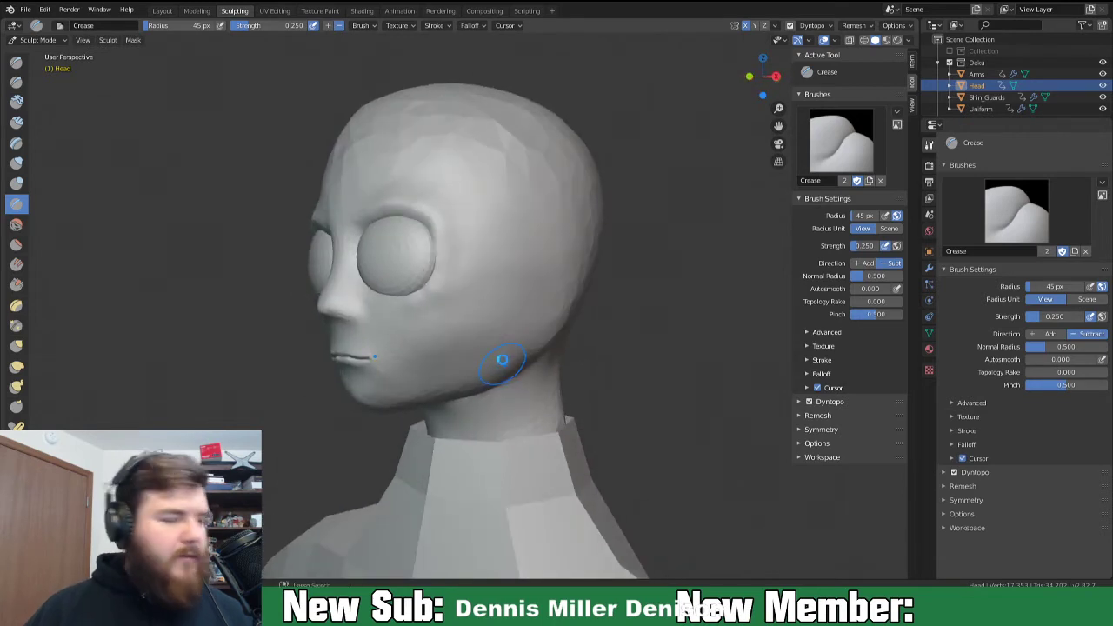
{"action": "key", "text": "ctrl+s"}
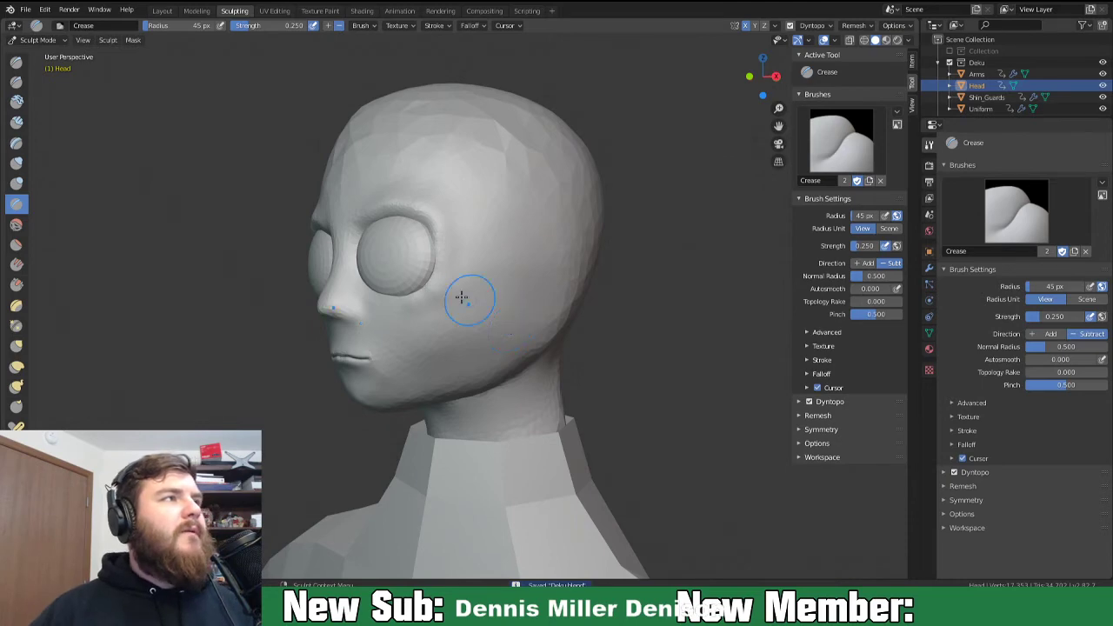
Reshape the rear jaw corner in side view with the Snake Hook brush at a 131 px radius.
{"action": "mouse_move", "coordinate": [479, 288]}
{"action": "middle_mouse_down"}
{"action": "mouse_move", "coordinate": [522, 252]}
{"action": "mouse_move", "coordinate": [472, 246]}
{"action": "mouse_move", "coordinate": [498, 247]}
{"action": "middle_mouse_up"}
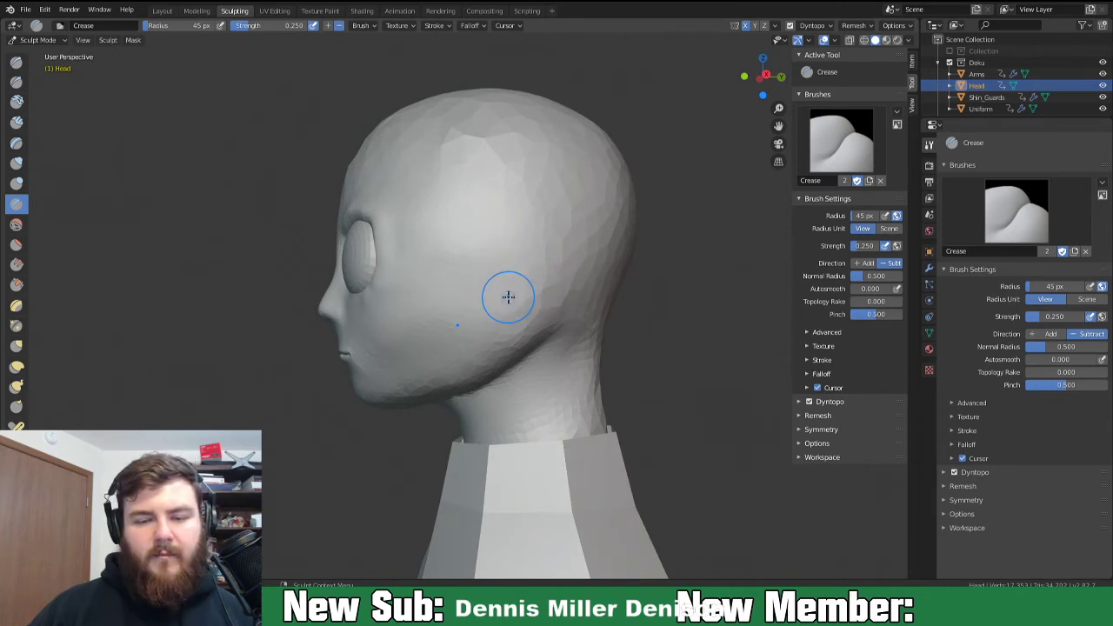
{"action": "key", "text": "k"}
{"action": "key", "text": "f"}
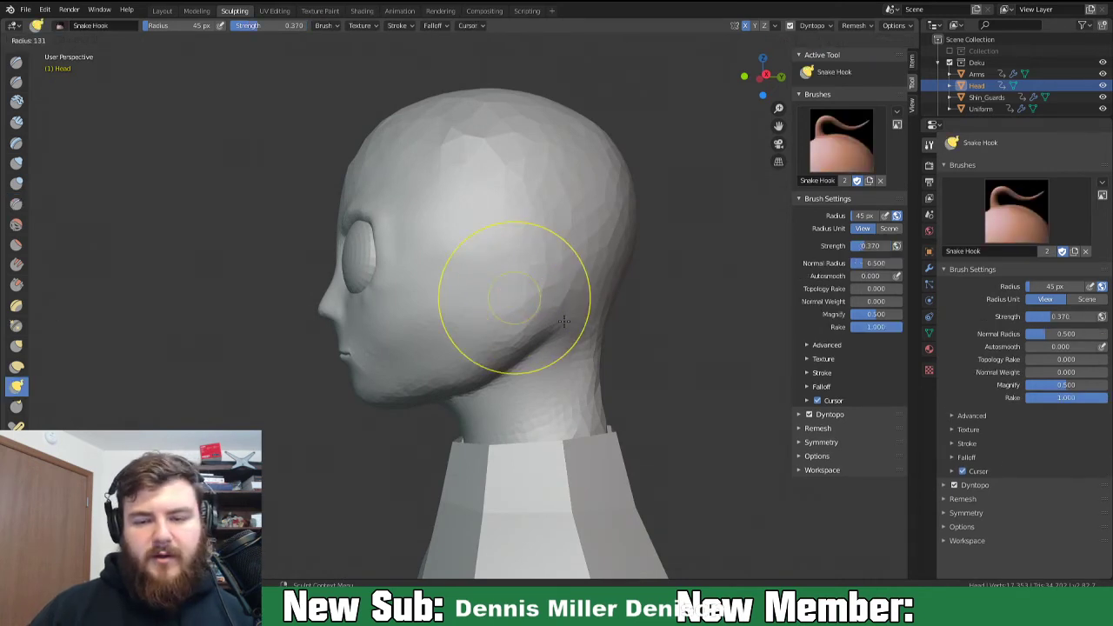
{"action": "left_click", "coordinate": [563, 312]}
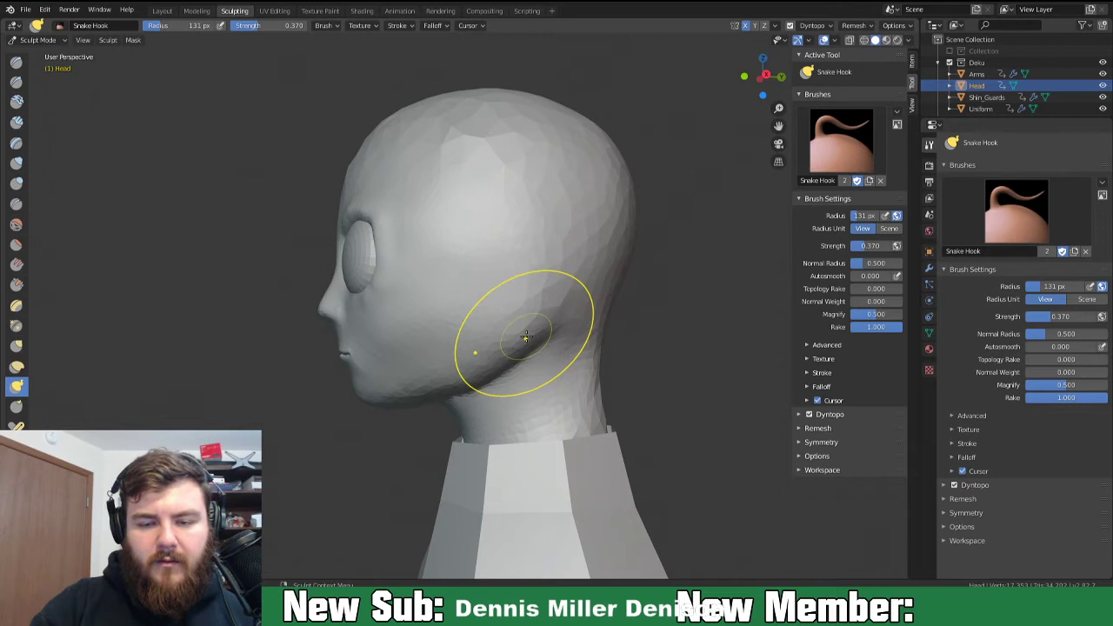
{"action": "left_click_drag", "start_coordinate": [526, 332], "coordinate": [470, 365]}
{"action": "left_click_drag", "start_coordinate": [531, 304], "coordinate": [523, 308]}
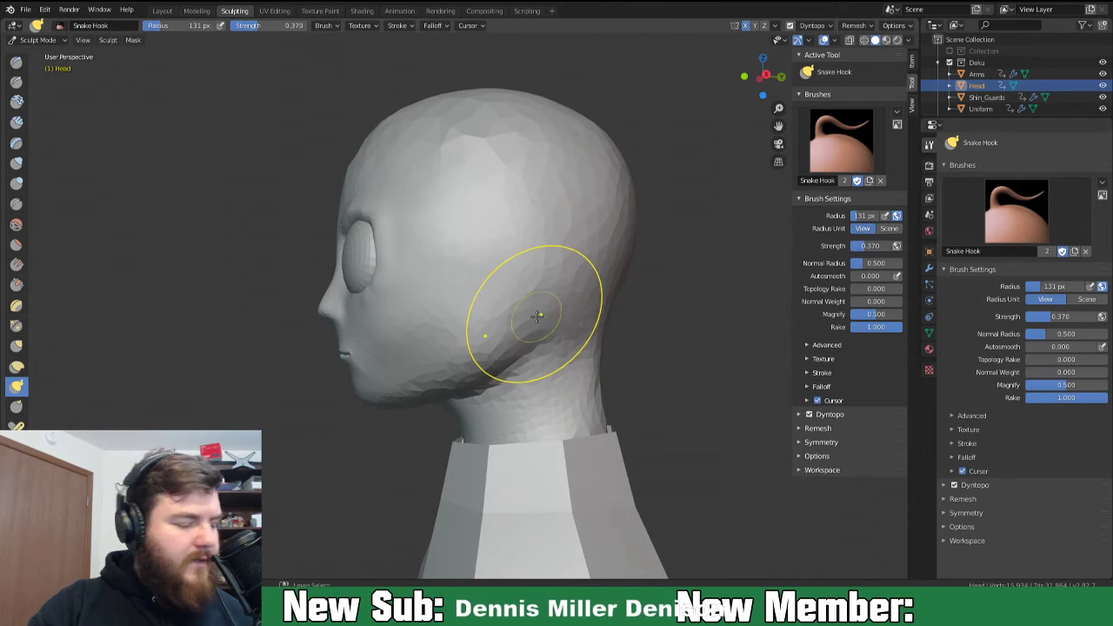
Pull the rear jaw and side of the head forward using the Grab brush at a 306 px radius.
{"action": "key", "text": "g"}
{"action": "key", "text": "f"}
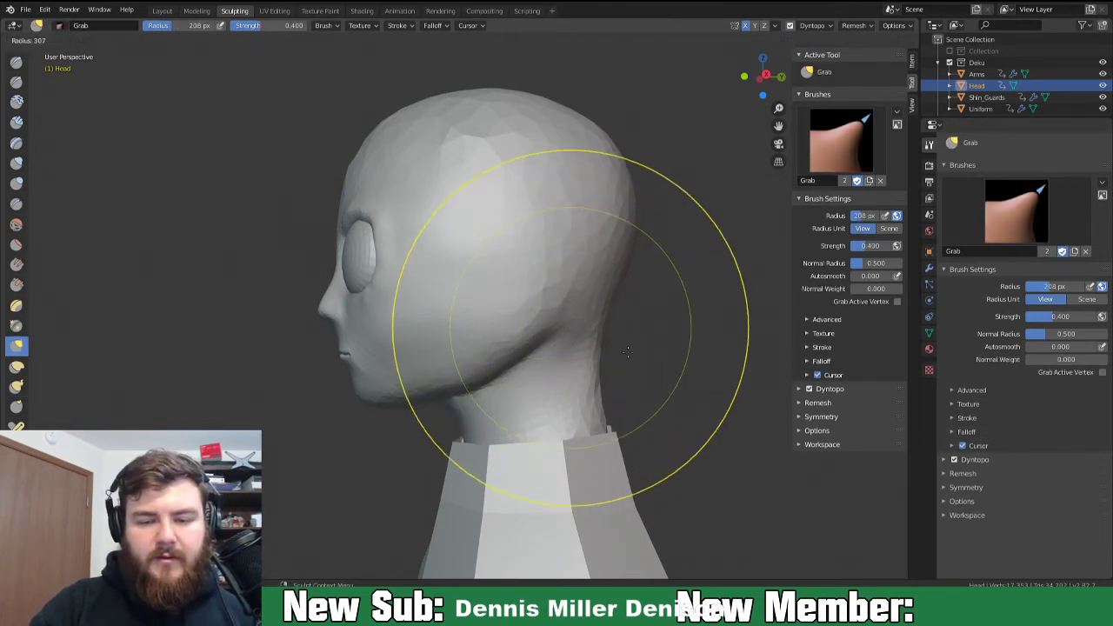
{"action": "left_click", "coordinate": [544, 315]}
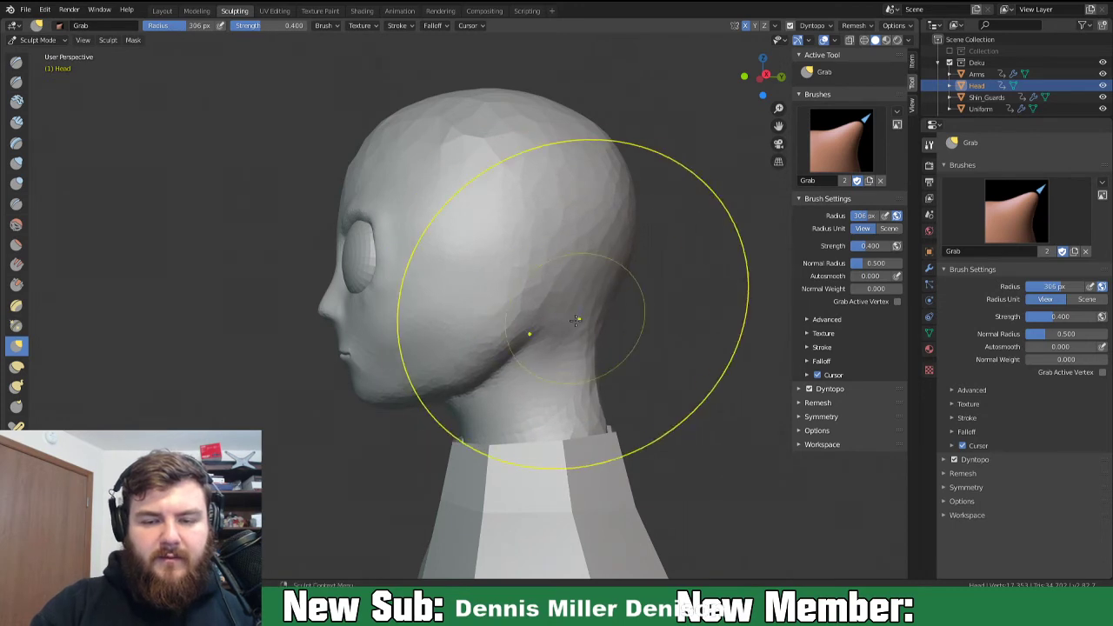
{"action": "left_click_drag", "start_coordinate": [531, 315], "coordinate": [472, 339]}
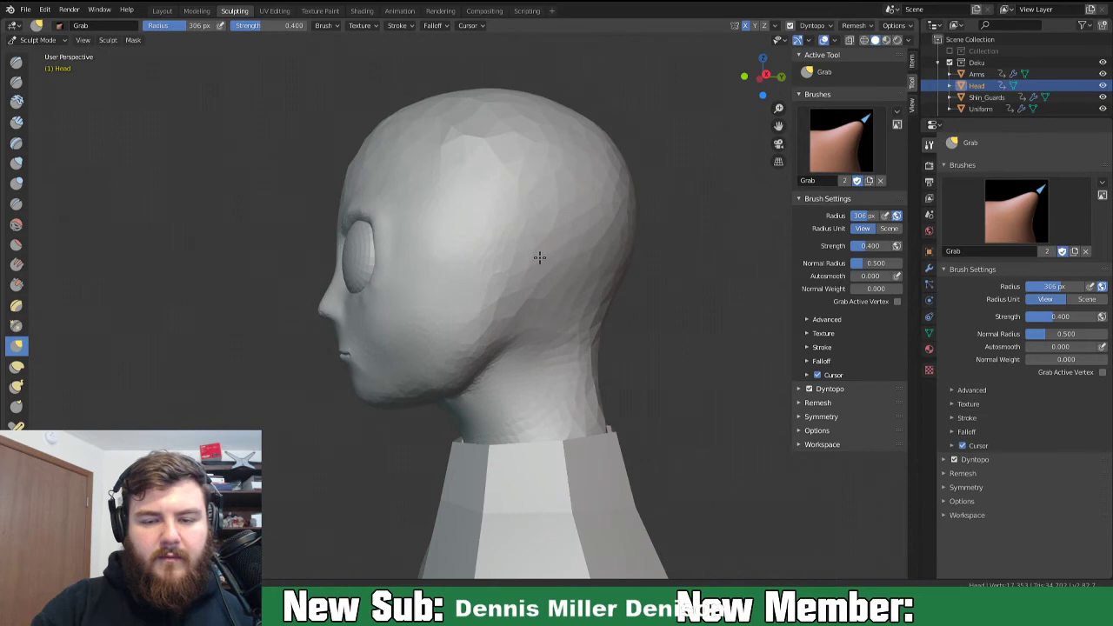
{"action": "left_click_drag", "start_coordinate": [552, 253], "coordinate": [507, 258]}
{"action": "mouse_move", "coordinate": [551, 183]}
{"action": "left_mouse_down"}
{"action": "mouse_move", "coordinate": [507, 205]}
{"action": "mouse_move", "coordinate": [510, 174]}
{"action": "left_mouse_up"}
{"action": "mouse_move", "coordinate": [547, 249]}
{"action": "middle_mouse_down"}
{"action": "mouse_move", "coordinate": [635, 265]}
{"action": "mouse_move", "coordinate": [547, 265]}
{"action": "middle_mouse_up"}
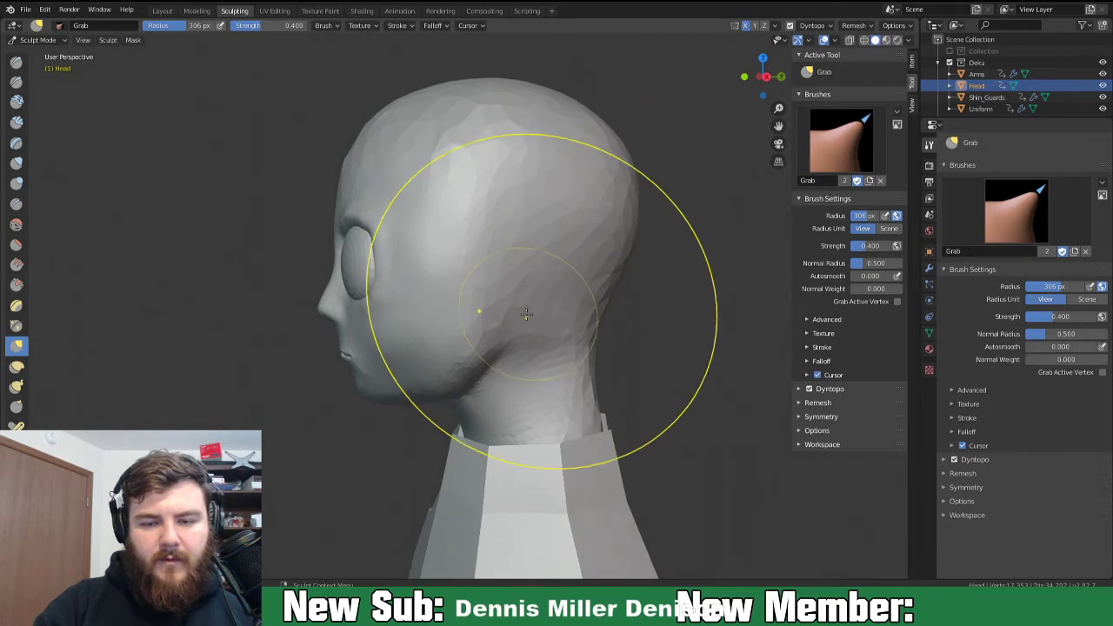
{"action": "mouse_move", "coordinate": [513, 342]}
{"action": "left_mouse_down"}
{"action": "mouse_move", "coordinate": [499, 346]}
{"action": "mouse_move", "coordinate": [501, 364]}
{"action": "left_mouse_up"}
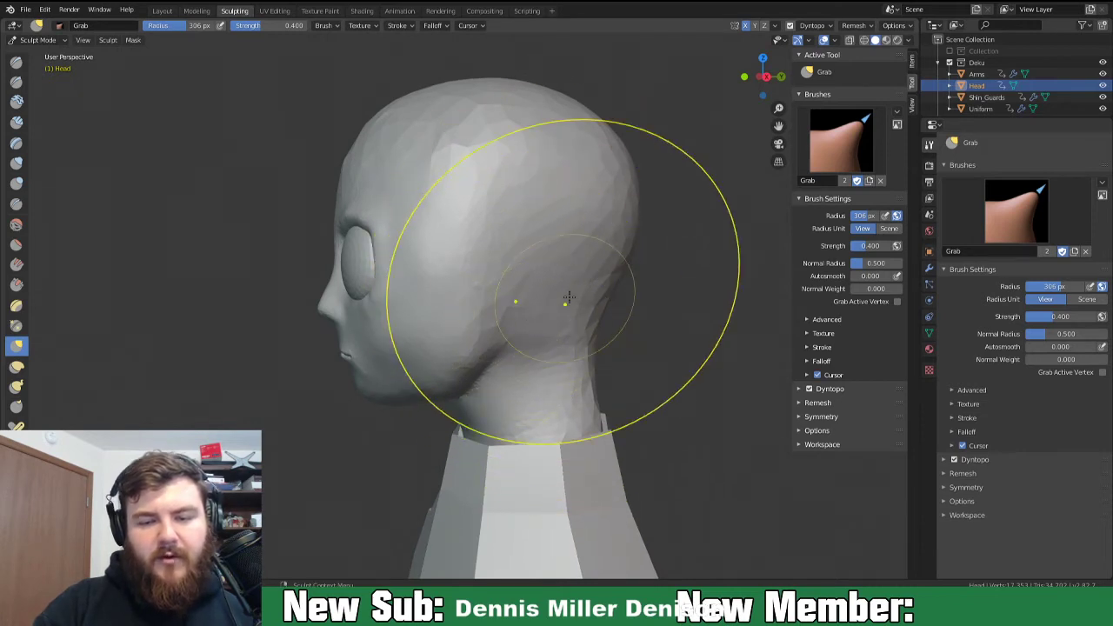
Try to push the back of the head inward using the Grab brush.
{"action": "middle_click_drag", "start_coordinate": [640, 249], "coordinate": [608, 248]}
{"action": "mouse_move", "coordinate": [640, 215]}
{"action": "left_mouse_down"}
{"action": "mouse_move", "coordinate": [665, 203]}
{"action": "mouse_move", "coordinate": [611, 209]}
{"action": "mouse_move", "coordinate": [614, 238]}
{"action": "left_mouse_up"}
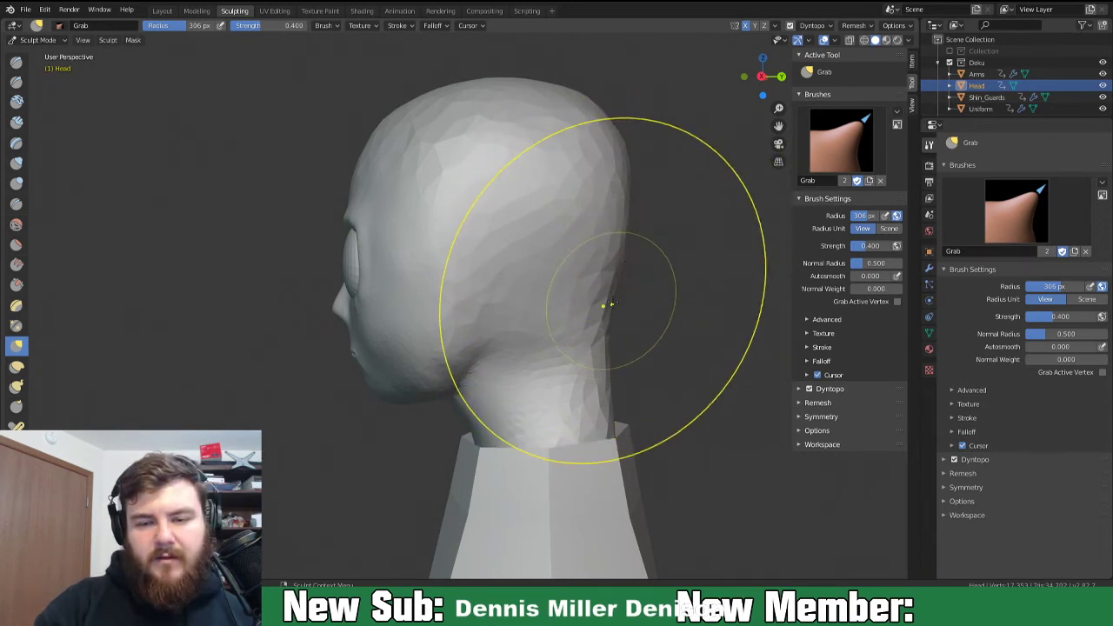
{"action": "key", "text": "ctrl+z"}
{"action": "key", "text": "ctrl+z"}
Draw a freehand annotation of the ear outline on the side of the head.
{"action": "mouse_move", "coordinate": [642, 297]}
{"action": "middle_mouse_down"}
{"action": "mouse_move", "coordinate": [720, 273]}
{"action": "mouse_move", "coordinate": [632, 276]}
{"action": "mouse_move", "coordinate": [670, 278]}
{"action": "mouse_move", "coordinate": [558, 297]}
{"action": "mouse_move", "coordinate": [650, 300]}
{"action": "middle_mouse_up"}
{"action": "mouse_move", "coordinate": [500, 225]}
{"action": "left_mouse_down"}
{"action": "mouse_move", "coordinate": [511, 218]}
{"action": "mouse_move", "coordinate": [536, 279]}
{"action": "mouse_move", "coordinate": [491, 327]}
{"action": "left_mouse_up"}
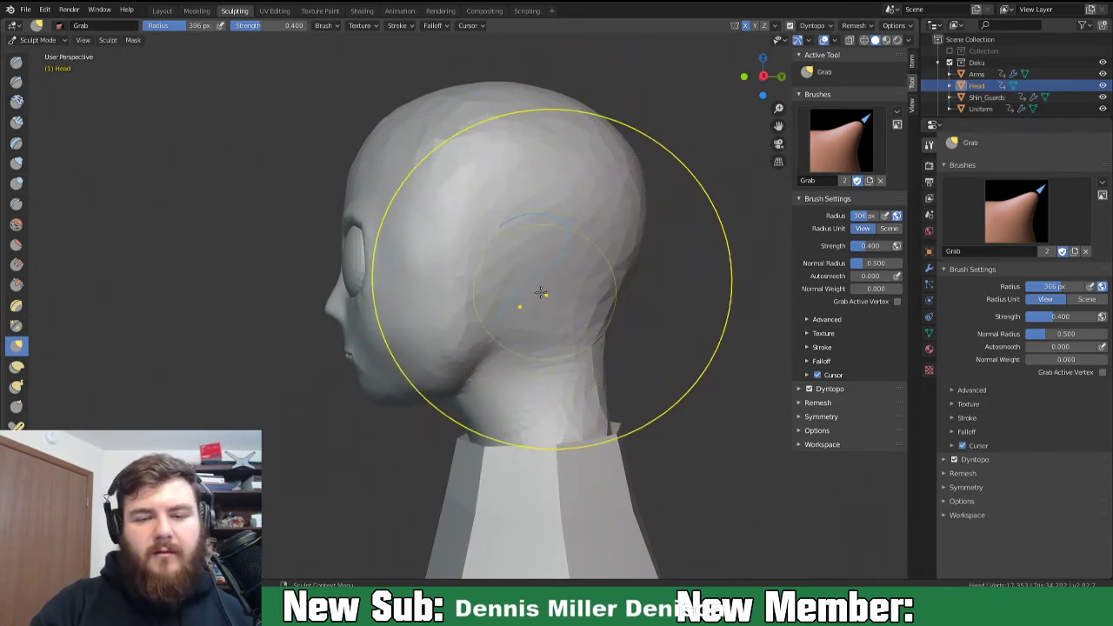
{"action": "mouse_move", "coordinate": [534, 348]}
{"action": "middle_mouse_down"}
{"action": "mouse_move", "coordinate": [626, 324]}
{"action": "mouse_move", "coordinate": [600, 330]}
{"action": "mouse_move", "coordinate": [626, 339]}
{"action": "mouse_move", "coordinate": [557, 339]}
{"action": "mouse_move", "coordinate": [541, 322]}
{"action": "middle_mouse_up"}
Try to thicken the neck below the ear outline using the Inflate brush at 0.691 strength.
{"action": "key", "text": "i"}
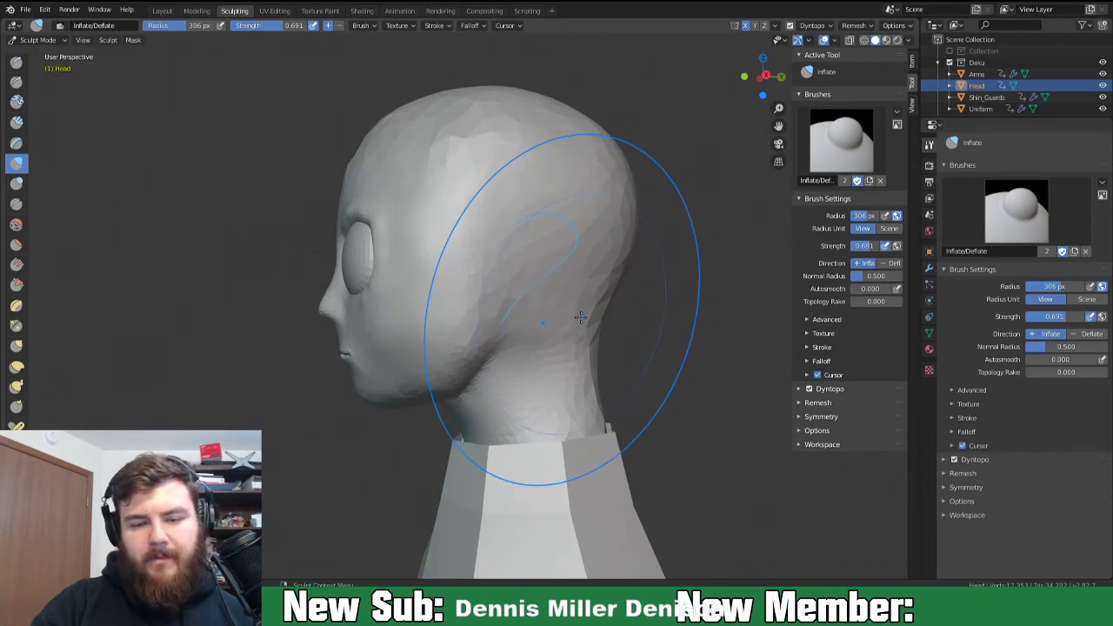
{"action": "mouse_move", "coordinate": [614, 341]}
{"action": "middle_mouse_down"}
{"action": "mouse_move", "coordinate": [561, 310]}
{"action": "mouse_move", "coordinate": [631, 372]}
{"action": "mouse_move", "coordinate": [568, 336]}
{"action": "middle_mouse_up"}
{"action": "left_click_drag", "start_coordinate": [550, 340], "coordinate": [544, 363]}
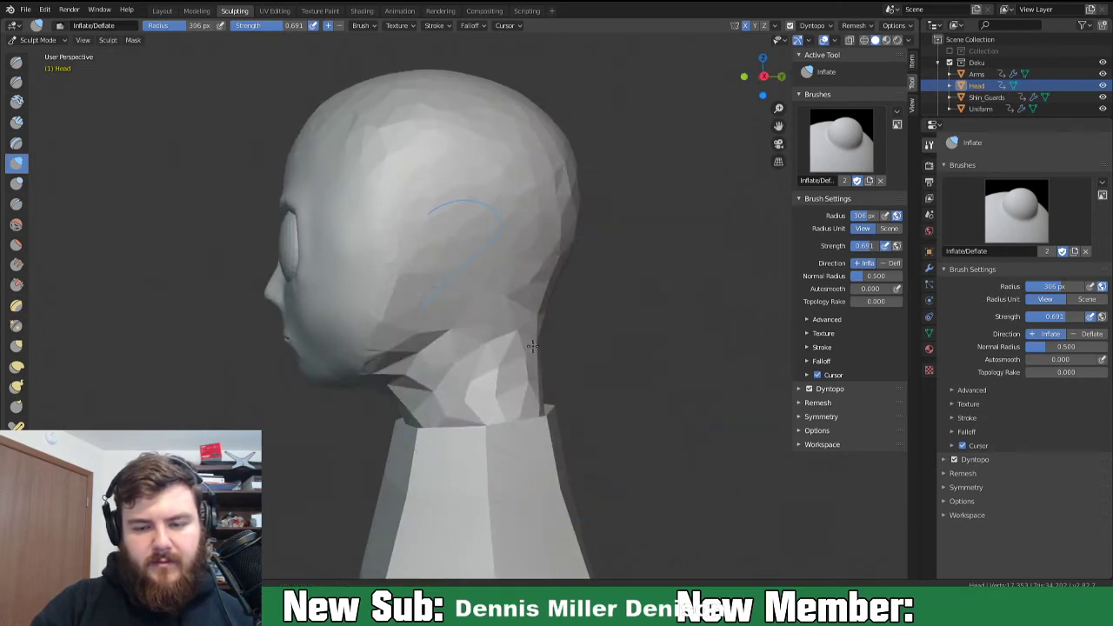
{"action": "key", "text": "ctrl+z"}
{"action": "key", "text": "ctrl+z"}
Push the back of the neck forward using the Grab brush, enlarging its radius to 352 px.
{"action": "key", "text": "g"}
{"action": "key", "text": "f"}
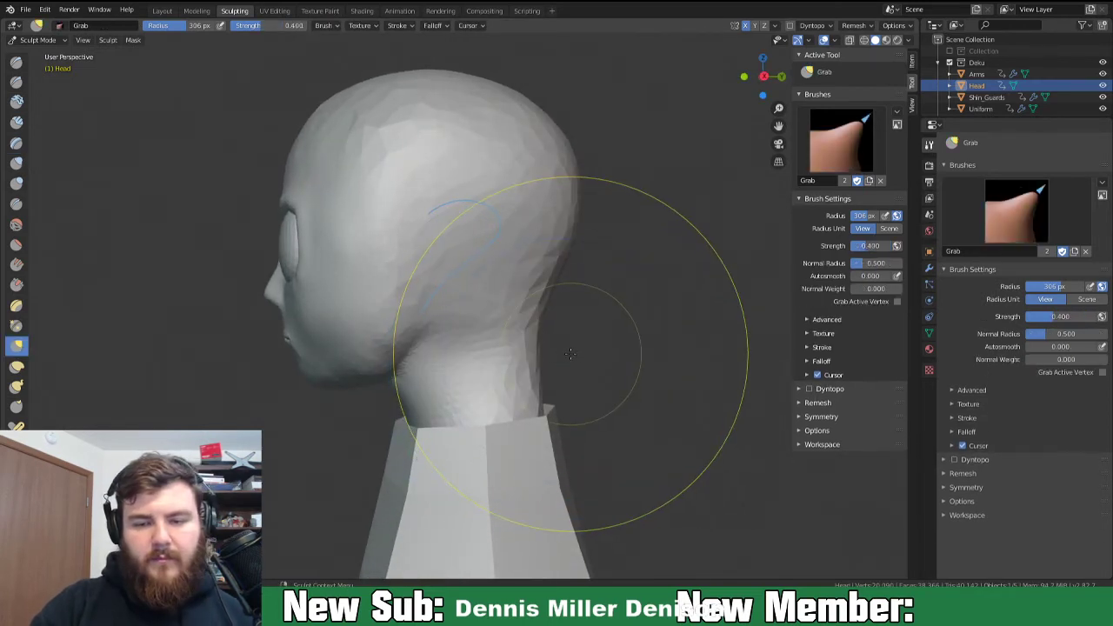
{"action": "left_click_drag", "start_coordinate": [571, 317], "coordinate": [525, 358]}
{"action": "left_click_drag", "start_coordinate": [537, 365], "coordinate": [529, 372]}
{"action": "left_click_drag", "start_coordinate": [538, 382], "coordinate": [528, 391]}
{"action": "left_click_drag", "start_coordinate": [540, 405], "coordinate": [551, 408]}
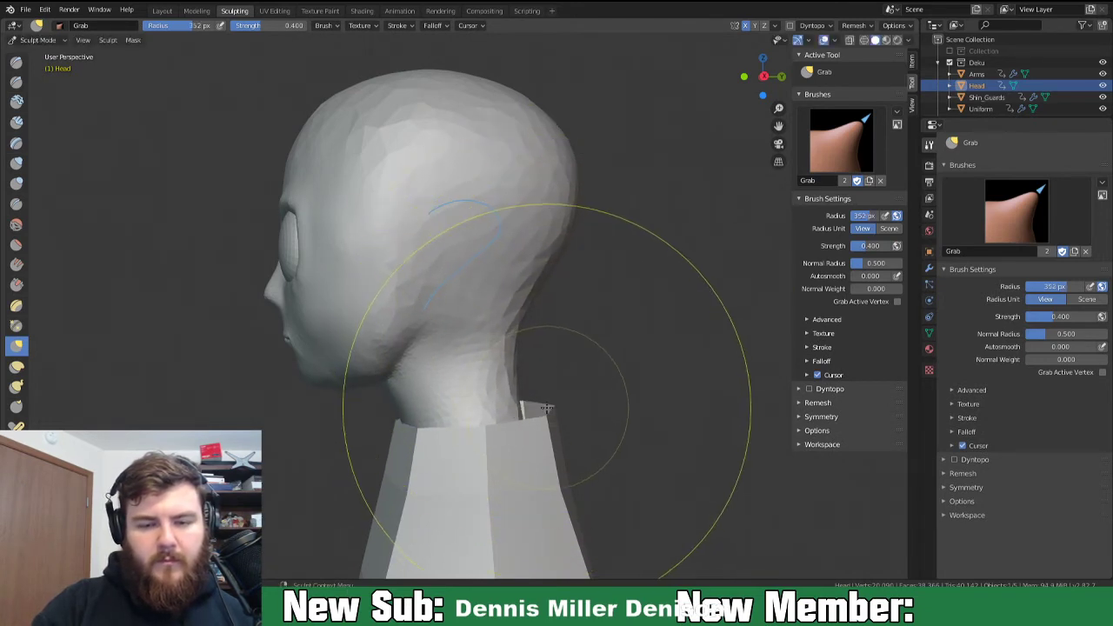
Shift the side of the head and the face backward using the Grab brush at a 500 px radius.
{"action": "key", "text": "f"}
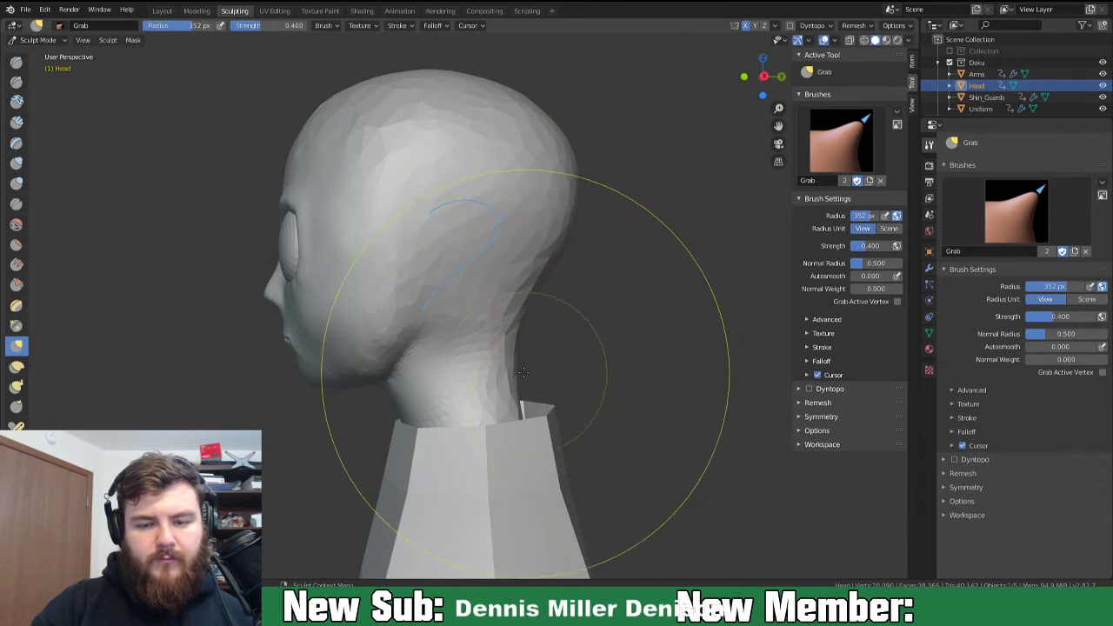
{"action": "left_click", "coordinate": [648, 476]}
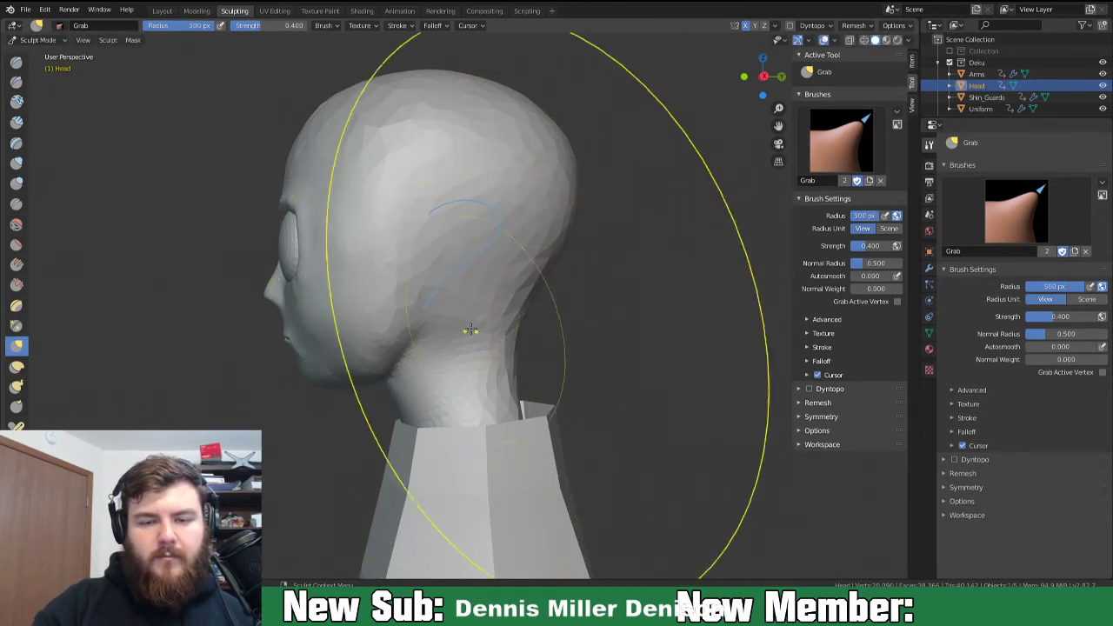
{"action": "left_click_drag", "start_coordinate": [417, 241], "coordinate": [438, 241]}
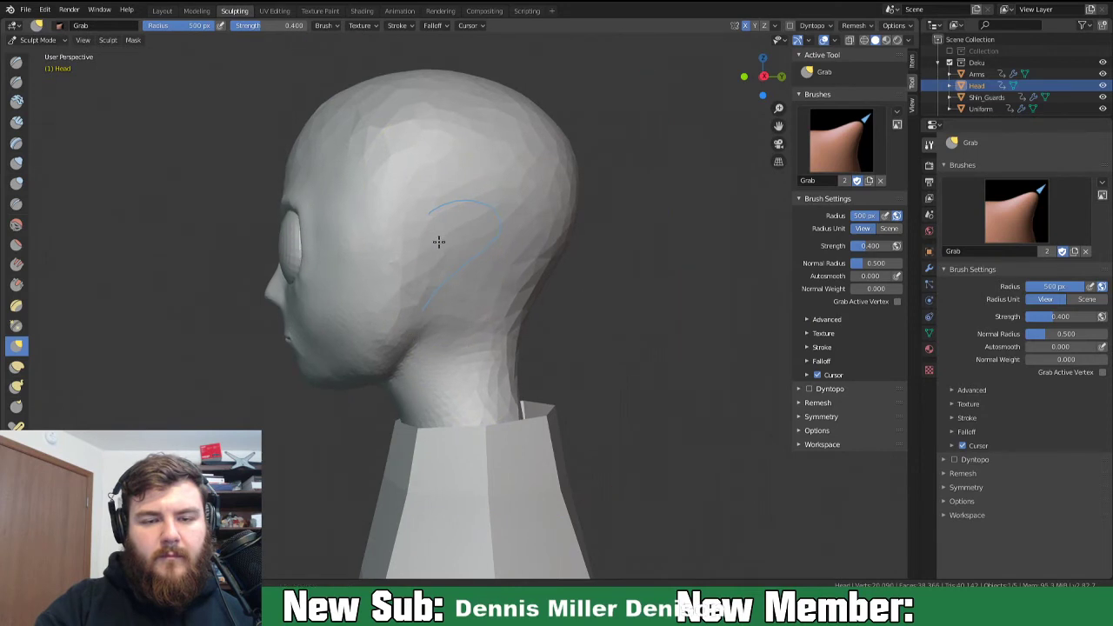
{"action": "left_click_drag", "start_coordinate": [301, 278], "coordinate": [318, 278]}
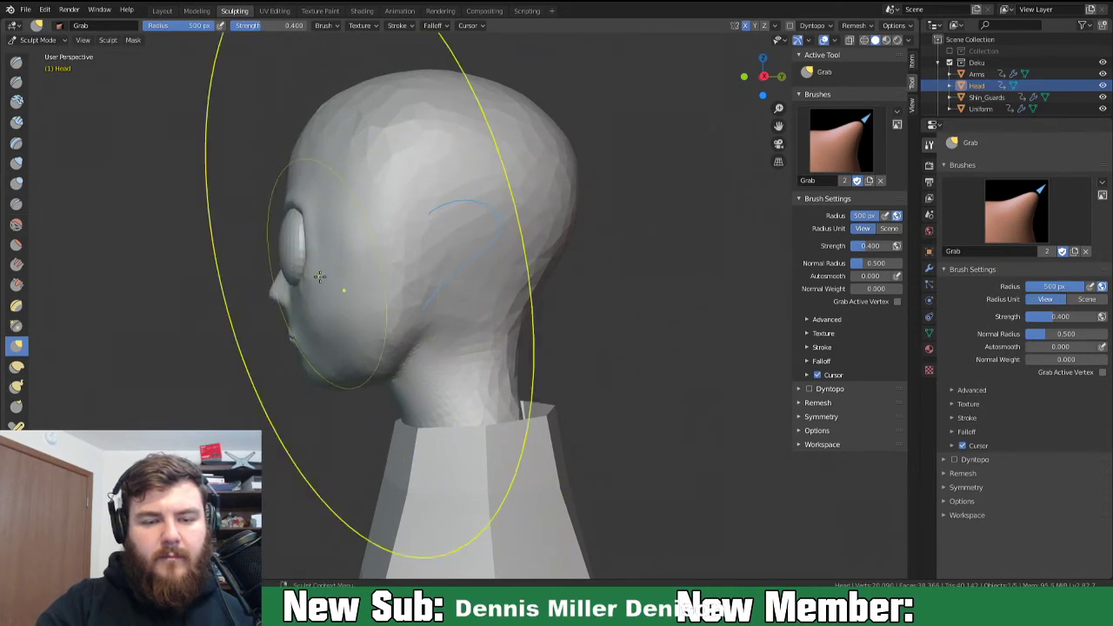
{"action": "mouse_move", "coordinate": [457, 180]}
{"action": "left_mouse_down"}
{"action": "mouse_move", "coordinate": [484, 180]}
{"action": "mouse_move", "coordinate": [536, 214]}
{"action": "left_mouse_up"}
{"action": "mouse_move", "coordinate": [491, 278]}
{"action": "middle_mouse_down"}
{"action": "mouse_move", "coordinate": [536, 418]}
{"action": "mouse_move", "coordinate": [520, 385]}
{"action": "middle_mouse_up"}
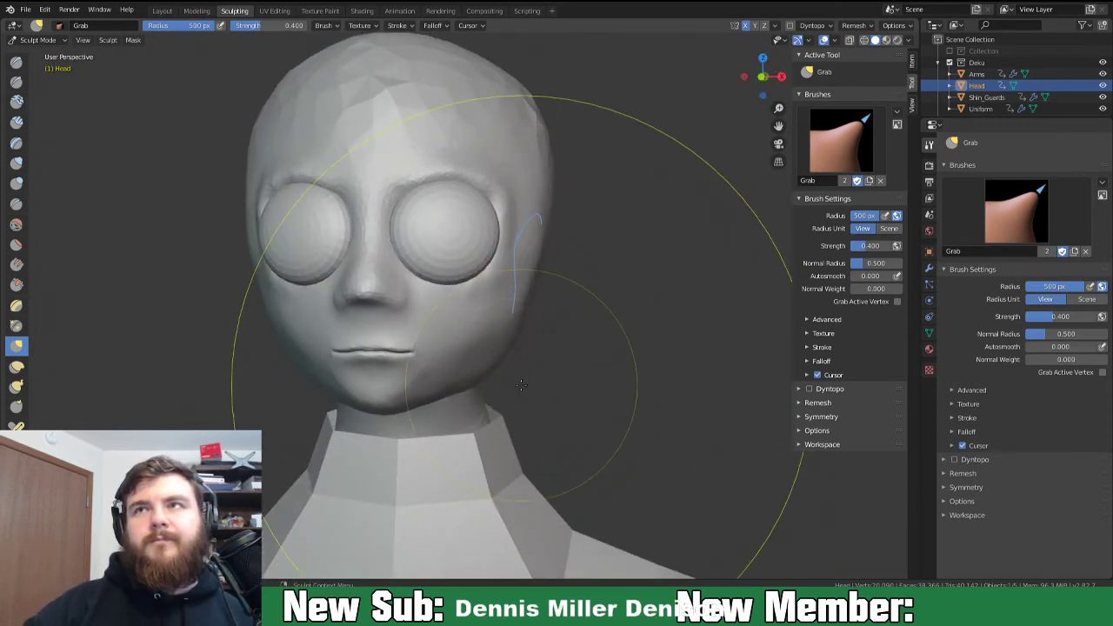
{"action": "scroll", "coordinate": [541, 334], "scroll_direction": "down", "scroll_amount": 4}
{"action": "mouse_move", "coordinate": [574, 347]}
{"action": "middle_mouse_down"}
{"action": "mouse_move", "coordinate": [700, 351]}
{"action": "mouse_move", "coordinate": [469, 355]}
{"action": "mouse_move", "coordinate": [452, 374]}
{"action": "mouse_move", "coordinate": [463, 385]}
{"action": "mouse_move", "coordinate": [454, 362]}
{"action": "middle_mouse_up"}
{"action": "scroll", "coordinate": [560, 361], "scroll_direction": "up", "scroll_amount": 2}
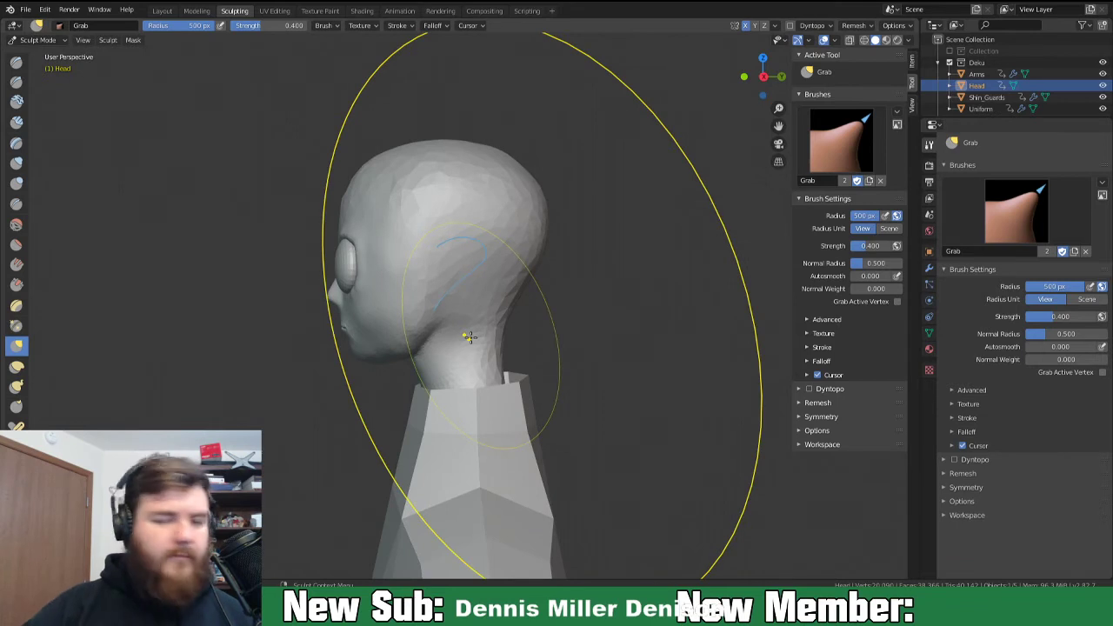
Push the back of the skull inward using the Snake Hook brush at a 164 px radius.
{"action": "key", "text": "f"}
{"action": "left_click", "coordinate": [390, 233]}
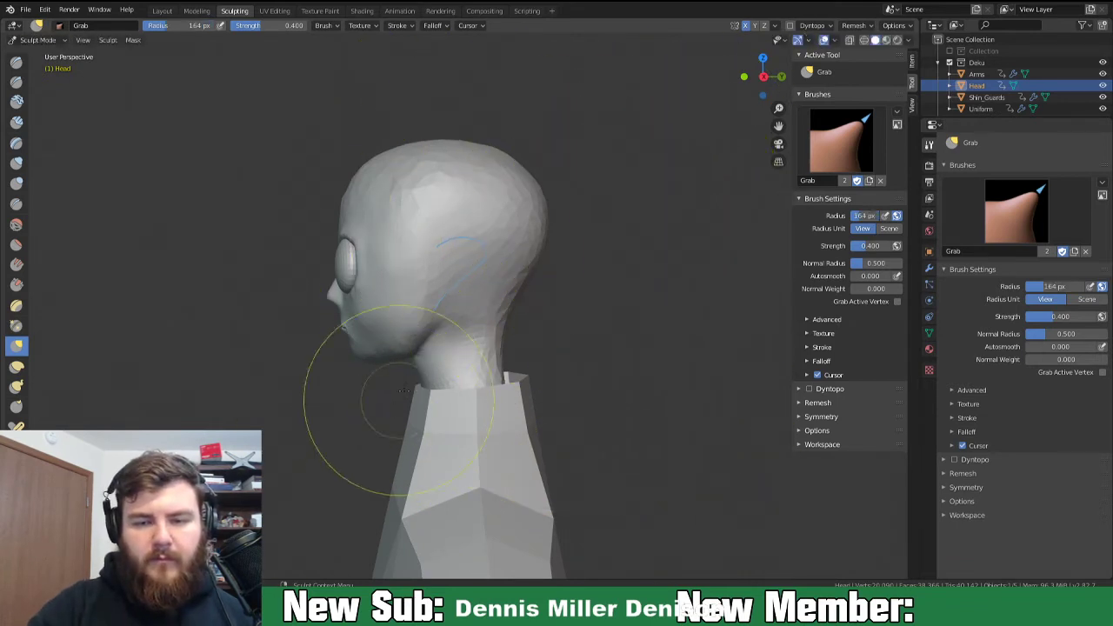
{"action": "key", "text": "k"}
{"action": "left_click_drag", "start_coordinate": [544, 220], "coordinate": [512, 230]}
{"action": "left_click_drag", "start_coordinate": [525, 205], "coordinate": [505, 211]}
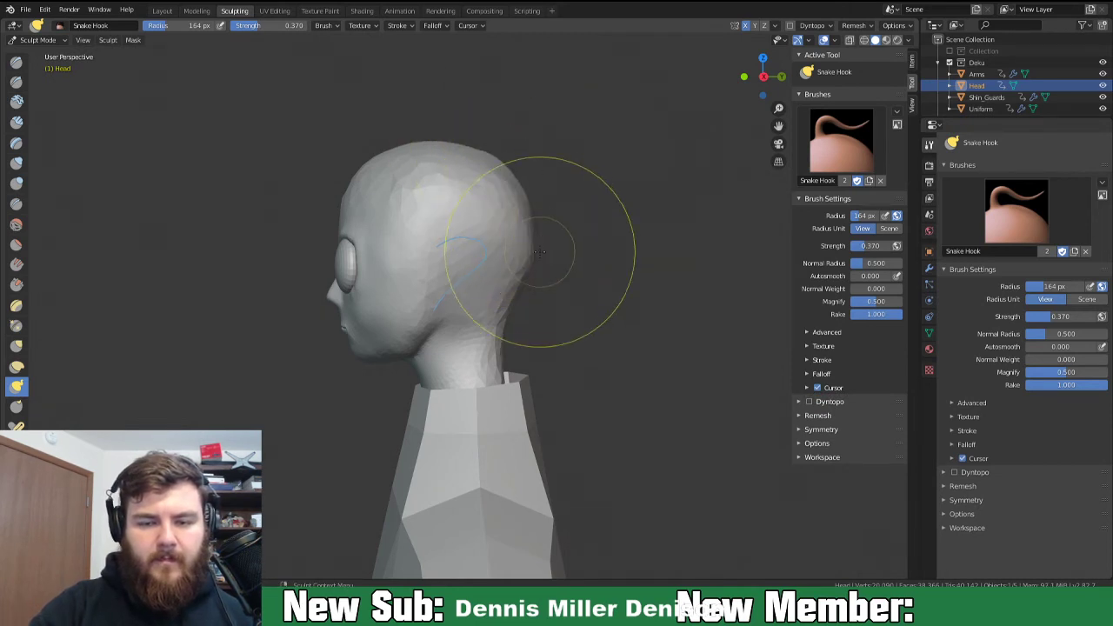
{"action": "left_click_drag", "start_coordinate": [539, 252], "coordinate": [522, 269]}
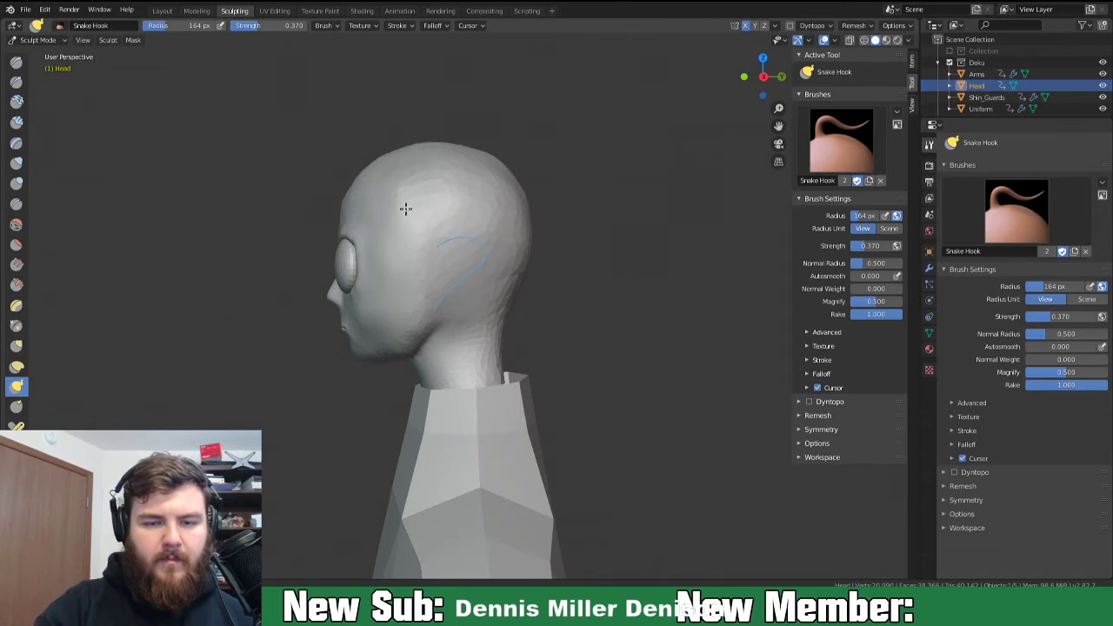
{"action": "mouse_move", "coordinate": [521, 323]}
{"action": "middle_mouse_down"}
{"action": "mouse_move", "coordinate": [644, 355]}
{"action": "mouse_move", "coordinate": [609, 339]}
{"action": "middle_mouse_up"}
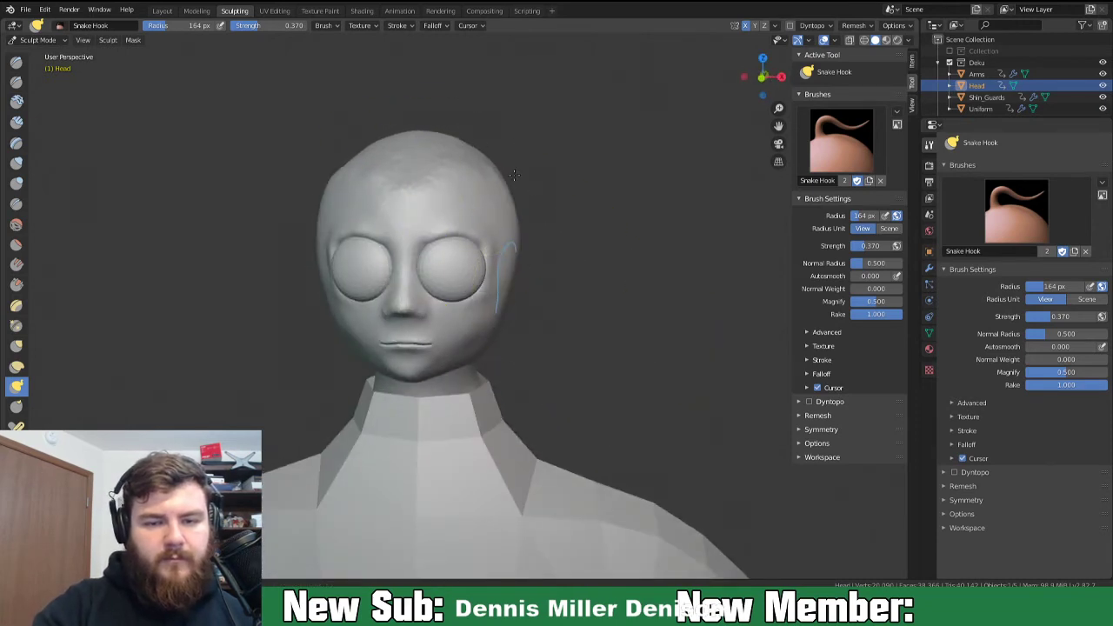
Set the Snake Hook radius to 79 px, enable Dyntopo and reshape the upper forehead.
{"action": "middle_click_drag", "start_coordinate": [510, 152], "coordinate": [447, 199]}
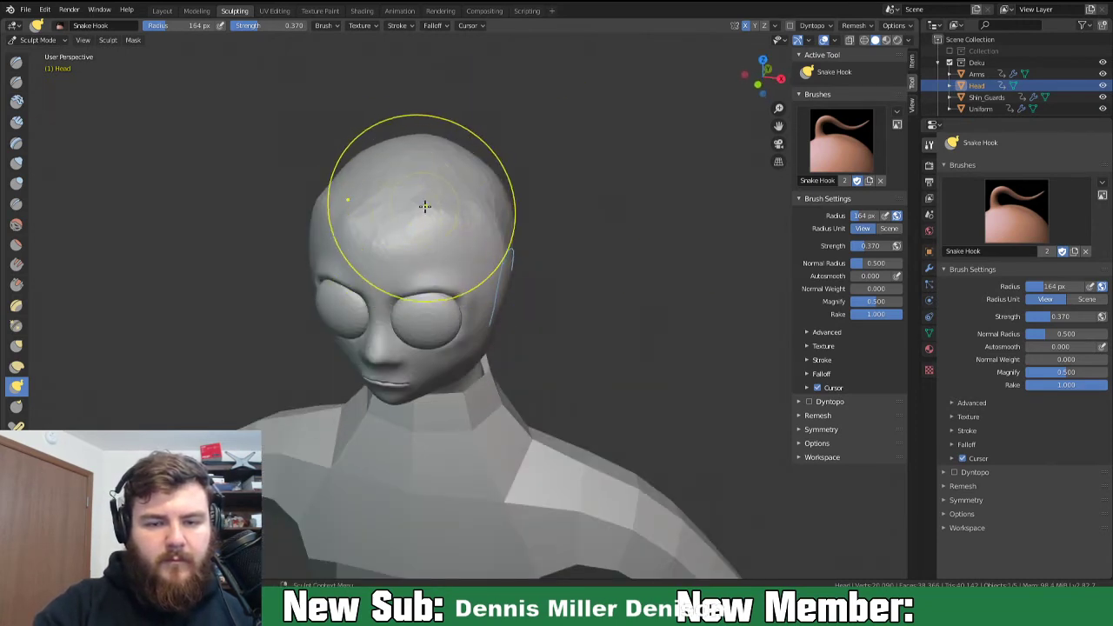
{"action": "key", "text": "f"}
{"action": "left_click", "coordinate": [374, 243]}
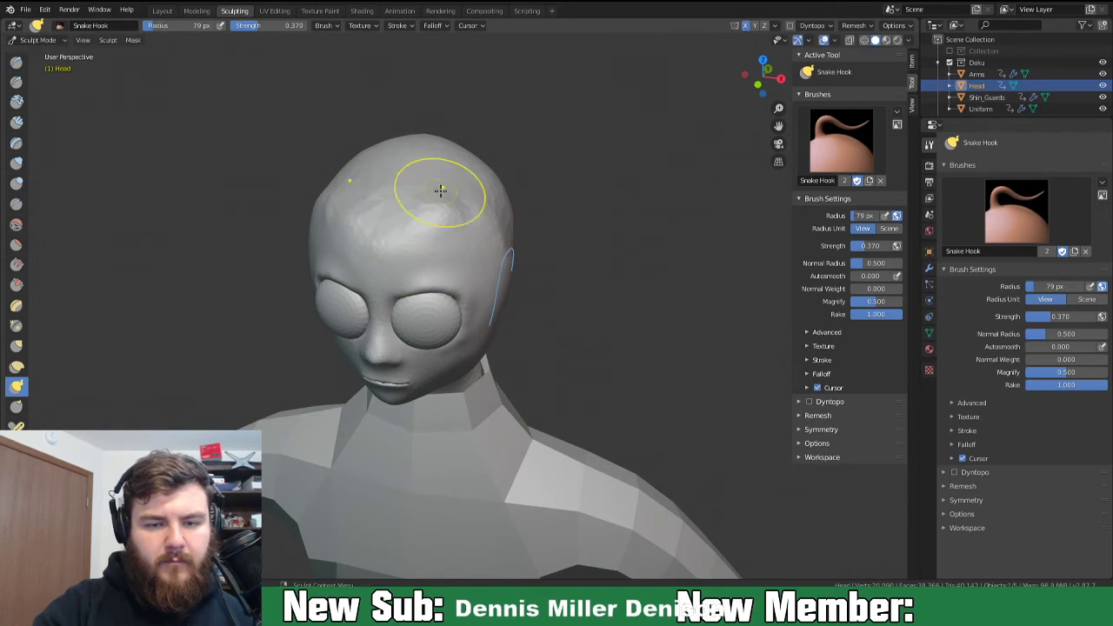
{"action": "left_click", "coordinate": [790, 25]}
{"action": "middle_click_drag", "start_coordinate": [409, 216], "coordinate": [390, 191]}
{"action": "left_click_drag", "start_coordinate": [372, 166], "coordinate": [357, 186]}
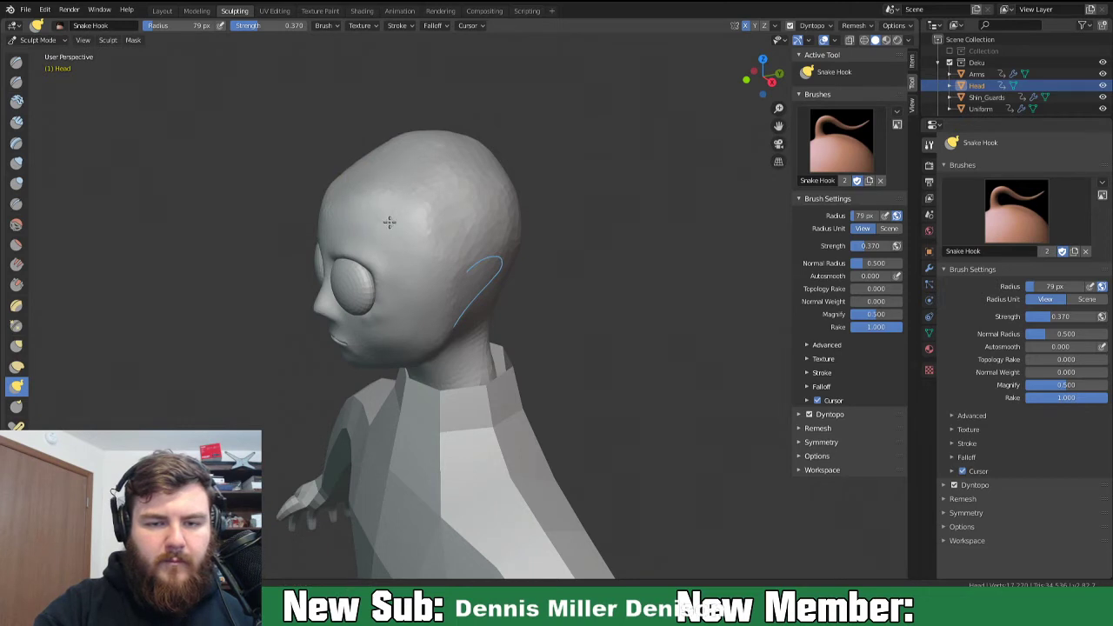
Round off the crown and adjust the side of the head using the Snake Hook brush.
{"action": "mouse_move", "coordinate": [490, 169]}
{"action": "middle_mouse_down"}
{"action": "mouse_move", "coordinate": [565, 167]}
{"action": "mouse_move", "coordinate": [493, 163]}
{"action": "middle_mouse_up"}
{"action": "left_click_drag", "start_coordinate": [442, 132], "coordinate": [431, 141]}
{"action": "left_click_drag", "start_coordinate": [434, 131], "coordinate": [416, 142]}
{"action": "left_click_drag", "start_coordinate": [449, 132], "coordinate": [477, 154]}
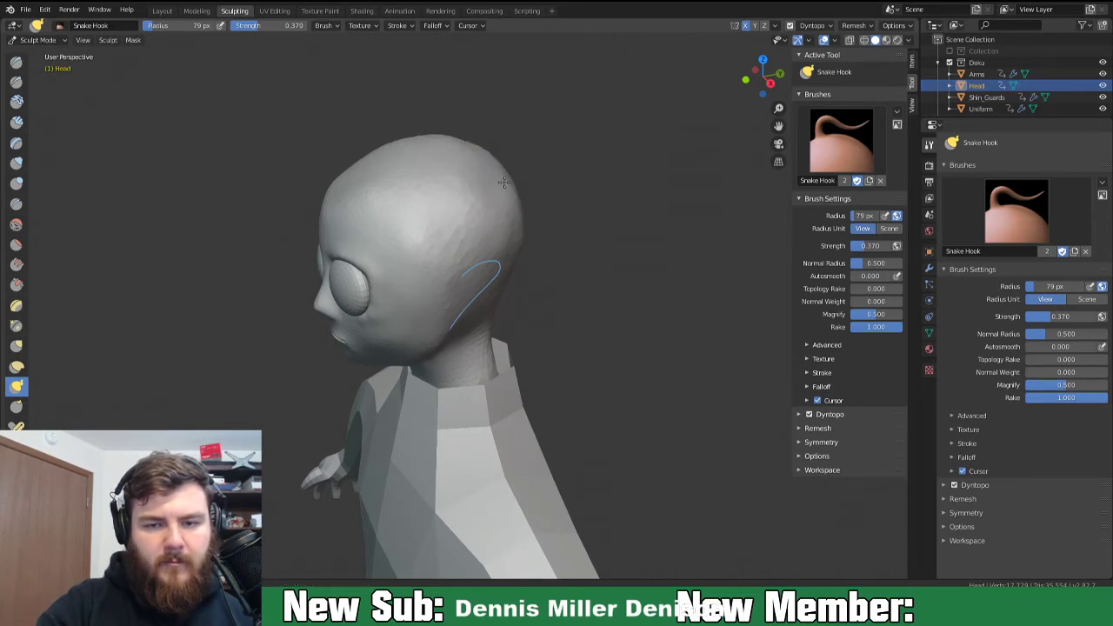
{"action": "middle_click_drag", "start_coordinate": [497, 199], "coordinate": [456, 233]}
{"action": "left_click_drag", "start_coordinate": [409, 237], "coordinate": [425, 277]}
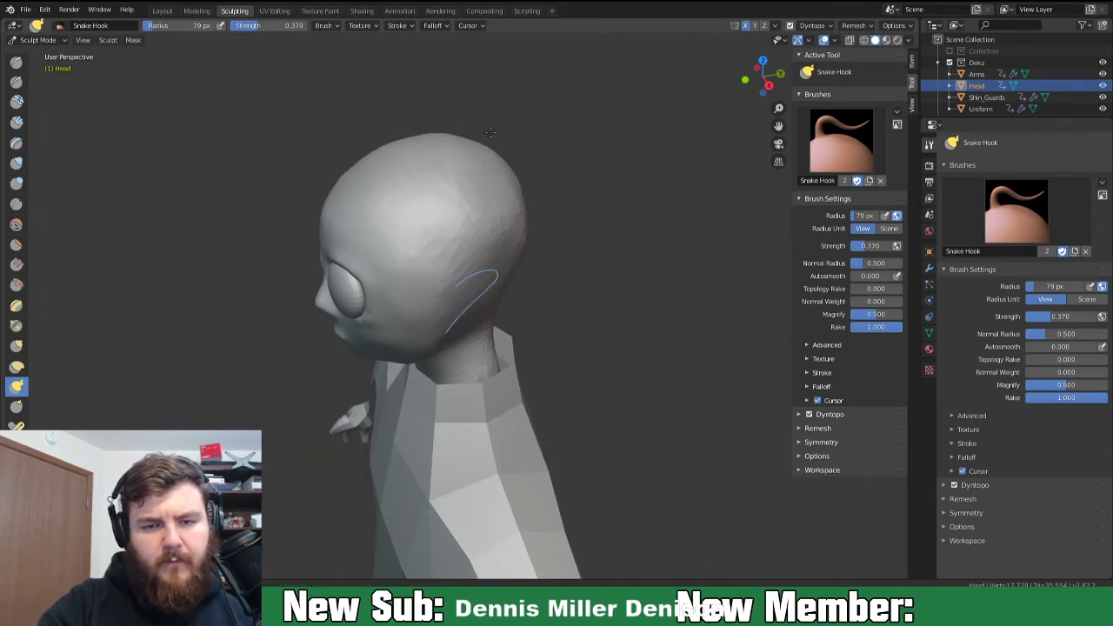
{"action": "middle_click_drag", "start_coordinate": [539, 259], "coordinate": [509, 201]}
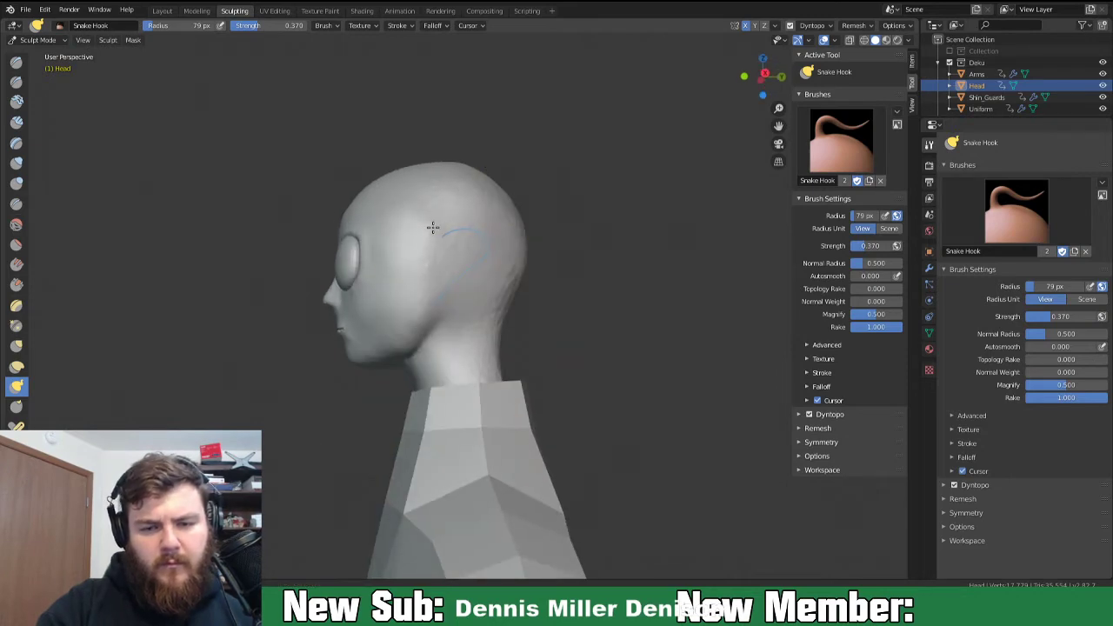
{"action": "mouse_move", "coordinate": [492, 191]}
{"action": "middle_mouse_down"}
{"action": "mouse_move", "coordinate": [752, 253]}
{"action": "mouse_move", "coordinate": [608, 246]}
{"action": "mouse_move", "coordinate": [500, 277]}
{"action": "middle_mouse_up"}
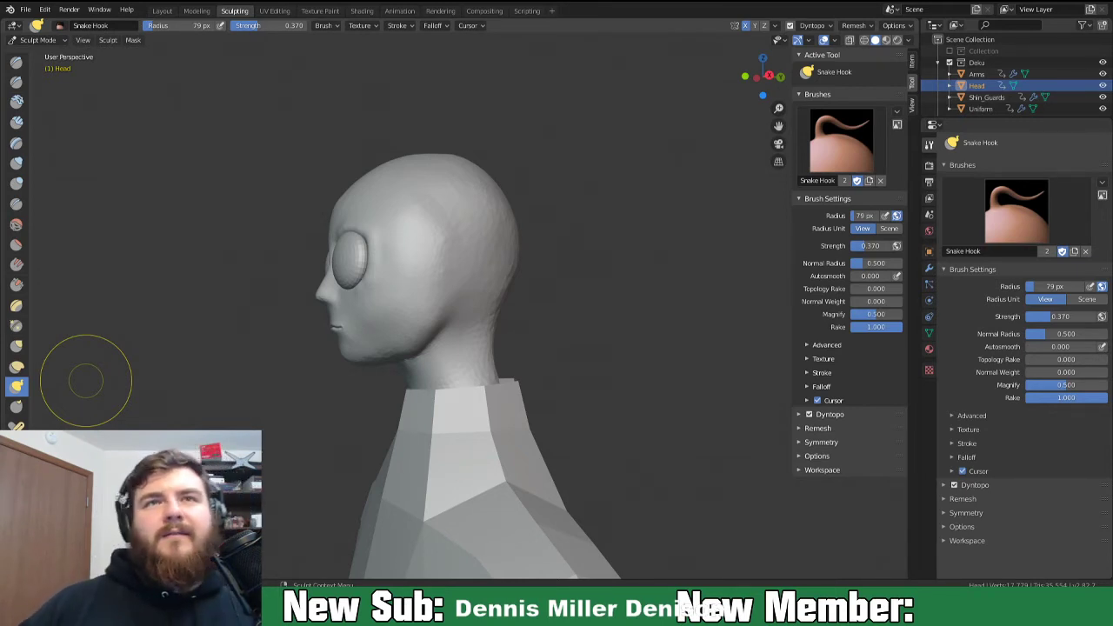
{"action": "mouse_move", "coordinate": [522, 330]}
{"action": "middle_mouse_down"}
{"action": "mouse_move", "coordinate": [585, 351]}
{"action": "mouse_move", "coordinate": [566, 371]}
{"action": "mouse_move", "coordinate": [489, 368]}
{"action": "mouse_move", "coordinate": [468, 381]}
{"action": "middle_mouse_up"}
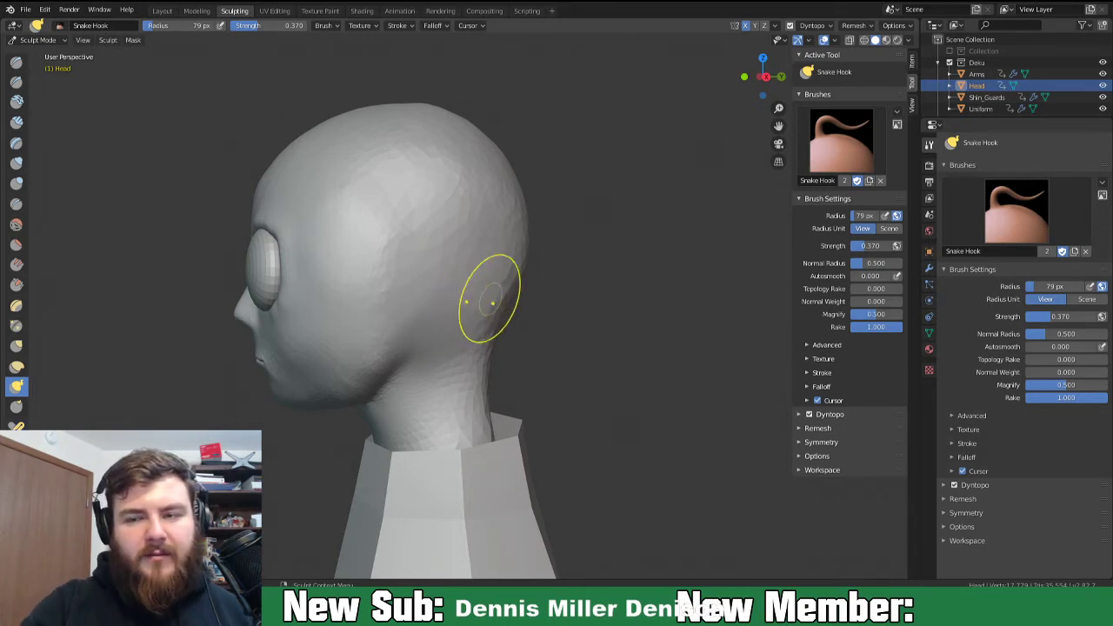
Switch to the Draw brush and annotate a new ear outline on the side of the head.
{"action": "key", "text": "x"}
{"action": "mouse_move", "coordinate": [532, 321]}
{"action": "middle_mouse_down"}
{"action": "mouse_move", "coordinate": [570, 313]}
{"action": "mouse_move", "coordinate": [522, 319]}
{"action": "middle_mouse_up"}
{"action": "mouse_move", "coordinate": [418, 241]}
{"action": "middle_mouse_down"}
{"action": "mouse_move", "coordinate": [492, 310]}
{"action": "mouse_move", "coordinate": [449, 283]}
{"action": "mouse_move", "coordinate": [443, 290]}
{"action": "middle_mouse_up"}
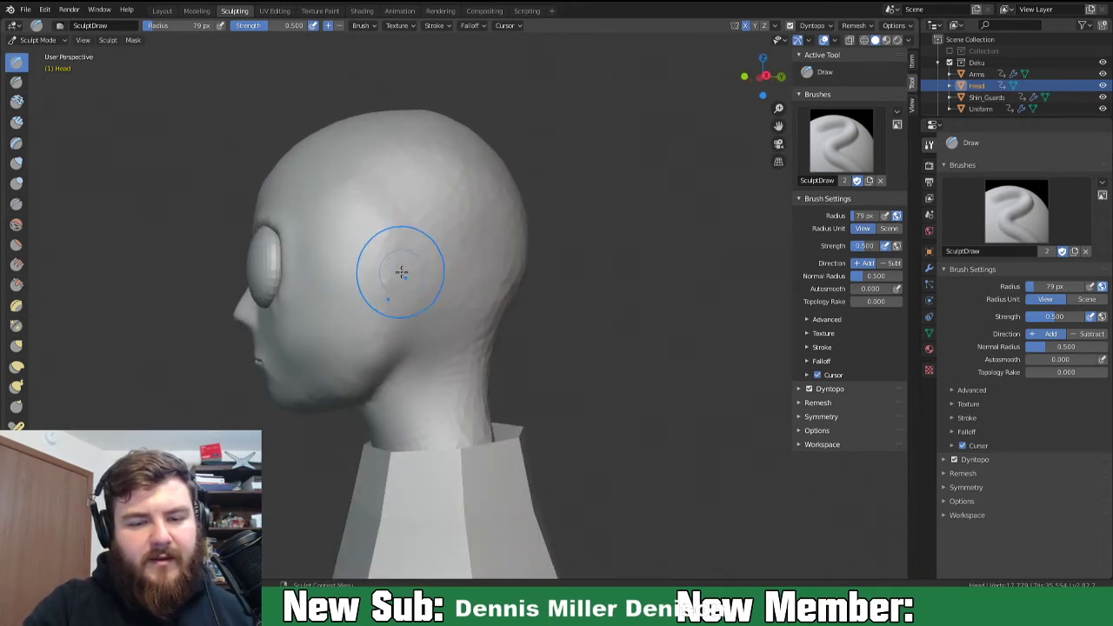
{"action": "mouse_move", "coordinate": [393, 271]}
{"action": "left_mouse_down"}
{"action": "mouse_move", "coordinate": [437, 229]}
{"action": "mouse_move", "coordinate": [467, 250]}
{"action": "left_mouse_up"}
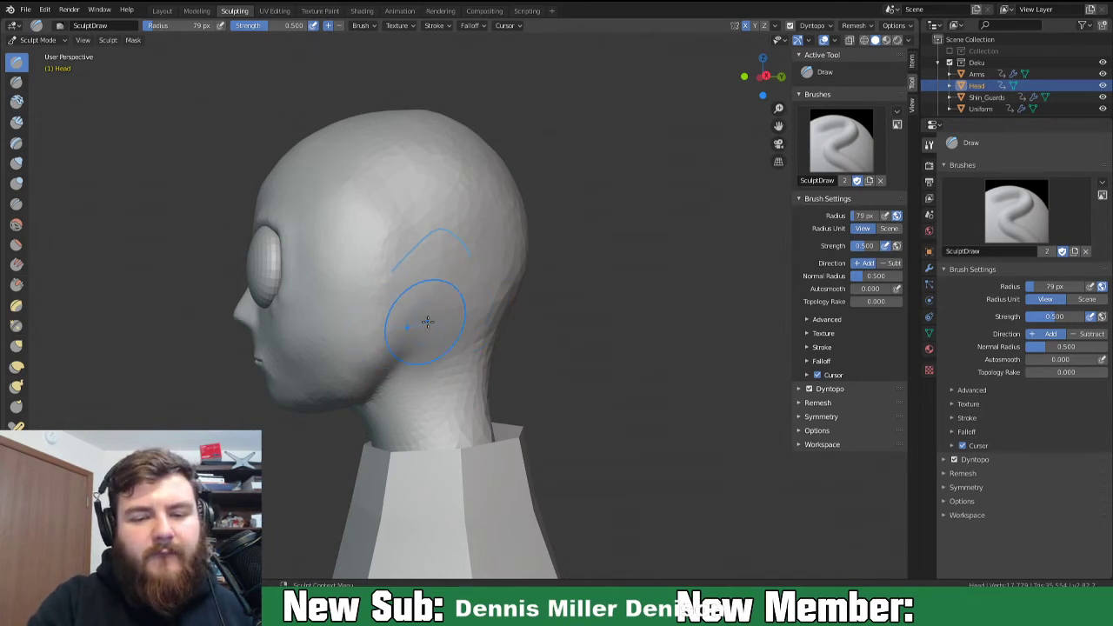
{"action": "mouse_move", "coordinate": [488, 310]}
{"action": "middle_mouse_down"}
{"action": "mouse_move", "coordinate": [556, 313]}
{"action": "mouse_move", "coordinate": [482, 313]}
{"action": "middle_mouse_up"}
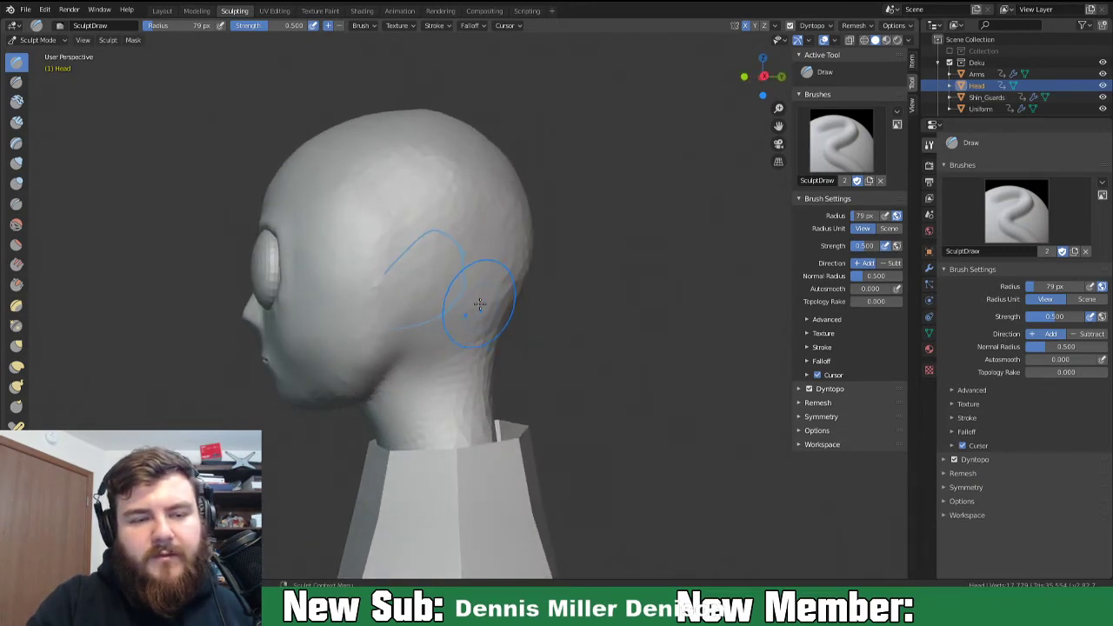
Build up the ear rim along the annotated outline using the Draw brush at a 40 px radius.
{"action": "key", "text": "f"}
{"action": "left_click", "coordinate": [408, 297]}
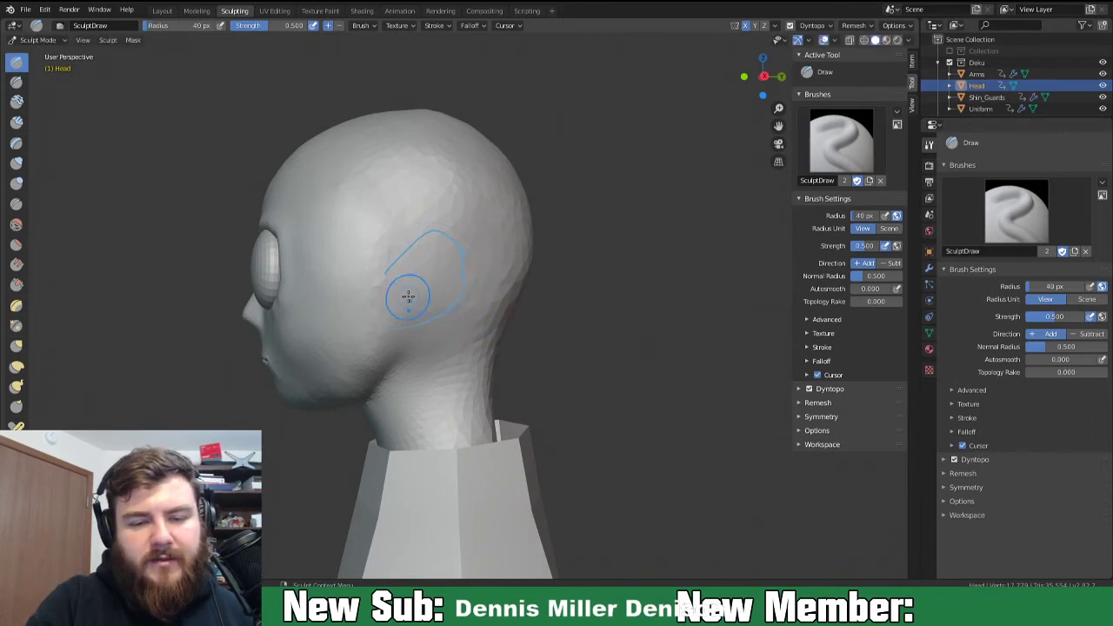
{"action": "mouse_move", "coordinate": [388, 269]}
{"action": "left_mouse_down"}
{"action": "mouse_move", "coordinate": [419, 250]}
{"action": "mouse_move", "coordinate": [426, 326]}
{"action": "left_mouse_up"}
{"action": "mouse_move", "coordinate": [460, 265]}
{"action": "left_mouse_down"}
{"action": "mouse_move", "coordinate": [426, 322]}
{"action": "mouse_move", "coordinate": [403, 321]}
{"action": "mouse_move", "coordinate": [456, 294]}
{"action": "left_mouse_up"}
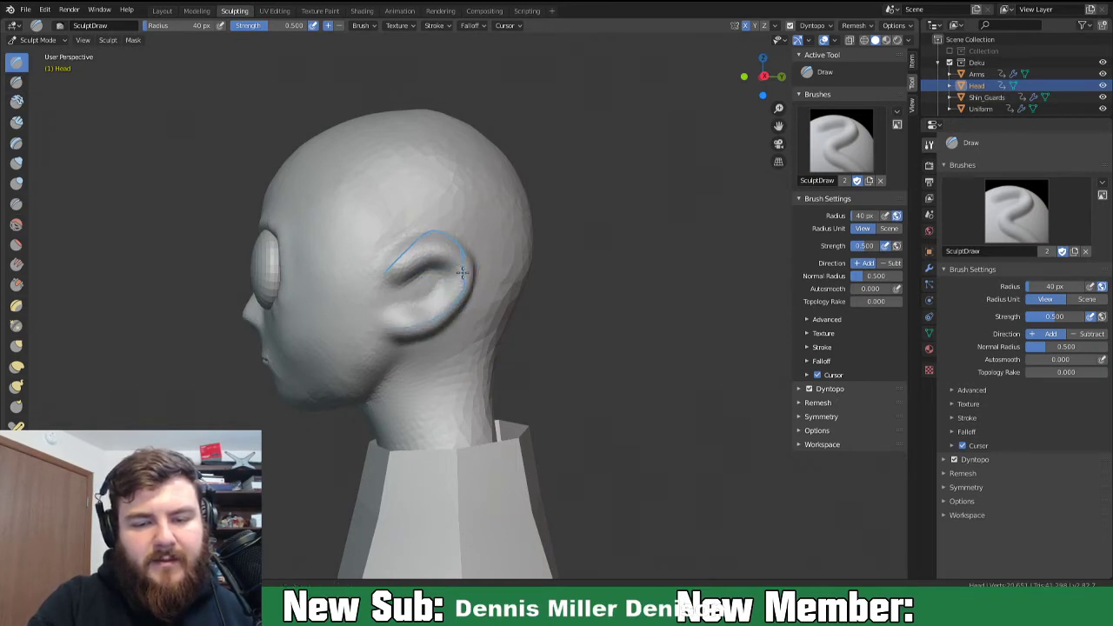
{"action": "middle_click_drag", "start_coordinate": [462, 287], "coordinate": [399, 302]}
{"action": "middle_click_drag", "start_coordinate": [418, 294], "coordinate": [457, 285]}
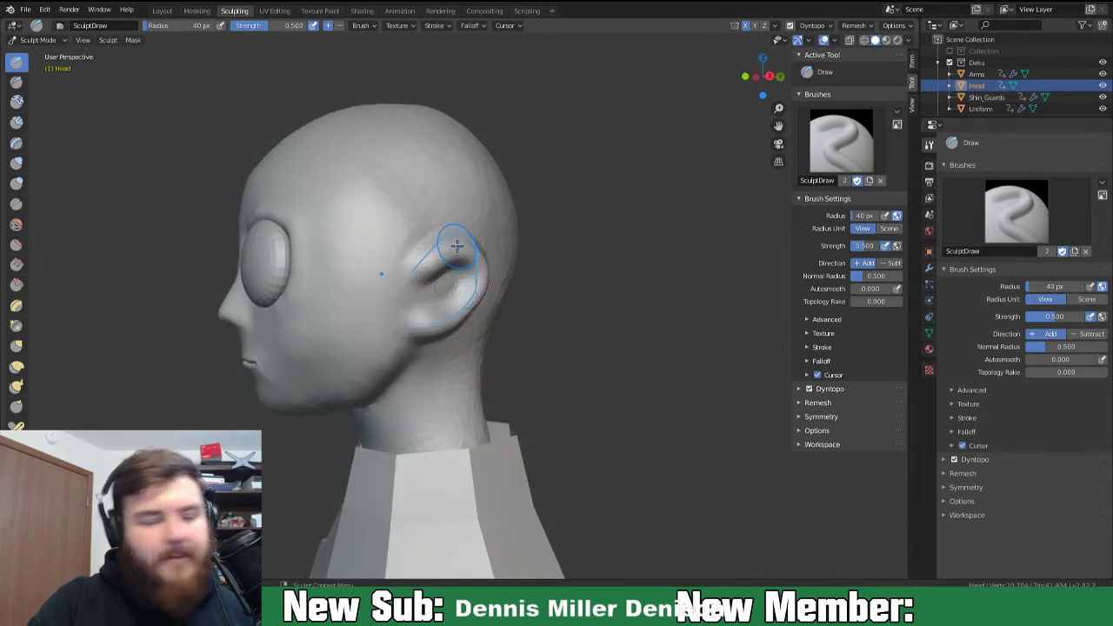
Undo the ear rim strokes on the head and return to the Layout workspace with the whole figure in view.
{"action": "key", "text": "ctrl+z"}
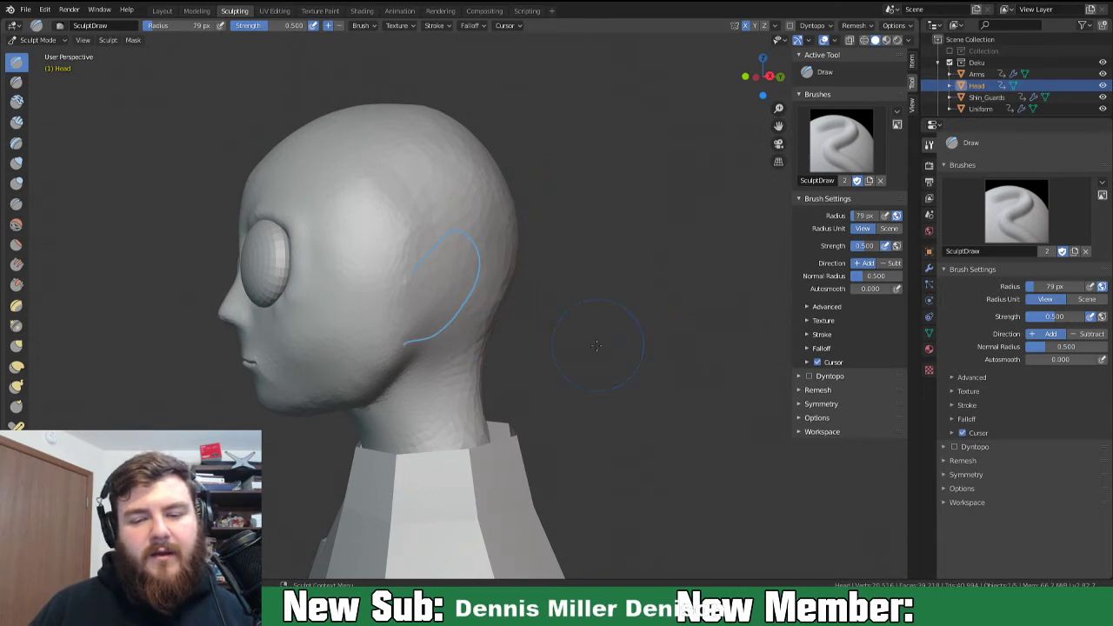
{"action": "scroll", "coordinate": [595, 346], "scroll_direction": "down", "scroll_amount": 5}
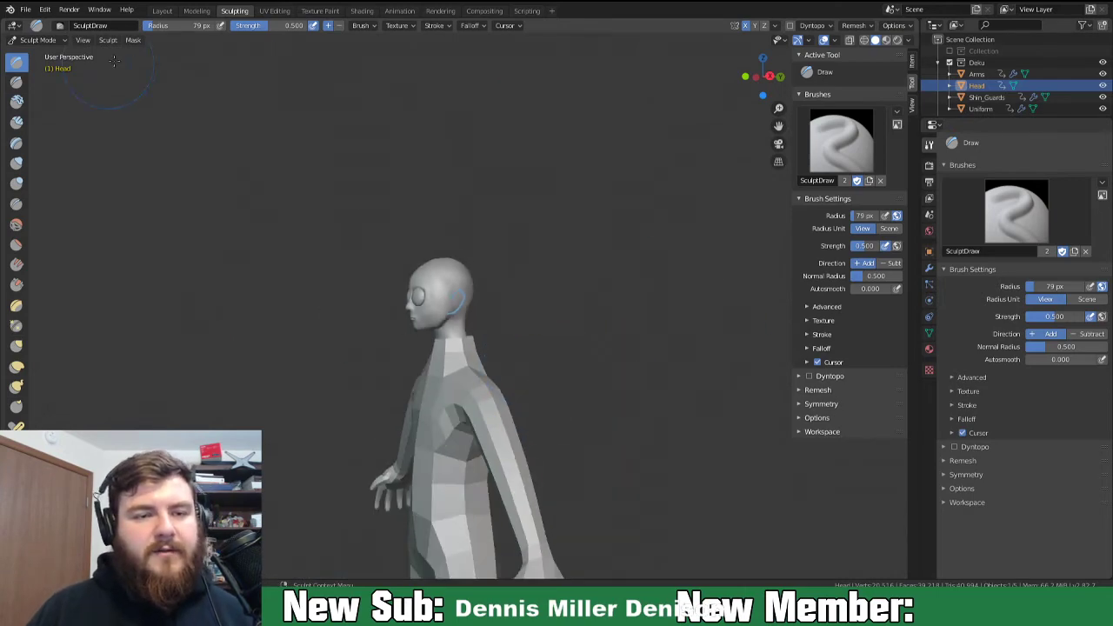
{"action": "left_click", "coordinate": [161, 10]}
{"action": "left_click_drag", "start_coordinate": [589, 300], "coordinate": [375, 211], "text": "shift"}
{"action": "scroll", "coordinate": [522, 313], "scroll_direction": "down", "scroll_amount": 5}
{"action": "middle_click_drag", "start_coordinate": [604, 353], "coordinate": [469, 191], "text": "shift"}
{"action": "scroll", "coordinate": [600, 277], "scroll_direction": "down", "scroll_amount": 2}
{"action": "scroll", "coordinate": [603, 281], "scroll_direction": "down", "scroll_amount": 3}
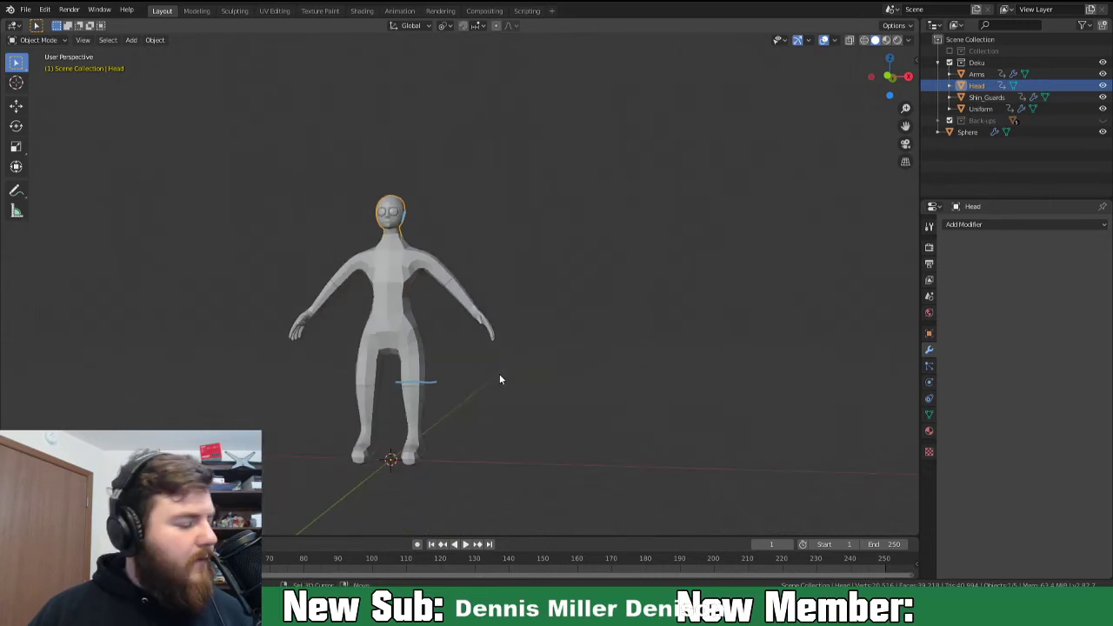
Add a UV sphere and move it to the open floor beside the character's feet.
{"action": "key", "text": "shift+a"}
{"action": "mouse_move", "coordinate": [496, 383]}
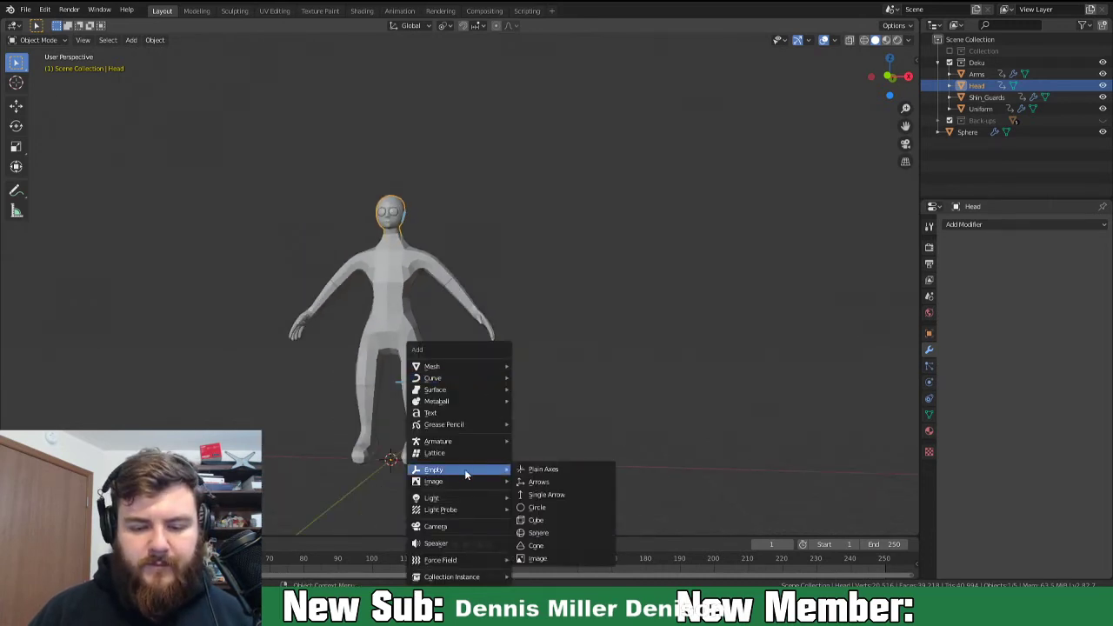
{"action": "mouse_move", "coordinate": [468, 370]}
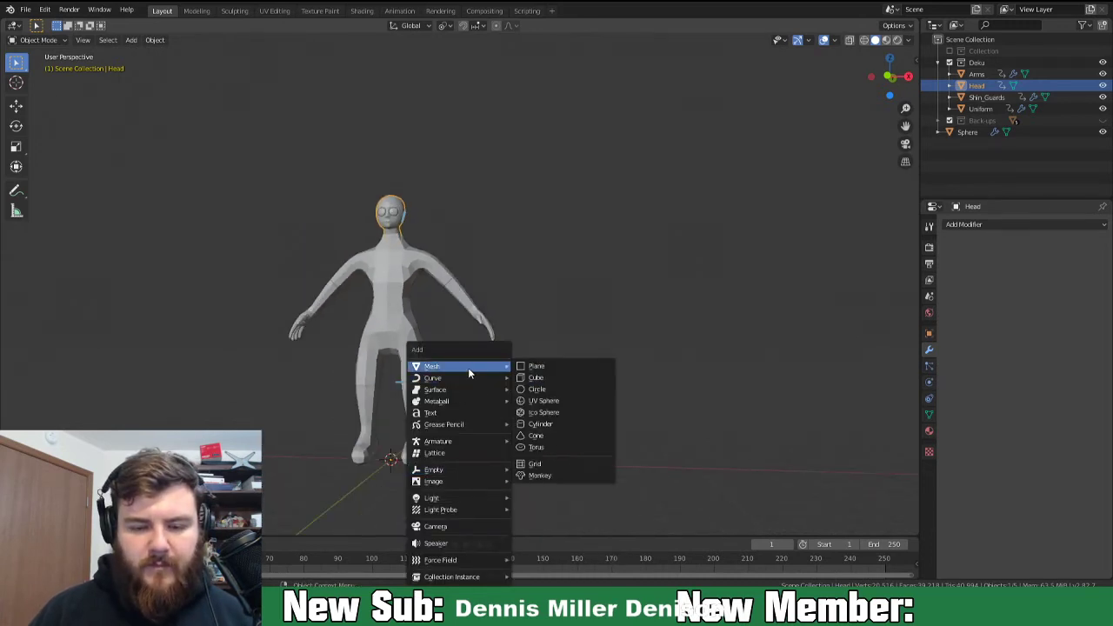
{"action": "left_click", "coordinate": [576, 399]}
{"action": "key", "text": "g"}
{"action": "left_click", "coordinate": [720, 447]}
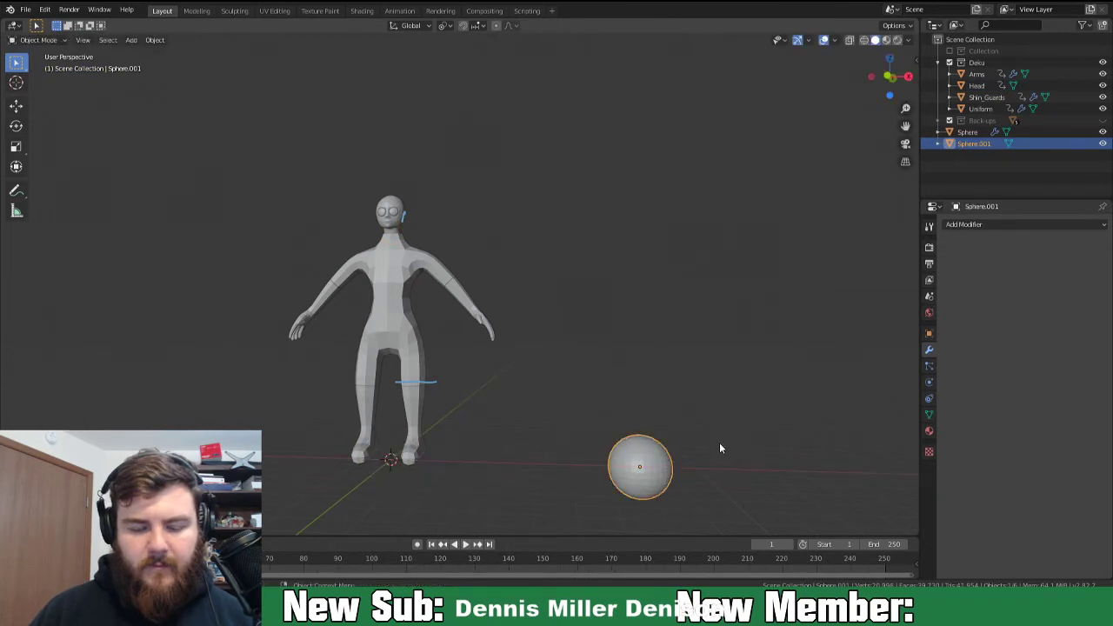
Scale the new sphere down uniformly until it is smaller than the character's head.
{"action": "key", "text": "KP_Decimal"}
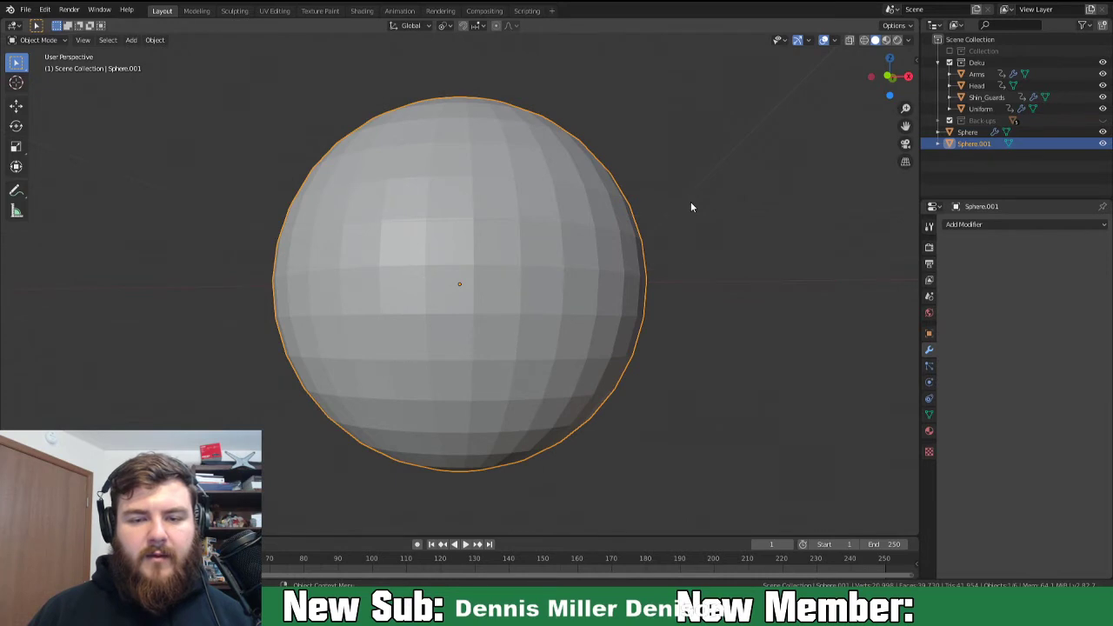
{"action": "scroll", "coordinate": [691, 207], "scroll_direction": "down", "scroll_amount": 10}
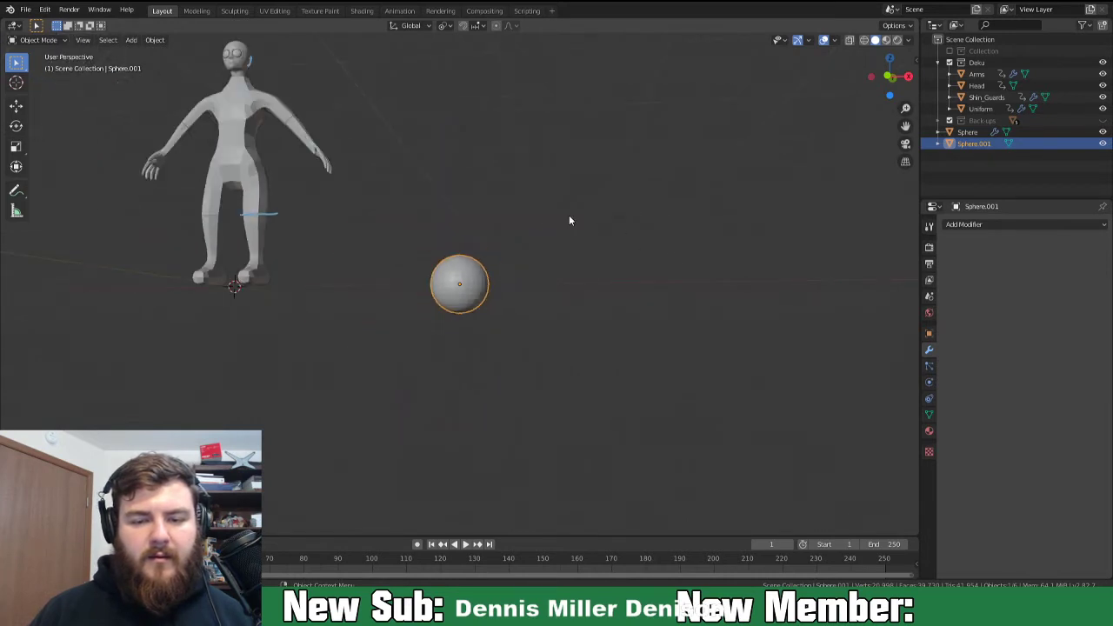
{"action": "middle_click_drag", "start_coordinate": [498, 219], "coordinate": [506, 281], "text": "shift"}
{"action": "key", "text": "s"}
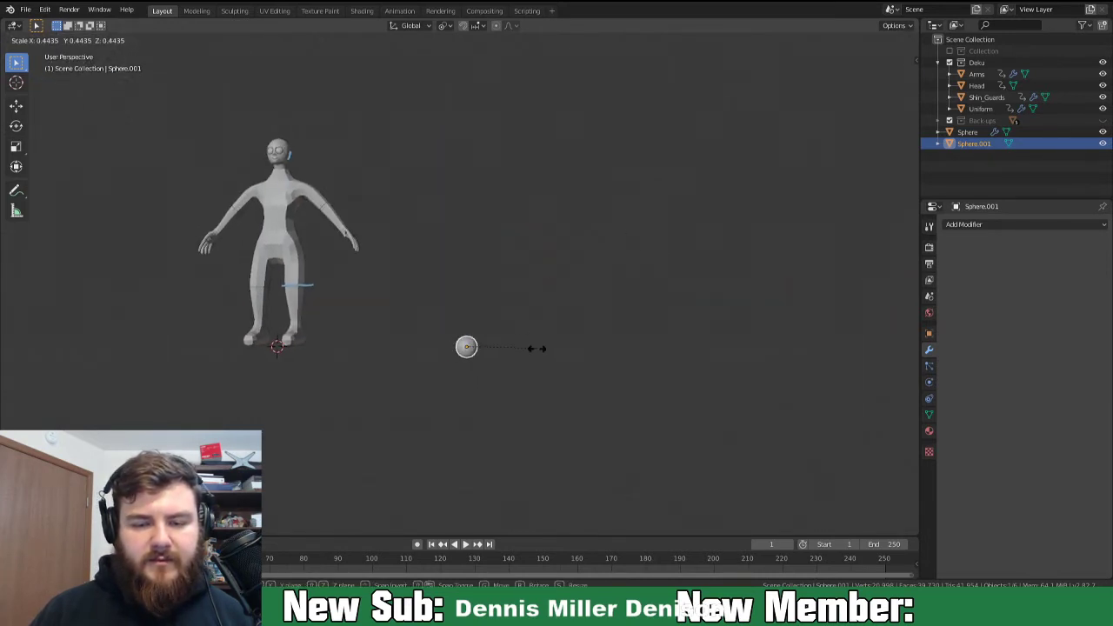
{"action": "left_click", "coordinate": [499, 350]}
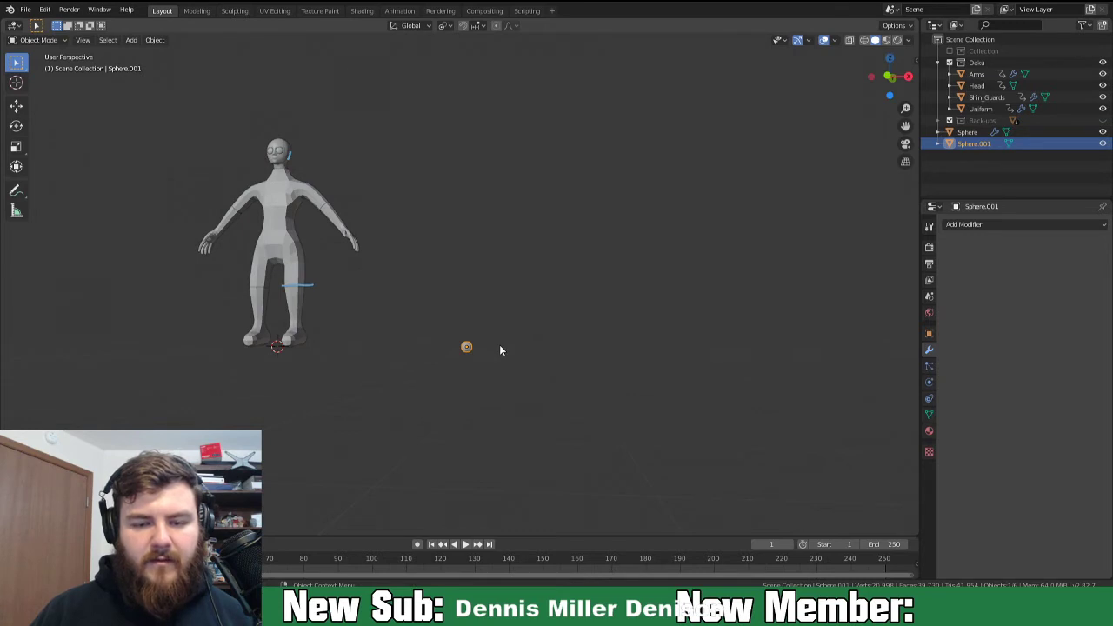
{"action": "scroll", "coordinate": [499, 350], "scroll_direction": "up", "scroll_amount": 3}
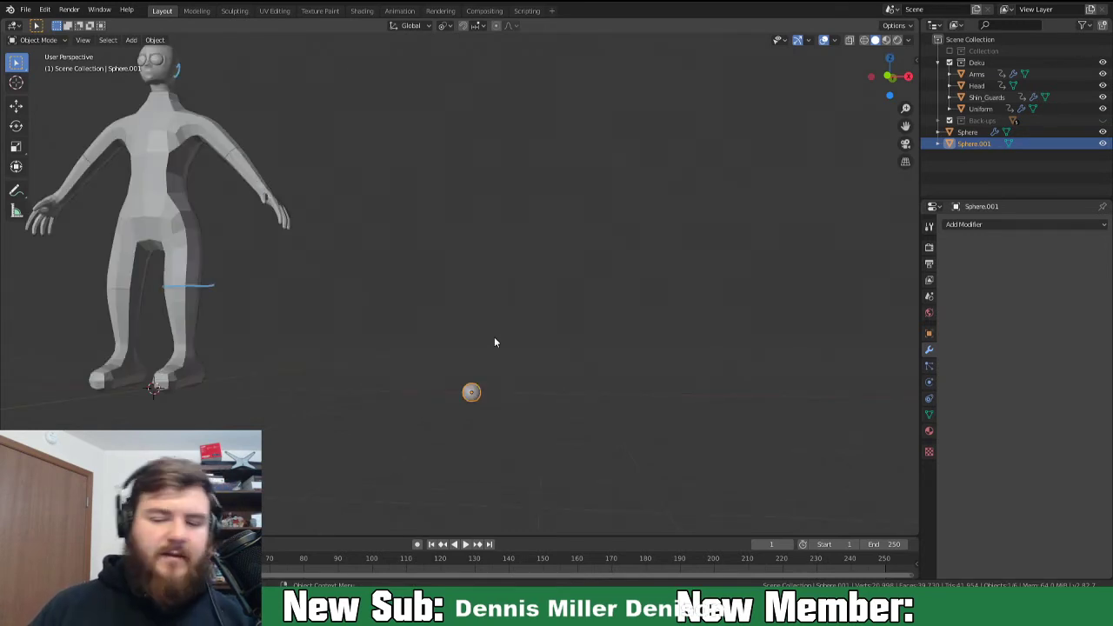
Apply the small sphere's transformation and bring up its mesh in Edit Mode.
{"action": "key", "text": "KP_Decimal"}
{"action": "key", "text": "ctrl+a"}
{"action": "left_click", "coordinate": [622, 235]}
{"action": "key", "text": "Tab"}
{"action": "key", "text": "Tab"}
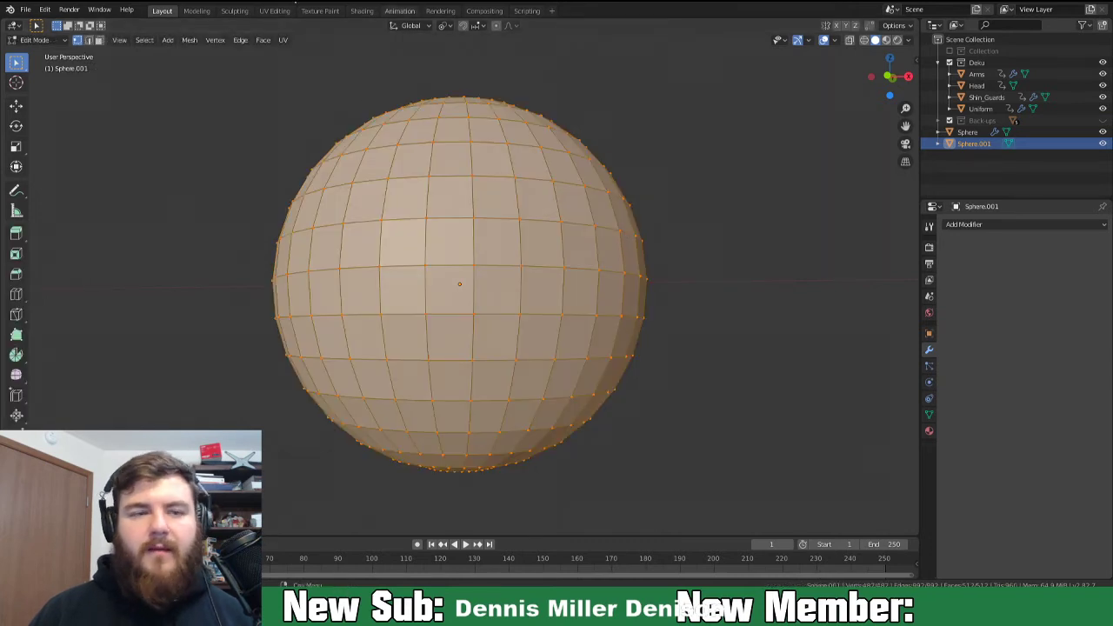
Switch to the Sculpting workspace and frame the small sphere for sculpting.
{"action": "left_click", "coordinate": [234, 10]}
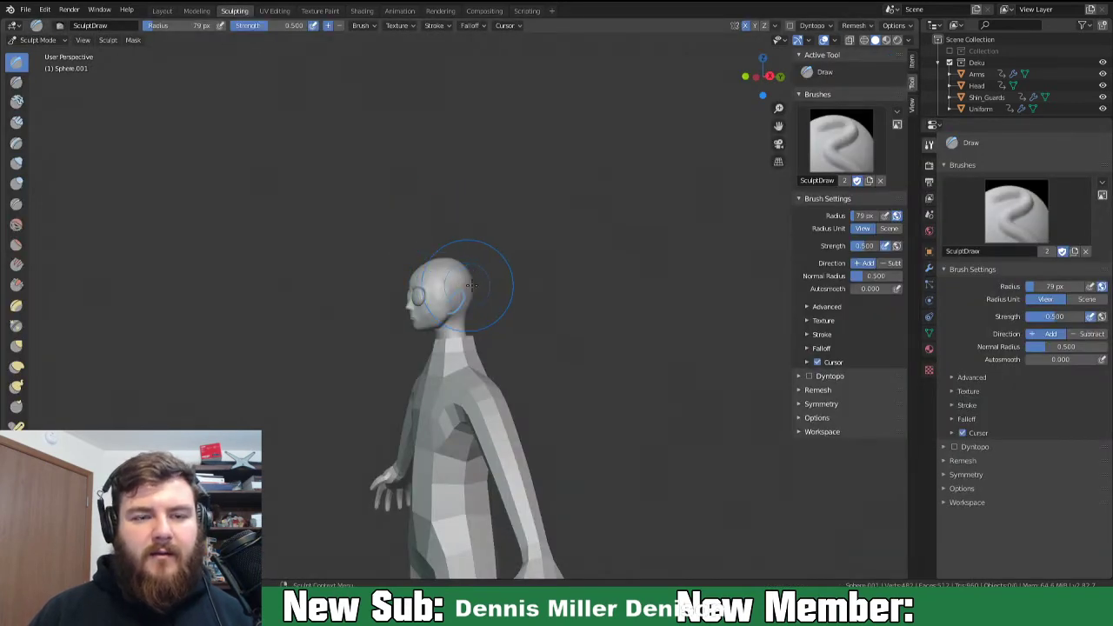
{"action": "middle_click_drag", "start_coordinate": [556, 295], "coordinate": [656, 315]}
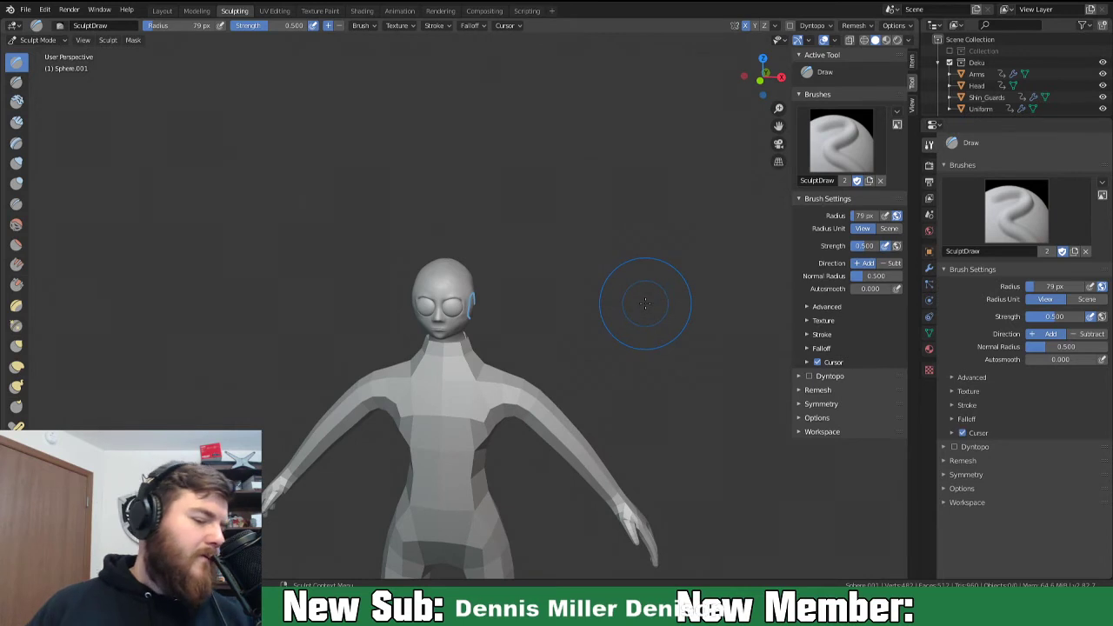
{"action": "key", "text": "KP_Decimal"}
{"action": "scroll", "coordinate": [519, 318], "scroll_direction": "up", "scroll_amount": 9}
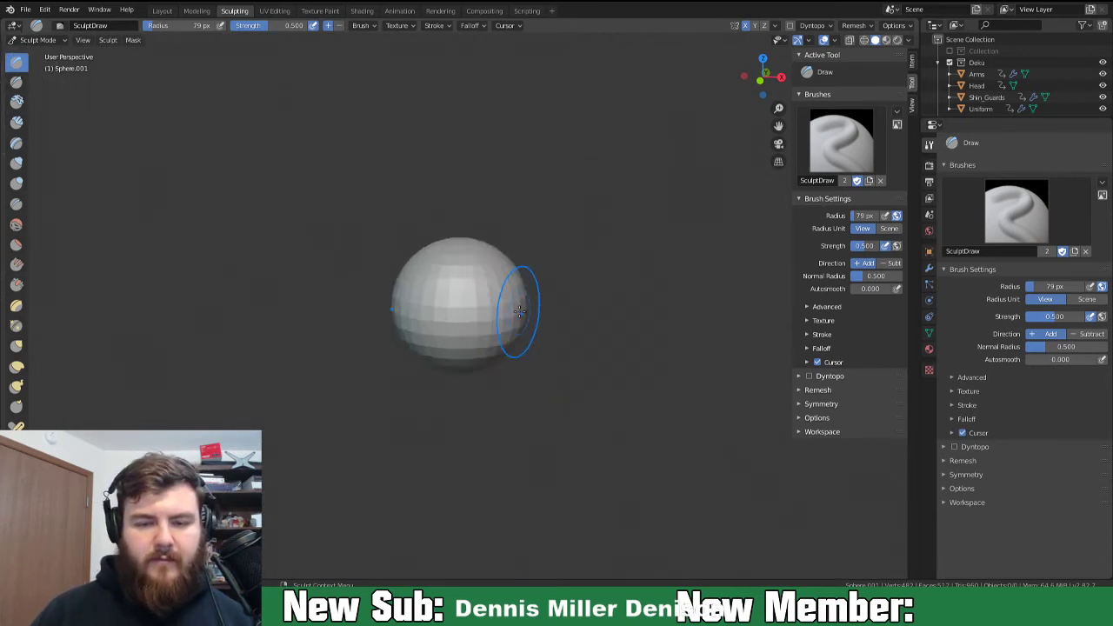
{"action": "scroll", "coordinate": [437, 314], "scroll_direction": "up", "scroll_amount": 5}
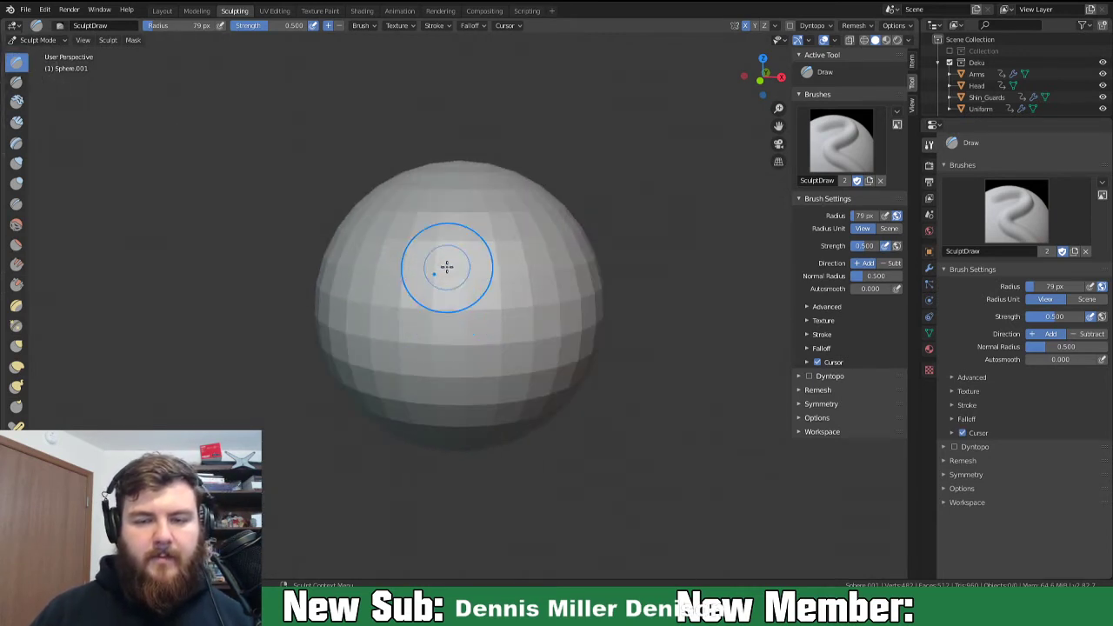
Choose the Inflate brush, set its radius to 164 px and enable Dyntopo for the sphere.
{"action": "key", "text": "i"}
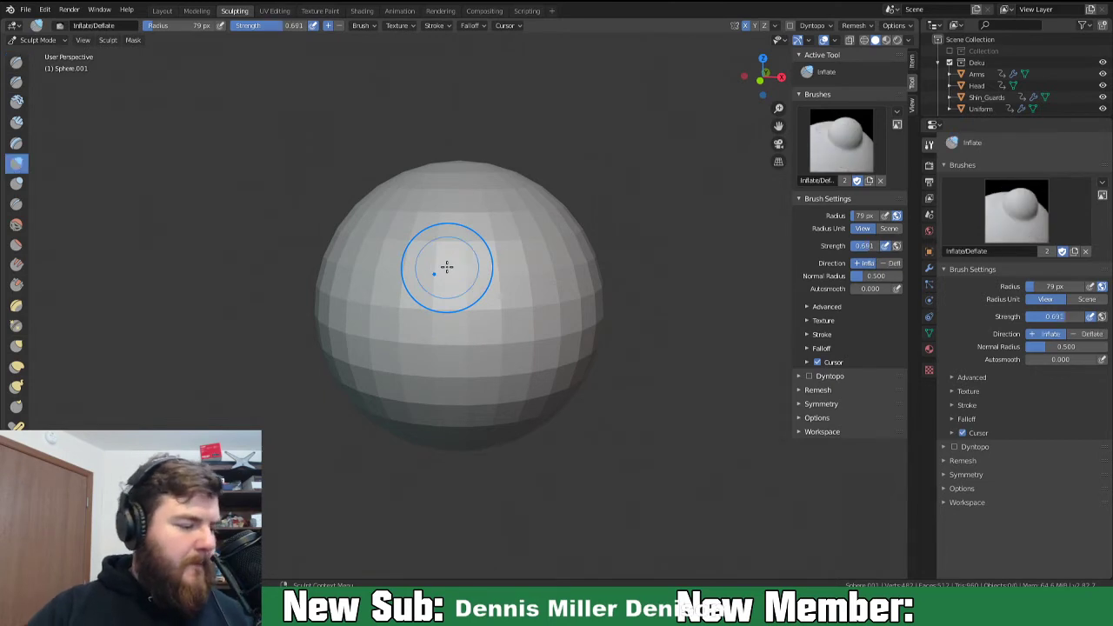
{"action": "key", "text": "f"}
{"action": "left_click", "coordinate": [536, 300]}
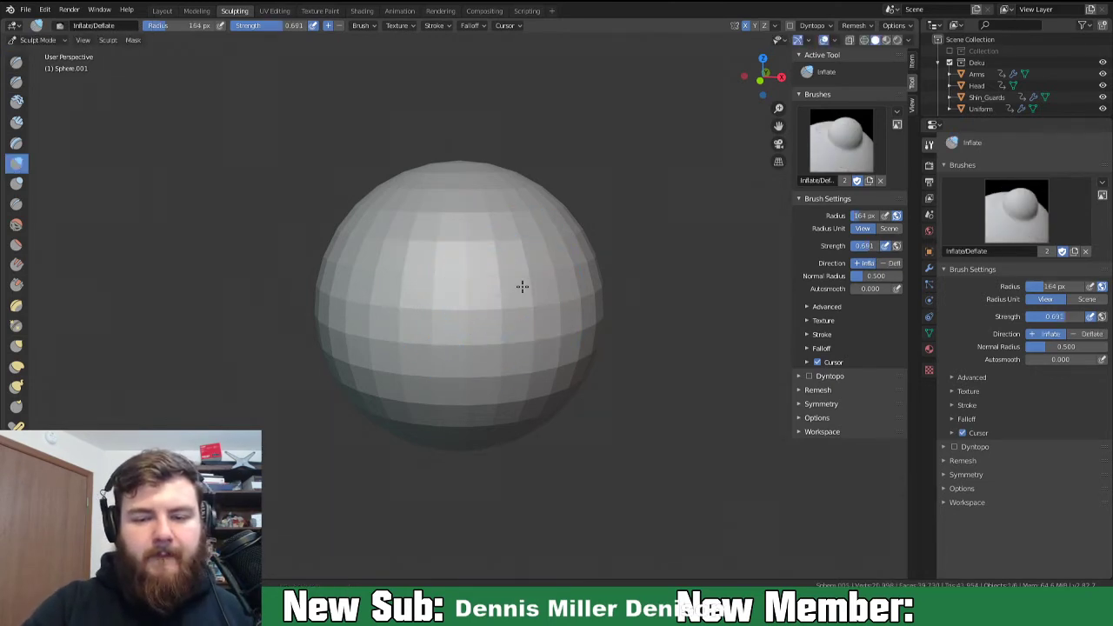
{"action": "left_click", "coordinate": [790, 26]}
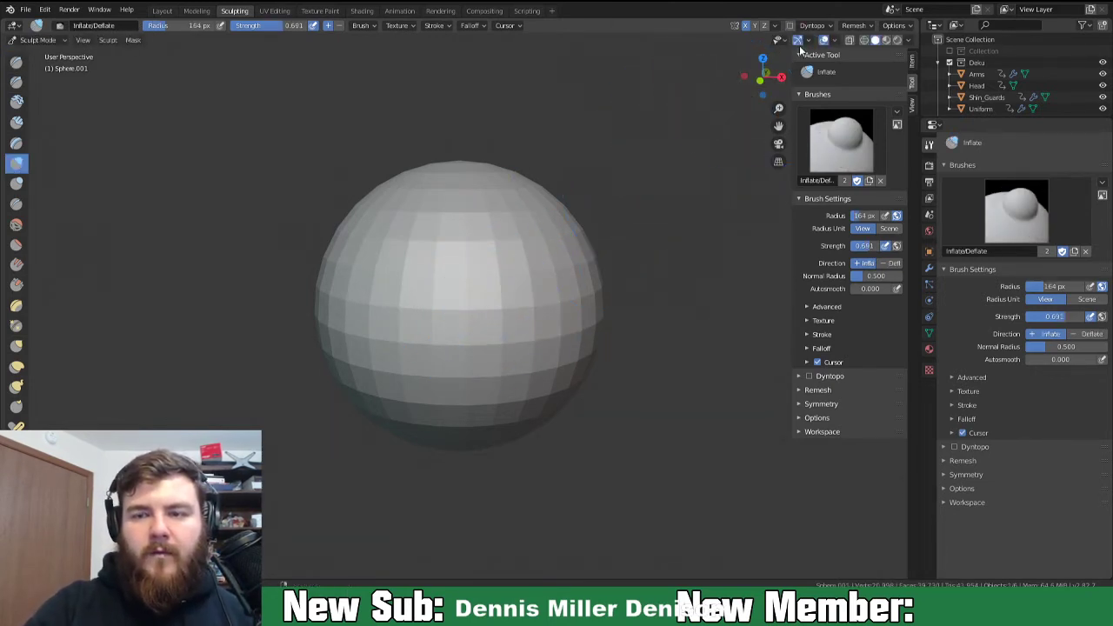
{"action": "left_click", "coordinate": [790, 25]}
{"action": "left_click", "coordinate": [761, 60]}
Brush over the front and sides of the sphere with Inflate to refine its coarse faces.
{"action": "left_click_drag", "start_coordinate": [520, 263], "coordinate": [525, 244]}
{"action": "mouse_move", "coordinate": [525, 244]}
{"action": "left_mouse_down"}
{"action": "mouse_move", "coordinate": [499, 286]}
{"action": "mouse_move", "coordinate": [521, 258]}
{"action": "mouse_move", "coordinate": [512, 262]}
{"action": "left_mouse_up"}
{"action": "left_click_drag", "start_coordinate": [536, 341], "coordinate": [584, 342]}
{"action": "middle_click_drag", "start_coordinate": [598, 340], "coordinate": [522, 340]}
{"action": "left_click_drag", "start_coordinate": [519, 340], "coordinate": [538, 303]}
{"action": "left_click_drag", "start_coordinate": [506, 358], "coordinate": [559, 206]}
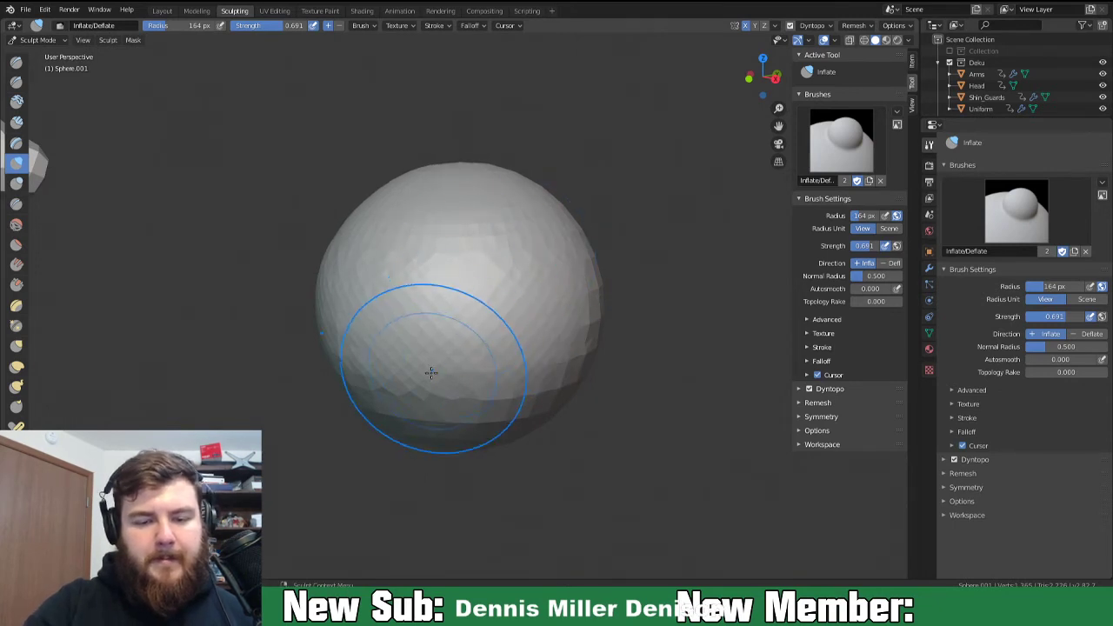
{"action": "middle_click_drag", "start_coordinate": [435, 378], "coordinate": [411, 310]}
{"action": "left_click_drag", "start_coordinate": [427, 370], "coordinate": [417, 410]}
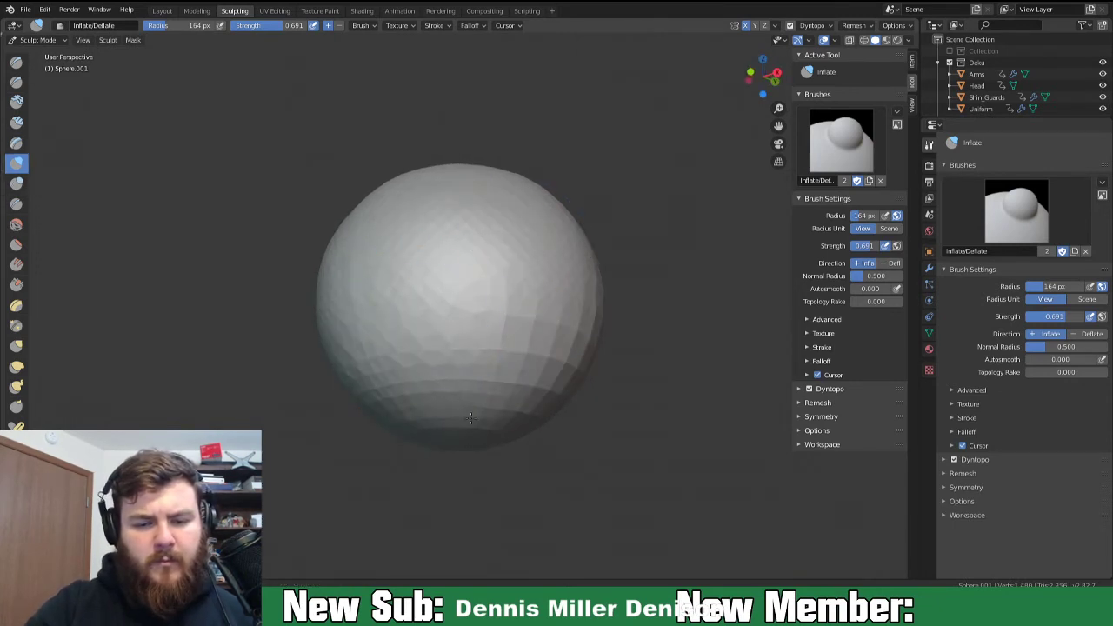
Extend the Inflate strokes around the sphere's remaining faceted areas to even out the mesh.
{"action": "middle_click_drag", "start_coordinate": [566, 410], "coordinate": [522, 304]}
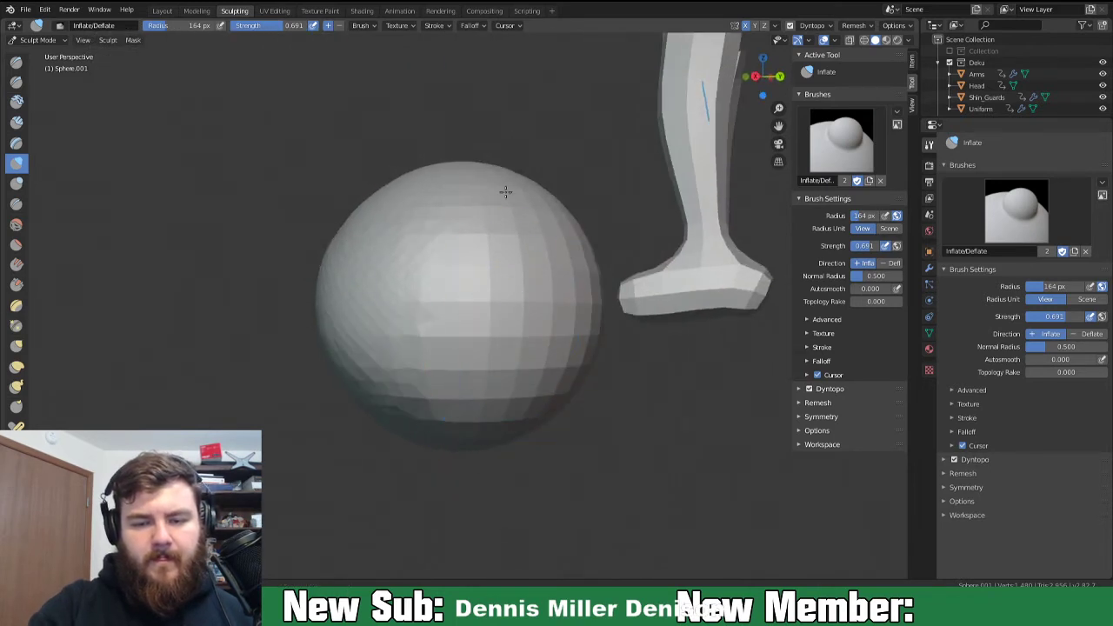
{"action": "left_click_drag", "start_coordinate": [552, 250], "coordinate": [432, 323]}
{"action": "middle_click_drag", "start_coordinate": [457, 346], "coordinate": [576, 210]}
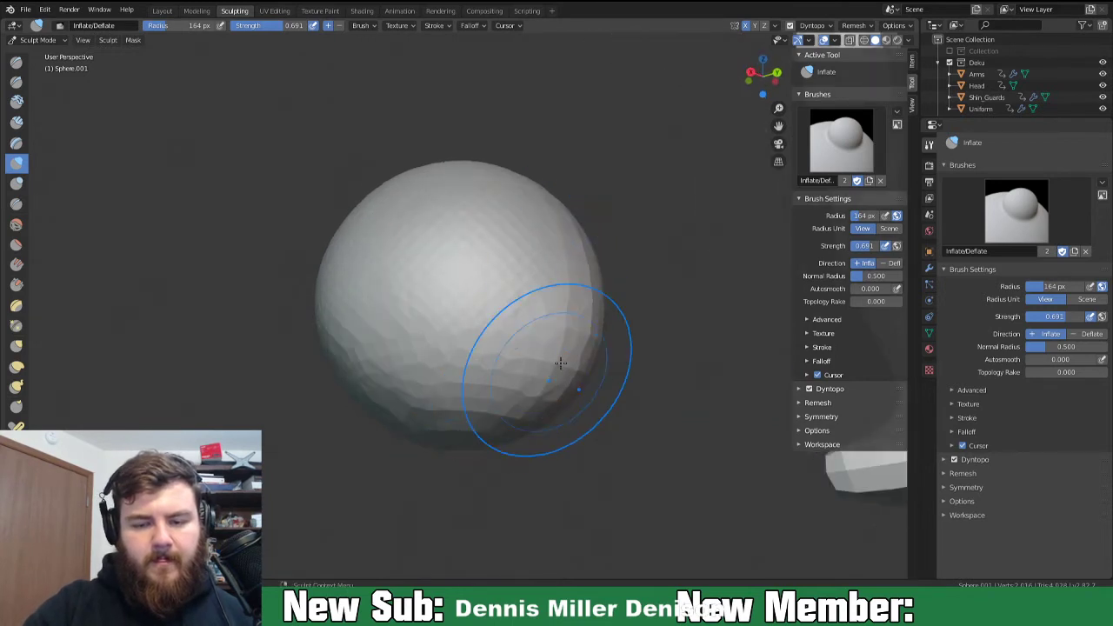
{"action": "middle_click_drag", "start_coordinate": [554, 353], "coordinate": [516, 352]}
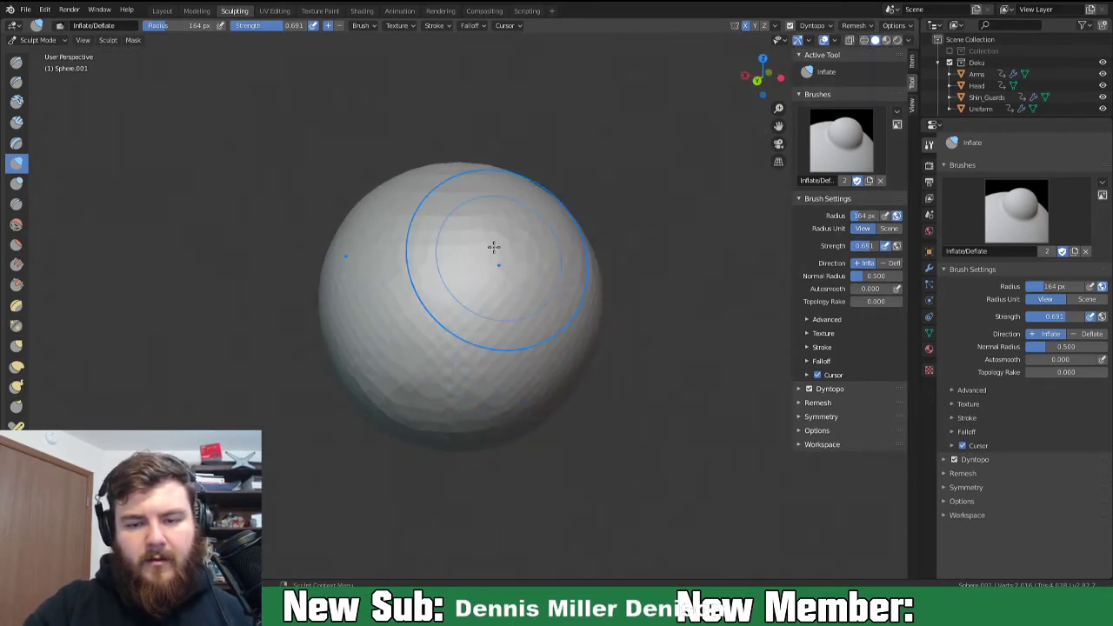
{"action": "mouse_move", "coordinate": [455, 185]}
{"action": "middle_mouse_down"}
{"action": "mouse_move", "coordinate": [489, 246]}
{"action": "mouse_move", "coordinate": [474, 298]}
{"action": "mouse_move", "coordinate": [472, 212]}
{"action": "middle_mouse_up"}
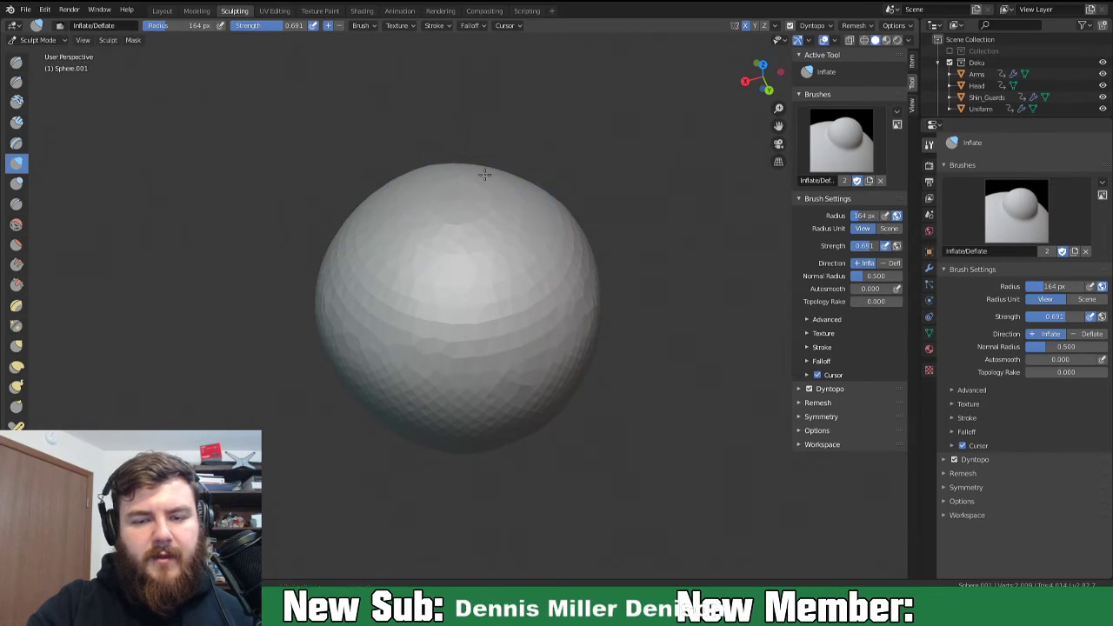
{"action": "middle_click_drag", "start_coordinate": [468, 285], "coordinate": [607, 308]}
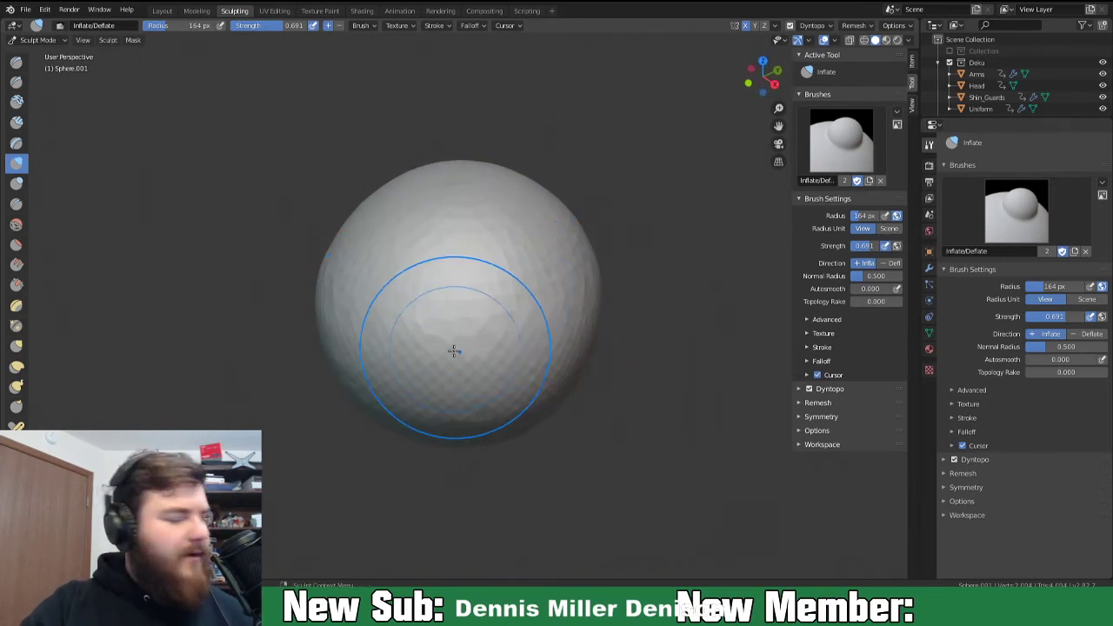
{"action": "mouse_move", "coordinate": [463, 359]}
{"action": "middle_mouse_down"}
{"action": "mouse_move", "coordinate": [522, 340]}
{"action": "mouse_move", "coordinate": [488, 351]}
{"action": "middle_mouse_up"}
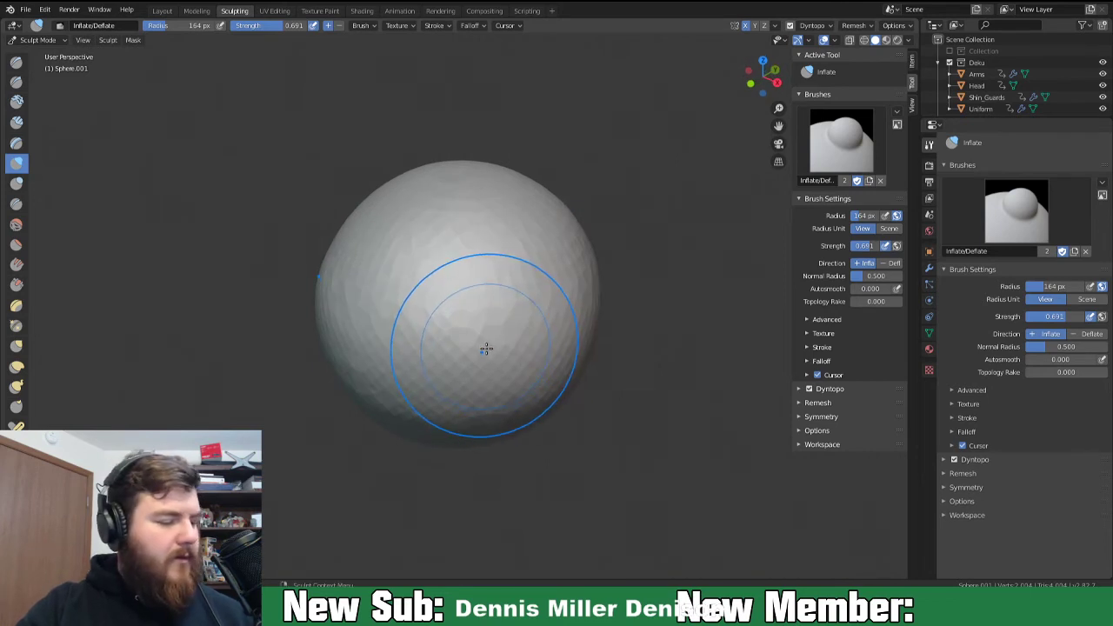
Switch to the Snake Hook brush at a 218 px radius and push the sphere's two sides inward.
{"action": "key", "text": "k"}
{"action": "key", "text": "f"}
{"action": "left_click", "coordinate": [632, 343]}
{"action": "middle_click_drag", "start_coordinate": [511, 332], "coordinate": [543, 343]}
{"action": "mouse_move", "coordinate": [580, 294]}
{"action": "left_mouse_down"}
{"action": "mouse_move", "coordinate": [553, 291]}
{"action": "mouse_move", "coordinate": [603, 303]}
{"action": "mouse_move", "coordinate": [578, 324]}
{"action": "mouse_move", "coordinate": [570, 354]}
{"action": "left_mouse_up"}
{"action": "mouse_move", "coordinate": [558, 247]}
{"action": "left_mouse_down"}
{"action": "mouse_move", "coordinate": [533, 233]}
{"action": "mouse_move", "coordinate": [547, 229]}
{"action": "left_mouse_up"}
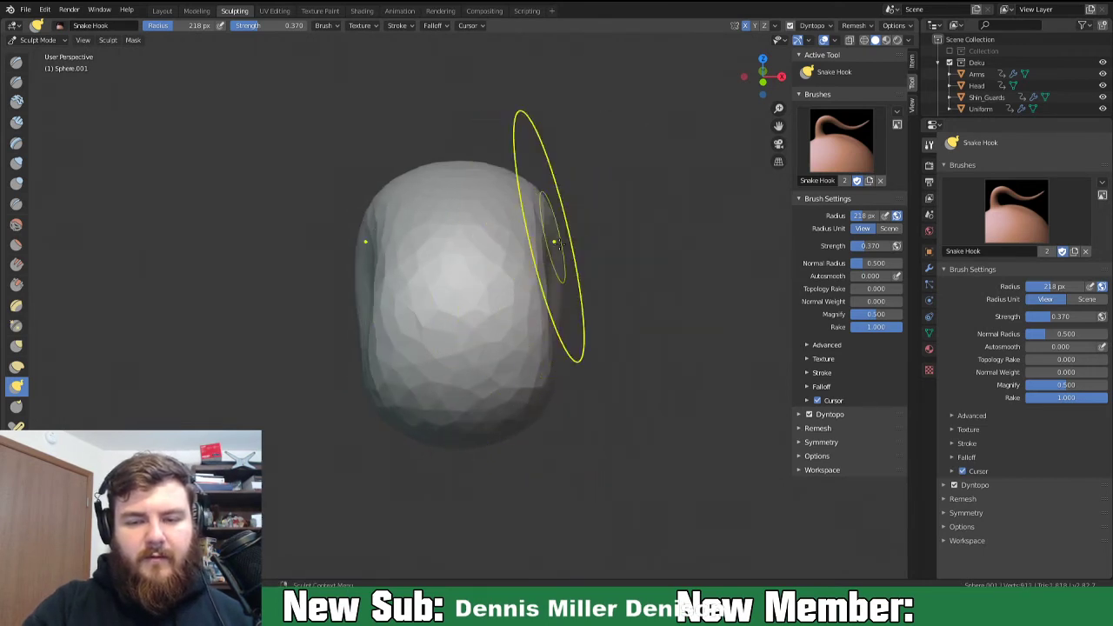
Press a hollow into the side of the flattened sphere with Snake Hook to form the ear's inner bowl.
{"action": "middle_click_drag", "start_coordinate": [593, 318], "coordinate": [529, 293]}
{"action": "left_click_drag", "start_coordinate": [533, 307], "coordinate": [564, 315]}
{"action": "middle_click_drag", "start_coordinate": [563, 315], "coordinate": [590, 313]}
{"action": "mouse_move", "coordinate": [522, 308]}
{"action": "left_mouse_down"}
{"action": "mouse_move", "coordinate": [440, 318]}
{"action": "mouse_move", "coordinate": [447, 311]}
{"action": "left_mouse_up"}
{"action": "left_click_drag", "start_coordinate": [529, 260], "coordinate": [483, 259]}
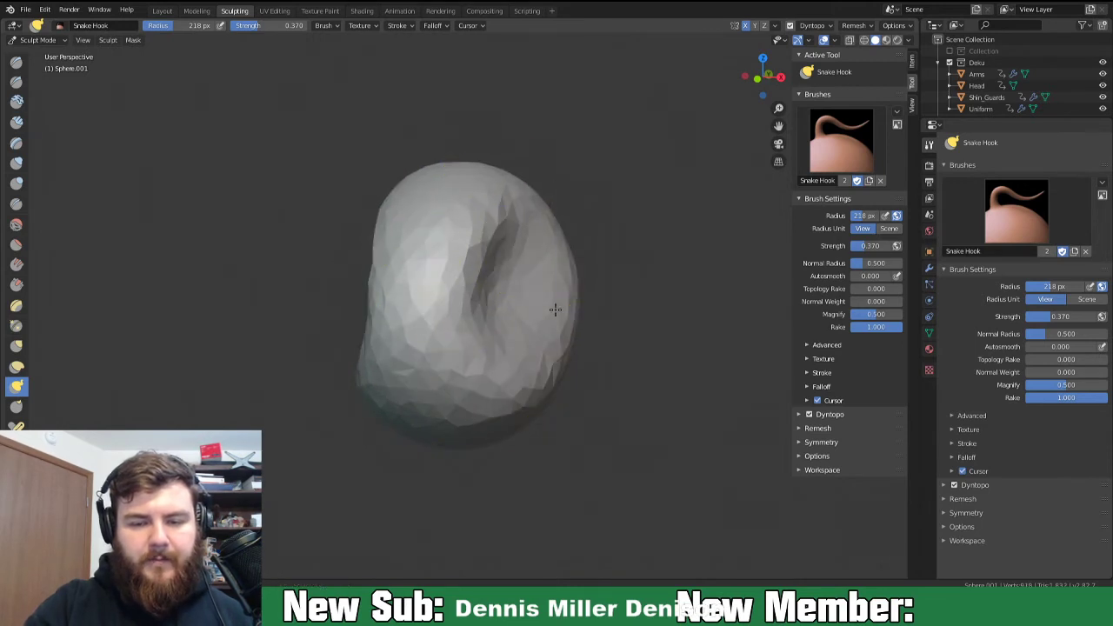
{"action": "mouse_move", "coordinate": [508, 363]}
{"action": "left_mouse_down"}
{"action": "mouse_move", "coordinate": [474, 377]}
{"action": "mouse_move", "coordinate": [477, 392]}
{"action": "mouse_move", "coordinate": [444, 376]}
{"action": "left_mouse_up"}
{"action": "mouse_move", "coordinate": [469, 374]}
{"action": "middle_mouse_down"}
{"action": "mouse_move", "coordinate": [527, 361]}
{"action": "mouse_move", "coordinate": [502, 379]}
{"action": "middle_mouse_up"}
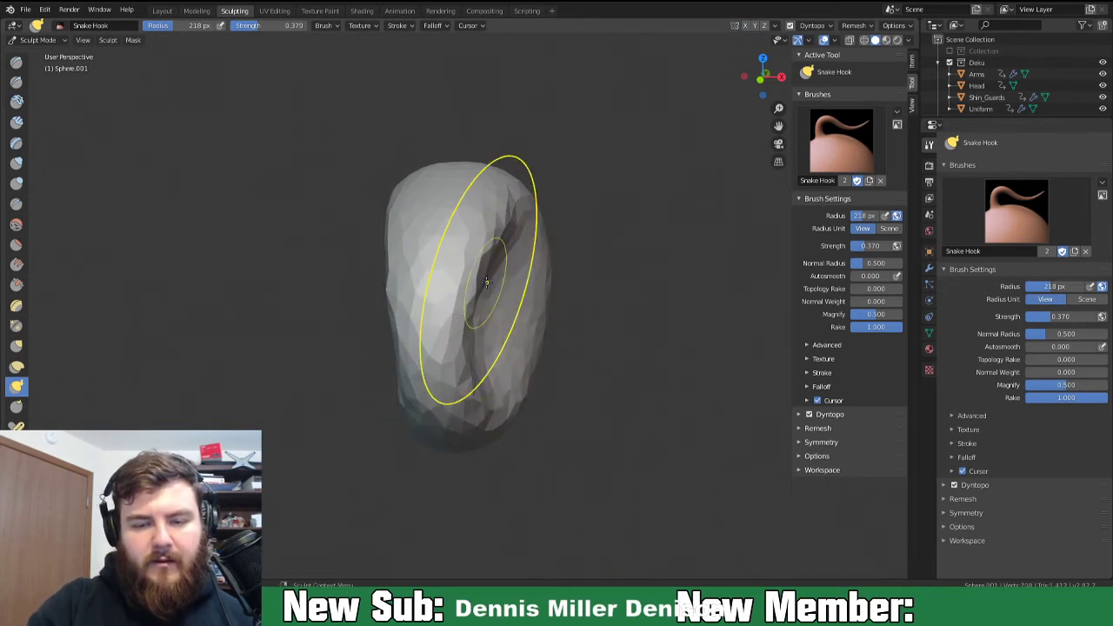
Push in the flattened sphere's side edge and upper rim with Snake Hook to refine the ear's outline.
{"action": "middle_click_drag", "start_coordinate": [532, 279], "coordinate": [499, 316]}
{"action": "middle_click_drag", "start_coordinate": [415, 370], "coordinate": [366, 391]}
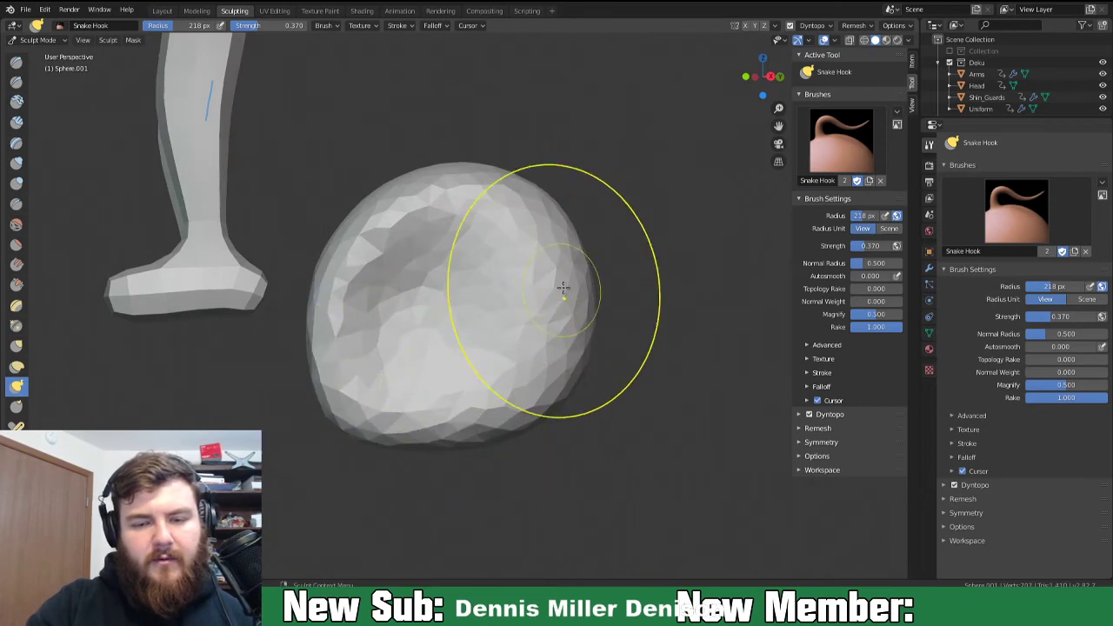
{"action": "left_click_drag", "start_coordinate": [558, 339], "coordinate": [541, 314]}
{"action": "middle_click_drag", "start_coordinate": [487, 311], "coordinate": [579, 317]}
{"action": "mouse_move", "coordinate": [504, 365]}
{"action": "middle_mouse_down"}
{"action": "mouse_move", "coordinate": [537, 386]}
{"action": "mouse_move", "coordinate": [487, 381]}
{"action": "middle_mouse_up"}
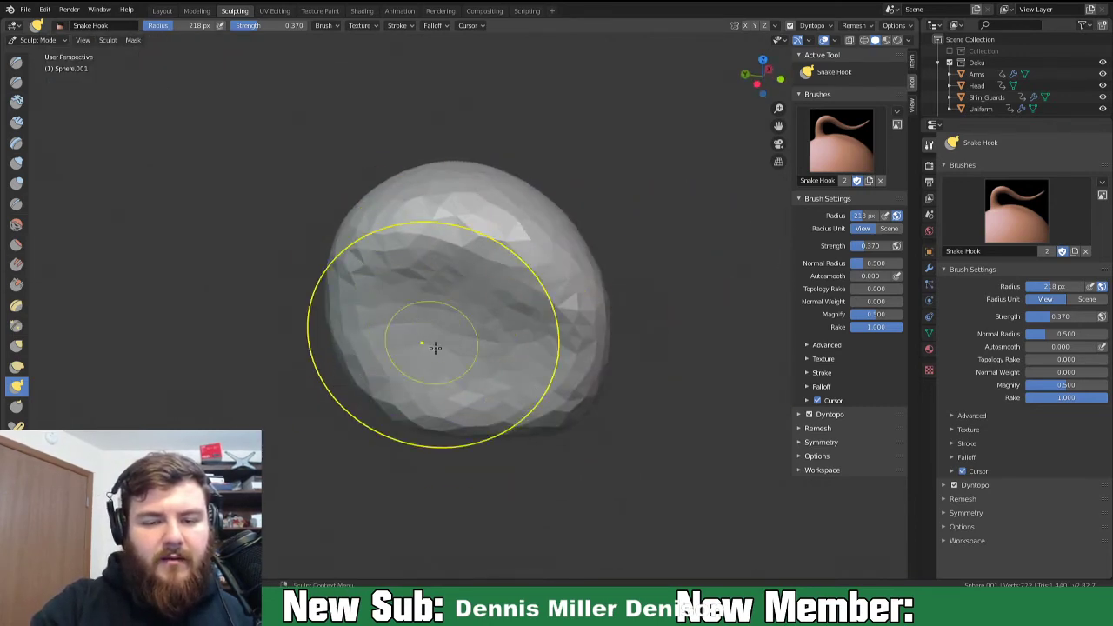
{"action": "middle_click_drag", "start_coordinate": [434, 343], "coordinate": [403, 391]}
{"action": "left_click_drag", "start_coordinate": [372, 259], "coordinate": [383, 251]}
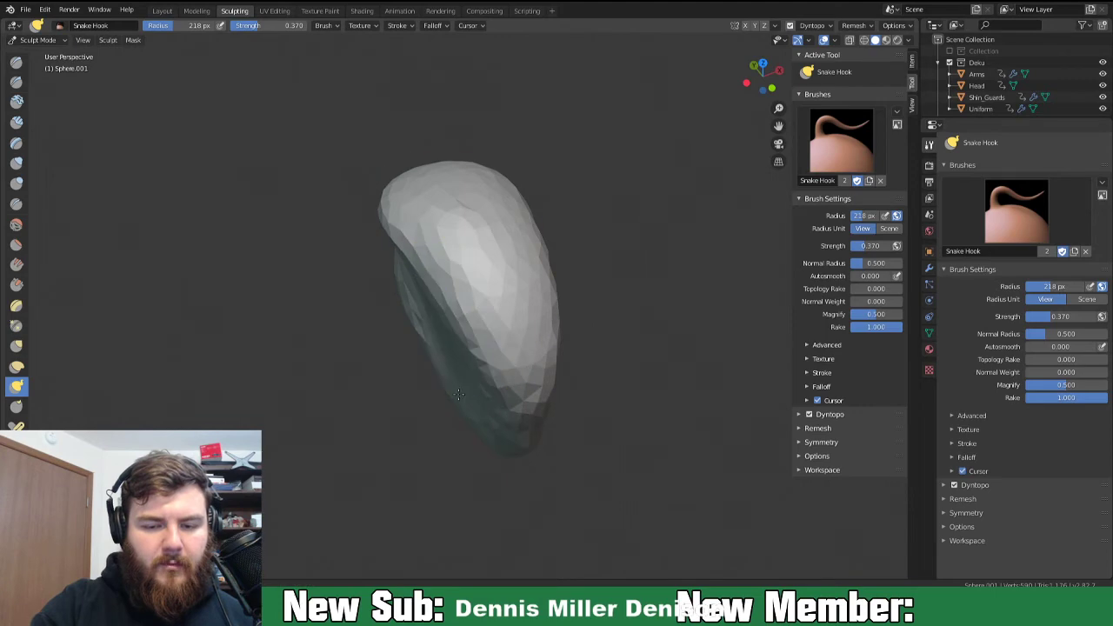
{"action": "mouse_move", "coordinate": [428, 352]}
{"action": "middle_mouse_down"}
{"action": "mouse_move", "coordinate": [535, 298]}
{"action": "mouse_move", "coordinate": [447, 330]}
{"action": "mouse_move", "coordinate": [519, 361]}
{"action": "middle_mouse_up"}
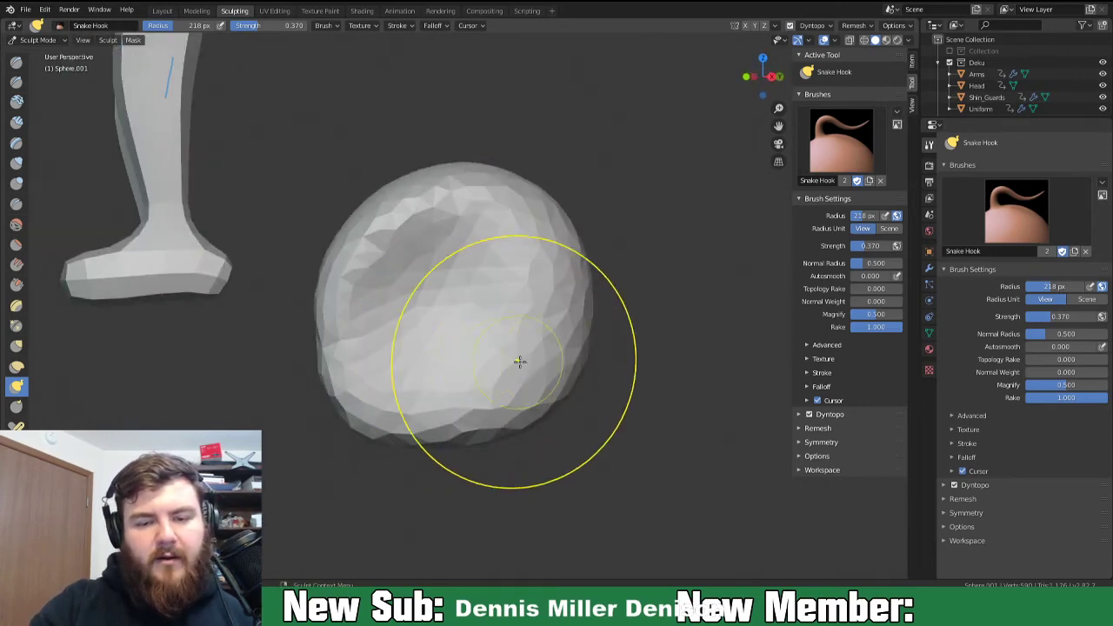
Pull the ear's bottom edge downward with Snake Hook to taper it into an earlobe, adjusting its depth from the side.
{"action": "middle_click_drag", "start_coordinate": [513, 424], "coordinate": [509, 400]}
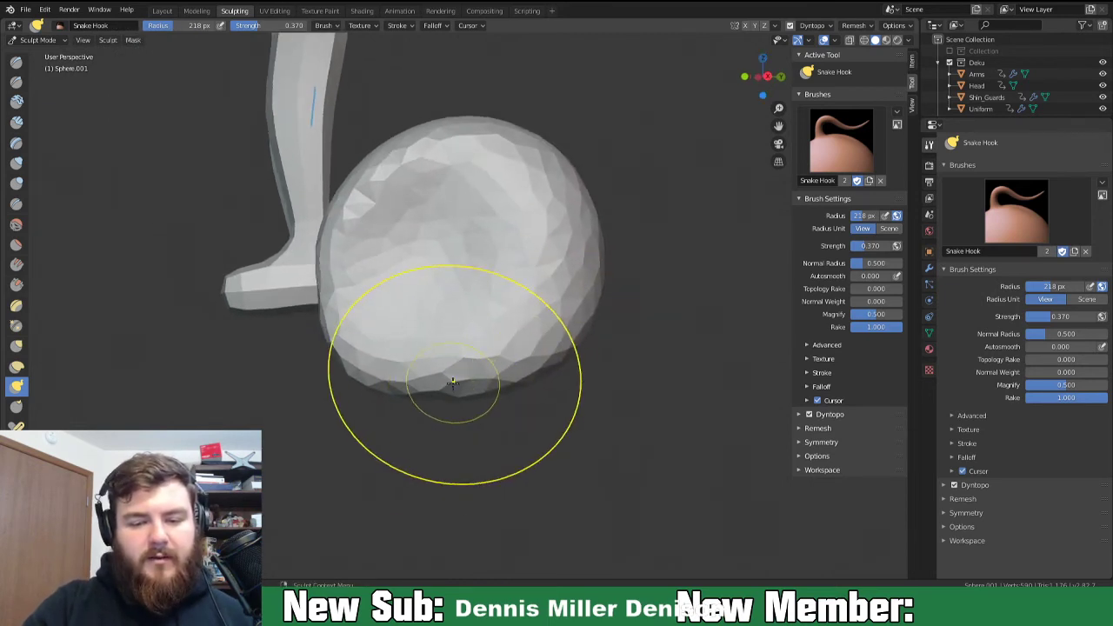
{"action": "mouse_move", "coordinate": [437, 407]}
{"action": "left_mouse_down"}
{"action": "mouse_move", "coordinate": [426, 422]}
{"action": "mouse_move", "coordinate": [380, 416]}
{"action": "left_mouse_up"}
{"action": "left_click_drag", "start_coordinate": [470, 400], "coordinate": [497, 412]}
{"action": "left_click_drag", "start_coordinate": [520, 368], "coordinate": [532, 383]}
{"action": "mouse_move", "coordinate": [556, 327]}
{"action": "middle_mouse_down"}
{"action": "mouse_move", "coordinate": [474, 320]}
{"action": "mouse_move", "coordinate": [496, 243]}
{"action": "mouse_move", "coordinate": [453, 236]}
{"action": "middle_mouse_up"}
{"action": "left_click_drag", "start_coordinate": [477, 242], "coordinate": [504, 224]}
{"action": "left_click_drag", "start_coordinate": [461, 304], "coordinate": [489, 309]}
{"action": "left_click_drag", "start_coordinate": [444, 343], "coordinate": [460, 358]}
{"action": "mouse_move", "coordinate": [491, 337]}
{"action": "middle_mouse_down"}
{"action": "mouse_move", "coordinate": [429, 280]}
{"action": "mouse_move", "coordinate": [509, 251]}
{"action": "mouse_move", "coordinate": [392, 206]}
{"action": "mouse_move", "coordinate": [379, 283]}
{"action": "mouse_move", "coordinate": [543, 336]}
{"action": "middle_mouse_up"}
{"action": "mouse_move", "coordinate": [496, 385]}
{"action": "middle_mouse_down"}
{"action": "mouse_move", "coordinate": [596, 385]}
{"action": "mouse_move", "coordinate": [596, 397]}
{"action": "middle_mouse_up"}
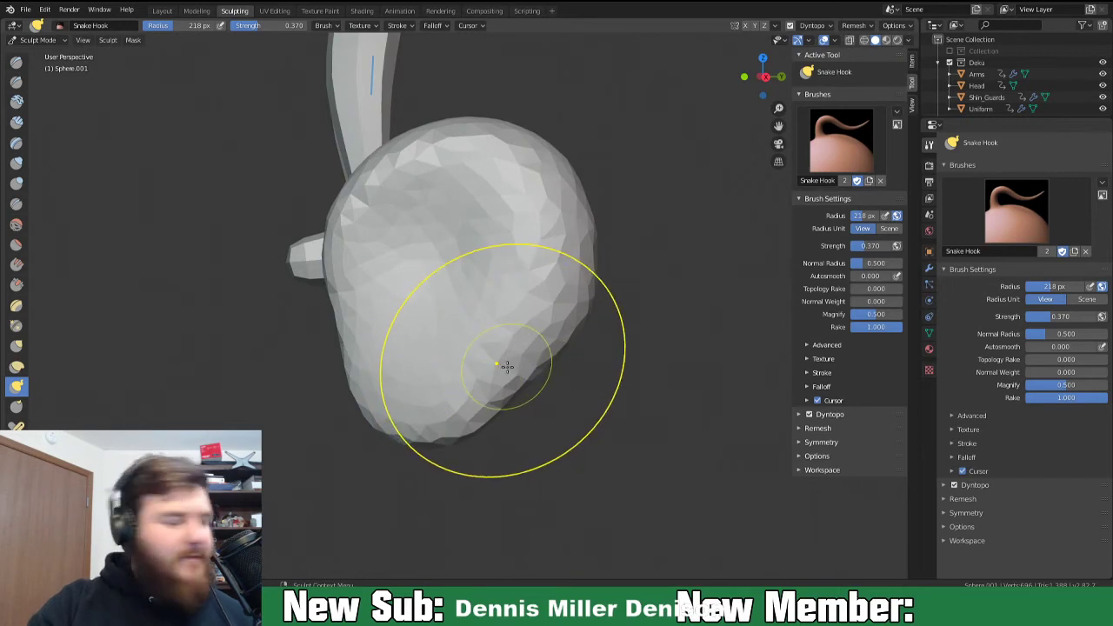
Carve a groove along the inside of the ear's outer rim with the Crease brush at a 97 px radius.
{"action": "key", "text": "shift+c"}
{"action": "key", "text": "f"}
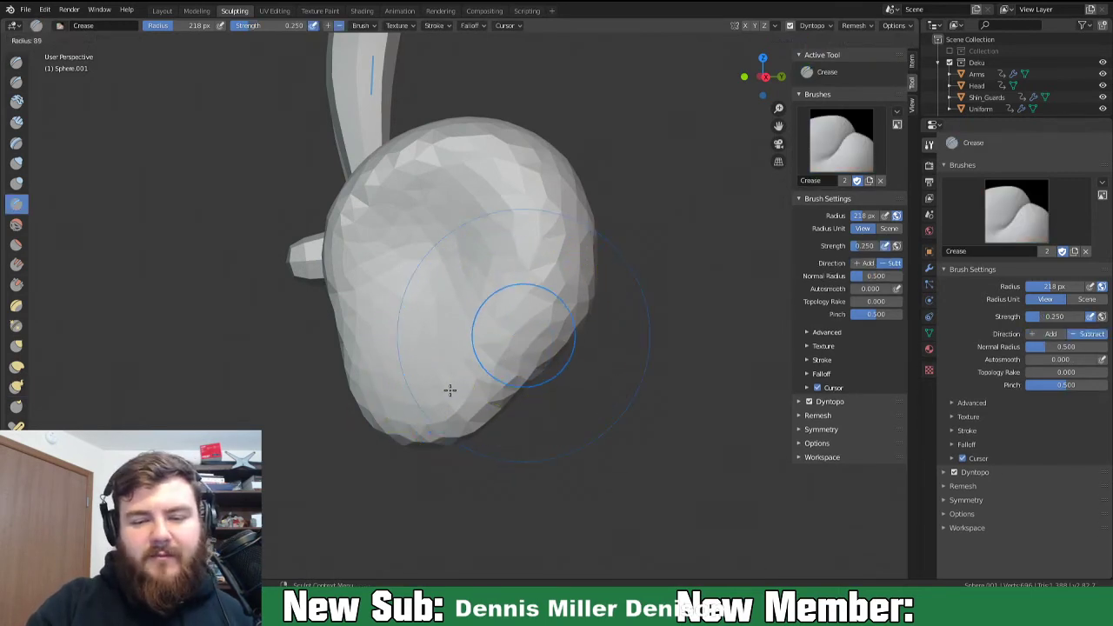
{"action": "left_click", "coordinate": [453, 395]}
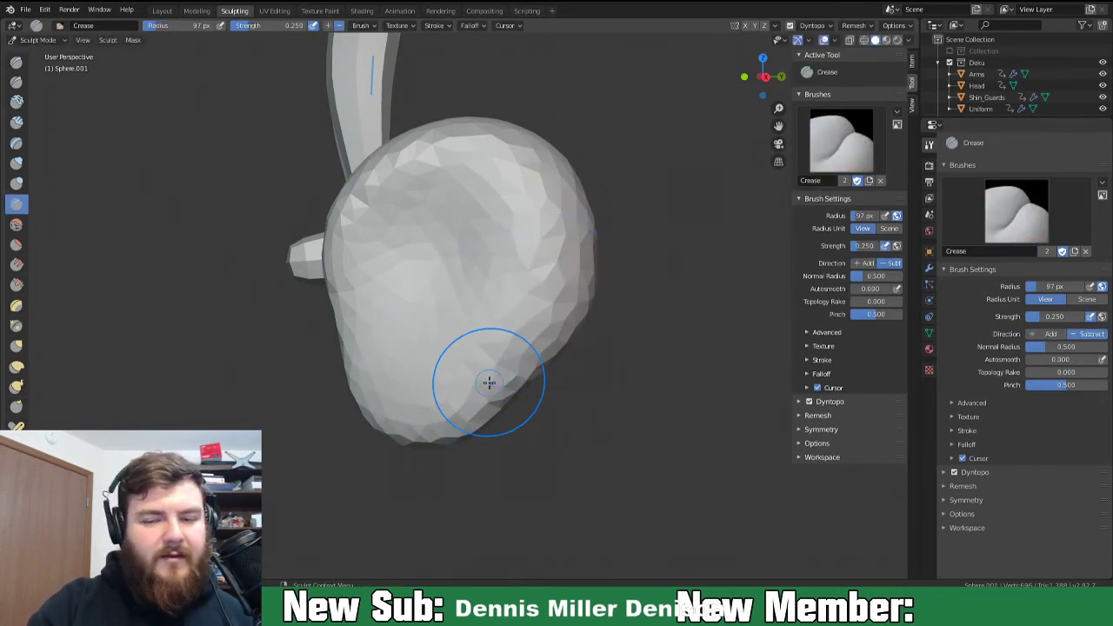
{"action": "left_click_drag", "start_coordinate": [451, 380], "coordinate": [519, 302]}
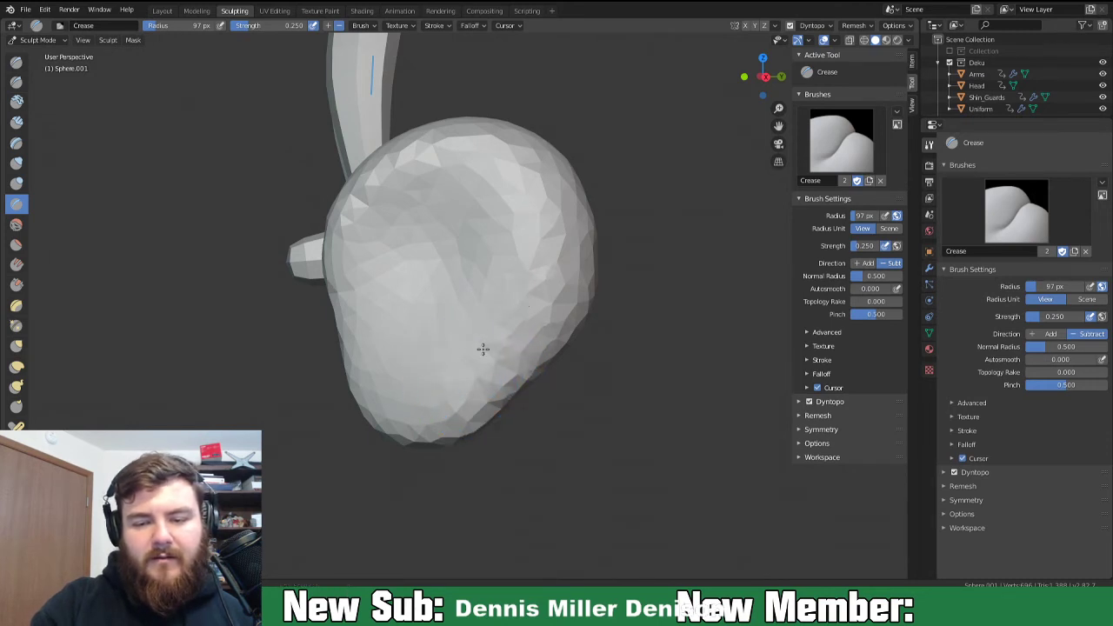
{"action": "left_click_drag", "start_coordinate": [457, 379], "coordinate": [470, 350]}
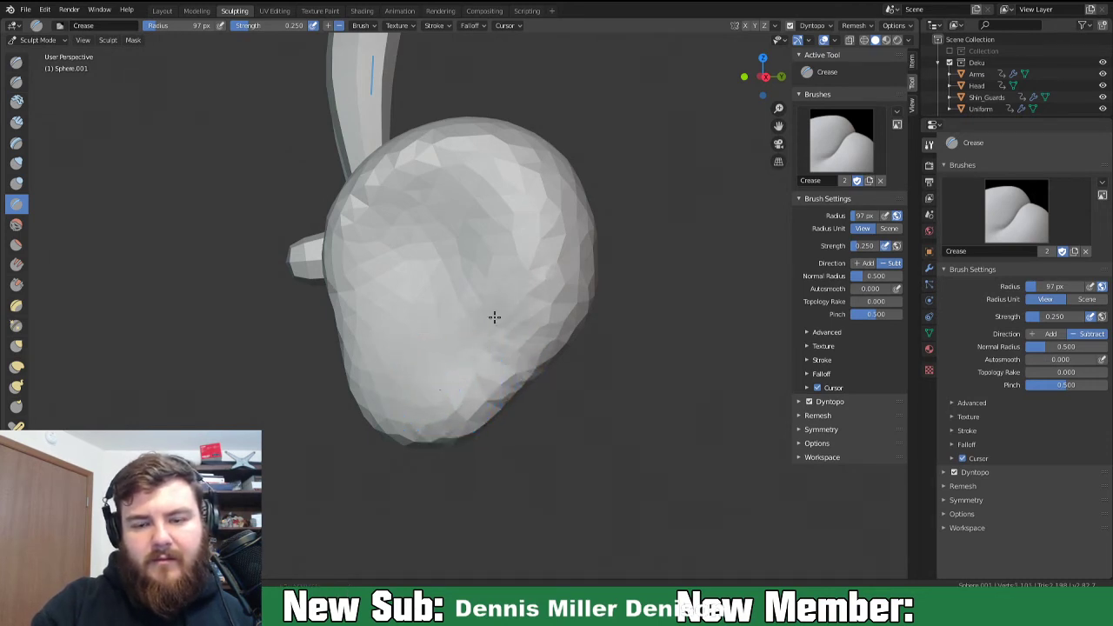
{"action": "left_click_drag", "start_coordinate": [523, 230], "coordinate": [498, 331]}
{"action": "left_click_drag", "start_coordinate": [444, 252], "coordinate": [432, 194]}
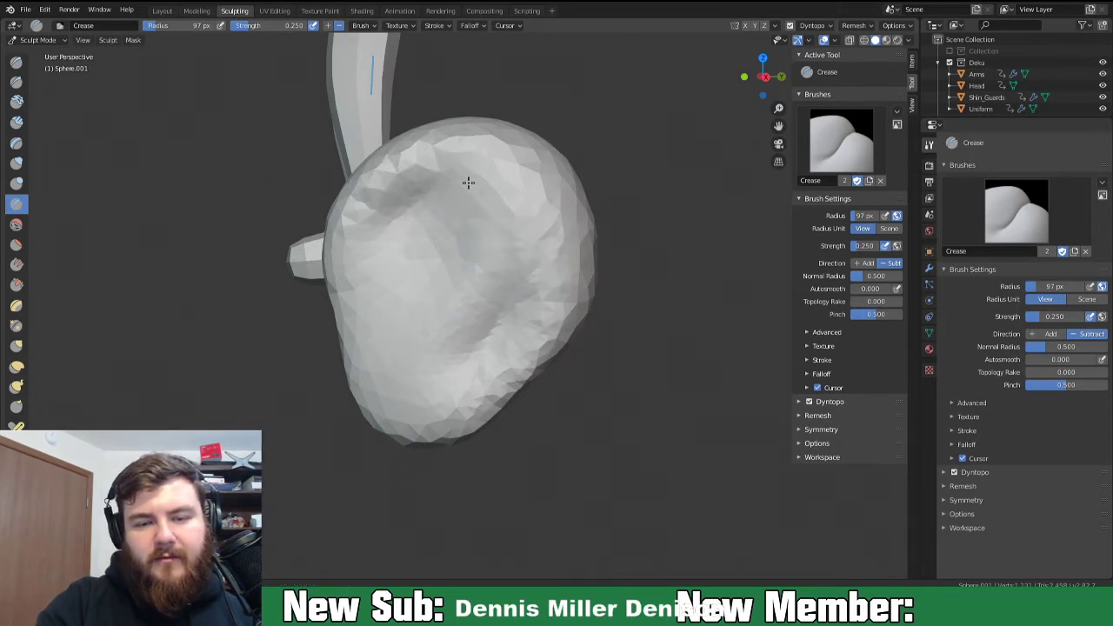
{"action": "left_click_drag", "start_coordinate": [549, 233], "coordinate": [519, 210]}
{"action": "mouse_move", "coordinate": [520, 211]}
{"action": "left_mouse_down"}
{"action": "mouse_move", "coordinate": [538, 235]}
{"action": "mouse_move", "coordinate": [537, 281]}
{"action": "left_mouse_up"}
{"action": "mouse_move", "coordinate": [535, 228]}
{"action": "left_mouse_down"}
{"action": "mouse_move", "coordinate": [537, 268]}
{"action": "mouse_move", "coordinate": [541, 257]}
{"action": "mouse_move", "coordinate": [509, 298]}
{"action": "left_mouse_up"}
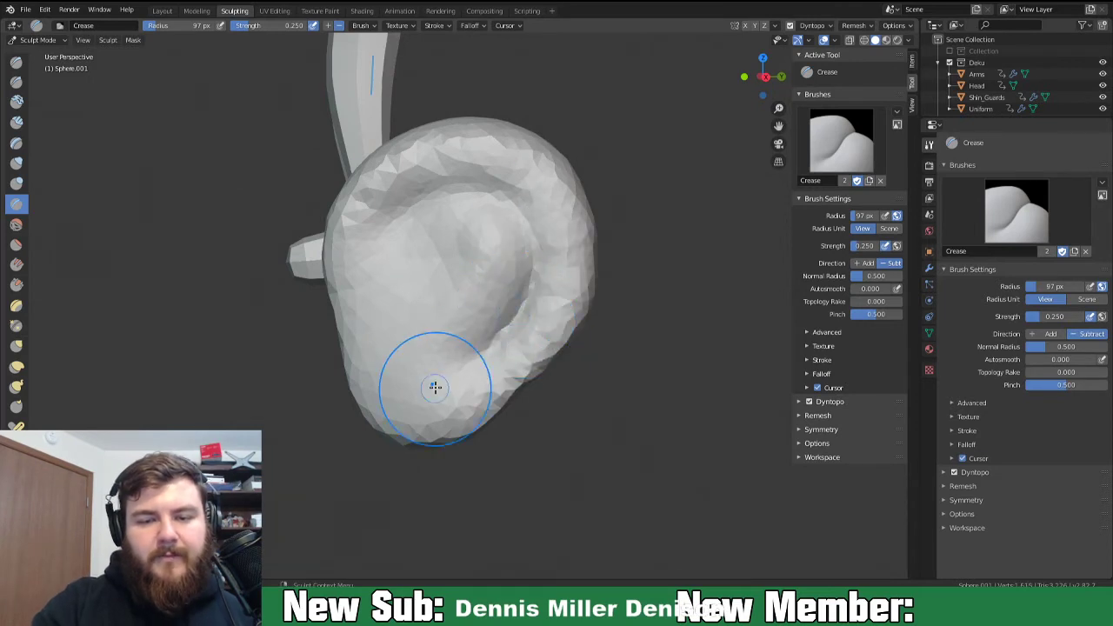
Level the raised surface inside the ear's bowl with the Flatten brush at strength 0.500.
{"action": "left_click", "coordinate": [15, 244]}
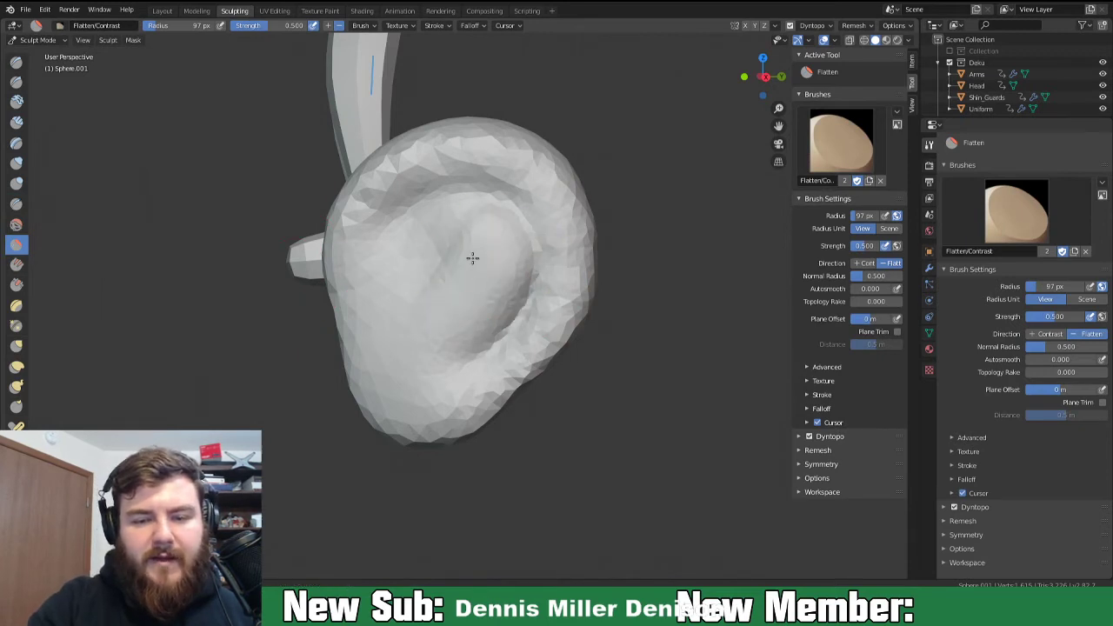
{"action": "left_click_drag", "start_coordinate": [464, 330], "coordinate": [492, 332]}
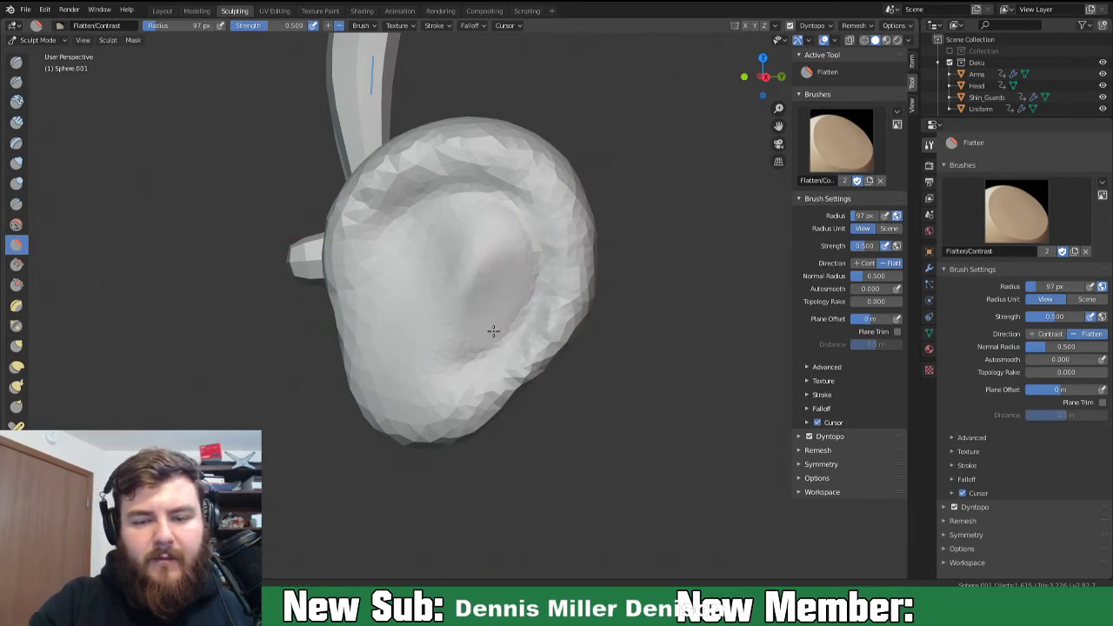
{"action": "mouse_move", "coordinate": [491, 286]}
{"action": "left_mouse_down"}
{"action": "mouse_move", "coordinate": [488, 265]}
{"action": "mouse_move", "coordinate": [521, 286]}
{"action": "mouse_move", "coordinate": [450, 346]}
{"action": "left_mouse_up"}
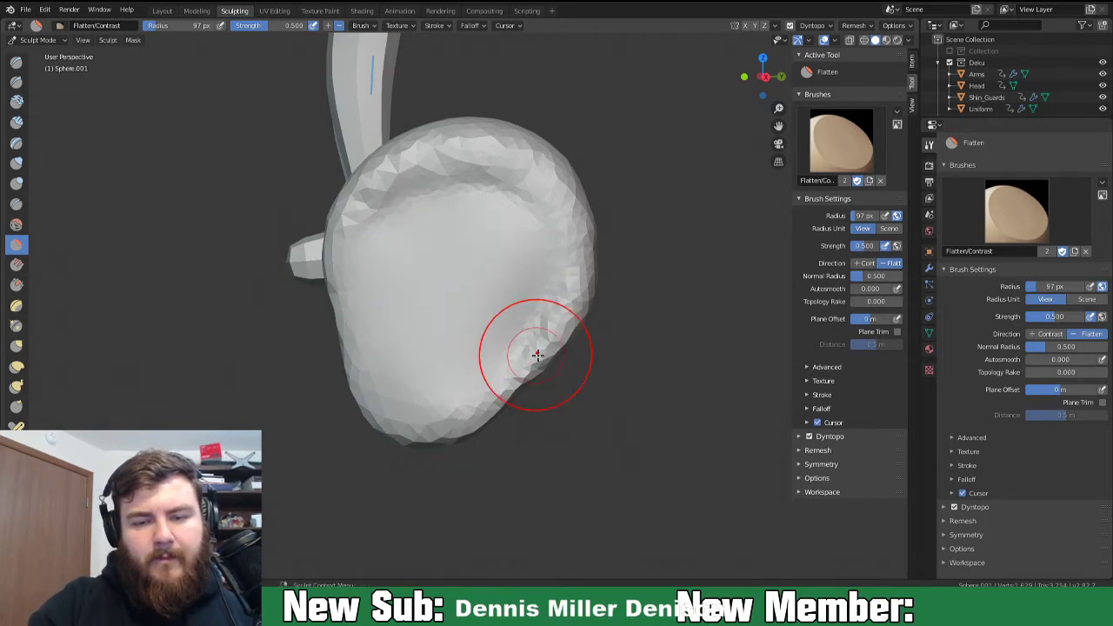
Thicken the ear's outer rim and lobe with the Inflate brush at strength 0.691.
{"action": "mouse_move", "coordinate": [537, 355]}
{"action": "middle_mouse_down"}
{"action": "mouse_move", "coordinate": [628, 353]}
{"action": "mouse_move", "coordinate": [549, 353]}
{"action": "mouse_move", "coordinate": [539, 339]}
{"action": "middle_mouse_up"}
{"action": "key", "text": "i"}
{"action": "left_click_drag", "start_coordinate": [453, 434], "coordinate": [417, 437]}
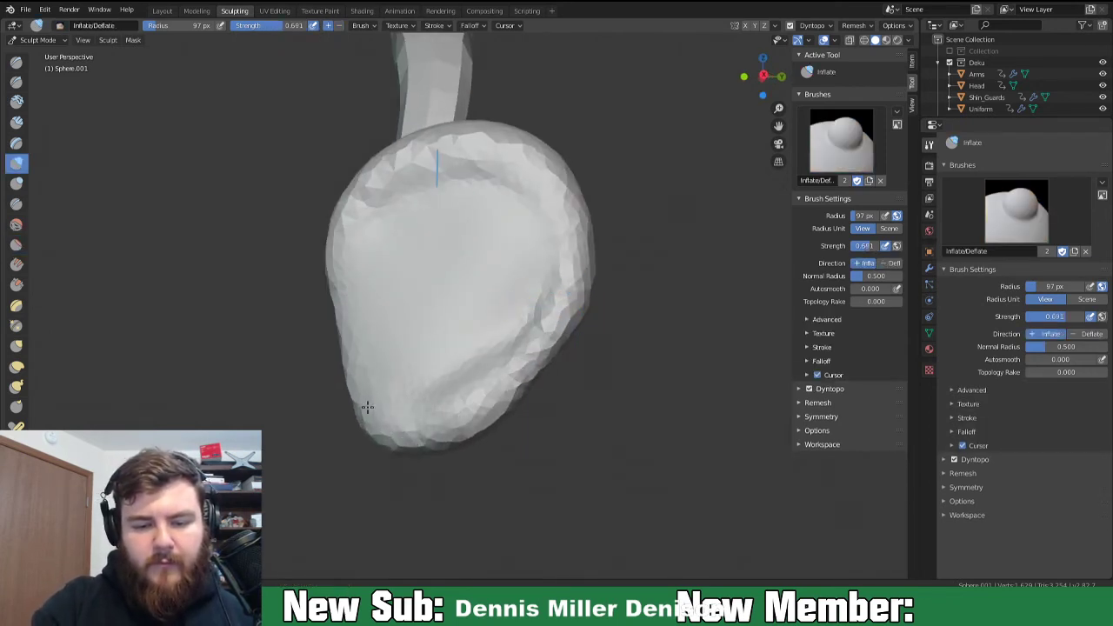
{"action": "mouse_move", "coordinate": [416, 427]}
{"action": "left_mouse_down"}
{"action": "mouse_move", "coordinate": [565, 326]}
{"action": "mouse_move", "coordinate": [571, 291]}
{"action": "left_mouse_up"}
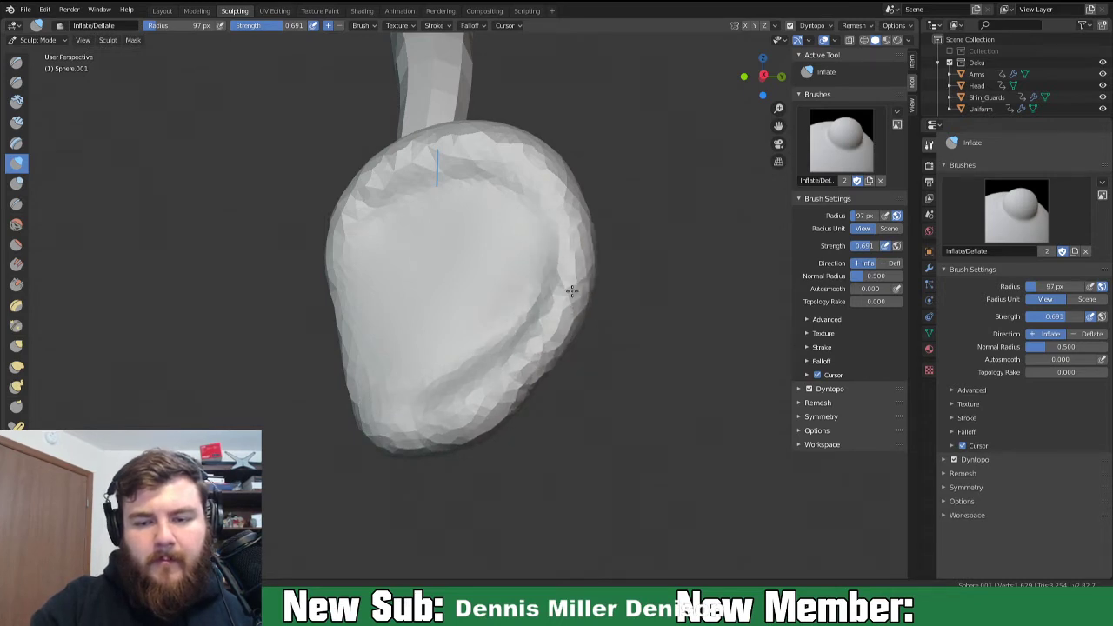
{"action": "mouse_move", "coordinate": [356, 209]}
{"action": "left_mouse_down"}
{"action": "mouse_move", "coordinate": [426, 236]}
{"action": "mouse_move", "coordinate": [504, 199]}
{"action": "mouse_move", "coordinate": [447, 166]}
{"action": "mouse_move", "coordinate": [348, 204]}
{"action": "left_mouse_up"}
{"action": "mouse_move", "coordinate": [397, 422]}
{"action": "middle_mouse_down"}
{"action": "mouse_move", "coordinate": [492, 442]}
{"action": "mouse_move", "coordinate": [422, 447]}
{"action": "mouse_move", "coordinate": [409, 435]}
{"action": "middle_mouse_up"}
{"action": "mouse_move", "coordinate": [343, 328]}
{"action": "left_mouse_down"}
{"action": "mouse_move", "coordinate": [345, 273]}
{"action": "mouse_move", "coordinate": [331, 303]}
{"action": "mouse_move", "coordinate": [340, 334]}
{"action": "left_mouse_up"}
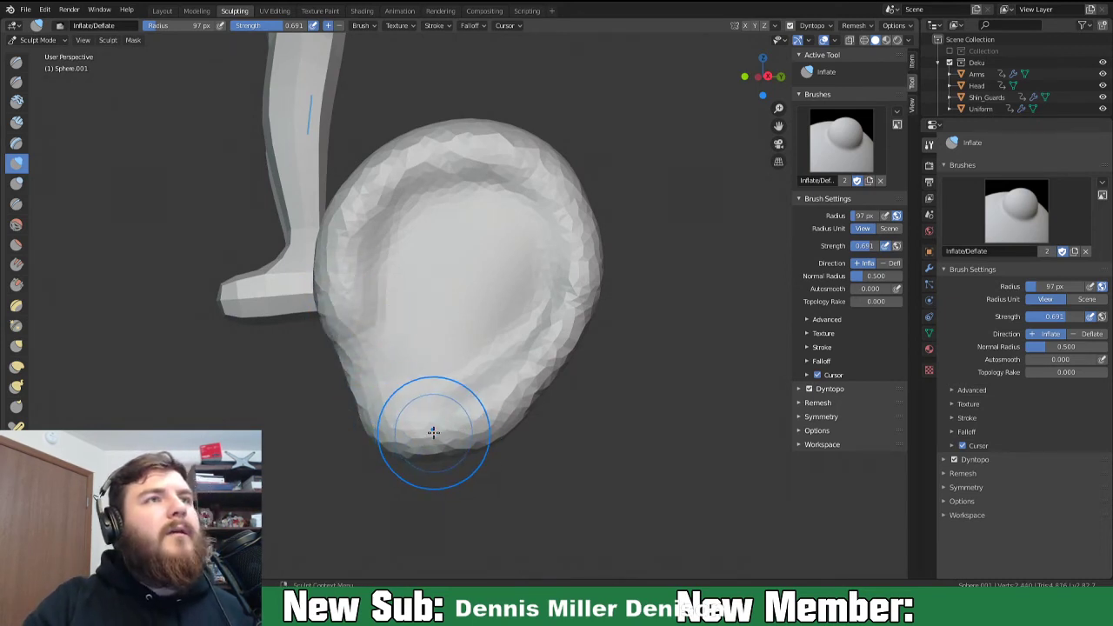
Cut a short notch into the front of the ear's bowl using Crease at a 58 px radius.
{"action": "middle_click_drag", "start_coordinate": [449, 330], "coordinate": [427, 335]}
{"action": "key", "text": "shift+c"}
{"action": "key", "text": "f"}
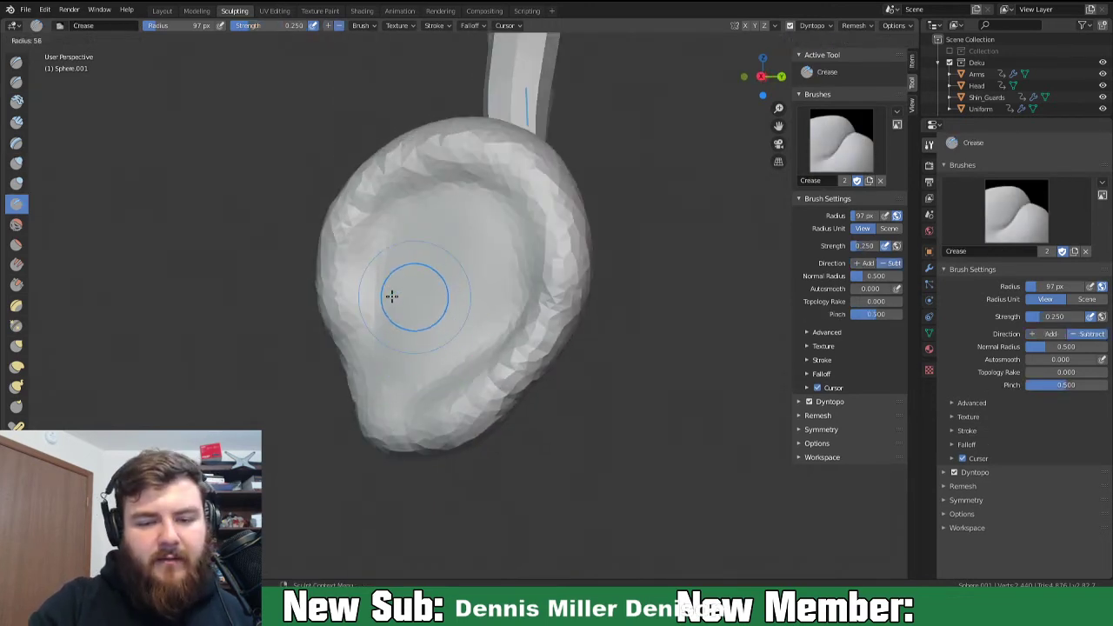
{"action": "left_click", "coordinate": [391, 295]}
{"action": "left_click_drag", "start_coordinate": [407, 319], "coordinate": [406, 304]}
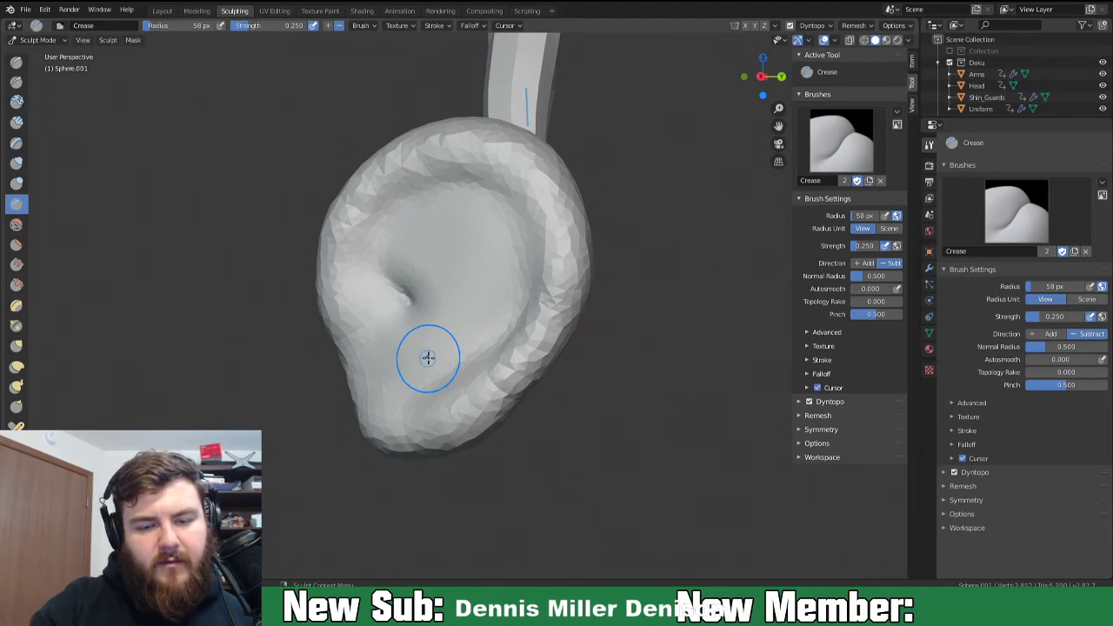
Crease a second notch above the earlobe and join it to the first, outlining the small front flap of the ear.
{"action": "middle_click_drag", "start_coordinate": [427, 356], "coordinate": [472, 348]}
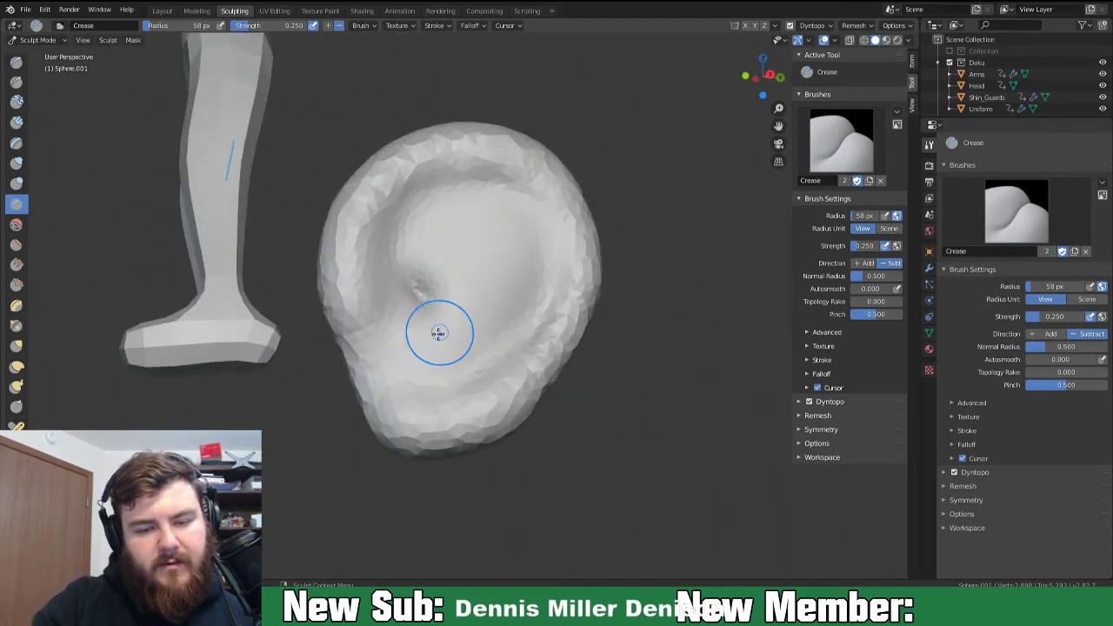
{"action": "left_click_drag", "start_coordinate": [415, 348], "coordinate": [443, 353]}
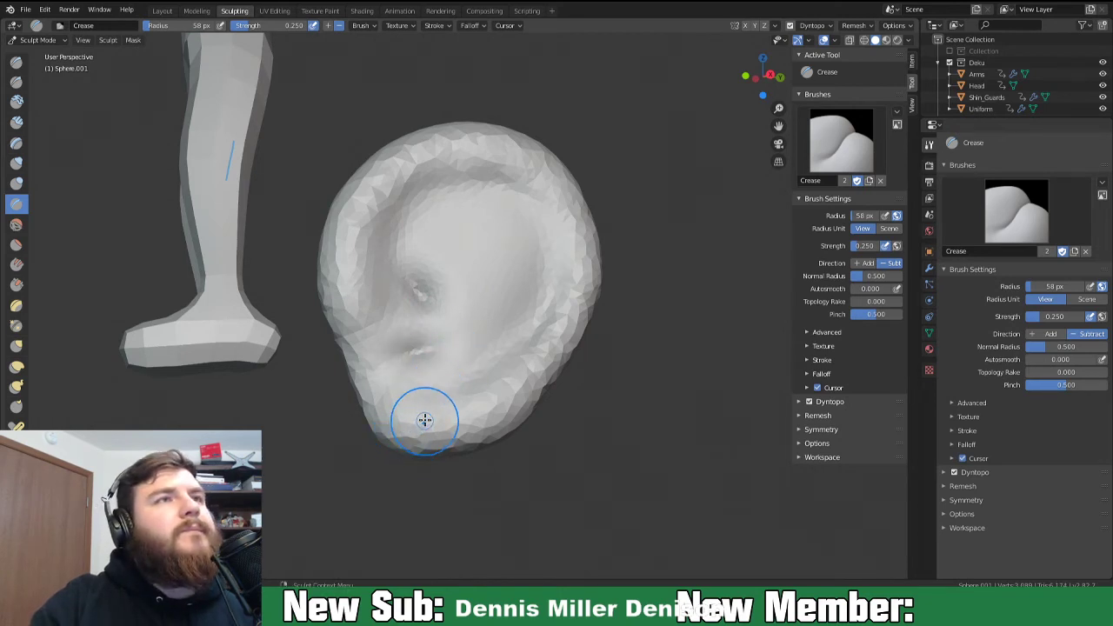
{"action": "mouse_move", "coordinate": [424, 297]}
{"action": "left_mouse_down"}
{"action": "mouse_move", "coordinate": [465, 322]}
{"action": "mouse_move", "coordinate": [454, 307]}
{"action": "mouse_move", "coordinate": [494, 322]}
{"action": "mouse_move", "coordinate": [428, 293]}
{"action": "mouse_move", "coordinate": [464, 326]}
{"action": "mouse_move", "coordinate": [426, 349]}
{"action": "mouse_move", "coordinate": [451, 333]}
{"action": "left_mouse_up"}
{"action": "left_click_drag", "start_coordinate": [406, 364], "coordinate": [440, 348]}
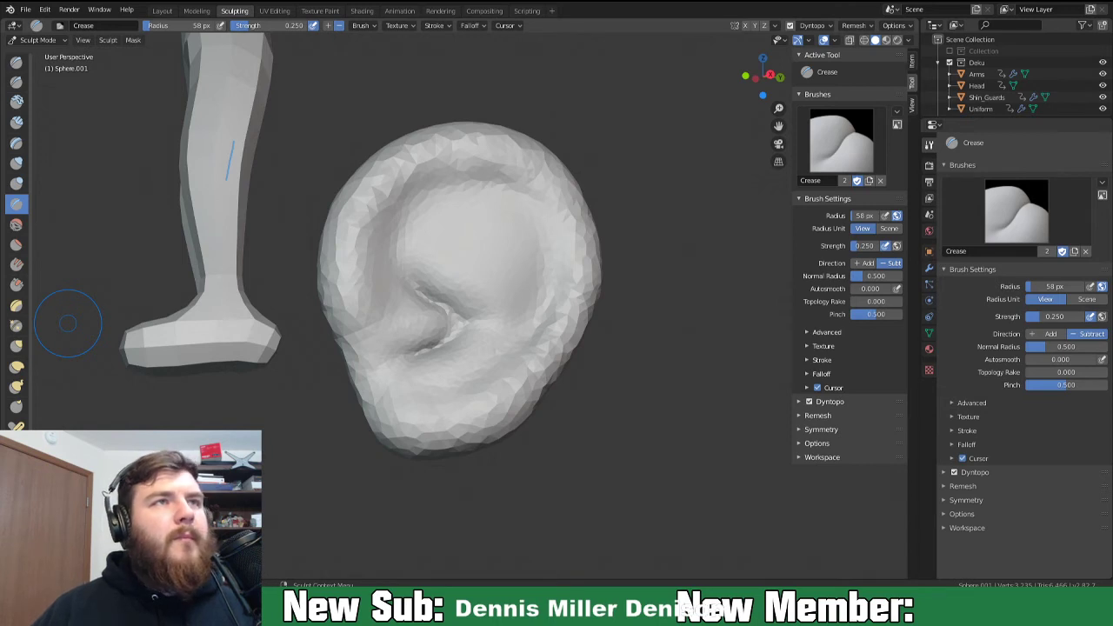
{"action": "middle_click_drag", "start_coordinate": [522, 365], "coordinate": [521, 339]}
{"action": "mouse_move", "coordinate": [522, 339]}
{"action": "left_mouse_down"}
{"action": "mouse_move", "coordinate": [473, 377]}
{"action": "mouse_move", "coordinate": [484, 362]}
{"action": "left_mouse_up"}
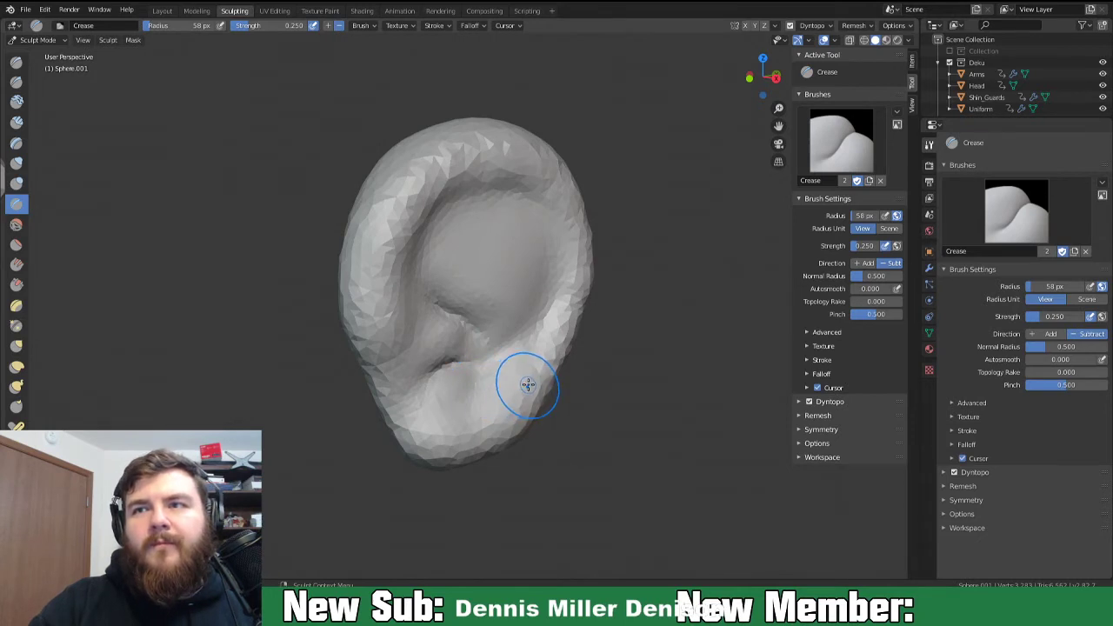
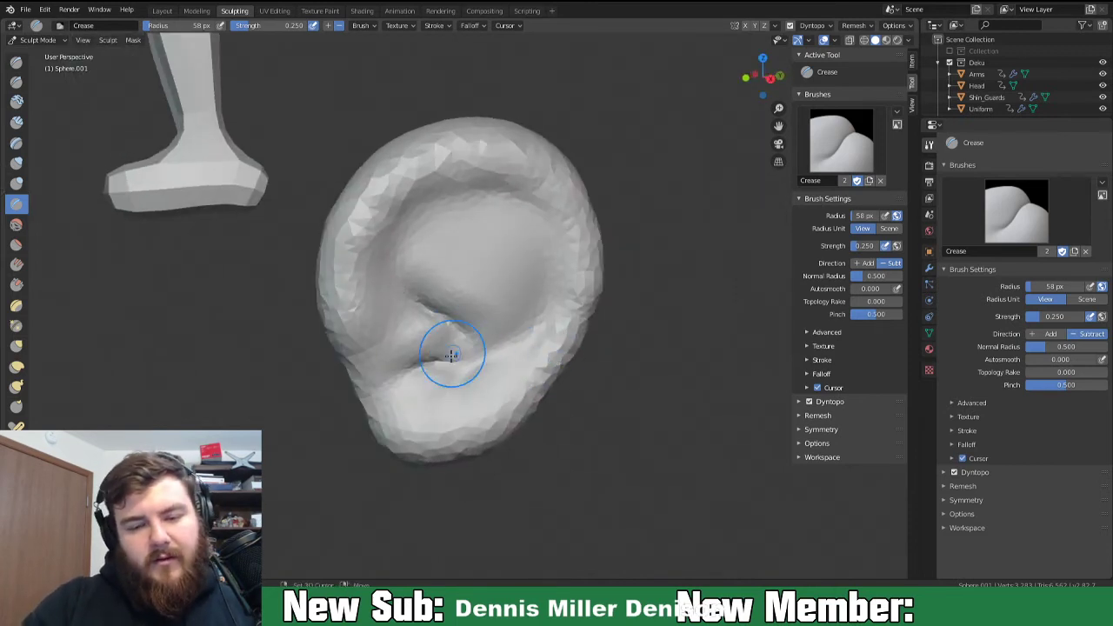
Switch to Snake Hook at a 93 px radius, try a pull on the ear's inner surface, and undo that stroke.
{"action": "middle_click_drag", "start_coordinate": [510, 347], "coordinate": [613, 335]}
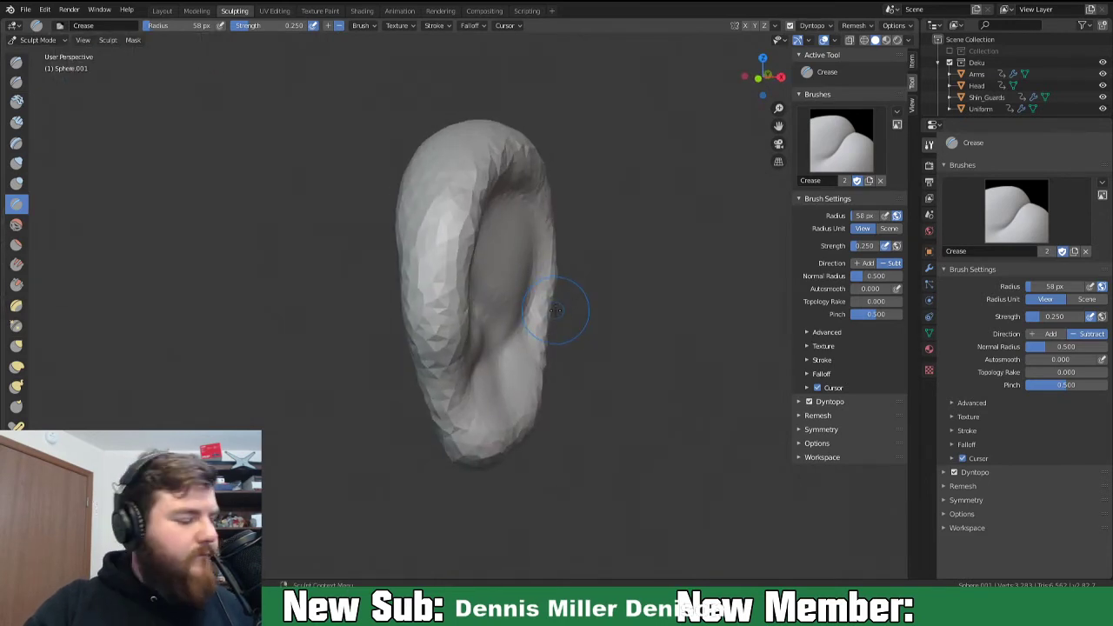
{"action": "key", "text": "k"}
{"action": "key", "text": "f"}
{"action": "left_click", "coordinate": [571, 314]}
{"action": "mouse_move", "coordinate": [524, 275]}
{"action": "left_mouse_down"}
{"action": "mouse_move", "coordinate": [508, 279]}
{"action": "mouse_move", "coordinate": [508, 301]}
{"action": "mouse_move", "coordinate": [513, 233]}
{"action": "mouse_move", "coordinate": [510, 254]}
{"action": "left_mouse_up"}
{"action": "key", "text": "ctrl+z"}
{"action": "mouse_move", "coordinate": [516, 299]}
{"action": "middle_mouse_down"}
{"action": "mouse_move", "coordinate": [505, 316]}
{"action": "mouse_move", "coordinate": [461, 318]}
{"action": "mouse_move", "coordinate": [508, 314]}
{"action": "middle_mouse_up"}
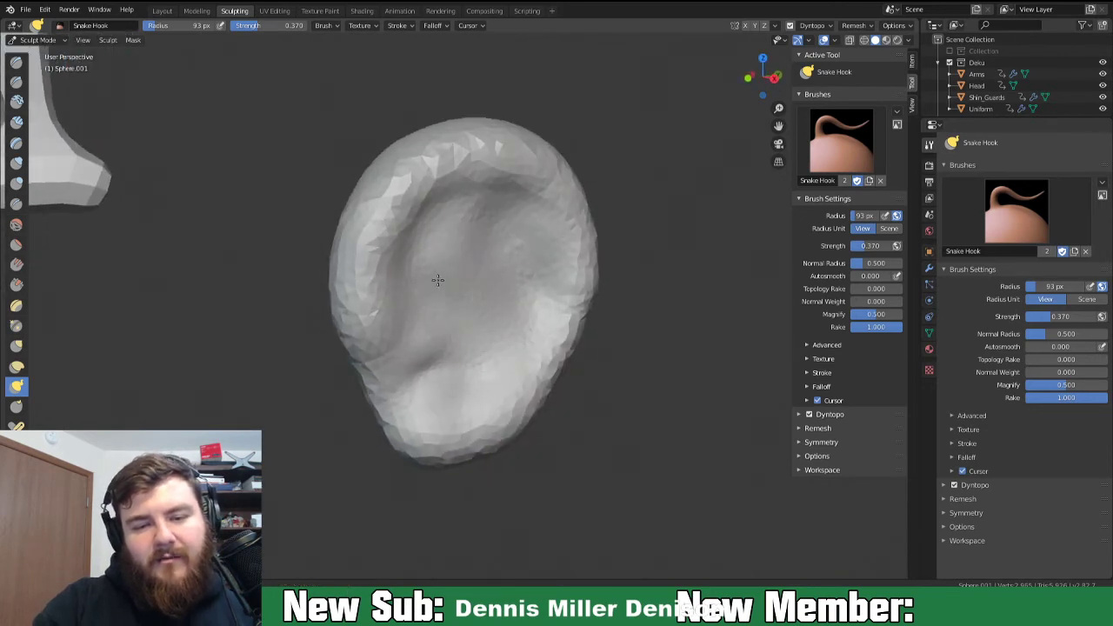
Rework the ear's inner fold and soften its bowl from several angles with the Snake Hook brush.
{"action": "middle_click_drag", "start_coordinate": [492, 323], "coordinate": [524, 290]}
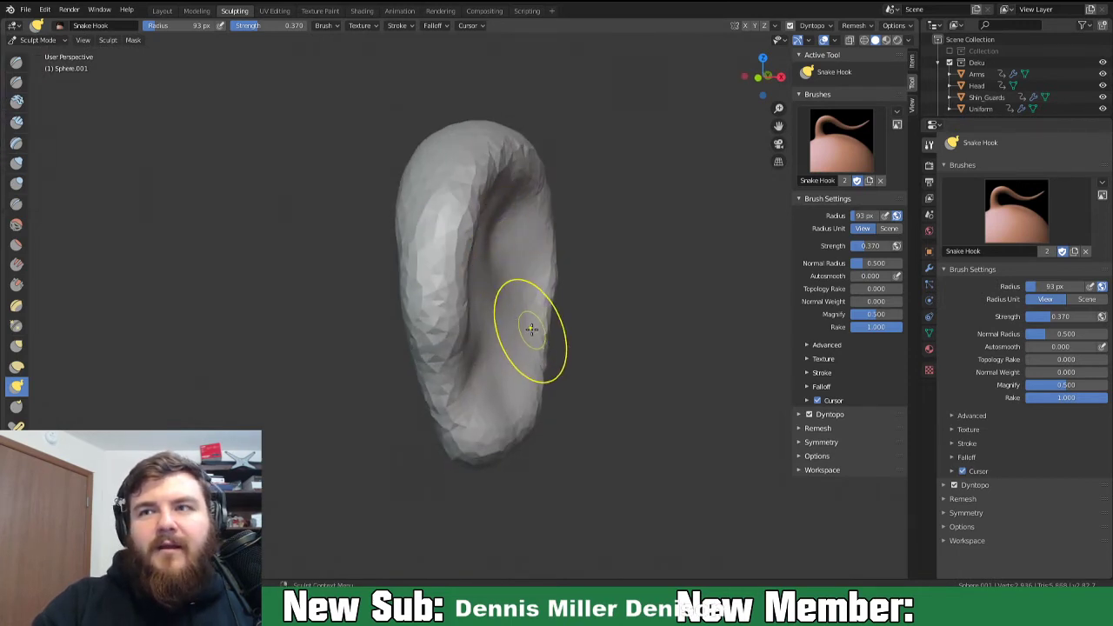
{"action": "mouse_move", "coordinate": [527, 331]}
{"action": "middle_mouse_down"}
{"action": "mouse_move", "coordinate": [507, 316]}
{"action": "mouse_move", "coordinate": [526, 311]}
{"action": "middle_mouse_up"}
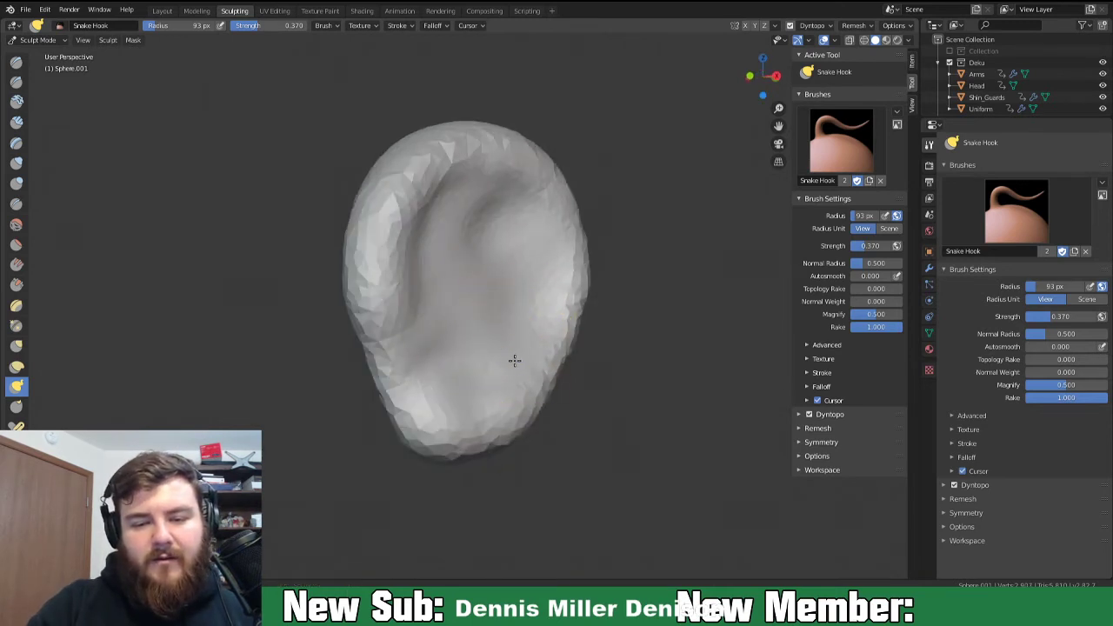
{"action": "middle_click_drag", "start_coordinate": [514, 360], "coordinate": [548, 355]}
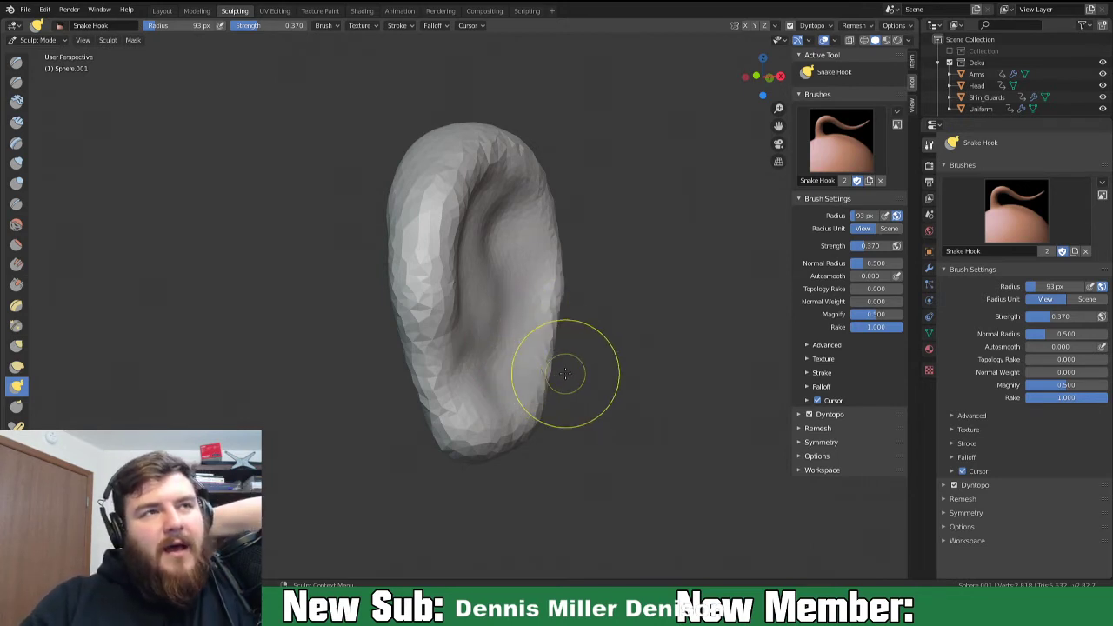
{"action": "middle_click_drag", "start_coordinate": [576, 318], "coordinate": [552, 323]}
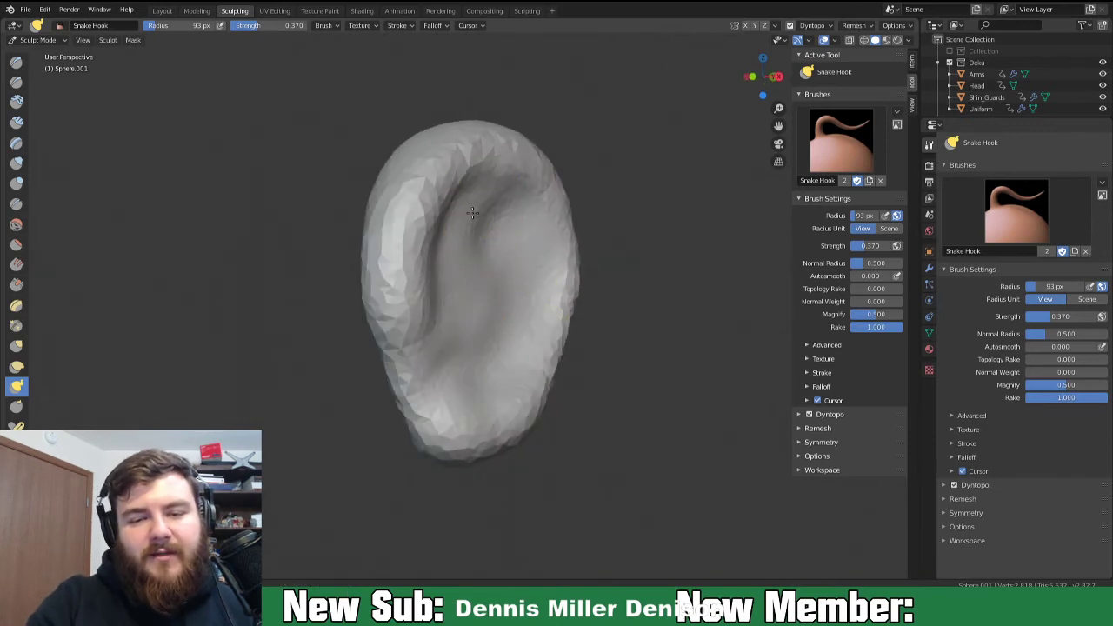
{"action": "middle_click_drag", "start_coordinate": [467, 243], "coordinate": [437, 246]}
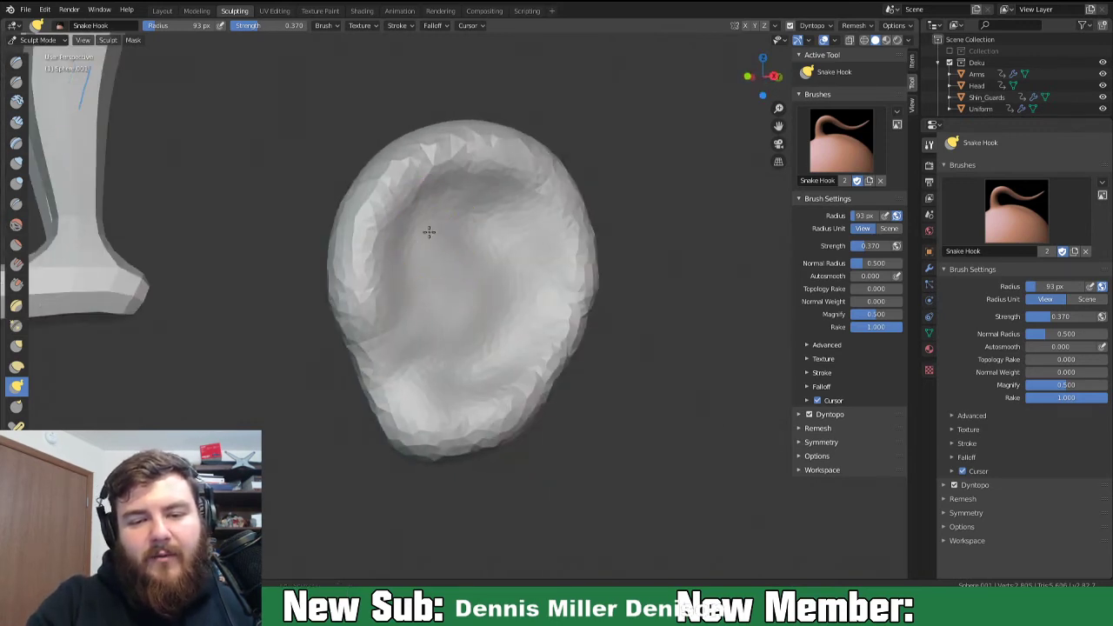
{"action": "mouse_move", "coordinate": [427, 261]}
{"action": "middle_mouse_down"}
{"action": "mouse_move", "coordinate": [539, 266]}
{"action": "mouse_move", "coordinate": [496, 261]}
{"action": "mouse_move", "coordinate": [525, 281]}
{"action": "middle_mouse_up"}
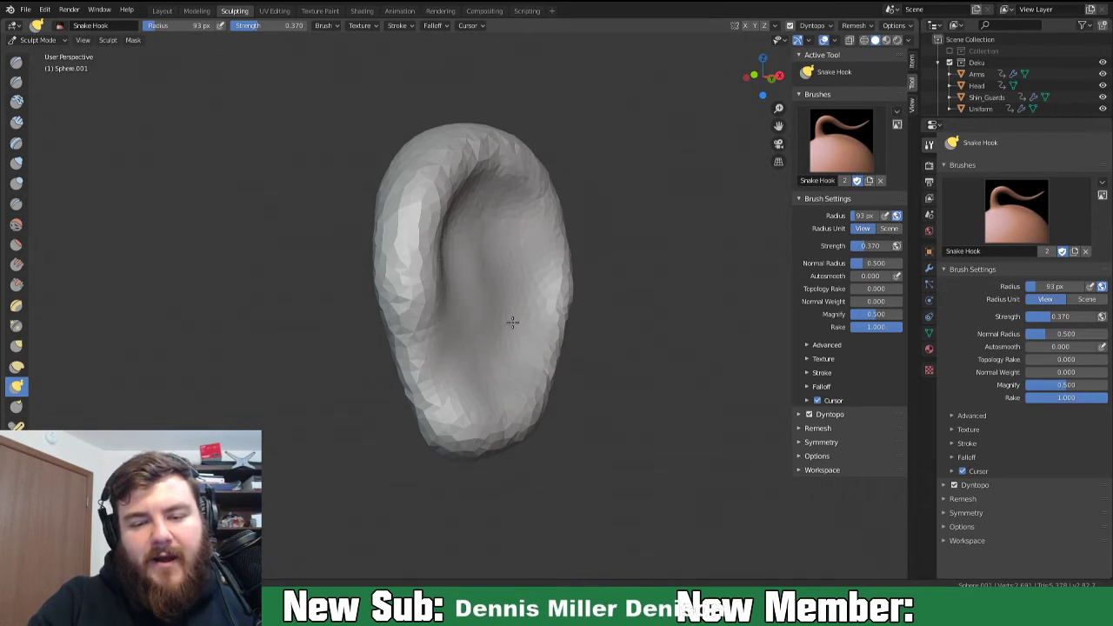
{"action": "mouse_move", "coordinate": [579, 348]}
{"action": "middle_mouse_down"}
{"action": "mouse_move", "coordinate": [466, 373]}
{"action": "mouse_move", "coordinate": [482, 388]}
{"action": "mouse_move", "coordinate": [594, 397]}
{"action": "middle_mouse_up"}
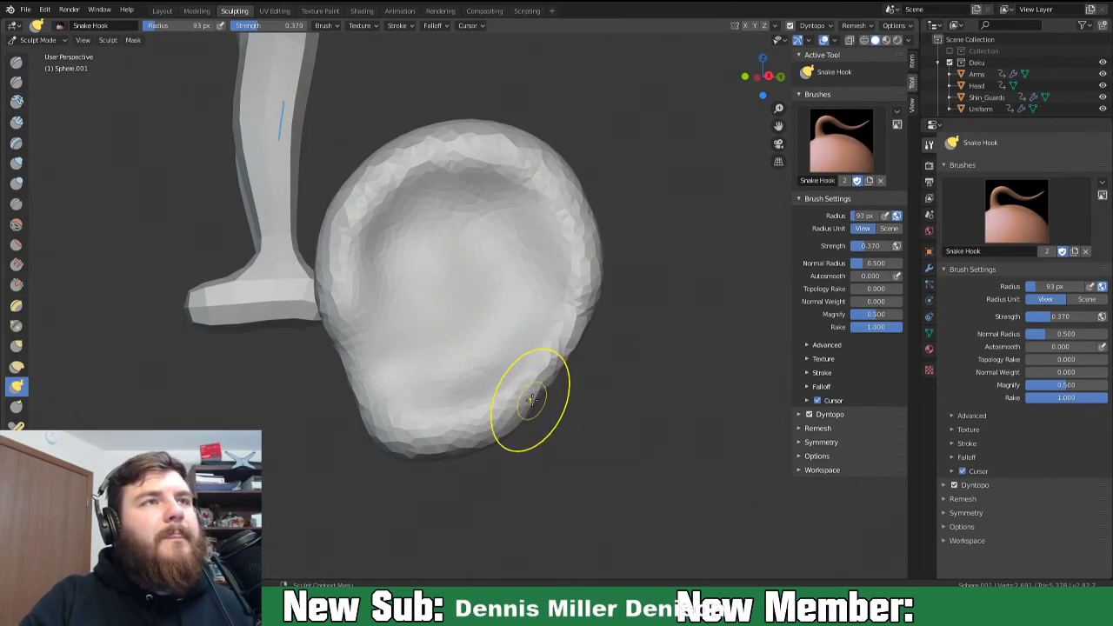
{"action": "mouse_move", "coordinate": [530, 390]}
{"action": "middle_mouse_down"}
{"action": "mouse_move", "coordinate": [612, 416]}
{"action": "mouse_move", "coordinate": [625, 404]}
{"action": "middle_mouse_up"}
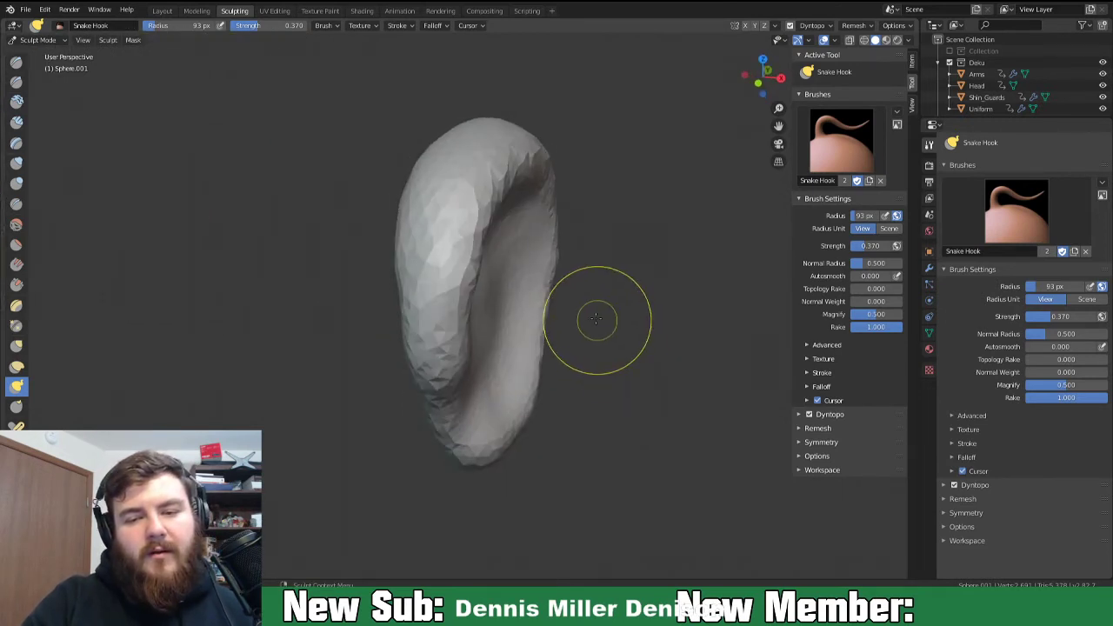
Pull the ear's upper inner fold and the back of its bowl into shape with Snake Hook from several angles.
{"action": "middle_click_drag", "start_coordinate": [562, 319], "coordinate": [589, 340]}
{"action": "mouse_move", "coordinate": [501, 283]}
{"action": "middle_mouse_down"}
{"action": "mouse_move", "coordinate": [524, 266]}
{"action": "mouse_move", "coordinate": [490, 234]}
{"action": "middle_mouse_up"}
{"action": "left_click_drag", "start_coordinate": [447, 206], "coordinate": [450, 243]}
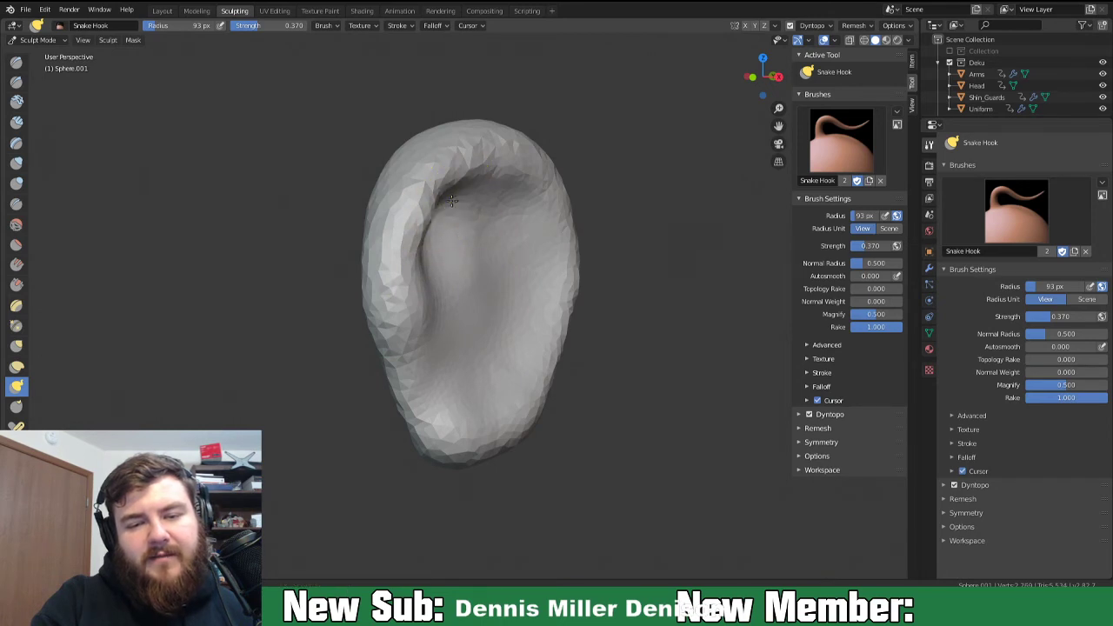
{"action": "middle_click_drag", "start_coordinate": [534, 227], "coordinate": [461, 240]}
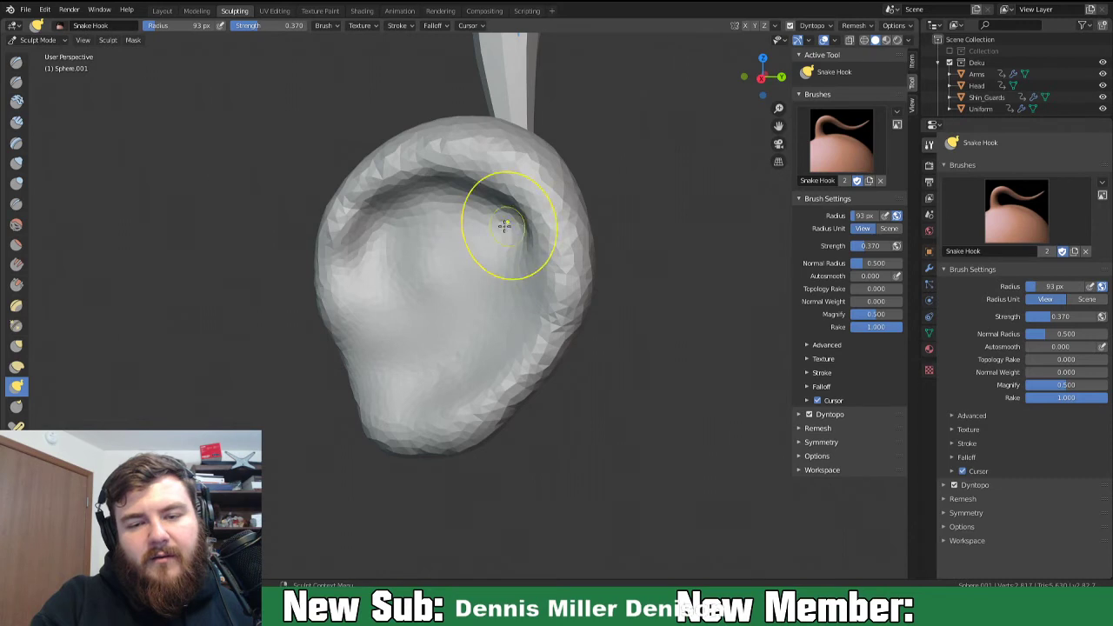
{"action": "middle_click_drag", "start_coordinate": [497, 264], "coordinate": [536, 264]}
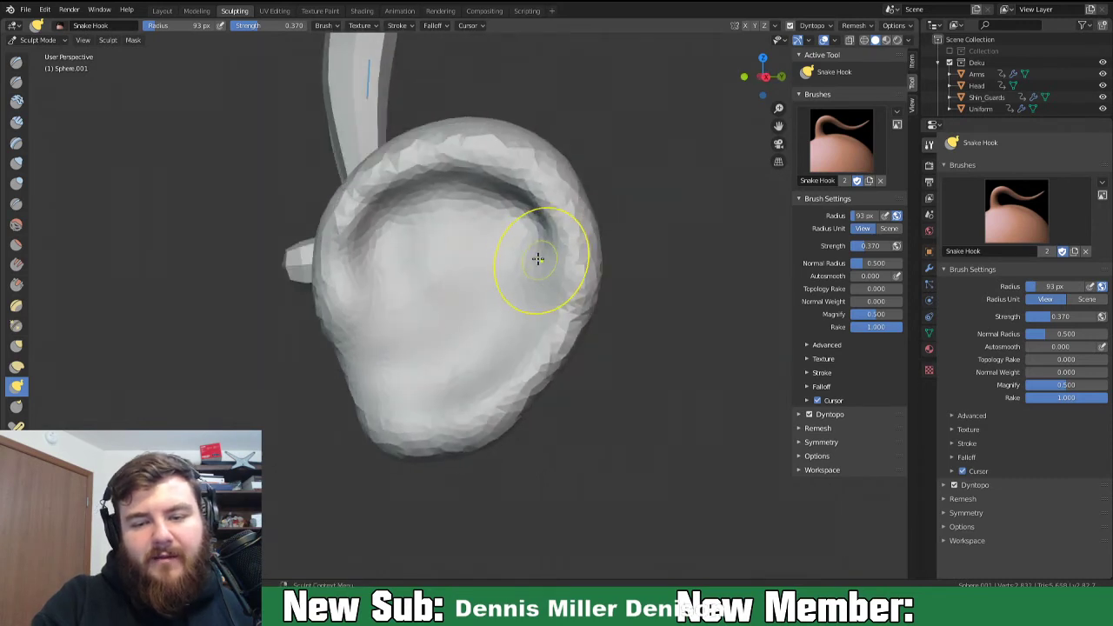
{"action": "middle_click_drag", "start_coordinate": [534, 295], "coordinate": [660, 323]}
{"action": "left_click_drag", "start_coordinate": [527, 261], "coordinate": [515, 273]}
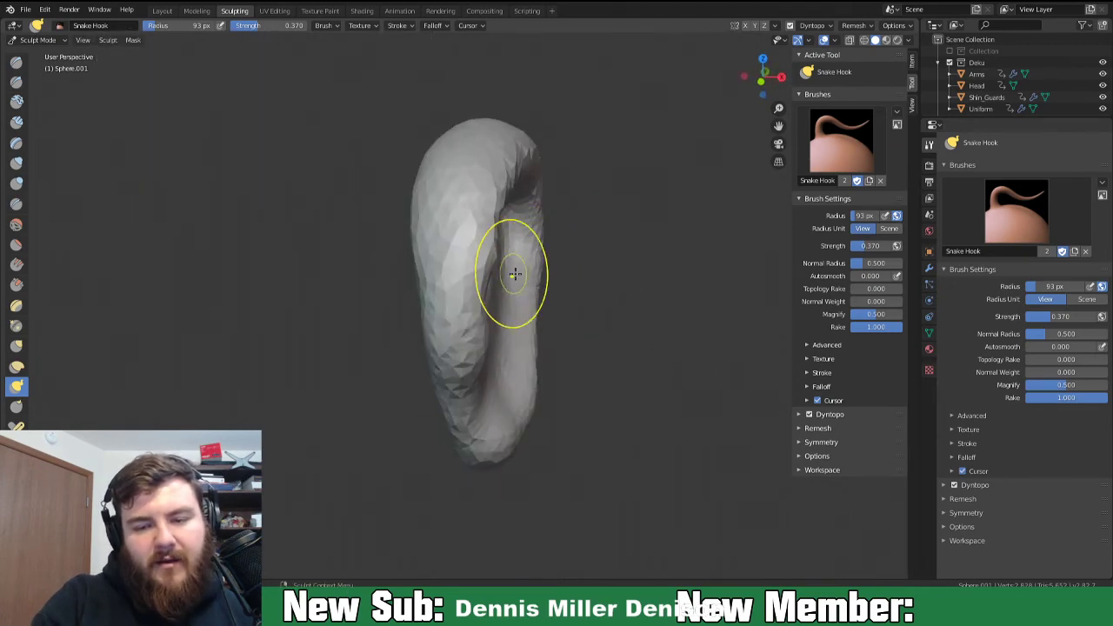
{"action": "middle_click_drag", "start_coordinate": [516, 303], "coordinate": [527, 308]}
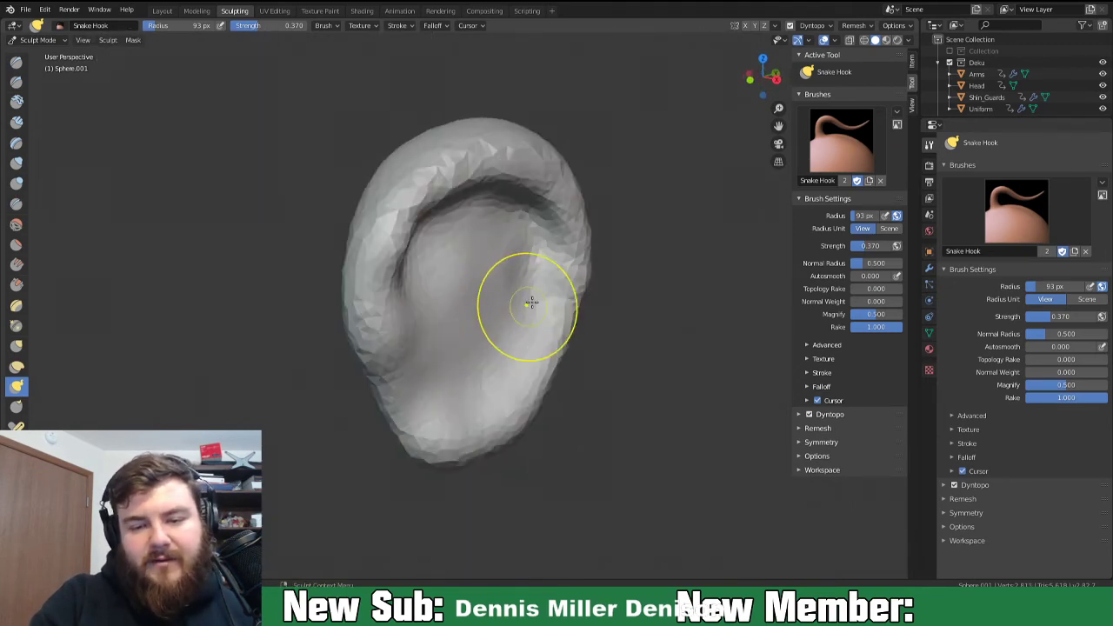
{"action": "left_click_drag", "start_coordinate": [537, 232], "coordinate": [532, 299]}
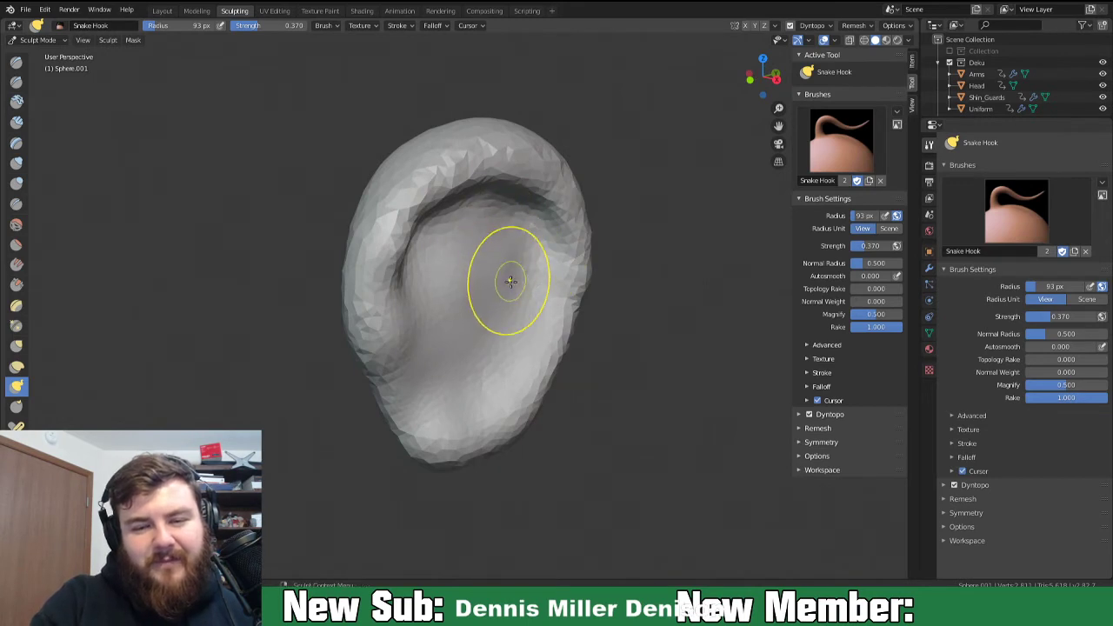
Switch to Crease and carve the groove between the ear's rim and bowl, reducing the radius to 41 px for the back edge.
{"action": "key", "text": "shift+c"}
{"action": "middle_click_drag", "start_coordinate": [531, 252], "coordinate": [533, 226]}
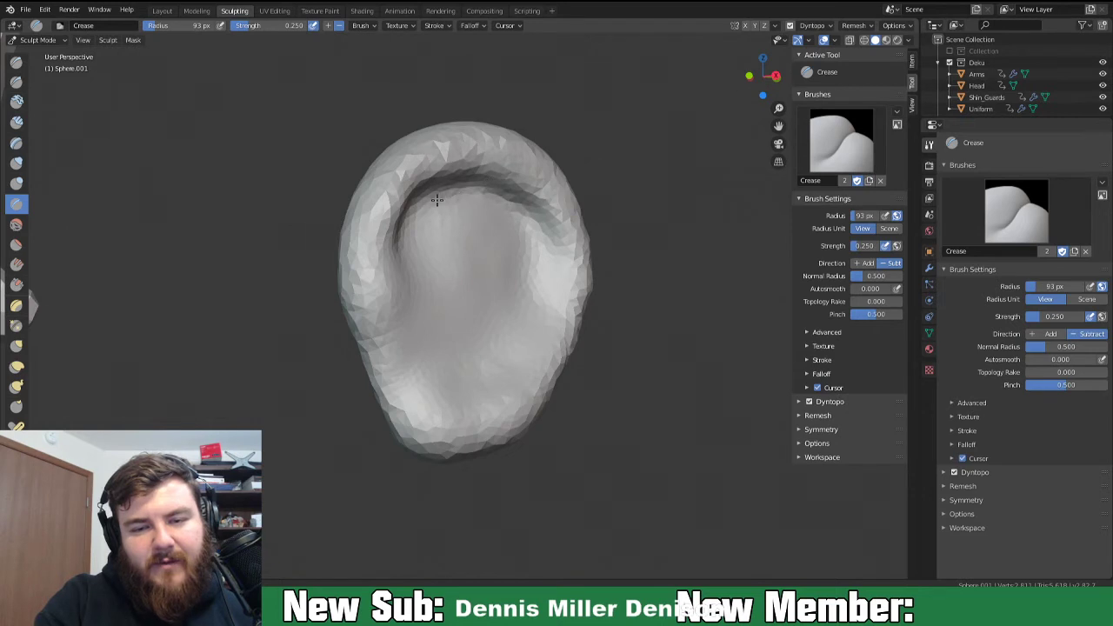
{"action": "mouse_move", "coordinate": [420, 209]}
{"action": "left_mouse_down"}
{"action": "mouse_move", "coordinate": [532, 205]}
{"action": "mouse_move", "coordinate": [478, 187]}
{"action": "mouse_move", "coordinate": [414, 236]}
{"action": "left_mouse_up"}
{"action": "left_click_drag", "start_coordinate": [527, 221], "coordinate": [547, 291]}
{"action": "key", "text": "f"}
{"action": "left_click", "coordinate": [536, 304]}
{"action": "left_click_drag", "start_coordinate": [550, 250], "coordinate": [536, 230]}
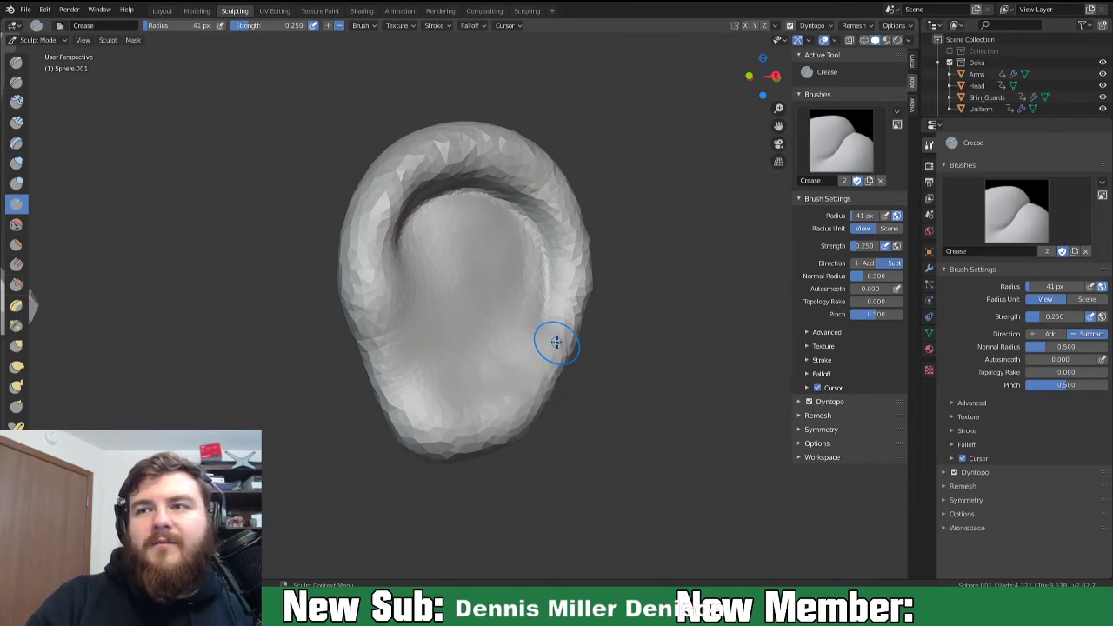
Extend the crease down the back of the ear's bowl toward the earlobe.
{"action": "mouse_move", "coordinate": [549, 340]}
{"action": "middle_mouse_down"}
{"action": "mouse_move", "coordinate": [549, 330]}
{"action": "mouse_move", "coordinate": [557, 363]}
{"action": "middle_mouse_up"}
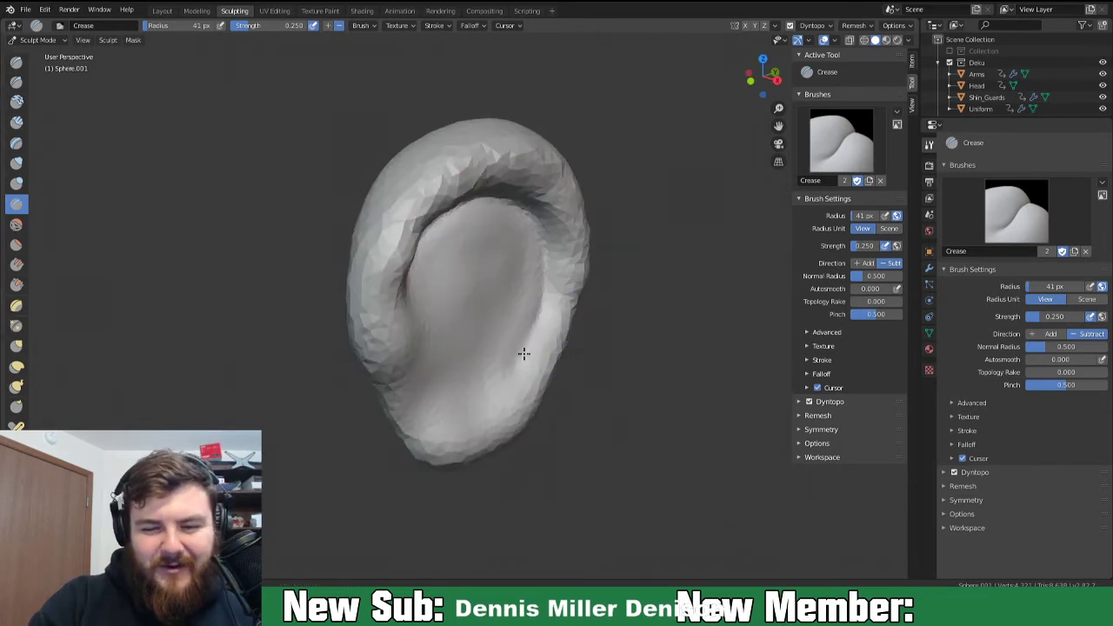
{"action": "mouse_move", "coordinate": [470, 414]}
{"action": "left_mouse_down"}
{"action": "mouse_move", "coordinate": [532, 301]}
{"action": "mouse_move", "coordinate": [496, 379]}
{"action": "left_mouse_up"}
{"action": "left_click_drag", "start_coordinate": [528, 296], "coordinate": [492, 383]}
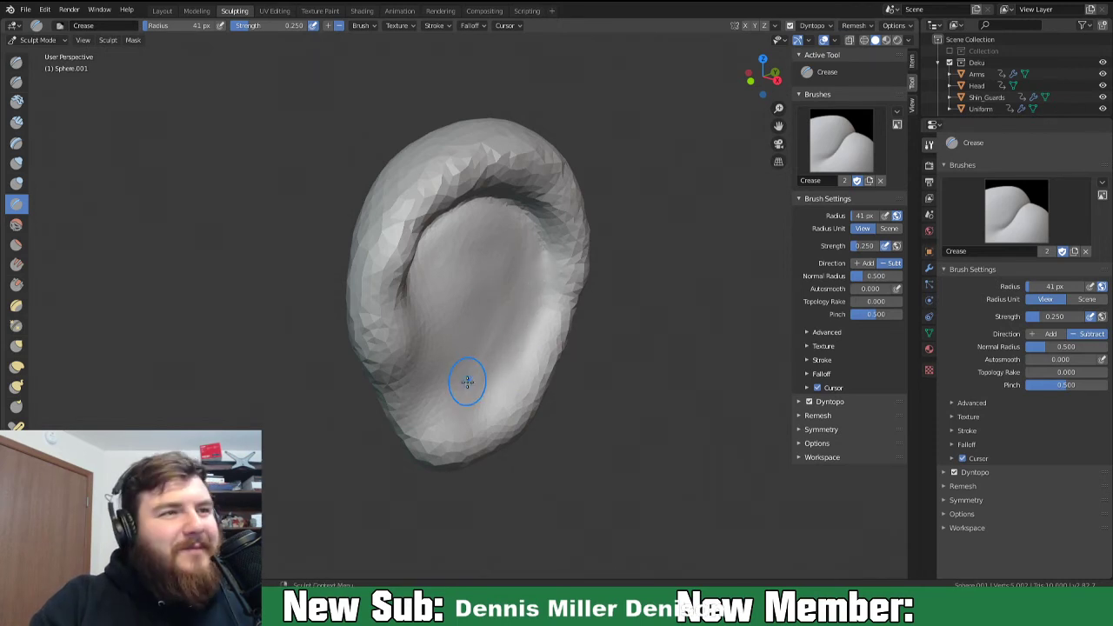
Switch to Snake Hook at a 144 px radius and push in the ear's outer profile as seen from behind.
{"action": "key", "text": "g"}
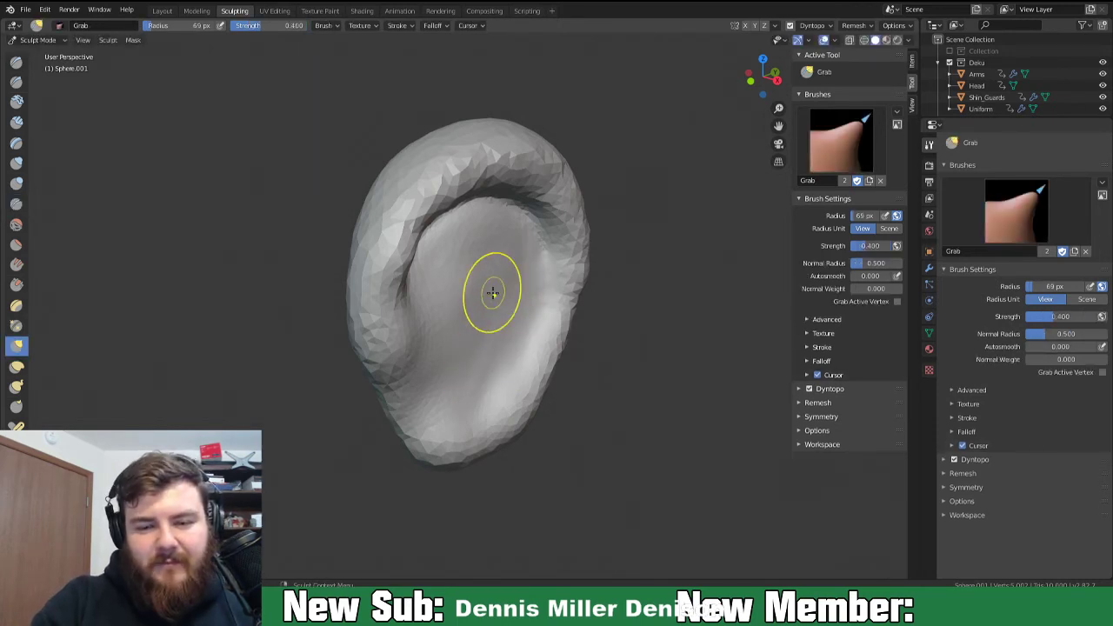
{"action": "mouse_move", "coordinate": [452, 290]}
{"action": "middle_mouse_down"}
{"action": "mouse_move", "coordinate": [519, 308]}
{"action": "mouse_move", "coordinate": [522, 286]}
{"action": "mouse_move", "coordinate": [526, 358]}
{"action": "middle_mouse_up"}
{"action": "mouse_move", "coordinate": [528, 316]}
{"action": "middle_mouse_down"}
{"action": "mouse_move", "coordinate": [504, 342]}
{"action": "mouse_move", "coordinate": [533, 331]}
{"action": "mouse_move", "coordinate": [497, 350]}
{"action": "mouse_move", "coordinate": [440, 351]}
{"action": "mouse_move", "coordinate": [480, 392]}
{"action": "middle_mouse_up"}
{"action": "key", "text": "k"}
{"action": "key", "text": "f"}
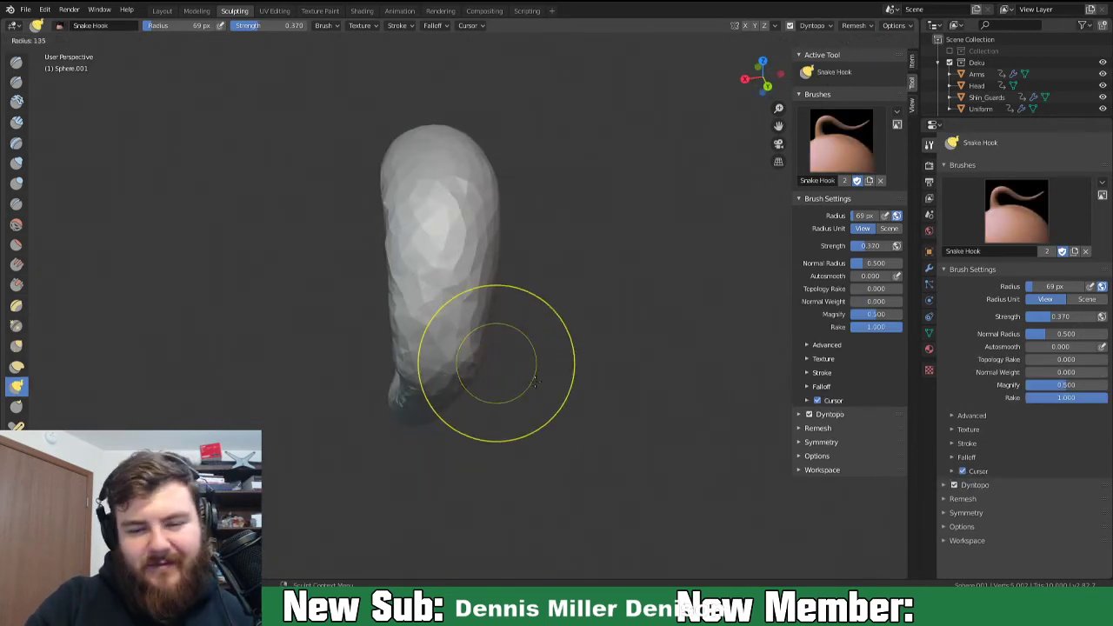
{"action": "left_click", "coordinate": [474, 351]}
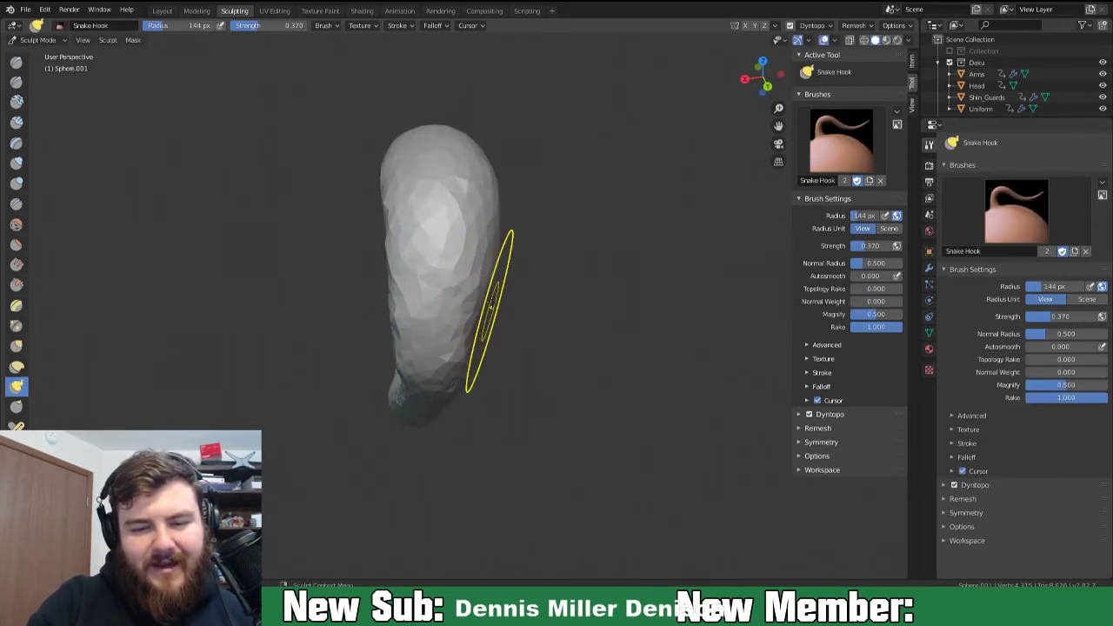
{"action": "mouse_move", "coordinate": [498, 208]}
{"action": "left_mouse_down"}
{"action": "mouse_move", "coordinate": [478, 175]}
{"action": "mouse_move", "coordinate": [488, 190]}
{"action": "mouse_move", "coordinate": [479, 195]}
{"action": "left_mouse_up"}
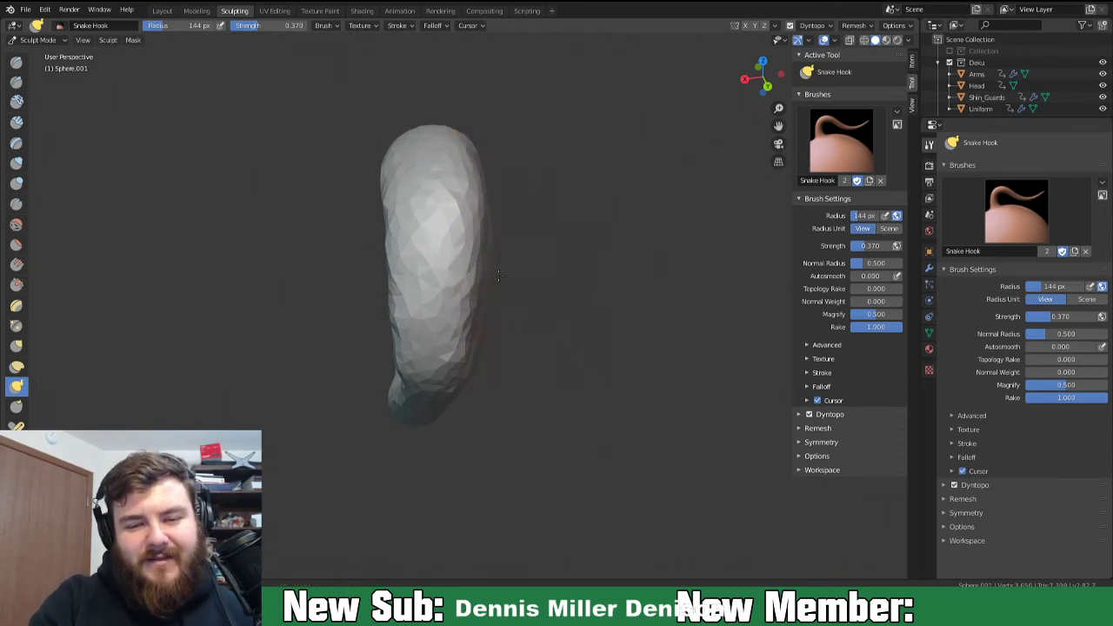
{"action": "left_click_drag", "start_coordinate": [492, 340], "coordinate": [481, 353]}
Refine the lower back of the ear's profile with short Snake Hook pulls and smooth its surface.
{"action": "middle_click_drag", "start_coordinate": [491, 366], "coordinate": [495, 309]}
{"action": "left_click_drag", "start_coordinate": [483, 318], "coordinate": [473, 325]}
{"action": "middle_click_drag", "start_coordinate": [484, 357], "coordinate": [480, 333]}
{"action": "left_click_drag", "start_coordinate": [470, 333], "coordinate": [464, 336]}
{"action": "mouse_move", "coordinate": [484, 338]}
{"action": "middle_mouse_down"}
{"action": "mouse_move", "coordinate": [489, 269]}
{"action": "mouse_move", "coordinate": [477, 261]}
{"action": "middle_mouse_up"}
{"action": "left_click_drag", "start_coordinate": [443, 273], "coordinate": [398, 310], "text": "shift"}
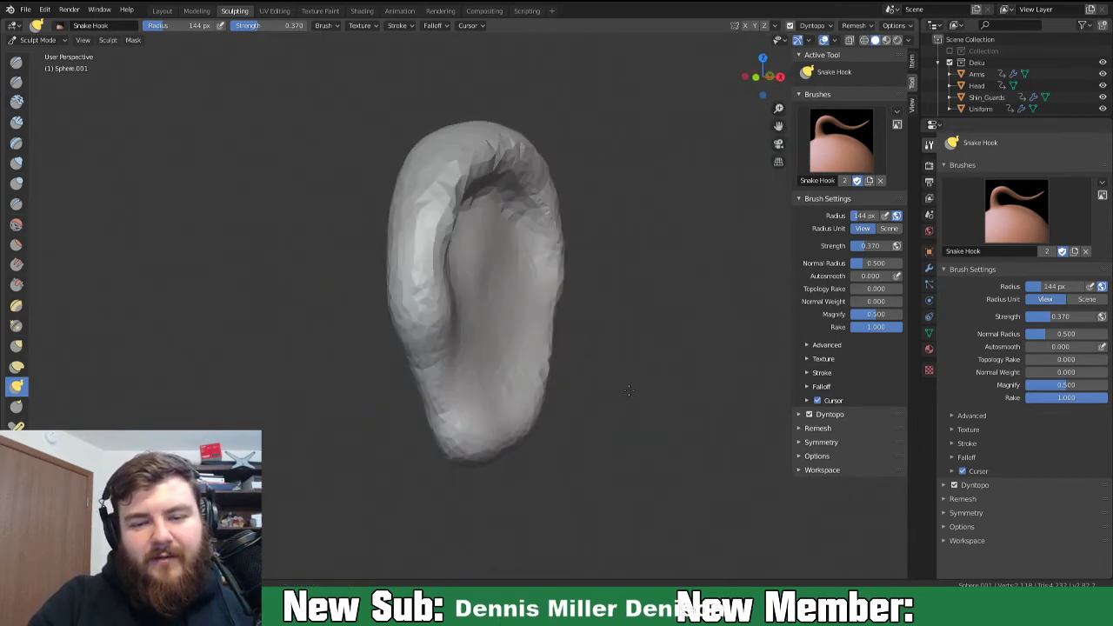
Turn off dynamic topology for the ear and switch to the Layout workspace.
{"action": "middle_click_drag", "start_coordinate": [627, 390], "coordinate": [528, 369]}
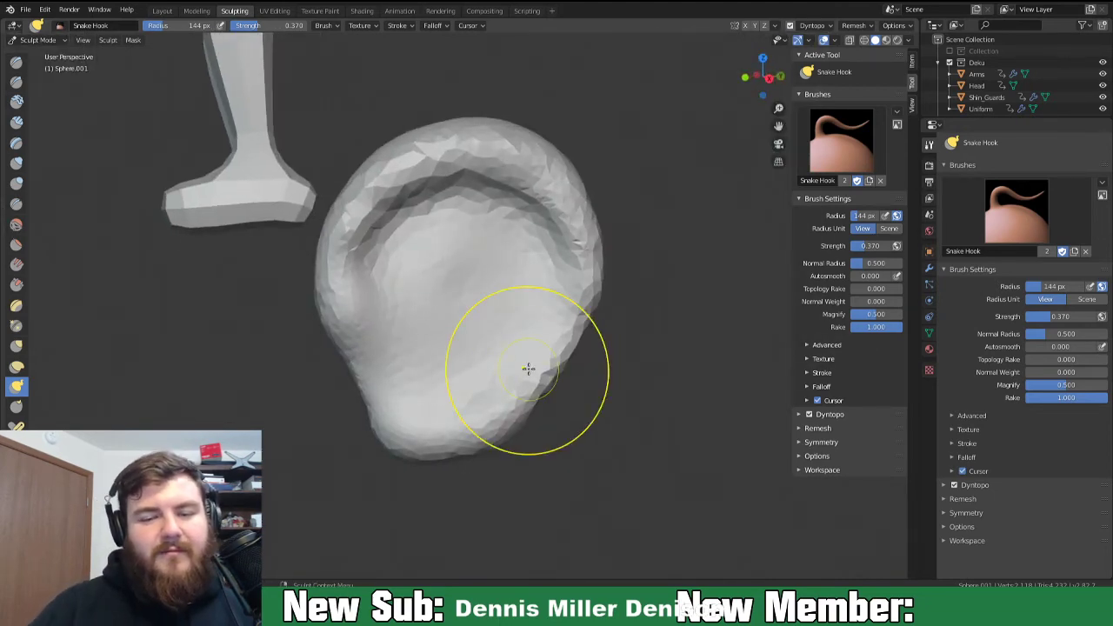
{"action": "key", "text": "ctrl+d"}
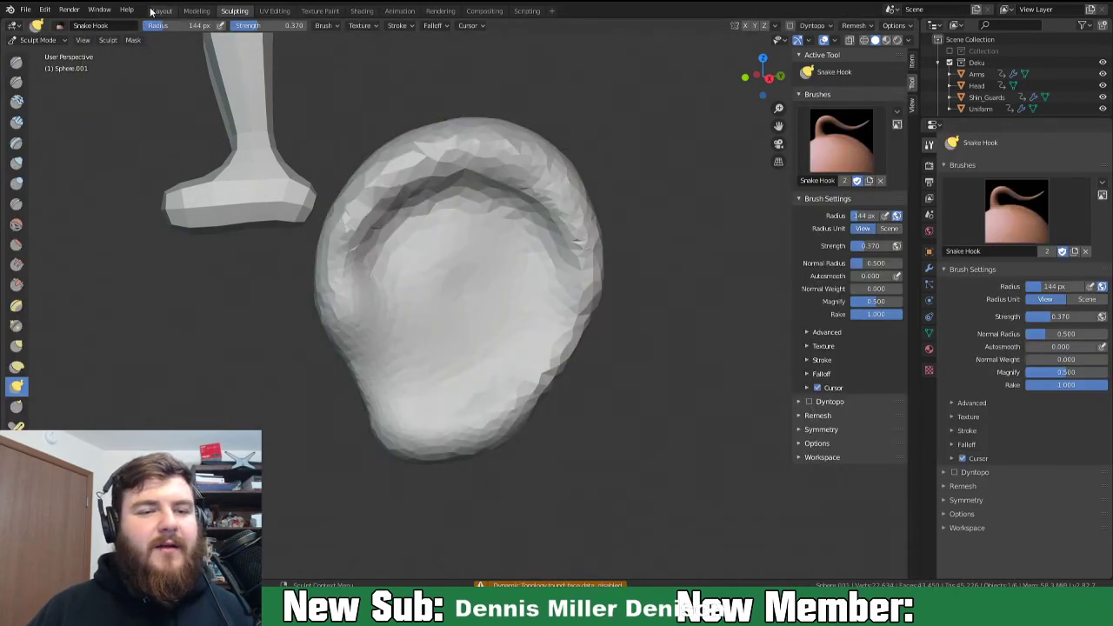
{"action": "left_click", "coordinate": [159, 10]}
Move the whole ear mesh in Edit Mode, using front and right views, so its origin sits at the ear's front edge.
{"action": "mouse_move", "coordinate": [392, 249]}
{"action": "middle_mouse_down"}
{"action": "mouse_move", "coordinate": [499, 327]}
{"action": "mouse_move", "coordinate": [402, 318]}
{"action": "mouse_move", "coordinate": [389, 334]}
{"action": "middle_mouse_up"}
{"action": "key", "text": "Tab"}
{"action": "key", "text": "a"}
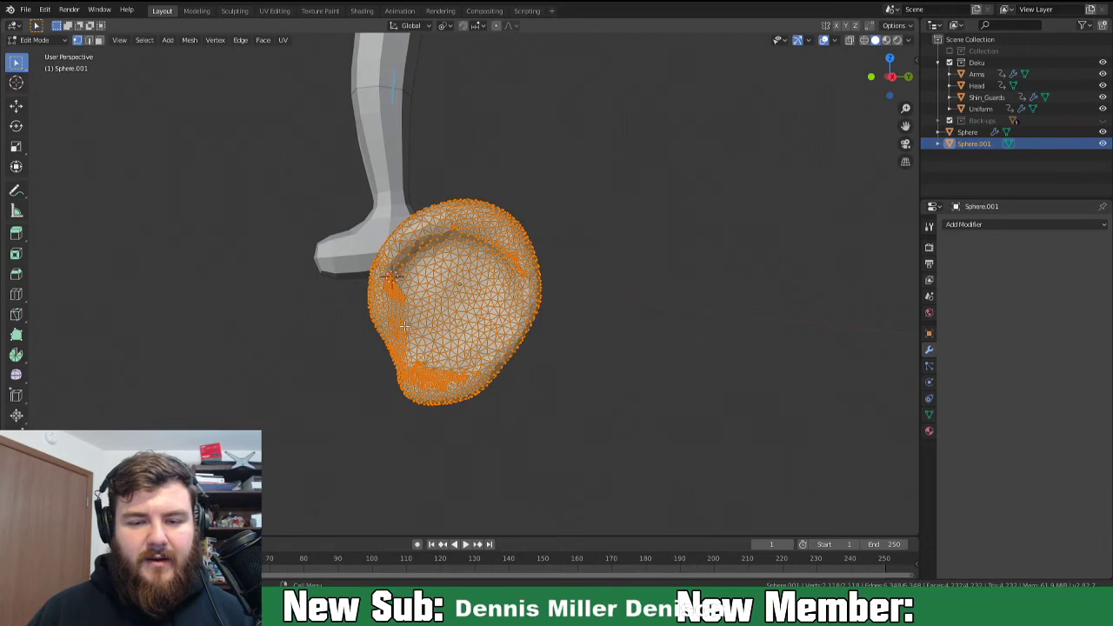
{"action": "key", "text": "KP_1"}
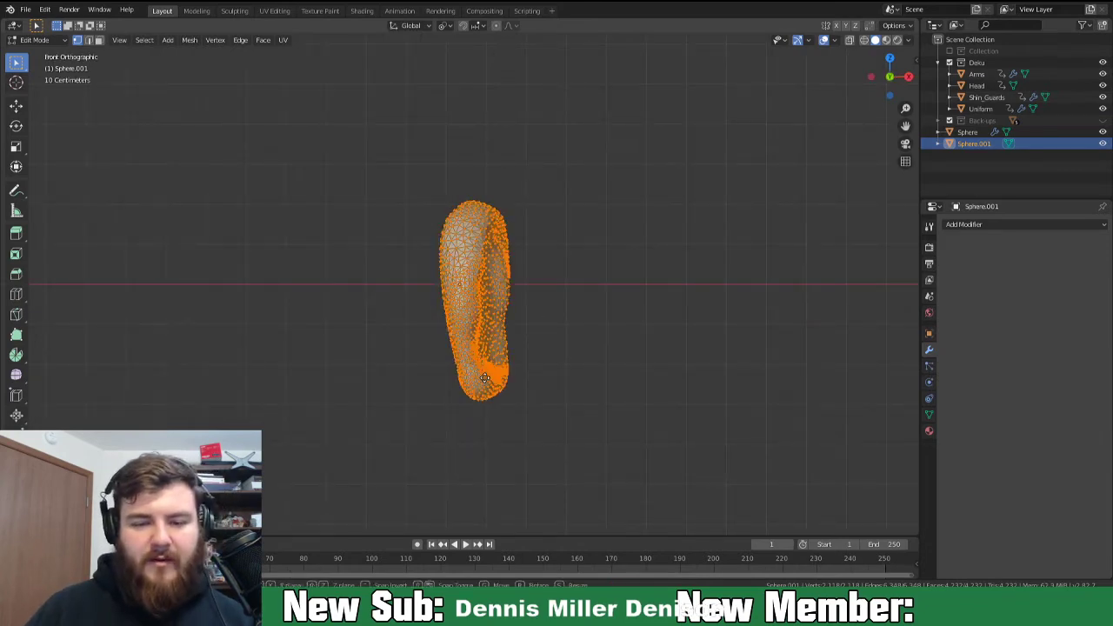
{"action": "key", "text": "g"}
{"action": "left_click", "coordinate": [488, 322]}
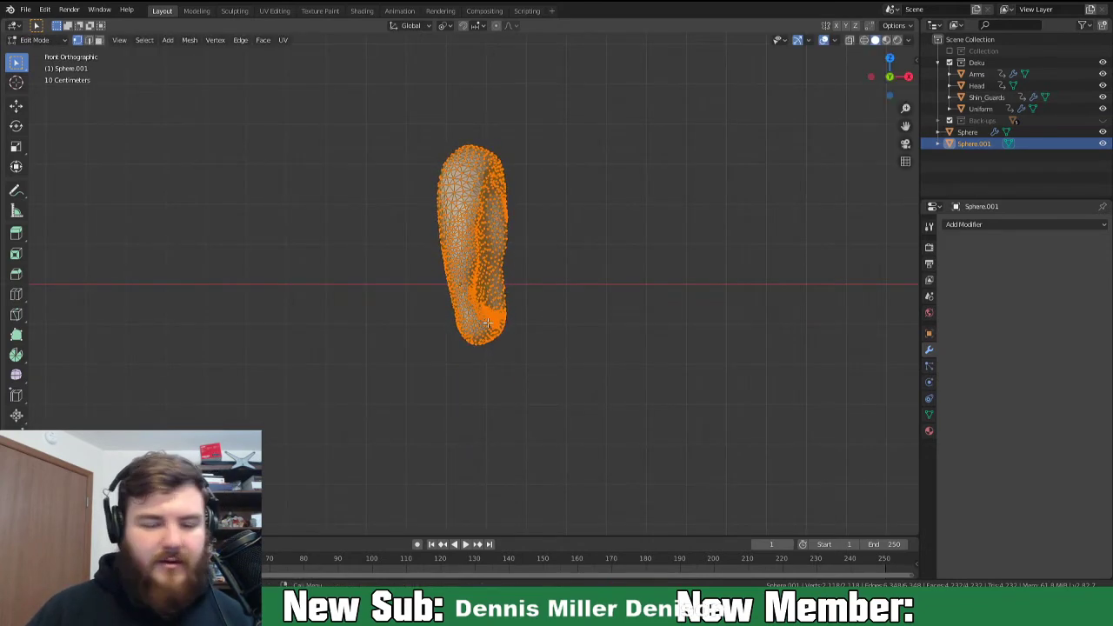
{"action": "key", "text": "KP_3"}
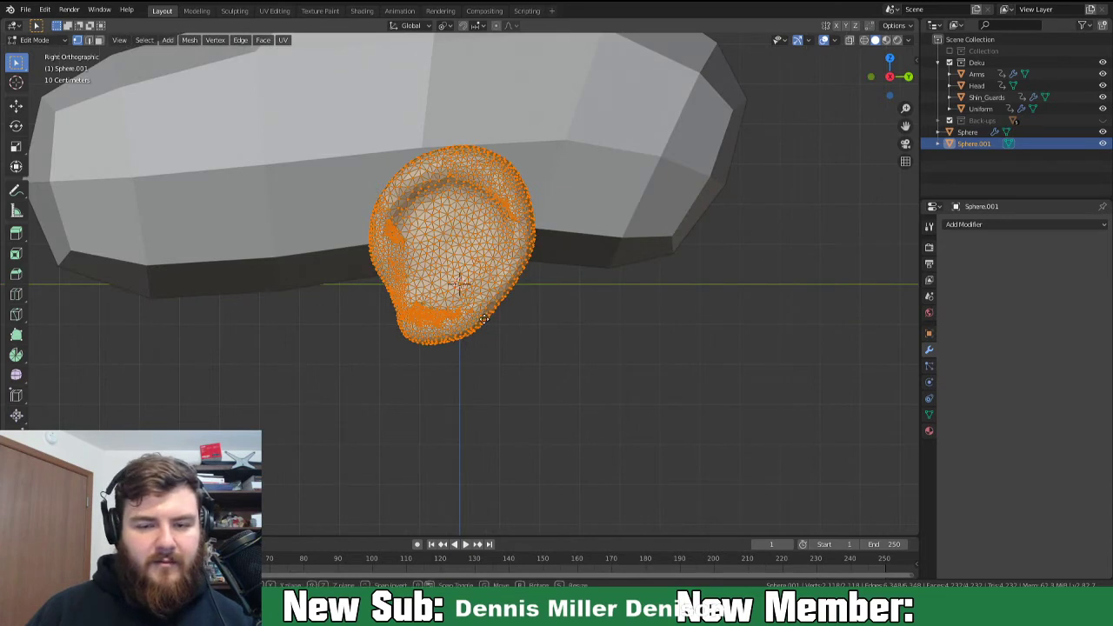
{"action": "key", "text": "g"}
{"action": "left_click", "coordinate": [550, 321]}
{"action": "key", "text": "Tab"}
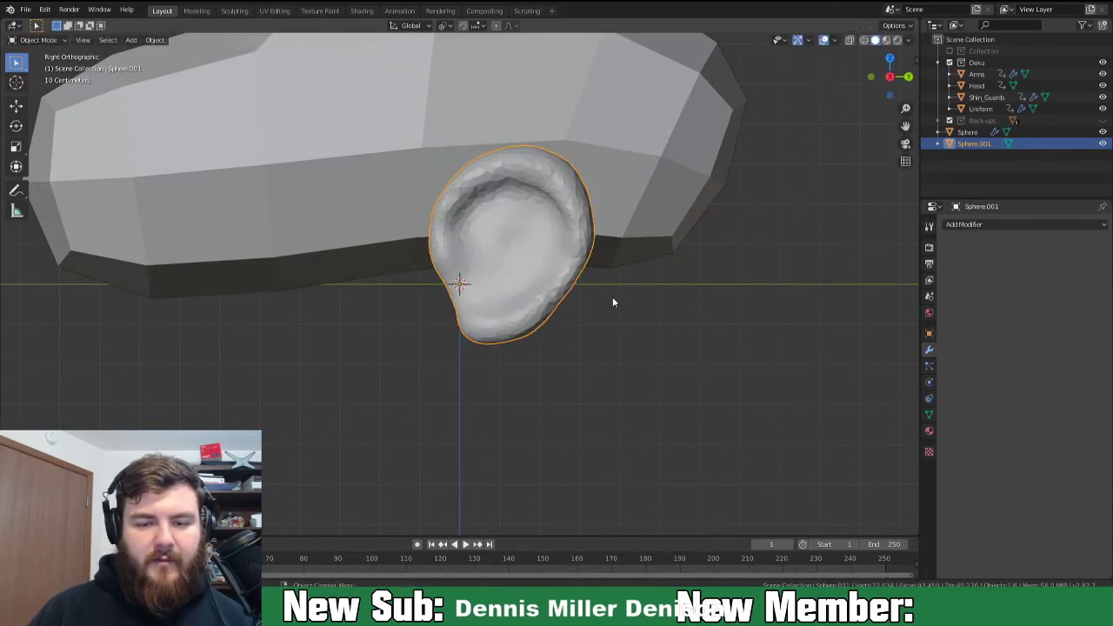
Rotate the ear about the Z axis and move it up beside the character's head.
{"action": "key", "text": "r"}
{"action": "key", "text": "z"}
{"action": "left_click", "coordinate": [548, 332]}
{"action": "middle_click_drag", "start_coordinate": [555, 330], "coordinate": [508, 356]}
{"action": "scroll", "coordinate": [425, 342], "scroll_direction": "down", "scroll_amount": 8}
{"action": "middle_click_drag", "start_coordinate": [425, 343], "coordinate": [513, 399]}
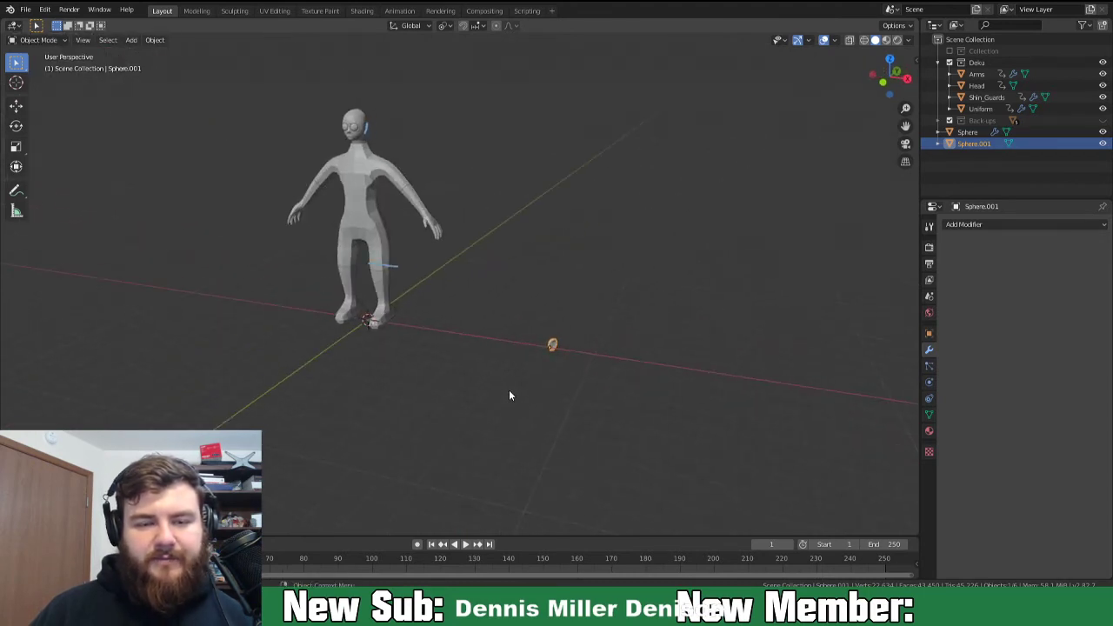
{"action": "key", "text": "g"}
{"action": "left_click", "coordinate": [326, 172]}
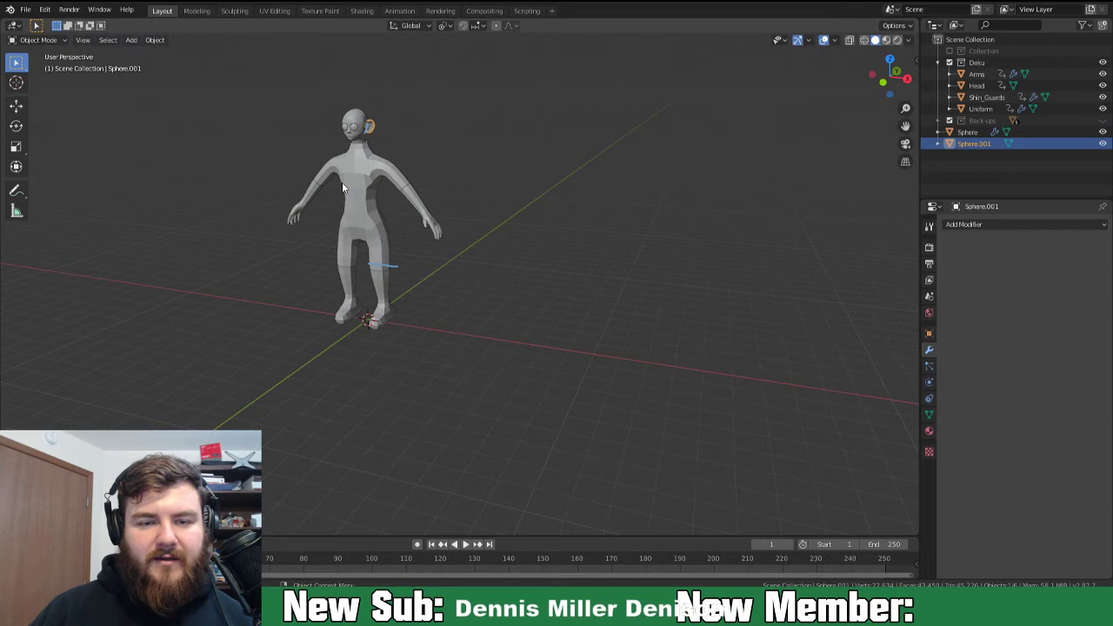
Frame the ear at the head and rotate it about the Z and X axes to angle it against the skull.
{"action": "middle_click_drag", "start_coordinate": [341, 182], "coordinate": [407, 194]}
{"action": "scroll", "coordinate": [480, 210], "scroll_direction": "up", "scroll_amount": 4}
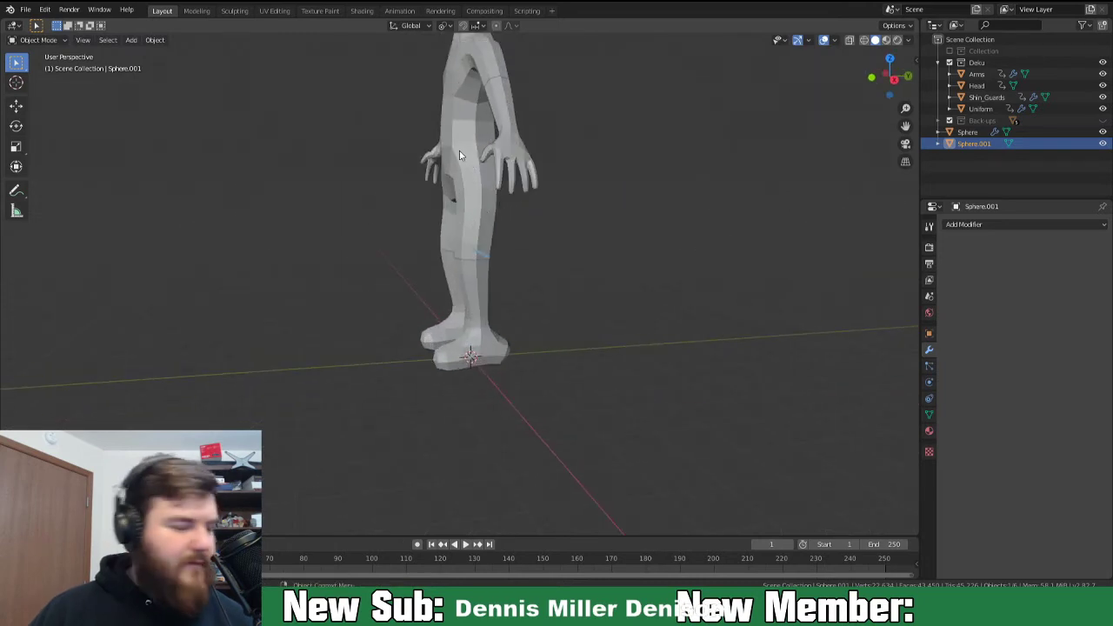
{"action": "key", "text": "KP_Decimal"}
{"action": "scroll", "coordinate": [422, 277], "scroll_direction": "down", "scroll_amount": 5}
{"action": "middle_click_drag", "start_coordinate": [416, 286], "coordinate": [446, 260]}
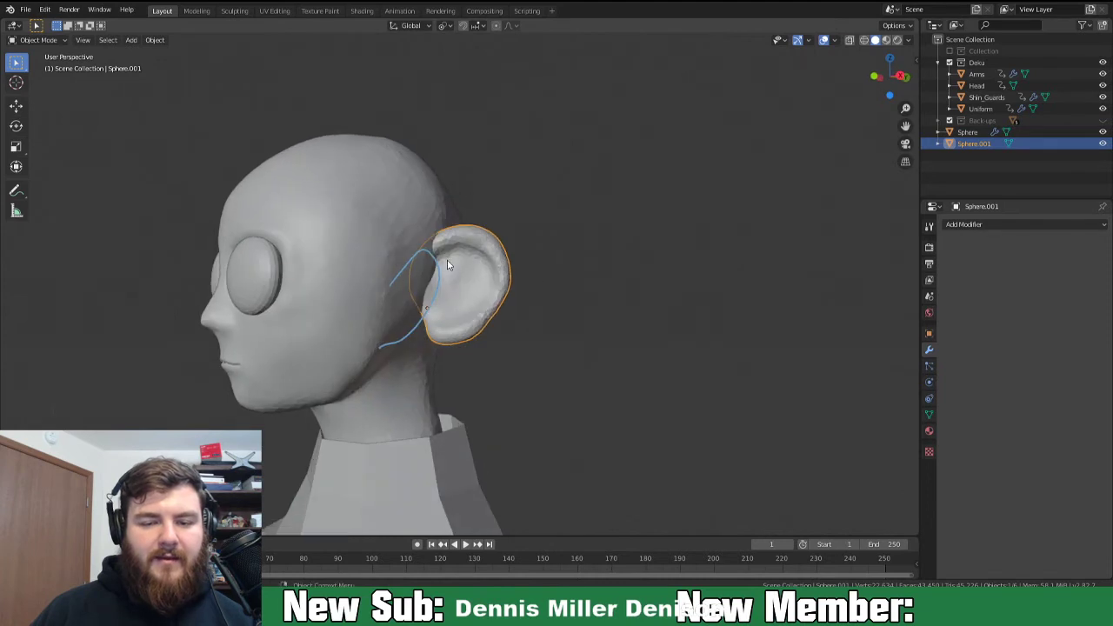
{"action": "key", "text": "r"}
{"action": "key", "text": "z"}
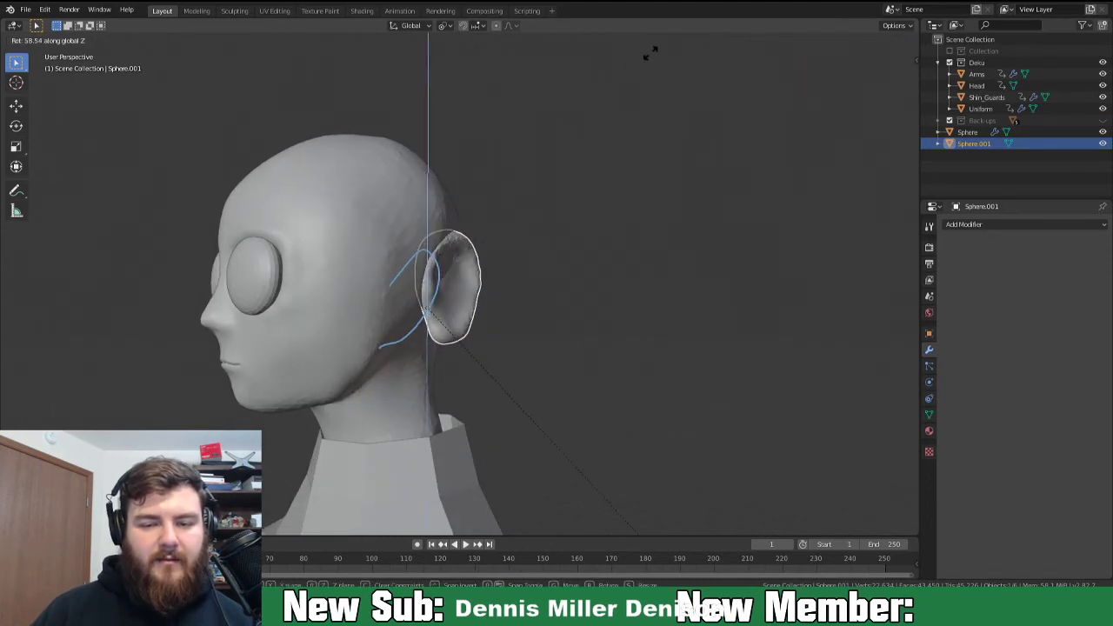
{"action": "left_click", "coordinate": [704, 378]}
{"action": "key", "text": "r"}
{"action": "key", "text": "x"}
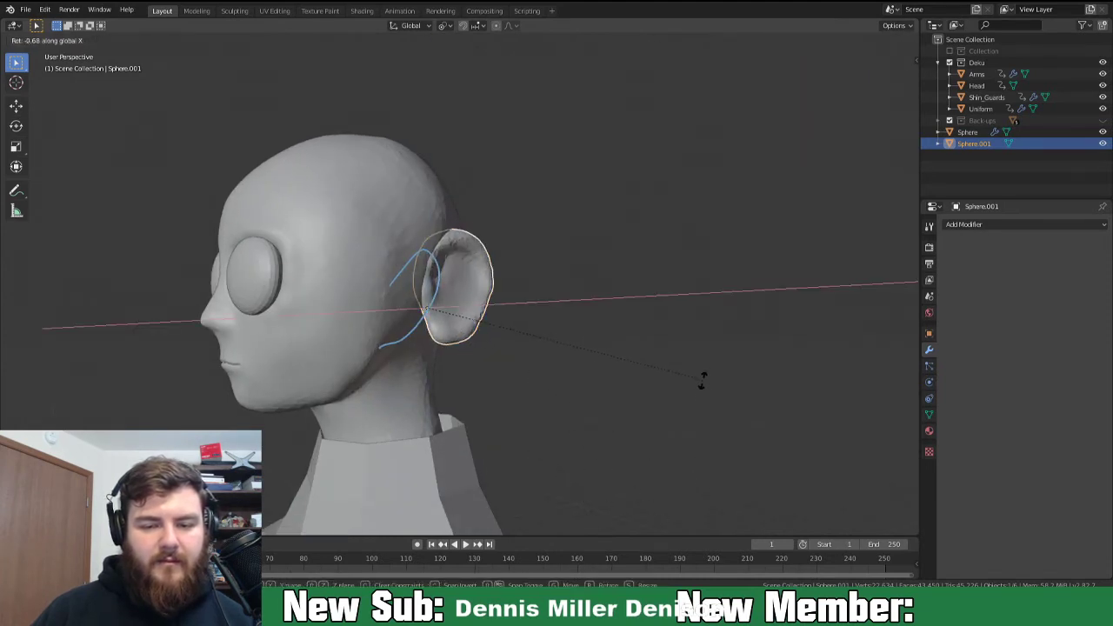
{"action": "left_click", "coordinate": [670, 504]}
Rotate the ear further and reposition it at the side of the head, adjusting its placement along the X axis.
{"action": "middle_click_drag", "start_coordinate": [610, 447], "coordinate": [646, 472]}
{"action": "key", "text": "r"}
{"action": "key", "text": "z"}
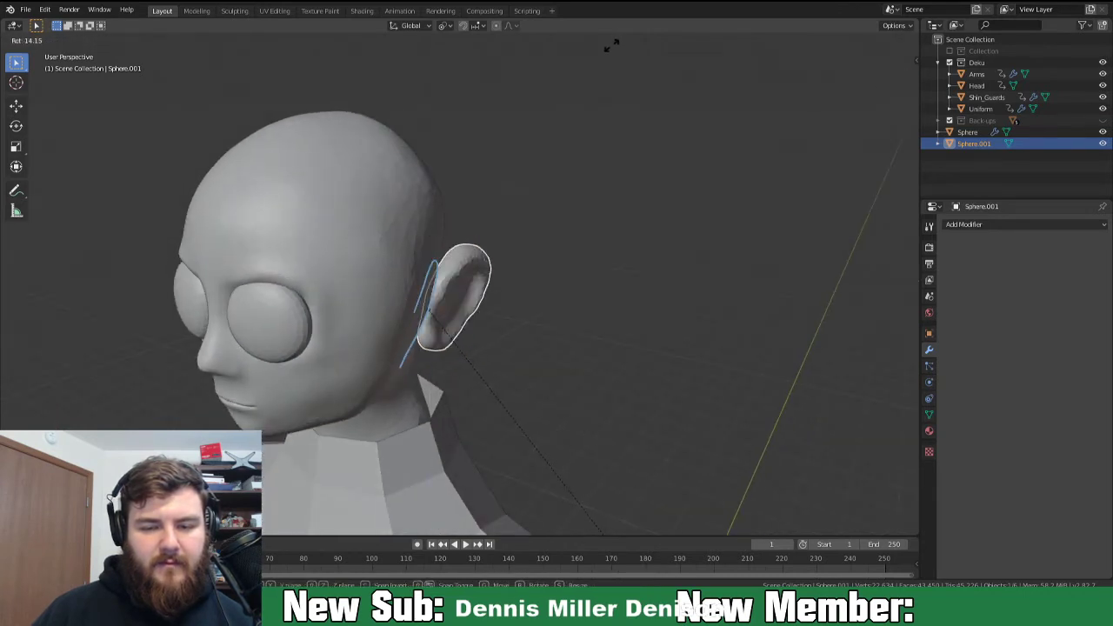
{"action": "left_click", "coordinate": [612, 45]}
{"action": "middle_click_drag", "start_coordinate": [423, 292], "coordinate": [567, 271]}
{"action": "key", "text": "g"}
{"action": "left_click", "coordinate": [519, 262]}
{"action": "key", "text": "g"}
{"action": "key", "text": "x"}
{"action": "left_click", "coordinate": [519, 273]}
Tilt the ear as seen from the front and shift it along the X axis to meet the head.
{"action": "middle_click_drag", "start_coordinate": [529, 316], "coordinate": [642, 322]}
{"action": "key", "text": "r"}
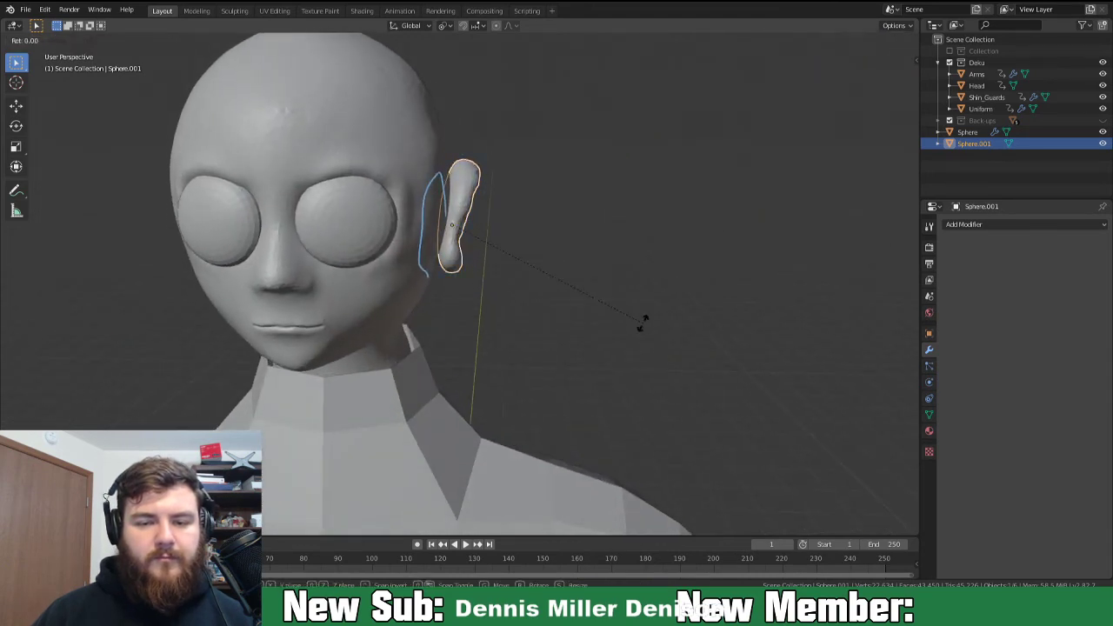
{"action": "left_click", "coordinate": [616, 429]}
{"action": "key", "text": "g"}
{"action": "key", "text": "x"}
{"action": "left_click", "coordinate": [606, 426]}
Scale the ear down to suit the head and rotate it slightly about the Z axis.
{"action": "mouse_move", "coordinate": [606, 426]}
{"action": "middle_mouse_down"}
{"action": "mouse_move", "coordinate": [499, 424]}
{"action": "mouse_move", "coordinate": [527, 405]}
{"action": "mouse_move", "coordinate": [607, 405]}
{"action": "middle_mouse_up"}
{"action": "key", "text": "s"}
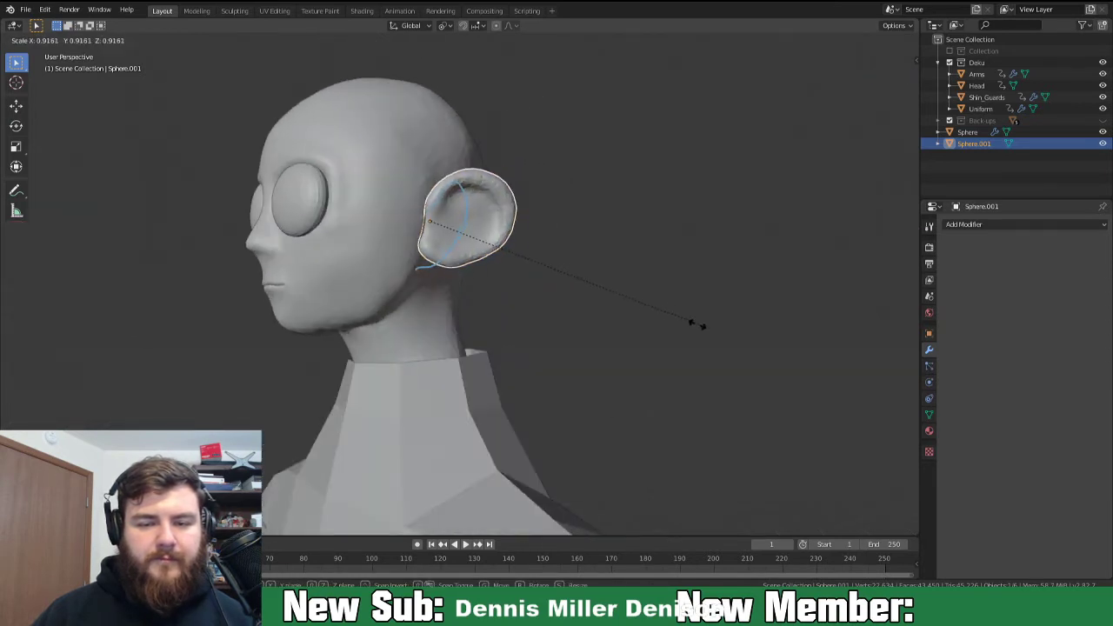
{"action": "left_click", "coordinate": [634, 331]}
{"action": "middle_click_drag", "start_coordinate": [601, 333], "coordinate": [669, 359]}
{"action": "key", "text": "r"}
{"action": "key", "text": "z"}
{"action": "left_click", "coordinate": [648, 344]}
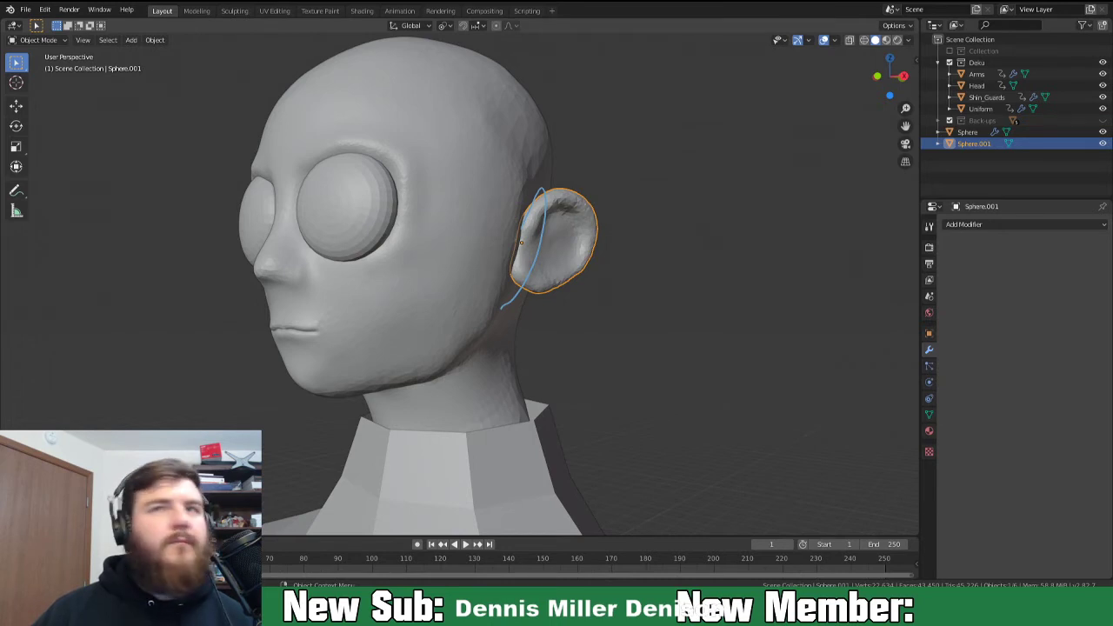
Return to the Sculpting workspace and frame the placed ear from the side of the head.
{"action": "middle_click_drag", "start_coordinate": [608, 352], "coordinate": [550, 345]}
{"action": "left_click", "coordinate": [234, 10]}
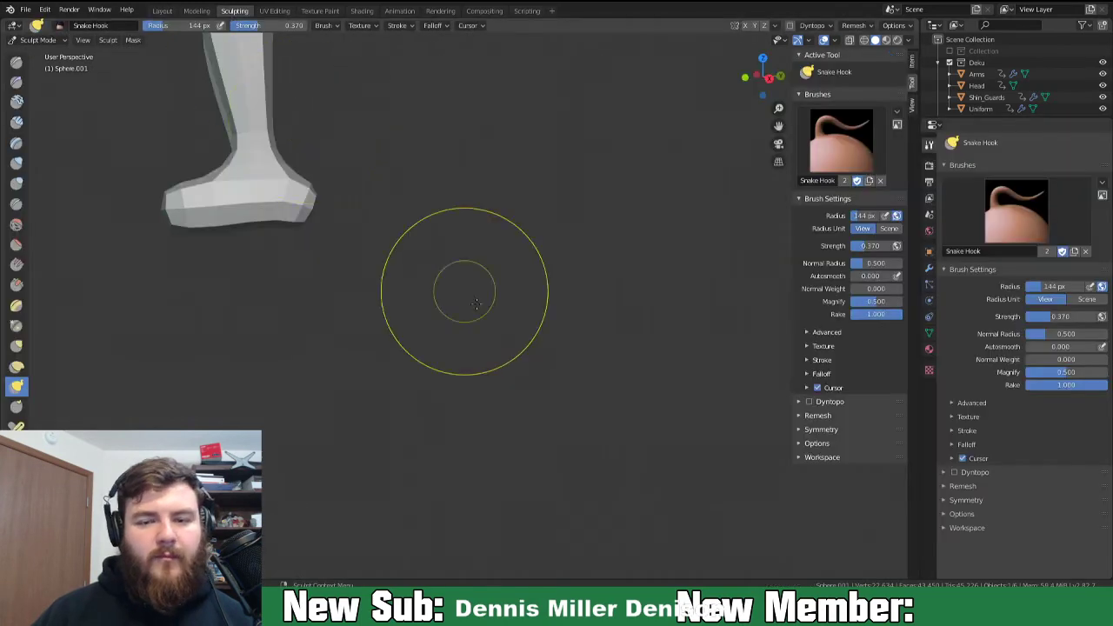
{"action": "key", "text": "KP_Decimal"}
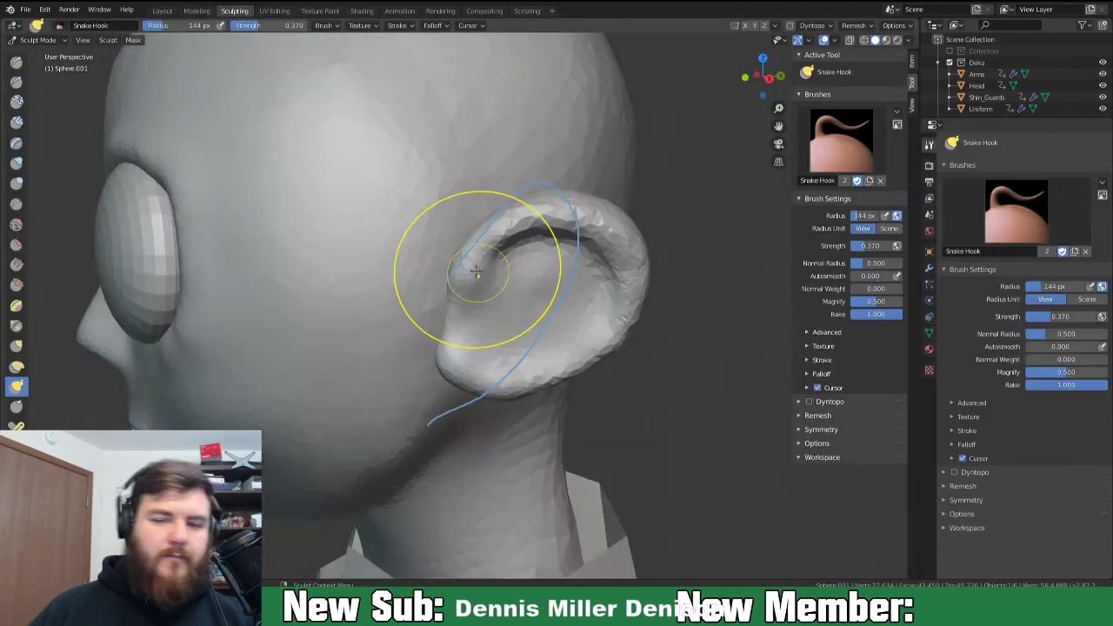
{"action": "mouse_move", "coordinate": [482, 411]}
{"action": "middle_mouse_down"}
{"action": "mouse_move", "coordinate": [470, 370]}
{"action": "mouse_move", "coordinate": [452, 406]}
{"action": "mouse_move", "coordinate": [454, 326]}
{"action": "mouse_move", "coordinate": [477, 332]}
{"action": "mouse_move", "coordinate": [459, 325]}
{"action": "middle_mouse_up"}
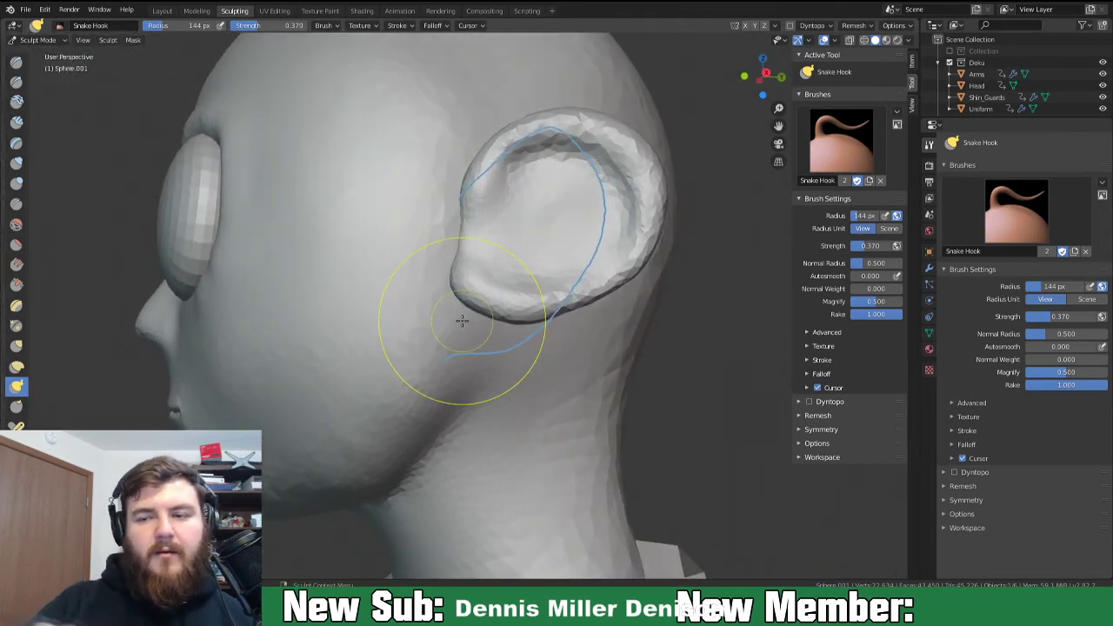
Enlarge the Snake Hook brush to a 188 px radius and pull the ear's lower edge down and forward into a lobe.
{"action": "key", "text": "f"}
{"action": "left_click", "coordinate": [508, 313]}
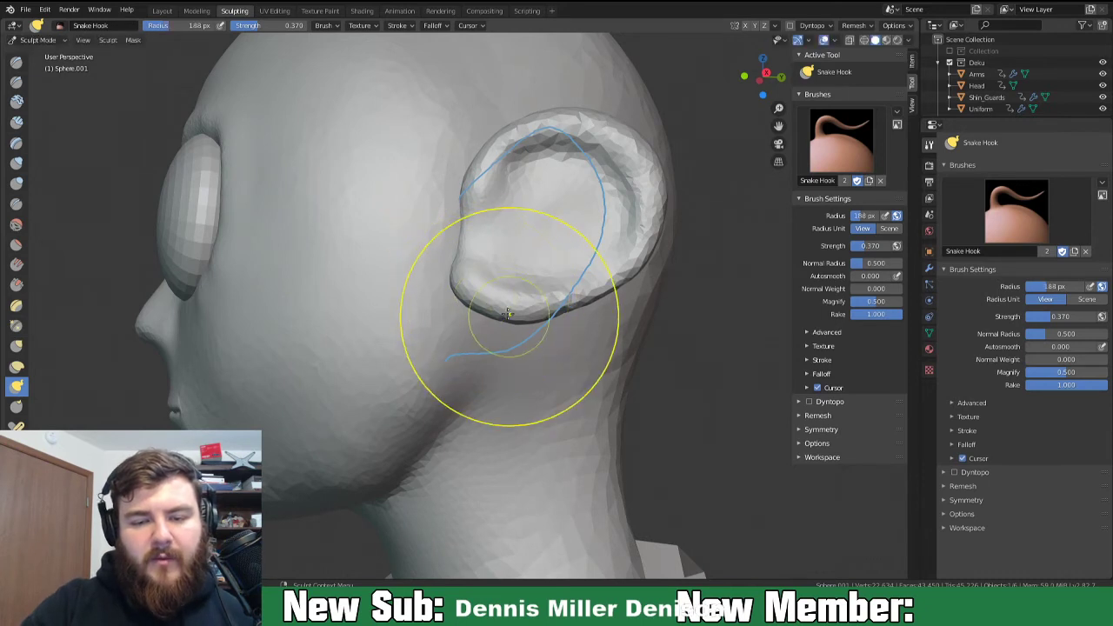
{"action": "mouse_move", "coordinate": [493, 297]}
{"action": "left_mouse_down"}
{"action": "mouse_move", "coordinate": [487, 326]}
{"action": "mouse_move", "coordinate": [476, 322]}
{"action": "left_mouse_up"}
{"action": "left_click_drag", "start_coordinate": [525, 301], "coordinate": [520, 309]}
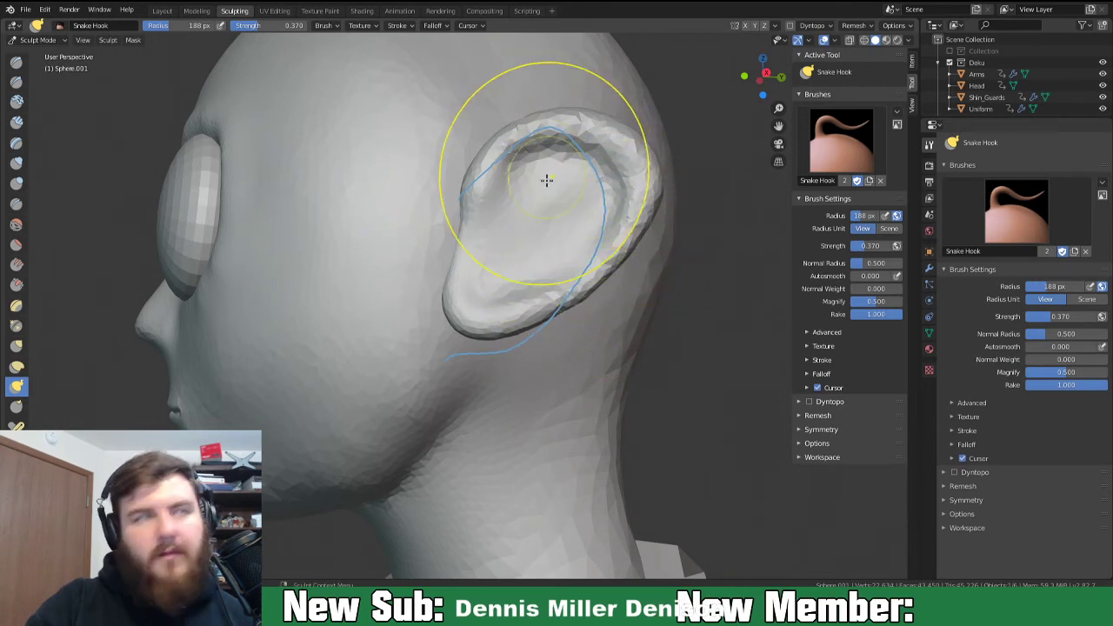
Pull the ear's inner surface and lobe into shape with Snake Hook, working from the front and rear.
{"action": "middle_click_drag", "start_coordinate": [555, 223], "coordinate": [609, 256]}
{"action": "left_click_drag", "start_coordinate": [584, 211], "coordinate": [563, 197]}
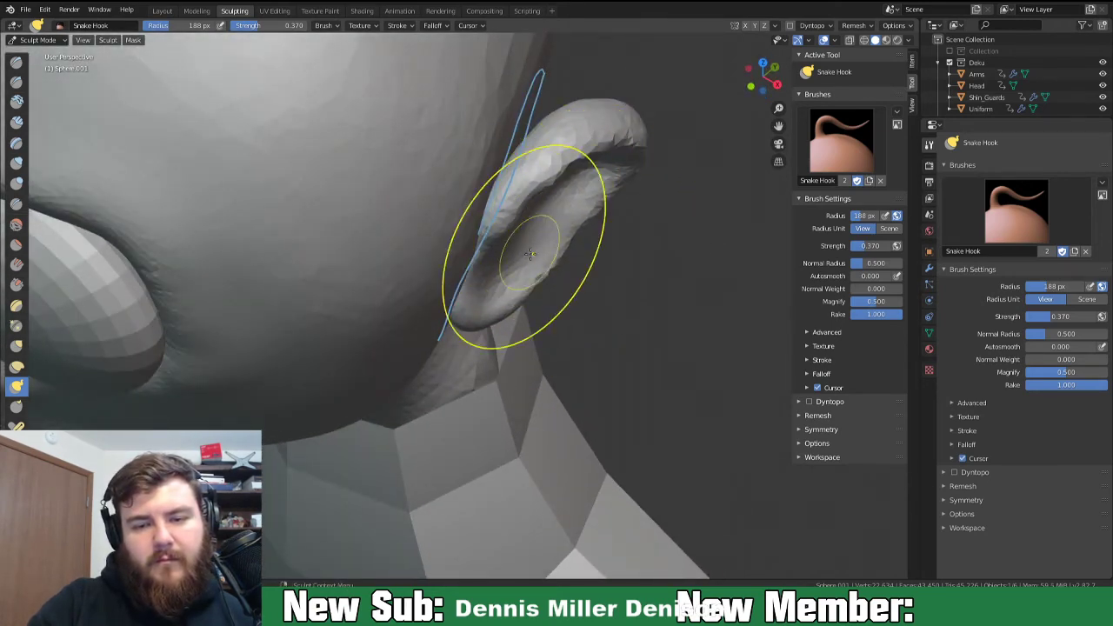
{"action": "mouse_move", "coordinate": [597, 235]}
{"action": "middle_mouse_down"}
{"action": "mouse_move", "coordinate": [415, 251]}
{"action": "mouse_move", "coordinate": [498, 245]}
{"action": "mouse_move", "coordinate": [522, 226]}
{"action": "mouse_move", "coordinate": [472, 194]}
{"action": "middle_mouse_up"}
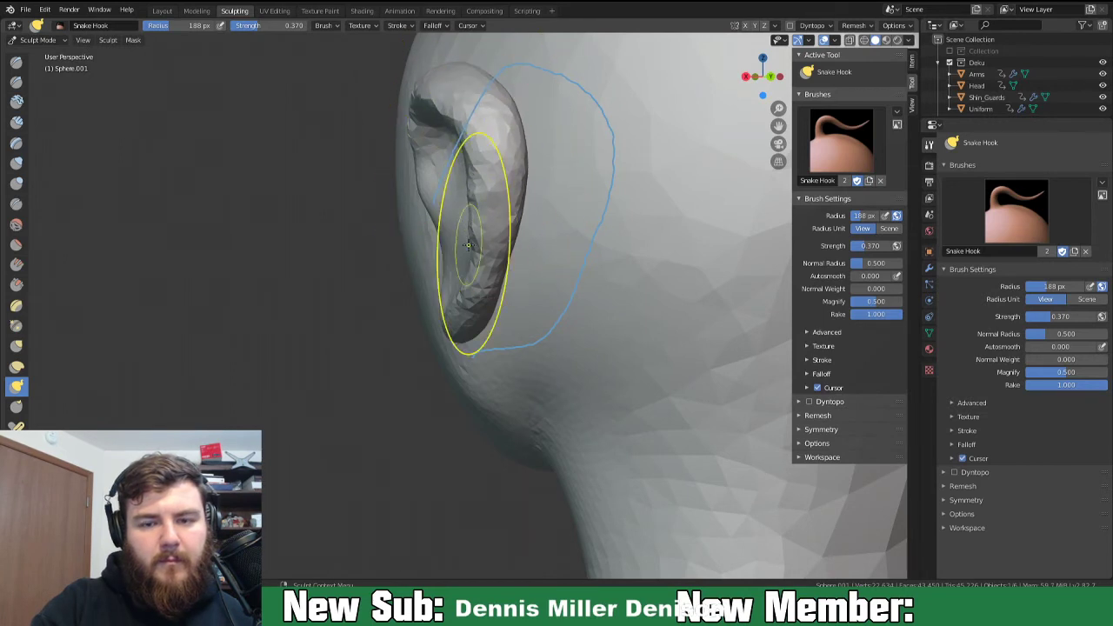
{"action": "mouse_move", "coordinate": [456, 296]}
{"action": "left_mouse_down"}
{"action": "mouse_move", "coordinate": [462, 334]}
{"action": "mouse_move", "coordinate": [478, 332]}
{"action": "left_mouse_up"}
{"action": "middle_click_drag", "start_coordinate": [487, 322], "coordinate": [578, 300]}
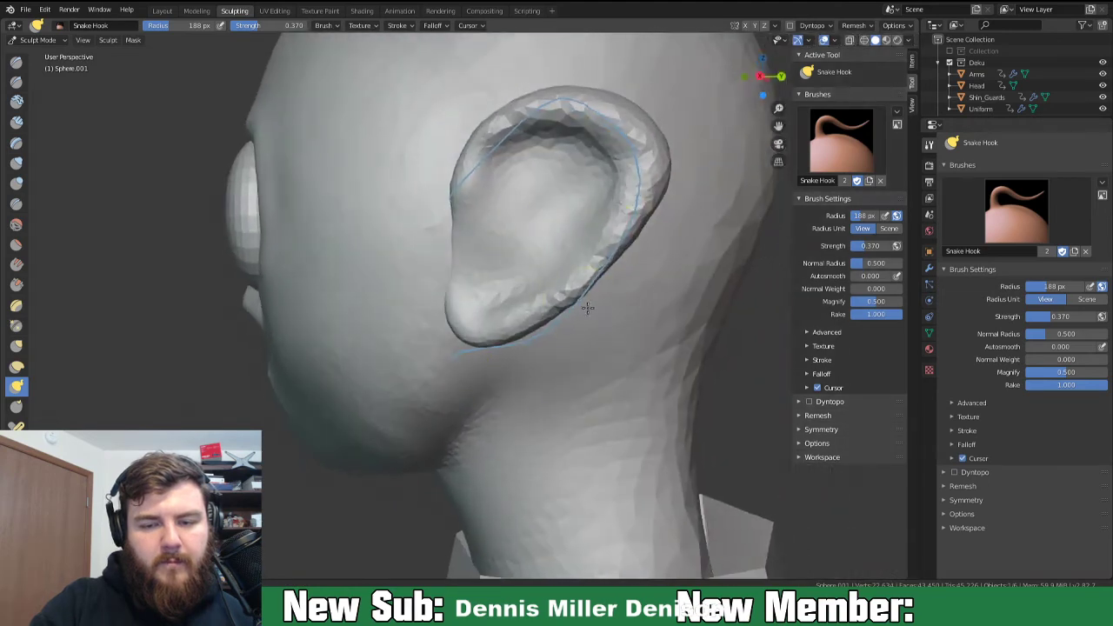
Thin the ear's rear and upper rim by deflating it with the Inflate/Deflate brush, checking the ear against the whole head.
{"action": "key", "text": "i"}
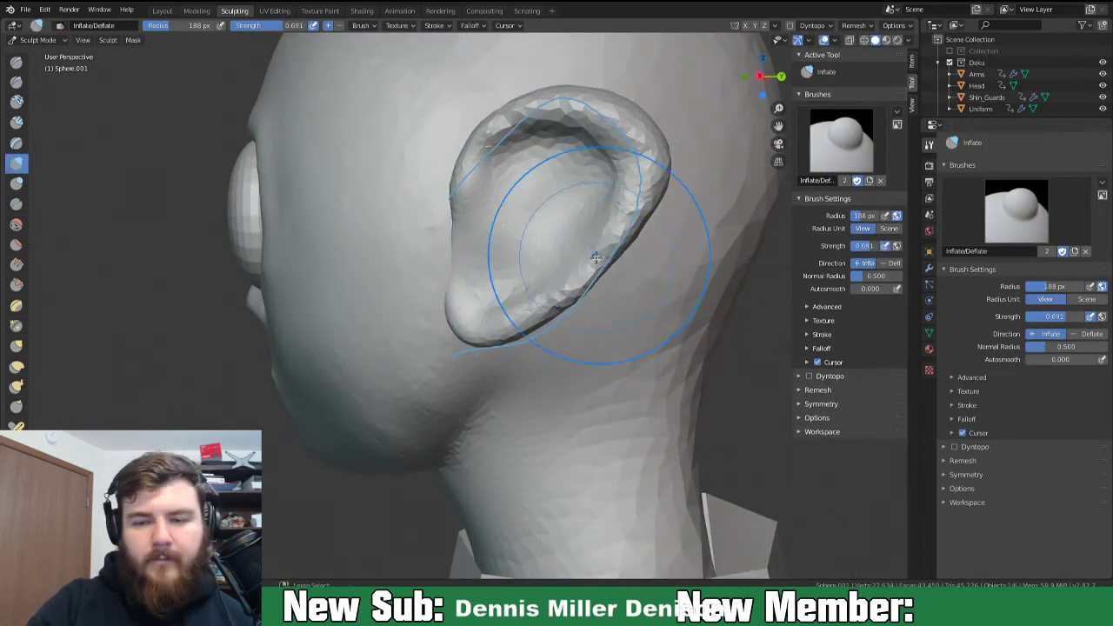
{"action": "mouse_move", "coordinate": [531, 323]}
{"action": "left_mouse_down", "text": "ctrl"}
{"action": "mouse_move", "coordinate": [639, 207]}
{"action": "mouse_move", "coordinate": [652, 170]}
{"action": "left_mouse_up", "text": "ctrl"}
{"action": "left_click_drag", "start_coordinate": [574, 114], "coordinate": [580, 101], "text": "ctrl"}
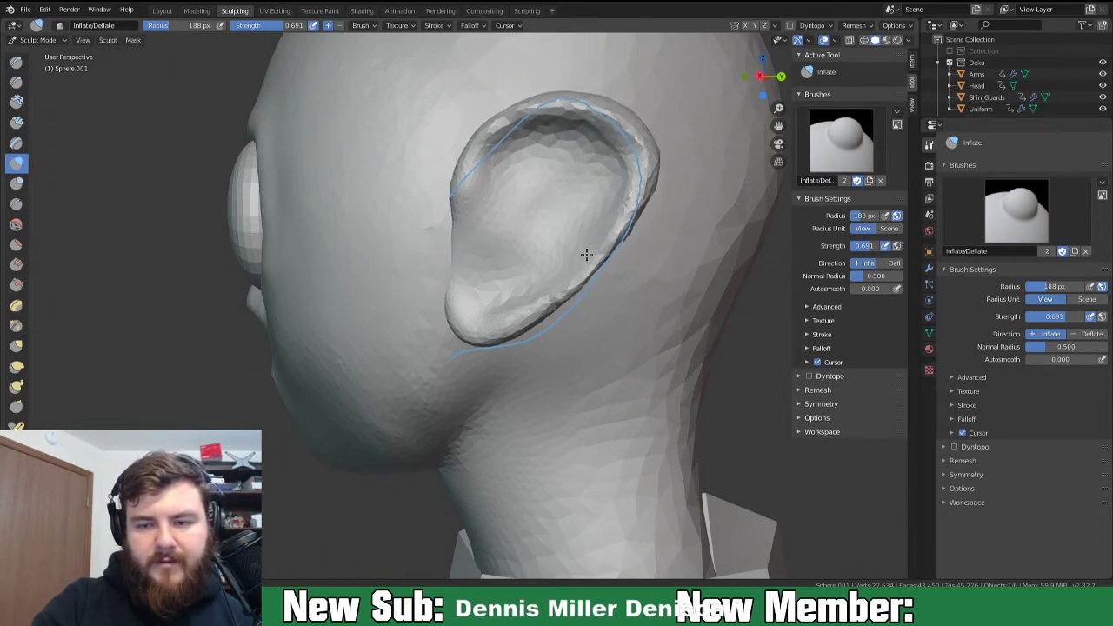
{"action": "mouse_move", "coordinate": [653, 238]}
{"action": "middle_mouse_down"}
{"action": "mouse_move", "coordinate": [582, 229]}
{"action": "mouse_move", "coordinate": [620, 193]}
{"action": "middle_mouse_up"}
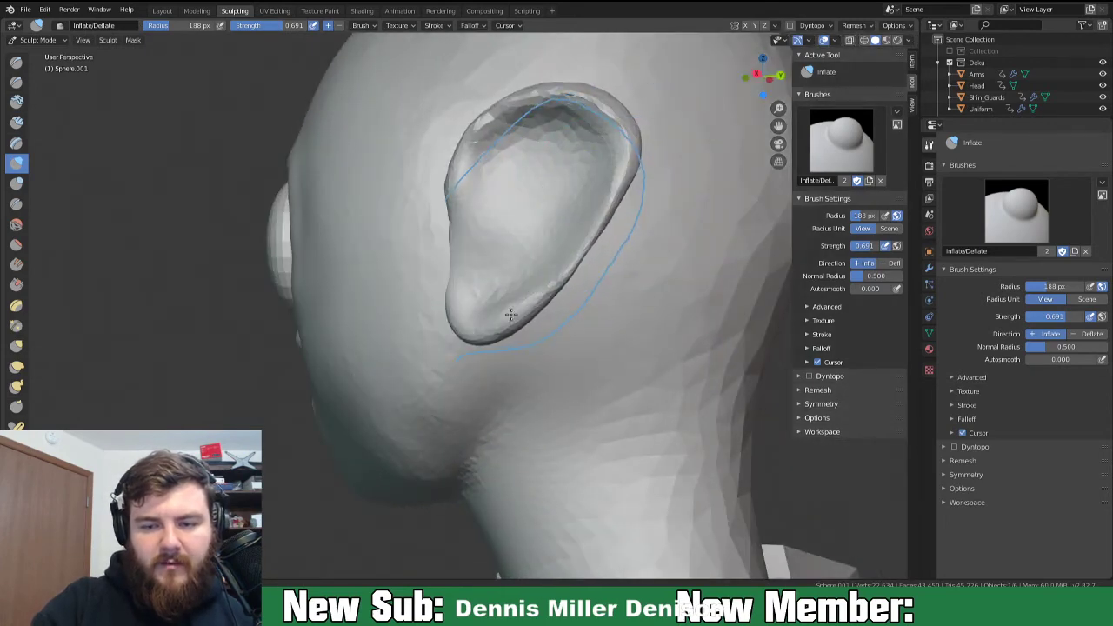
{"action": "mouse_move", "coordinate": [504, 322]}
{"action": "middle_mouse_down"}
{"action": "mouse_move", "coordinate": [509, 261]}
{"action": "mouse_move", "coordinate": [479, 310]}
{"action": "mouse_move", "coordinate": [530, 174]}
{"action": "mouse_move", "coordinate": [591, 218]}
{"action": "middle_mouse_up"}
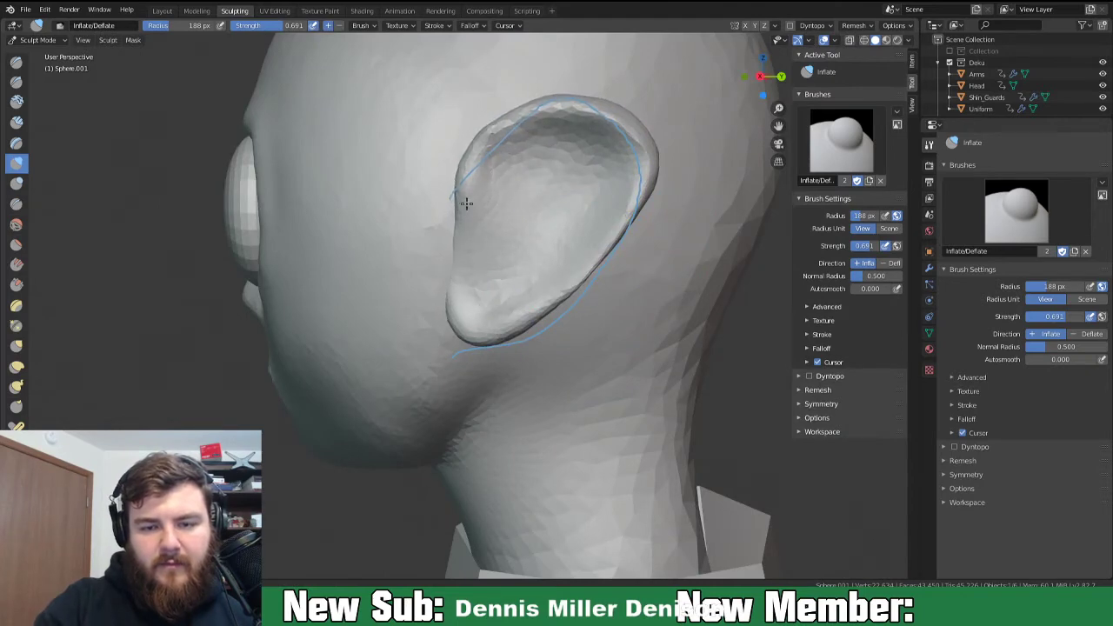
{"action": "mouse_move", "coordinate": [496, 266]}
{"action": "middle_mouse_down"}
{"action": "mouse_move", "coordinate": [600, 279]}
{"action": "mouse_move", "coordinate": [542, 261]}
{"action": "mouse_move", "coordinate": [530, 323]}
{"action": "middle_mouse_up"}
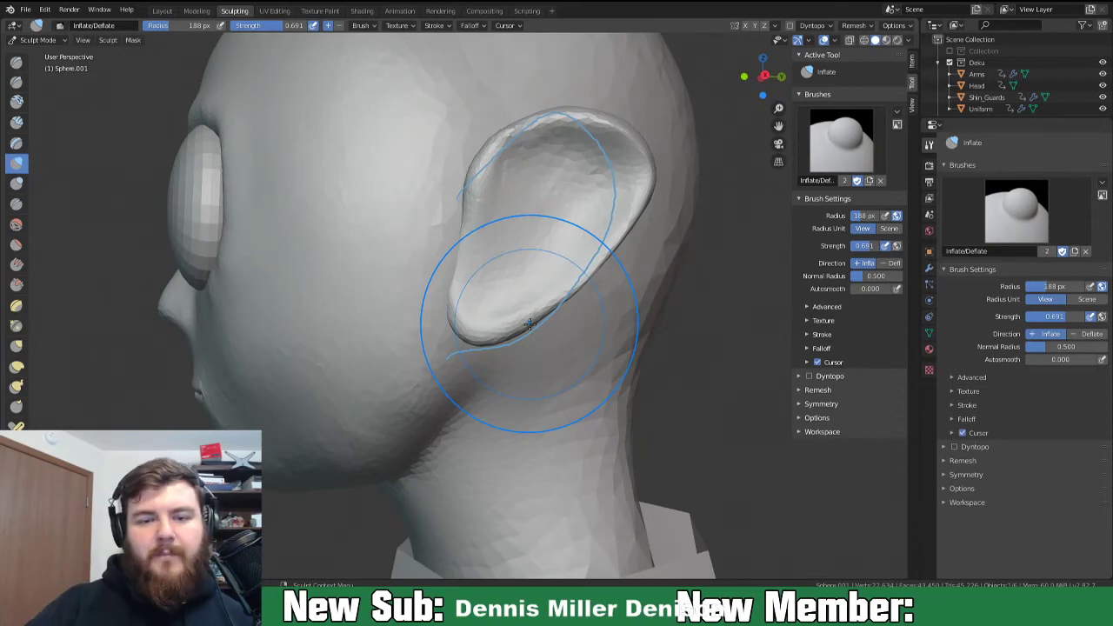
{"action": "middle_click_drag", "start_coordinate": [509, 315], "coordinate": [394, 393]}
{"action": "scroll", "coordinate": [564, 350], "scroll_direction": "down", "scroll_amount": 5}
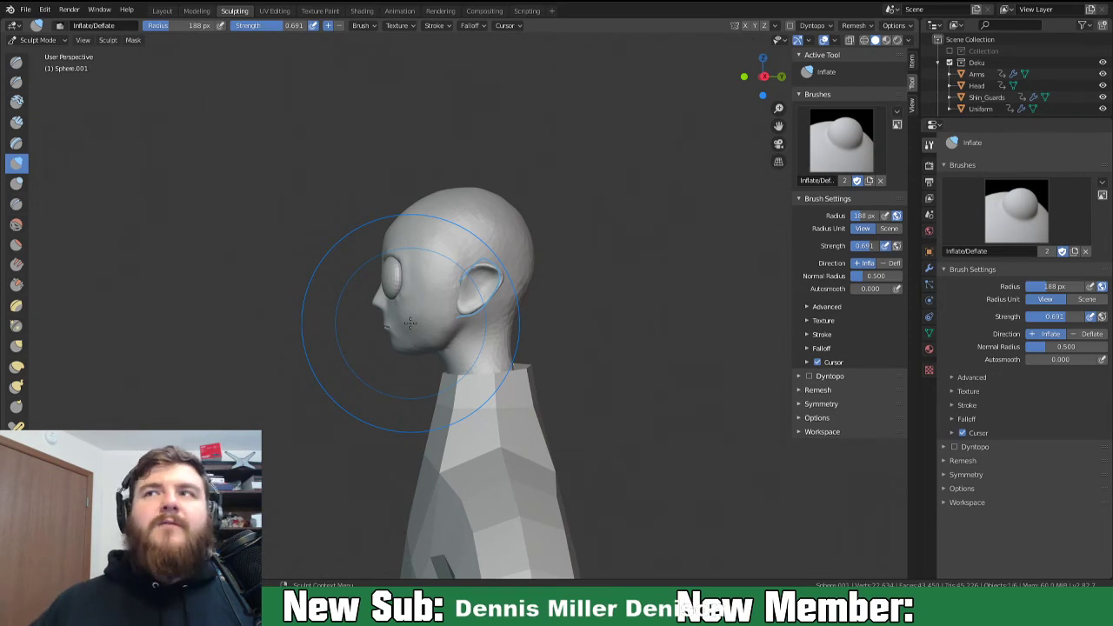
{"action": "scroll", "coordinate": [487, 339], "scroll_direction": "up", "scroll_amount": 3}
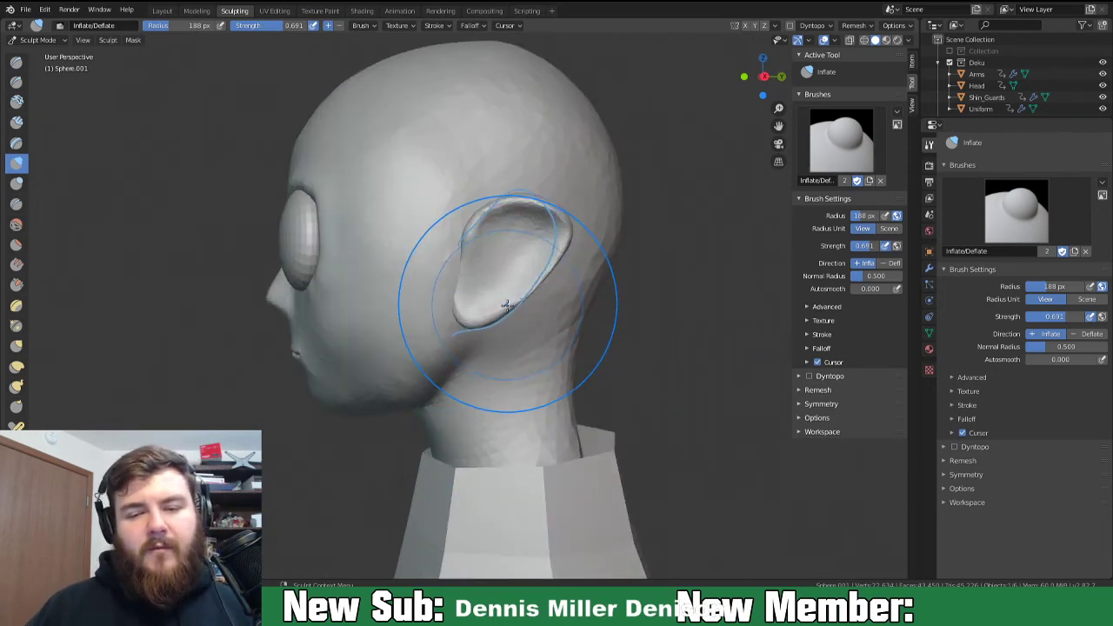
Reduce the Inflate brush radius to 44 px and build up the rear rim of the ear.
{"action": "key", "text": "p"}
{"action": "scroll", "coordinate": [507, 302], "scroll_direction": "up", "scroll_amount": 3}
{"action": "mouse_move", "coordinate": [509, 290]}
{"action": "middle_mouse_down"}
{"action": "mouse_move", "coordinate": [378, 333]}
{"action": "mouse_move", "coordinate": [435, 286]}
{"action": "mouse_move", "coordinate": [406, 273]}
{"action": "mouse_move", "coordinate": [385, 293]}
{"action": "middle_mouse_up"}
{"action": "key", "text": "i"}
{"action": "key", "text": "f"}
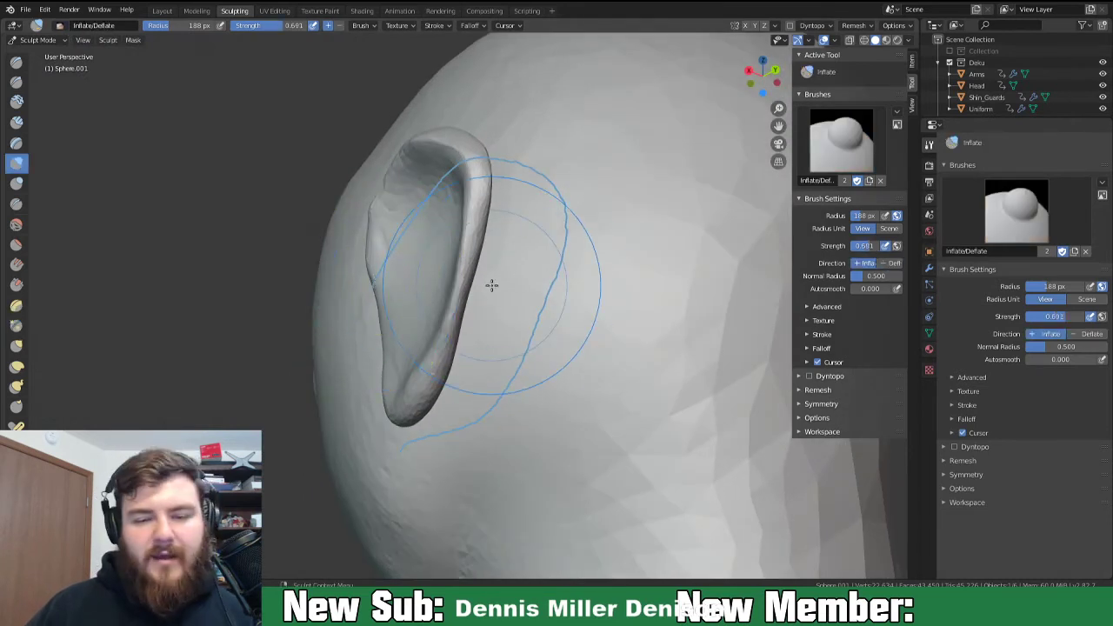
{"action": "left_click", "coordinate": [403, 303]}
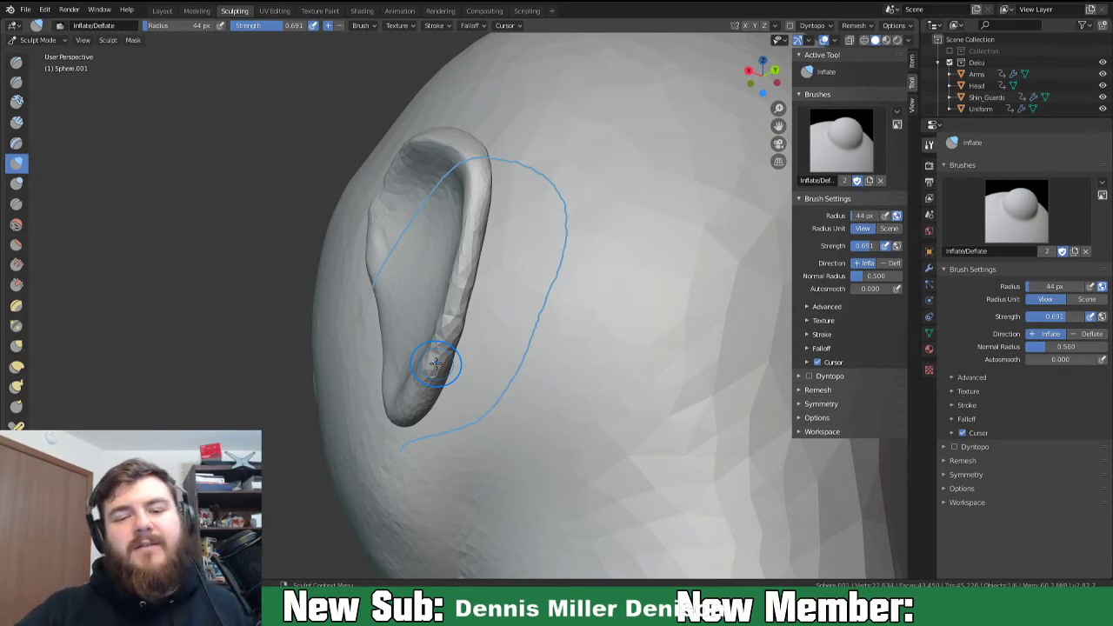
{"action": "mouse_move", "coordinate": [539, 320]}
{"action": "middle_mouse_down"}
{"action": "mouse_move", "coordinate": [603, 323]}
{"action": "mouse_move", "coordinate": [671, 388]}
{"action": "middle_mouse_up"}
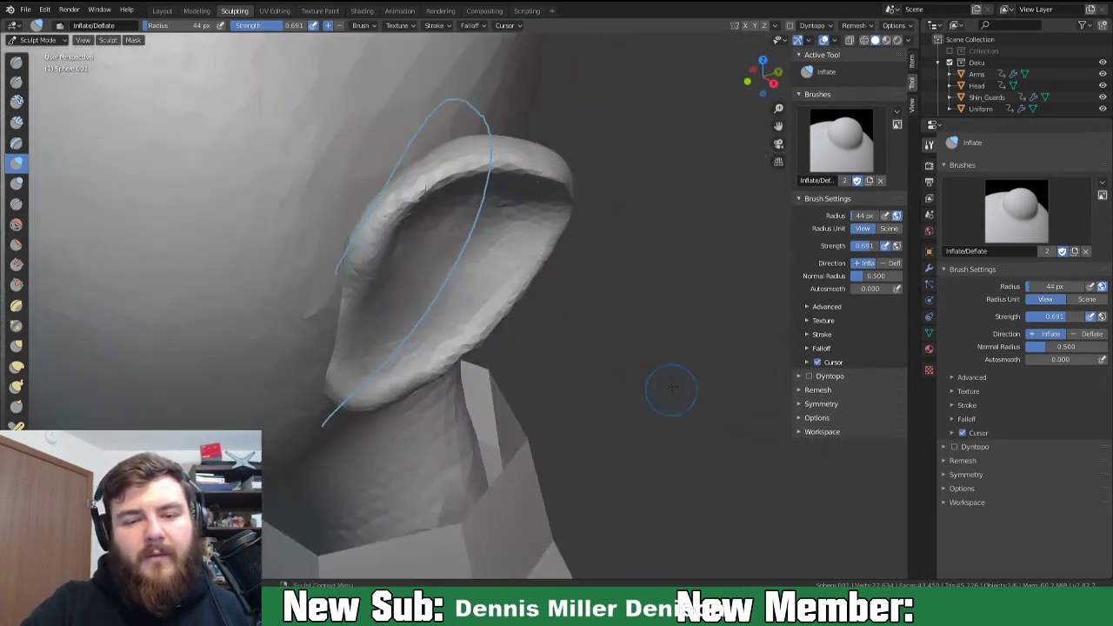
{"action": "middle_click_drag", "start_coordinate": [562, 278], "coordinate": [444, 306]}
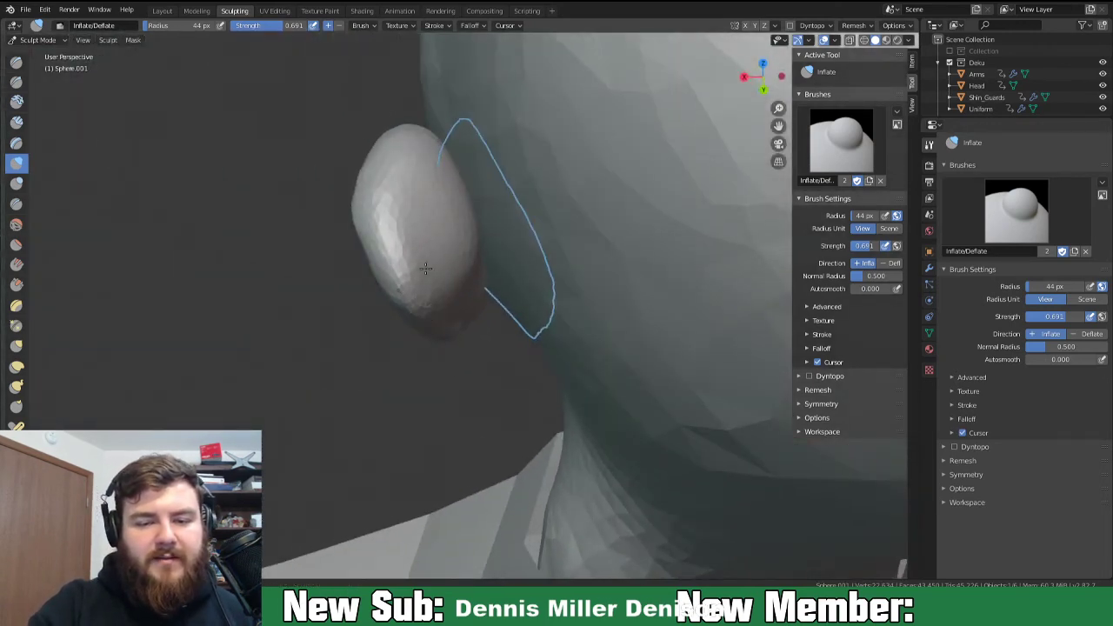
Enable Dyntopo and inflate the ear's back and rim, rounding the edge from the top down to the lobe.
{"action": "left_click", "coordinate": [789, 25]}
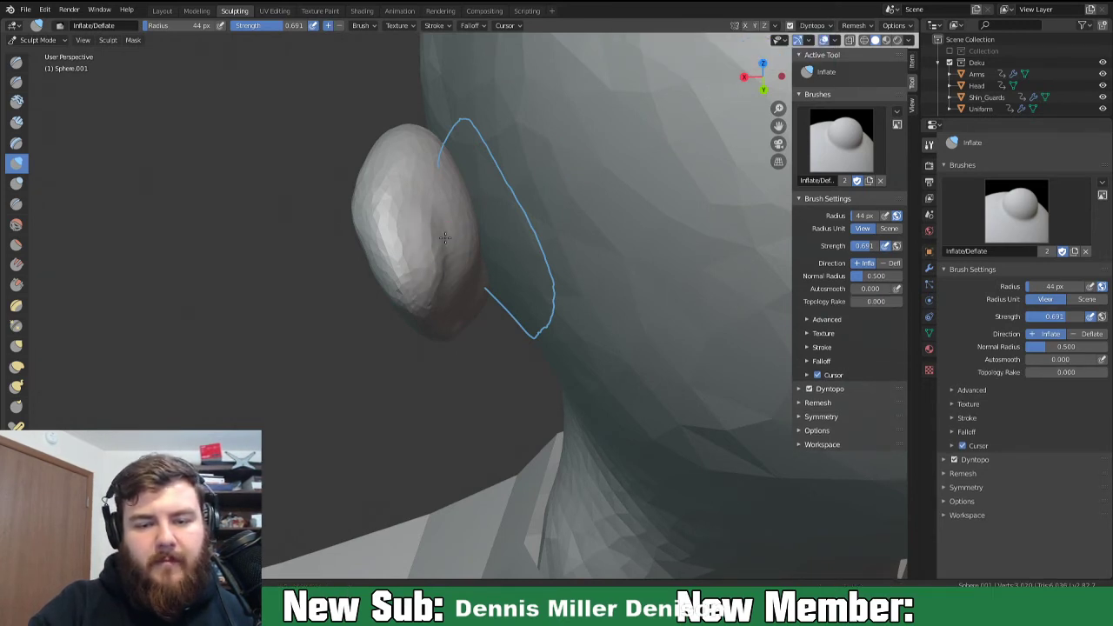
{"action": "middle_click_drag", "start_coordinate": [452, 269], "coordinate": [534, 236]}
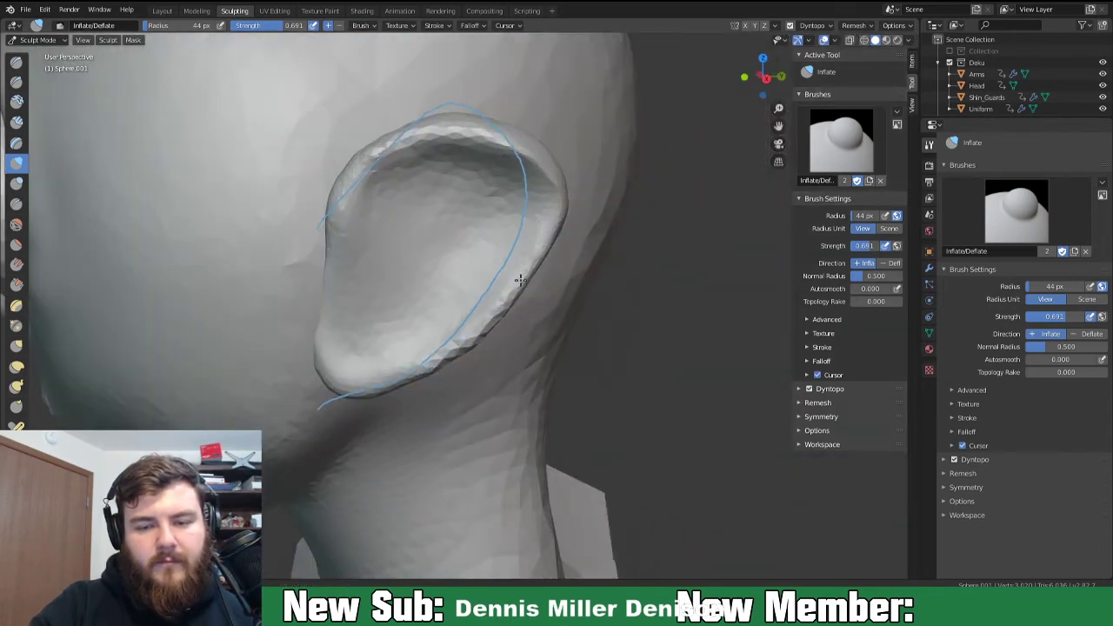
{"action": "middle_click_drag", "start_coordinate": [535, 270], "coordinate": [479, 253]}
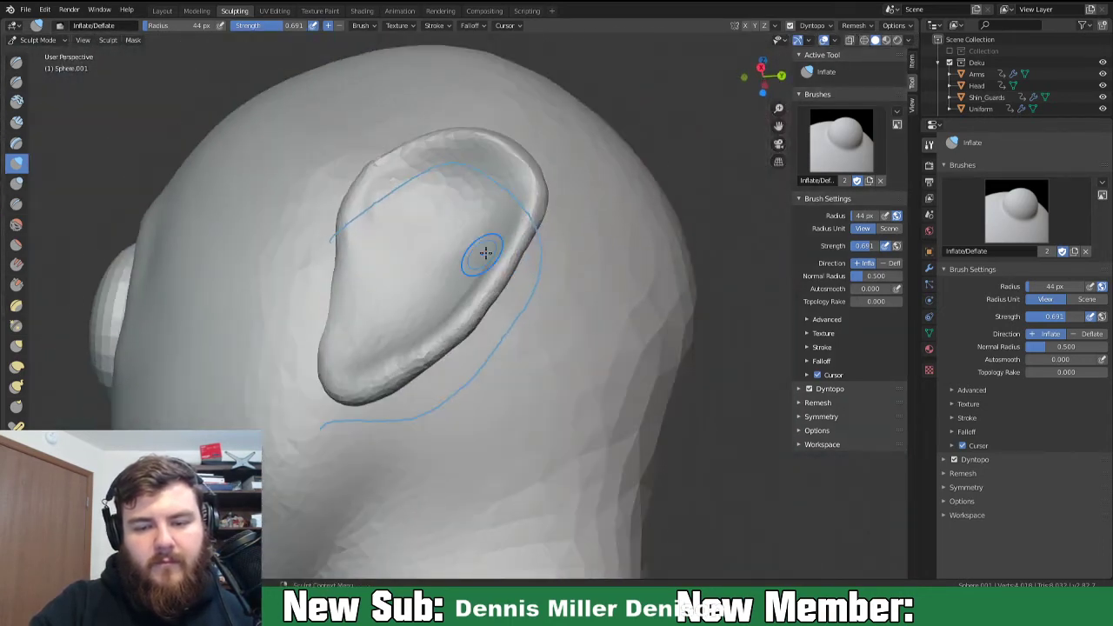
{"action": "middle_click_drag", "start_coordinate": [463, 340], "coordinate": [488, 232]}
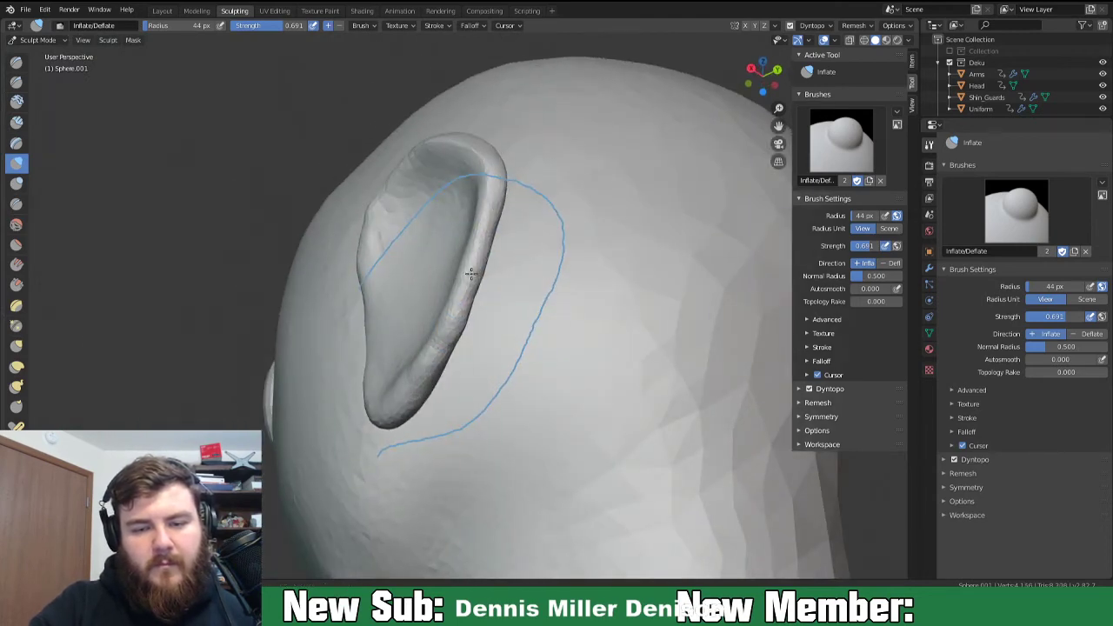
{"action": "middle_click_drag", "start_coordinate": [423, 410], "coordinate": [468, 356]}
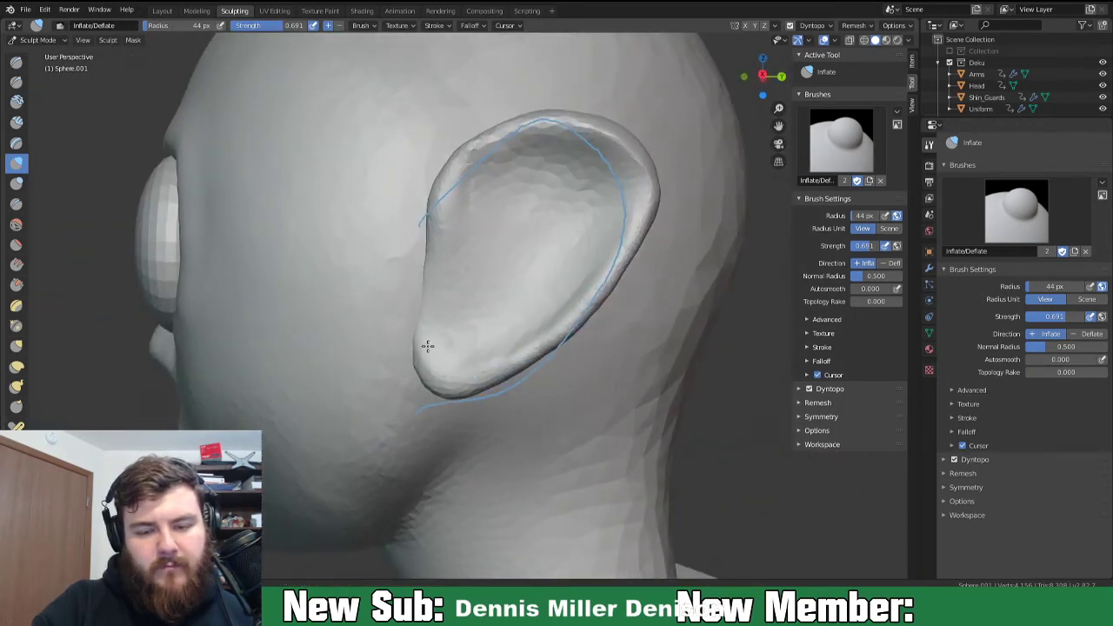
{"action": "middle_click_drag", "start_coordinate": [478, 393], "coordinate": [496, 386]}
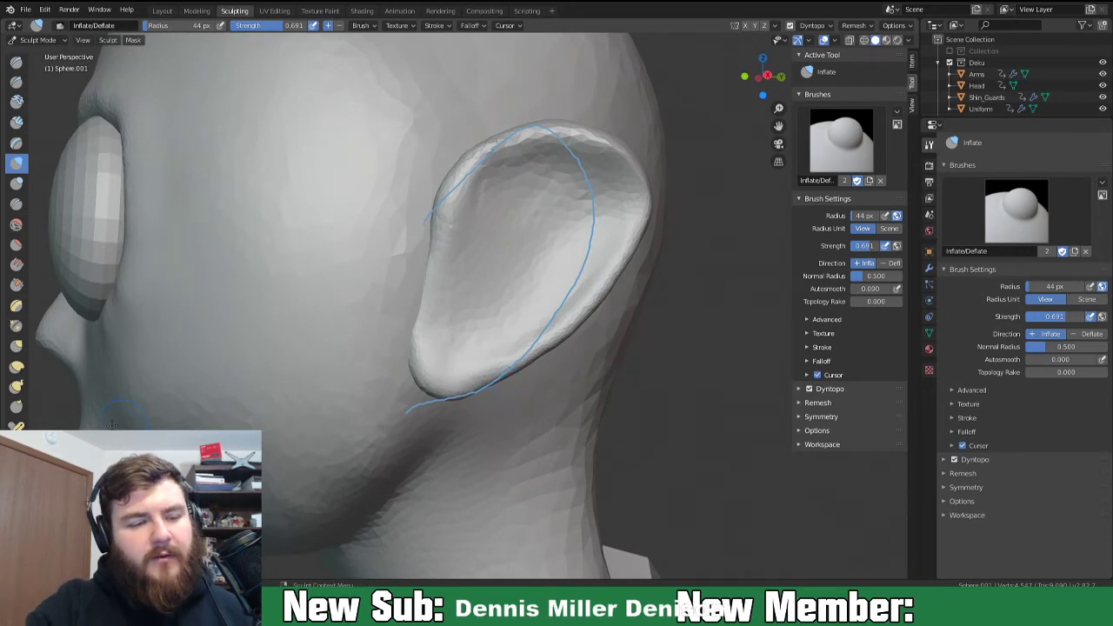
Scrape along the ear's rim with the Multiplane Scrape brush, from the lobe around the back and over the top.
{"action": "left_click", "coordinate": [16, 306]}
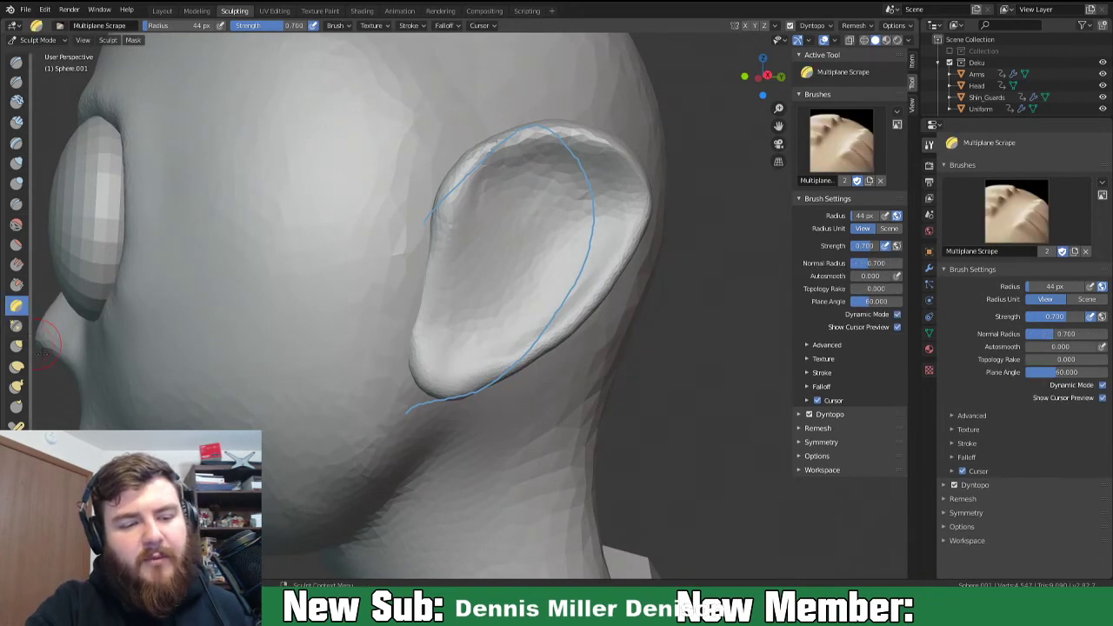
{"action": "left_click_drag", "start_coordinate": [484, 360], "coordinate": [451, 390]}
{"action": "left_click_drag", "start_coordinate": [521, 348], "coordinate": [580, 308]}
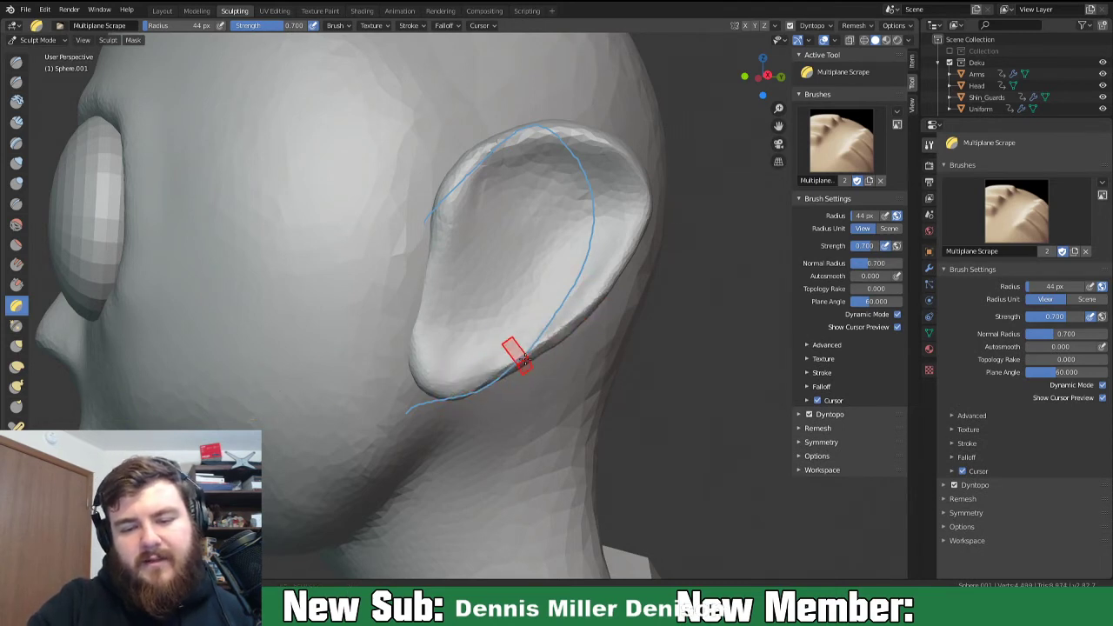
{"action": "mouse_move", "coordinate": [472, 383]}
{"action": "left_mouse_down"}
{"action": "mouse_move", "coordinate": [437, 379]}
{"action": "mouse_move", "coordinate": [459, 379]}
{"action": "mouse_move", "coordinate": [576, 311]}
{"action": "mouse_move", "coordinate": [619, 263]}
{"action": "mouse_move", "coordinate": [645, 189]}
{"action": "left_mouse_up"}
{"action": "mouse_move", "coordinate": [623, 152]}
{"action": "left_mouse_down"}
{"action": "mouse_move", "coordinate": [550, 132]}
{"action": "mouse_move", "coordinate": [511, 145]}
{"action": "mouse_move", "coordinate": [571, 138]}
{"action": "mouse_move", "coordinate": [507, 148]}
{"action": "mouse_move", "coordinate": [495, 161]}
{"action": "left_mouse_up"}
{"action": "mouse_move", "coordinate": [599, 293]}
{"action": "middle_mouse_down"}
{"action": "mouse_move", "coordinate": [560, 267]}
{"action": "mouse_move", "coordinate": [621, 260]}
{"action": "middle_mouse_up"}
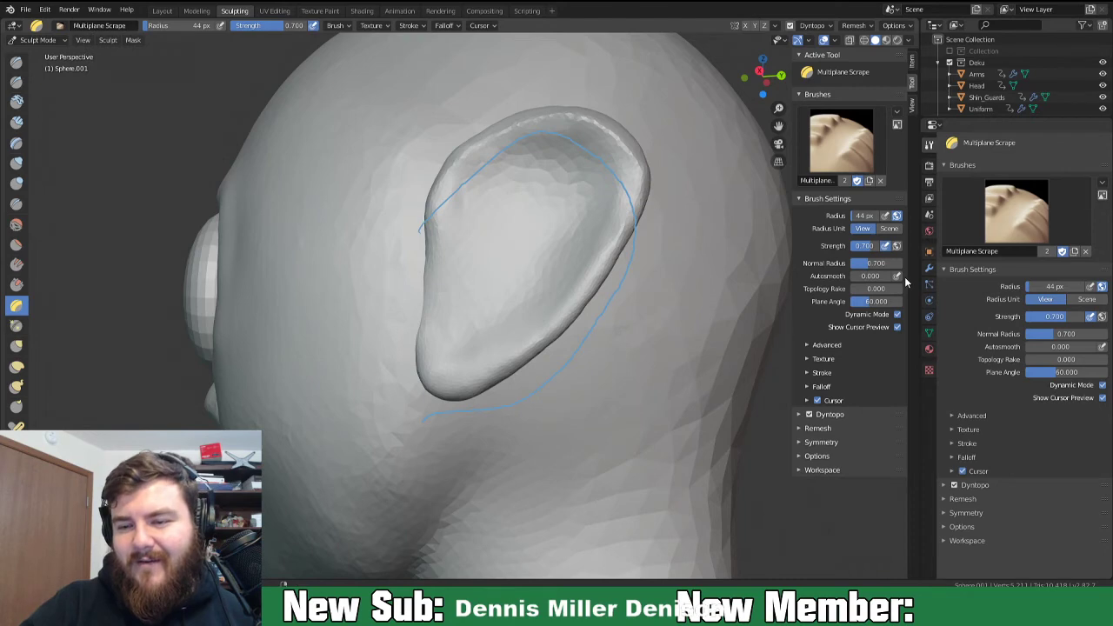
Examine the refined ear from the front, below and side, and check its mesh in Edit Mode.
{"action": "mouse_move", "coordinate": [720, 323]}
{"action": "middle_mouse_down"}
{"action": "mouse_move", "coordinate": [626, 286]}
{"action": "mouse_move", "coordinate": [690, 330]}
{"action": "mouse_move", "coordinate": [666, 311]}
{"action": "mouse_move", "coordinate": [655, 324]}
{"action": "middle_mouse_up"}
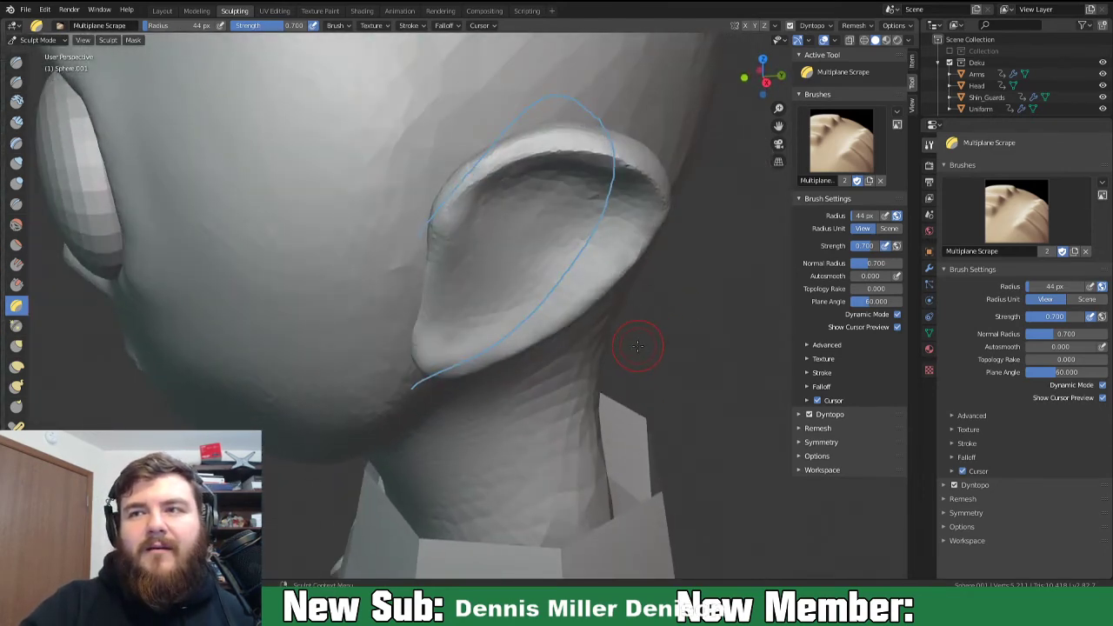
{"action": "middle_click_drag", "start_coordinate": [577, 361], "coordinate": [526, 322]}
{"action": "mouse_move", "coordinate": [496, 360]}
{"action": "middle_mouse_down"}
{"action": "mouse_move", "coordinate": [541, 390]}
{"action": "mouse_move", "coordinate": [573, 382]}
{"action": "mouse_move", "coordinate": [594, 398]}
{"action": "mouse_move", "coordinate": [598, 357]}
{"action": "middle_mouse_up"}
{"action": "key", "text": "g"}
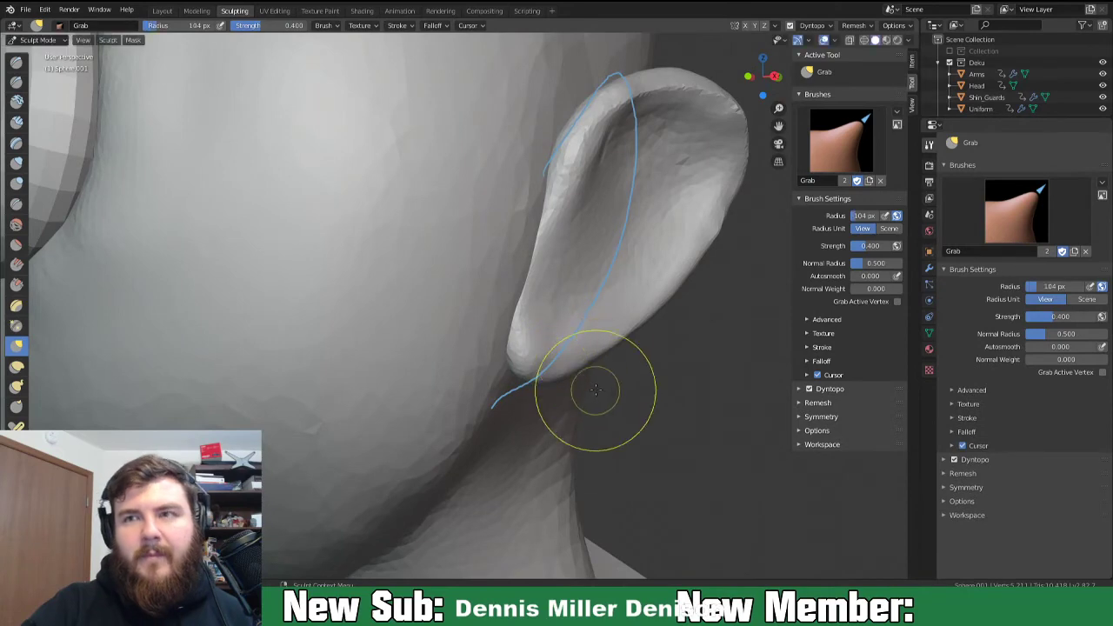
{"action": "middle_click_drag", "start_coordinate": [603, 343], "coordinate": [579, 391]}
{"action": "scroll", "coordinate": [642, 339], "scroll_direction": "down", "scroll_amount": 2}
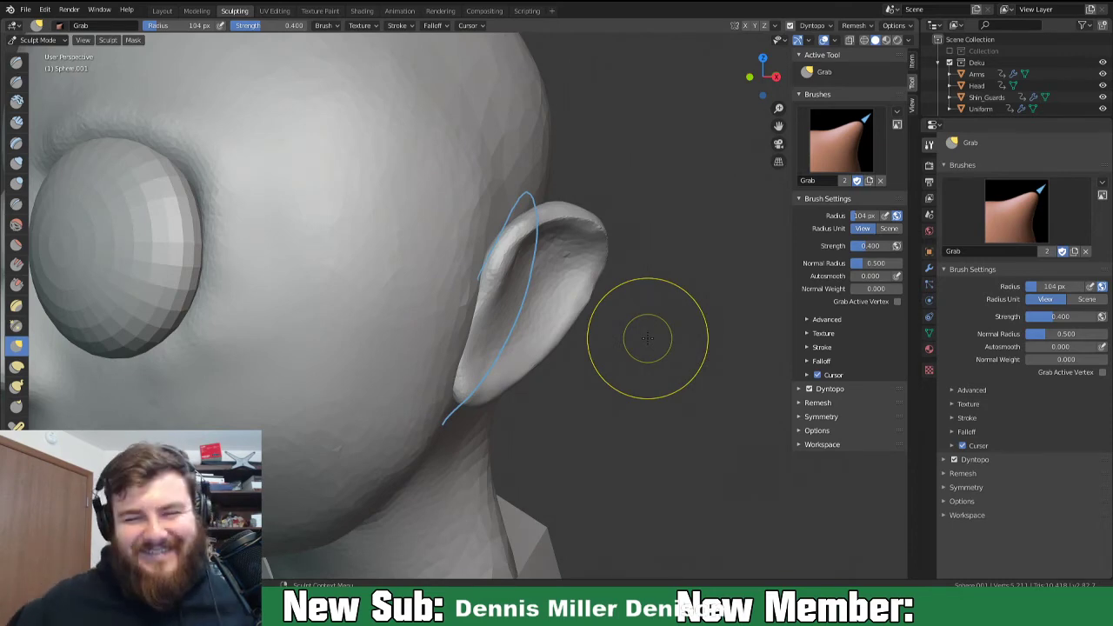
{"action": "mouse_move", "coordinate": [571, 348]}
{"action": "middle_mouse_down"}
{"action": "mouse_move", "coordinate": [521, 298]}
{"action": "mouse_move", "coordinate": [474, 345]}
{"action": "mouse_move", "coordinate": [505, 389]}
{"action": "mouse_move", "coordinate": [504, 373]}
{"action": "mouse_move", "coordinate": [472, 348]}
{"action": "mouse_move", "coordinate": [446, 367]}
{"action": "mouse_move", "coordinate": [529, 392]}
{"action": "mouse_move", "coordinate": [564, 345]}
{"action": "middle_mouse_up"}
{"action": "key", "text": "Tab"}
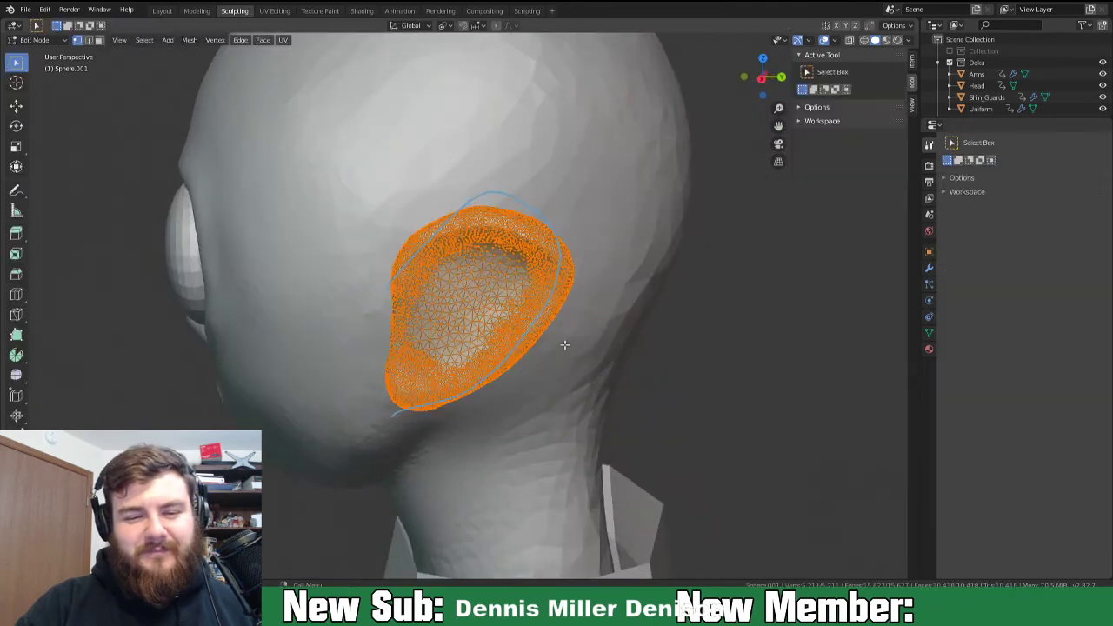
{"action": "key", "text": "Tab"}
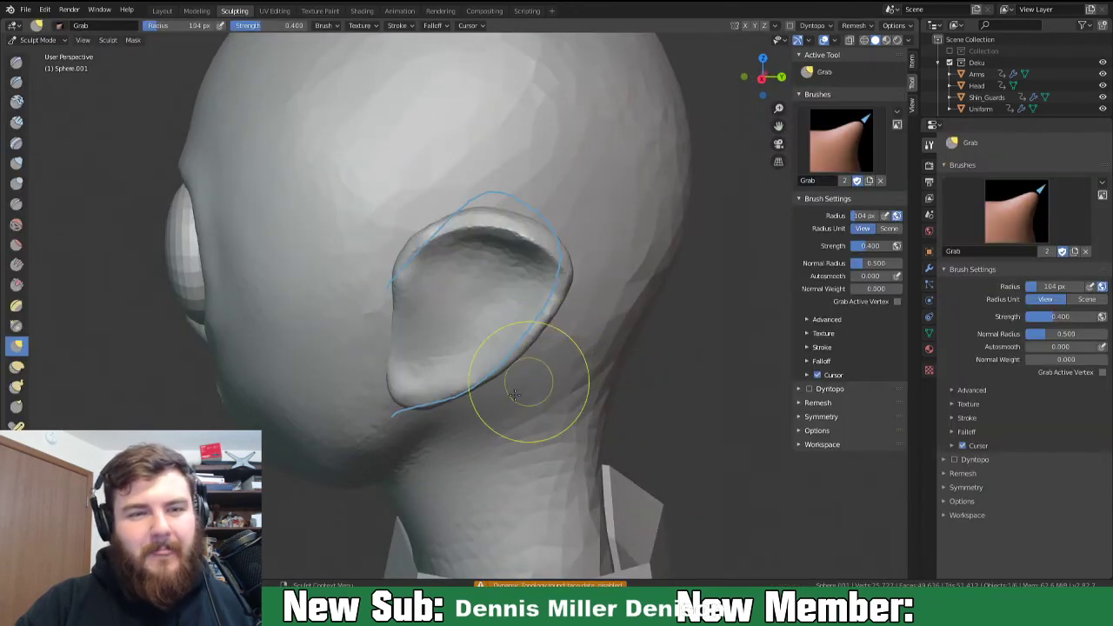
Switch to the Layout workspace and move the ear along the Y axis on the side of the head.
{"action": "left_click", "coordinate": [178, 13]}
{"action": "middle_click_drag", "start_coordinate": [449, 472], "coordinate": [470, 272]}
{"action": "scroll", "coordinate": [502, 366], "scroll_direction": "down", "scroll_amount": 2}
{"action": "key", "text": "g"}
{"action": "key", "text": "y"}
{"action": "left_click", "coordinate": [492, 278]}
Rotate the ear about the global X axis as seen from the side, and adjust its rotation about Z from the front.
{"action": "key", "text": "r"}
{"action": "key", "text": "z"}
{"action": "key", "text": "x"}
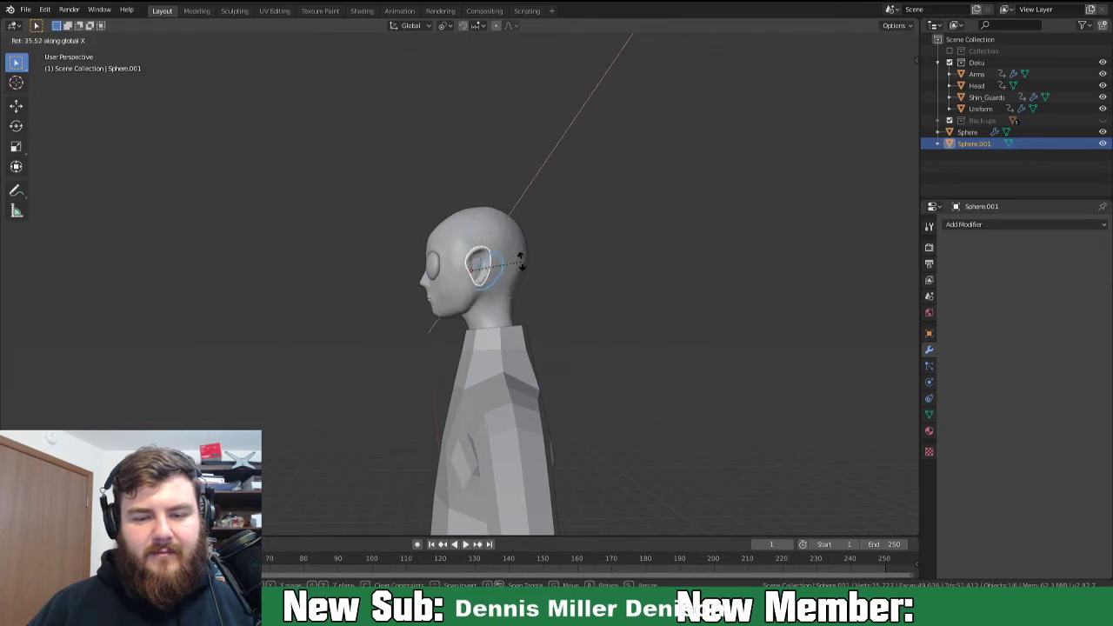
{"action": "left_click", "coordinate": [509, 280]}
{"action": "middle_click_drag", "start_coordinate": [509, 281], "coordinate": [596, 337]}
{"action": "key", "text": "r"}
{"action": "key", "text": "z"}
{"action": "left_click", "coordinate": [547, 338]}
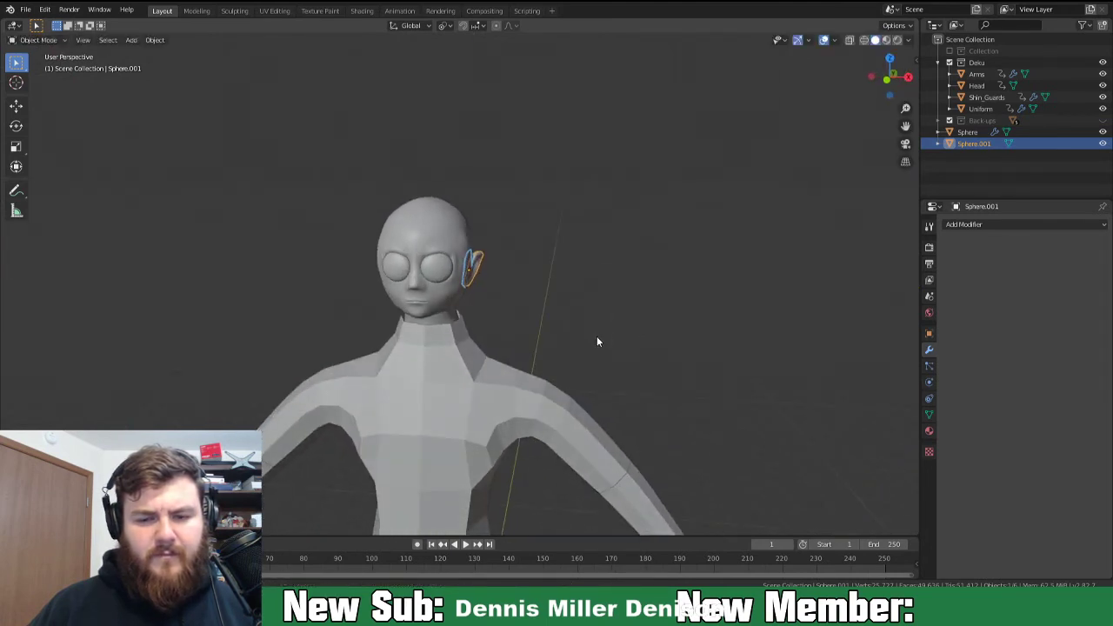
Add a Mirror modifier to the ear on the X axis with Head as the mirror object.
{"action": "left_click", "coordinate": [989, 225]}
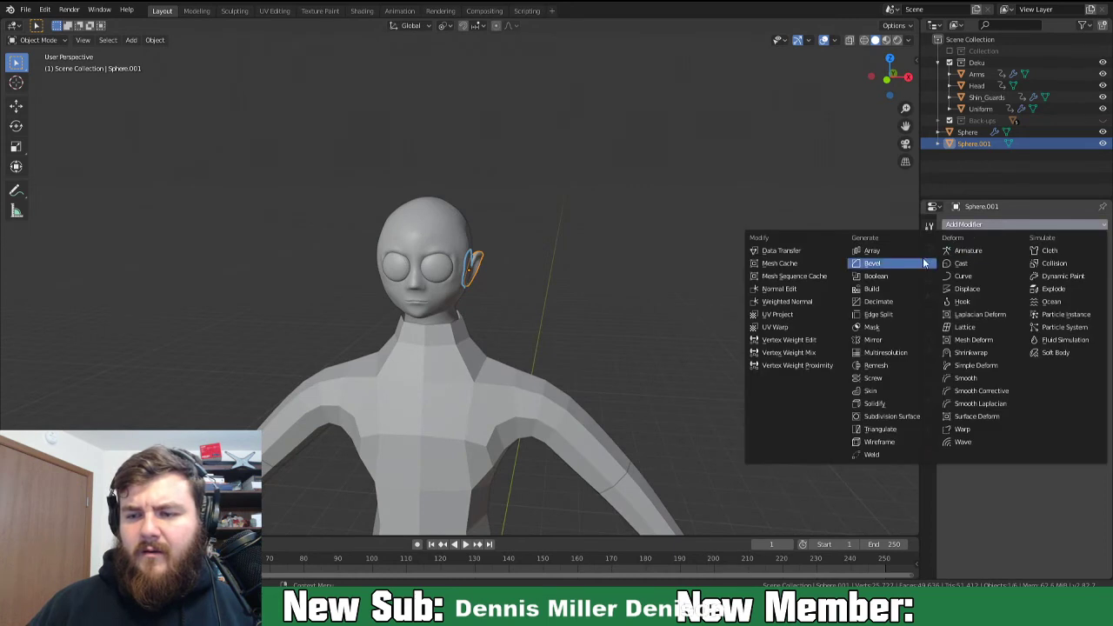
{"action": "left_click", "coordinate": [880, 346]}
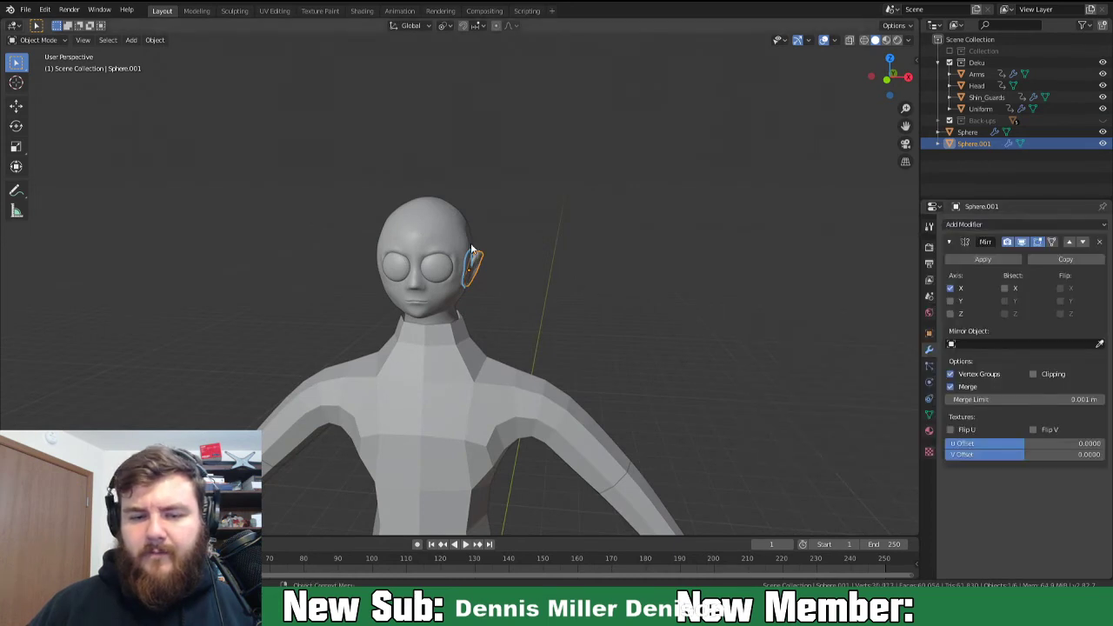
{"action": "left_click", "coordinate": [951, 345]}
{"action": "left_click", "coordinate": [965, 405]}
{"action": "middle_click_drag", "start_coordinate": [547, 373], "coordinate": [434, 296]}
{"action": "scroll", "coordinate": [523, 313], "scroll_direction": "up", "scroll_amount": 2}
{"action": "scroll", "coordinate": [477, 297], "scroll_direction": "up", "scroll_amount": 3}
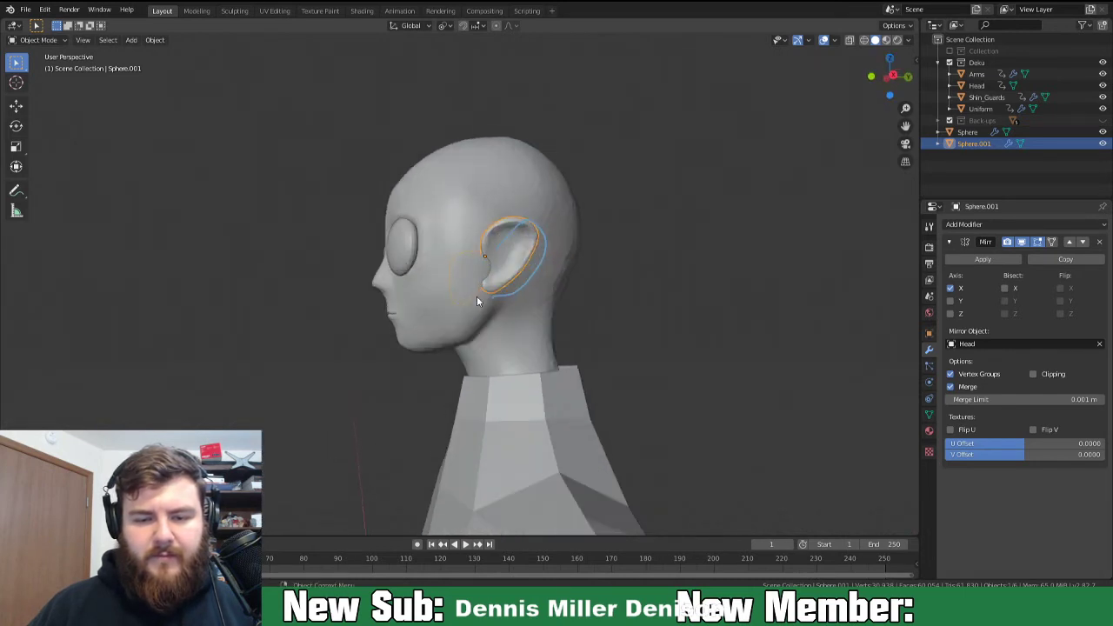
Examine how the ear sits against the head from the side, front and back in the Sculpting workspace.
{"action": "right_click", "coordinate": [515, 276]}
{"action": "left_click", "coordinate": [514, 277]}
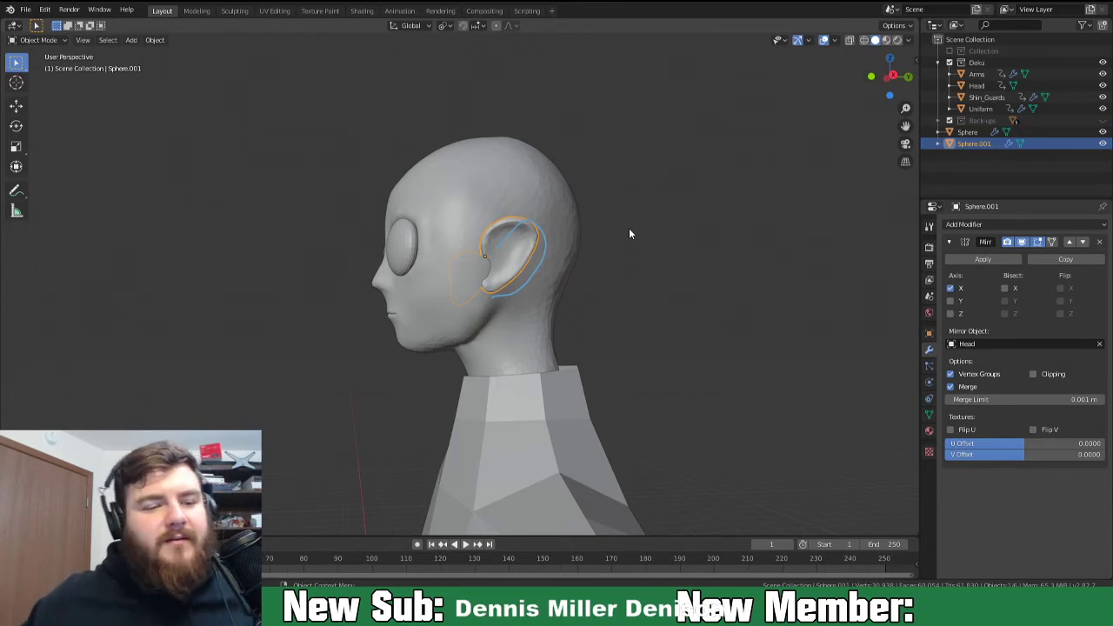
{"action": "left_click", "coordinate": [234, 10]}
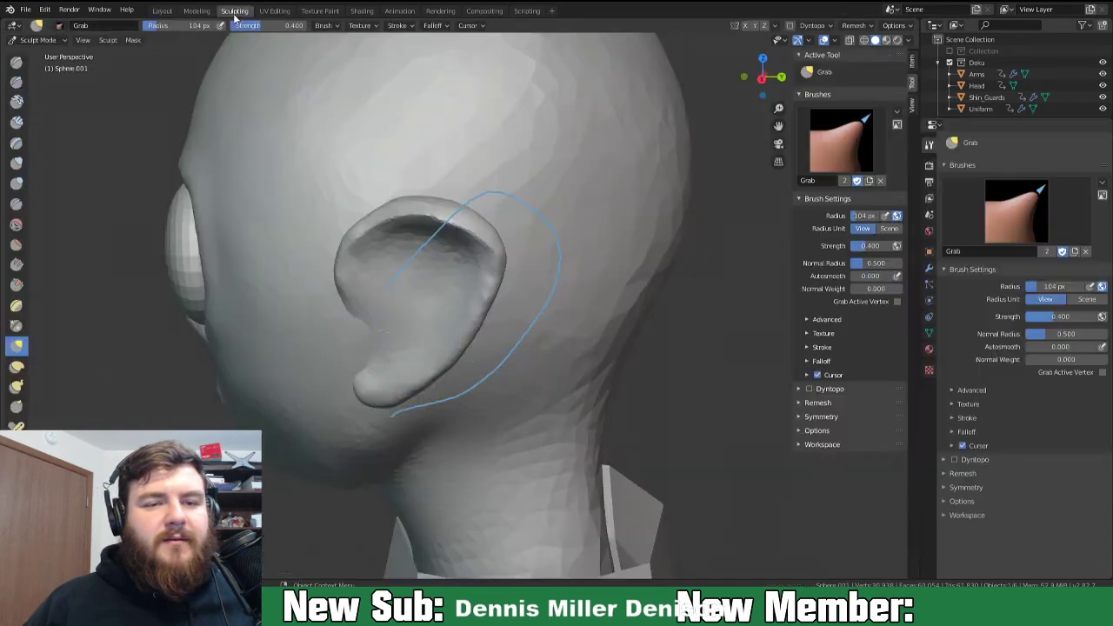
{"action": "mouse_move", "coordinate": [441, 360]}
{"action": "middle_mouse_down"}
{"action": "mouse_move", "coordinate": [457, 315]}
{"action": "mouse_move", "coordinate": [486, 316]}
{"action": "middle_mouse_up"}
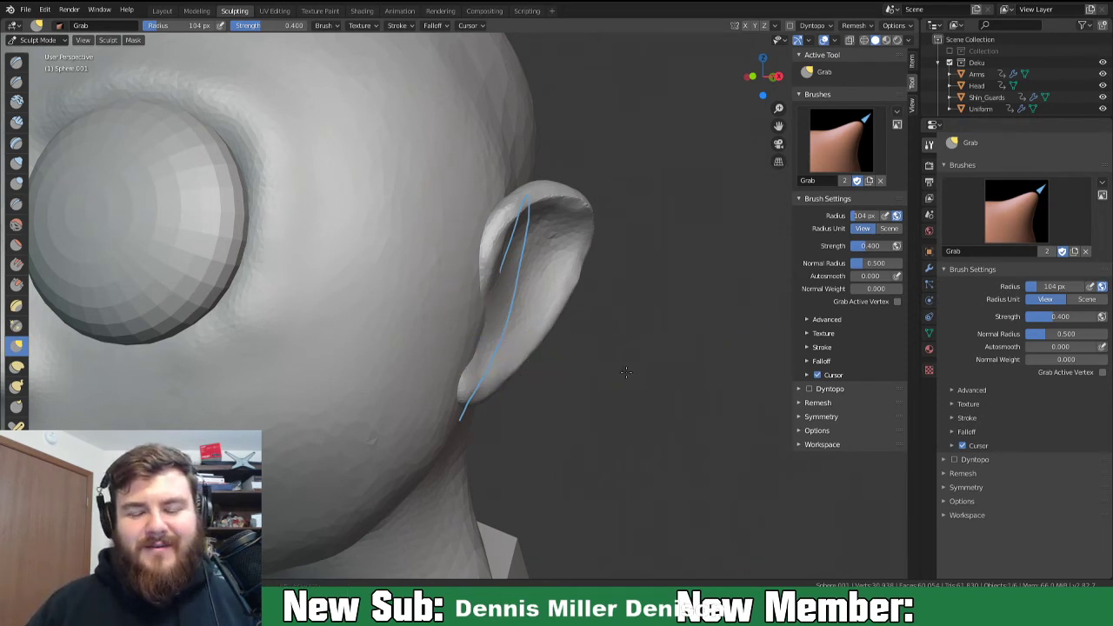
{"action": "middle_click_drag", "start_coordinate": [626, 373], "coordinate": [576, 335]}
{"action": "middle_click_drag", "start_coordinate": [460, 427], "coordinate": [532, 460]}
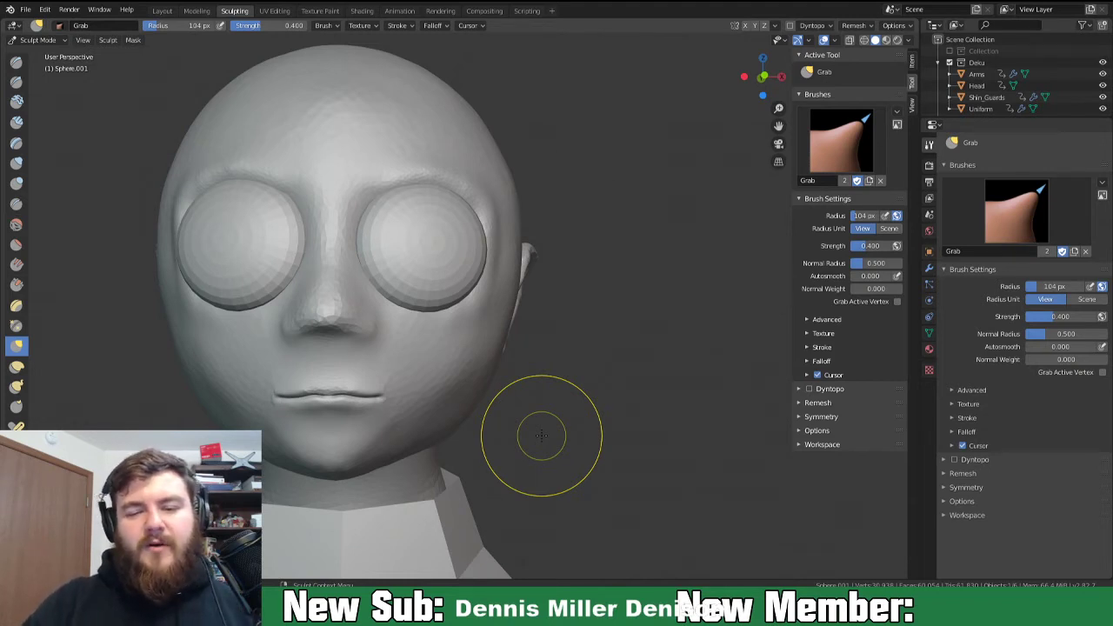
{"action": "mouse_move", "coordinate": [540, 434]}
{"action": "middle_mouse_down"}
{"action": "mouse_move", "coordinate": [426, 331]}
{"action": "mouse_move", "coordinate": [497, 298]}
{"action": "mouse_move", "coordinate": [551, 328]}
{"action": "middle_mouse_up"}
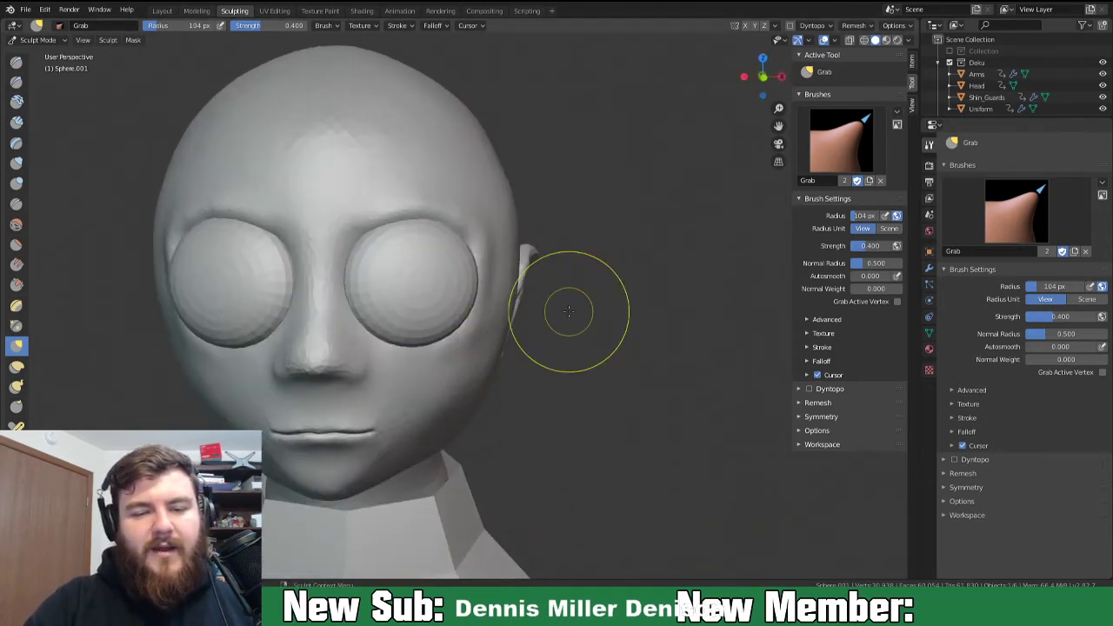
{"action": "scroll", "coordinate": [592, 252], "scroll_direction": "down", "scroll_amount": 4}
{"action": "mouse_move", "coordinate": [638, 340]}
{"action": "middle_mouse_down"}
{"action": "mouse_move", "coordinate": [470, 383]}
{"action": "mouse_move", "coordinate": [509, 333]}
{"action": "mouse_move", "coordinate": [423, 385]}
{"action": "mouse_move", "coordinate": [446, 427]}
{"action": "mouse_move", "coordinate": [516, 194]}
{"action": "mouse_move", "coordinate": [455, 244]}
{"action": "mouse_move", "coordinate": [517, 305]}
{"action": "middle_mouse_up"}
{"action": "scroll", "coordinate": [549, 326], "scroll_direction": "up", "scroll_amount": 2}
{"action": "scroll", "coordinate": [422, 378], "scroll_direction": "up", "scroll_amount": 1}
{"action": "scroll", "coordinate": [447, 427], "scroll_direction": "up", "scroll_amount": 4}
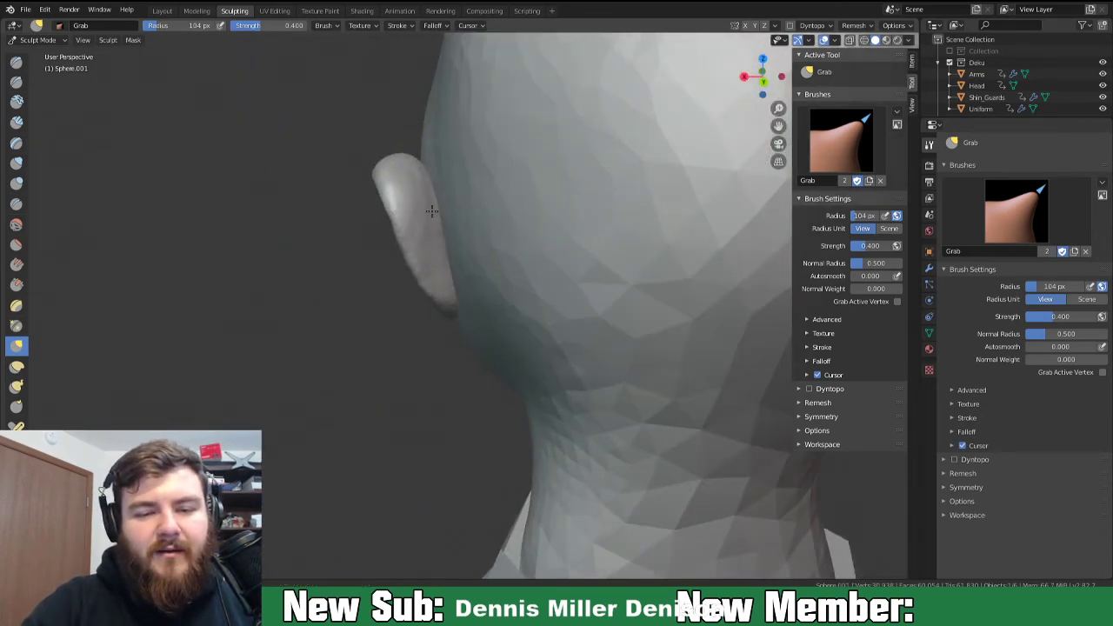
{"action": "mouse_move", "coordinate": [492, 325]}
{"action": "middle_mouse_down"}
{"action": "mouse_move", "coordinate": [646, 322]}
{"action": "mouse_move", "coordinate": [676, 307]}
{"action": "mouse_move", "coordinate": [709, 316]}
{"action": "mouse_move", "coordinate": [687, 325]}
{"action": "middle_mouse_up"}
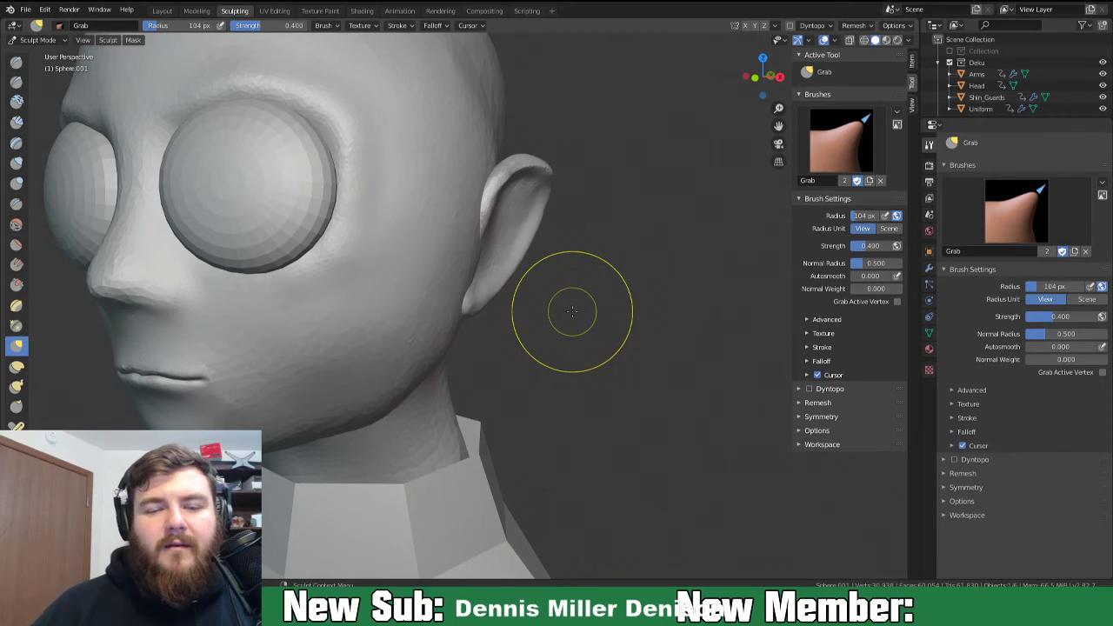
{"action": "scroll", "coordinate": [568, 315], "scroll_direction": "down", "scroll_amount": 3}
{"action": "mouse_move", "coordinate": [463, 386]}
{"action": "middle_mouse_down"}
{"action": "mouse_move", "coordinate": [548, 390]}
{"action": "mouse_move", "coordinate": [454, 386]}
{"action": "mouse_move", "coordinate": [539, 386]}
{"action": "mouse_move", "coordinate": [474, 384]}
{"action": "mouse_move", "coordinate": [489, 384]}
{"action": "mouse_move", "coordinate": [443, 273]}
{"action": "mouse_move", "coordinate": [492, 293]}
{"action": "mouse_move", "coordinate": [609, 282]}
{"action": "mouse_move", "coordinate": [454, 311]}
{"action": "mouse_move", "coordinate": [467, 298]}
{"action": "middle_mouse_up"}
{"action": "scroll", "coordinate": [492, 390], "scroll_direction": "down", "scroll_amount": 3}
{"action": "scroll", "coordinate": [489, 384], "scroll_direction": "down", "scroll_amount": 2}
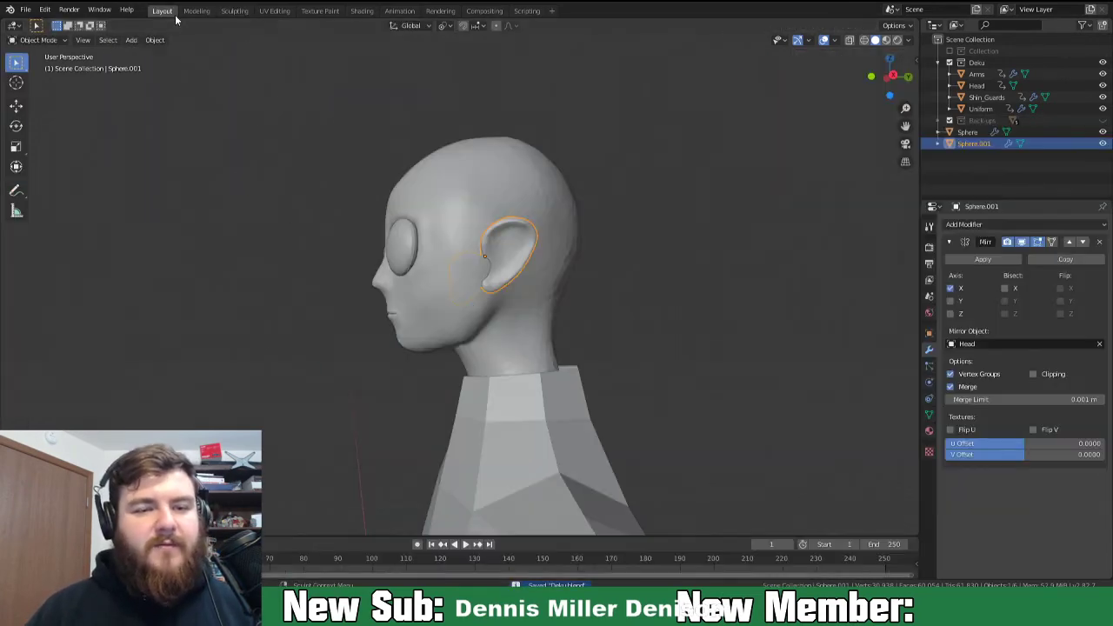
Open the Uniform body mesh in Edit Mode and select the edge loop around its neck opening.
{"action": "scroll", "coordinate": [561, 363], "scroll_direction": "down", "scroll_amount": 3}
{"action": "middle_click_drag", "start_coordinate": [419, 348], "coordinate": [514, 131]}
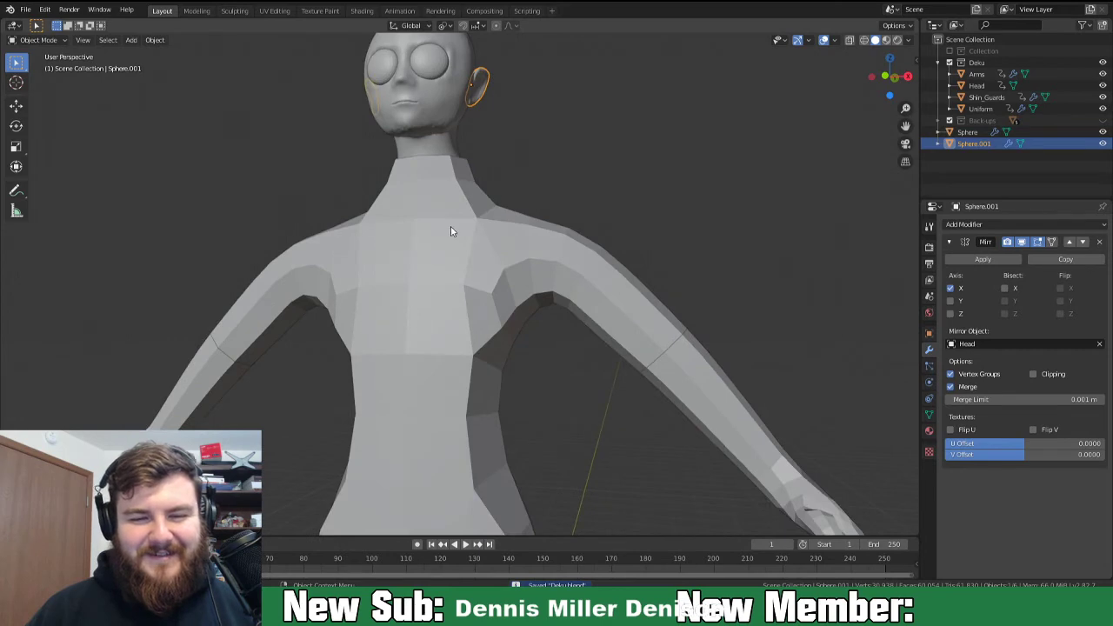
{"action": "left_click", "coordinate": [451, 231]}
{"action": "scroll", "coordinate": [427, 313], "scroll_direction": "down", "scroll_amount": 5}
{"action": "middle_click_drag", "start_coordinate": [414, 327], "coordinate": [435, 350]}
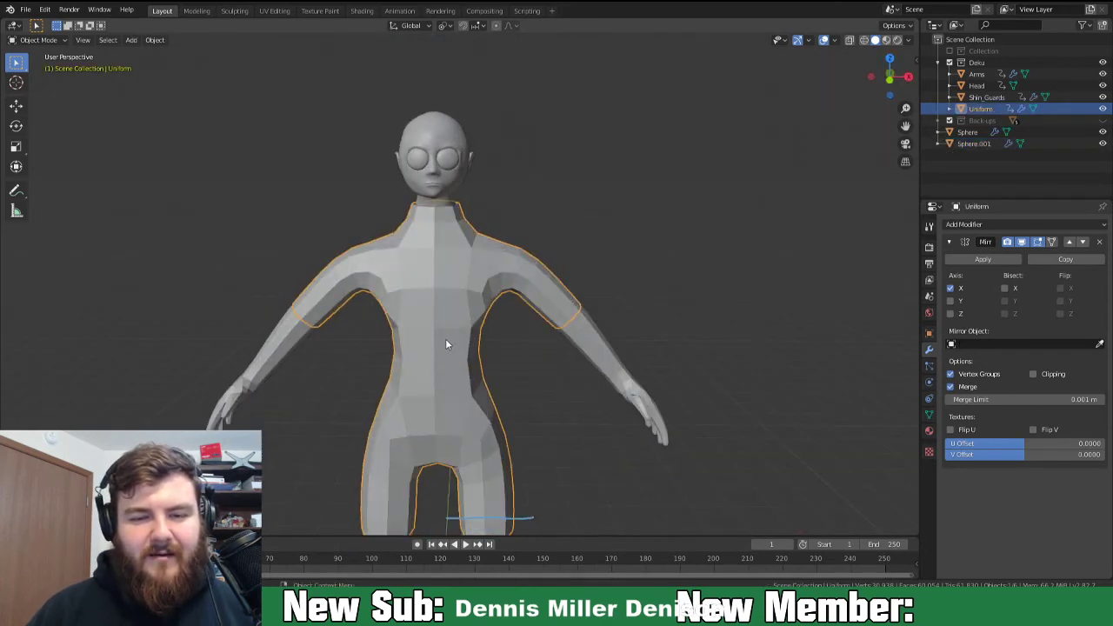
{"action": "scroll", "coordinate": [446, 344], "scroll_direction": "up", "scroll_amount": 2}
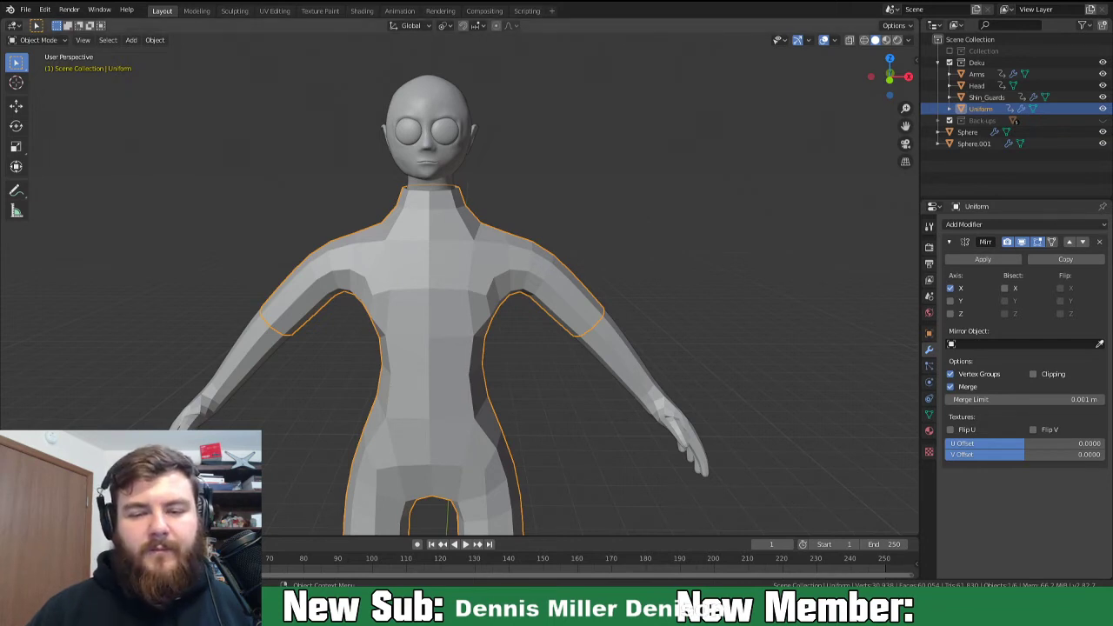
{"action": "middle_click_drag", "start_coordinate": [553, 347], "coordinate": [533, 349]}
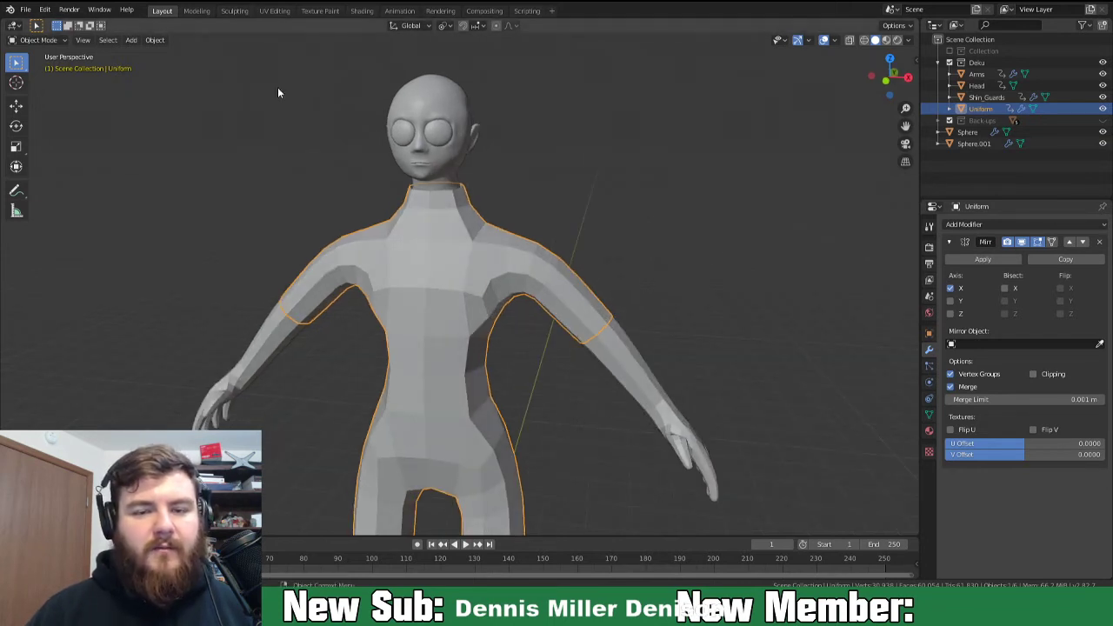
{"action": "key", "text": "Tab"}
{"action": "scroll", "coordinate": [476, 198], "scroll_direction": "up", "scroll_amount": 2}
{"action": "middle_click_drag", "start_coordinate": [476, 198], "coordinate": [613, 135]}
{"action": "middle_click_drag", "start_coordinate": [633, 133], "coordinate": [516, 187]}
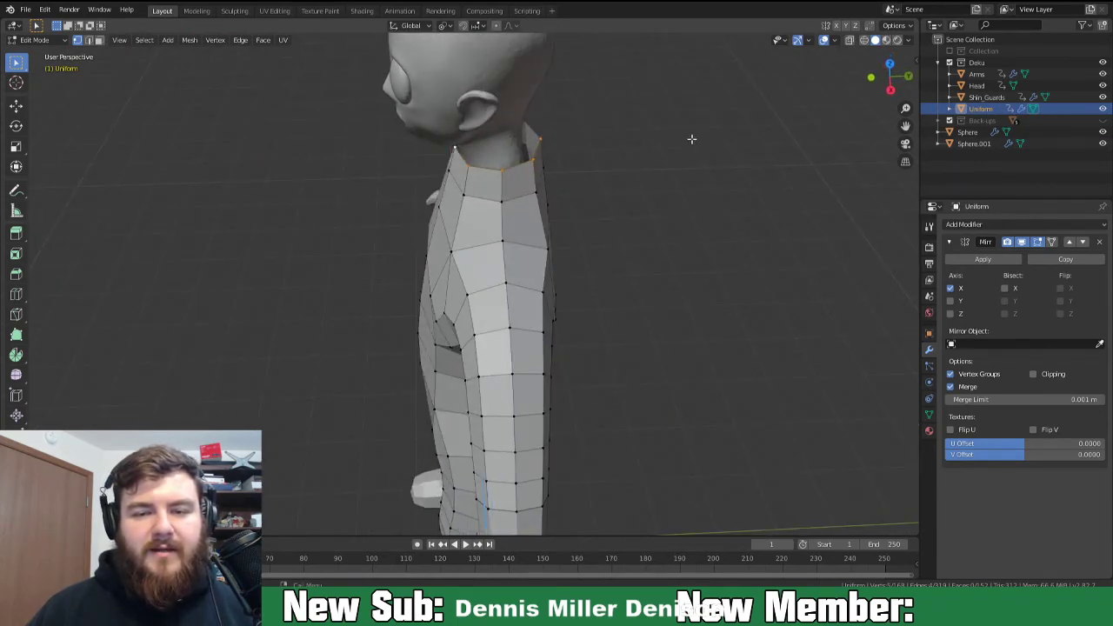
Set the transform pivot point to Median Point and scale the Uniform's collar loop inward.
{"action": "key", "text": "s"}
{"action": "right_click", "coordinate": [658, 147]}
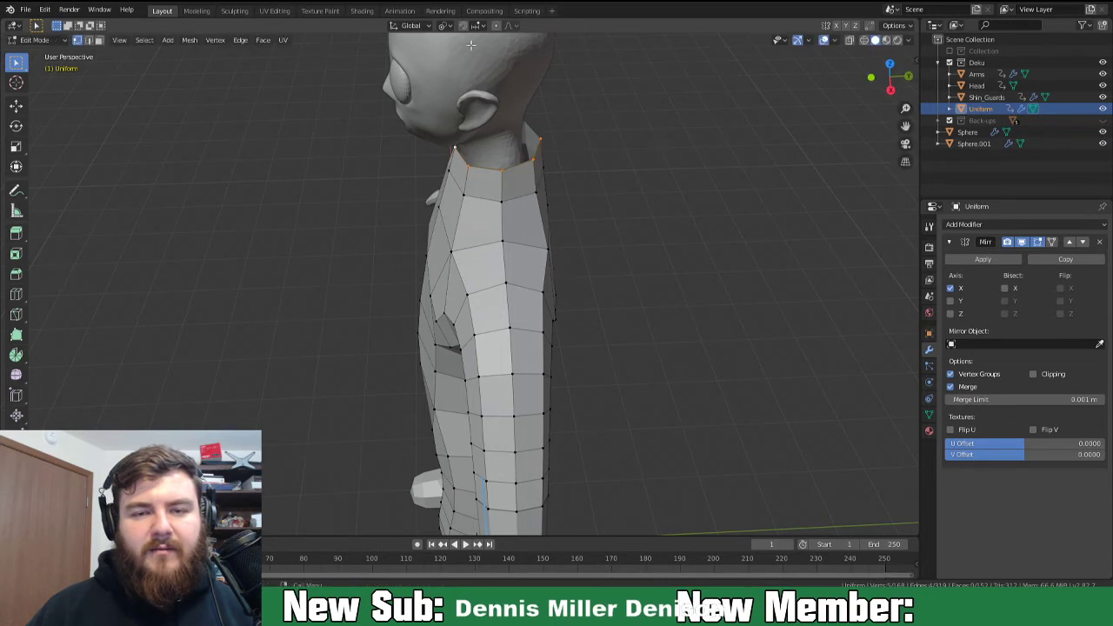
{"action": "left_click", "coordinate": [444, 27]}
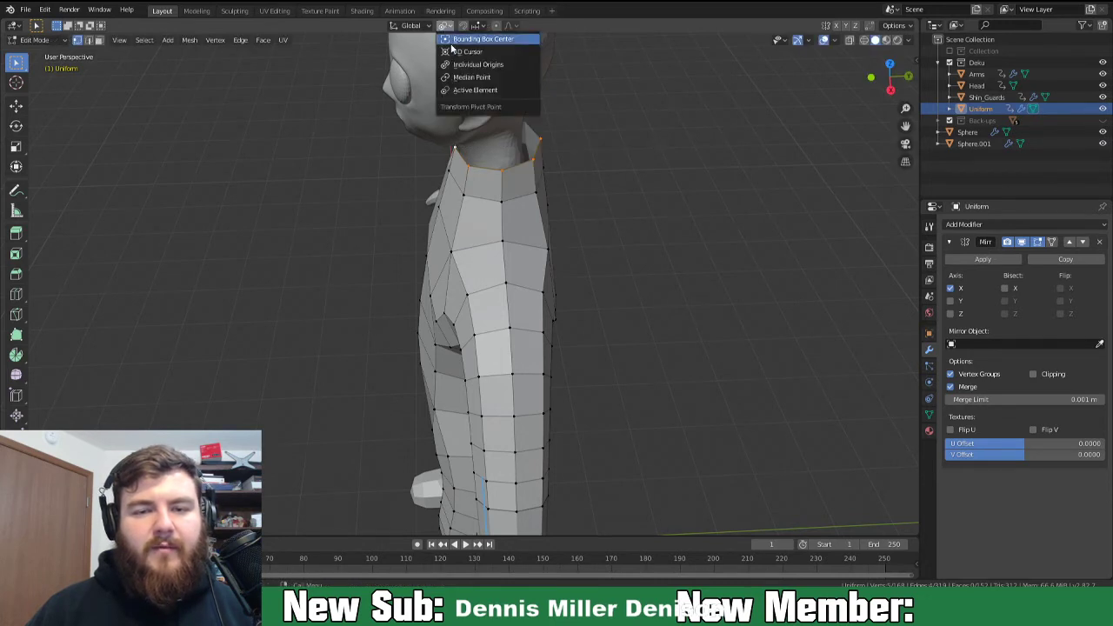
{"action": "left_click", "coordinate": [465, 82]}
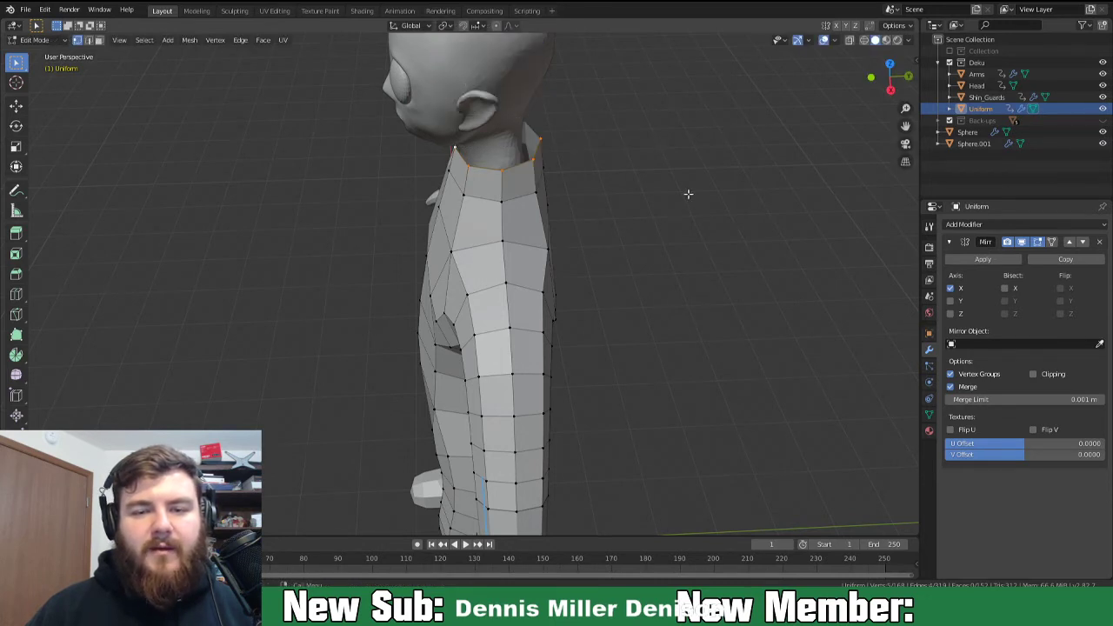
{"action": "key", "text": "s"}
{"action": "right_click", "coordinate": [648, 179]}
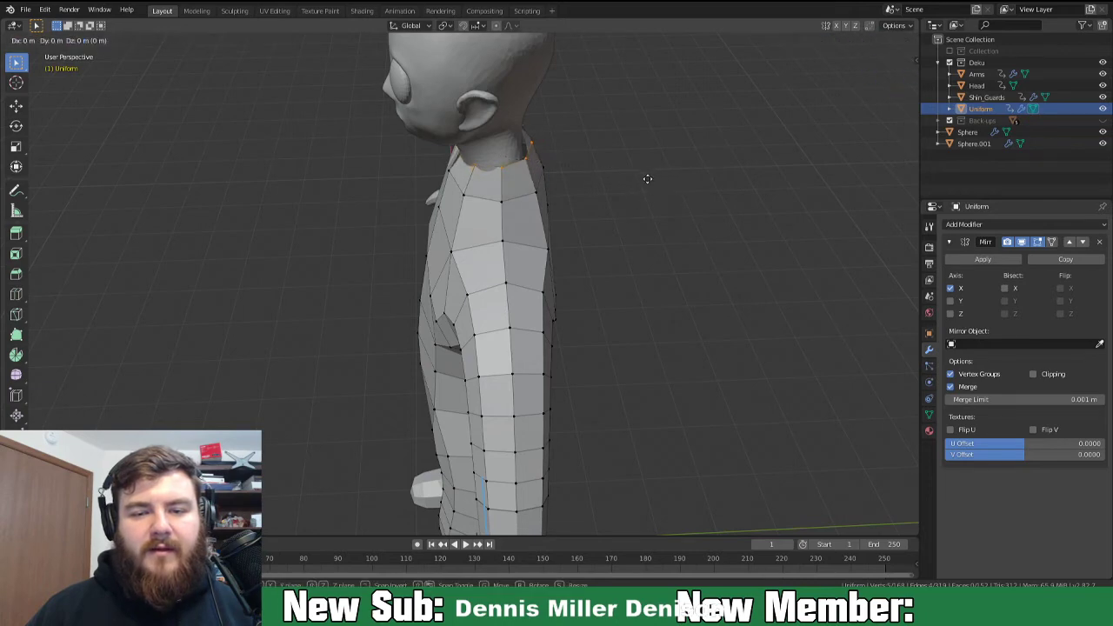
Enable Clipping on the Uniform's Mirror modifier and rescale the collar loop to fit around the neck.
{"action": "middle_click_drag", "start_coordinate": [553, 212], "coordinate": [963, 369]}
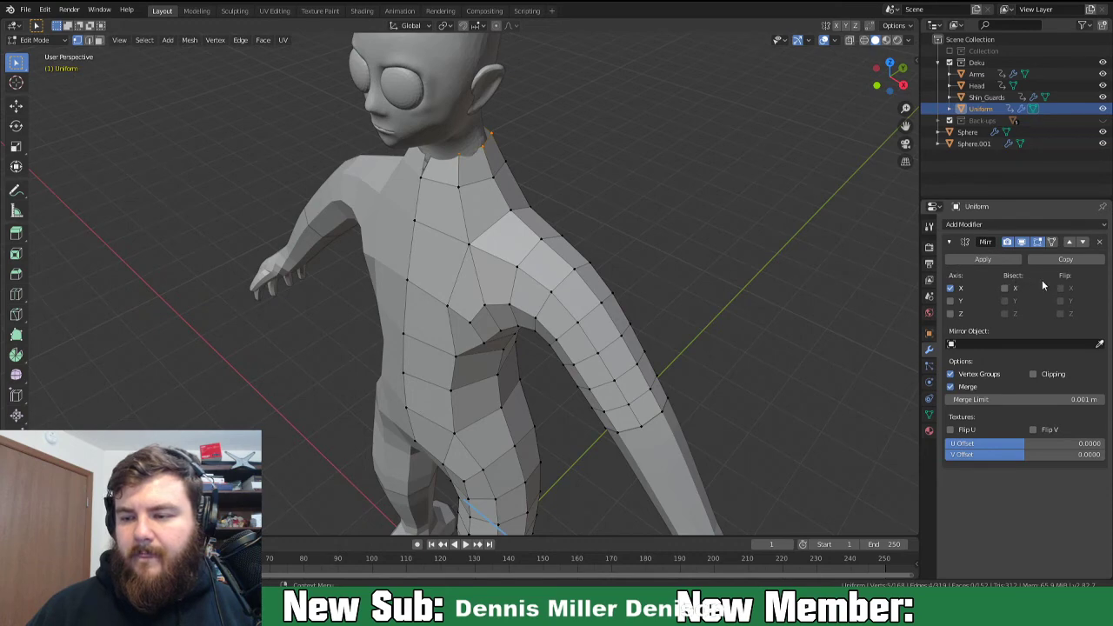
{"action": "left_click", "coordinate": [1033, 374]}
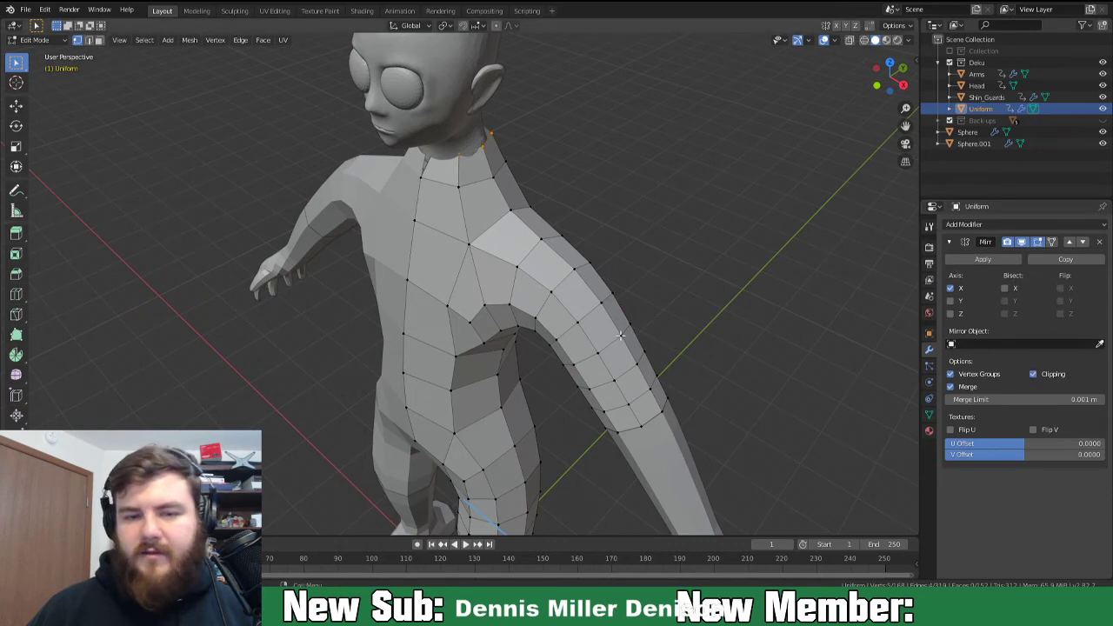
{"action": "middle_click_drag", "start_coordinate": [609, 296], "coordinate": [670, 319]}
{"action": "key", "text": "s"}
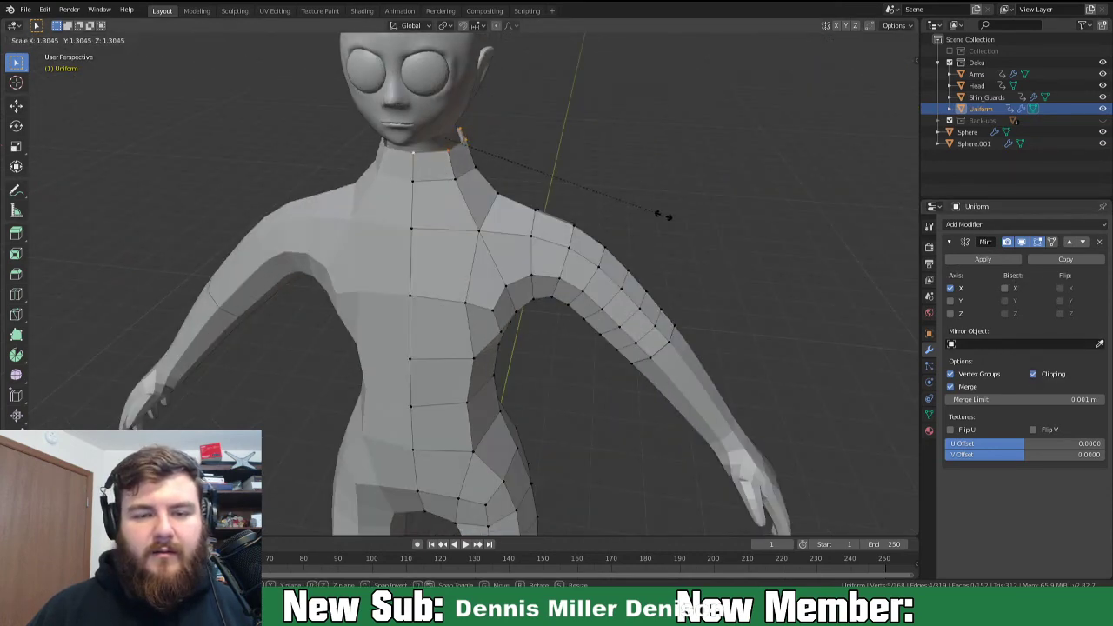
{"action": "left_click", "coordinate": [671, 219]}
{"action": "key", "text": "s"}
{"action": "left_click", "coordinate": [616, 201]}
Move the collar loop forward along the Y axis so that it surrounds the neck.
{"action": "middle_click_drag", "start_coordinate": [616, 201], "coordinate": [505, 211]}
{"action": "key", "text": "g"}
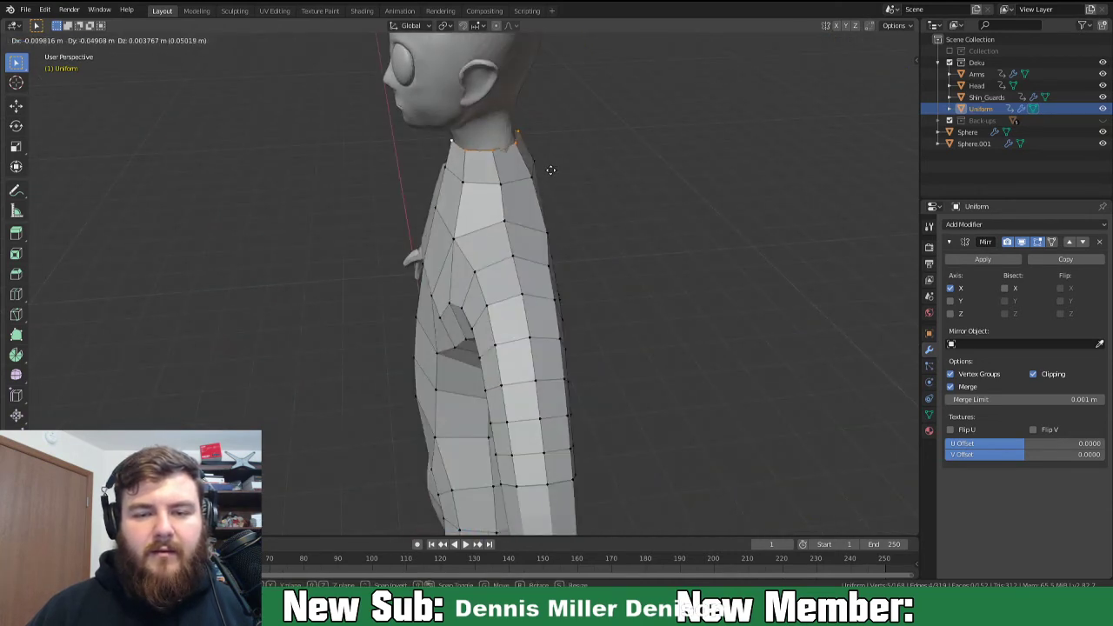
{"action": "key", "text": "y"}
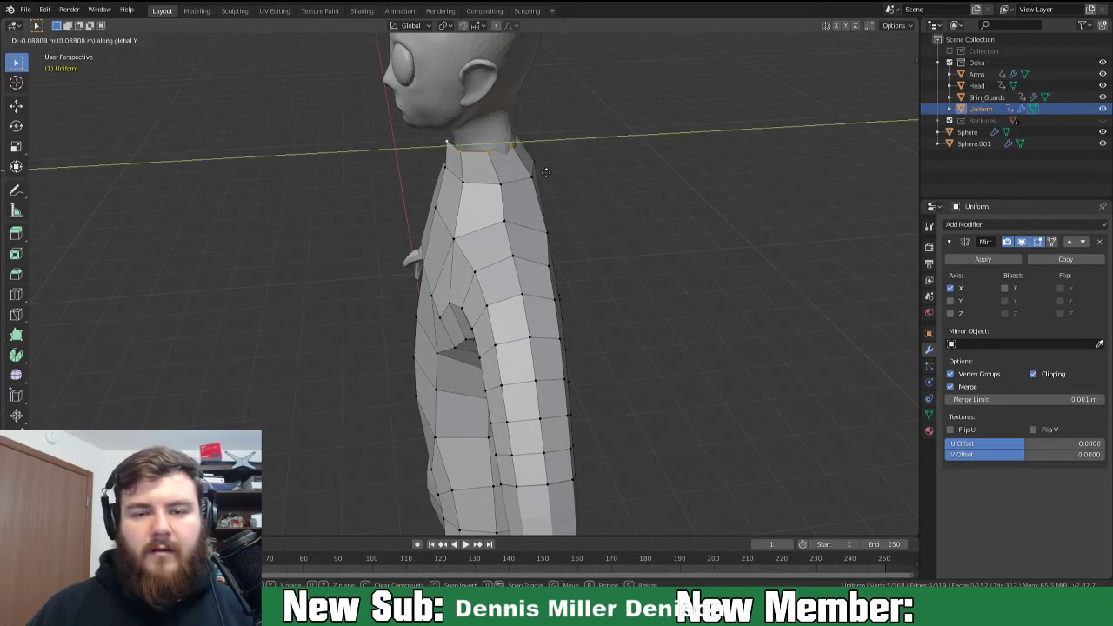
{"action": "left_click", "coordinate": [532, 188]}
{"action": "middle_click_drag", "start_coordinate": [532, 188], "coordinate": [596, 193]}
{"action": "middle_click_drag", "start_coordinate": [472, 190], "coordinate": [529, 168]}
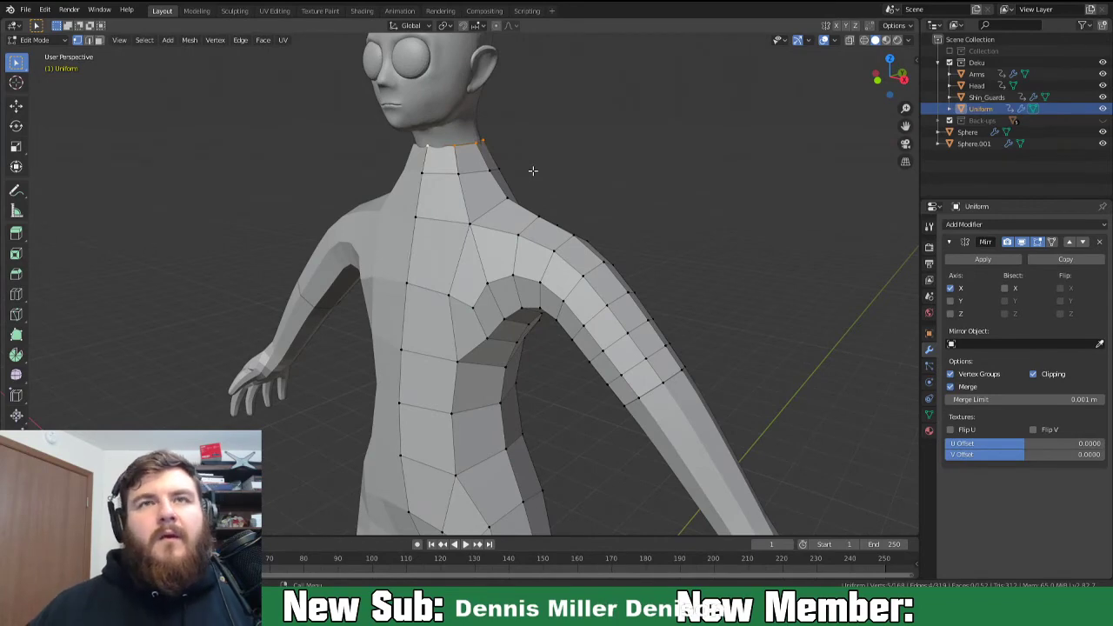
Widen the Uniform's torso with proportional editing, moving the vertices below the armpit and at the waist outward about 0.0965 m and 0.0871 m in X.
{"action": "scroll", "coordinate": [551, 209], "scroll_direction": "down", "scroll_amount": 3}
{"action": "mouse_move", "coordinate": [551, 208]}
{"action": "middle_mouse_down"}
{"action": "mouse_move", "coordinate": [588, 231]}
{"action": "mouse_move", "coordinate": [532, 240]}
{"action": "mouse_move", "coordinate": [569, 218]}
{"action": "middle_mouse_up"}
{"action": "middle_click_drag", "start_coordinate": [527, 365], "coordinate": [499, 352]}
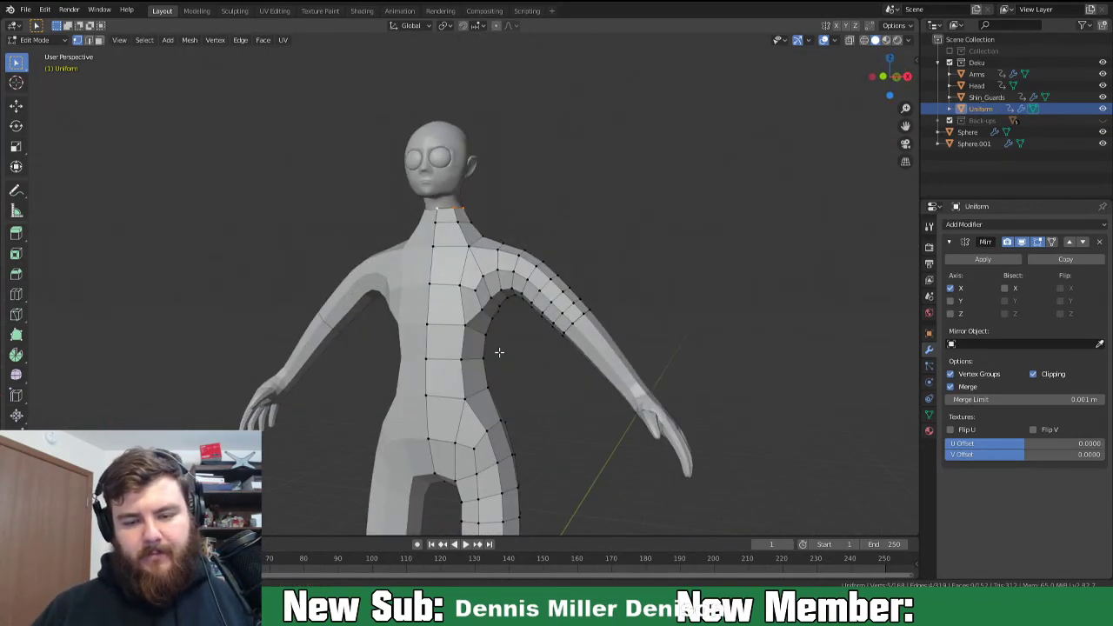
{"action": "key", "text": "o"}
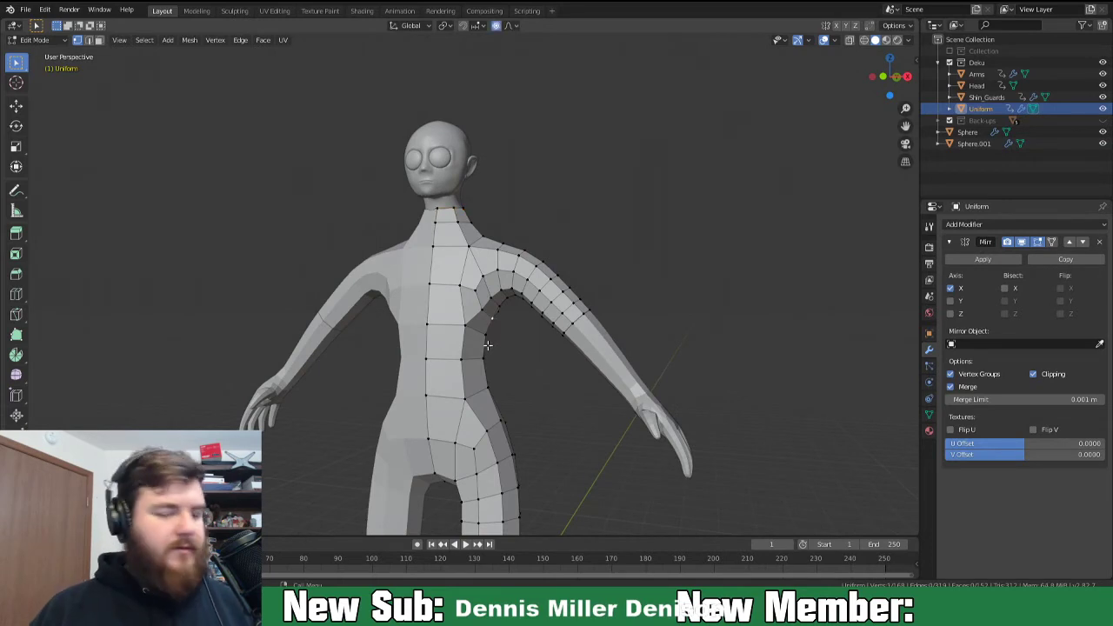
{"action": "middle_click_drag", "start_coordinate": [513, 318], "coordinate": [524, 325]}
{"action": "key", "text": "g"}
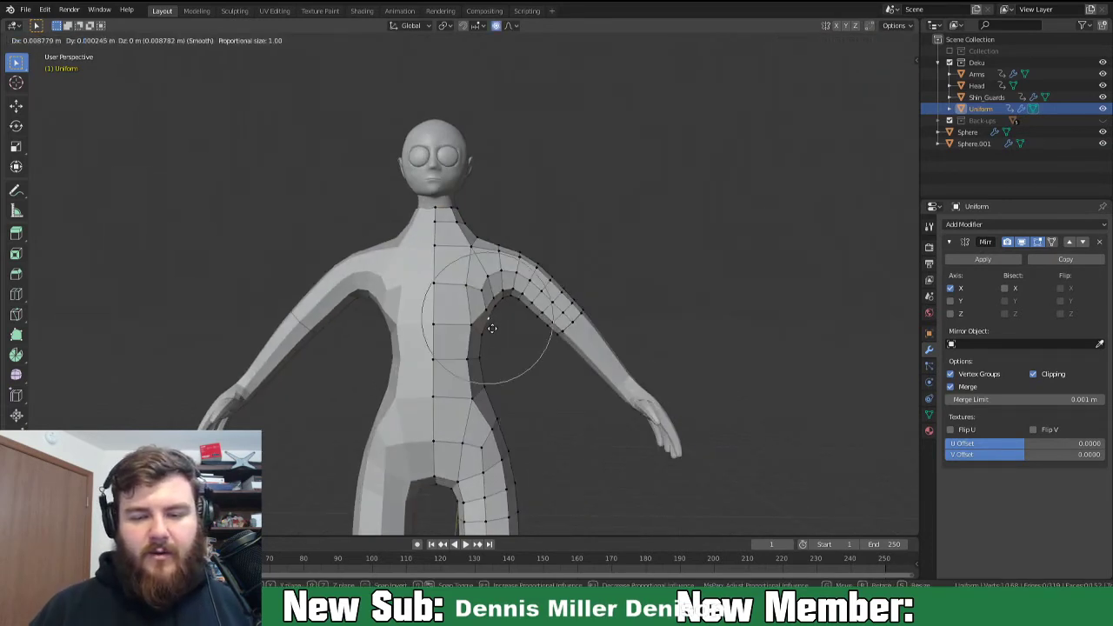
{"action": "left_click", "coordinate": [495, 325]}
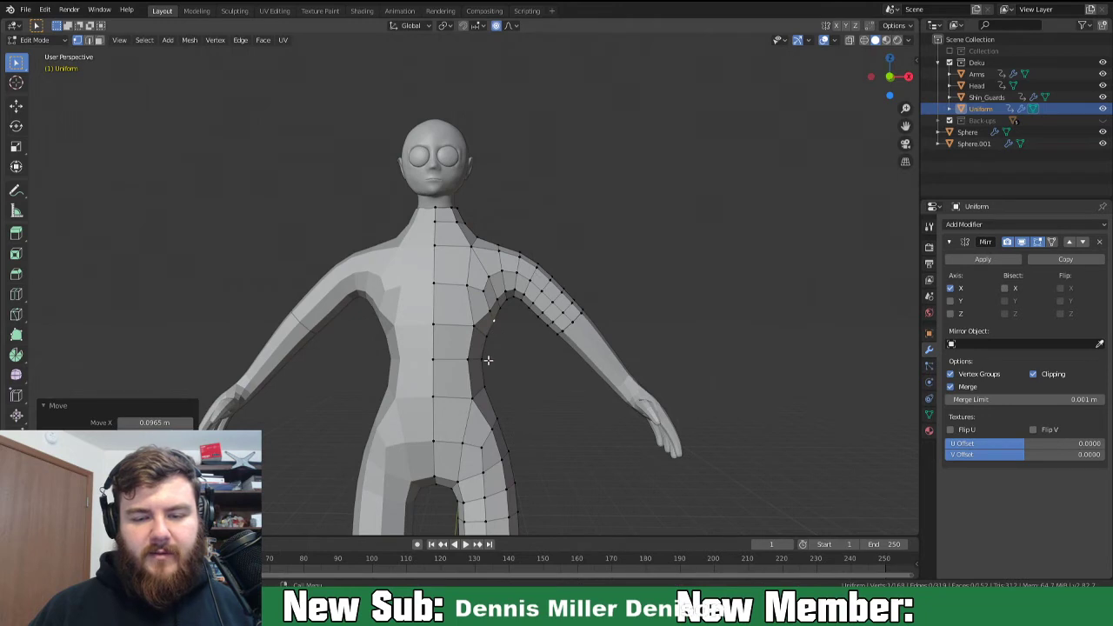
{"action": "key", "text": "g"}
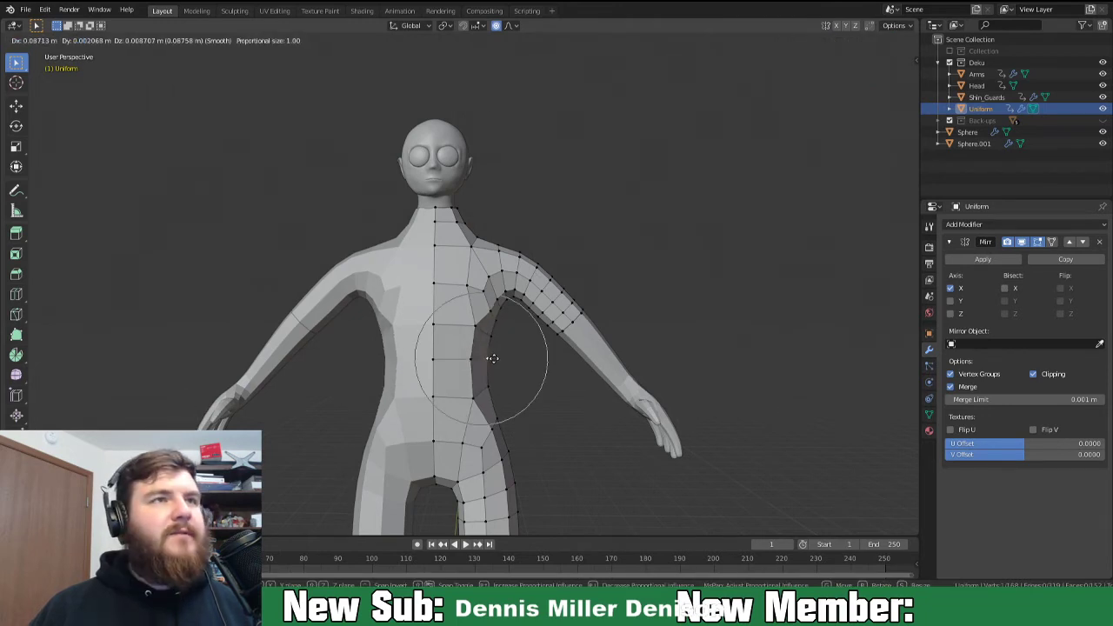
{"action": "left_click", "coordinate": [492, 358]}
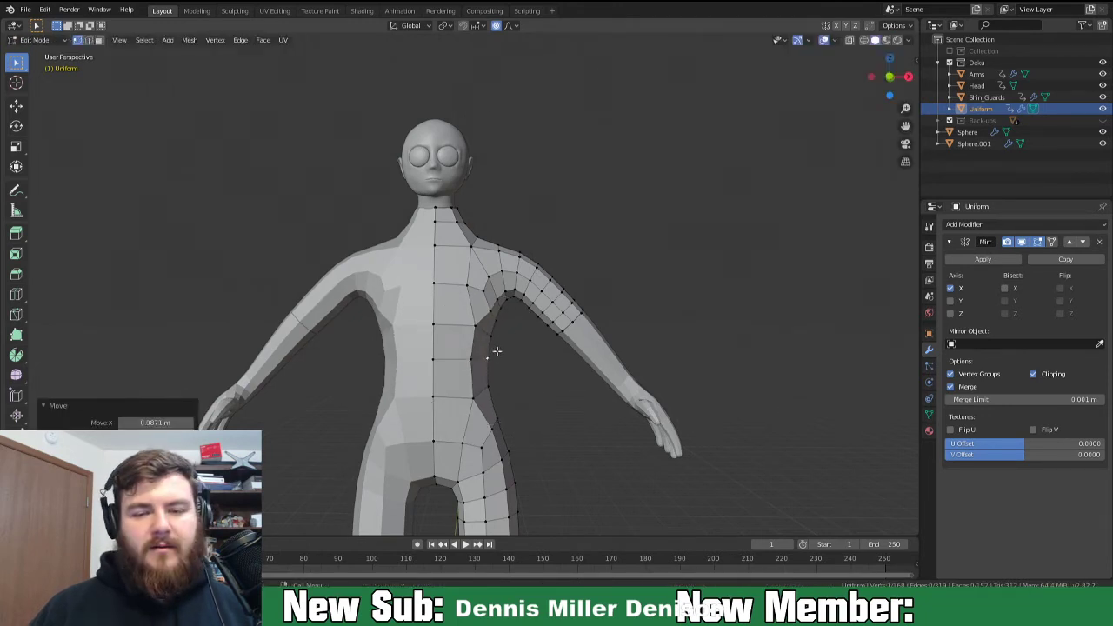
Scale the entire Uniform mesh down to about 0.859 and turn off proportional editing.
{"action": "middle_click_drag", "start_coordinate": [486, 229], "coordinate": [547, 306]}
{"action": "scroll", "coordinate": [549, 313], "scroll_direction": "down", "scroll_amount": 2}
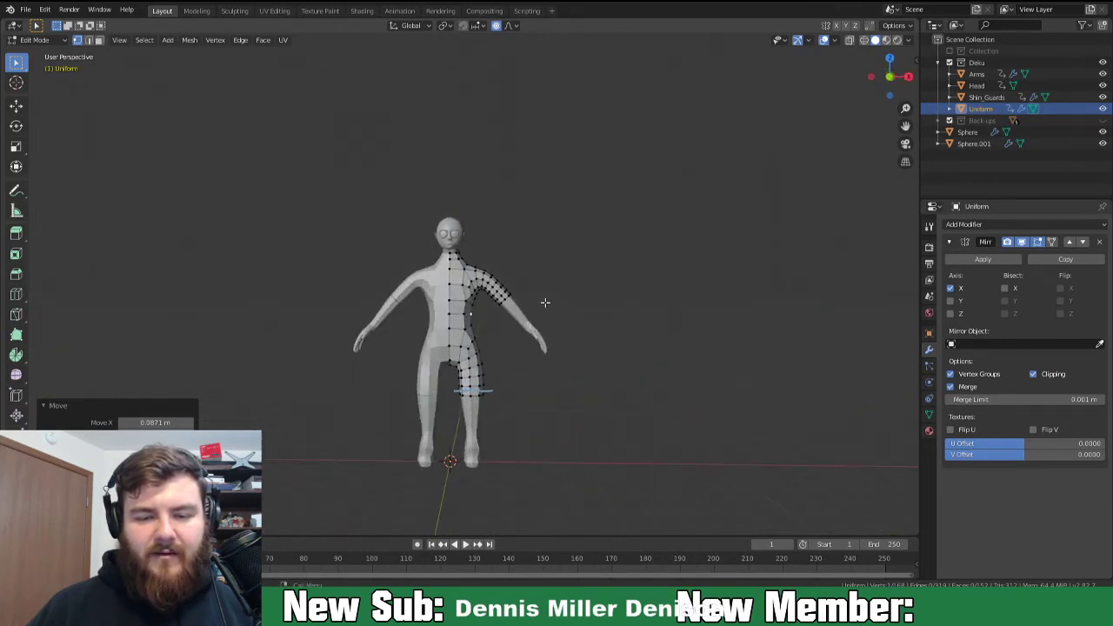
{"action": "key", "text": "Tab"}
{"action": "key", "text": "Tab"}
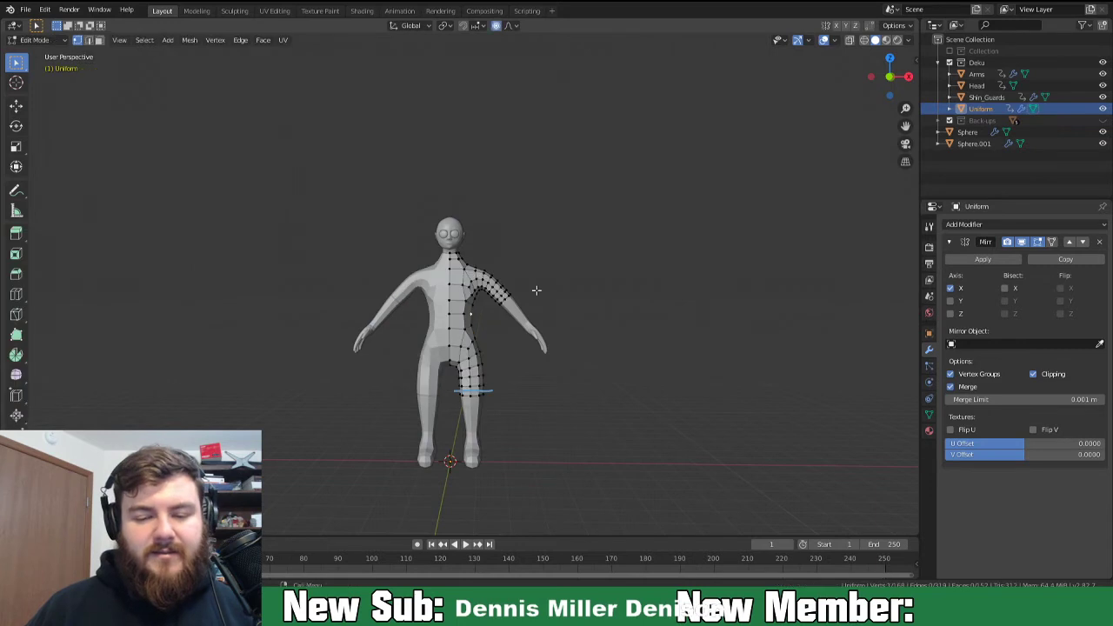
{"action": "key", "text": "a"}
{"action": "key", "text": "s"}
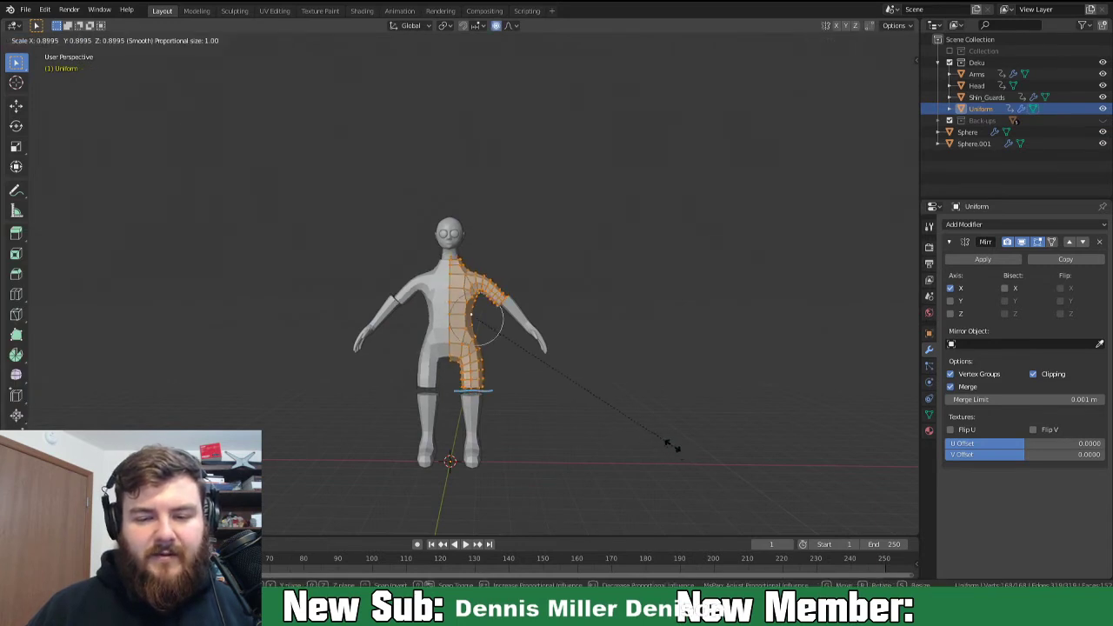
{"action": "left_click", "coordinate": [667, 430]}
{"action": "key", "text": "g"}
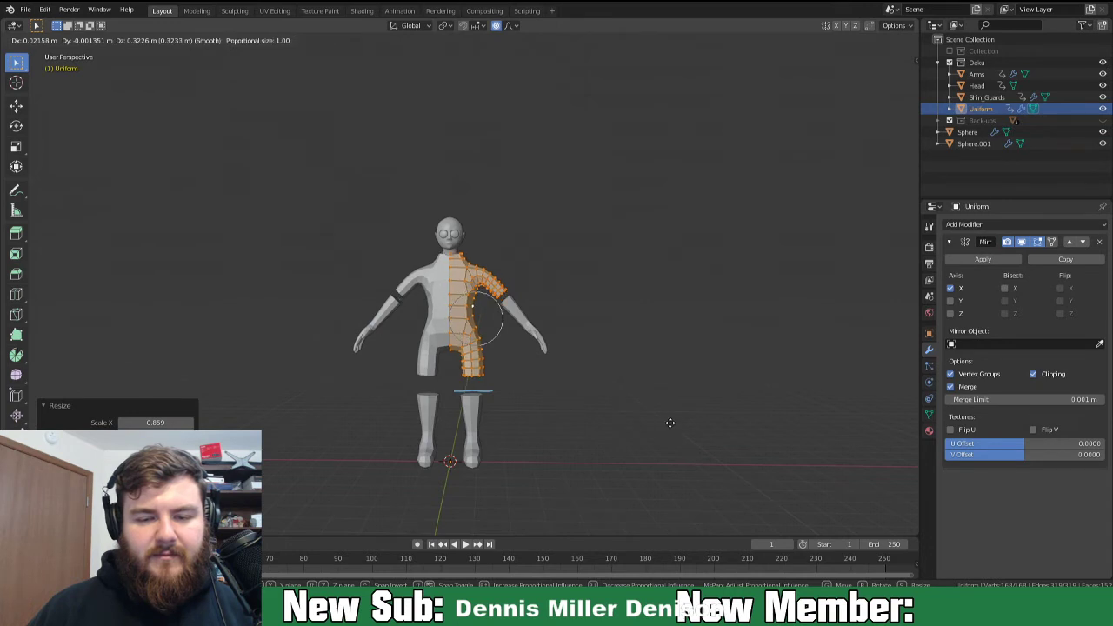
{"action": "key", "text": "Escape"}
{"action": "key", "text": "o"}
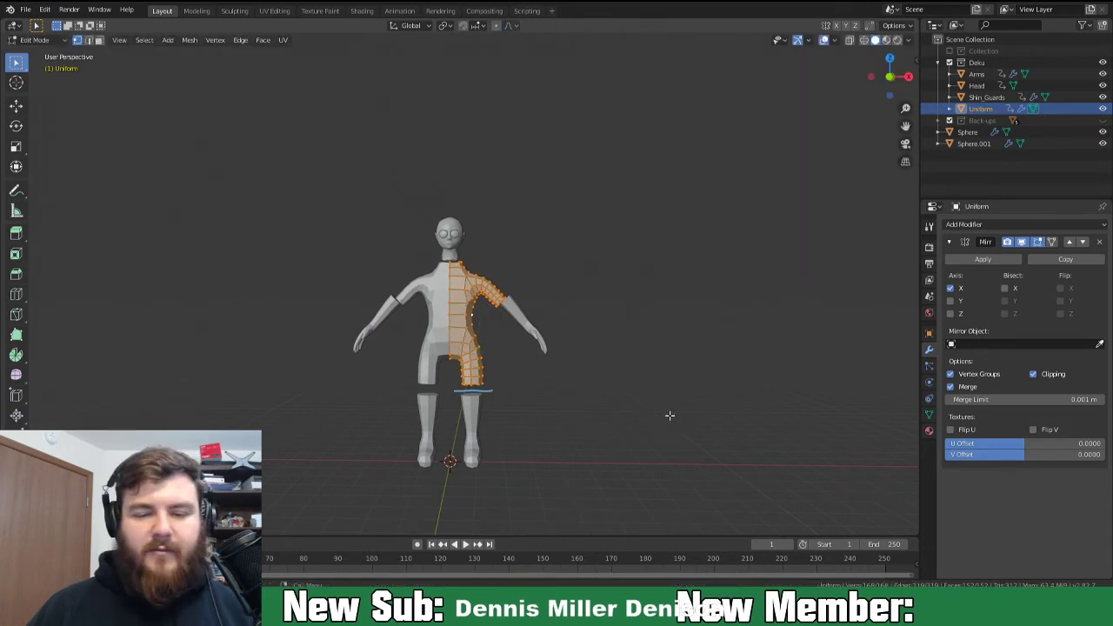
{"action": "scroll", "coordinate": [547, 399], "scroll_direction": "up", "scroll_amount": 2}
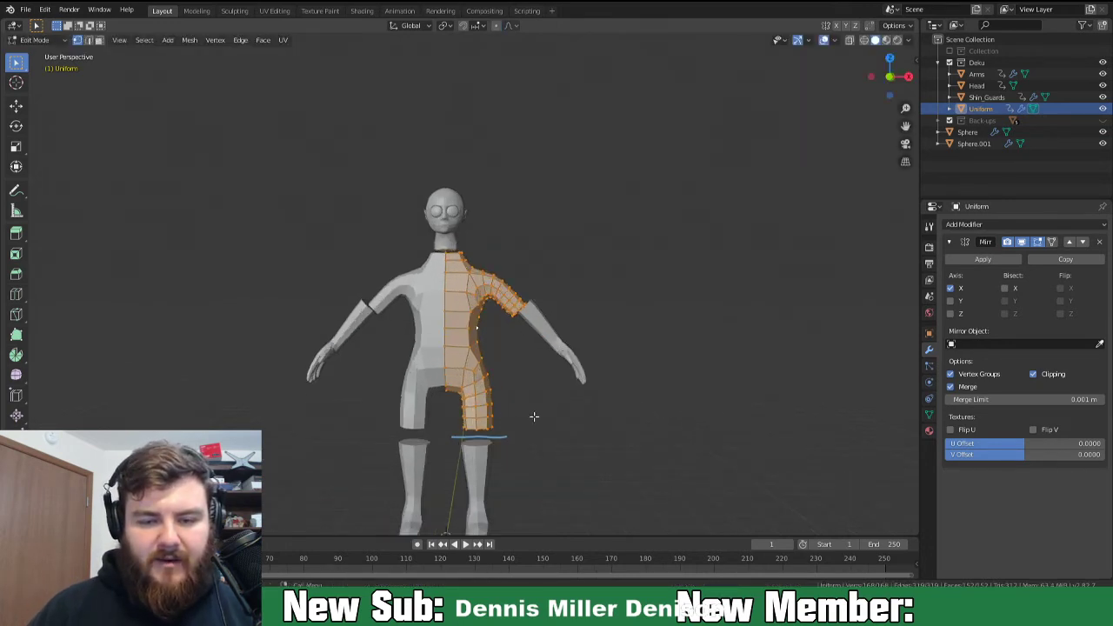
Undo the last scaling of the whole Uniform mesh and return to Object Mode.
{"action": "scroll", "coordinate": [535, 416], "scroll_direction": "up", "scroll_amount": 3}
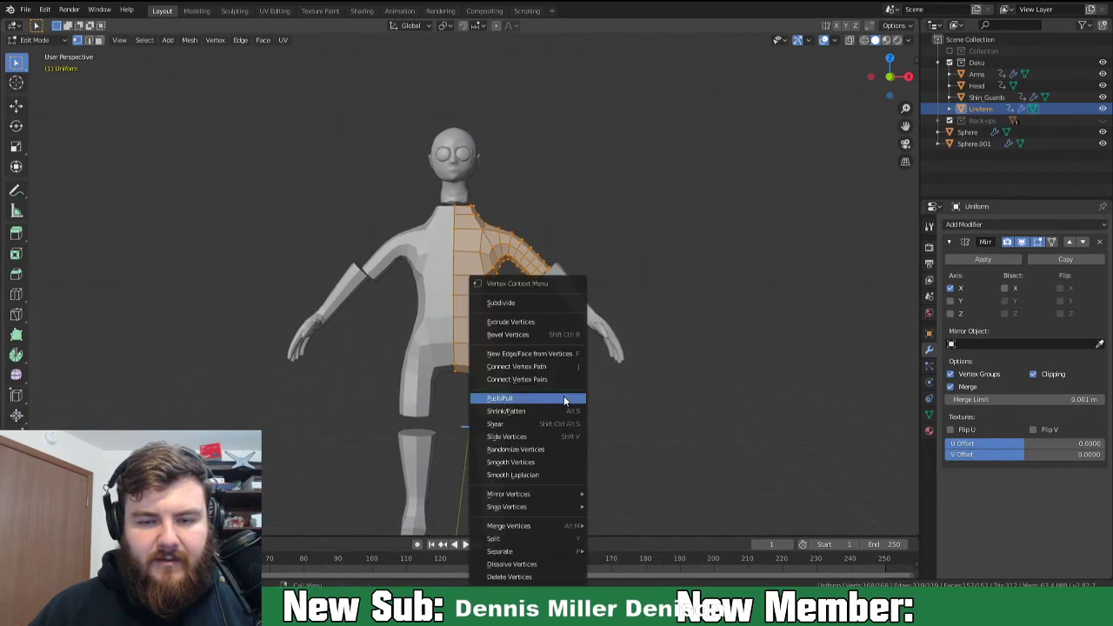
{"action": "key", "text": "ctrl+z"}
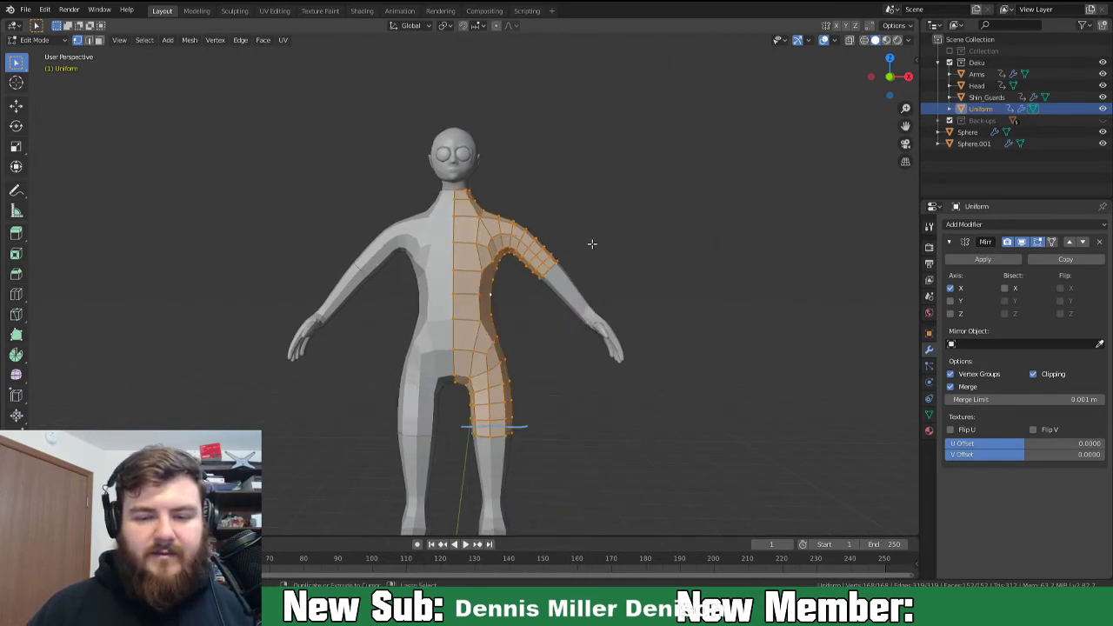
{"action": "key", "text": "Tab"}
Select the head together with its eyes and ears and scale them up slightly.
{"action": "left_click", "coordinate": [458, 164]}
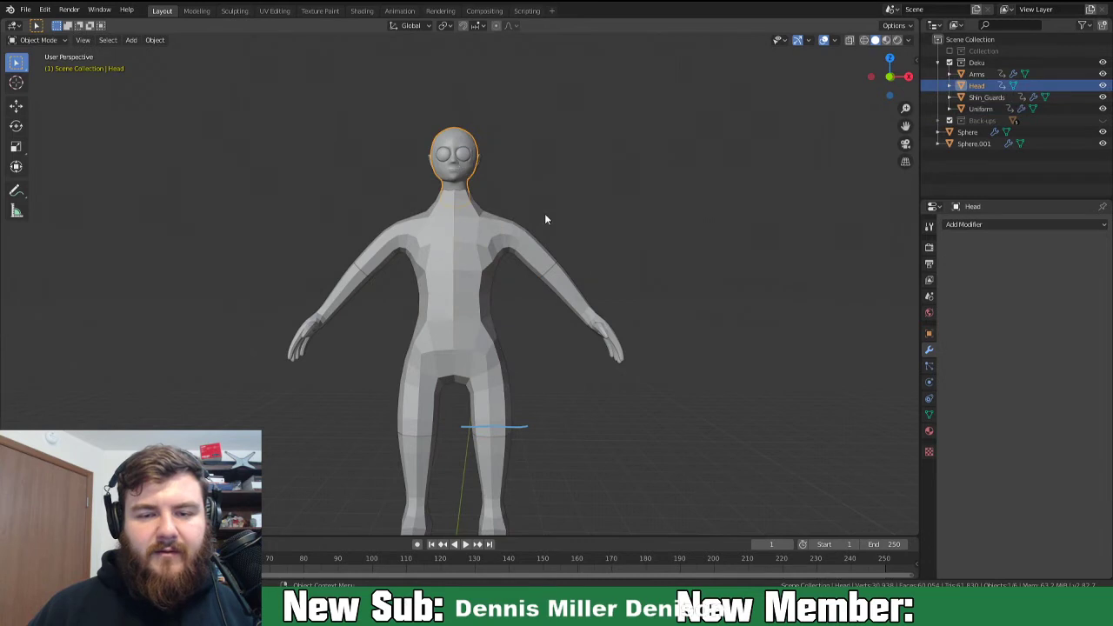
{"action": "middle_click_drag", "start_coordinate": [458, 164], "coordinate": [446, 163]}
{"action": "left_click", "coordinate": [446, 161], "text": "shift"}
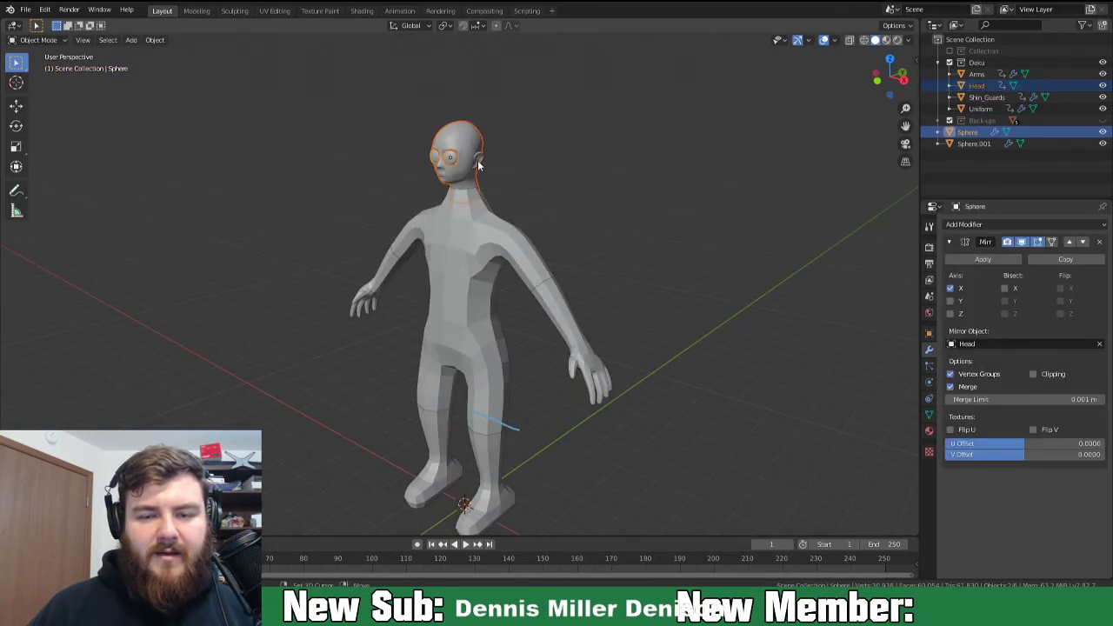
{"action": "left_click", "coordinate": [453, 158], "text": "shift"}
{"action": "middle_click_drag", "start_coordinate": [587, 265], "coordinate": [626, 325]}
{"action": "key", "text": "s"}
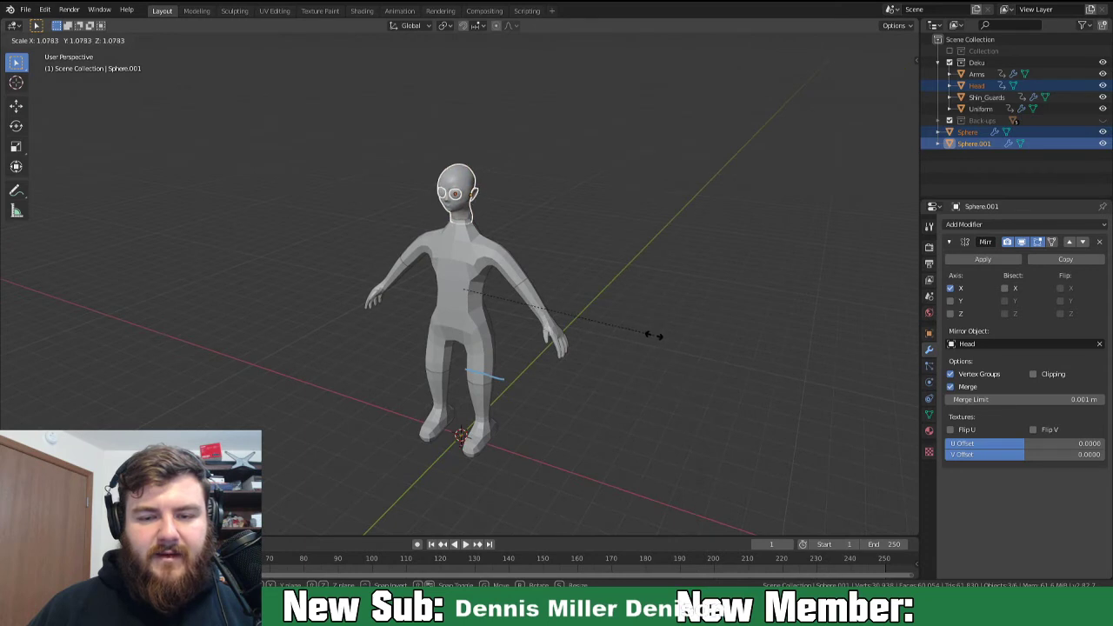
{"action": "left_click", "coordinate": [614, 343]}
Lower the complete head, eye and ear meshes about 0.40 m along Z in Edit Mode so the head meets the collar.
{"action": "middle_click_drag", "start_coordinate": [614, 343], "coordinate": [613, 291]}
{"action": "key", "text": "Tab"}
{"action": "key", "text": "a"}
{"action": "key", "text": "g"}
{"action": "key", "text": "z"}
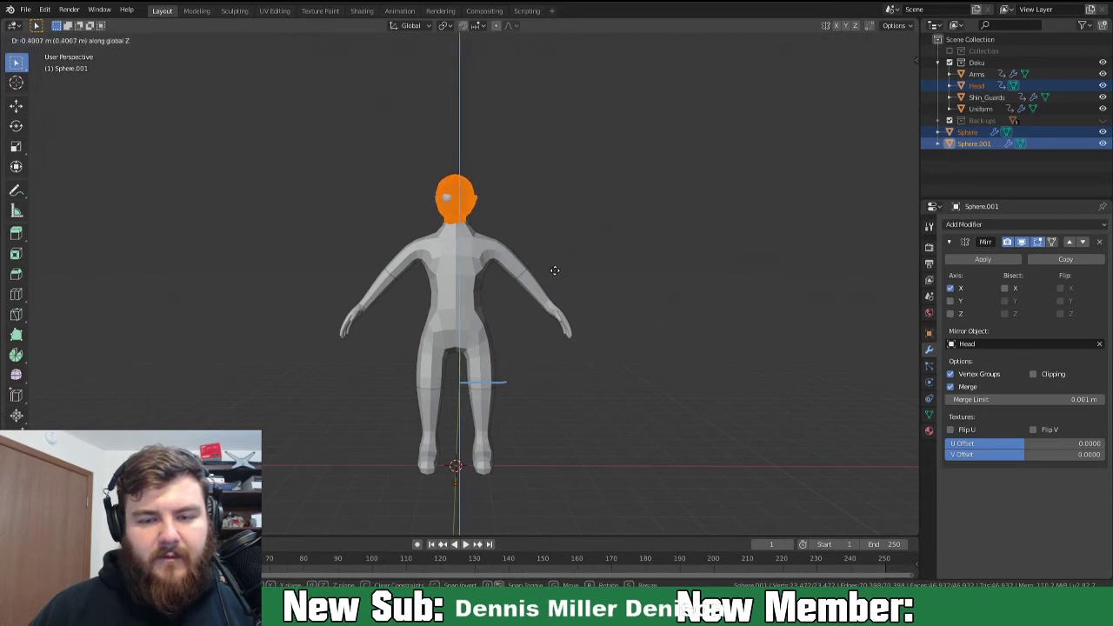
{"action": "left_click", "coordinate": [556, 268]}
{"action": "middle_click_drag", "start_coordinate": [579, 262], "coordinate": [497, 389]}
{"action": "key", "text": "Tab"}
Select the Shin_Guards object and enter Edit Mode on it to work on the foot.
{"action": "left_click", "coordinate": [497, 388]}
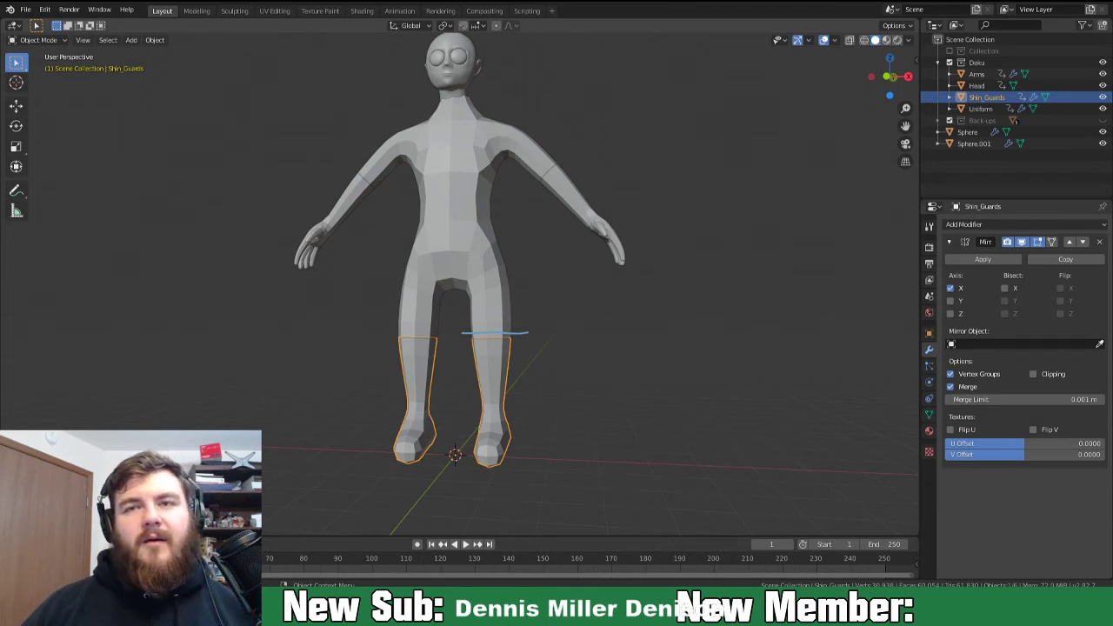
{"action": "middle_click_drag", "start_coordinate": [556, 462], "coordinate": [623, 397]}
{"action": "scroll", "coordinate": [450, 484], "scroll_direction": "up", "scroll_amount": 1}
{"action": "scroll", "coordinate": [476, 392], "scroll_direction": "up", "scroll_amount": 1}
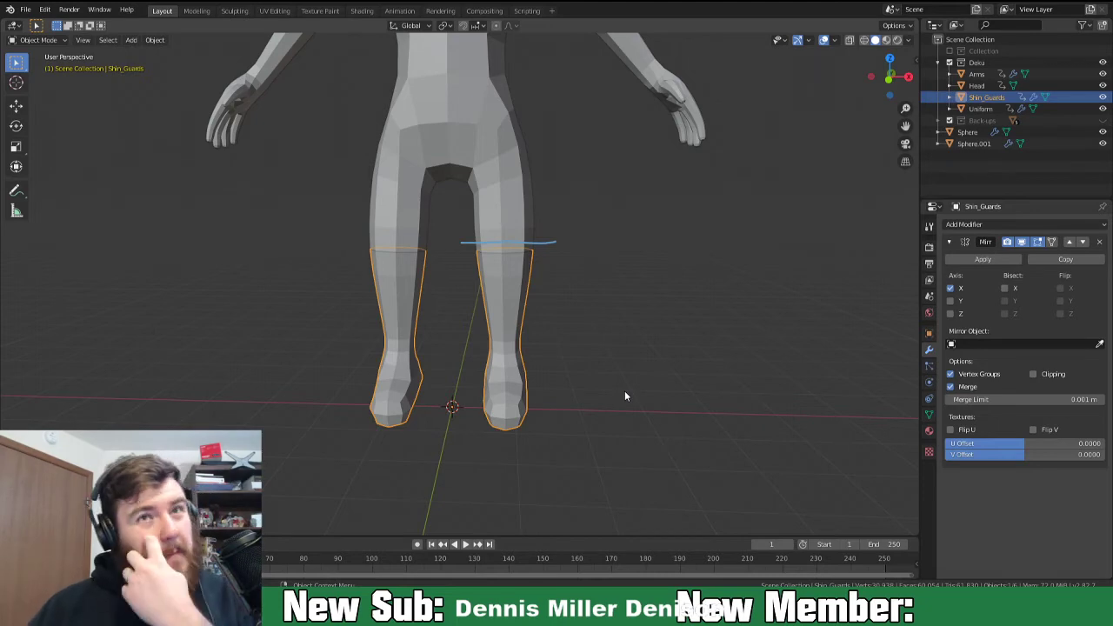
{"action": "middle_click_drag", "start_coordinate": [577, 365], "coordinate": [457, 346]}
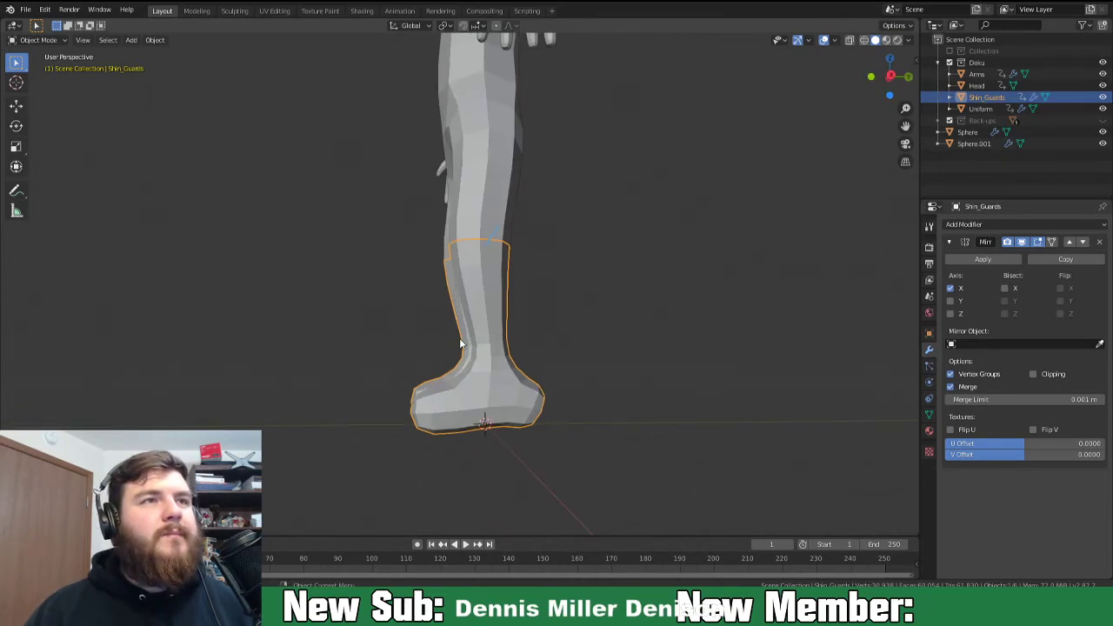
{"action": "middle_click_drag", "start_coordinate": [487, 334], "coordinate": [474, 363]}
{"action": "key", "text": "Tab"}
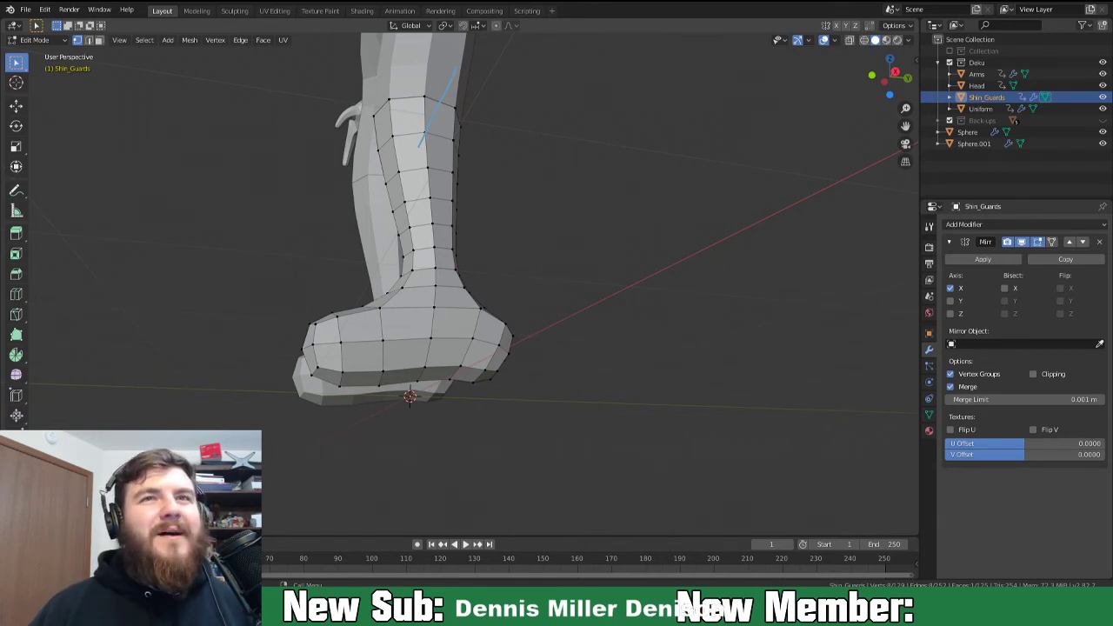
Select the slanted edge loop just in front of the heel on the foot and try an edge slide on it.
{"action": "middle_click_drag", "start_coordinate": [587, 334], "coordinate": [563, 358]}
{"action": "scroll", "coordinate": [493, 408], "scroll_direction": "up", "scroll_amount": 1}
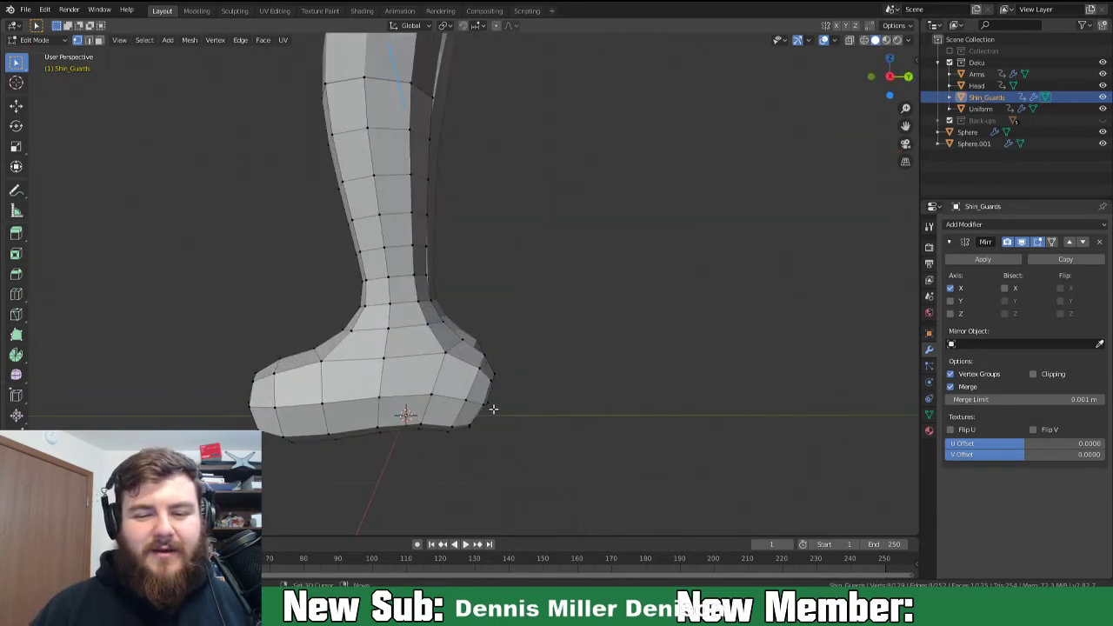
{"action": "middle_click_drag", "start_coordinate": [493, 408], "coordinate": [525, 367]}
{"action": "left_click", "coordinate": [462, 372], "text": "alt"}
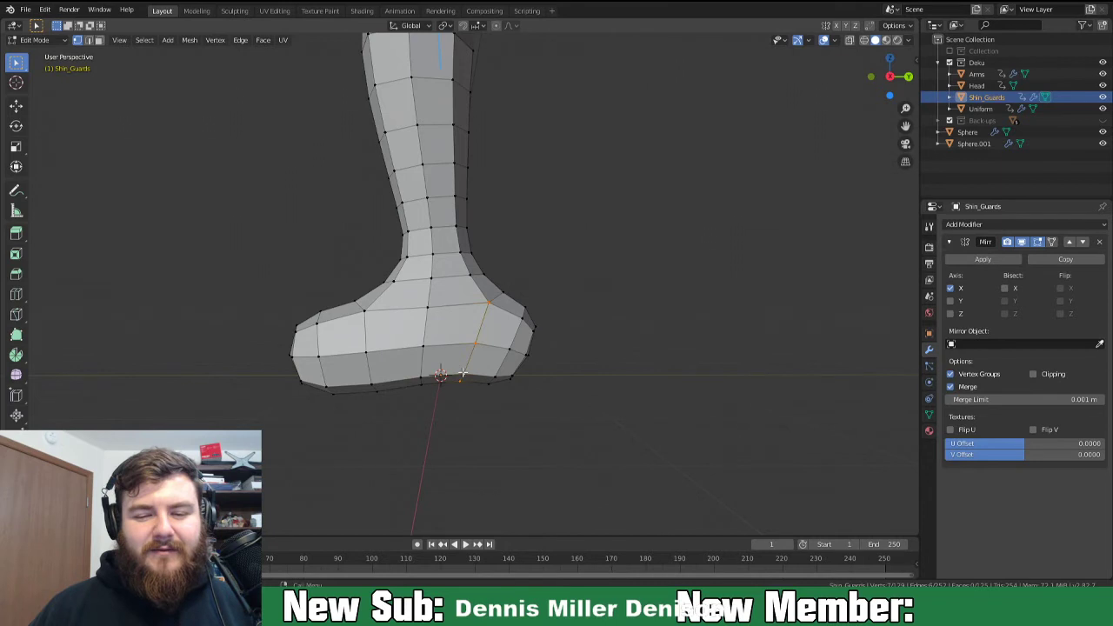
{"action": "middle_click_drag", "start_coordinate": [466, 387], "coordinate": [479, 319]}
{"action": "key", "text": "g"}
{"action": "key", "text": "g"}
{"action": "left_click", "coordinate": [487, 333]}
Rotate the loop in front of the heel about 18° around X to stand it upright, then edge-slide it by about 0.08.
{"action": "middle_click_drag", "start_coordinate": [614, 365], "coordinate": [599, 435]}
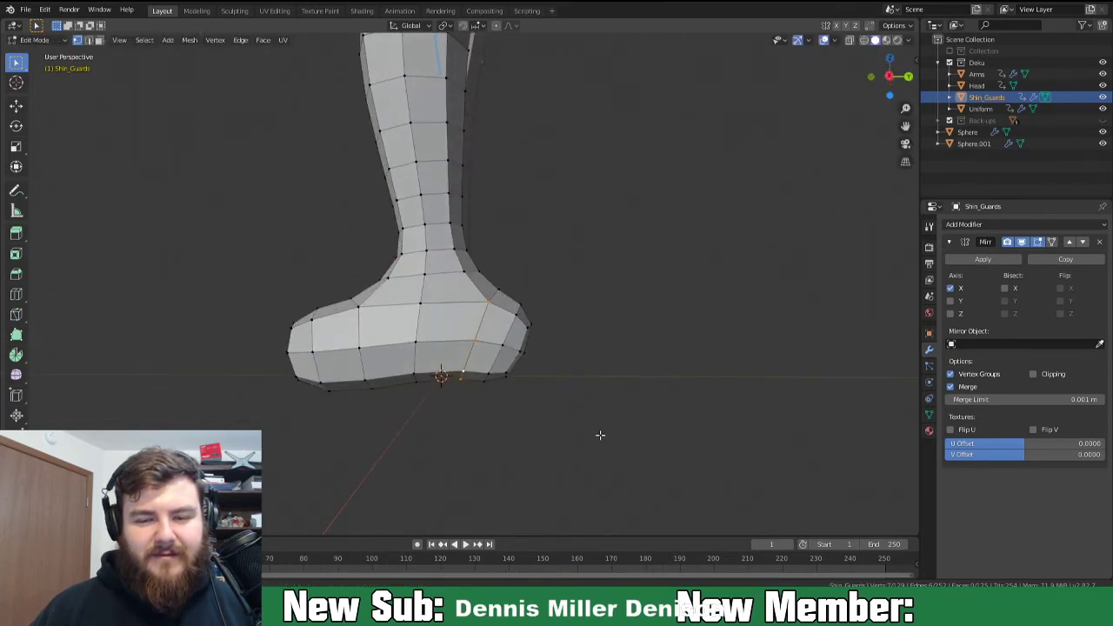
{"action": "key", "text": "r"}
{"action": "key", "text": "x"}
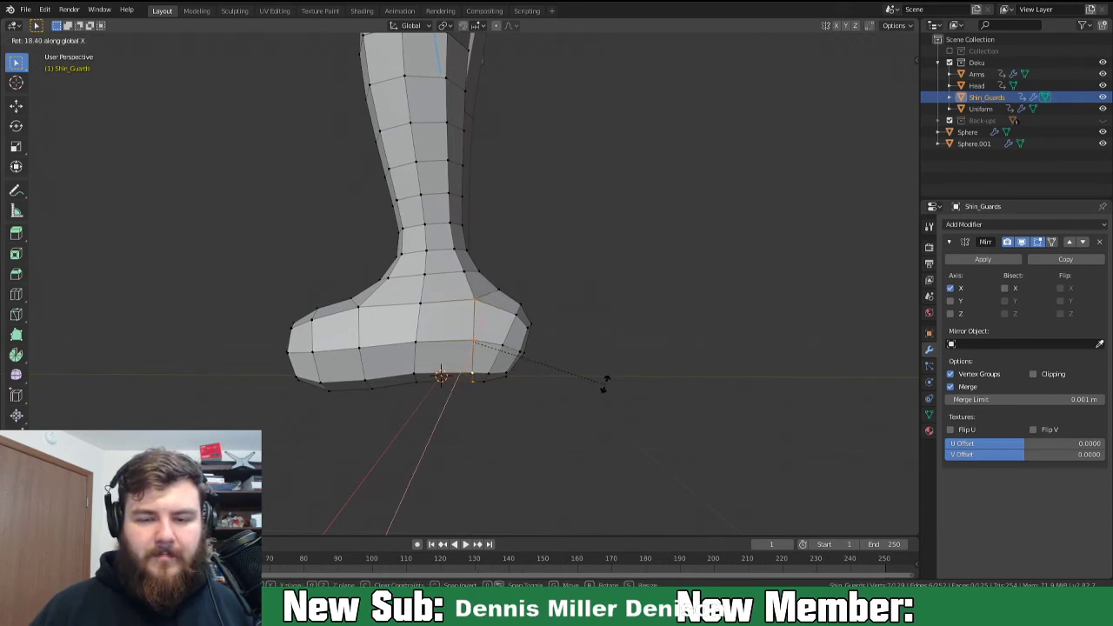
{"action": "key", "text": "Escape"}
{"action": "key", "text": "g"}
{"action": "key", "text": "g"}
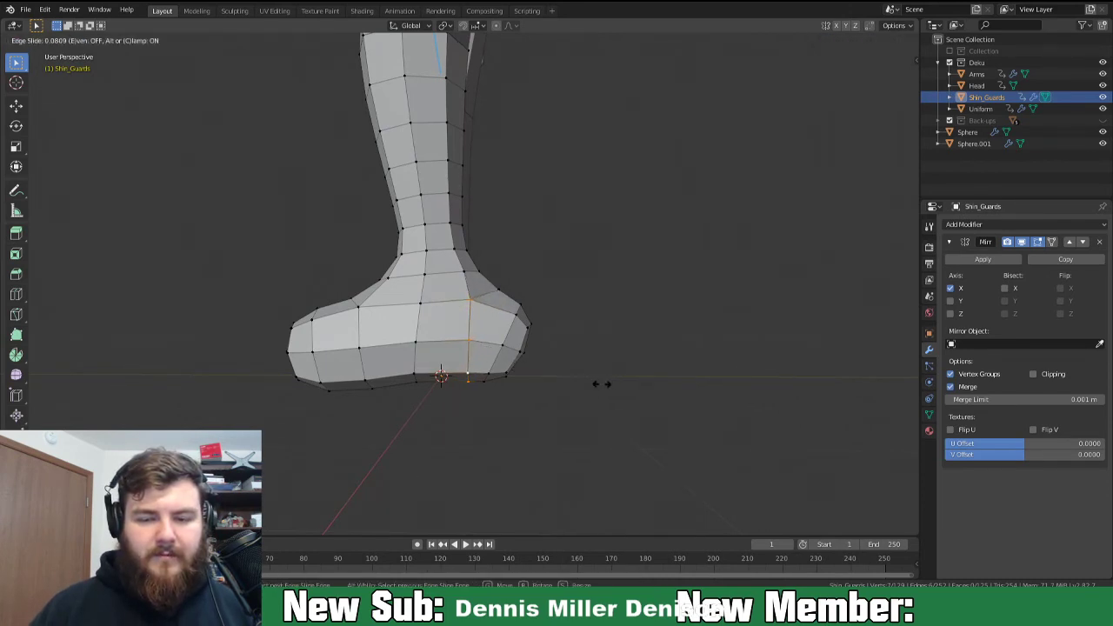
{"action": "left_click", "coordinate": [598, 383]}
{"action": "middle_click_drag", "start_coordinate": [586, 406], "coordinate": [553, 405]}
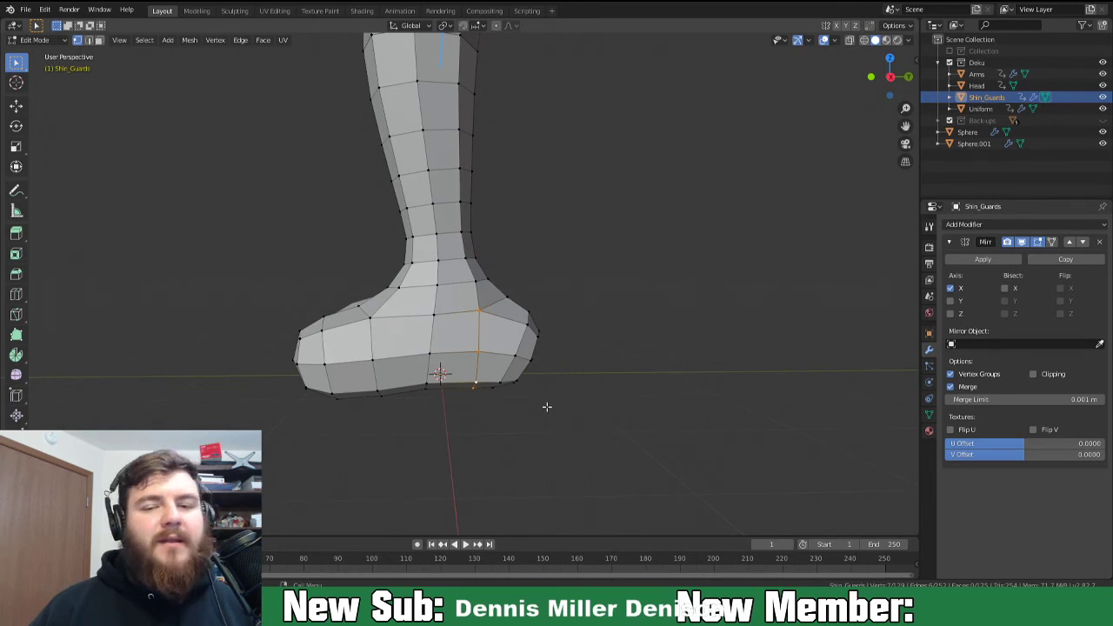
{"action": "scroll", "coordinate": [482, 342], "scroll_direction": "down", "scroll_amount": 3}
{"action": "mouse_move", "coordinate": [482, 341]}
{"action": "middle_mouse_down"}
{"action": "mouse_move", "coordinate": [530, 348]}
{"action": "mouse_move", "coordinate": [616, 333]}
{"action": "mouse_move", "coordinate": [503, 345]}
{"action": "middle_mouse_up"}
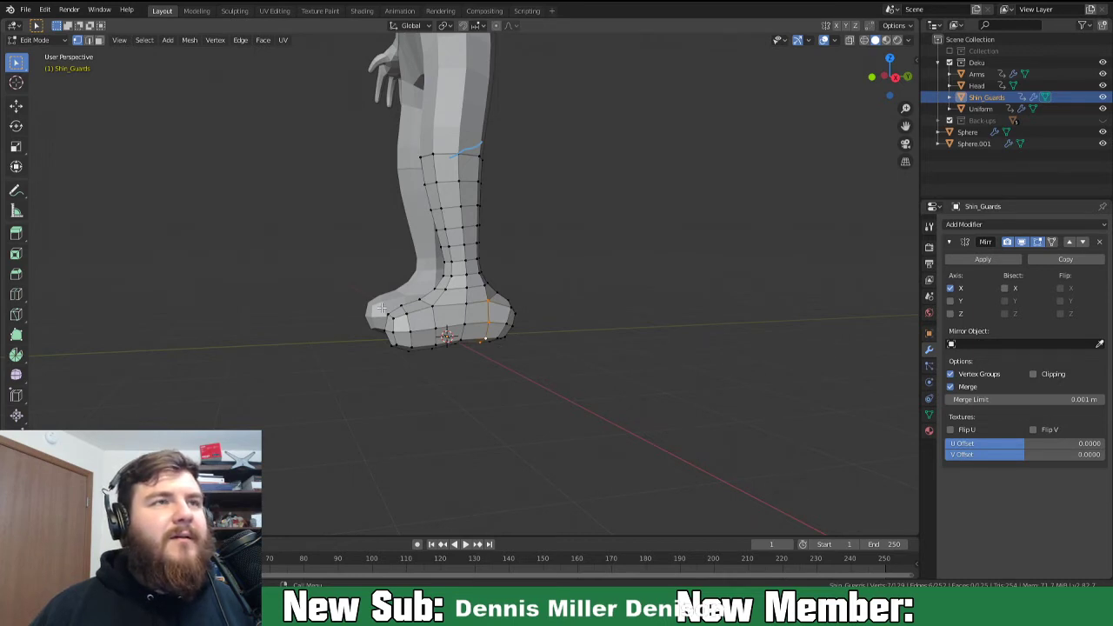
{"action": "middle_click_drag", "start_coordinate": [528, 351], "coordinate": [622, 350]}
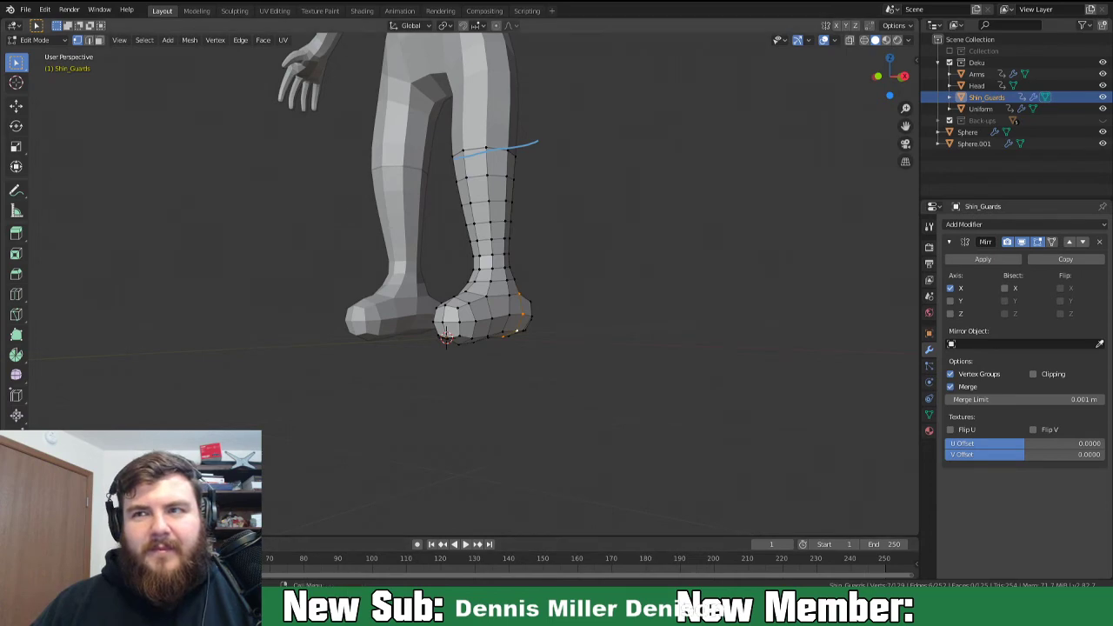
Grow a selection twice from the vertex at the back of the heel, then rotate and move those faces to stand the heel upright.
{"action": "middle_click_drag", "start_coordinate": [563, 358], "coordinate": [513, 399]}
{"action": "scroll", "coordinate": [597, 425], "scroll_direction": "up", "scroll_amount": 4}
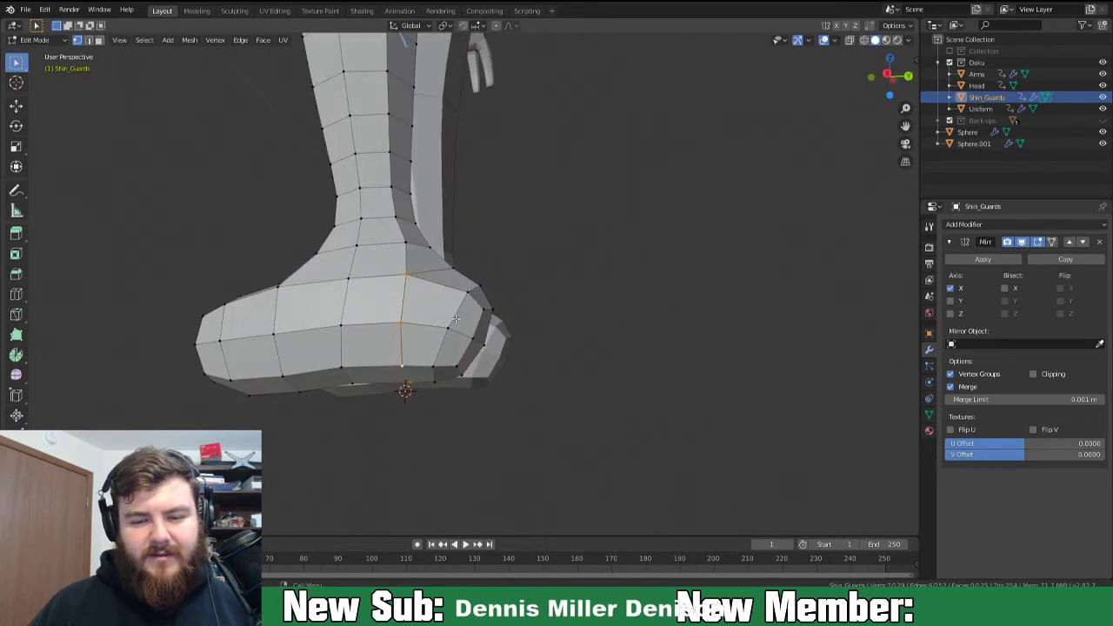
{"action": "middle_click_drag", "start_coordinate": [485, 341], "coordinate": [434, 358]}
{"action": "left_click", "coordinate": [436, 359]}
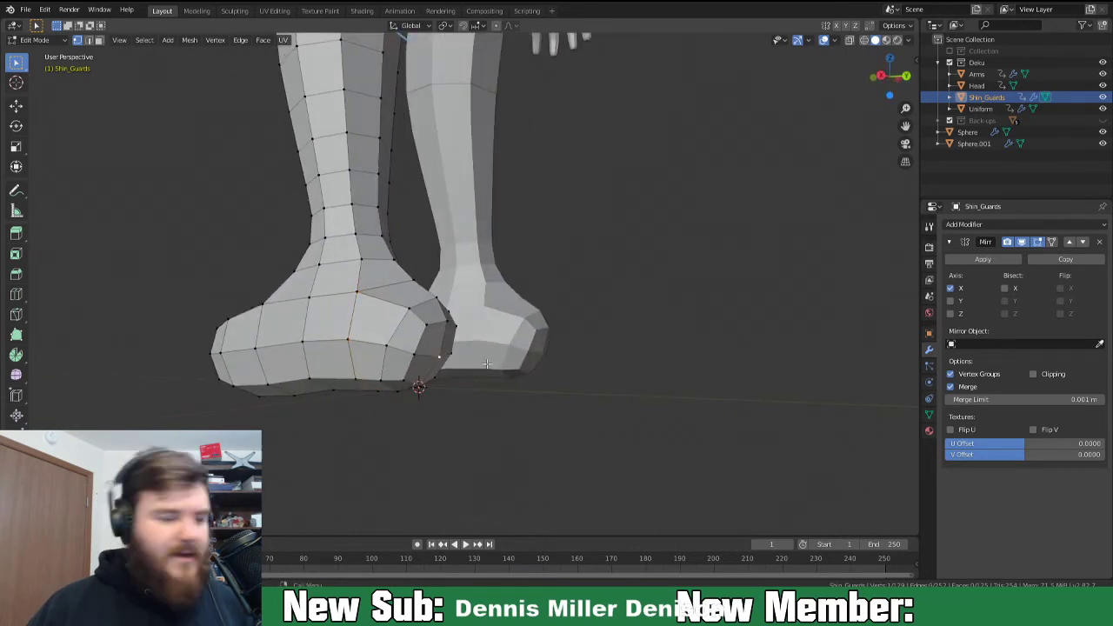
{"action": "key", "text": "ctrl+KP_Add"}
{"action": "key", "text": "ctrl+KP_Add"}
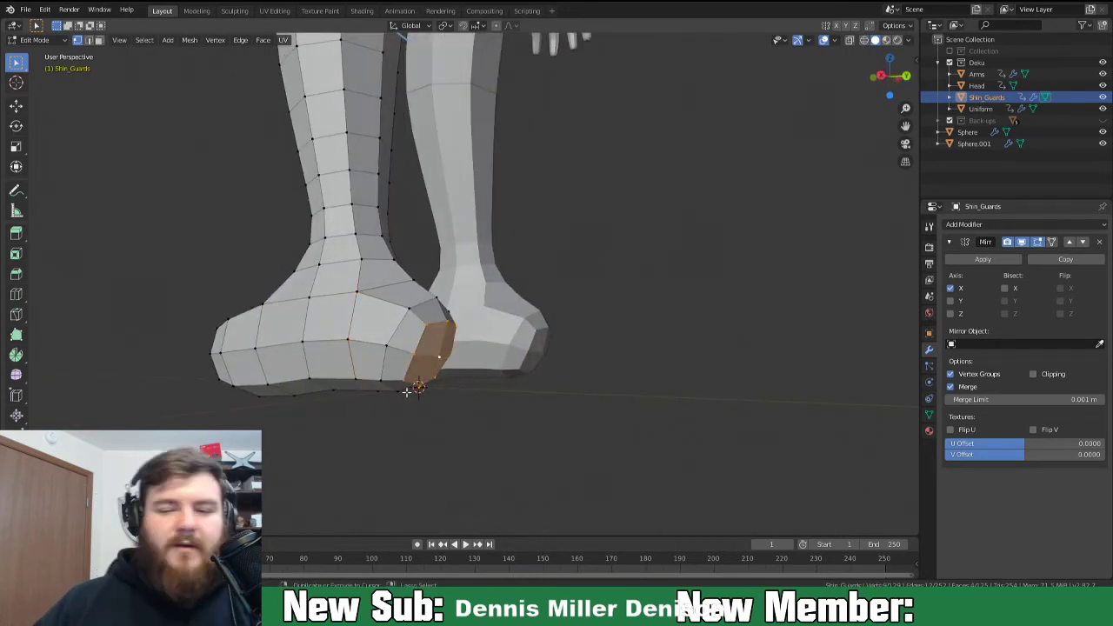
{"action": "middle_click_drag", "start_coordinate": [460, 374], "coordinate": [509, 363]}
{"action": "key", "text": "r"}
{"action": "key", "text": "x"}
{"action": "left_click", "coordinate": [693, 345]}
{"action": "key", "text": "g"}
{"action": "left_click", "coordinate": [699, 343]}
{"action": "key", "text": "r"}
{"action": "left_click", "coordinate": [702, 341]}
{"action": "middle_click_drag", "start_coordinate": [558, 428], "coordinate": [484, 468]}
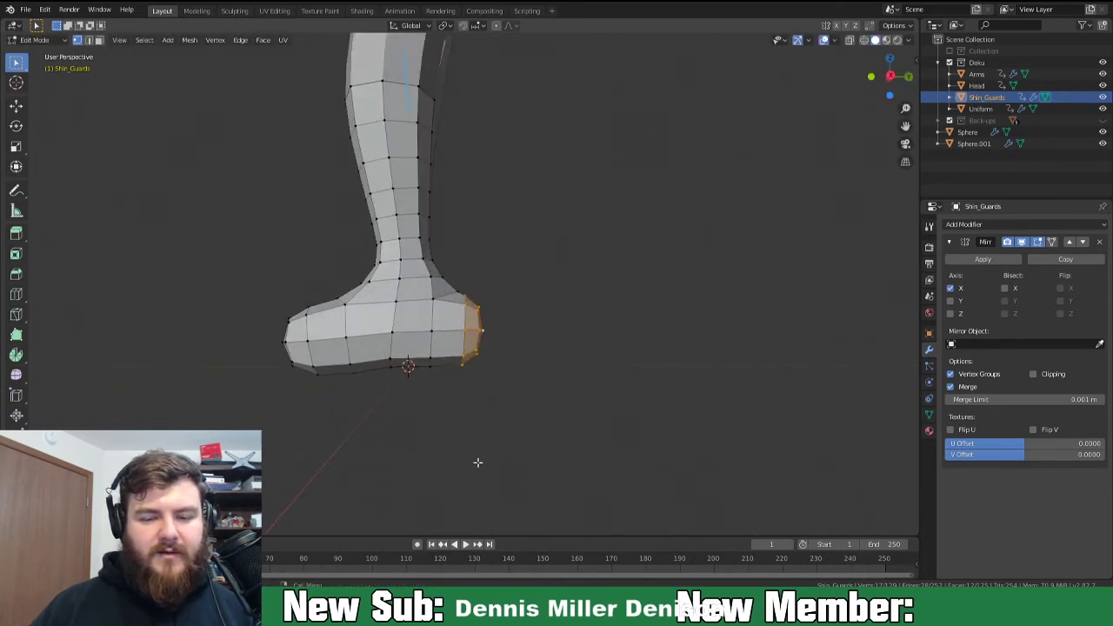
Slide the edge loop between toe and ankle back by about 0.24 and rotate it slightly around X, working in the right view.
{"action": "middle_click_drag", "start_coordinate": [318, 412], "coordinate": [346, 421]}
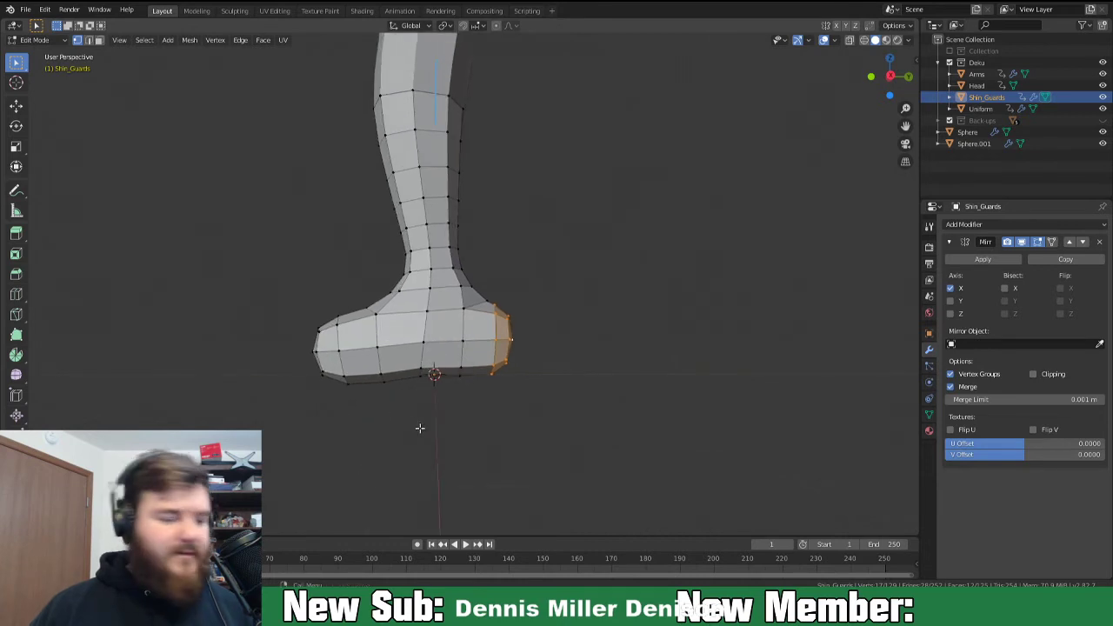
{"action": "key", "text": "KP_3"}
{"action": "scroll", "coordinate": [396, 433], "scroll_direction": "up", "scroll_amount": 2}
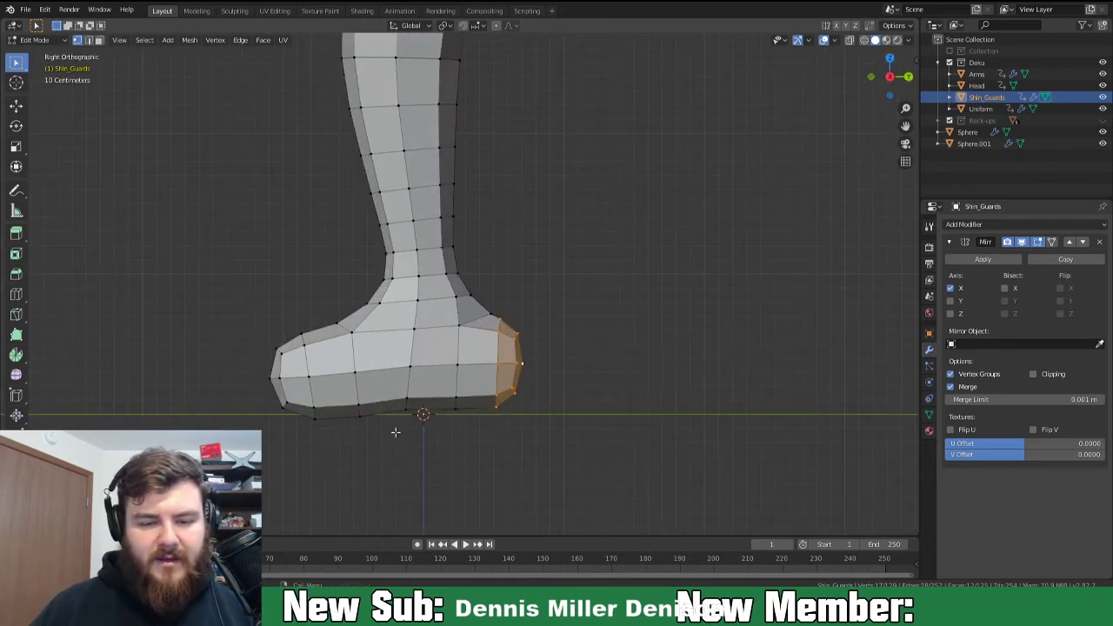
{"action": "middle_click_drag", "start_coordinate": [396, 433], "coordinate": [440, 418], "text": "shift"}
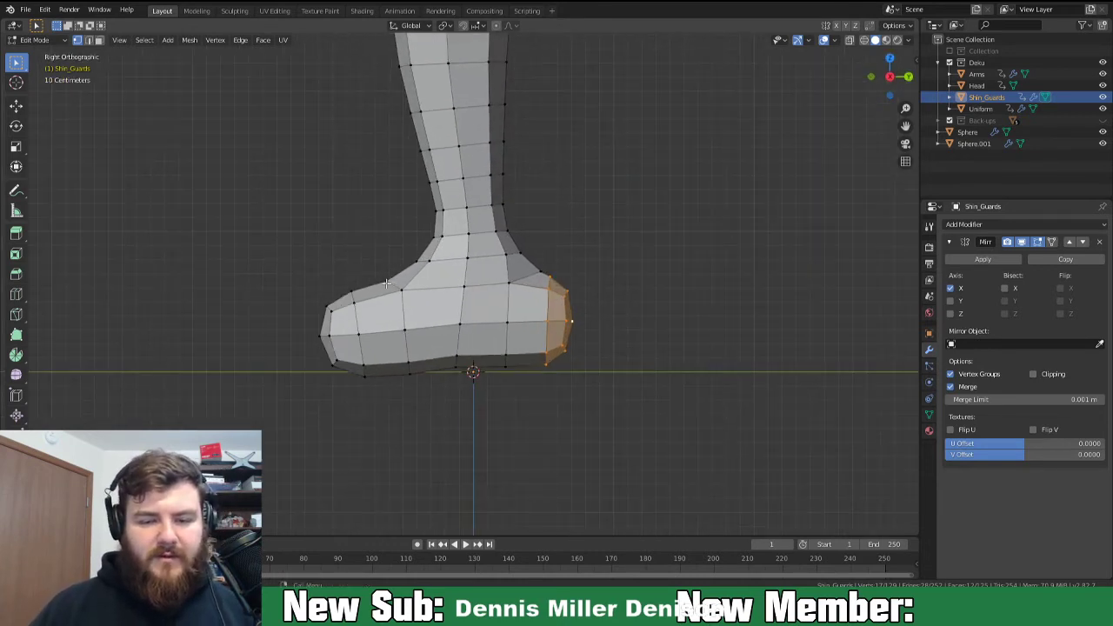
{"action": "key", "text": "alt+a"}
{"action": "left_click", "coordinate": [405, 333], "text": "alt"}
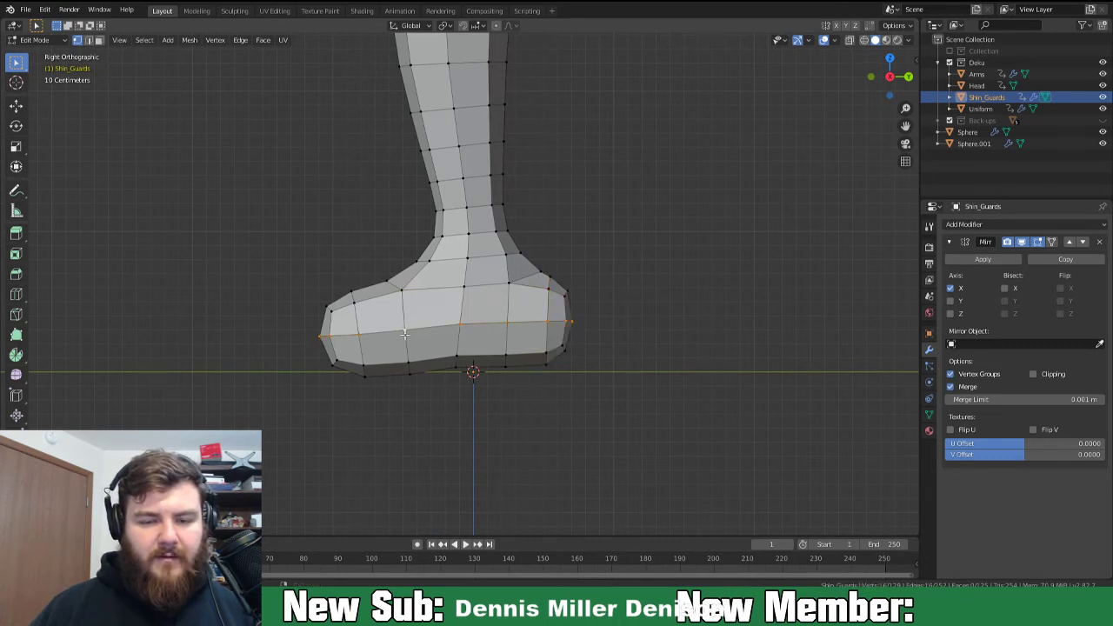
{"action": "key", "text": "ctrl+r"}
{"action": "left_click", "coordinate": [408, 343]}
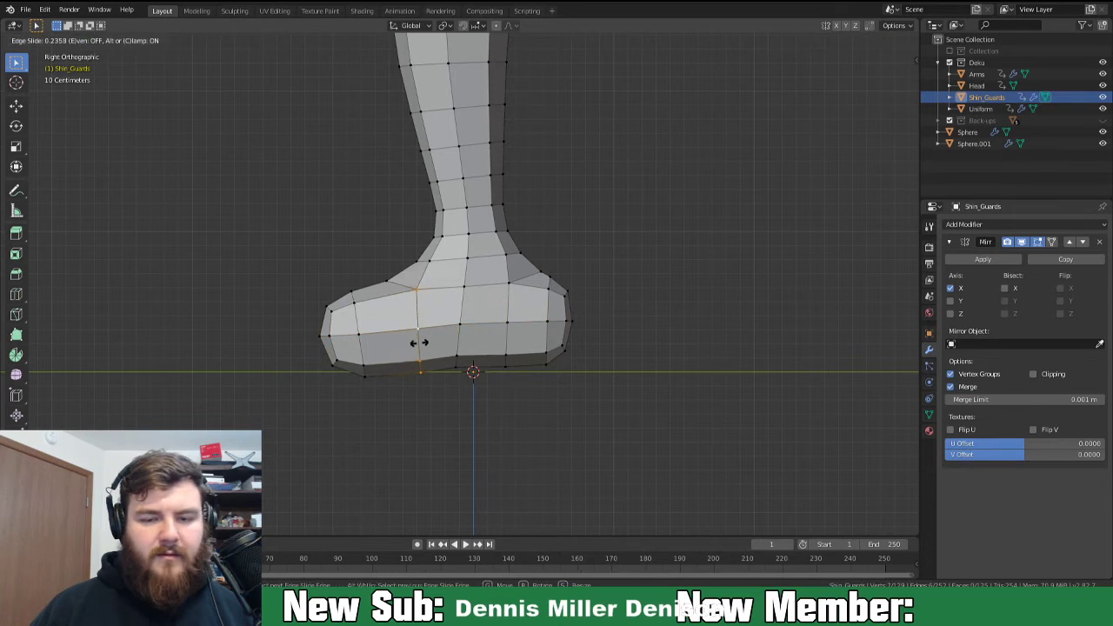
{"action": "left_click", "coordinate": [421, 342]}
{"action": "key", "text": "r"}
{"action": "key", "text": "x"}
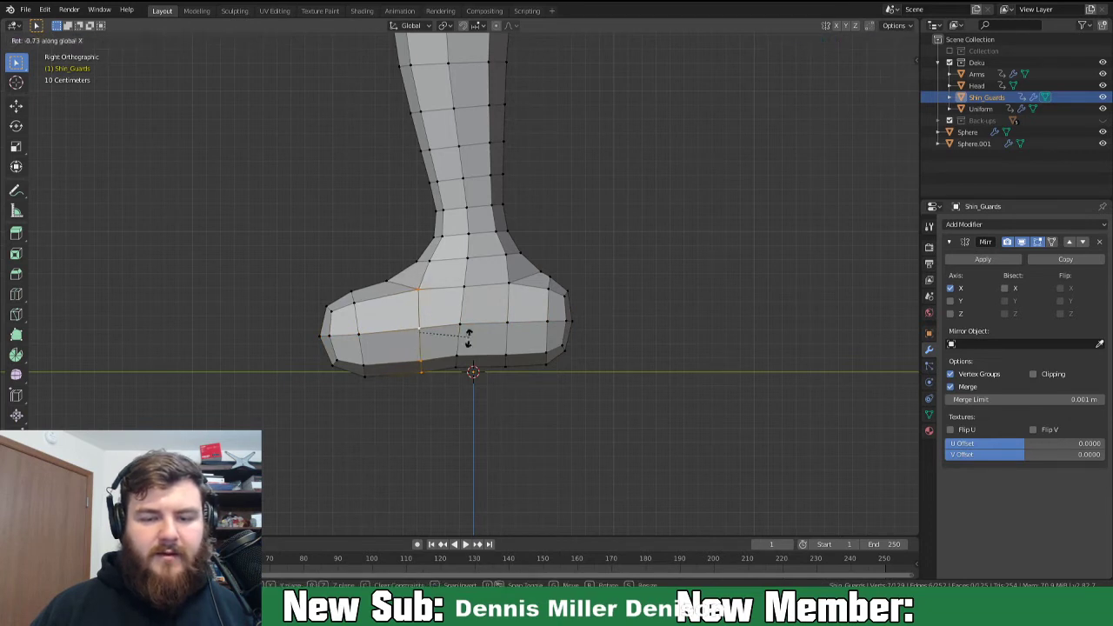
{"action": "left_click", "coordinate": [469, 343]}
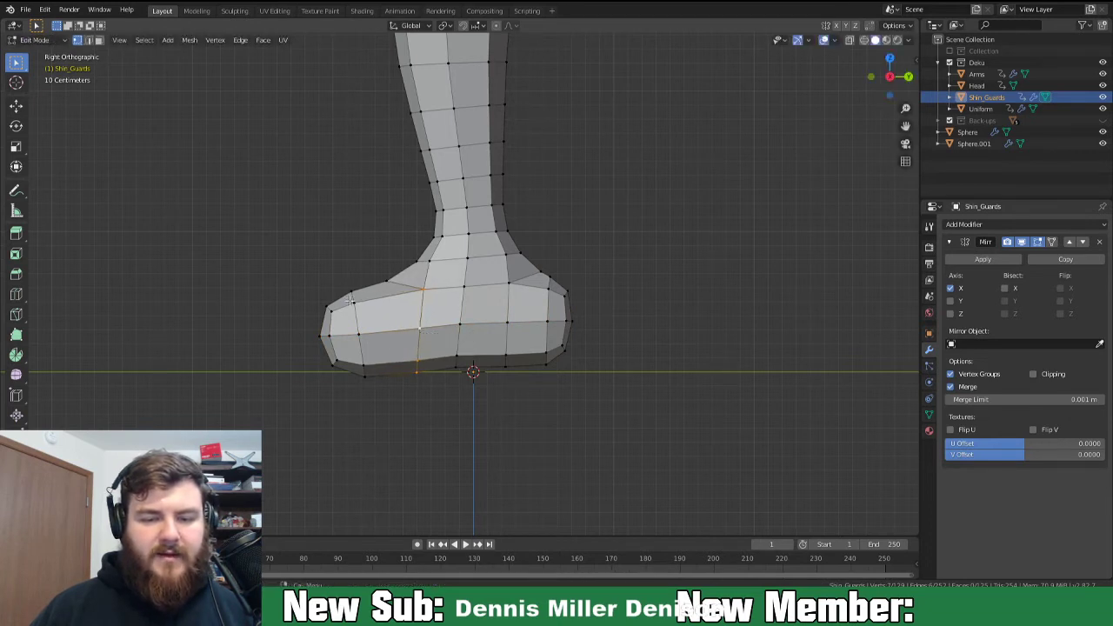
Select the rounded toe cap by growing from its tip, then rotate and raise it so its rear edge loop is vertical.
{"action": "left_click", "coordinate": [320, 336]}
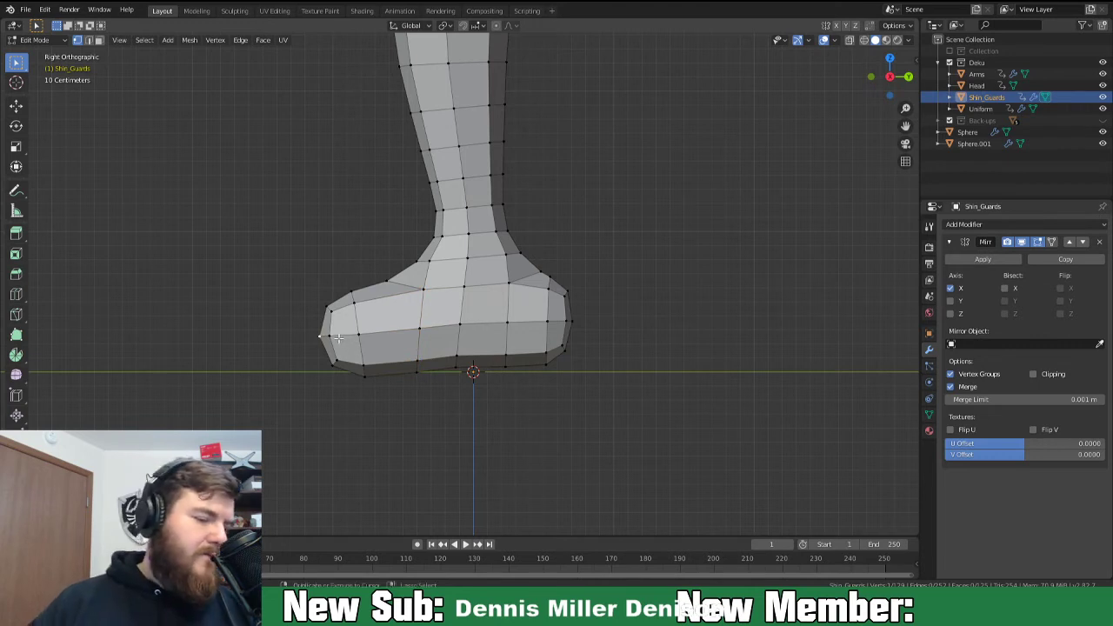
{"action": "left_click", "coordinate": [319, 351], "text": "alt"}
{"action": "key", "text": "ctrl+KP_Add"}
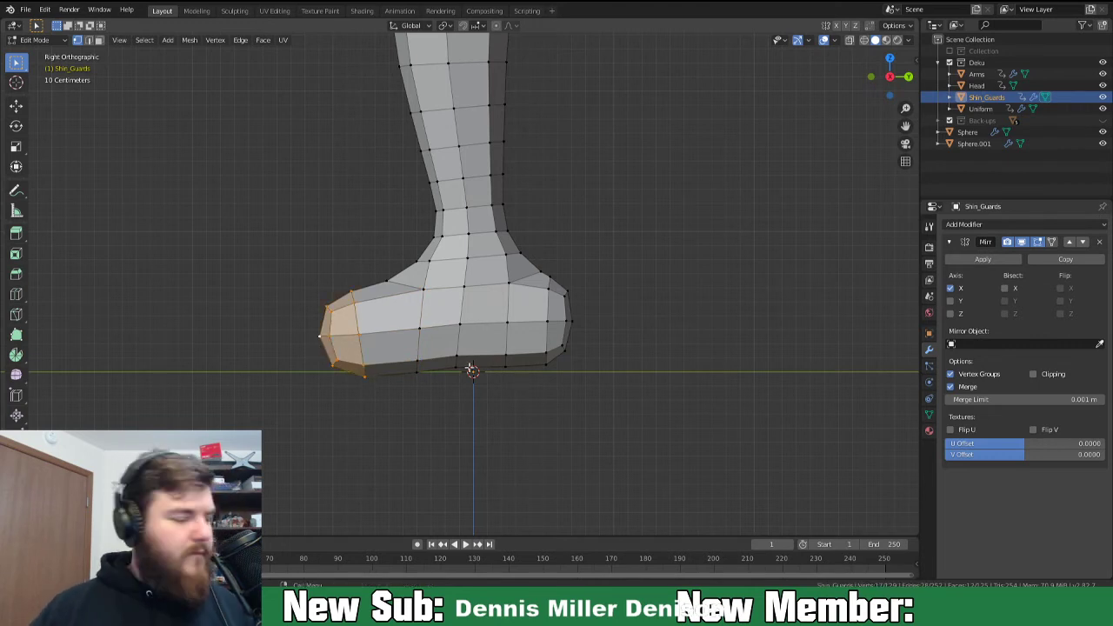
{"action": "key", "text": "r"}
{"action": "left_click", "coordinate": [486, 393]}
{"action": "key", "text": "g"}
{"action": "left_click", "coordinate": [481, 391]}
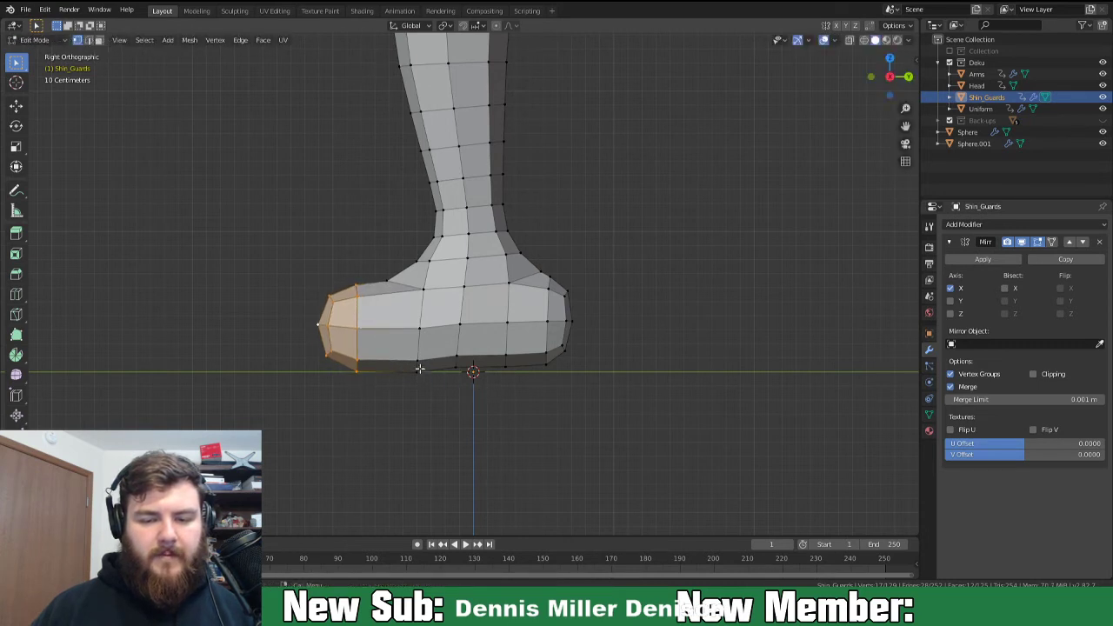
Select all faces on the underside of the foot and scale them to 0 along Z to flatten the sole.
{"action": "left_click", "coordinate": [338, 357], "text": "alt"}
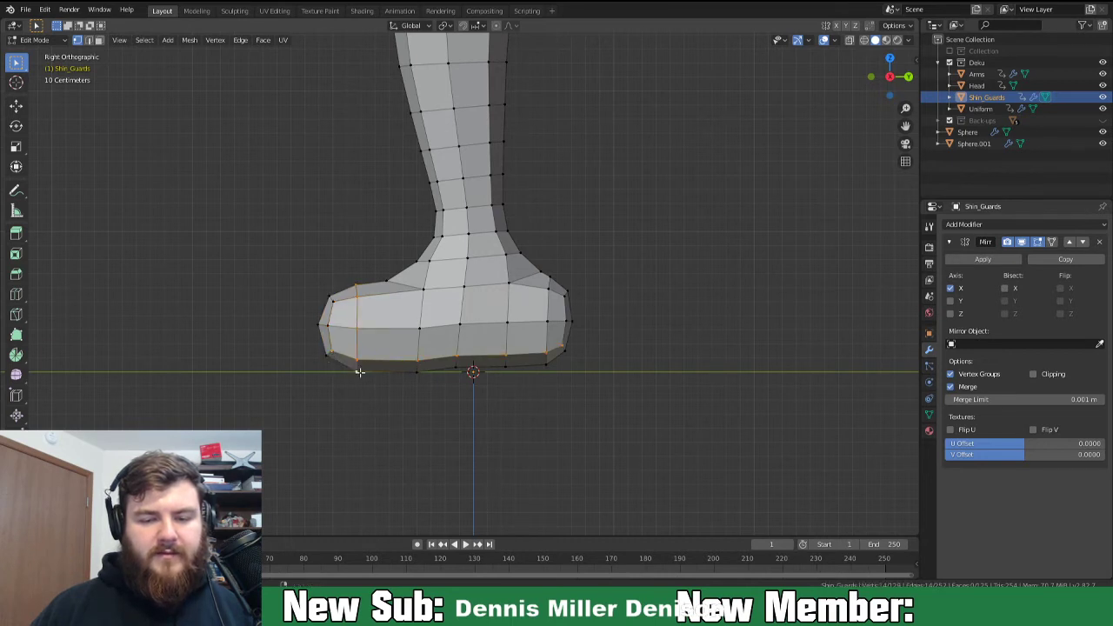
{"action": "left_click", "coordinate": [360, 371], "text": "alt+shift"}
{"action": "middle_click_drag", "start_coordinate": [360, 371], "coordinate": [547, 367]}
{"action": "key", "text": "3"}
{"action": "left_click", "coordinate": [513, 318]}
{"action": "middle_click_drag", "start_coordinate": [569, 367], "coordinate": [607, 327]}
{"action": "left_click", "coordinate": [606, 327], "text": "ctrl"}
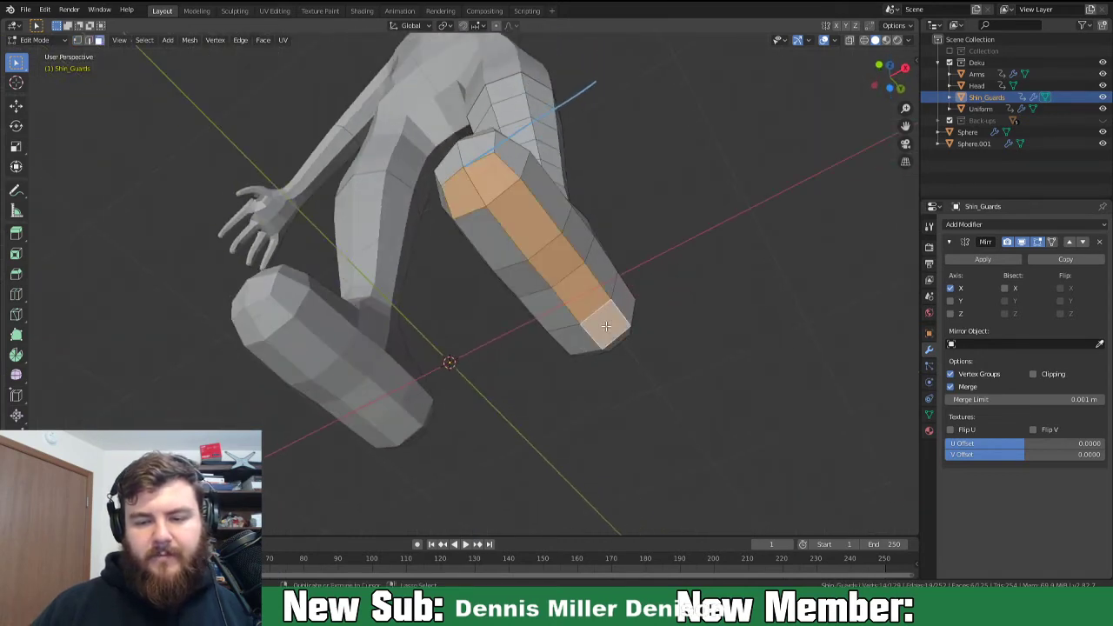
{"action": "left_click", "coordinate": [496, 252], "text": "ctrl"}
{"action": "middle_click_drag", "start_coordinate": [592, 374], "coordinate": [476, 402]}
{"action": "left_click", "coordinate": [510, 254], "text": "shift"}
{"action": "left_click", "coordinate": [519, 263], "text": "shift"}
{"action": "key", "text": "KP_3"}
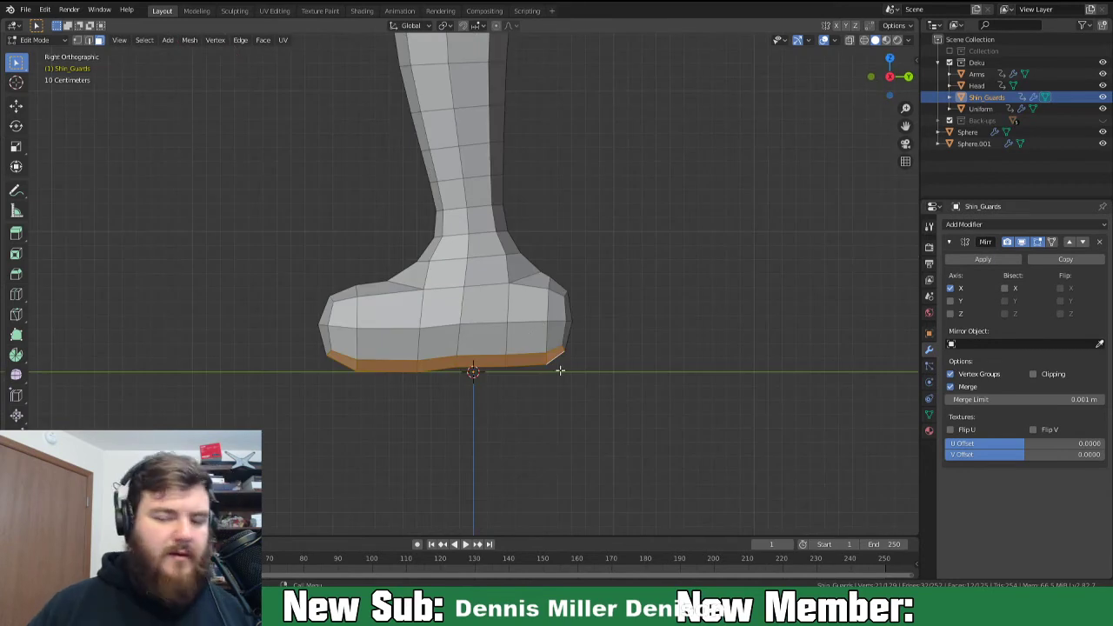
{"action": "type", "text": "sz0"}
{"action": "key", "text": "Return"}
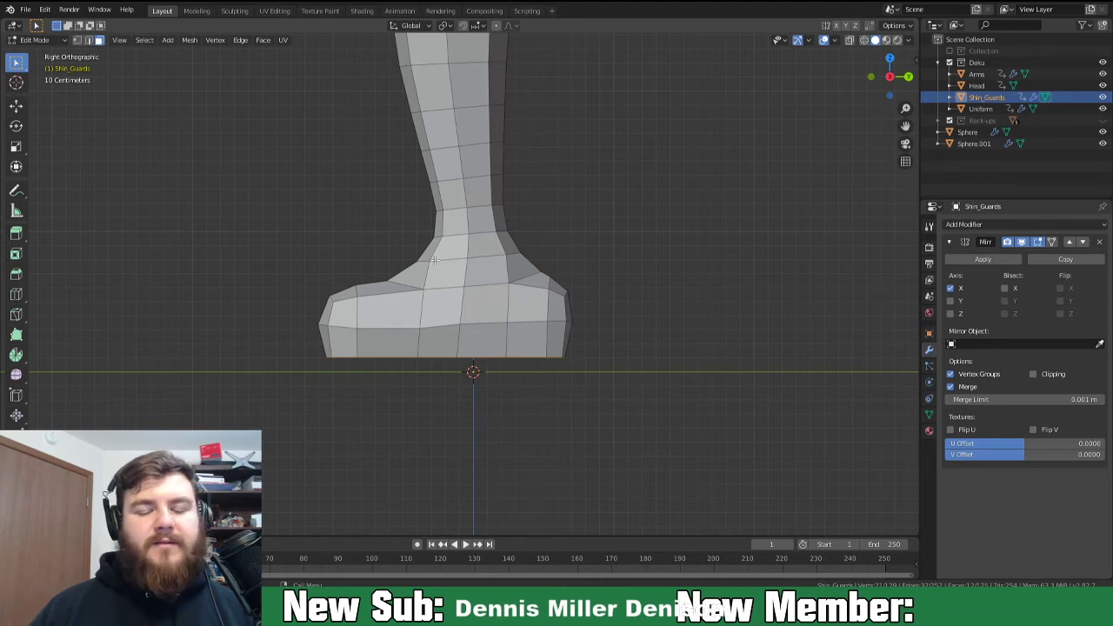
Select the whole foot below the ankle, including hidden vertices, and separate the selection into its own object.
{"action": "key", "text": "Tab"}
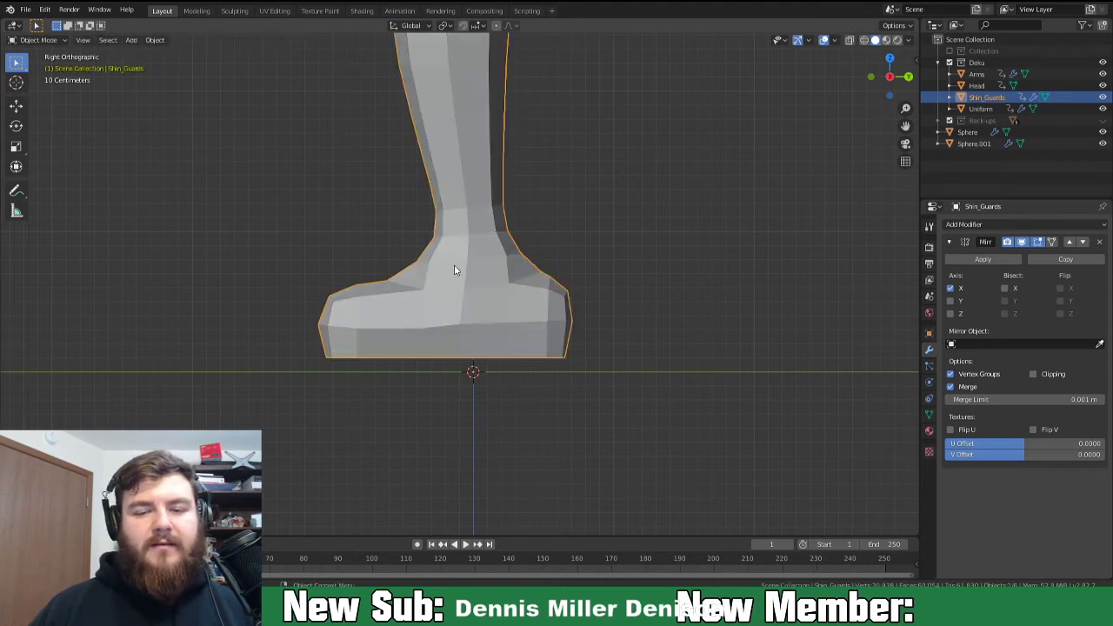
{"action": "key", "text": "Tab"}
{"action": "key", "text": "1"}
{"action": "left_click_drag", "start_coordinate": [285, 216], "coordinate": [619, 382]}
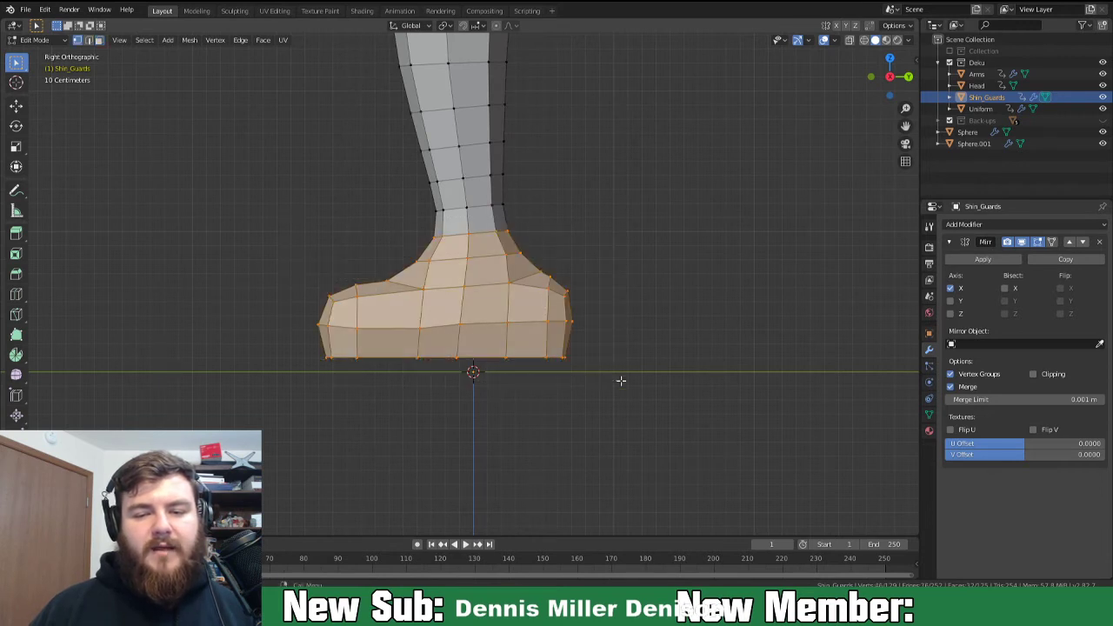
{"action": "left_click", "coordinate": [849, 40]}
{"action": "left_click_drag", "start_coordinate": [286, 227], "coordinate": [597, 365]}
{"action": "key", "text": "p"}
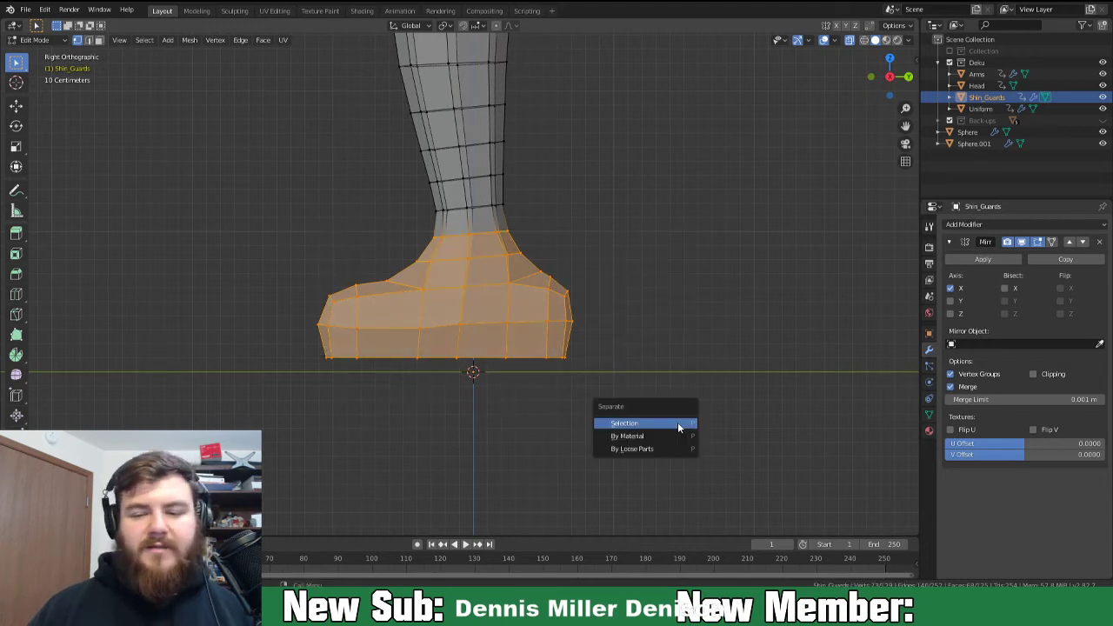
{"action": "left_click", "coordinate": [677, 423]}
Rename the separated foot object to Boots and open it in Edit Mode.
{"action": "left_click", "coordinate": [991, 108]}
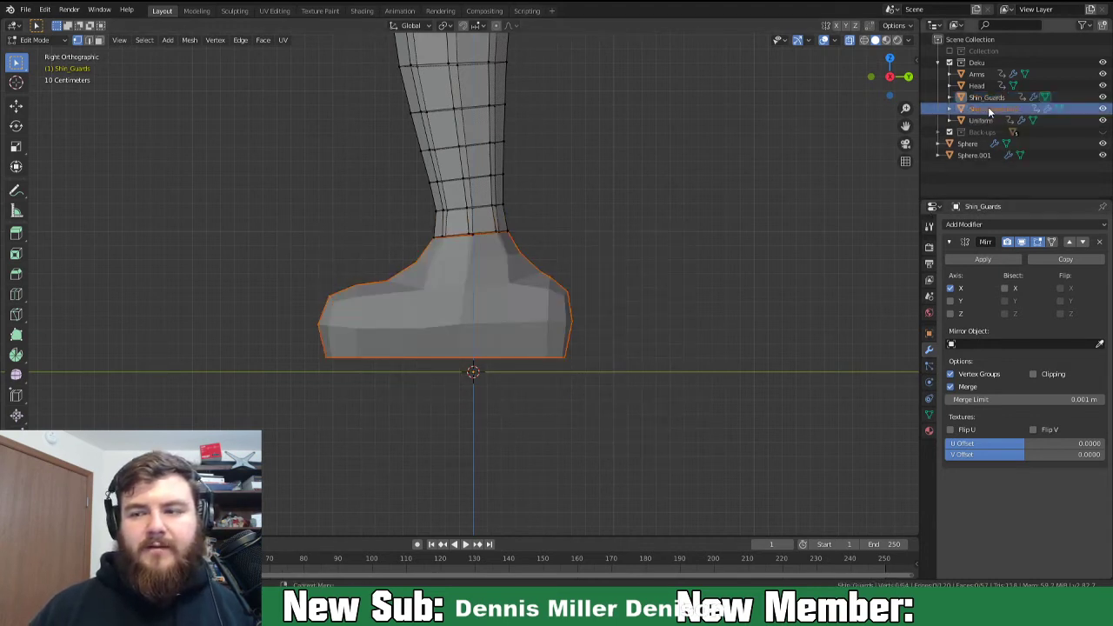
{"action": "type", "text": "Boots"}
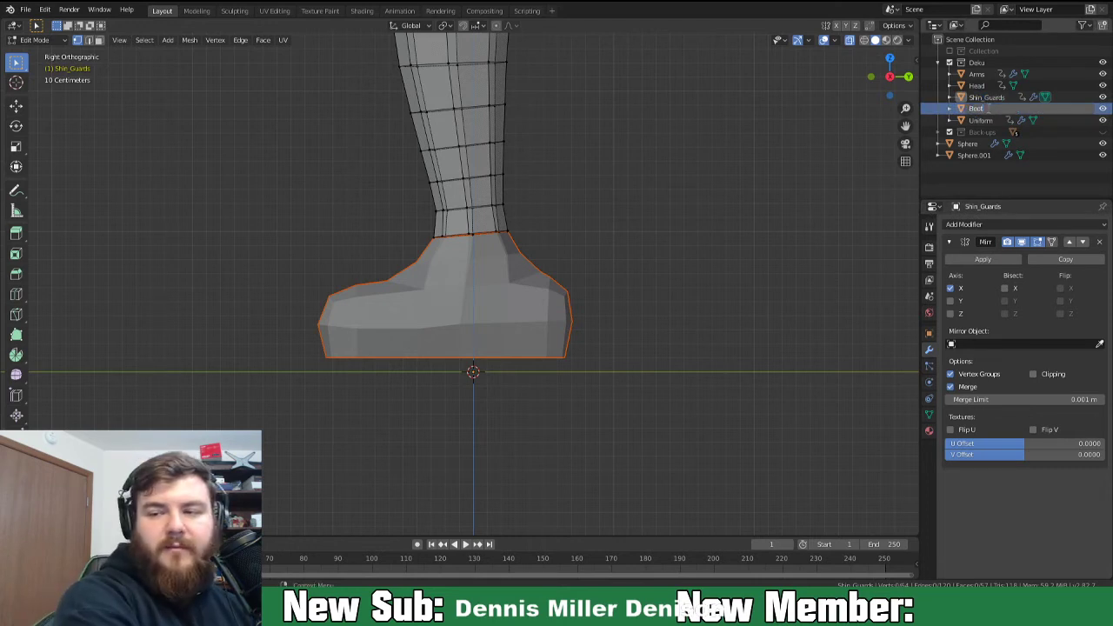
{"action": "key", "text": "Return"}
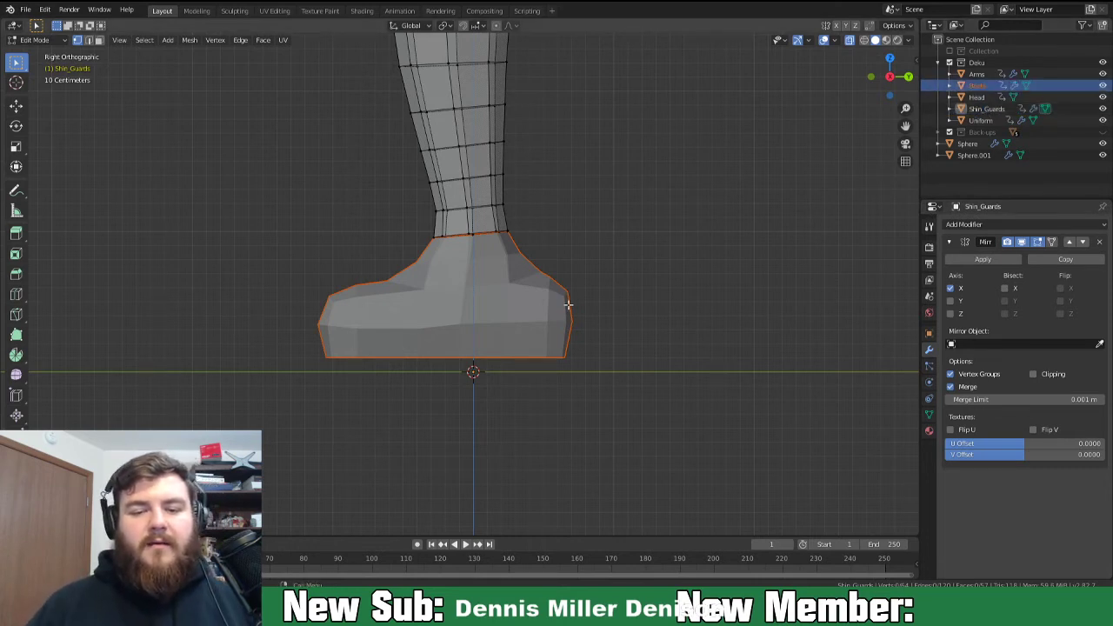
{"action": "key", "text": "Tab"}
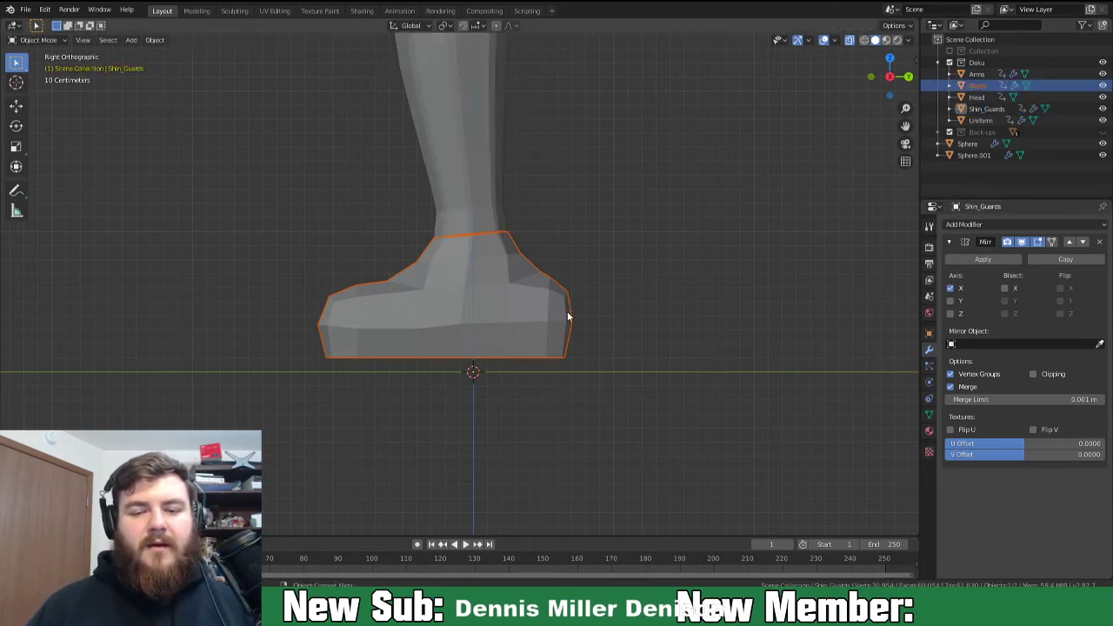
{"action": "left_click", "coordinate": [974, 86]}
{"action": "key", "text": "Tab"}
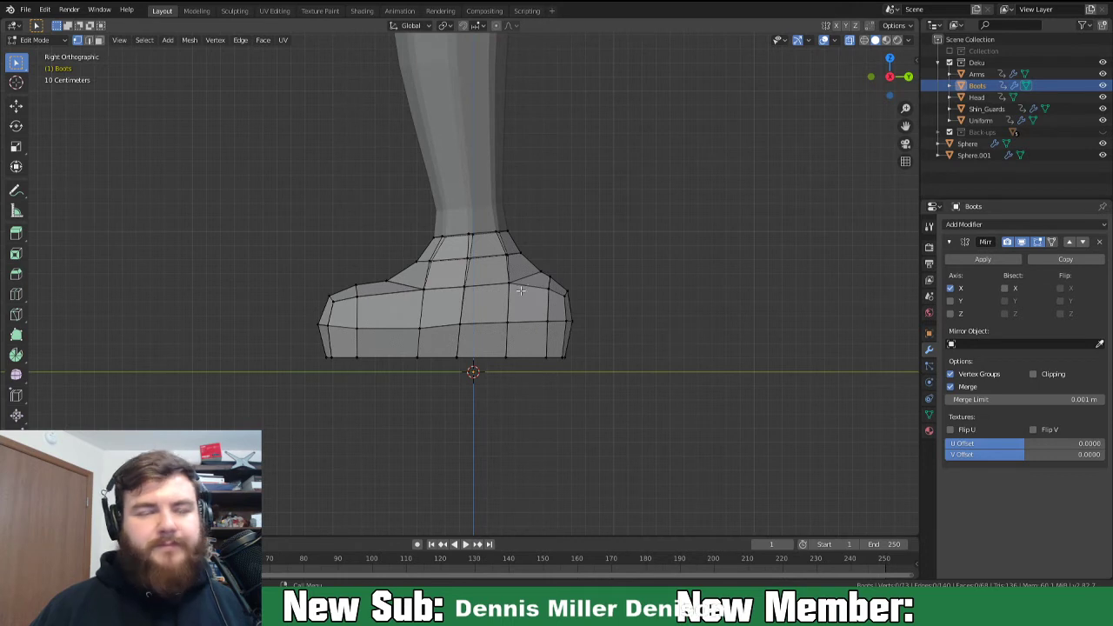
Move the toe cap vertices about 0.1 m forward along Y to lengthen the boot.
{"action": "left_click_drag", "start_coordinate": [288, 261], "coordinate": [368, 423]}
{"action": "key", "text": "g"}
{"action": "key", "text": "x"}
{"action": "key", "text": "y"}
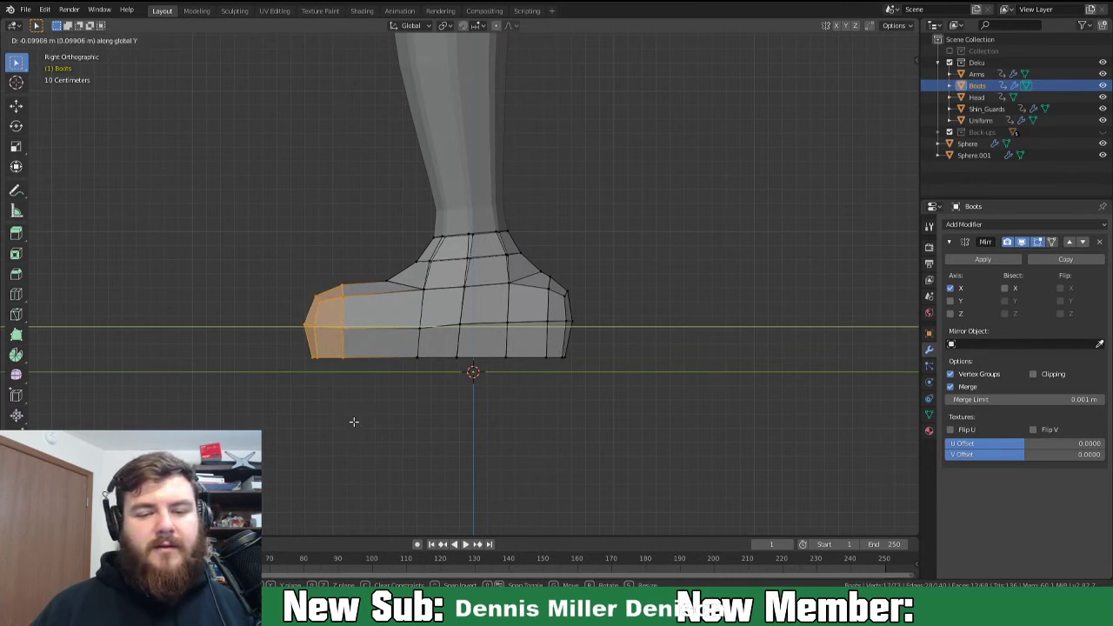
{"action": "left_click", "coordinate": [354, 421]}
Add a centred loop cut between the toe cap and the front of the ankle.
{"action": "key", "text": "ctrl+r"}
{"action": "left_click", "coordinate": [374, 336]}
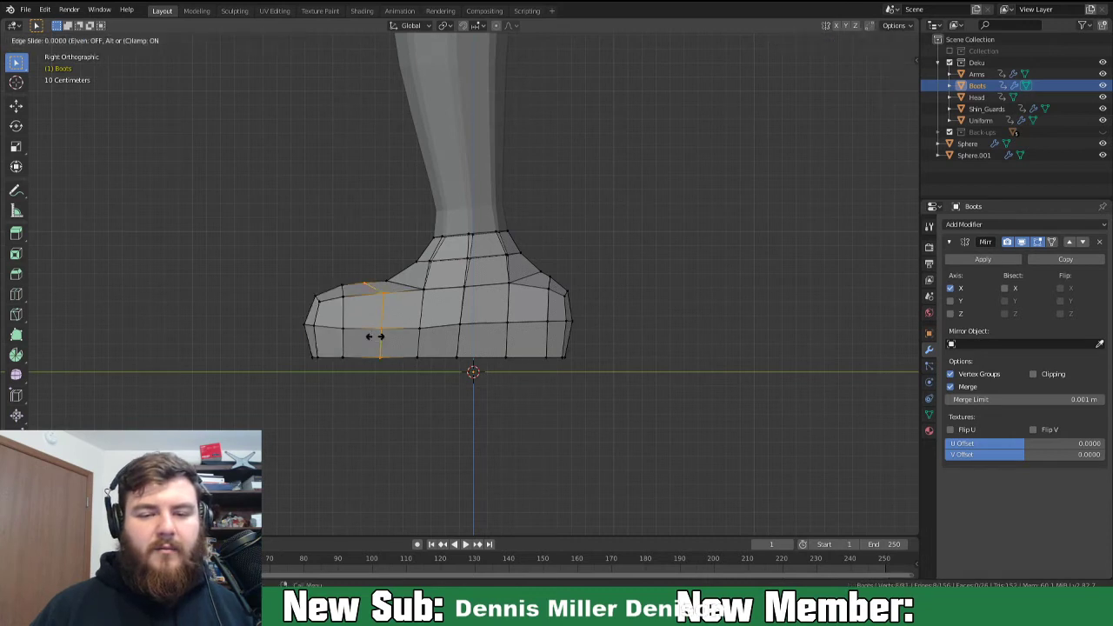
{"action": "left_click", "coordinate": [375, 336]}
Move the upper instep vertex back and slightly up toward the ankle, working in the right view.
{"action": "left_click", "coordinate": [372, 281]}
{"action": "key", "text": "g"}
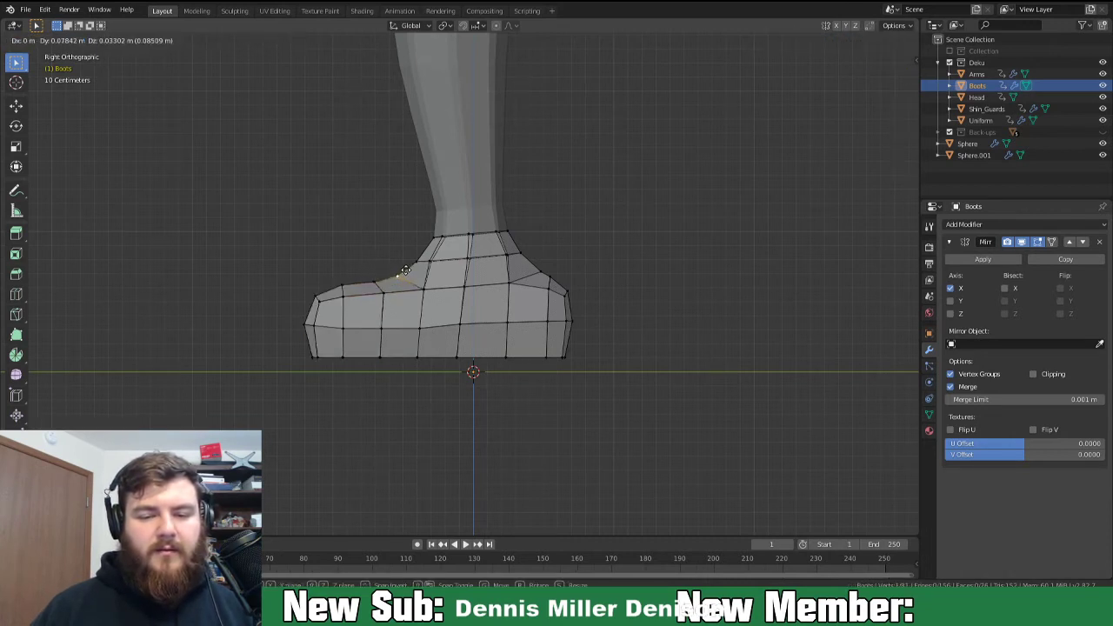
{"action": "left_click", "coordinate": [409, 275]}
{"action": "middle_click_drag", "start_coordinate": [459, 317], "coordinate": [557, 329]}
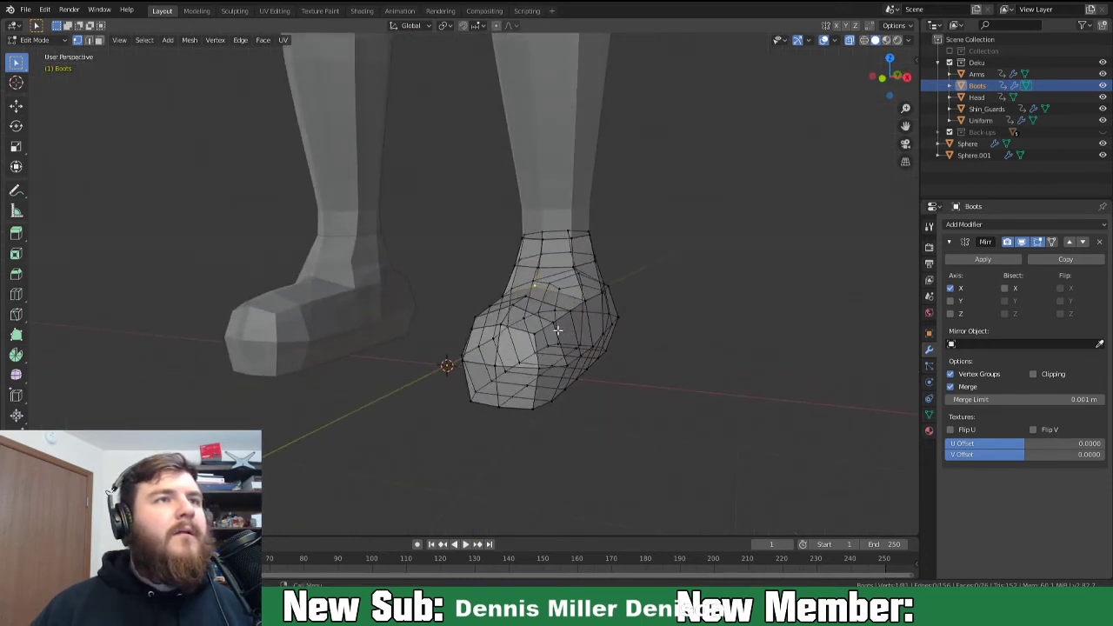
{"action": "key", "text": "KP_3"}
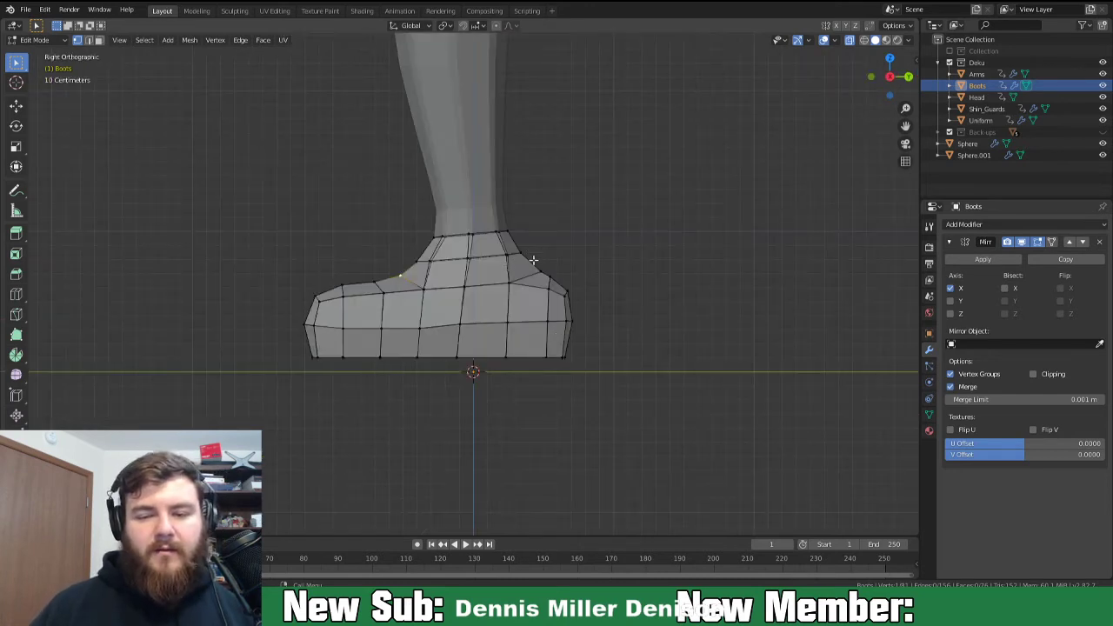
Move all heel vertices about 0.08 m forward along Y to shorten the back of the boot.
{"action": "left_click_drag", "start_coordinate": [533, 256], "coordinate": [595, 385]}
{"action": "key", "text": "g"}
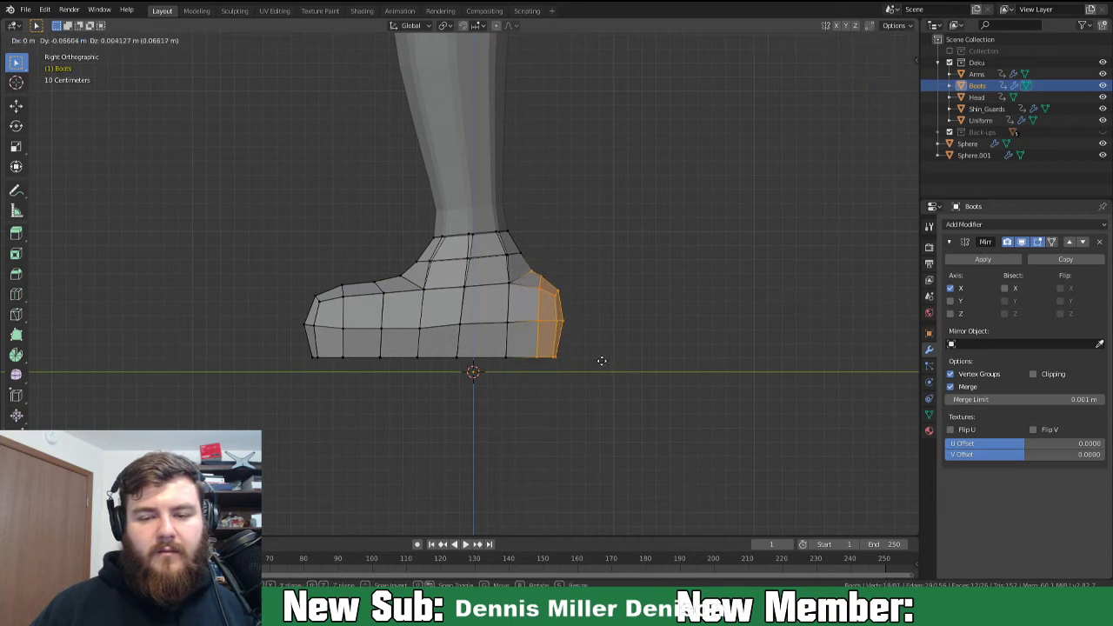
{"action": "key", "text": "y"}
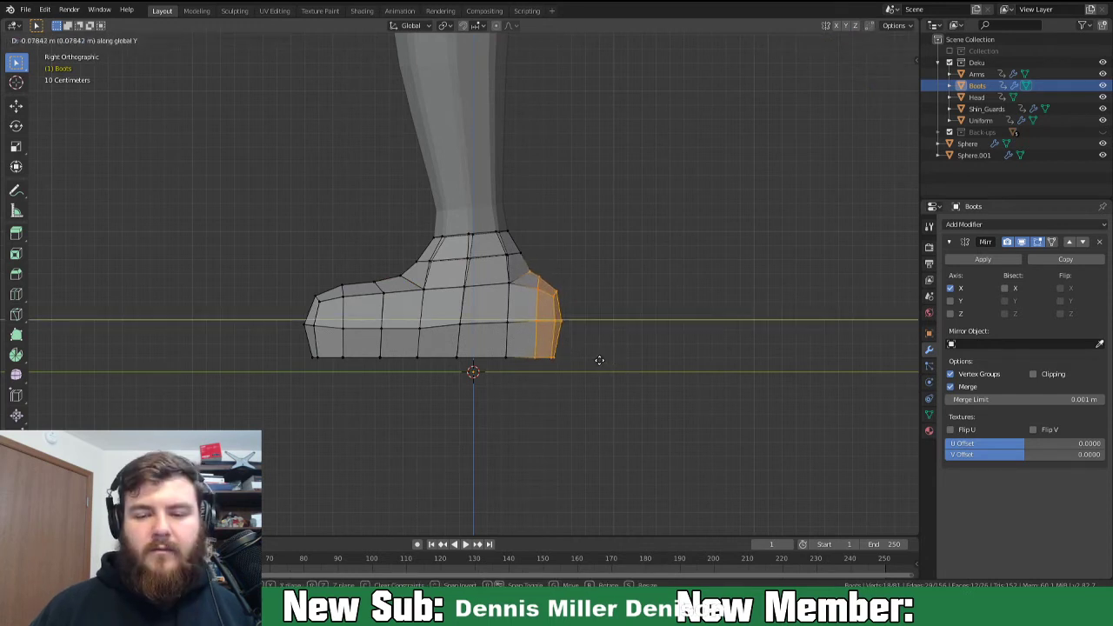
{"action": "left_click", "coordinate": [598, 359]}
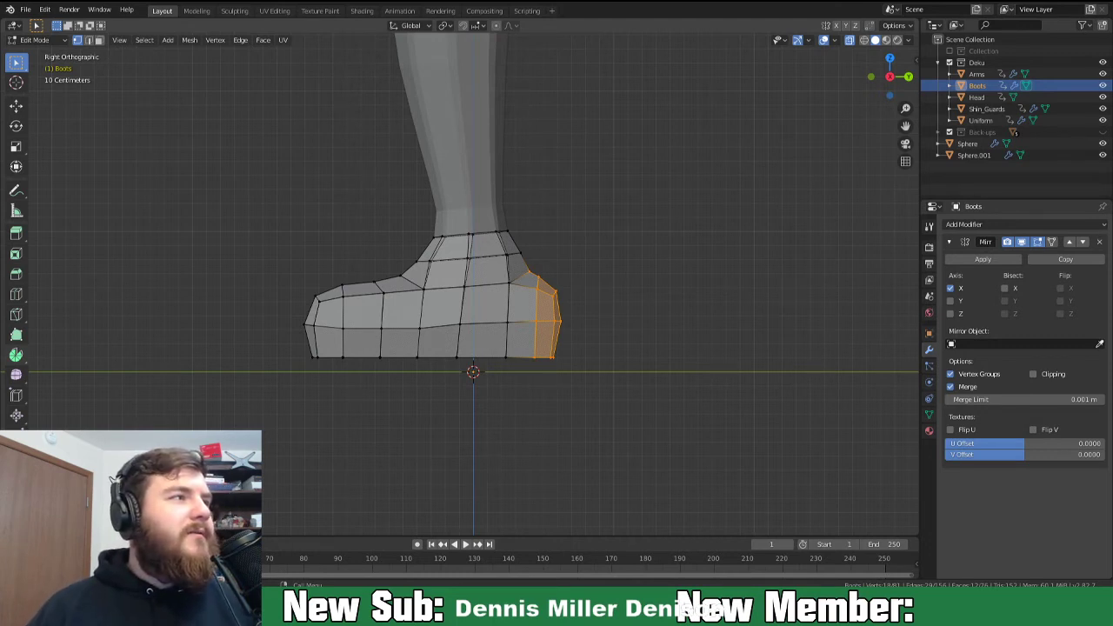
Select the two upper ankle loops and move them about 0.1 m back along Y.
{"action": "middle_click_drag", "start_coordinate": [530, 383], "coordinate": [553, 389]}
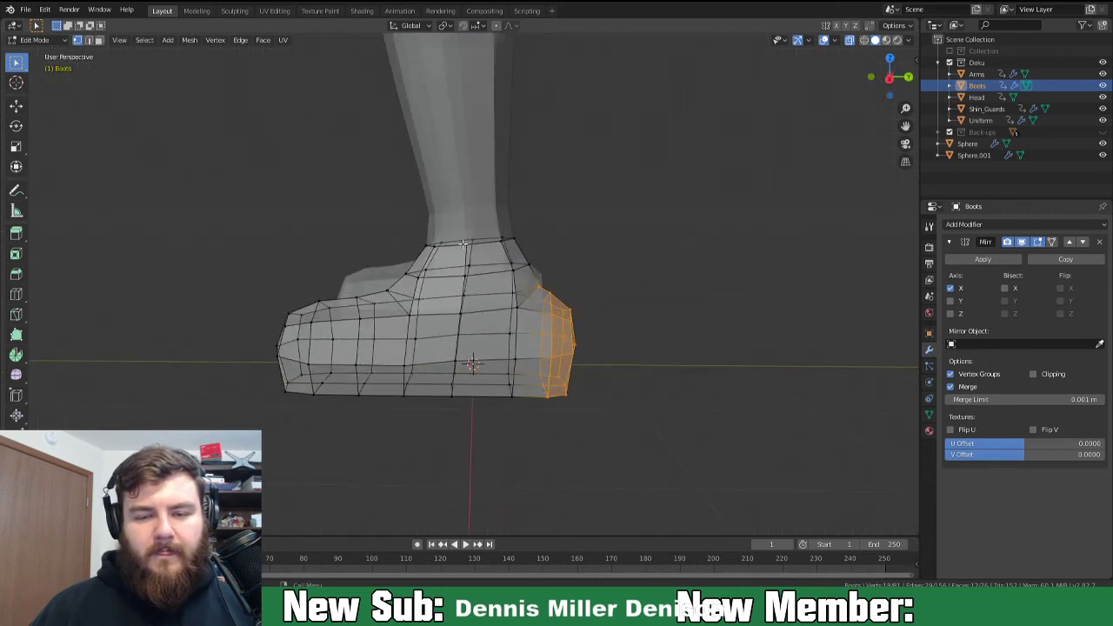
{"action": "key", "text": "KP_3"}
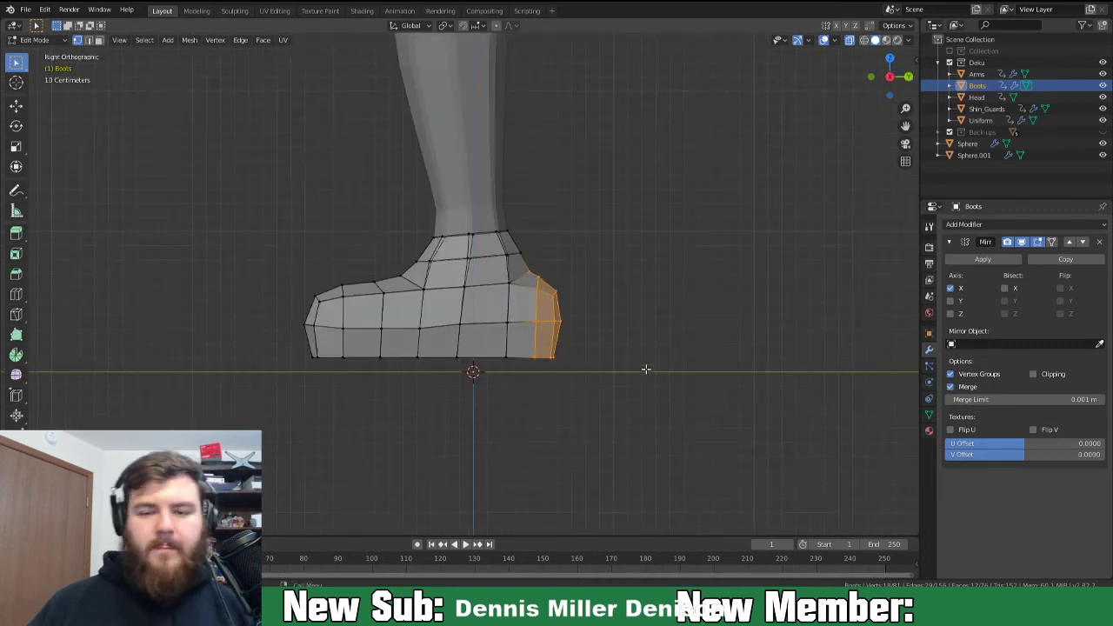
{"action": "middle_click_drag", "start_coordinate": [507, 338], "coordinate": [528, 352], "text": "shift"}
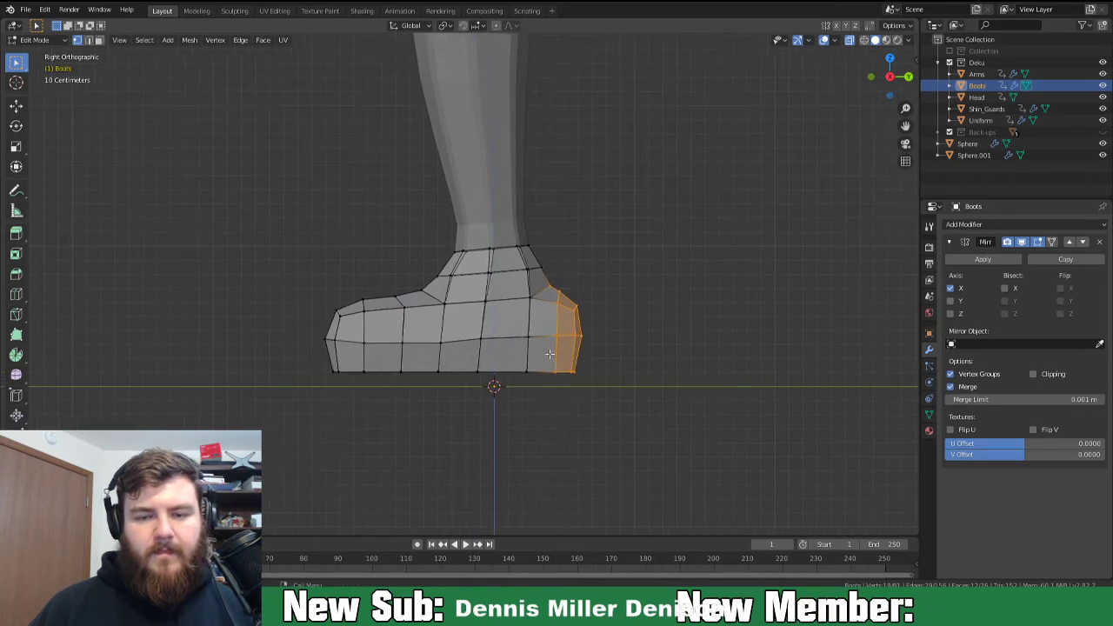
{"action": "left_click_drag", "start_coordinate": [424, 228], "coordinate": [569, 279]}
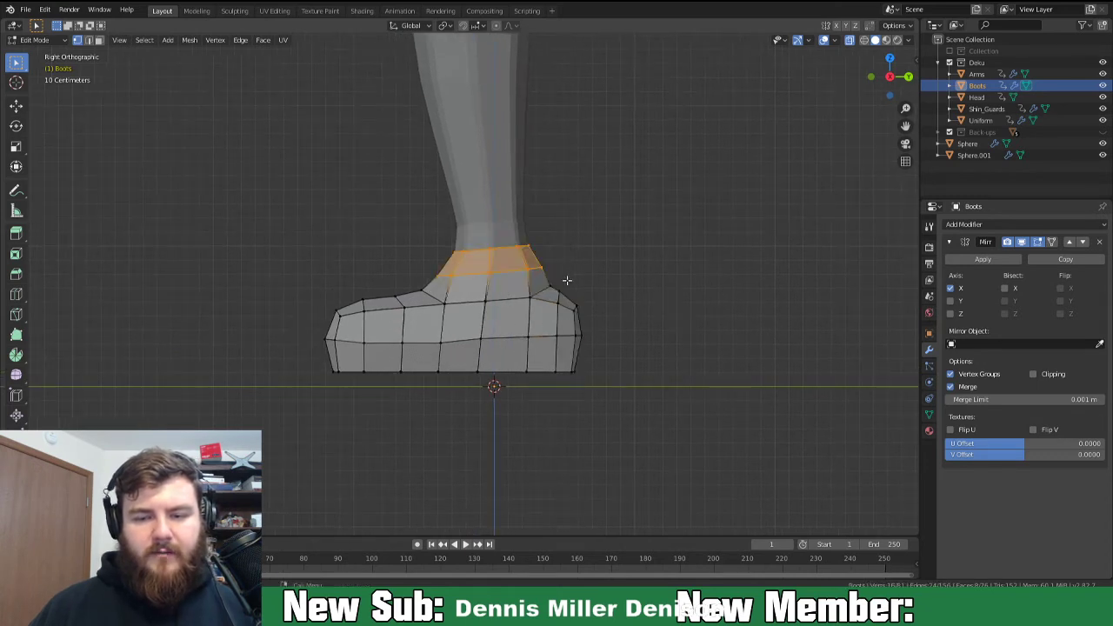
{"action": "key", "text": "g"}
{"action": "key", "text": "y"}
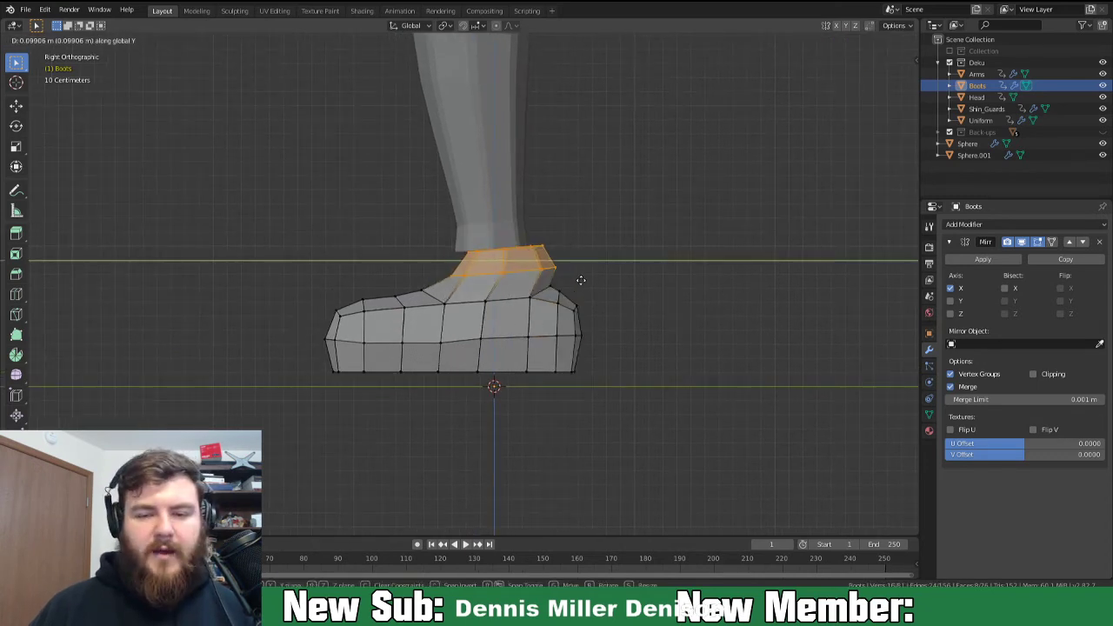
{"action": "left_click", "coordinate": [582, 279]}
Nudge the vertex between the ankle and heel at the back of the boot back and down, then delete it.
{"action": "key", "text": "alt+a"}
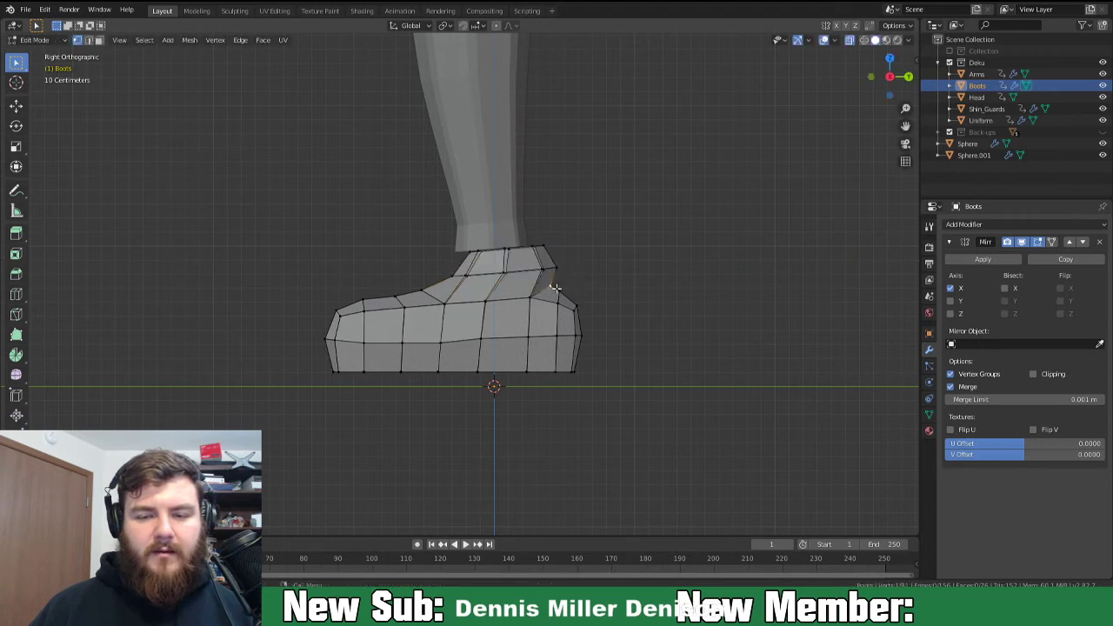
{"action": "key", "text": "g"}
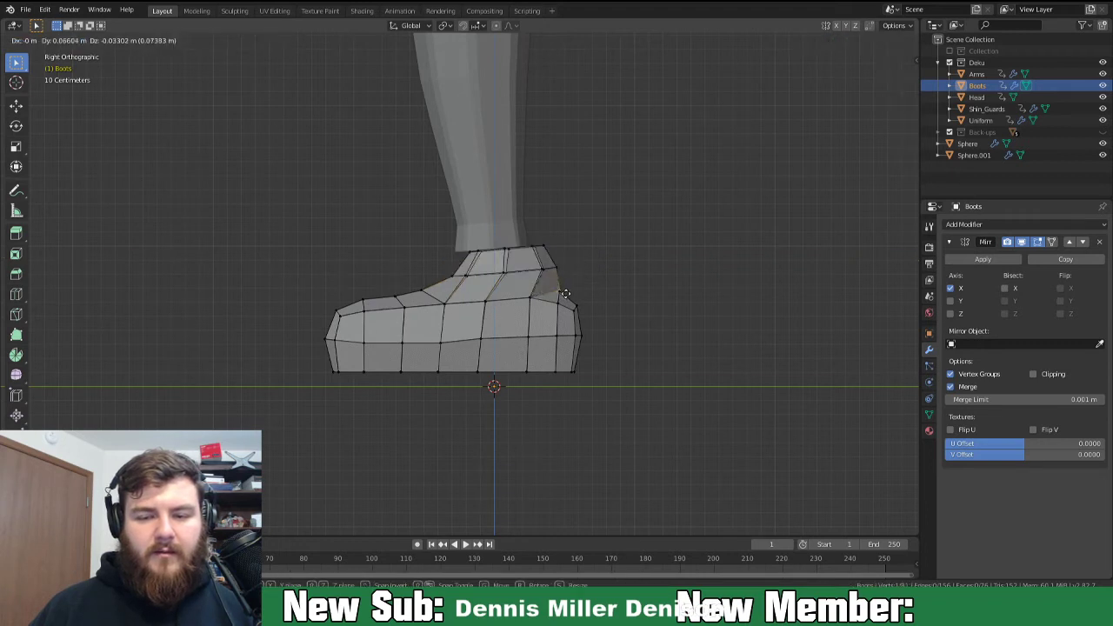
{"action": "left_click", "coordinate": [560, 291]}
{"action": "middle_click_drag", "start_coordinate": [565, 277], "coordinate": [526, 313]}
{"action": "key", "text": "x"}
{"action": "left_click", "coordinate": [542, 281]}
Try to connect the two vertices above and below the gap at the back of the boot.
{"action": "left_click", "coordinate": [528, 317]}
{"action": "left_click", "coordinate": [526, 288], "text": "shift"}
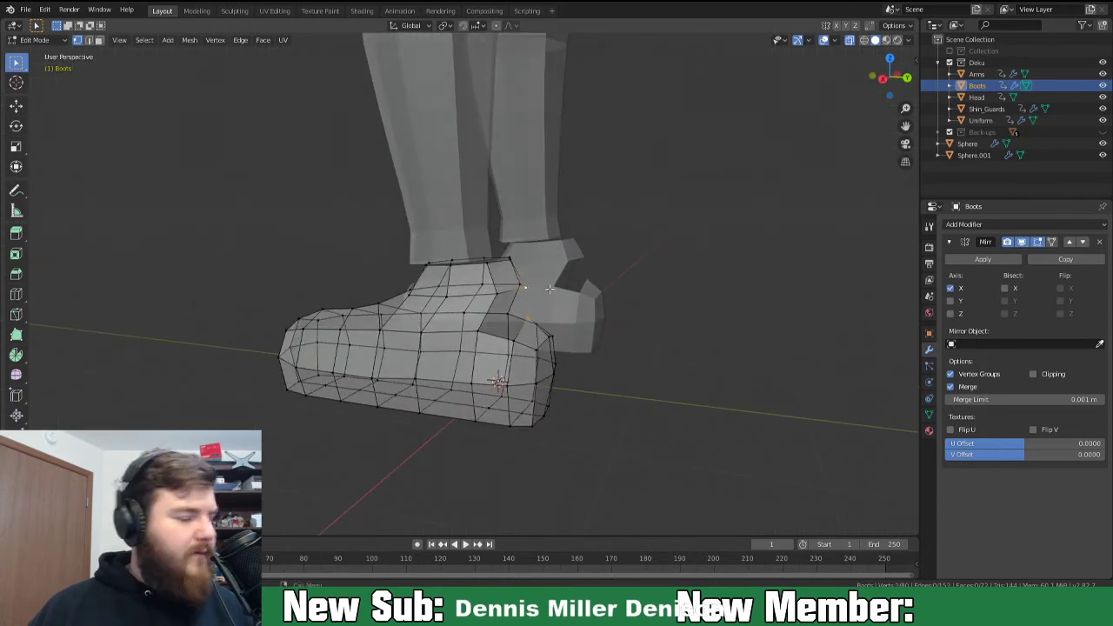
{"action": "key", "text": "j"}
{"action": "middle_click_drag", "start_coordinate": [469, 273], "coordinate": [480, 330]}
{"action": "key", "text": "3"}
{"action": "left_click", "coordinate": [453, 342]}
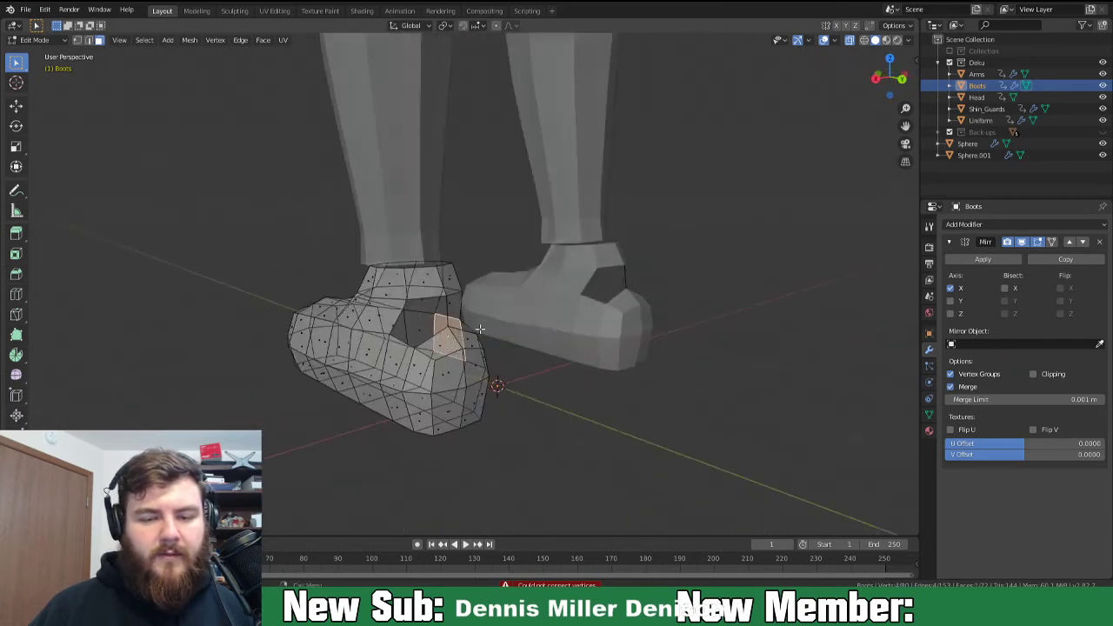
Fill the outer side of the heel gap with a face between four of its border vertices.
{"action": "left_click", "coordinate": [388, 335]}
{"action": "left_click", "coordinate": [412, 348], "text": "shift"}
{"action": "left_click", "coordinate": [451, 331], "text": "shift"}
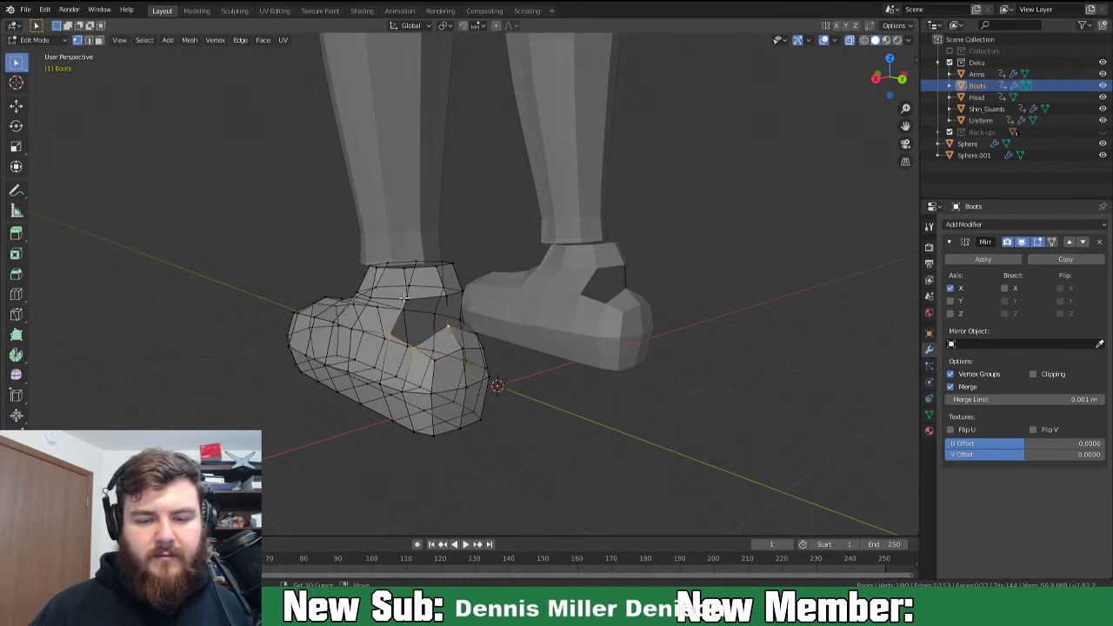
{"action": "left_click", "coordinate": [404, 298], "text": "shift"}
{"action": "middle_click_drag", "start_coordinate": [403, 298], "coordinate": [398, 316]}
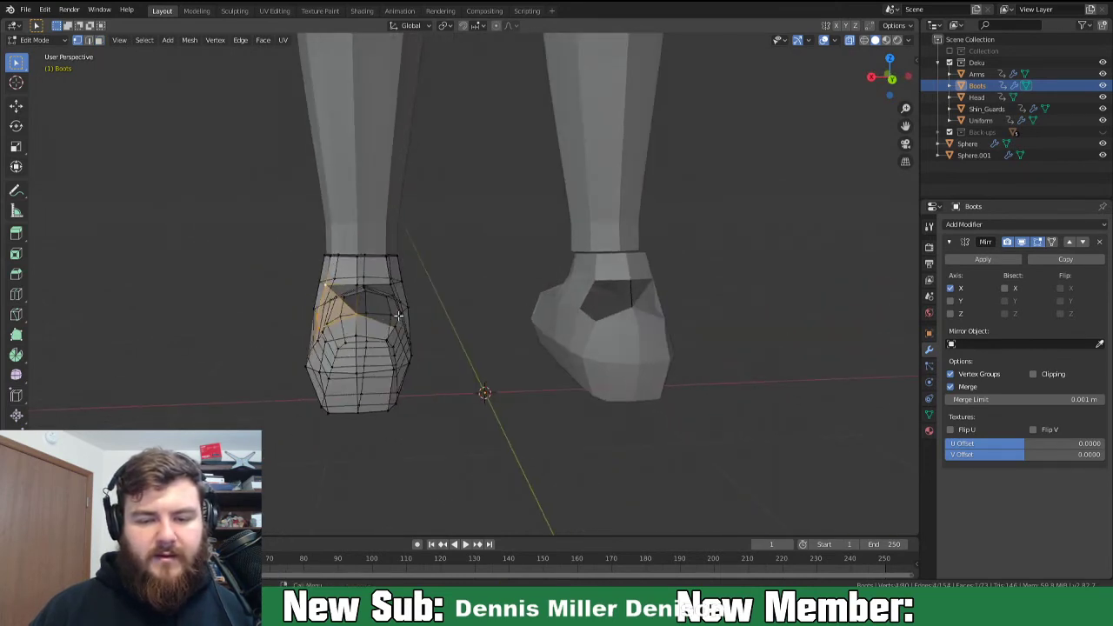
Select the middle vertex on the gap's upper edge and open the Preferences.
{"action": "left_click", "coordinate": [356, 283]}
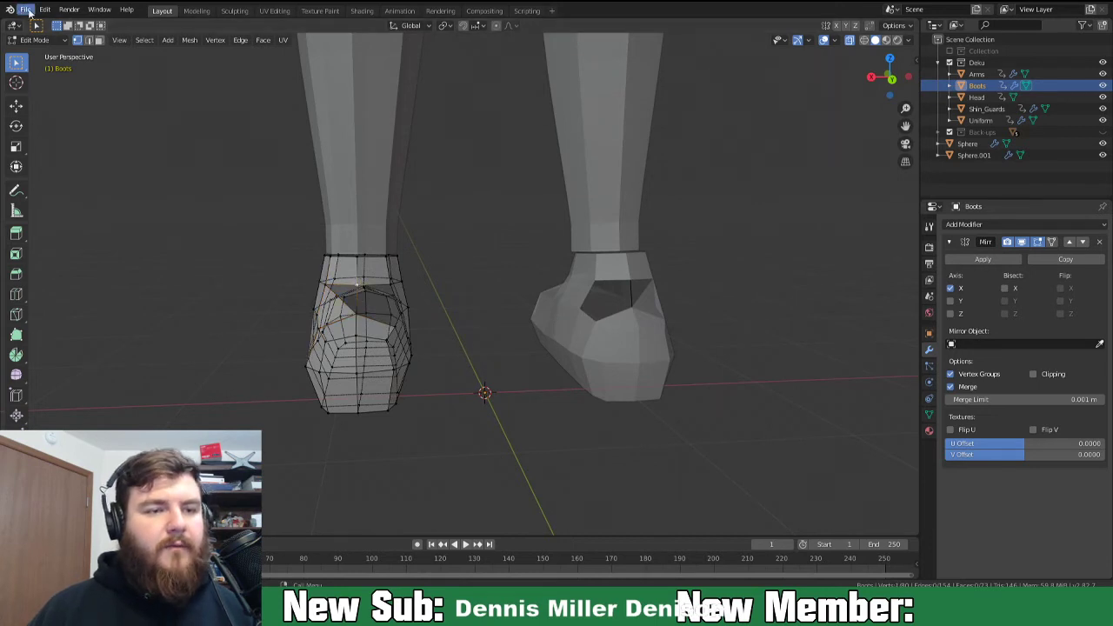
{"action": "left_click", "coordinate": [28, 12]}
{"action": "mouse_move", "coordinate": [42, 10]}
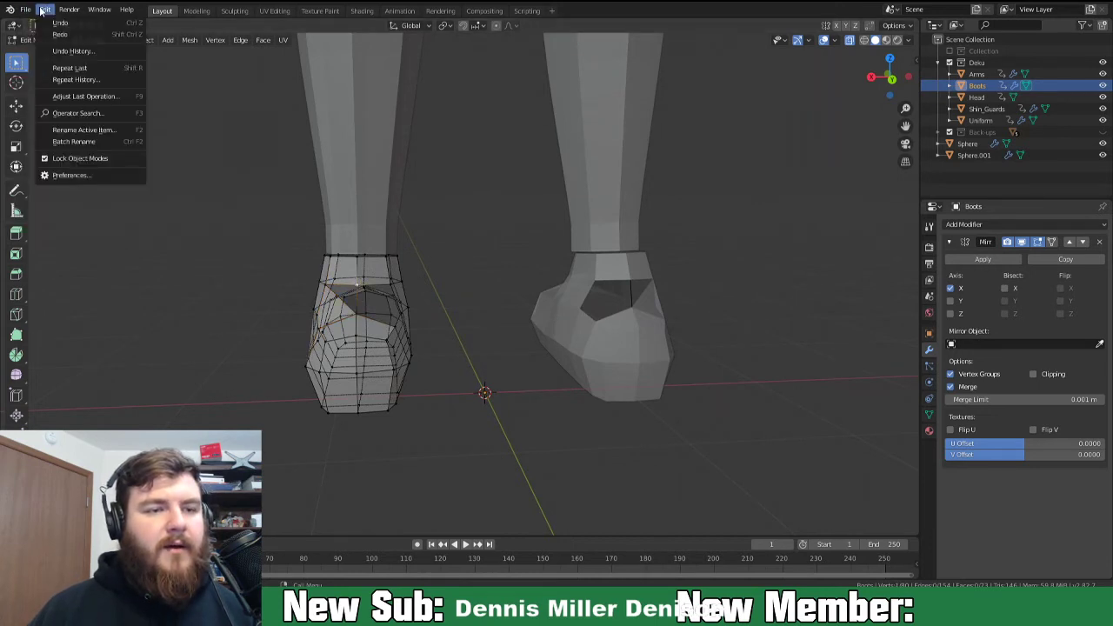
{"action": "left_click", "coordinate": [72, 176]}
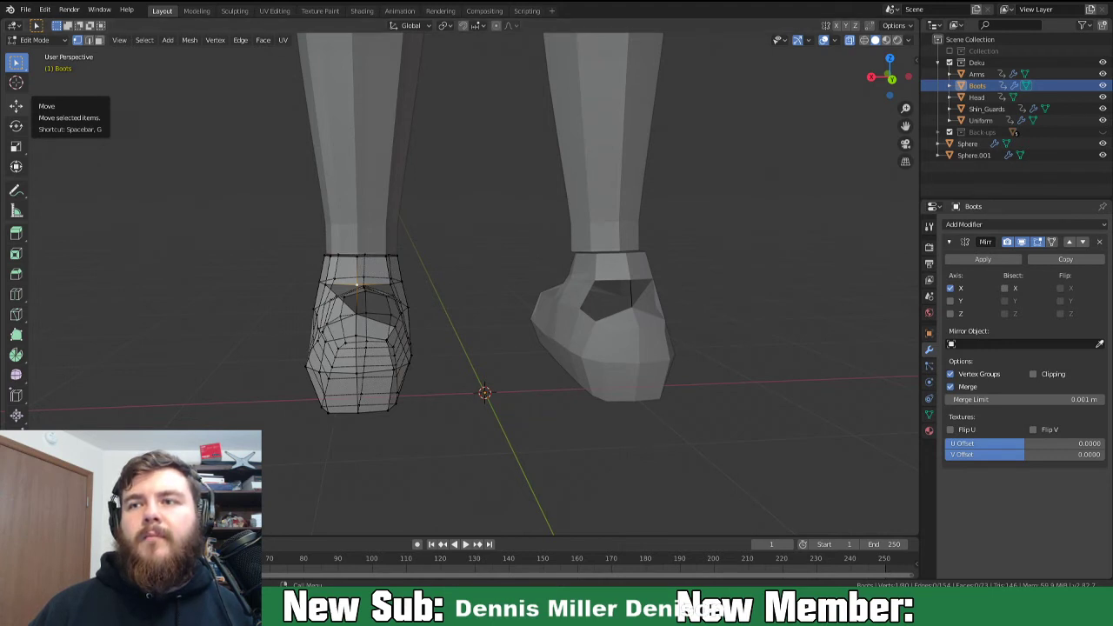
Try to extend a new face from the middle vertex on the heel gap's upper edge, then delete its free vertex.
{"action": "middle_click_drag", "start_coordinate": [337, 312], "coordinate": [397, 302]}
{"action": "key", "text": "f"}
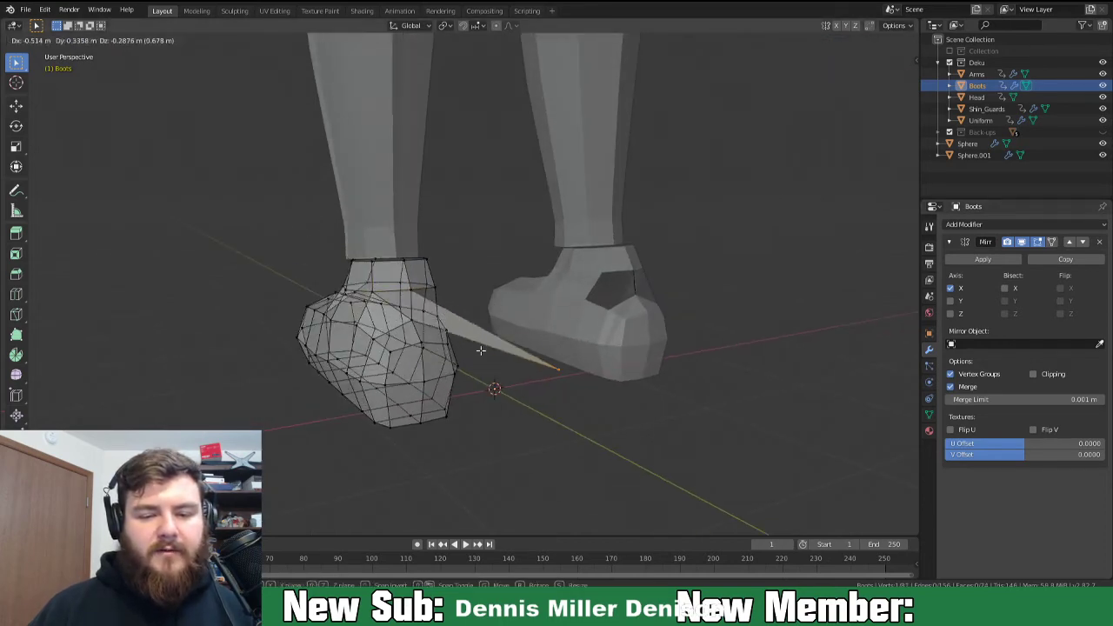
{"action": "right_click", "coordinate": [470, 336]}
{"action": "middle_click_drag", "start_coordinate": [558, 366], "coordinate": [508, 350]}
{"action": "scroll", "coordinate": [380, 311], "scroll_direction": "up", "scroll_amount": 2}
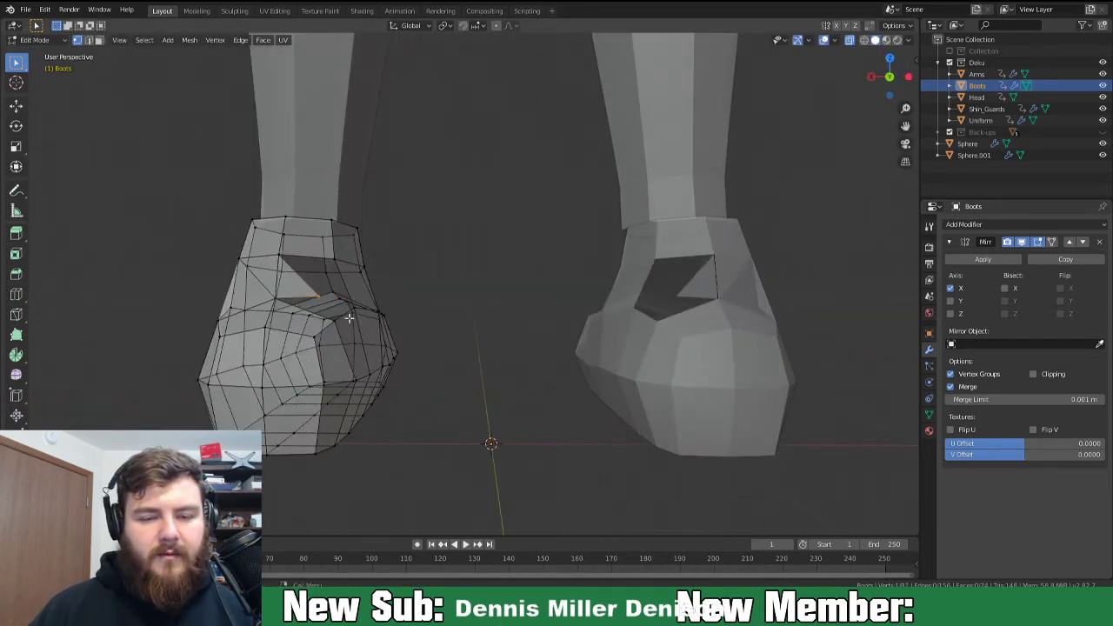
{"action": "middle_click_drag", "start_coordinate": [350, 318], "coordinate": [439, 323], "text": "shift"}
{"action": "key", "text": "g"}
{"action": "left_click", "coordinate": [396, 292]}
{"action": "middle_click_drag", "start_coordinate": [397, 292], "coordinate": [422, 310]}
{"action": "key", "text": "x"}
{"action": "left_click", "coordinate": [416, 358]}
Fill a face along the side of the heel gap between its upper and lower border vertices.
{"action": "left_click", "coordinate": [425, 338], "text": "shift"}
{"action": "left_click", "coordinate": [375, 296], "text": "shift"}
{"action": "key", "text": "f"}
{"action": "middle_click_drag", "start_coordinate": [383, 306], "coordinate": [392, 327]}
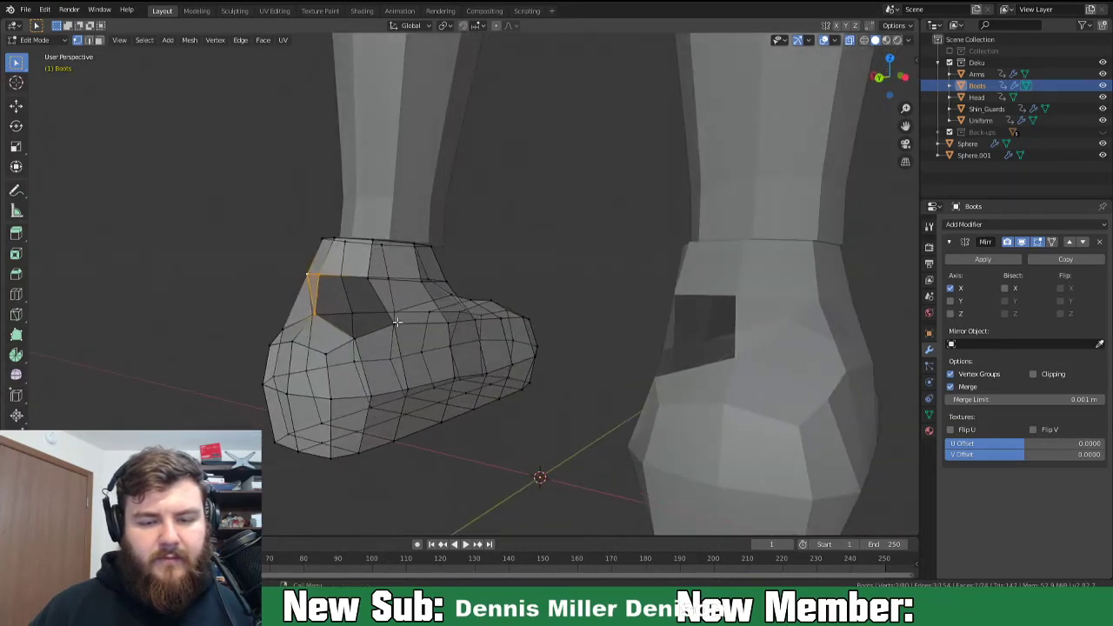
Try to extend another face into the heel gap and reposition its free vertex, then delete that vertex.
{"action": "key", "text": "g"}
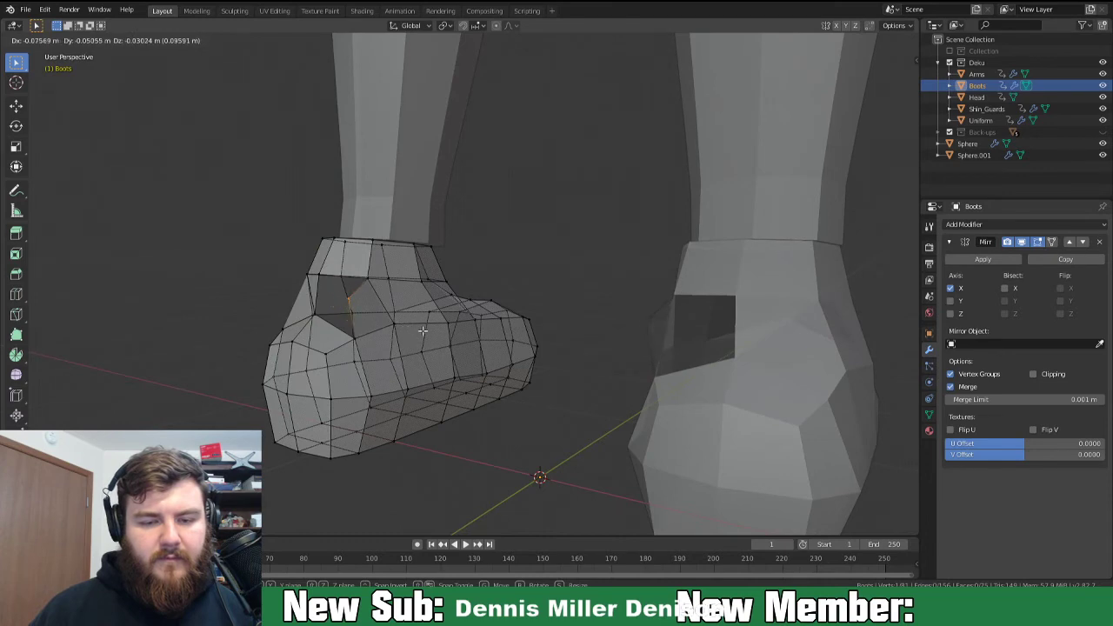
{"action": "left_click", "coordinate": [415, 343]}
{"action": "middle_click_drag", "start_coordinate": [414, 343], "coordinate": [470, 343]}
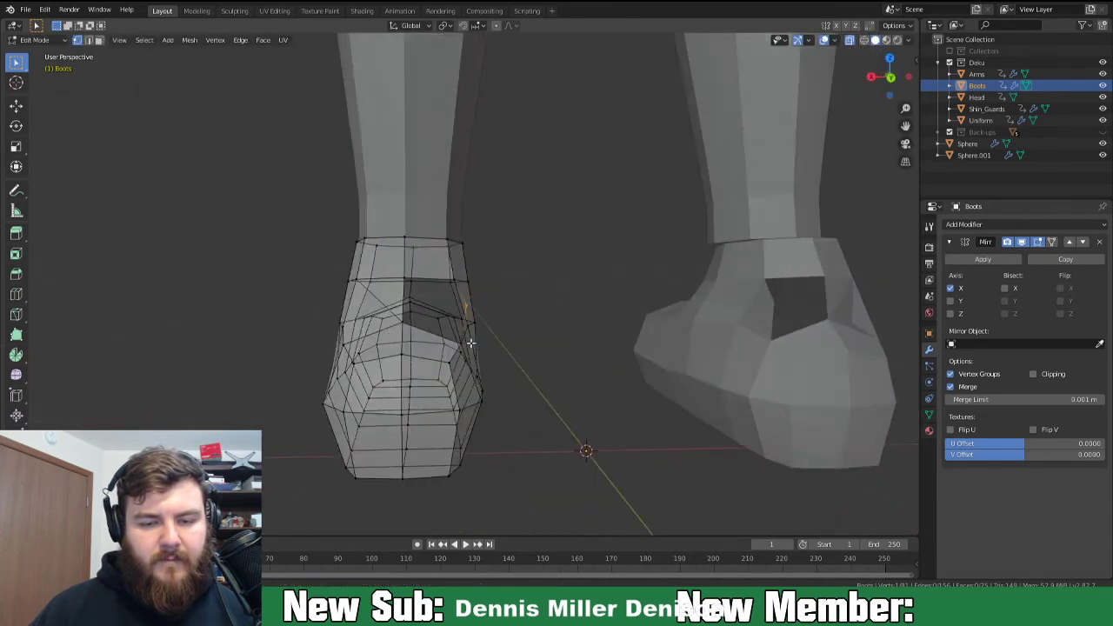
{"action": "key", "text": "g"}
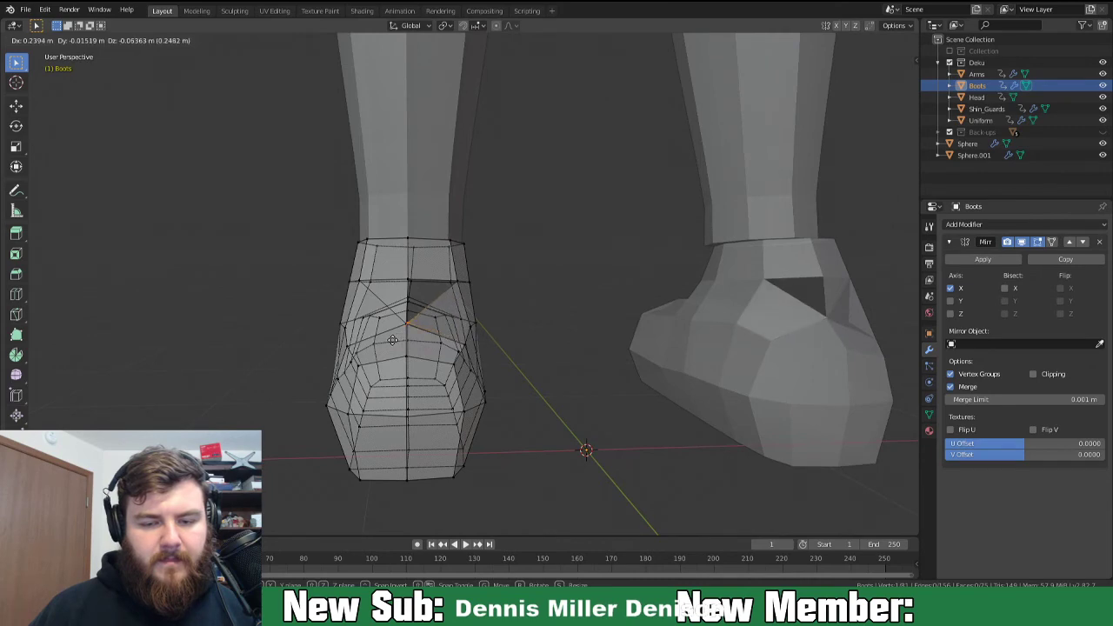
{"action": "right_click", "coordinate": [392, 339]}
{"action": "key", "text": "x"}
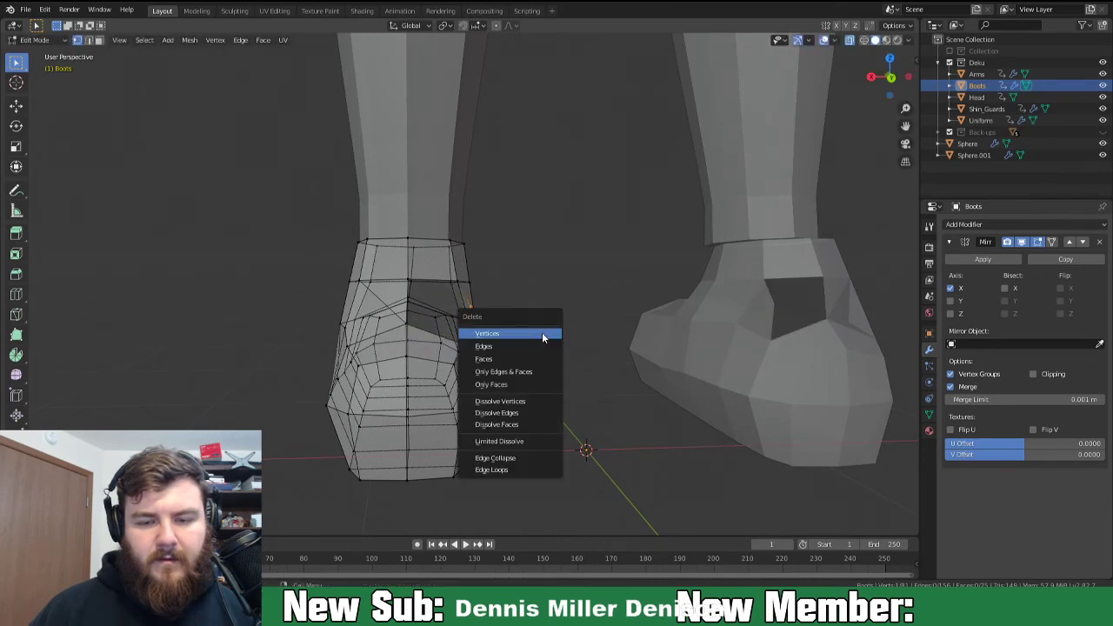
{"action": "left_click", "coordinate": [542, 332]}
Fill one part of the heel gap with a face reaching the middle vertices of its upper and lower edges.
{"action": "middle_click_drag", "start_coordinate": [462, 336], "coordinate": [399, 214]}
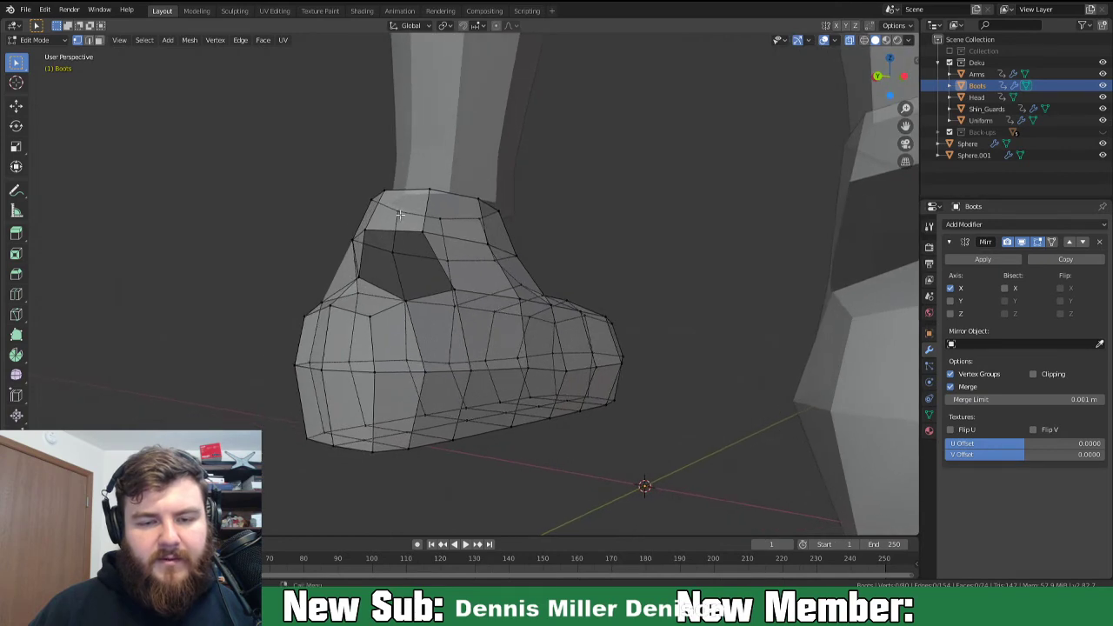
{"action": "left_click", "coordinate": [361, 227]}
{"action": "key", "text": "g"}
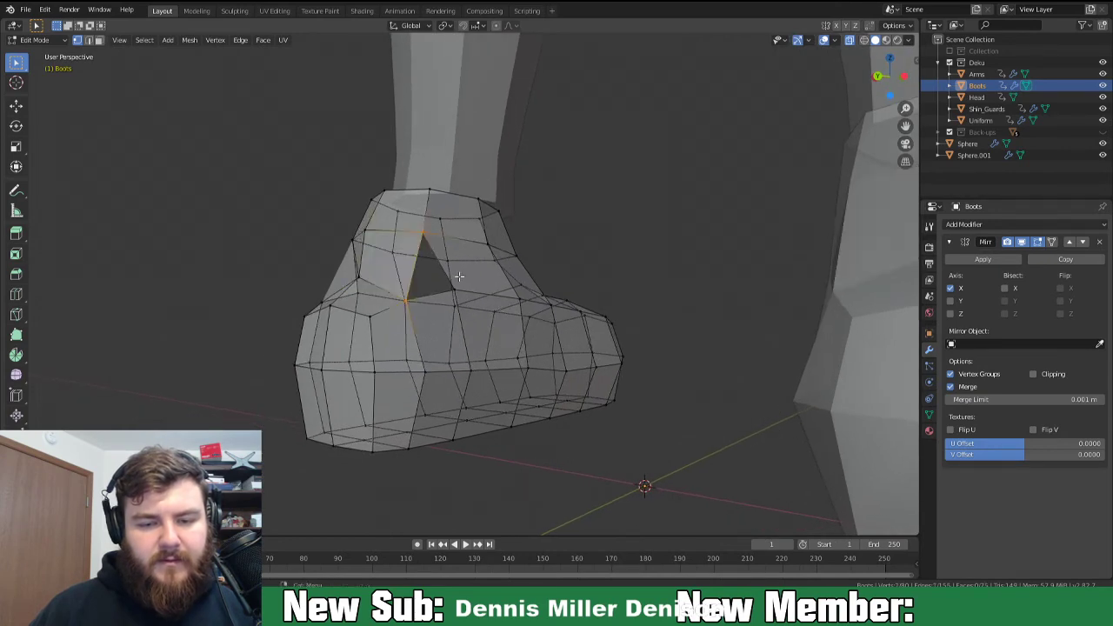
Delete the badly placed fill faces on one side of the gap at the back of the heel.
{"action": "middle_click_drag", "start_coordinate": [557, 266], "coordinate": [465, 286]}
{"action": "key", "text": "2"}
{"action": "left_click", "coordinate": [427, 277]}
{"action": "key", "text": "3"}
{"action": "left_click", "coordinate": [418, 292]}
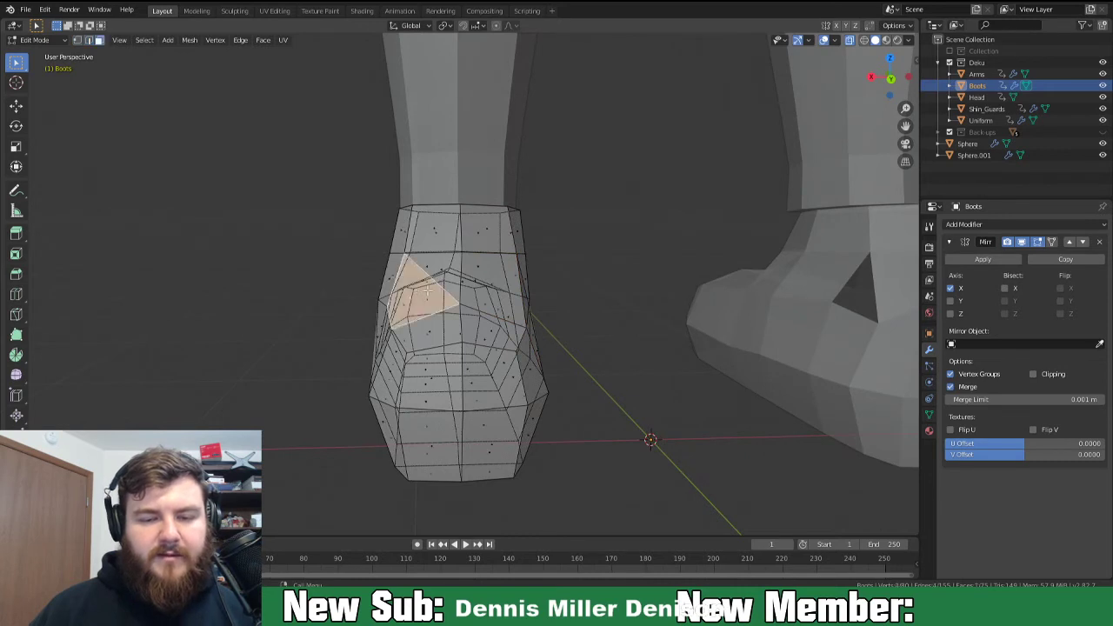
{"action": "key", "text": "x"}
{"action": "left_click", "coordinate": [415, 297]}
{"action": "left_click", "coordinate": [445, 273]}
{"action": "key", "text": "x"}
{"action": "left_click", "coordinate": [443, 273]}
Fill the triangular opening beside the heel's centre line using its two centre vertices and the neighbouring side vertex.
{"action": "key", "text": "1"}
{"action": "left_click", "coordinate": [461, 253]}
{"action": "left_click", "coordinate": [461, 307], "text": "shift"}
{"action": "middle_click_drag", "start_coordinate": [462, 307], "coordinate": [596, 302]}
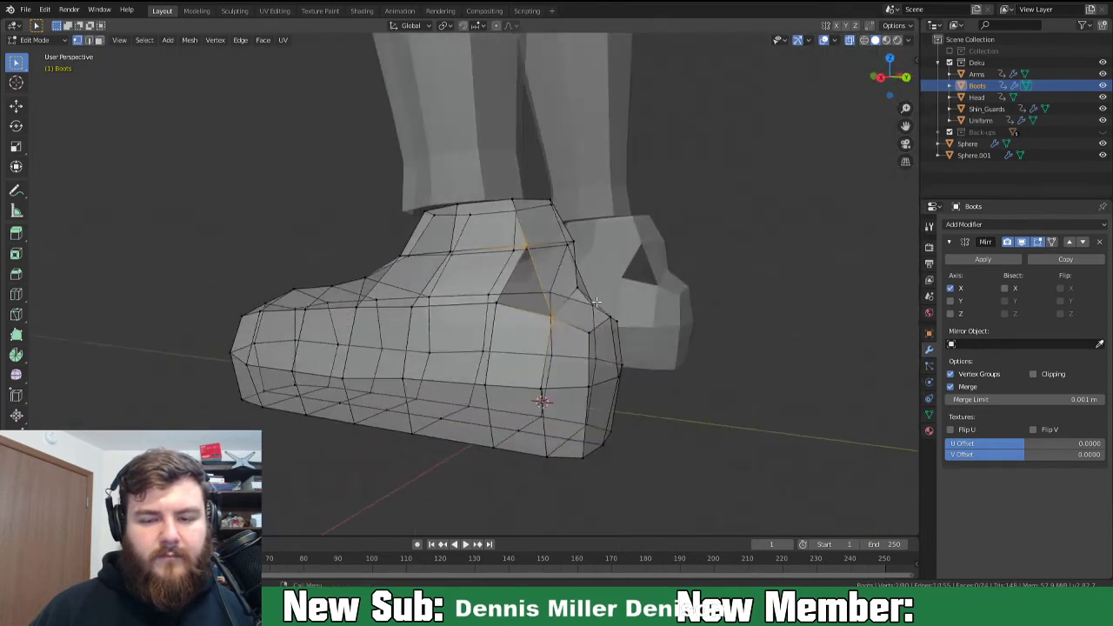
{"action": "left_click", "coordinate": [497, 302], "text": "shift"}
{"action": "key", "text": "f"}
Close the opening on the other side of the heel with a triangular face between three border vertices.
{"action": "middle_click_drag", "start_coordinate": [630, 300], "coordinate": [432, 295]}
{"action": "left_click", "coordinate": [432, 263]}
{"action": "left_click", "coordinate": [410, 333], "text": "shift"}
{"action": "left_click", "coordinate": [457, 313], "text": "shift"}
{"action": "key", "text": "f"}
Move the vertex between the ankle and heel backward to round out the boot's rear profile.
{"action": "middle_click_drag", "start_coordinate": [524, 333], "coordinate": [587, 355]}
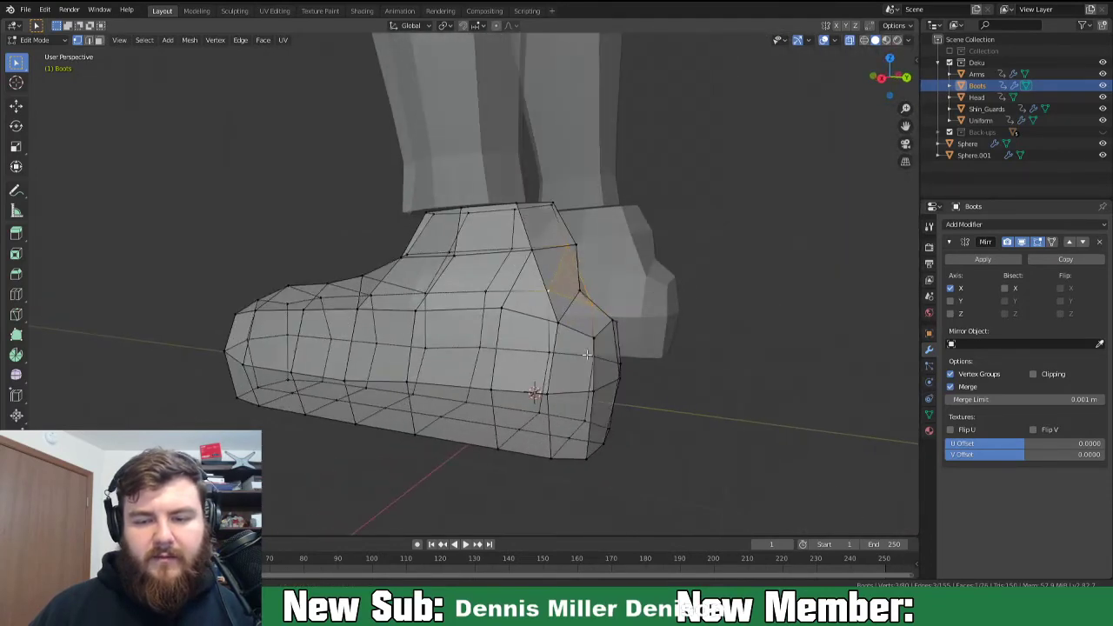
{"action": "middle_click_drag", "start_coordinate": [595, 278], "coordinate": [640, 304]}
{"action": "key", "text": "g"}
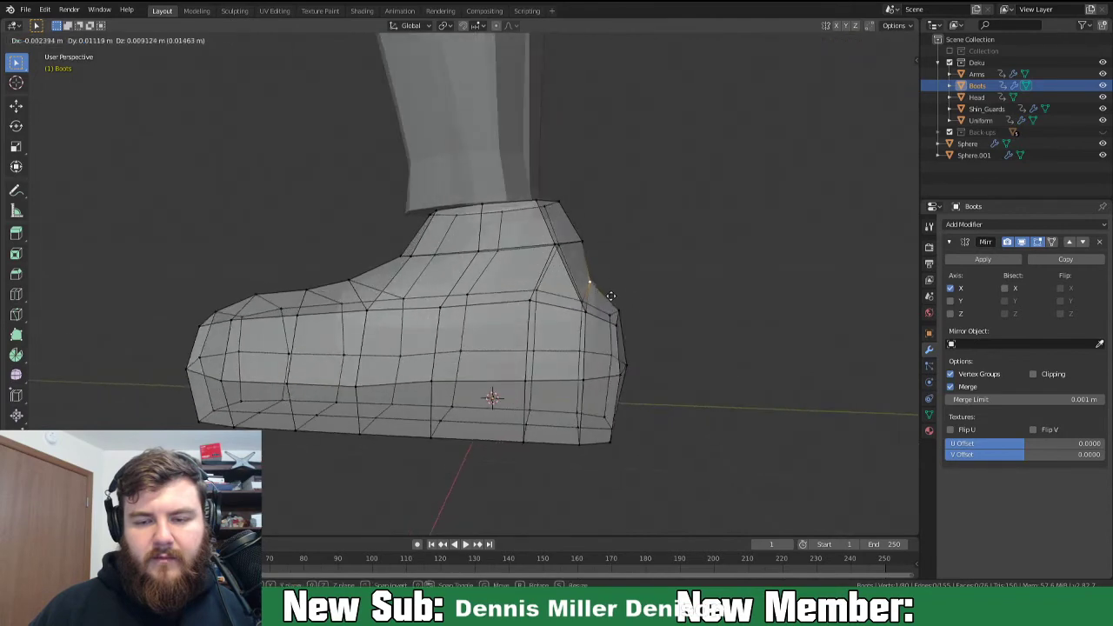
{"action": "left_click", "coordinate": [621, 291]}
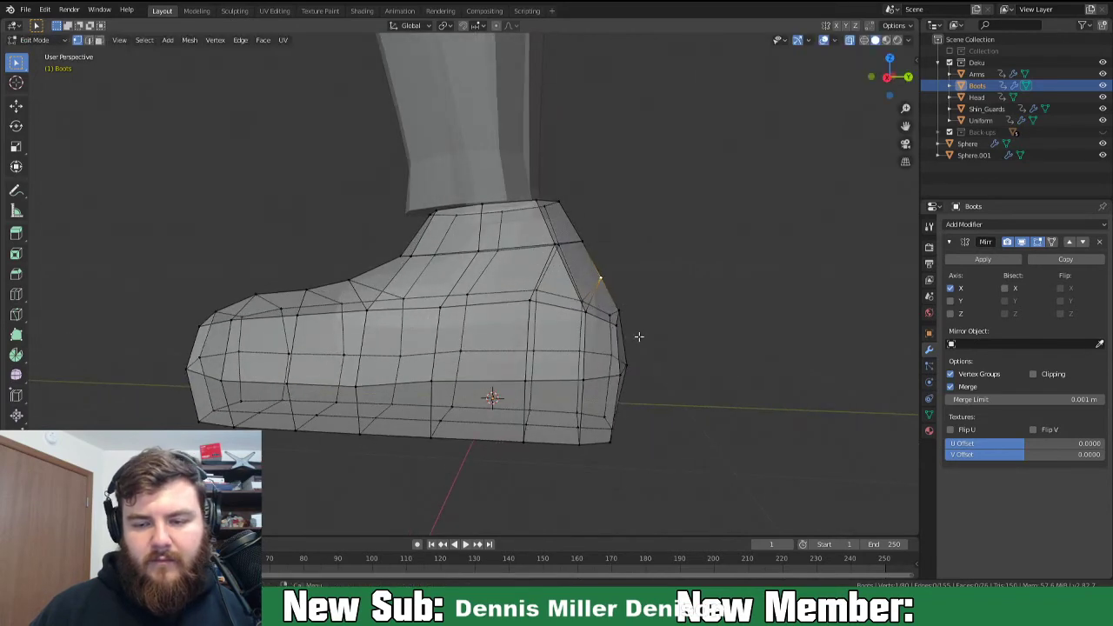
Select the edge loop around the boot's lower side and slightly adjust its scale in the front view.
{"action": "middle_click_drag", "start_coordinate": [627, 405], "coordinate": [504, 380]}
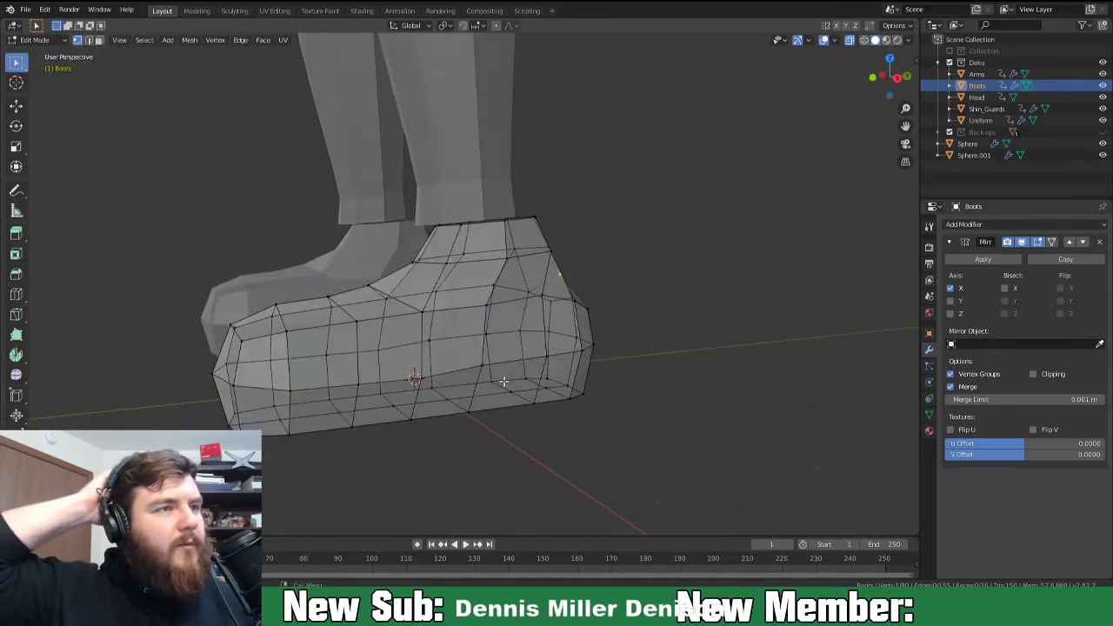
{"action": "middle_click_drag", "start_coordinate": [484, 328], "coordinate": [535, 410]}
{"action": "left_click", "coordinate": [491, 357], "text": "alt"}
{"action": "left_click", "coordinate": [487, 365], "text": "alt+shift"}
{"action": "middle_click_drag", "start_coordinate": [487, 365], "coordinate": [603, 338]}
{"action": "key", "text": "s"}
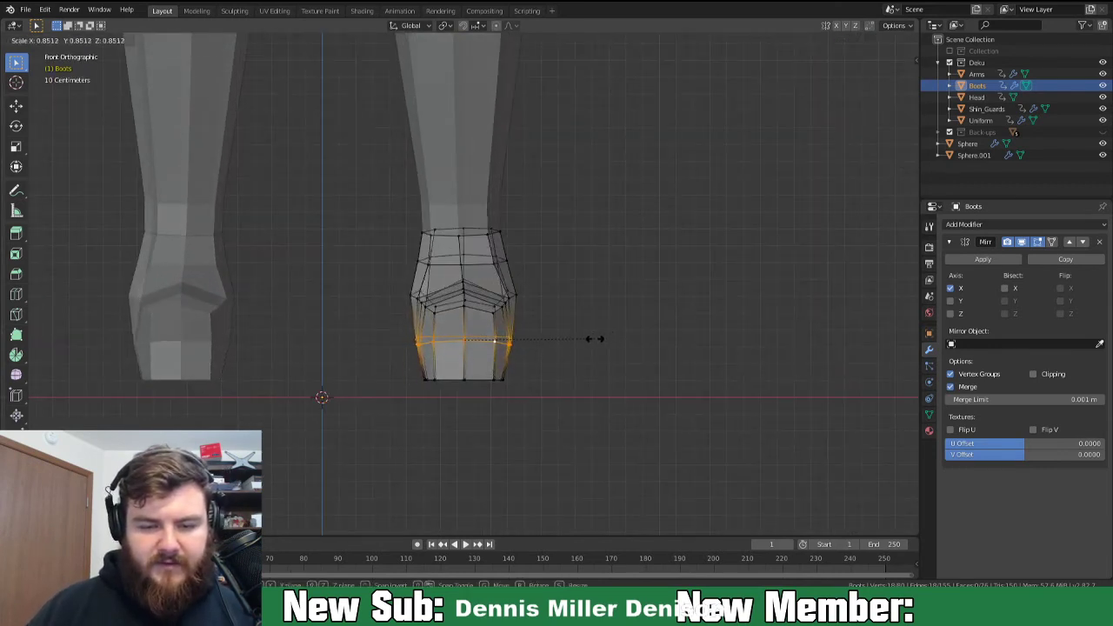
{"action": "left_click", "coordinate": [621, 339]}
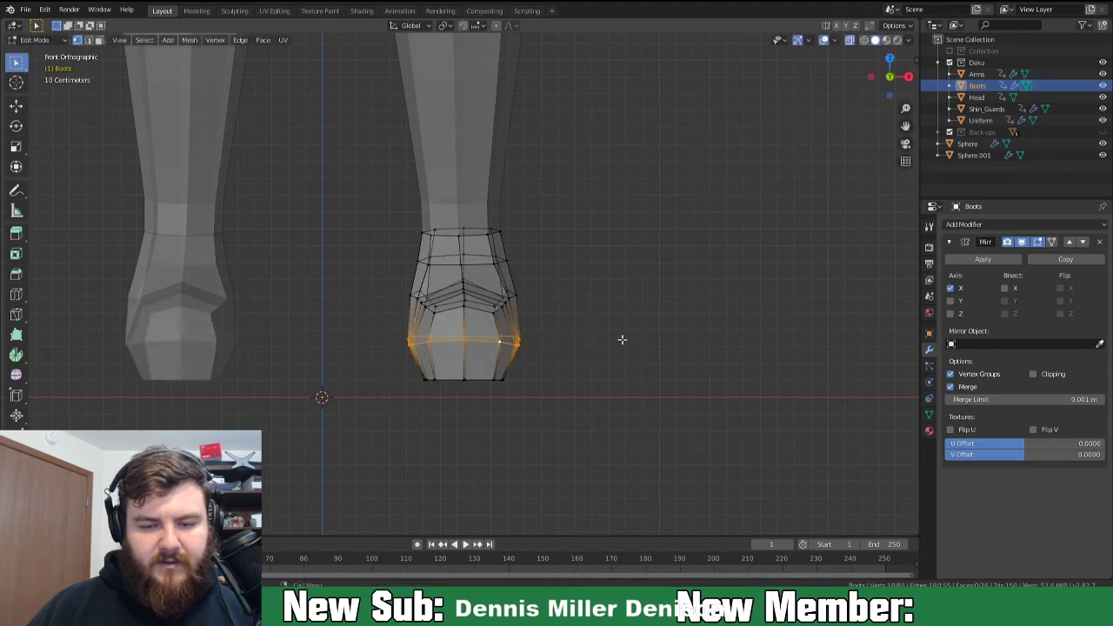
Select the outline of the boot's sole and scale it along X to about 1.37.
{"action": "left_click", "coordinate": [487, 378], "text": "alt"}
{"action": "middle_click_drag", "start_coordinate": [506, 378], "coordinate": [517, 171]}
{"action": "left_click", "coordinate": [522, 149], "text": "alt+shift"}
{"action": "left_click", "coordinate": [427, 154], "text": "alt+shift"}
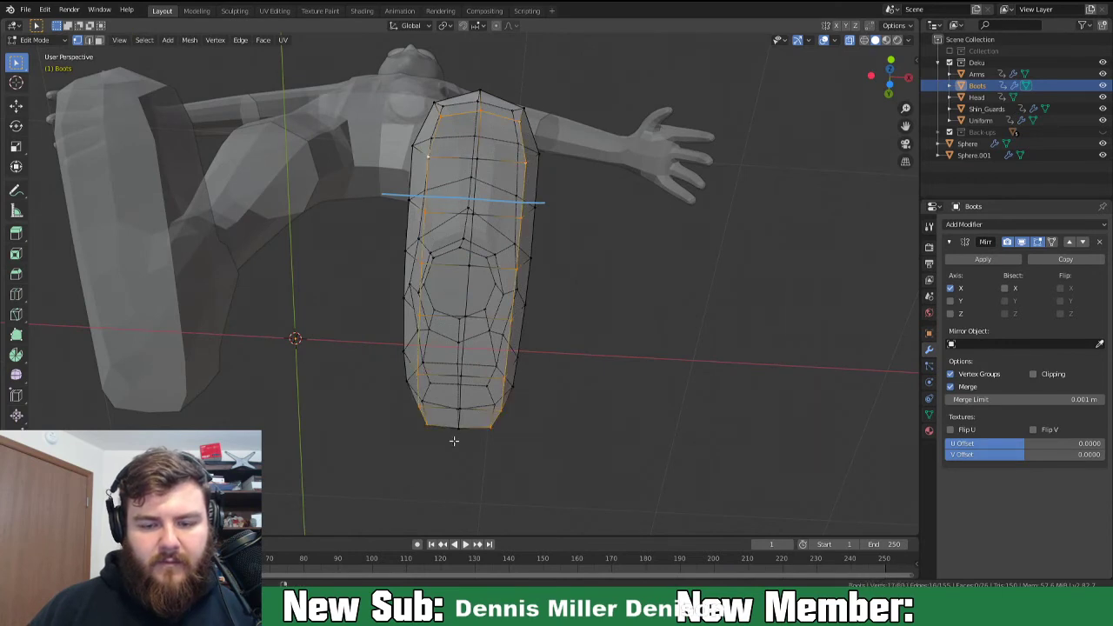
{"action": "key", "text": "KP_1"}
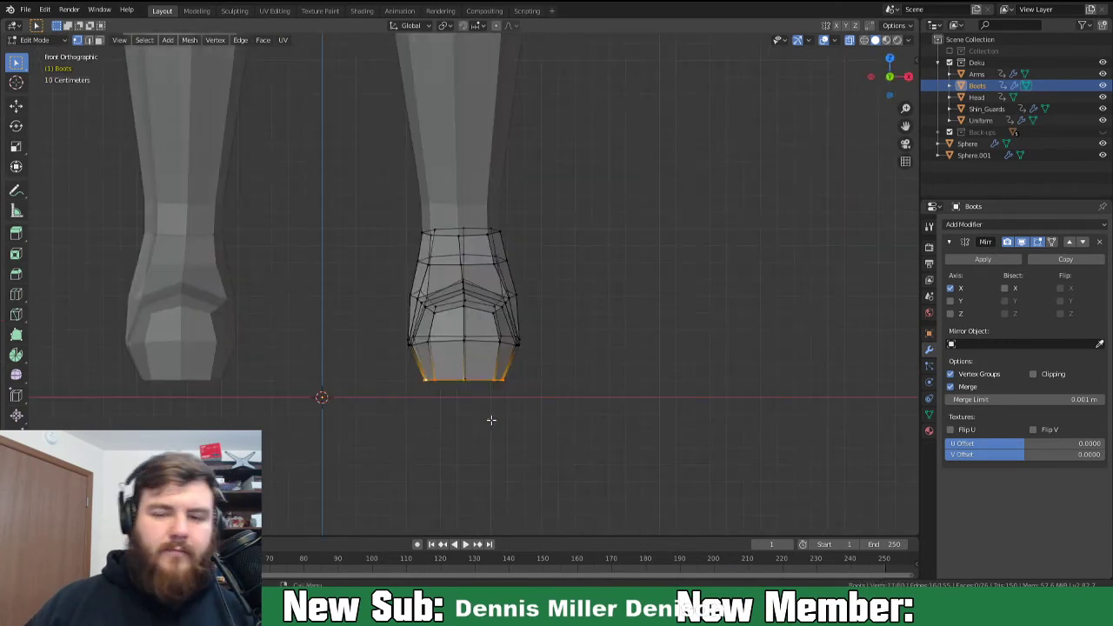
{"action": "key", "text": "s"}
{"action": "key", "text": "x"}
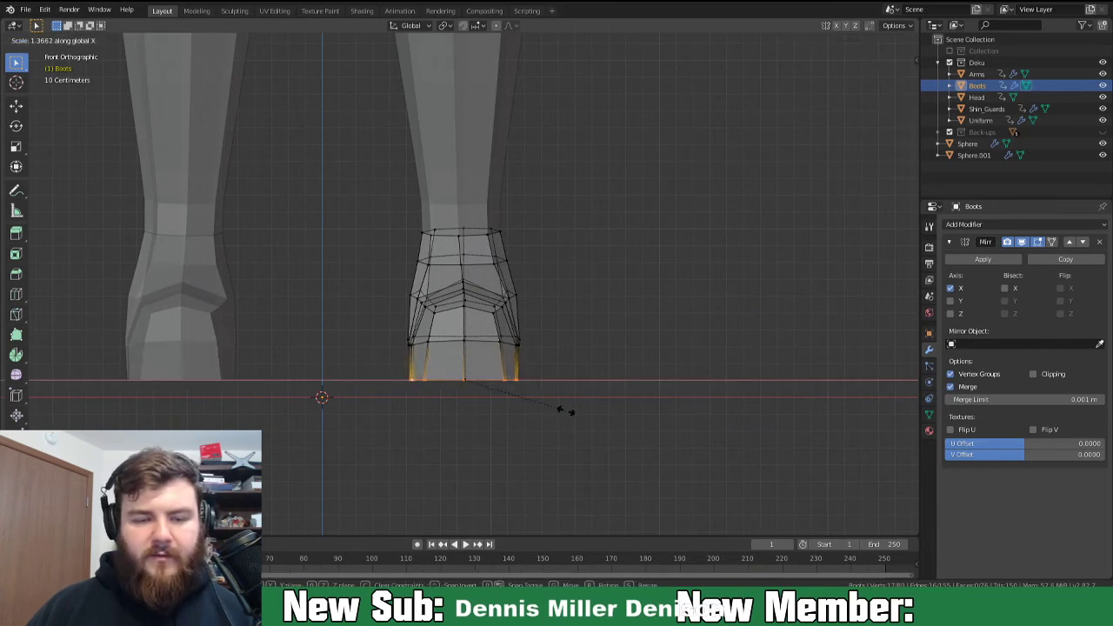
{"action": "left_click", "coordinate": [567, 410]}
Move the bottom vertex at the toe forward along Y by about 0.04 m in the right view.
{"action": "middle_click_drag", "start_coordinate": [561, 415], "coordinate": [524, 400]}
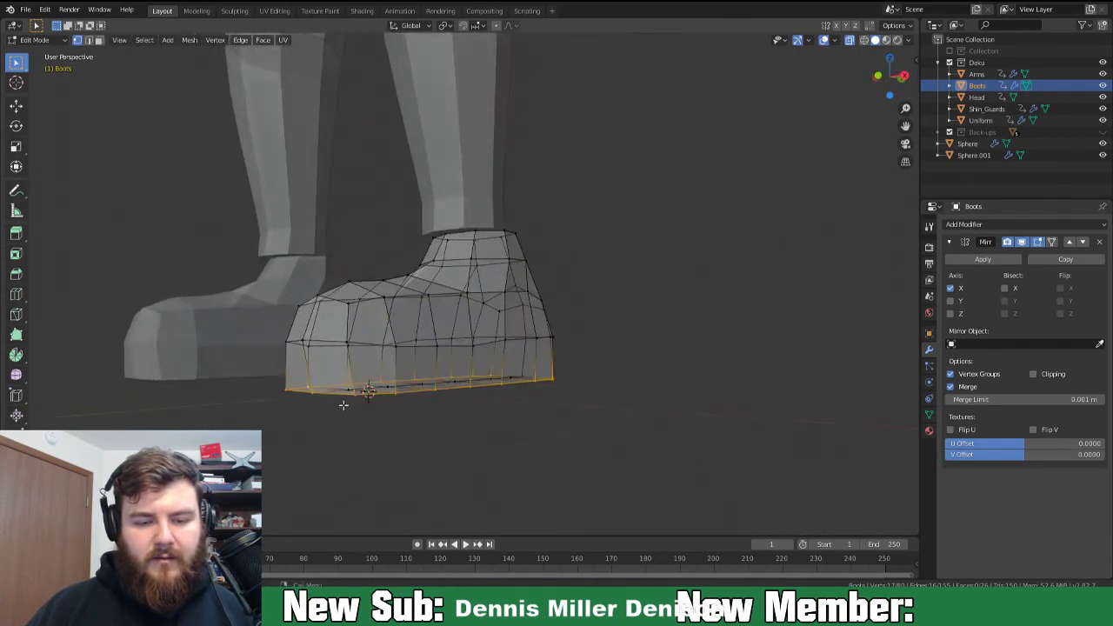
{"action": "left_click", "coordinate": [316, 392]}
{"action": "middle_click_drag", "start_coordinate": [355, 401], "coordinate": [319, 389]}
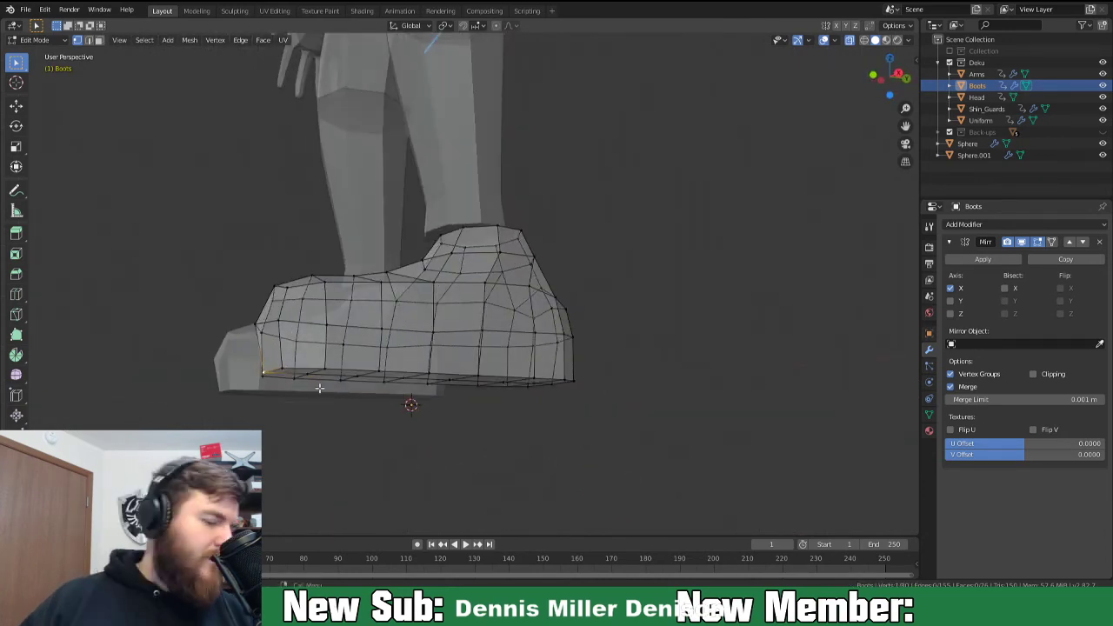
{"action": "key", "text": "KP_3"}
{"action": "key", "text": "g"}
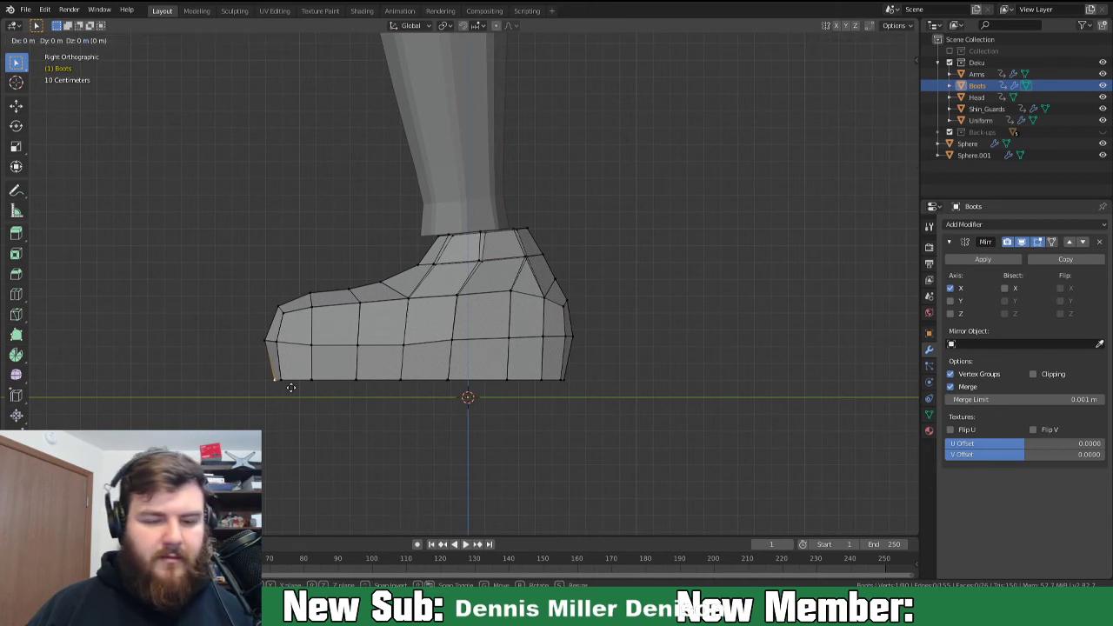
{"action": "key", "text": "y"}
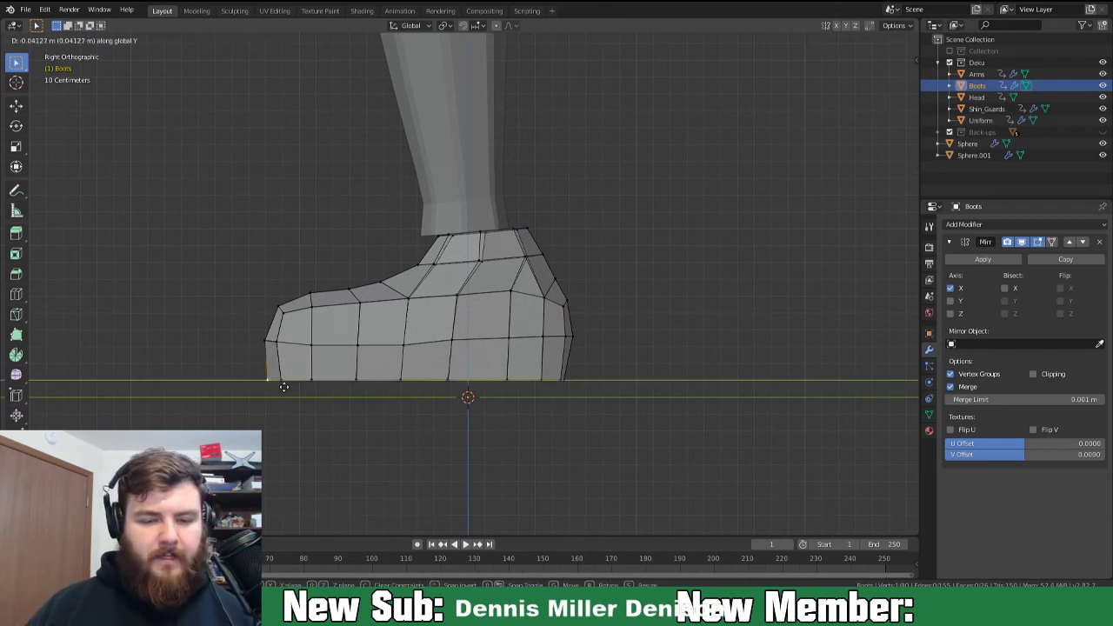
{"action": "left_click", "coordinate": [283, 387]}
Move the bottom vertex at the heel backward along Y by about 0.04 m.
{"action": "left_click", "coordinate": [568, 380]}
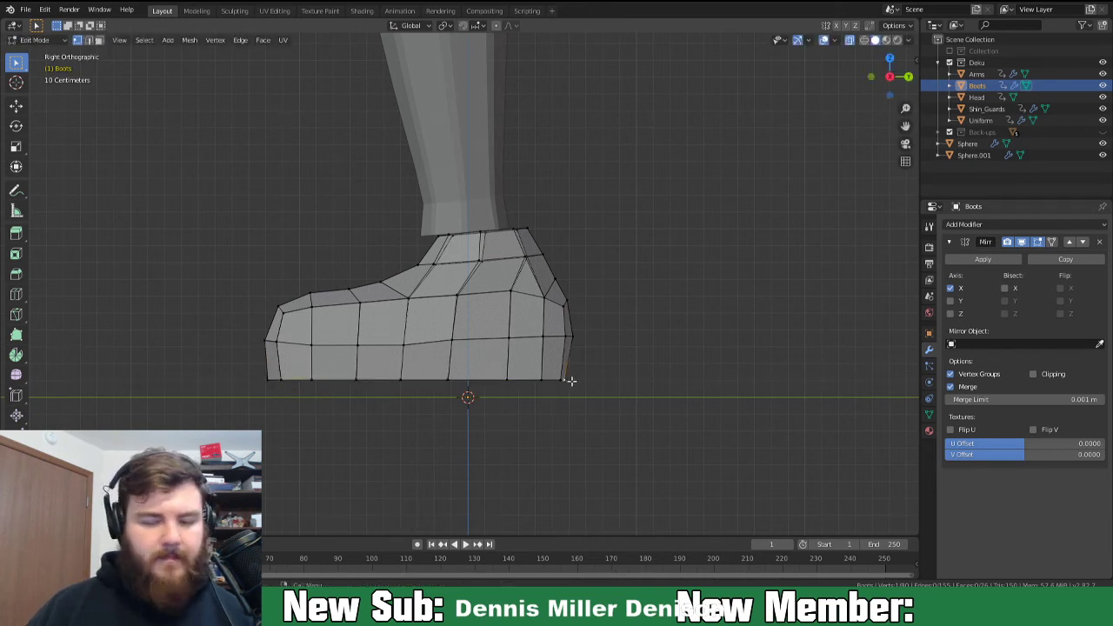
{"action": "key", "text": "g"}
{"action": "key", "text": "y"}
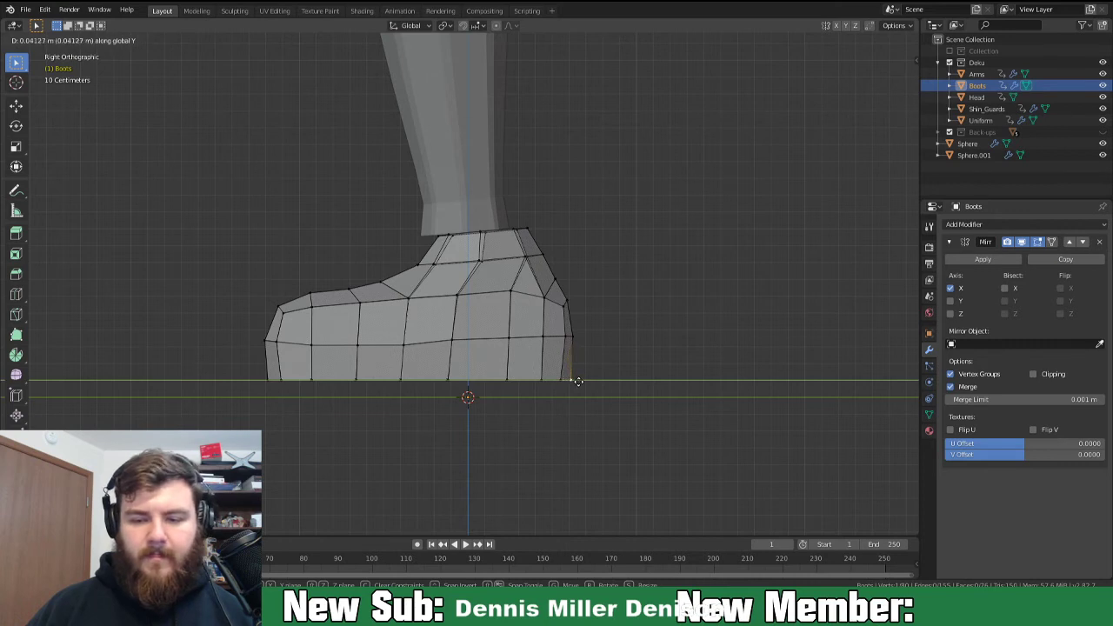
{"action": "left_click", "coordinate": [573, 381]}
Collapse the Mirror modifier, add a Subdivision Surface modifier to the boots and inspect the smoothed shape.
{"action": "middle_click_drag", "start_coordinate": [571, 377], "coordinate": [713, 403]}
{"action": "left_click", "coordinate": [950, 242]}
{"action": "left_click", "coordinate": [965, 224]}
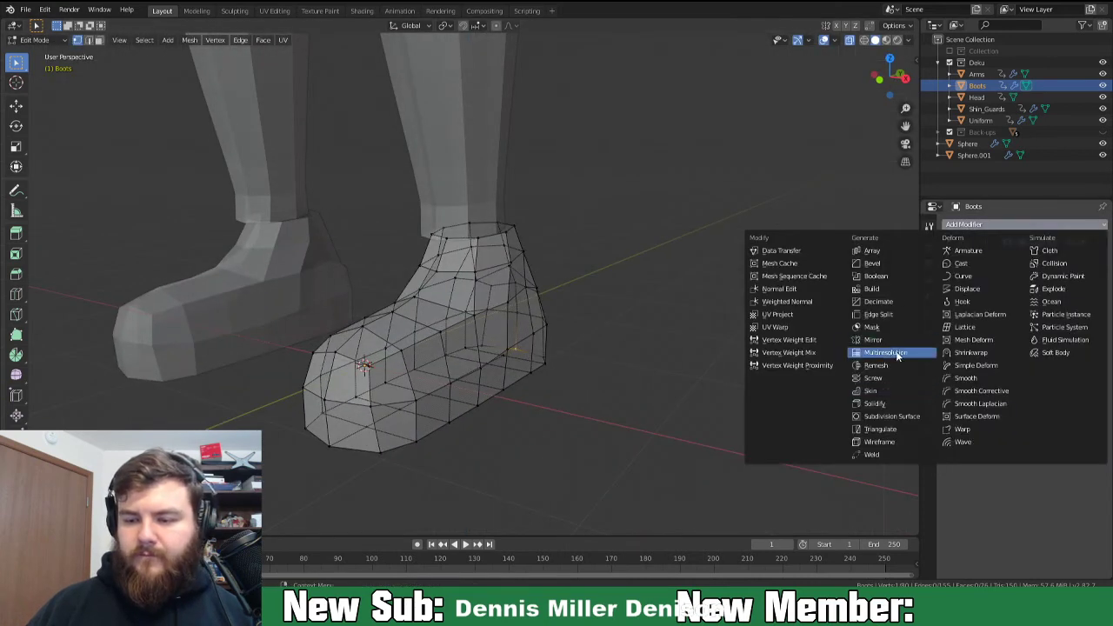
{"action": "left_click", "coordinate": [892, 419]}
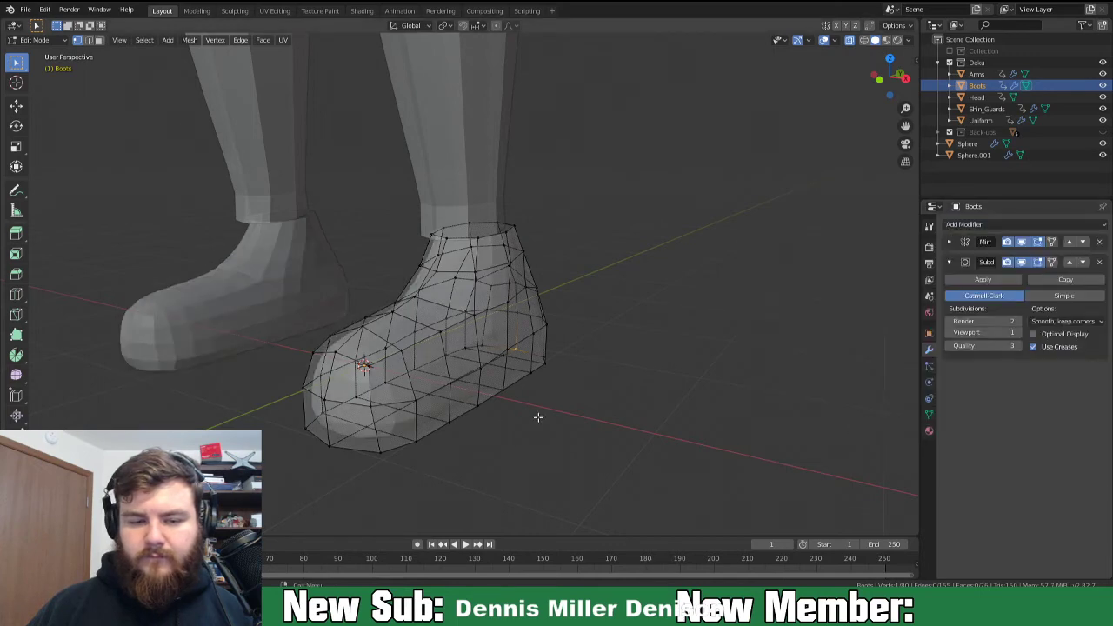
{"action": "middle_click_drag", "start_coordinate": [500, 372], "coordinate": [477, 343]}
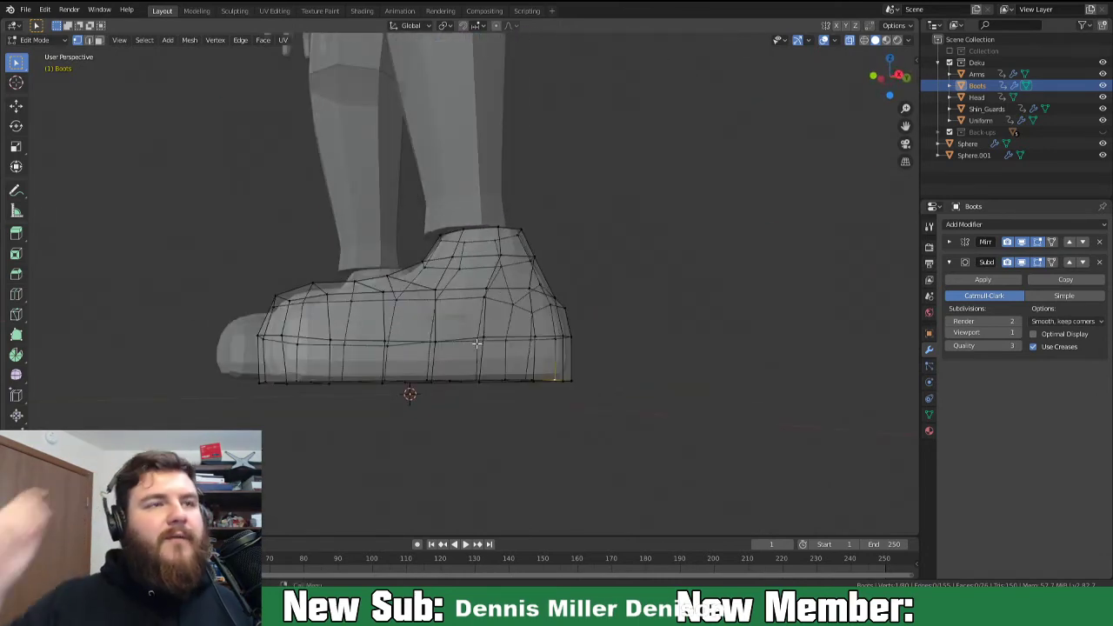
{"action": "middle_click_drag", "start_coordinate": [574, 385], "coordinate": [516, 400]}
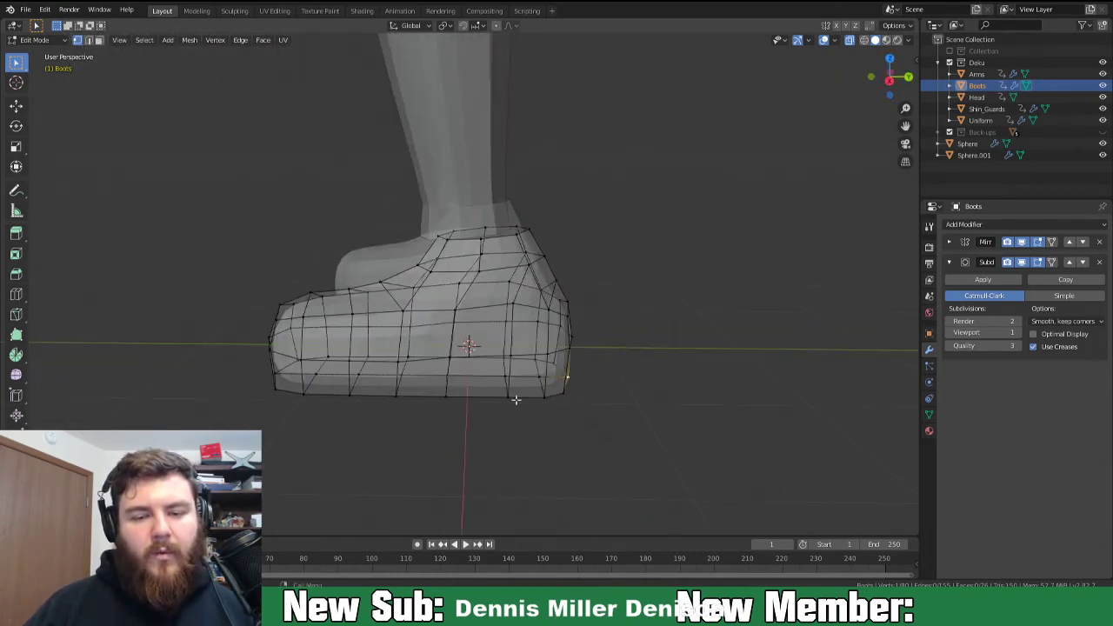
Turn off X-ray and select the two rings of faces around the boot's ankle.
{"action": "key", "text": "3"}
{"action": "left_click", "coordinate": [420, 290], "text": "alt"}
{"action": "middle_click_drag", "start_coordinate": [532, 297], "coordinate": [409, 280]}
{"action": "left_click", "coordinate": [499, 306], "text": "shift"}
{"action": "left_click", "coordinate": [517, 300], "text": "shift"}
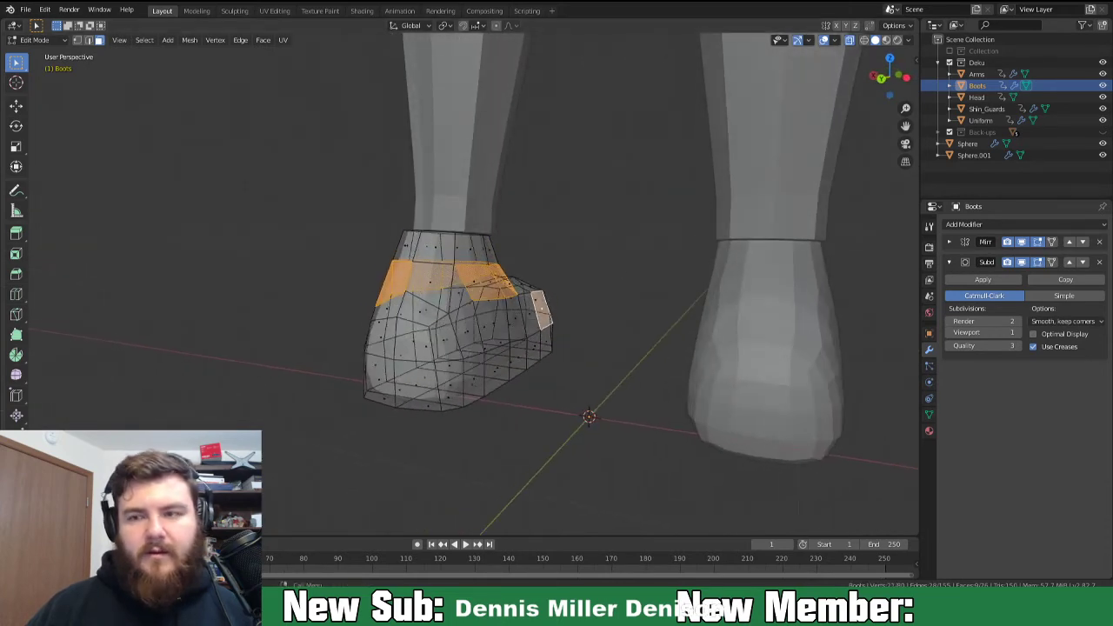
{"action": "left_click", "coordinate": [849, 42]}
{"action": "left_click", "coordinate": [434, 281], "text": "shift"}
{"action": "left_click", "coordinate": [435, 276], "text": "shift"}
{"action": "left_click", "coordinate": [419, 249], "text": "alt+shift"}
{"action": "middle_click_drag", "start_coordinate": [434, 255], "coordinate": [674, 283]}
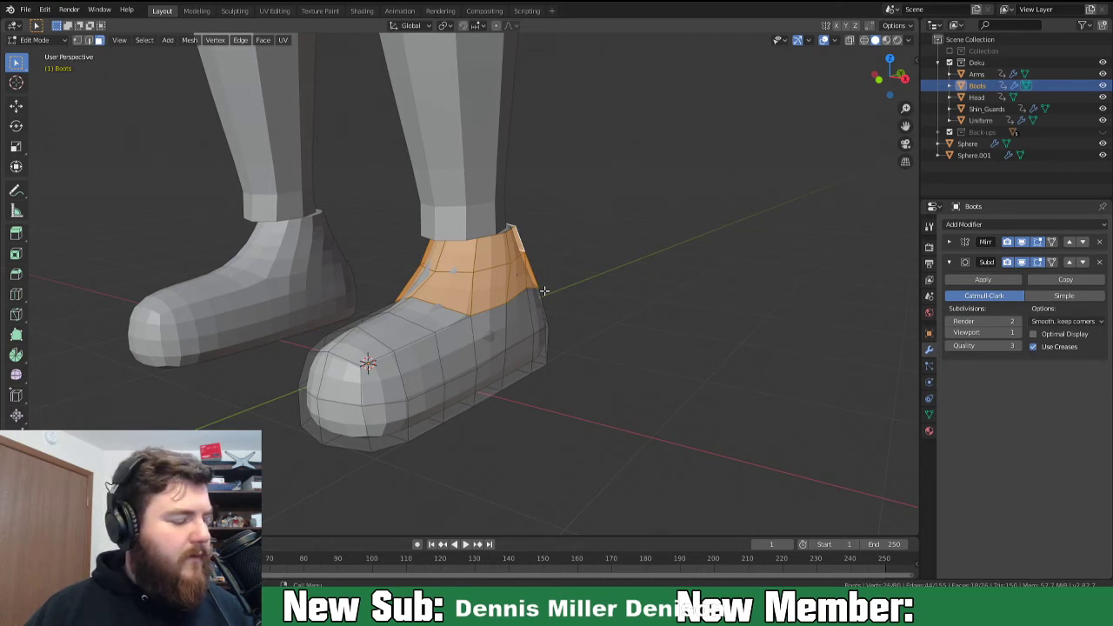
Try to duplicate the selected ankle faces in place.
{"action": "key", "text": "g"}
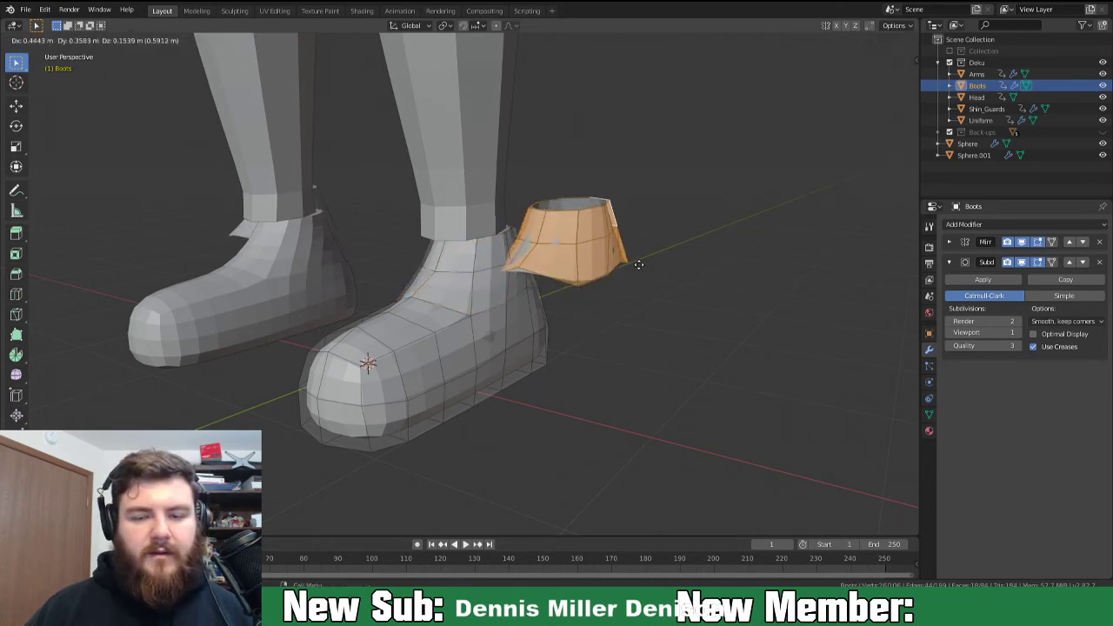
{"action": "right_click", "coordinate": [700, 269]}
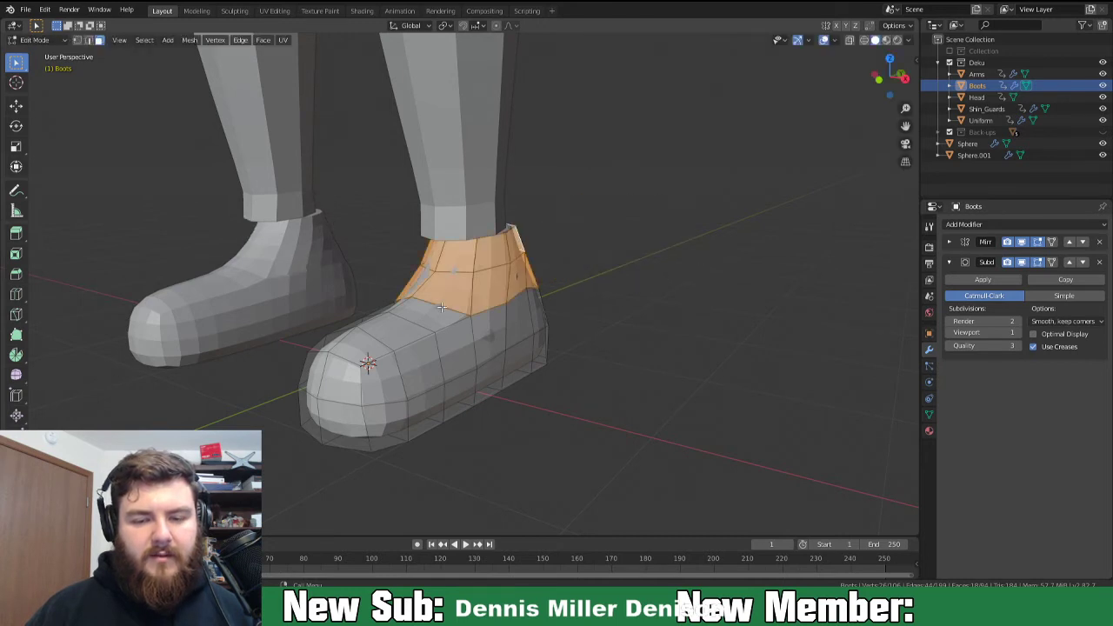
{"action": "mouse_move", "coordinate": [441, 307]}
{"action": "middle_mouse_down"}
{"action": "mouse_move", "coordinate": [426, 304]}
{"action": "mouse_move", "coordinate": [460, 300]}
{"action": "mouse_move", "coordinate": [451, 304]}
{"action": "middle_mouse_up"}
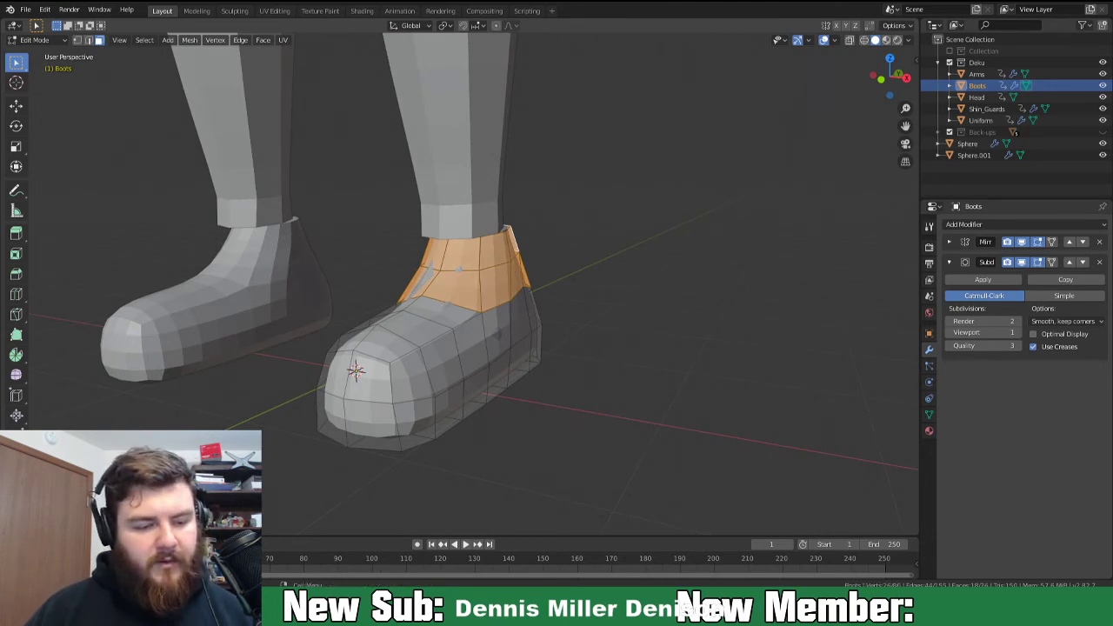
Rip the edge loop around the base of the ankle and shift it to detach the ankle section from the shoe.
{"action": "key", "text": "c"}
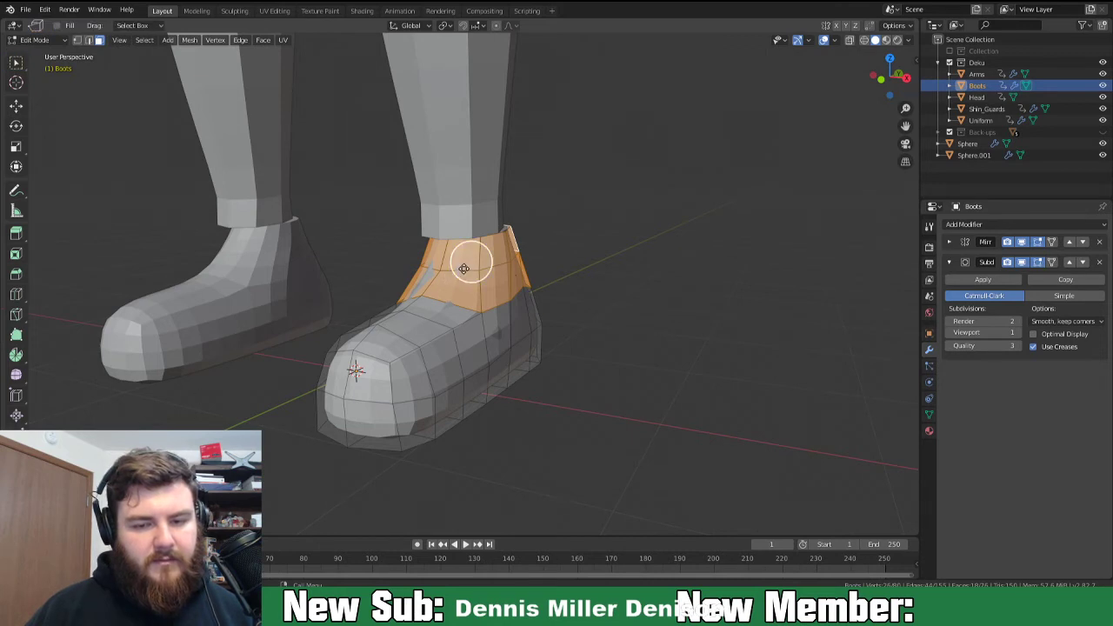
{"action": "key", "text": "v"}
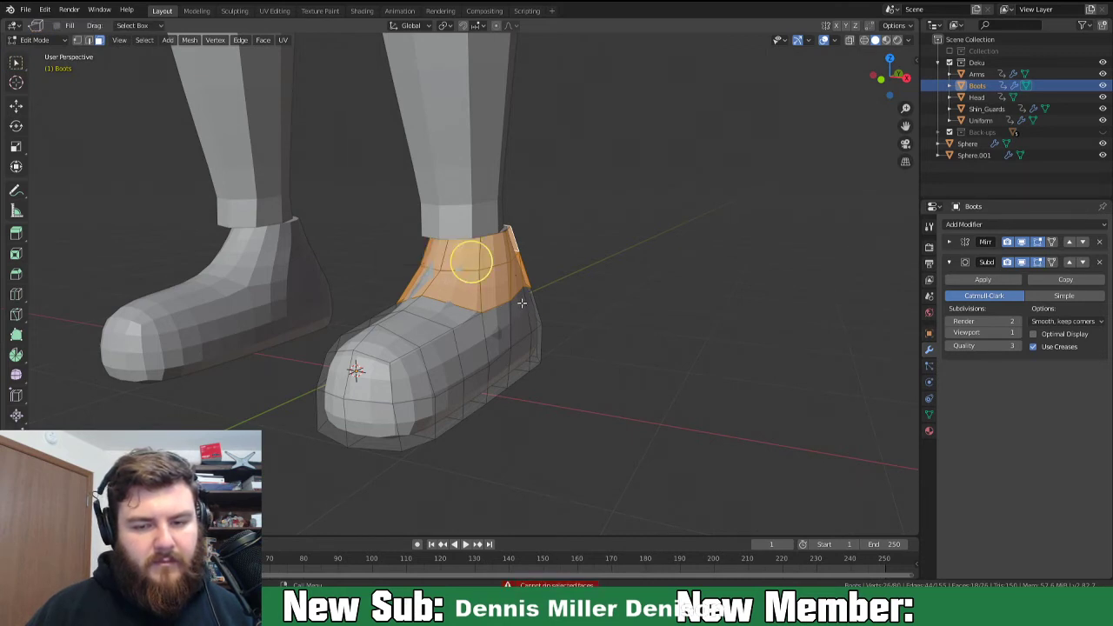
{"action": "key", "text": "2"}
{"action": "key", "text": "1"}
{"action": "left_click", "coordinate": [483, 313], "text": "alt"}
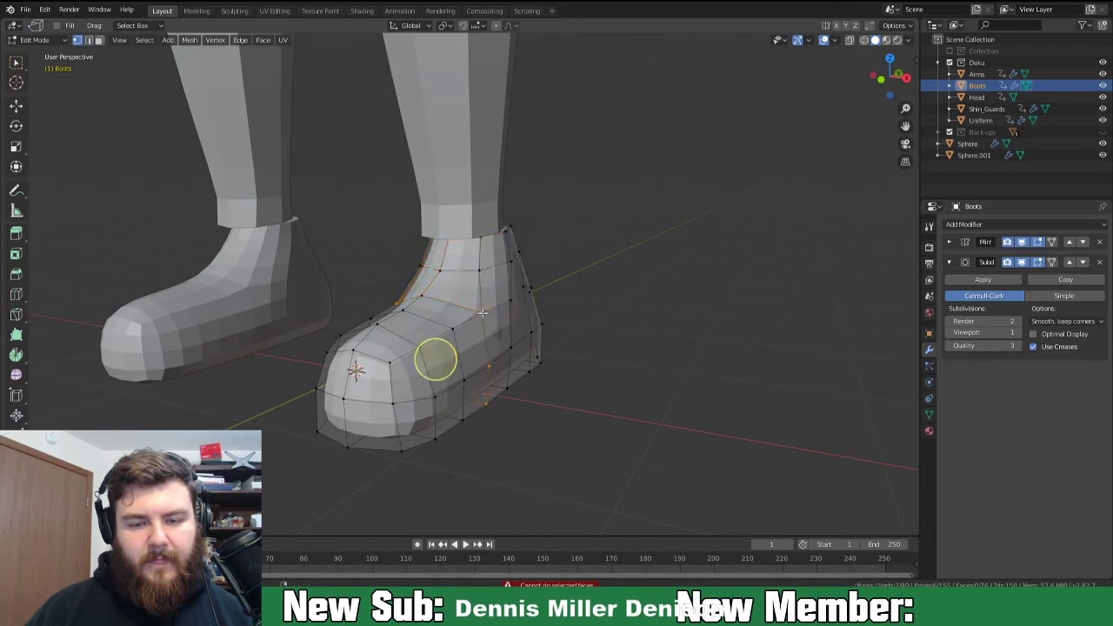
{"action": "left_click", "coordinate": [426, 300], "text": "shift"}
{"action": "mouse_move", "coordinate": [459, 327]}
{"action": "middle_mouse_down"}
{"action": "mouse_move", "coordinate": [511, 337]}
{"action": "mouse_move", "coordinate": [595, 305]}
{"action": "mouse_move", "coordinate": [573, 324]}
{"action": "mouse_move", "coordinate": [472, 331]}
{"action": "middle_mouse_up"}
{"action": "left_click", "coordinate": [444, 315]}
{"action": "middle_click_drag", "start_coordinate": [546, 318], "coordinate": [619, 320]}
{"action": "left_click", "coordinate": [472, 307], "text": "ctrl"}
{"action": "middle_click_drag", "start_coordinate": [452, 311], "coordinate": [587, 331]}
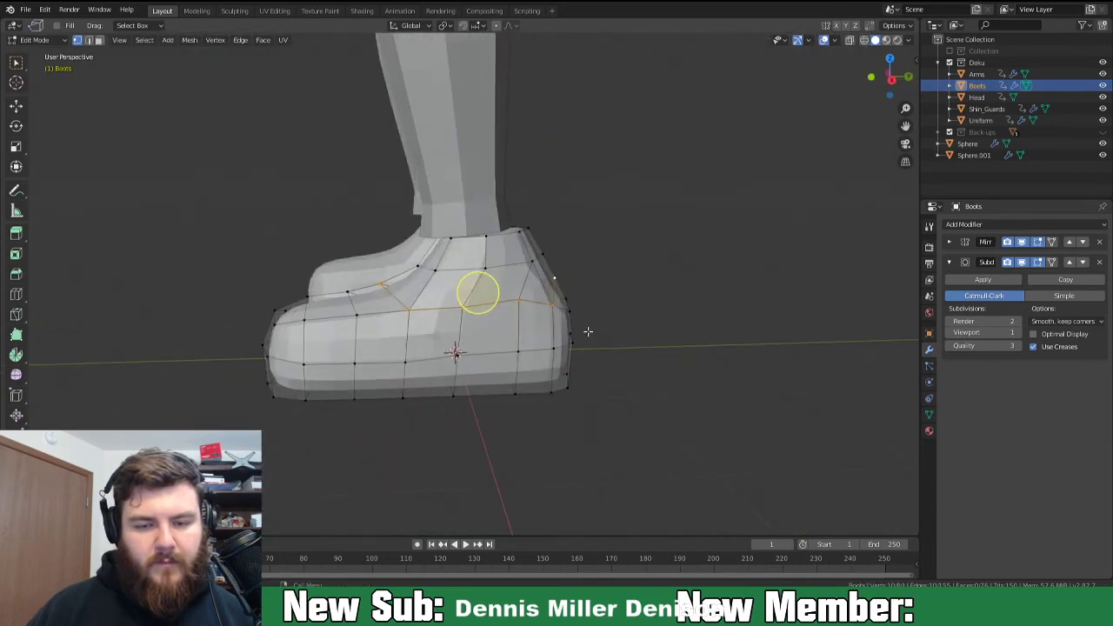
{"action": "key", "text": "g"}
{"action": "left_click", "coordinate": [506, 276]}
{"action": "mouse_move", "coordinate": [613, 309]}
{"action": "middle_mouse_down"}
{"action": "mouse_move", "coordinate": [521, 300]}
{"action": "mouse_move", "coordinate": [609, 303]}
{"action": "middle_mouse_up"}
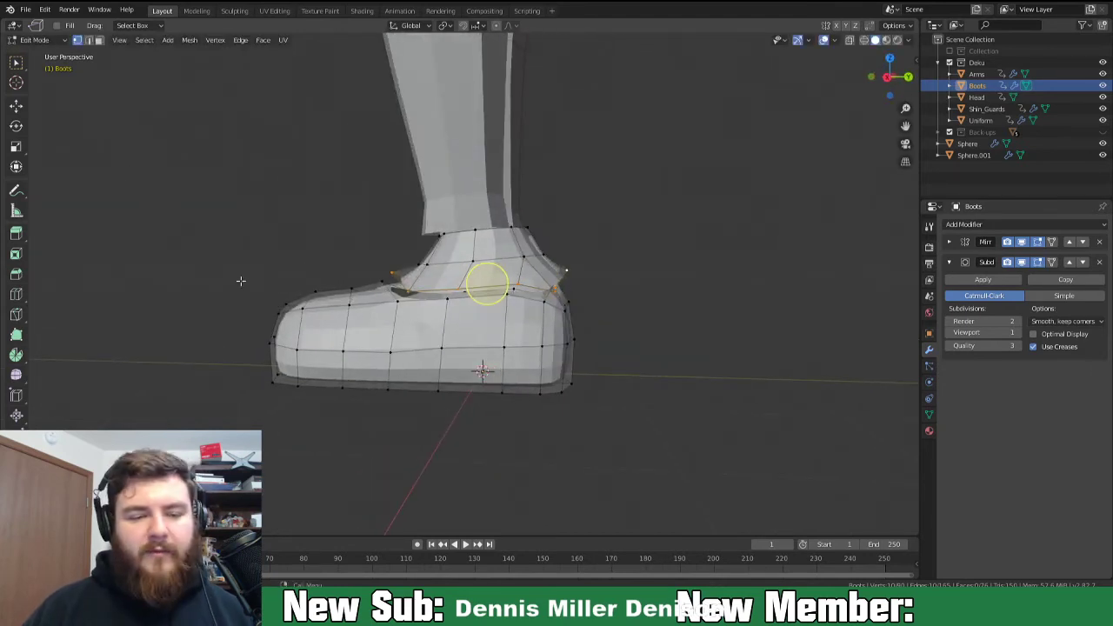
Enlarge the edge loop around the shoe's opening, scaling it outward by a factor of about 1.17.
{"action": "left_click", "coordinate": [13, 64]}
{"action": "middle_click_drag", "start_coordinate": [411, 353], "coordinate": [383, 299]}
{"action": "scroll", "coordinate": [464, 356], "scroll_direction": "up", "scroll_amount": 2}
{"action": "scroll", "coordinate": [376, 296], "scroll_direction": "up", "scroll_amount": 2}
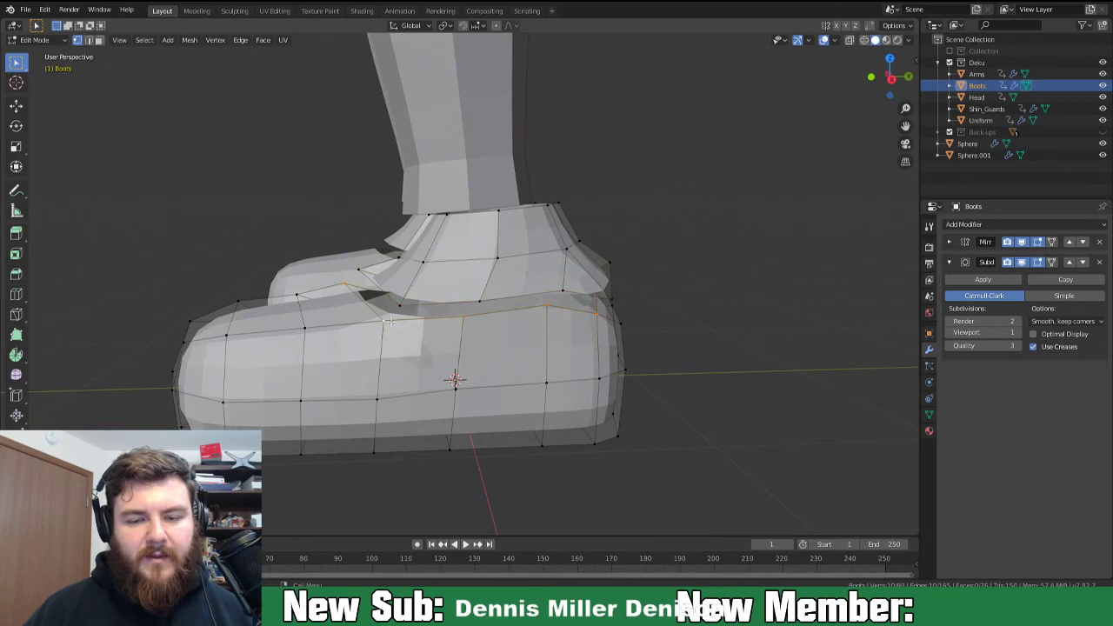
{"action": "middle_click_drag", "start_coordinate": [391, 322], "coordinate": [230, 325]}
{"action": "middle_click_drag", "start_coordinate": [343, 325], "coordinate": [430, 324]}
{"action": "key", "text": "s"}
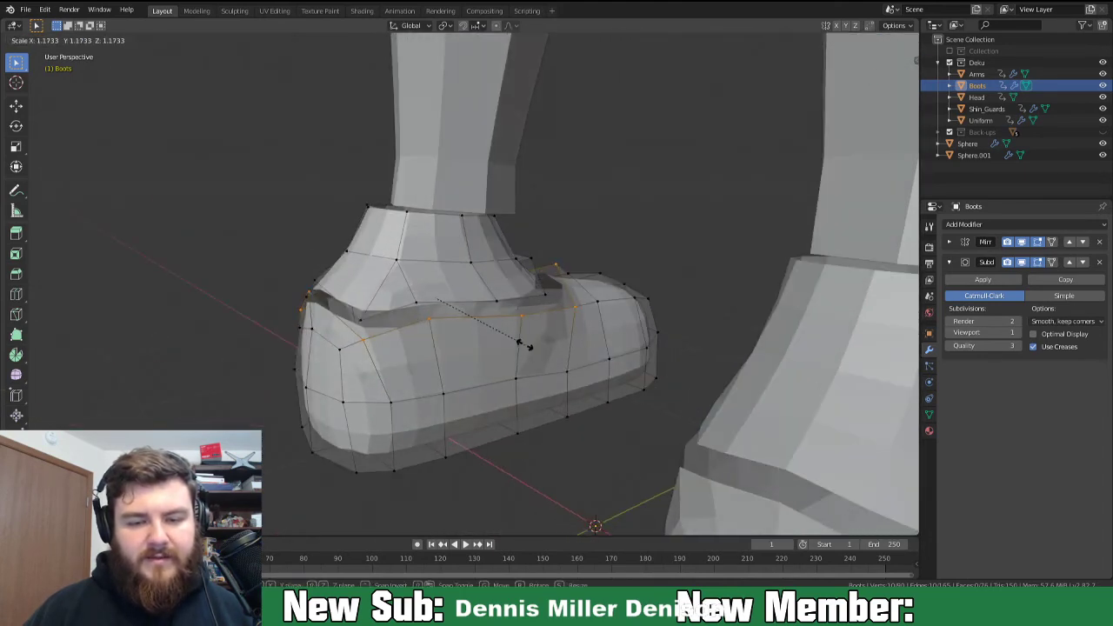
{"action": "left_click", "coordinate": [525, 345]}
{"action": "middle_click_drag", "start_coordinate": [376, 316], "coordinate": [598, 341]}
{"action": "key", "text": "s"}
{"action": "left_click", "coordinate": [670, 333]}
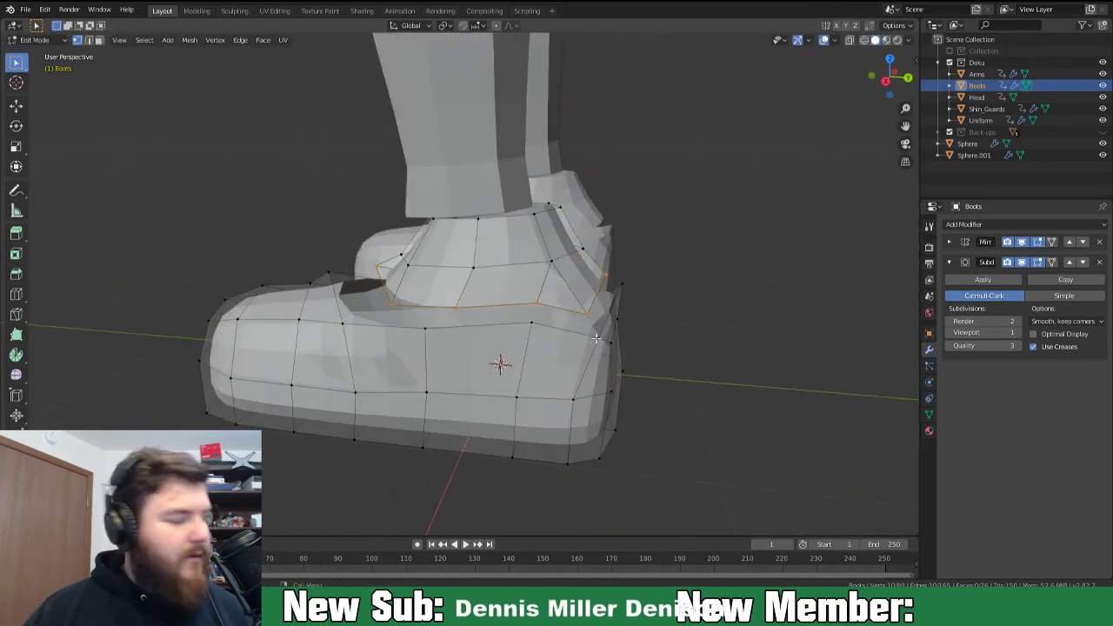
Flatten the ankle section's lower edge loop along Z and move it down into the shoe opening.
{"action": "key", "text": "s"}
{"action": "left_click", "coordinate": [590, 339]}
{"action": "mouse_move", "coordinate": [590, 339]}
{"action": "middle_mouse_down"}
{"action": "mouse_move", "coordinate": [620, 313]}
{"action": "mouse_move", "coordinate": [600, 333]}
{"action": "middle_mouse_up"}
{"action": "key", "text": "g"}
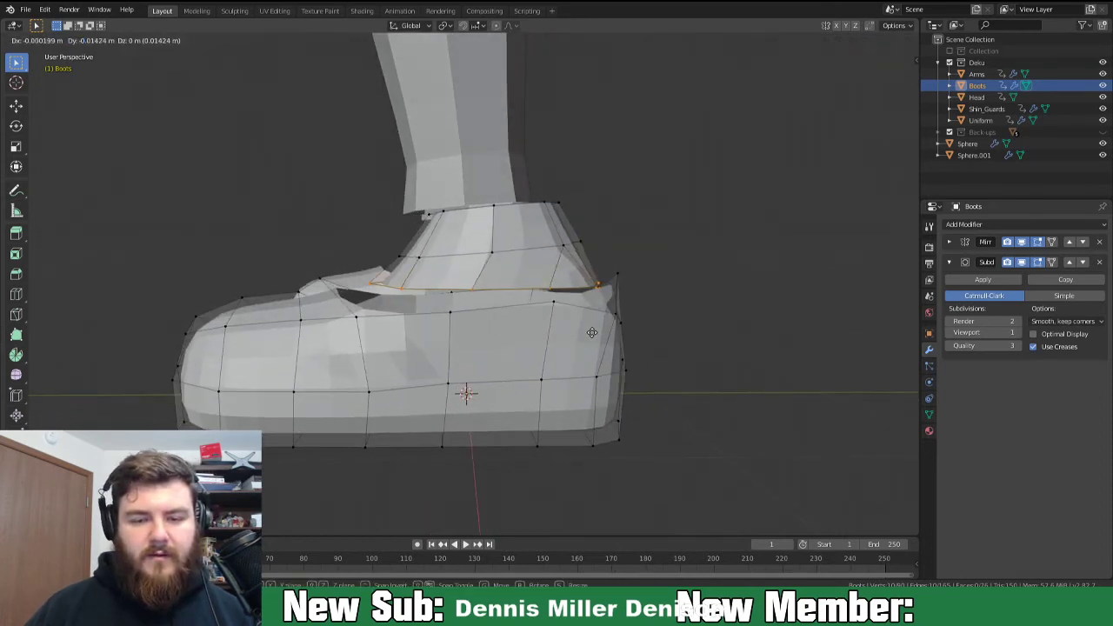
{"action": "left_click", "coordinate": [589, 349]}
{"action": "middle_click_drag", "start_coordinate": [590, 350], "coordinate": [631, 351]}
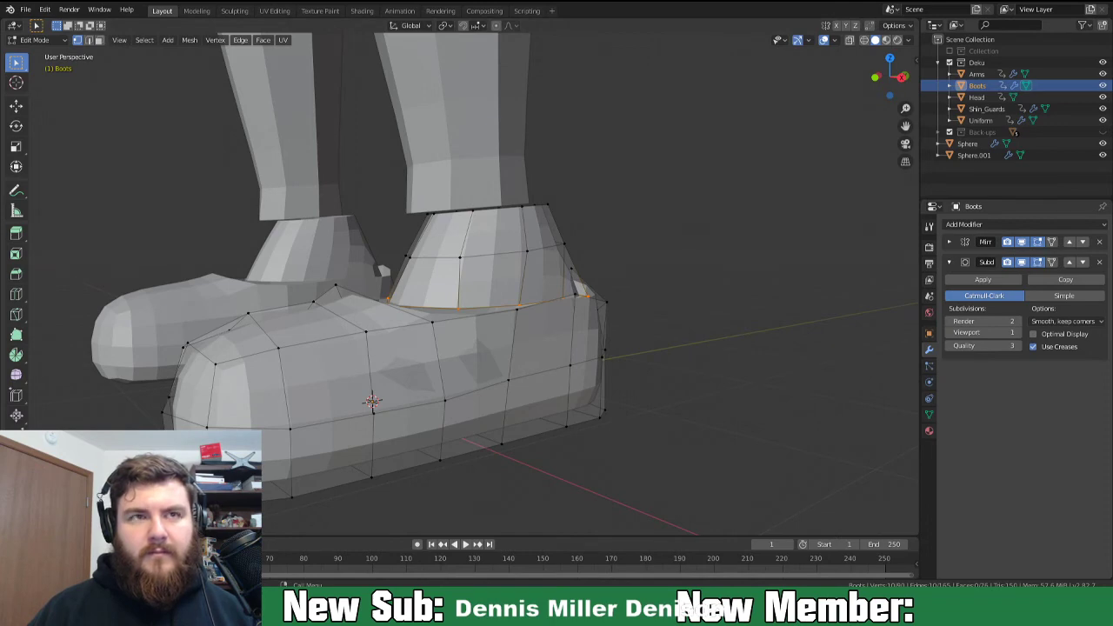
Move the shoe's opening edge loop back along Y by about 0.08 m and slightly up, closer around the ankle.
{"action": "mouse_move", "coordinate": [550, 365]}
{"action": "middle_mouse_down"}
{"action": "mouse_move", "coordinate": [470, 382]}
{"action": "mouse_move", "coordinate": [524, 390]}
{"action": "mouse_move", "coordinate": [491, 345]}
{"action": "mouse_move", "coordinate": [452, 366]}
{"action": "mouse_move", "coordinate": [473, 417]}
{"action": "mouse_move", "coordinate": [456, 404]}
{"action": "mouse_move", "coordinate": [490, 370]}
{"action": "mouse_move", "coordinate": [543, 351]}
{"action": "middle_mouse_up"}
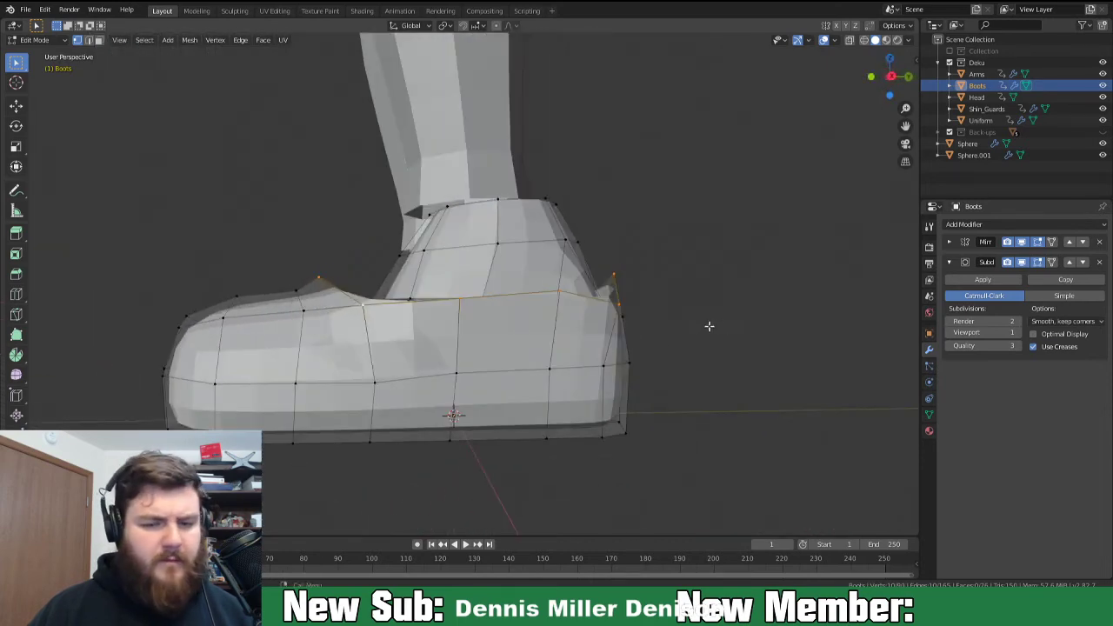
{"action": "key", "text": "g"}
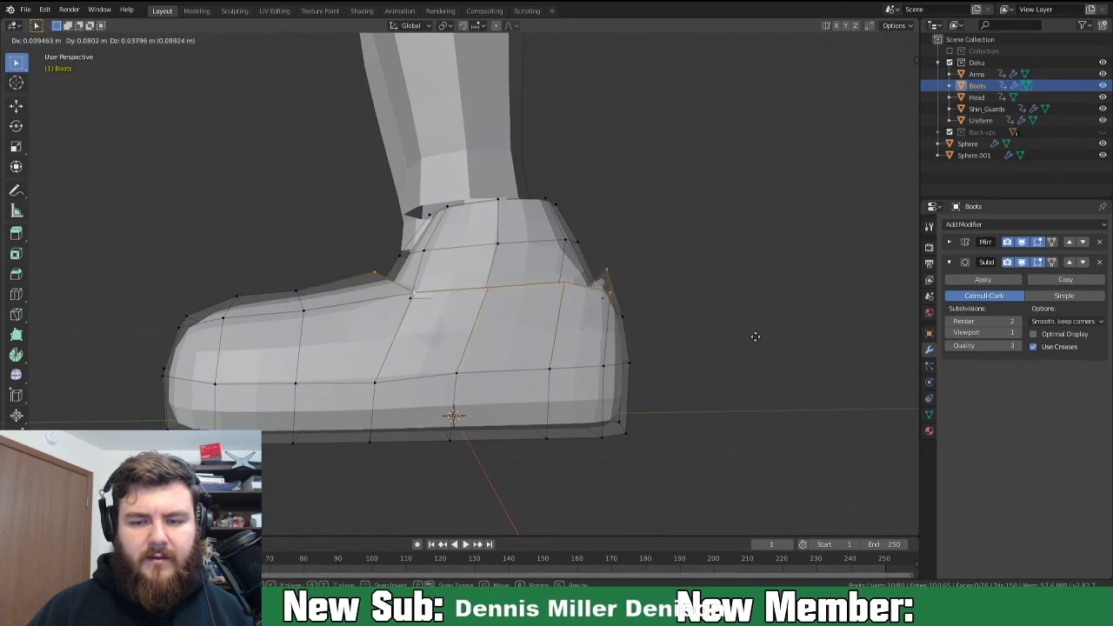
{"action": "left_click", "coordinate": [746, 323]}
{"action": "middle_click_drag", "start_coordinate": [686, 374], "coordinate": [470, 339]}
{"action": "middle_click_drag", "start_coordinate": [417, 352], "coordinate": [436, 327]}
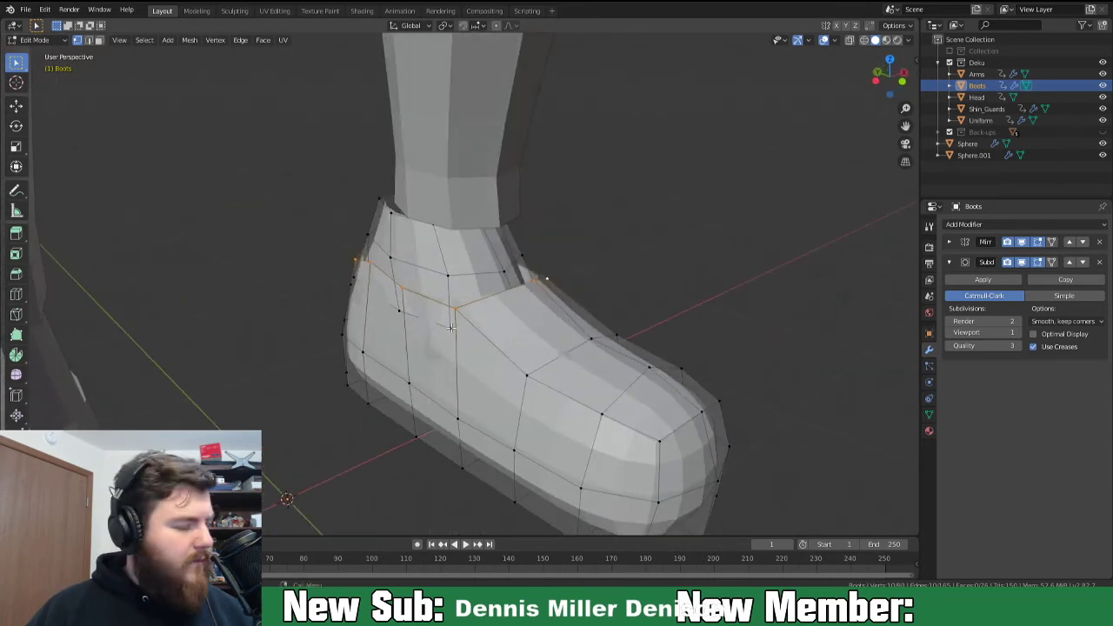
Select the ankle section's hidden lower edge loop through X-ray, turn X-ray off again and check the overlap with the shoe.
{"action": "left_click", "coordinate": [446, 325], "text": "alt+shift"}
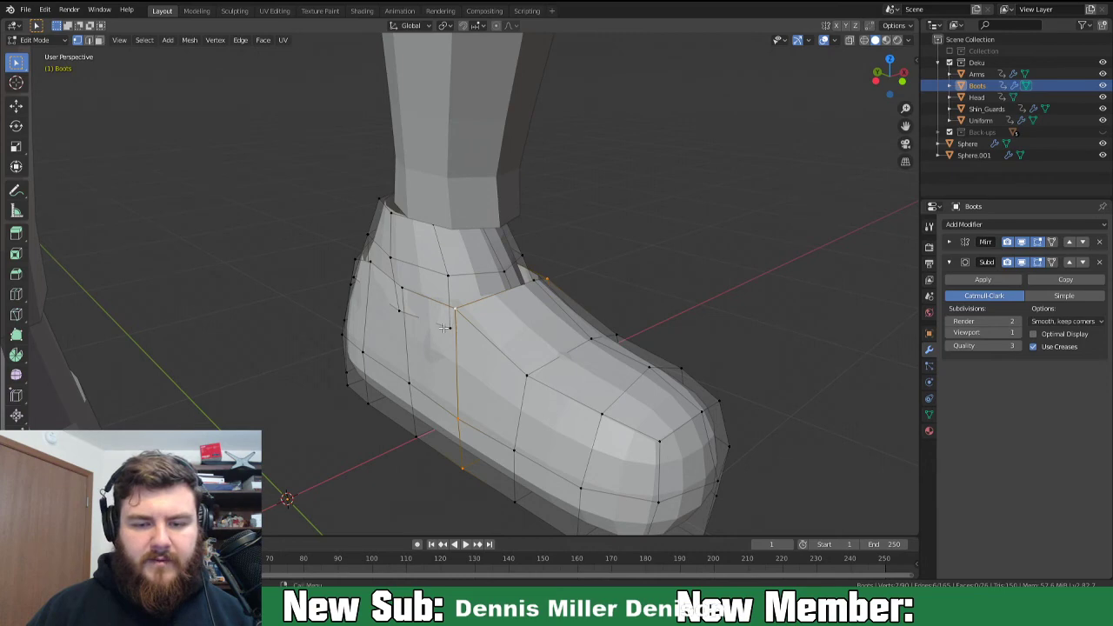
{"action": "middle_click_drag", "start_coordinate": [446, 326], "coordinate": [470, 346]}
{"action": "scroll", "coordinate": [463, 356], "scroll_direction": "up", "scroll_amount": 3}
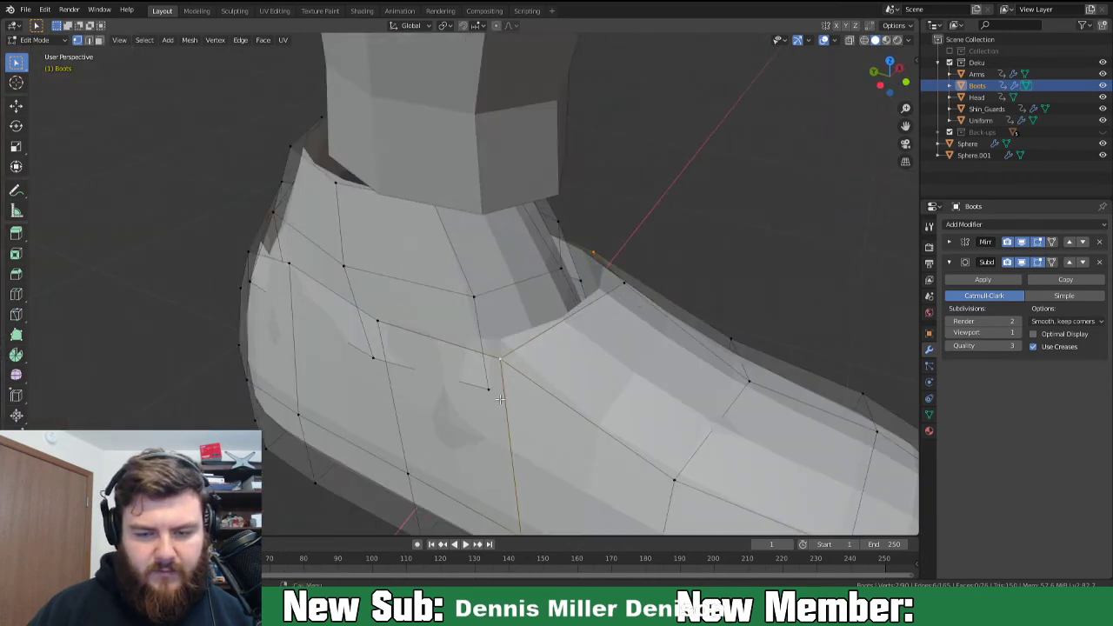
{"action": "middle_click_drag", "start_coordinate": [519, 337], "coordinate": [438, 347]}
{"action": "left_click", "coordinate": [416, 324]}
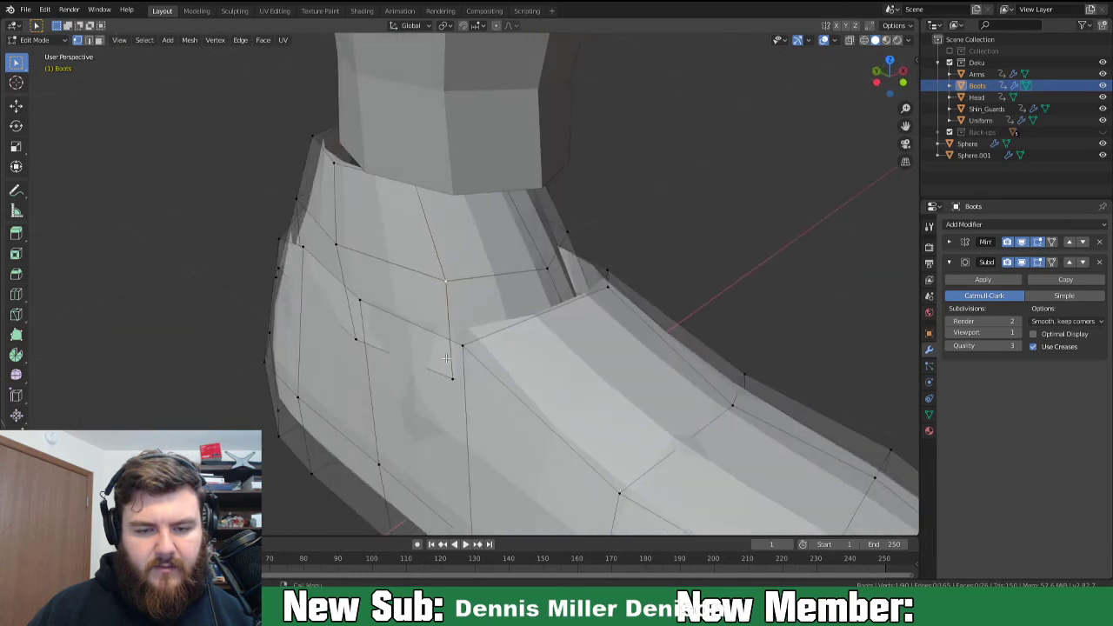
{"action": "scroll", "coordinate": [450, 382], "scroll_direction": "up", "scroll_amount": 3}
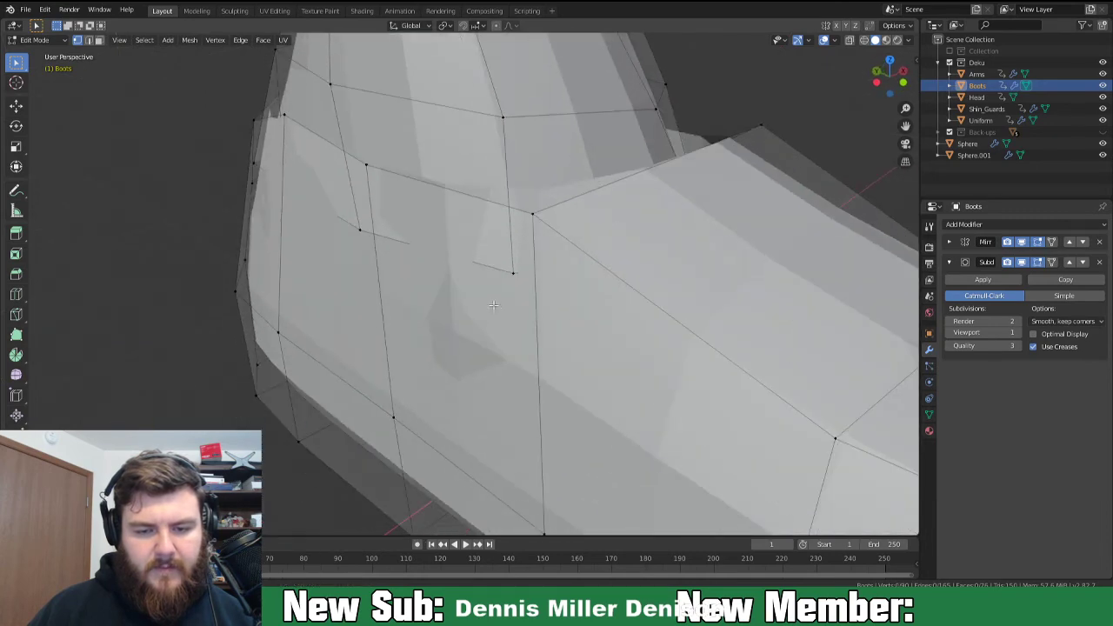
{"action": "left_click", "coordinate": [850, 40]}
{"action": "left_click", "coordinate": [513, 275]}
{"action": "middle_click_drag", "start_coordinate": [512, 327], "coordinate": [661, 331]}
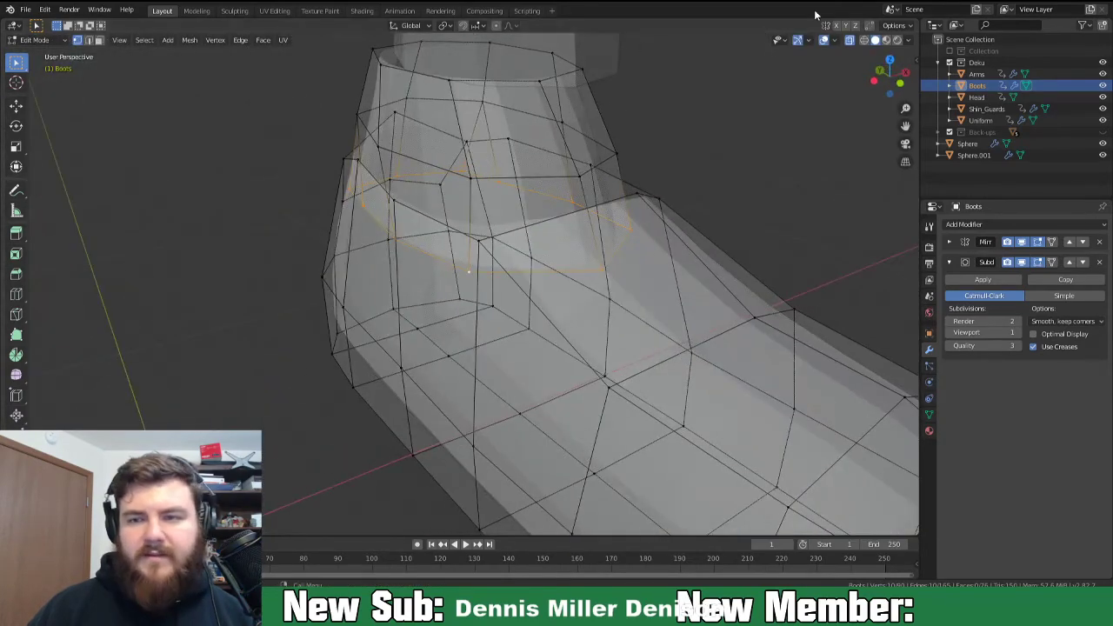
{"action": "left_click", "coordinate": [850, 40]}
{"action": "middle_click_drag", "start_coordinate": [449, 277], "coordinate": [480, 246]}
{"action": "middle_click_drag", "start_coordinate": [519, 310], "coordinate": [500, 296]}
{"action": "scroll", "coordinate": [488, 241], "scroll_direction": "down", "scroll_amount": 5}
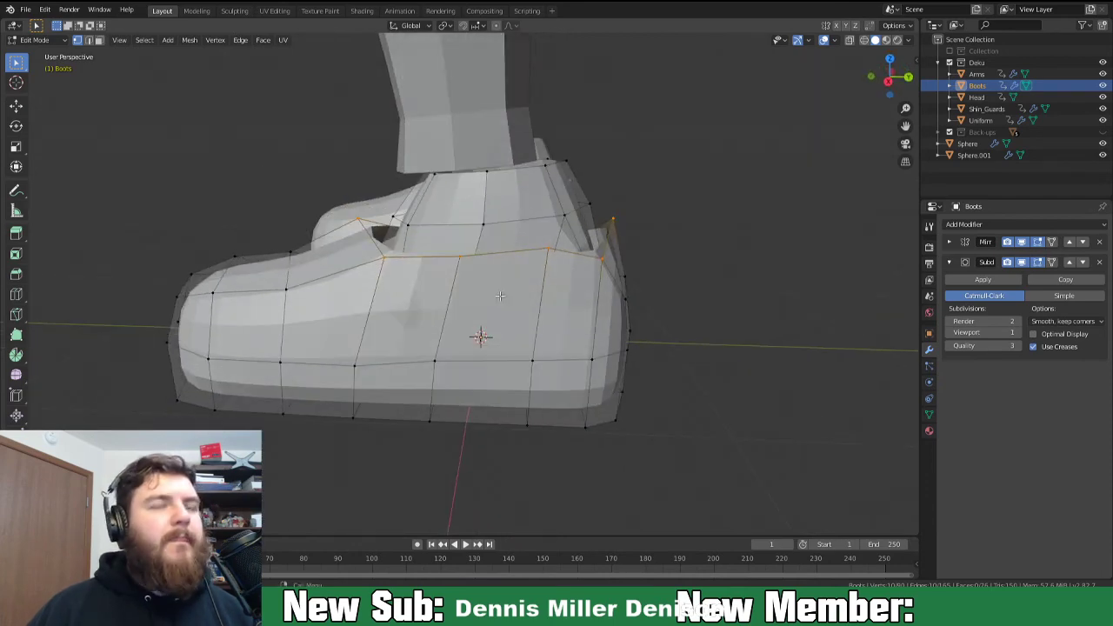
Select the edge loop around the shoe's opening and scale it down along Z to even out its height.
{"action": "middle_click_drag", "start_coordinate": [636, 232], "coordinate": [573, 223]}
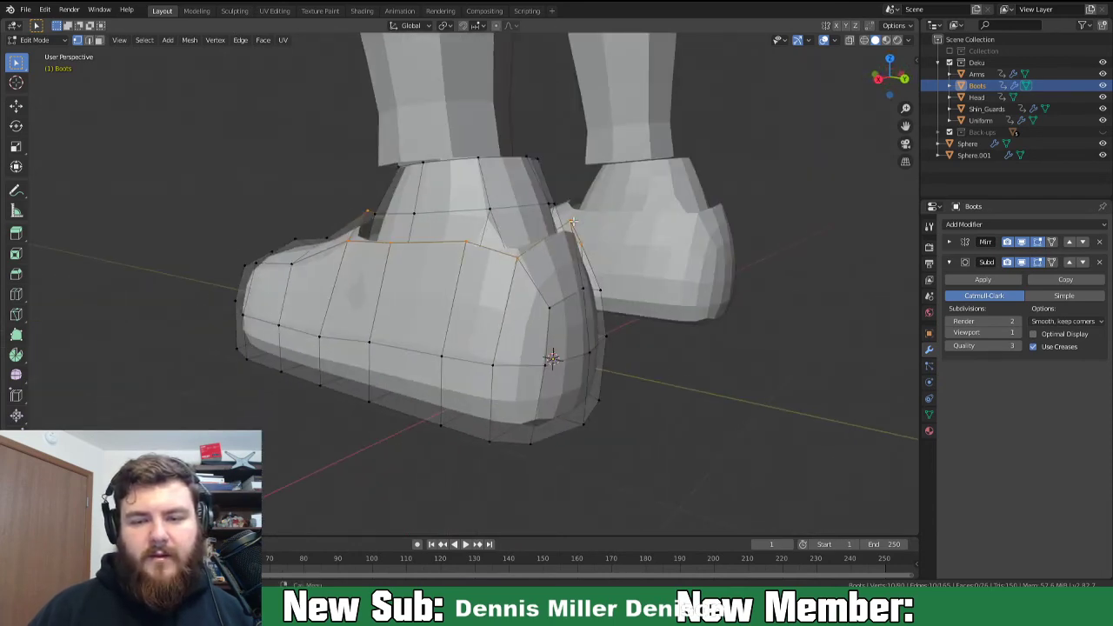
{"action": "middle_click_drag", "start_coordinate": [579, 273], "coordinate": [519, 277]}
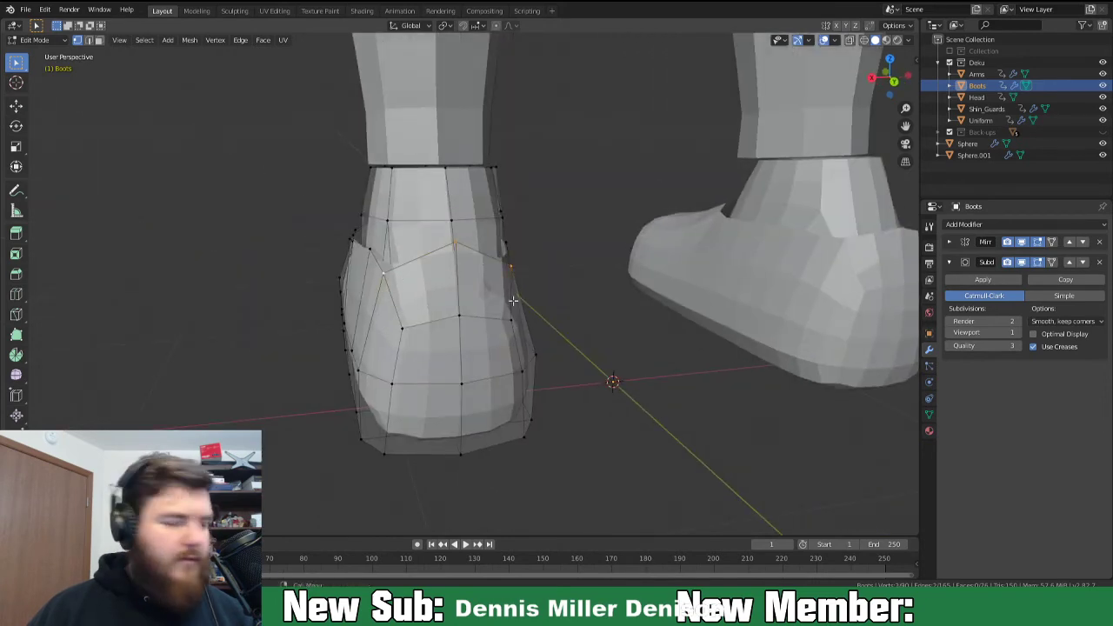
{"action": "left_click", "coordinate": [405, 264], "text": "alt"}
{"action": "middle_click_drag", "start_coordinate": [464, 290], "coordinate": [518, 289]}
{"action": "key", "text": "s"}
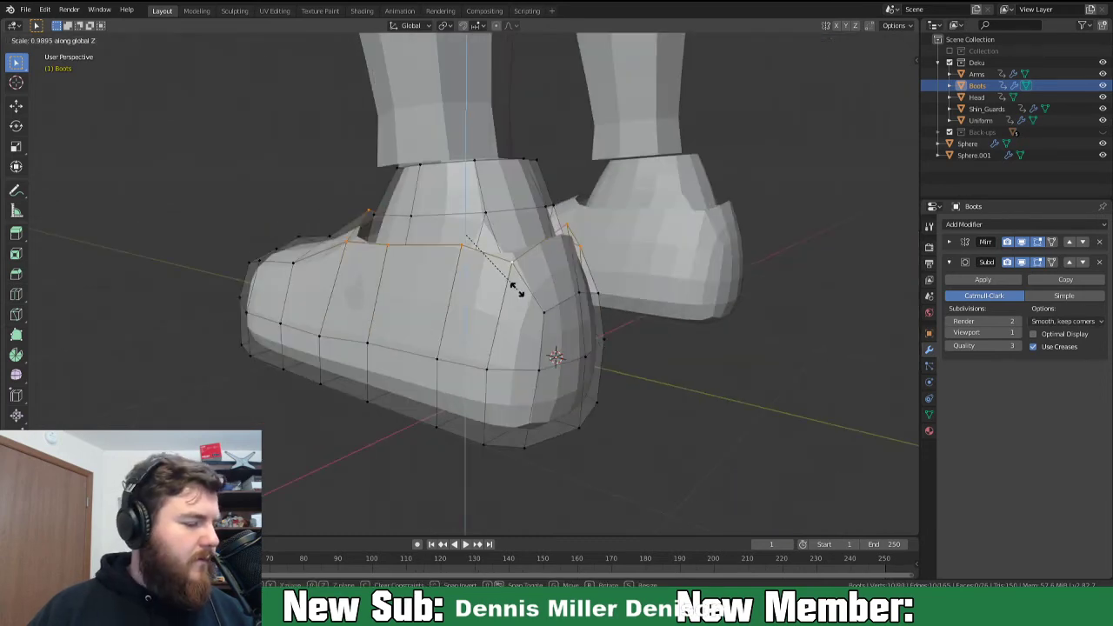
{"action": "left_click", "coordinate": [486, 292]}
Move a vertex at the front of the shoe opening about 0.03 m back towards the ankle.
{"action": "middle_click_drag", "start_coordinate": [487, 291], "coordinate": [408, 266]}
{"action": "left_click", "coordinate": [355, 245]}
{"action": "key", "text": "g"}
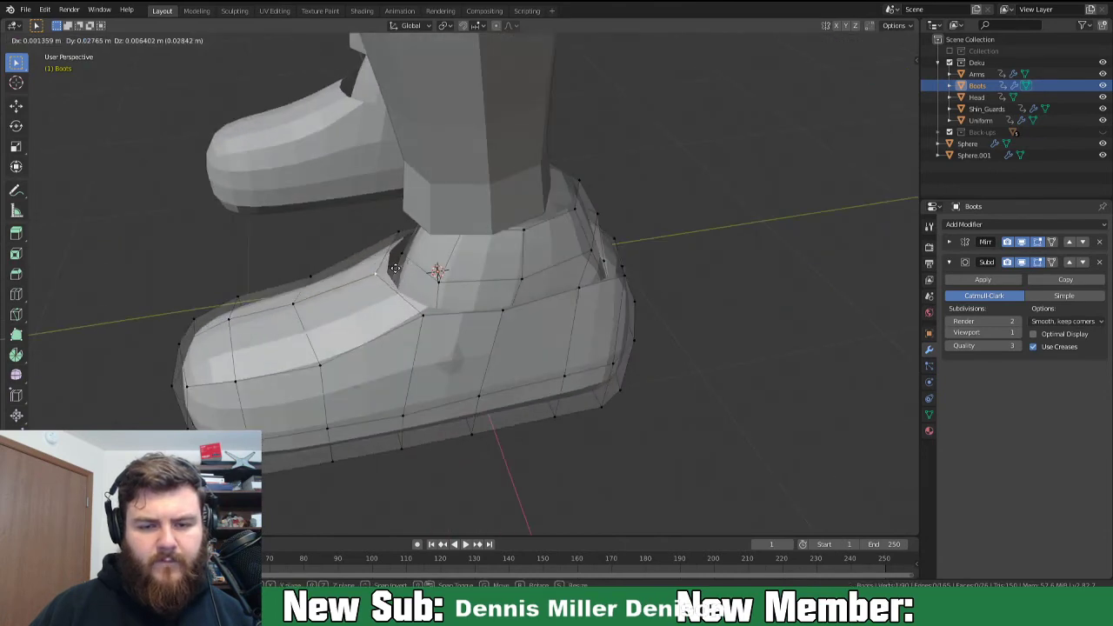
Place the vertex at the front of the boot's ankle opening and delete the two upper faces at the back of the heel.
{"action": "left_click", "coordinate": [409, 264]}
{"action": "middle_click_drag", "start_coordinate": [409, 264], "coordinate": [477, 316]}
{"action": "key", "text": "3"}
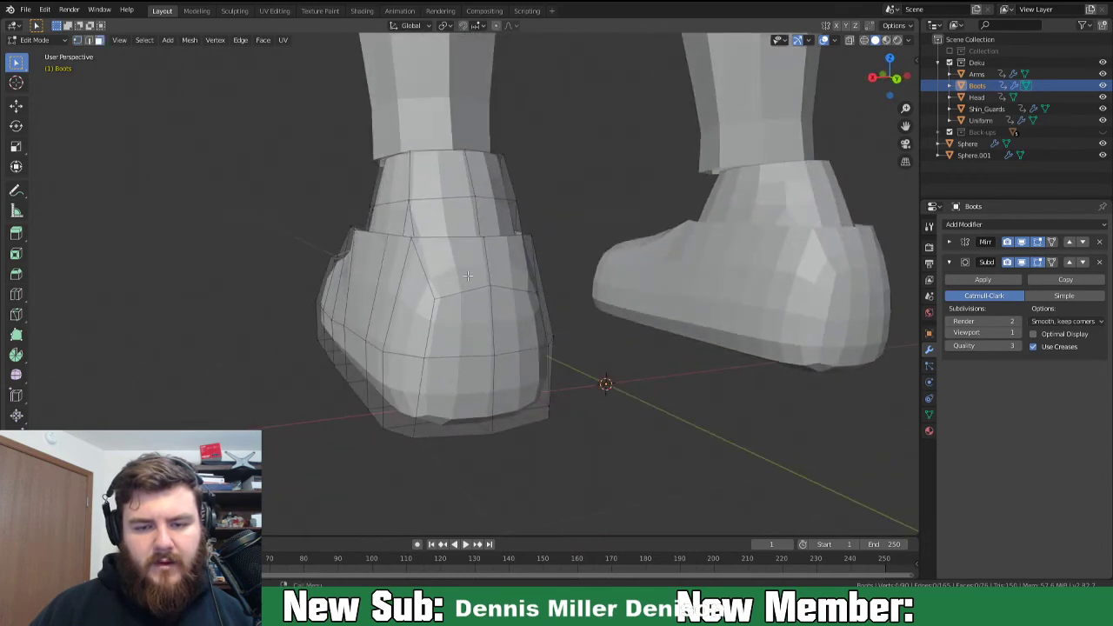
{"action": "left_click", "coordinate": [466, 276]}
{"action": "right_click", "coordinate": [515, 265]}
{"action": "left_click", "coordinate": [514, 265]}
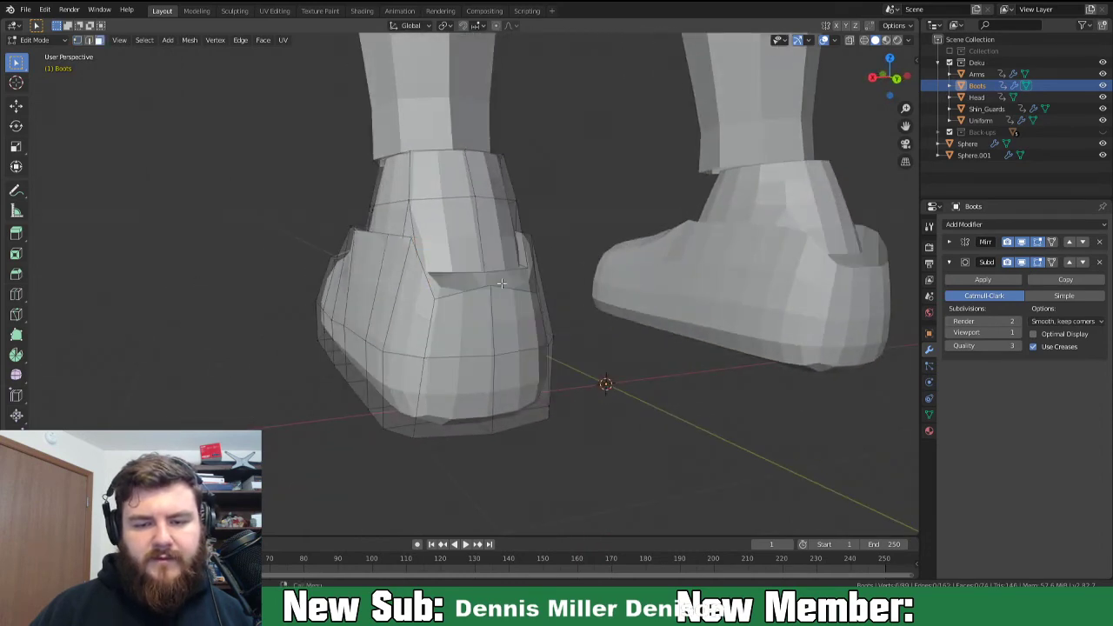
Raise the vertices along the open edge at the back of the heel along the Z axis, closer to the boot's rim.
{"action": "key", "text": "1"}
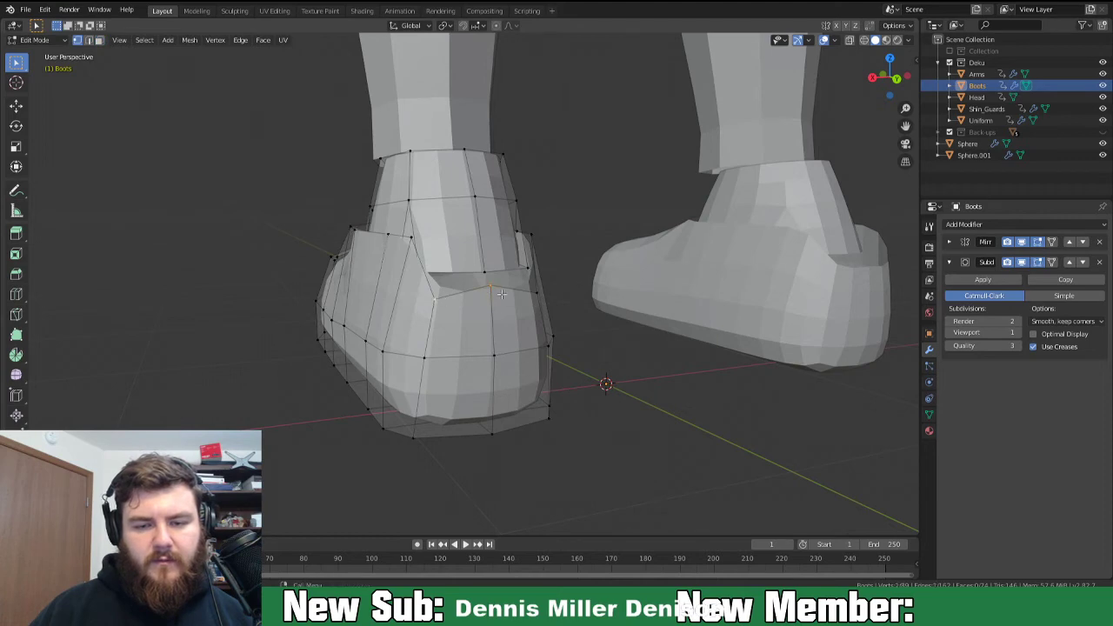
{"action": "middle_click_drag", "start_coordinate": [538, 291], "coordinate": [462, 305]}
{"action": "key", "text": "g"}
{"action": "key", "text": "z"}
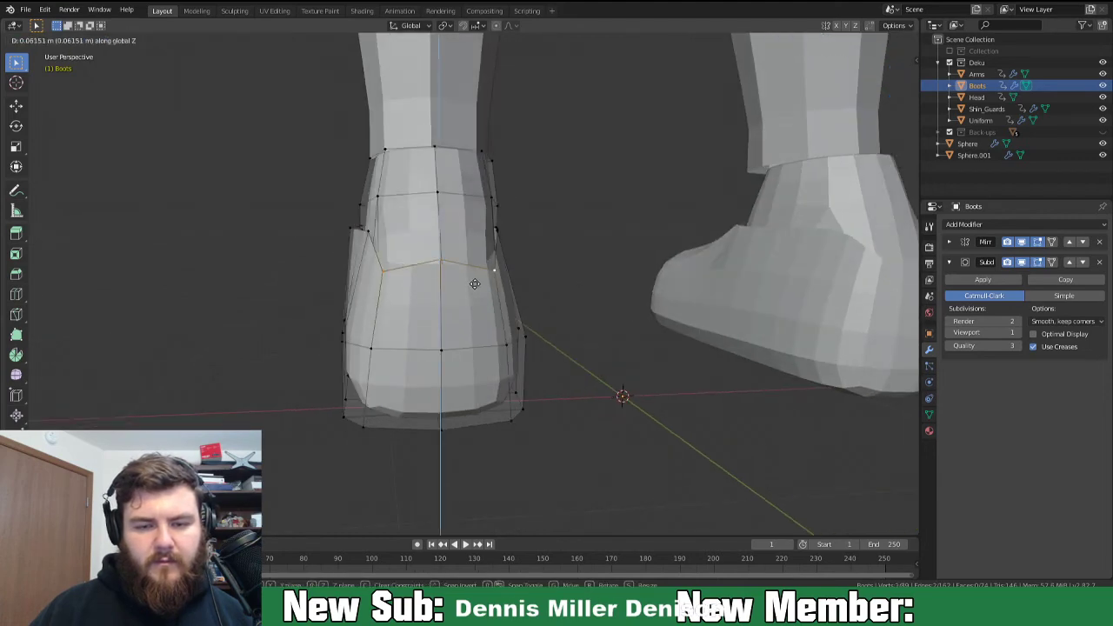
{"action": "left_click", "coordinate": [477, 256]}
Slide the column of midfoot vertices on the boot's lower side and sole toward the heel.
{"action": "middle_click_drag", "start_coordinate": [477, 256], "coordinate": [473, 366]}
{"action": "left_click", "coordinate": [380, 397], "text": "alt"}
{"action": "middle_click_drag", "start_coordinate": [380, 397], "coordinate": [385, 368]}
{"action": "key", "text": "g"}
{"action": "key", "text": "g"}
{"action": "left_click", "coordinate": [403, 366]}
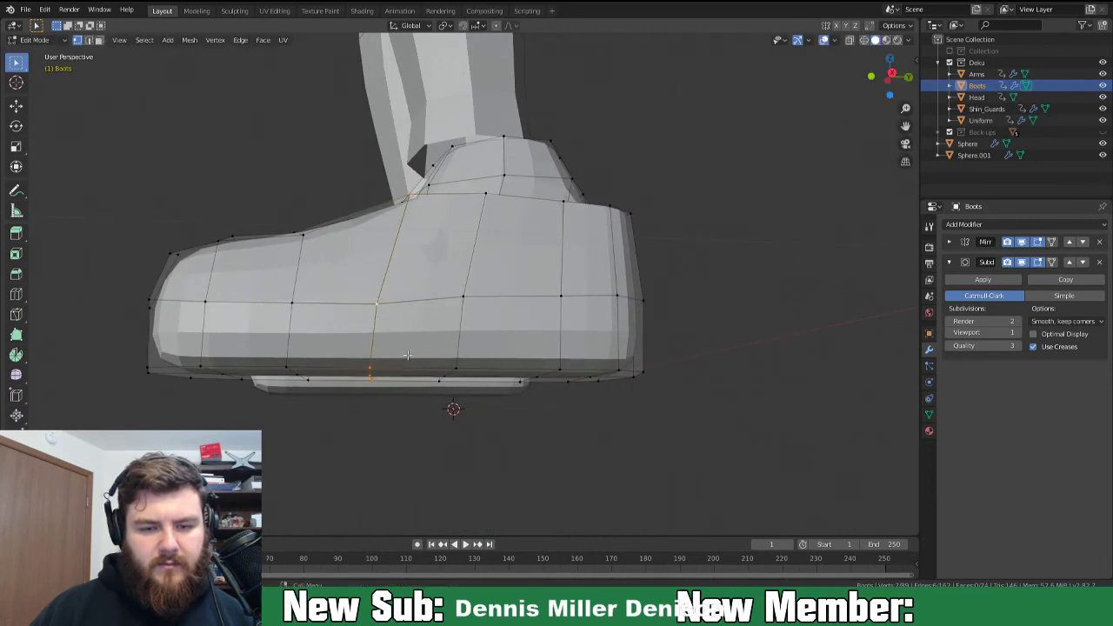
{"action": "middle_click_drag", "start_coordinate": [418, 204], "coordinate": [452, 347]}
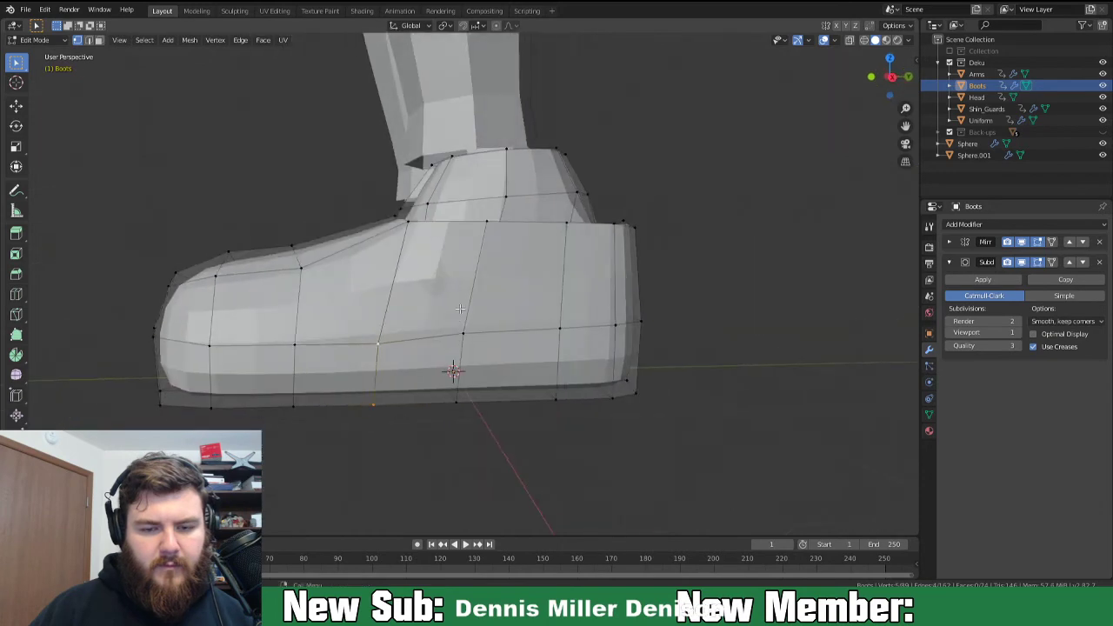
{"action": "key", "text": "g"}
{"action": "key", "text": "g"}
{"action": "left_click", "coordinate": [474, 343]}
Flatten the edge loop around the boot's rim by scaling it to 0 along the Z axis.
{"action": "middle_click_drag", "start_coordinate": [475, 344], "coordinate": [365, 382]}
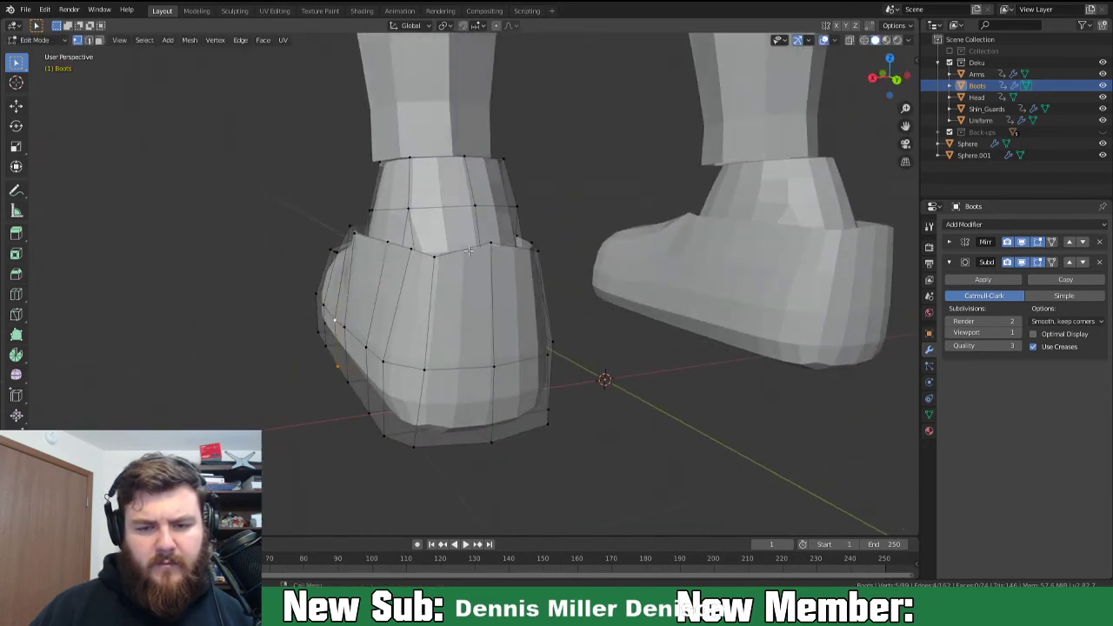
{"action": "left_click", "coordinate": [433, 256], "text": "alt"}
{"action": "left_click", "coordinate": [436, 254], "text": "alt"}
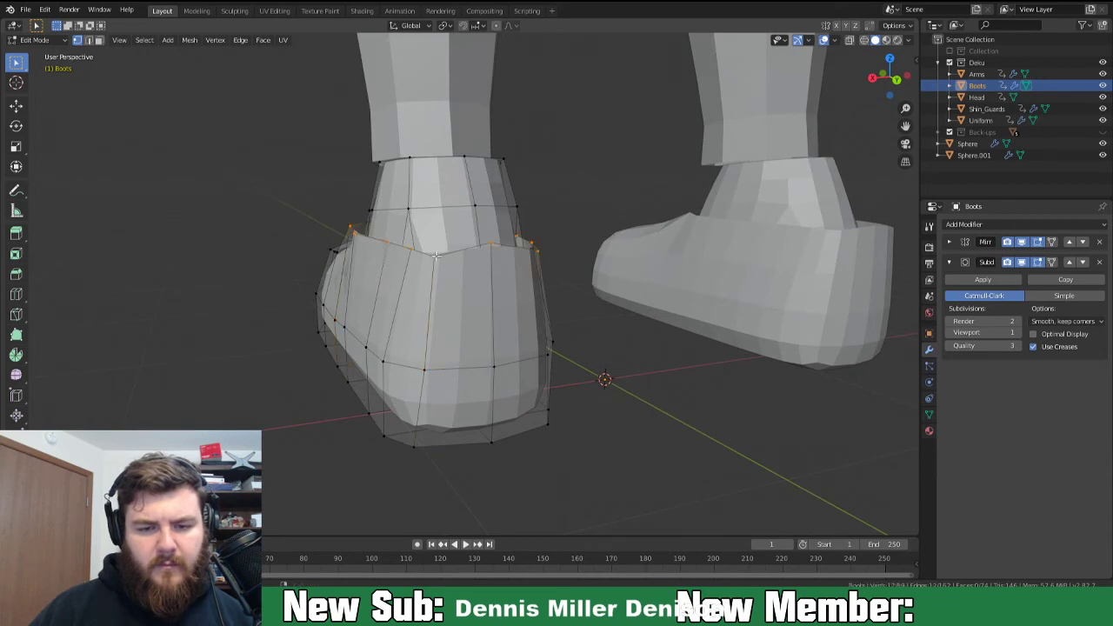
{"action": "key", "text": "s"}
{"action": "key", "text": "z"}
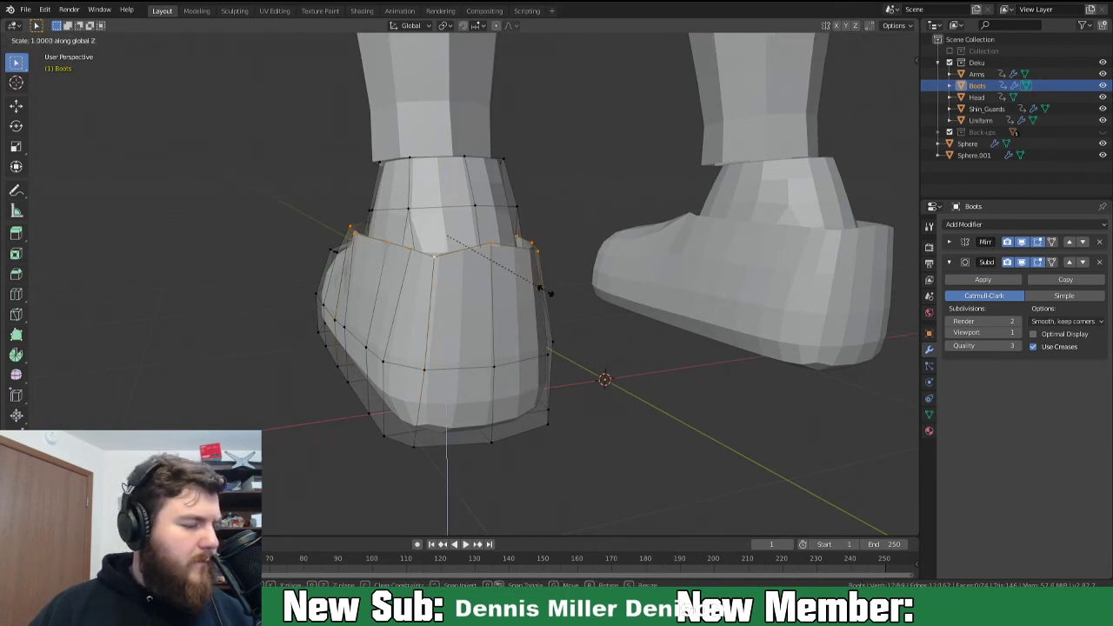
{"action": "key", "text": "0"}
{"action": "key", "text": "Return"}
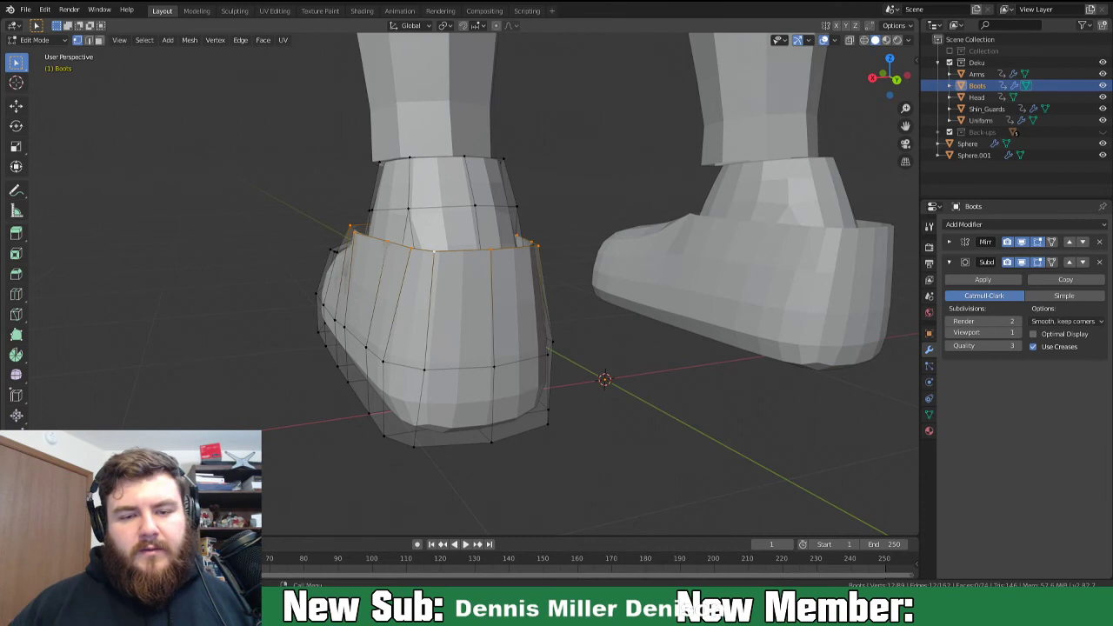
Examine the boot's side profile and its proportions against the whole character from several angles.
{"action": "middle_click_drag", "start_coordinate": [695, 383], "coordinate": [418, 289]}
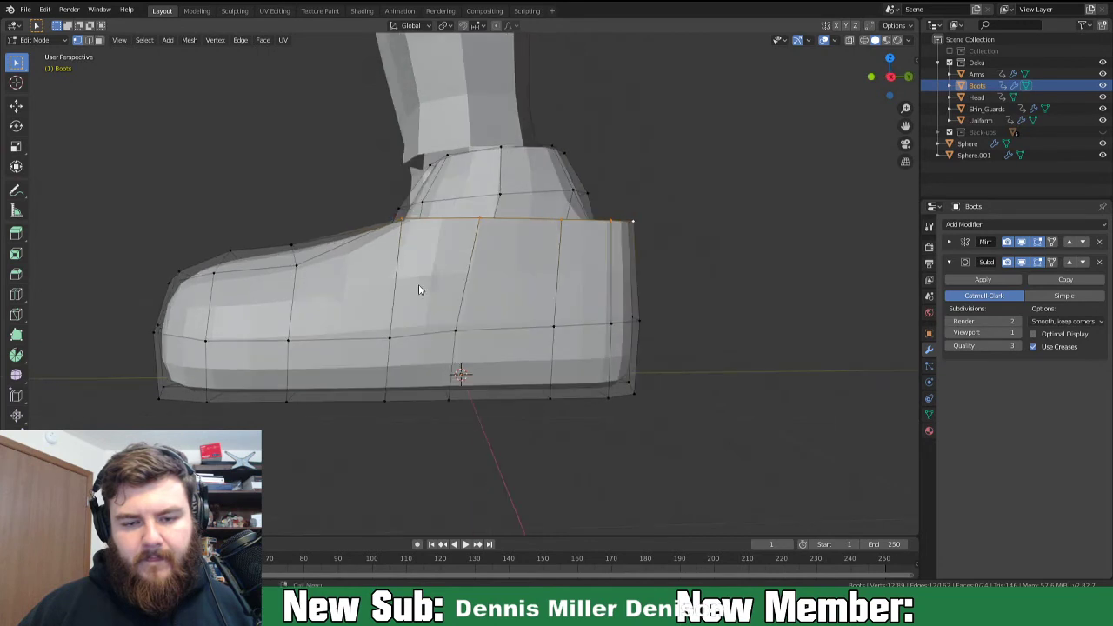
{"action": "left_click", "coordinate": [458, 337]}
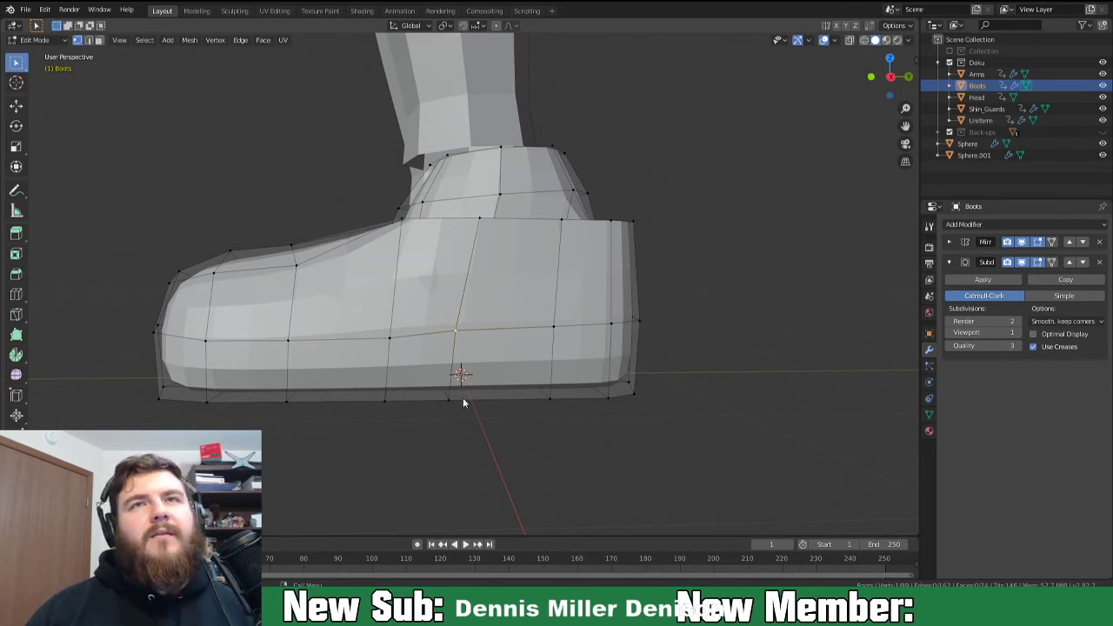
{"action": "scroll", "coordinate": [323, 380], "scroll_direction": "down", "scroll_amount": 11}
{"action": "middle_click_drag", "start_coordinate": [310, 287], "coordinate": [467, 399]}
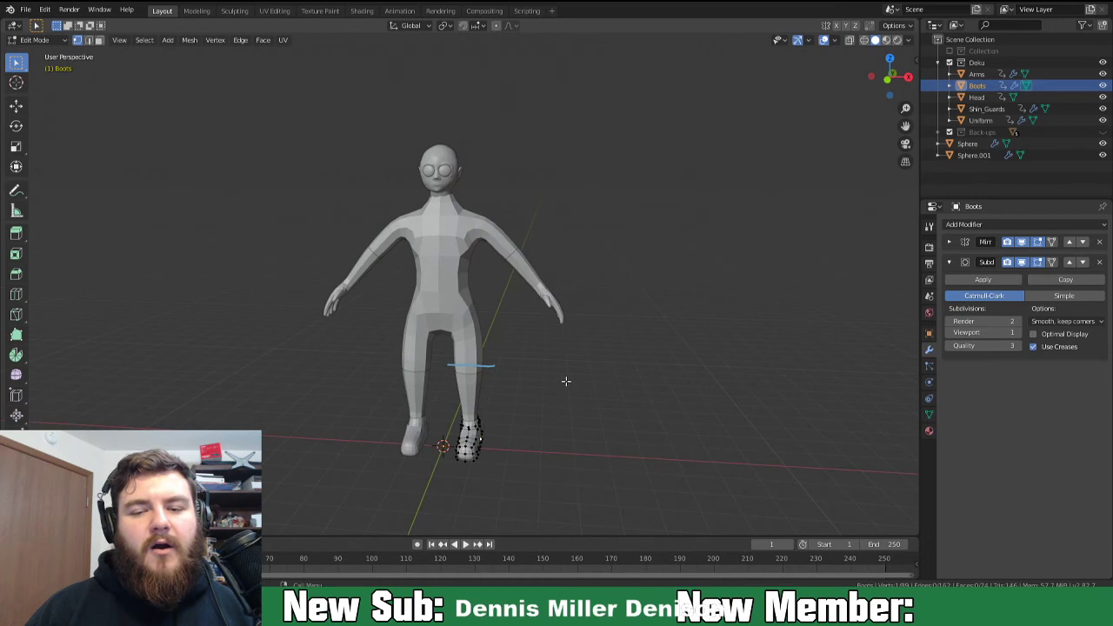
{"action": "middle_click_drag", "start_coordinate": [617, 389], "coordinate": [524, 380]}
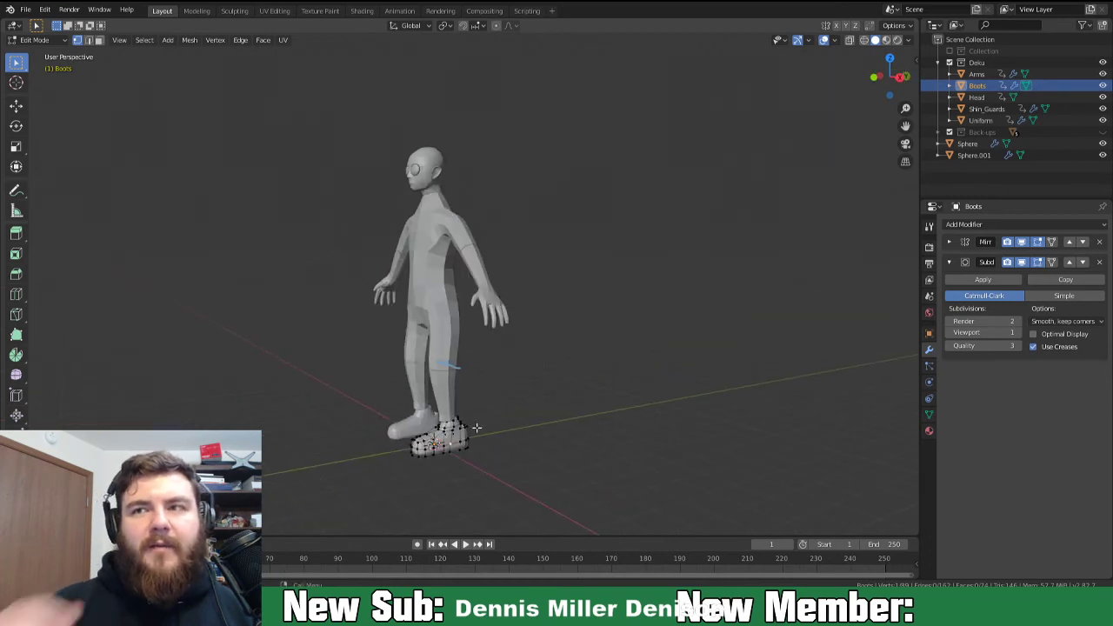
{"action": "key", "text": "KP_Decimal"}
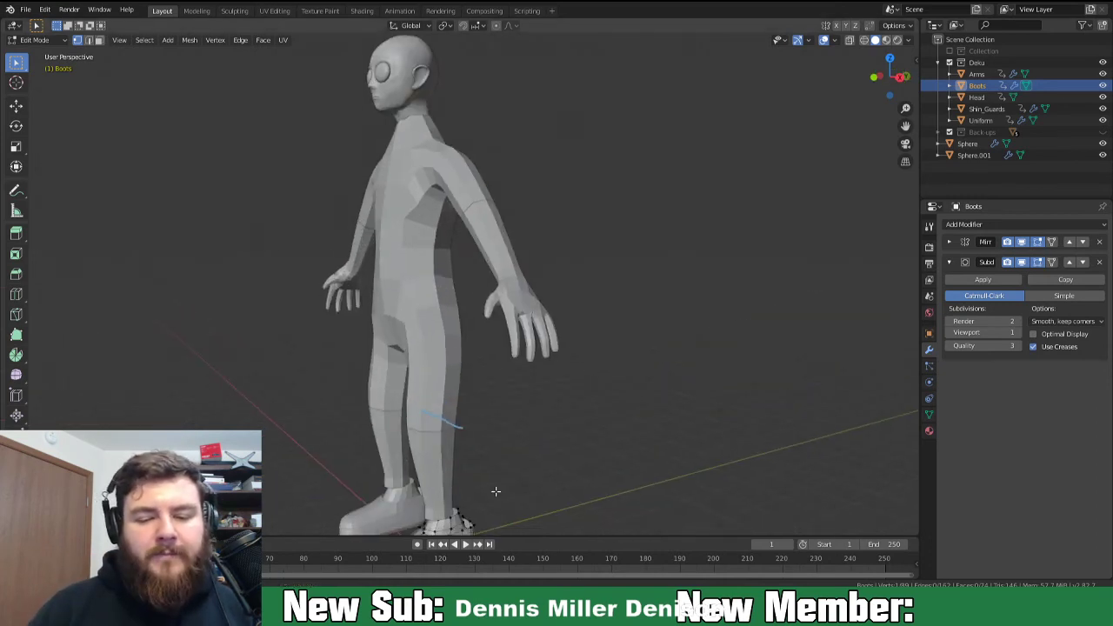
{"action": "key", "text": "KP_Decimal"}
{"action": "scroll", "coordinate": [529, 294], "scroll_direction": "down", "scroll_amount": 3}
{"action": "scroll", "coordinate": [582, 332], "scroll_direction": "down", "scroll_amount": 4}
Reposition the vertex at the front of the boot's rim, where it meets the ankle, and save the file.
{"action": "middle_click_drag", "start_coordinate": [581, 332], "coordinate": [371, 202]}
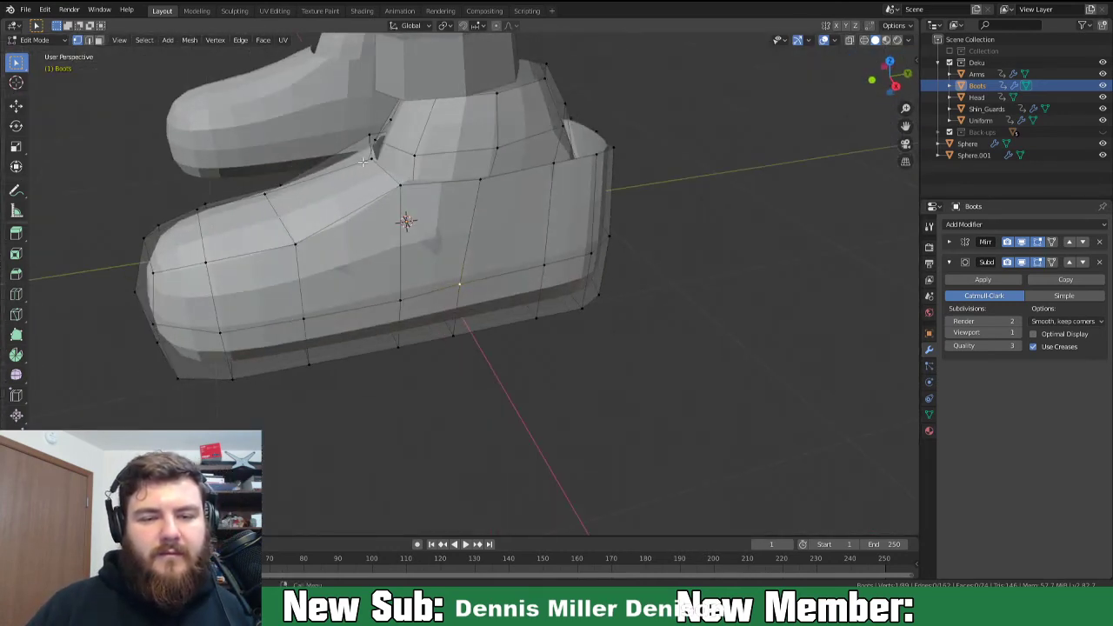
{"action": "middle_click_drag", "start_coordinate": [398, 164], "coordinate": [405, 154]}
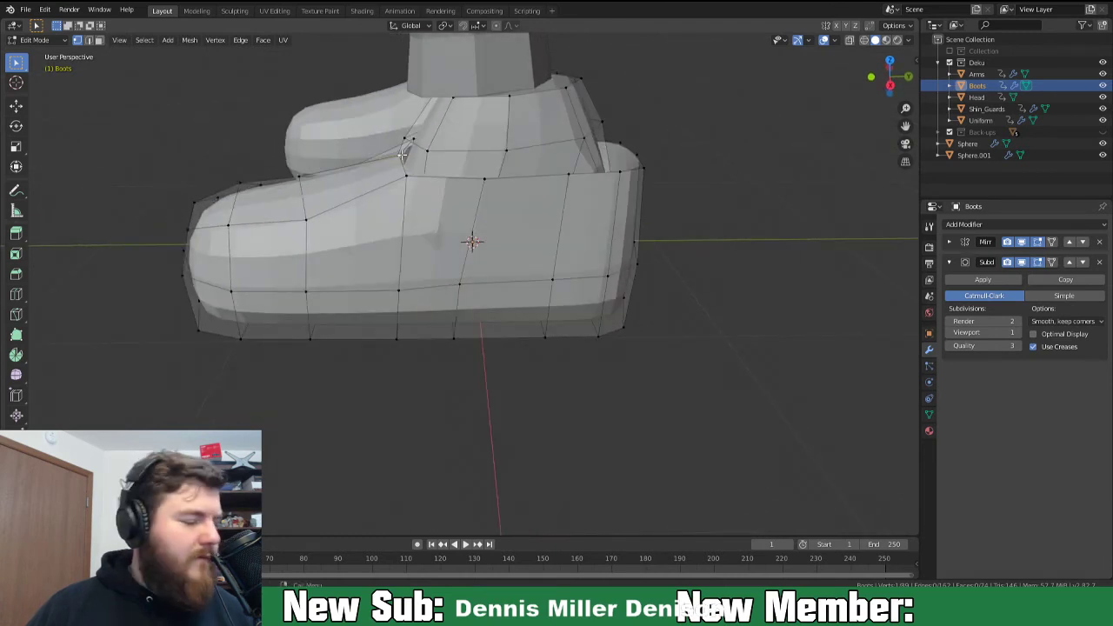
{"action": "key", "text": "g"}
{"action": "left_click", "coordinate": [394, 148]}
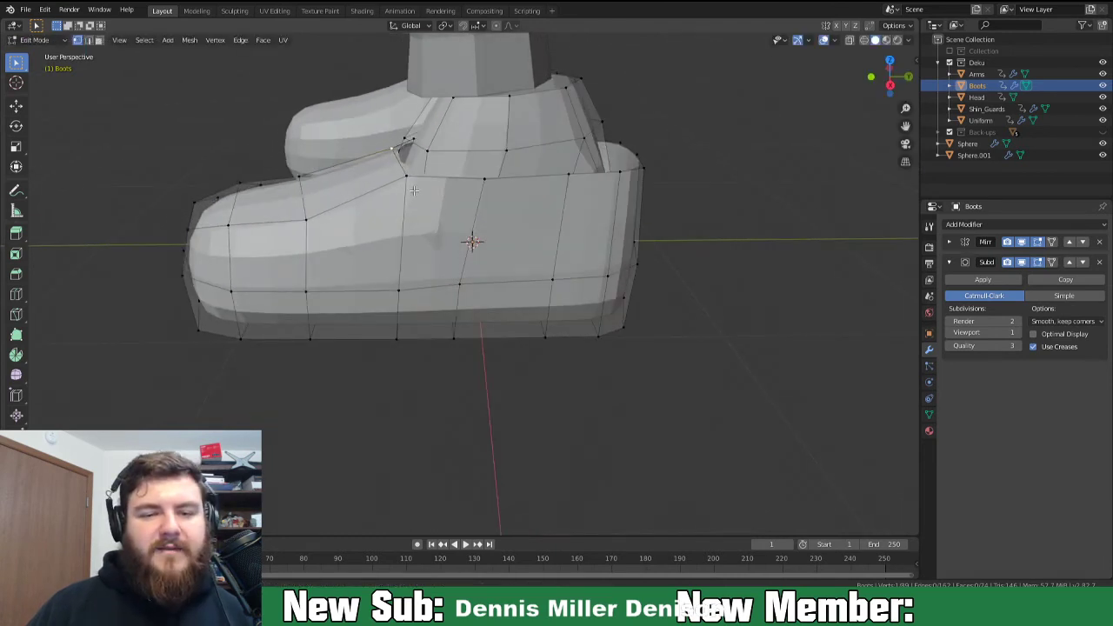
{"action": "middle_click_drag", "start_coordinate": [414, 189], "coordinate": [407, 177]}
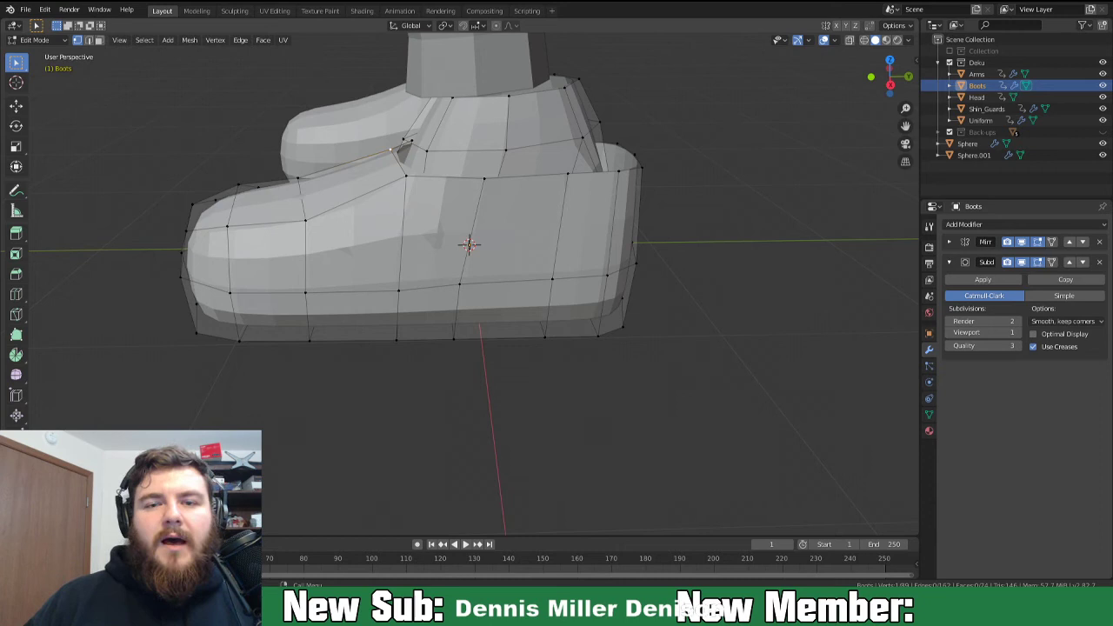
{"action": "key", "text": "ctrl+s"}
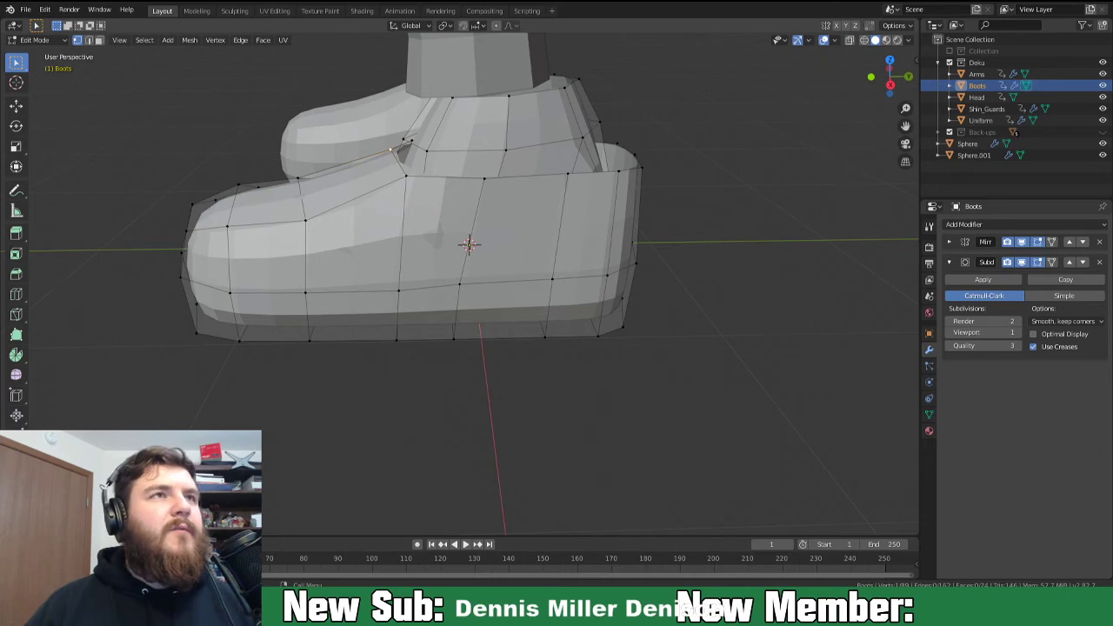
Move the entire boot mesh forward along the Y axis to line it up under the leg.
{"action": "middle_click_drag", "start_coordinate": [577, 262], "coordinate": [472, 332]}
{"action": "key", "text": "Tab"}
{"action": "key", "text": "Tab"}
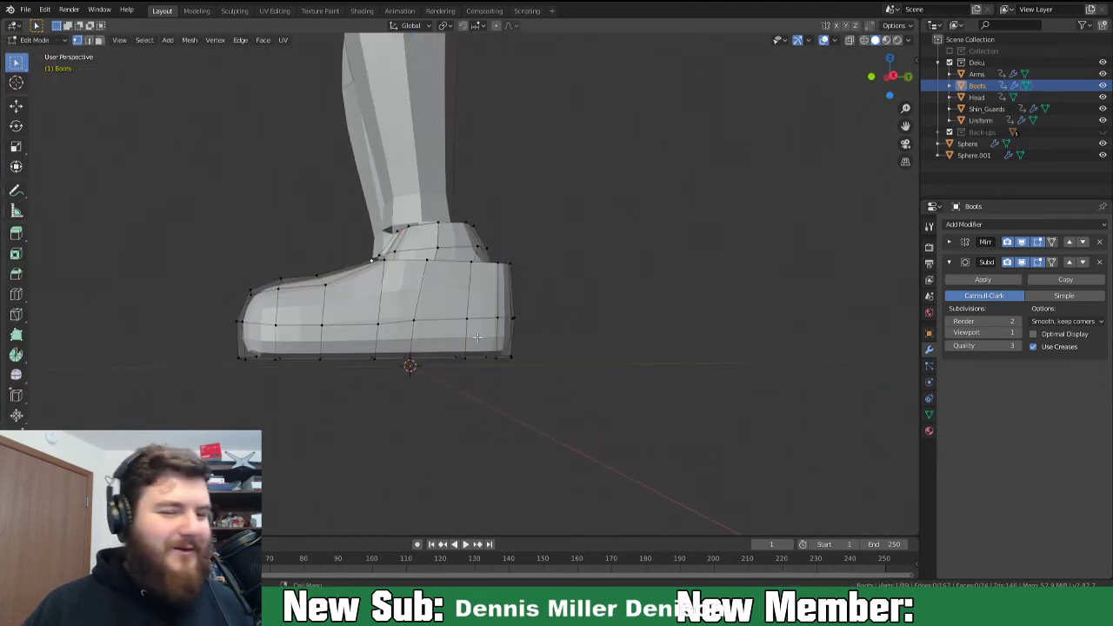
{"action": "key", "text": "a"}
{"action": "key", "text": "g"}
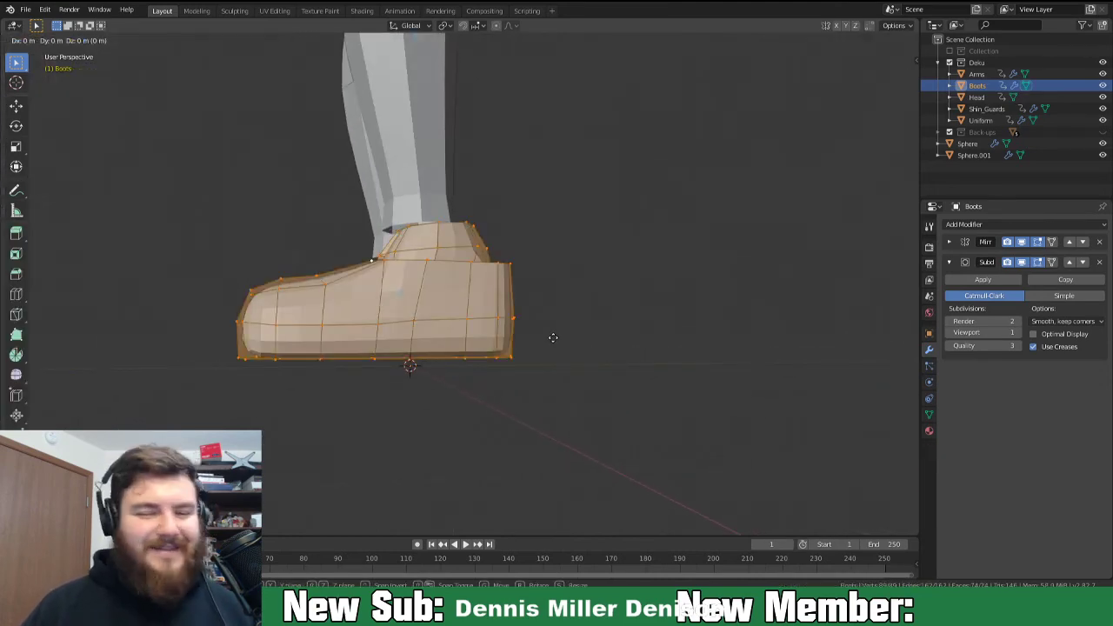
{"action": "key", "text": "y"}
{"action": "left_click", "coordinate": [534, 339]}
{"action": "middle_click_drag", "start_coordinate": [473, 336], "coordinate": [425, 342]}
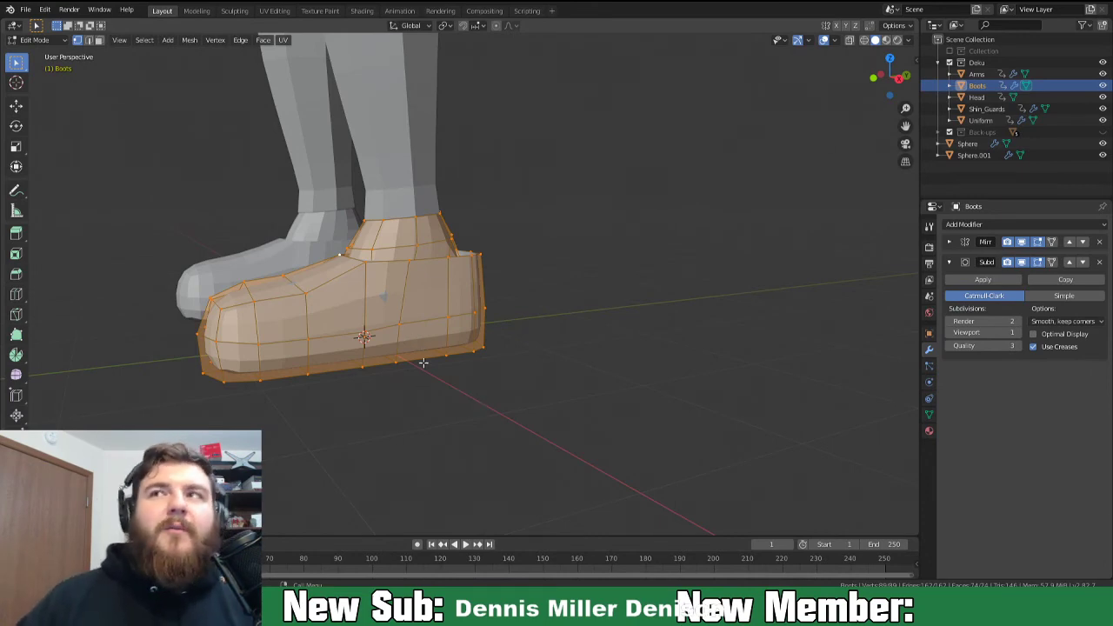
Shift the column of vertices between midfoot and heel, from the boot's side down across the sole, slightly toward the heel.
{"action": "middle_click_drag", "start_coordinate": [392, 317], "coordinate": [277, 474]}
{"action": "scroll", "coordinate": [514, 340], "scroll_direction": "up", "scroll_amount": 2}
{"action": "key", "text": "alt+a"}
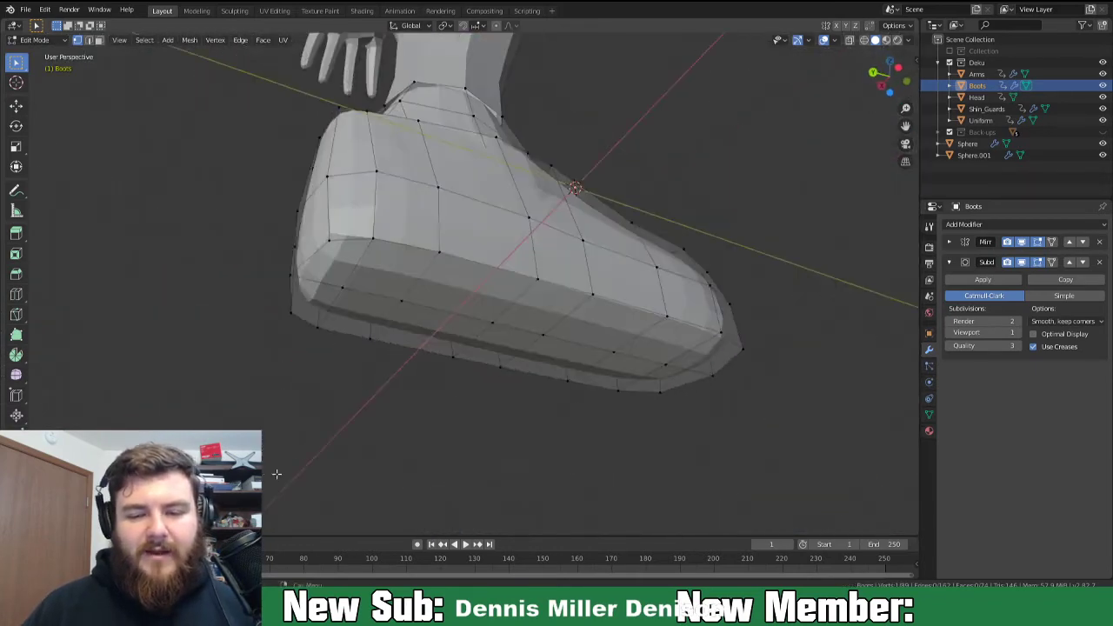
{"action": "left_click", "coordinate": [526, 217], "text": "ctrl"}
{"action": "middle_click_drag", "start_coordinate": [526, 219], "coordinate": [758, 315]}
{"action": "key", "text": "g"}
{"action": "left_click", "coordinate": [519, 377]}
{"action": "middle_click_drag", "start_coordinate": [519, 377], "coordinate": [551, 380]}
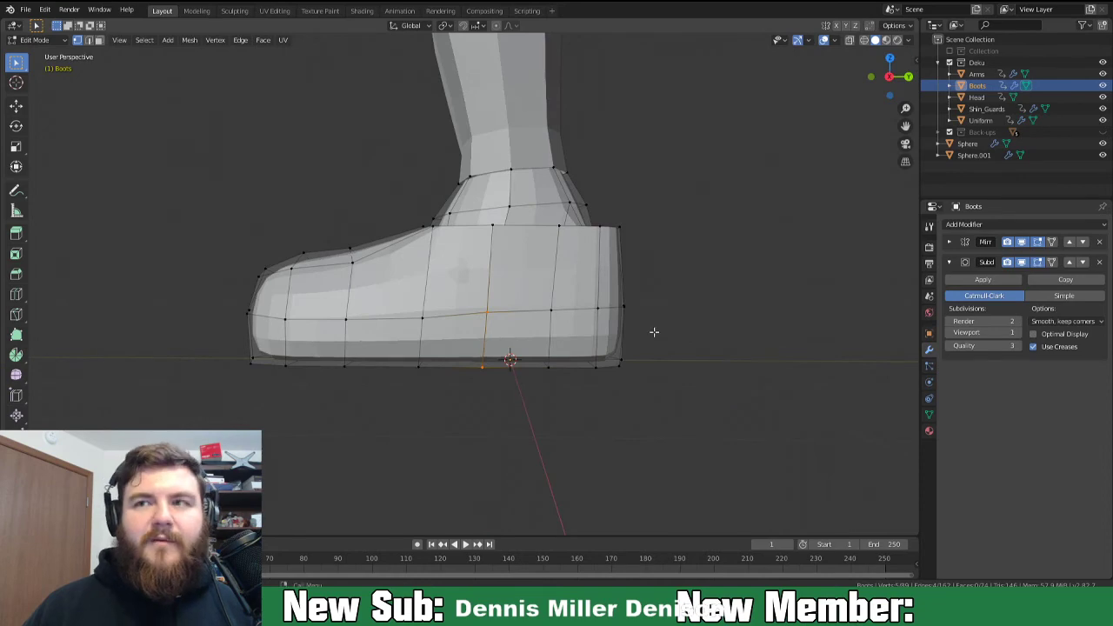
Slide and move the rim vertices on the boot's outer side near the heel to even out their spacing.
{"action": "middle_click_drag", "start_coordinate": [653, 331], "coordinate": [590, 283]}
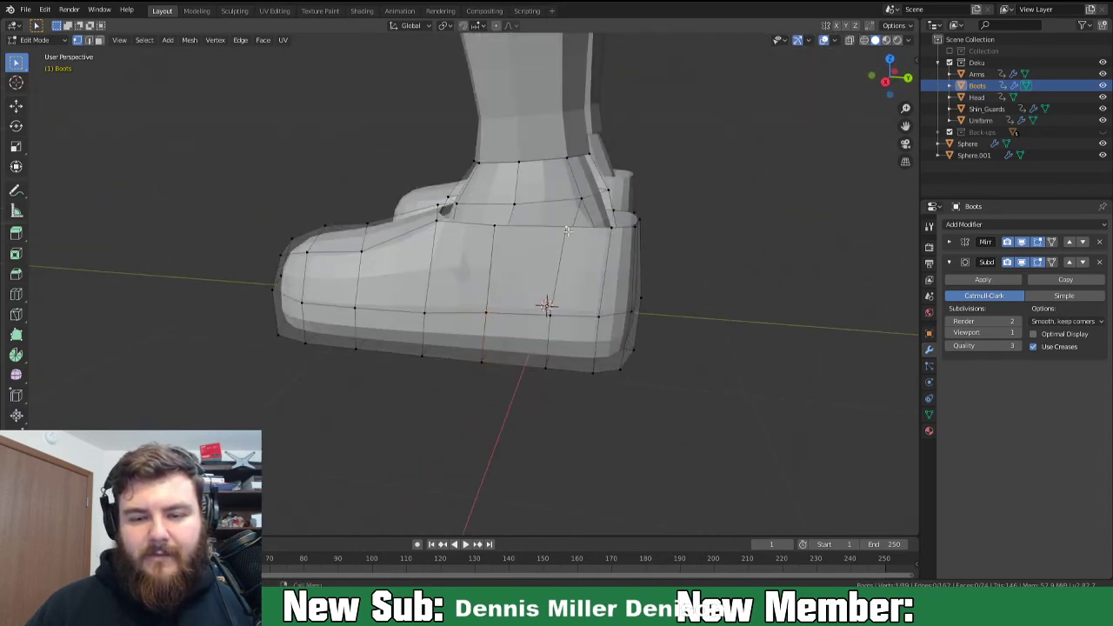
{"action": "key", "text": "shift+v"}
{"action": "left_click", "coordinate": [559, 236]}
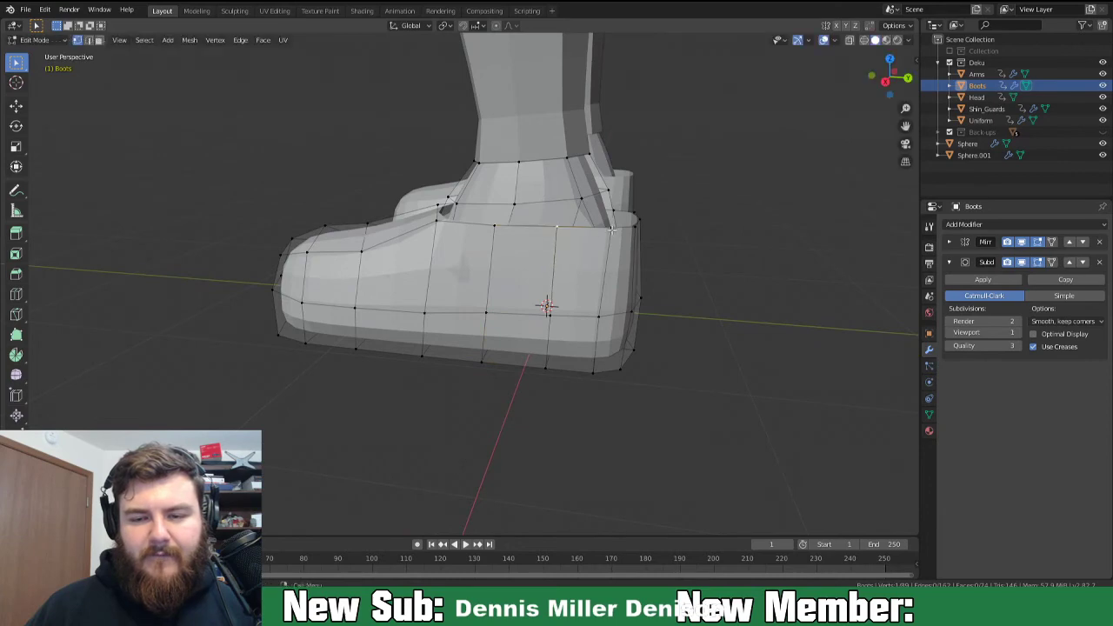
{"action": "key", "text": "g"}
{"action": "left_click", "coordinate": [614, 248]}
{"action": "middle_click_drag", "start_coordinate": [613, 249], "coordinate": [454, 277]}
{"action": "key", "text": "shift+v"}
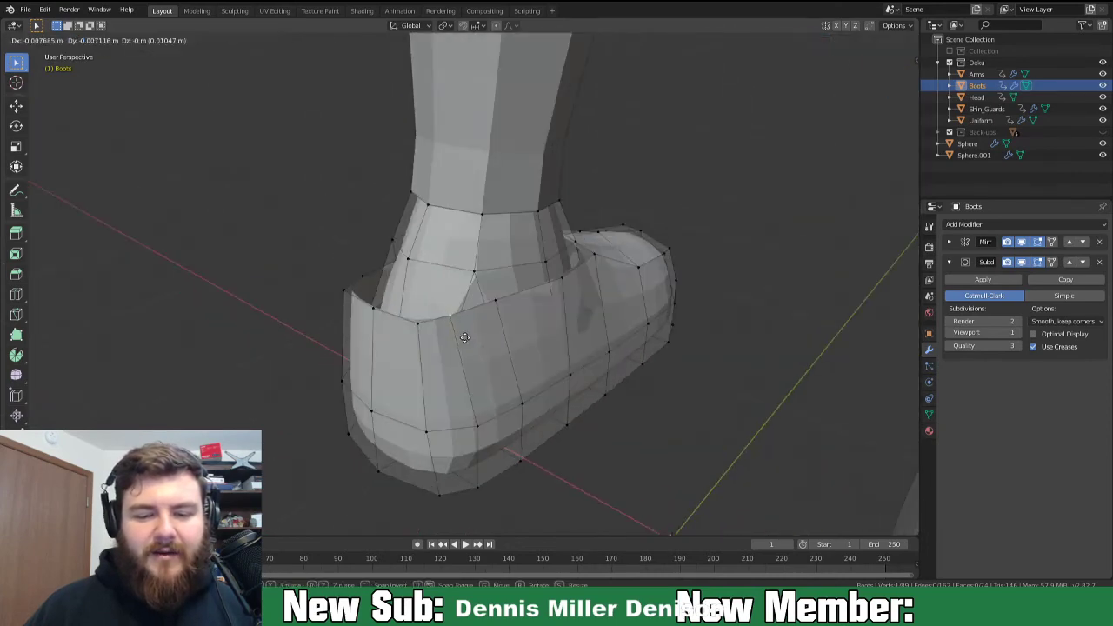
{"action": "left_click", "coordinate": [474, 339]}
{"action": "mouse_move", "coordinate": [474, 339]}
{"action": "middle_mouse_down"}
{"action": "mouse_move", "coordinate": [733, 459]}
{"action": "mouse_move", "coordinate": [702, 360]}
{"action": "mouse_move", "coordinate": [591, 299]}
{"action": "mouse_move", "coordinate": [636, 348]}
{"action": "mouse_move", "coordinate": [606, 343]}
{"action": "mouse_move", "coordinate": [602, 315]}
{"action": "mouse_move", "coordinate": [481, 325]}
{"action": "mouse_move", "coordinate": [522, 311]}
{"action": "mouse_move", "coordinate": [519, 362]}
{"action": "mouse_move", "coordinate": [644, 342]}
{"action": "mouse_move", "coordinate": [469, 341]}
{"action": "middle_mouse_up"}
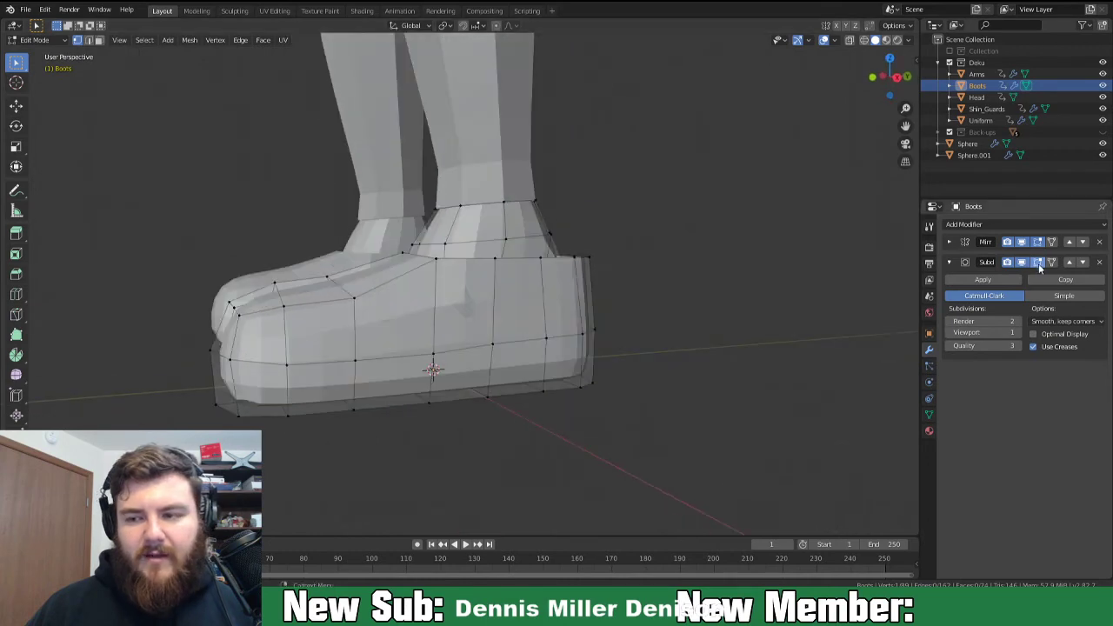
Hide the Subdivision modifier in the viewport and add a centred vertical loop cut through the boot just ahead of the heel.
{"action": "left_click", "coordinate": [1021, 261]}
{"action": "mouse_move", "coordinate": [536, 287]}
{"action": "middle_mouse_down"}
{"action": "mouse_move", "coordinate": [579, 290]}
{"action": "mouse_move", "coordinate": [536, 278]}
{"action": "middle_mouse_up"}
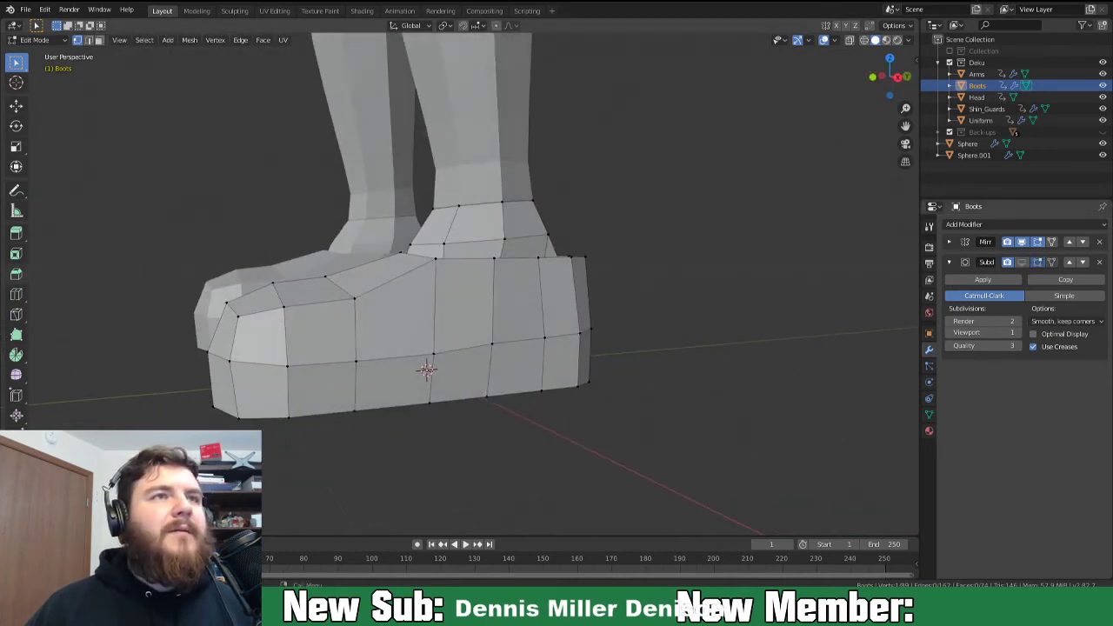
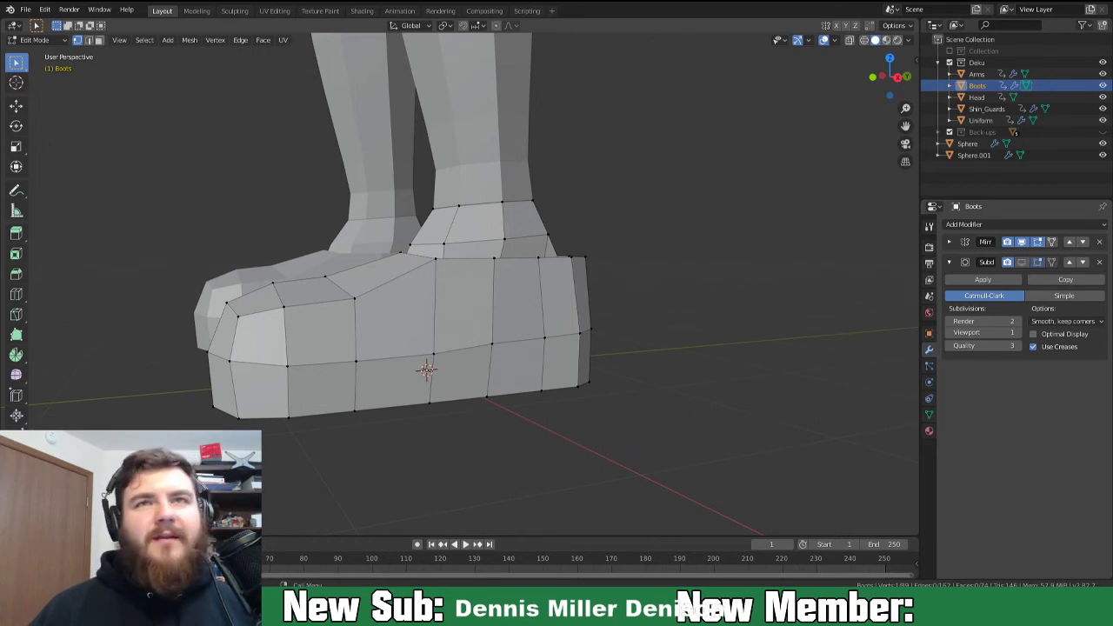
{"action": "middle_click_drag", "start_coordinate": [539, 452], "coordinate": [489, 353]}
{"action": "key", "text": "ctrl+r"}
{"action": "left_click", "coordinate": [497, 334]}
{"action": "right_click", "coordinate": [494, 327]}
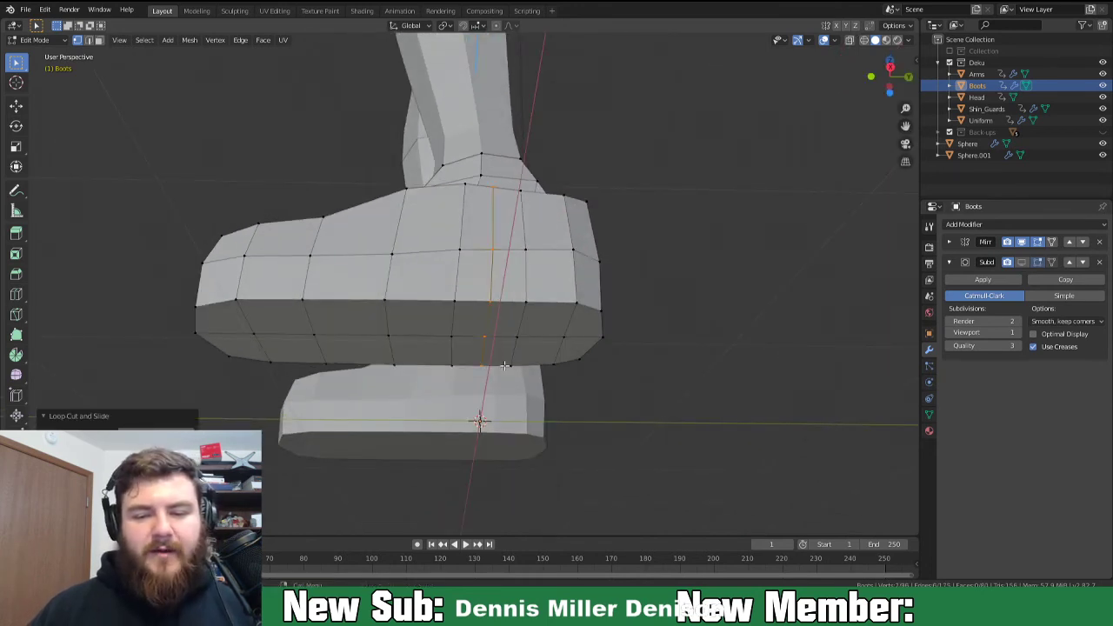
Try to extrude the two sole faces just ahead of the heel upward into the boot.
{"action": "middle_click_drag", "start_coordinate": [504, 367], "coordinate": [467, 310]}
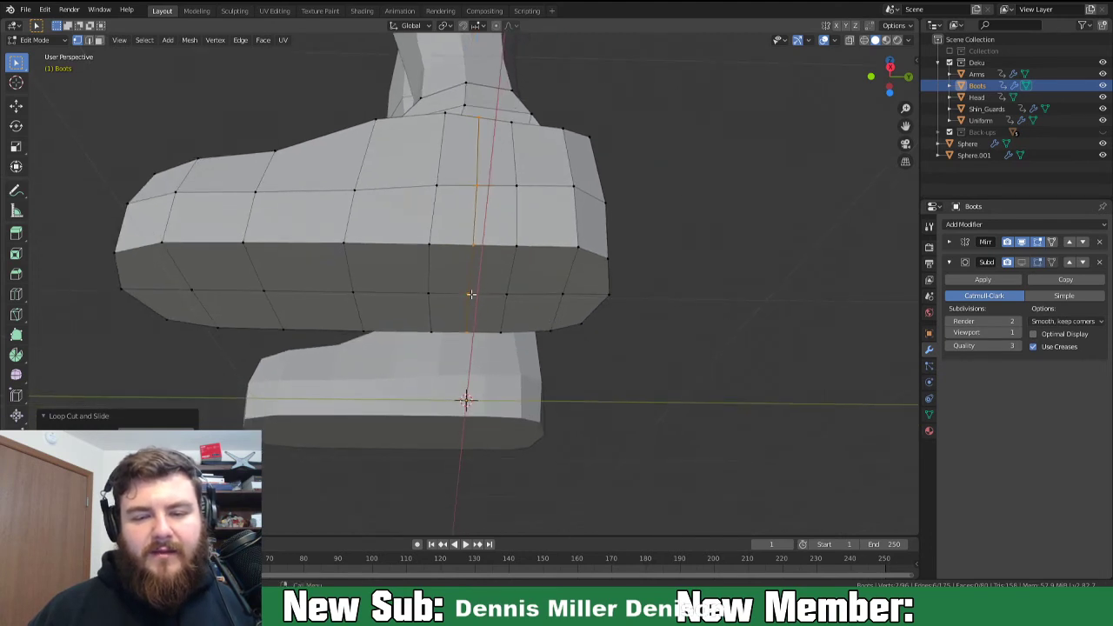
{"action": "key", "text": "alt+a"}
{"action": "key", "text": "3"}
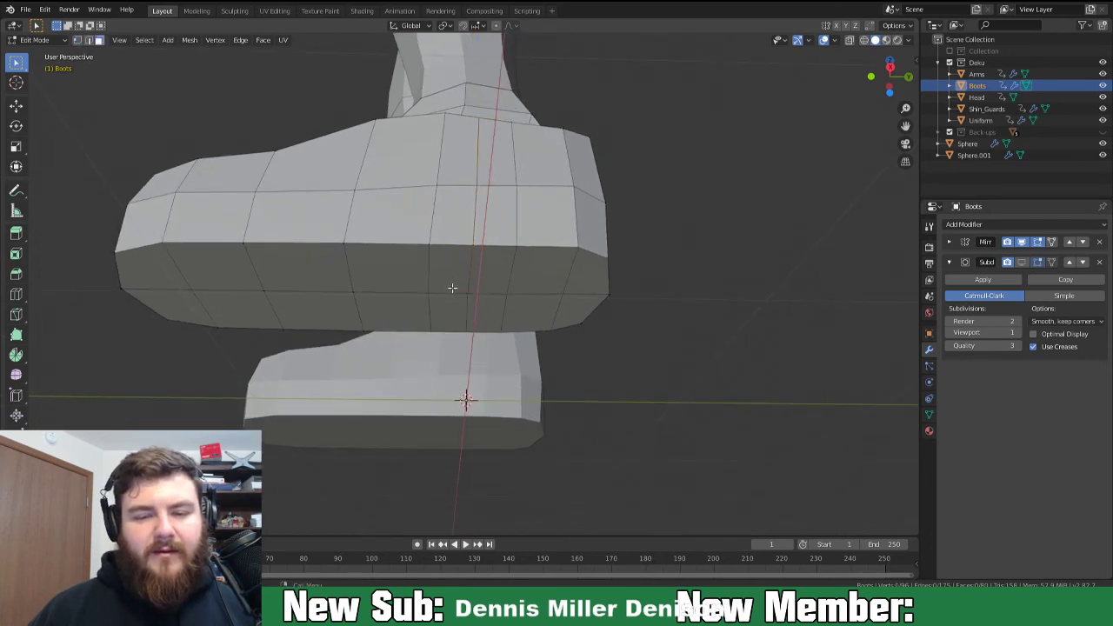
{"action": "left_click", "coordinate": [452, 287]}
{"action": "left_click", "coordinate": [451, 310], "text": "shift"}
{"action": "middle_click_drag", "start_coordinate": [451, 311], "coordinate": [456, 332]}
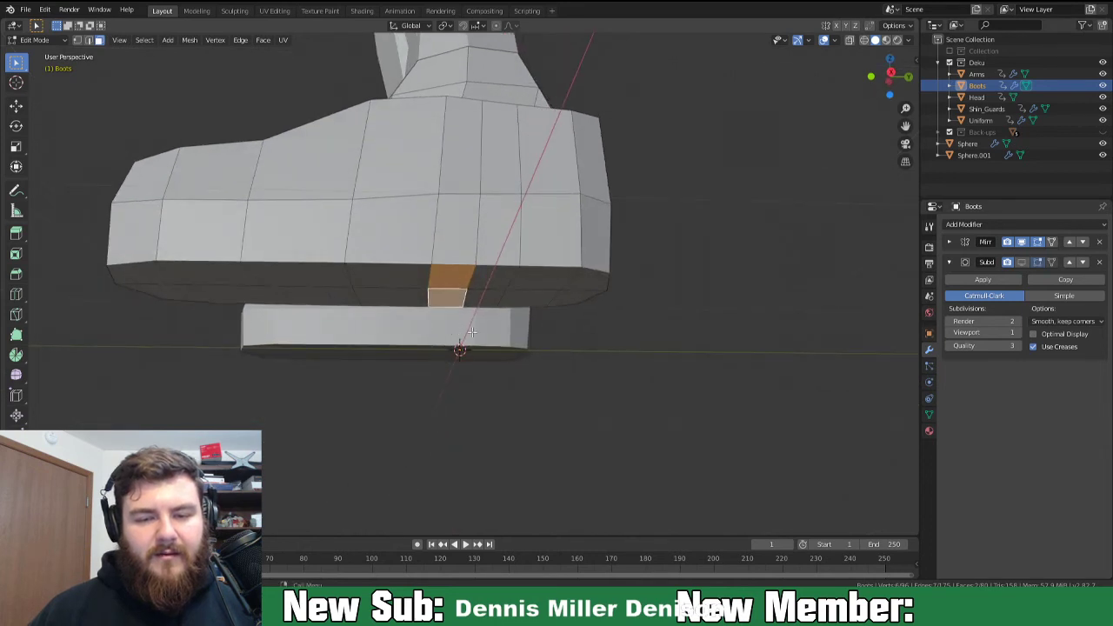
{"action": "key", "text": "e"}
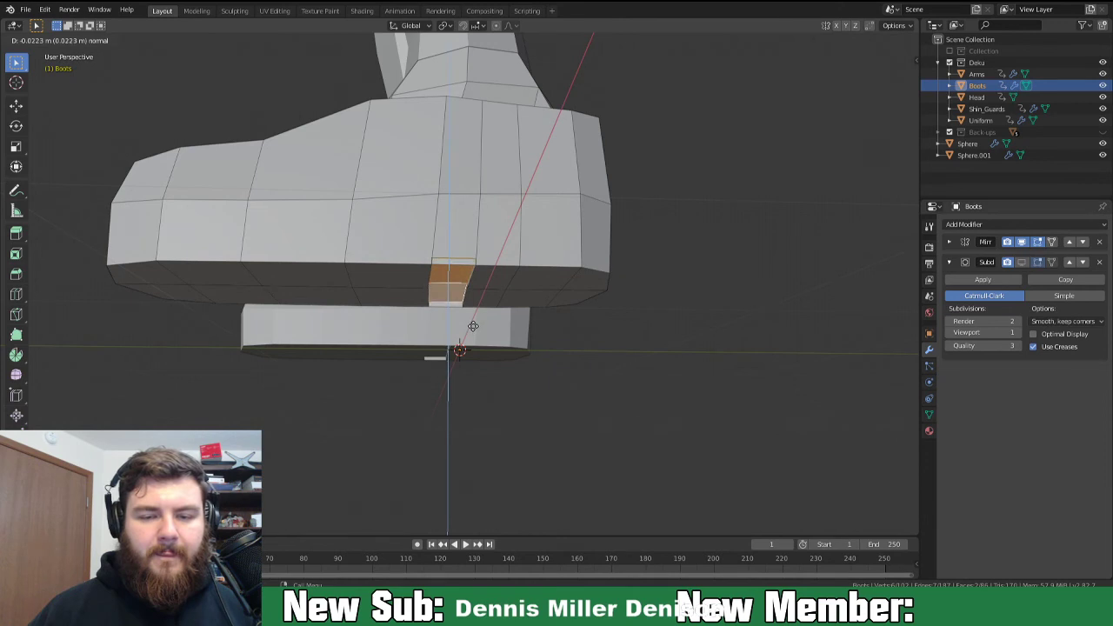
{"action": "left_click", "coordinate": [473, 326]}
{"action": "scroll", "coordinate": [467, 328], "scroll_direction": "up", "scroll_amount": 3}
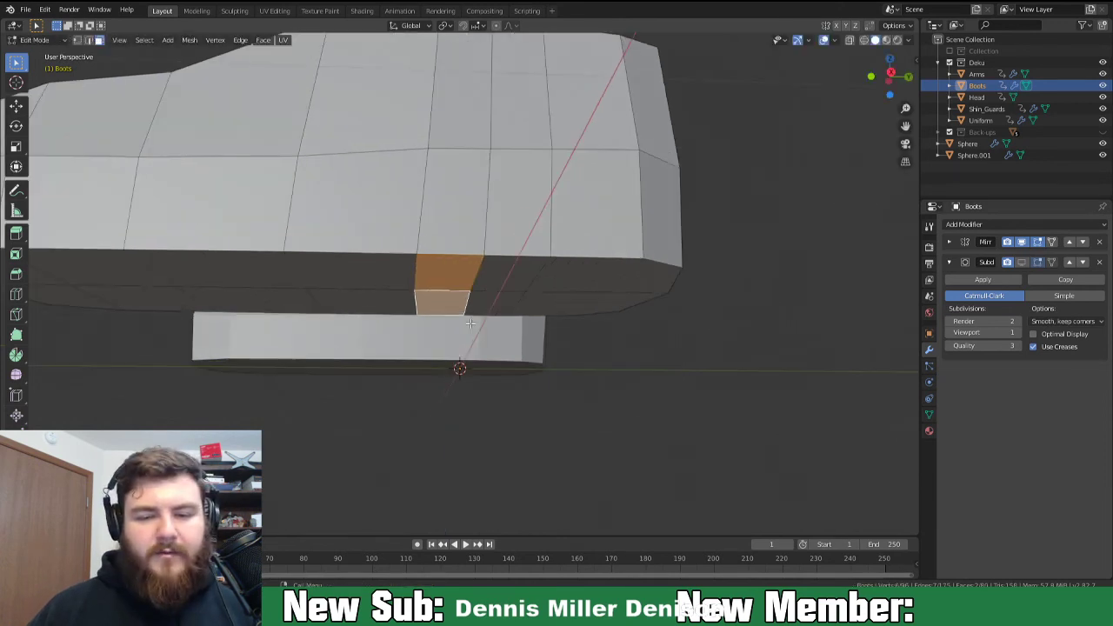
{"action": "scroll", "coordinate": [466, 333], "scroll_direction": "down", "scroll_amount": 2}
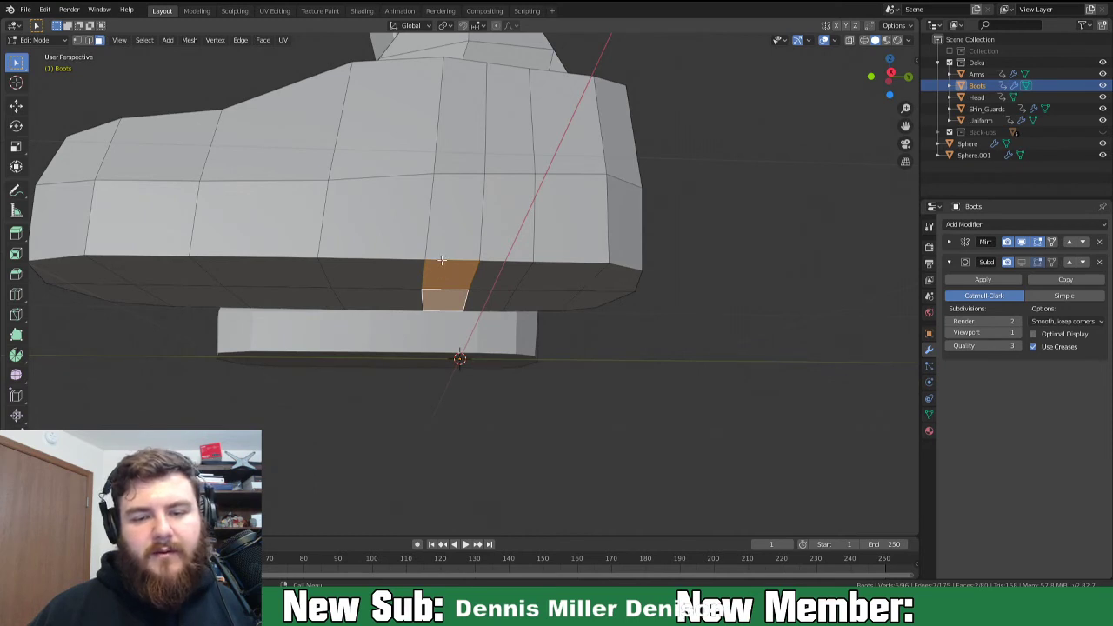
Try to raise the two selected sole faces ahead of the heel about 0.028 m along Z.
{"action": "scroll", "coordinate": [441, 259], "scroll_direction": "down", "scroll_amount": 3}
{"action": "middle_click_drag", "start_coordinate": [442, 259], "coordinate": [472, 280]}
{"action": "key", "text": "g"}
{"action": "key", "text": "z"}
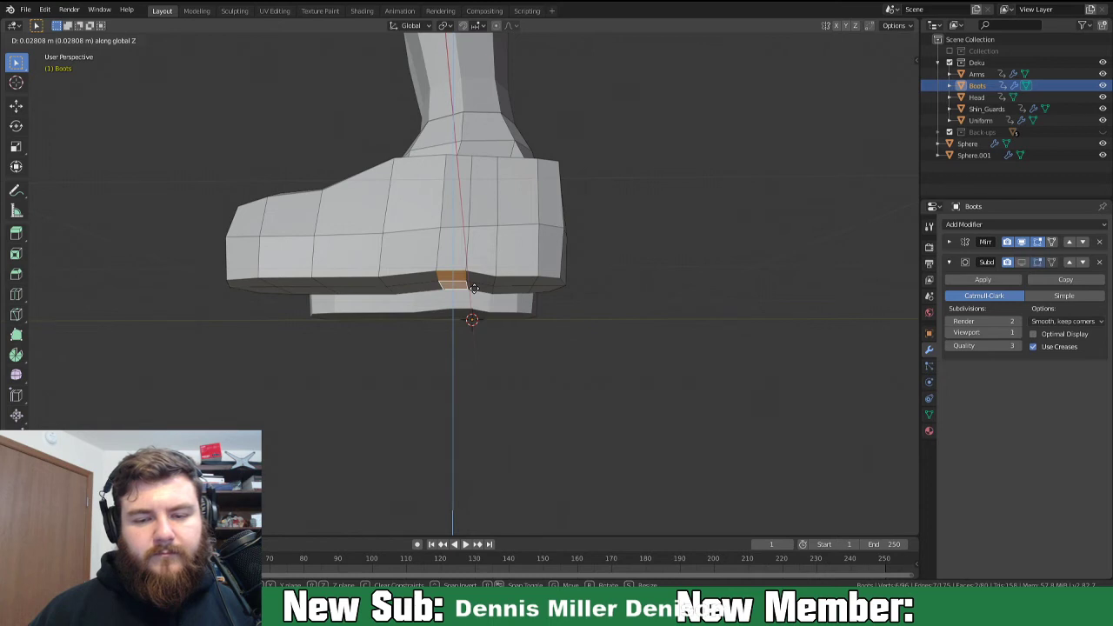
{"action": "left_click", "coordinate": [473, 287]}
{"action": "middle_click_drag", "start_coordinate": [456, 304], "coordinate": [457, 317]}
Add a centred horizontal loop cut around the lower part of the boot and flatten it with a Z scale of 0.
{"action": "key", "text": "ctrl+r"}
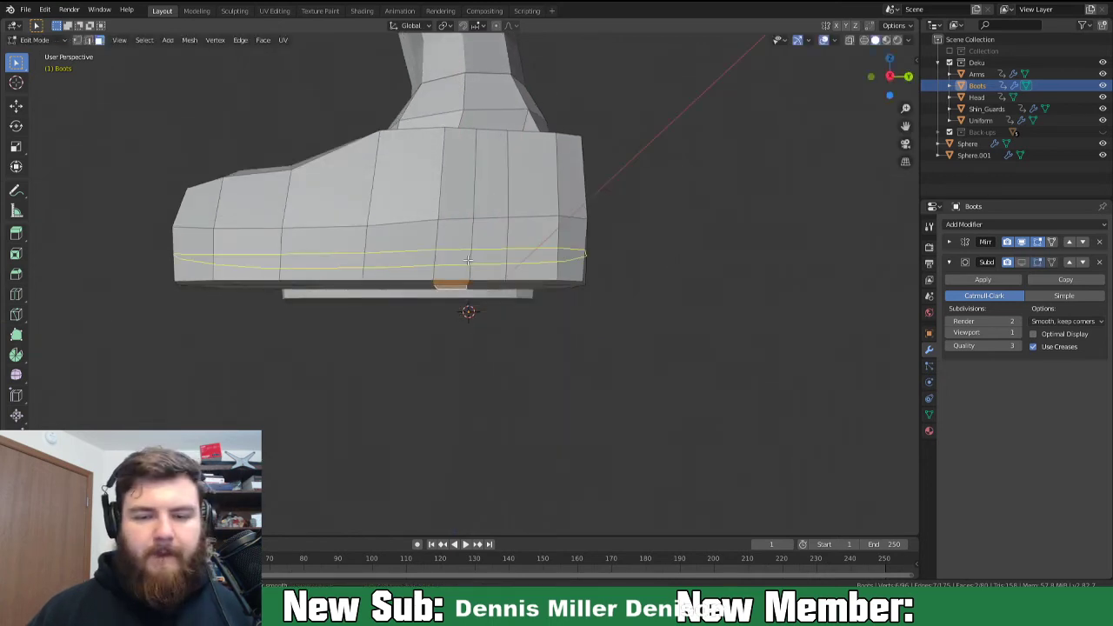
{"action": "left_click", "coordinate": [468, 261]}
{"action": "left_click", "coordinate": [467, 260]}
{"action": "key", "text": "s"}
{"action": "key", "text": "z"}
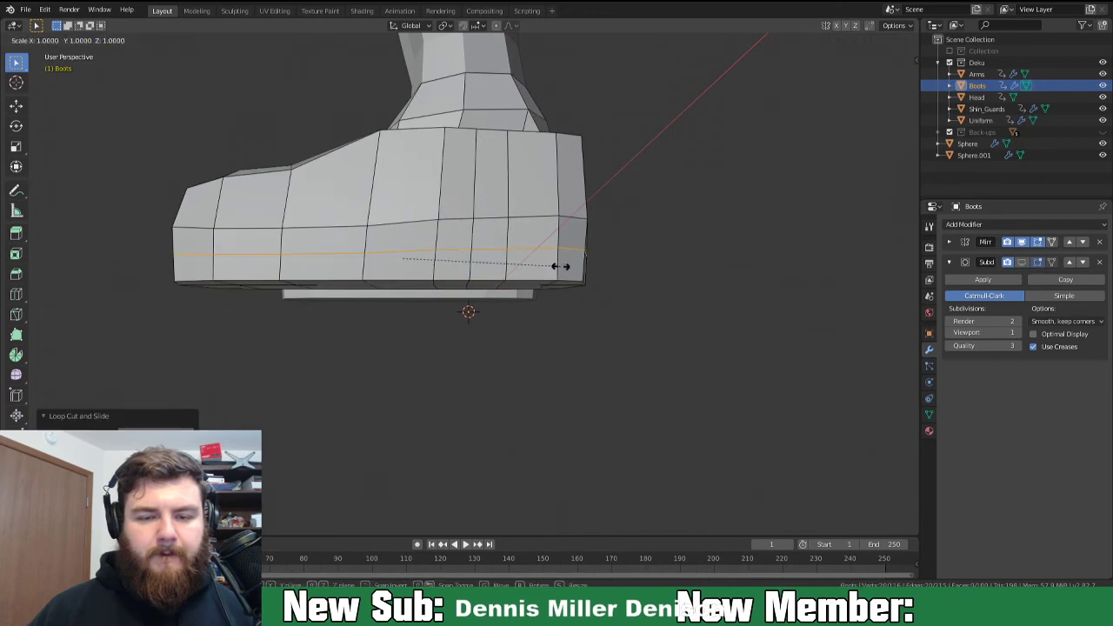
{"action": "key", "text": "0"}
{"action": "key", "text": "Return"}
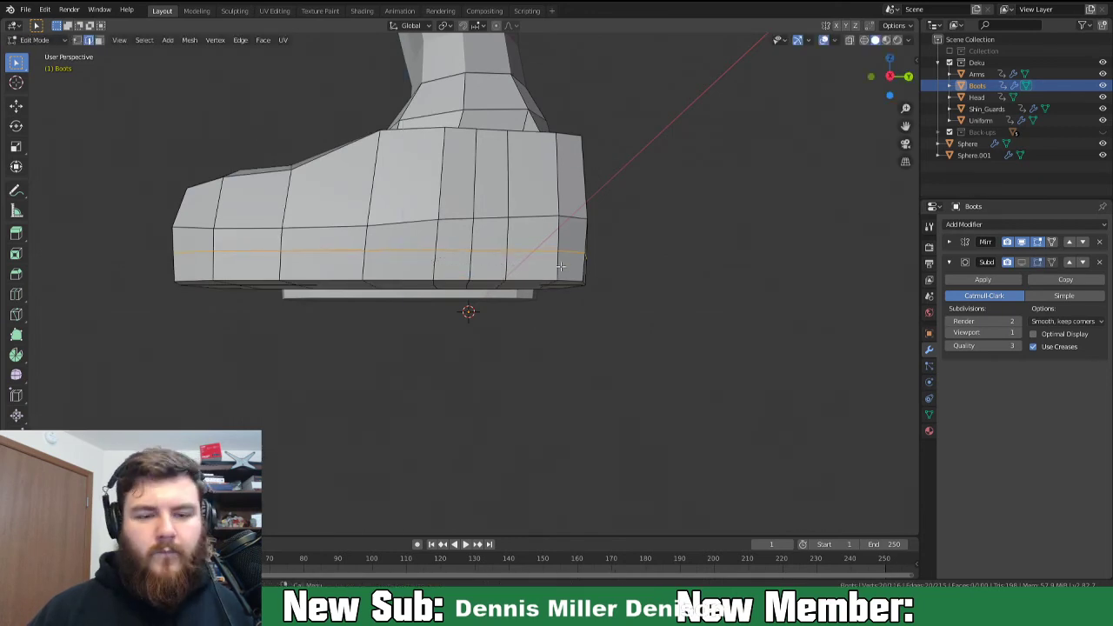
Flatten the horizontal edge loop above the new cut with a Z scale of 0.
{"action": "left_click", "coordinate": [465, 218], "text": "alt"}
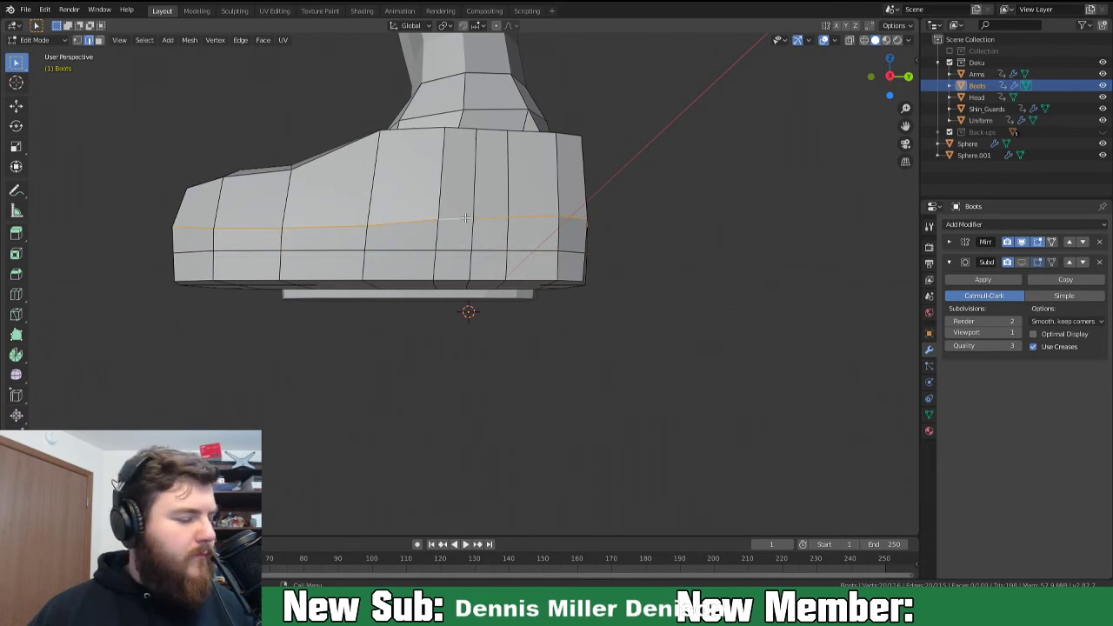
{"action": "key", "text": "s"}
{"action": "key", "text": "z"}
{"action": "key", "text": "0"}
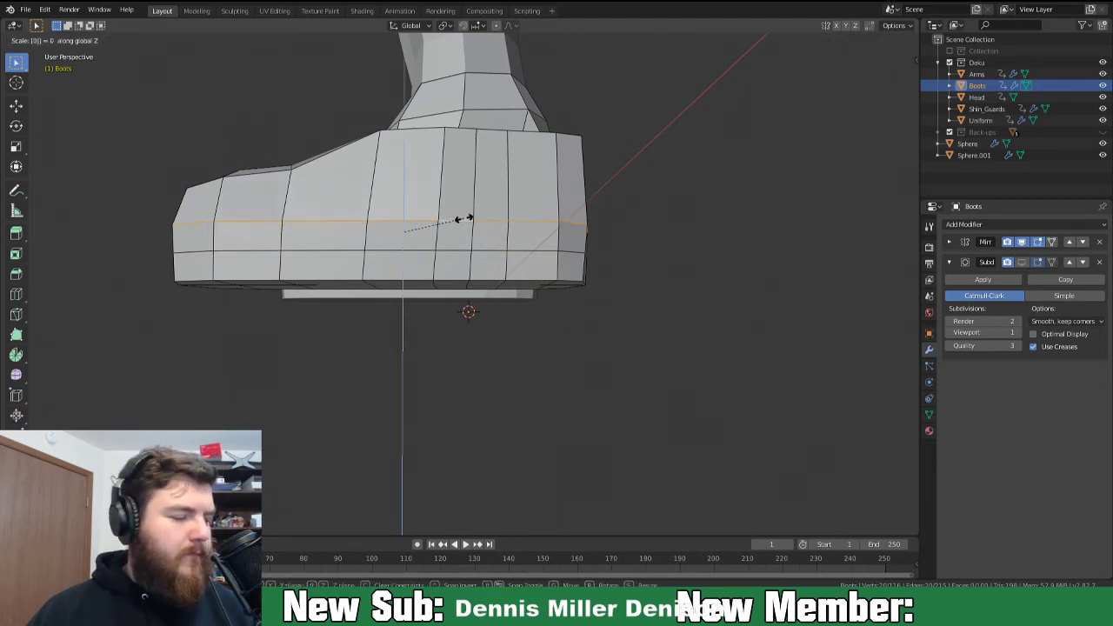
{"action": "key", "text": "Return"}
Edge-slide the lower horizontal loop down toward the sole.
{"action": "middle_click_drag", "start_coordinate": [463, 219], "coordinate": [409, 296]}
{"action": "left_click", "coordinate": [390, 243], "text": "alt"}
{"action": "key", "text": "g"}
{"action": "key", "text": "g"}
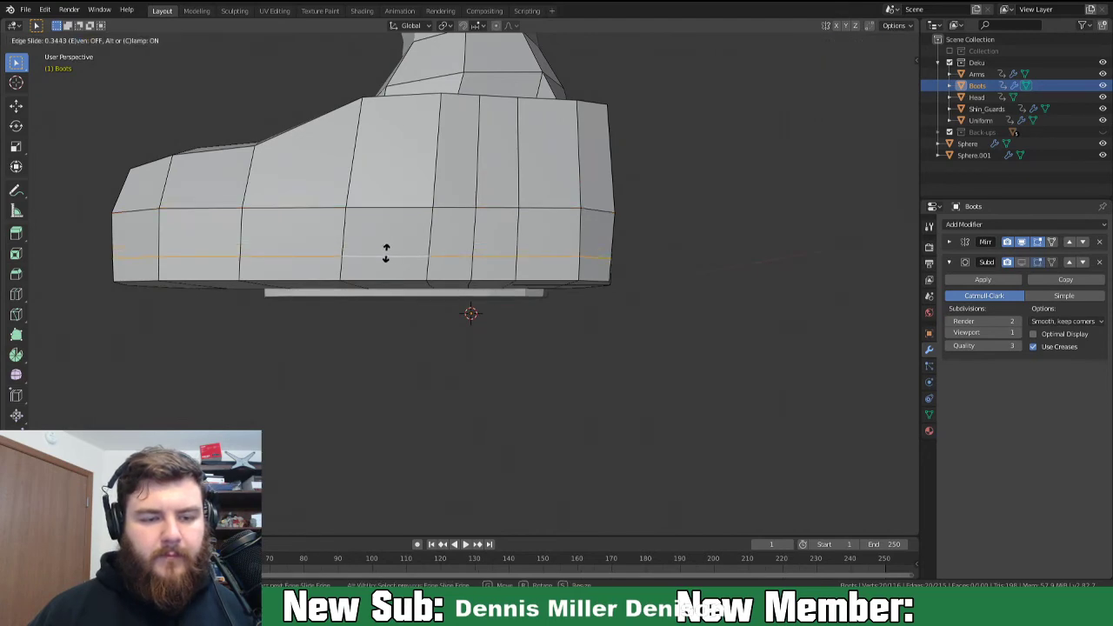
{"action": "left_click", "coordinate": [386, 252]}
Edge-slide the vertical loop at the front of the arch strip toward the toe to widen the strip ahead of the heel.
{"action": "middle_click_drag", "start_coordinate": [386, 254], "coordinate": [516, 300]}
{"action": "middle_click_drag", "start_coordinate": [537, 276], "coordinate": [528, 246]}
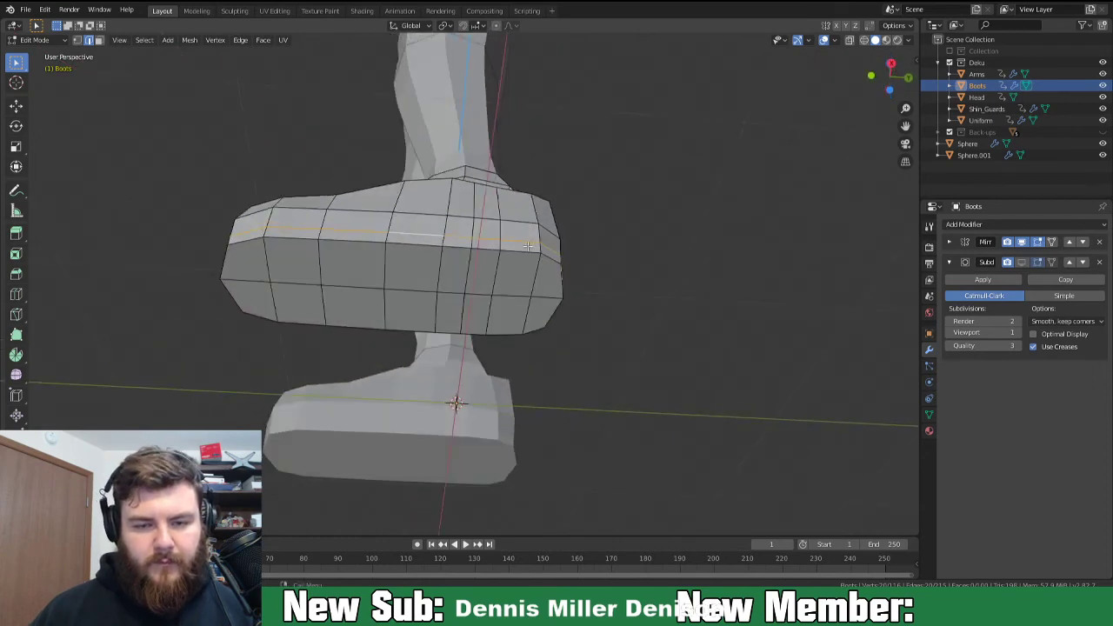
{"action": "left_click", "coordinate": [441, 231]}
{"action": "key", "text": "g"}
{"action": "key", "text": "g"}
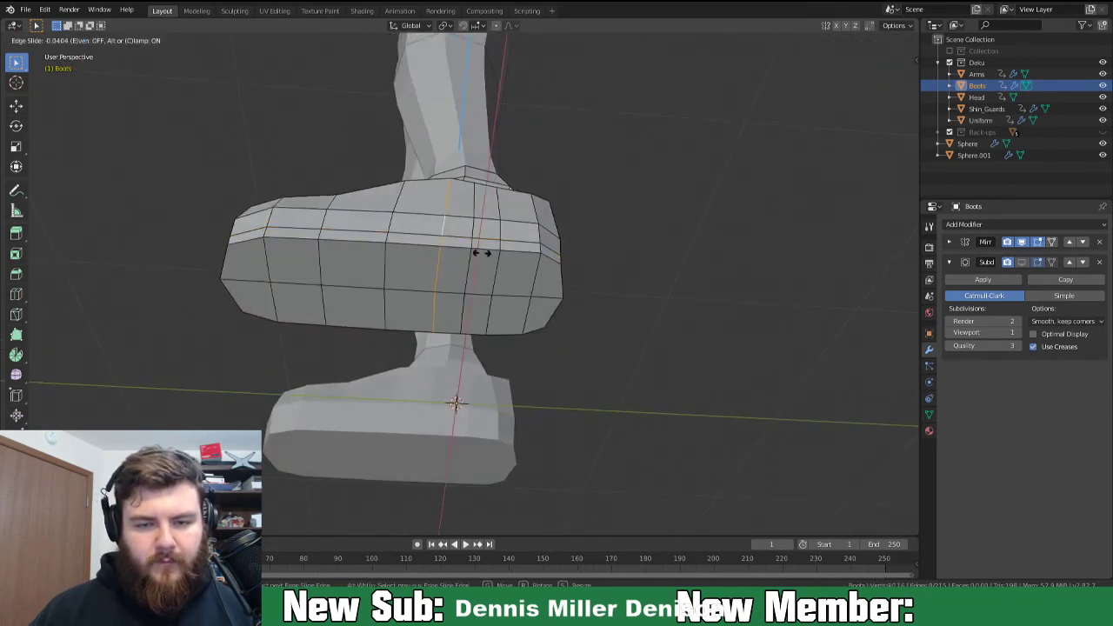
{"action": "left_click", "coordinate": [472, 255]}
{"action": "middle_click_drag", "start_coordinate": [472, 255], "coordinate": [463, 318]}
{"action": "key", "text": "1"}
{"action": "left_click", "coordinate": [529, 175]}
{"action": "middle_click_drag", "start_coordinate": [607, 208], "coordinate": [437, 235]}
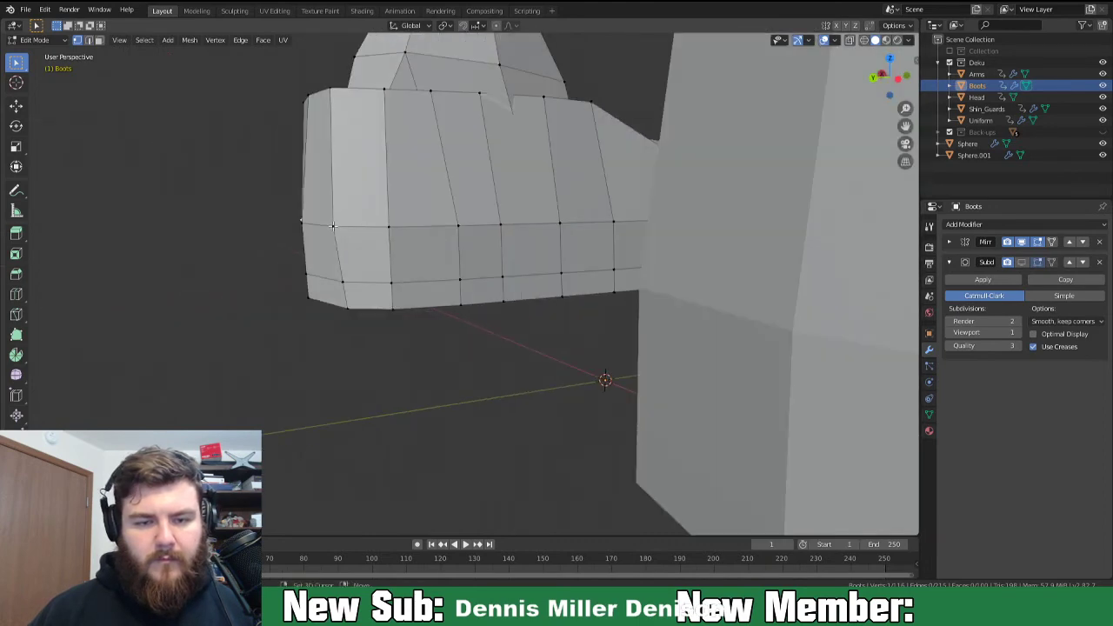
{"action": "middle_click_drag", "start_coordinate": [330, 234], "coordinate": [516, 303]}
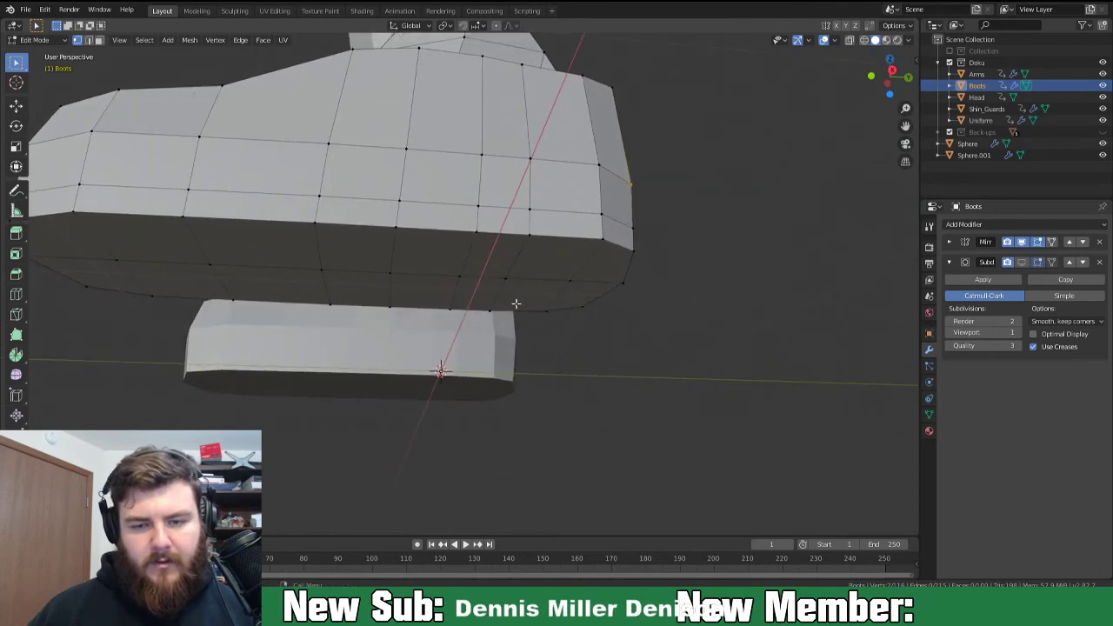
Try to extrude the sole faces from the toe through the arch strip inward.
{"action": "left_click", "coordinate": [433, 254]}
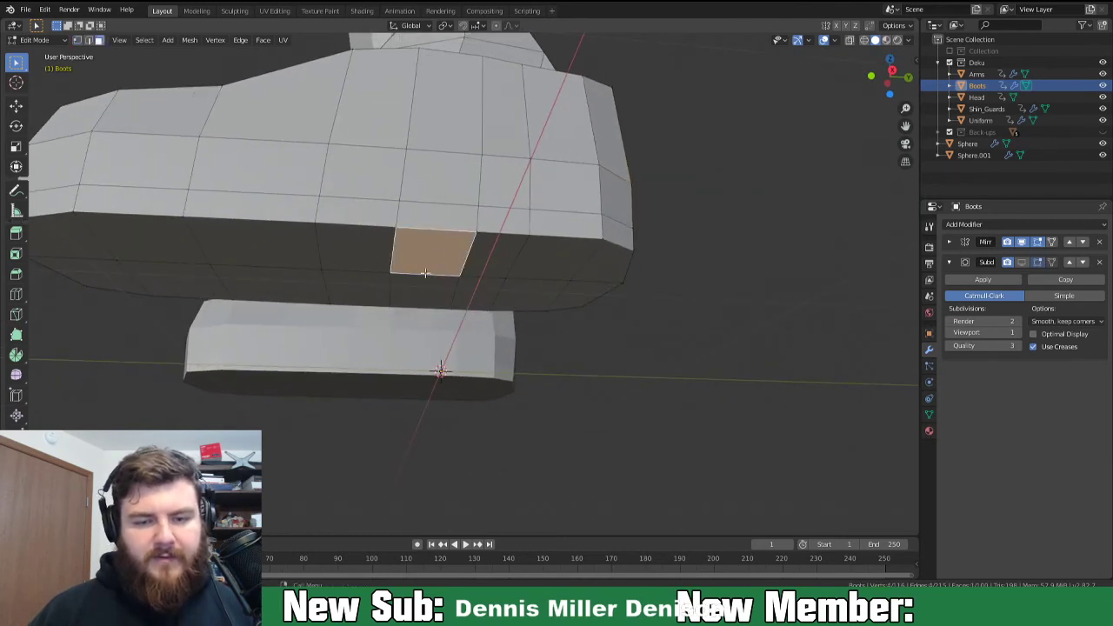
{"action": "left_click", "coordinate": [422, 294], "text": "shift"}
{"action": "left_click", "coordinate": [84, 245], "text": "ctrl"}
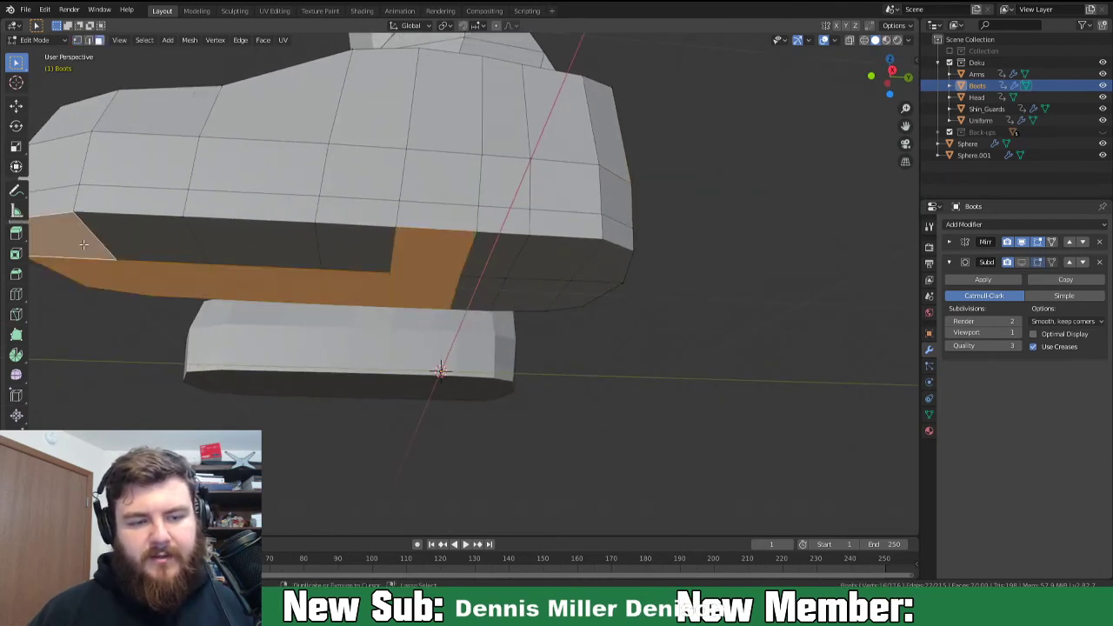
{"action": "left_click", "coordinate": [343, 250], "text": "ctrl"}
{"action": "key", "text": "e"}
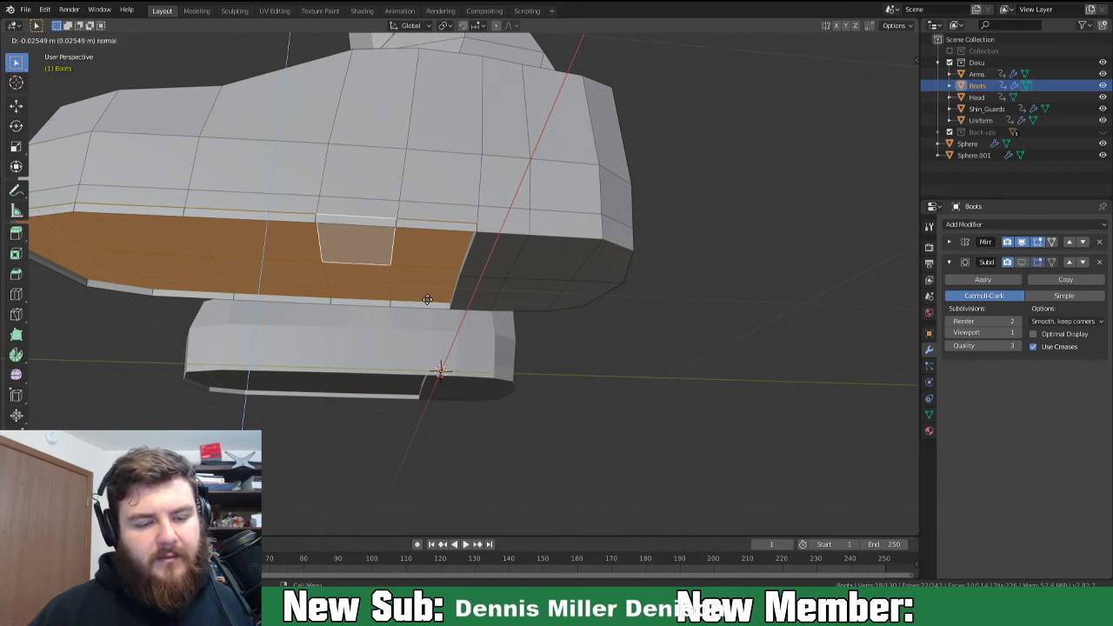
{"action": "right_click", "coordinate": [427, 299]}
{"action": "key", "text": "ctrl+z"}
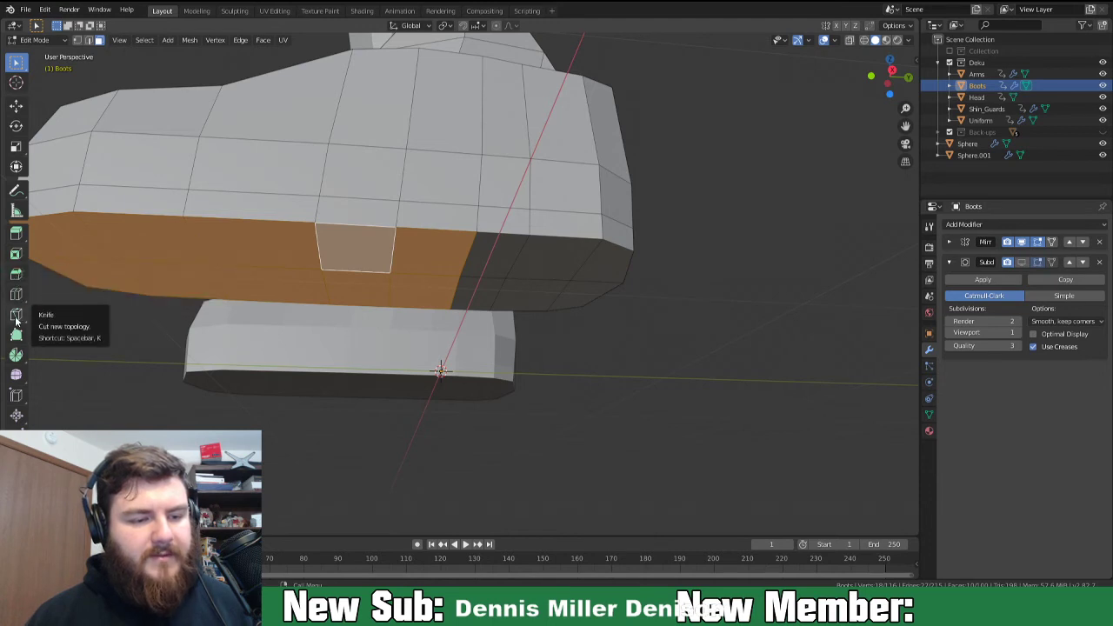
Extrude the six sole faces under the heel downward about 0.029 m to form a raised heel block.
{"action": "mouse_move", "coordinate": [452, 374]}
{"action": "middle_mouse_down"}
{"action": "mouse_move", "coordinate": [554, 373]}
{"action": "mouse_move", "coordinate": [542, 350]}
{"action": "mouse_move", "coordinate": [441, 364]}
{"action": "middle_mouse_up"}
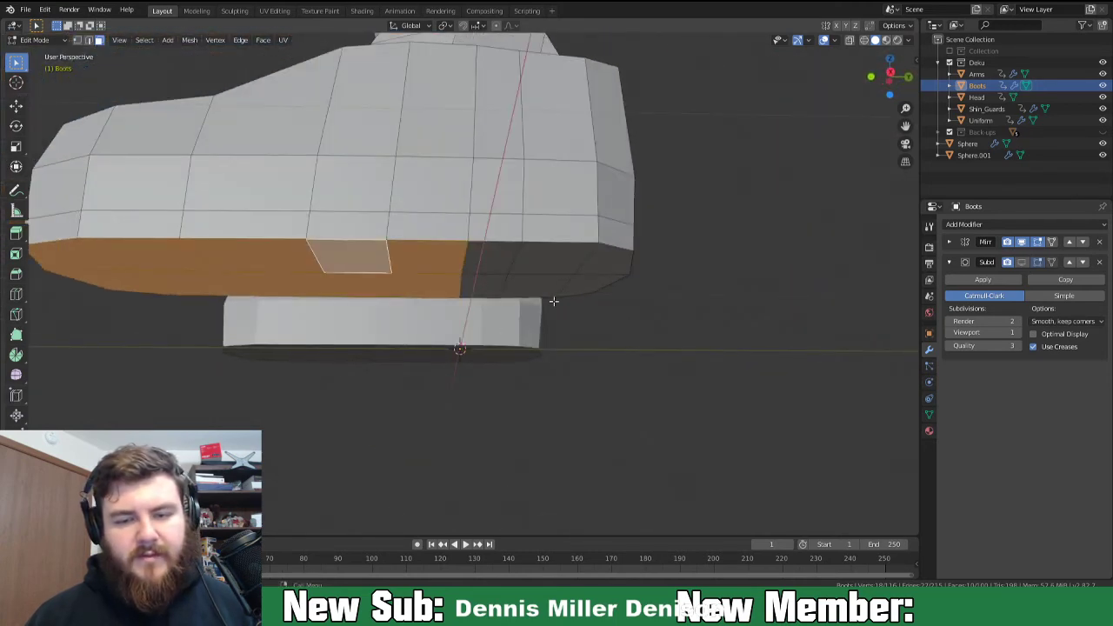
{"action": "middle_click_drag", "start_coordinate": [645, 311], "coordinate": [640, 301]}
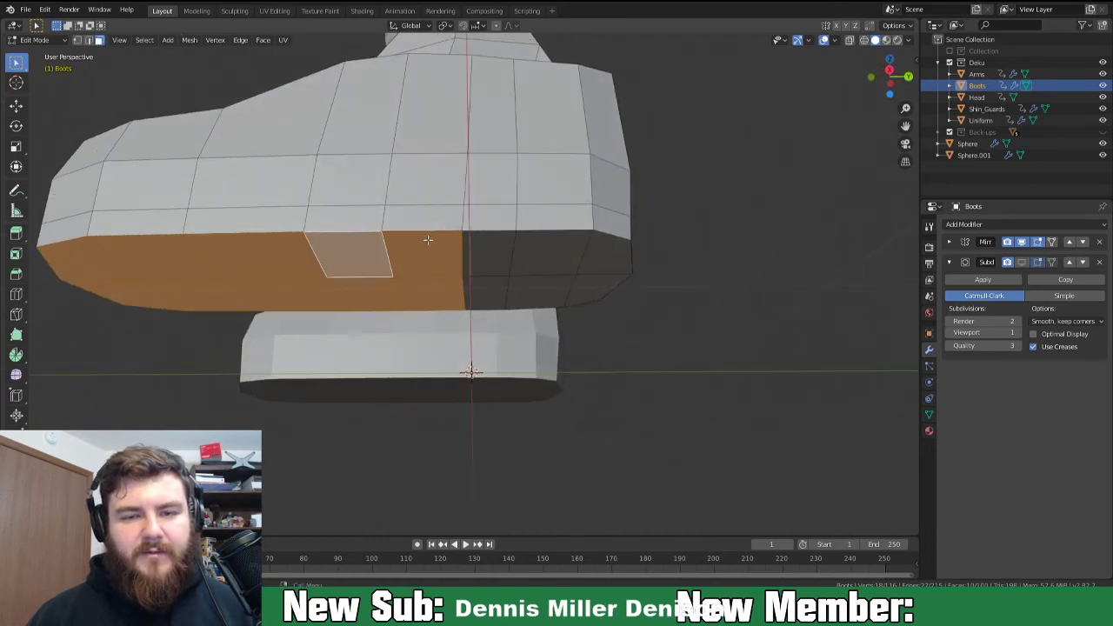
{"action": "left_click", "coordinate": [470, 246]}
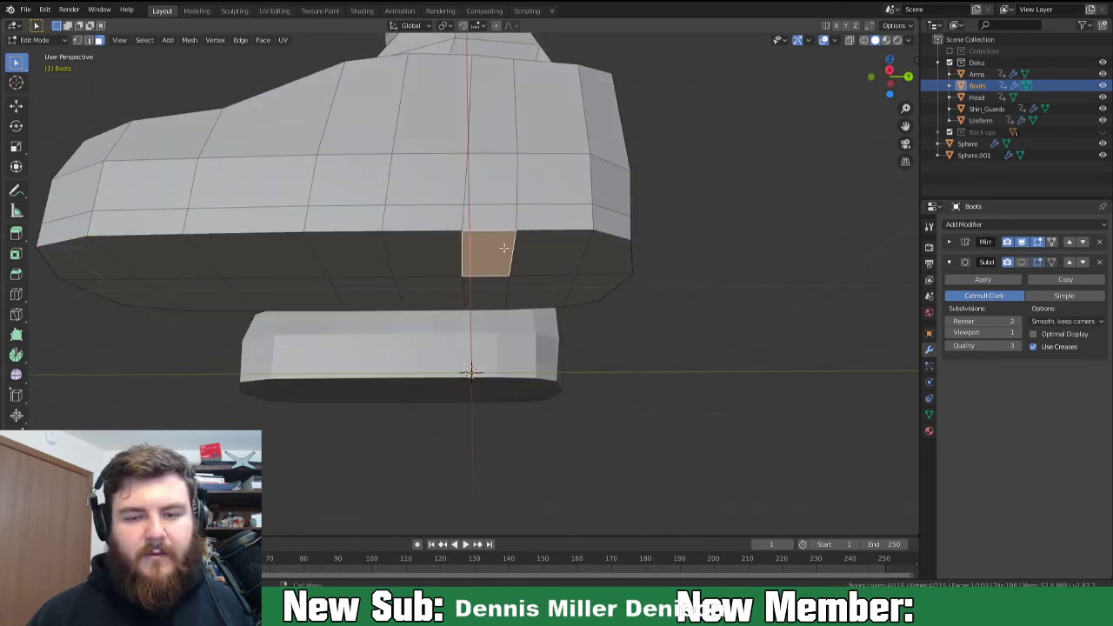
{"action": "left_click", "coordinate": [591, 262], "text": "shift"}
{"action": "left_click", "coordinate": [582, 285], "text": "shift"}
{"action": "left_click", "coordinate": [495, 290], "text": "shift"}
{"action": "left_click", "coordinate": [537, 286], "text": "shift"}
{"action": "left_click", "coordinate": [540, 244], "text": "shift"}
{"action": "key", "text": "e"}
{"action": "left_click", "coordinate": [600, 303]}
{"action": "middle_click_drag", "start_coordinate": [600, 300], "coordinate": [572, 318]}
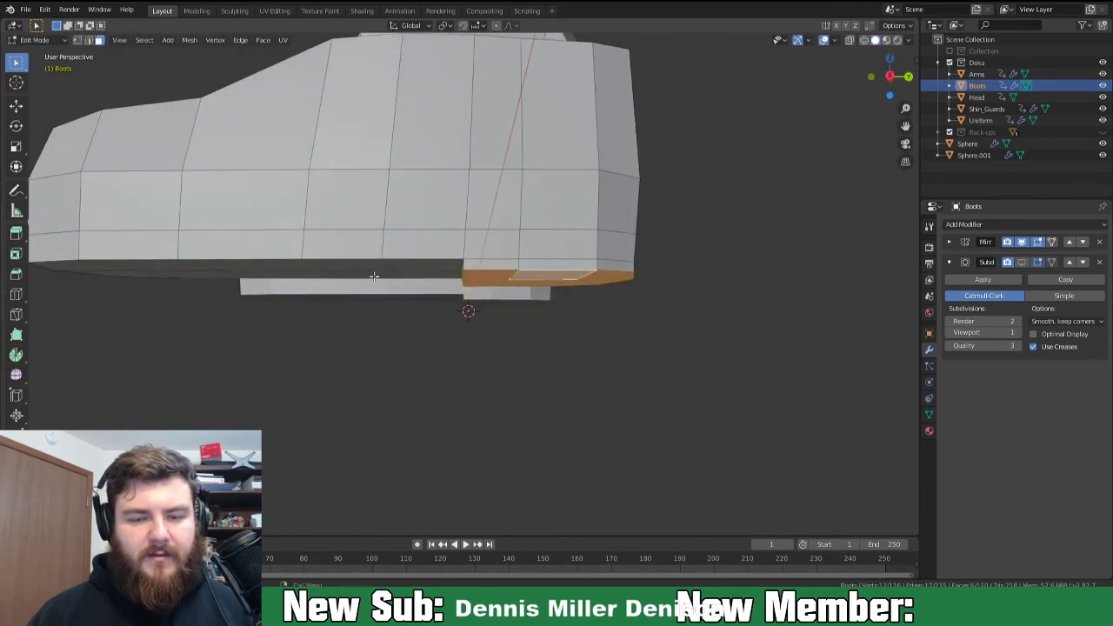
With vertex snapping enabled, extrude the eight sole faces from toe to midfoot down to the heel block's bottom level, leaving the arch strip recessed.
{"action": "middle_click_drag", "start_coordinate": [224, 319], "coordinate": [299, 280]}
{"action": "key", "text": "KP_1"}
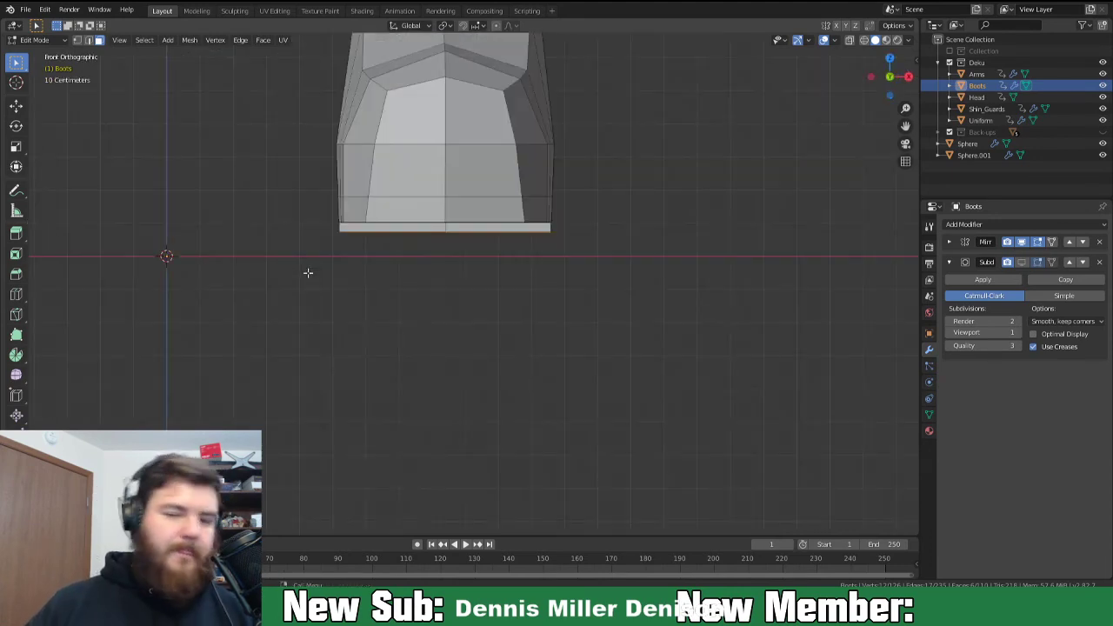
{"action": "key", "text": "KP_3"}
{"action": "middle_click_drag", "start_coordinate": [367, 266], "coordinate": [437, 206]}
{"action": "left_click", "coordinate": [435, 208]}
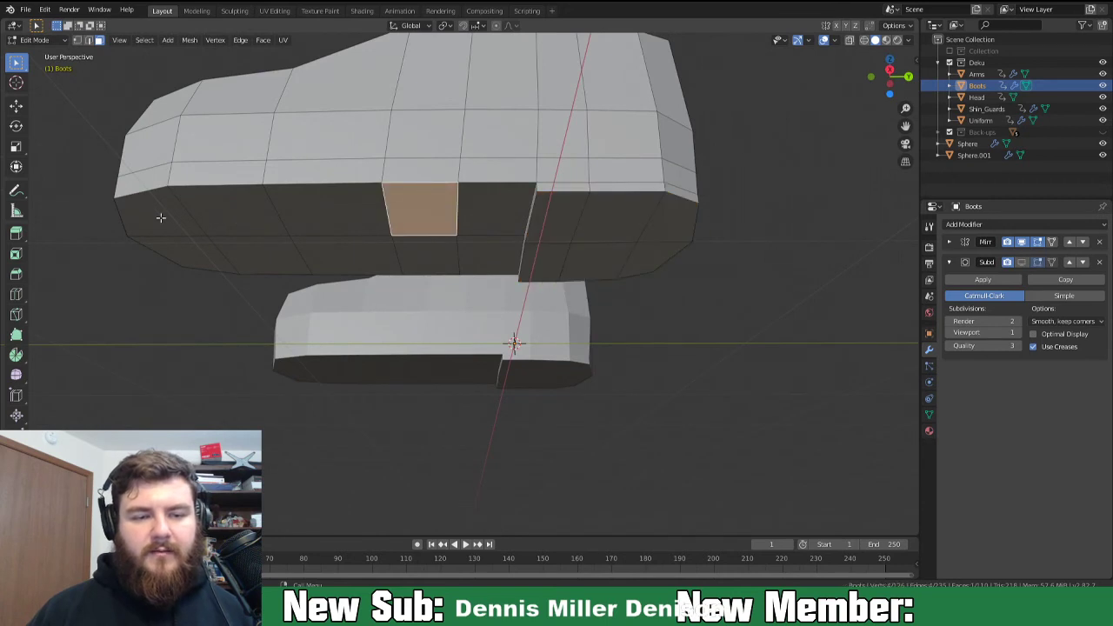
{"action": "left_click", "coordinate": [169, 231], "text": "shift"}
{"action": "left_click", "coordinate": [406, 260], "text": "shift"}
{"action": "left_click", "coordinate": [315, 256], "text": "shift"}
{"action": "left_click", "coordinate": [248, 255], "text": "shift"}
{"action": "left_click", "coordinate": [173, 252], "text": "shift"}
{"action": "left_click", "coordinate": [239, 212], "text": "shift"}
{"action": "left_click", "coordinate": [326, 209], "text": "shift"}
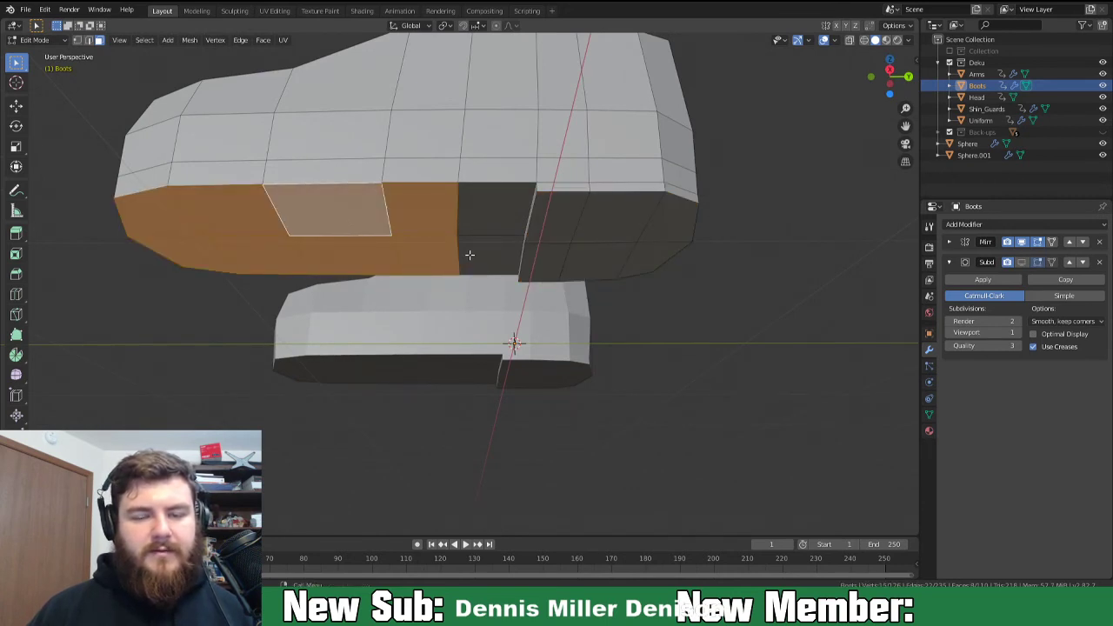
{"action": "key", "text": "KP_1"}
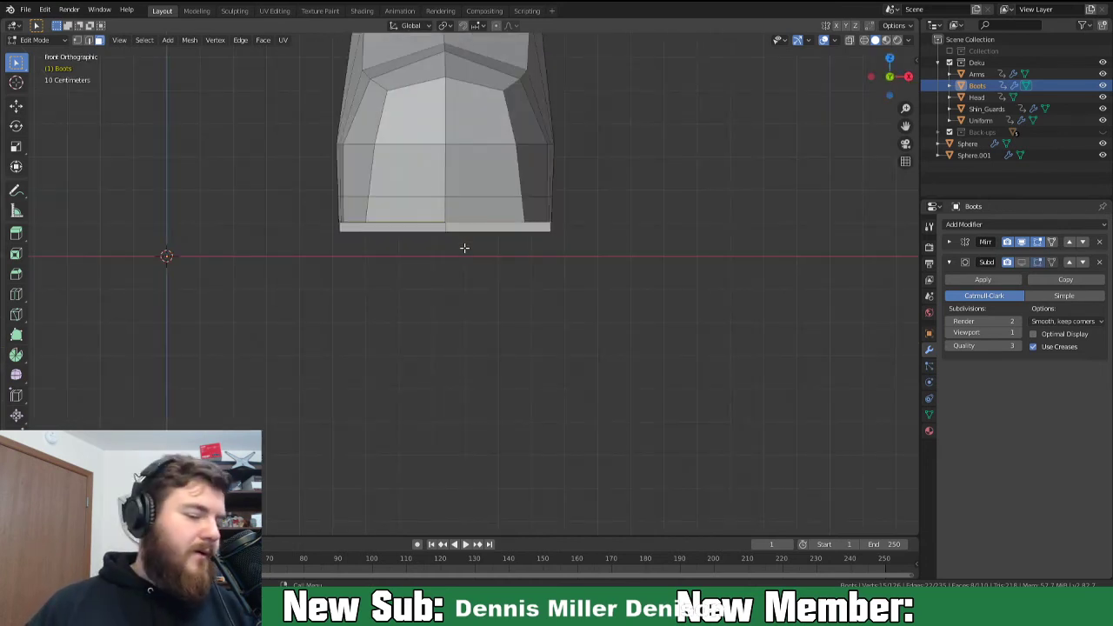
{"action": "key", "text": "KP_3"}
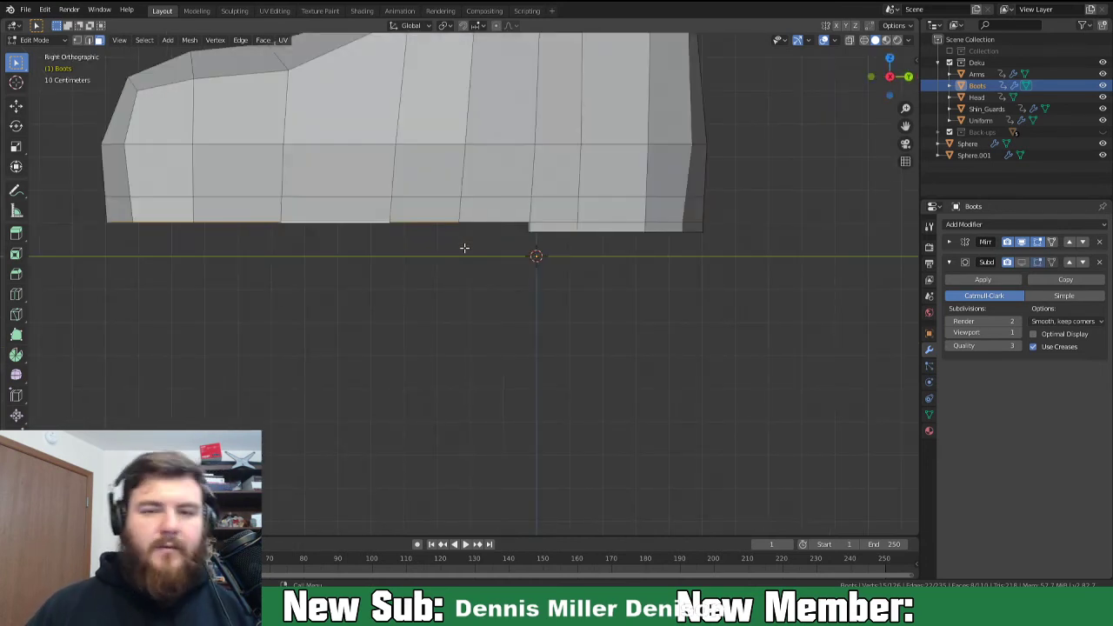
{"action": "left_click", "coordinate": [462, 26]}
{"action": "left_click", "coordinate": [476, 26]}
{"action": "left_click", "coordinate": [461, 73]}
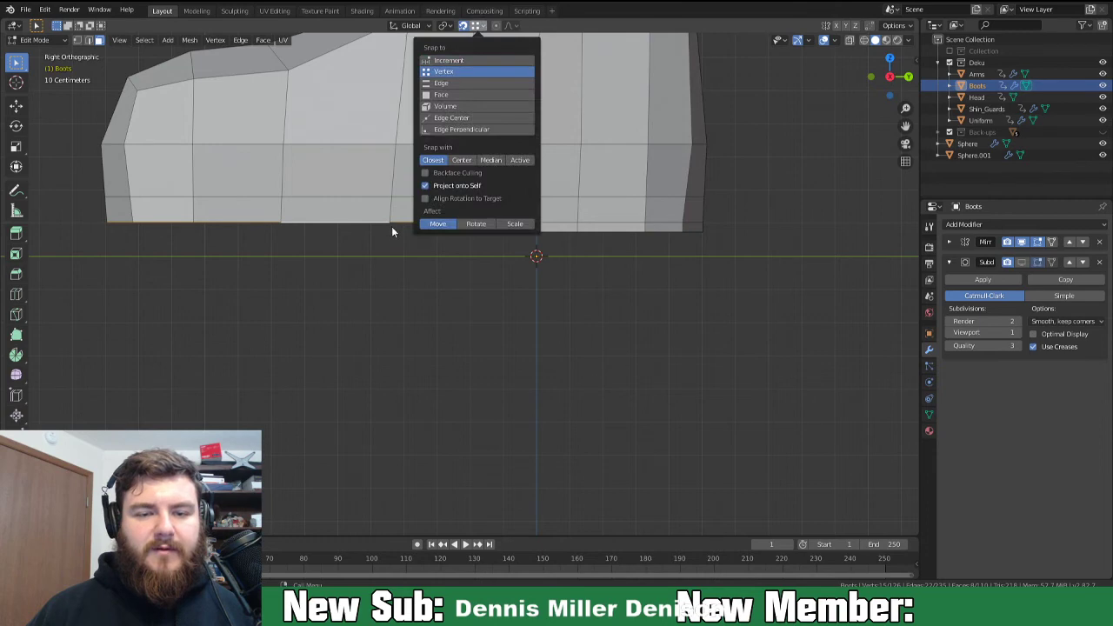
{"action": "key", "text": "g"}
{"action": "key", "text": "z"}
{"action": "key", "text": "z"}
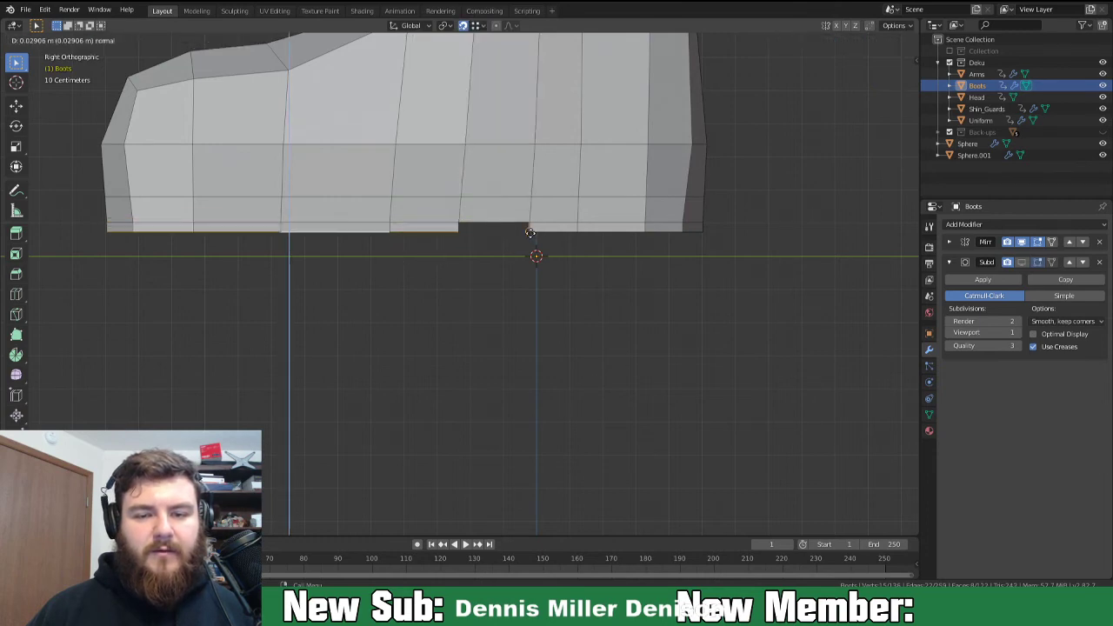
{"action": "left_click", "coordinate": [530, 232]}
Scale the front and rear edges of the recessed arch strip along global Y to about 0.67, giving the recess sloped walls.
{"action": "middle_click_drag", "start_coordinate": [525, 244], "coordinate": [503, 234]}
{"action": "key", "text": "2"}
{"action": "left_click", "coordinate": [459, 226]}
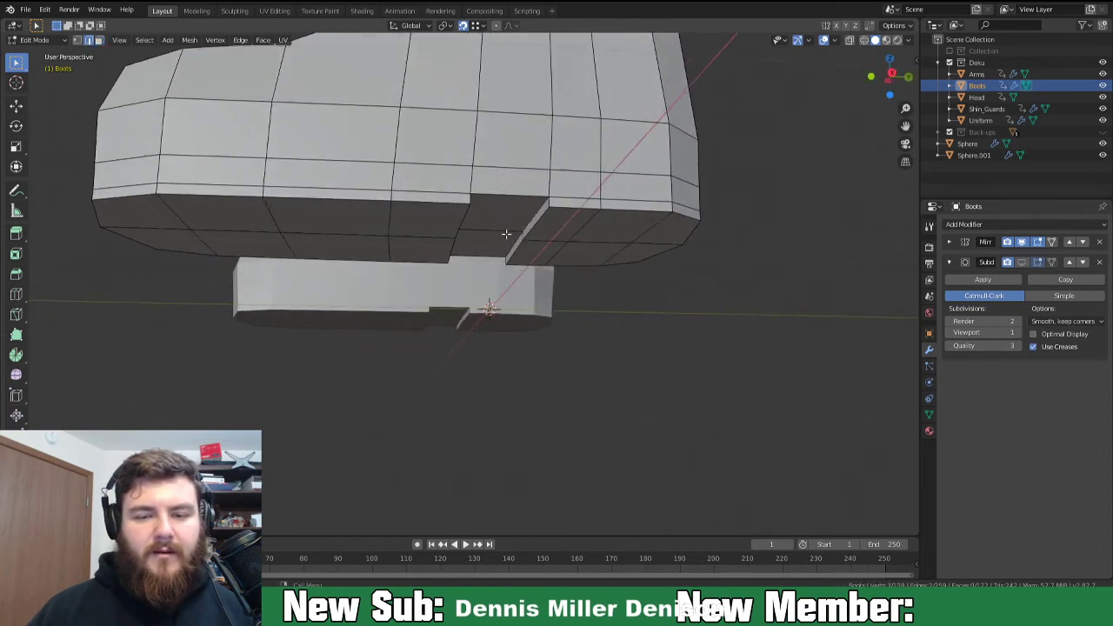
{"action": "middle_click_drag", "start_coordinate": [525, 222], "coordinate": [576, 264]}
{"action": "key", "text": "s"}
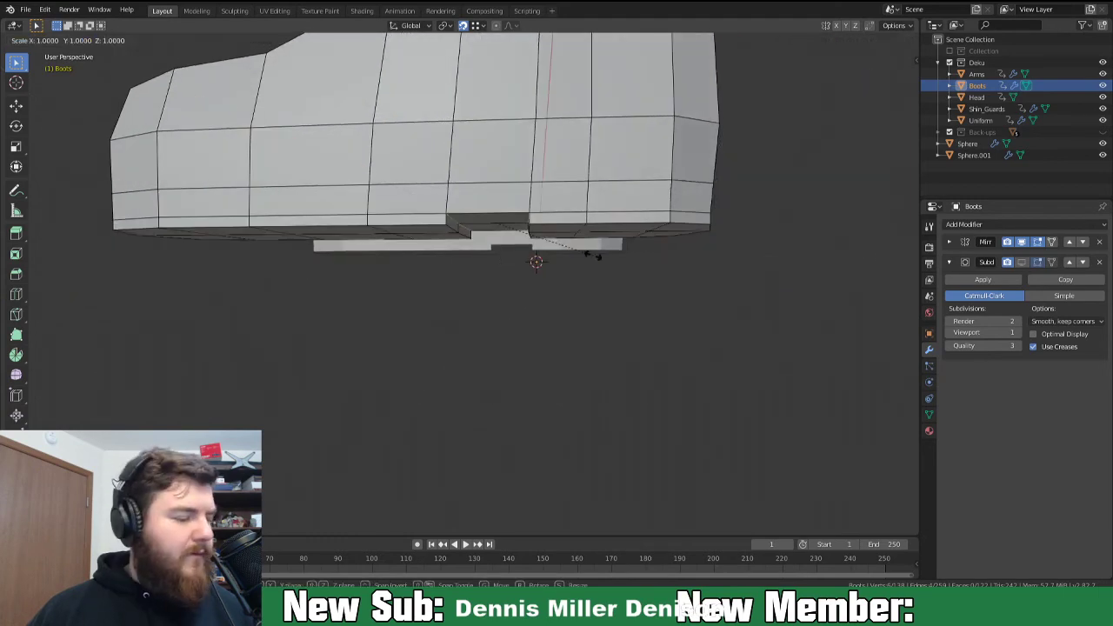
{"action": "key", "text": "y"}
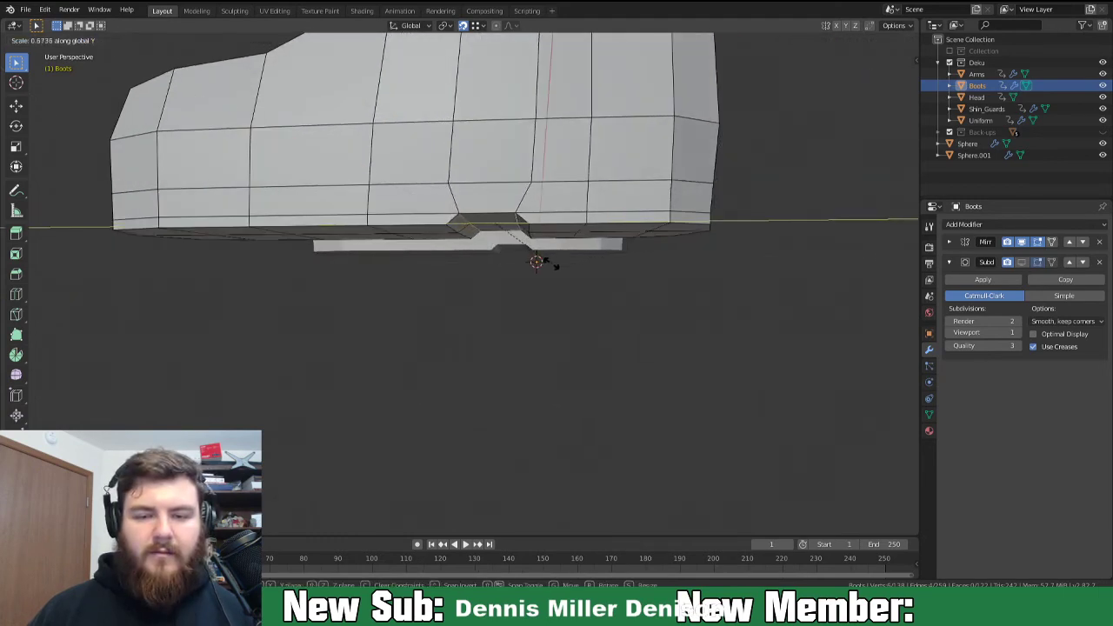
{"action": "left_click", "coordinate": [550, 265]}
{"action": "middle_click_drag", "start_coordinate": [532, 291], "coordinate": [546, 318]}
Shade the boots smooth with Auto Smooth enabled in the mesh normals, and resume editing the mesh.
{"action": "key", "text": "Tab"}
{"action": "right_click", "coordinate": [463, 187]}
{"action": "left_click", "coordinate": [476, 187]}
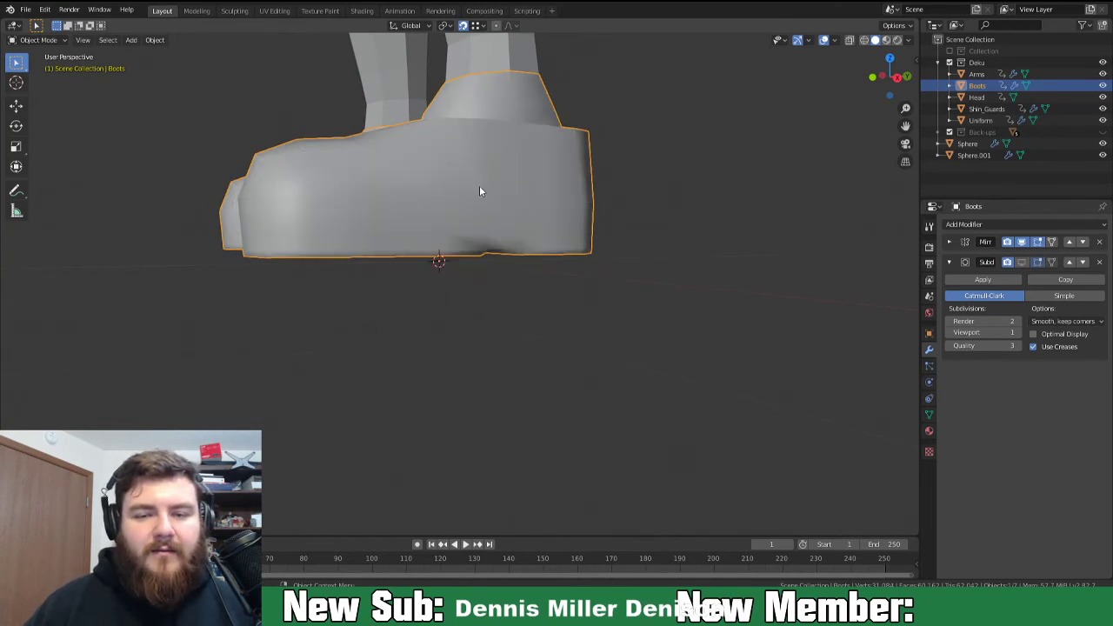
{"action": "left_click", "coordinate": [927, 414]}
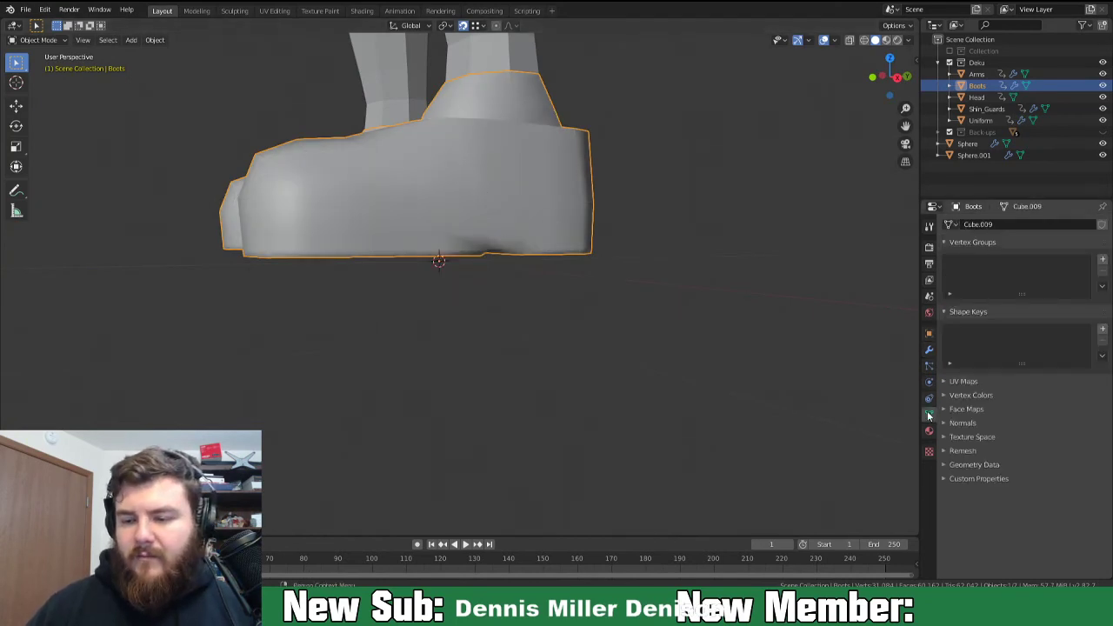
{"action": "left_click", "coordinate": [957, 422]}
{"action": "left_click", "coordinate": [961, 436]}
{"action": "mouse_move", "coordinate": [710, 392]}
{"action": "middle_mouse_down"}
{"action": "mouse_move", "coordinate": [616, 316]}
{"action": "mouse_move", "coordinate": [599, 261]}
{"action": "mouse_move", "coordinate": [545, 259]}
{"action": "mouse_move", "coordinate": [467, 300]}
{"action": "middle_mouse_up"}
{"action": "key", "text": "Tab"}
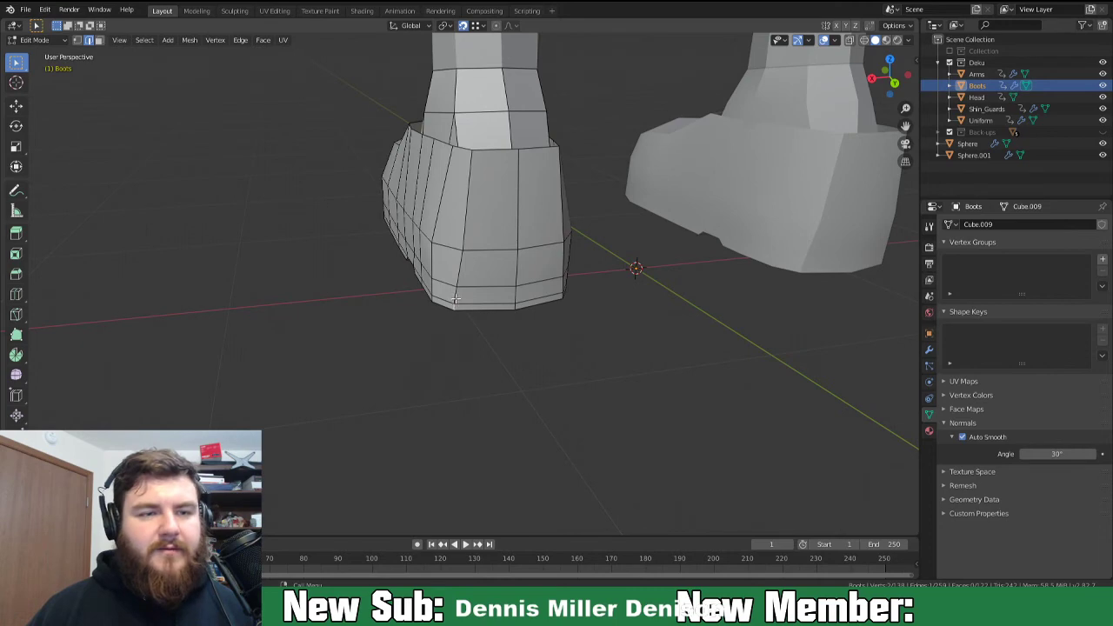
{"action": "mouse_move", "coordinate": [458, 274]}
{"action": "middle_mouse_down"}
{"action": "mouse_move", "coordinate": [459, 303]}
{"action": "mouse_move", "coordinate": [470, 248]}
{"action": "mouse_move", "coordinate": [443, 259]}
{"action": "middle_mouse_up"}
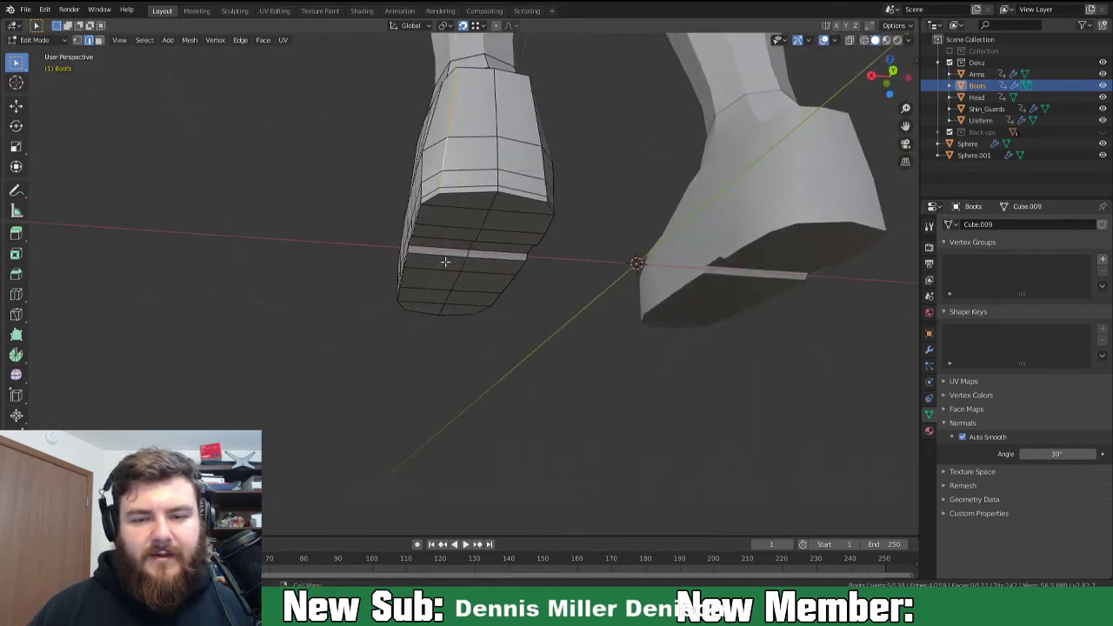
{"action": "key", "text": "g"}
{"action": "key", "text": "Escape"}
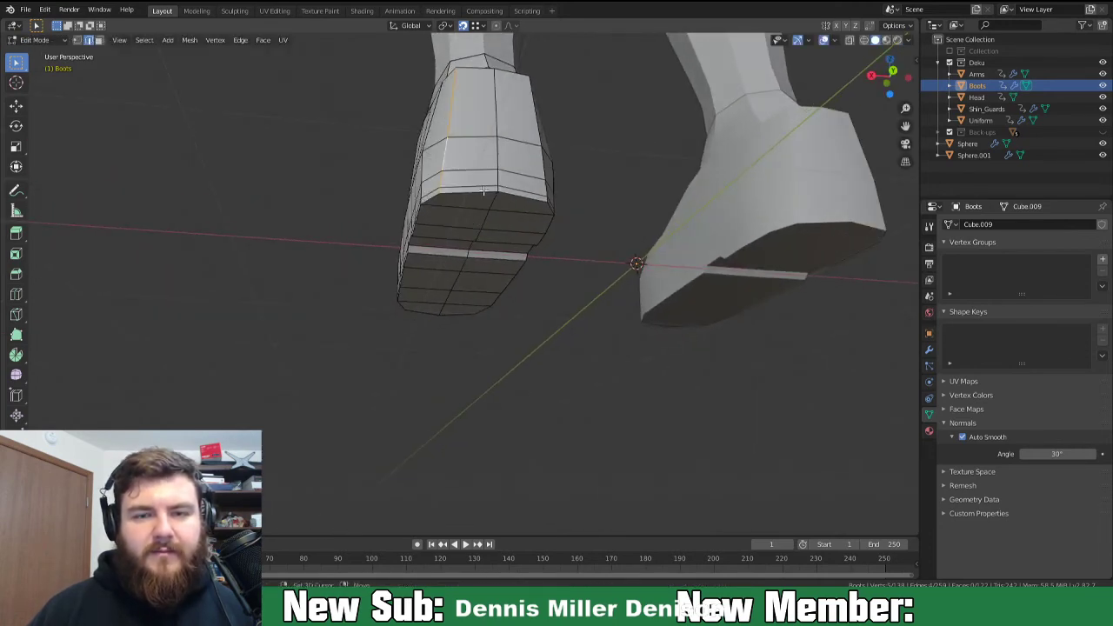
{"action": "key", "text": "g"}
{"action": "key", "text": "g"}
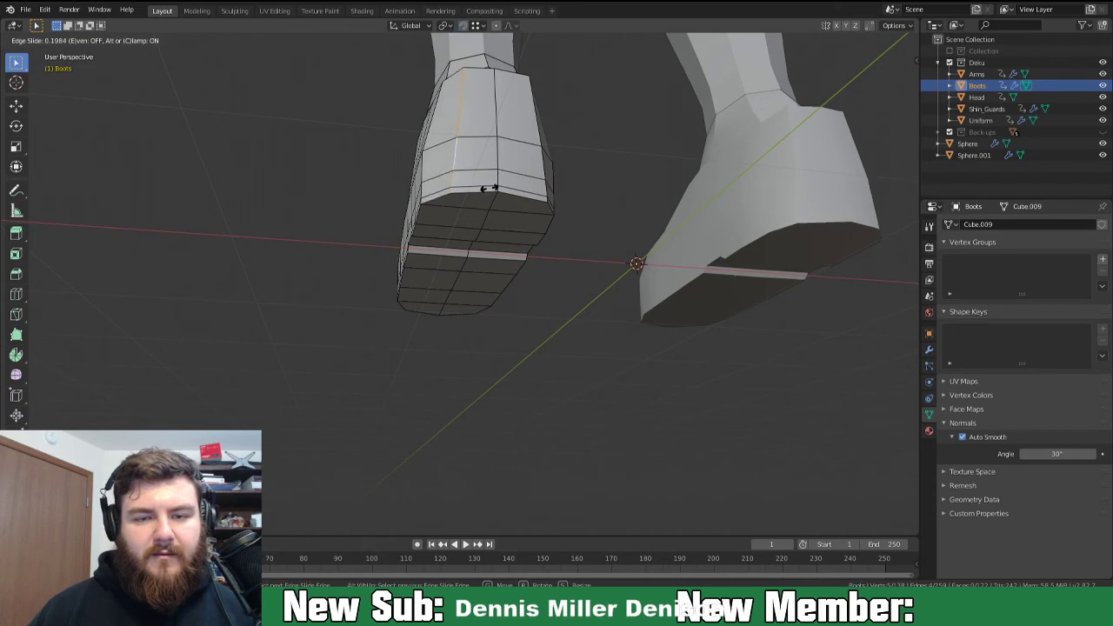
{"action": "key", "text": "Escape"}
Slide the bottom edge and the vertex above it on the heel's outer vertical edge line toward the rear center.
{"action": "middle_click_drag", "start_coordinate": [472, 206], "coordinate": [489, 283]}
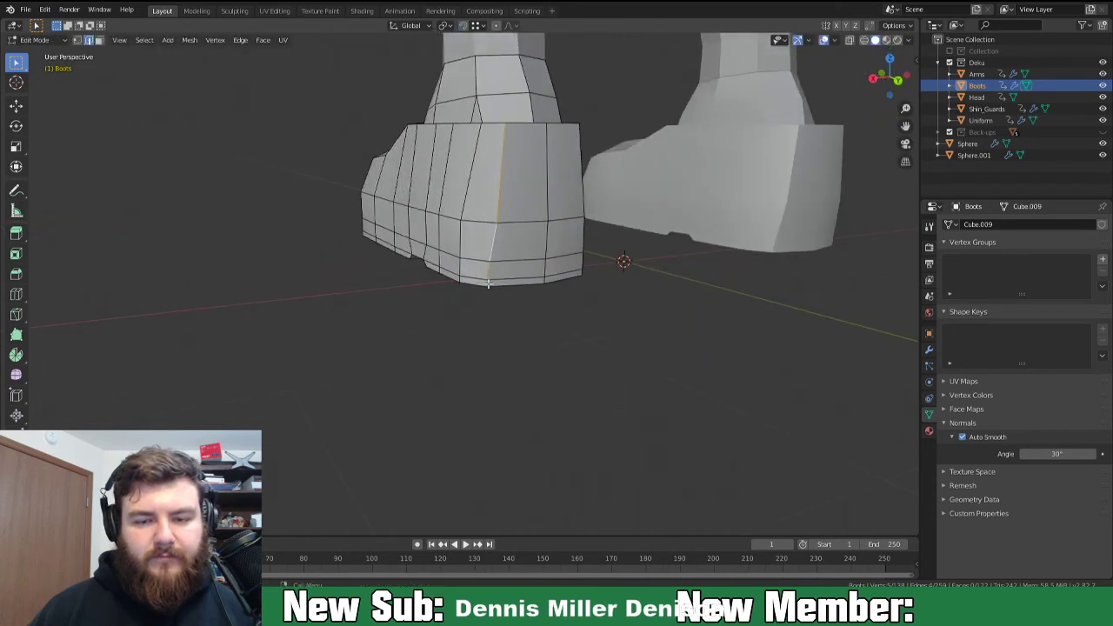
{"action": "key", "text": "g"}
{"action": "key", "text": "g"}
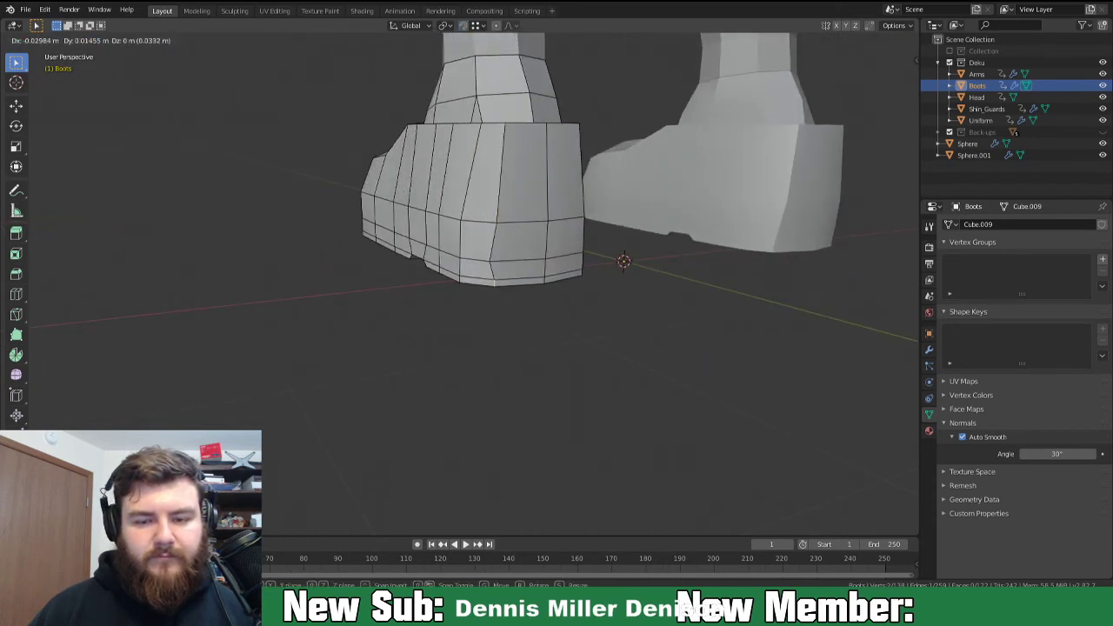
{"action": "left_click", "coordinate": [493, 267]}
{"action": "key", "text": "1"}
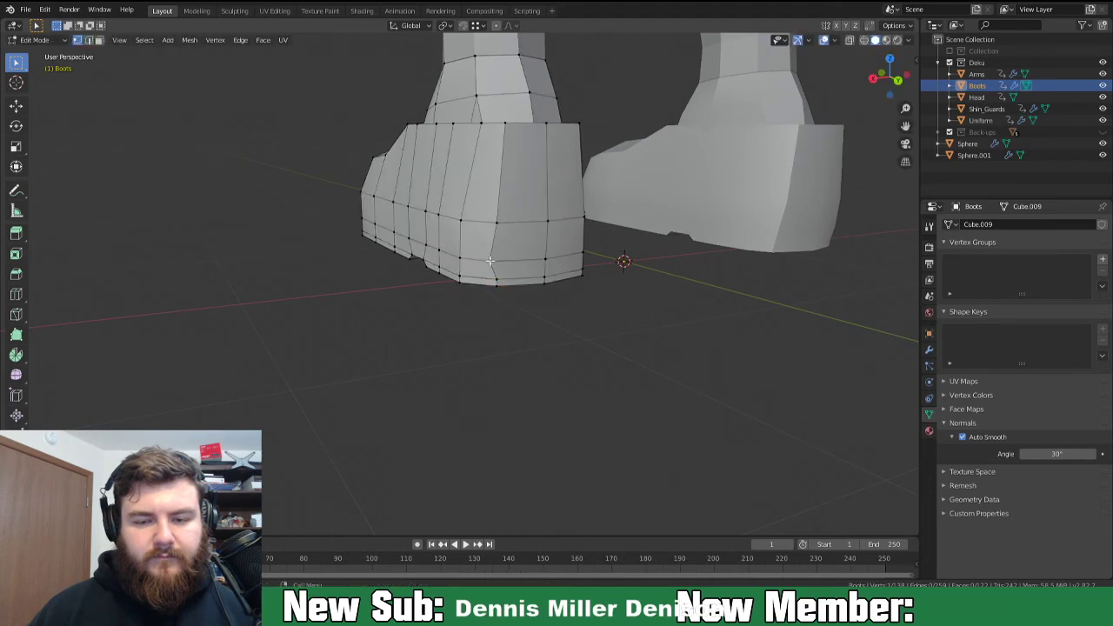
{"action": "left_click", "coordinate": [492, 261]}
{"action": "key", "text": "g"}
{"action": "key", "text": "g"}
{"action": "left_click", "coordinate": [504, 263]}
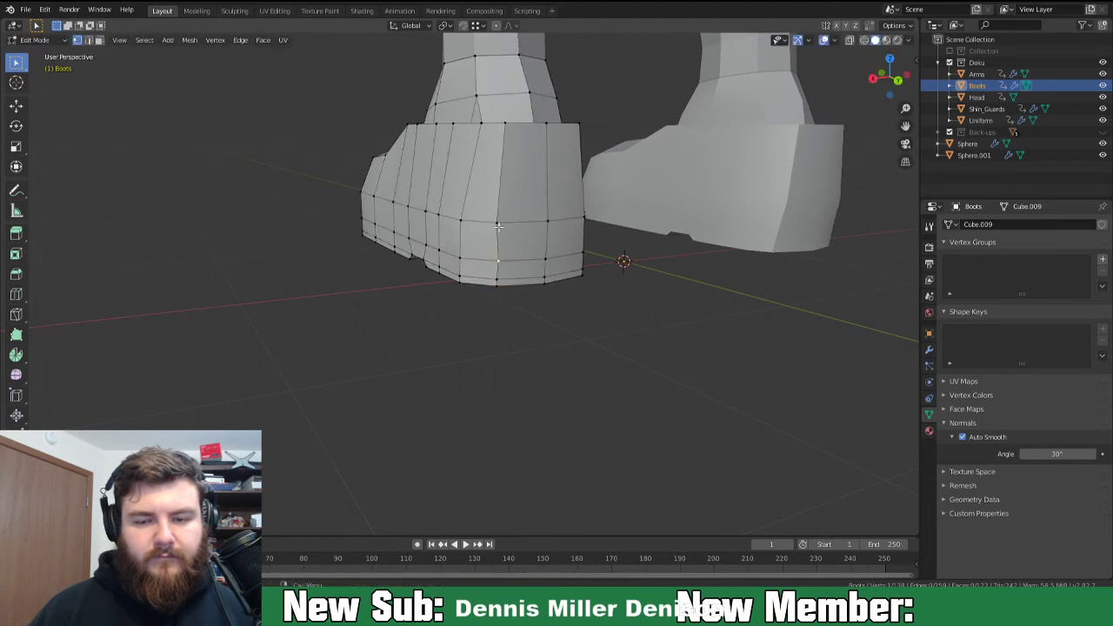
Slide the mid-height and top vertices of the heel's outer vertical edge line toward the rear center to straighten the line.
{"action": "mouse_move", "coordinate": [493, 226]}
{"action": "middle_mouse_down"}
{"action": "mouse_move", "coordinate": [460, 227]}
{"action": "mouse_move", "coordinate": [521, 235]}
{"action": "mouse_move", "coordinate": [502, 234]}
{"action": "middle_mouse_up"}
{"action": "middle_click_drag", "start_coordinate": [459, 205], "coordinate": [426, 227]}
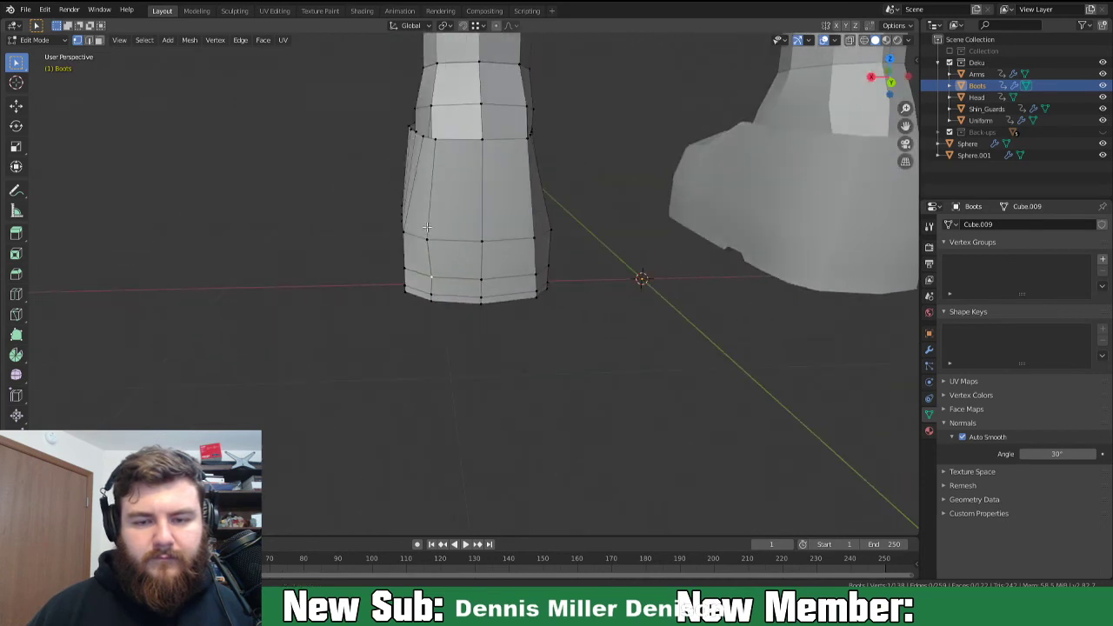
{"action": "left_click", "coordinate": [426, 246]}
{"action": "key", "text": "g"}
{"action": "key", "text": "g"}
{"action": "left_click", "coordinate": [441, 242]}
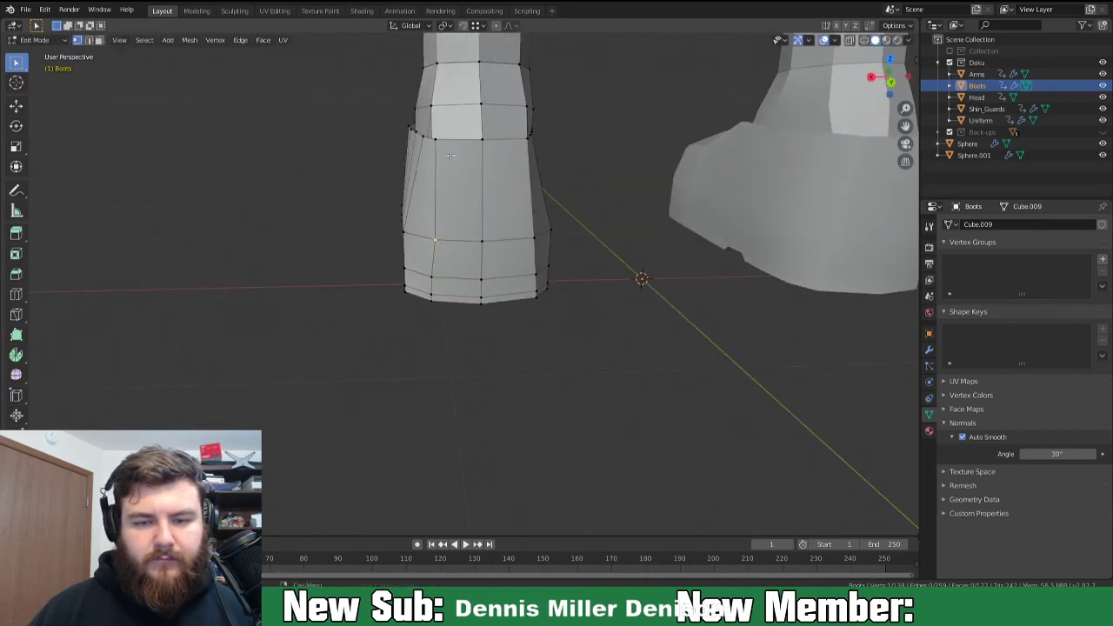
{"action": "left_click", "coordinate": [434, 140]}
{"action": "key", "text": "g"}
{"action": "key", "text": "g"}
{"action": "left_click", "coordinate": [446, 157]}
Nudge the vertex on the outer rim of the boot opening beside the ankle slightly.
{"action": "middle_click_drag", "start_coordinate": [423, 226], "coordinate": [402, 241]}
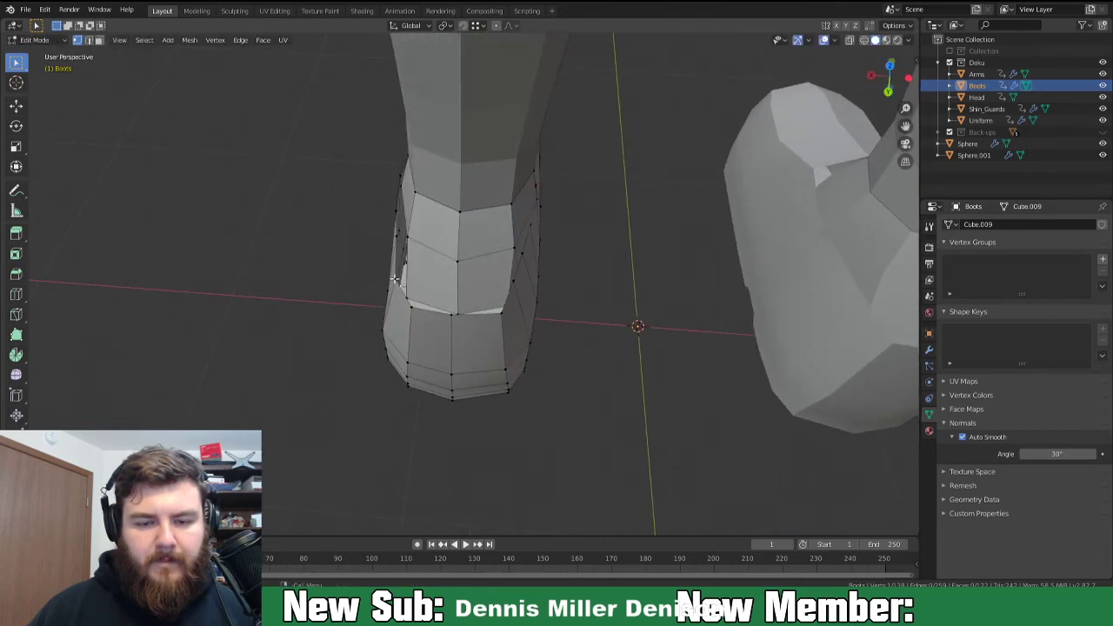
{"action": "left_click", "coordinate": [394, 279]}
{"action": "key", "text": "g"}
{"action": "left_click", "coordinate": [393, 287]}
{"action": "middle_click_drag", "start_coordinate": [393, 288], "coordinate": [619, 314]}
View the boots in Object Mode and turn on the Subdivision modifier's viewport display.
{"action": "key", "text": "Tab"}
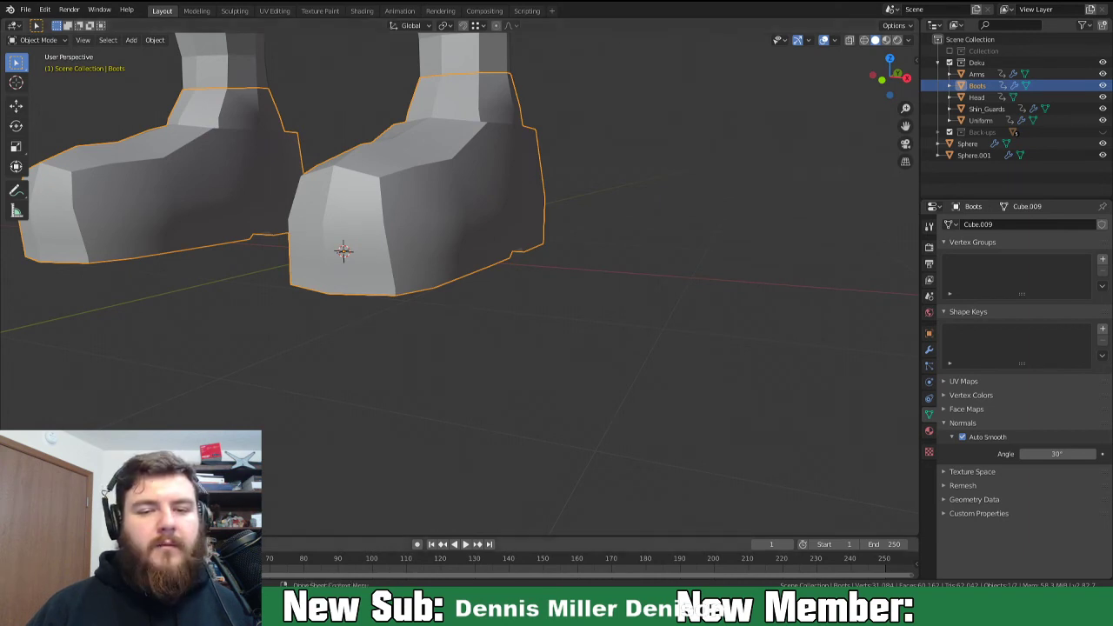
{"action": "mouse_move", "coordinate": [452, 343]}
{"action": "middle_mouse_down"}
{"action": "mouse_move", "coordinate": [468, 354]}
{"action": "mouse_move", "coordinate": [448, 342]}
{"action": "middle_mouse_up"}
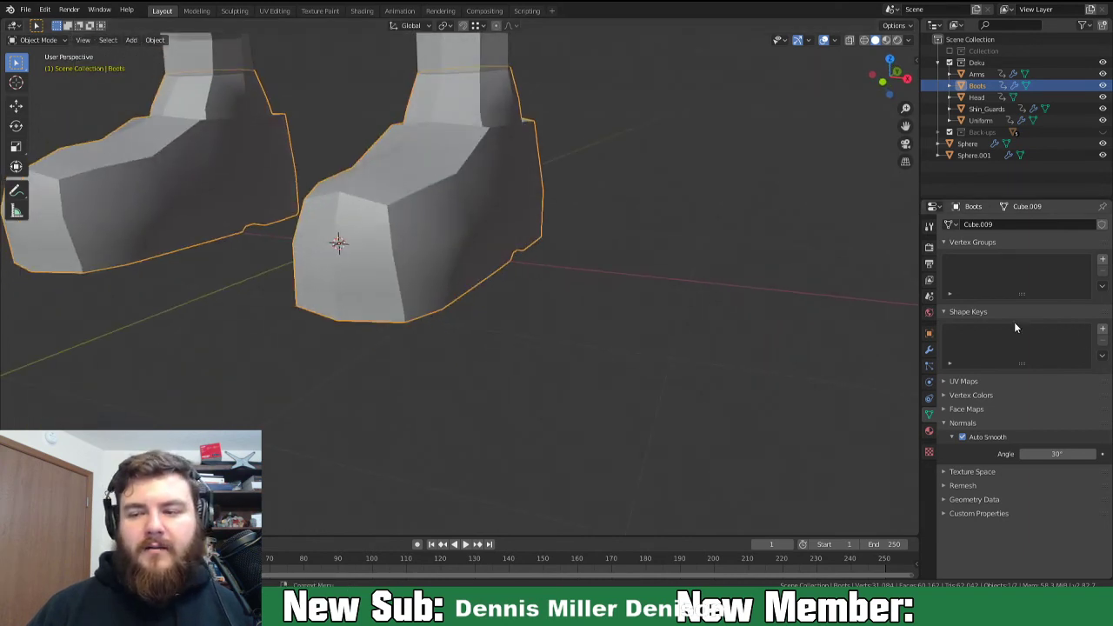
{"action": "left_click", "coordinate": [929, 350]}
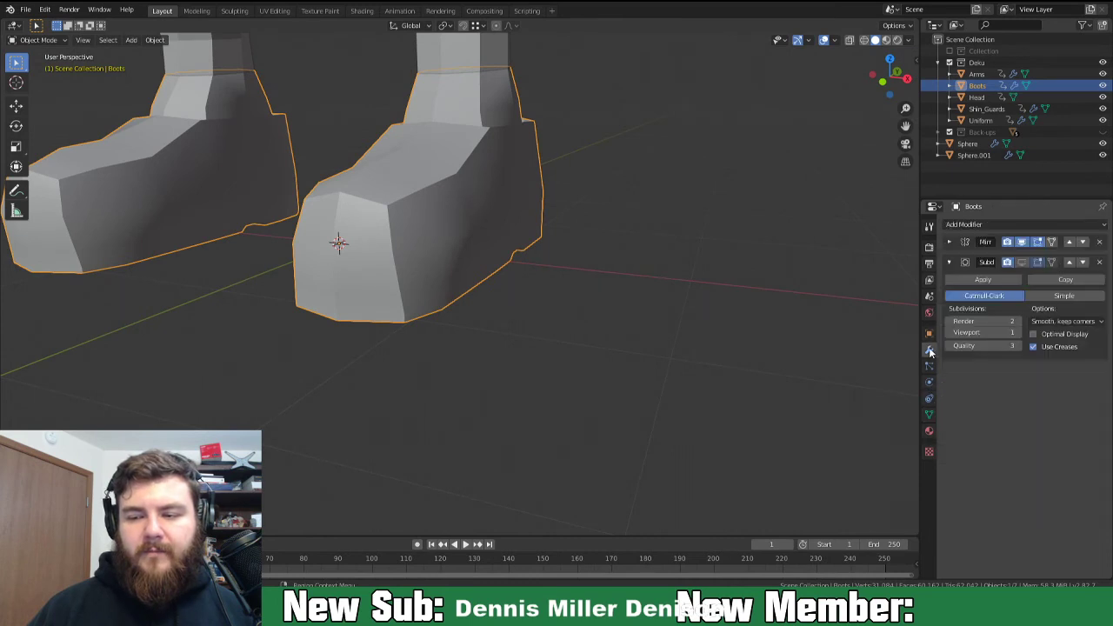
{"action": "left_click", "coordinate": [1023, 261]}
Try adding two support loops around the heel block, one slid toward its bottom edge and one toward its upper edge.
{"action": "middle_click_drag", "start_coordinate": [609, 303], "coordinate": [509, 219]}
{"action": "scroll", "coordinate": [495, 256], "scroll_direction": "up", "scroll_amount": 3}
{"action": "key", "text": "Tab"}
{"action": "key", "text": "ctrl+r"}
{"action": "left_click", "coordinate": [513, 220]}
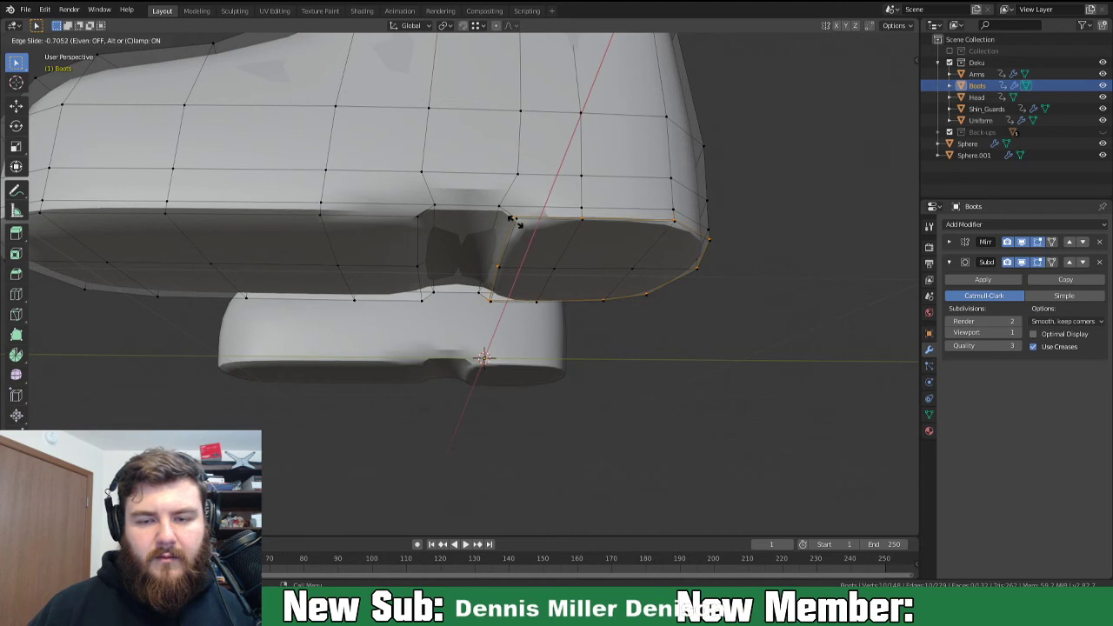
{"action": "left_click", "coordinate": [514, 222]}
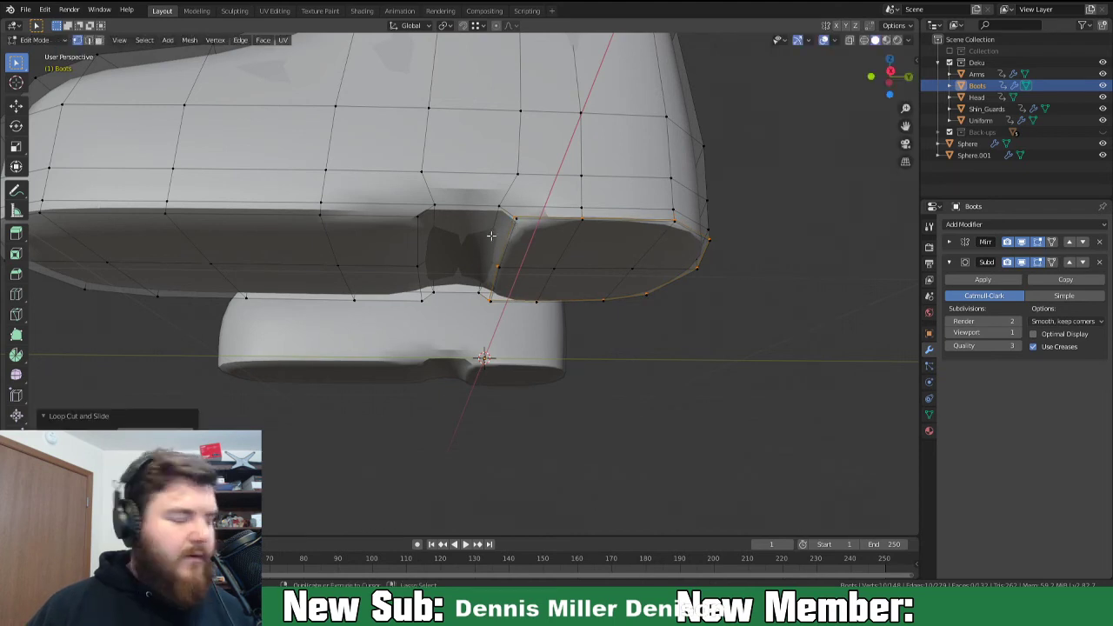
{"action": "left_click", "coordinate": [507, 214]}
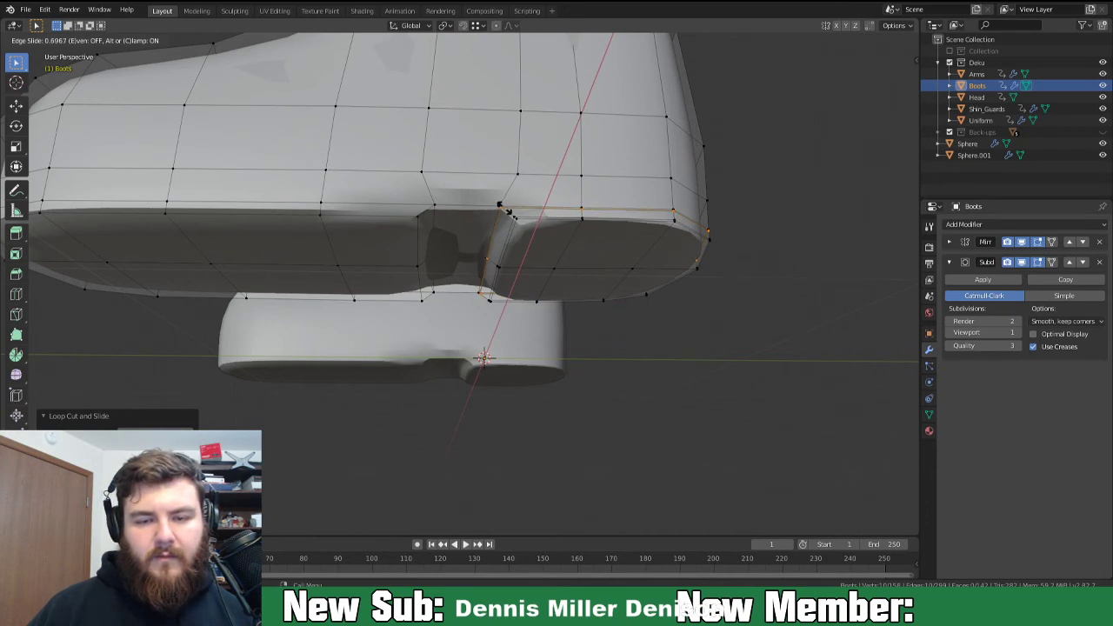
{"action": "left_click", "coordinate": [501, 207]}
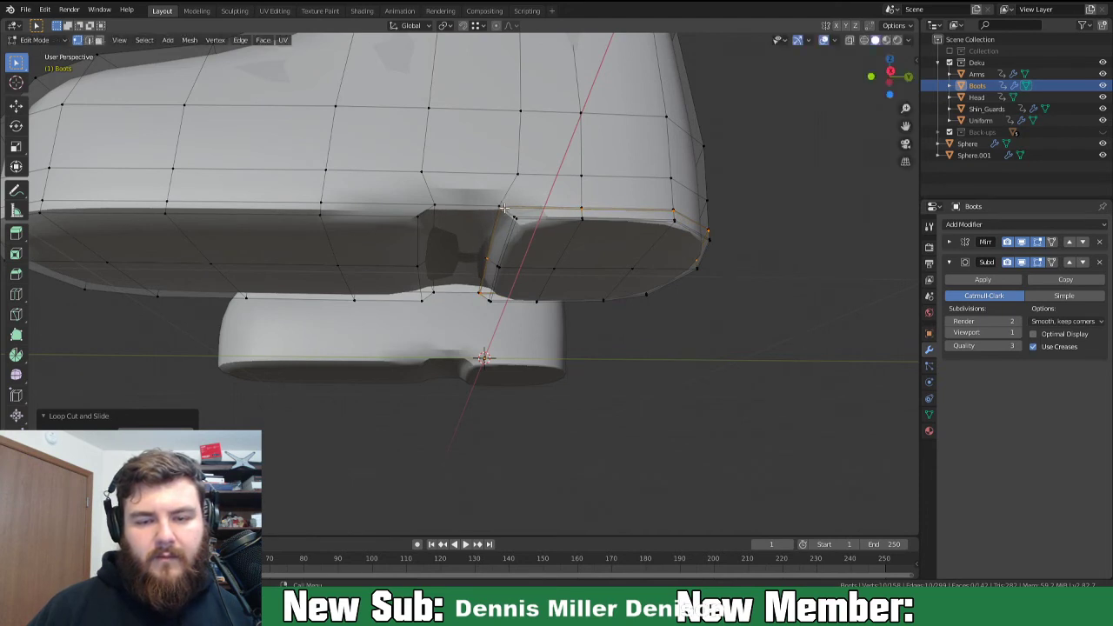
Try adding two support loops around the forefoot block, one slid toward its upper edge and one toward its bottom edge.
{"action": "left_click", "coordinate": [425, 214]}
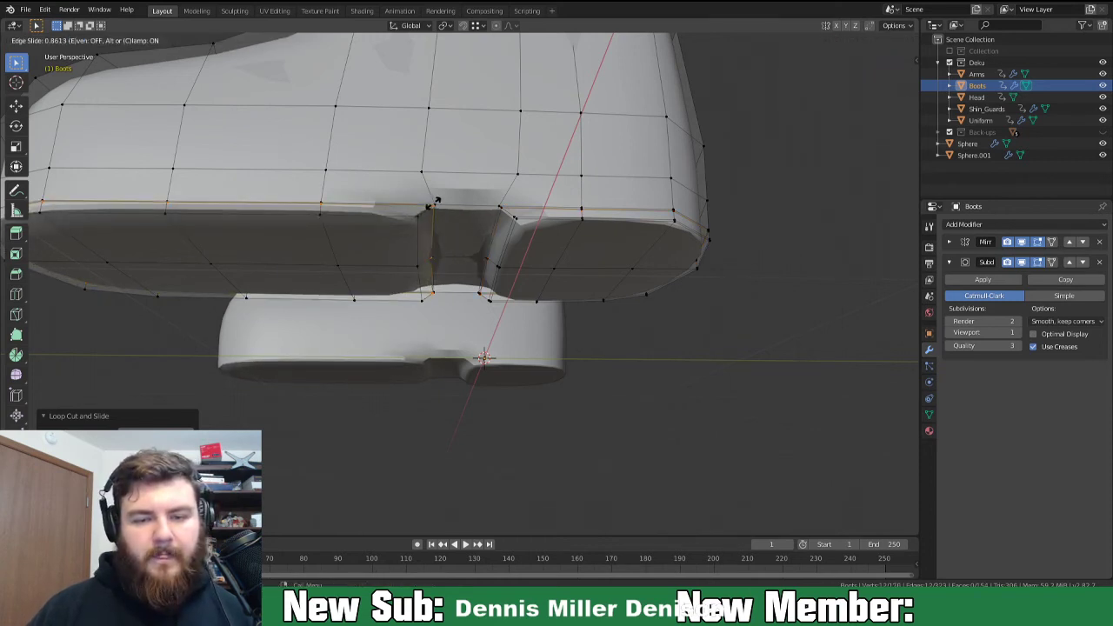
{"action": "left_click", "coordinate": [437, 199]}
{"action": "left_click", "coordinate": [428, 213], "text": "alt"}
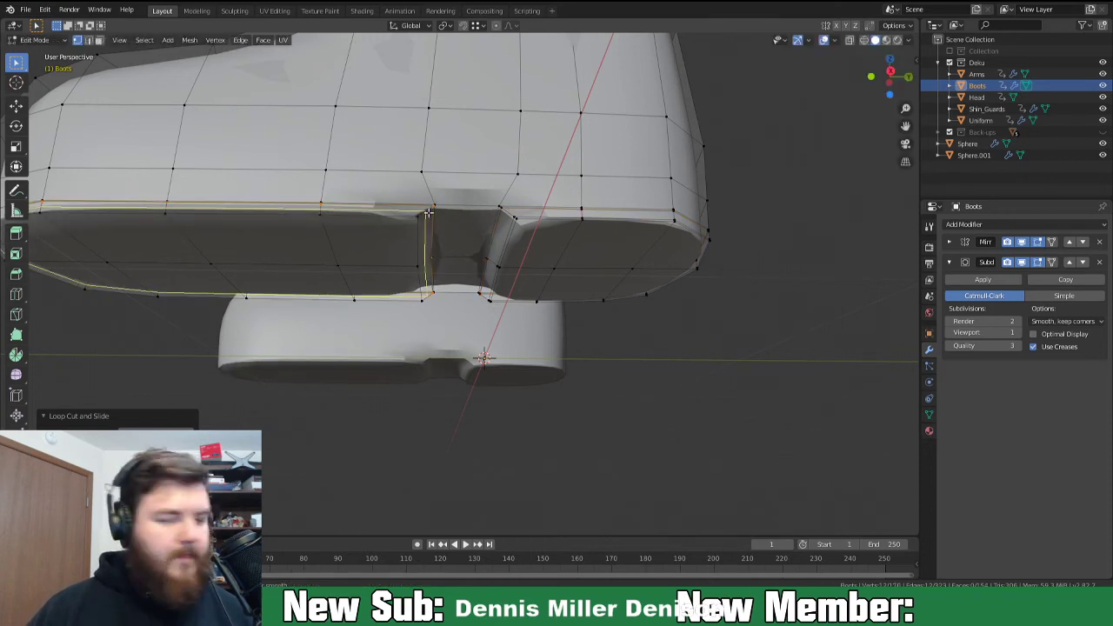
{"action": "key", "text": "g"}
{"action": "key", "text": "g"}
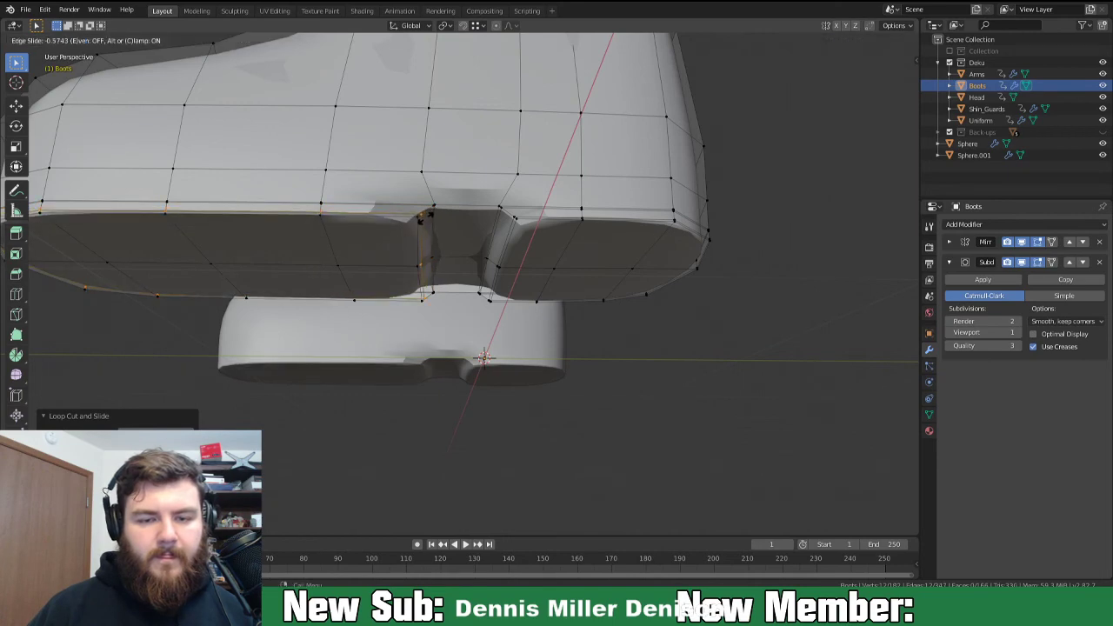
{"action": "left_click", "coordinate": [421, 219]}
Try adding two lengthwise loops under the sole, each slid close to one of its long sides with a factor of about 0.95.
{"action": "middle_click_drag", "start_coordinate": [454, 250], "coordinate": [475, 205]}
{"action": "left_click", "coordinate": [474, 205]}
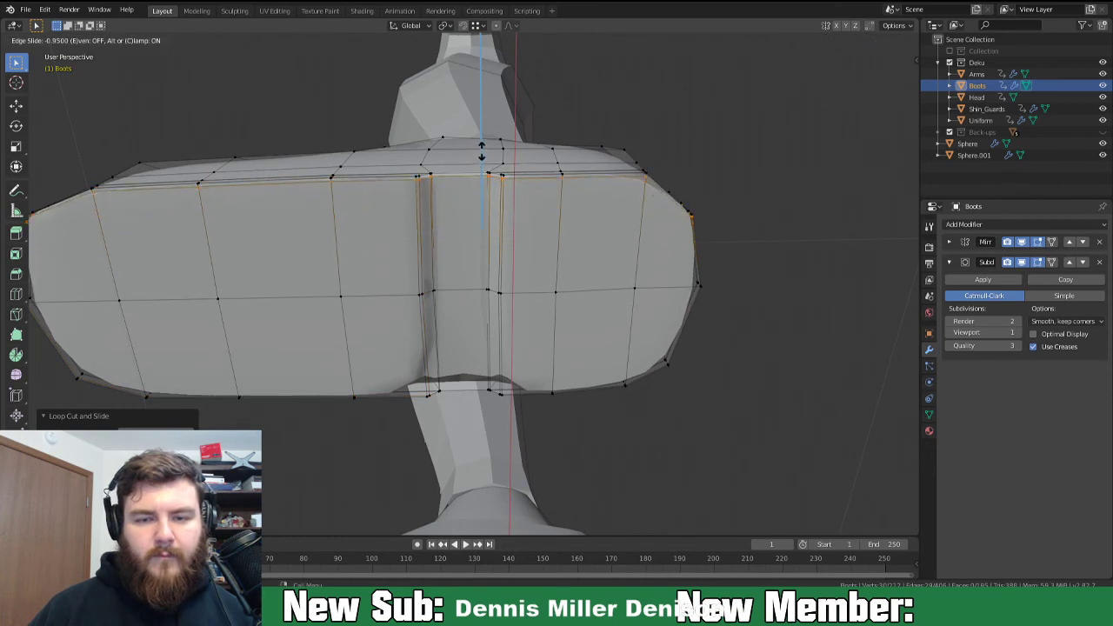
{"action": "left_click", "coordinate": [482, 153]}
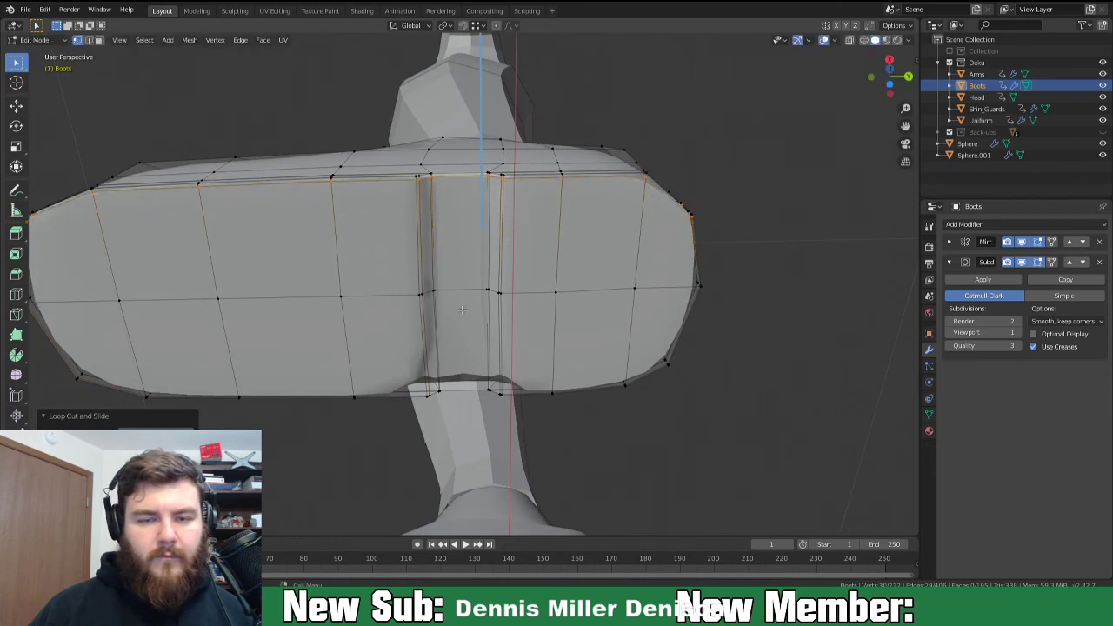
{"action": "left_click", "coordinate": [441, 364]}
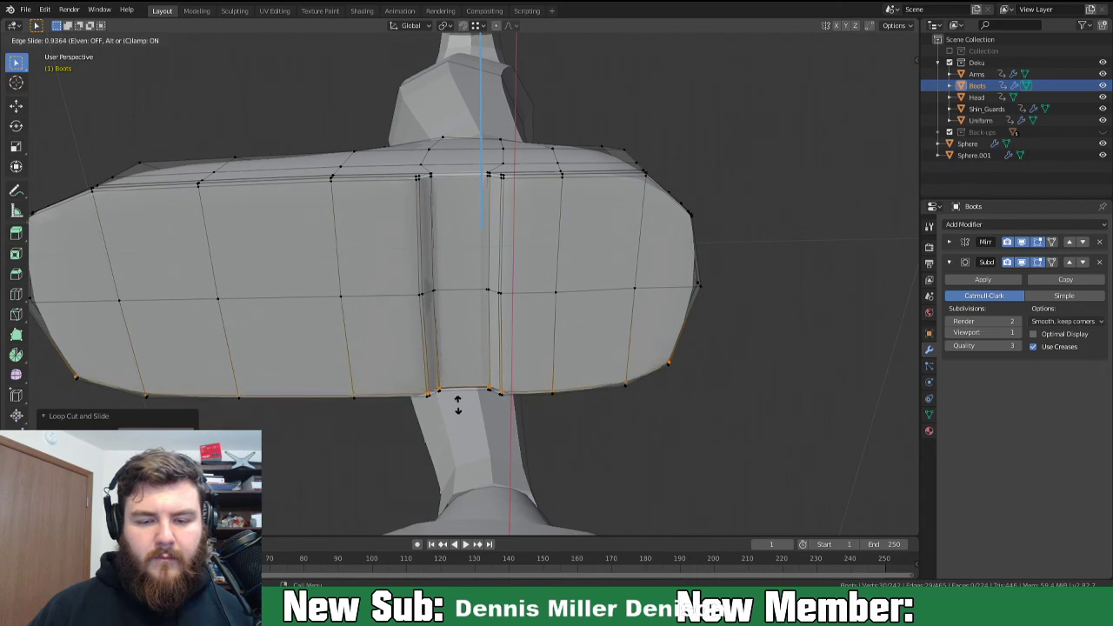
{"action": "left_click", "coordinate": [457, 404]}
Examine the subdivided sole, toe and arch recess from below, with and without the editing wireframe.
{"action": "middle_click_drag", "start_coordinate": [457, 405], "coordinate": [523, 269]}
{"action": "key", "text": "Tab"}
{"action": "middle_click_drag", "start_coordinate": [445, 303], "coordinate": [465, 354]}
{"action": "key", "text": "Tab"}
{"action": "middle_click_drag", "start_coordinate": [414, 320], "coordinate": [380, 296]}
{"action": "scroll", "coordinate": [400, 323], "scroll_direction": "up", "scroll_amount": 2}
{"action": "scroll", "coordinate": [443, 274], "scroll_direction": "up", "scroll_amount": 2}
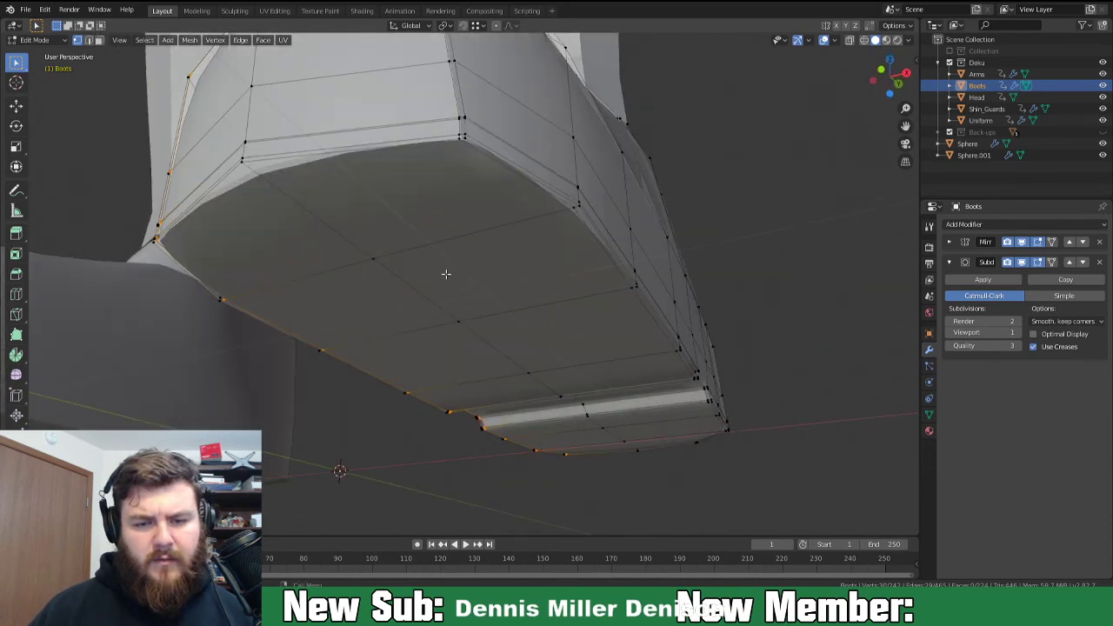
{"action": "middle_click_drag", "start_coordinate": [391, 198], "coordinate": [377, 234]}
{"action": "middle_click_drag", "start_coordinate": [405, 325], "coordinate": [311, 298]}
{"action": "scroll", "coordinate": [494, 295], "scroll_direction": "up", "scroll_amount": 3}
{"action": "scroll", "coordinate": [495, 295], "scroll_direction": "down", "scroll_amount": 3}
Undo the support loops added around the heel block, the forefoot block and along the sole.
{"action": "key", "text": "ctrl+z"}
{"action": "key", "text": "ctrl+z"}
{"action": "key", "text": "ctrl+z"}
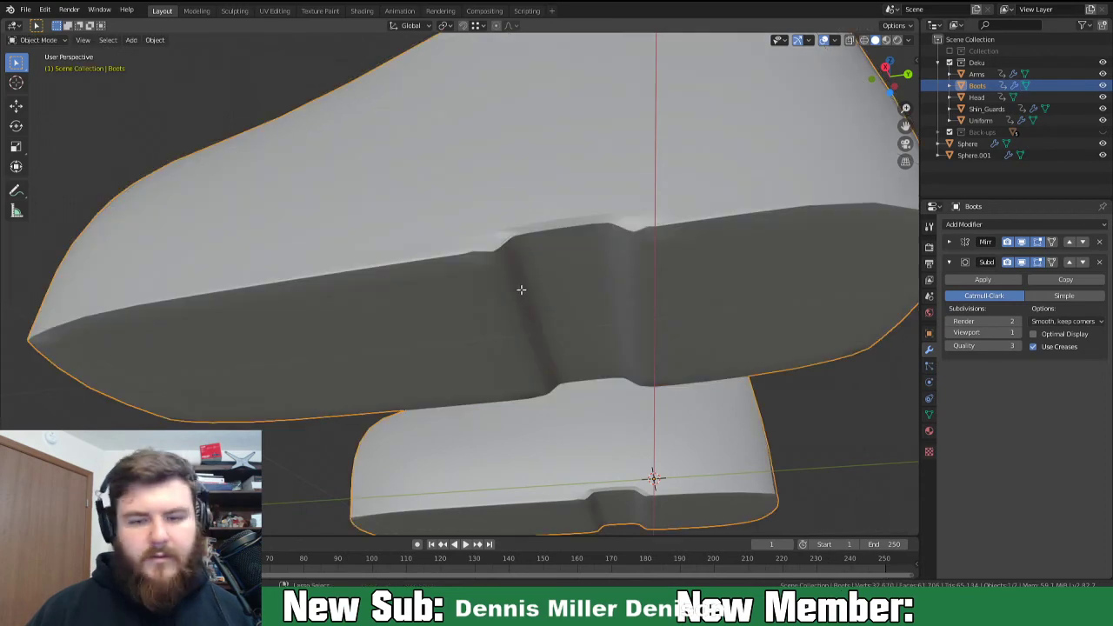
{"action": "key", "text": "ctrl+z"}
{"action": "key", "text": "ctrl+z"}
{"action": "key", "text": "ctrl+z"}
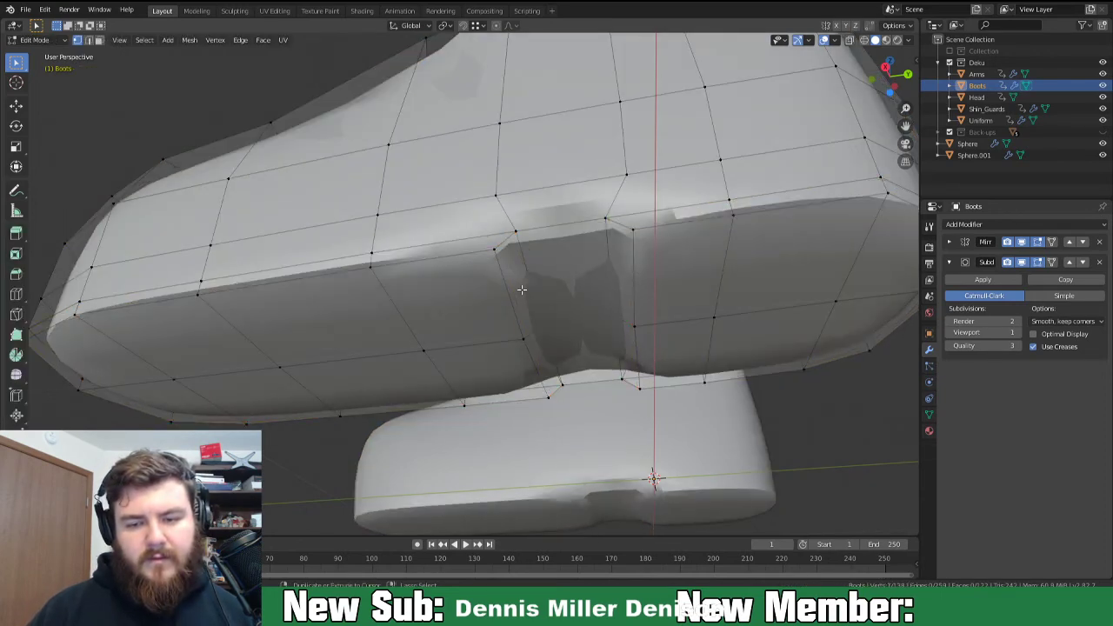
{"action": "mouse_move", "coordinate": [565, 280]}
{"action": "middle_mouse_down"}
{"action": "mouse_move", "coordinate": [606, 295]}
{"action": "mouse_move", "coordinate": [566, 293]}
{"action": "middle_mouse_up"}
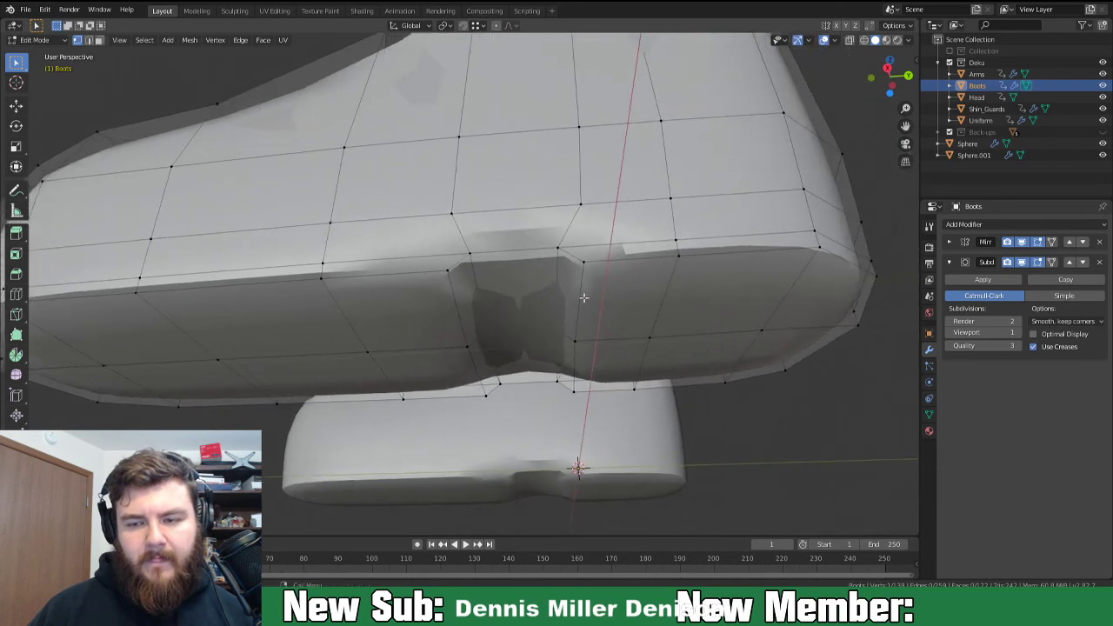
{"action": "key", "text": "ctrl+r"}
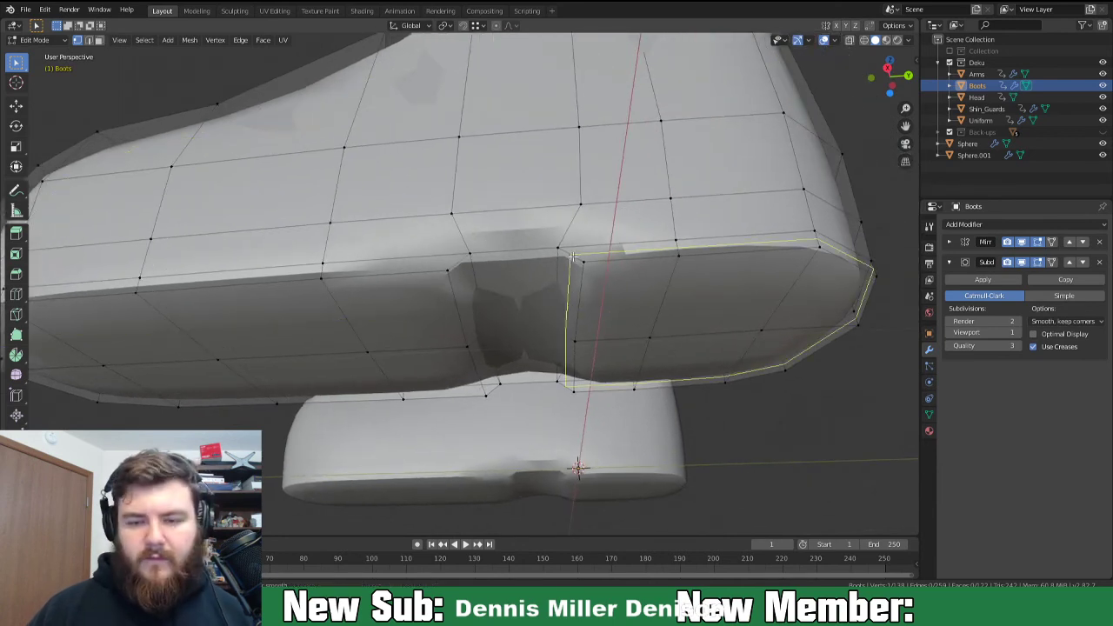
{"action": "right_click", "coordinate": [457, 261]}
{"action": "middle_click_drag", "start_coordinate": [507, 306], "coordinate": [483, 301]}
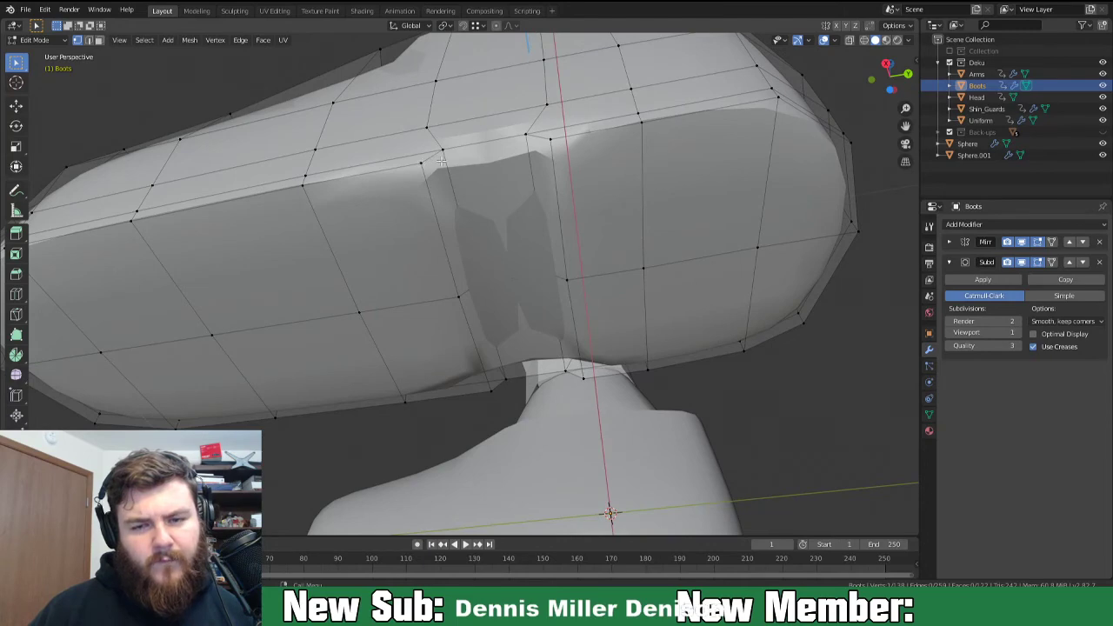
Try adding a horizontal support loop around the whole boot, slid close to the sole with a factor of about -0.88.
{"action": "middle_click_drag", "start_coordinate": [444, 162], "coordinate": [453, 161]}
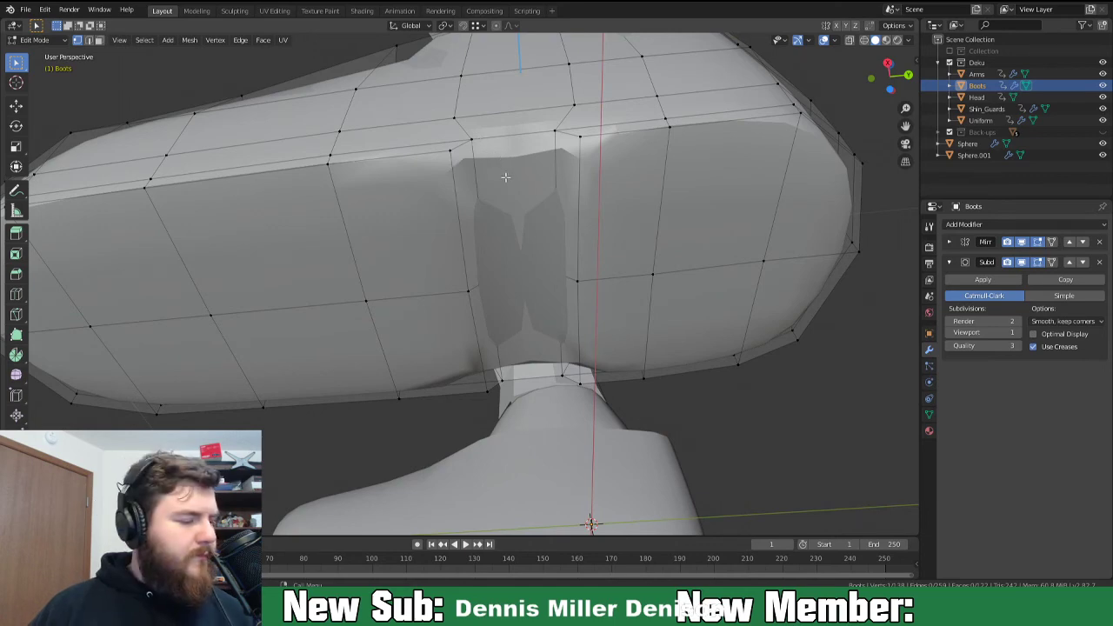
{"action": "middle_click_drag", "start_coordinate": [505, 168], "coordinate": [529, 233]}
{"action": "key", "text": "ctrl+r"}
{"action": "left_click", "coordinate": [523, 362]}
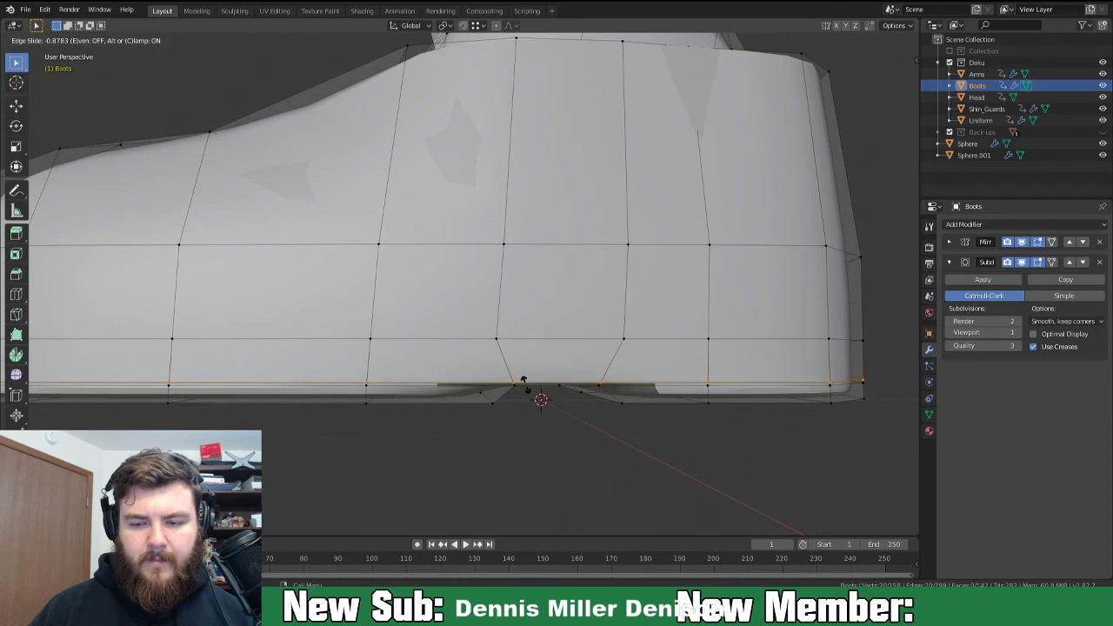
{"action": "left_click", "coordinate": [525, 383]}
Try adding a support loop around the bottom rim of the forefoot block, bordering the arch recess.
{"action": "middle_click_drag", "start_coordinate": [499, 448], "coordinate": [461, 312]}
{"action": "key", "text": "ctrl+r"}
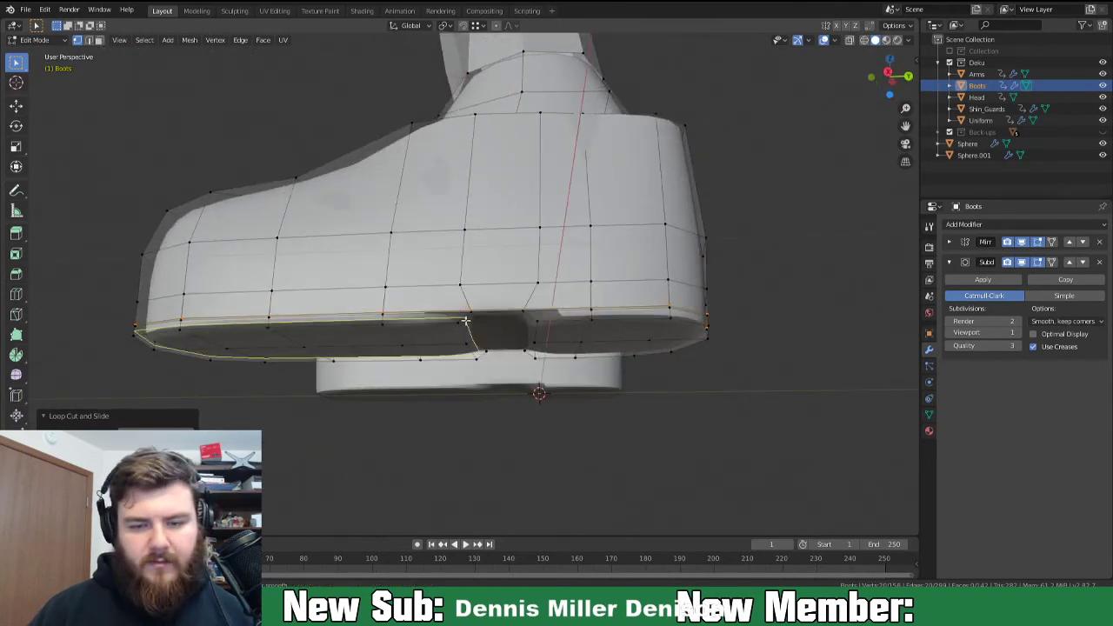
{"action": "left_click", "coordinate": [462, 323]}
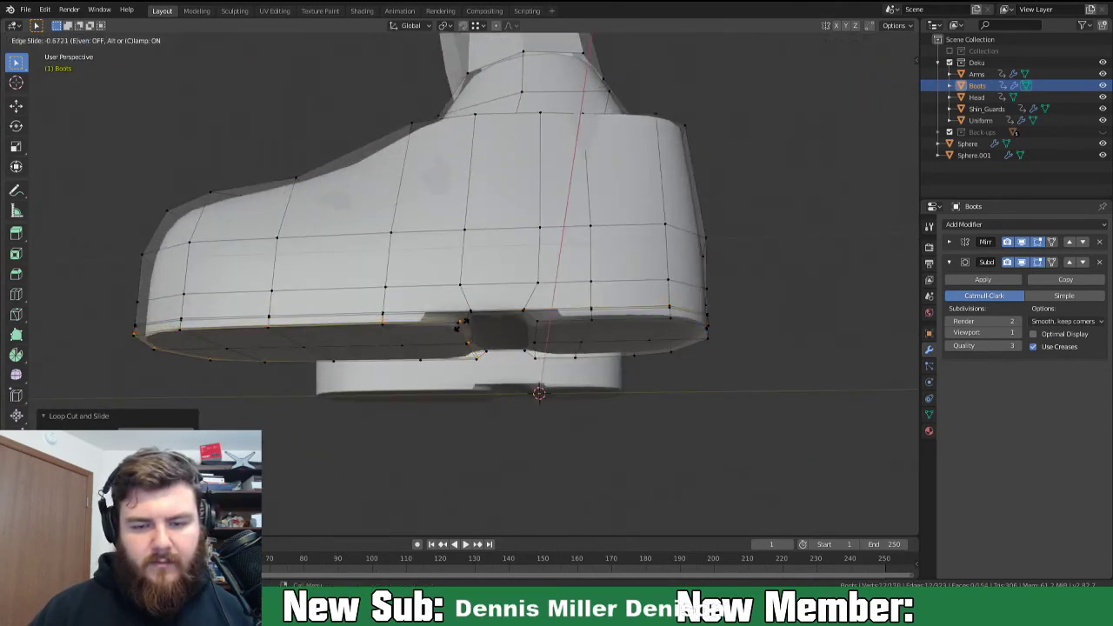
{"action": "left_click", "coordinate": [472, 313]}
{"action": "middle_click_drag", "start_coordinate": [472, 313], "coordinate": [514, 314]}
{"action": "middle_click_drag", "start_coordinate": [602, 334], "coordinate": [461, 251]}
{"action": "scroll", "coordinate": [566, 355], "scroll_direction": "up", "scroll_amount": 3}
{"action": "left_click", "coordinate": [479, 246]}
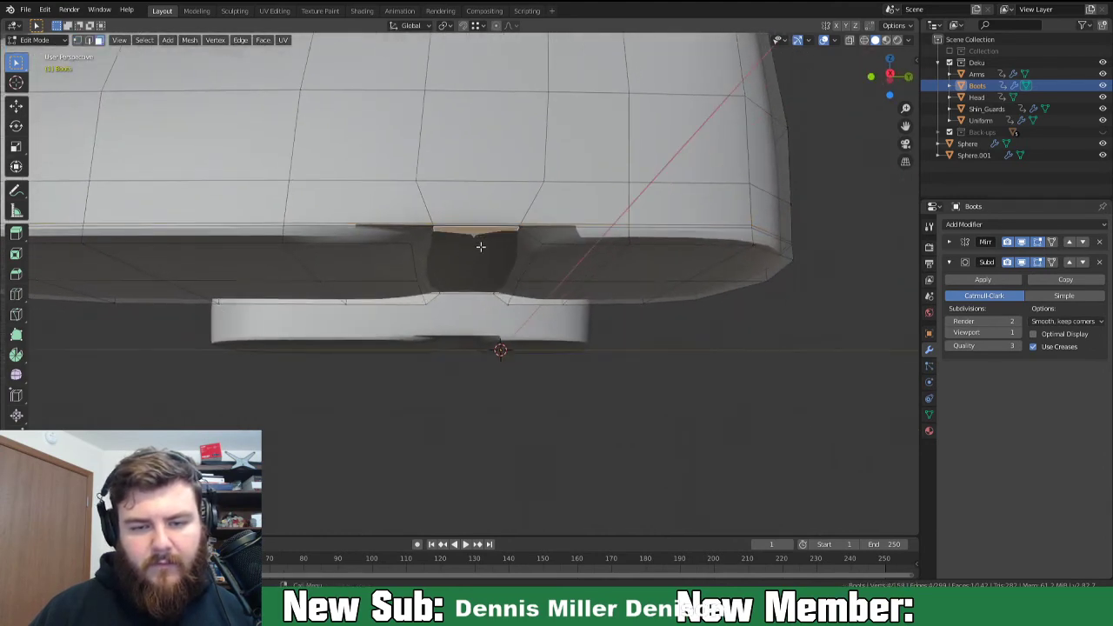
{"action": "key", "text": "e"}
{"action": "key", "text": "z"}
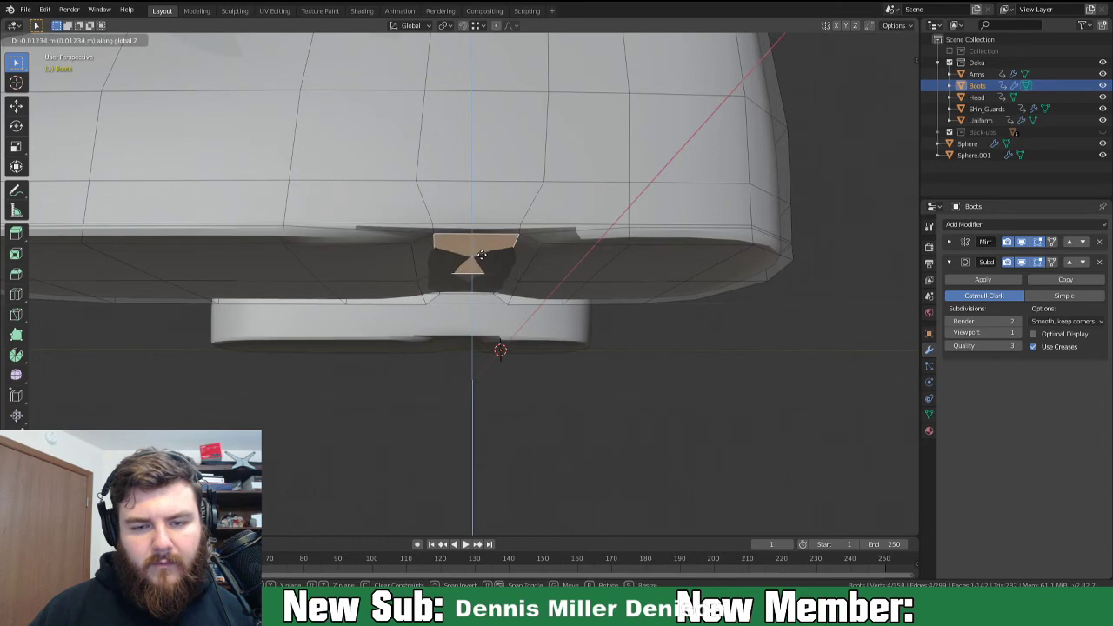
{"action": "right_click", "coordinate": [478, 264]}
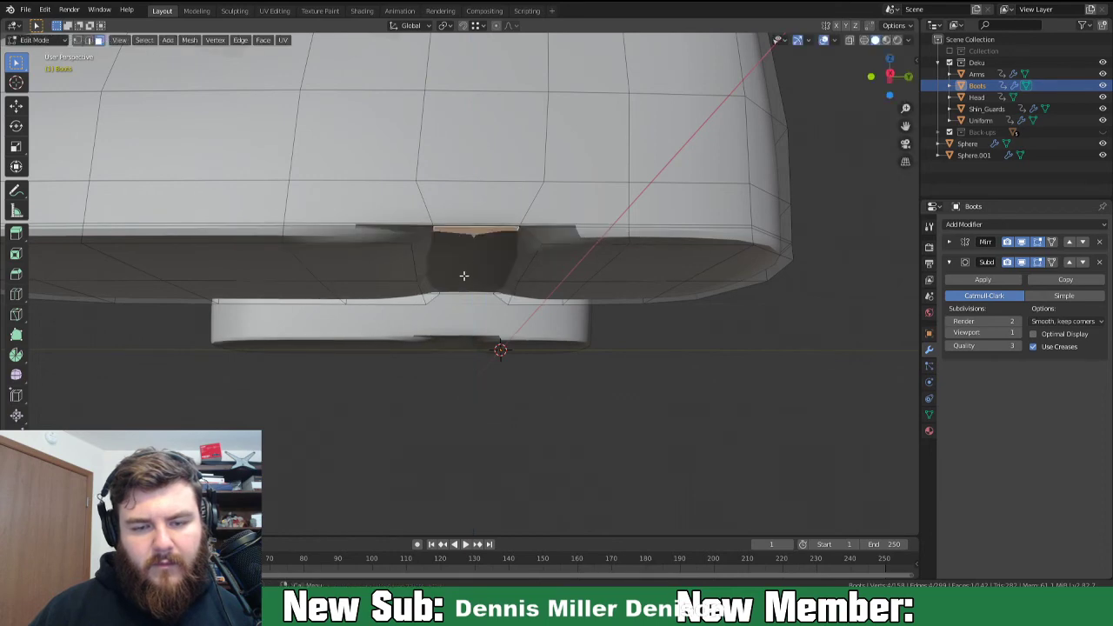
Try adding two vertical loops around the boot, one on each side of the arch, each slid close to the recess edge.
{"action": "middle_click_drag", "start_coordinate": [463, 275], "coordinate": [483, 326]}
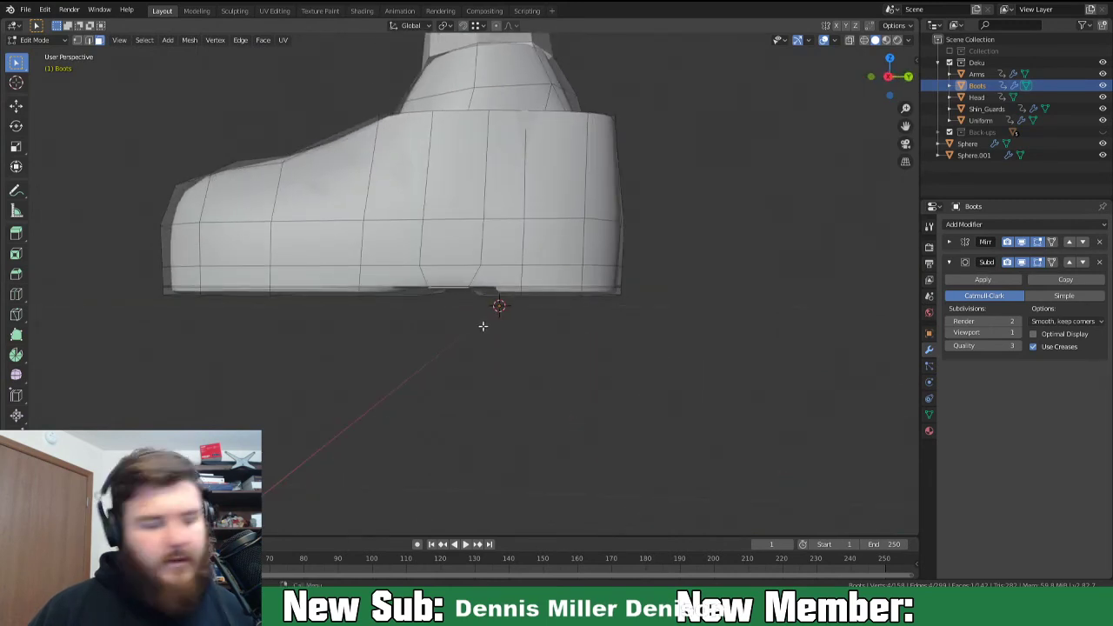
{"action": "key", "text": "1"}
{"action": "middle_click_drag", "start_coordinate": [492, 291], "coordinate": [499, 269]}
{"action": "key", "text": "ctrl+r"}
{"action": "left_click", "coordinate": [506, 233]}
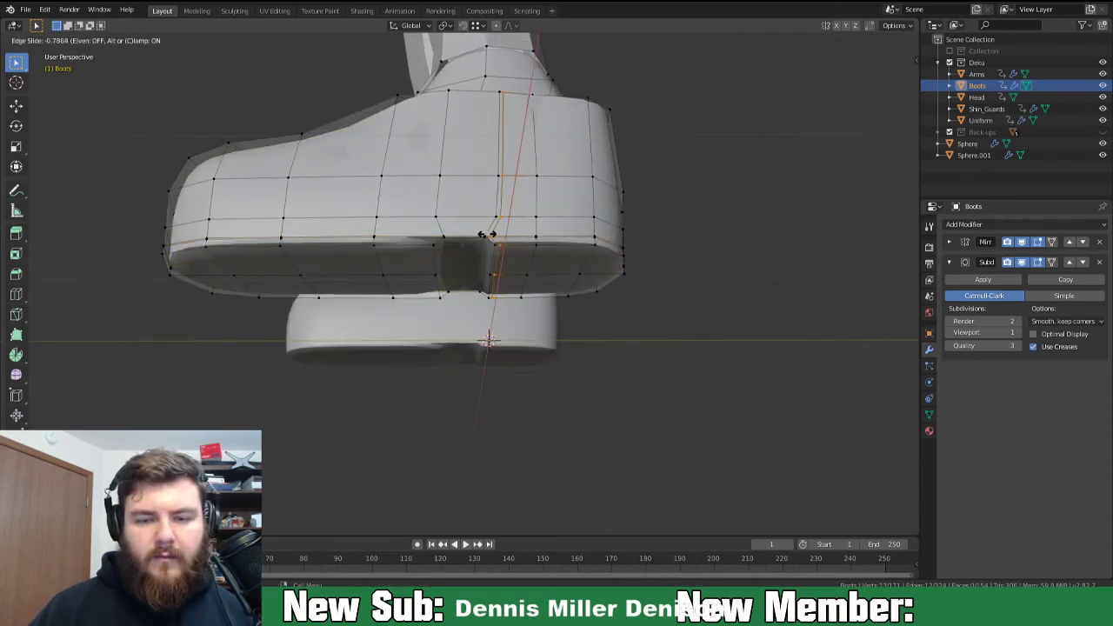
{"action": "left_click", "coordinate": [485, 235]}
{"action": "key", "text": "ctrl+r"}
{"action": "left_click", "coordinate": [403, 227]}
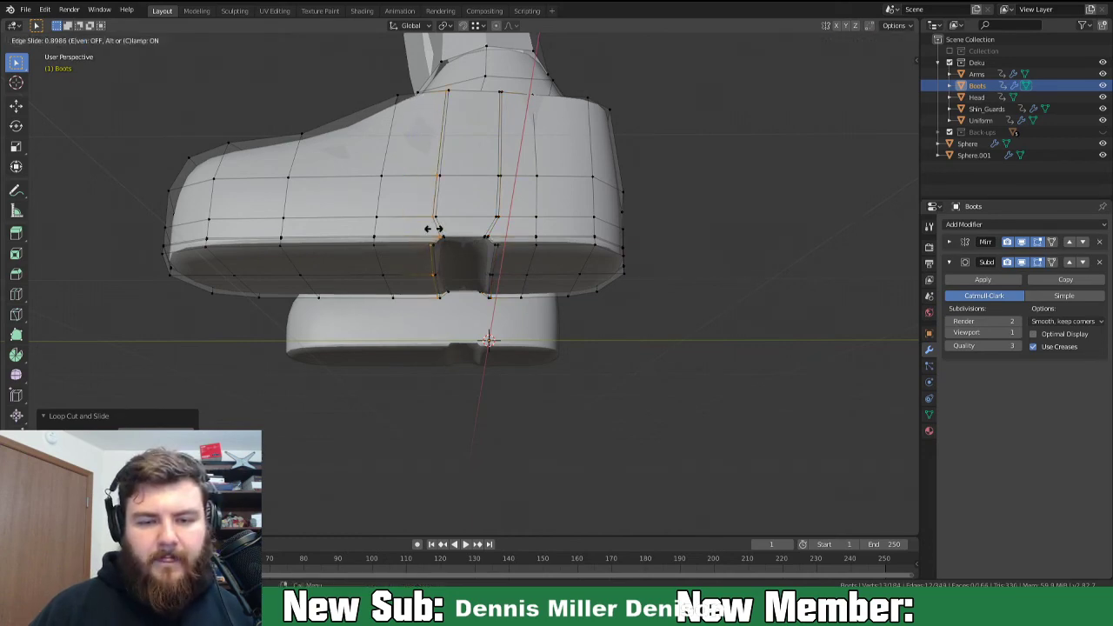
{"action": "left_click", "coordinate": [434, 227]}
Try adding one support loop around the rim of the heel block and another around the rim of the forefoot block.
{"action": "middle_click_drag", "start_coordinate": [395, 256], "coordinate": [515, 232]}
{"action": "key", "text": "Tab"}
{"action": "scroll", "coordinate": [491, 316], "scroll_direction": "up", "scroll_amount": 2}
{"action": "key", "text": "Tab"}
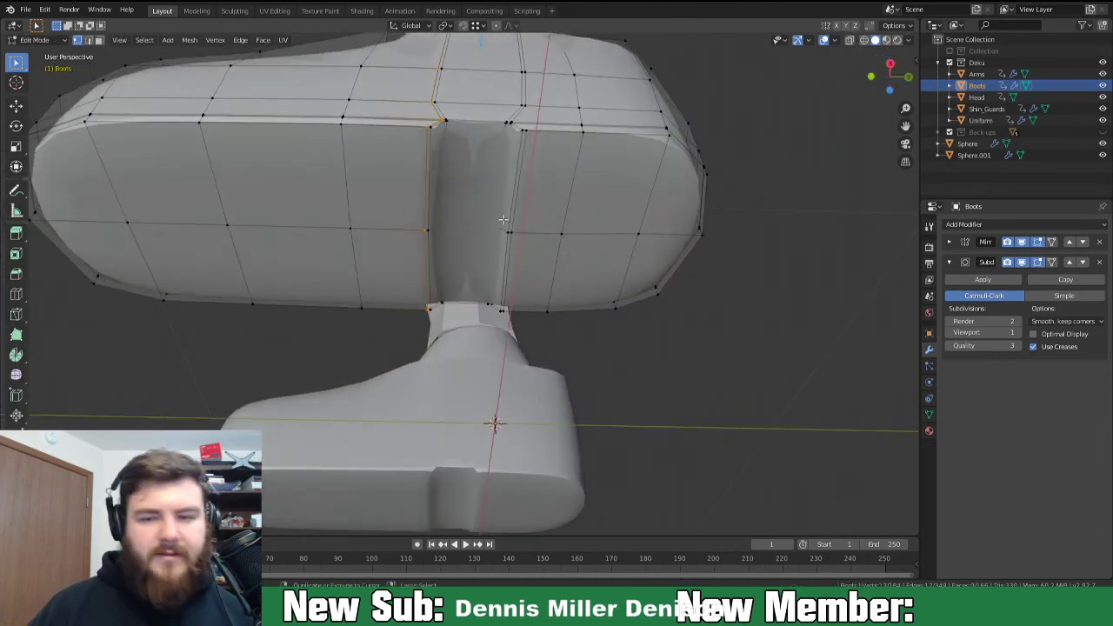
{"action": "key", "text": "ctrl+r"}
{"action": "left_click", "coordinate": [518, 134]}
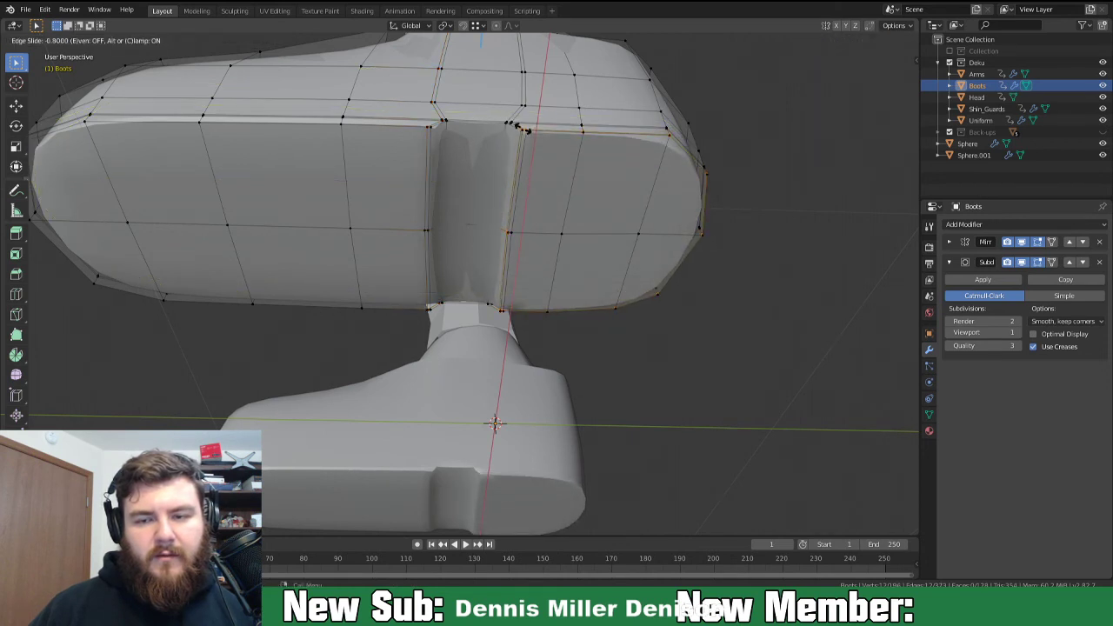
{"action": "left_click", "coordinate": [522, 128]}
{"action": "key", "text": "ctrl+r"}
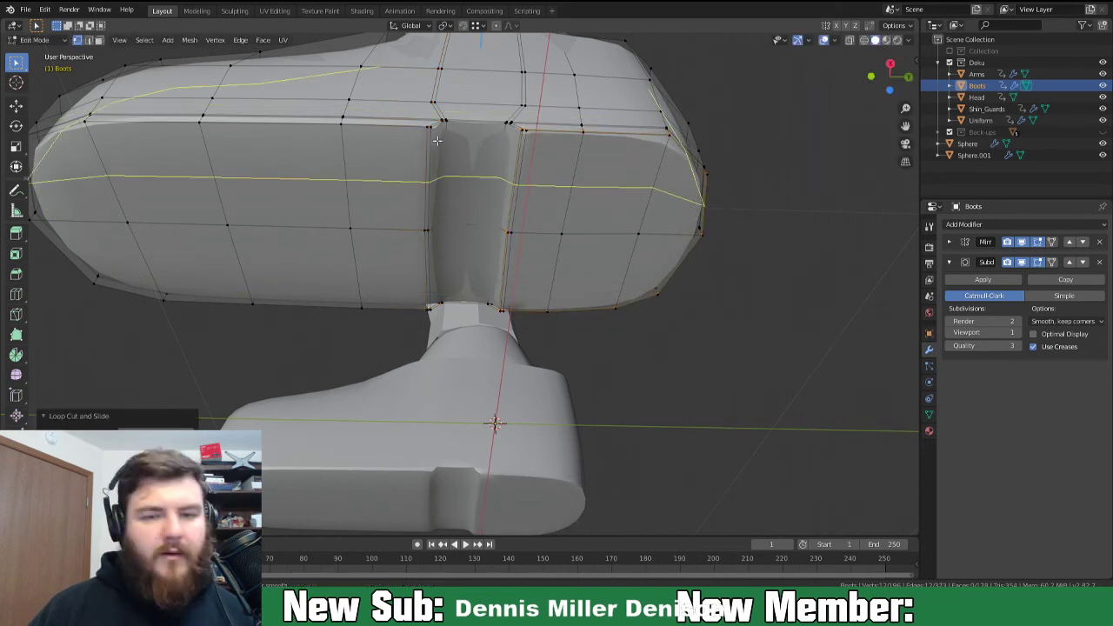
{"action": "left_click", "coordinate": [433, 135]}
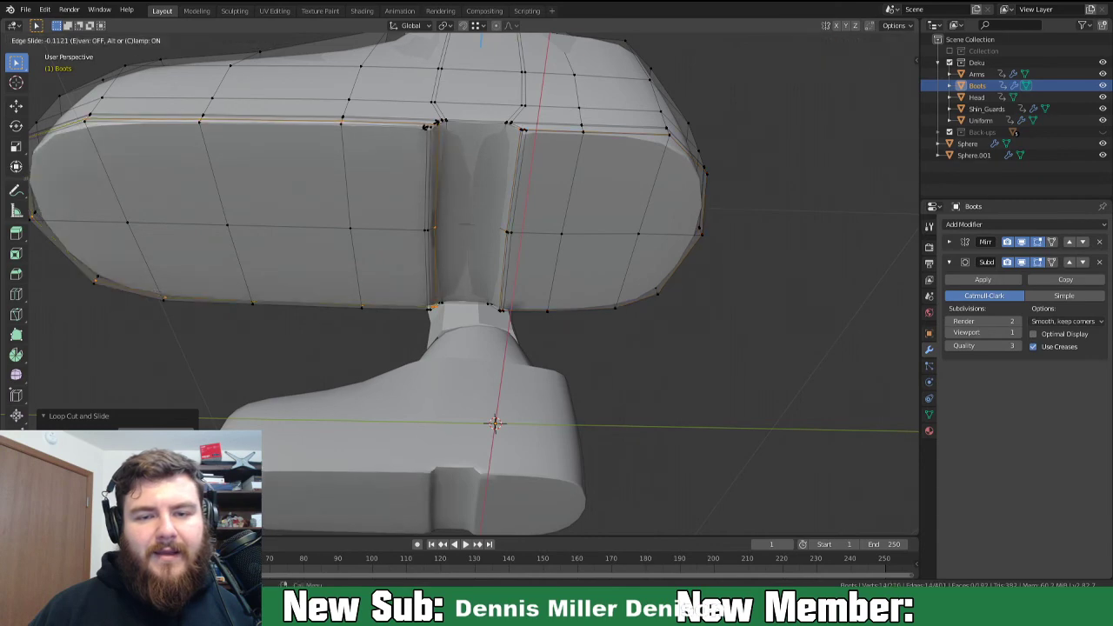
{"action": "left_click", "coordinate": [427, 129]}
Check the arch recess in Object Mode, and undo all the support loops just added to the boot.
{"action": "middle_click_drag", "start_coordinate": [456, 153], "coordinate": [549, 253]}
{"action": "key", "text": "Tab"}
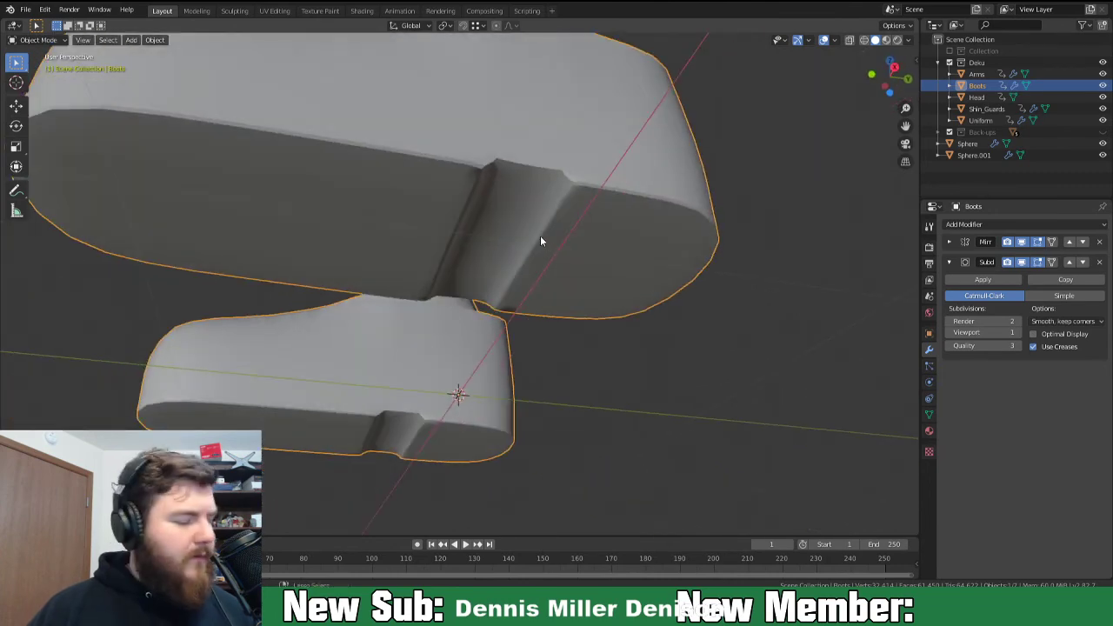
{"action": "key", "text": "Tab"}
{"action": "key", "text": "Tab"}
{"action": "key", "text": "Tab"}
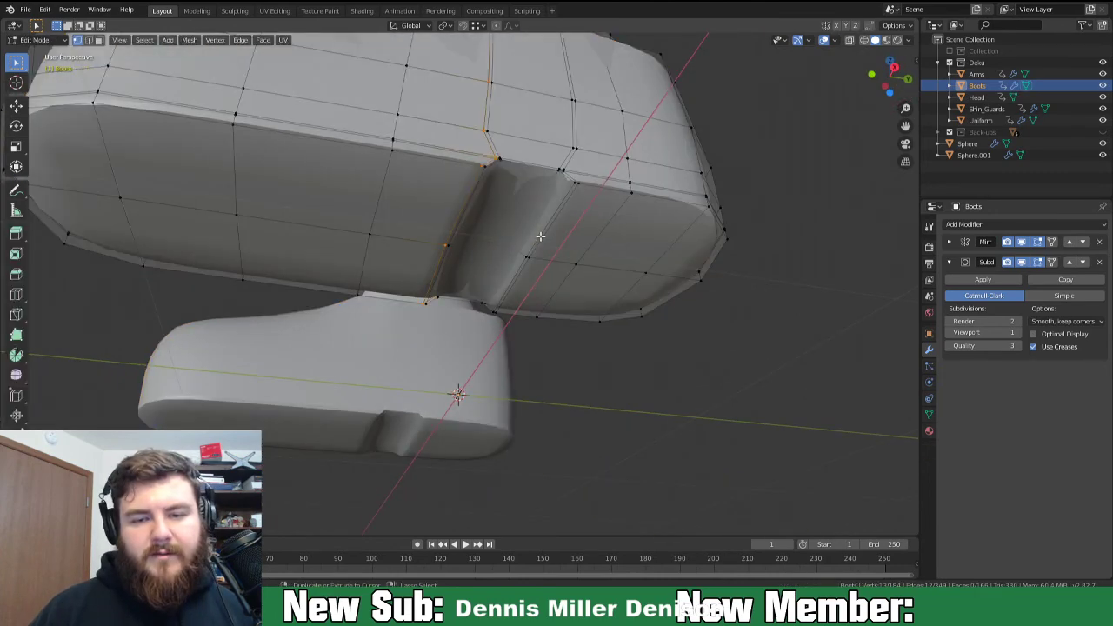
{"action": "key", "text": "ctrl+z"}
{"action": "key", "text": "ctrl+z"}
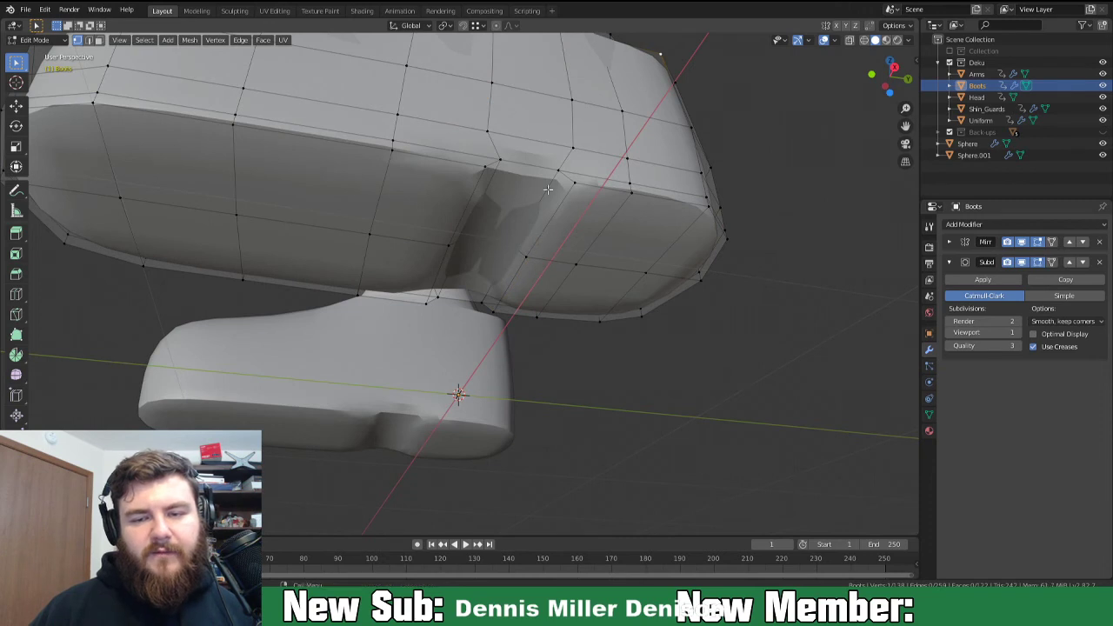
Add two support loops around the heel block's rim, one slid toward its upper edge and one toward its bottom edge.
{"action": "left_click", "coordinate": [542, 193], "text": "alt"}
{"action": "key", "text": "g"}
{"action": "key", "text": "g"}
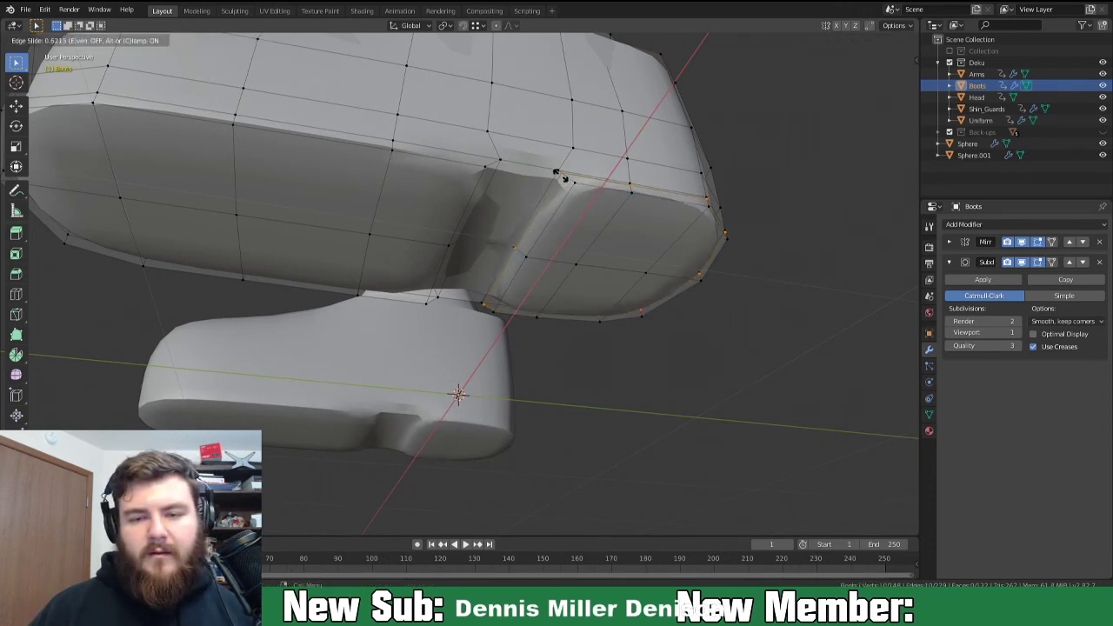
{"action": "left_click", "coordinate": [560, 174]}
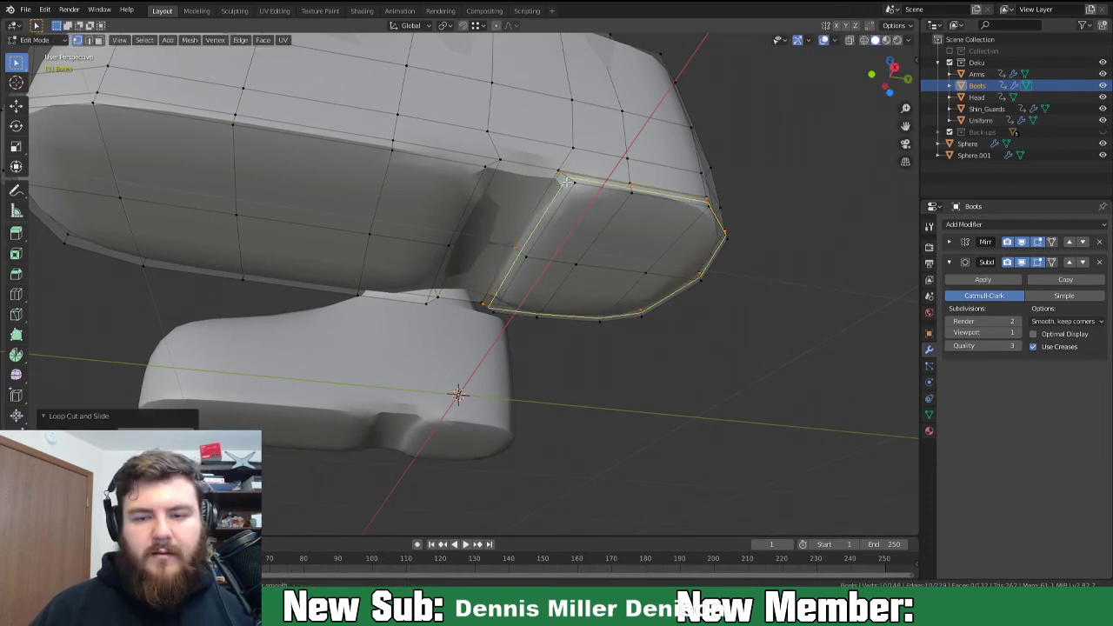
{"action": "key", "text": "g"}
{"action": "key", "text": "g"}
{"action": "left_click", "coordinate": [570, 189]}
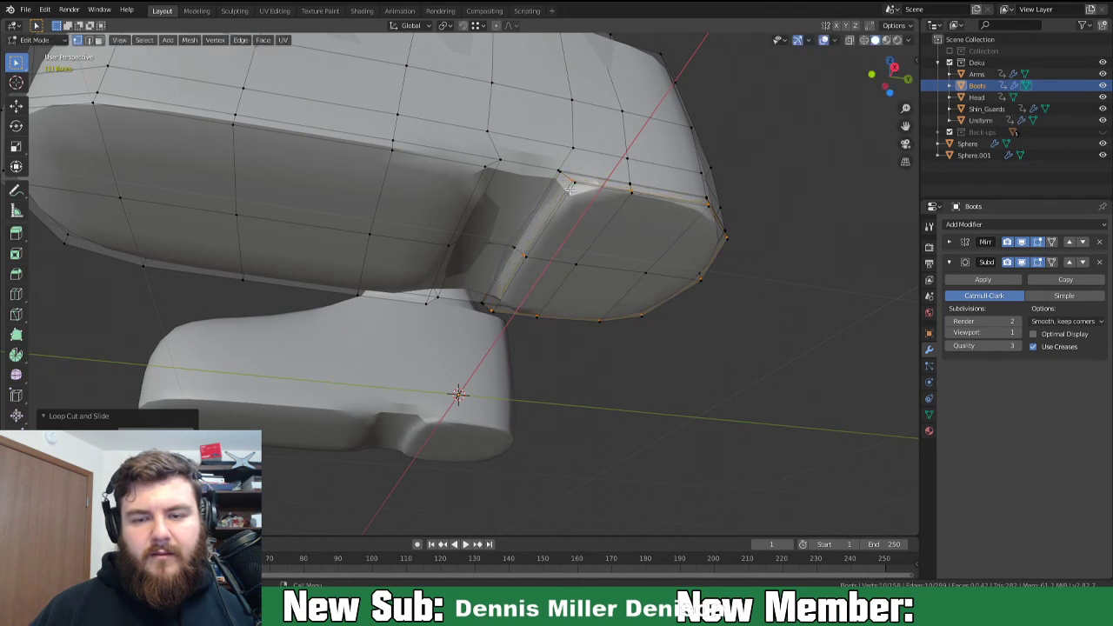
Add two support loops around the forefoot block's rim, one slid toward its upper edge and one toward its bottom edge.
{"action": "key", "text": "ctrl+r"}
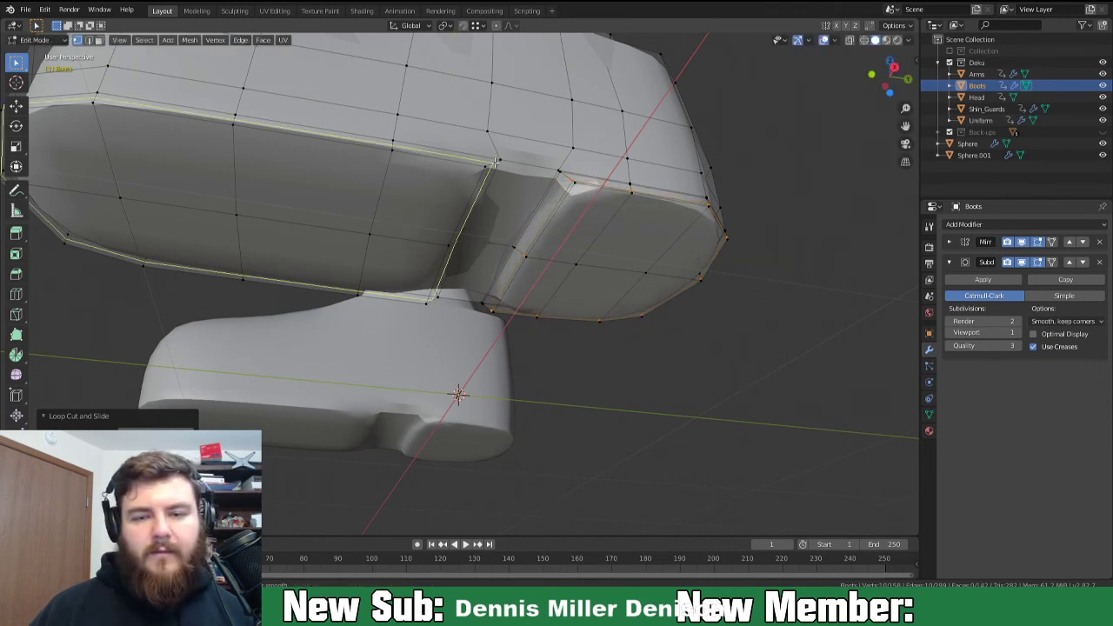
{"action": "left_click", "coordinate": [497, 159]}
{"action": "left_click", "coordinate": [501, 159]}
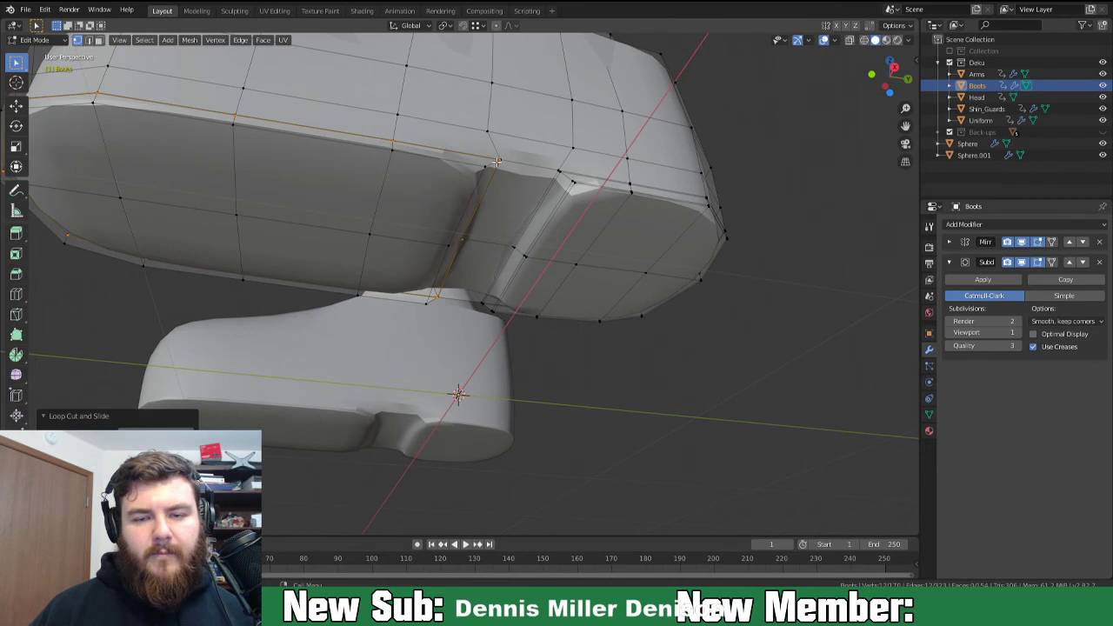
{"action": "key", "text": "ctrl+r"}
{"action": "left_click", "coordinate": [492, 164]}
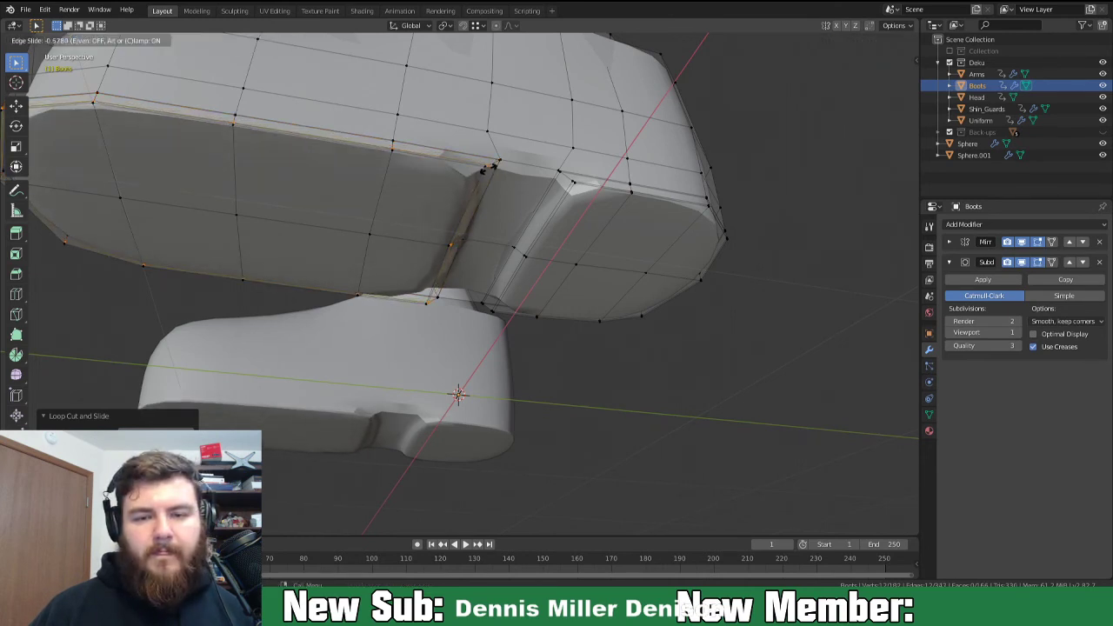
{"action": "left_click", "coordinate": [488, 167]}
Add two lengthwise loops under the sole, each slid close to one of its long sides.
{"action": "key", "text": "ctrl+r"}
{"action": "left_click", "coordinate": [493, 160]}
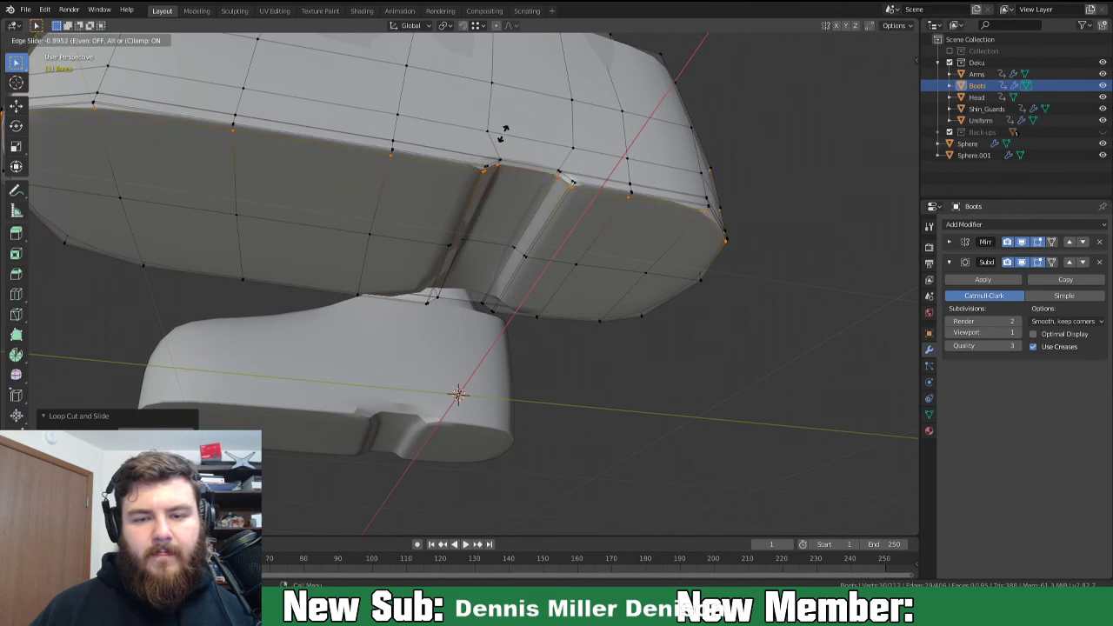
{"action": "left_click", "coordinate": [503, 130]}
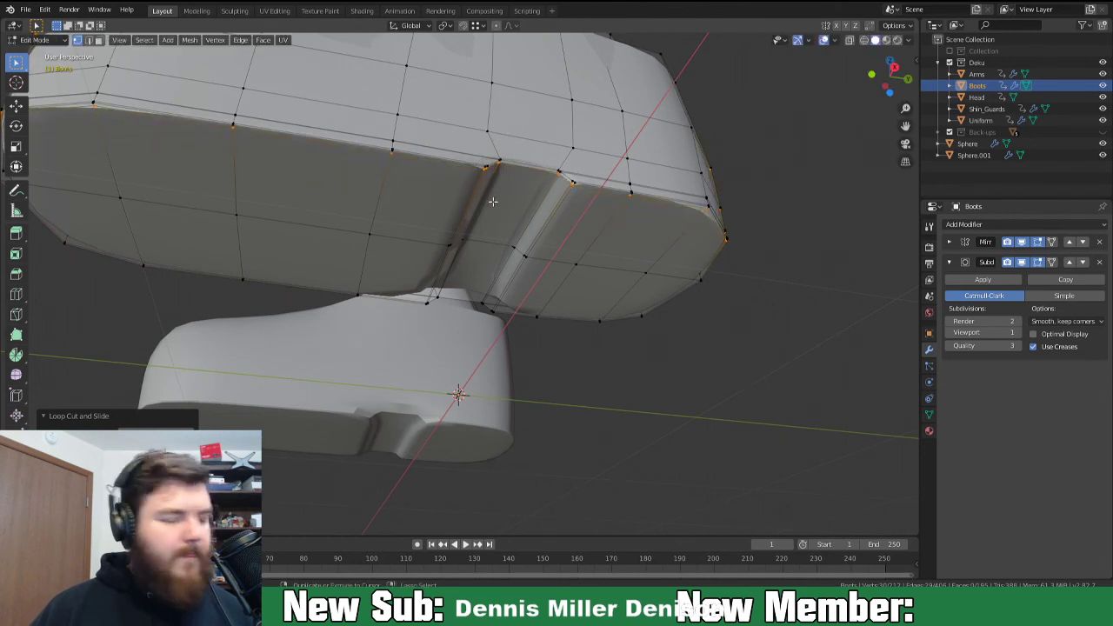
{"action": "key", "text": "ctrl+r"}
{"action": "left_click", "coordinate": [441, 278]}
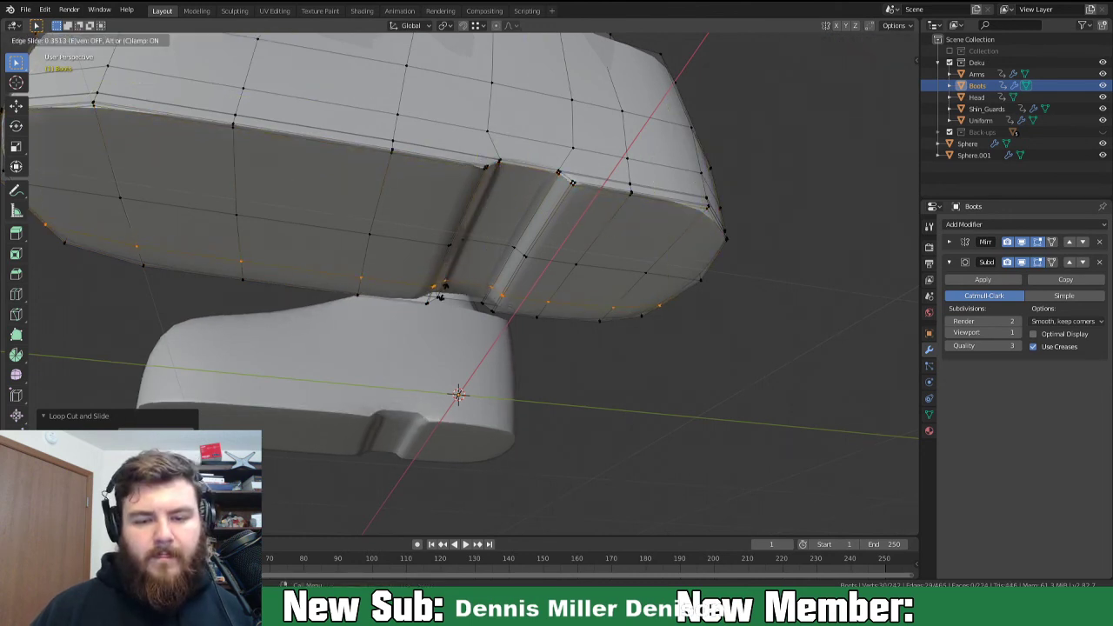
{"action": "left_click", "coordinate": [437, 311]}
Select the band of faces running over the top and sides of the boot behind the toe, and duplicate it in place.
{"action": "middle_click_drag", "start_coordinate": [436, 311], "coordinate": [573, 358]}
{"action": "key", "text": "Tab"}
{"action": "middle_click_drag", "start_coordinate": [678, 267], "coordinate": [640, 279]}
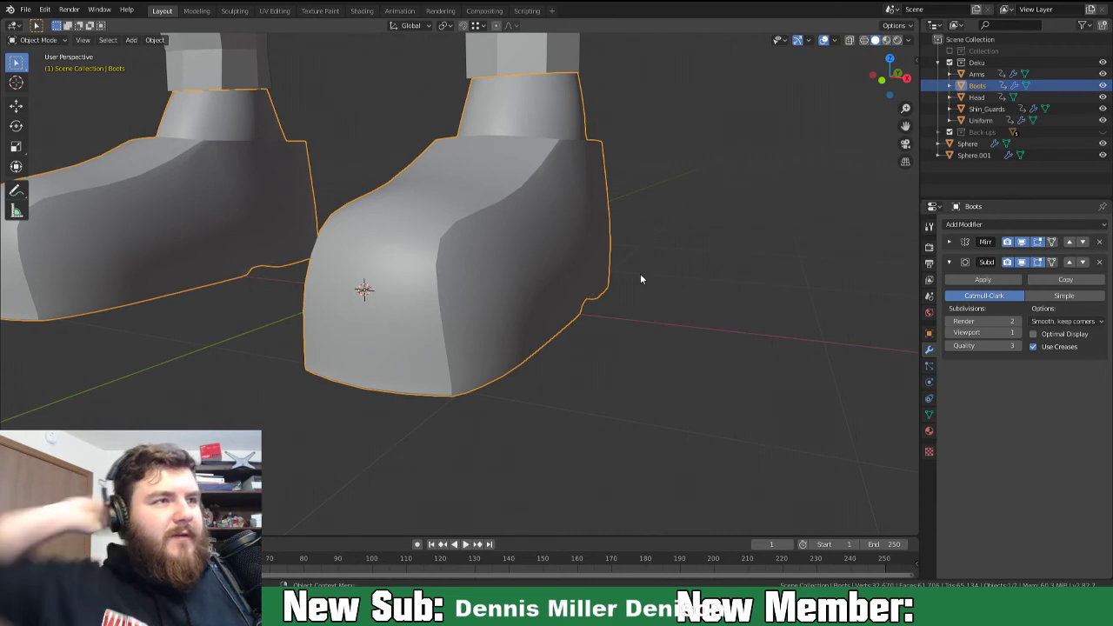
{"action": "middle_click_drag", "start_coordinate": [633, 277], "coordinate": [469, 270]}
{"action": "key", "text": "Tab"}
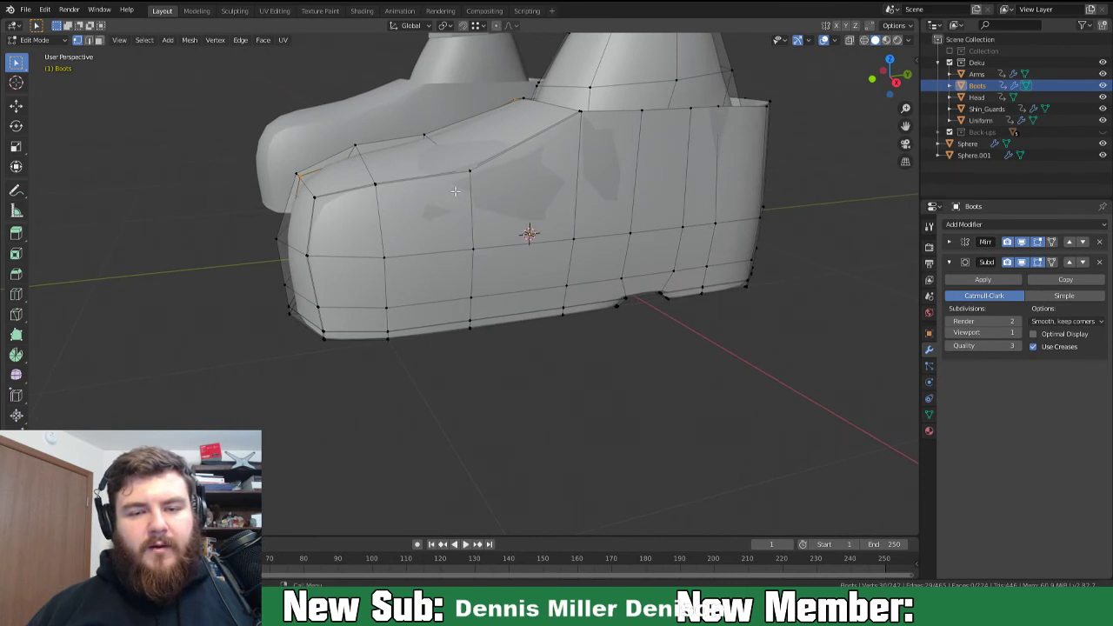
{"action": "key", "text": "3"}
{"action": "left_click", "coordinate": [426, 227]}
{"action": "middle_click_drag", "start_coordinate": [427, 227], "coordinate": [442, 203]}
{"action": "left_click", "coordinate": [555, 219], "text": "ctrl"}
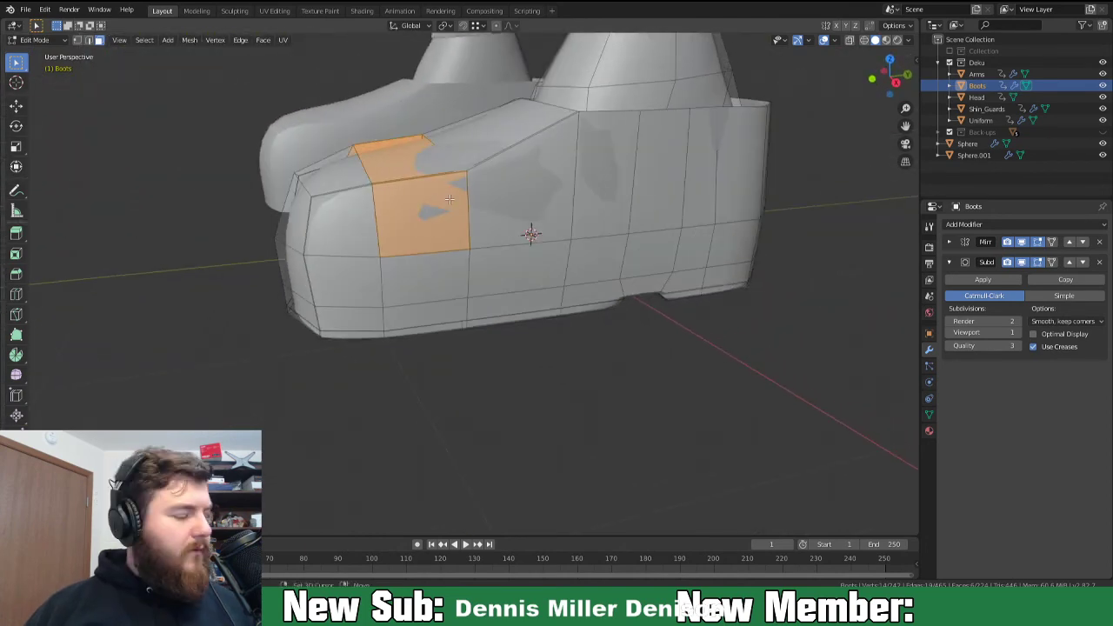
{"action": "key", "text": "shift+d"}
{"action": "right_click", "coordinate": [449, 202]}
Scale the duplicated face band up to about 1.17 so it stands off the boot surface.
{"action": "middle_click_drag", "start_coordinate": [449, 203], "coordinate": [489, 217]}
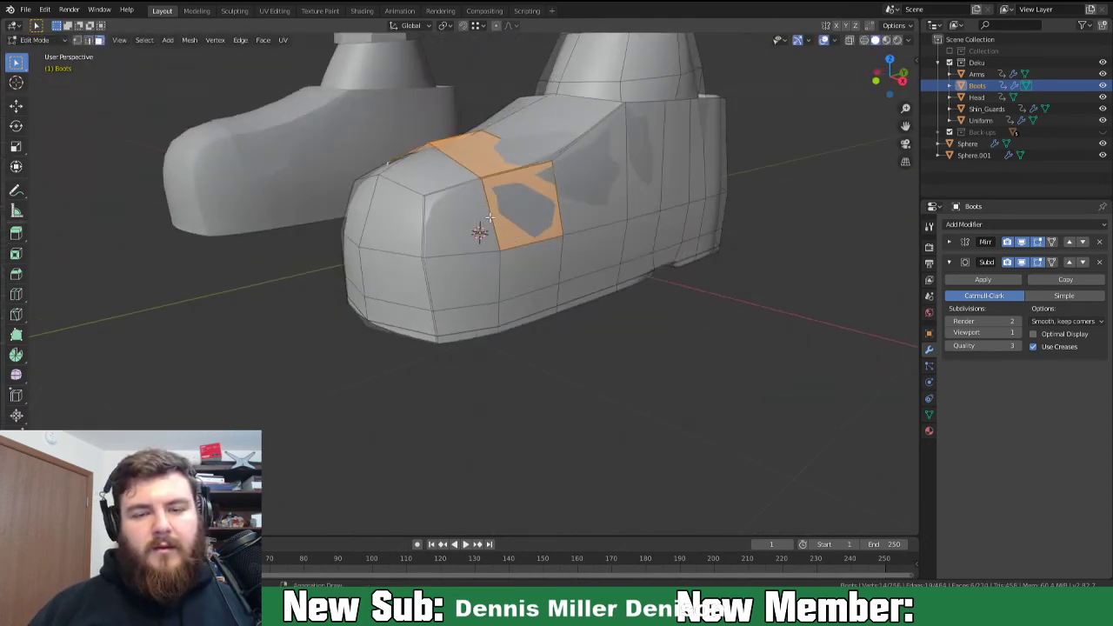
{"action": "key", "text": "g"}
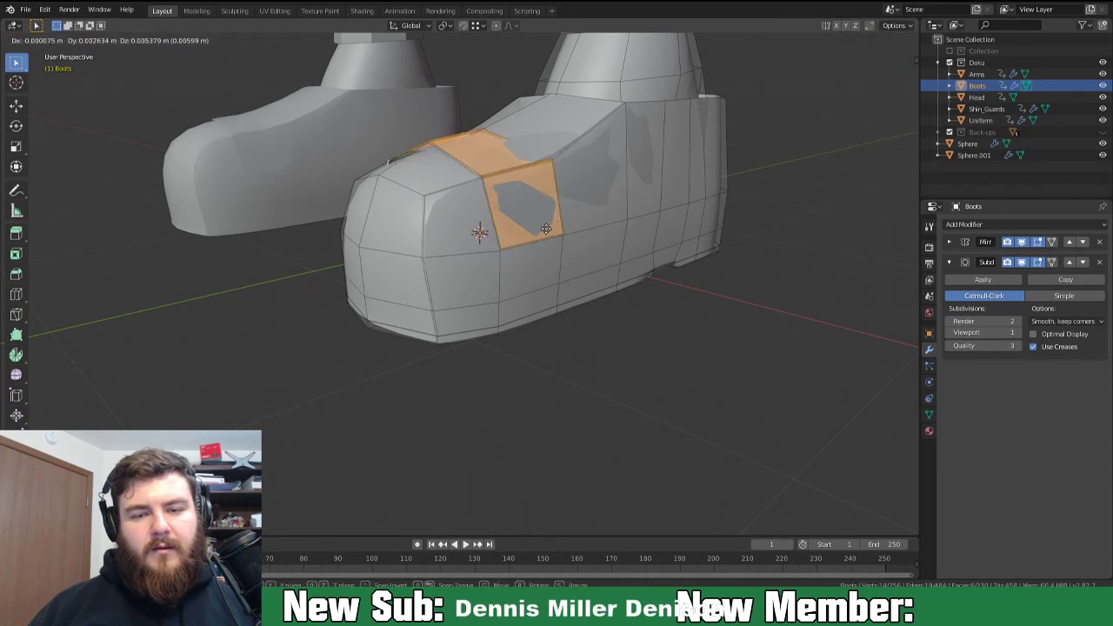
{"action": "right_click", "coordinate": [550, 227]}
{"action": "key", "text": "s"}
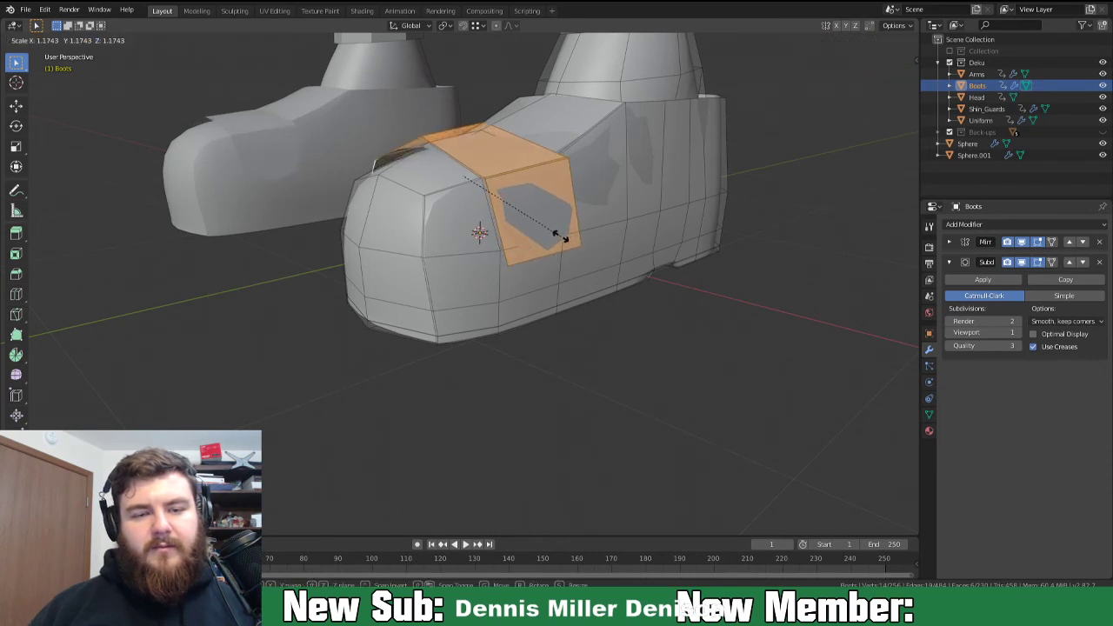
{"action": "left_click", "coordinate": [561, 233]}
Rotate the duplicated face band about 12 degrees around the global X axis.
{"action": "middle_click_drag", "start_coordinate": [629, 253], "coordinate": [589, 263]}
{"action": "key", "text": "r"}
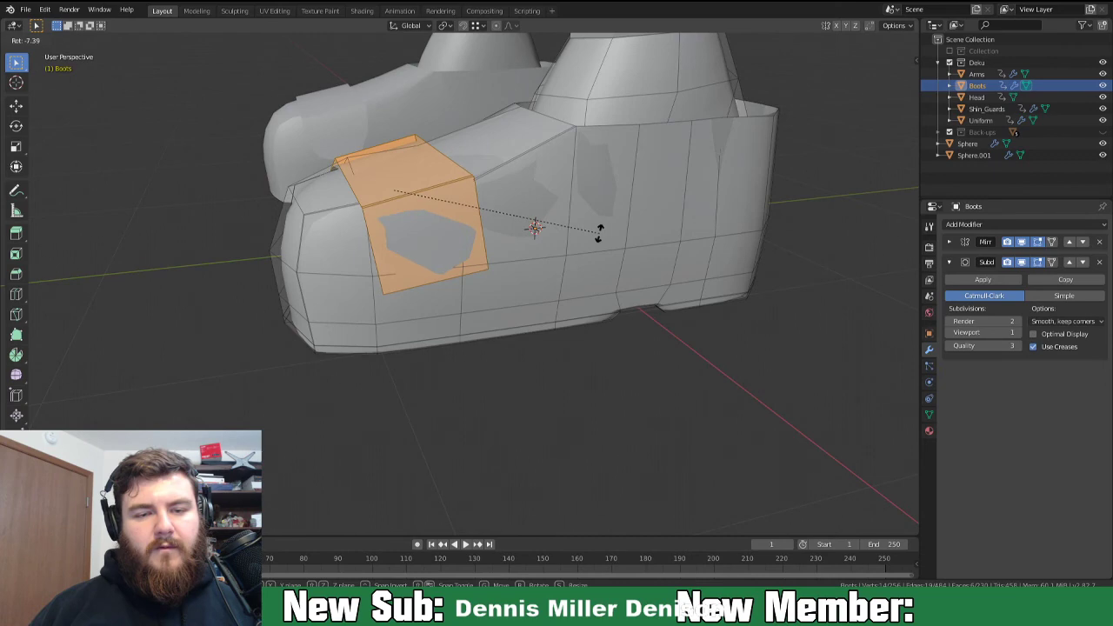
{"action": "key", "text": "x"}
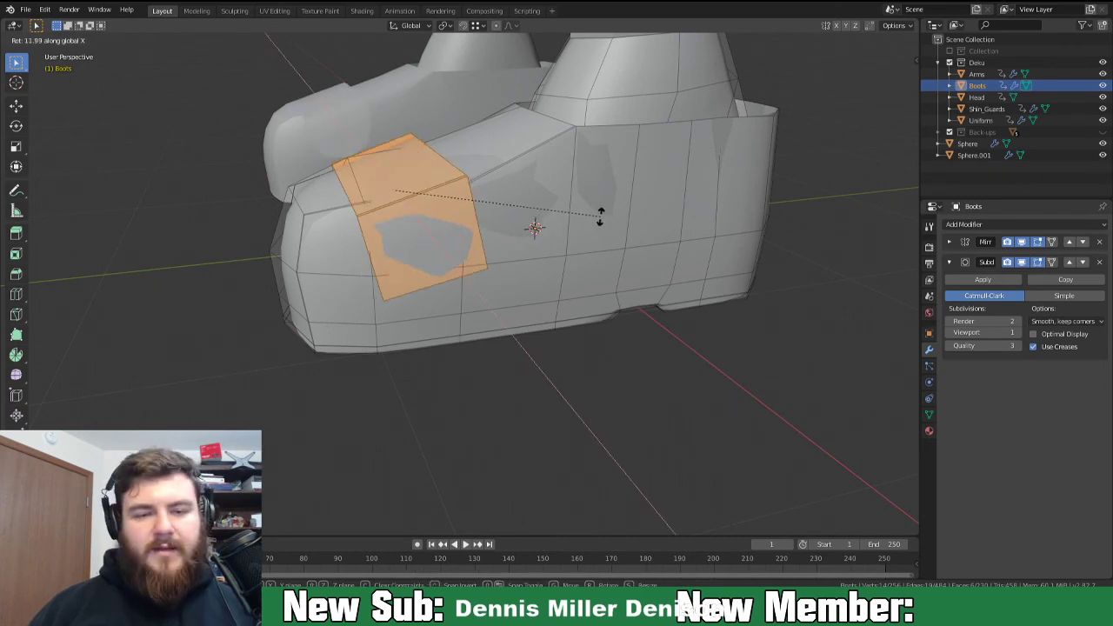
{"action": "left_click", "coordinate": [600, 217]}
{"action": "middle_click_drag", "start_coordinate": [600, 219], "coordinate": [557, 245]}
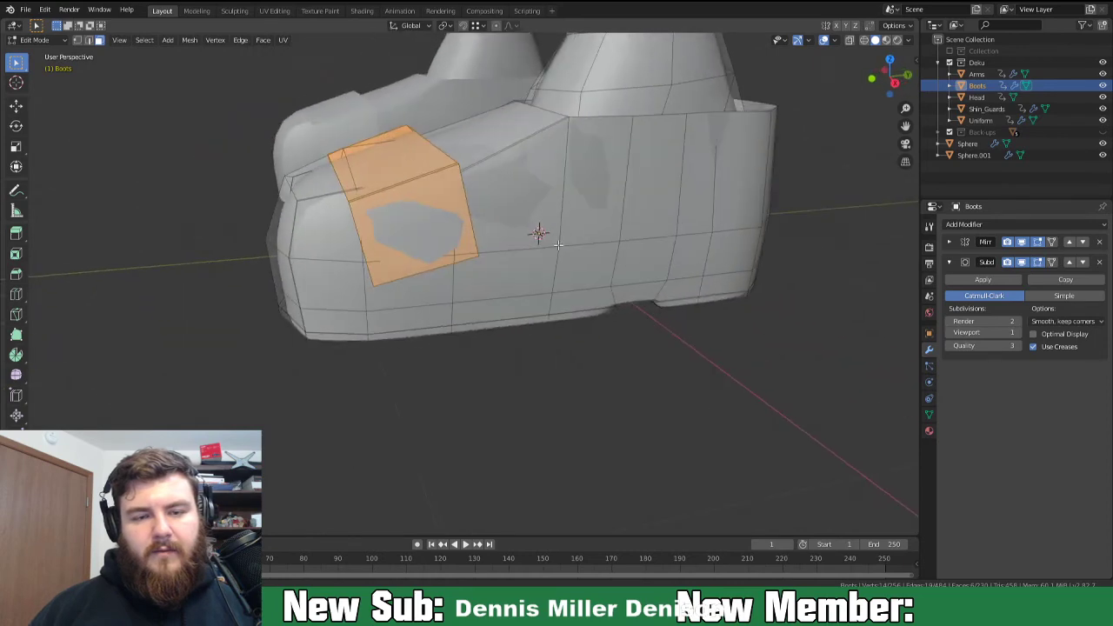
Select the lower edge vertices on both sides of the forefoot band and scale them to about 0.76 along global Y.
{"action": "middle_click_drag", "start_coordinate": [503, 284], "coordinate": [521, 200]}
{"action": "key", "text": "1"}
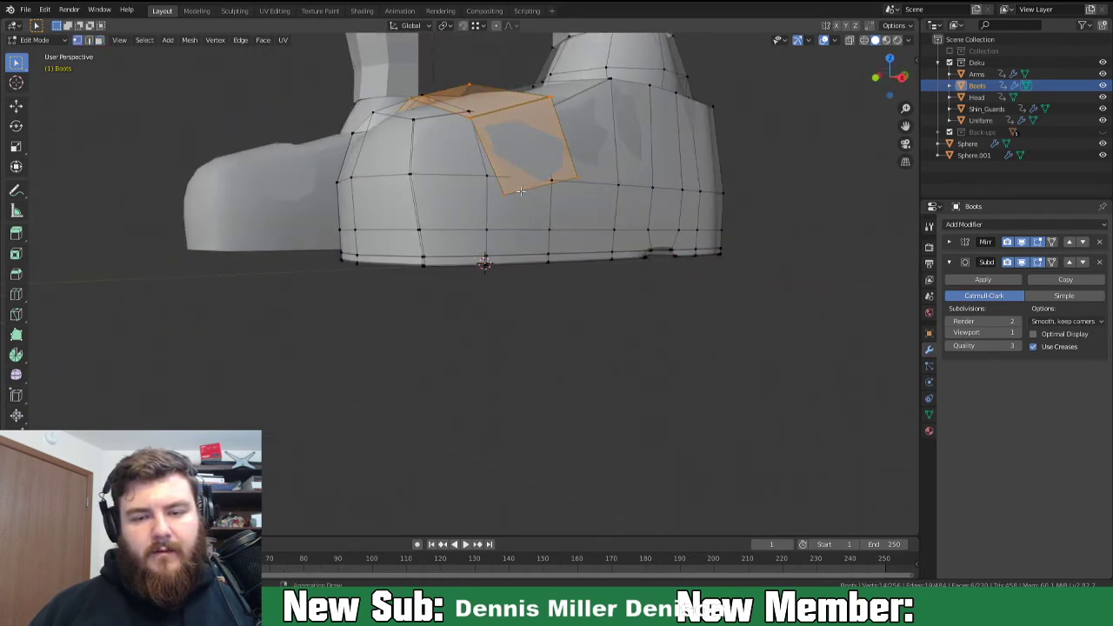
{"action": "middle_click_drag", "start_coordinate": [547, 218], "coordinate": [616, 236]}
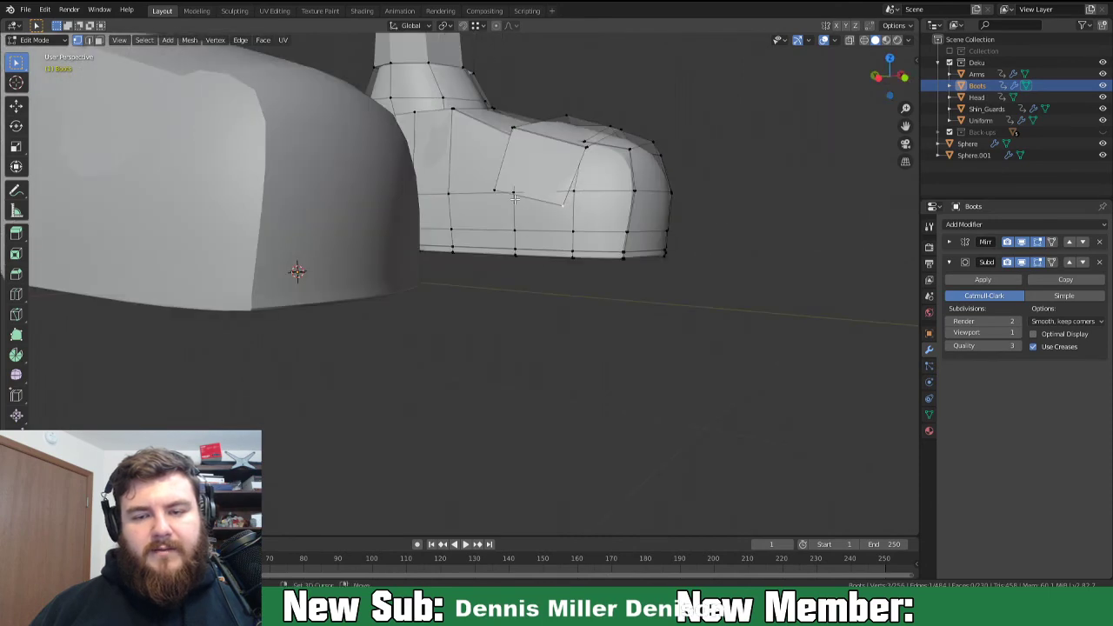
{"action": "middle_click_drag", "start_coordinate": [497, 190], "coordinate": [486, 280]}
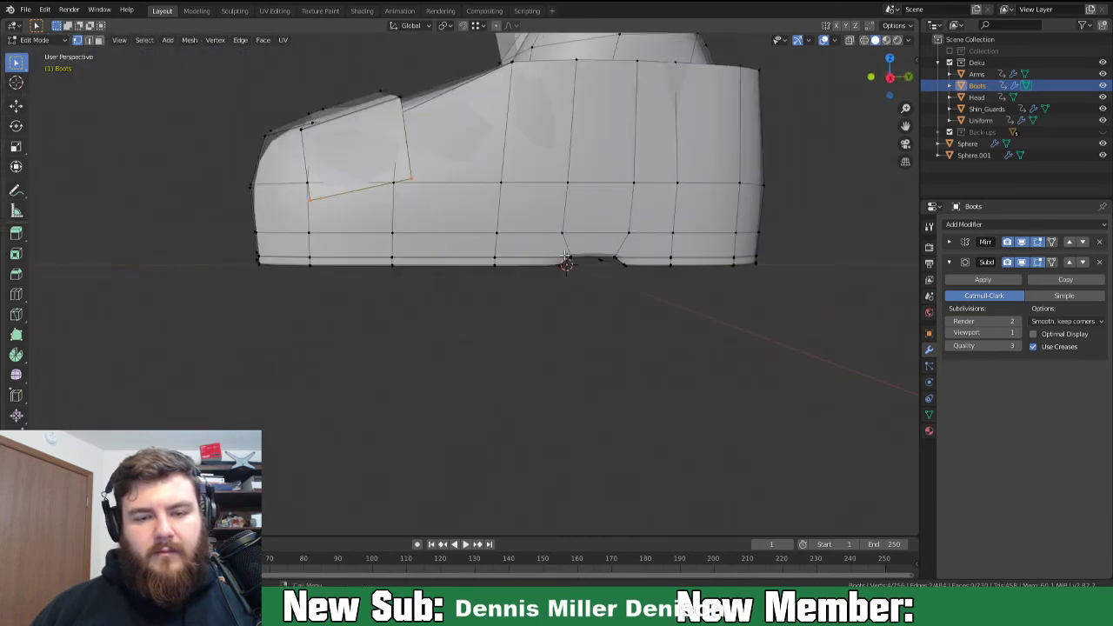
{"action": "key", "text": "s"}
{"action": "key", "text": "y"}
{"action": "key", "text": "y"}
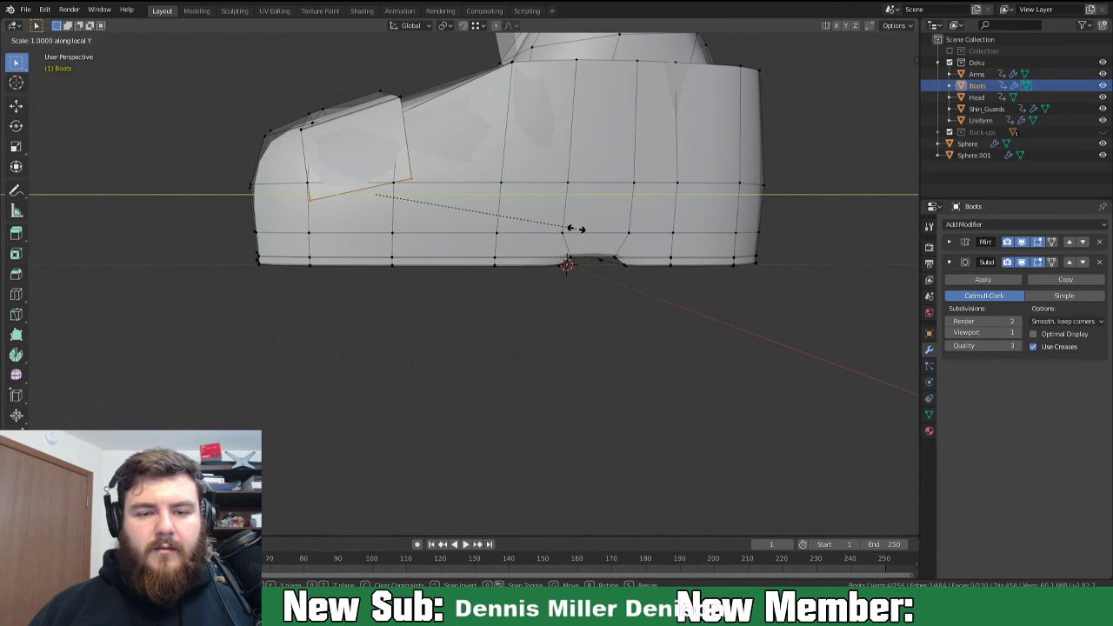
{"action": "key", "text": "x"}
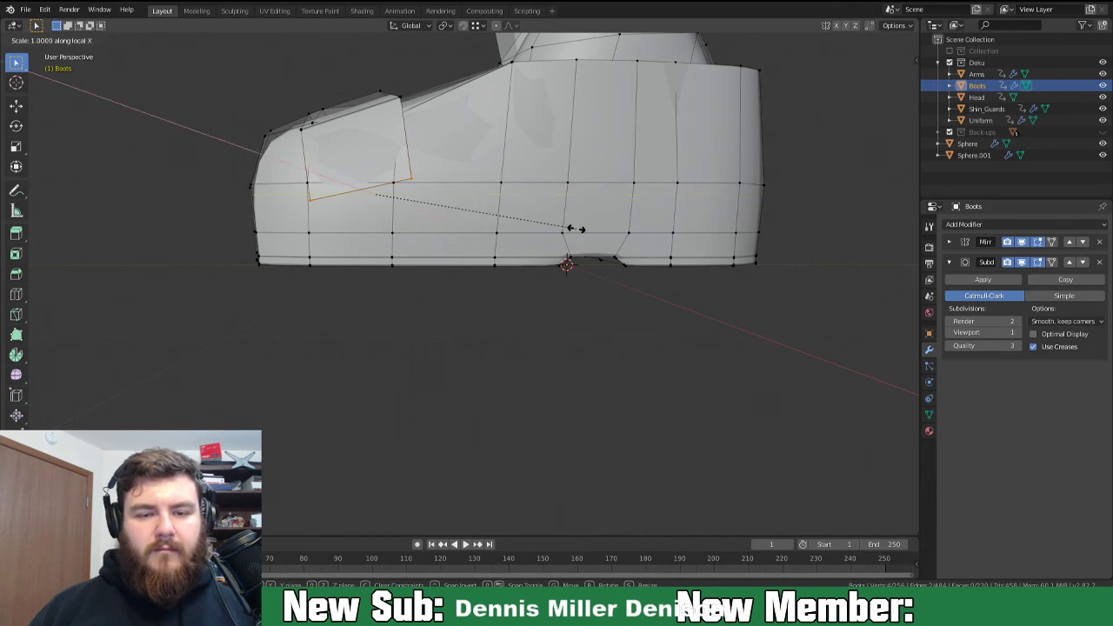
{"action": "key", "text": "y"}
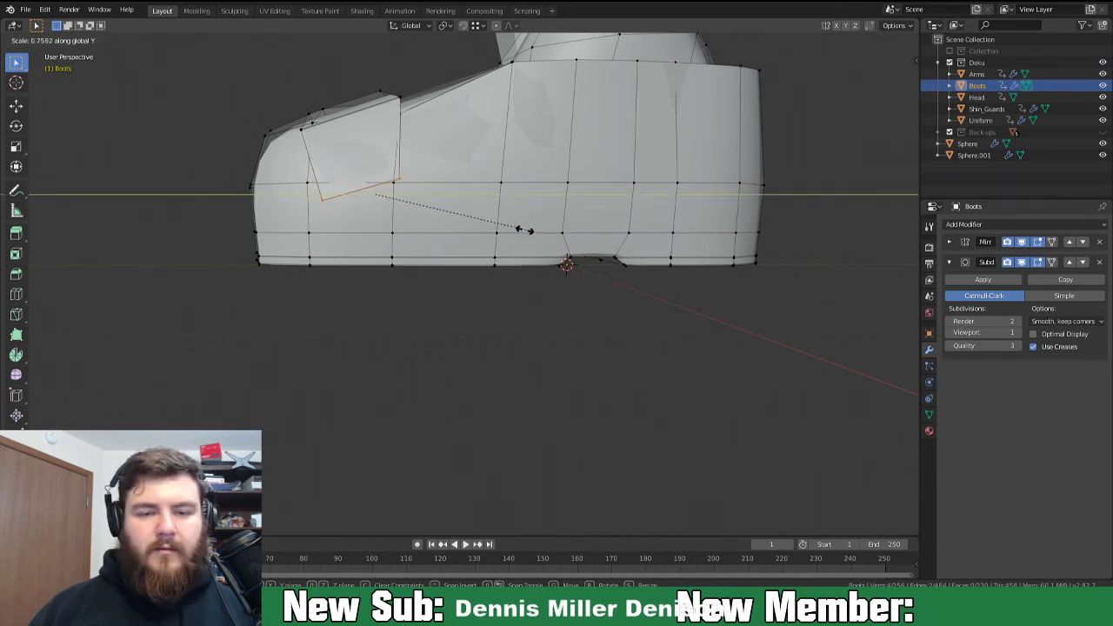
Scale the band's lower side vertices to about 0.83 along global X so they sit closer to the boot.
{"action": "middle_click_drag", "start_coordinate": [465, 241], "coordinate": [803, 273]}
{"action": "key", "text": "s"}
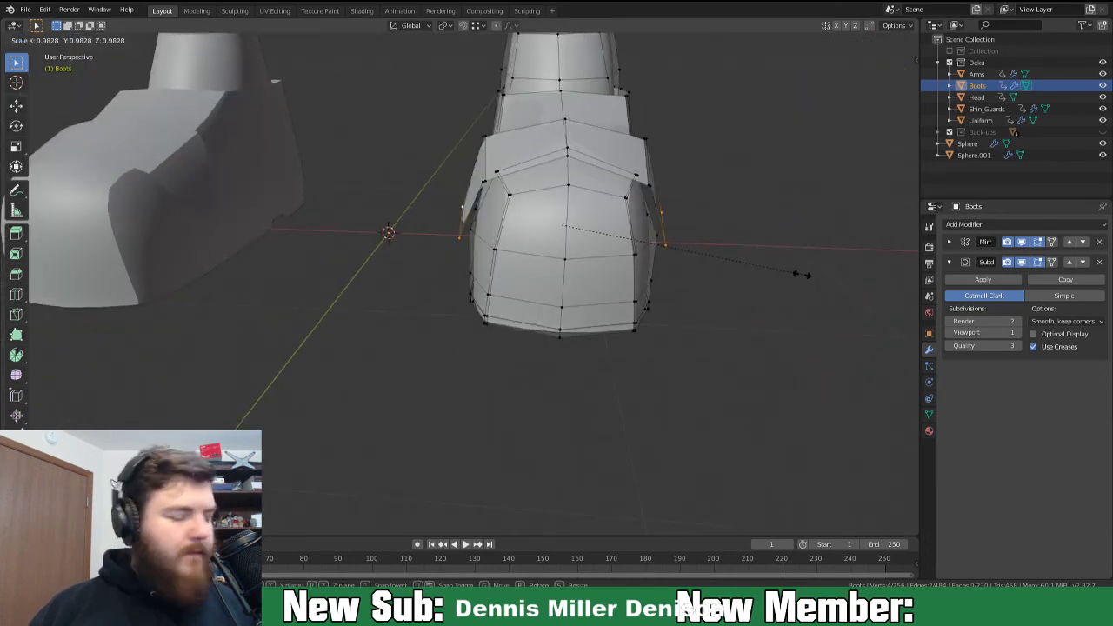
{"action": "key", "text": "x"}
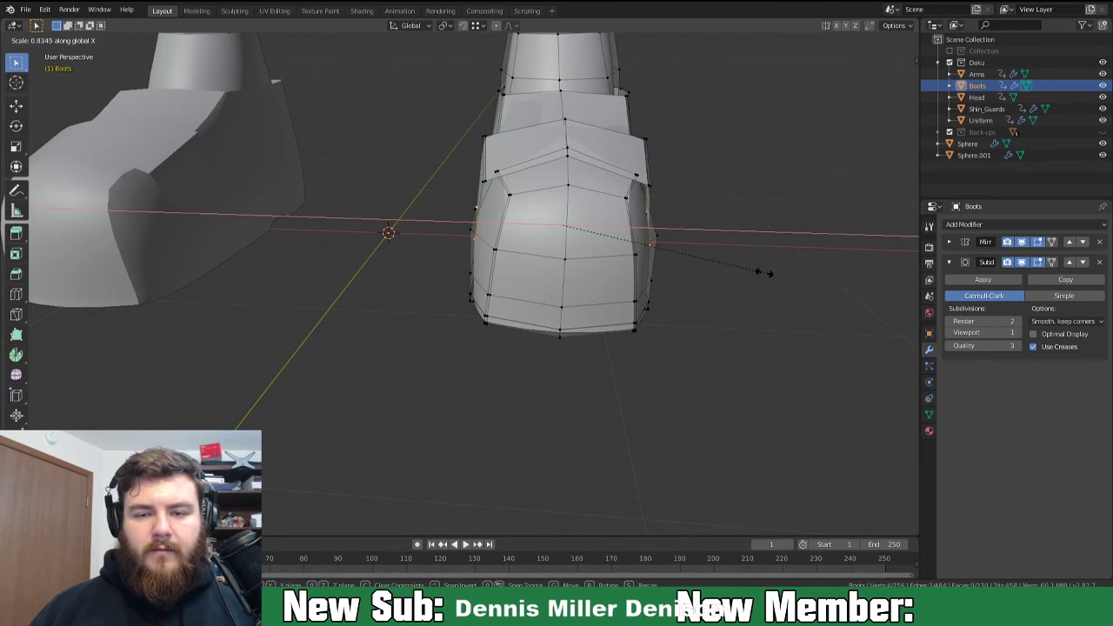
{"action": "left_click", "coordinate": [765, 273]}
Dissolve the lengthwise edge along one upper side of the forefoot band.
{"action": "middle_click_drag", "start_coordinate": [764, 286], "coordinate": [656, 272]}
{"action": "key", "text": "2"}
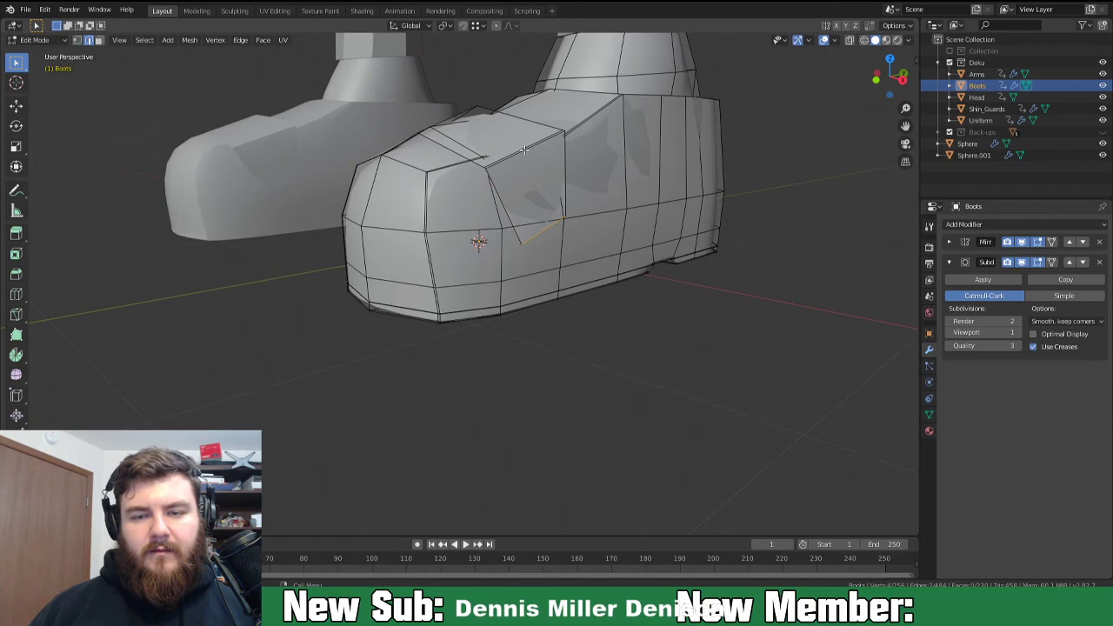
{"action": "left_click", "coordinate": [521, 148]}
{"action": "key", "text": "x"}
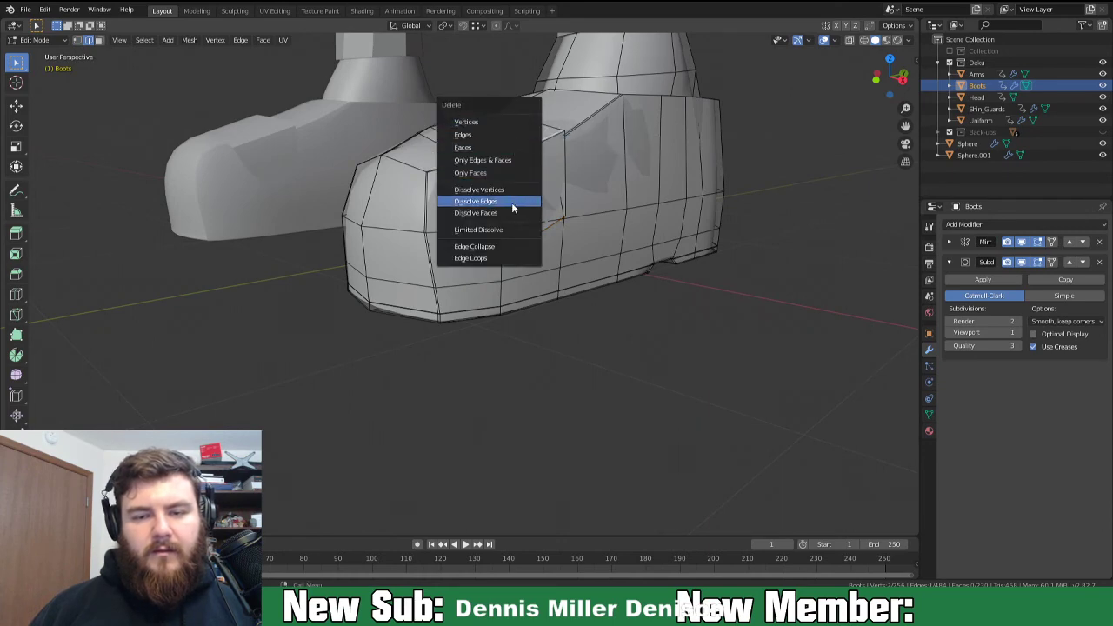
{"action": "left_click", "coordinate": [512, 208]}
{"action": "middle_click_drag", "start_coordinate": [512, 208], "coordinate": [517, 184]}
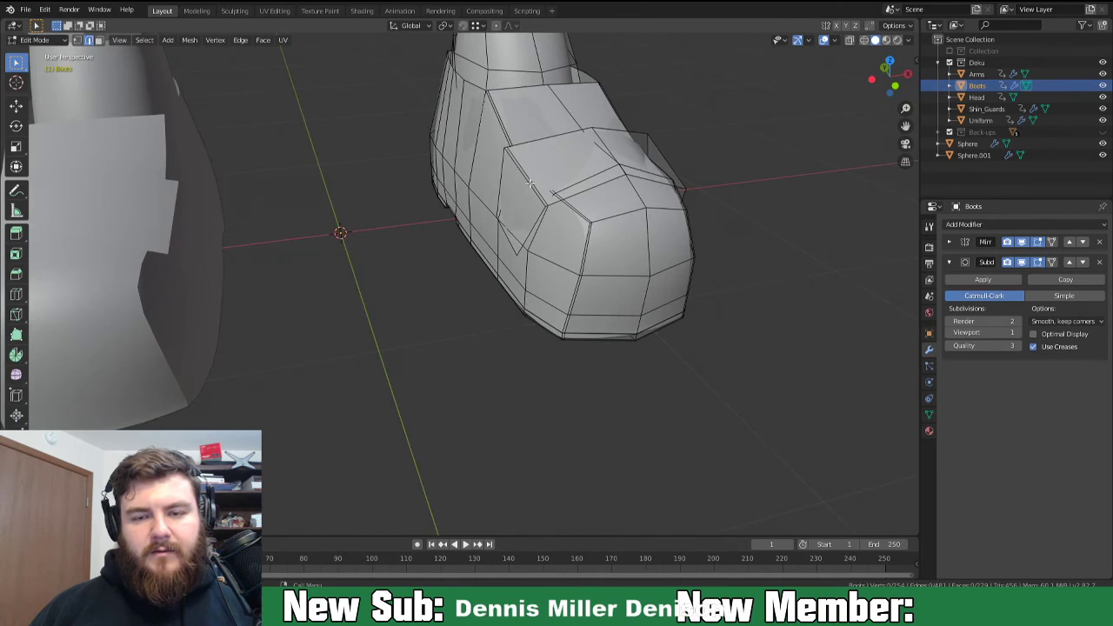
Dissolve the matching lengthwise edge on the opposite upper side of the forefoot band.
{"action": "key", "text": "shift+space"}
{"action": "key", "text": "s"}
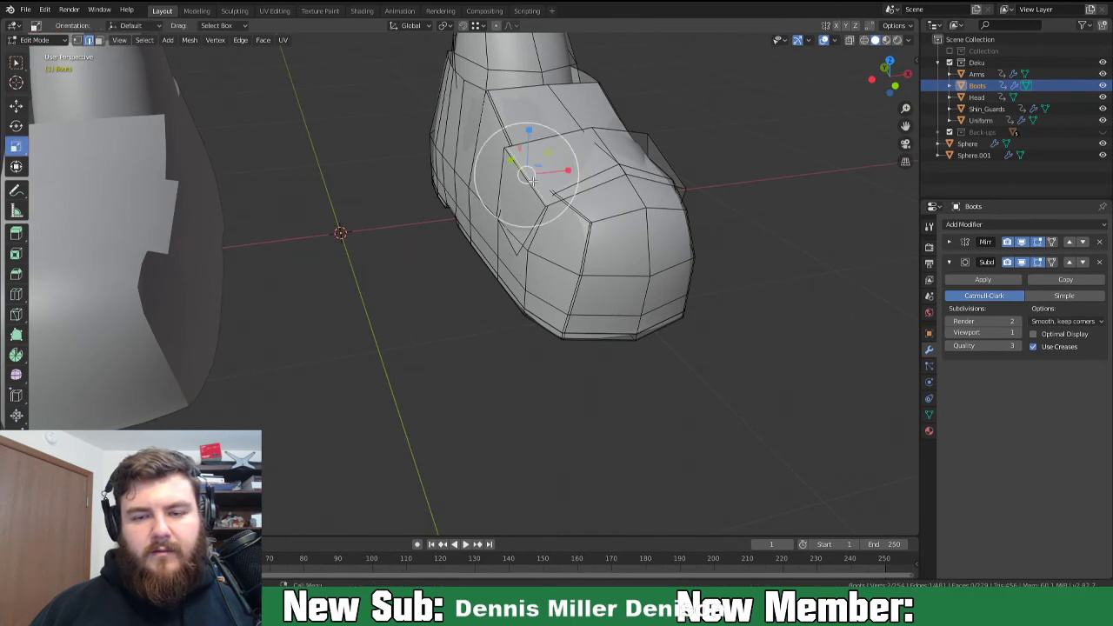
{"action": "right_click", "coordinate": [533, 182]}
{"action": "key", "text": "x"}
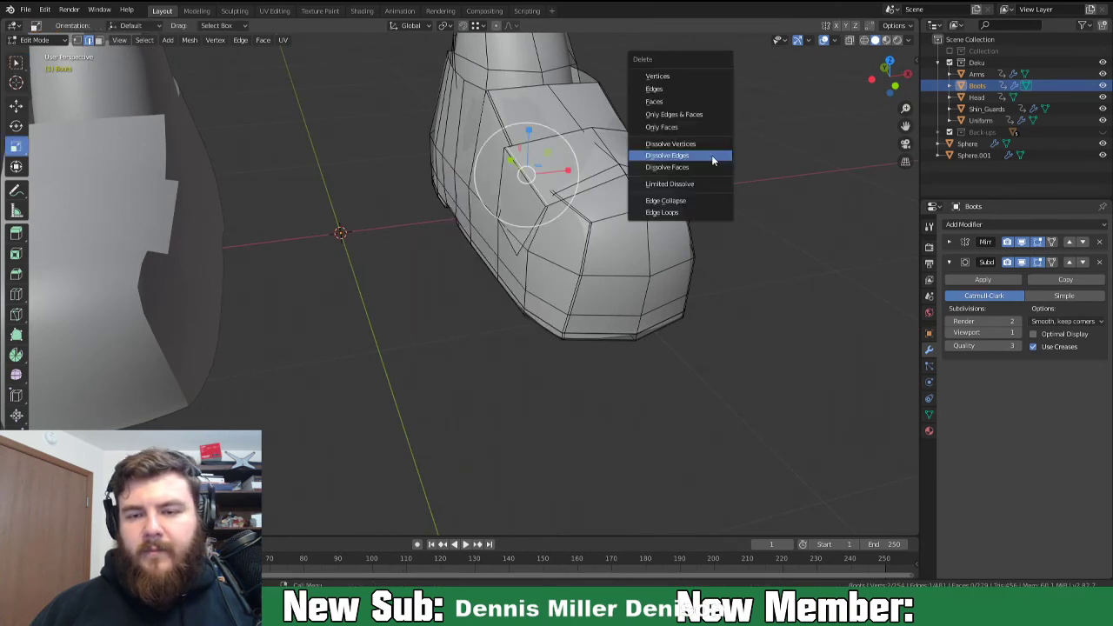
{"action": "left_click", "coordinate": [713, 160]}
{"action": "middle_click_drag", "start_coordinate": [673, 192], "coordinate": [533, 179]}
{"action": "key", "text": "w"}
{"action": "key", "text": "Tab"}
{"action": "key", "text": "Tab"}
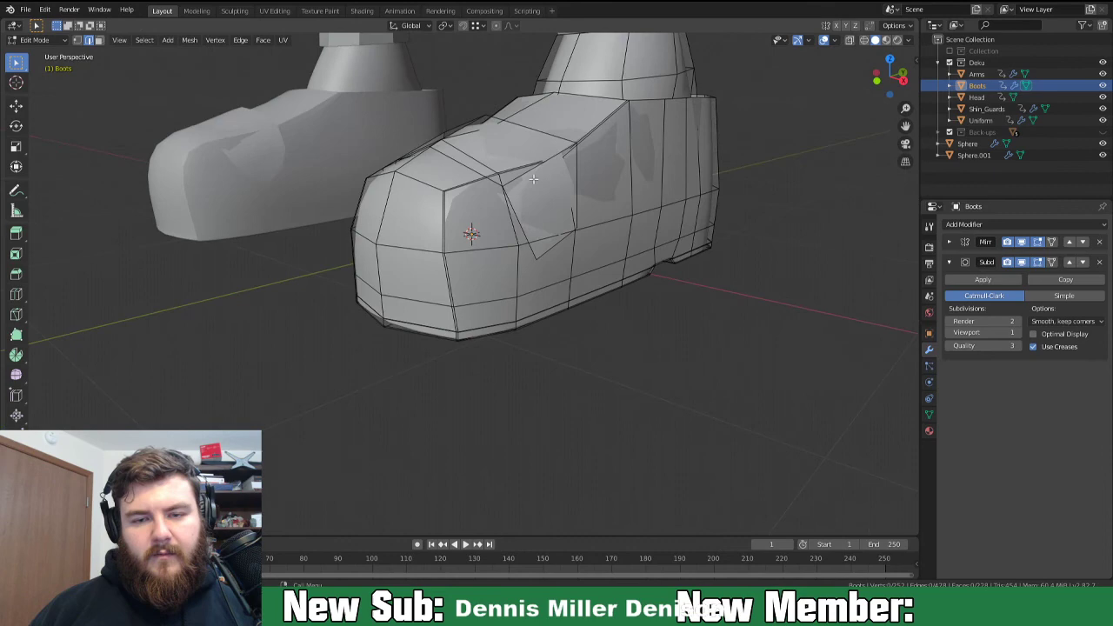
Scale the forefoot band's two pairs of upper side corner vertices outward, one pair at a time.
{"action": "key", "text": "1"}
{"action": "middle_click_drag", "start_coordinate": [501, 202], "coordinate": [526, 187]}
{"action": "key", "text": "s"}
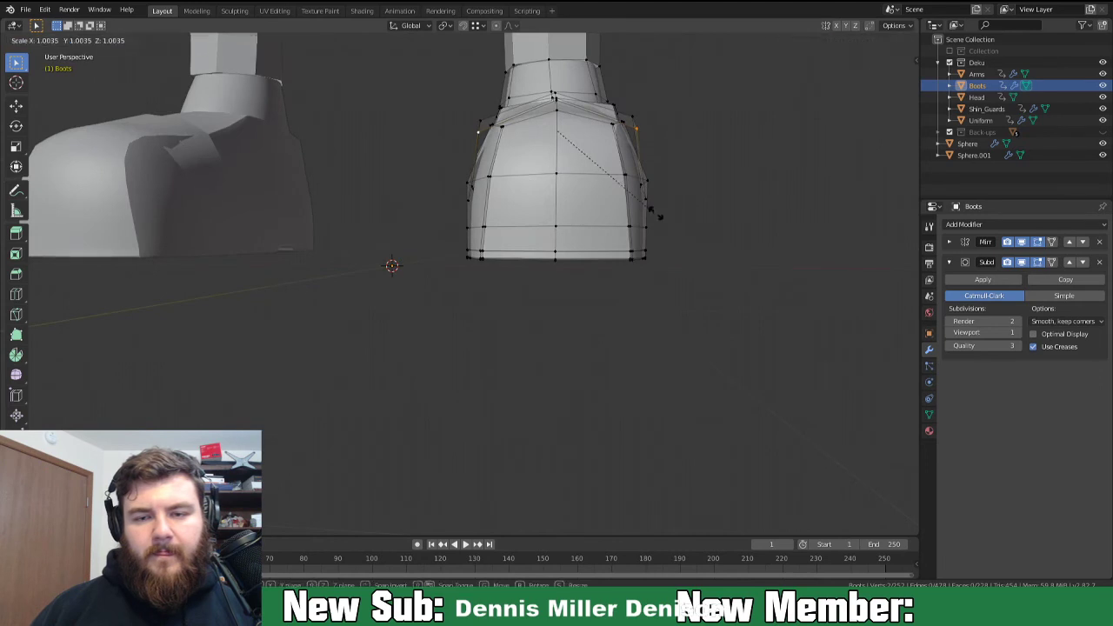
{"action": "left_click", "coordinate": [671, 214]}
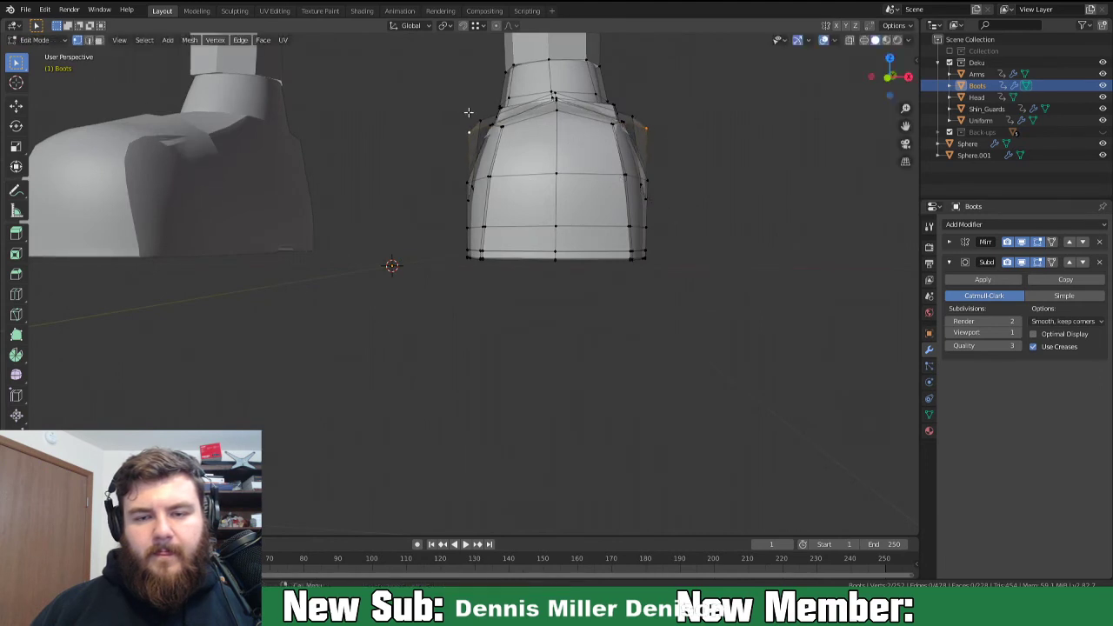
{"action": "key", "text": "s"}
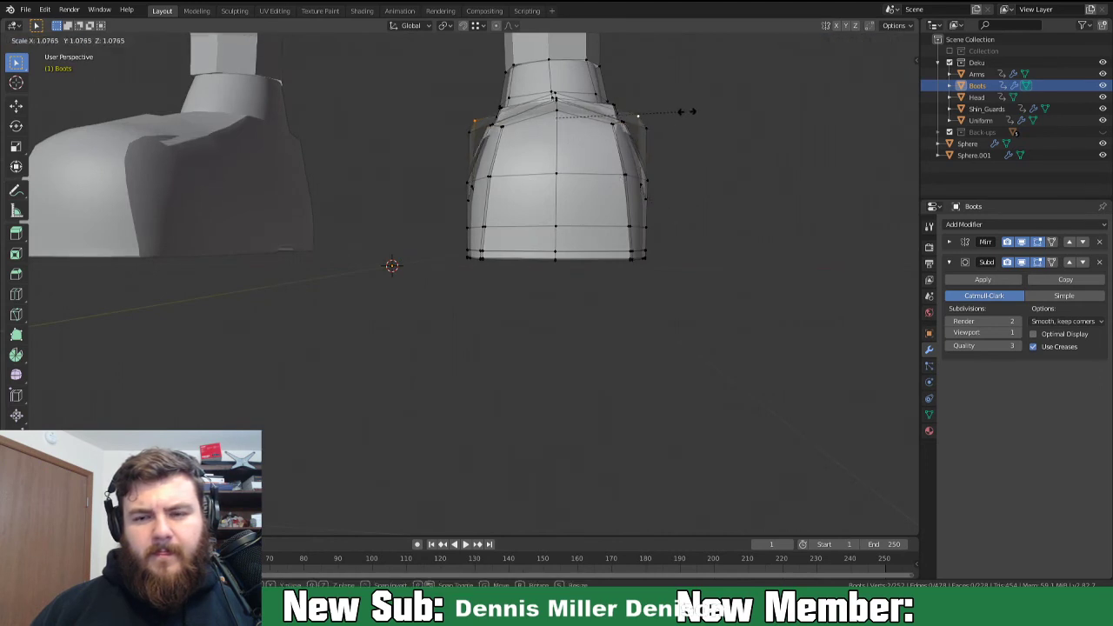
{"action": "left_click", "coordinate": [697, 110]}
Raise the centre edge on top of the forefoot band about 0.08 m along global Z.
{"action": "middle_click_drag", "start_coordinate": [695, 108], "coordinate": [640, 177]}
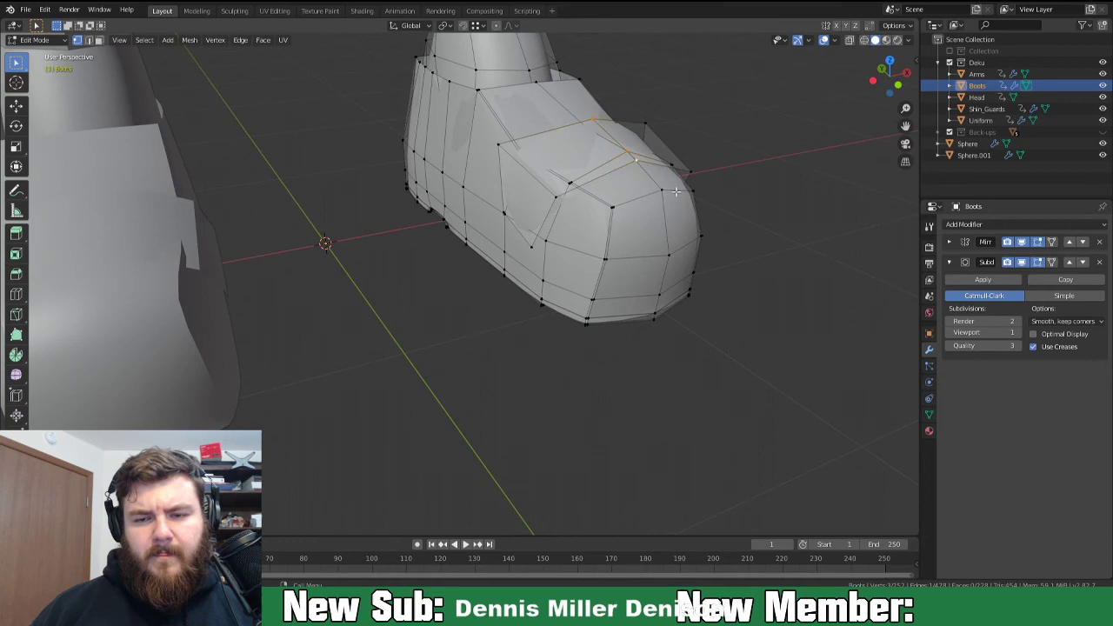
{"action": "key", "text": "g"}
{"action": "key", "text": "z"}
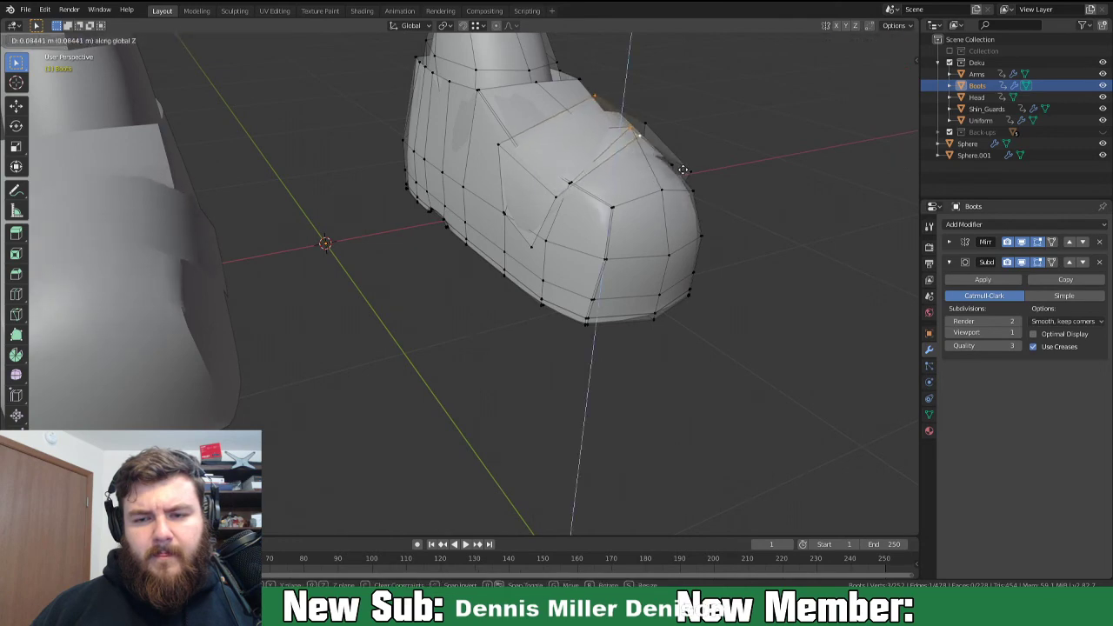
{"action": "left_click", "coordinate": [684, 167]}
Examine the reshaped forefoot band on both boots in Object Mode from several angles.
{"action": "middle_click_drag", "start_coordinate": [741, 202], "coordinate": [573, 189]}
{"action": "key", "text": "Tab"}
{"action": "scroll", "coordinate": [433, 202], "scroll_direction": "down", "scroll_amount": 3}
{"action": "middle_click_drag", "start_coordinate": [427, 232], "coordinate": [476, 228]}
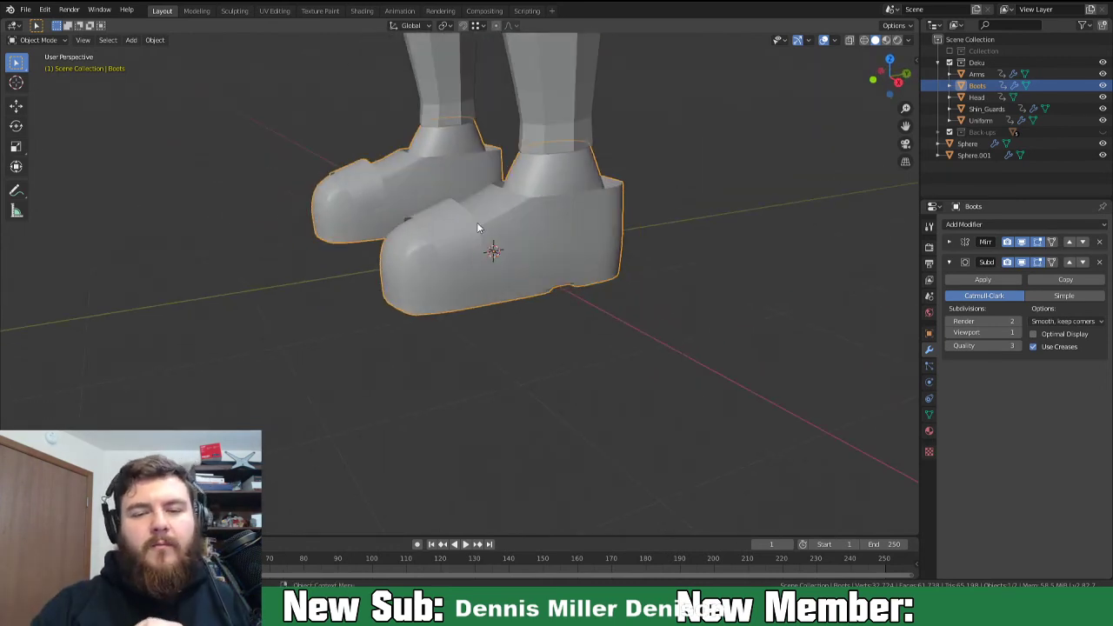
{"action": "middle_click_drag", "start_coordinate": [476, 224], "coordinate": [539, 226]}
{"action": "key", "text": "Tab"}
{"action": "key", "text": "Tab"}
{"action": "key", "text": "Tab"}
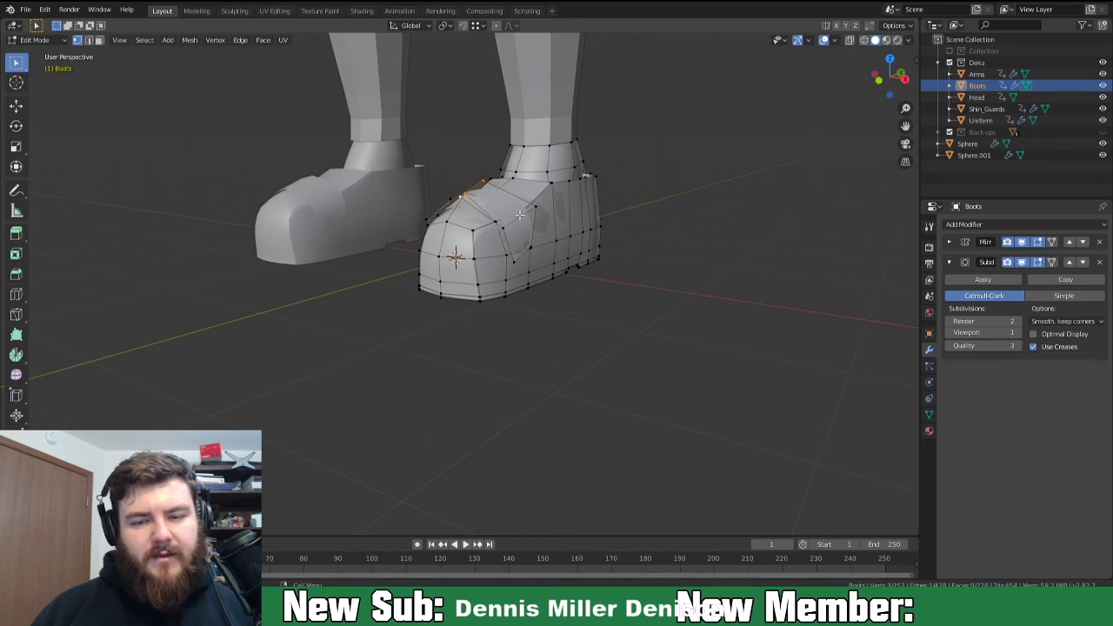
{"action": "key", "text": "l"}
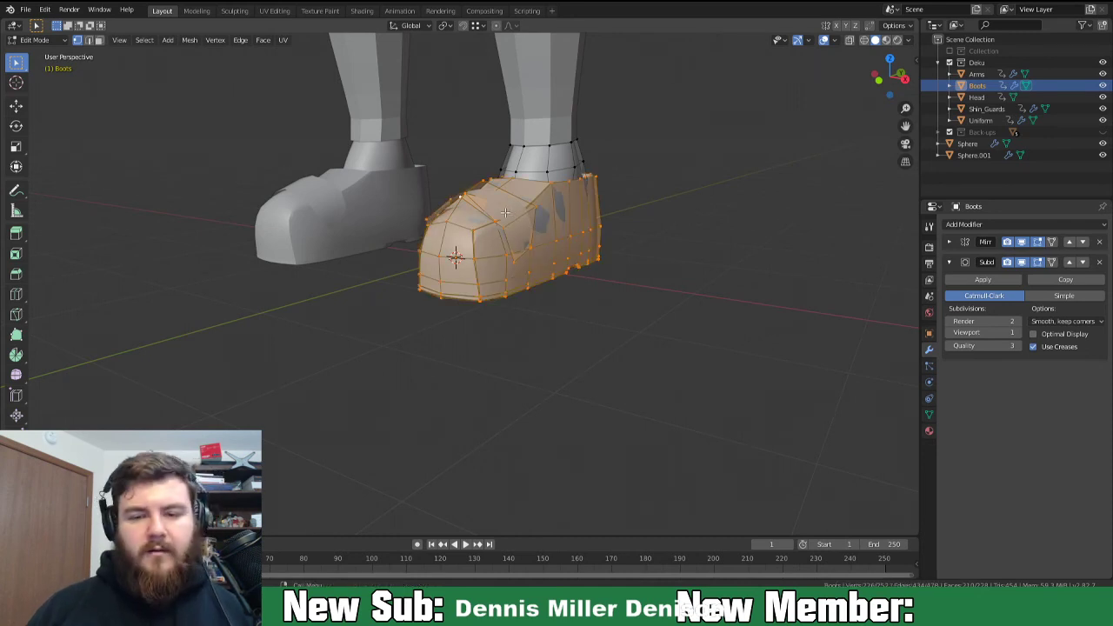
{"action": "left_click", "coordinate": [505, 212]}
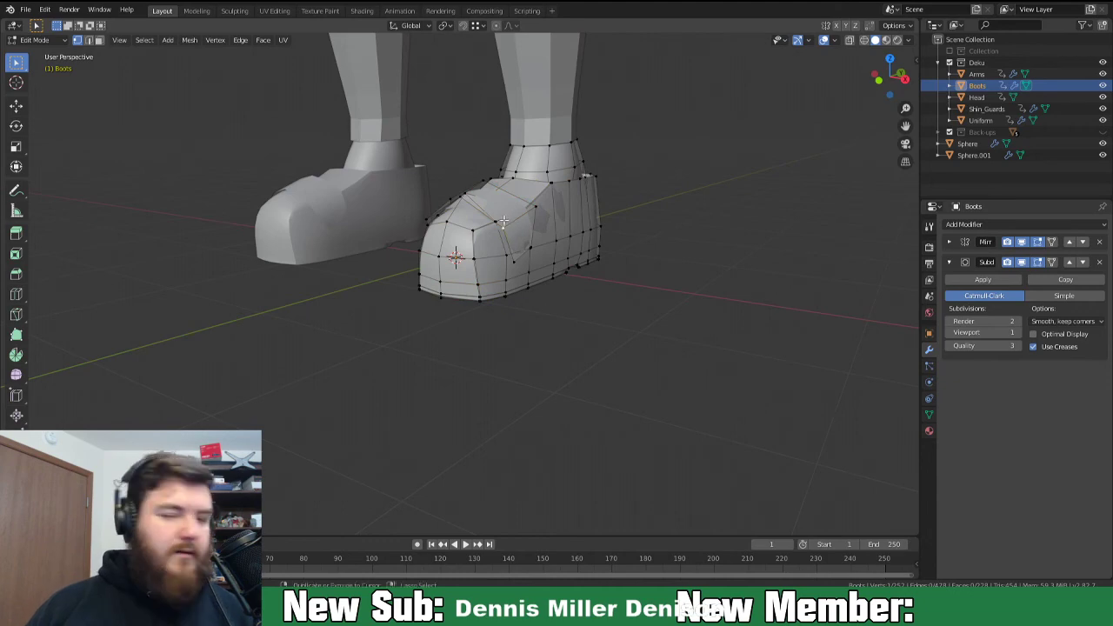
{"action": "left_click", "coordinate": [506, 220], "text": "ctrl+alt"}
Lower the single centre vertex on top of the toe, beneath the band, about 0.09 m along global Z.
{"action": "middle_click_drag", "start_coordinate": [506, 221], "coordinate": [406, 176]}
{"action": "left_click", "coordinate": [400, 186]}
{"action": "key", "text": "g"}
{"action": "key", "text": "z"}
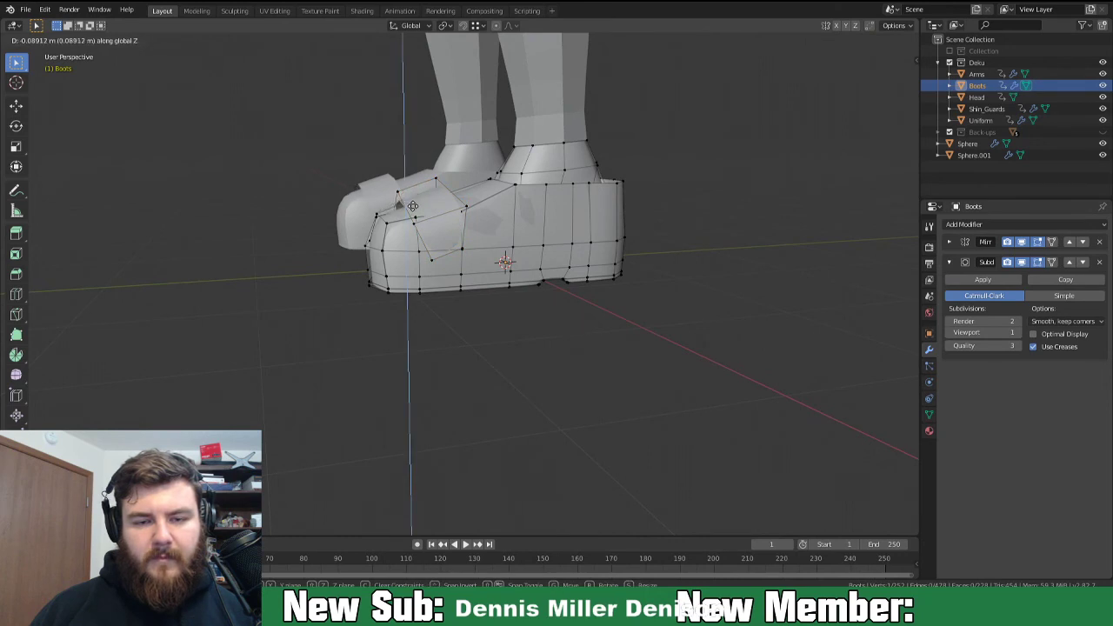
{"action": "left_click", "coordinate": [413, 206]}
{"action": "middle_click_drag", "start_coordinate": [452, 236], "coordinate": [516, 228]}
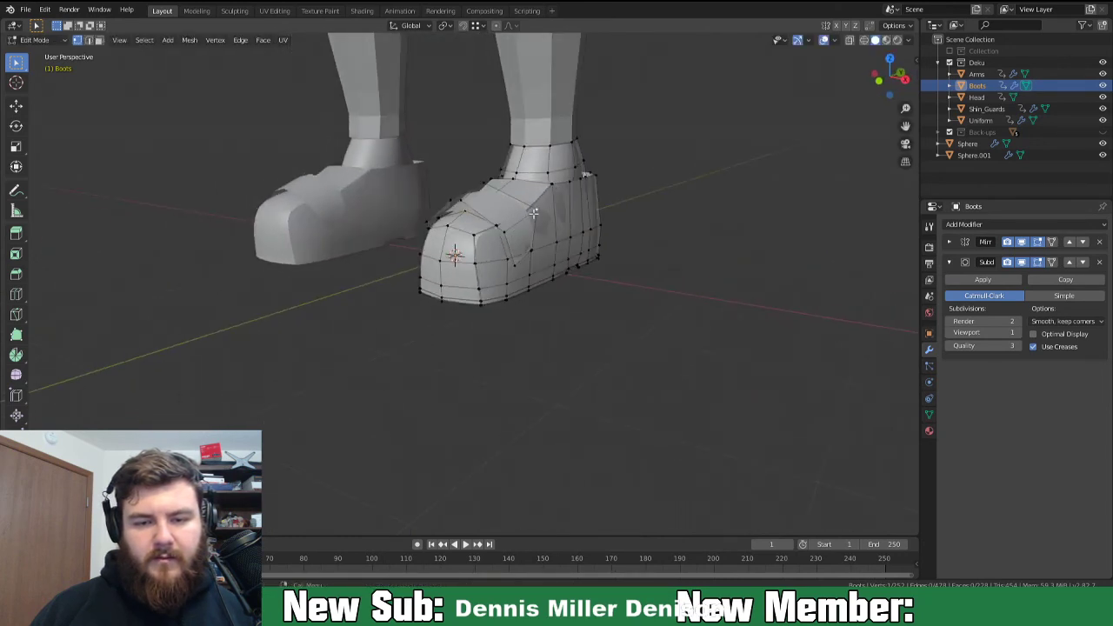
Select the whole linked forefoot band and assign it to a new vertex group named "Guard 1".
{"action": "key", "text": "ctrl+l"}
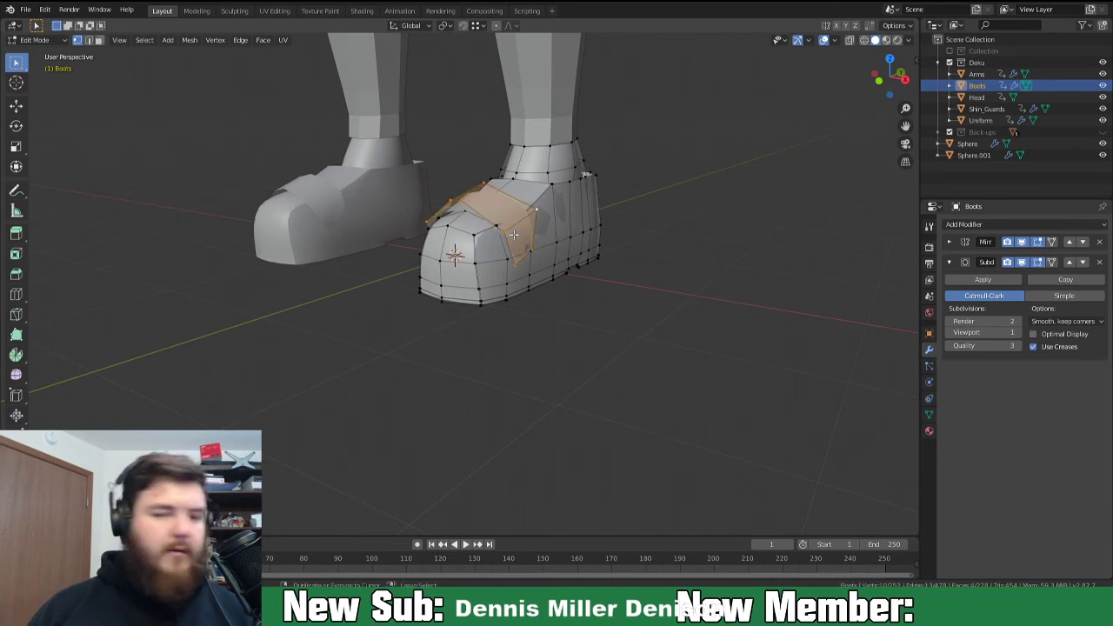
{"action": "left_click", "coordinate": [985, 228]}
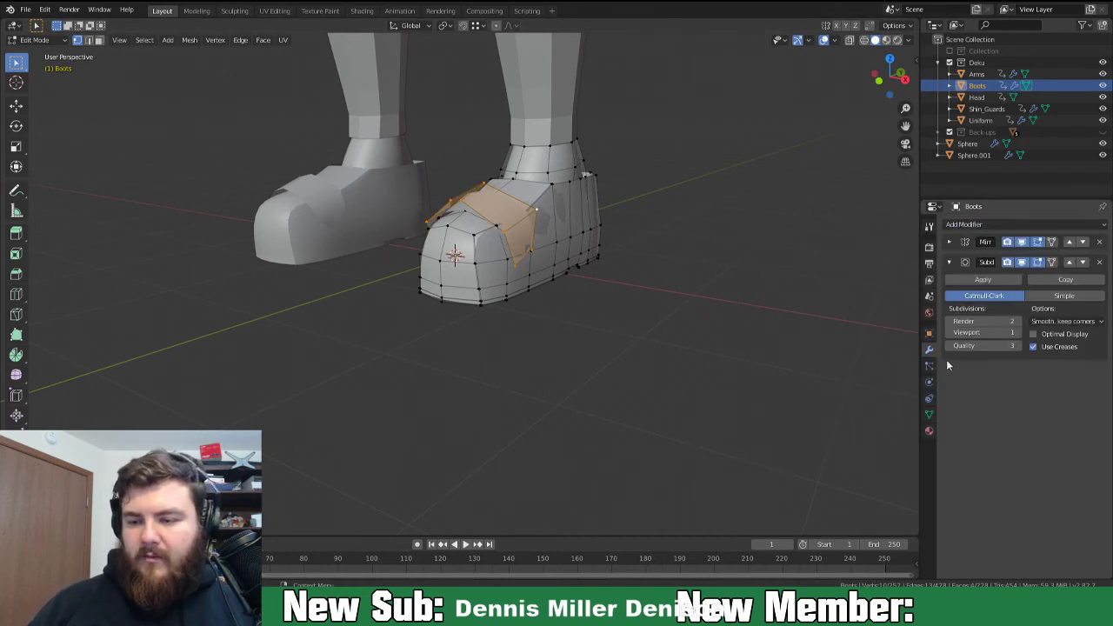
{"action": "left_click", "coordinate": [929, 414]}
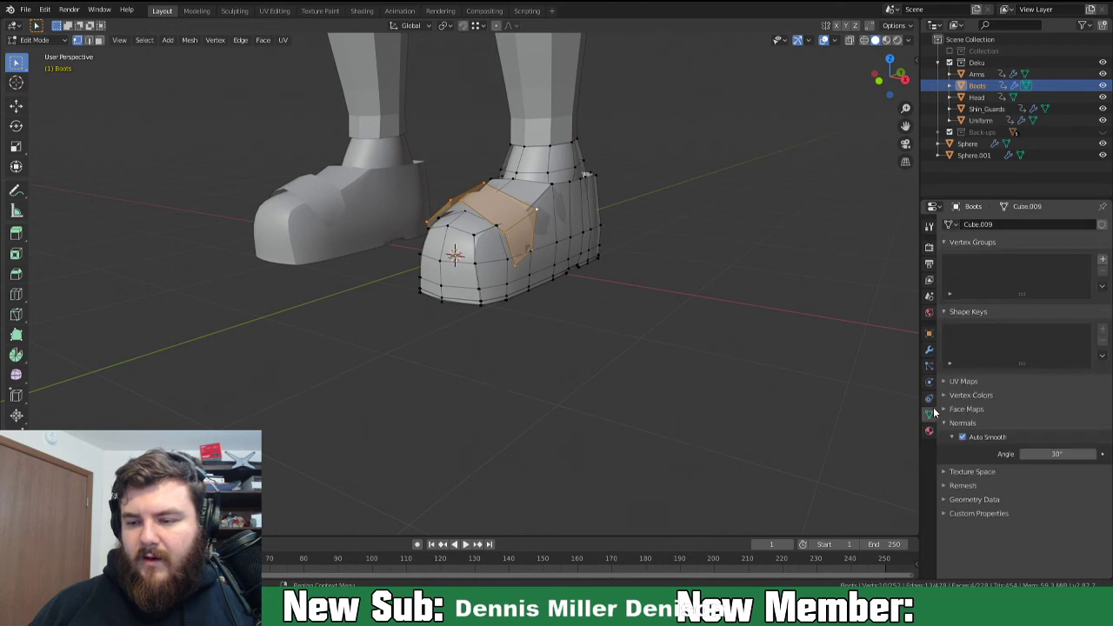
{"action": "left_click", "coordinate": [1102, 259]}
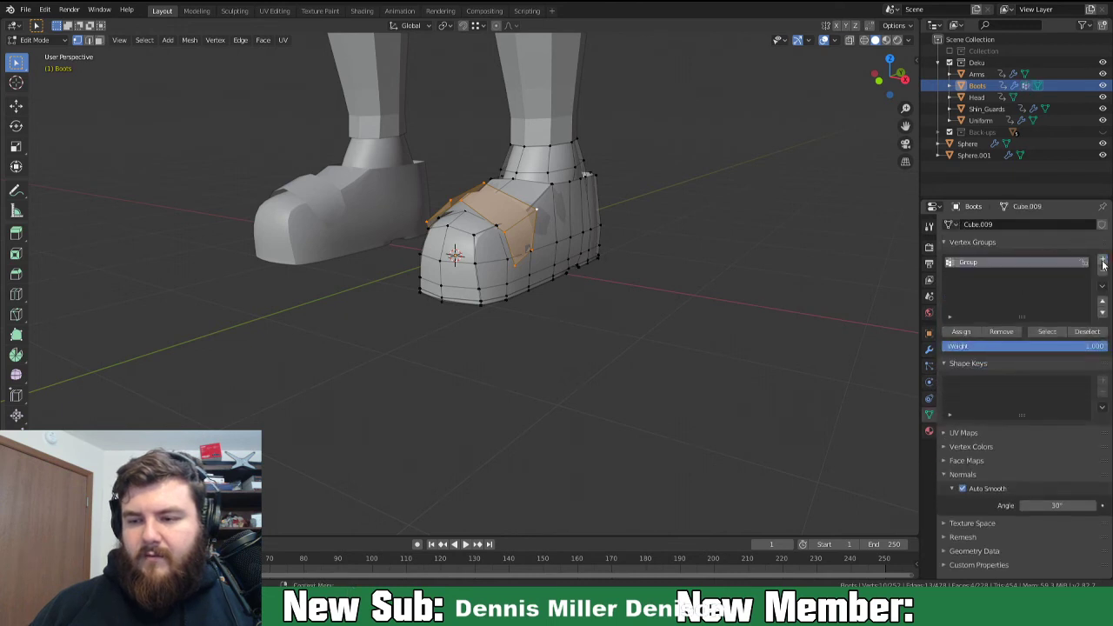
{"action": "double_click", "coordinate": [975, 261]}
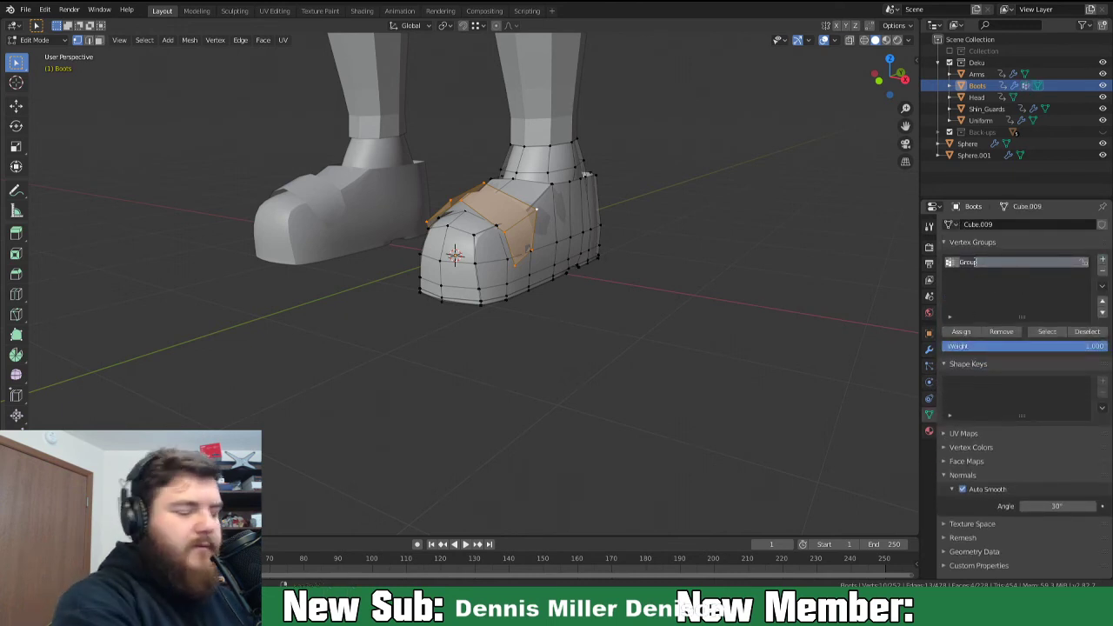
{"action": "type", "text": "Guard 1"}
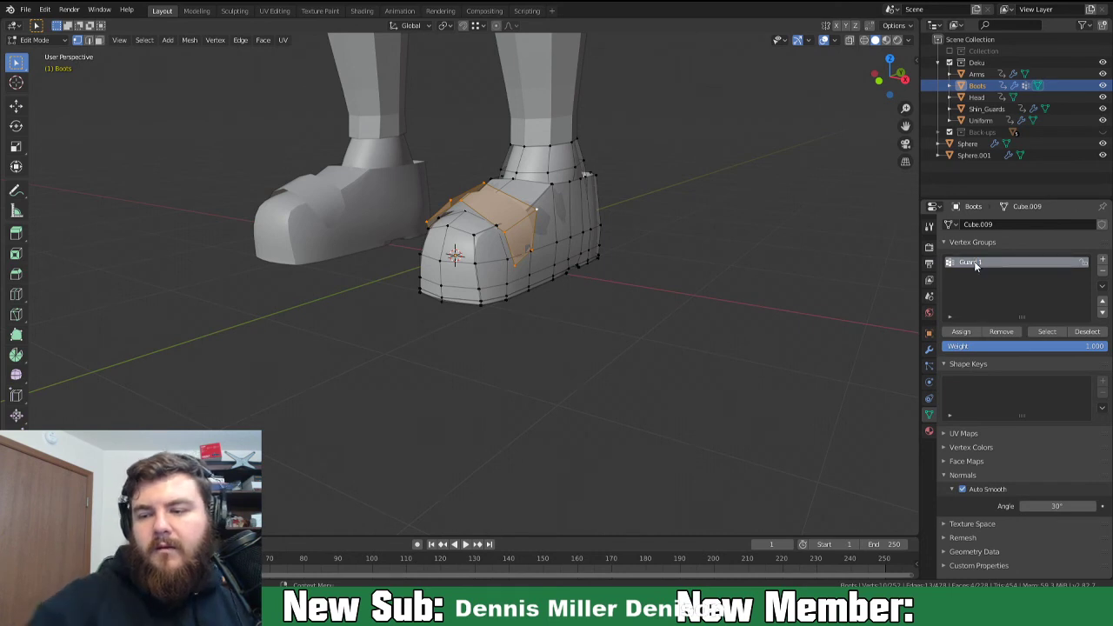
{"action": "key", "text": "Return"}
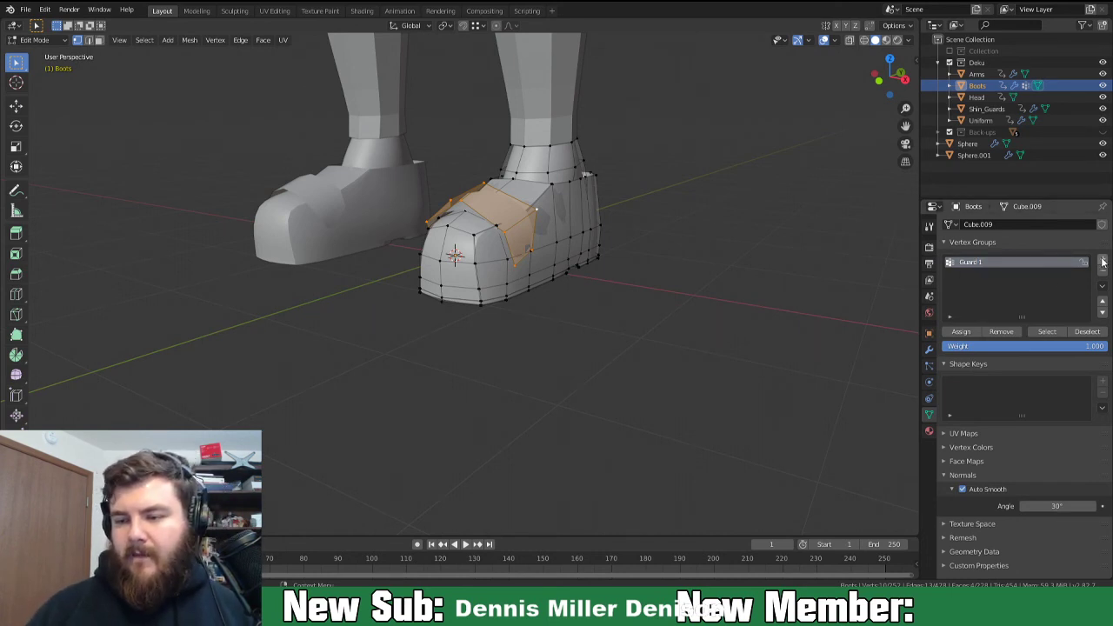
{"action": "left_click", "coordinate": [968, 332]}
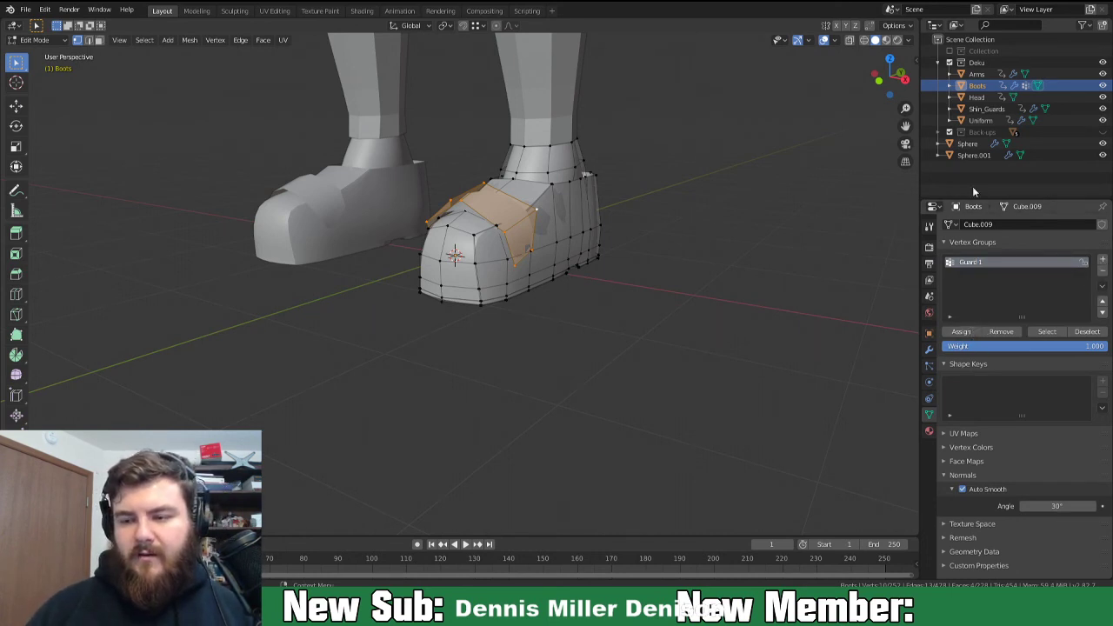
Add a Solidify modifier to the boots with a thickness of 0.03 m, limited to the "Guard 1" vertex group.
{"action": "left_click", "coordinate": [928, 349]}
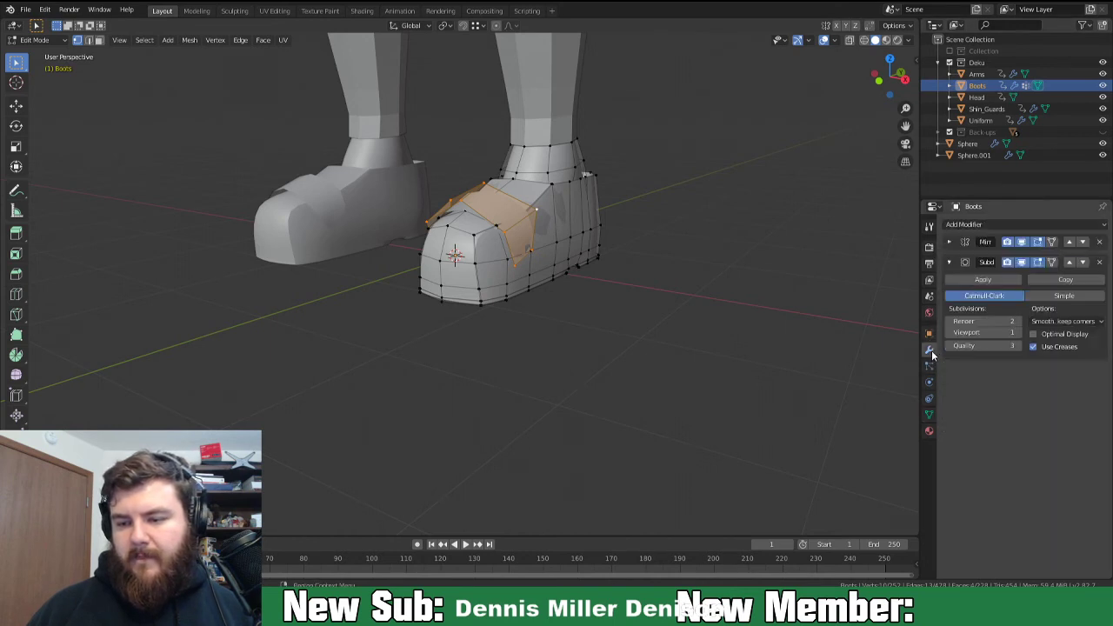
{"action": "left_click", "coordinate": [989, 225]}
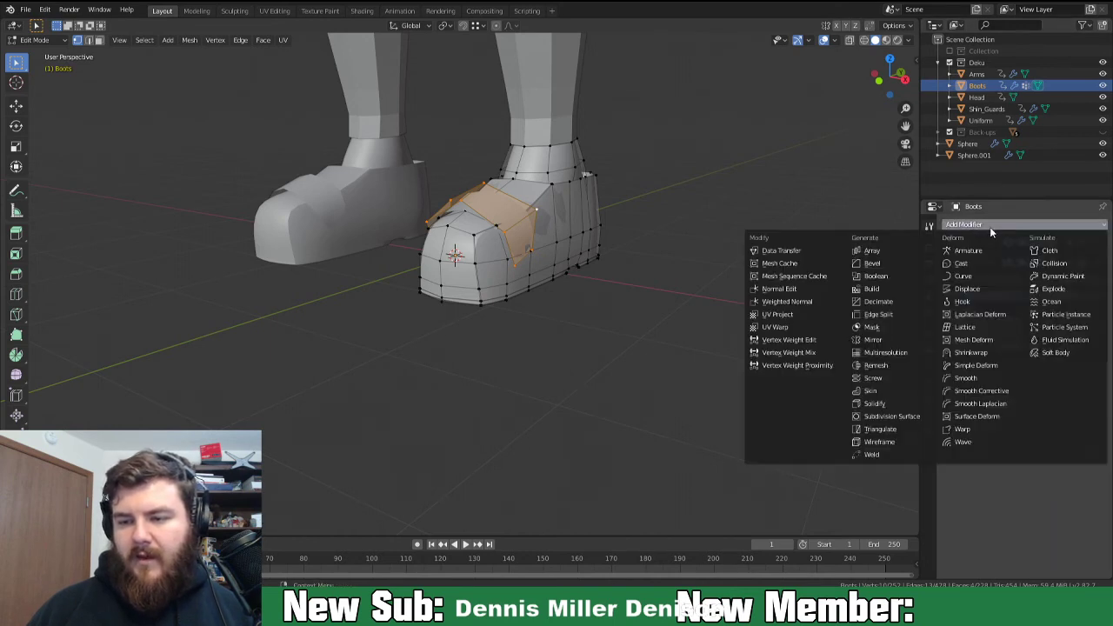
{"action": "left_click", "coordinate": [894, 405]}
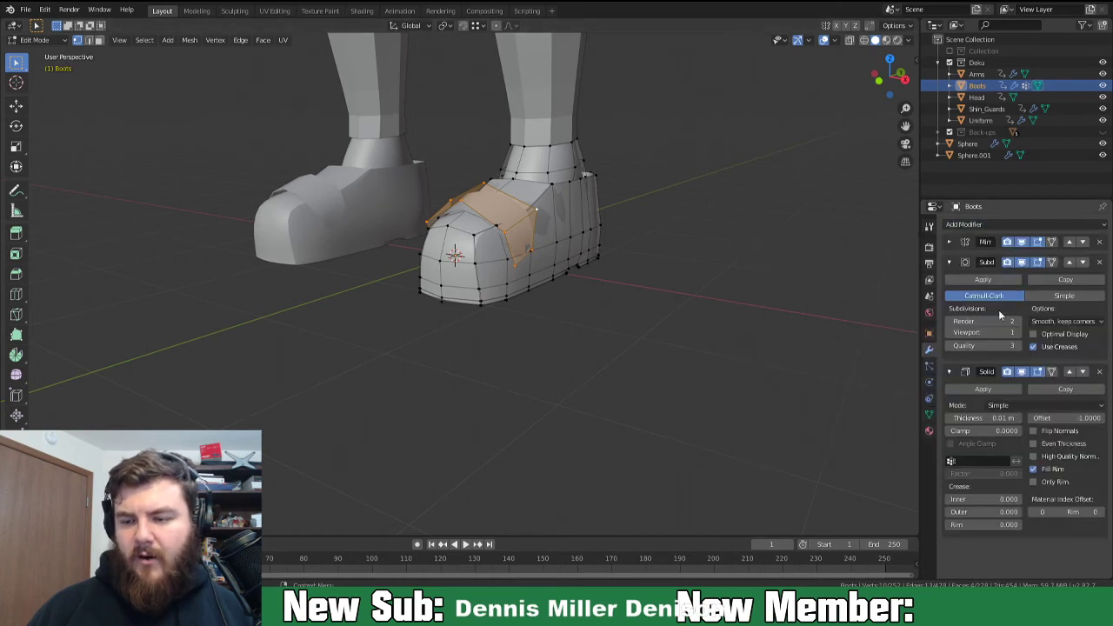
{"action": "left_click", "coordinate": [974, 461]}
{"action": "left_click", "coordinate": [1000, 474]}
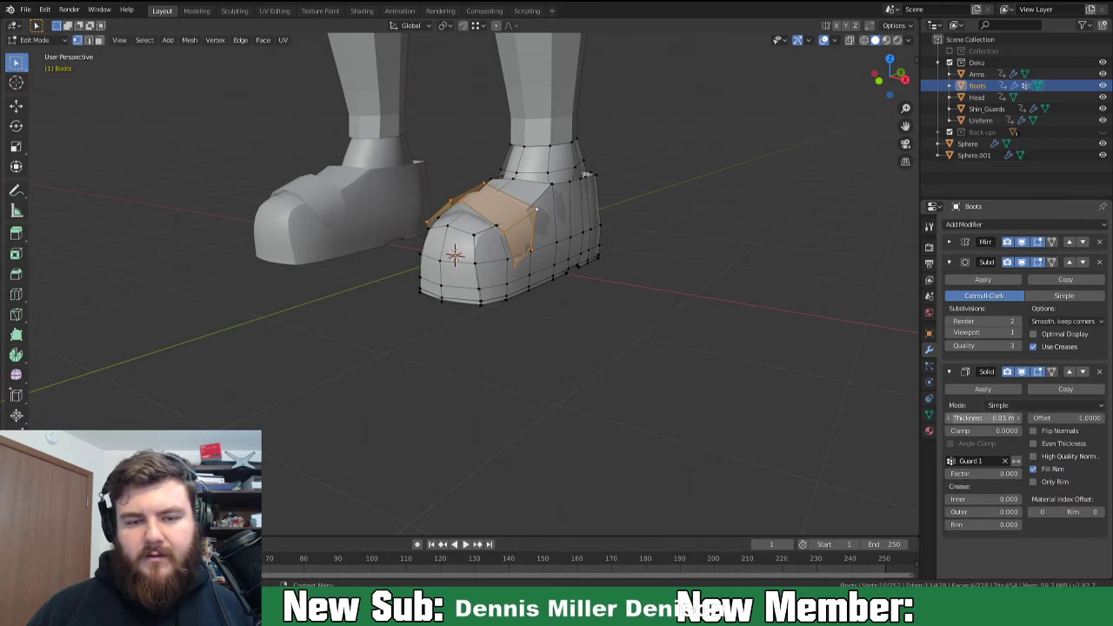
Add a loop cut across the forefoot band on one side of its ridge and slide it towards the outer corner.
{"action": "middle_click_drag", "start_coordinate": [447, 355], "coordinate": [487, 305]}
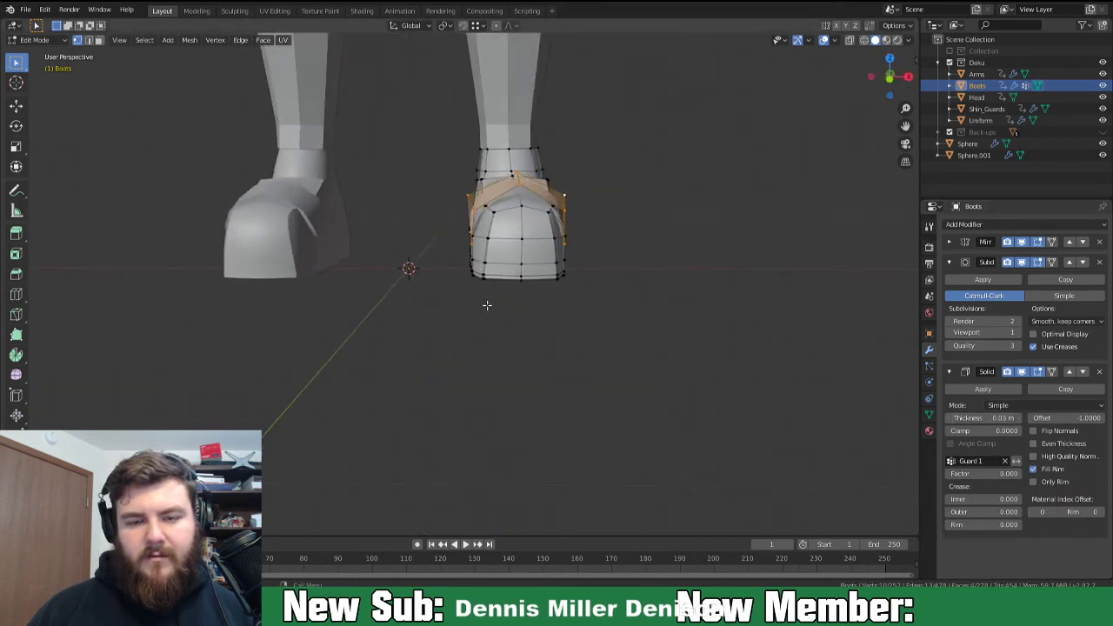
{"action": "scroll", "coordinate": [628, 298], "scroll_direction": "up", "scroll_amount": 4}
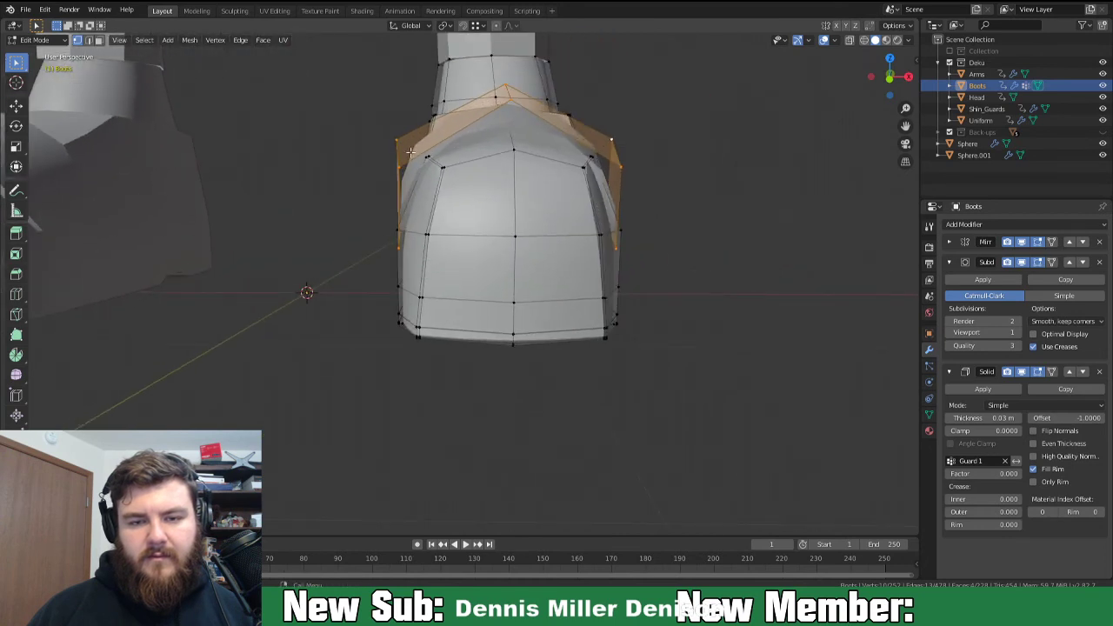
{"action": "middle_click_drag", "start_coordinate": [408, 152], "coordinate": [448, 117]}
{"action": "key", "text": "ctrl+r"}
{"action": "left_click", "coordinate": [438, 118]}
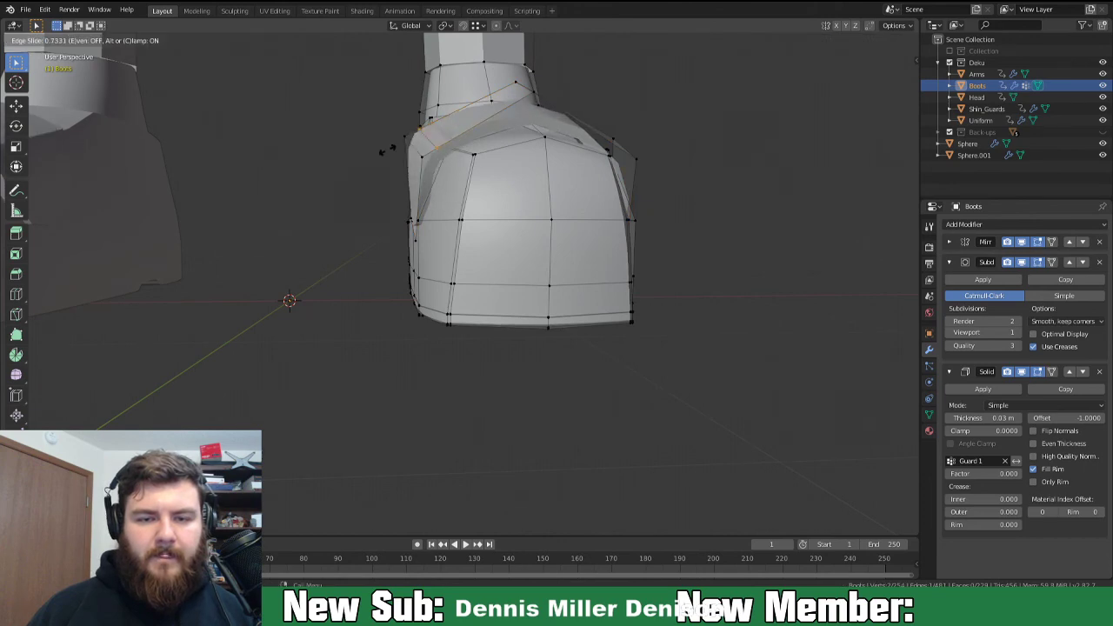
{"action": "left_click", "coordinate": [380, 151]}
Add a matching loop cut on the opposite side of the forefoot band, slid close to that side's corner.
{"action": "middle_click_drag", "start_coordinate": [385, 149], "coordinate": [513, 149]}
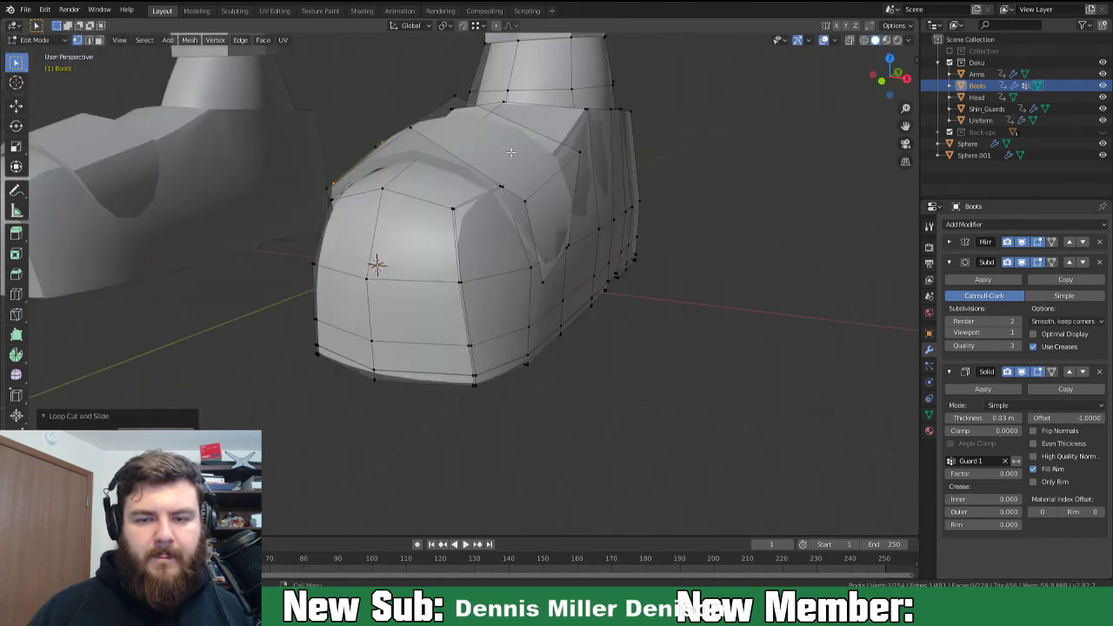
{"action": "key", "text": "ctrl+r"}
{"action": "left_click", "coordinate": [535, 149]}
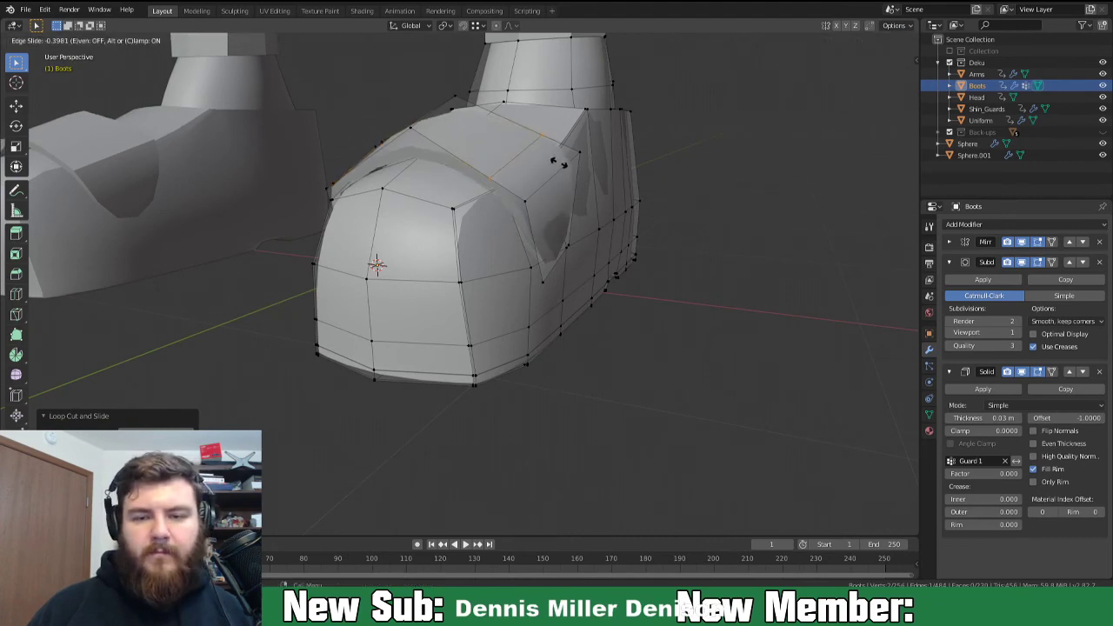
{"action": "left_click", "coordinate": [573, 171]}
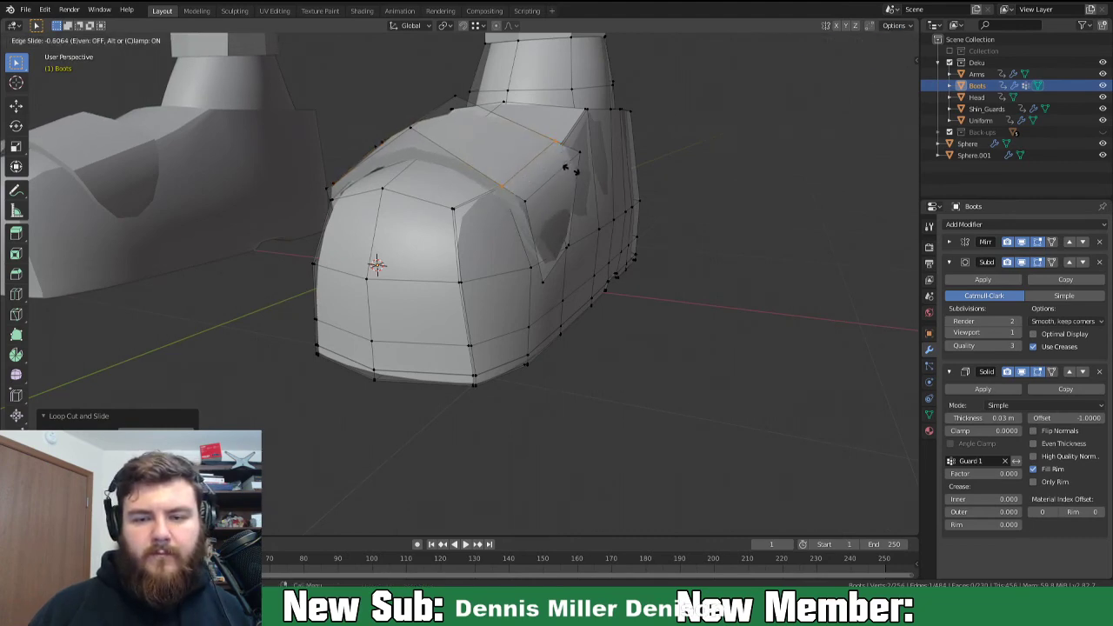
Check the thickened band in Object Mode, then rotate the whole linked forefoot band about 13° around global X.
{"action": "middle_click_drag", "start_coordinate": [547, 212], "coordinate": [416, 231]}
{"action": "key", "text": "Tab"}
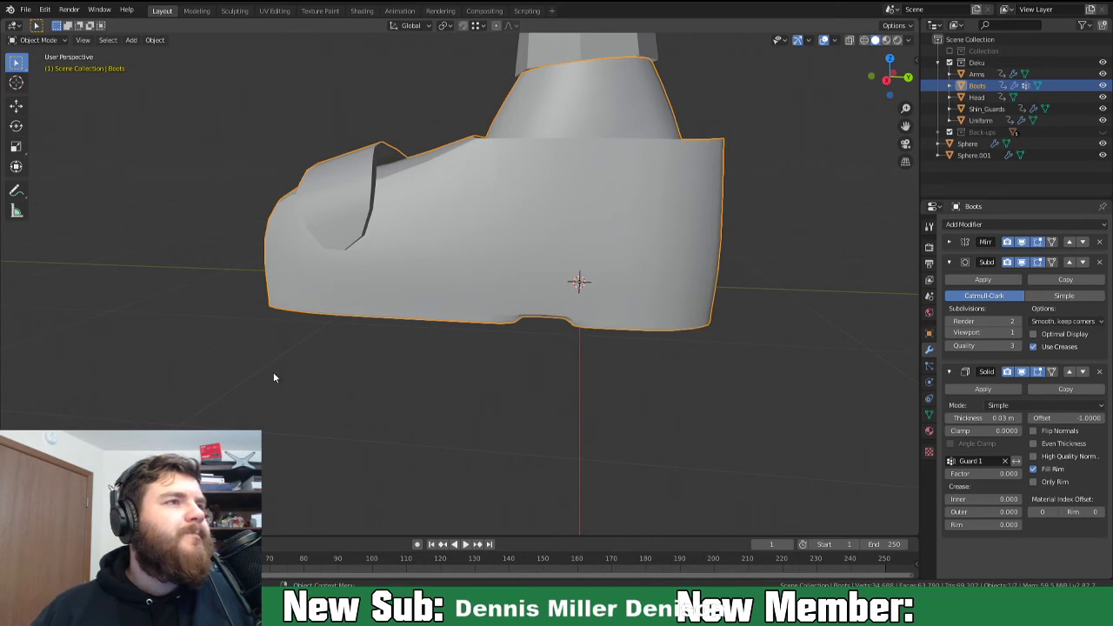
{"action": "middle_click_drag", "start_coordinate": [273, 378], "coordinate": [409, 365]}
{"action": "middle_click_drag", "start_coordinate": [825, 440], "coordinate": [524, 353]}
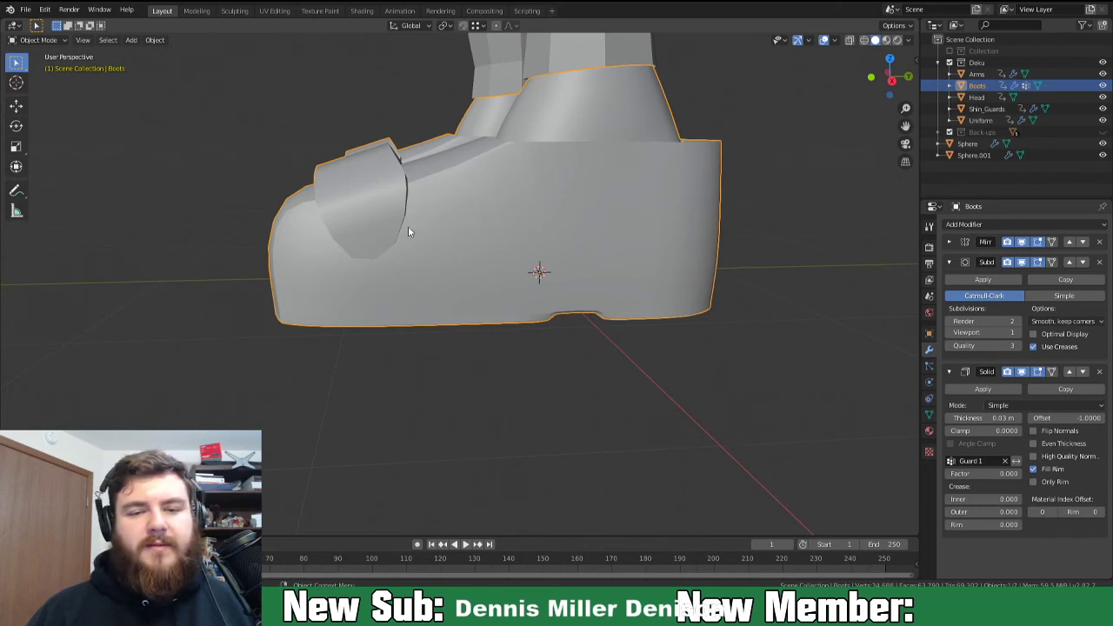
{"action": "key", "text": "Tab"}
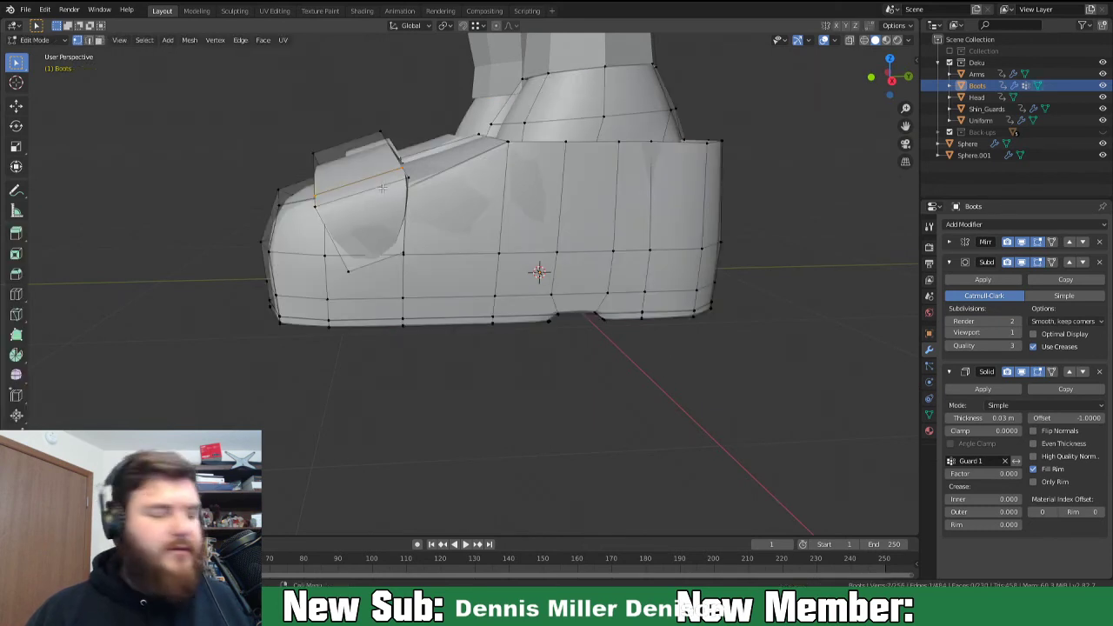
{"action": "key", "text": "l"}
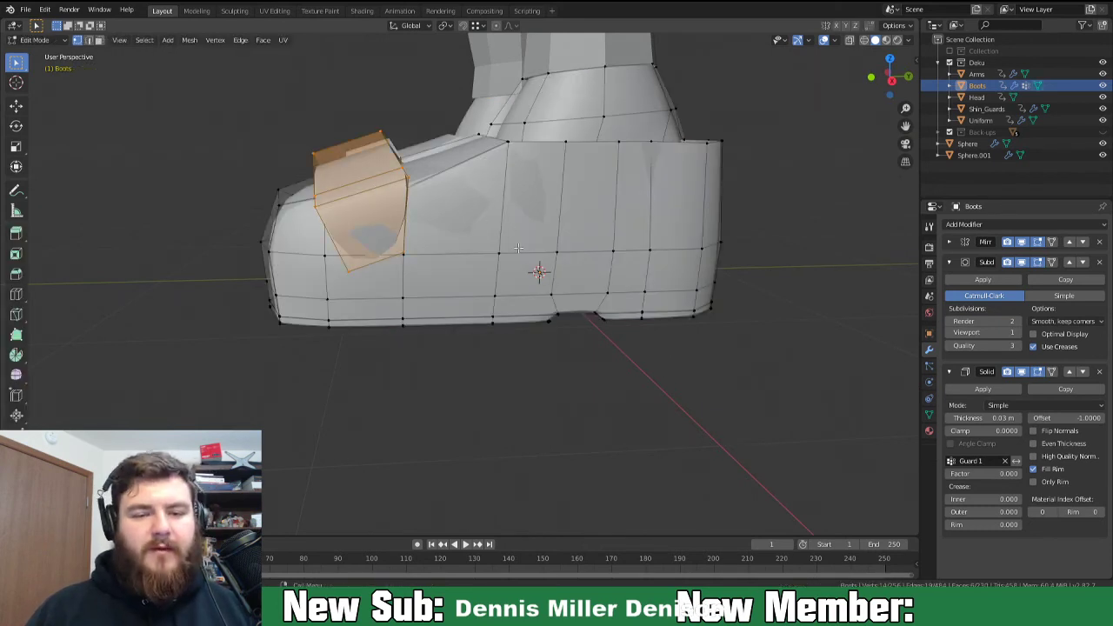
{"action": "key", "text": "r"}
{"action": "key", "text": "x"}
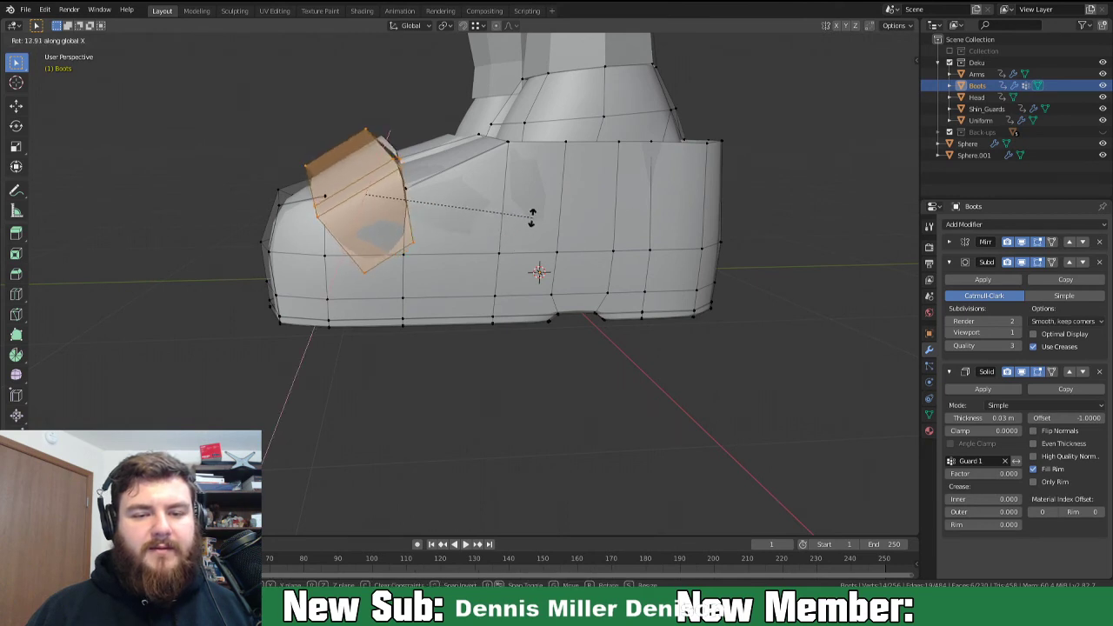
{"action": "left_click", "coordinate": [527, 222]}
Duplicate the forefoot band and place the copy behind the original, slightly higher on the instep.
{"action": "middle_click_drag", "start_coordinate": [492, 244], "coordinate": [487, 234], "text": "shift"}
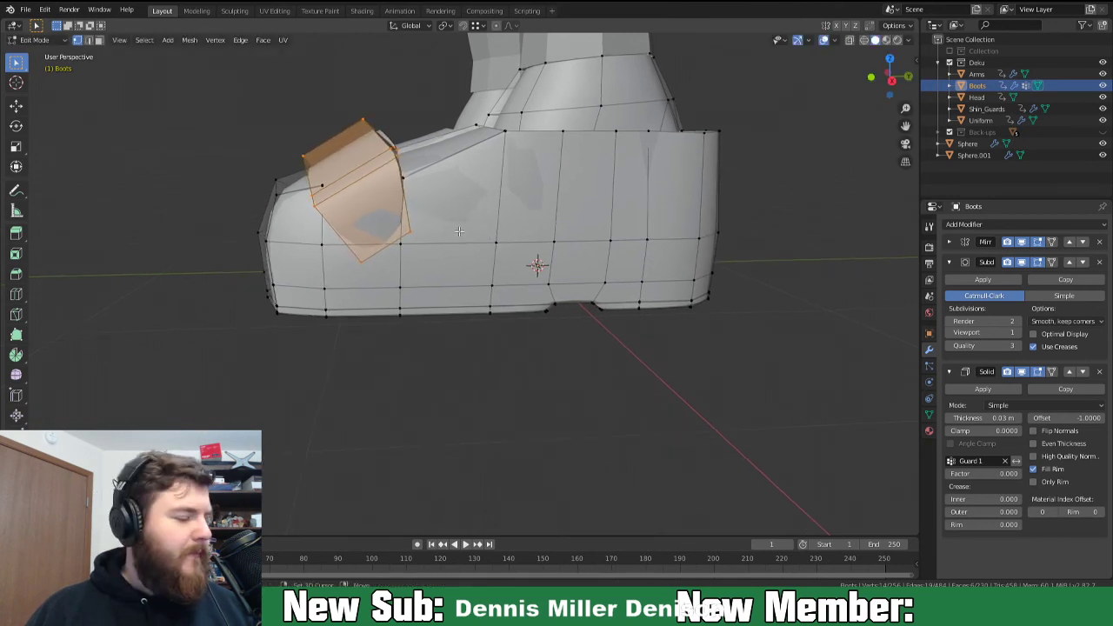
{"action": "key", "text": "shift+d"}
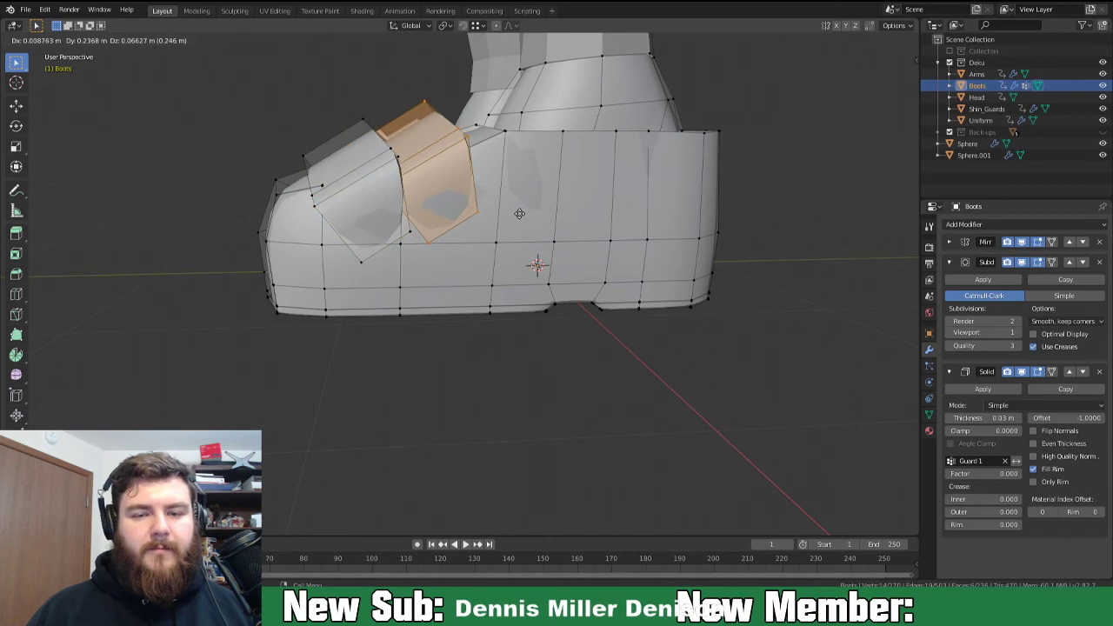
{"action": "left_click", "coordinate": [510, 216]}
Duplicate the second band, offset the copy about 0.15 m back and up the instep, and review all three guards in Object Mode.
{"action": "mouse_move", "coordinate": [510, 216]}
{"action": "middle_mouse_down"}
{"action": "mouse_move", "coordinate": [458, 229]}
{"action": "mouse_move", "coordinate": [508, 217]}
{"action": "middle_mouse_up"}
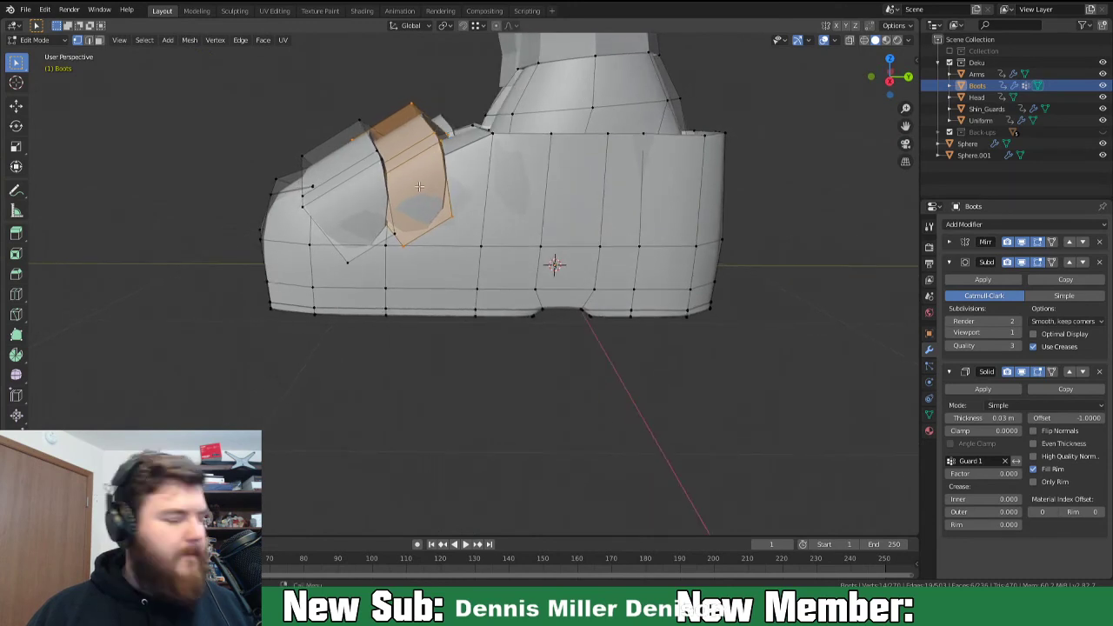
{"action": "key", "text": "shift+d"}
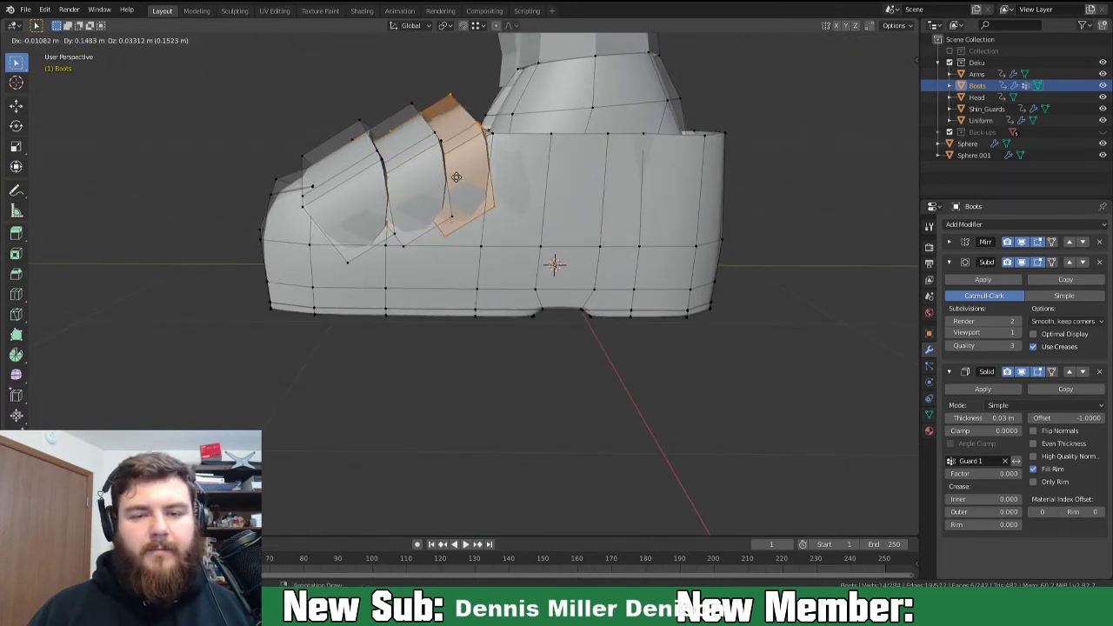
{"action": "left_click", "coordinate": [456, 177]}
{"action": "middle_click_drag", "start_coordinate": [456, 177], "coordinate": [628, 246]}
{"action": "key", "text": "Tab"}
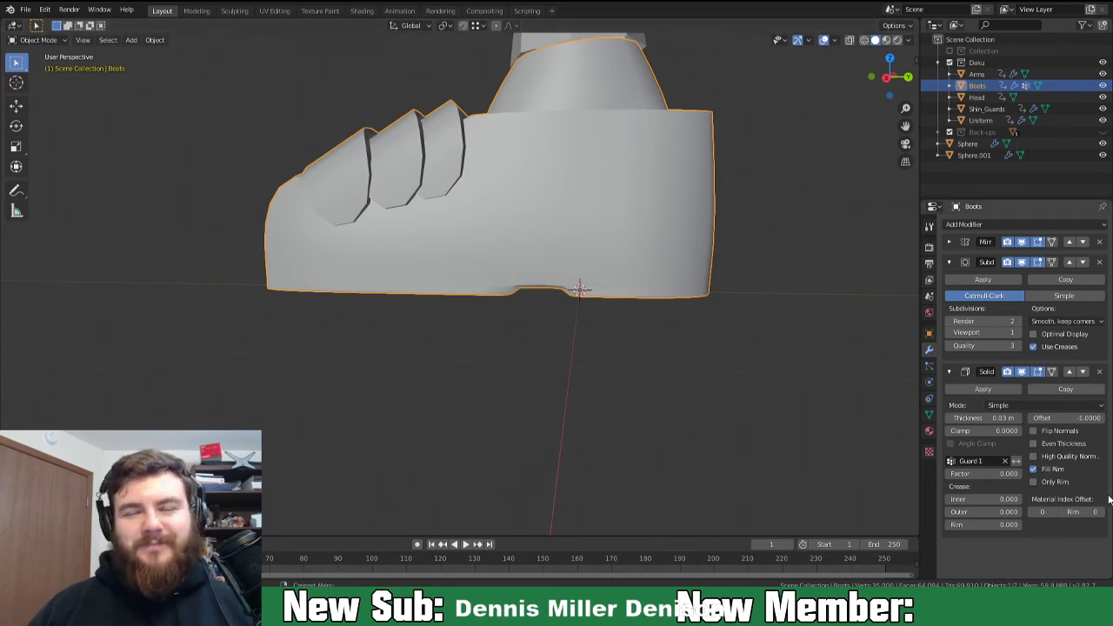
{"action": "middle_click_drag", "start_coordinate": [339, 309], "coordinate": [474, 336]}
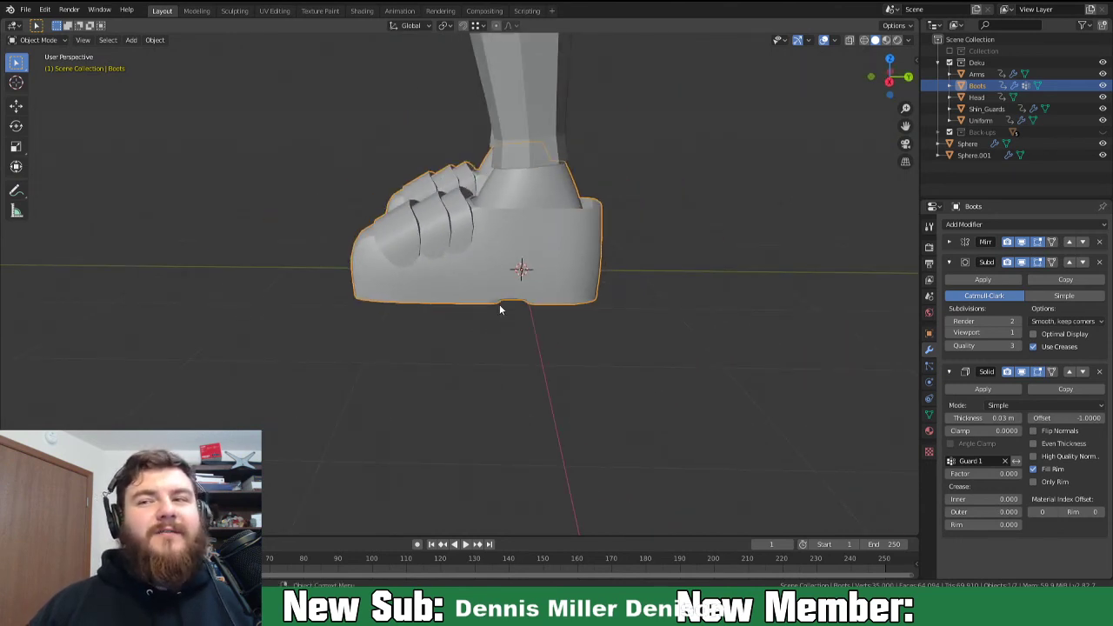
Duplicate the rearmost instep band and move the copy about 1 m back and down to the boot's heel.
{"action": "key", "text": "Tab"}
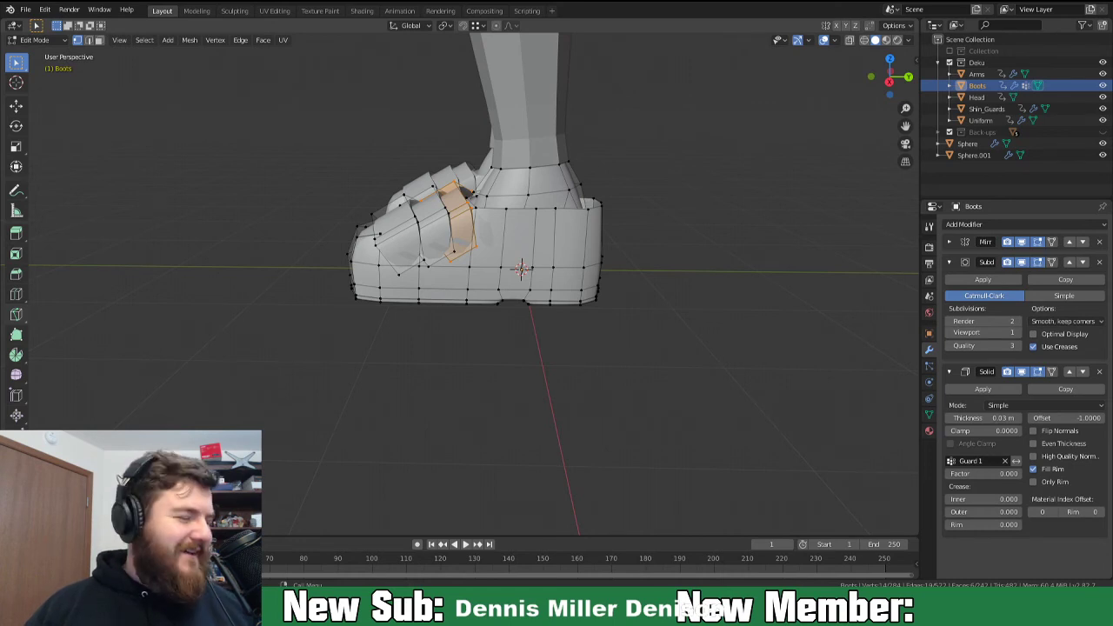
{"action": "left_click", "coordinate": [671, 335]}
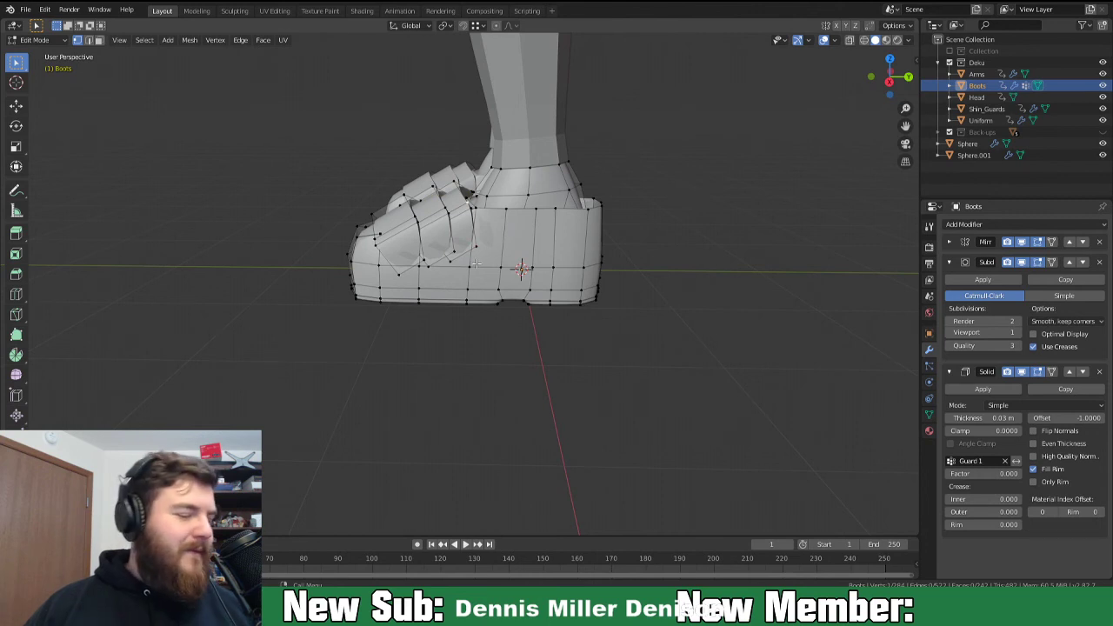
{"action": "key", "text": "ctrl+l"}
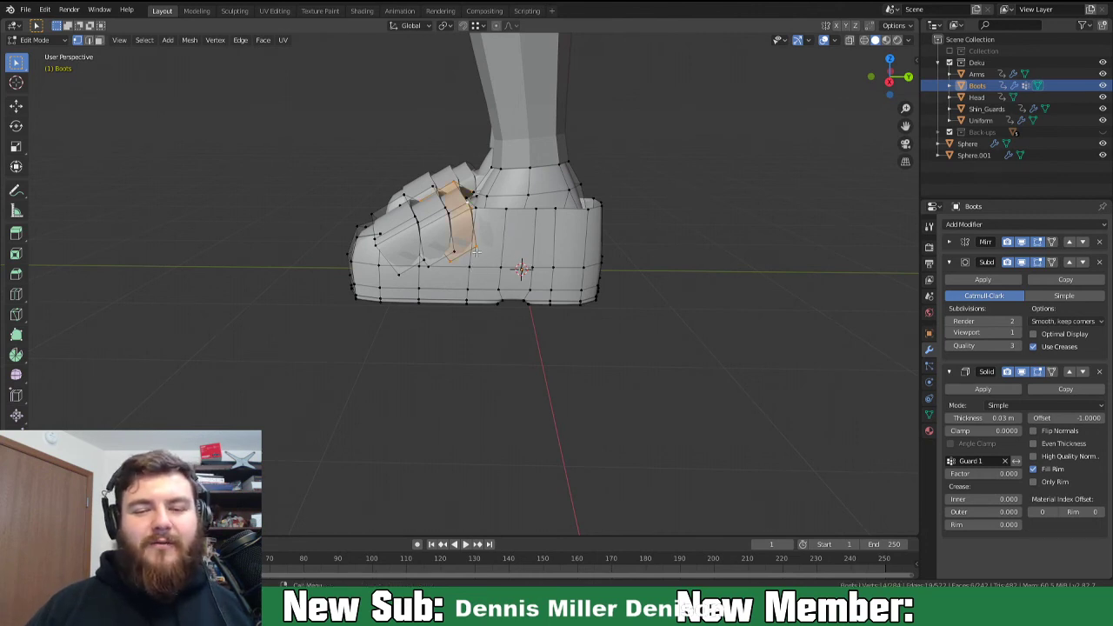
{"action": "key", "text": "g"}
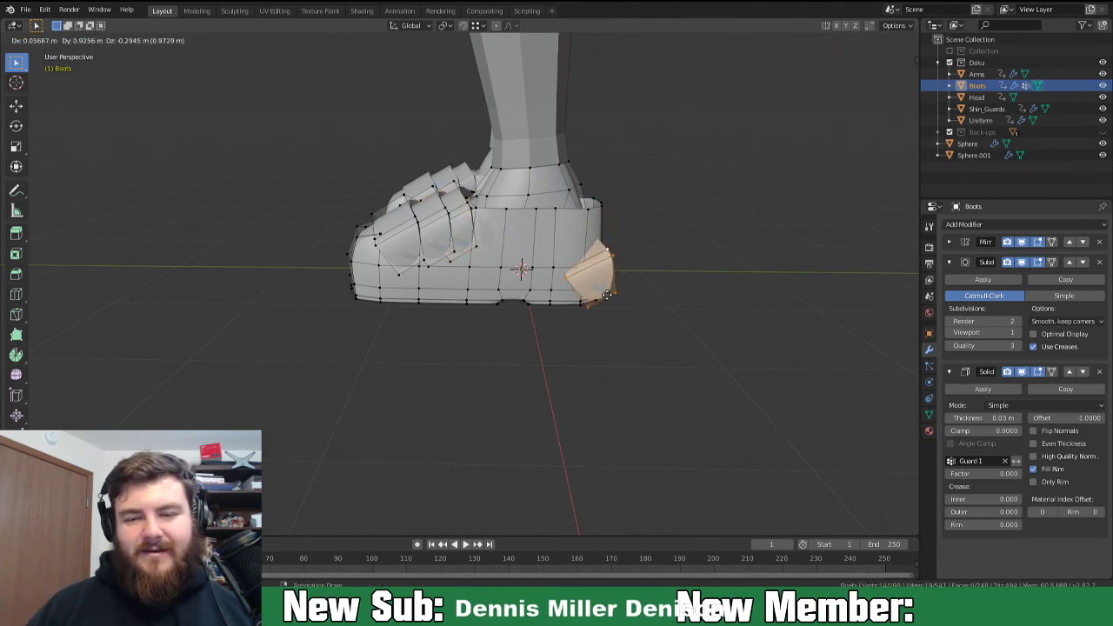
{"action": "left_click", "coordinate": [616, 297]}
Rotate the copied band around global X until it stands upright and wraps around the back of the heel.
{"action": "key", "text": "r"}
{"action": "key", "text": "x"}
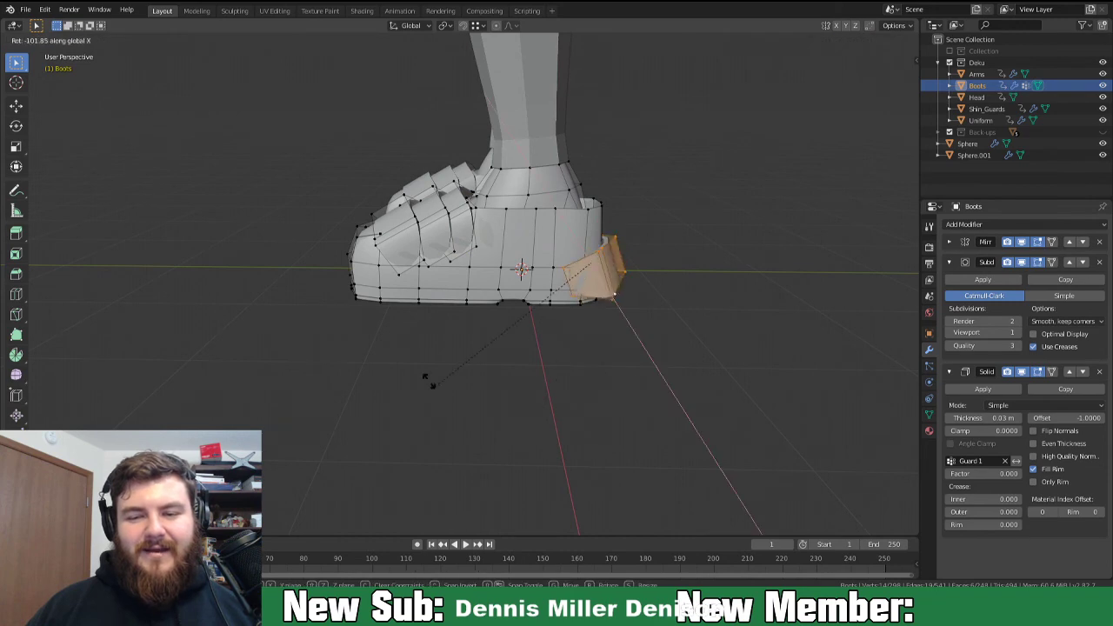
{"action": "left_click", "coordinate": [348, 325]}
{"action": "middle_click_drag", "start_coordinate": [467, 368], "coordinate": [472, 405]}
{"action": "scroll", "coordinate": [584, 360], "scroll_direction": "up", "scroll_amount": 5}
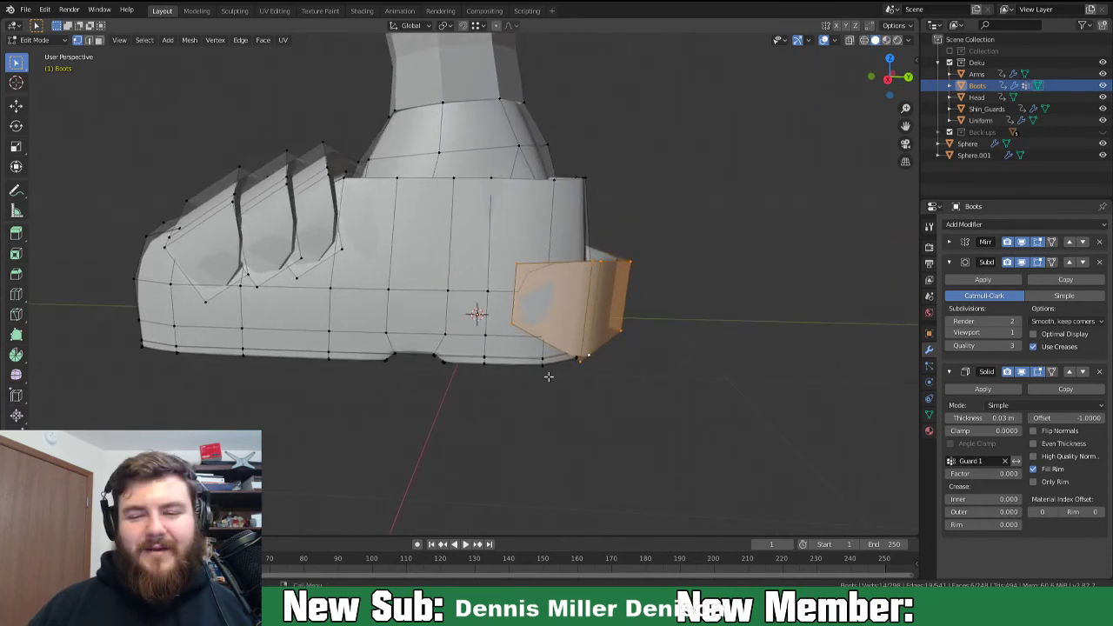
Select the whole linked heel guard and shift it slightly in the negative global X direction to centre it on the heel.
{"action": "middle_click_drag", "start_coordinate": [544, 310], "coordinate": [517, 308]}
{"action": "left_click", "coordinate": [483, 214], "text": "alt"}
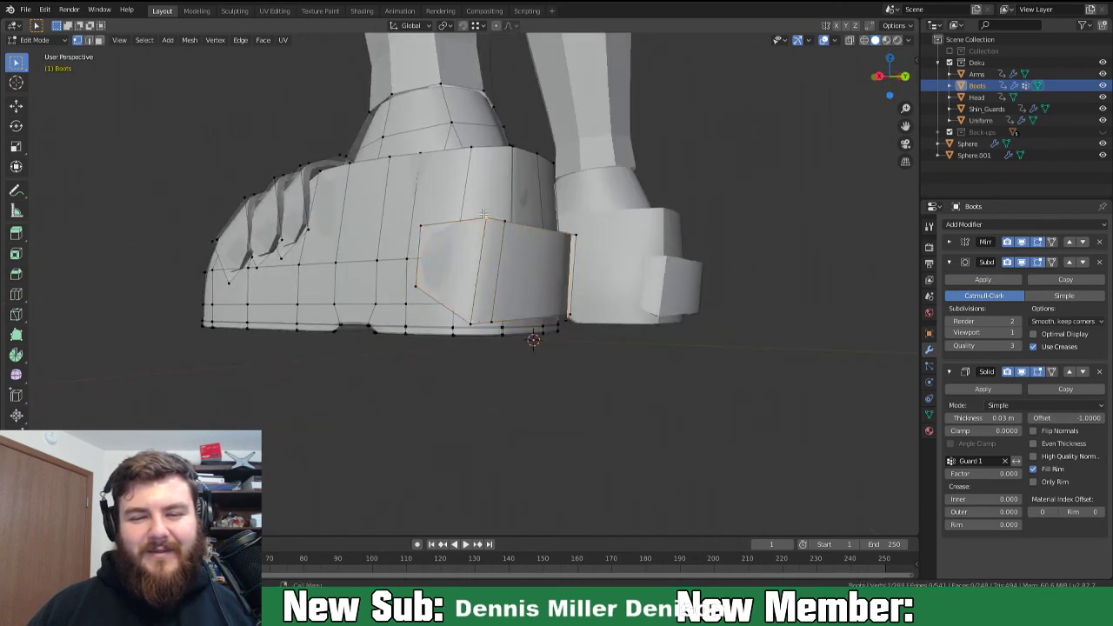
{"action": "middle_click_drag", "start_coordinate": [496, 360], "coordinate": [539, 368]}
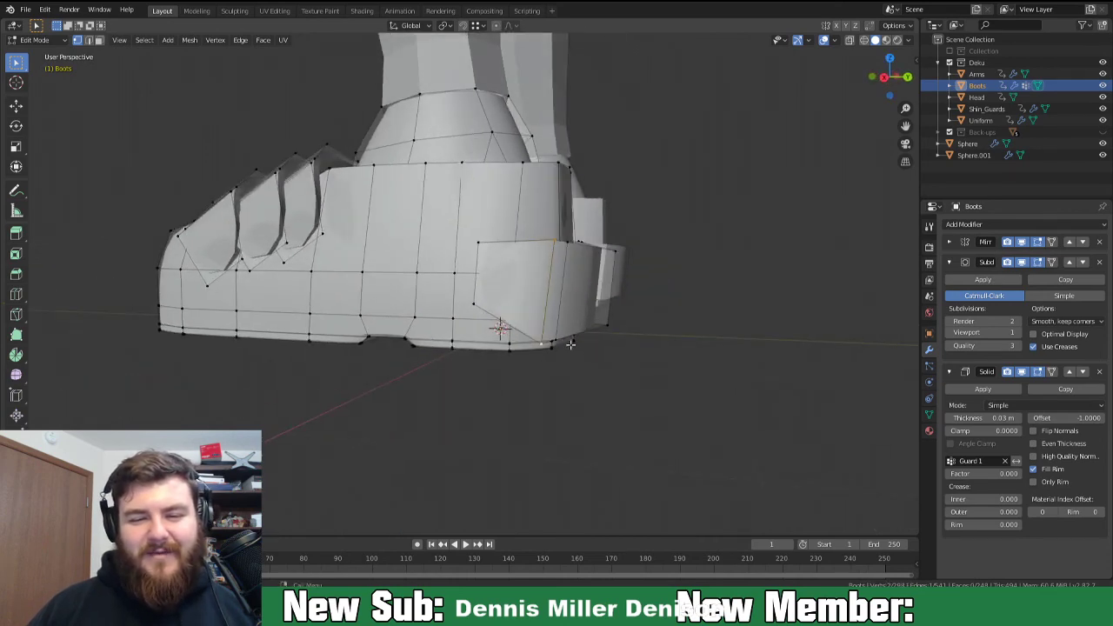
{"action": "middle_click_drag", "start_coordinate": [612, 380], "coordinate": [519, 293]}
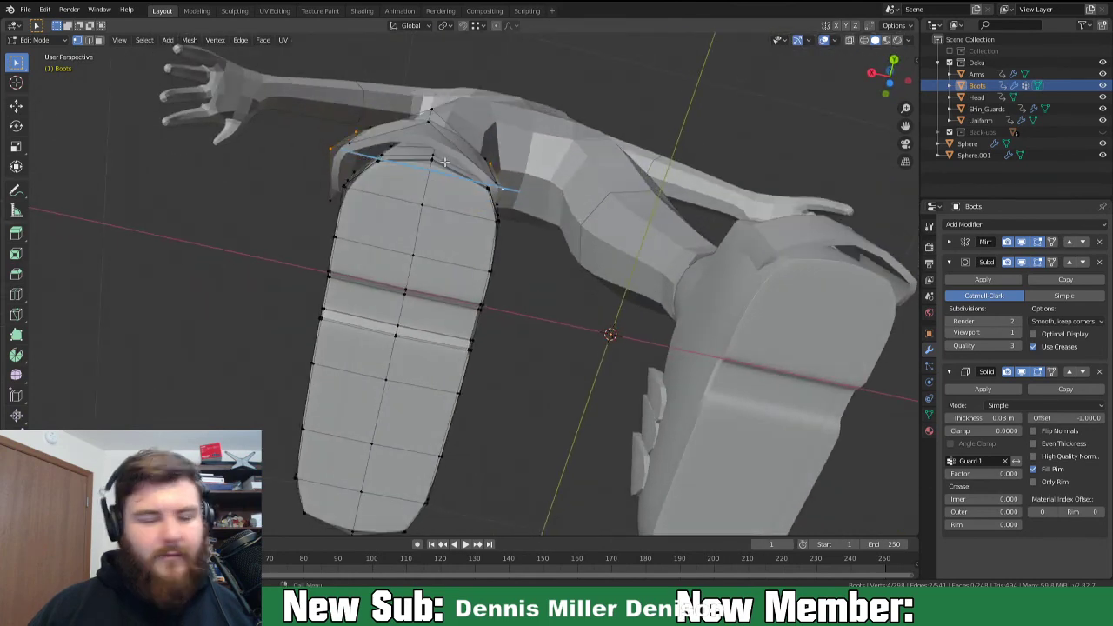
{"action": "key", "text": "ctrl+l"}
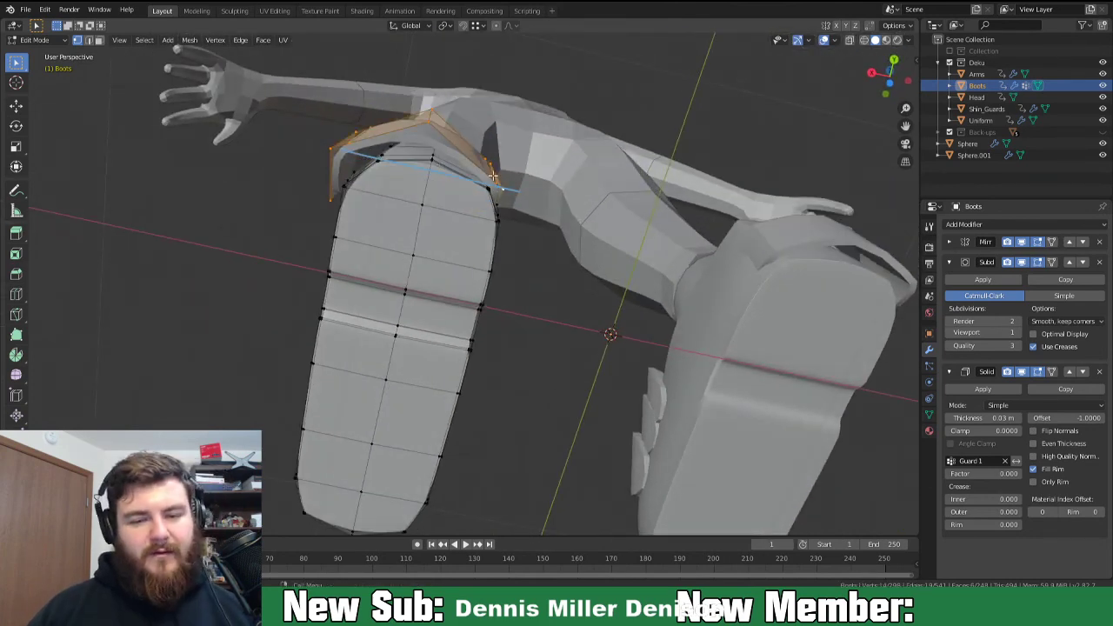
{"action": "key", "text": "g"}
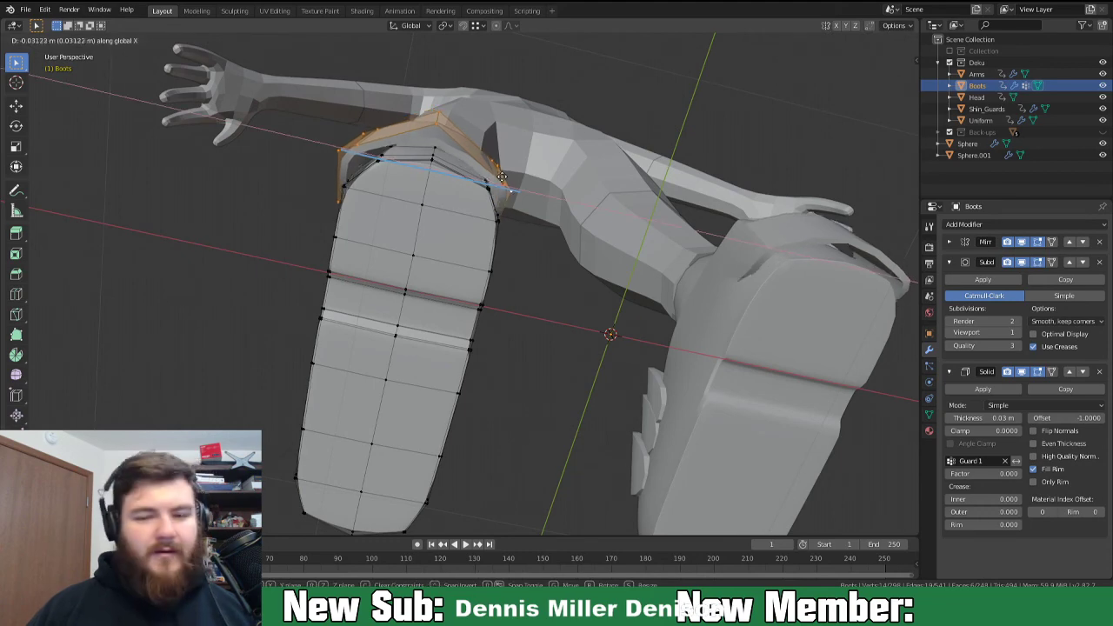
{"action": "left_click", "coordinate": [506, 177]}
{"action": "middle_click_drag", "start_coordinate": [506, 178], "coordinate": [546, 261]}
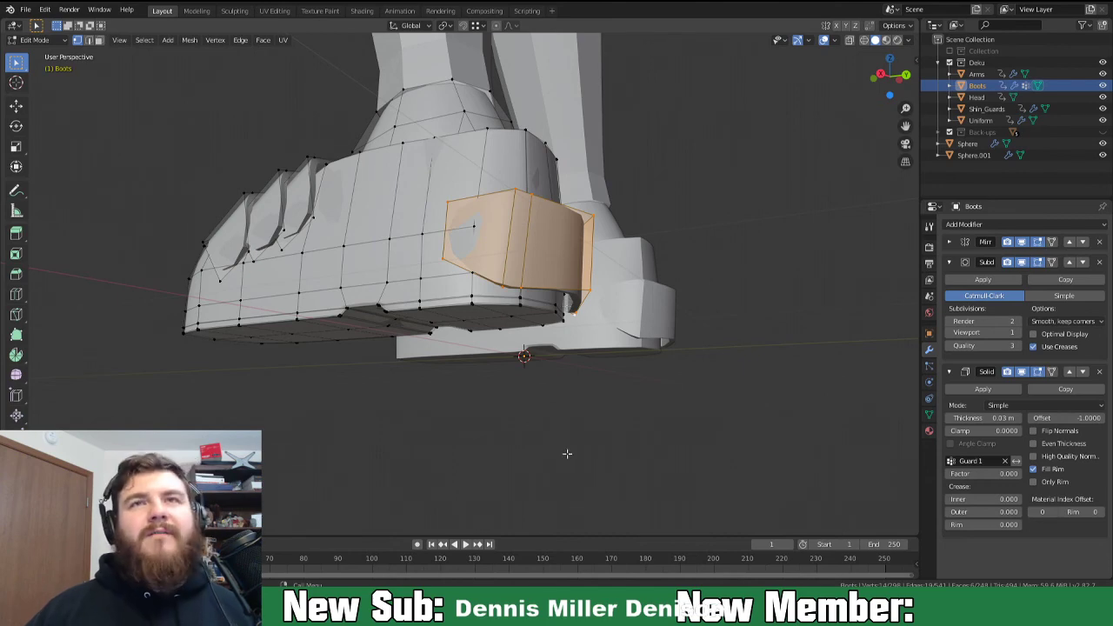
Select the heel guard's side edge near the rear corner, scale it to about 0.86 and move it about 0.06 m forward.
{"action": "middle_click_drag", "start_coordinate": [528, 305], "coordinate": [521, 332]}
{"action": "left_click", "coordinate": [567, 238]}
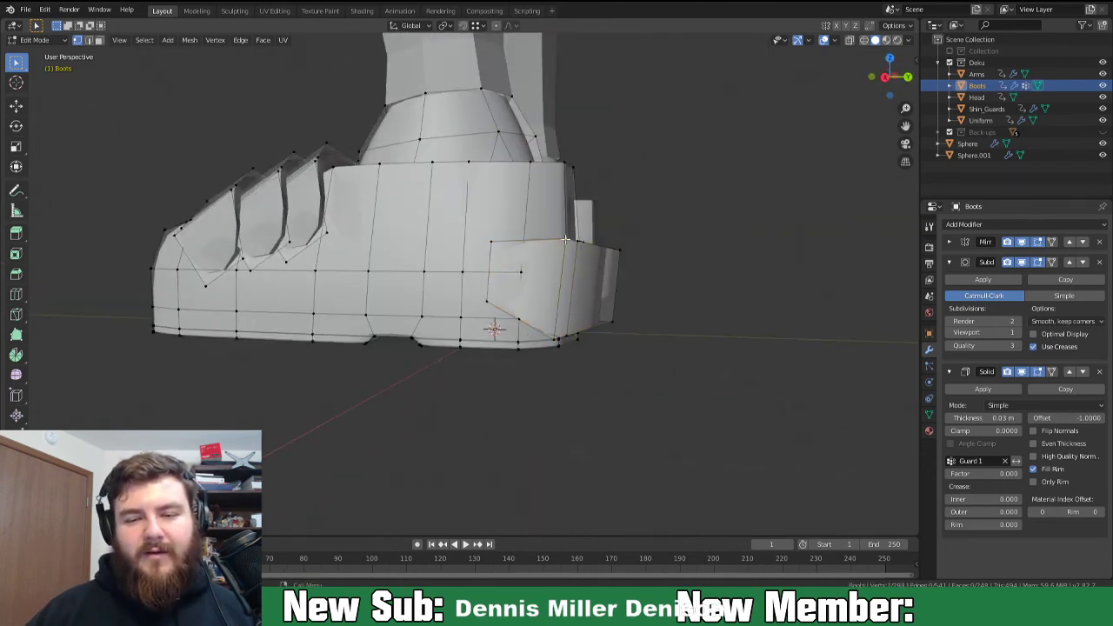
{"action": "left_click", "coordinate": [559, 338], "text": "shift"}
{"action": "middle_click_drag", "start_coordinate": [556, 341], "coordinate": [563, 253]}
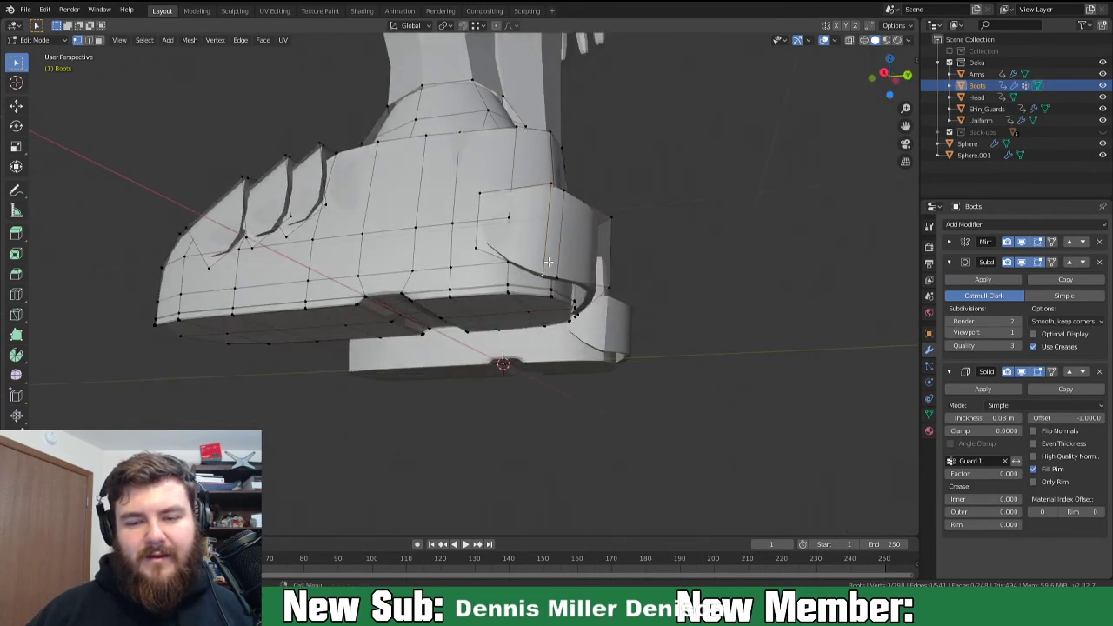
{"action": "middle_click_drag", "start_coordinate": [548, 182], "coordinate": [592, 303]}
{"action": "key", "text": "s"}
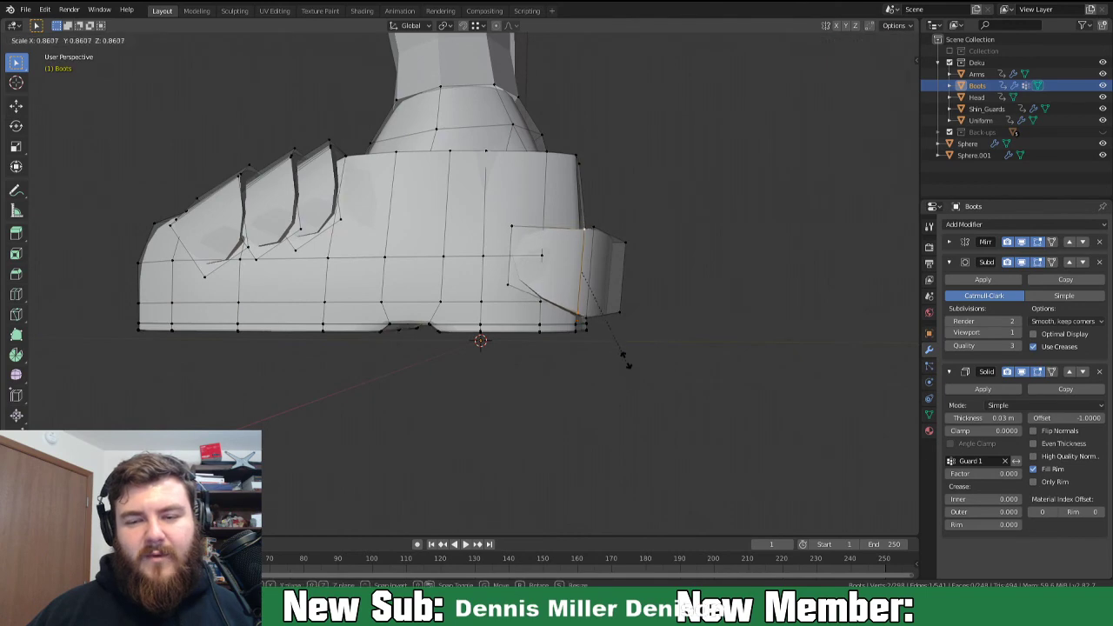
{"action": "left_click", "coordinate": [626, 350]}
{"action": "key", "text": "g"}
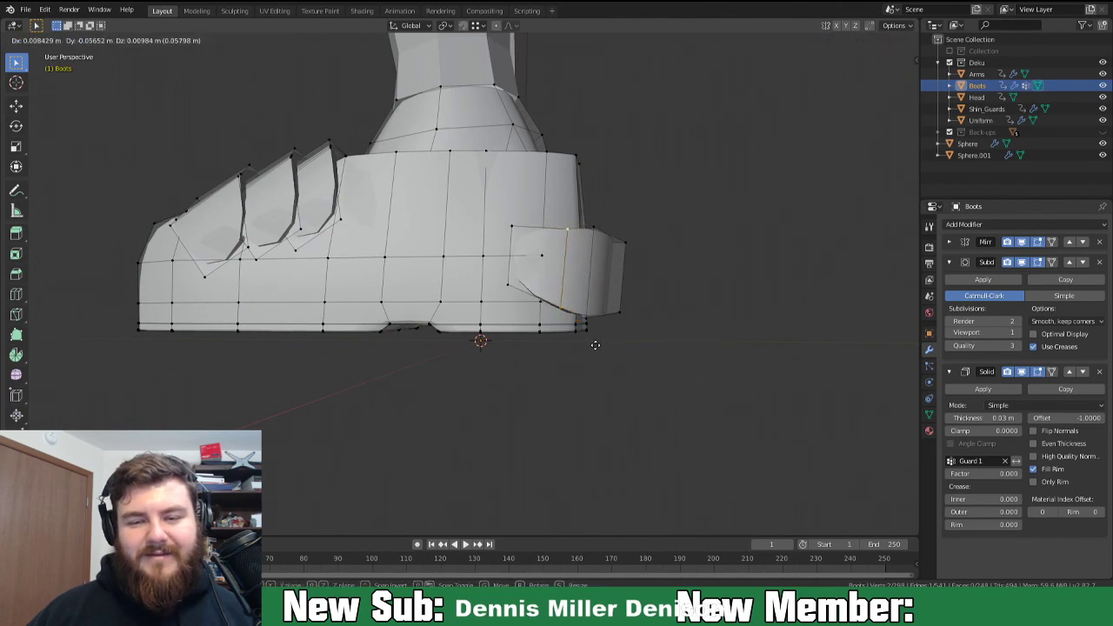
{"action": "left_click", "coordinate": [595, 345]}
Select the vertical edges near both rear corners of the heel guard and dissolve them.
{"action": "middle_click_drag", "start_coordinate": [594, 345], "coordinate": [483, 283]}
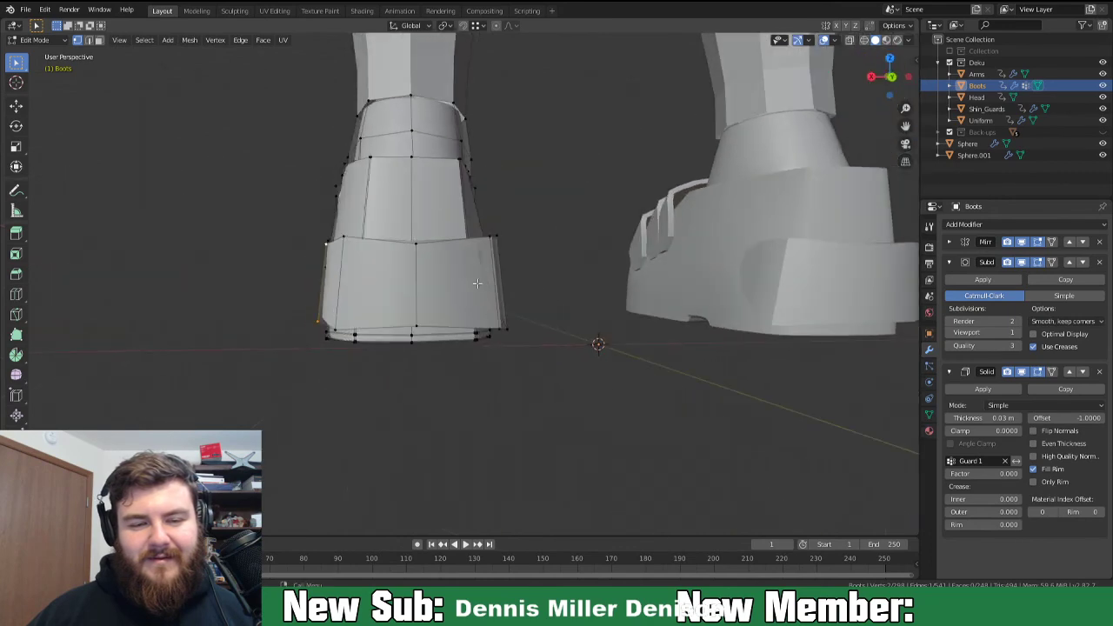
{"action": "middle_click_drag", "start_coordinate": [504, 271], "coordinate": [433, 225]}
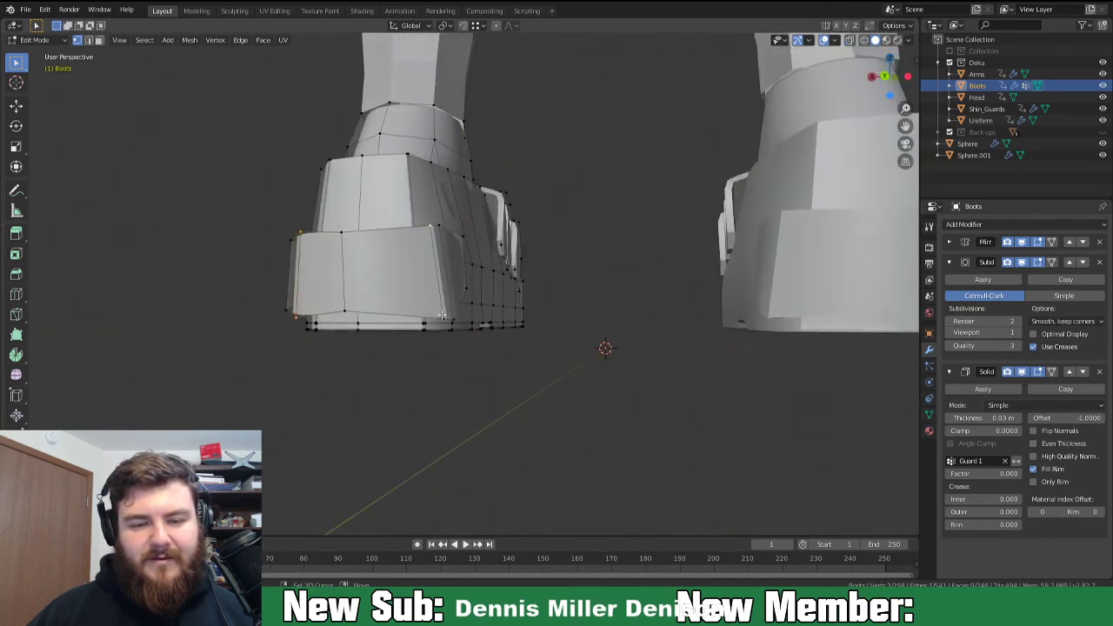
{"action": "key", "text": "x"}
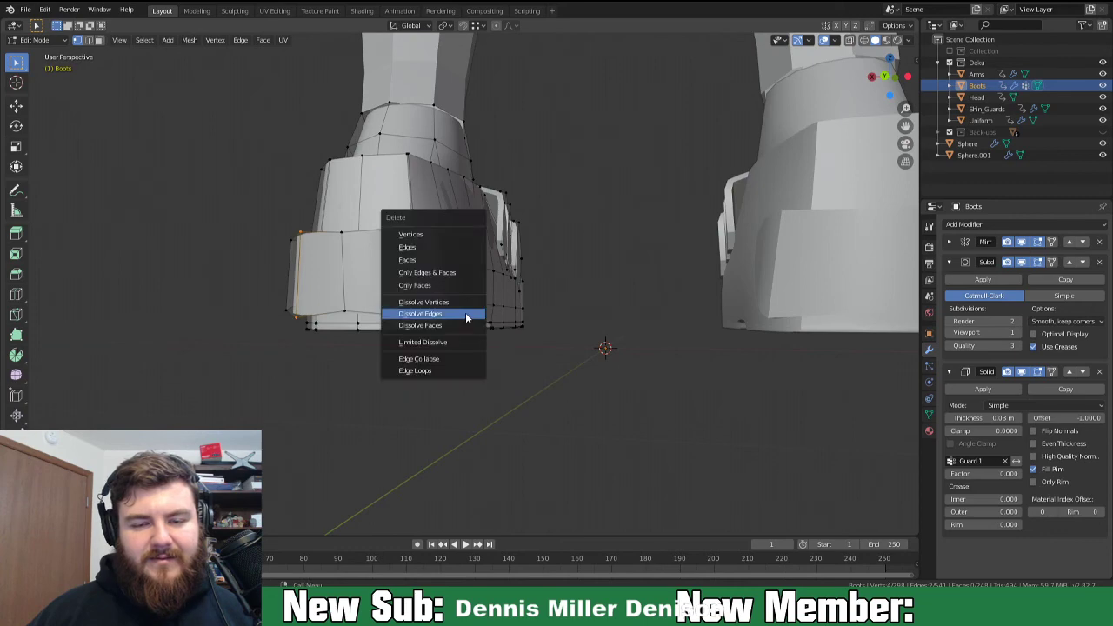
{"action": "left_click", "coordinate": [465, 314]}
Level the heel guard's two upper front-end vertices with each other by scaling them to 0 along global Z.
{"action": "middle_click_drag", "start_coordinate": [412, 334], "coordinate": [479, 262]}
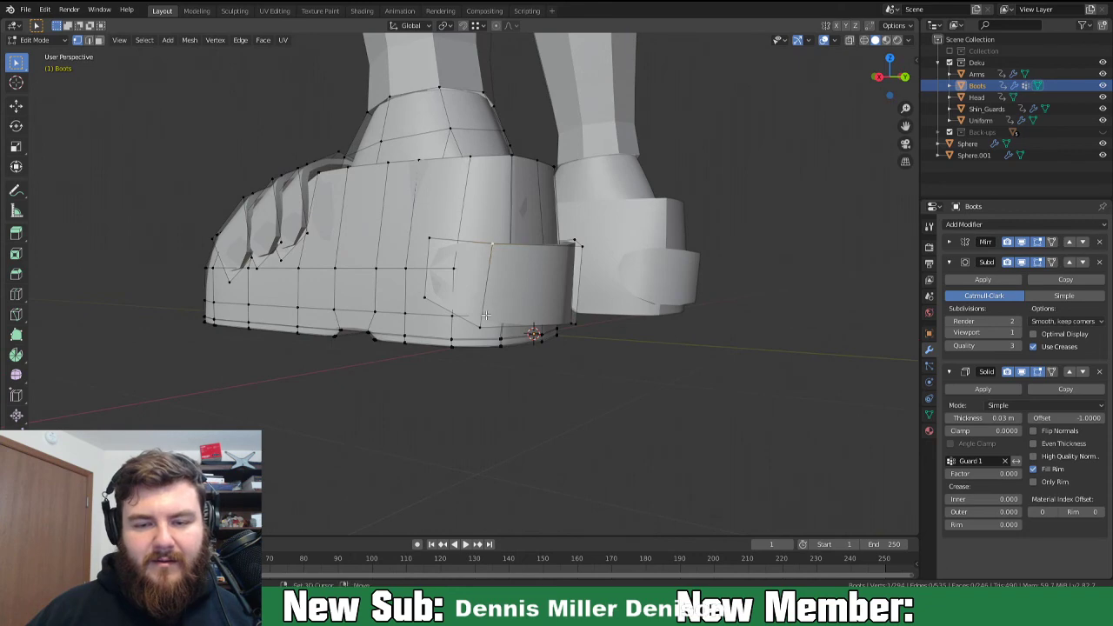
{"action": "middle_click_drag", "start_coordinate": [488, 313], "coordinate": [488, 342]}
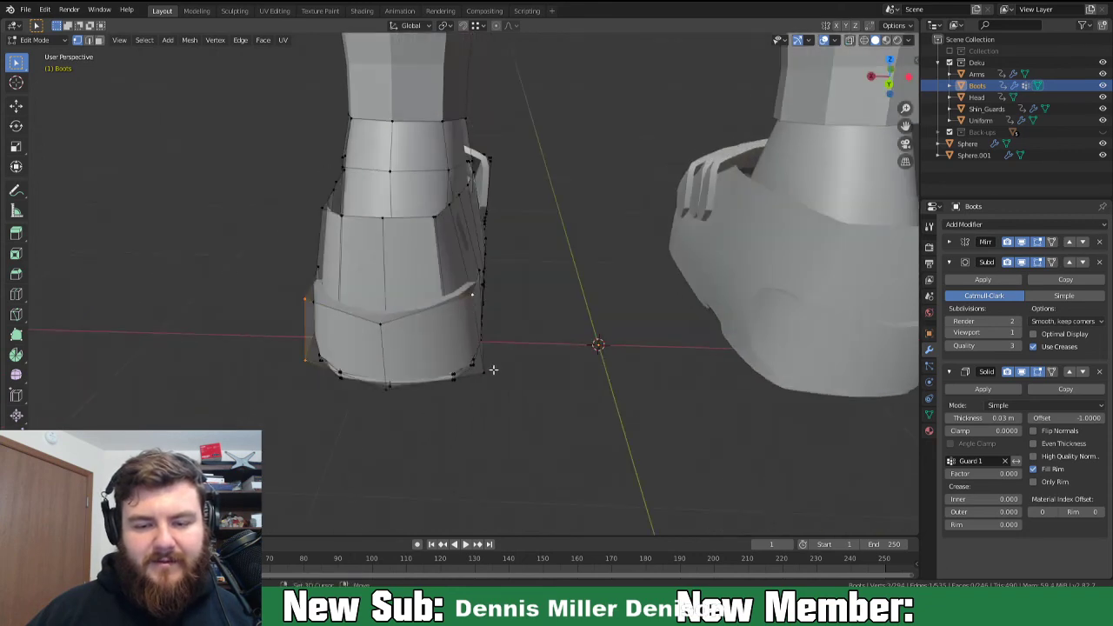
{"action": "middle_click_drag", "start_coordinate": [492, 390], "coordinate": [513, 358]}
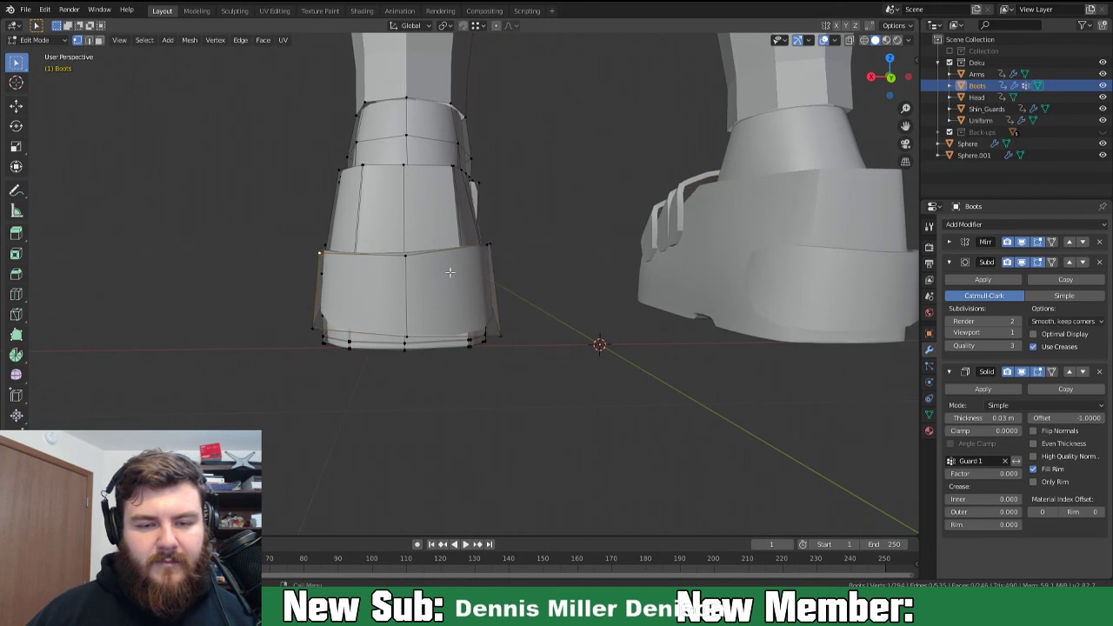
{"action": "key", "text": "s"}
{"action": "key", "text": "x"}
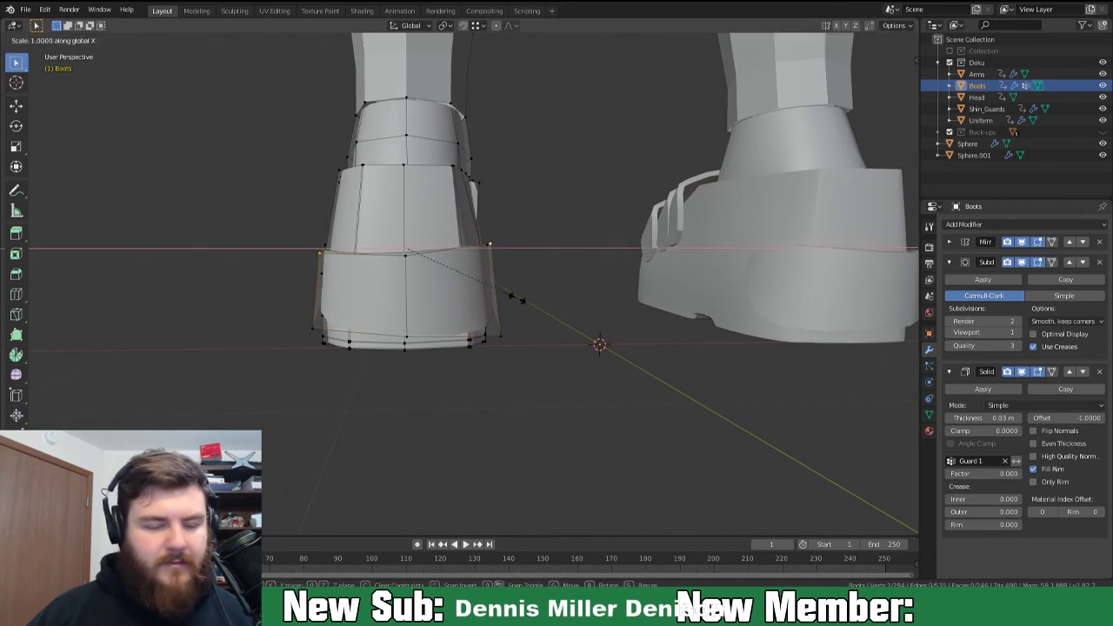
{"action": "key", "text": "z"}
{"action": "key", "text": "0"}
{"action": "key", "text": "Return"}
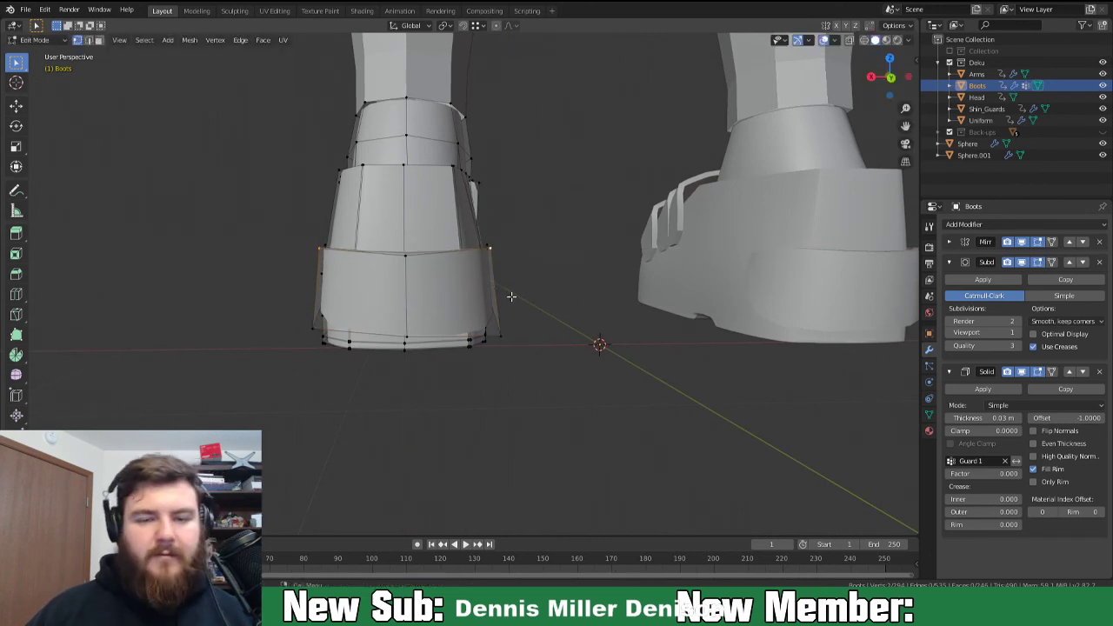
Level the heel guard's two lower front-end vertices by scaling to 0 along global Z, and bring them closer together at about 0.95 scale.
{"action": "left_click", "coordinate": [301, 329]}
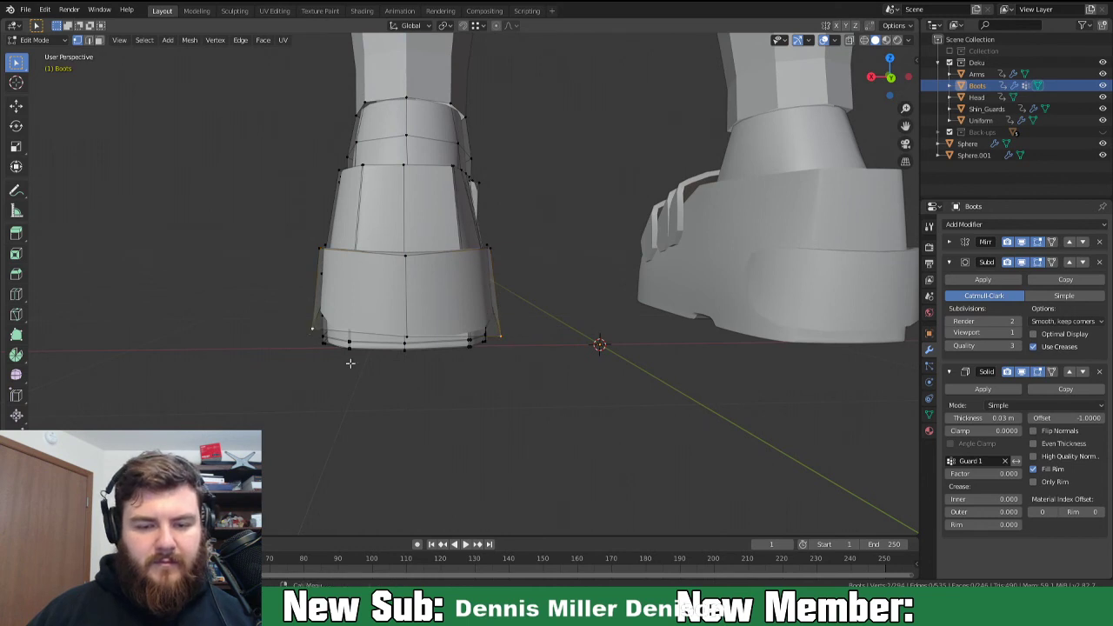
{"action": "key", "text": "s"}
{"action": "key", "text": "z"}
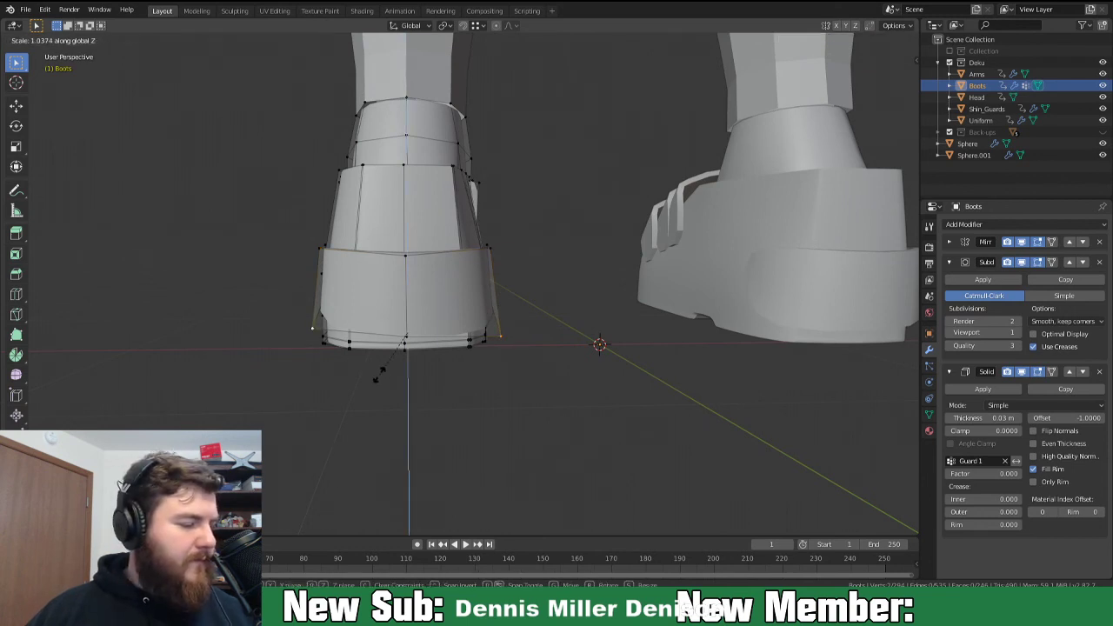
{"action": "key", "text": "0"}
{"action": "key", "text": "Return"}
{"action": "key", "text": "s"}
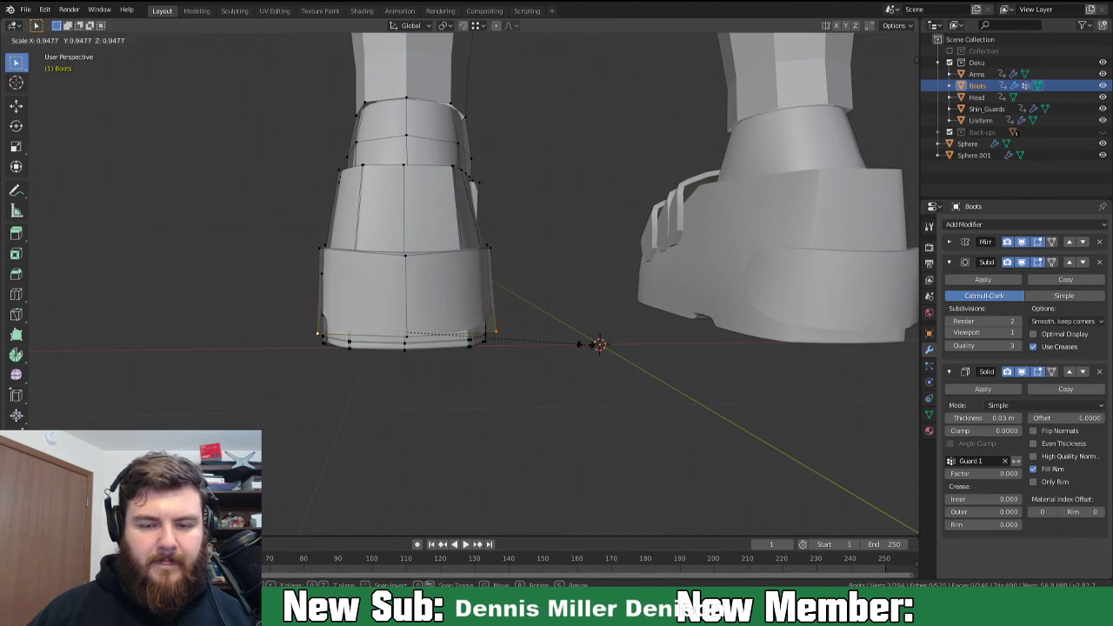
{"action": "left_click", "coordinate": [586, 344]}
Extrude both front end edges of the heel guard about 0.23 m forward along the boot's sides in right side view.
{"action": "middle_click_drag", "start_coordinate": [493, 361], "coordinate": [541, 271]}
{"action": "middle_click_drag", "start_coordinate": [519, 320], "coordinate": [641, 342]}
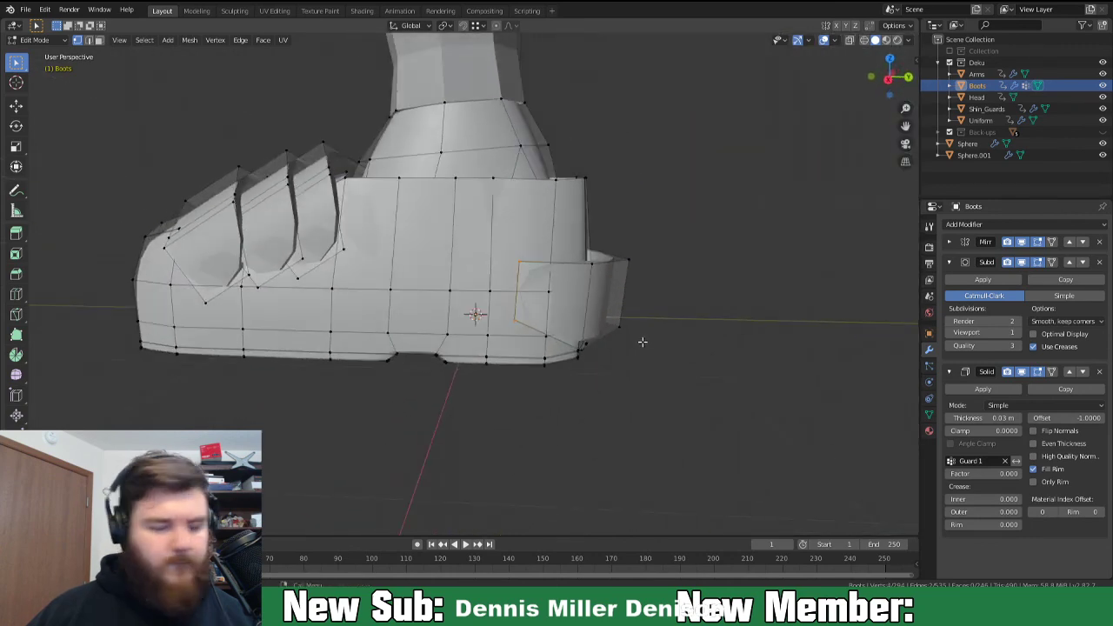
{"action": "key", "text": "KP_3"}
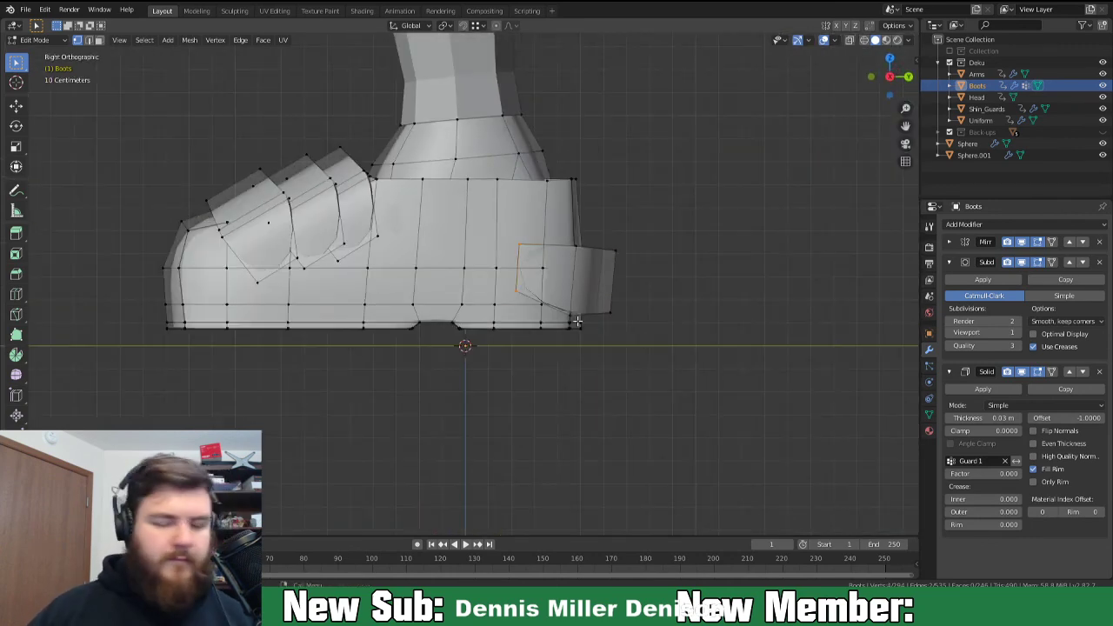
{"action": "key", "text": "g"}
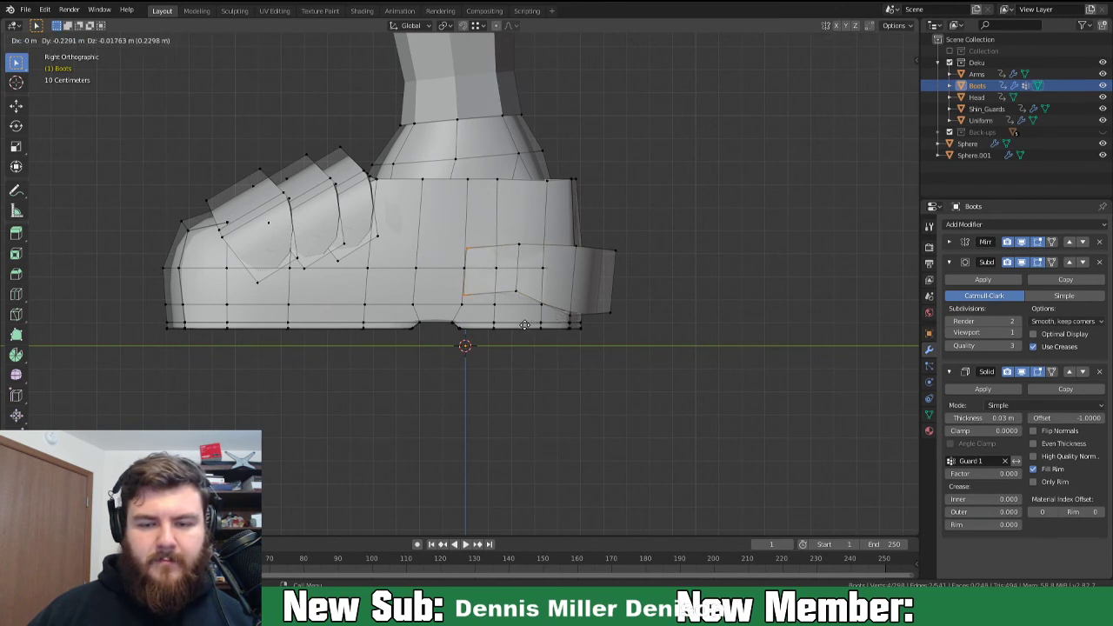
{"action": "left_click", "coordinate": [525, 324]}
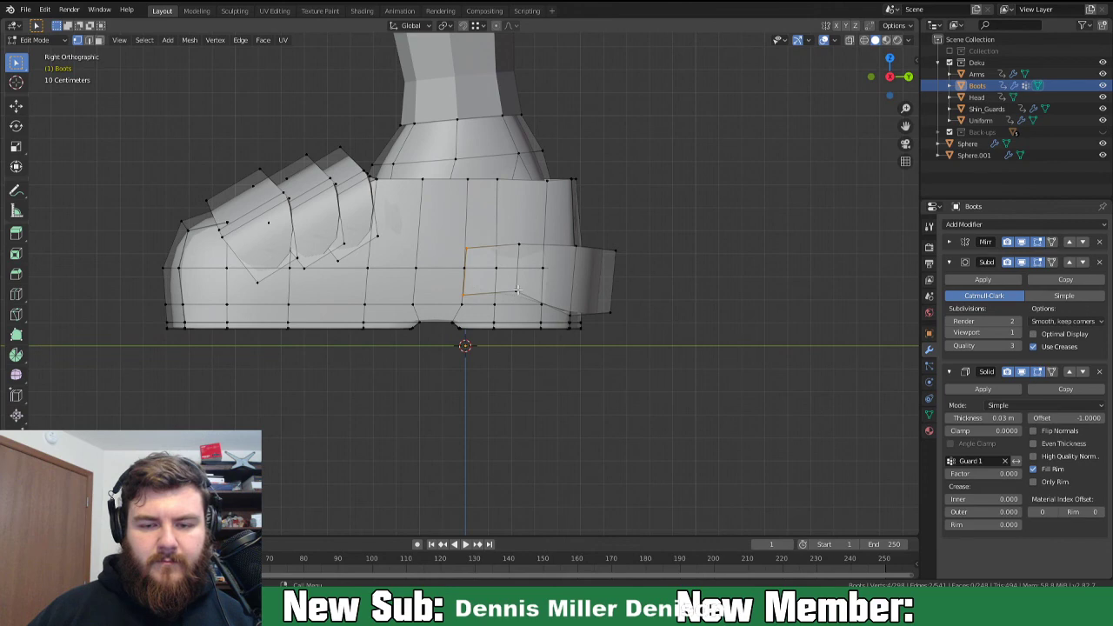
Lower the heel guard's second pair of bottom vertices along global Z so the lower edge runs smoothly into the rear.
{"action": "middle_click_drag", "start_coordinate": [517, 289], "coordinate": [427, 308]}
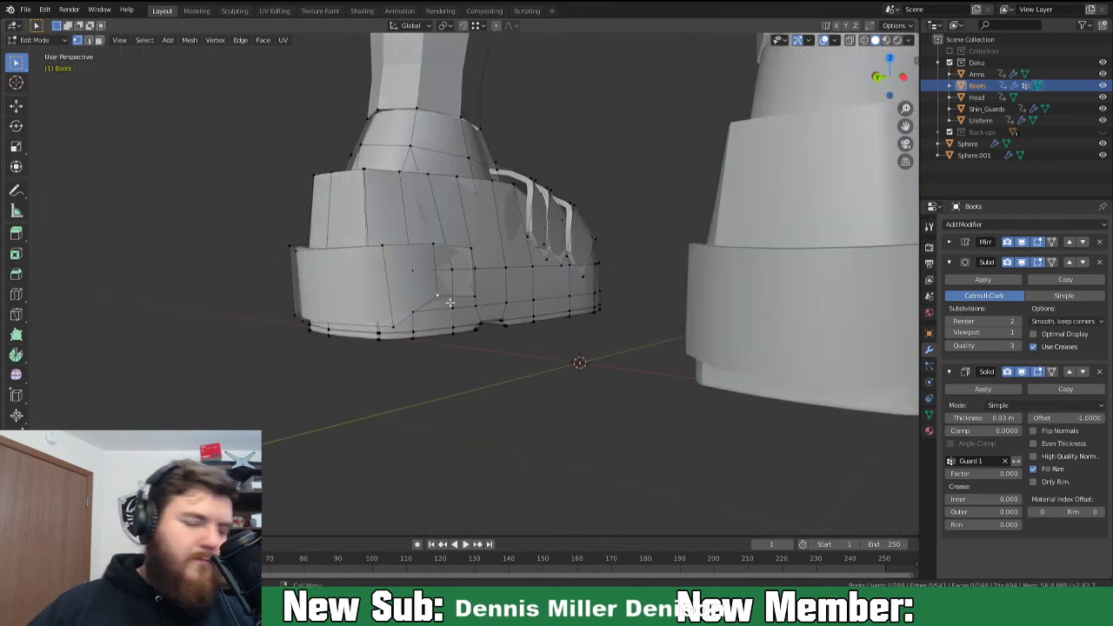
{"action": "key", "text": "KP_1"}
{"action": "key", "text": "KP_3"}
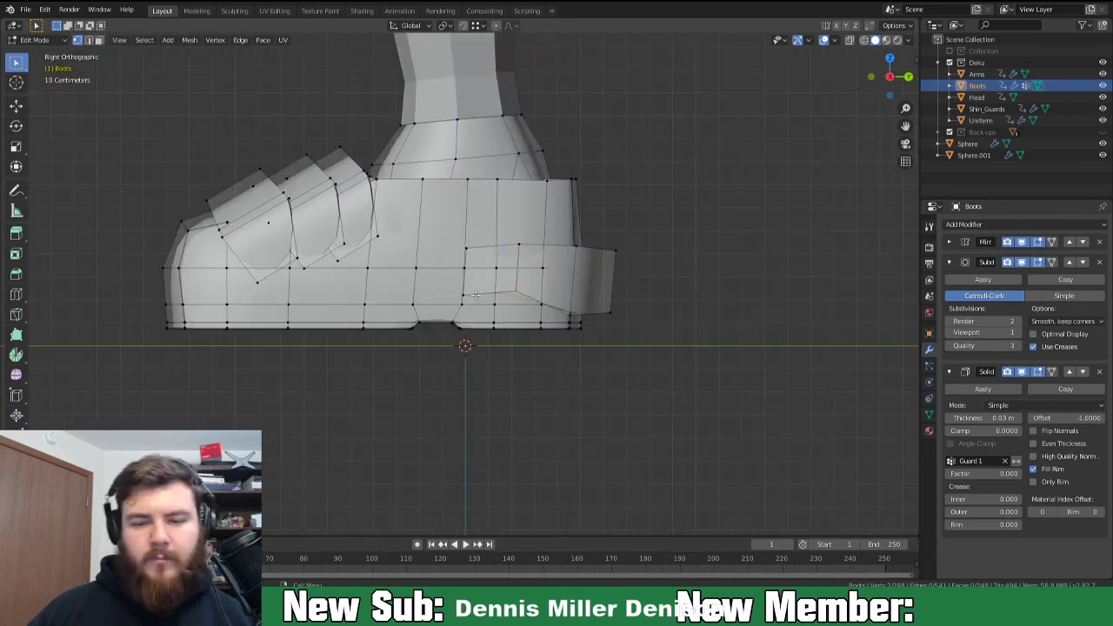
{"action": "key", "text": "g"}
{"action": "key", "text": "z"}
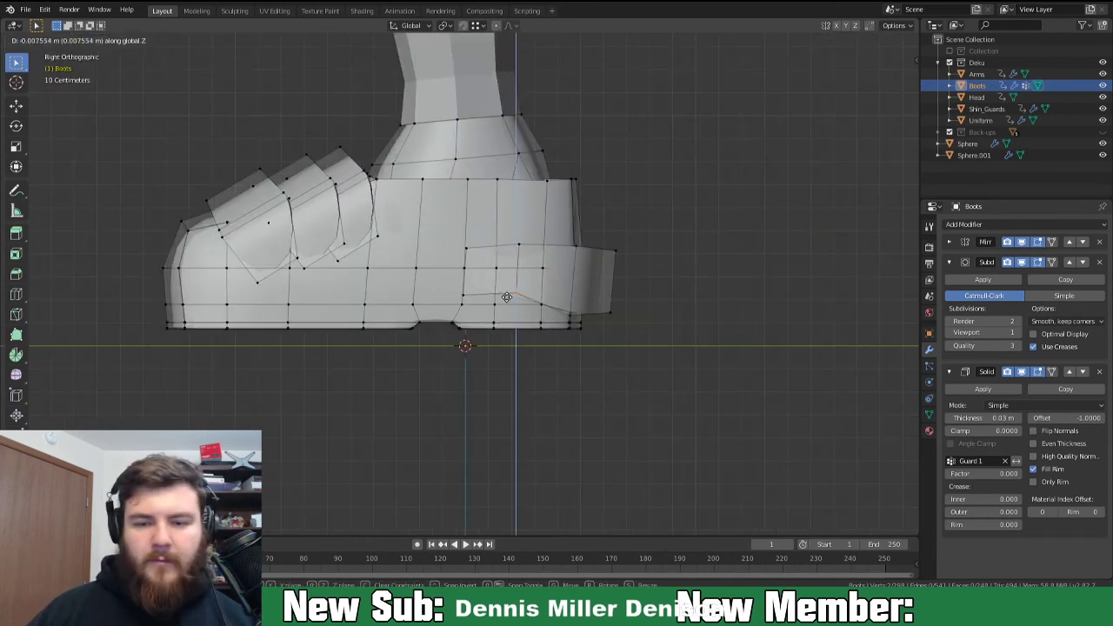
{"action": "left_click", "coordinate": [498, 315]}
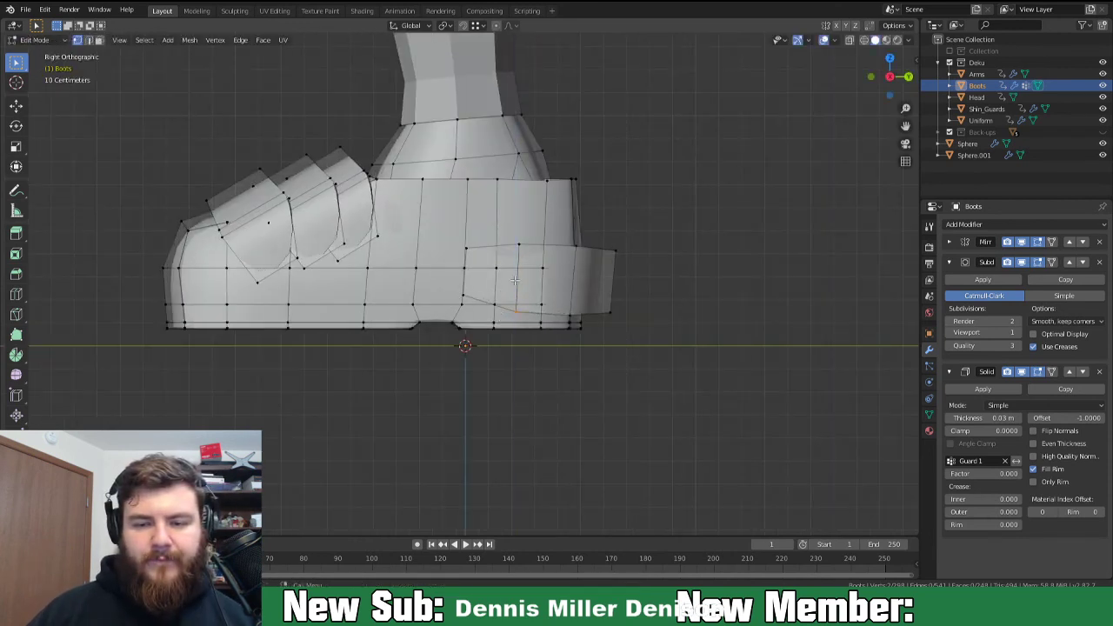
Select the whole linked heel guard and move it slightly forward and down against the heel.
{"action": "key", "text": "l"}
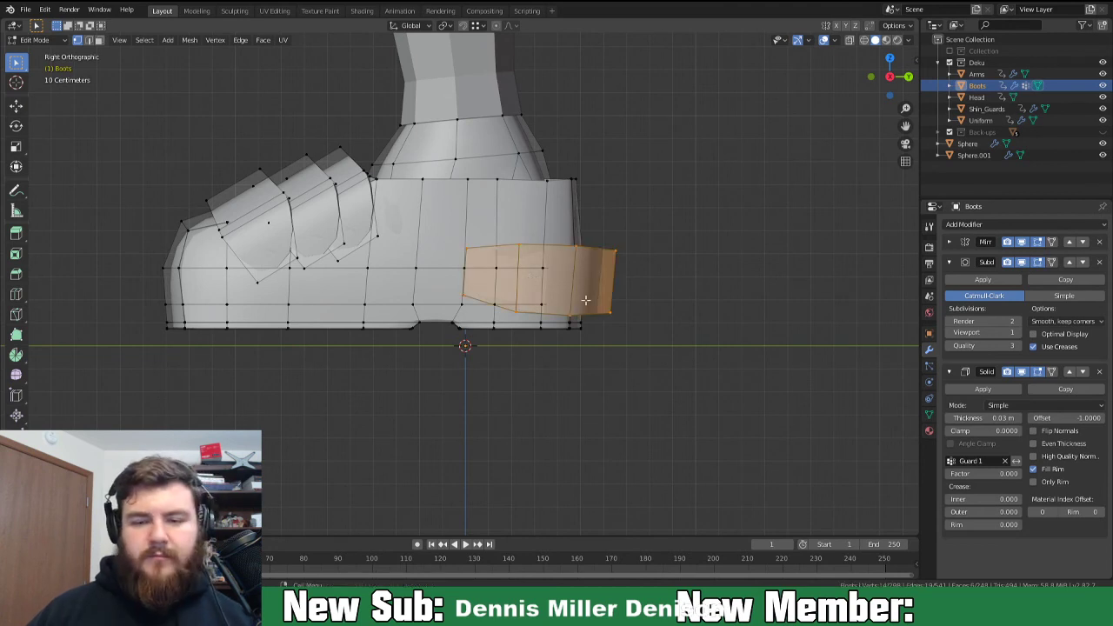
{"action": "key", "text": "g"}
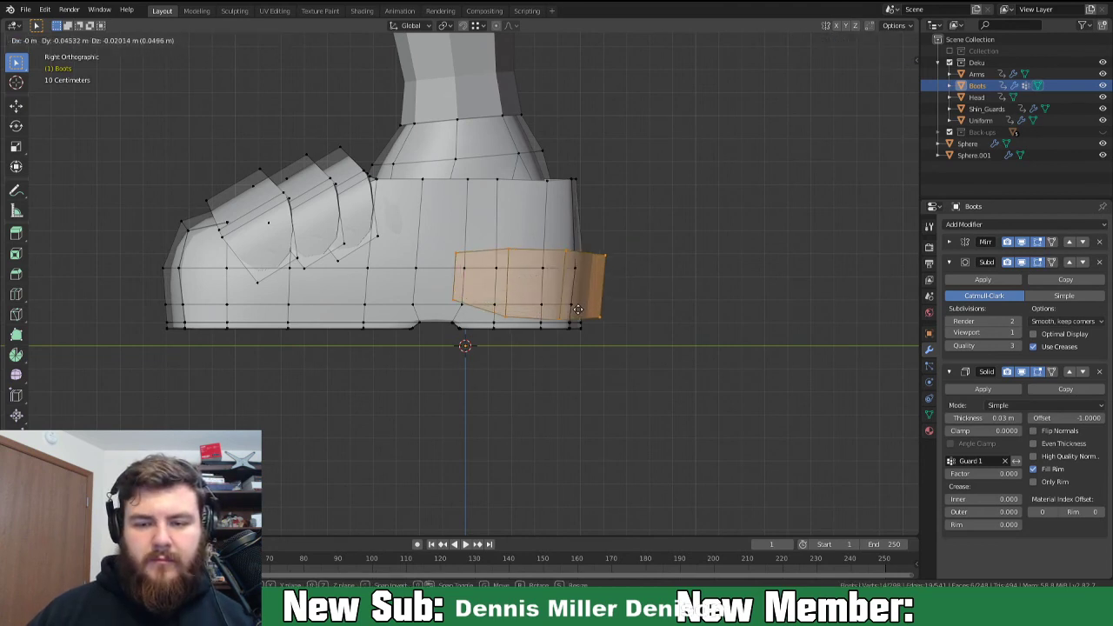
{"action": "left_click", "coordinate": [585, 309]}
Widen the heel guard to about 1.075 along global X so it clears the boot's sides.
{"action": "middle_click_drag", "start_coordinate": [585, 309], "coordinate": [487, 368]}
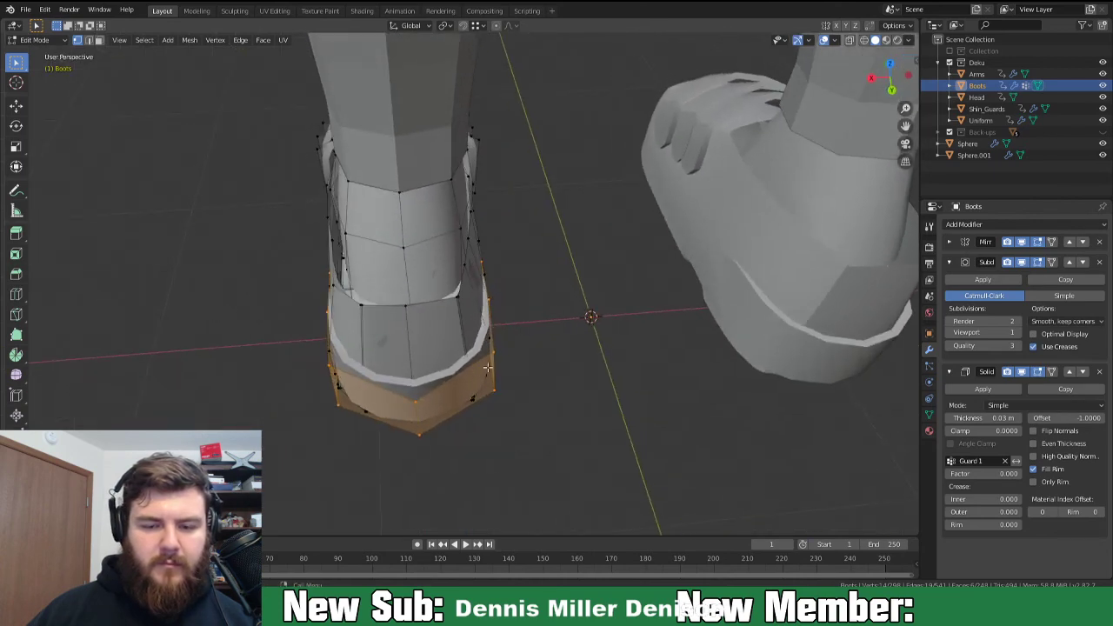
{"action": "key", "text": "s"}
{"action": "key", "text": "x"}
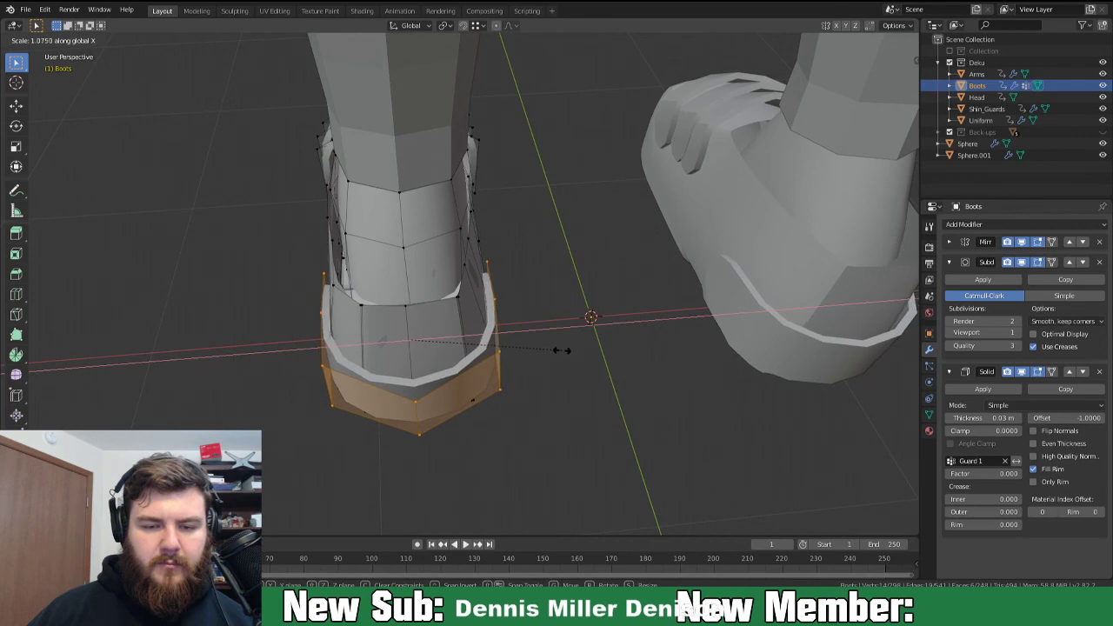
{"action": "left_click", "coordinate": [562, 347]}
{"action": "middle_click_drag", "start_coordinate": [562, 348], "coordinate": [615, 333]}
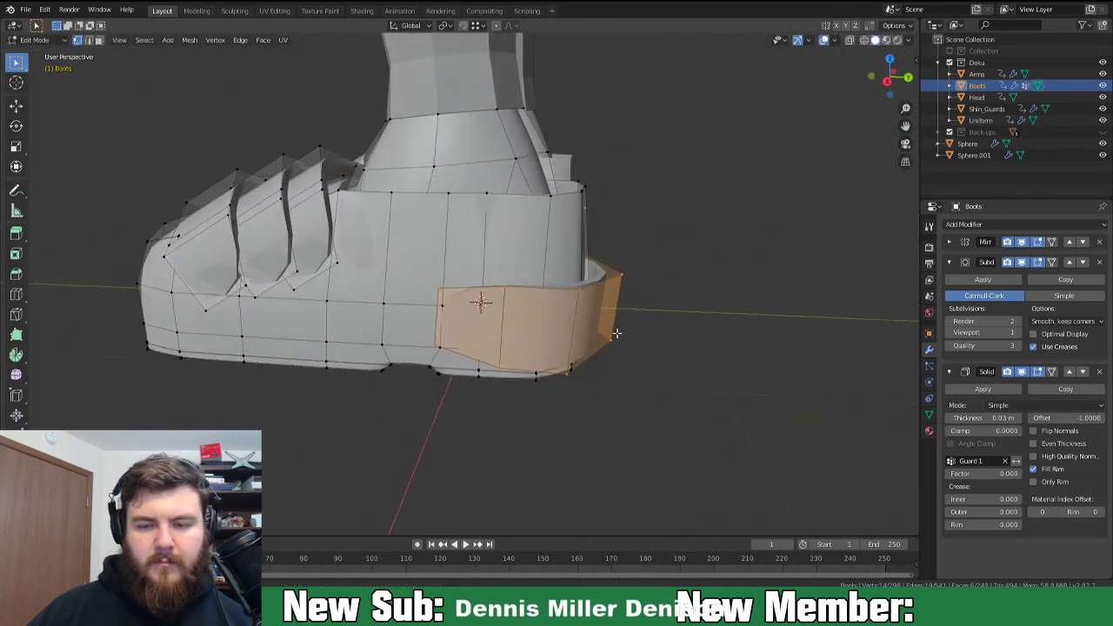
Move the heel guard's rear centre top vertex slightly forward along global Y and check the boots in Object Mode.
{"action": "left_click", "coordinate": [618, 276]}
{"action": "key", "text": "g"}
{"action": "key", "text": "z"}
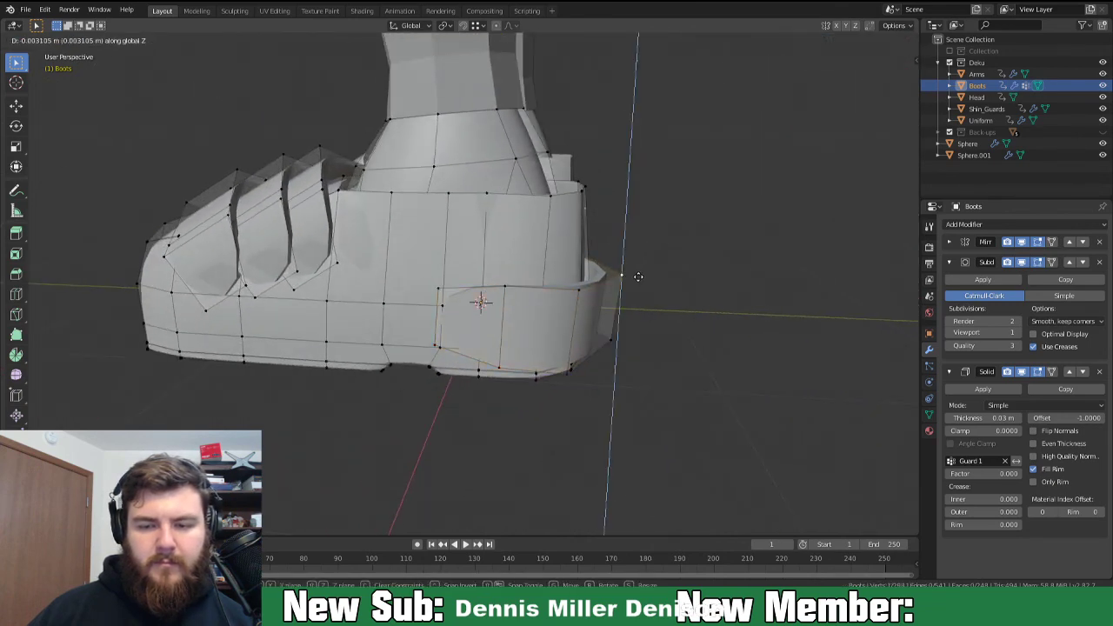
{"action": "key", "text": "y"}
{"action": "left_click", "coordinate": [633, 278]}
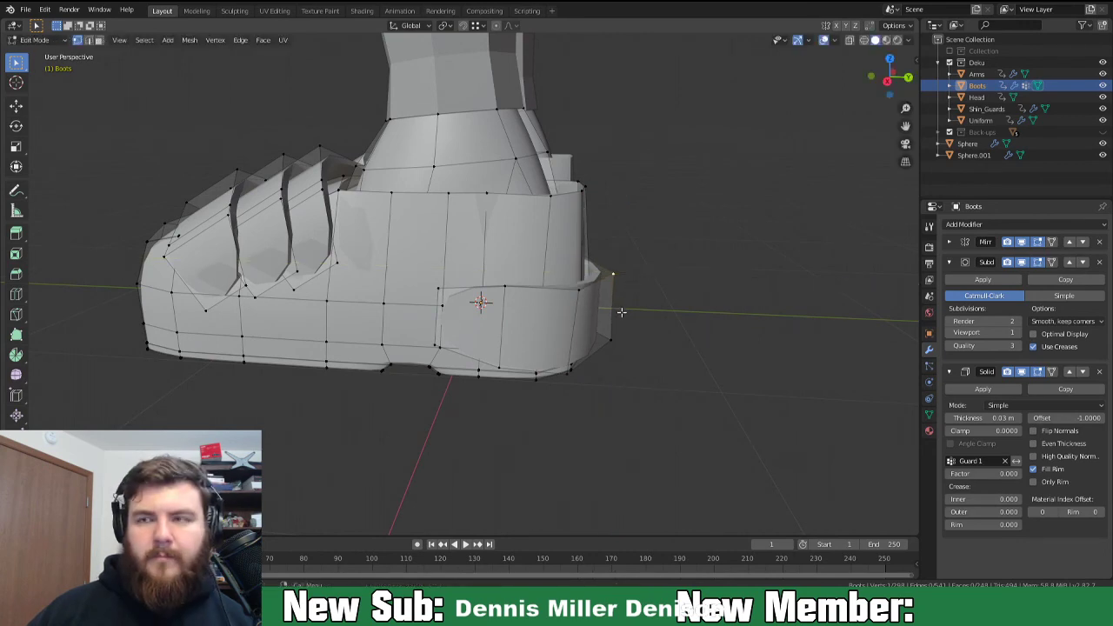
{"action": "scroll", "coordinate": [691, 314], "scroll_direction": "down", "scroll_amount": 4}
{"action": "middle_click_drag", "start_coordinate": [534, 313], "coordinate": [508, 338]}
{"action": "key", "text": "Tab"}
{"action": "key", "text": "Tab"}
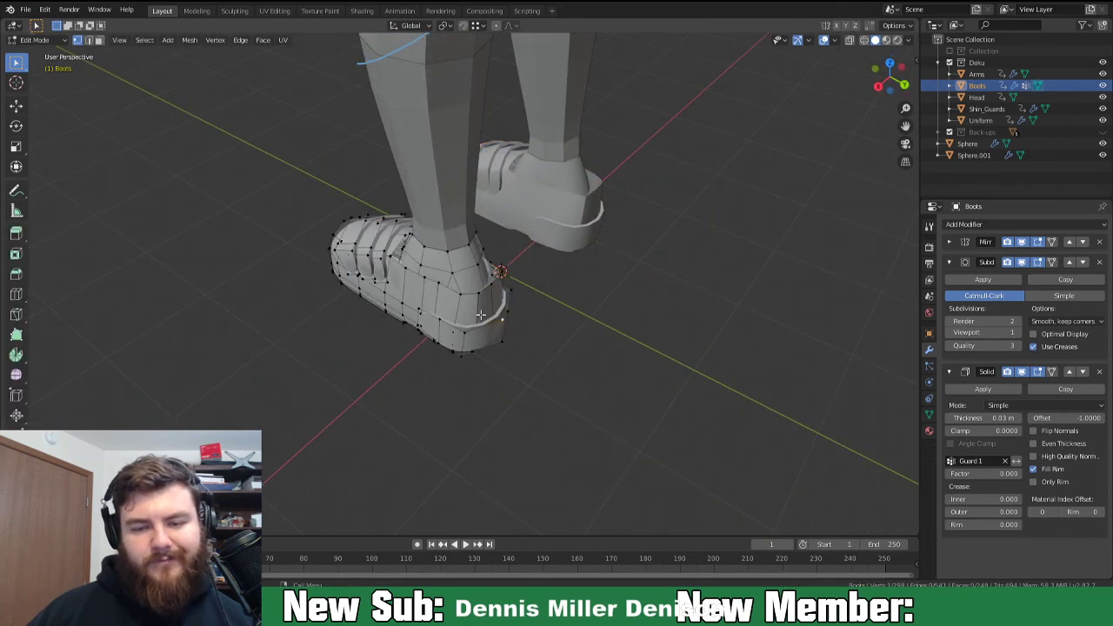
Select the boot's upper rim edge loop around the ankle, shrink it slightly and move it along global Y.
{"action": "left_click", "coordinate": [475, 294], "text": "alt"}
{"action": "middle_click_drag", "start_coordinate": [475, 302], "coordinate": [528, 294]}
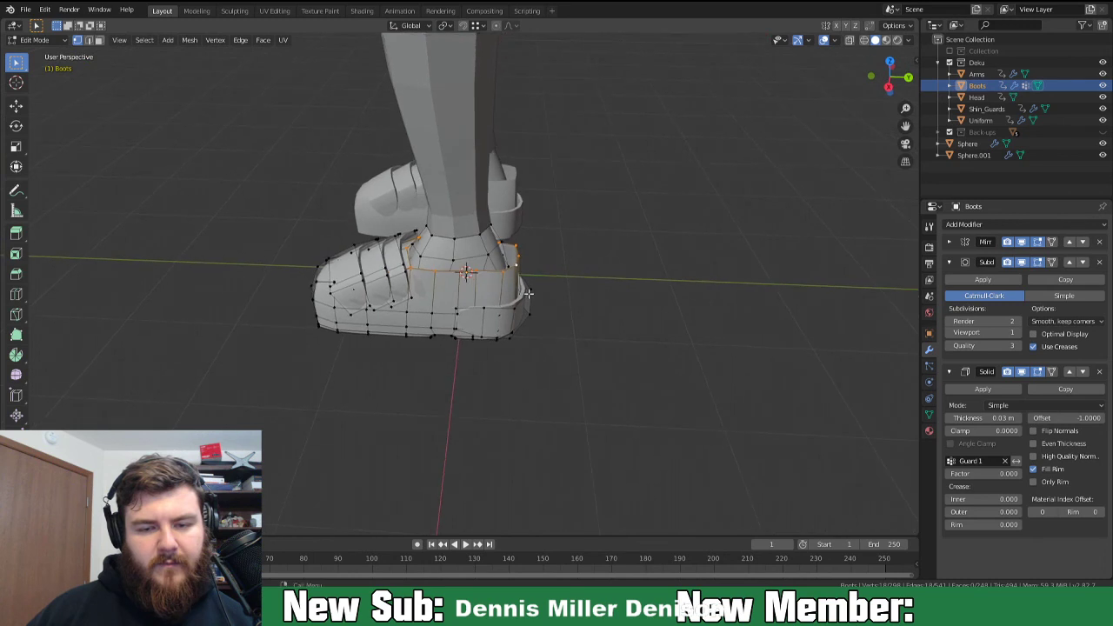
{"action": "scroll", "coordinate": [528, 294], "scroll_direction": "up", "scroll_amount": 3}
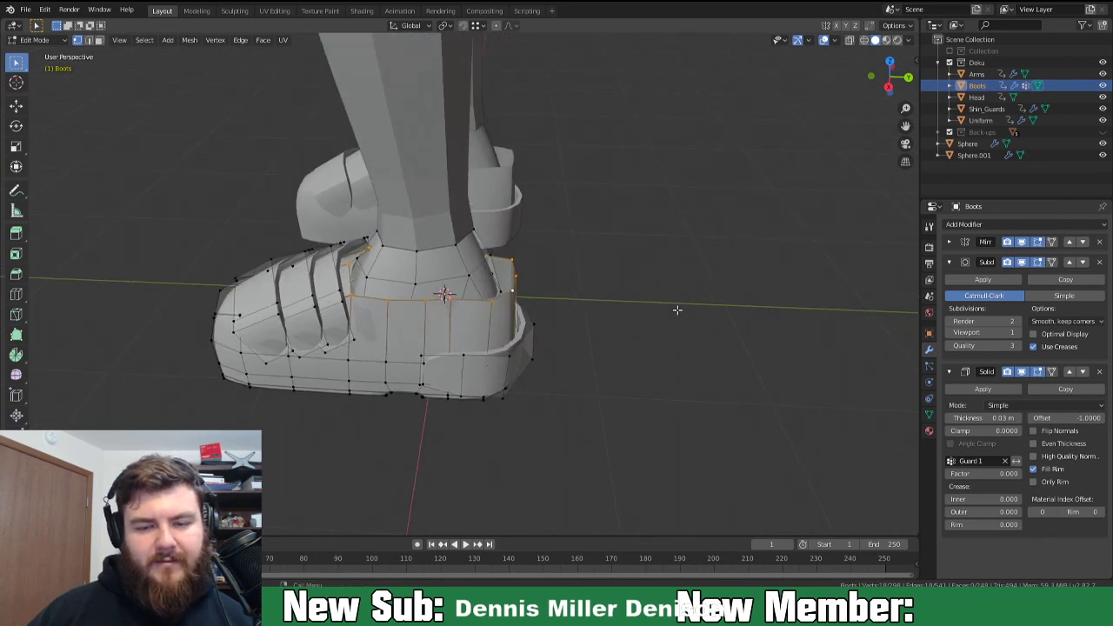
{"action": "key", "text": "s"}
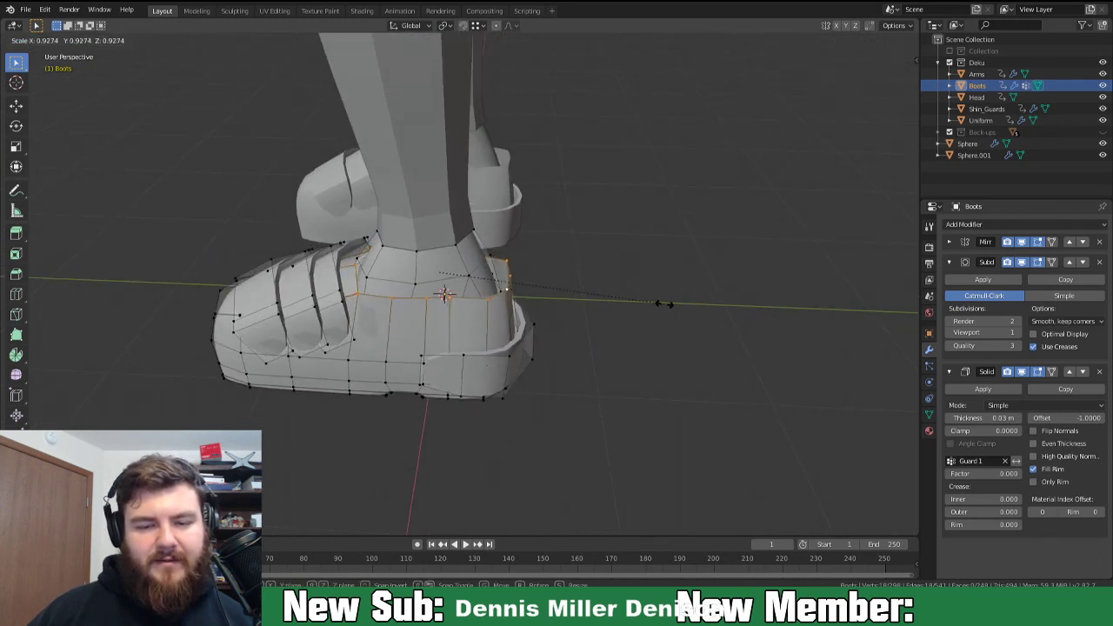
{"action": "left_click", "coordinate": [651, 305]}
{"action": "key", "text": "g"}
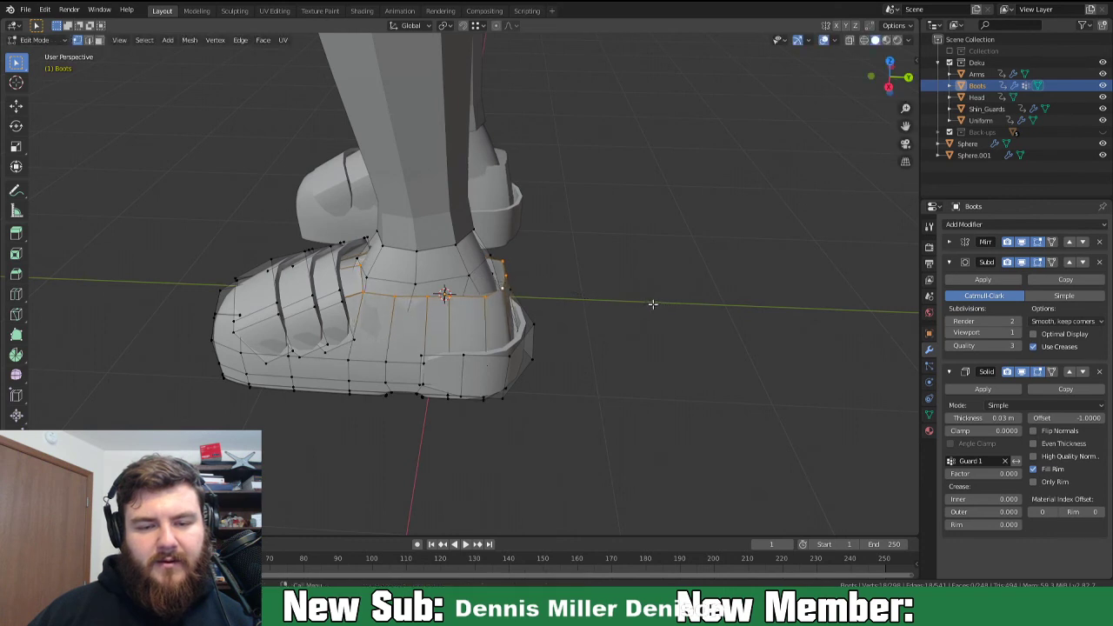
{"action": "key", "text": "y"}
{"action": "left_click", "coordinate": [649, 302]}
Scale the boot's upper rim loop up to about 1.05 and check the boots in Object Mode.
{"action": "key", "text": "s"}
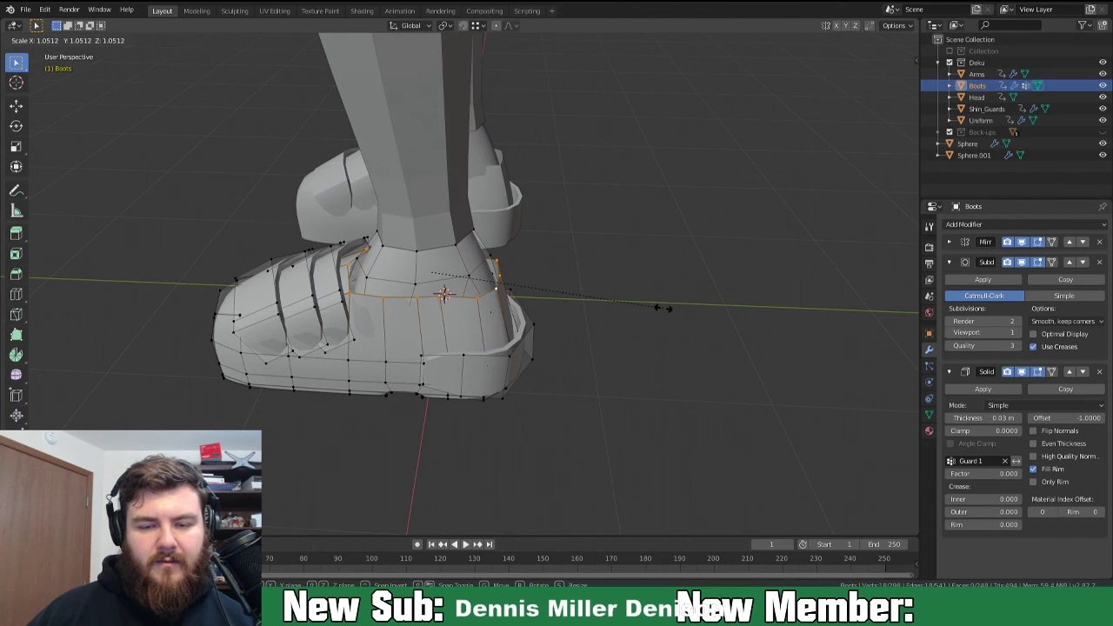
{"action": "left_click", "coordinate": [663, 306]}
{"action": "middle_click_drag", "start_coordinate": [567, 332], "coordinate": [620, 281]}
{"action": "key", "text": "Tab"}
{"action": "middle_click_drag", "start_coordinate": [682, 306], "coordinate": [435, 289]}
{"action": "key", "text": "Tab"}
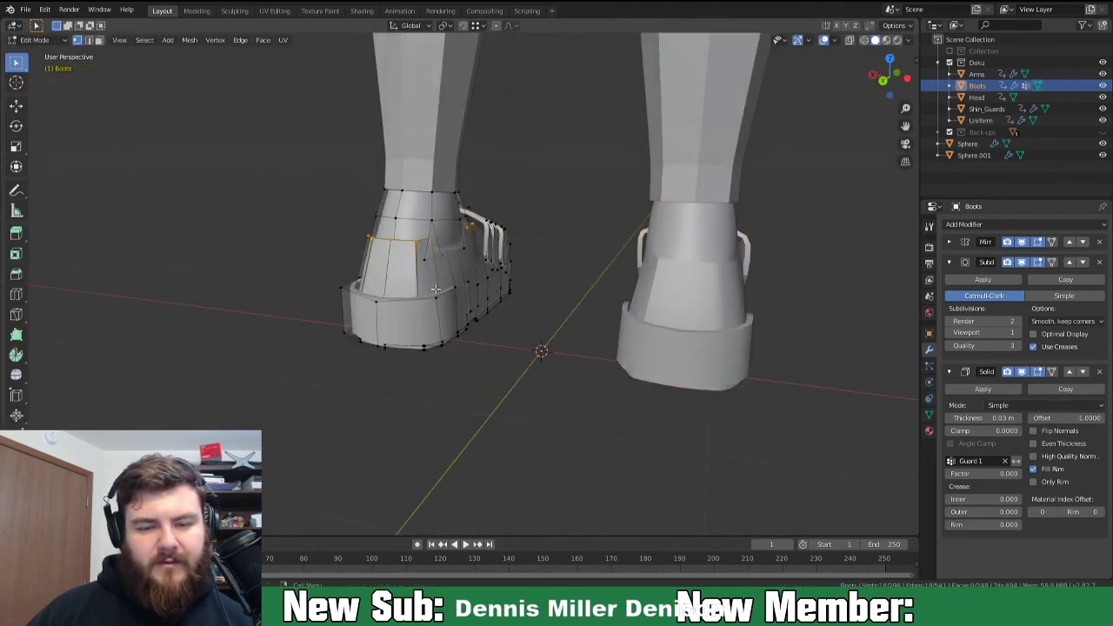
Inspect the boot's heel and ankle up close, and its proportions against the whole figure in Object Mode.
{"action": "scroll", "coordinate": [434, 290], "scroll_direction": "up", "scroll_amount": 2}
{"action": "scroll", "coordinate": [419, 291], "scroll_direction": "up", "scroll_amount": 2}
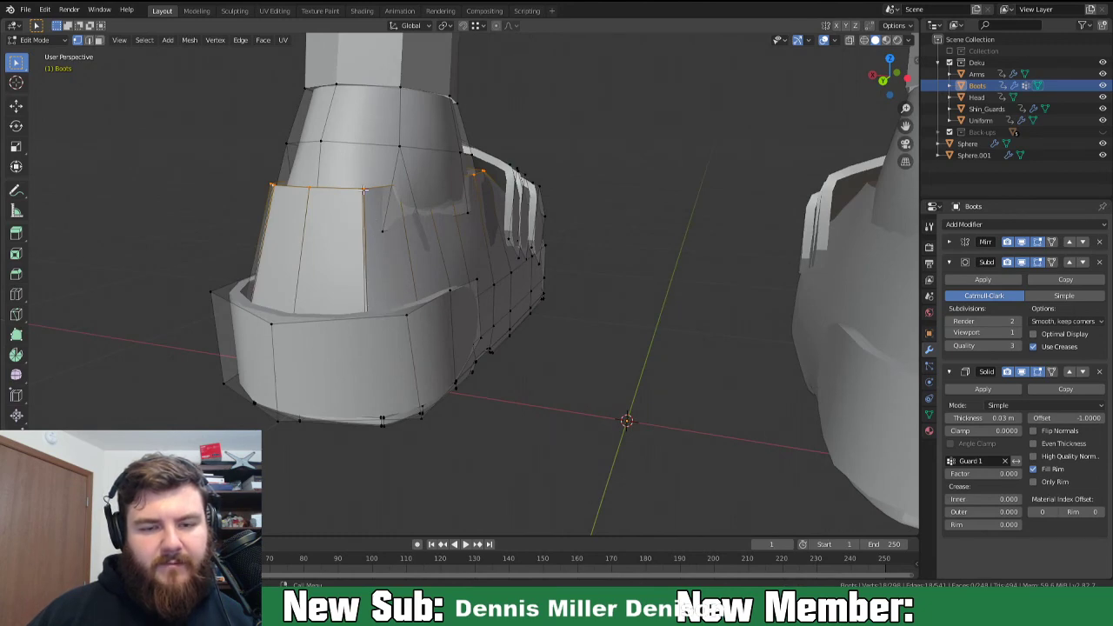
{"action": "middle_click_drag", "start_coordinate": [381, 317], "coordinate": [591, 288]}
{"action": "scroll", "coordinate": [591, 289], "scroll_direction": "down", "scroll_amount": 6}
{"action": "middle_click_drag", "start_coordinate": [500, 311], "coordinate": [574, 338]}
{"action": "key", "text": "Tab"}
{"action": "scroll", "coordinate": [582, 336], "scroll_direction": "down", "scroll_amount": 4}
{"action": "mouse_move", "coordinate": [486, 275]}
{"action": "middle_mouse_down"}
{"action": "mouse_move", "coordinate": [606, 276]}
{"action": "mouse_move", "coordinate": [399, 279]}
{"action": "mouse_move", "coordinate": [462, 274]}
{"action": "mouse_move", "coordinate": [469, 252]}
{"action": "mouse_move", "coordinate": [446, 245]}
{"action": "mouse_move", "coordinate": [462, 342]}
{"action": "mouse_move", "coordinate": [498, 292]}
{"action": "mouse_move", "coordinate": [431, 261]}
{"action": "mouse_move", "coordinate": [403, 264]}
{"action": "mouse_move", "coordinate": [481, 258]}
{"action": "middle_mouse_up"}
{"action": "scroll", "coordinate": [404, 300], "scroll_direction": "up", "scroll_amount": 3}
{"action": "scroll", "coordinate": [374, 308], "scroll_direction": "down", "scroll_amount": 4}
{"action": "scroll", "coordinate": [470, 251], "scroll_direction": "down", "scroll_amount": 2}
{"action": "scroll", "coordinate": [439, 249], "scroll_direction": "up", "scroll_amount": 2}
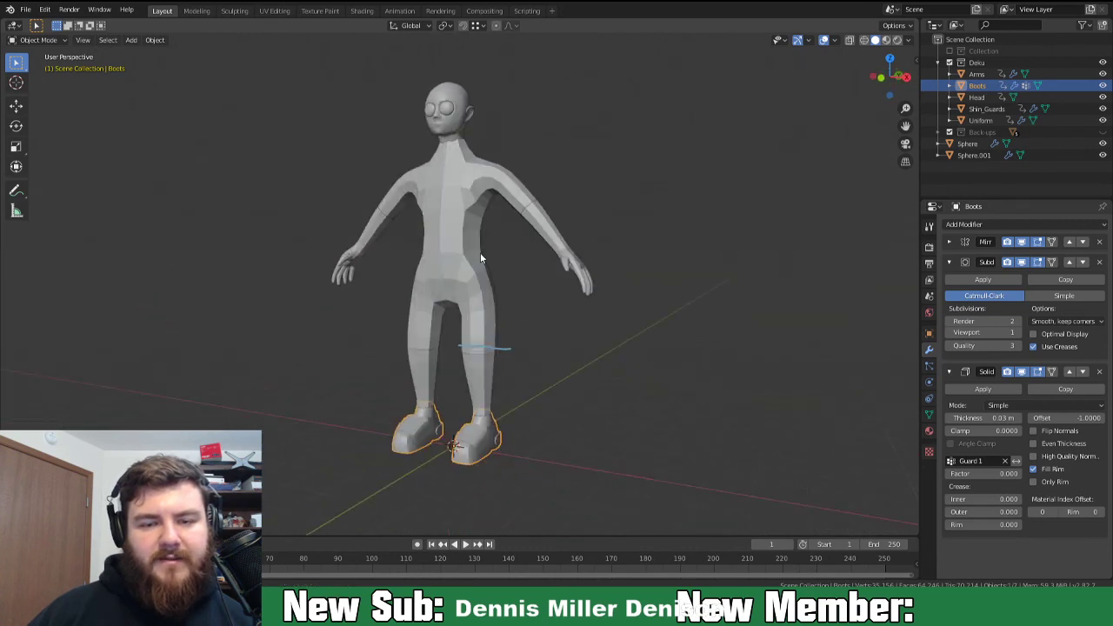
Open the Shin_Guards mesh in Edit Mode and frame the guard in the view.
{"action": "left_click", "coordinate": [477, 371]}
{"action": "middle_click_drag", "start_coordinate": [502, 437], "coordinate": [505, 386]}
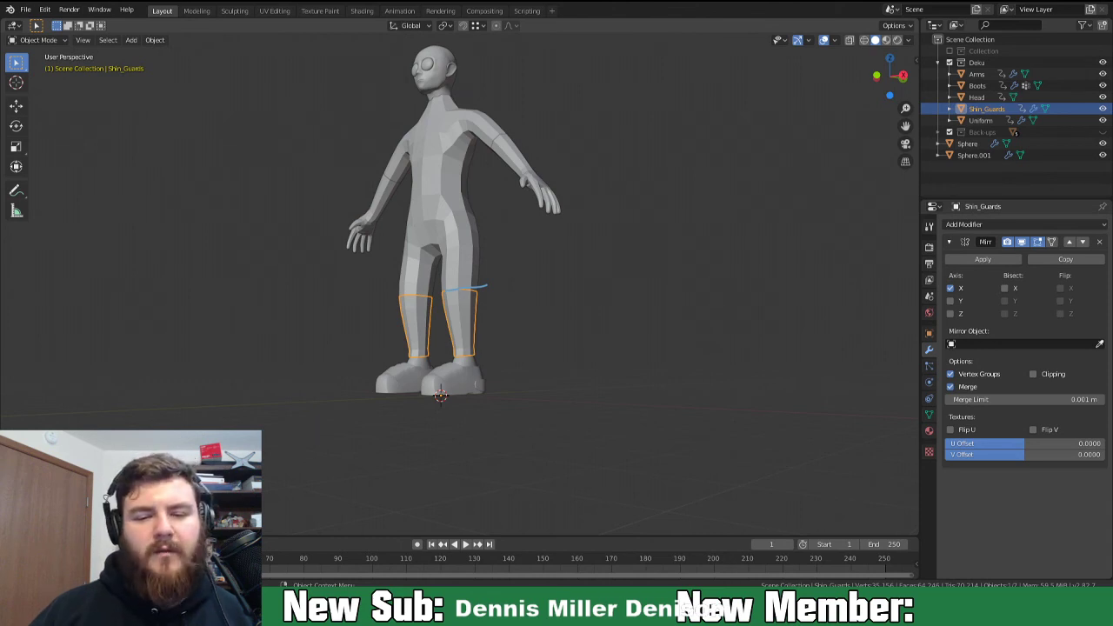
{"action": "middle_click_drag", "start_coordinate": [469, 330], "coordinate": [459, 360]}
{"action": "key", "text": "Tab"}
{"action": "key", "text": "KP_Decimal"}
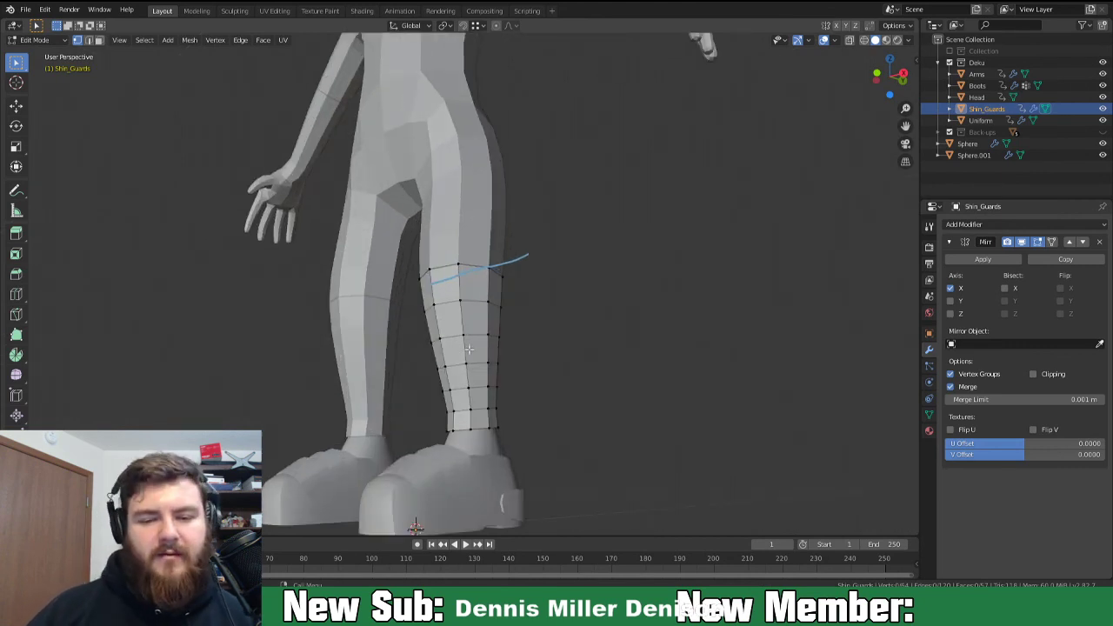
Select the four lower rings of faces on the shin guard.
{"action": "key", "text": "3"}
{"action": "left_click", "coordinate": [468, 347], "text": "alt"}
{"action": "left_click", "coordinate": [471, 380], "text": "alt+shift"}
{"action": "left_click", "coordinate": [474, 398], "text": "alt+shift"}
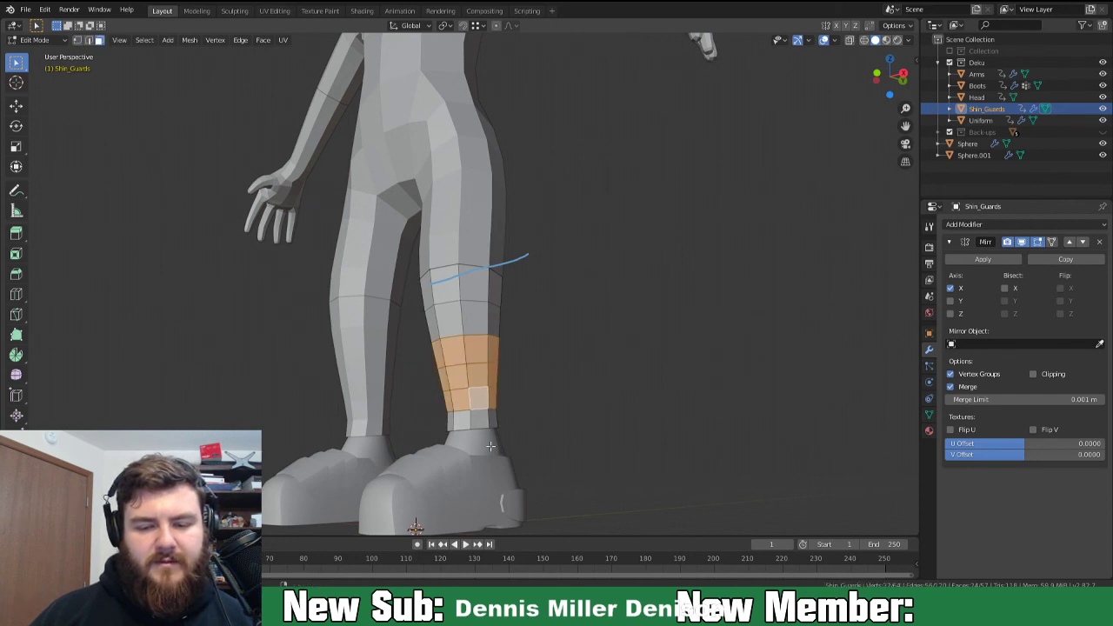
{"action": "left_click", "coordinate": [473, 419], "text": "alt+shift"}
Scale the shin guard's lowest face ring to about 0.64 using proportional editing with a size of 1.61.
{"action": "mouse_move", "coordinate": [533, 447]}
{"action": "middle_mouse_down"}
{"action": "mouse_move", "coordinate": [546, 464]}
{"action": "mouse_move", "coordinate": [522, 432]}
{"action": "middle_mouse_up"}
{"action": "left_click", "coordinate": [491, 419], "text": "alt"}
{"action": "key", "text": "o"}
{"action": "key", "text": "s"}
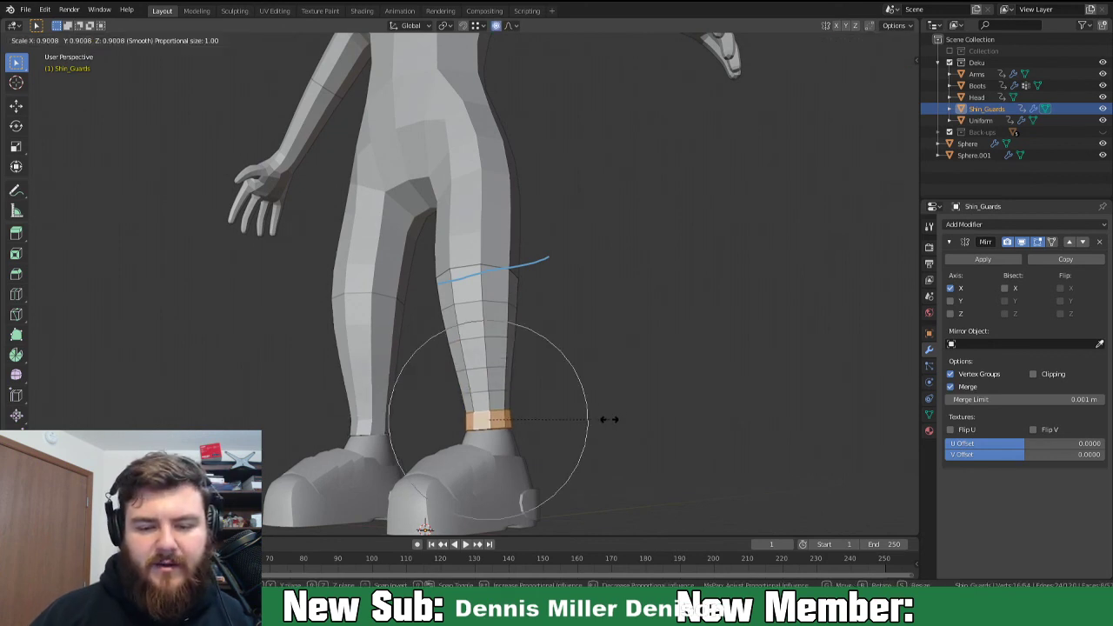
{"action": "scroll", "coordinate": [584, 419], "scroll_direction": "down", "scroll_amount": 5}
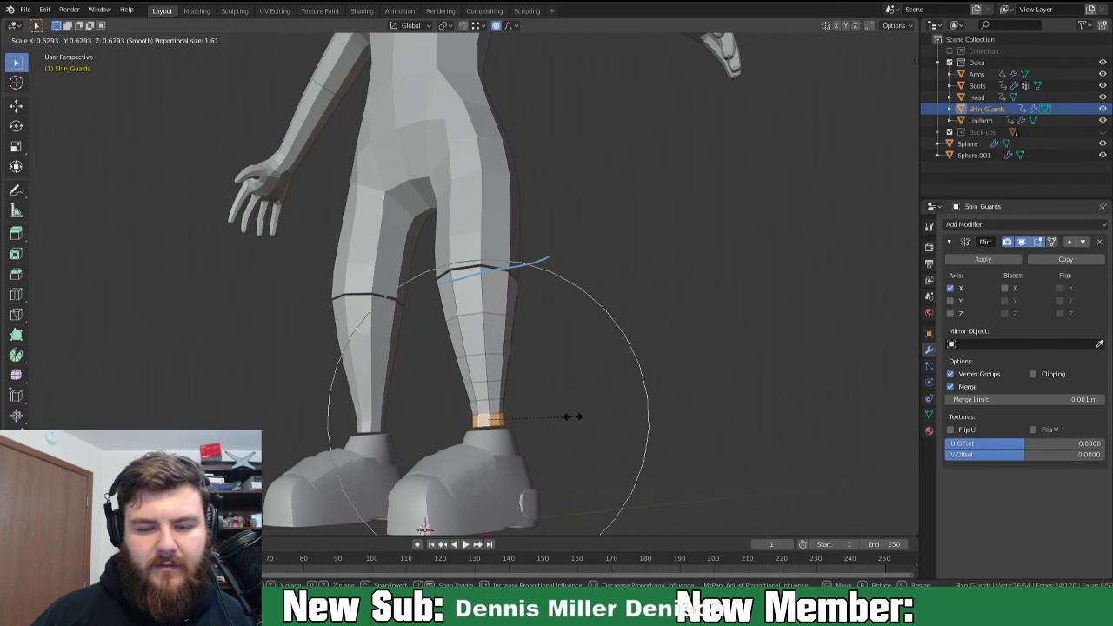
{"action": "left_click", "coordinate": [571, 417]}
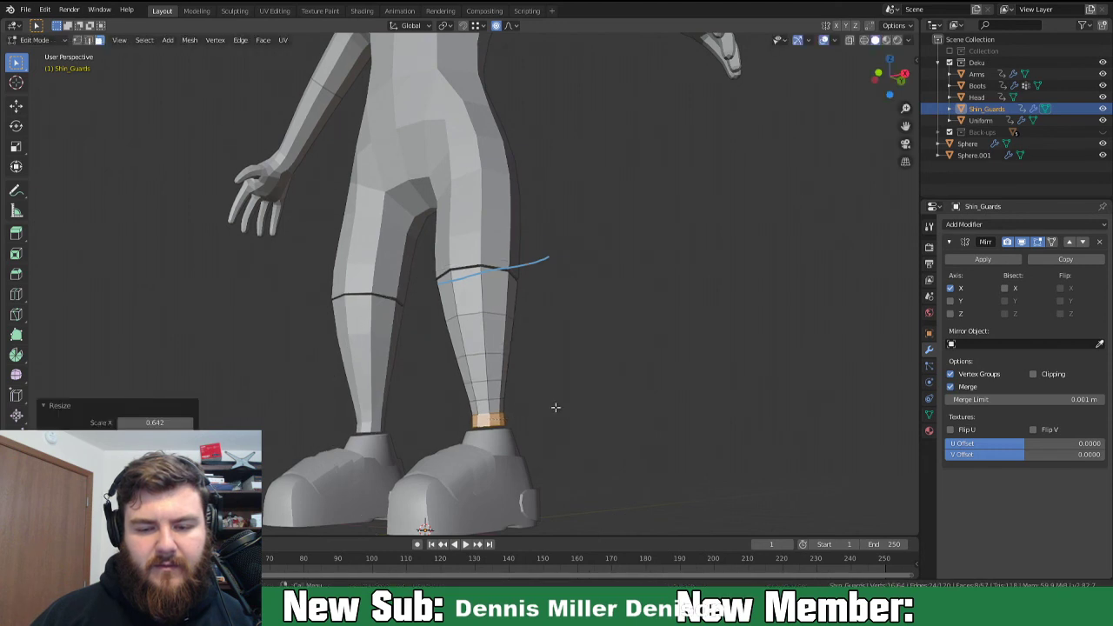
Enlarge the shin guard's lowest face ring at the ankle with the proportional size reduced to 1.00.
{"action": "left_click", "coordinate": [487, 346], "text": "alt"}
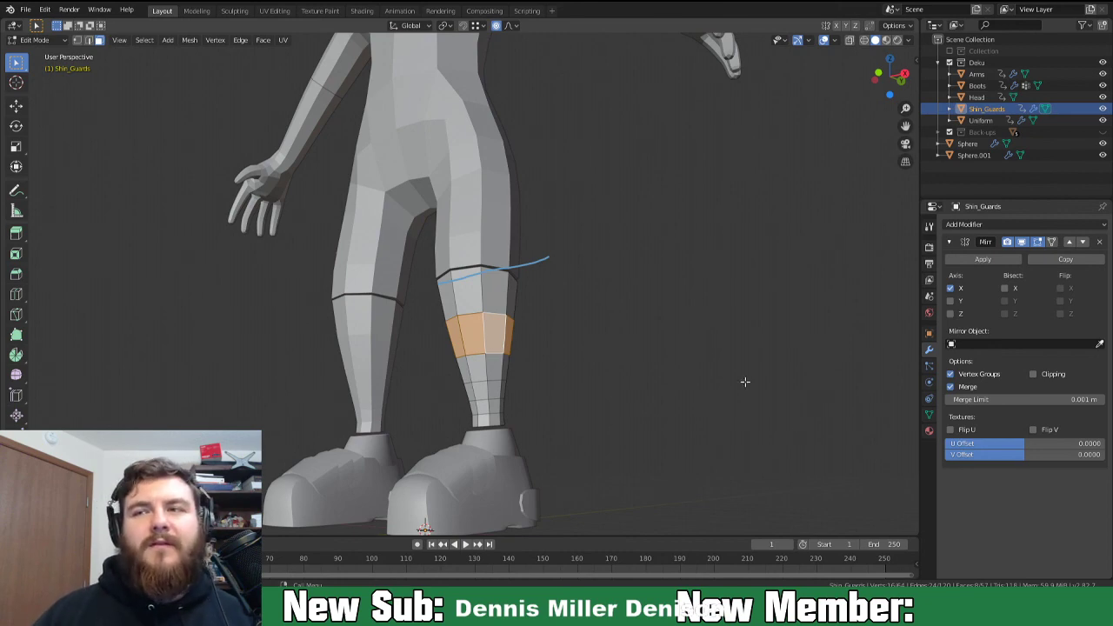
{"action": "middle_click_drag", "start_coordinate": [495, 352], "coordinate": [469, 341]}
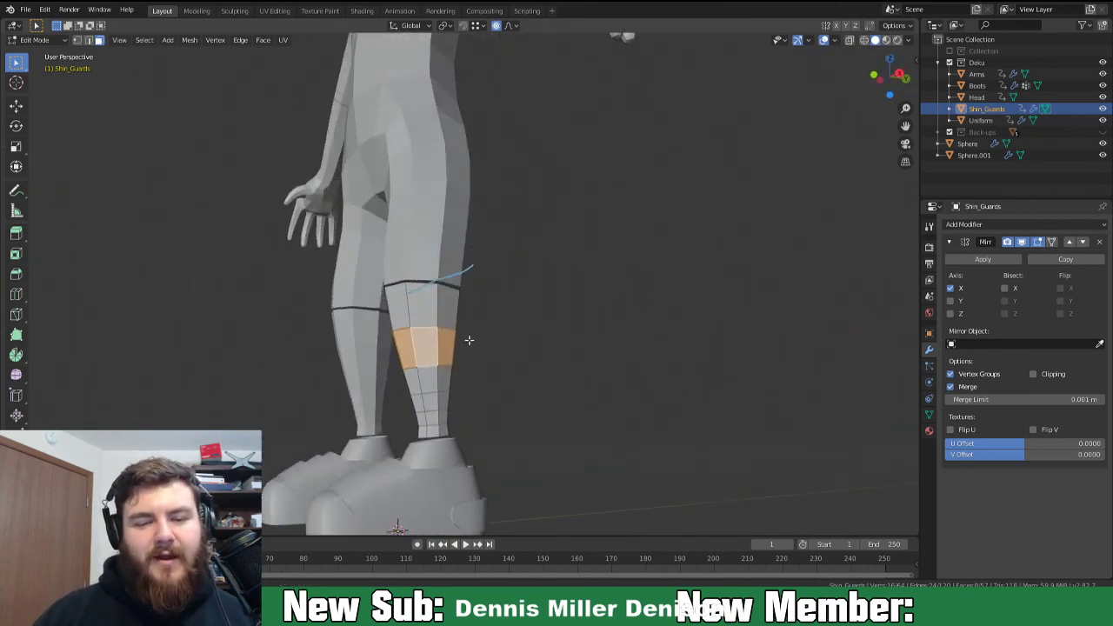
{"action": "left_click", "coordinate": [433, 432]}
{"action": "key", "text": "s"}
{"action": "scroll", "coordinate": [509, 438], "scroll_direction": "up", "scroll_amount": 5}
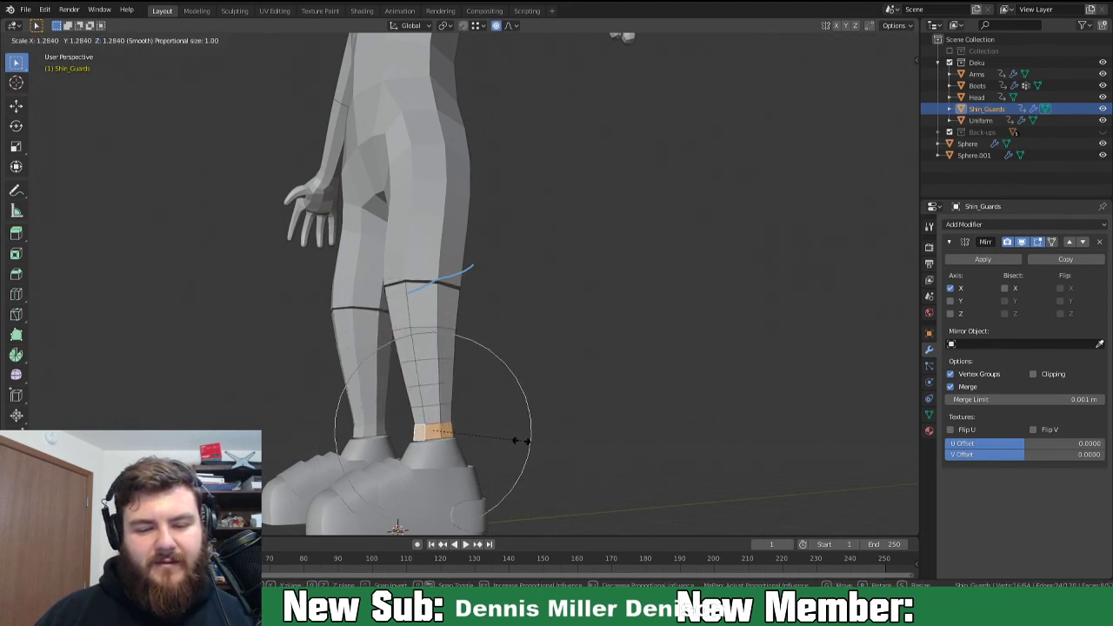
{"action": "left_click", "coordinate": [516, 442]}
Fill the shin guard's open top edge loop with a face and inset it by about 0.055.
{"action": "middle_click_drag", "start_coordinate": [504, 453], "coordinate": [483, 382]}
{"action": "scroll", "coordinate": [486, 414], "scroll_direction": "up", "scroll_amount": 4}
{"action": "key", "text": "2"}
{"action": "left_click", "coordinate": [415, 223], "text": "alt"}
{"action": "key", "text": "f"}
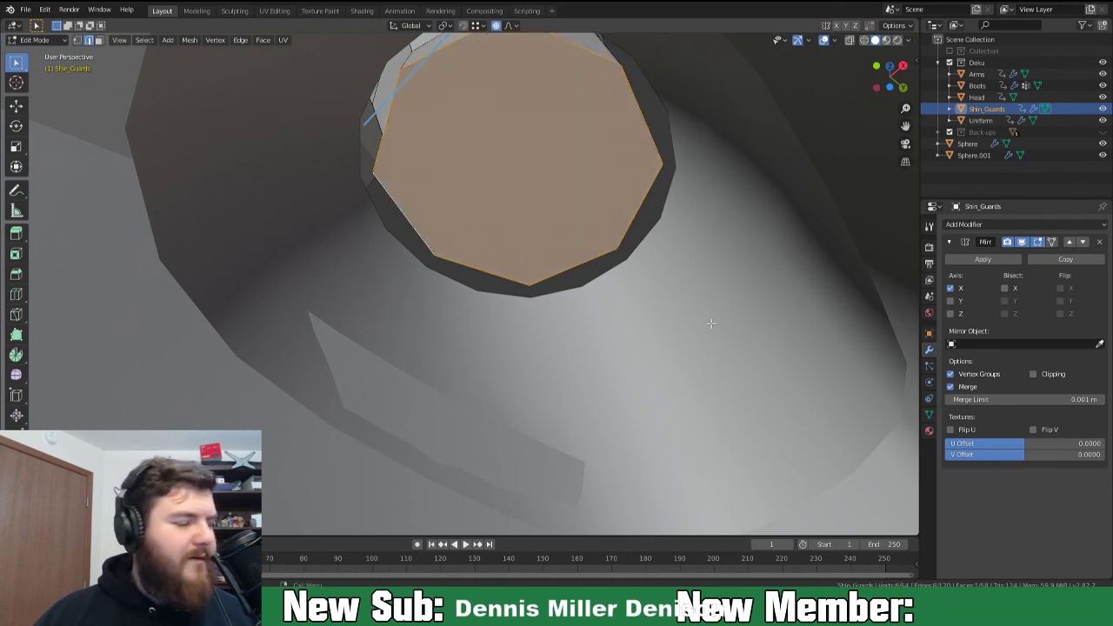
{"action": "key", "text": "i"}
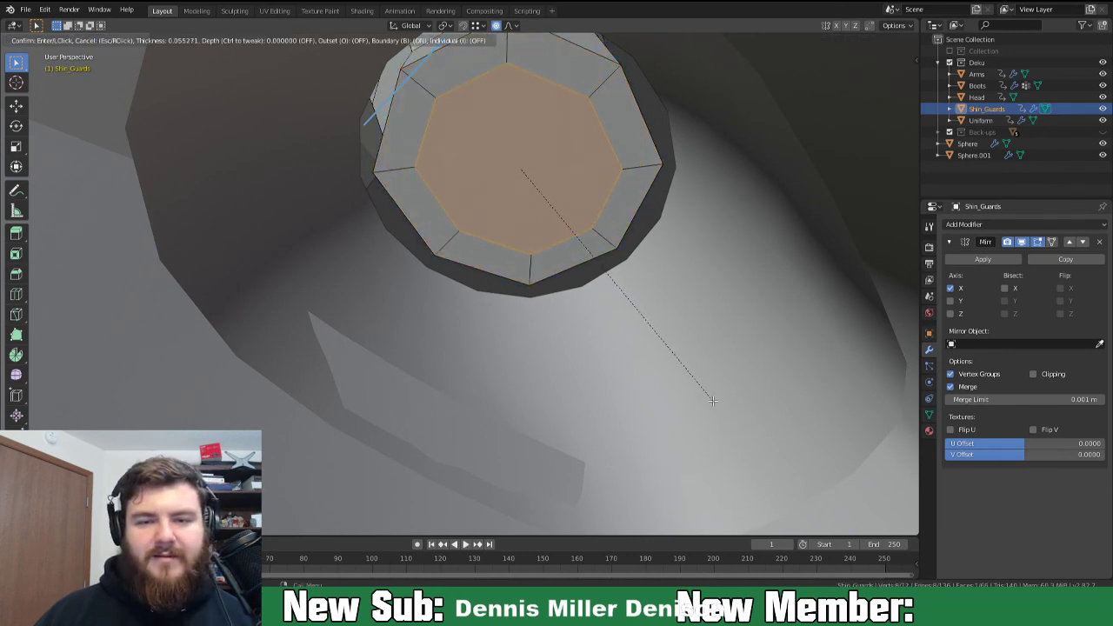
{"action": "left_click", "coordinate": [712, 401]}
{"action": "scroll", "coordinate": [598, 305], "scroll_direction": "down", "scroll_amount": 8}
{"action": "middle_click_drag", "start_coordinate": [599, 305], "coordinate": [592, 386]}
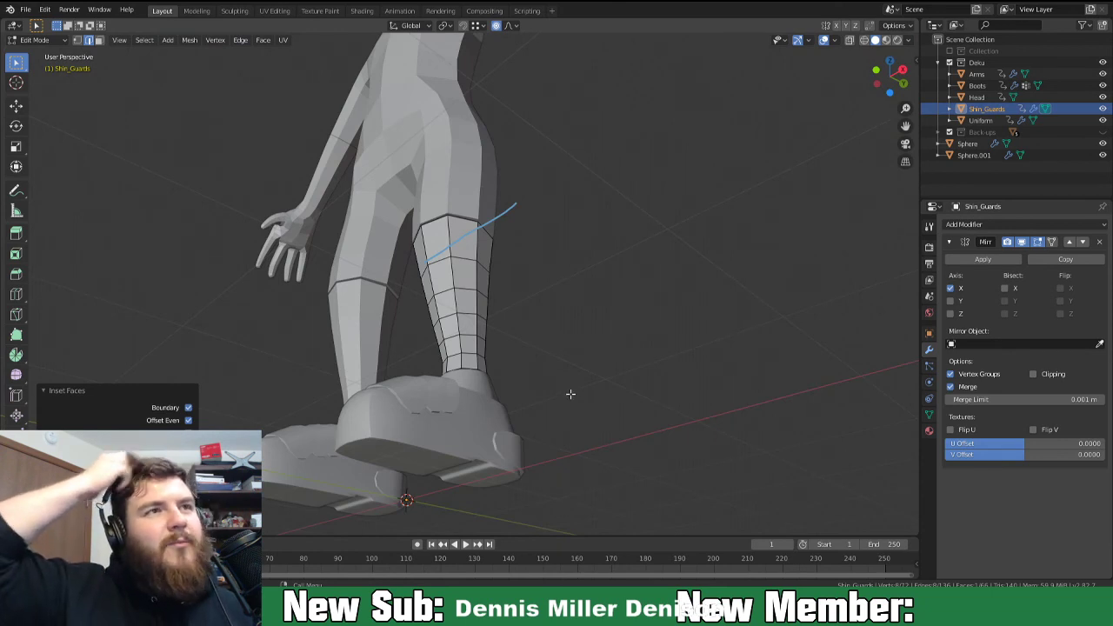
{"action": "middle_click_drag", "start_coordinate": [570, 394], "coordinate": [511, 249]}
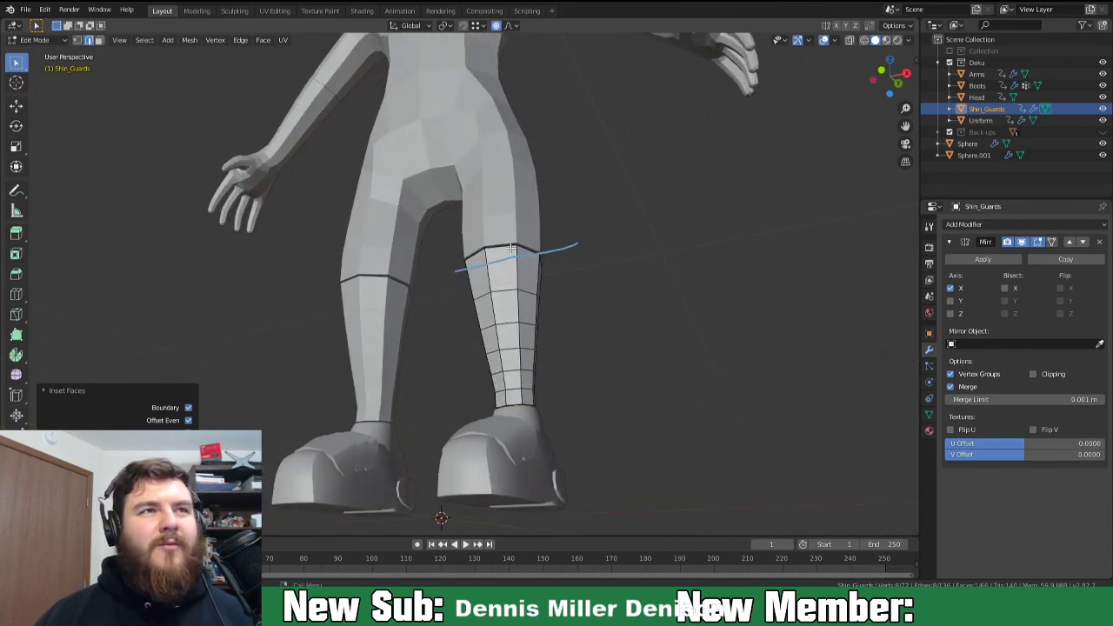
{"action": "middle_click_drag", "start_coordinate": [511, 250], "coordinate": [566, 359]}
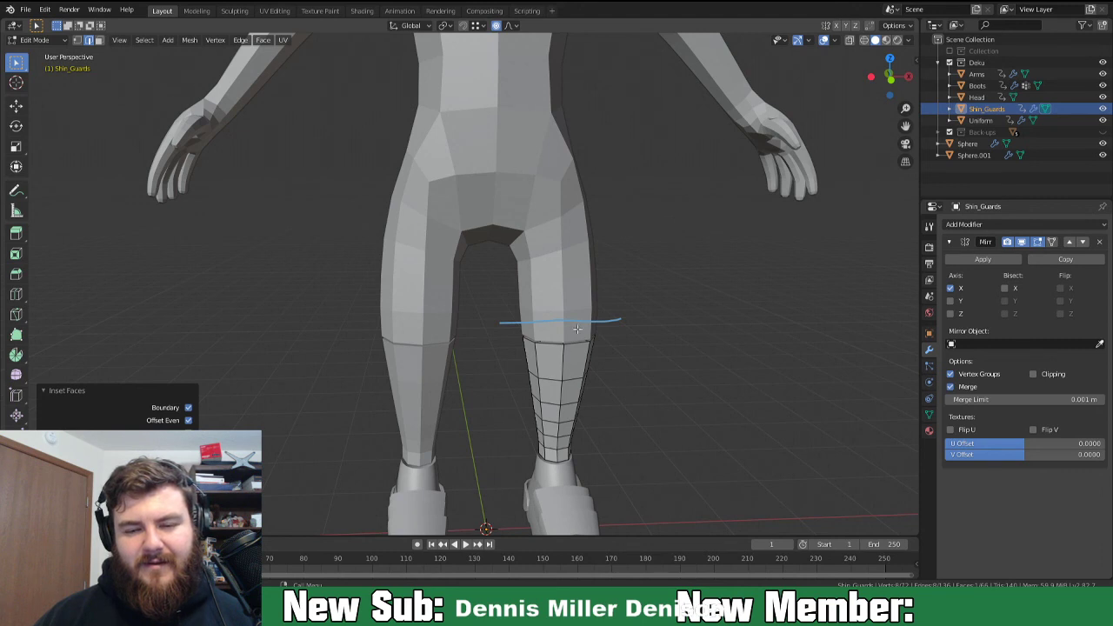
Delete the cap and inset faces at the shin guard's top, hiding the Uniform object only while doing so.
{"action": "left_click", "coordinate": [1102, 120]}
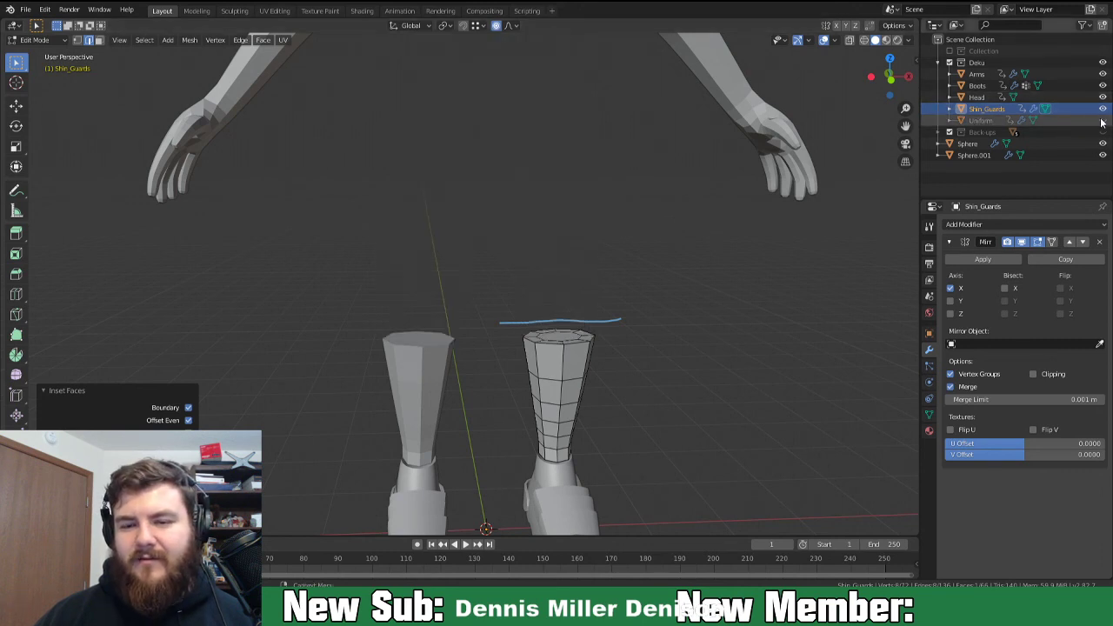
{"action": "middle_click_drag", "start_coordinate": [509, 437], "coordinate": [561, 391]}
{"action": "key", "text": "3"}
{"action": "left_click", "coordinate": [522, 377]}
{"action": "left_click", "coordinate": [541, 371]}
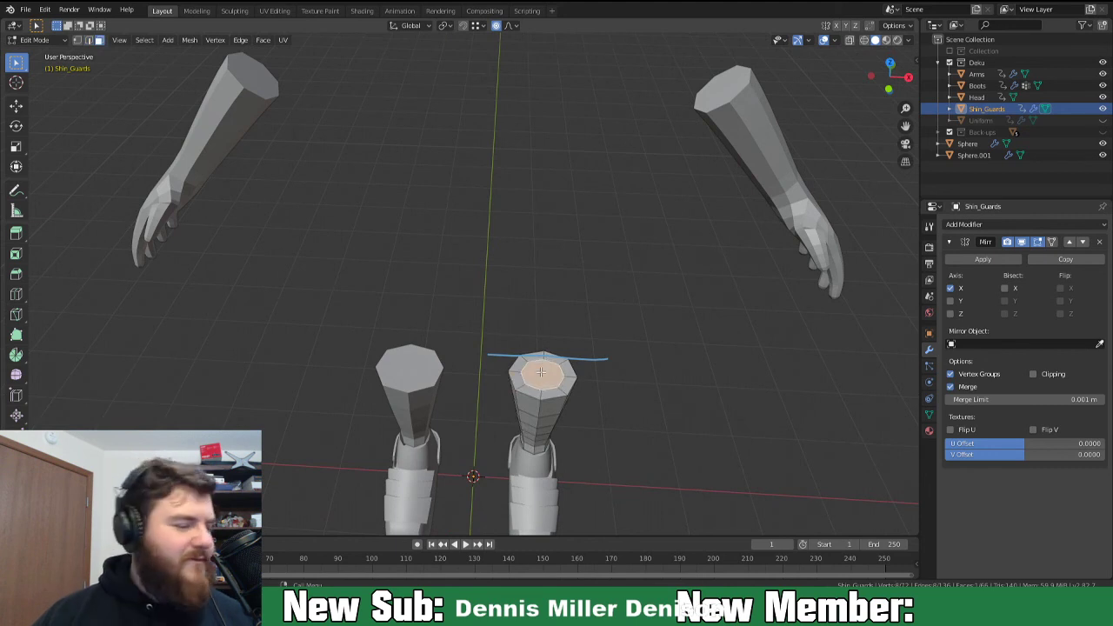
{"action": "key", "text": "ctrl+KP_Add"}
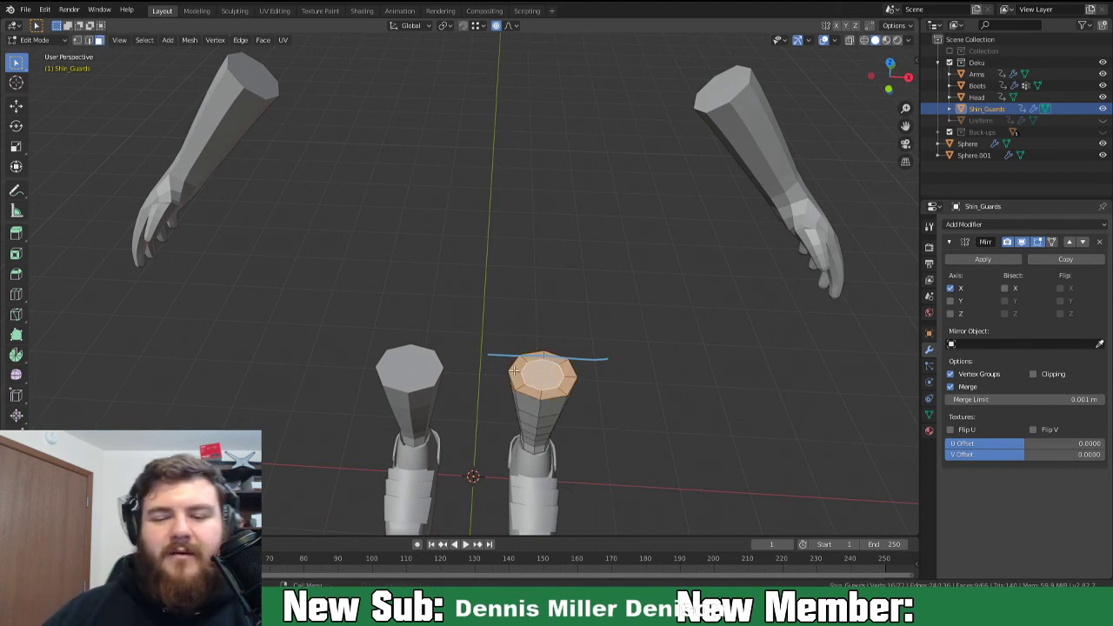
{"action": "key", "text": "x"}
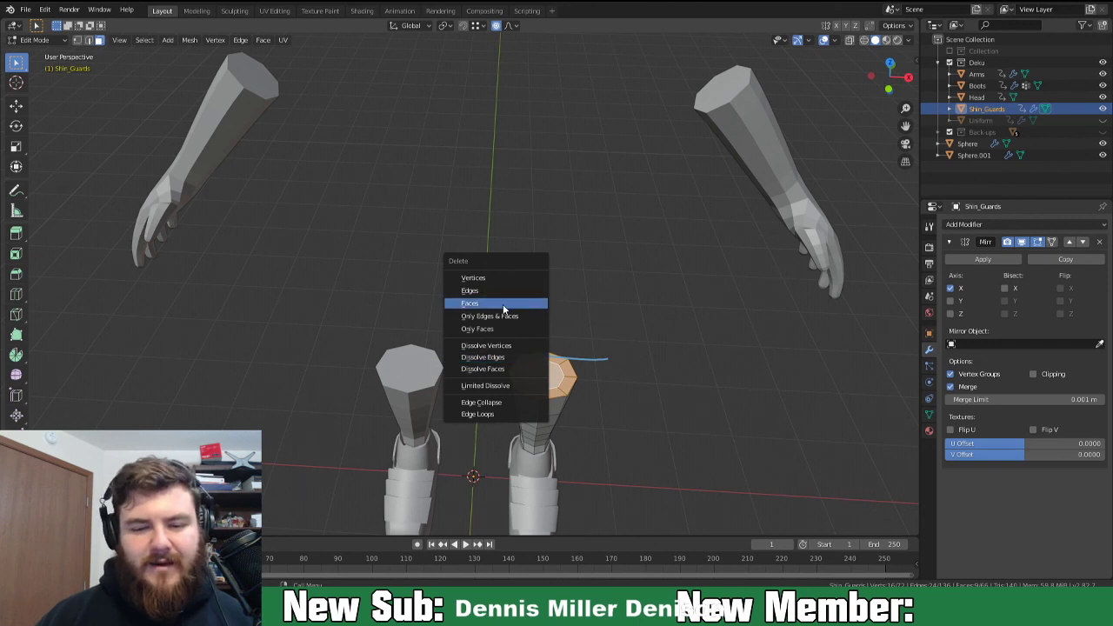
{"action": "left_click", "coordinate": [502, 309]}
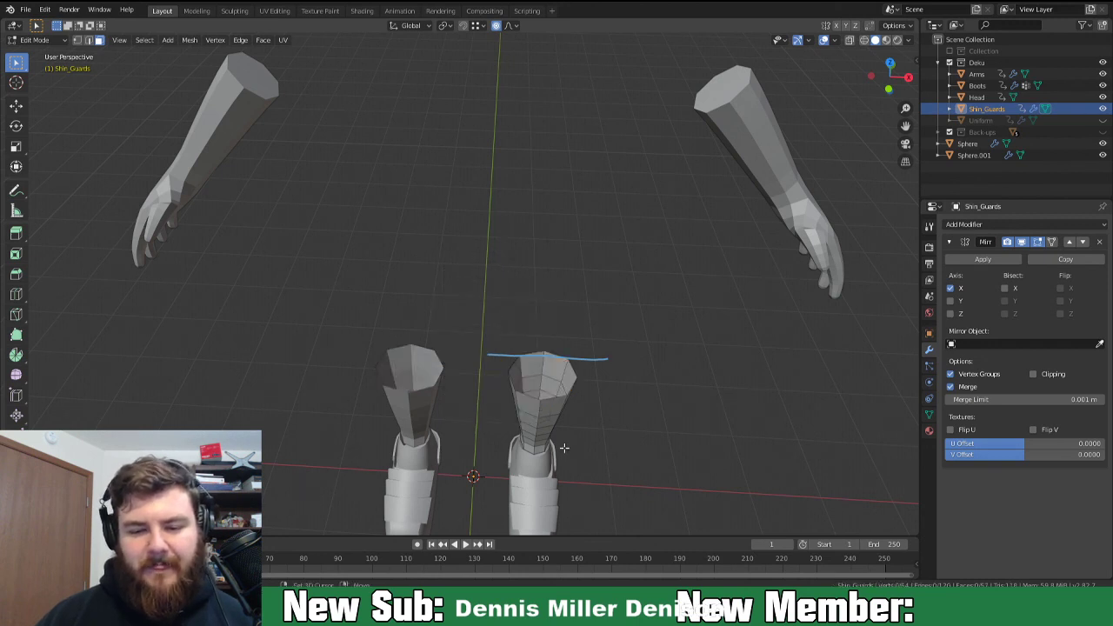
{"action": "middle_click_drag", "start_coordinate": [559, 452], "coordinate": [604, 387]}
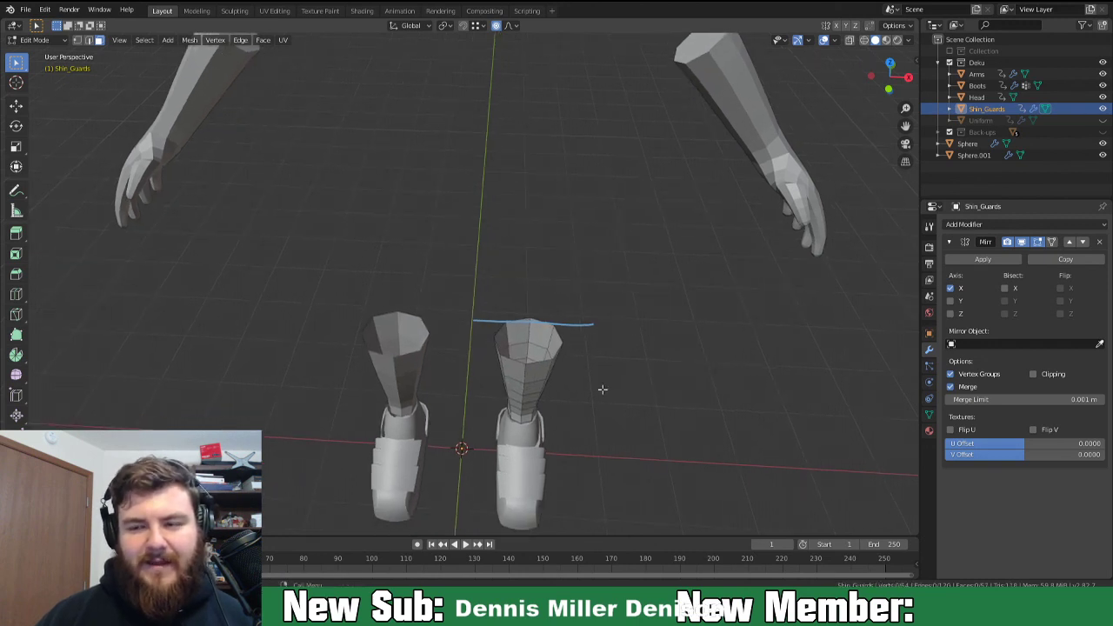
{"action": "left_click", "coordinate": [1102, 120]}
Select the shin guard's topmost face ring below the knee and extrude it in place.
{"action": "middle_click_drag", "start_coordinate": [713, 314], "coordinate": [692, 308]}
{"action": "key", "text": "2"}
{"action": "left_click", "coordinate": [507, 367], "text": "alt"}
{"action": "middle_click_drag", "start_coordinate": [525, 404], "coordinate": [502, 347]}
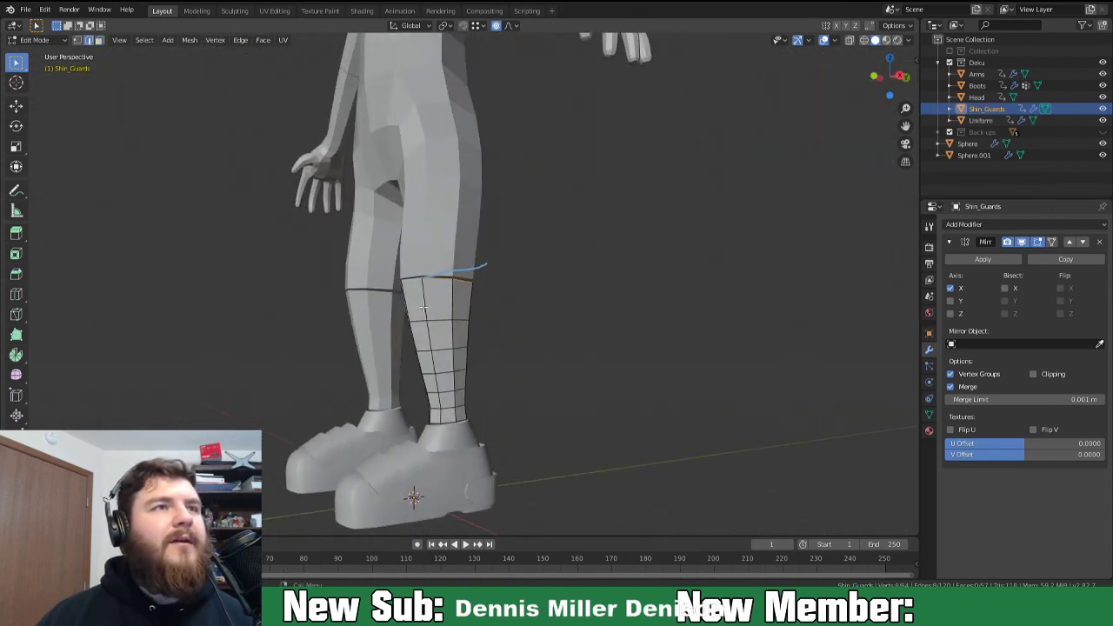
{"action": "key", "text": "3"}
{"action": "left_click", "coordinate": [425, 306], "text": "alt"}
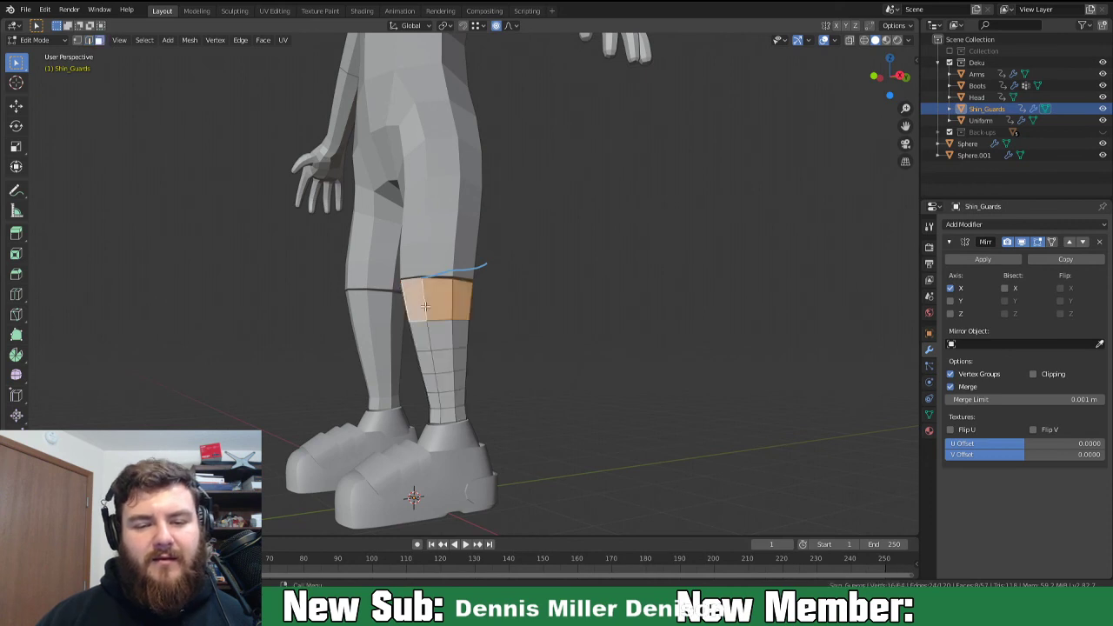
{"action": "key", "text": "e"}
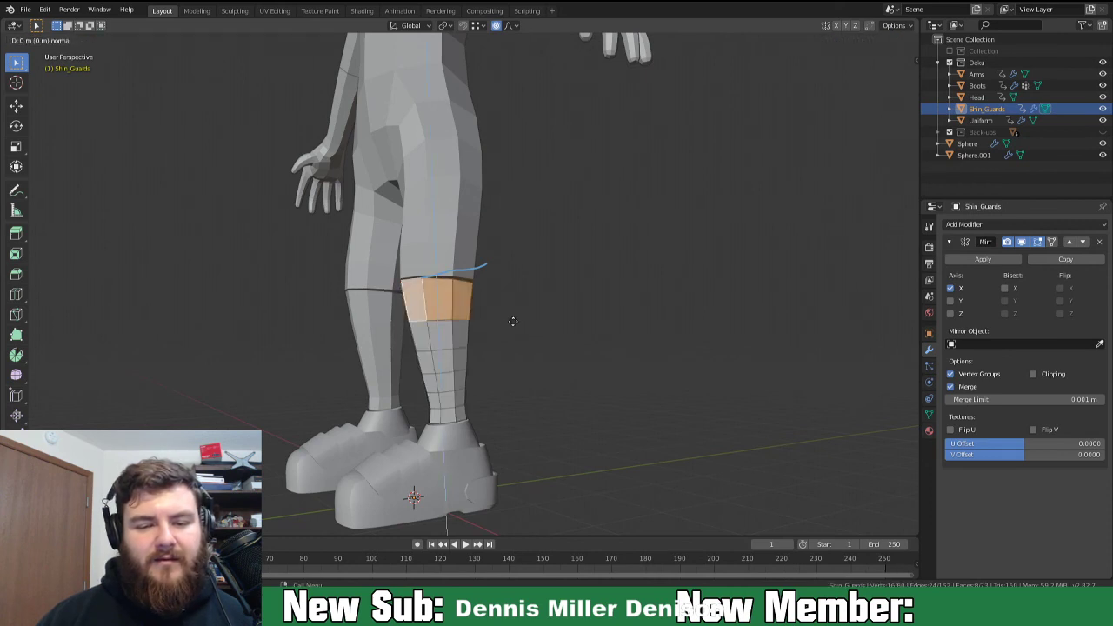
{"action": "right_click", "coordinate": [517, 323]}
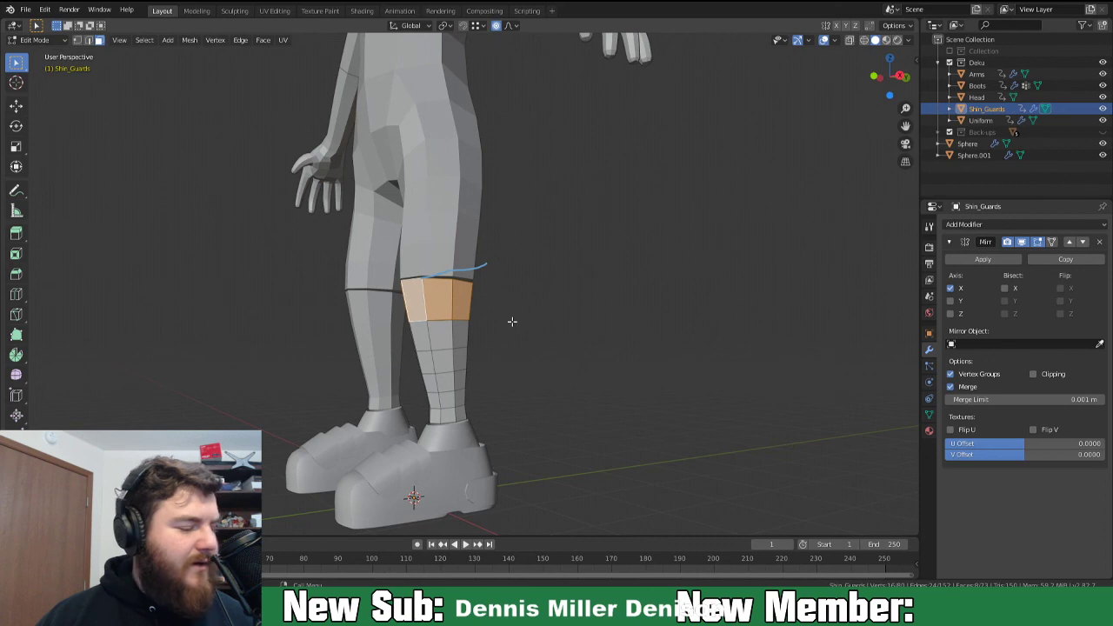
Turn off proportional editing and scale the extruded top ring outward into a wider knee band.
{"action": "key", "text": "s"}
{"action": "right_click", "coordinate": [523, 322]}
{"action": "key", "text": "o"}
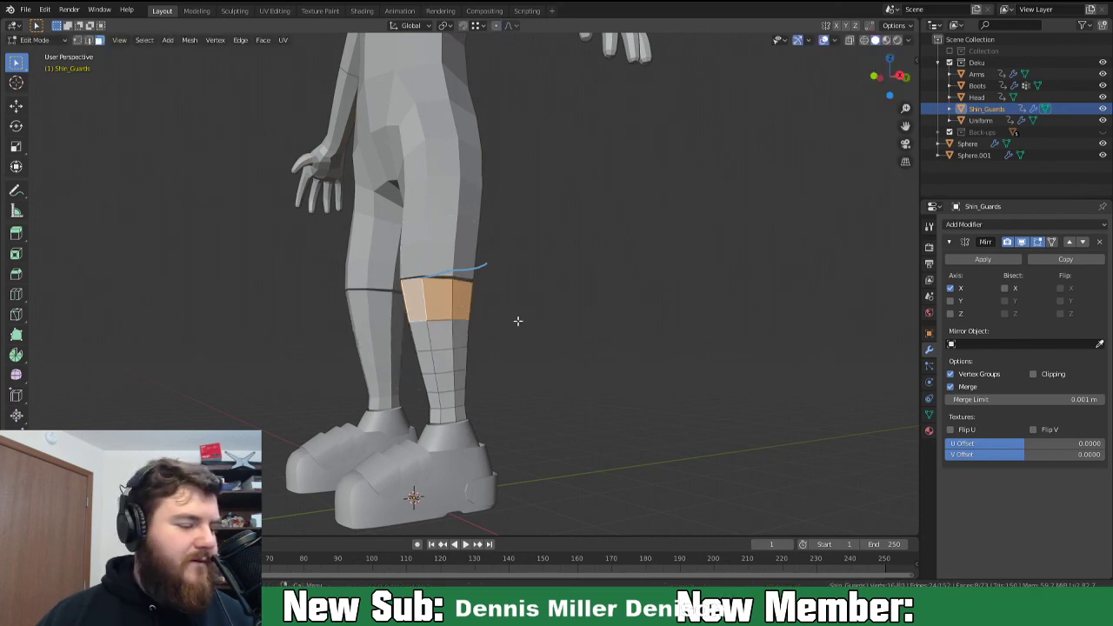
{"action": "key", "text": "s"}
{"action": "left_click", "coordinate": [529, 318]}
Select the edge loop on the underside of the shin guard's knee band and slide it along the mesh.
{"action": "middle_click_drag", "start_coordinate": [528, 318], "coordinate": [529, 255]}
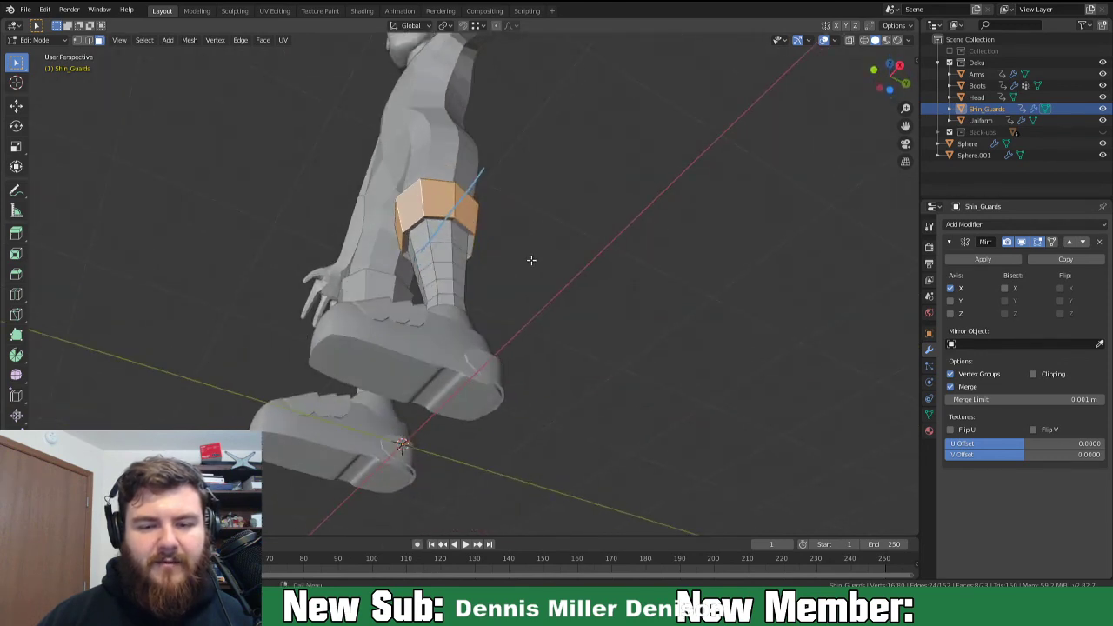
{"action": "key", "text": "2"}
{"action": "left_click", "coordinate": [419, 224], "text": "alt"}
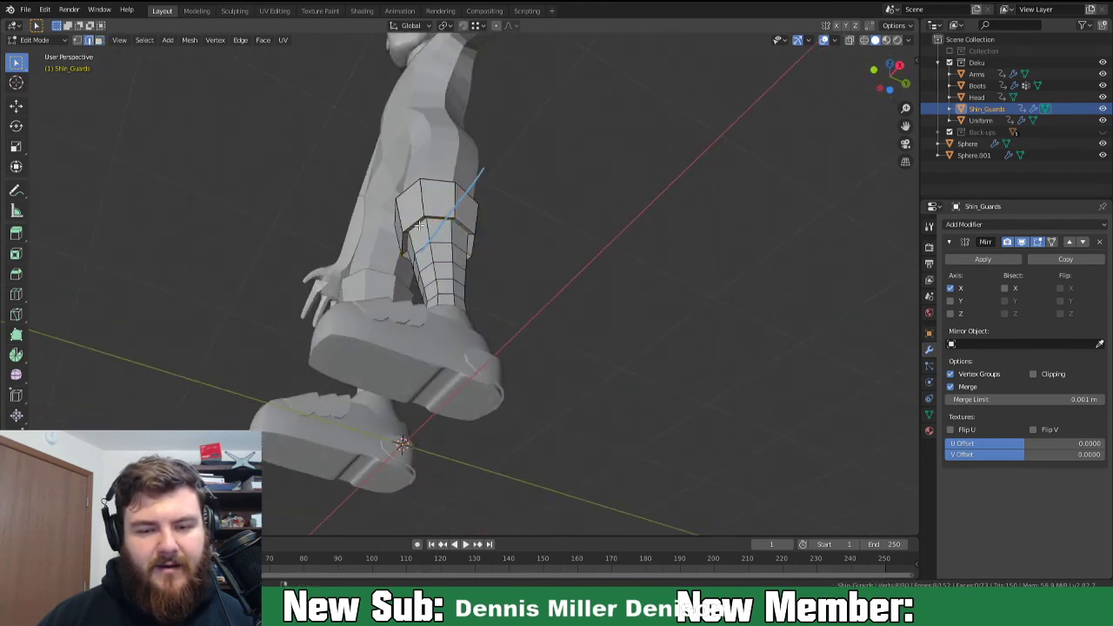
{"action": "key", "text": "g"}
{"action": "key", "text": "g"}
{"action": "left_click", "coordinate": [497, 245]}
Try to extrude the edge loop along the inside of the knee band's top.
{"action": "middle_click_drag", "start_coordinate": [492, 266], "coordinate": [489, 378]}
{"action": "scroll", "coordinate": [489, 379], "scroll_direction": "up", "scroll_amount": 2}
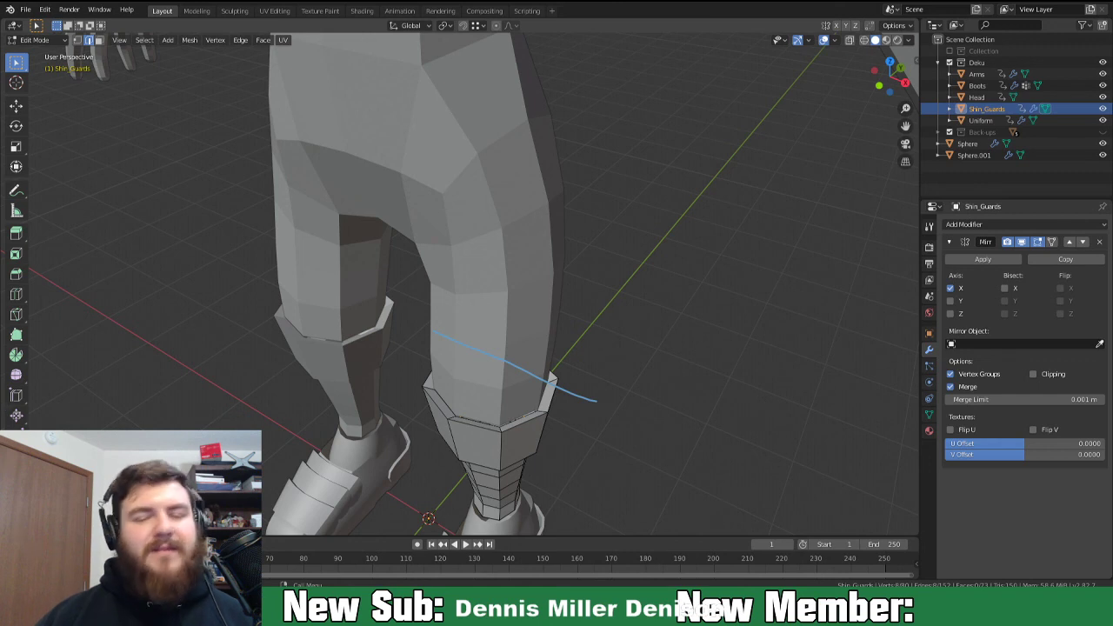
{"action": "left_click", "coordinate": [512, 437], "text": "alt"}
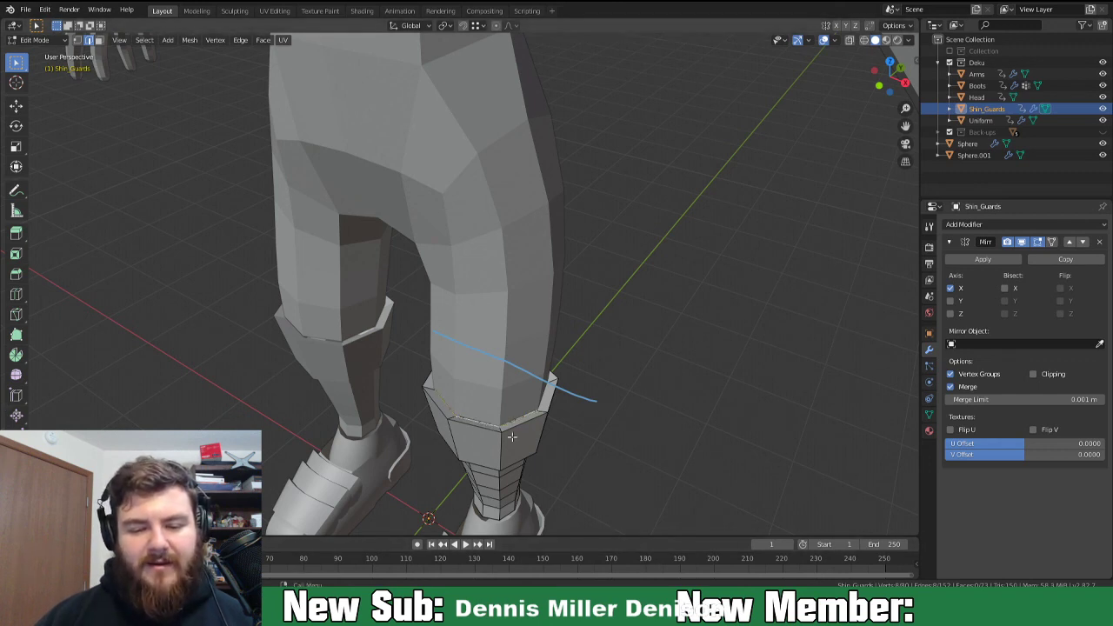
{"action": "key", "text": "e"}
{"action": "left_click", "coordinate": [600, 409]}
{"action": "middle_click_drag", "start_coordinate": [600, 408], "coordinate": [571, 375]}
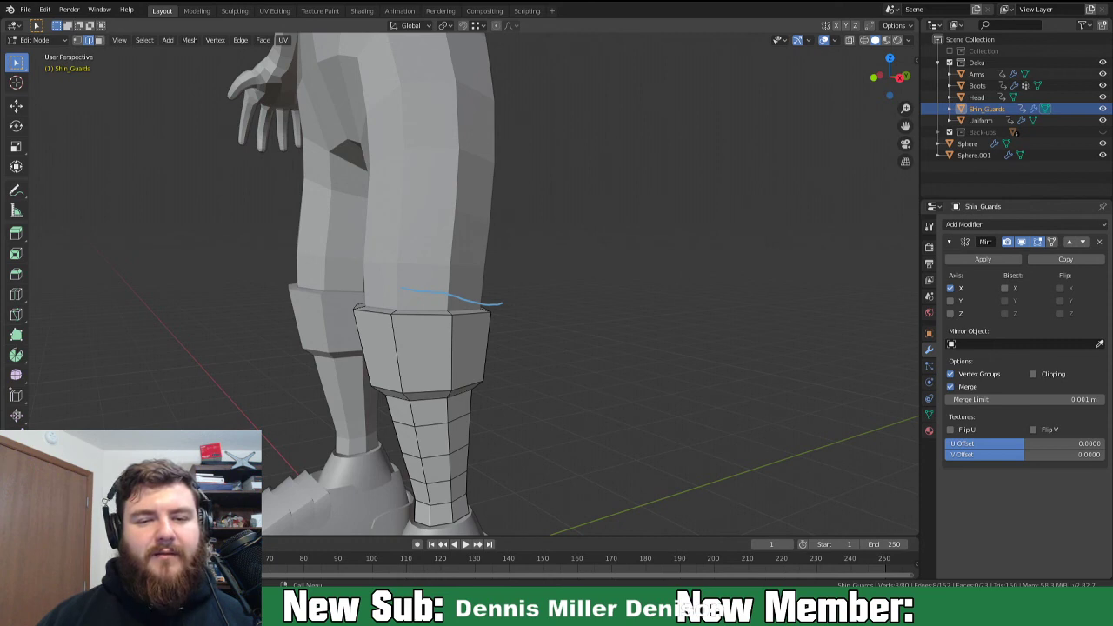
Extrude the knee band's top inner edge loop upward and scale the new ring outward by about 1.12.
{"action": "scroll", "coordinate": [460, 287], "scroll_direction": "down", "scroll_amount": 3}
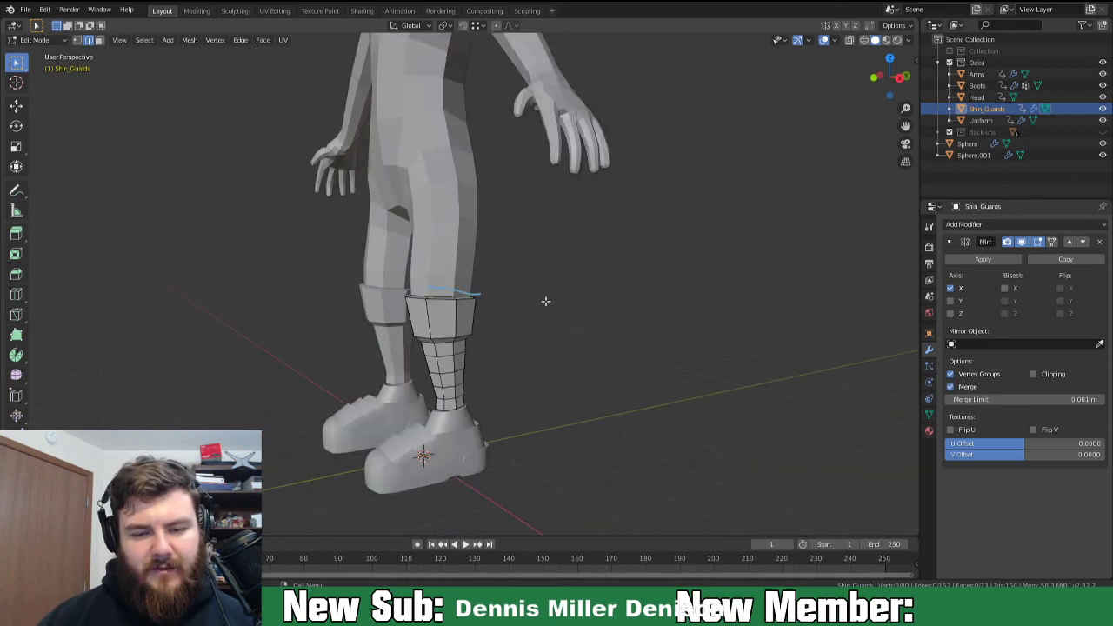
{"action": "middle_click_drag", "start_coordinate": [547, 303], "coordinate": [484, 316]}
{"action": "left_click", "coordinate": [459, 318], "text": "alt"}
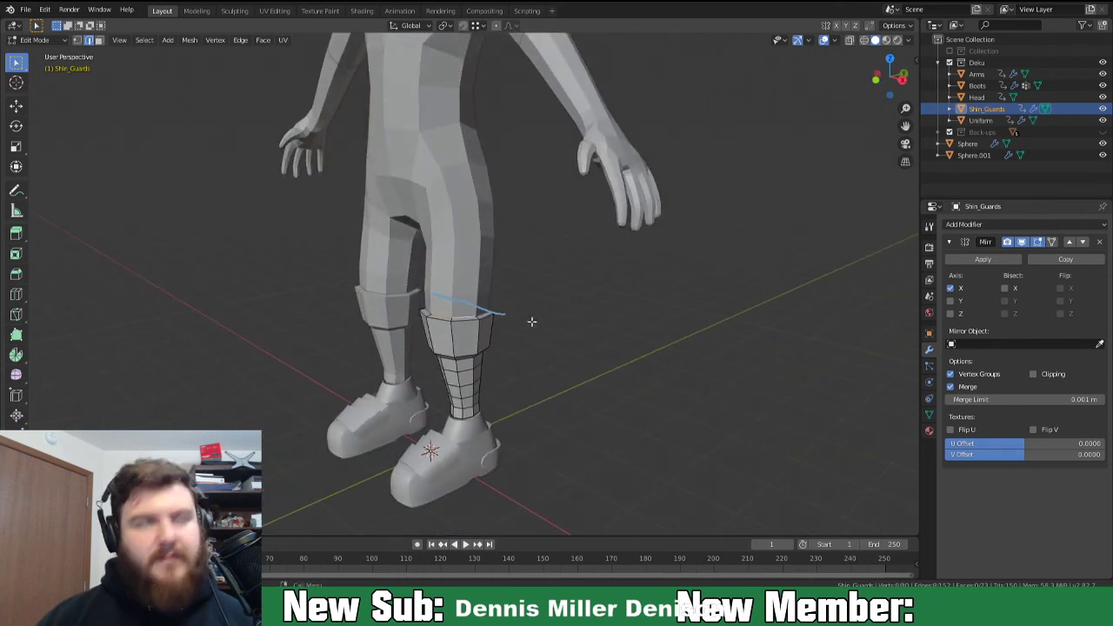
{"action": "mouse_move", "coordinate": [526, 313]}
{"action": "middle_mouse_down"}
{"action": "mouse_move", "coordinate": [548, 286]}
{"action": "mouse_move", "coordinate": [516, 321]}
{"action": "middle_mouse_up"}
{"action": "key", "text": "g"}
{"action": "key", "text": "z"}
{"action": "left_click", "coordinate": [521, 306]}
{"action": "key", "text": "s"}
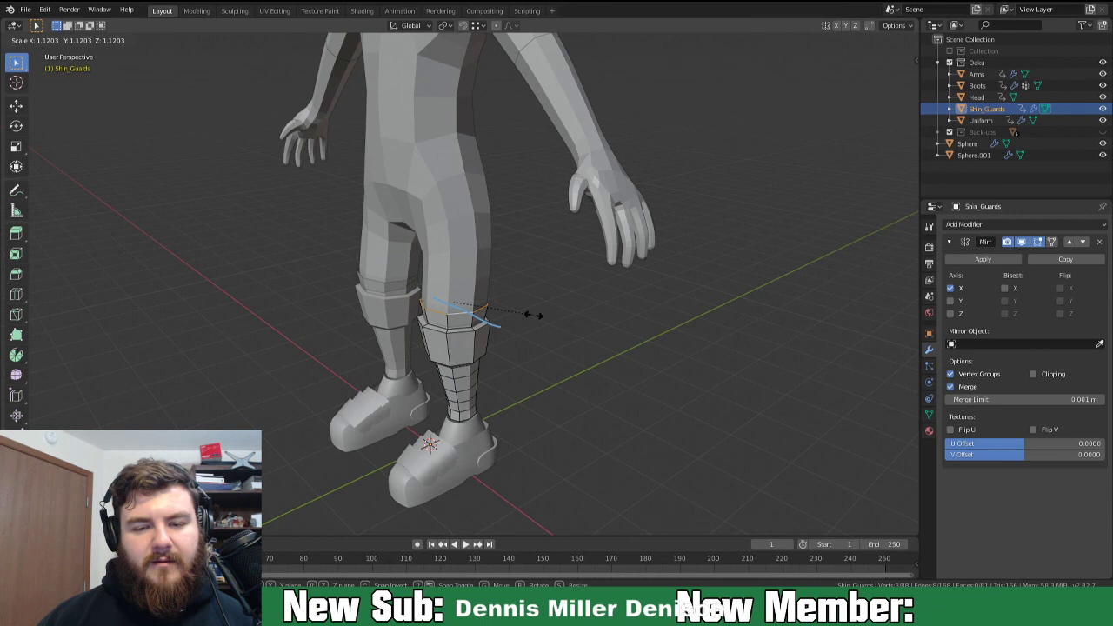
{"action": "left_click", "coordinate": [533, 315]}
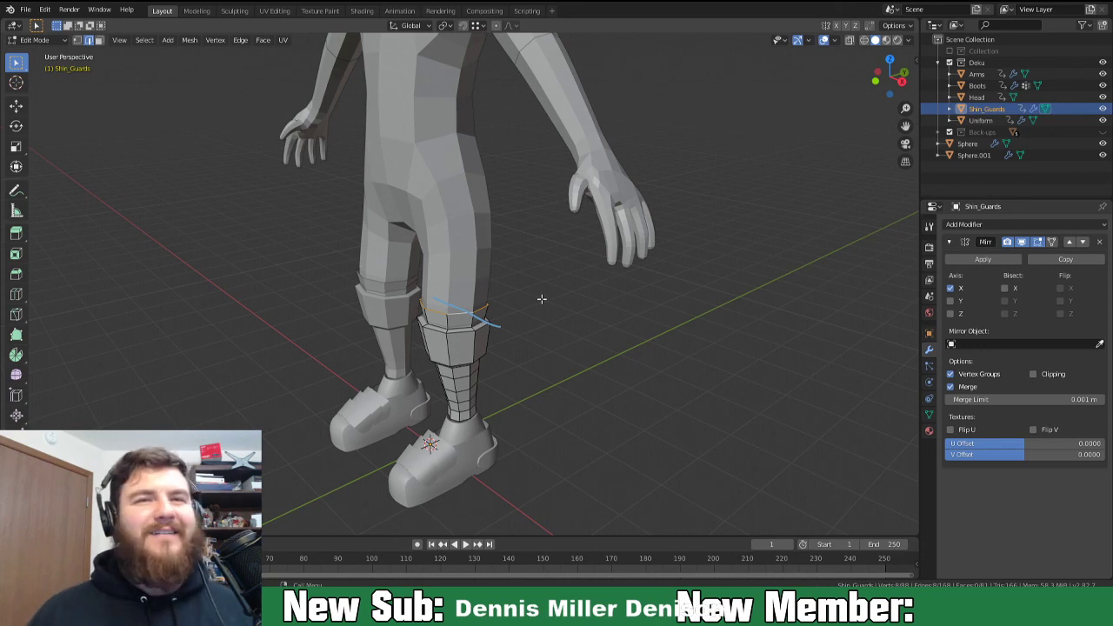
Extrude the shin guard's new top ring farther up the knee and scale it outward into a flared cuff.
{"action": "middle_click_drag", "start_coordinate": [522, 382], "coordinate": [546, 380]}
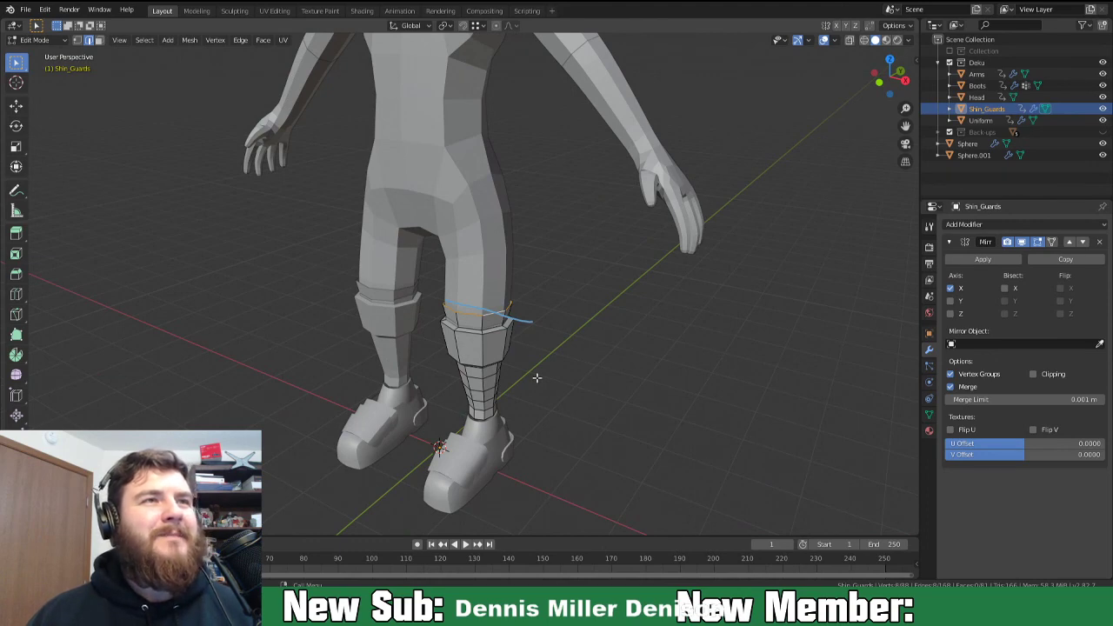
{"action": "scroll", "coordinate": [521, 379], "scroll_direction": "up", "scroll_amount": 3}
{"action": "mouse_move", "coordinate": [516, 380]}
{"action": "middle_mouse_down"}
{"action": "mouse_move", "coordinate": [499, 342]}
{"action": "mouse_move", "coordinate": [487, 345]}
{"action": "mouse_move", "coordinate": [524, 377]}
{"action": "middle_mouse_up"}
{"action": "key", "text": "g"}
{"action": "key", "text": "z"}
{"action": "left_click", "coordinate": [532, 354]}
{"action": "key", "text": "s"}
{"action": "left_click", "coordinate": [548, 364]}
{"action": "mouse_move", "coordinate": [533, 378]}
{"action": "middle_mouse_down"}
{"action": "mouse_move", "coordinate": [457, 359]}
{"action": "mouse_move", "coordinate": [582, 368]}
{"action": "mouse_move", "coordinate": [551, 389]}
{"action": "middle_mouse_up"}
{"action": "key", "text": "g"}
{"action": "key", "text": "x"}
{"action": "right_click", "coordinate": [468, 356]}
{"action": "key", "text": "Tab"}
{"action": "scroll", "coordinate": [520, 367], "scroll_direction": "up", "scroll_amount": 5}
{"action": "key", "text": "Tab"}
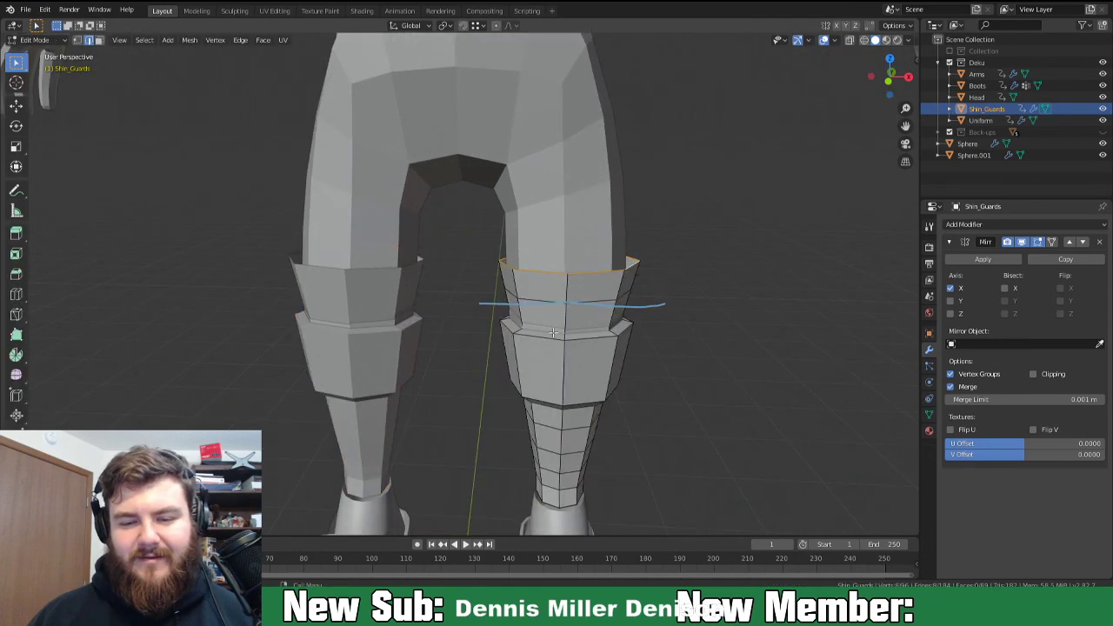
{"action": "middle_click_drag", "start_coordinate": [570, 327], "coordinate": [542, 330]}
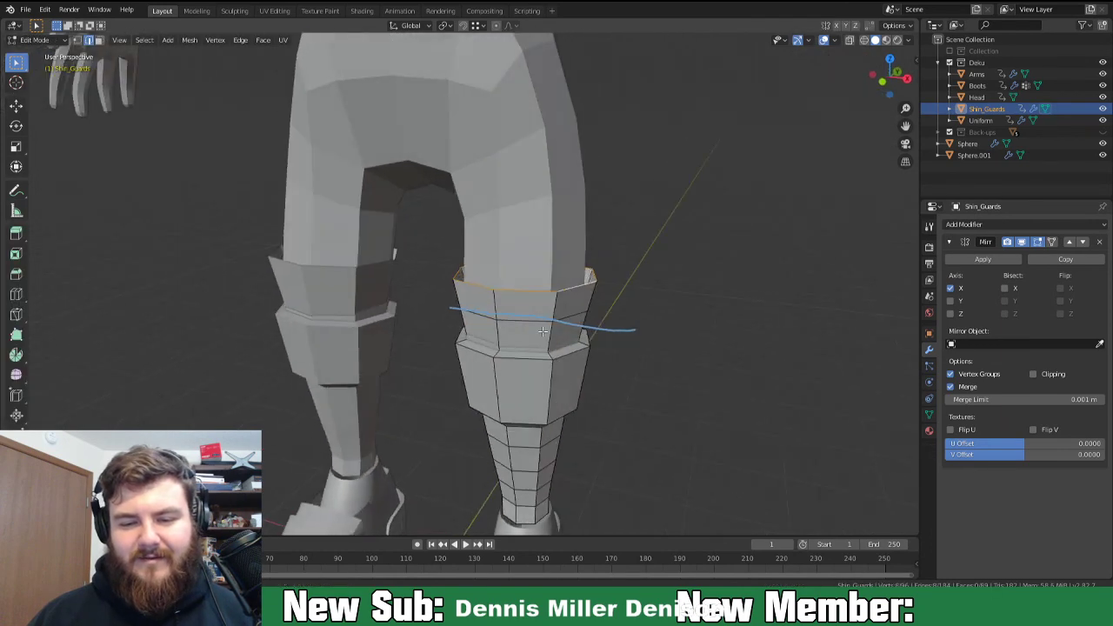
Switch to editing the Uniform mesh and hide the Shin_Guards object to expose the leg's lower end.
{"action": "key", "text": "Tab"}
{"action": "left_click", "coordinate": [522, 253]}
{"action": "key", "text": "Tab"}
{"action": "middle_click_drag", "start_coordinate": [537, 354], "coordinate": [533, 343]}
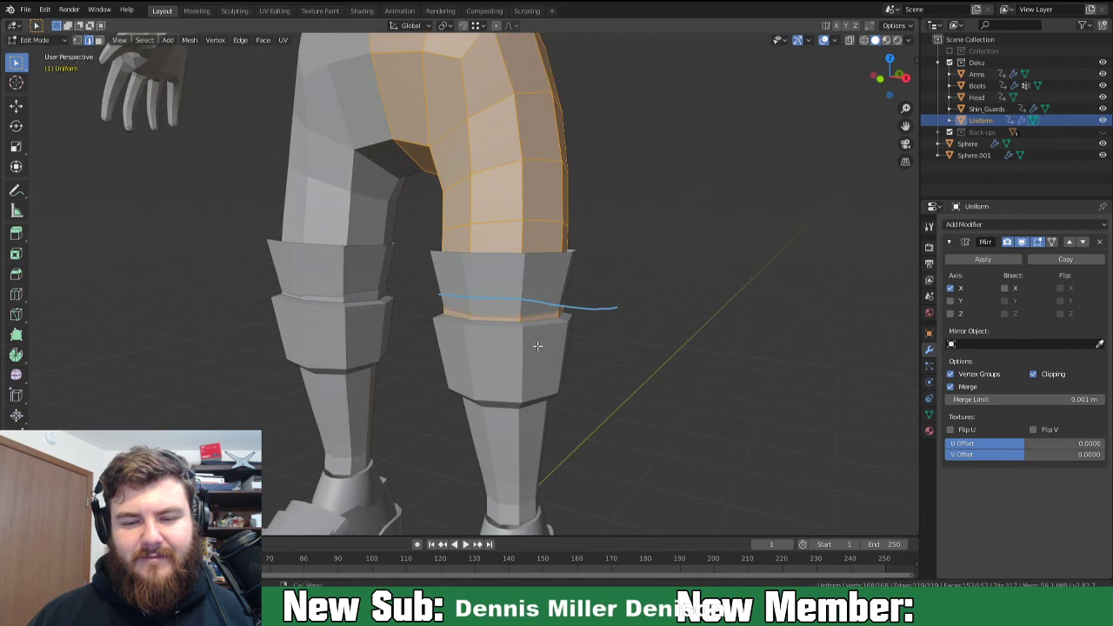
{"action": "left_click", "coordinate": [1102, 108]}
{"action": "middle_click_drag", "start_coordinate": [585, 402], "coordinate": [571, 324]}
Delete the cap face and its surrounding ring at the Uniform's leg end, and show the Shin_Guards object again.
{"action": "key", "text": "3"}
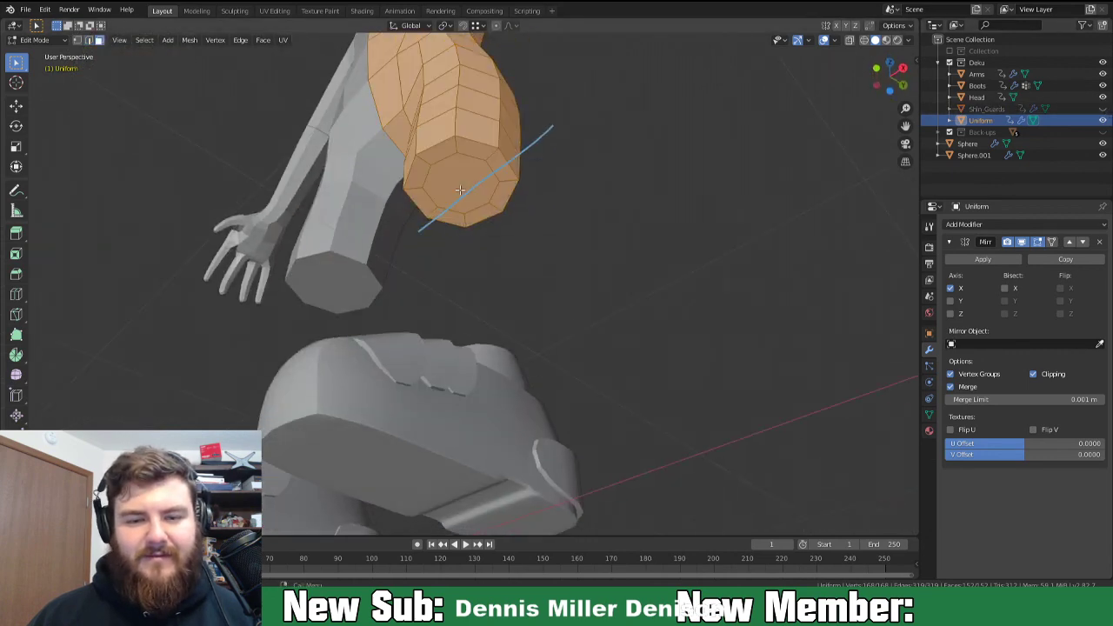
{"action": "left_click", "coordinate": [460, 190]}
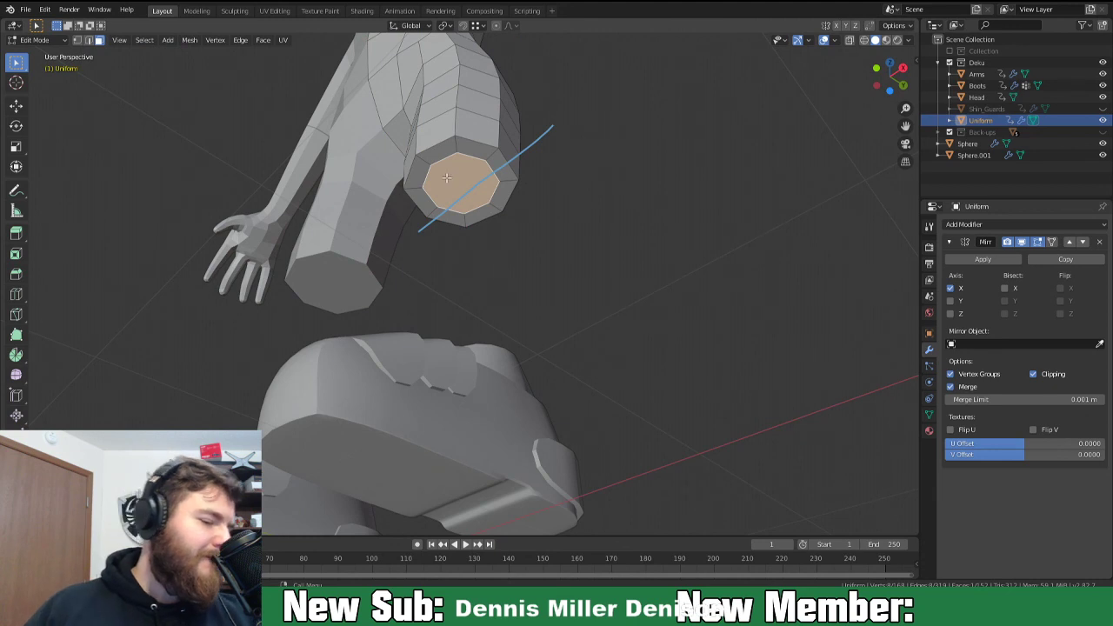
{"action": "key", "text": "ctrl+KP_Add"}
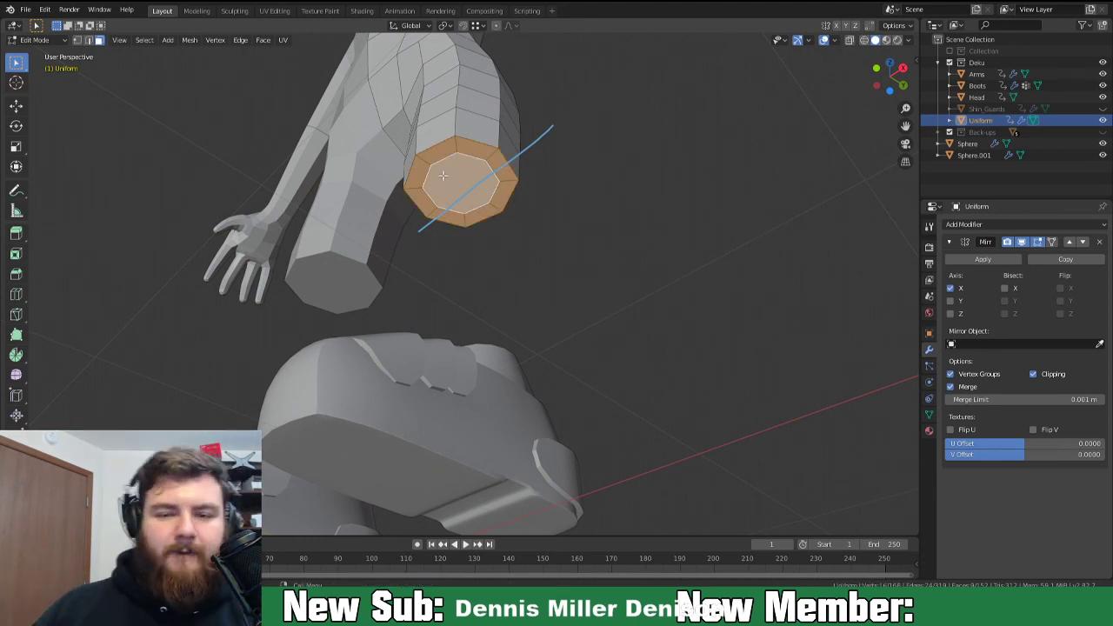
{"action": "key", "text": "x"}
{"action": "left_click", "coordinate": [432, 176]}
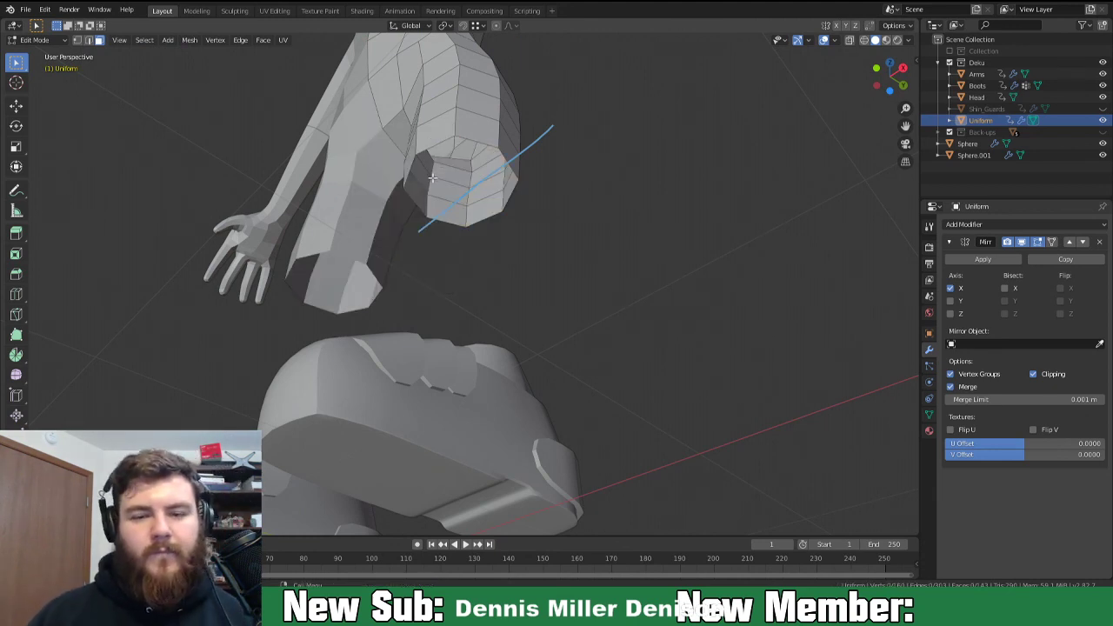
{"action": "key", "text": "2"}
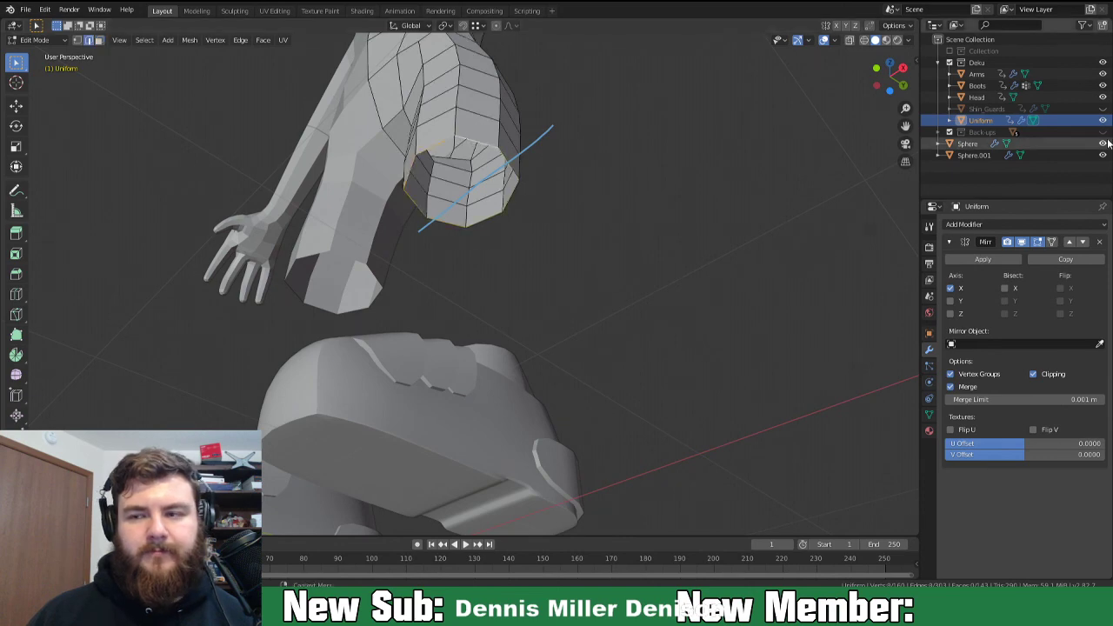
{"action": "left_click", "coordinate": [1102, 107]}
{"action": "middle_click_drag", "start_coordinate": [656, 259], "coordinate": [666, 318]}
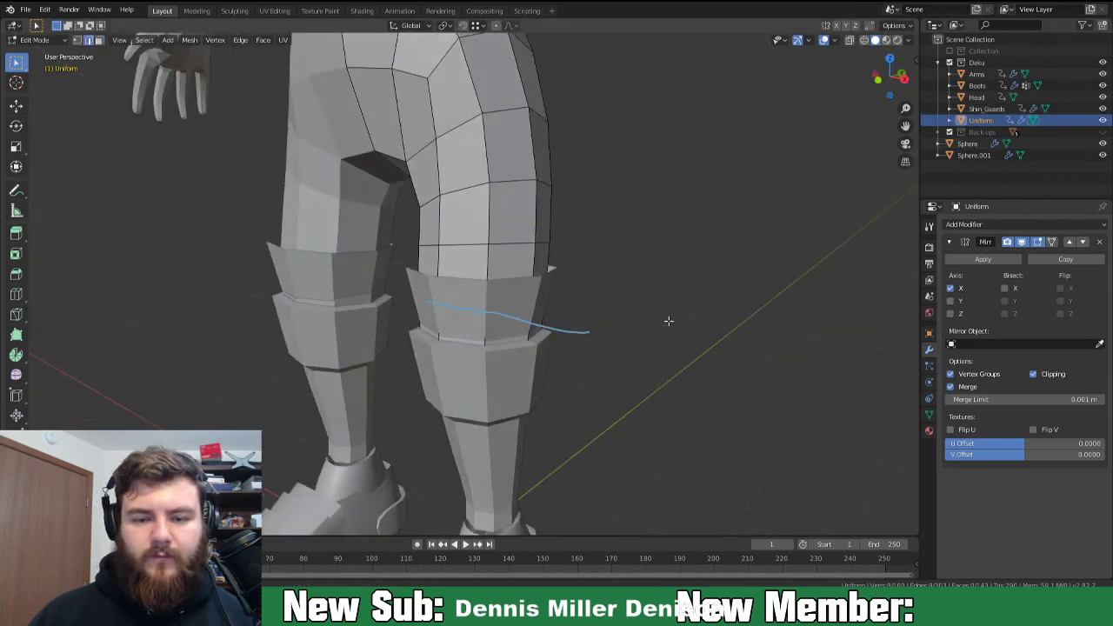
{"action": "key", "text": "s"}
{"action": "right_click", "coordinate": [665, 319]}
{"action": "middle_click_drag", "start_coordinate": [666, 318], "coordinate": [488, 318]}
Shade the Shin_Guards object smooth and enable Auto Smooth for its normals.
{"action": "scroll", "coordinate": [606, 279], "scroll_direction": "down", "scroll_amount": 4}
{"action": "scroll", "coordinate": [555, 441], "scroll_direction": "up", "scroll_amount": 2}
{"action": "key", "text": "Tab"}
{"action": "left_click", "coordinate": [490, 314]}
{"action": "right_click", "coordinate": [495, 307]}
{"action": "left_click", "coordinate": [492, 308]}
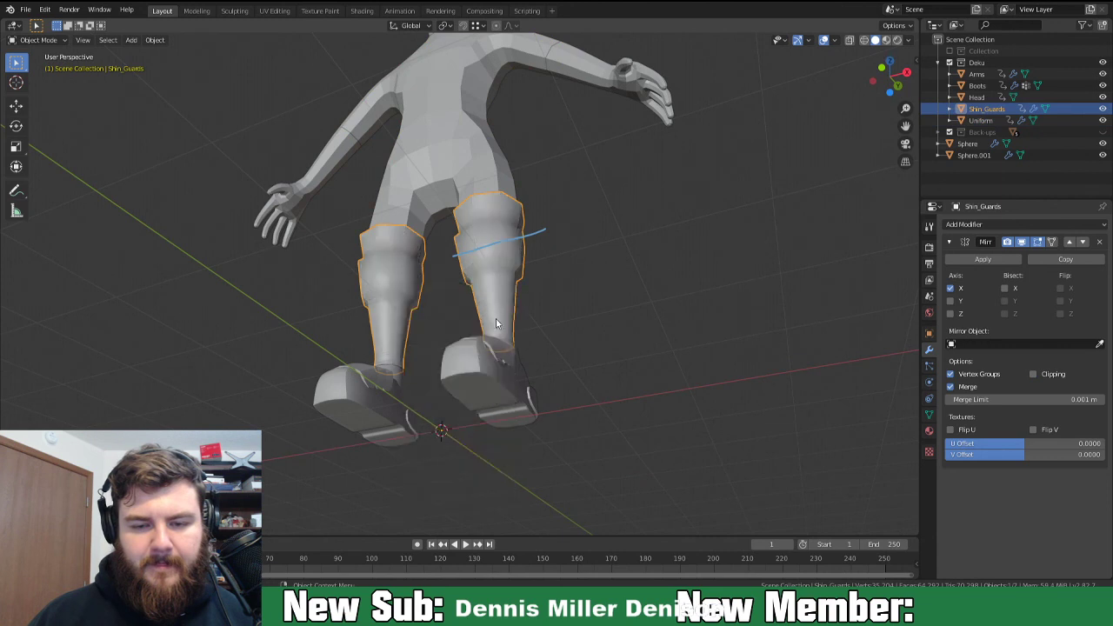
{"action": "left_click", "coordinate": [928, 414]}
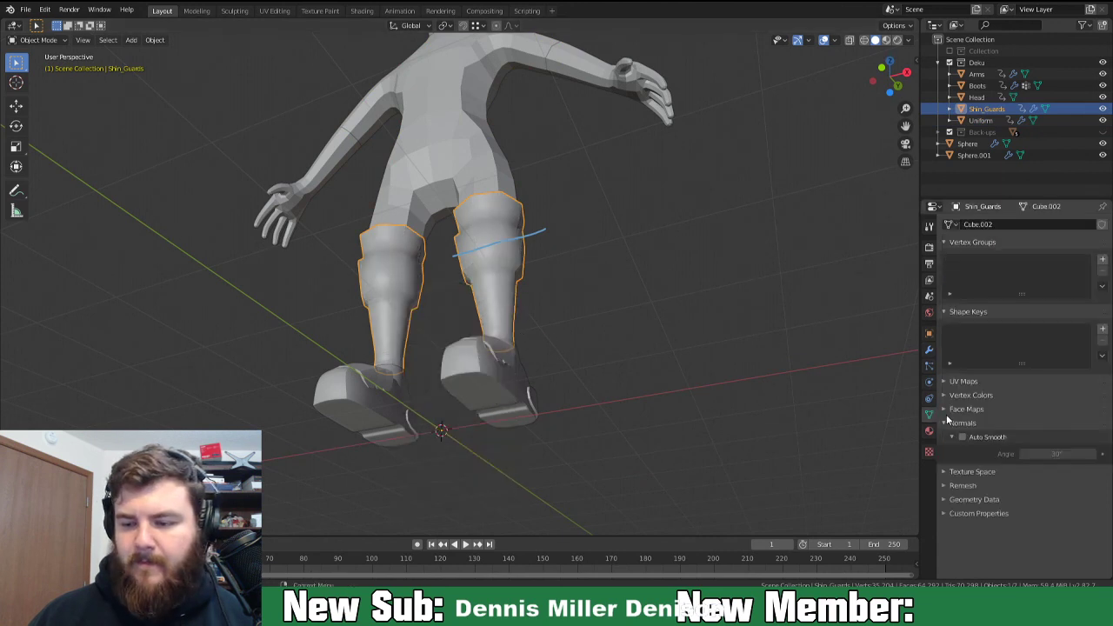
{"action": "left_click", "coordinate": [962, 436]}
{"action": "middle_click_drag", "start_coordinate": [685, 353], "coordinate": [565, 291]}
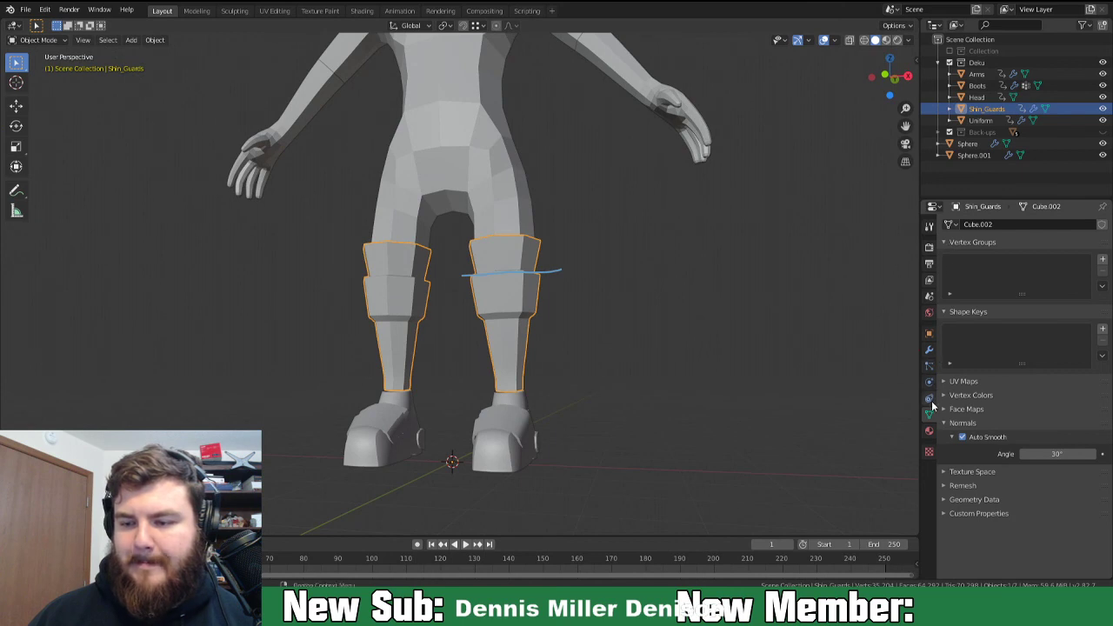
Add a Subdivision Surface modifier to the Shin_Guards object.
{"action": "left_click", "coordinate": [929, 226]}
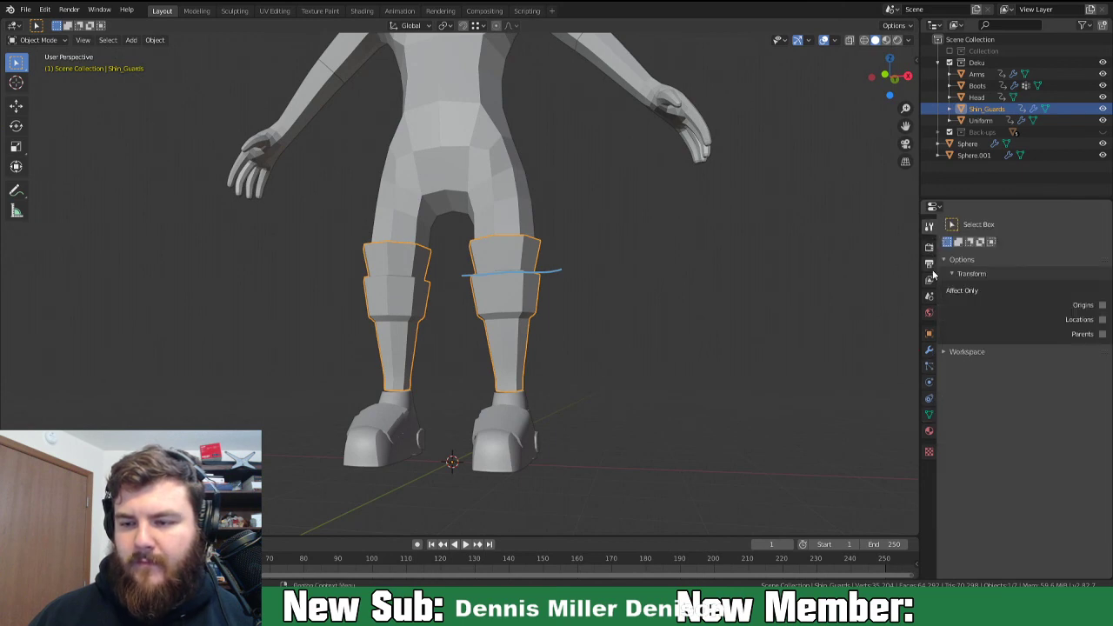
{"action": "left_click", "coordinate": [928, 349]}
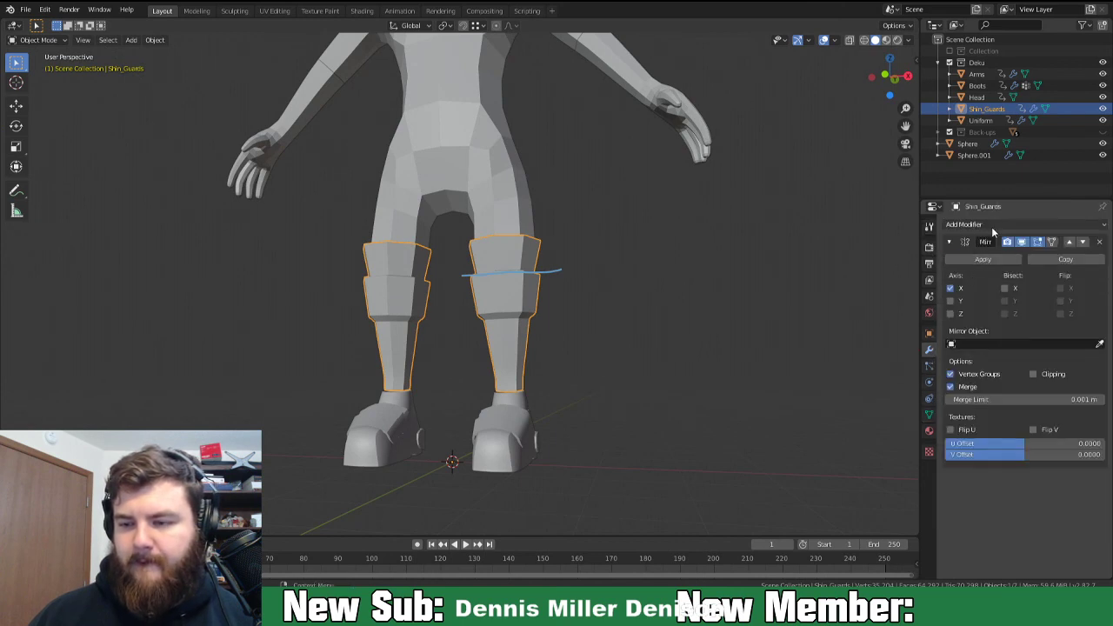
{"action": "left_click", "coordinate": [993, 224]}
{"action": "left_click", "coordinate": [893, 417]}
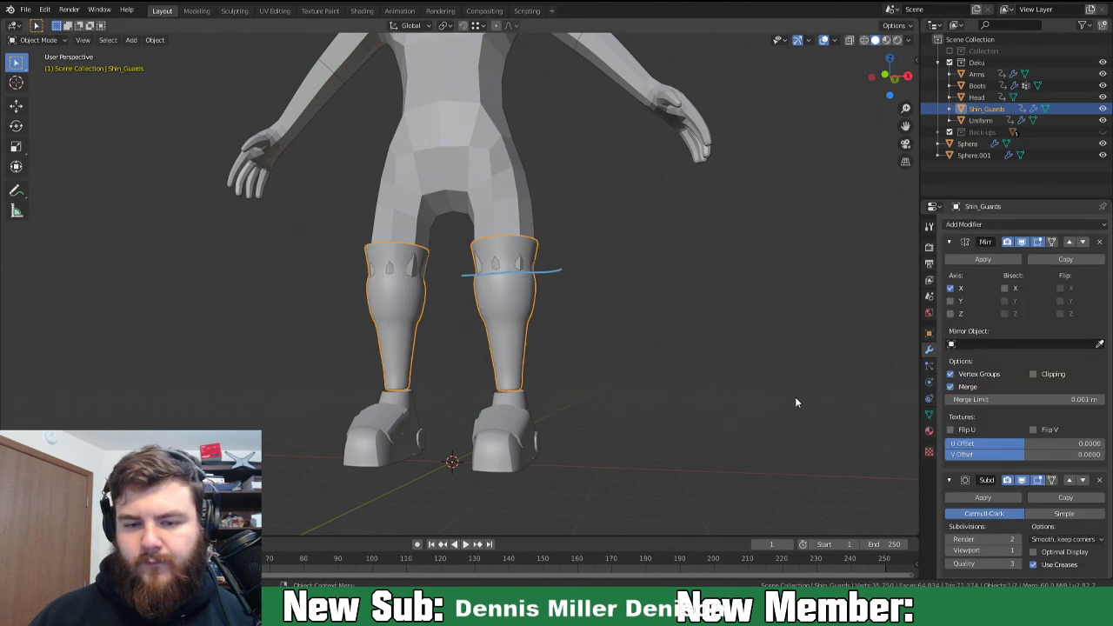
{"action": "middle_click_drag", "start_coordinate": [631, 354], "coordinate": [548, 342]}
{"action": "scroll", "coordinate": [530, 348], "scroll_direction": "up", "scroll_amount": 3}
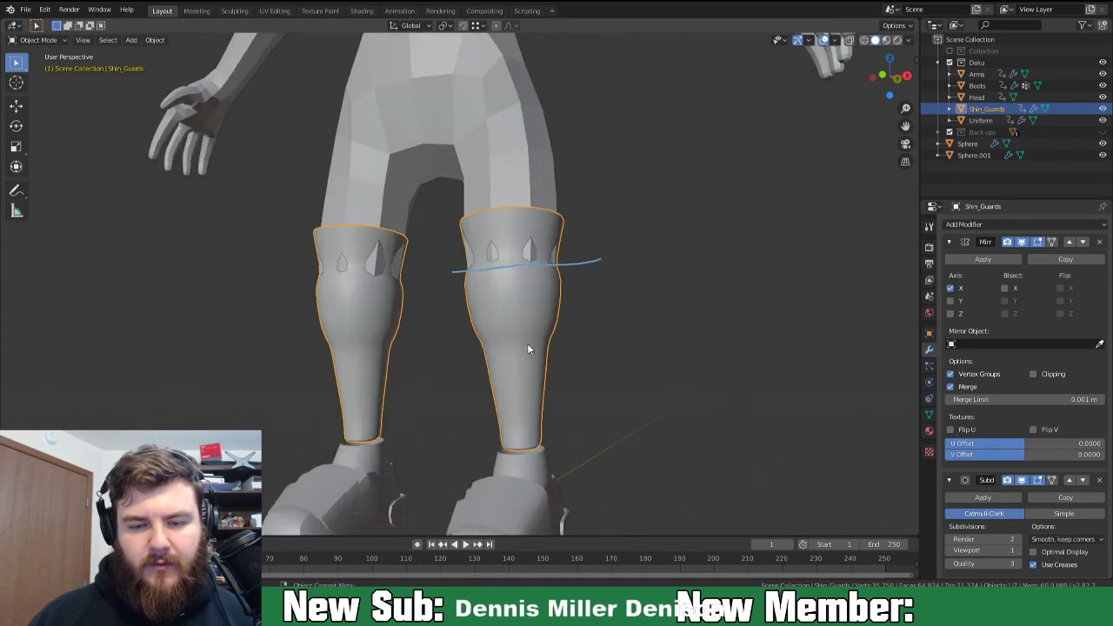
{"action": "middle_click_drag", "start_coordinate": [493, 301], "coordinate": [432, 269]}
Add two edge loops around the underside of the shin guard's lower band, sliding the first to about -0.70.
{"action": "key", "text": "Tab"}
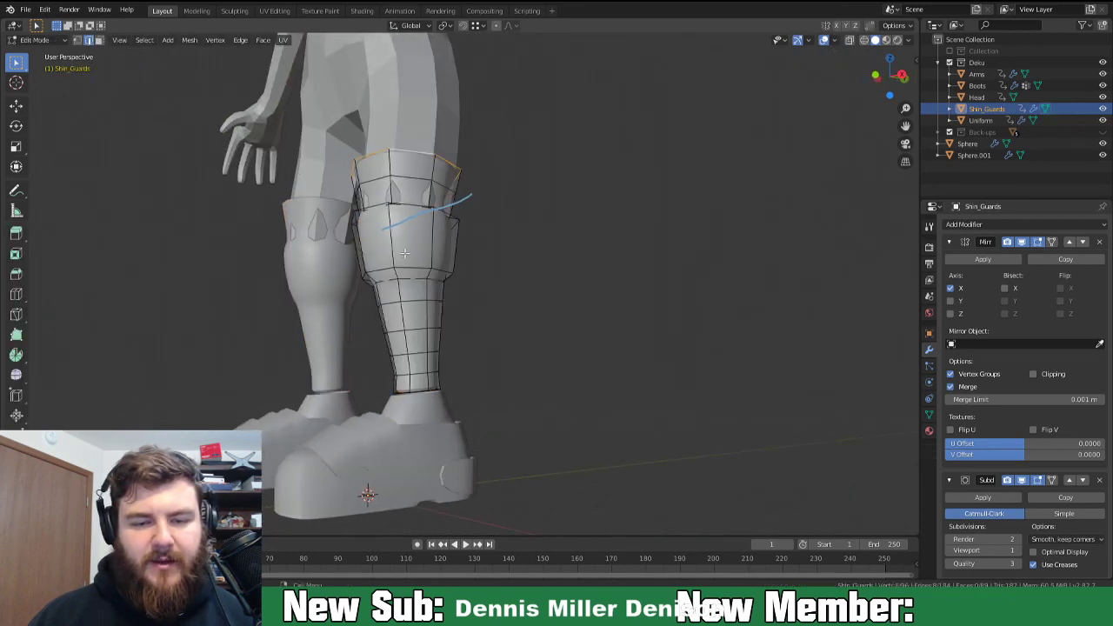
{"action": "left_click", "coordinate": [396, 274], "text": "alt"}
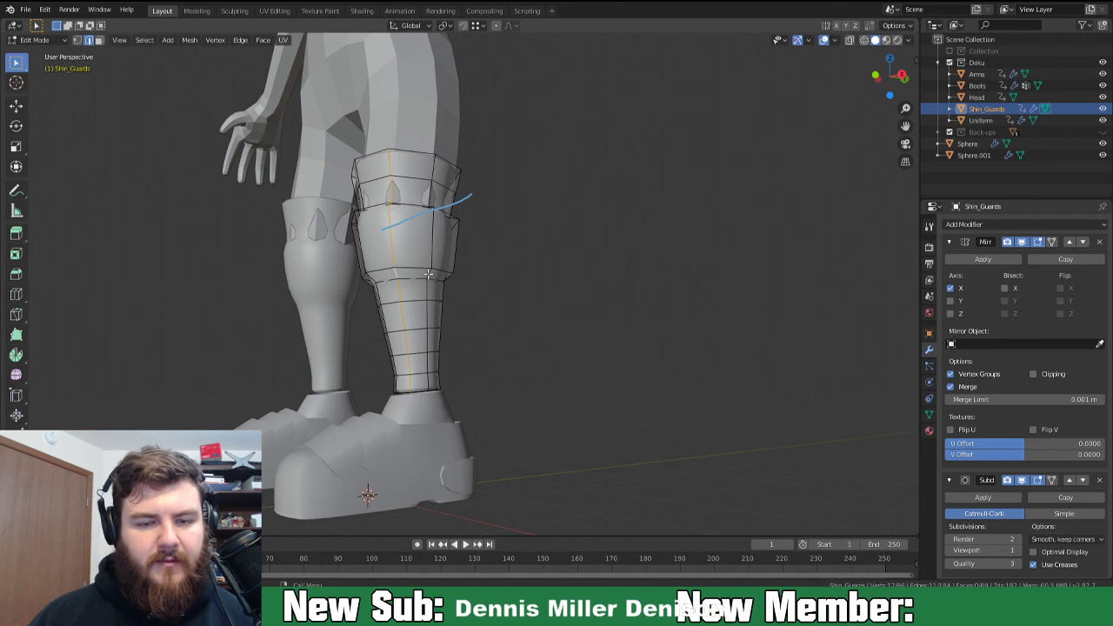
{"action": "key", "text": "ctrl+r"}
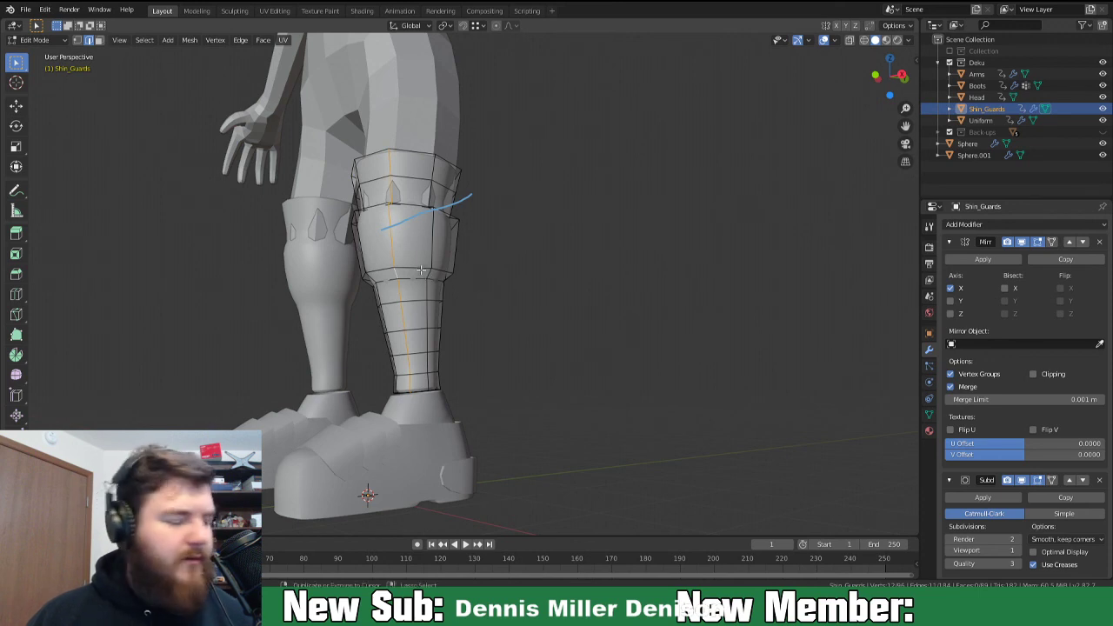
{"action": "left_click", "coordinate": [429, 275]}
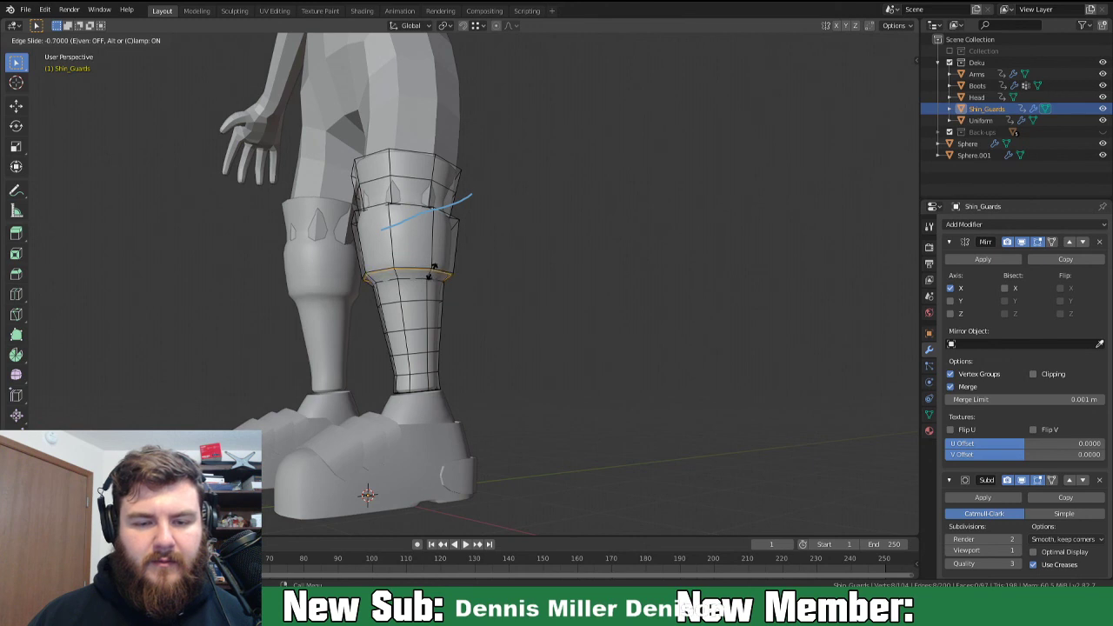
{"action": "left_click", "coordinate": [430, 275]}
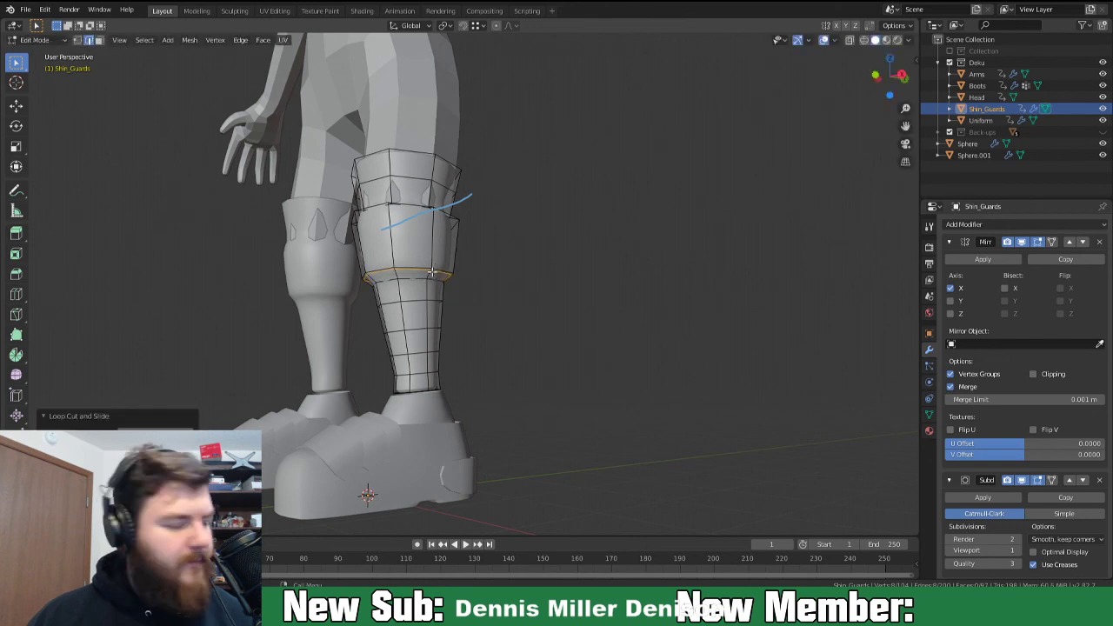
{"action": "key", "text": "g"}
{"action": "key", "text": "g"}
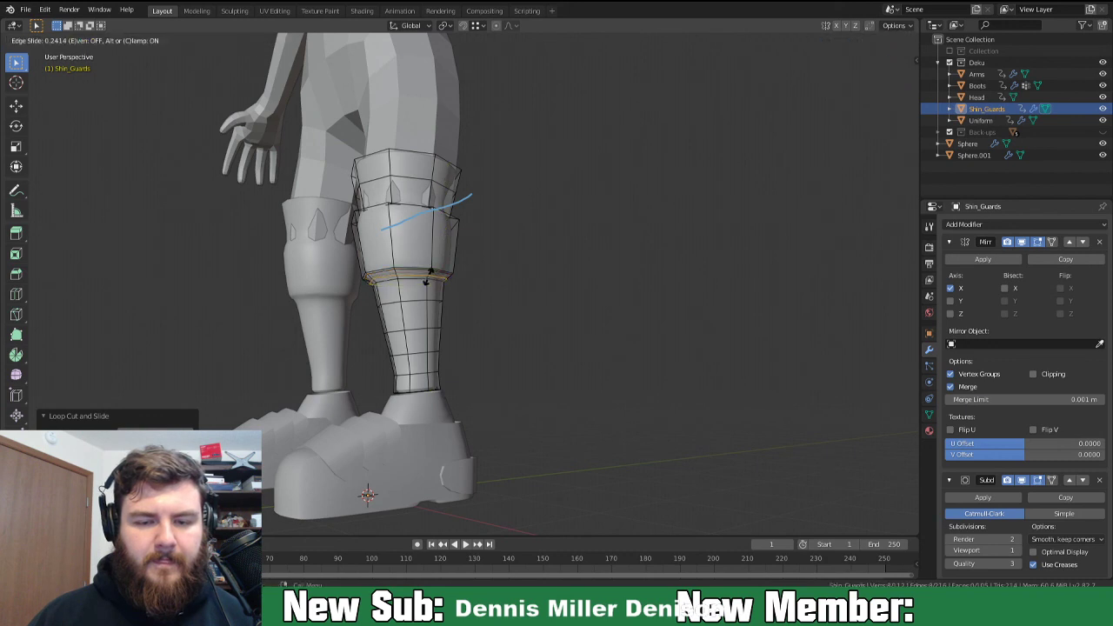
{"action": "key", "text": "Escape"}
{"action": "key", "text": "s"}
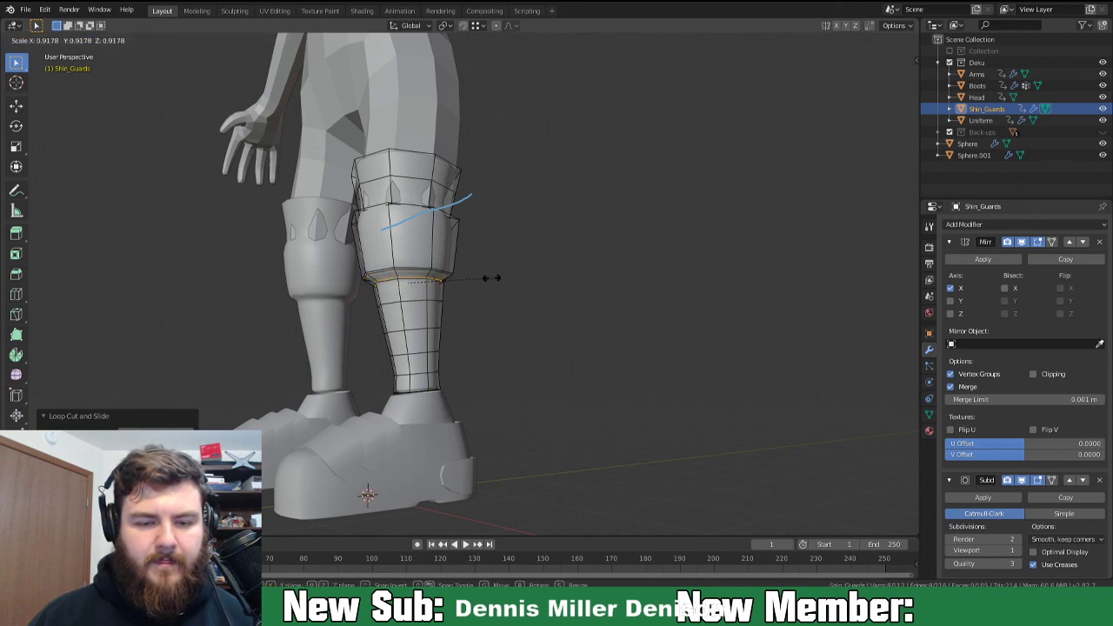
{"action": "key", "text": "Escape"}
{"action": "key", "text": "g"}
{"action": "key", "text": "z"}
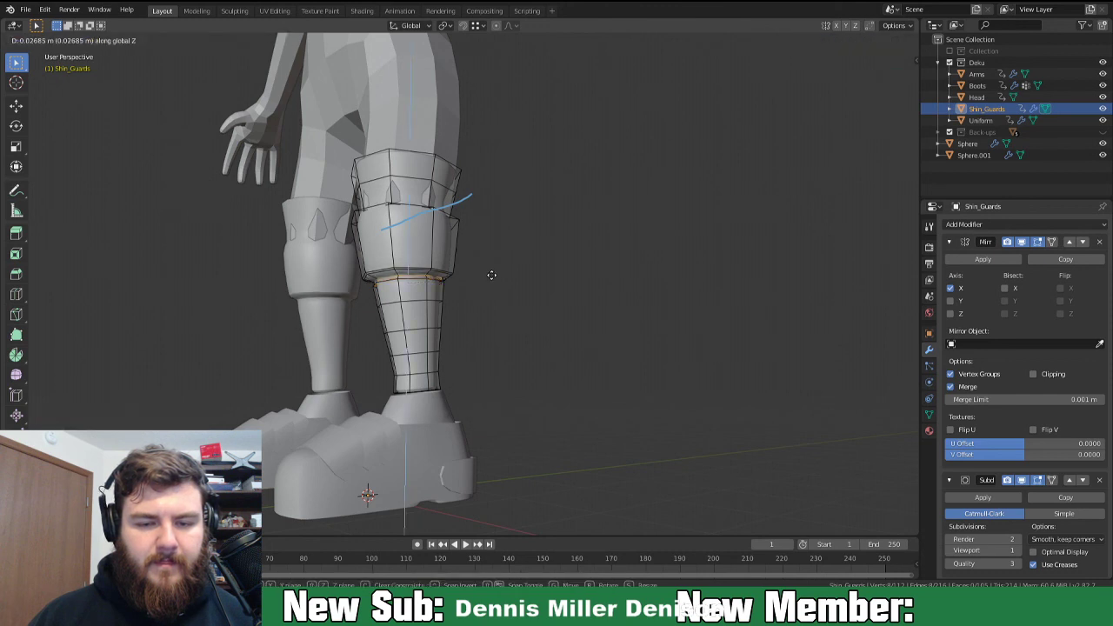
{"action": "key", "text": "Escape"}
Scale the selected edge loop beneath the lower band along Z and resize it uniformly.
{"action": "key", "text": "s"}
{"action": "key", "text": "z"}
{"action": "left_click", "coordinate": [490, 274]}
{"action": "key", "text": "s"}
{"action": "left_click", "coordinate": [494, 277]}
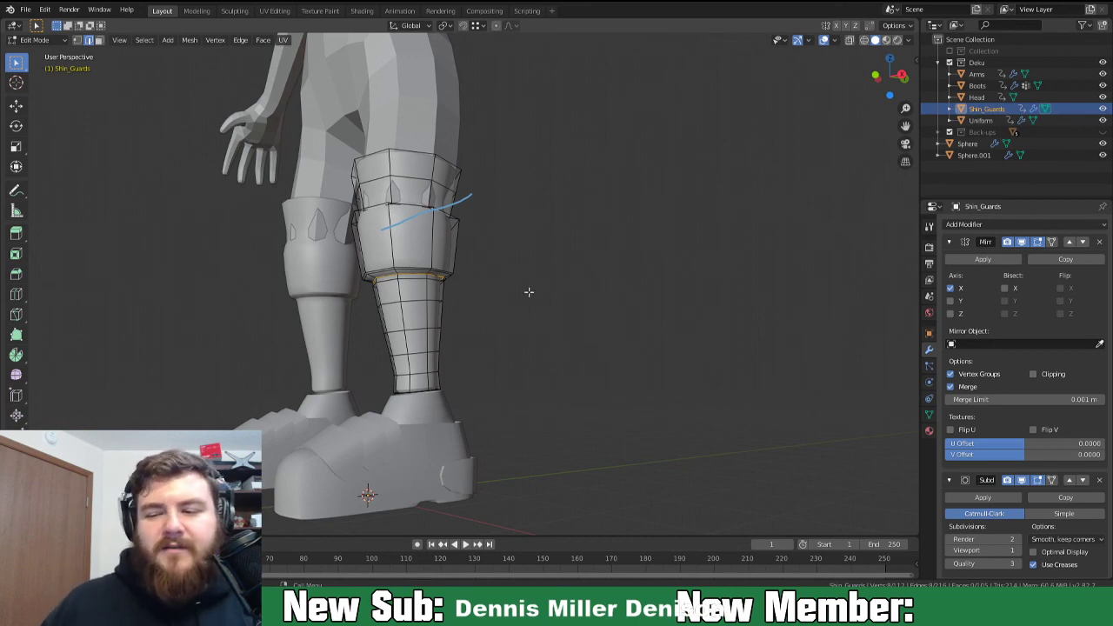
Add an edge loop around the shin guard's upper band, sliding it to about 0.85 toward the lower band.
{"action": "middle_click_drag", "start_coordinate": [474, 403], "coordinate": [523, 426]}
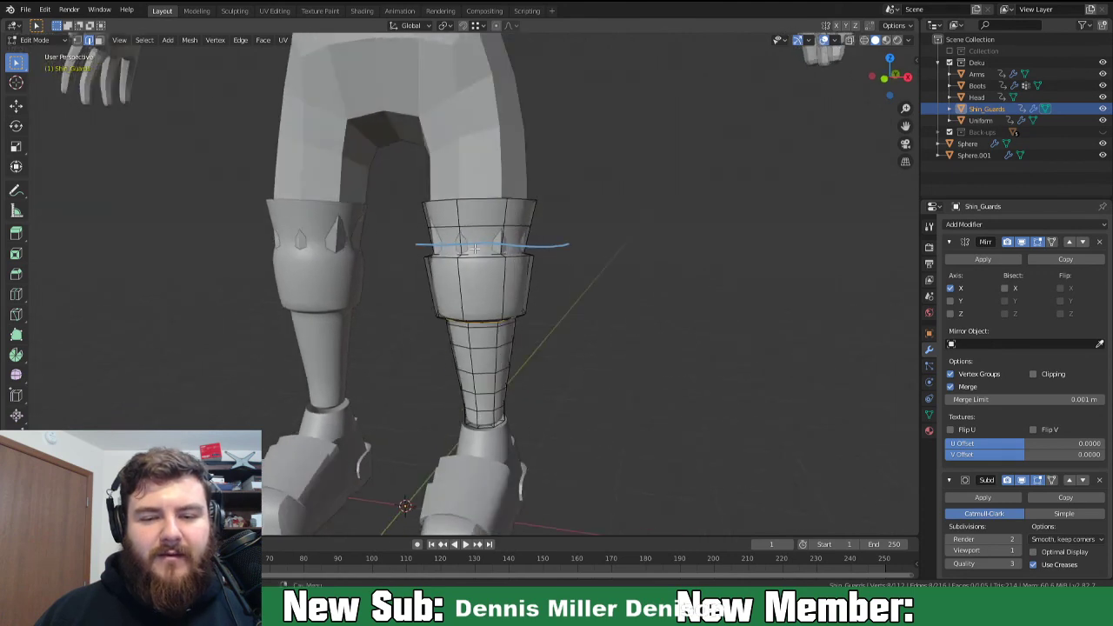
{"action": "middle_click_drag", "start_coordinate": [474, 249], "coordinate": [475, 288]}
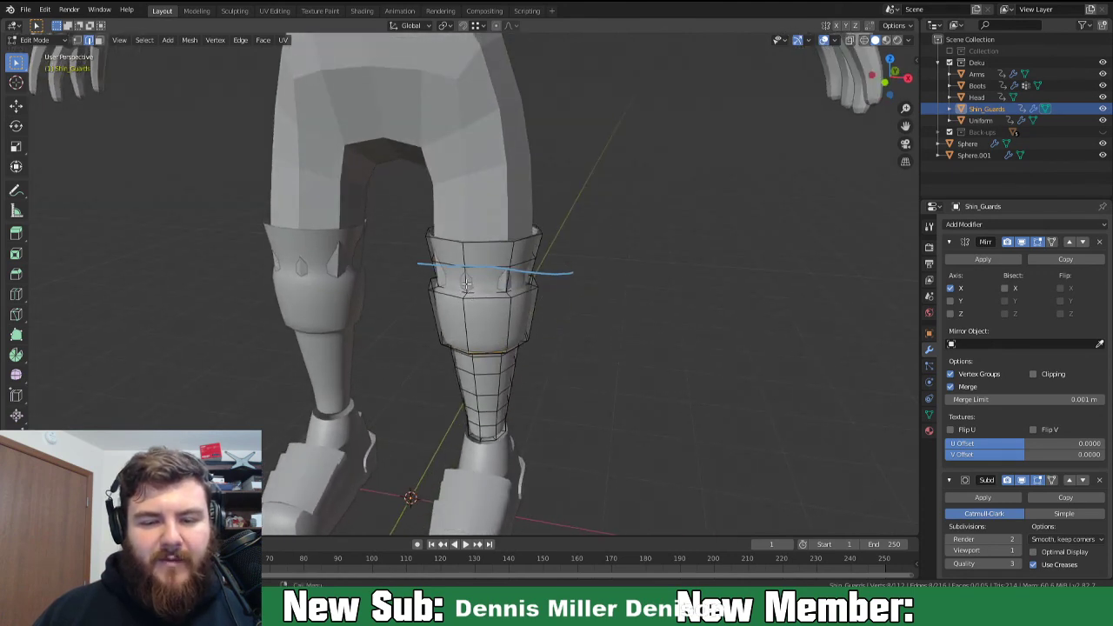
{"action": "key", "text": "ctrl+r"}
{"action": "left_click", "coordinate": [467, 272]}
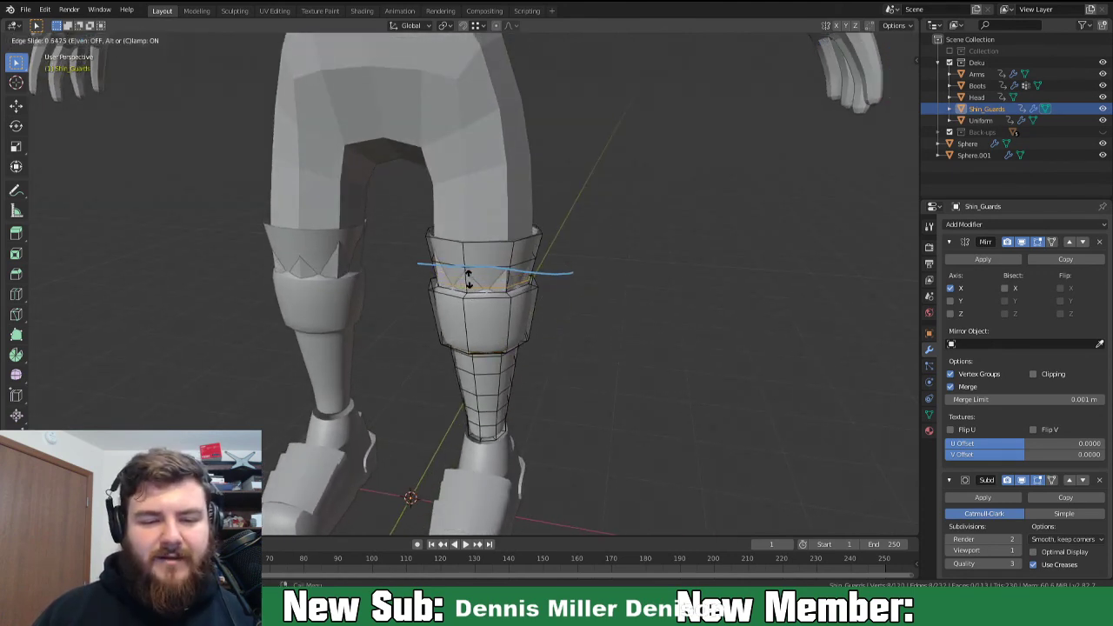
{"action": "left_click", "coordinate": [468, 276]}
{"action": "key", "text": "Tab"}
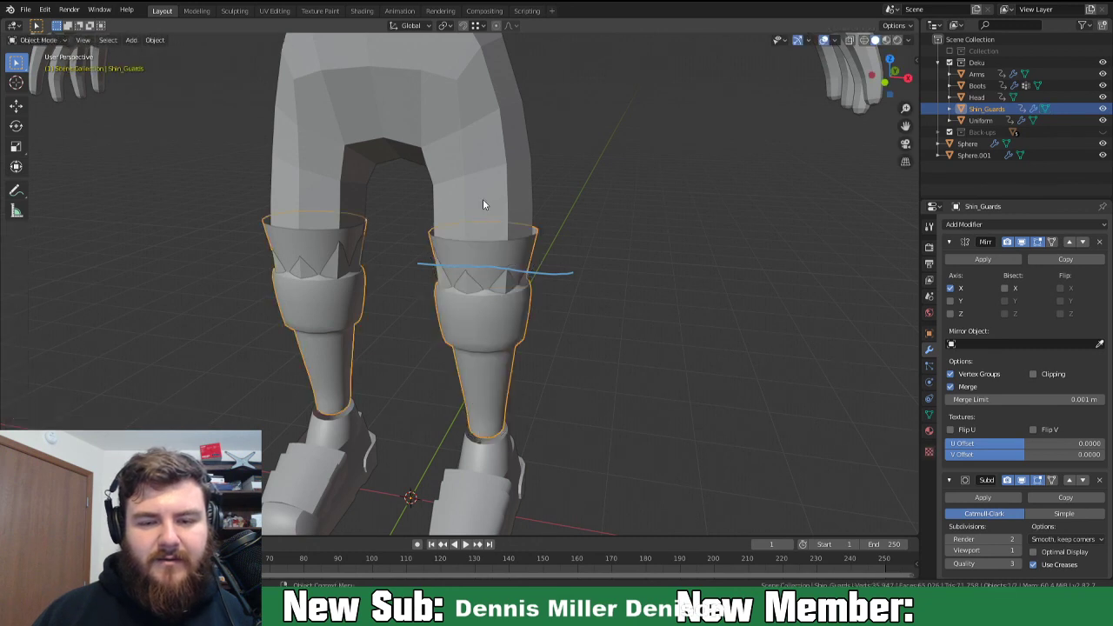
Hide Shin_Guards, scale the Uniform's trouser-leg opening to 0.857 with proportional editing, and show Shin_Guards again.
{"action": "left_click", "coordinate": [481, 201]}
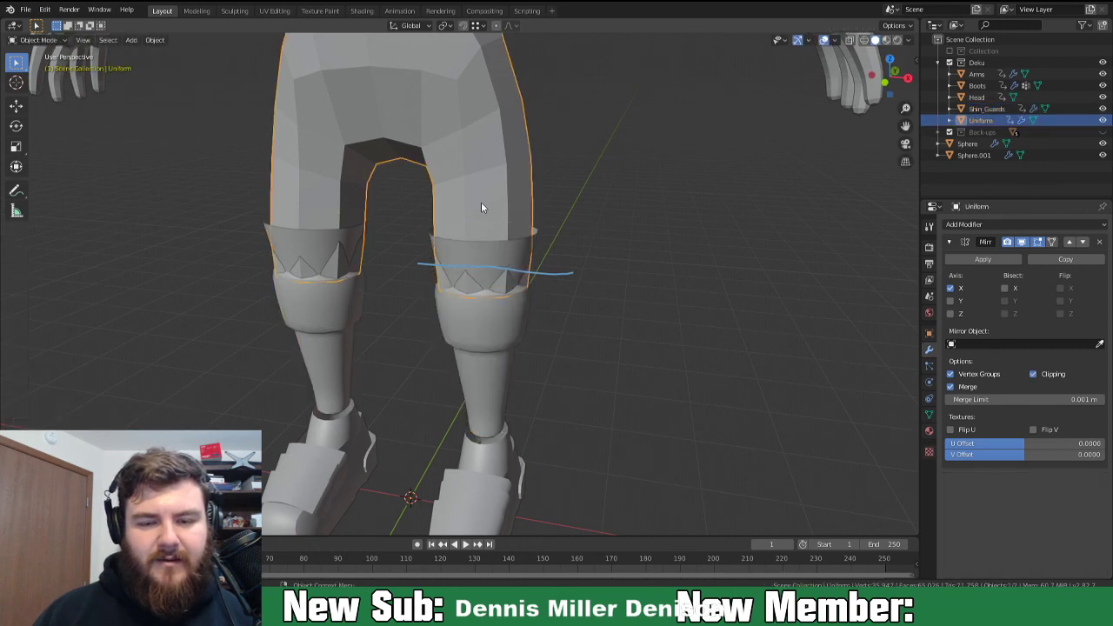
{"action": "left_click", "coordinate": [1103, 108]}
{"action": "key", "text": "Tab"}
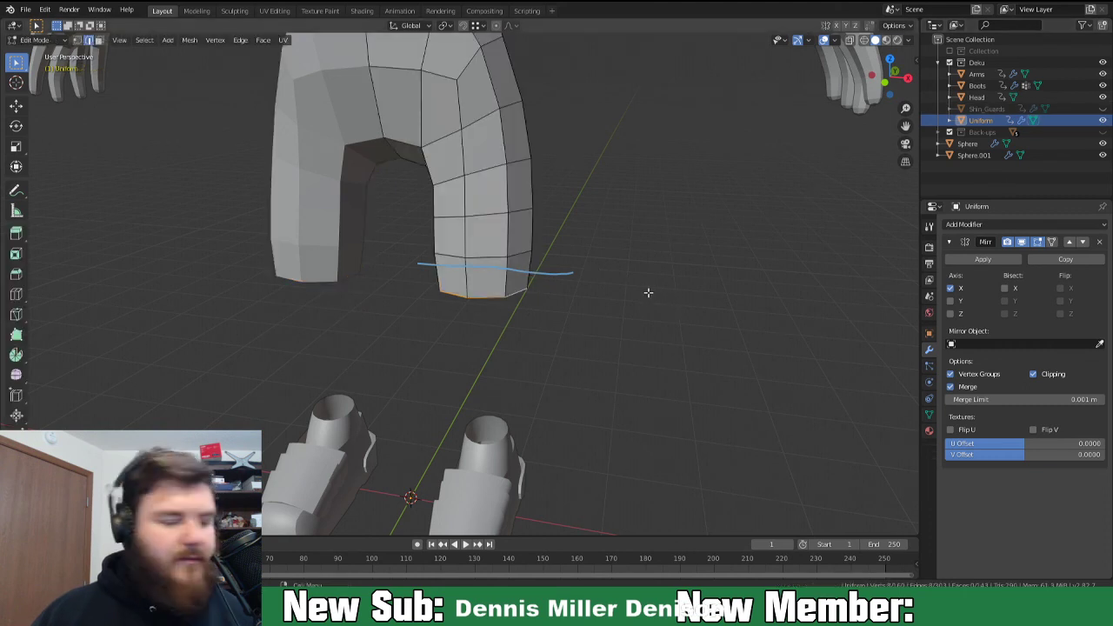
{"action": "key", "text": "s"}
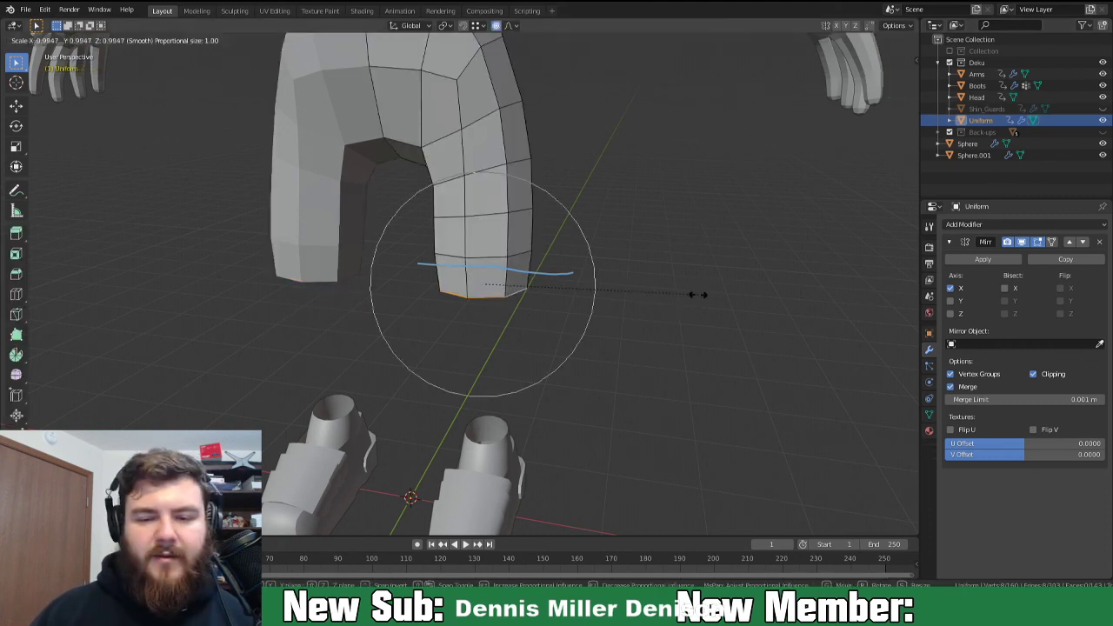
{"action": "left_click", "coordinate": [667, 298]}
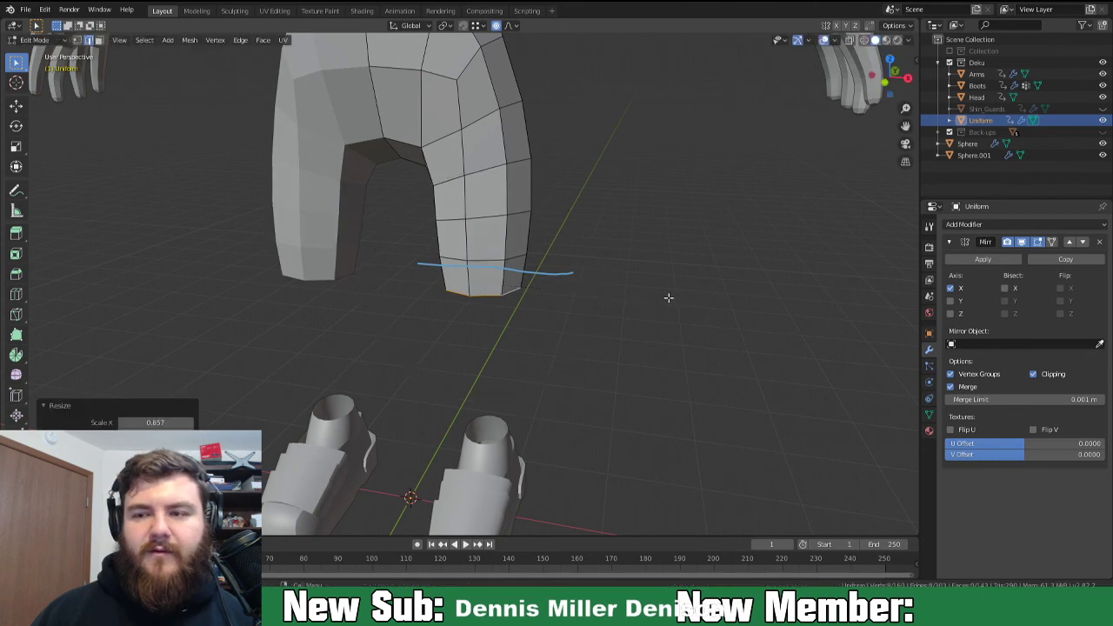
{"action": "left_click", "coordinate": [1102, 109]}
{"action": "middle_click_drag", "start_coordinate": [612, 303], "coordinate": [511, 231]}
{"action": "key", "text": "Tab"}
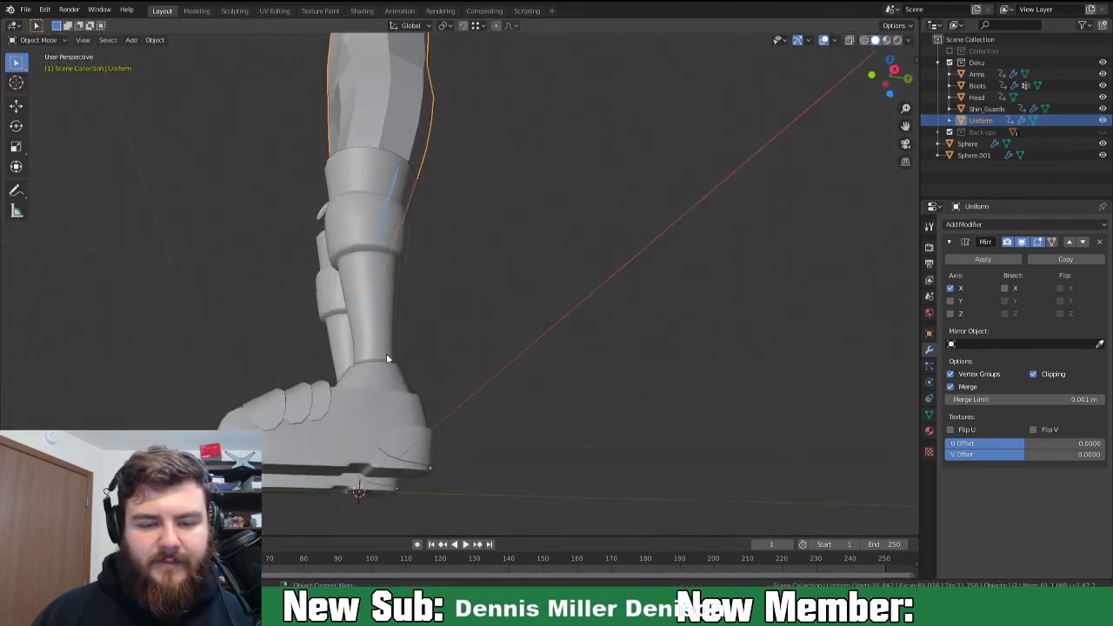
Hide the Boots and delete the faces inside the bottom opening of the Shin_Guards mesh.
{"action": "left_click", "coordinate": [383, 344]}
{"action": "key", "text": "Tab"}
{"action": "scroll", "coordinate": [377, 401], "scroll_direction": "up", "scroll_amount": 3}
{"action": "middle_click_drag", "start_coordinate": [378, 402], "coordinate": [444, 350]}
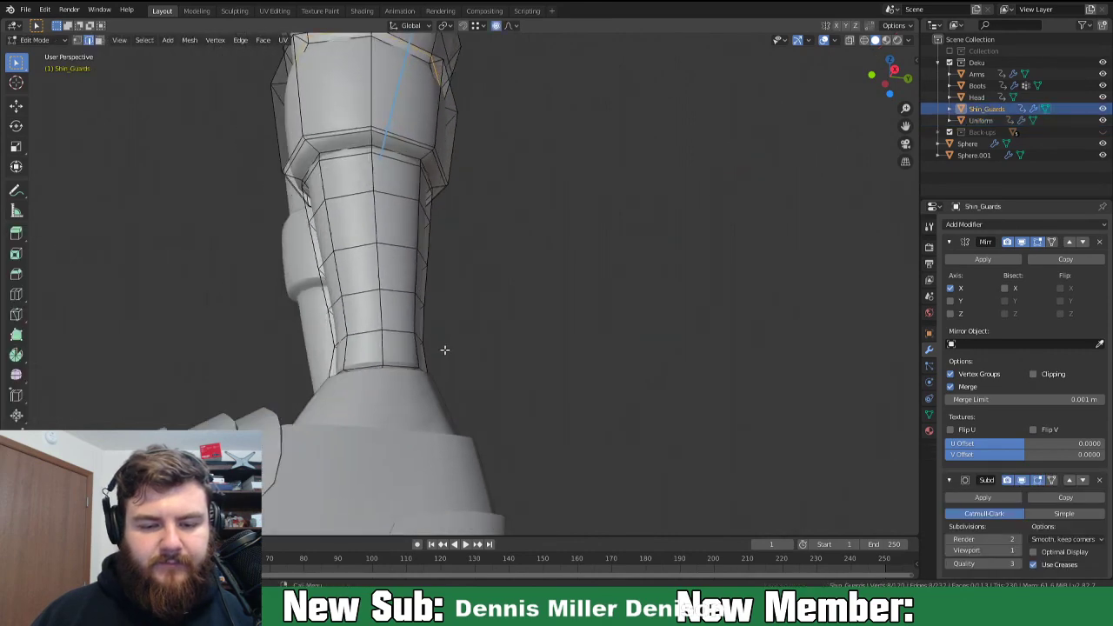
{"action": "left_click", "coordinate": [1102, 86]}
{"action": "middle_click_drag", "start_coordinate": [609, 313], "coordinate": [534, 299]}
{"action": "middle_click_drag", "start_coordinate": [366, 181], "coordinate": [510, 256]}
{"action": "middle_click_drag", "start_coordinate": [592, 324], "coordinate": [621, 203]}
{"action": "key", "text": "3"}
{"action": "left_click", "coordinate": [628, 230]}
{"action": "key", "text": "x"}
{"action": "left_click", "coordinate": [637, 264]}
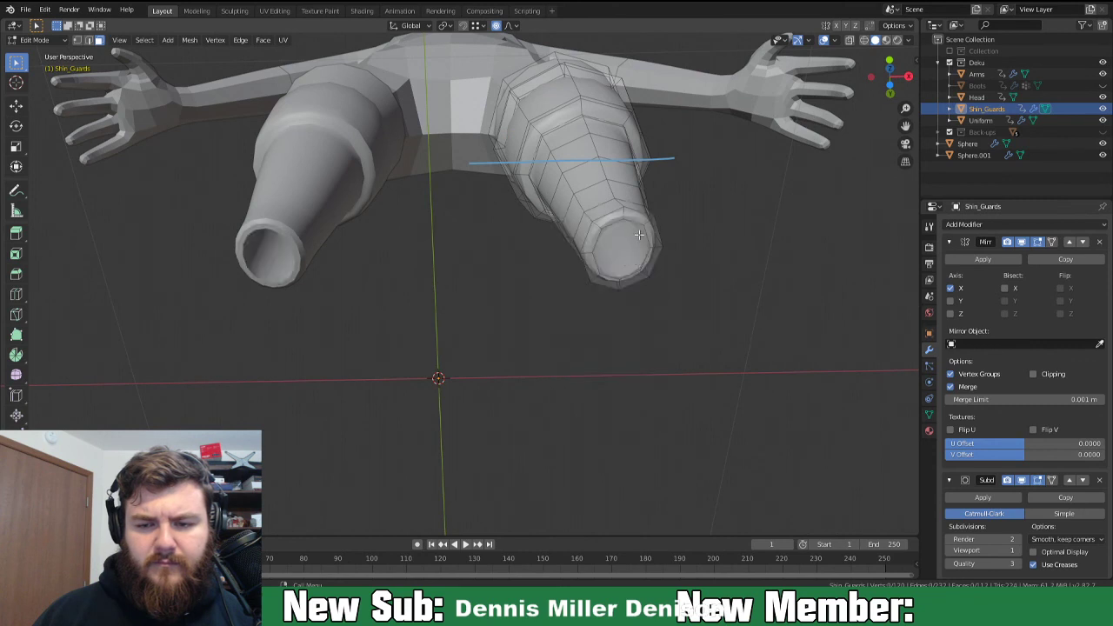
Delete the inner edge loop at the bottom opening of the shin guard.
{"action": "key", "text": "2"}
{"action": "left_click", "coordinate": [639, 223], "text": "alt"}
{"action": "key", "text": "x"}
{"action": "left_click", "coordinate": [638, 223]}
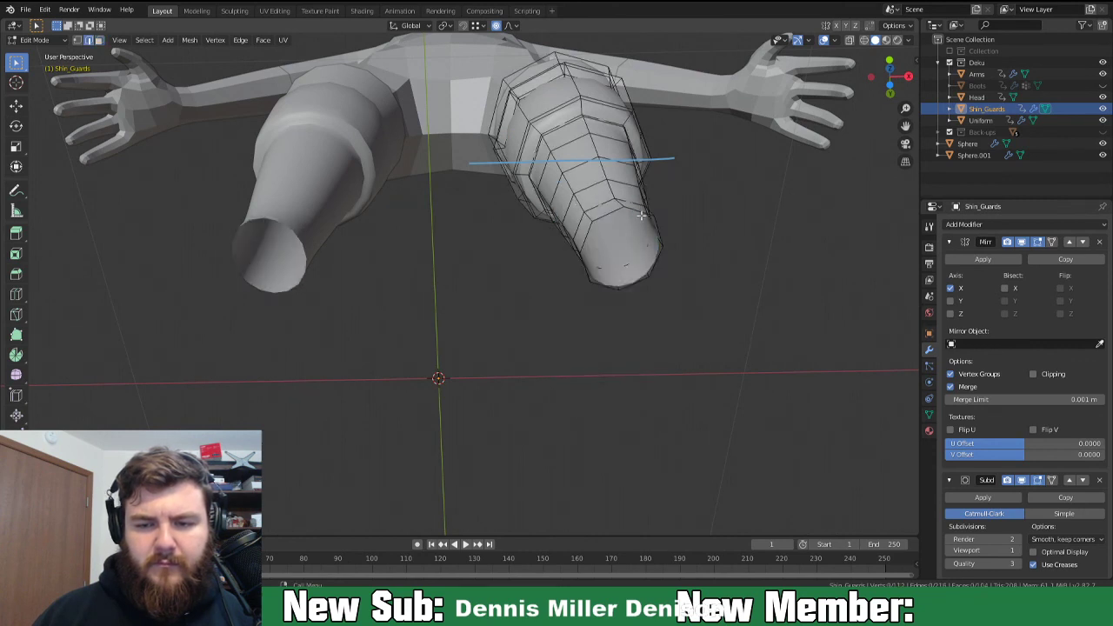
Show the Boots again and scale the shin guard's bottom edge loop to about 0.88 with proportional editing off.
{"action": "left_click", "coordinate": [640, 212], "text": "alt"}
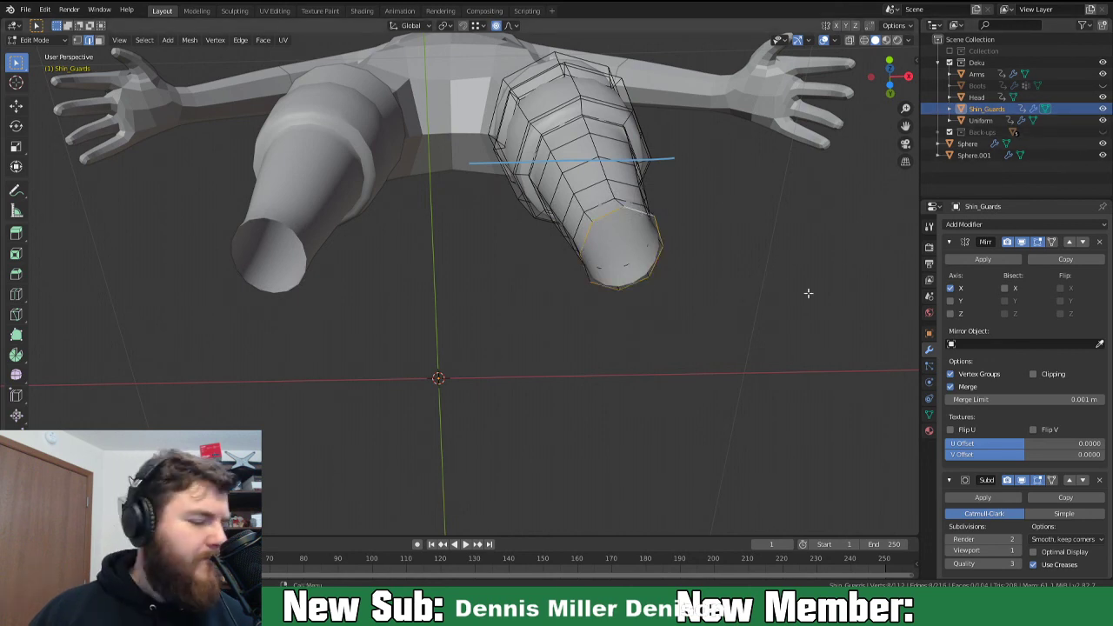
{"action": "left_click", "coordinate": [1102, 86]}
{"action": "middle_click_drag", "start_coordinate": [770, 302], "coordinate": [543, 354]}
{"action": "key", "text": "g"}
{"action": "key", "text": "Escape"}
{"action": "key", "text": "o"}
{"action": "key", "text": "s"}
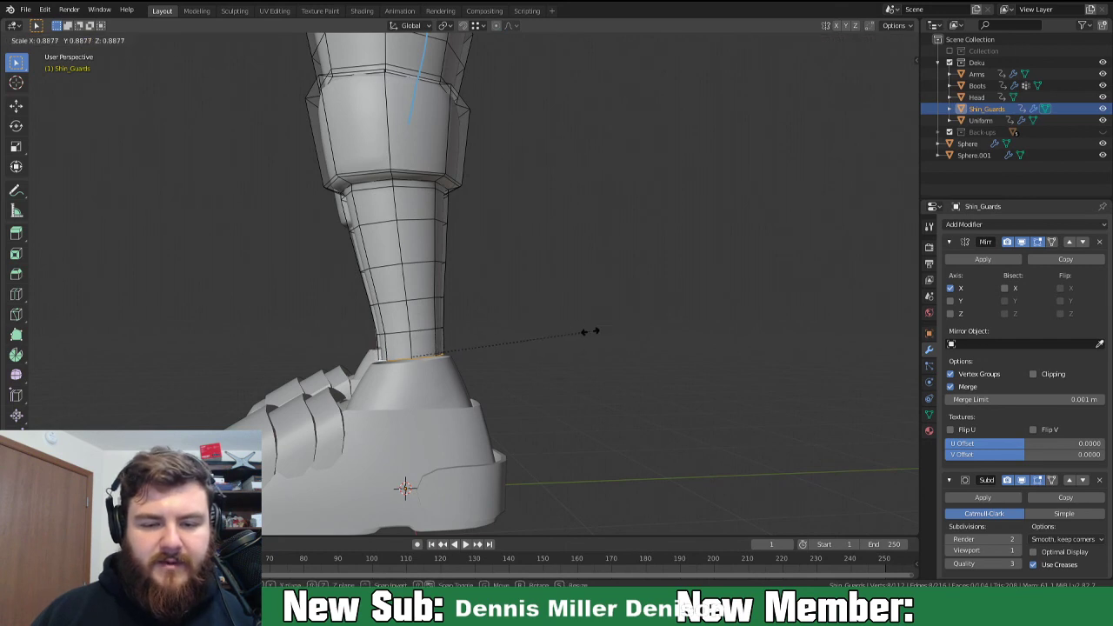
{"action": "left_click", "coordinate": [578, 337]}
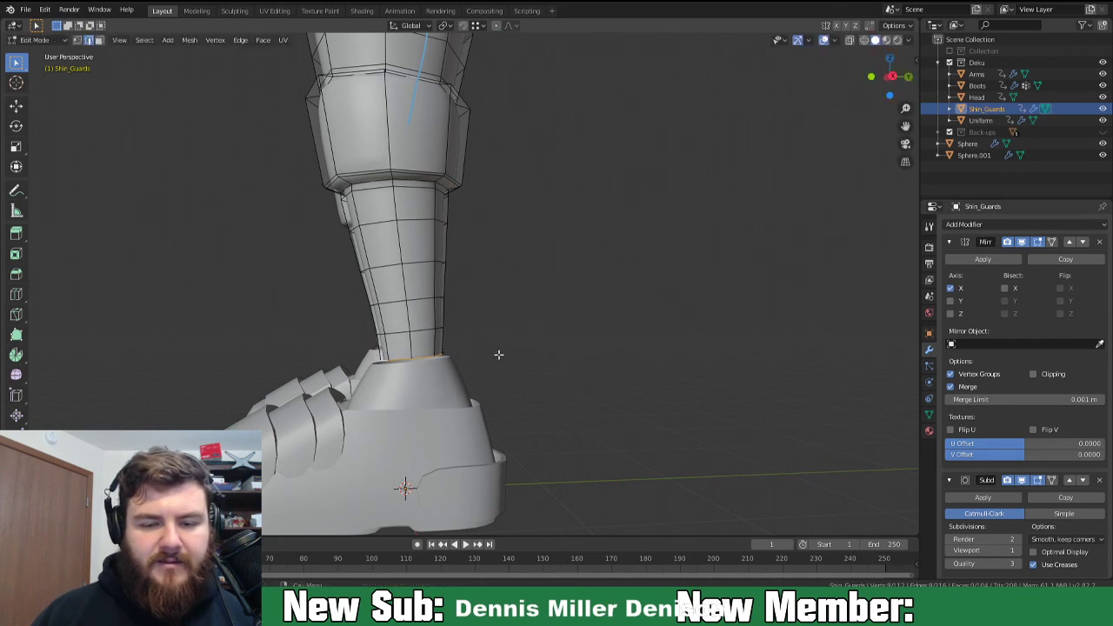
Move the shin guard's bottom edge loop down about 0.11 m along Z into the boot, and leave Edit Mode.
{"action": "middle_click_drag", "start_coordinate": [499, 355], "coordinate": [549, 348]}
{"action": "key", "text": "g"}
{"action": "key", "text": "z"}
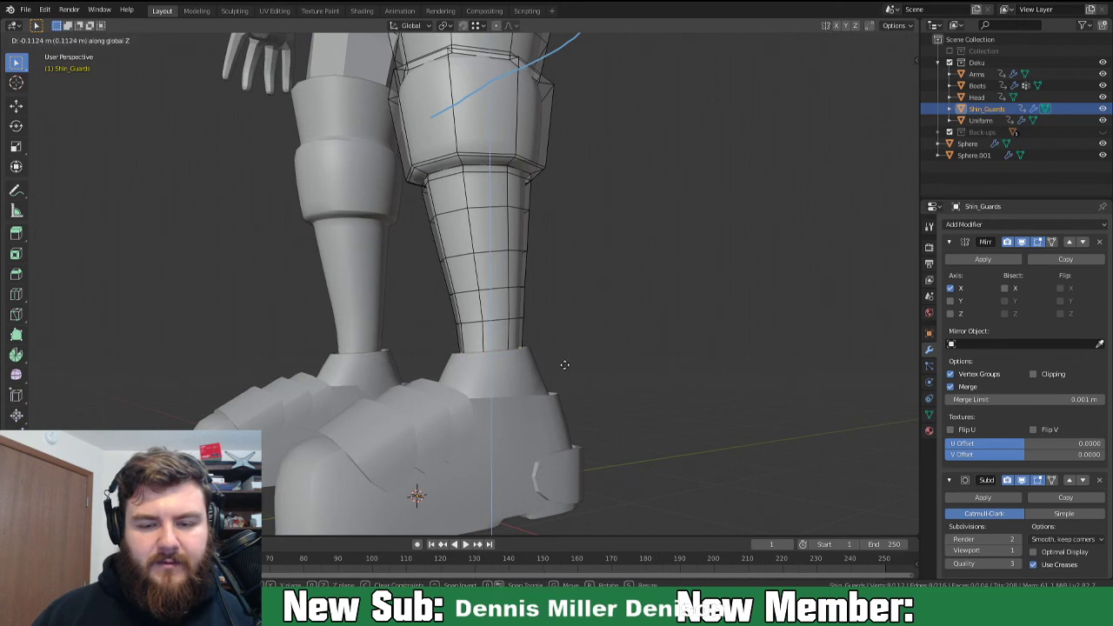
{"action": "left_click", "coordinate": [564, 365]}
{"action": "middle_click_drag", "start_coordinate": [566, 368], "coordinate": [544, 342]}
{"action": "key", "text": "Tab"}
Examine the whole character from several angles, checking the shin guards, uniform and arms.
{"action": "scroll", "coordinate": [569, 348], "scroll_direction": "down", "scroll_amount": 6}
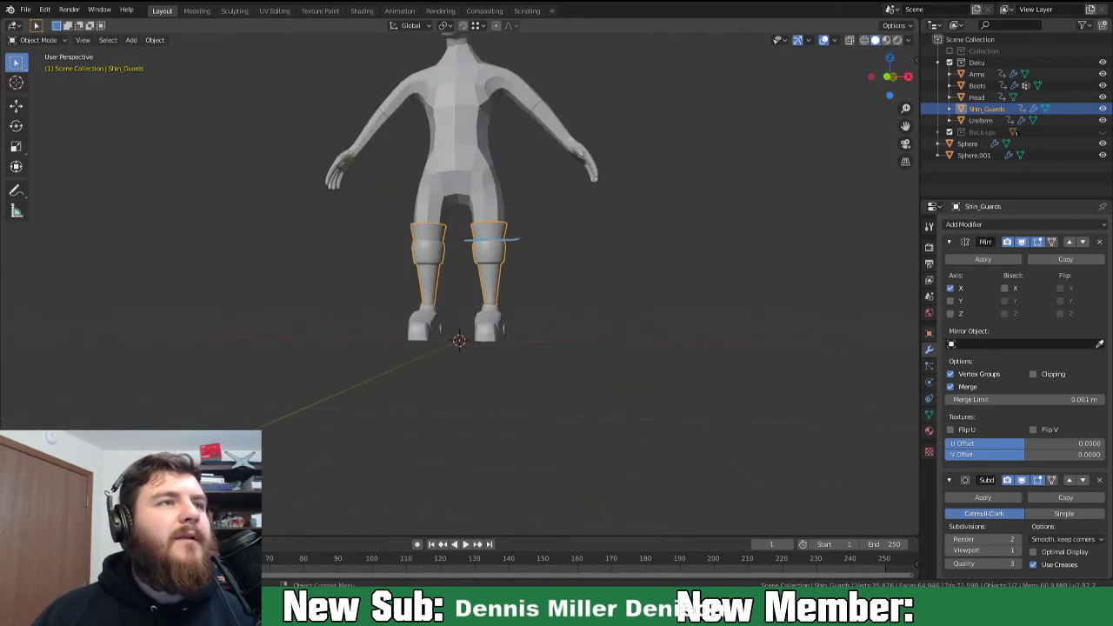
{"action": "middle_click_drag", "start_coordinate": [572, 366], "coordinate": [428, 352]}
{"action": "scroll", "coordinate": [429, 352], "scroll_direction": "up", "scroll_amount": 5}
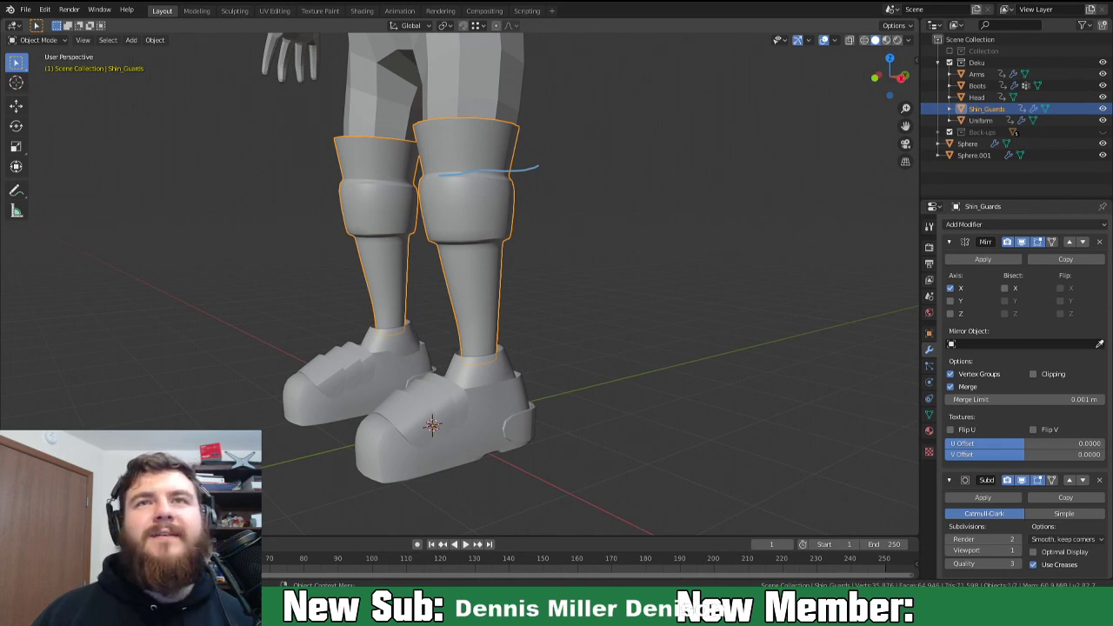
{"action": "scroll", "coordinate": [600, 391], "scroll_direction": "down", "scroll_amount": 4}
{"action": "middle_click_drag", "start_coordinate": [472, 276], "coordinate": [442, 320], "text": "shift"}
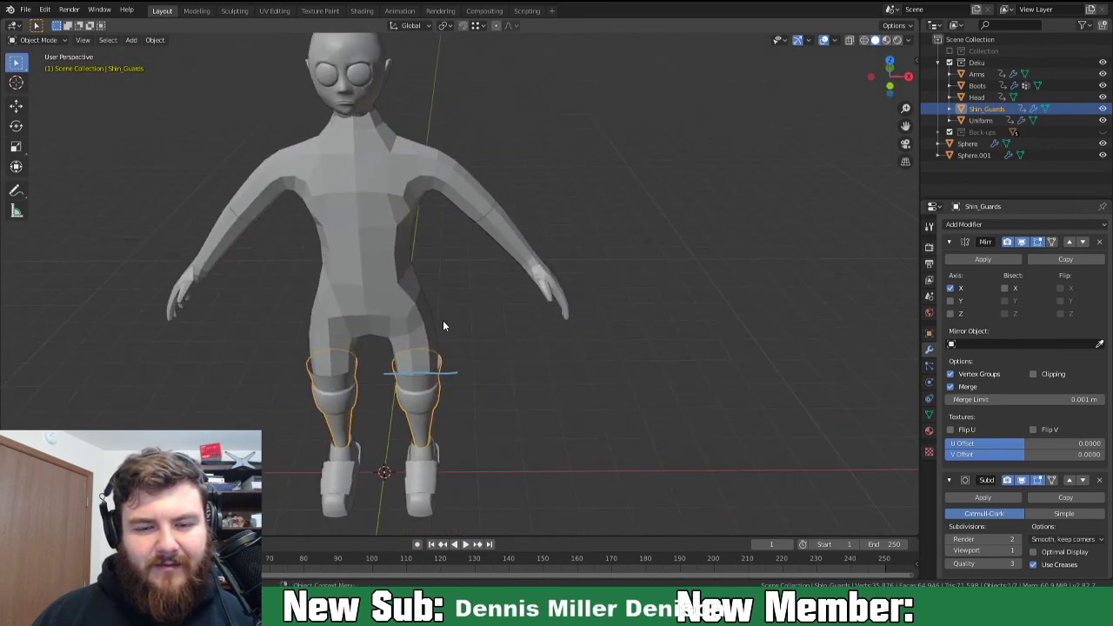
{"action": "left_click", "coordinate": [378, 265]}
{"action": "middle_click_drag", "start_coordinate": [378, 266], "coordinate": [499, 334]}
{"action": "key", "text": "Tab"}
{"action": "key", "text": "Tab"}
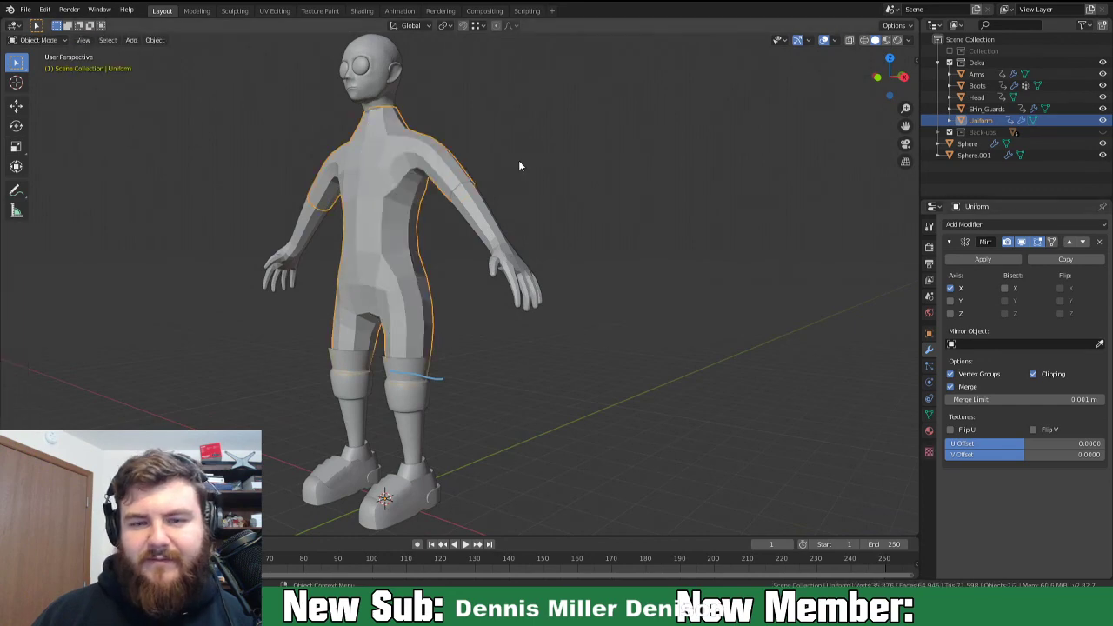
{"action": "scroll", "coordinate": [442, 203], "scroll_direction": "up", "scroll_amount": 3}
{"action": "mouse_move", "coordinate": [441, 204]}
{"action": "middle_mouse_down"}
{"action": "mouse_move", "coordinate": [513, 193]}
{"action": "mouse_move", "coordinate": [417, 206]}
{"action": "mouse_move", "coordinate": [442, 216]}
{"action": "middle_mouse_up"}
{"action": "left_click", "coordinate": [460, 235]}
{"action": "middle_click_drag", "start_coordinate": [273, 199], "coordinate": [533, 317]}
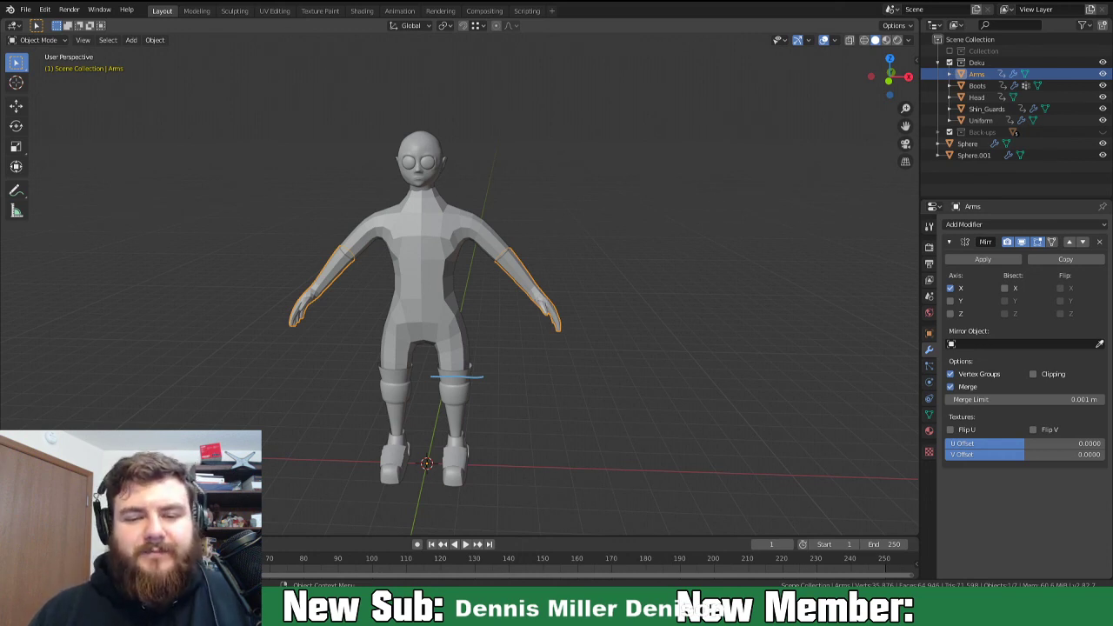
{"action": "middle_click_drag", "start_coordinate": [504, 393], "coordinate": [502, 419]}
{"action": "scroll", "coordinate": [439, 345], "scroll_direction": "up", "scroll_amount": 4}
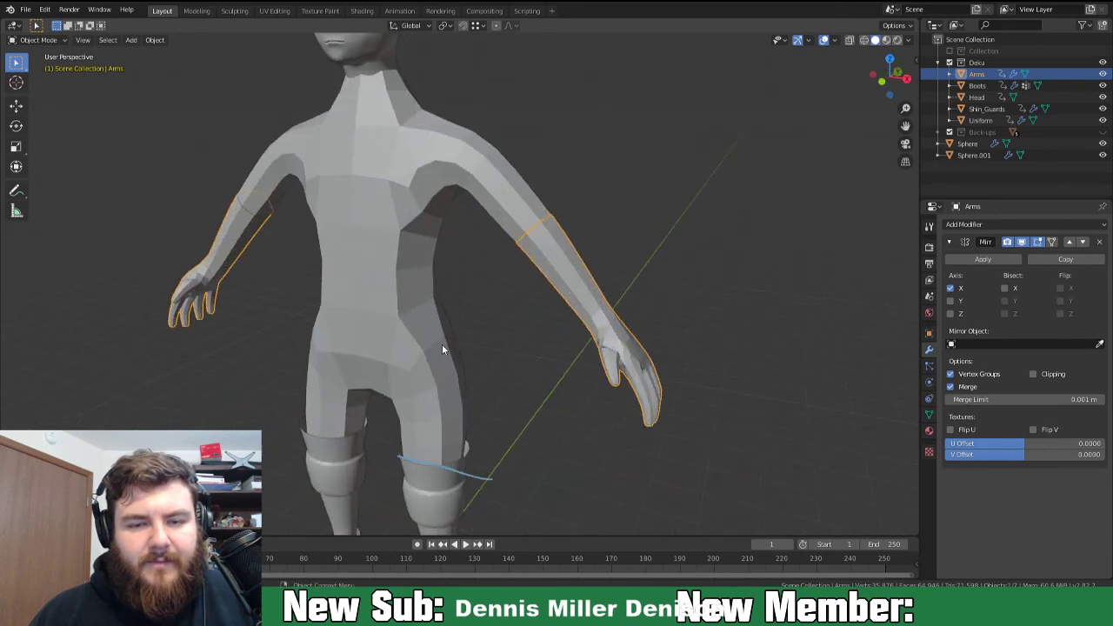
{"action": "scroll", "coordinate": [500, 354], "scroll_direction": "down", "scroll_amount": 3}
{"action": "middle_click_drag", "start_coordinate": [500, 358], "coordinate": [566, 489]}
{"action": "scroll", "coordinate": [452, 373], "scroll_direction": "down", "scroll_amount": 3}
{"action": "scroll", "coordinate": [422, 464], "scroll_direction": "up", "scroll_amount": 2}
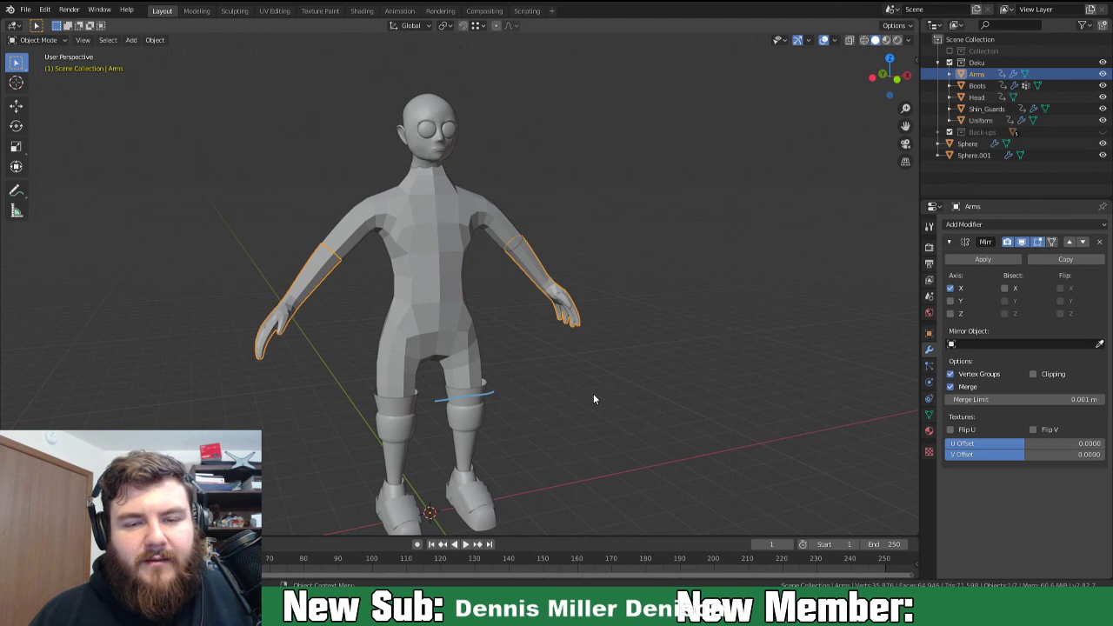
{"action": "middle_click_drag", "start_coordinate": [593, 399], "coordinate": [502, 408]}
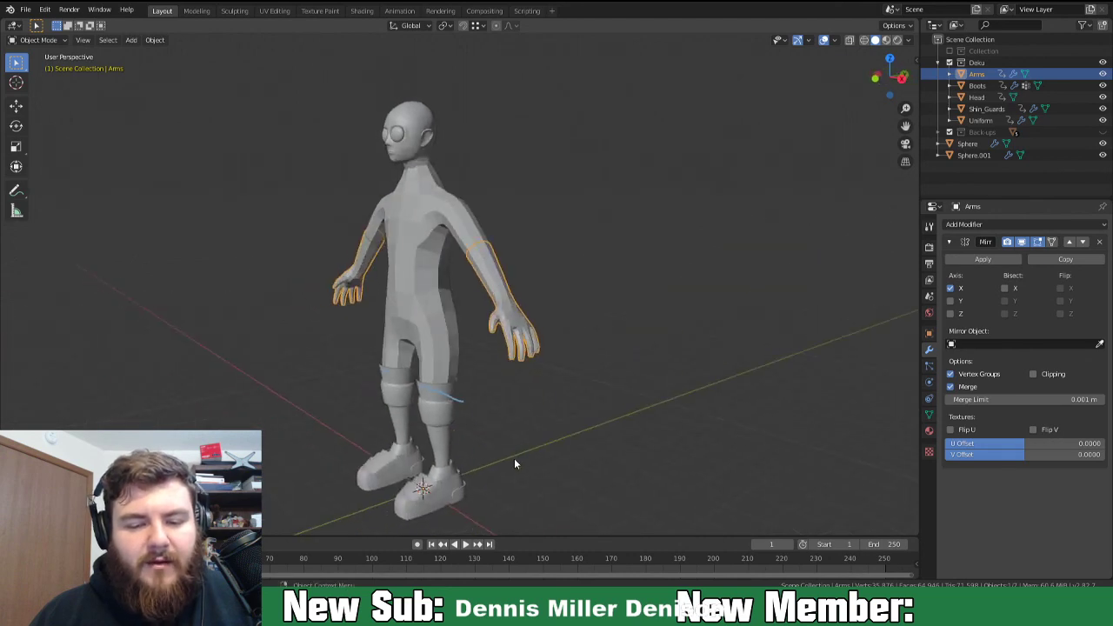
{"action": "middle_click_drag", "start_coordinate": [514, 463], "coordinate": [571, 414]}
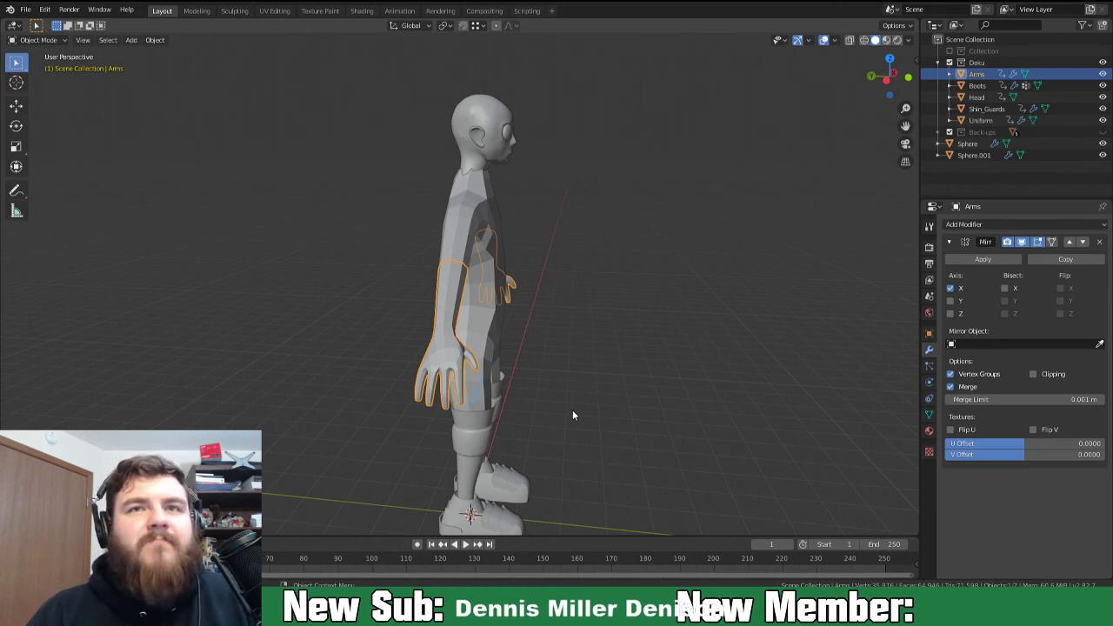
Select the Boots, frame them up close, and examine them from several sides and against the full figure.
{"action": "middle_click_drag", "start_coordinate": [572, 415], "coordinate": [516, 293]}
{"action": "scroll", "coordinate": [405, 474], "scroll_direction": "up", "scroll_amount": 3}
{"action": "left_click", "coordinate": [507, 442]}
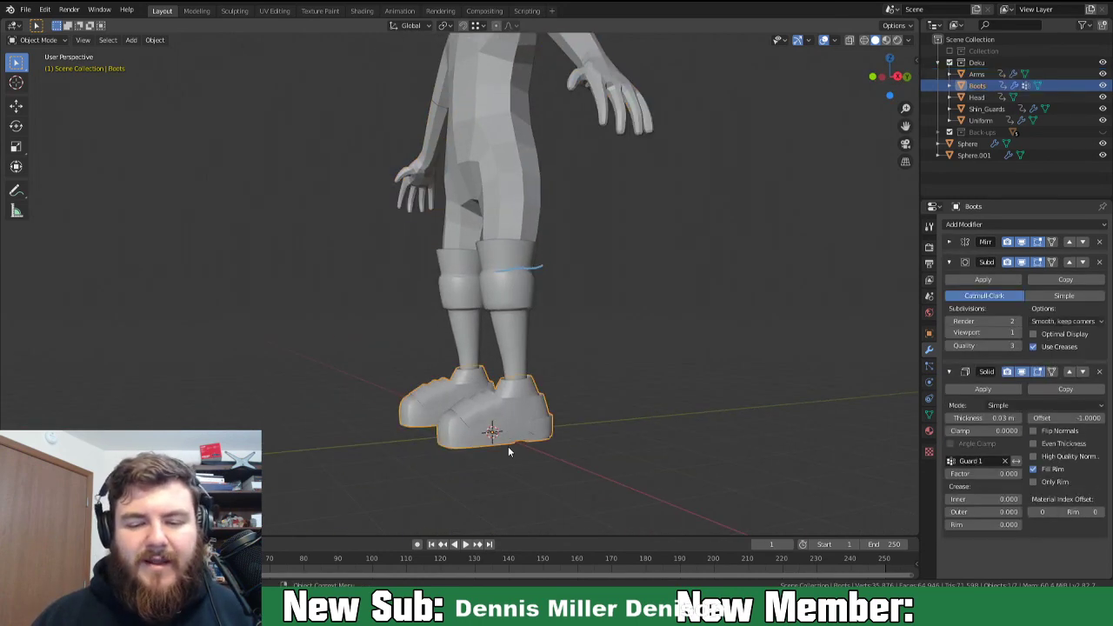
{"action": "key", "text": "KP_Decimal"}
{"action": "middle_click_drag", "start_coordinate": [509, 452], "coordinate": [635, 433]}
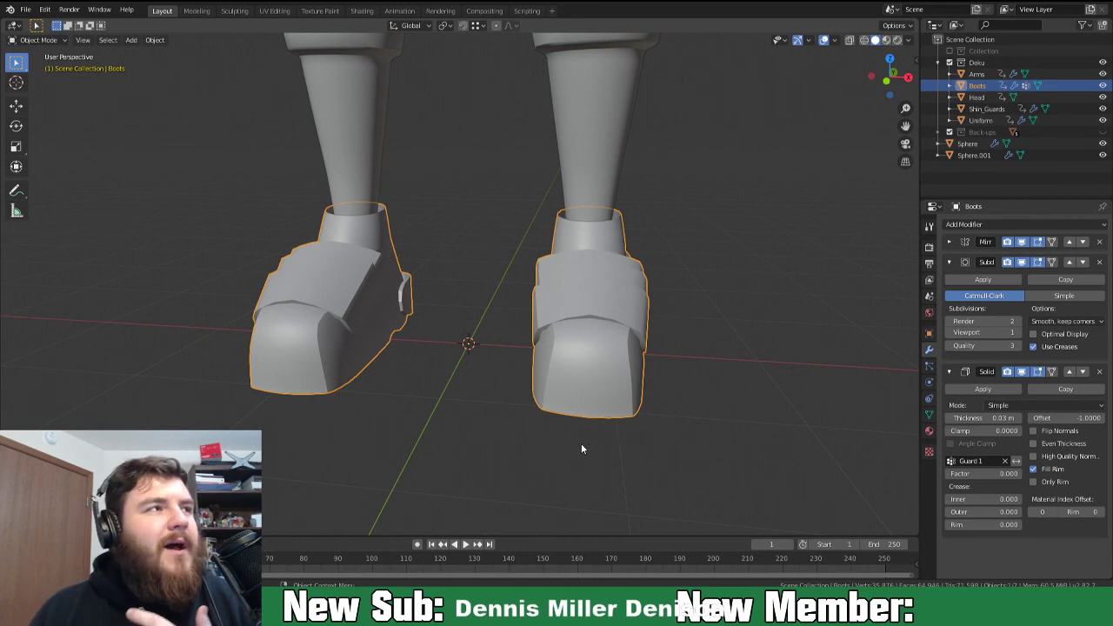
{"action": "middle_click_drag", "start_coordinate": [656, 455], "coordinate": [607, 439]}
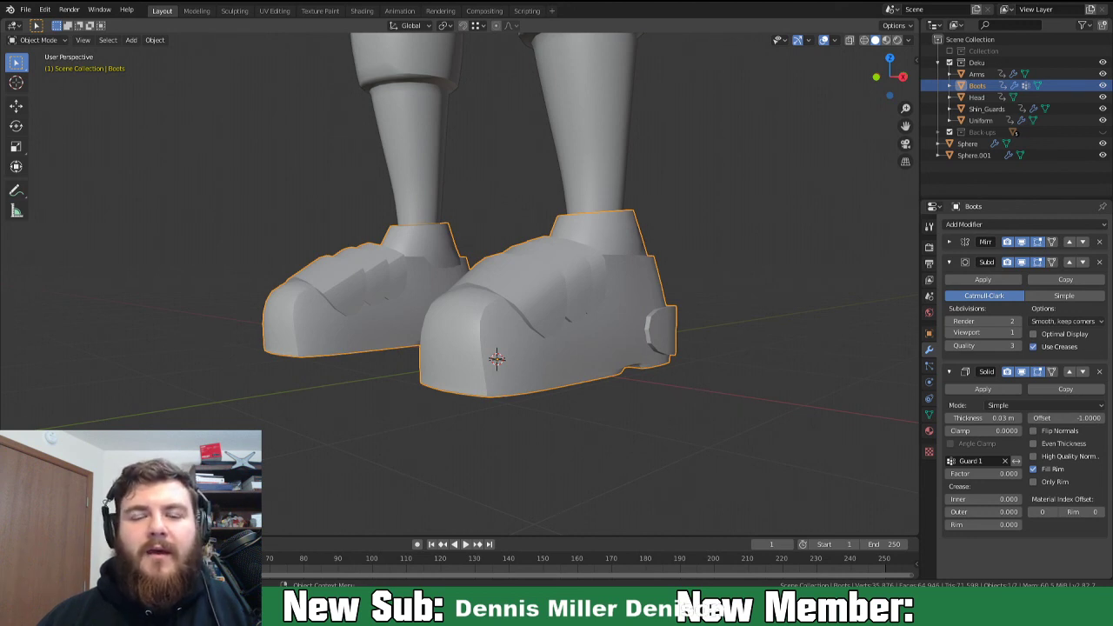
{"action": "middle_click_drag", "start_coordinate": [416, 374], "coordinate": [547, 413]}
{"action": "scroll", "coordinate": [591, 391], "scroll_direction": "down", "scroll_amount": 3}
{"action": "mouse_move", "coordinate": [495, 403]}
{"action": "middle_mouse_down"}
{"action": "mouse_move", "coordinate": [505, 351]}
{"action": "mouse_move", "coordinate": [346, 419]}
{"action": "mouse_move", "coordinate": [197, 375]}
{"action": "mouse_move", "coordinate": [509, 398]}
{"action": "middle_mouse_up"}
{"action": "middle_click_drag", "start_coordinate": [488, 318], "coordinate": [498, 290]}
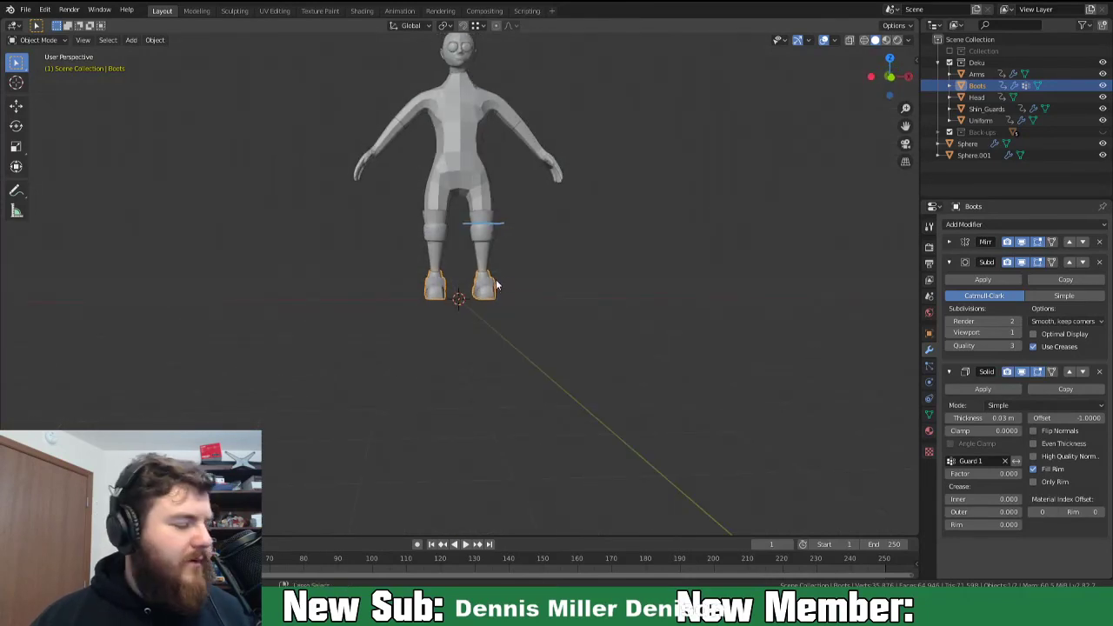
Save the Blender file and bring the full character into view.
{"action": "key", "text": "ctrl+s"}
{"action": "middle_click_drag", "start_coordinate": [475, 238], "coordinate": [483, 322], "text": "shift"}
{"action": "middle_click_drag", "start_coordinate": [590, 309], "coordinate": [556, 325]}
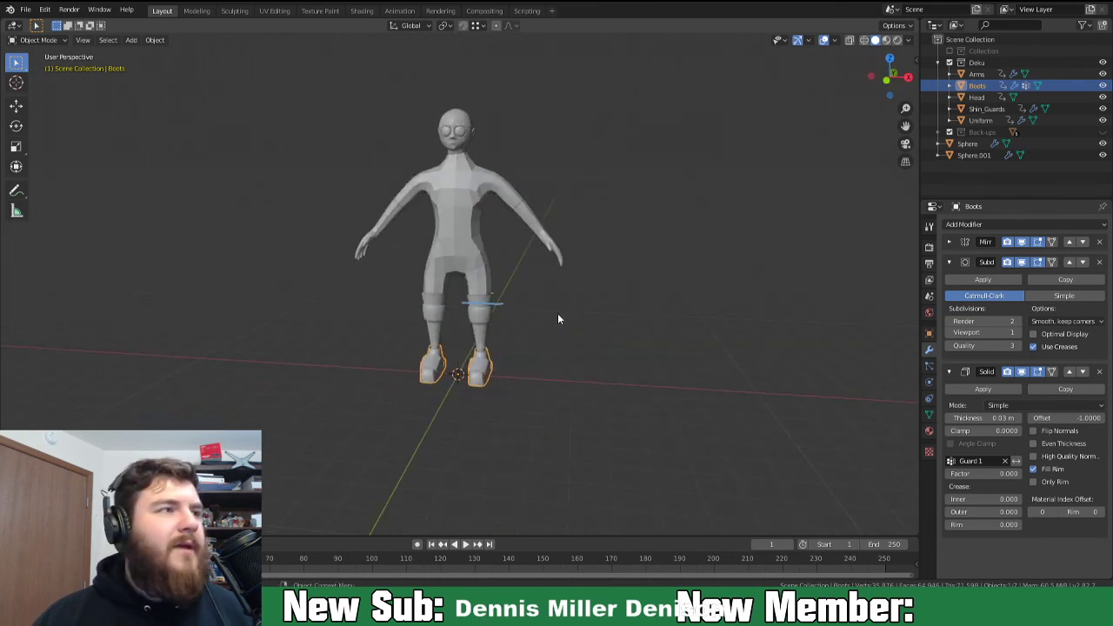